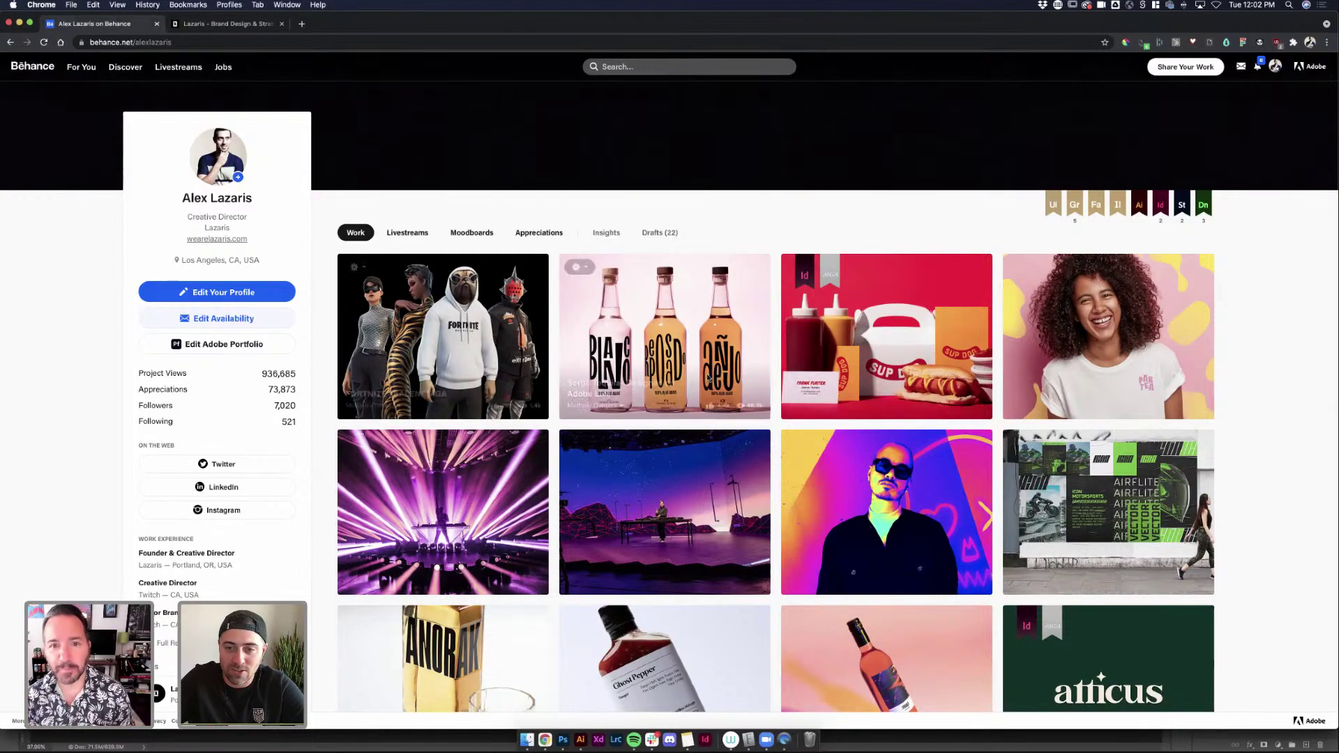
# Look through the projects on the Behance profile, and bring up the brand design studio's website
pyautogui.scroll(-3, 834, 426)
pyautogui.scroll(-10, 834, 425)
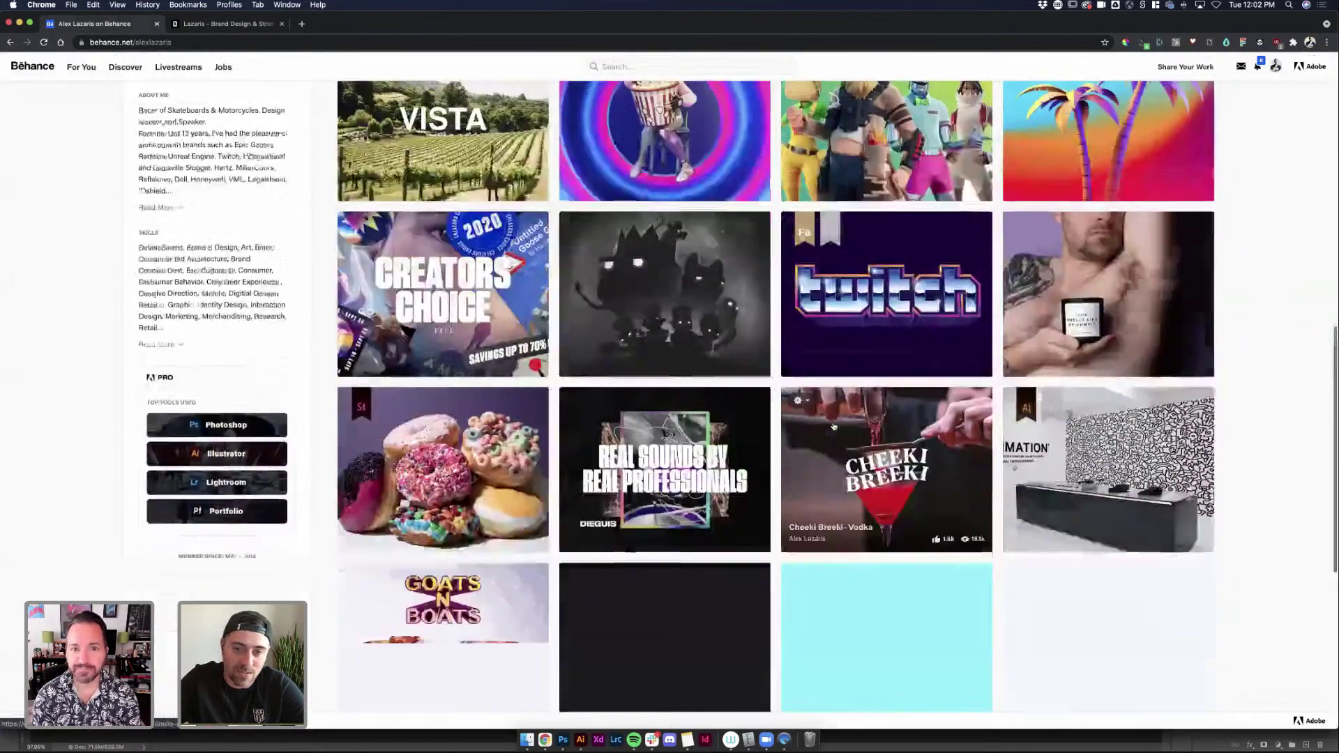
pyautogui.scroll(15, 376, 235)
pyautogui.click(211, 25)
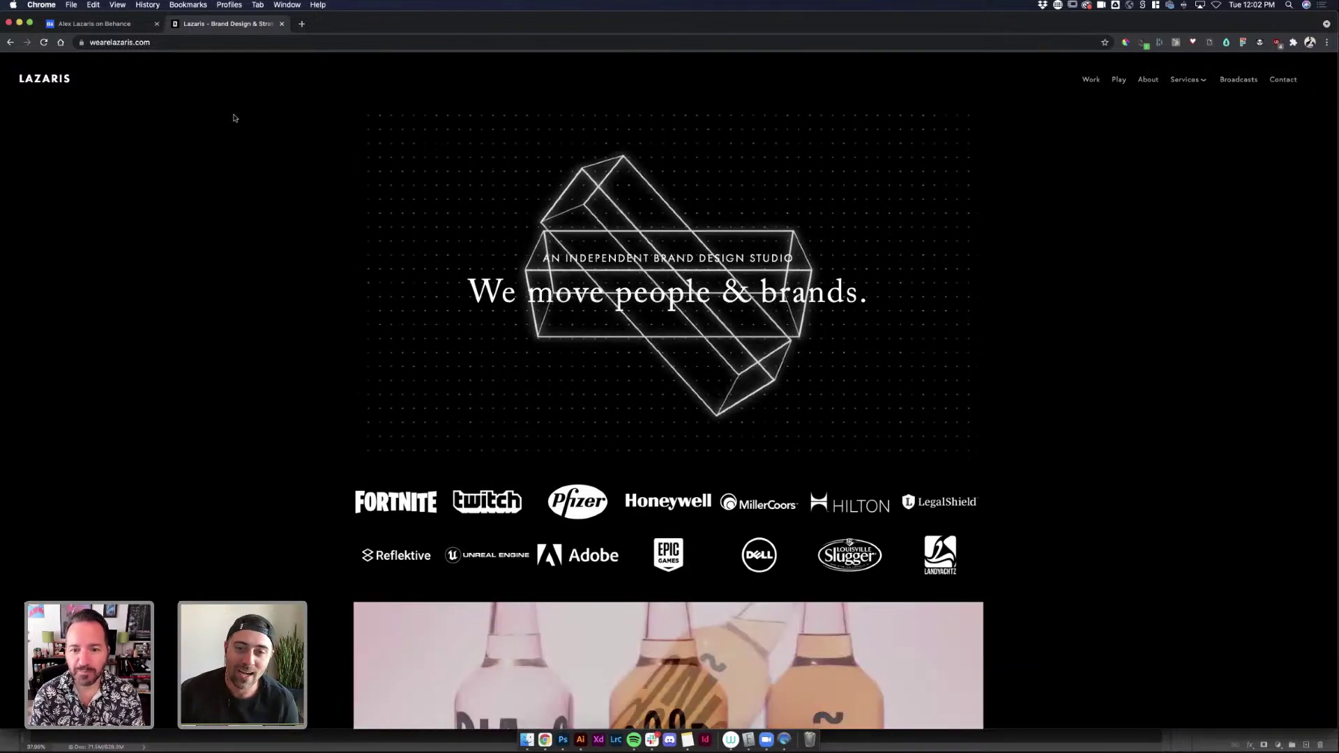
# Switch to Illustrator and select the "BRING THE MEH-MEHS" text to point it out, leaving its wording as is
pyautogui.click(580, 741)
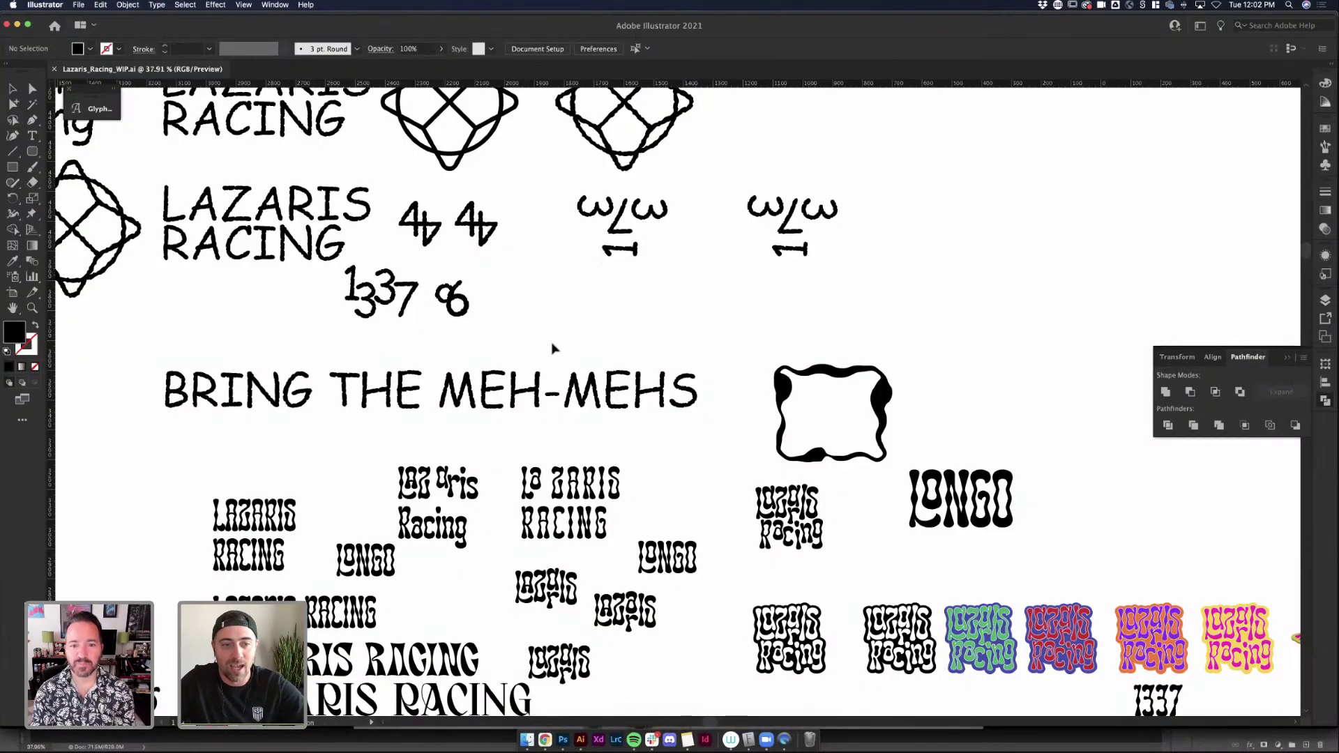
pyautogui.click(488, 396)
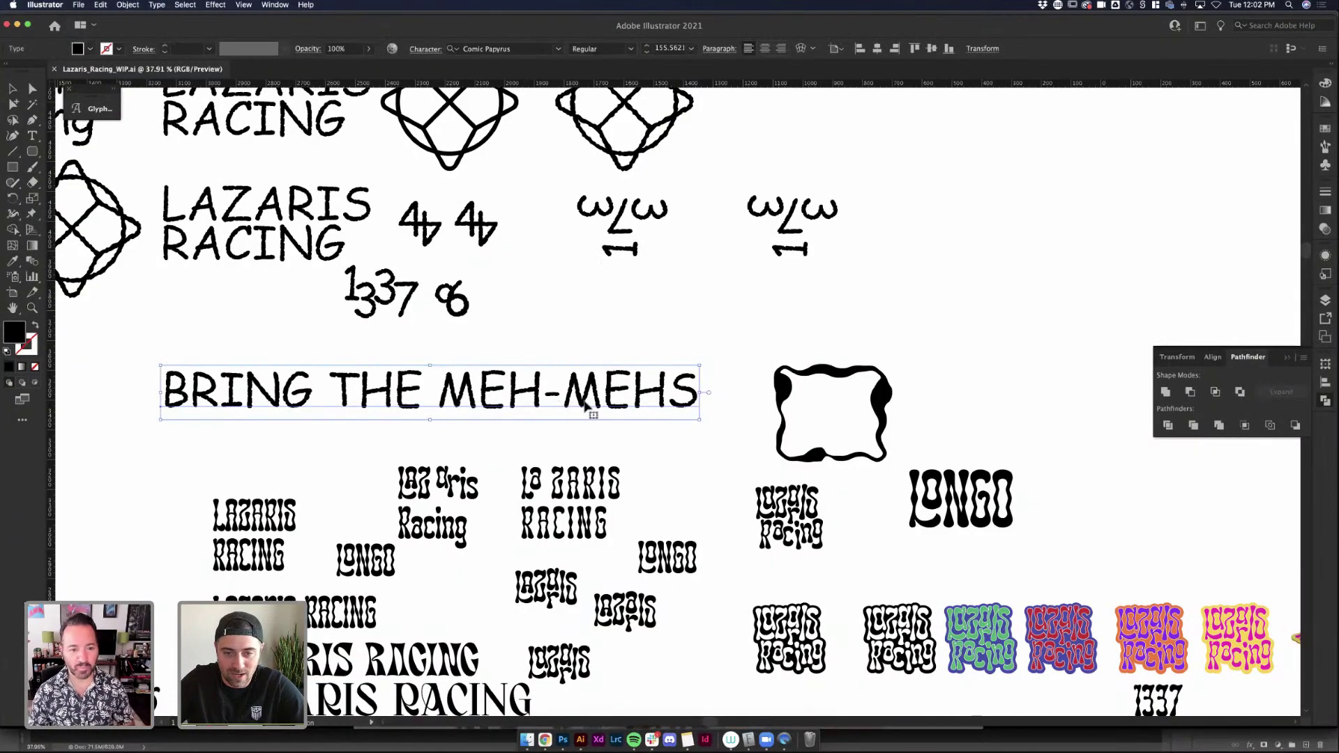
pyautogui.doubleClick(603, 406)
pyautogui.moveTo(440, 393); pyautogui.dragTo(706, 396)
pyautogui.click(21, 89)
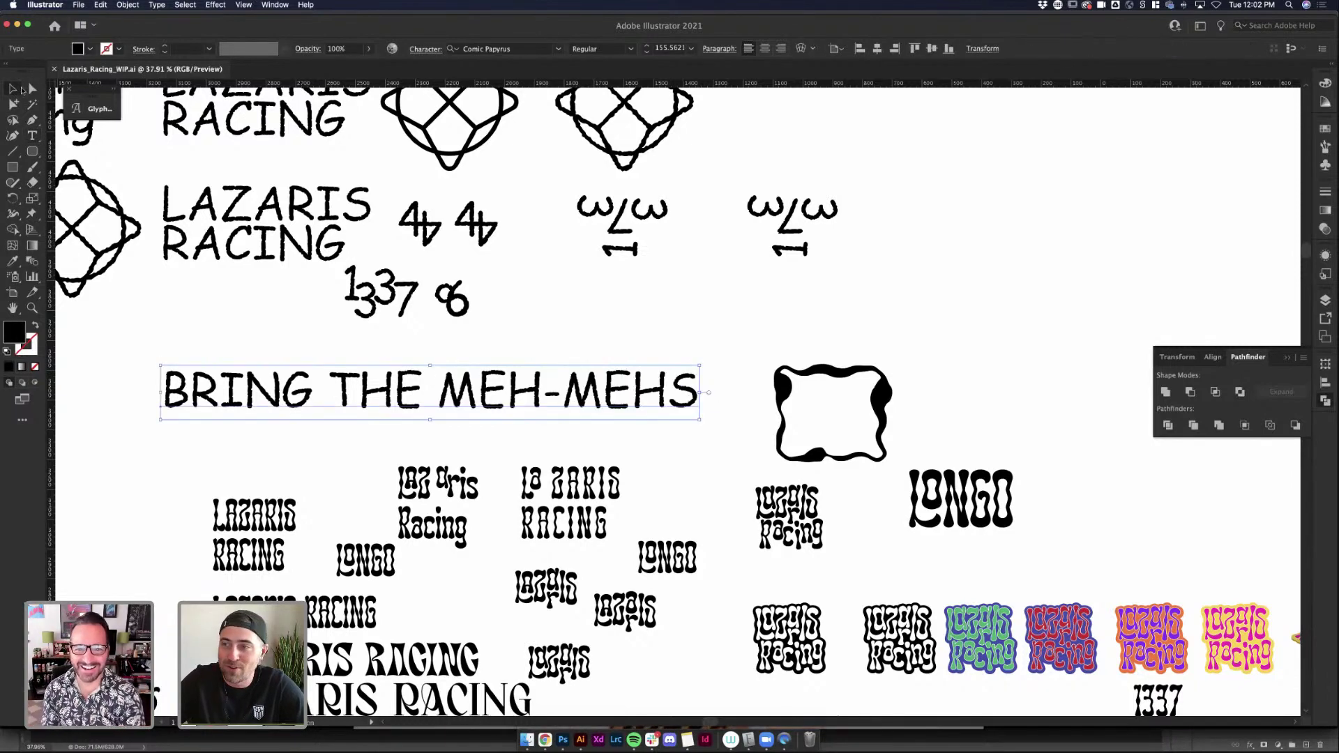
pyautogui.click(556, 349)
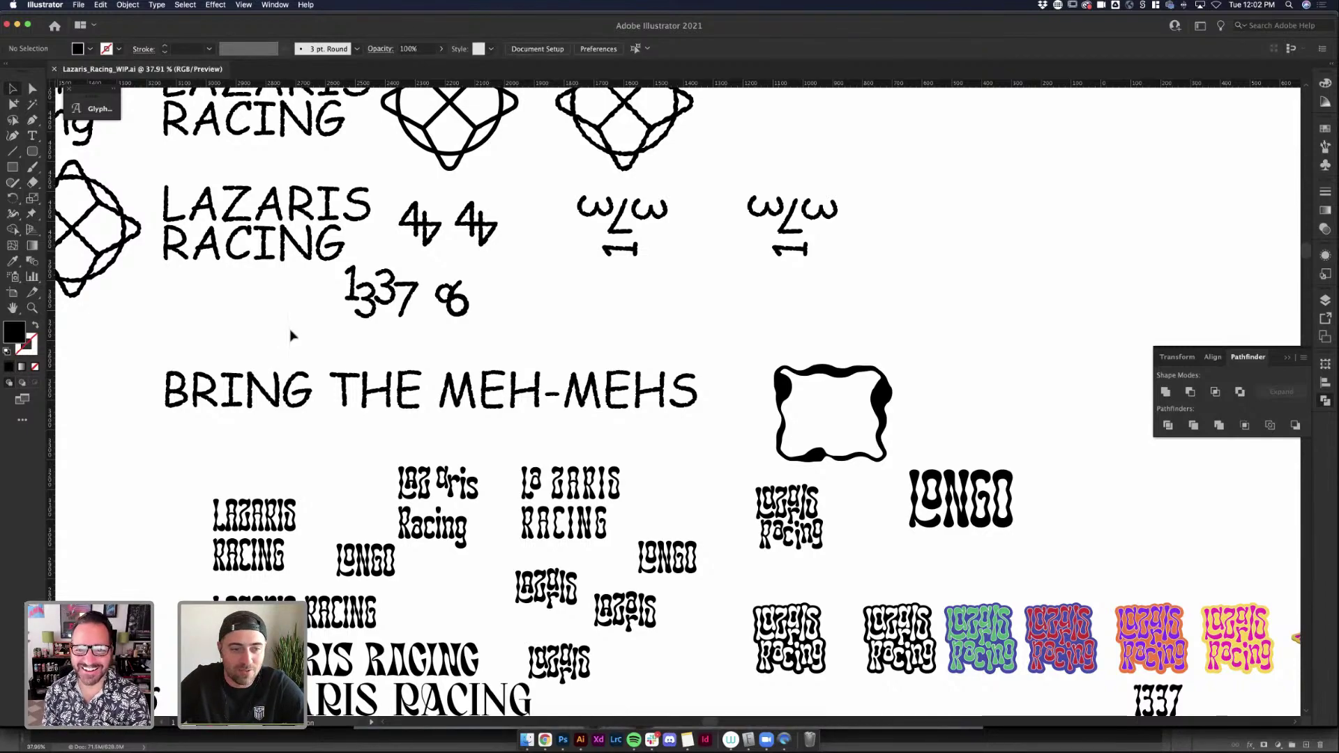
# Examine the reference images above the logo sketches: the sponsor-logo garment, the mint number 3 shirt and the white race car
pyautogui.scroll(-5, 290, 336)
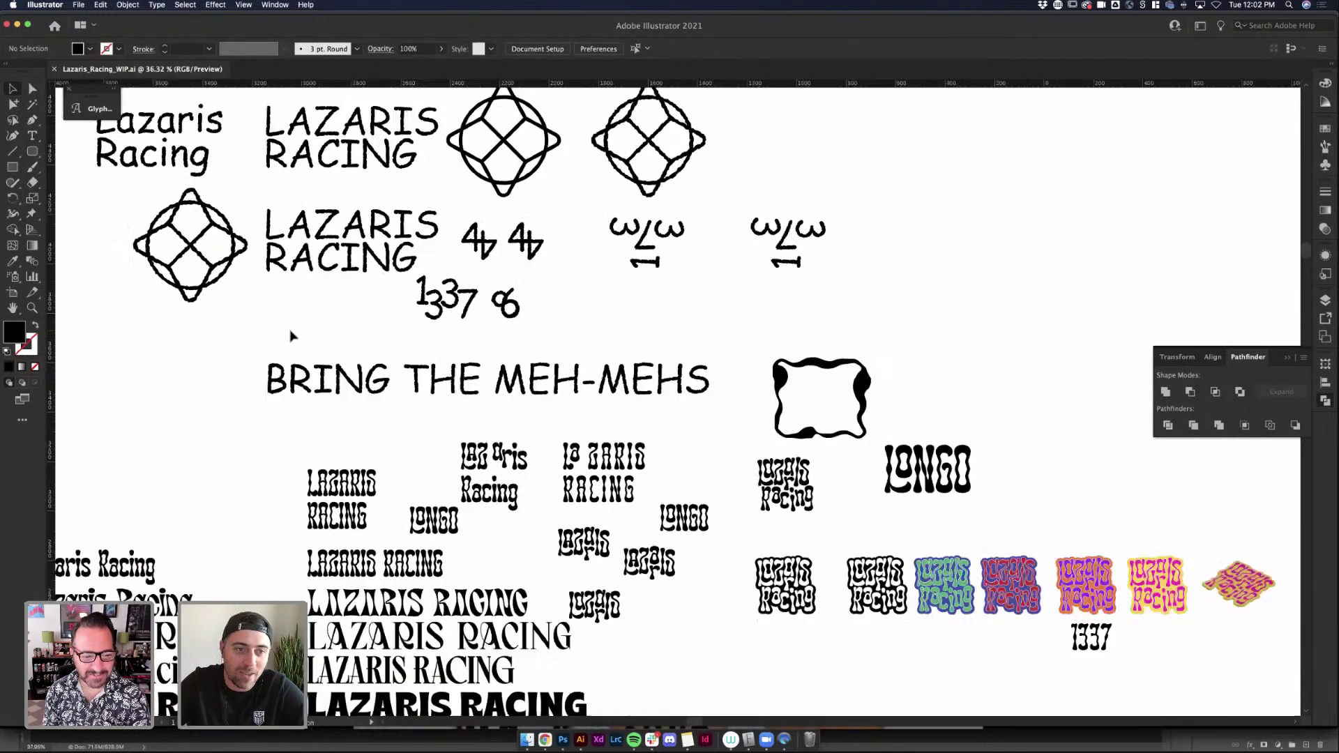
pyautogui.hscroll(-5, 291, 336)
pyautogui.scroll(3, 291, 336)
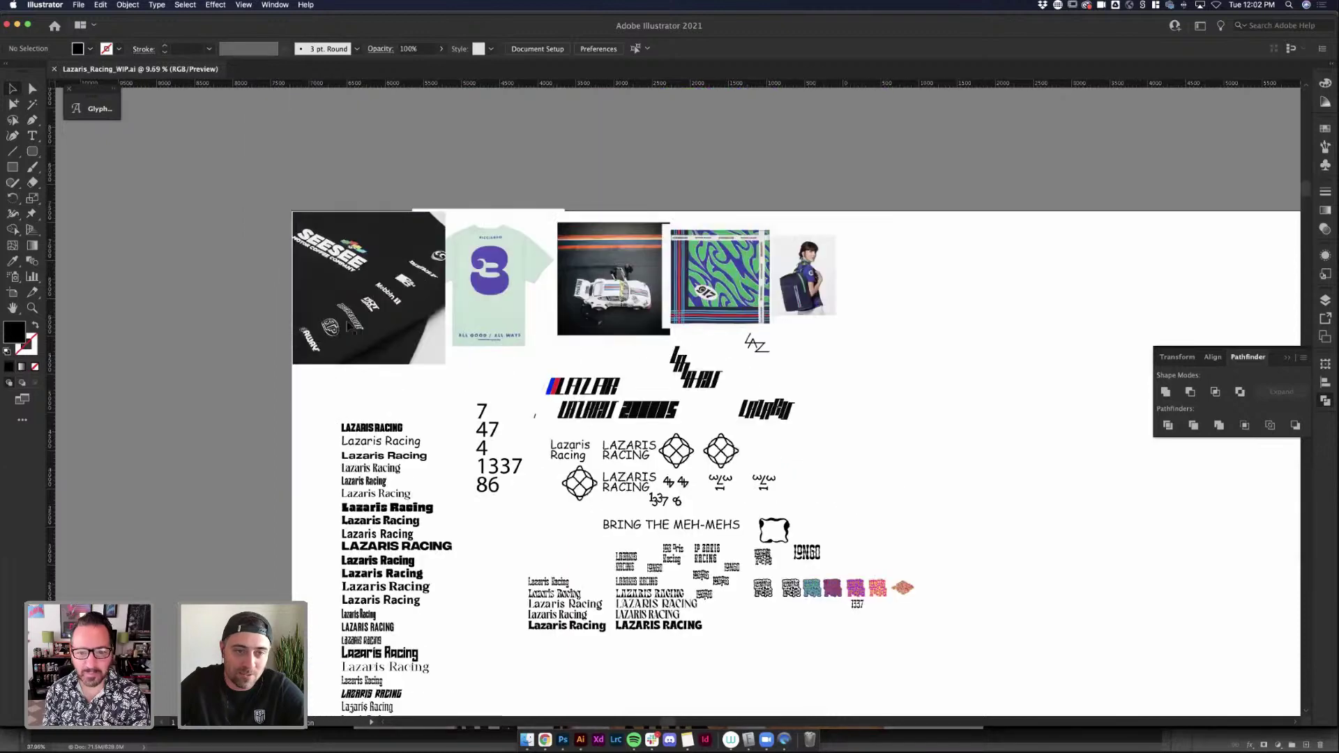
pyautogui.scroll(4, 349, 327)
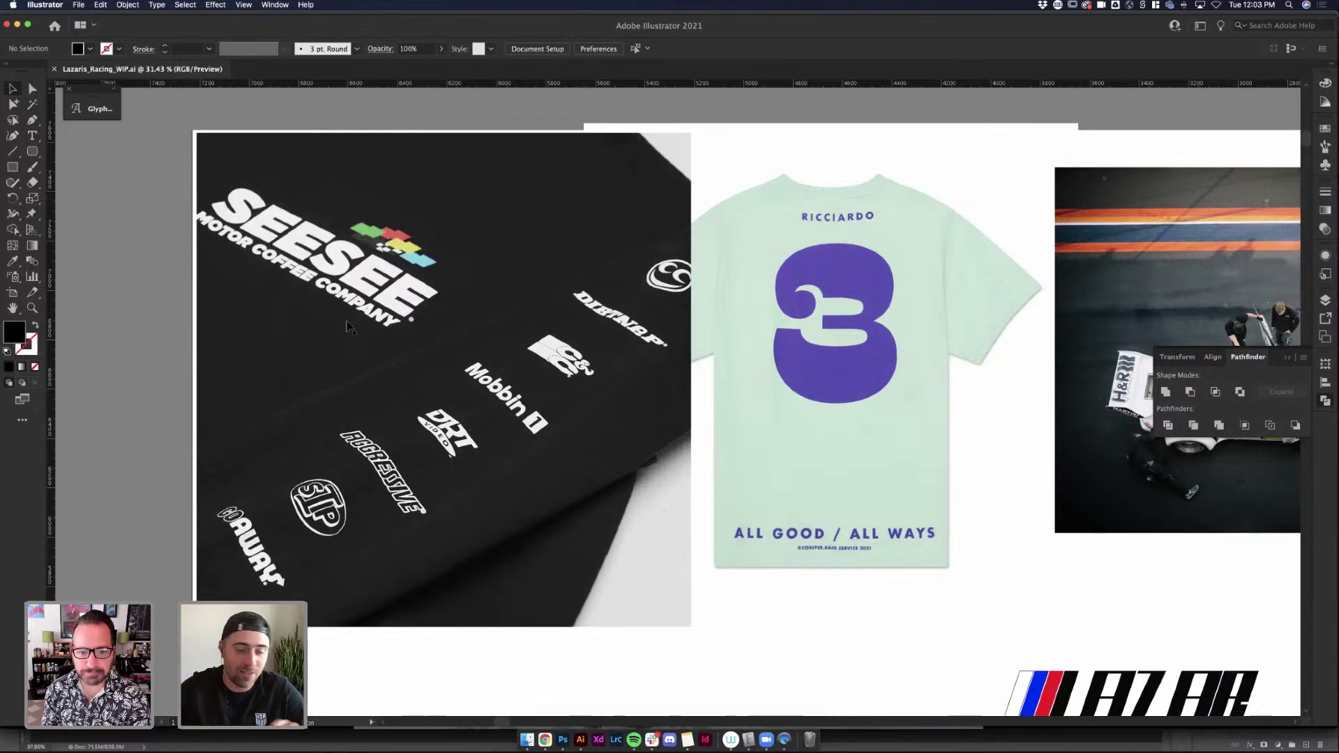
pyautogui.hscroll(5, 572, 265)
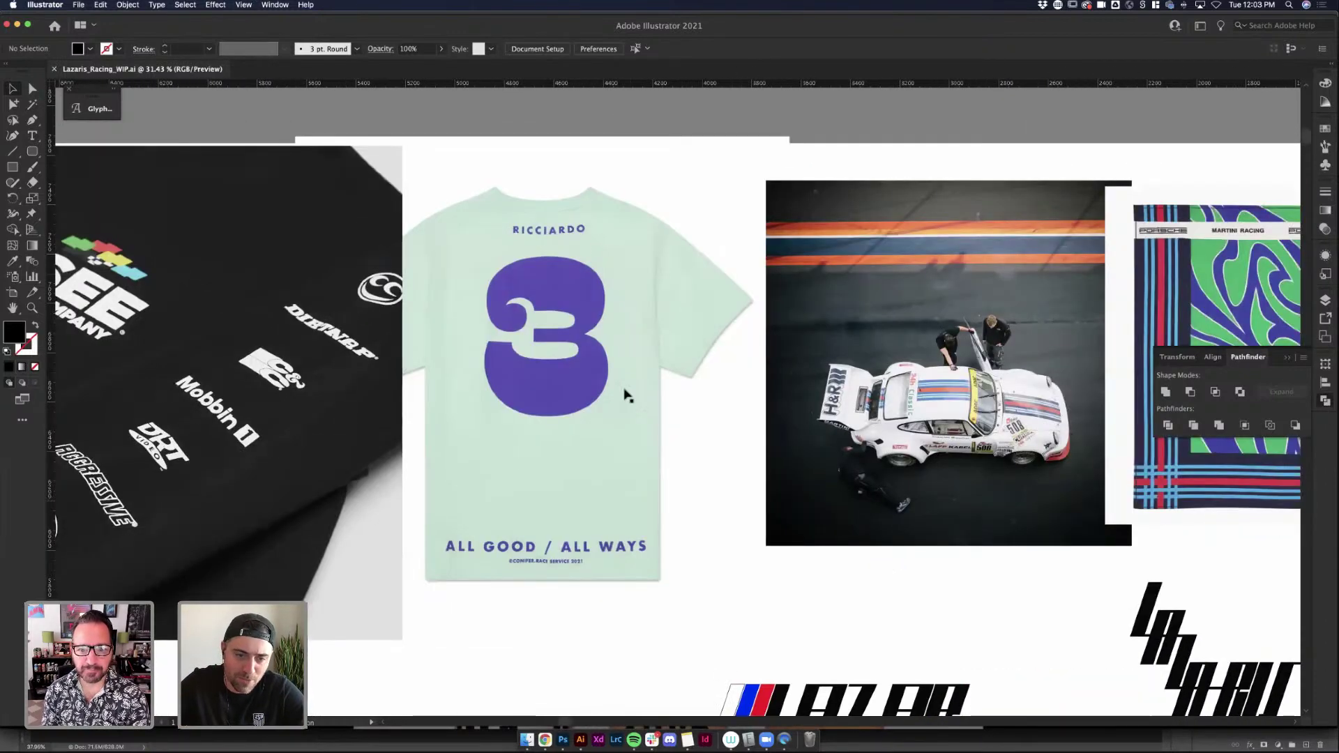
pyautogui.hscroll(5, 579, 401)
pyautogui.scroll(10, 669, 363)
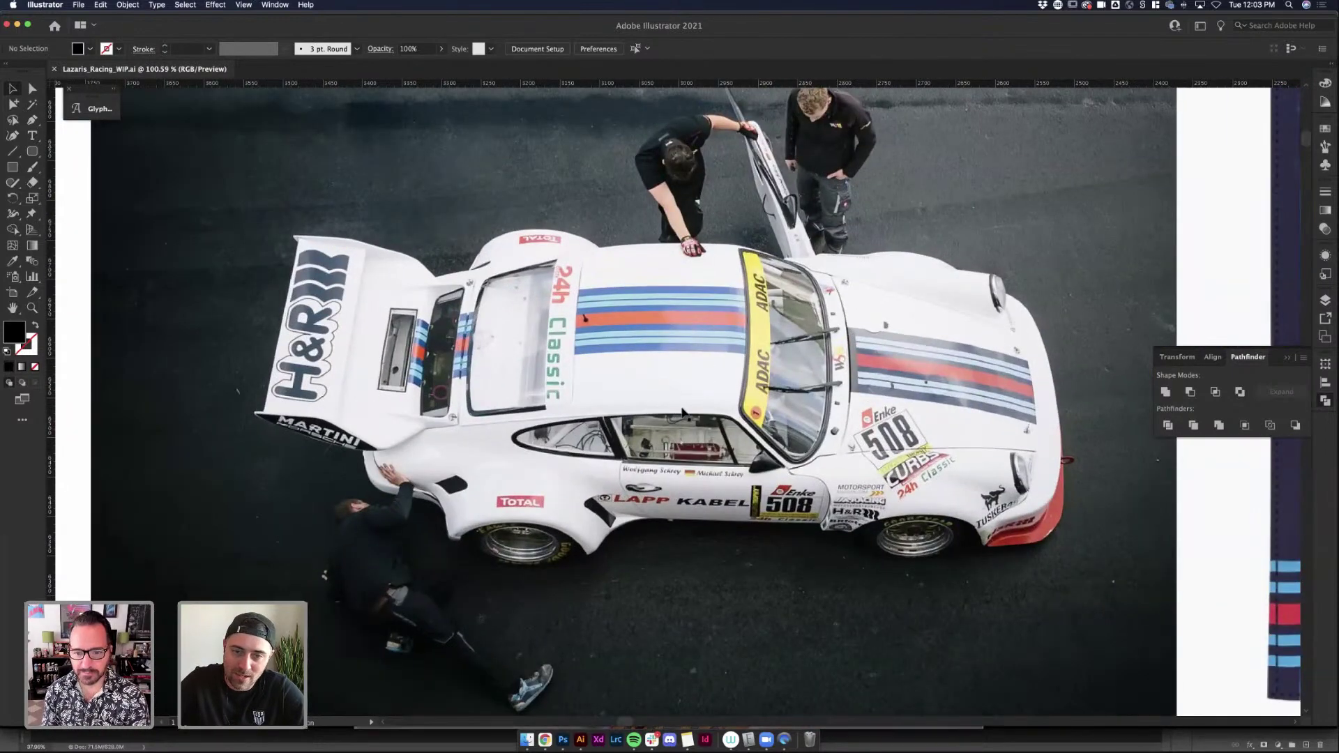
pyautogui.scroll(-8, 682, 412)
pyautogui.hscroll(6, 682, 411)
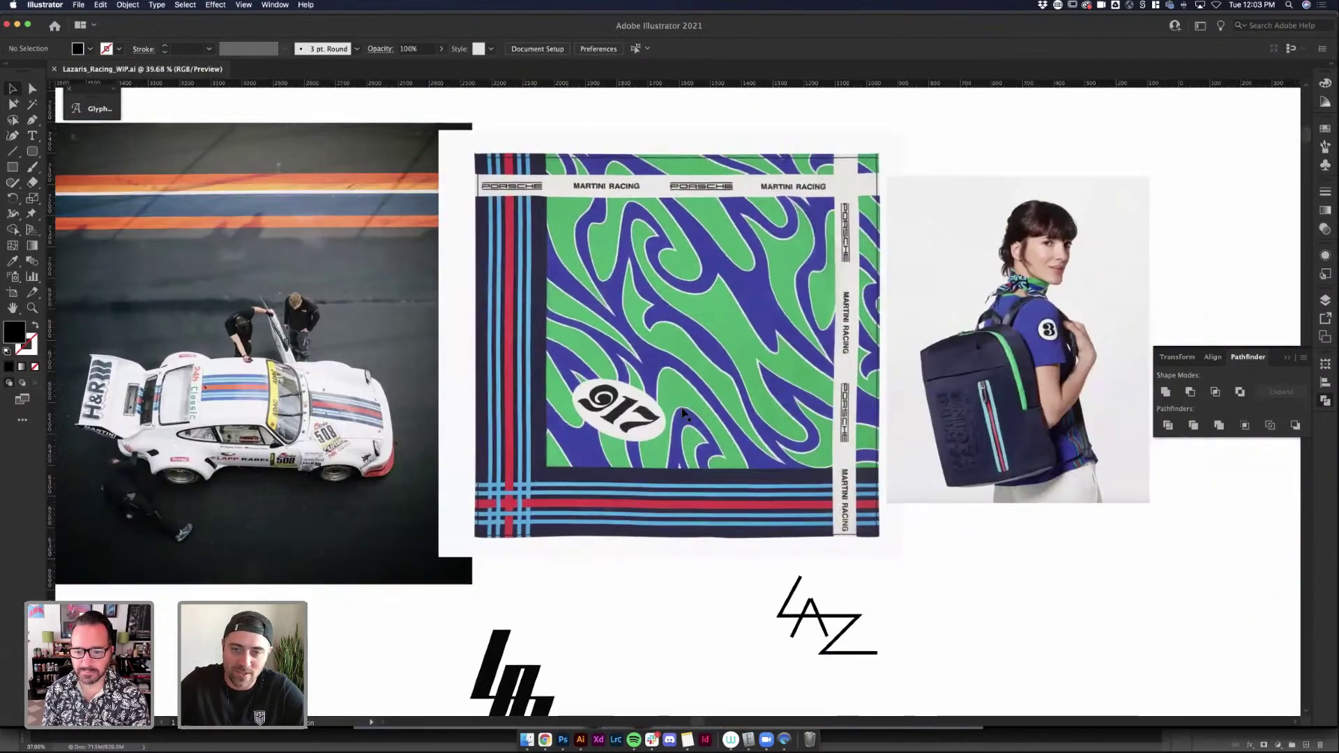
# Examine the Martini Racing scarf and backpack references up close, and compare them with the lettering sketches below
pyautogui.scroll(4, 684, 412)
pyautogui.scroll(3, 702, 314)
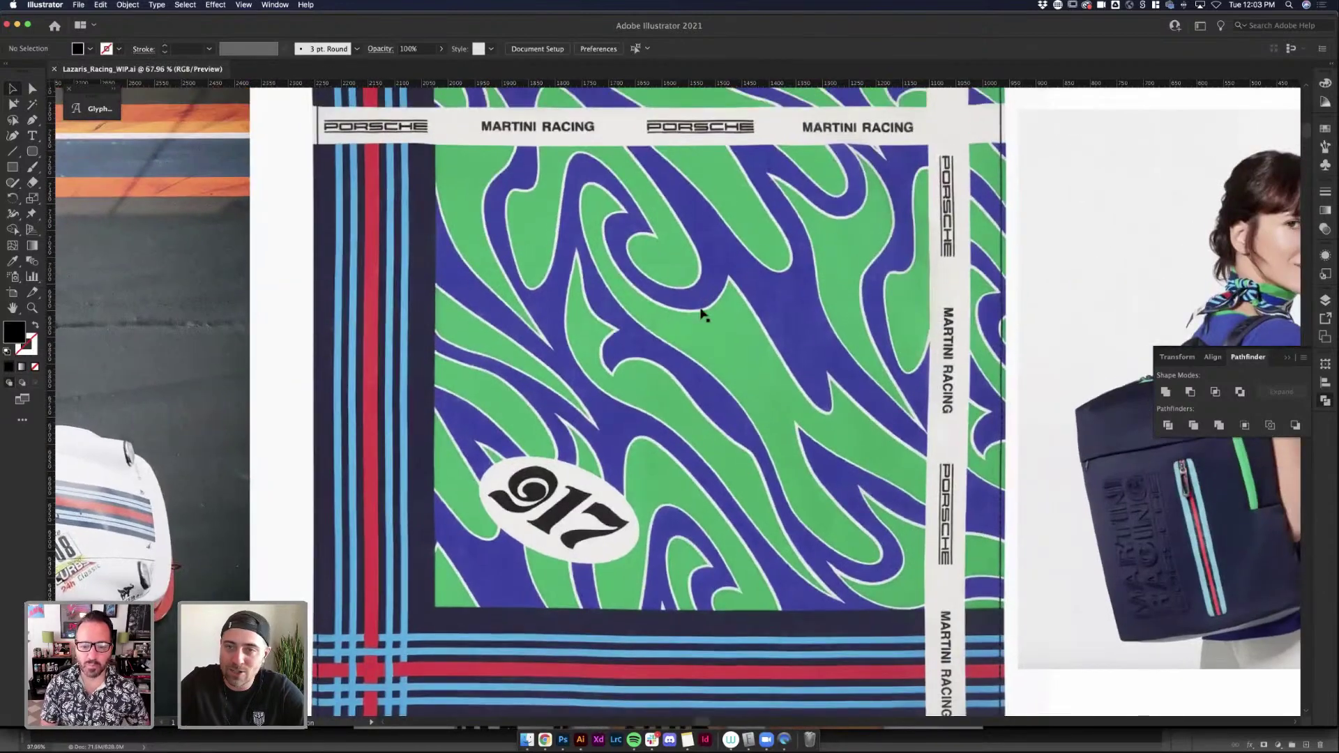
pyautogui.scroll(-4, 703, 315)
pyautogui.scroll(5, 1052, 334)
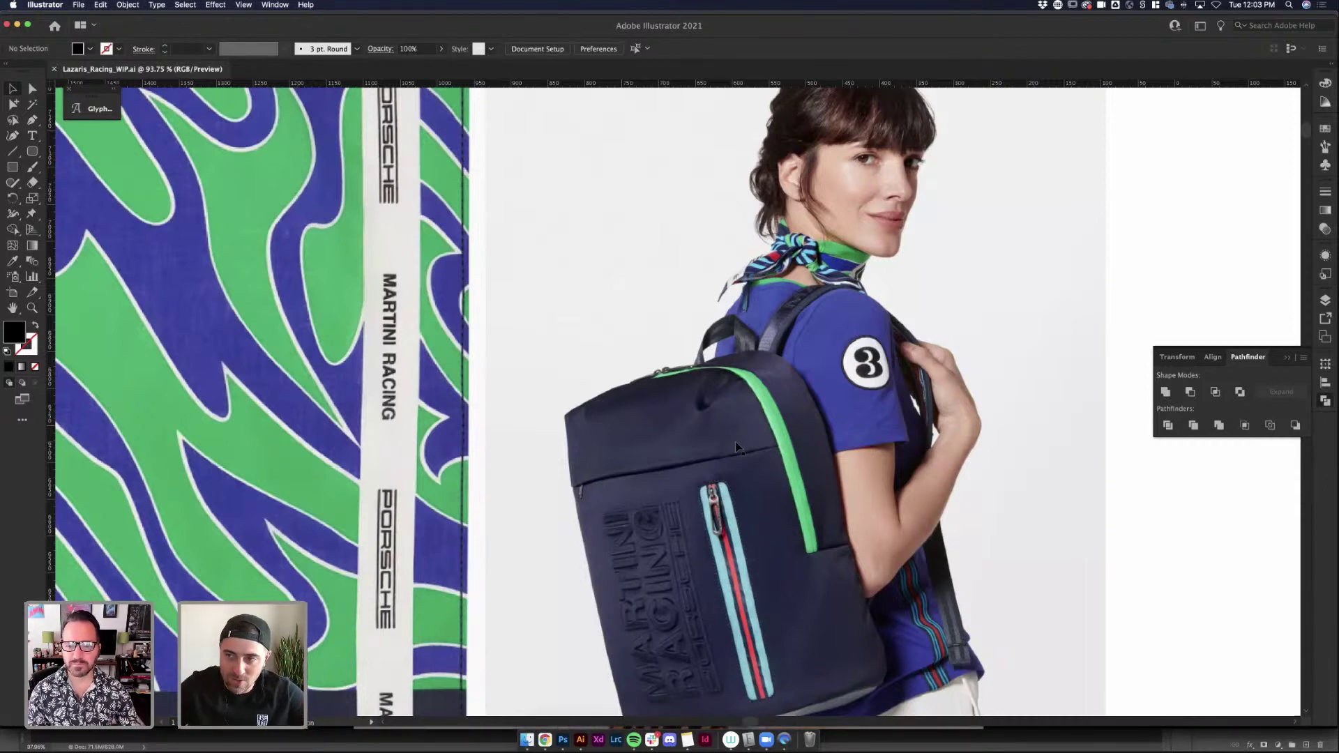
pyautogui.scroll(-3, 736, 442)
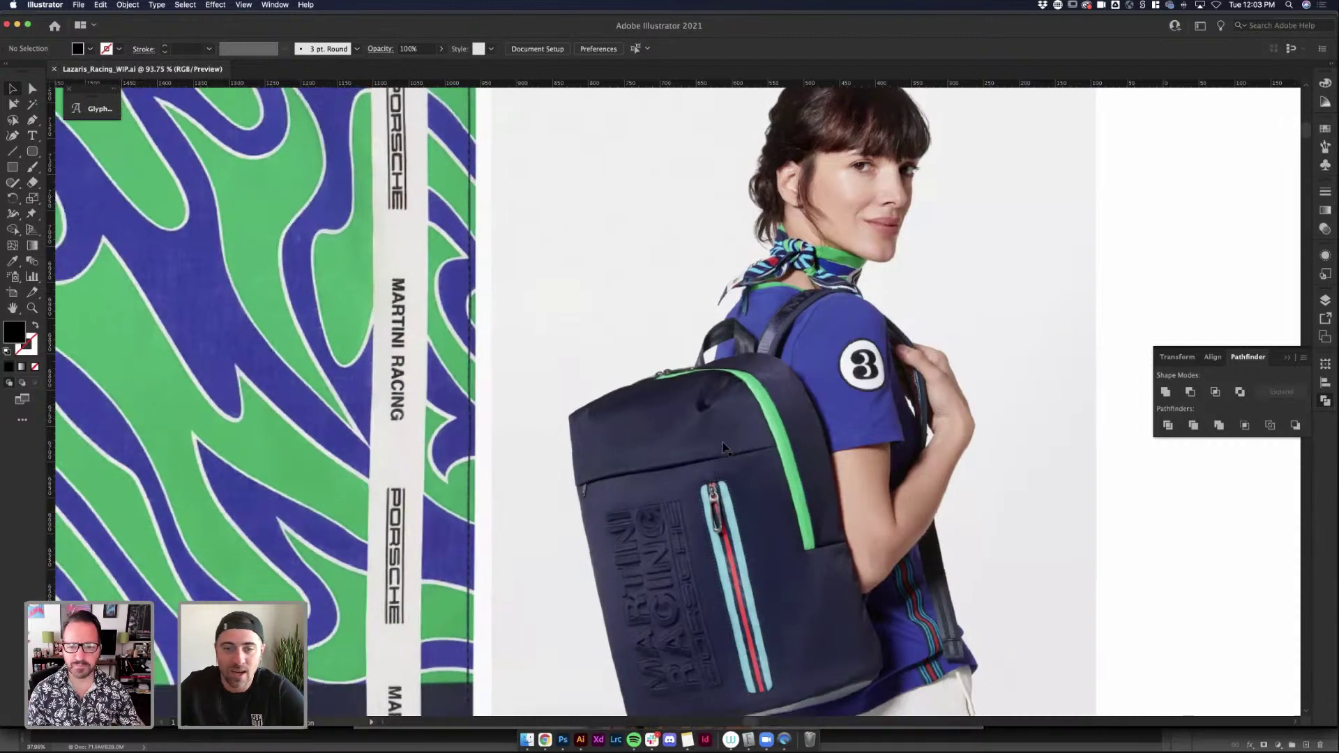
pyautogui.scroll(-4, 723, 449)
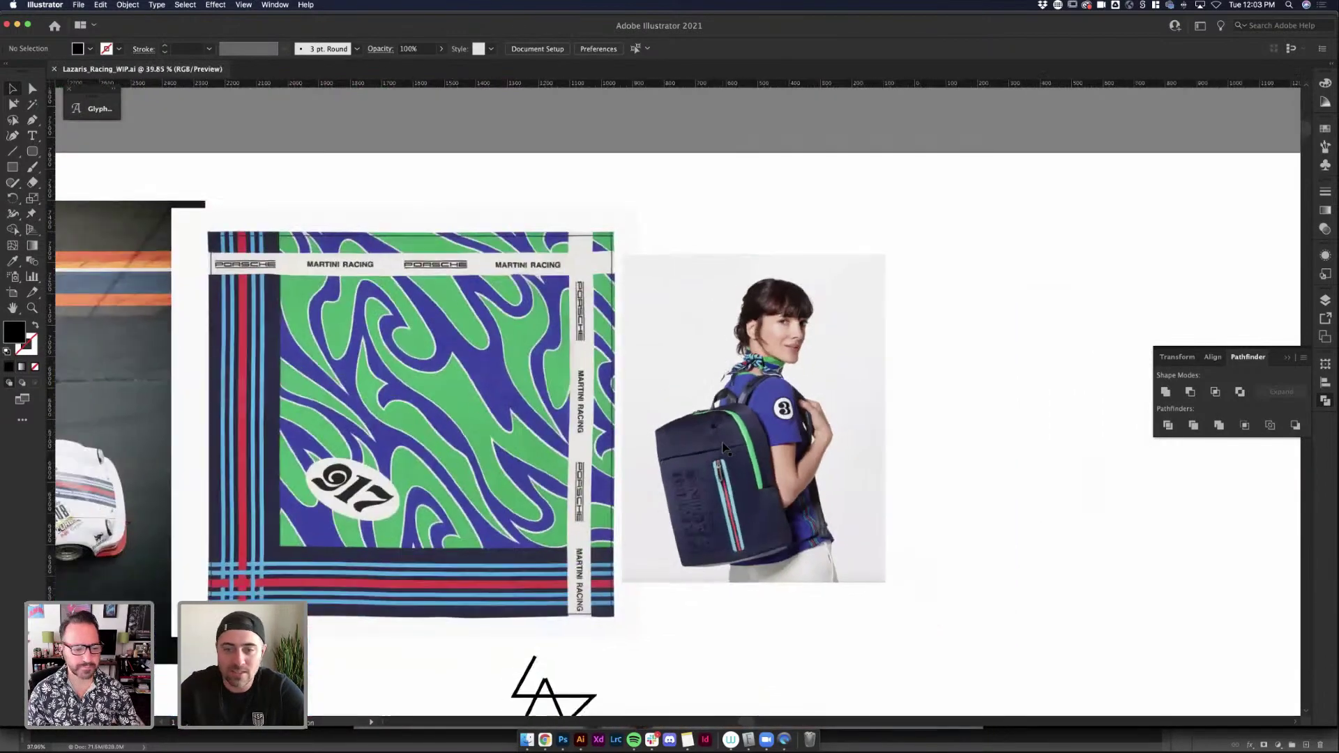
pyautogui.scroll(2, 598, 499)
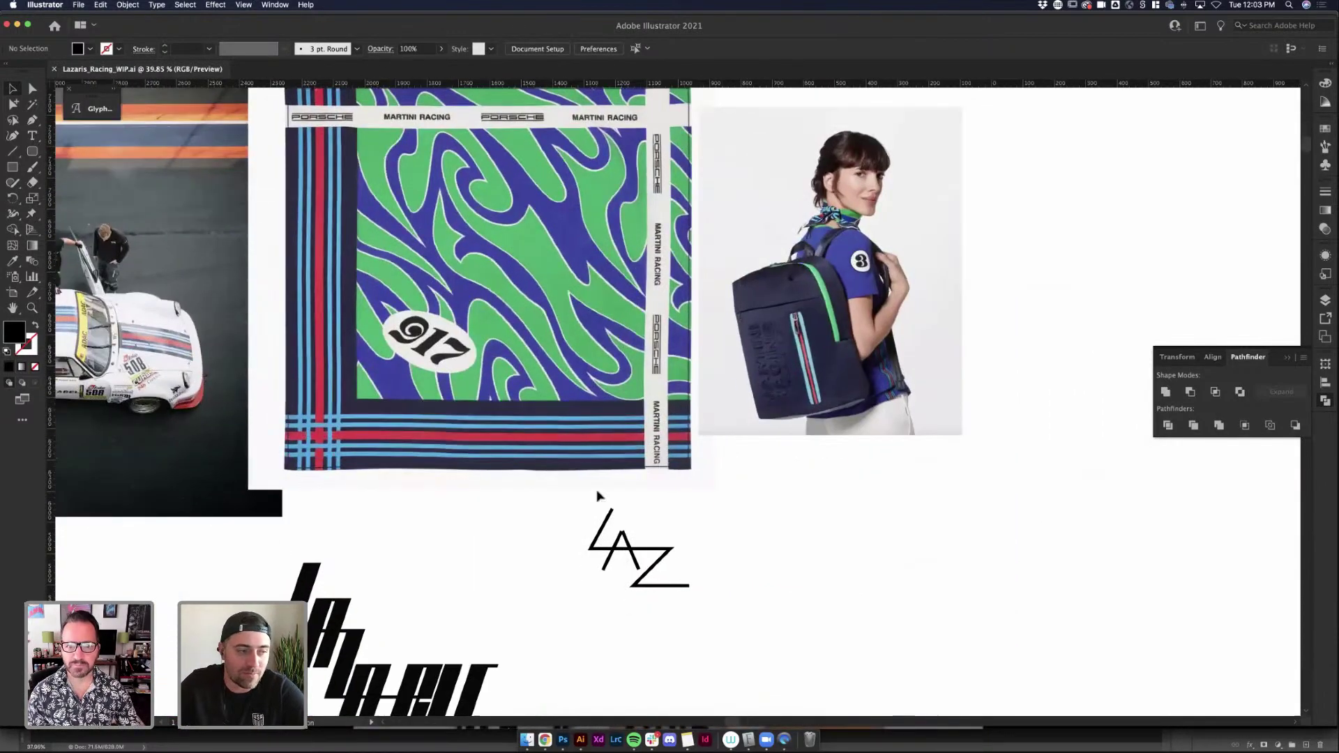
pyautogui.hscroll(-5, 448, 537)
pyautogui.scroll(-3, 448, 538)
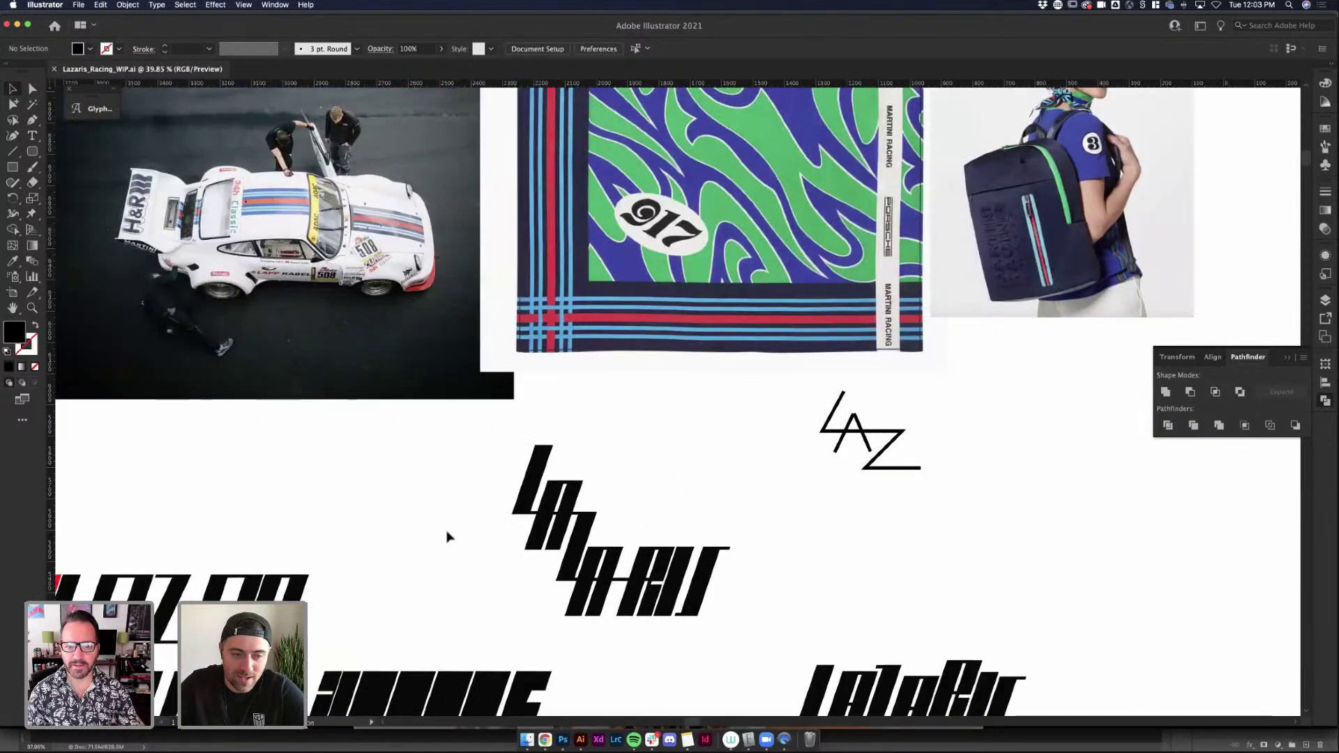
pyautogui.scroll(-4, 447, 536)
pyautogui.scroll(2, 371, 449)
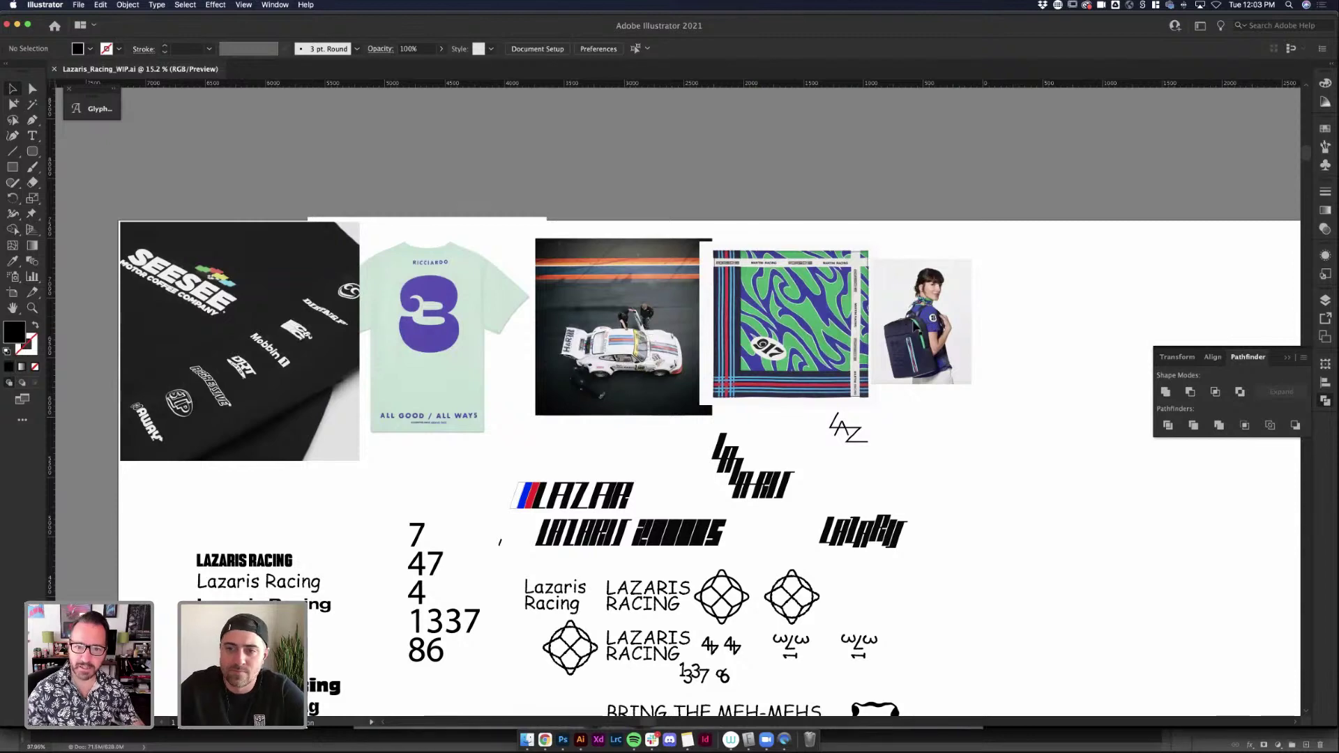
# Inspect how the Martini Racing stripes and number 3 are applied on the backpack and sleeve, beside the other references
pyautogui.scroll(1, 1001, 347)
pyautogui.scroll(2, 1001, 347)
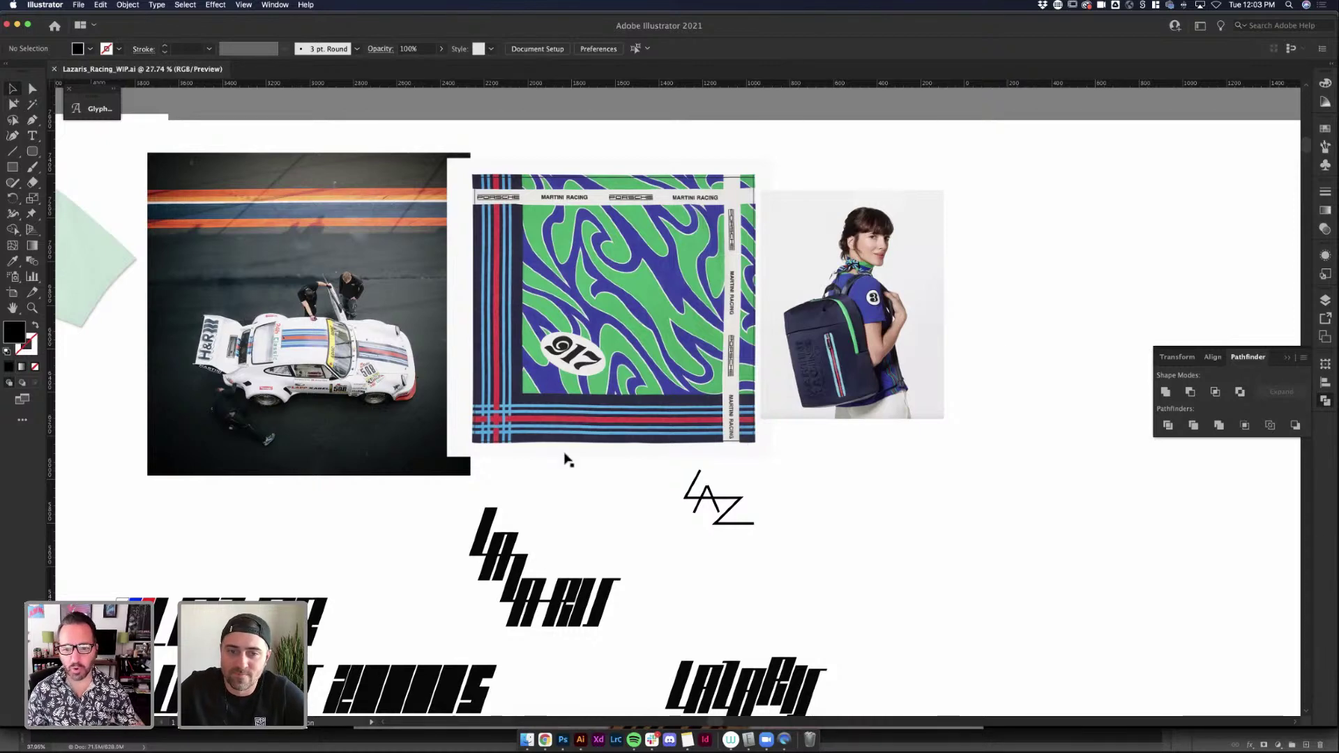
pyautogui.scroll(1, 919, 377)
pyautogui.scroll(6, 916, 334)
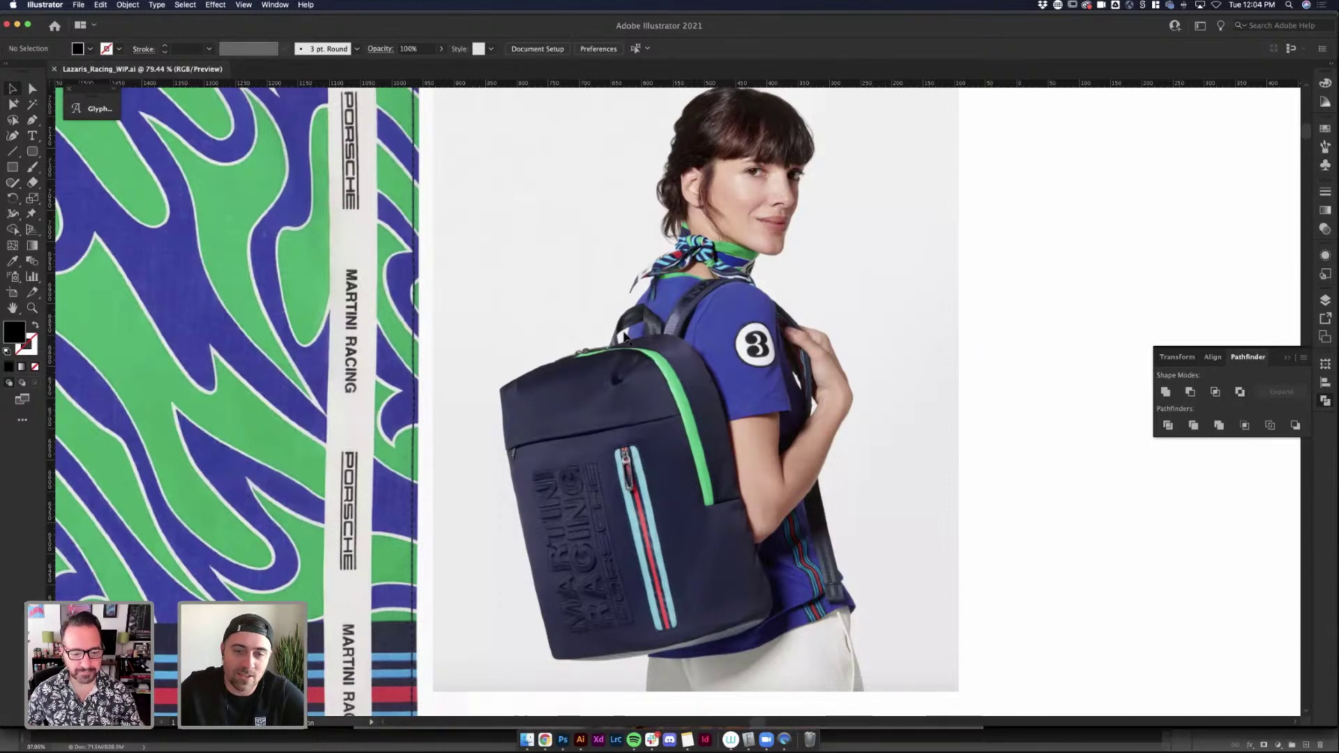
pyautogui.scroll(-2, 654, 345)
pyautogui.scroll(-1, 654, 346)
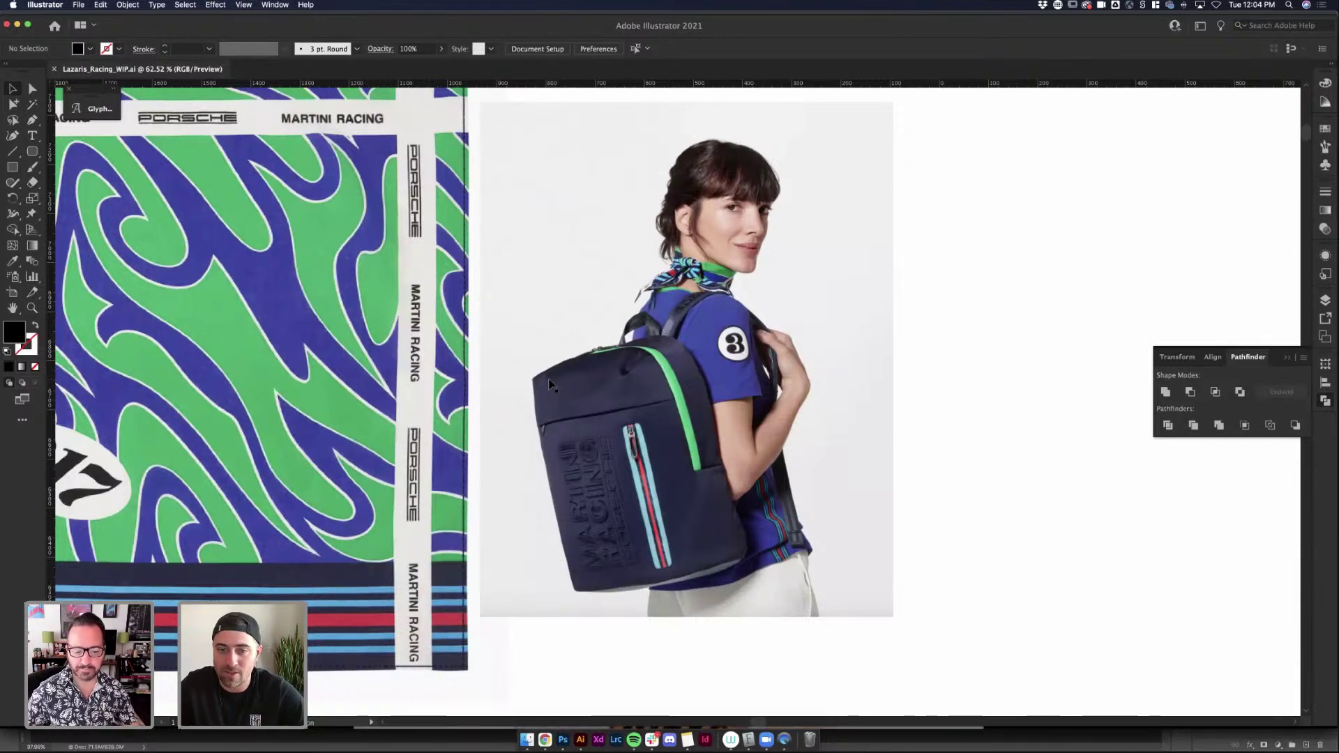
pyautogui.scroll(-5, 548, 379)
pyautogui.scroll(3, 195, 300)
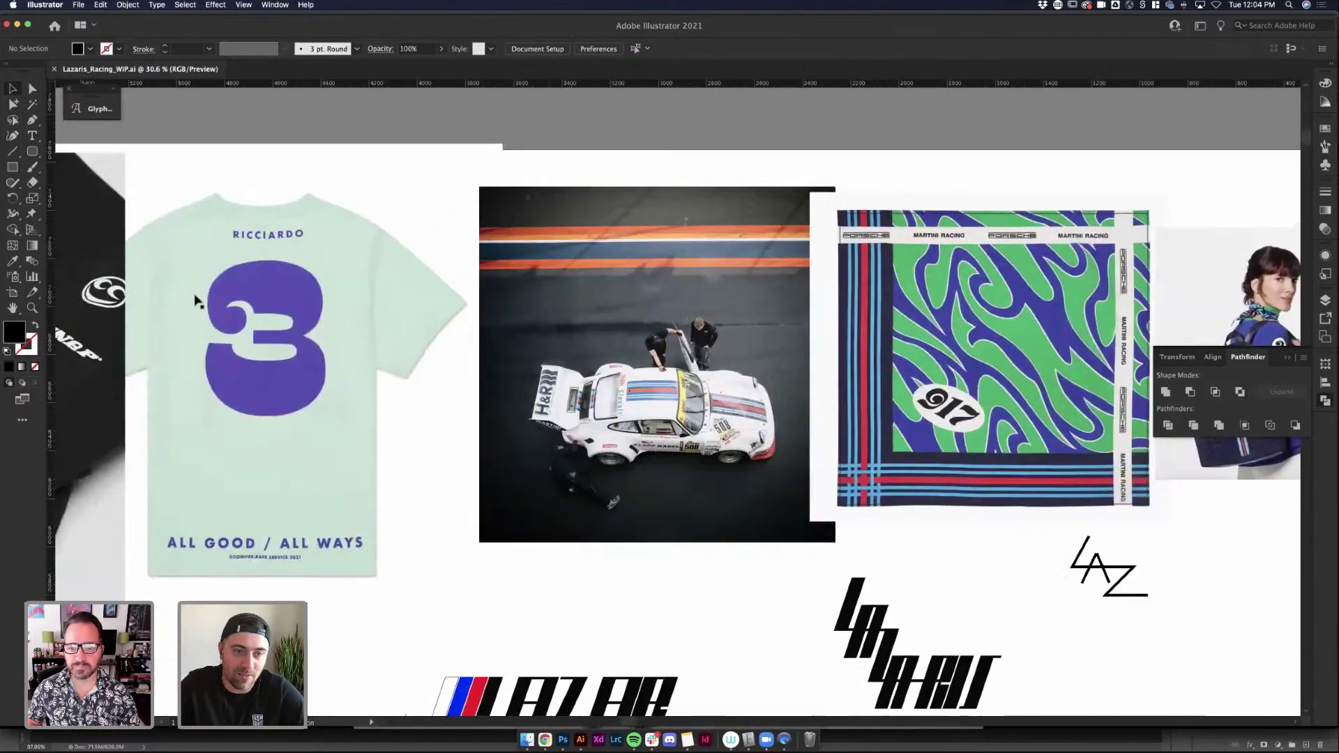
# Study the number 3 on the mint shirt and the sponsor logos along the black SEESEE garment
pyautogui.scroll(5, 196, 300)
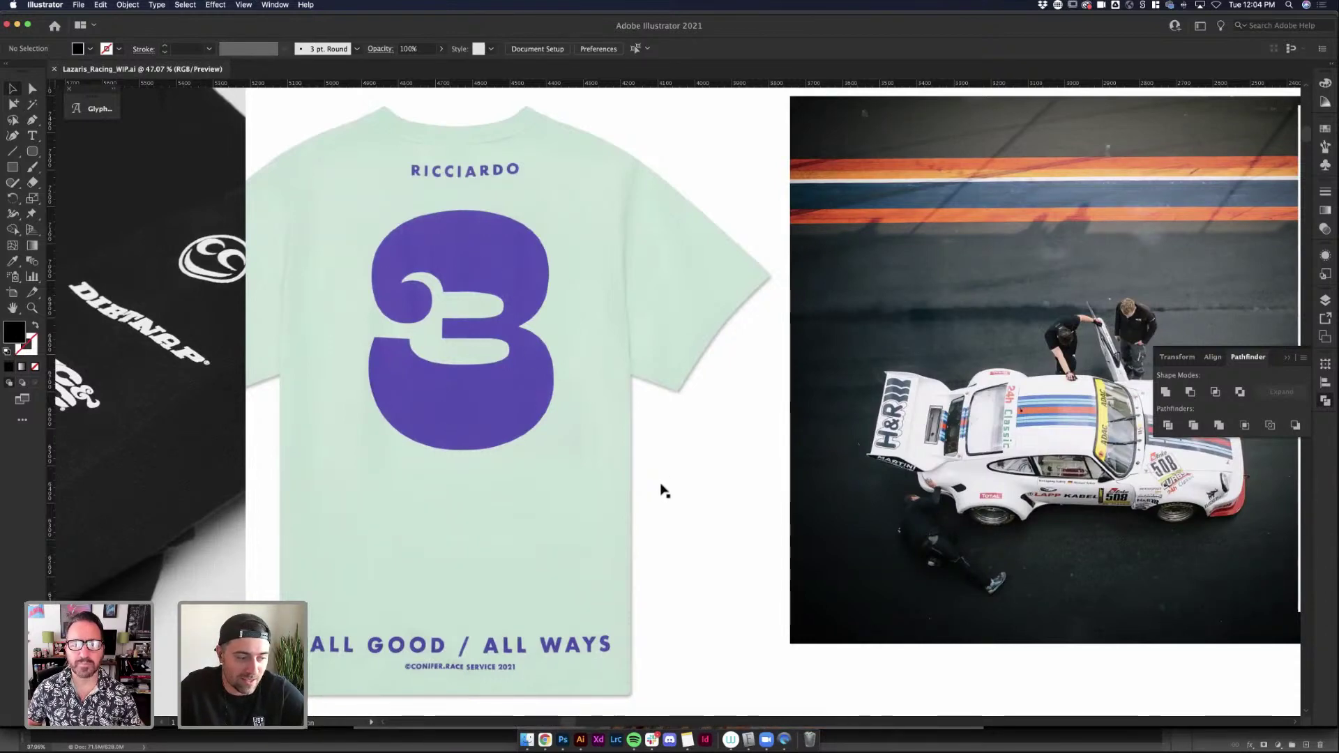
pyautogui.scroll(-1, 663, 491)
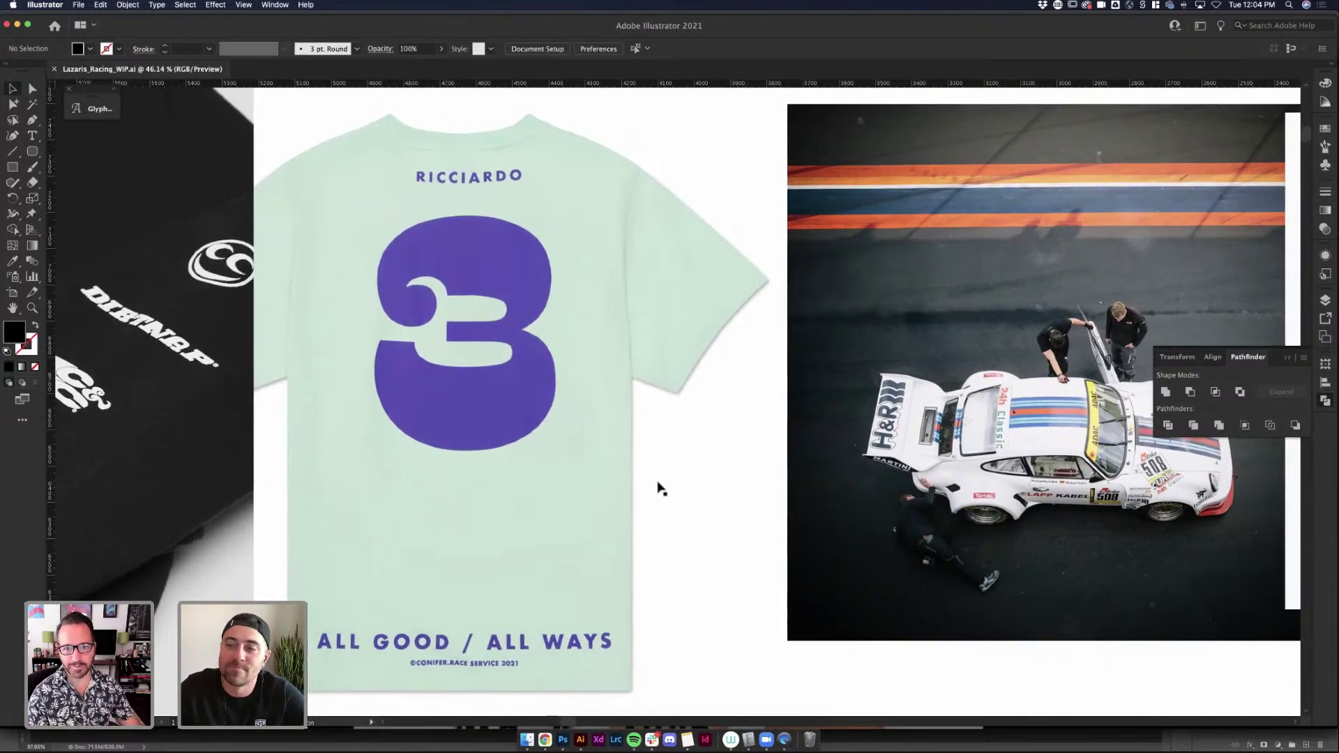
pyautogui.scroll(-5, 662, 487)
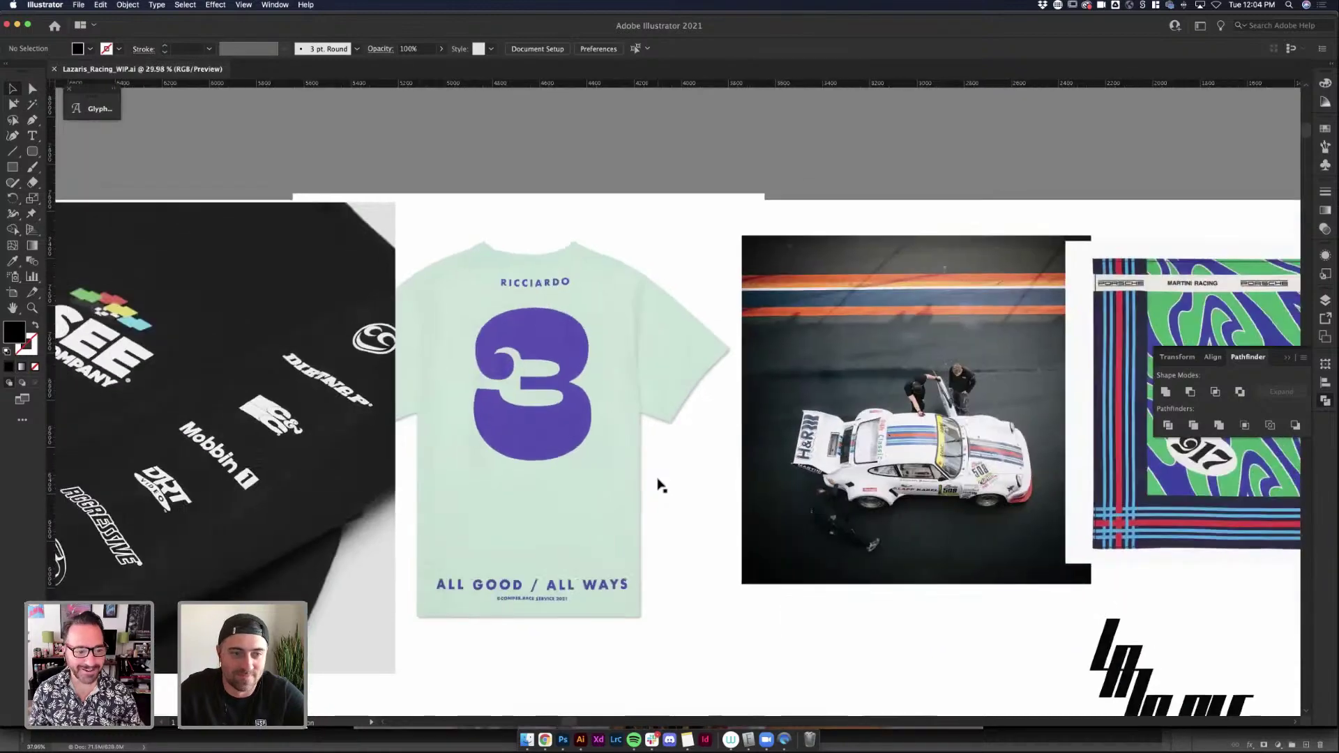
pyautogui.scroll(1, 389, 367)
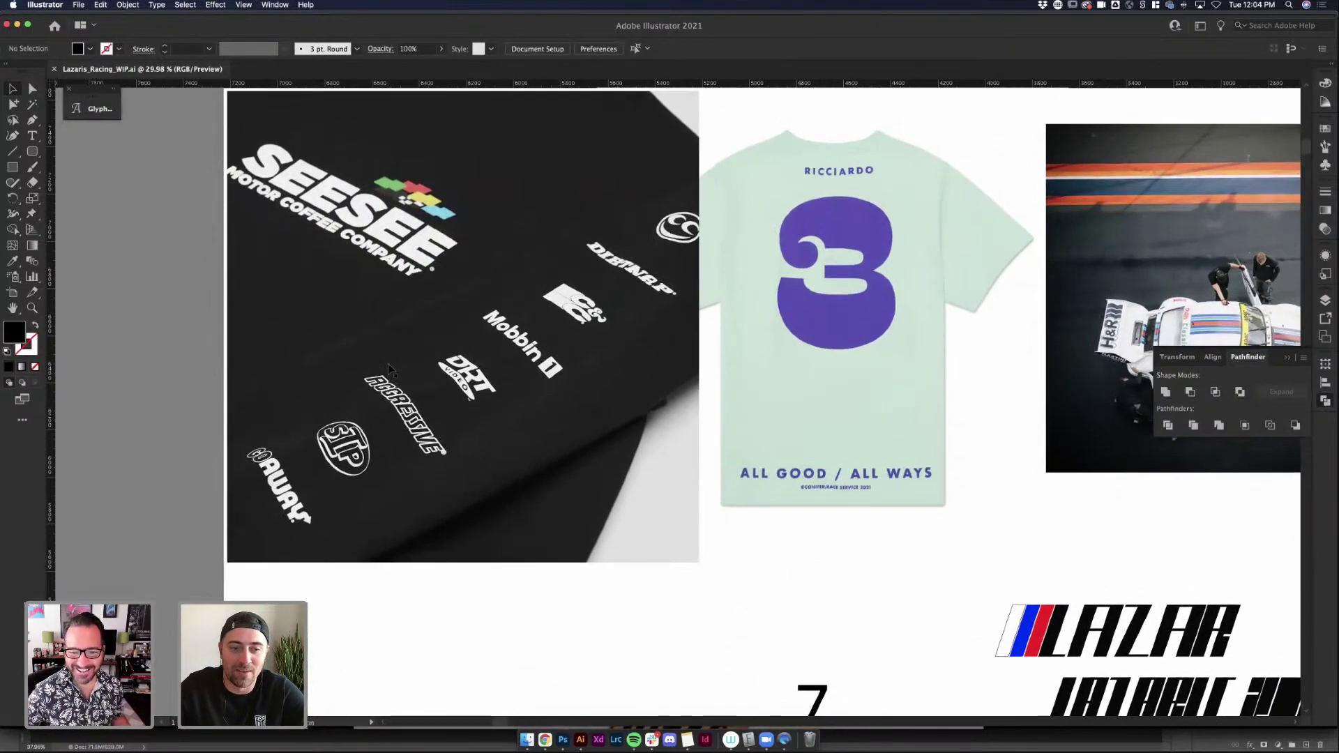
pyautogui.scroll(8, 336, 397)
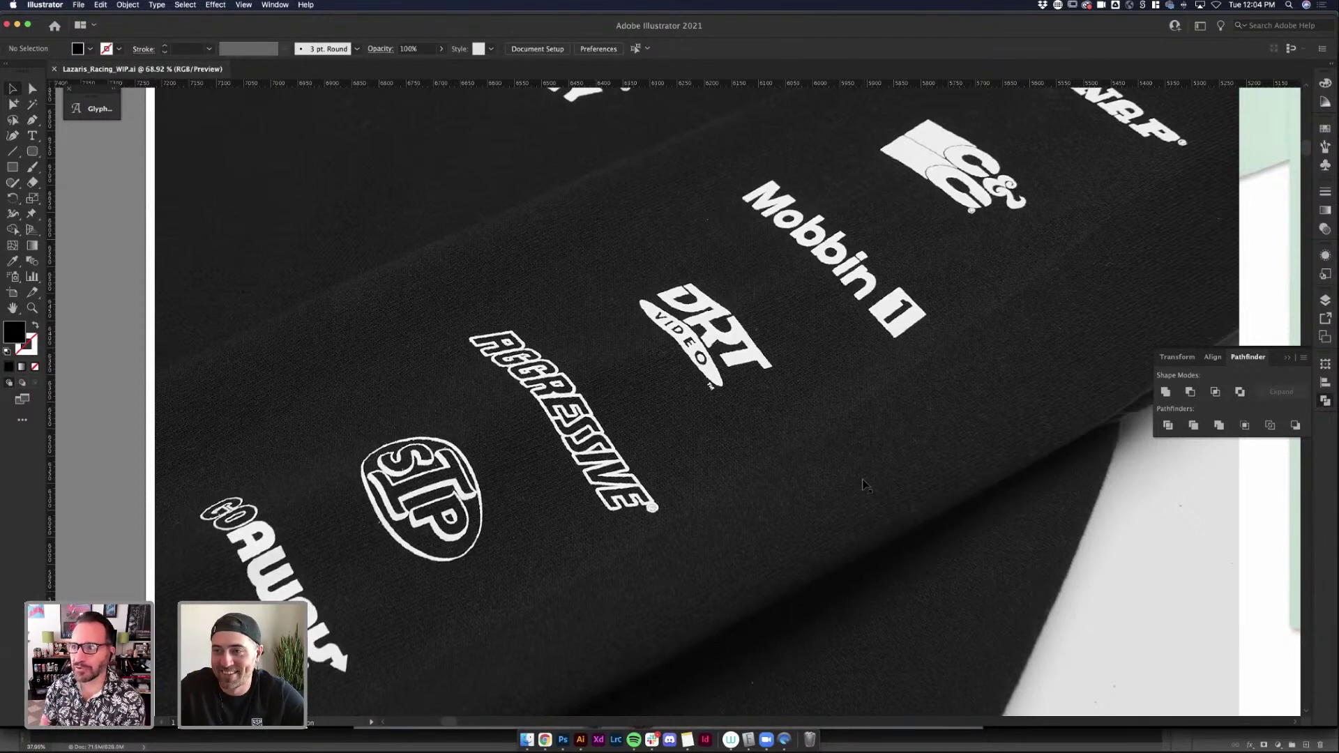
pyautogui.scroll(1, 865, 485)
pyautogui.hscroll(1, 865, 484)
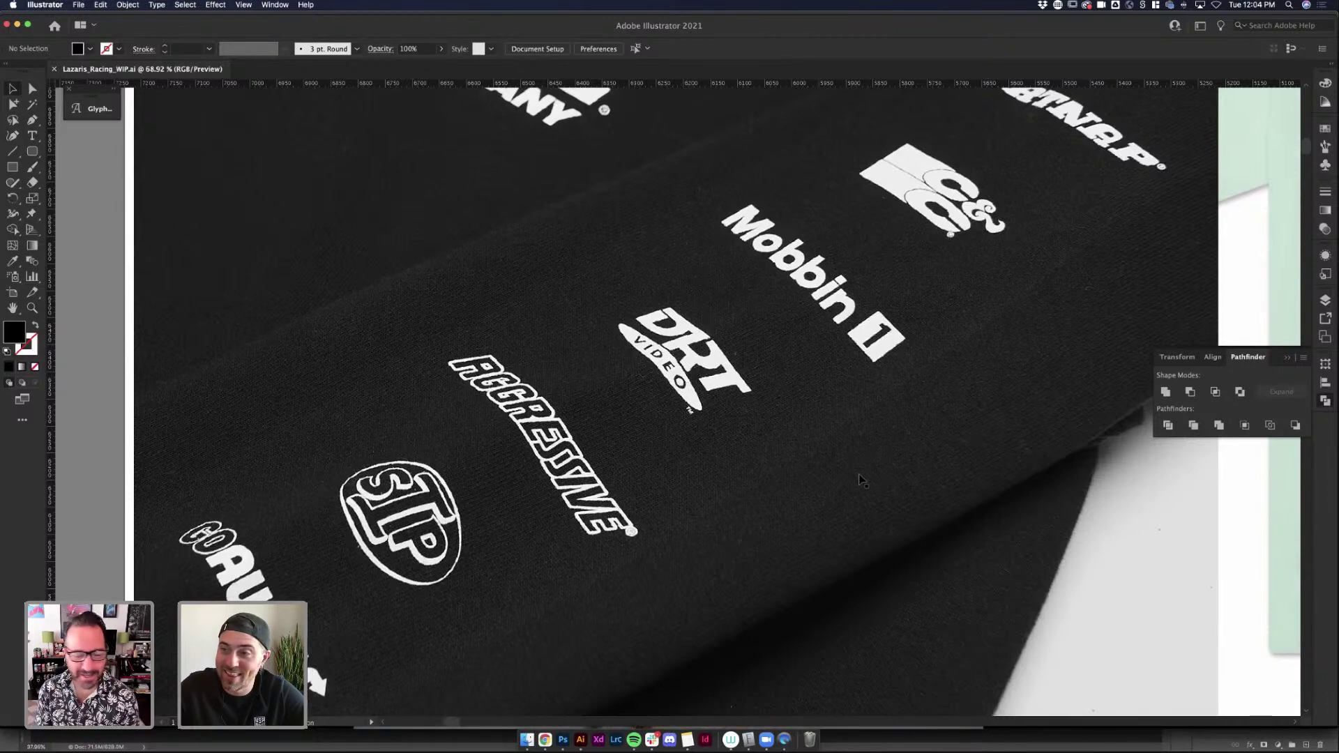
pyautogui.click(1238, 543)
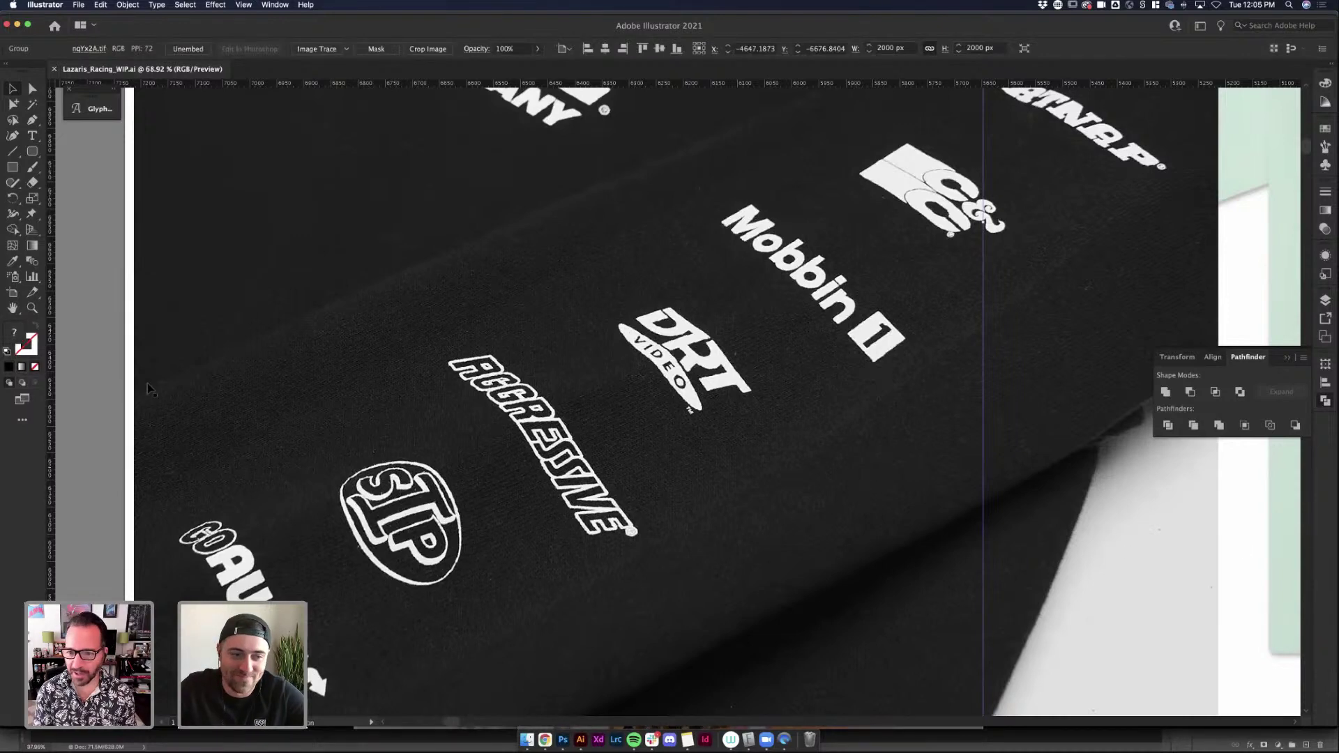
pyautogui.click(127, 387)
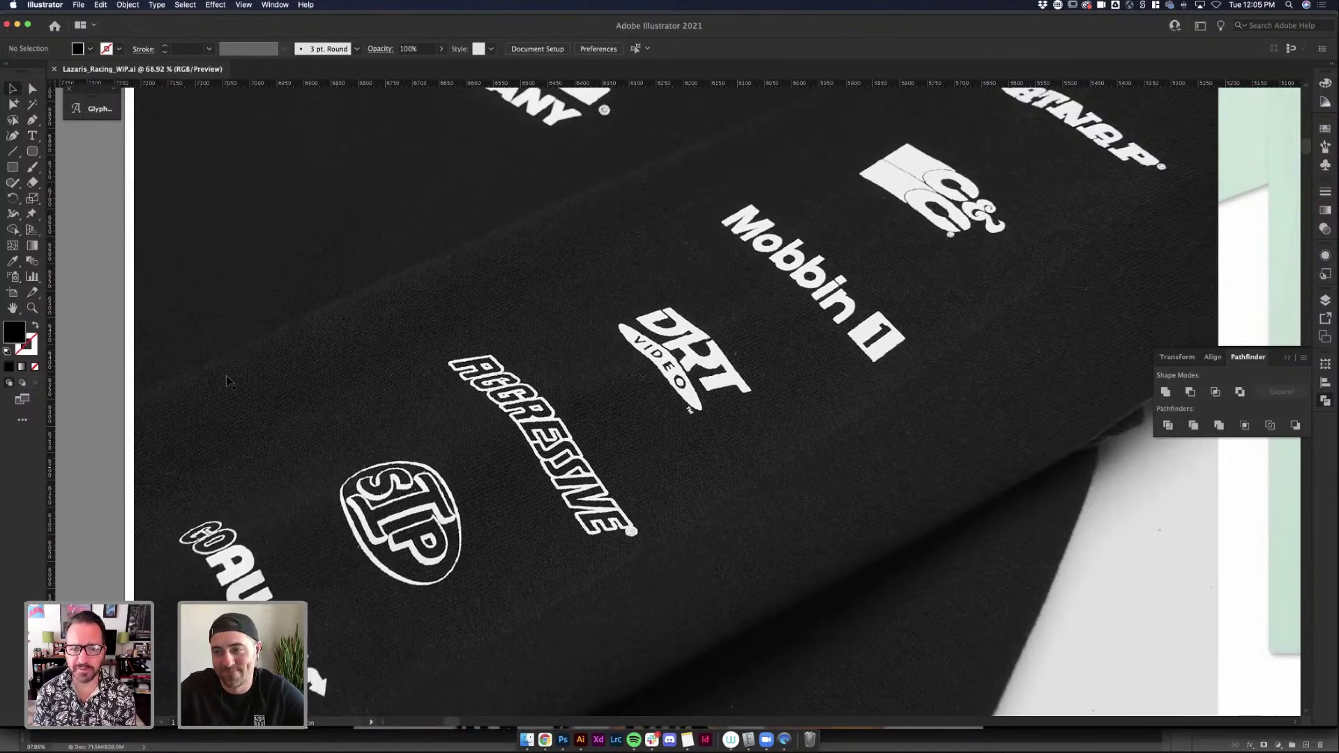
# Duplicate the "BRING THE MEH-MEHS" text above the wavy frame and shorten the copy to "MEH-MEHS"
pyautogui.scroll(-5, 226, 382)
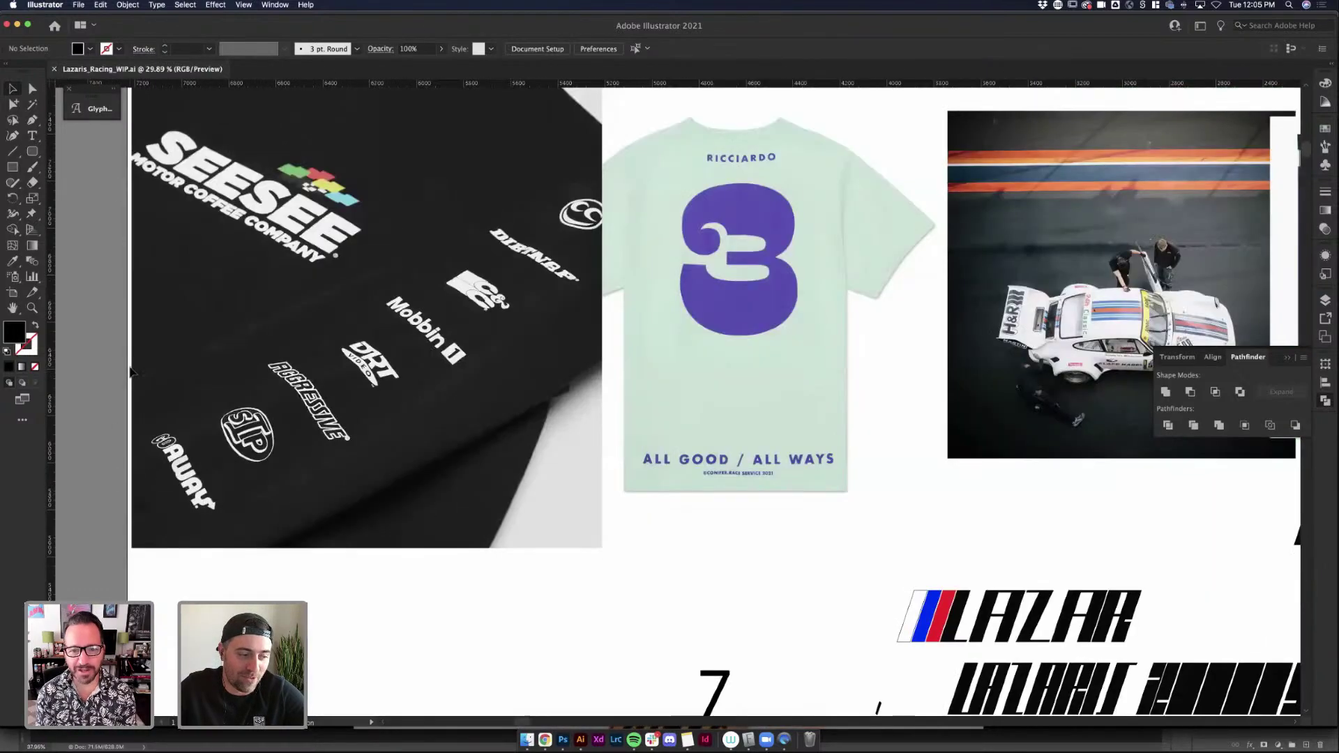
pyautogui.scroll(-6, 130, 372)
pyautogui.hscroll(10, 130, 372)
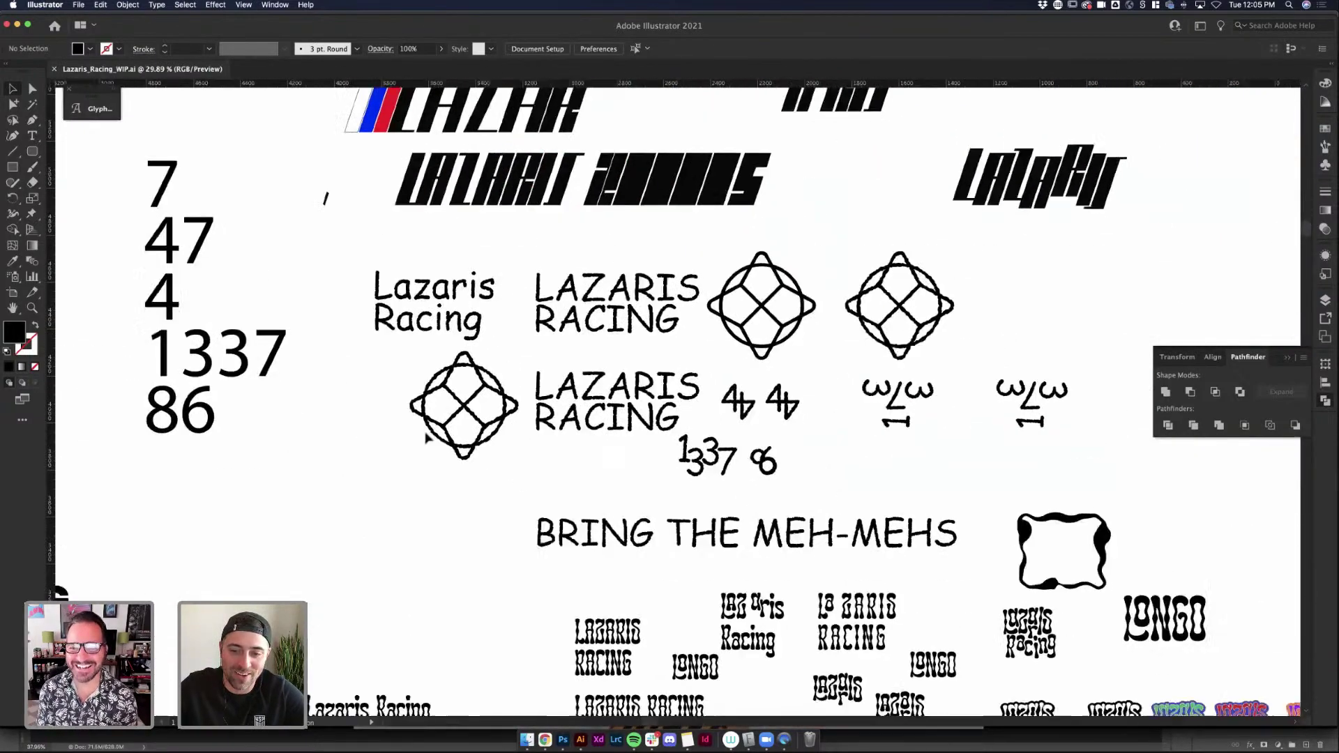
pyautogui.moveTo(551, 462); pyautogui.dragTo(570, 373)
pyautogui.doubleClick(960, 380)
pyautogui.press('BackSpace')
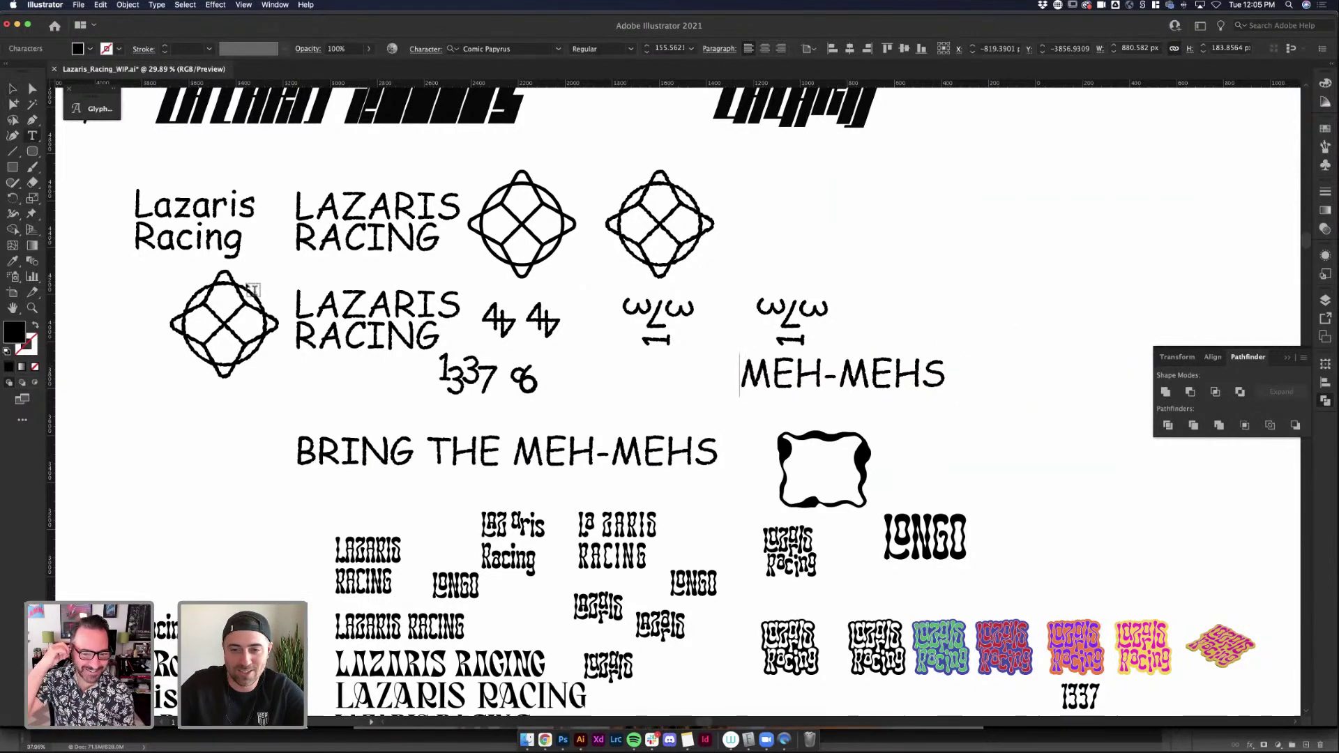
# Move the shortened "MEH-MEHS" text to the right of the wavy frame, above the LONGO lettering
pyautogui.click(13, 88)
pyautogui.click(877, 382)
pyautogui.moveTo(877, 382); pyautogui.dragTo(1023, 436)
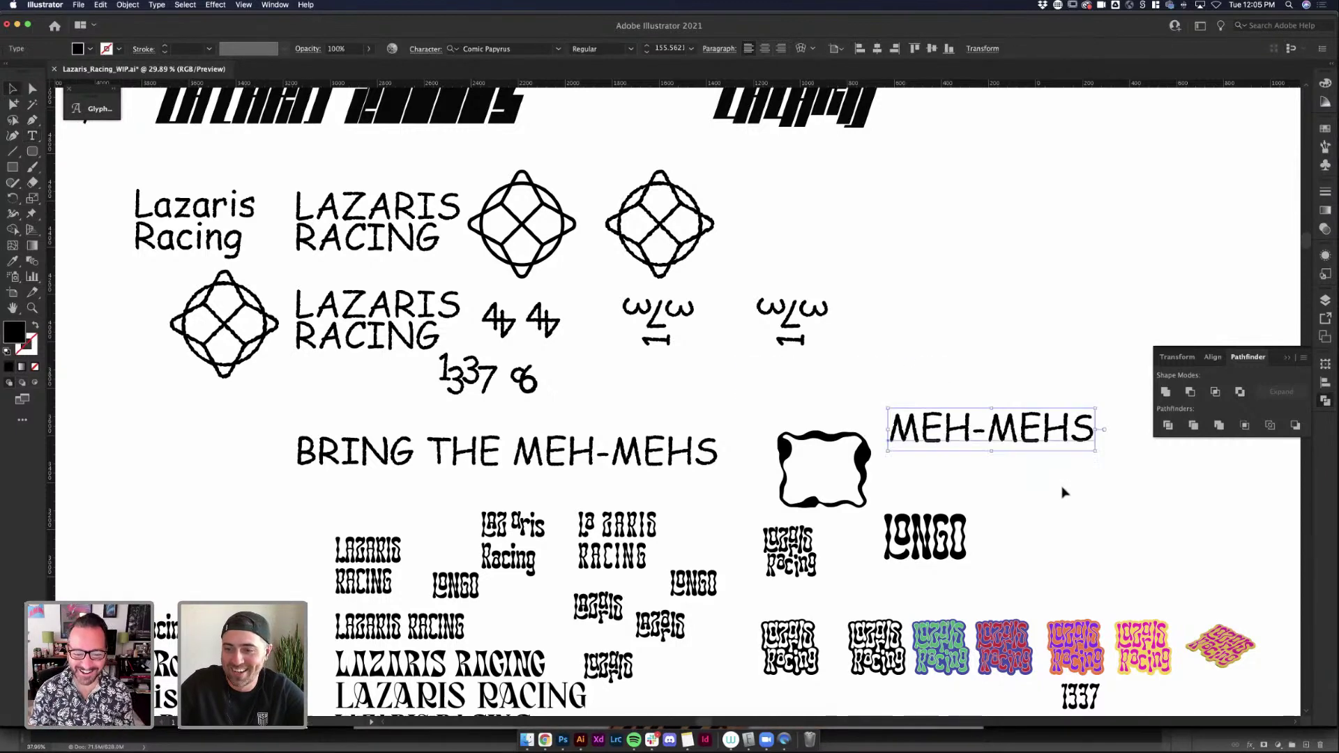
# Review the column of Lazaris Racing type trials against the SEESEE garment and mint number 3 shirt references
pyautogui.click(1040, 532)
pyautogui.hscroll(-3, 369, 425)
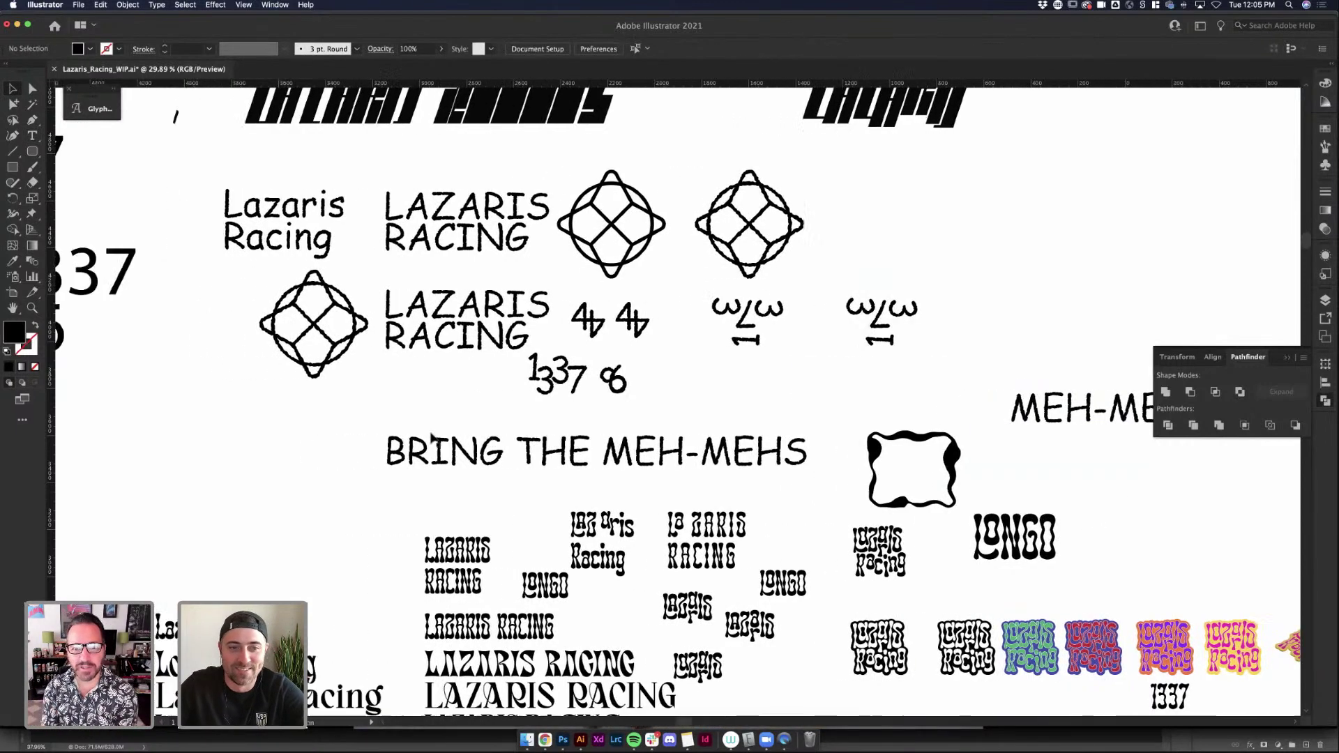
pyautogui.scroll(-2, 352, 418)
pyautogui.hscroll(-8, 352, 418)
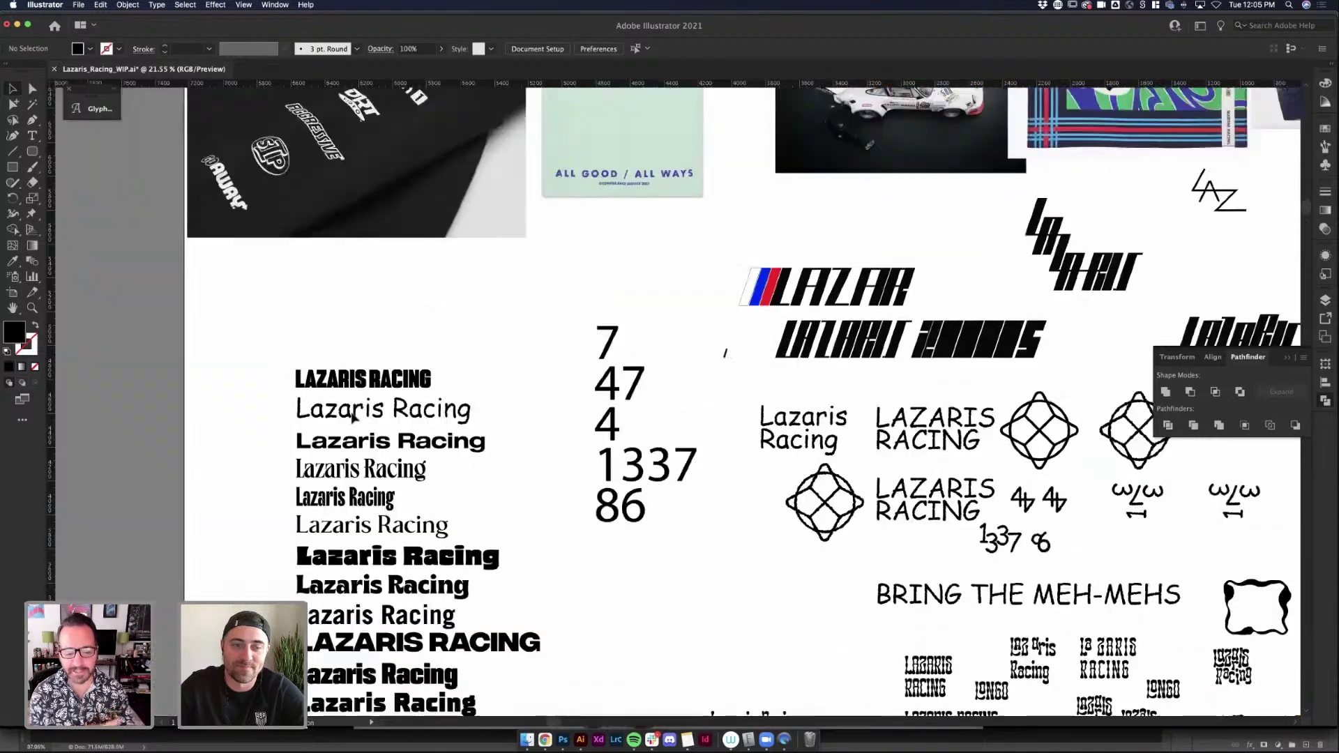
pyautogui.hscroll(2, 441, 385)
pyautogui.scroll(-1, 441, 386)
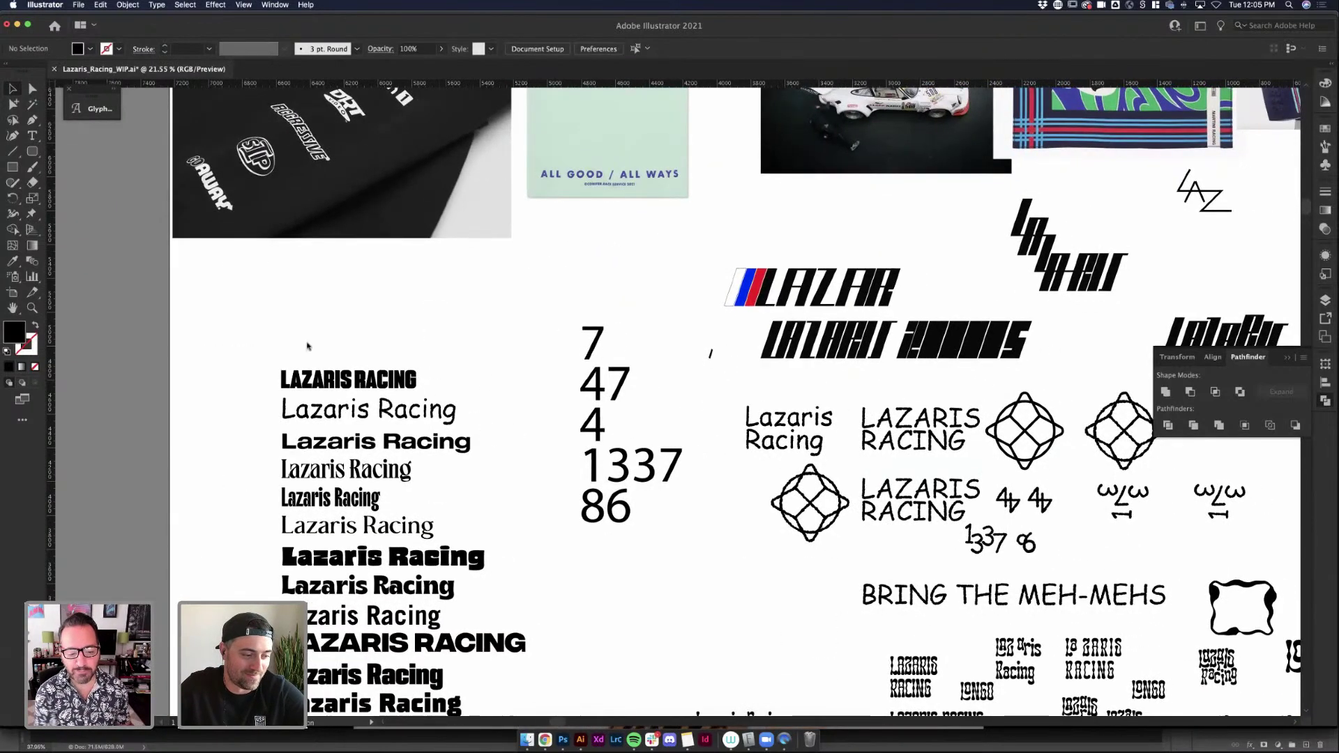
pyautogui.scroll(6, 280, 374)
pyautogui.hscroll(-1, 281, 373)
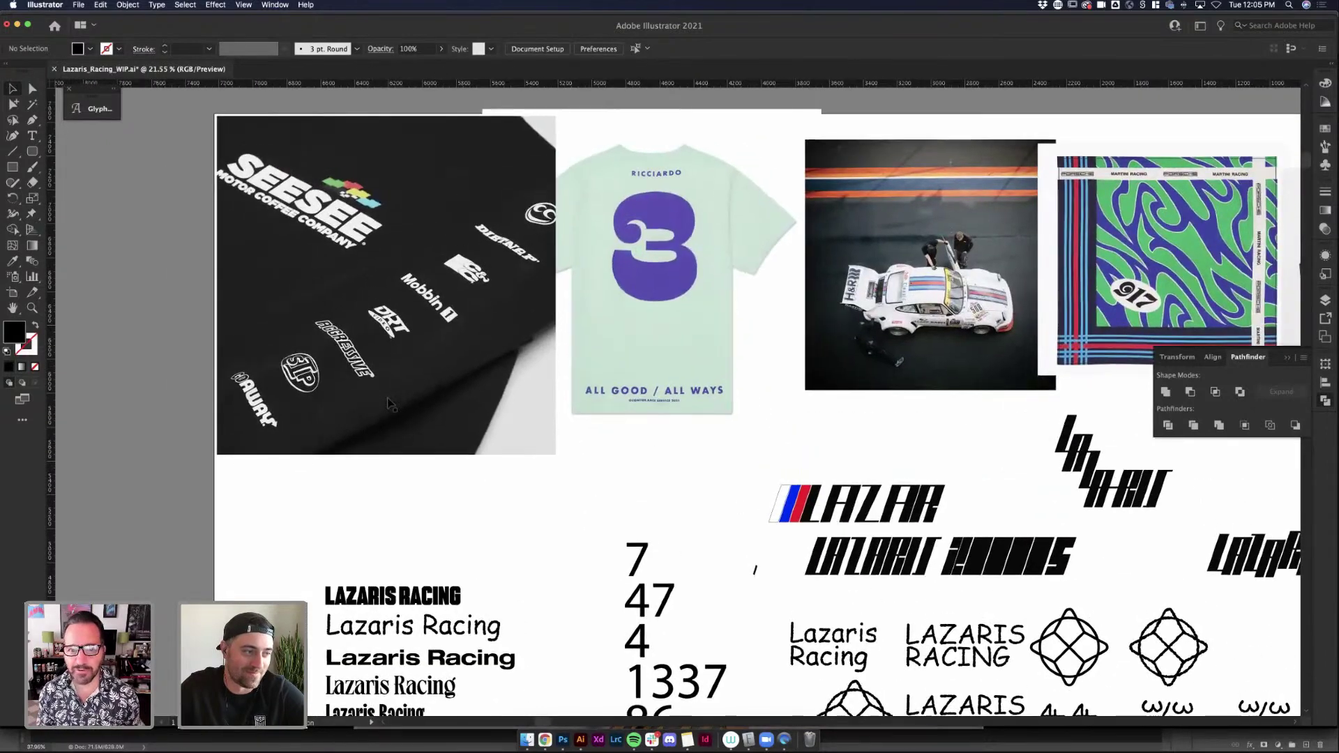
pyautogui.scroll(1, 391, 404)
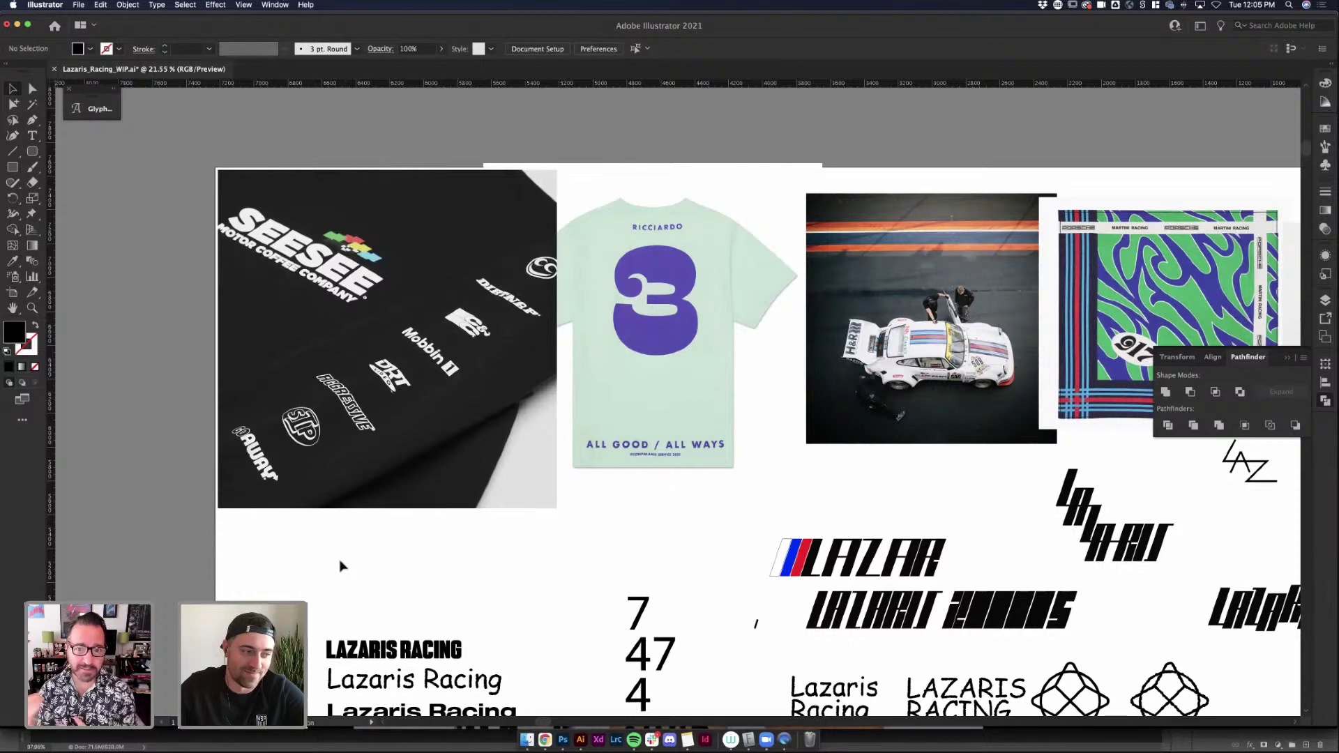
pyautogui.scroll(-8, 439, 563)
pyautogui.hscroll(1, 439, 562)
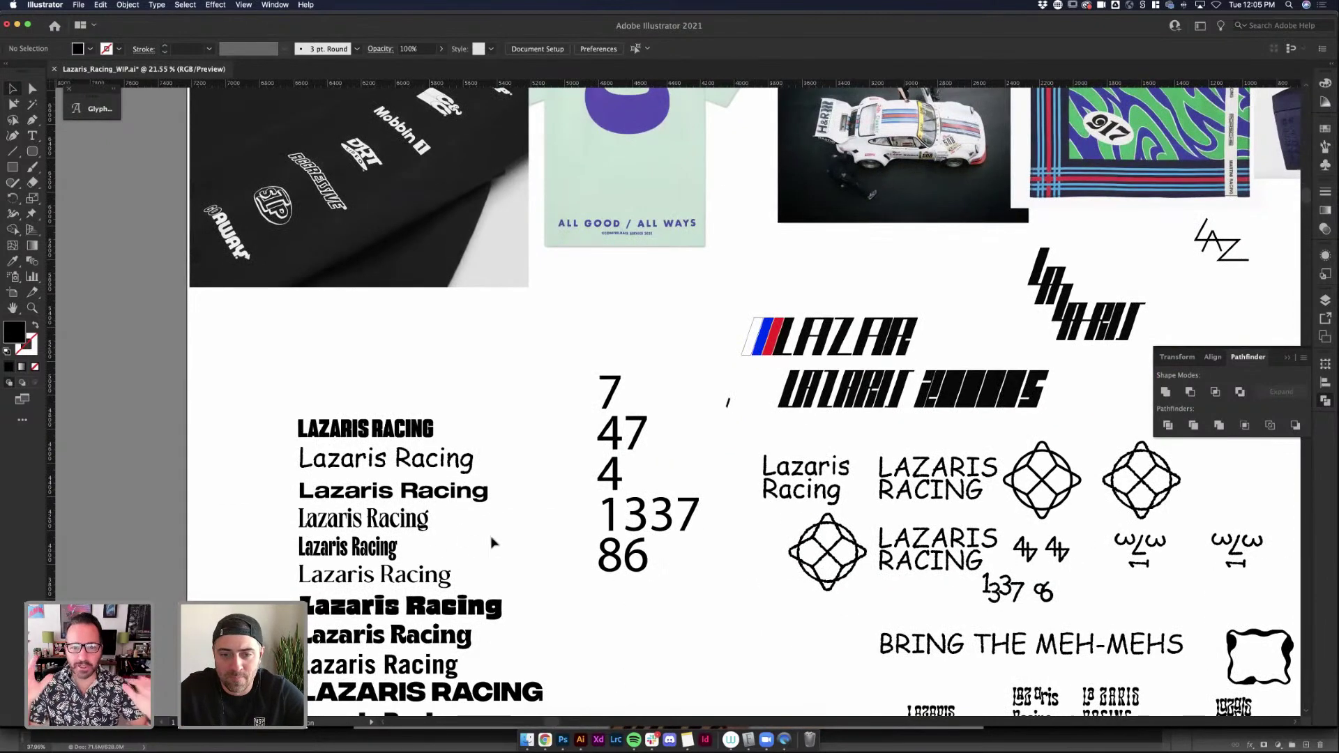
# Compare the typefaces in the long Lazaris Racing column with the smaller group of psychedelic lettering trials beside it
pyautogui.scroll(-2, 491, 543)
pyautogui.hscroll(6, 492, 543)
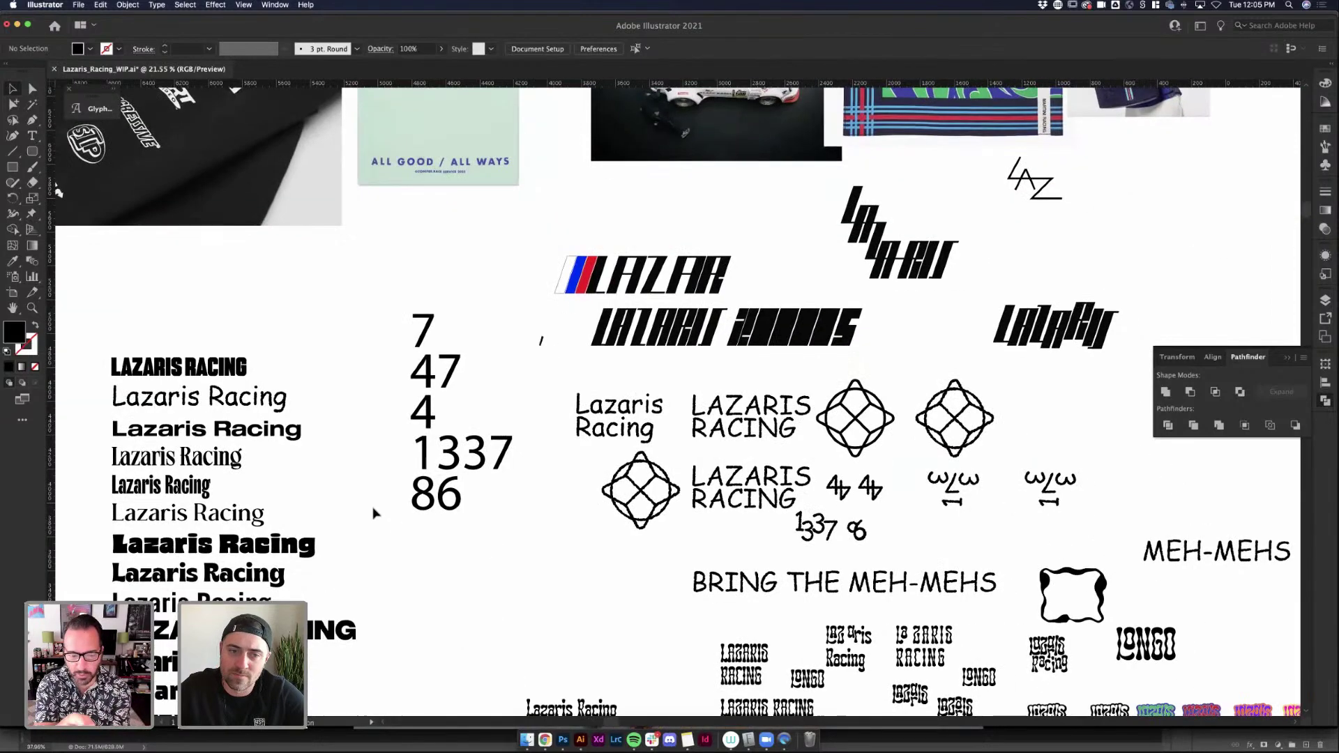
pyautogui.hscroll(-3, 384, 509)
pyautogui.scroll(-1, 384, 509)
pyautogui.scroll(-5, 334, 494)
pyautogui.hscroll(-2, 334, 494)
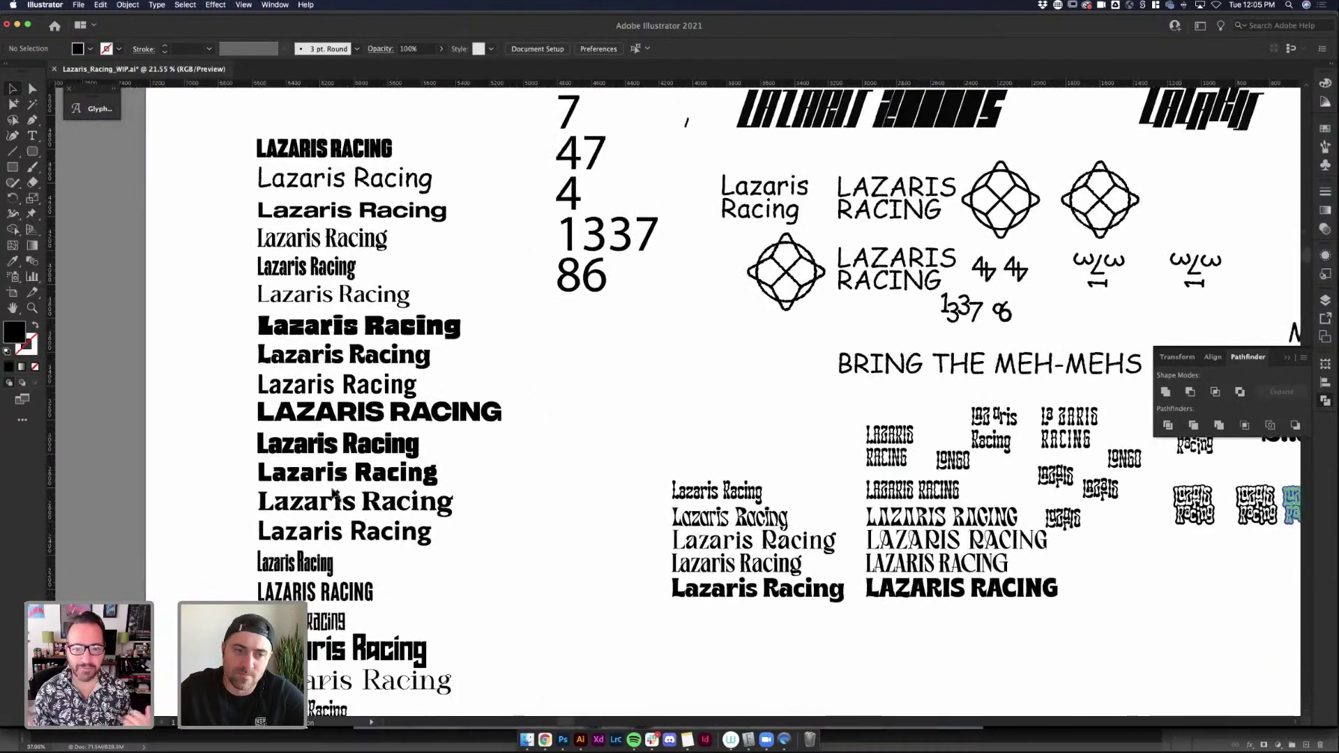
pyautogui.scroll(-2, 336, 496)
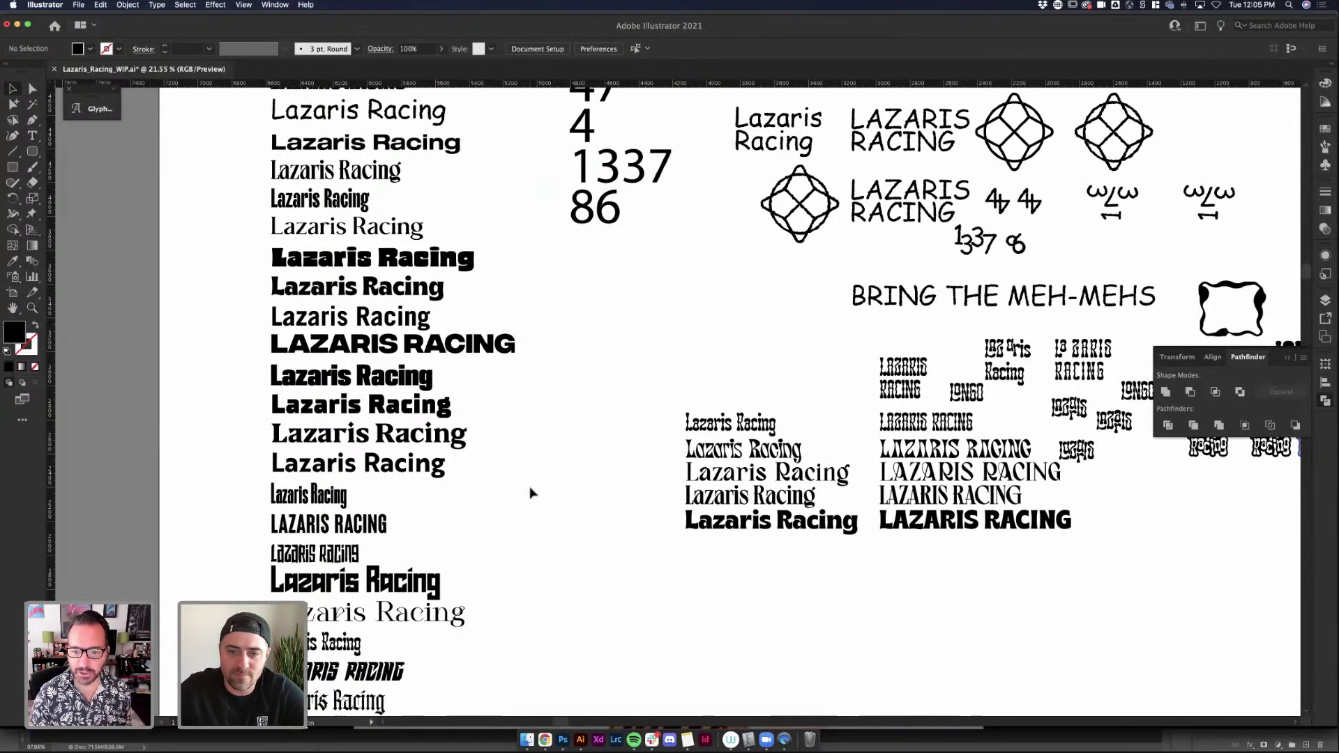
pyautogui.scroll(-2, 530, 493)
pyautogui.scroll(5, 655, 464)
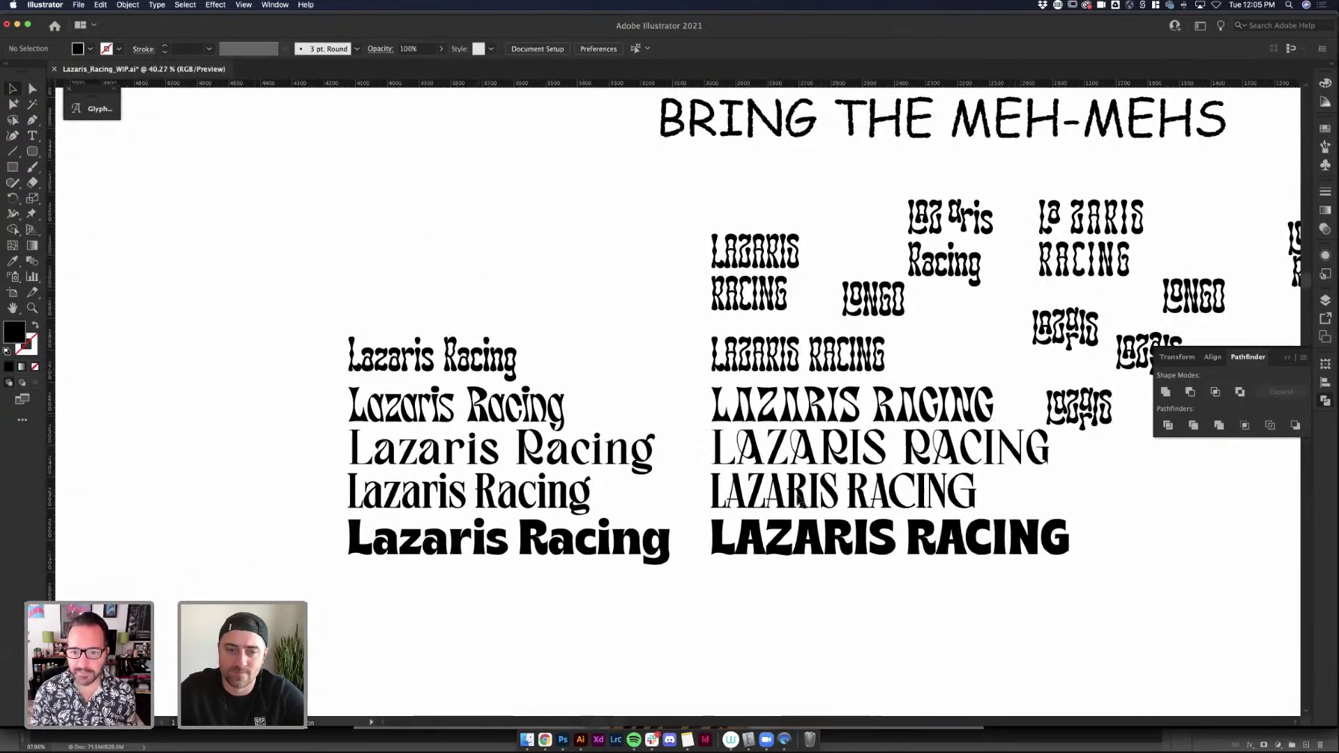
pyautogui.scroll(-6, 463, 504)
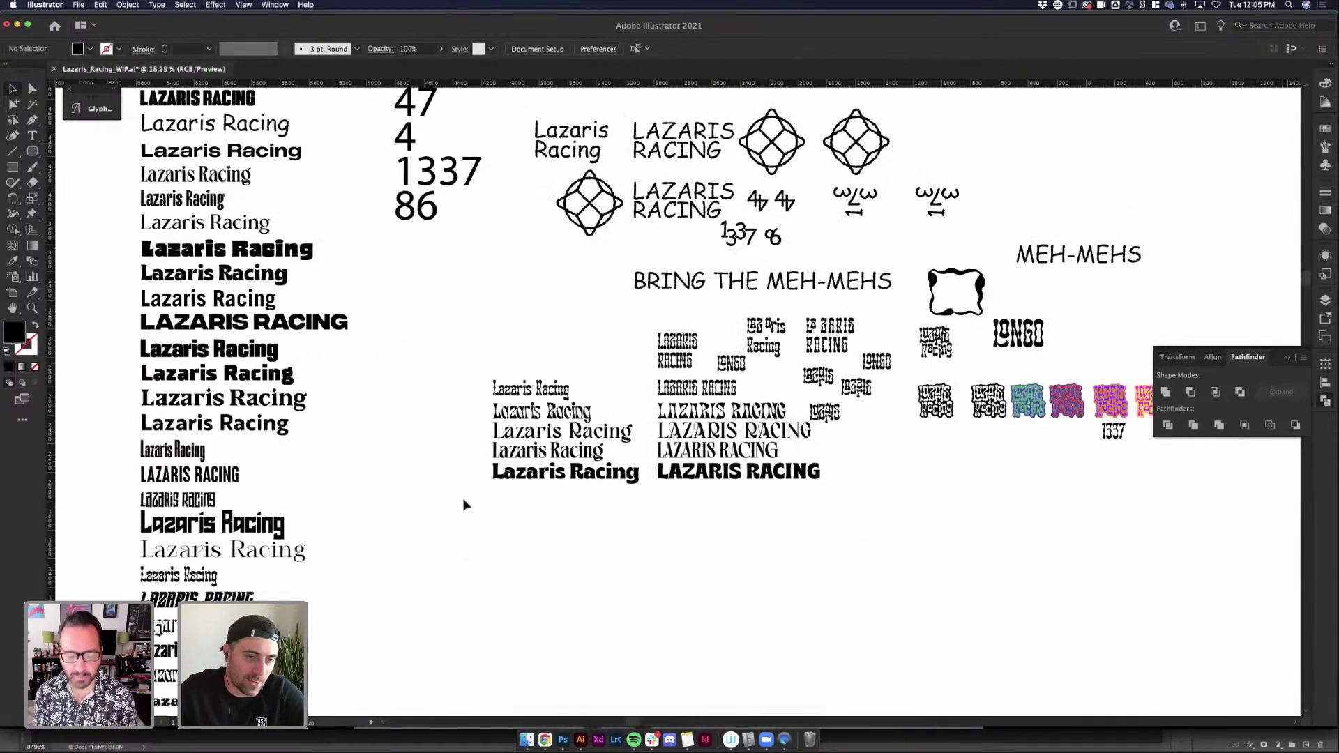
pyautogui.hscroll(-2, 464, 504)
pyautogui.scroll(-2, 300, 493)
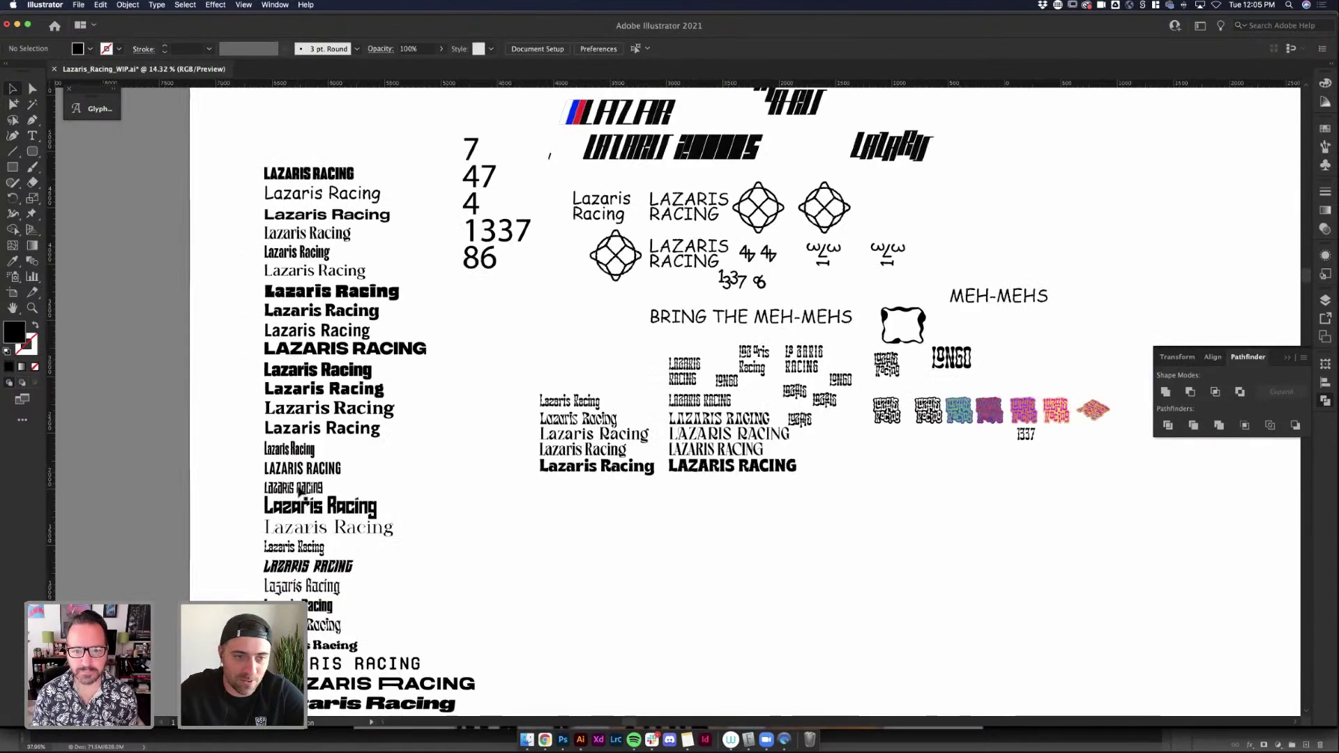
pyautogui.scroll(-3, 355, 327)
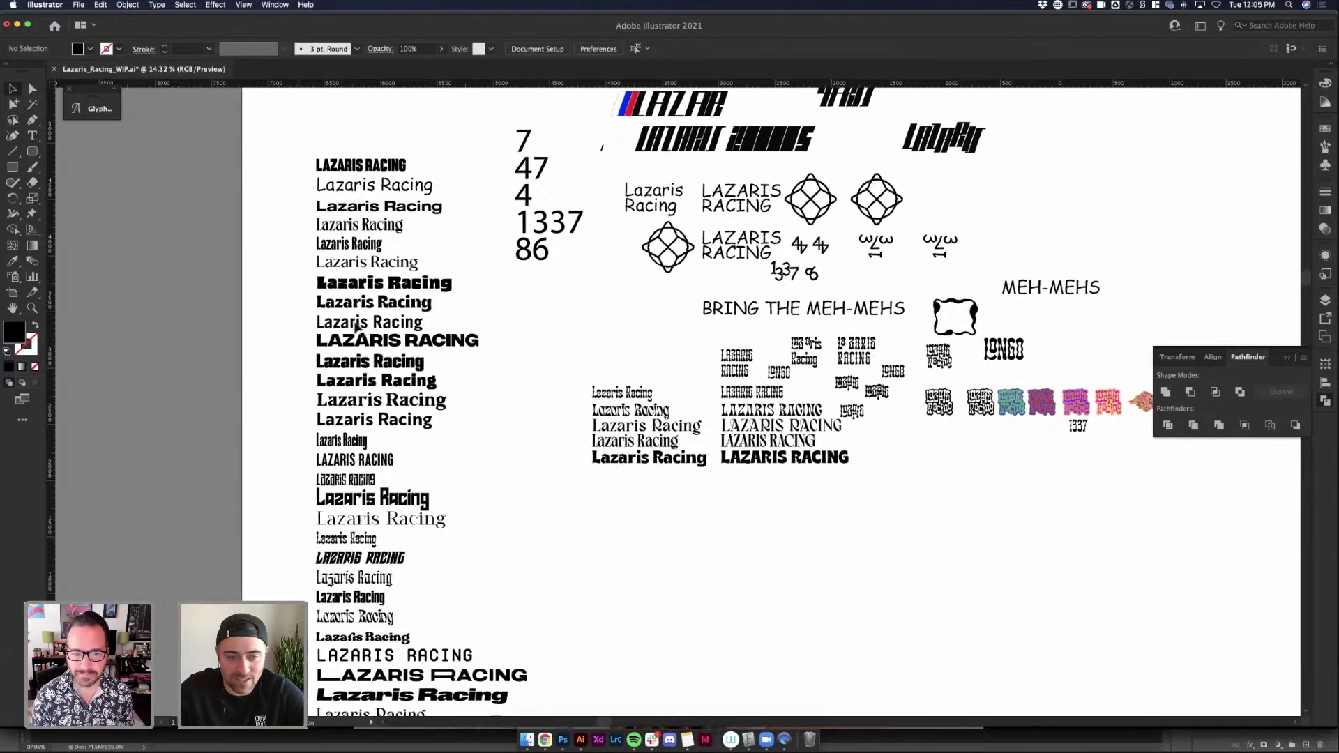
pyautogui.scroll(-3, 356, 328)
pyautogui.hscroll(1, 355, 328)
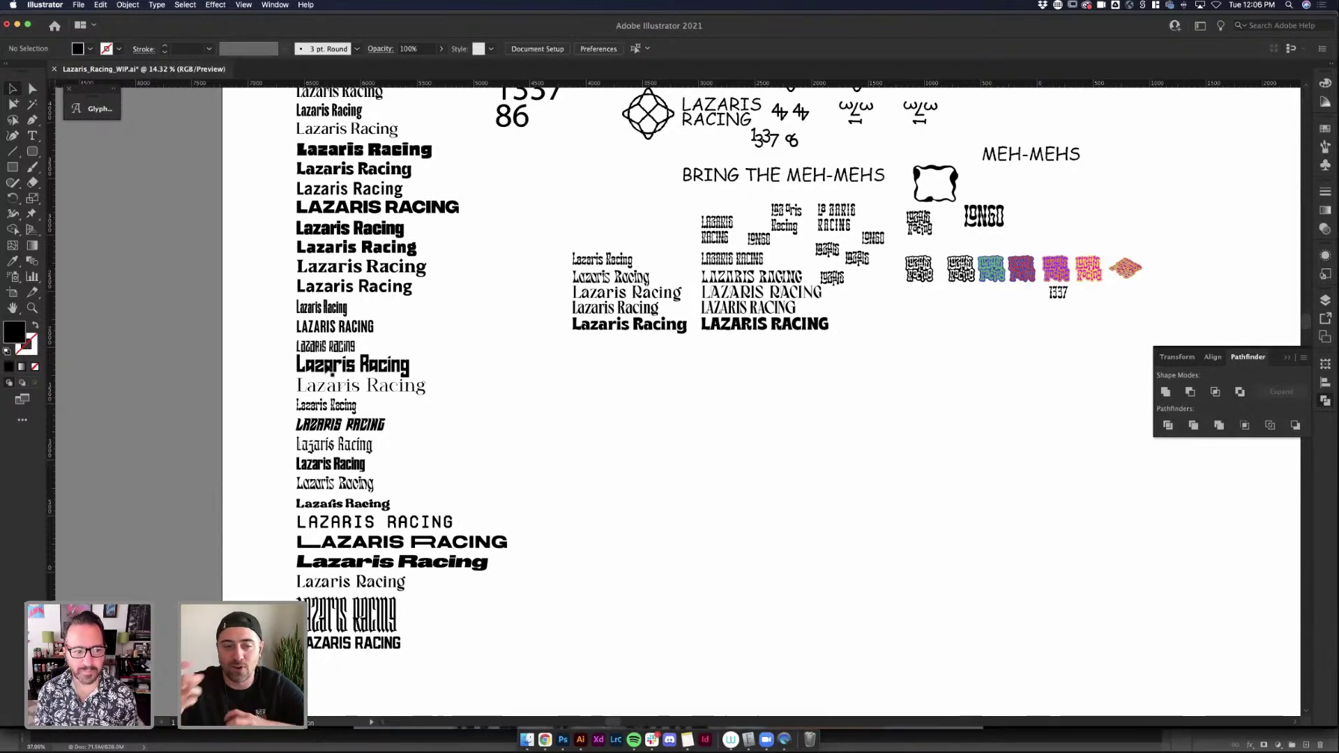
# Copy the jagged condensed "Lazaris Racing" sample from the type column and place the duplicate beside "BRING THE MEH-MEHS"
pyautogui.scroll(10, 332, 373)
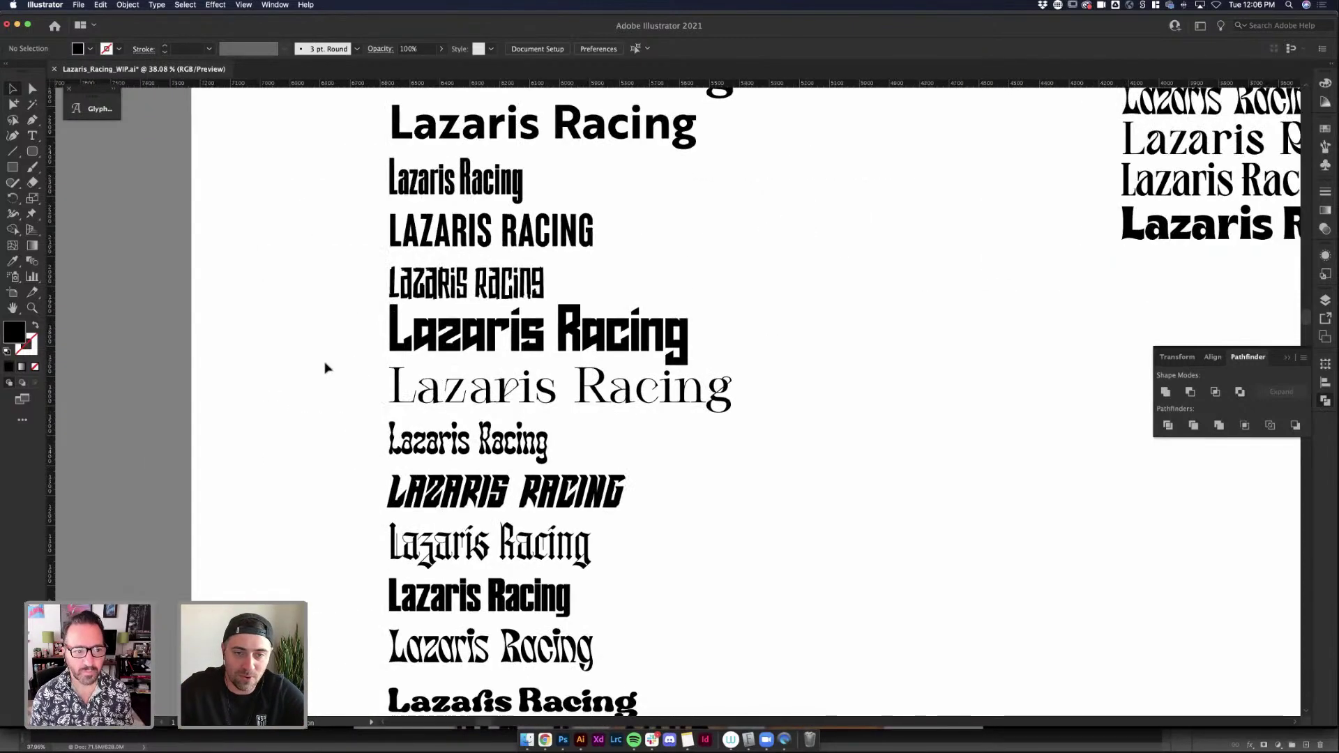
pyautogui.click(590, 222)
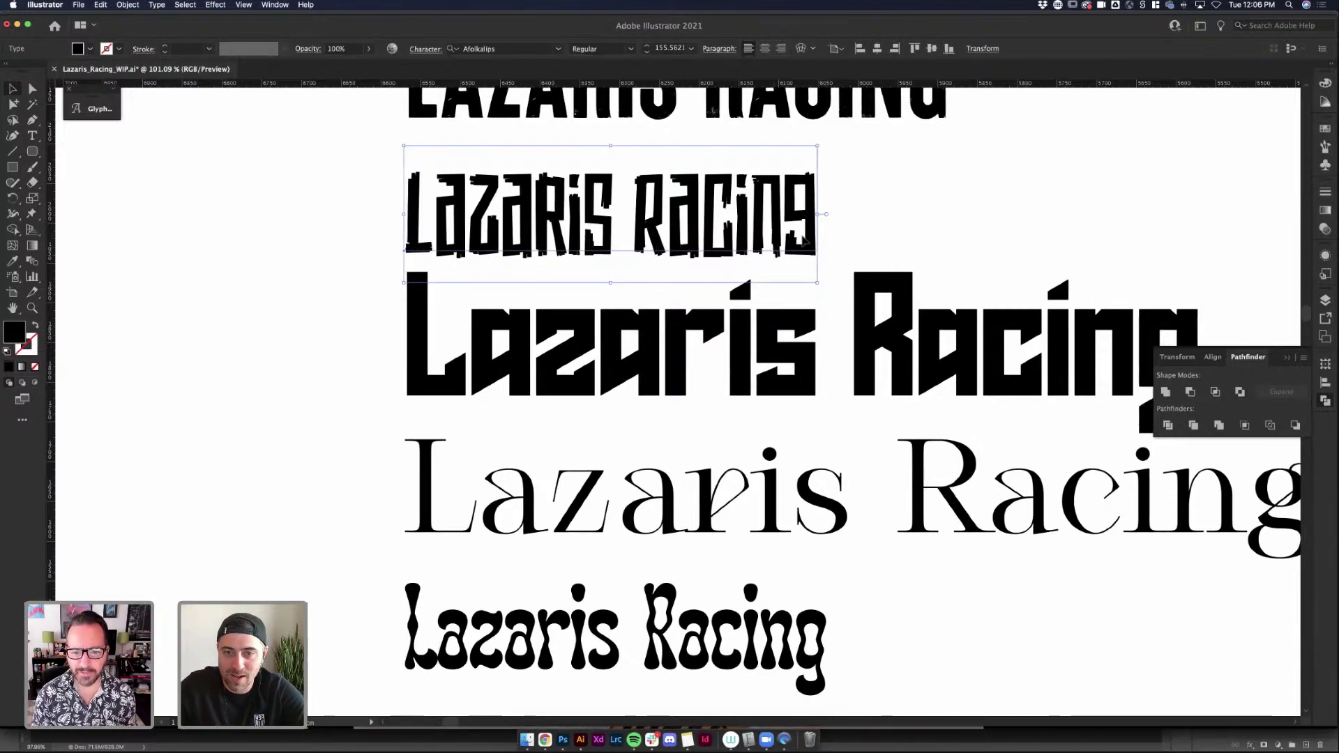
pyautogui.press('super+shift+a')
pyautogui.scroll(-3, 803, 240)
pyautogui.scroll(-3, 802, 240)
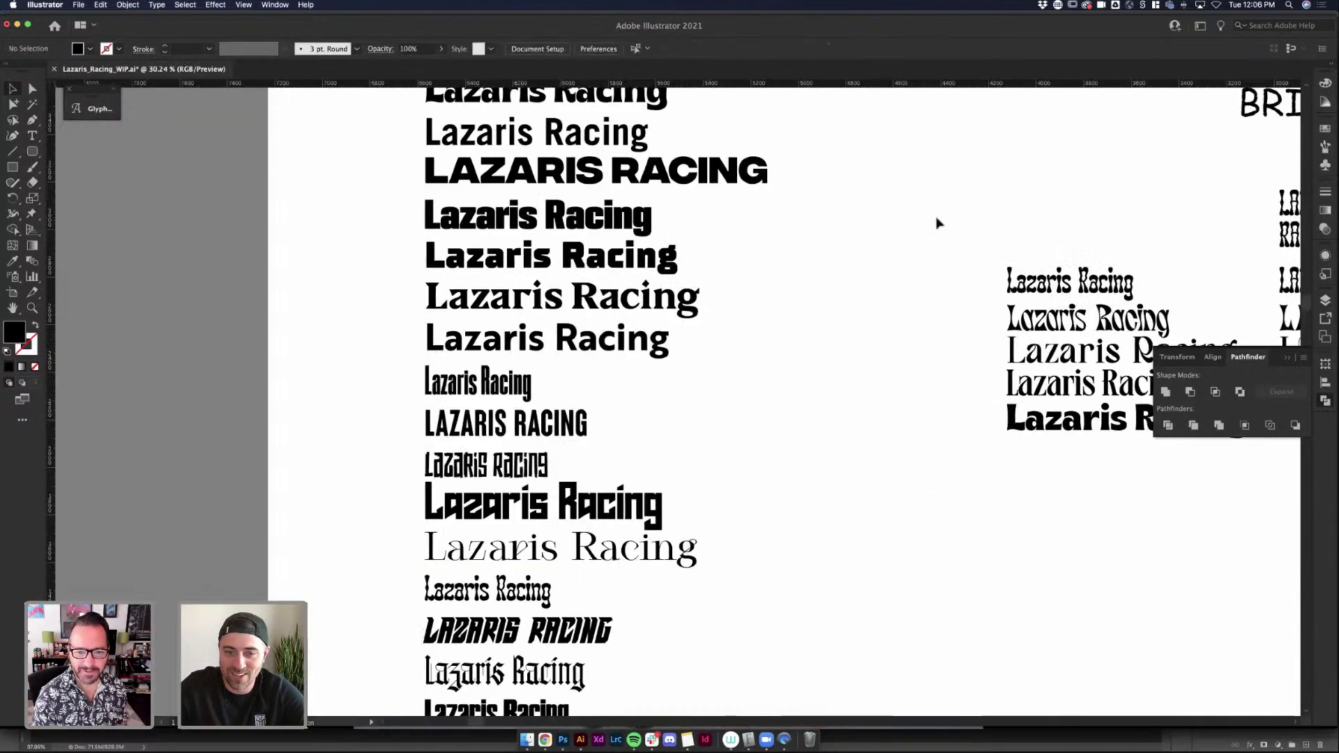
pyautogui.scroll(3, 751, 331)
pyautogui.press('super+v')
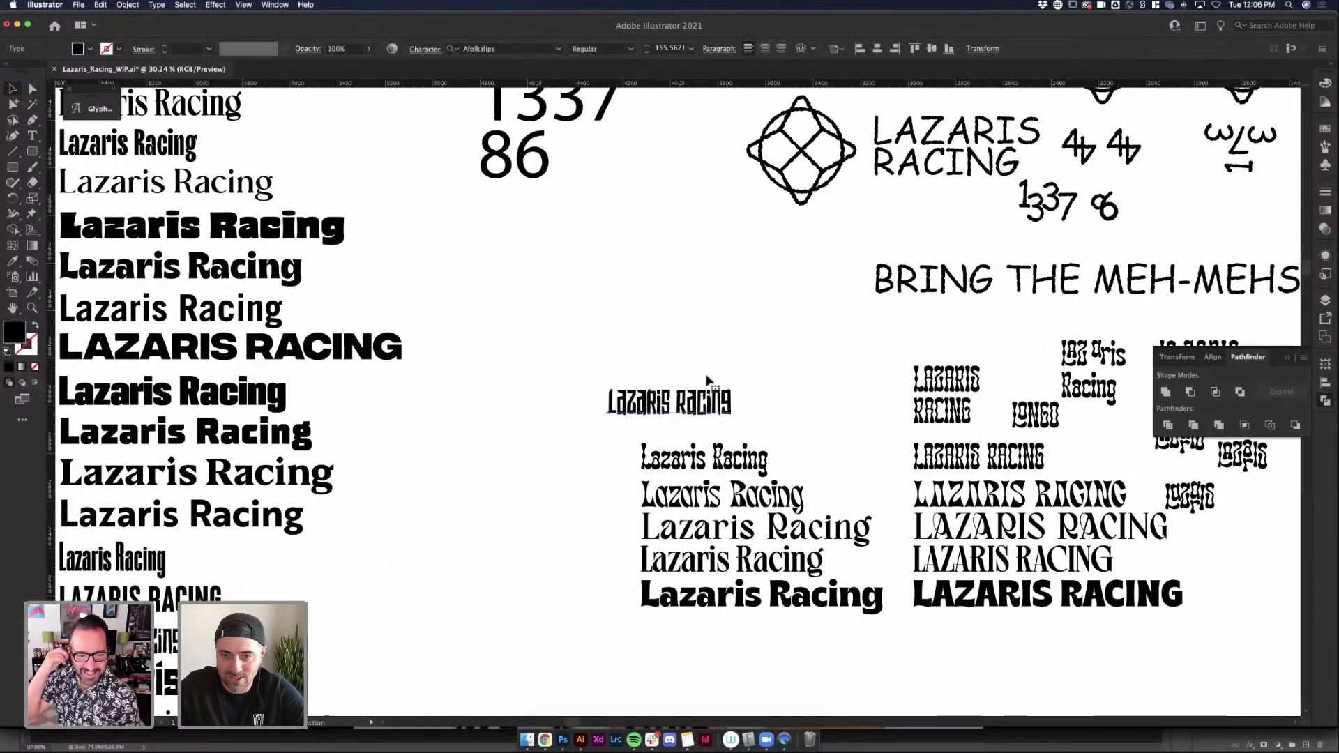
pyautogui.moveTo(682, 394); pyautogui.dragTo(710, 288)
pyautogui.press('super+shift+a')
pyautogui.scroll(3, 421, 403)
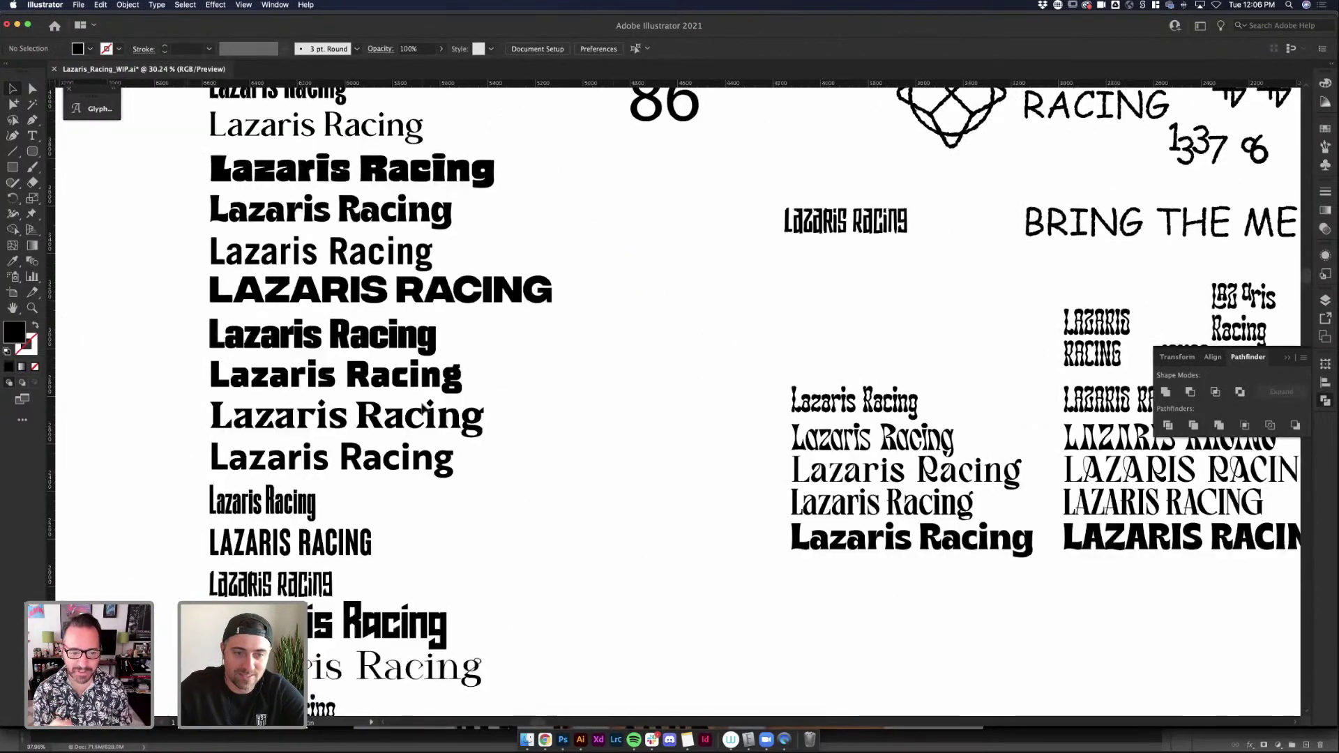
# Copy the heavy angular "Lazaris Racing" sample directly beneath the jagged one in the type column
pyautogui.hscroll(-3, 391, 447)
pyautogui.scroll(-5, 359, 496)
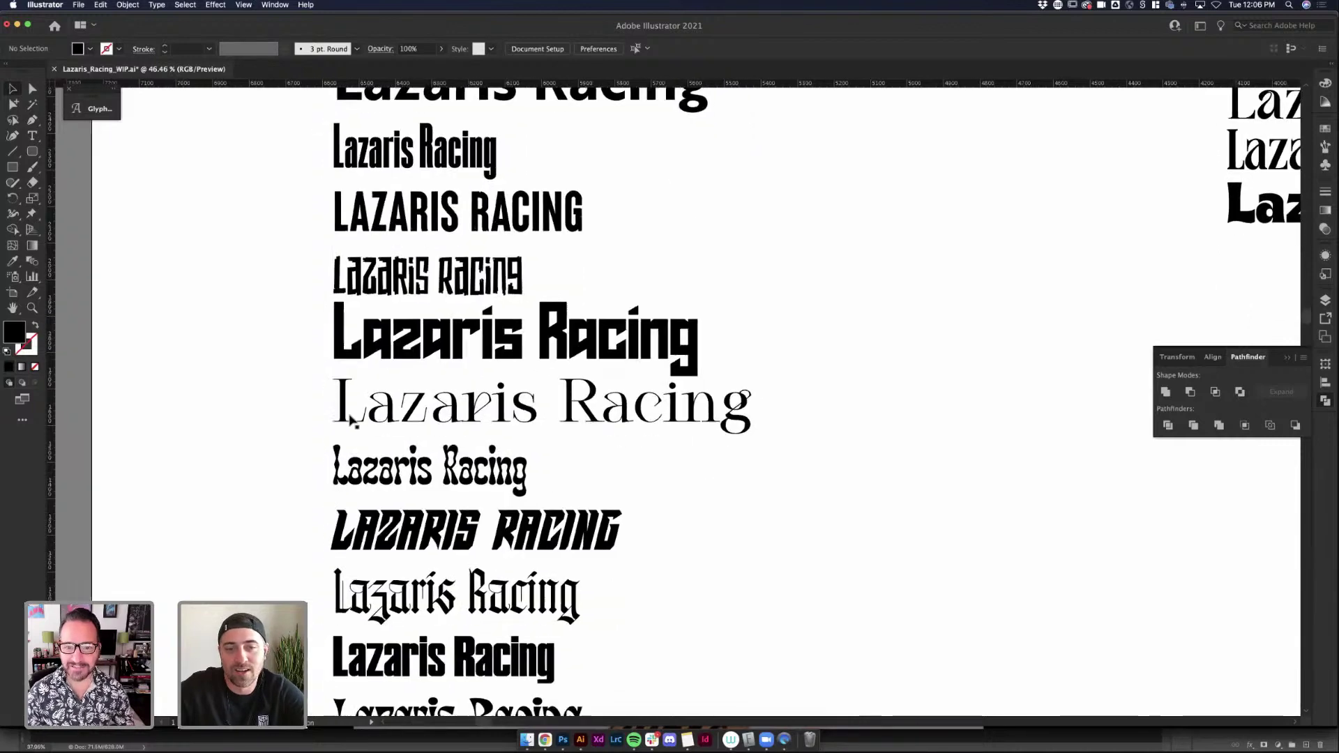
pyautogui.scroll(2, 504, 311)
pyautogui.click(505, 313)
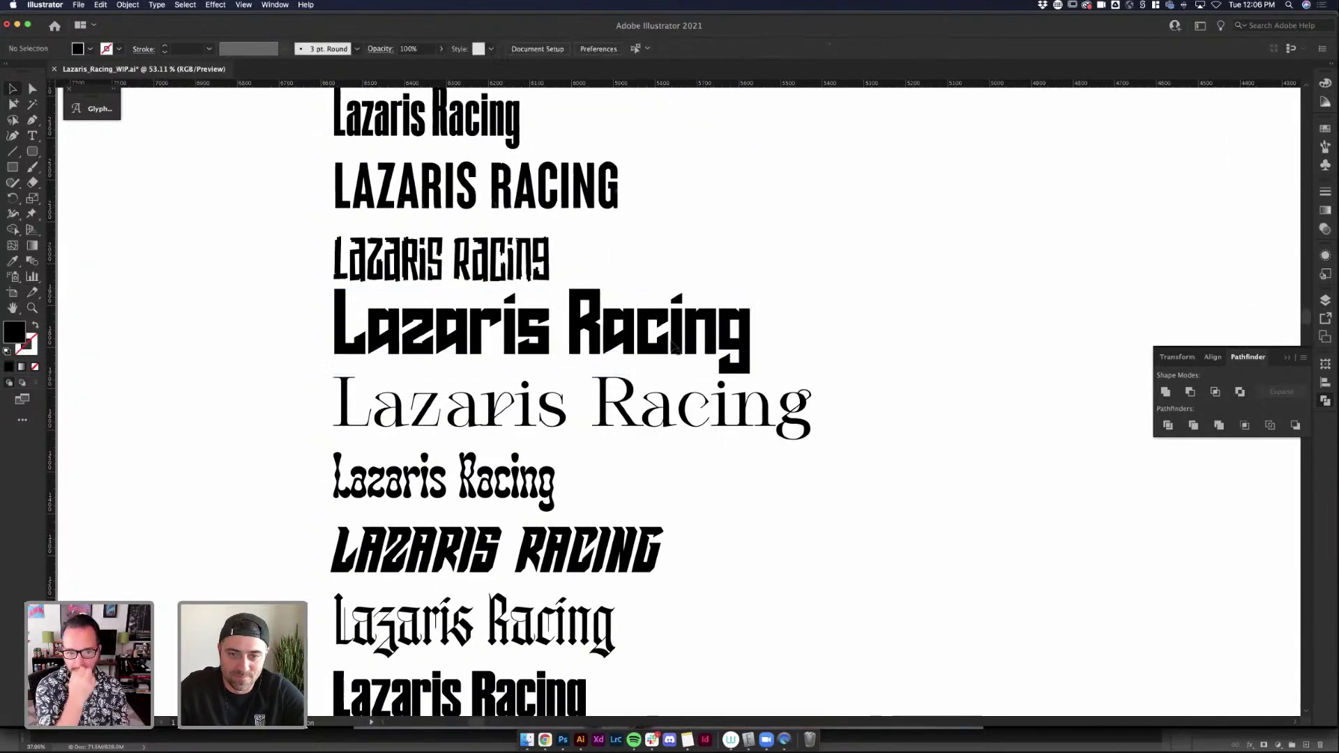
pyautogui.press('super+shift+a')
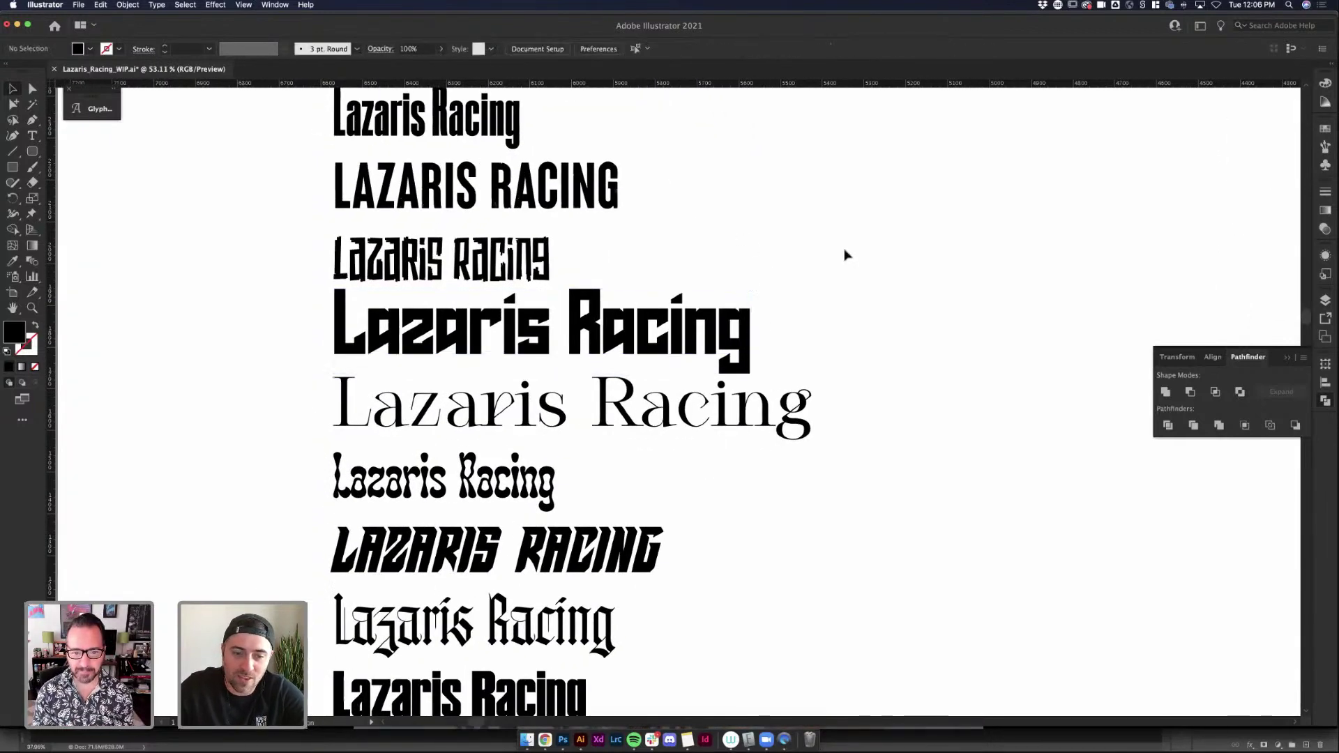
# Examine the remaining Lazaris Racing typefaces down to the end of the column, including the blackletter, extended and tall condensed styles
pyautogui.scroll(-2, 417, 495)
pyautogui.hscroll(-1, 416, 495)
pyautogui.scroll(-5, 417, 496)
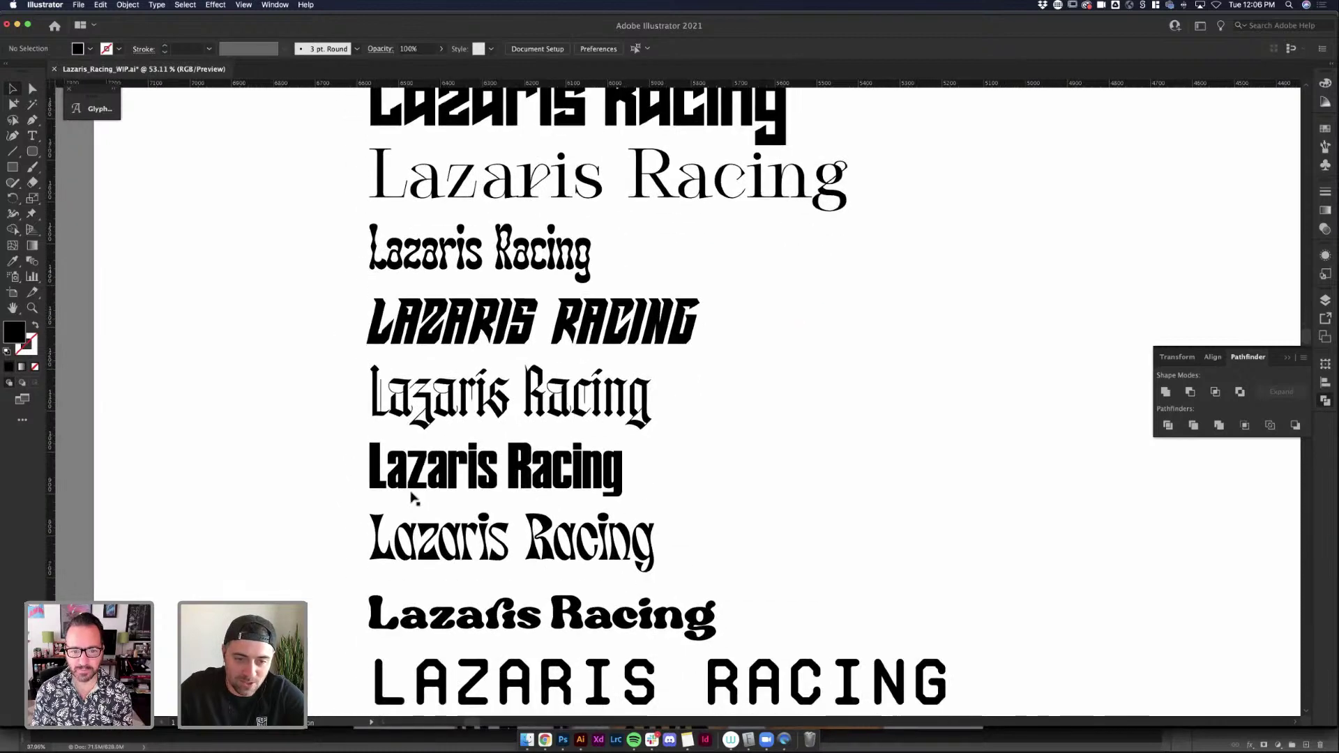
pyautogui.scroll(-2, 413, 497)
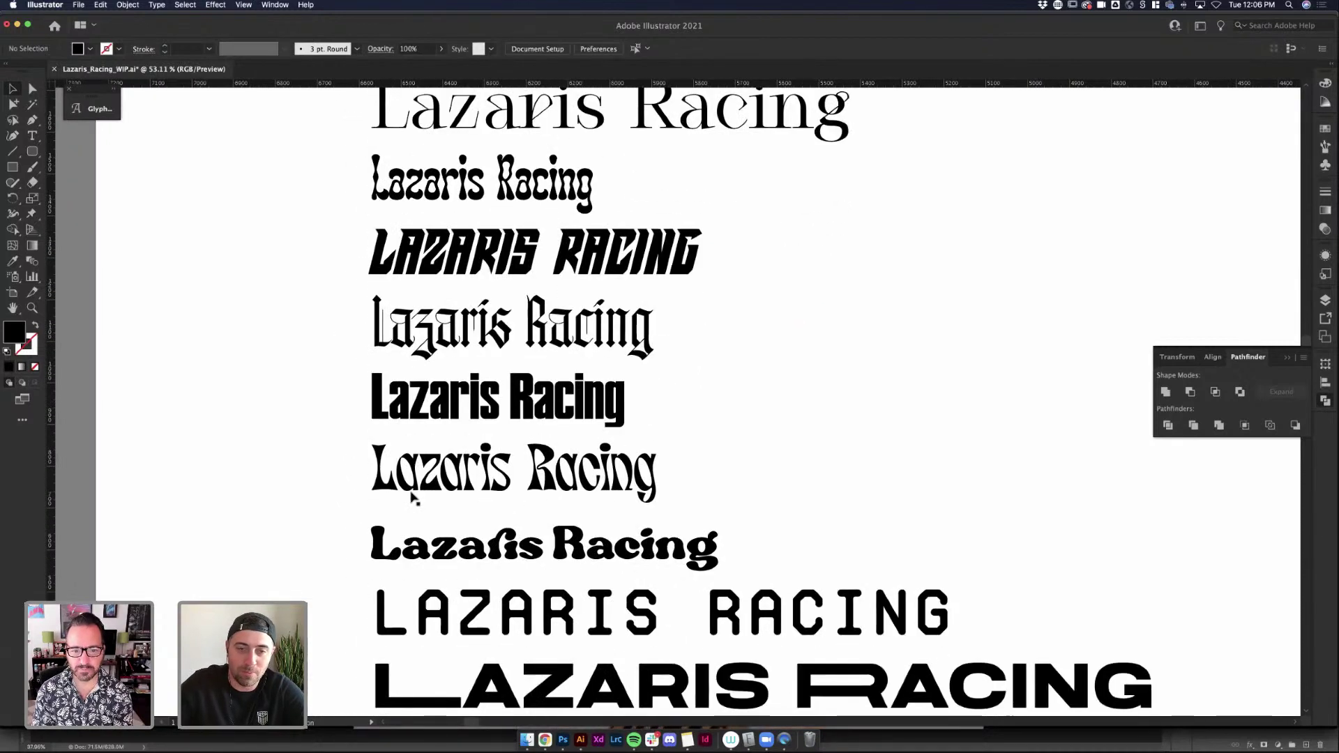
pyautogui.scroll(-1, 412, 497)
pyautogui.scroll(-6, 412, 497)
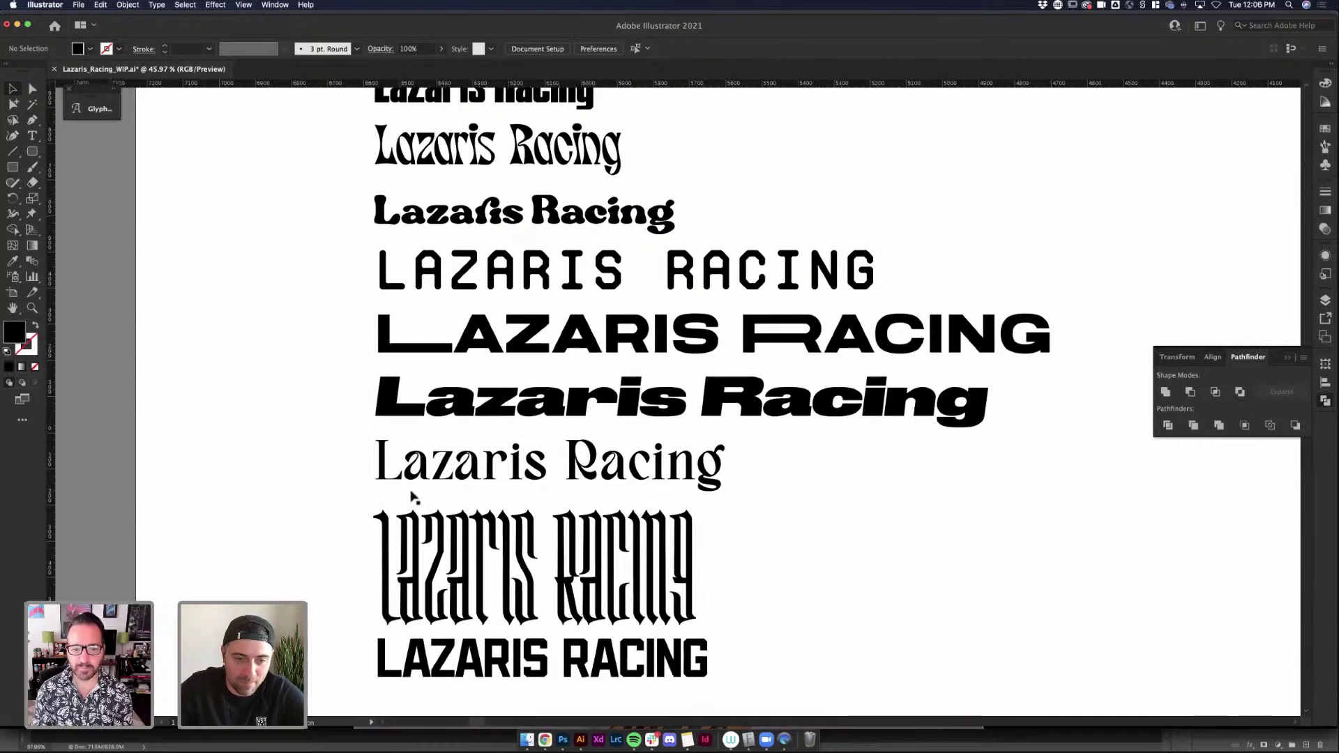
pyautogui.scroll(-2, 412, 497)
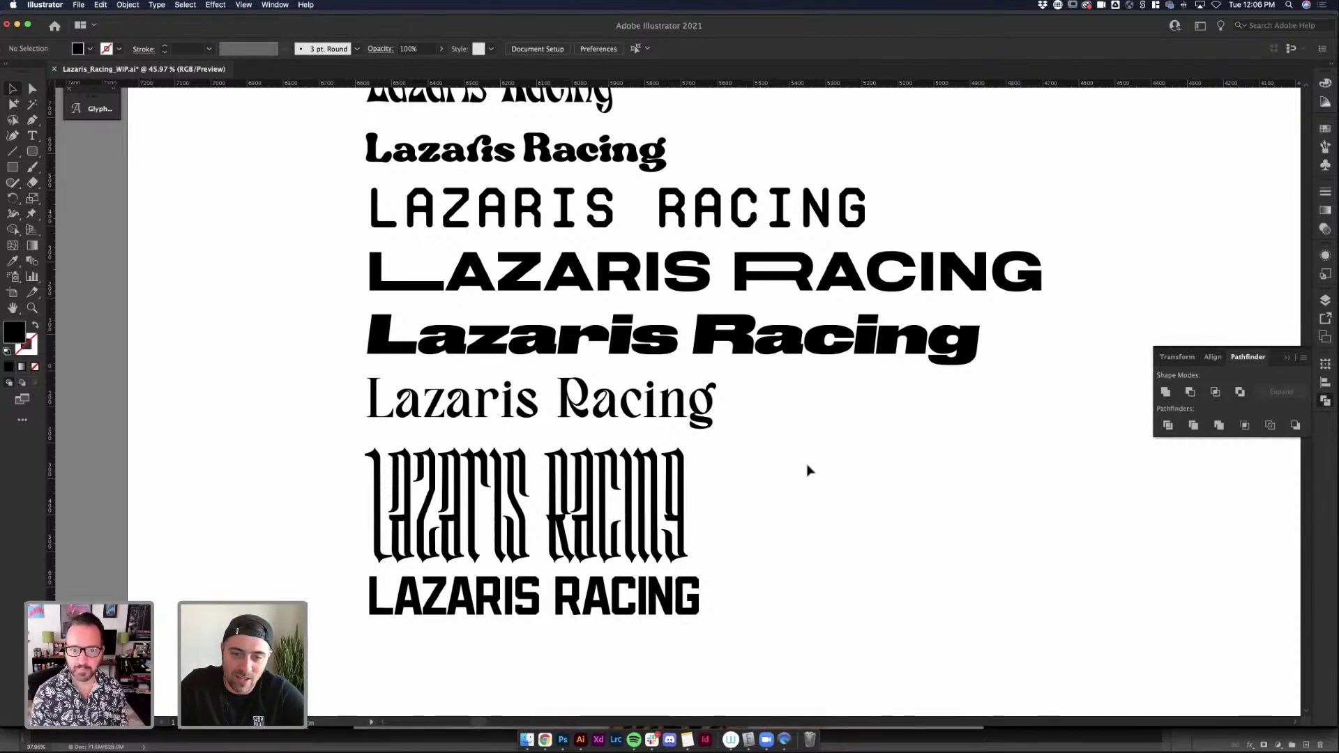
pyautogui.scroll(-10, 808, 471)
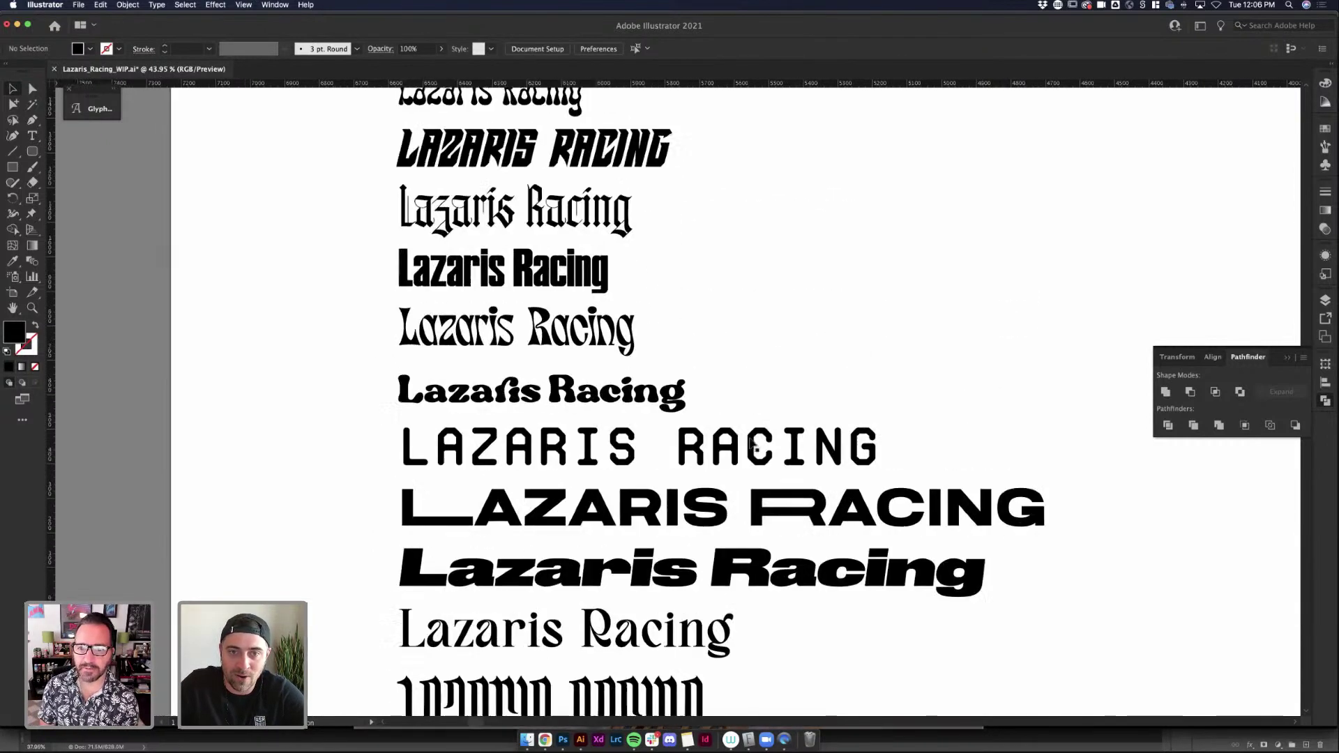
pyautogui.scroll(4, 723, 408)
pyautogui.hscroll(4, 803, 405)
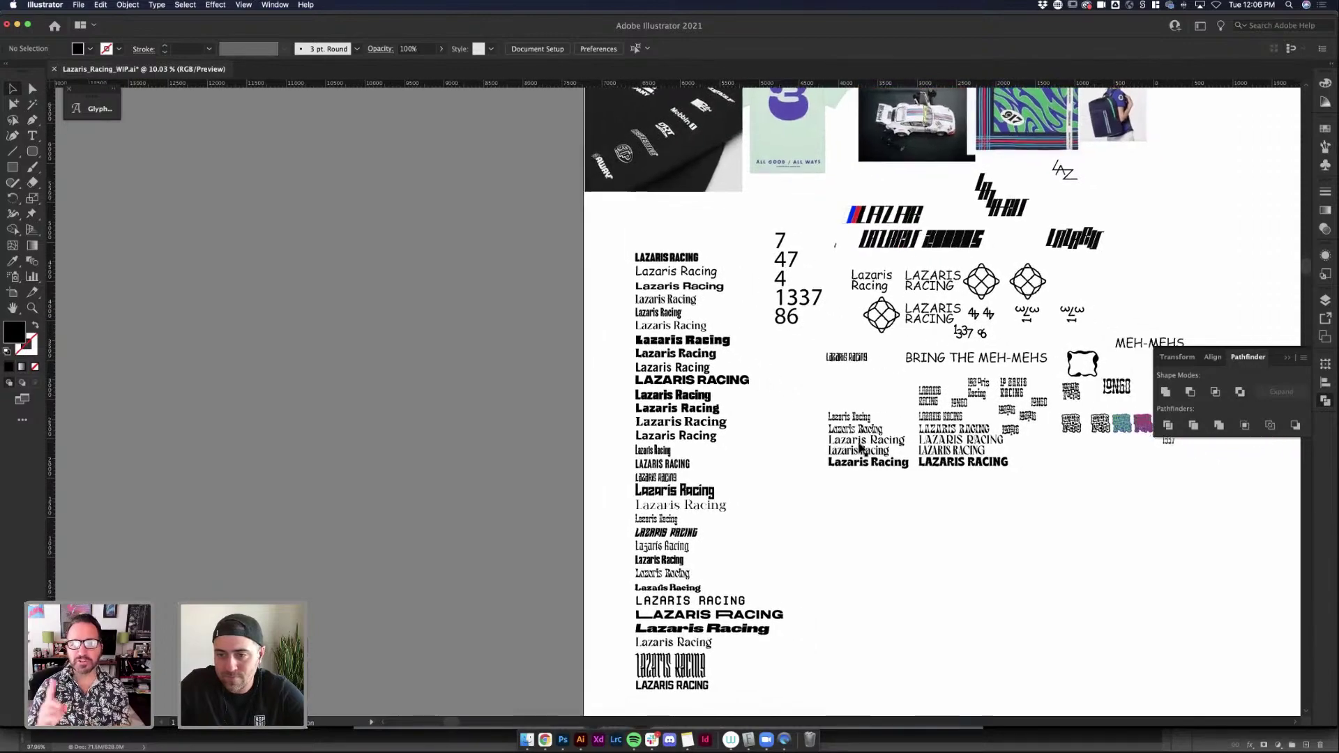
# Paste the heavy angular "Lazaris Racing" copy and place it under the jagged duplicate beside "BRING THE MEH-MEHS"
pyautogui.scroll(6, 738, 302)
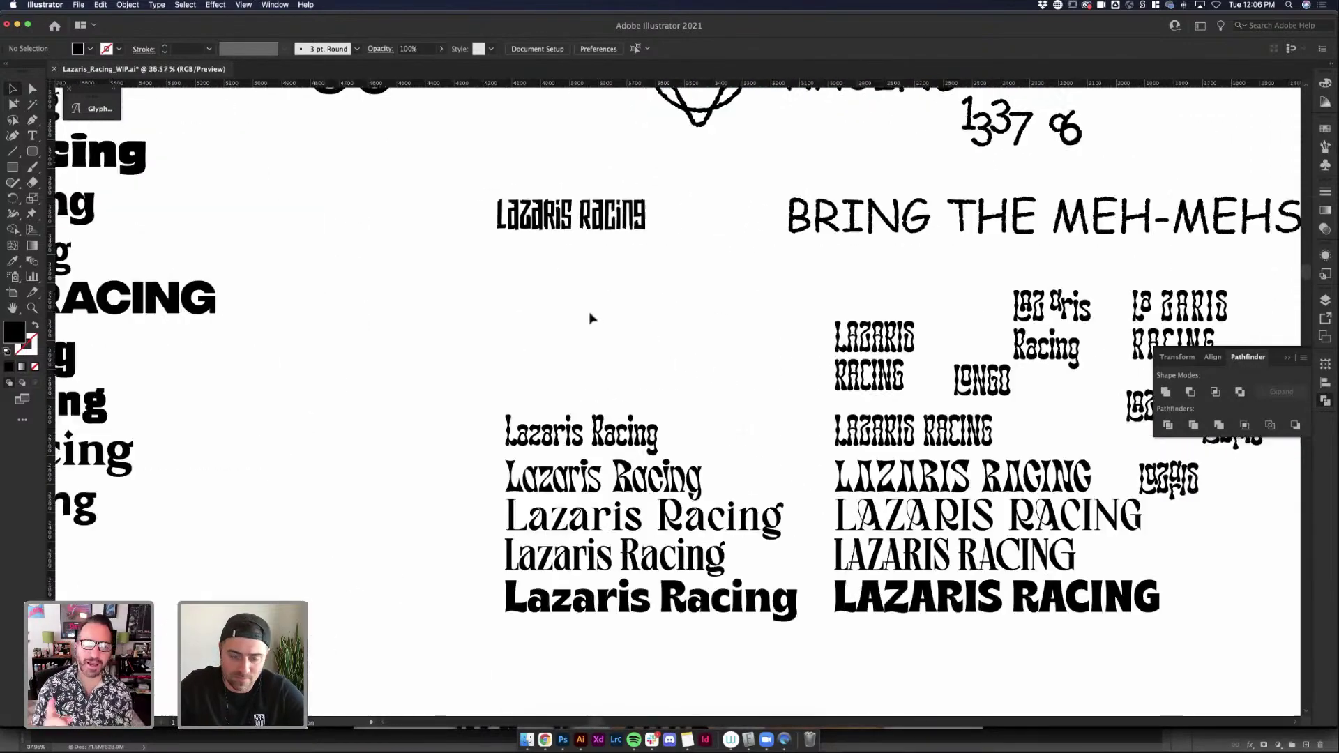
pyautogui.press('cmd+v')
pyautogui.moveTo(659, 408); pyautogui.dragTo(598, 275)
pyautogui.click(431, 359)
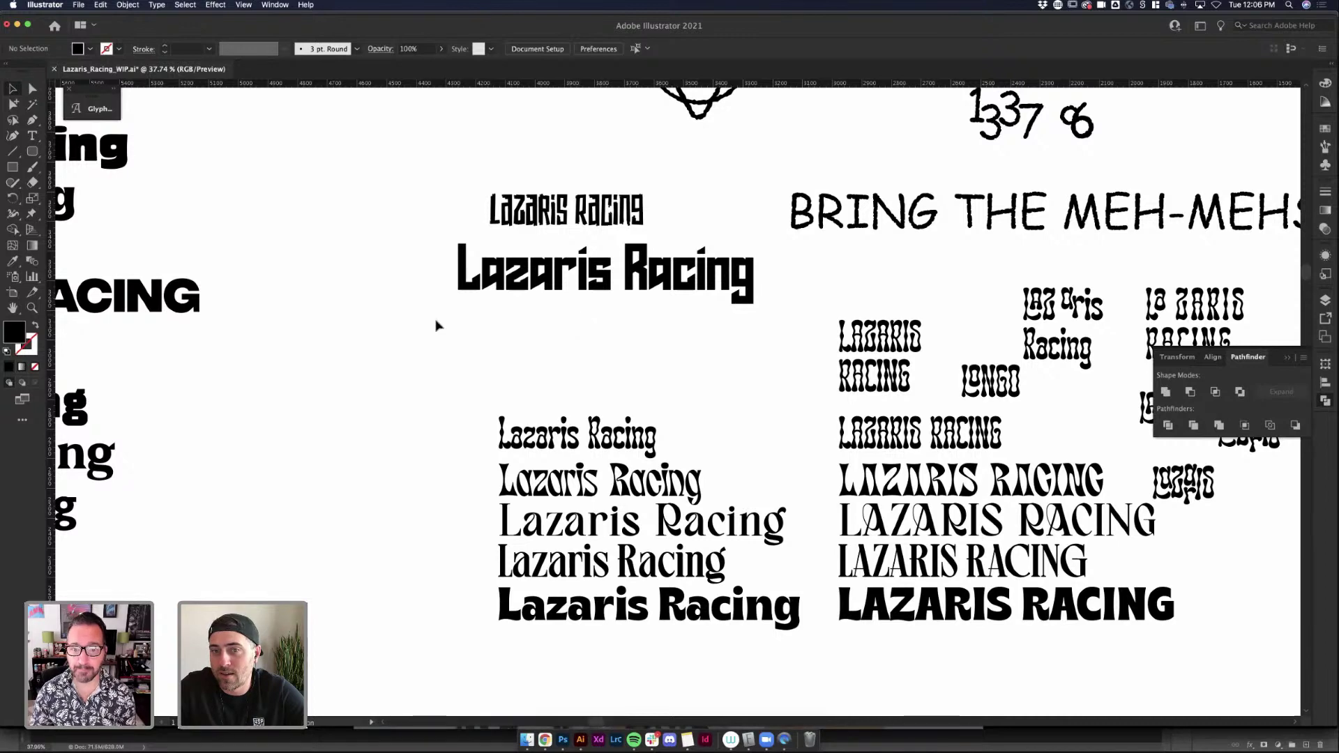
# Left-align the jagged "Lazaris Racing" duplicate with the heavy angular one and enlarge it to roughly the same width
pyautogui.moveTo(392, 176); pyautogui.dragTo(684, 353)
pyautogui.click(684, 352)
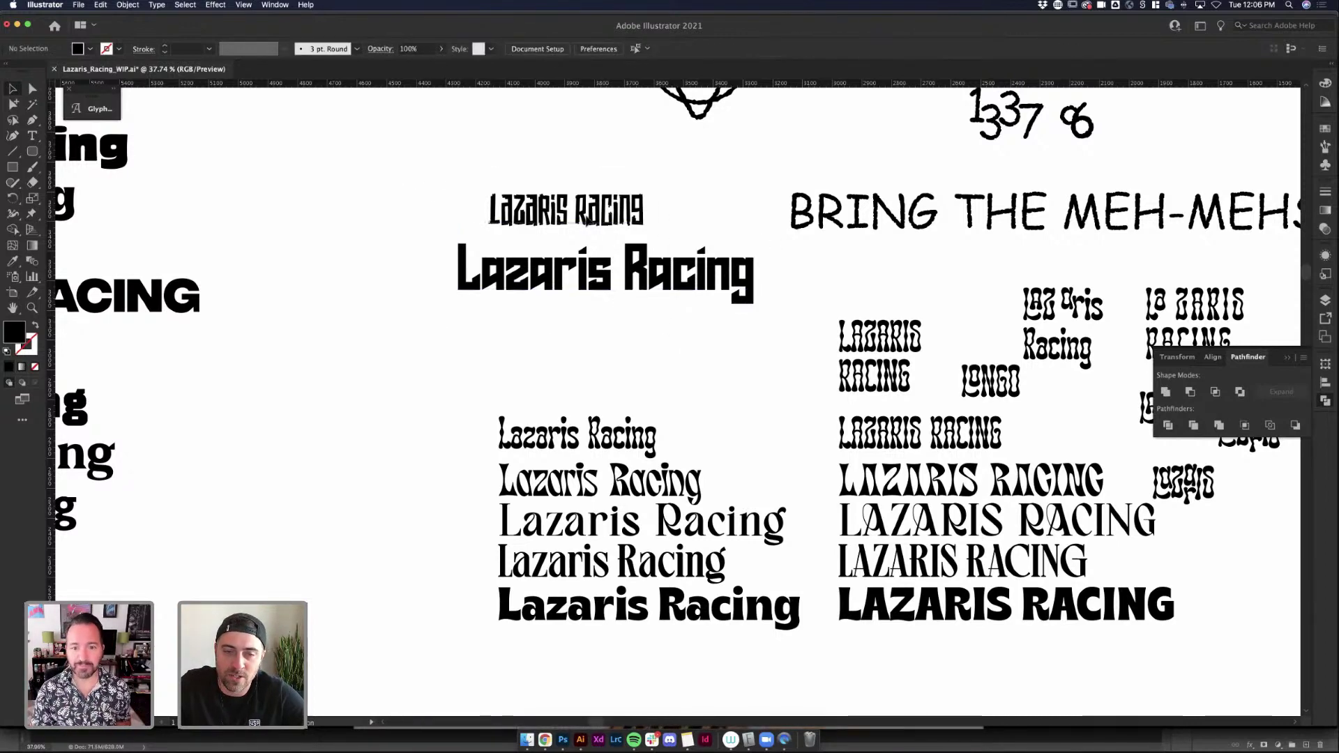
pyautogui.moveTo(606, 228); pyautogui.dragTo(573, 227)
pyautogui.moveTo(630, 180); pyautogui.dragTo(855, 132)
pyautogui.click(689, 218)
pyautogui.moveTo(689, 218); pyautogui.dragTo(689, 226)
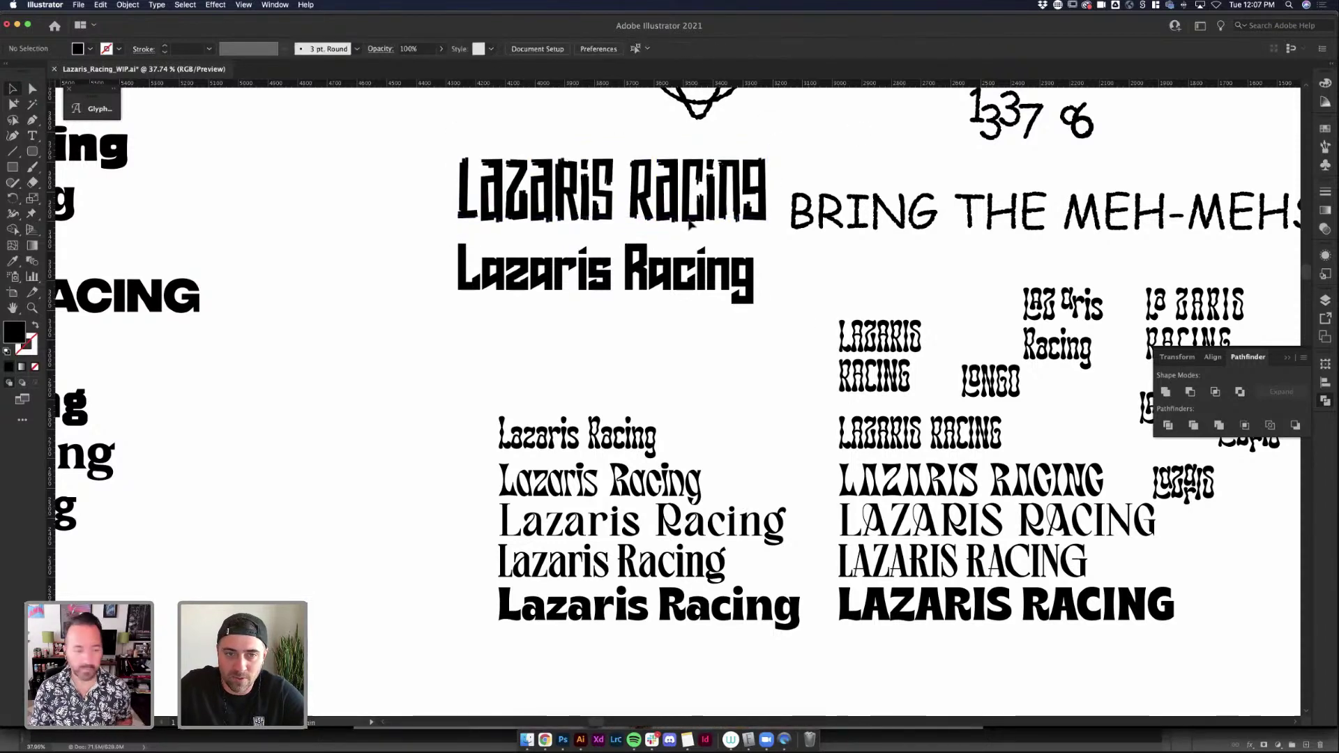
pyautogui.click(216, 350)
pyautogui.scroll(-3, 215, 350)
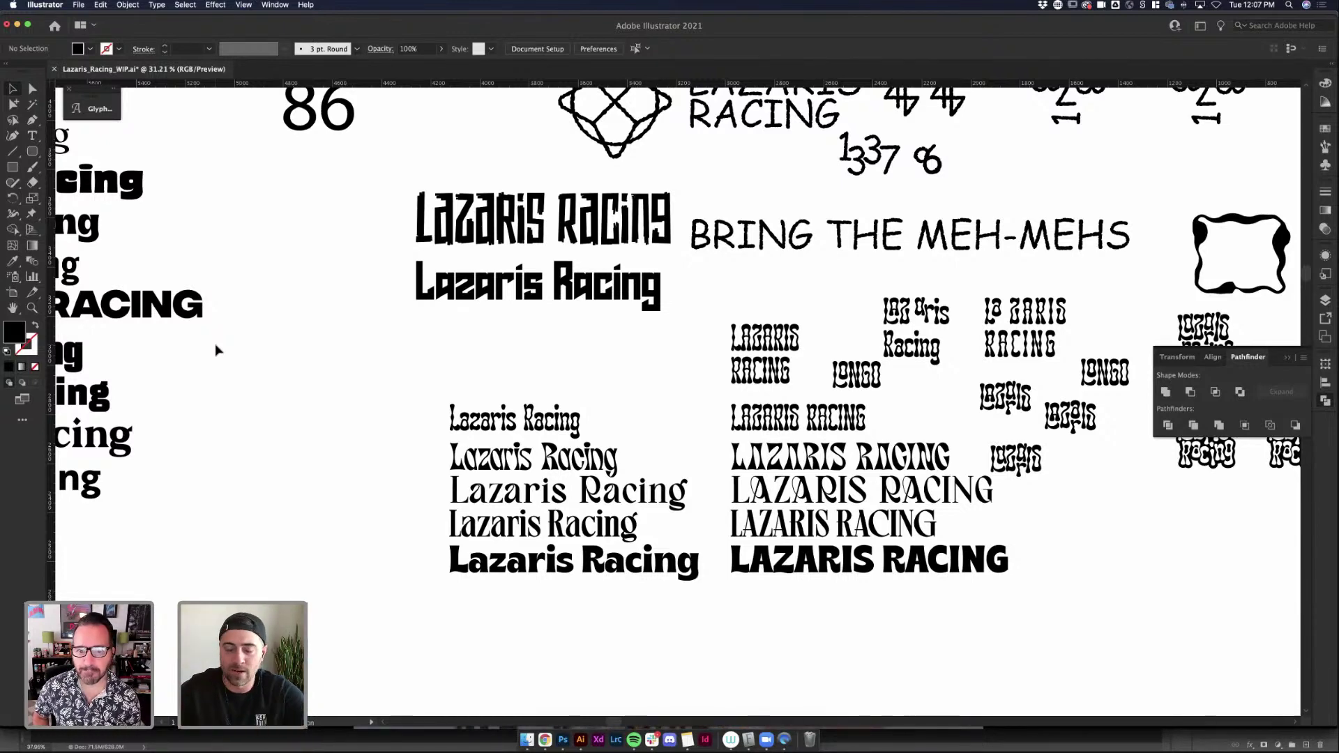
pyautogui.hscroll(-5, 216, 349)
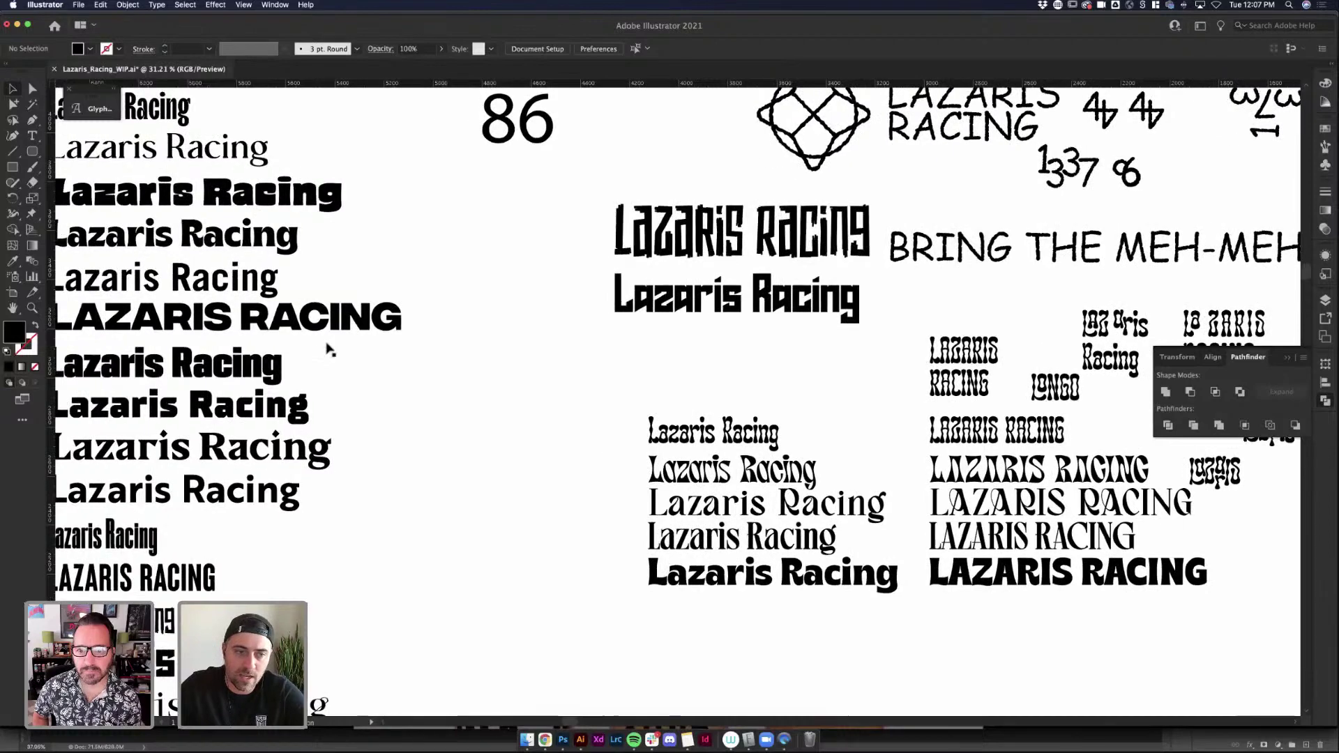
pyautogui.hscroll(-2, 330, 349)
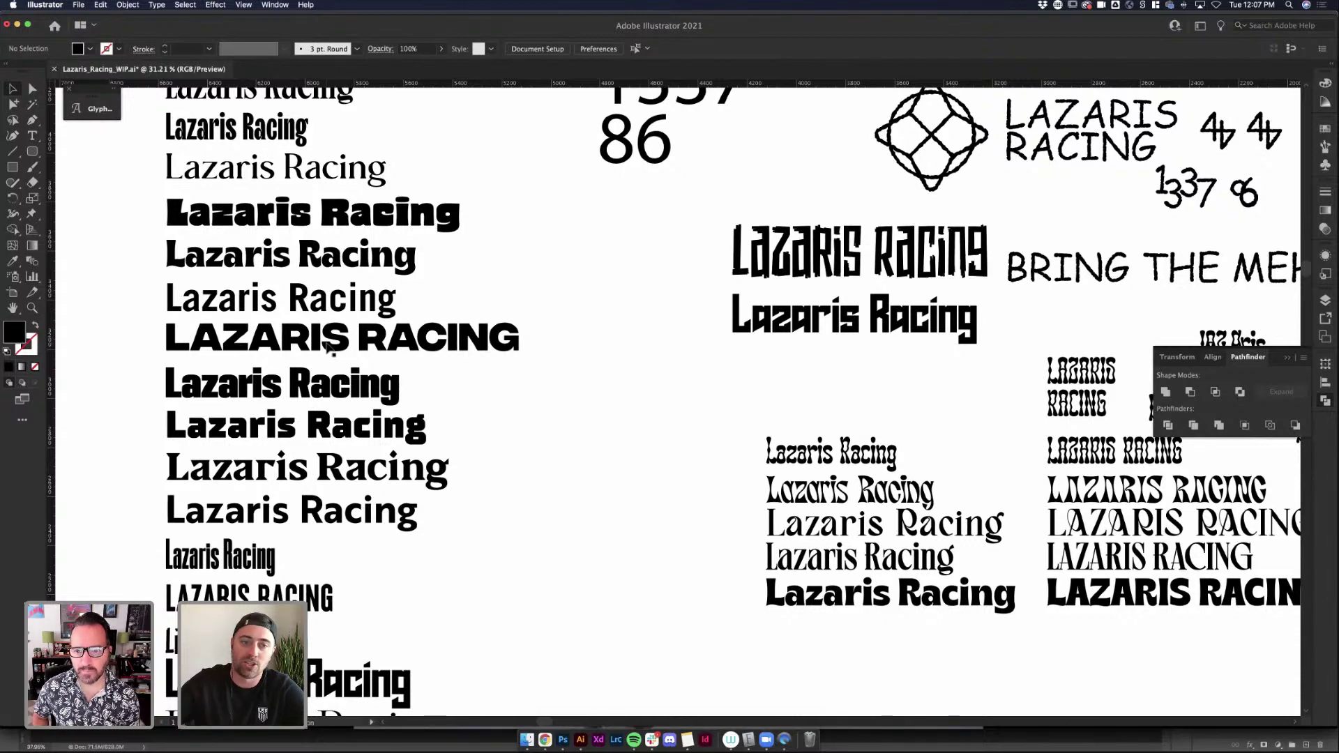
# Survey the board, comparing the two "Lazaris Racing" duplicates with the type column, candidate group and earlier logo ideas
pyautogui.scroll(-1, 604, 440)
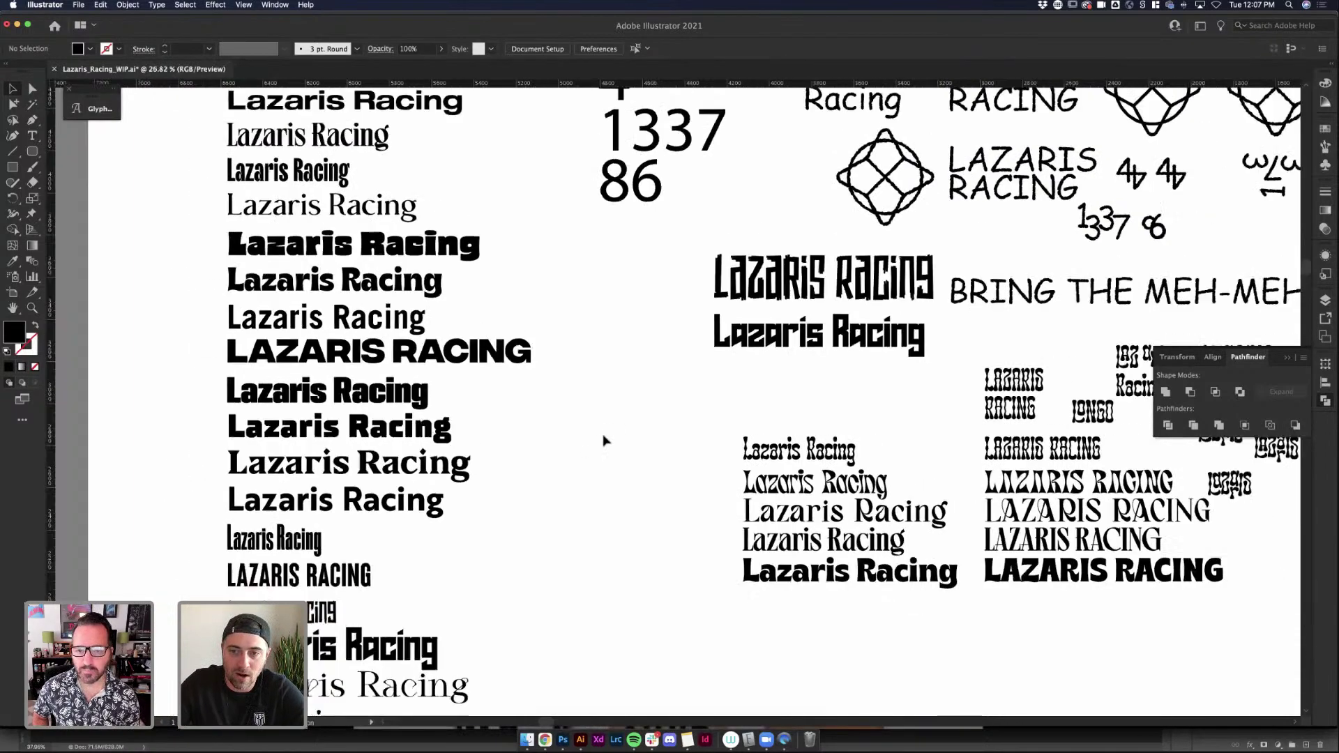
pyautogui.scroll(-4, 604, 440)
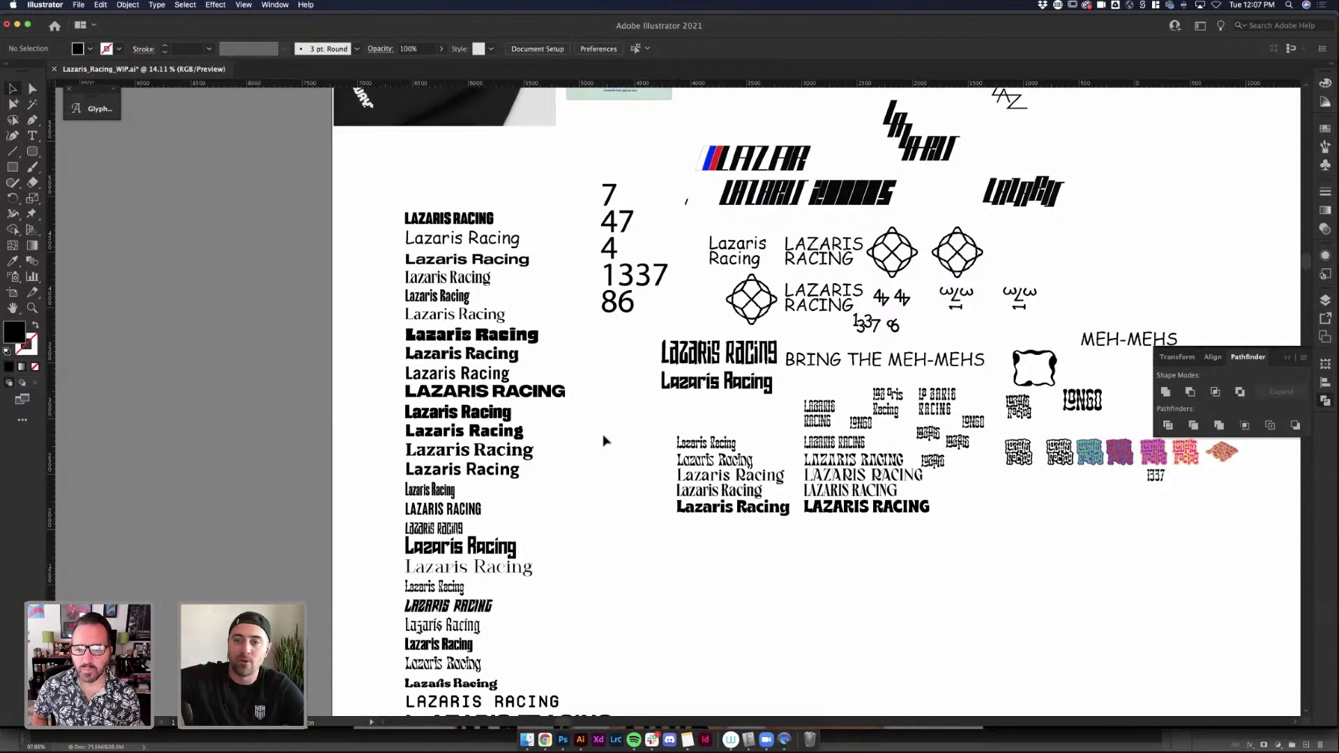
pyautogui.hscroll(3, 605, 440)
pyautogui.scroll(-1, 604, 441)
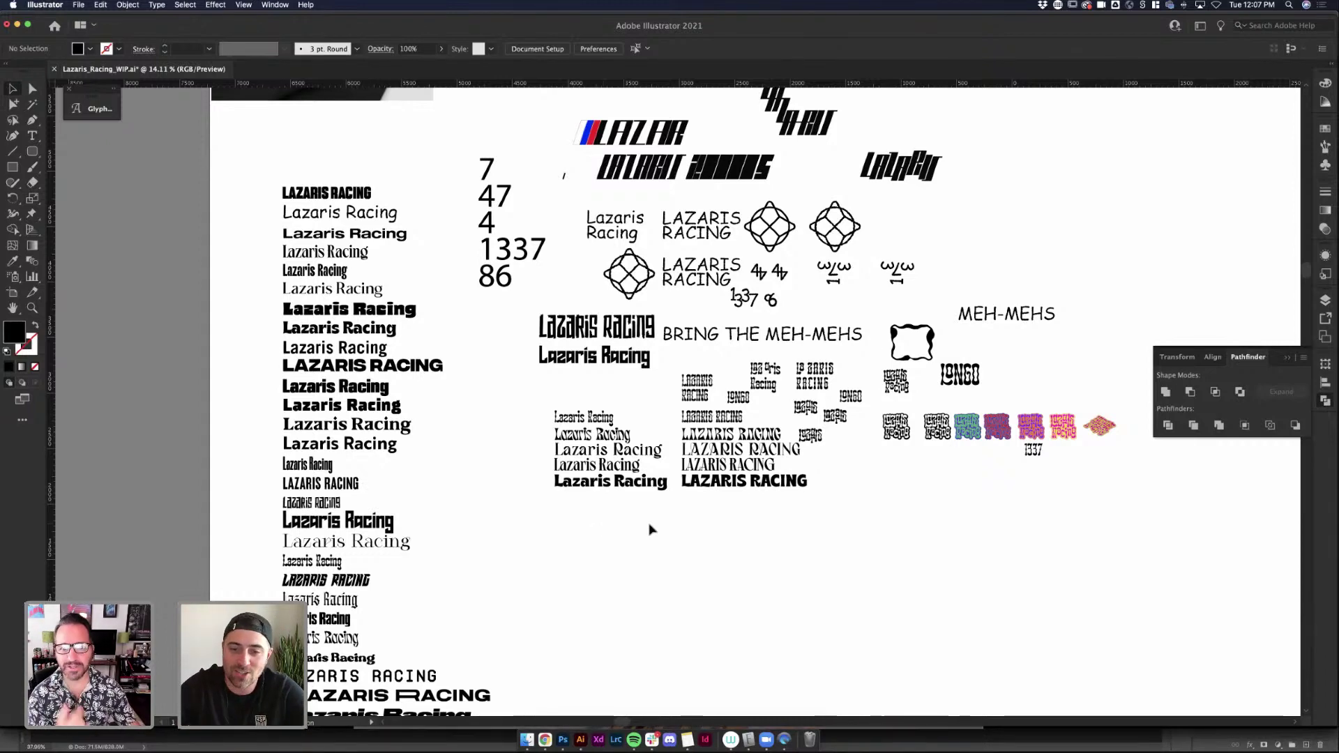
pyautogui.scroll(3, 650, 530)
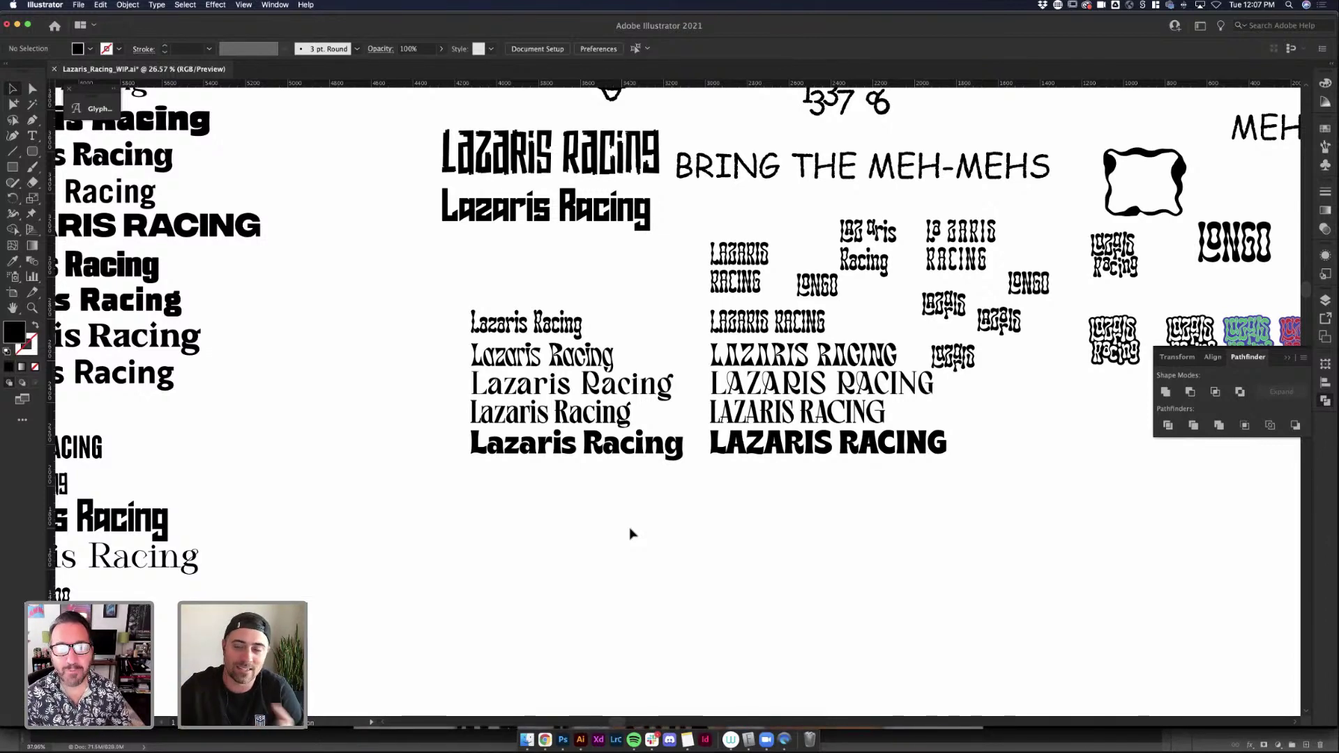
pyautogui.scroll(2, 626, 537)
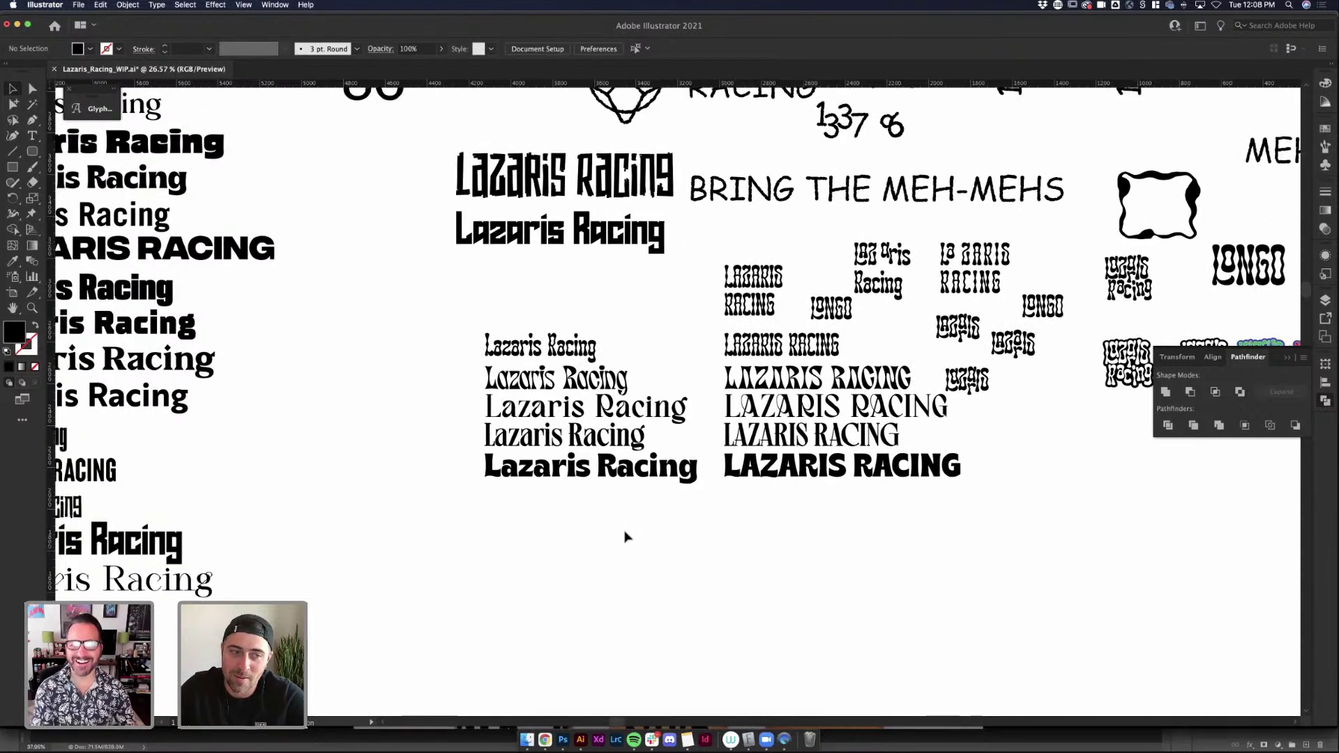
pyautogui.scroll(4, 263, 511)
pyautogui.hscroll(-4, 262, 511)
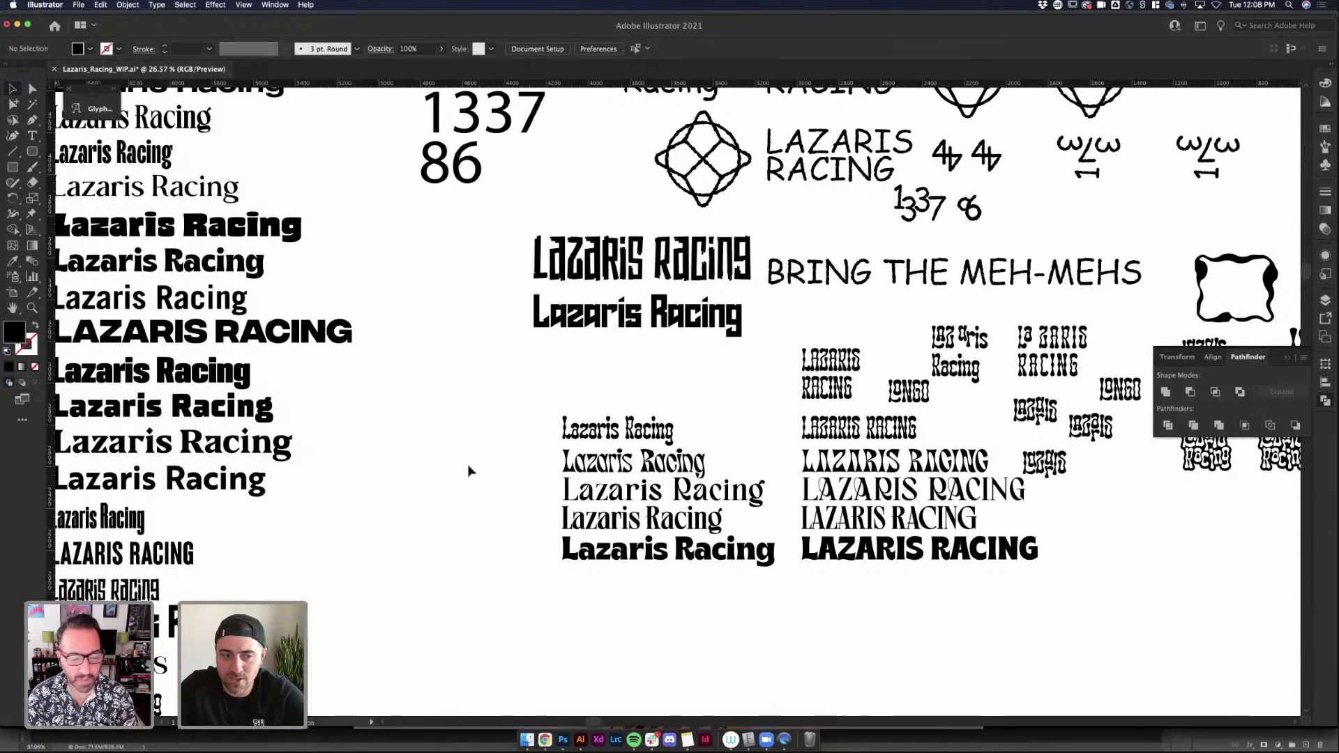
pyautogui.scroll(-2, 468, 472)
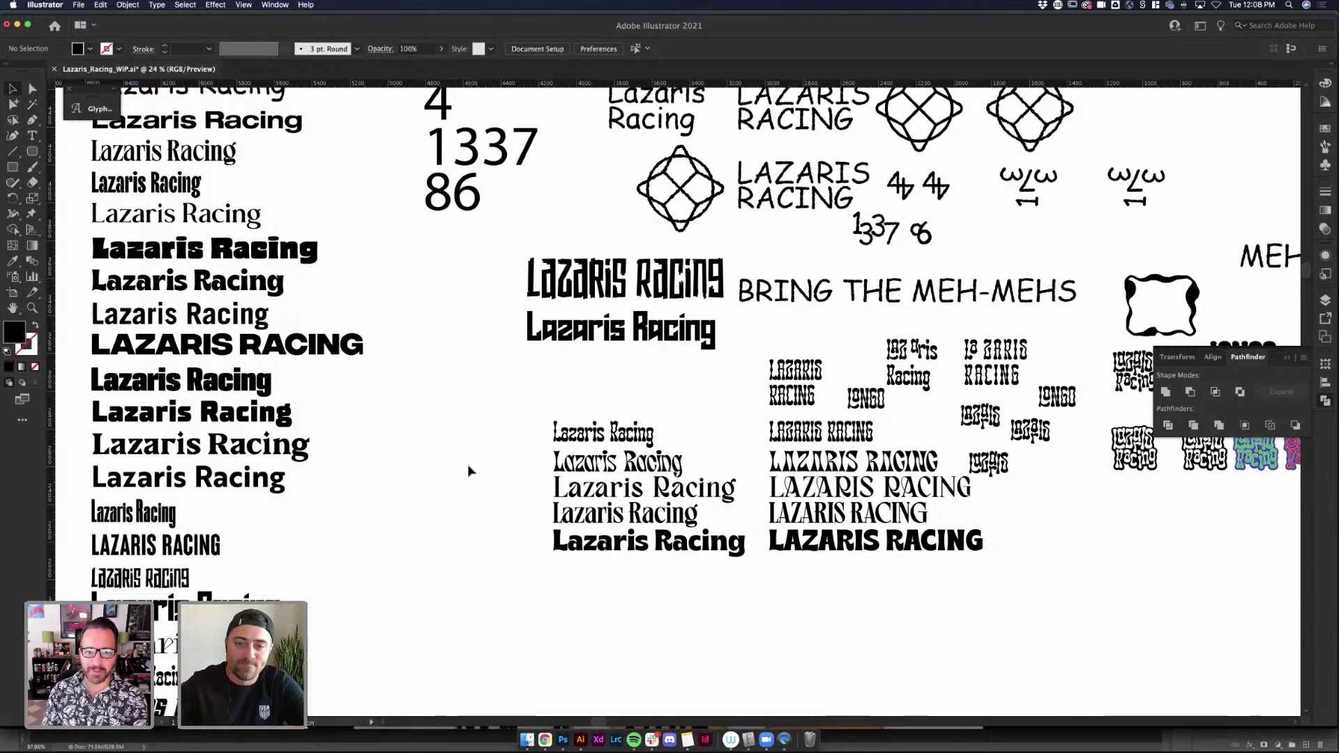
pyautogui.scroll(-3, 517, 380)
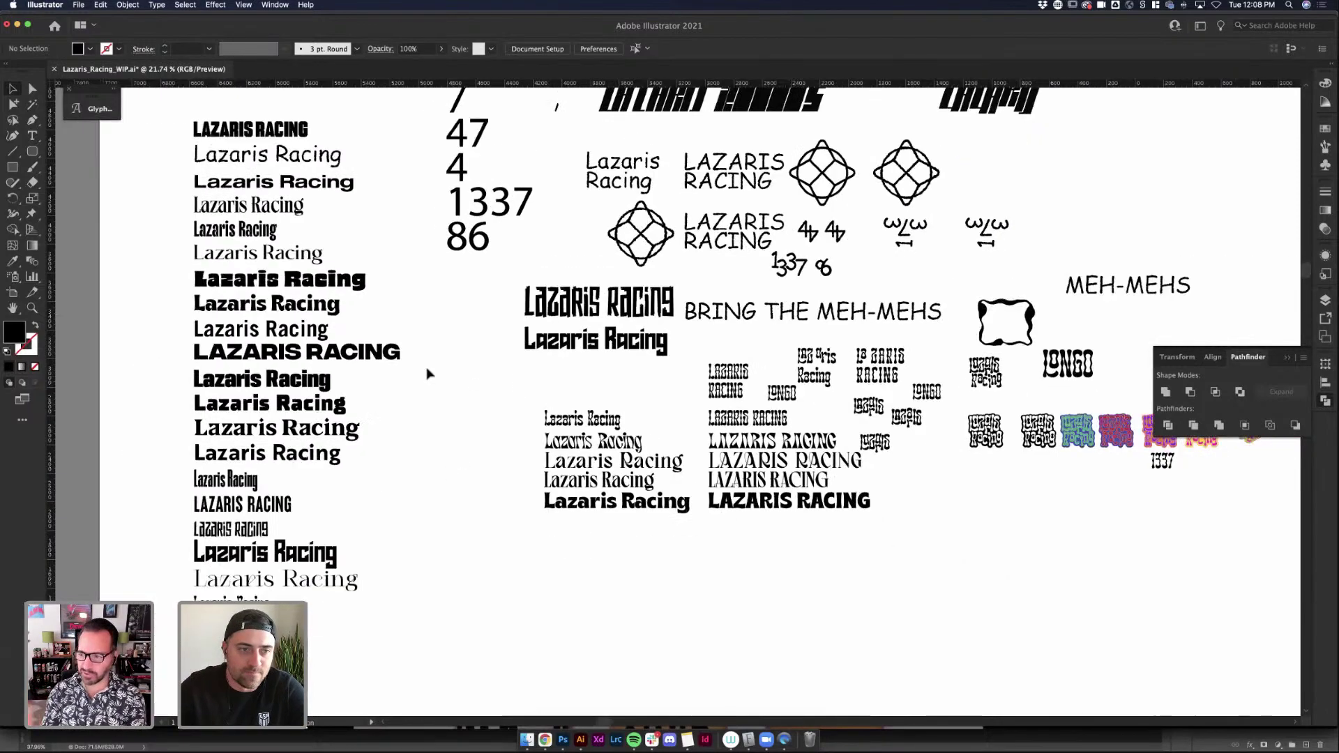
# Duplicate the blackletter "Lazaris Racing" sample from the type column and place the copy beneath the shortlisted typeface group
pyautogui.hscroll(-4, 427, 377)
pyautogui.scroll(3, 317, 325)
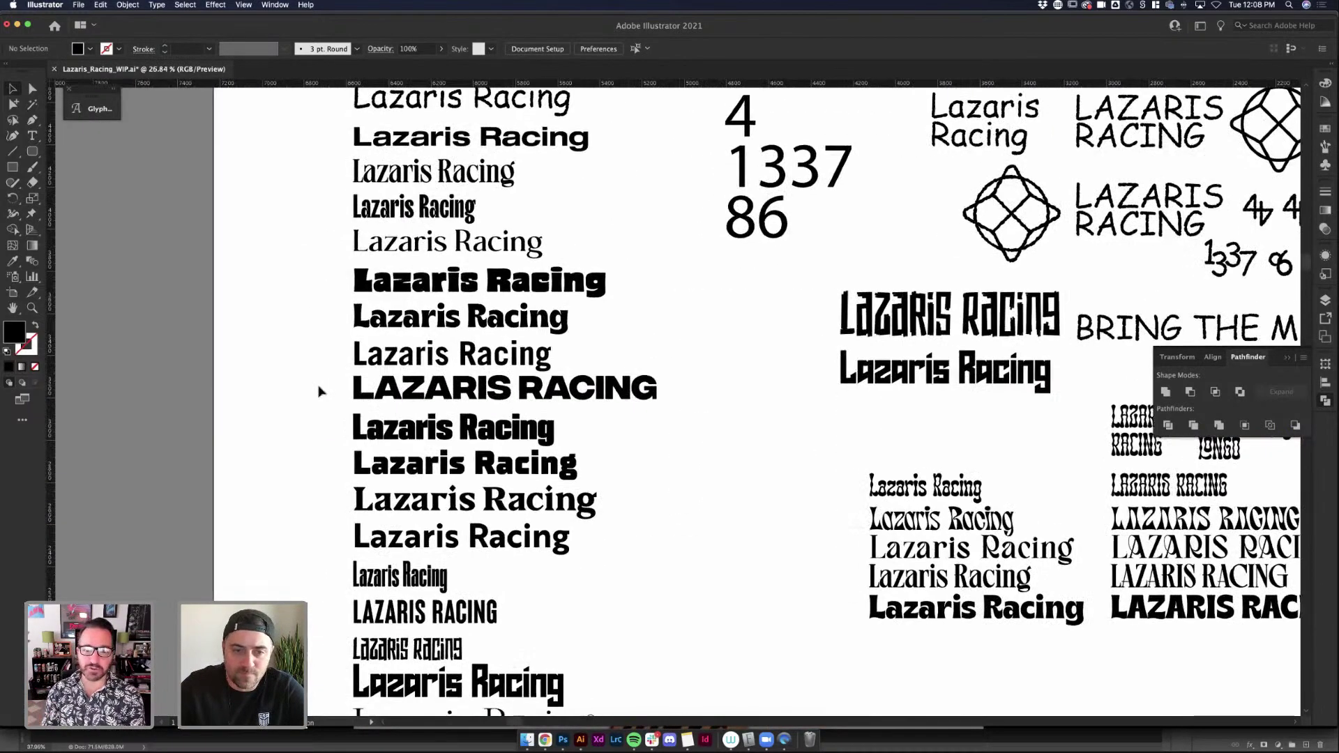
pyautogui.scroll(-3, 318, 391)
pyautogui.scroll(1, 318, 391)
pyautogui.scroll(-4, 319, 391)
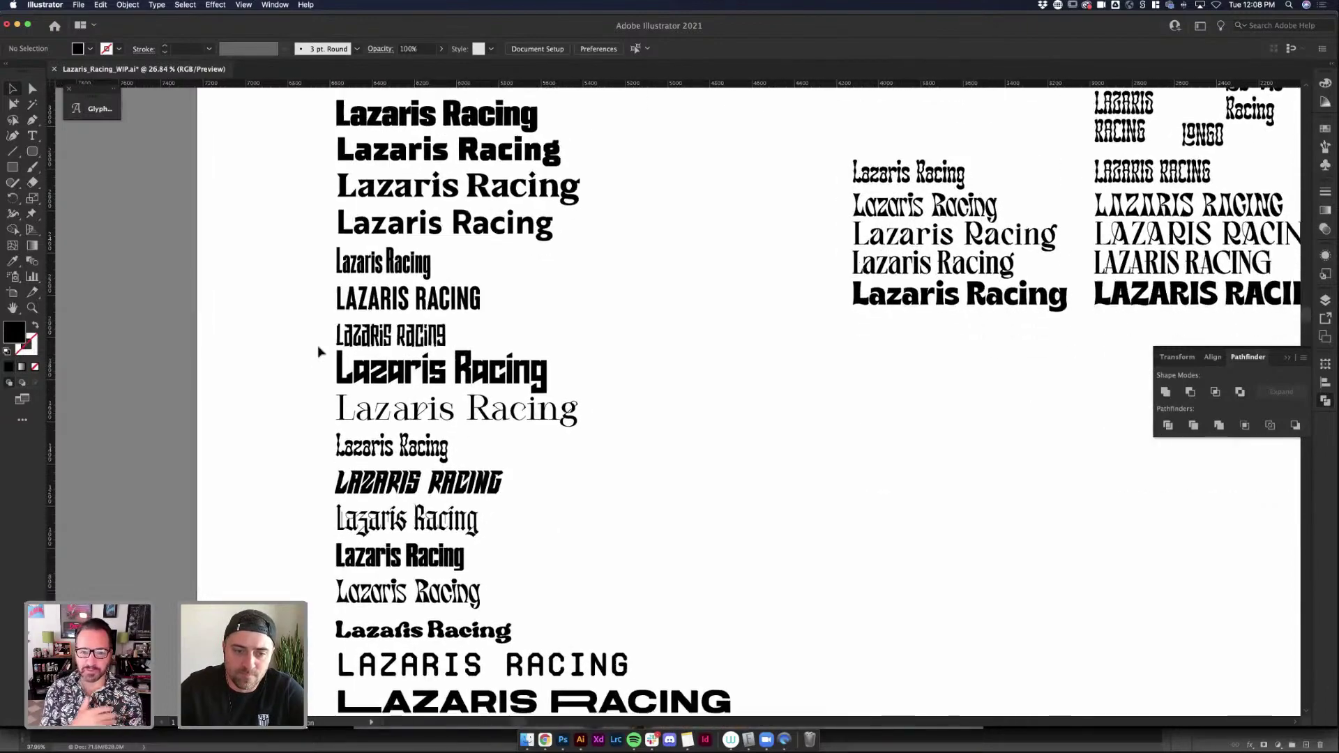
pyautogui.scroll(-3, 318, 356)
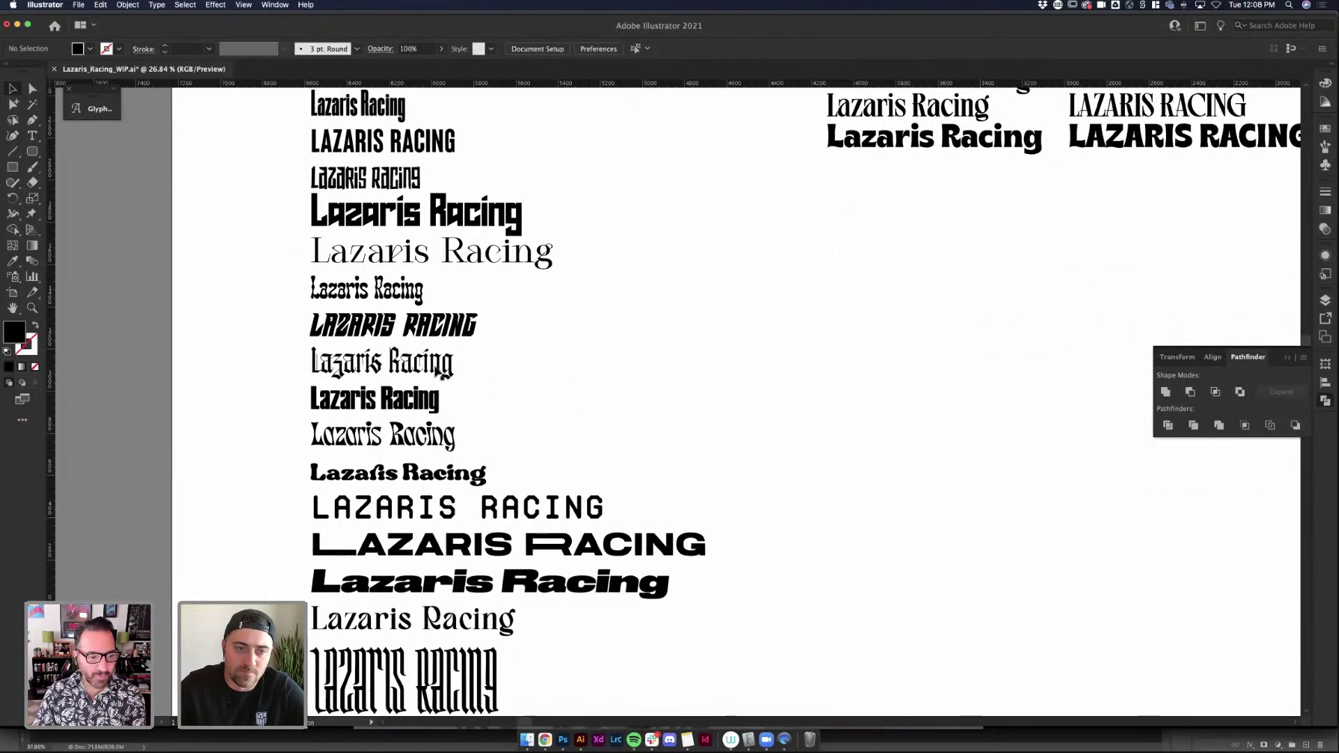
pyautogui.moveTo(436, 370); pyautogui.dragTo(946, 328)
pyautogui.click(818, 416)
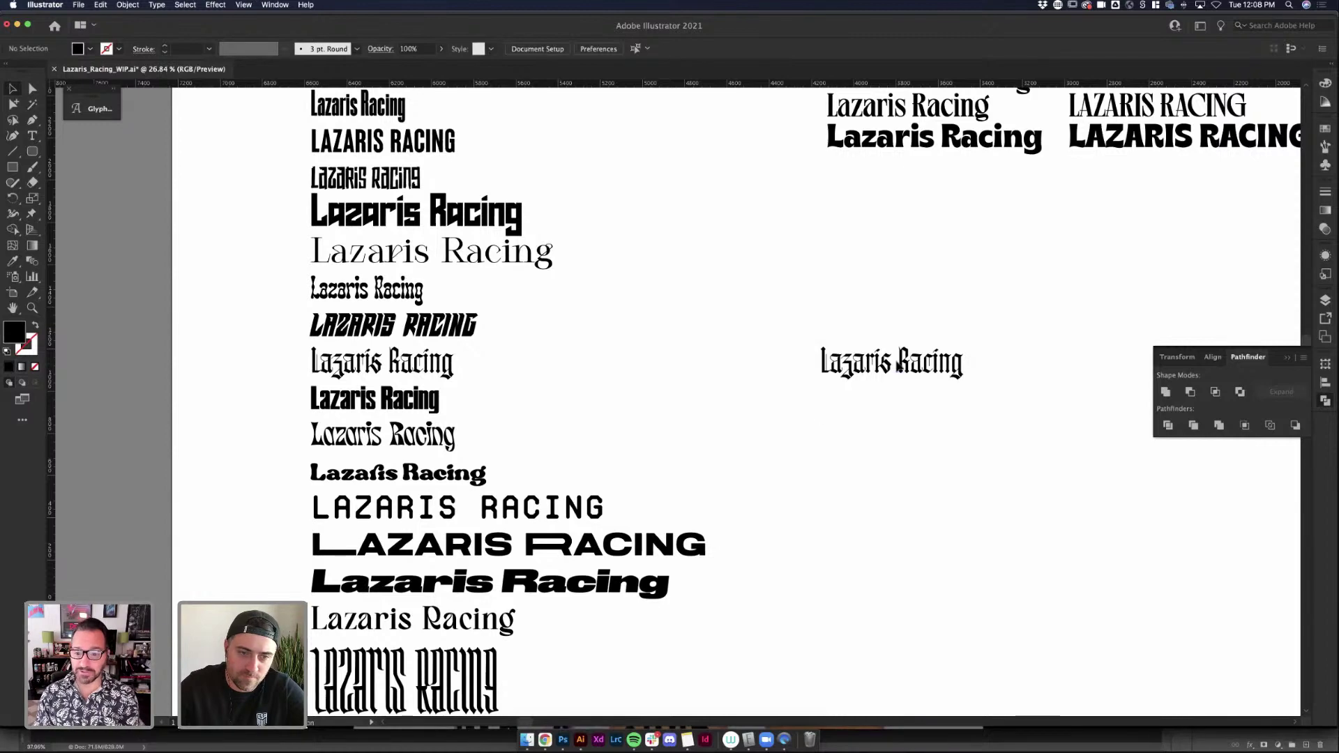
pyautogui.moveTo(891, 361); pyautogui.dragTo(890, 203)
# Review the remaining samples at the end of the type column against the blackletter copy and the shortlisted typefaces
pyautogui.scroll(-3, 732, 412)
pyautogui.scroll(-2, 732, 412)
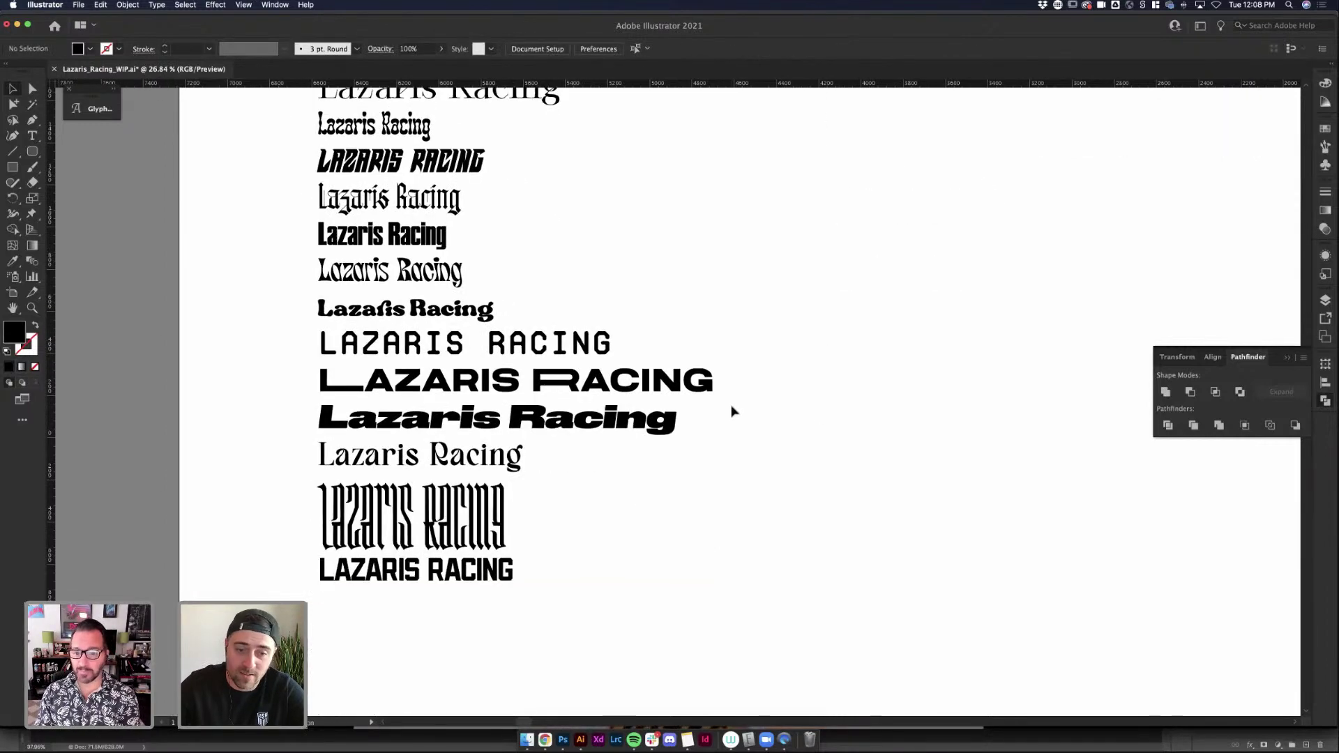
pyautogui.scroll(-2, 690, 526)
pyautogui.scroll(3, 694, 526)
pyautogui.hscroll(3, 694, 526)
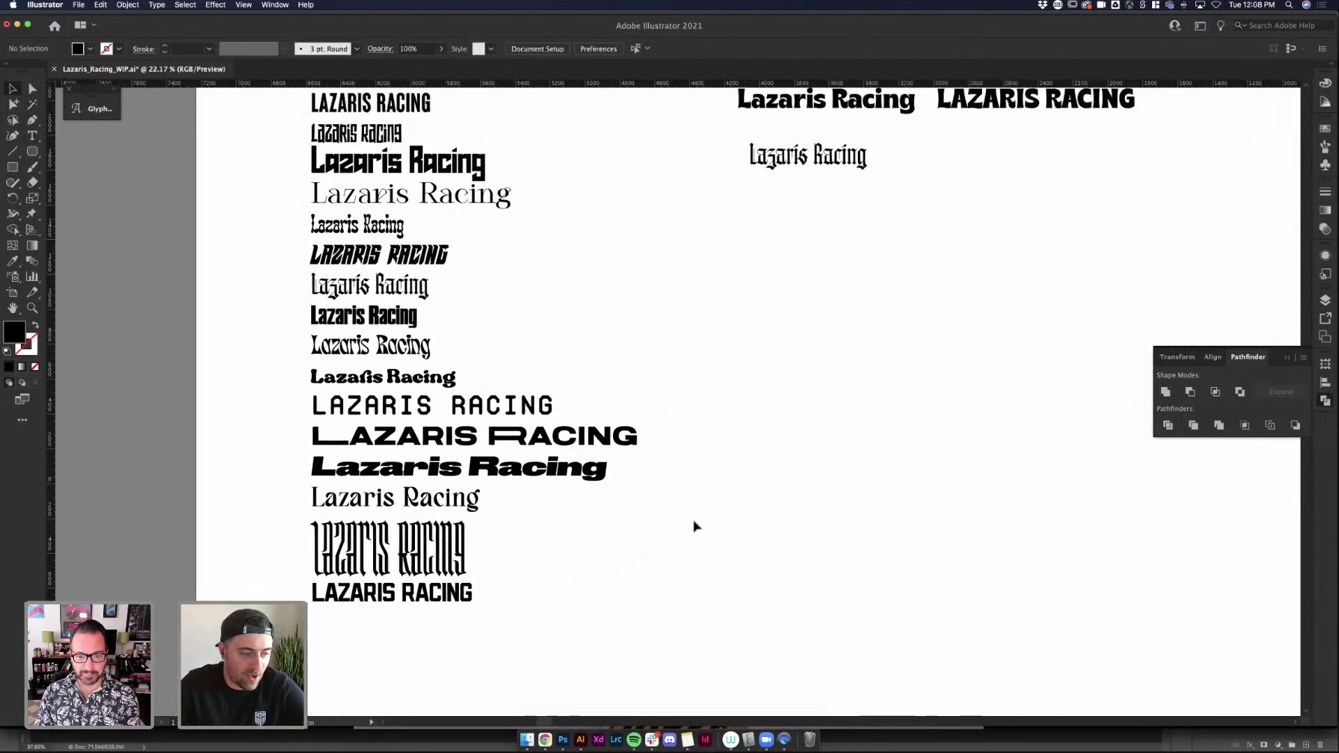
pyautogui.scroll(-3, 830, 362)
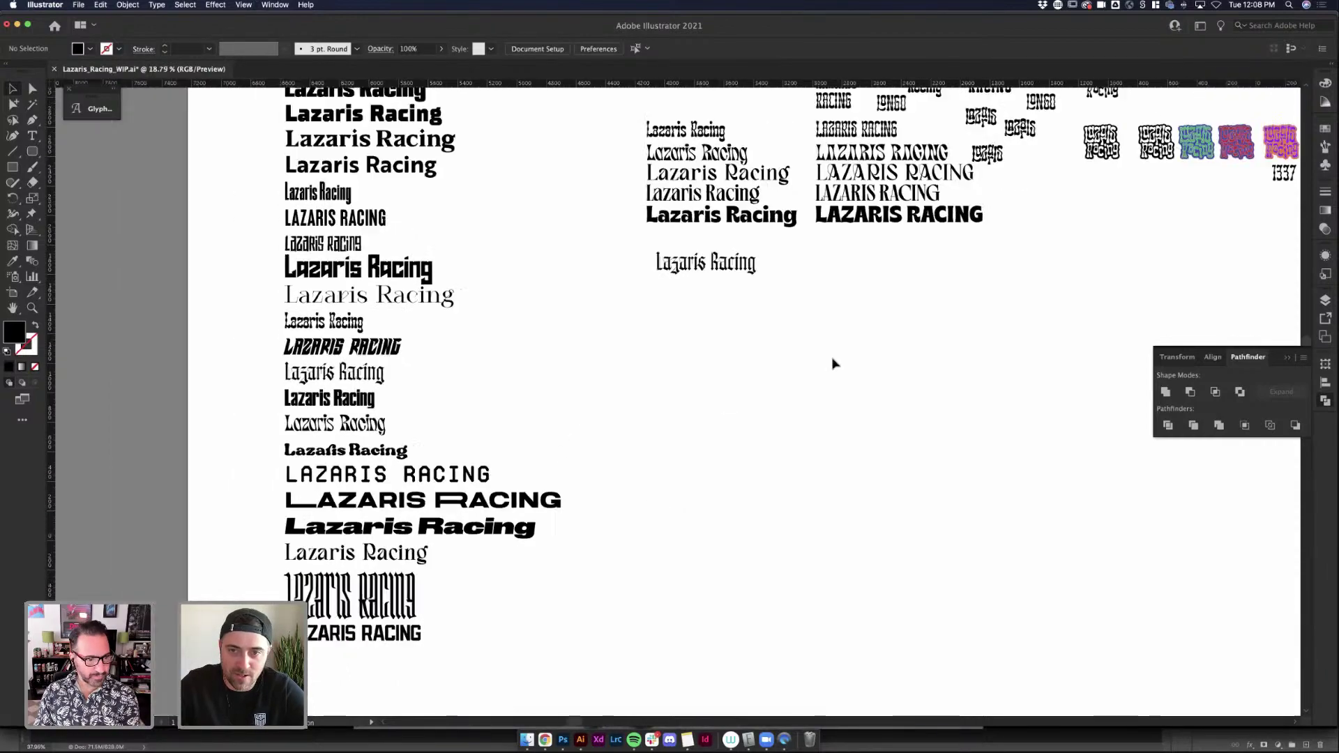
pyautogui.scroll(3, 868, 456)
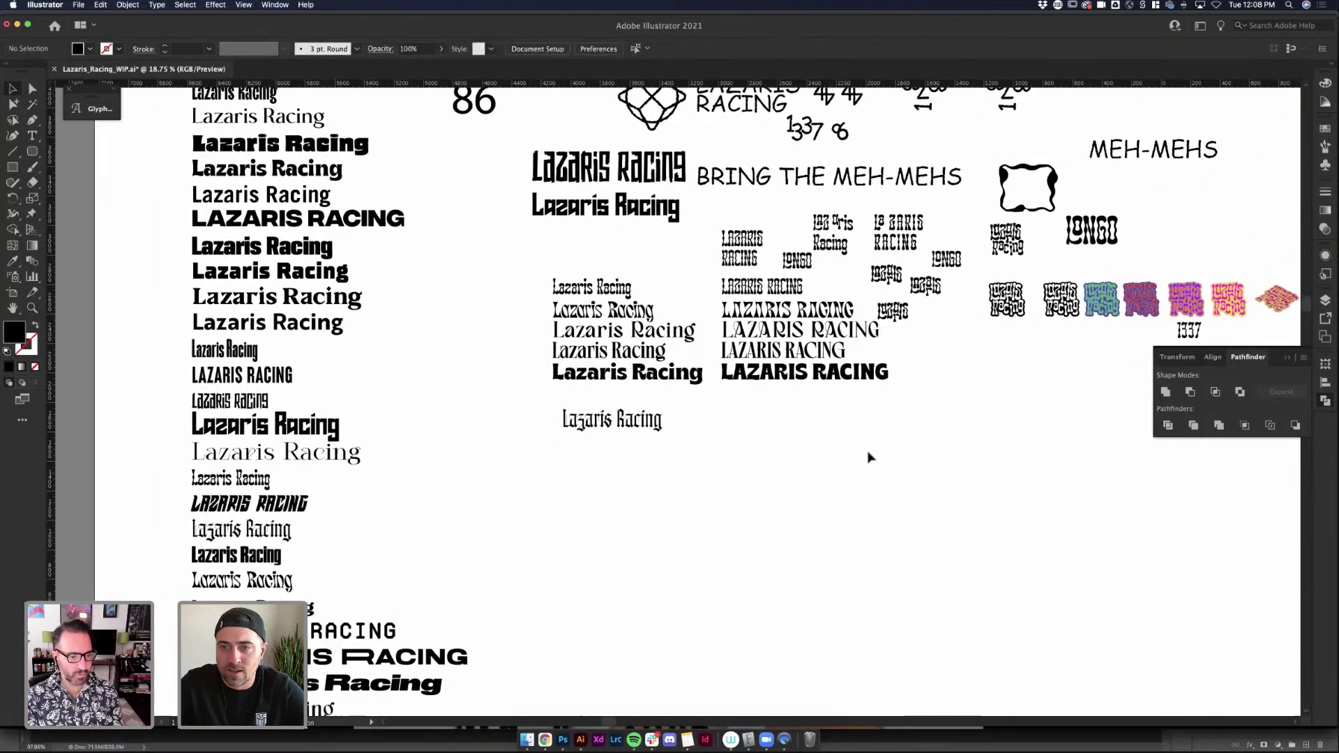
pyautogui.scroll(3, 471, 457)
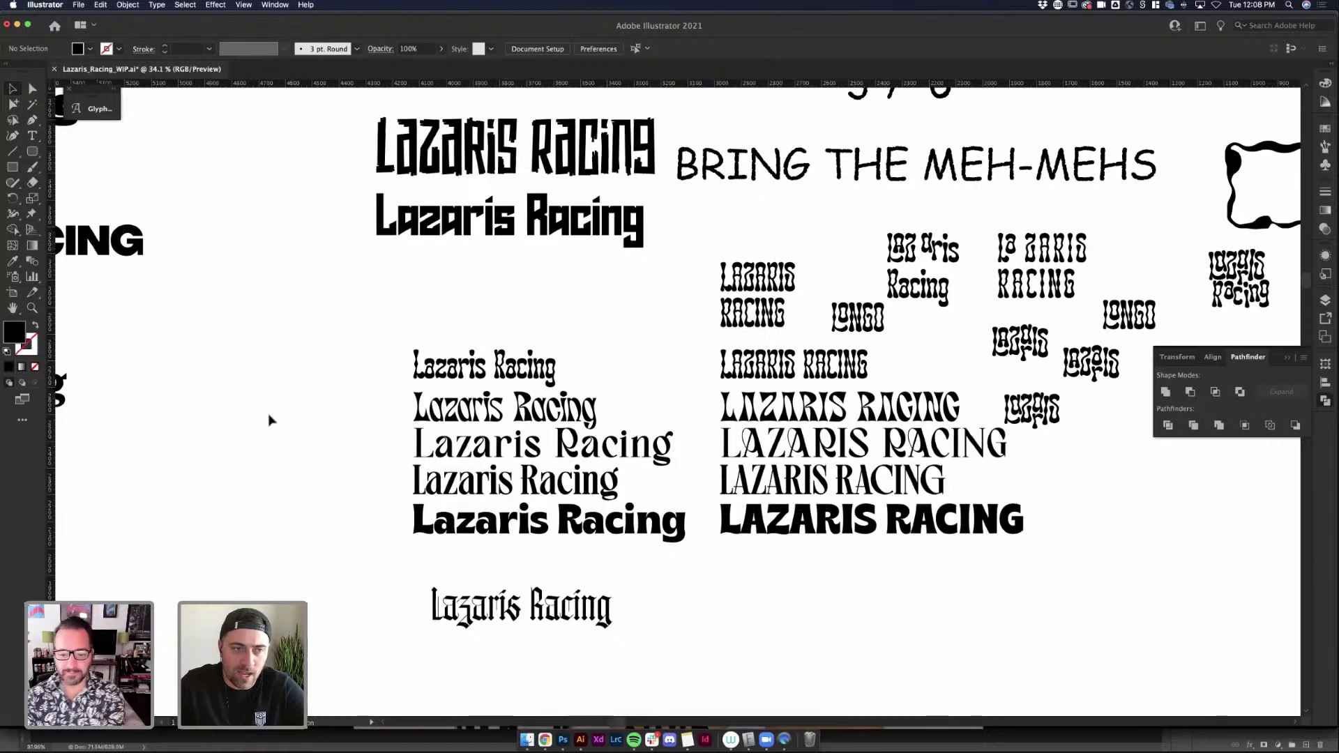
pyautogui.scroll(-3, 272, 418)
pyautogui.scroll(2, 272, 418)
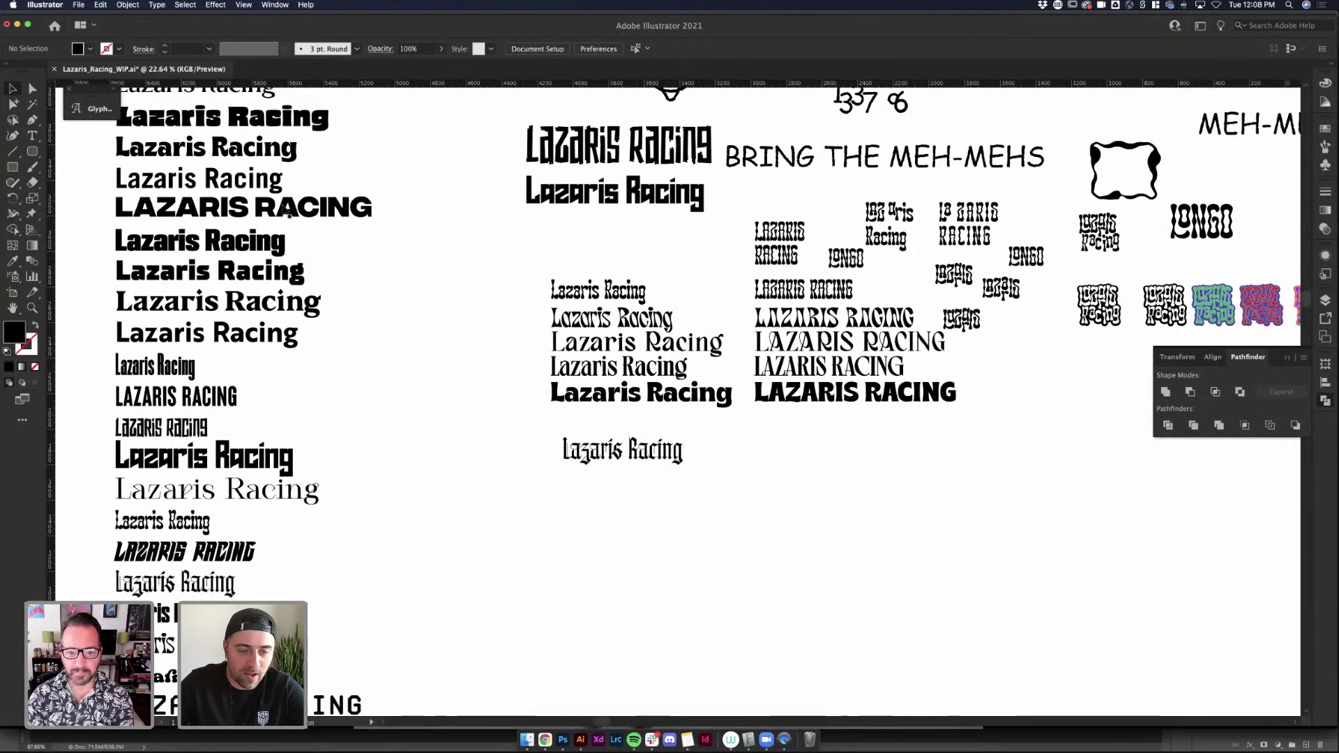
# Inspect the wavy all-caps "LAZARIS RACING" sample set in Claycozoa beside its mixed-case counterpart
pyautogui.scroll(3, 306, 256)
pyautogui.hscroll(2, 307, 255)
pyautogui.scroll(5, 916, 402)
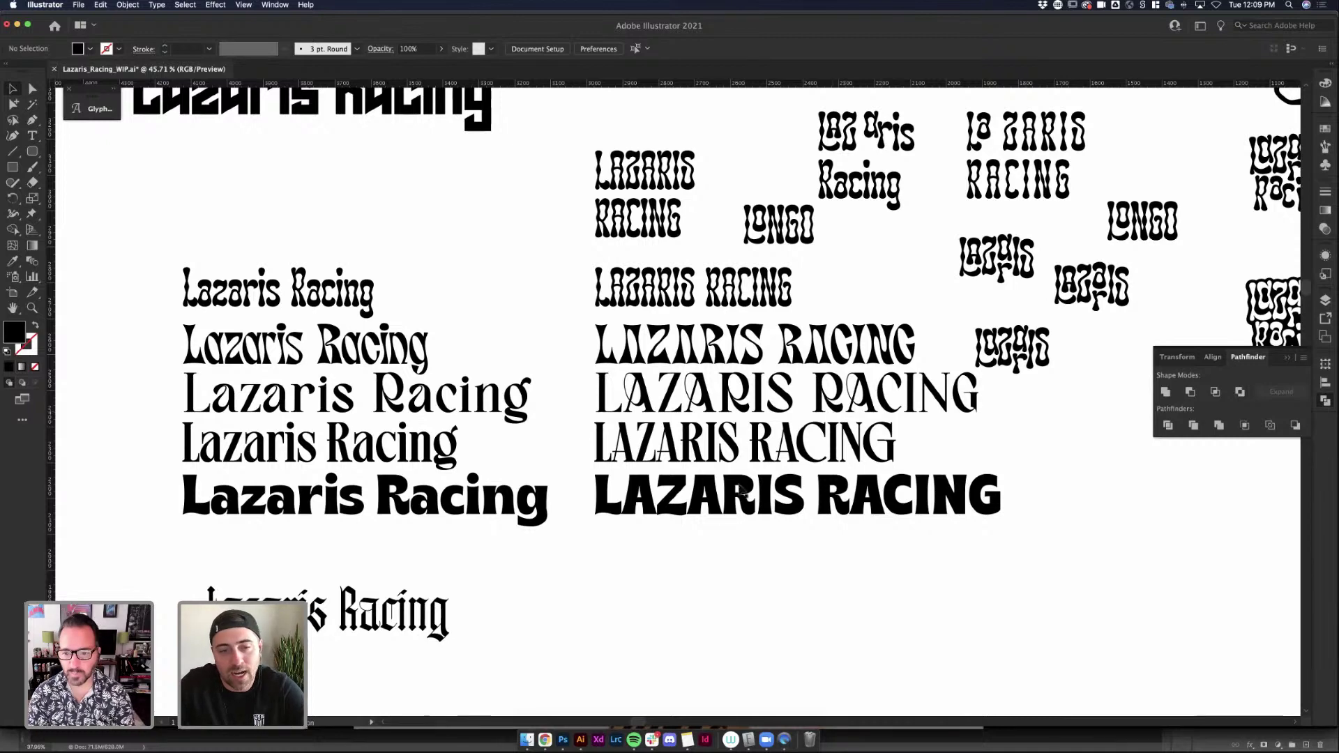
pyautogui.click(279, 283)
pyautogui.click(726, 293)
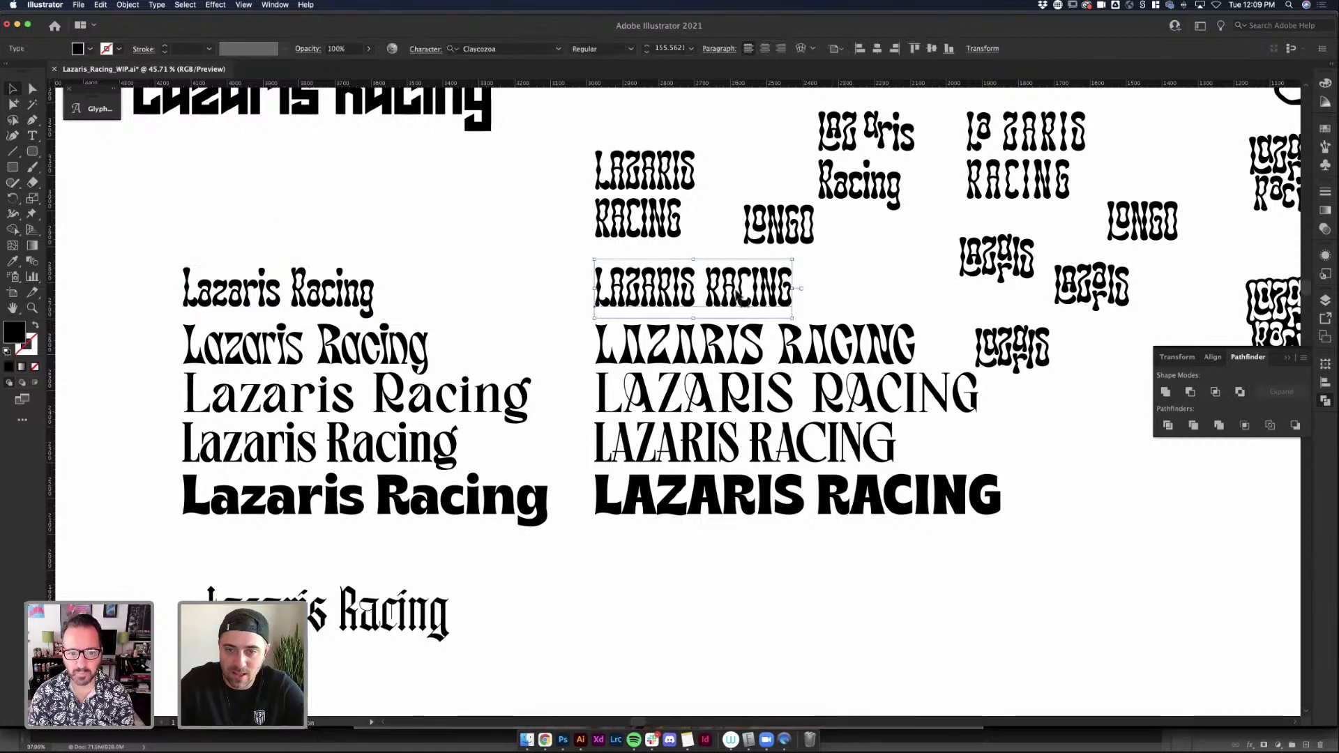
pyautogui.scroll(1, 728, 293)
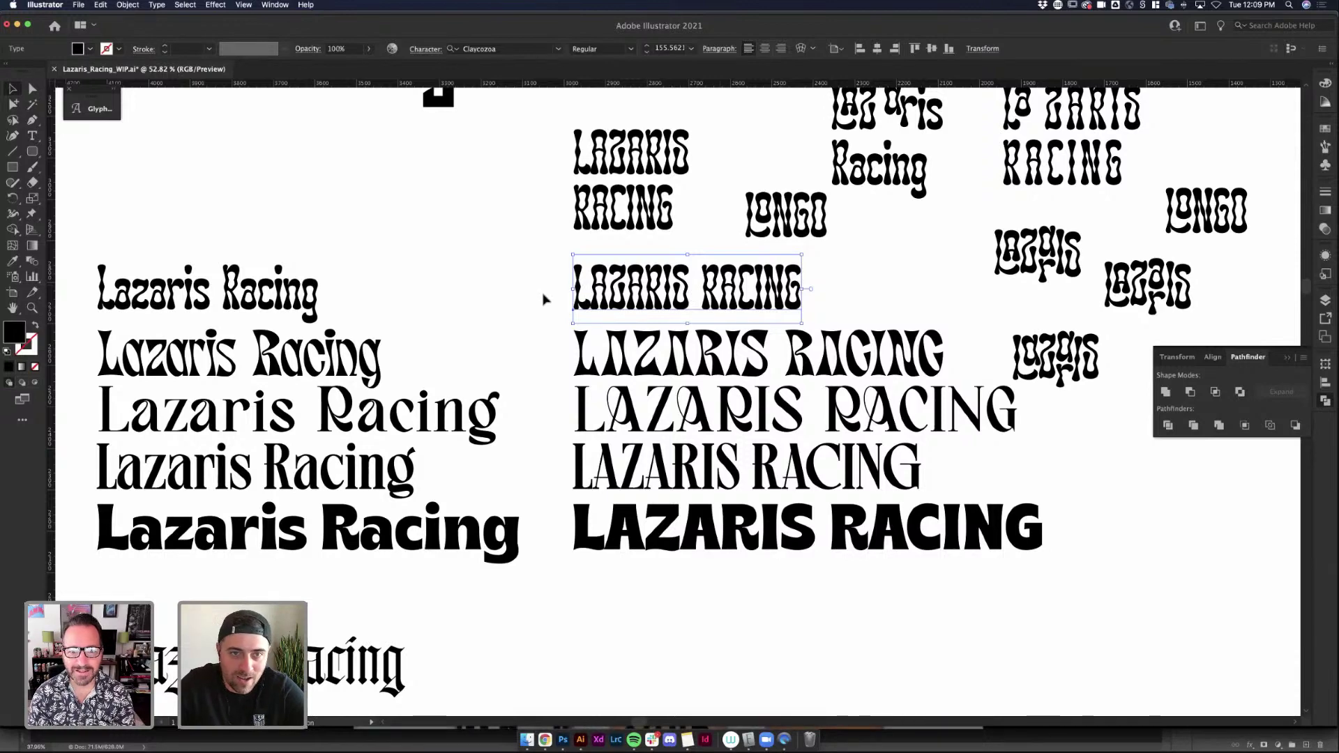
pyautogui.click(570, 279)
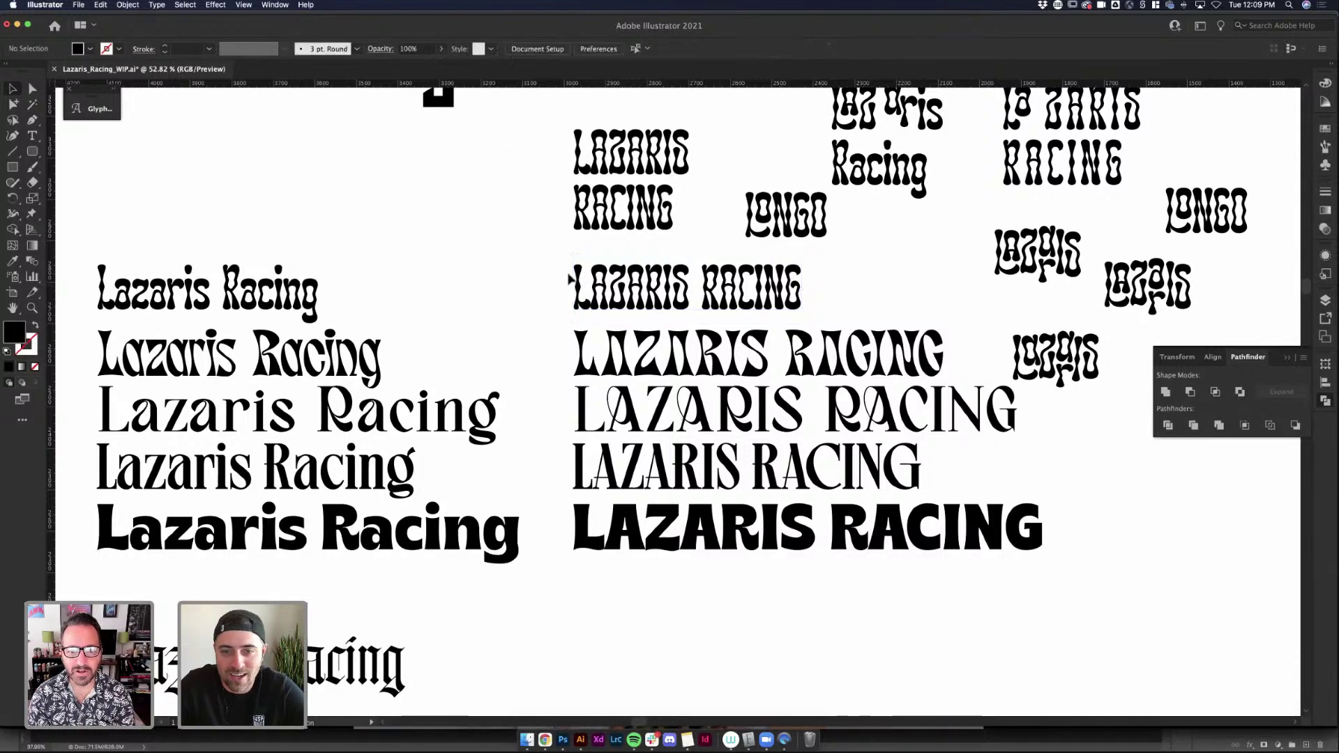
pyautogui.click(570, 282)
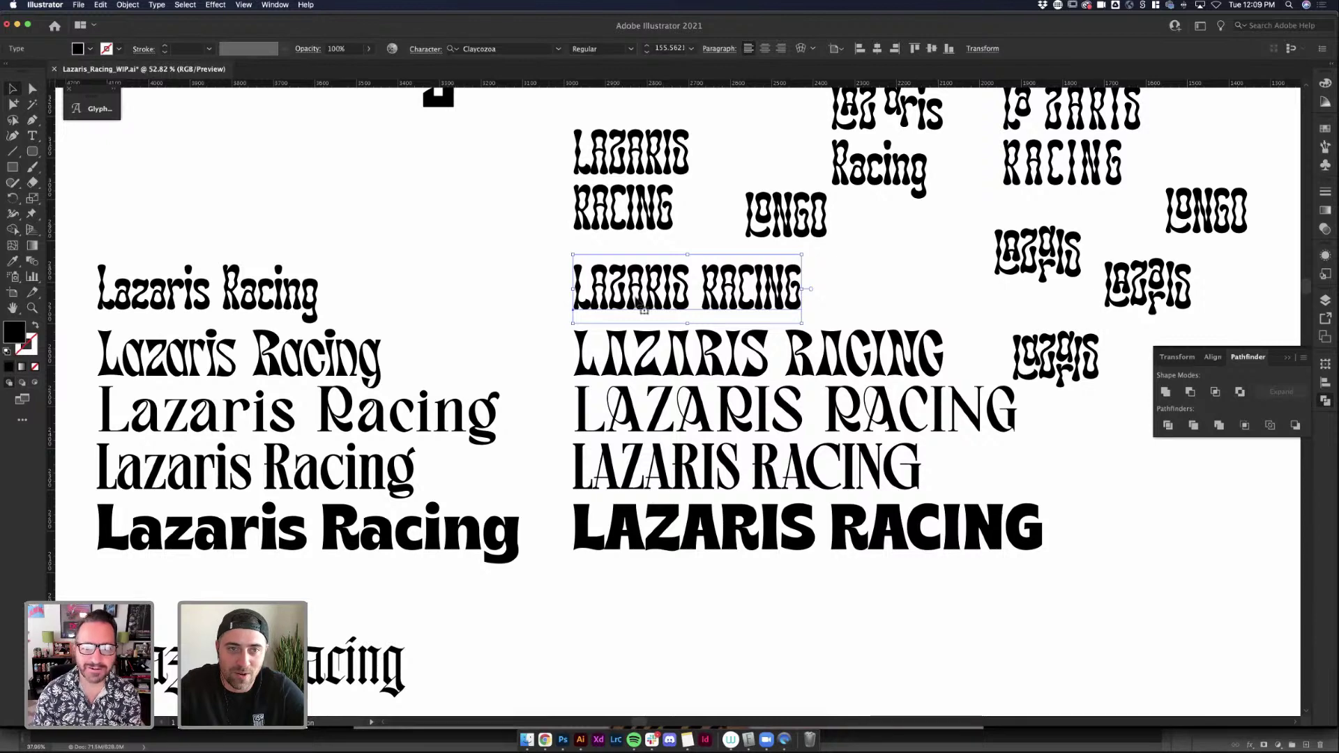
pyautogui.click(356, 248)
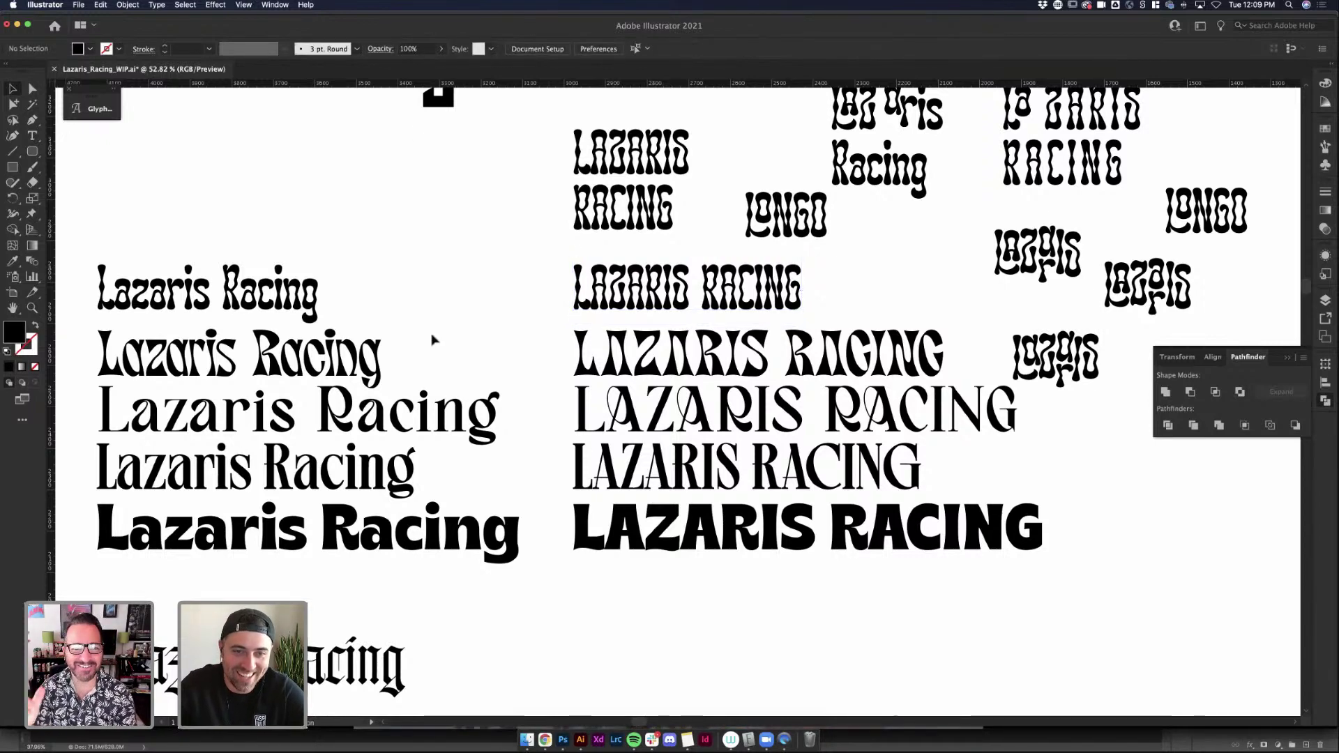
pyautogui.click(729, 284)
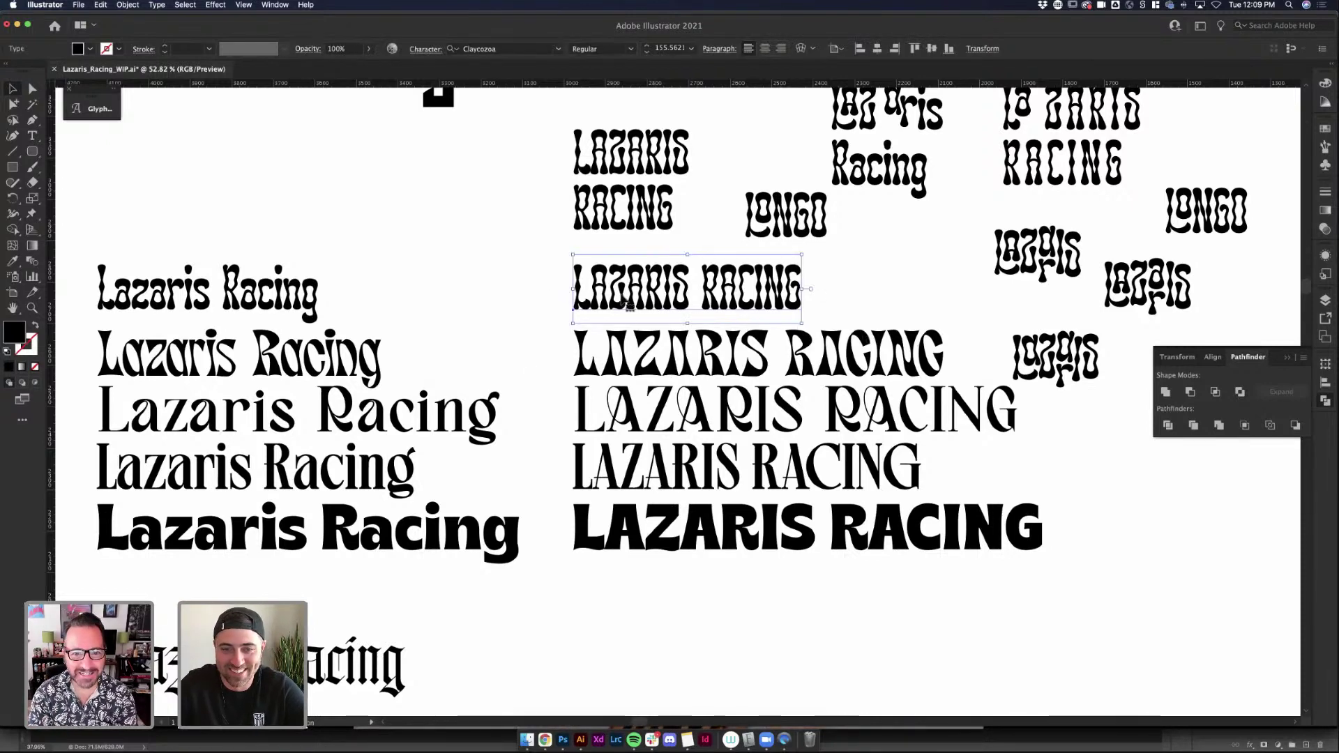
pyautogui.click(509, 303)
# Examine the black wavy lettering experiments, including the split "Lazaris Racing", "LONGO" and interlocking "Lazaris" variations
pyautogui.scroll(-5, 510, 304)
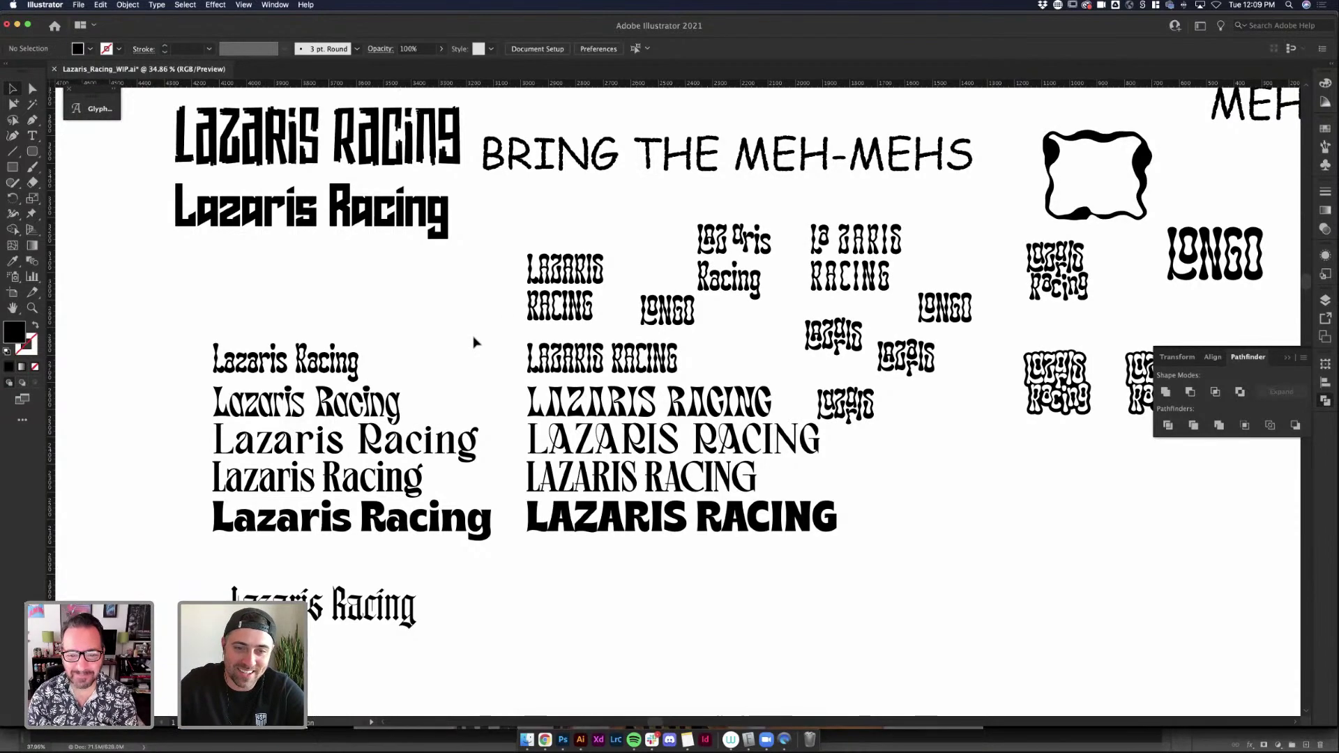
pyautogui.hscroll(3, 472, 341)
pyautogui.scroll(3, 537, 335)
pyautogui.hscroll(3, 656, 281)
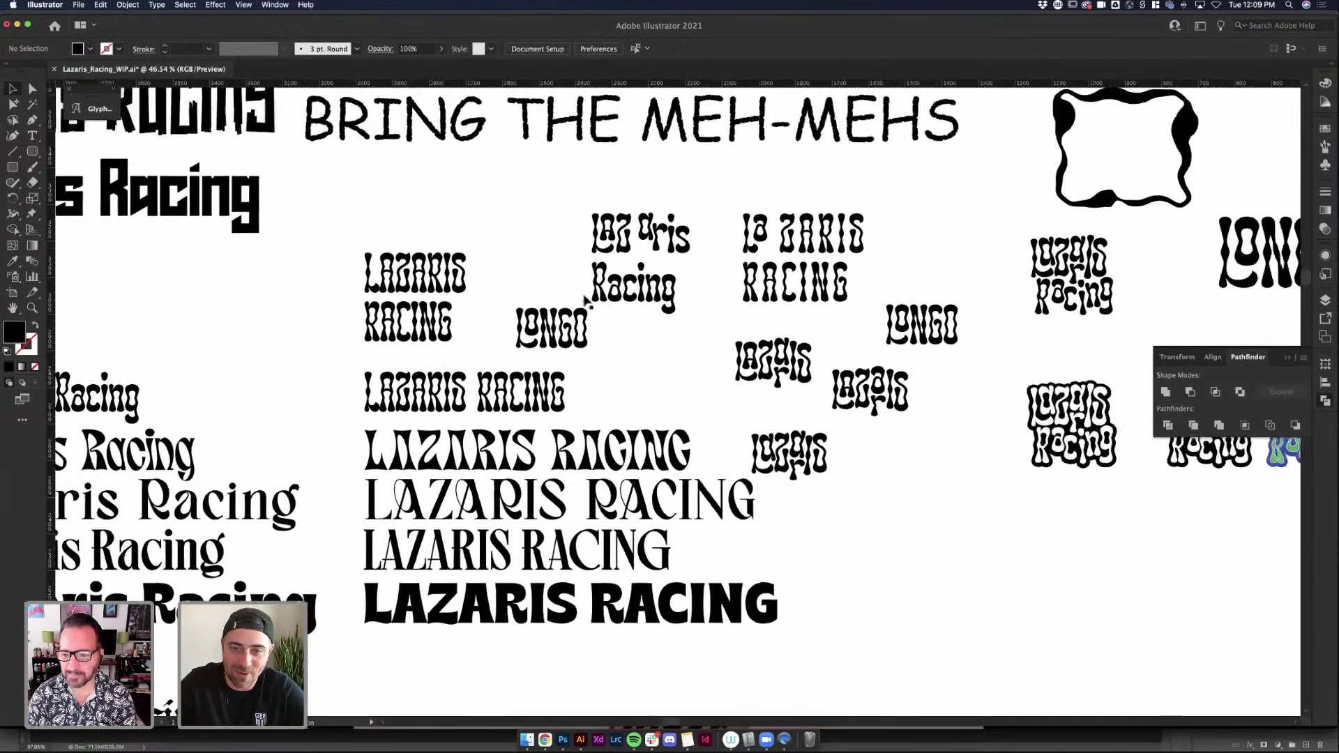
pyautogui.scroll(5, 656, 281)
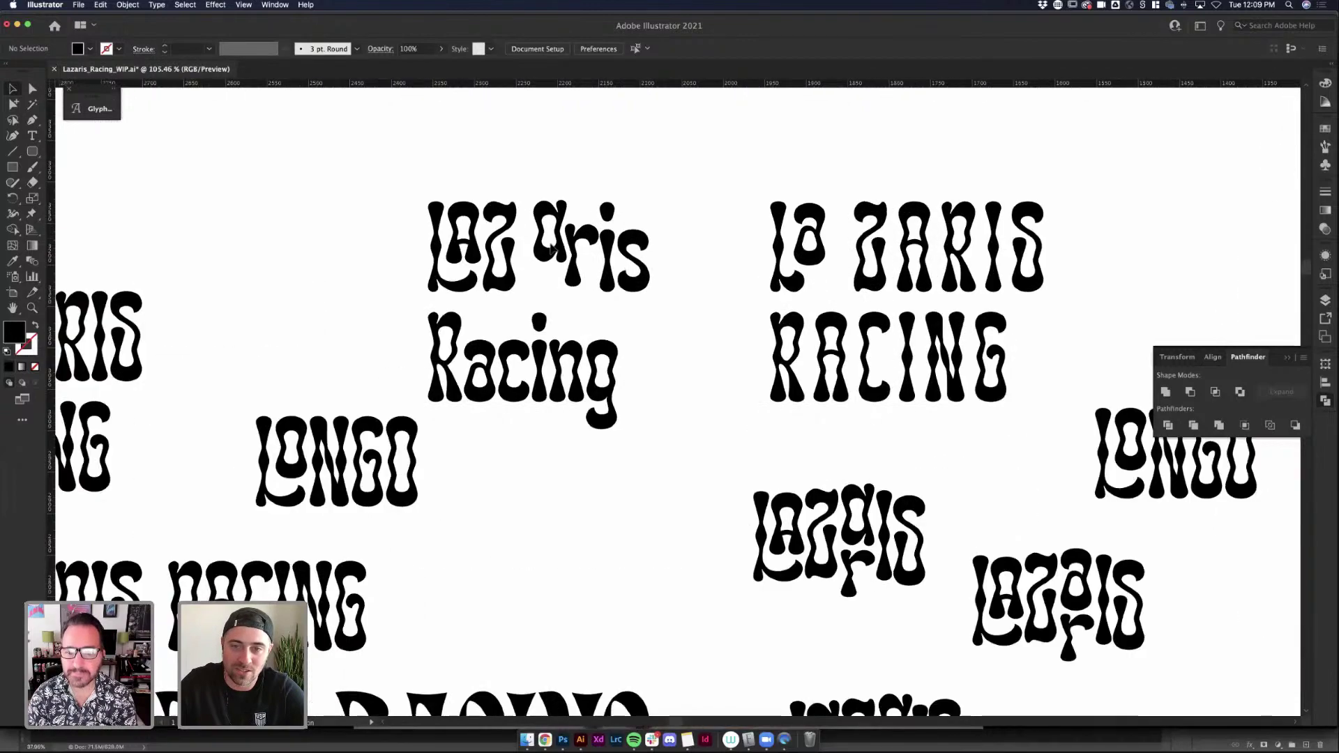
pyautogui.scroll(-3, 825, 340)
pyautogui.hscroll(3, 807, 349)
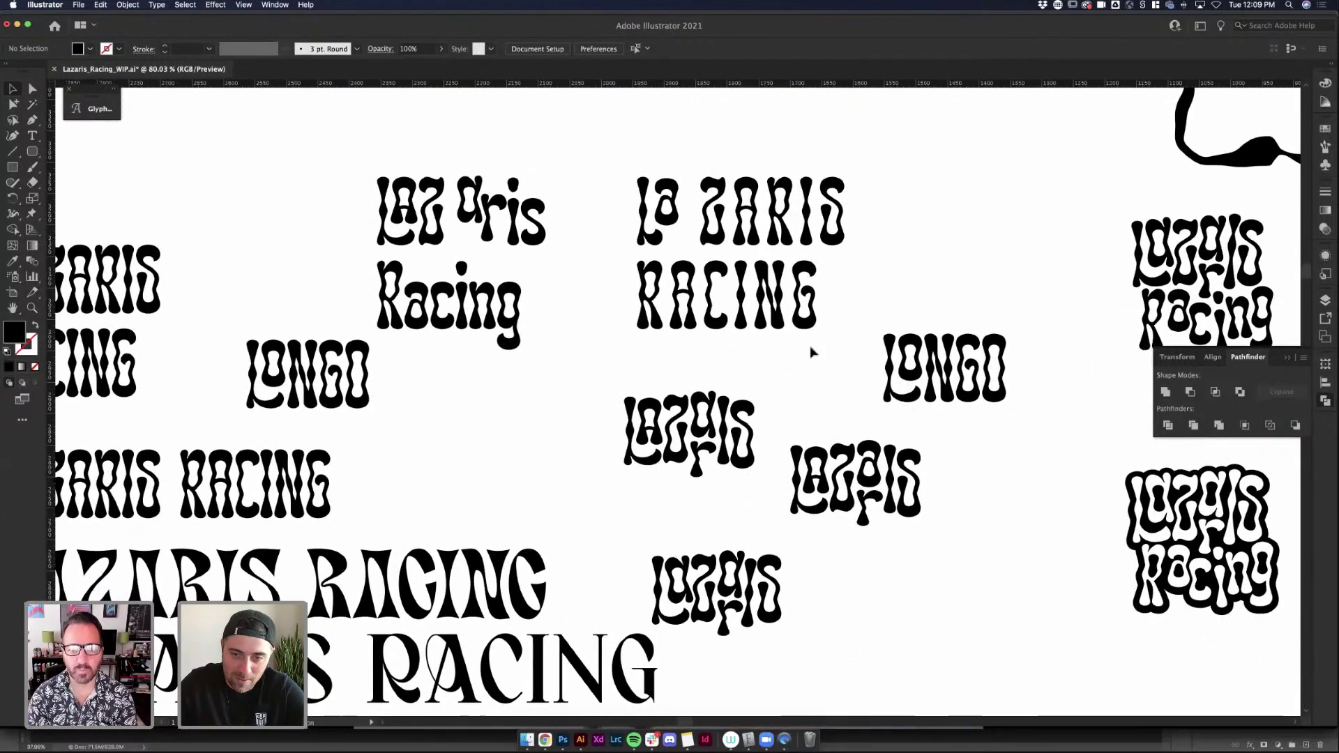
pyautogui.scroll(-3, 813, 352)
pyautogui.hscroll(5, 812, 352)
pyautogui.scroll(2, 813, 352)
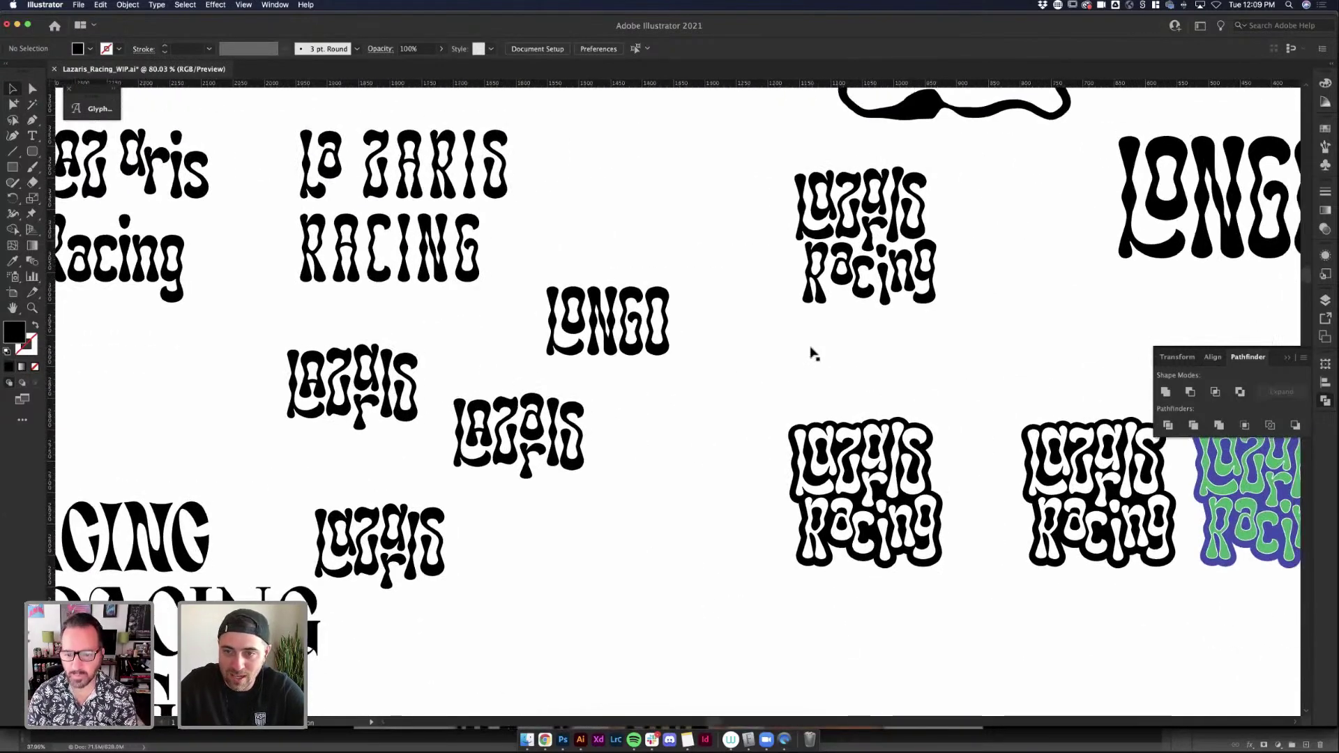
# Examine the stacked "Lazaris Racing" logos, from the plain and outlined black versions through the coloured variants
pyautogui.hscroll(5, 909, 286)
pyautogui.scroll(2, 908, 286)
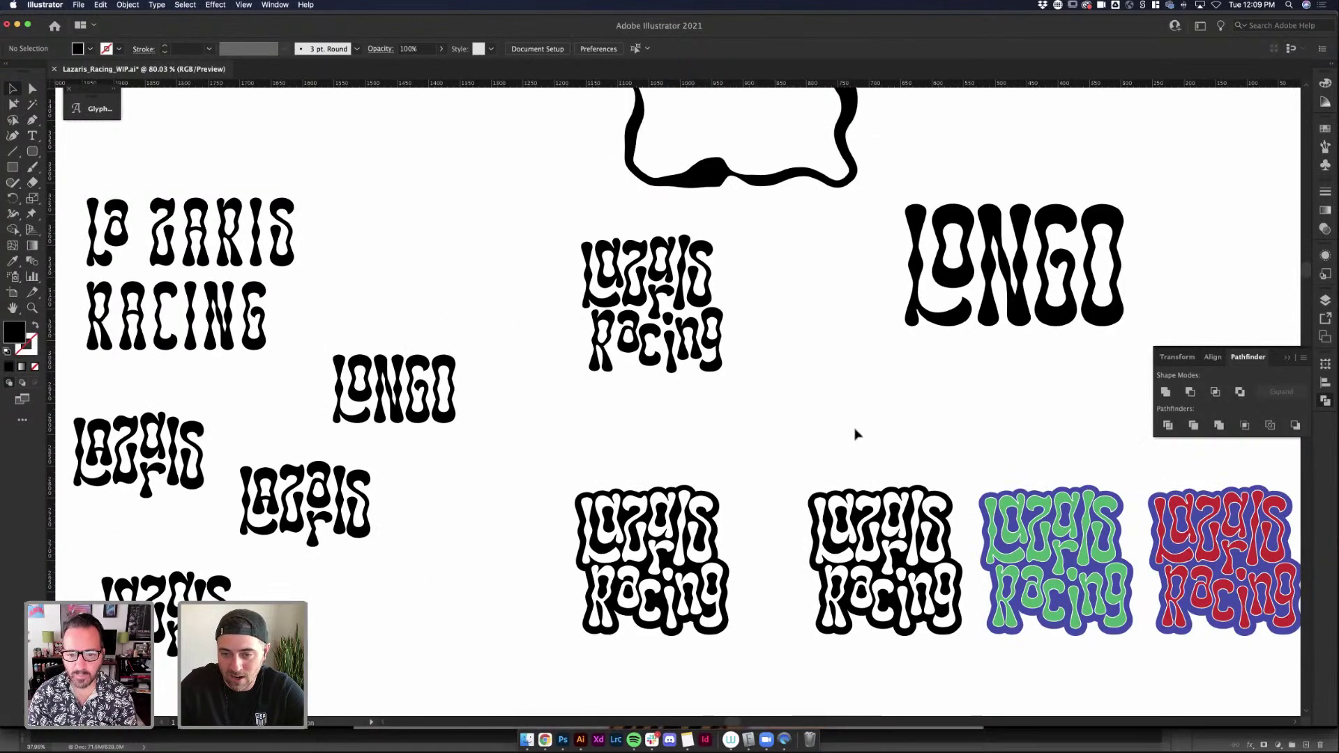
pyautogui.hscroll(3, 855, 437)
pyautogui.scroll(-2, 855, 437)
pyautogui.hscroll(2, 466, 492)
pyautogui.scroll(-1, 466, 493)
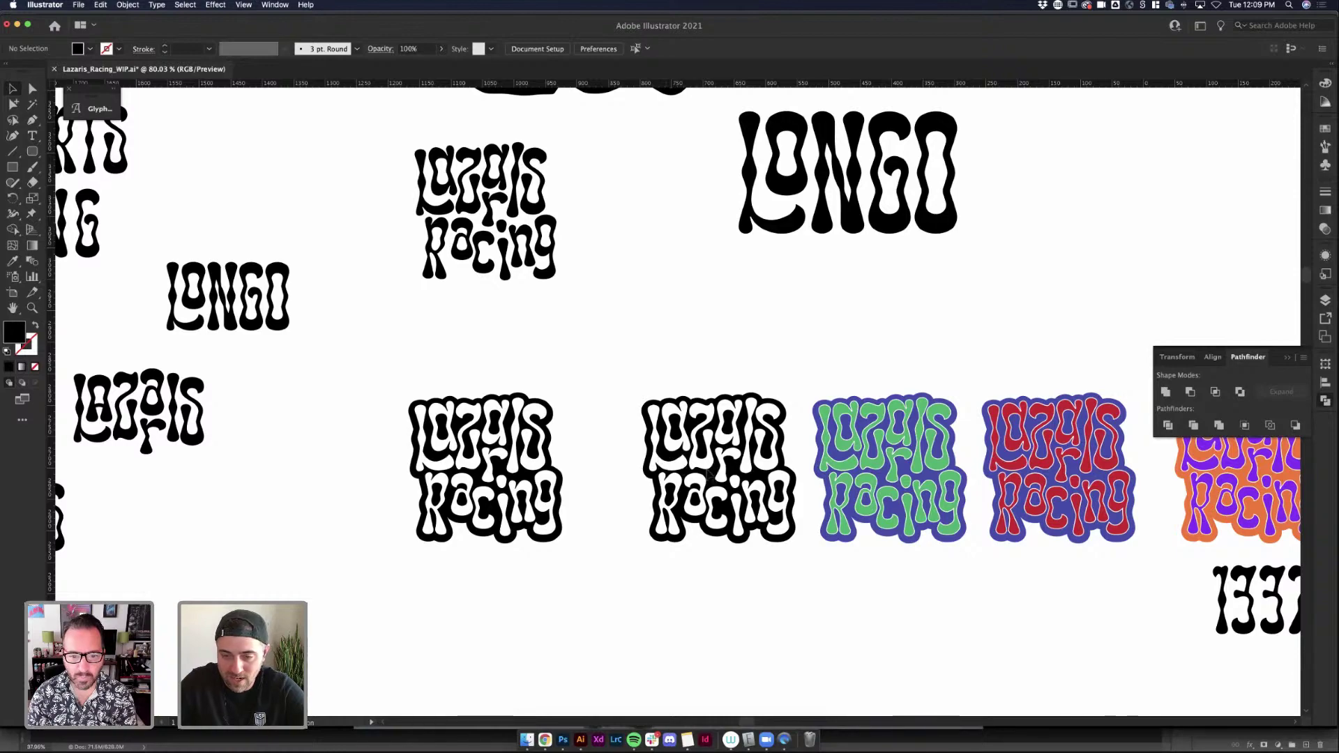
pyautogui.hscroll(10, 926, 446)
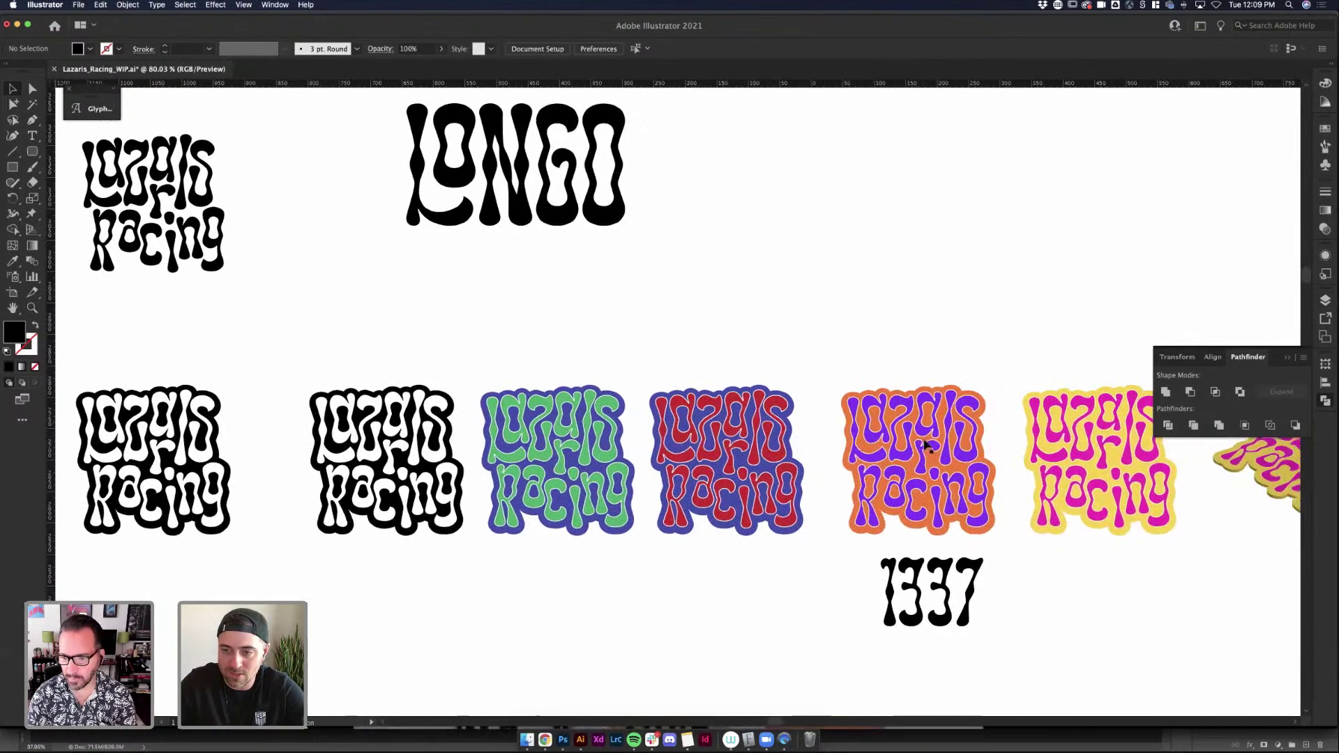
# Inspect the raised "a" in the magenta-and-yellow stacked logo as its own live text object
pyautogui.scroll(2, 659, 466)
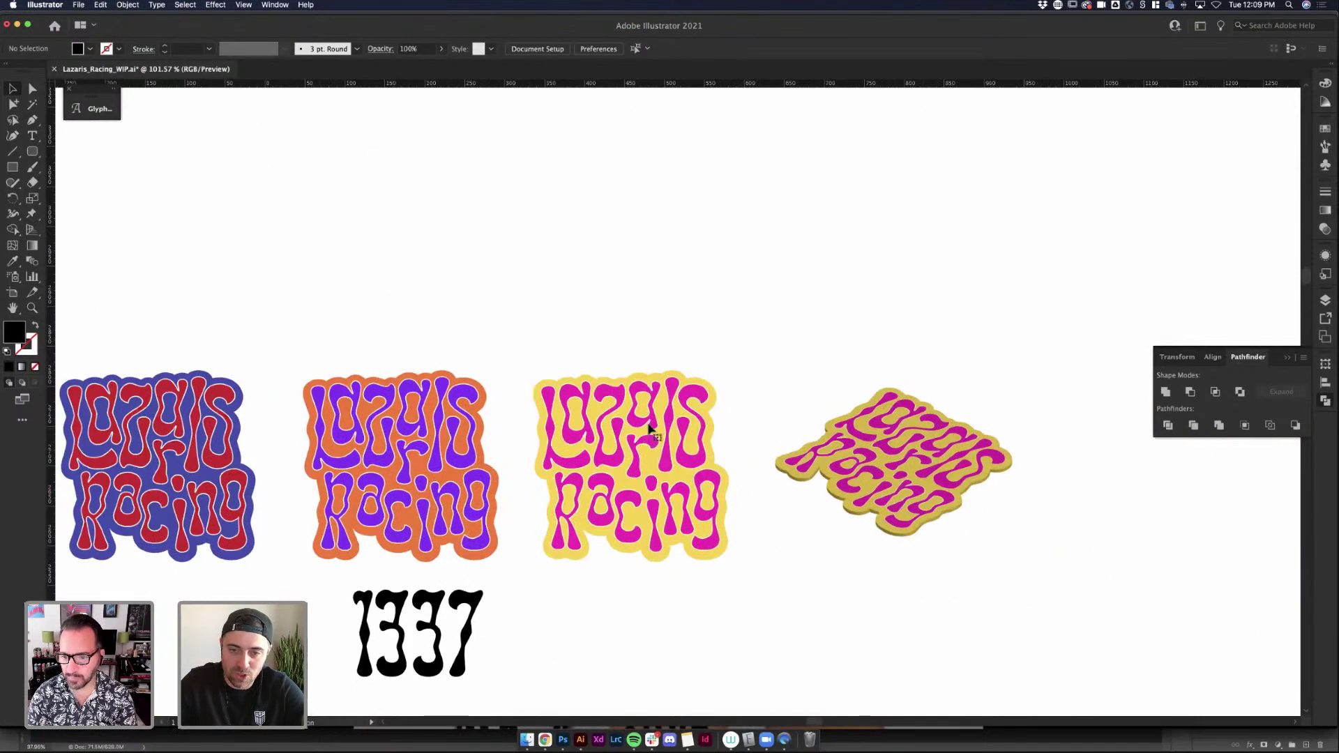
pyautogui.doubleClick(648, 429)
pyautogui.press('super+a')
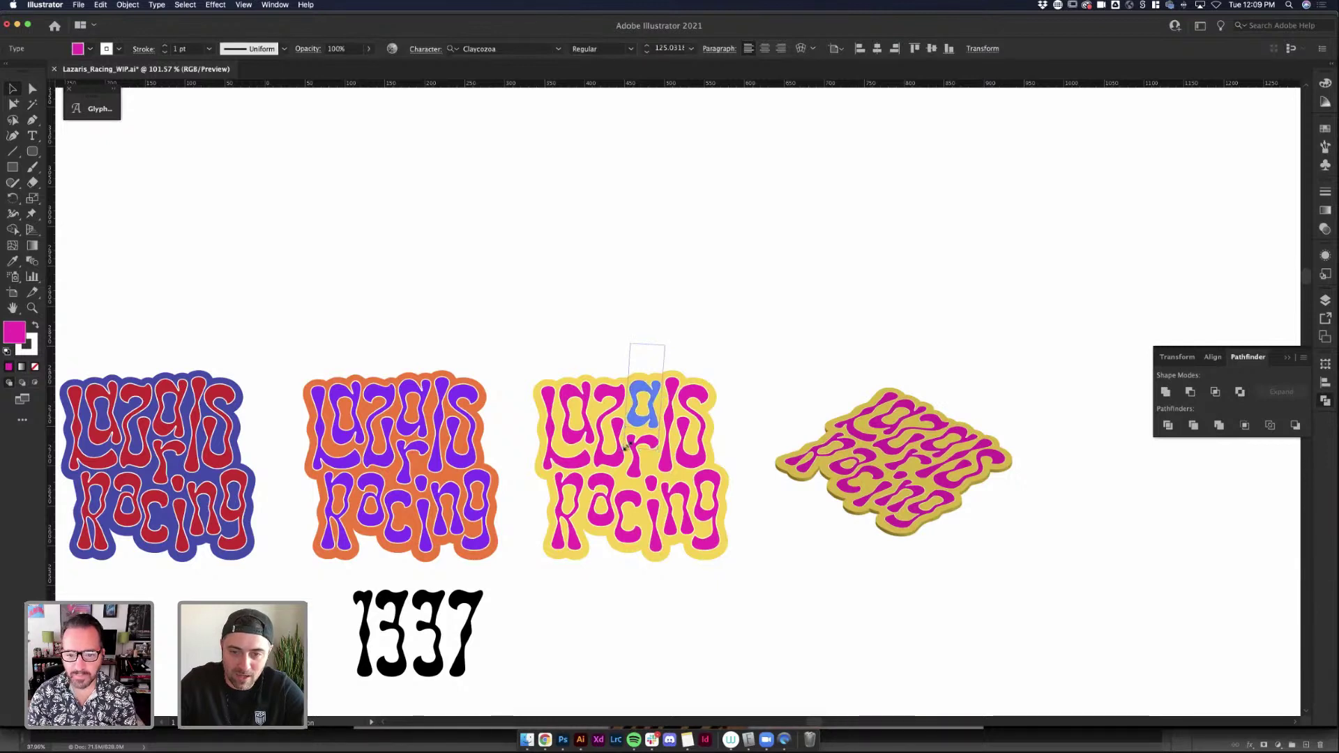
pyautogui.press('super+shift+comma')
pyautogui.press('Escape')
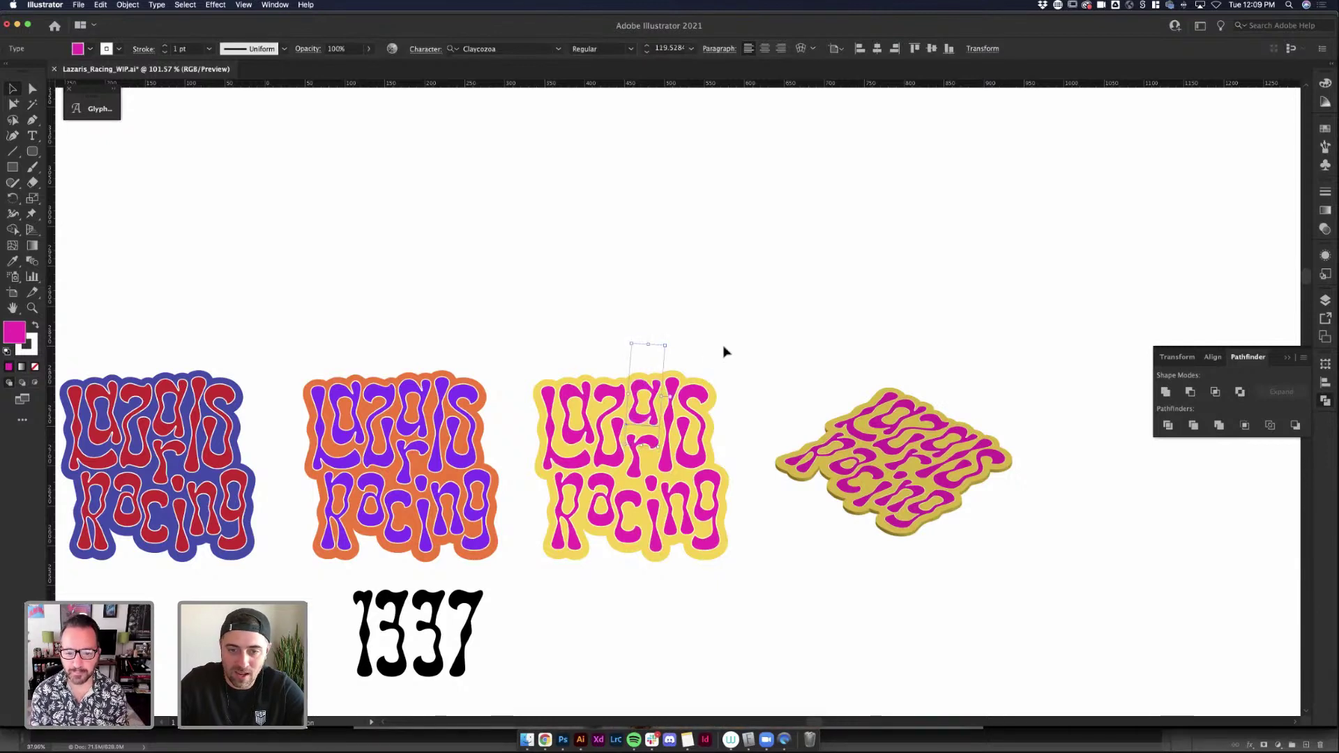
pyautogui.click(724, 353)
# Inspect how the lowered "r" and the "Racing" line of the magenta-and-yellow logo are built
pyautogui.click(645, 460)
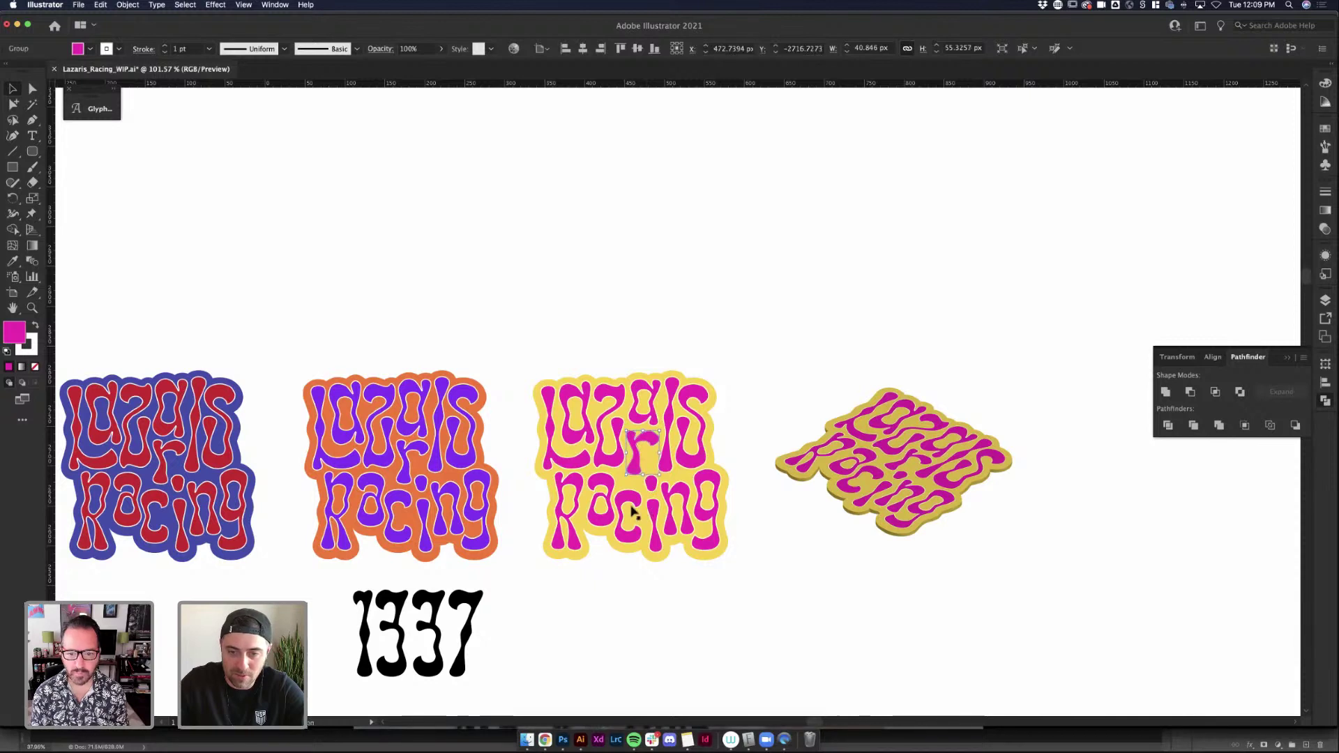
pyautogui.click(634, 513)
pyautogui.doubleClick(645, 505)
pyautogui.press('super+a')
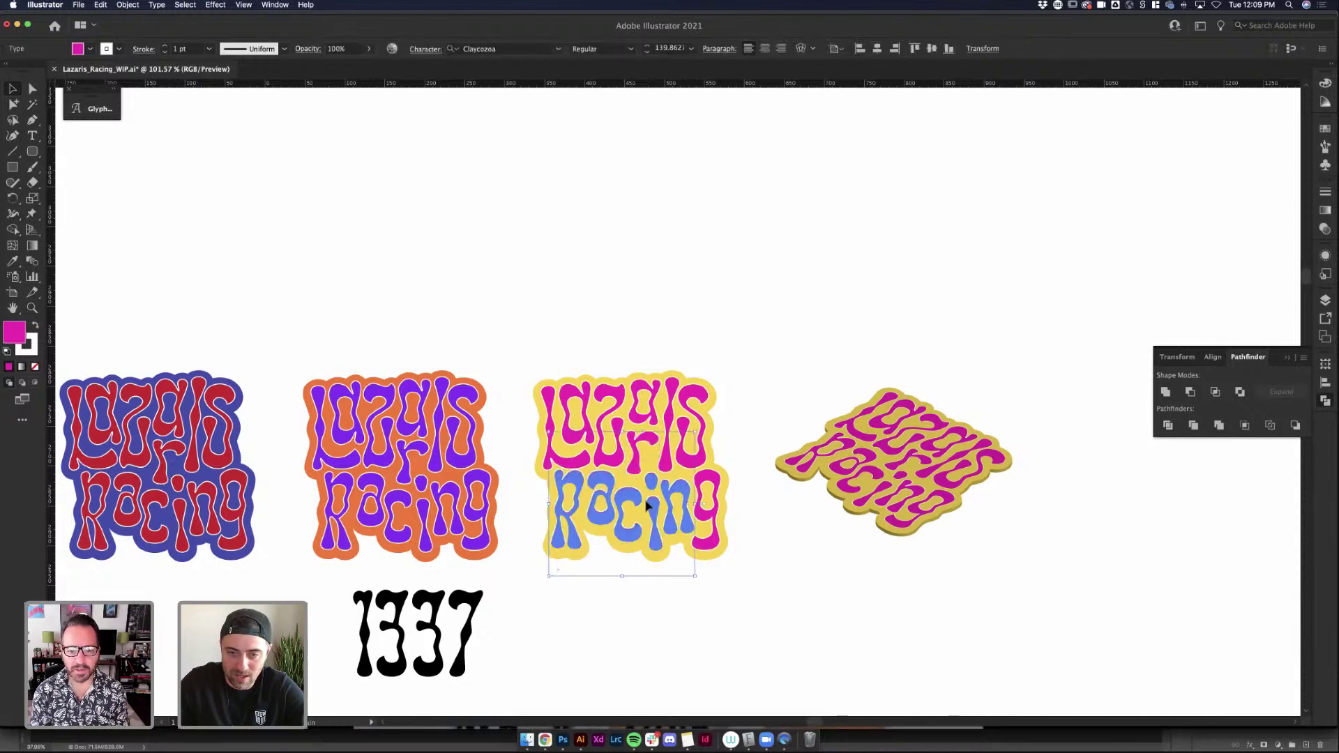
pyautogui.press('Escape')
pyautogui.click(760, 369)
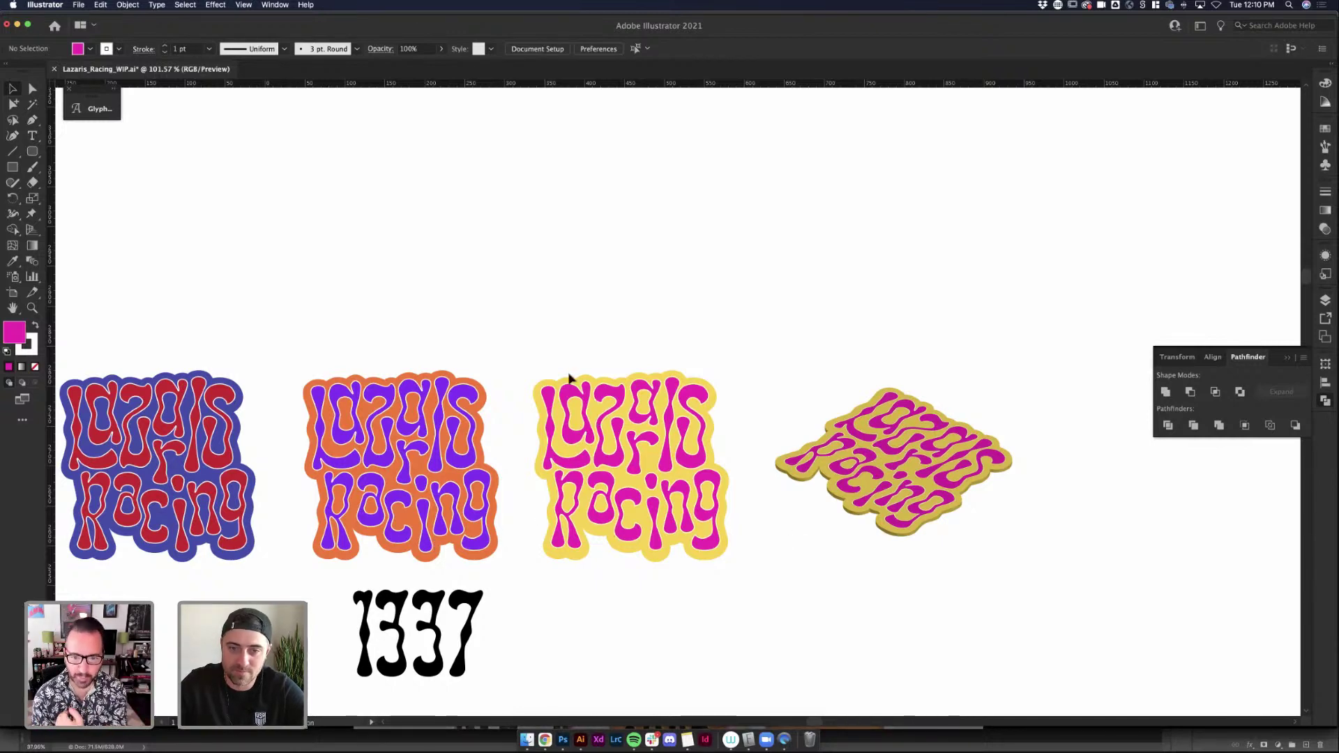
# Duplicate the flat magenta-and-yellow "Lazaris Racing" logo and place the copy directly above the original
pyautogui.scroll(-1, 539, 359)
pyautogui.scroll(-2, 538, 359)
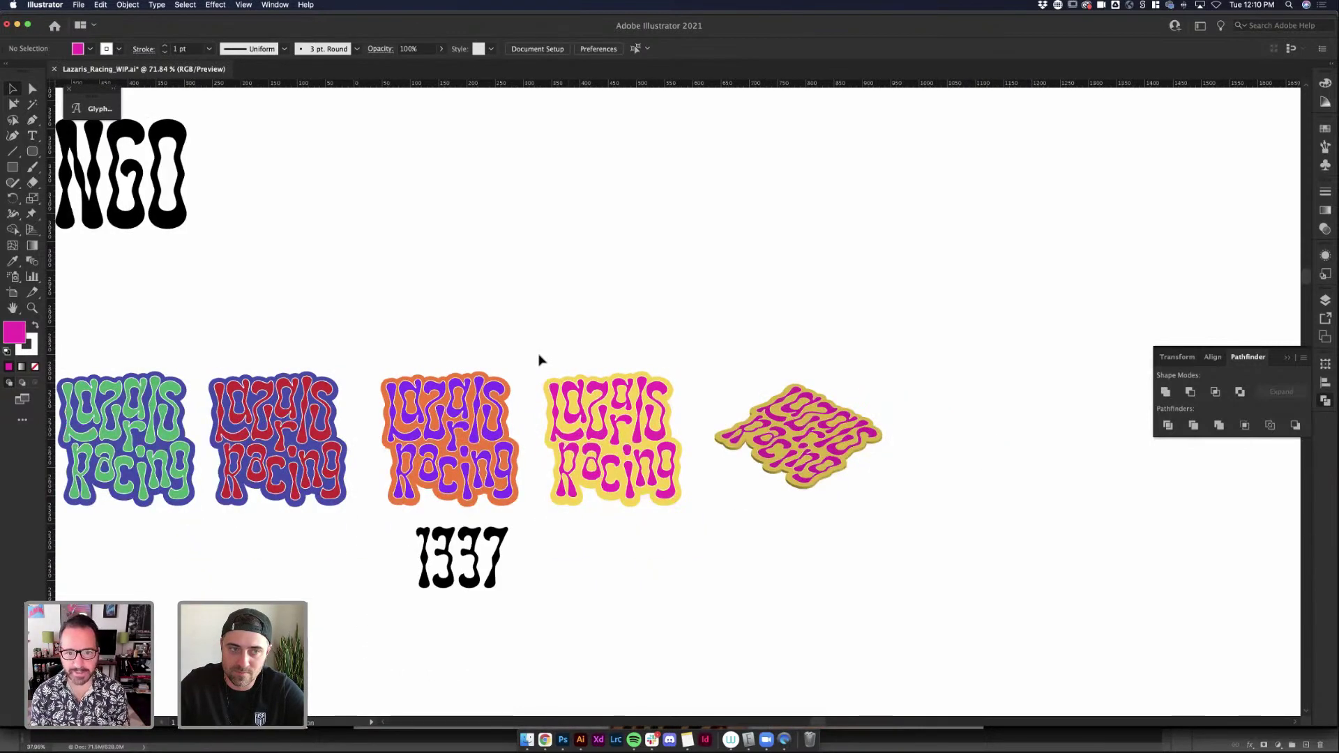
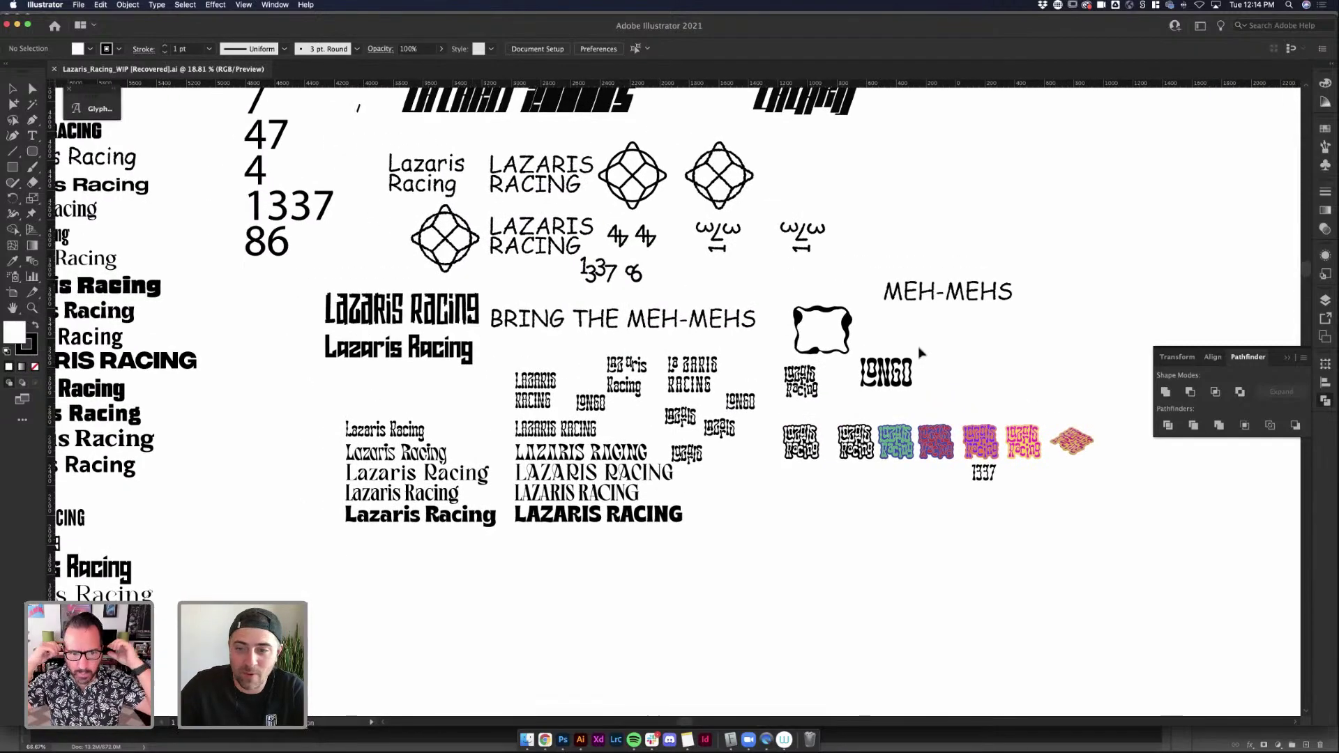
pyautogui.scroll(4, 1008, 385)
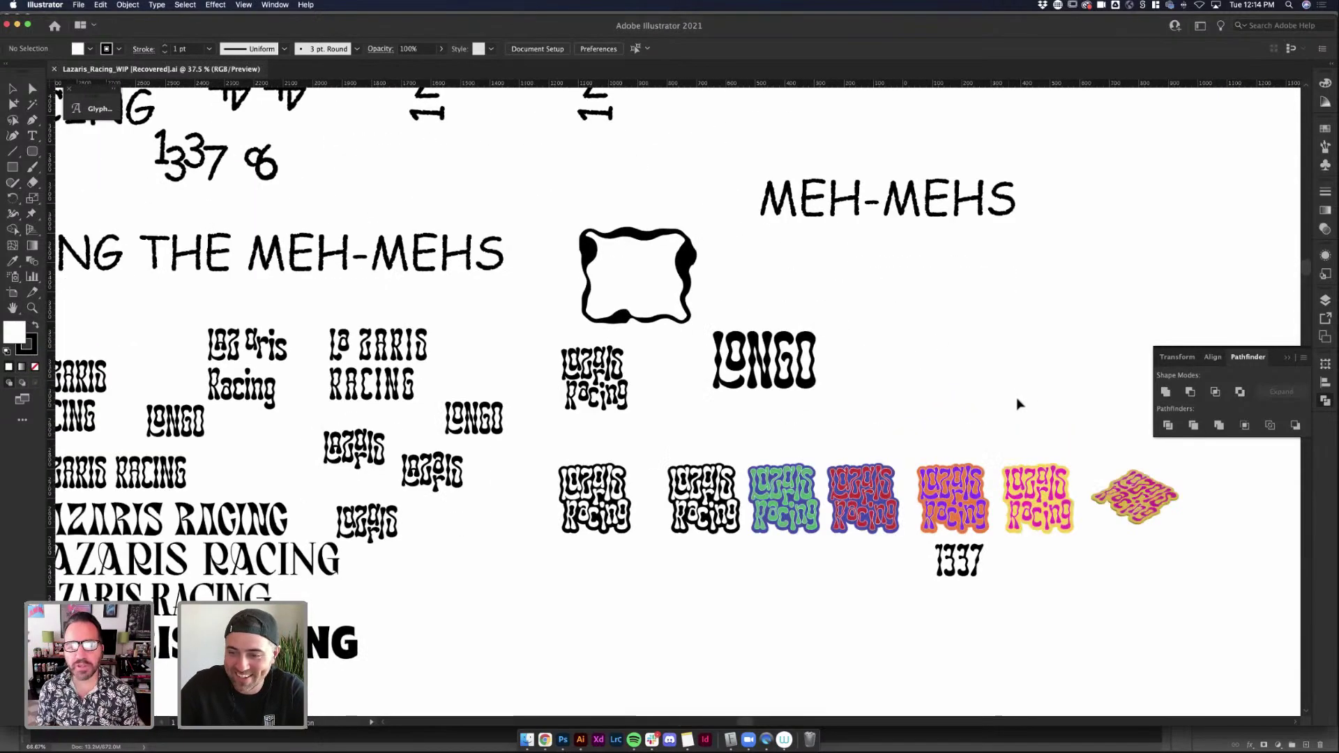
pyautogui.hscroll(8, 1019, 404)
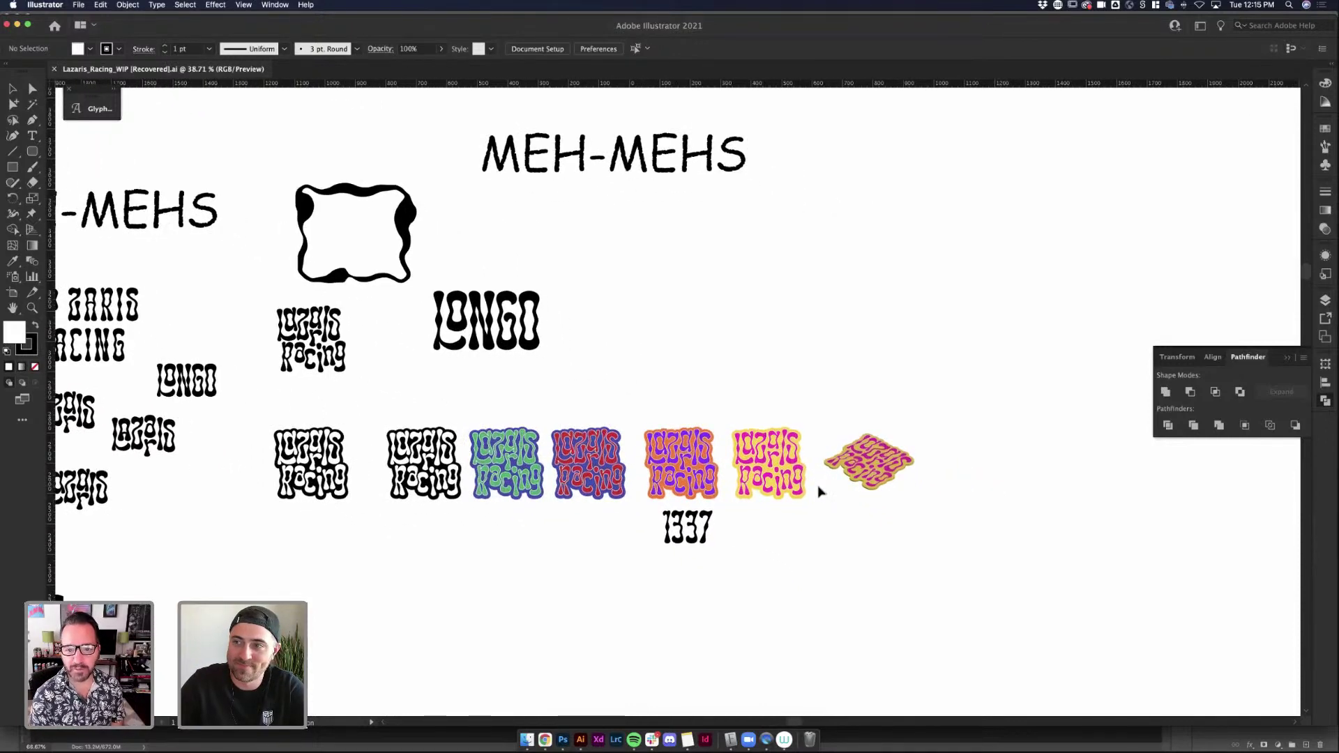
pyautogui.scroll(2, 819, 492)
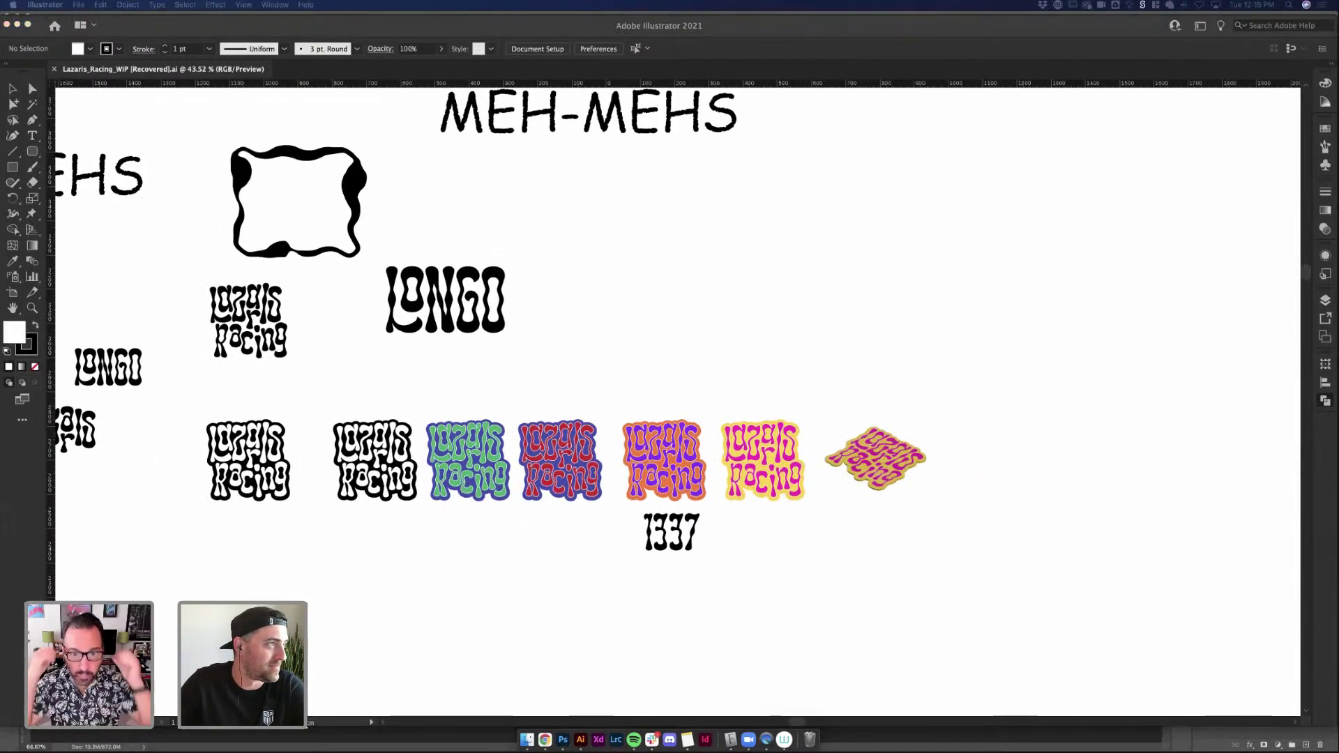
pyautogui.click(831, 356)
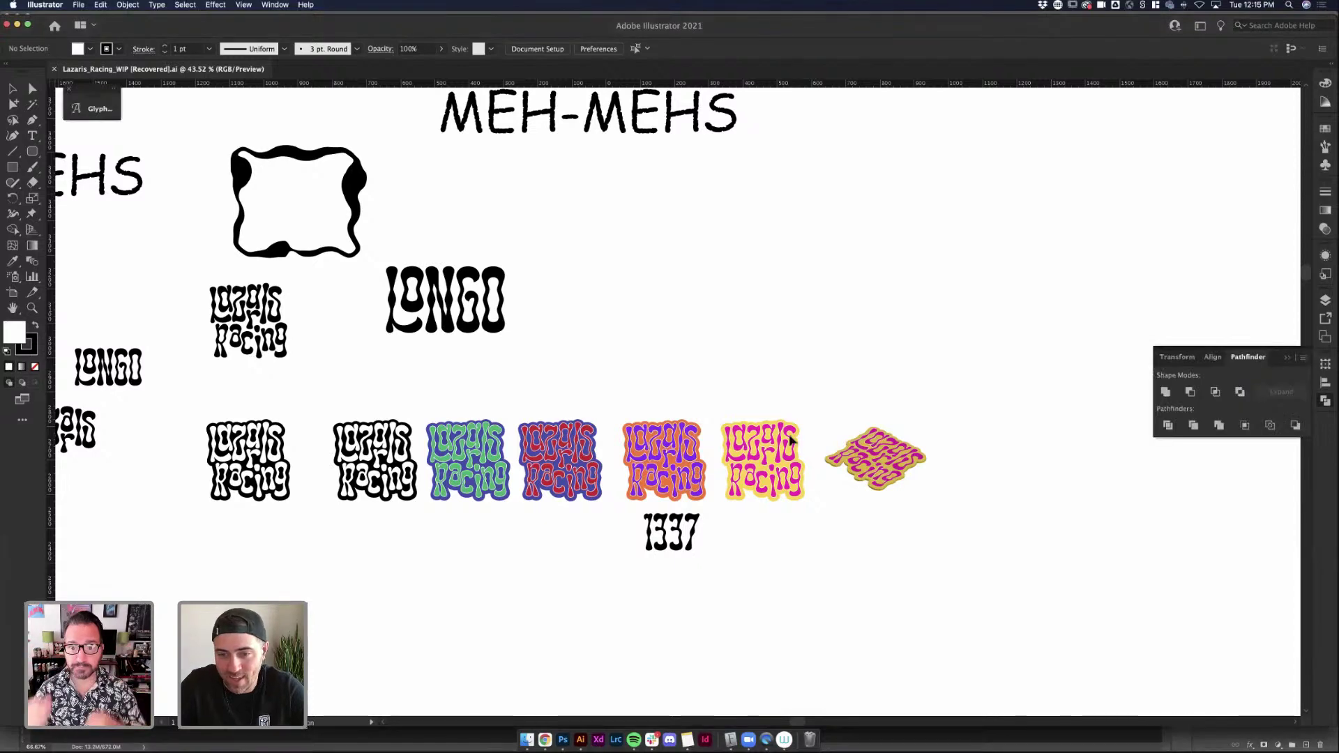
pyautogui.click(795, 419)
pyautogui.scroll(3, 790, 397)
pyautogui.moveTo(664, 367); pyautogui.dragTo(827, 565)
pyautogui.moveTo(786, 525); pyautogui.dragTo(754, 225)
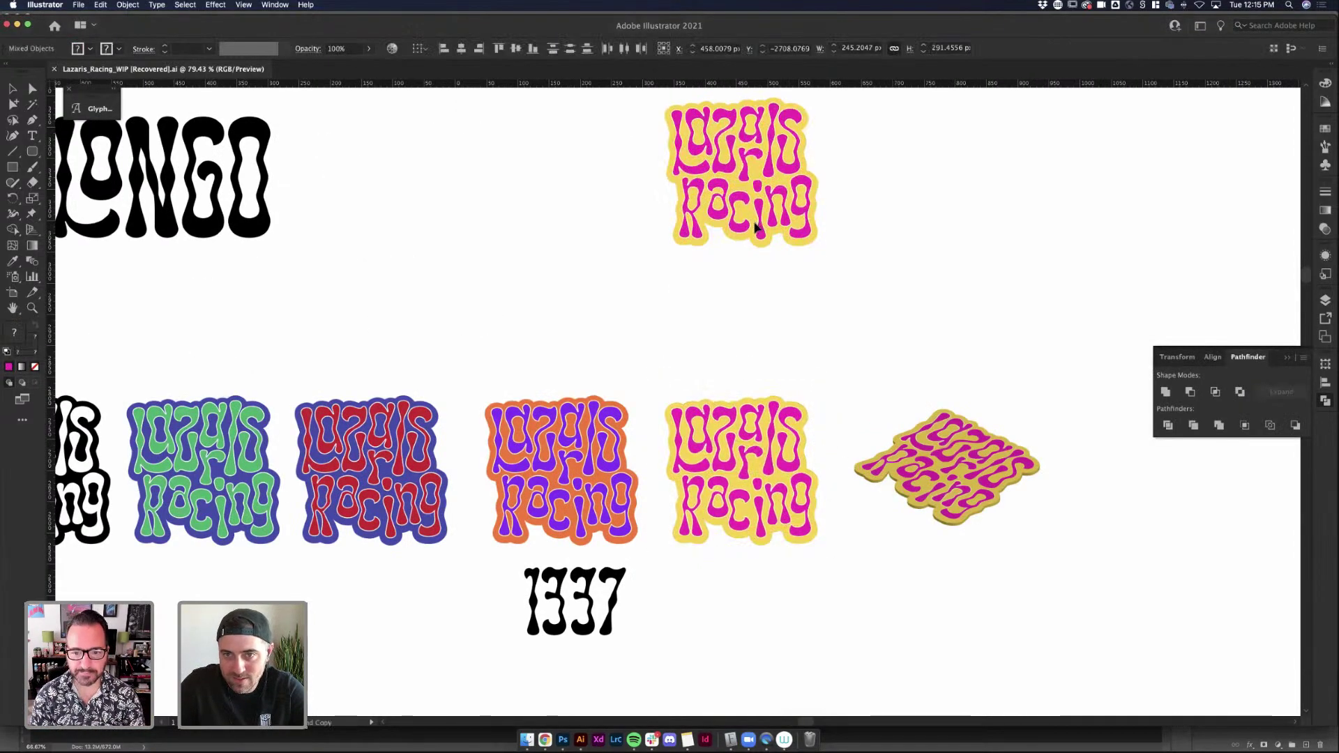
pyautogui.click(912, 218)
# Inspect the text objects making up the duplicated magenta-and-yellow logo, including its "Racing" line in Claycozoa
pyautogui.scroll(1, 812, 222)
pyautogui.scroll(2, 813, 222)
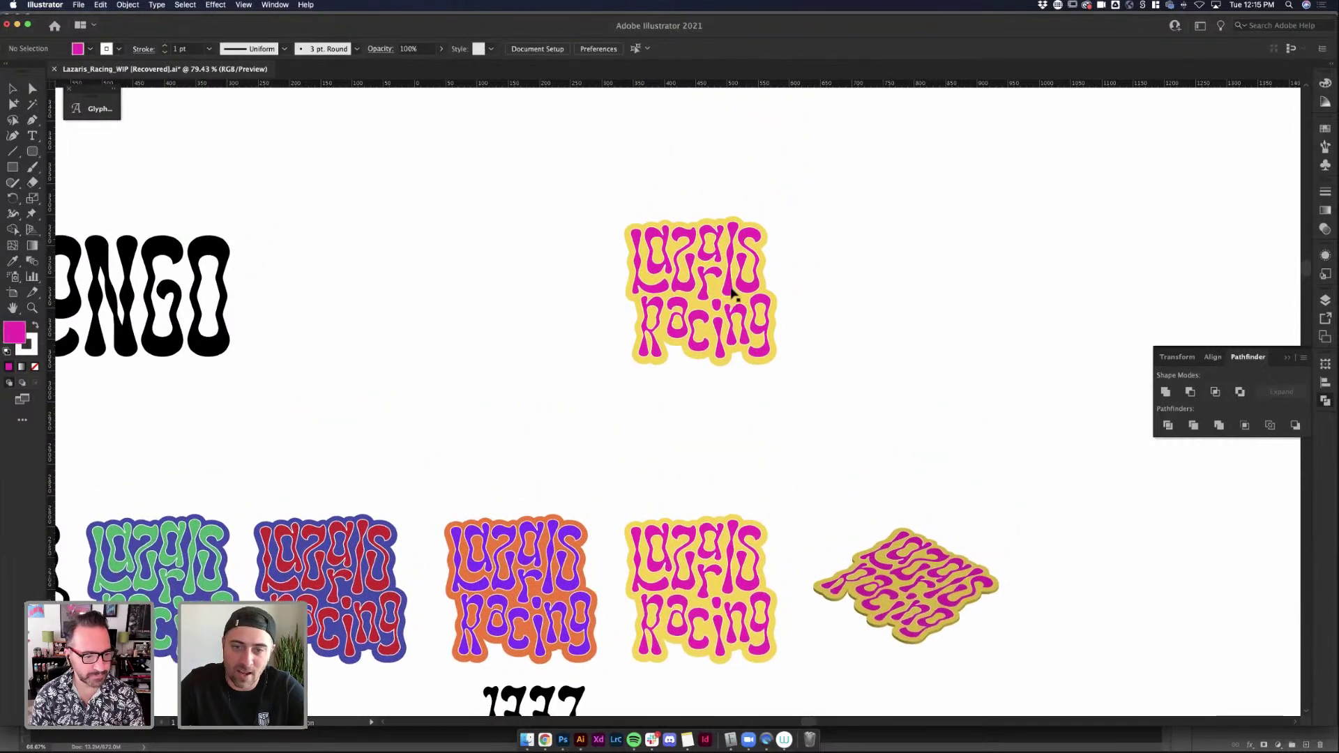
pyautogui.scroll(3, 740, 351)
pyautogui.click(739, 351)
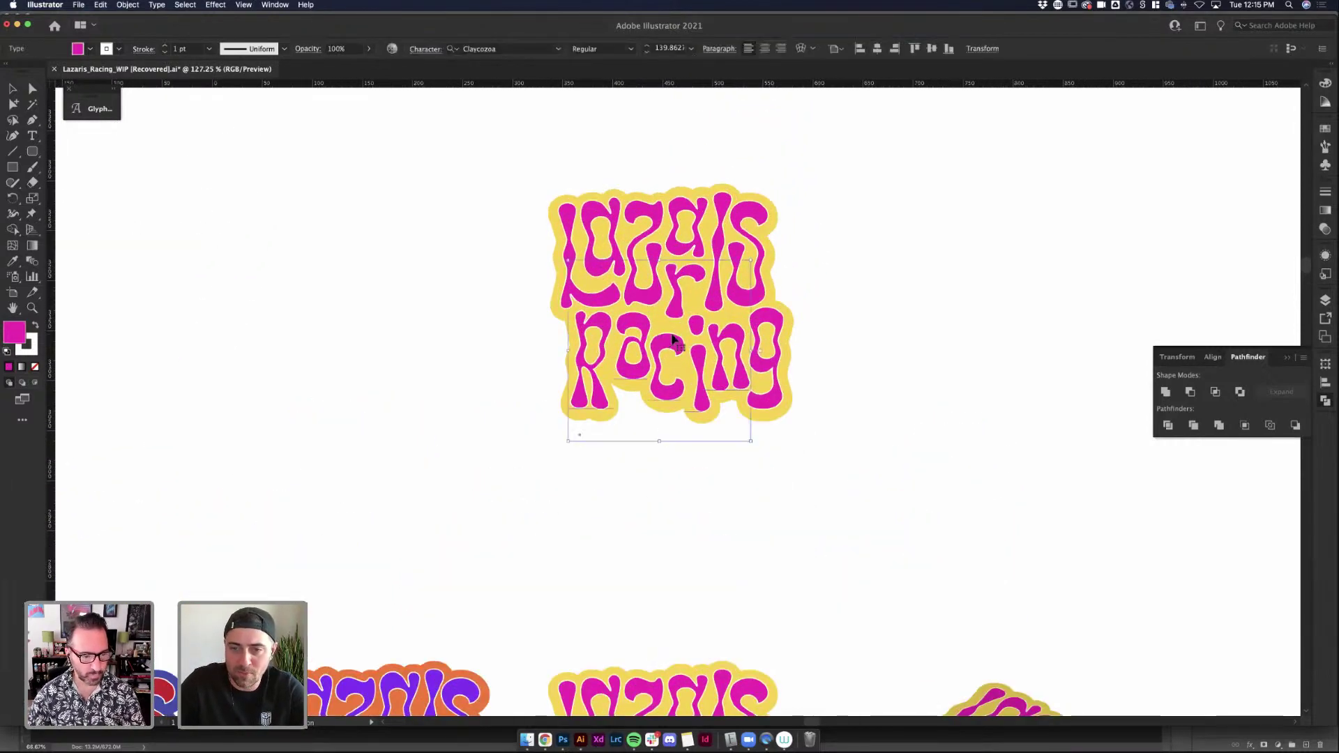
pyautogui.click(831, 299)
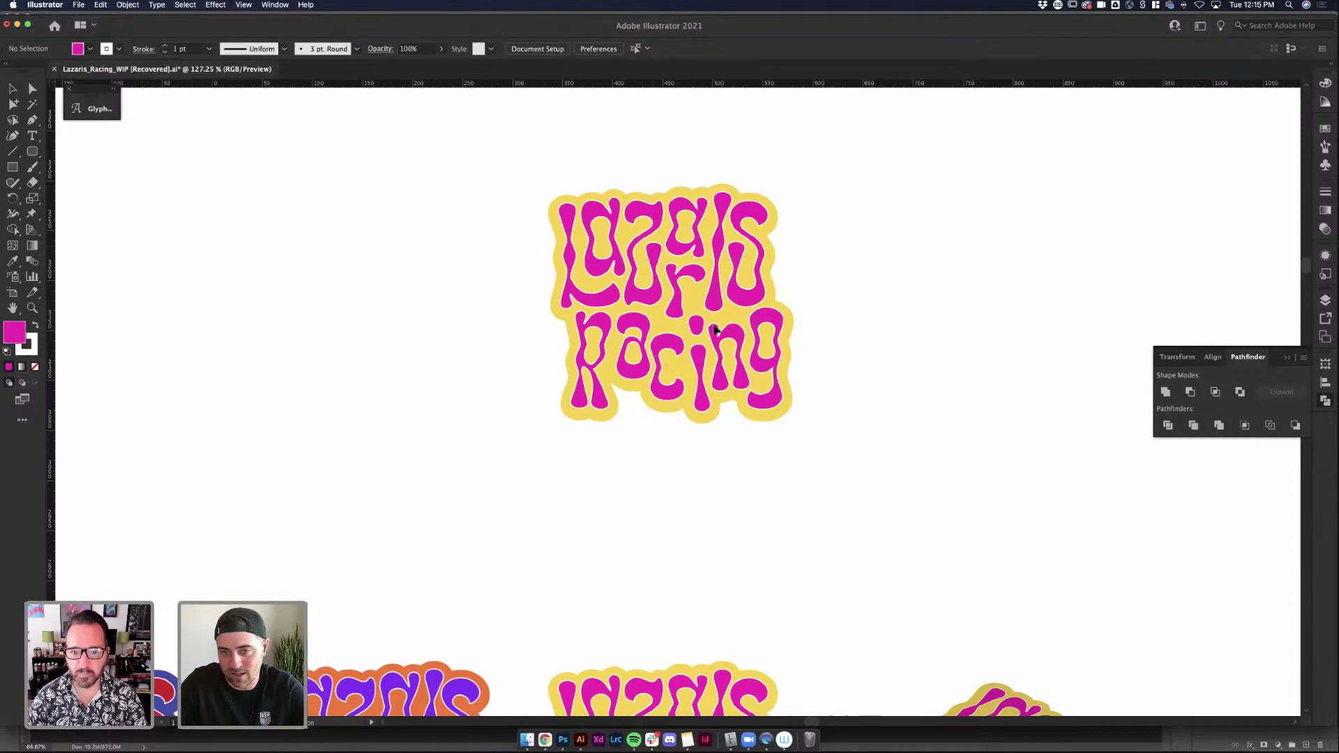
pyautogui.click(653, 290)
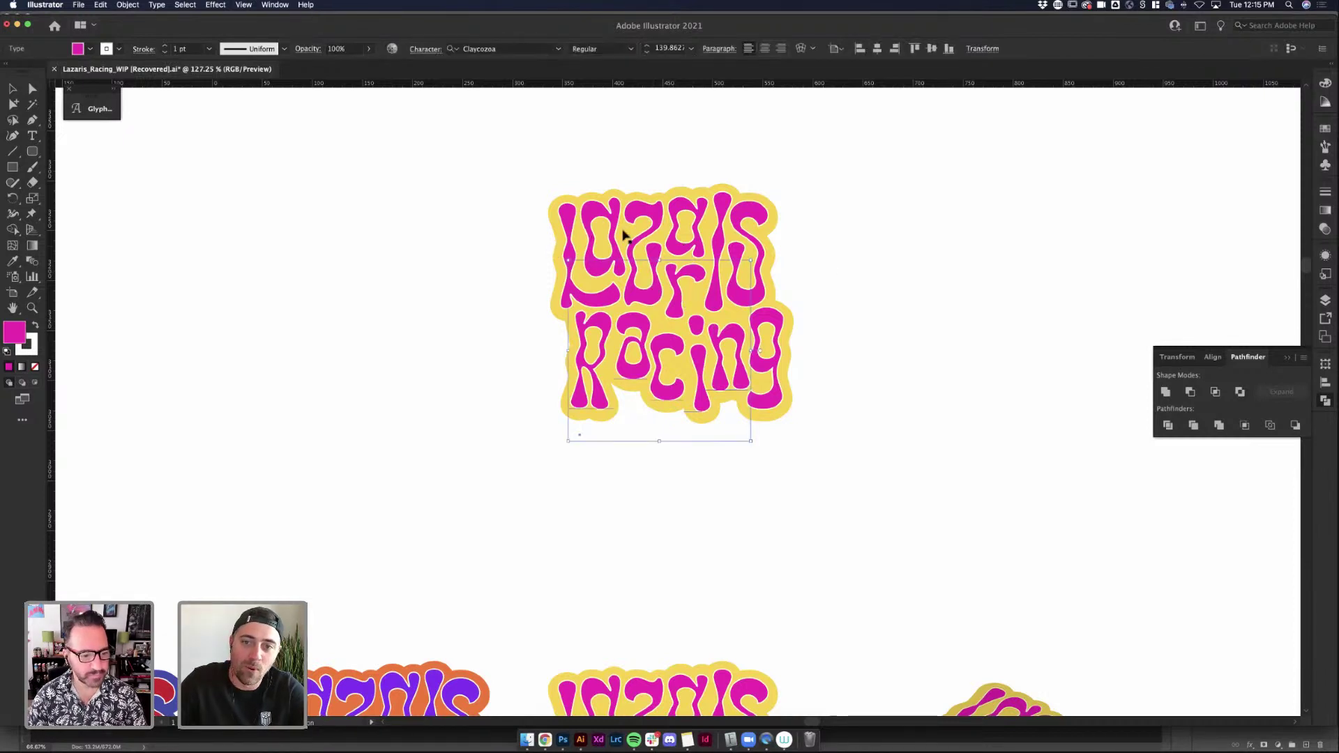
pyautogui.click(463, 186)
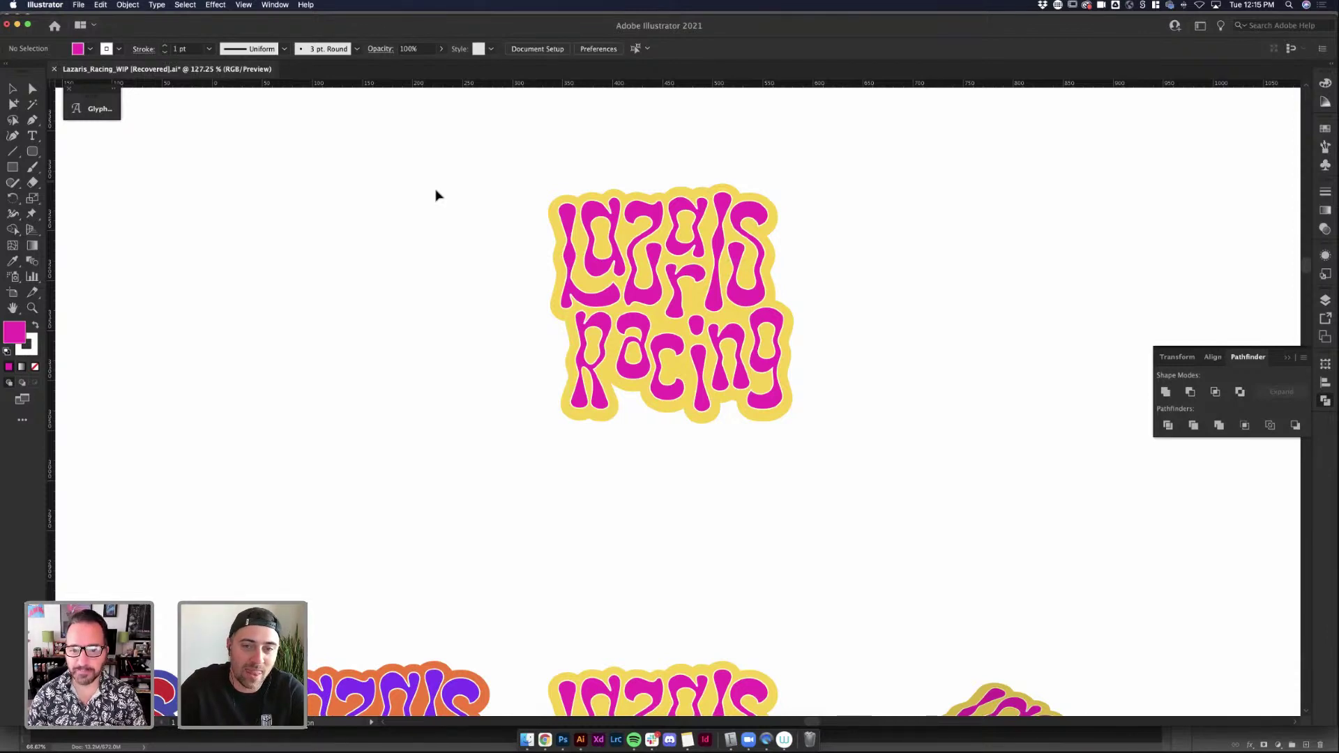
pyautogui.scroll(-10, 438, 195)
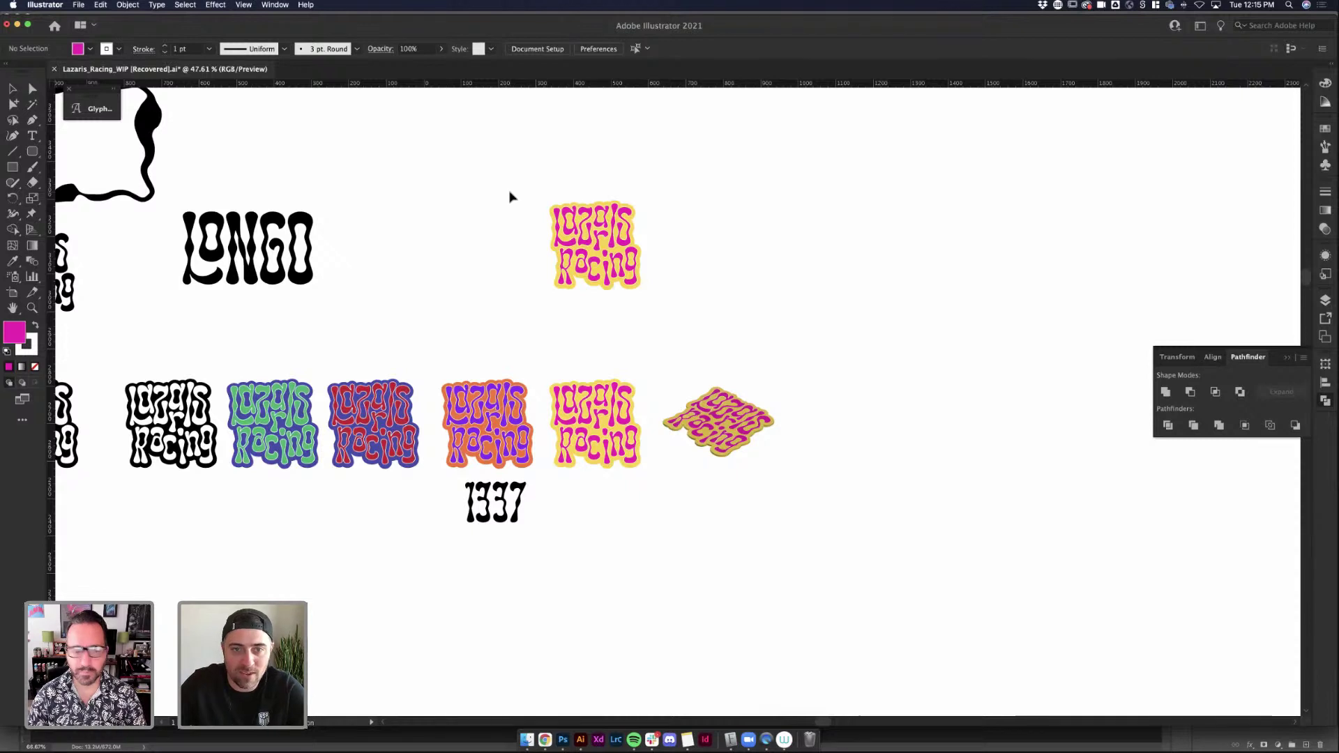
pyautogui.moveTo(510, 196); pyautogui.dragTo(678, 305)
pyautogui.click(678, 304)
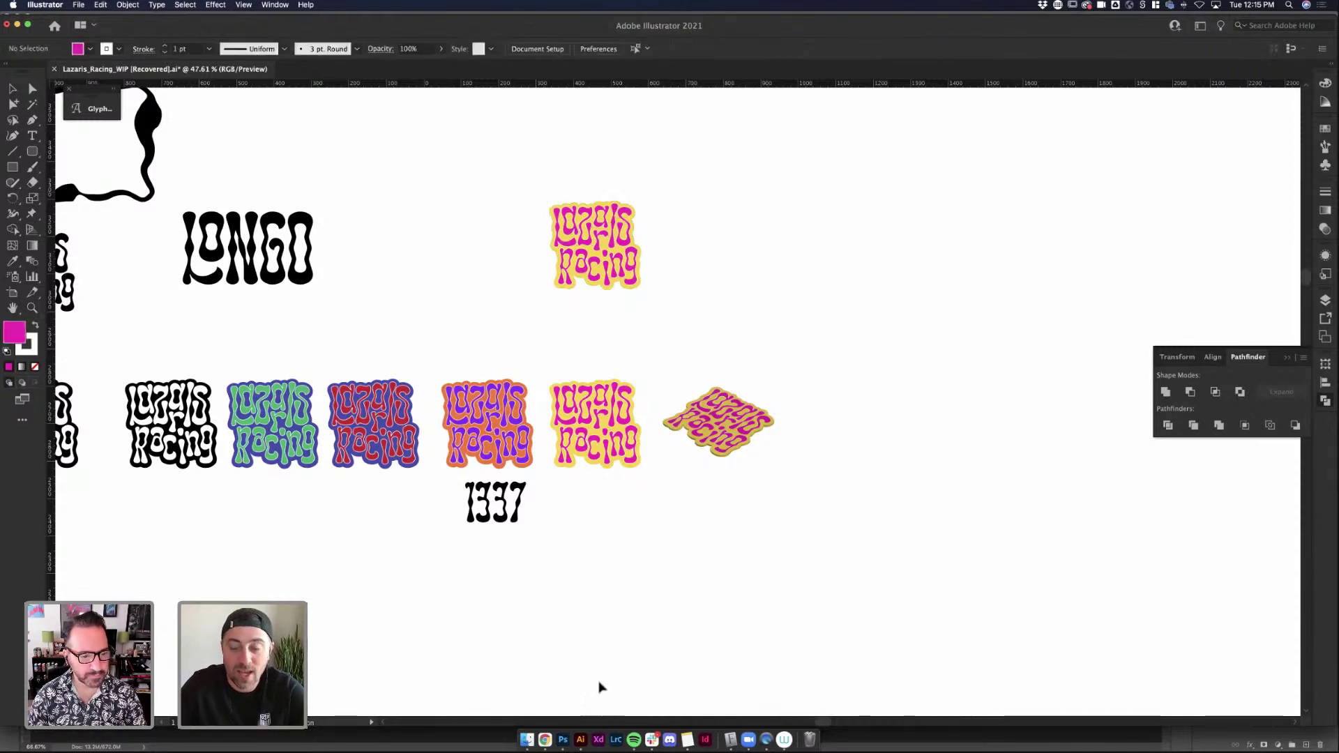
# Switch to Photoshop and examine the blue racing suit in the SuitMockup file from helmet to boots, plus the crown pin mockup
pyautogui.click(563, 739)
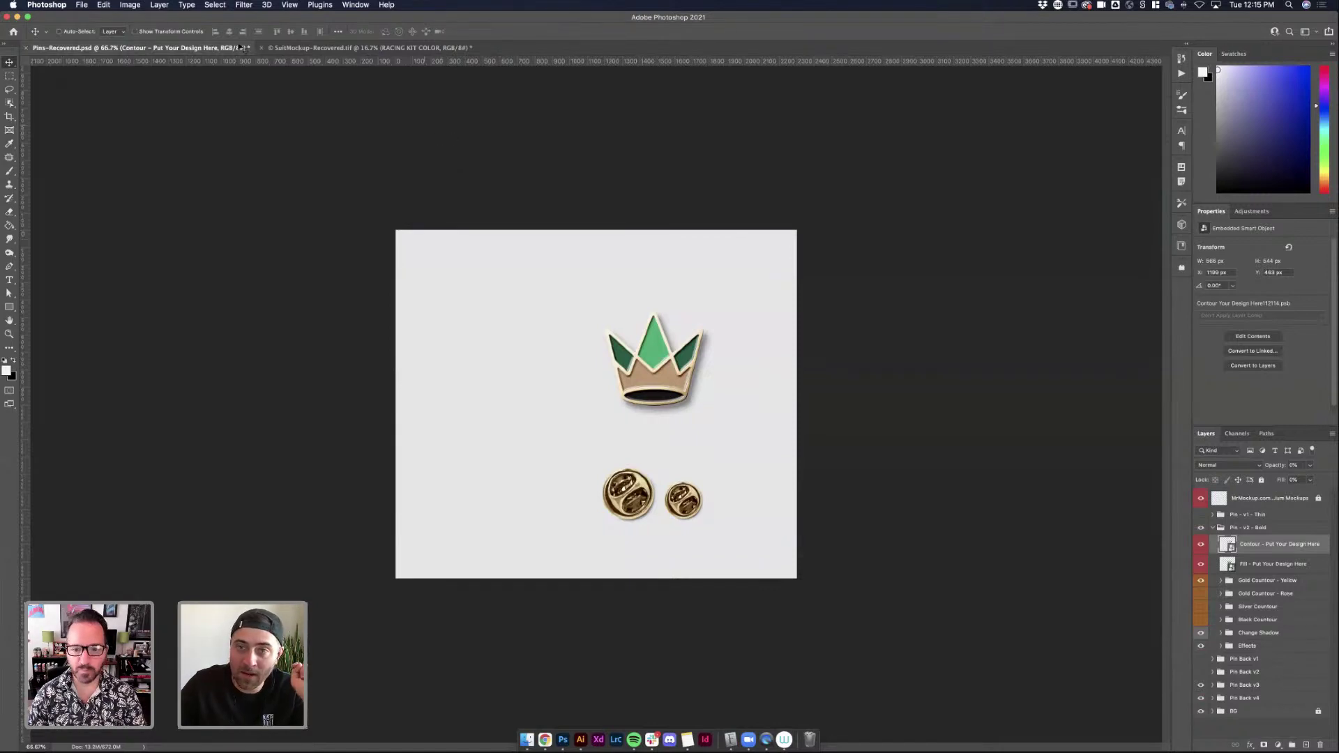
pyautogui.click(310, 47)
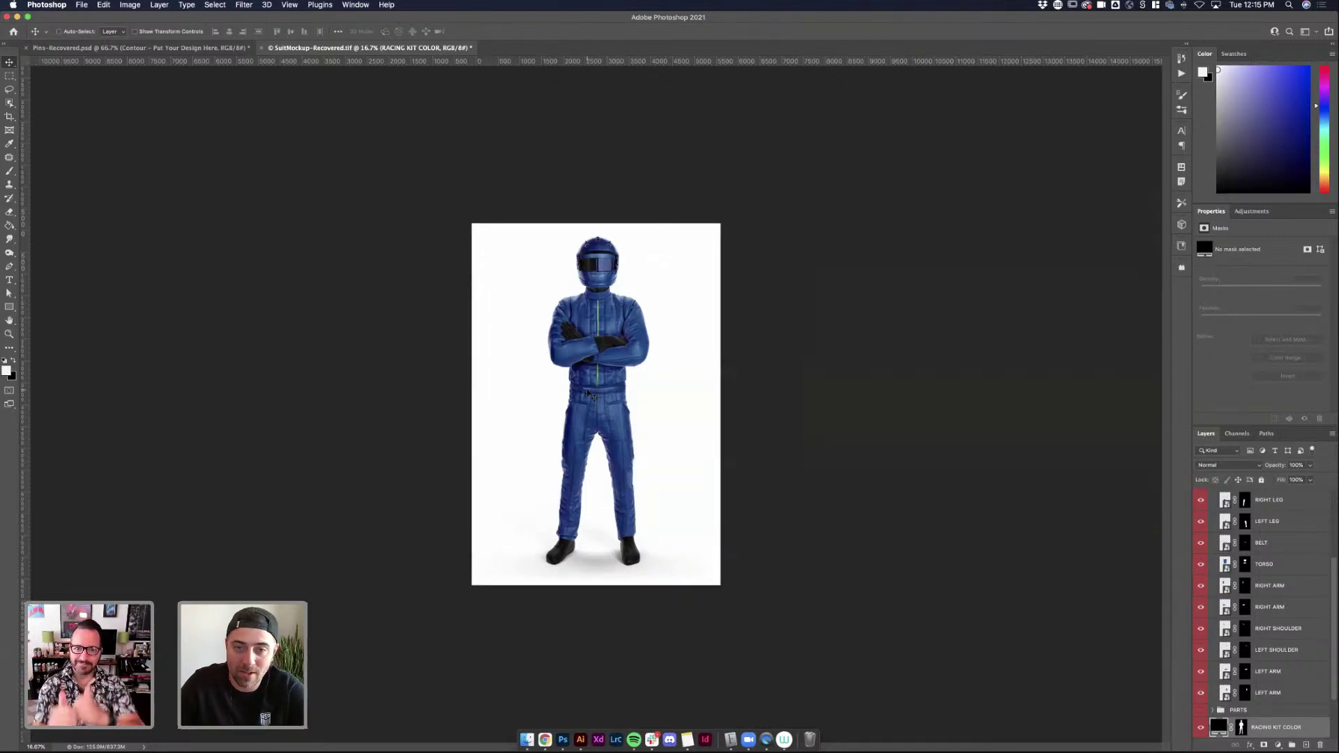
pyautogui.scroll(3, 589, 396)
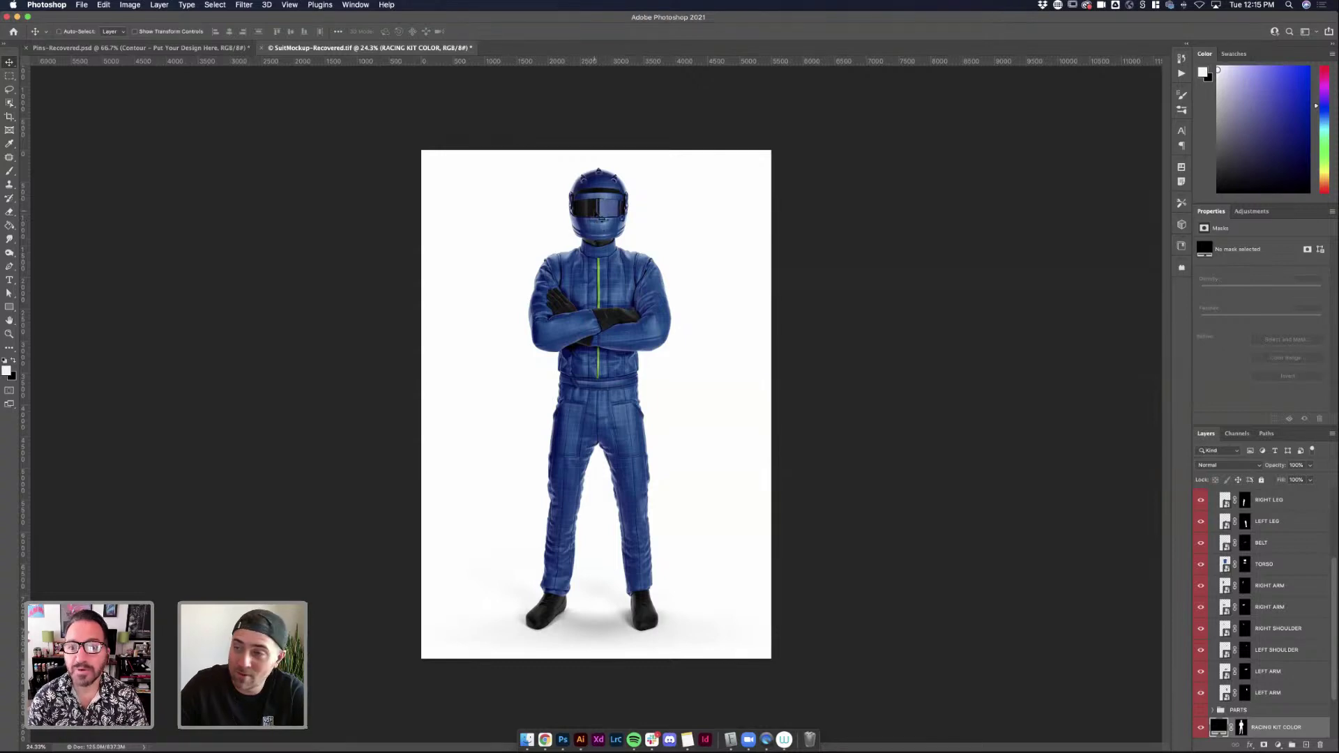
pyautogui.scroll(3, 600, 217)
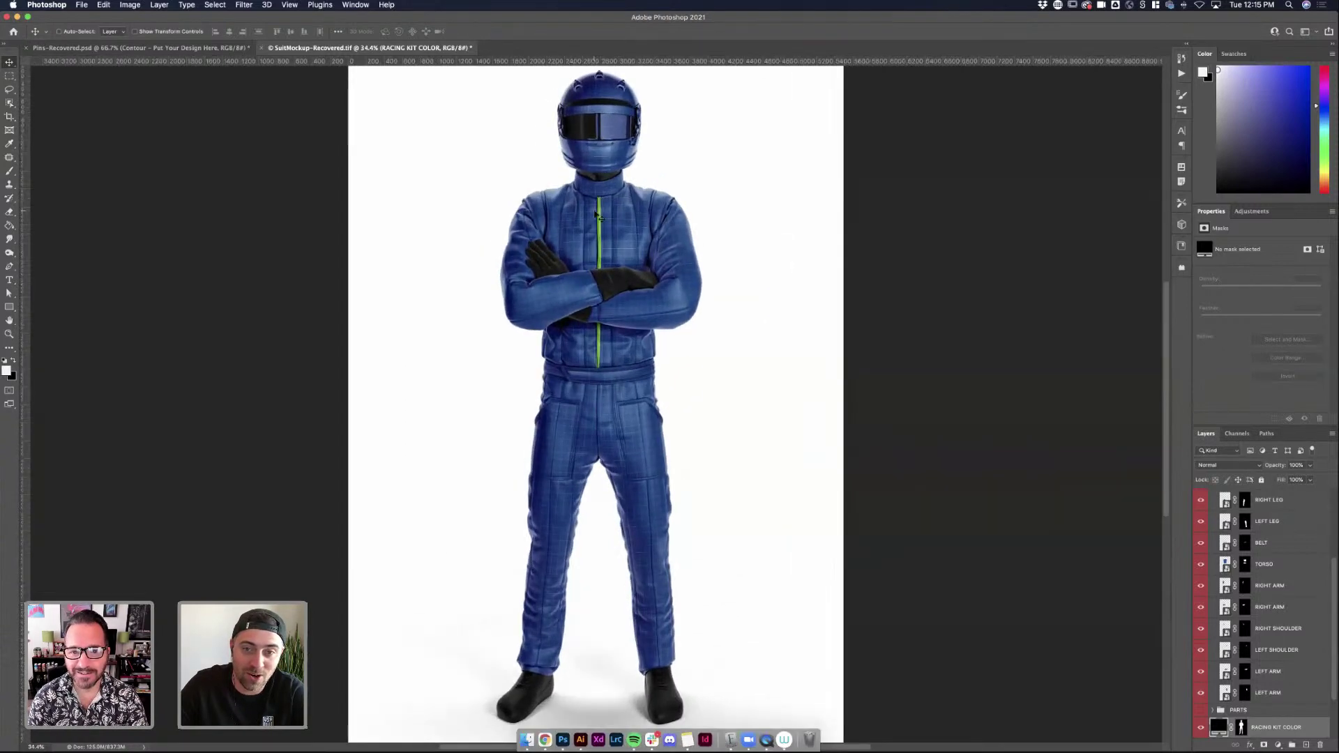
pyautogui.scroll(3, 677, 238)
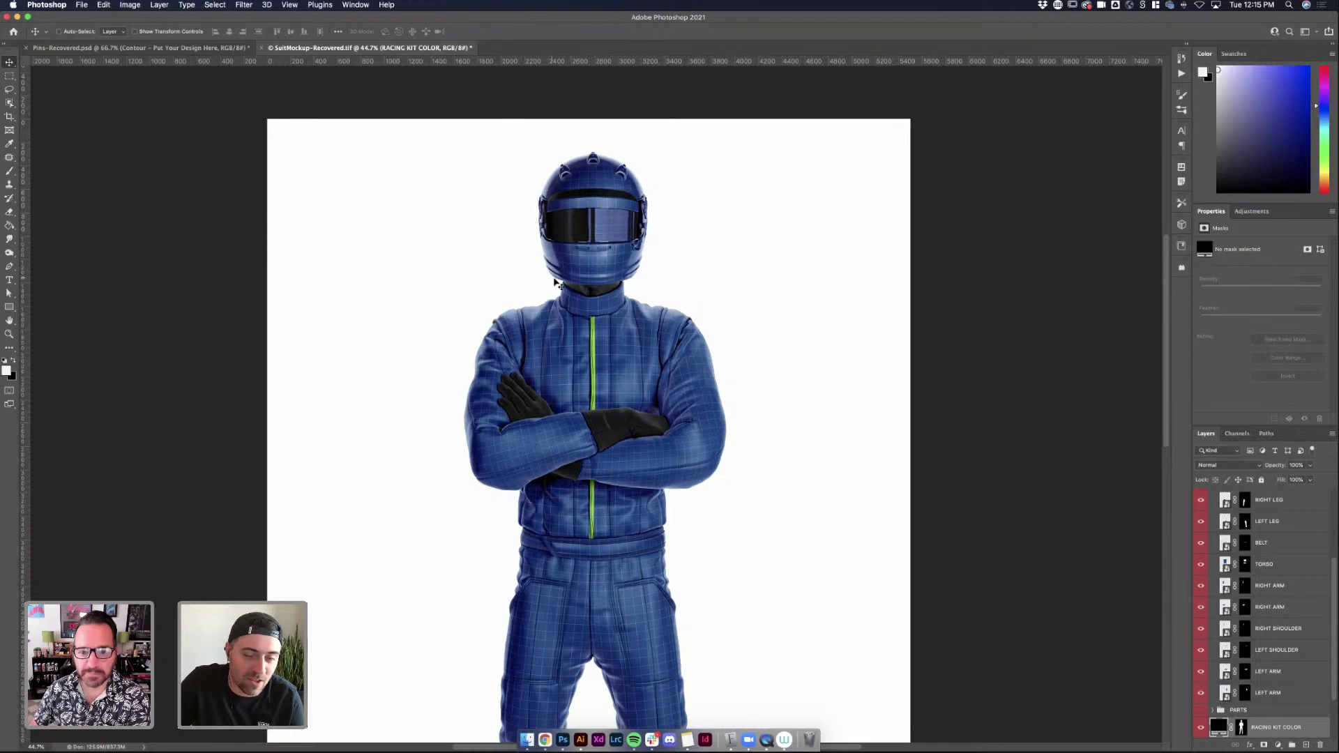
pyautogui.scroll(-10, 556, 282)
pyautogui.scroll(2, 555, 283)
pyautogui.scroll(-2, 553, 284)
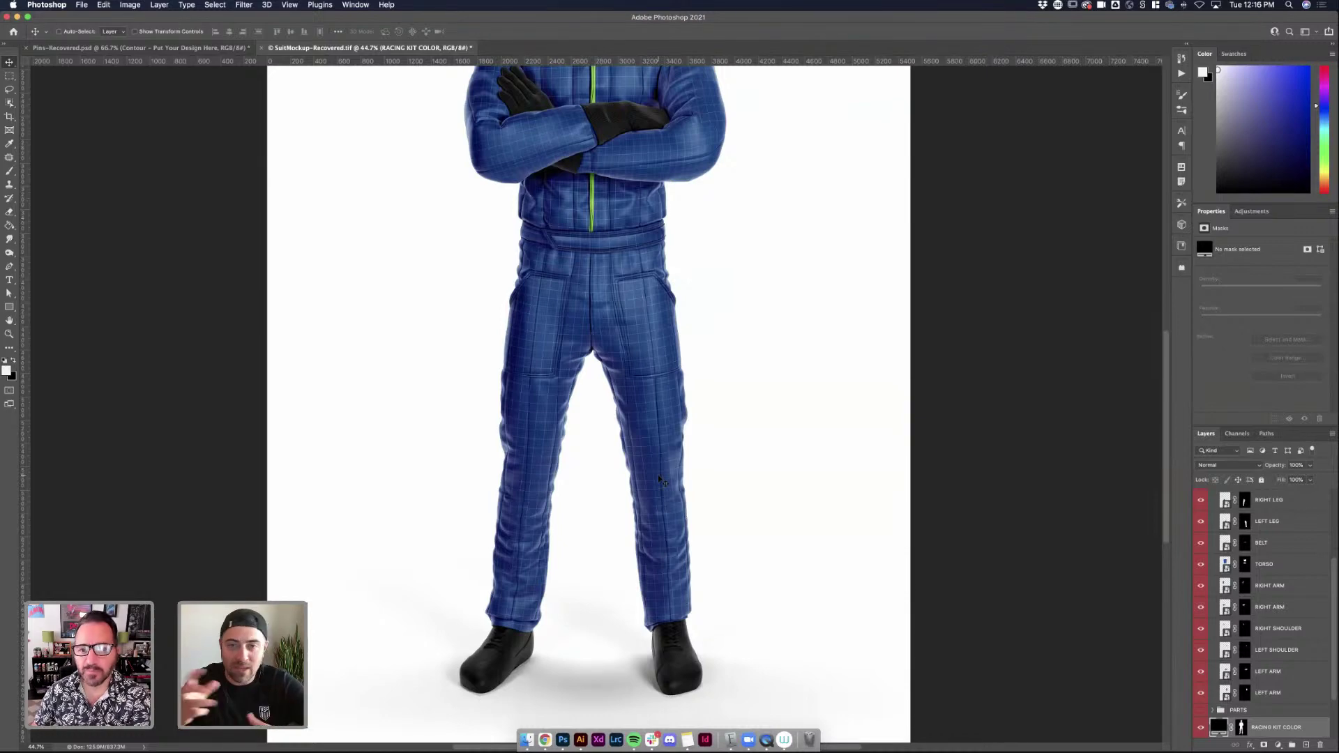
pyautogui.scroll(3, 628, 348)
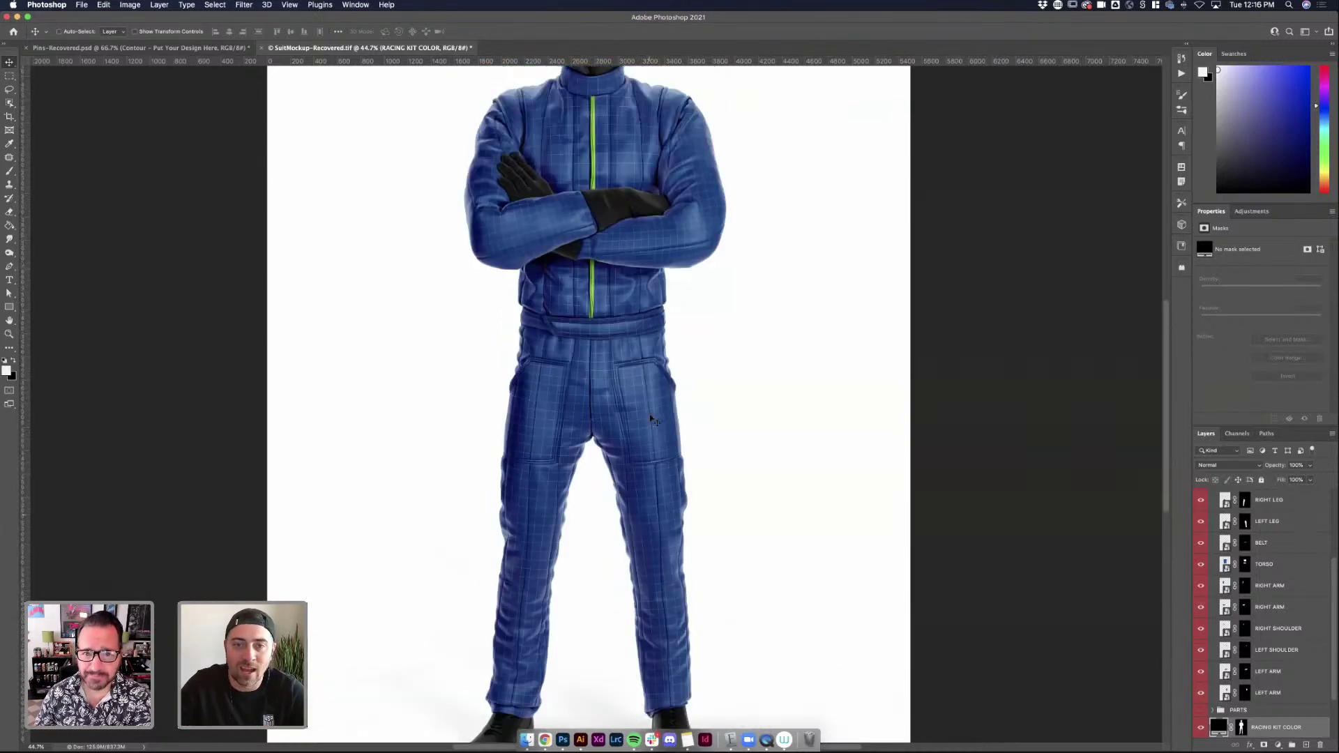
pyautogui.scroll(-2, 611, 150)
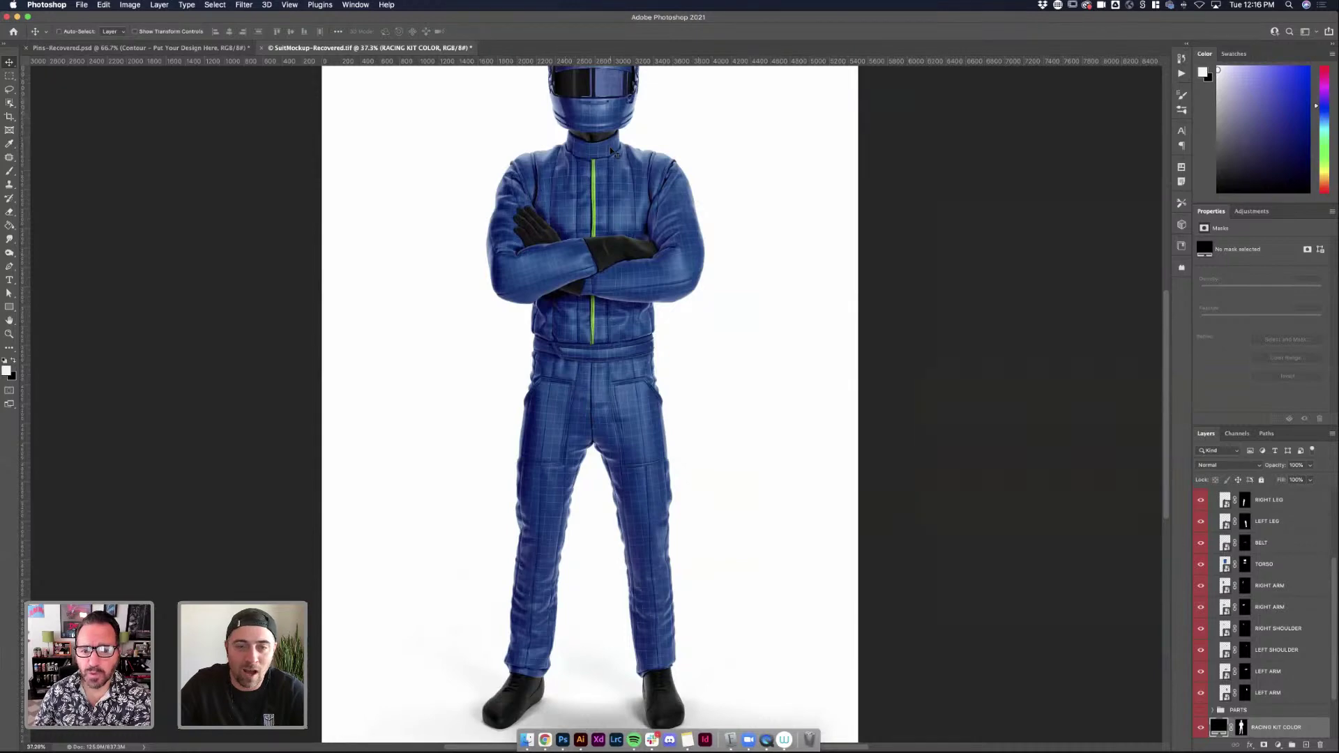
pyautogui.scroll(1, 611, 150)
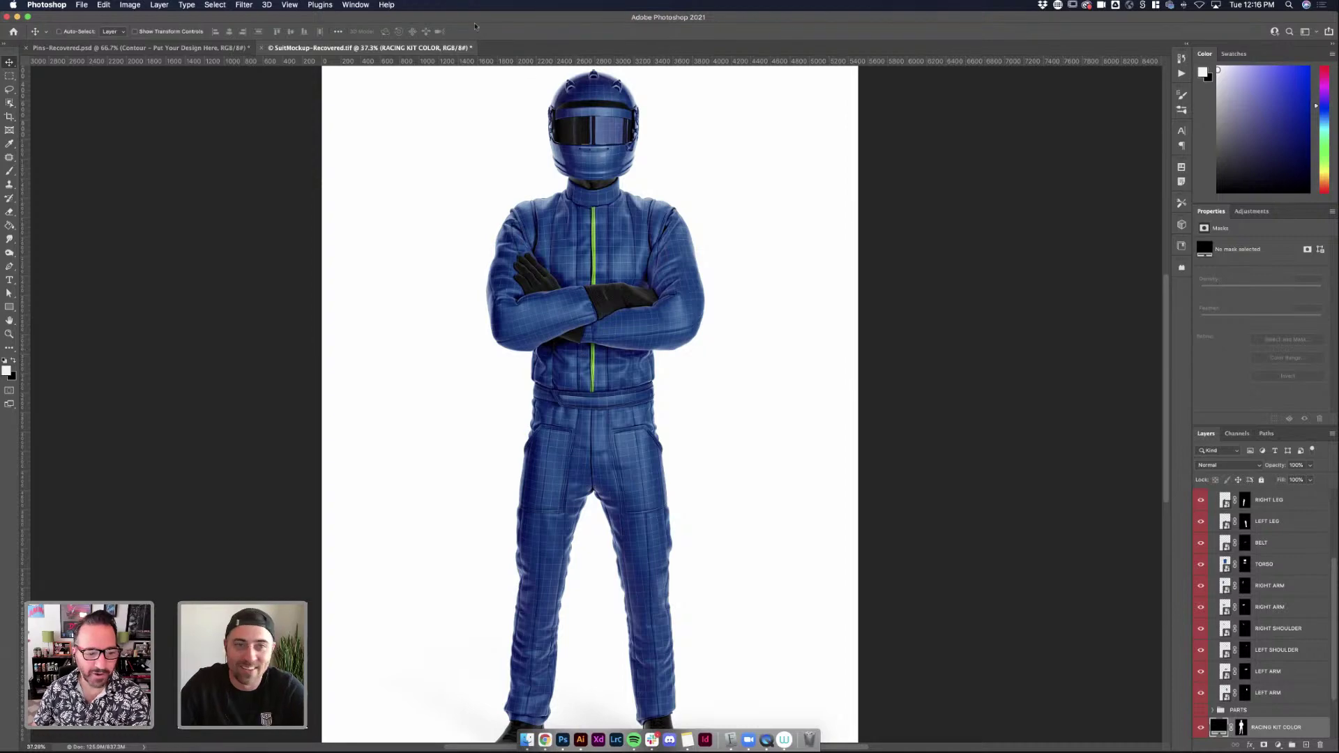
pyautogui.click(197, 47)
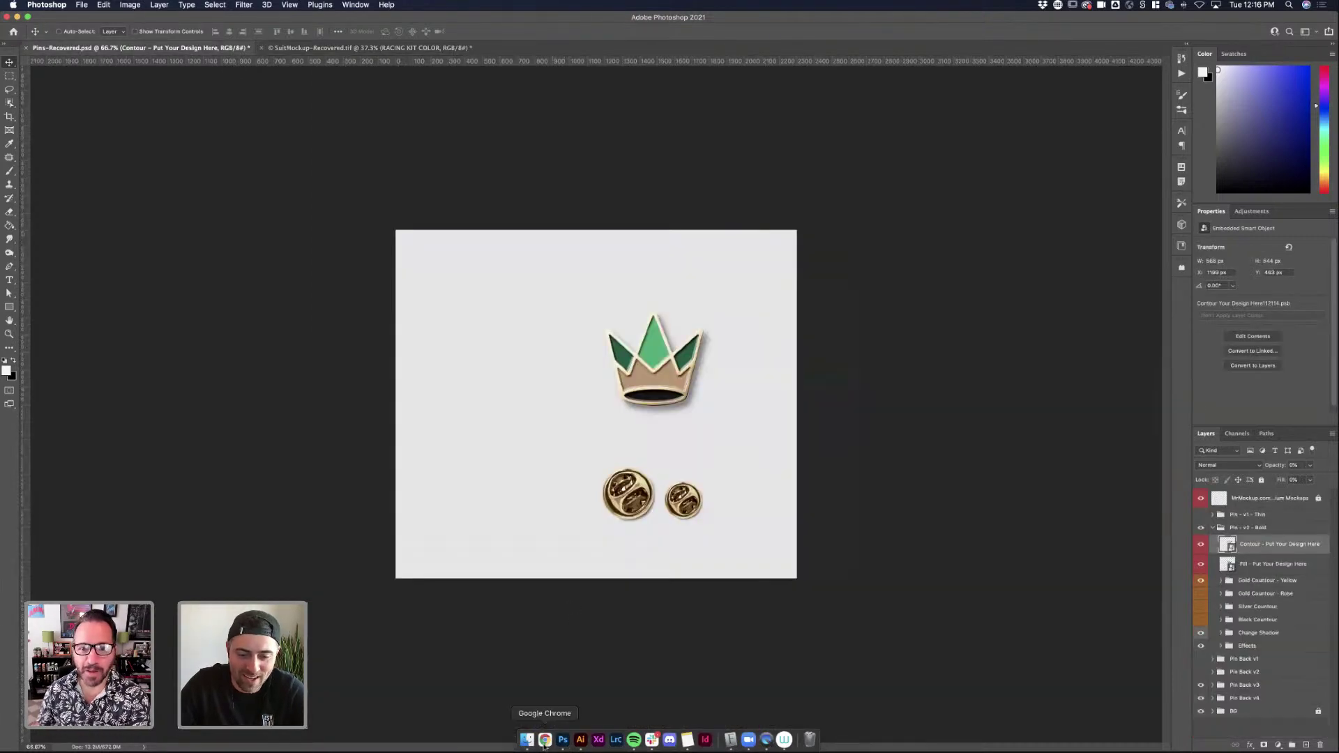
# Switch to Illustrator and select the rough, jagged "Lazaris Racing" sample beside "BRING THE MEH-MEHS" to check its typeface
pyautogui.click(580, 739)
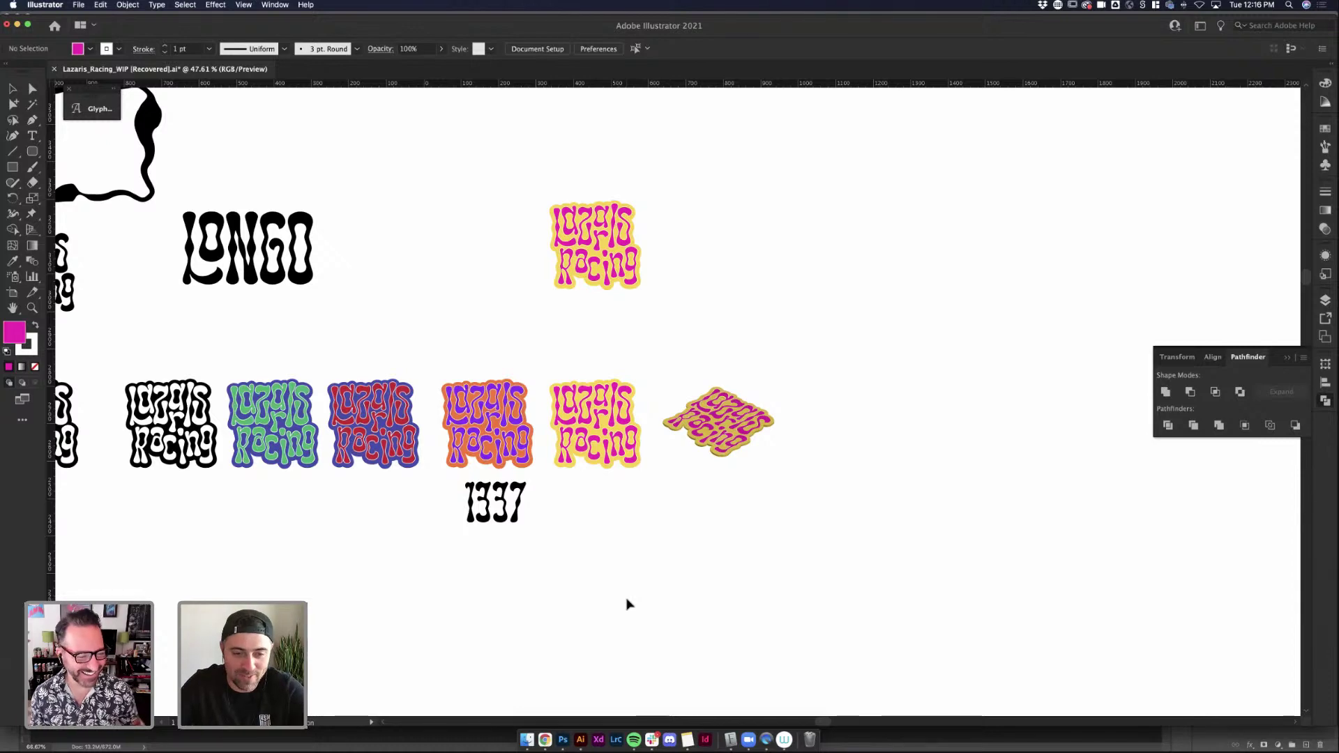
pyautogui.scroll(-5, 627, 604)
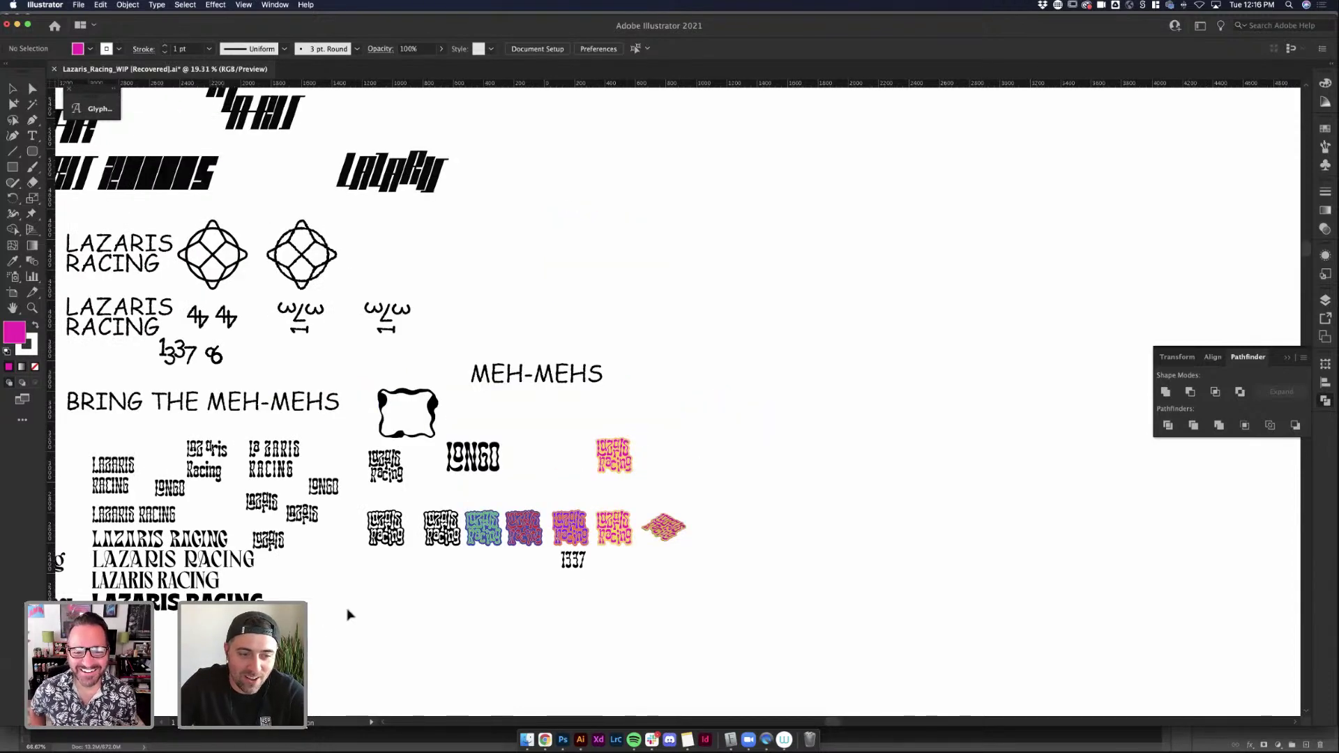
pyautogui.hscroll(-10, 339, 620)
pyautogui.hscroll(-2, 349, 614)
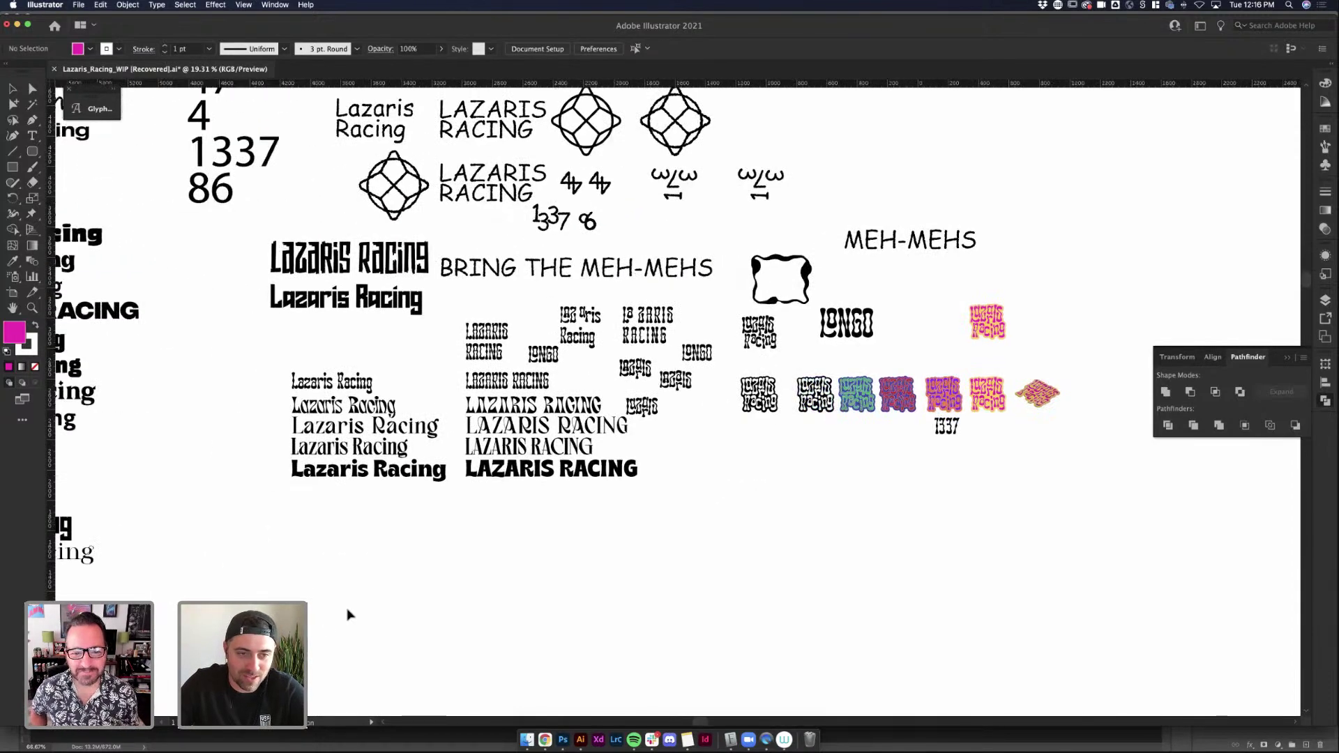
pyautogui.scroll(6, 348, 319)
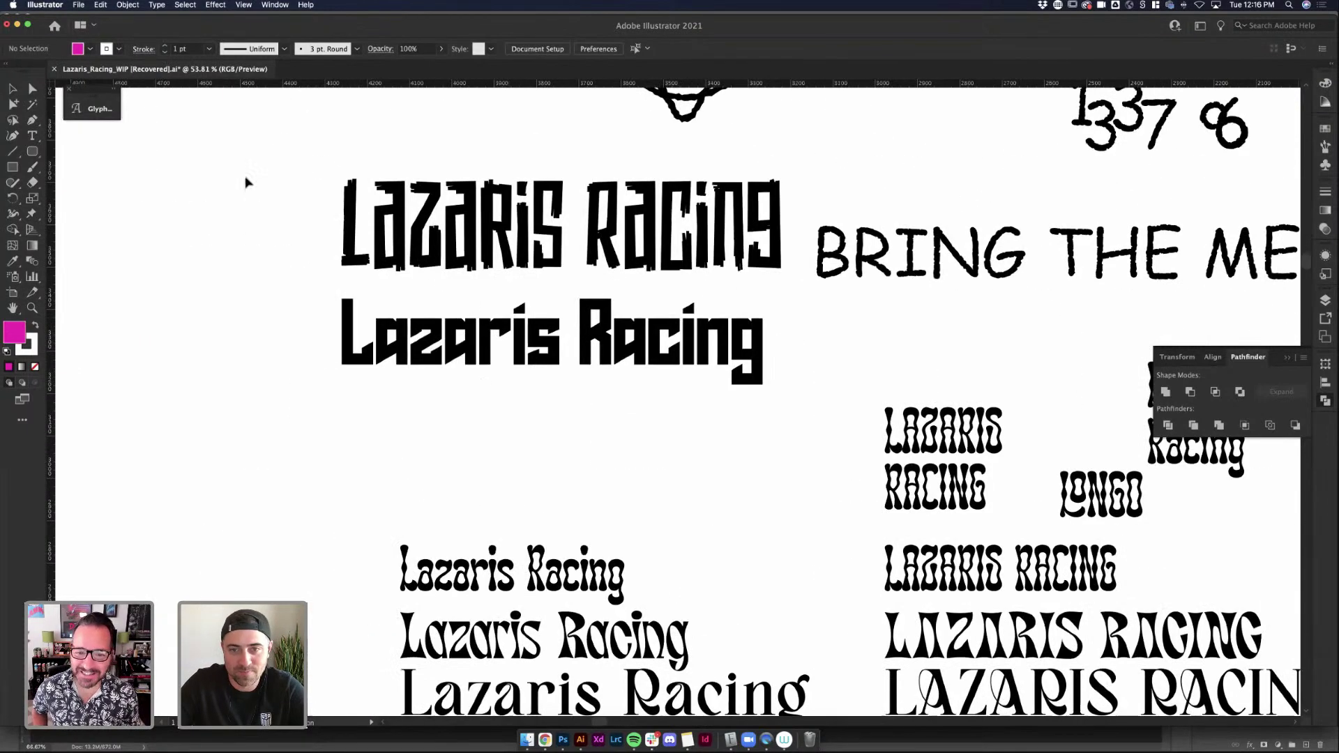
pyautogui.click(408, 202)
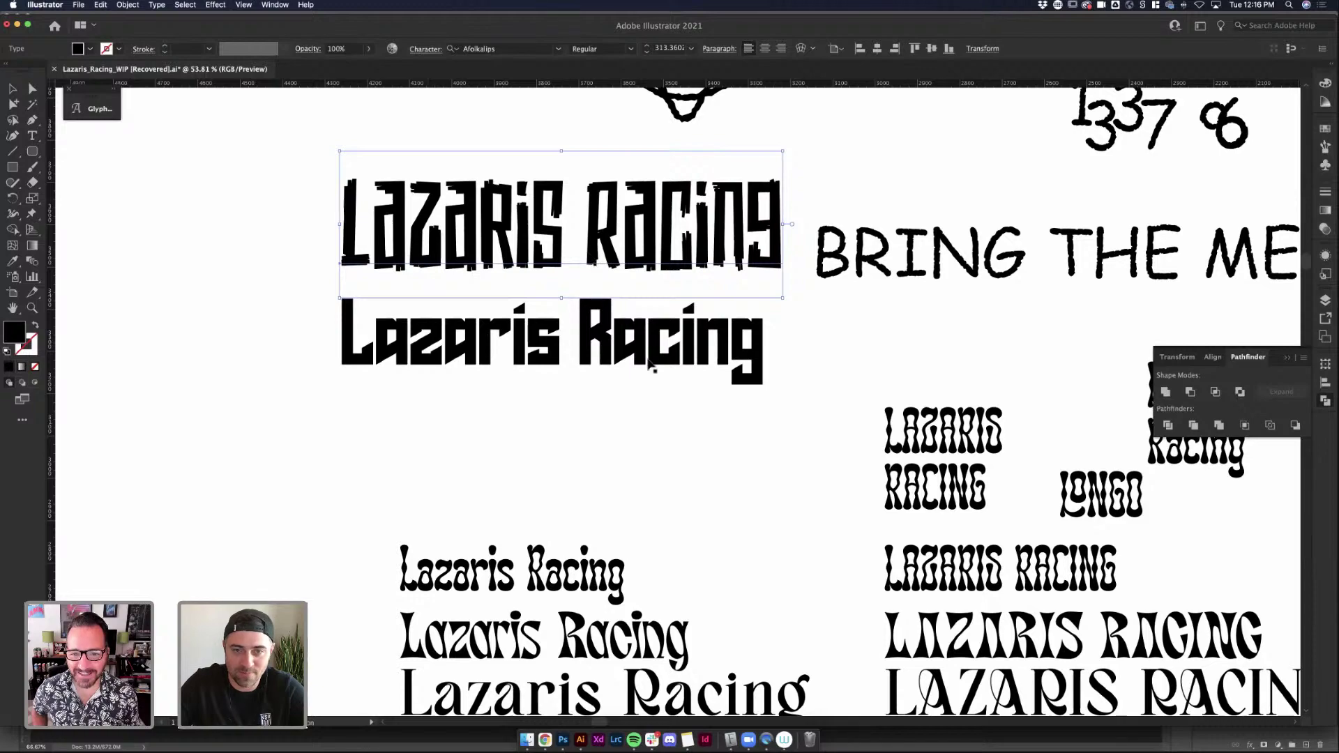
# Duplicate the rough, jagged "Lazaris Racing" sample and place the copy in the blank canvas area below the other lettering samples
pyautogui.scroll(-3, 624, 241)
pyautogui.hscroll(4, 551, 275)
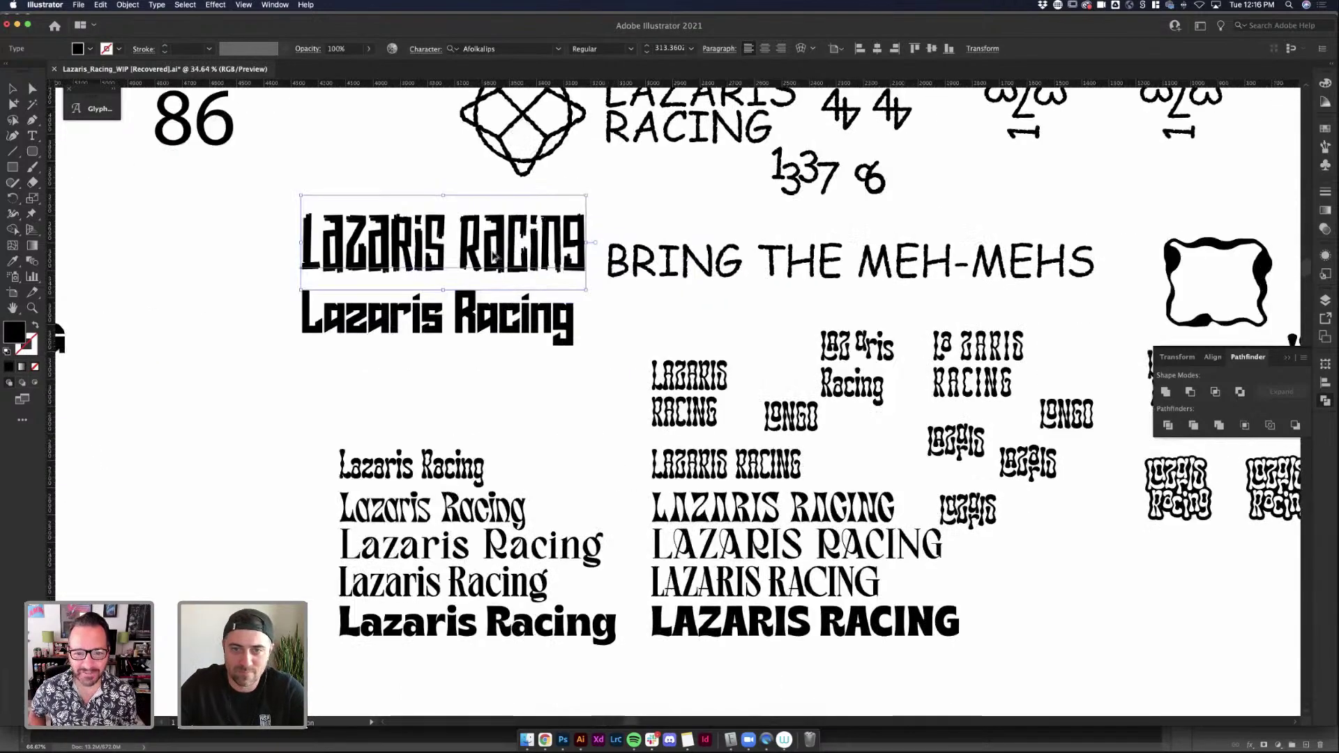
pyautogui.moveTo(495, 262); pyautogui.dragTo(1189, 638)
pyautogui.scroll(-10, 1179, 631)
pyautogui.hscroll(8, 1179, 631)
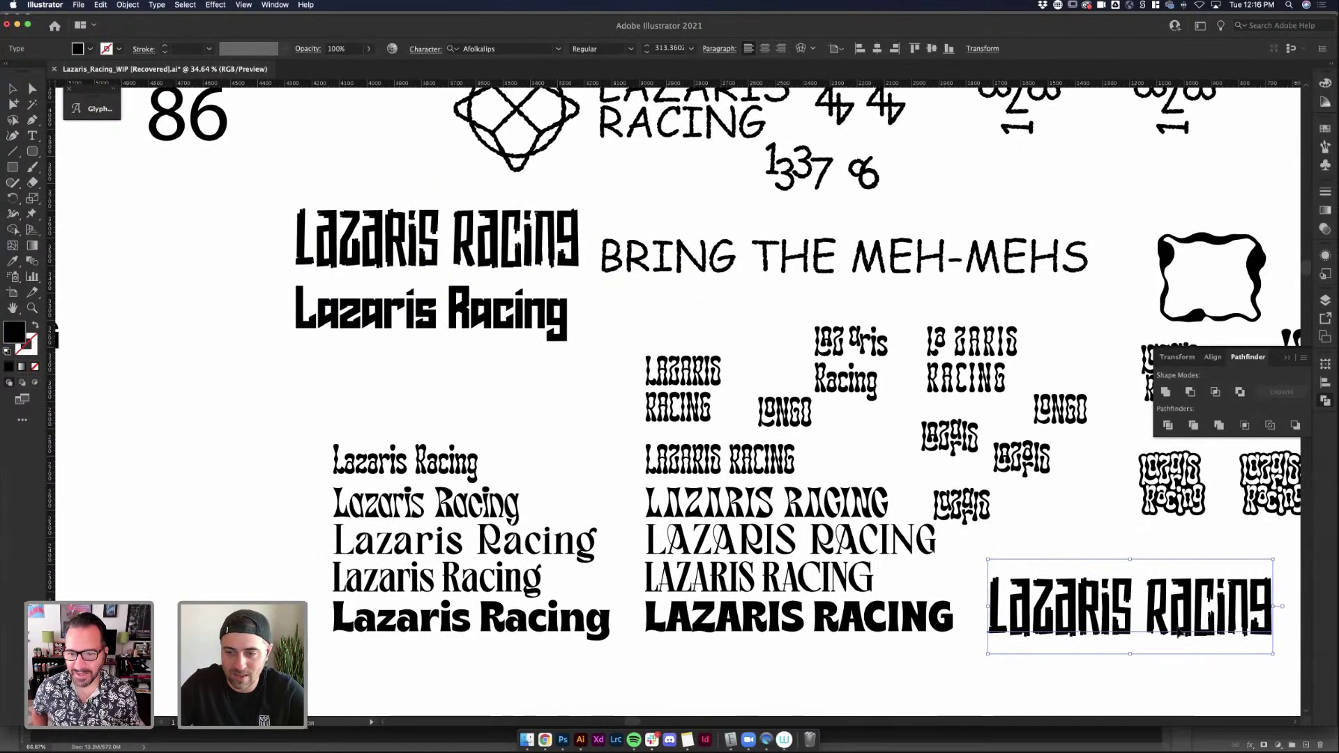
pyautogui.scroll(-2, 830, 229)
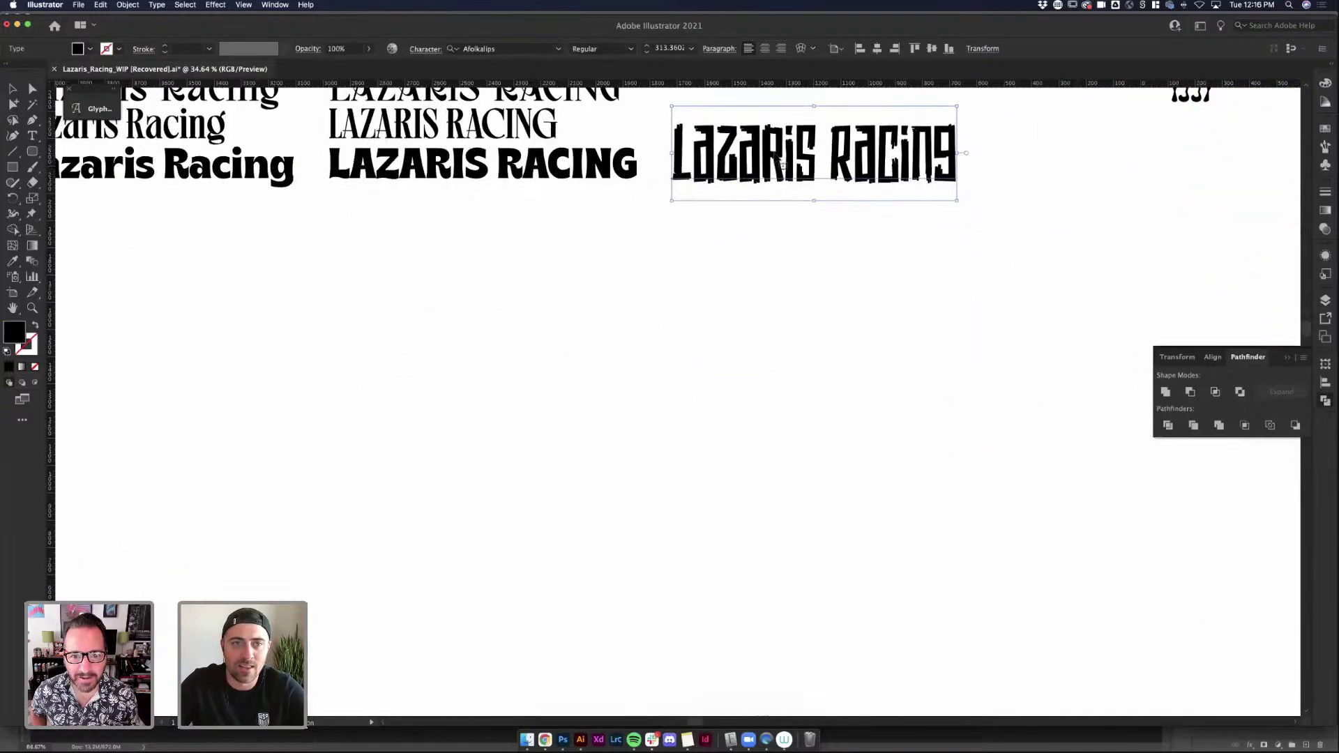
pyautogui.moveTo(780, 165); pyautogui.dragTo(680, 370)
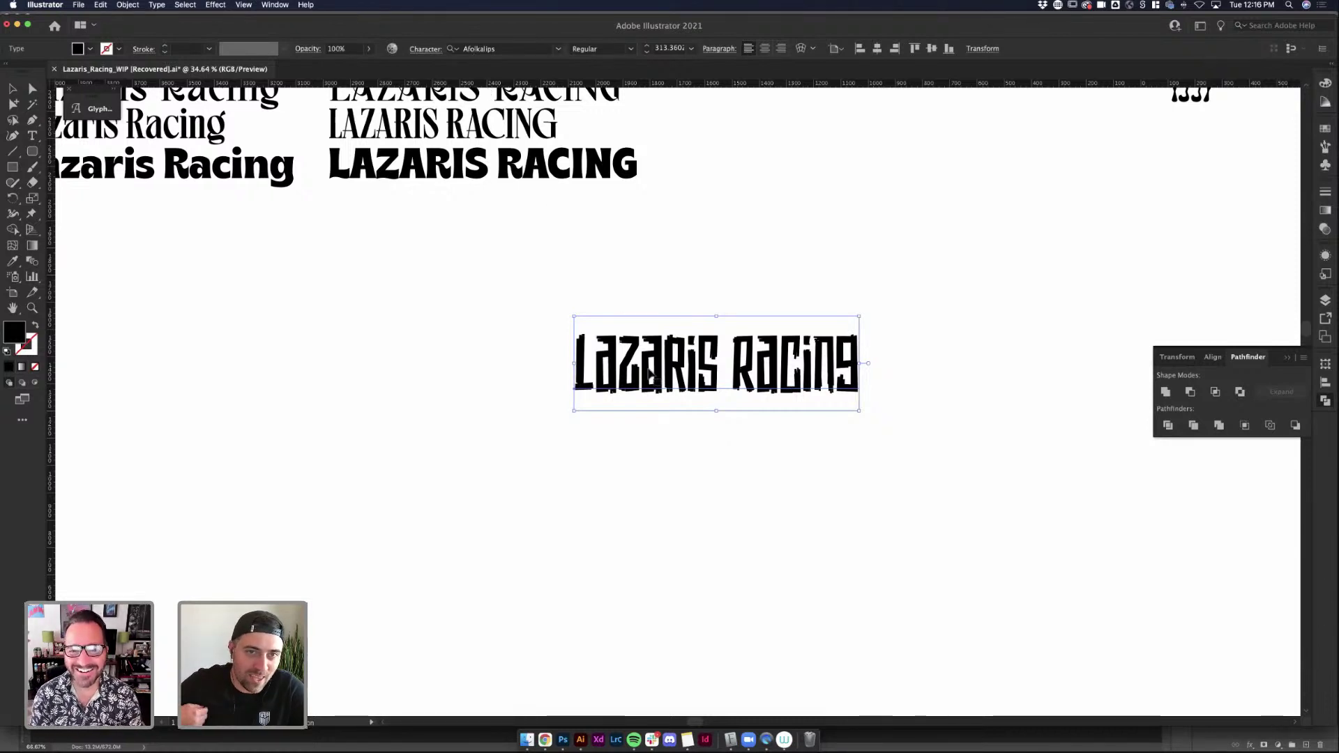
# Replace the copied jagged "Lazaris Racing" text with "LONGO"
pyautogui.click(506, 383)
pyautogui.click(800, 360)
pyautogui.doubleClick(734, 360)
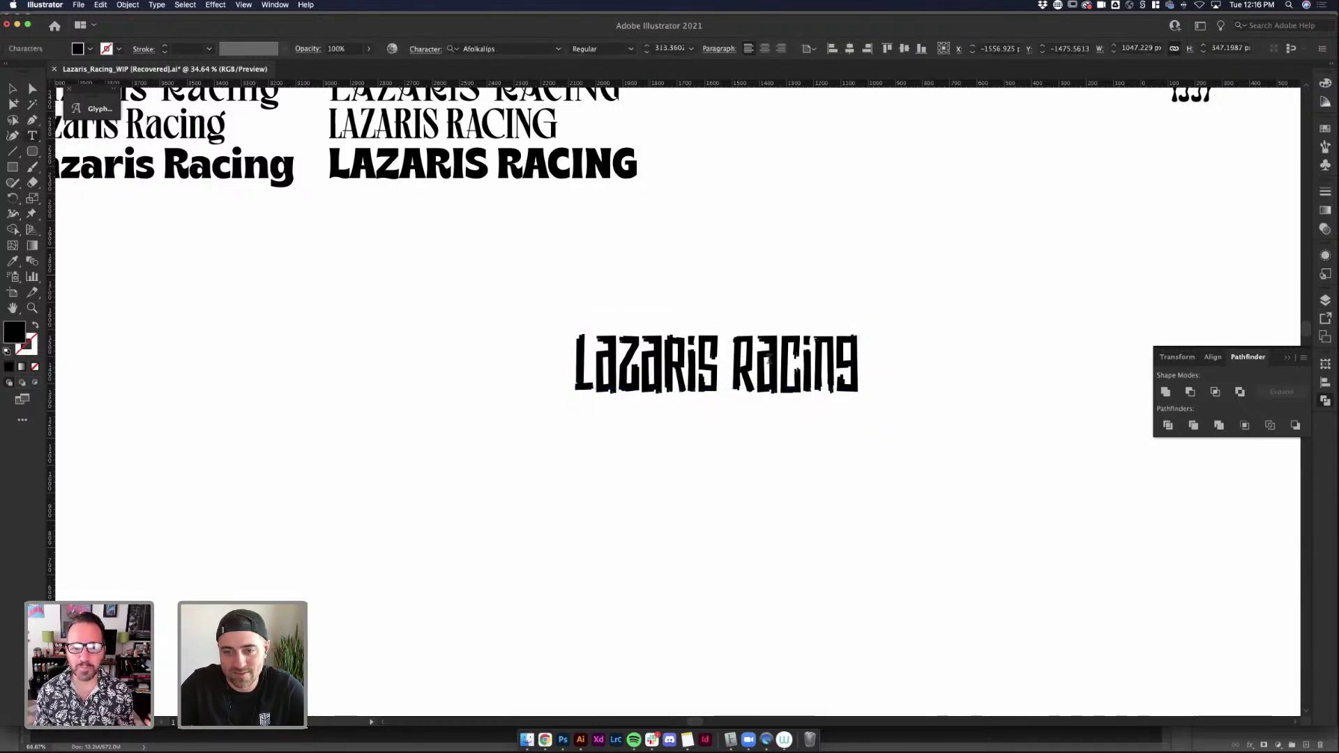
pyautogui.press('super+a')
pyautogui.write('LON')
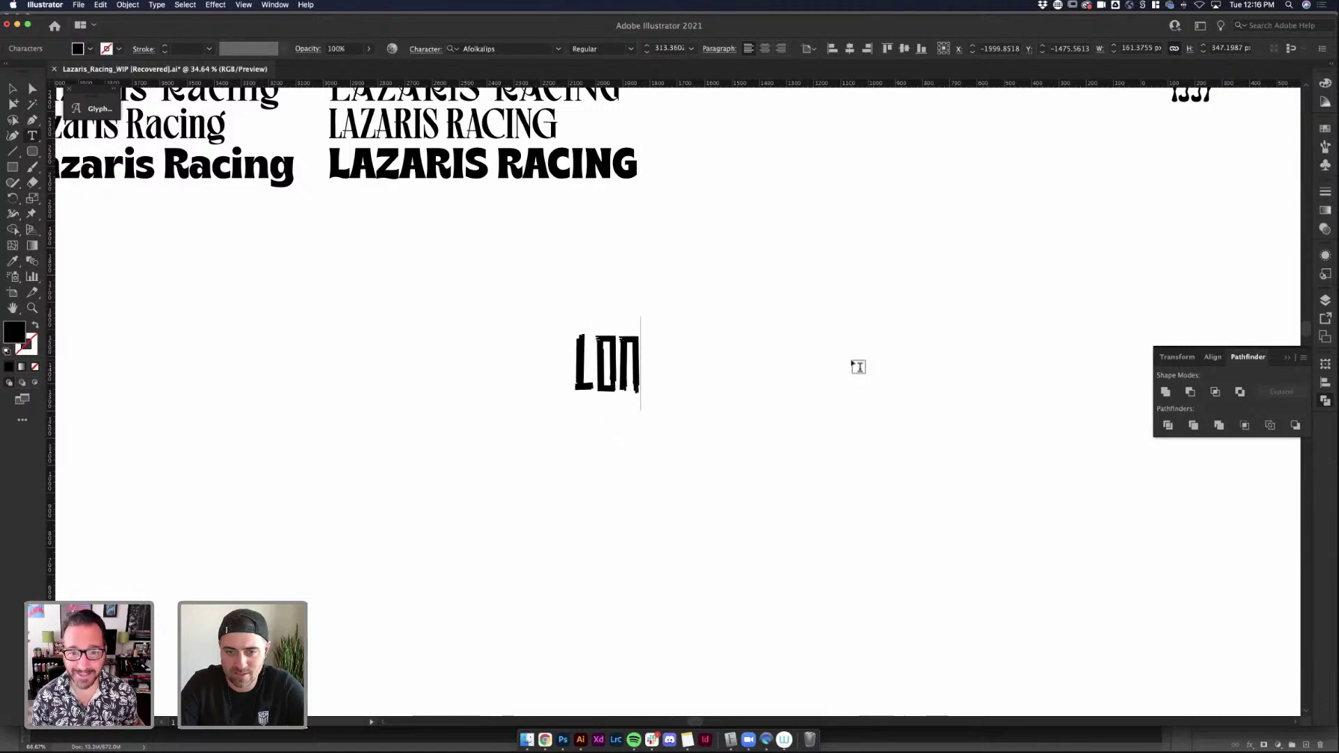
pyautogui.write('GO')
pyautogui.press('BackSpace')
pyautogui.press('BackSpace')
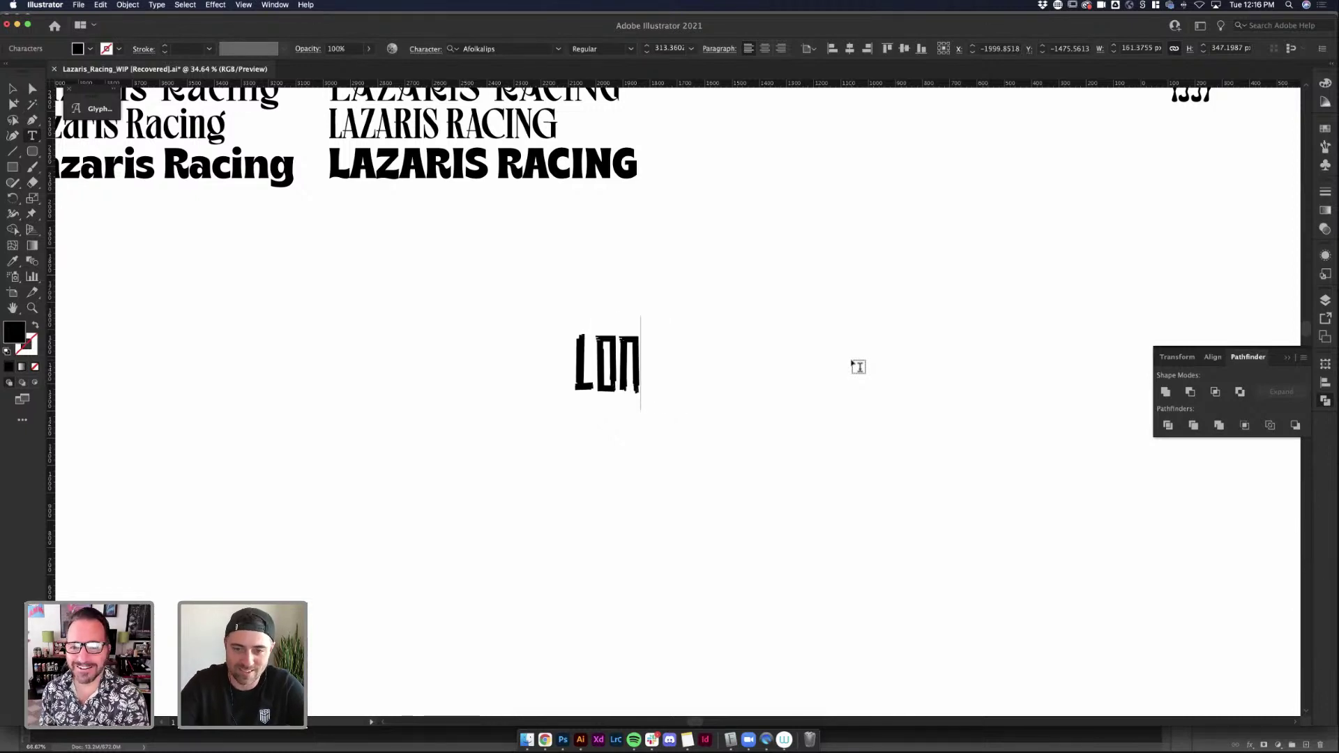
pyautogui.press('BackSpace')
pyautogui.write('NG')
pyautogui.press('BackSpace')
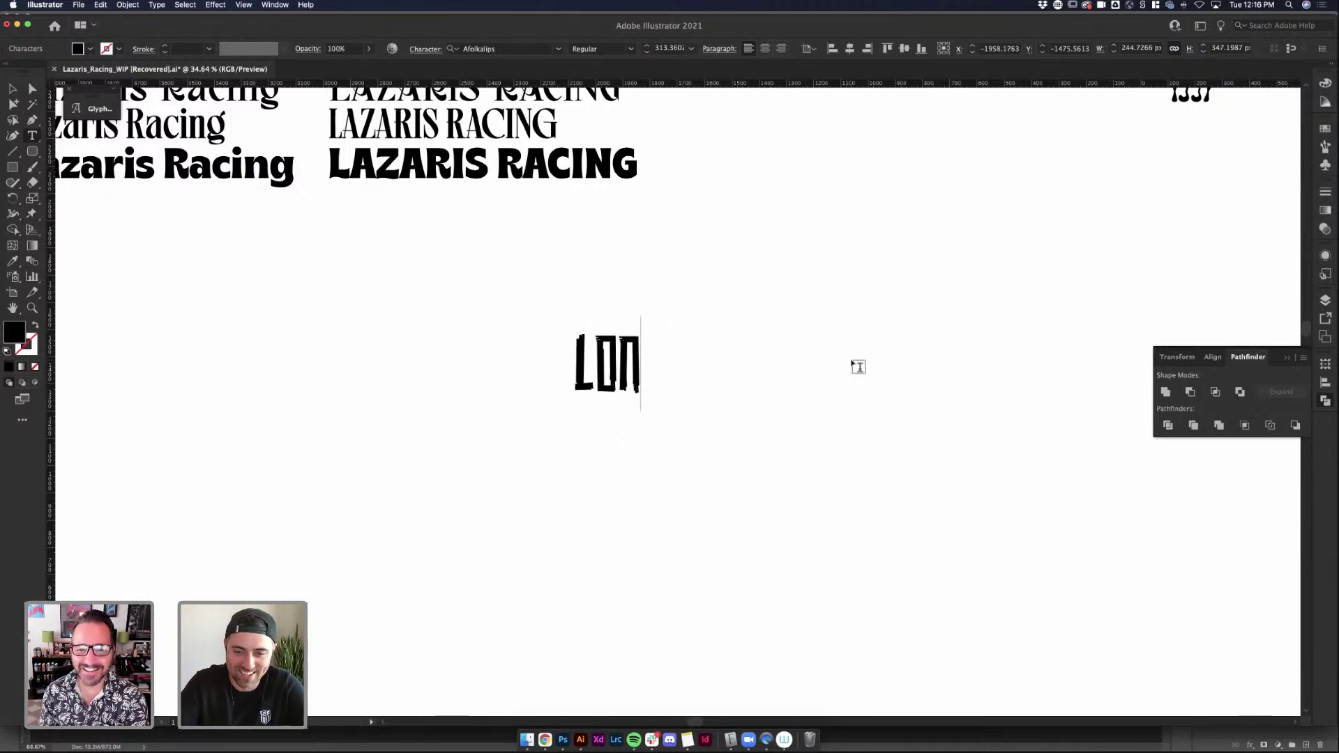
pyautogui.write('GO')
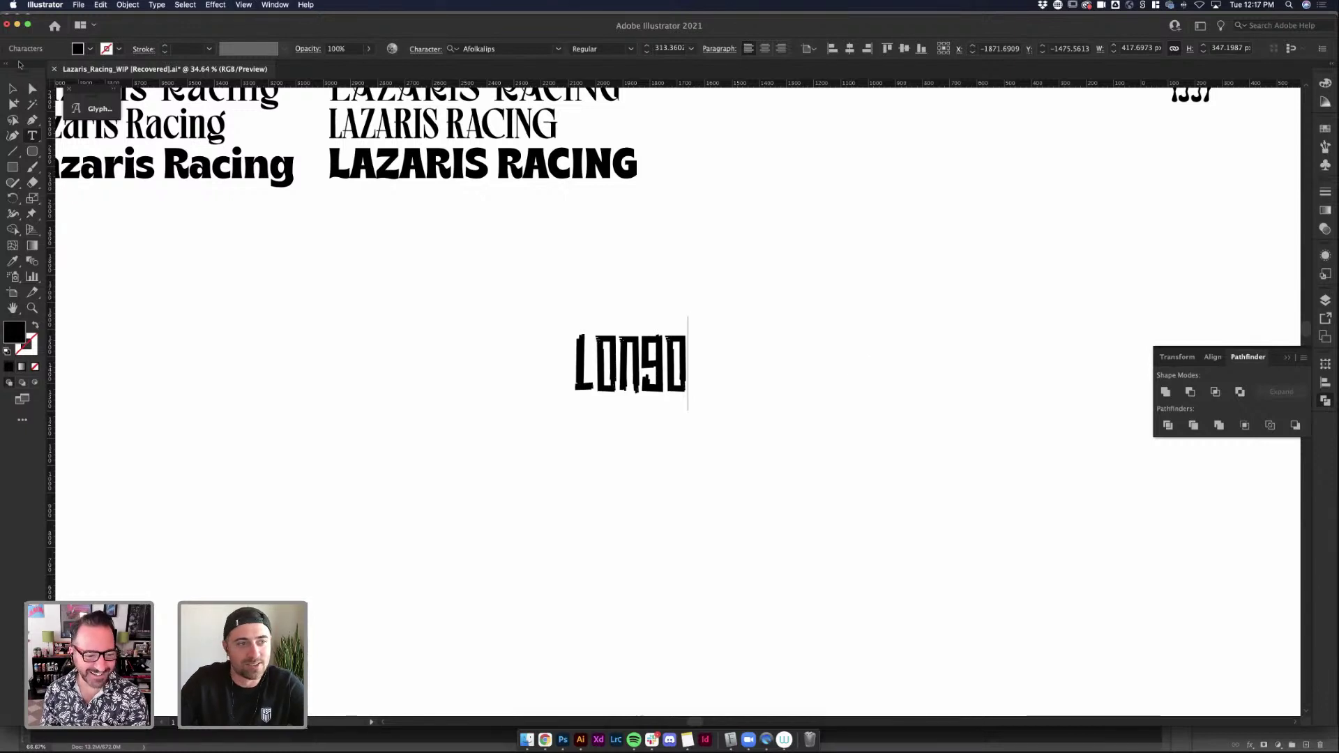
pyautogui.press('Escape')
# Duplicate the "LONGO" word to its right and retype the copy with a lowercase "go" ending
pyautogui.moveTo(687, 365); pyautogui.dragTo(818, 376)
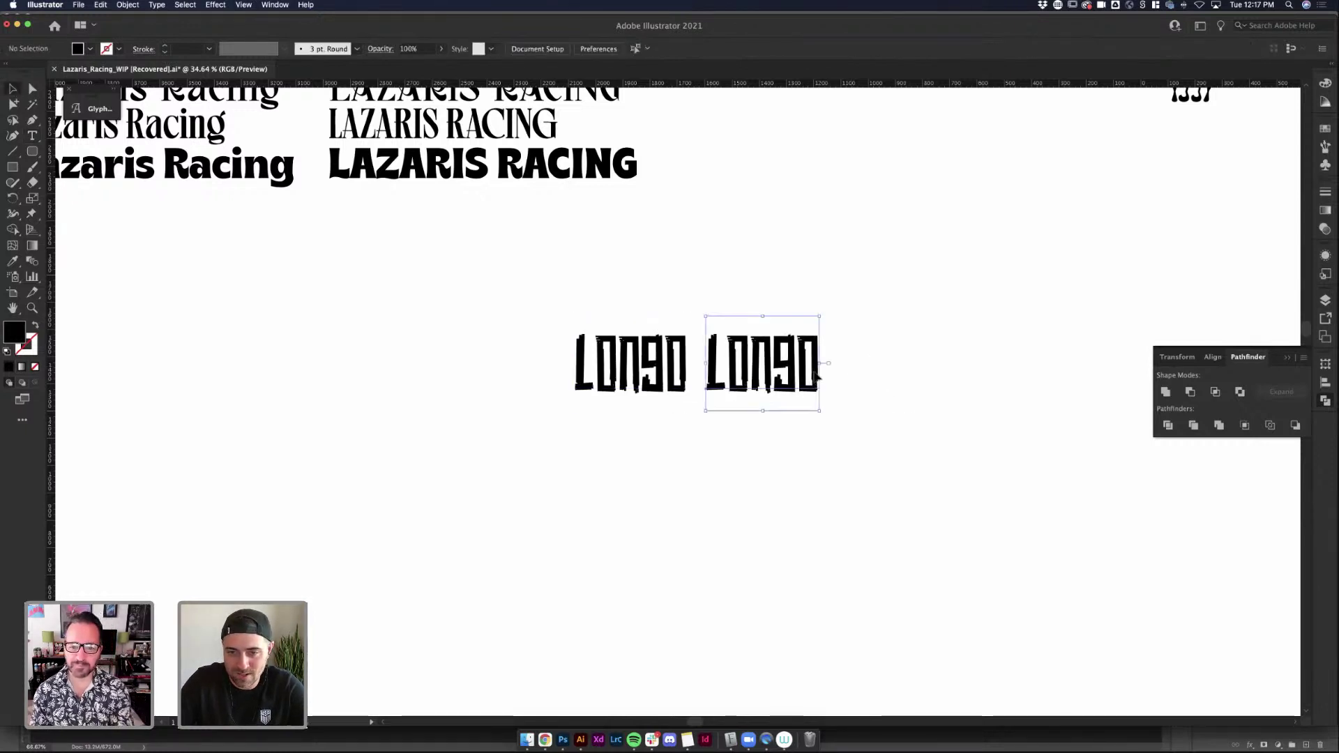
pyautogui.doubleClick(795, 368)
pyautogui.press('cmd+a')
pyautogui.write('LONG')
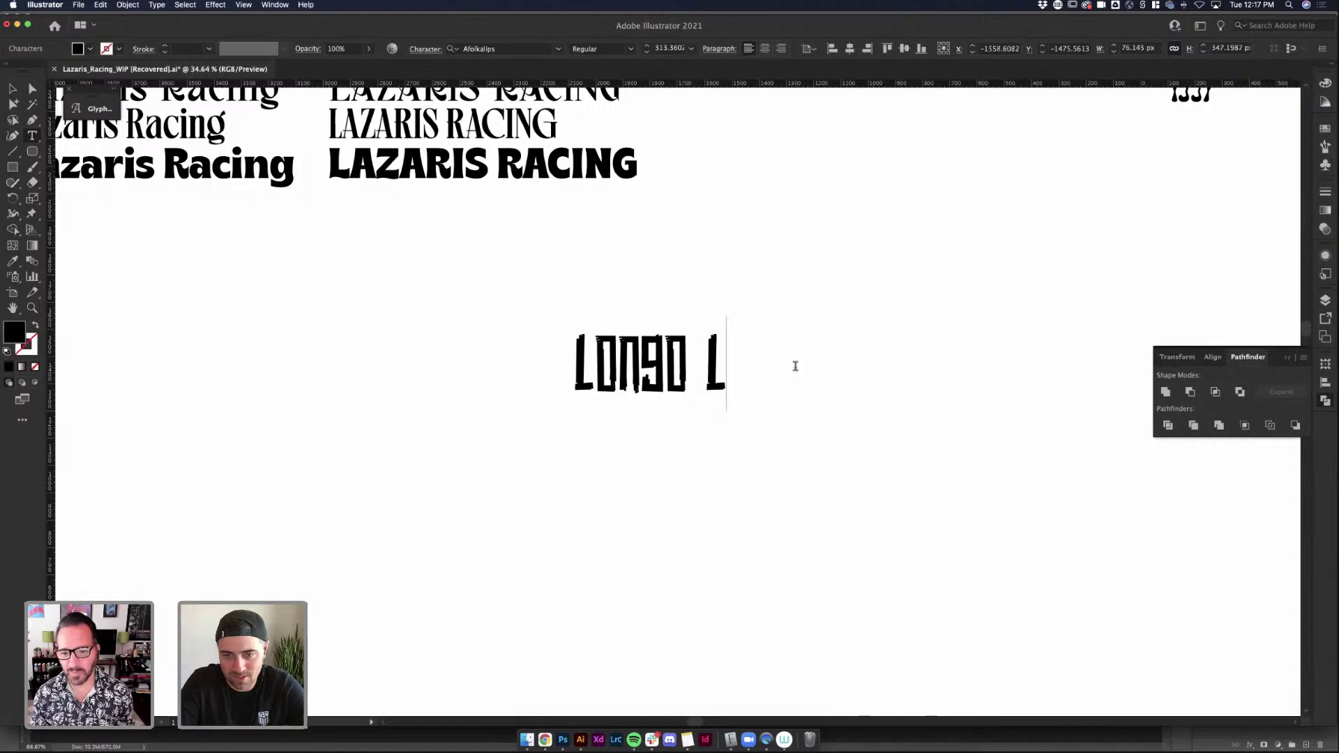
pyautogui.write('O')
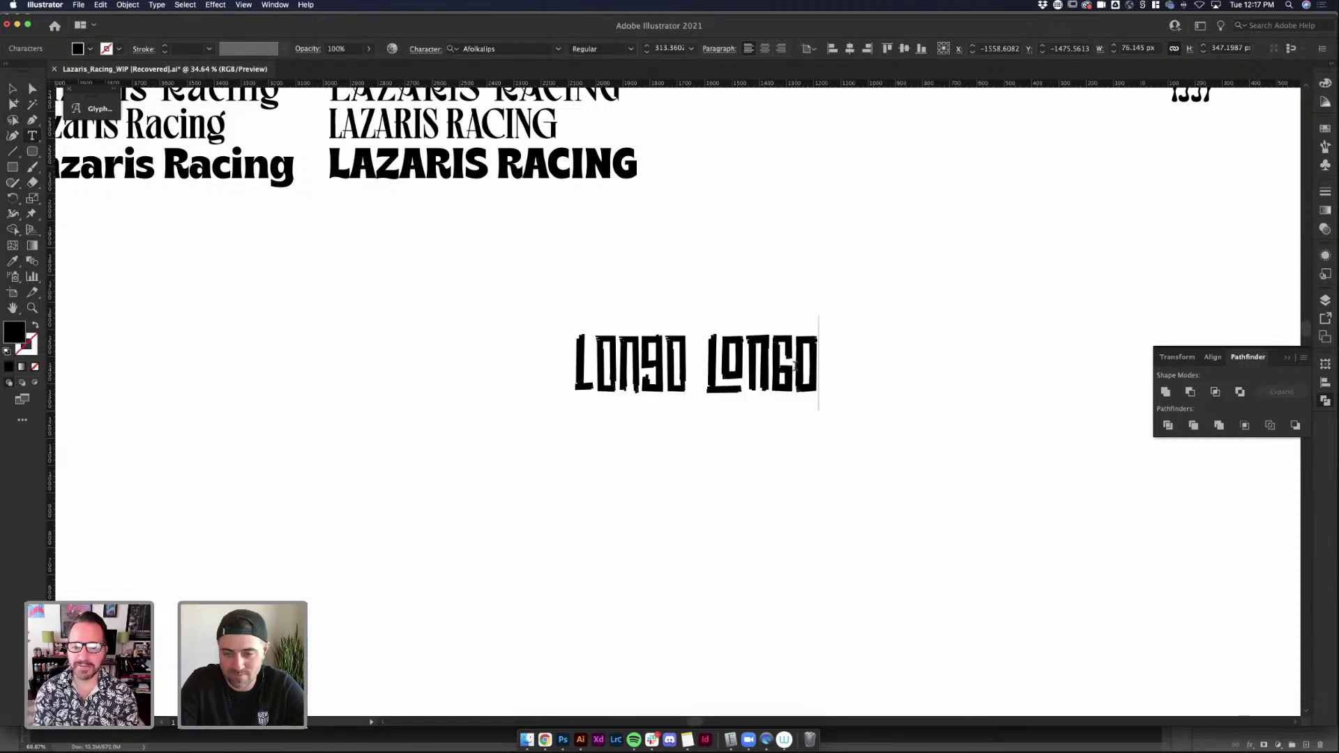
pyautogui.press('BackSpace')
pyautogui.press('BackSpace')
pyautogui.write('go')
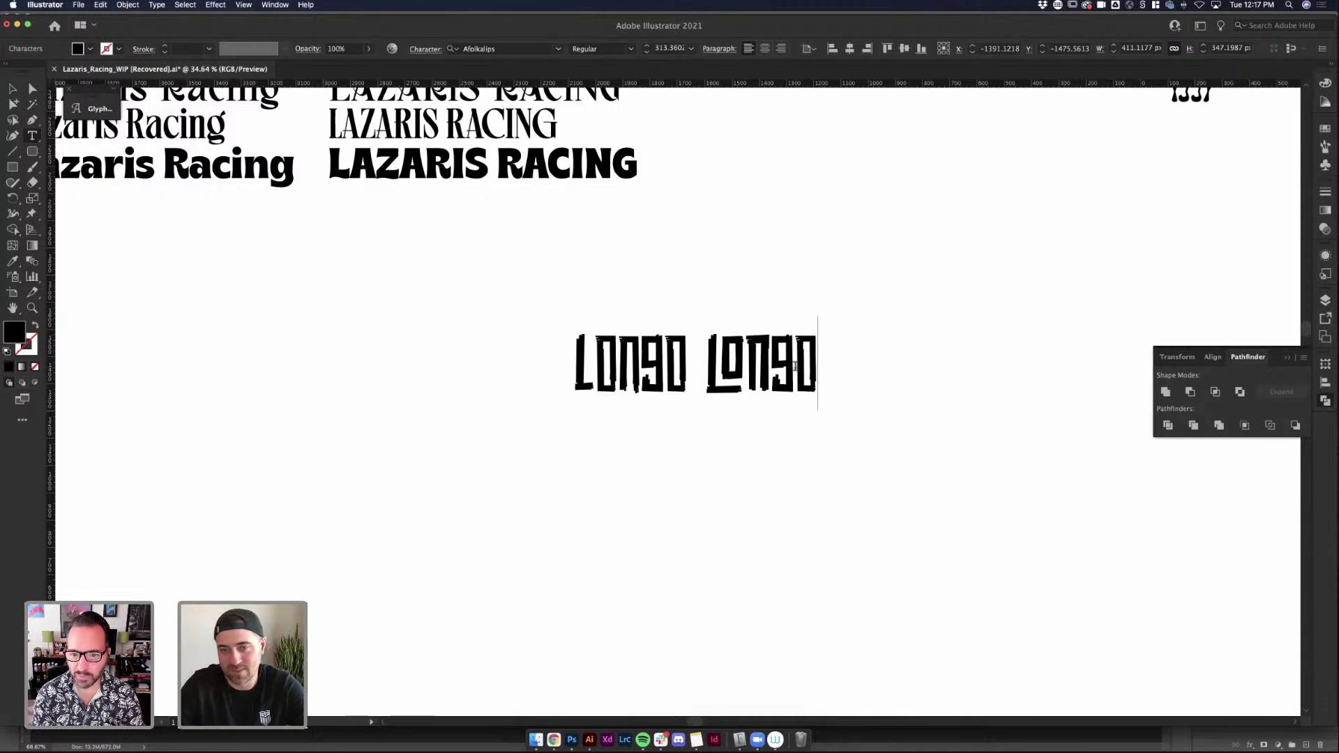
pyautogui.press('Escape')
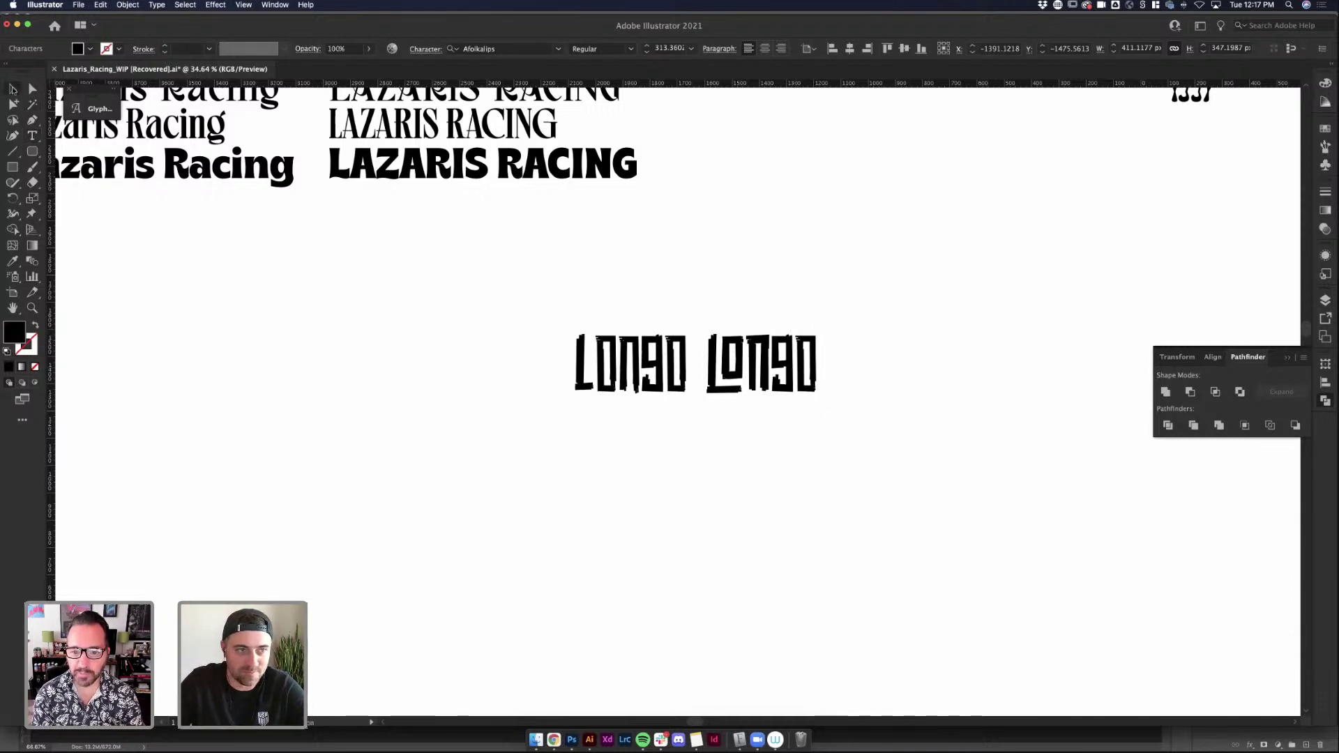
# Duplicate the second "LONGO" variation to its right and apply All Caps to the new copy
pyautogui.moveTo(762, 362); pyautogui.dragTo(987, 384)
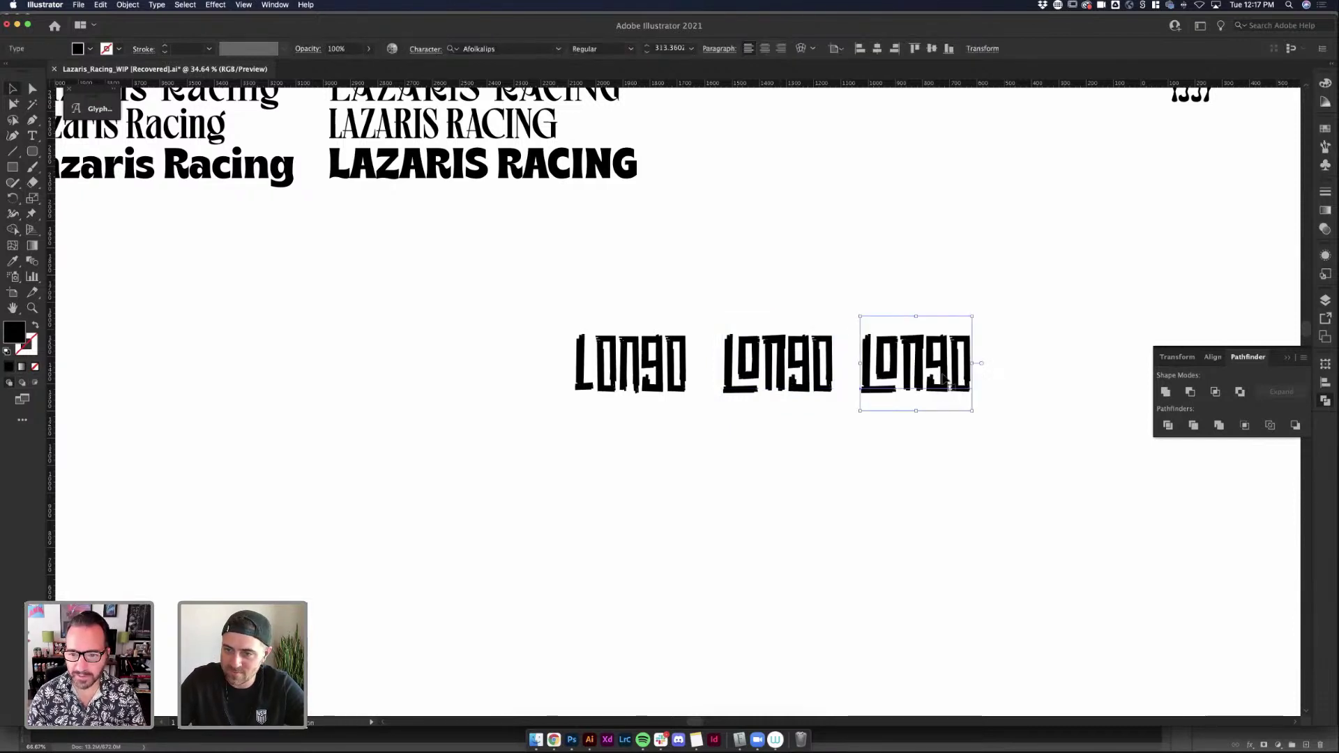
pyautogui.press('t')
pyautogui.doubleClick(996, 373)
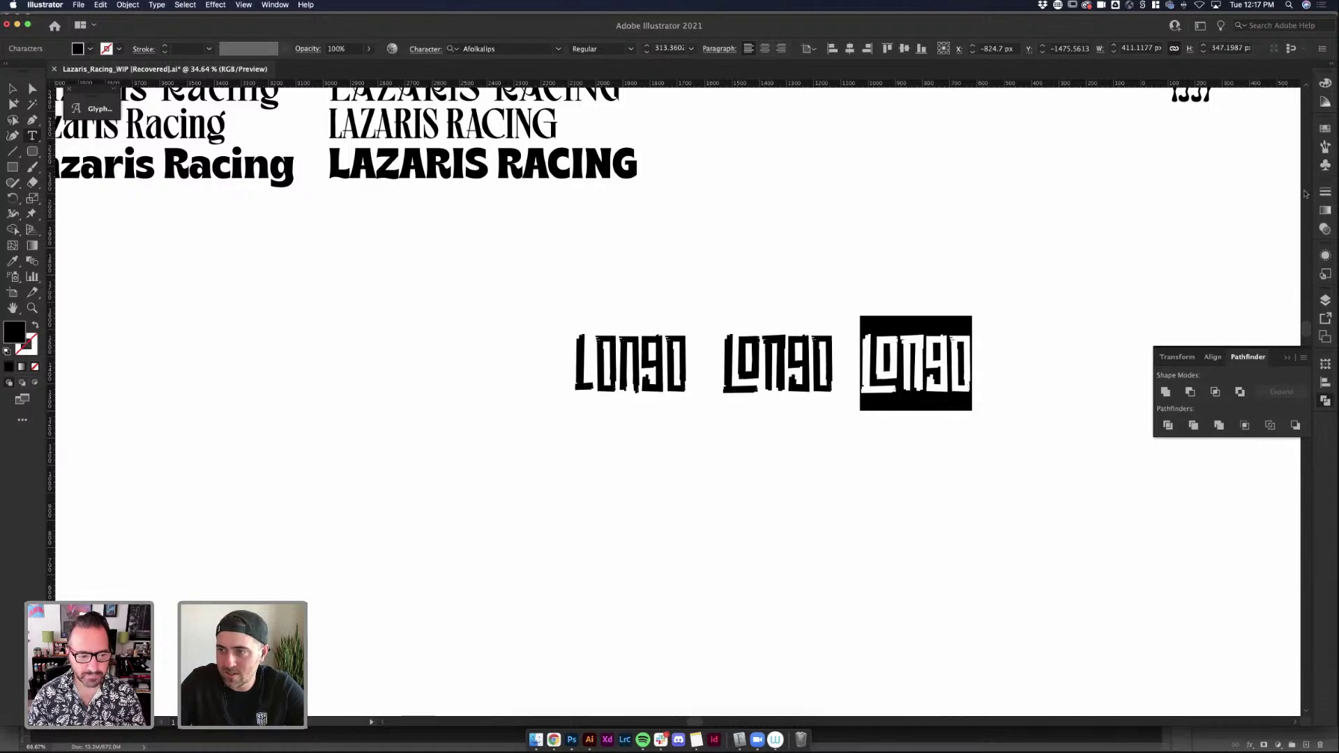
pyautogui.click(891, 362)
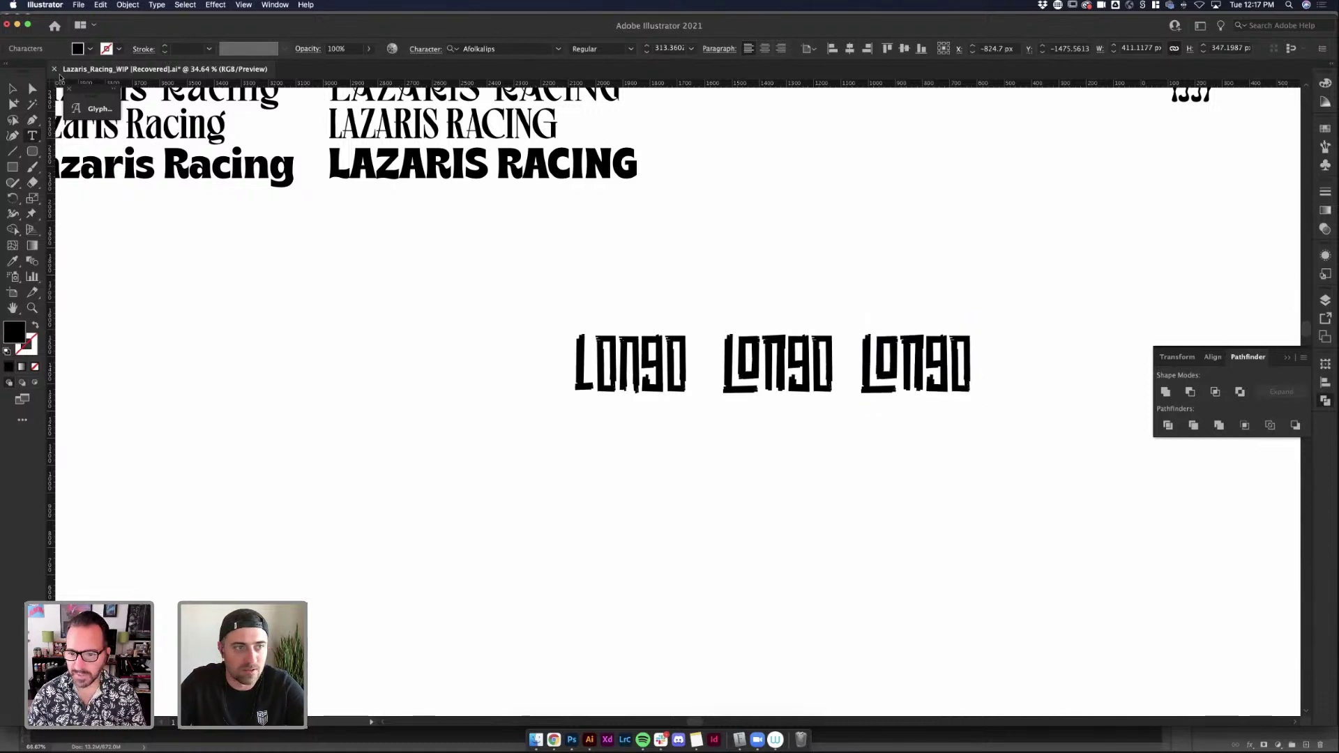
pyautogui.press('Escape')
pyautogui.press('super+t')
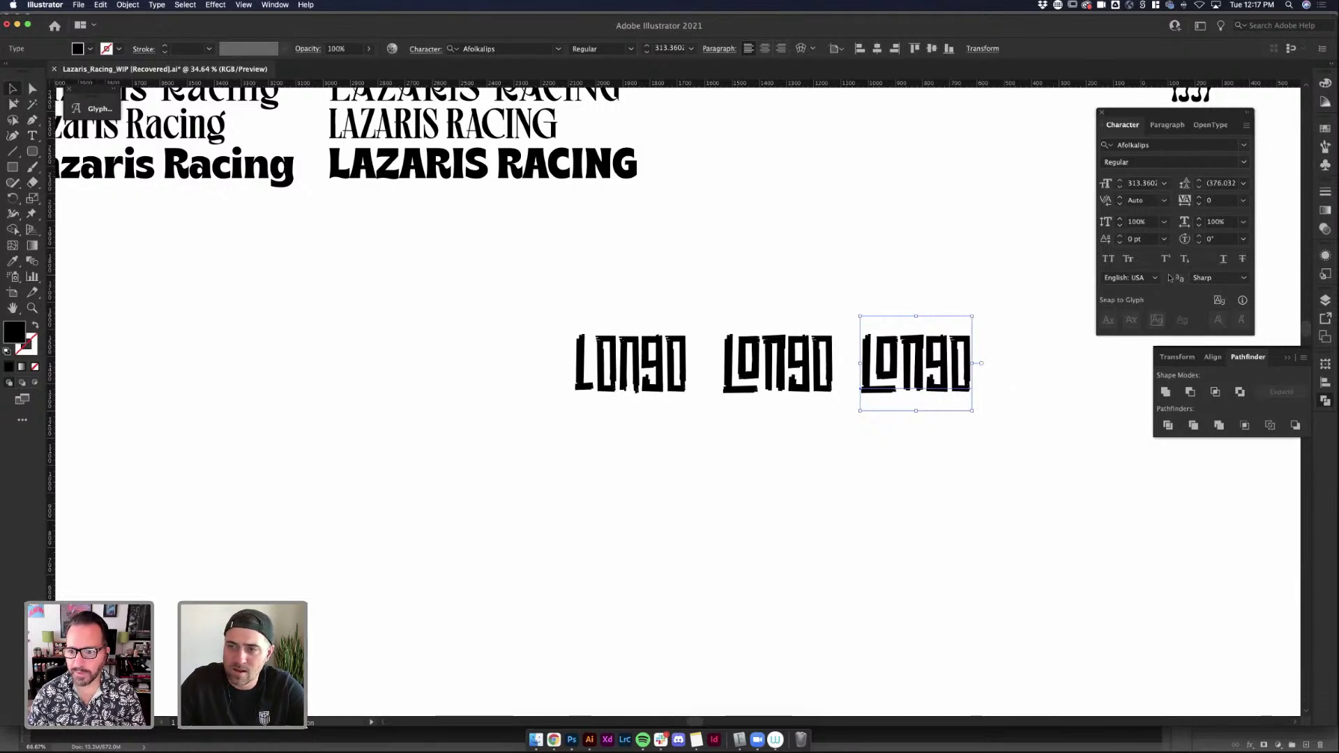
pyautogui.click(1109, 259)
pyautogui.click(942, 254)
pyautogui.click(922, 349)
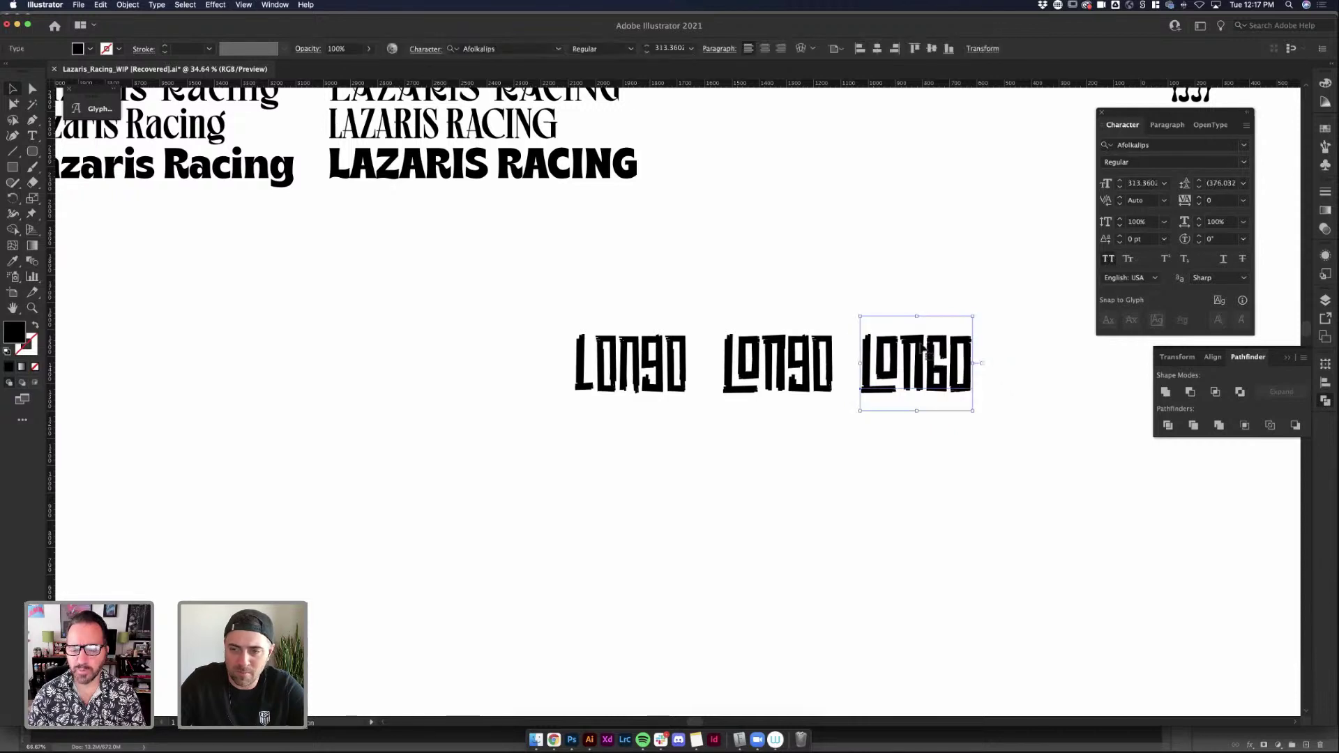
# Inspect the individual middle letters of the third, all-caps "LONGO"
pyautogui.doubleClick(899, 364)
pyautogui.moveTo(898, 357)
pyautogui.mouseDown()
pyautogui.moveTo(873, 354)
pyautogui.moveTo(917, 362)
pyautogui.mouseUp()
pyautogui.click(893, 357)
pyautogui.click(917, 361)
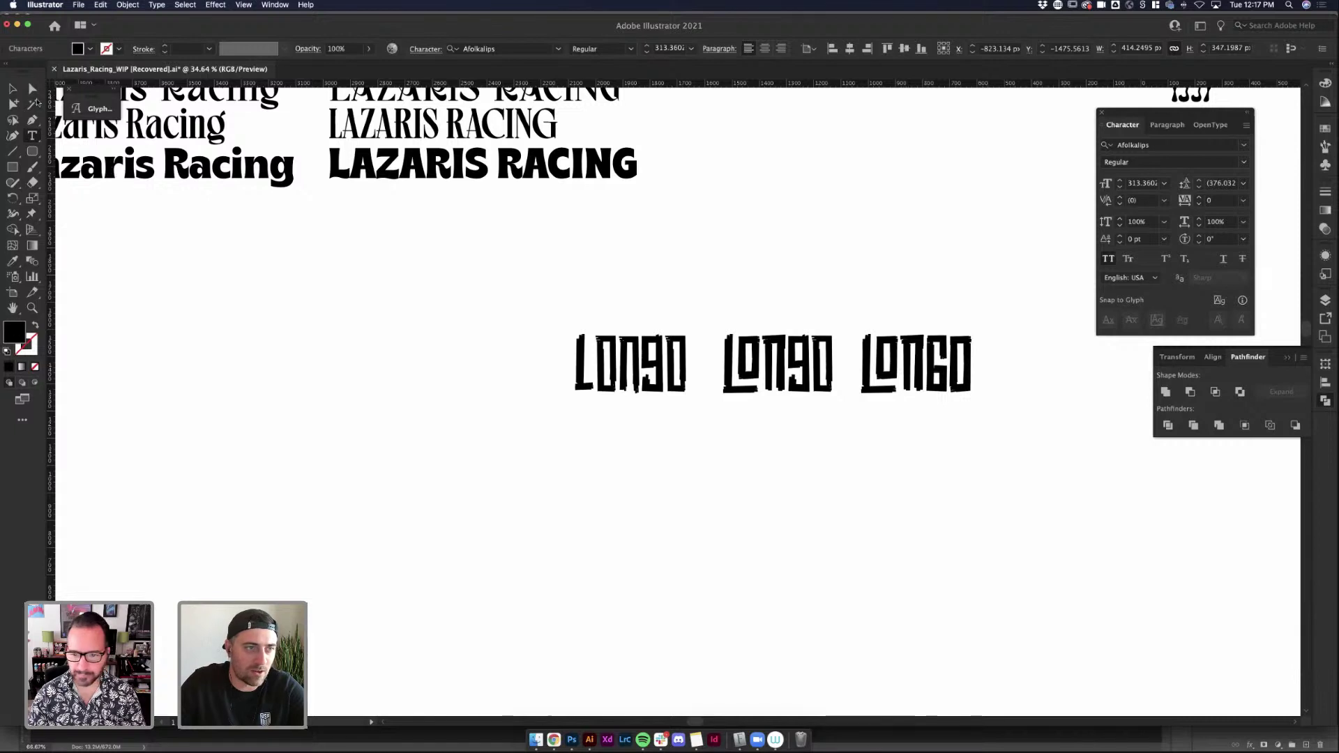
pyautogui.press('Escape')
pyautogui.click(687, 230)
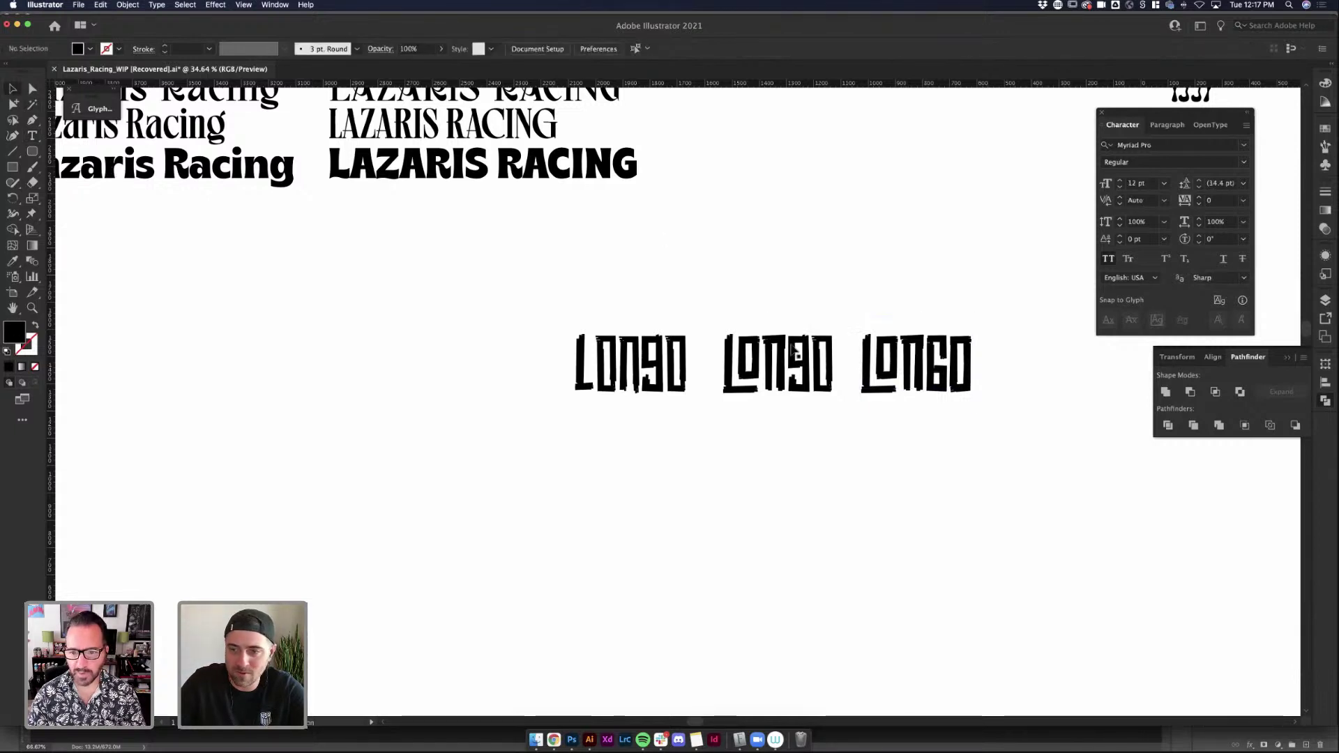
# Check the Afolkalips font styles available for the third "LONGO", keeping Regular
pyautogui.click(959, 370)
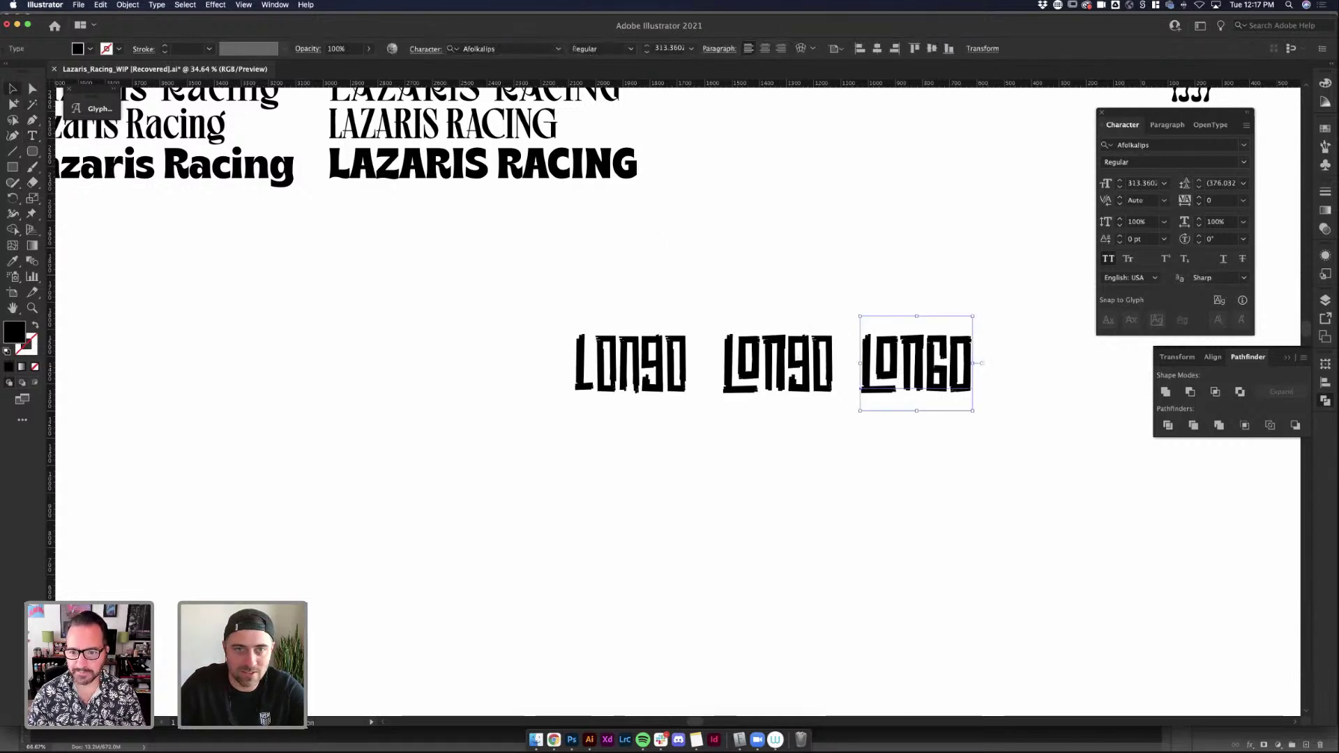
pyautogui.click(629, 50)
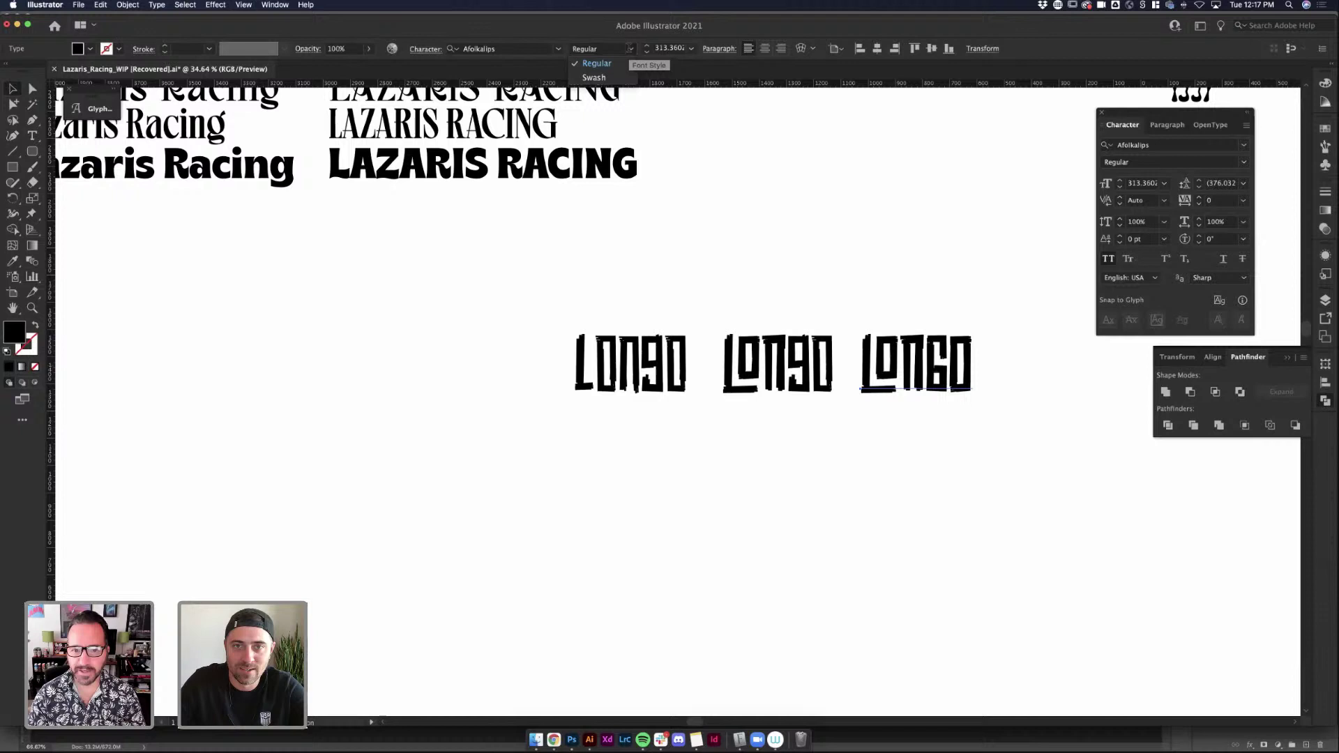
pyautogui.click(596, 63)
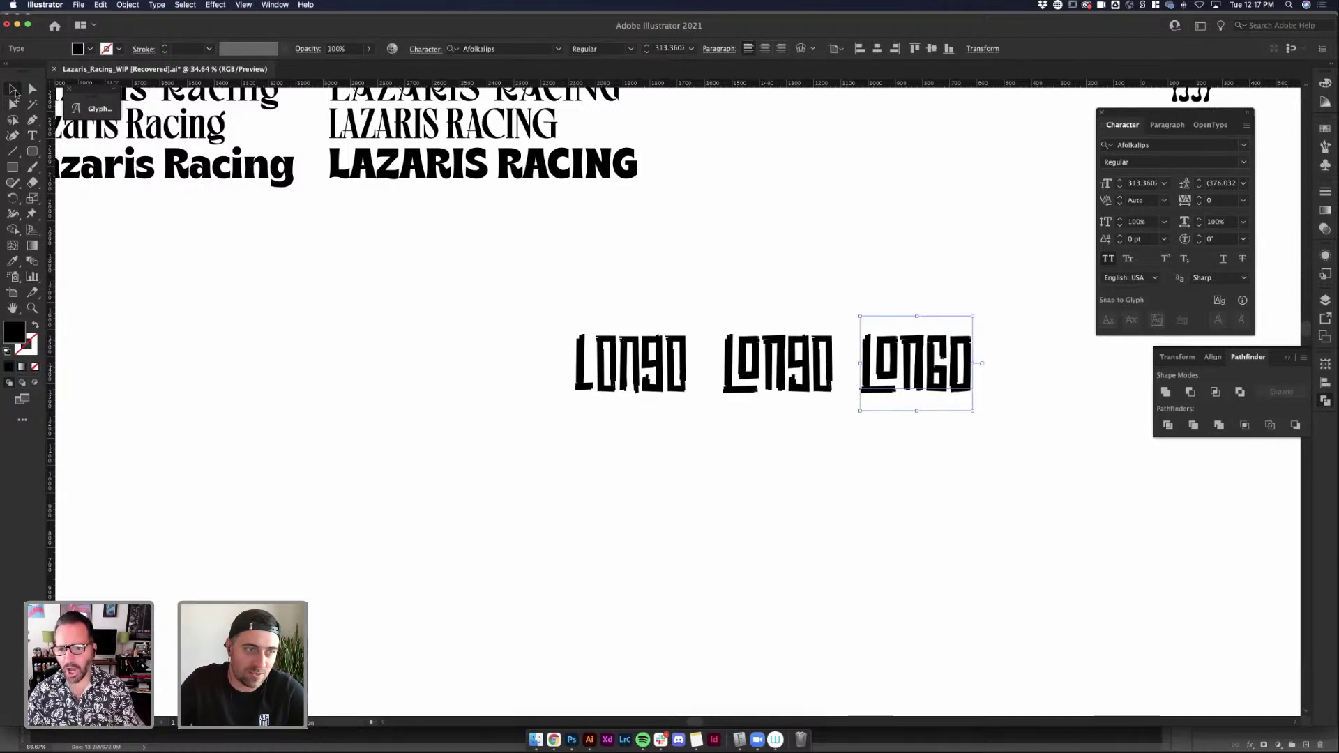
pyautogui.click(628, 363)
pyautogui.click(860, 292)
pyautogui.click(935, 390)
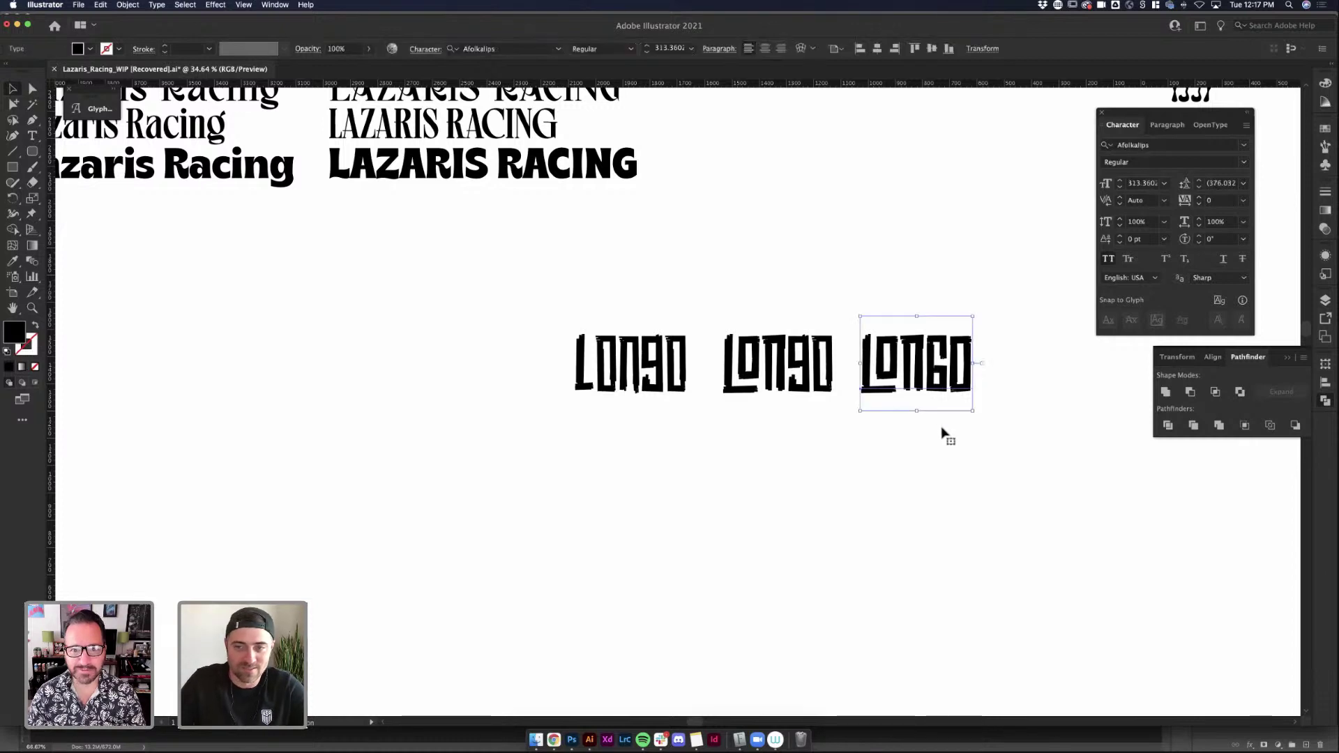
# Add "!!" to the end of the third "LONGO"
pyautogui.click(980, 392)
pyautogui.doubleClick(968, 371)
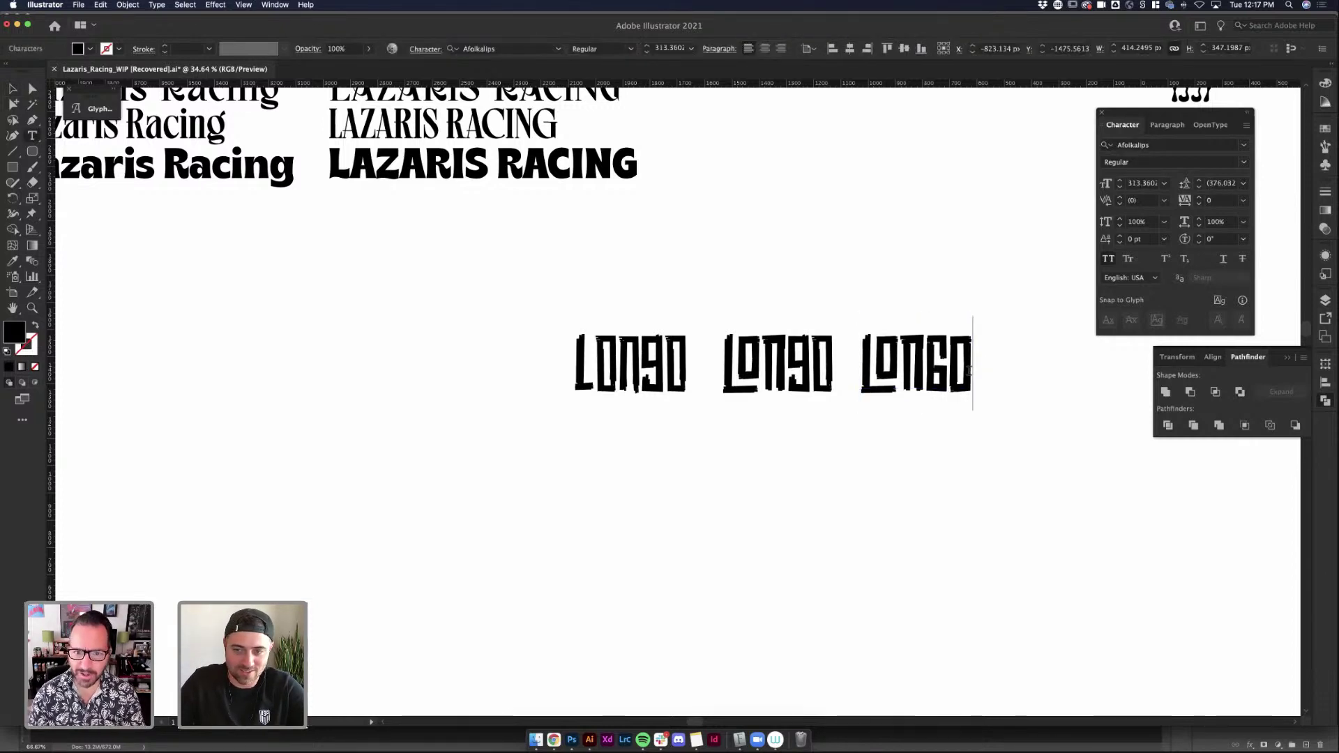
pyautogui.write('!')
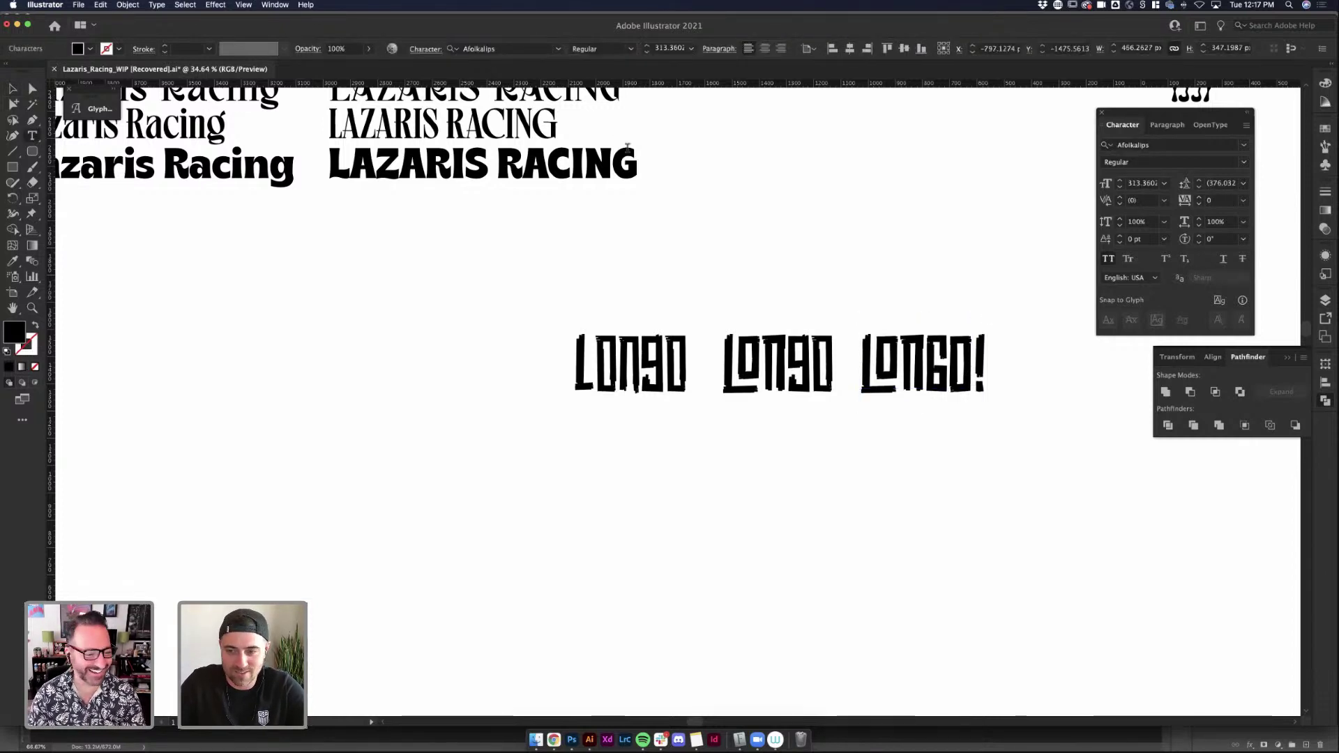
pyautogui.write('!')
pyautogui.press('Escape')
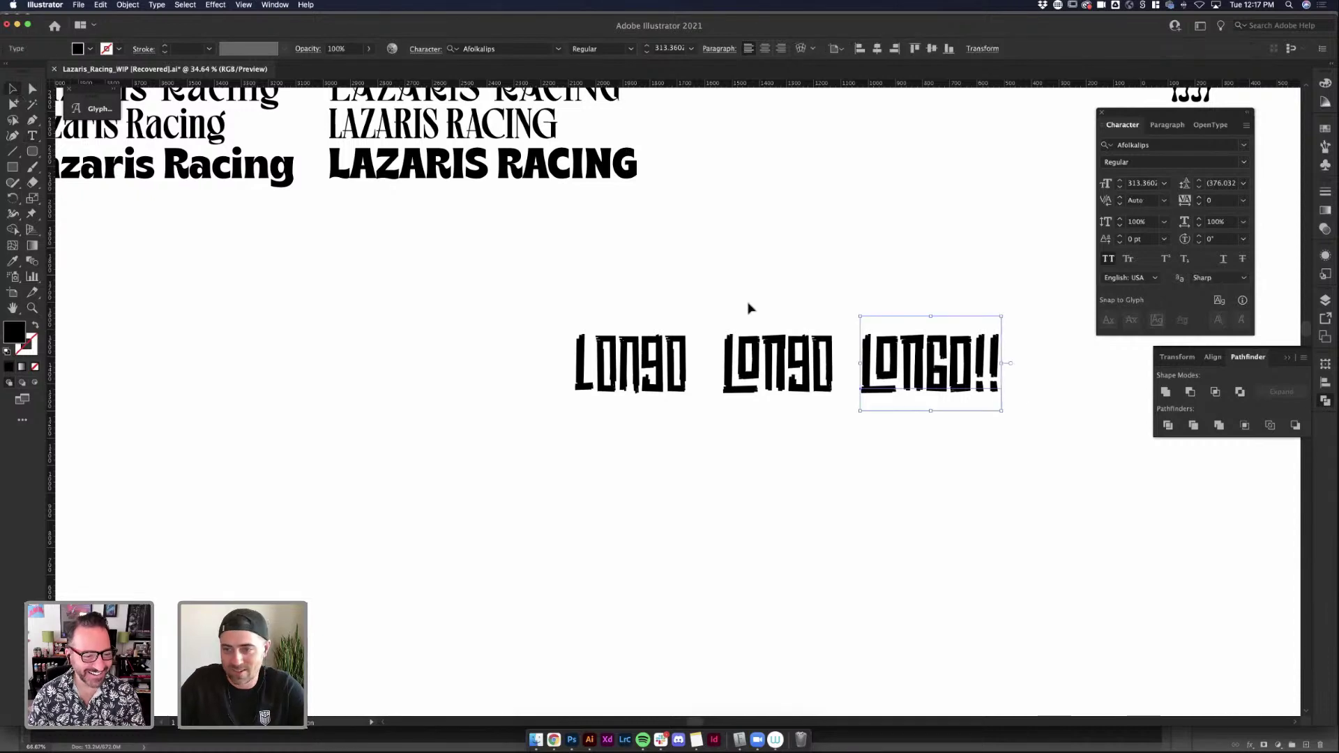
# Try to reshape the first exclamation mark of "LONGO!!" on its own with the Touch Type tool
pyautogui.click(1017, 386)
pyautogui.hscroll(5, 972, 379)
pyautogui.click(826, 373)
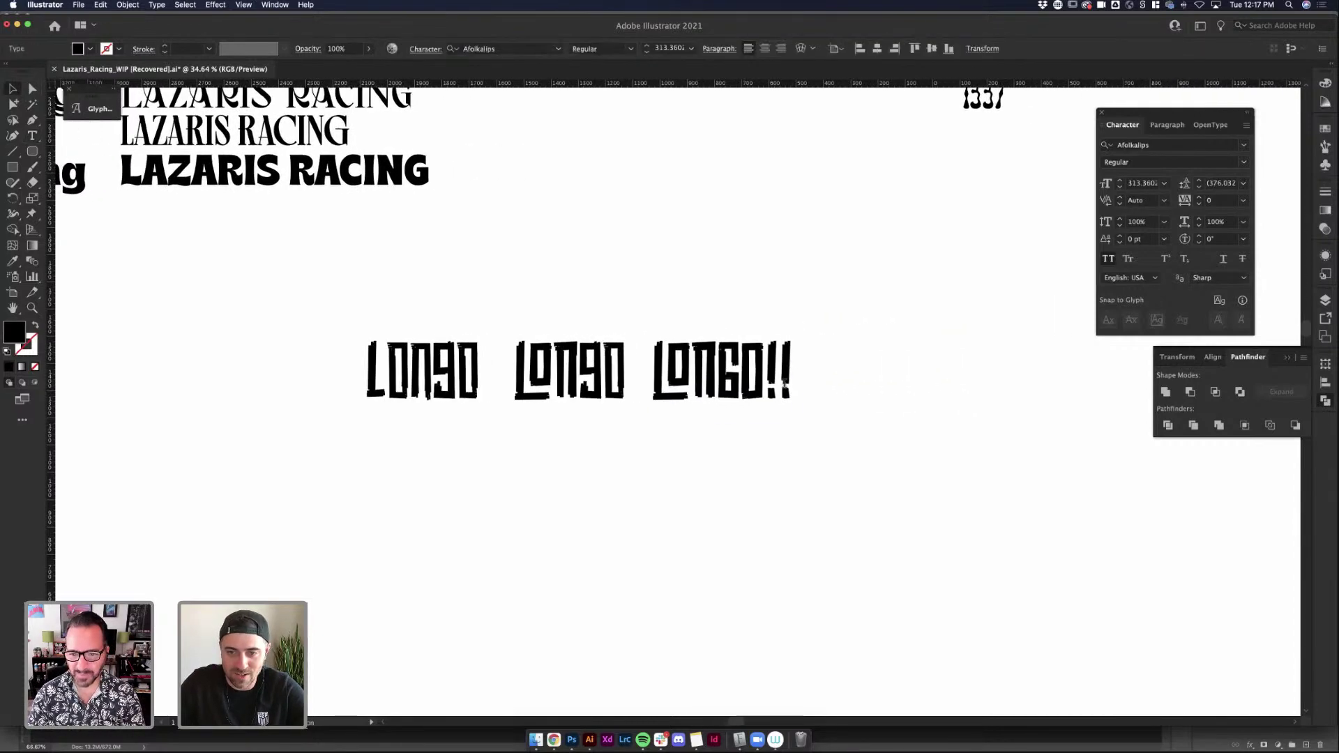
pyautogui.scroll(5, 804, 376)
pyautogui.moveTo(804, 376); pyautogui.dragTo(741, 376)
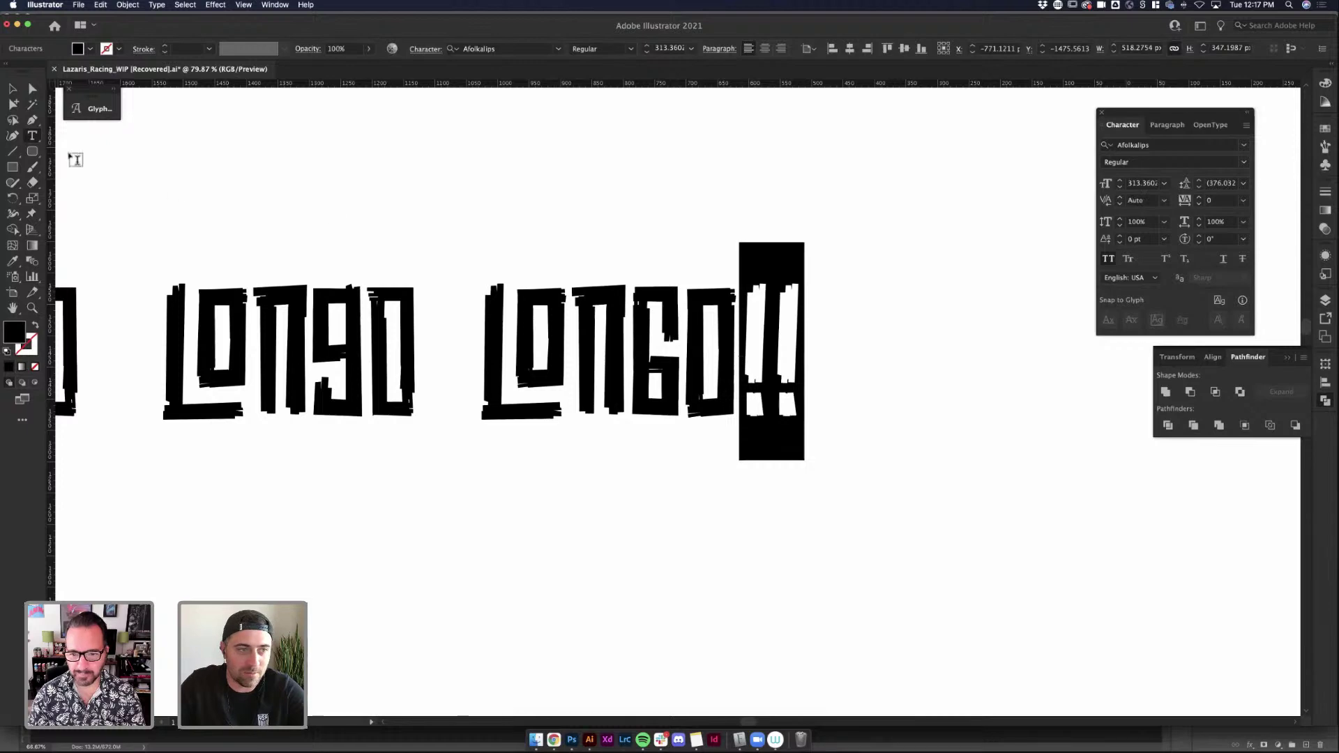
pyautogui.moveTo(32, 133); pyautogui.dragTo(149, 233)
pyautogui.click(768, 359)
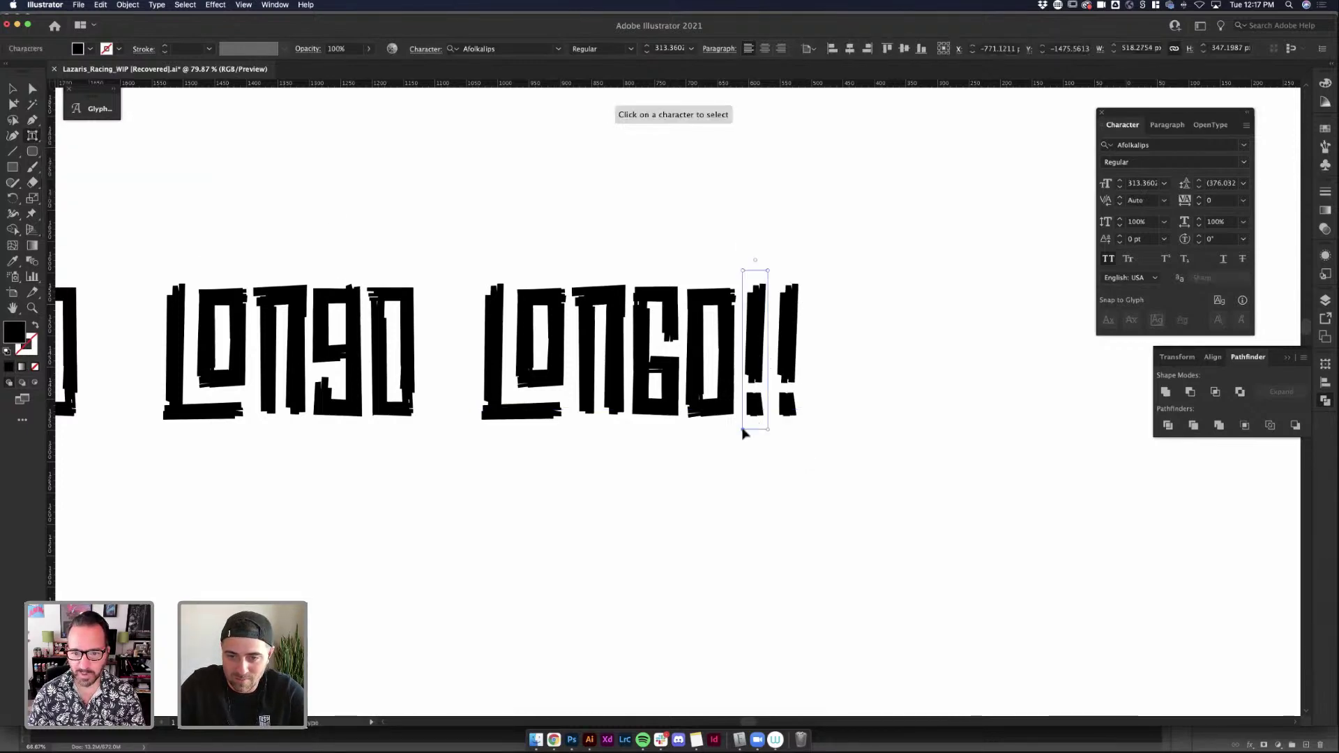
pyautogui.moveTo(742, 432); pyautogui.dragTo(747, 402)
pyautogui.click(755, 276)
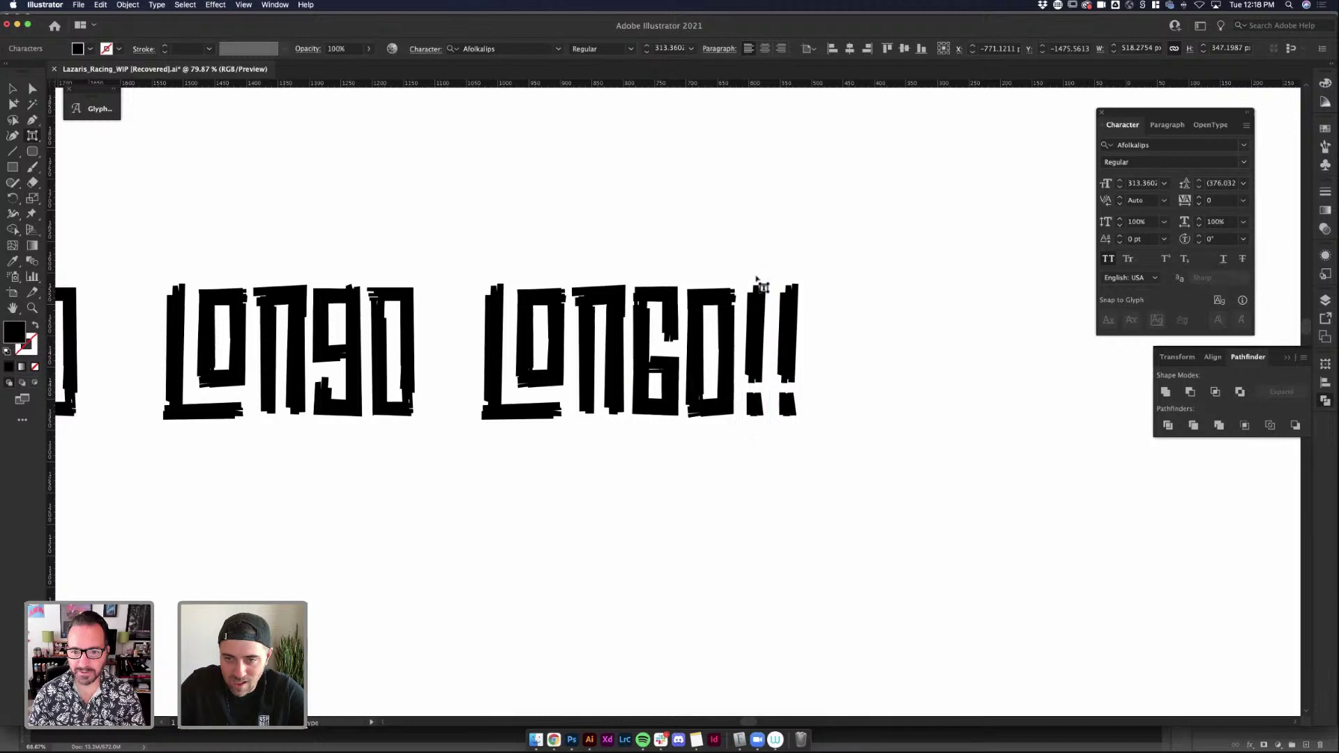
pyautogui.moveTo(767, 273)
pyautogui.mouseDown()
pyautogui.moveTo(757, 305)
pyautogui.moveTo(762, 293)
pyautogui.mouseUp()
pyautogui.press('Escape')
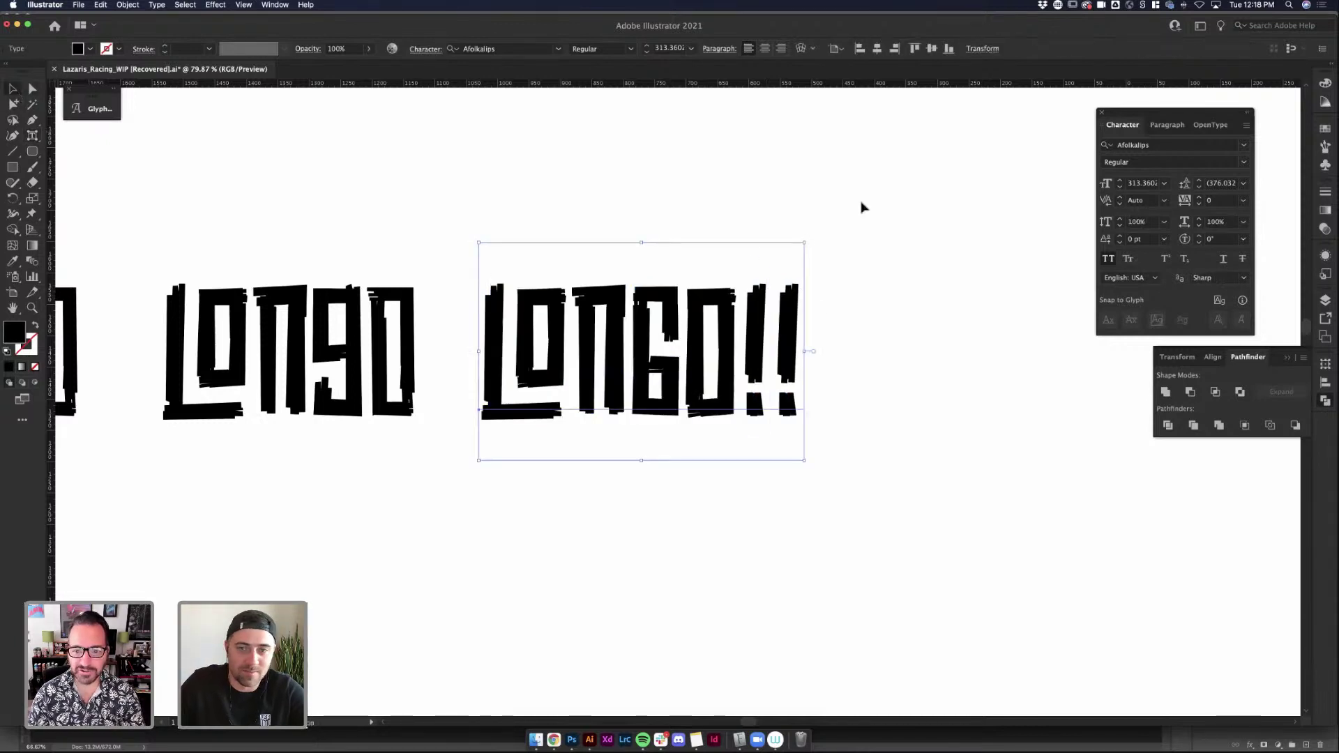
pyautogui.click(862, 207)
pyautogui.click(784, 332)
pyautogui.scroll(-2, 887, 447)
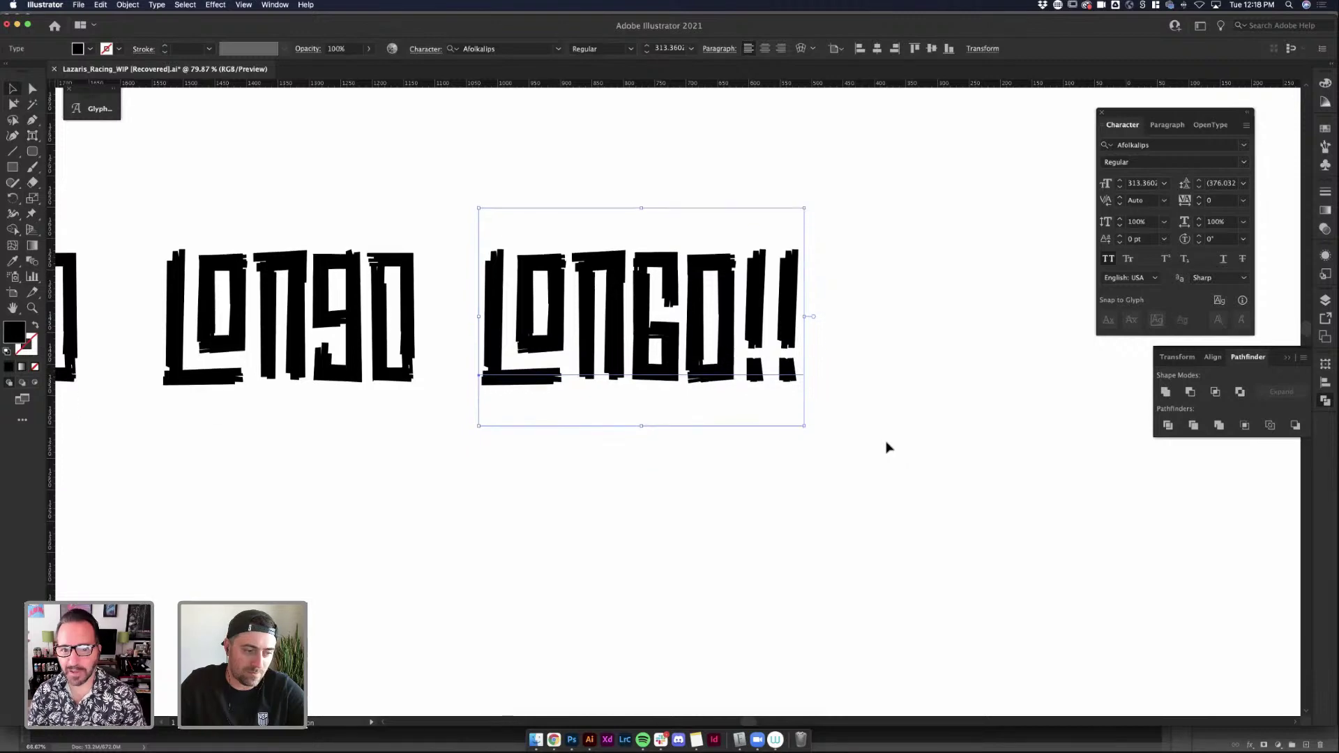
pyautogui.click(889, 458)
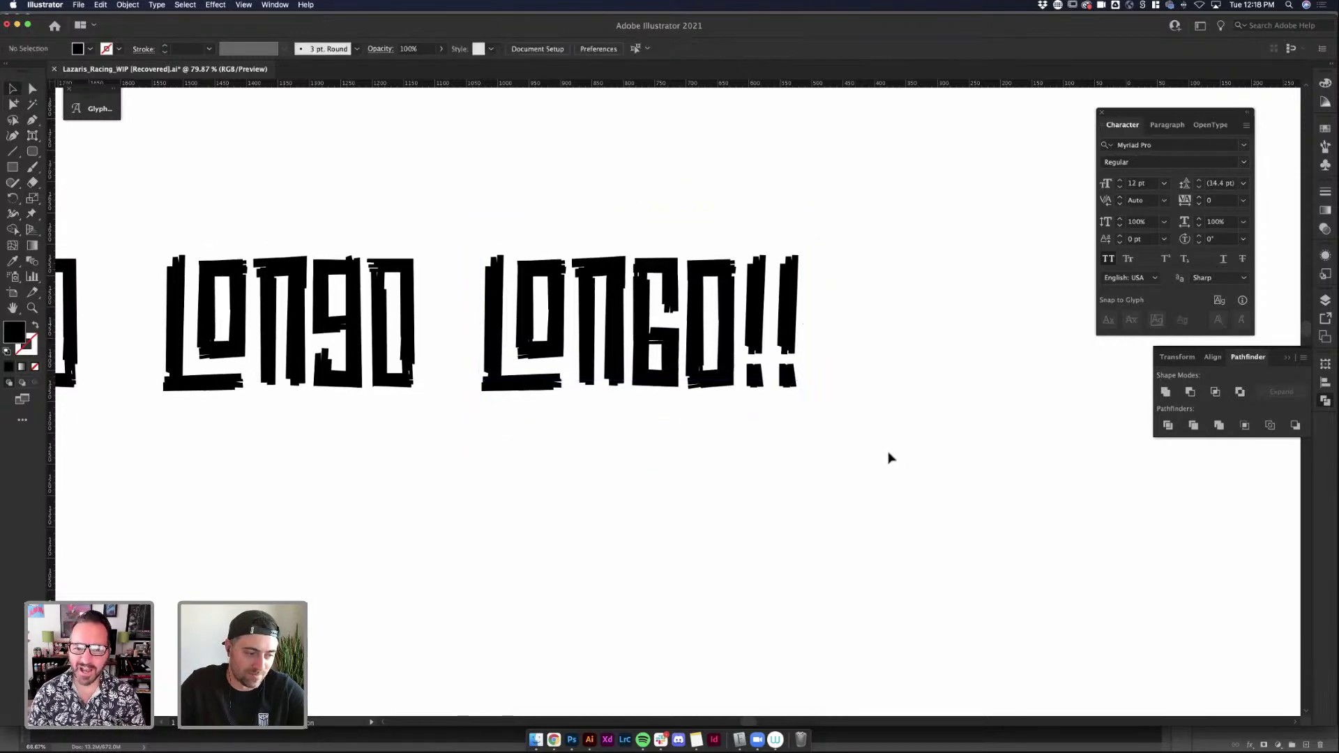
pyautogui.click(777, 391)
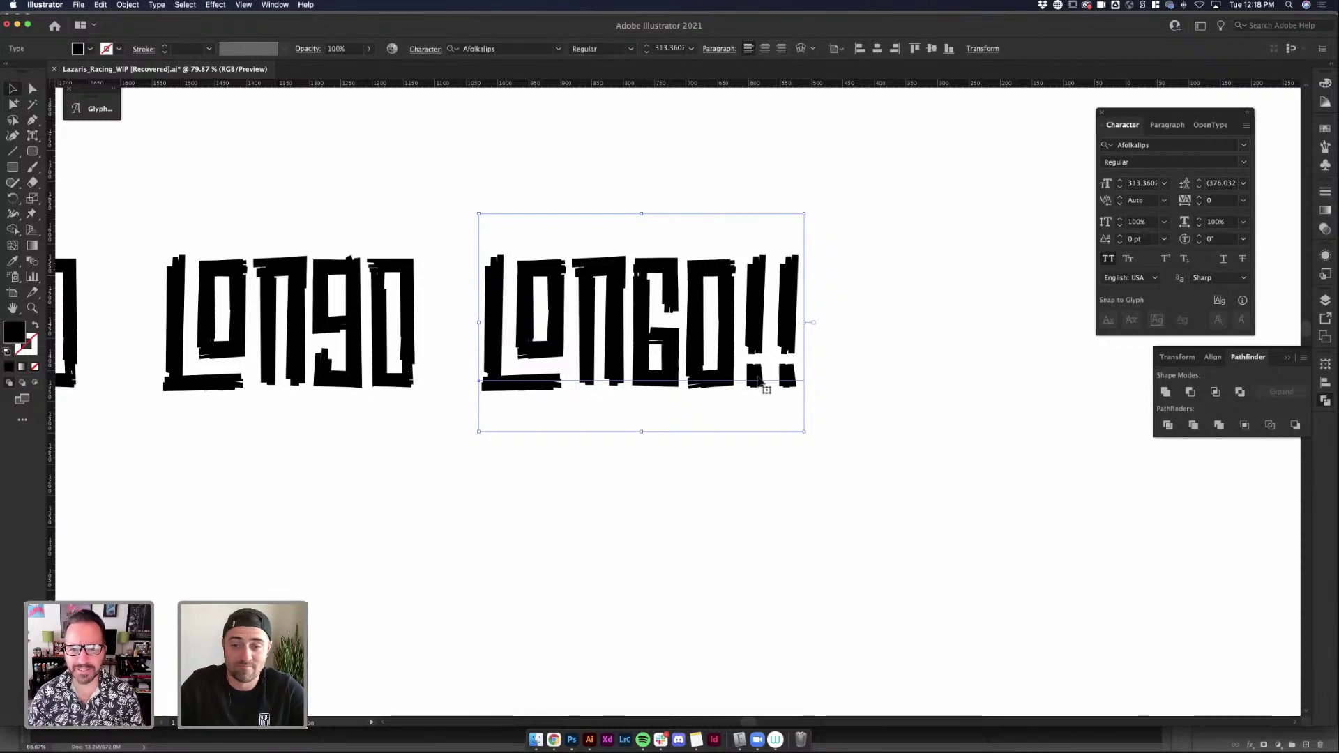
pyautogui.rightClick(760, 380)
pyautogui.moveTo(825, 545)
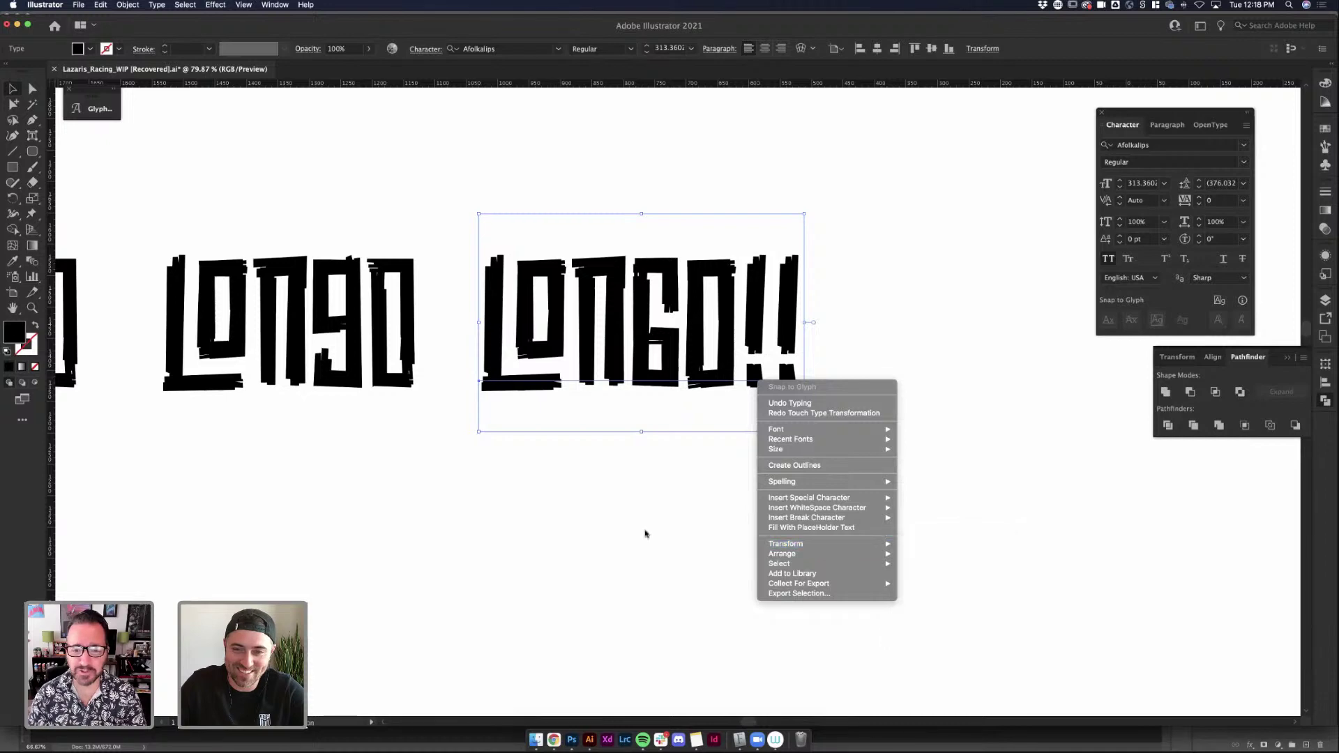
pyautogui.click(592, 514)
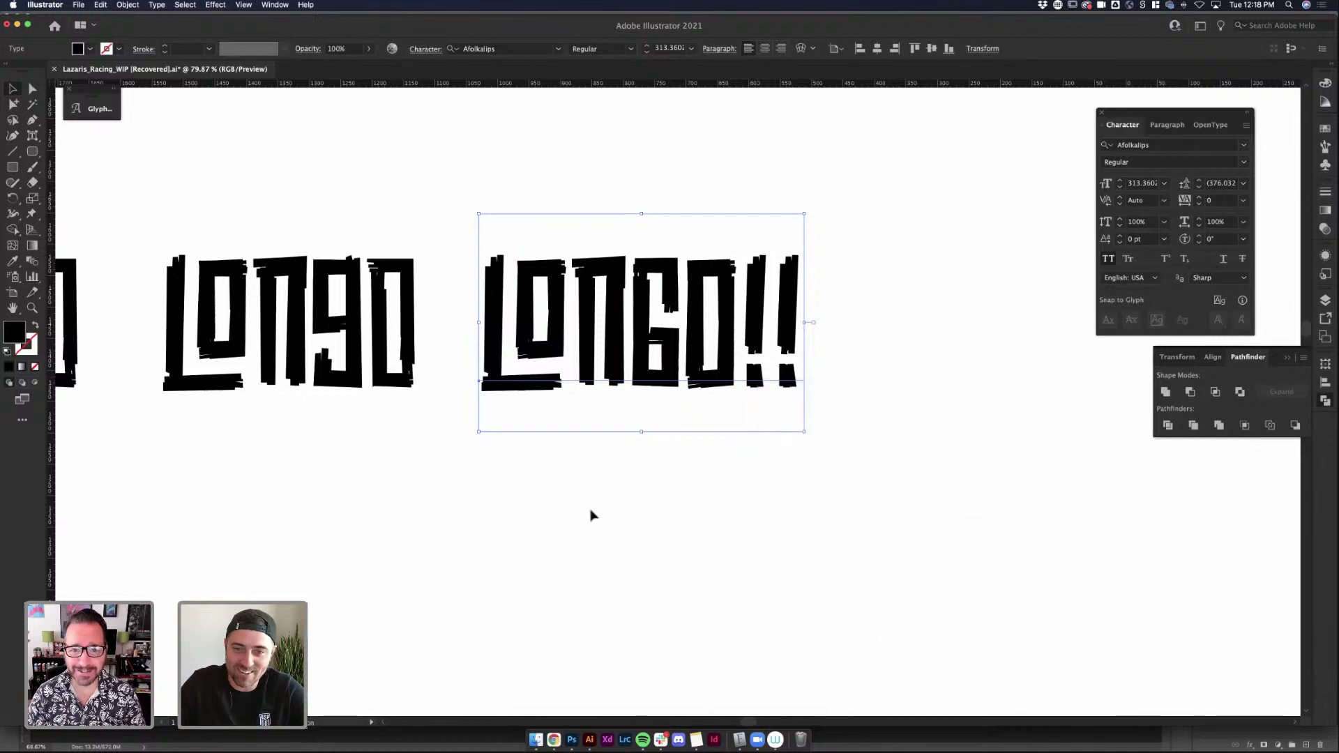
pyautogui.rightClick(744, 373)
pyautogui.click(778, 311)
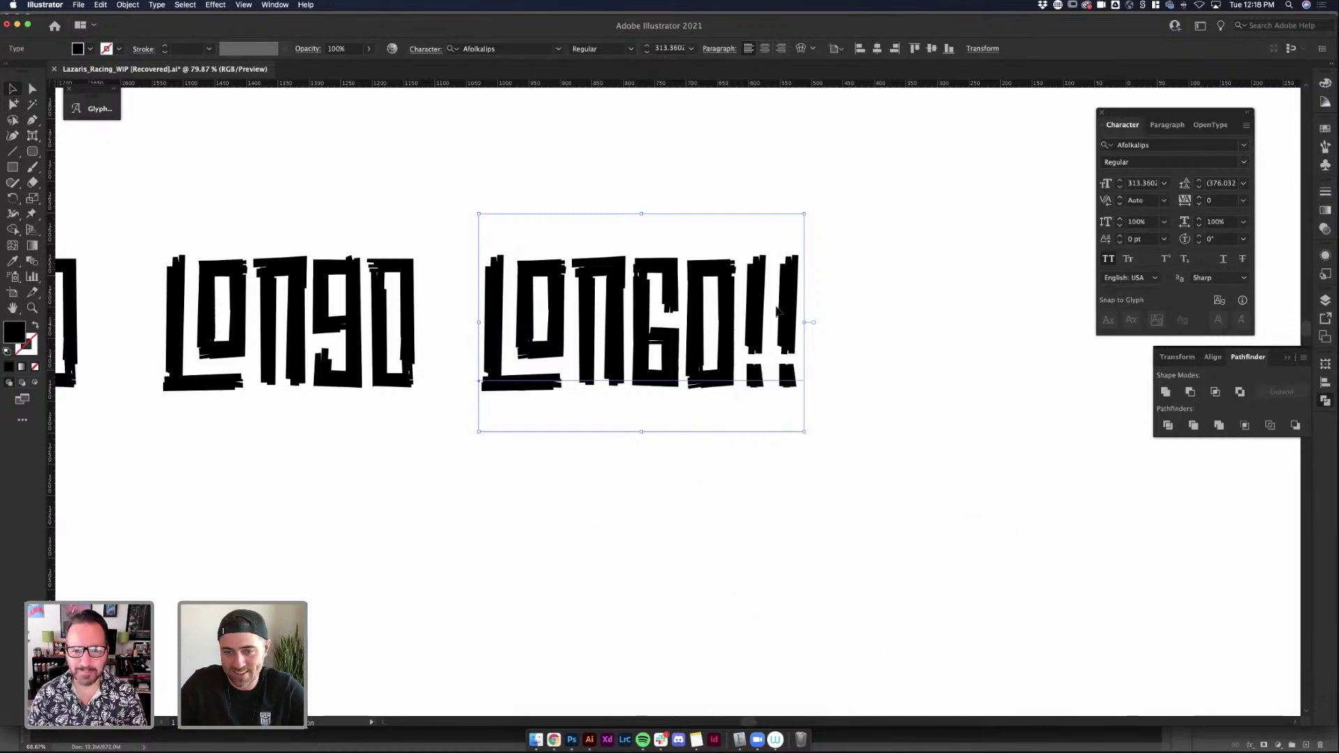
# Cut the "!!" out of the third "LONGO", paste it as its own text object and place it just after the word
pyautogui.doubleClick(796, 315)
pyautogui.hotkey('shift', 'Left')
pyautogui.hotkey('shift', 'Left')
pyautogui.press('BackSpace')
pyautogui.press('Escape')
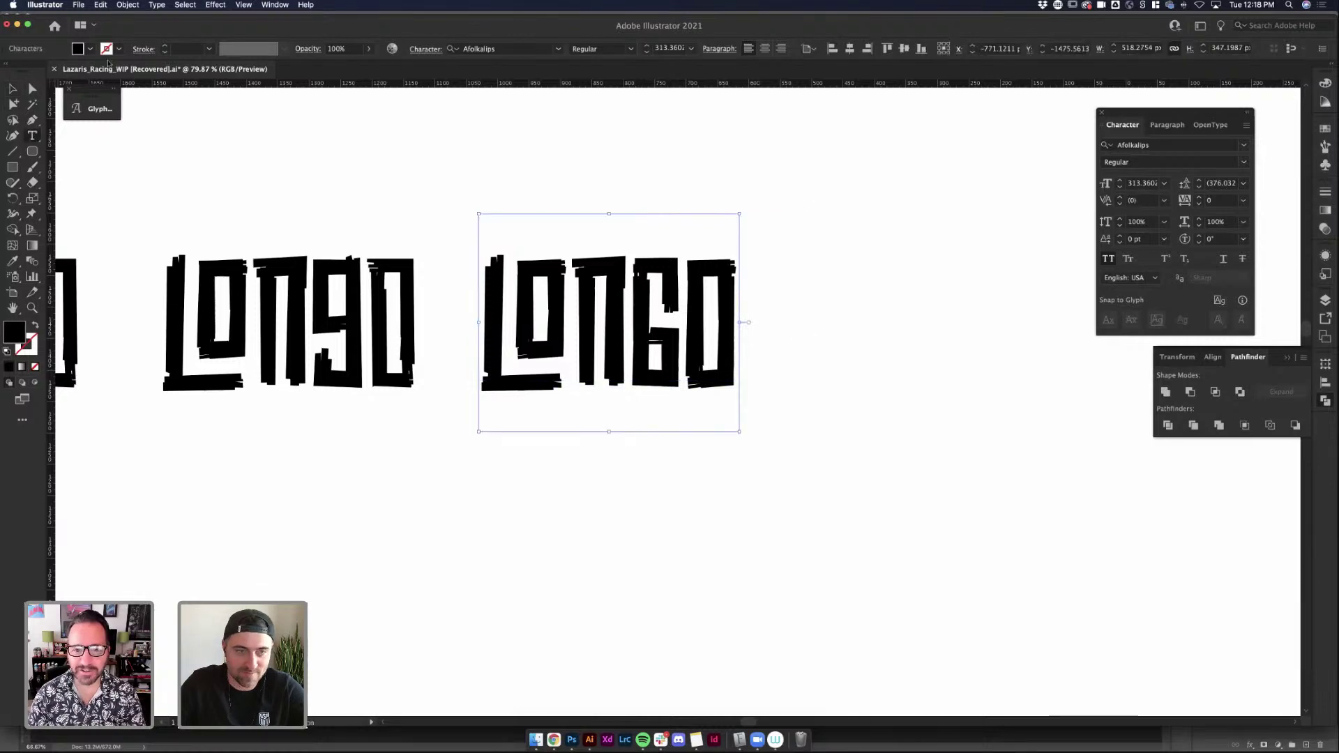
pyautogui.click(801, 225)
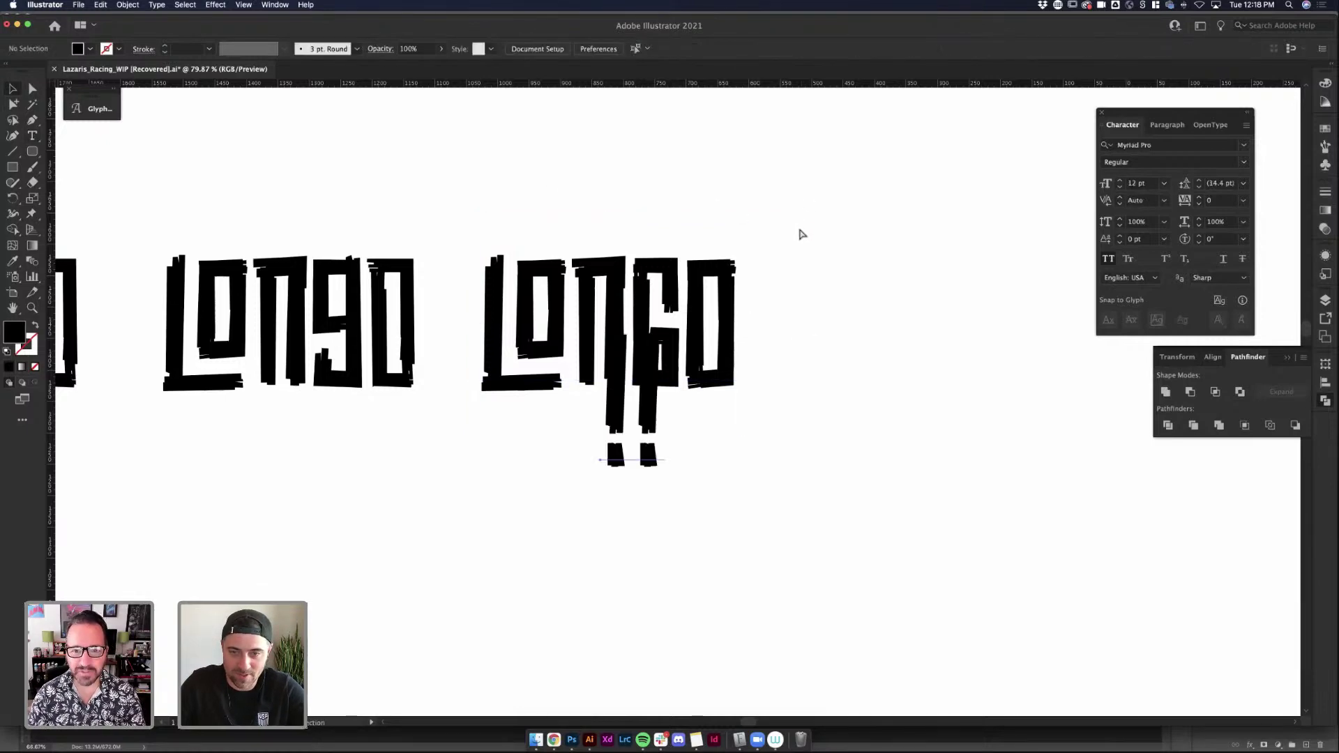
pyautogui.moveTo(644, 369); pyautogui.dragTo(791, 278)
pyautogui.press('a')
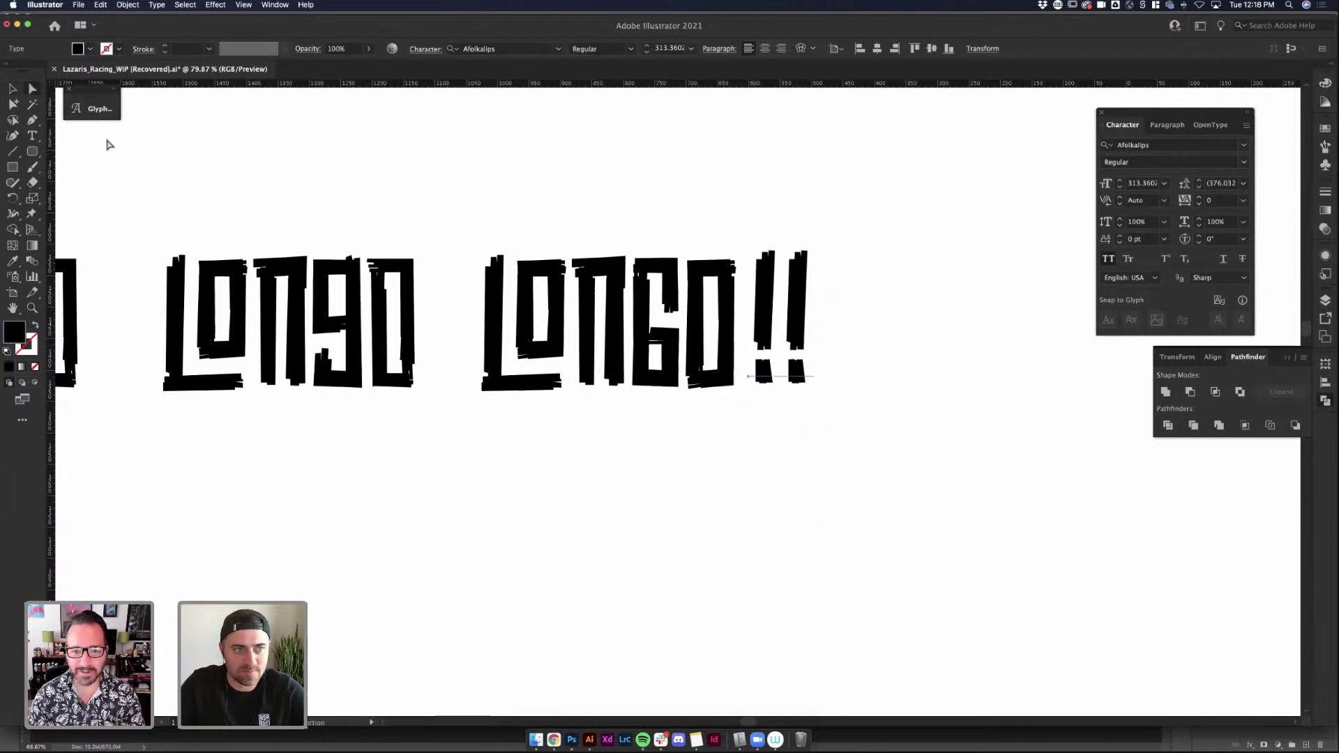
pyautogui.press('v')
pyautogui.click(831, 275)
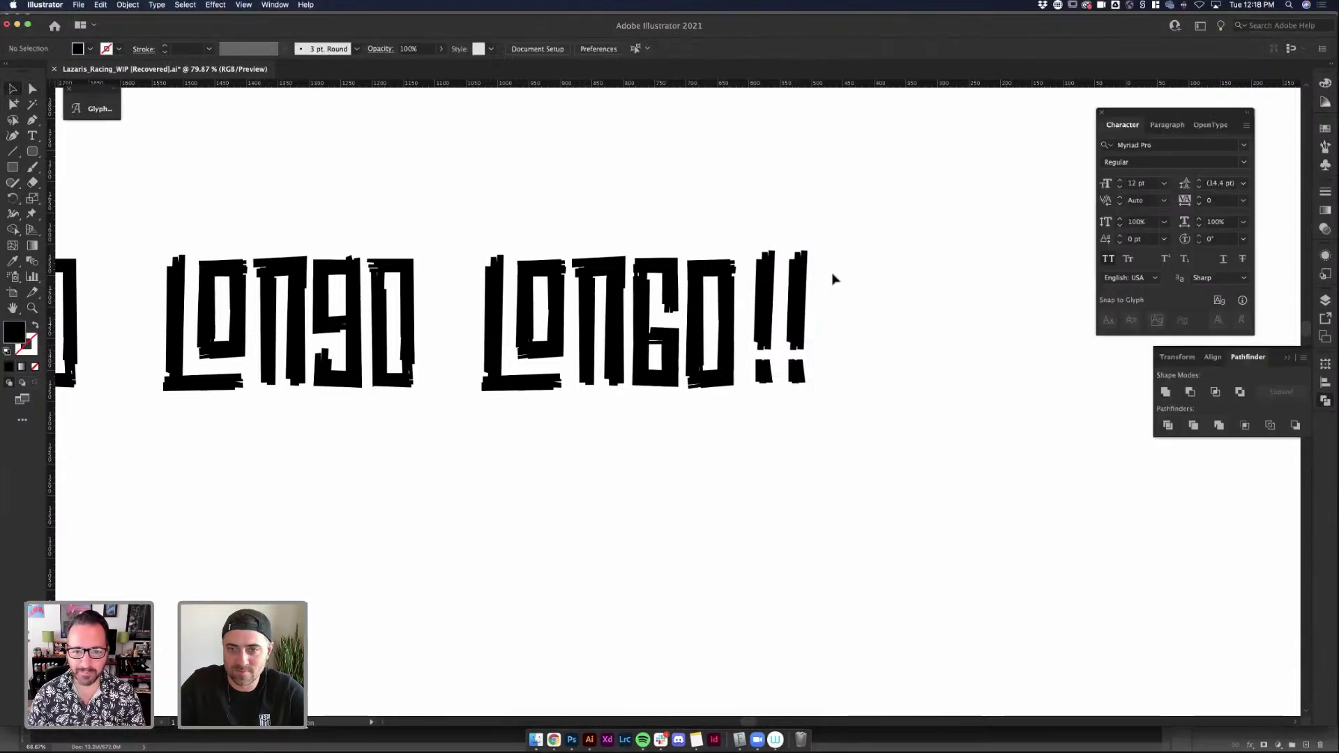
pyautogui.click(785, 281)
pyautogui.rightClick(792, 282)
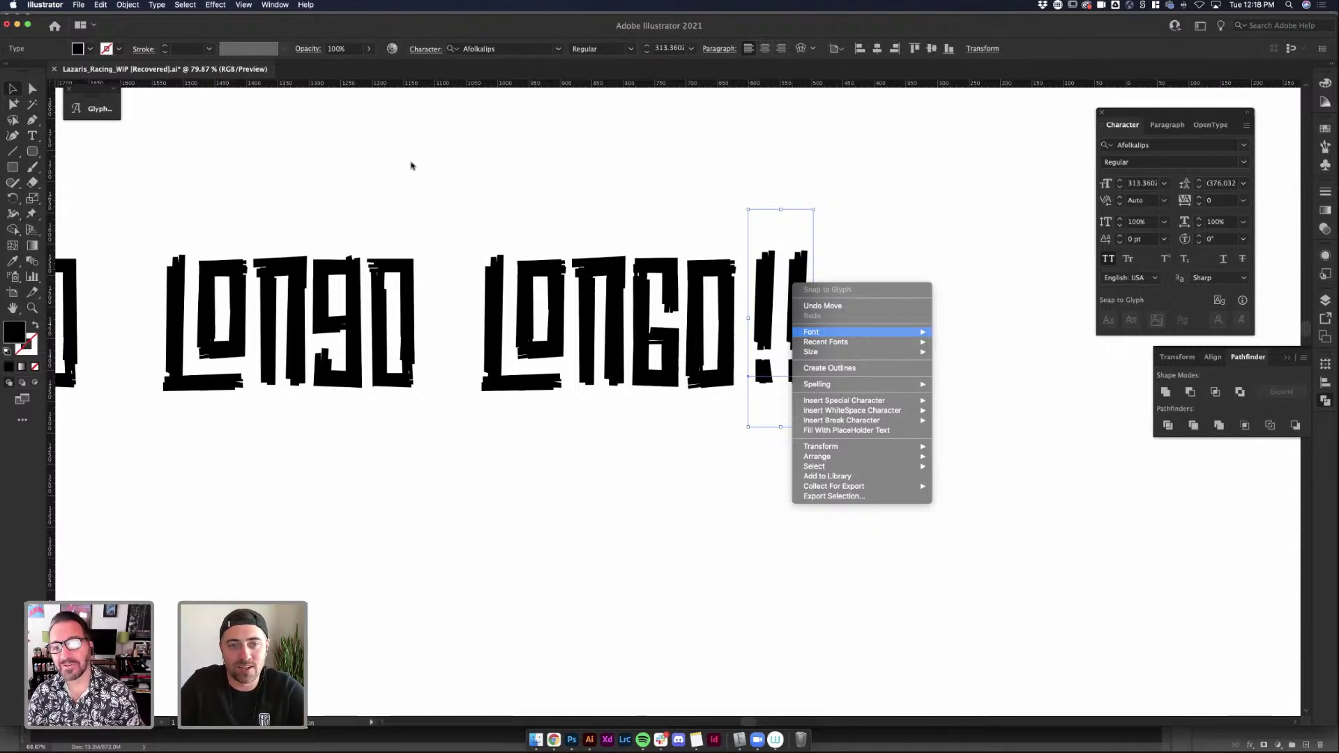
pyautogui.click(728, 230)
pyautogui.click(728, 232)
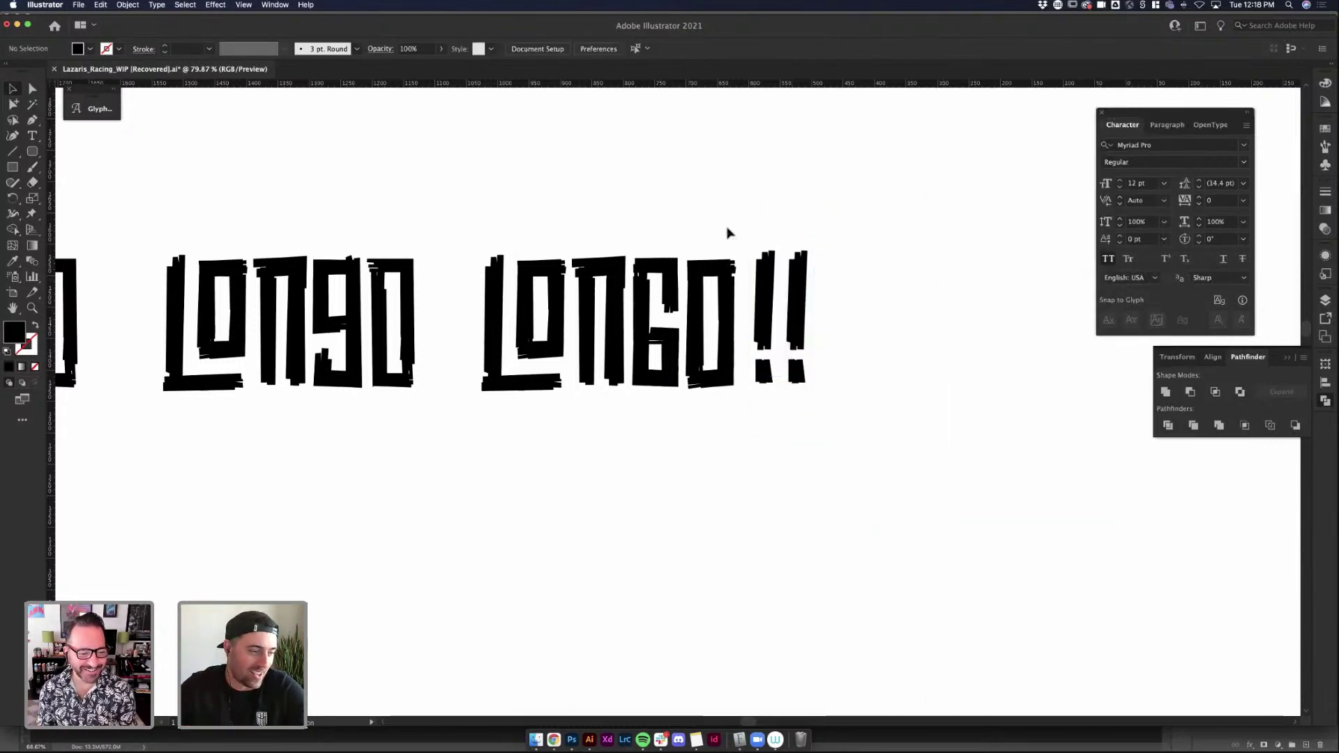
# Convert the detached "!!" to outlines for direct editing of its anchor points
pyautogui.click(806, 279)
pyautogui.rightClick(802, 288)
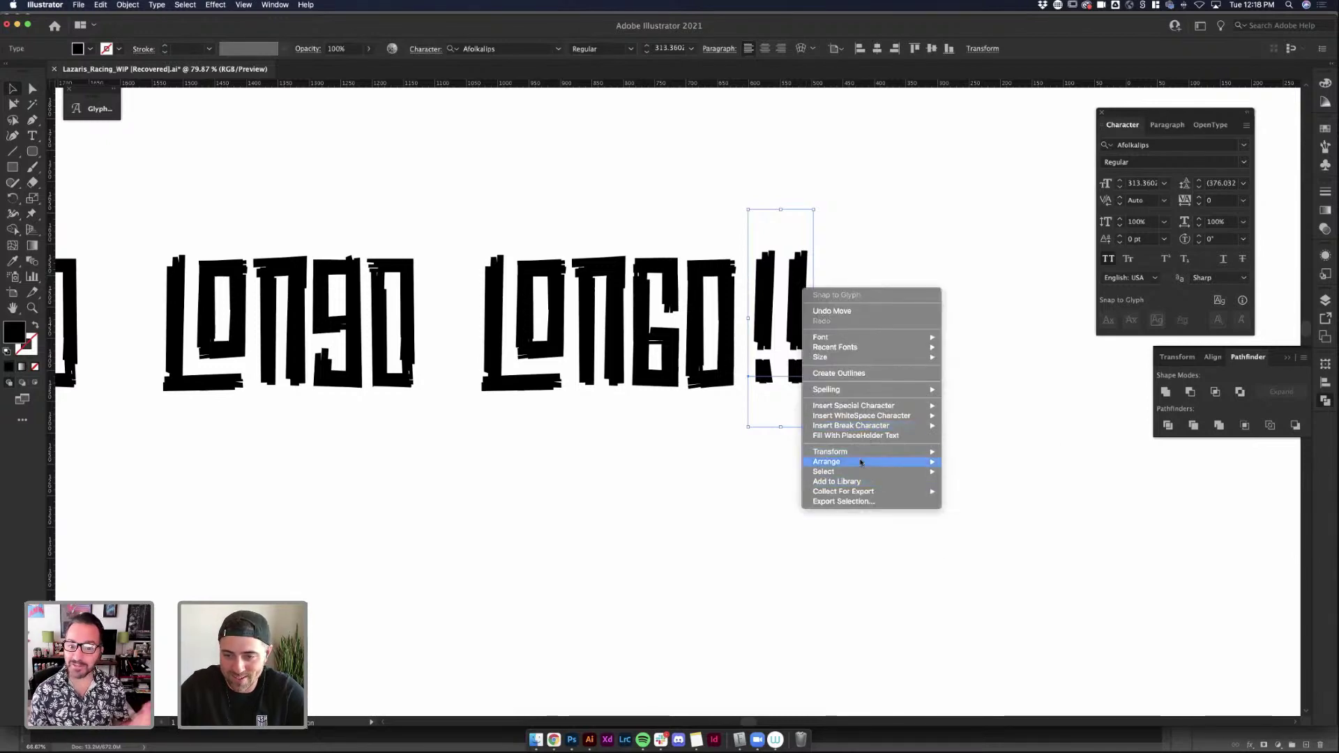
pyautogui.click(865, 373)
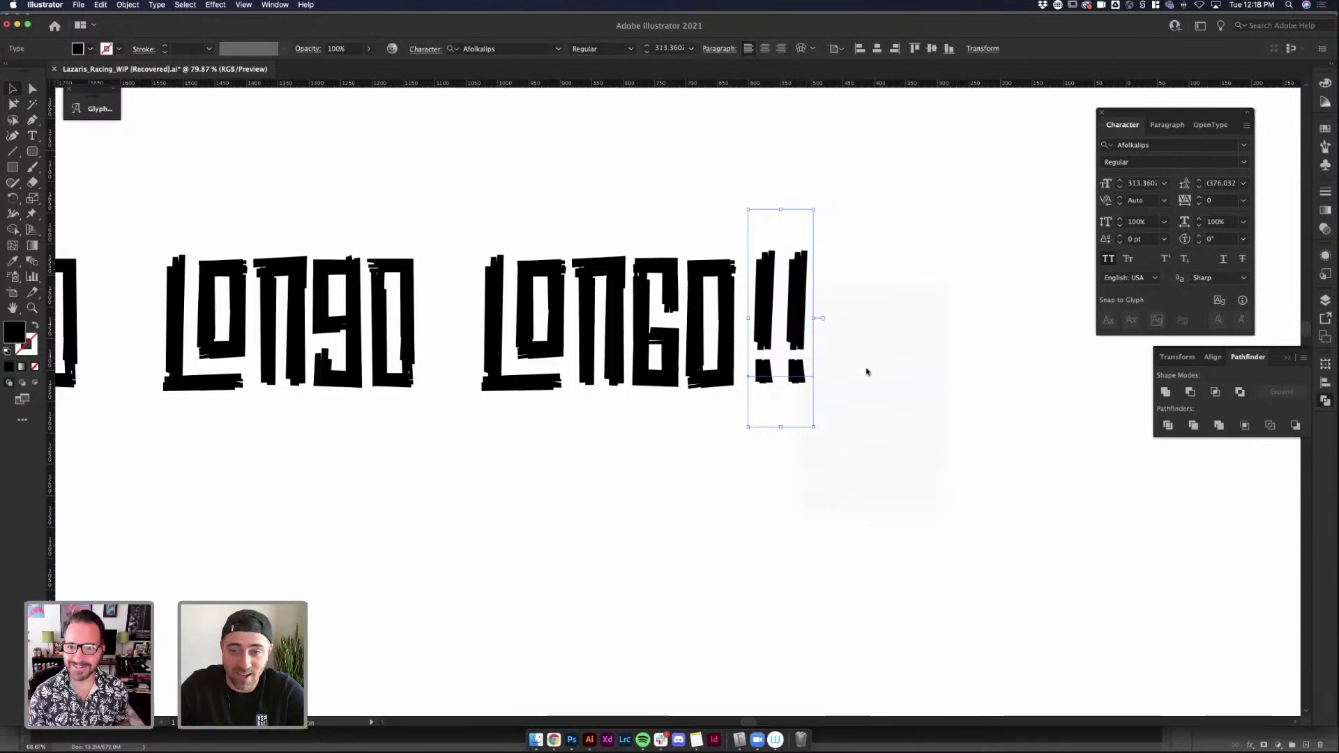
pyautogui.press('a')
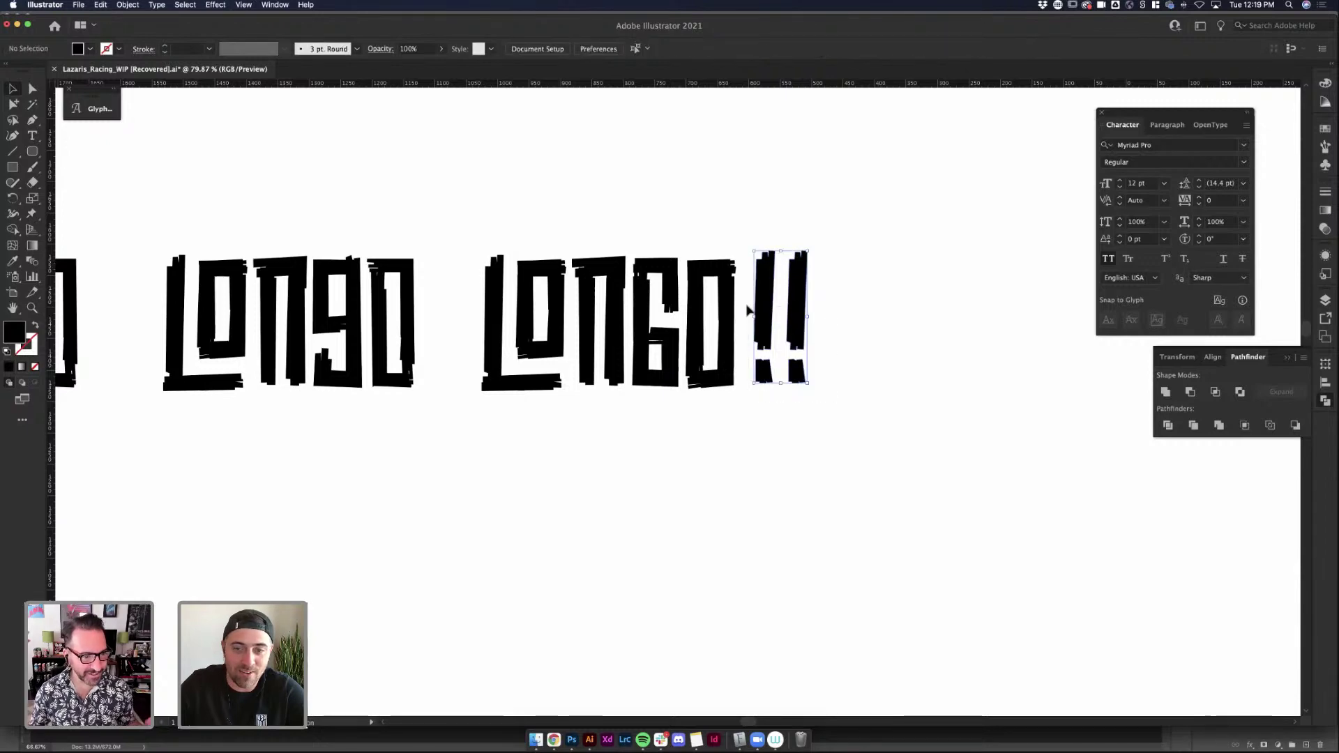
pyautogui.click(830, 400)
pyautogui.moveTo(809, 385); pyautogui.dragTo(809, 368)
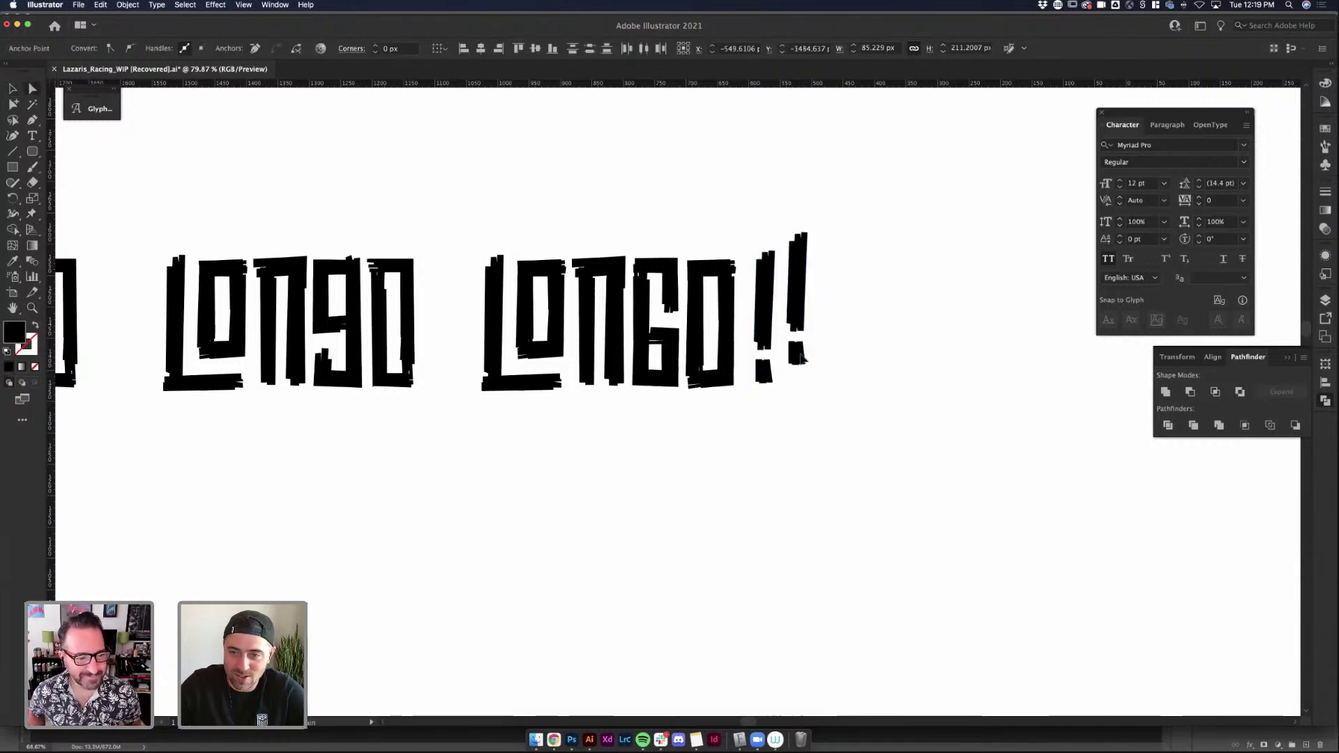
pyautogui.press('cmd+z')
# Shorten both exclamation marks by raising their lower parts, and set them closer to the final O of "LONGO"
pyautogui.moveTo(841, 415); pyautogui.dragTo(746, 328)
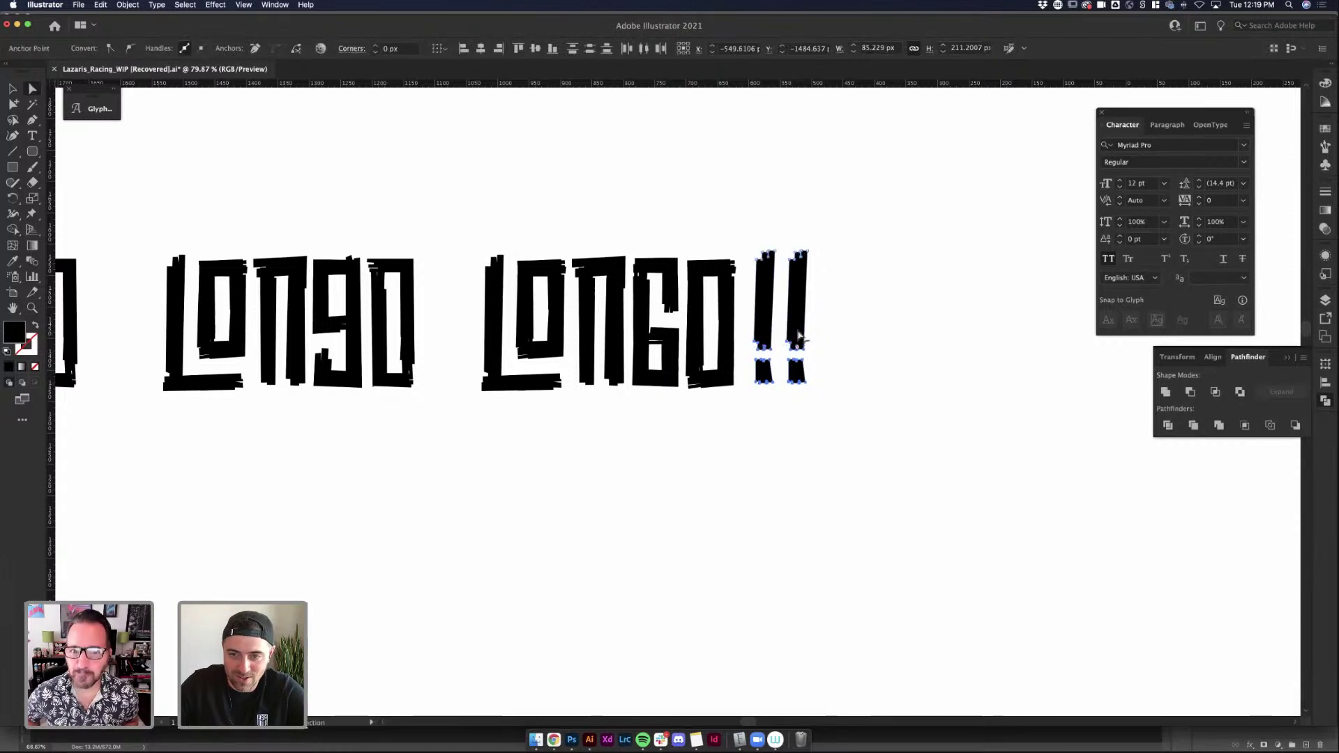
pyautogui.moveTo(798, 354); pyautogui.dragTo(807, 317)
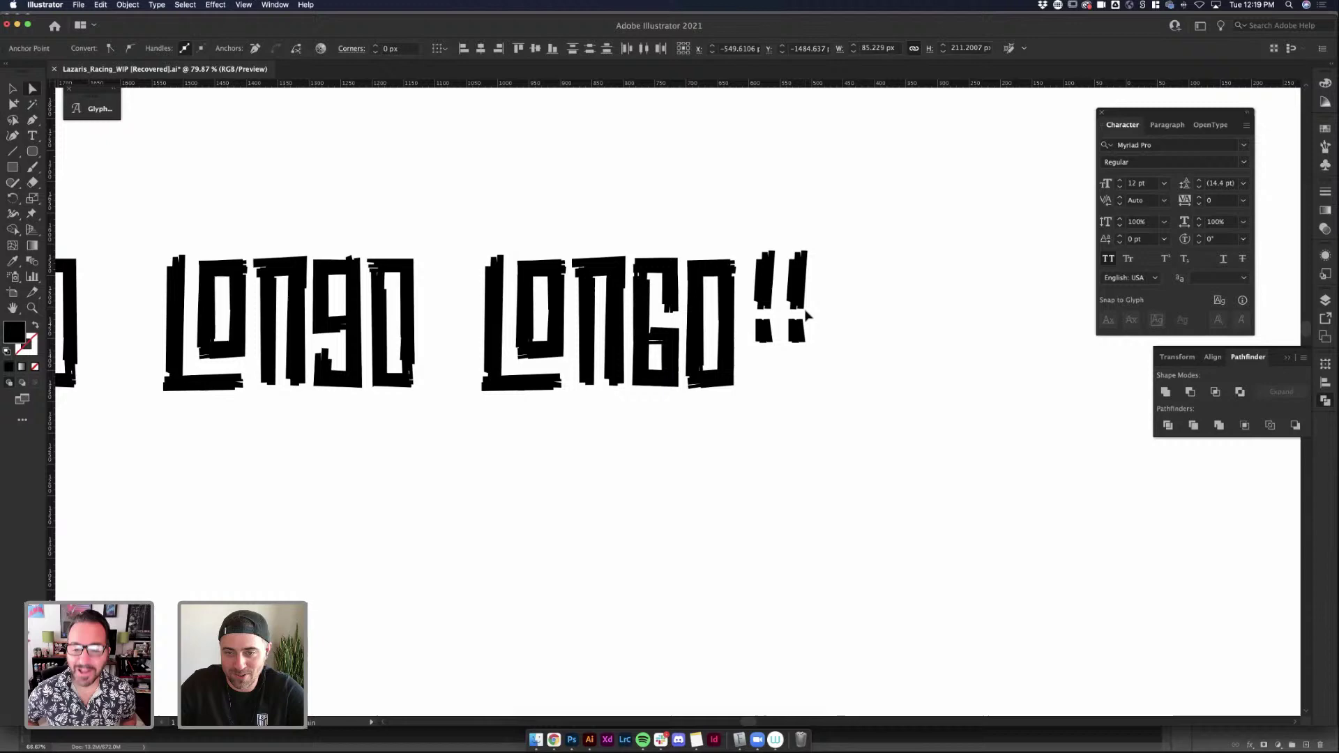
pyautogui.click(844, 305)
pyautogui.press('cmd+z')
pyautogui.press('cmd+z')
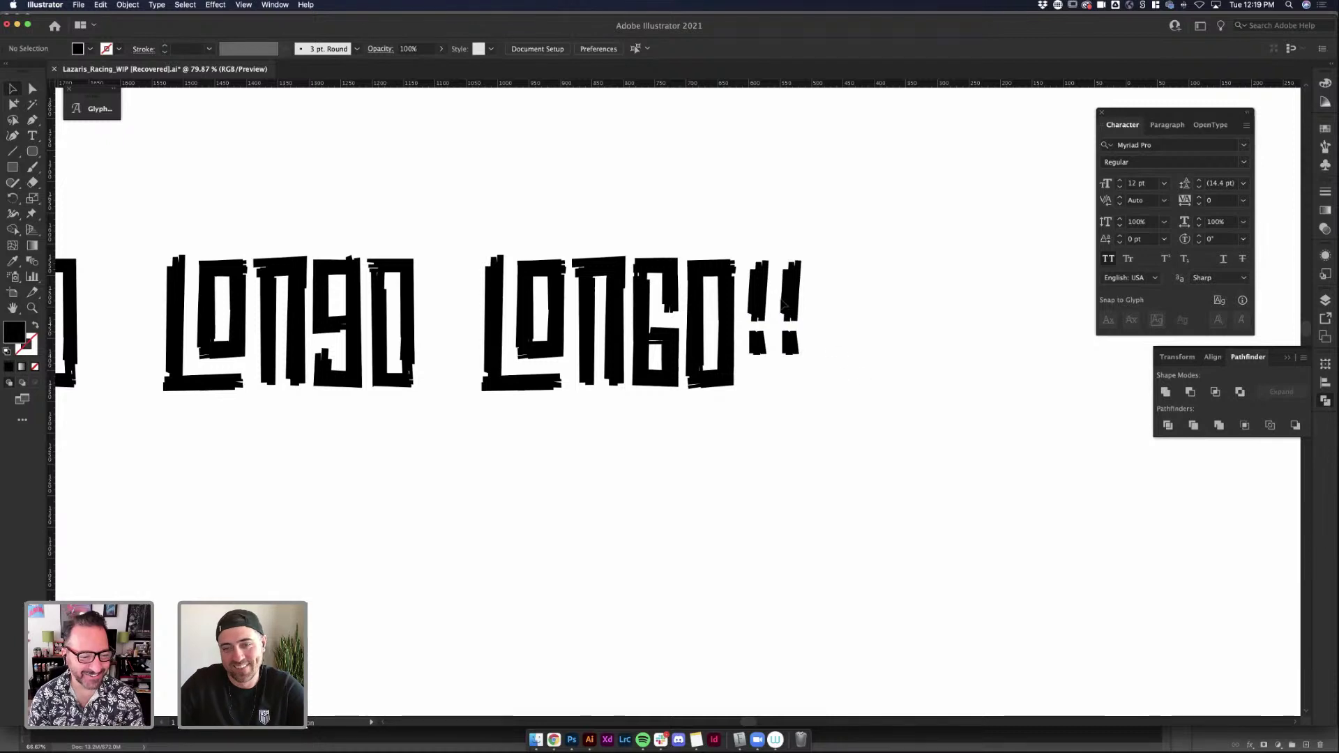
pyautogui.press('cmd+z')
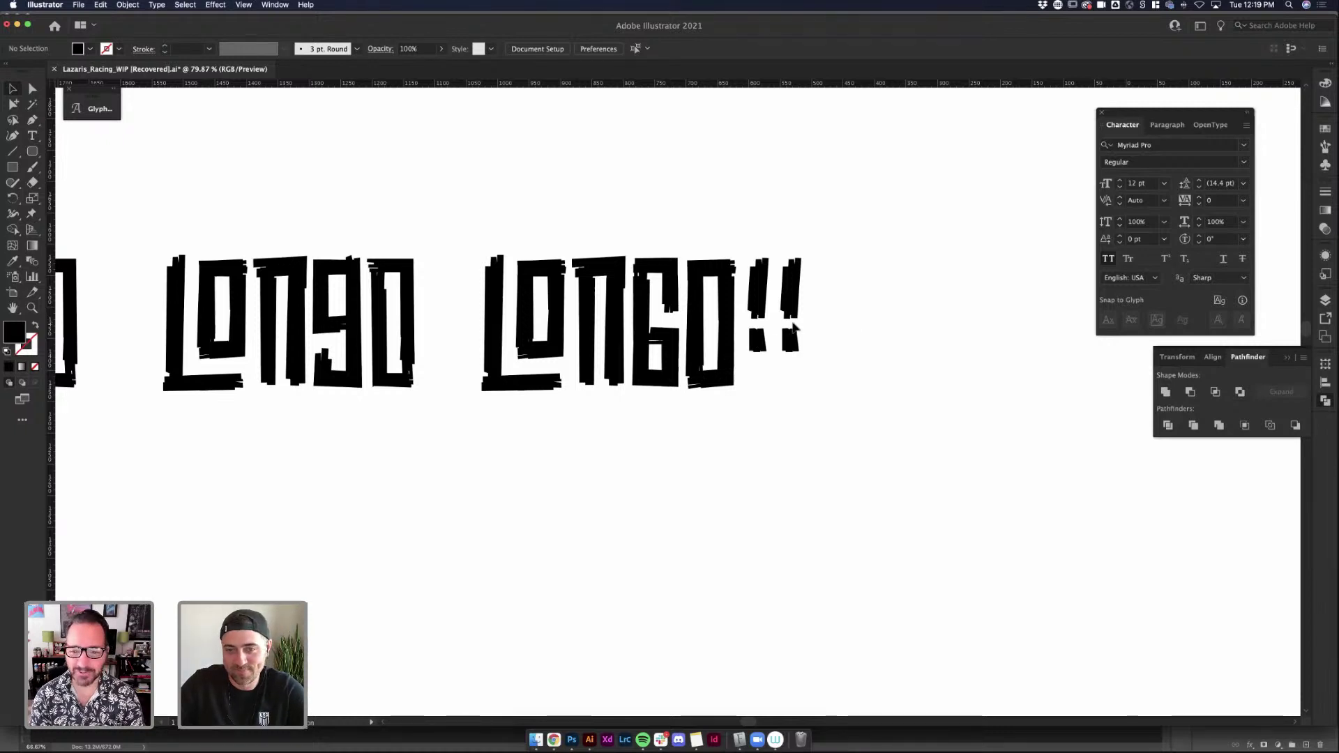
pyautogui.doubleClick(797, 301)
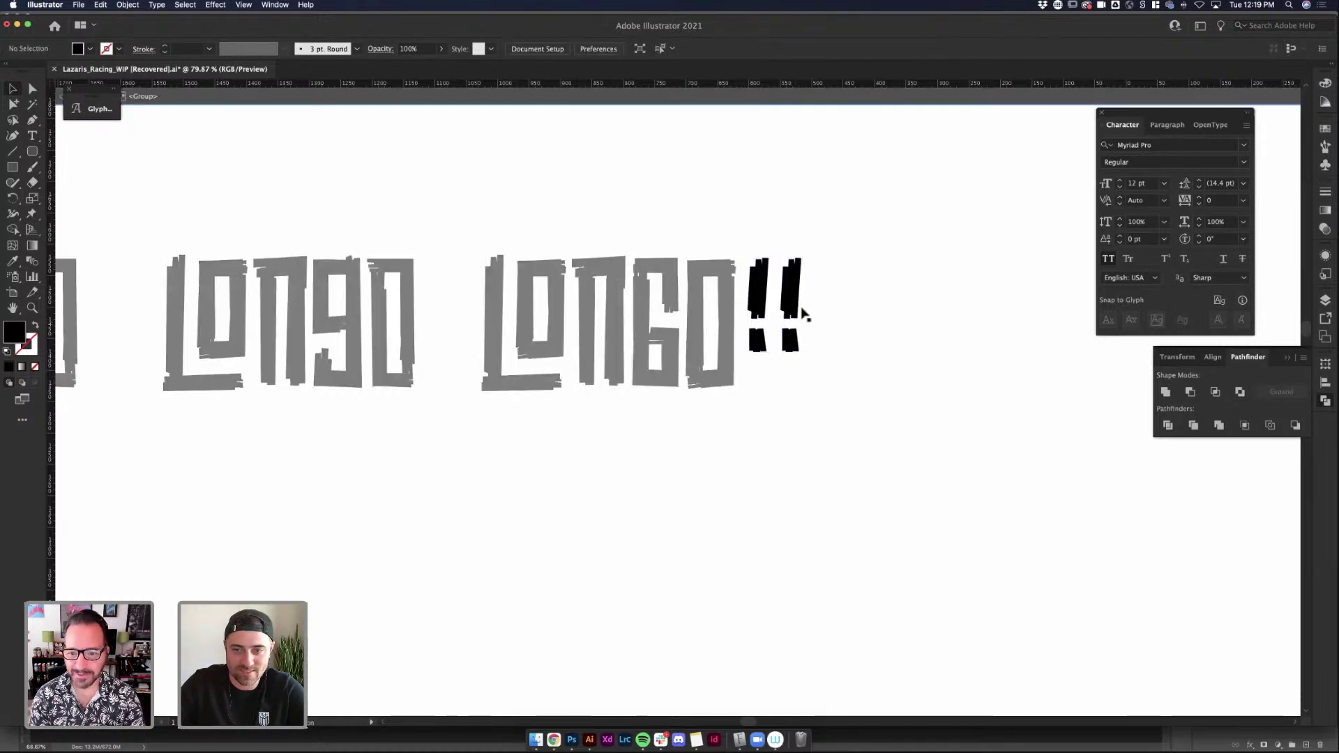
pyautogui.press('Escape')
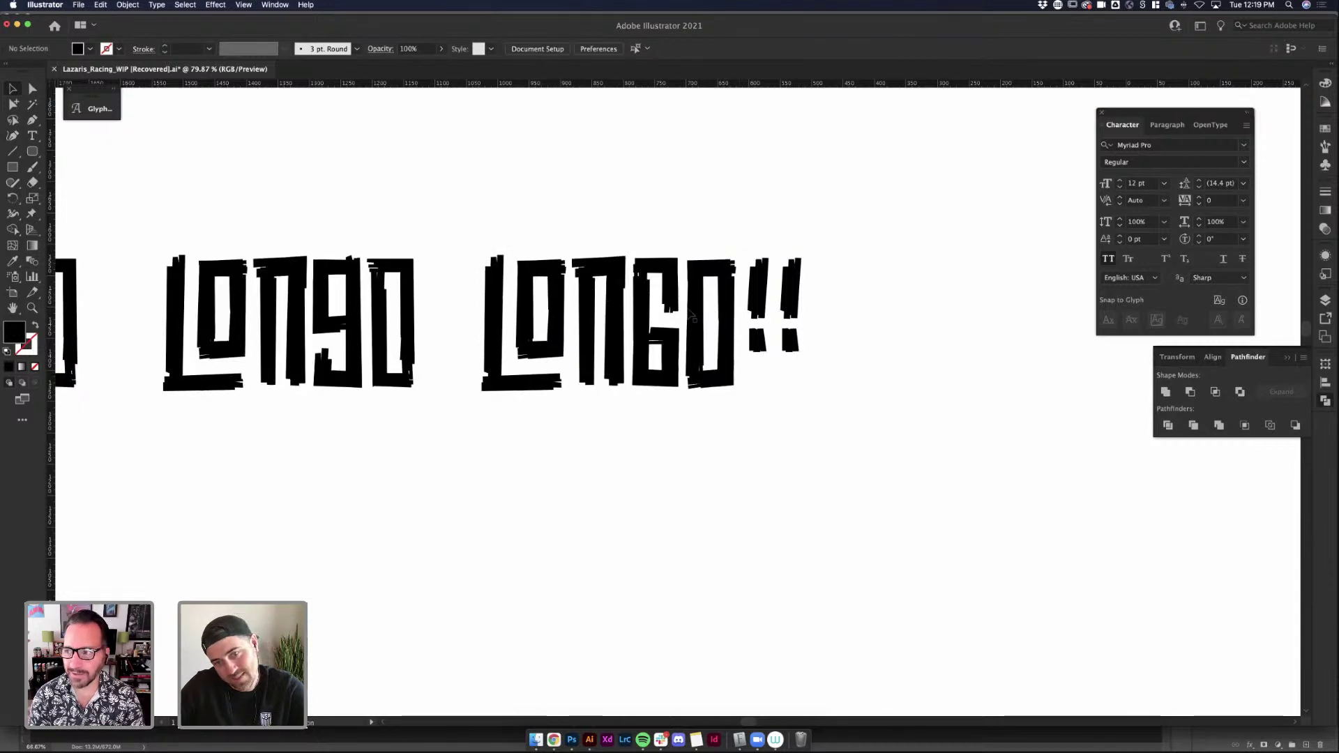
# Copy the N from the third "LONGO", paste it as a separate text object and place it below the word
pyautogui.click(618, 303)
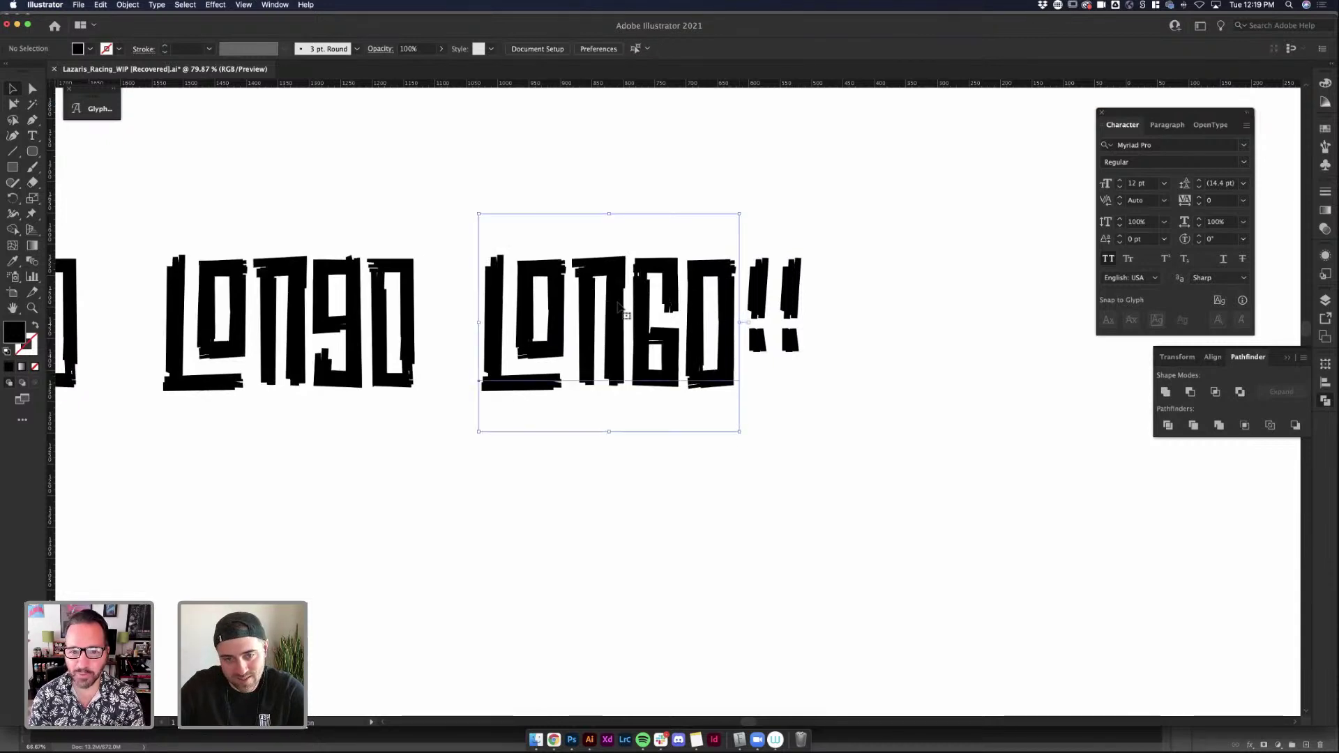
pyautogui.doubleClick(618, 307)
pyautogui.doubleClick(620, 311)
pyautogui.click(619, 311)
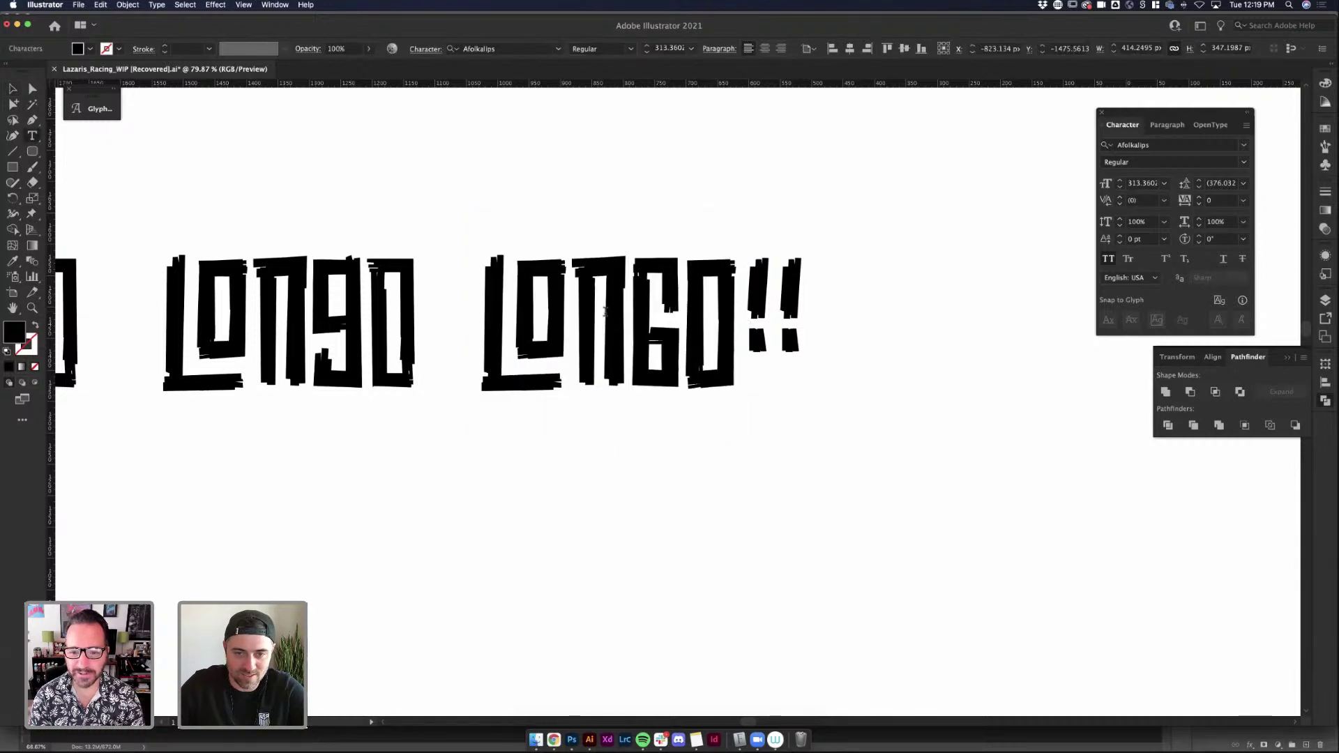
pyautogui.hotkey('shift', 'Left')
pyautogui.hotkey('ctrl', 'c')
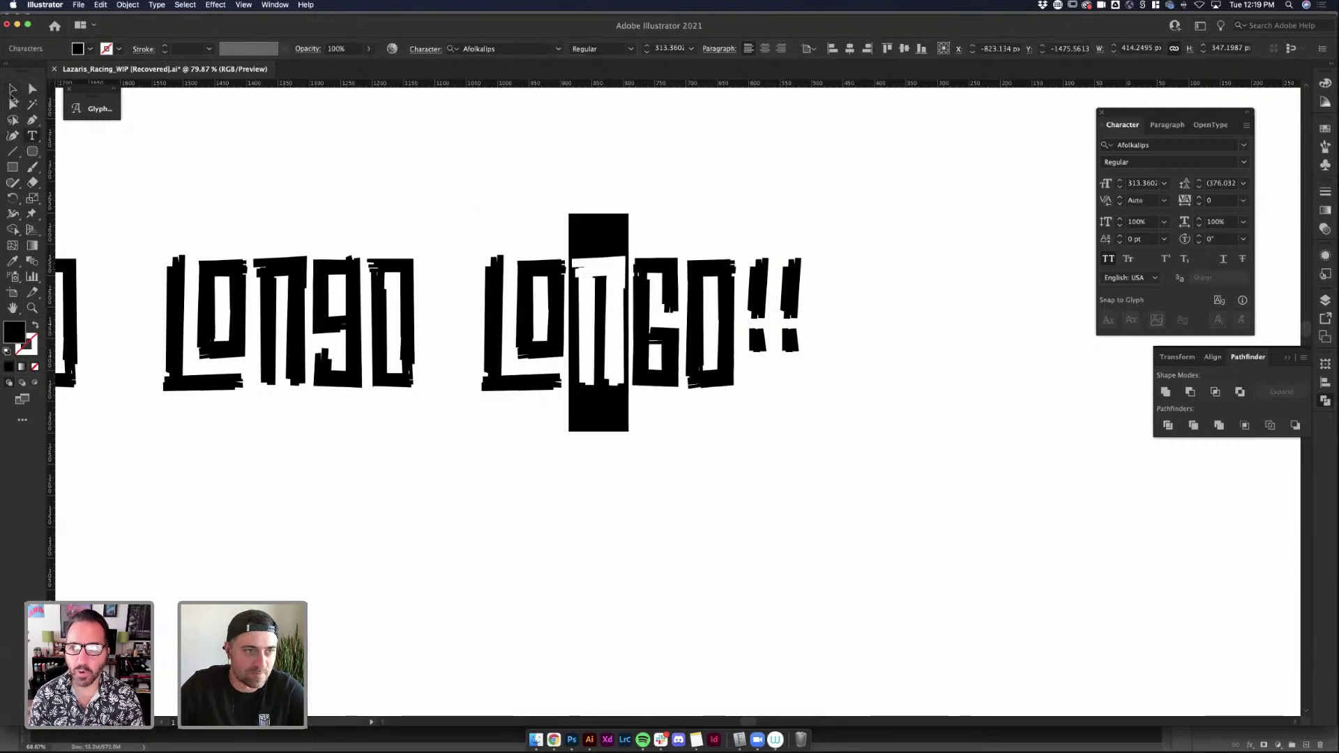
pyautogui.press('Escape')
pyautogui.click(1015, 343)
pyautogui.hotkey('ctrl', 'v')
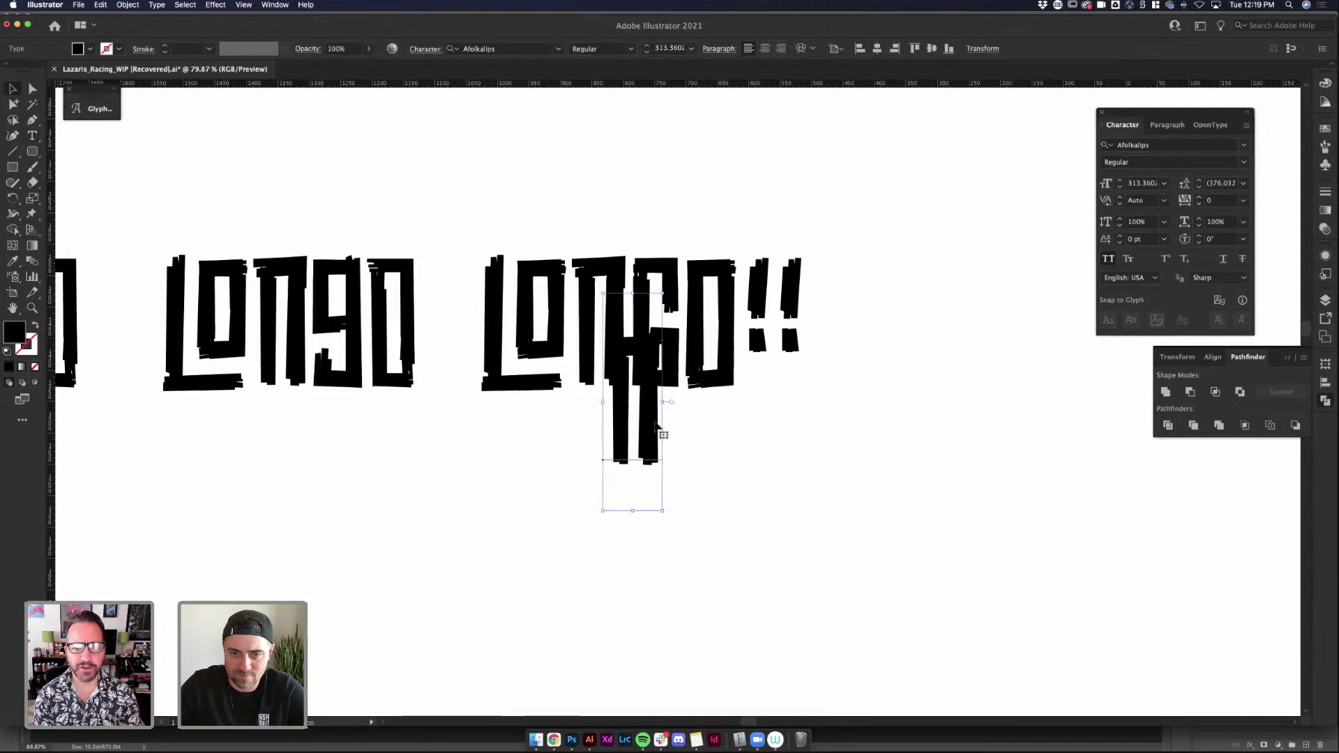
pyautogui.moveTo(657, 426); pyautogui.dragTo(656, 520)
# Convert the separate N to outlines and shorten its two legs so the letter is about 89 px tall
pyautogui.rightClick(650, 507)
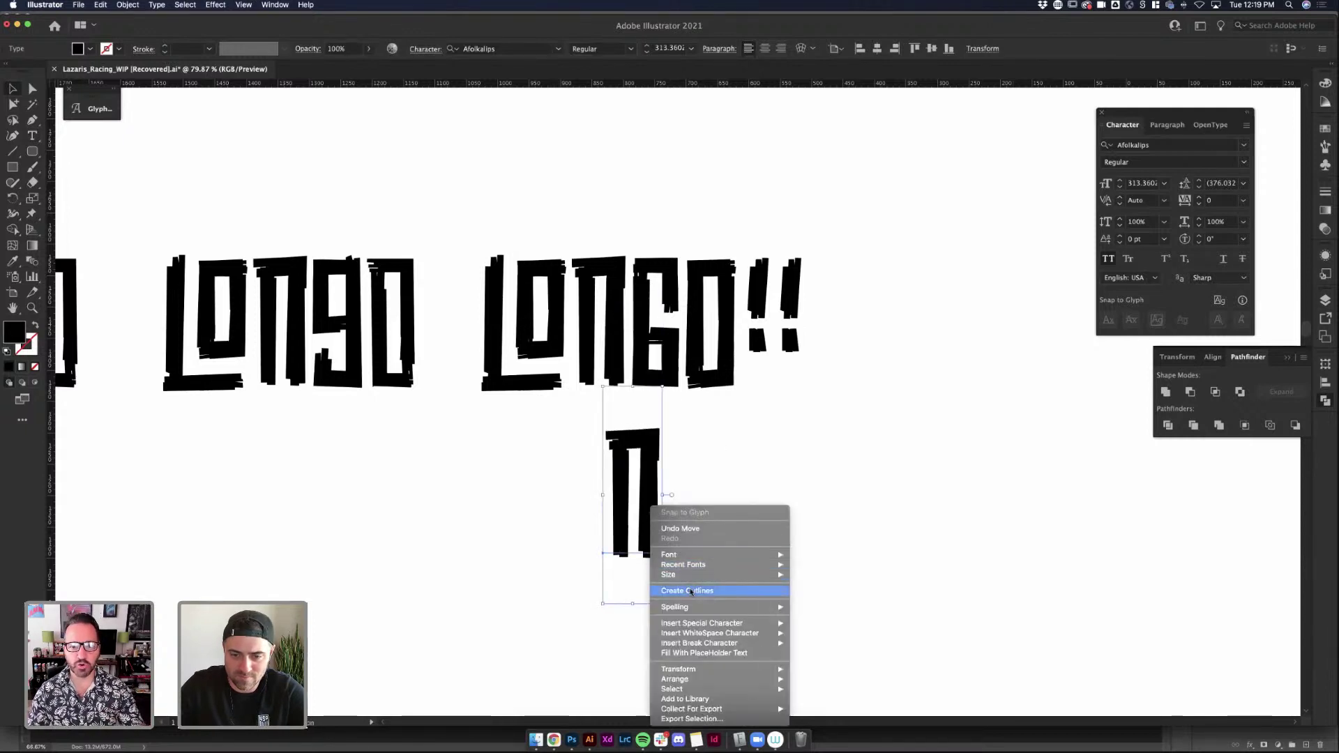
pyautogui.click(690, 591)
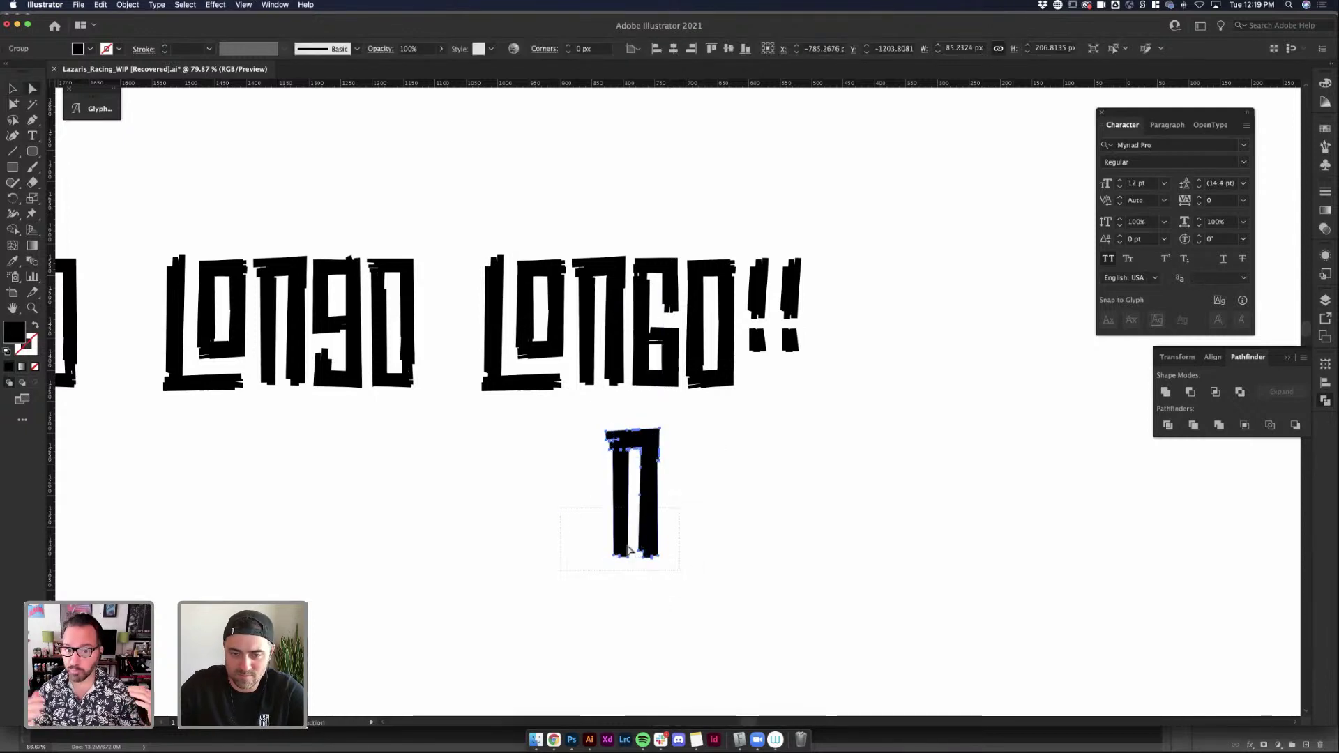
pyautogui.click(598, 511)
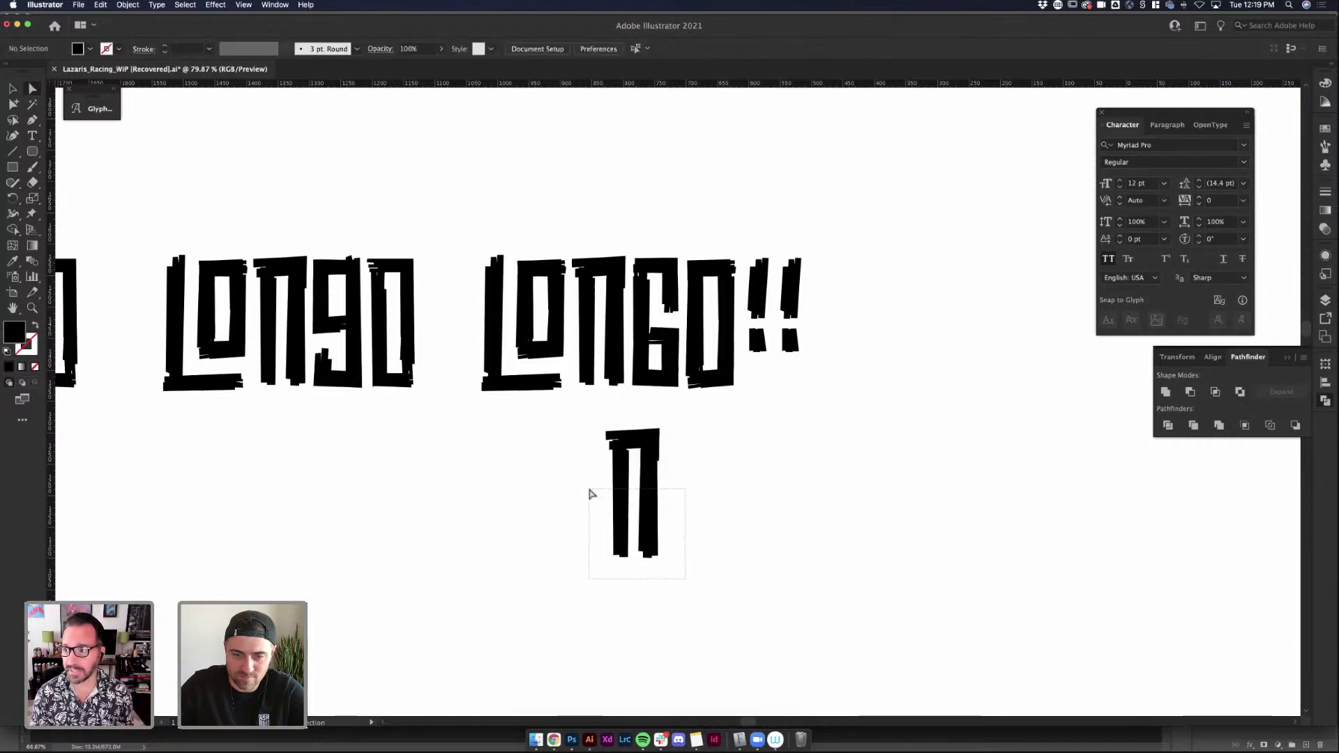
pyautogui.moveTo(591, 493); pyautogui.dragTo(663, 508)
pyautogui.moveTo(705, 567); pyautogui.dragTo(669, 485)
pyautogui.press('v')
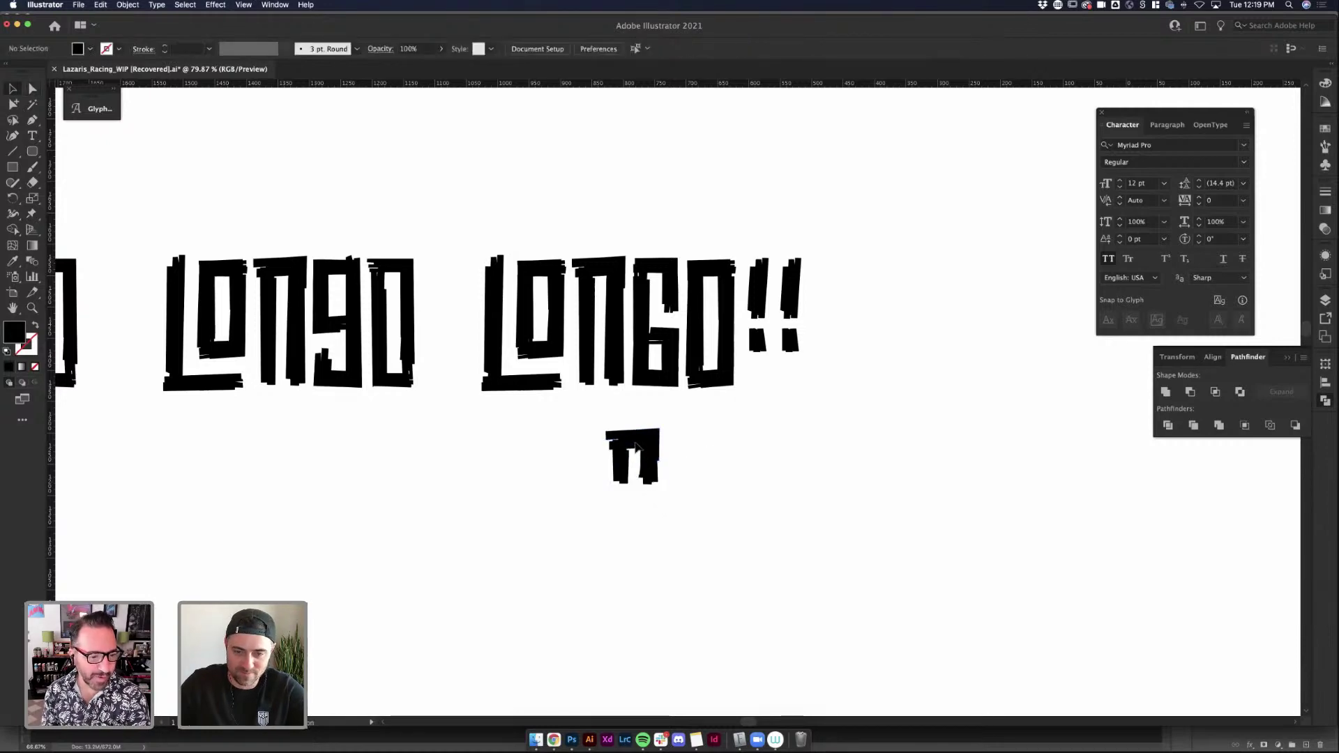
# Rotate the shortened N by 180 degrees into a U shape and place it beneath the exclamation marks
pyautogui.moveTo(666, 488); pyautogui.dragTo(595, 423)
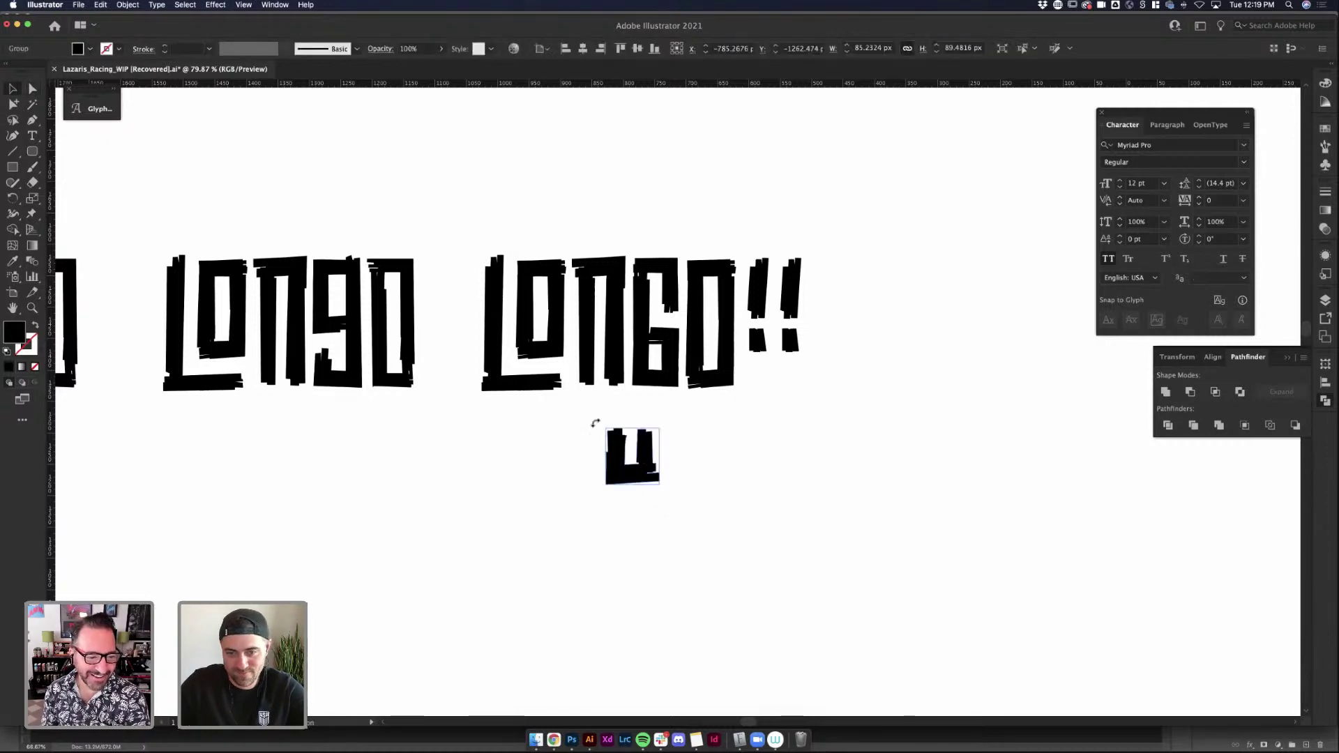
pyautogui.moveTo(662, 463); pyautogui.dragTo(803, 403)
pyautogui.click(854, 412)
# Shorten the two upright arms of the U shape further by lowering their top anchor points in two passes
pyautogui.scroll(5, 784, 364)
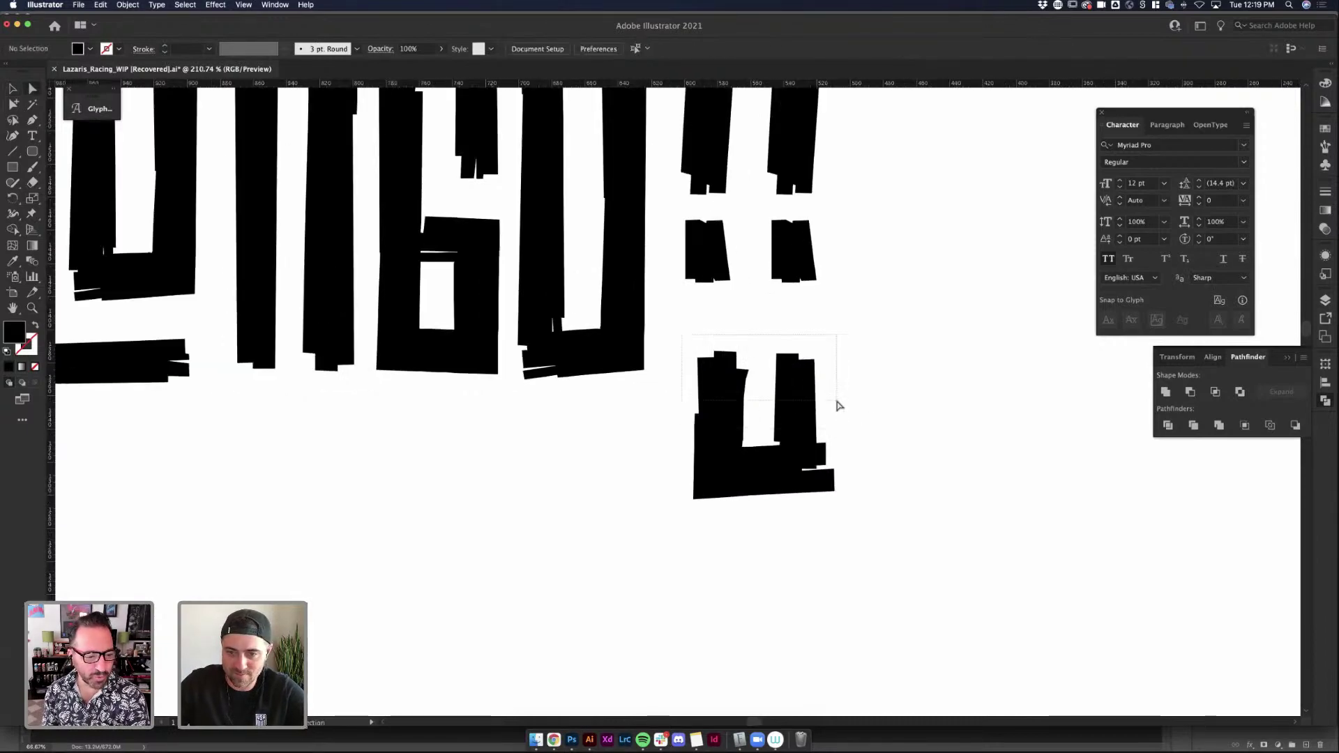
pyautogui.press('a')
pyautogui.click(816, 383)
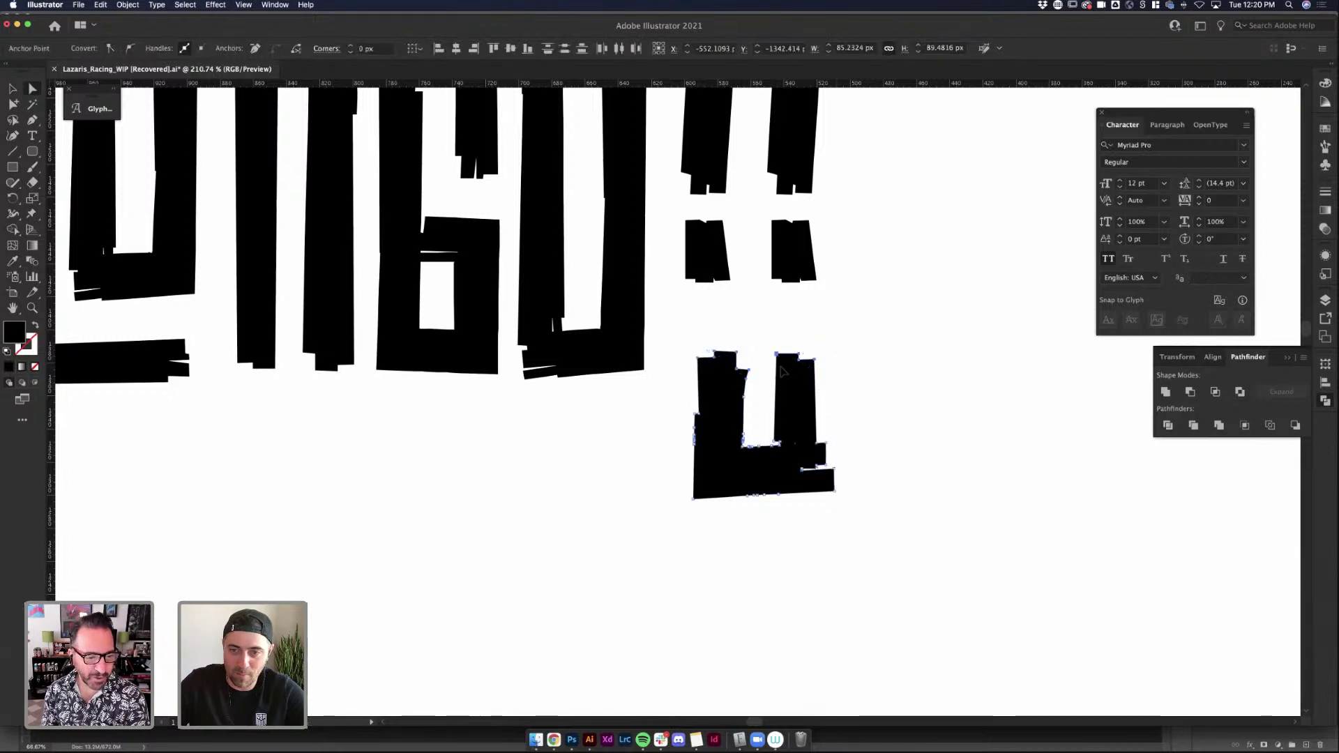
pyautogui.moveTo(781, 372); pyautogui.dragTo(755, 422)
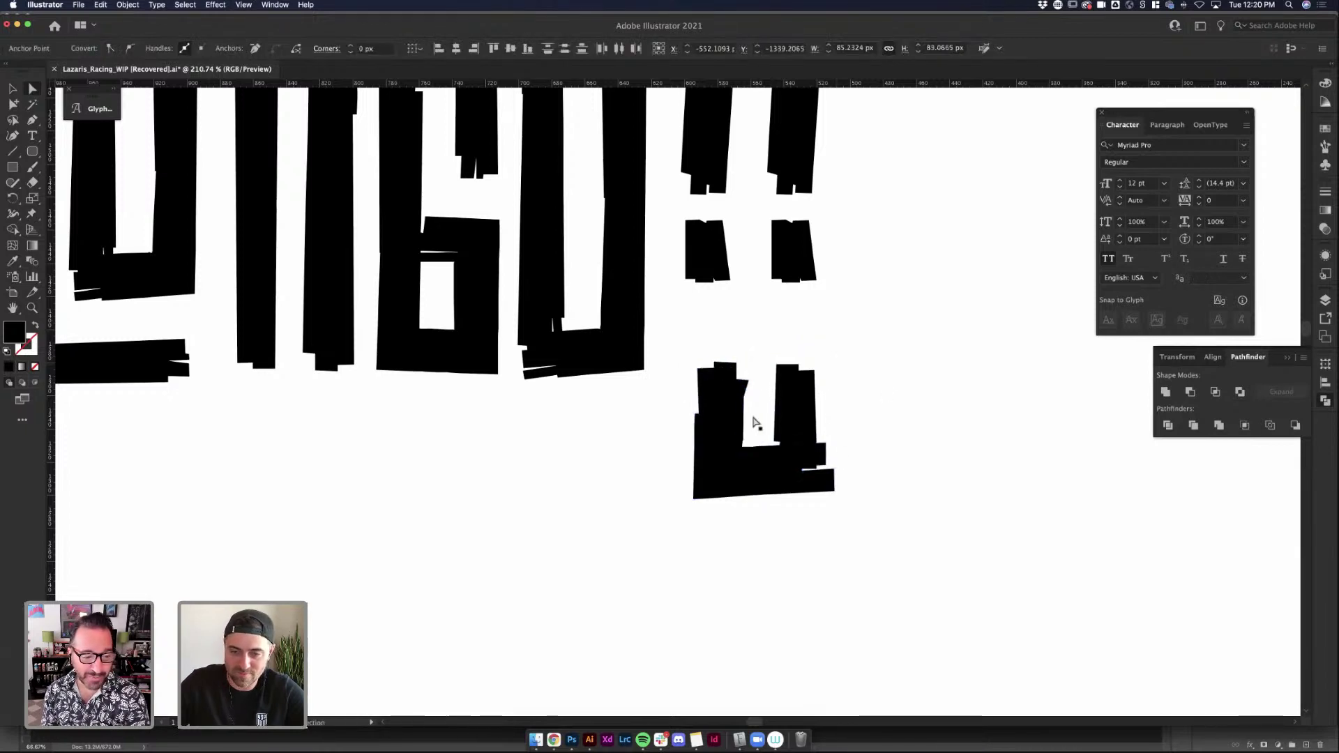
pyautogui.moveTo(683, 347); pyautogui.dragTo(830, 418)
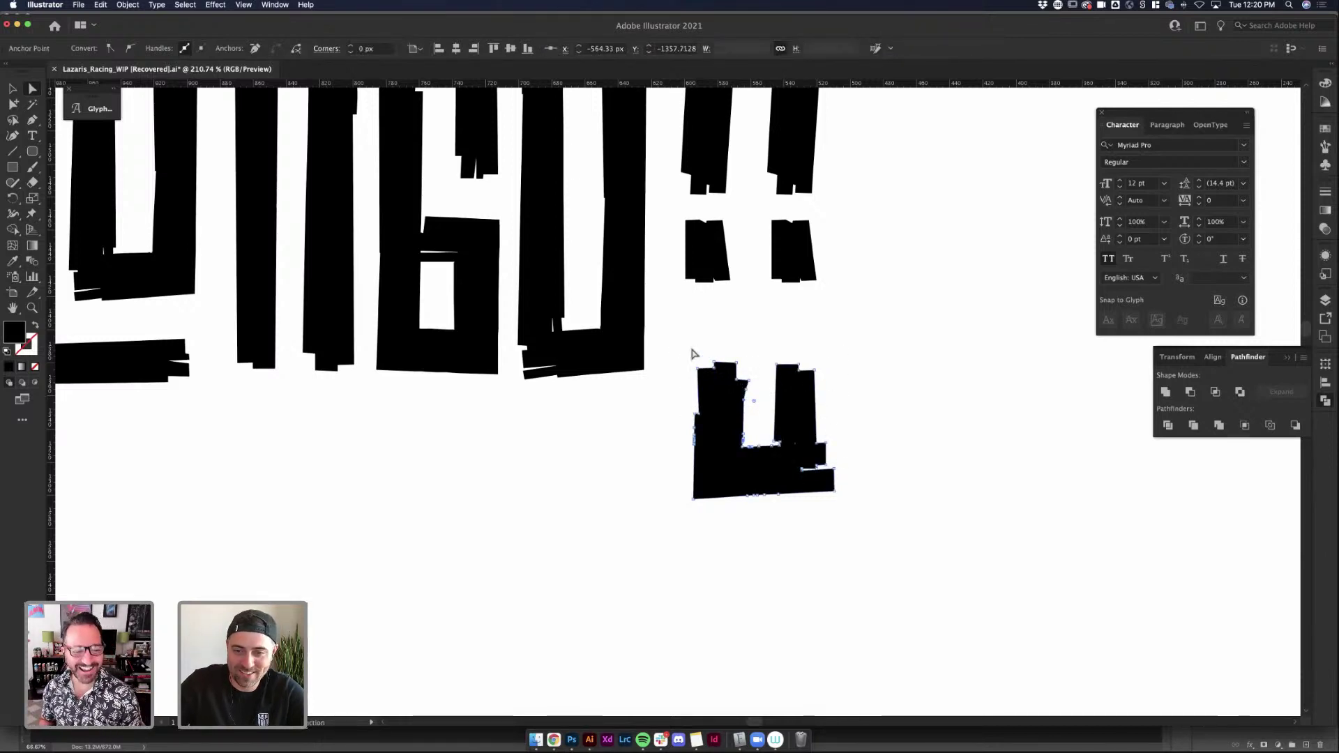
pyautogui.moveTo(694, 354); pyautogui.dragTo(830, 415)
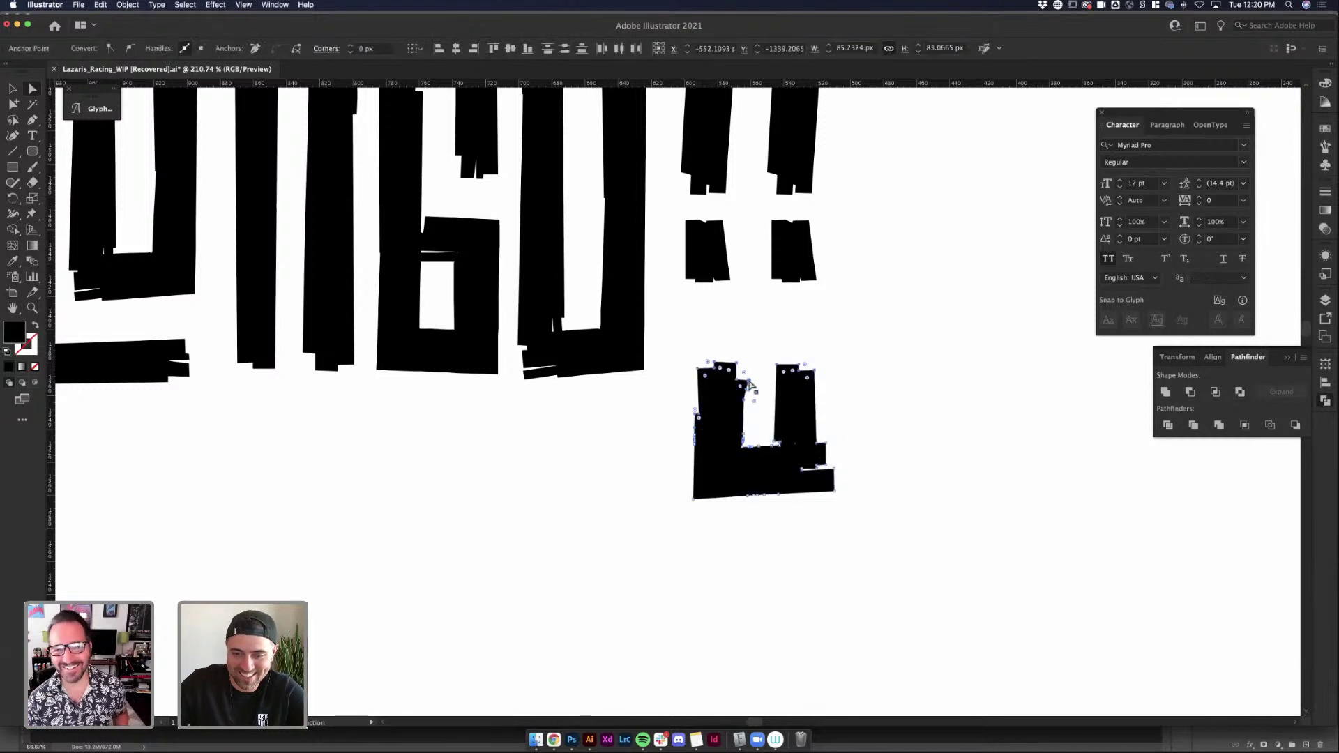
pyautogui.moveTo(750, 386)
pyautogui.mouseDown()
pyautogui.moveTo(754, 434)
pyautogui.moveTo(754, 409)
pyautogui.mouseUp()
pyautogui.click(881, 388)
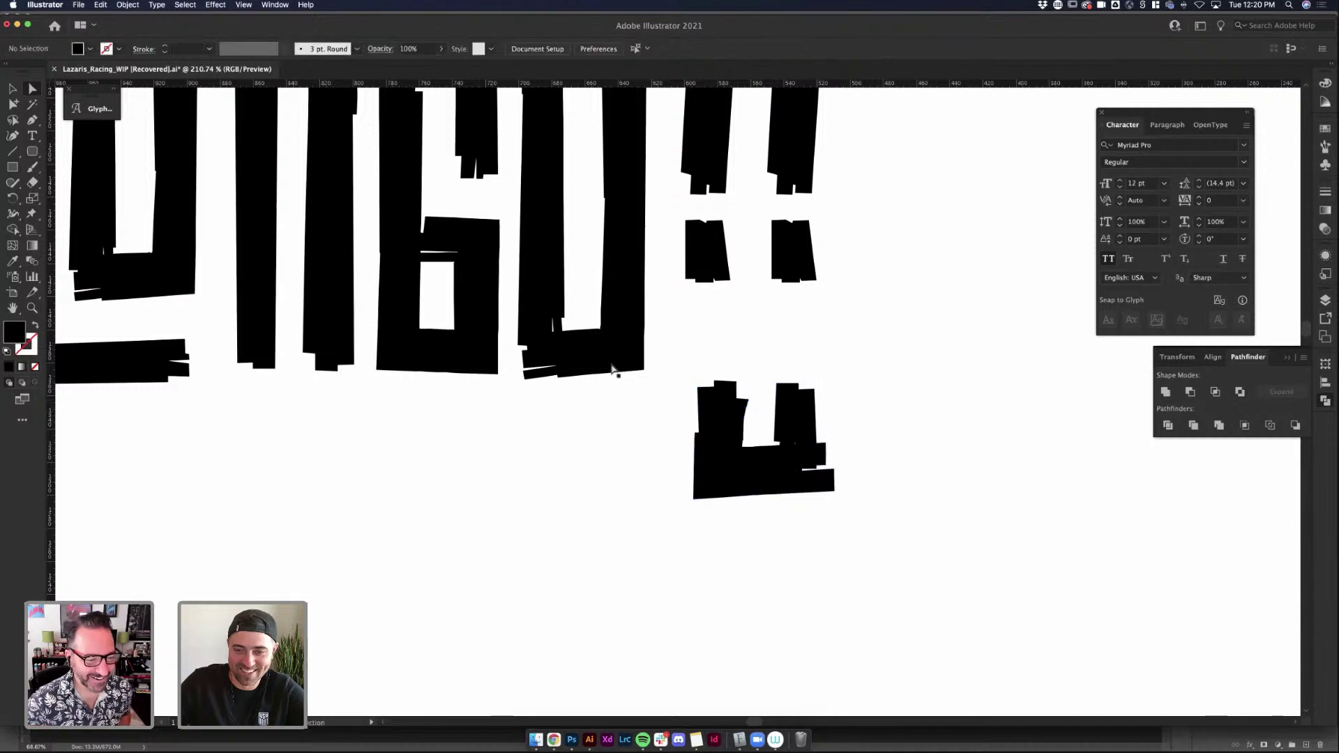
# Shorten both arms of the U shape a little more and move it up close beneath the exclamation marks
pyautogui.moveTo(668, 366); pyautogui.dragTo(745, 433)
pyautogui.press('super+shift+a')
pyautogui.click(879, 422)
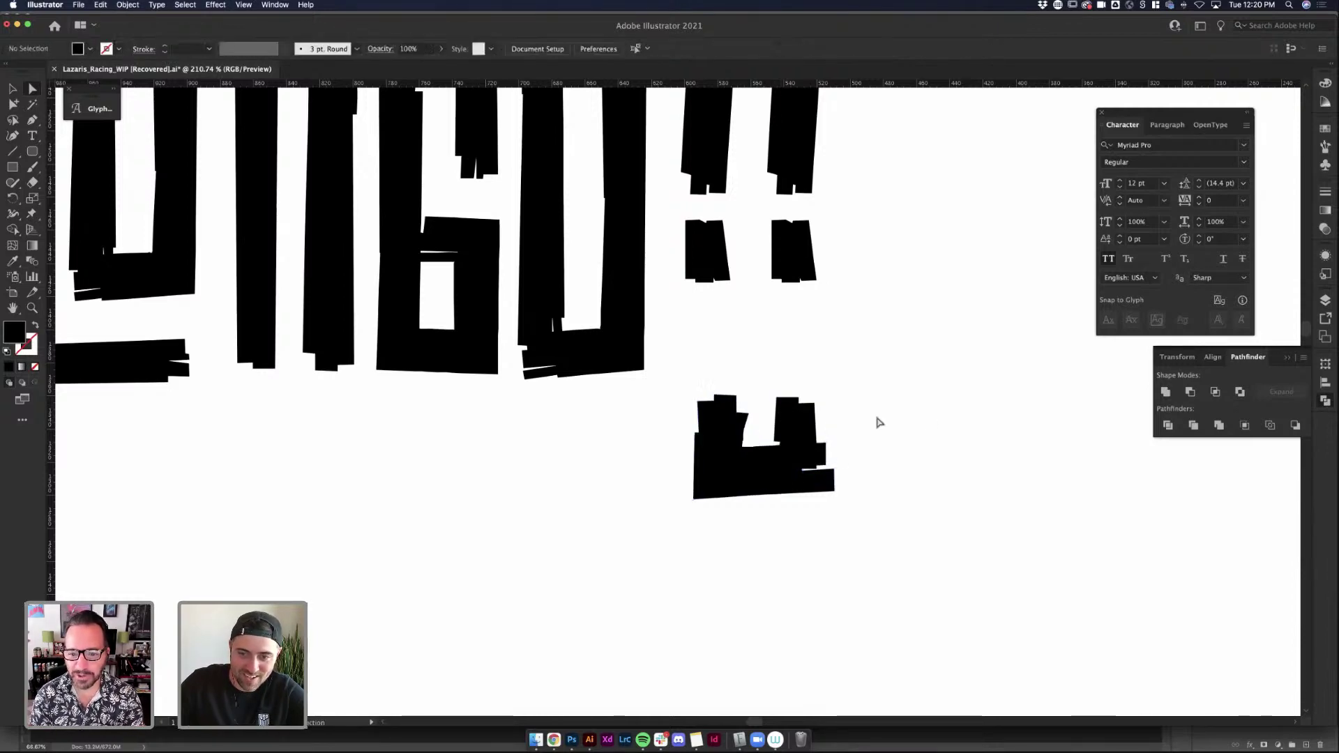
pyautogui.scroll(-5, 731, 411)
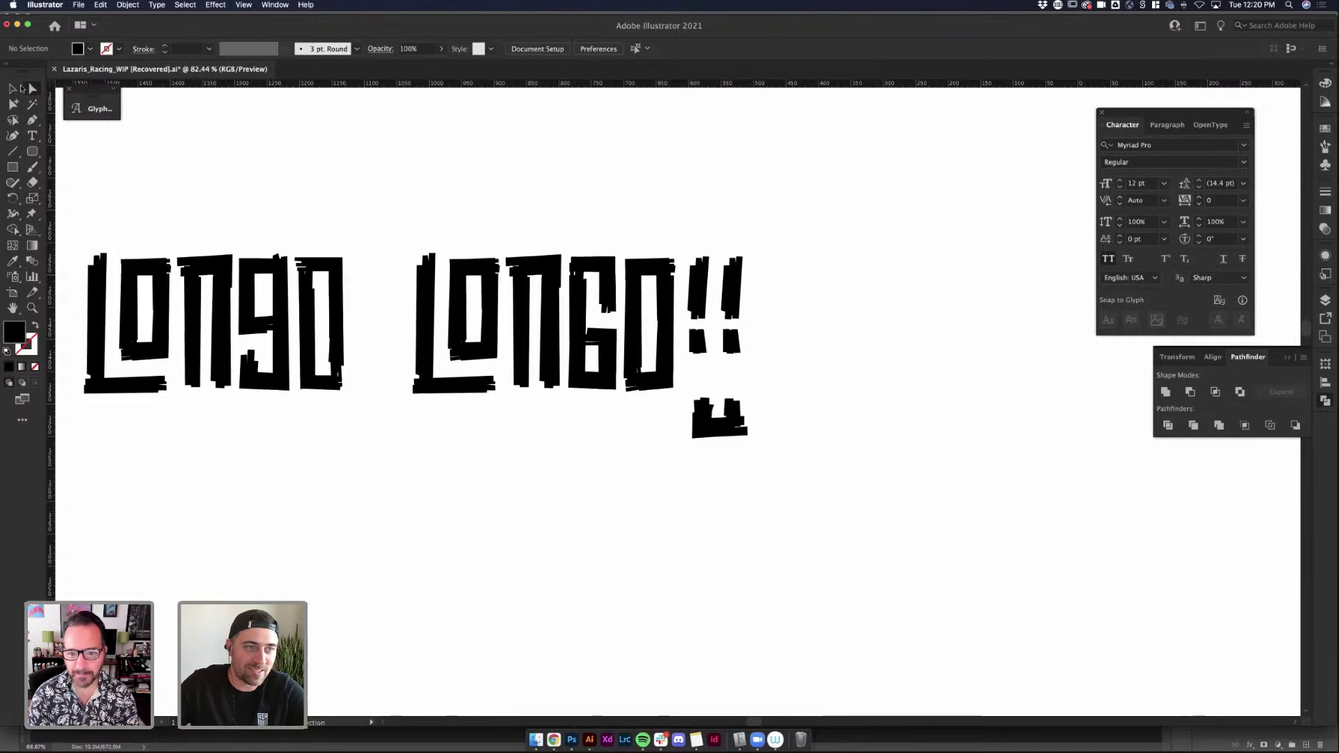
pyautogui.click(16, 88)
pyautogui.moveTo(734, 422); pyautogui.dragTo(734, 390)
pyautogui.click(801, 374)
pyautogui.scroll(-2, 801, 375)
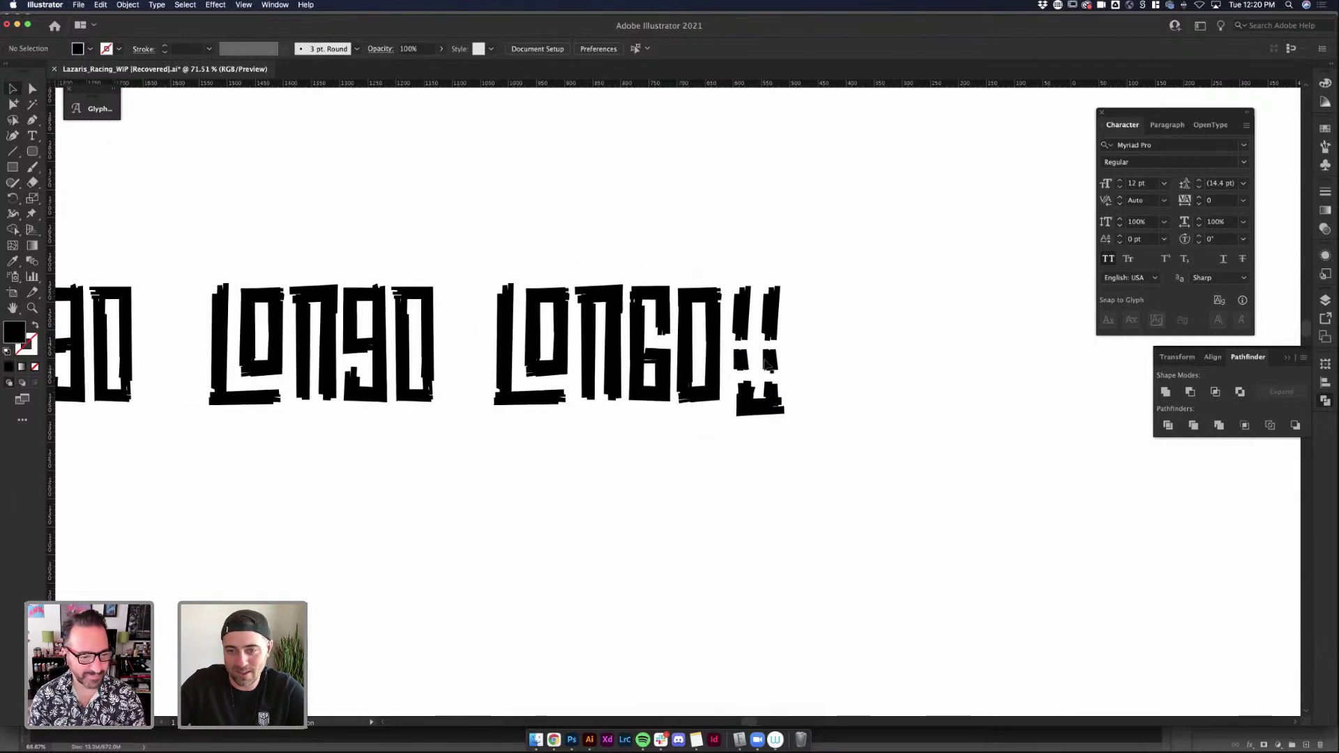
# Delete the dots of both exclamation marks, keeping only their upright strokes
pyautogui.doubleClick(774, 363)
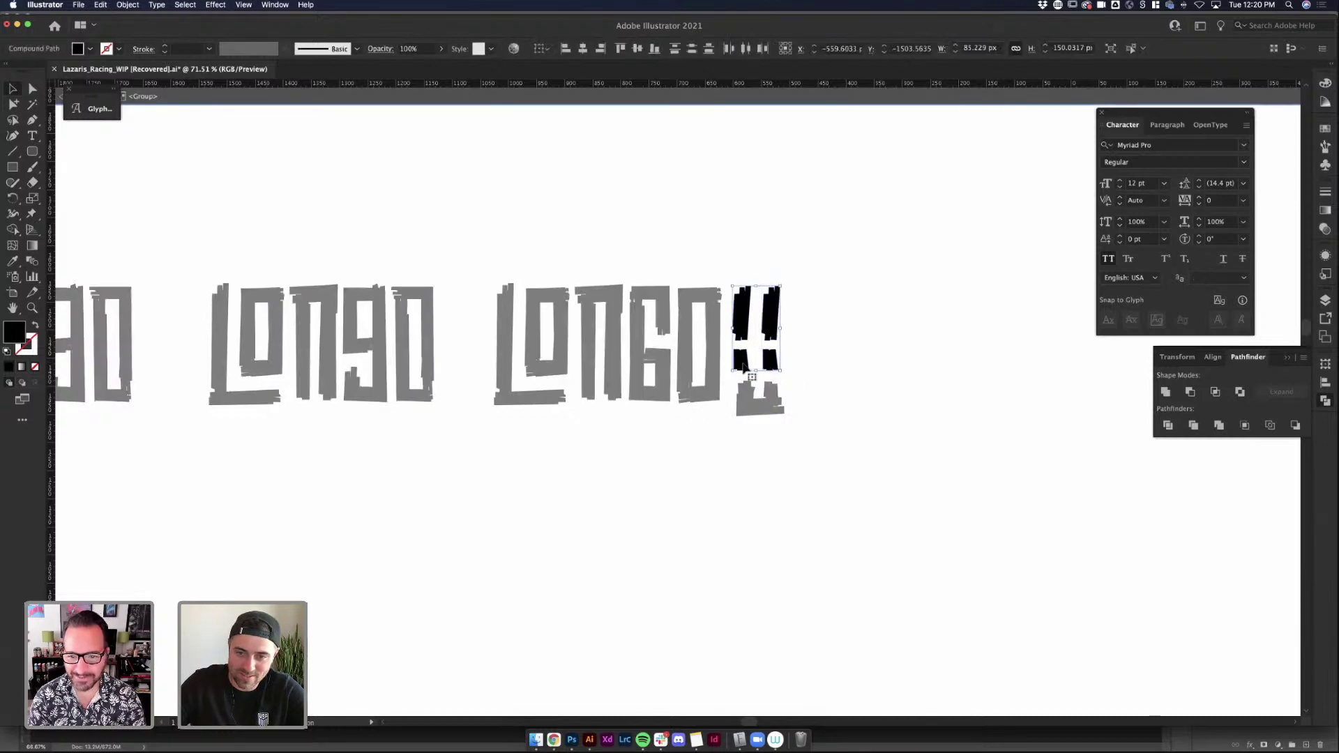
pyautogui.doubleClick(809, 367)
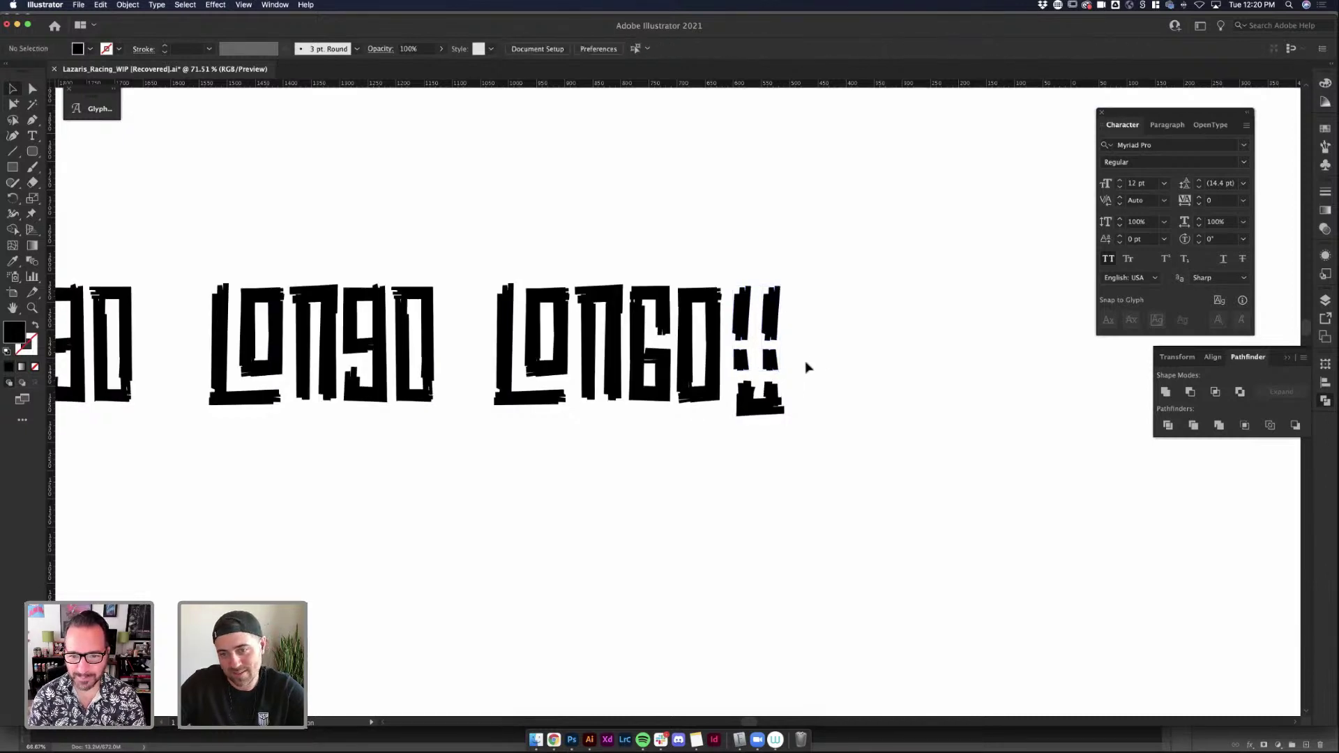
pyautogui.doubleClick(773, 381)
pyautogui.doubleClick(757, 364)
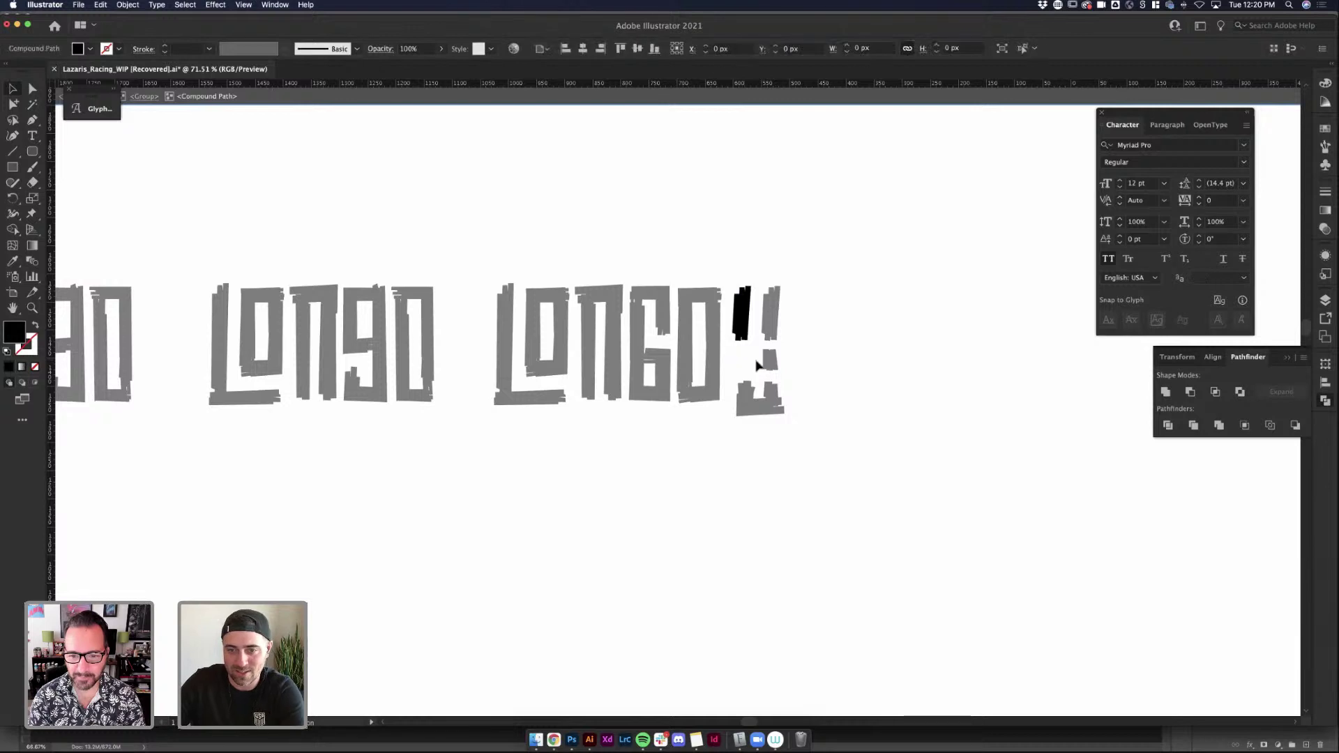
pyautogui.doubleClick(772, 365)
pyautogui.doubleClick(773, 364)
pyautogui.click(773, 364)
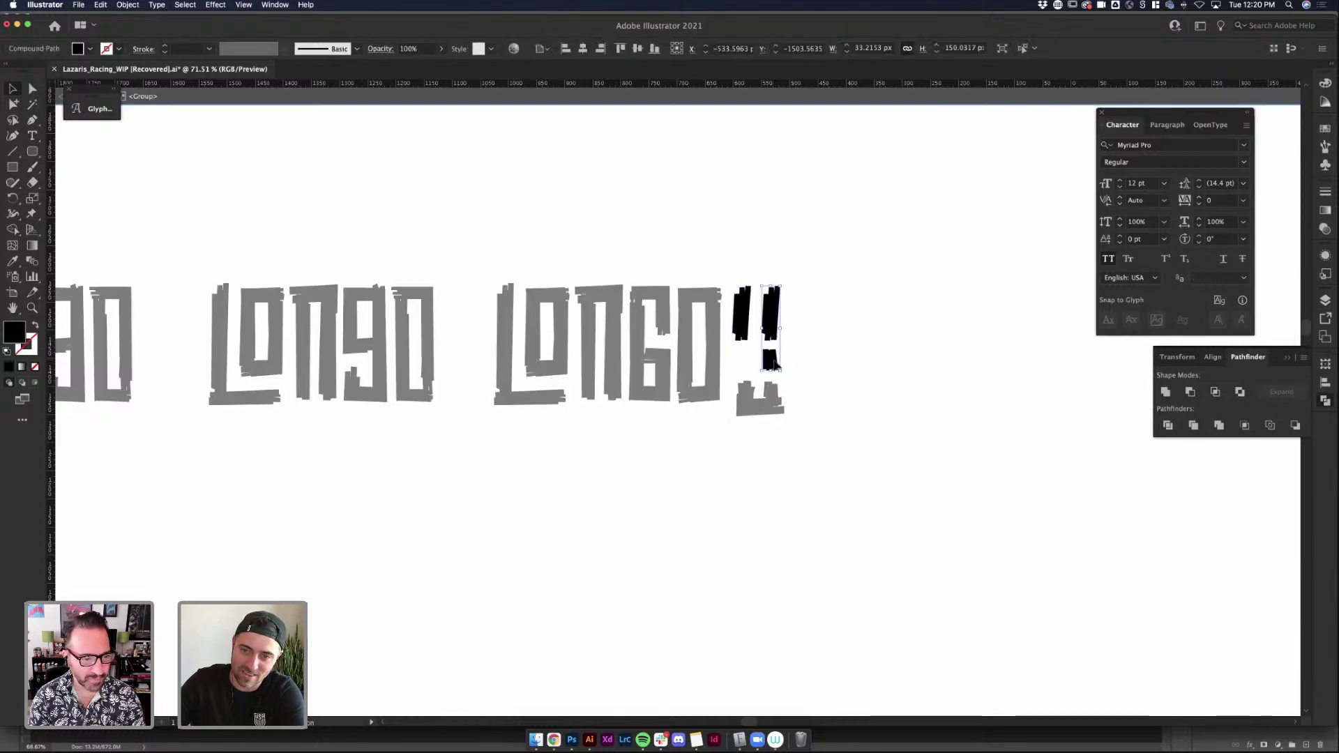
pyautogui.doubleClick(773, 365)
pyautogui.doubleClick(800, 402)
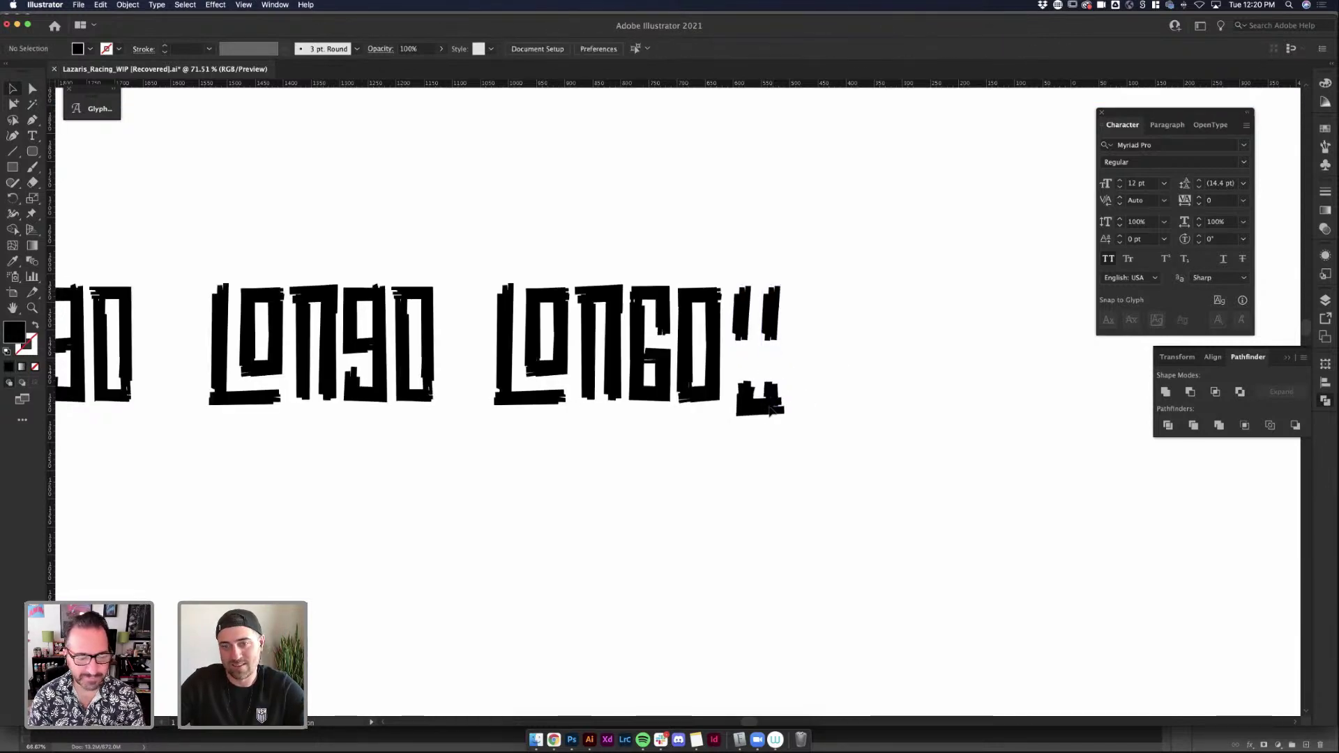
# Move the U shape up under the exclamation strokes so it takes the place of the deleted dots
pyautogui.moveTo(770, 410); pyautogui.dragTo(772, 384)
pyautogui.click(881, 384)
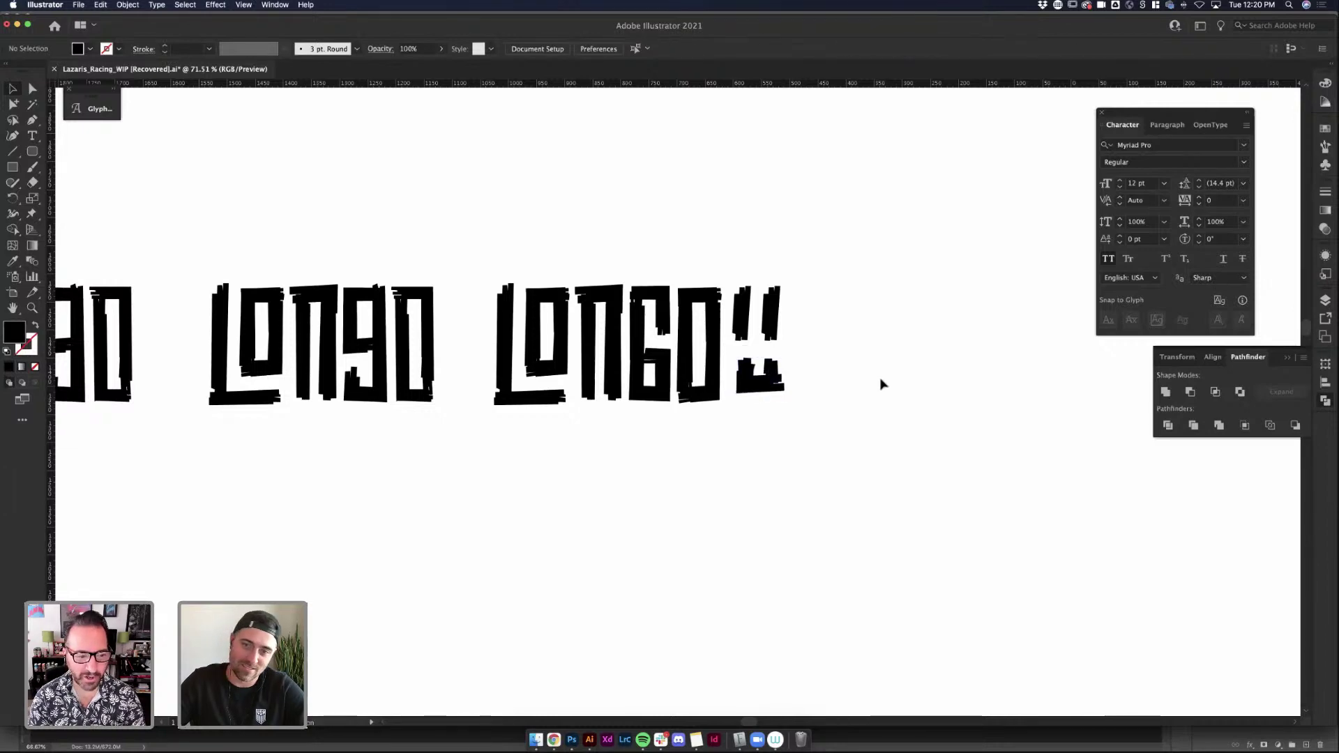
pyautogui.scroll(-3, 881, 384)
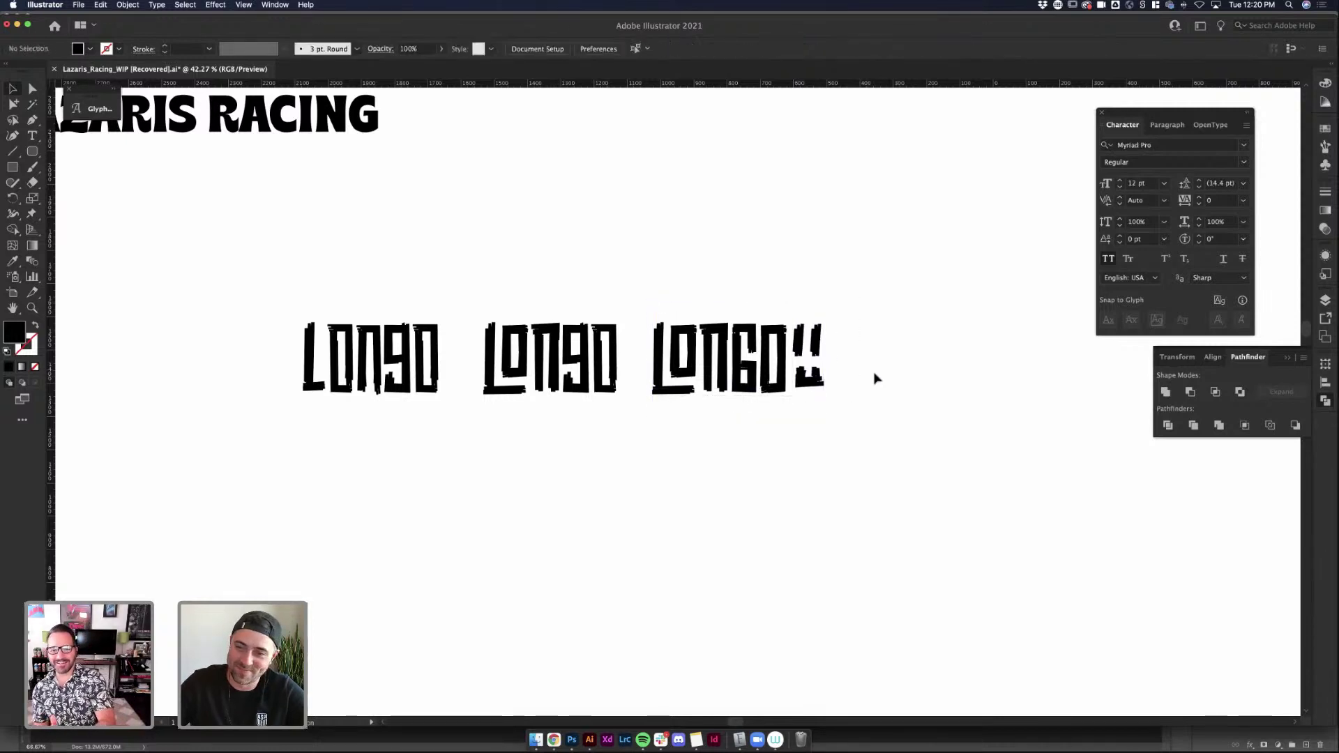
pyautogui.click(811, 381)
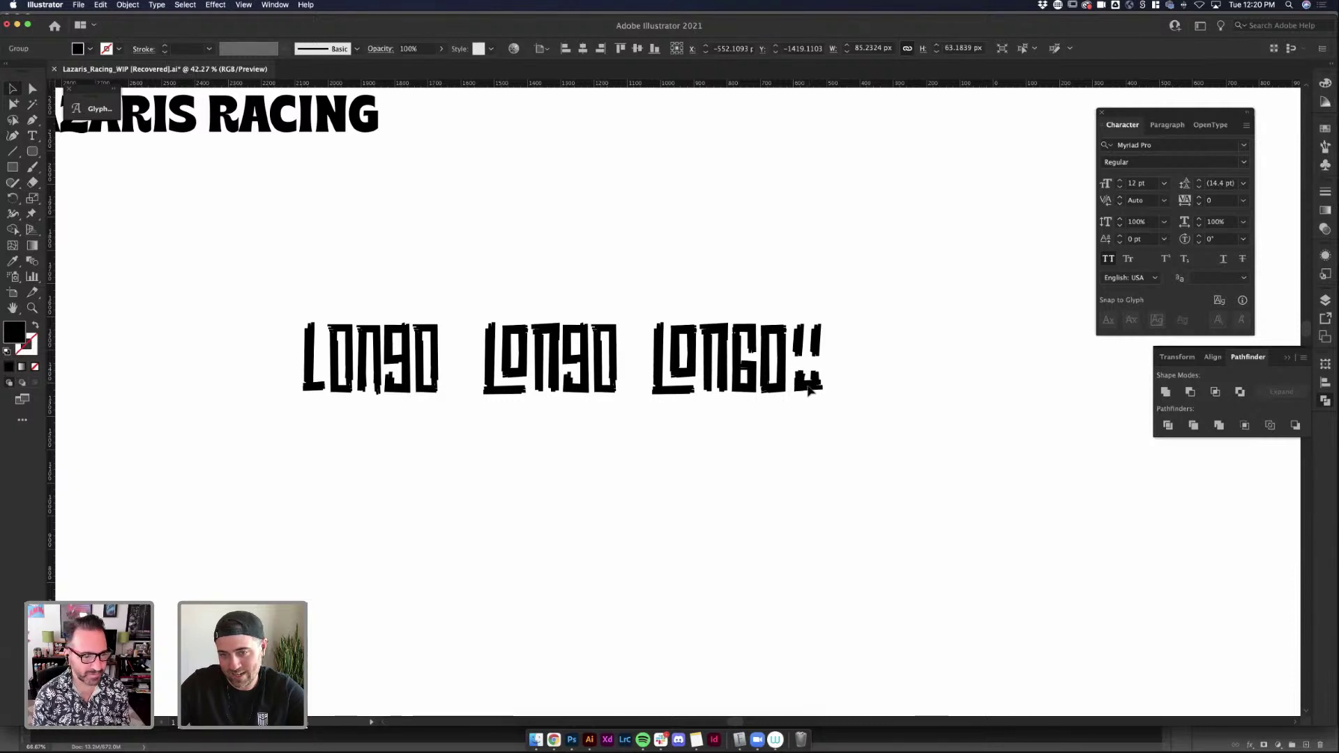
pyautogui.click(898, 382)
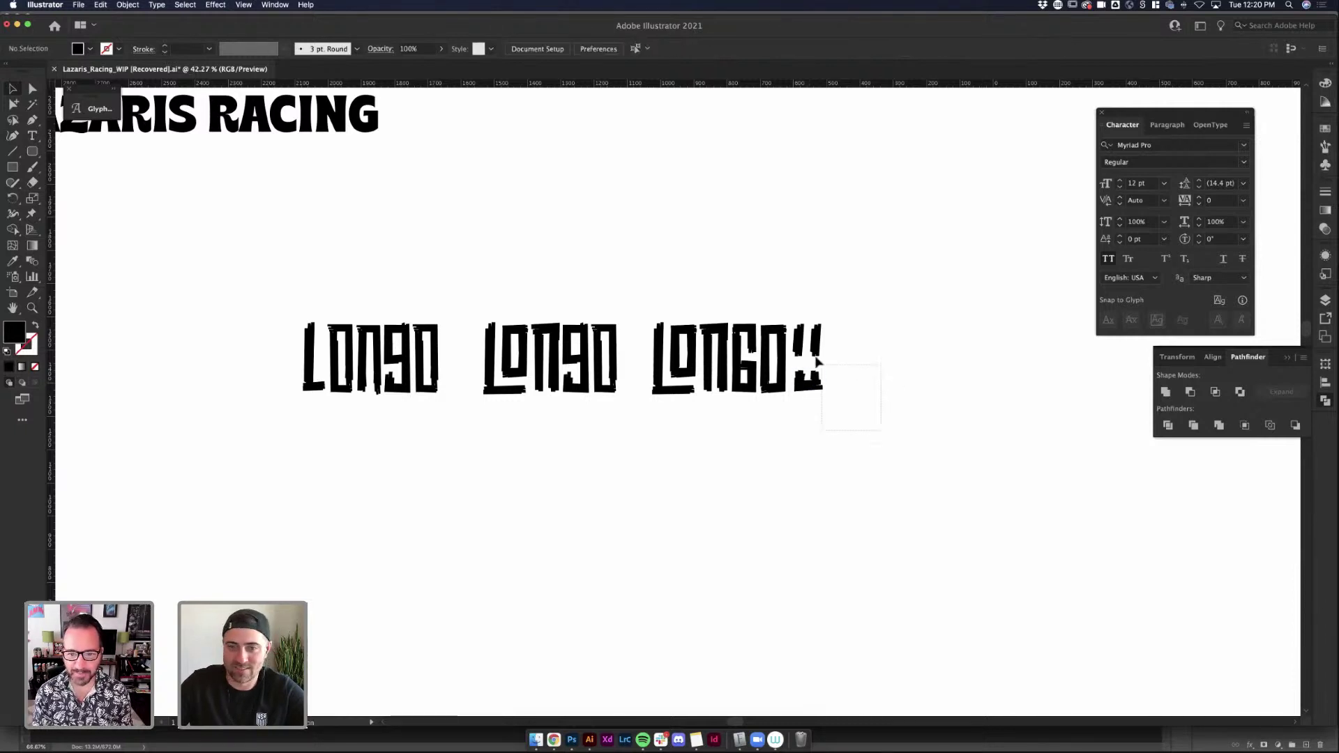
# Place a copy of the third "LONGO" directly below the original, leaving the original in its place
pyautogui.press('cmd+z')
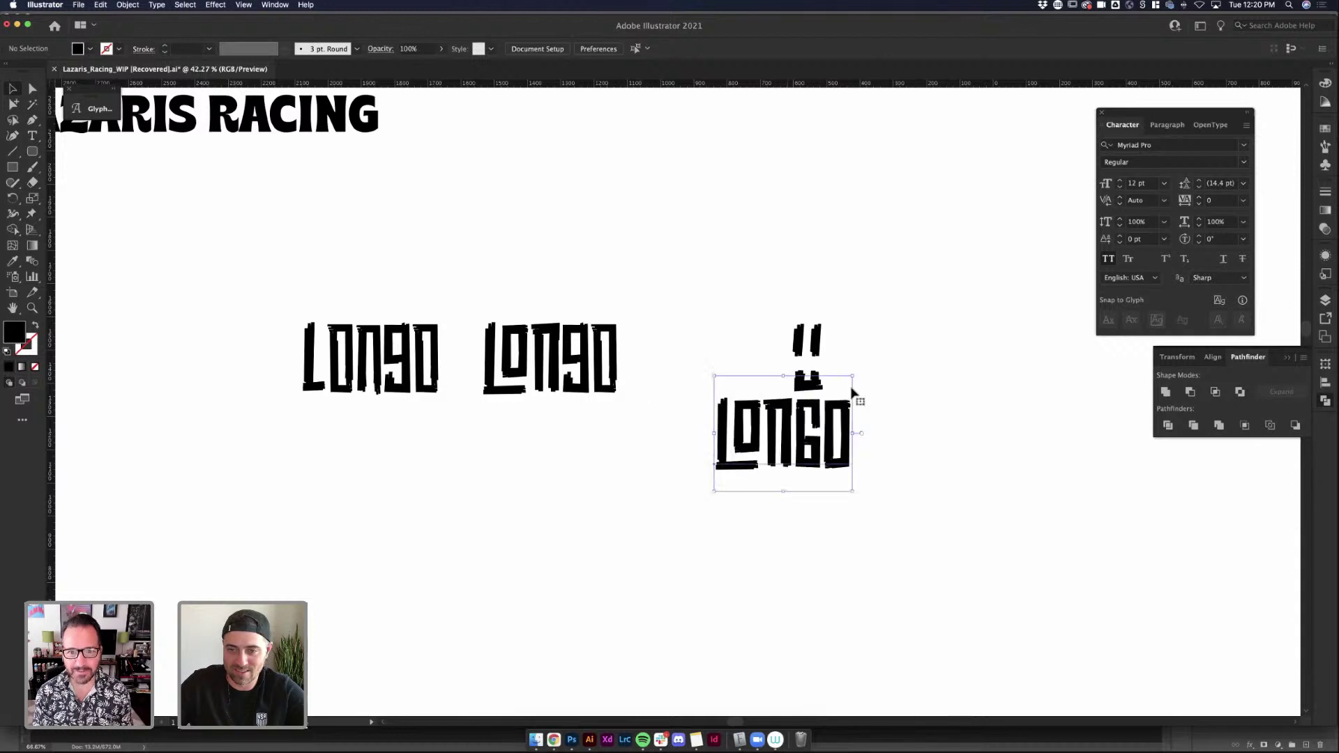
pyautogui.press('super+z')
pyautogui.press('super+z')
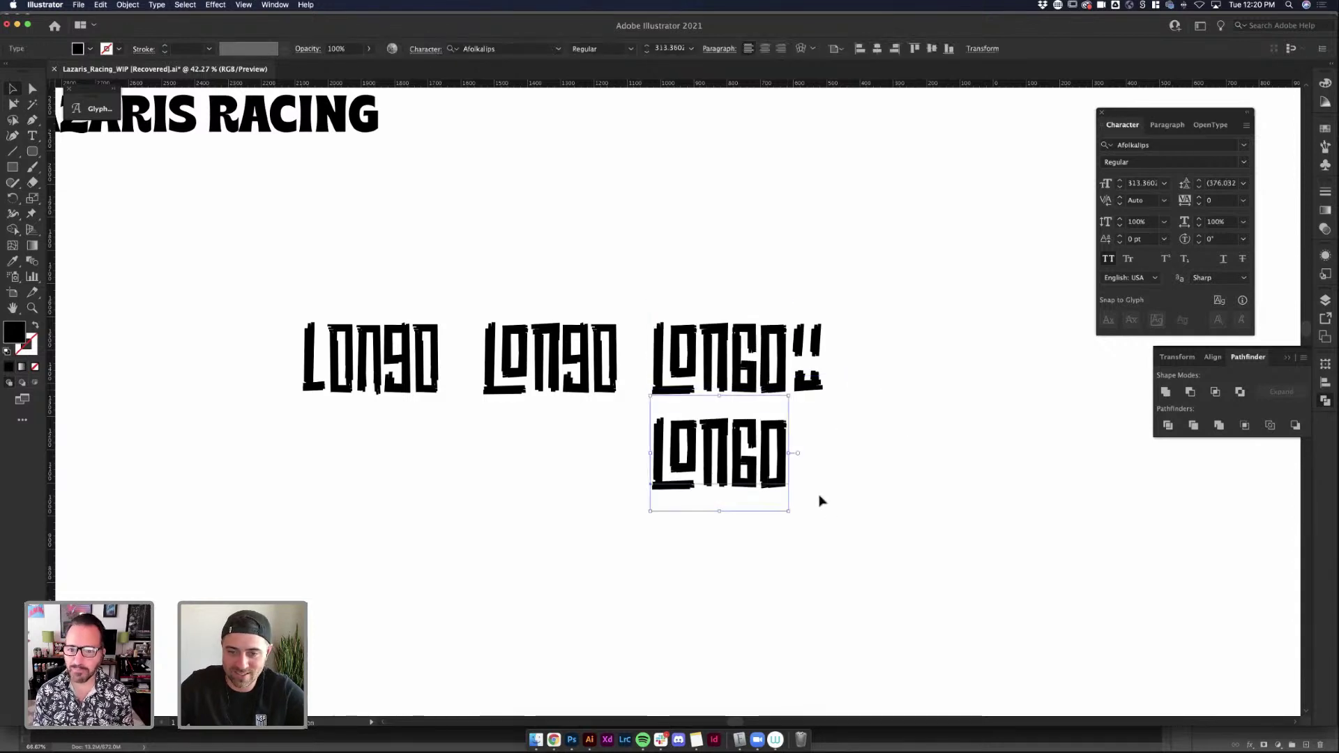
pyautogui.doubleClick(771, 472)
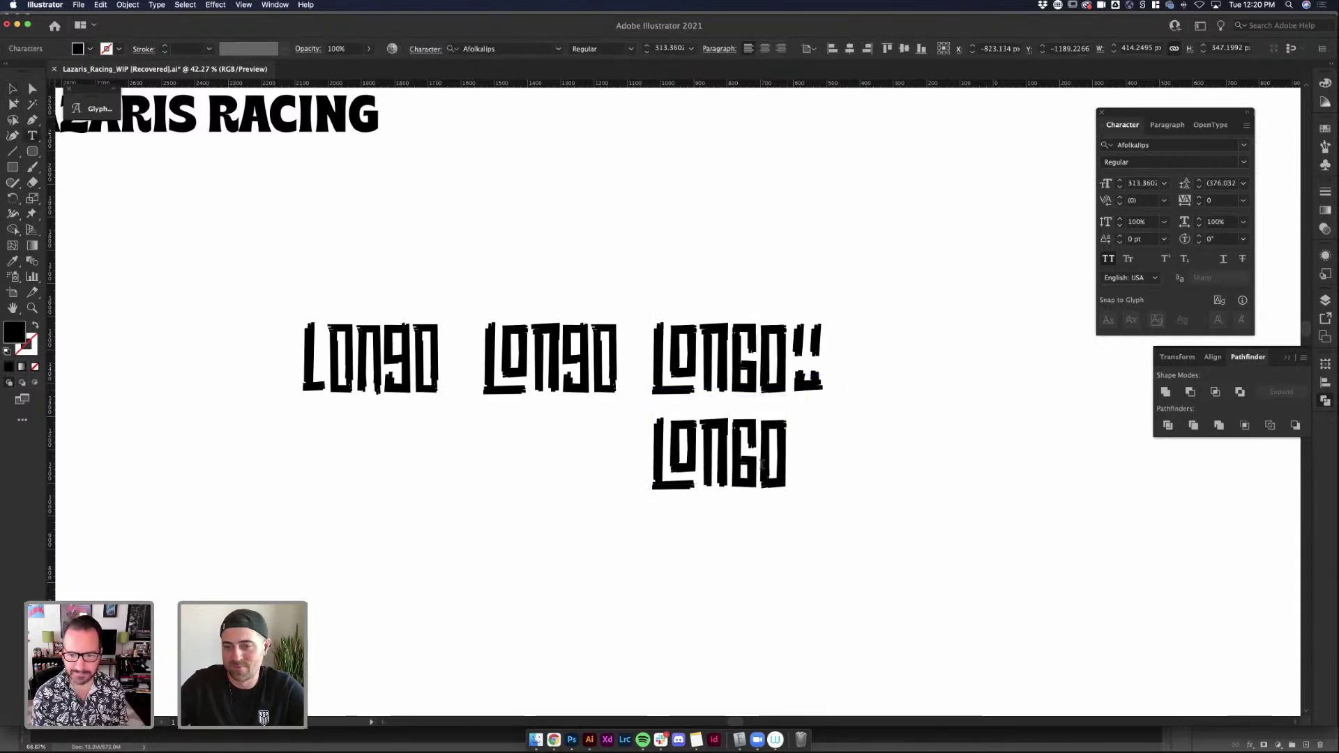
pyautogui.press('Escape')
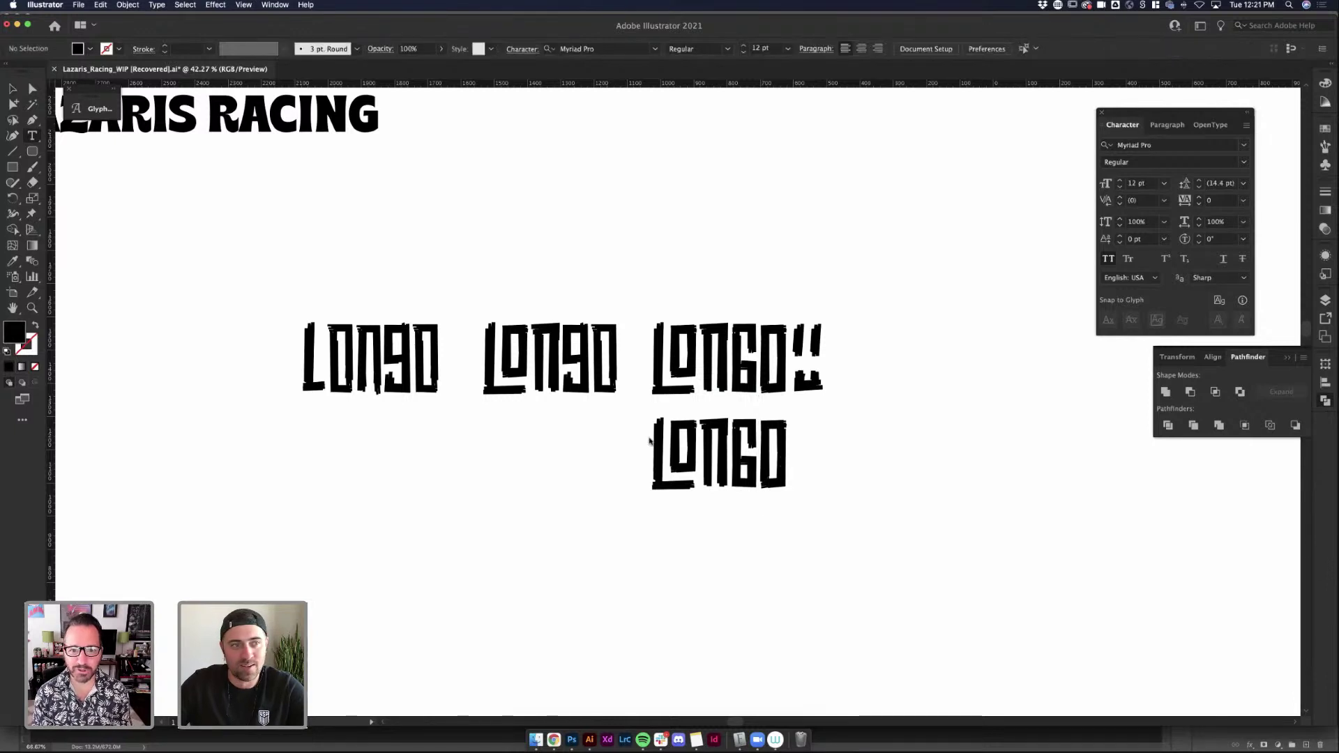
# Duplicate the lower "LONGO" beneath itself and change the duplicate's text to "WRONGO"
pyautogui.moveTo(771, 460); pyautogui.dragTo(768, 548)
pyautogui.doubleClick(761, 551)
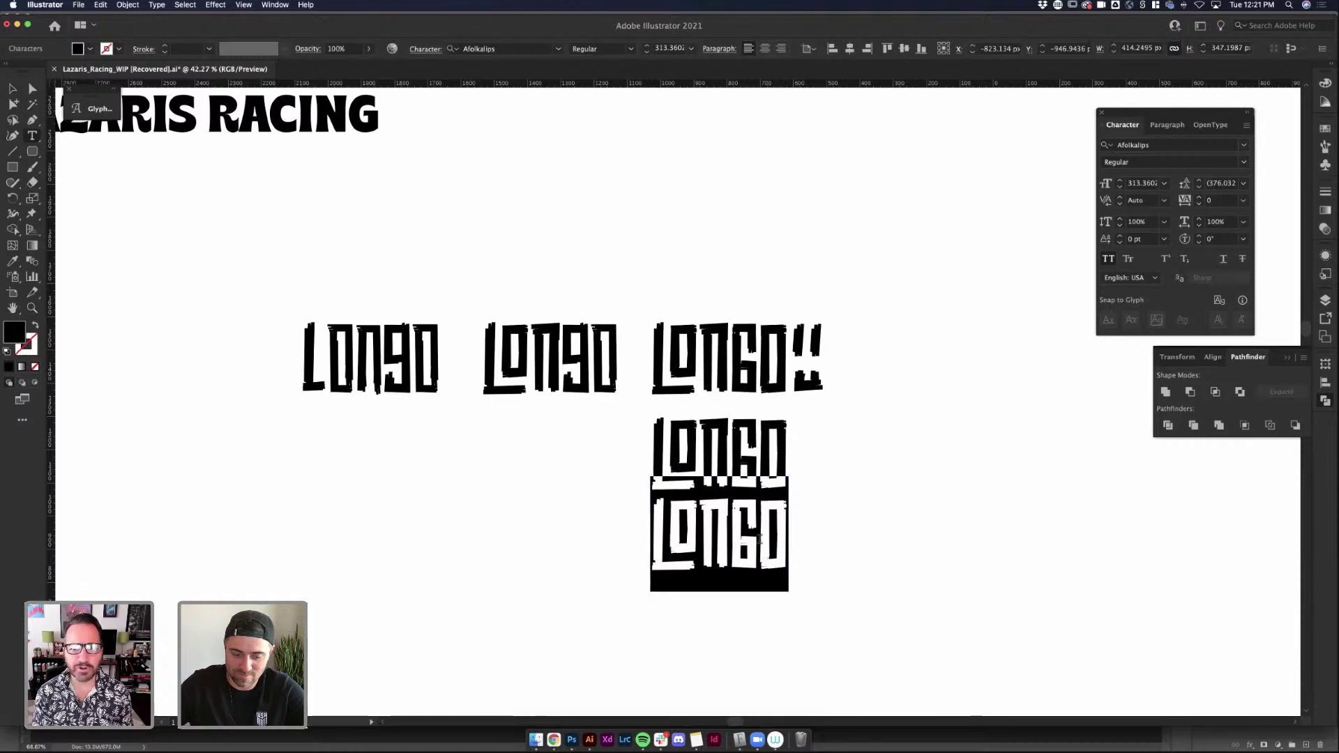
pyautogui.write('WRONGO')
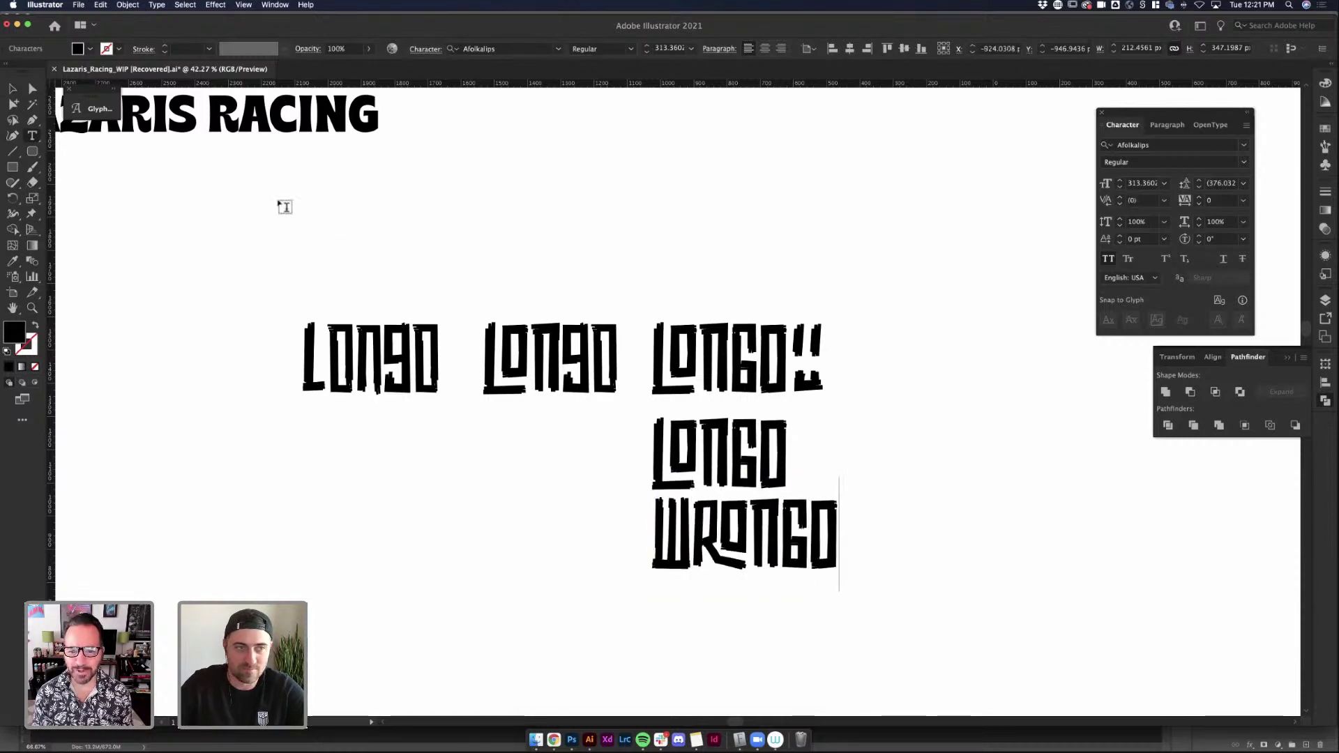
pyautogui.press('Escape')
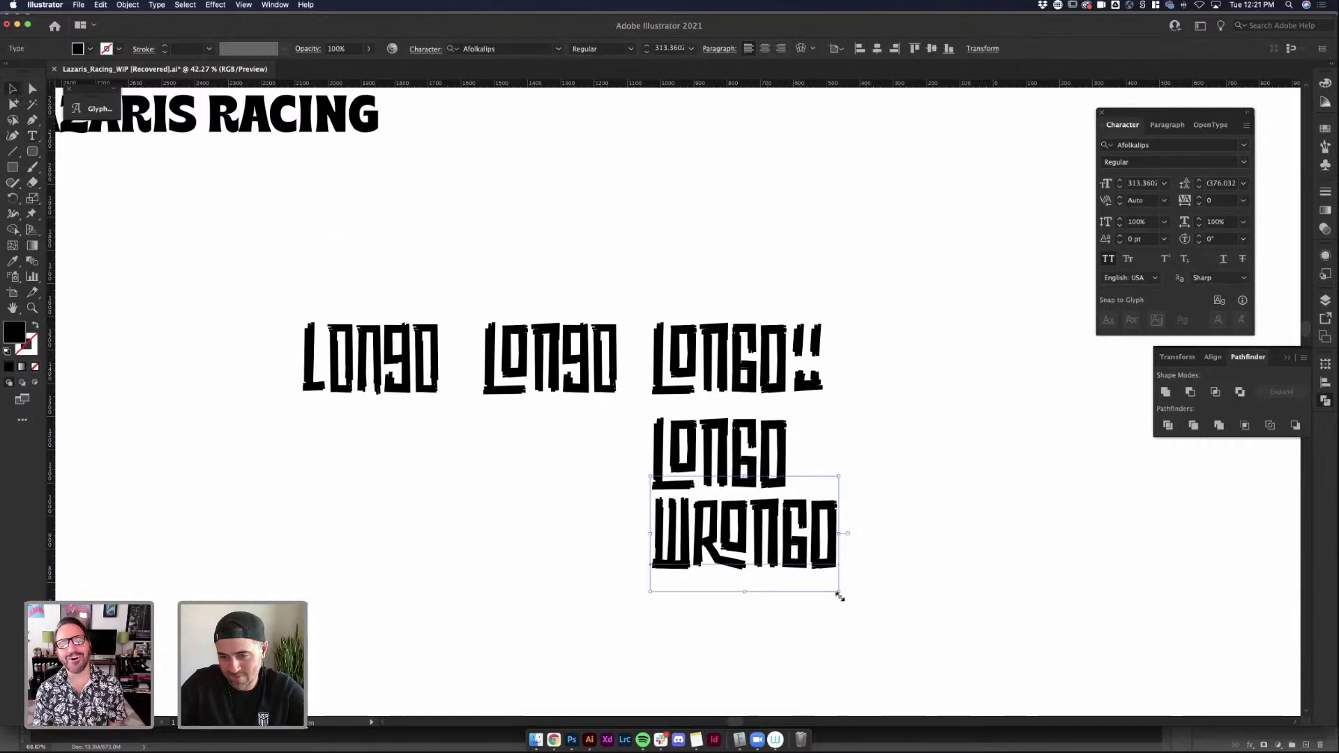
# Scale "WRONGO" down proportionally to match the width of the "LONGO" above it
pyautogui.moveTo(840, 597); pyautogui.dragTo(787, 568)
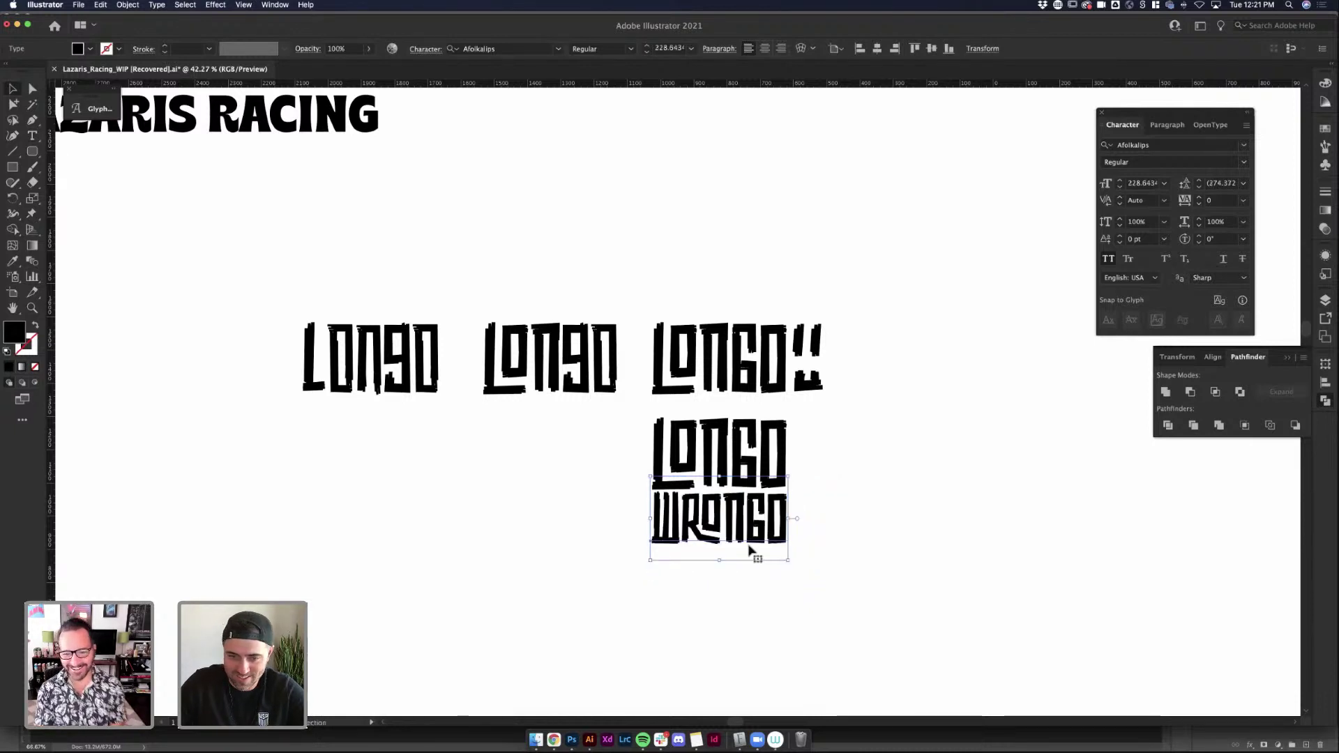
pyautogui.click(819, 532)
pyautogui.scroll(4, 579, 432)
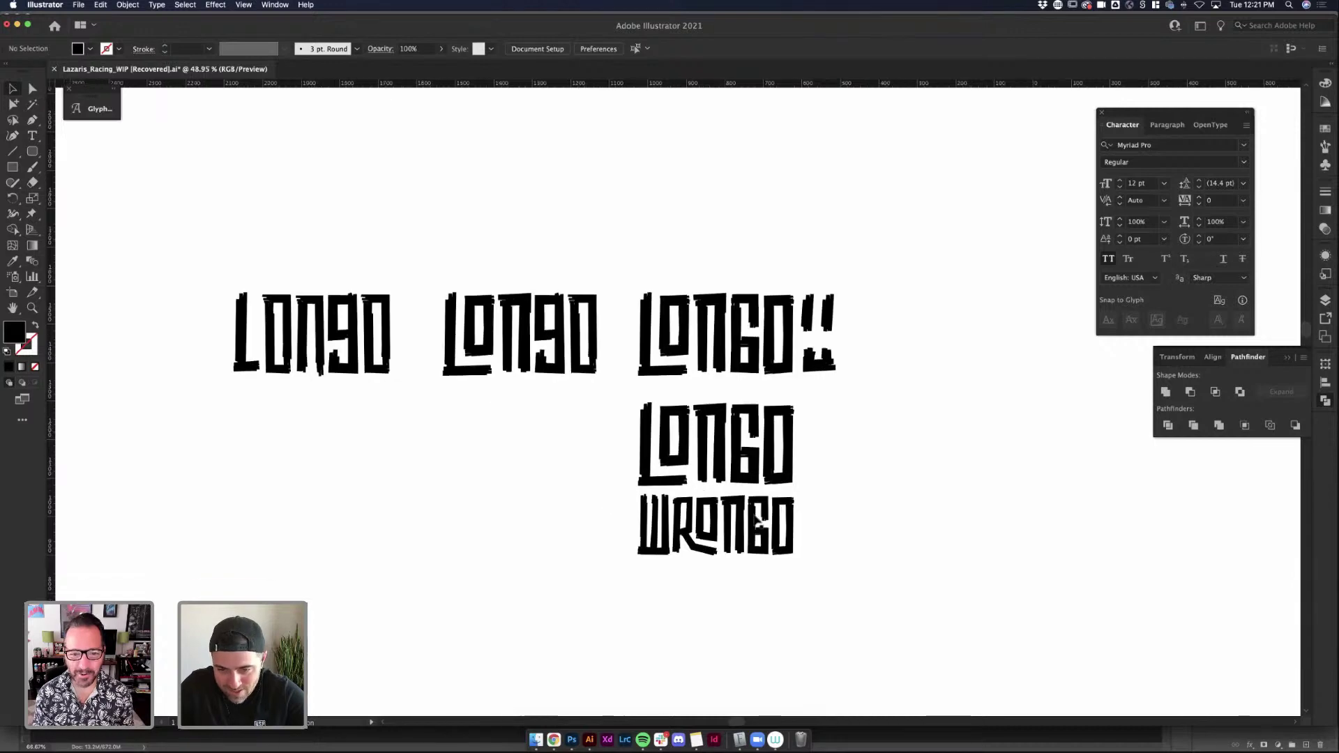
# Copy the "LONGO" above "WRONGO" as a live text object into the empty space to its right
pyautogui.doubleClick(583, 377)
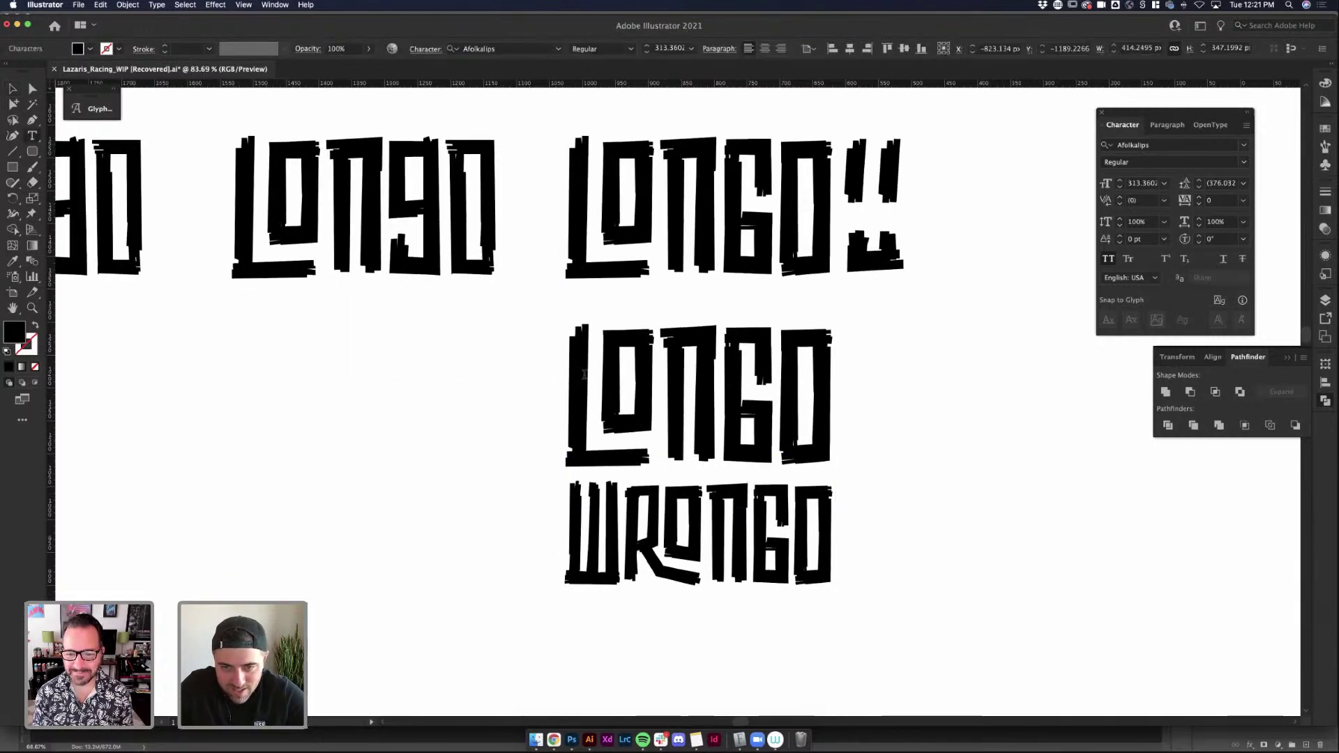
pyautogui.click(13, 89)
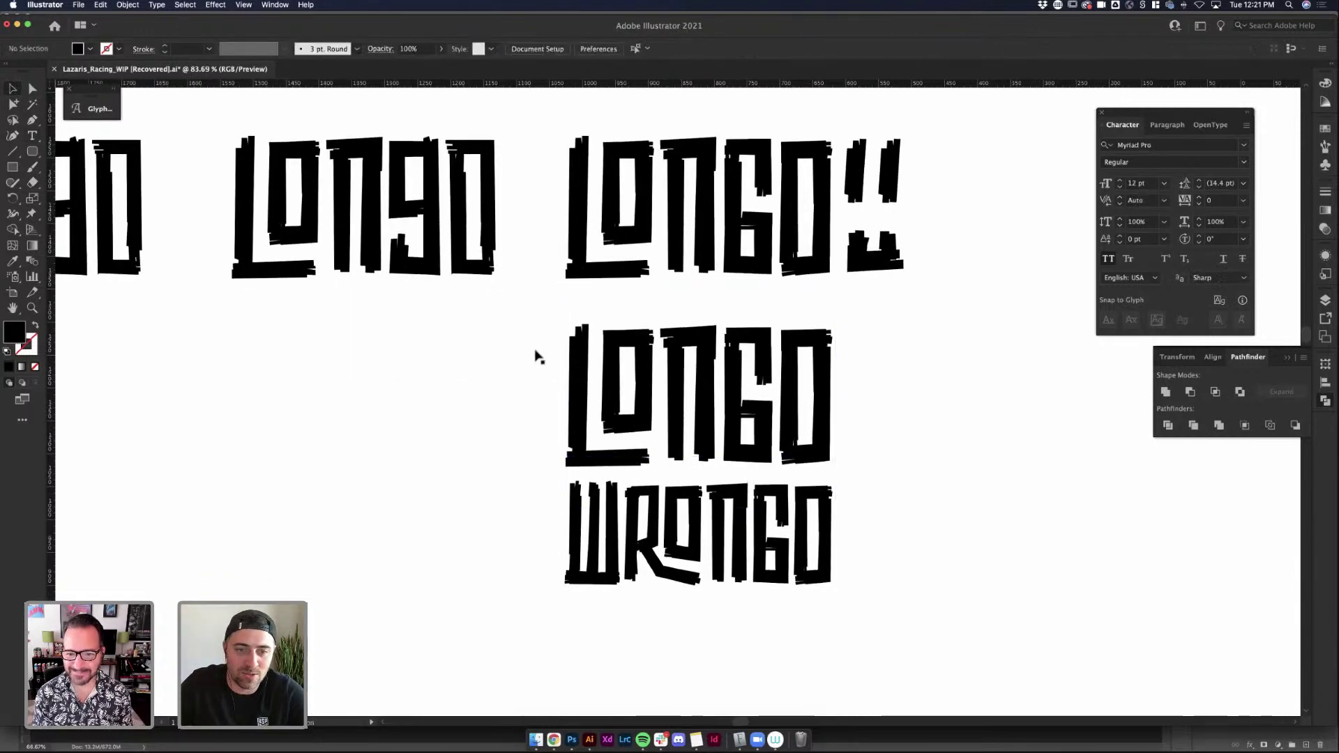
pyautogui.doubleClick(584, 364)
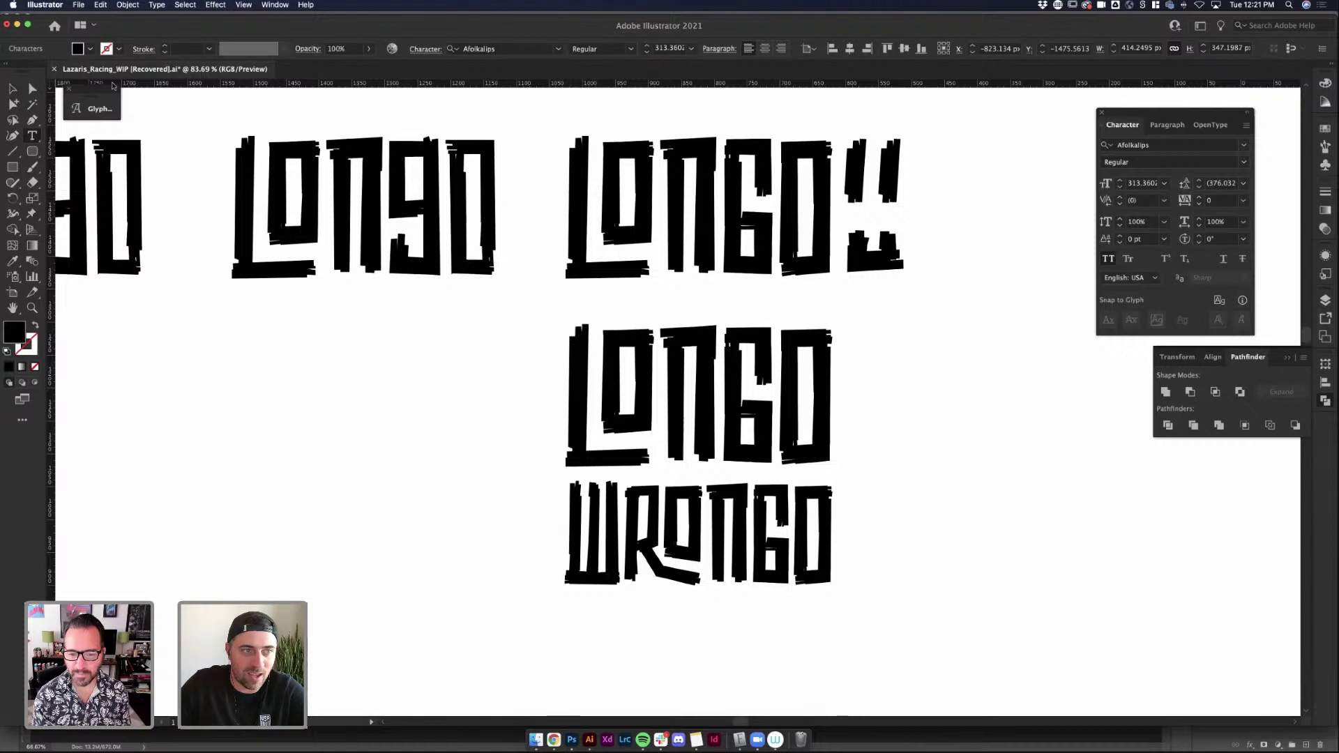
pyautogui.press('Escape')
pyautogui.click(587, 396)
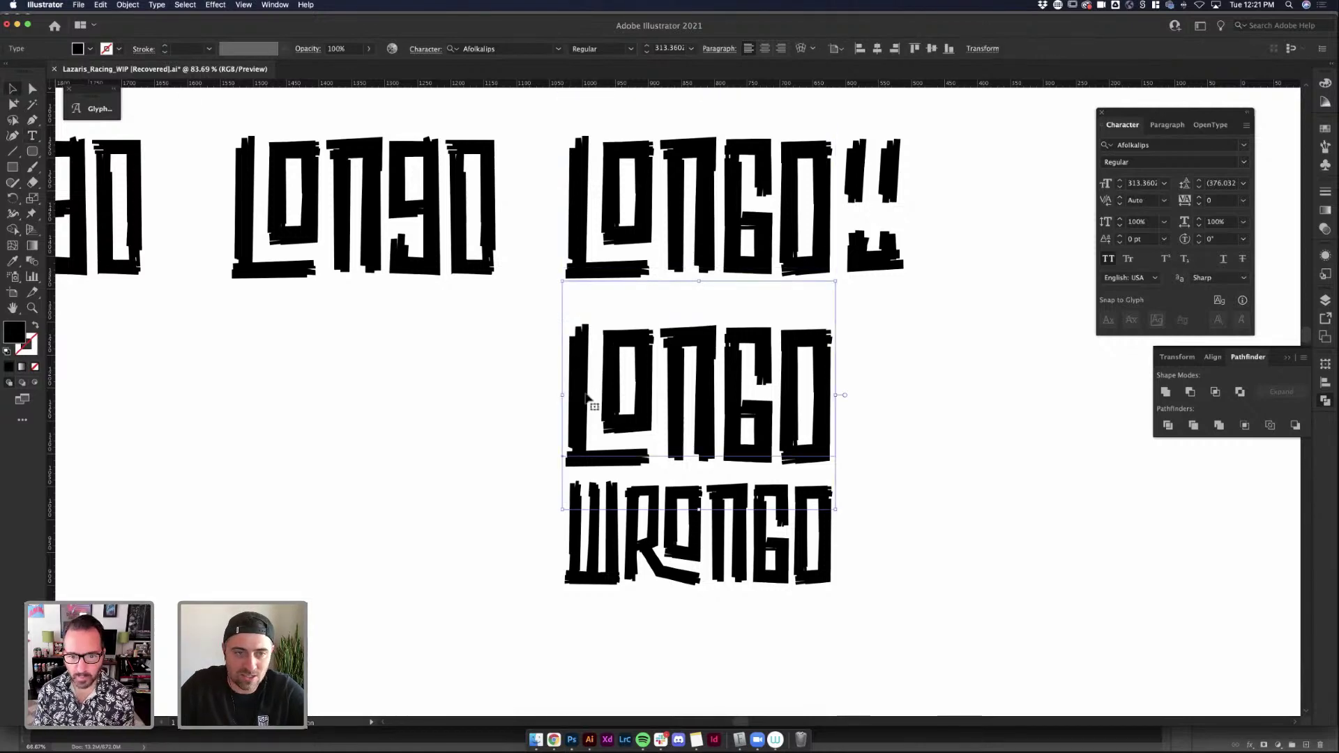
pyautogui.moveTo(584, 397); pyautogui.dragTo(998, 396)
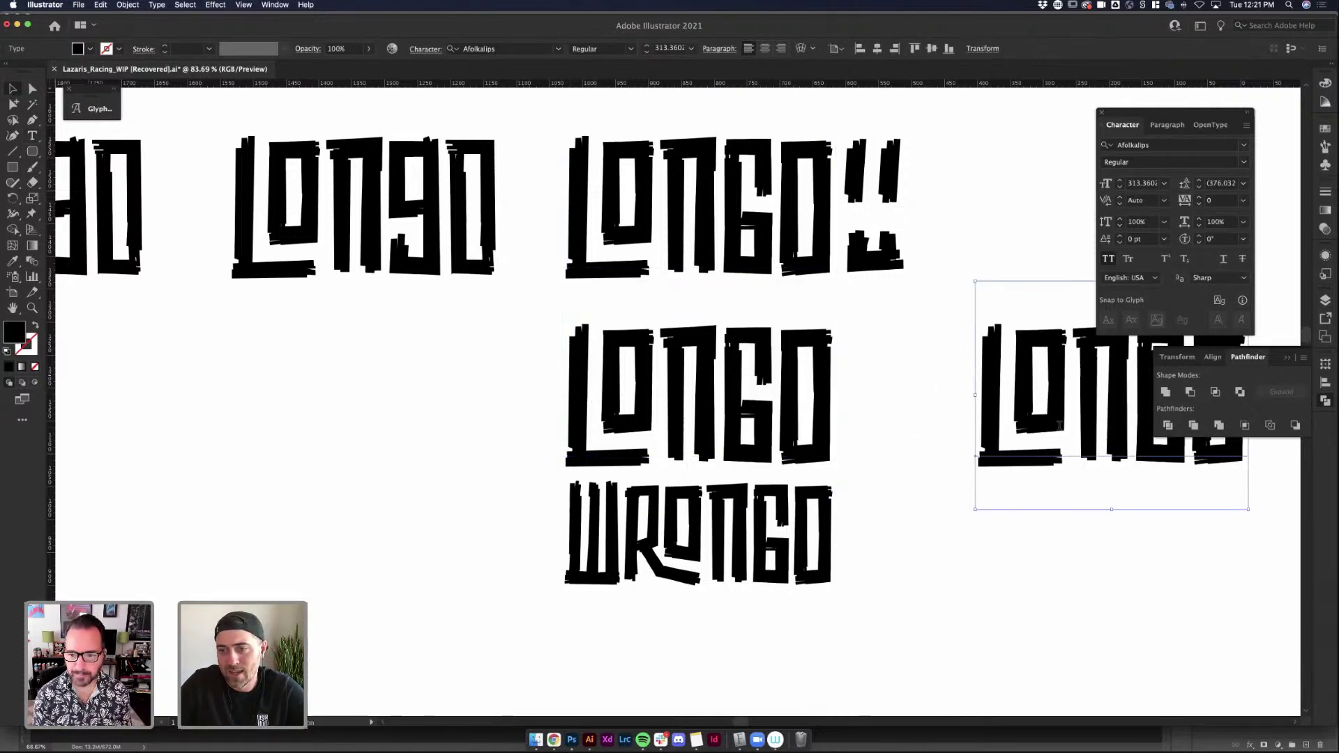
# Delete the letters after the L in the new "LONGO" copy so only the "L" is left
pyautogui.click(1060, 426)
pyautogui.hscroll(5, 907, 391)
pyautogui.hotkey('shift', 'Left')
pyautogui.hotkey('shift', 'Left')
pyautogui.hotkey('shift', 'Left')
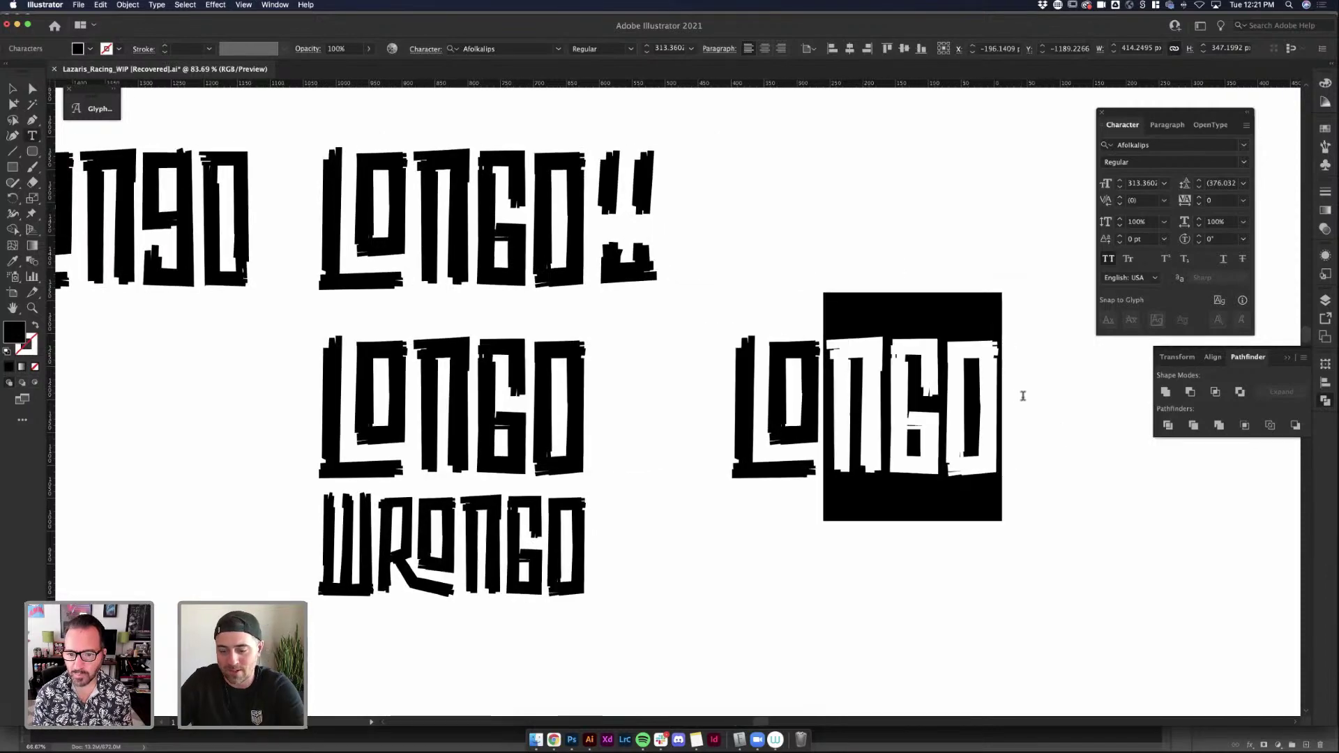
pyautogui.press('BackSpace')
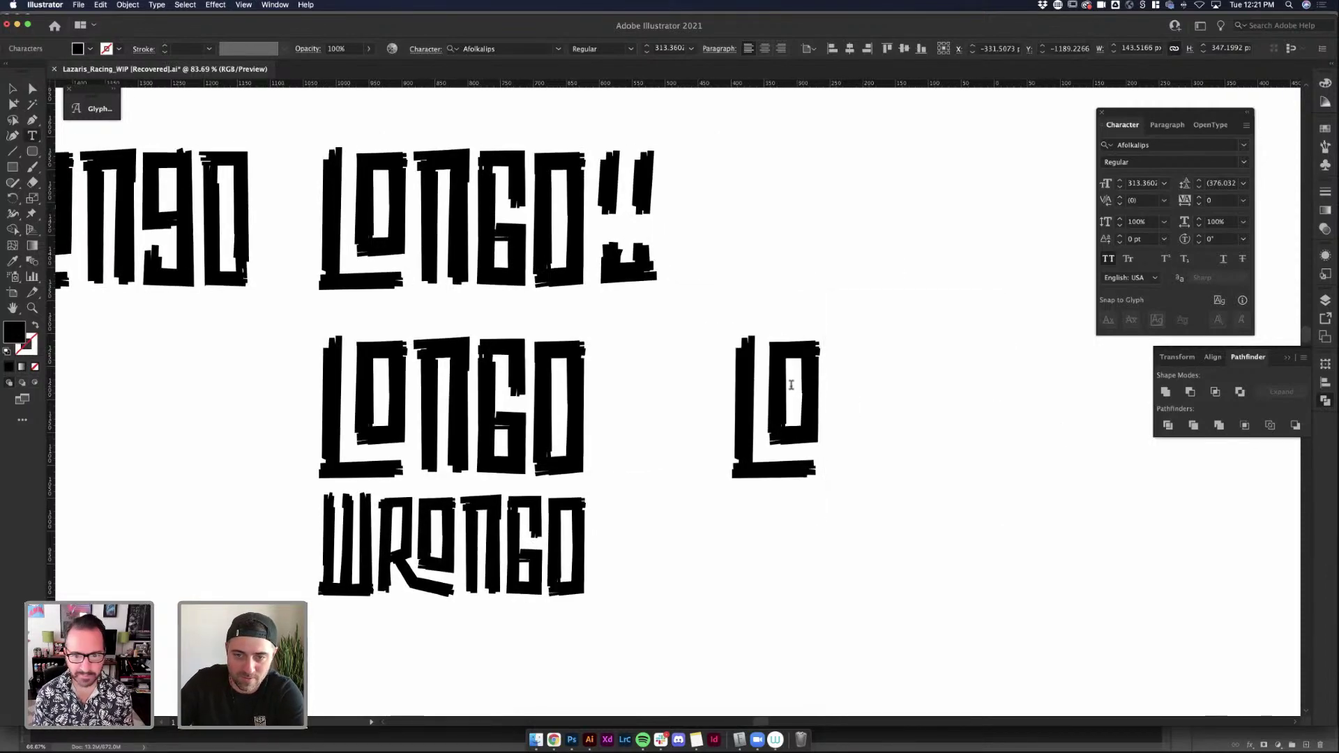
pyautogui.press('BackSpace')
pyautogui.click(12, 87)
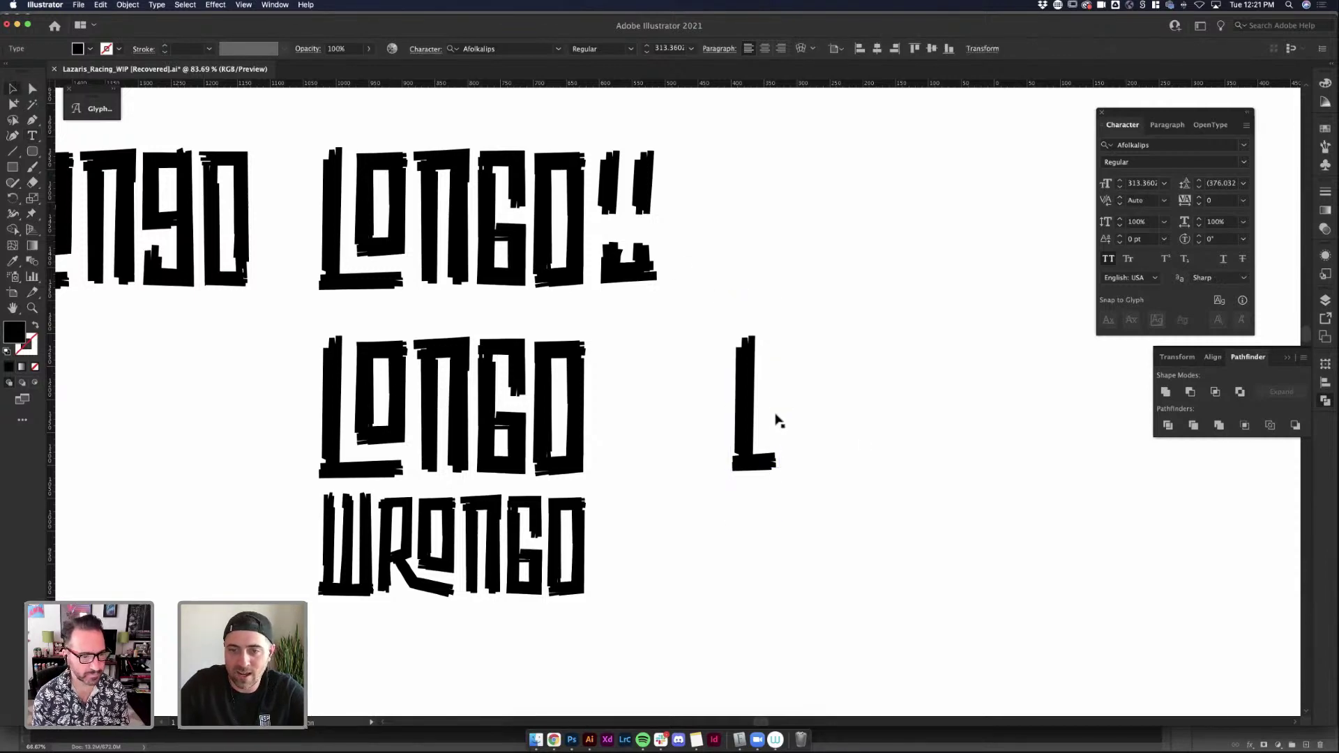
# Change the font style of the single "L" from Regular to Afolkalips Swash
pyautogui.doubleClick(768, 416)
pyautogui.press('super+a')
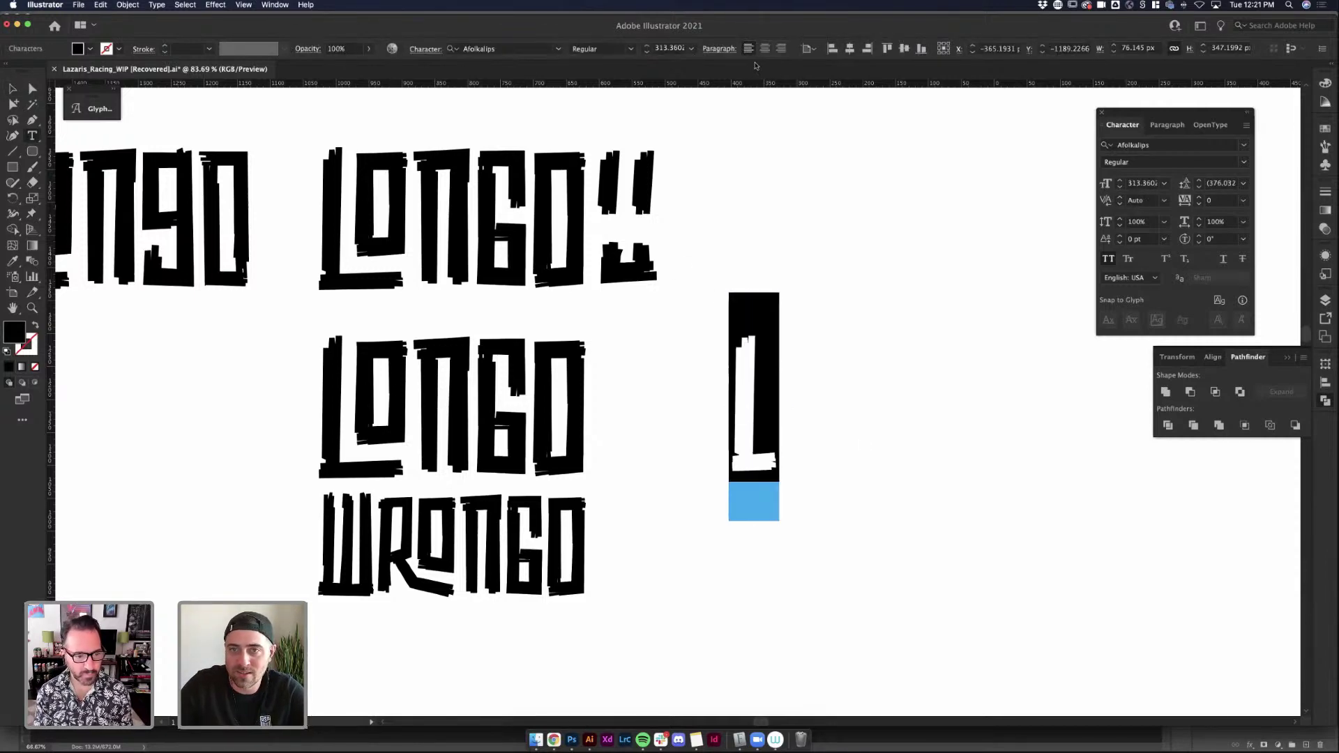
pyautogui.click(1243, 165)
pyautogui.click(1172, 191)
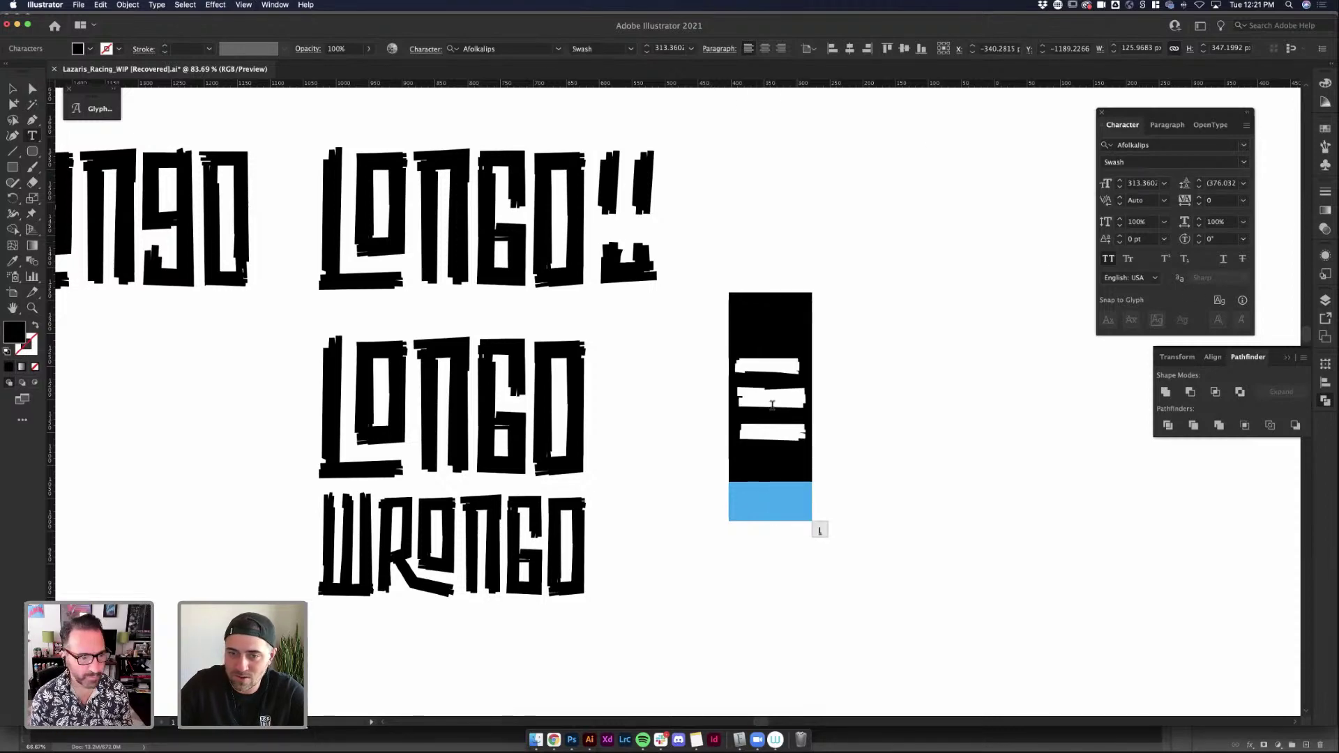
# Try out Swash characters in the separate text object, entering "1", a hyphen, and finally a run of arrow, bar and dash glyphs
pyautogui.write('1')
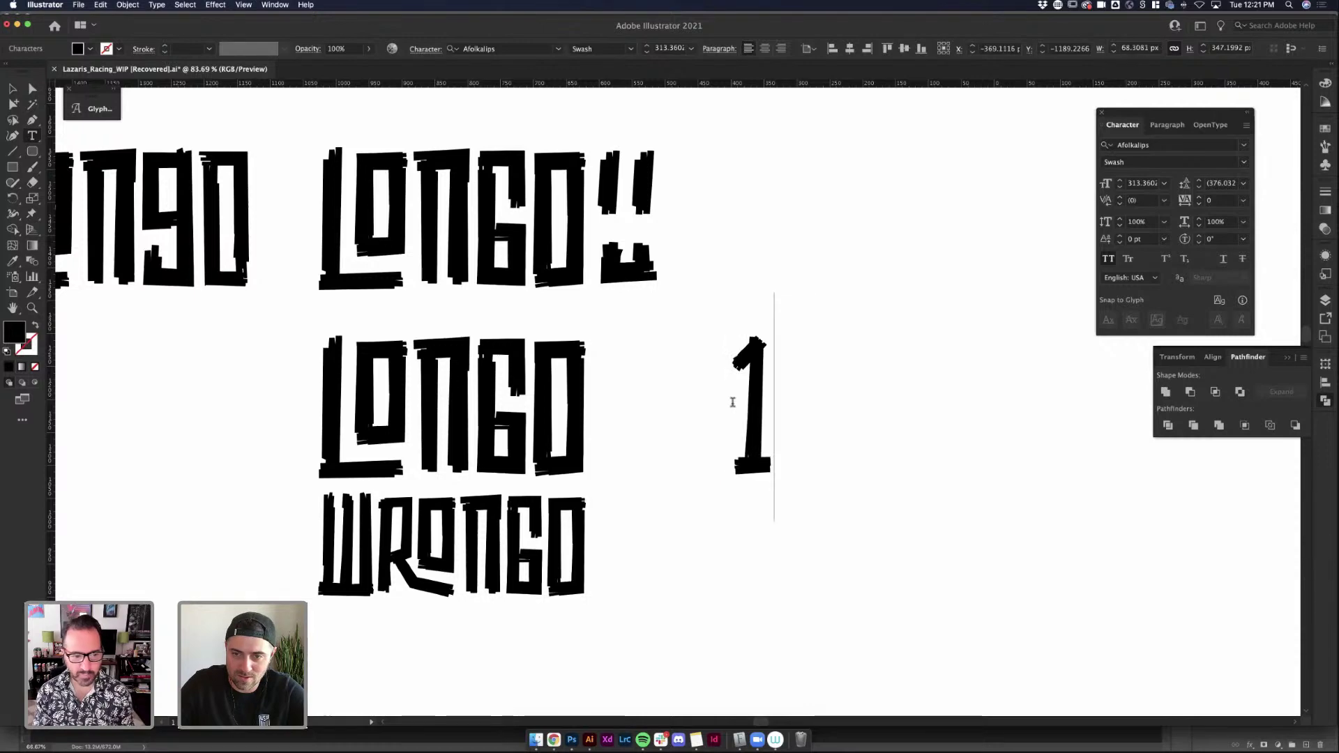
pyautogui.press('BackSpace')
pyautogui.write('-')
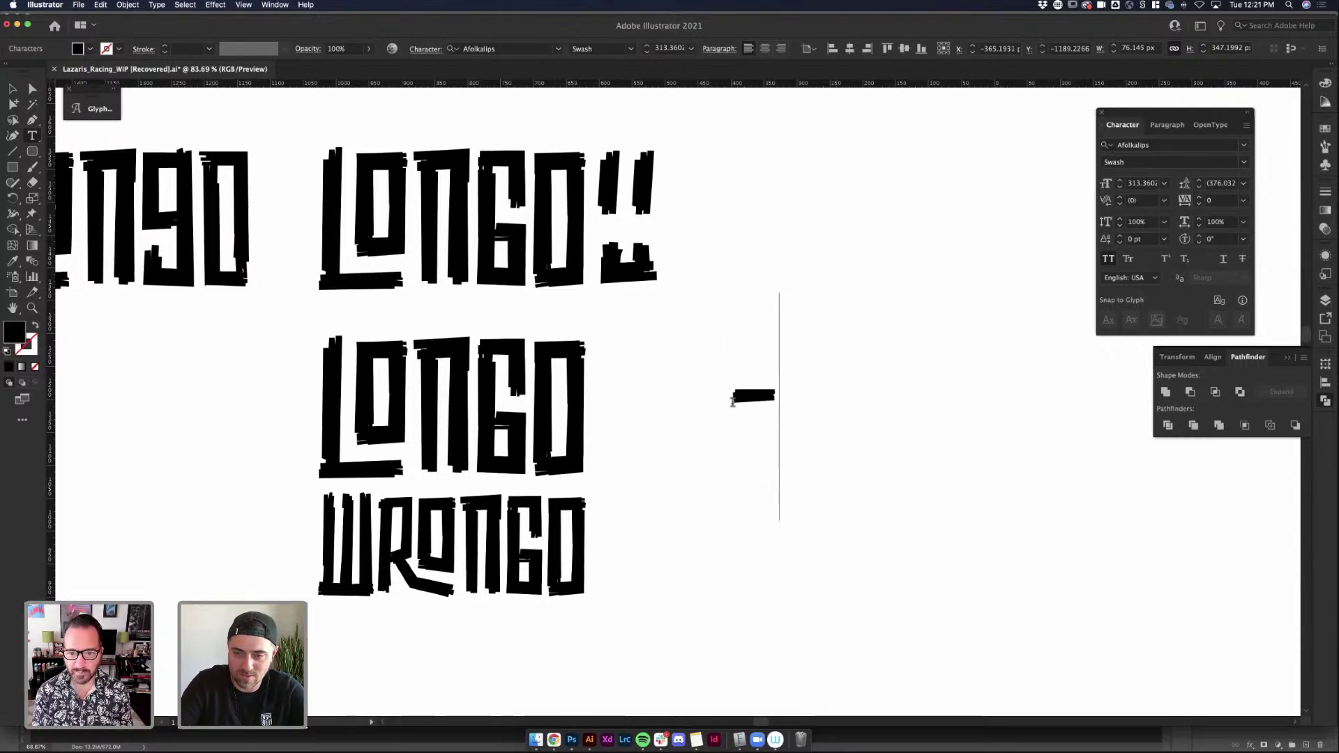
pyautogui.press('BackSpace')
pyautogui.write('-')
pyautogui.press('BackSpace')
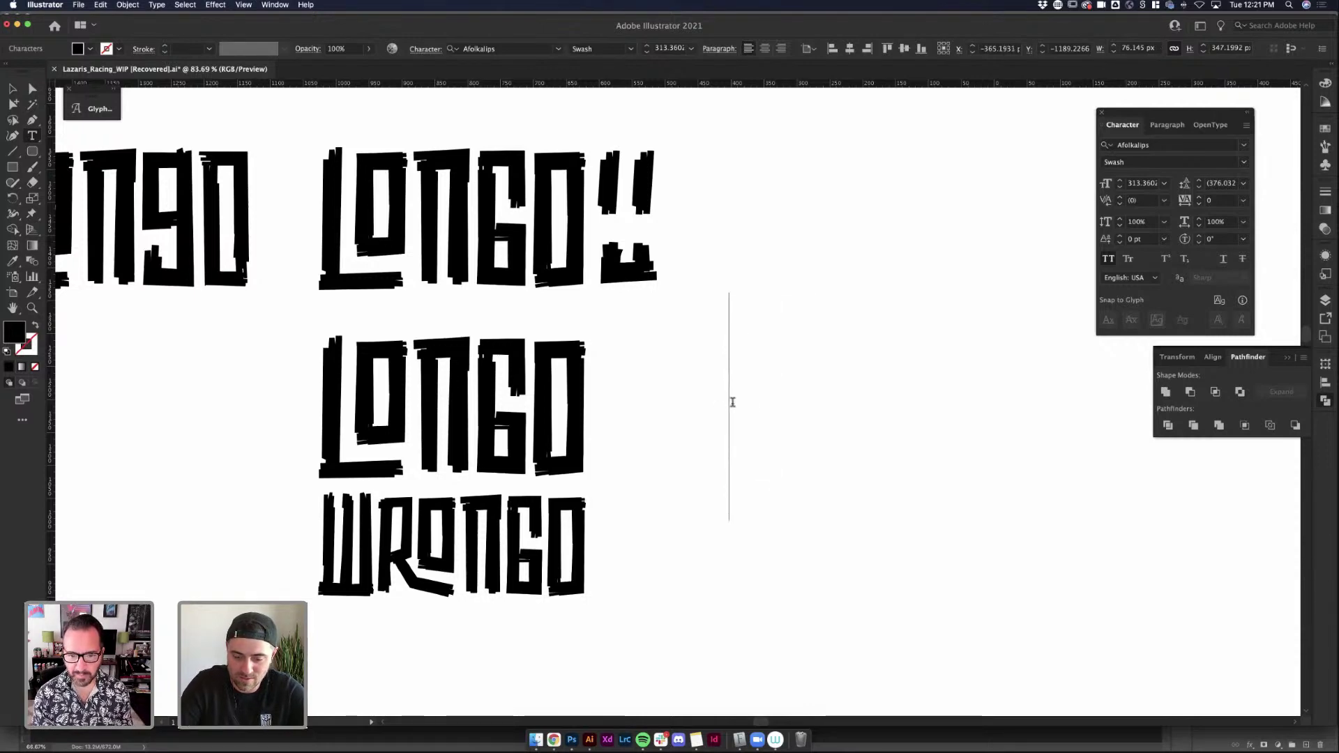
pyautogui.write('<!--<3<!!')
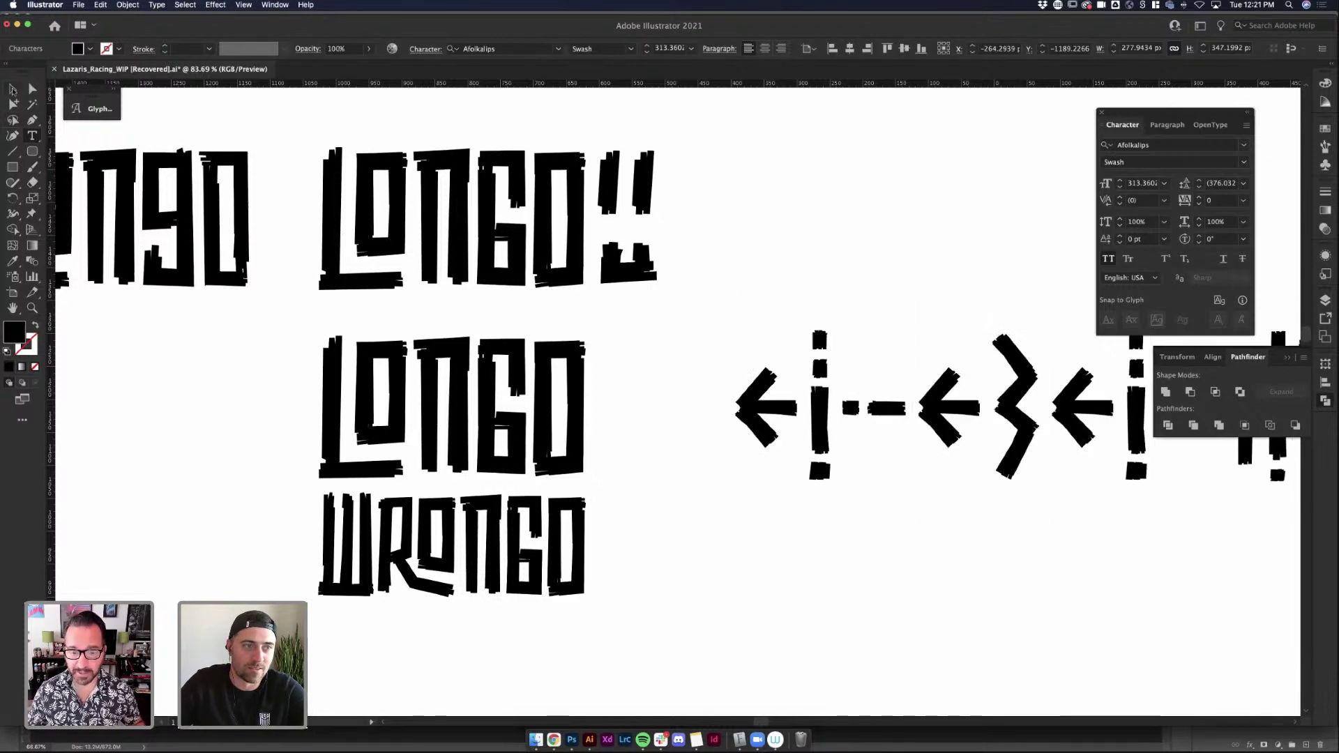
# Nudge the Swash glyph text object up slightly and convert it to outlines
pyautogui.click(13, 89)
pyautogui.scroll(-5, 977, 487)
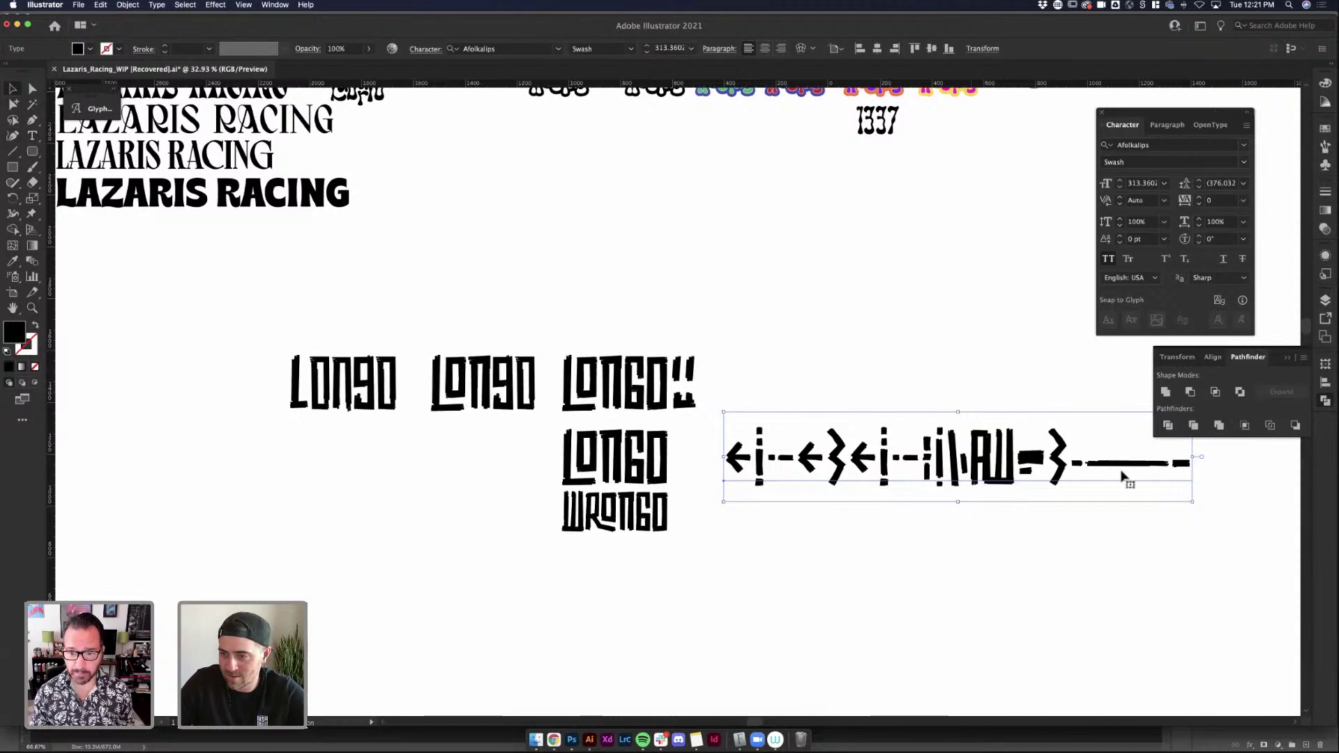
pyautogui.press('super+h')
pyautogui.doubleClick(1095, 461)
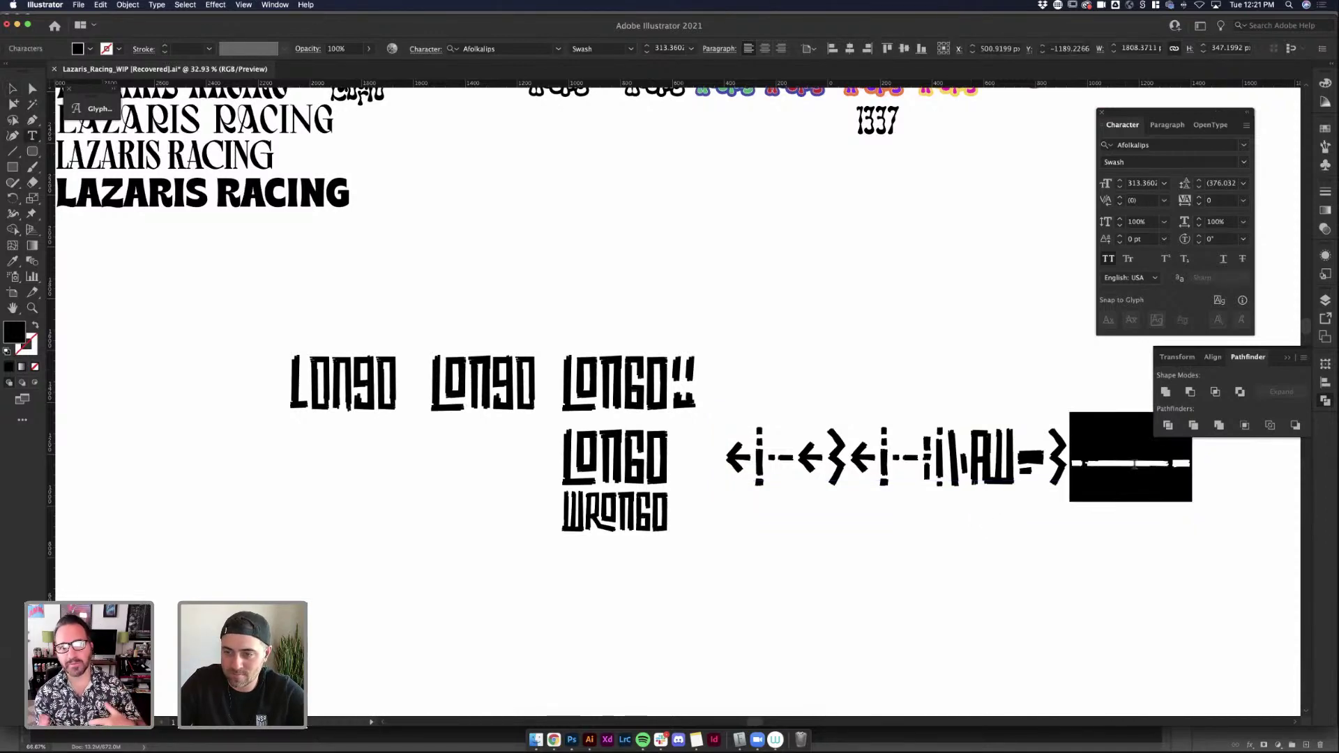
pyautogui.click(1160, 462)
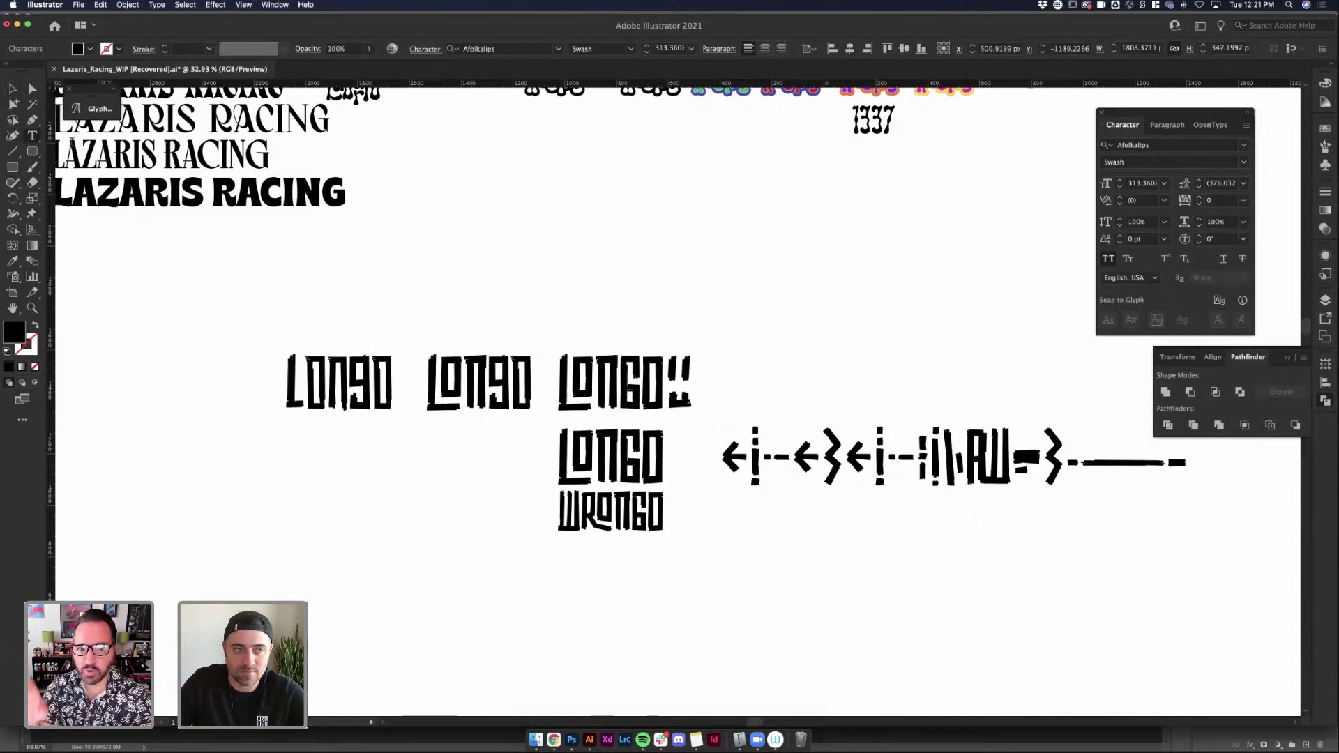
pyautogui.hscroll(6, 1140, 466)
pyautogui.click(13, 89)
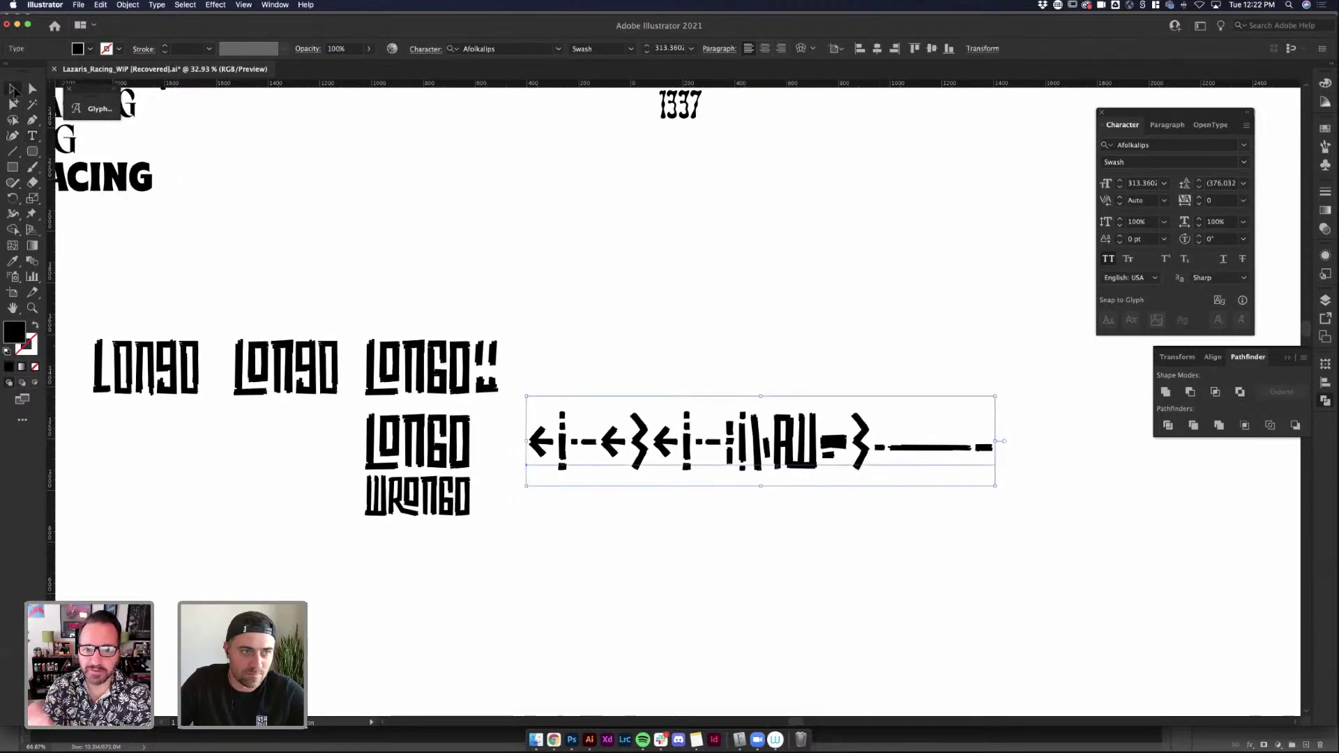
pyautogui.moveTo(885, 457); pyautogui.dragTo(886, 436)
pyautogui.rightClick(907, 434)
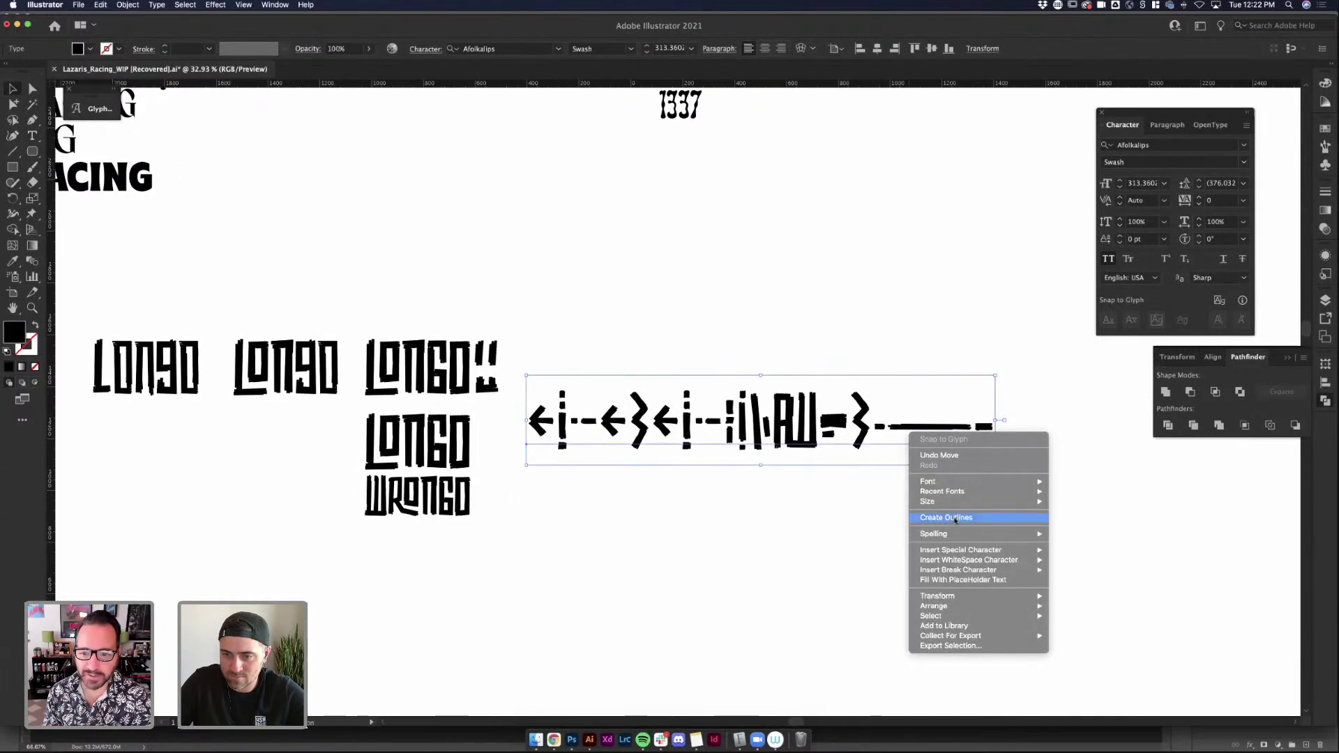
pyautogui.click(918, 531)
# Copy the long dash out of the outlined glyph group and place the copy in the empty space below "WRONGO"
pyautogui.click(929, 434)
pyautogui.doubleClick(934, 431)
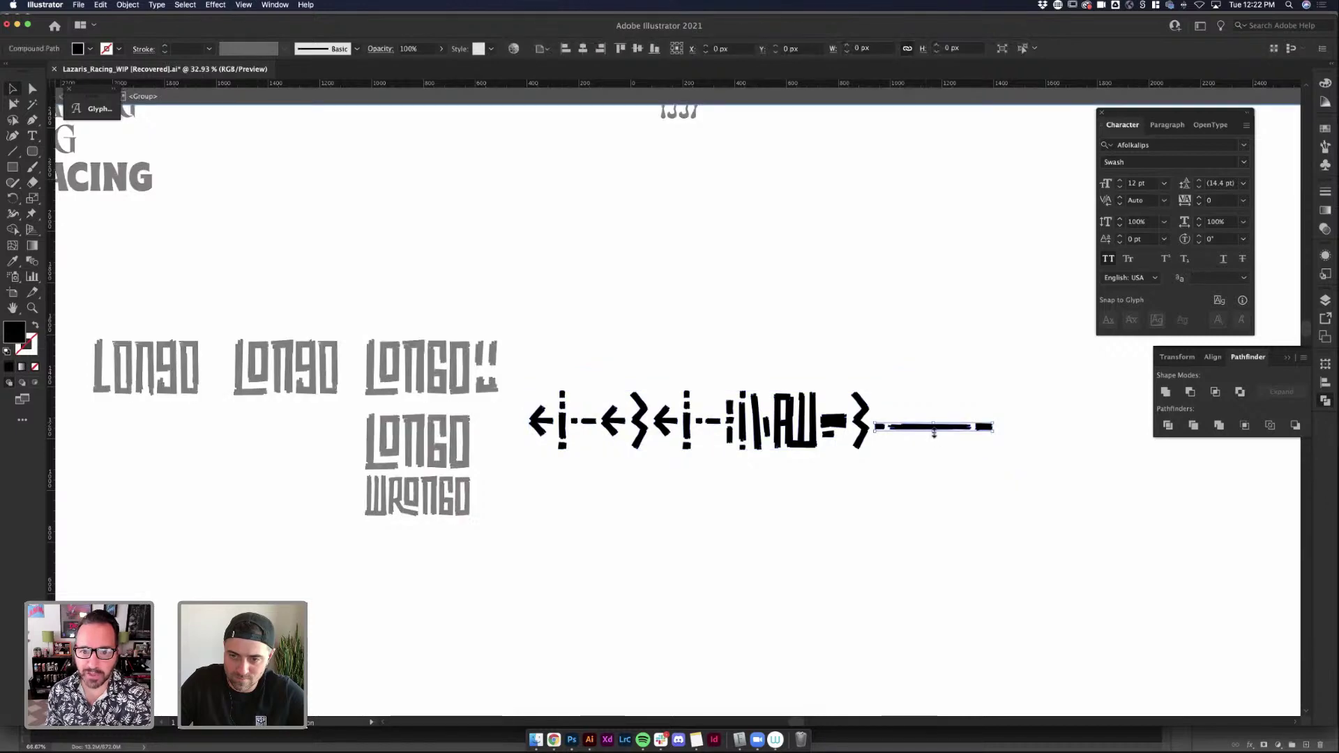
pyautogui.doubleClick(937, 432)
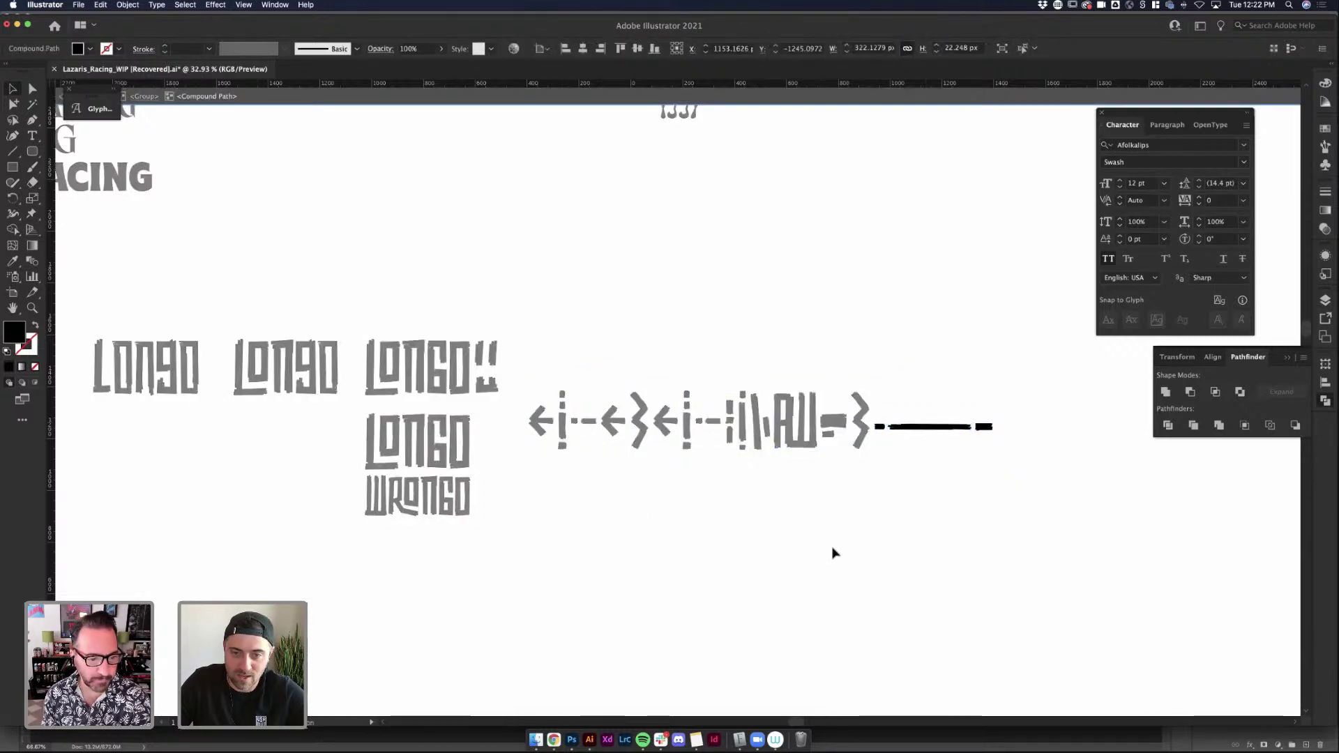
pyautogui.press('Escape')
pyautogui.scroll(5, 368, 442)
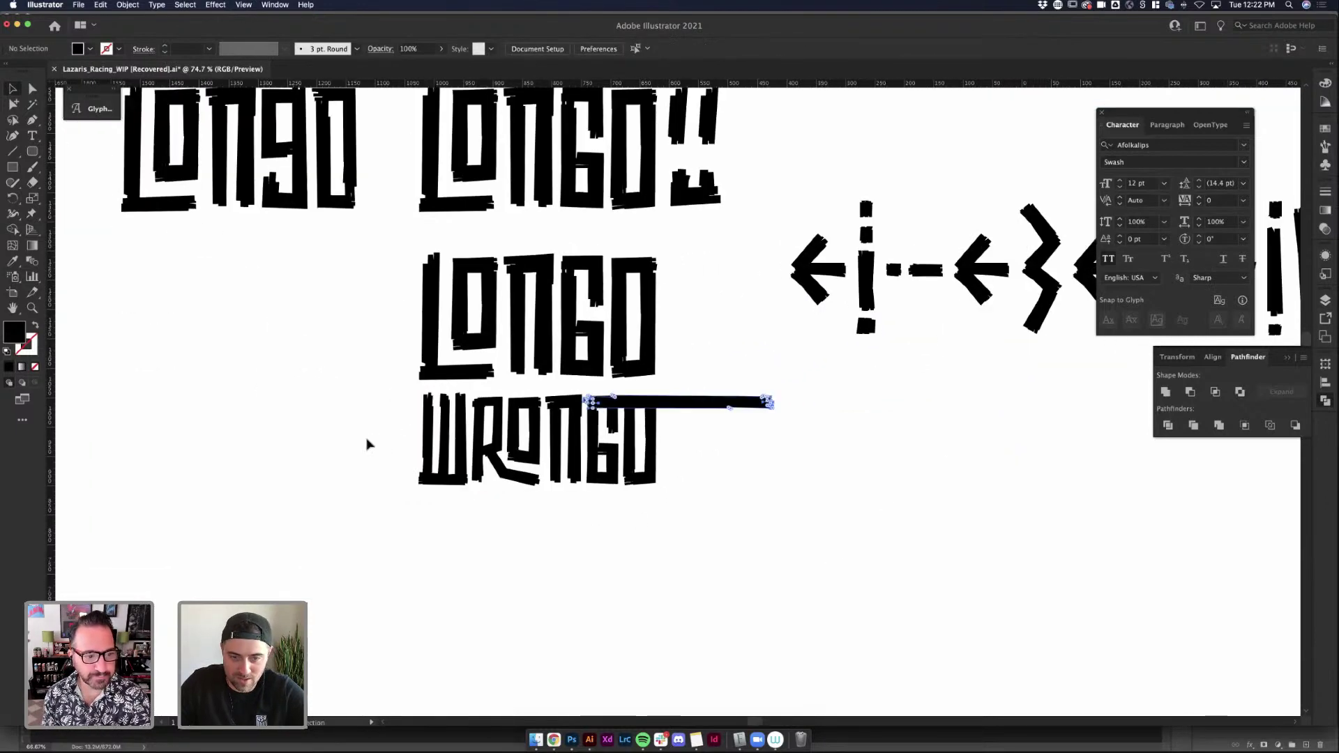
pyautogui.moveTo(757, 407); pyautogui.dragTo(601, 608)
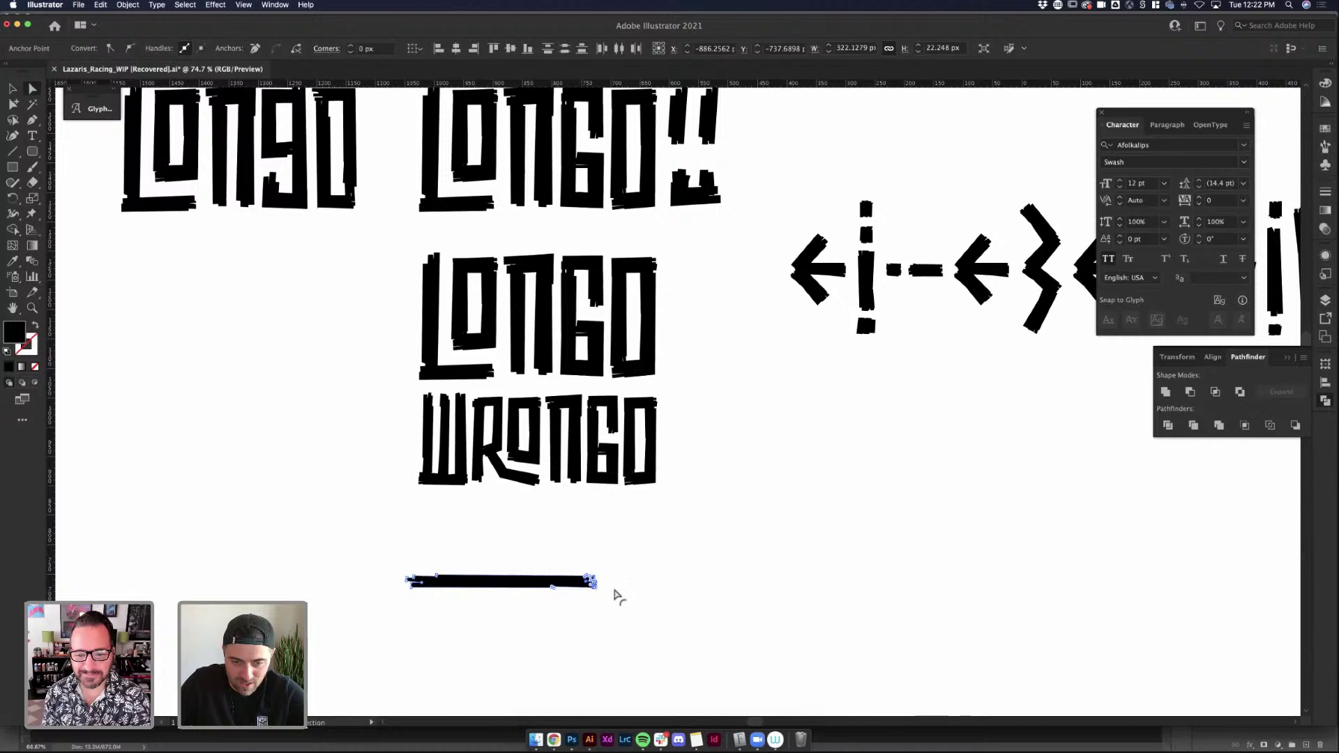
# Stretch the copied dash by its end anchor points to about 446 px wide, slightly wider than "WRONGO"
pyautogui.scroll(5, 593, 596)
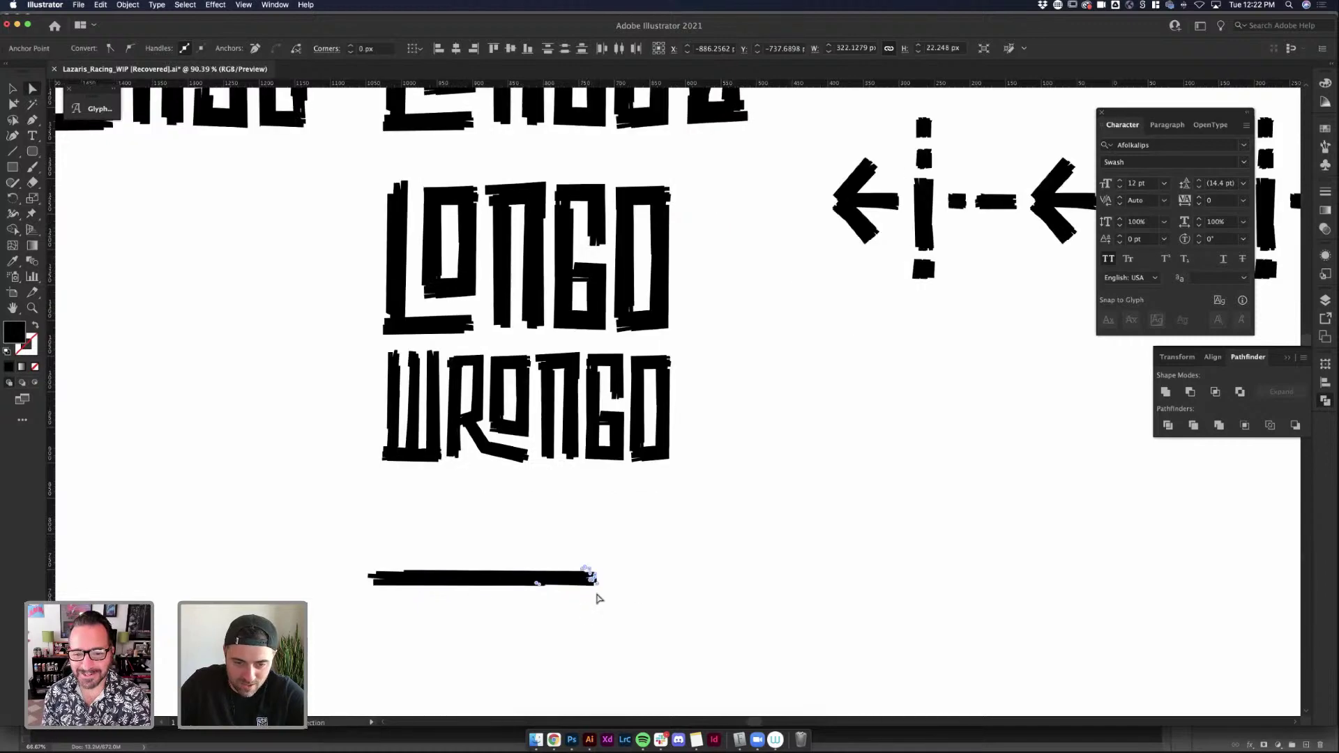
pyautogui.moveTo(596, 544); pyautogui.dragTo(867, 548)
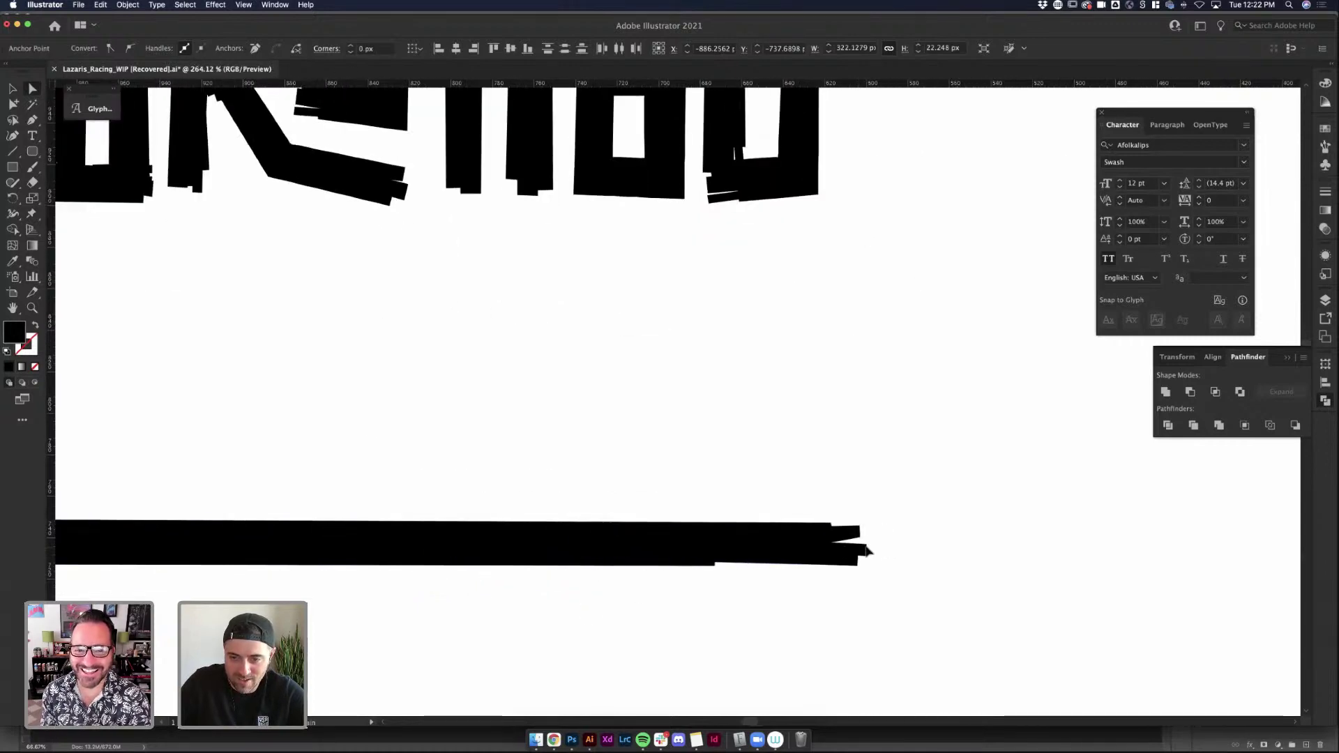
pyautogui.scroll(-1, 912, 543)
pyautogui.press('v')
pyautogui.click(935, 541)
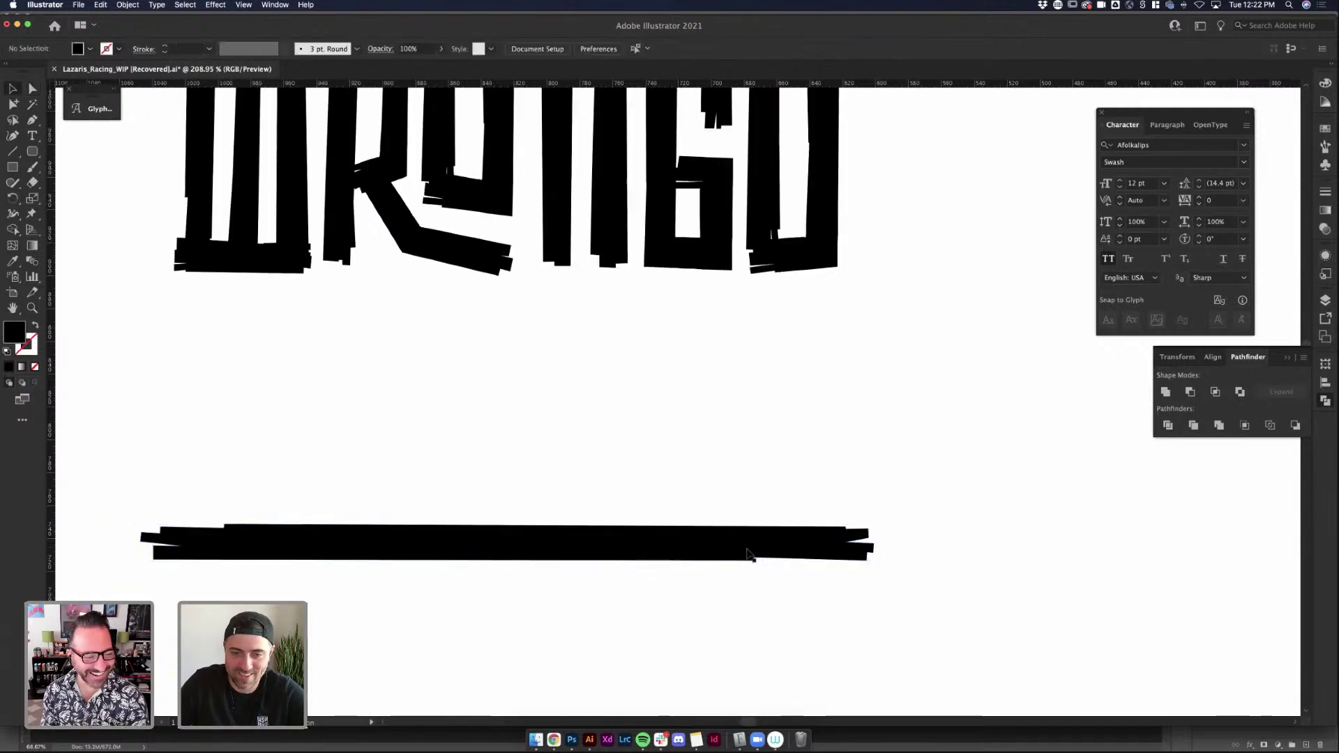
# Move the stretched bar up across the middle of "WRONGO" as a strikethrough
pyautogui.scroll(-1, 755, 530)
pyautogui.moveTo(756, 541); pyautogui.dragTo(755, 128)
pyautogui.moveTo(618, 157); pyautogui.dragTo(618, 181)
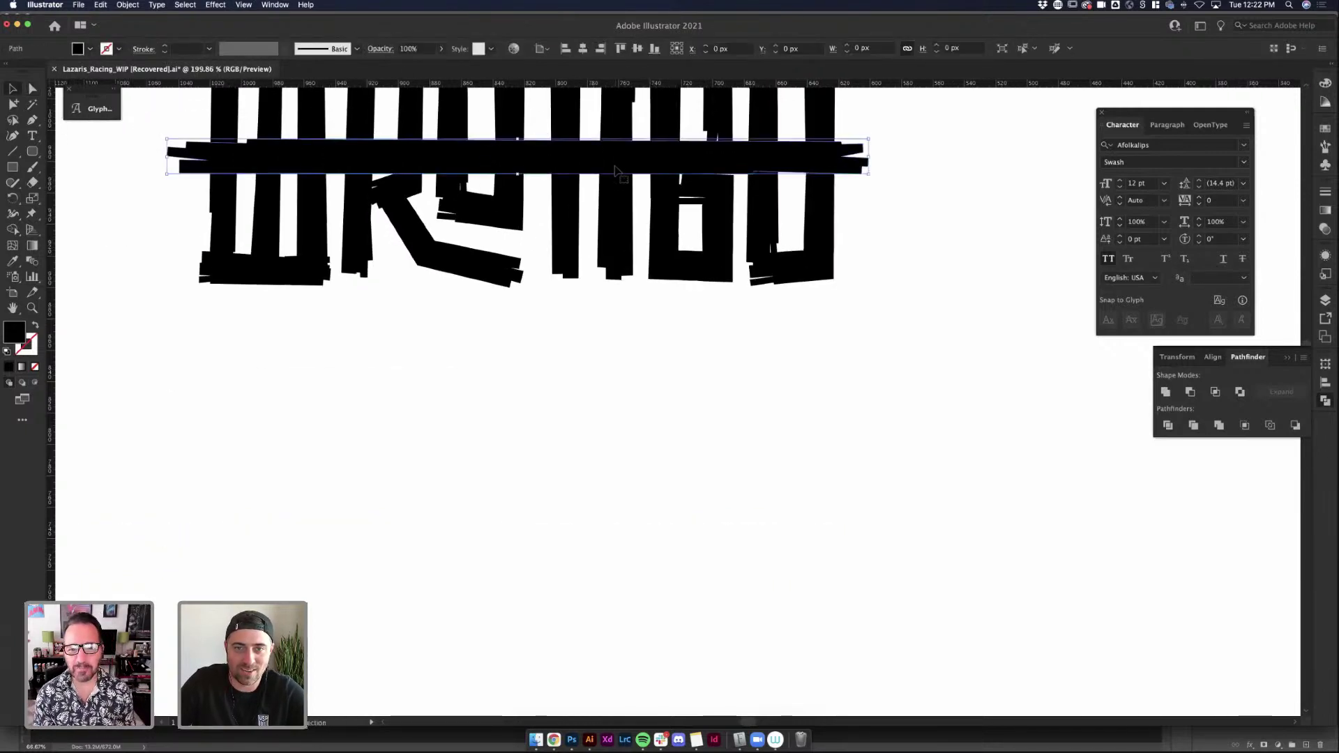
pyautogui.scroll(3, 469, 355)
pyautogui.scroll(1, 454, 418)
pyautogui.scroll(-2, 451, 469)
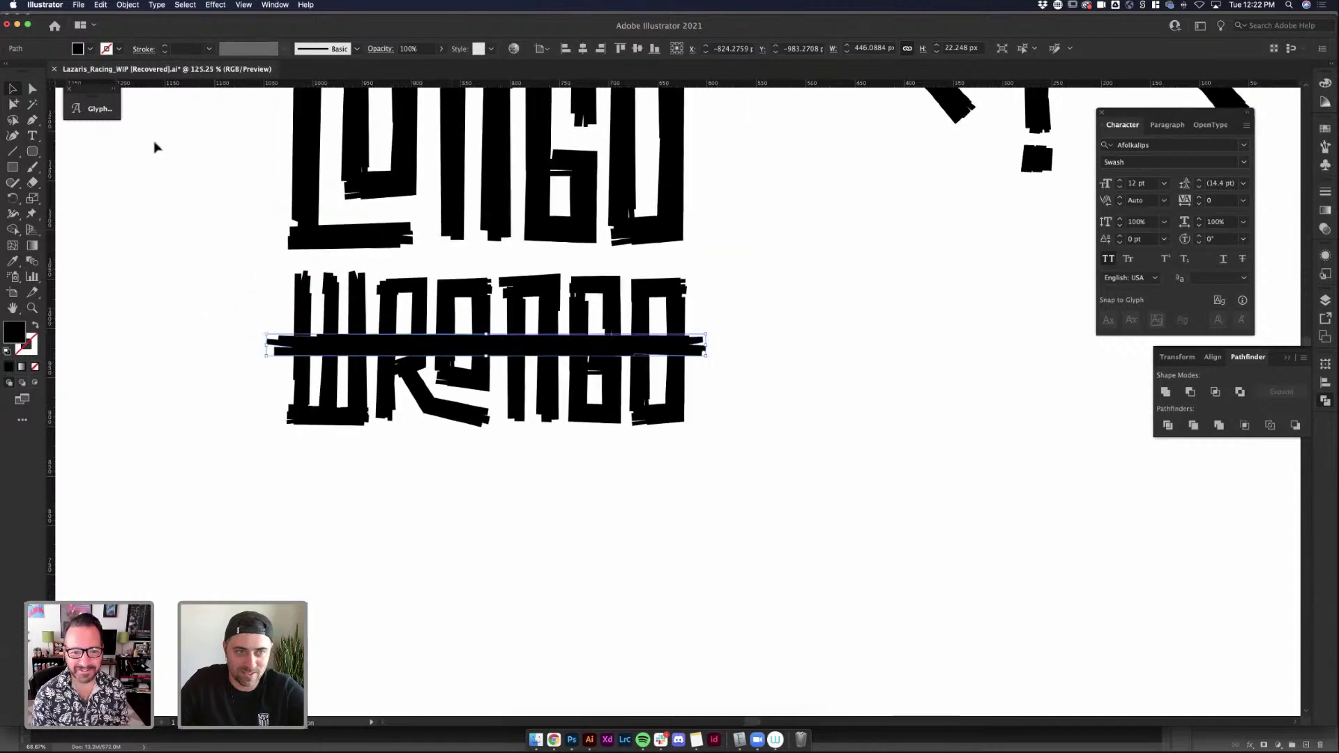
# Fill the strikethrough bar with red
pyautogui.click(91, 49)
pyautogui.click(44, 71)
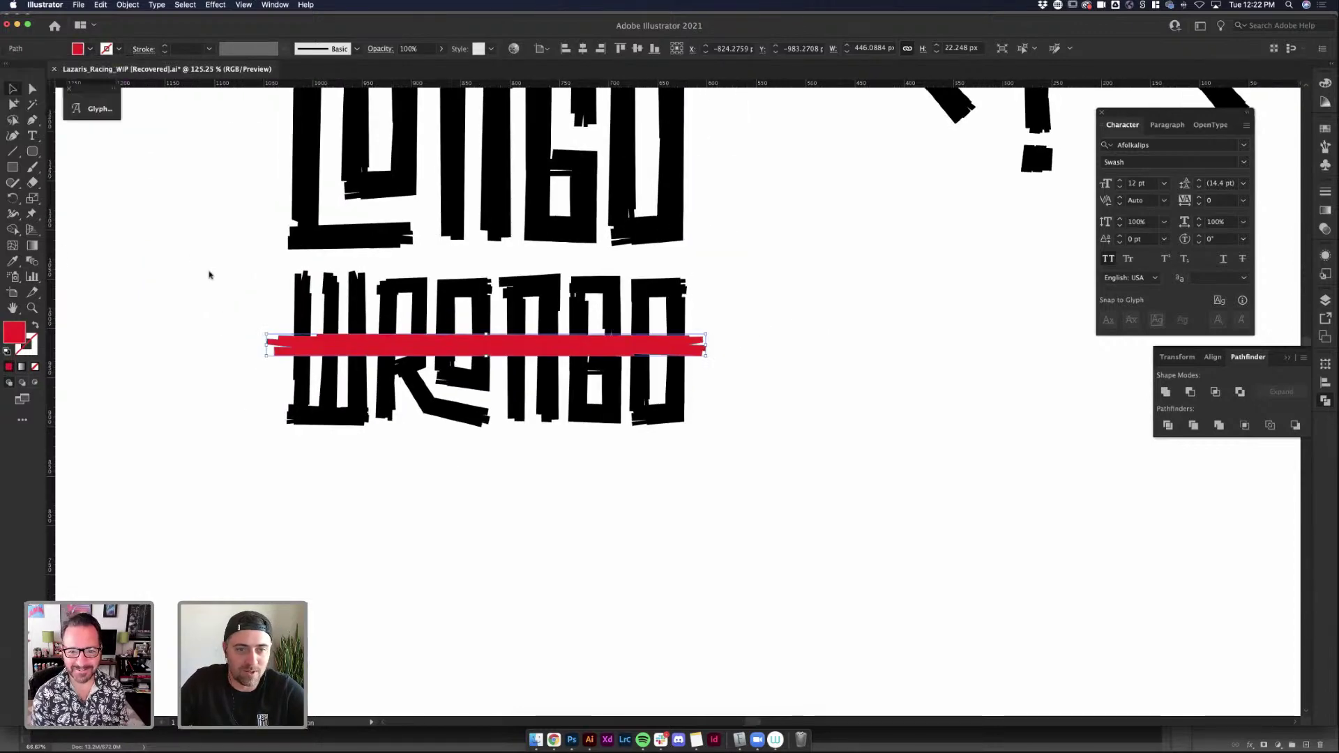
pyautogui.click(759, 302)
# Move "WRONGO" together with its red strikethrough bar up, closer to the "LONGO" above it
pyautogui.scroll(5, 765, 306)
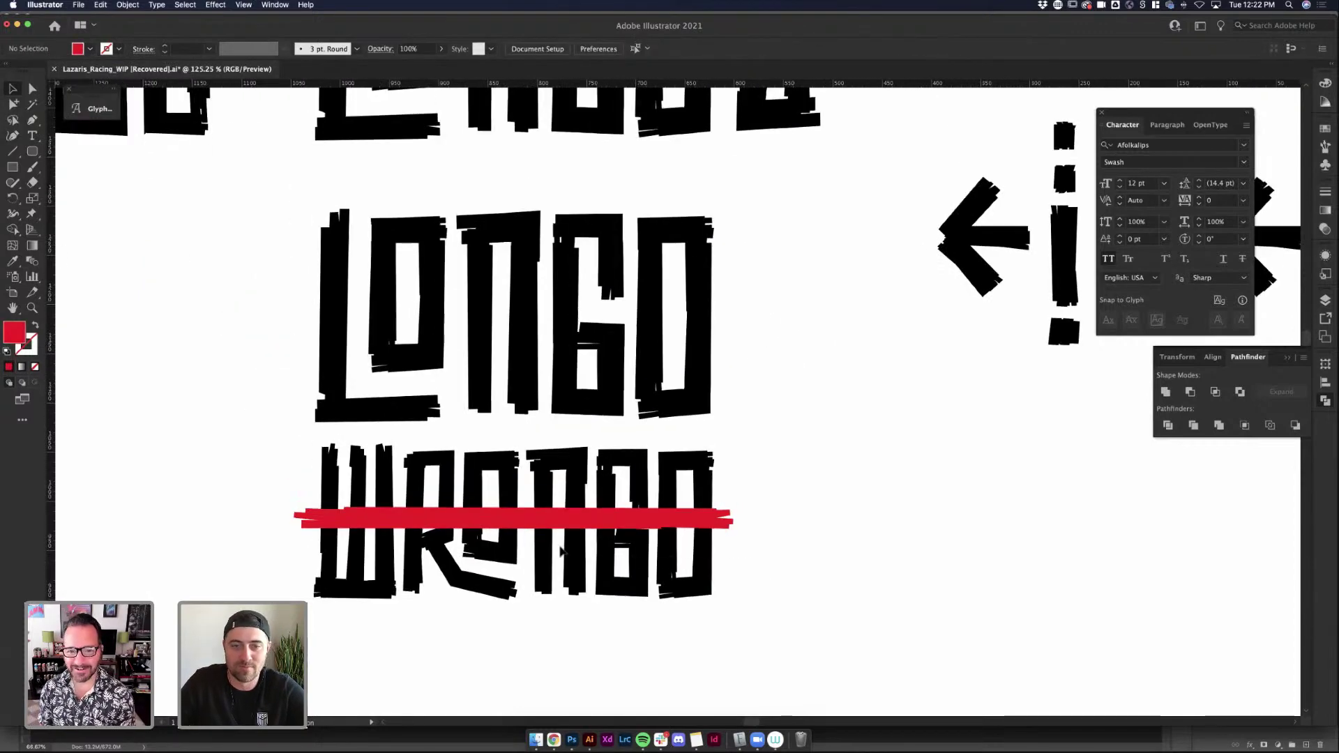
pyautogui.moveTo(258, 233); pyautogui.dragTo(442, 375)
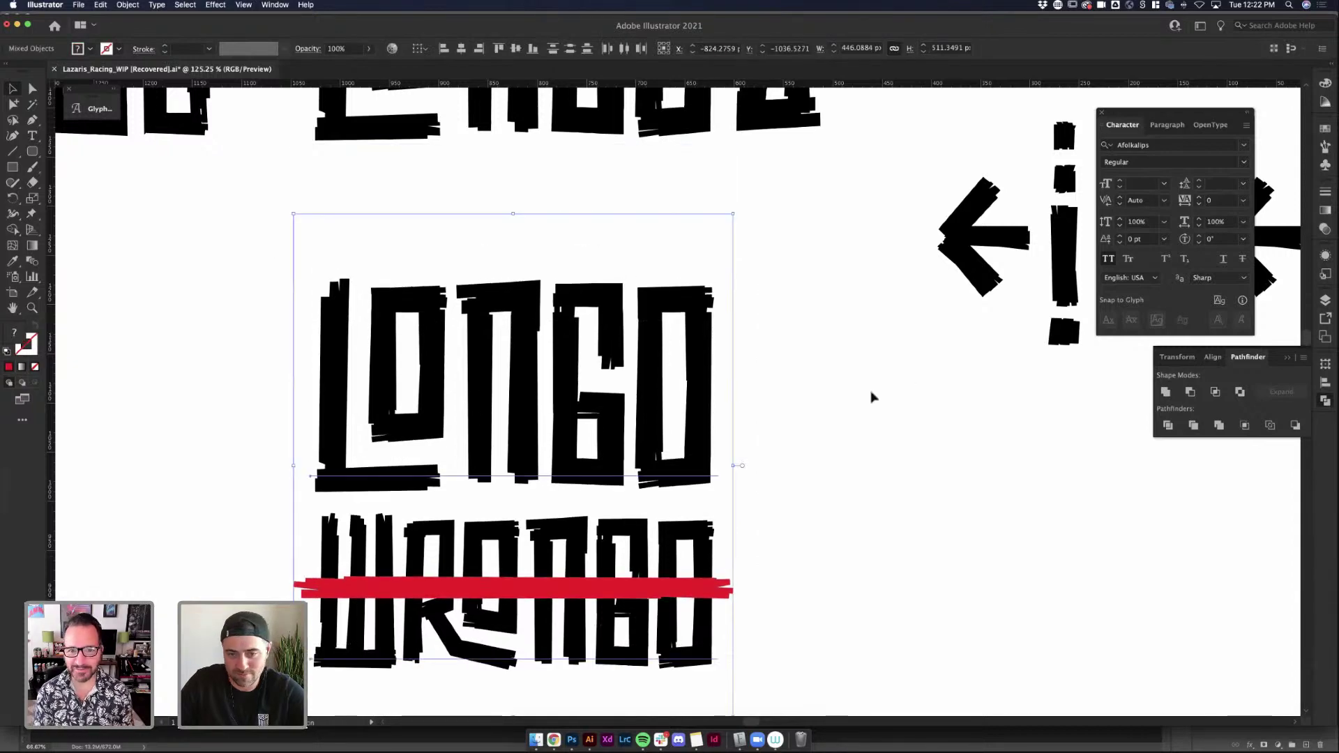
pyautogui.scroll(-3, 871, 397)
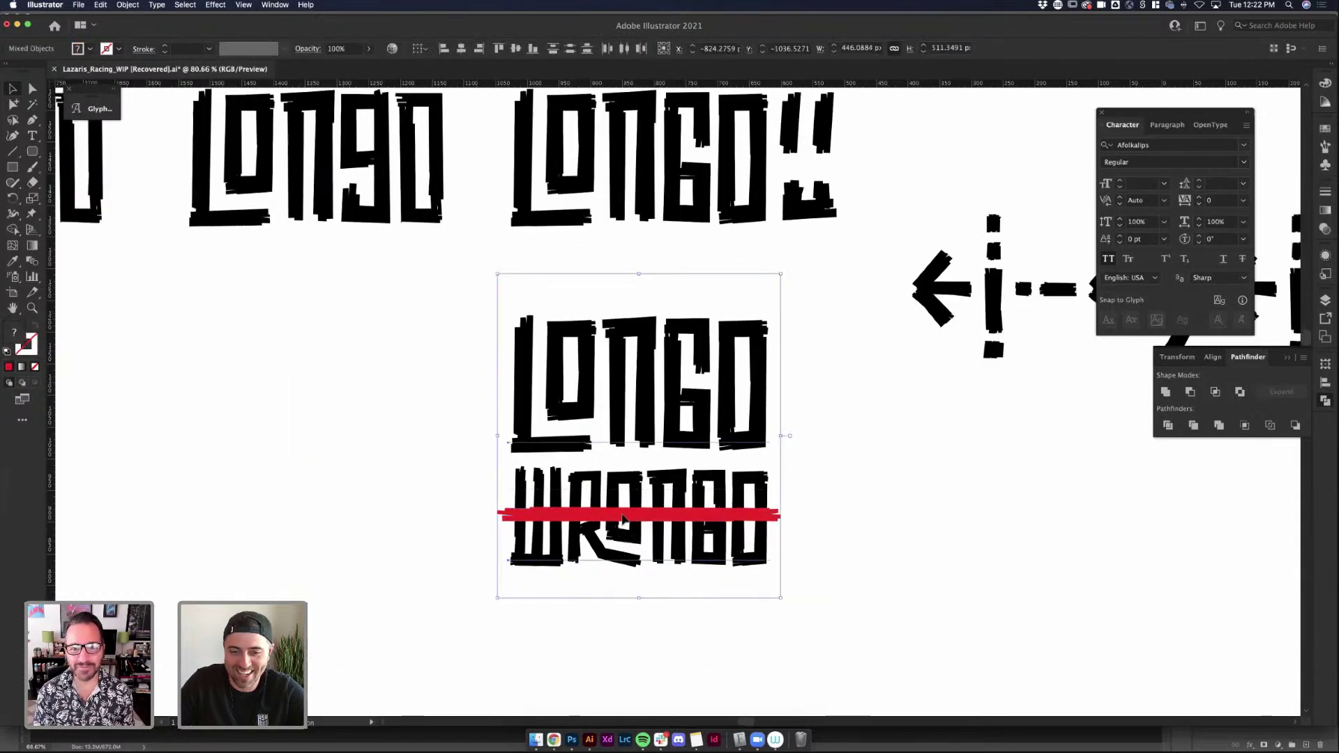
pyautogui.click(808, 538)
pyautogui.click(500, 515)
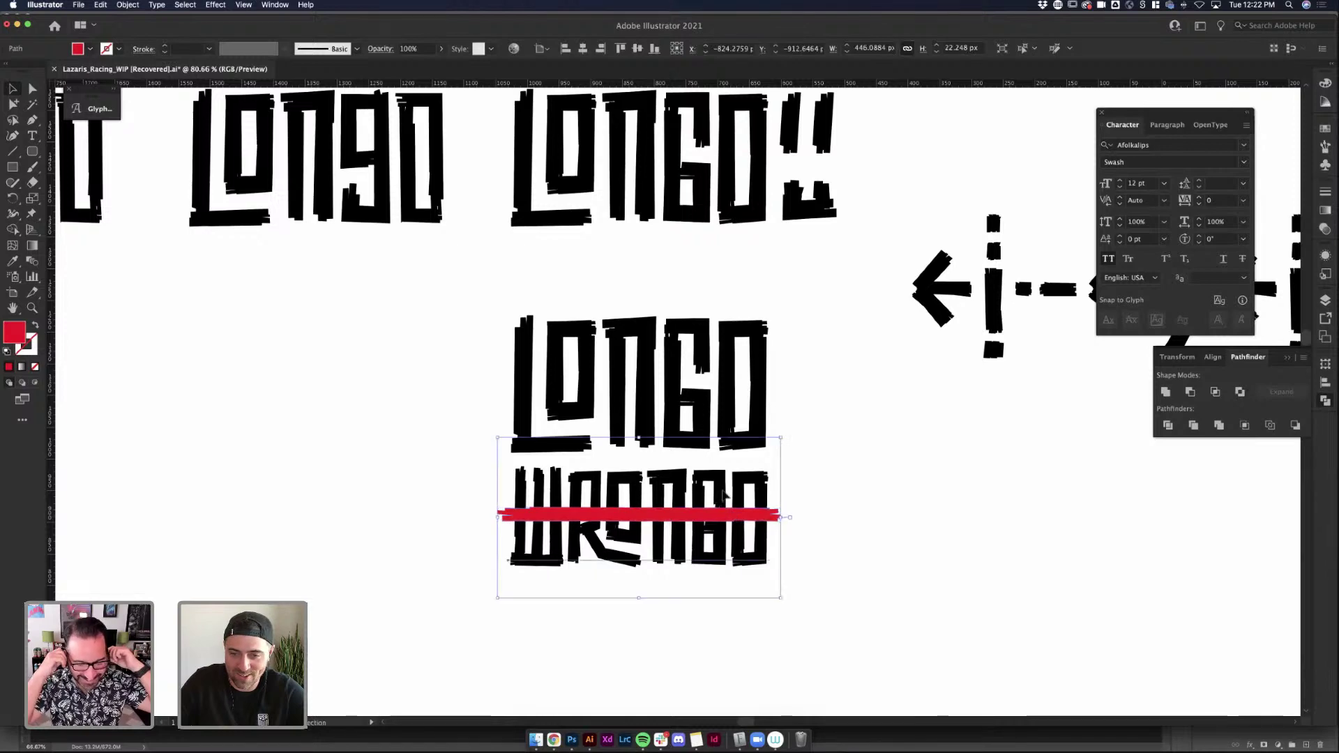
pyautogui.keyDown('shift'); pyautogui.click(725, 496); pyautogui.keyUp('shift')
pyautogui.hotkey('shift', 'Up')
pyautogui.hotkey('shift', 'Up')
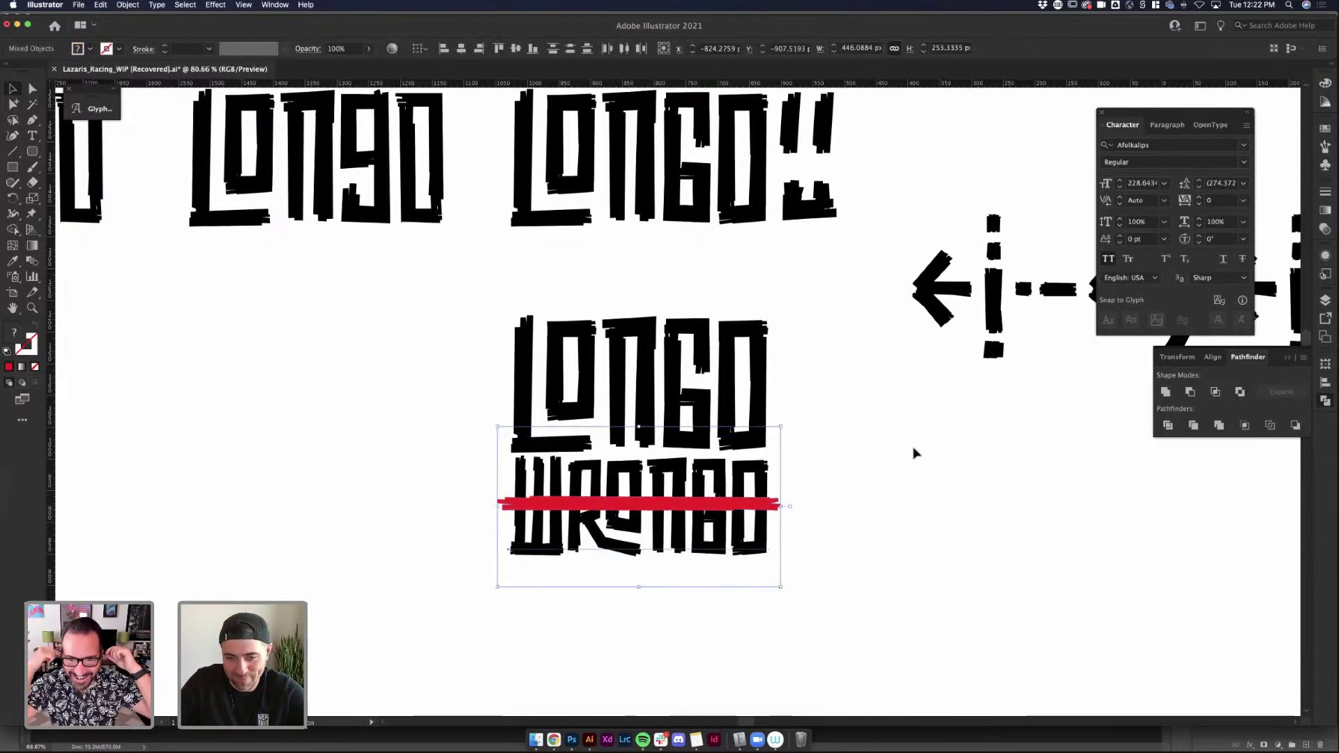
pyautogui.click(916, 453)
# Set the red strikethrough bar's blending mode to Multiply
pyautogui.scroll(-3, 916, 437)
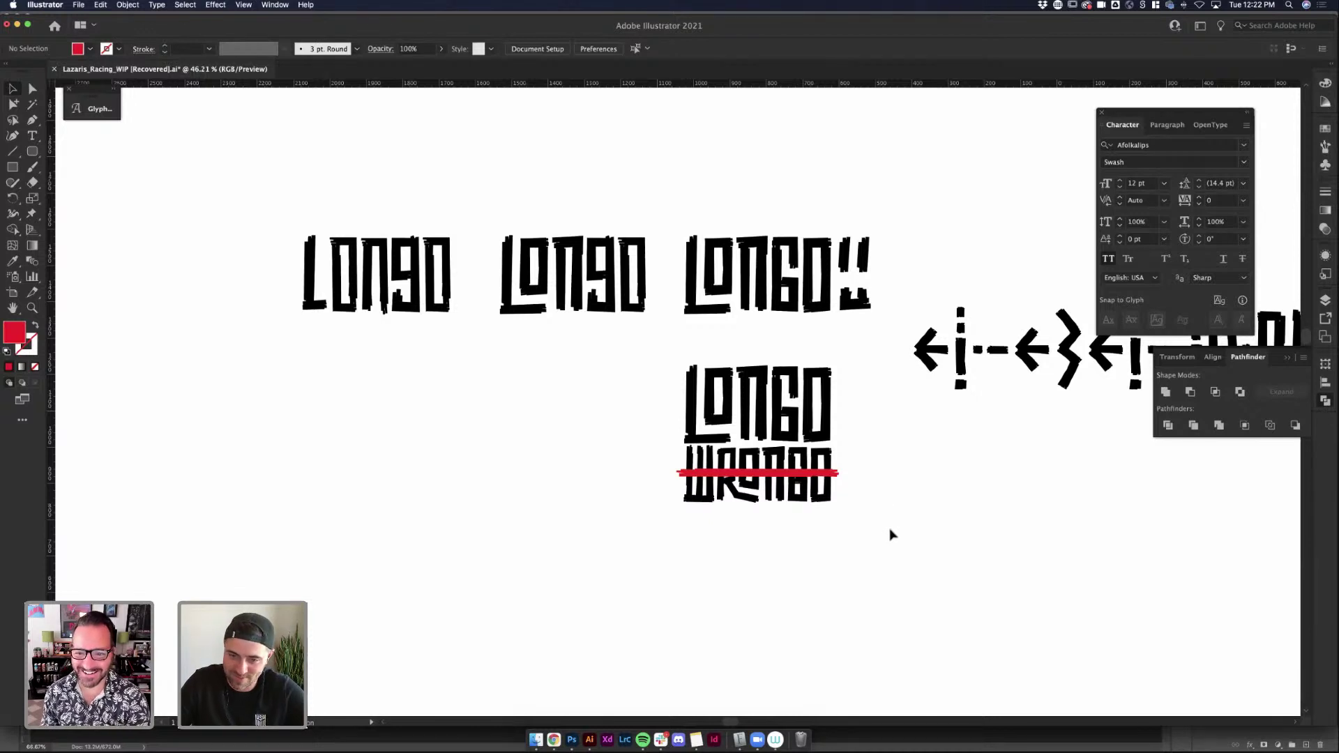
pyautogui.click(795, 477)
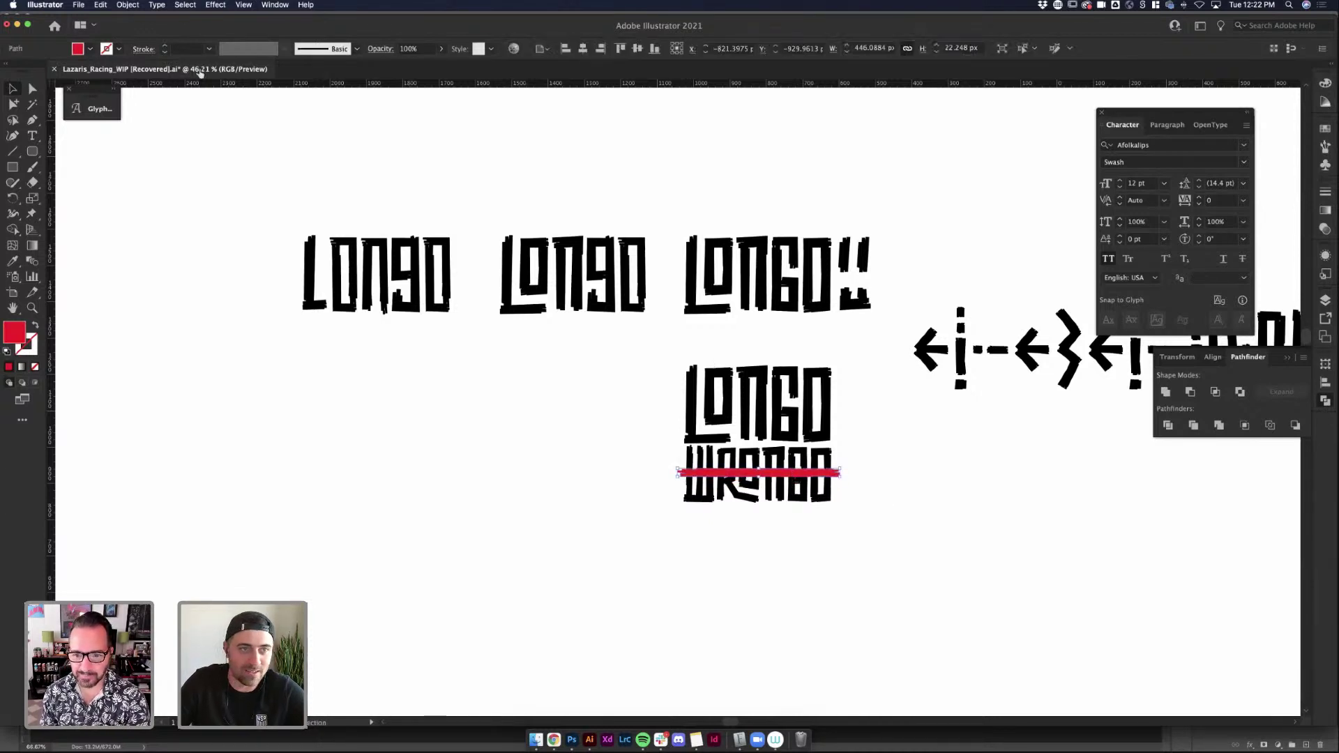
pyautogui.click(390, 51)
pyautogui.click(272, 71)
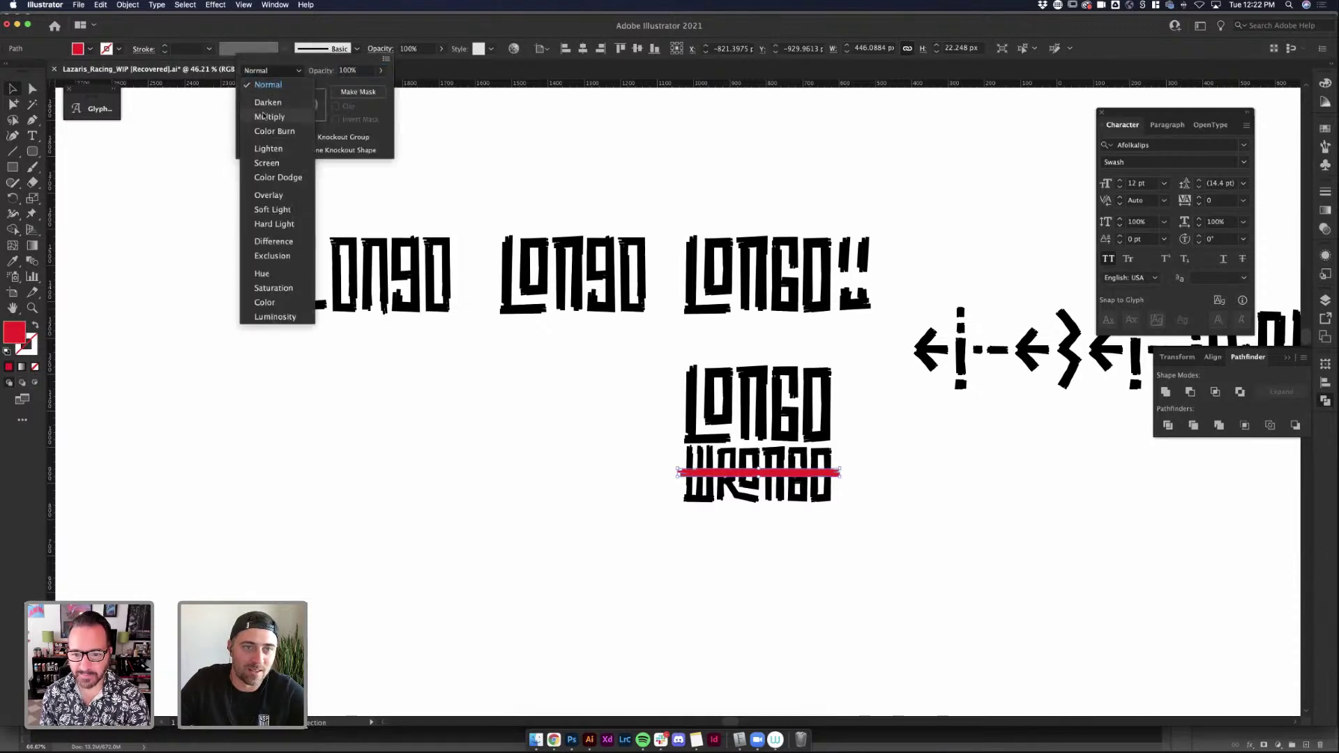
pyautogui.click(264, 117)
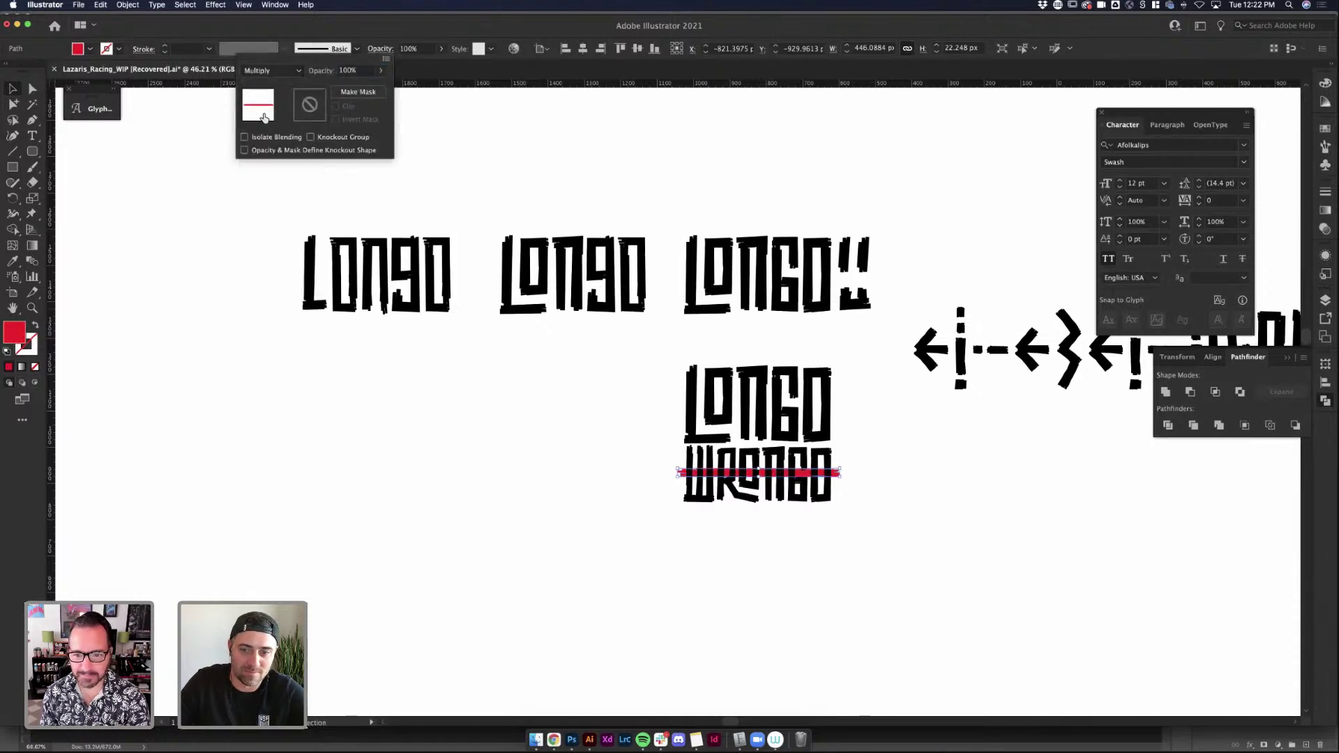
pyautogui.click(919, 486)
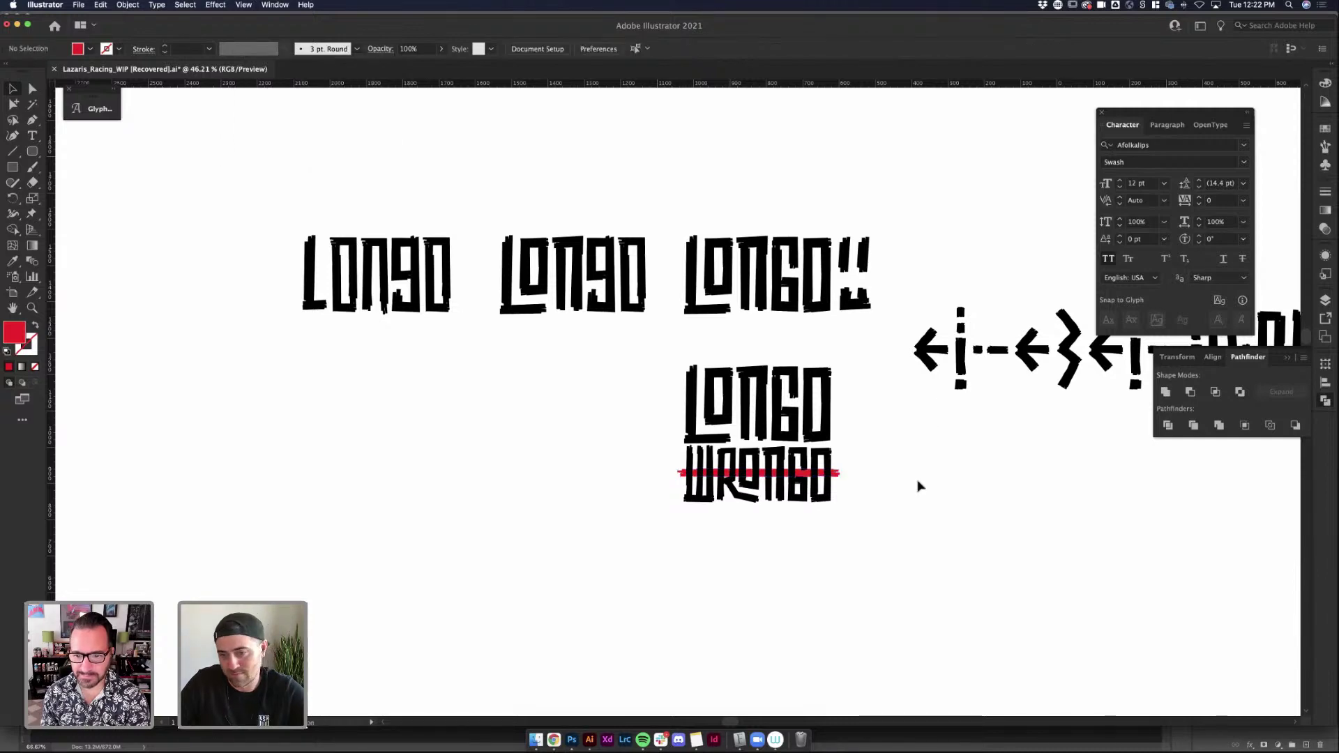
# Shift the red bar slightly lower across the "WRONGO" letters
pyautogui.scroll(4, 914, 483)
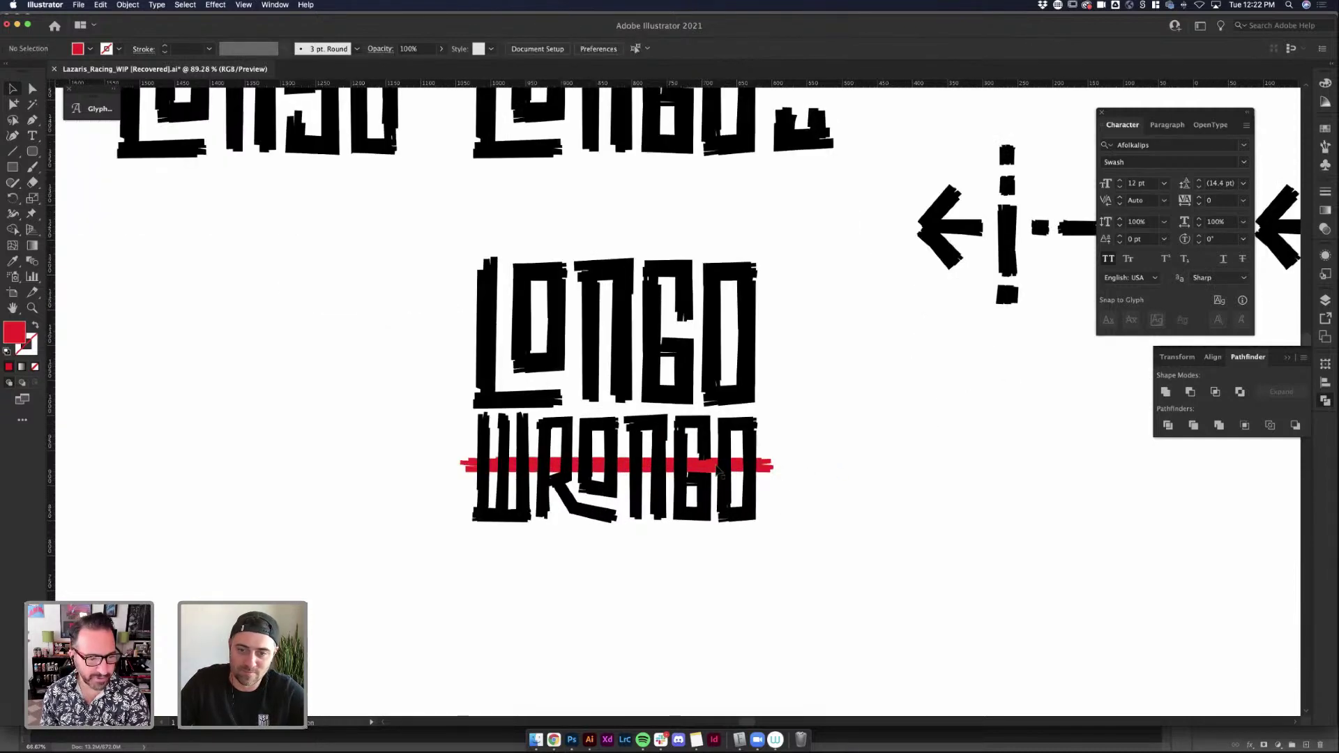
pyautogui.moveTo(719, 468)
pyautogui.mouseDown()
pyautogui.moveTo(718, 454)
pyautogui.moveTo(718, 483)
pyautogui.mouseUp()
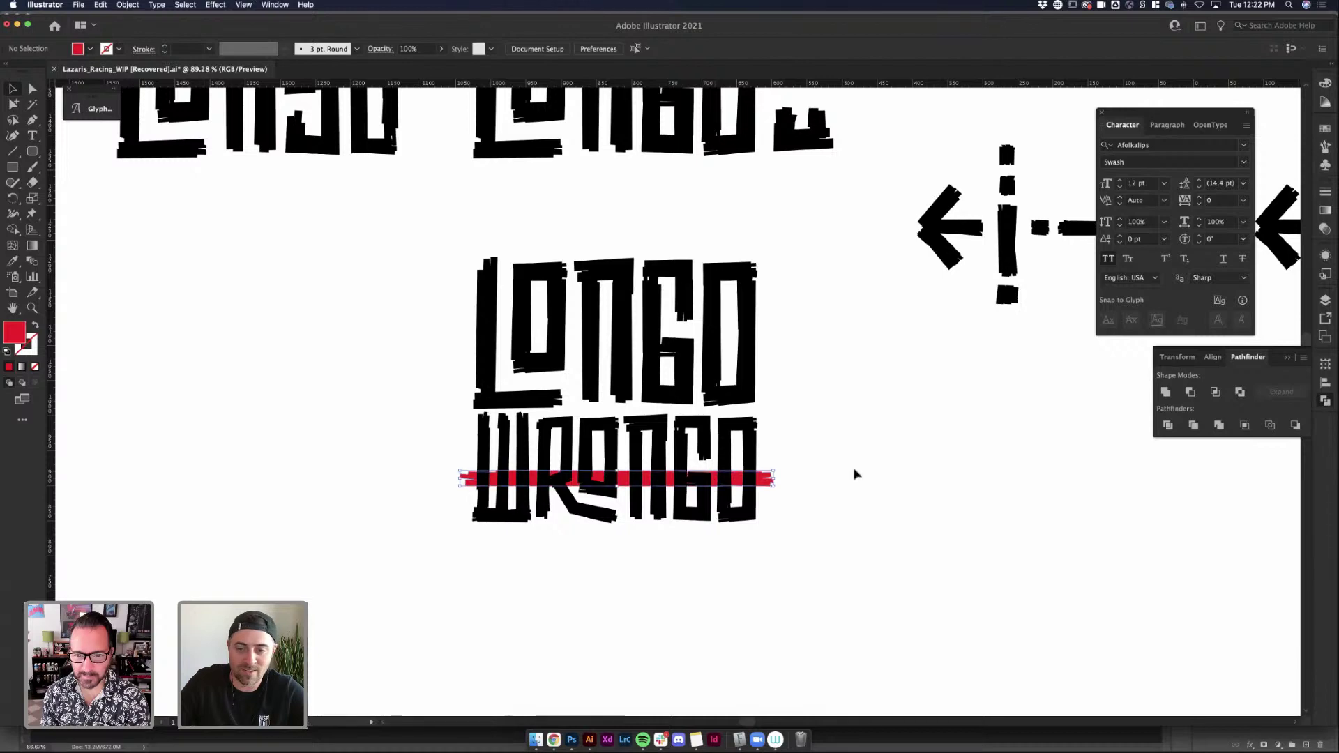
pyautogui.press('super+a')
pyautogui.click(389, 277)
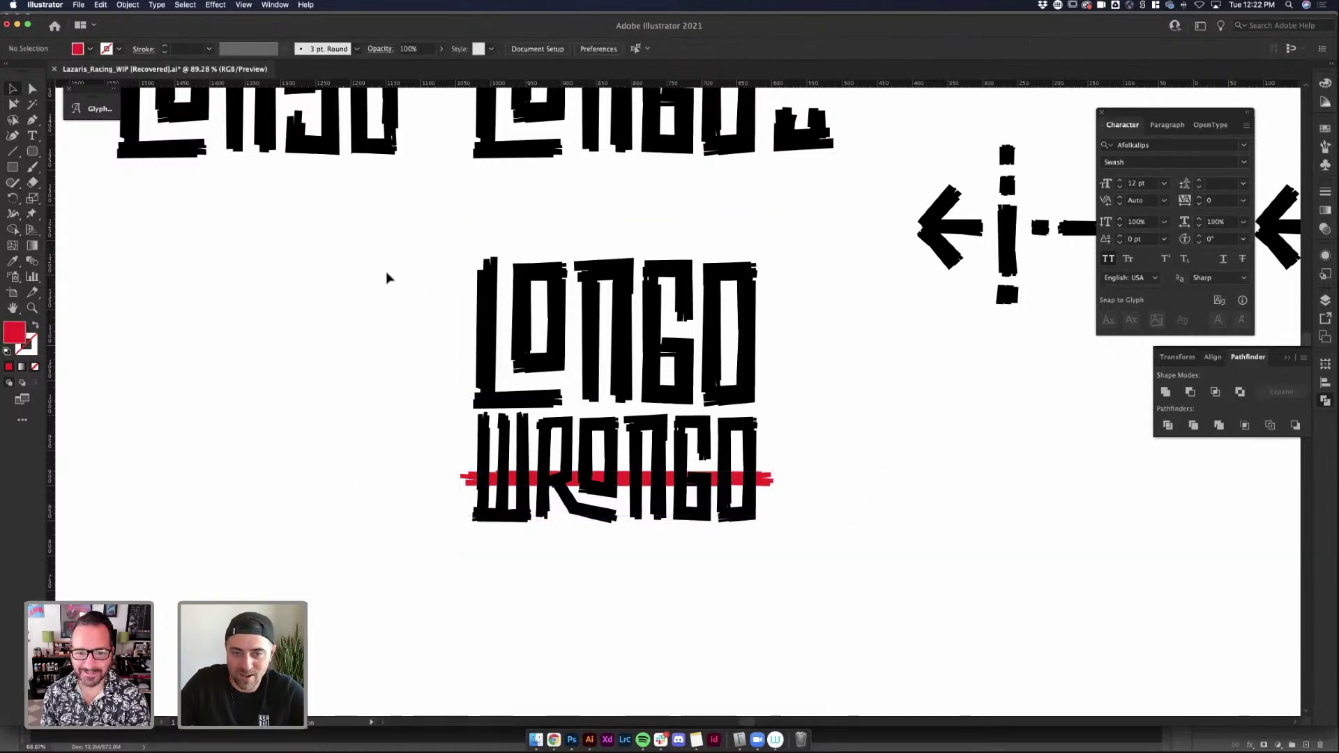
# Copy the long slanted stroke out of the outlined glyphs and place the copy just after the final O of "WRONGO"
pyautogui.scroll(-3, 830, 556)
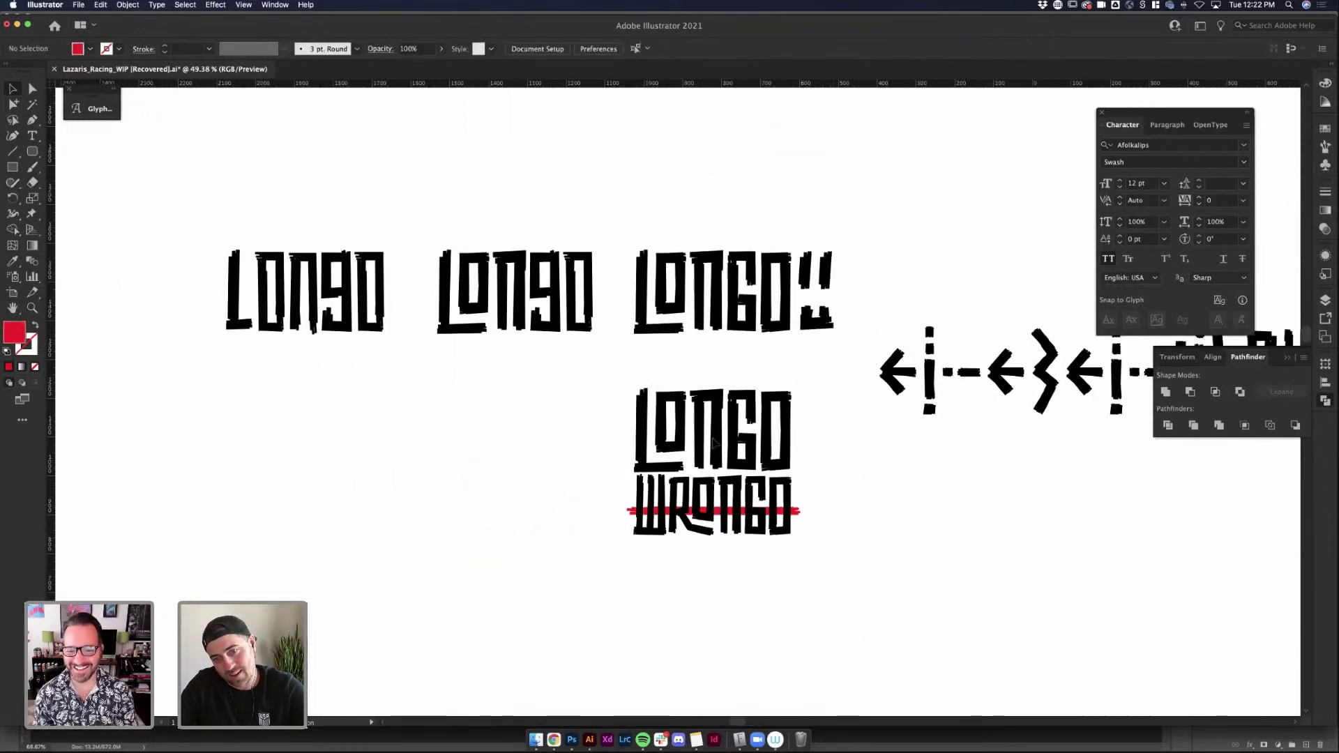
pyautogui.scroll(2, 813, 449)
pyautogui.scroll(-2, 851, 495)
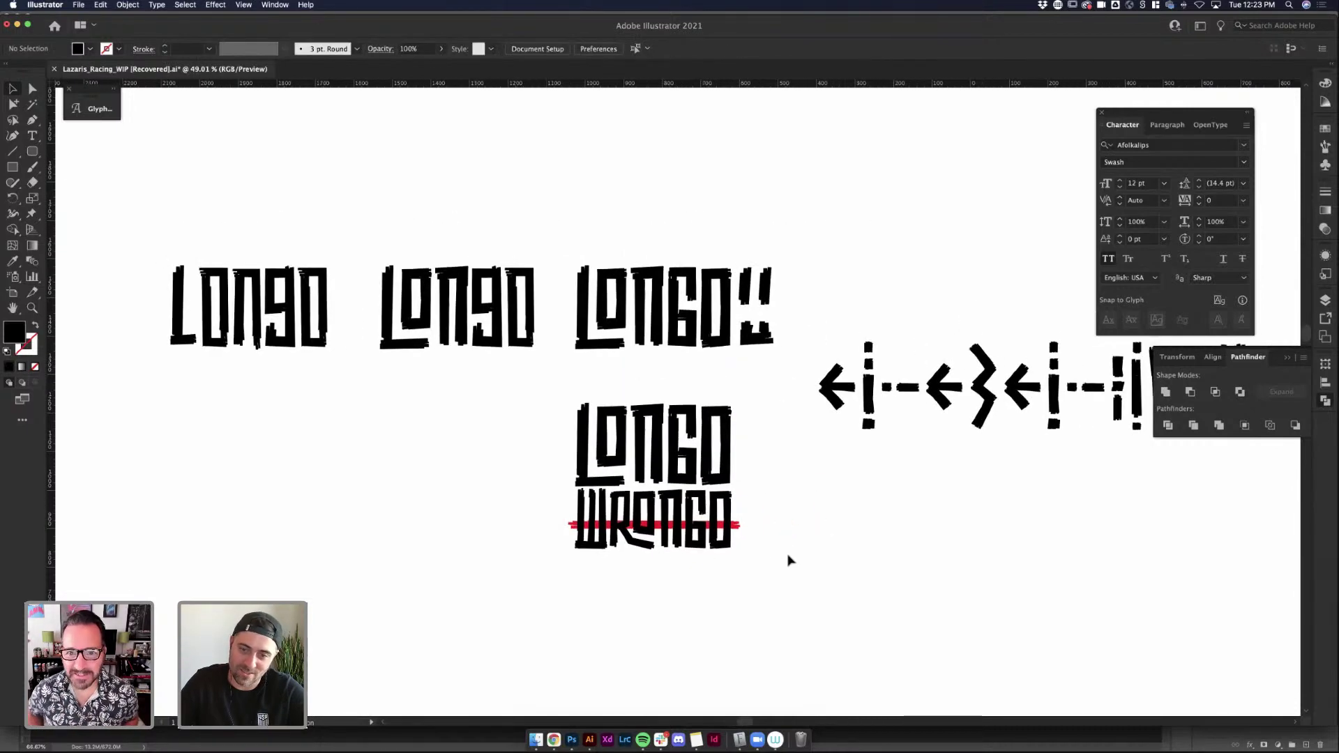
pyautogui.hscroll(5, 984, 469)
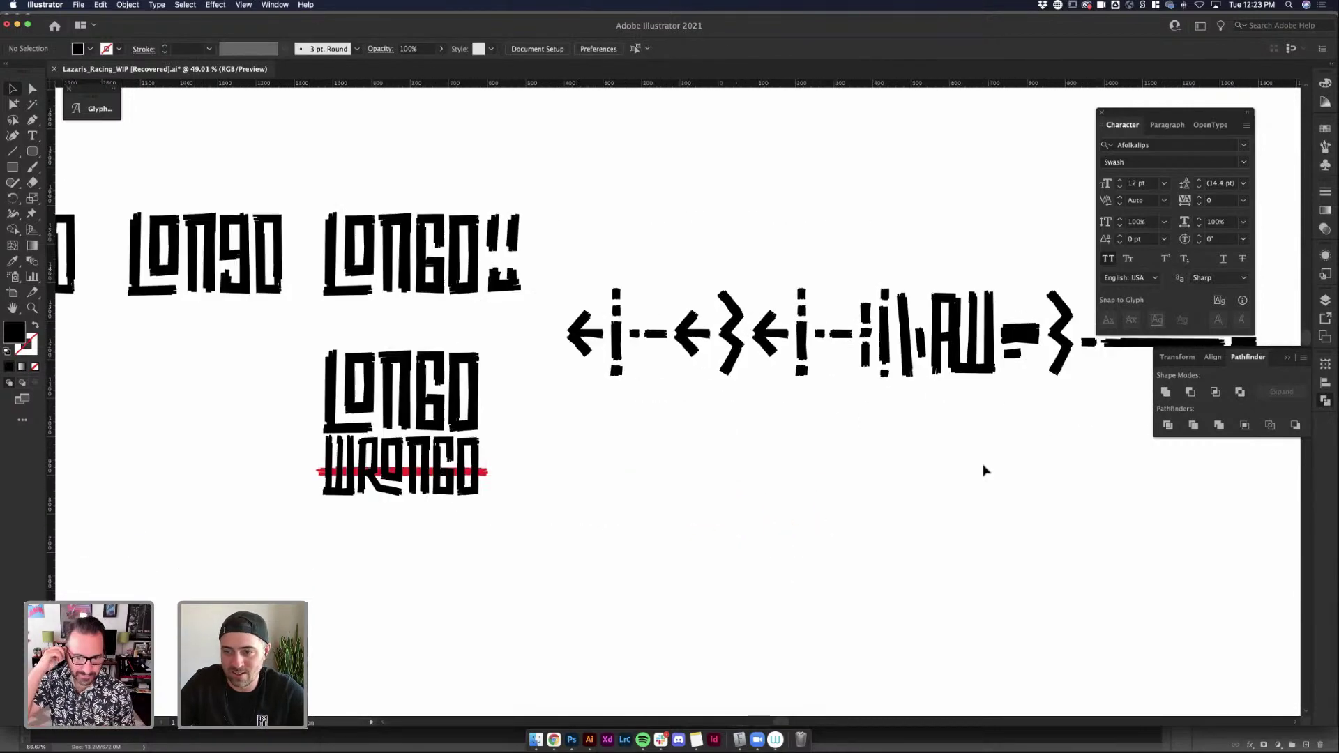
pyautogui.click(899, 352)
pyautogui.doubleClick(898, 353)
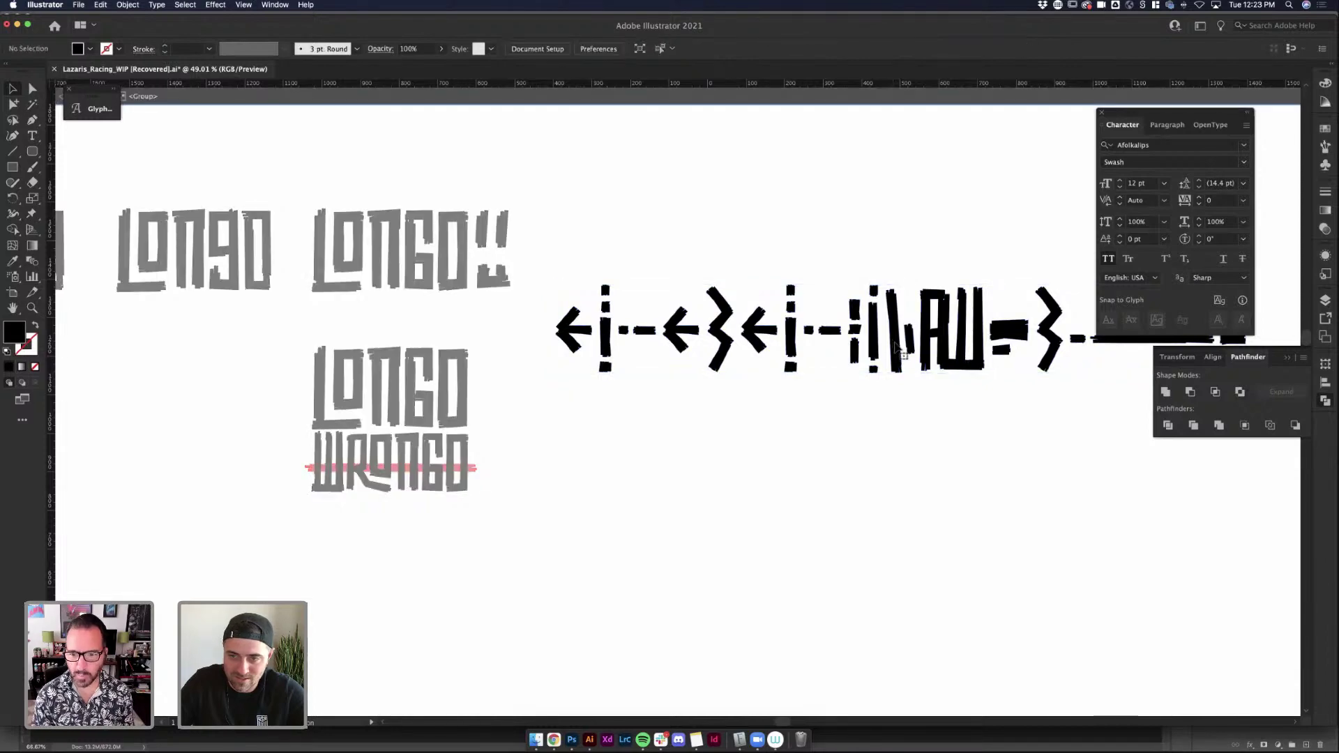
pyautogui.doubleClick(900, 356)
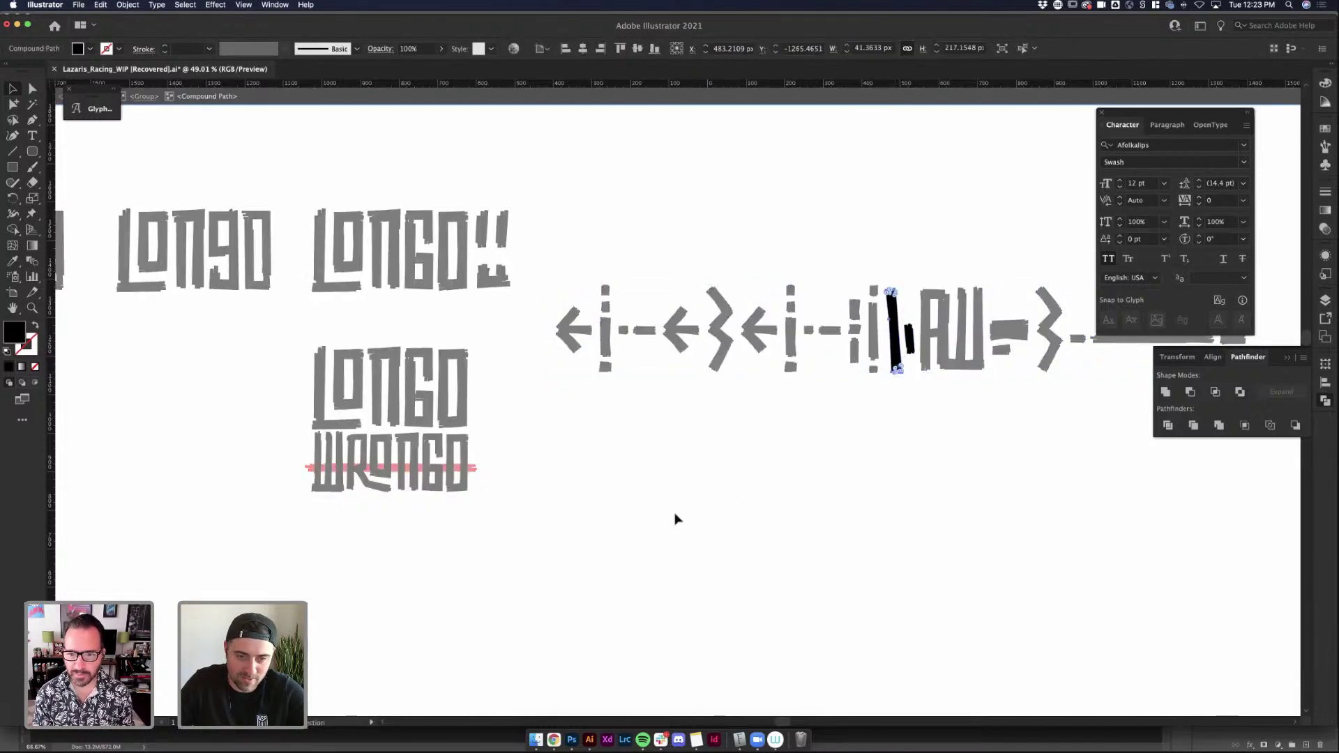
pyautogui.press('Escape')
pyautogui.press('cmd+v')
pyautogui.moveTo(680, 412); pyautogui.dragTo(497, 457)
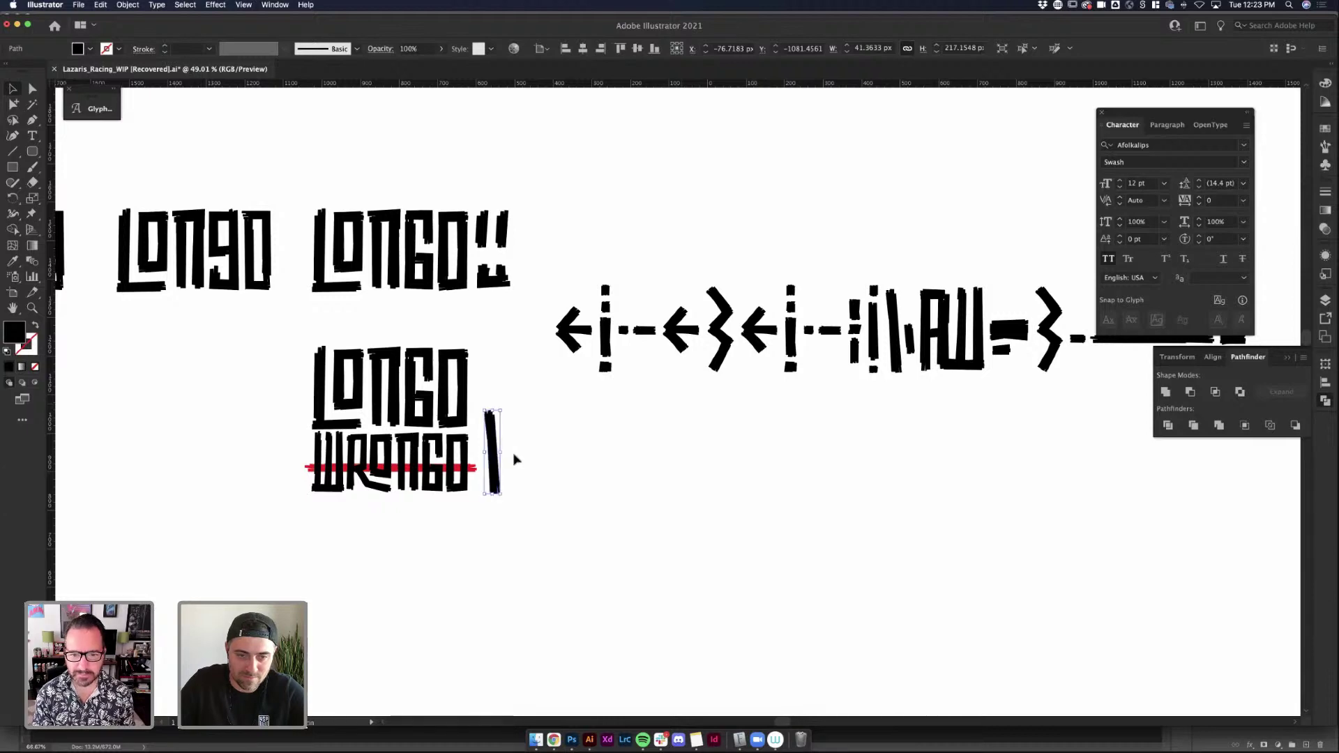
# Stretch the slanted stroke beside "WRONGO" upward to about 465 px tall, spanning both words, and shift it slightly lower
pyautogui.press('a')
pyautogui.click(489, 414)
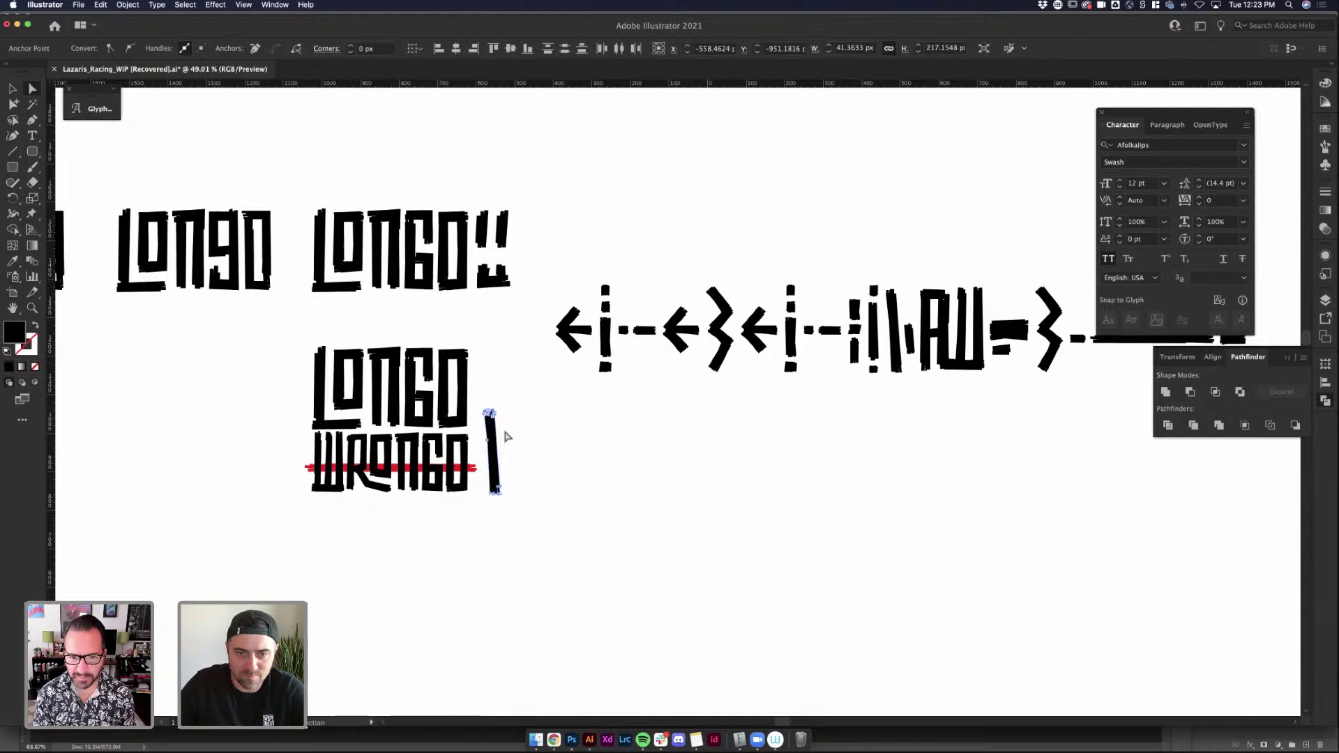
pyautogui.scroll(5, 501, 427)
pyautogui.moveTo(478, 391); pyautogui.dragTo(484, 140)
pyautogui.click(583, 270)
pyautogui.press('super+0')
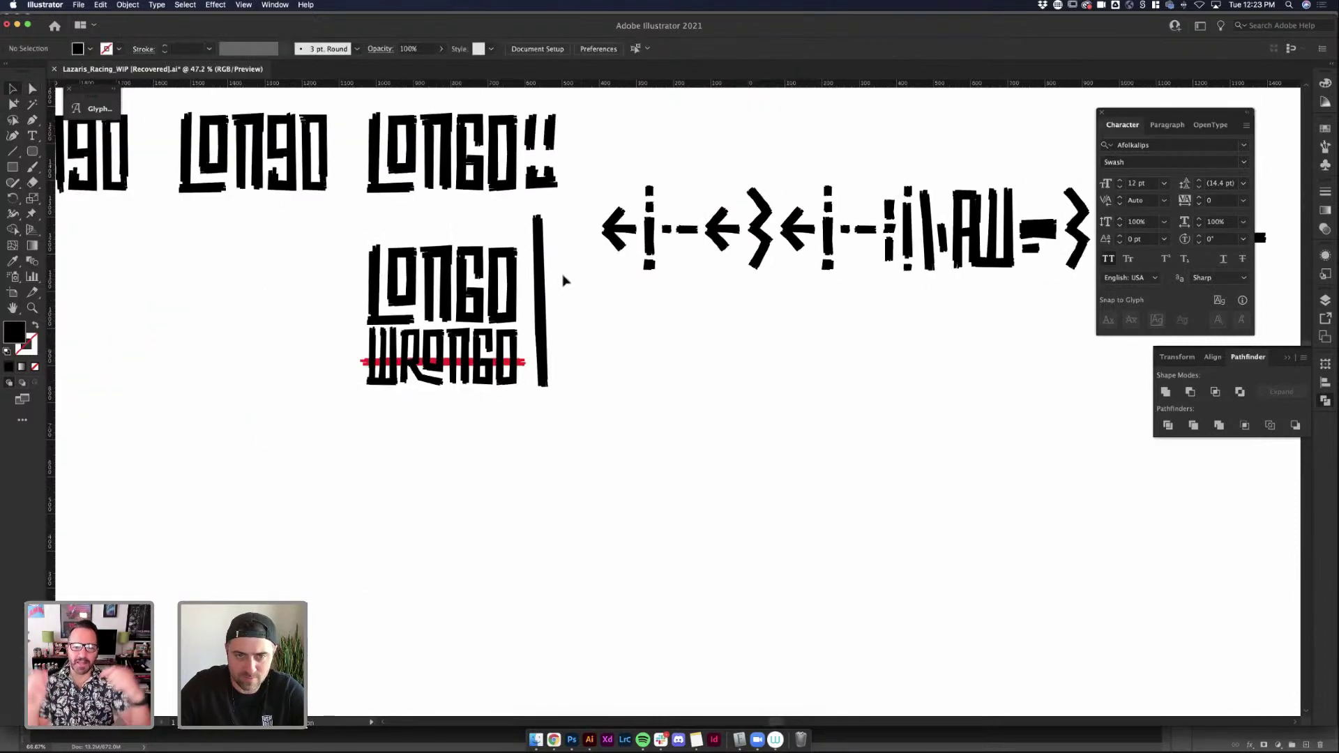
pyautogui.click(544, 279)
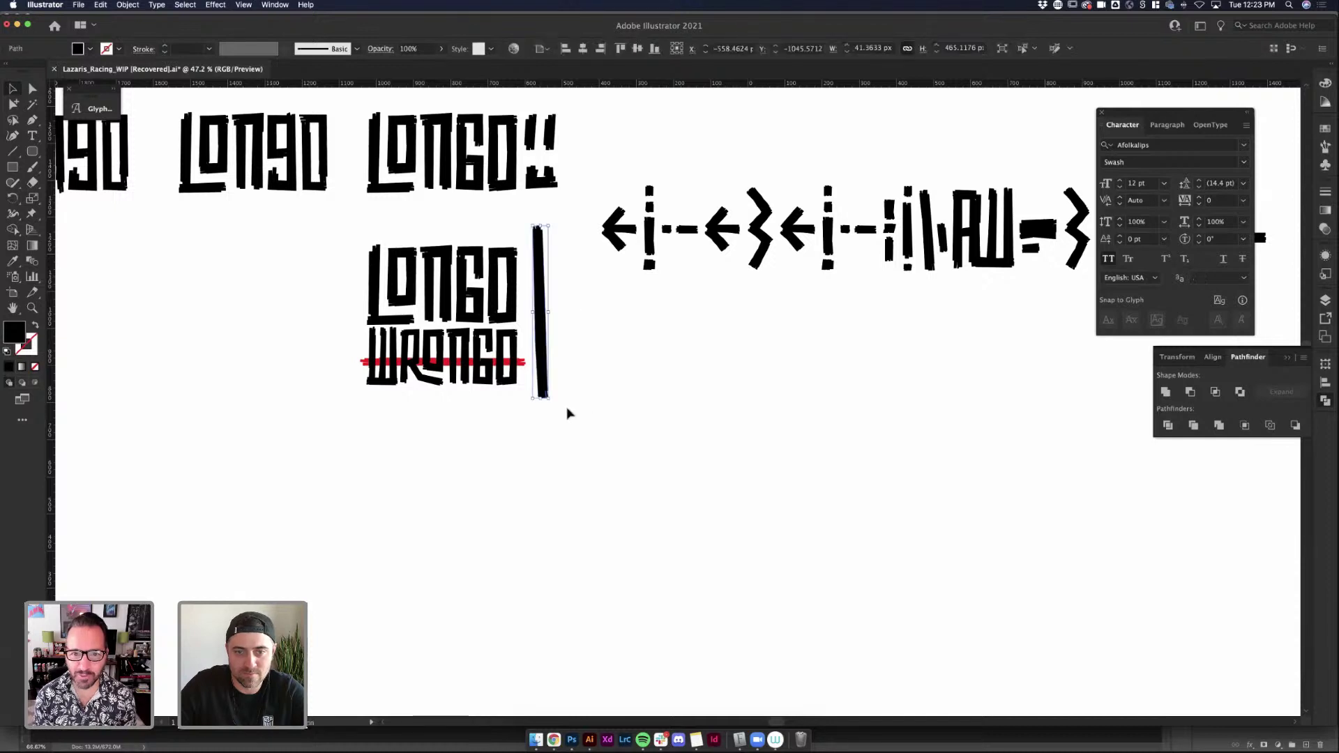
pyautogui.click(565, 412)
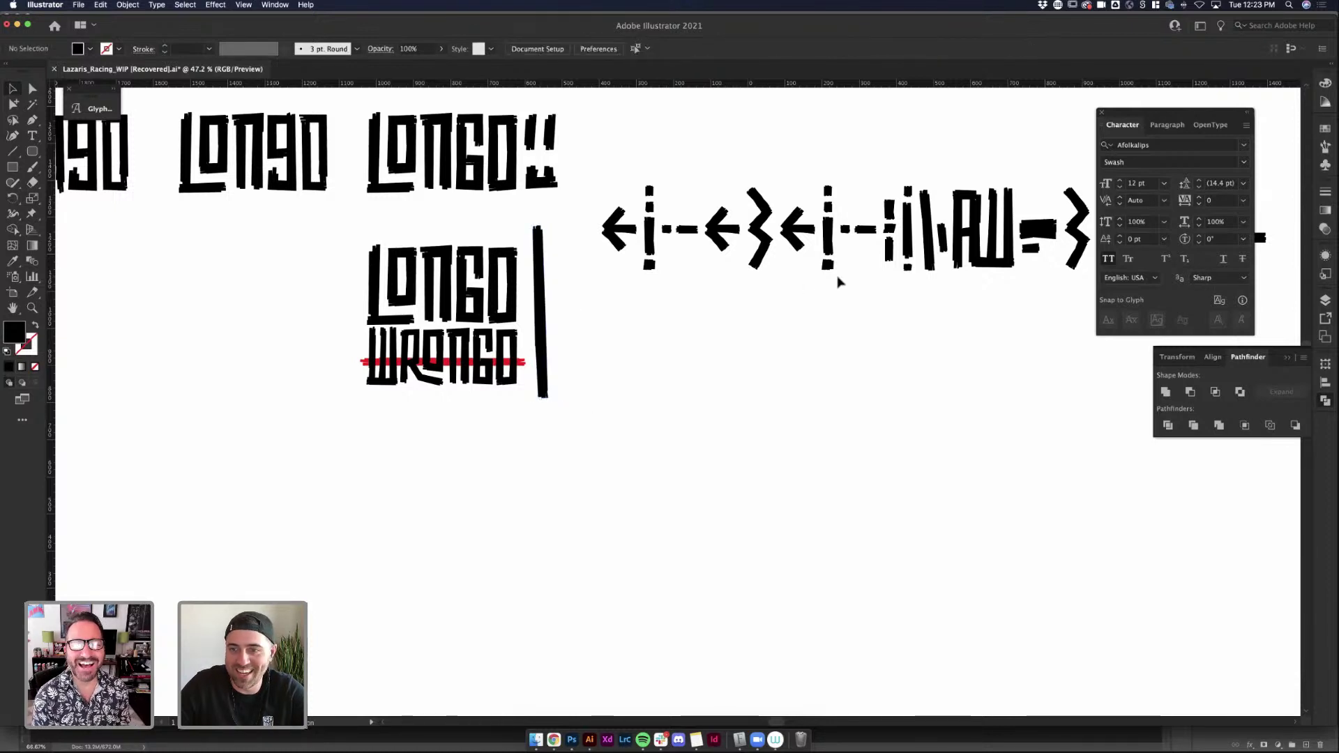
# Copy the long horizontal dash out of the outlined glyphs and place the copy just below "WRONGO"
pyautogui.hscroll(5, 934, 343)
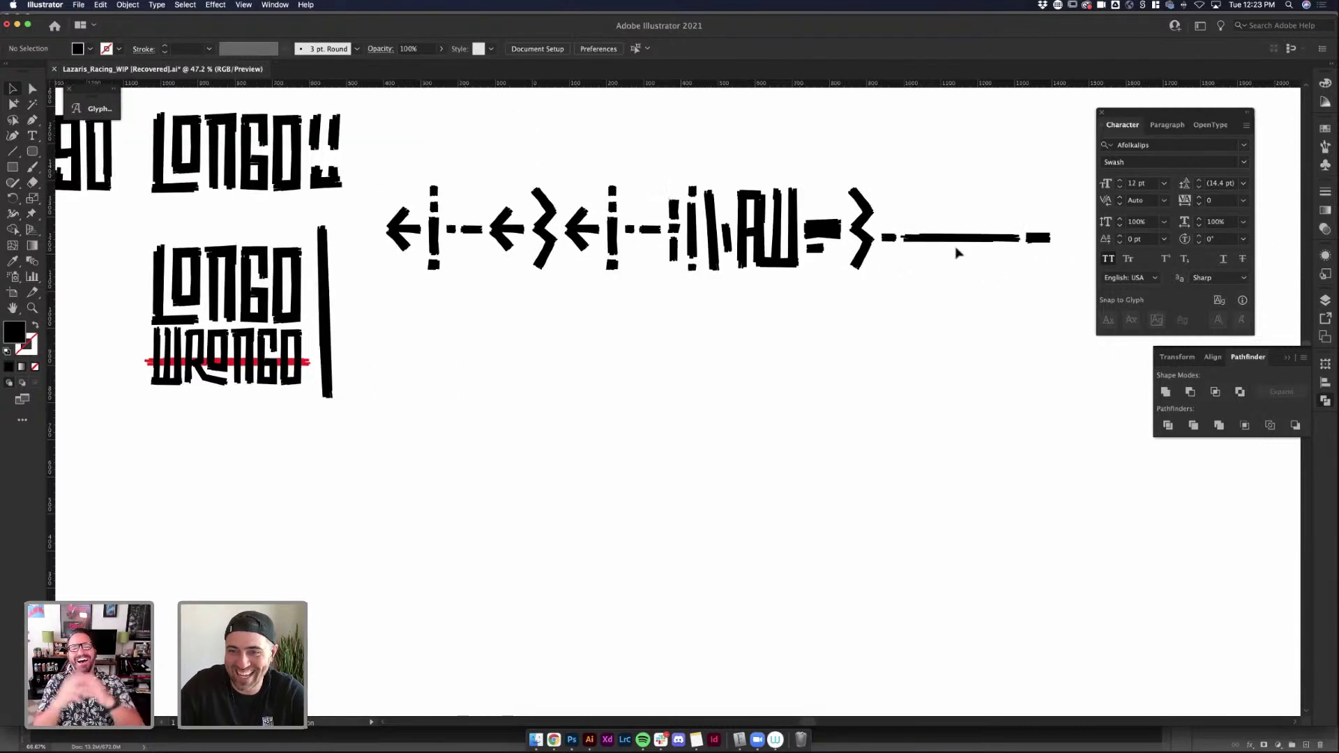
pyautogui.doubleClick(959, 246)
pyautogui.doubleClick(980, 251)
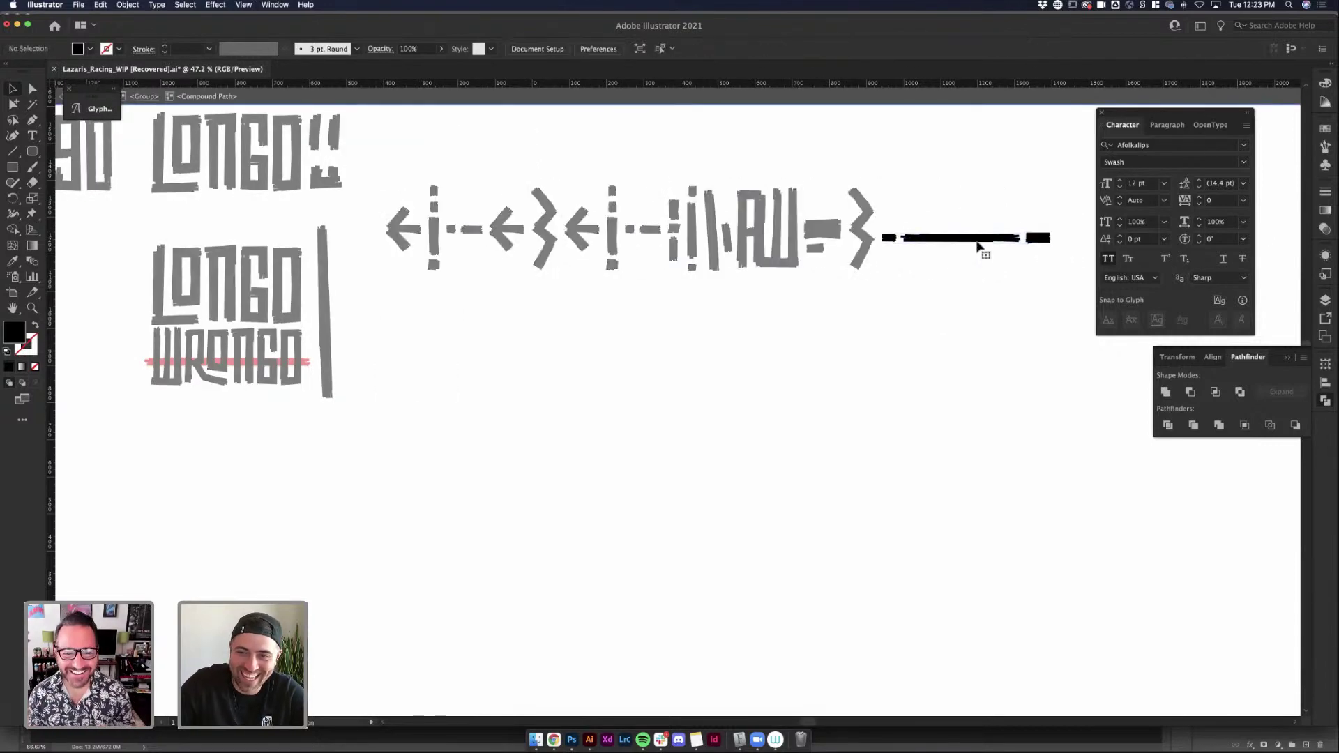
pyautogui.doubleClick(523, 519)
pyautogui.hscroll(-5, 502, 517)
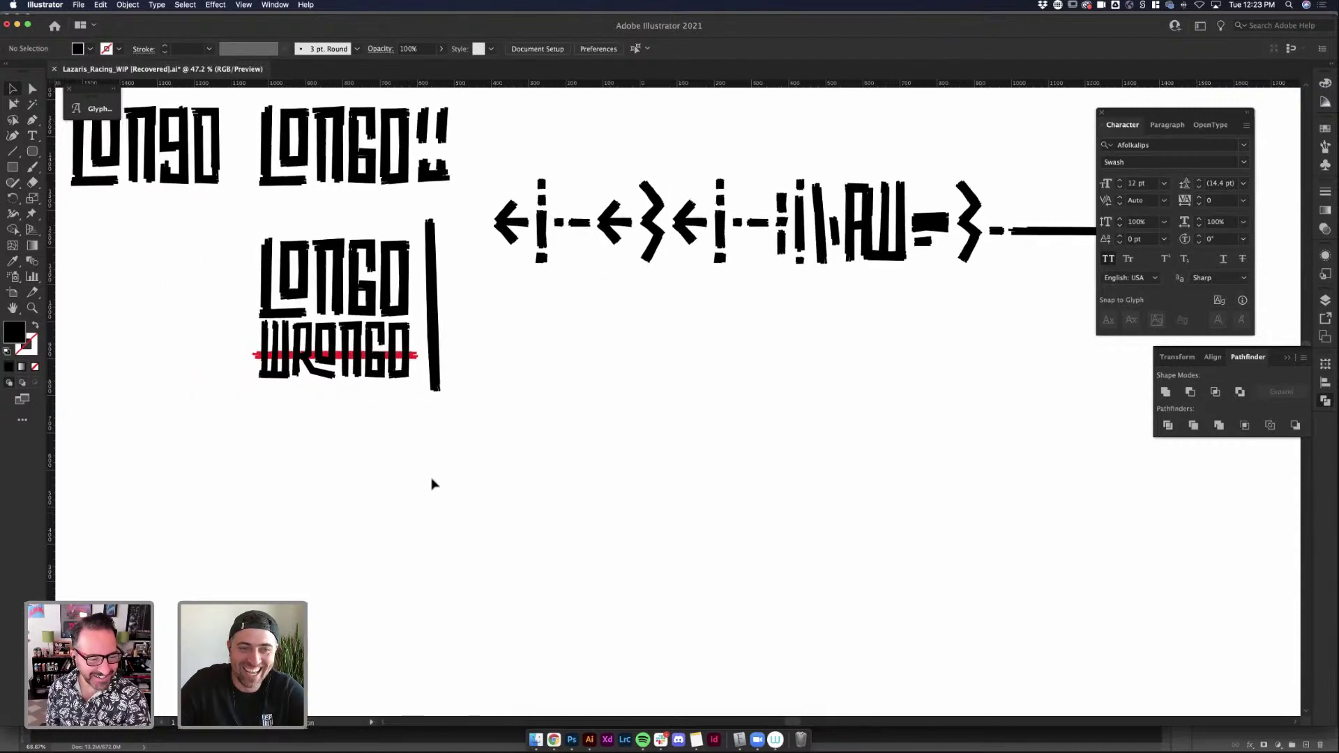
pyautogui.press('super+v')
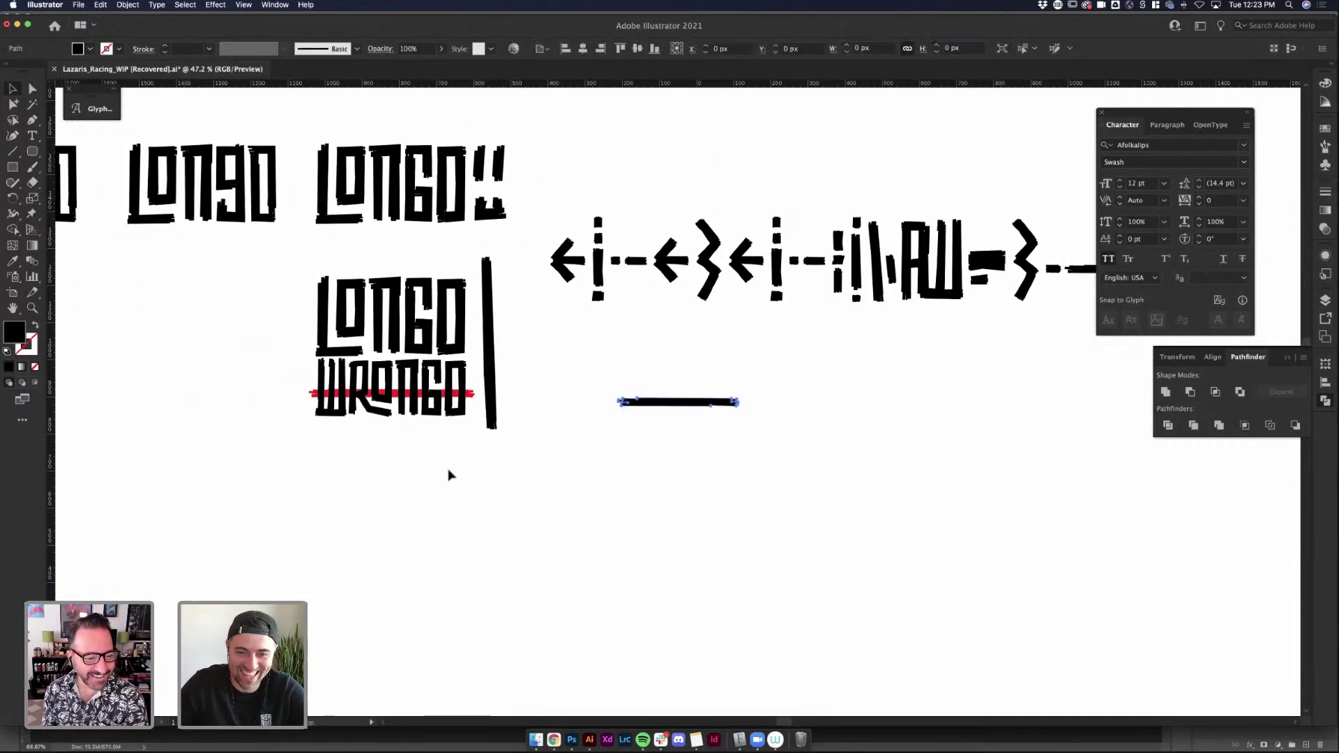
pyautogui.moveTo(718, 408); pyautogui.dragTo(470, 470)
pyautogui.press('super+z')
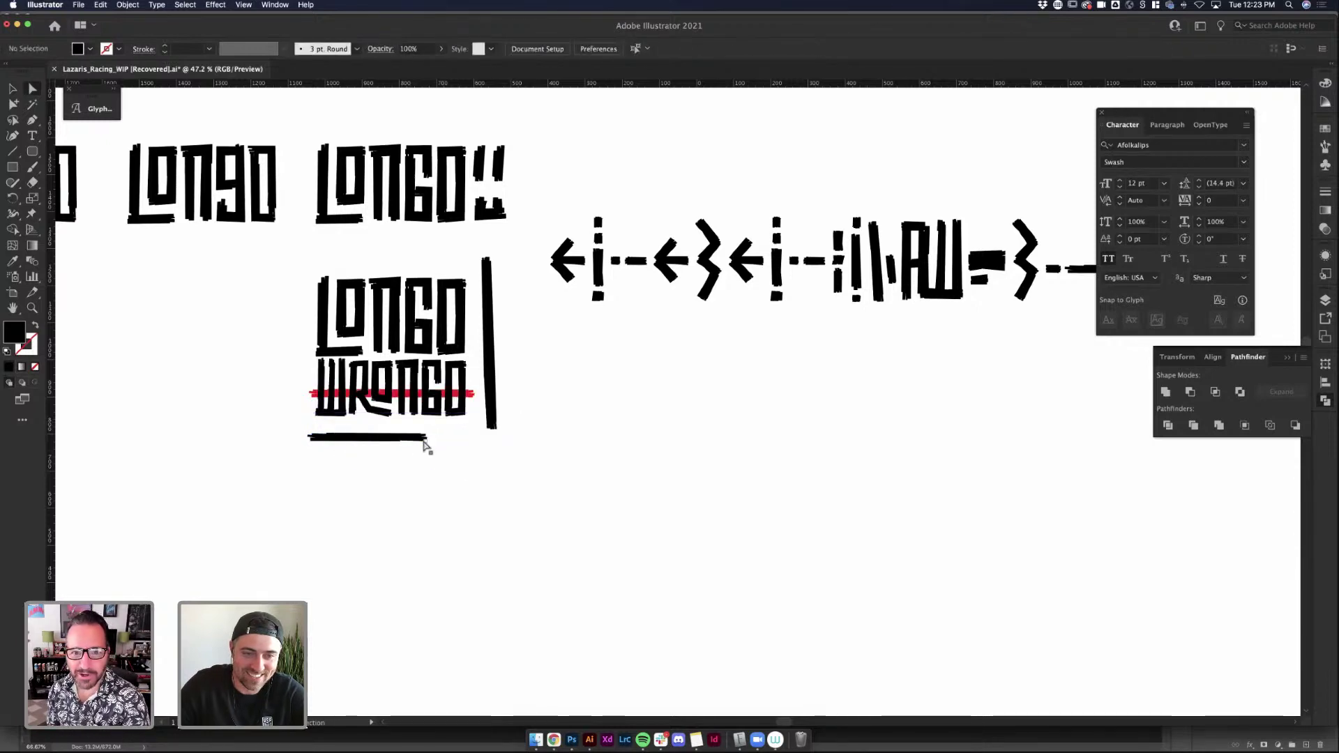
# Try to lengthen the horizontal stroke below "WRONGO" by moving the anchor points of its right end
pyautogui.scroll(1, 426, 443)
pyautogui.scroll(4, 426, 447)
pyautogui.click(403, 422)
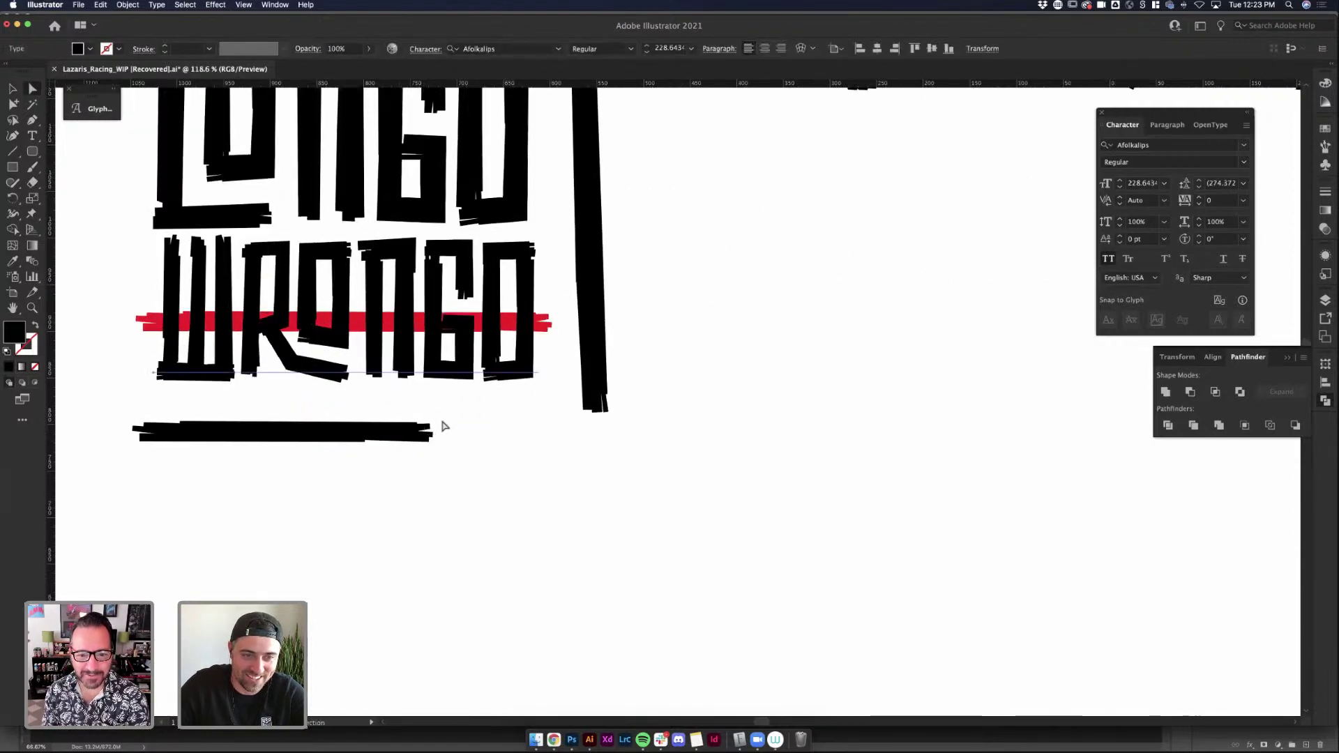
pyautogui.click(513, 493)
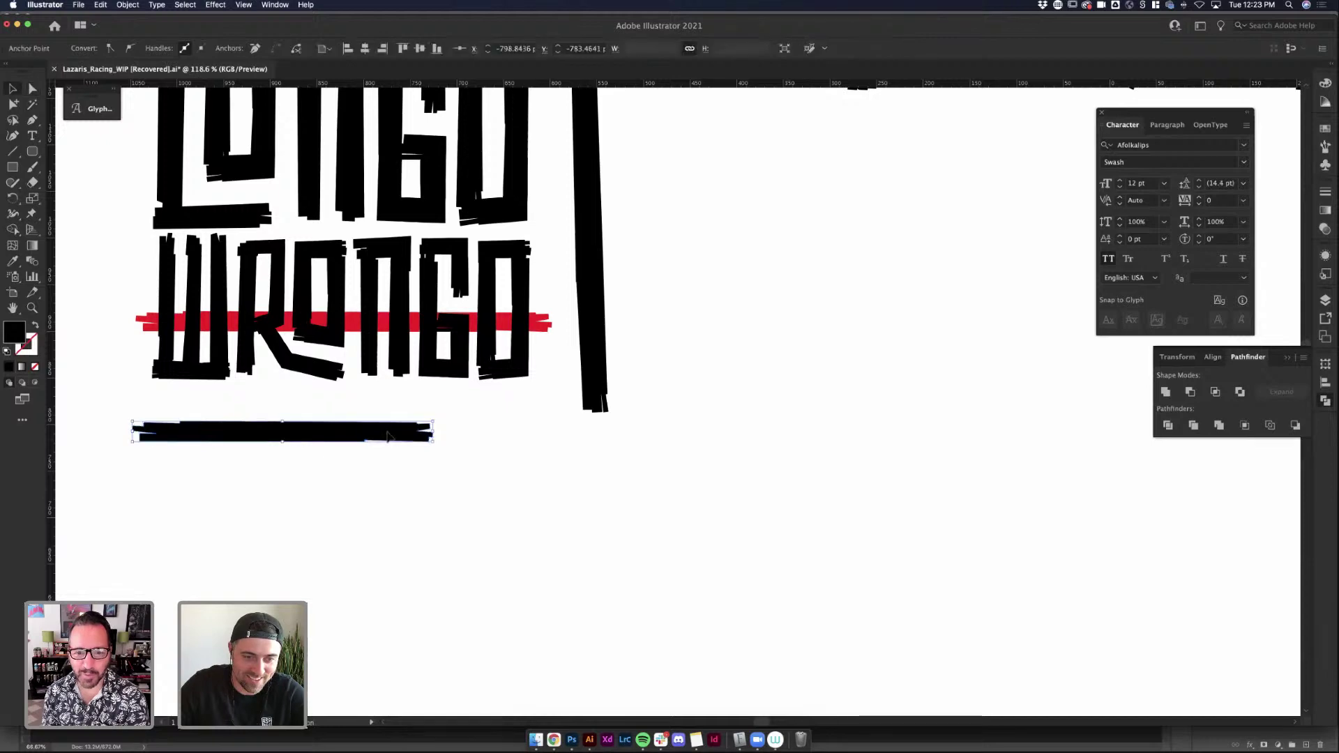
pyautogui.moveTo(373, 443); pyautogui.dragTo(342, 424)
pyautogui.click(466, 496)
pyautogui.click(484, 496)
pyautogui.moveTo(428, 466); pyautogui.dragTo(523, 466)
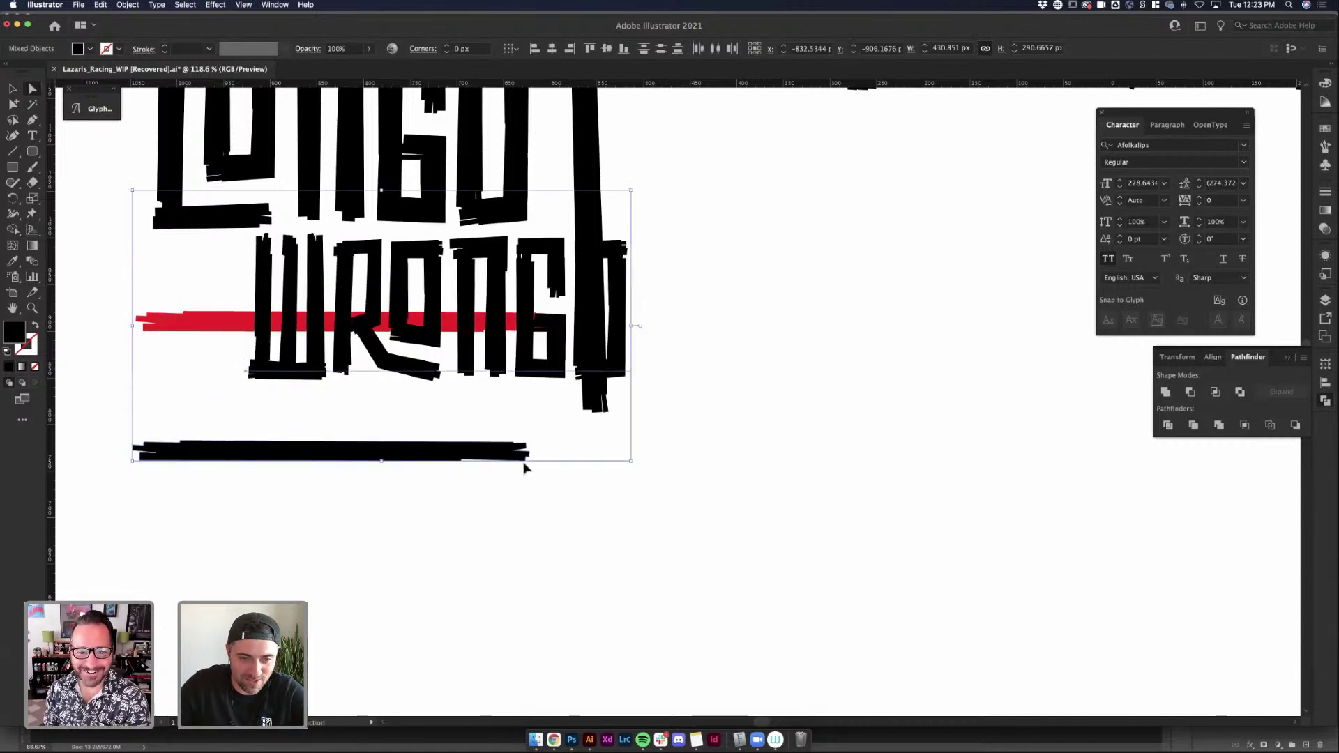
pyautogui.press('super+z')
pyautogui.click(459, 486)
pyautogui.moveTo(319, 432); pyautogui.dragTo(308, 438)
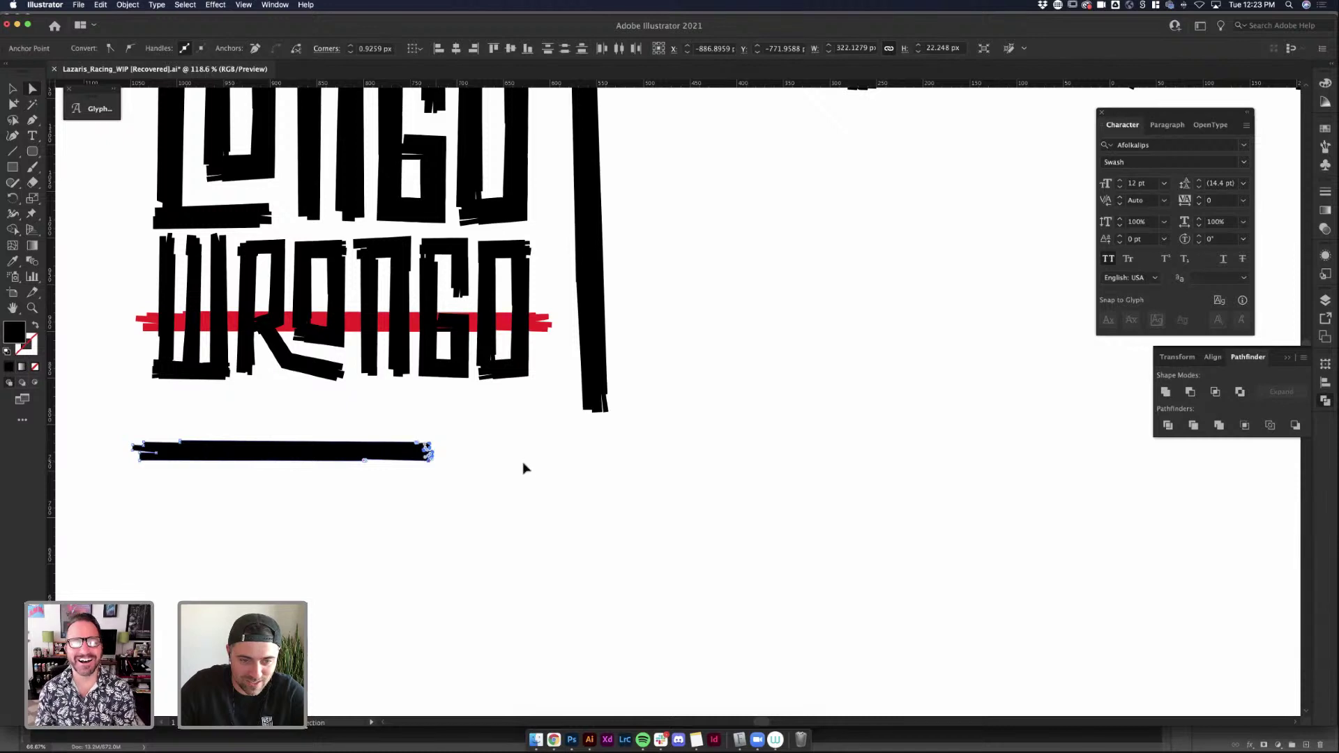
# Move the horizontal stroke down clear of the lettering and extend its right end to a width of about 628 px
pyautogui.press('v')
pyautogui.moveTo(293, 467); pyautogui.dragTo(293, 595)
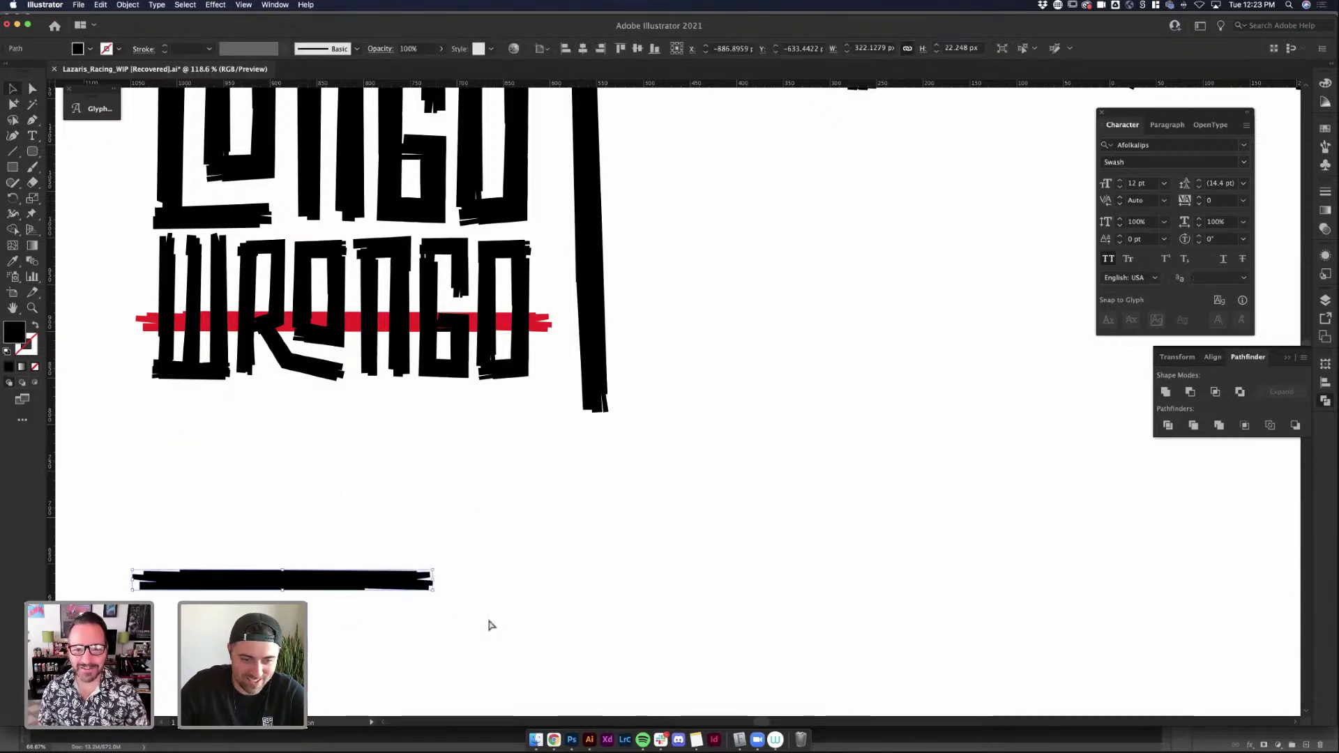
pyautogui.press('a')
pyautogui.moveTo(491, 624); pyautogui.dragTo(401, 527)
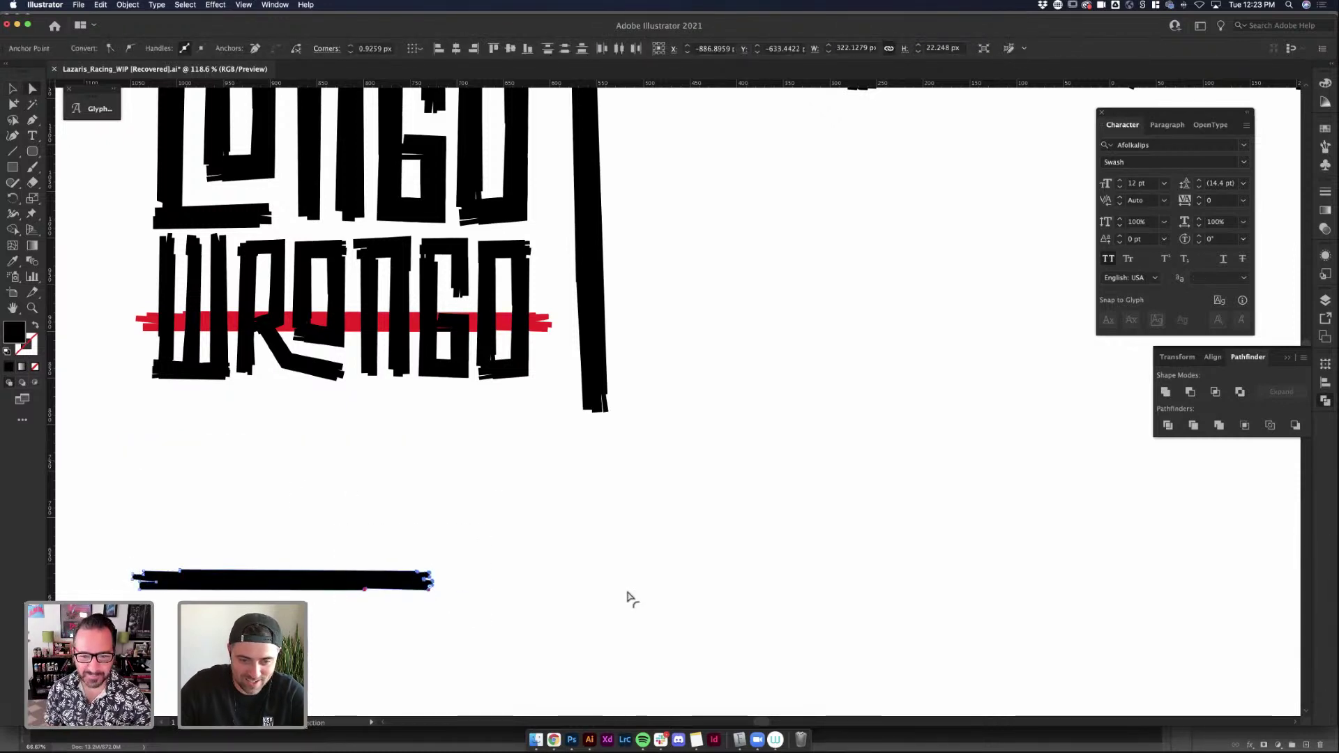
pyautogui.moveTo(430, 586); pyautogui.dragTo(463, 600)
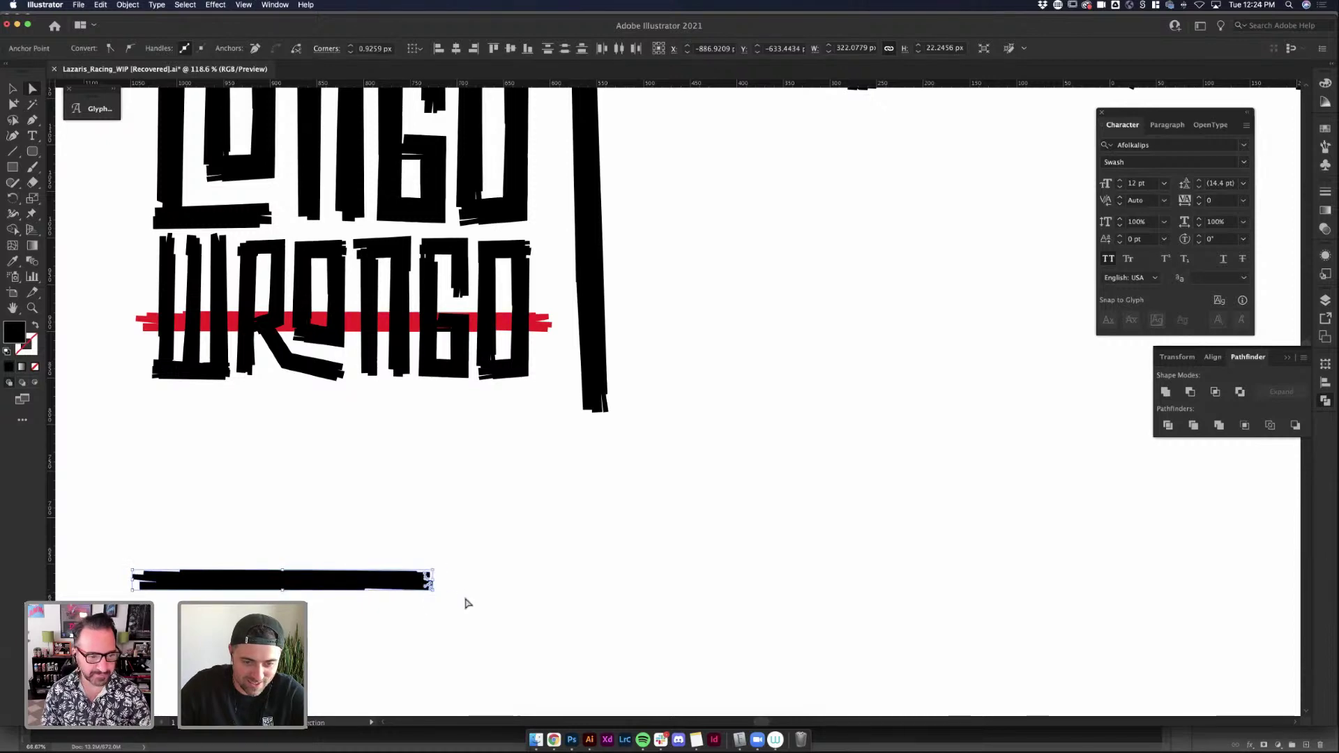
pyautogui.moveTo(364, 592); pyautogui.dragTo(648, 591)
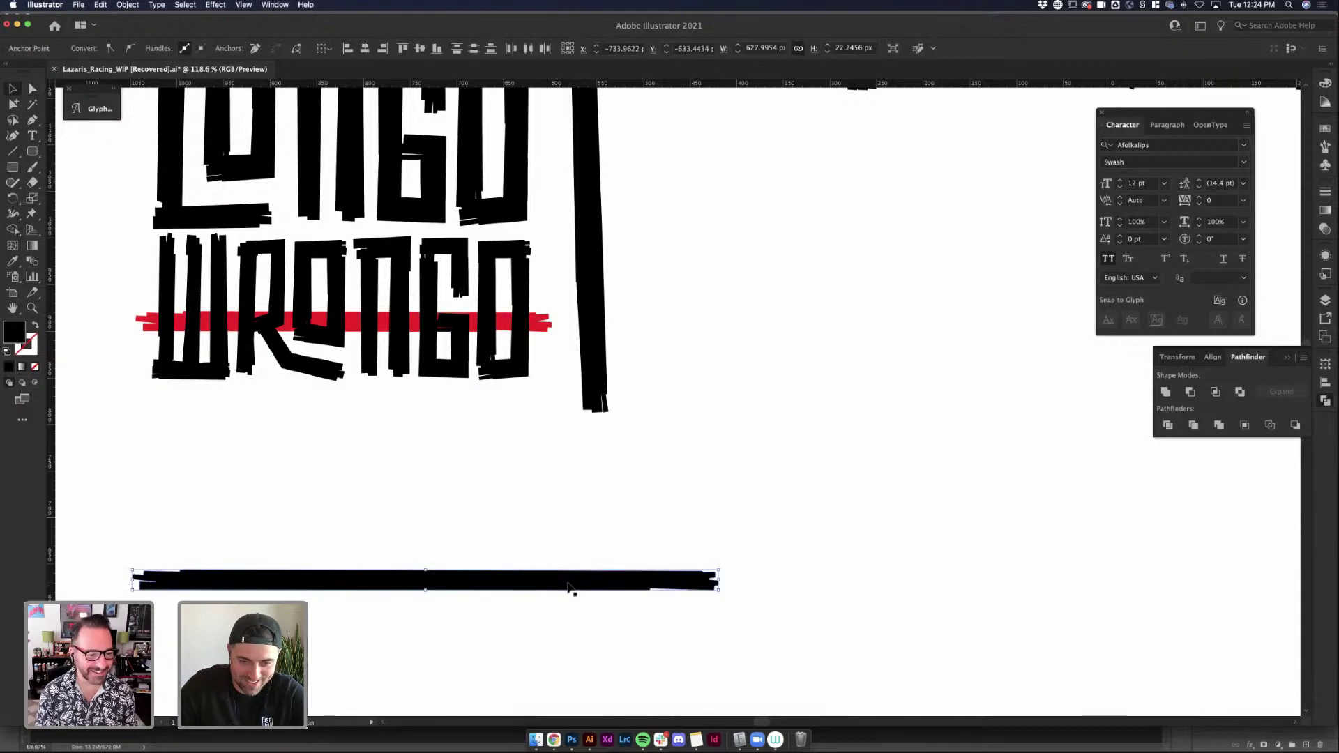
# Place the lengthened horizontal stroke directly beneath "WRONGO" so it crosses the foot of the vertical stroke
pyautogui.moveTo(568, 586); pyautogui.dragTo(480, 412)
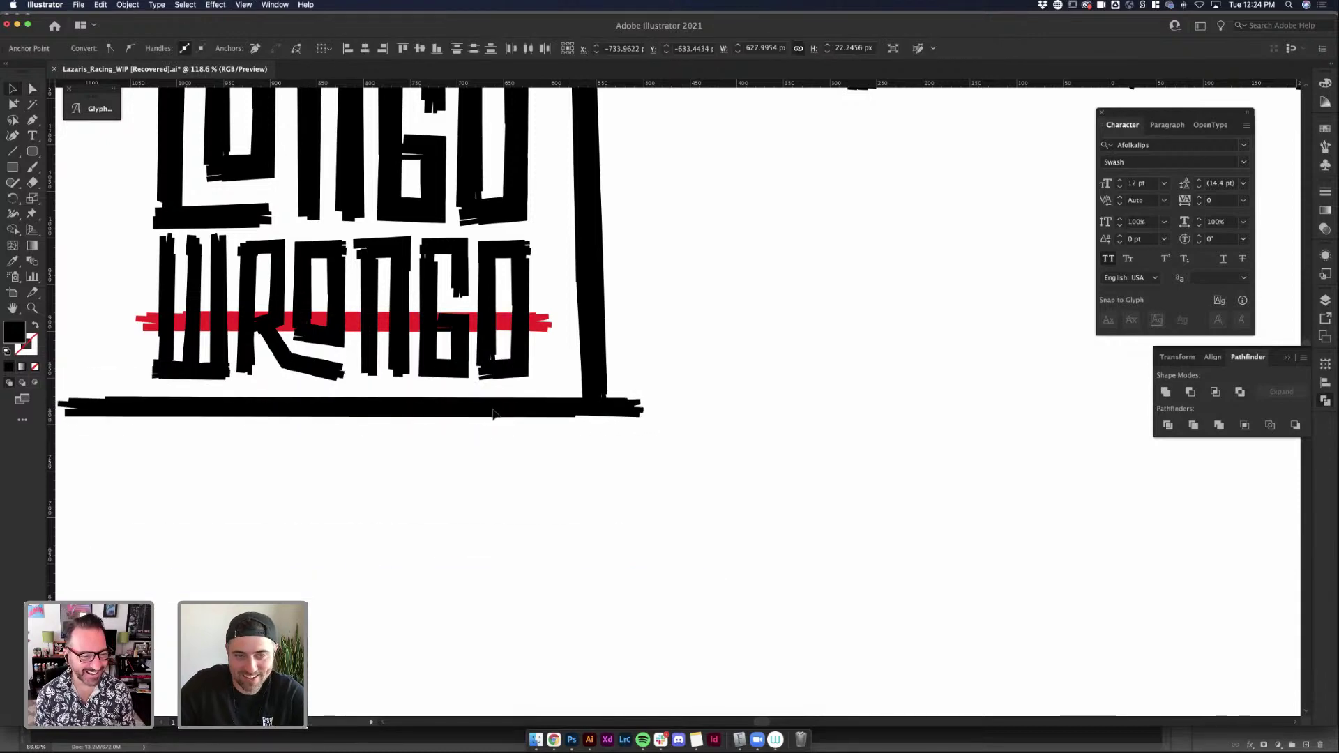
pyautogui.click(649, 532)
pyautogui.scroll(-5, 648, 532)
pyautogui.moveTo(608, 518); pyautogui.dragTo(608, 513)
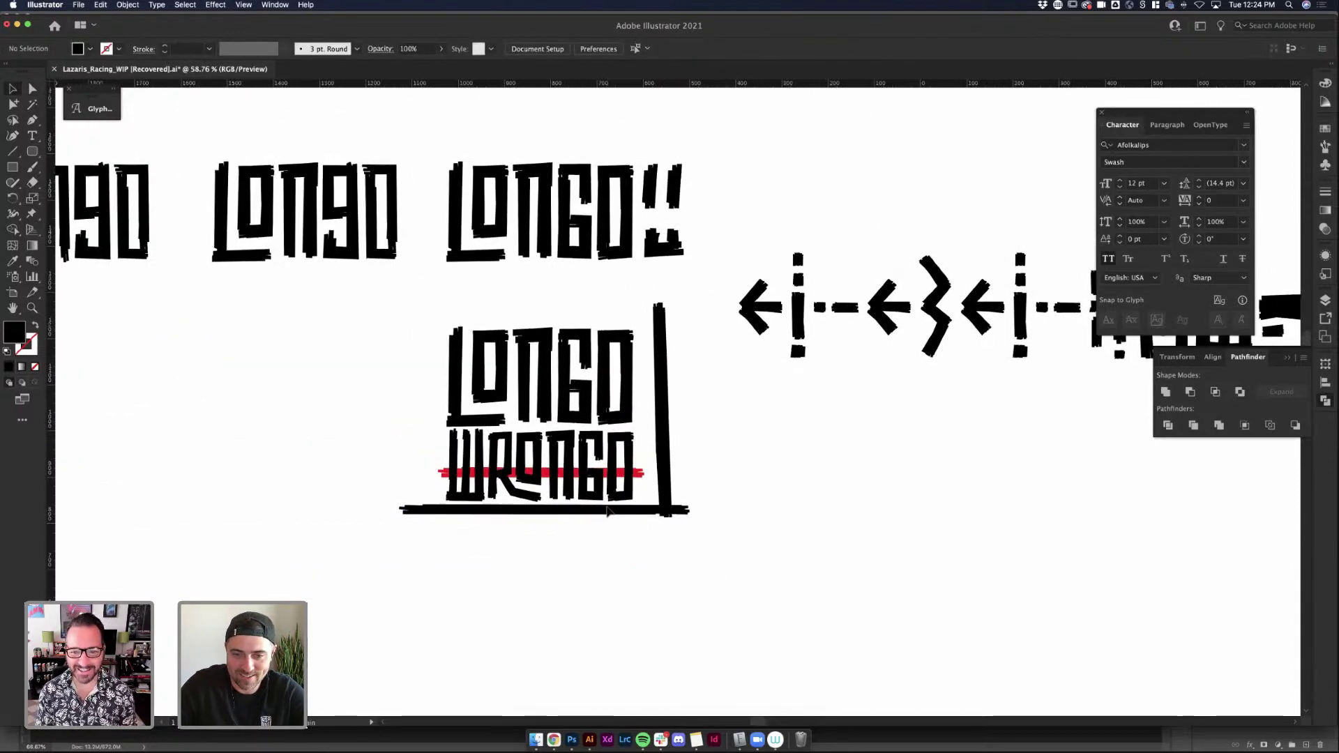
# Move the stacked "LONGO" / "WRONGO" lettering with its red bar and both black strokes slightly lower as one unit
pyautogui.click(725, 488)
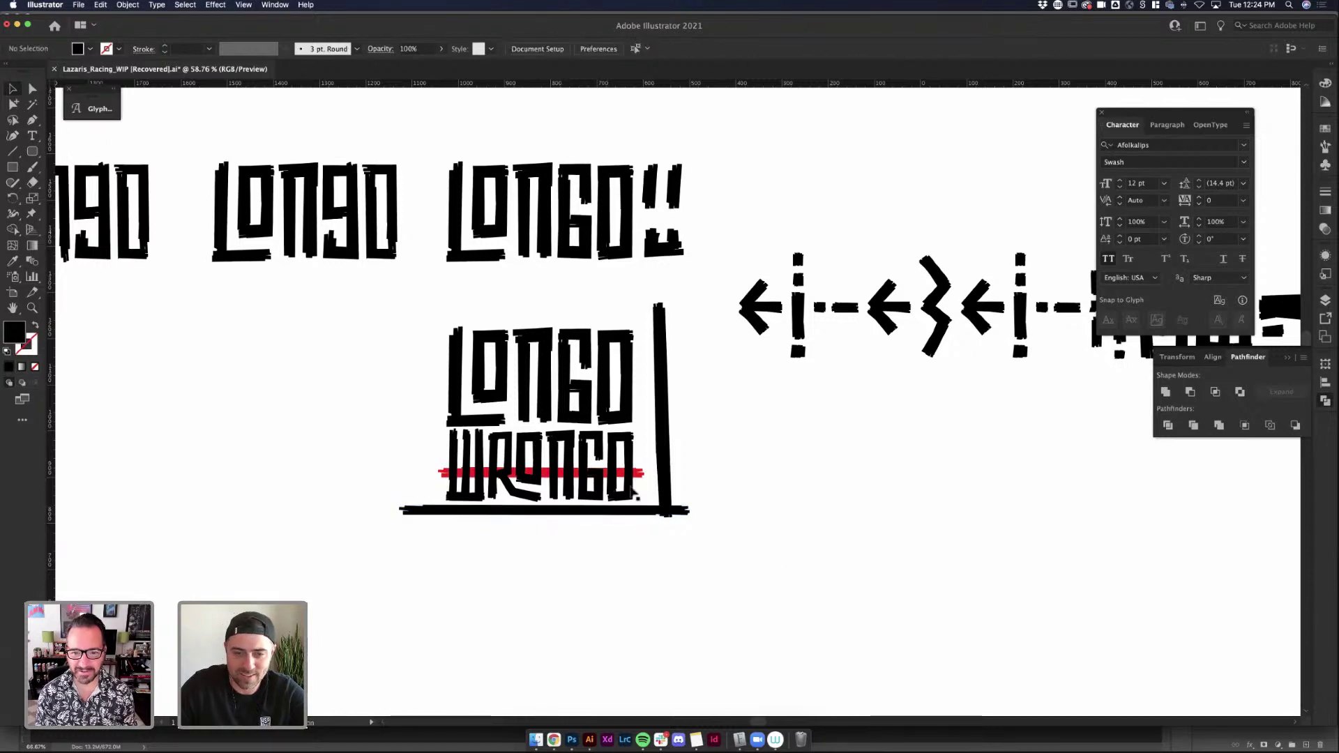
pyautogui.moveTo(708, 509); pyautogui.dragTo(438, 328)
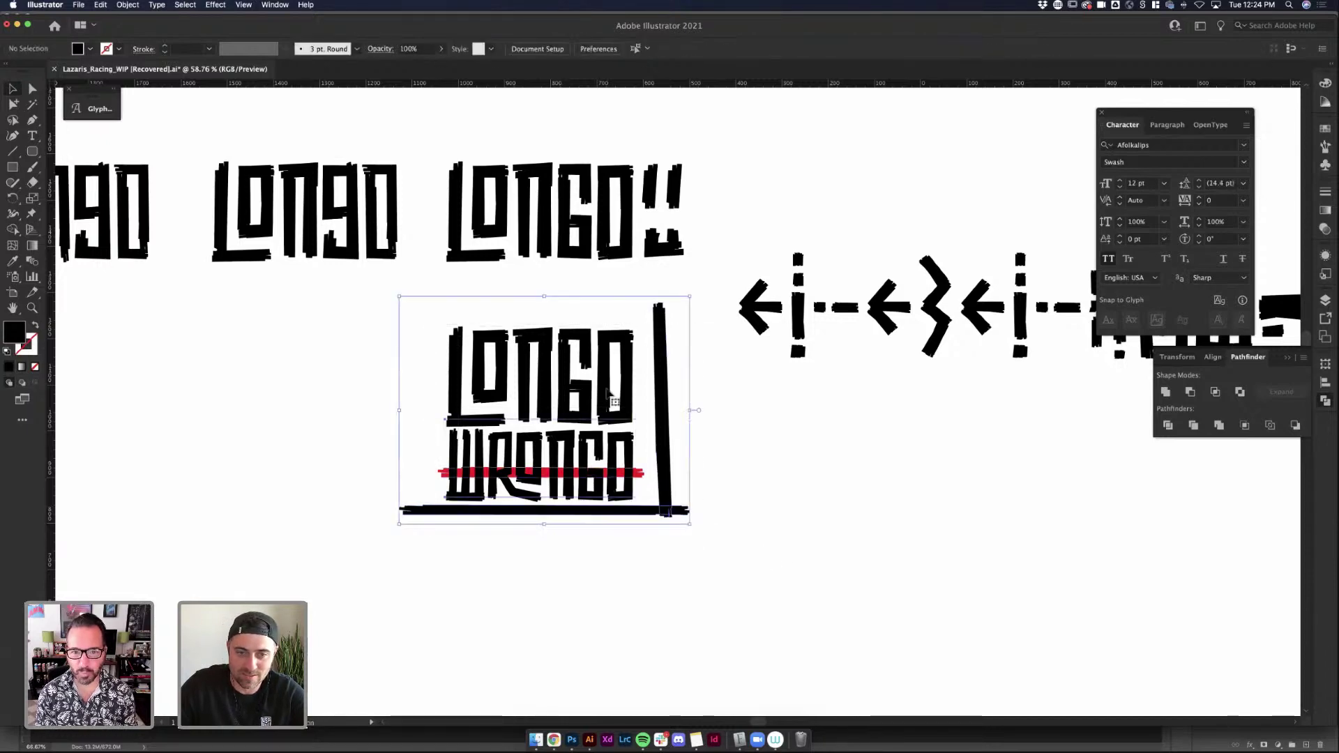
pyautogui.moveTo(572, 402); pyautogui.dragTo(572, 462)
pyautogui.click(788, 509)
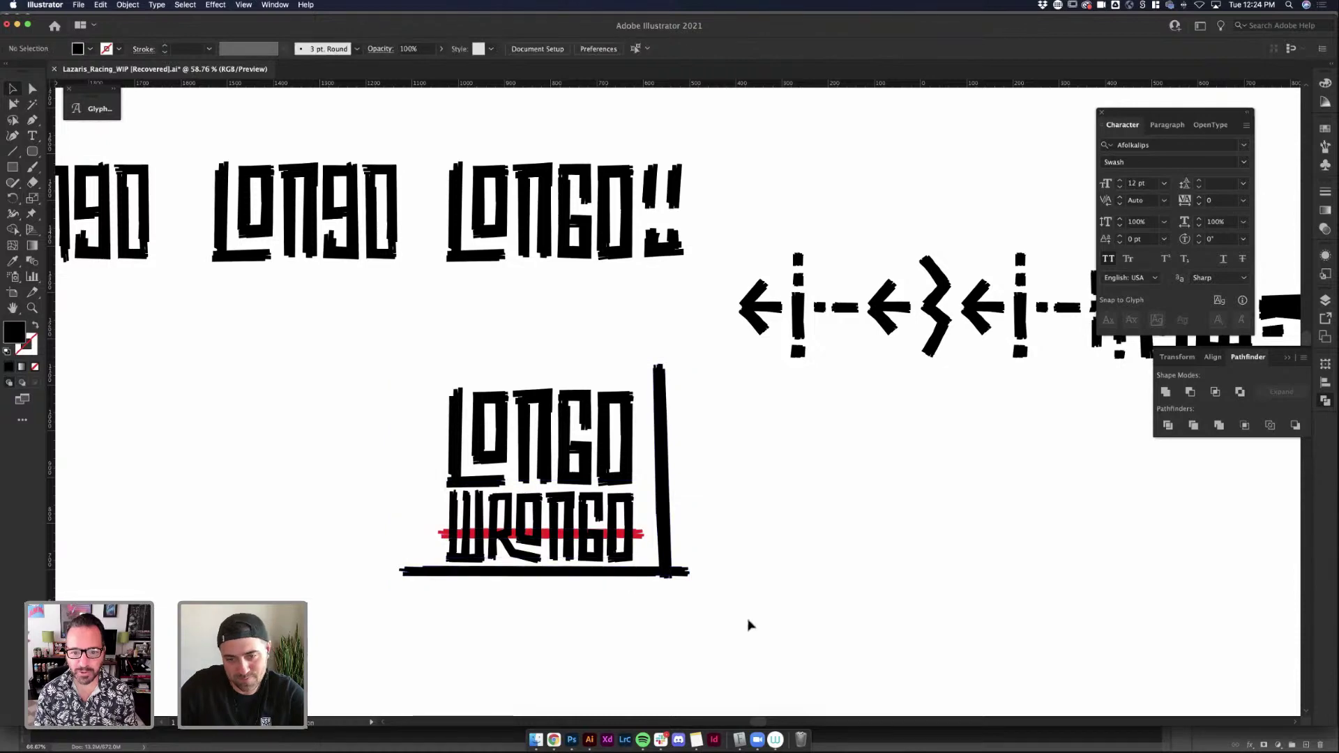
# Group "LONGO", "WRONGO" and the red strikethrough bar, leaving the two black framing strokes out of the group
pyautogui.click(595, 537)
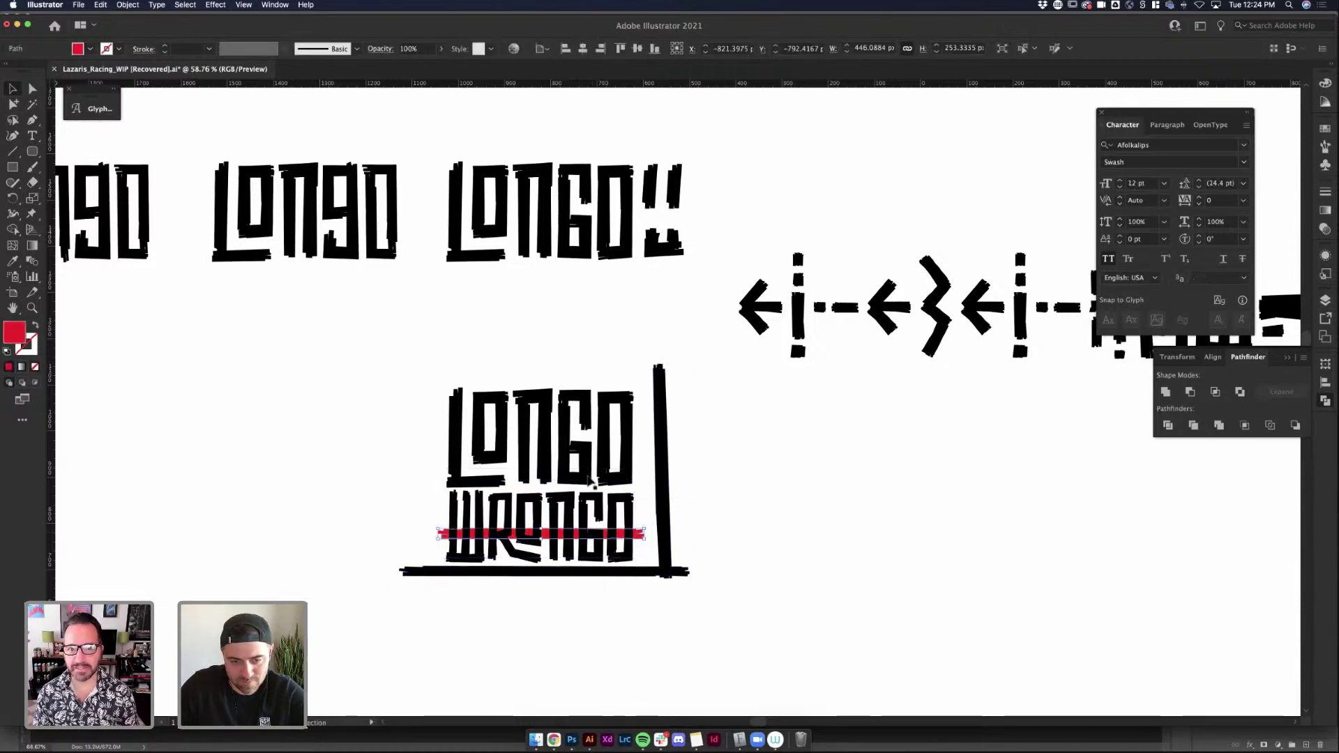
pyautogui.click(591, 476)
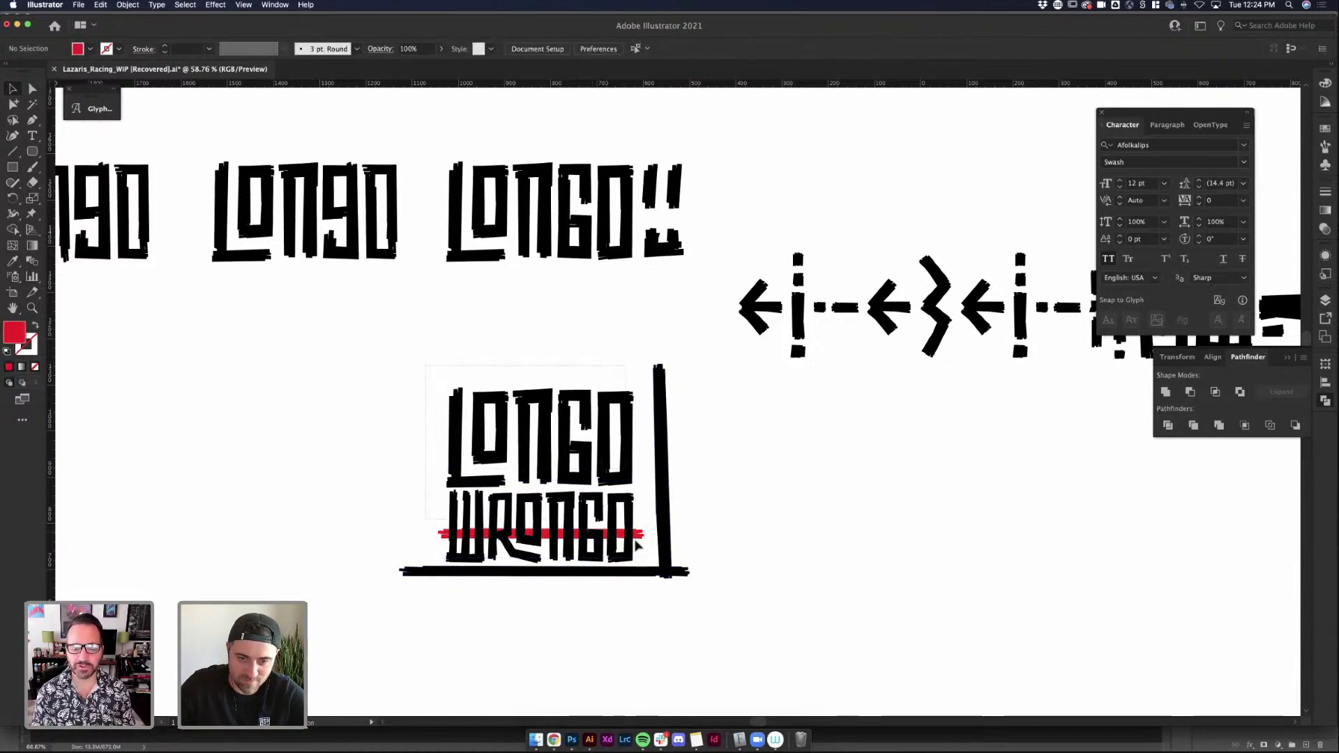
pyautogui.moveTo(426, 365); pyautogui.dragTo(636, 542)
pyautogui.press('super+g')
pyautogui.click(786, 535)
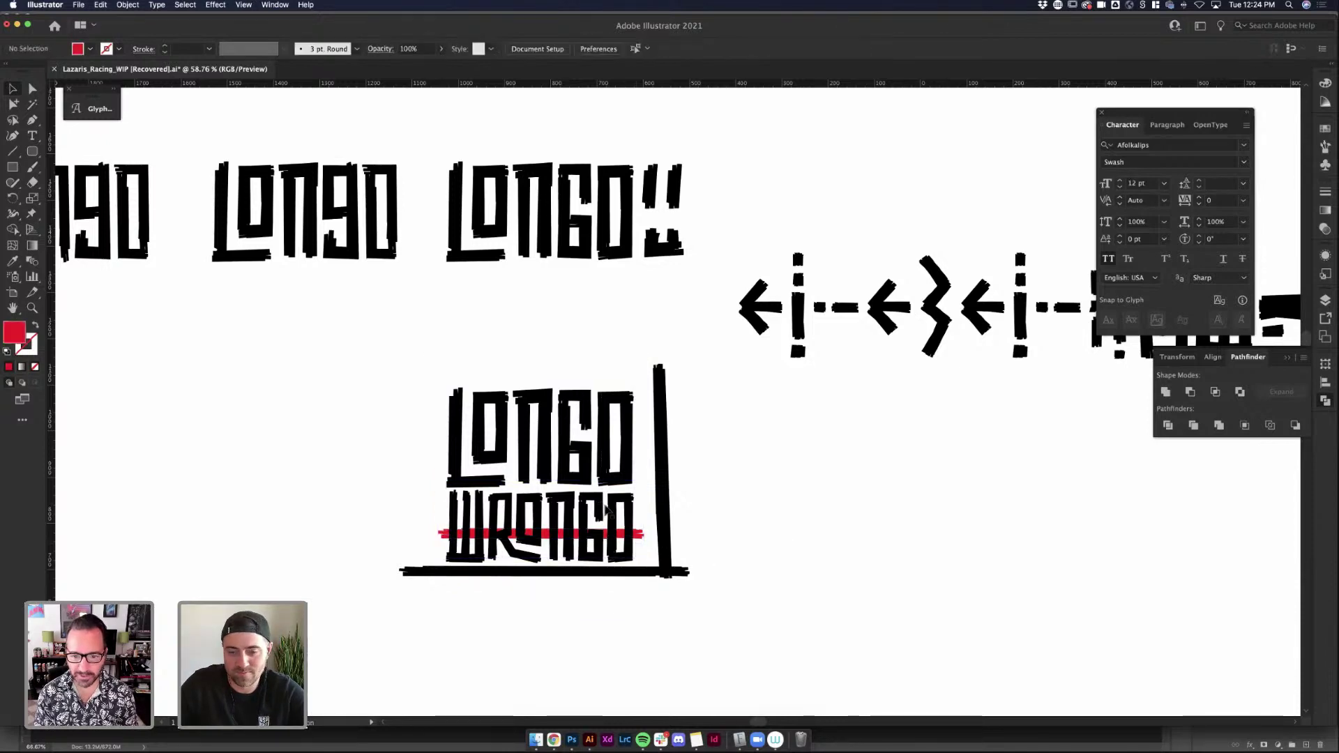
pyautogui.click(607, 510)
pyautogui.click(703, 490)
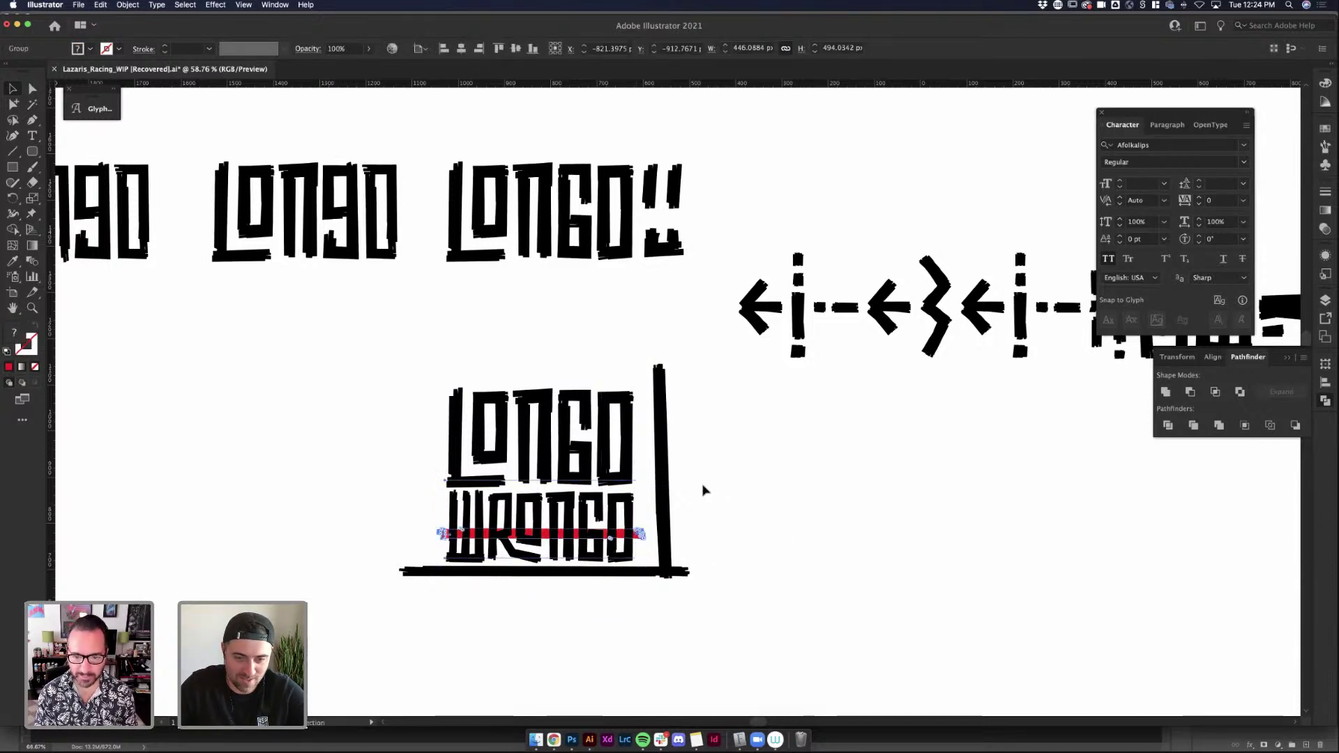
# Lower the vertical stroke slightly so its foot pokes out below the horizontal stroke
pyautogui.click(686, 576)
pyautogui.click(686, 577)
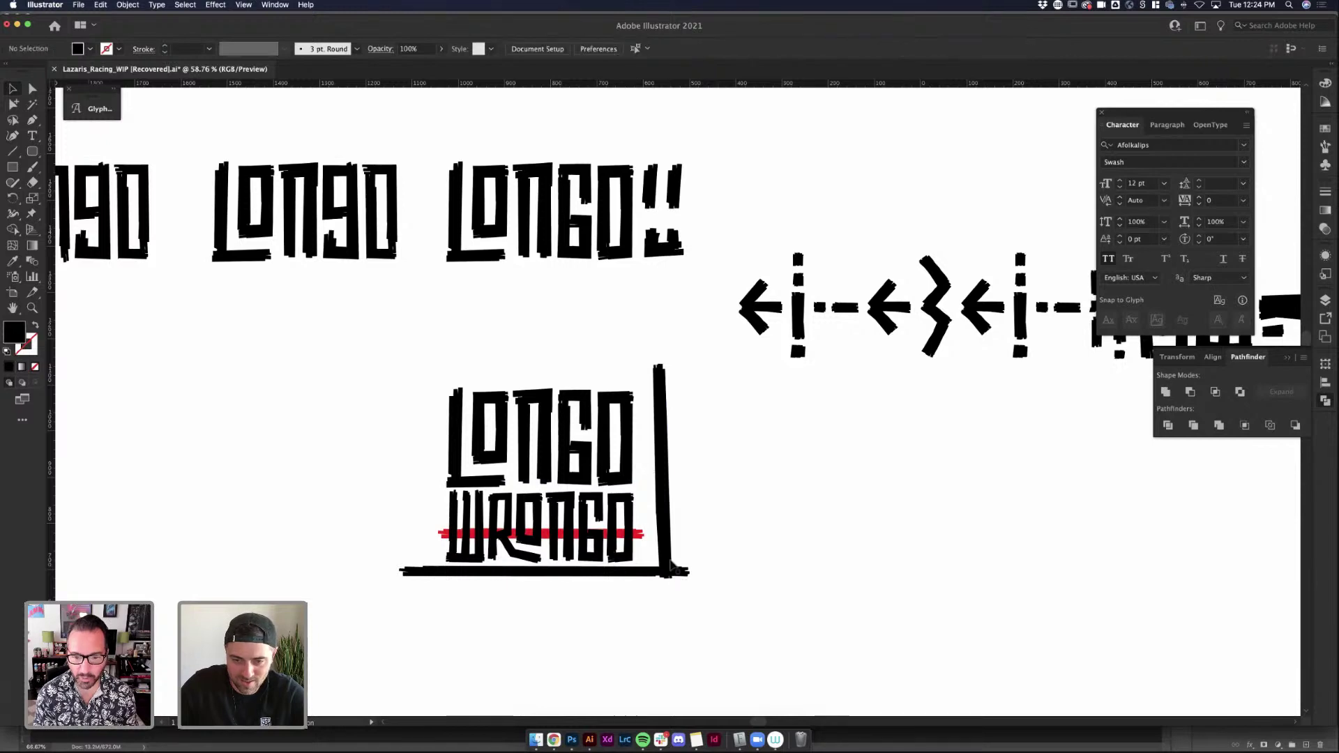
pyautogui.click(666, 562)
pyautogui.click(727, 544)
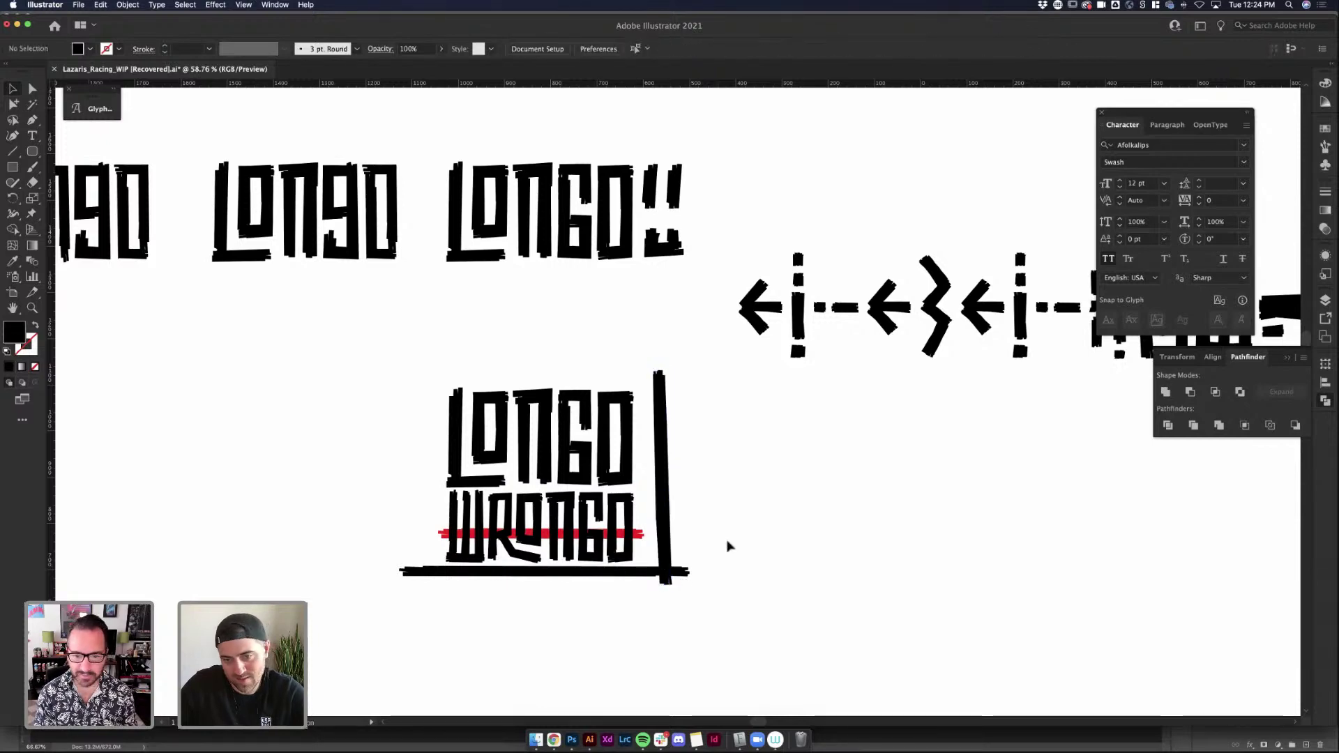
# Copy the short upright stroke out of the second dotted glyph and place it on the left part of the horizontal stroke, beside "WRONGO"
pyautogui.hscroll(5, 874, 547)
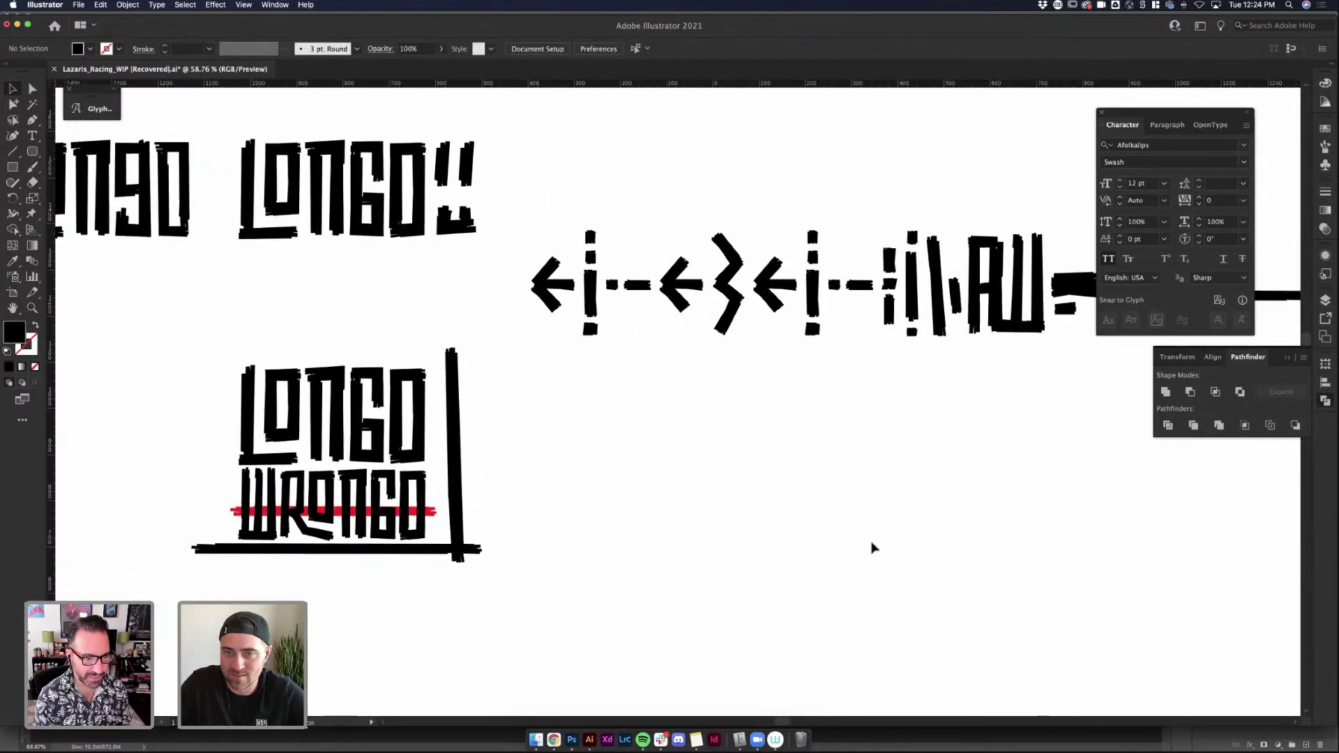
pyautogui.scroll(-4, 874, 548)
pyautogui.hscroll(1, 874, 546)
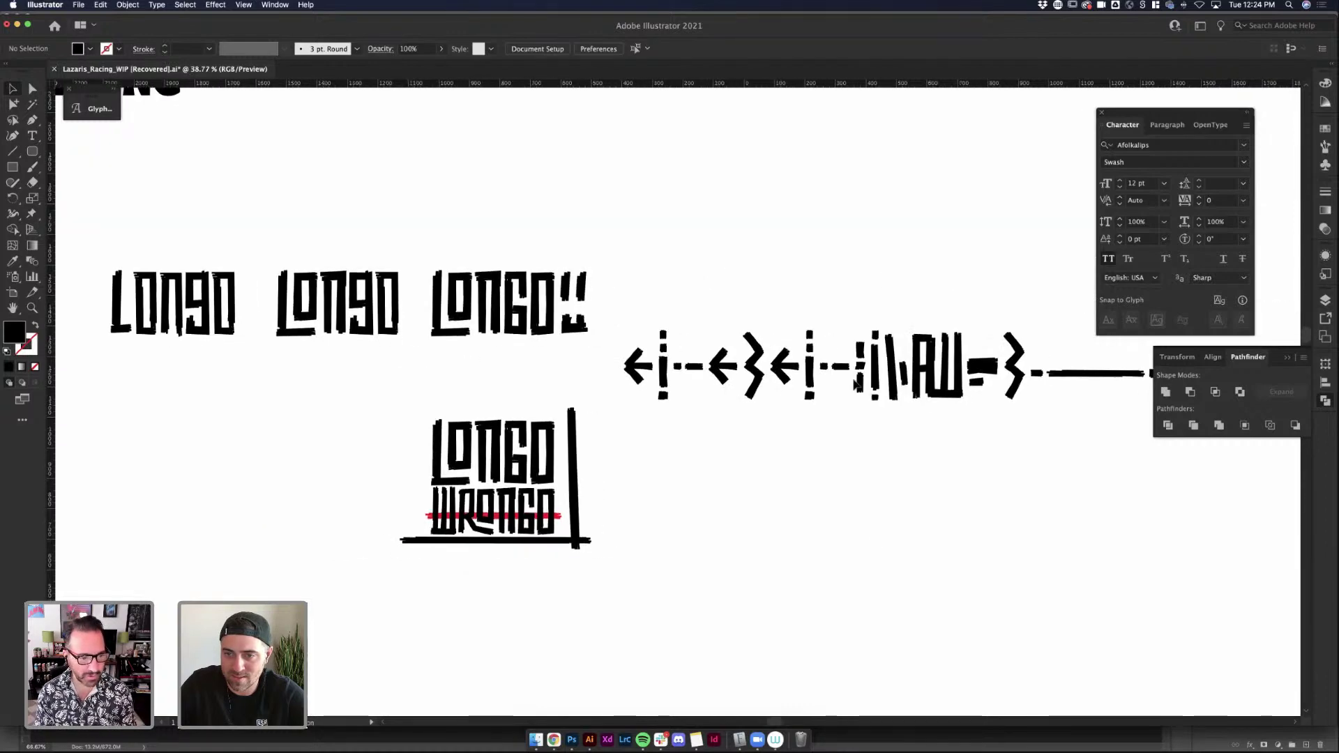
pyautogui.scroll(6, 821, 372)
pyautogui.scroll(1, 820, 372)
pyautogui.doubleClick(739, 380)
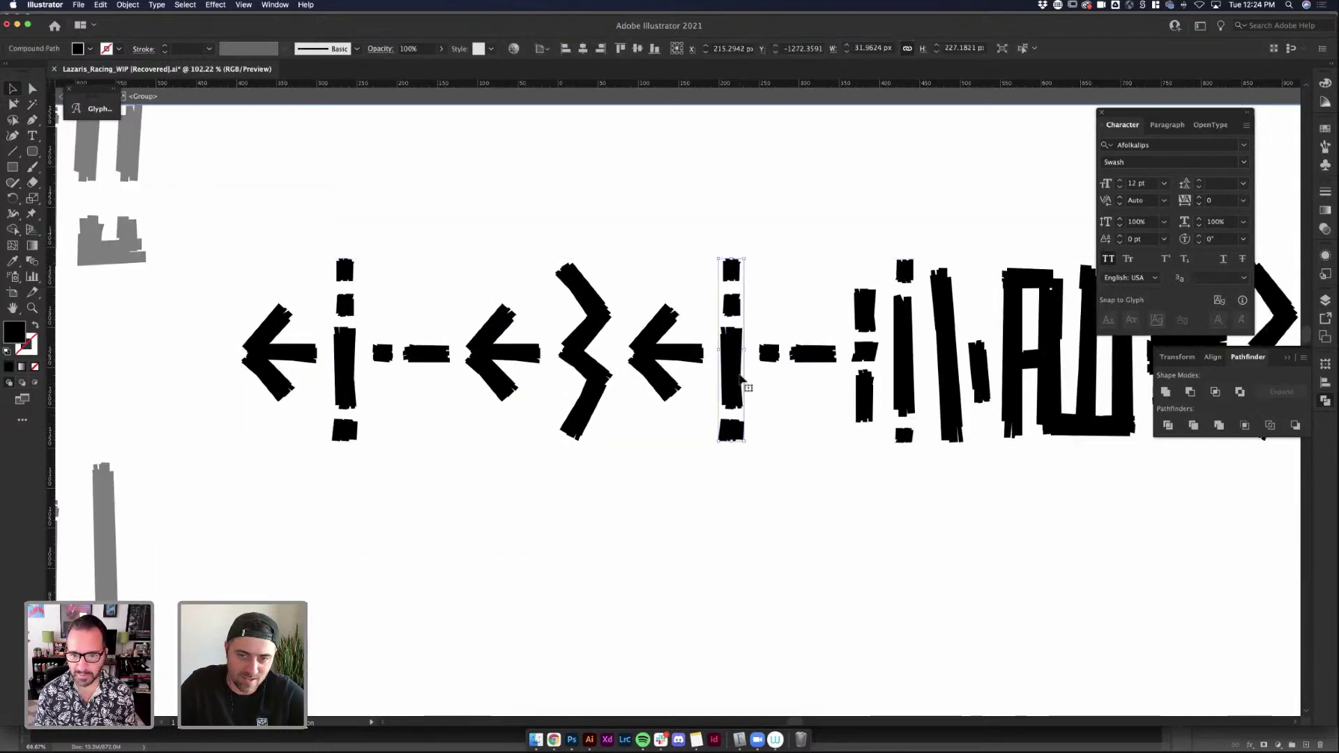
pyautogui.doubleClick(741, 387)
pyautogui.doubleClick(567, 541)
pyautogui.scroll(-3, 568, 541)
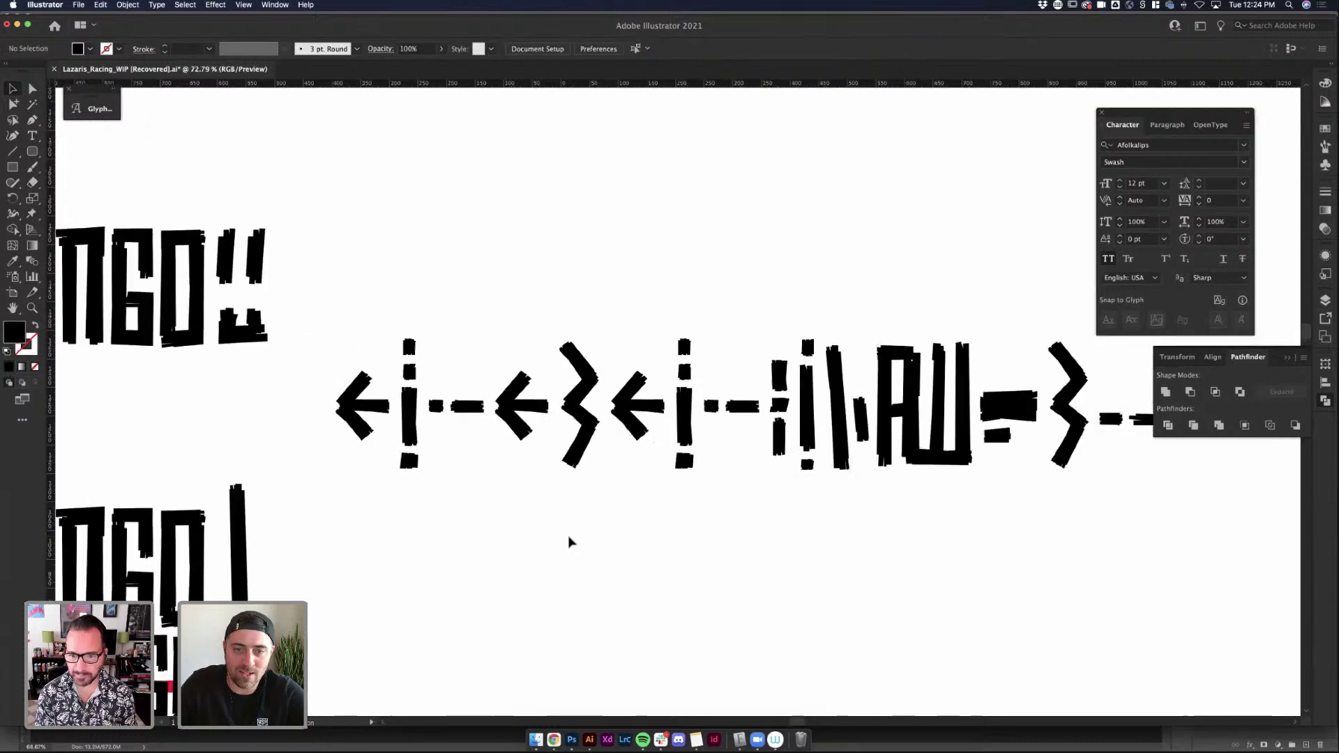
pyautogui.scroll(-2, 569, 542)
pyautogui.hscroll(-2, 568, 542)
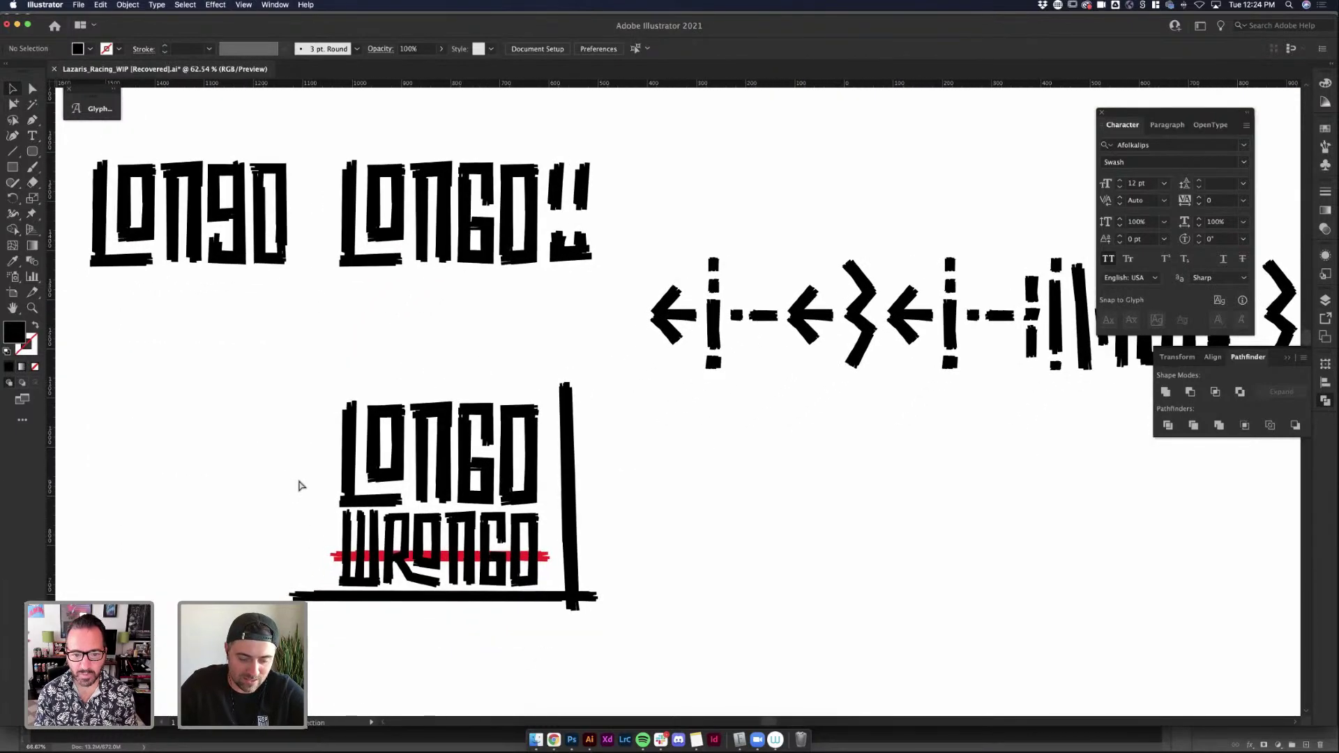
pyautogui.press('cmd+v')
pyautogui.moveTo(680, 408); pyautogui.dragTo(316, 552)
# Stretch the short upright stroke beside the lettering by raising its top anchor points above "LONGO", making it about 450 px tall
pyautogui.scroll(8, 302, 544)
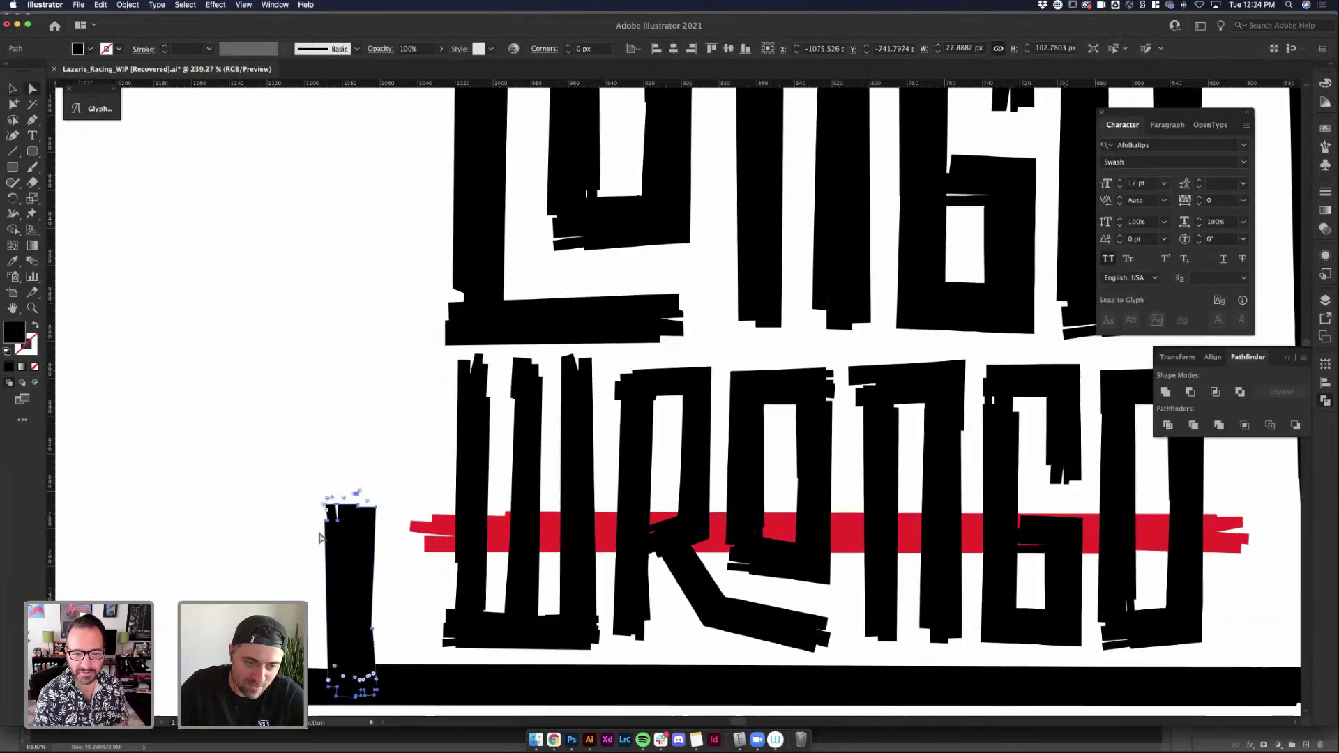
pyautogui.click(302, 419)
pyautogui.moveTo(370, 499); pyautogui.dragTo(374, 465)
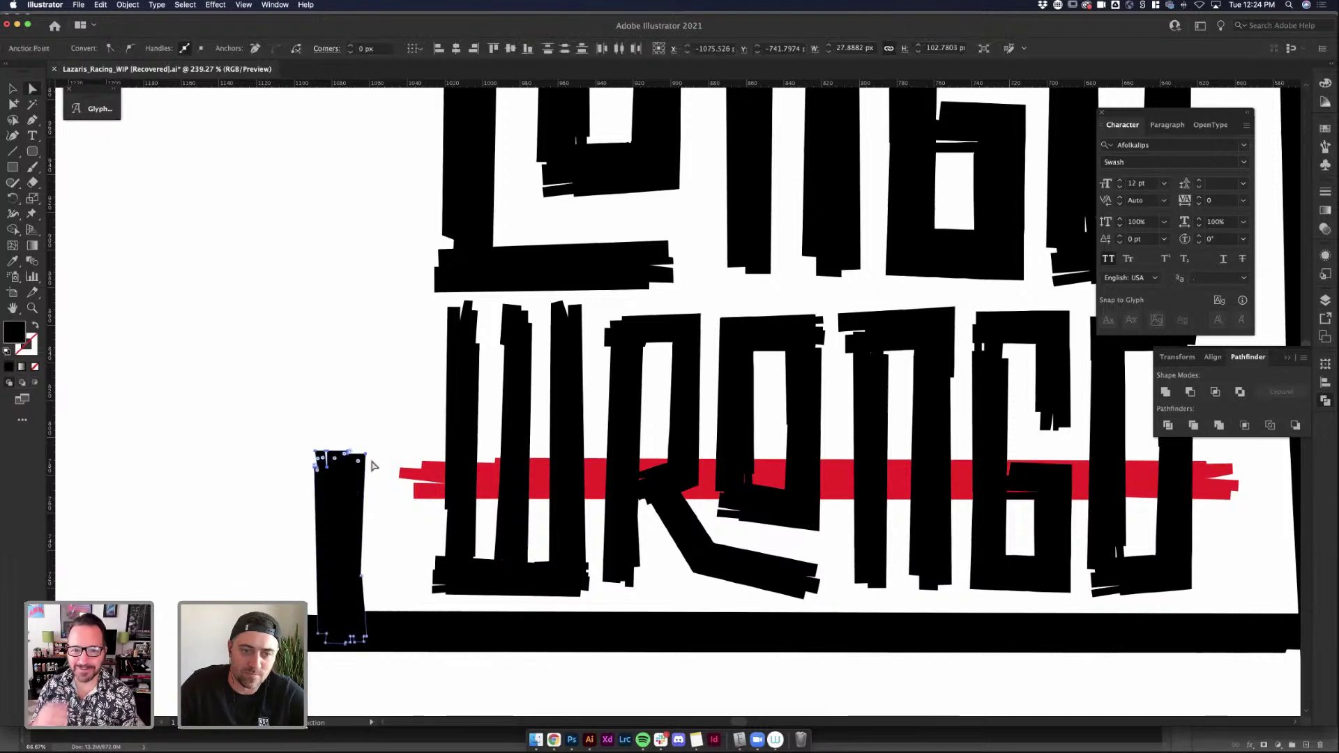
pyautogui.scroll(-6, 369, 472)
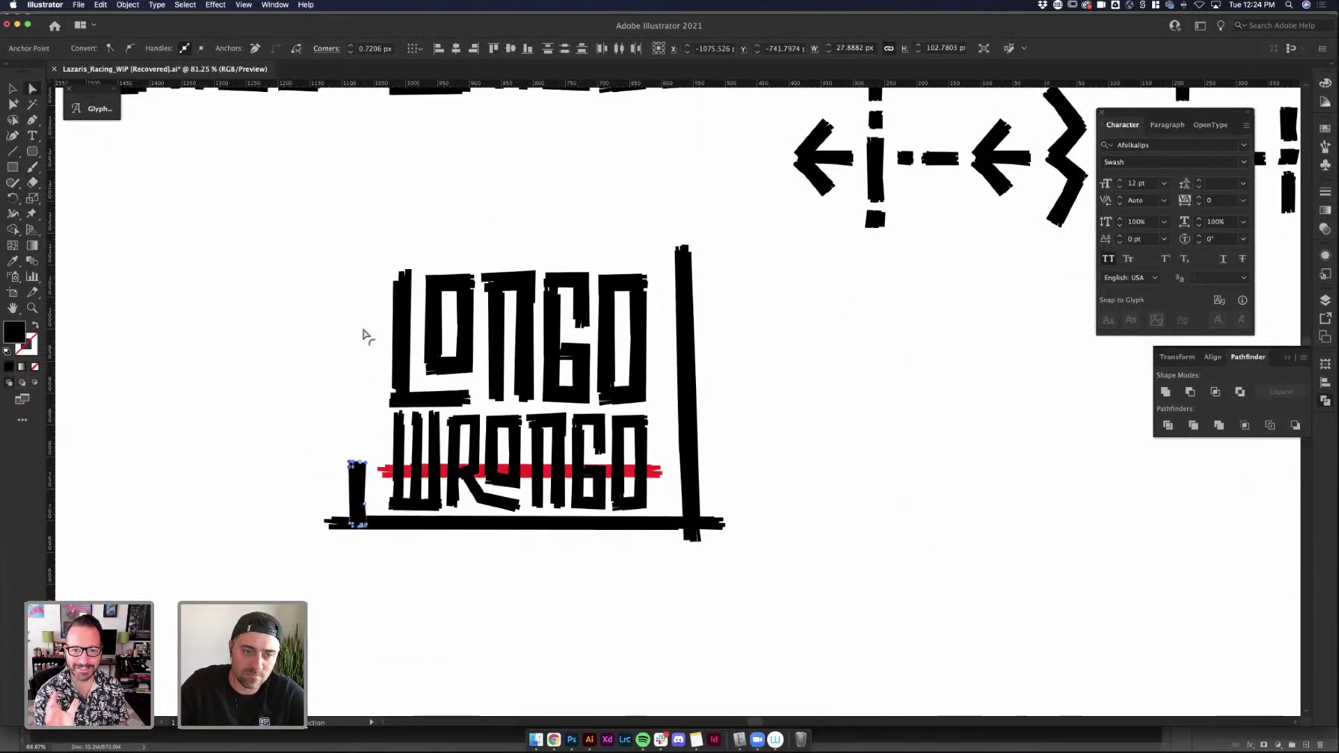
pyautogui.scroll(8, 356, 465)
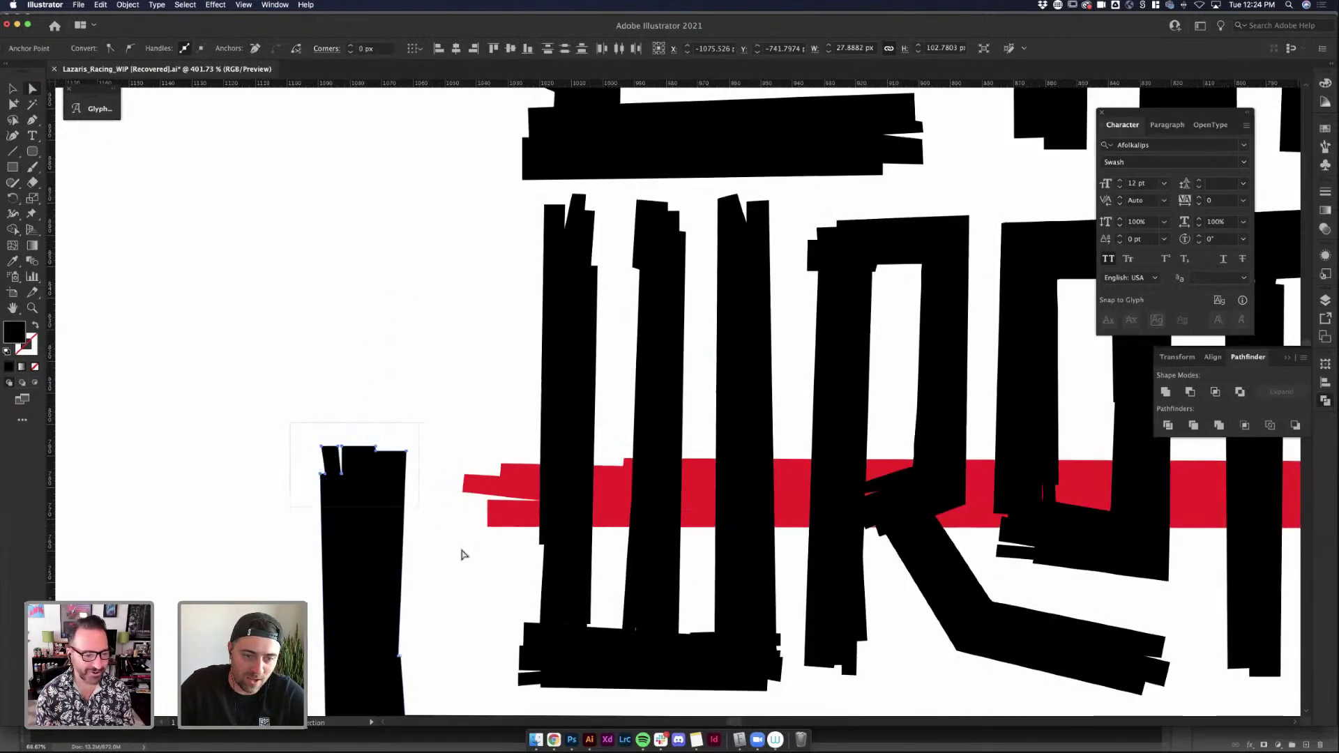
pyautogui.moveTo(408, 454); pyautogui.dragTo(421, 206)
pyautogui.scroll(-10, 398, 316)
pyautogui.scroll(2, 397, 314)
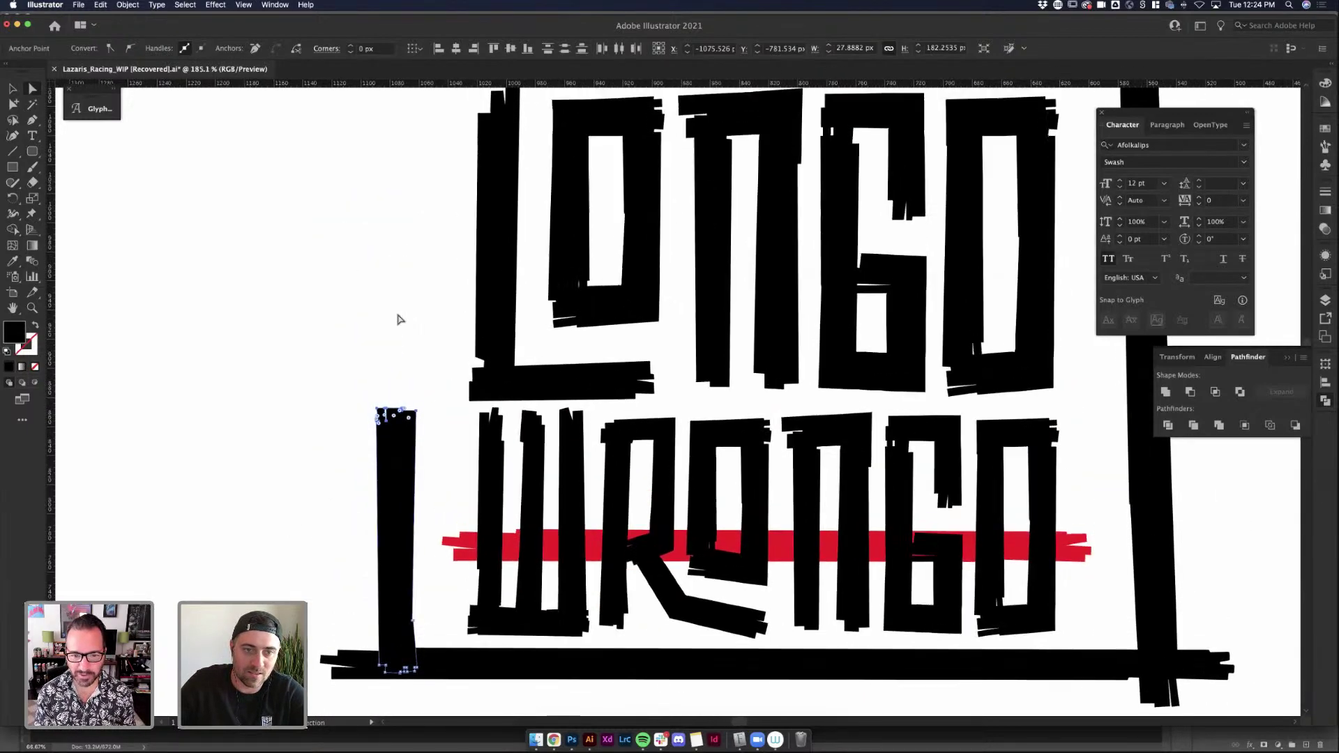
pyautogui.scroll(-4, 397, 314)
pyautogui.moveTo(403, 386); pyautogui.dragTo(385, 169)
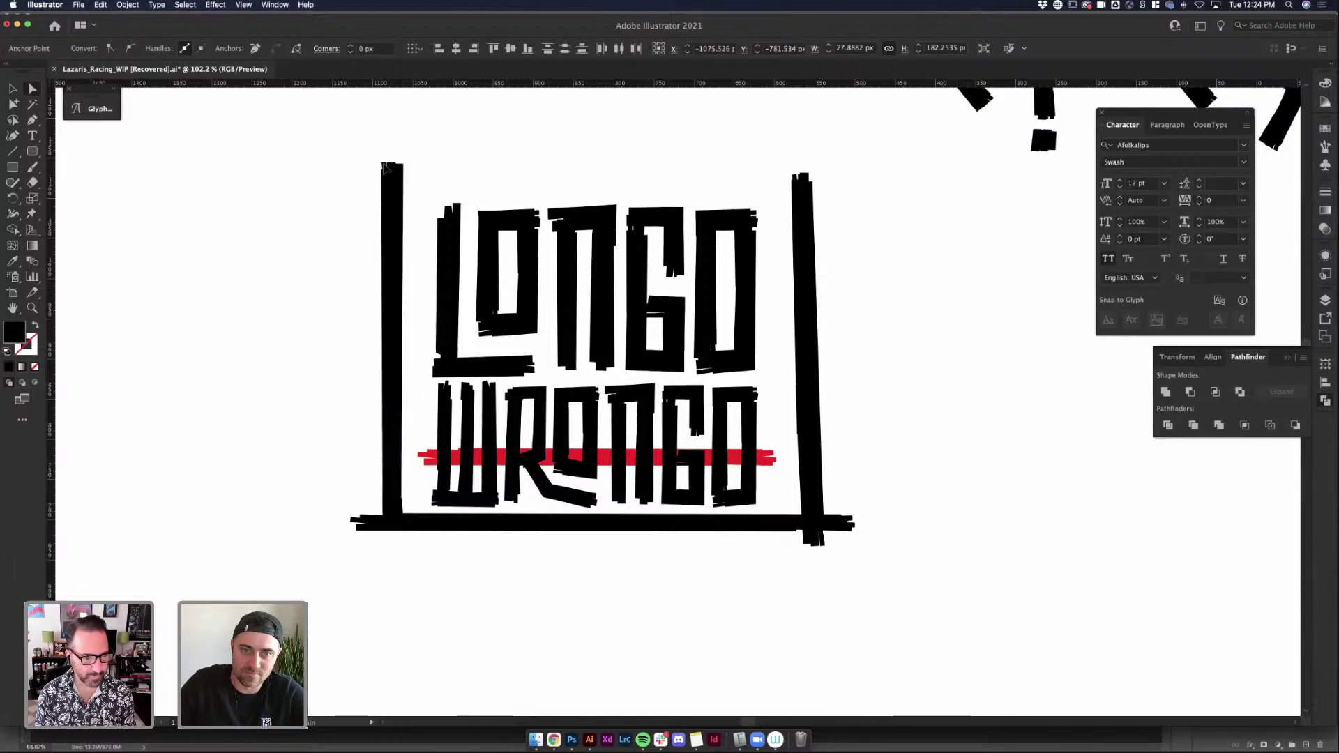
pyautogui.click(897, 433)
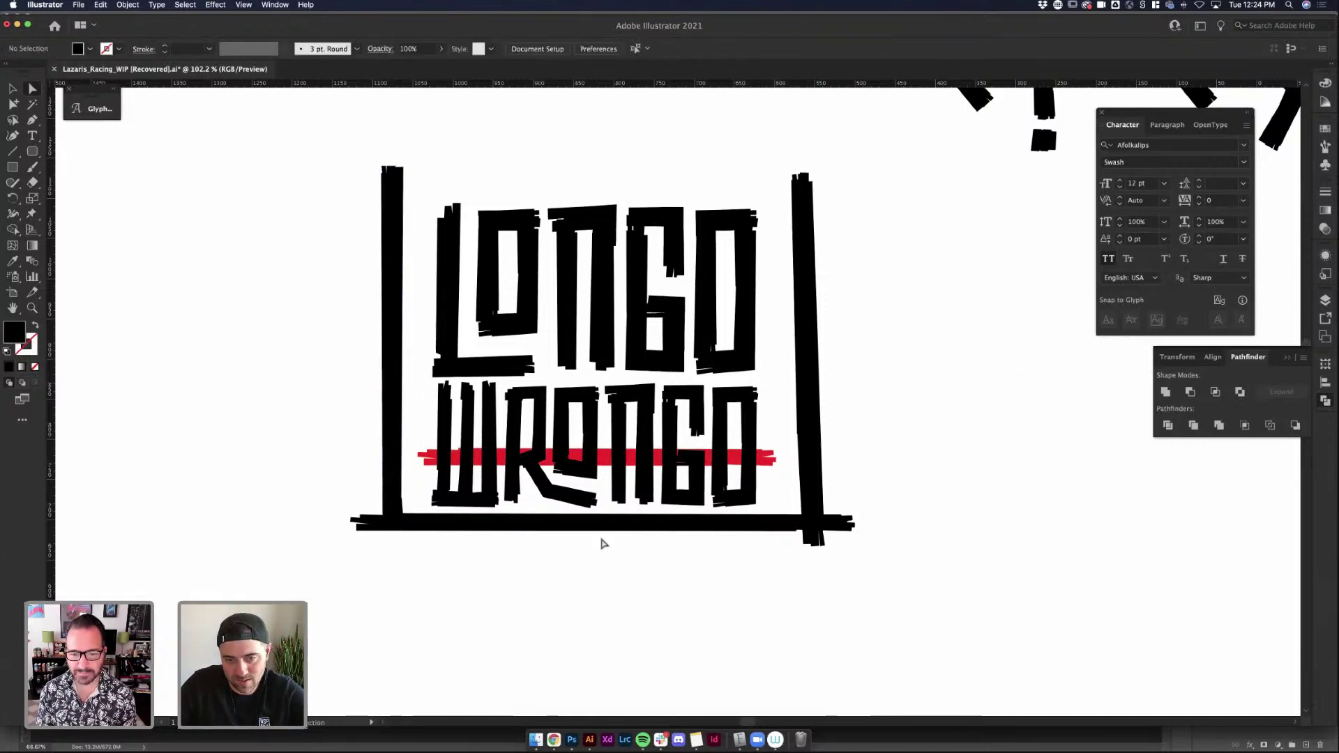
# Tilt the bottom horizontal stroke slightly so its left end sits lower, and shift the left vertical stroke down to meet it
pyautogui.press('b')
pyautogui.press('v')
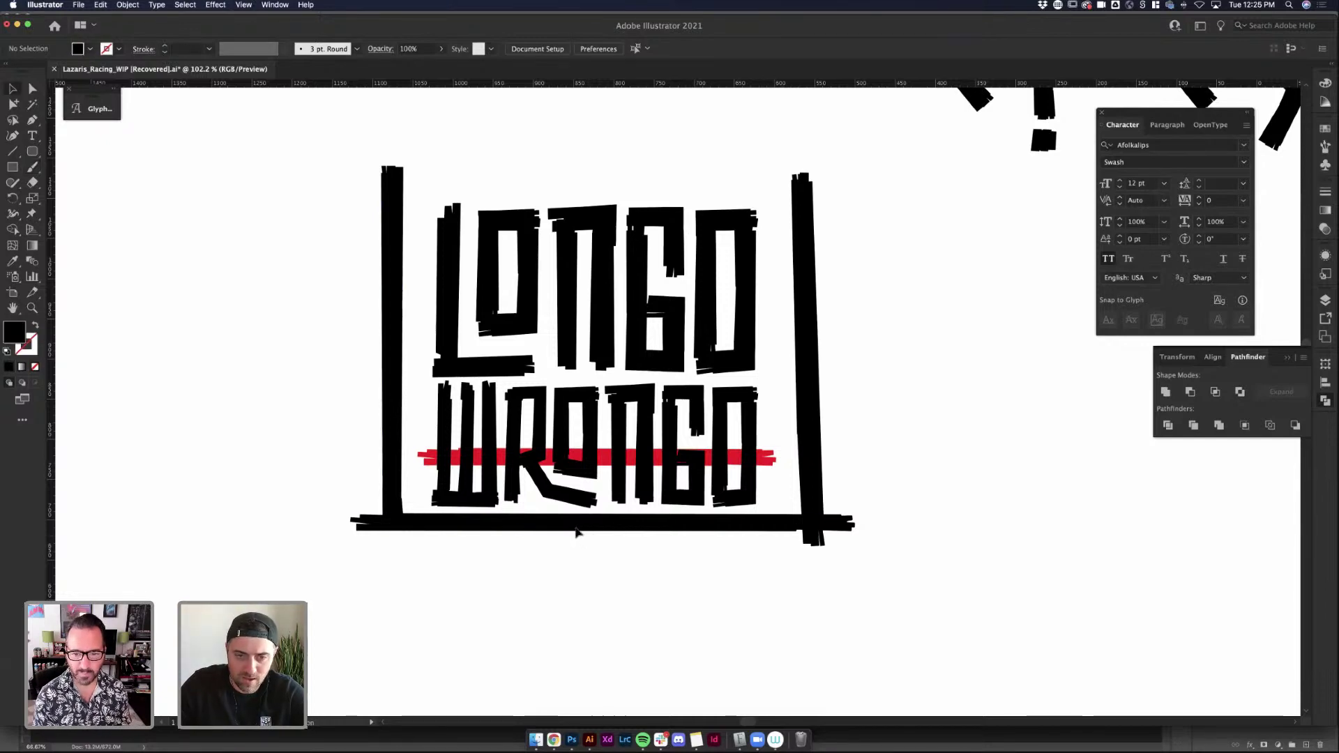
pyautogui.click(352, 525)
pyautogui.moveTo(345, 532); pyautogui.dragTo(345, 536)
pyautogui.moveTo(563, 535); pyautogui.dragTo(564, 536)
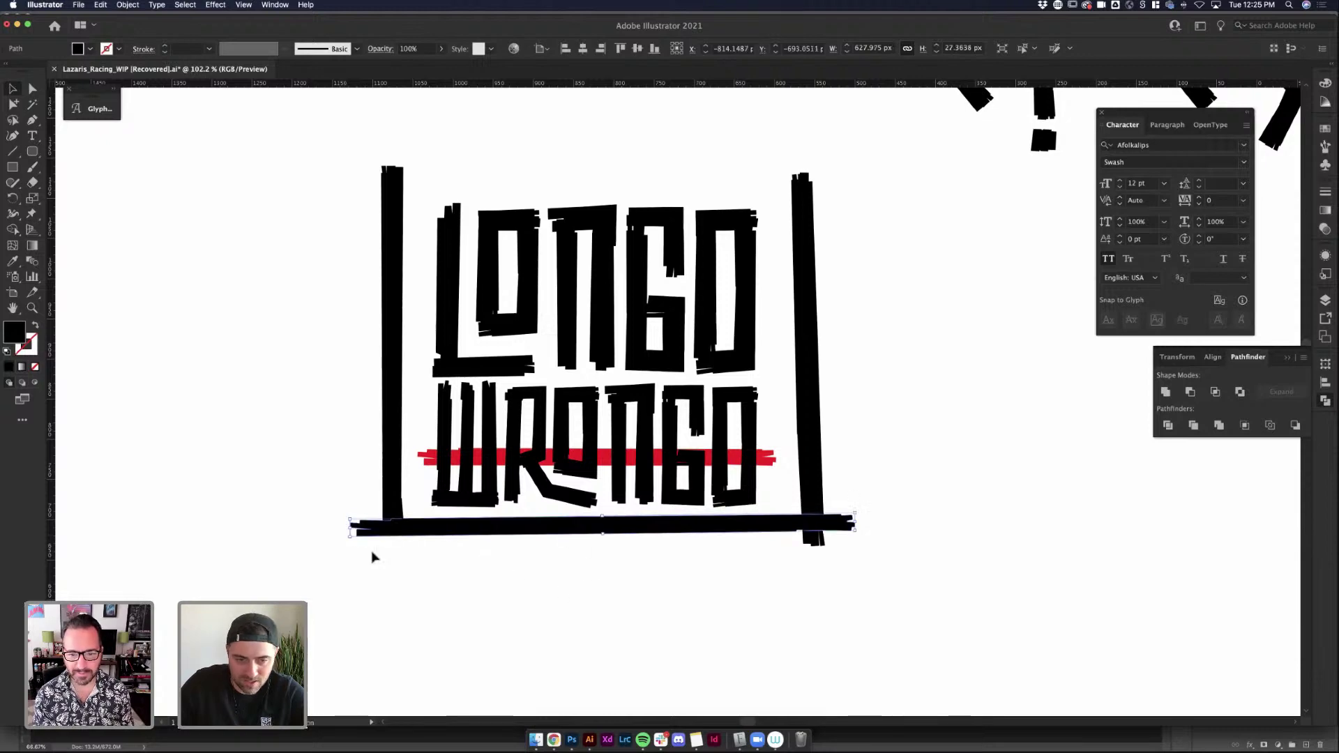
pyautogui.moveTo(347, 542); pyautogui.dragTo(347, 541)
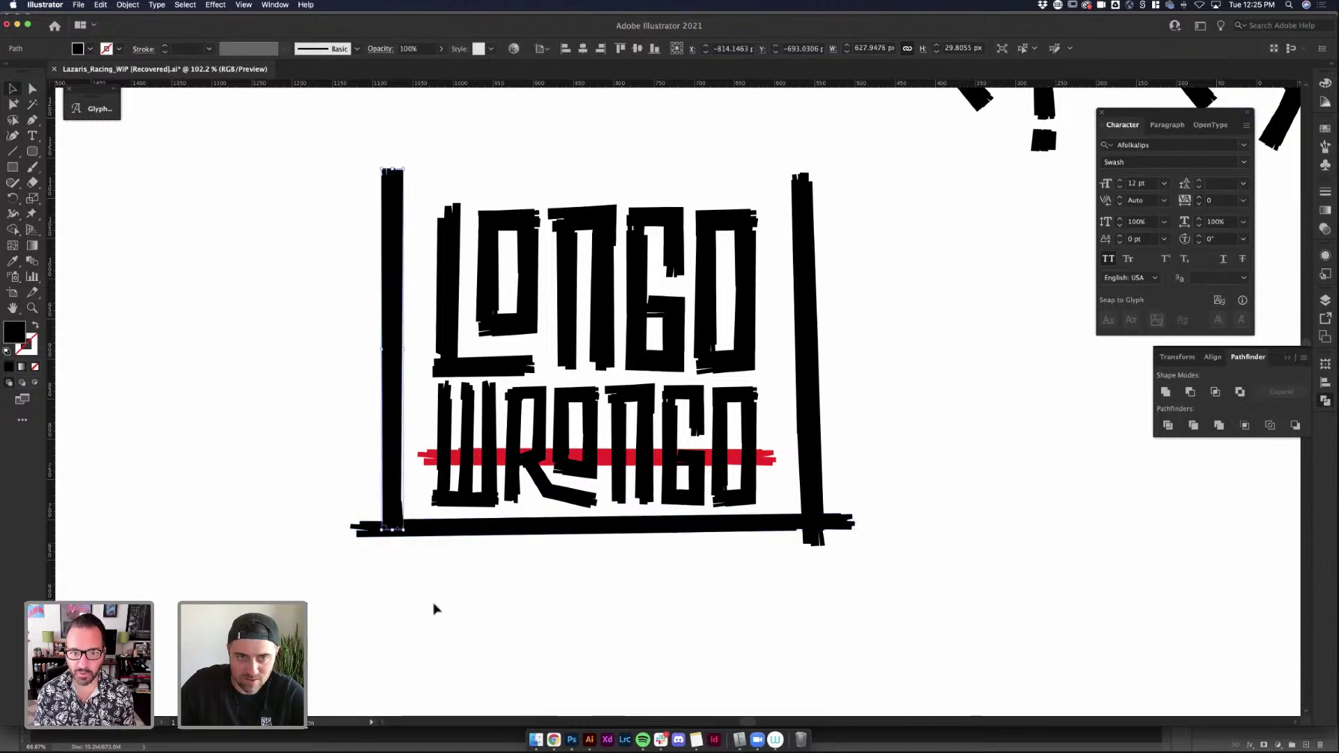
pyautogui.click(541, 601)
# Copy the short thick dash at the far end of the outlined glyph row from inside its compound path
pyautogui.scroll(-2, 542, 601)
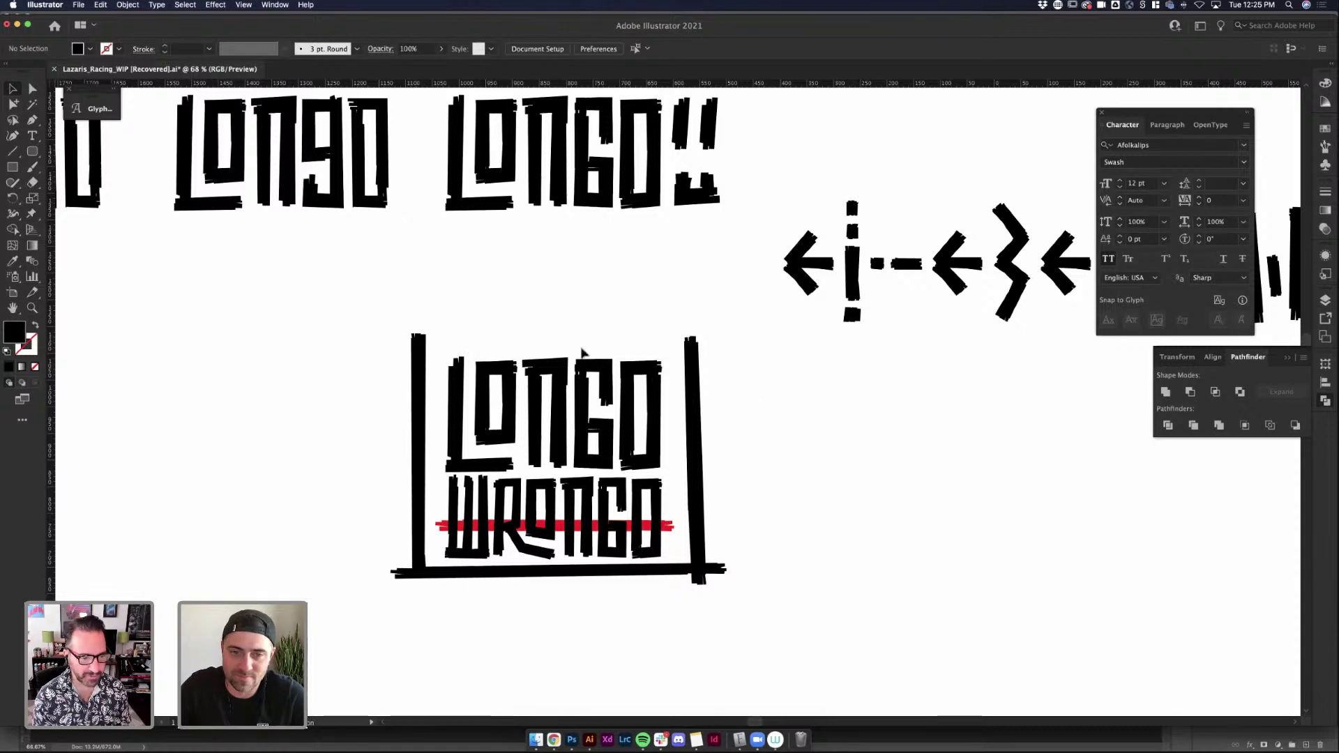
pyautogui.hscroll(5, 1069, 331)
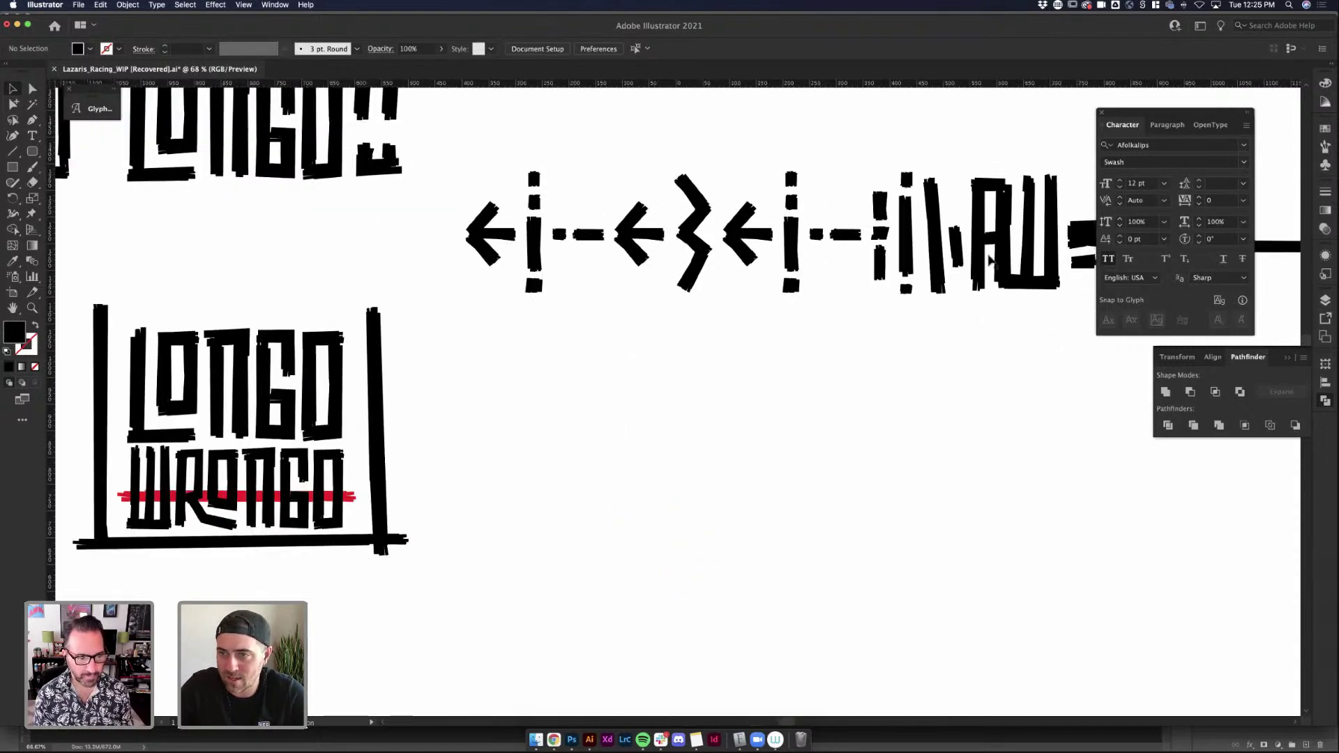
pyautogui.click(989, 260)
pyautogui.hscroll(3, 1007, 317)
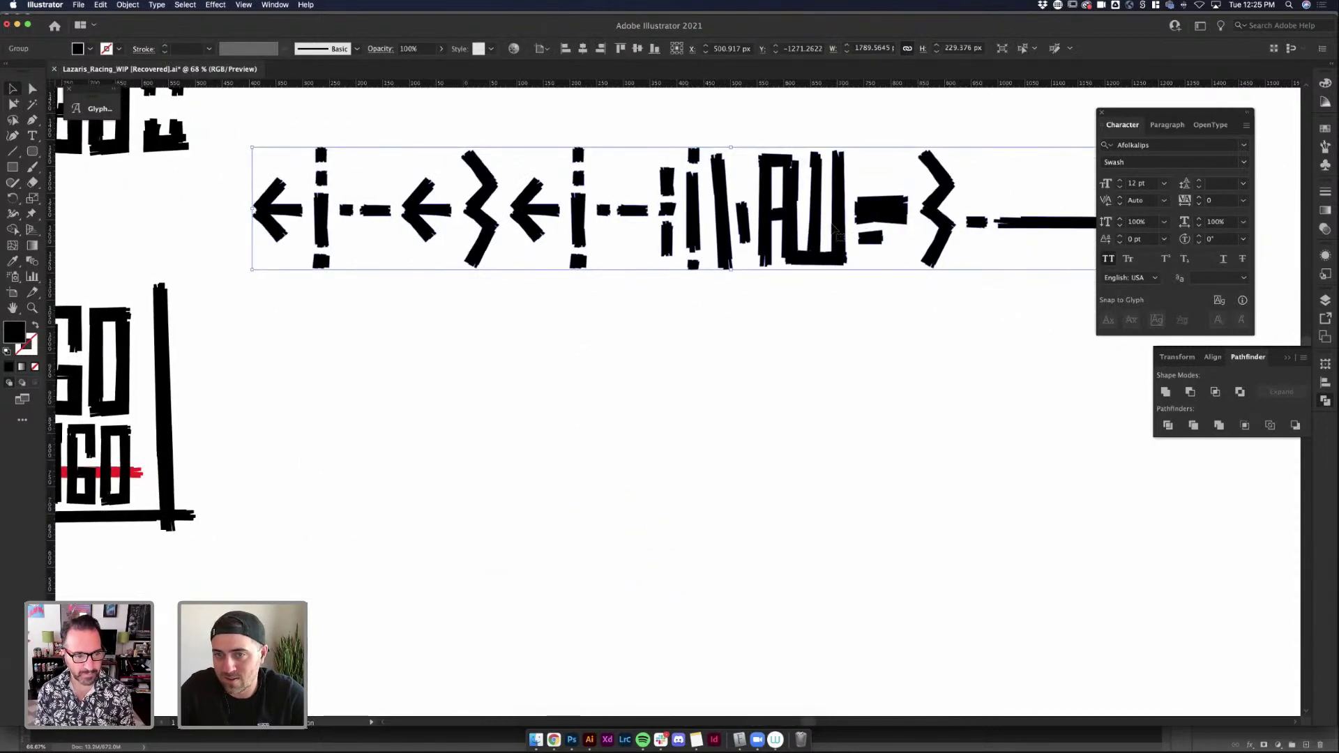
pyautogui.scroll(5, 833, 230)
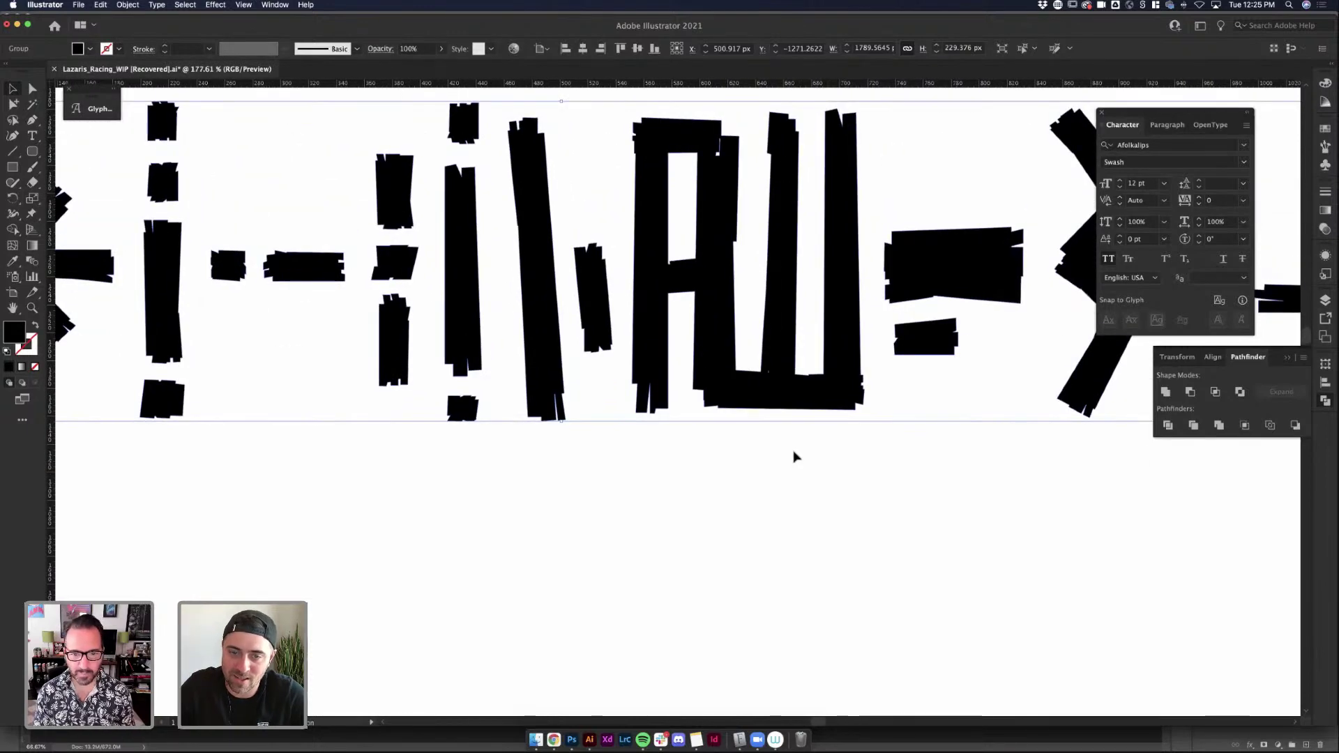
pyautogui.scroll(-5, 795, 457)
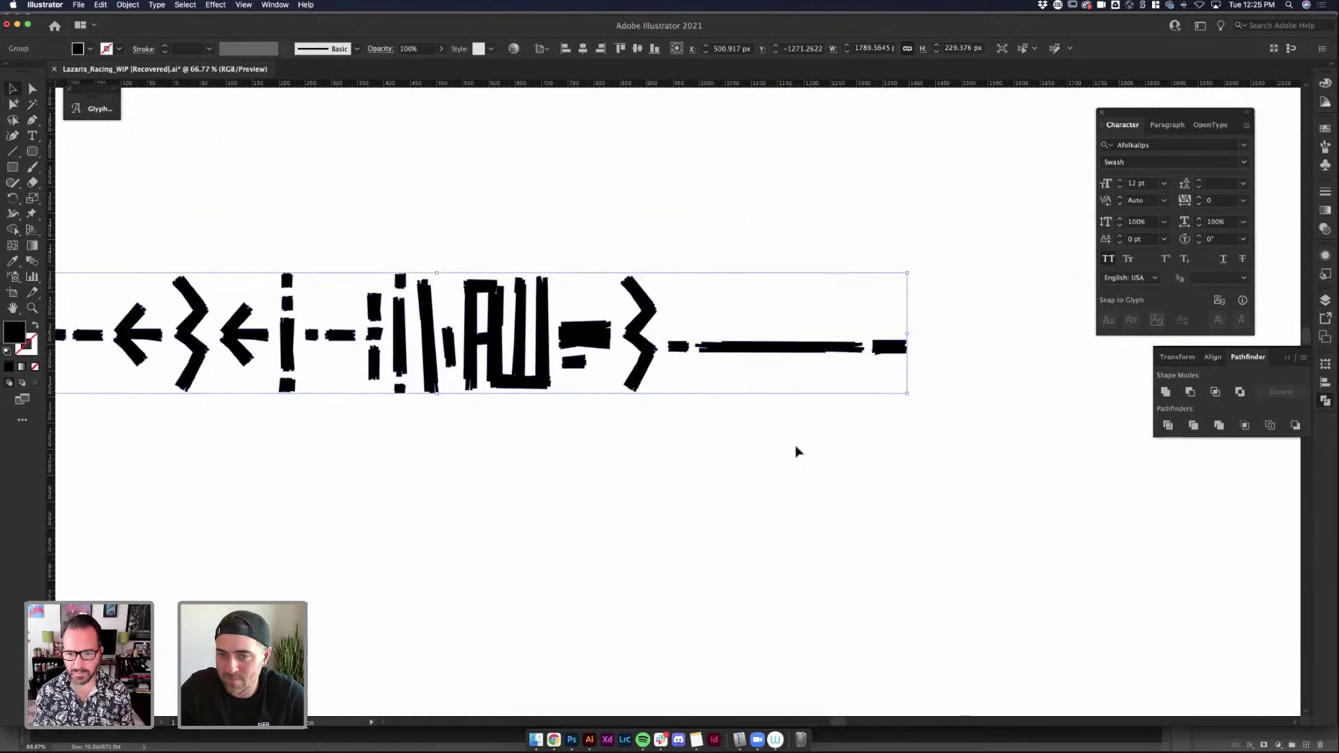
pyautogui.click(797, 452)
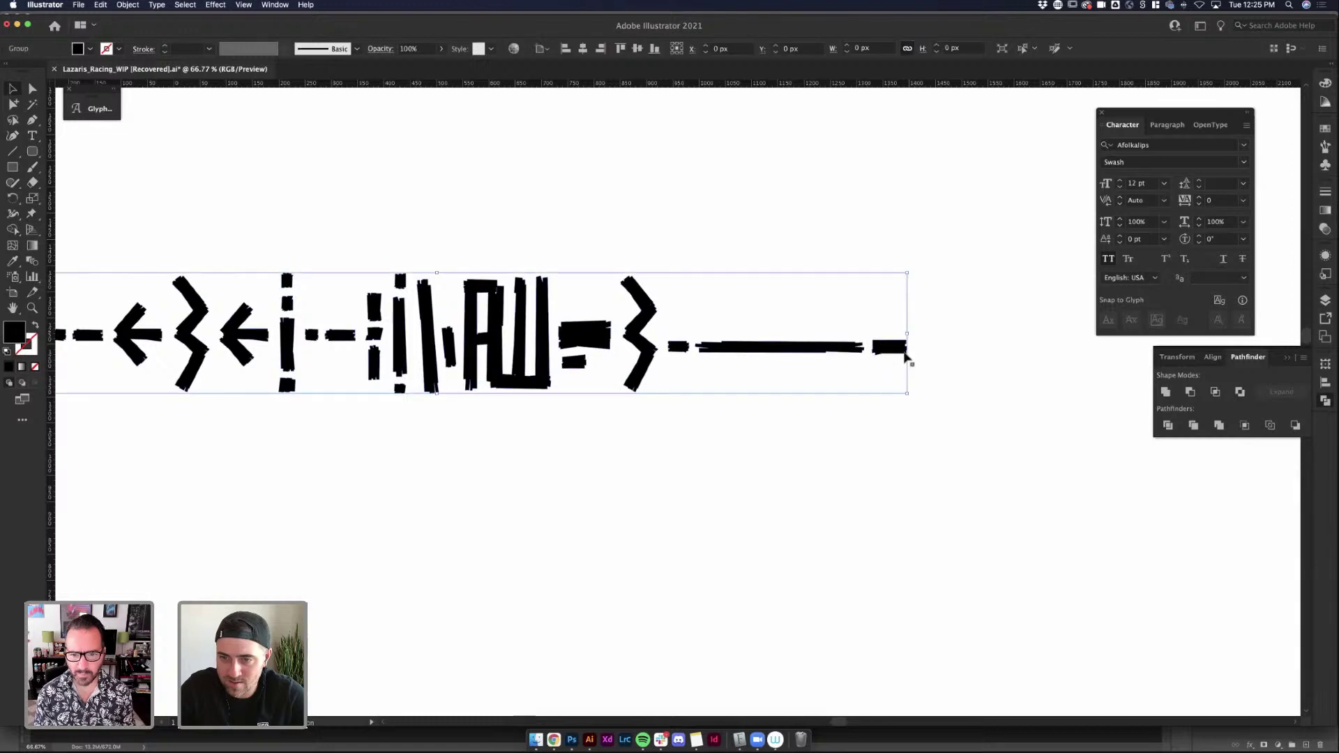
pyautogui.doubleClick(901, 351)
pyautogui.doubleClick(901, 351)
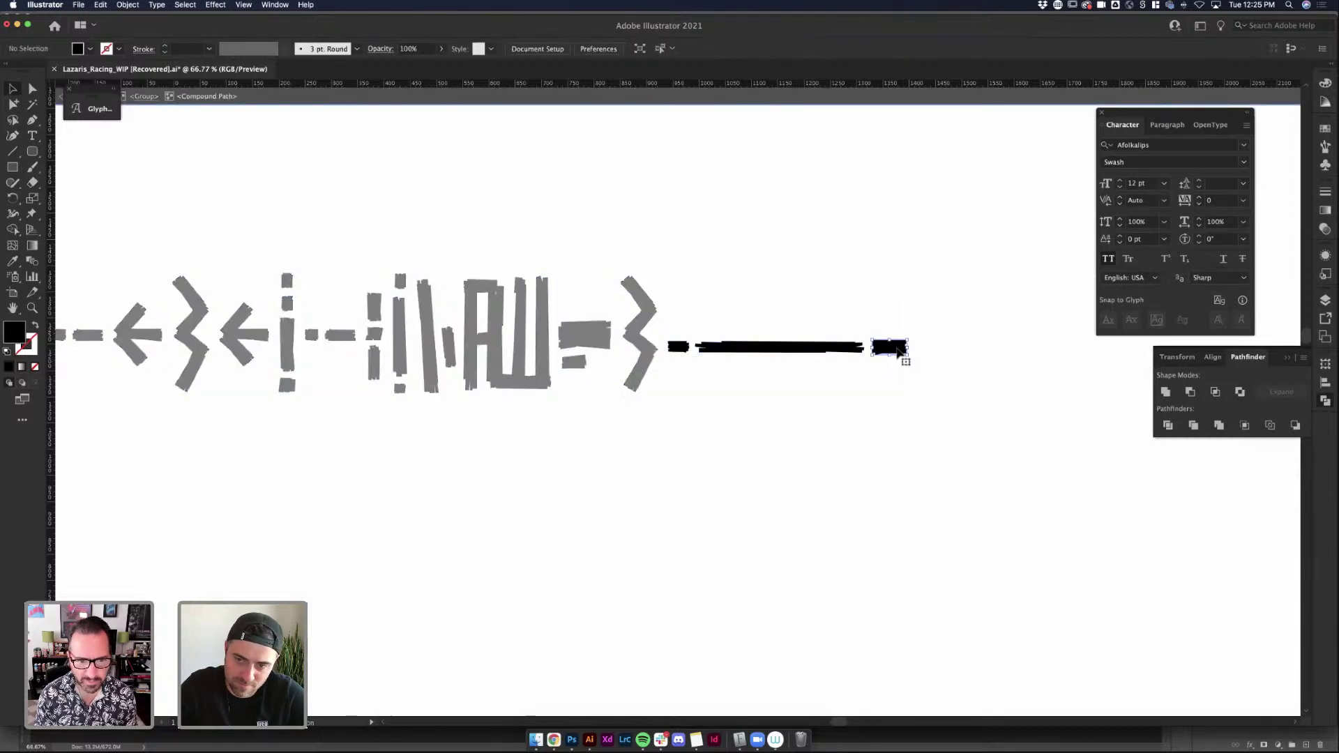
pyautogui.click(675, 595)
pyautogui.scroll(-3, 675, 598)
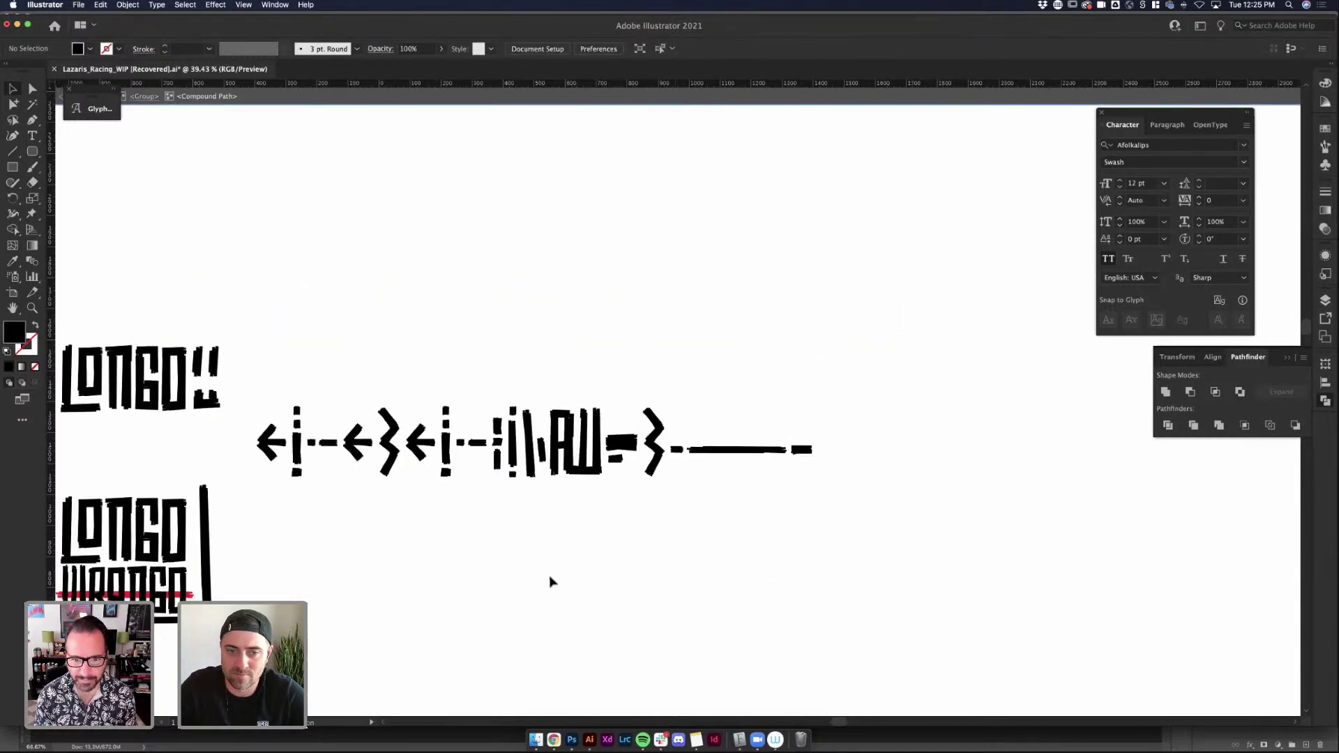
pyautogui.press('Escape')
# Paste the dash, stretch it to about 510 px long and place it above "LONGO" as the frame's top bar between both uprights
pyautogui.hscroll(-5, 556, 579)
pyautogui.scroll(5, 420, 450)
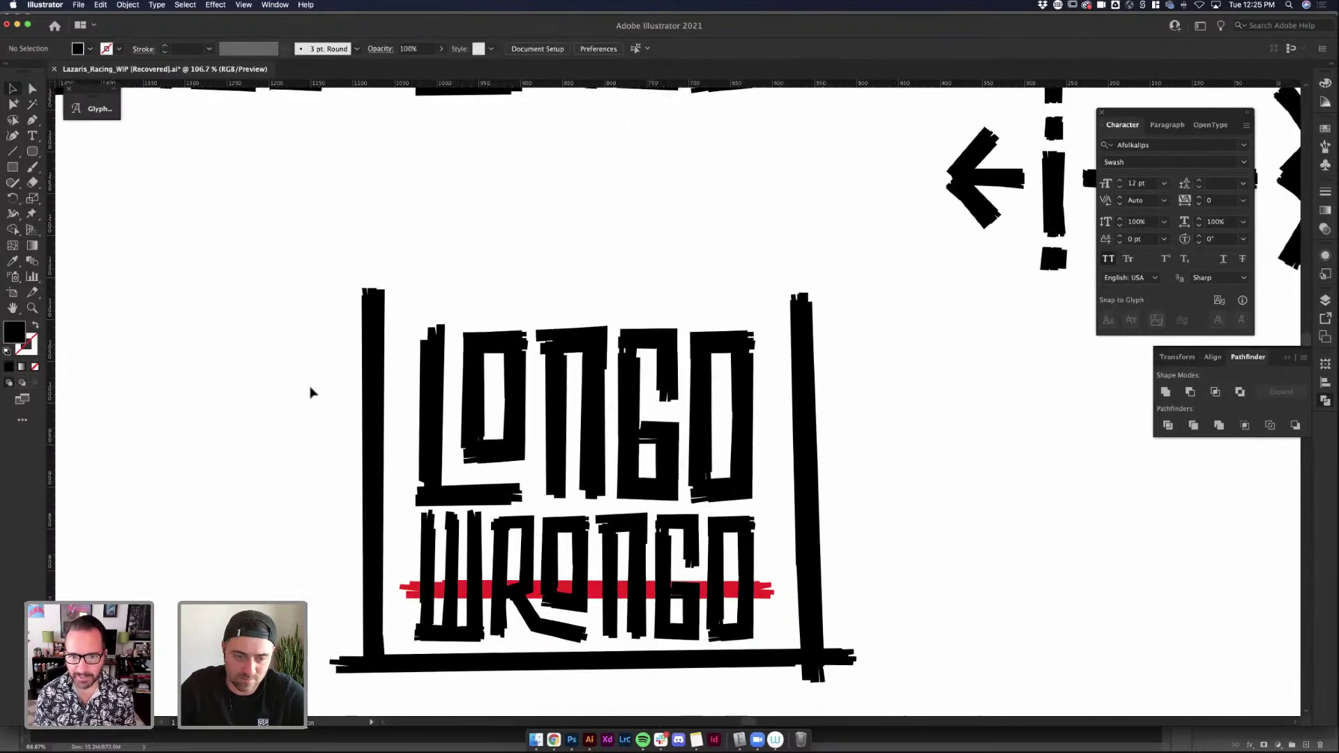
pyautogui.press('cmd+v')
pyautogui.moveTo(687, 408); pyautogui.dragTo(402, 322)
pyautogui.moveTo(257, 319); pyautogui.dragTo(640, 327)
pyautogui.press('a')
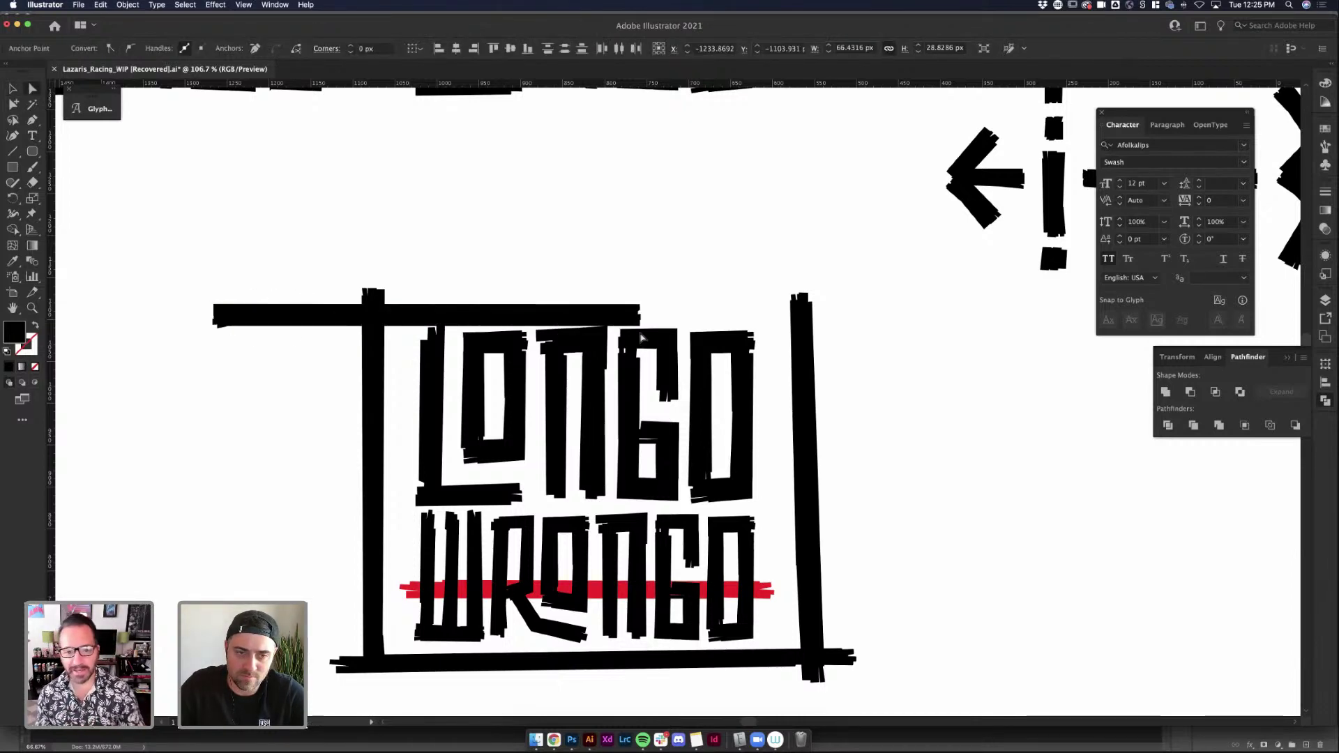
pyautogui.click(419, 313)
pyautogui.press('v')
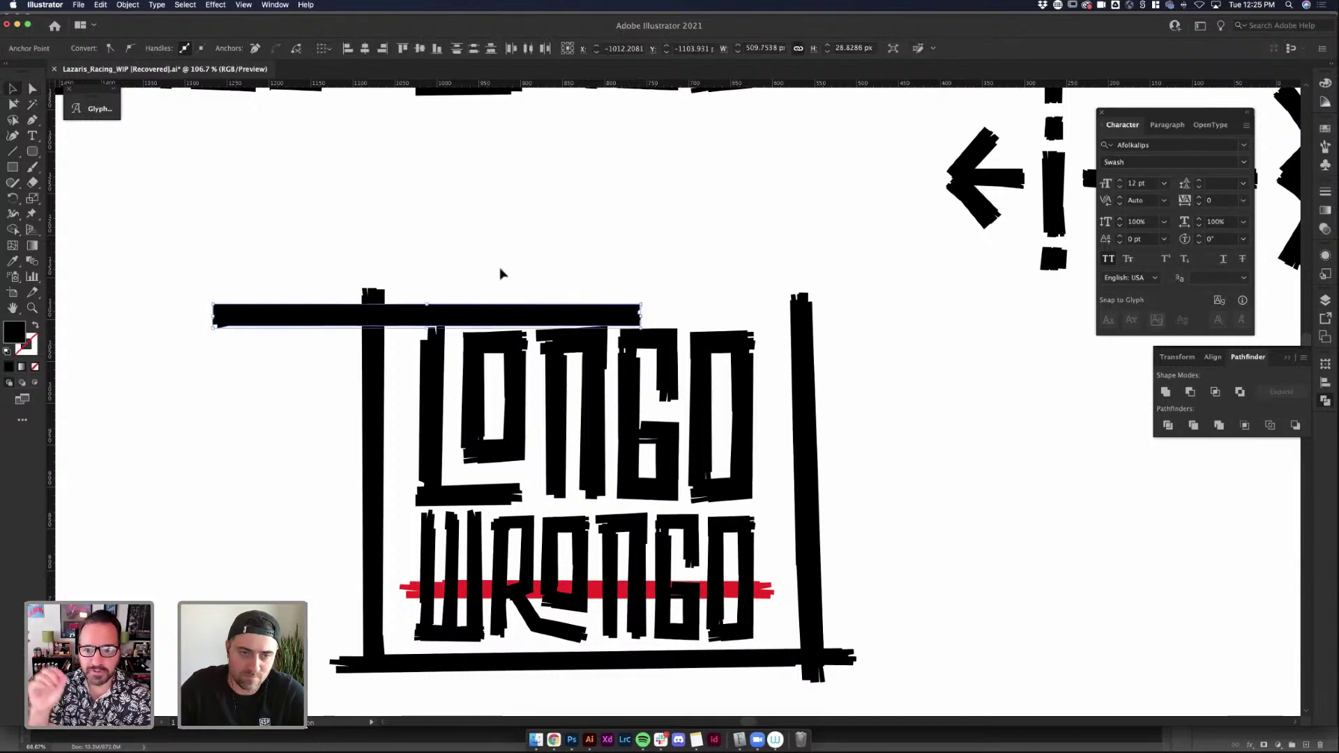
pyautogui.moveTo(455, 312); pyautogui.dragTo(606, 290)
pyautogui.click(650, 242)
# Extend the right vertical stroke of the frame upward so its tip pokes out above the top bar
pyautogui.scroll(-5, 670, 242)
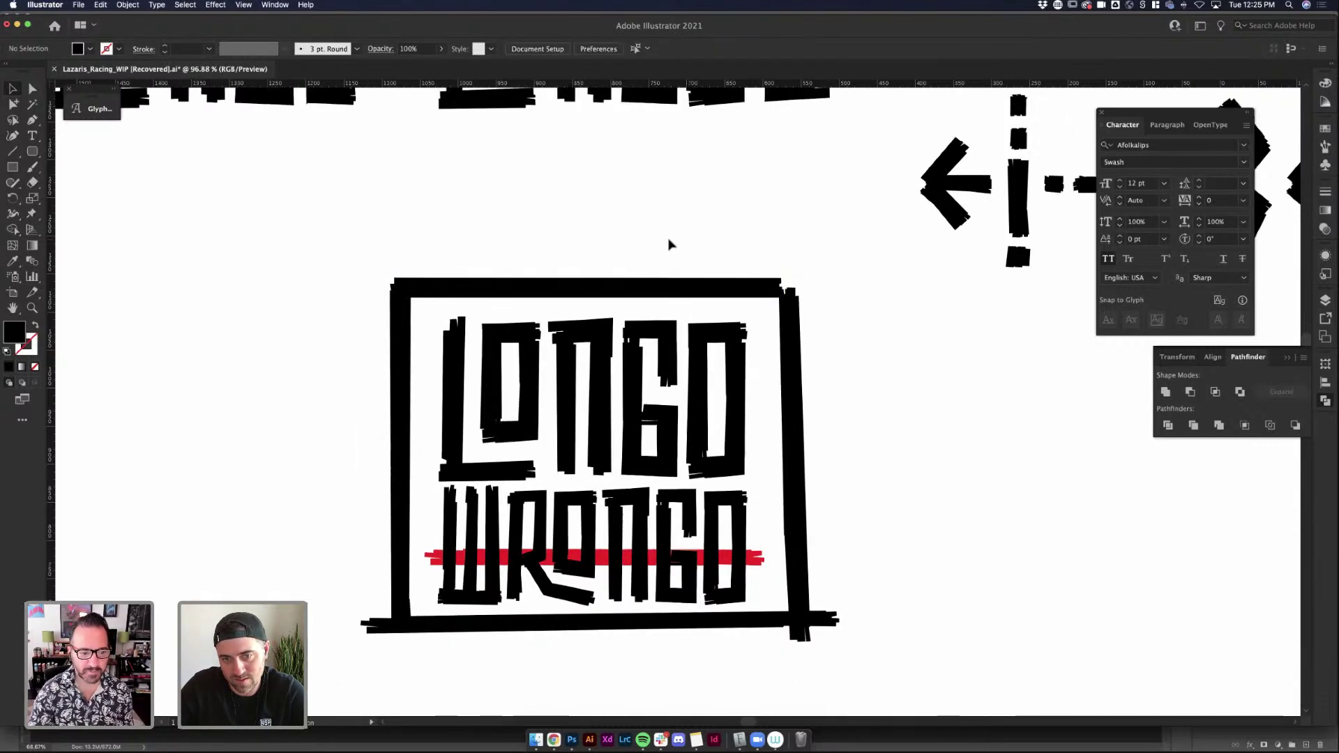
pyautogui.hscroll(5, 823, 436)
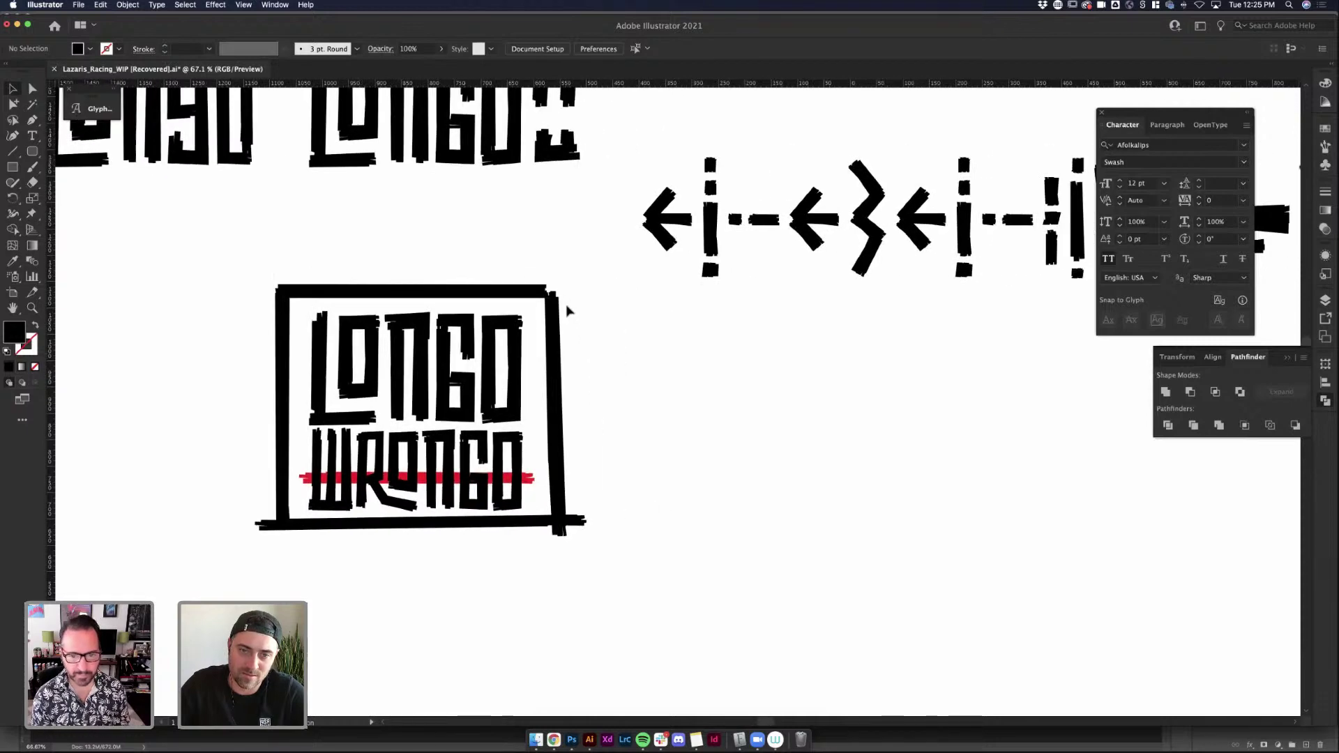
pyautogui.click(558, 295)
pyautogui.moveTo(558, 291); pyautogui.dragTo(556, 260)
pyautogui.click(571, 322)
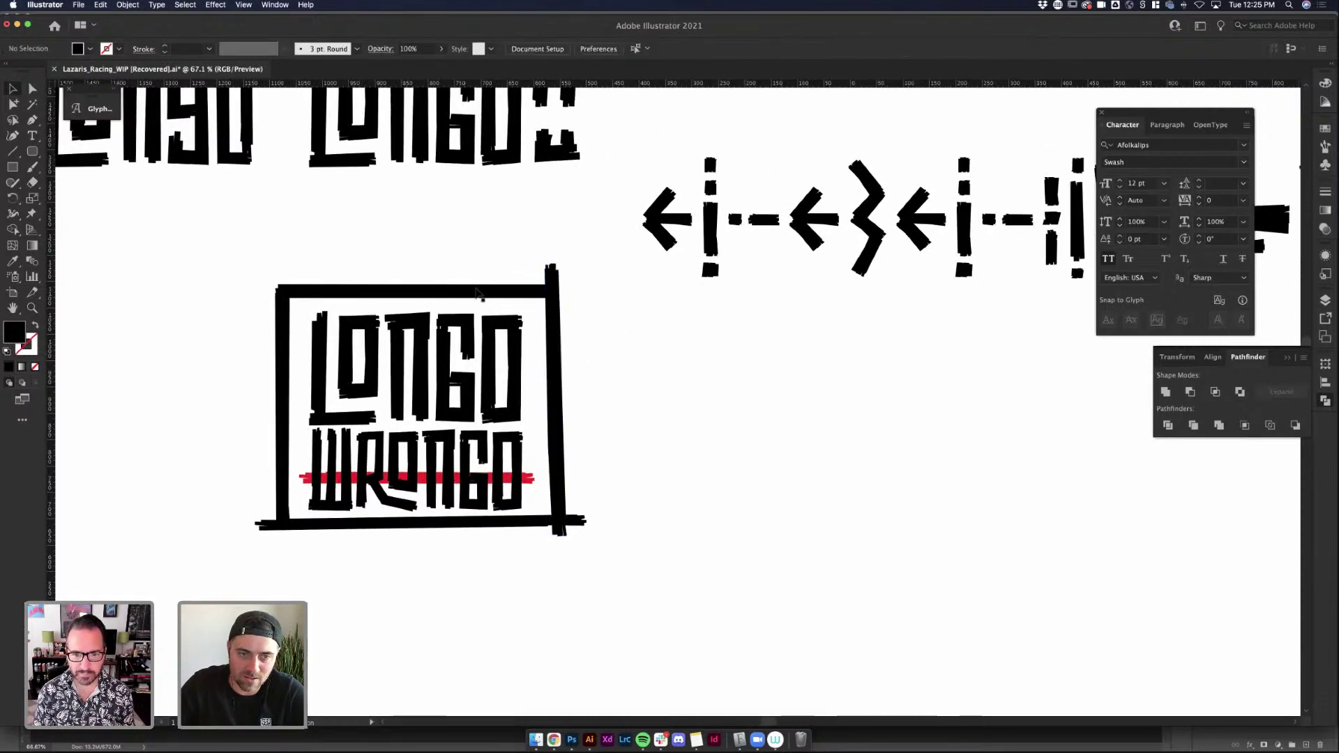
# Lower the frame's top bar slightly and extend the left vertical stroke just above it
pyautogui.click(479, 294)
pyautogui.moveTo(469, 304); pyautogui.dragTo(468, 306)
pyautogui.click(282, 293)
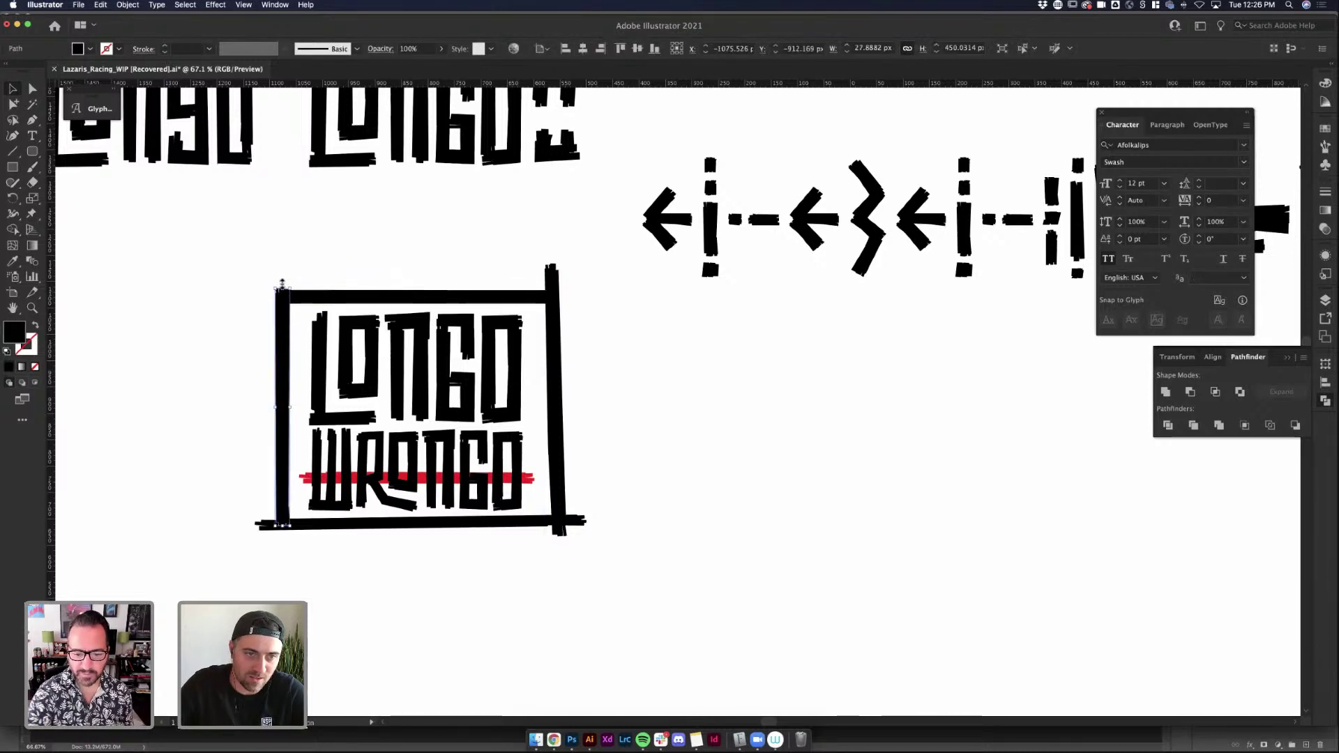
pyautogui.click(376, 279)
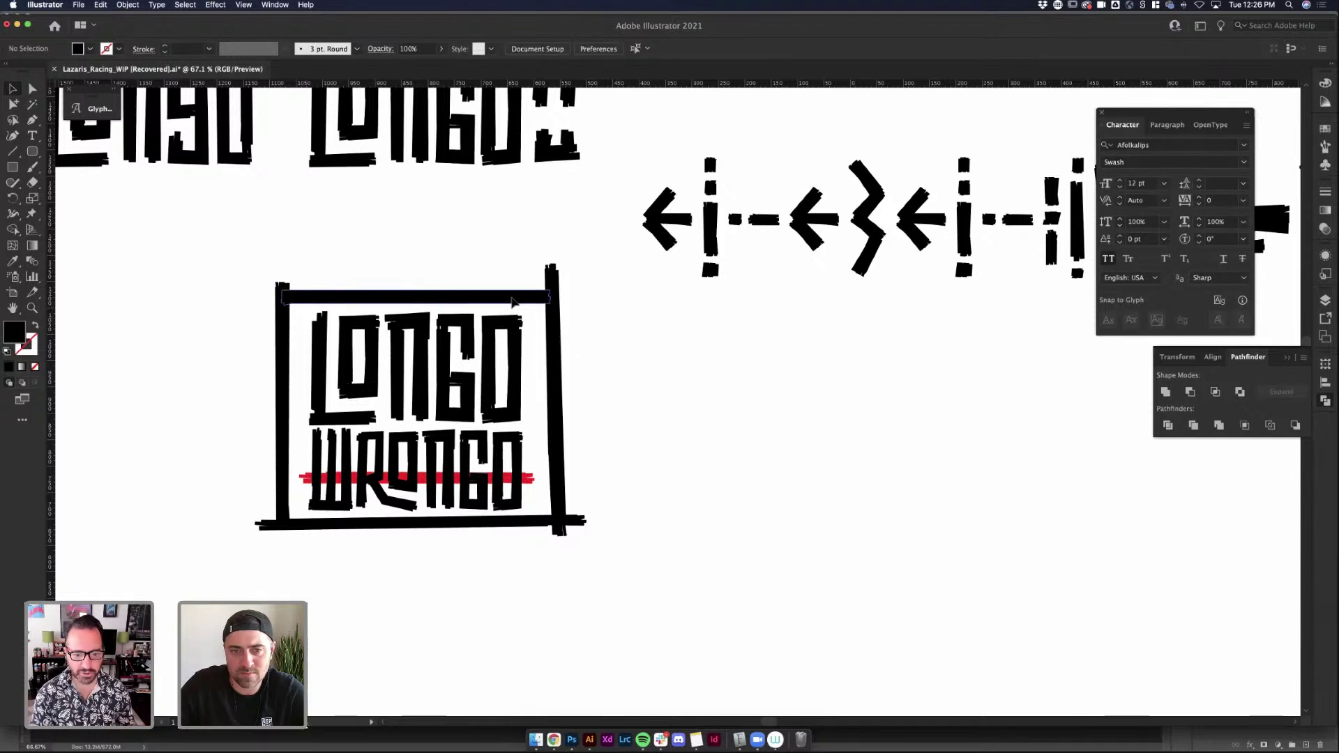
# Adjust the top bar so its right end overlaps the right vertical stroke, and shorten that stroke to just above the bar
pyautogui.click(513, 299)
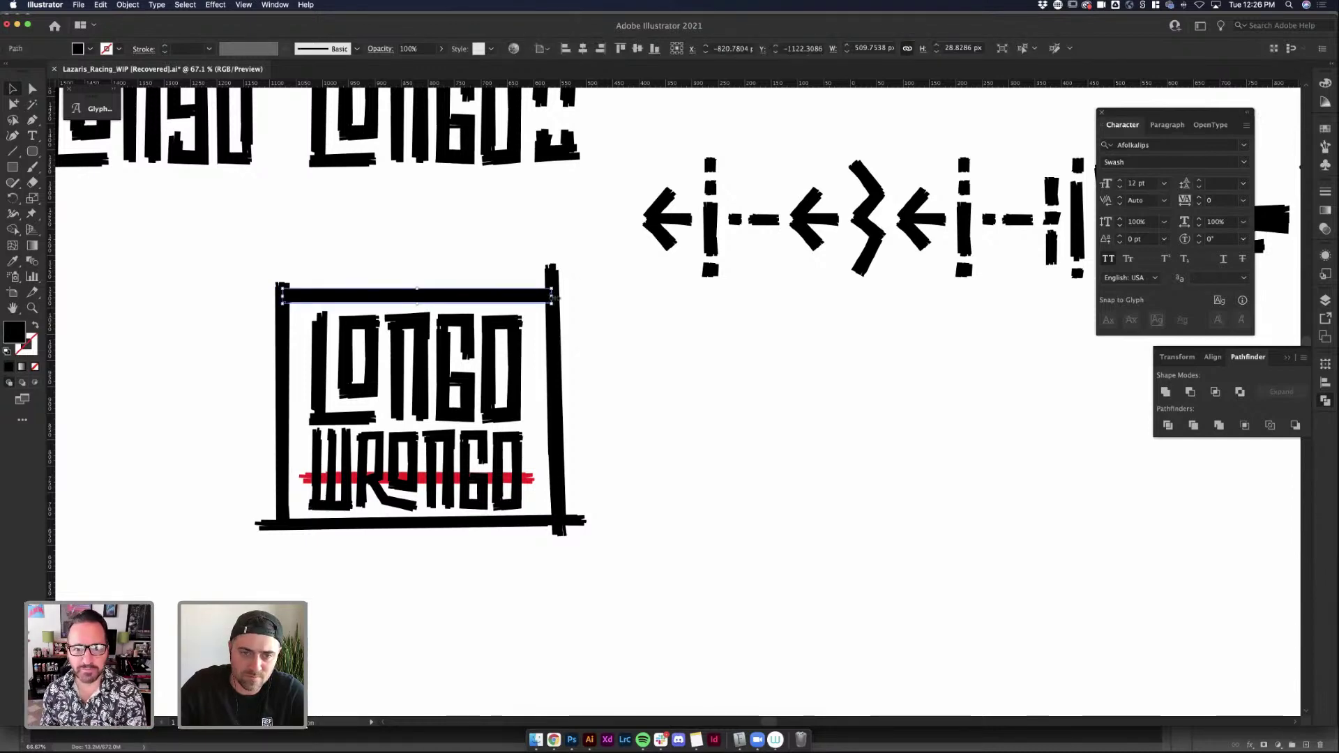
pyautogui.click(564, 300)
pyautogui.click(554, 276)
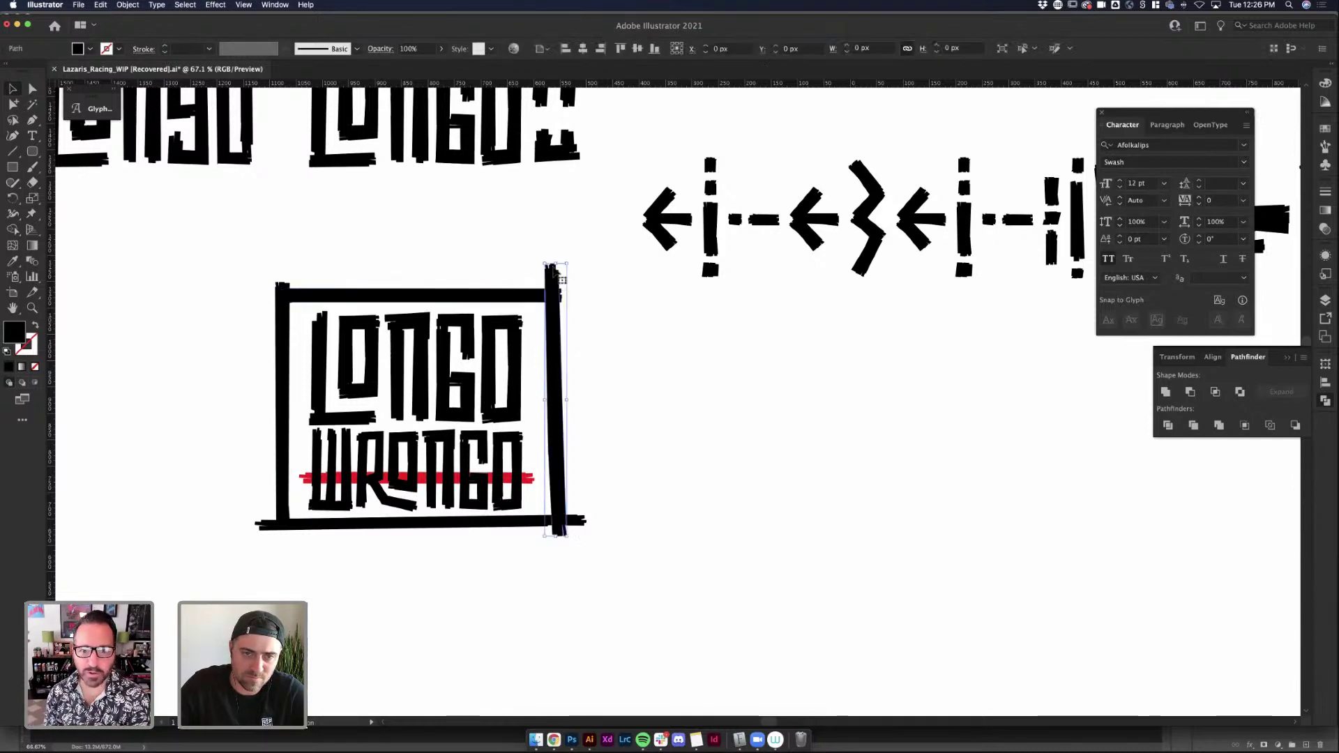
pyautogui.moveTo(556, 264); pyautogui.dragTo(556, 281)
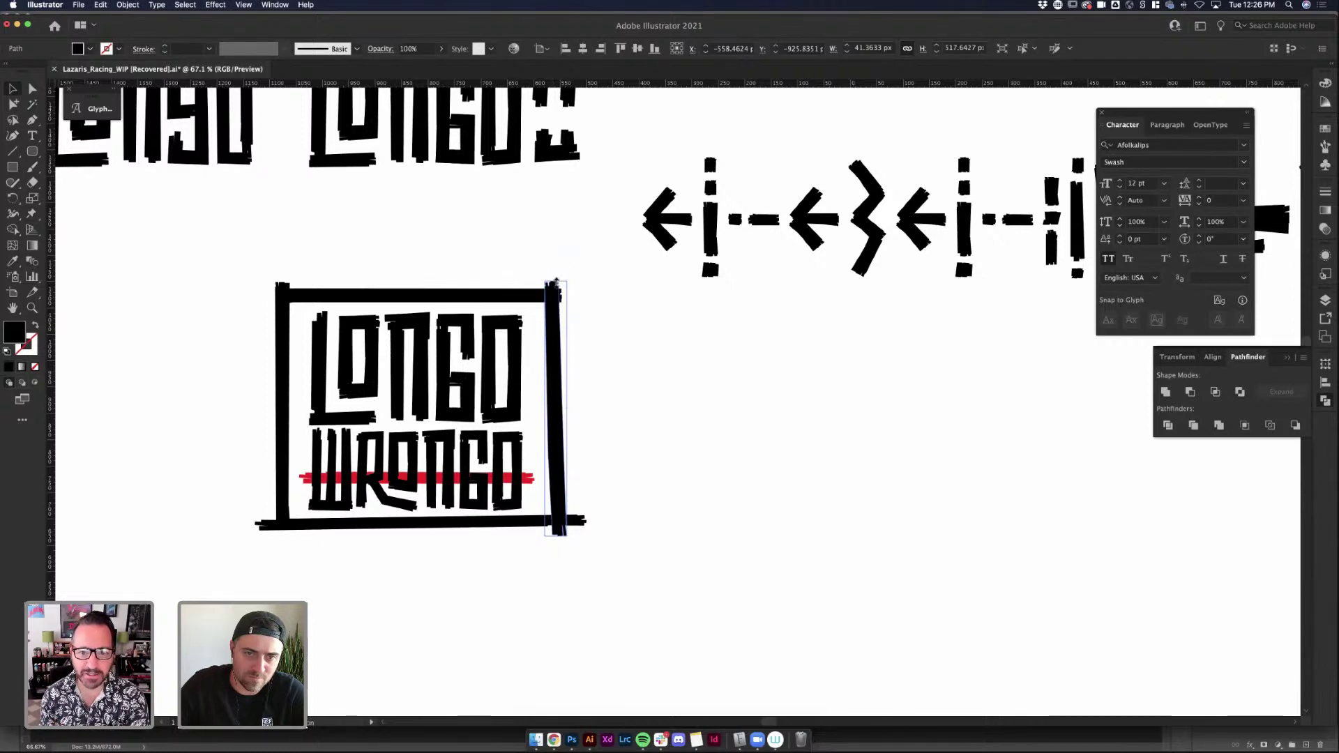
pyautogui.click(621, 362)
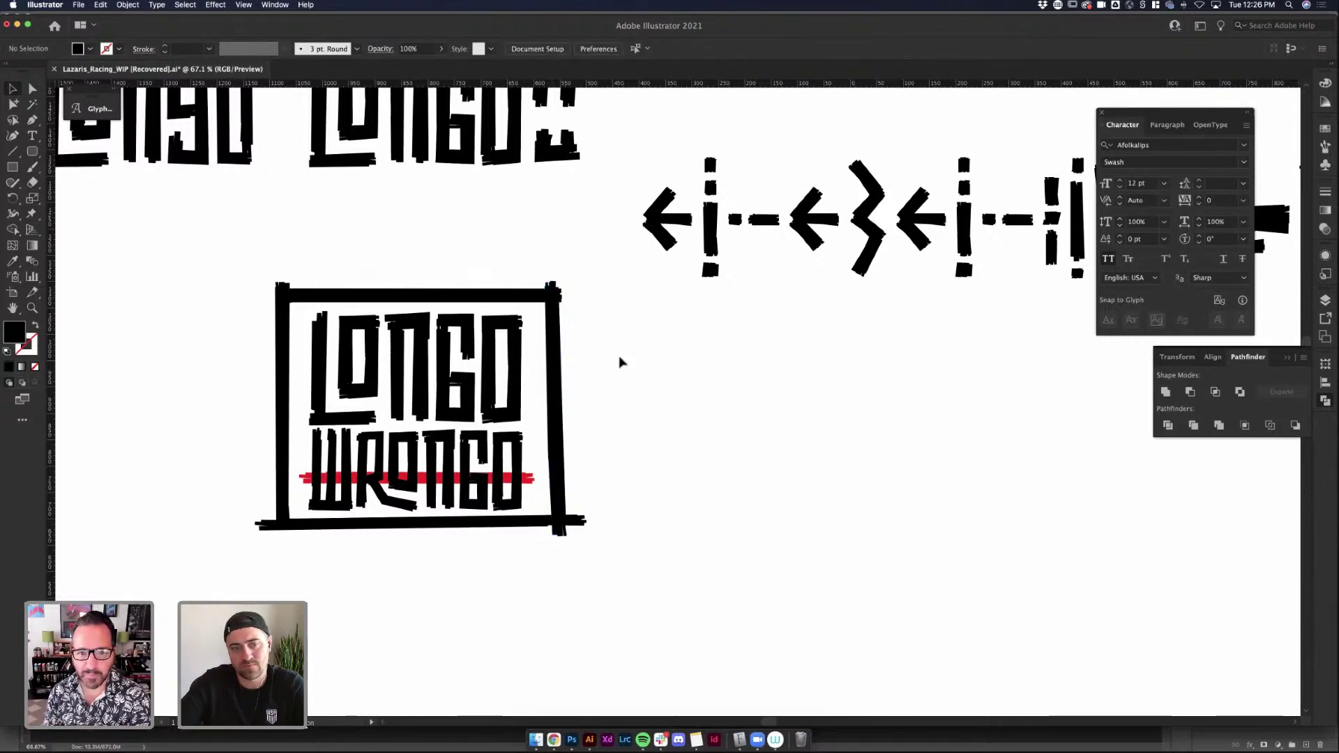
# Select the complete frame together with the "LONGO" / "WRONGO" lettering and move it lower on the canvas, clear of the other versions
pyautogui.scroll(-5, 673, 427)
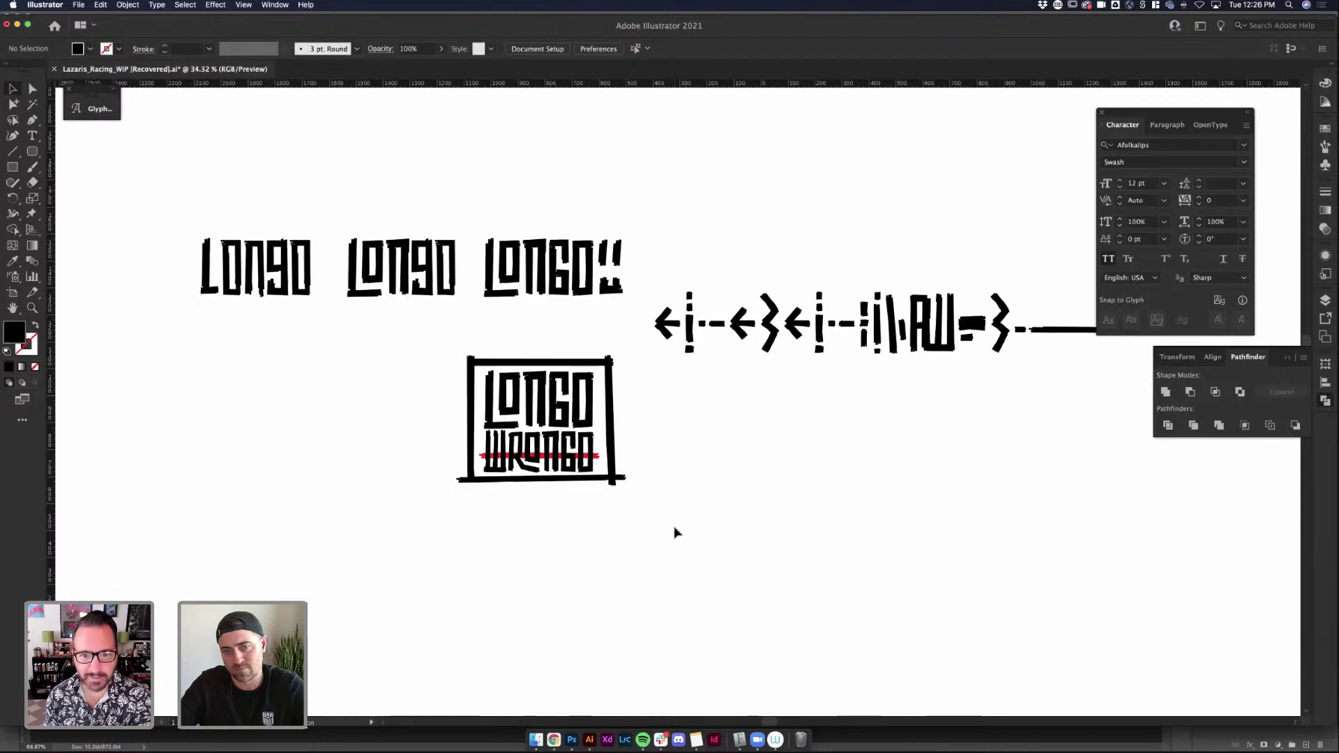
pyautogui.scroll(-2, 675, 532)
pyautogui.scroll(4, 661, 525)
pyautogui.moveTo(638, 523); pyautogui.dragTo(299, 287)
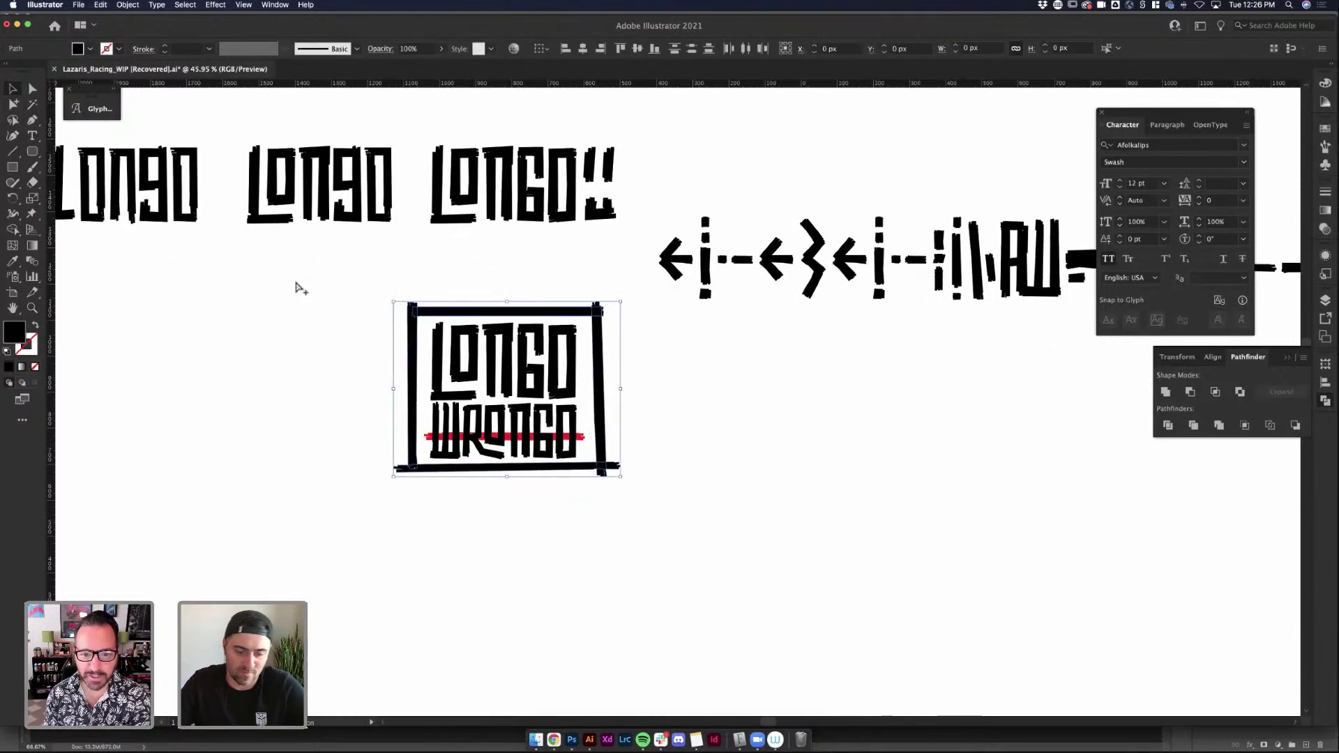
pyautogui.click(661, 524)
pyautogui.moveTo(662, 524); pyautogui.dragTo(399, 309)
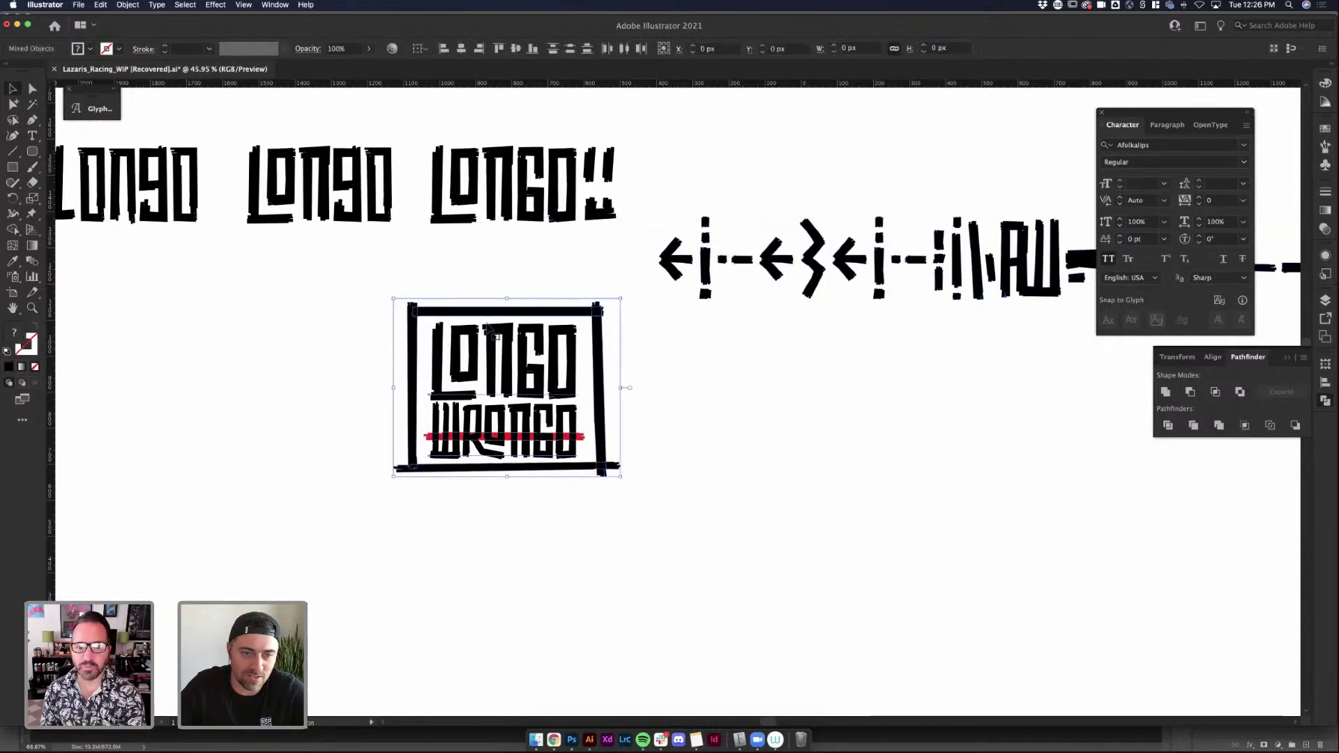
pyautogui.moveTo(479, 317); pyautogui.dragTo(457, 397)
pyautogui.click(787, 462)
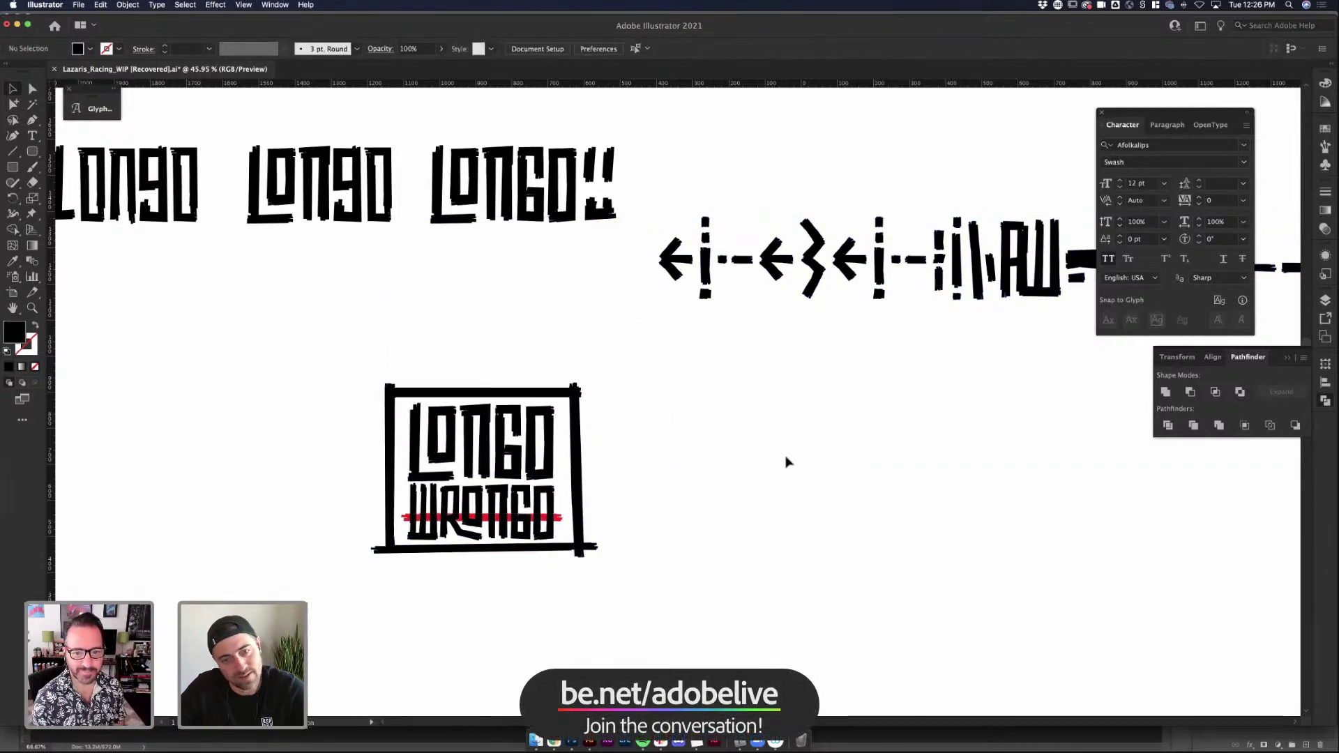
pyautogui.scroll(-3, 787, 461)
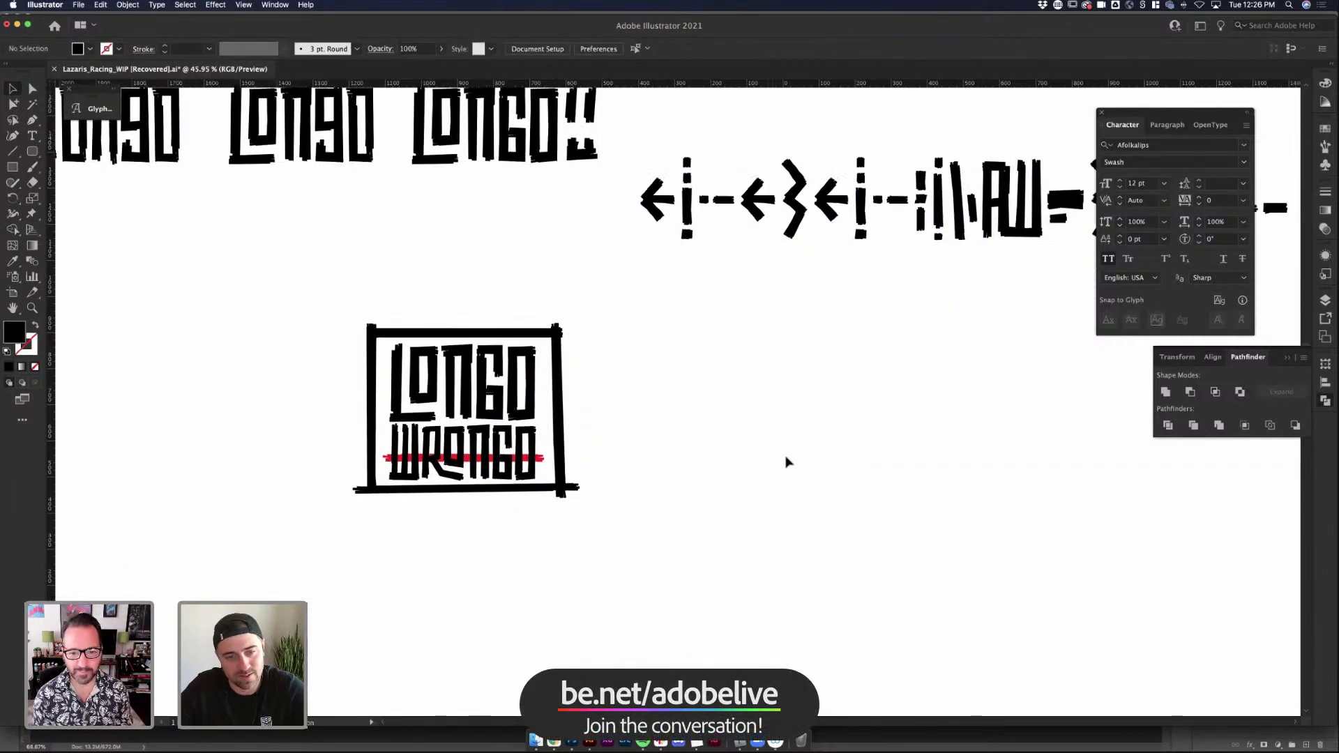
pyautogui.doubleClick(524, 419)
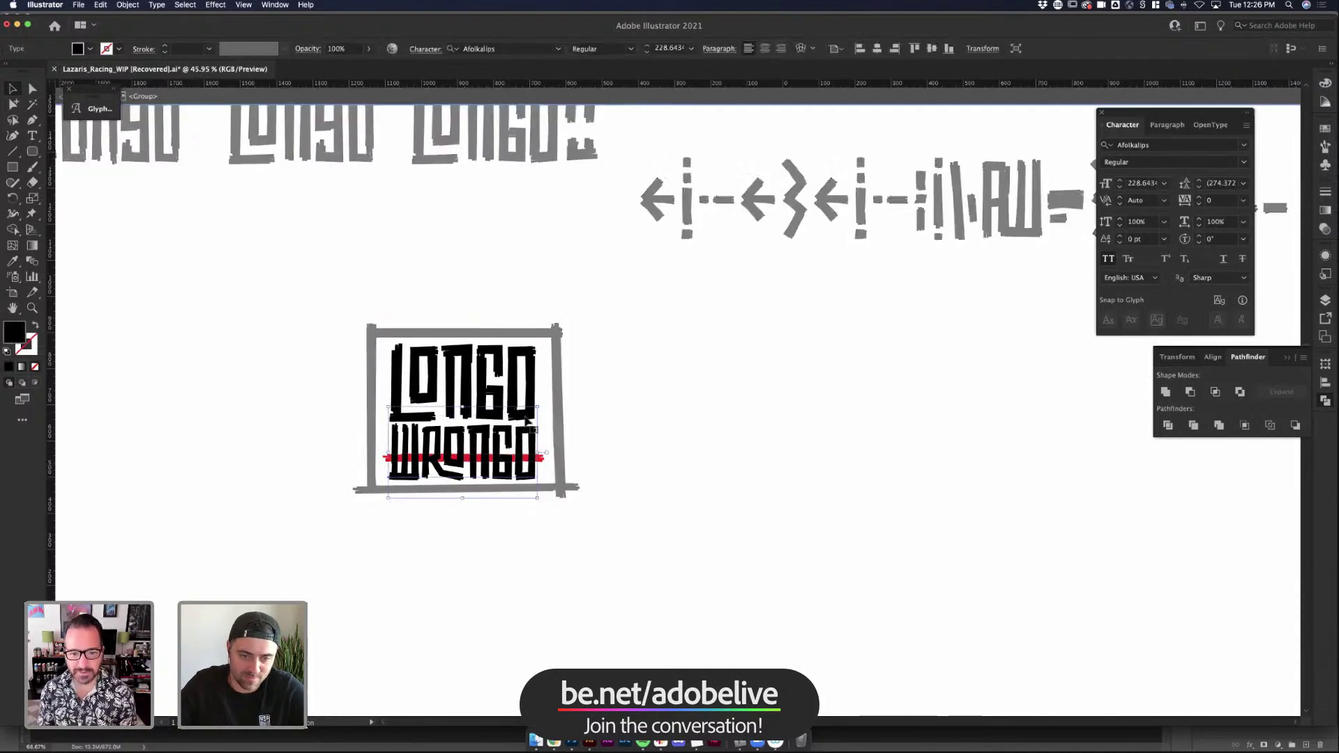
pyautogui.doubleClick(682, 391)
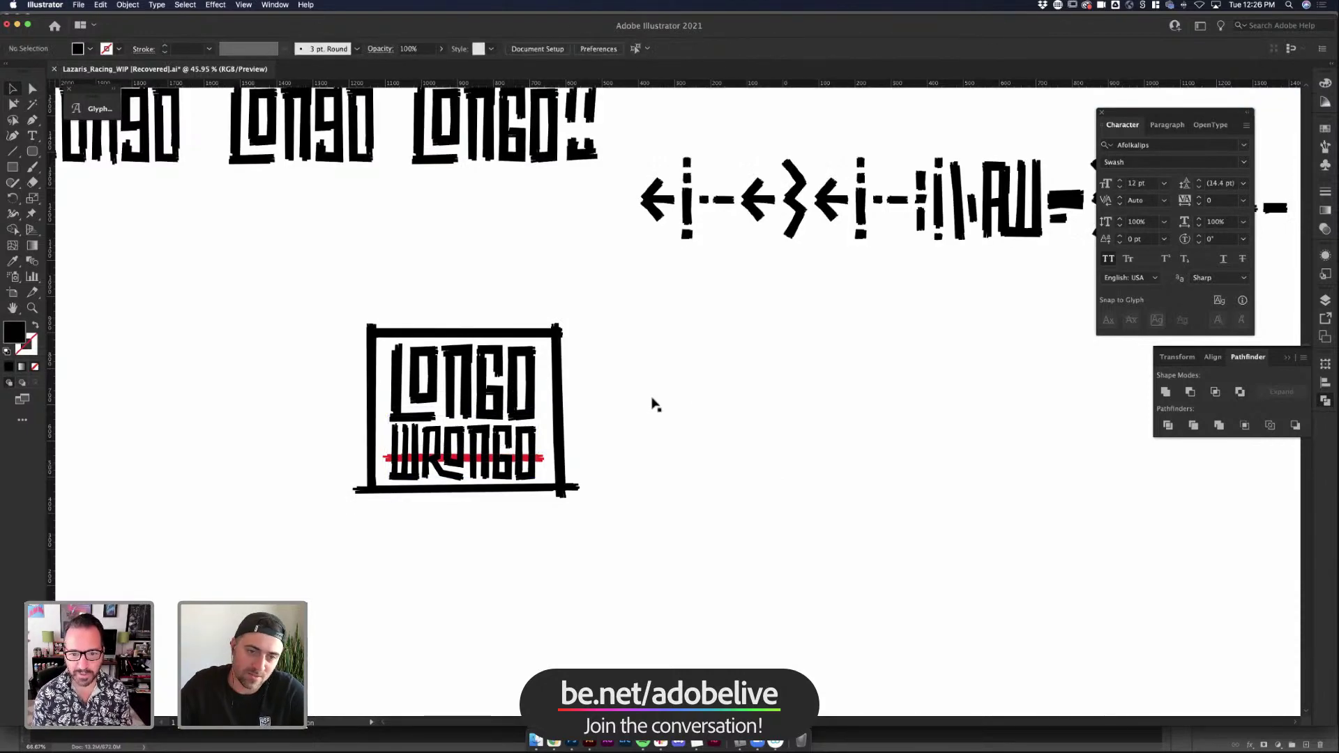
# Duplicate the Calvera "Lazaris Racing" line below the type studies and select the copy's entire text
pyautogui.scroll(-1, 687, 395)
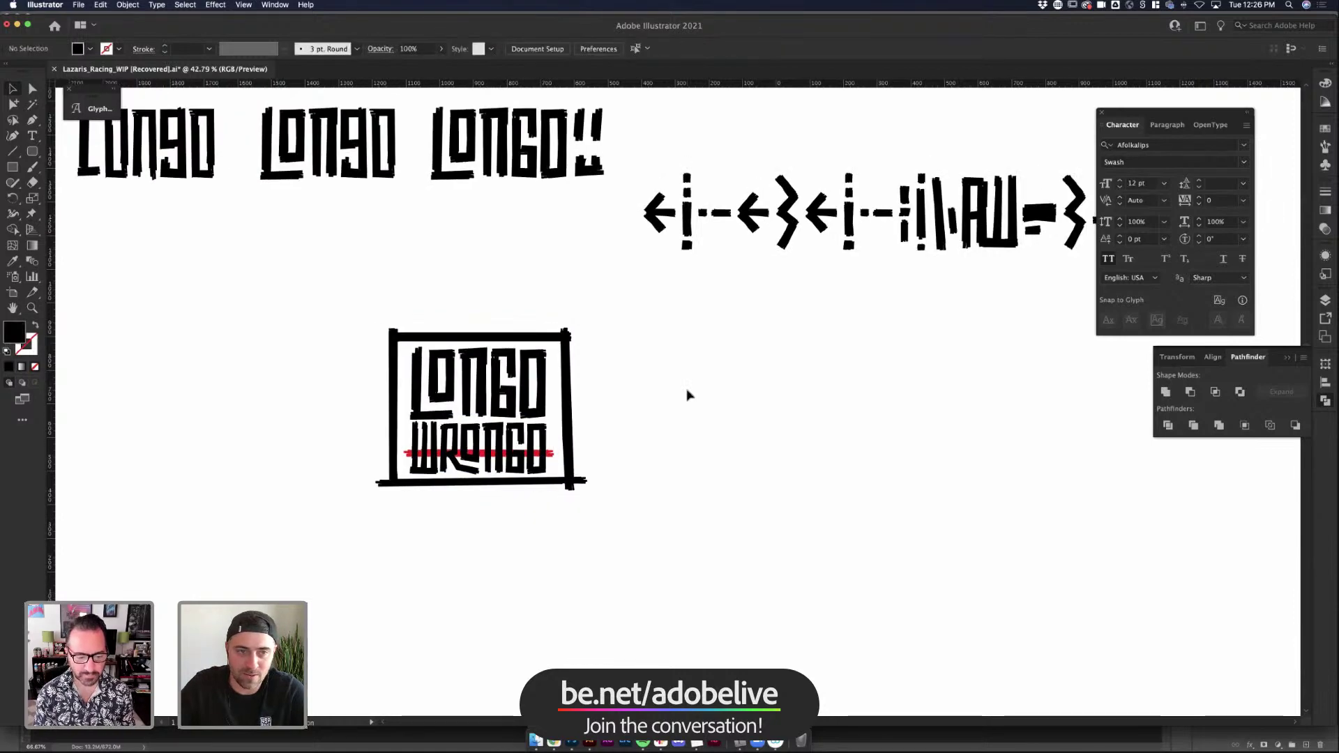
pyautogui.scroll(-1, 687, 395)
pyautogui.scroll(-1, 691, 422)
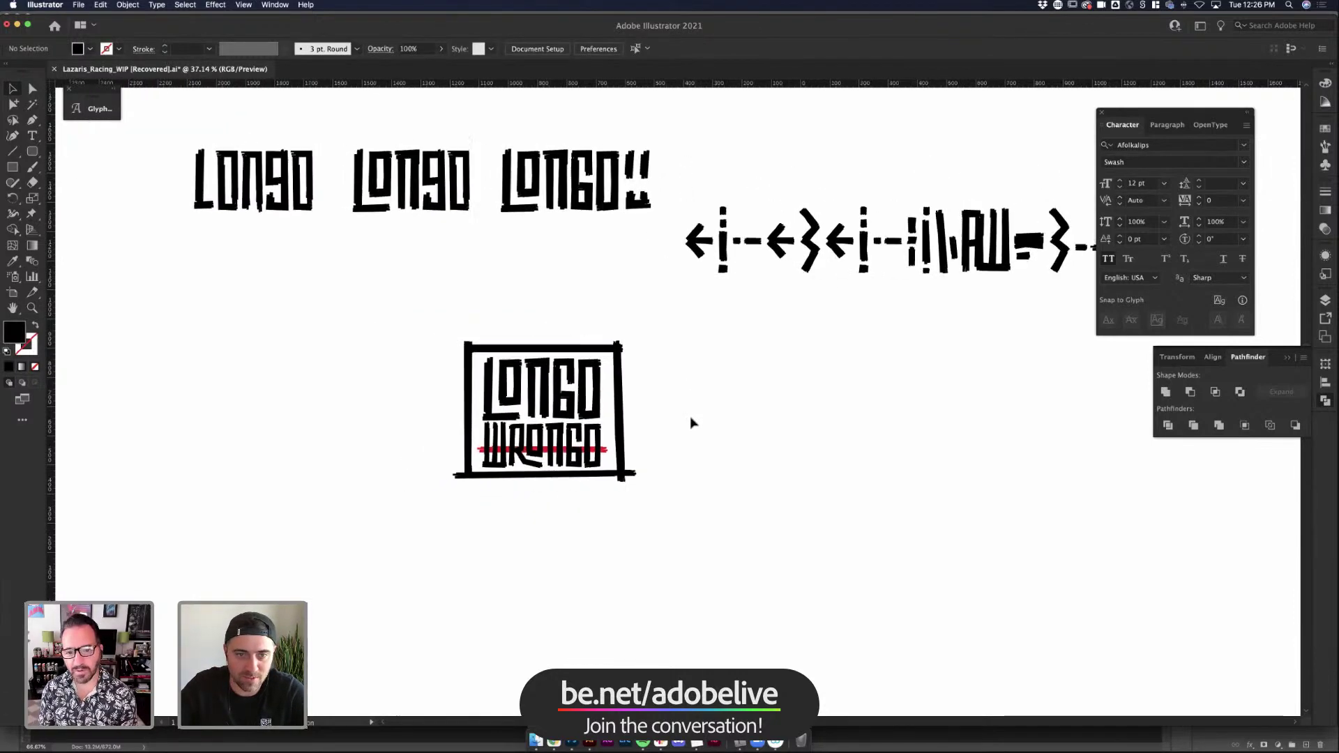
pyautogui.scroll(-4, 445, 409)
pyautogui.scroll(-2, 445, 409)
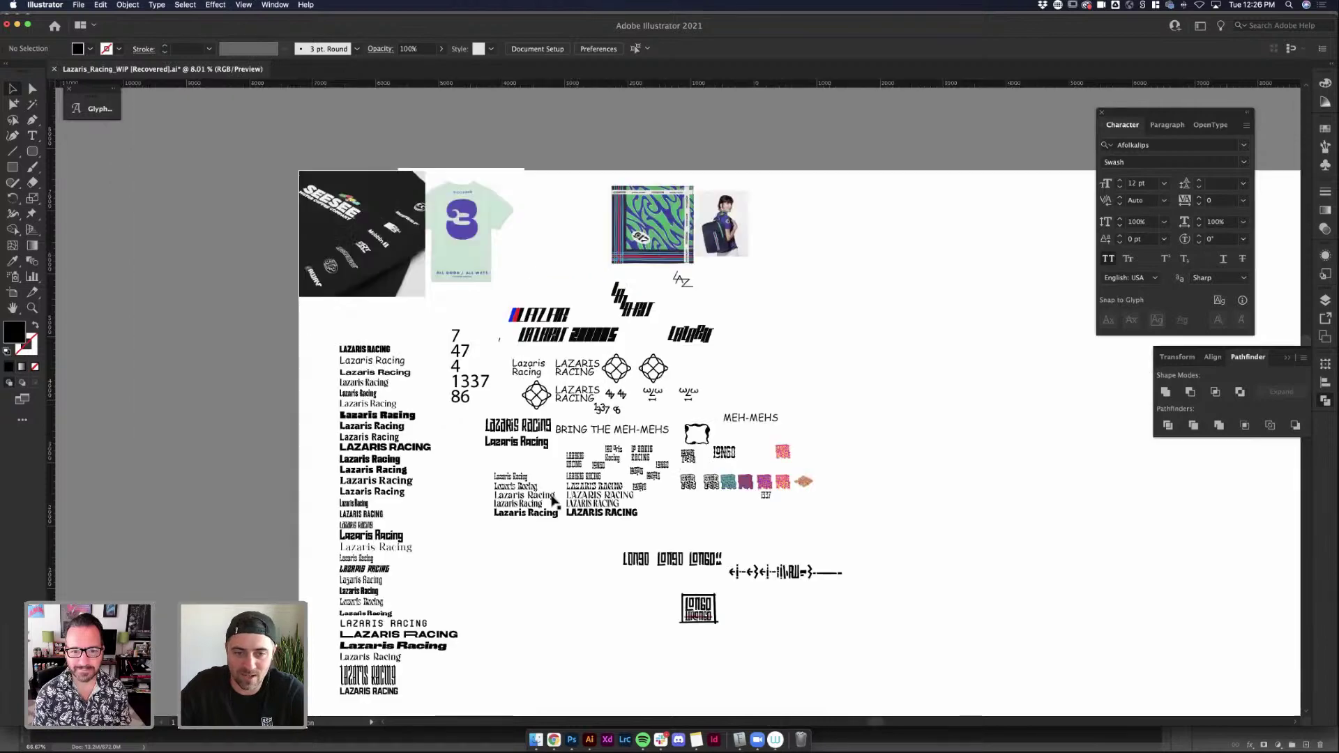
pyautogui.scroll(4, 604, 569)
pyautogui.scroll(-5, 604, 569)
pyautogui.hscroll(2, 604, 569)
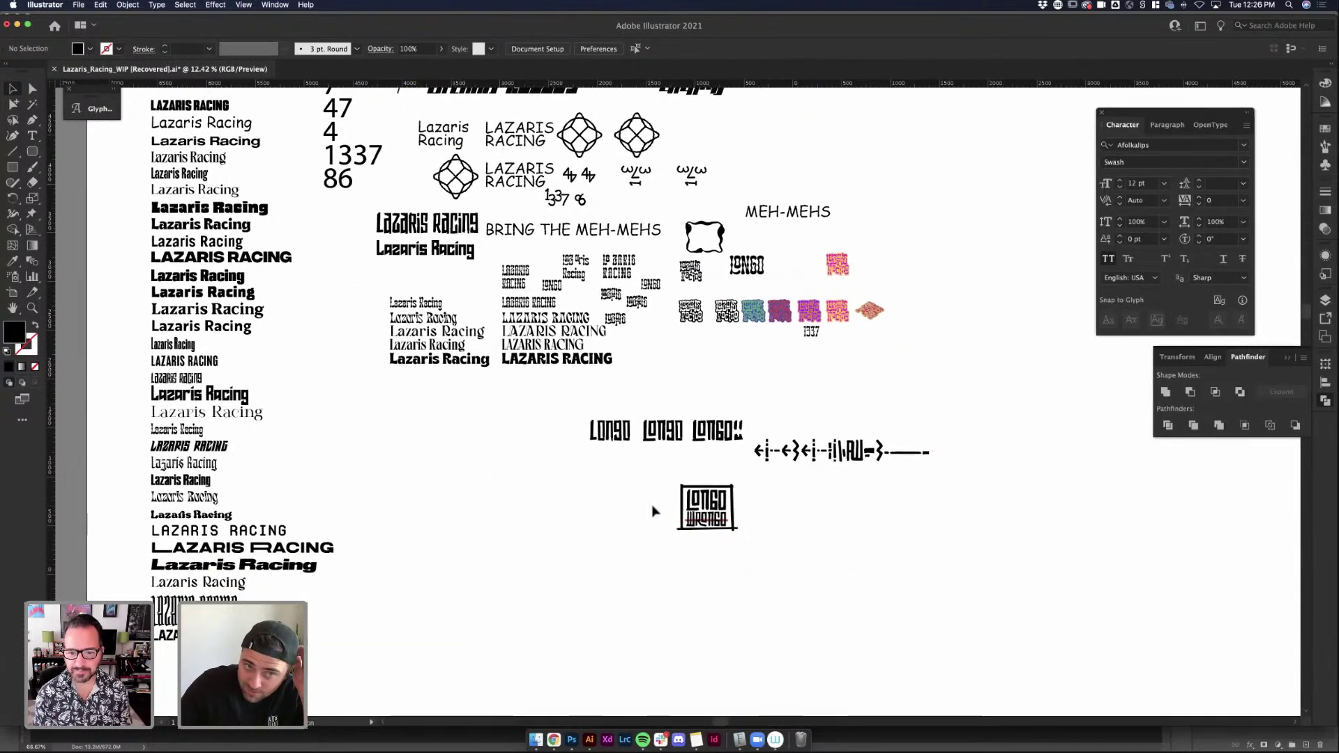
pyautogui.click(444, 255)
pyautogui.moveTo(454, 316); pyautogui.dragTo(452, 516)
pyautogui.tripleClick(452, 516)
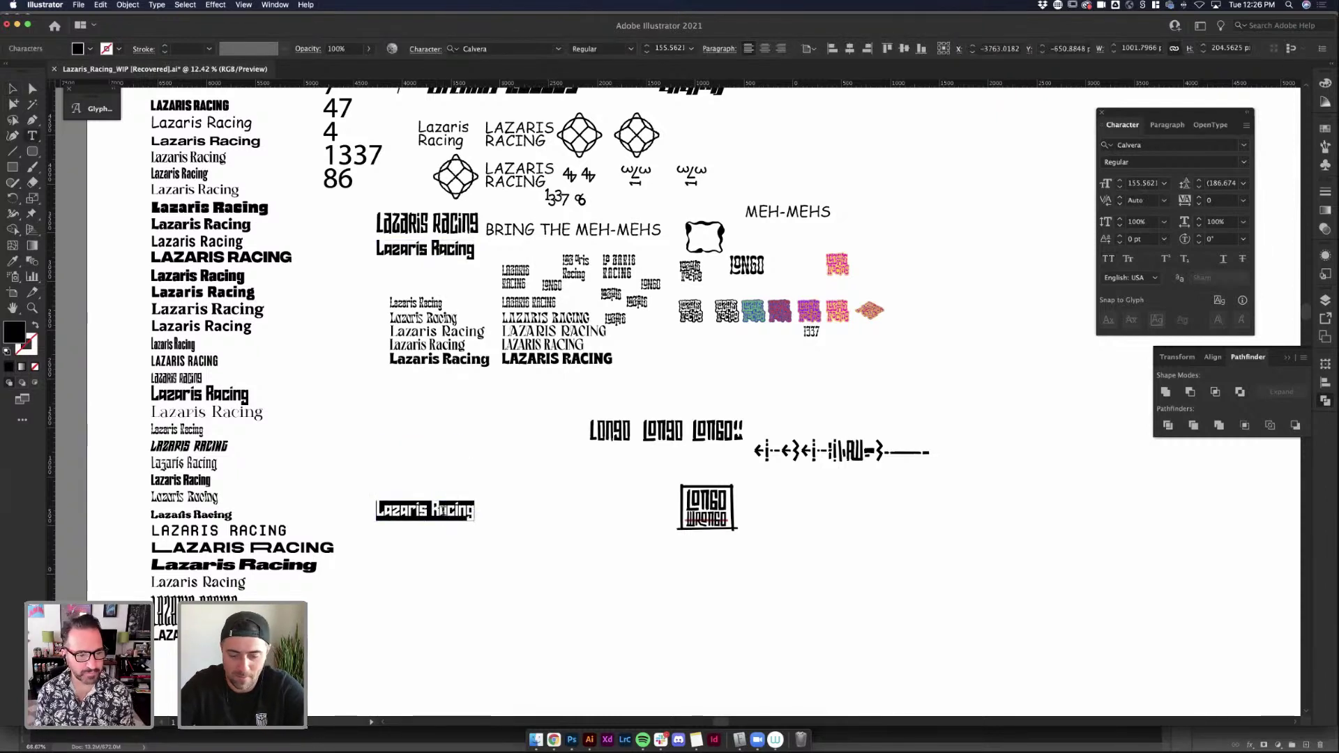
# Replace the copied text with "MEH" on two lines and place it just right of the framed "LONGO" / "WRONGO" lettering
pyautogui.write('MEH')
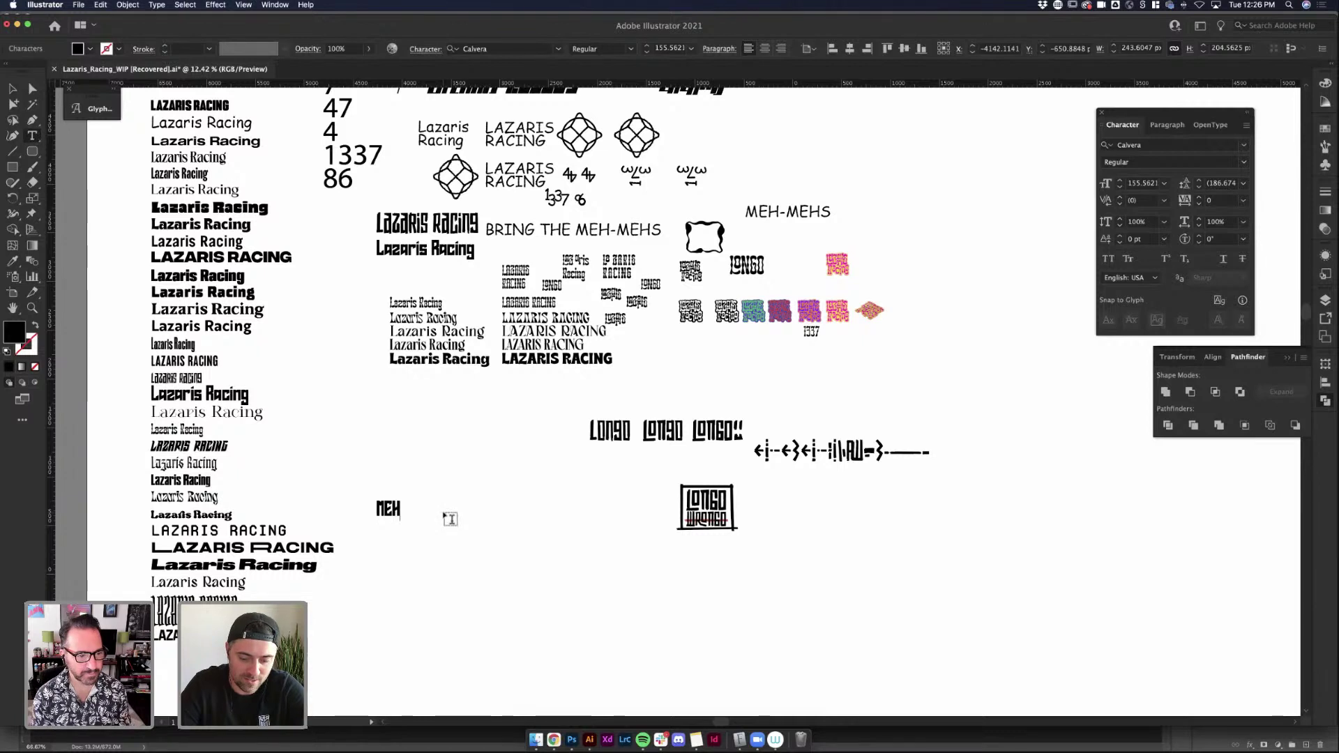
pyautogui.press('Return')
pyautogui.write('MEHS')
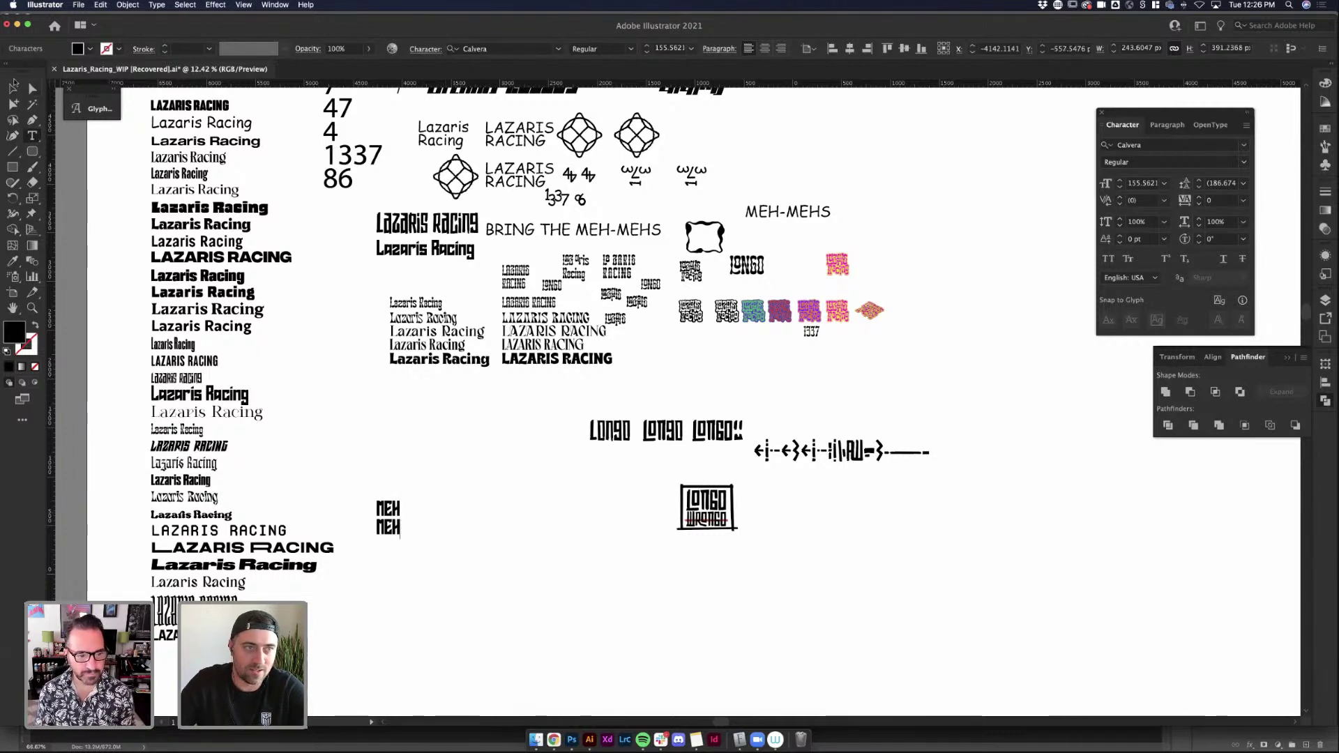
pyautogui.press('Escape')
pyautogui.moveTo(388, 532); pyautogui.dragTo(810, 533)
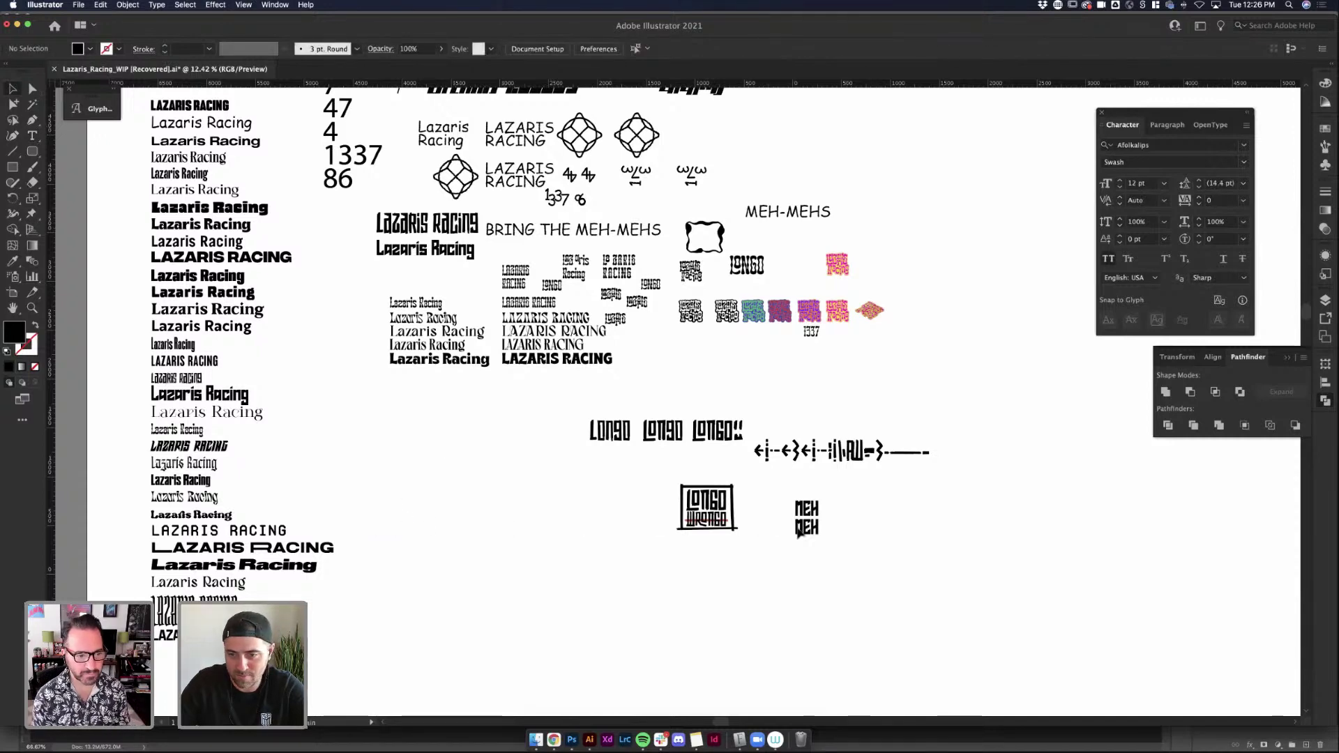
pyautogui.click(862, 516)
pyautogui.scroll(5, 860, 516)
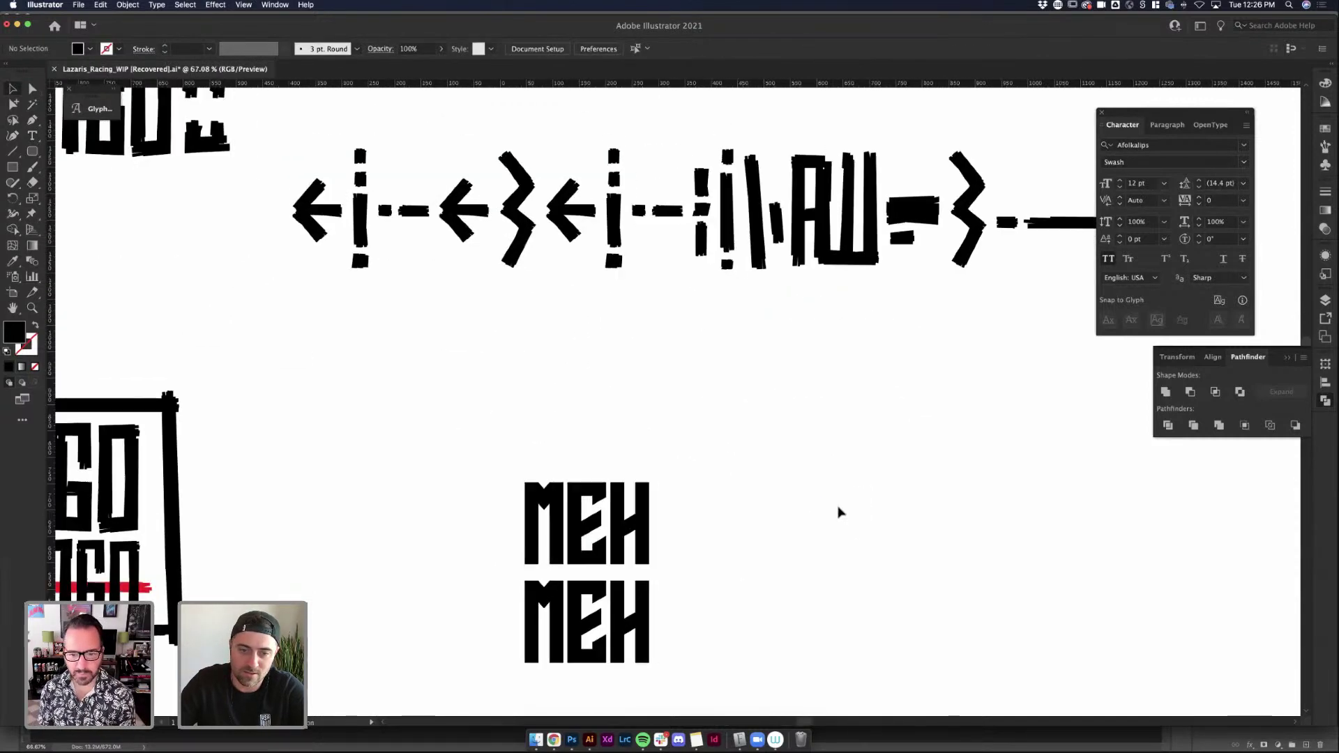
pyautogui.scroll(-4, 841, 511)
pyautogui.click(582, 274)
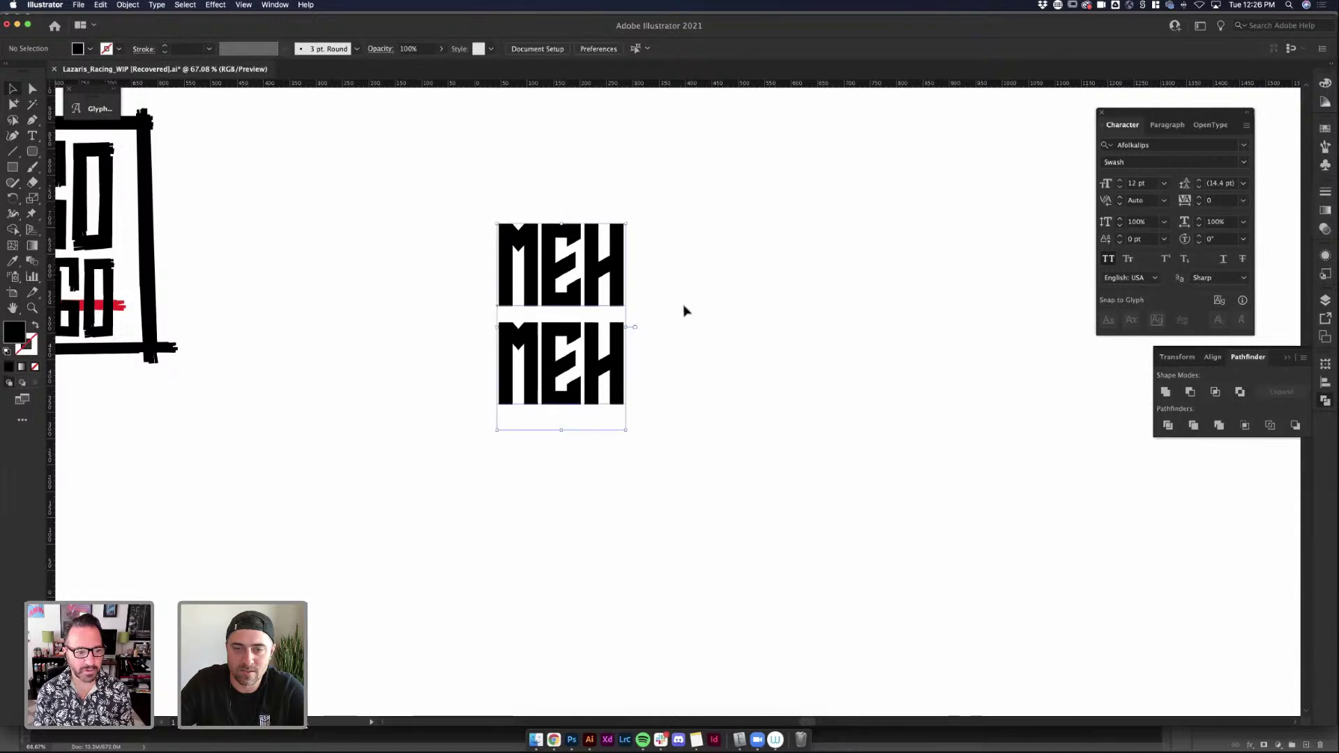
pyautogui.doubleClick(581, 302)
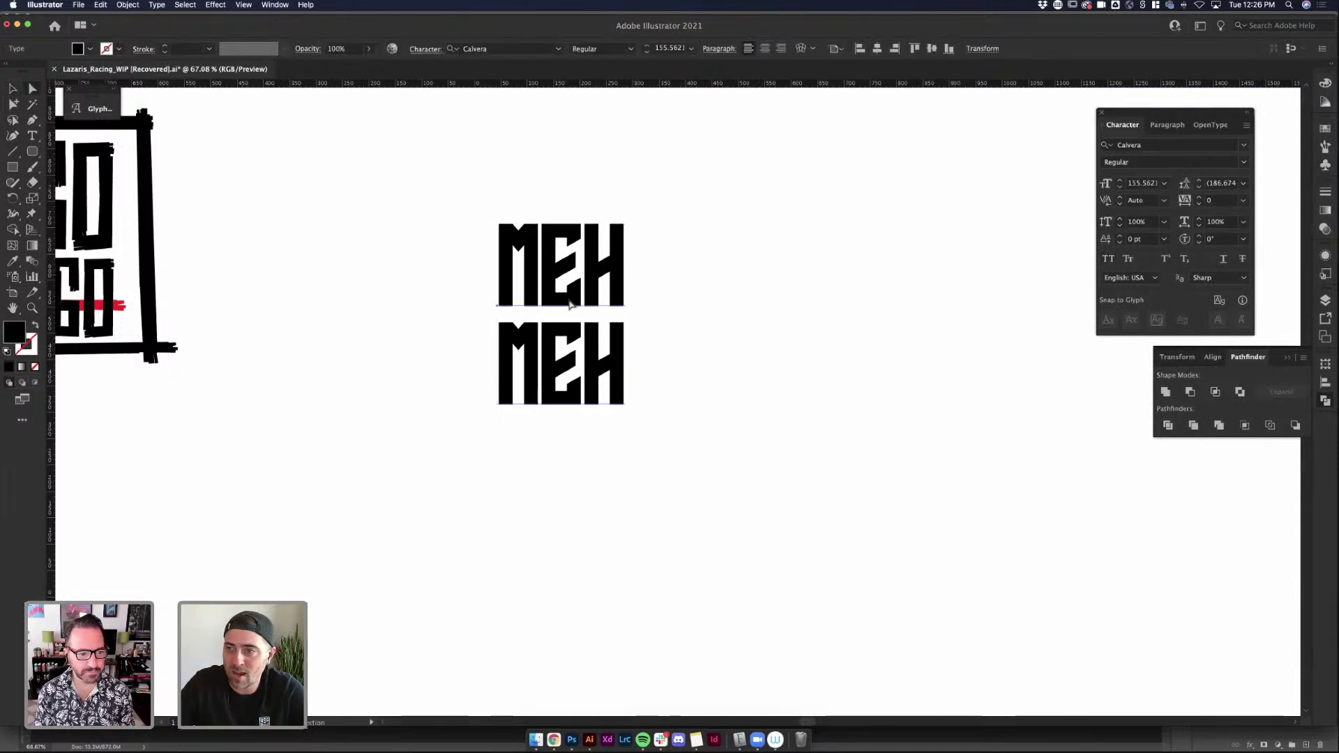
pyautogui.press('Escape')
pyautogui.click(861, 359)
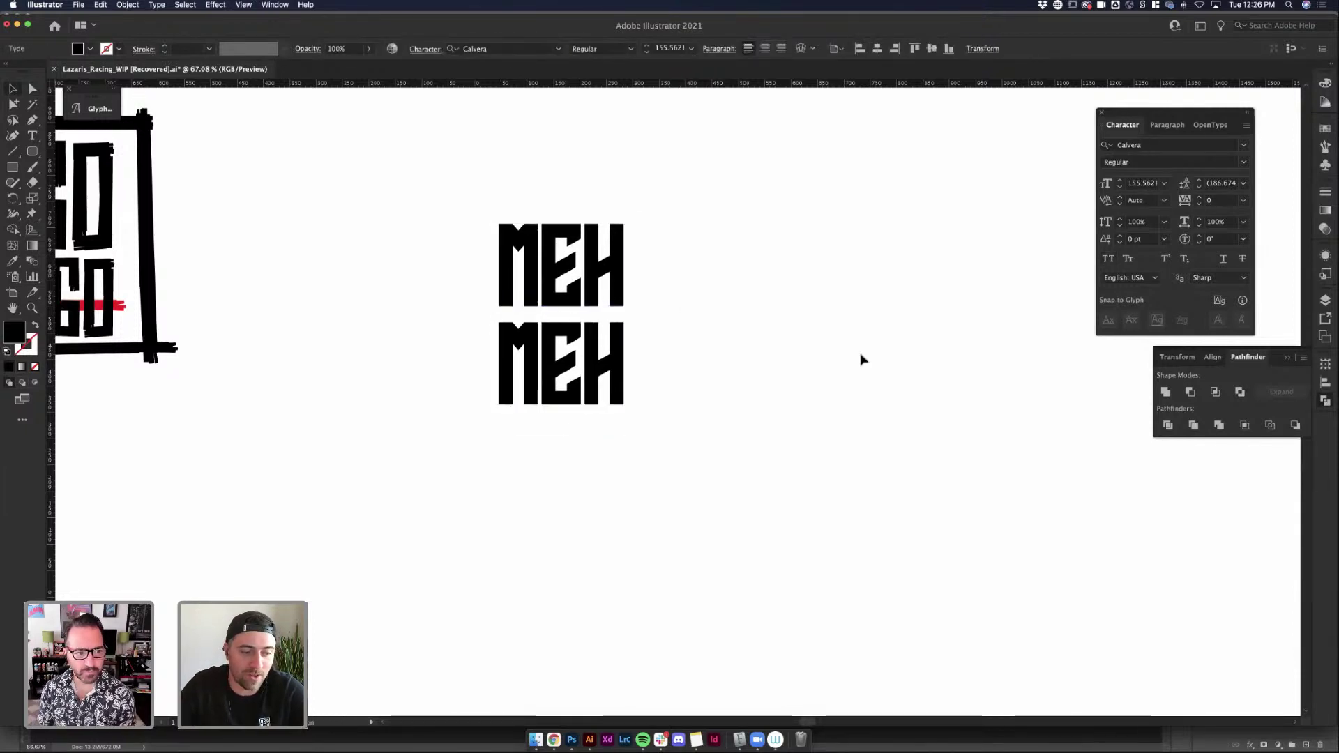
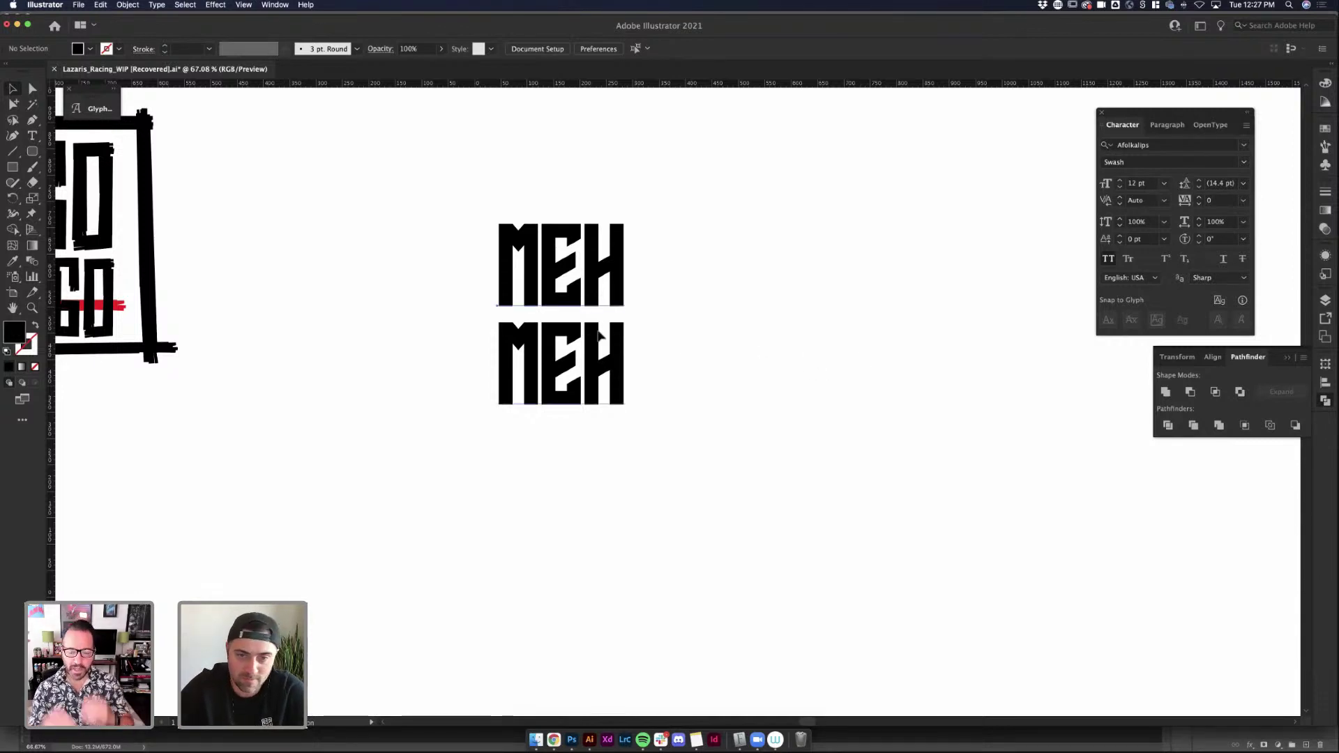
# Duplicate the two-line "MEH" text directly to its right, level with the original
pyautogui.click(623, 300)
pyautogui.scroll(2, 641, 300)
pyautogui.hscroll(1, 641, 300)
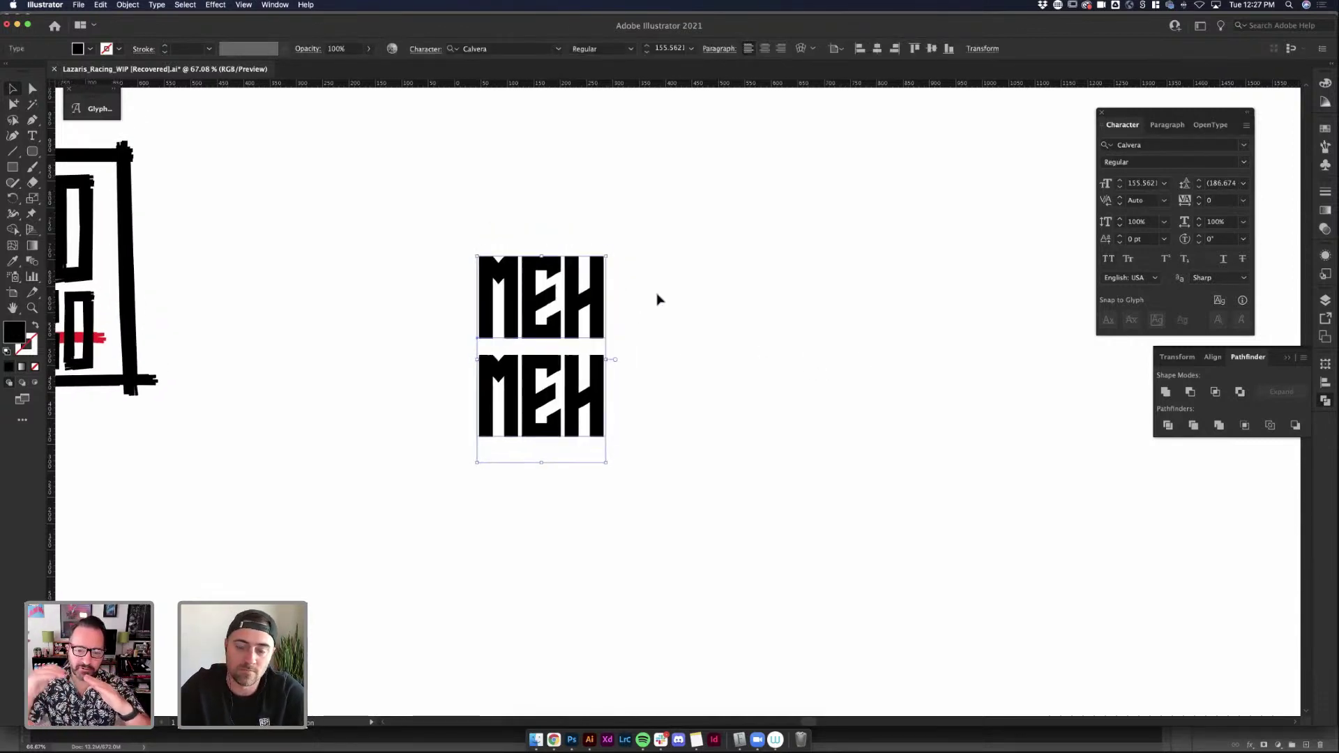
pyautogui.moveTo(566, 343); pyautogui.dragTo(770, 345)
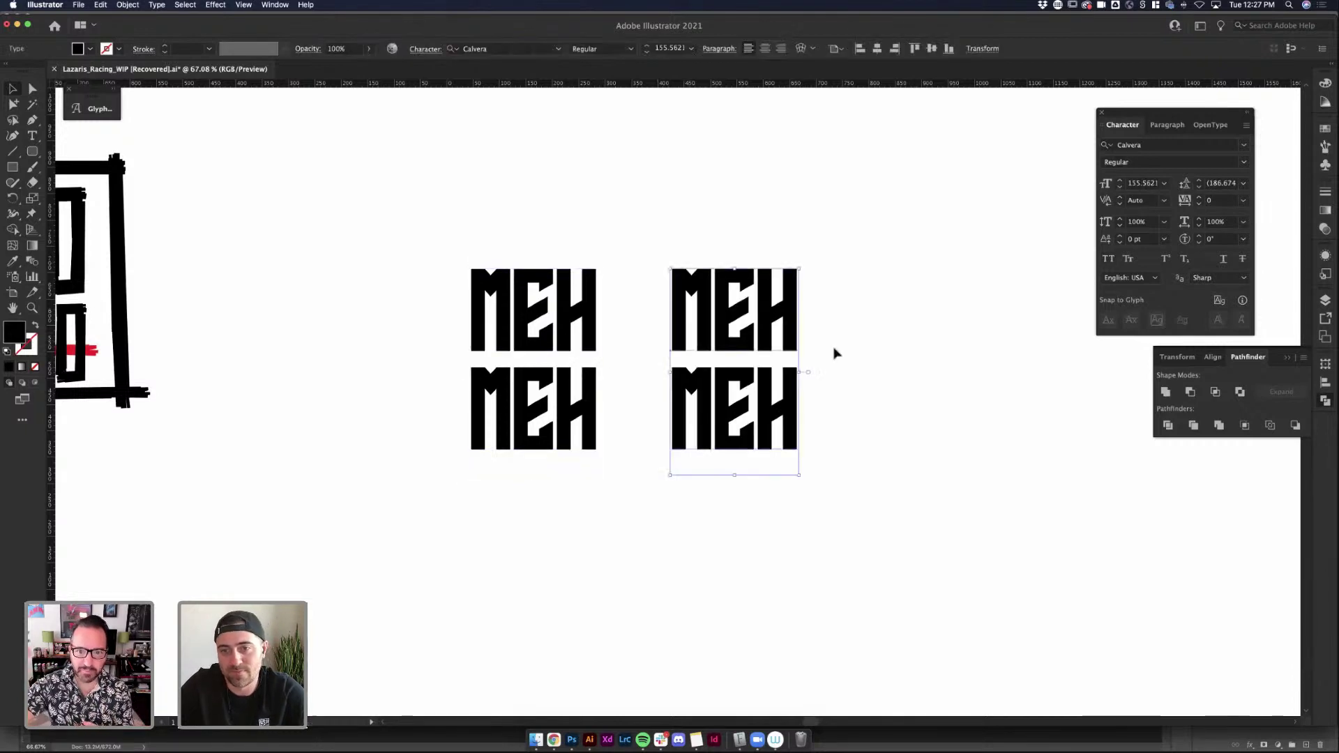
# Convert the right-hand "MEH" / "MEH" copy to outlines
pyautogui.click(802, 350)
pyautogui.scroll(5, 795, 352)
pyautogui.click(750, 334)
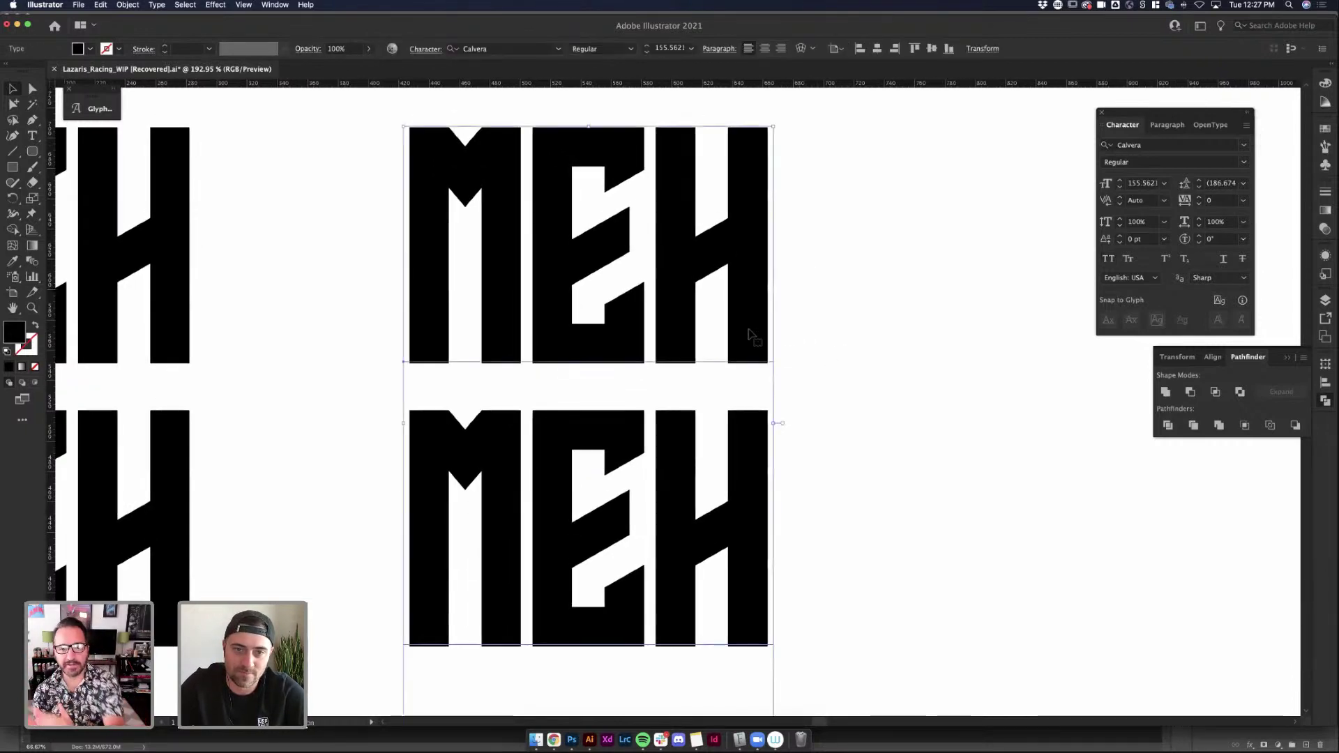
pyautogui.press('a')
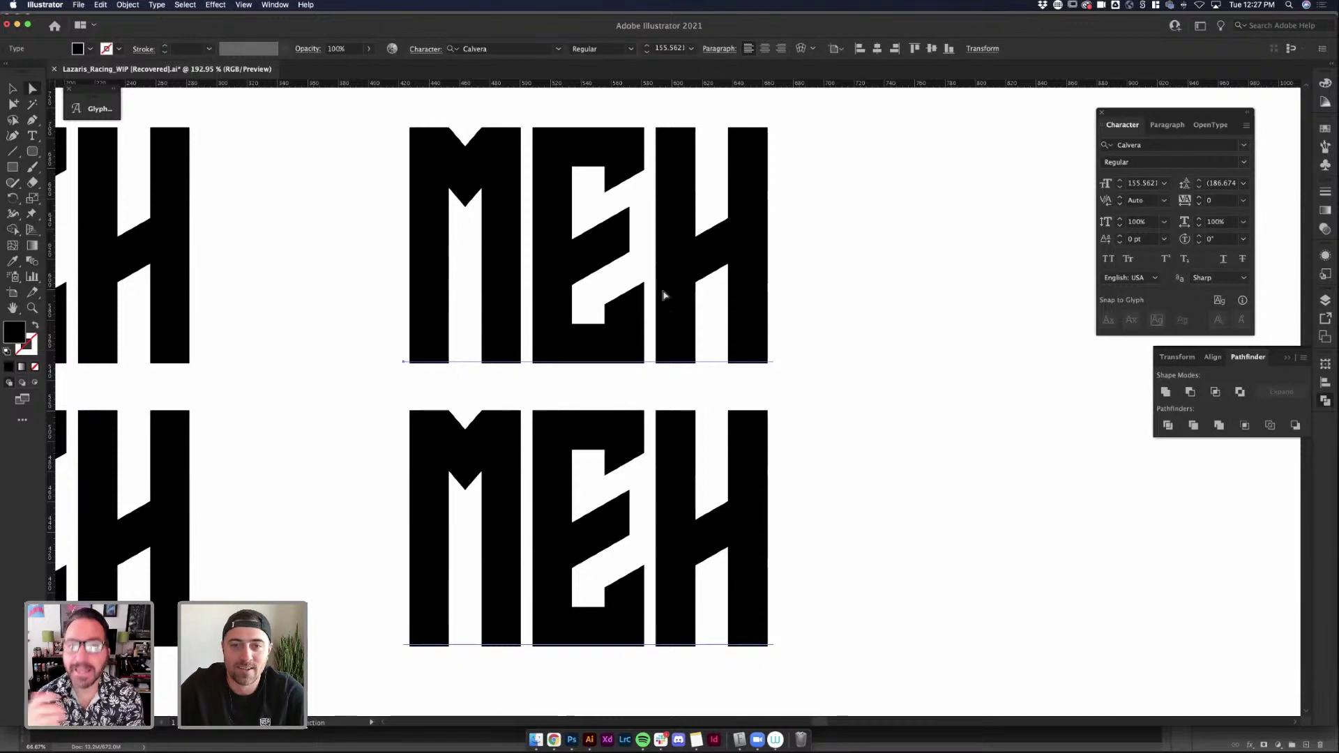
pyautogui.click(451, 225)
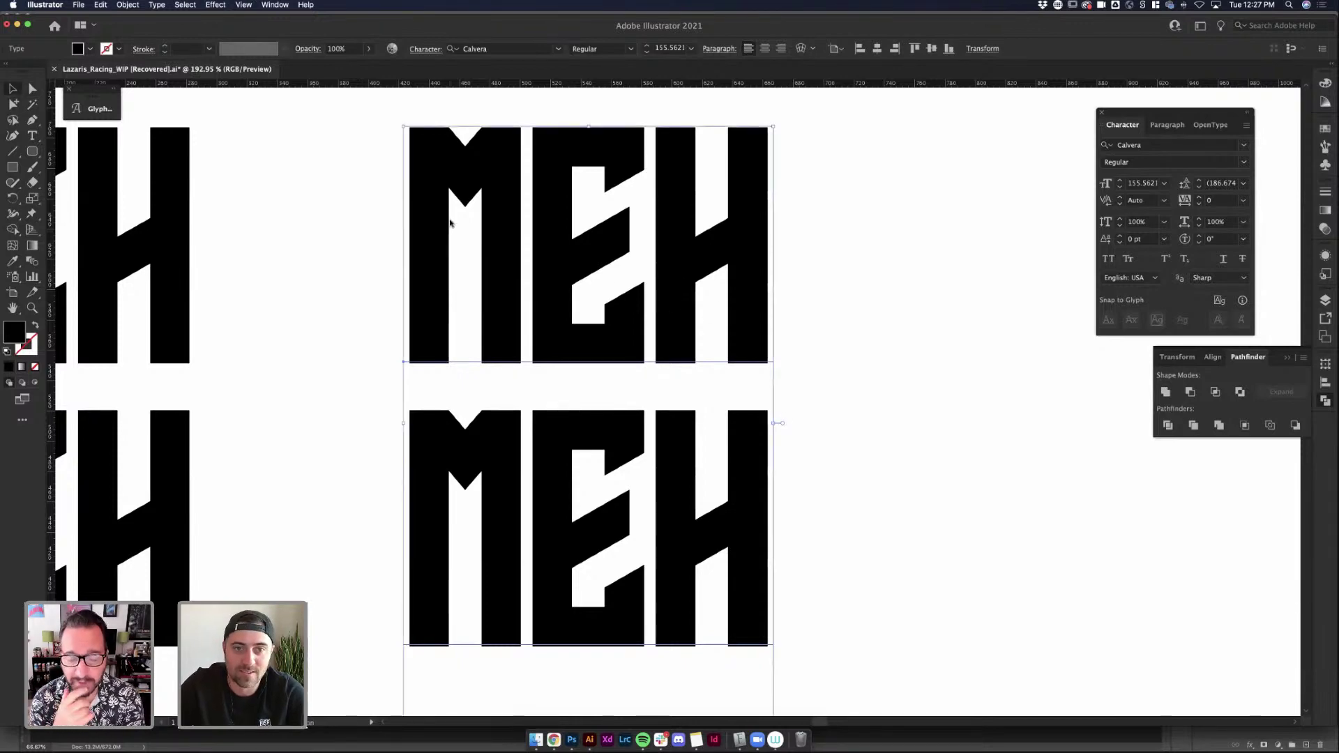
pyautogui.rightClick(451, 223)
pyautogui.moveTo(513, 398)
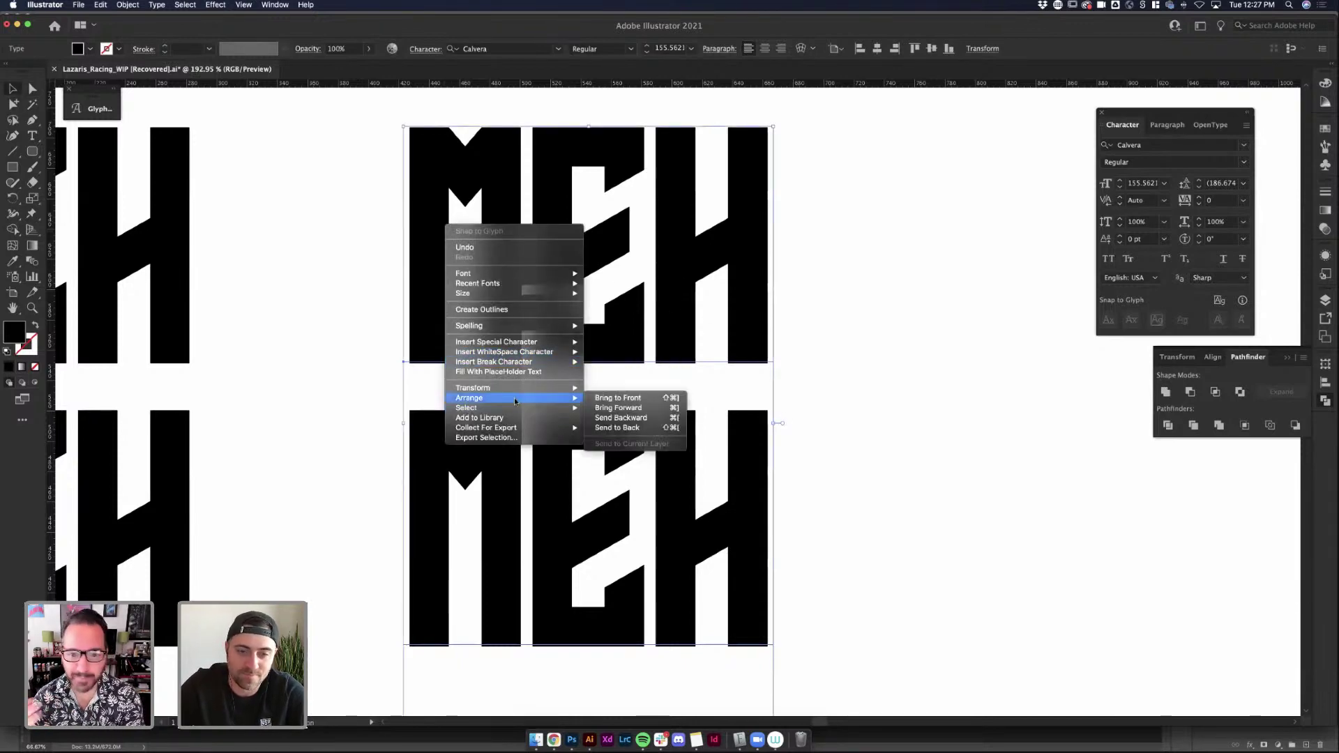
pyautogui.click(499, 309)
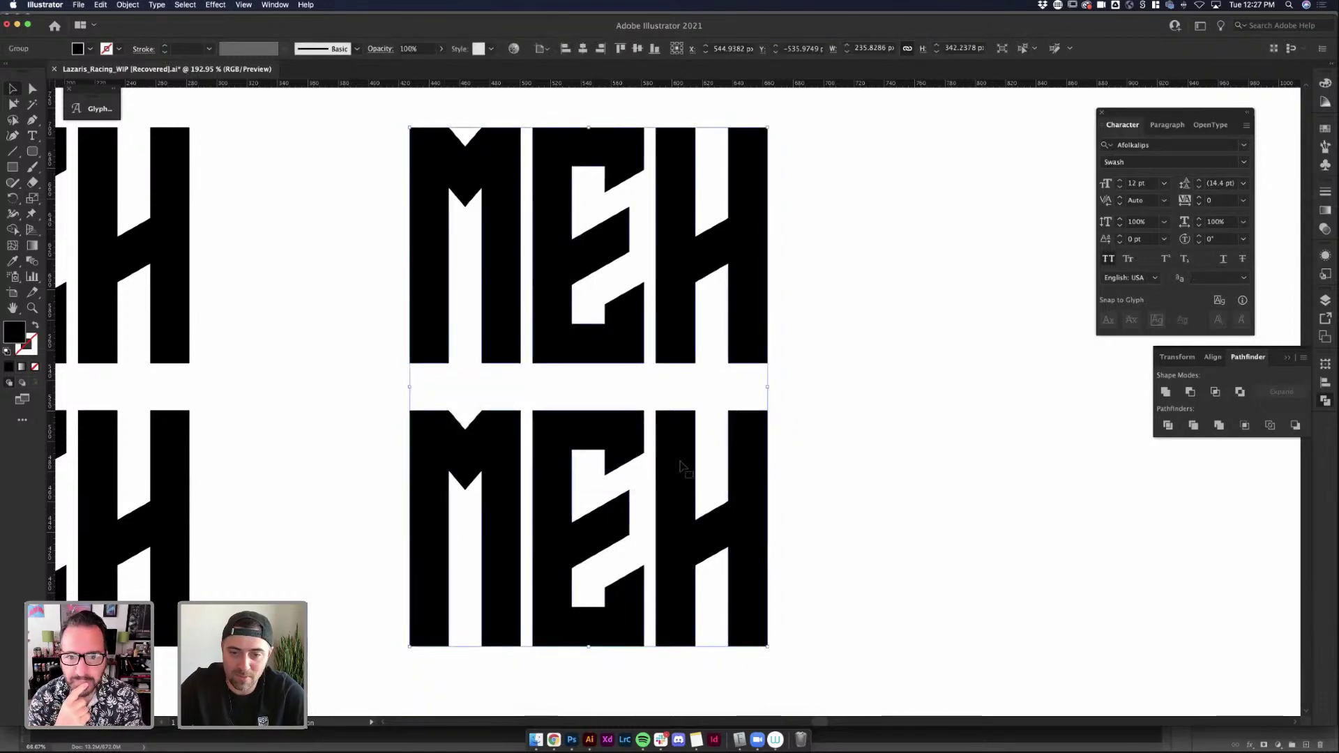
# Raise the slanted crossbar of the upper H in the outlined copy to near the letter's top, keeping its thickness and angle
pyautogui.doubleClick(680, 464)
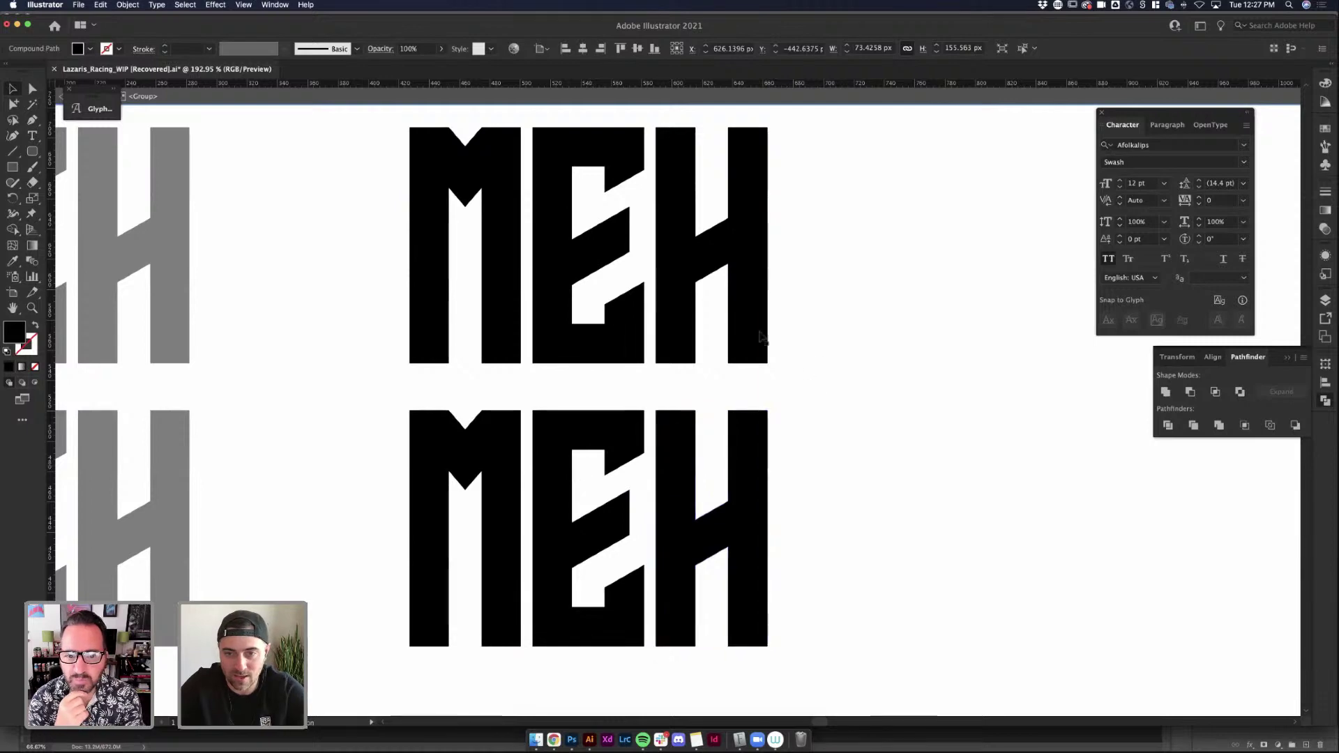
pyautogui.press('a')
pyautogui.click(728, 265)
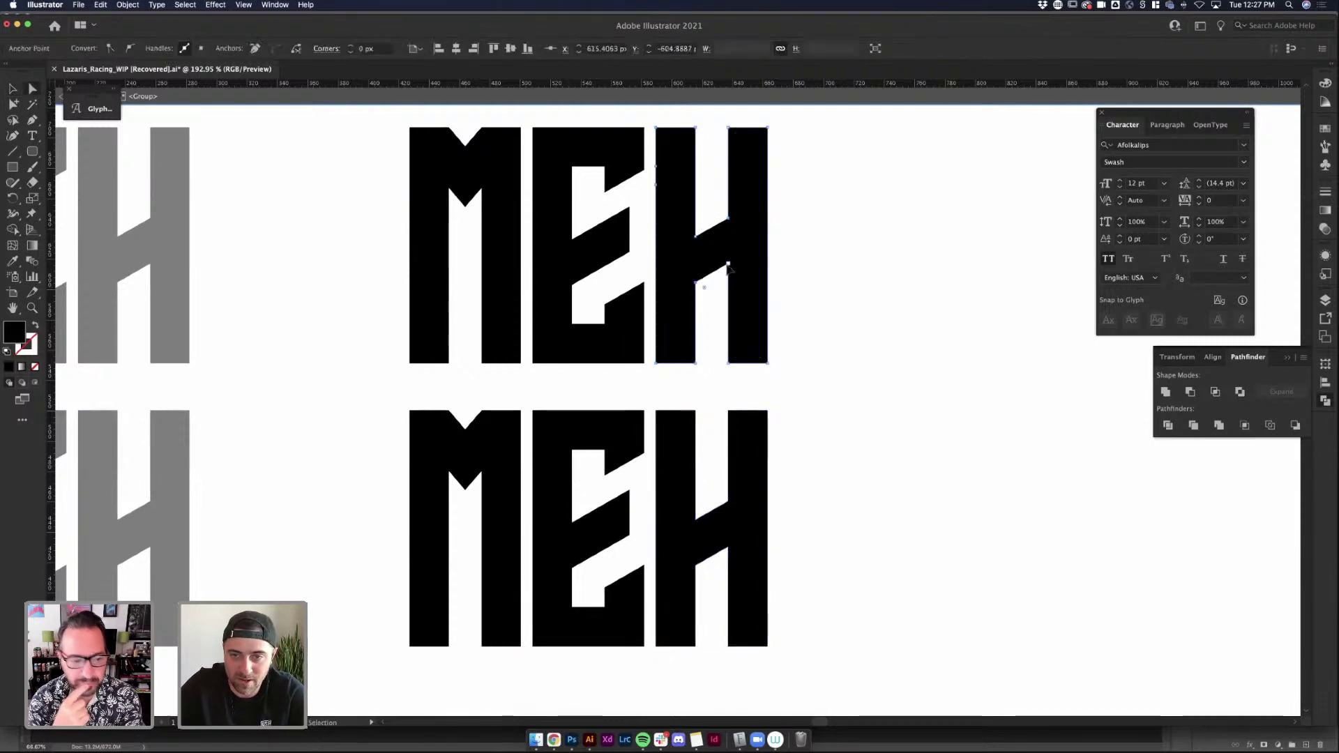
pyautogui.keyDown('shift'); pyautogui.click(696, 235); pyautogui.keyUp('shift')
pyautogui.keyDown('shift'); pyautogui.click(730, 220); pyautogui.keyUp('shift')
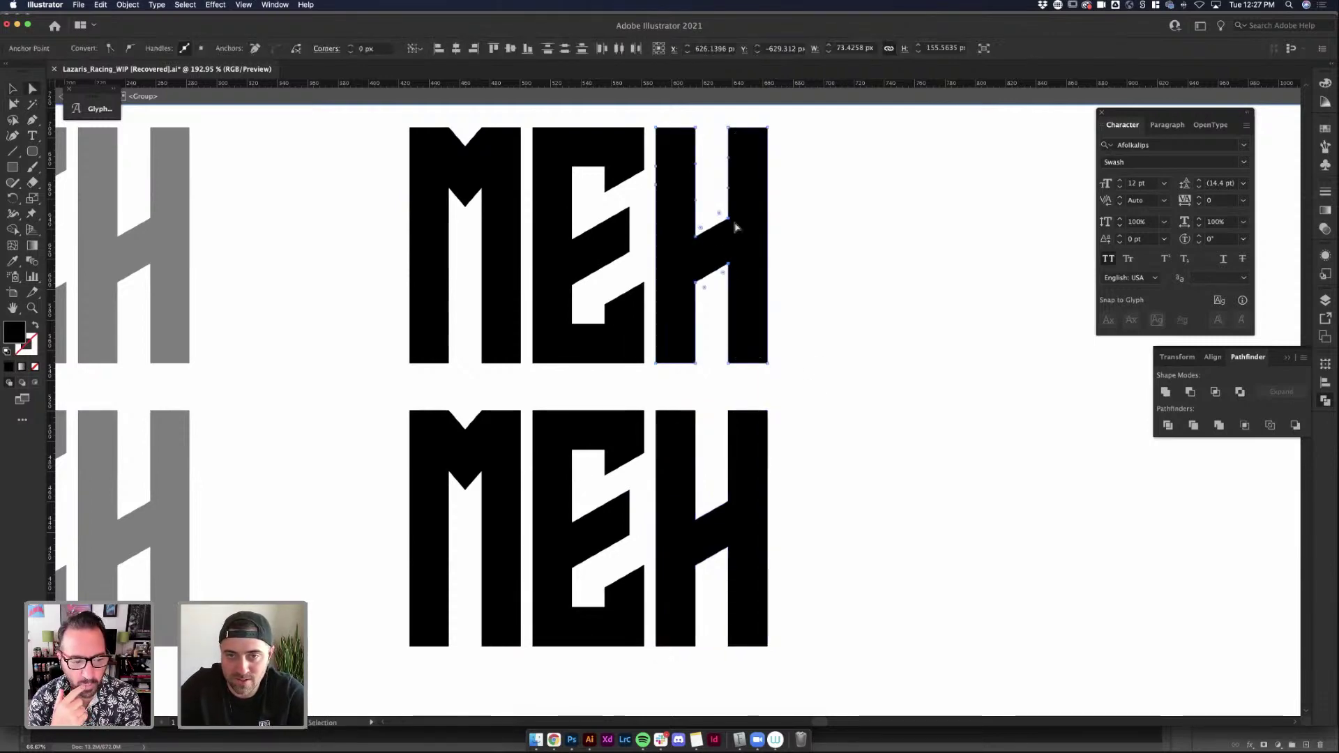
pyautogui.moveTo(735, 227); pyautogui.dragTo(734, 159)
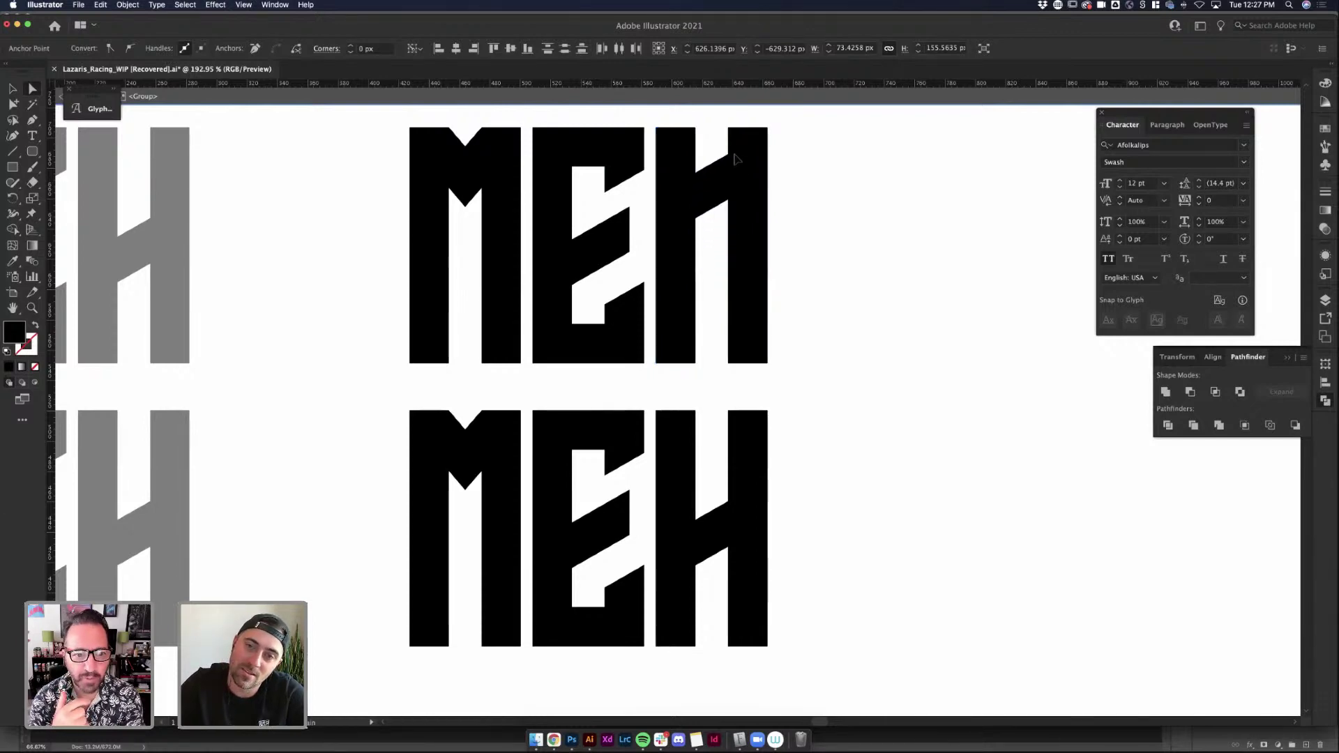
pyautogui.doubleClick(383, 218)
pyautogui.scroll(-5, 418, 254)
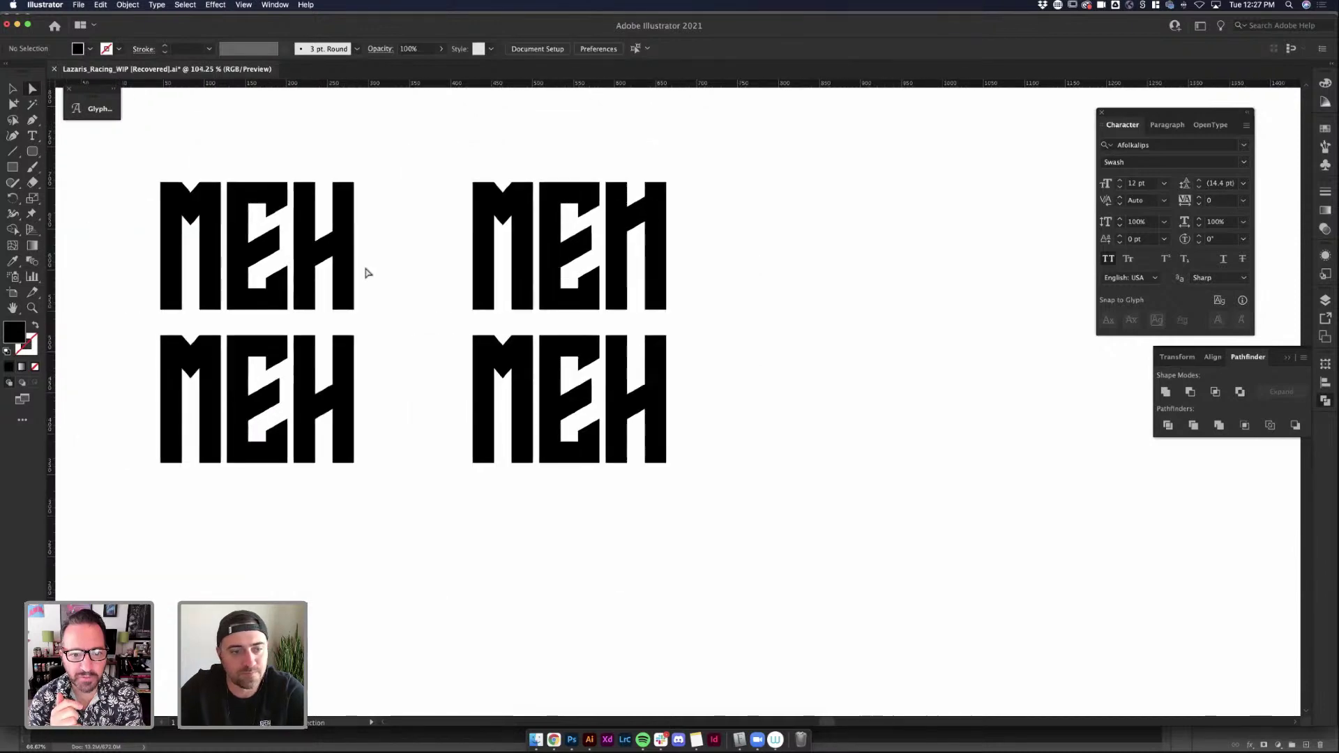
pyautogui.hscroll(-2, 368, 273)
pyautogui.click(350, 270)
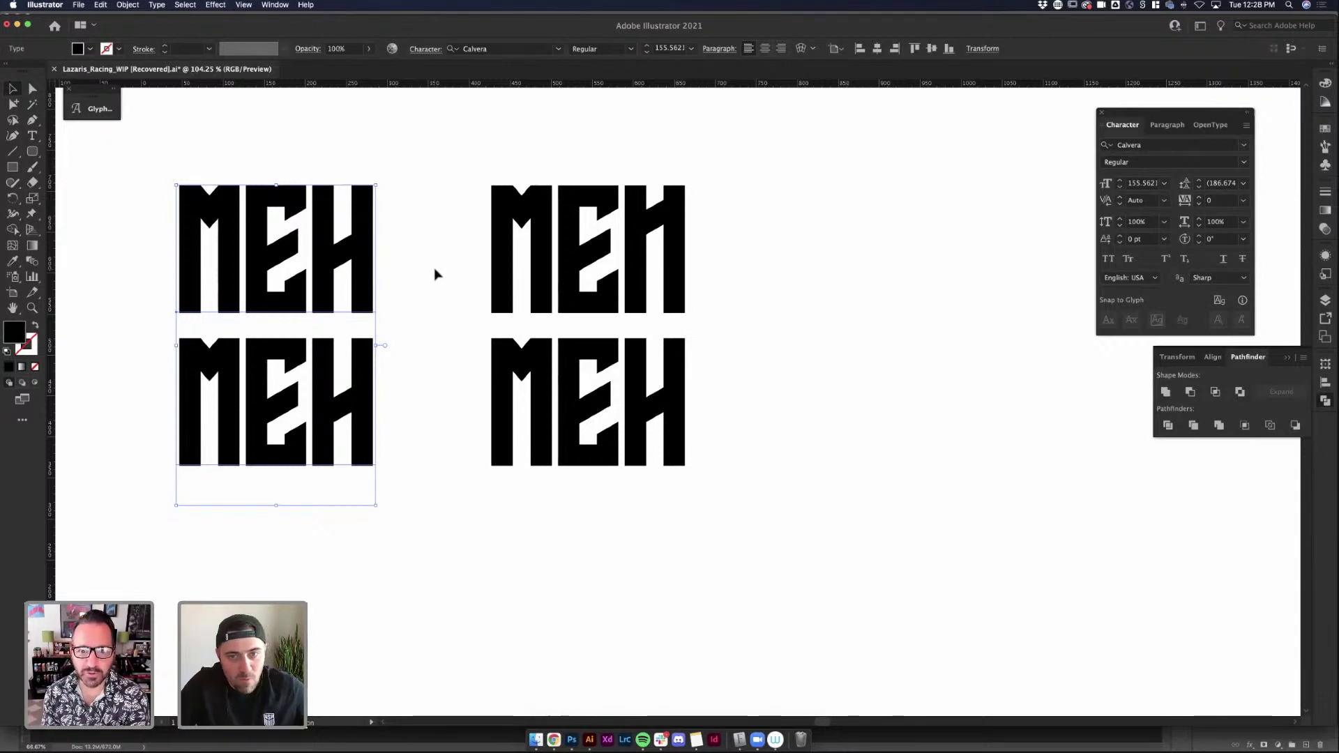
pyautogui.click(711, 286)
pyautogui.click(532, 258)
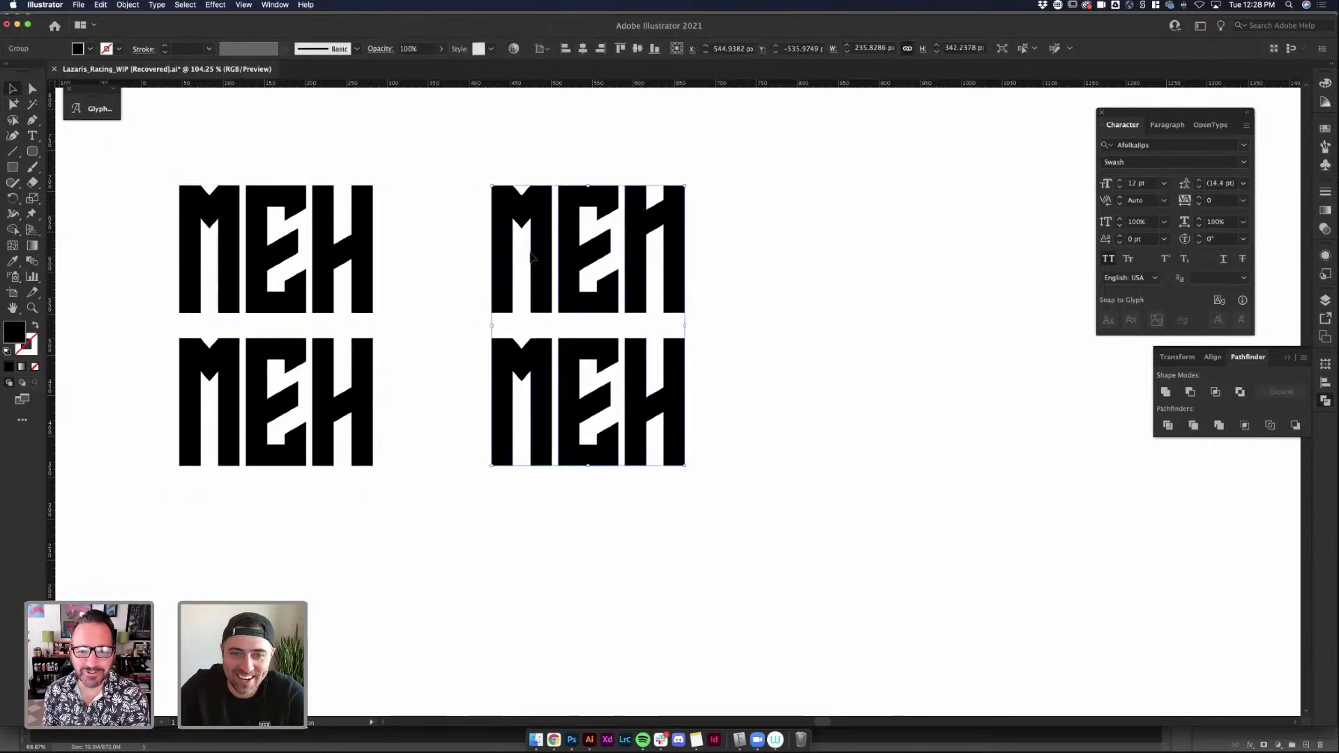
pyautogui.click(763, 263)
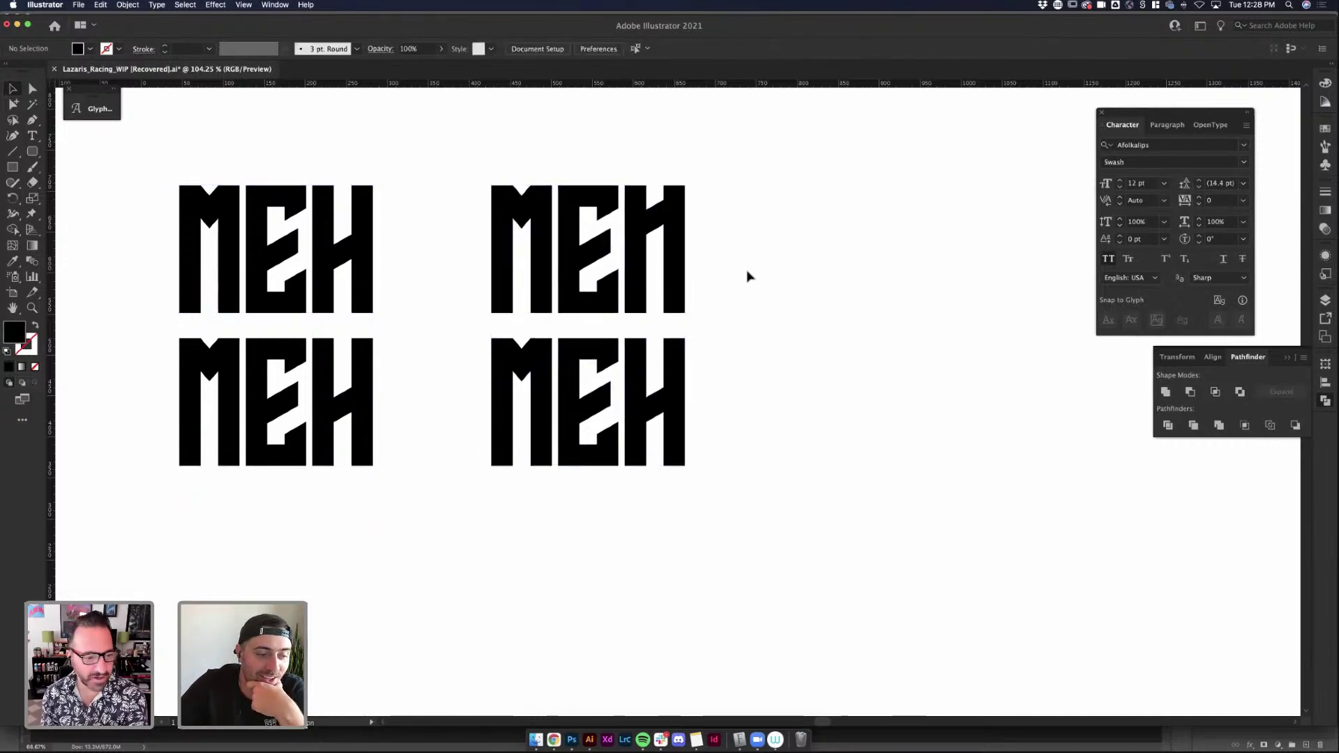
pyautogui.click(544, 264)
pyautogui.click(699, 298)
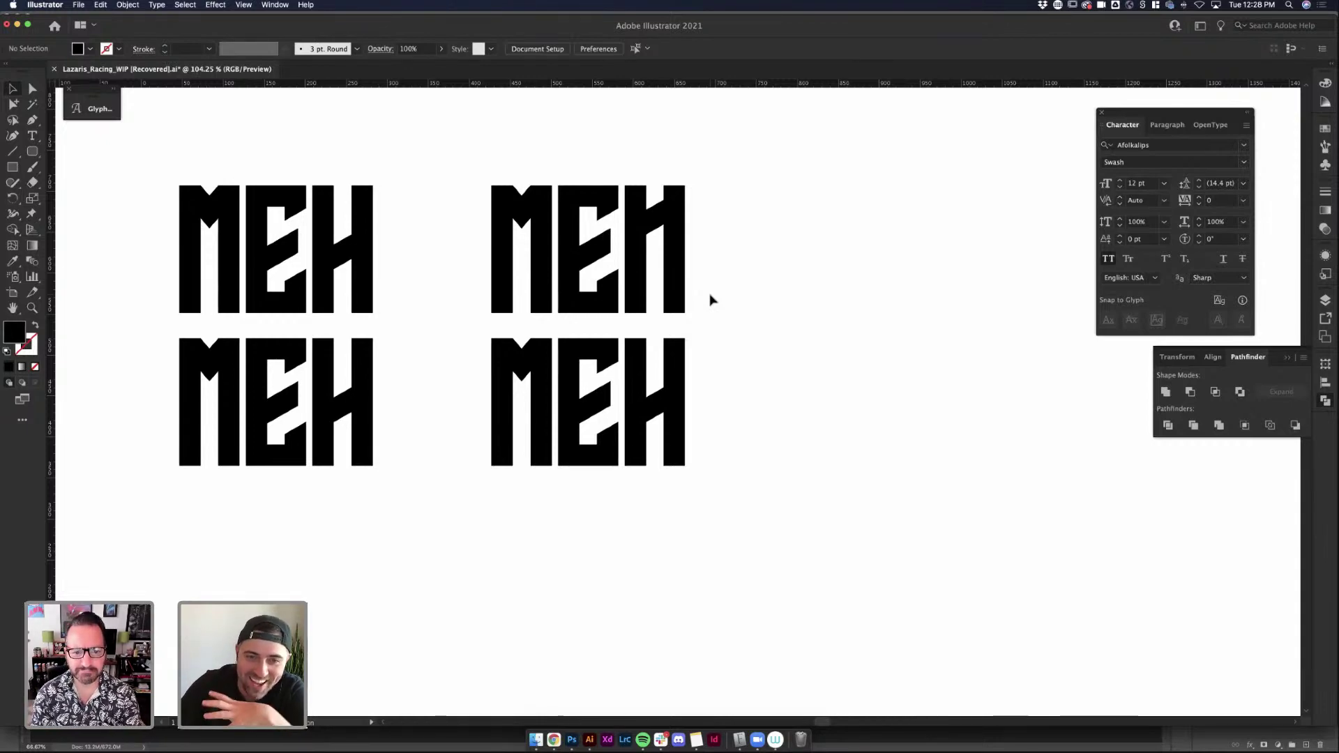
pyautogui.scroll(5, 453, 209)
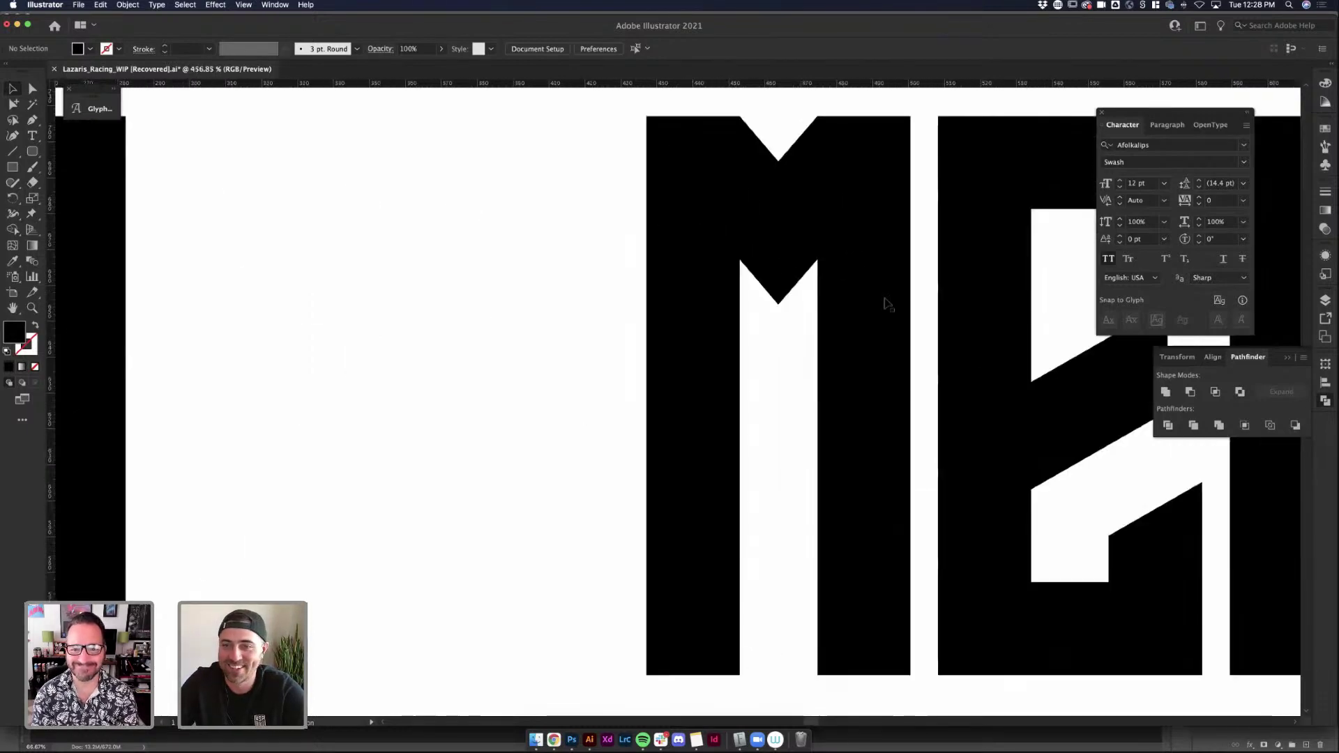
# Examine the letterforms of the upper MEH variant in the second column, checking the M's notch and the H's crossbar corners
pyautogui.click(886, 300)
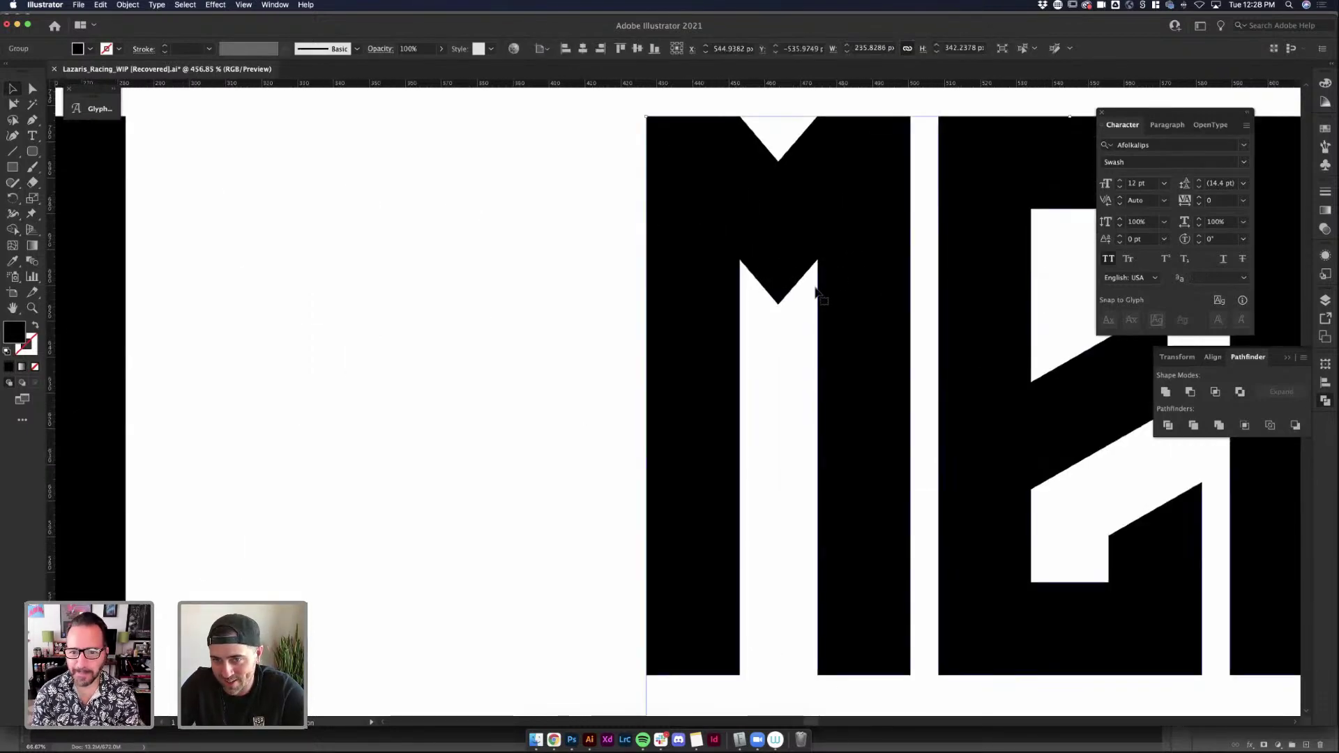
pyautogui.scroll(-4, 817, 394)
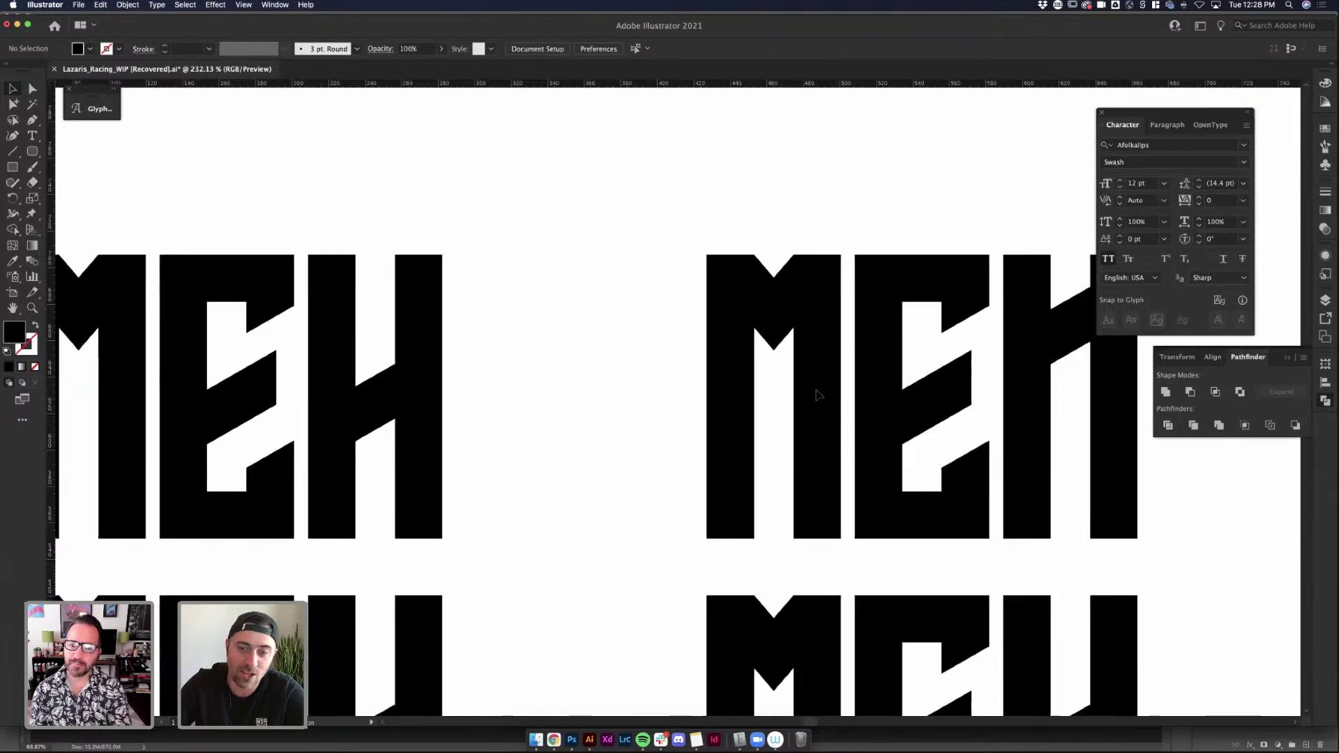
pyautogui.press('super+shift+a')
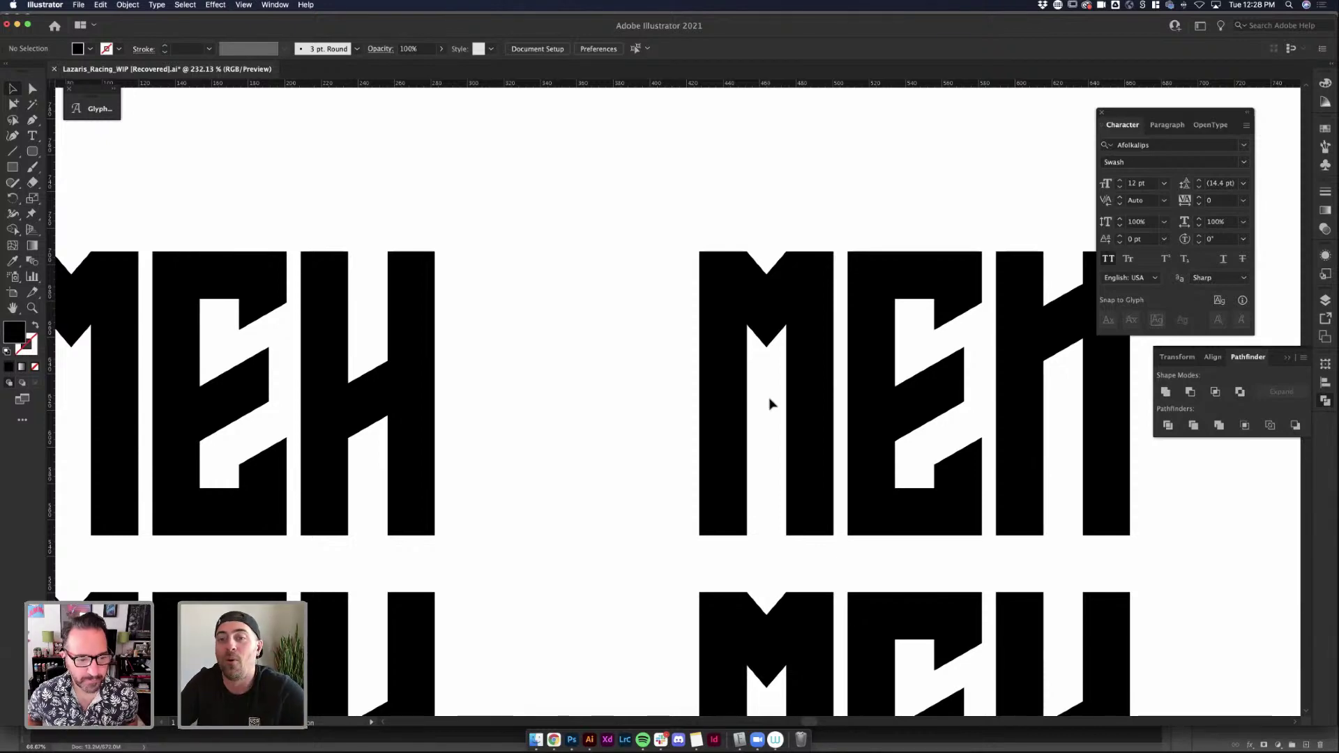
pyautogui.scroll(-3, 770, 403)
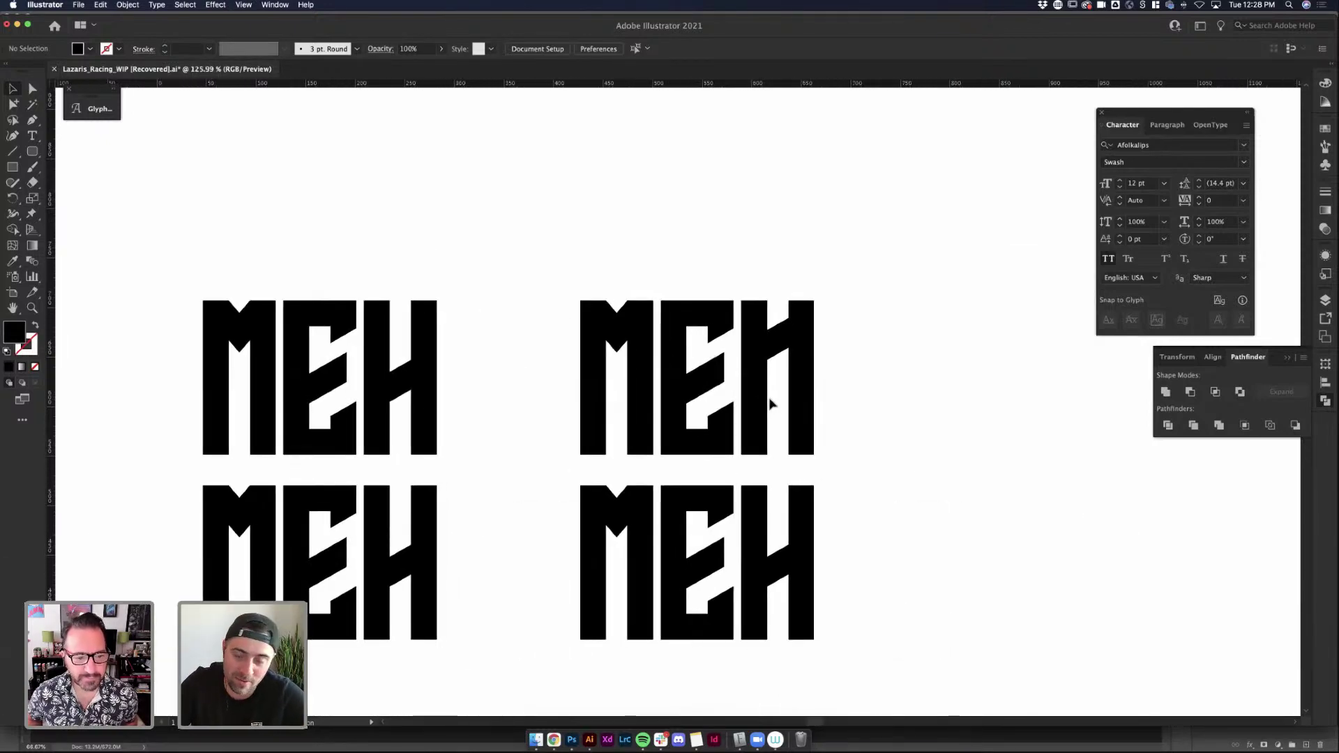
pyautogui.scroll(4, 770, 403)
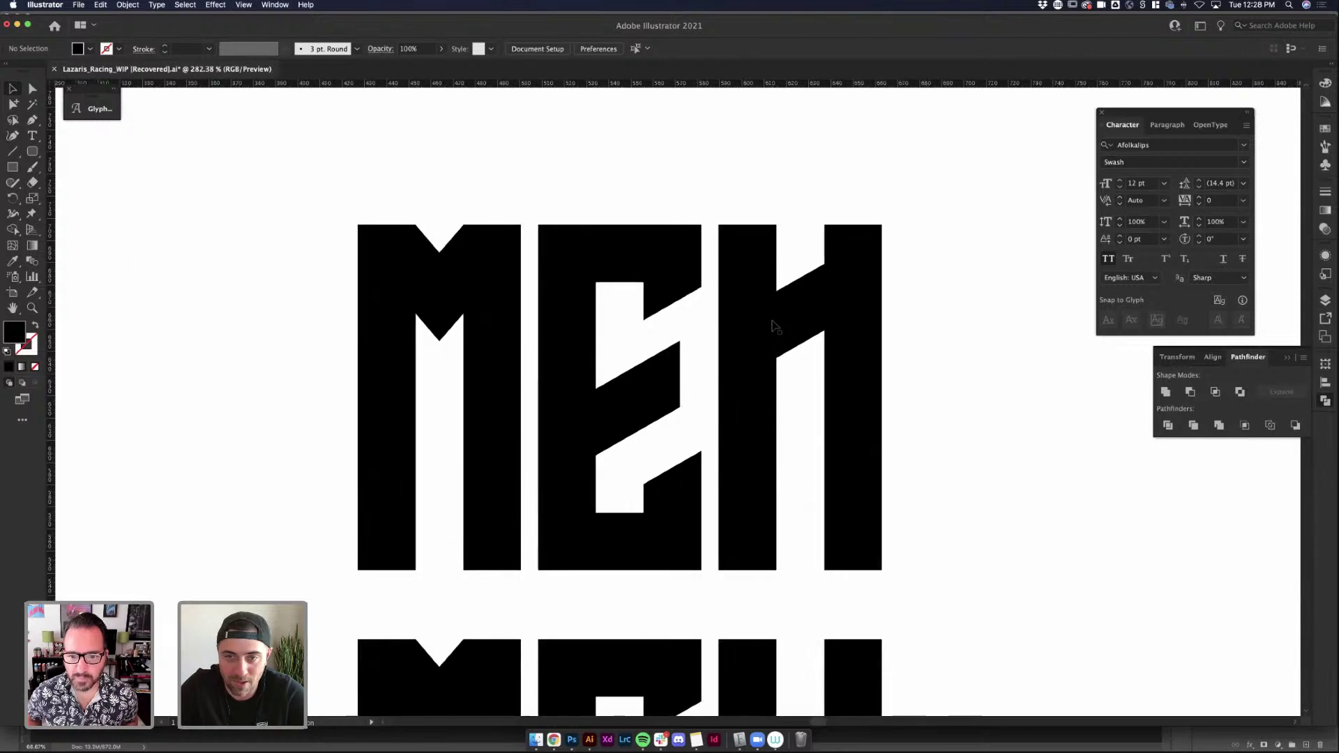
pyautogui.press('super+a')
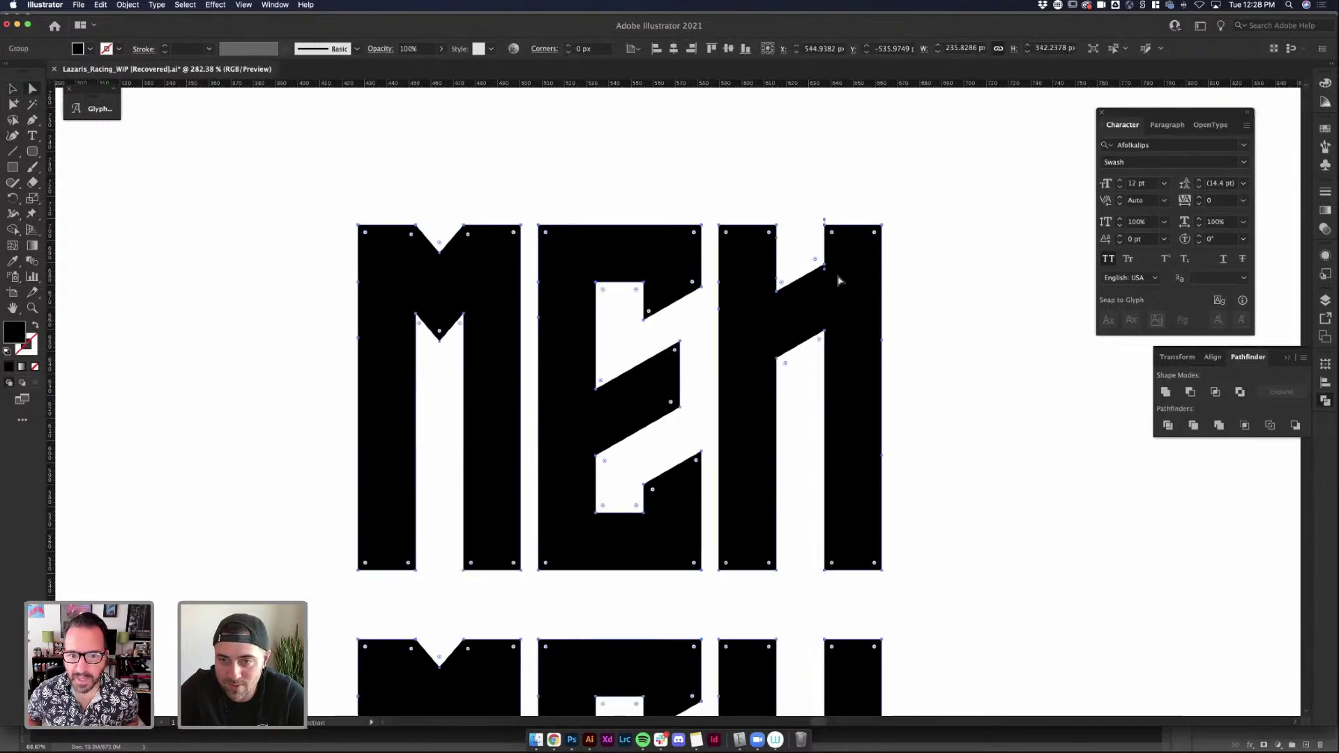
pyautogui.click(945, 330)
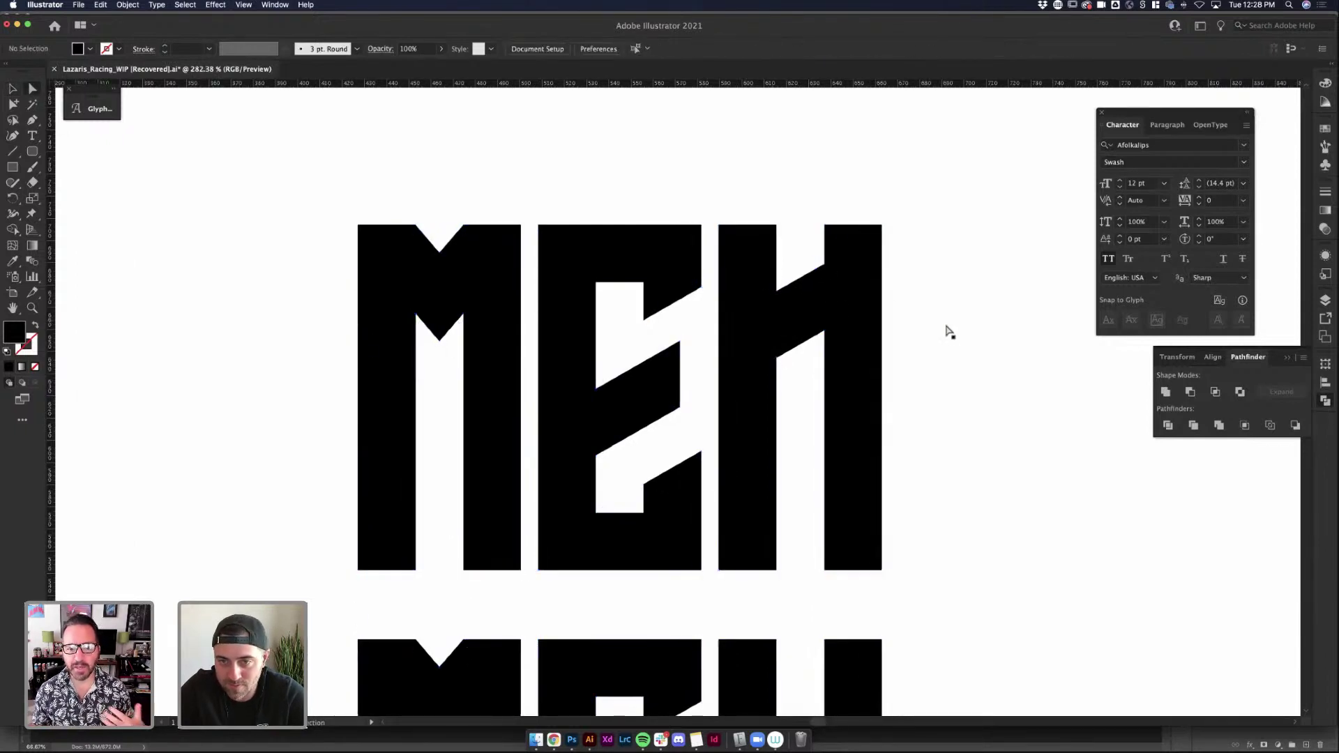
pyautogui.click(779, 299)
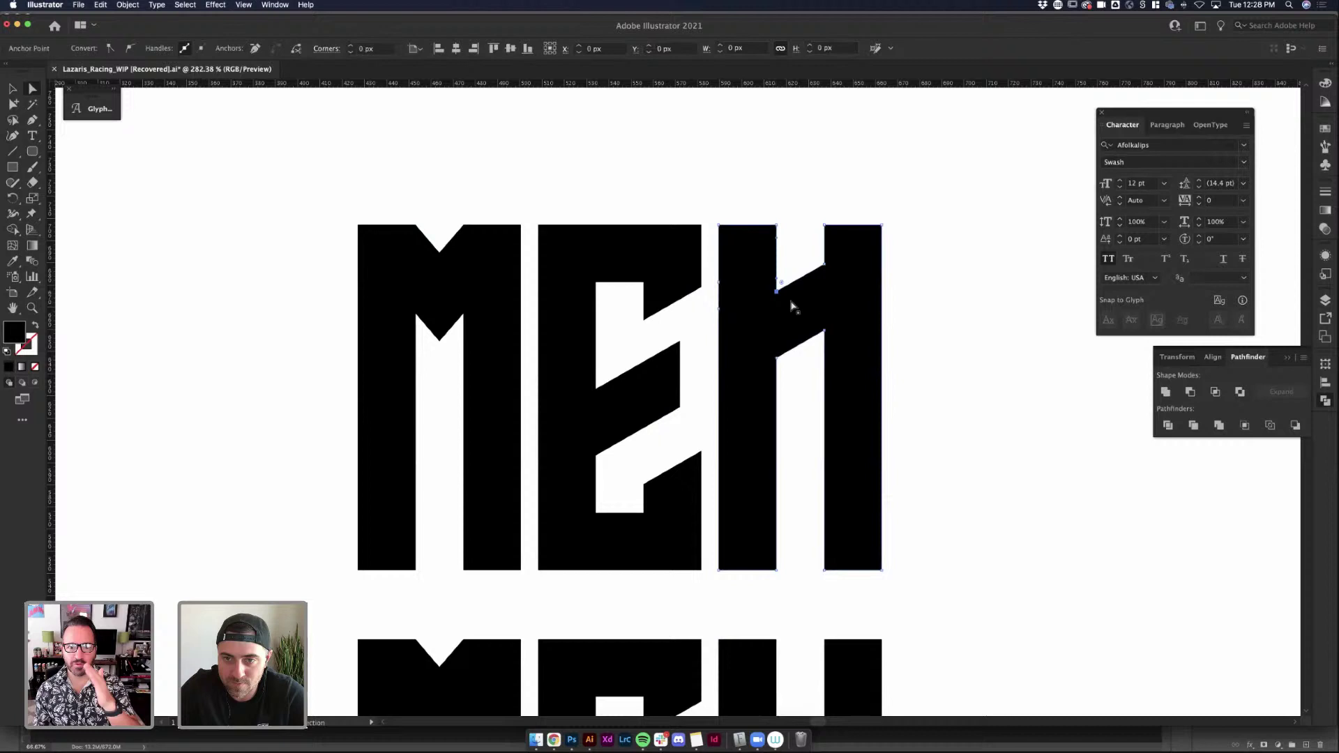
pyautogui.click(440, 342)
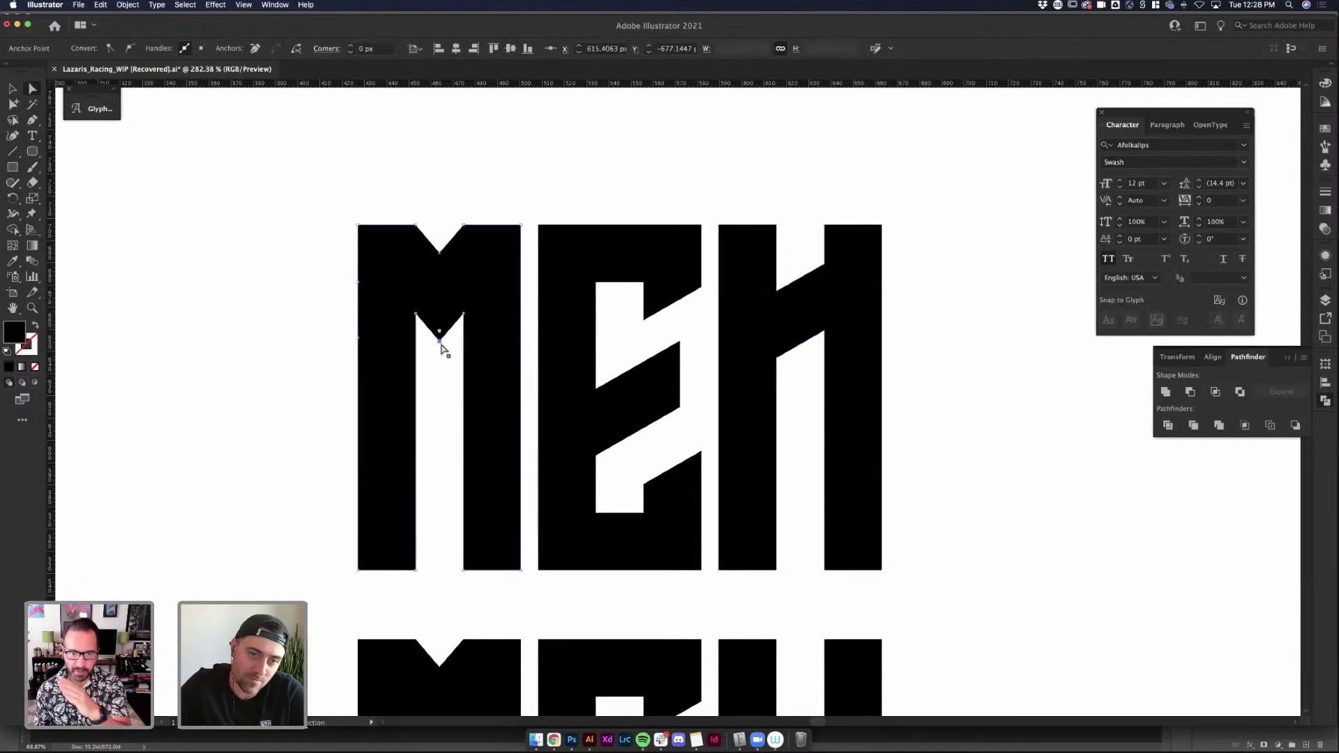
pyautogui.click(444, 187)
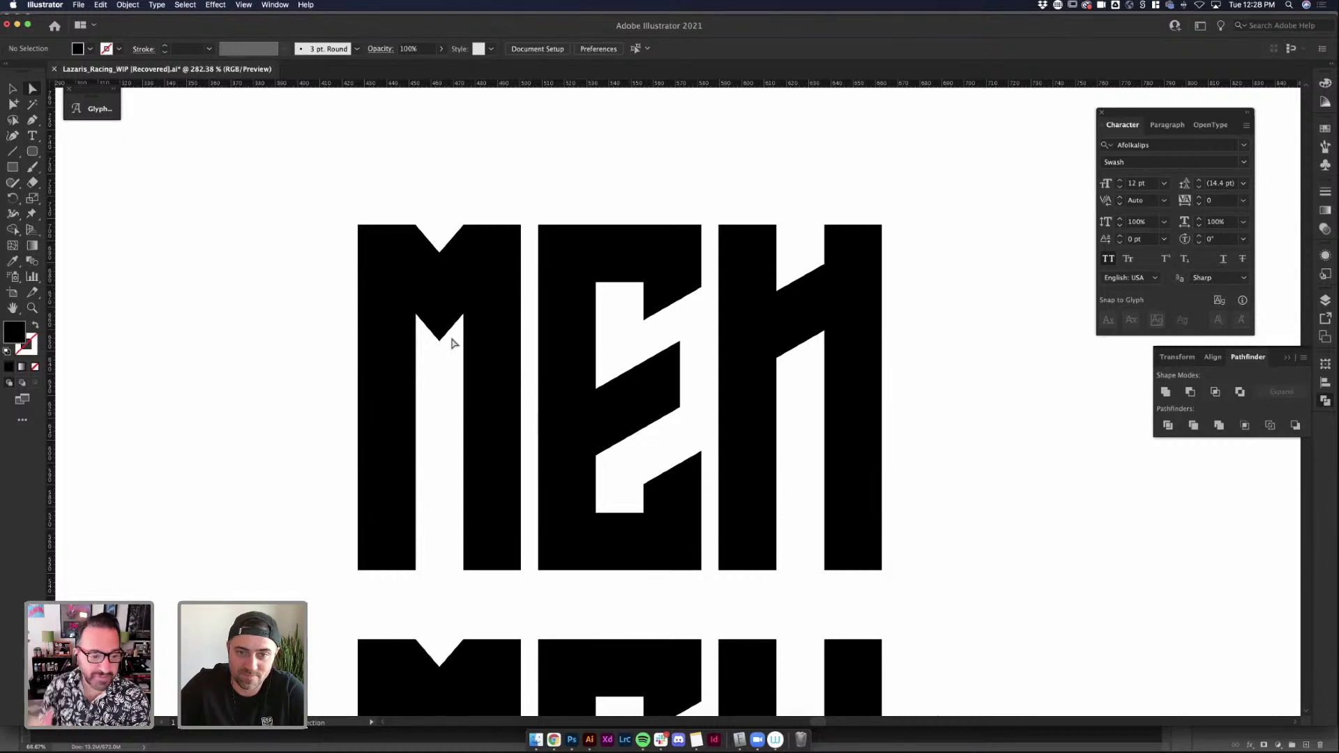
# Move the E's middle arm and the H's crossbar down together by their corner anchor points in the upper MEH variant
pyautogui.scroll(-3, 628, 358)
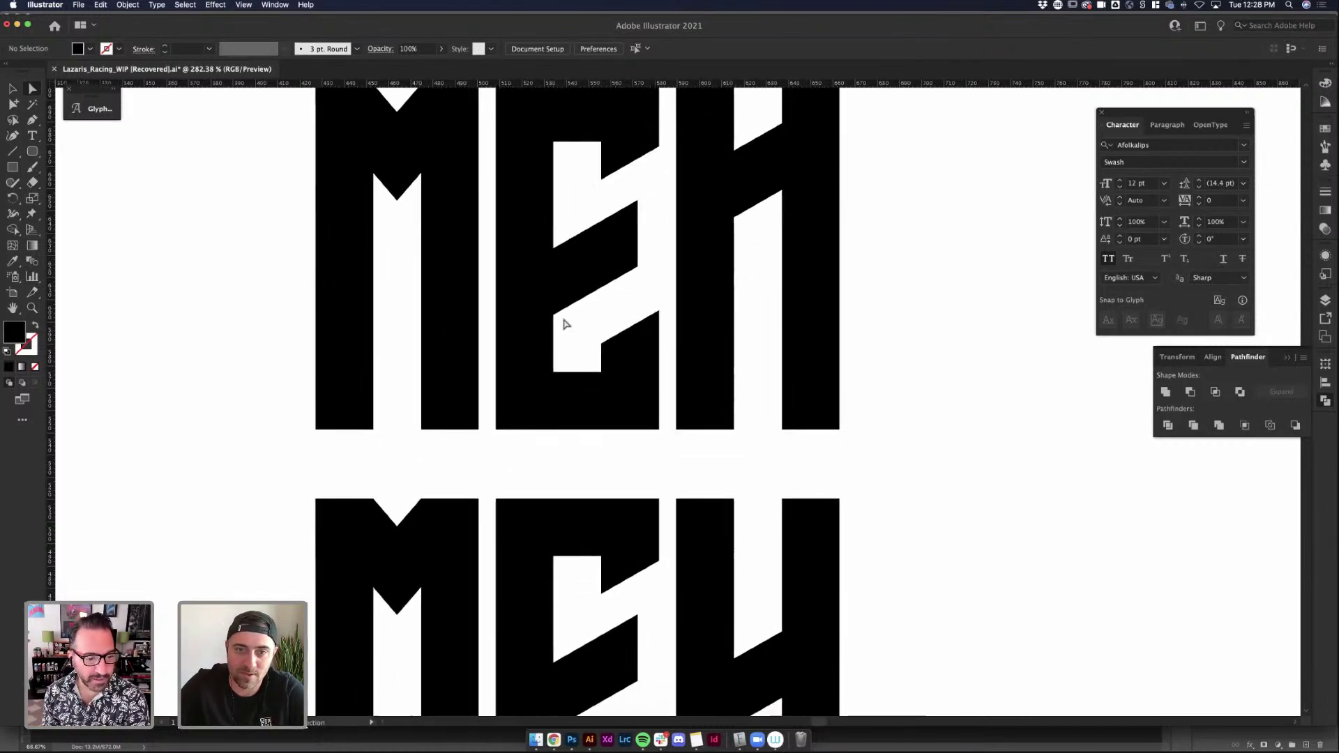
pyautogui.scroll(1, 565, 323)
pyautogui.click(535, 389)
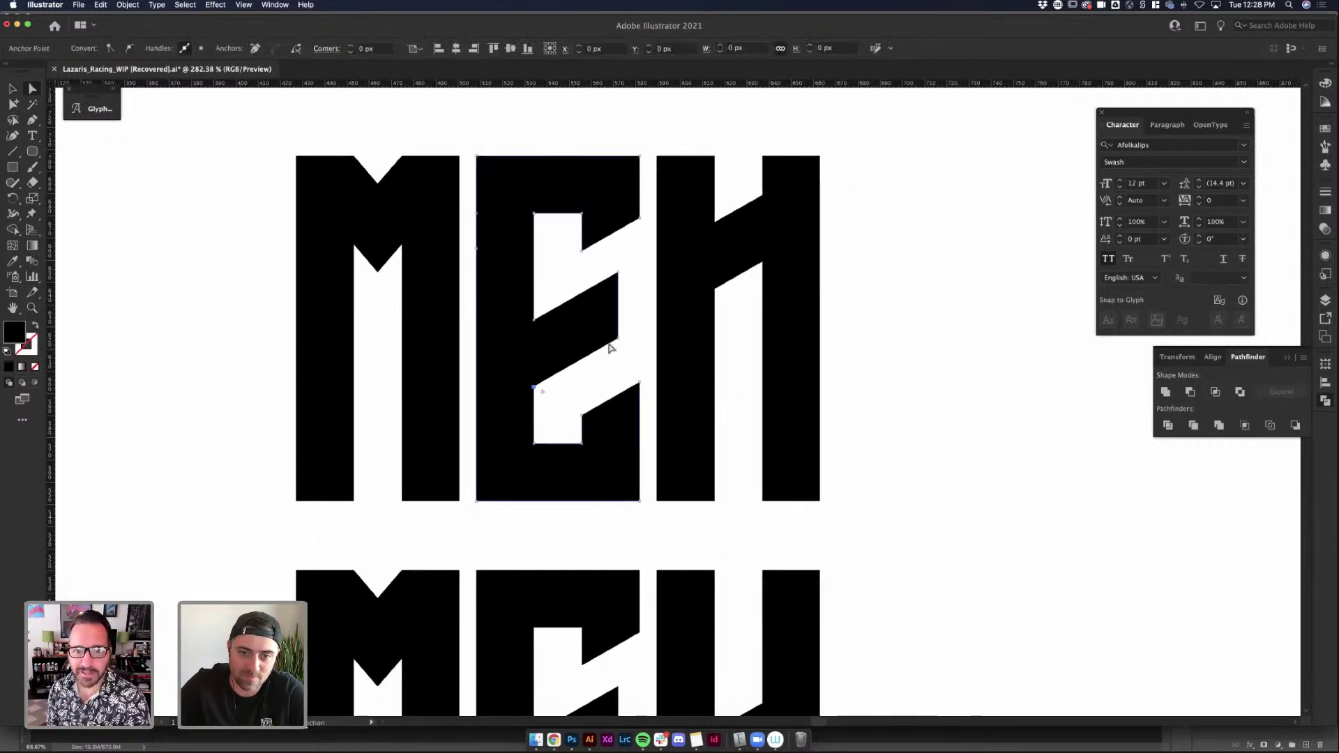
pyautogui.click(619, 273)
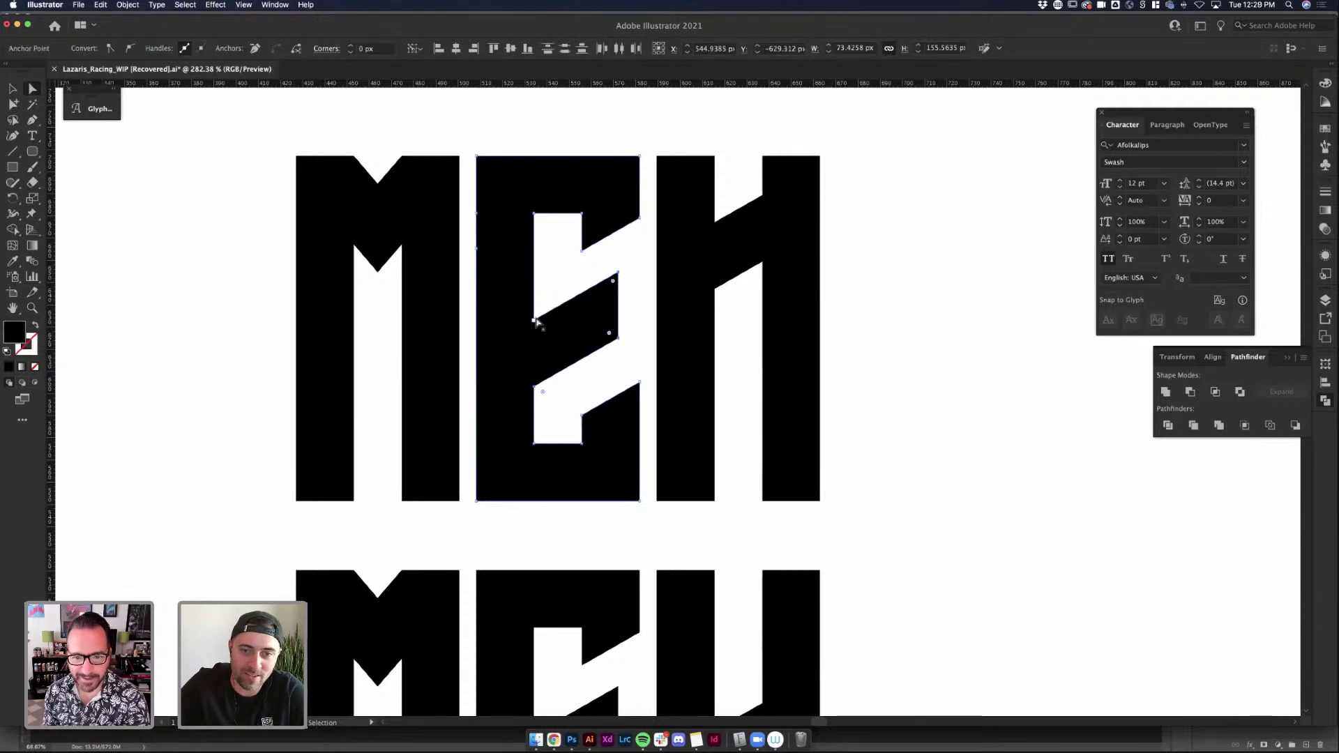
pyautogui.keyDown('shift'); pyautogui.click(763, 263); pyautogui.keyUp('shift')
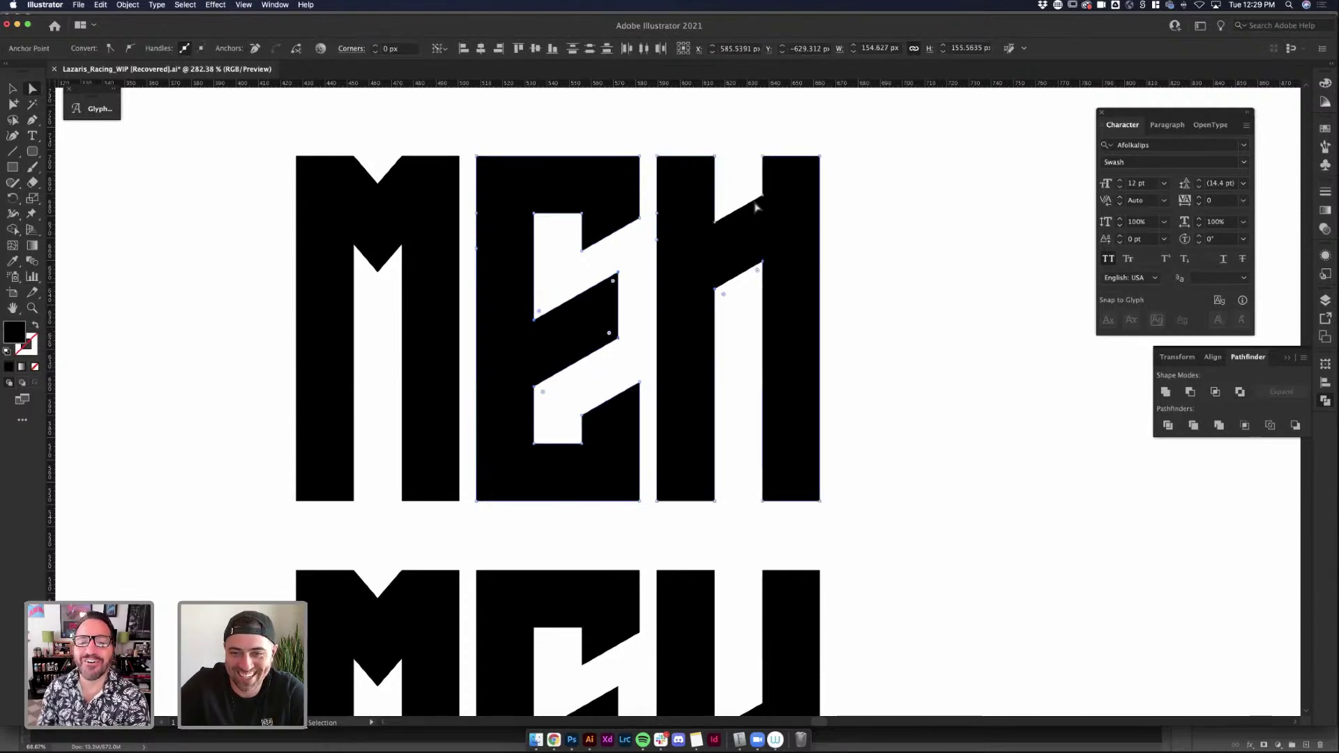
pyautogui.moveTo(717, 225); pyautogui.dragTo(713, 255)
pyautogui.click(649, 362)
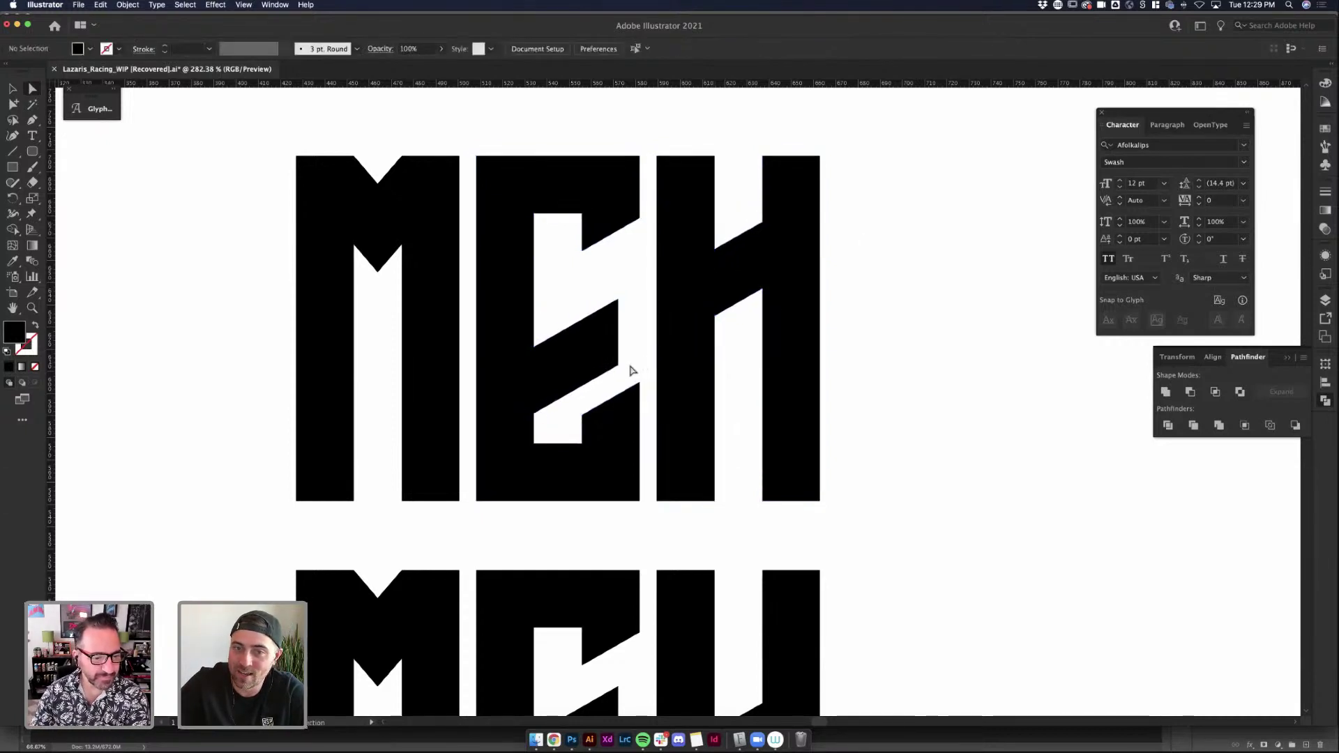
# Try to extend the end of the E's middle arm diagonally out to the letter's outer edge
pyautogui.click(618, 364)
pyautogui.keyDown('shift'); pyautogui.click(618, 301); pyautogui.keyUp('shift')
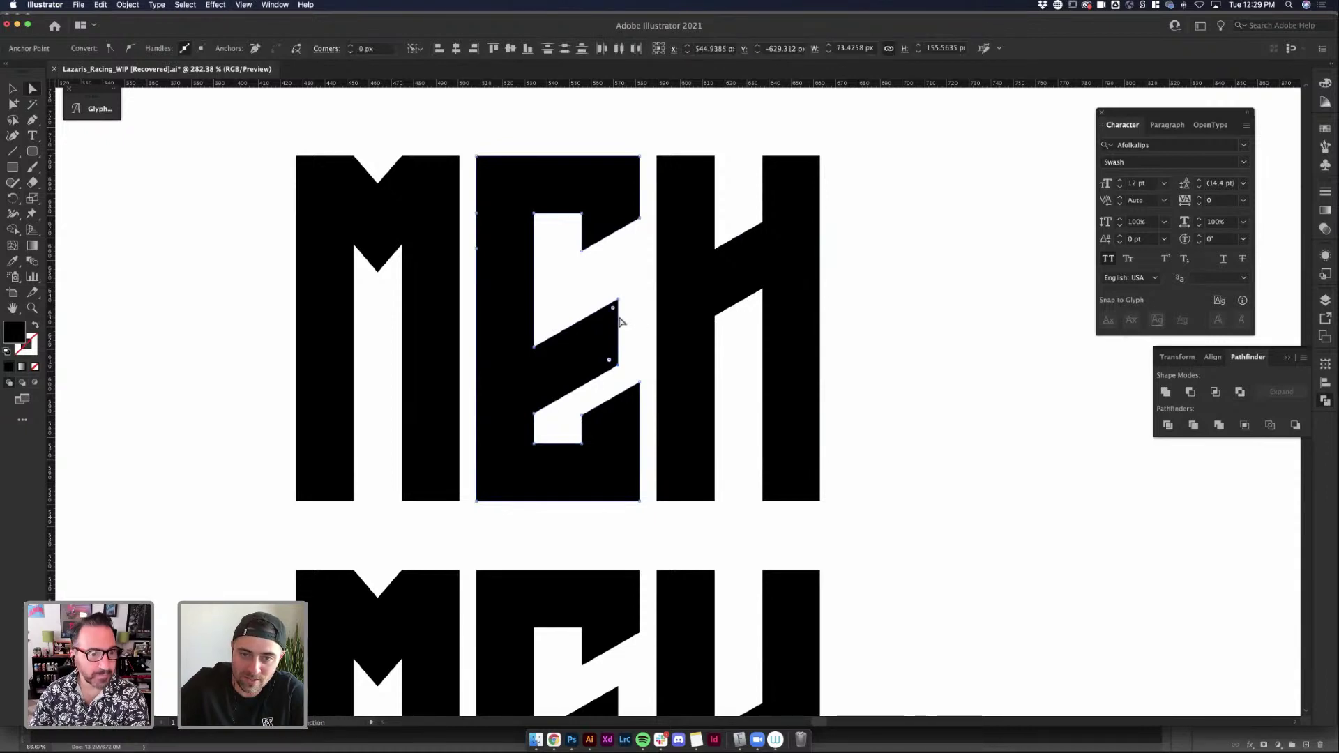
pyautogui.moveTo(624, 320); pyautogui.dragTo(640, 307)
pyautogui.press('super+z')
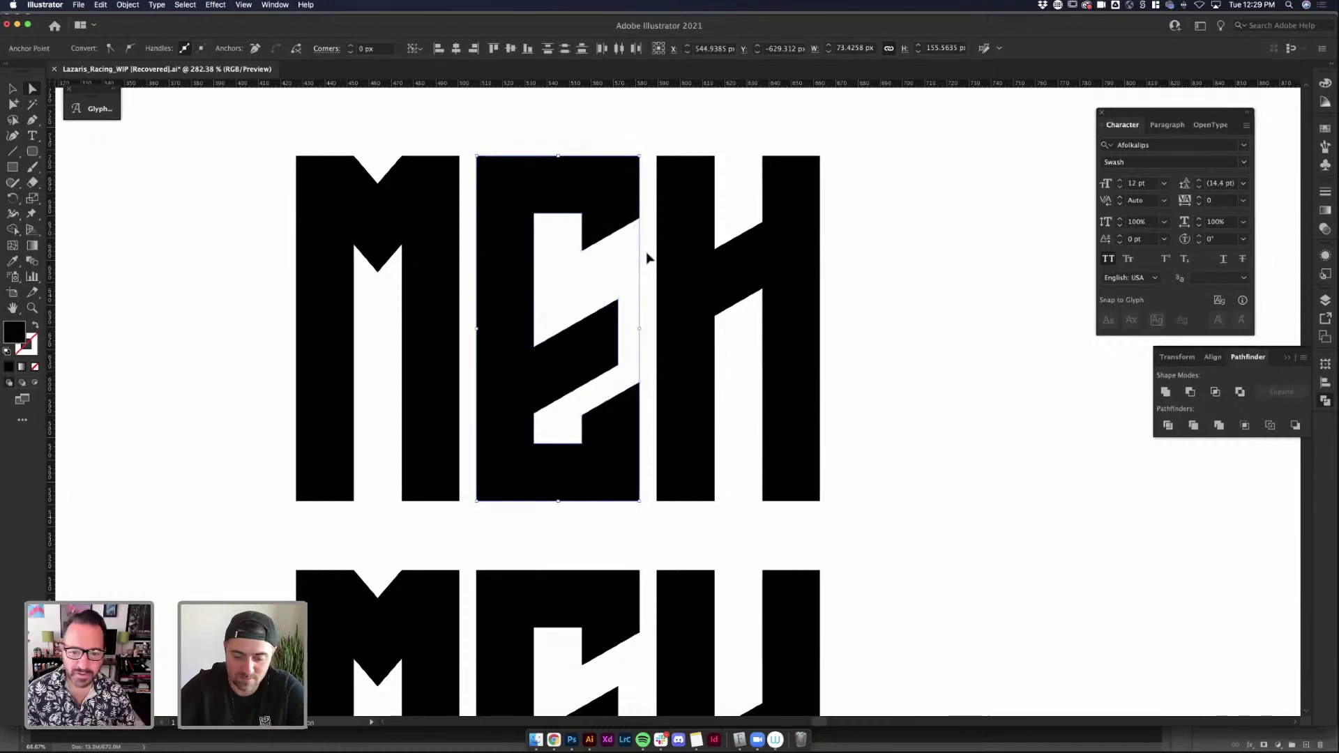
# Place a vertical guide along the E's outer edge and compare the end of its middle arm with it
pyautogui.click(621, 272)
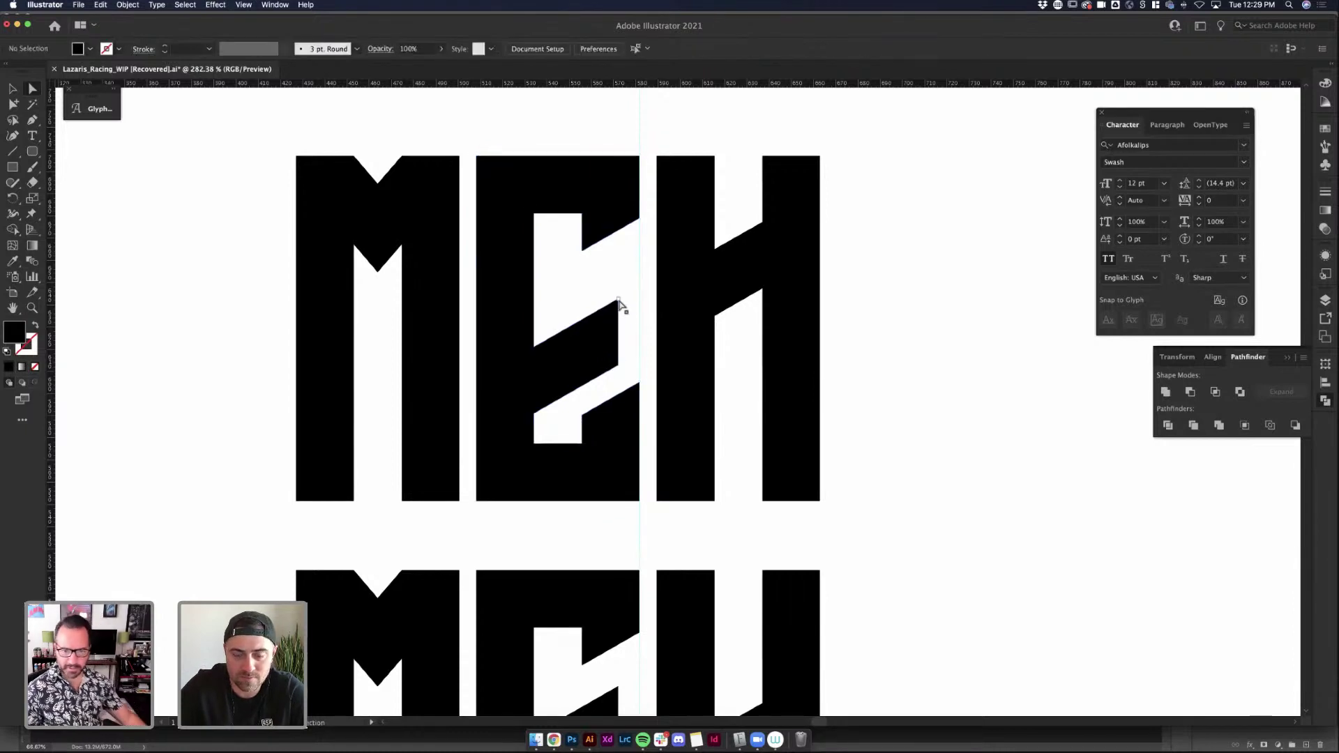
pyautogui.click(620, 304)
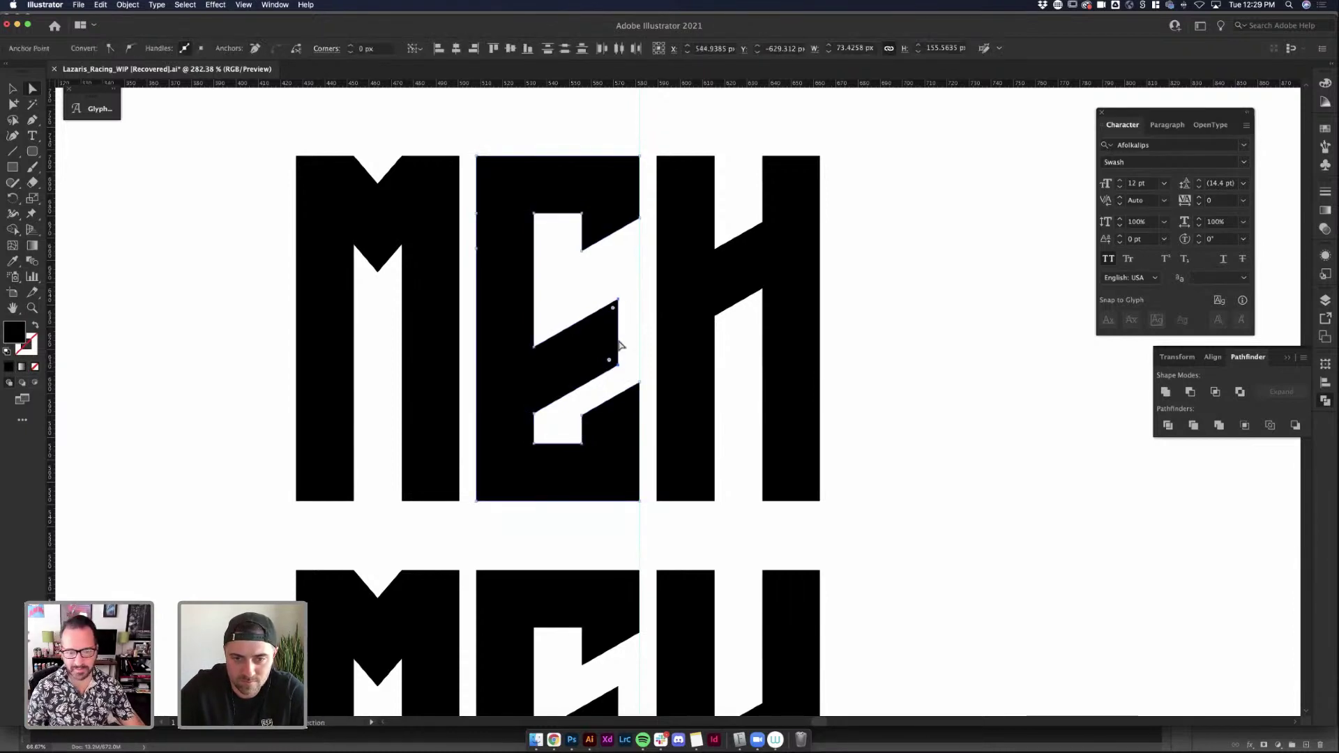
pyautogui.scroll(5, 628, 326)
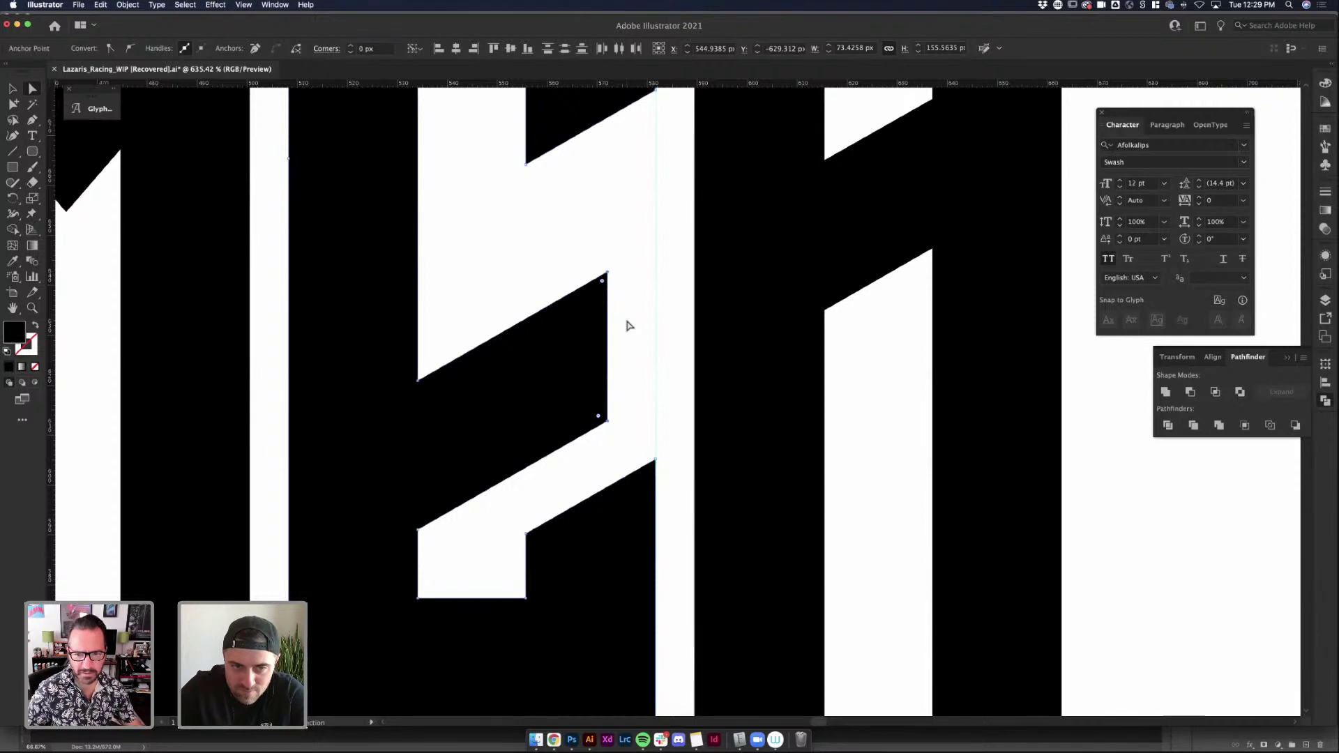
pyautogui.scroll(-4, 628, 326)
pyautogui.click(893, 314)
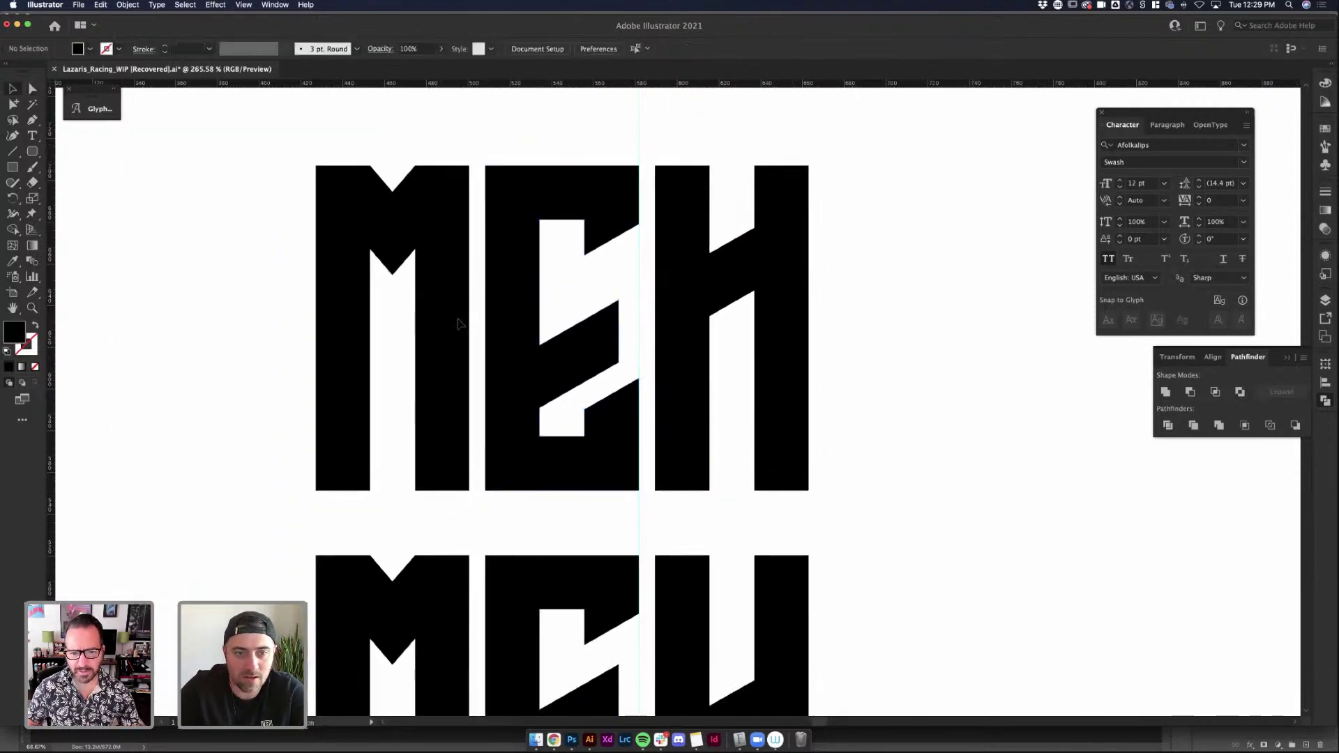
# Isolate the letter group and overlay the M on the E in outline view to compare their widths
pyautogui.doubleClick(459, 324)
pyautogui.moveTo(458, 324); pyautogui.dragTo(538, 344)
pyautogui.press('super+z')
pyautogui.press('super+y')
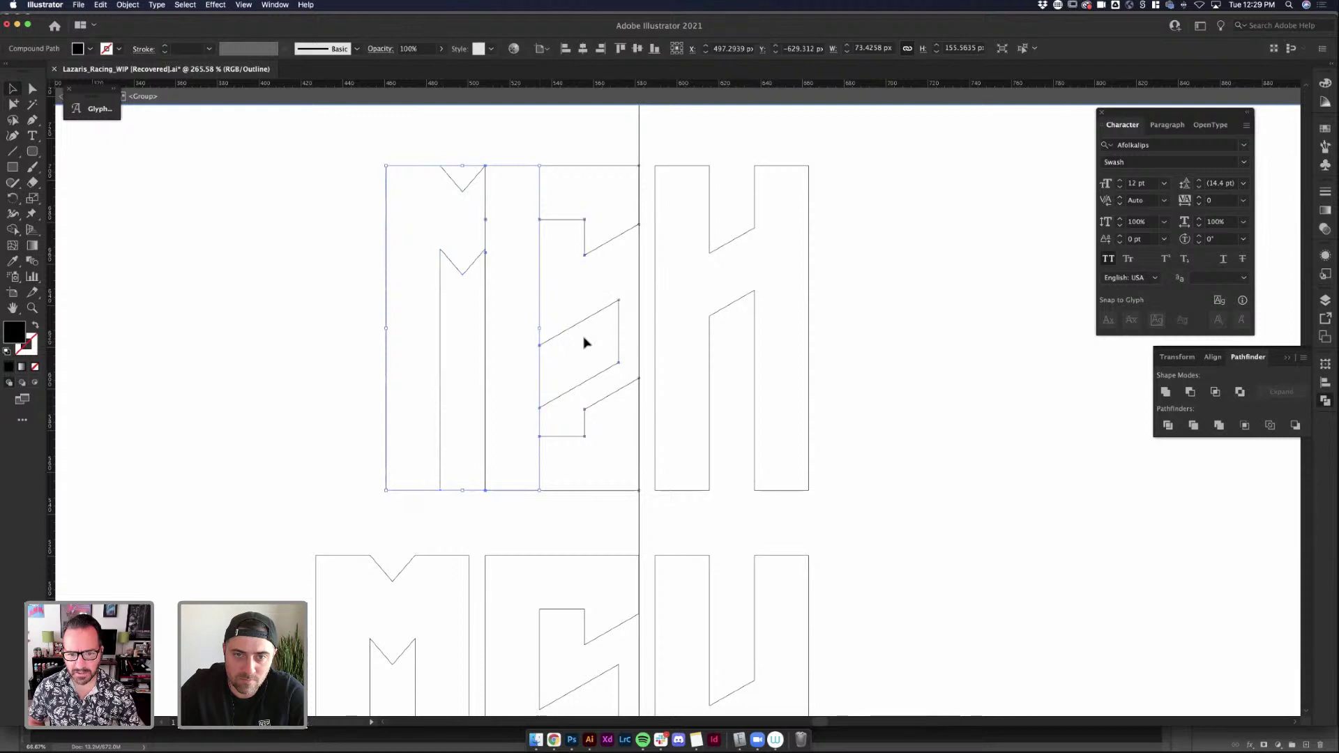
pyautogui.click(575, 341)
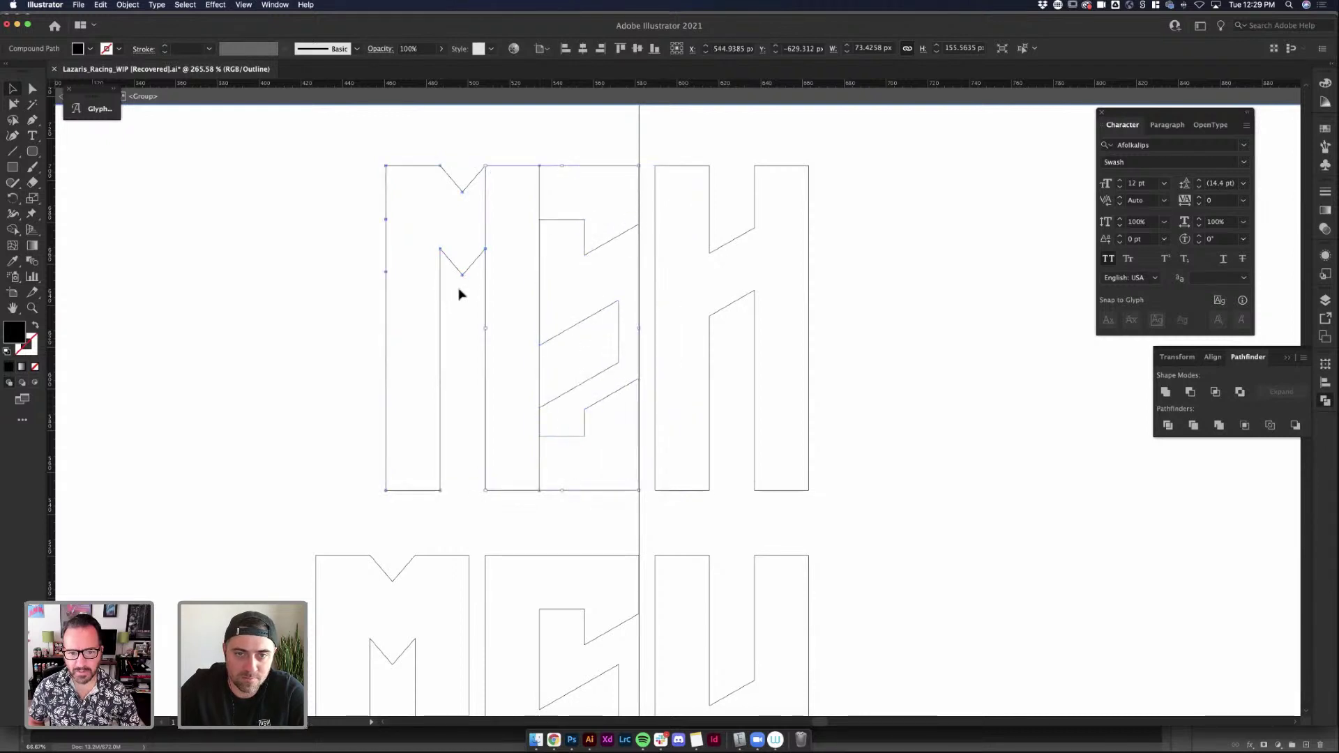
pyautogui.moveTo(461, 294); pyautogui.dragTo(542, 295)
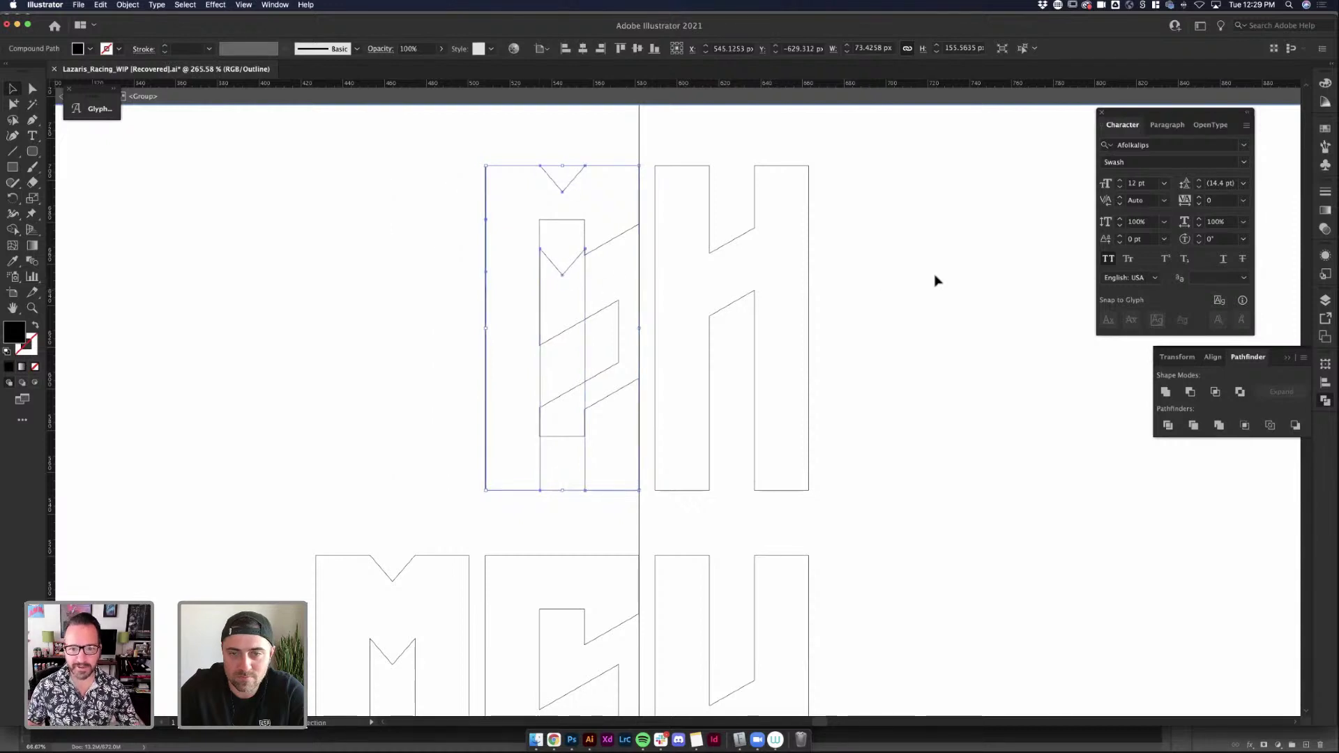
pyautogui.click(928, 283)
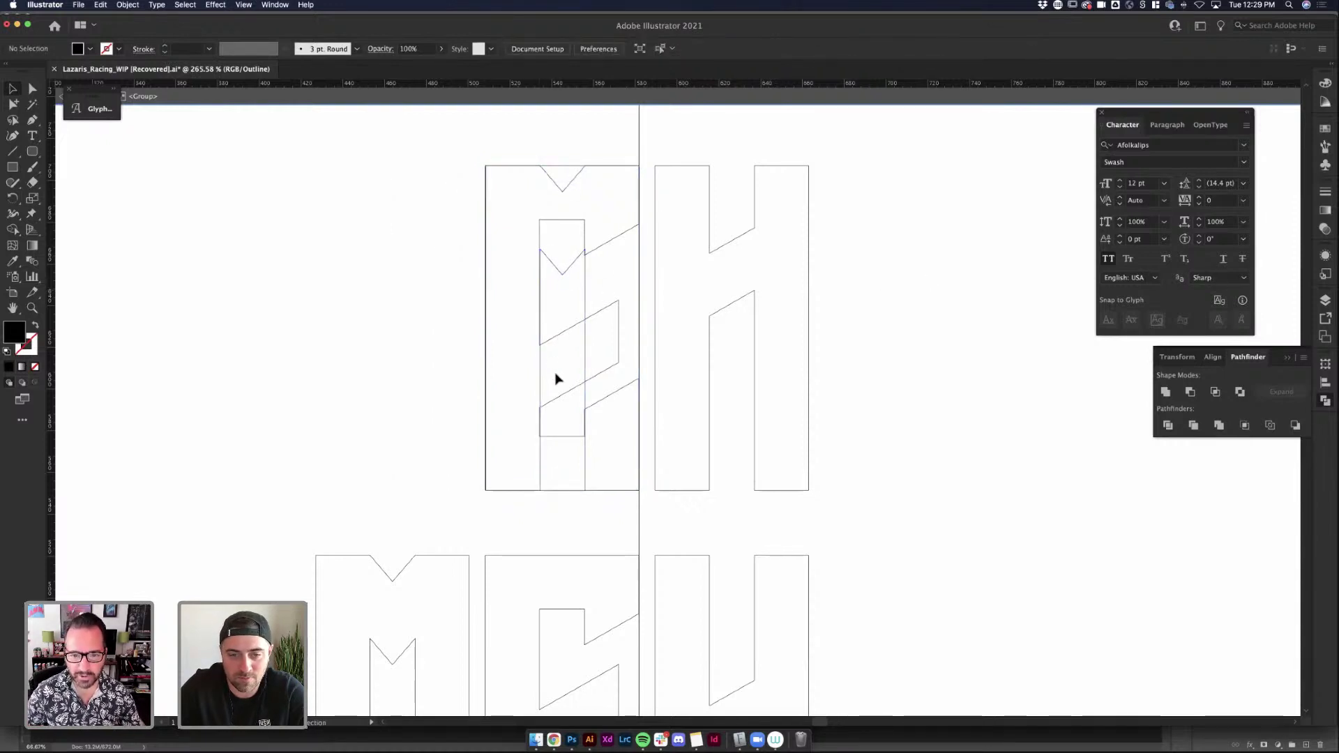
# Overlay the M and E on the H to compare widths, undo the letter moves and return to preview
pyautogui.moveTo(541, 418); pyautogui.dragTo(710, 416)
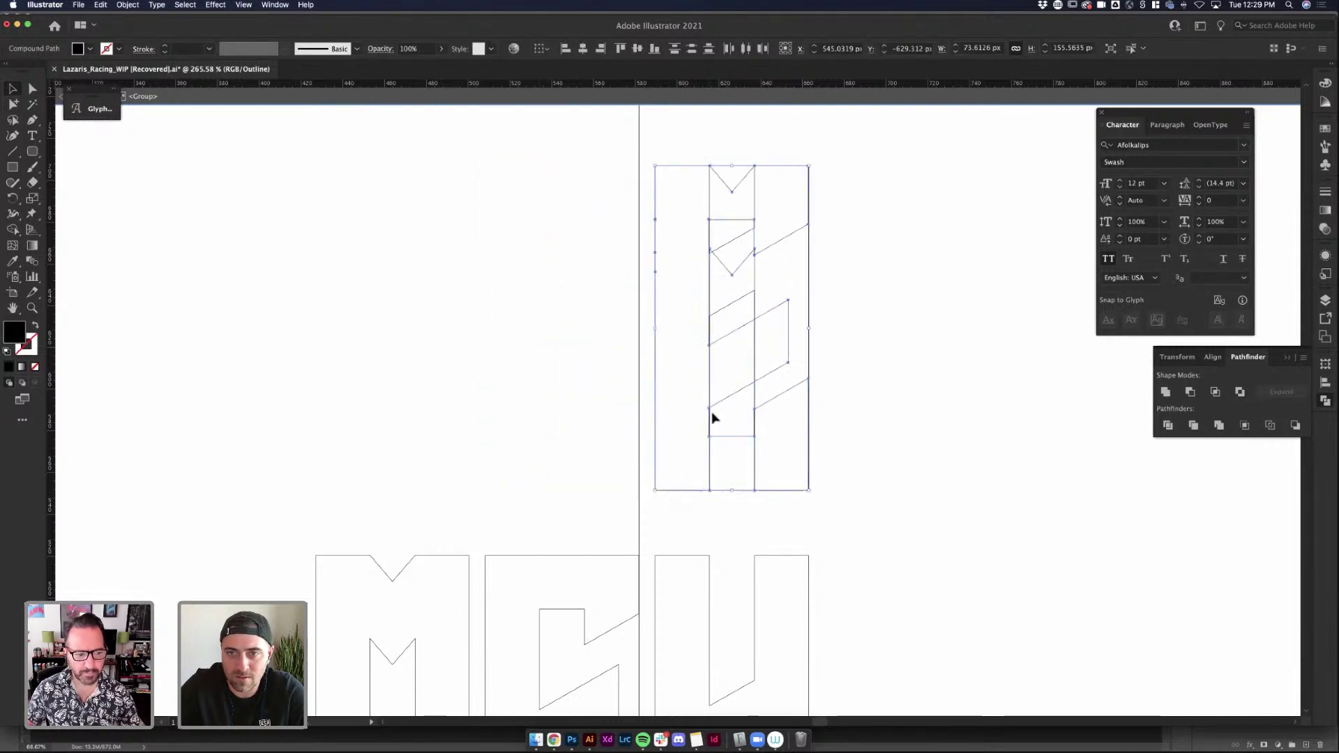
pyautogui.hotkey('ctrl', 'z')
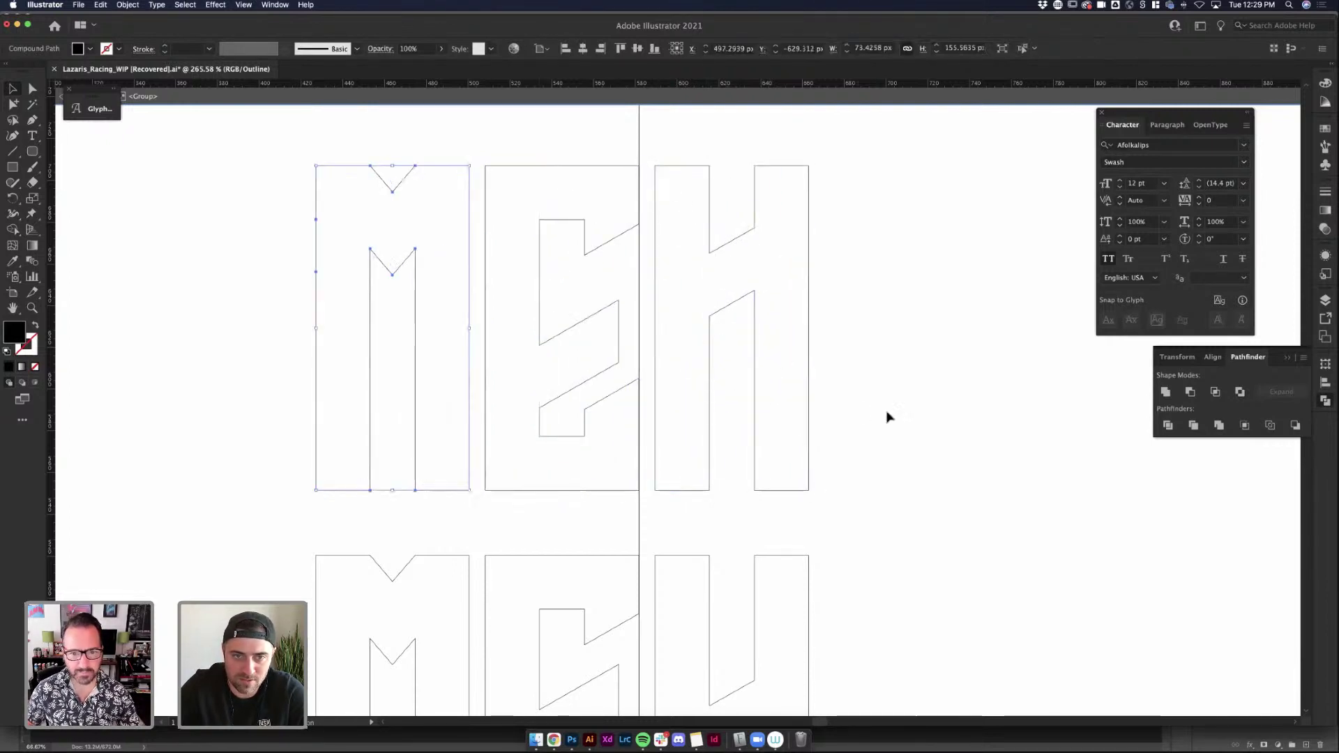
pyautogui.click(858, 422)
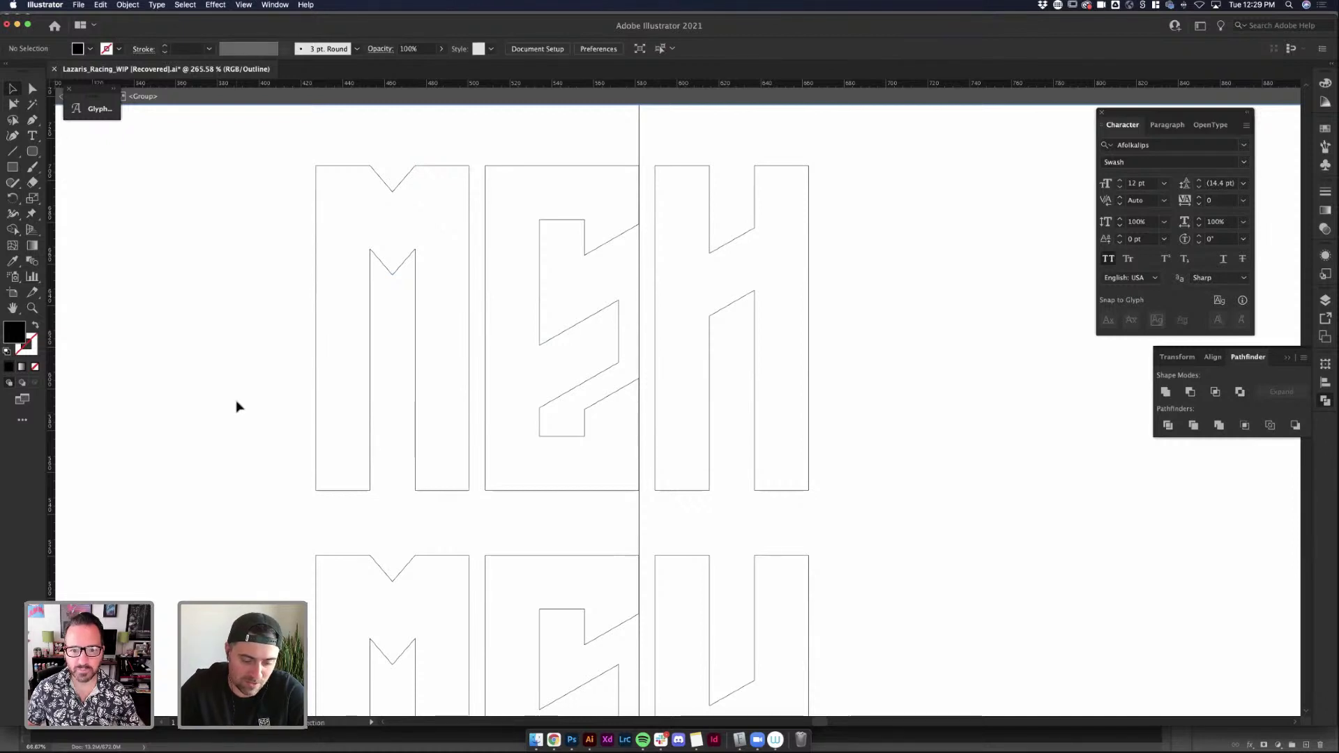
pyautogui.hotkey('ctrl', 'y')
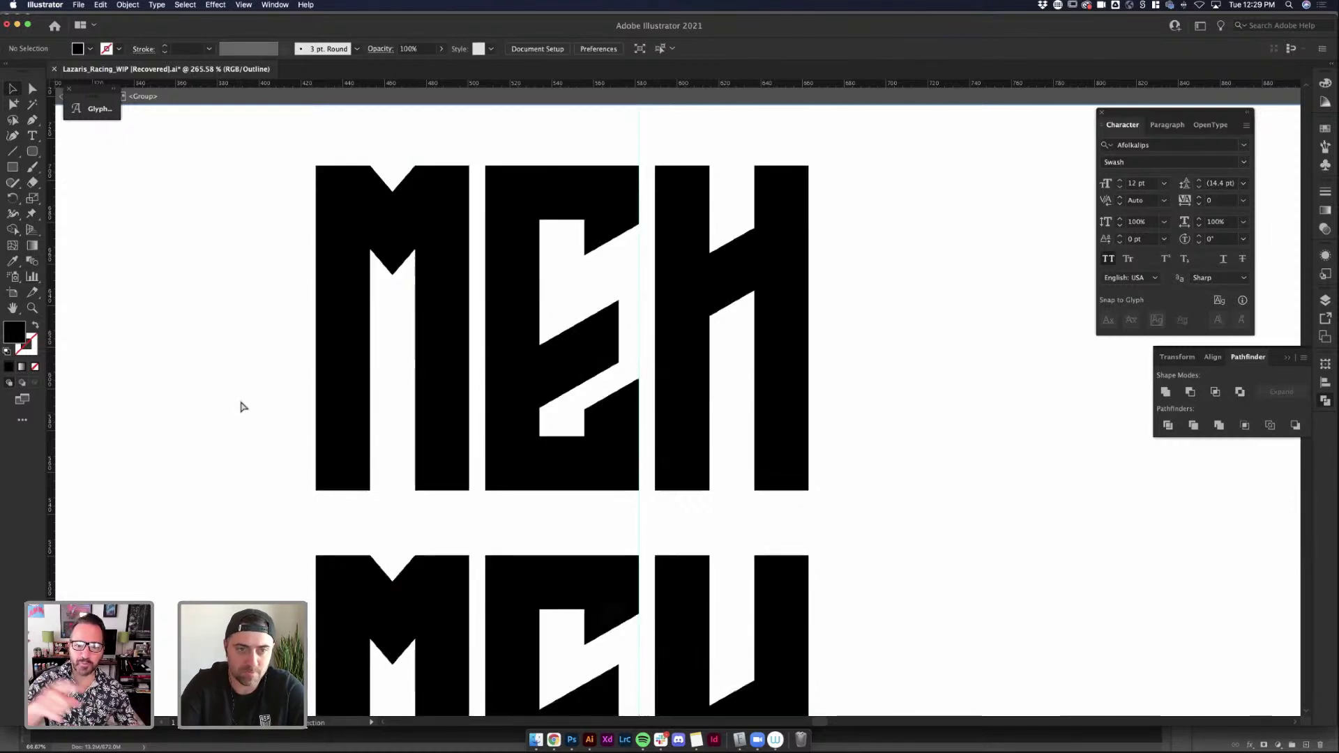
# Try again to stretch the E's middle arm to the vertical guide using its two end anchor points
pyautogui.click(624, 367)
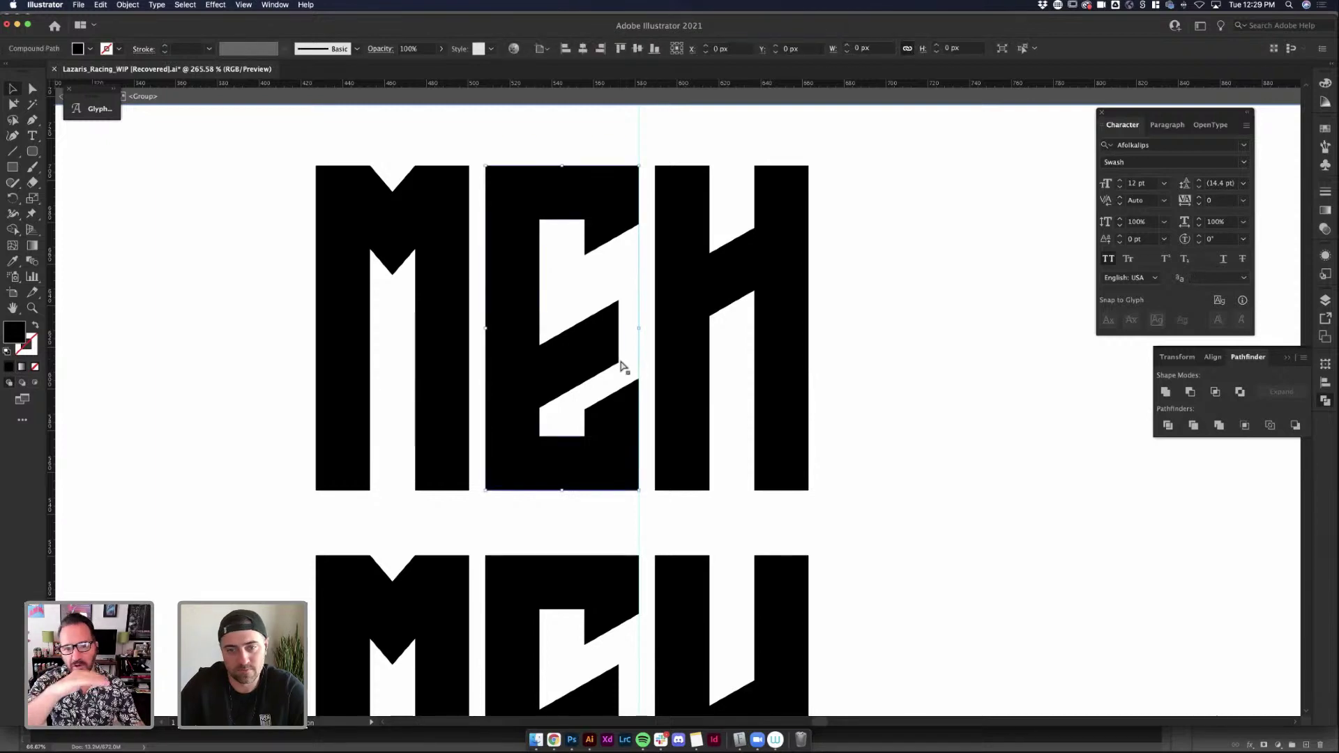
pyautogui.click(537, 394)
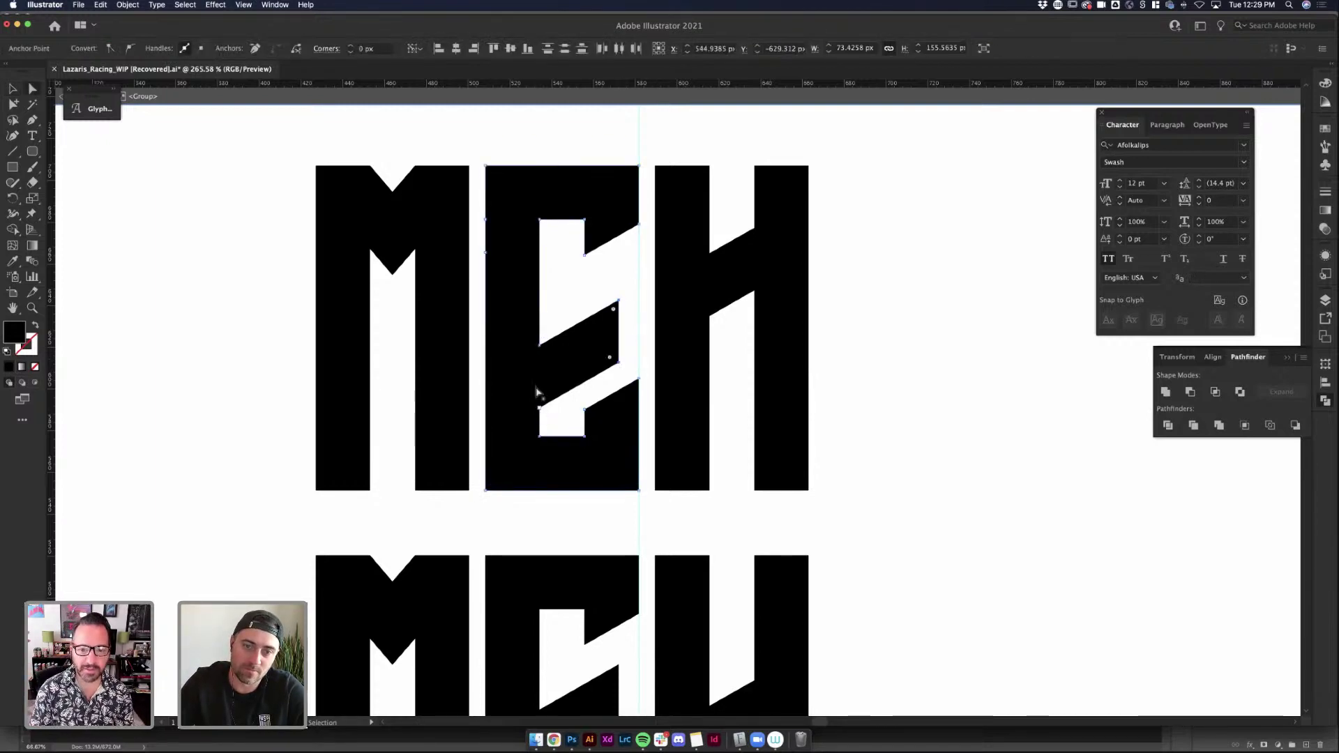
pyautogui.click(567, 311)
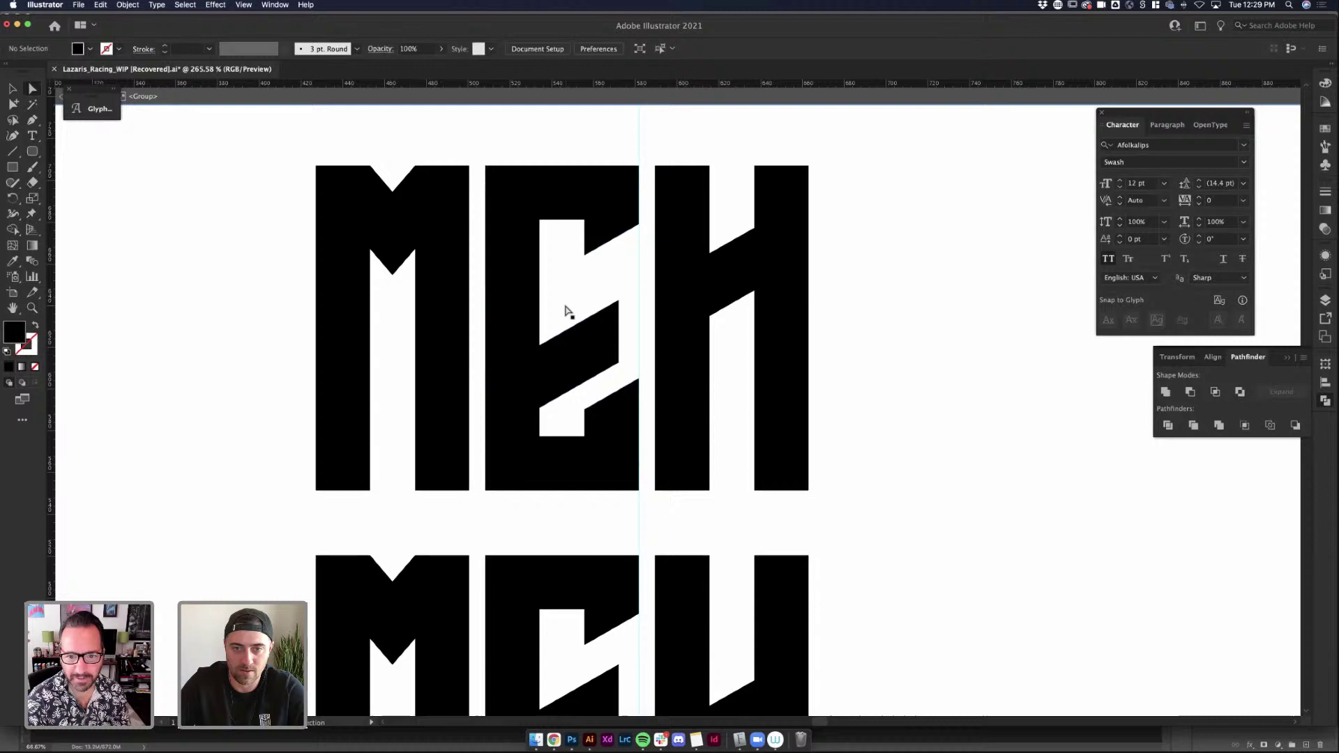
pyautogui.click(618, 302)
pyautogui.keyDown('shift'); pyautogui.click(619, 307); pyautogui.keyUp('shift')
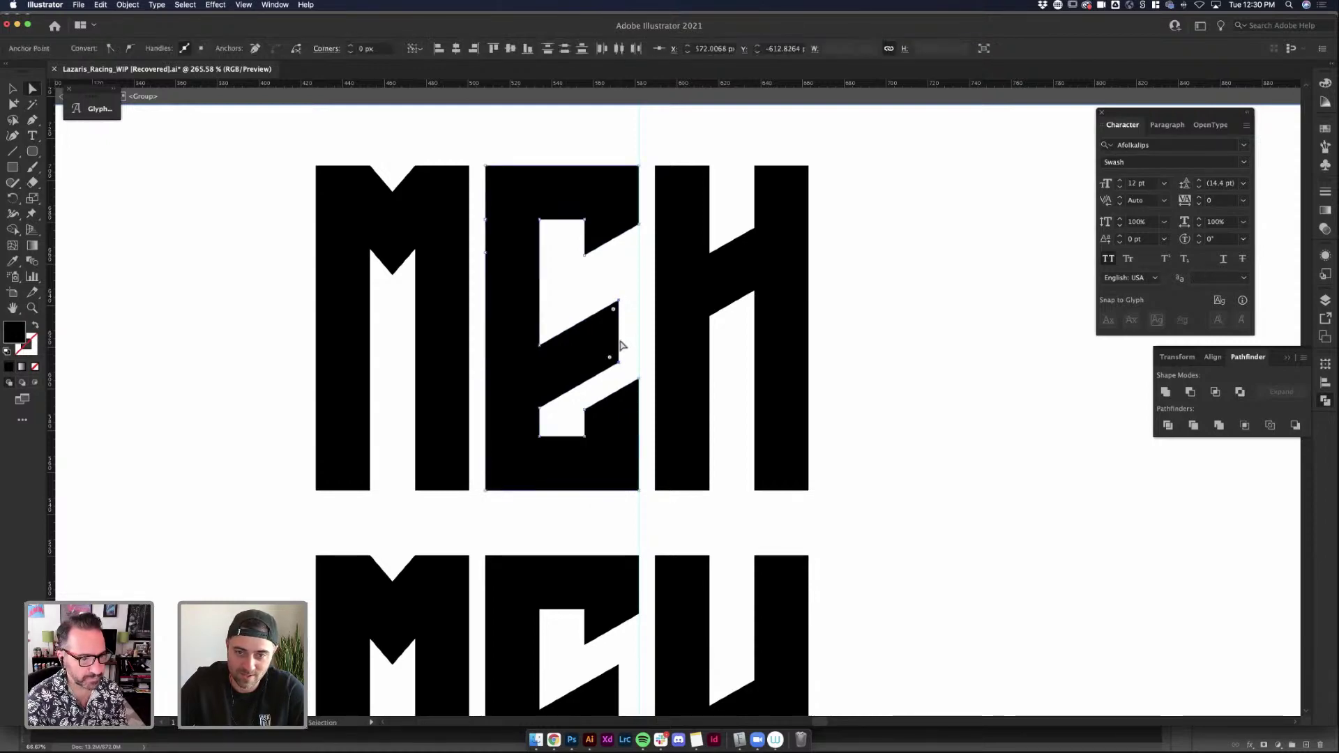
pyautogui.moveTo(620, 342); pyautogui.dragTo(640, 328)
pyautogui.press('super+z')
pyautogui.press('super+z')
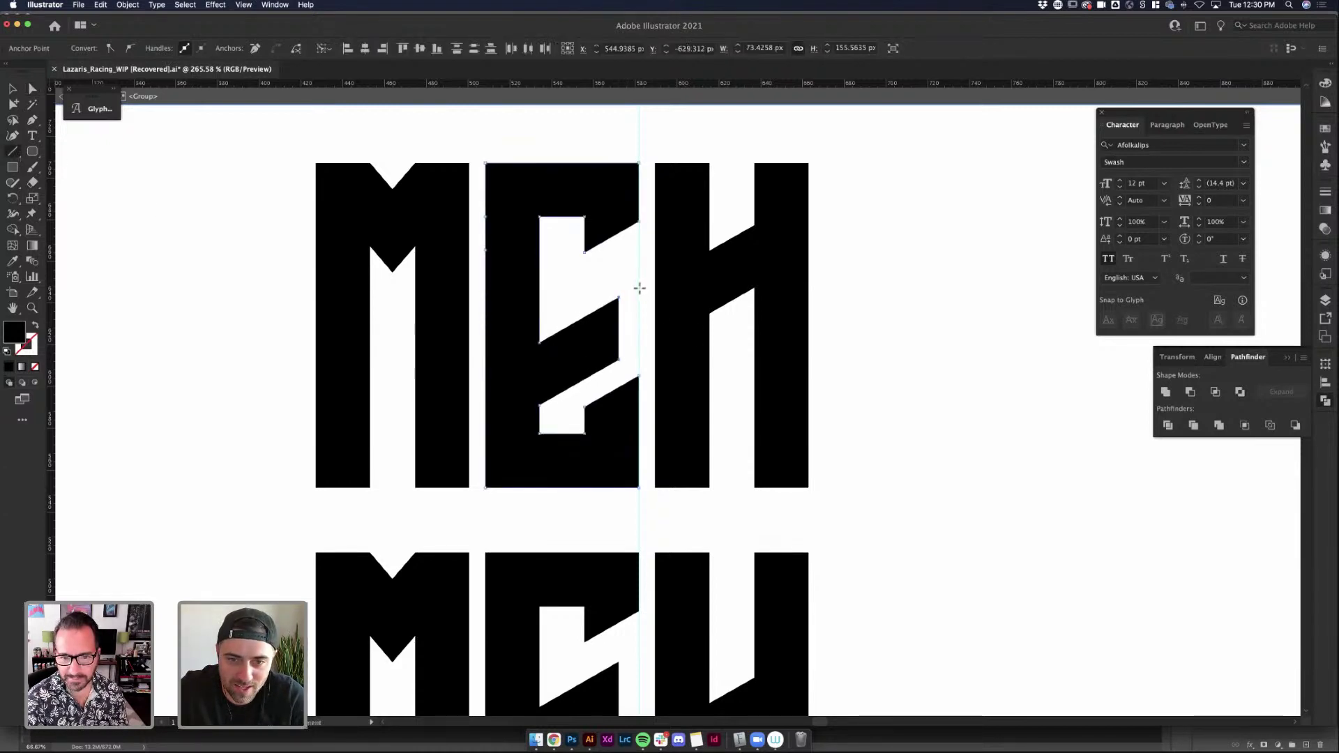
# Draw a diagonal line about 87 px wide and 47 px high from the guide along the upper edge of the E's middle arm
pyautogui.moveTo(640, 288); pyautogui.dragTo(458, 386)
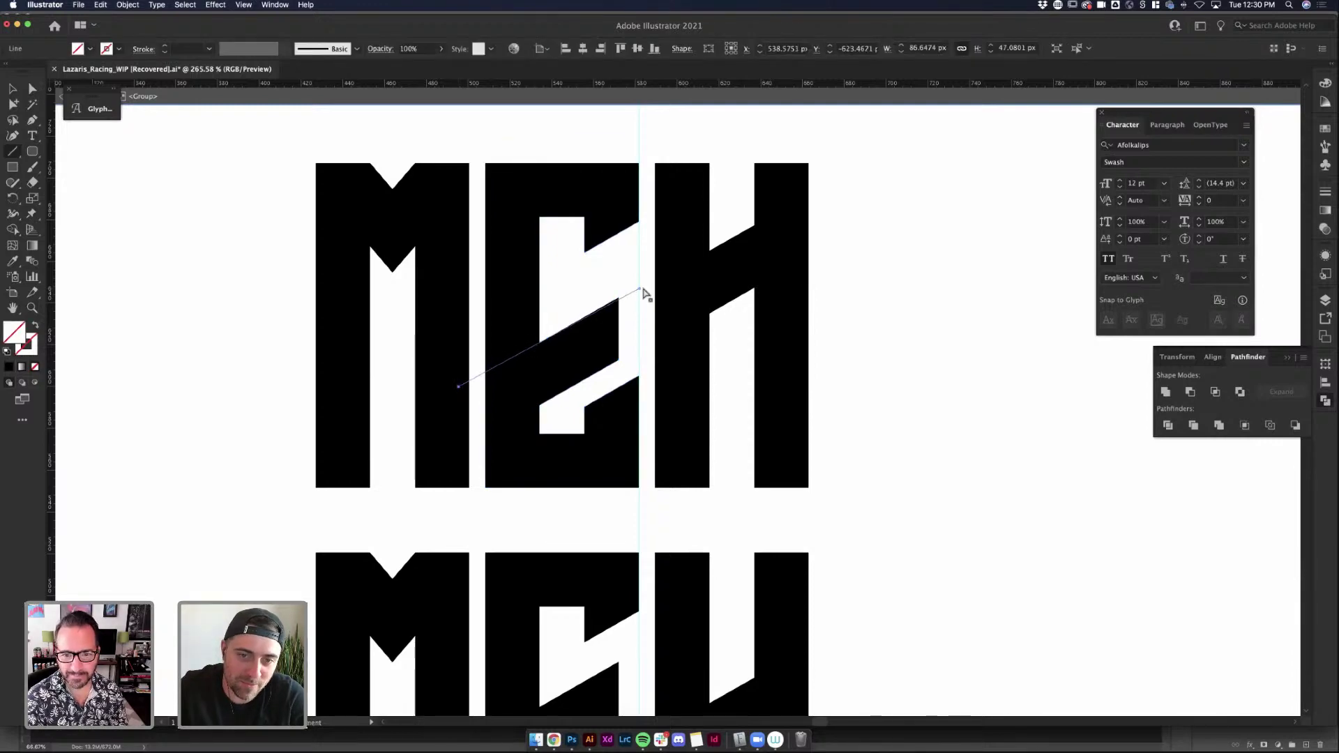
# Align the diagonal line's end with the vertical guide and give the line a magenta stroke
pyautogui.press('a')
pyautogui.moveTo(640, 288); pyautogui.dragTo(638, 287)
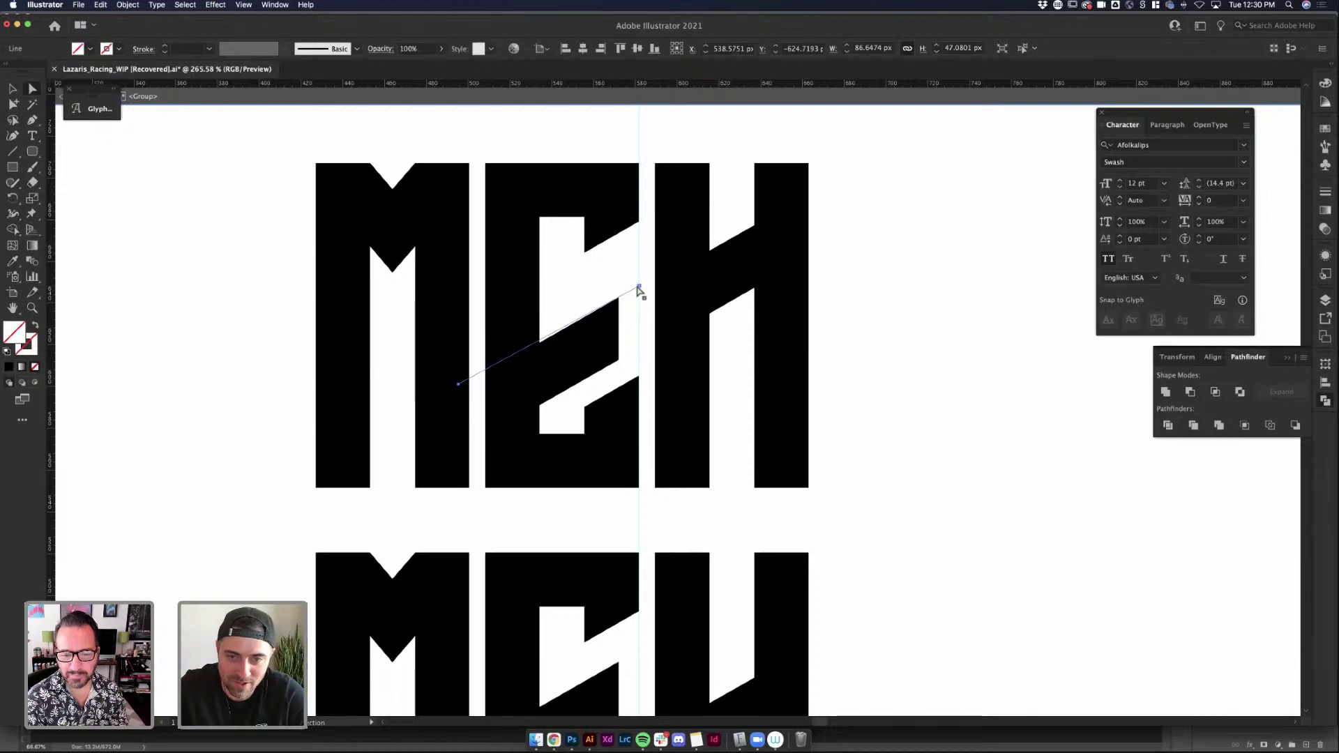
pyautogui.click(90, 49)
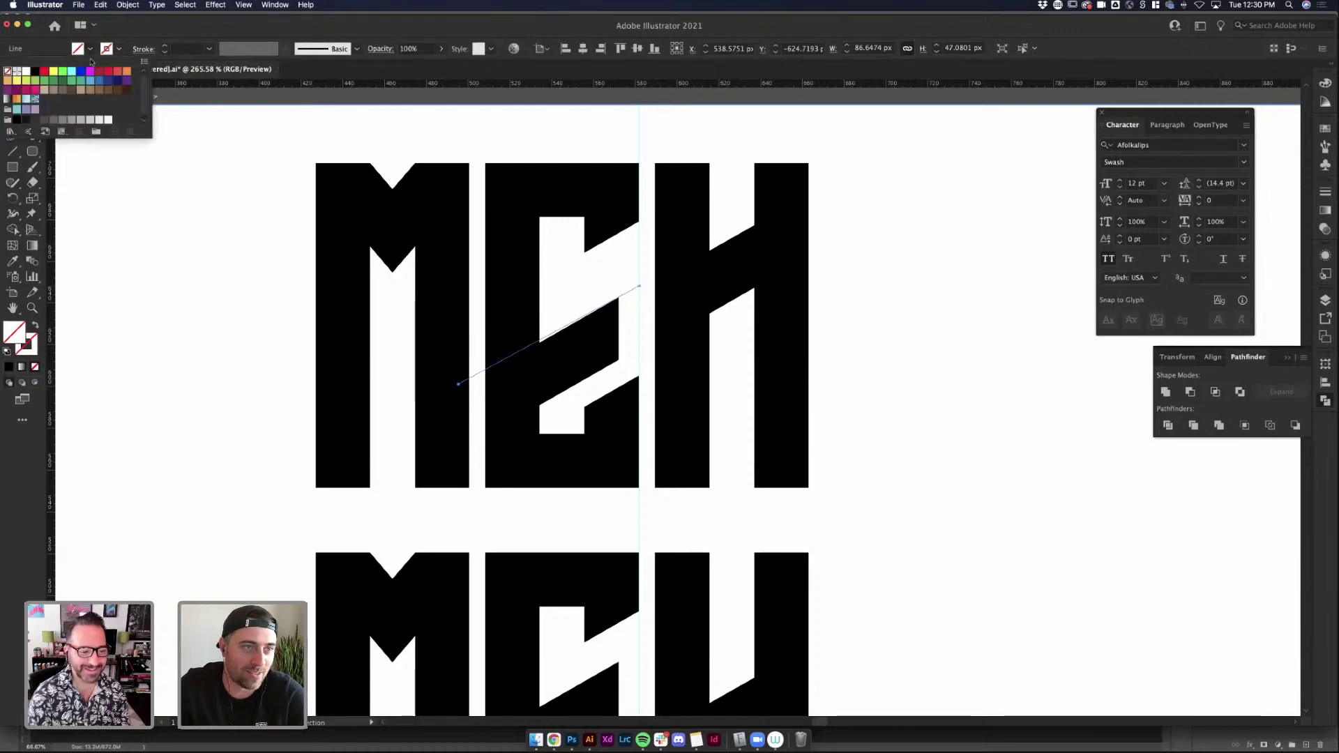
pyautogui.click(89, 75)
pyautogui.click(95, 56)
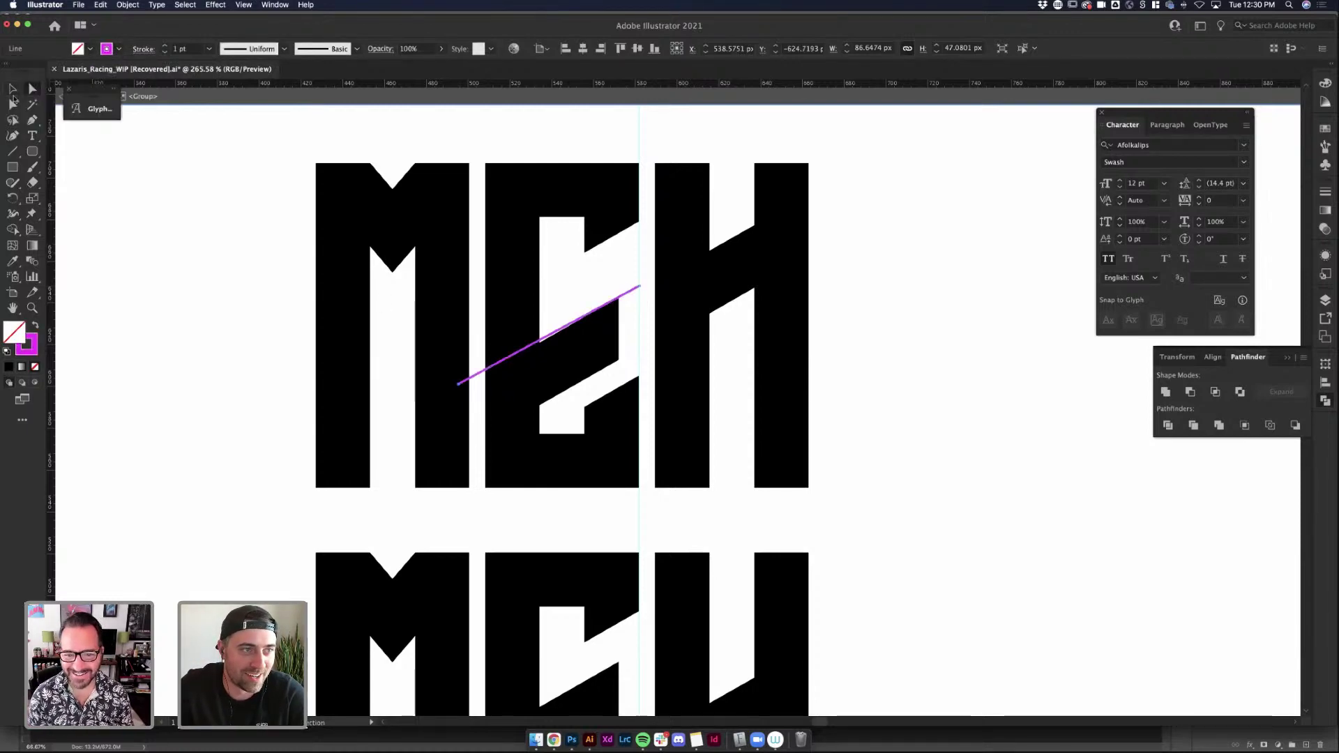
# Adjust the magenta line's ends to follow the upper edge of the E's middle arm and duplicate it along the lower edge
pyautogui.moveTo(458, 383); pyautogui.dragTo(461, 391)
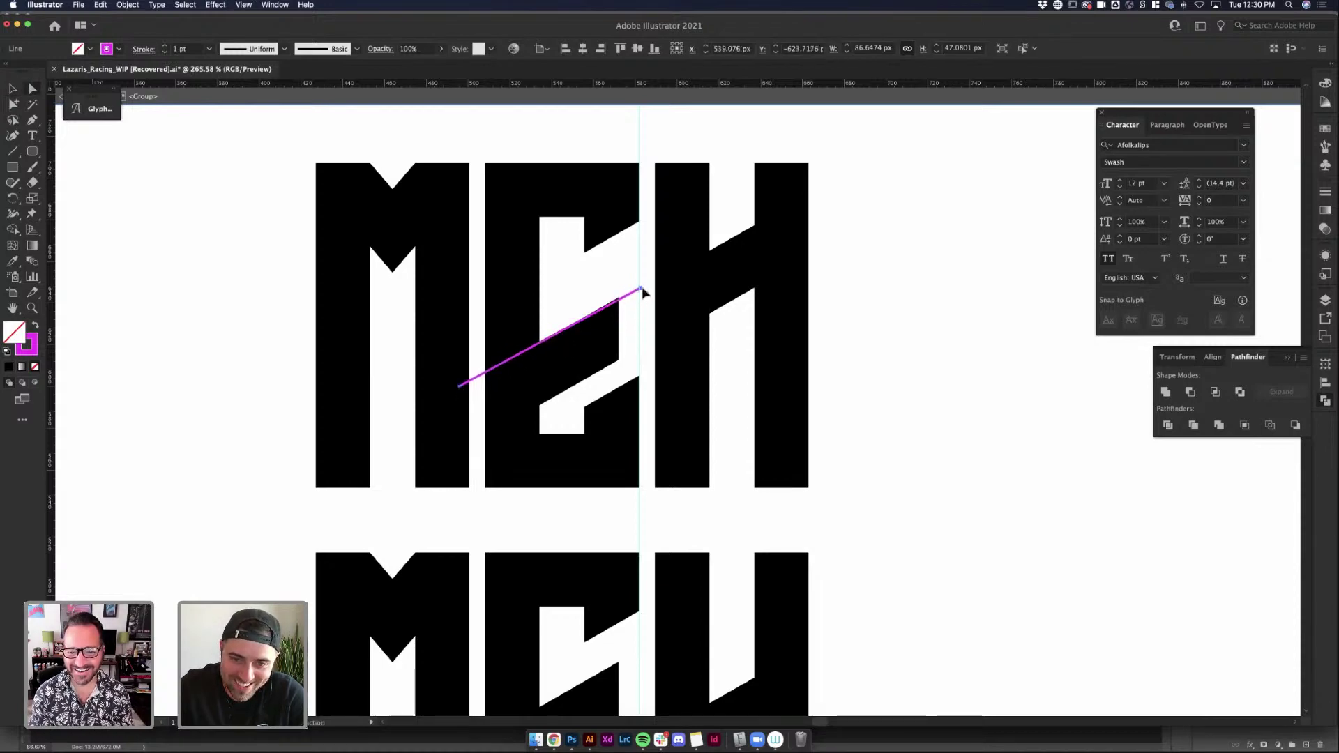
pyautogui.press('a')
pyautogui.moveTo(643, 292); pyautogui.dragTo(641, 286)
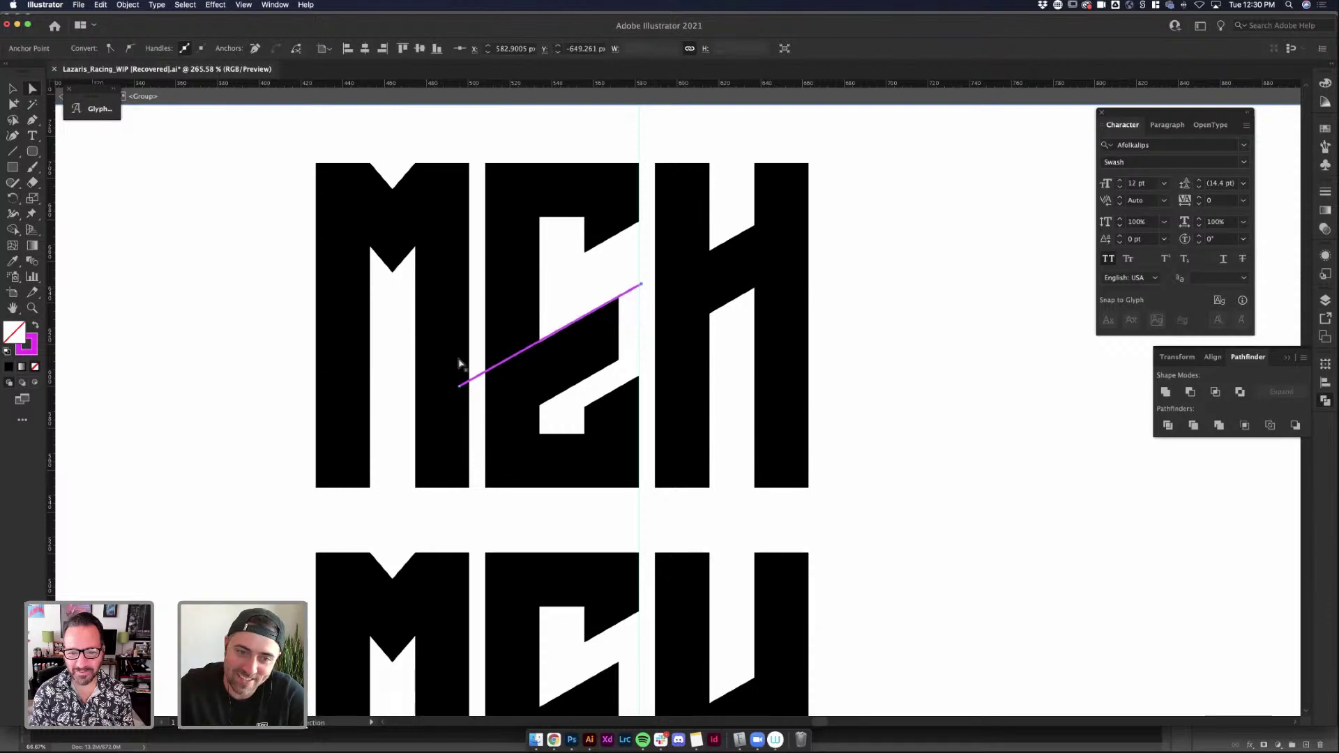
pyautogui.moveTo(458, 385); pyautogui.dragTo(461, 389)
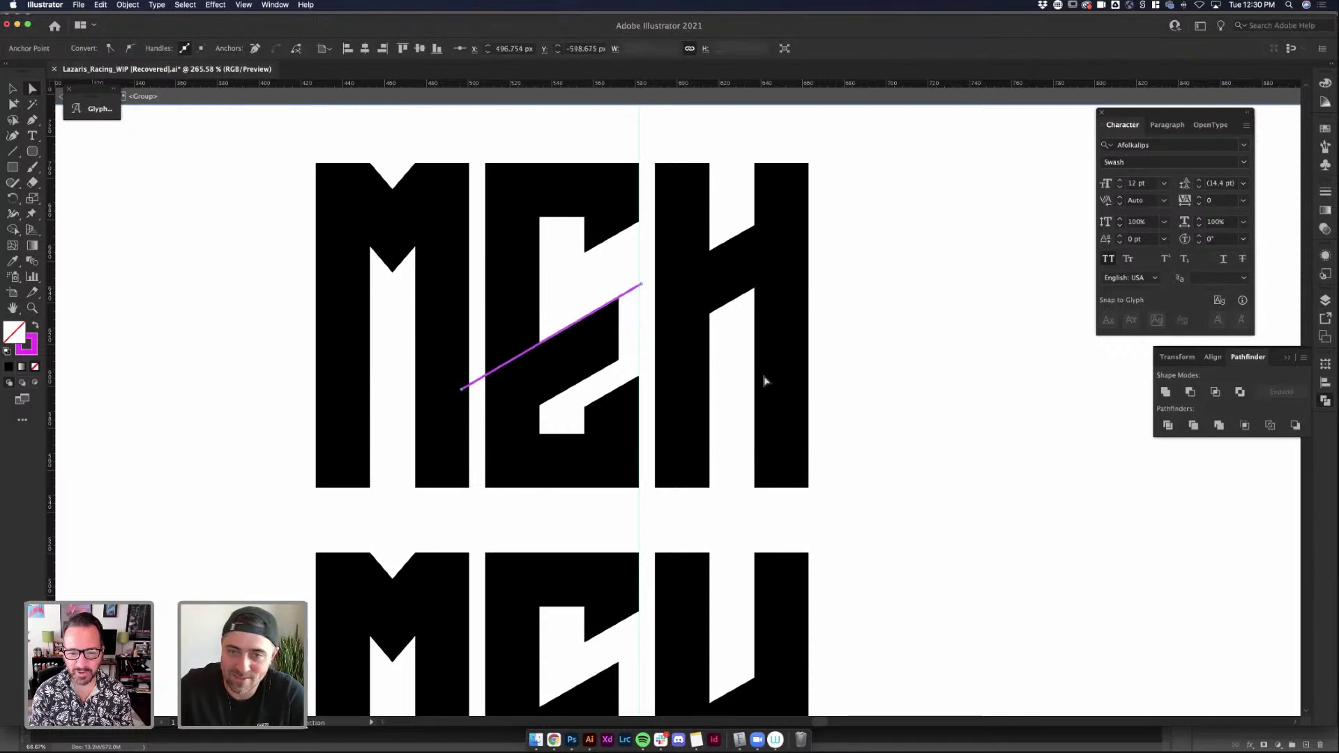
pyautogui.click(876, 364)
pyautogui.press('v')
pyautogui.moveTo(620, 300); pyautogui.dragTo(629, 365)
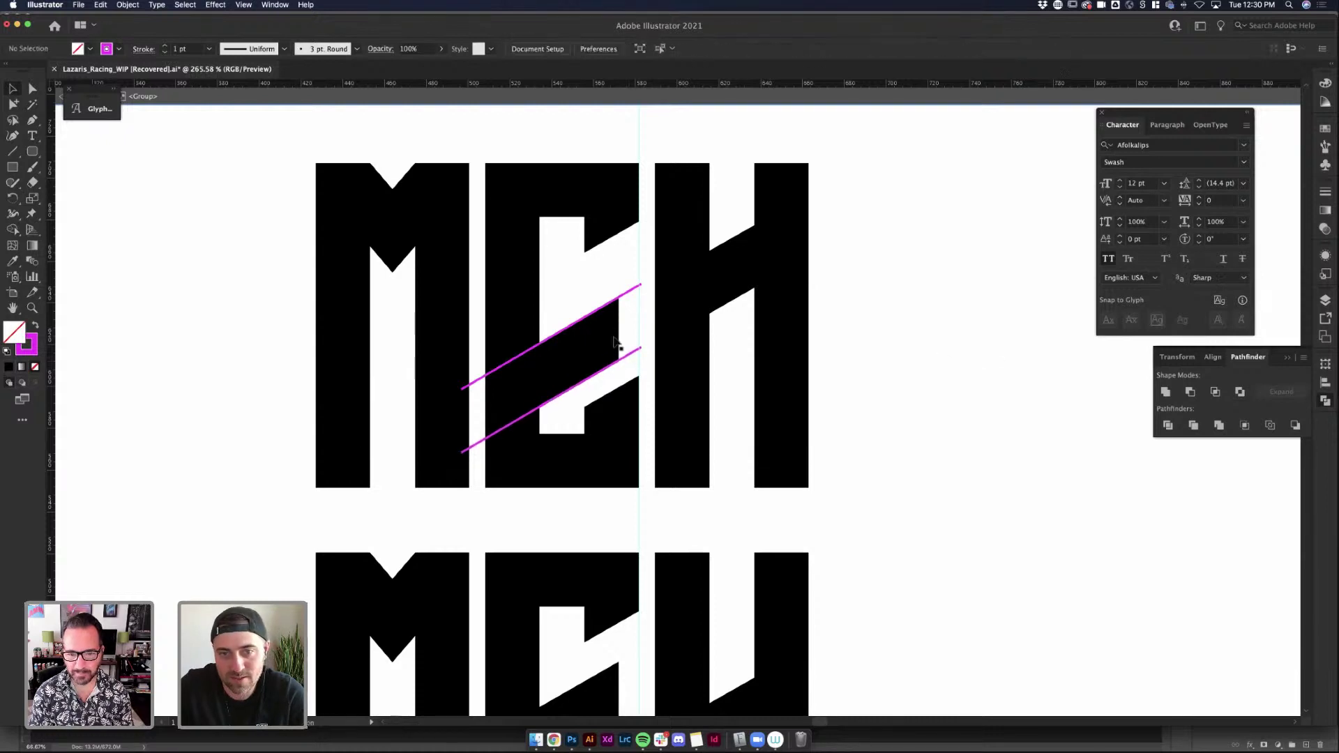
# Stretch the end of the E's middle arm to the vertical guide, keeping its edges along the two magenta lines
pyautogui.click(616, 301)
pyautogui.press('a')
pyautogui.click(620, 334)
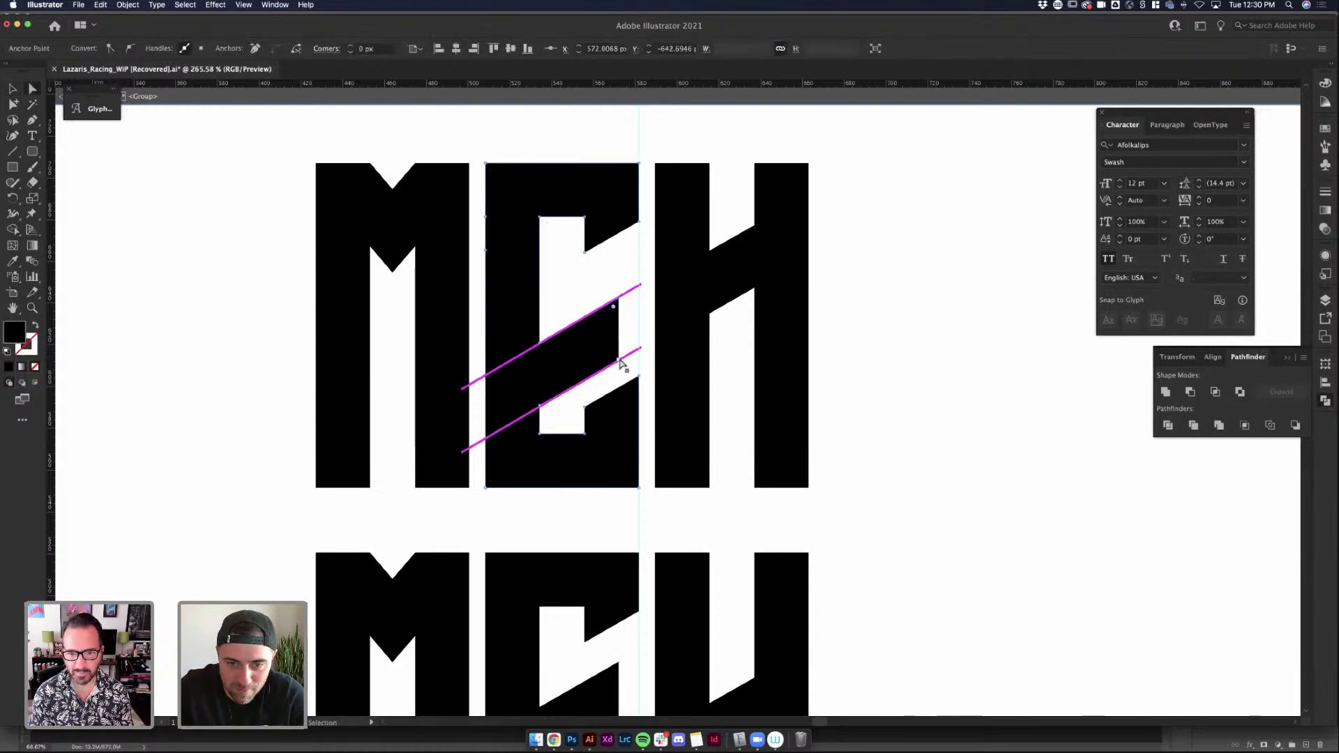
pyautogui.moveTo(628, 337); pyautogui.dragTo(642, 326)
pyautogui.click(876, 307)
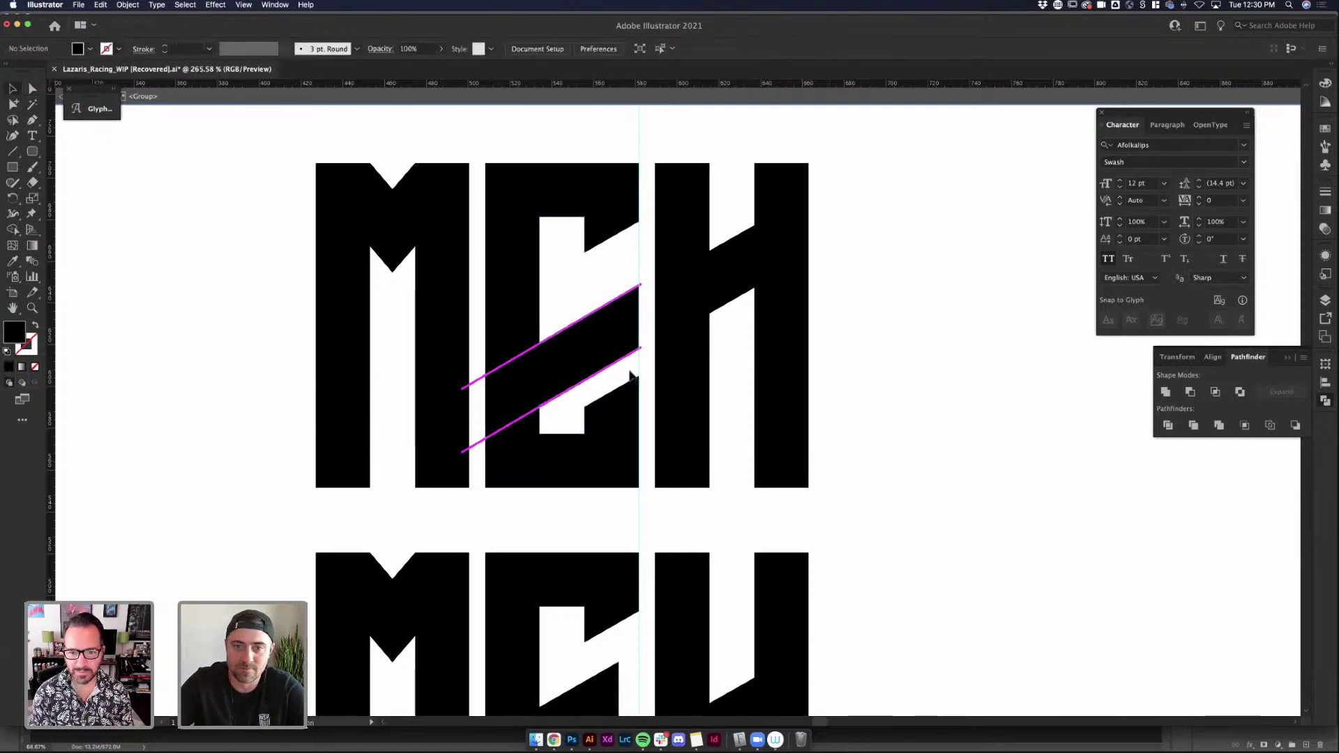
# Delete the two magenta lines along the E's middle arm
pyautogui.press('v')
pyautogui.click(619, 360)
pyautogui.press('Delete')
pyautogui.click(590, 316)
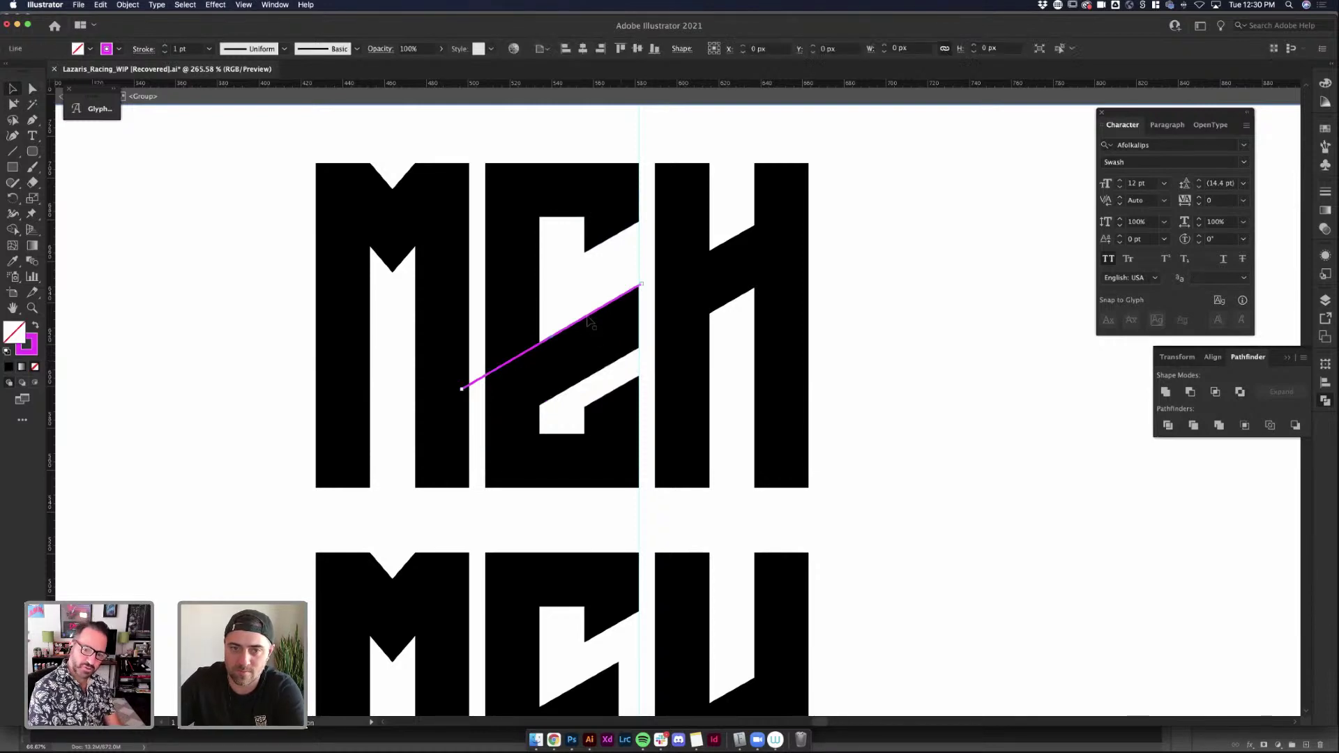
pyautogui.press('Delete')
pyautogui.scroll(-1, 986, 321)
pyautogui.scroll(-2, 986, 321)
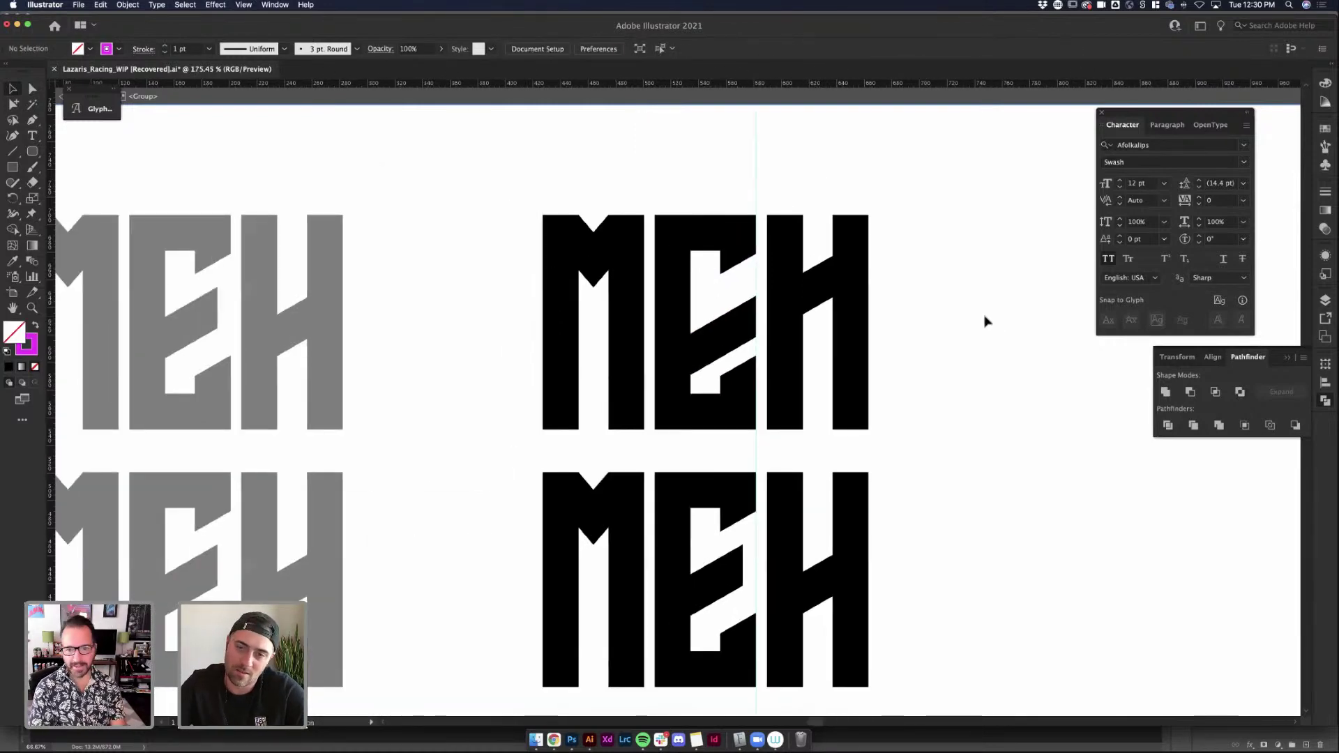
pyautogui.hscroll(3, 985, 321)
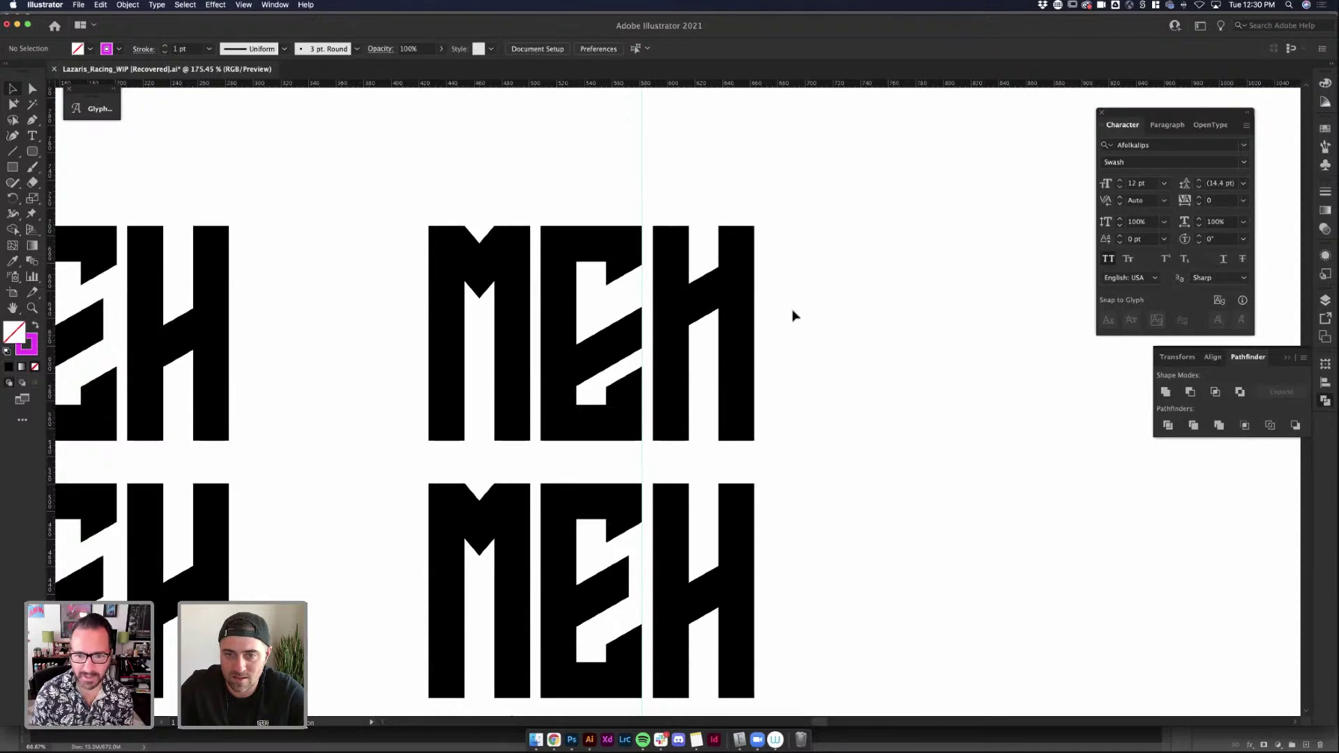
# Overlay the upper H on the E in outline view to compare their diagonals, undo the move and return to preview
pyautogui.doubleClick(715, 301)
pyautogui.moveTo(715, 301); pyautogui.dragTo(564, 337)
pyautogui.hotkey('ctrl', 'y')
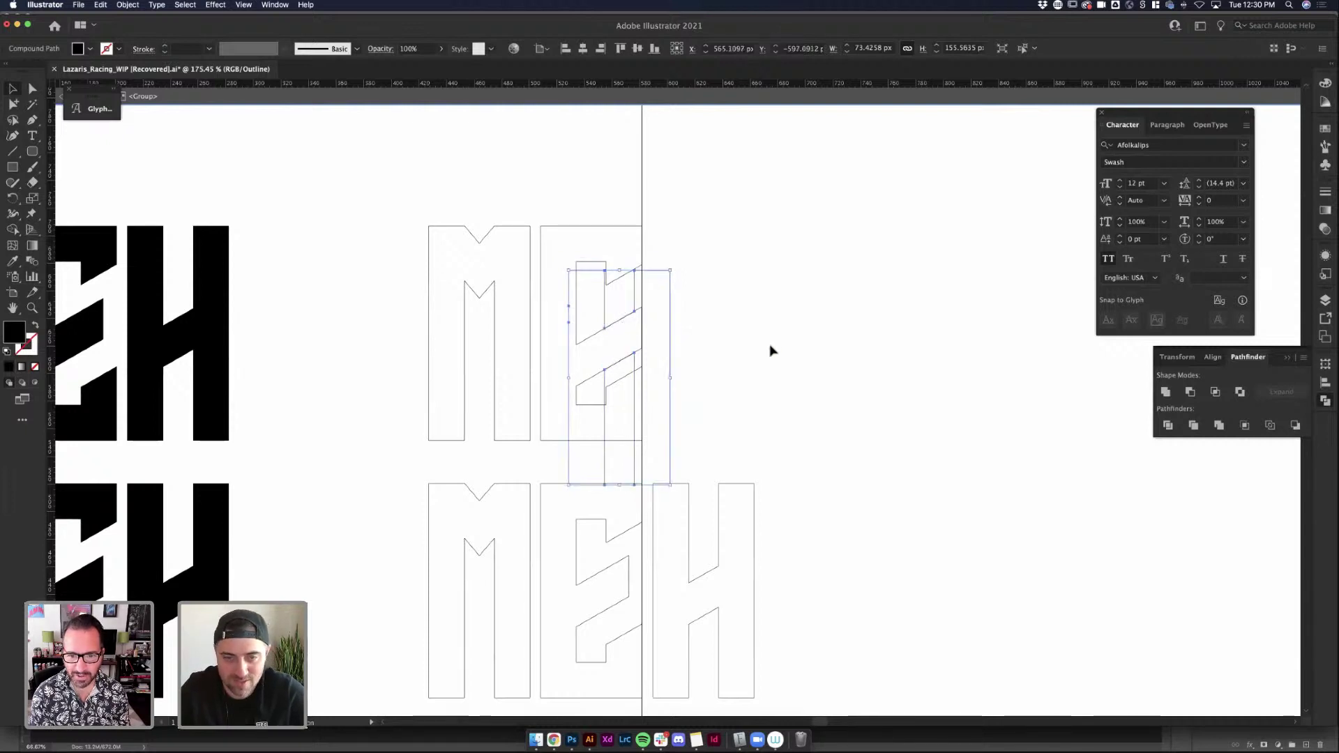
pyautogui.press('super+z')
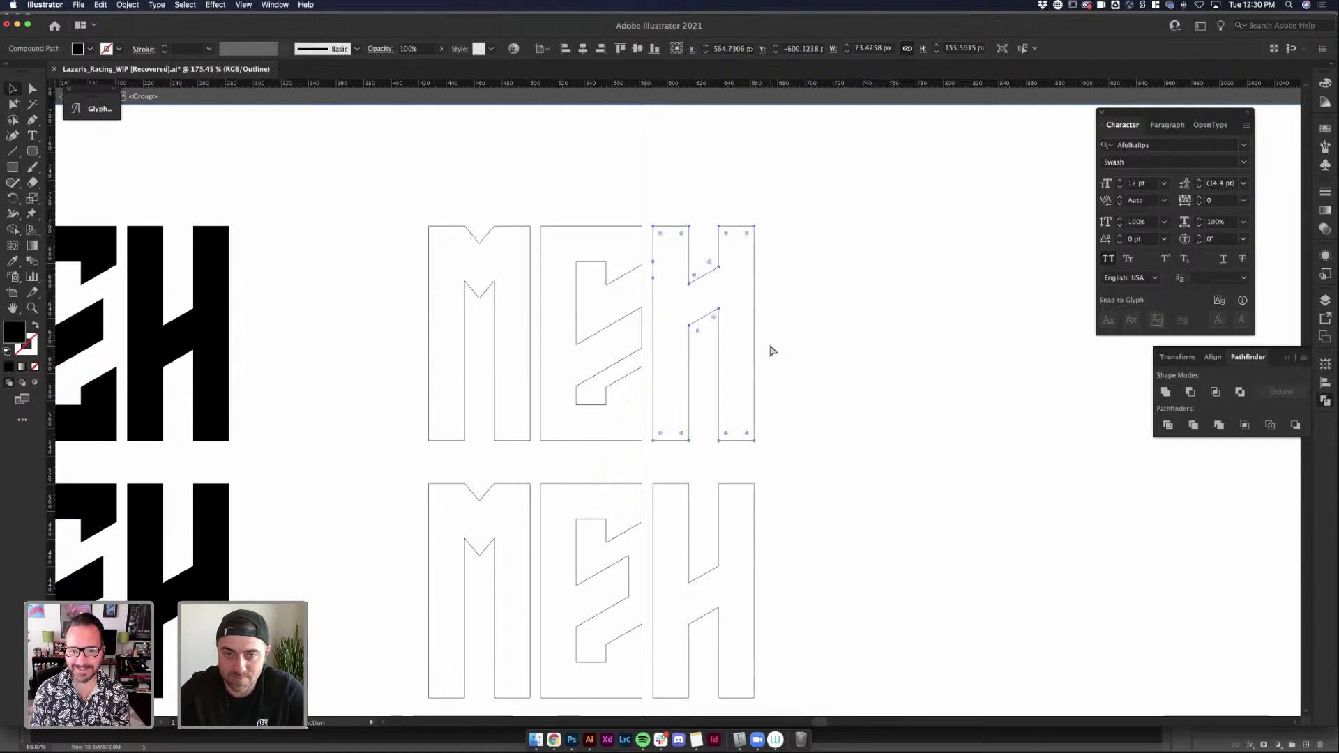
pyautogui.click(858, 338)
pyautogui.press('super+y')
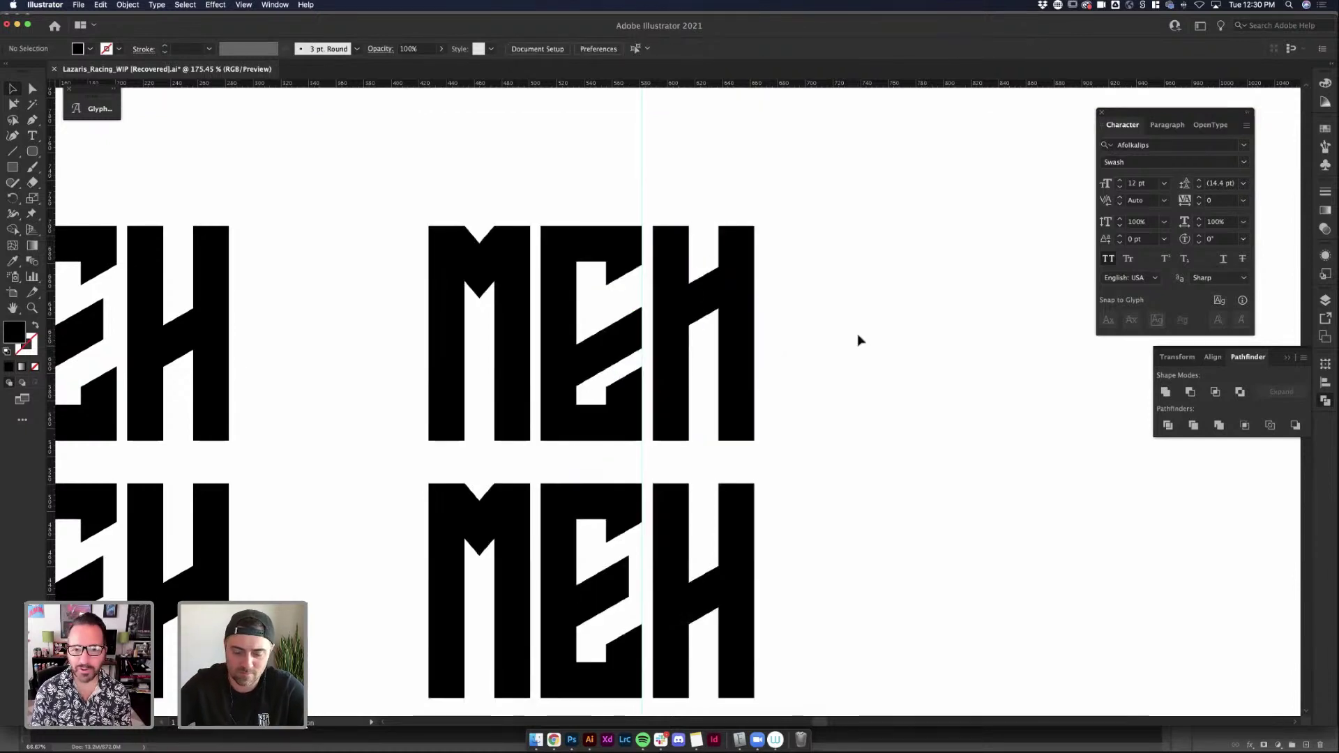
pyautogui.press('super+y')
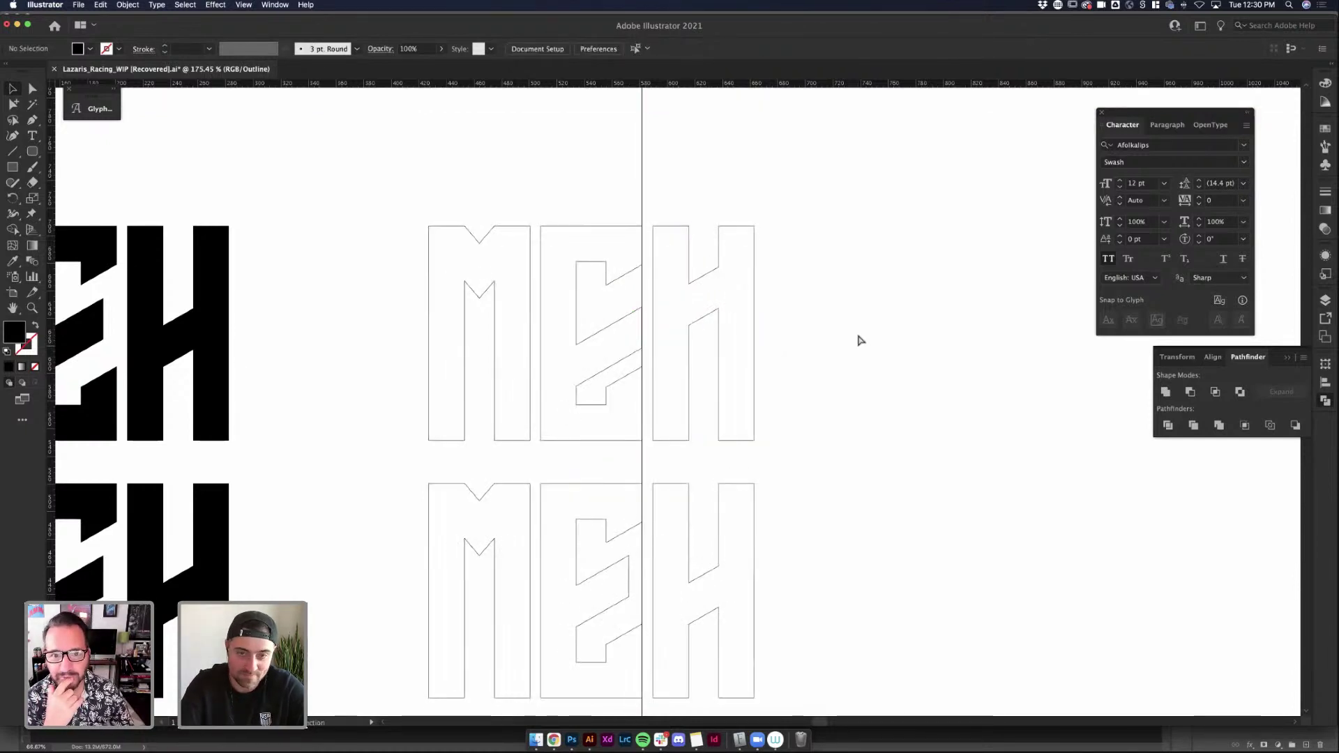
pyautogui.press('super+y')
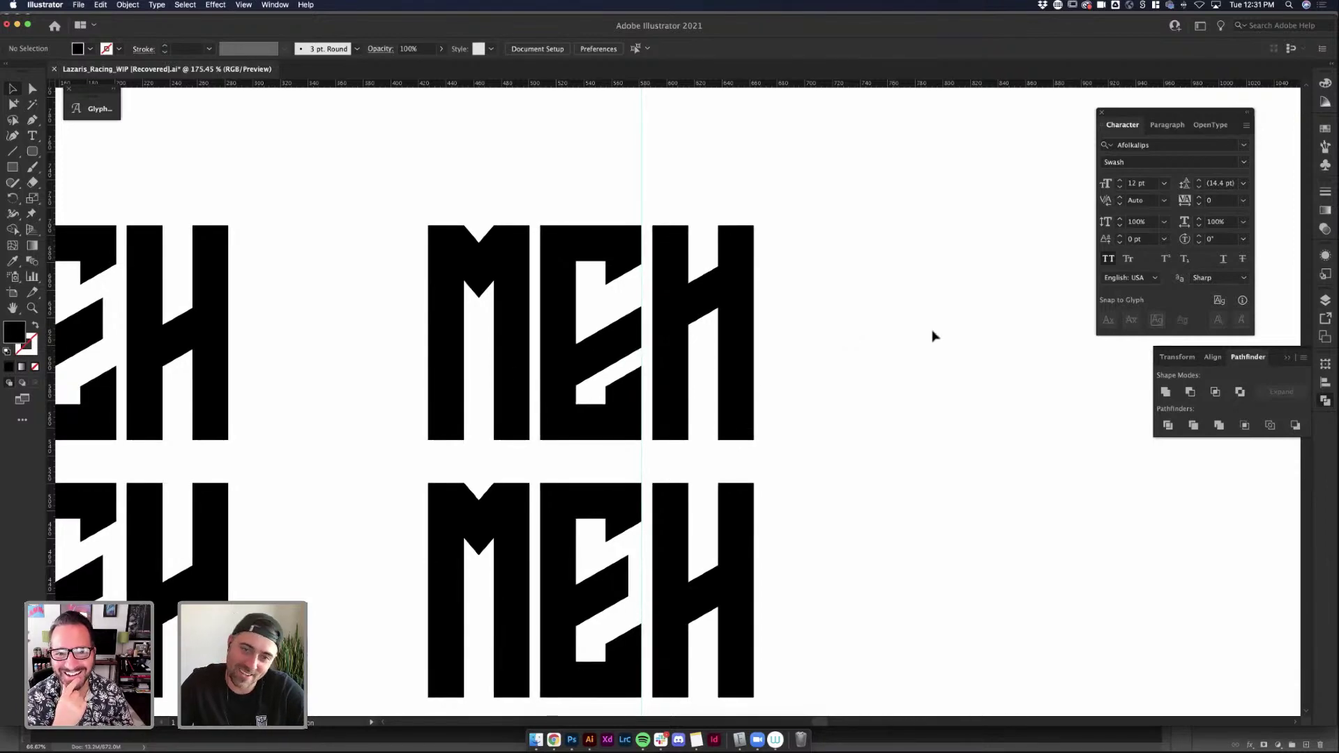
# Undo the stretch of the E's middle arm back to its shorter length and remove both magenta lines
pyautogui.click(618, 358)
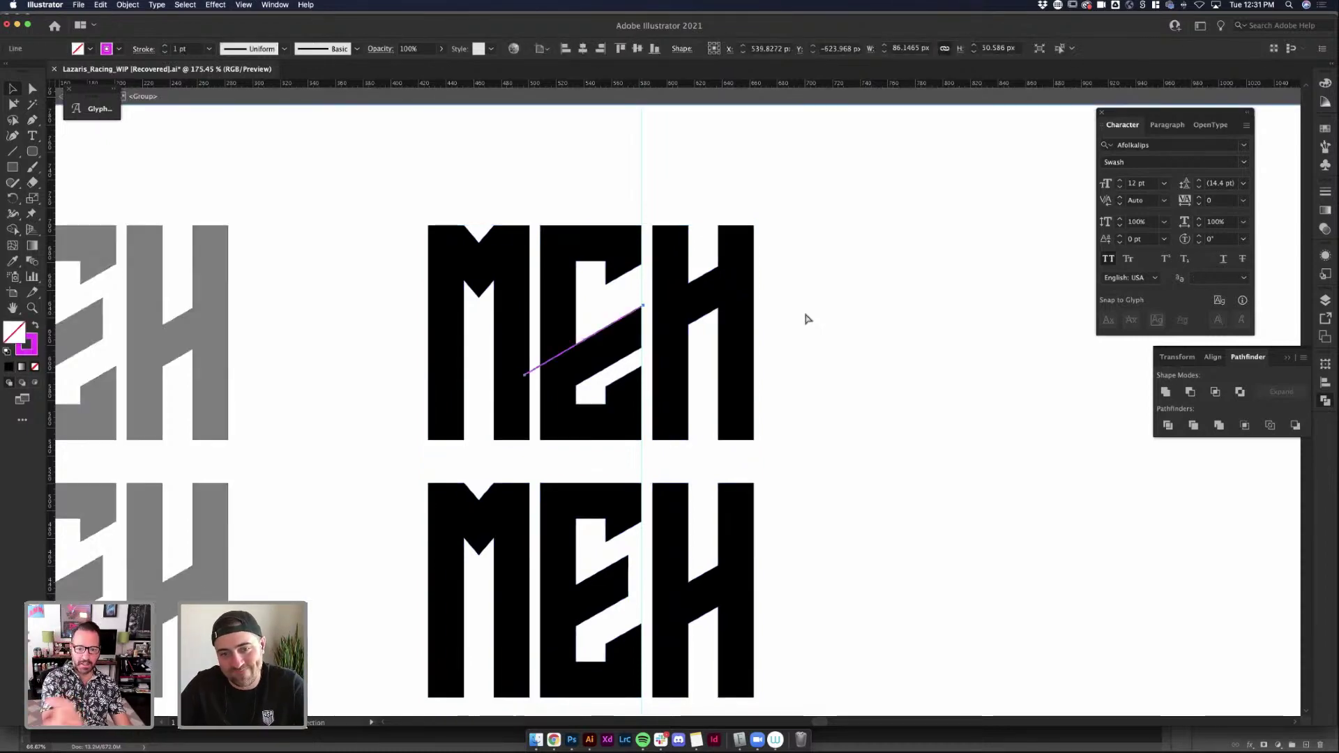
pyautogui.click(763, 327)
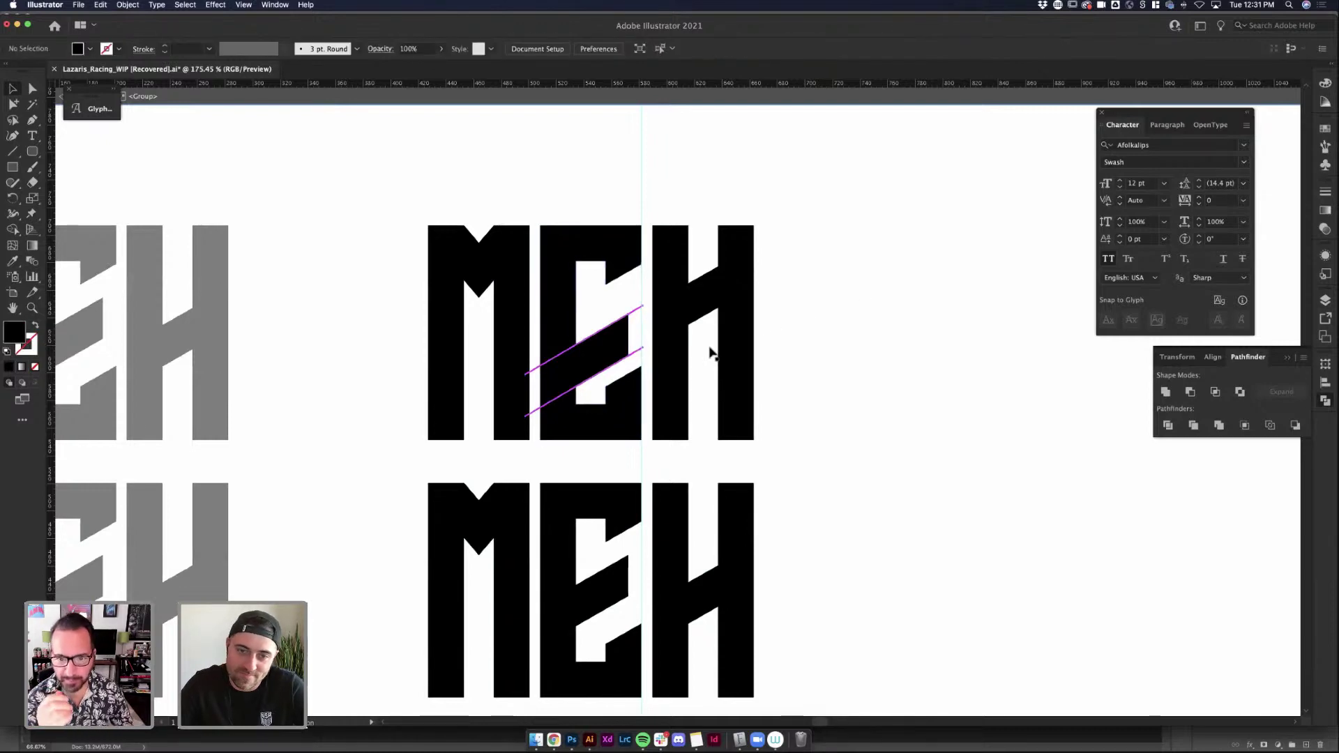
pyautogui.click(635, 310)
pyautogui.keyDown('shift'); pyautogui.click(637, 351); pyautogui.keyUp('shift')
pyautogui.press('Delete')
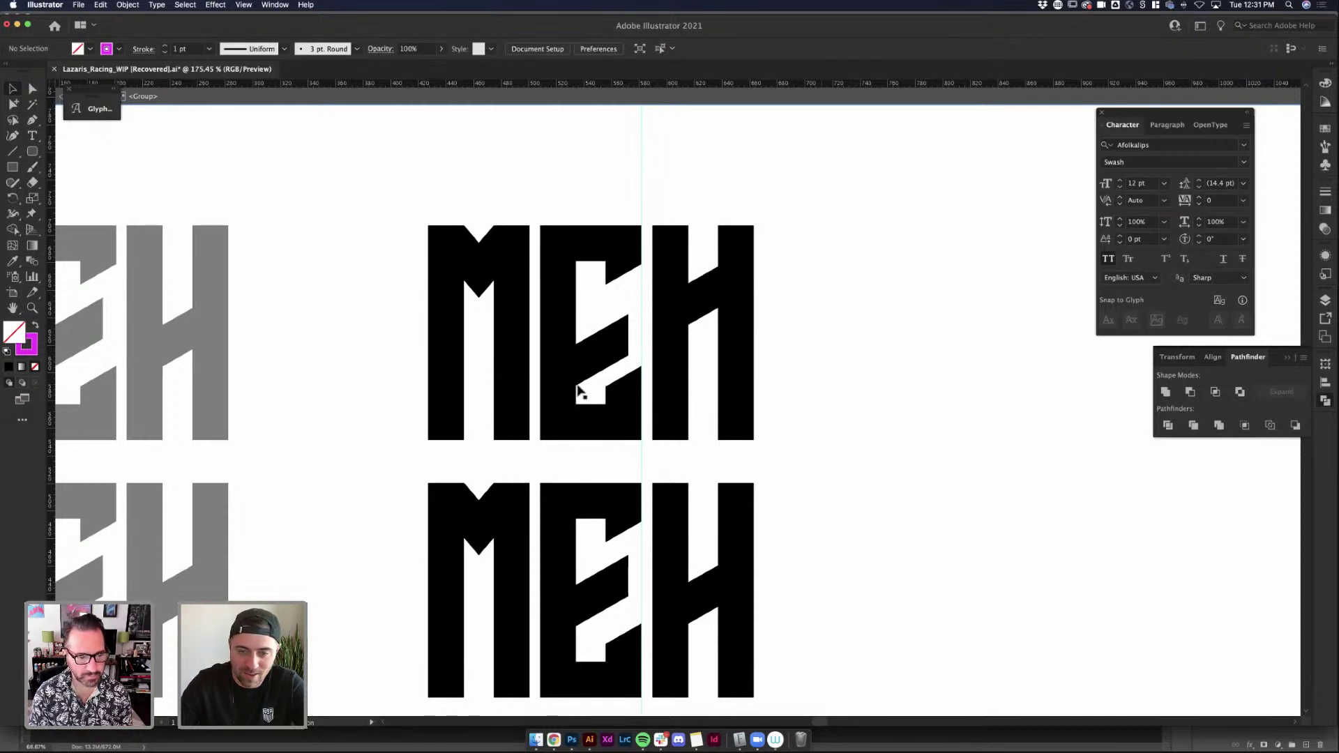
# Select the anchor points of the upper E's middle arm and H's crossbar and shift them slightly upward together
pyautogui.scroll(-3, 578, 390)
pyautogui.scroll(6, 577, 390)
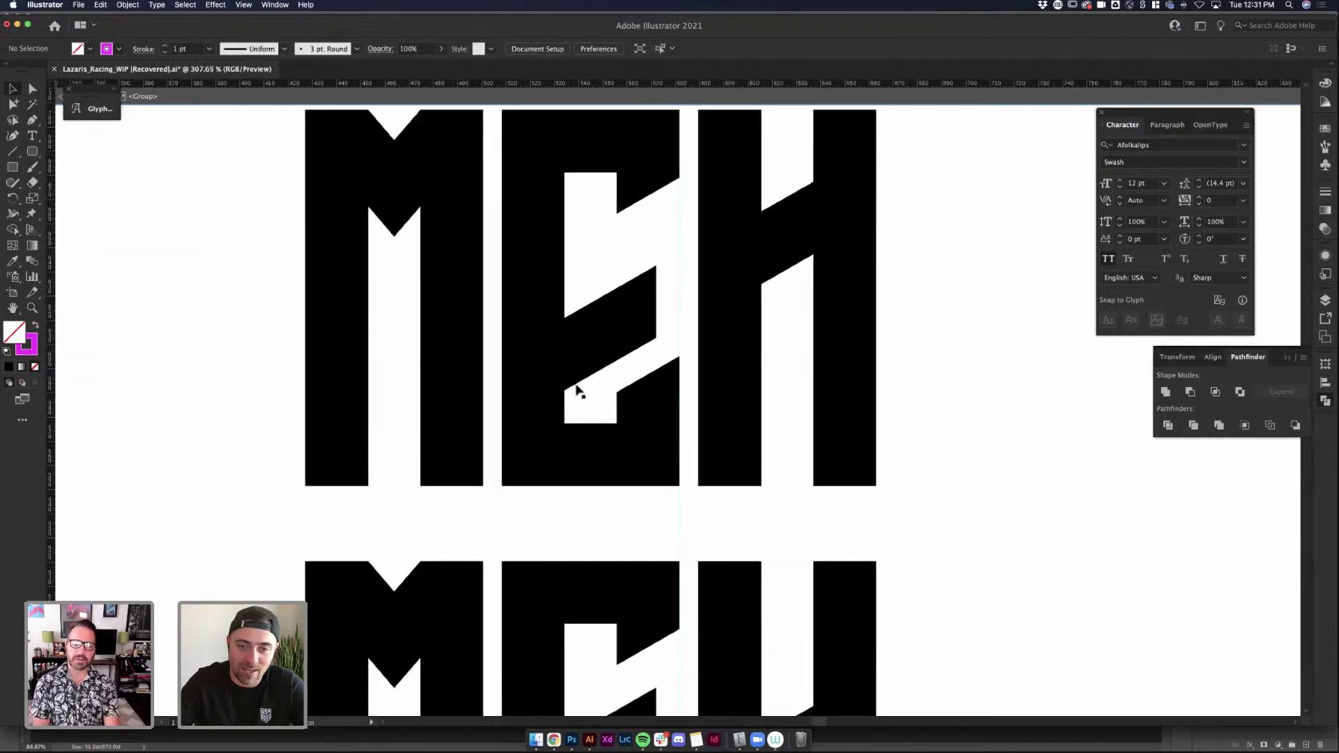
pyautogui.click(576, 391)
pyautogui.click(566, 391)
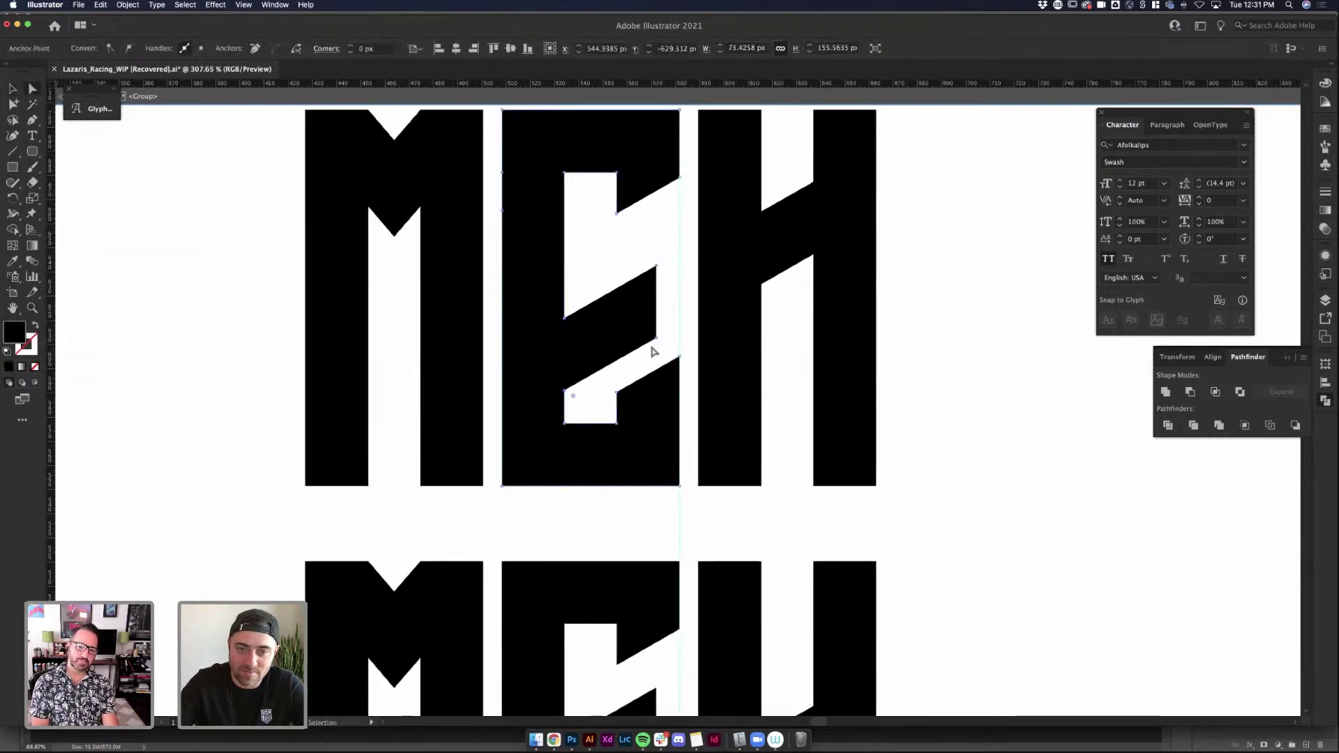
pyautogui.moveTo(658, 344); pyautogui.dragTo(658, 269)
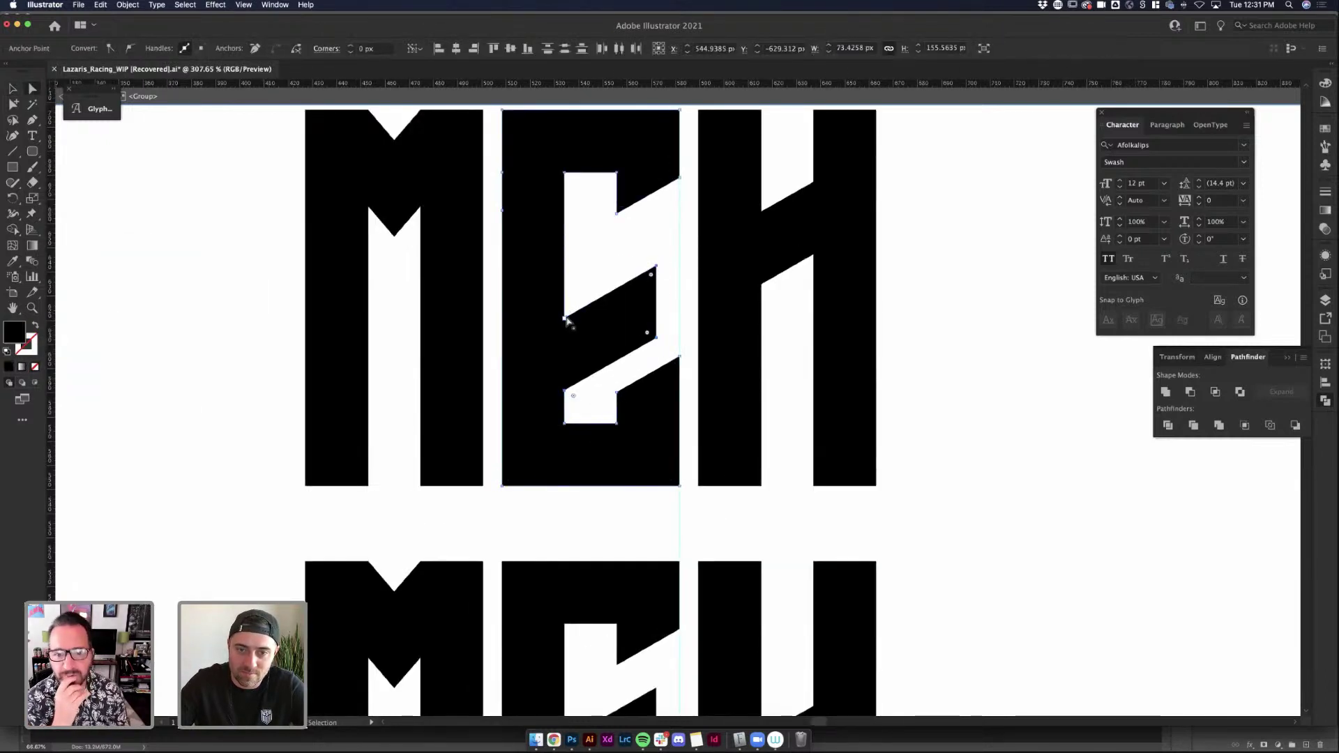
pyautogui.keyDown('shift'); pyautogui.click(764, 288); pyautogui.keyUp('shift')
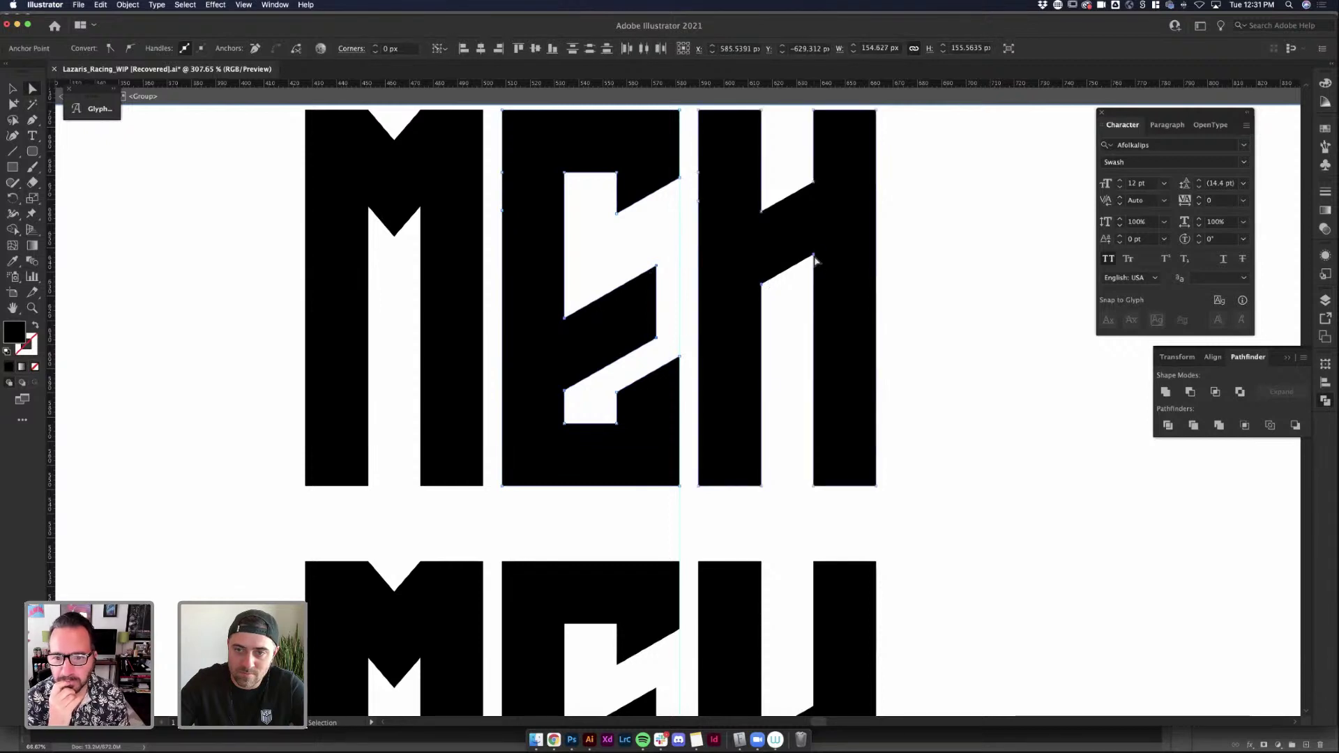
pyautogui.click(658, 264)
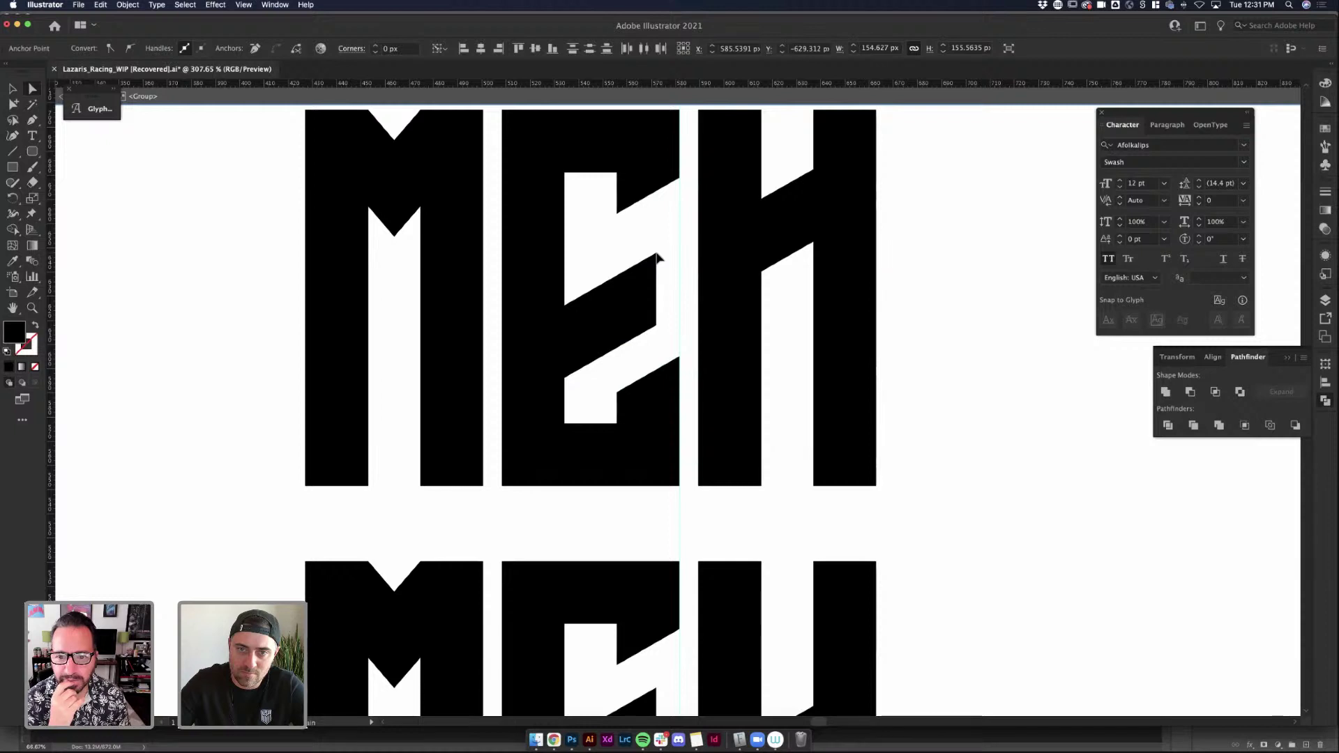
pyautogui.press('super+z')
pyautogui.press('super+shift+z')
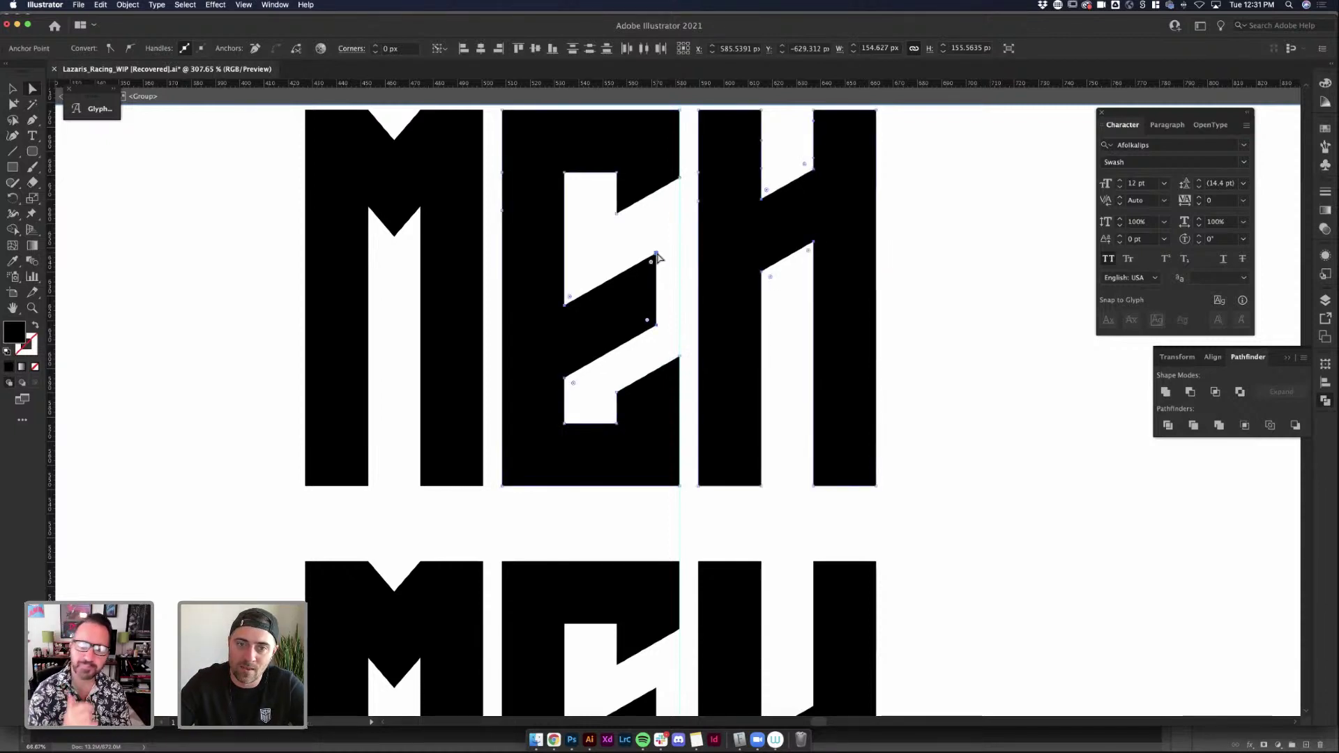
# Deselect the anchor points and exit isolation mode to view all the MEH lettering versions
pyautogui.scroll(-5, 942, 240)
pyautogui.hscroll(3, 942, 241)
pyautogui.scroll(2, 942, 240)
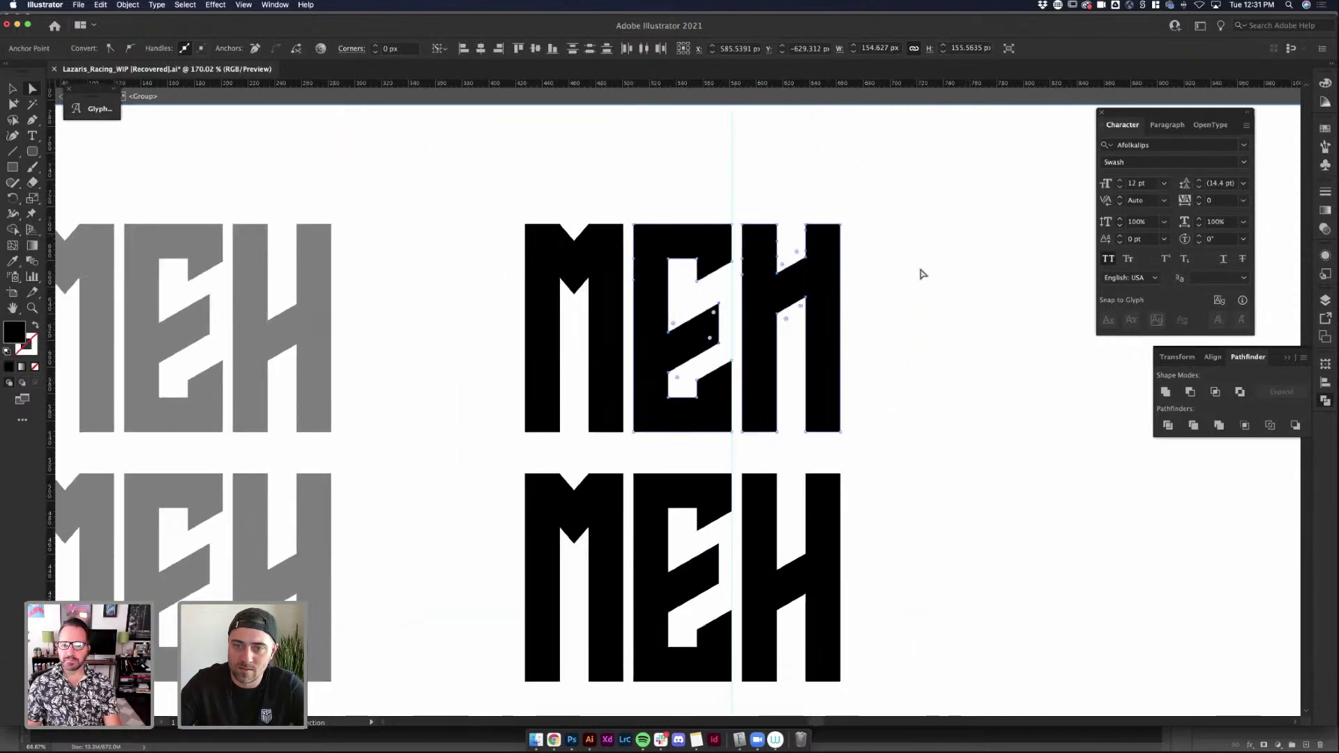
pyautogui.click(920, 272)
pyautogui.press('v')
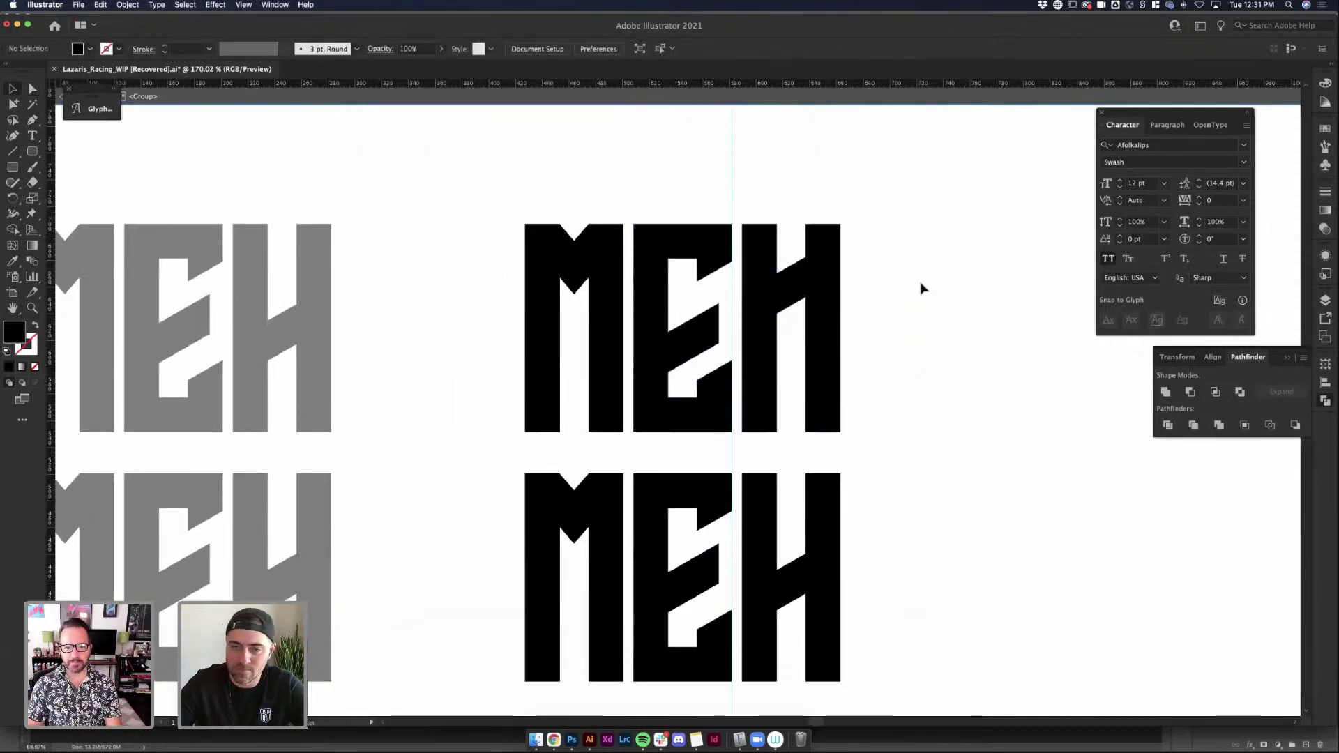
pyautogui.doubleClick(363, 193)
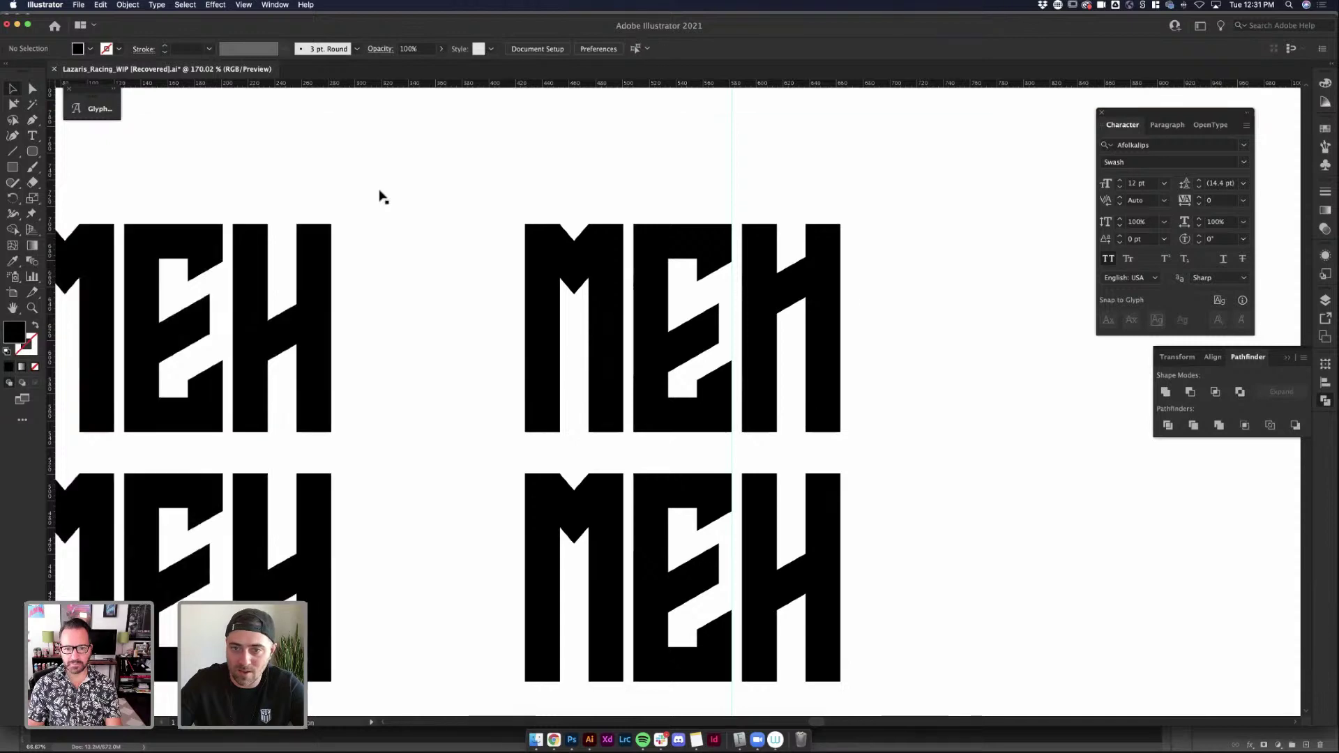
# Cut the lower MEH lettering out of its group and paste it directly beside the upper MEH, aligned at the same height
pyautogui.hscroll(4, 853, 296)
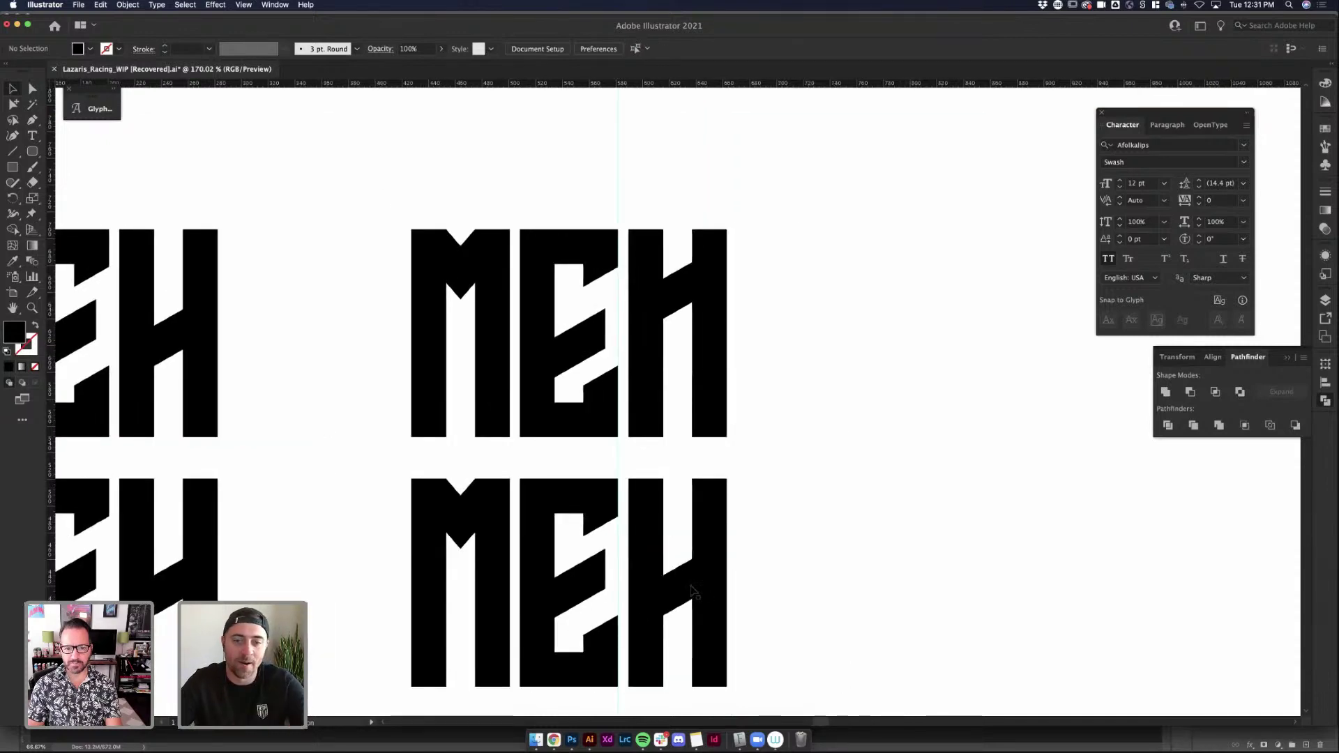
pyautogui.click(639, 612)
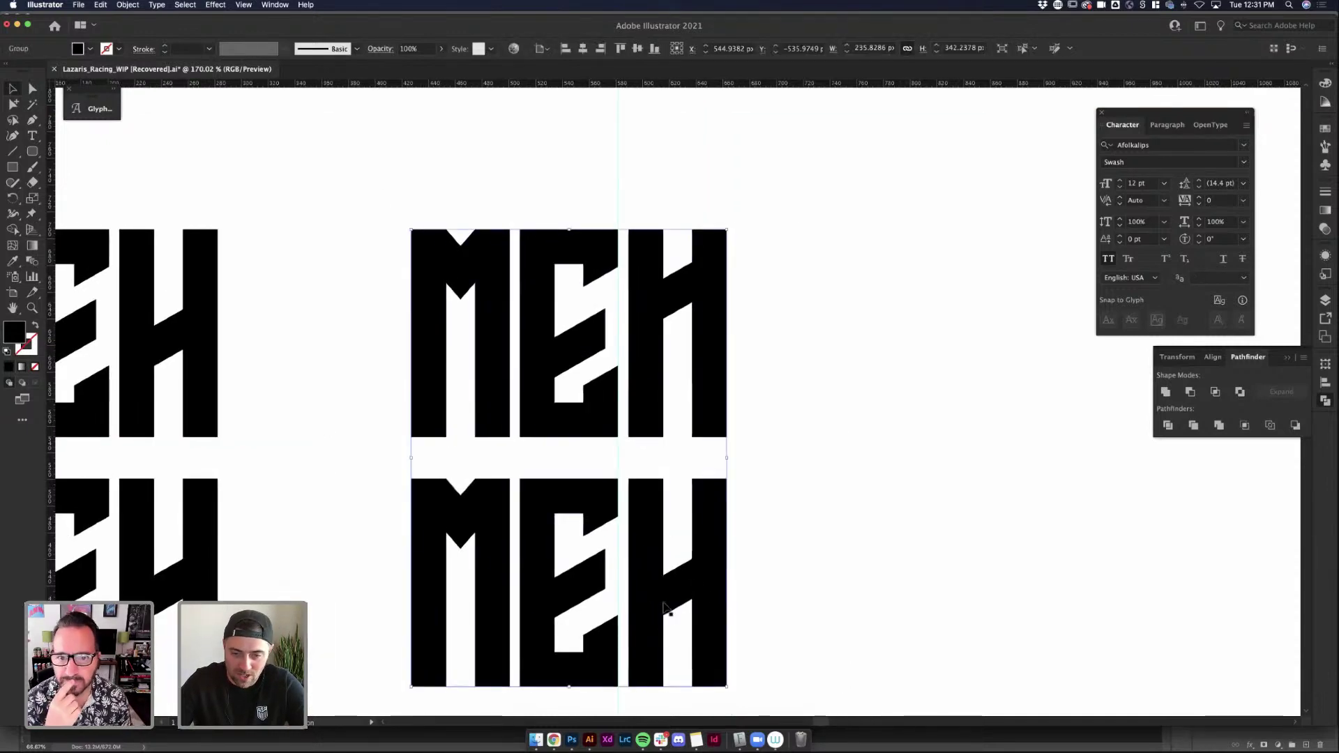
pyautogui.doubleClick(652, 607)
pyautogui.hotkey('ctrl', 'x')
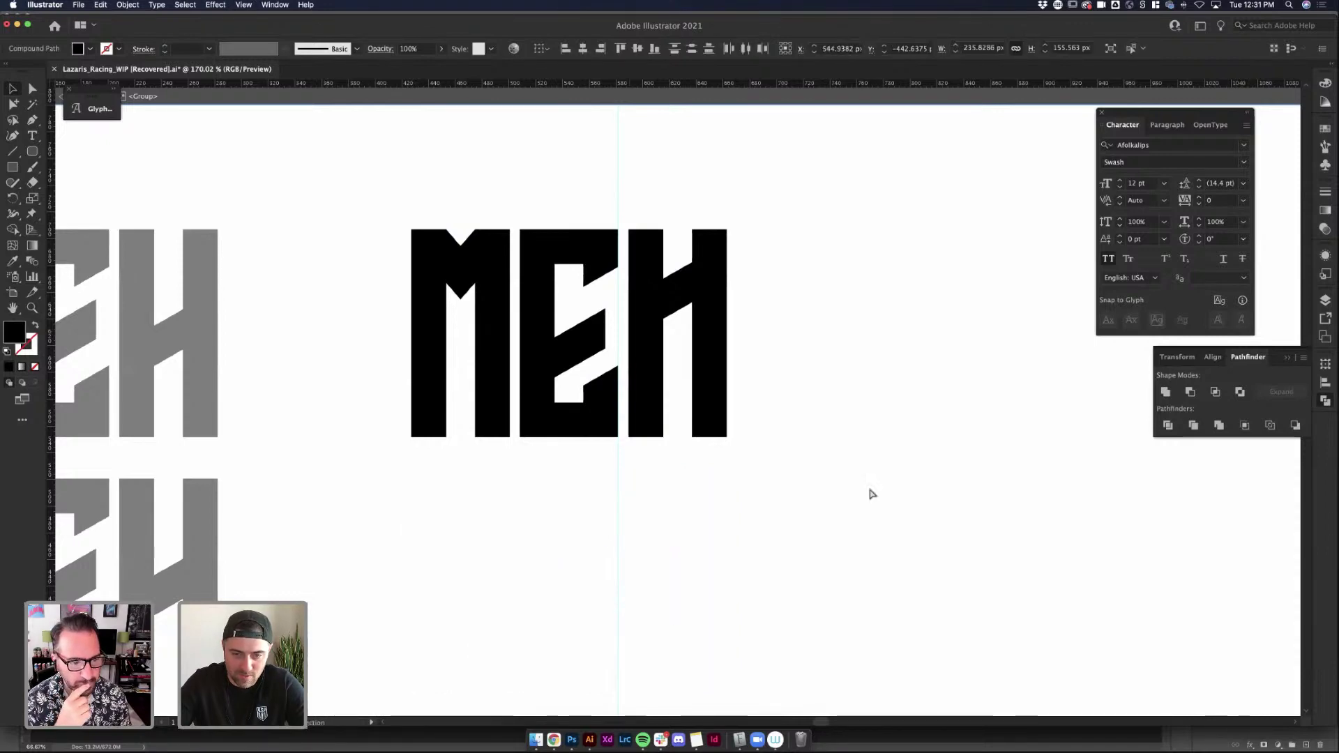
pyautogui.doubleClick(870, 493)
pyautogui.hotkey('ctrl', 'v')
pyautogui.moveTo(803, 445); pyautogui.dragTo(1004, 353)
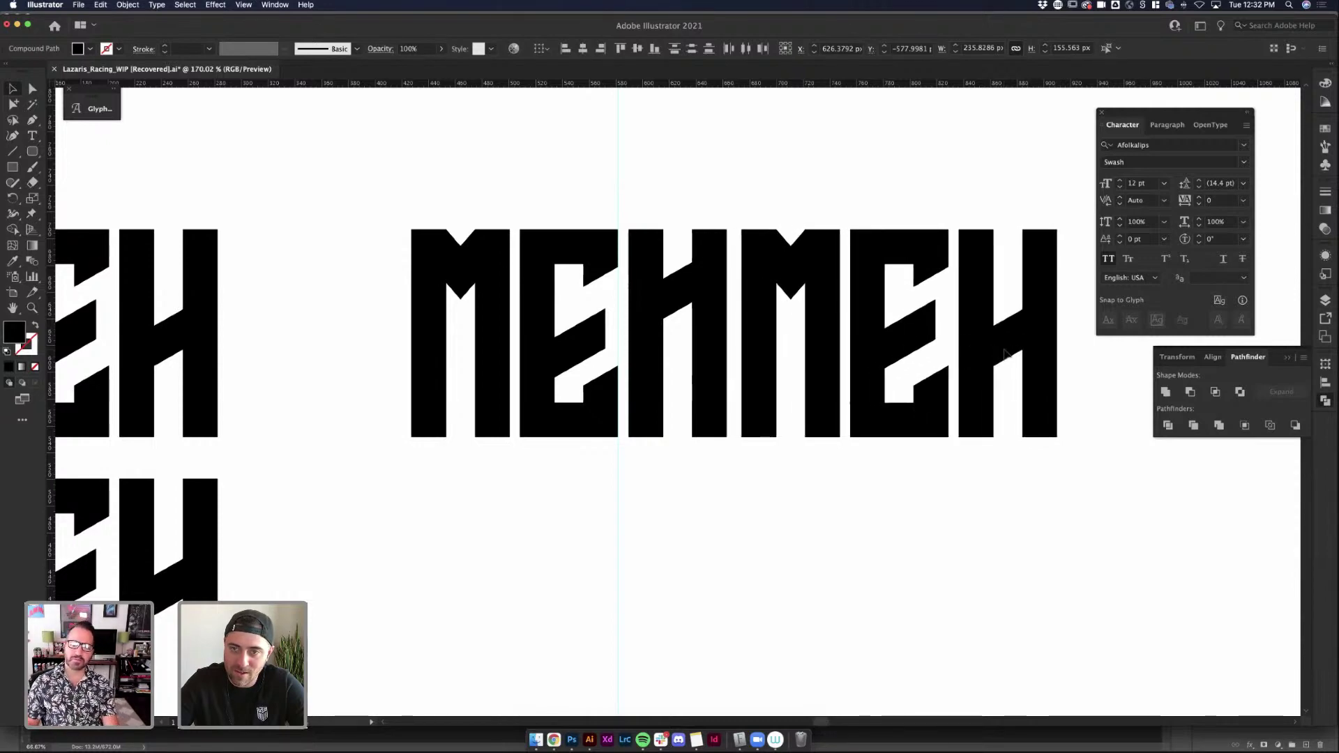
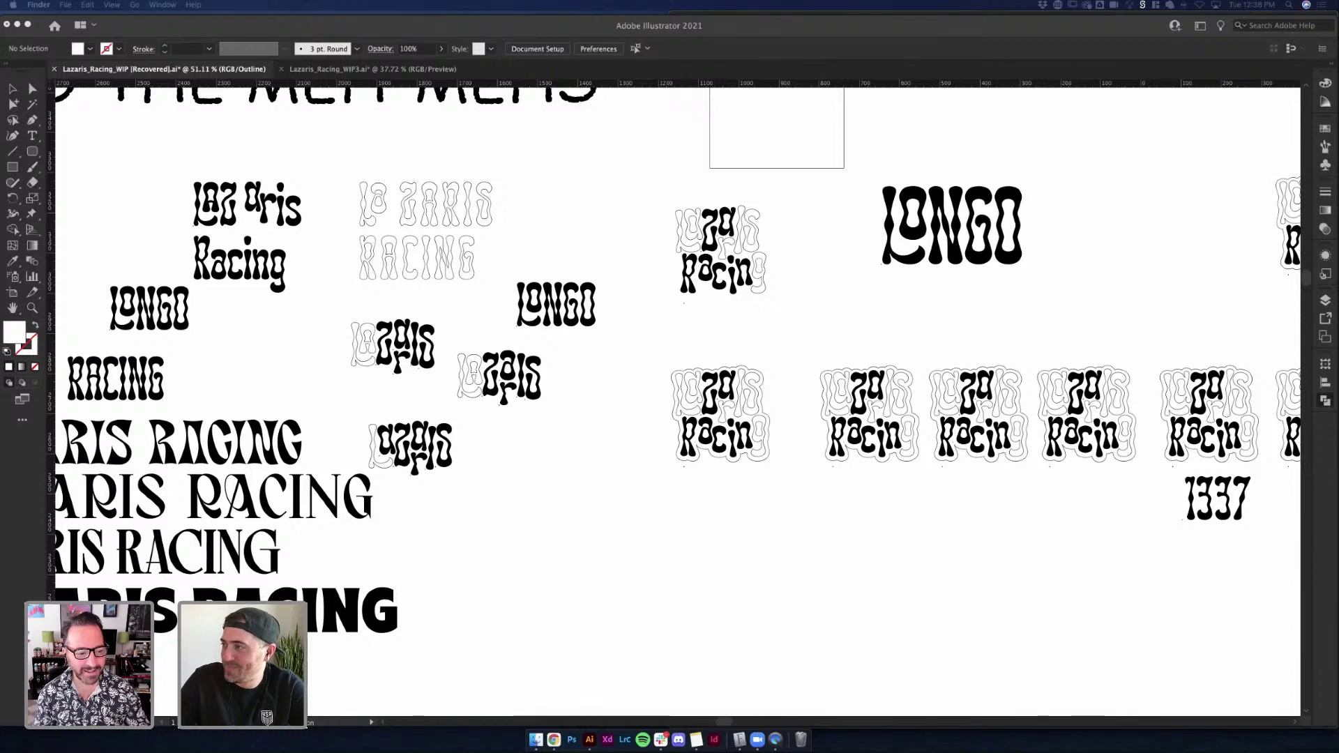
# Switch back to the Lazaris_Racing_WIP document in Illustrator
pyautogui.click(527, 263)
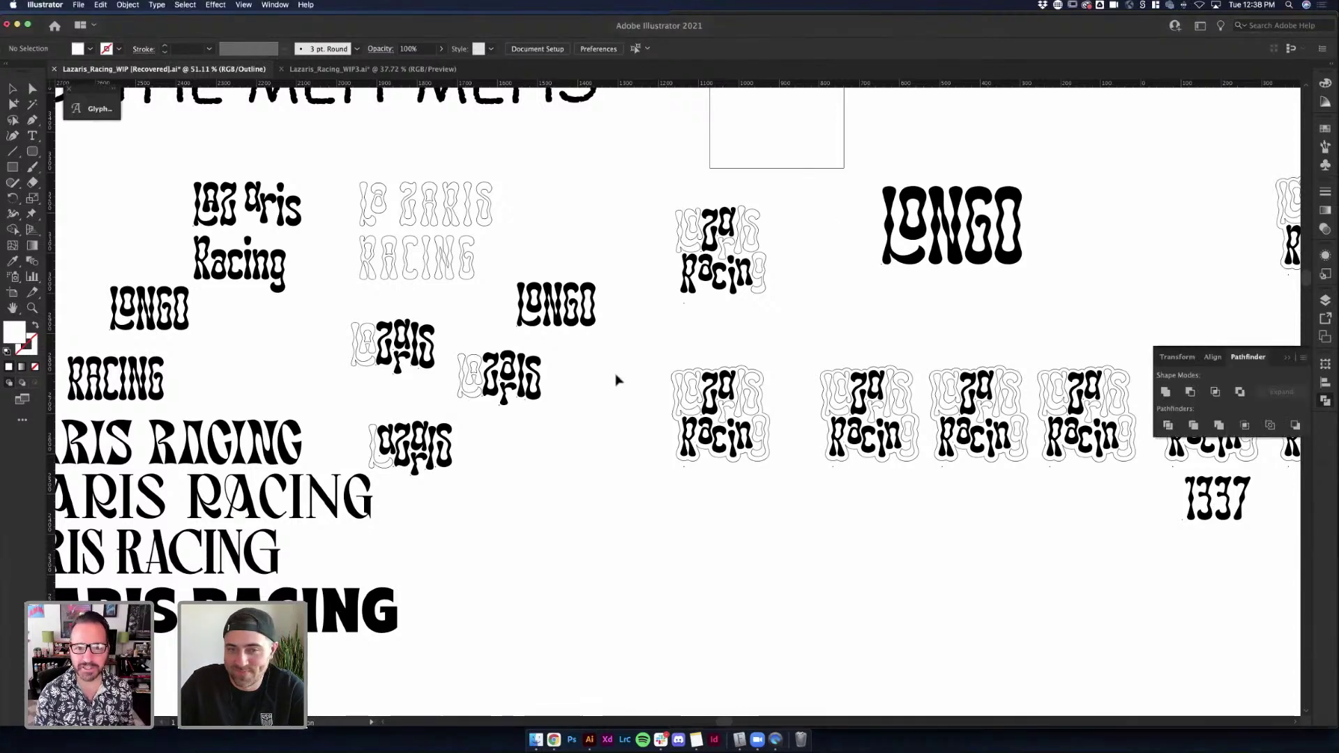
# Open Lazaris_Racing_WIP2.ai, leaving its missing link unchanged, and open Lazaris_Racing_WIP.ai as well
pyautogui.scroll(-3, 616, 380)
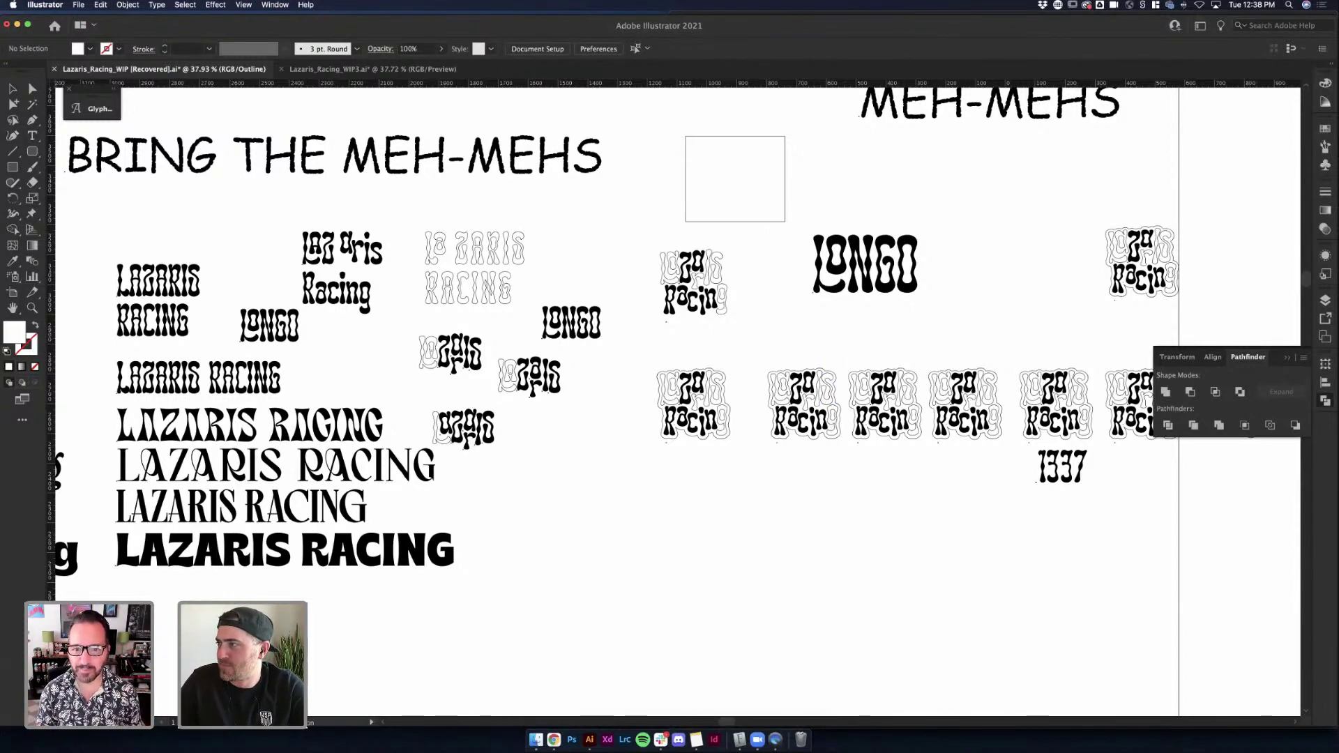
pyautogui.press('super+Tab')
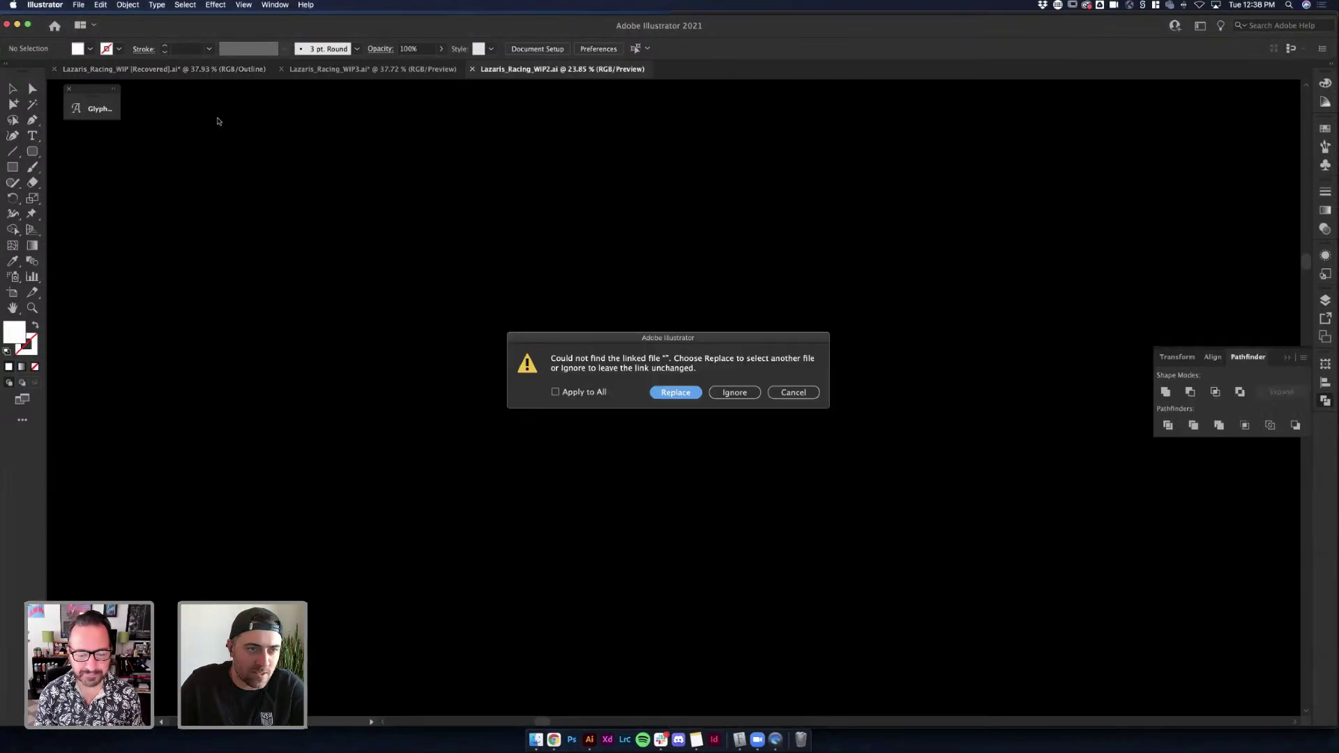
pyautogui.click(735, 392)
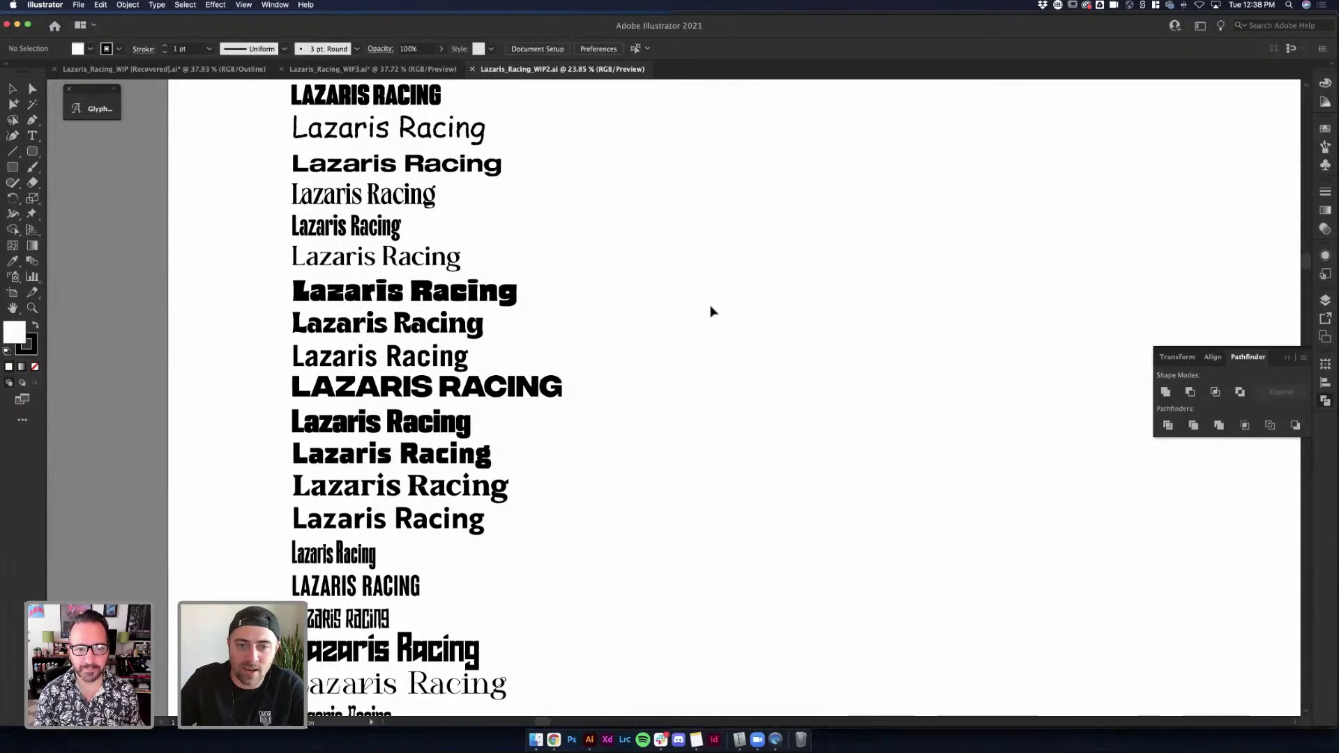
pyautogui.scroll(-5, 709, 307)
pyautogui.hscroll(2, 754, 403)
pyautogui.scroll(4, 775, 405)
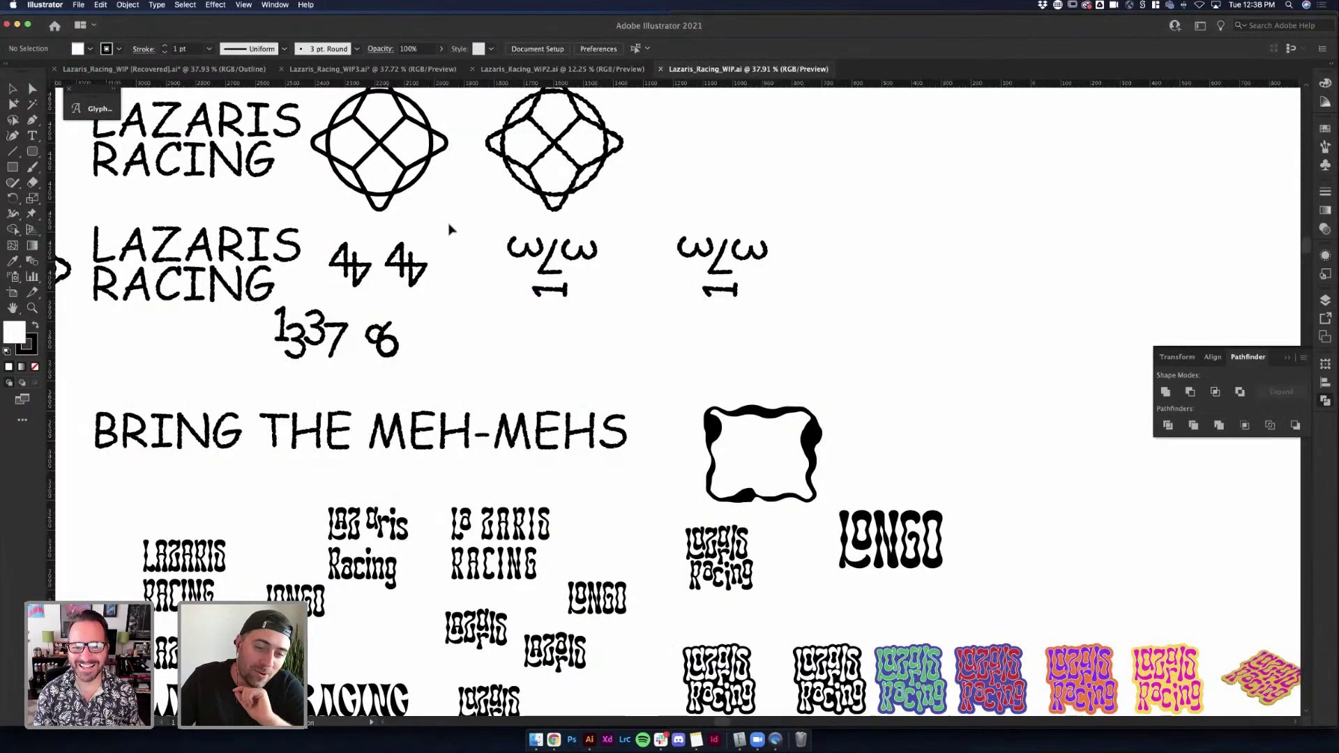
# Copy the magenta and yellow Lazaris Racing lettering from Lazaris_Racing_WIP.ai and paste it into Lazaris_Racing_WIP3.ai
pyautogui.scroll(-4, 667, 445)
pyautogui.hscroll(4, 667, 444)
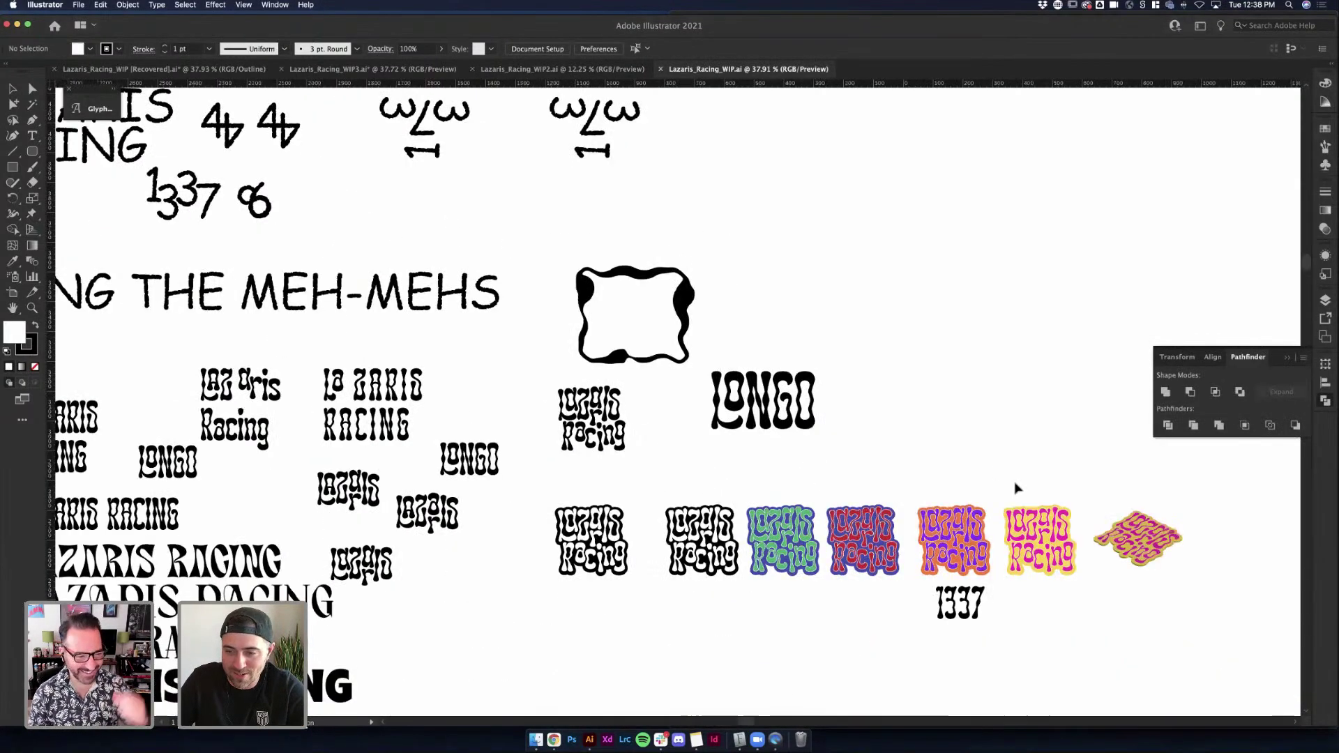
pyautogui.click(1075, 583)
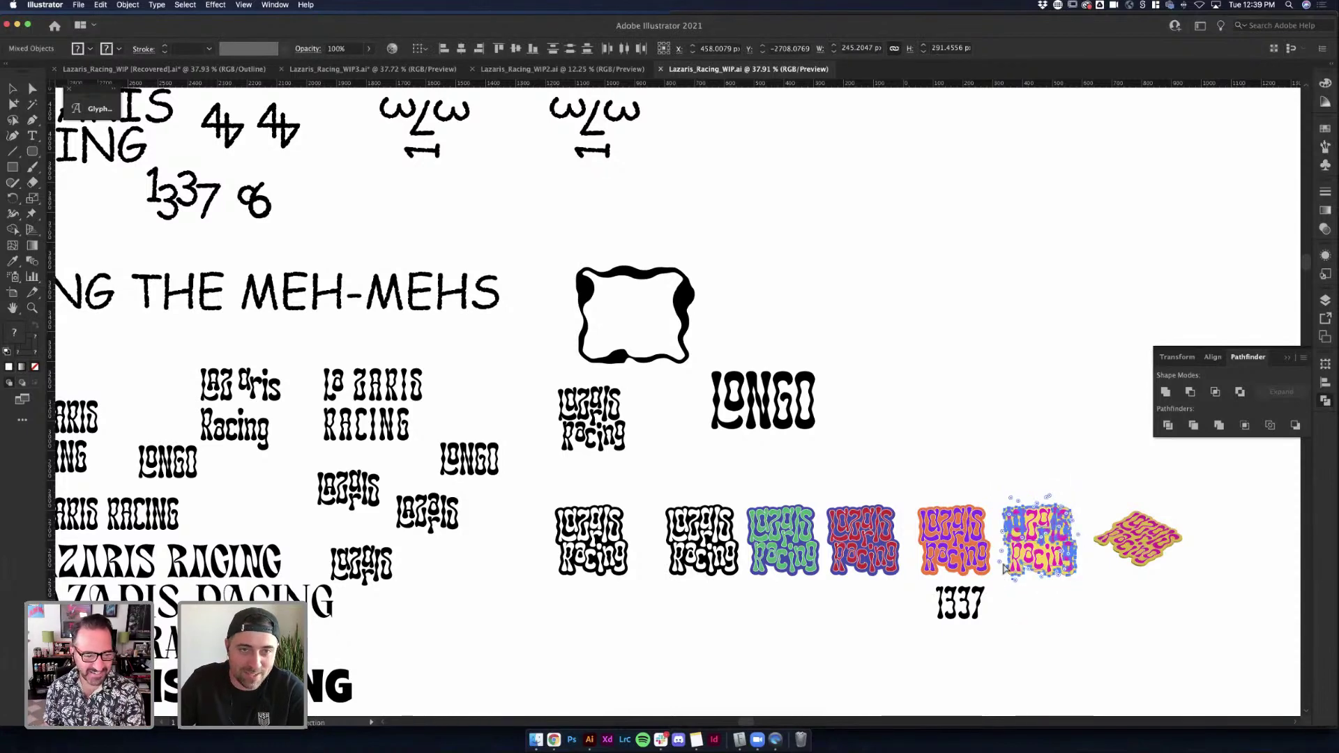
pyautogui.click(196, 72)
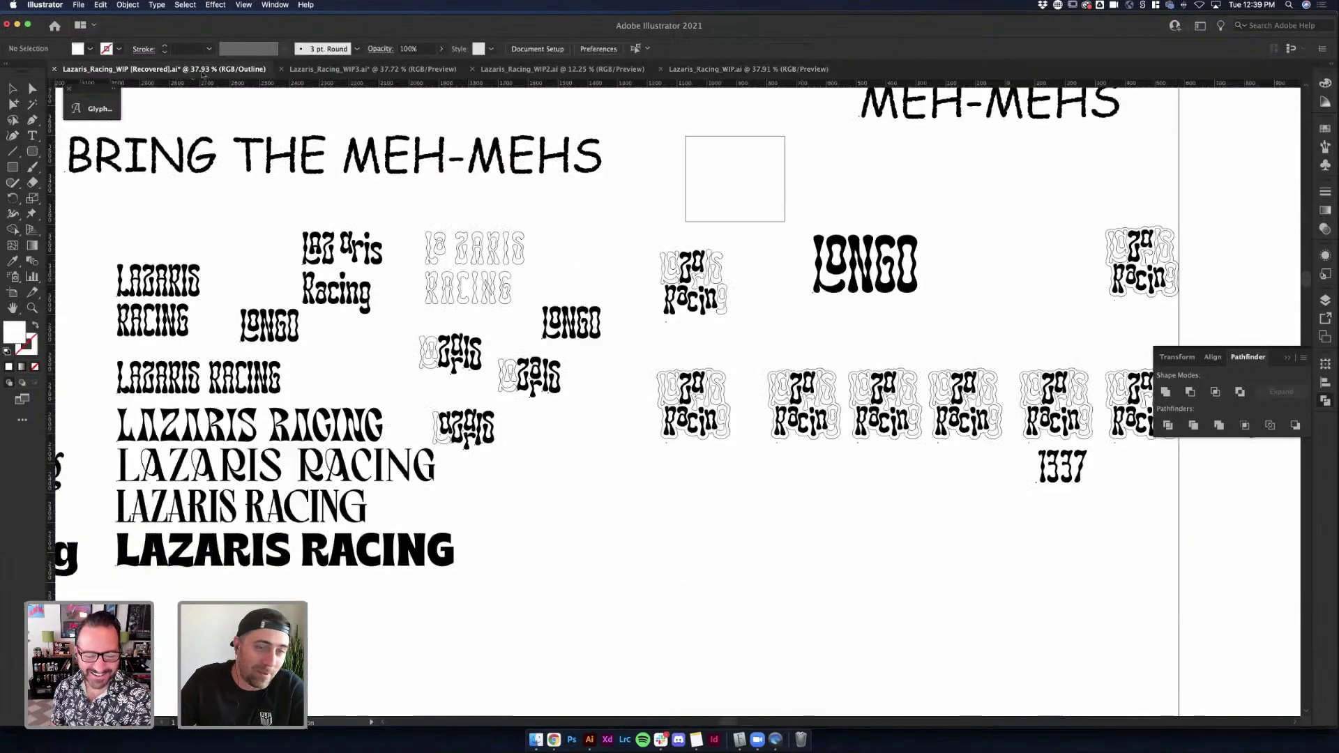
pyautogui.click(326, 69)
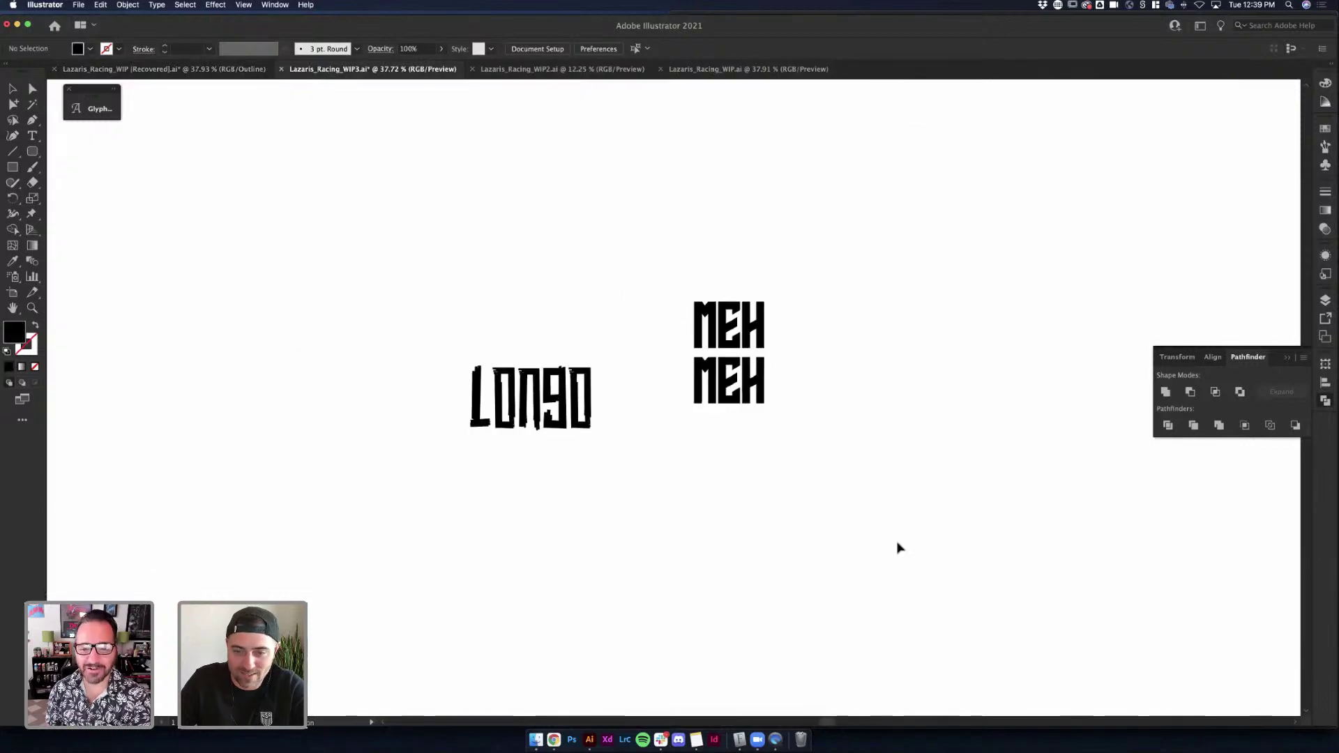
pyautogui.press('cmd+v')
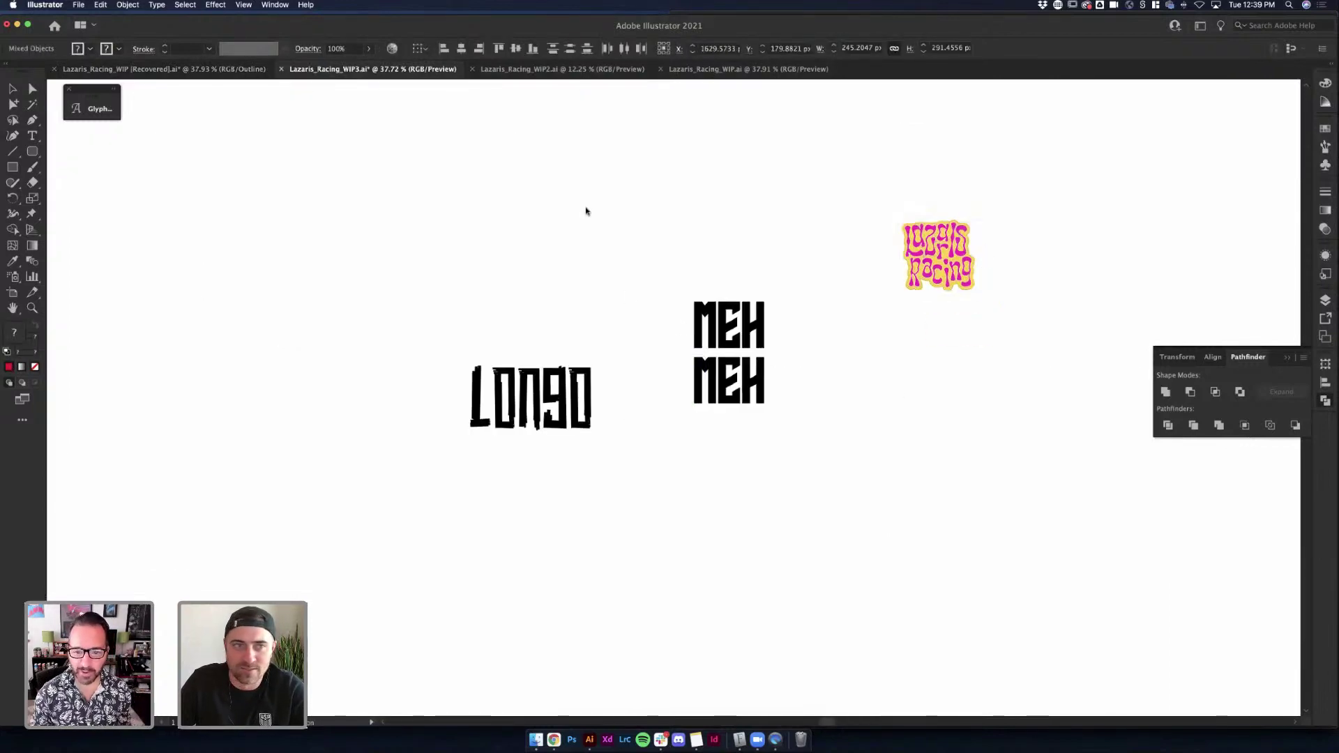
pyautogui.click(586, 209)
# Copy the framed Longo Wrongo artwork from the recovered document into Lazaris_Racing_WIP3.ai and place it below and left of the Longo lettering
pyautogui.hotkey('ctrl', 'shift', 'Tab')
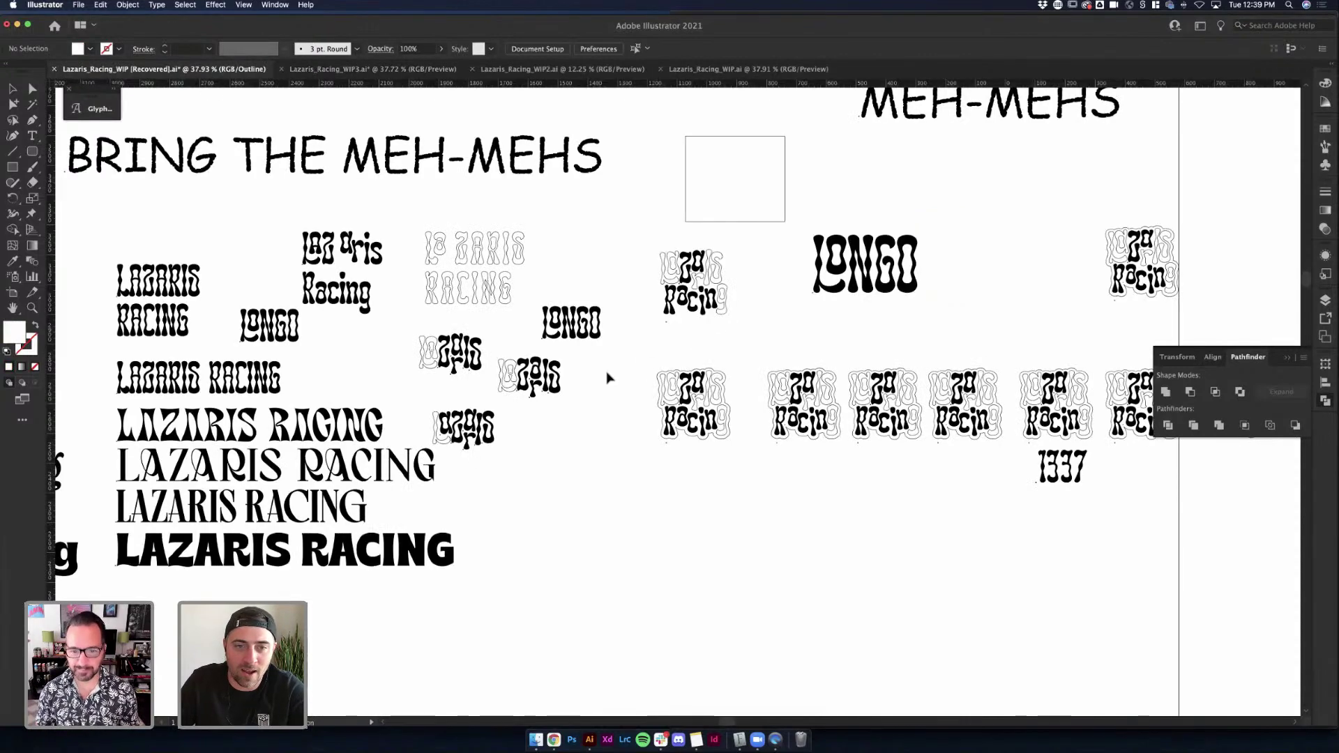
pyautogui.scroll(-5, 608, 378)
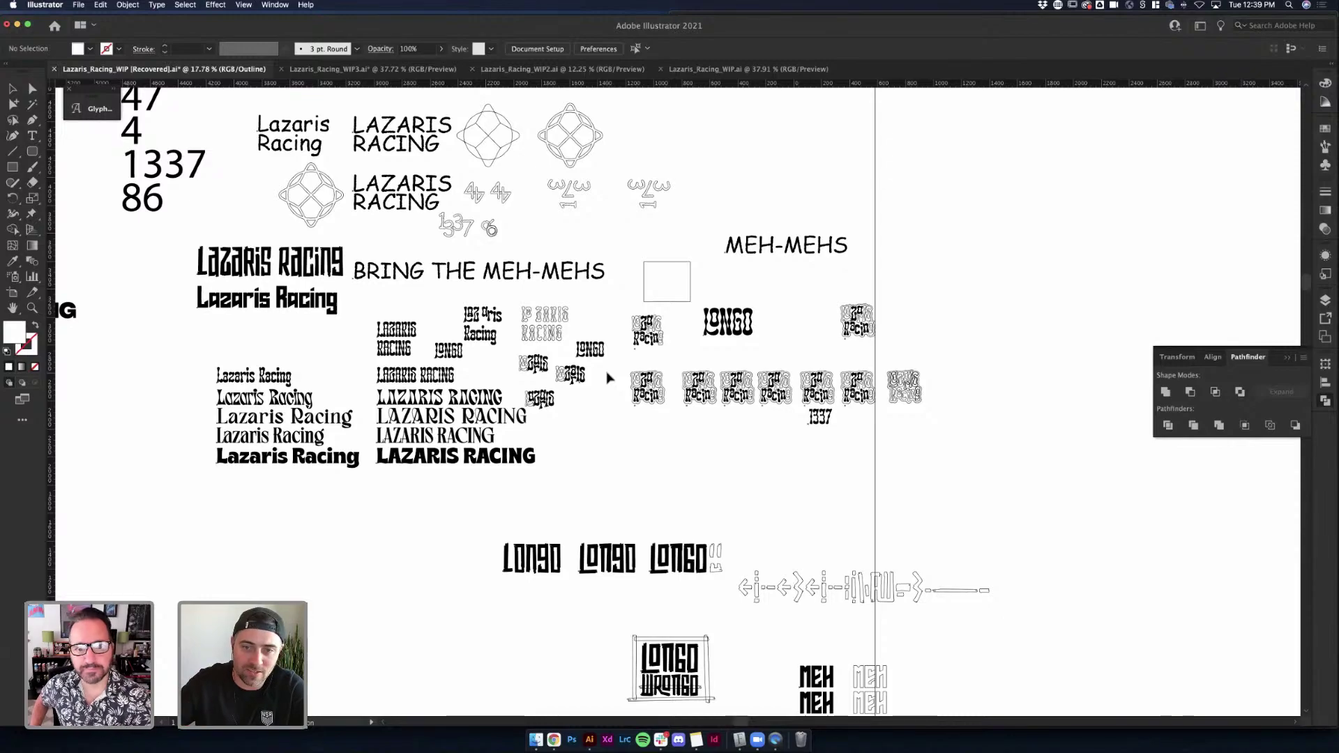
pyautogui.scroll(-4, 608, 378)
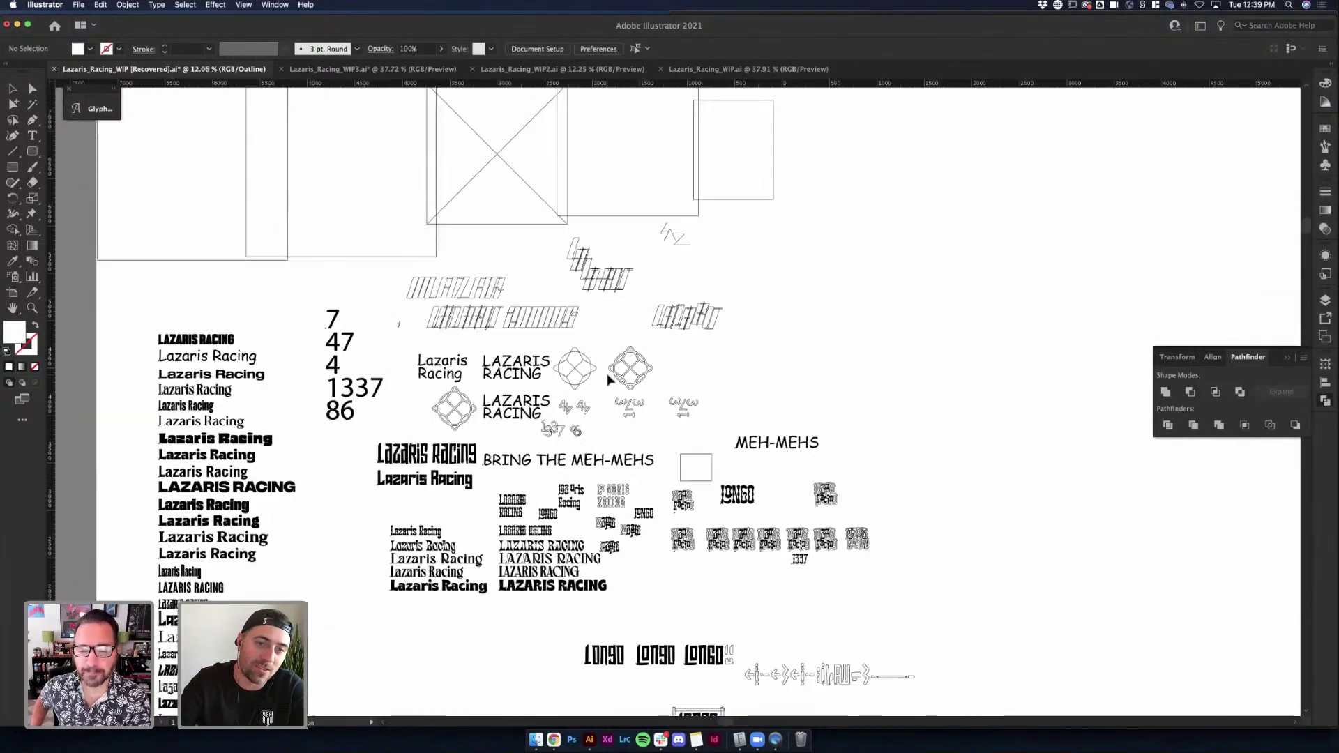
pyautogui.scroll(8, 608, 378)
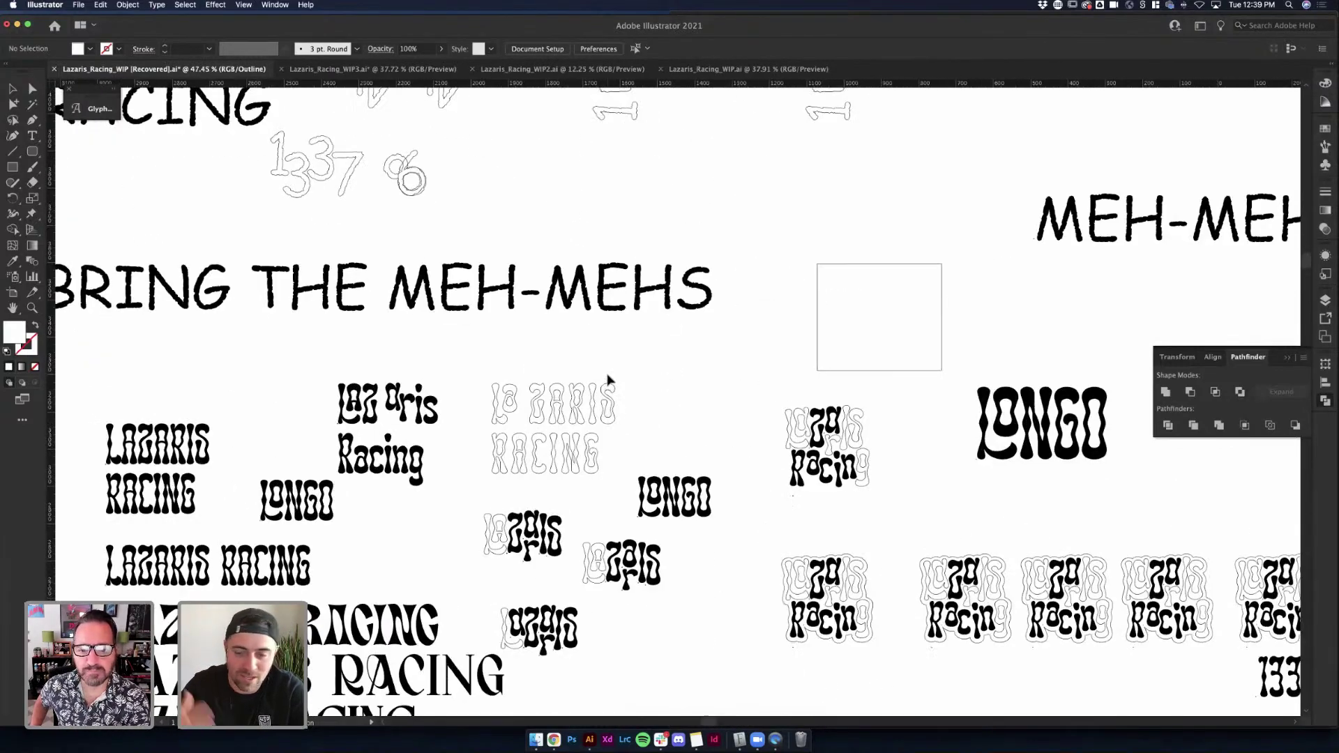
pyautogui.scroll(-4, 607, 378)
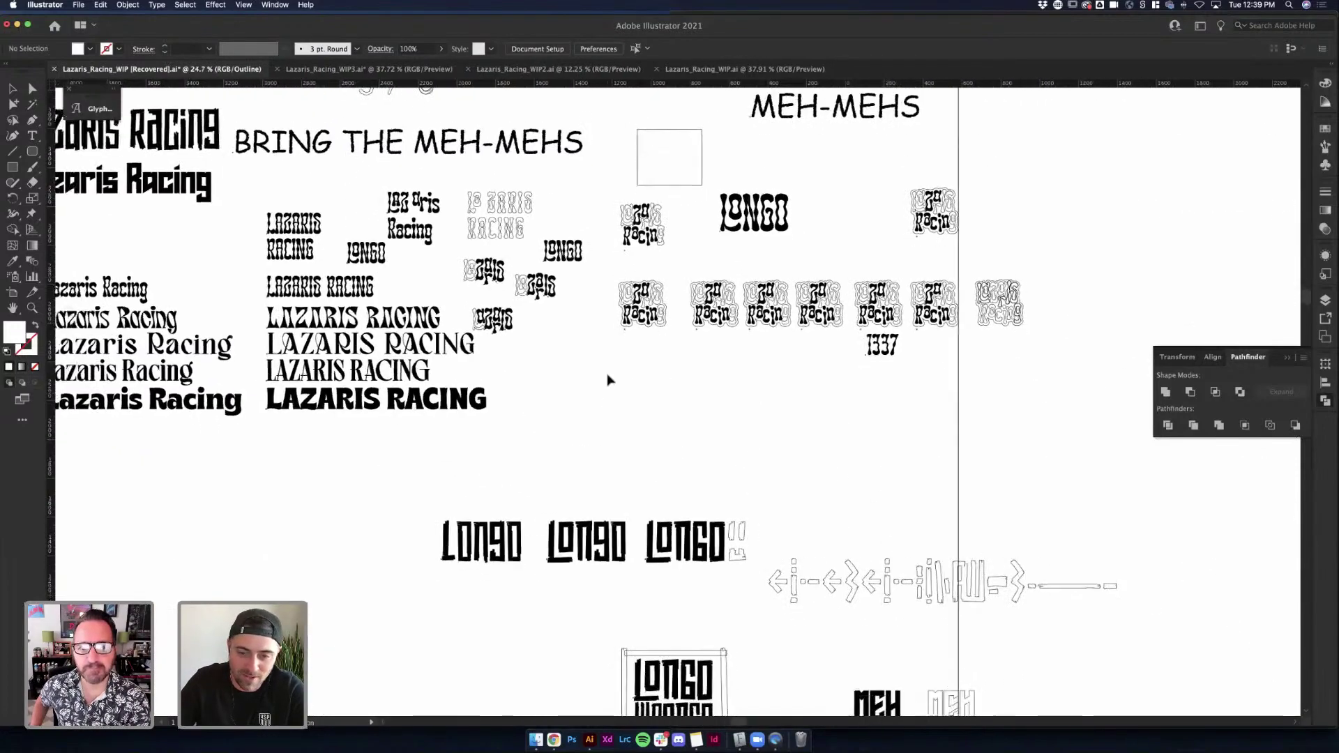
pyautogui.scroll(-5, 608, 380)
pyautogui.scroll(3, 680, 474)
pyautogui.click(680, 576)
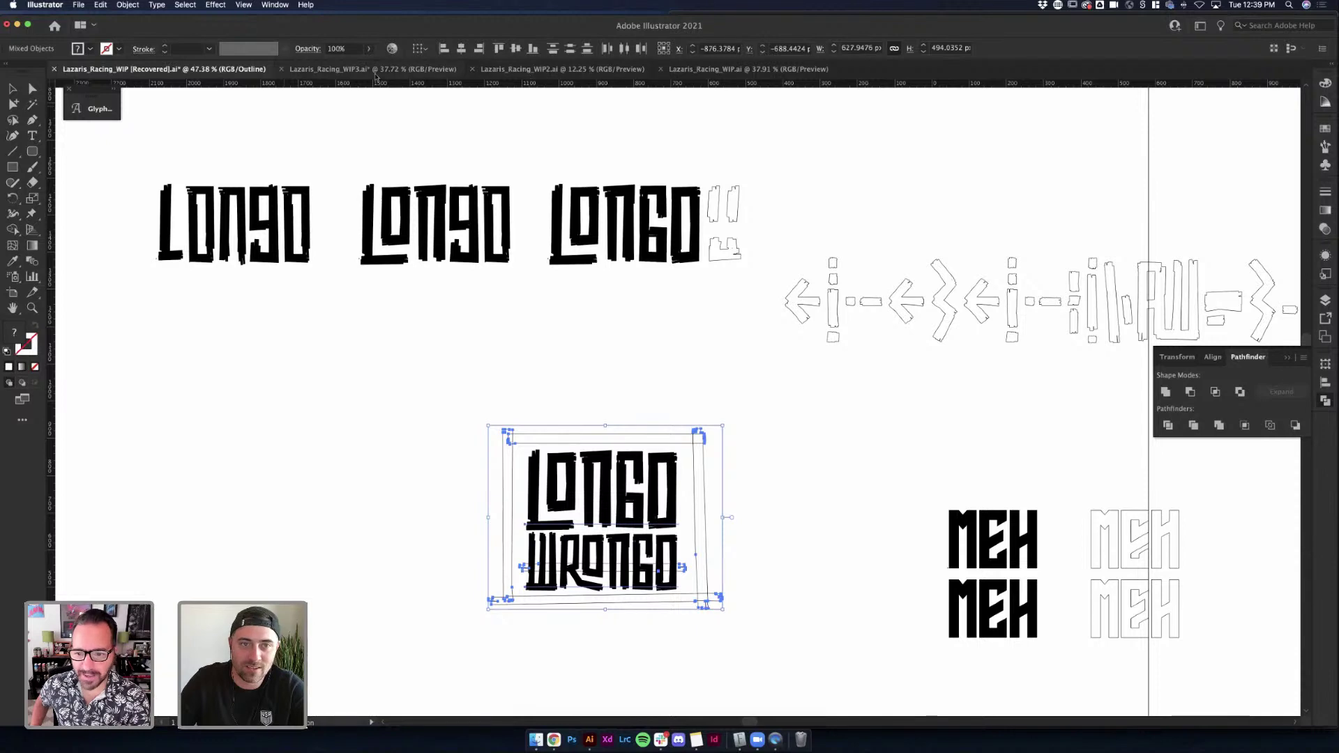
pyautogui.click(375, 70)
pyautogui.press('cmd+v')
pyautogui.moveTo(633, 429); pyautogui.dragTo(280, 568)
pyautogui.click(215, 263)
# Return to the recovered document, deselect the framed artwork, and change the outline view to the full-colour preview
pyautogui.click(150, 69)
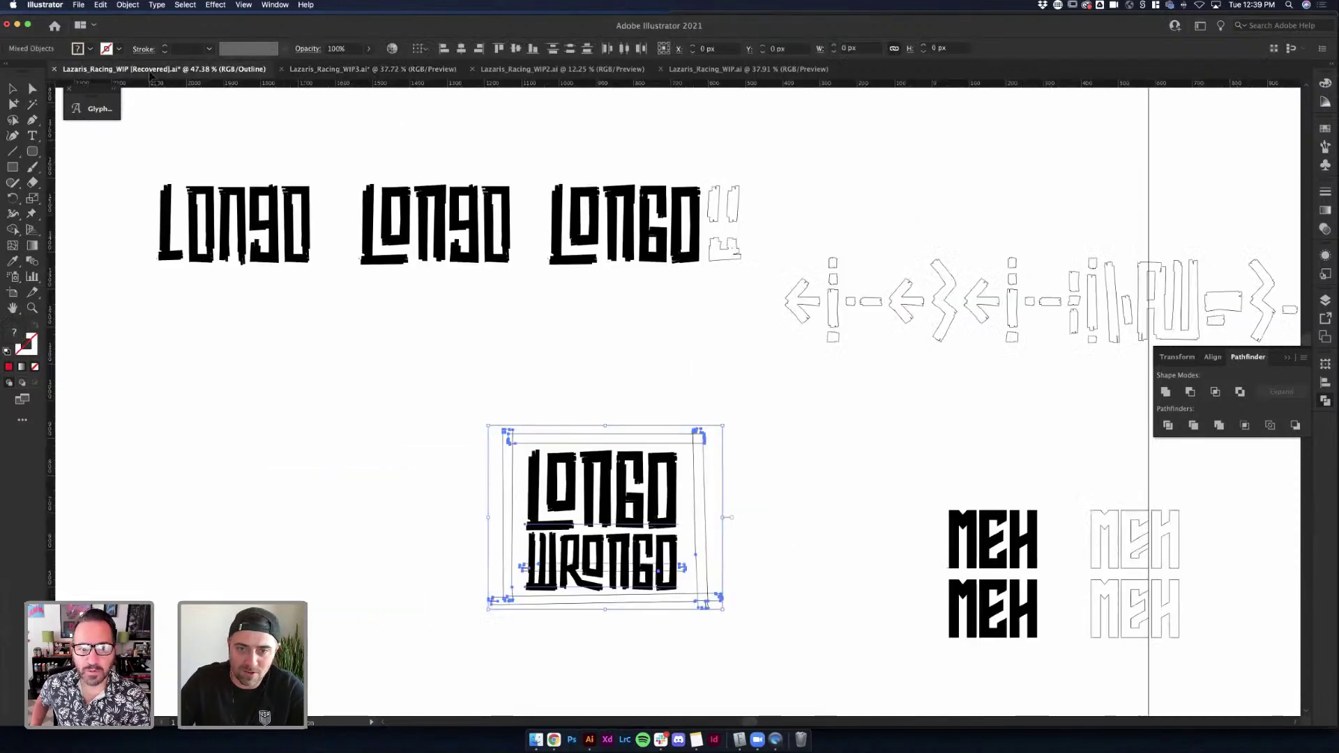
pyautogui.click(541, 332)
pyautogui.press('cmd+y')
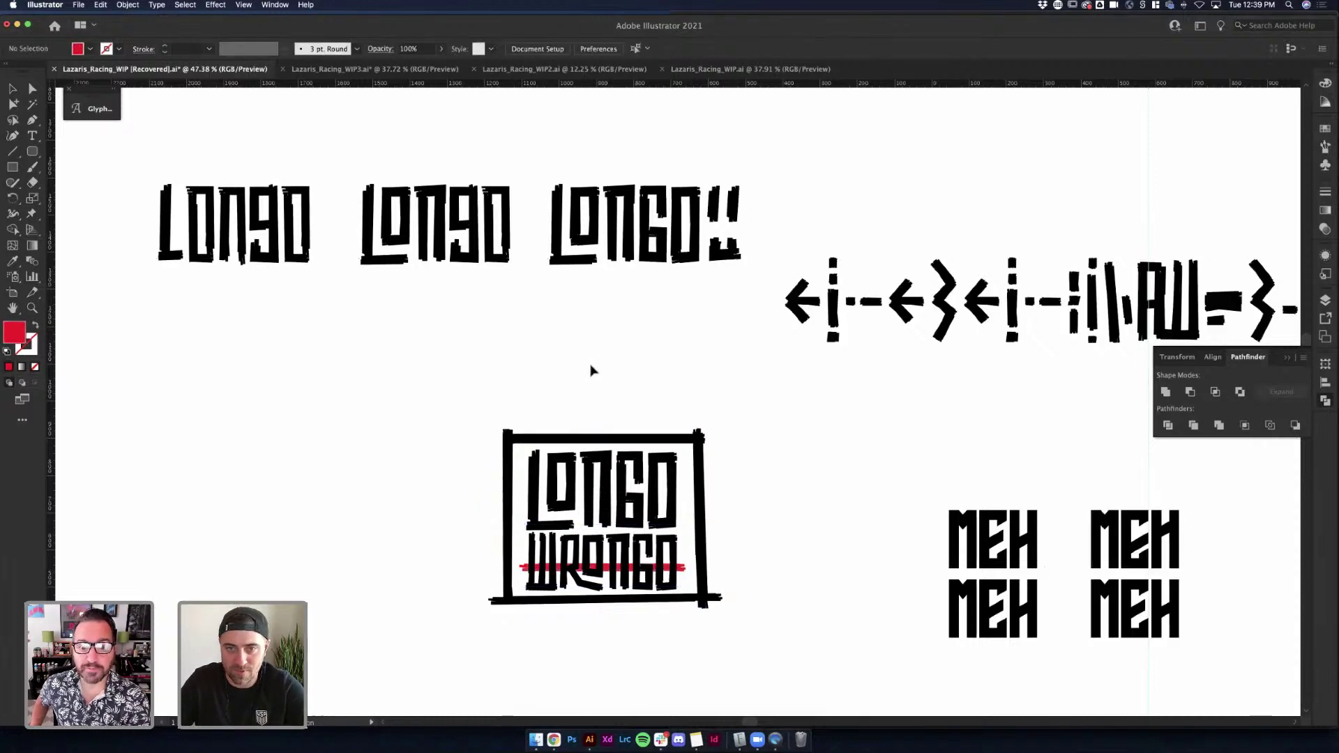
pyautogui.scroll(-6, 591, 370)
pyautogui.scroll(2, 577, 298)
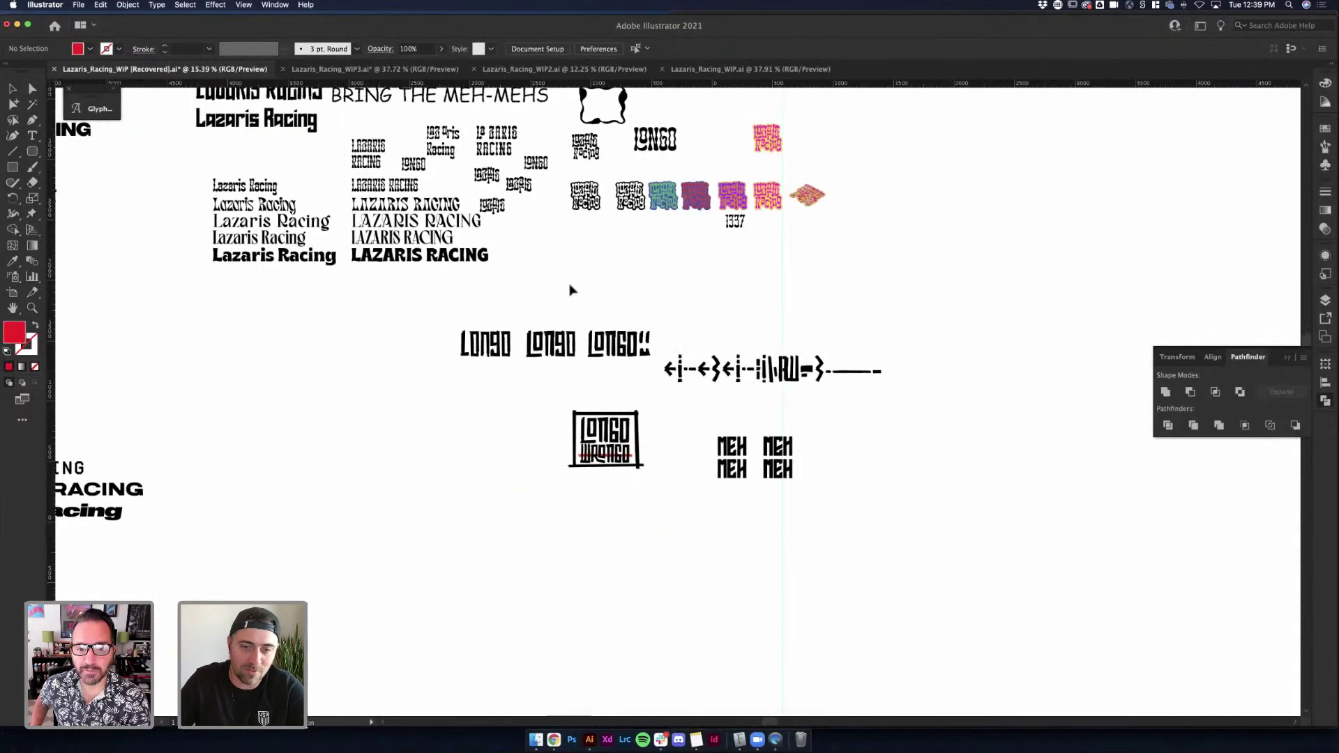
pyautogui.scroll(3, 570, 290)
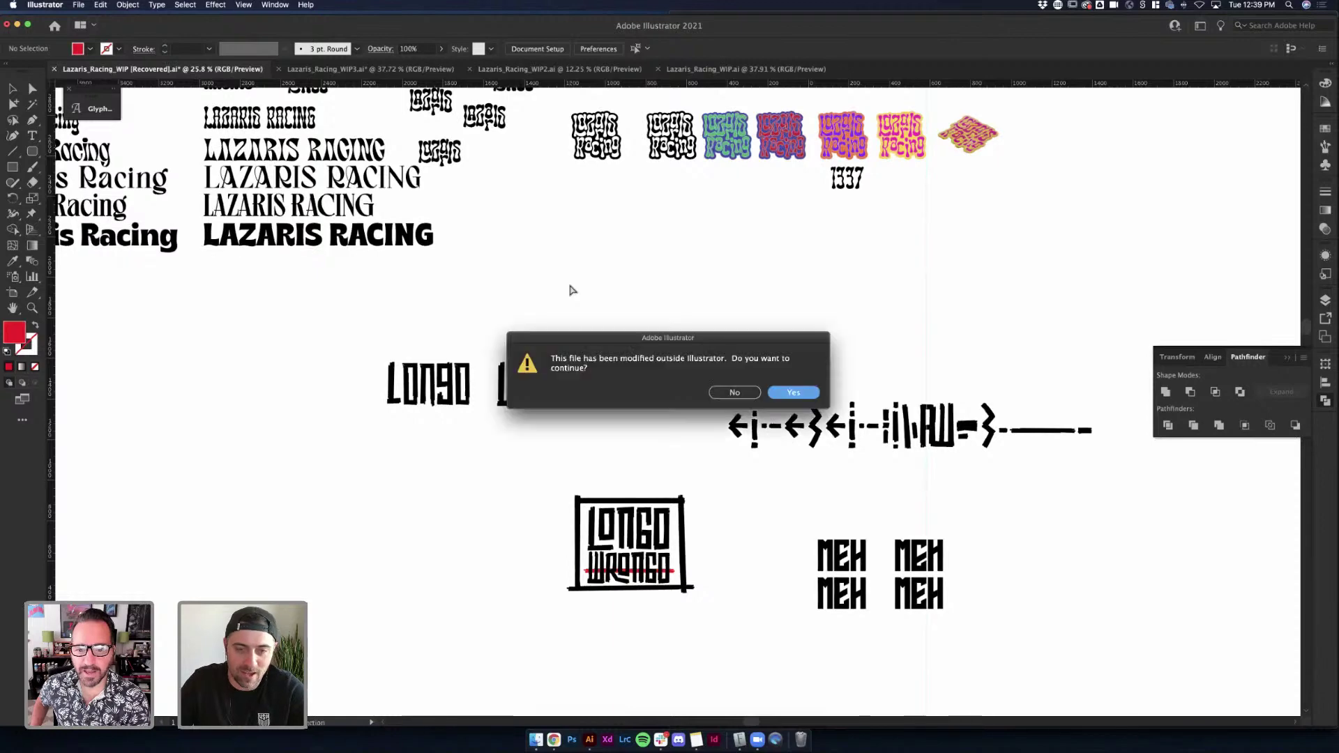
# Save the recovered document over its existing Illustrator file with the Illustrator 2020 version option, and close it
pyautogui.click(793, 393)
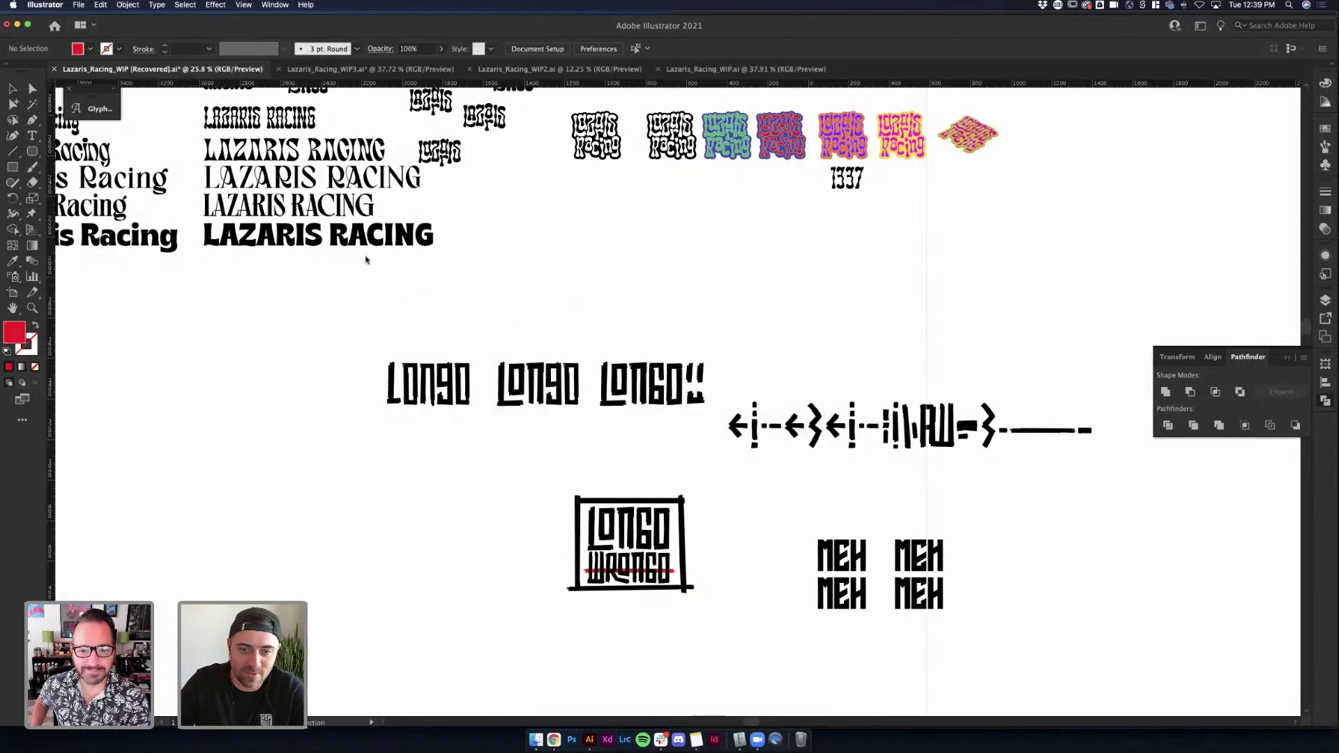
pyautogui.click(857, 594)
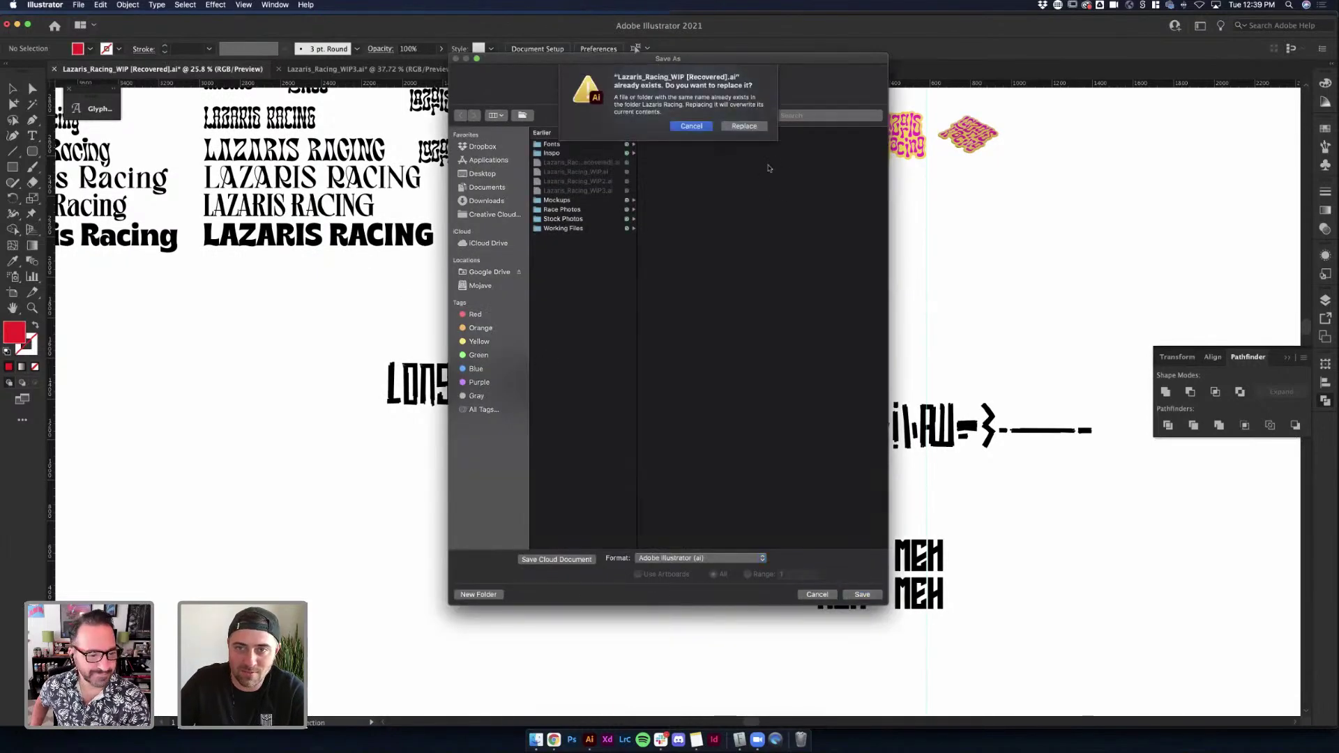
pyautogui.click(749, 125)
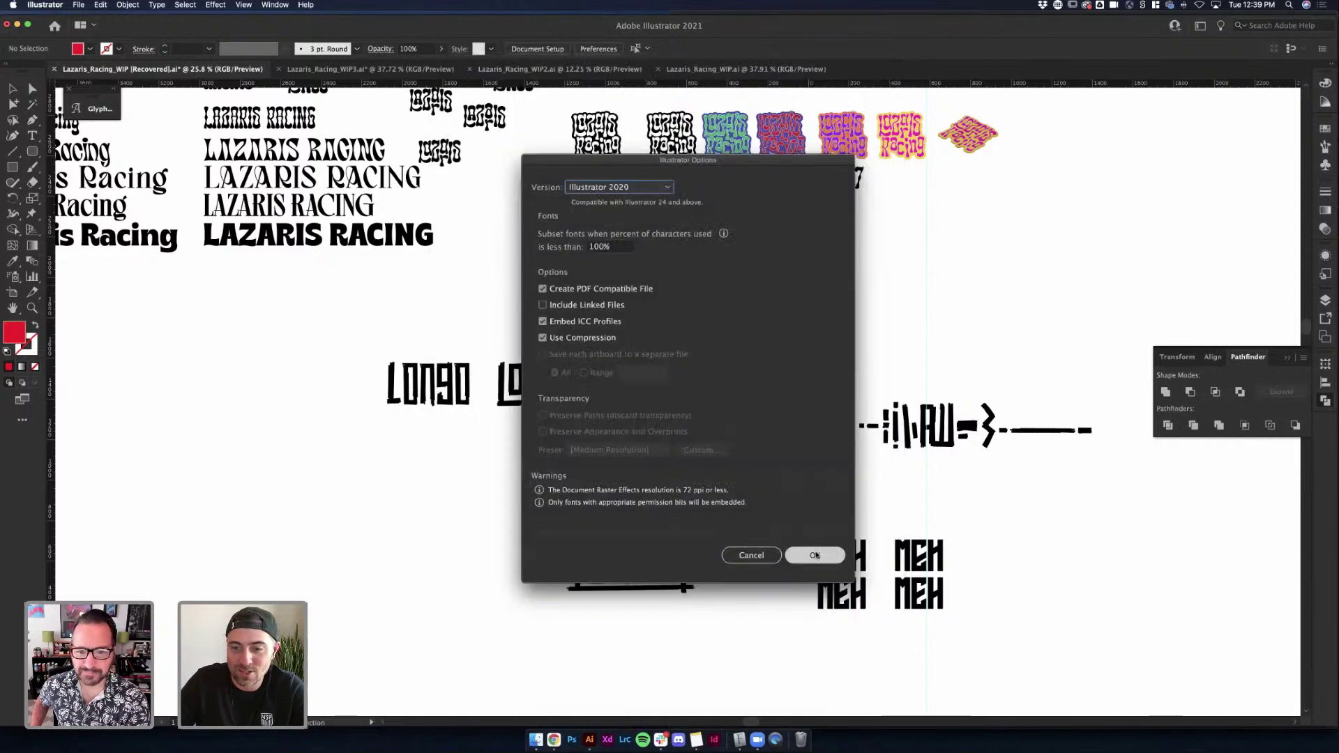
pyautogui.click(813, 556)
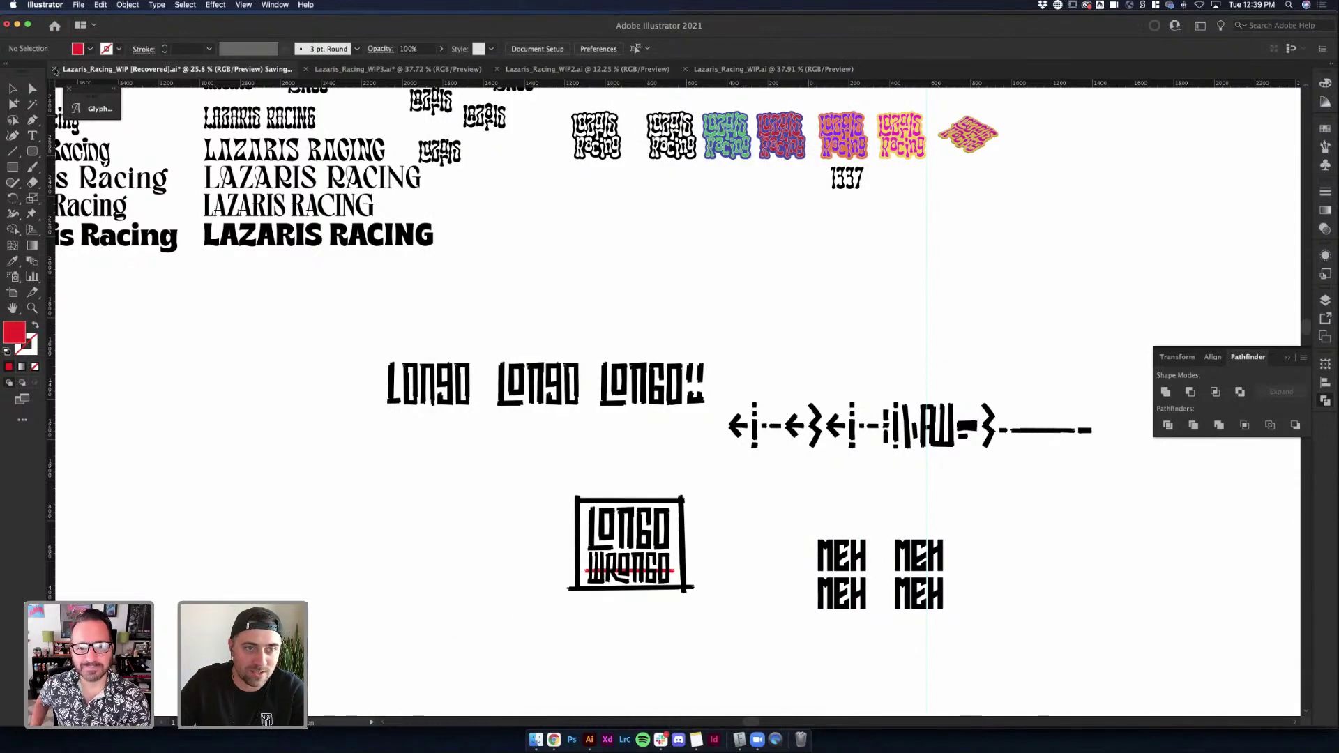
pyautogui.click(55, 71)
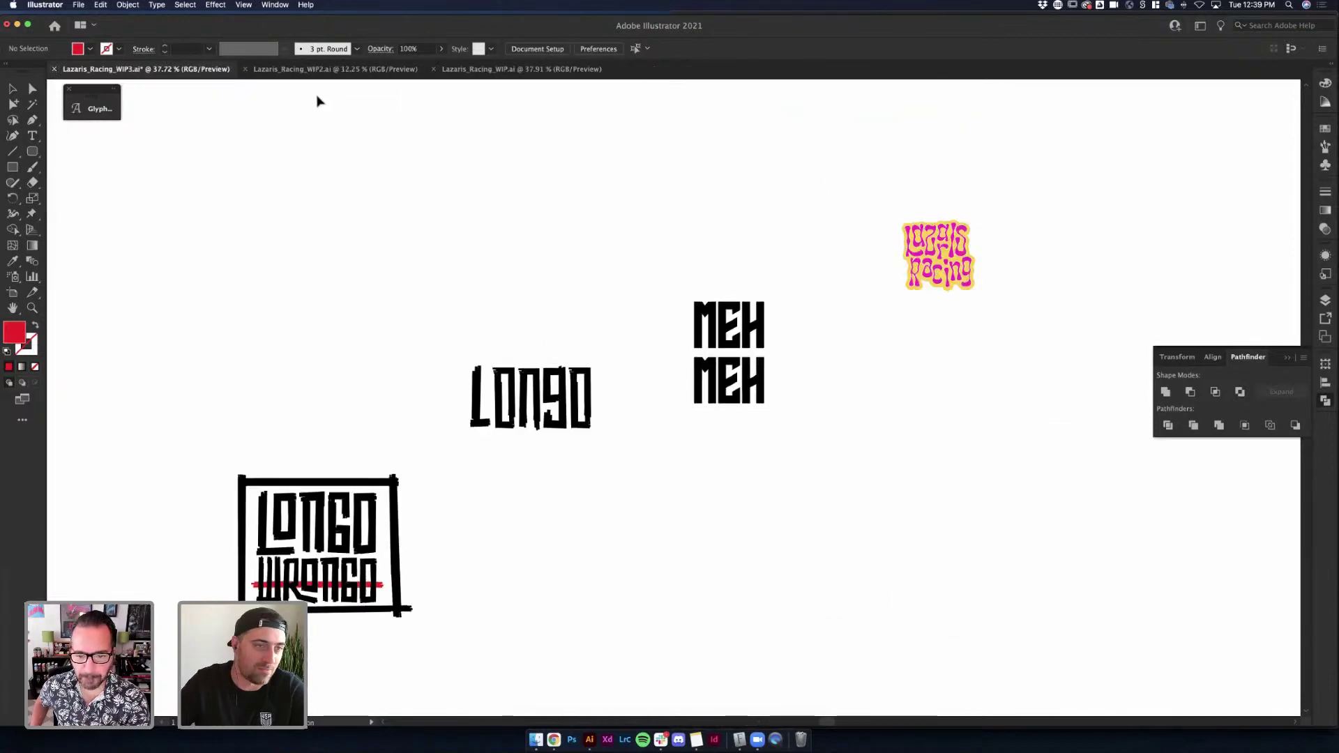
pyautogui.scroll(-3, 317, 102)
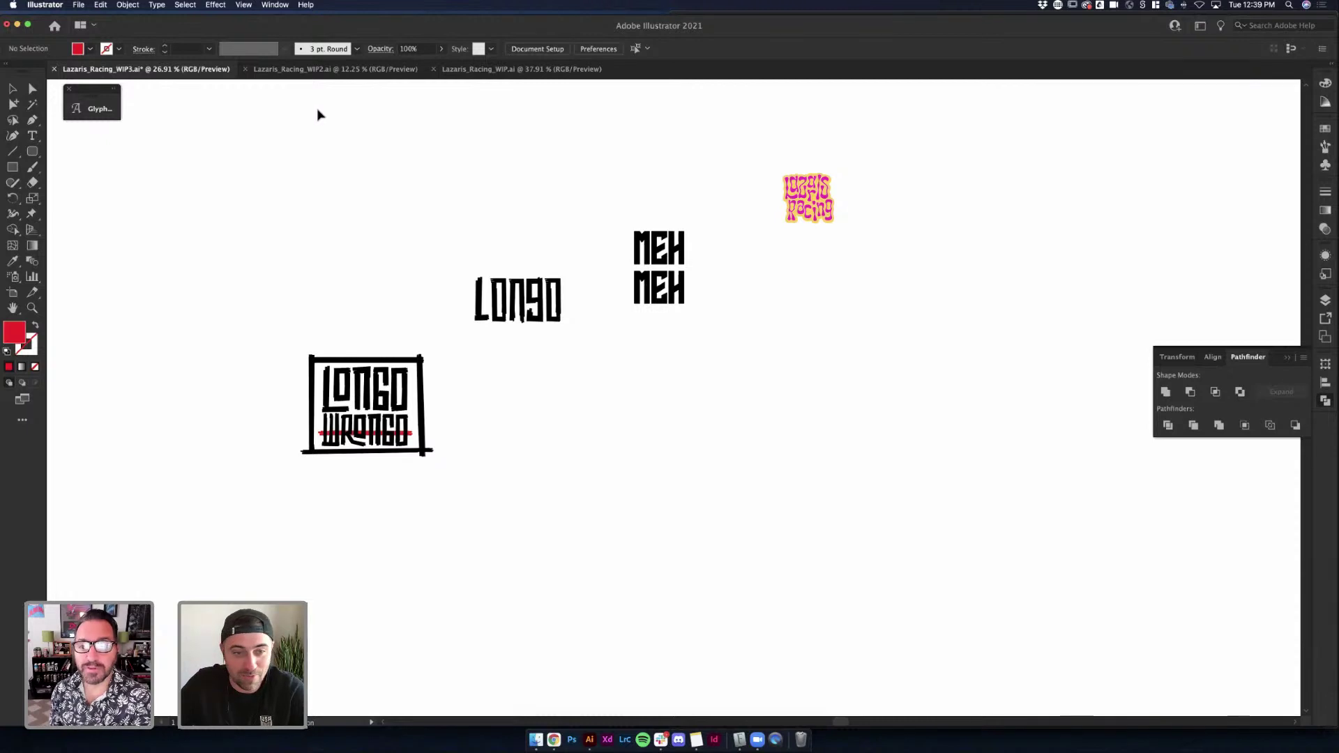
pyautogui.hscroll(-3, 332, 150)
pyautogui.scroll(-1, 332, 149)
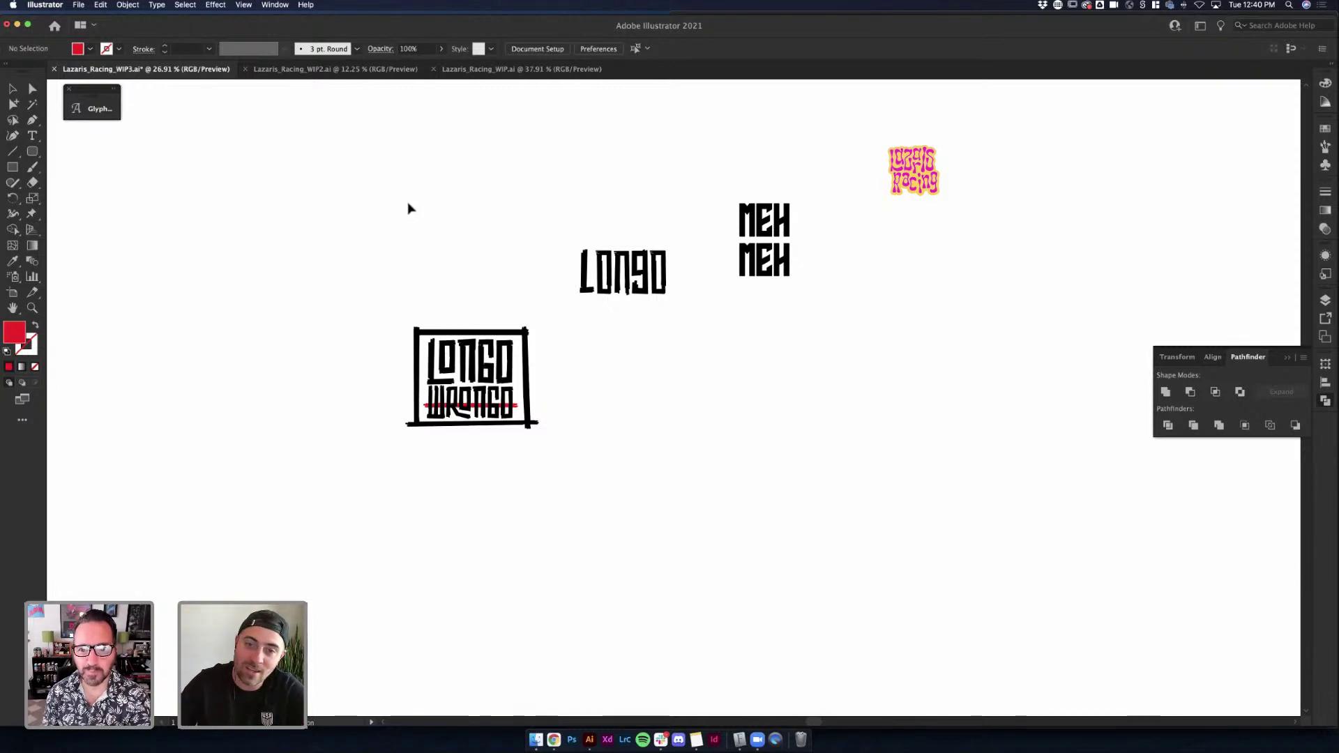
pyautogui.click(594, 244)
pyautogui.scroll(1, 505, 203)
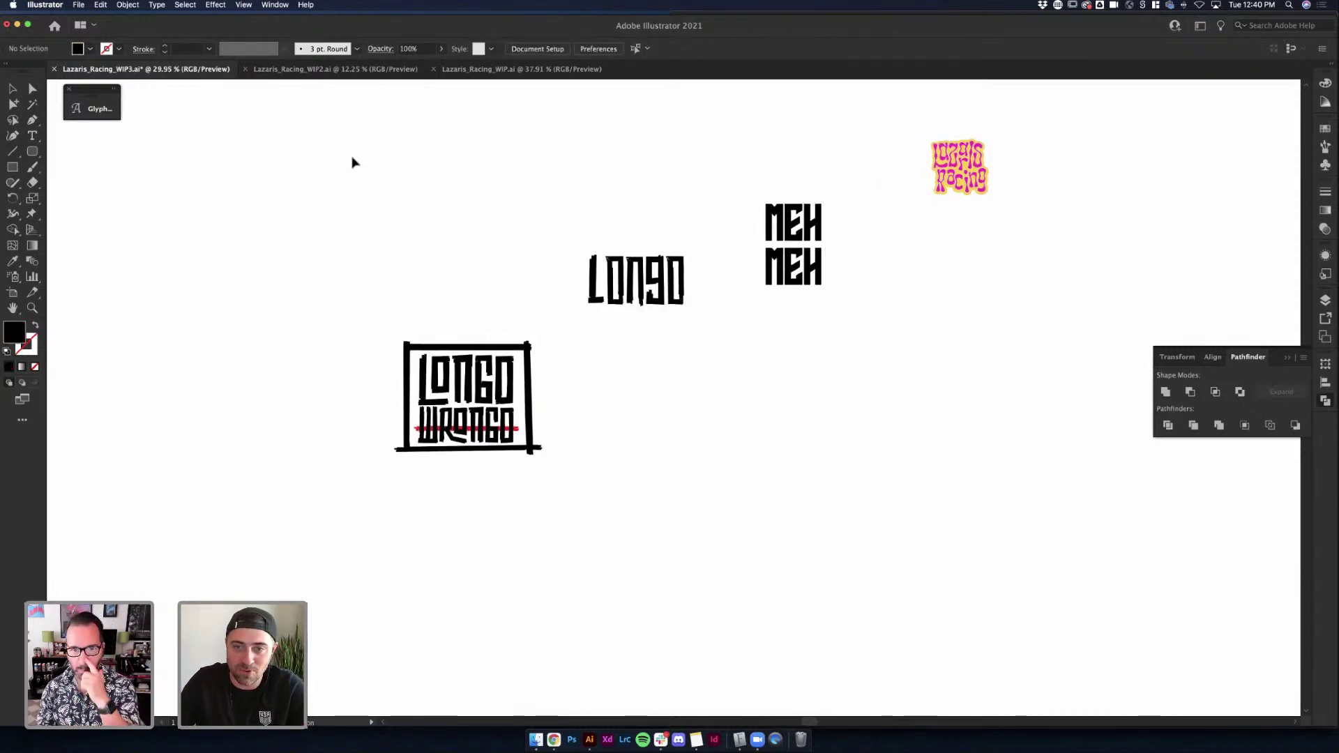
# Try to move all the collected lettering to the left together, and undo the move
pyautogui.moveTo(352, 161); pyautogui.dragTo(1103, 431)
pyautogui.moveTo(962, 183); pyautogui.dragTo(717, 164)
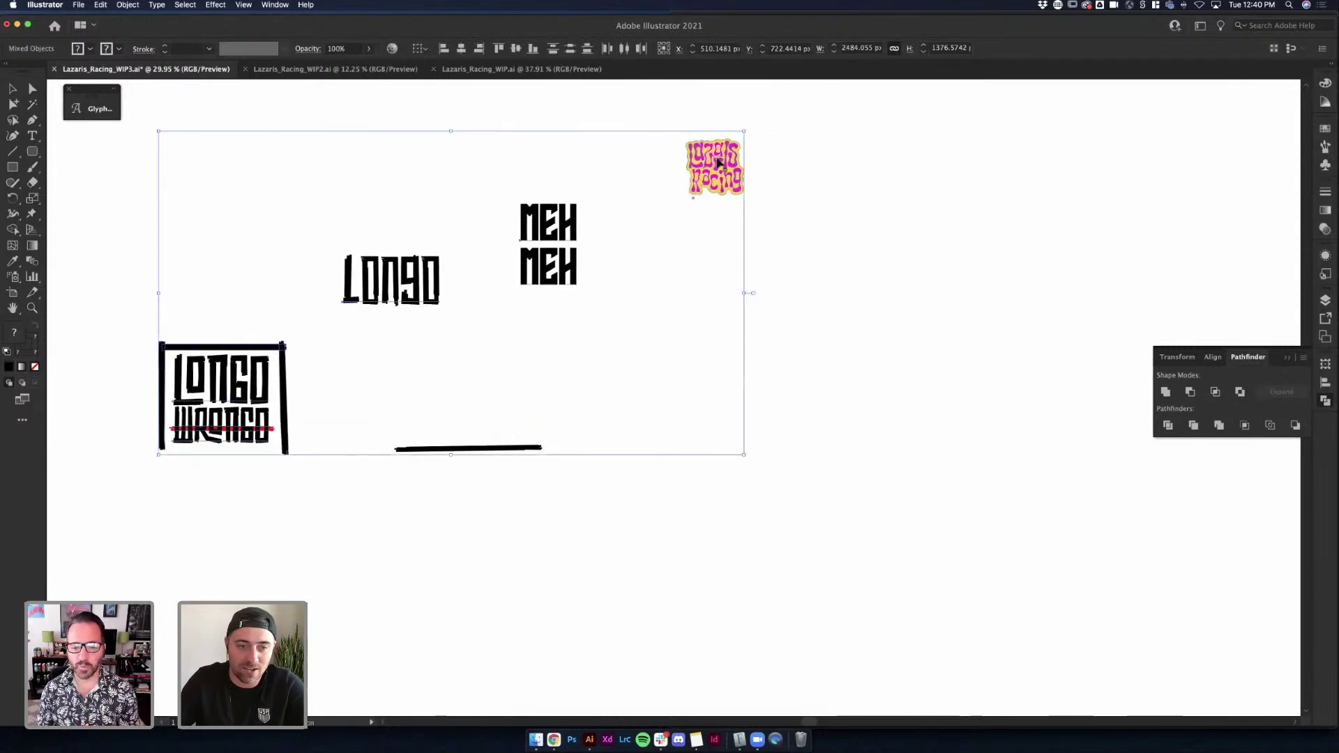
pyautogui.press('cmd+z')
pyautogui.click(586, 504)
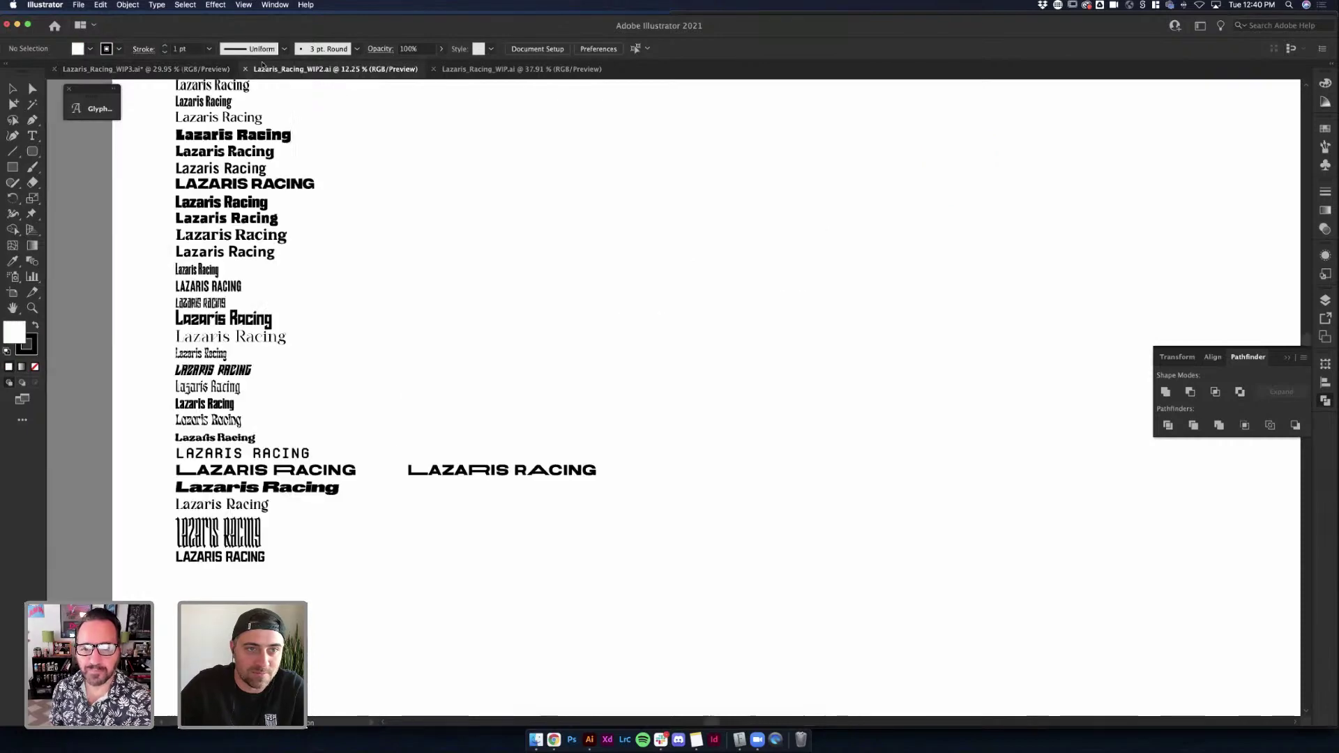
# Close Lazaris_Racing_WIP2.ai and Lazaris_Racing_WIP.ai, keeping only Lazaris_Racing_WIP3.ai open
pyautogui.click(328, 69)
pyautogui.press('super+w')
pyautogui.click(247, 69)
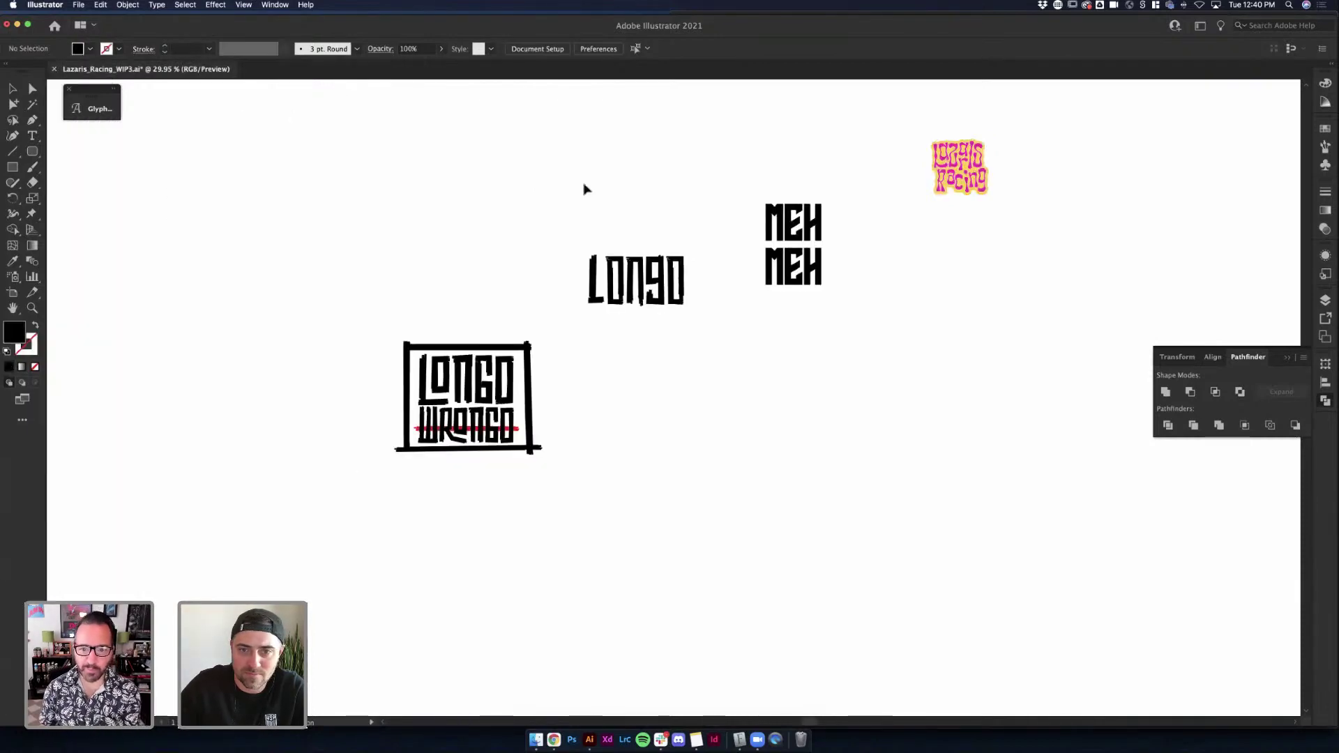
# Duplicate the two-line MEH text block and place the copy directly to its right at the same height
pyautogui.scroll(5, 946, 274)
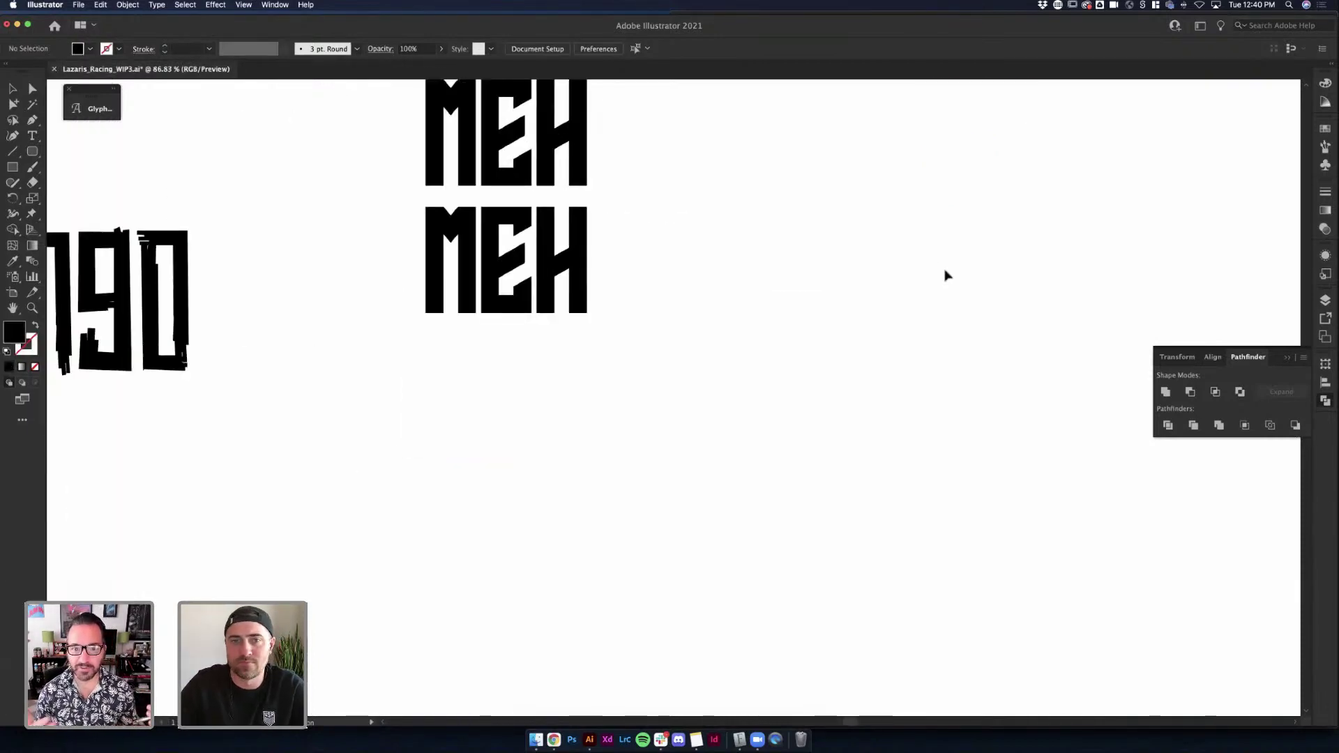
pyautogui.scroll(3, 945, 272)
pyautogui.click(548, 358)
pyautogui.doubleClick(547, 358)
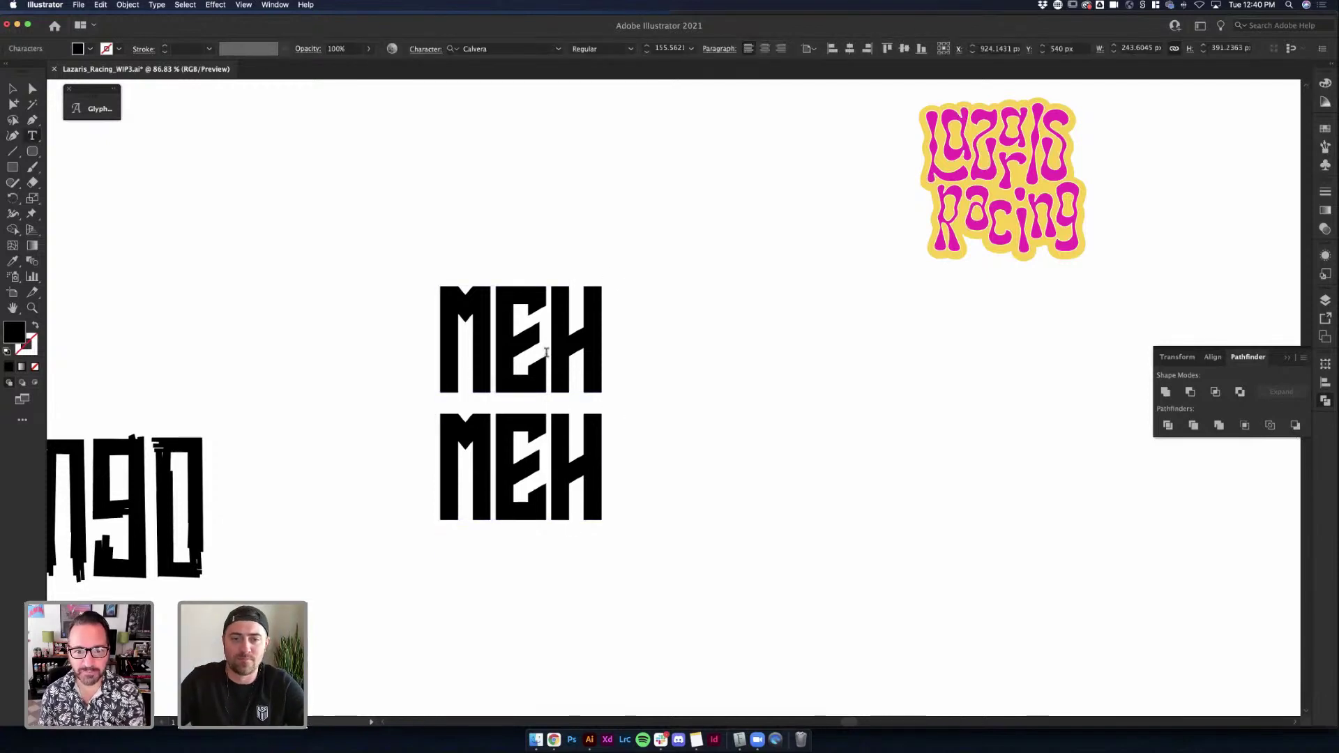
pyautogui.press('Escape')
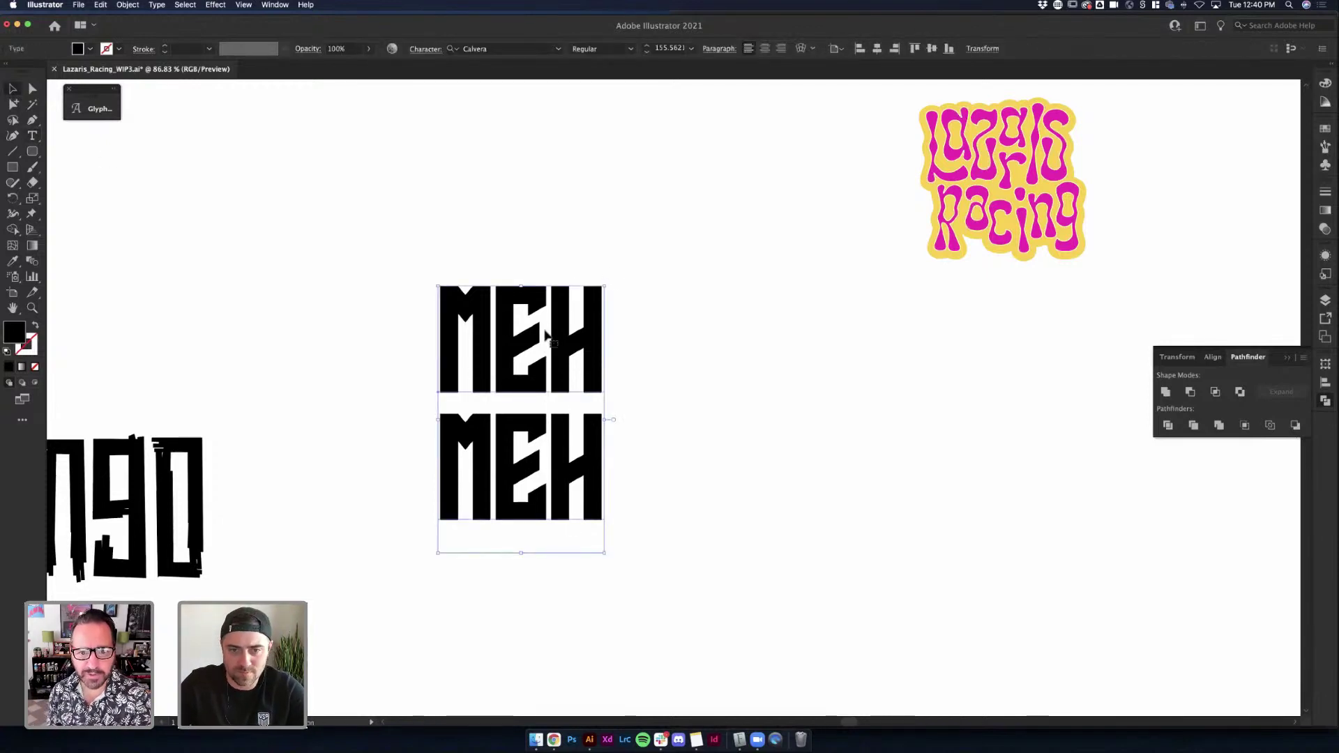
pyautogui.doubleClick(569, 343)
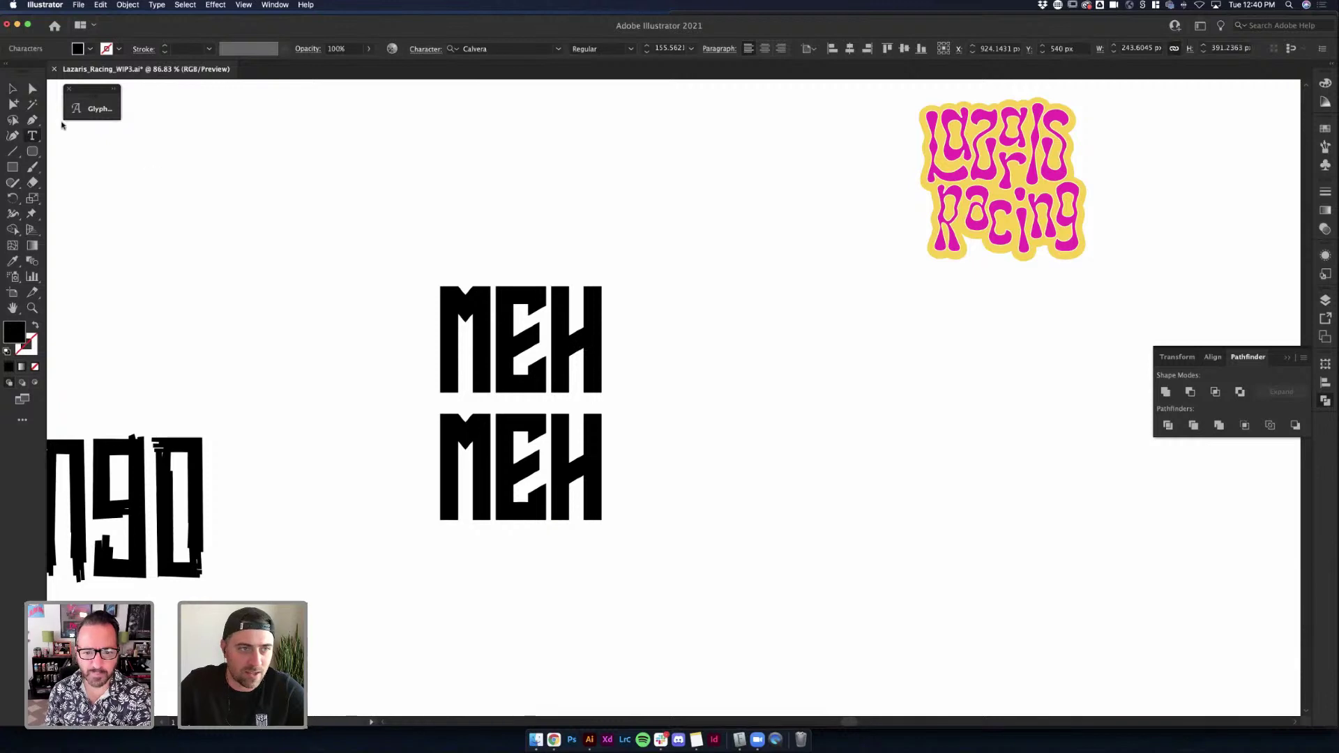
pyautogui.press('Escape')
pyautogui.moveTo(491, 347); pyautogui.dragTo(712, 347)
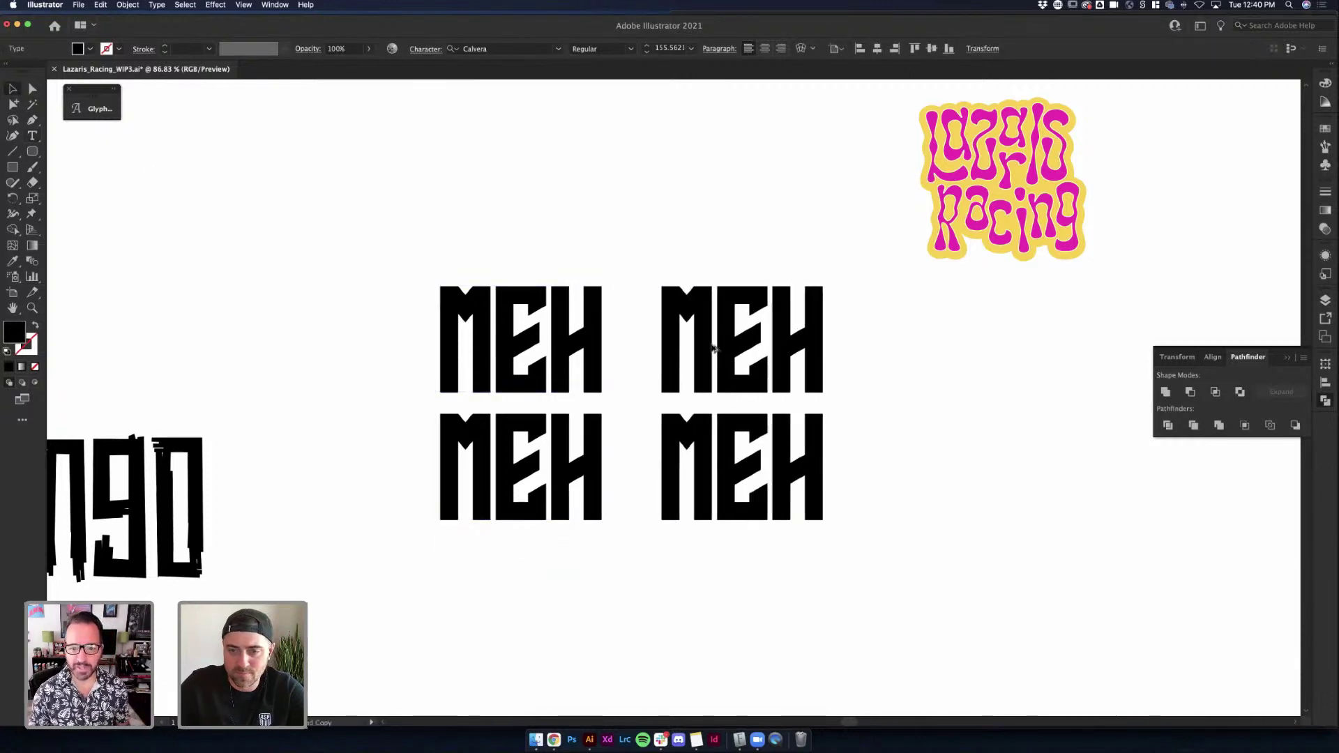
# Convert the copied two-line MEH text block to outlines
pyautogui.scroll(5, 924, 380)
pyautogui.rightClick(674, 399)
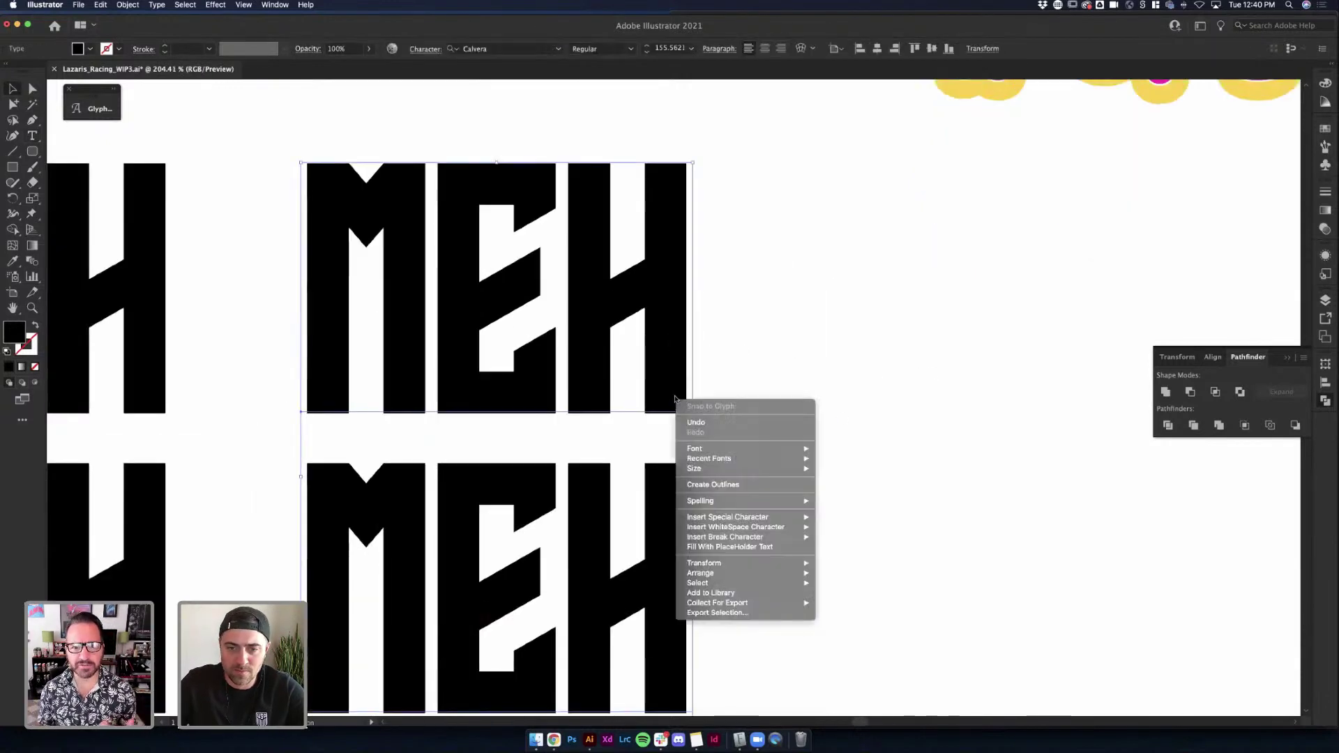
pyautogui.click(709, 484)
pyautogui.click(783, 440)
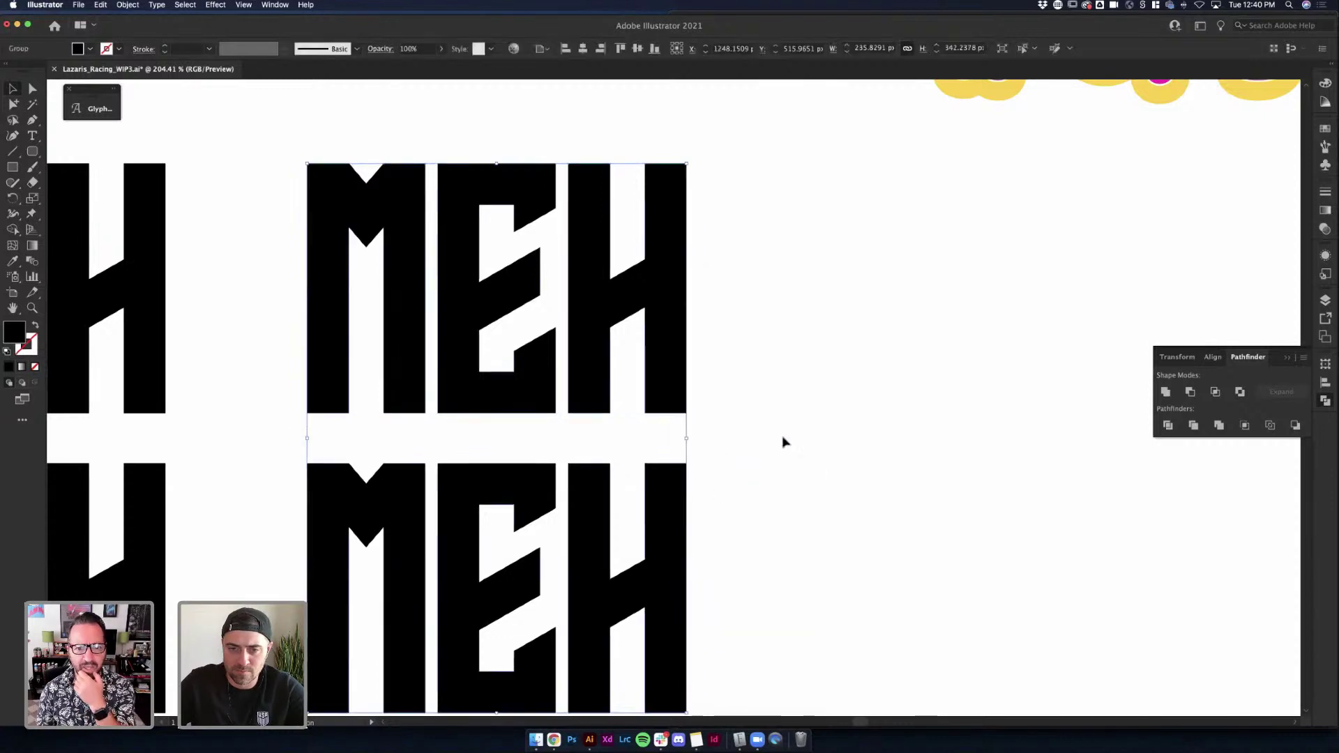
# Delete the lower MEH line from the outlined copy, leaving only its upper word
pyautogui.doubleClick(679, 490)
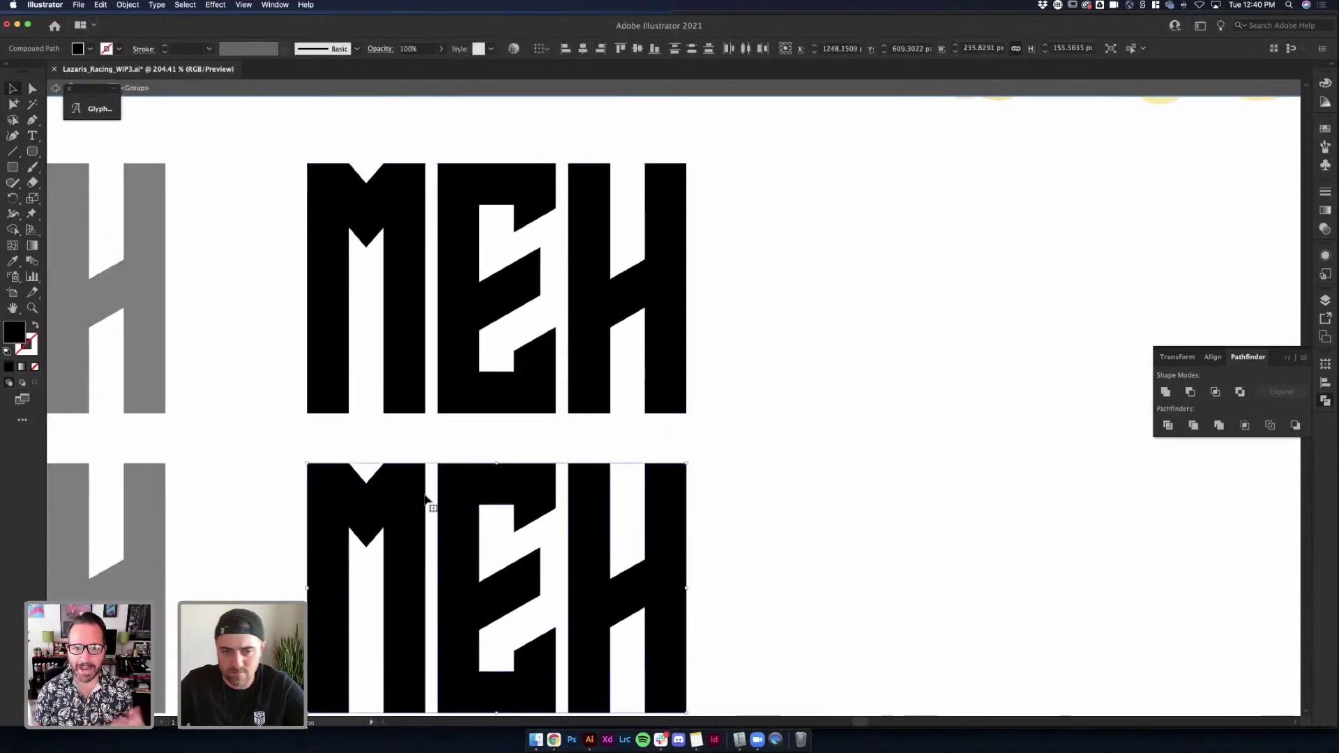
pyautogui.press('BackSpace')
pyautogui.doubleClick(772, 377)
# Draw a diagonal line from the inner upper corner of the E's middle arm to the H's upper-right corner, about 126 by 72 px
pyautogui.click(520, 296)
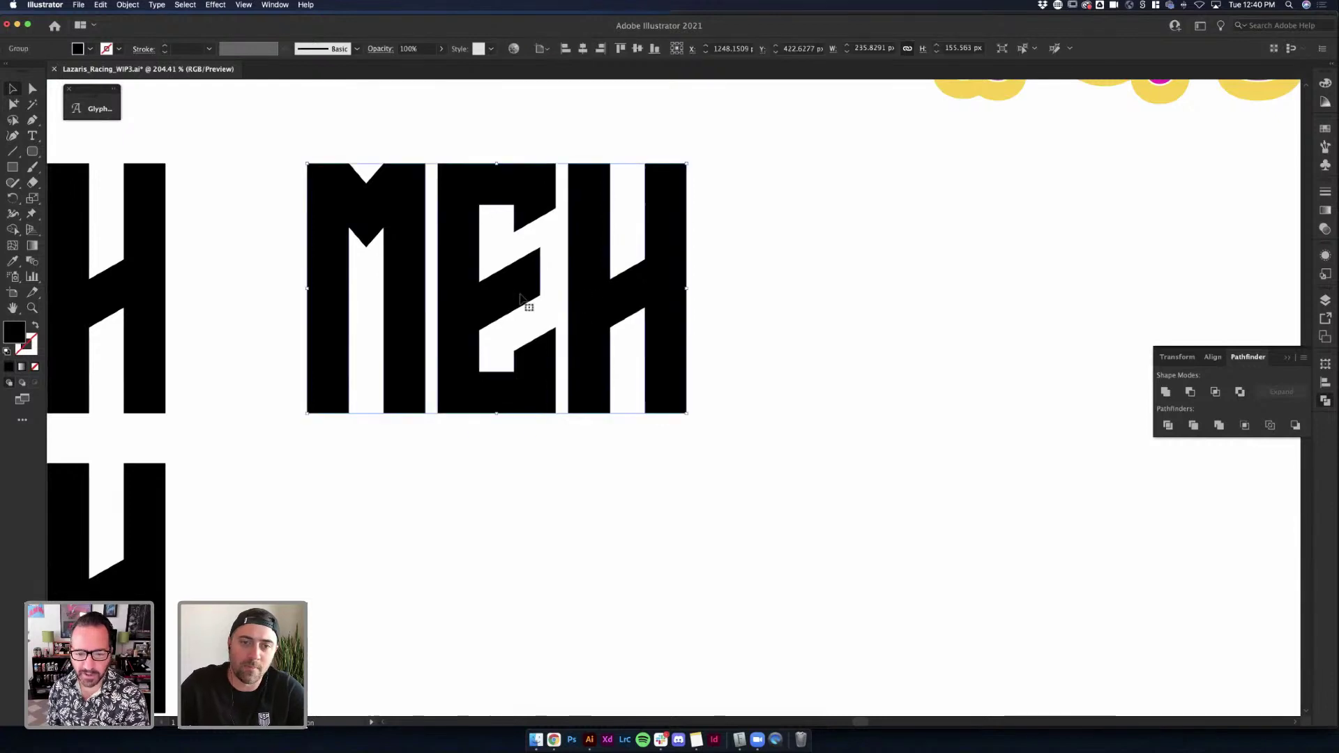
pyautogui.press('a')
pyautogui.click(610, 276)
pyautogui.click(647, 307)
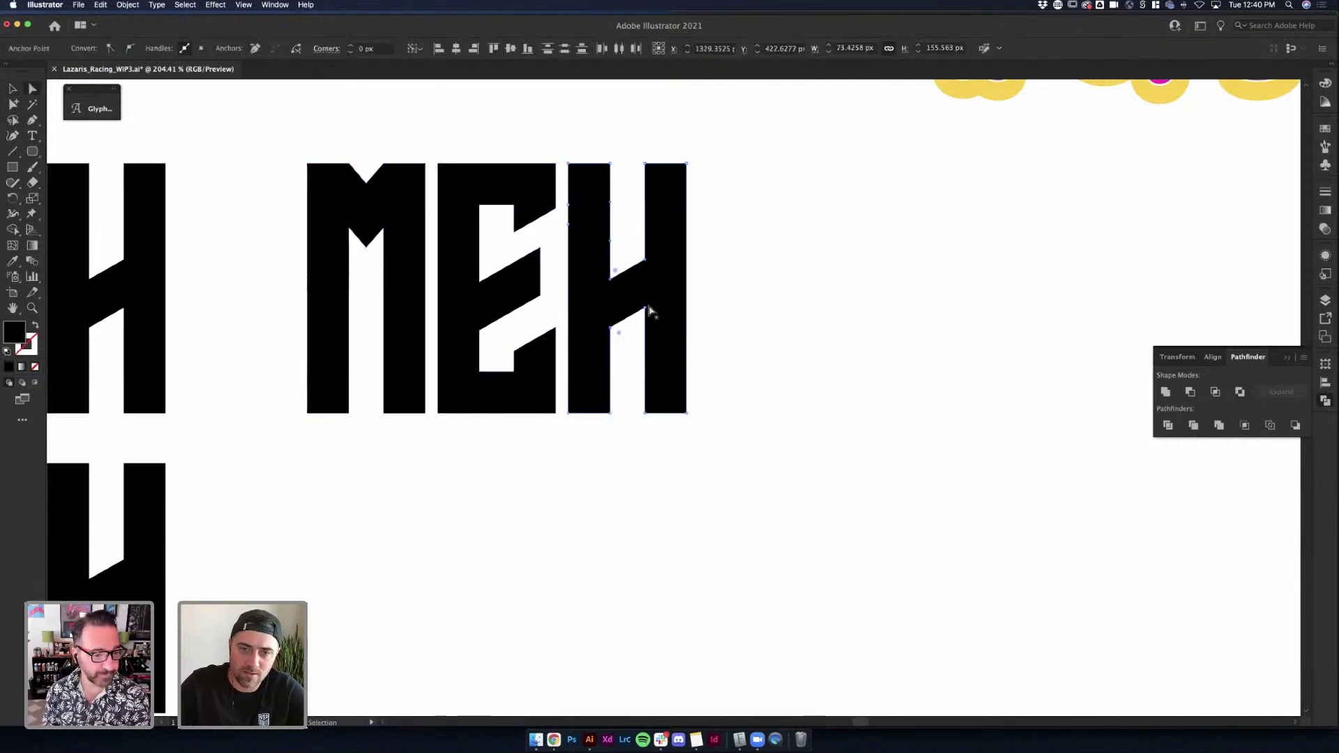
pyautogui.click(779, 255)
pyautogui.press('p')
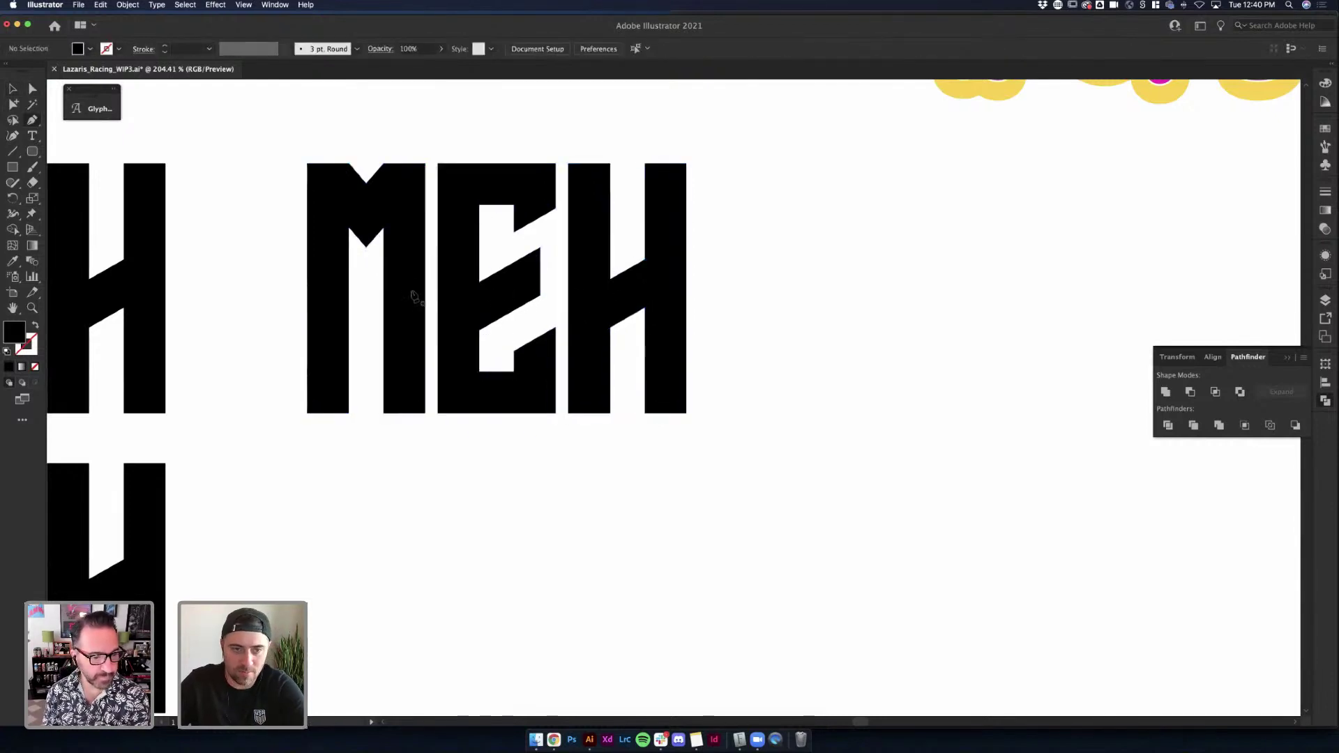
pyautogui.click(480, 282)
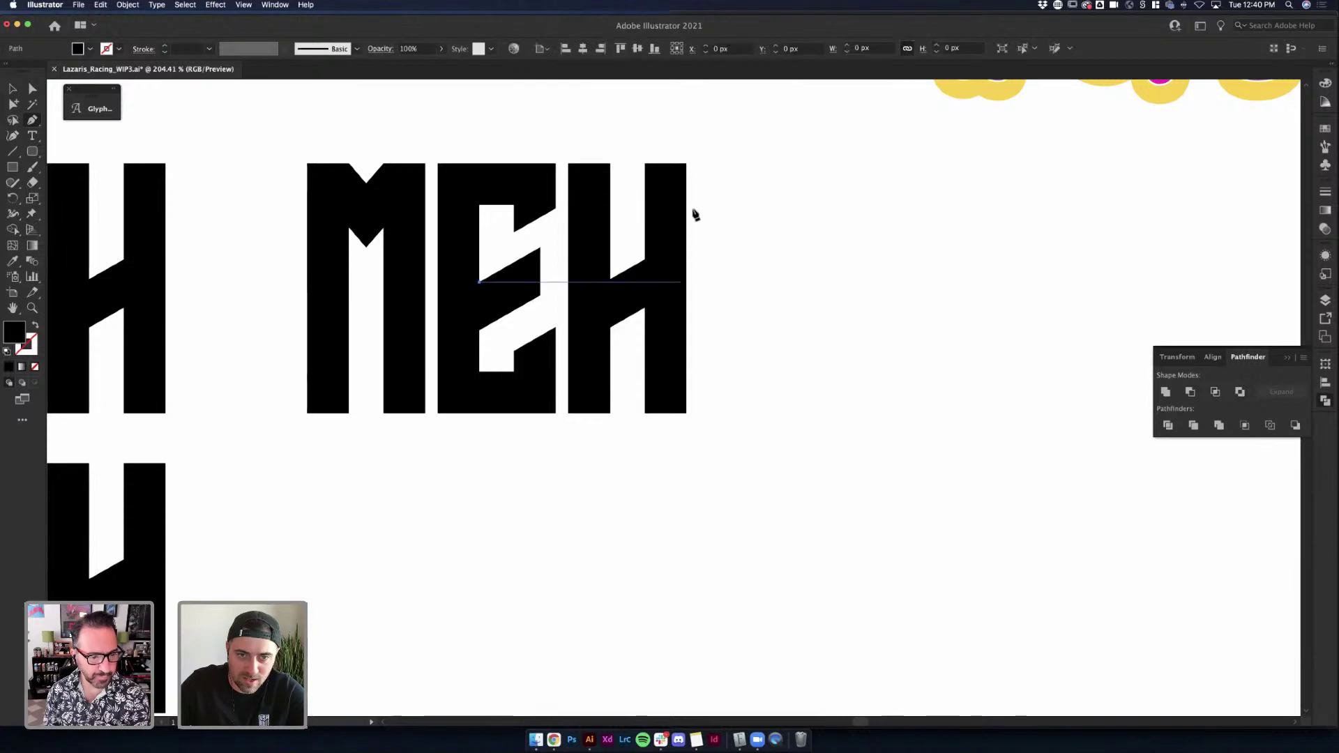
pyautogui.click(683, 167)
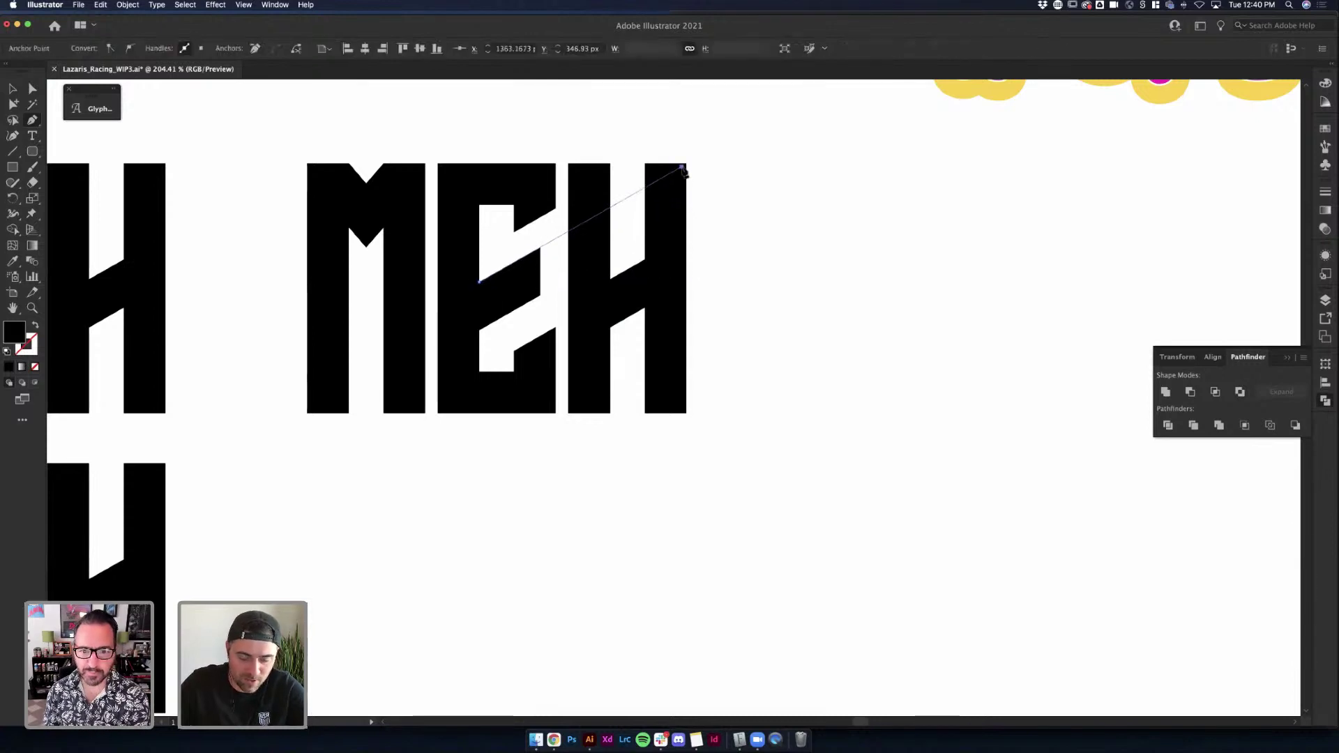
# Give the diagonal guide line a magenta stroke and duplicate it straight down onto the lower edge of the E's middle arm
pyautogui.press('v')
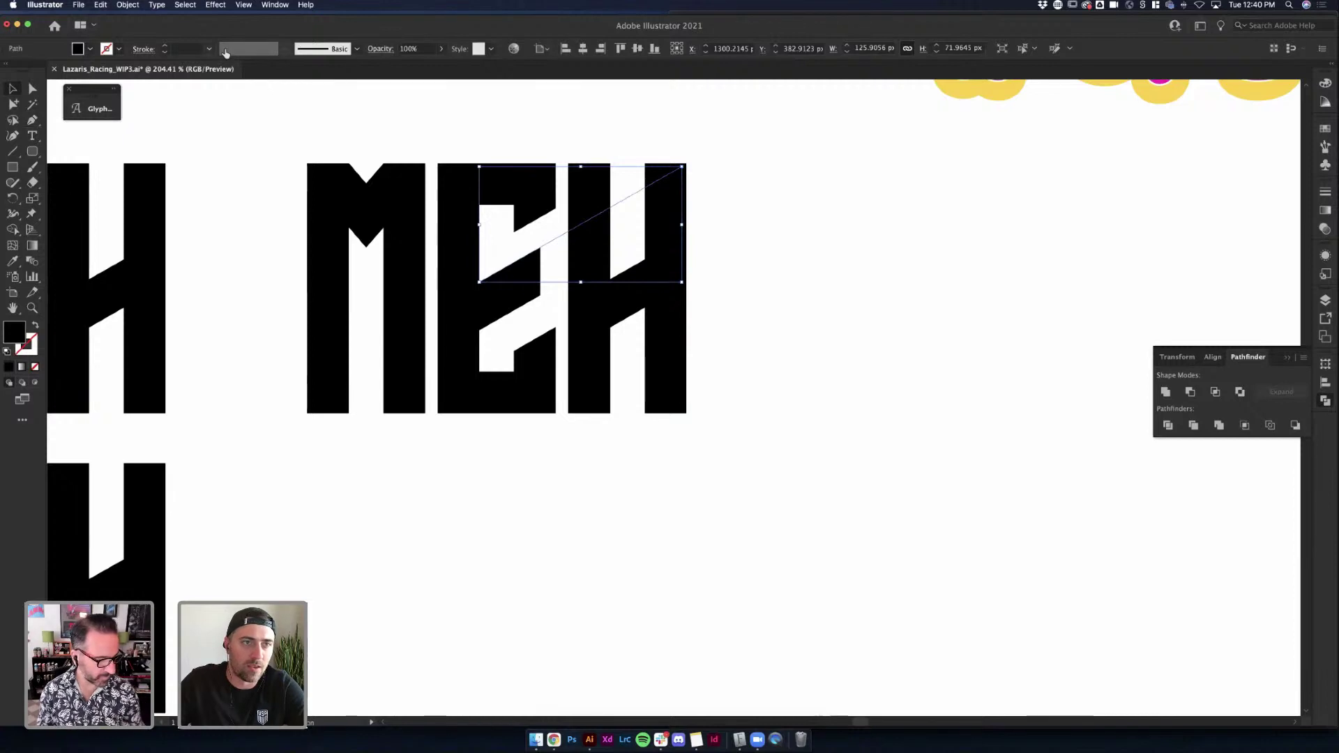
pyautogui.click(107, 49)
pyautogui.click(90, 71)
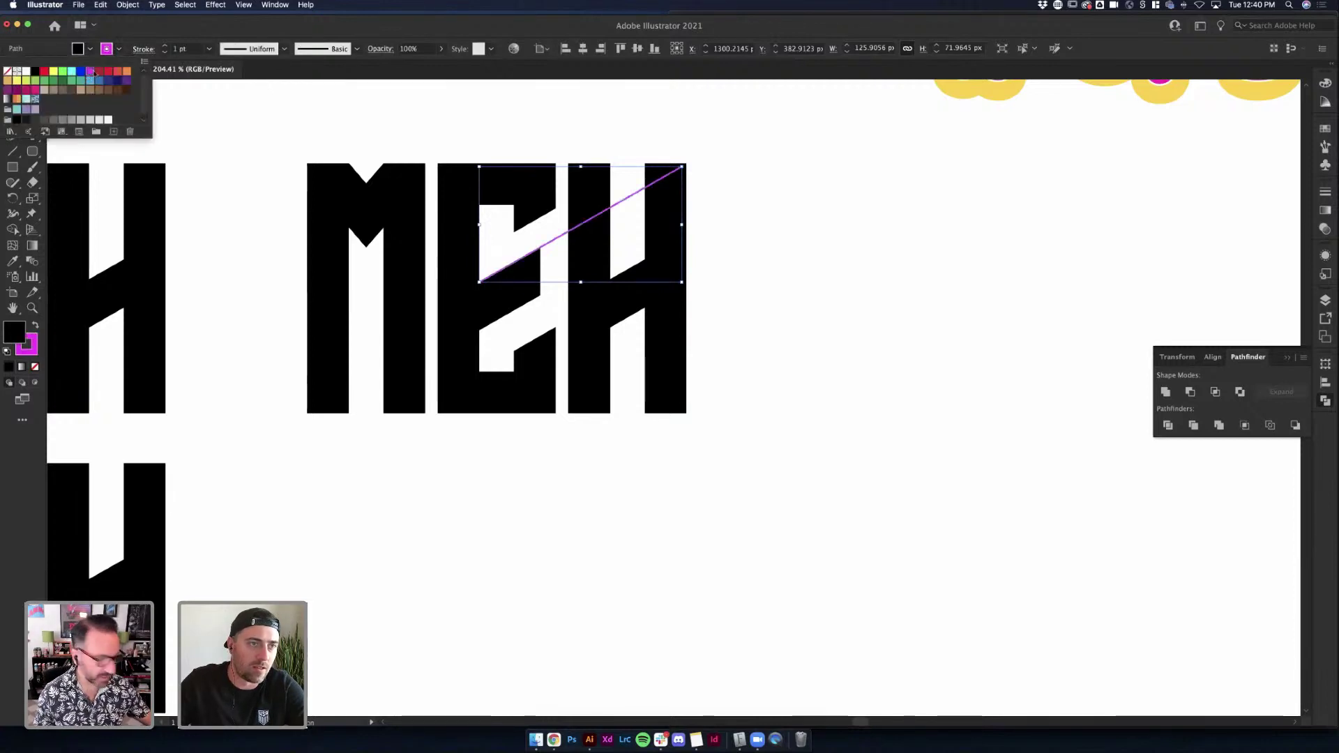
pyautogui.click(663, 132)
pyautogui.click(622, 218)
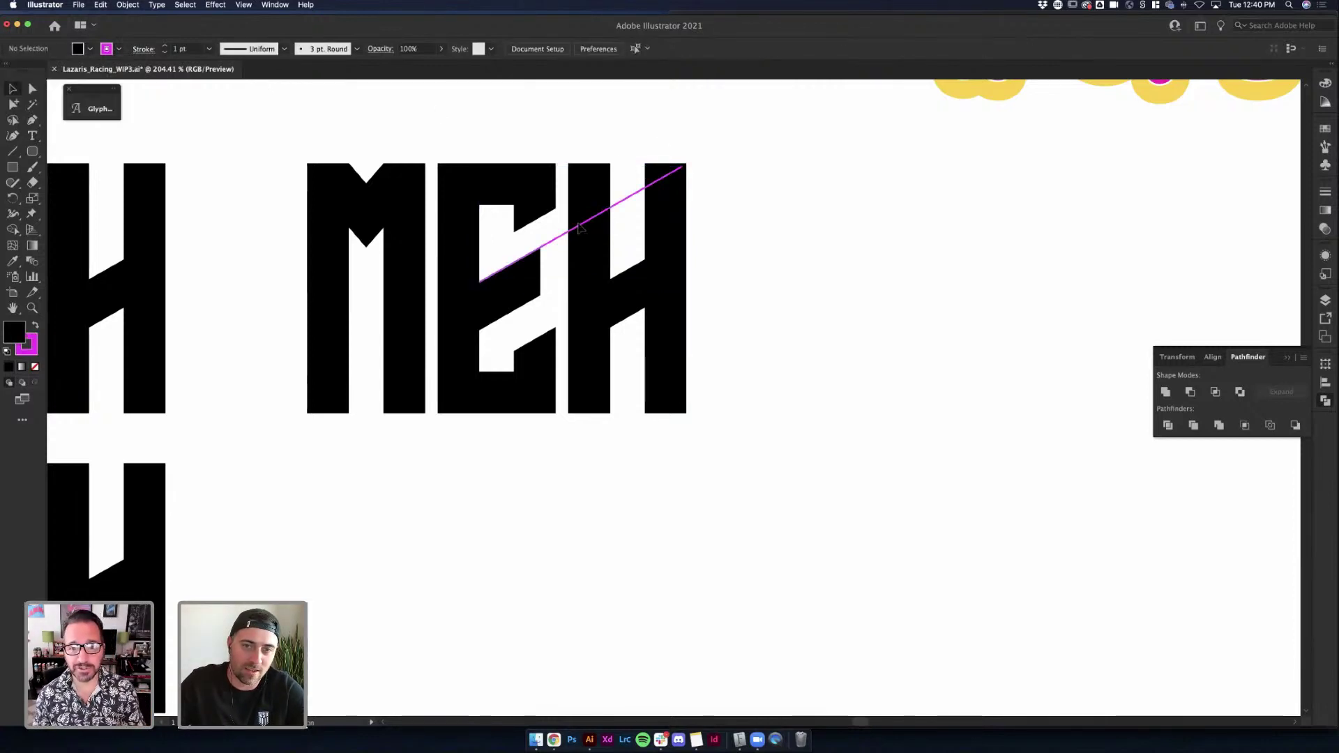
pyautogui.moveTo(578, 227); pyautogui.dragTo(579, 279)
pyautogui.press('a')
pyautogui.click(642, 262)
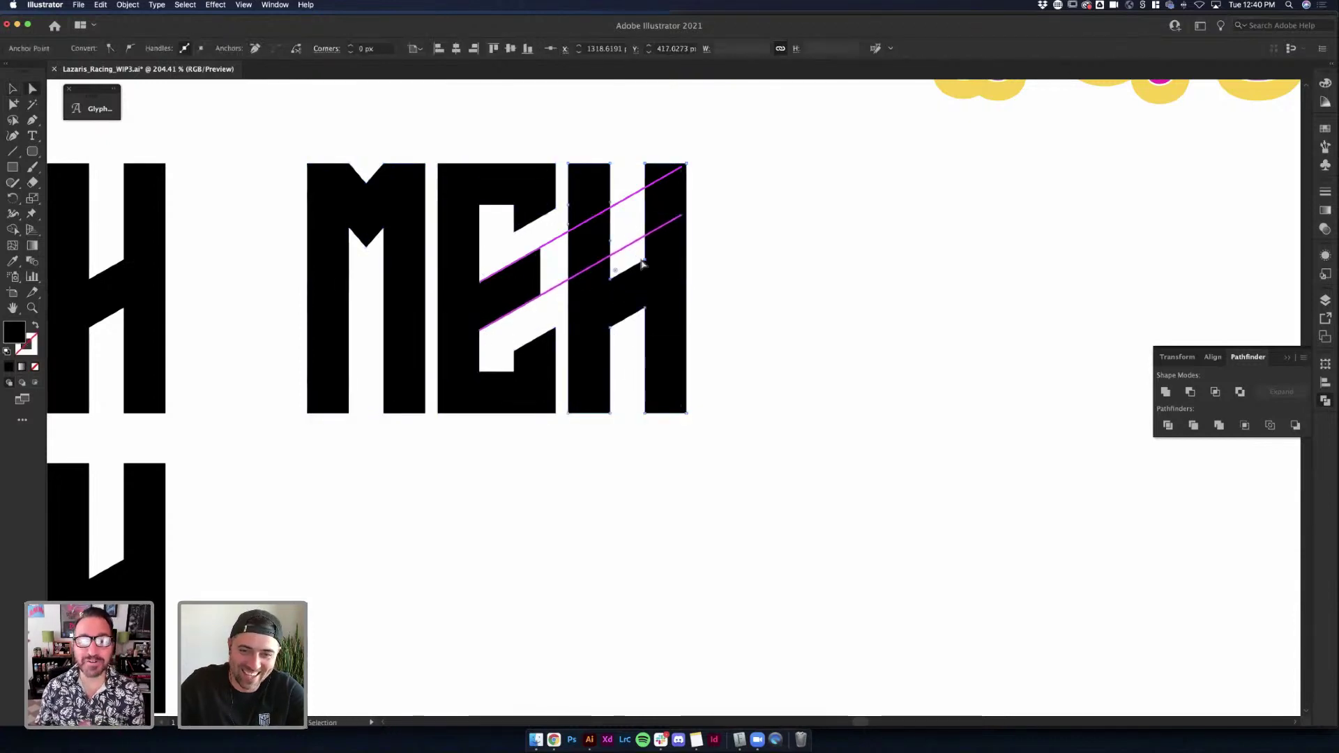
pyautogui.moveTo(611, 327); pyautogui.dragTo(613, 304)
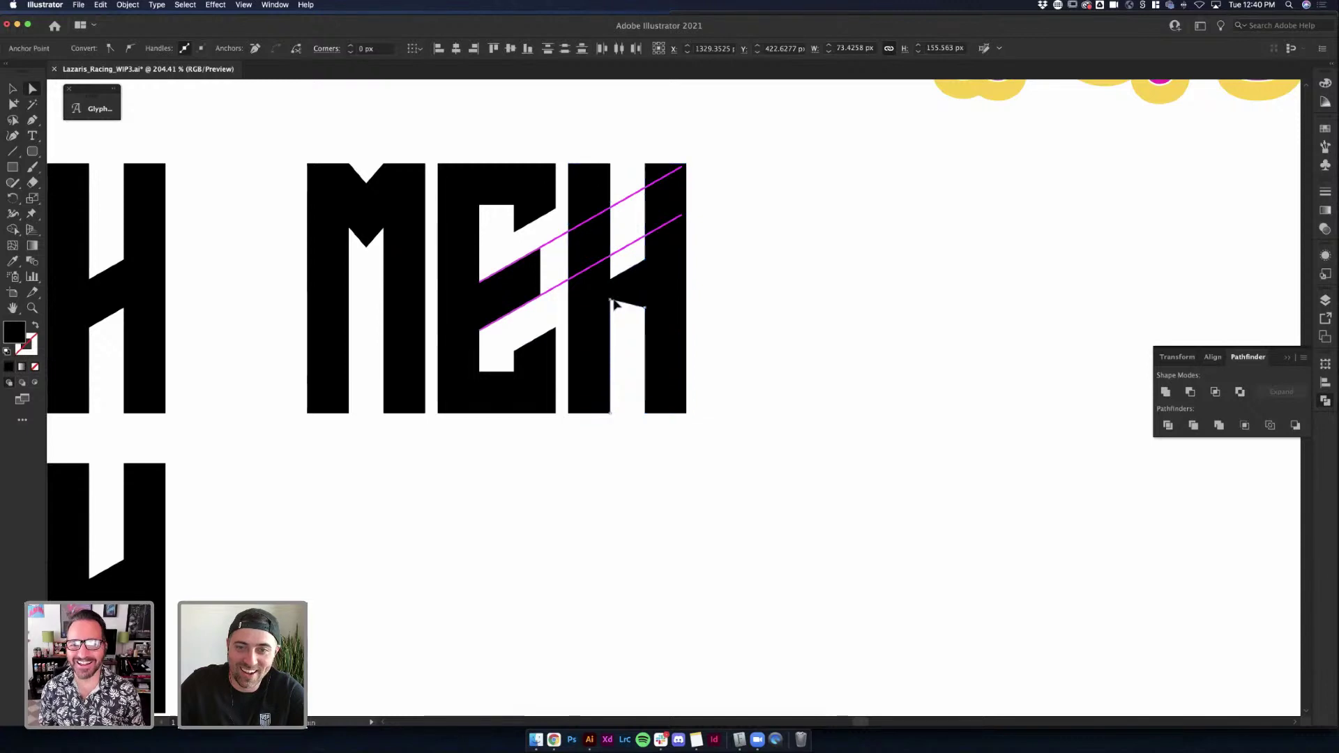
pyautogui.hotkey('ctrl', 'z')
pyautogui.click(639, 318)
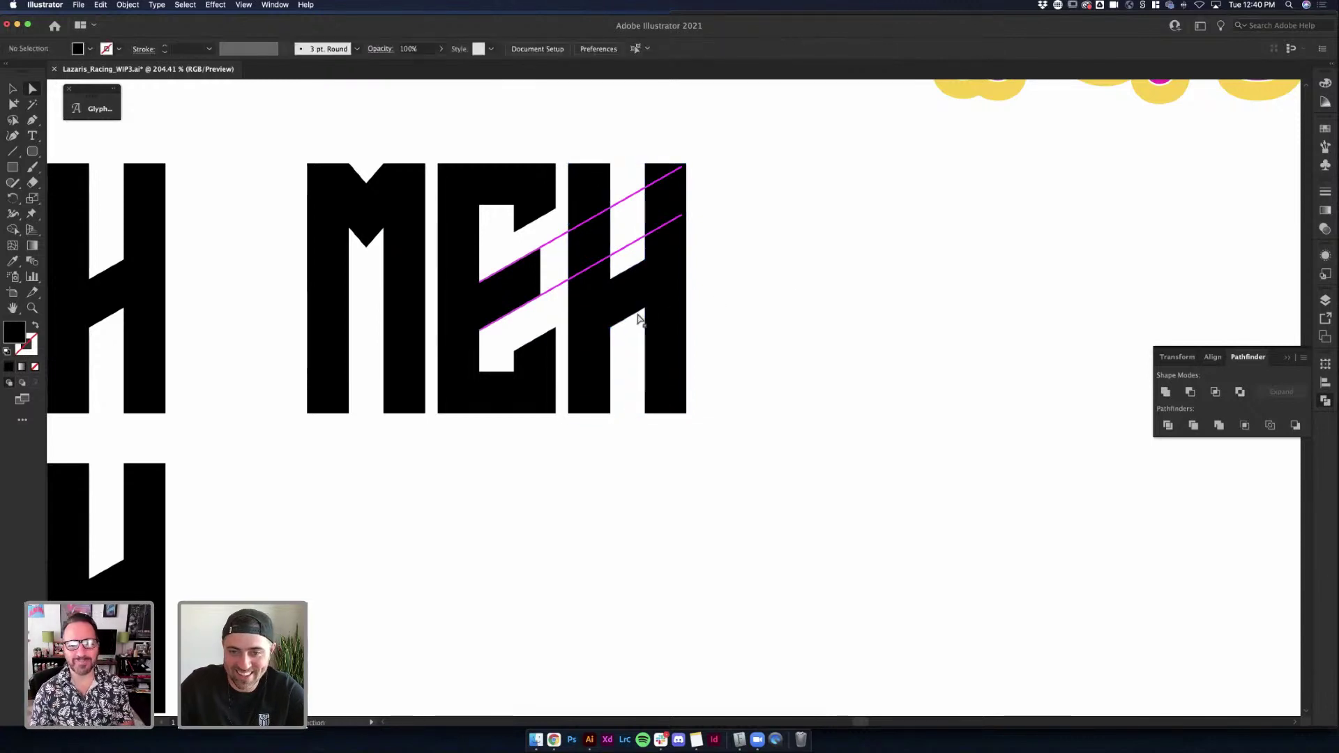
# Raise the H's slanted crossbar so its edges line up with the two magenta guide lines
pyautogui.click(637, 313)
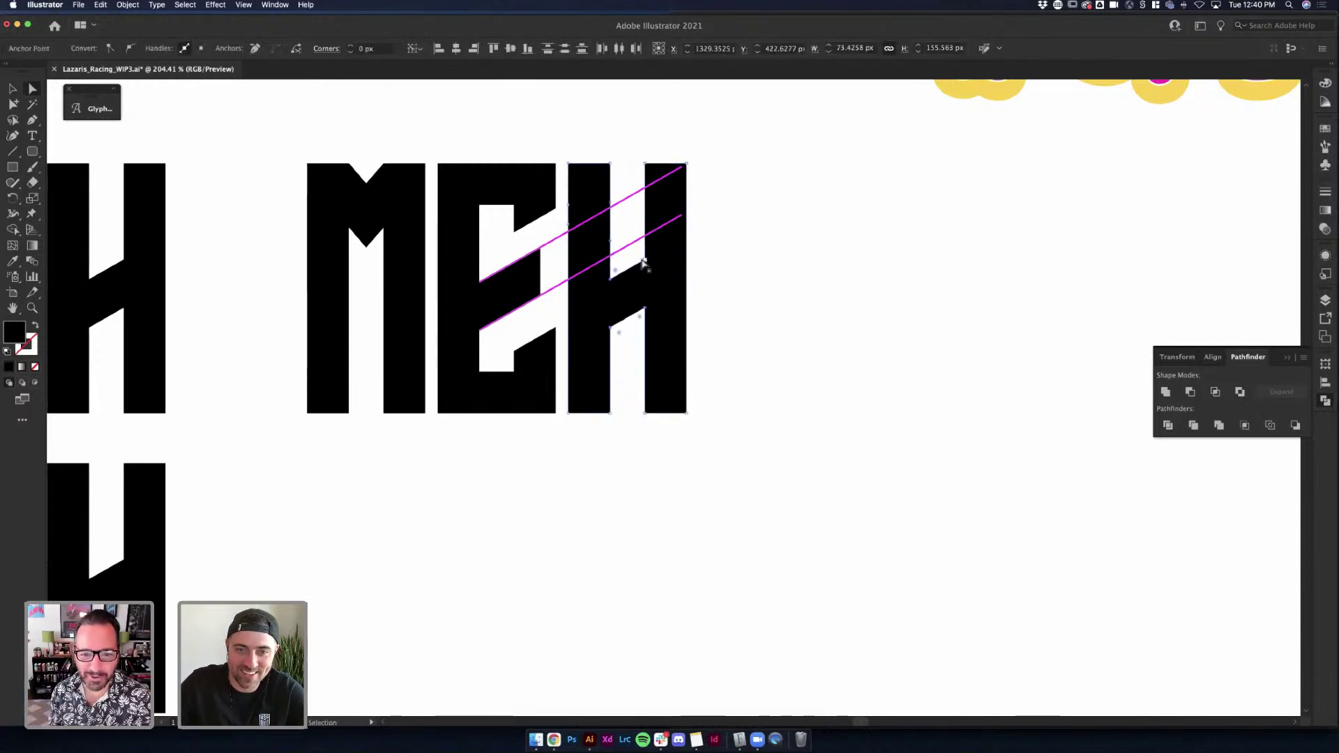
pyautogui.moveTo(643, 262); pyautogui.dragTo(645, 190)
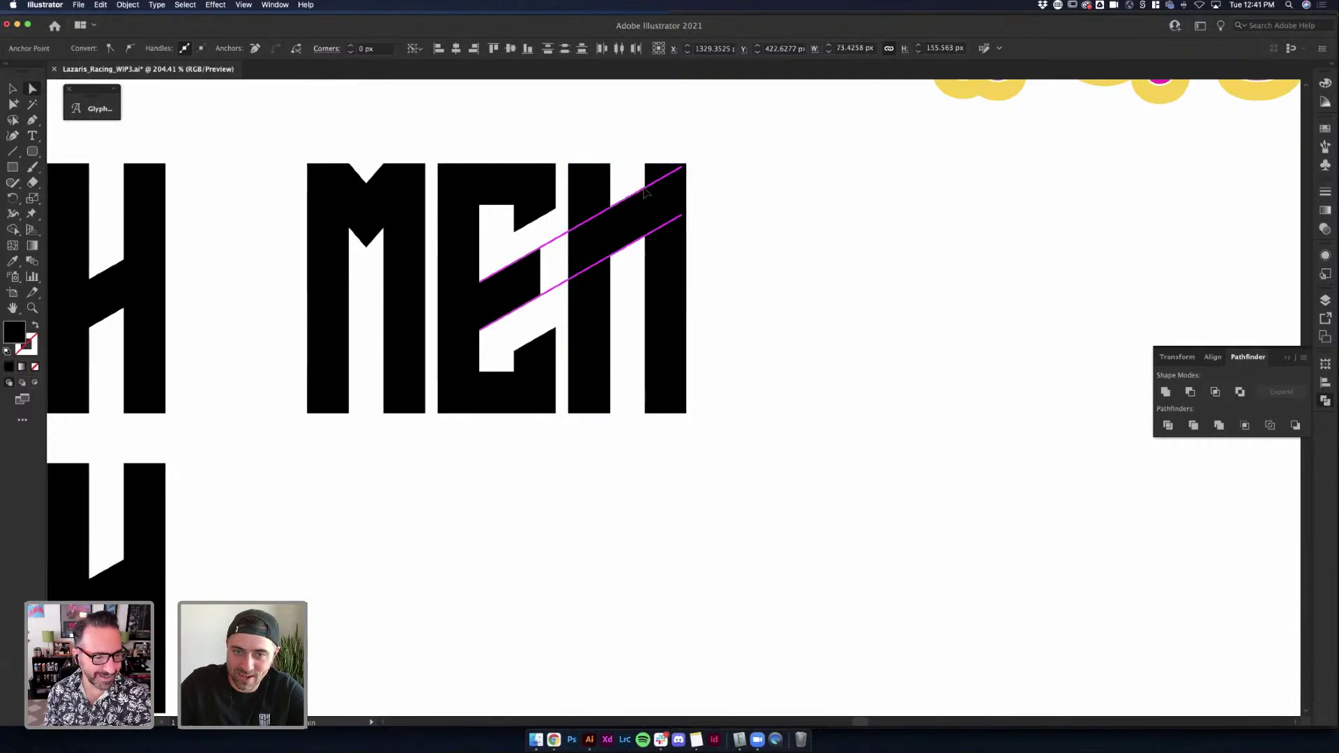
pyautogui.click(823, 264)
# Delete both magenta guide lines from the outlined word
pyautogui.press('v')
pyautogui.click(648, 236)
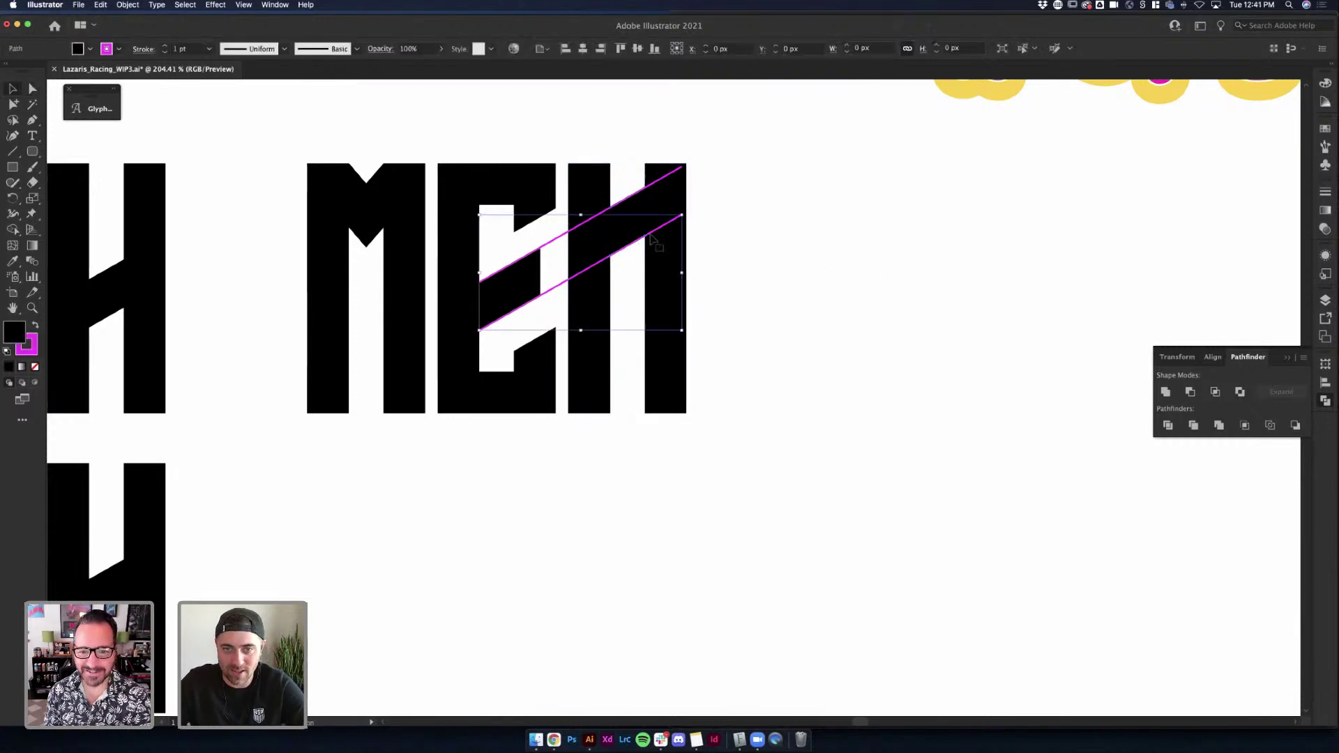
pyautogui.press('Delete')
pyautogui.click(630, 198)
pyautogui.press('Delete')
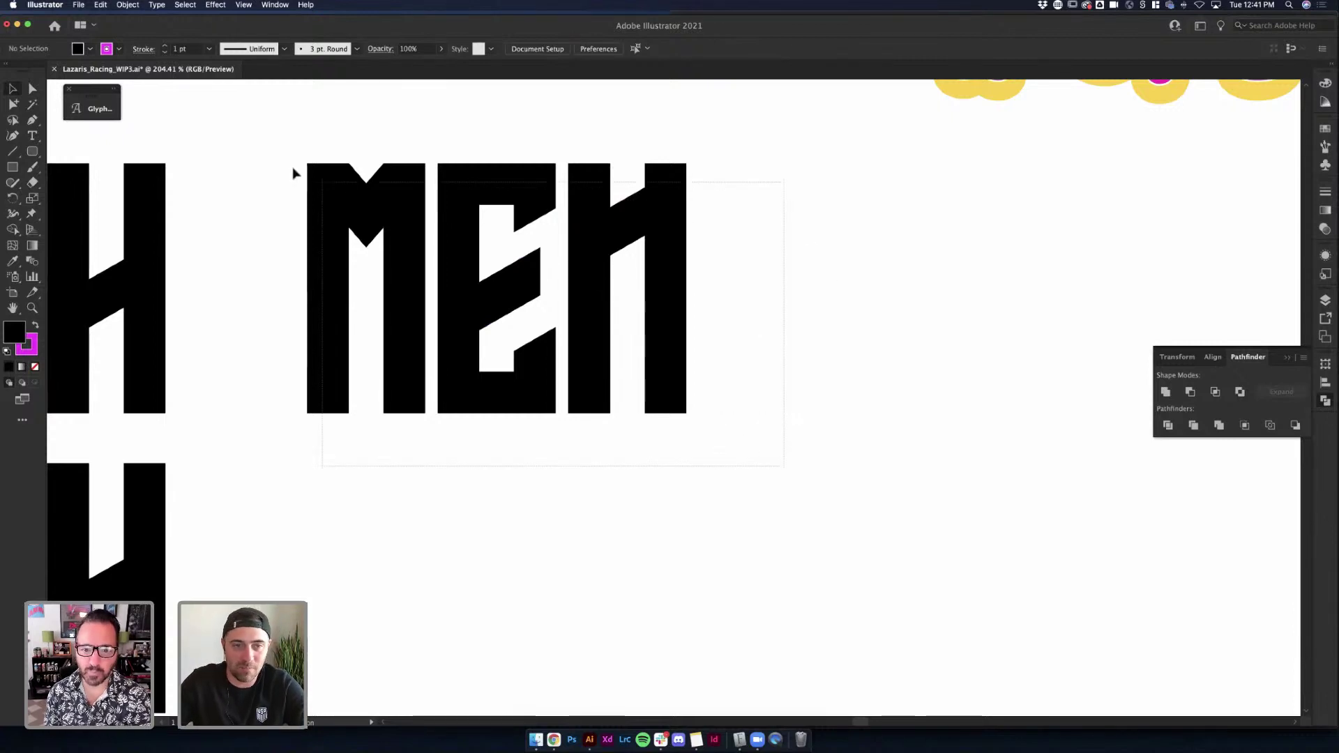
# Duplicate the modified MEH word to its right, leaving a letter-wide gap no larger than the existing letter spacing
pyautogui.click(427, 209)
pyautogui.moveTo(428, 209); pyautogui.dragTo(798, 239)
pyautogui.click(715, 546)
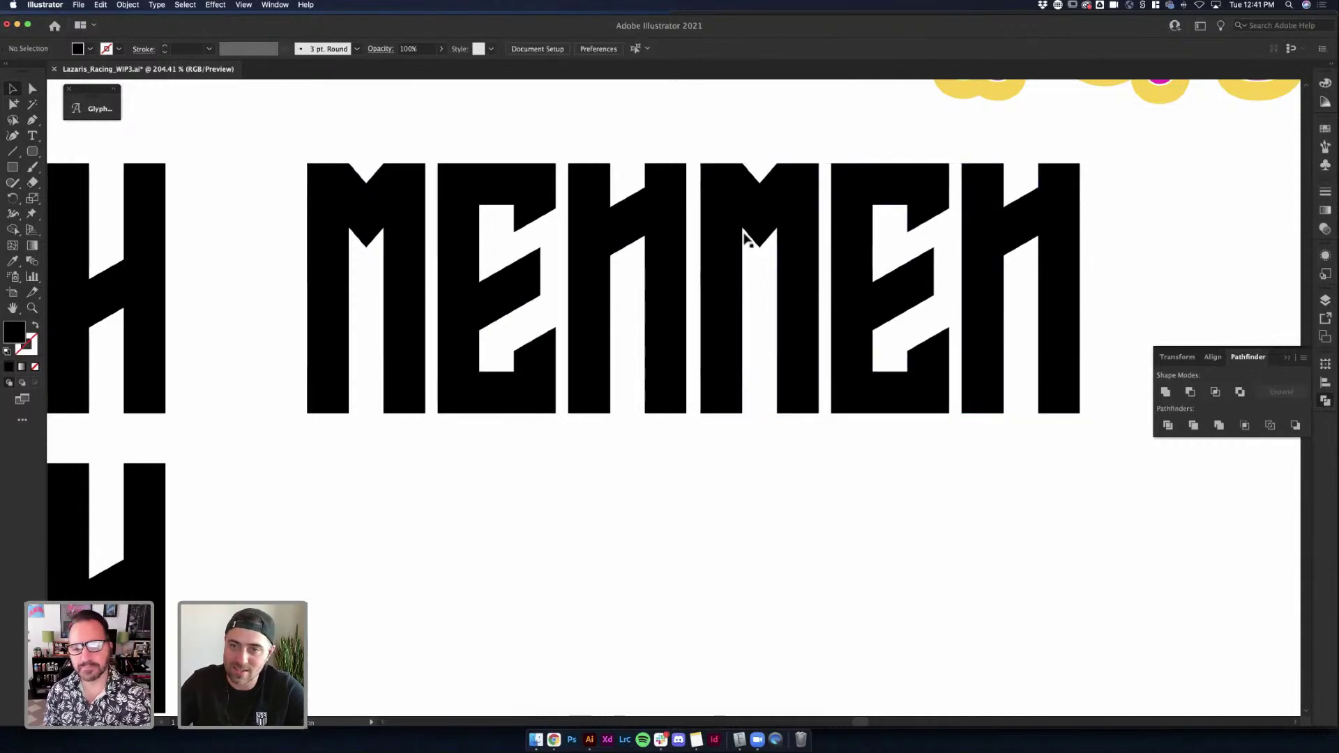
pyautogui.click(726, 385)
pyautogui.click(681, 500)
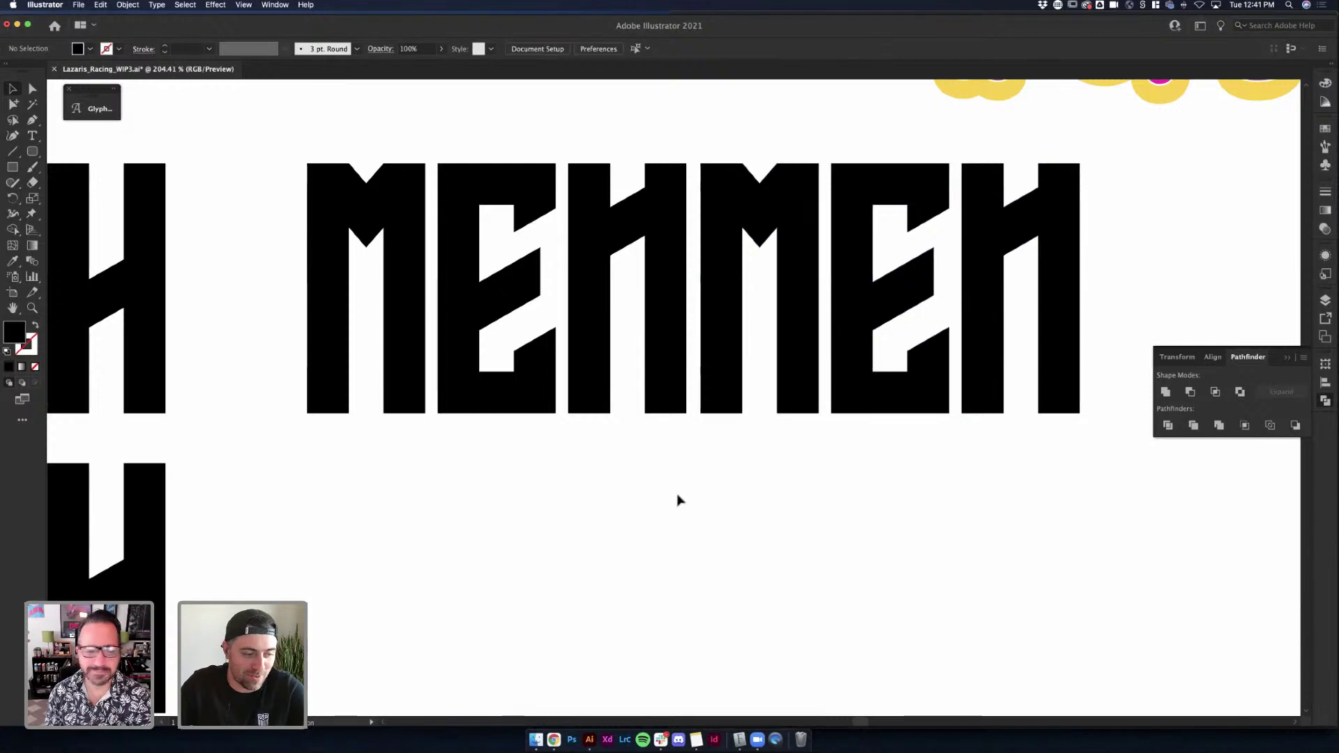
pyautogui.hscroll(3, 680, 501)
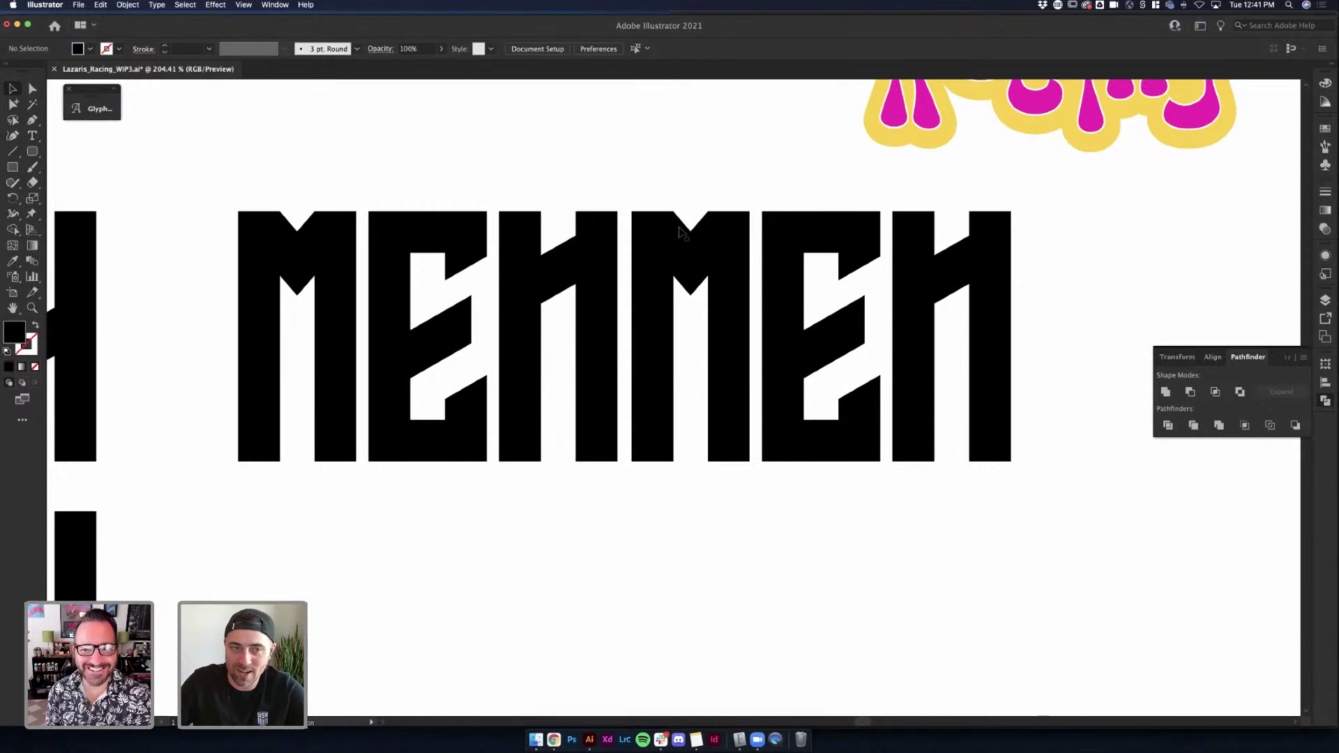
# Shorten the second word's M to about 128 px tall by lowering its upper and middle points while keeping its base fixed
pyautogui.press('a')
pyautogui.press('v')
pyautogui.press('a')
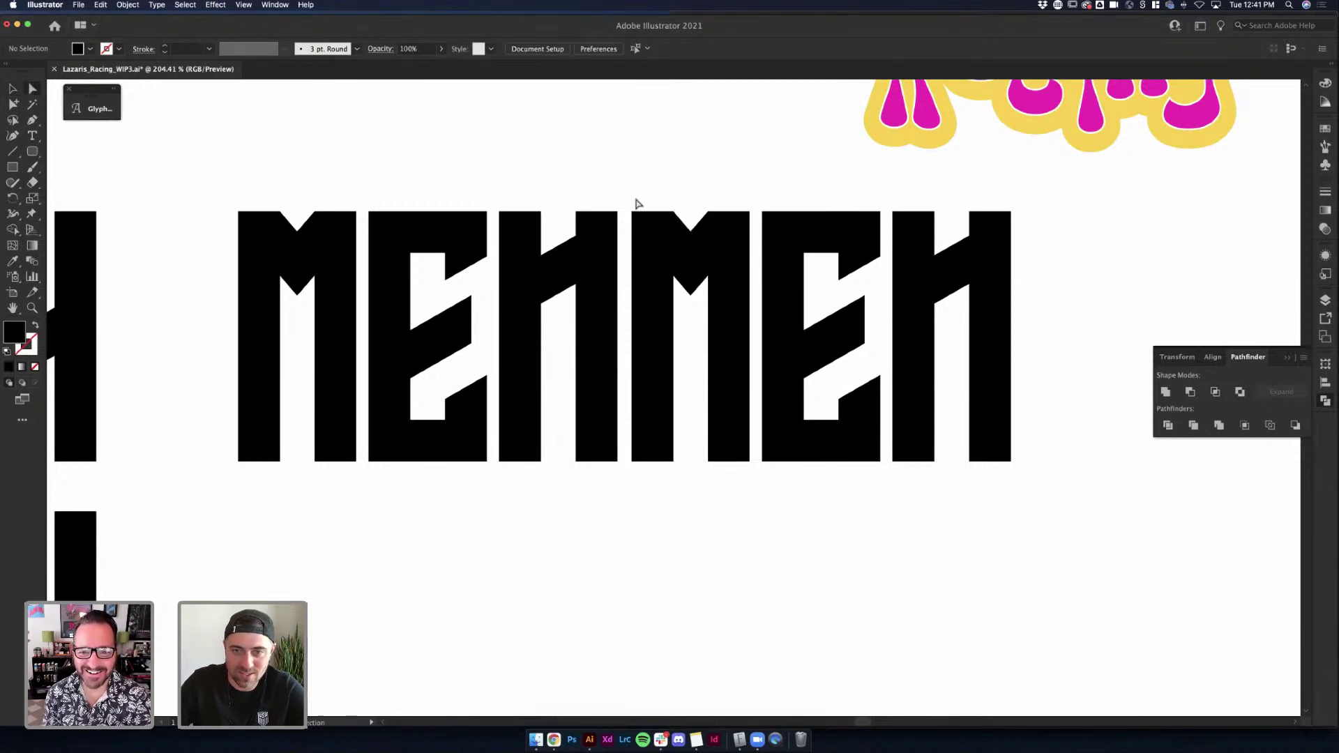
pyautogui.moveTo(753, 305); pyautogui.dragTo(693, 254)
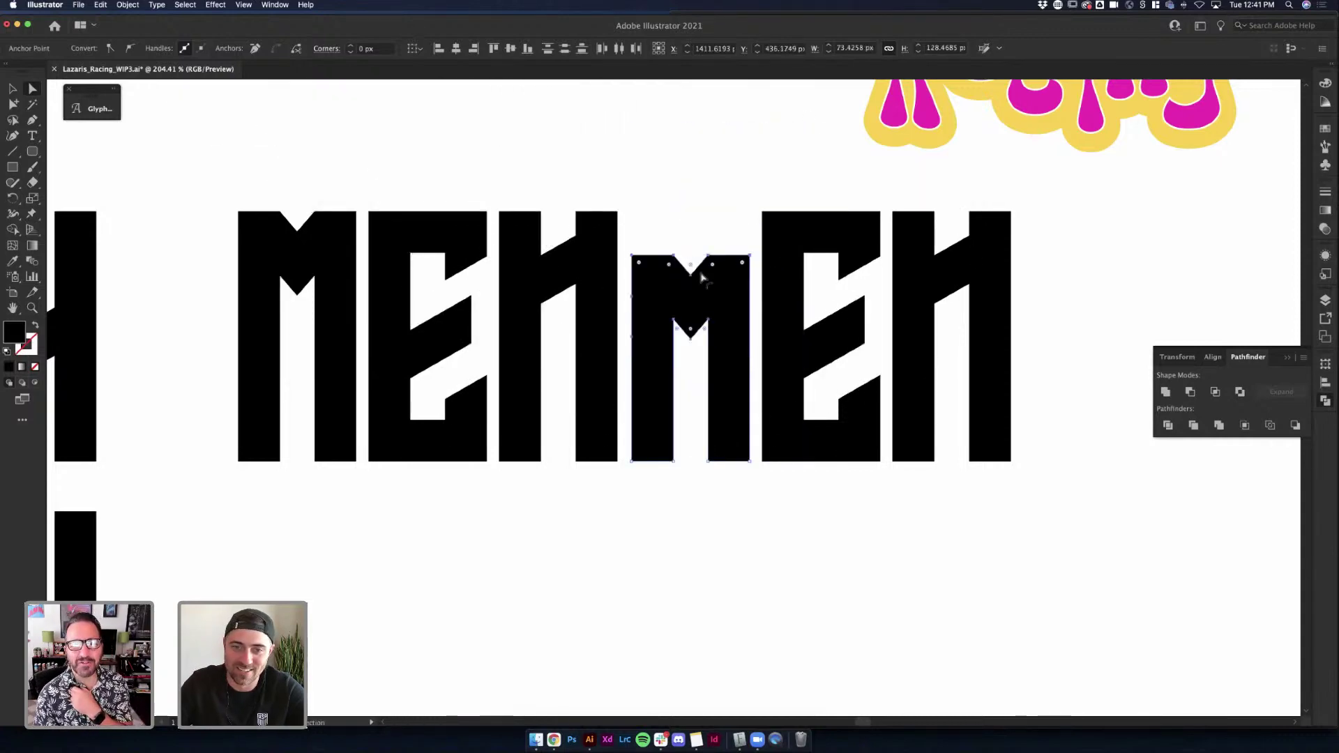
pyautogui.click(694, 225)
pyautogui.hscroll(2, 694, 225)
pyautogui.scroll(1, 694, 224)
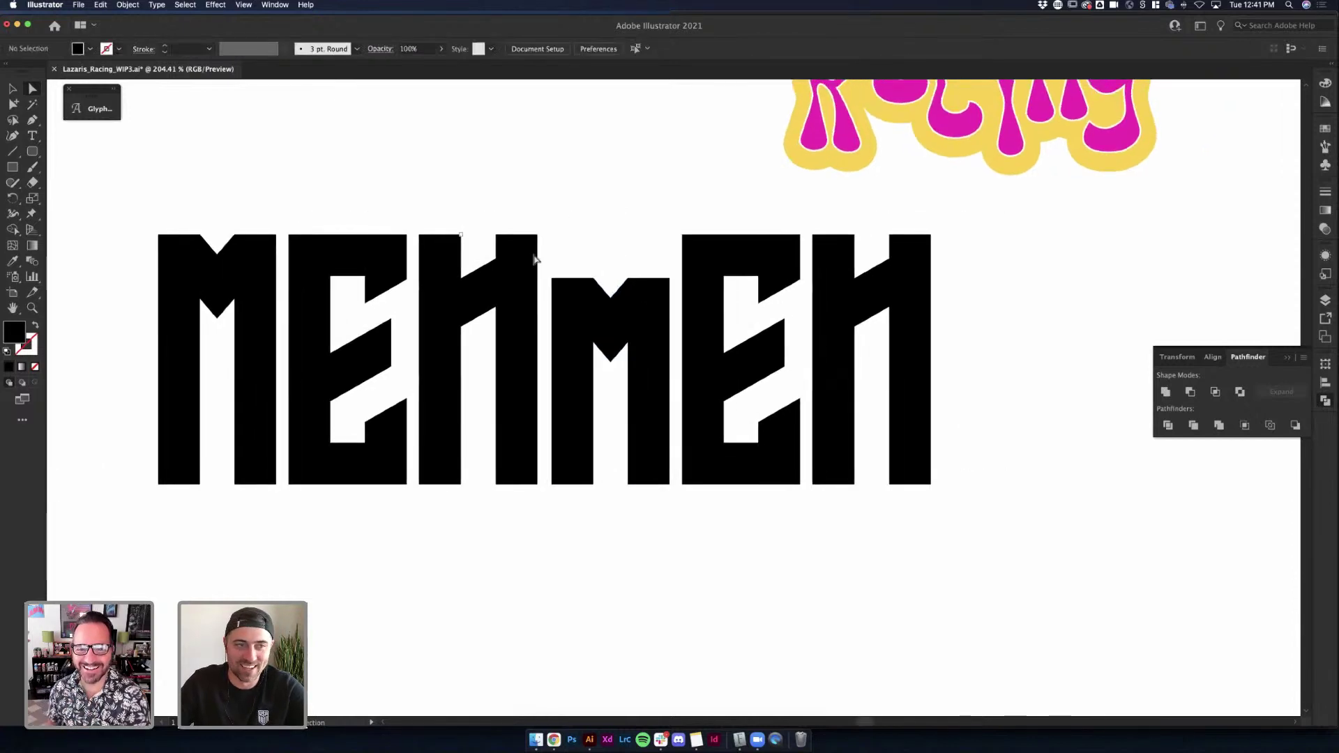
# Extend the shortened M's left stem to full letter height with a black rectangle, and copy that rectangle onto its right stem
pyautogui.press('m')
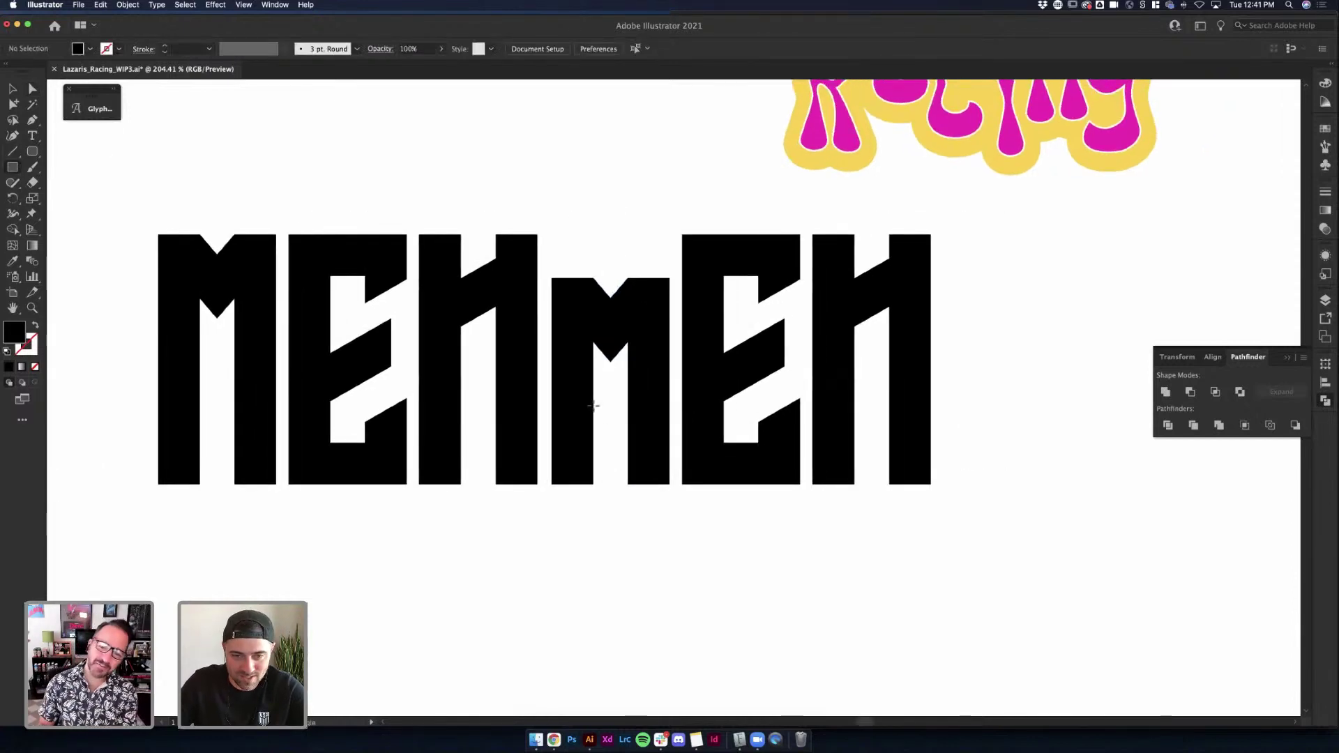
pyautogui.moveTo(594, 406); pyautogui.dragTo(549, 266)
pyautogui.moveTo(549, 260); pyautogui.dragTo(573, 235)
pyautogui.press('v')
pyautogui.click(648, 260)
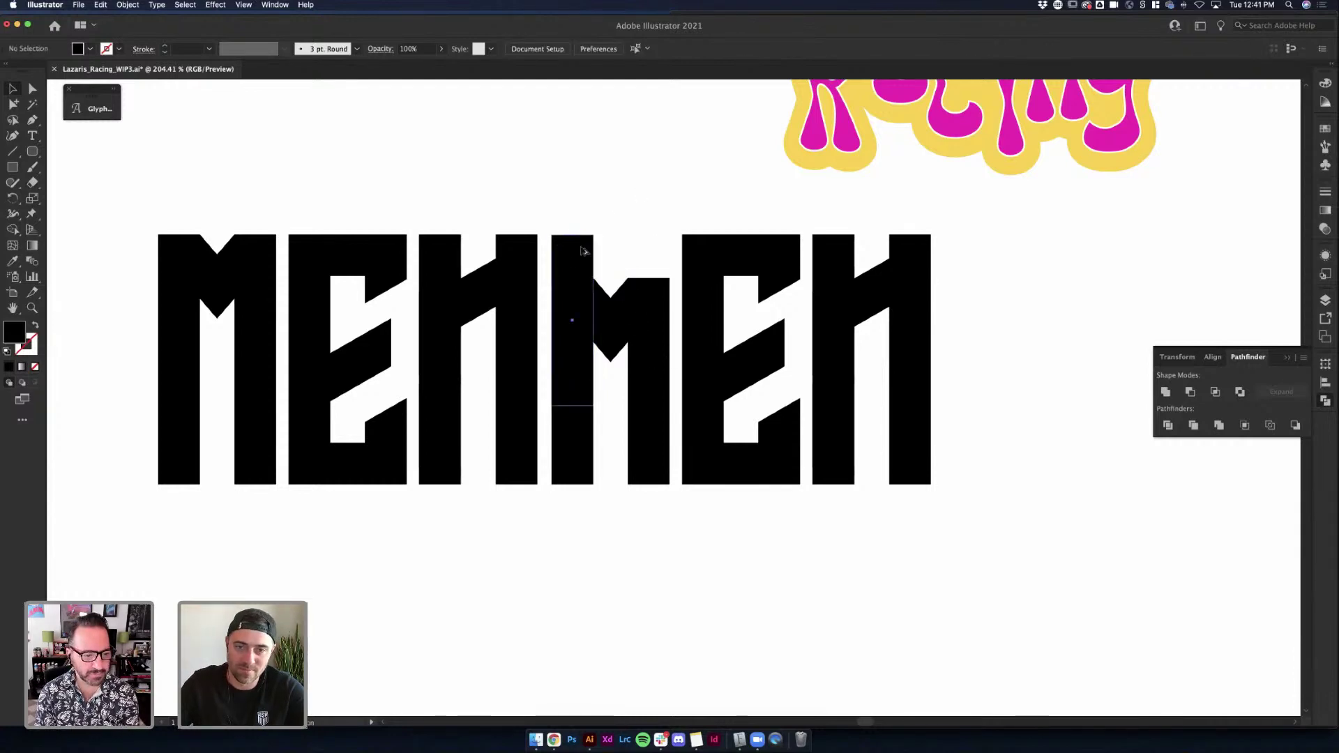
pyautogui.moveTo(641, 279); pyautogui.dragTo(641, 235)
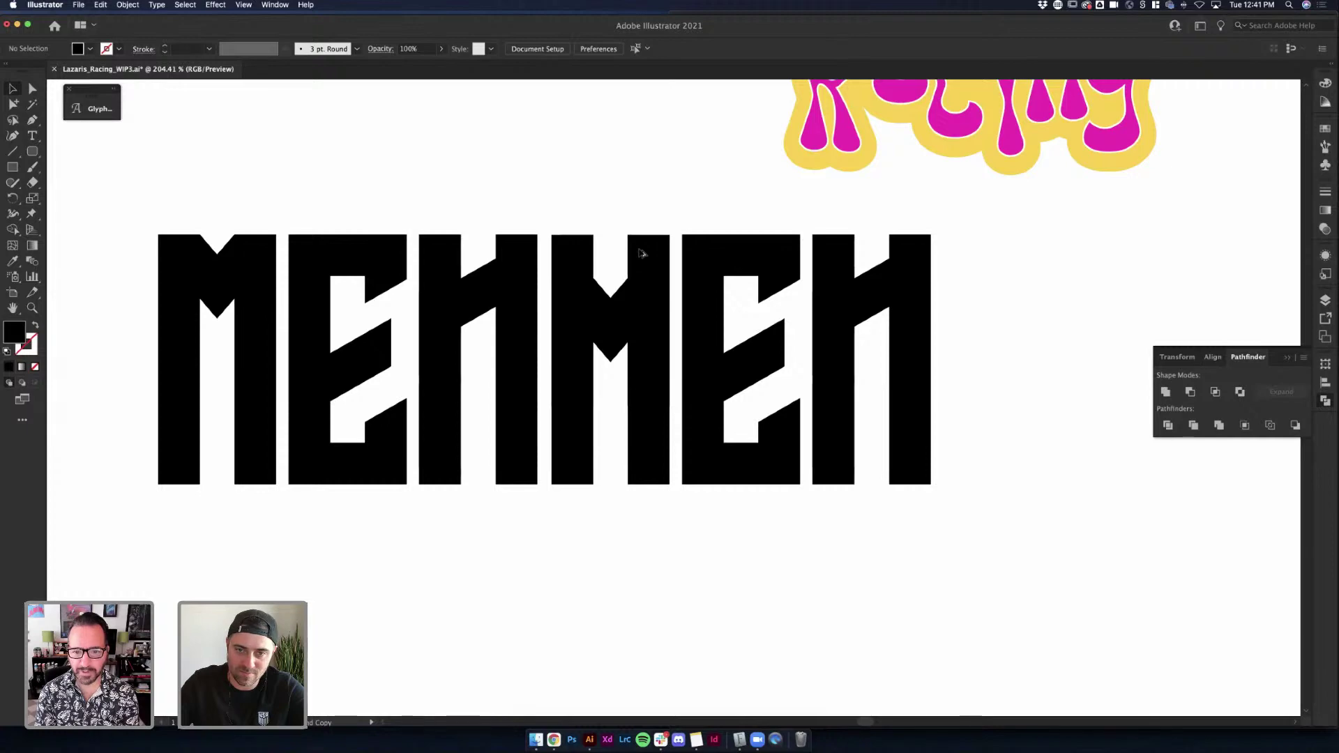
pyautogui.click(641, 252)
pyautogui.click(640, 209)
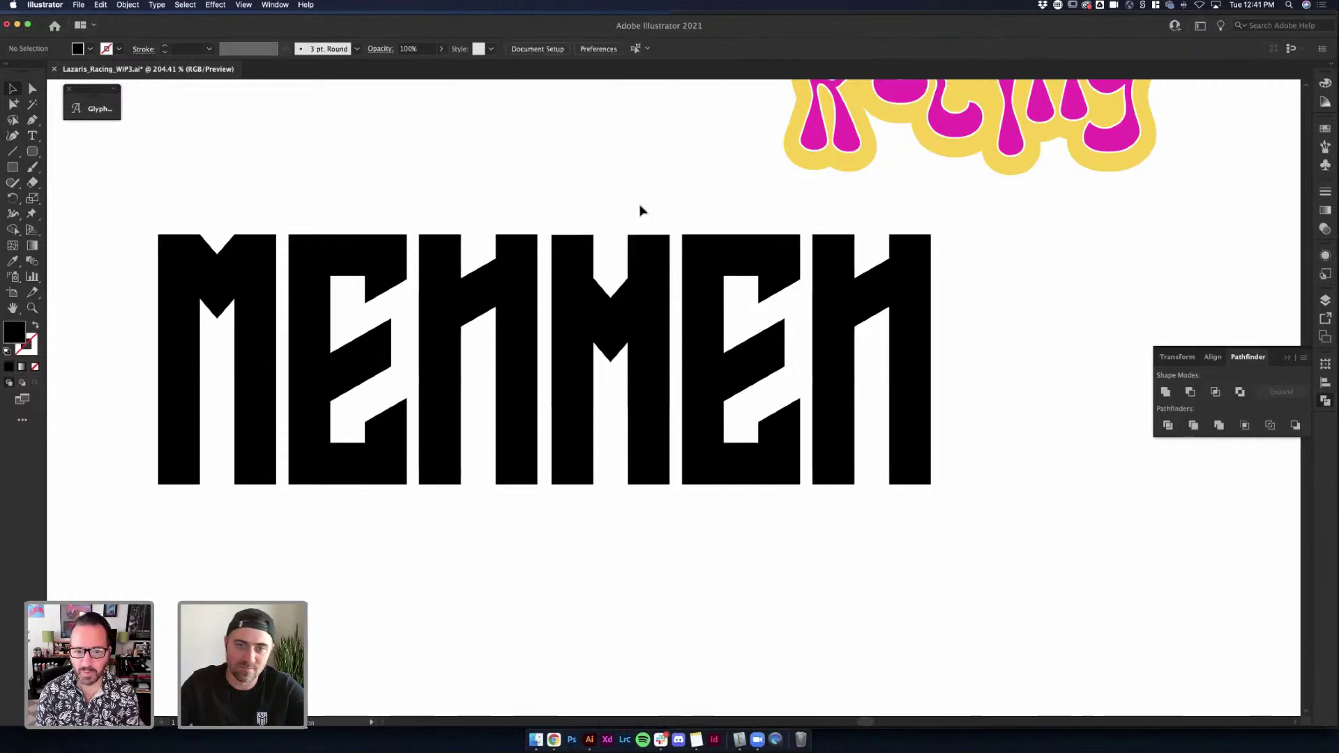
pyautogui.scroll(-3, 640, 209)
pyautogui.scroll(3, 642, 209)
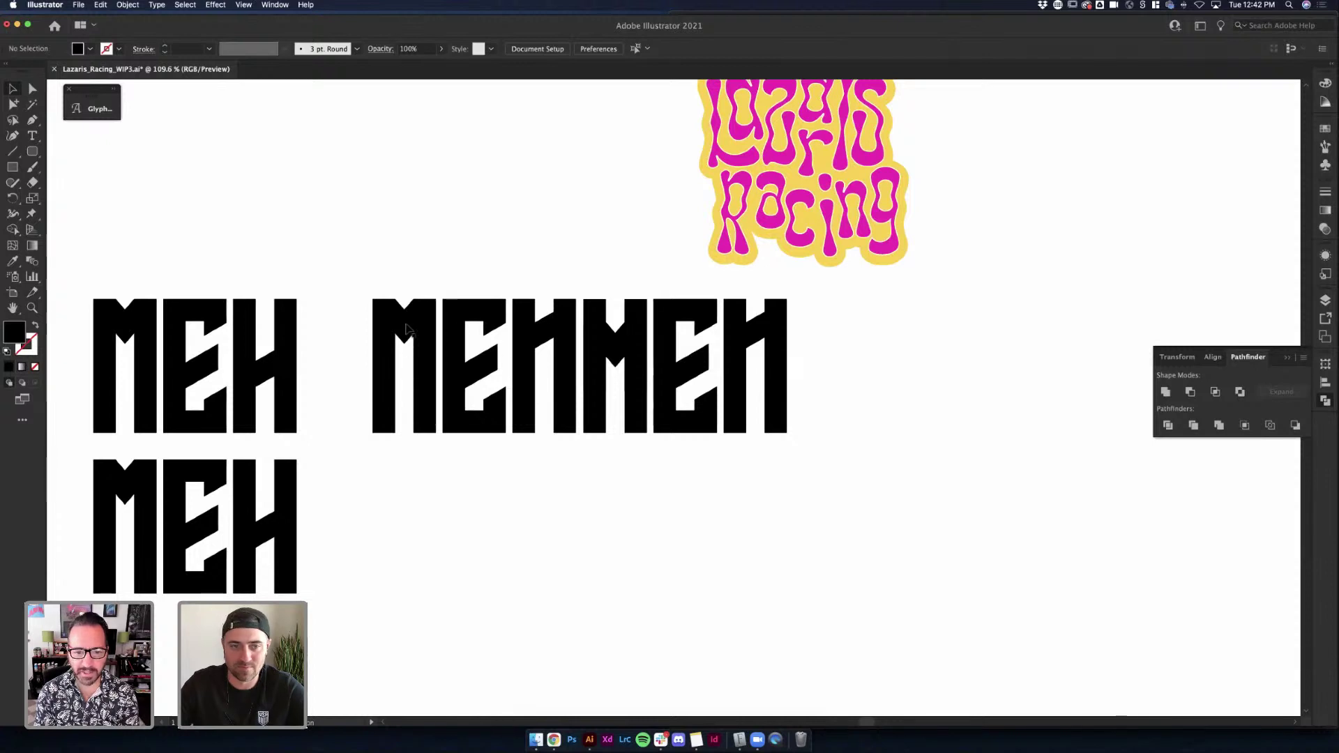
pyautogui.click(618, 377)
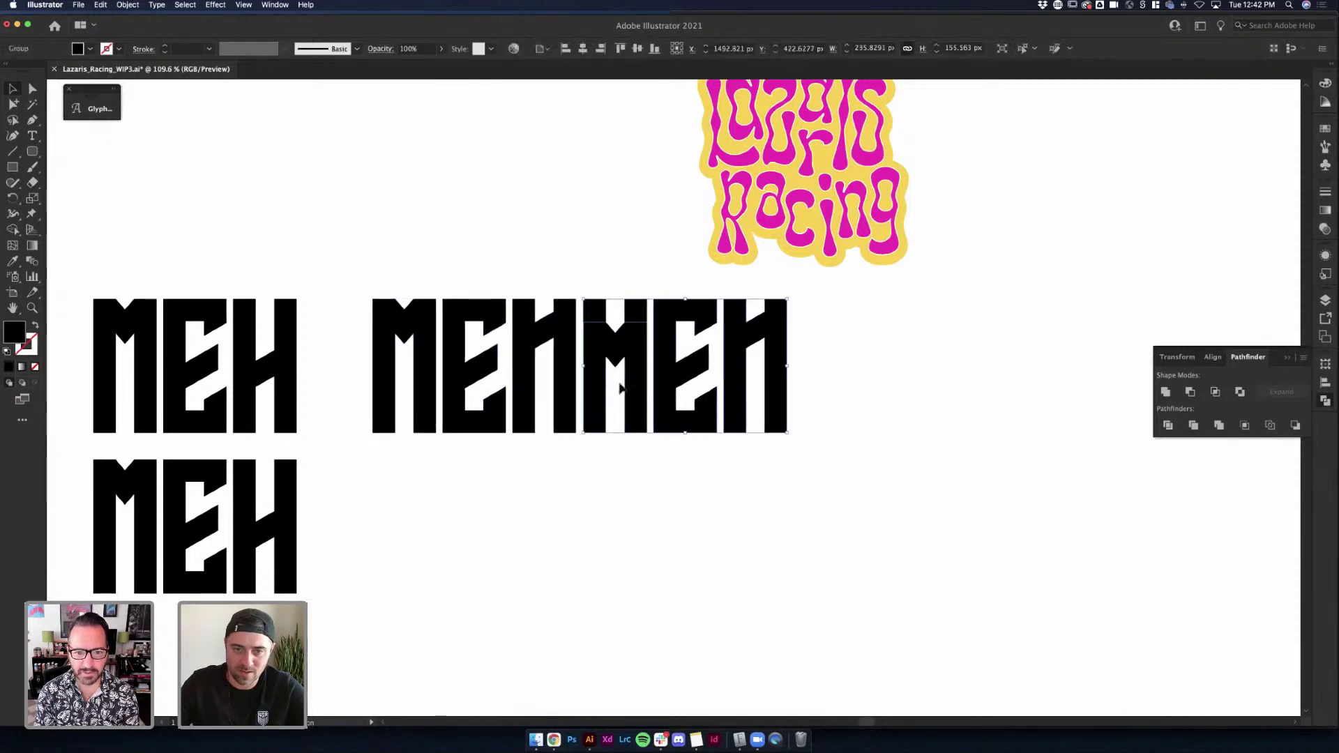
pyautogui.click(642, 514)
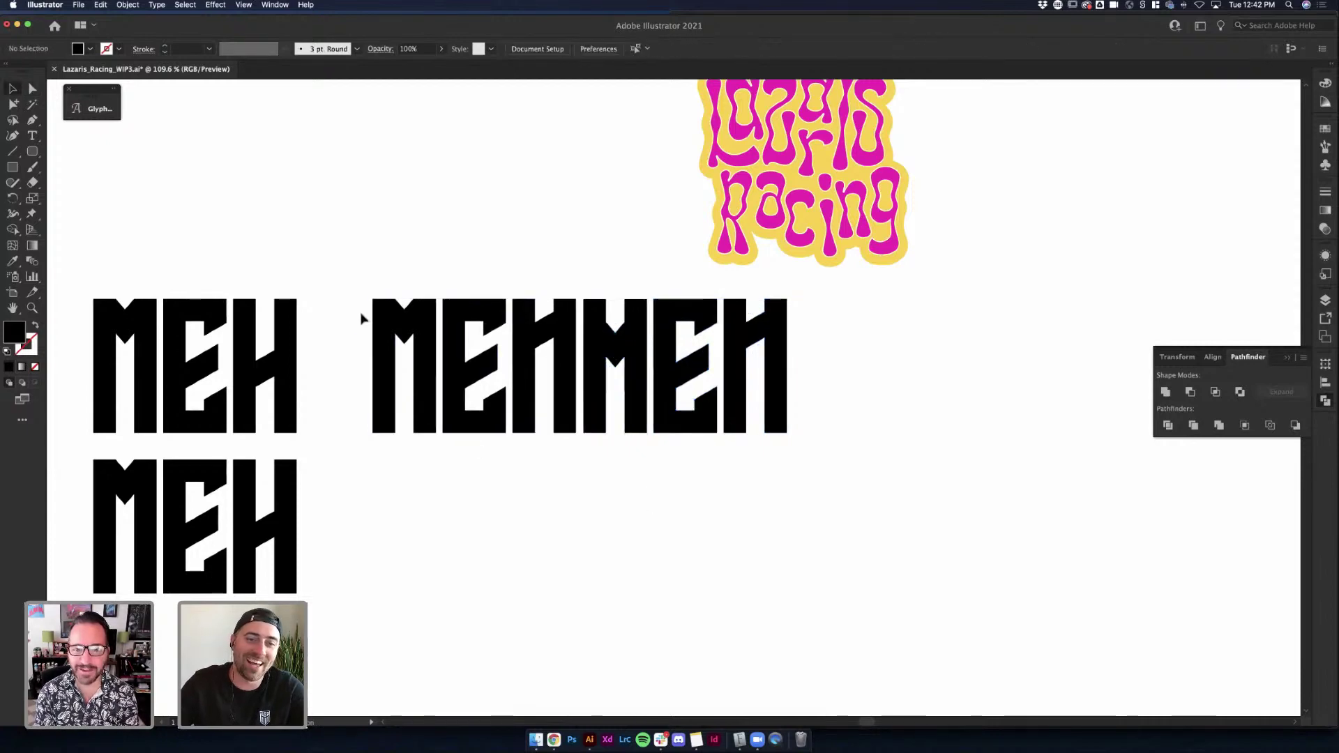
# Shorten the first word's M to about 96 px tall by lowering its upper and middle points while keeping its base fixed
pyautogui.press('a')
pyautogui.click(406, 328)
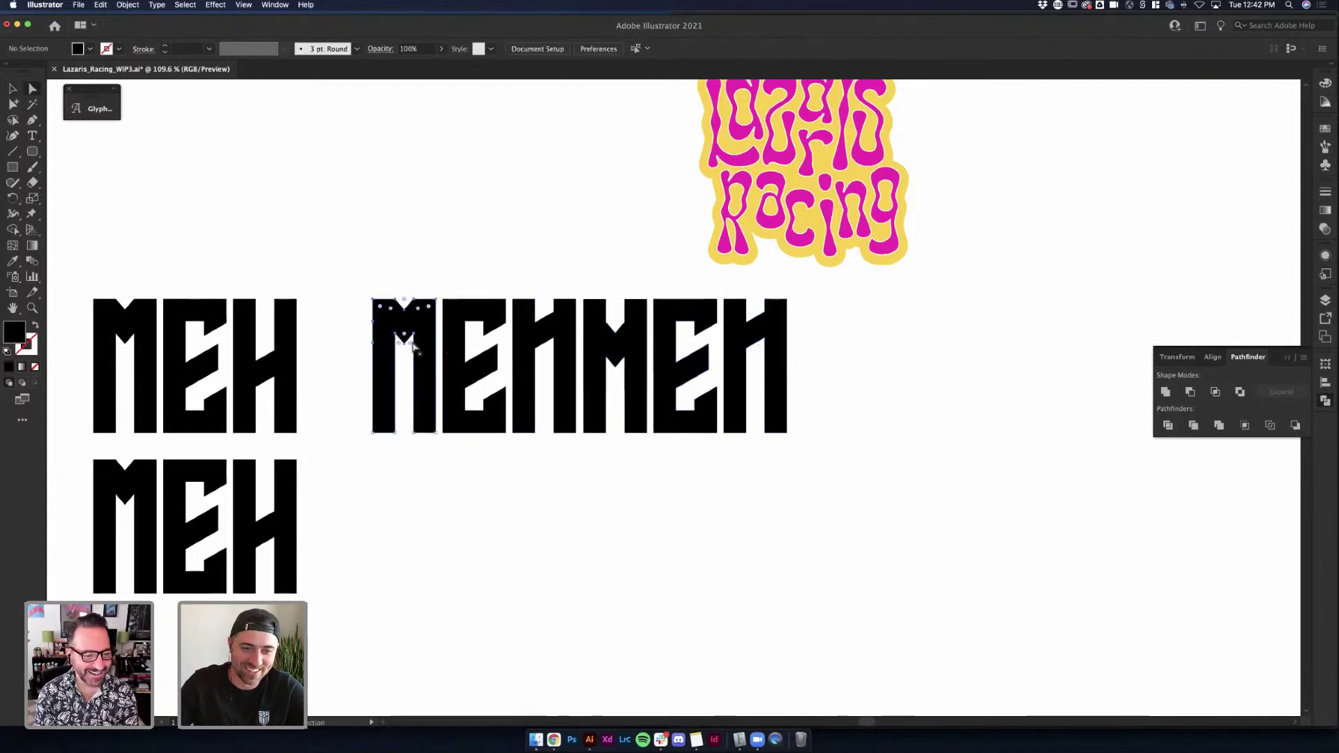
pyautogui.moveTo(406, 342); pyautogui.dragTo(412, 426)
pyautogui.press('super+z')
pyautogui.press('super+z')
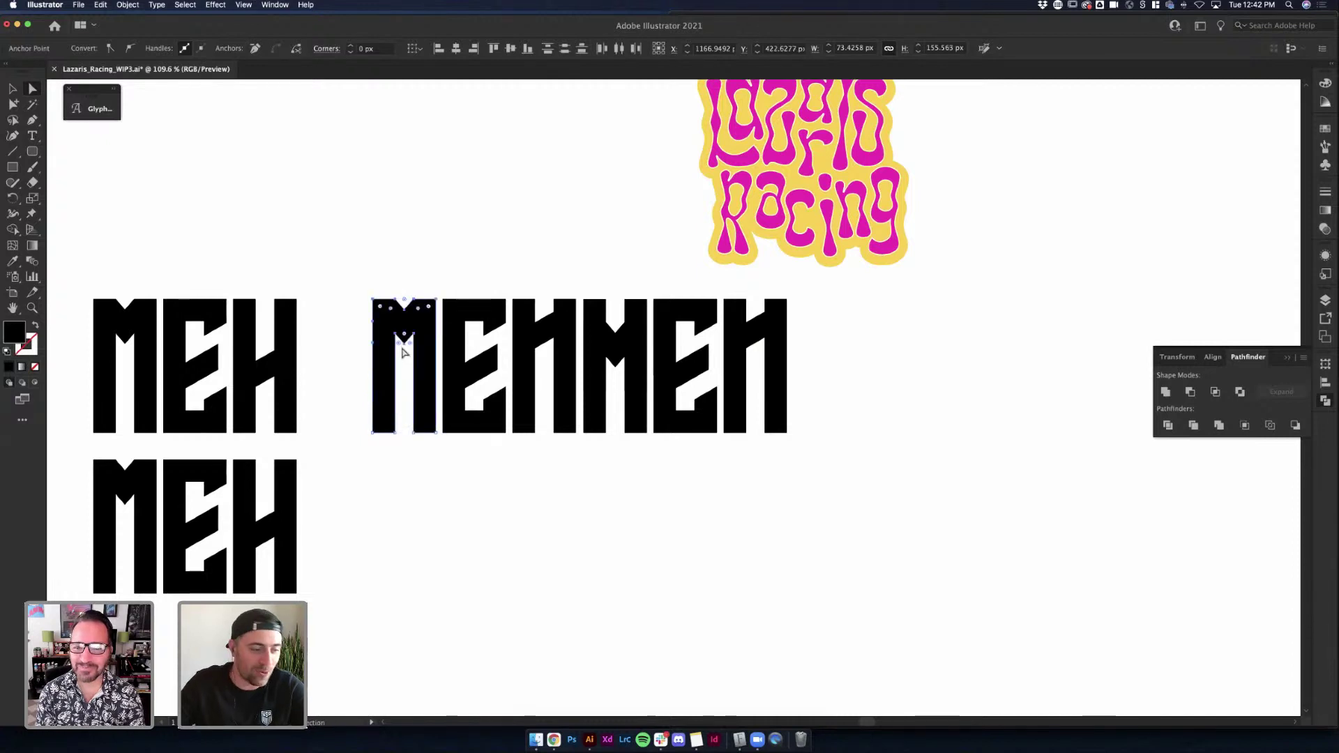
pyautogui.moveTo(405, 347); pyautogui.dragTo(413, 395)
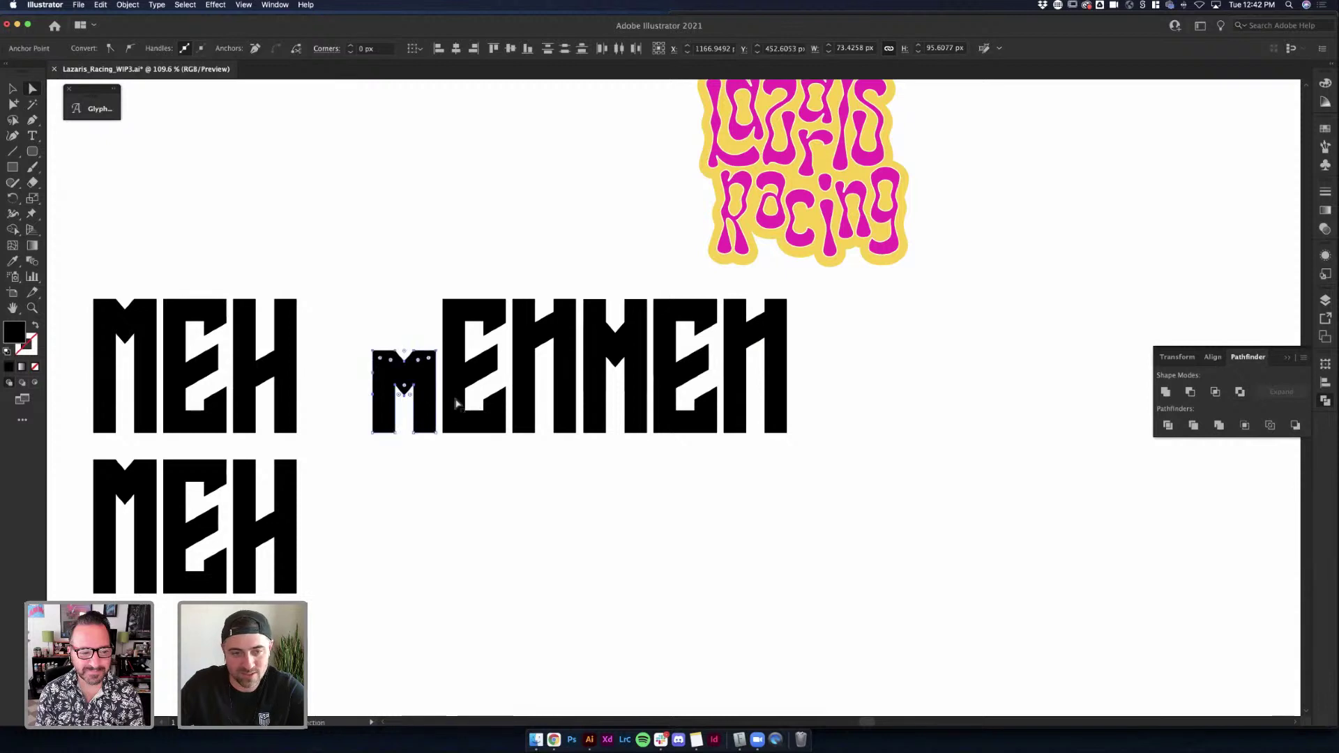
pyautogui.scroll(5, 453, 399)
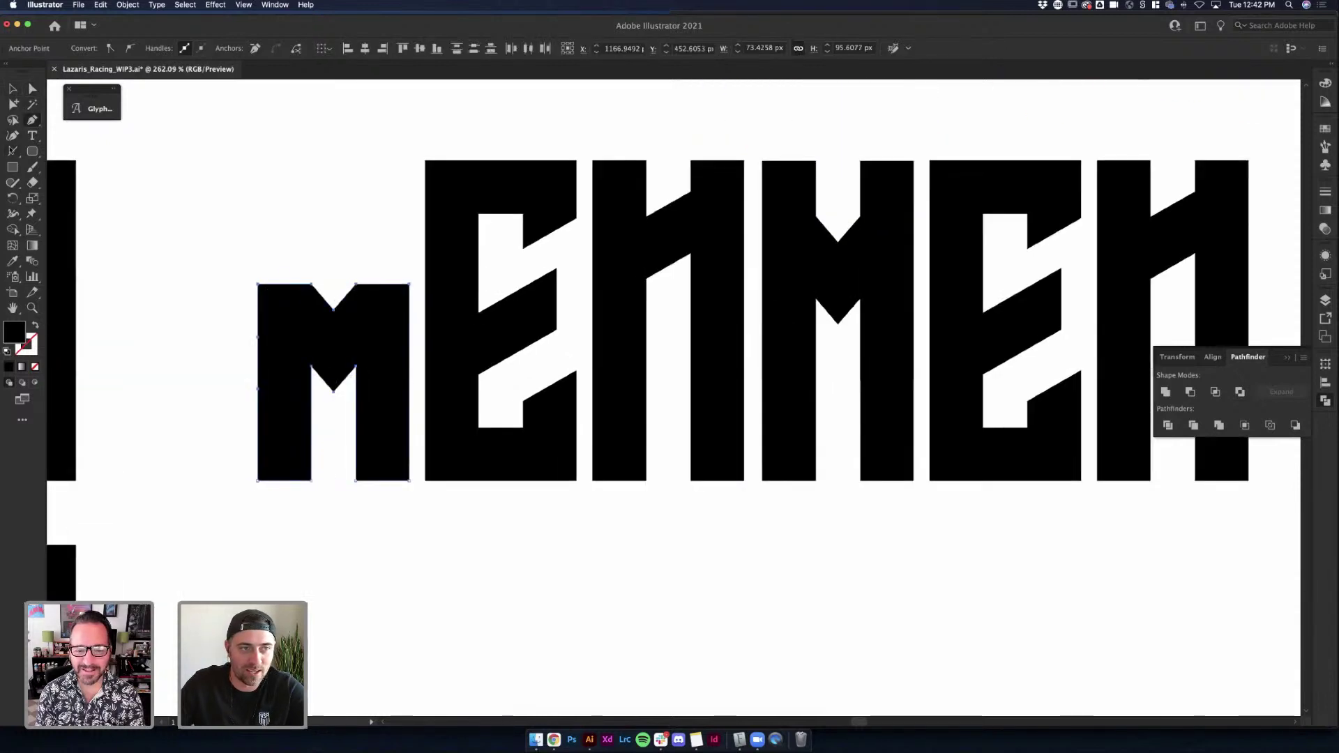
# Draw a magenta 1 pt guide line from the upper edge of the first E's middle arm down across the M, about 103 by 60 px
pyautogui.click(12, 151)
pyautogui.moveTo(557, 267); pyautogui.dragTo(344, 391)
pyautogui.press('v')
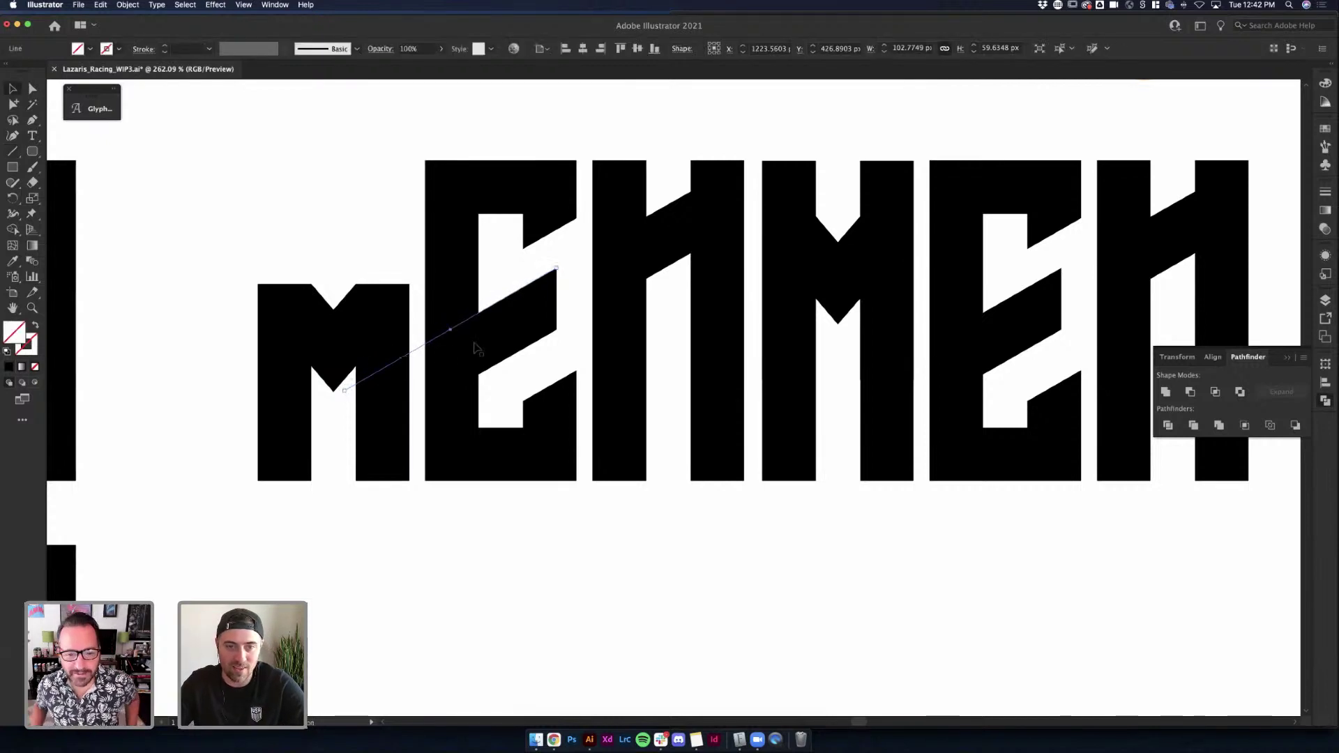
pyautogui.click(77, 48)
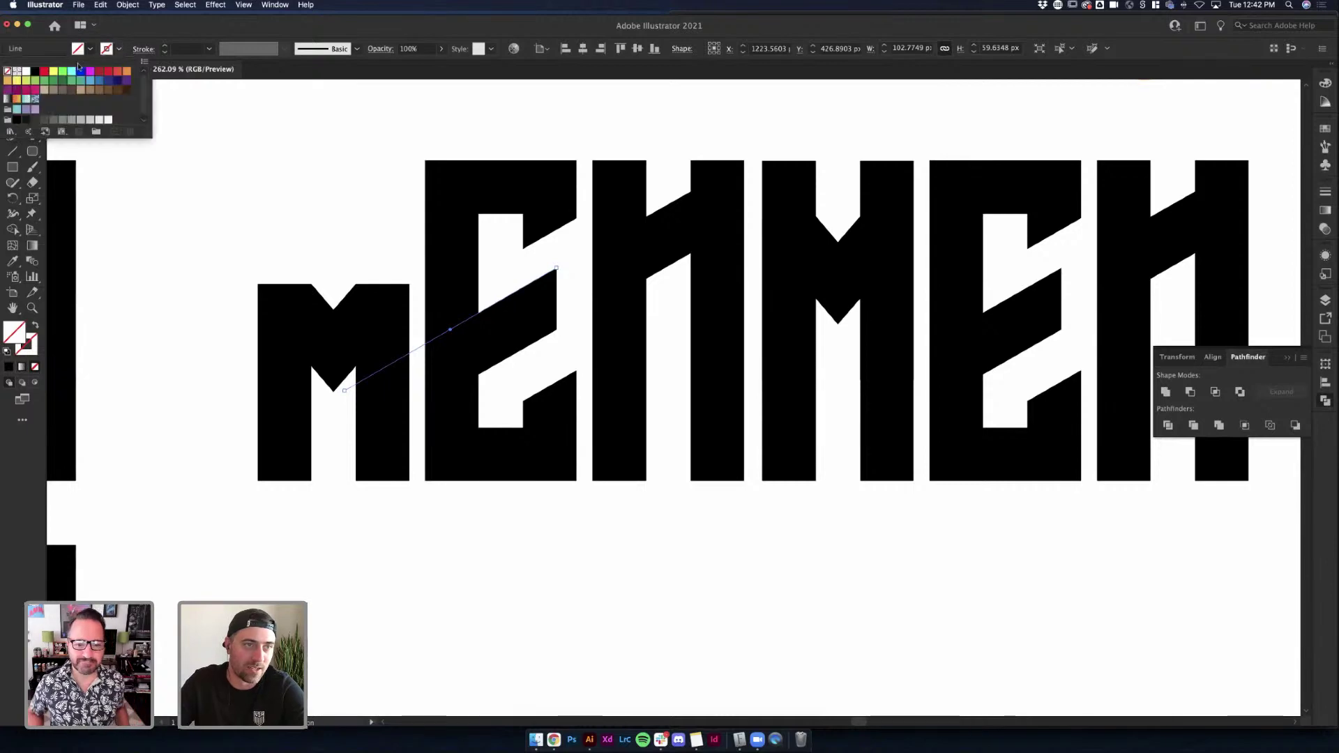
pyautogui.click(91, 74)
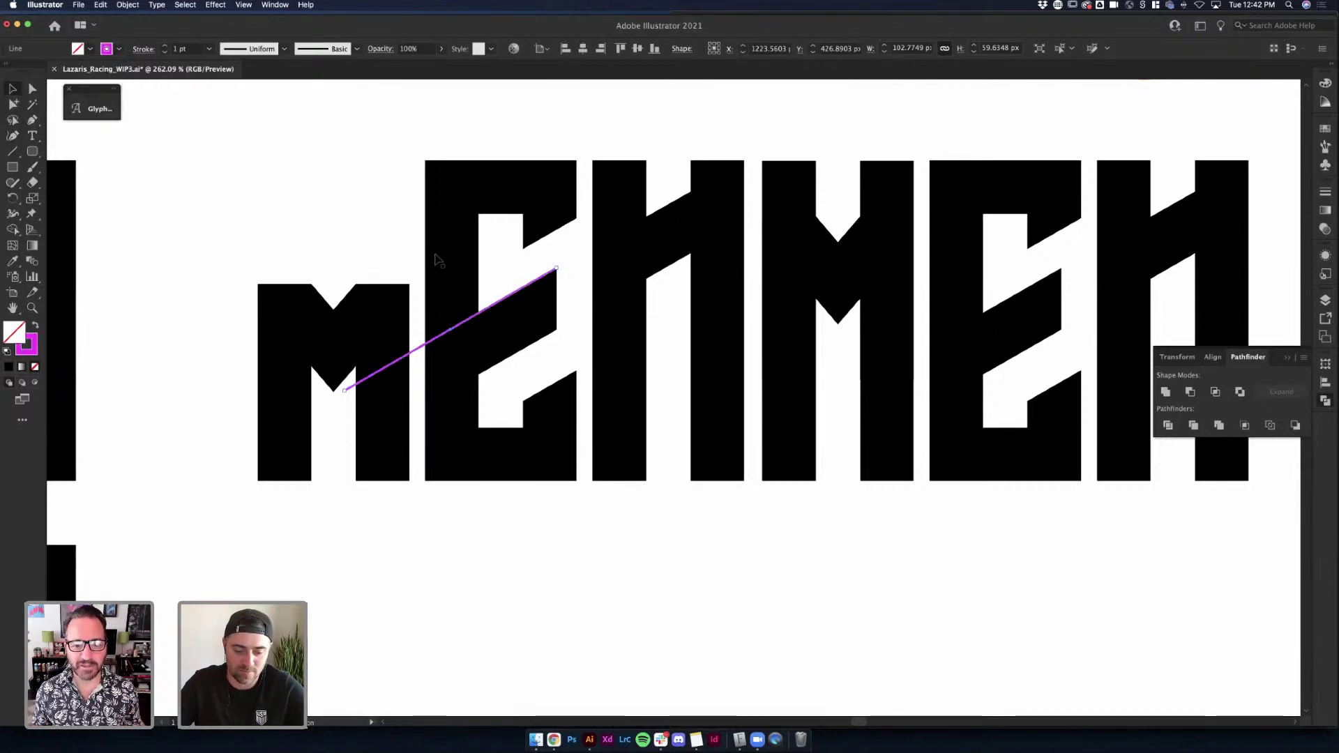
# Copy the guide to the lower edge of the E's middle arm, and copy both guides upward to meet the M's lower middle point
pyautogui.moveTo(453, 341); pyautogui.dragTo(453, 402)
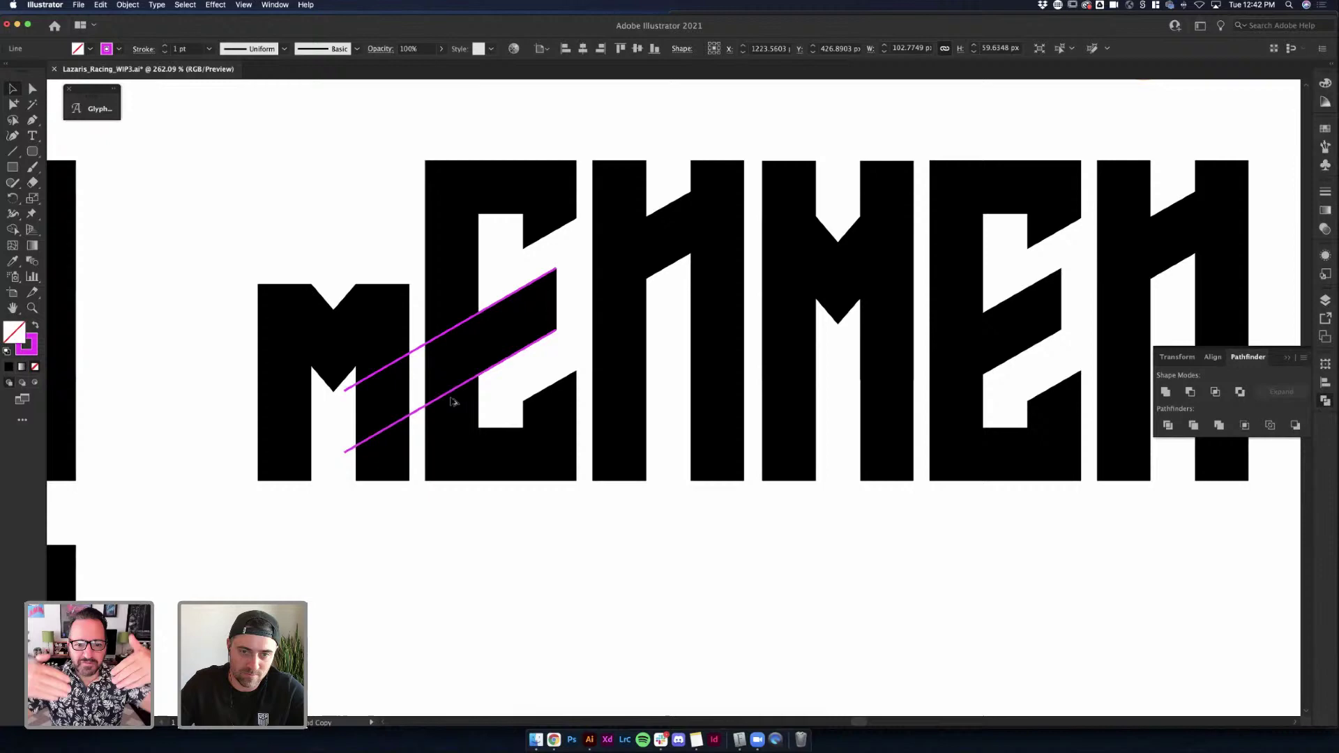
pyautogui.keyDown('shift'); pyautogui.click(413, 354); pyautogui.keyUp('shift')
pyautogui.moveTo(412, 353); pyautogui.dragTo(405, 293)
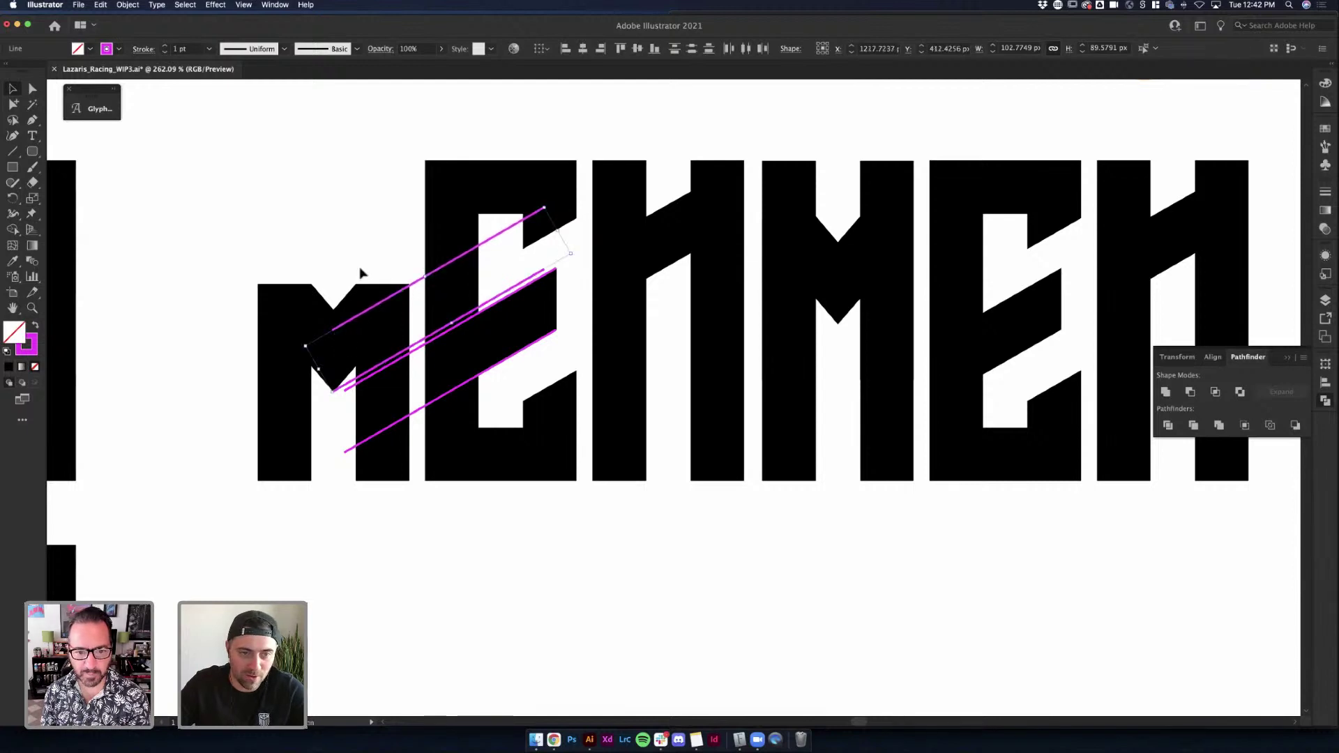
# Lower the first M's top points slightly to meet the upper guide at its right corner, making the letter about 95 px tall
pyautogui.click(353, 363)
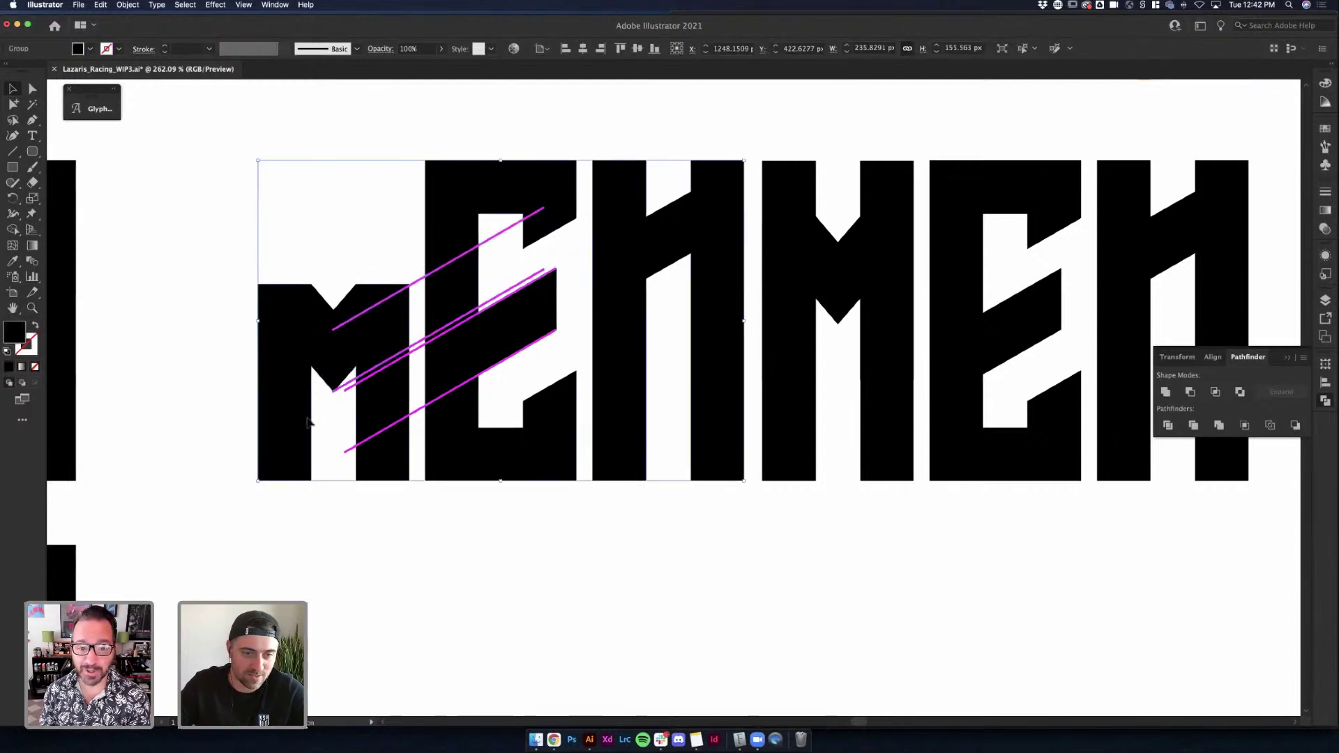
pyautogui.scroll(-3, 342, 359)
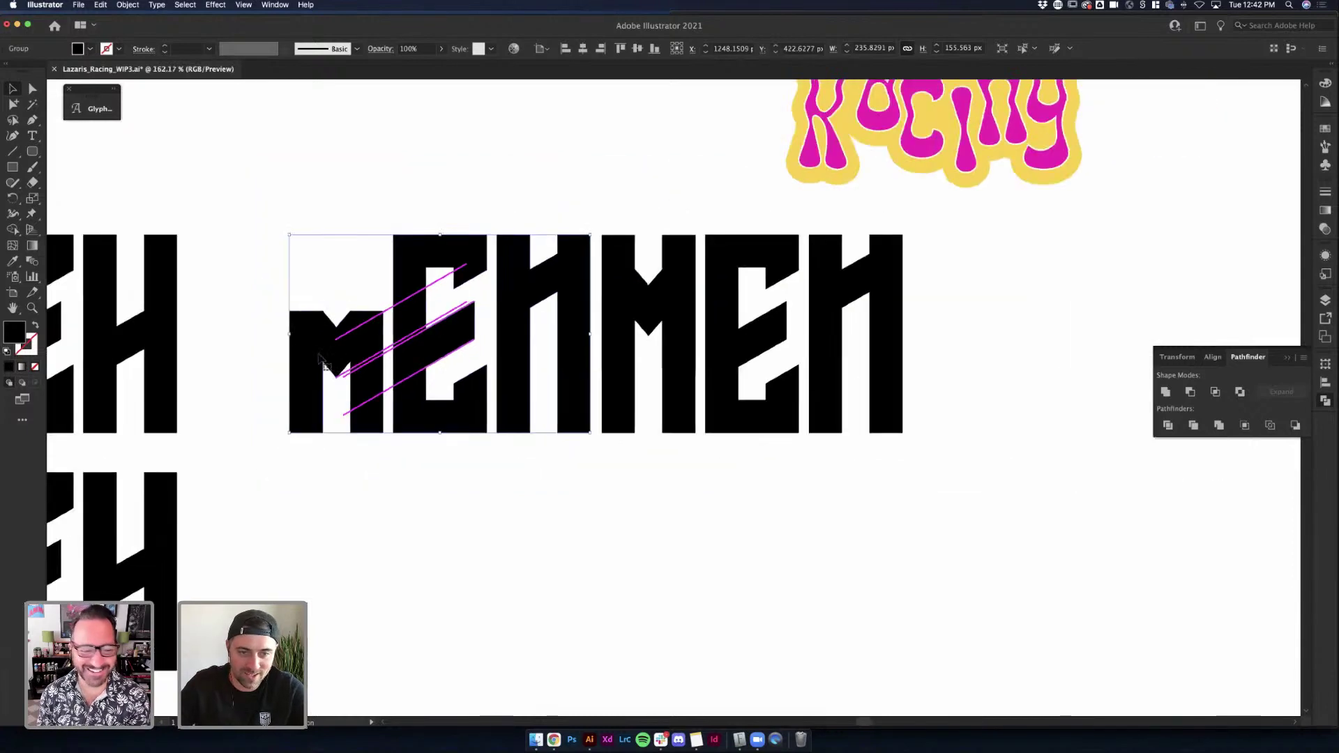
pyautogui.scroll(6, 394, 391)
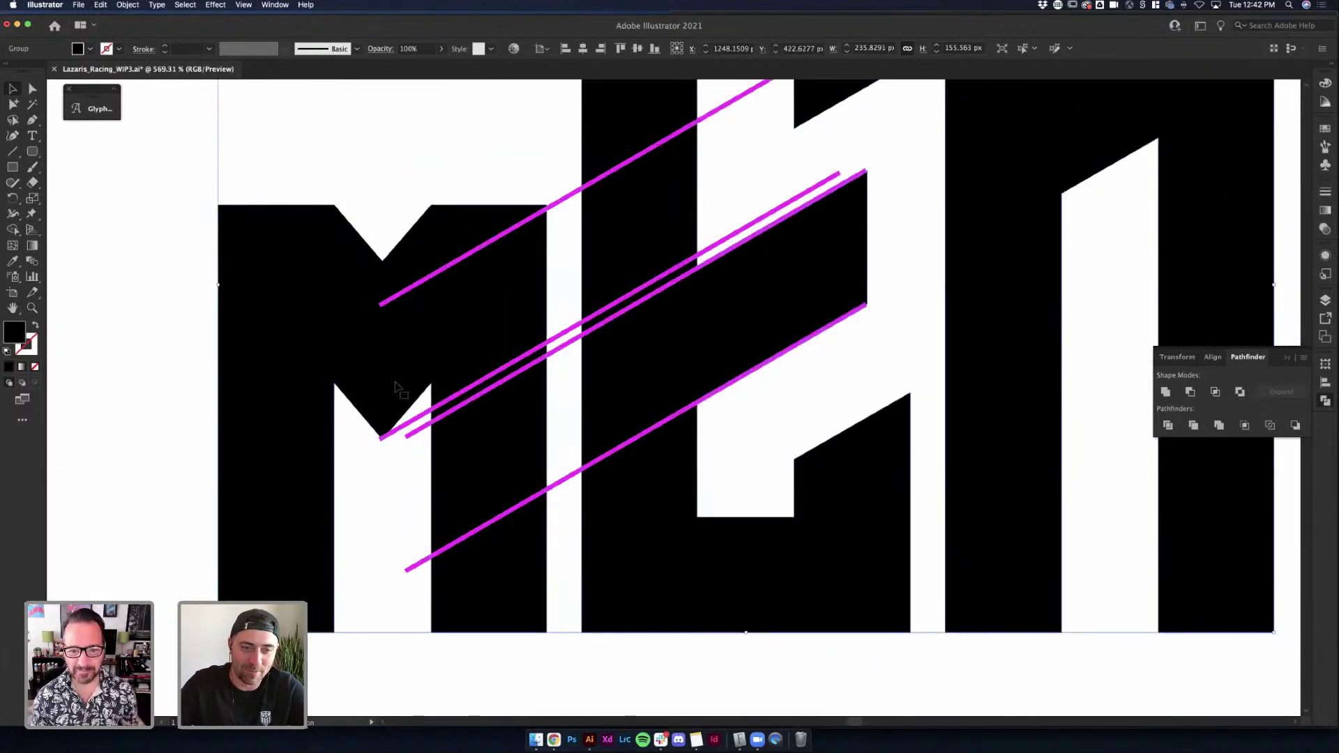
pyautogui.press('a')
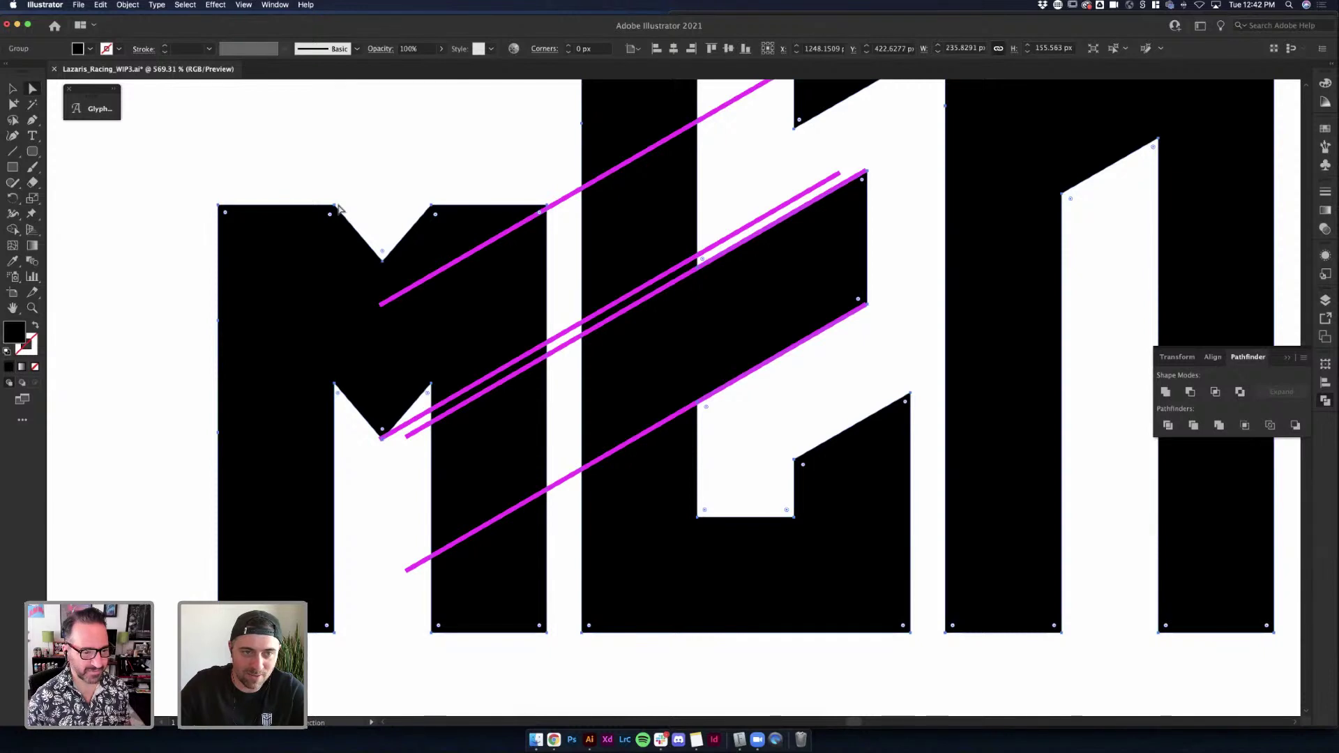
pyautogui.click(219, 207)
pyautogui.keyDown('shift'); pyautogui.click(383, 259); pyautogui.keyUp('shift')
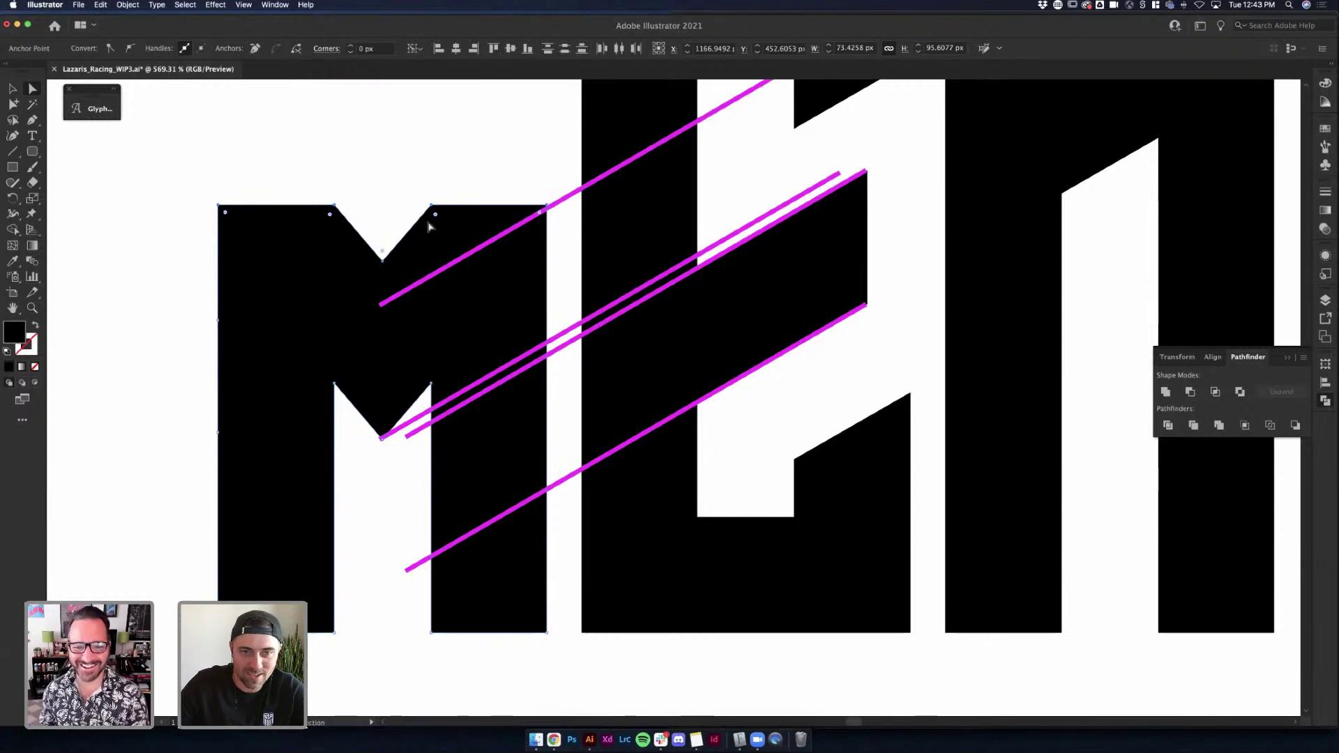
pyautogui.keyDown('shift'); pyautogui.click(334, 205); pyautogui.keyUp('shift')
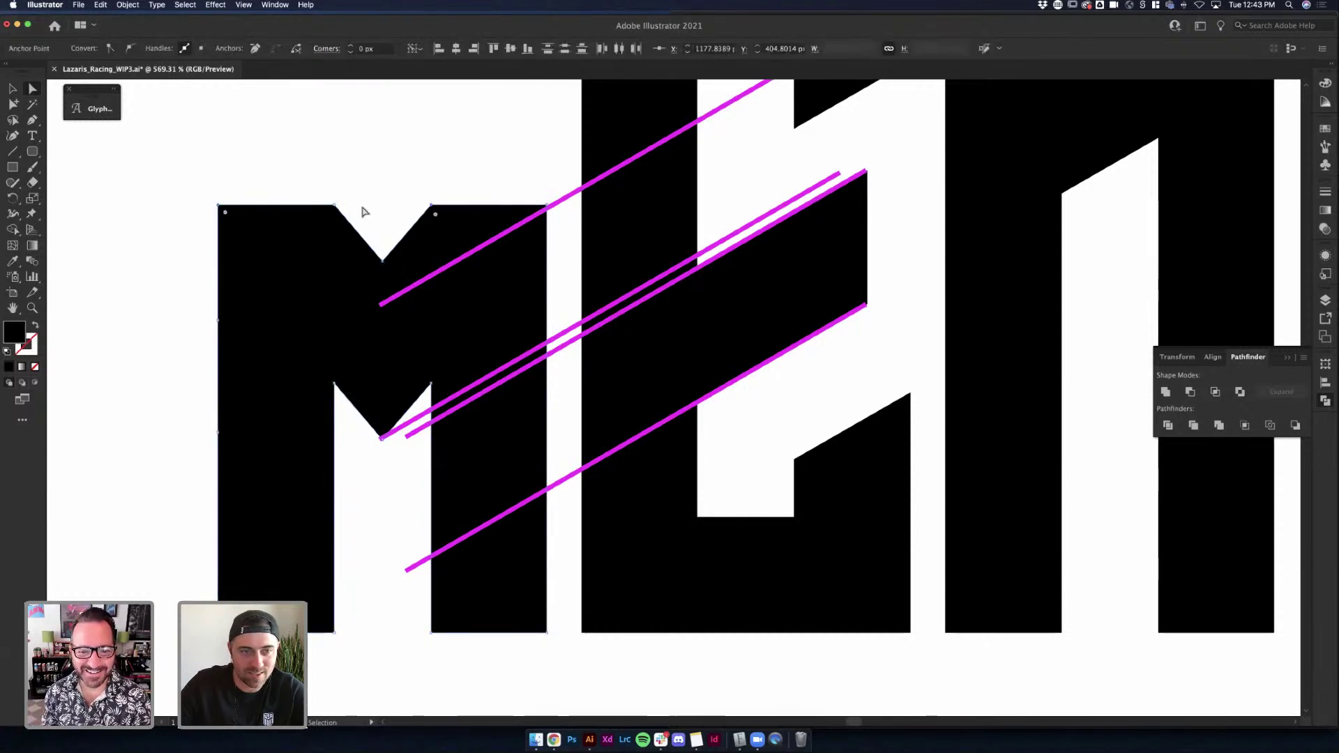
pyautogui.keyDown('shift'); pyautogui.click(336, 207); pyautogui.keyUp('shift')
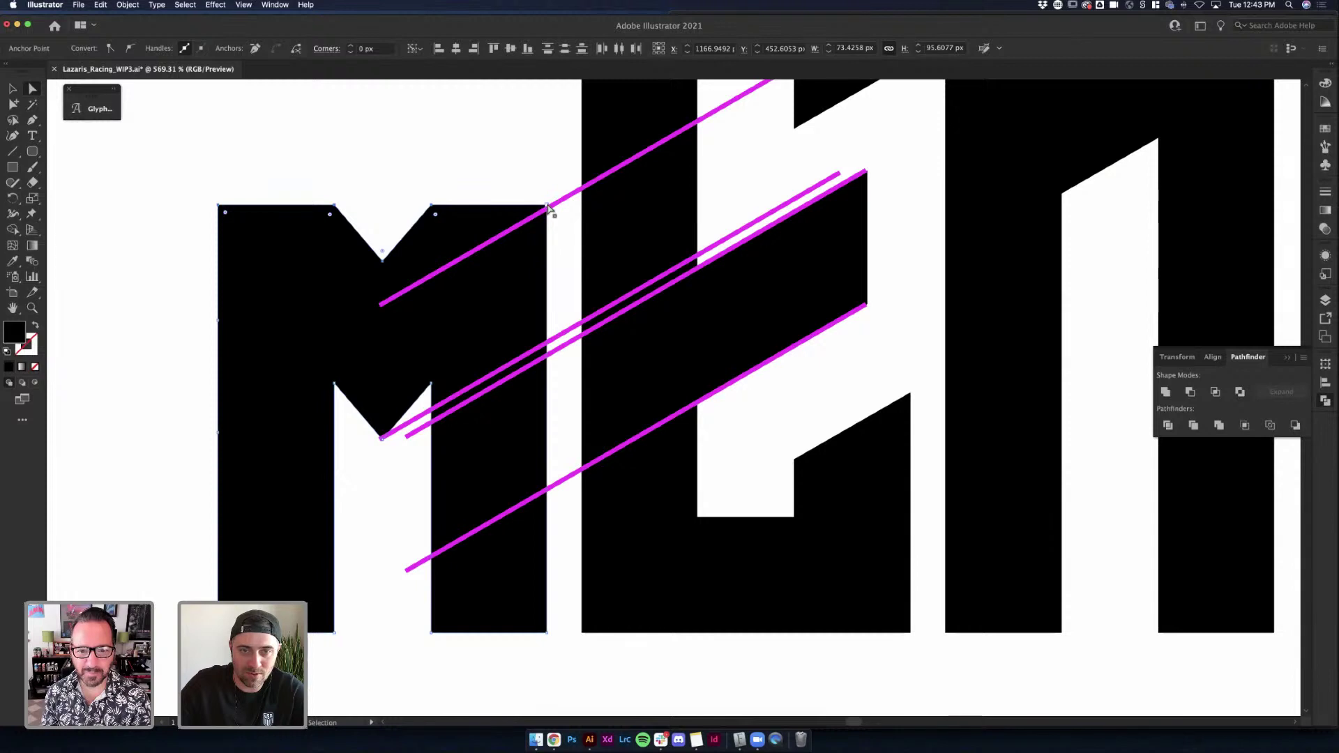
pyautogui.click(432, 208)
pyautogui.click(352, 238)
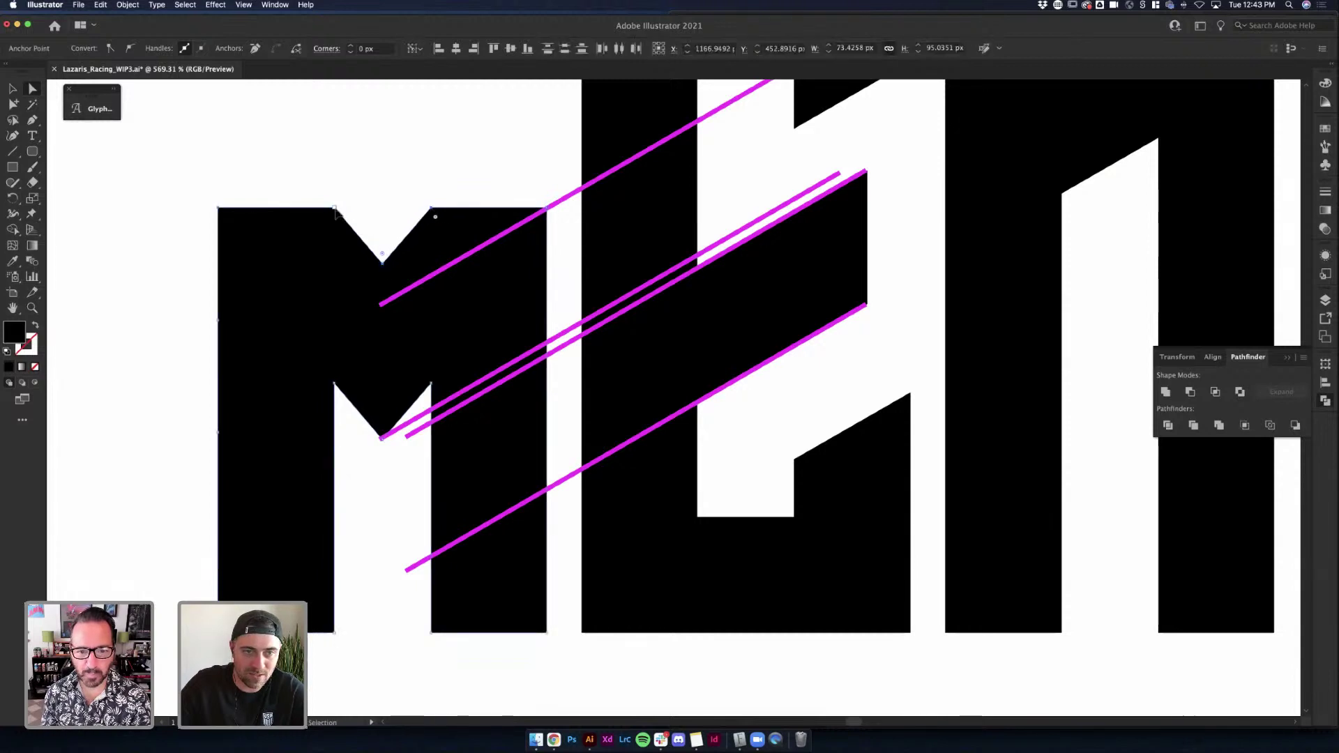
pyautogui.moveTo(384, 269); pyautogui.dragTo(381, 309)
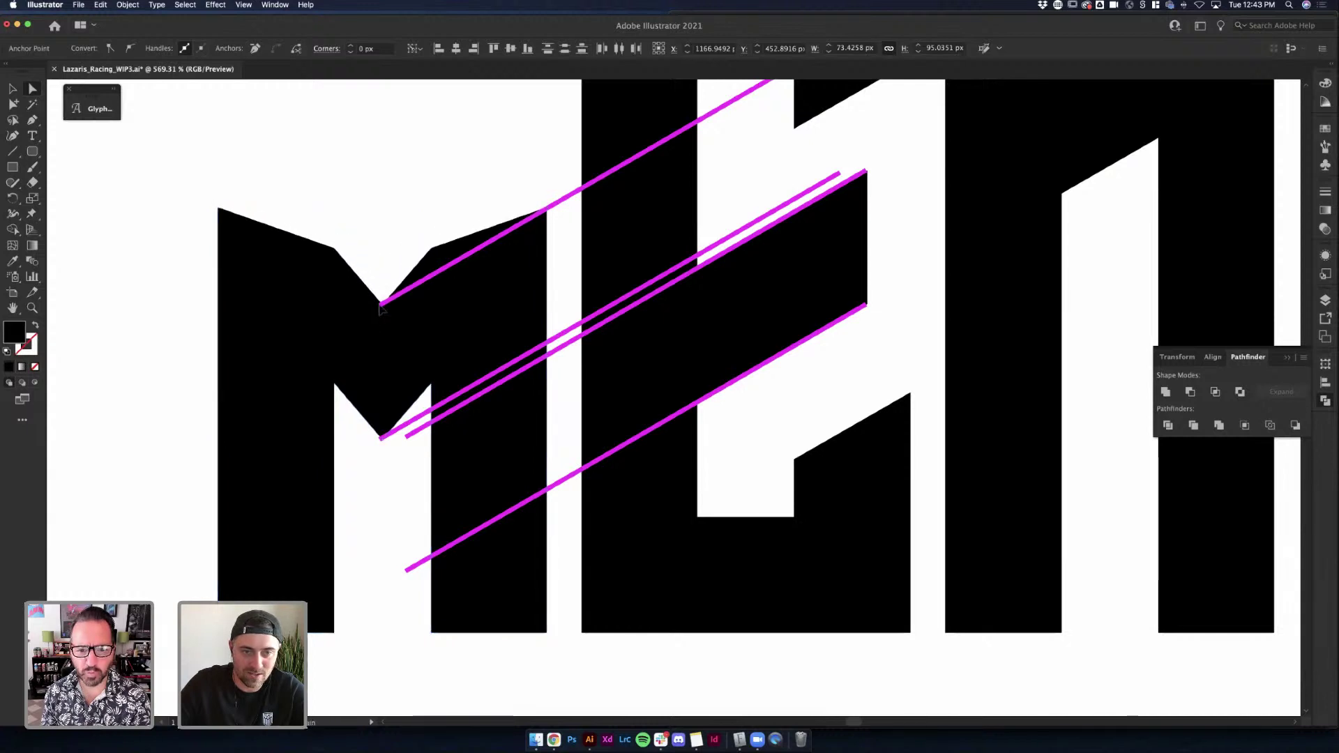
pyautogui.click(432, 249)
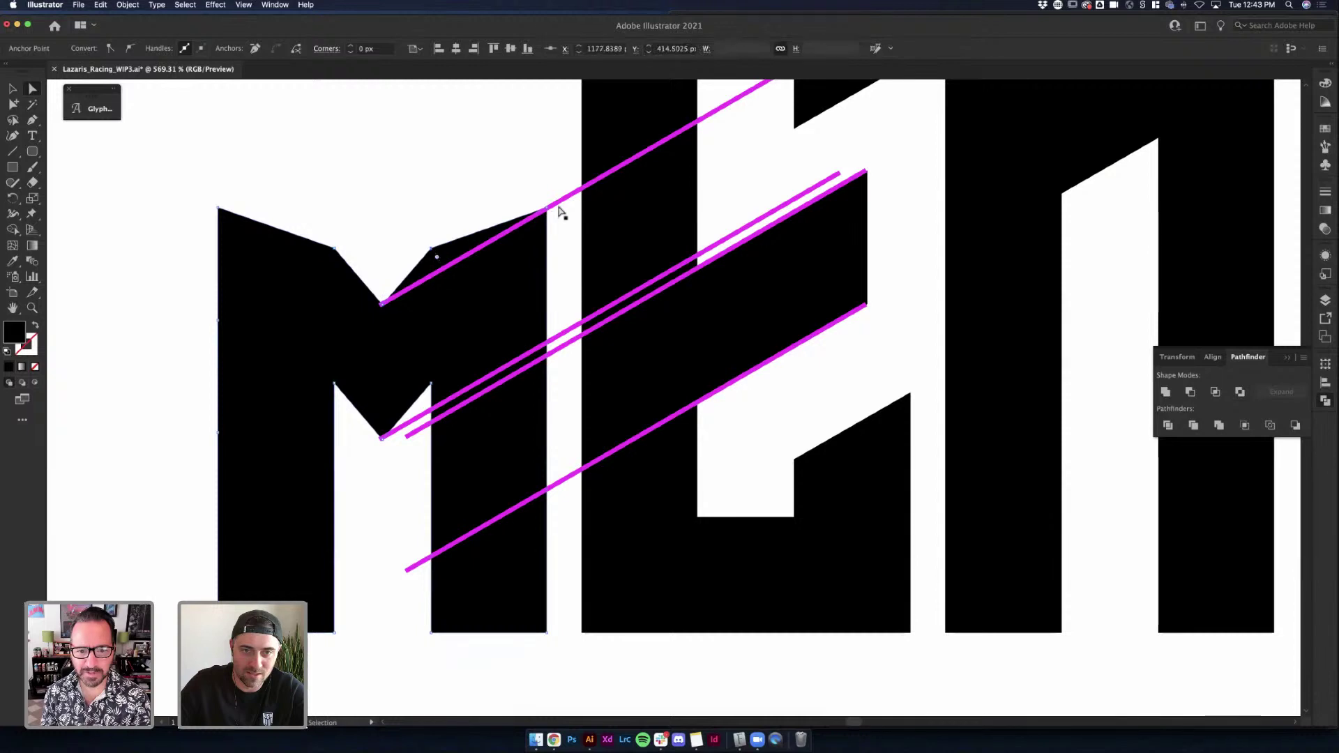
pyautogui.press('super+z')
pyautogui.click(440, 186)
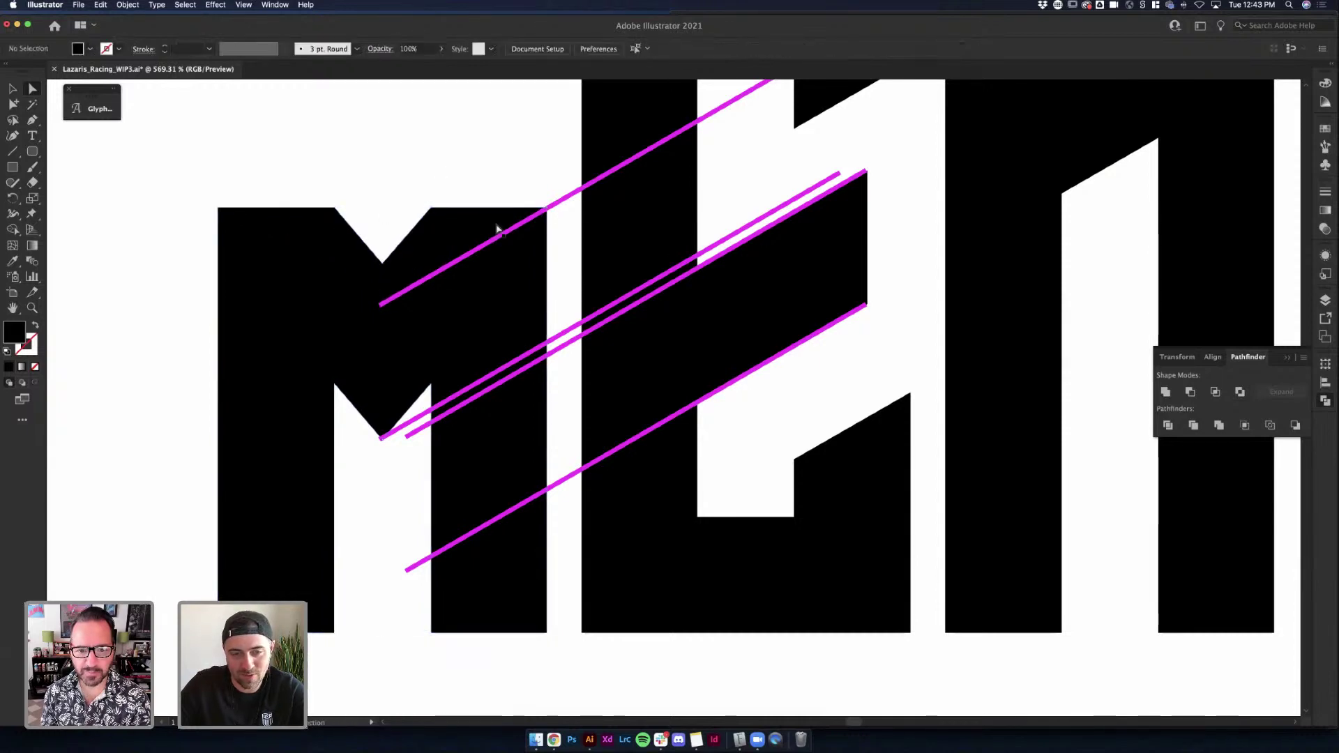
# Align the right half of the M's V with the guides by moving its upper inner corner to the guide's end and lowering its inner notch corner
pyautogui.click(445, 219)
pyautogui.click(432, 210)
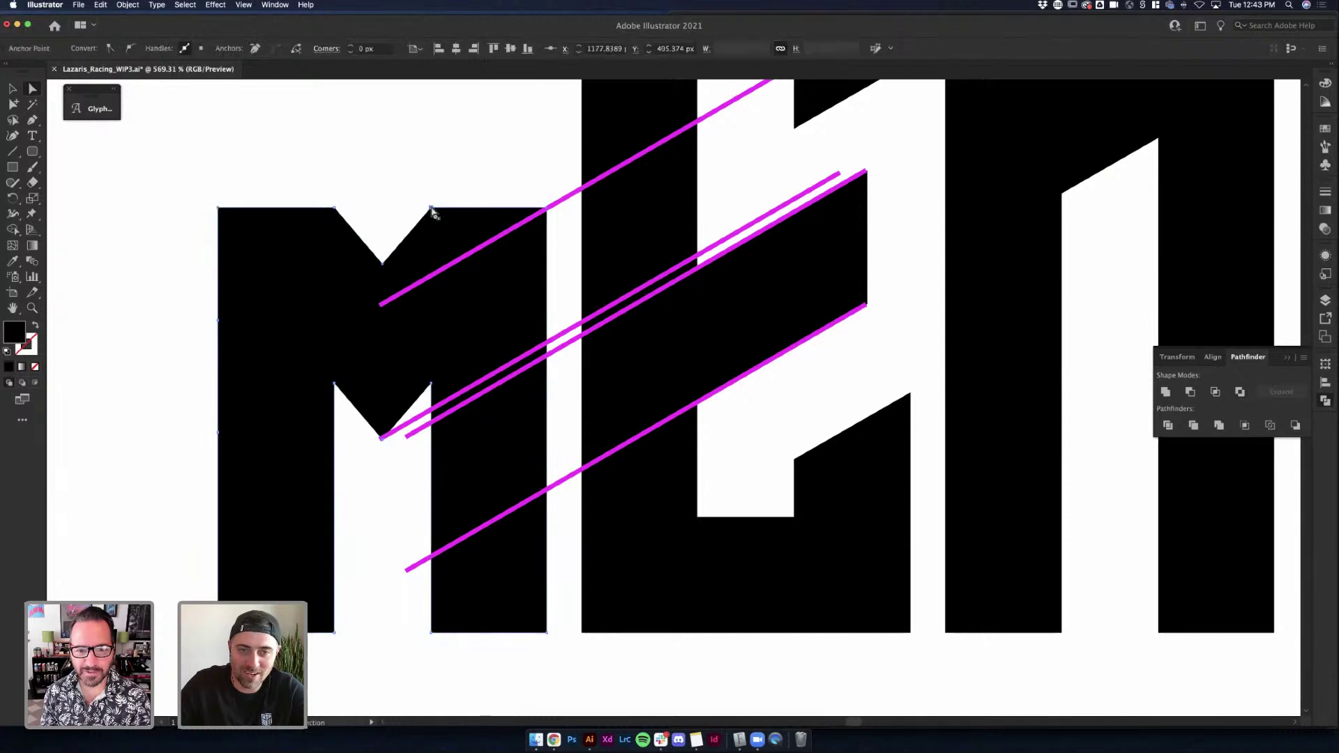
pyautogui.moveTo(432, 207); pyautogui.dragTo(381, 307)
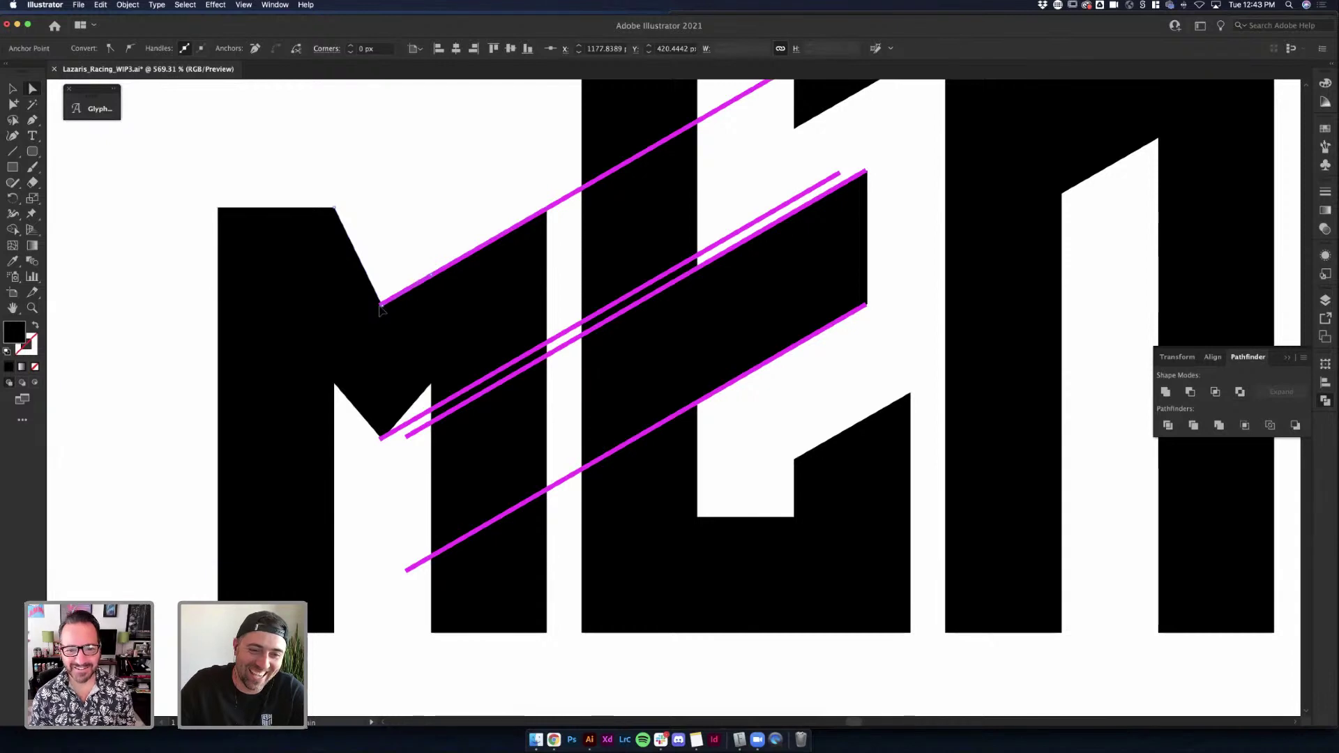
pyautogui.click(334, 211)
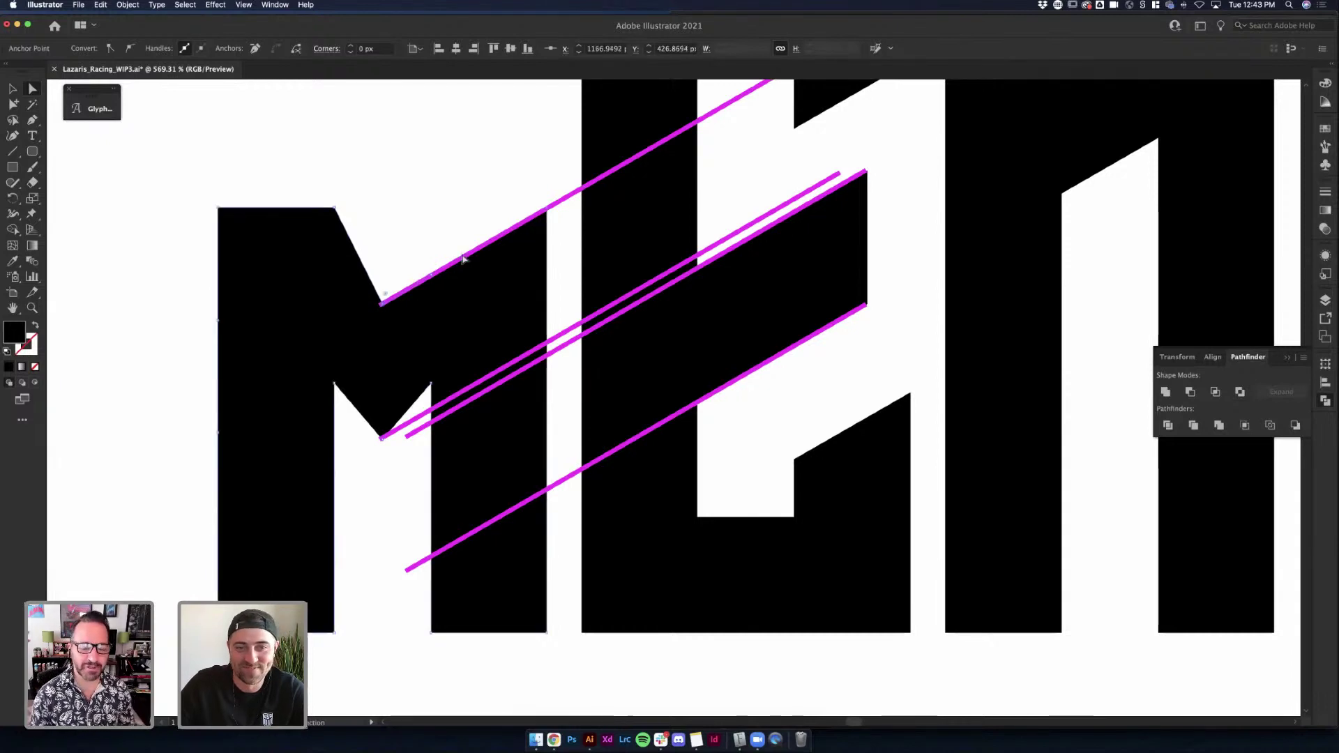
pyautogui.moveTo(432, 384); pyautogui.dragTo(433, 419)
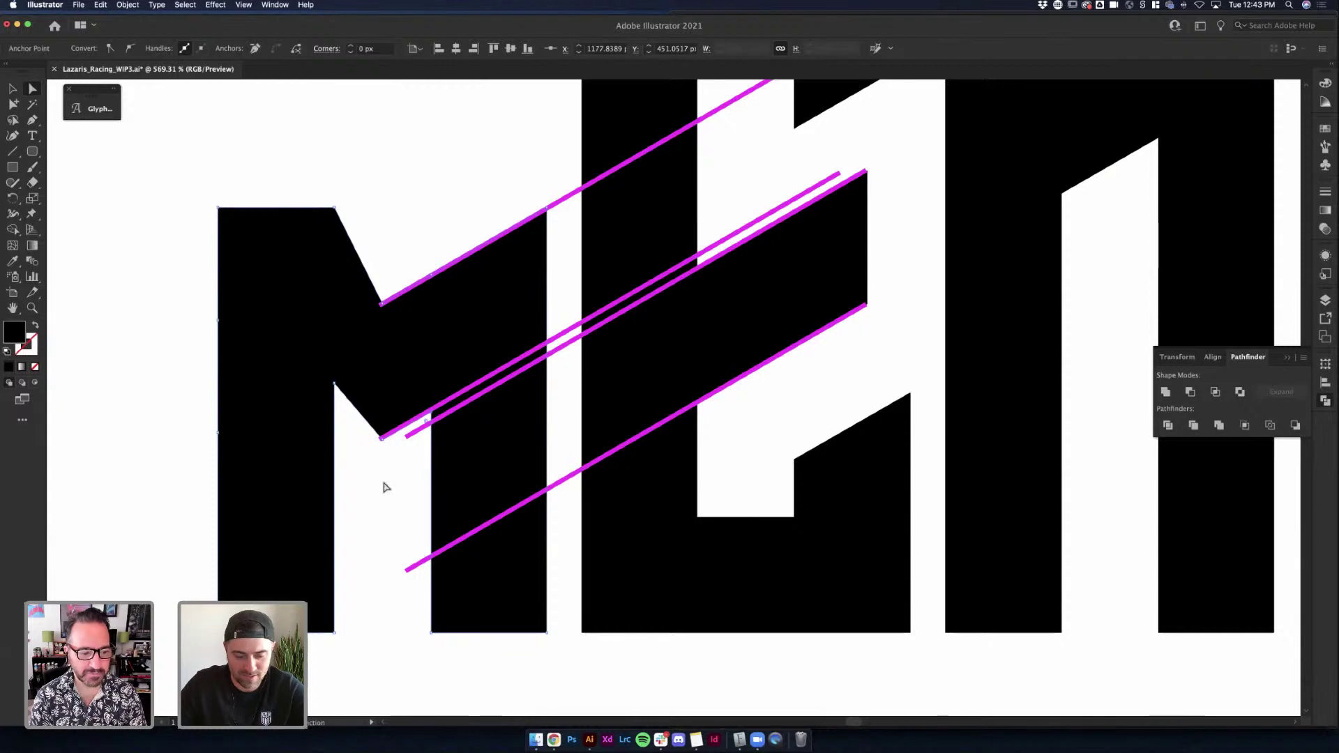
pyautogui.press('v')
pyautogui.click(380, 508)
# Copy the M's two angled guides to its left, reflect the copies across the vertical axis, and align them with the M's middle points
pyautogui.scroll(-3, 380, 508)
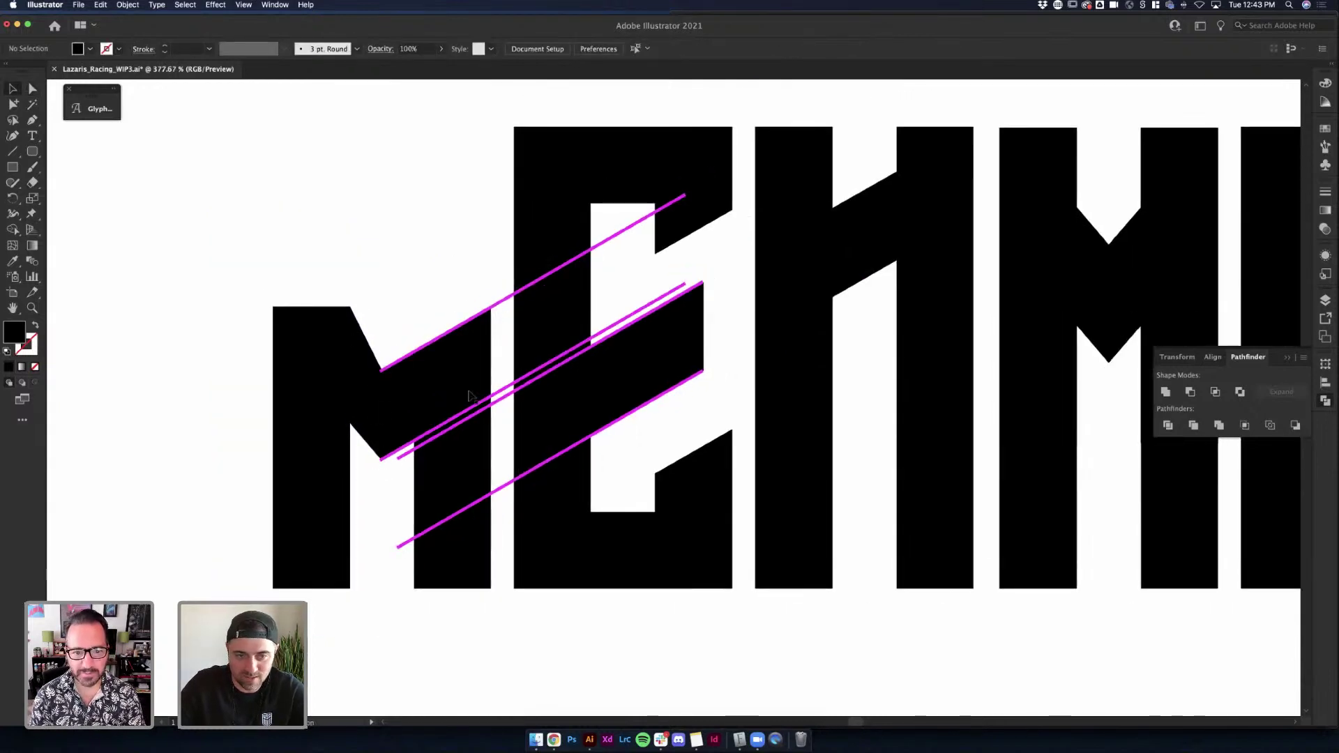
pyautogui.click(508, 298)
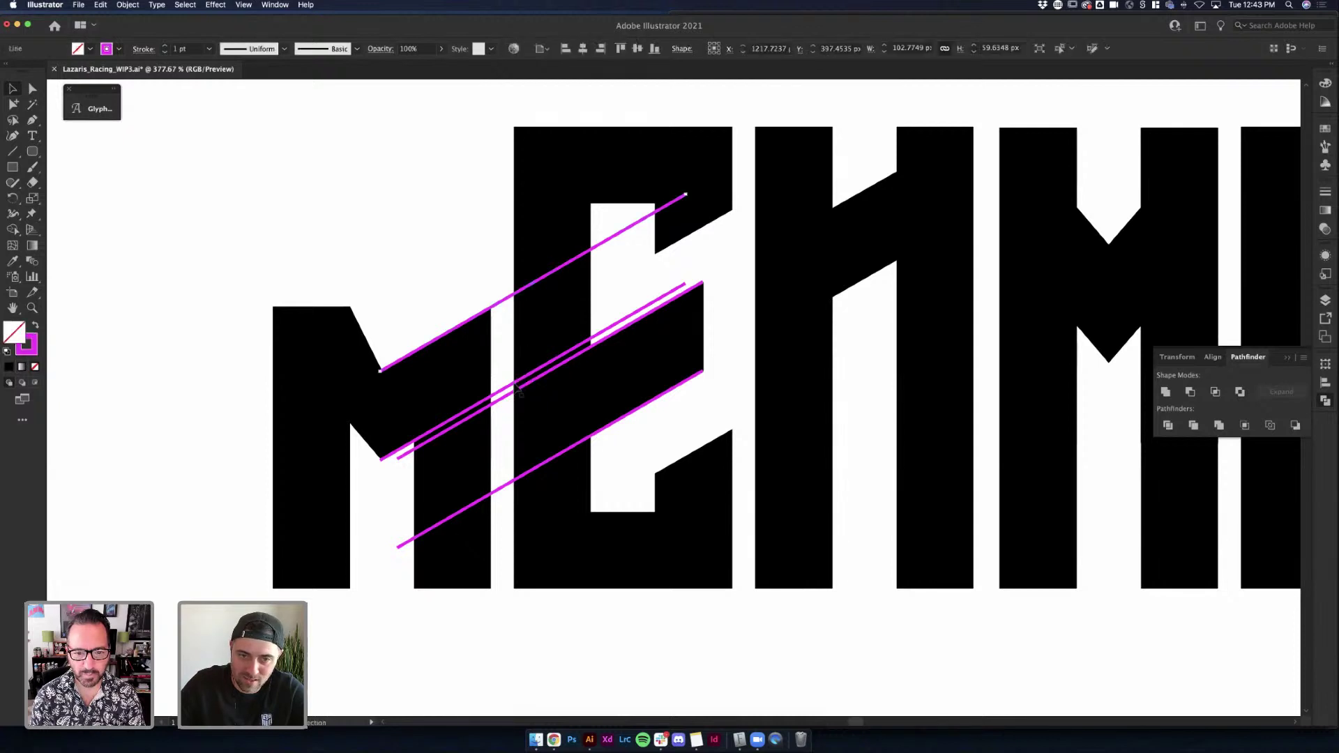
pyautogui.keyDown('shift'); pyautogui.click(517, 389); pyautogui.keyUp('shift')
pyautogui.moveTo(517, 389); pyautogui.dragTo(304, 388)
pyautogui.rightClick(305, 387)
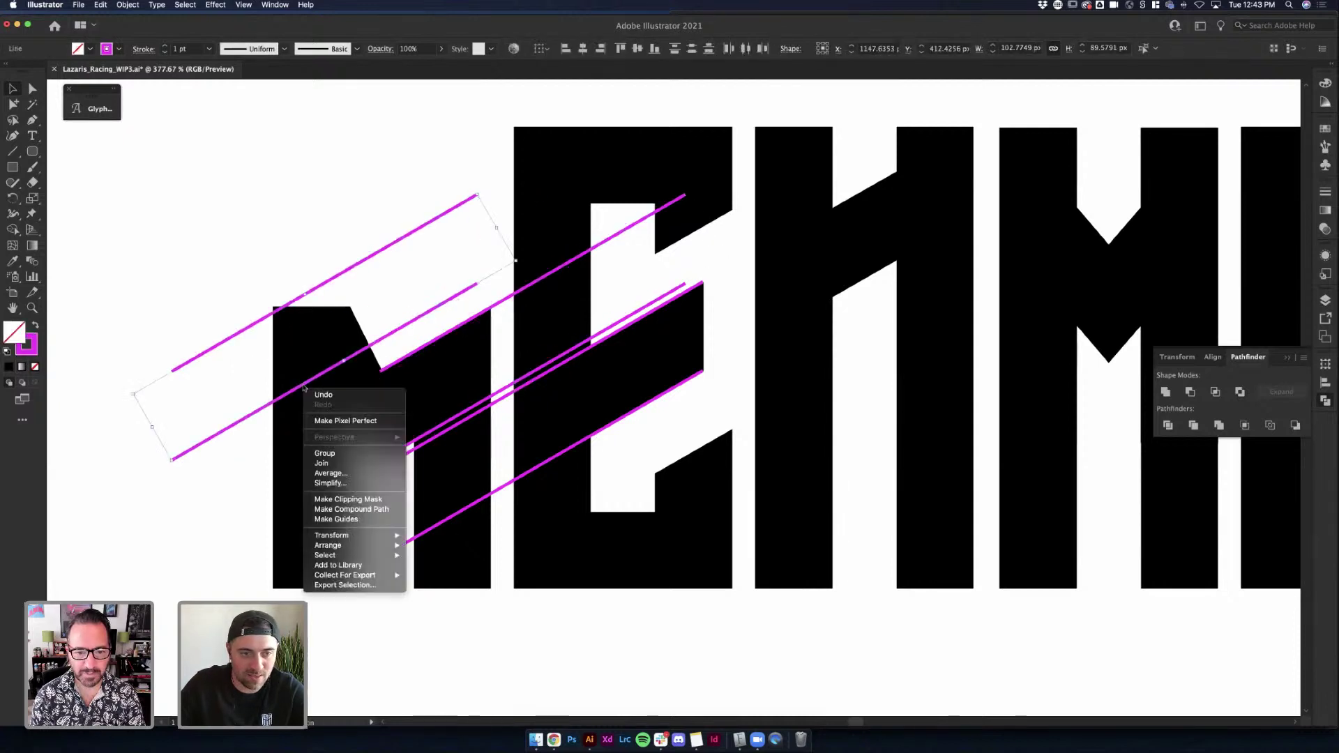
pyautogui.moveTo(377, 535)
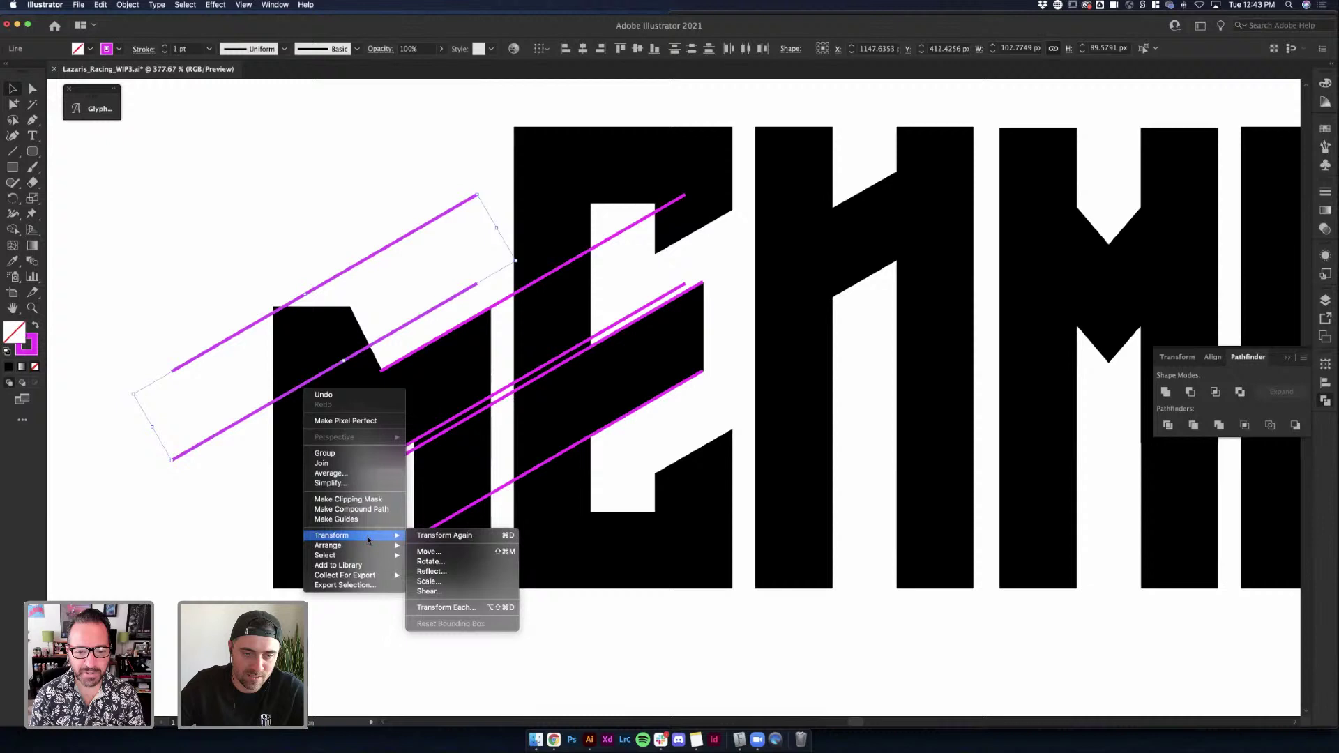
pyautogui.click(464, 572)
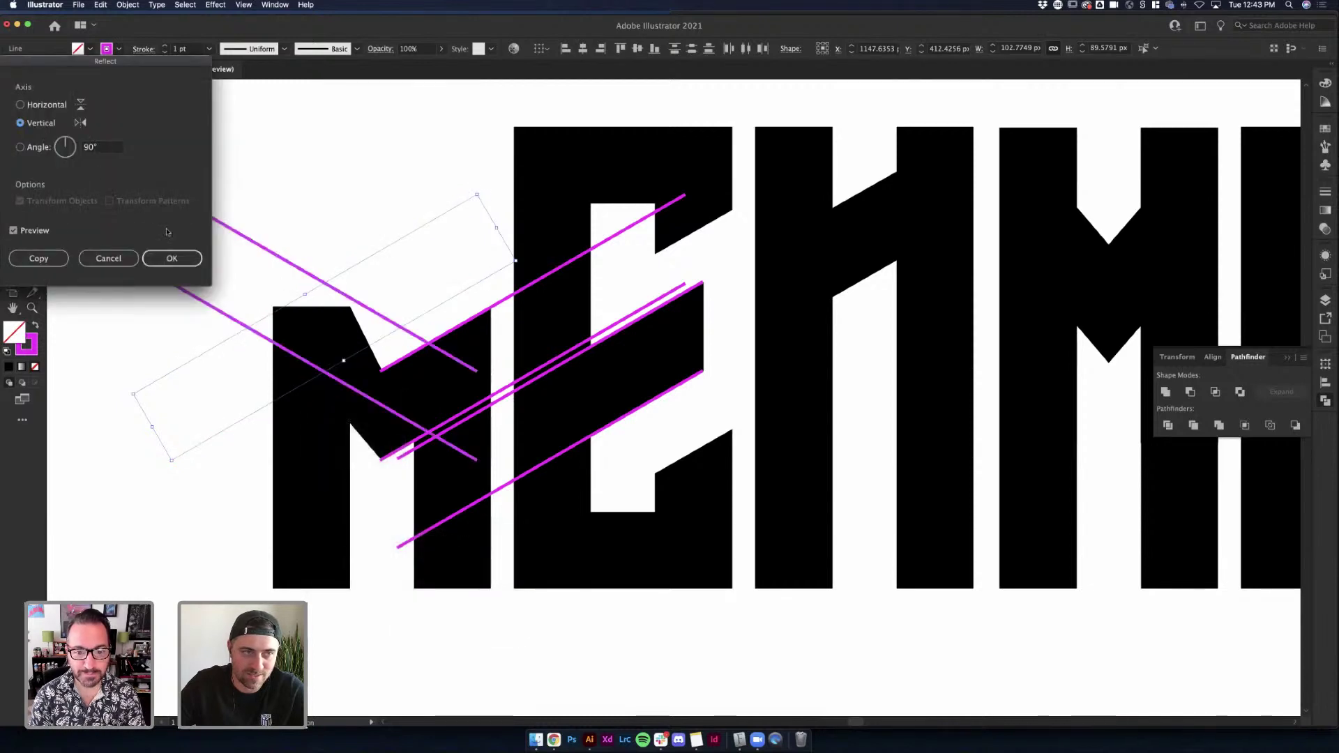
pyautogui.click(172, 258)
pyautogui.moveTo(363, 310); pyautogui.dragTo(307, 342)
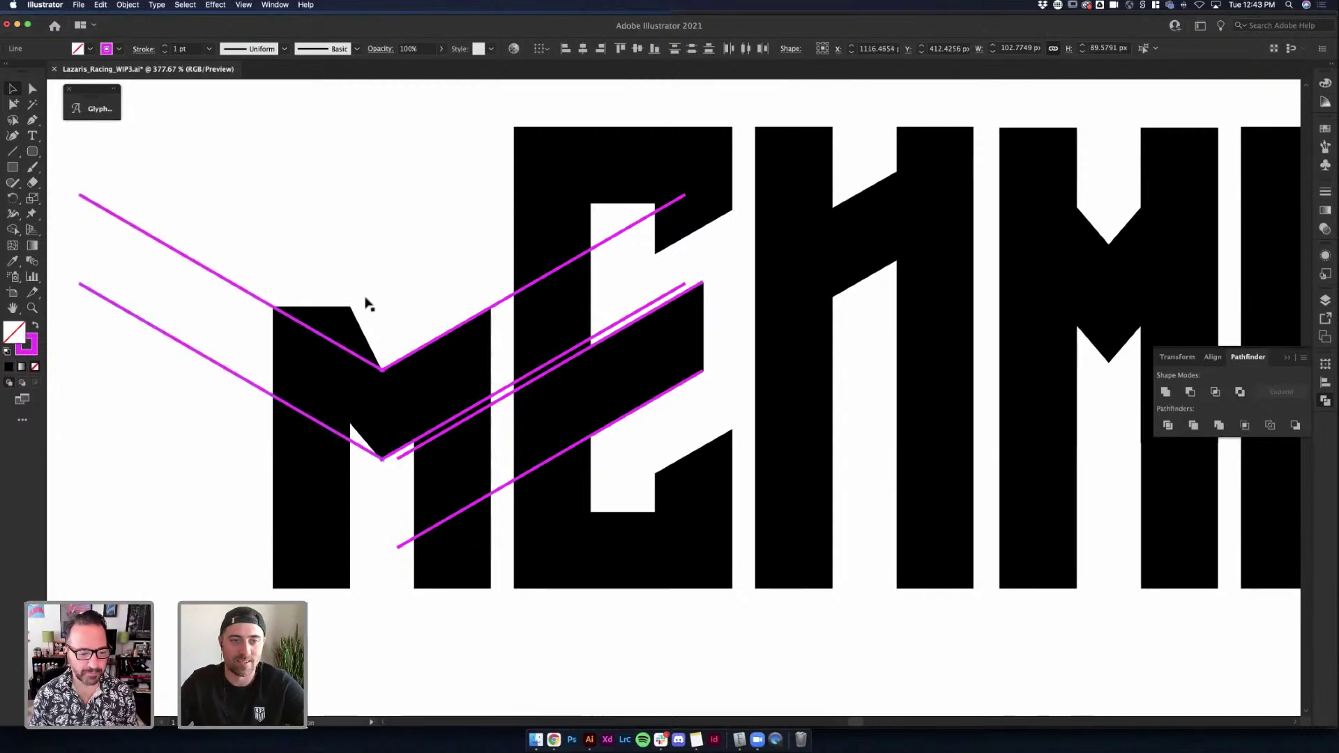
# Reshape the left half of the M's V to follow the mirrored guides by lowering its upper and lower inner corners
pyautogui.scroll(3, 360, 311)
pyautogui.click(356, 317)
pyautogui.press('a')
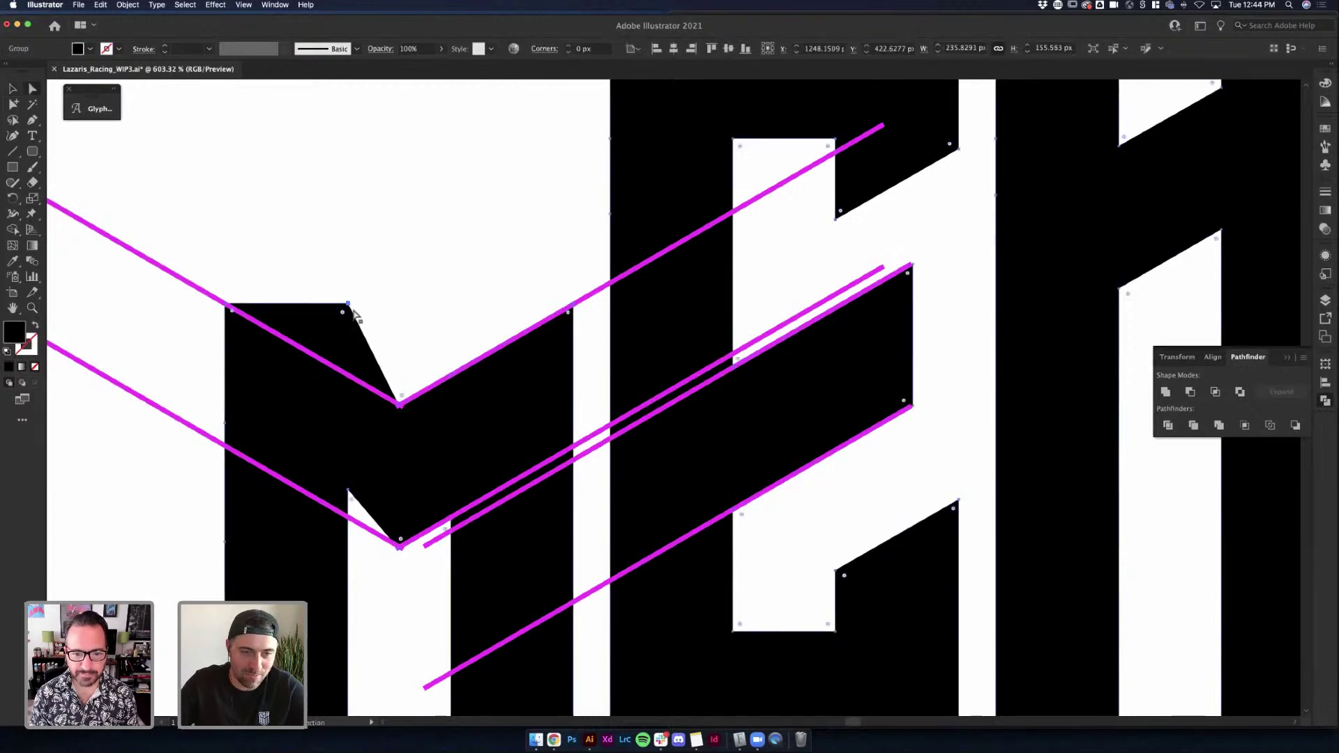
pyautogui.moveTo(348, 305); pyautogui.dragTo(338, 377)
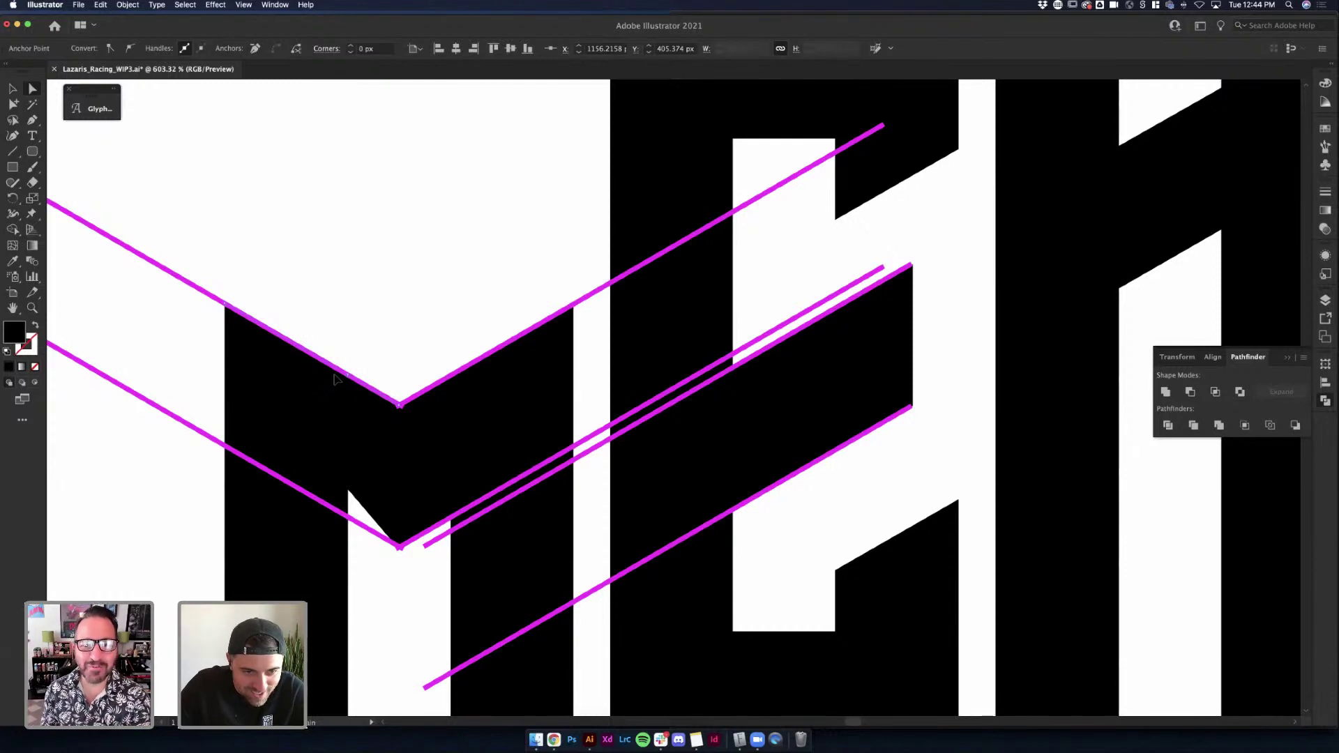
pyautogui.click(399, 402)
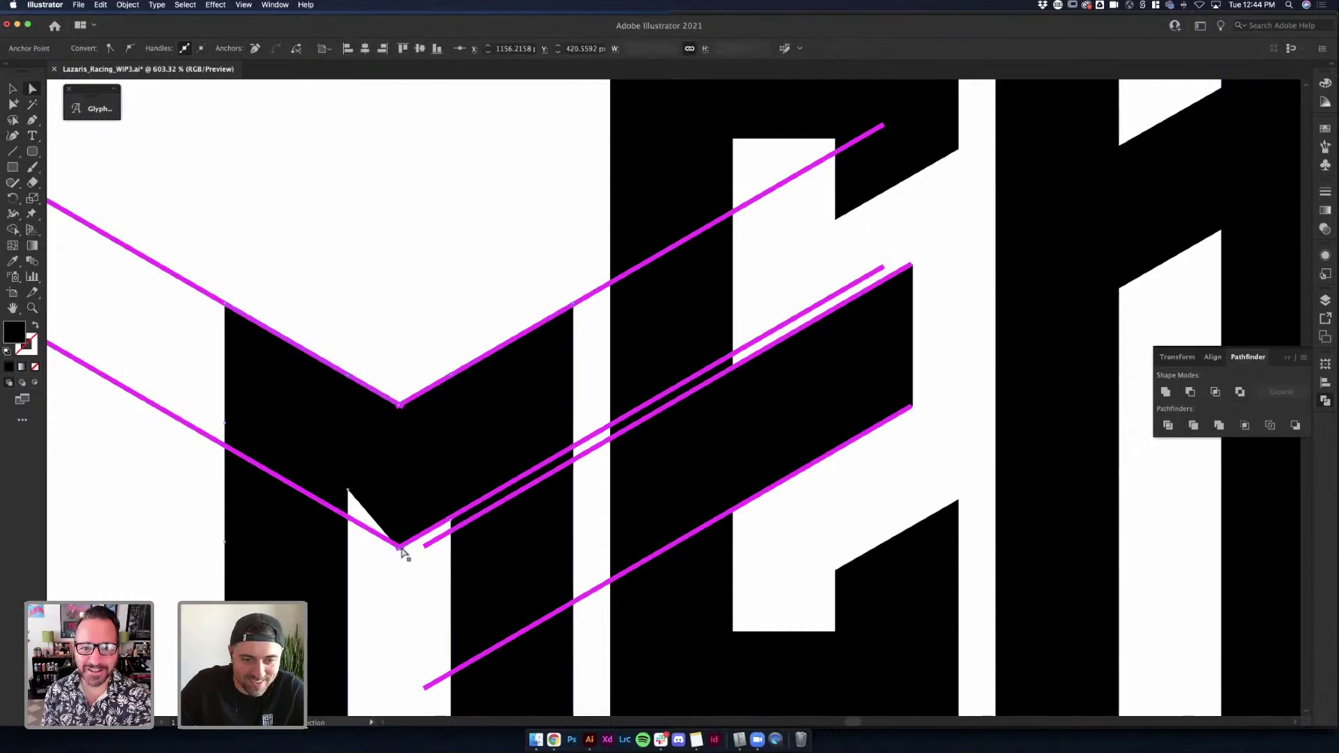
pyautogui.moveTo(349, 493); pyautogui.dragTo(348, 518)
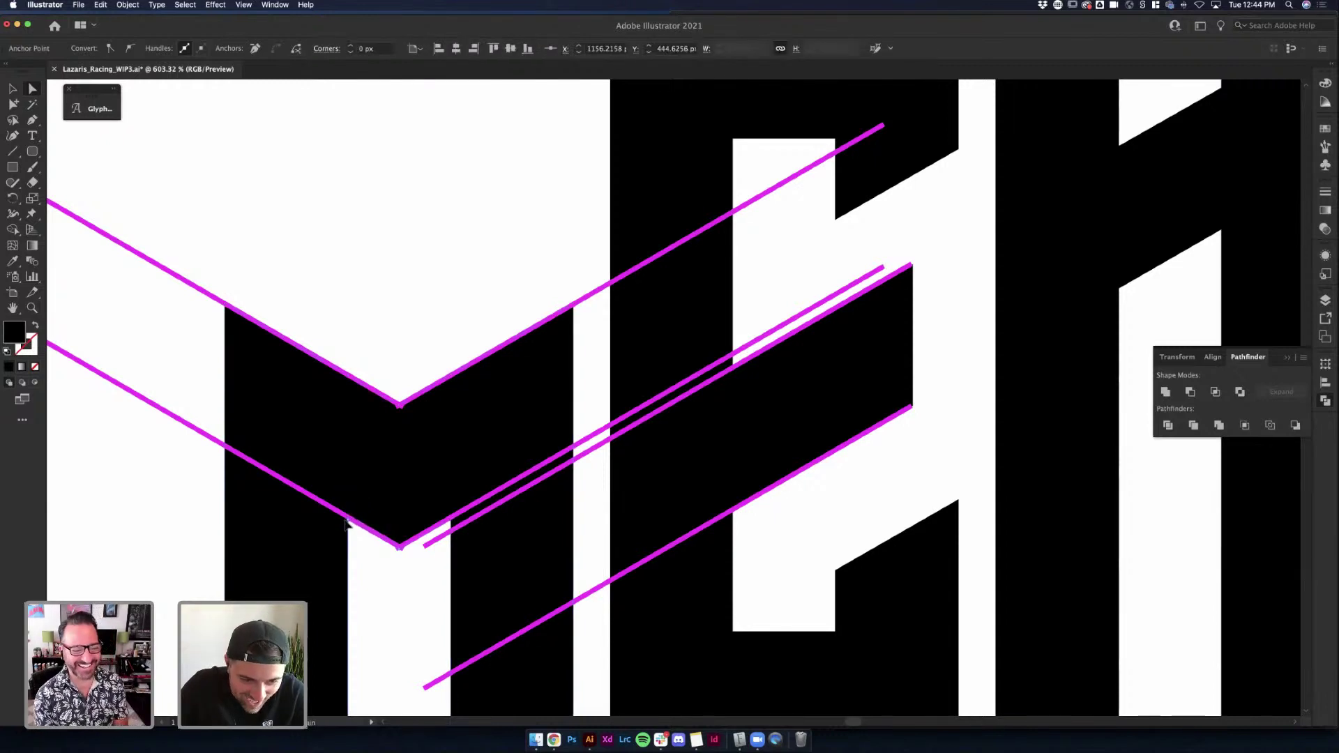
pyautogui.click(399, 364)
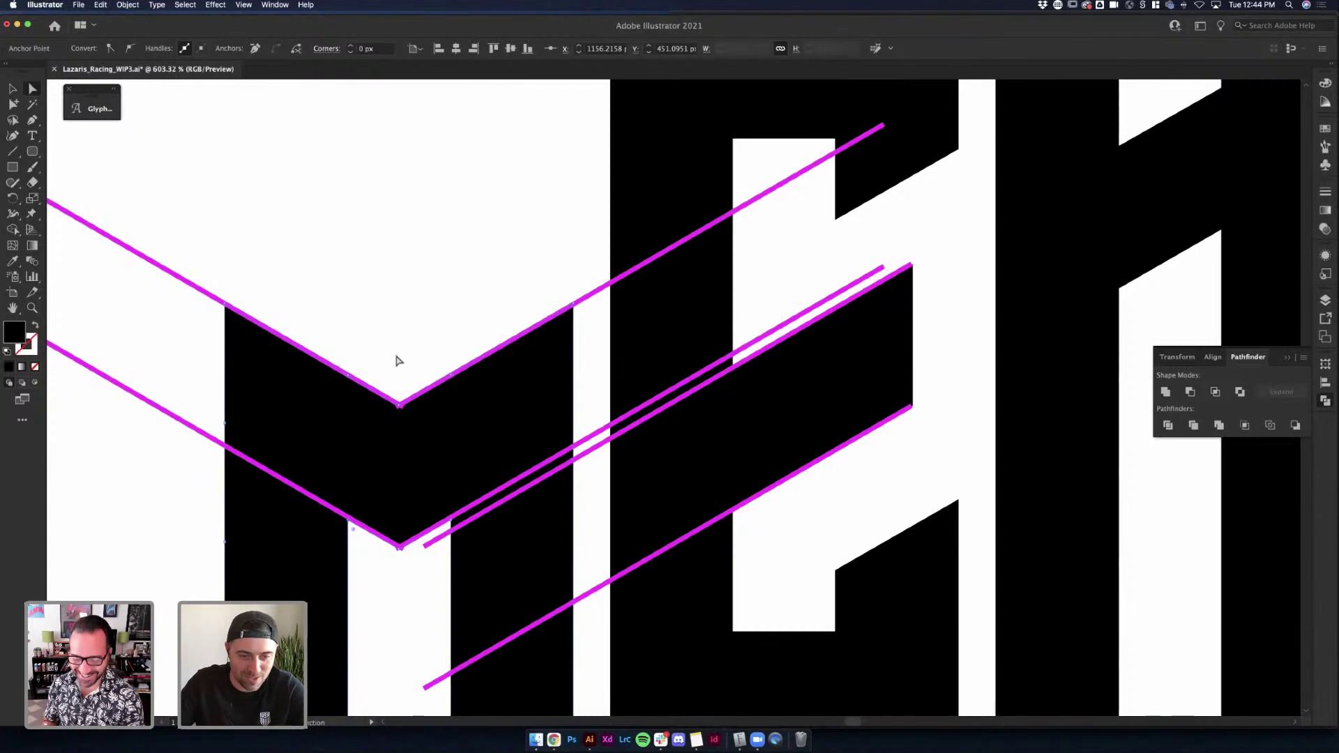
# Delete the four magenta guides that form the V across the first M, keeping the two along the E's diagonal arm
pyautogui.scroll(-3, 399, 357)
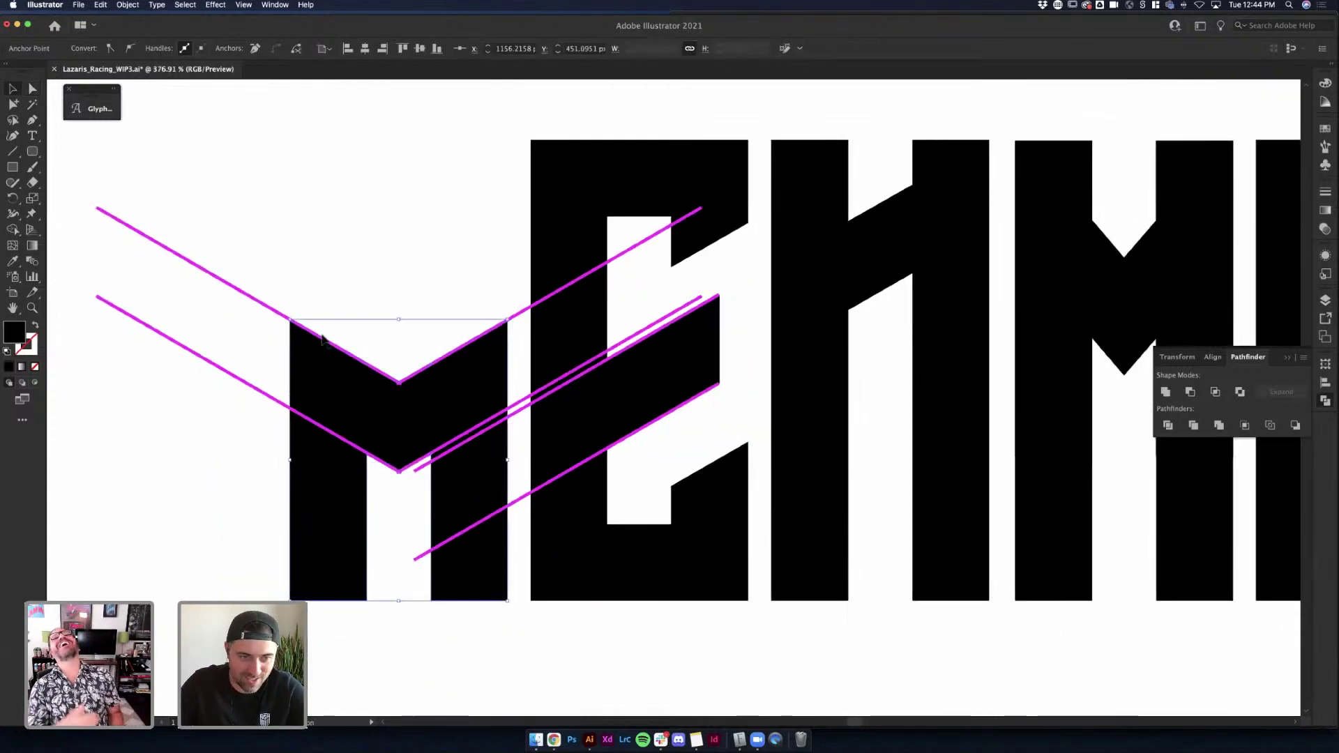
pyautogui.click(270, 309)
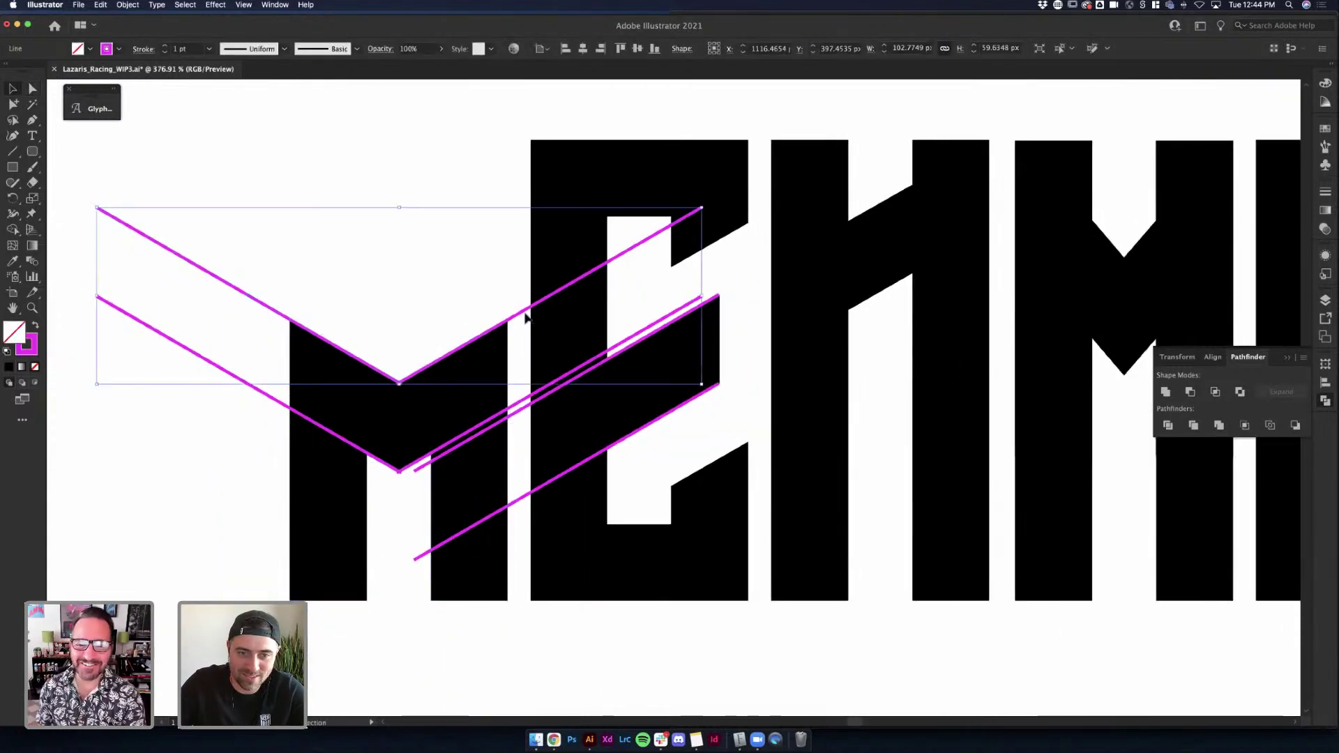
pyautogui.press('v')
pyautogui.keyDown('shift'); pyautogui.click(240, 381); pyautogui.keyUp('shift')
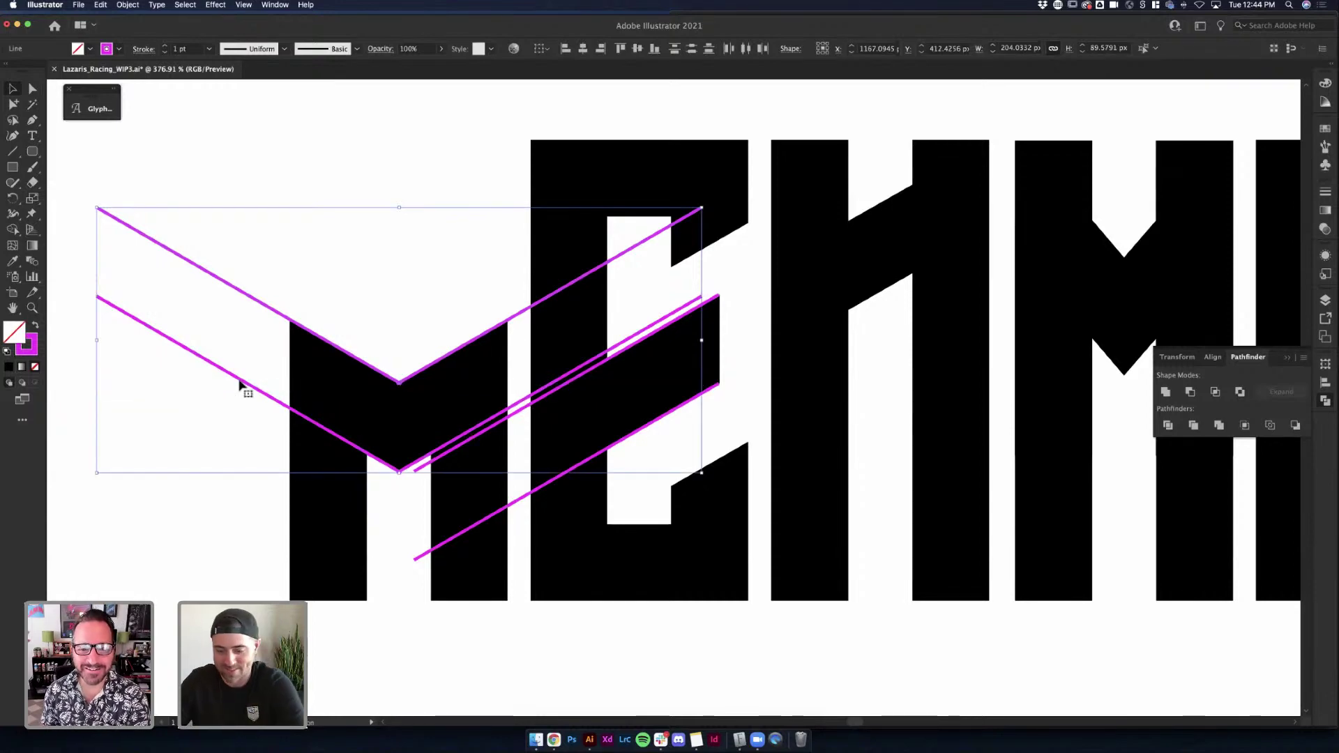
pyautogui.press('Delete')
pyautogui.click(525, 411)
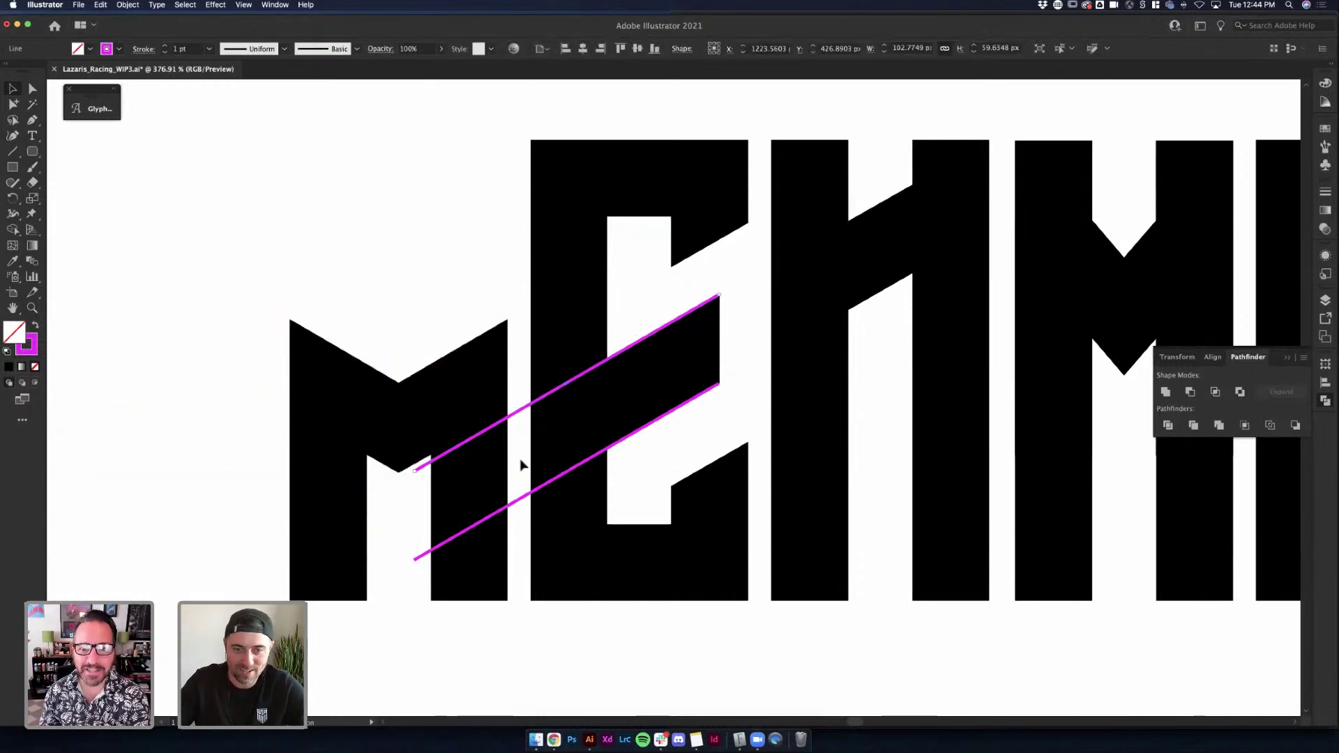
pyautogui.click(761, 584)
# Lower the upper part of the first M until its V lines up with the E's diagonal guides, making the letter about 62 px tall
pyautogui.scroll(-5, 756, 590)
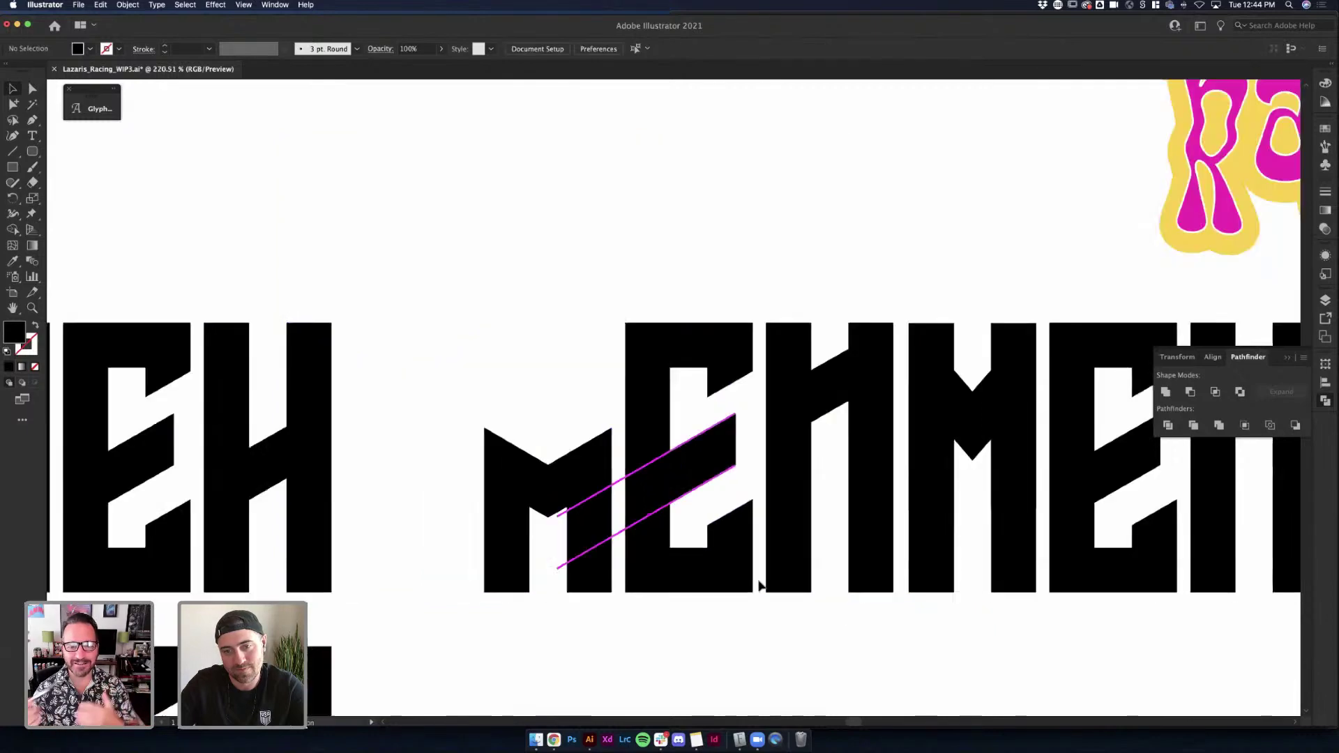
pyautogui.hscroll(4, 753, 586)
pyautogui.scroll(-1, 753, 586)
pyautogui.click(649, 637)
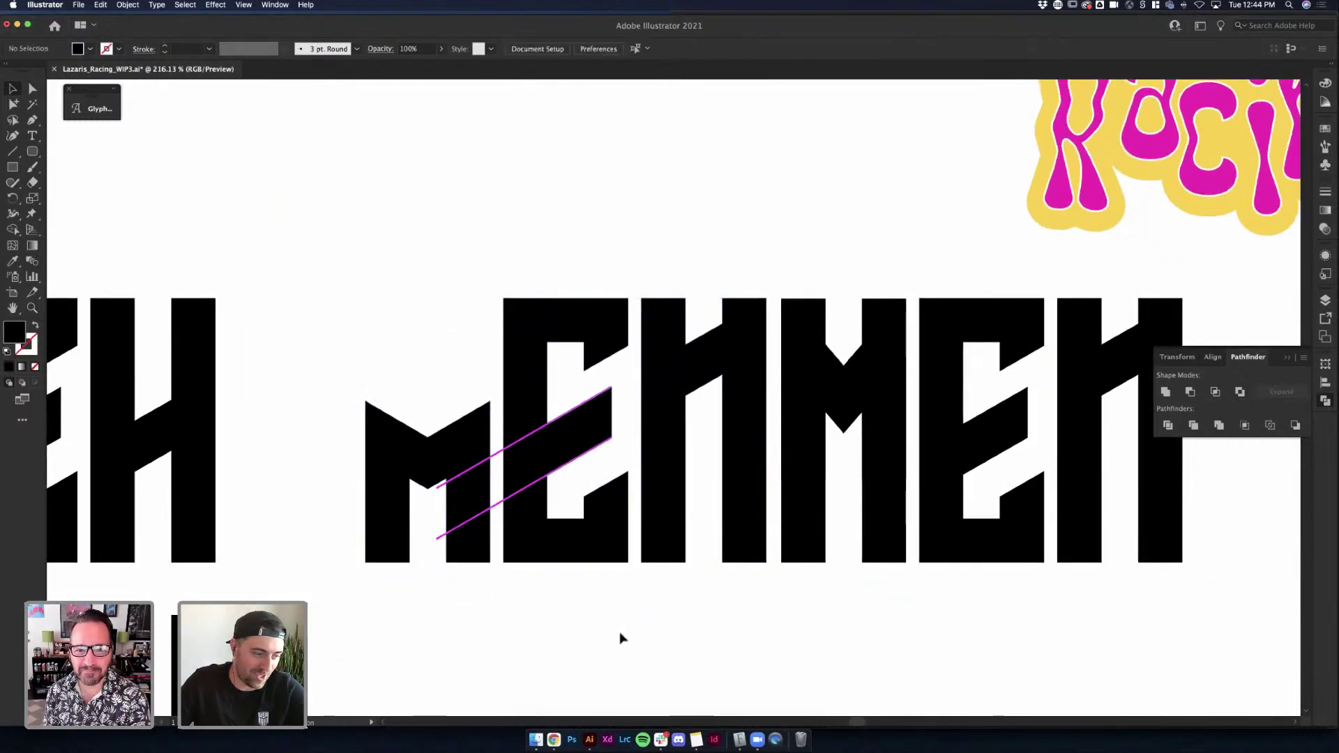
pyautogui.press('a')
pyautogui.click(366, 403)
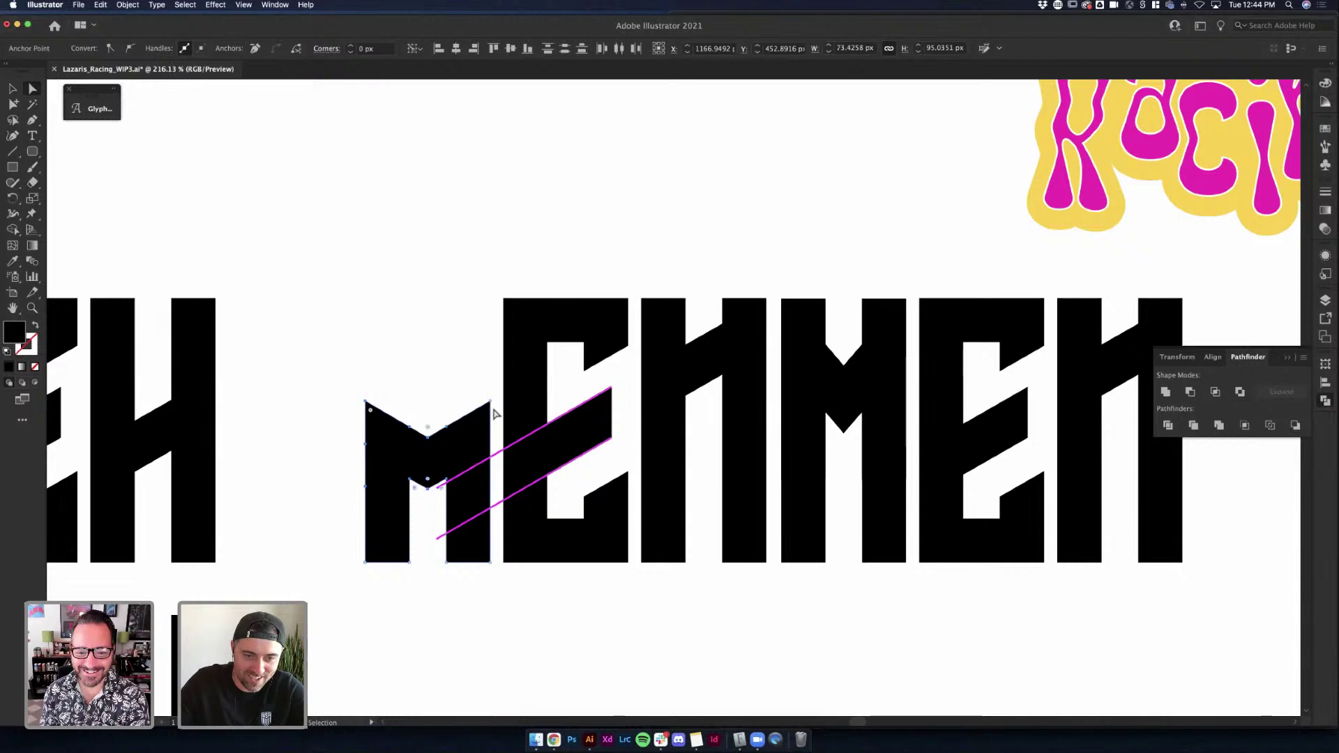
pyautogui.moveTo(491, 424); pyautogui.dragTo(488, 460)
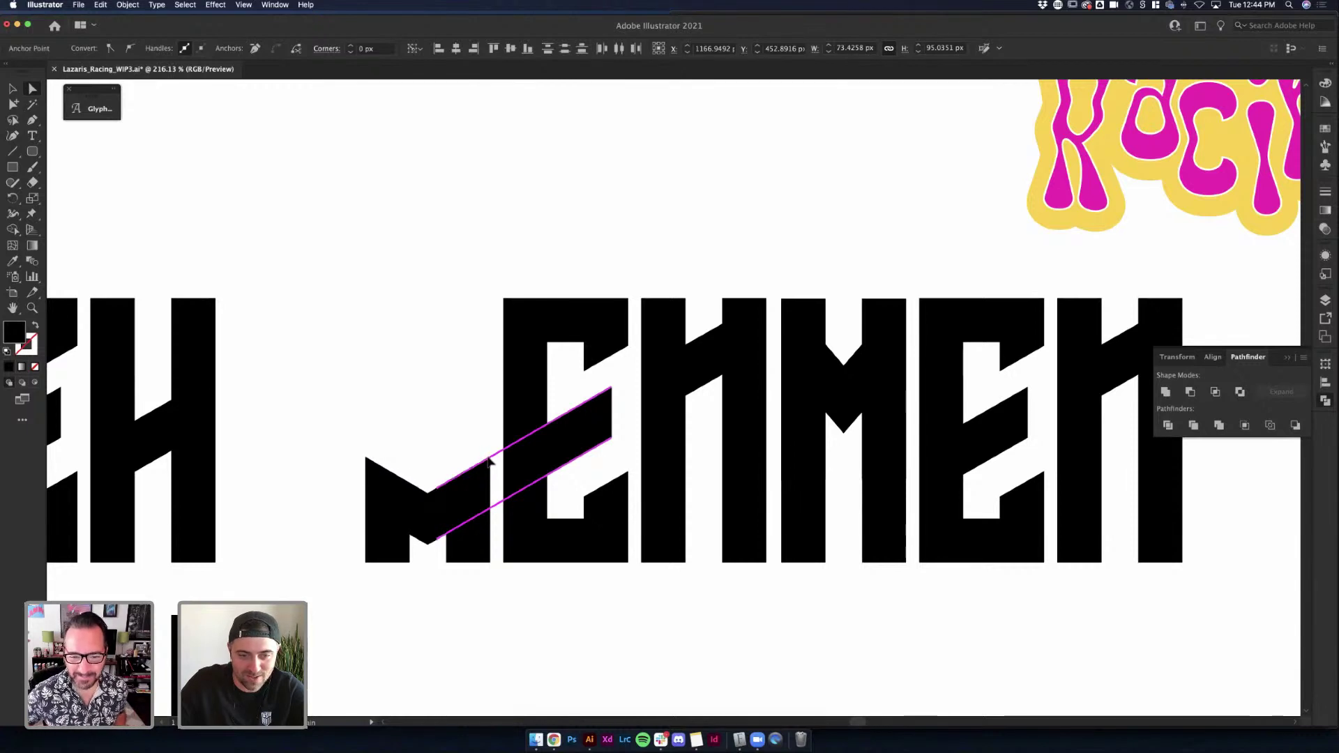
pyautogui.click(473, 380)
# Delete the two remaining magenta guides along the first E's diagonal arm
pyautogui.press('v')
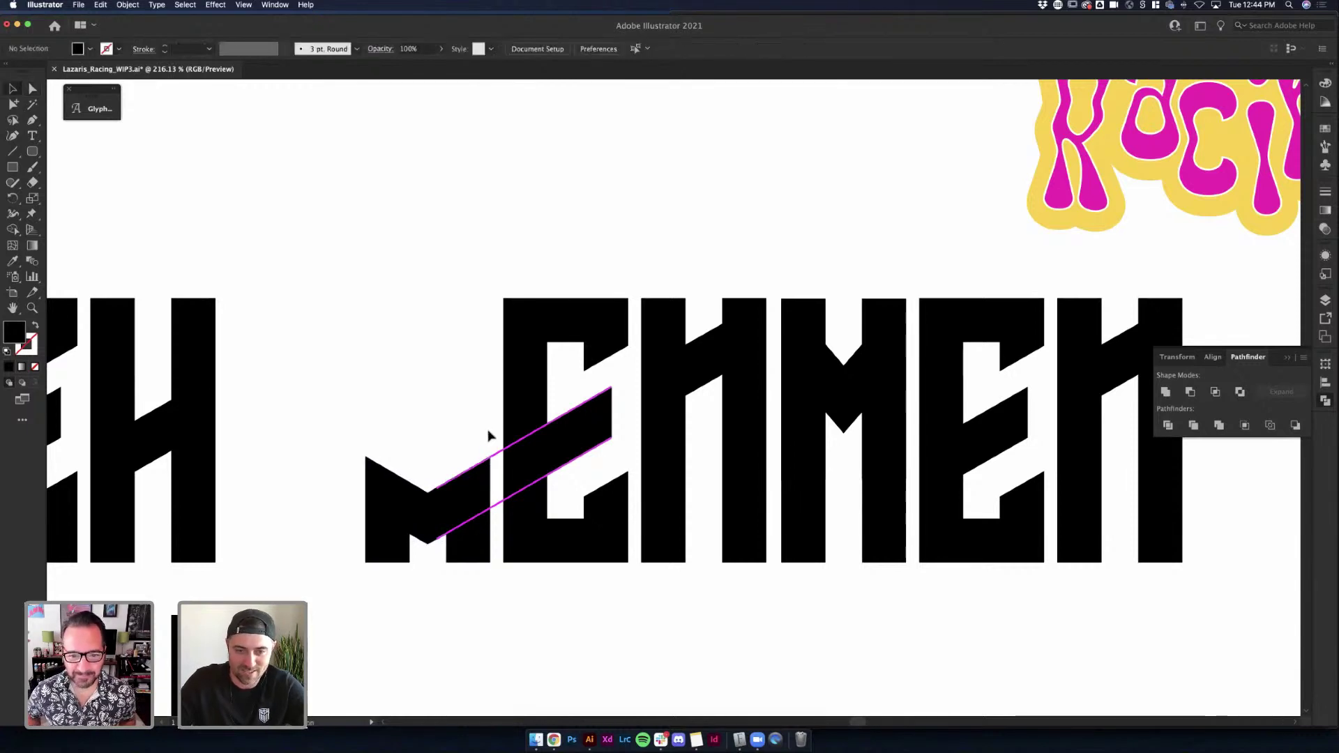
pyautogui.click(502, 452)
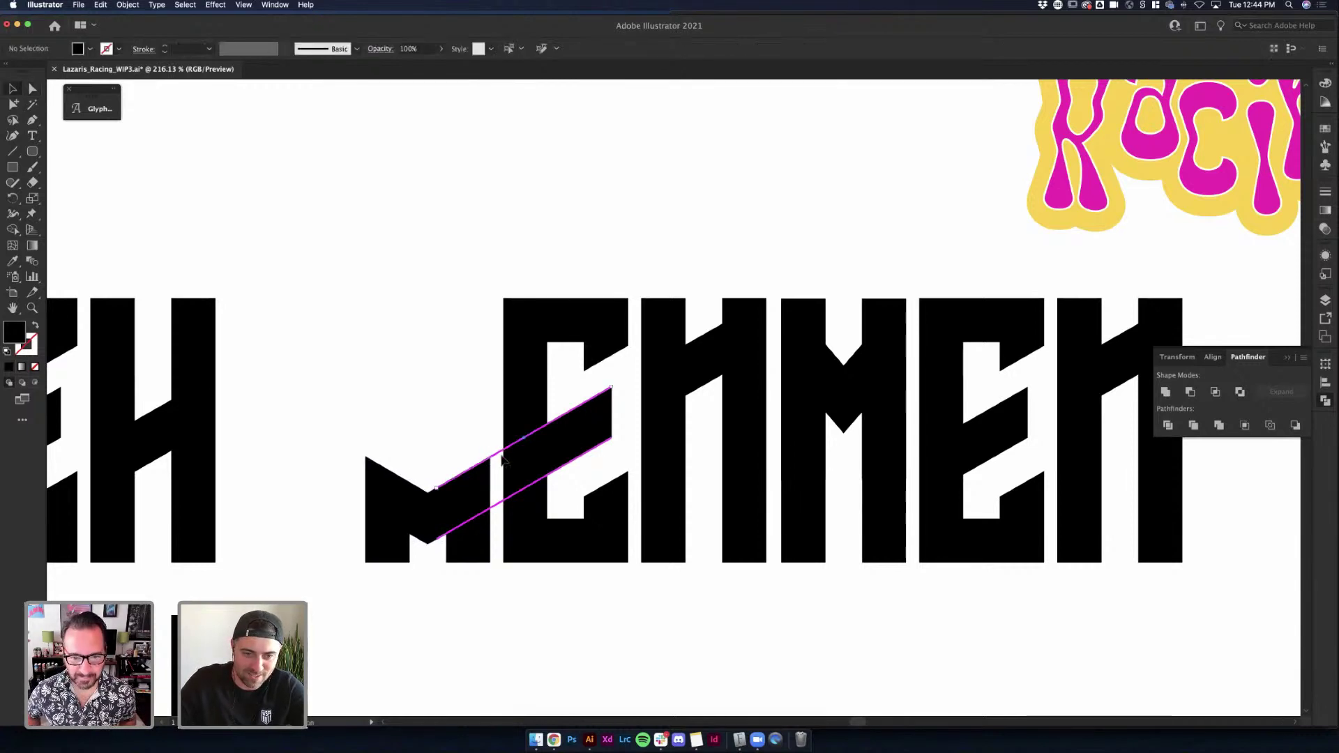
pyautogui.click(498, 507)
pyautogui.scroll(-5, 553, 584)
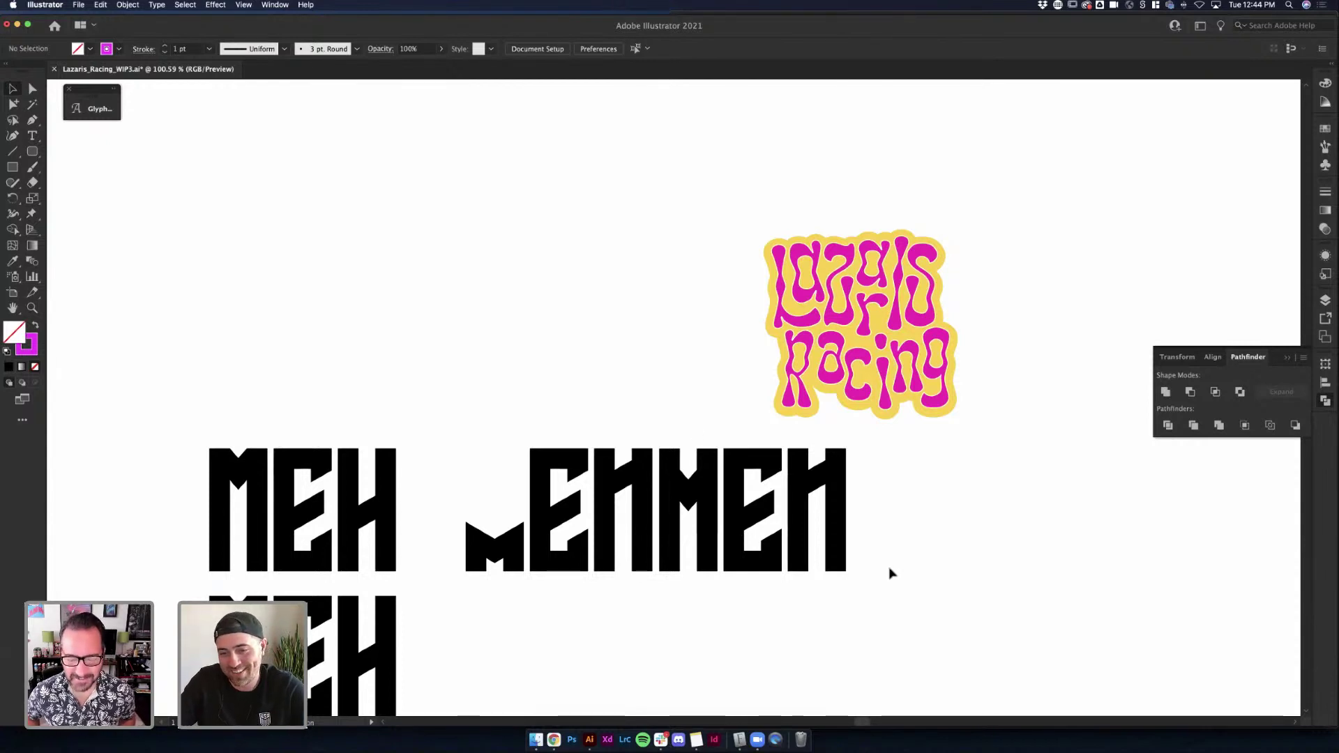
# Remove the rectangles that extend the stems of the second M up to the cap height
pyautogui.click(672, 457)
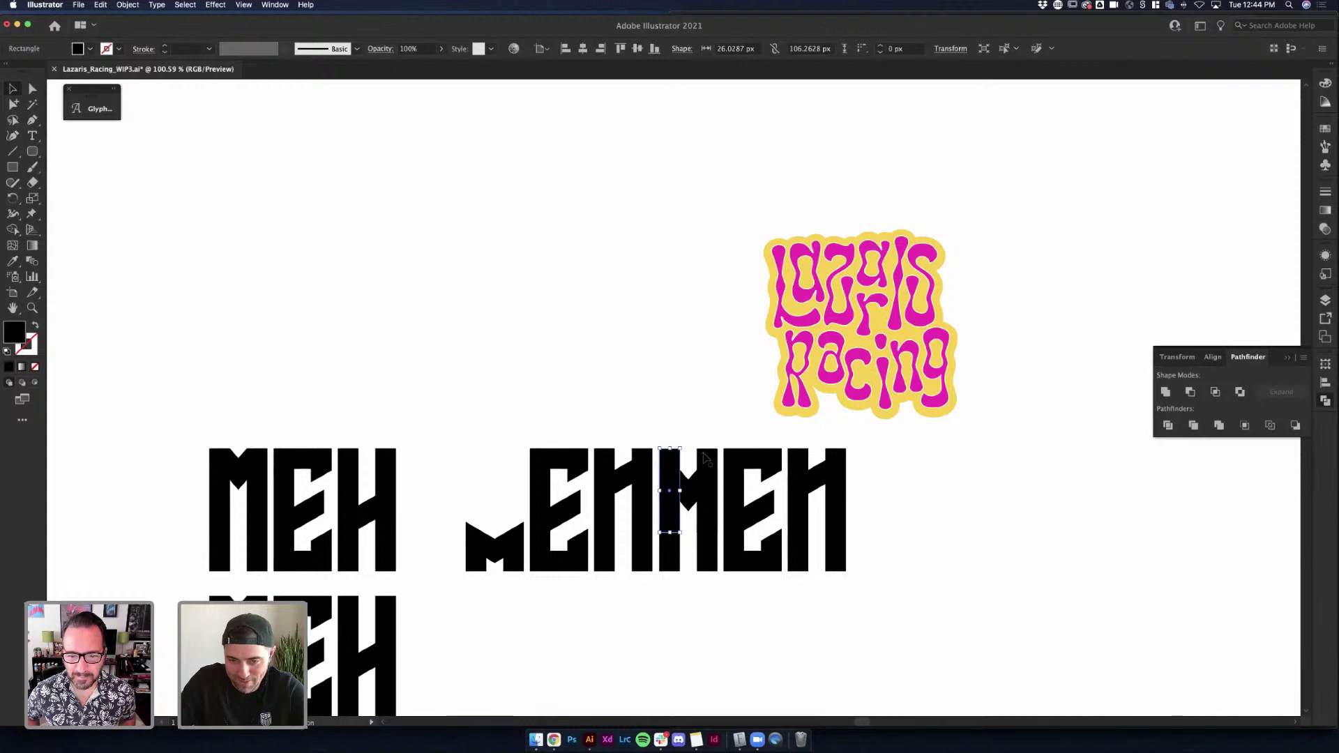
pyautogui.press('super+z')
pyautogui.press('super+z')
pyautogui.press('super+z')
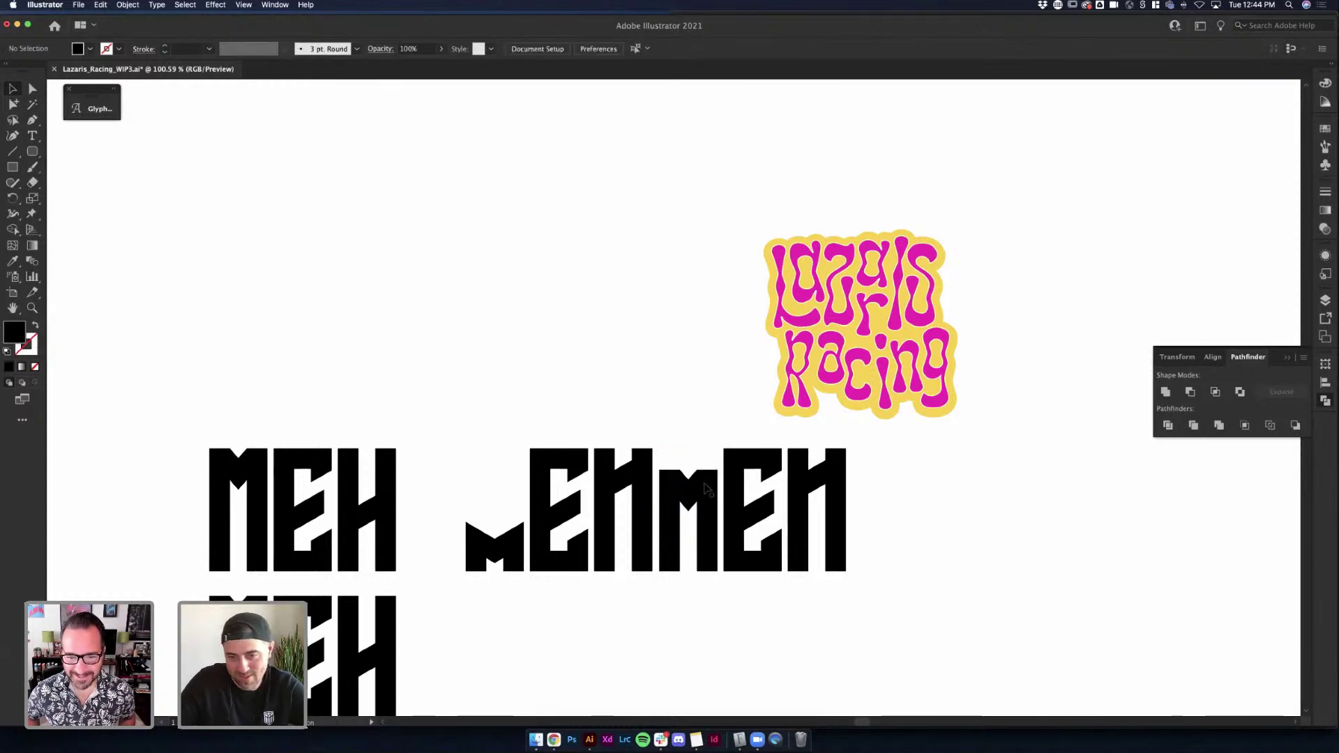
# Copy the first word's shortened M within its group and place the copy over the second M, level with the baseline
pyautogui.doubleClick(695, 501)
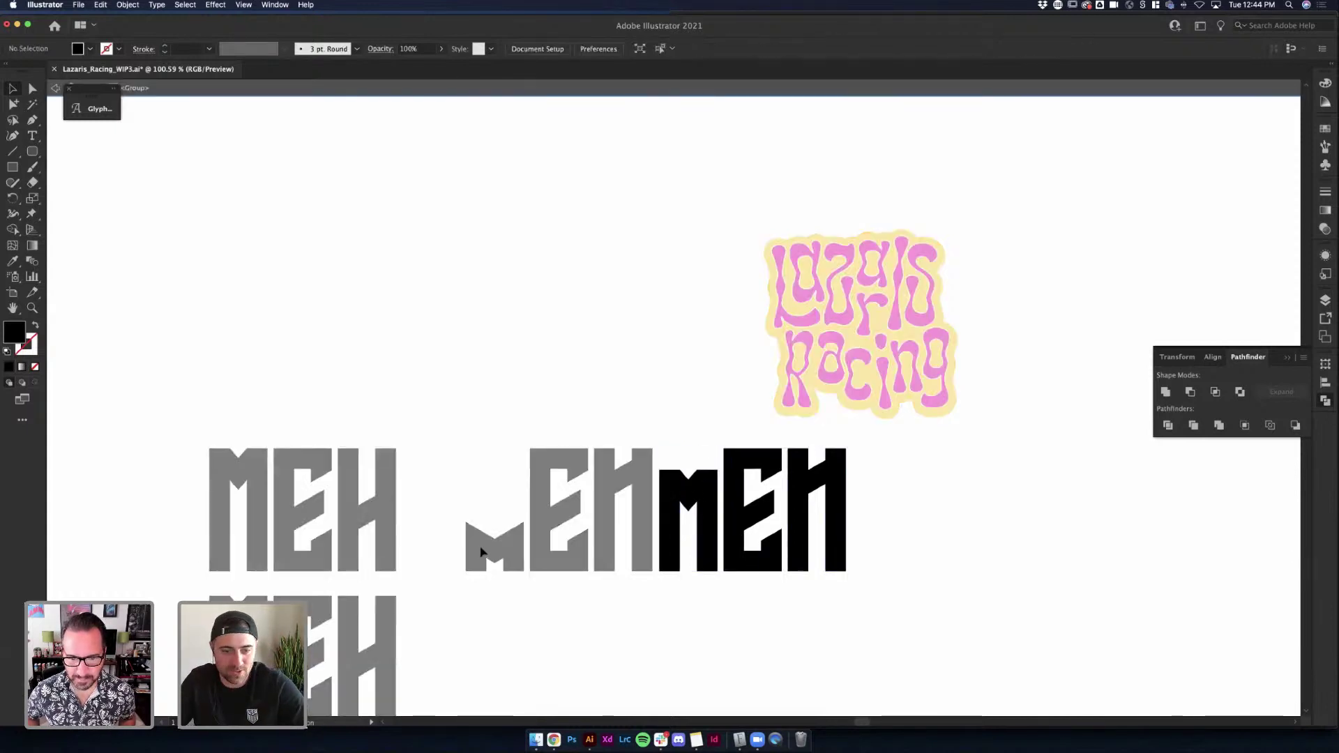
pyautogui.press('Escape')
pyautogui.moveTo(482, 553); pyautogui.dragTo(687, 555)
pyautogui.doubleClick(495, 554)
pyautogui.click(497, 555)
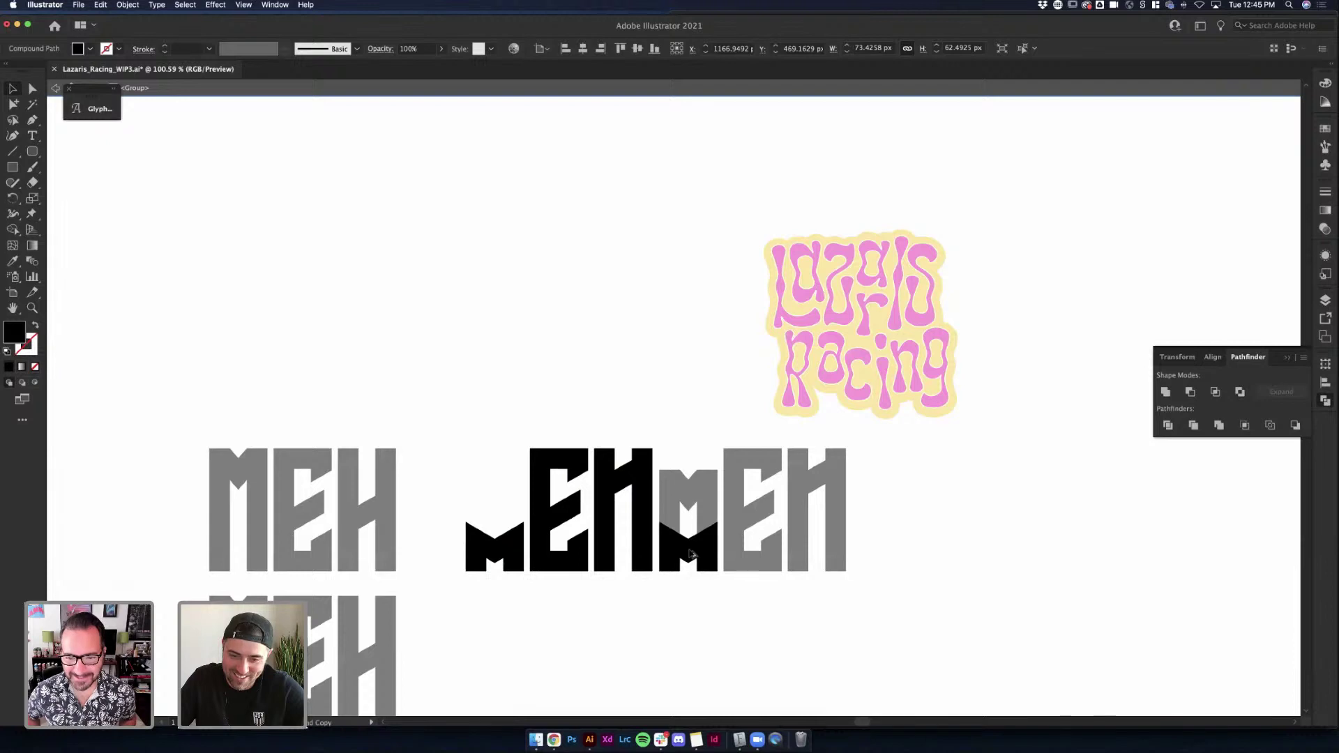
pyautogui.click(691, 554)
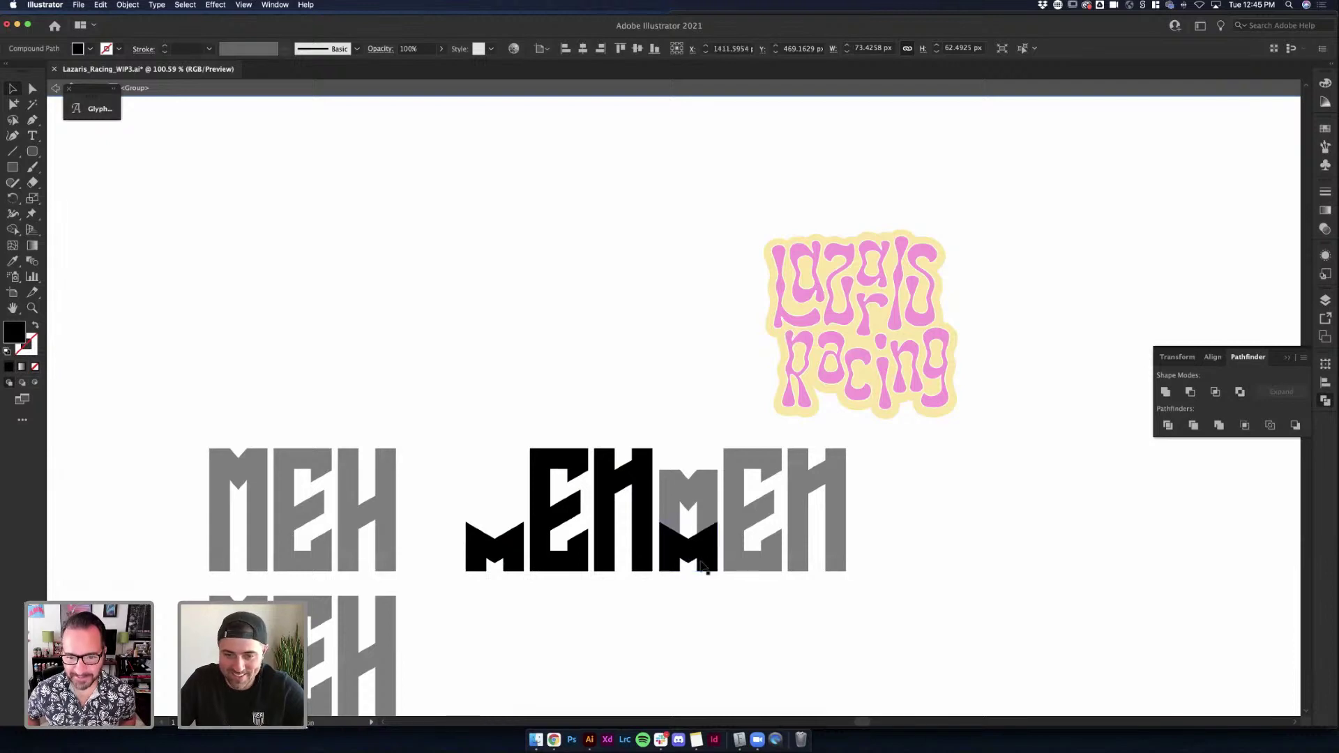
# Delete the old M from the second word's group, keeping the copied short M in its place
pyautogui.click(696, 505)
pyautogui.doubleClick(697, 497)
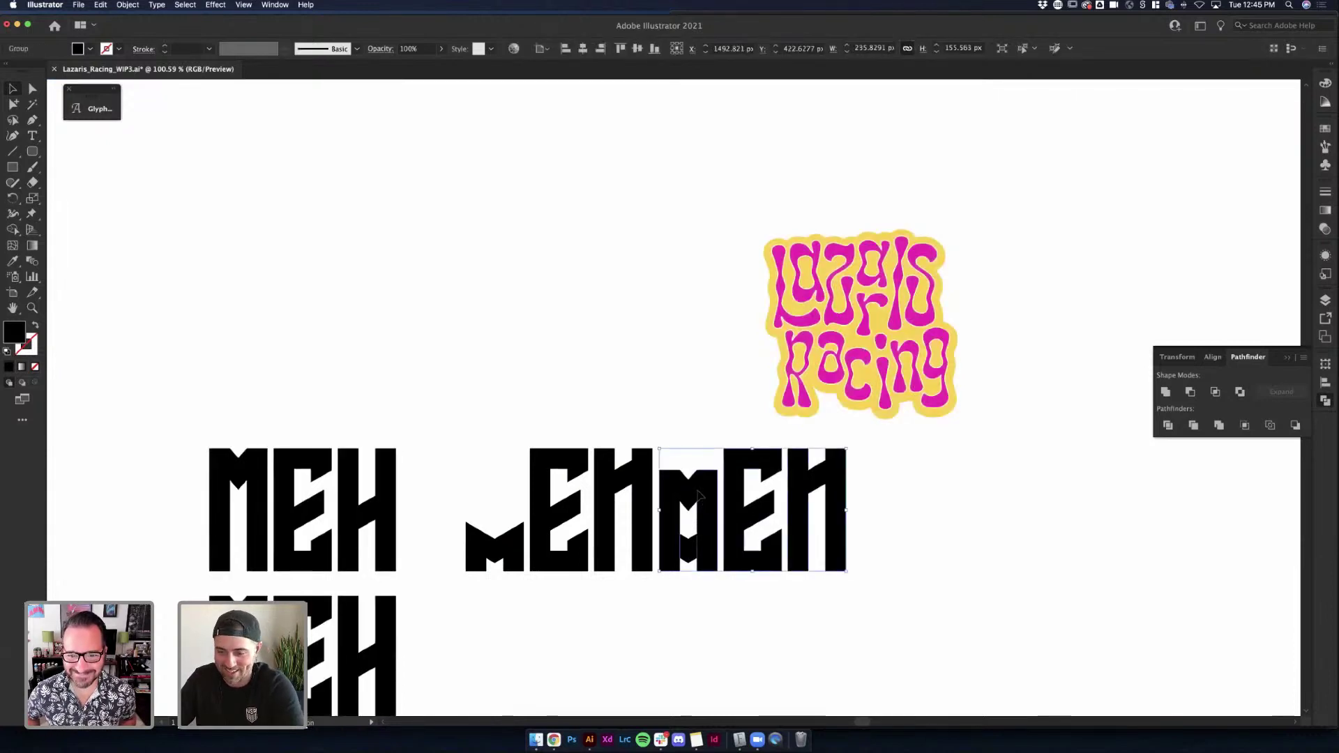
pyautogui.doubleClick(697, 496)
pyautogui.click(699, 546)
pyautogui.press('Delete')
pyautogui.press('Escape')
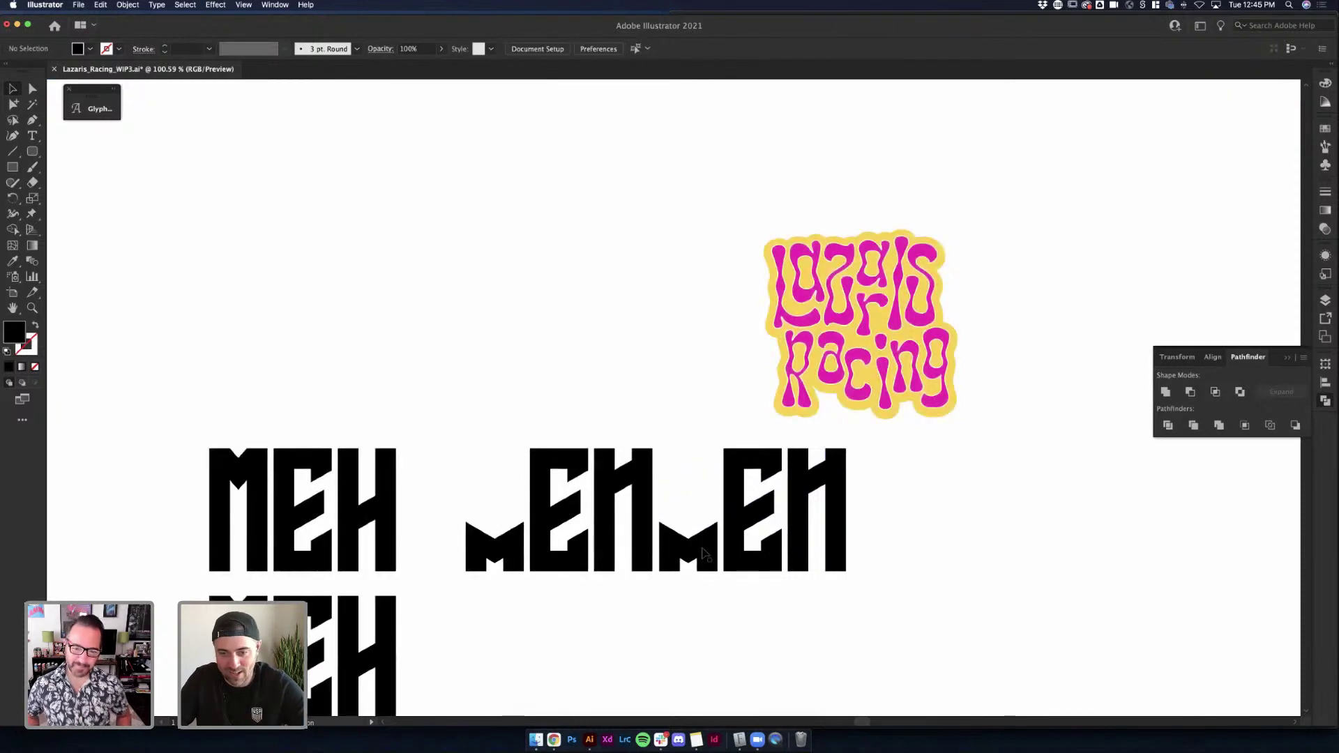
# Raise the copied M to near the top of the neighbouring letters and extend both legs down to the baseline
pyautogui.moveTo(701, 551); pyautogui.dragTo(701, 492)
pyautogui.doubleClick(701, 551)
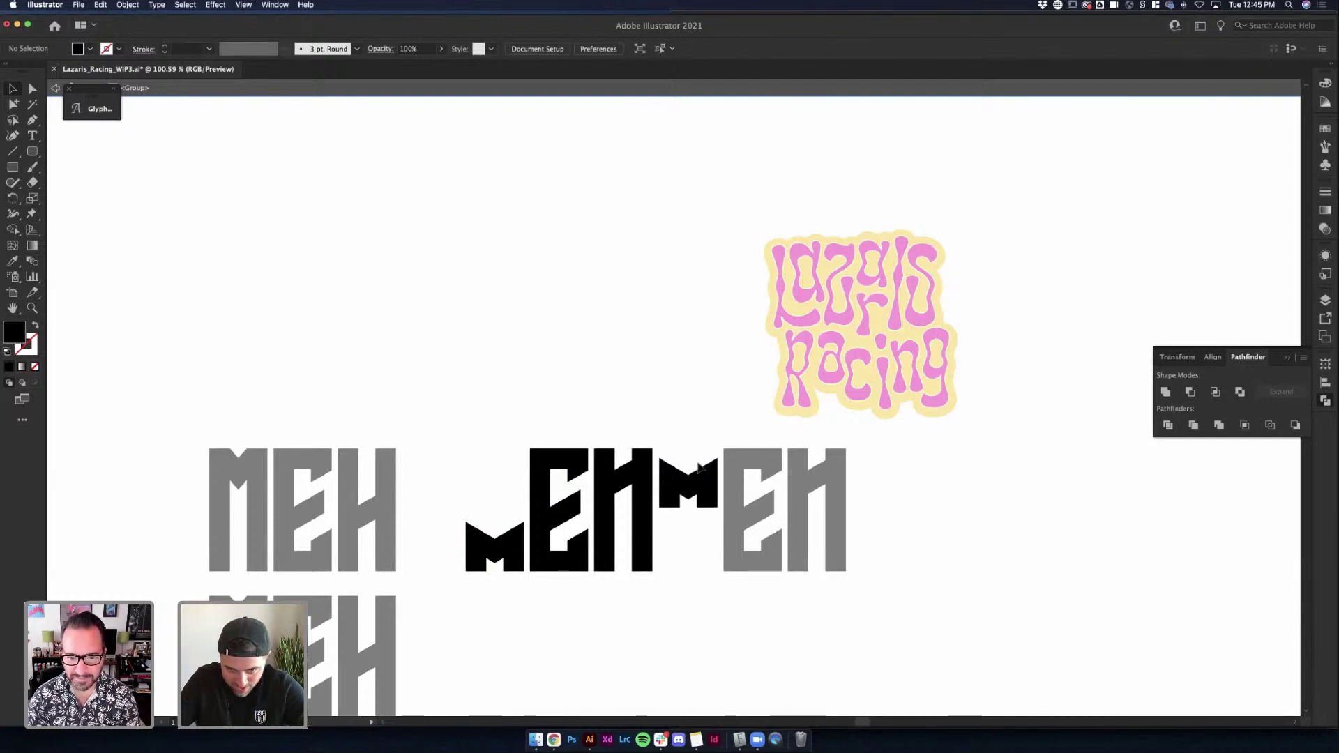
pyautogui.press('a')
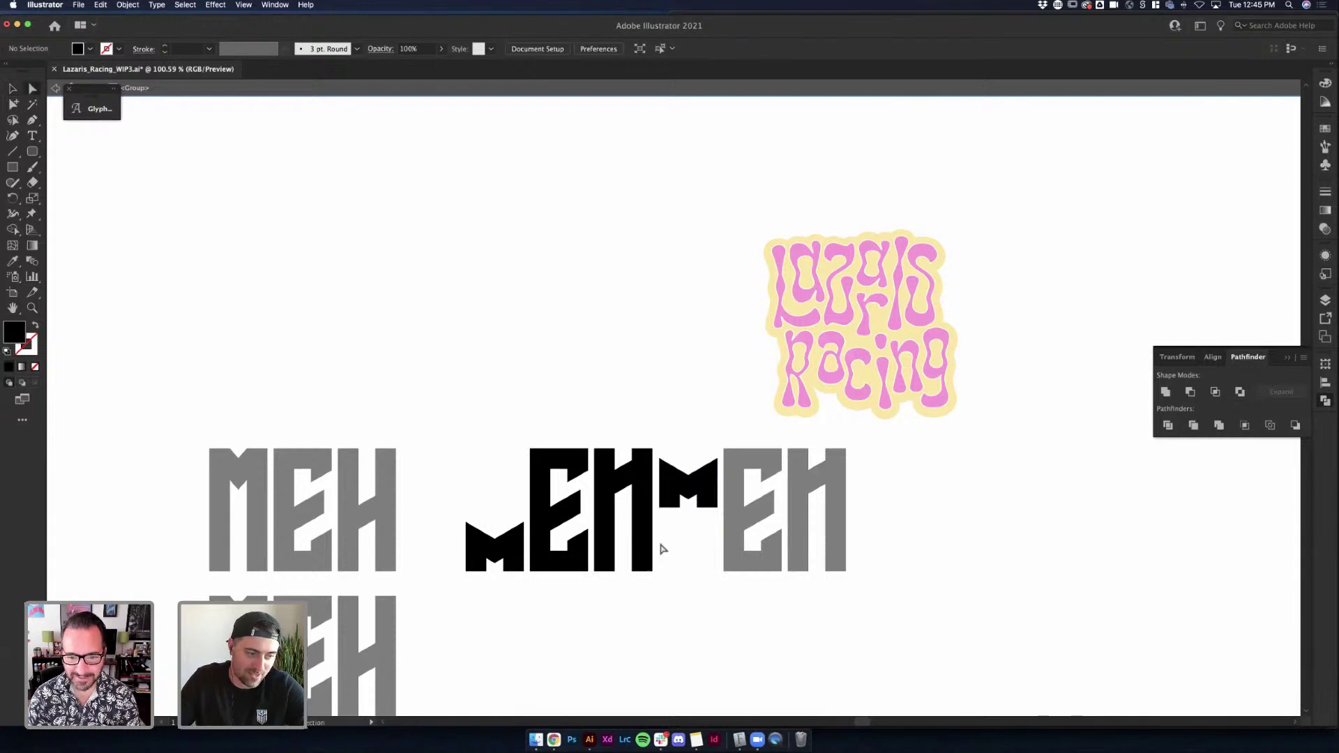
pyautogui.click(663, 510)
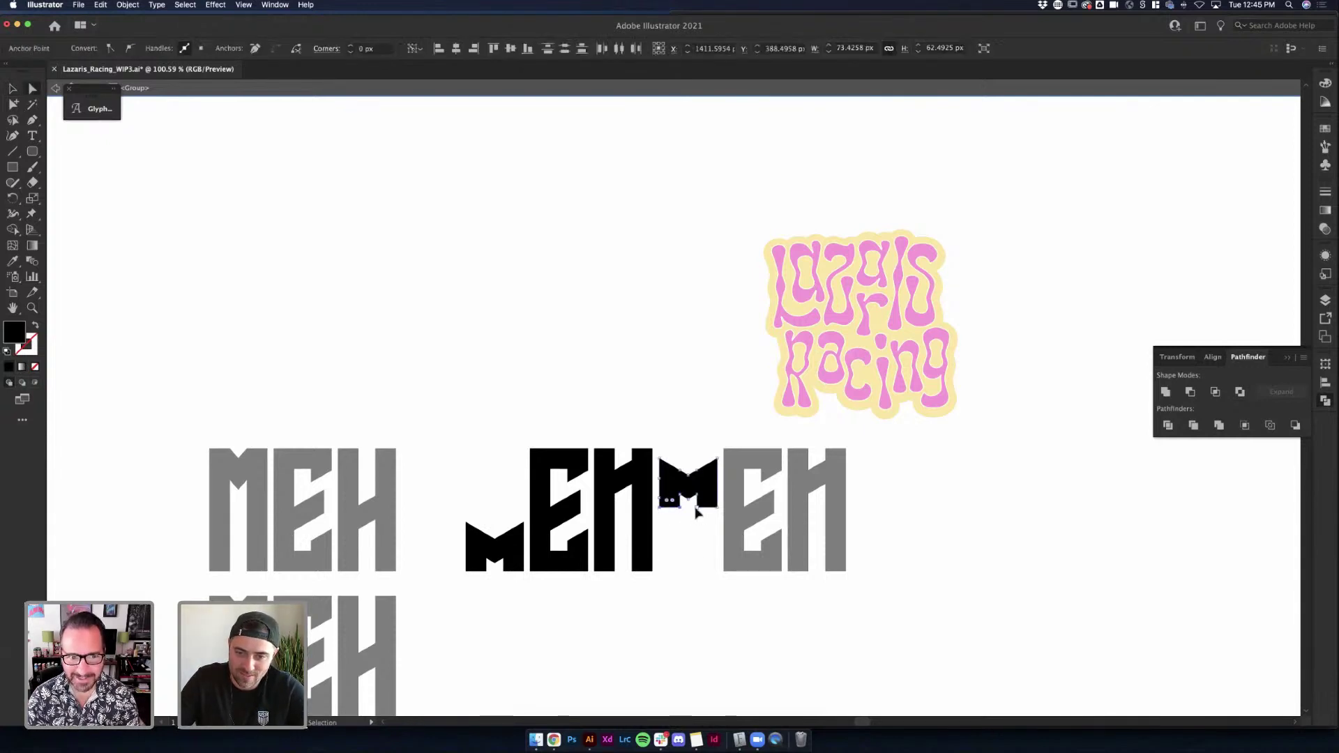
pyautogui.moveTo(717, 508); pyautogui.dragTo(713, 573)
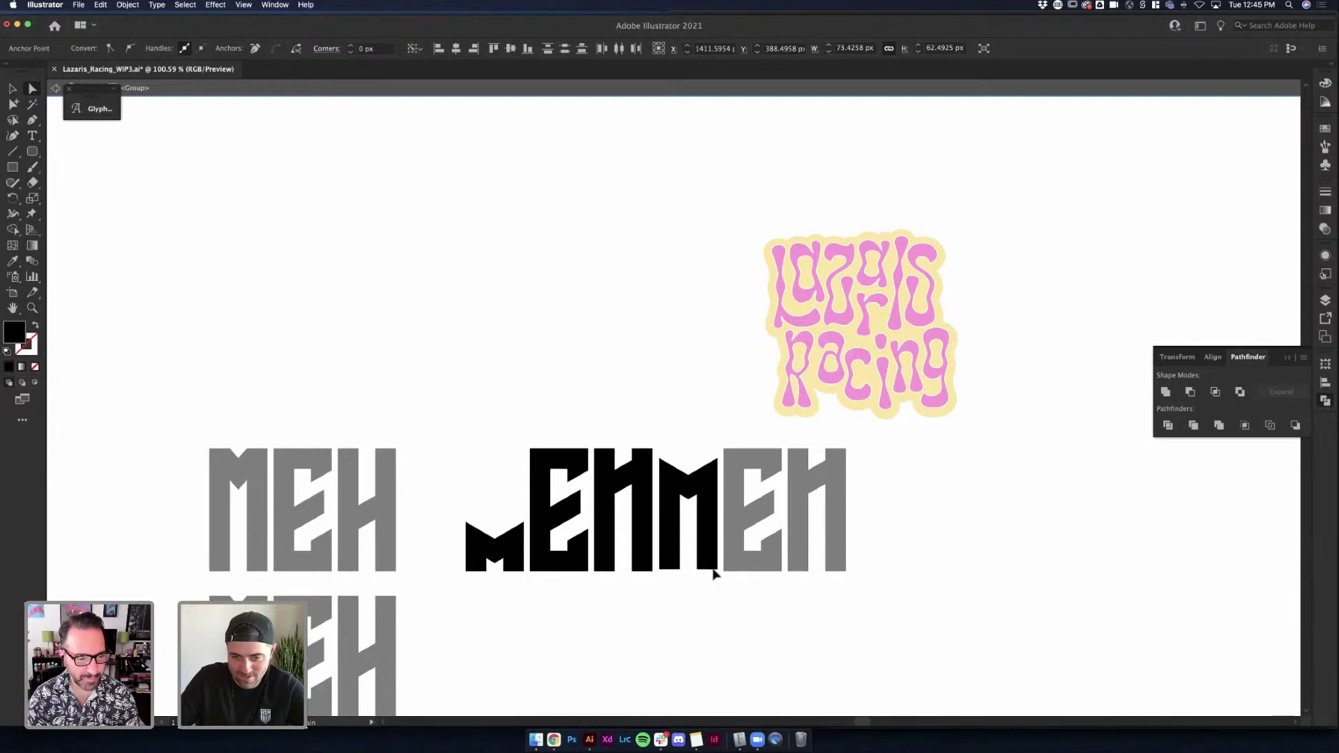
pyautogui.click(732, 607)
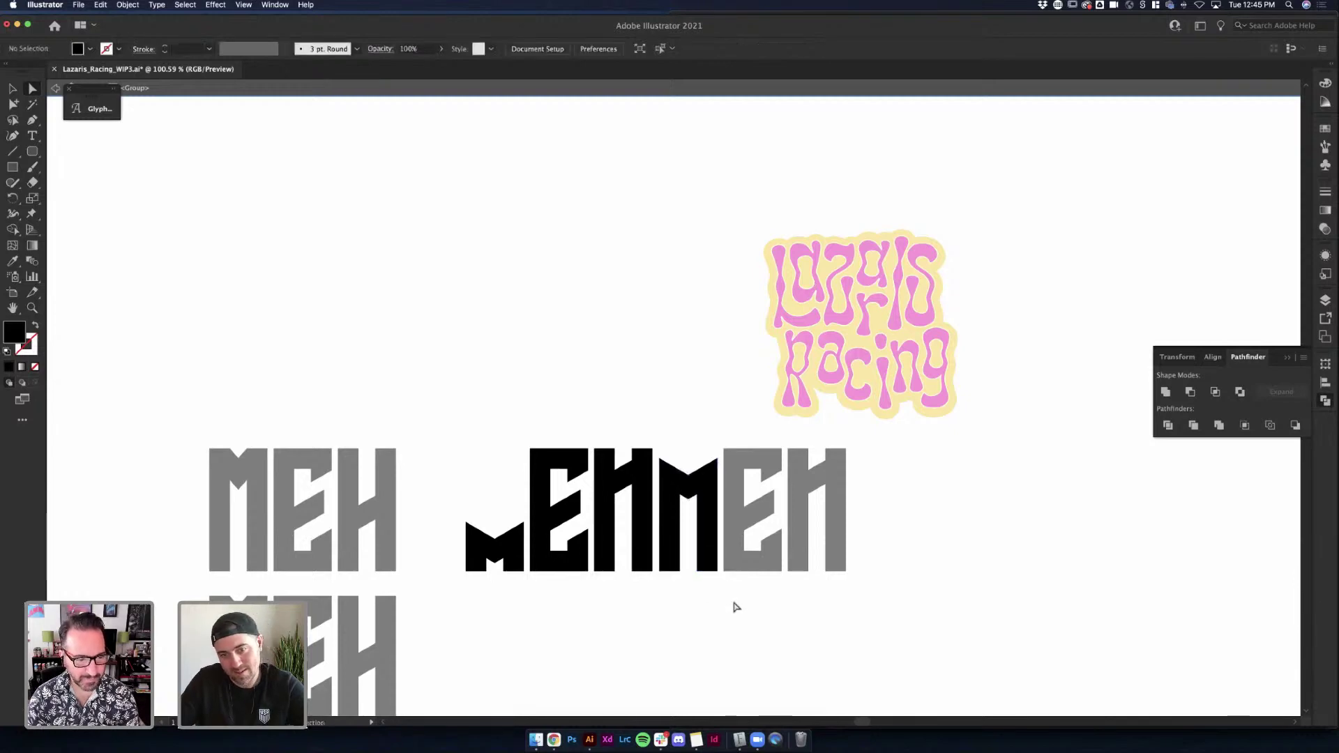
pyautogui.scroll(3, 732, 606)
pyautogui.scroll(3, 735, 606)
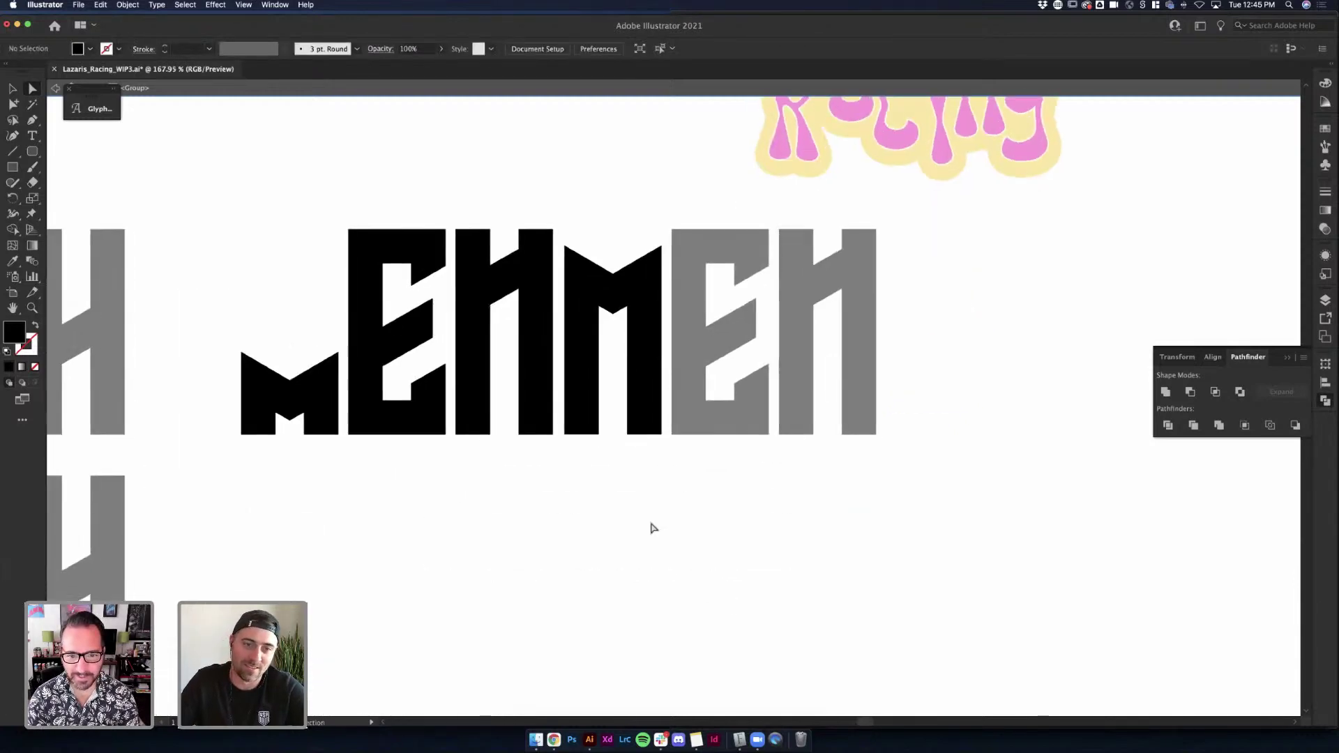
pyautogui.doubleClick(686, 471)
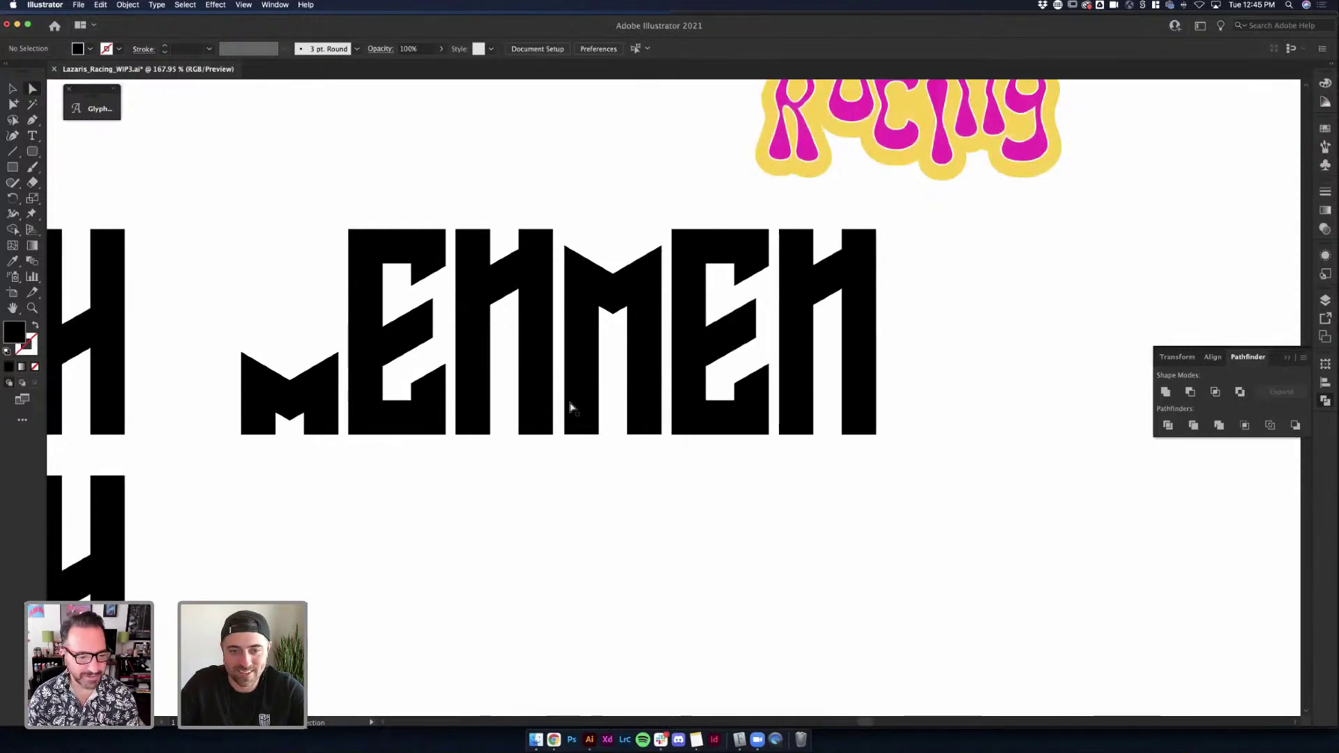
pyautogui.press('v')
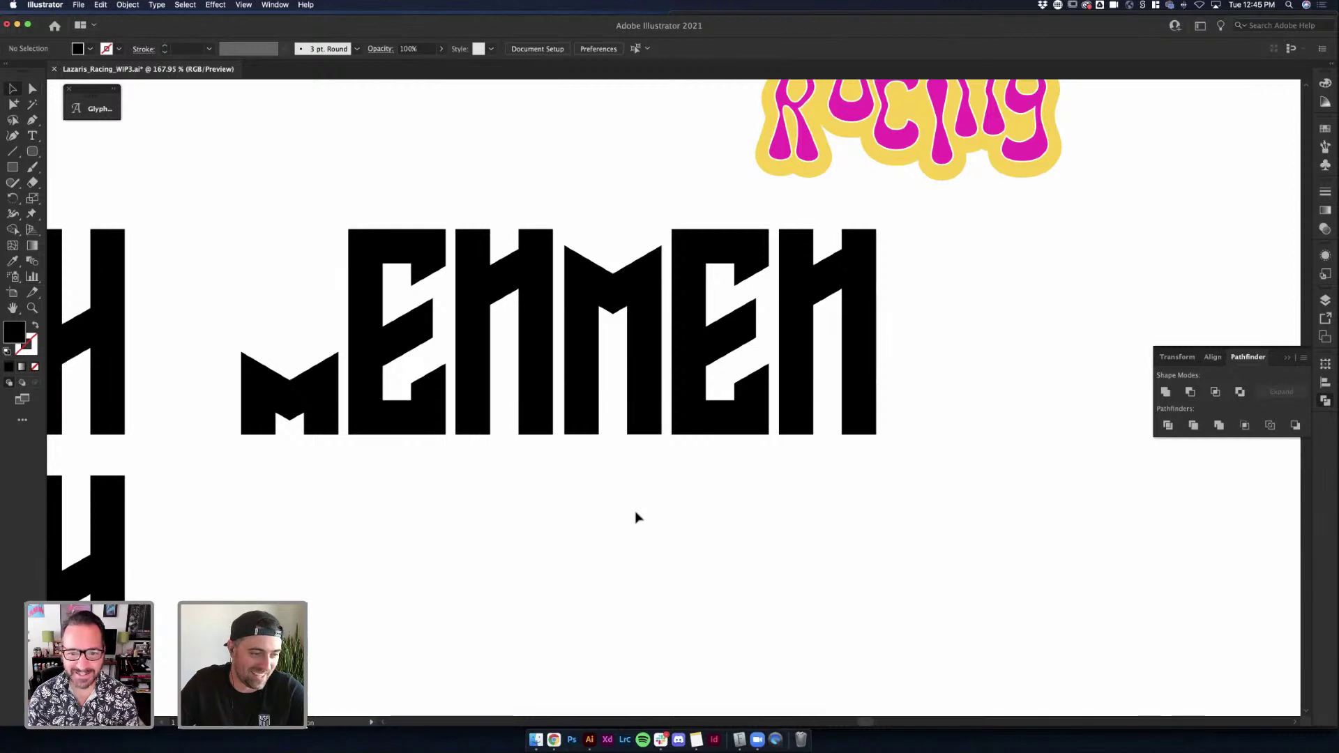
pyautogui.hscroll(2, 636, 517)
pyautogui.scroll(1, 637, 517)
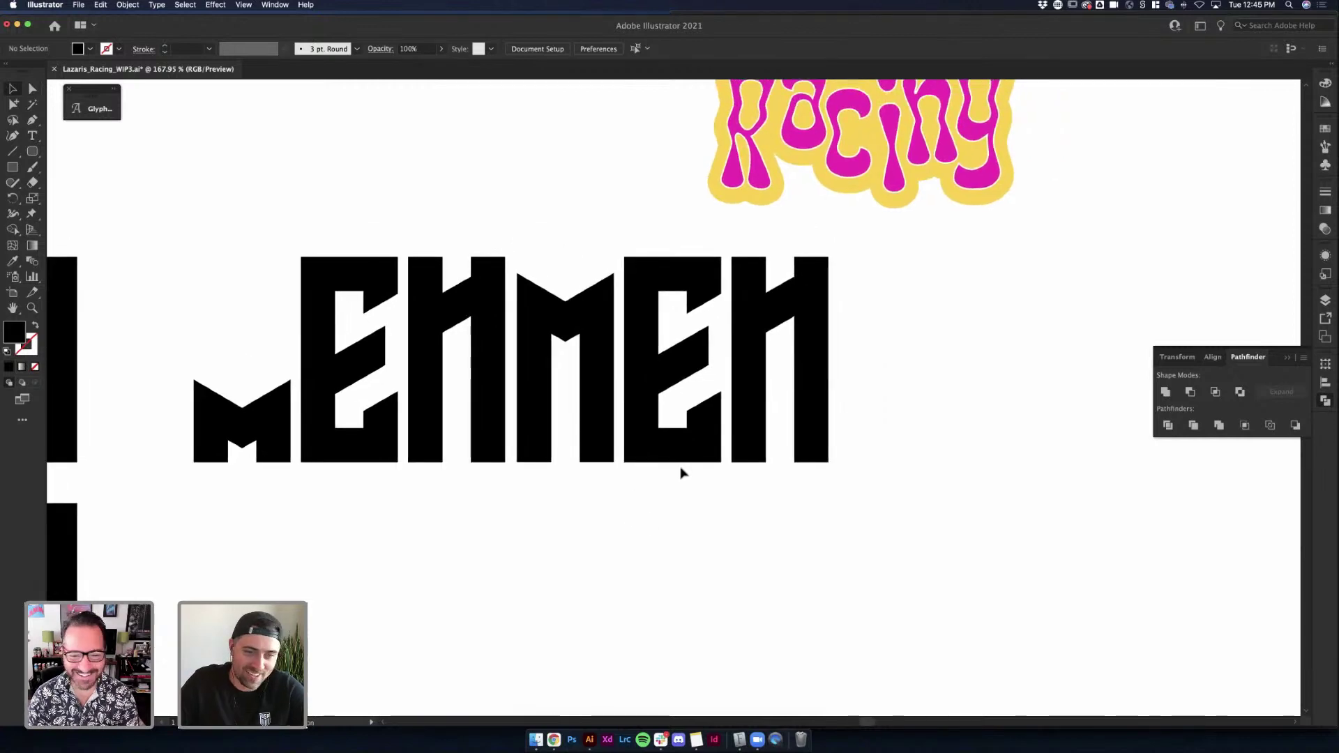
pyautogui.scroll(-2, 756, 533)
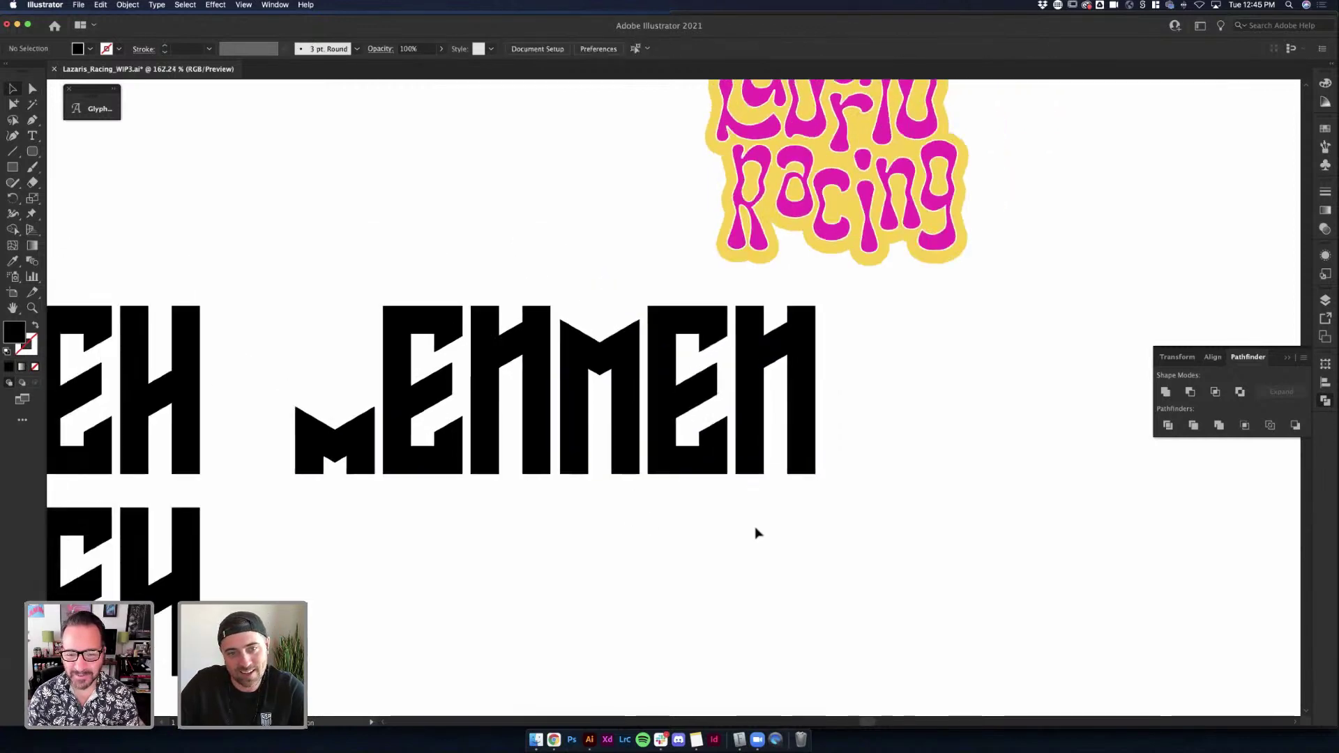
pyautogui.scroll(-2, 756, 532)
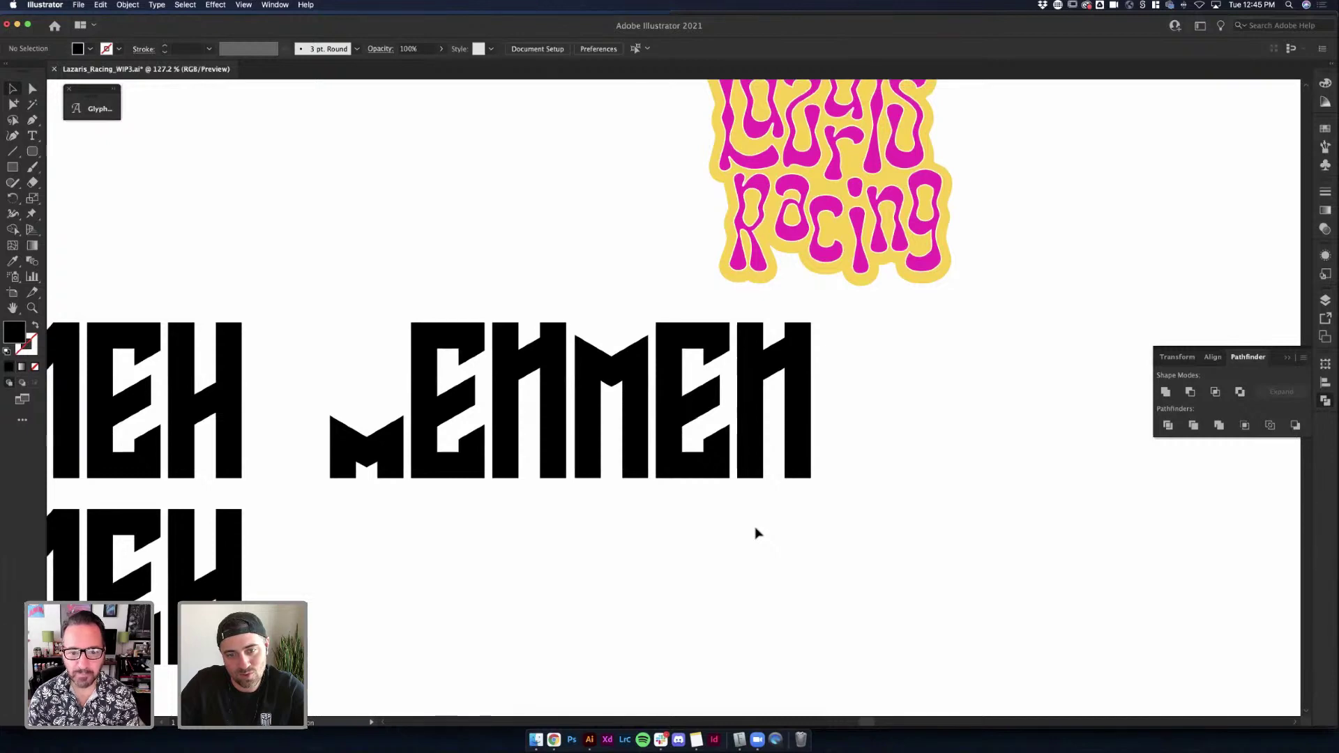
pyautogui.scroll(4, 675, 317)
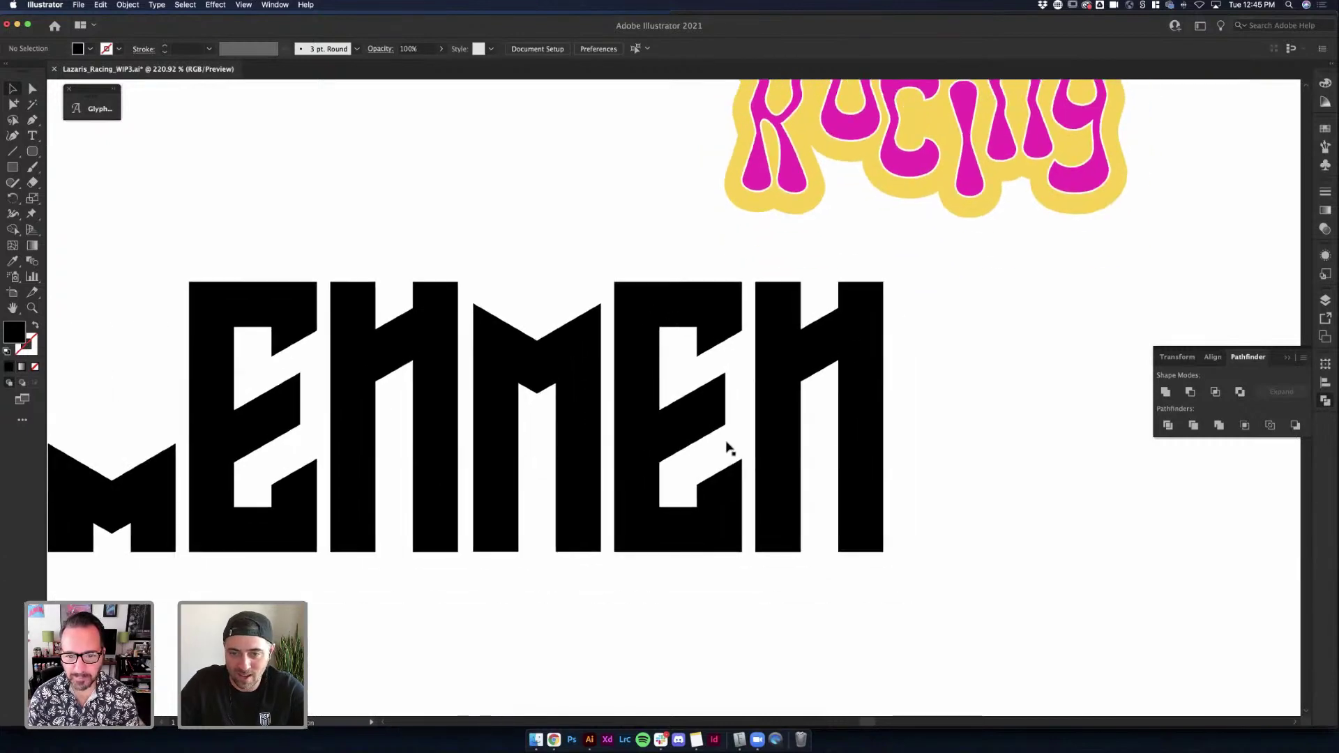
pyautogui.doubleClick(728, 430)
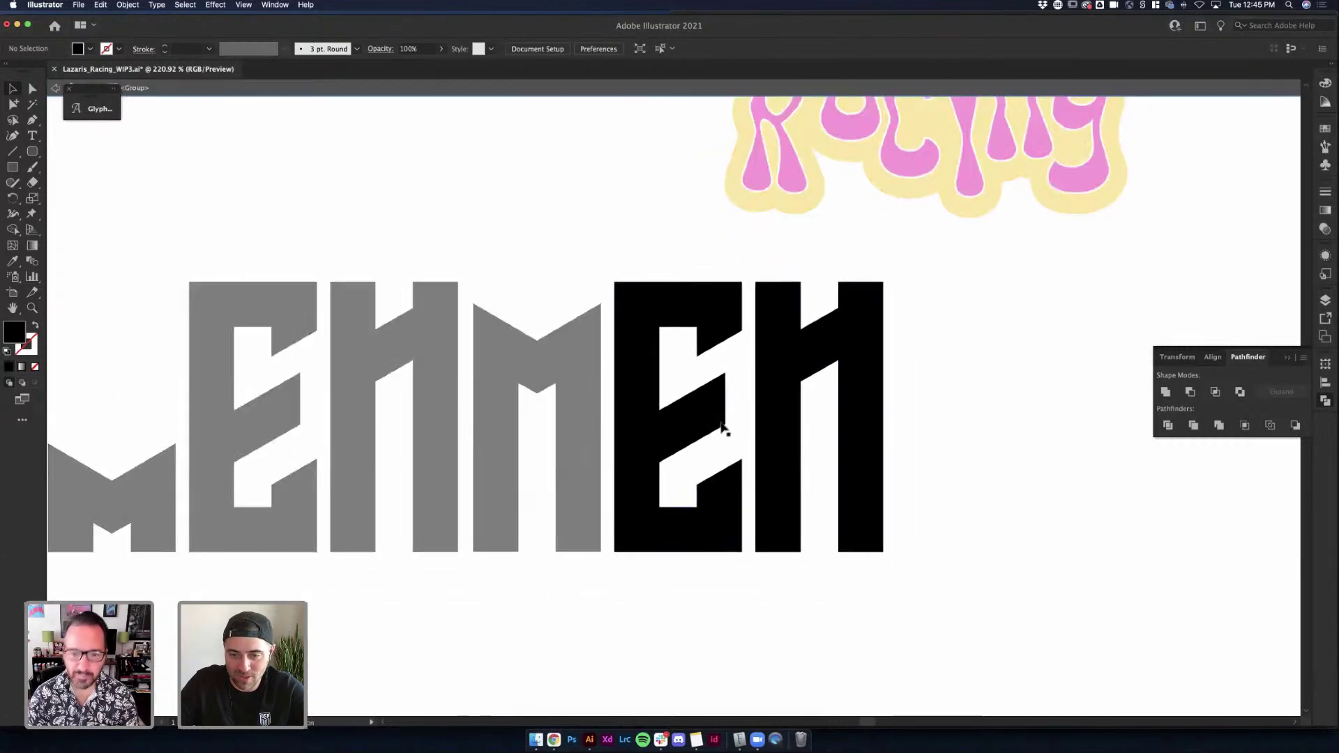
pyautogui.doubleClick(945, 460)
# Draw a straight Pen path from the inner corner of the second E's diagonal arm, along its upper edge, to the last H's stem
pyautogui.scroll(-1, 676, 418)
pyautogui.press('p')
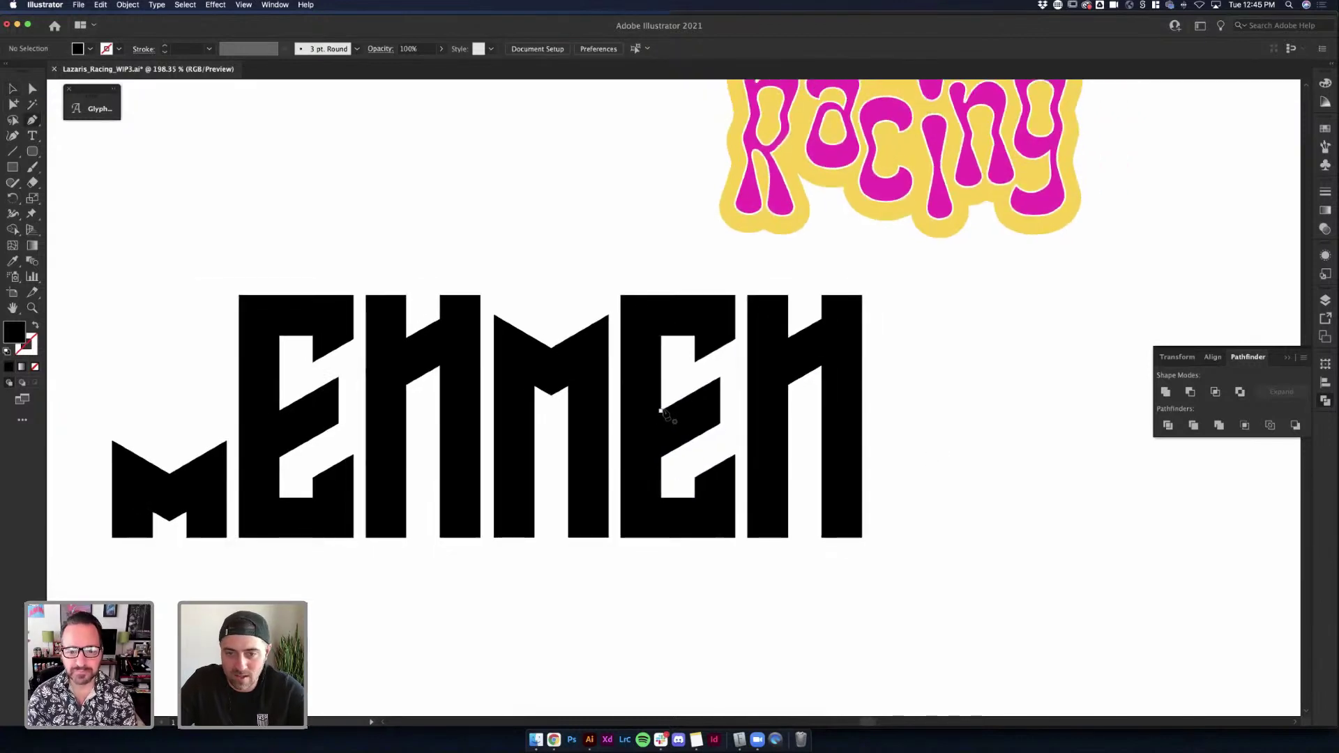
pyautogui.click(661, 410)
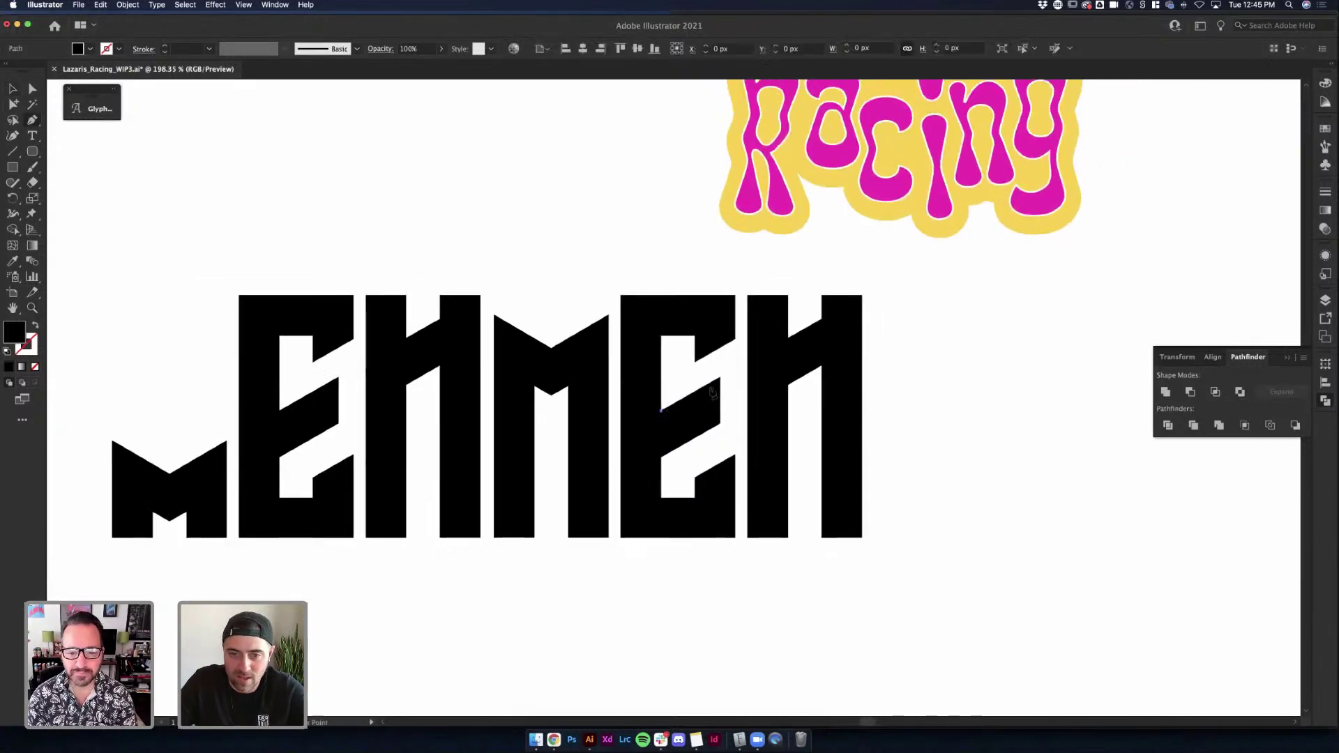
pyautogui.click(756, 359)
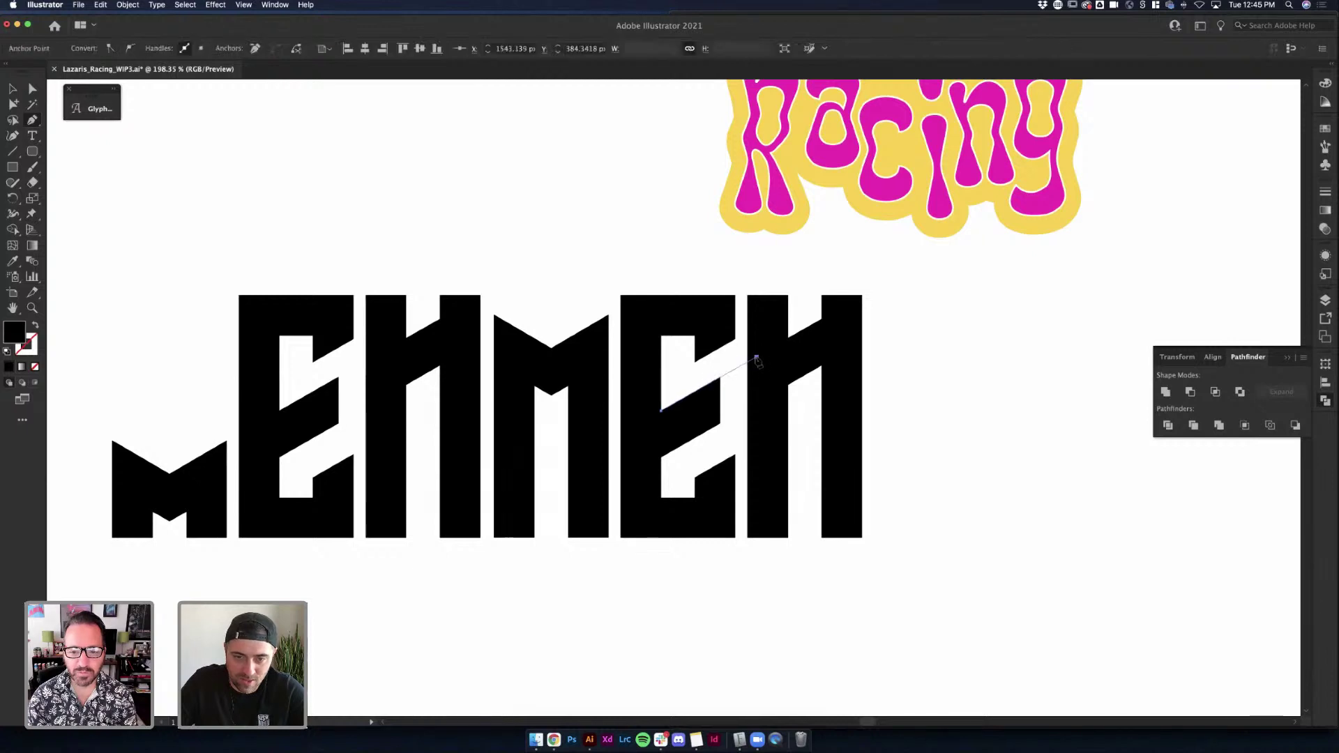
pyautogui.press('v')
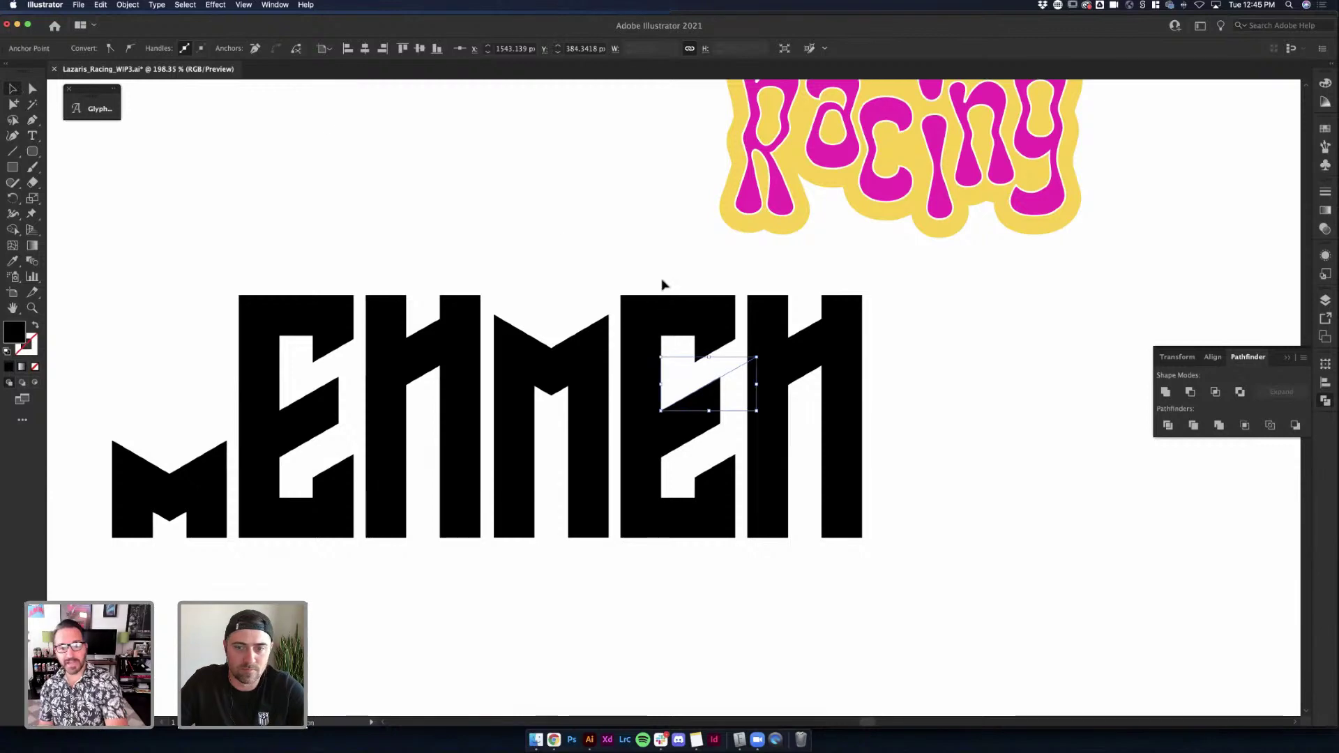
# Give the path along the second E's diagonal arm a magenta 1 pt stroke and no fill
pyautogui.click(725, 365)
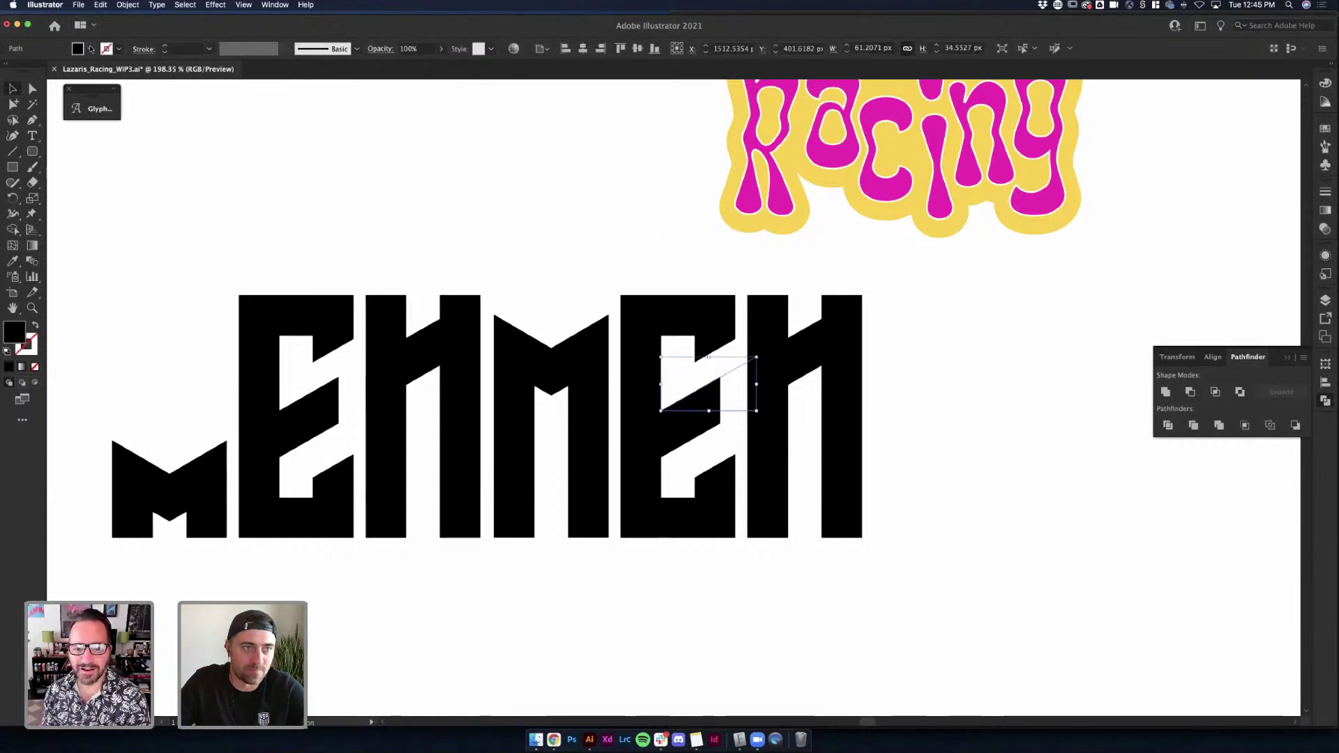
pyautogui.click(91, 49)
pyautogui.click(89, 74)
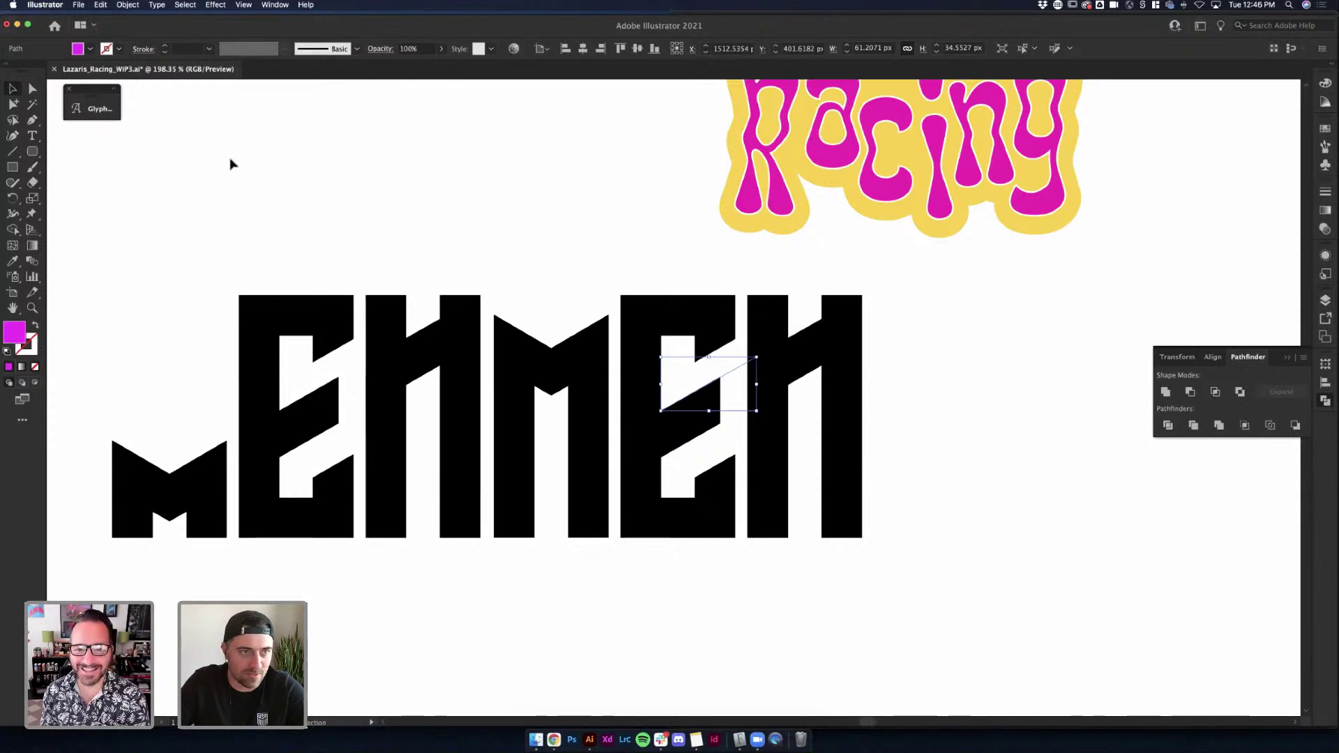
pyautogui.hotkey('shift', 'x')
pyautogui.doubleClick(165, 45)
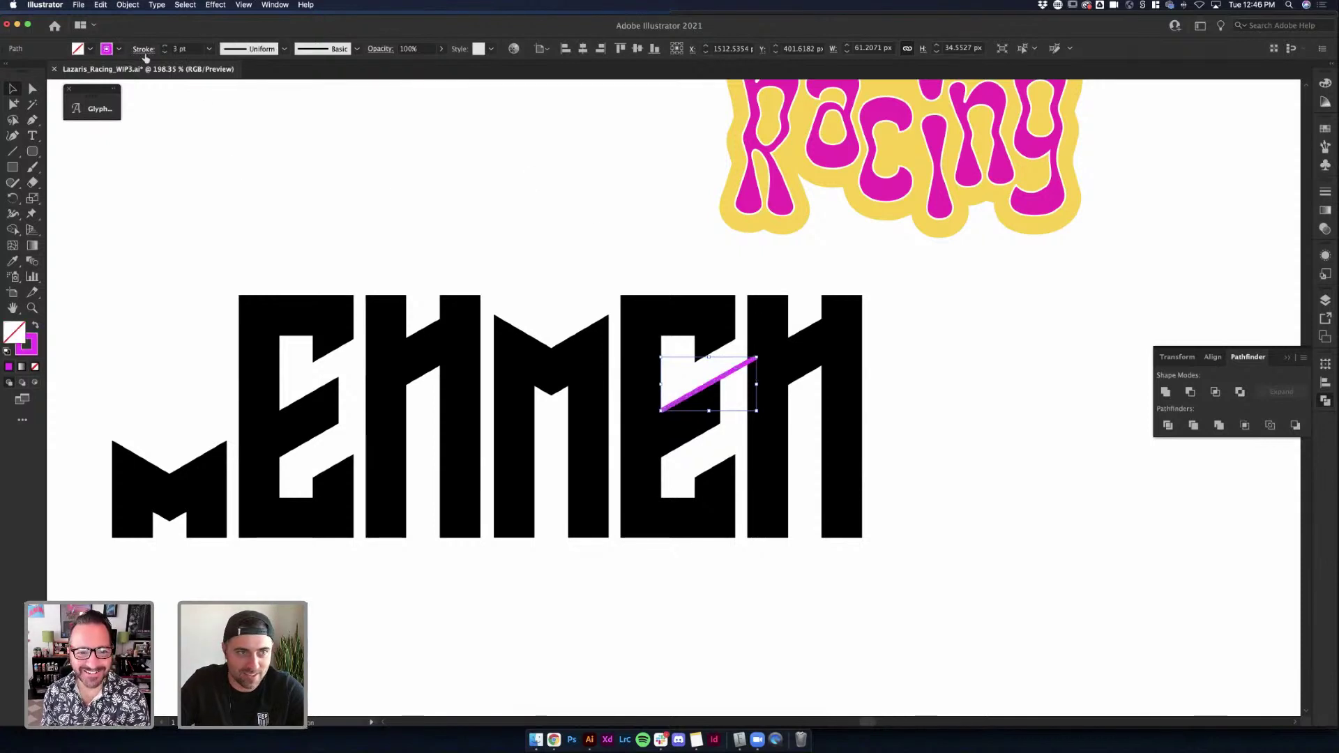
pyautogui.click(513, 173)
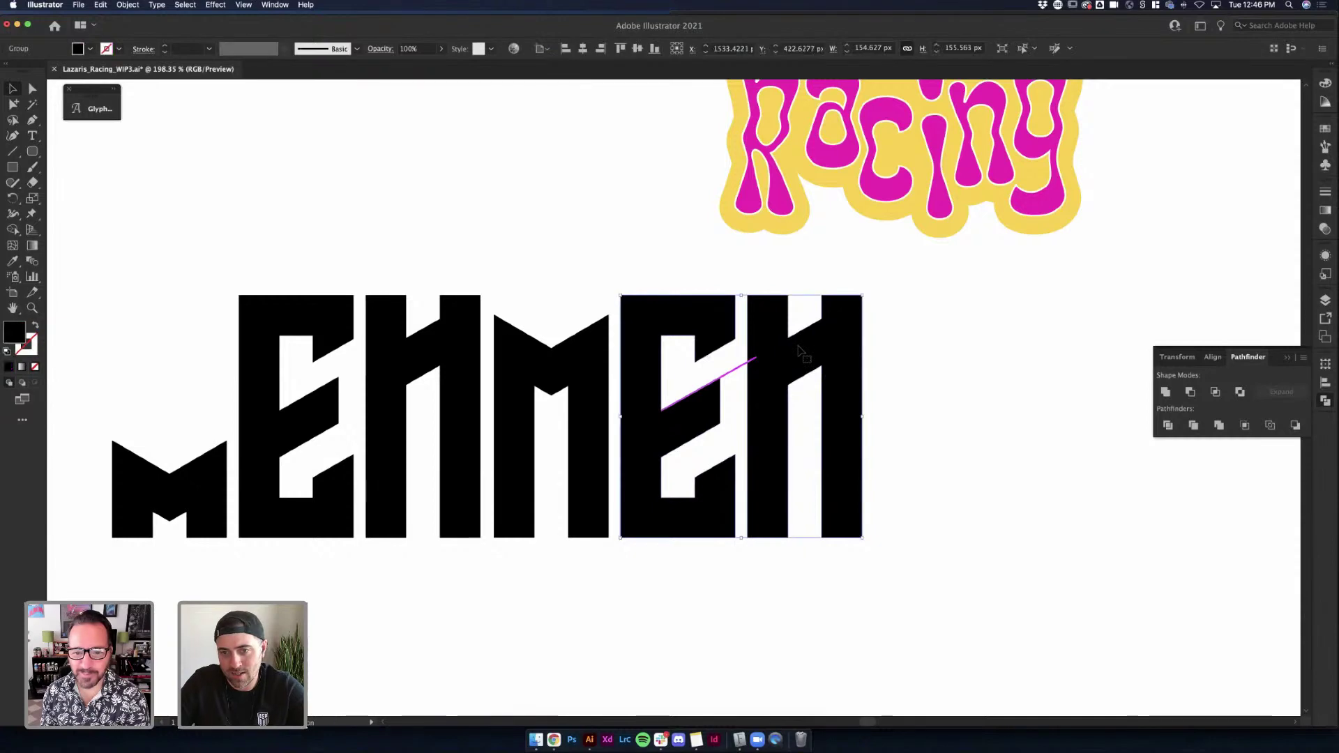
# Reflect the last H across the vertical axis within its group so its diagonal crossbar slopes the other way
pyautogui.doubleClick(800, 352)
pyautogui.rightClick(806, 363)
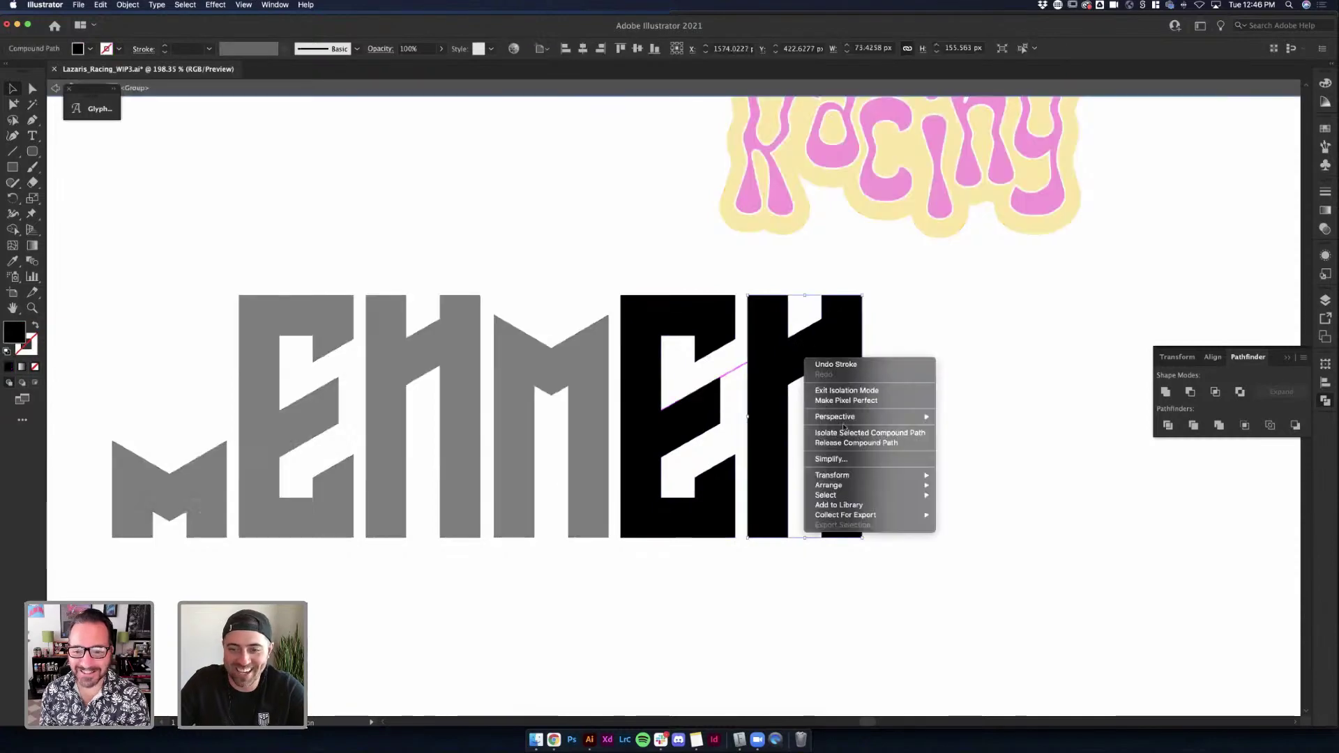
pyautogui.moveTo(843, 477)
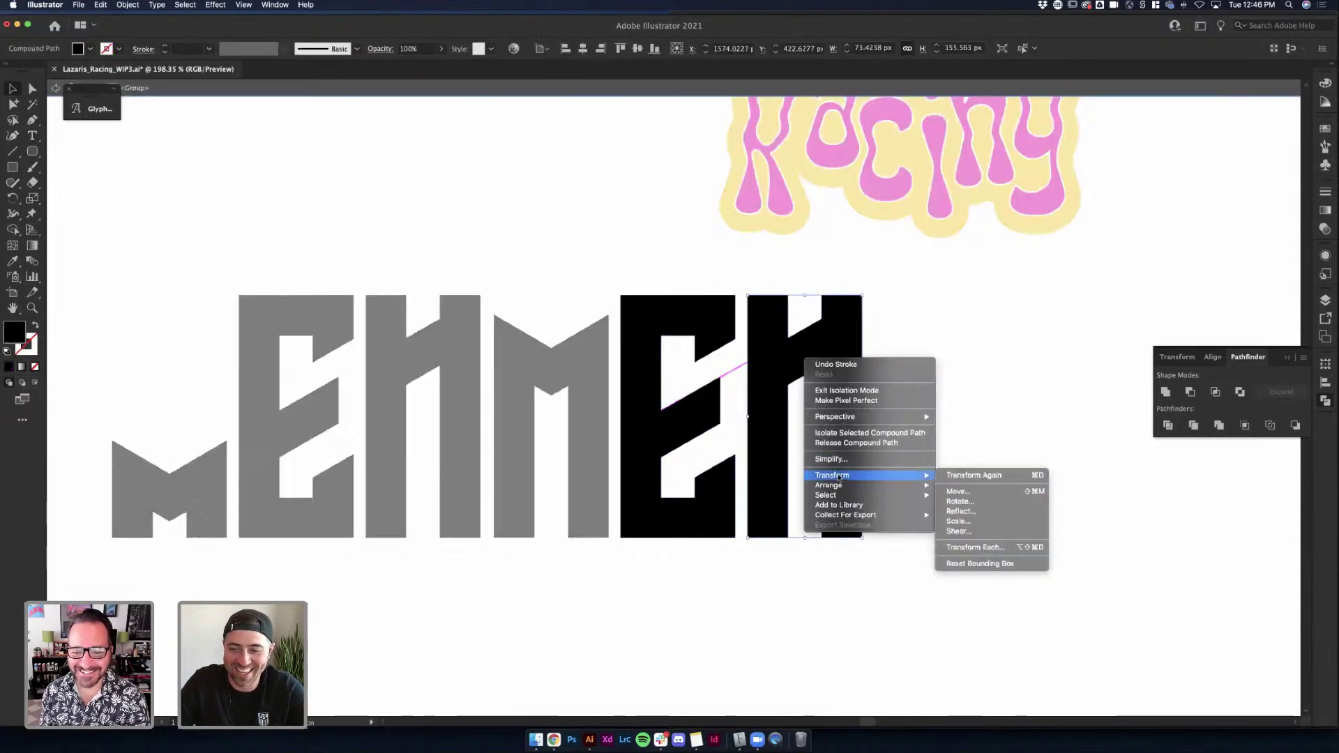
pyautogui.click(1004, 513)
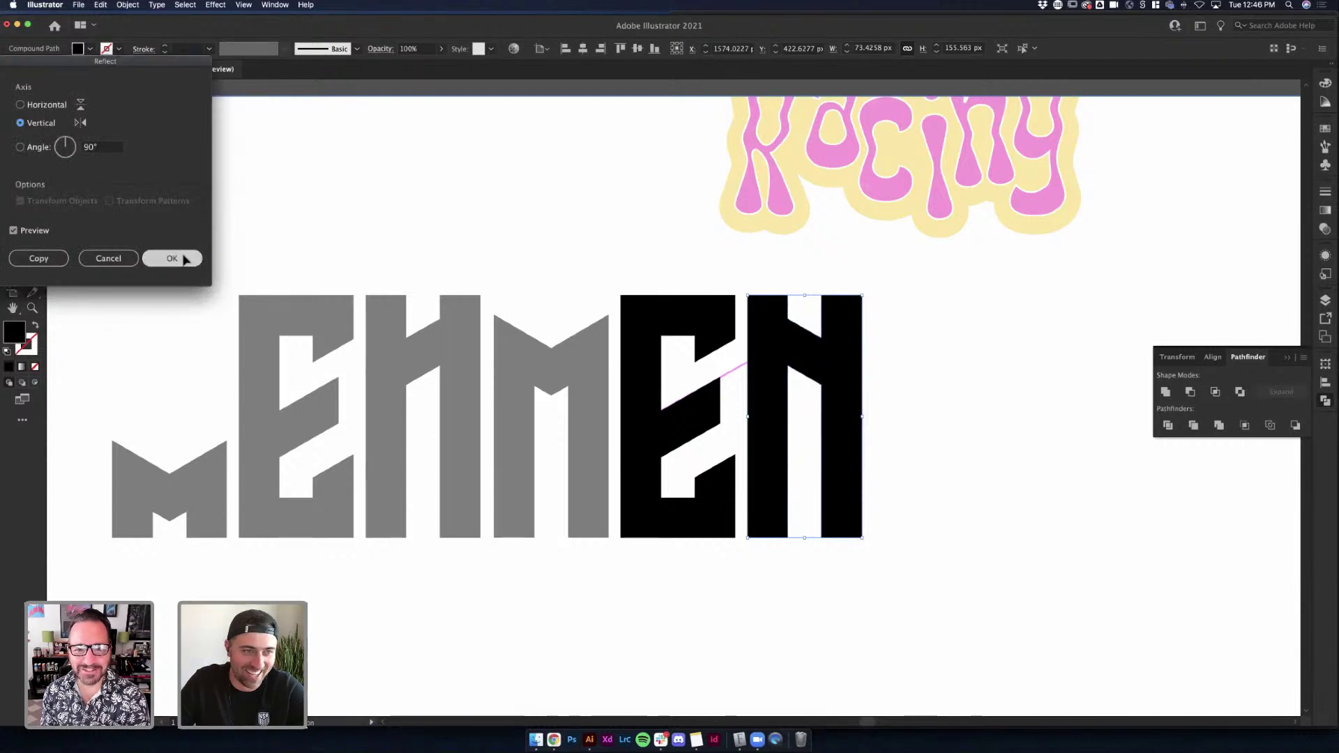
pyautogui.click(172, 259)
pyautogui.click(865, 285)
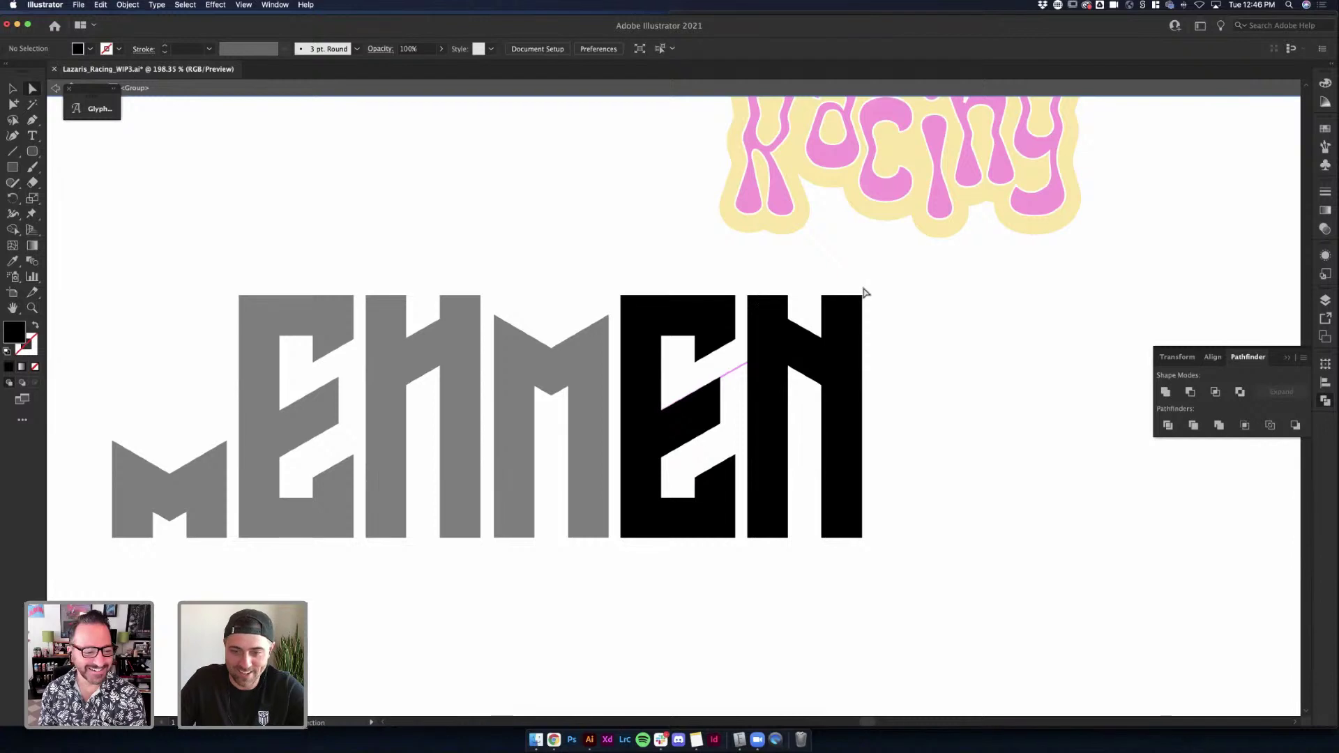
pyautogui.press('v')
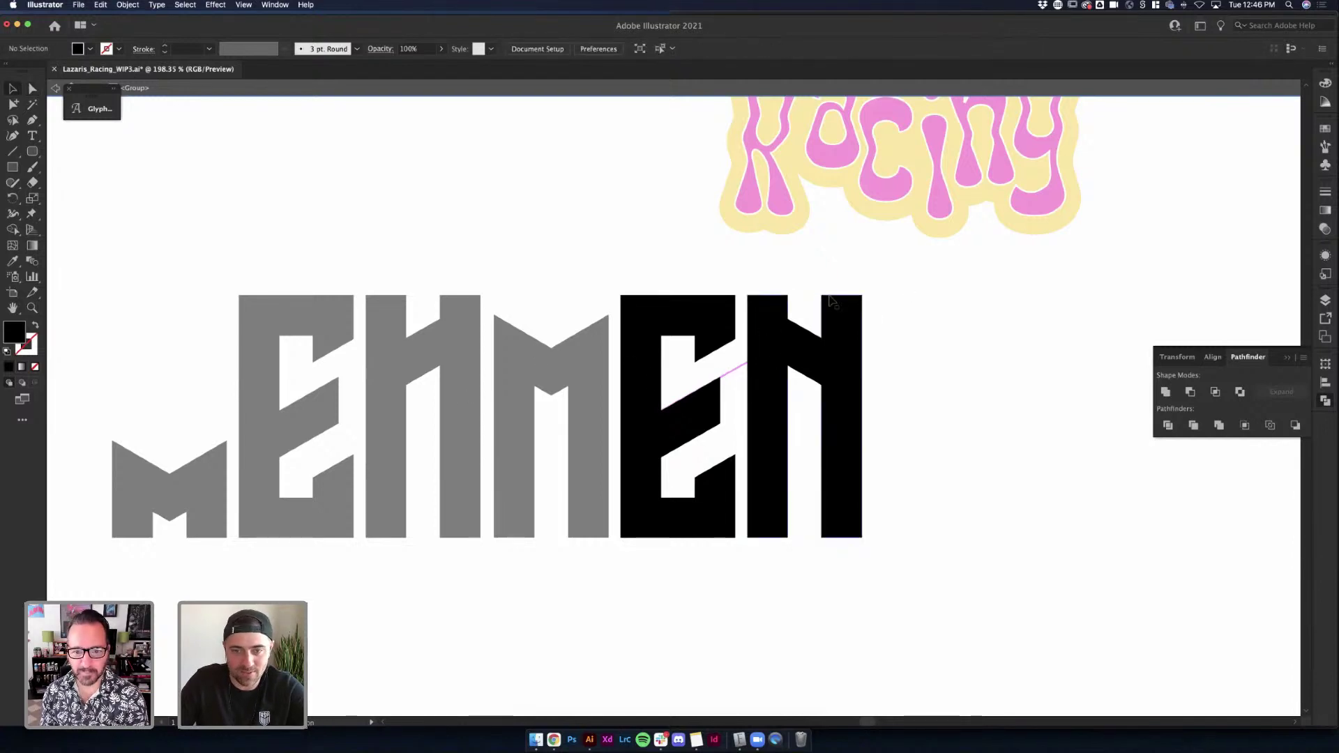
pyautogui.doubleClick(748, 377)
pyautogui.doubleClick(660, 284)
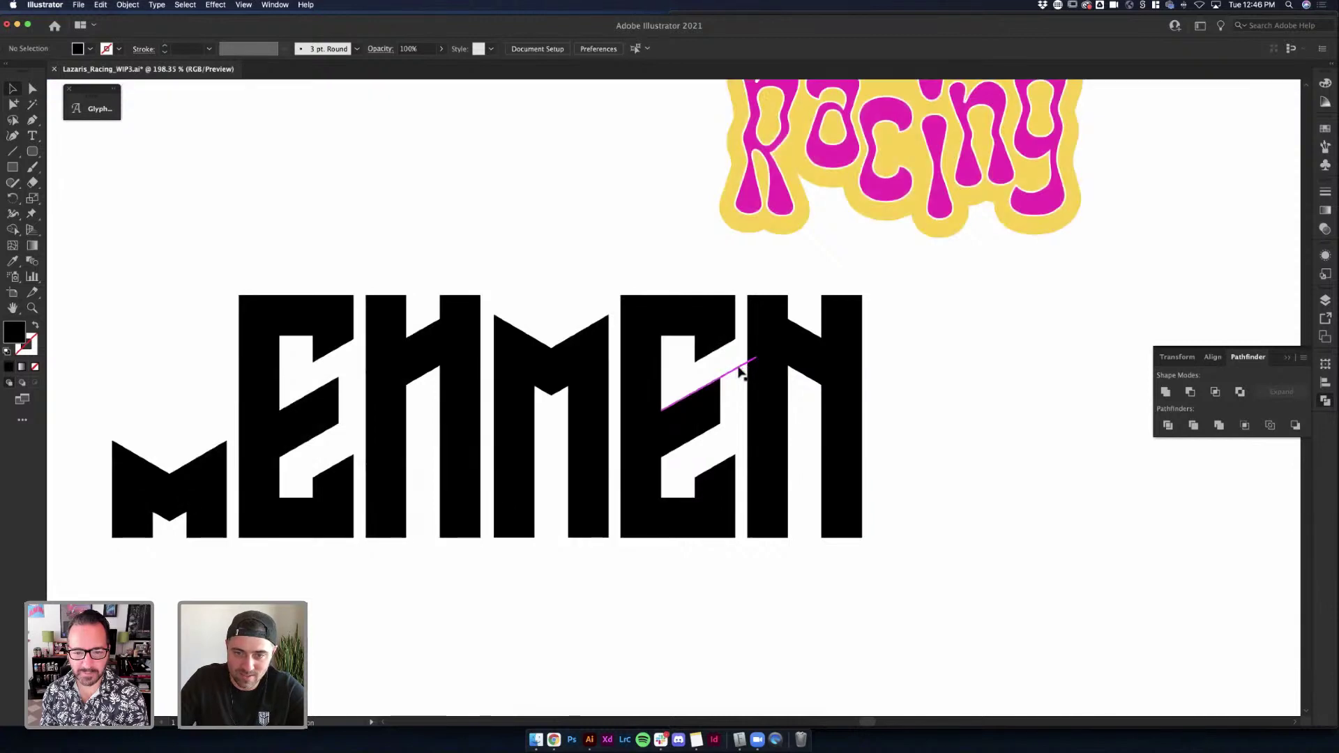
# Copy the magenta guide line over to the second M and mirror the copy so it slopes downward
pyautogui.moveTo(744, 371); pyautogui.dragTo(497, 319)
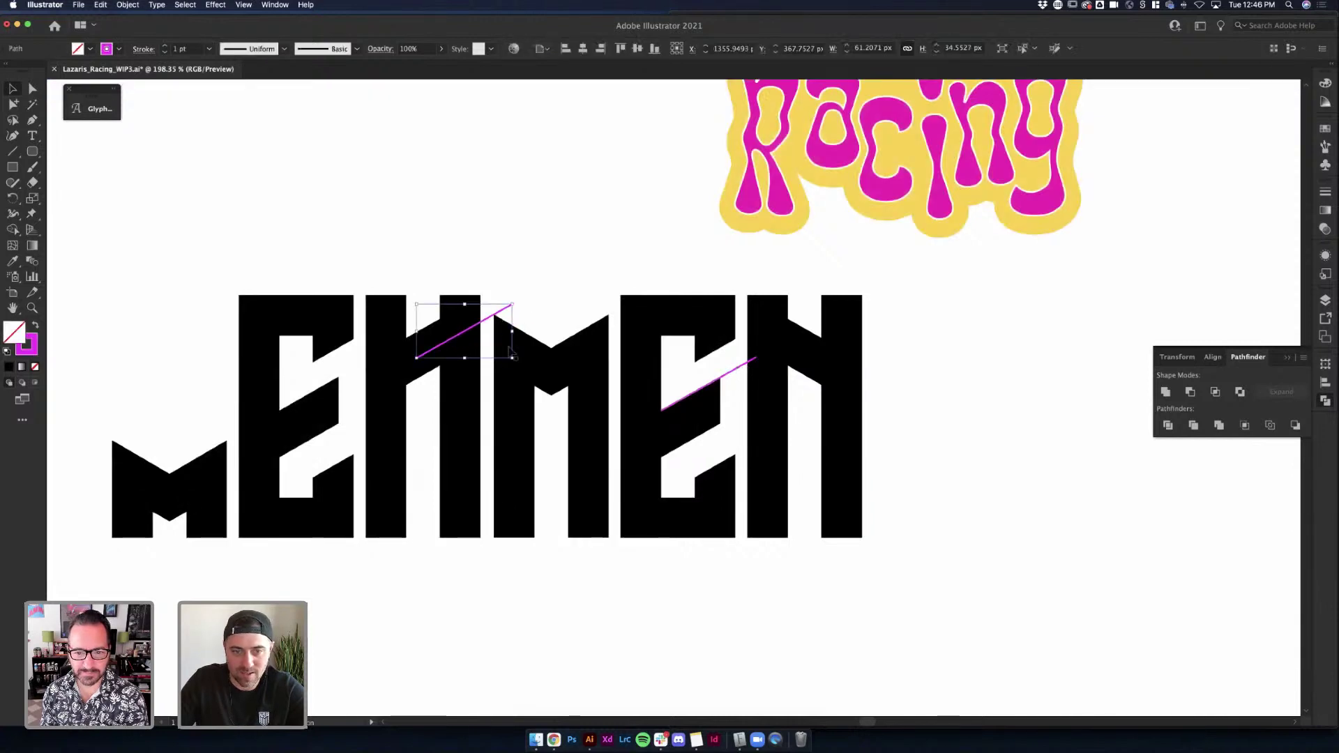
pyautogui.rightClick(479, 326)
pyautogui.moveTo(526, 500)
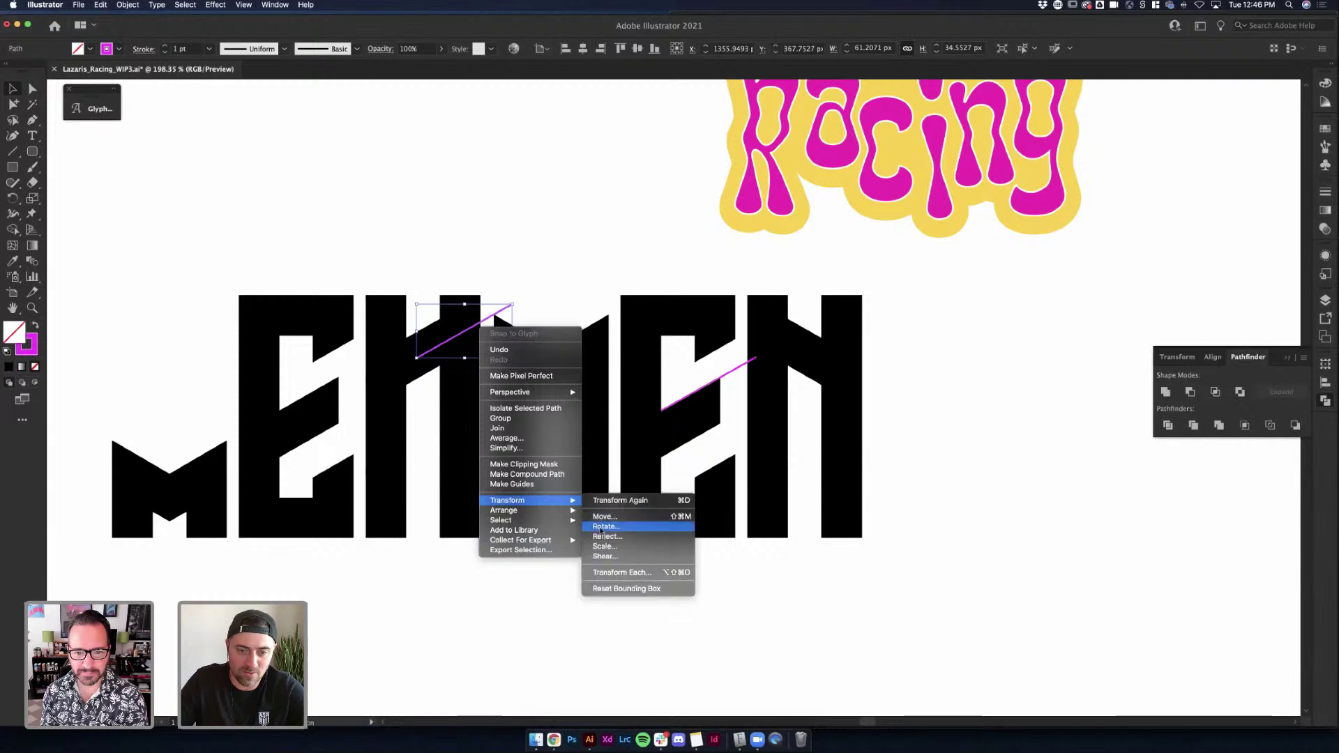
pyautogui.click(628, 537)
pyautogui.click(172, 258)
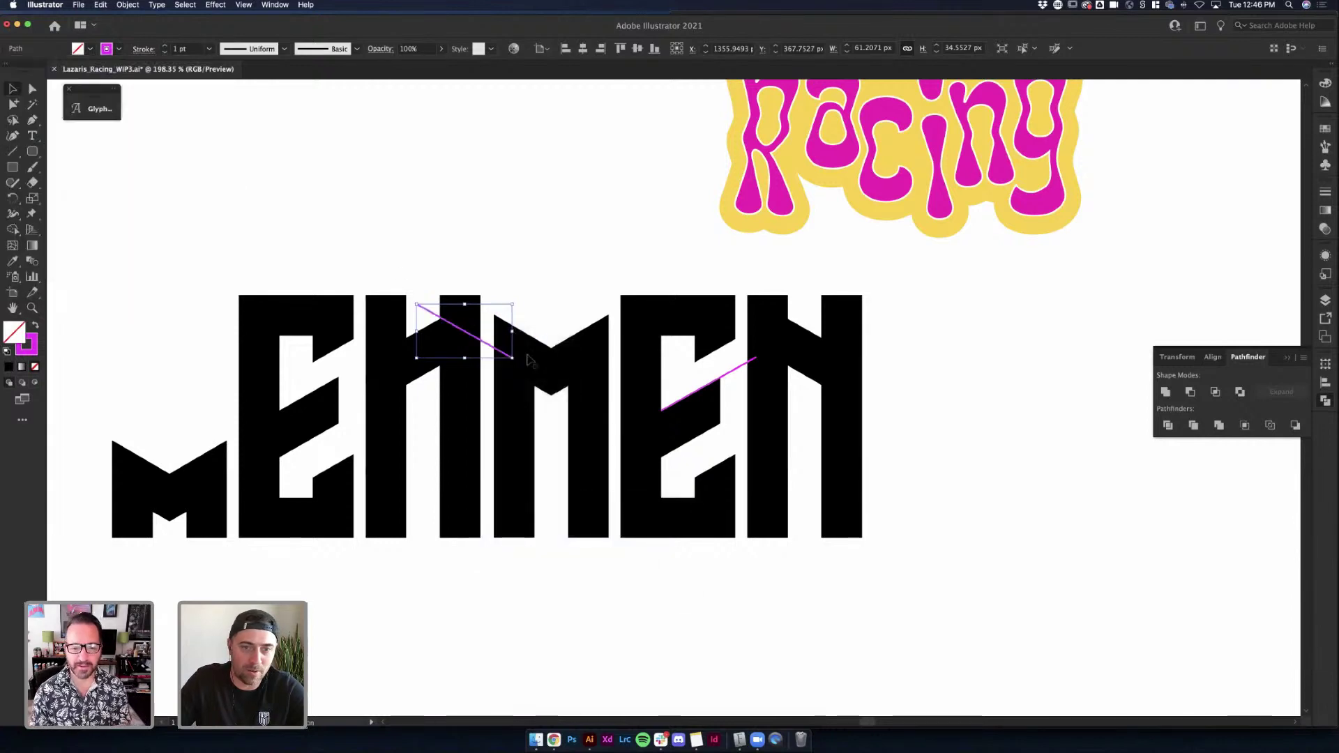
# Align the mirrored line with the upper edge of the second M's V and extend it through the second E
pyautogui.moveTo(484, 343); pyautogui.dragTo(744, 456)
pyautogui.press('a')
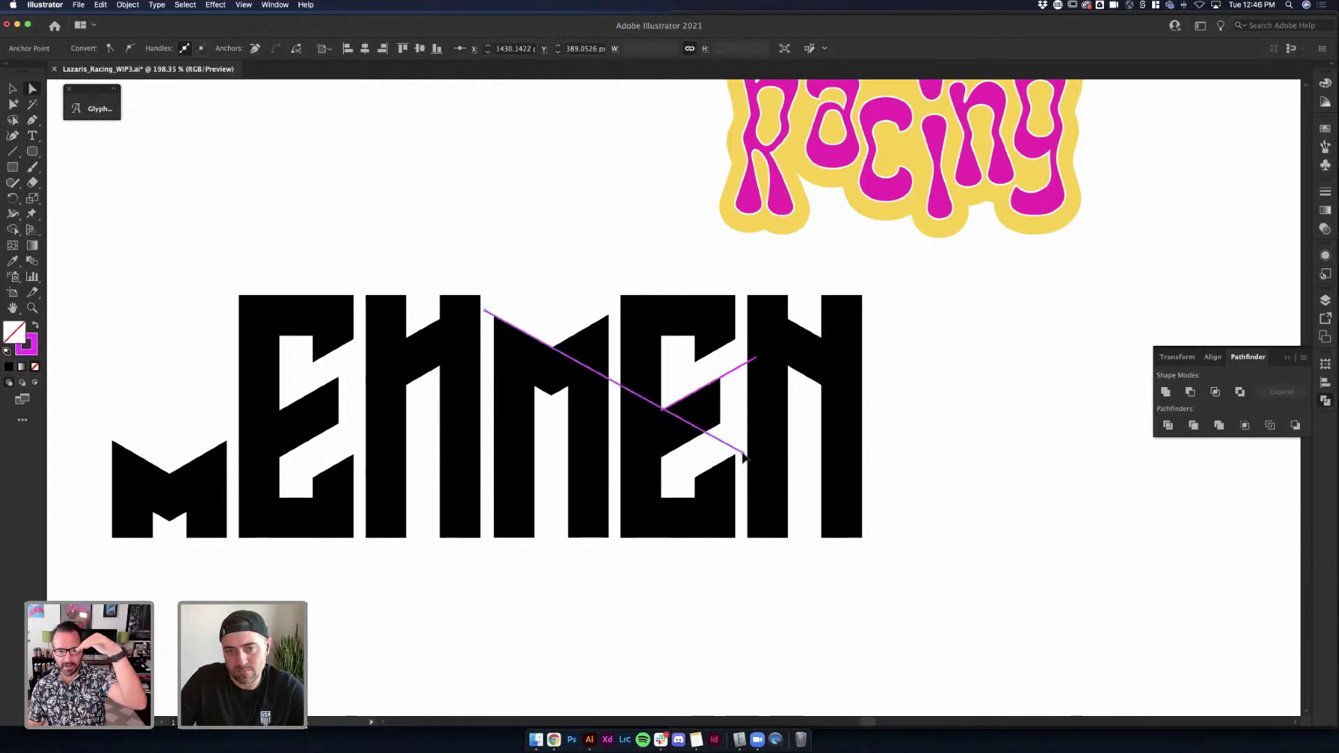
pyautogui.moveTo(744, 456); pyautogui.dragTo(744, 456)
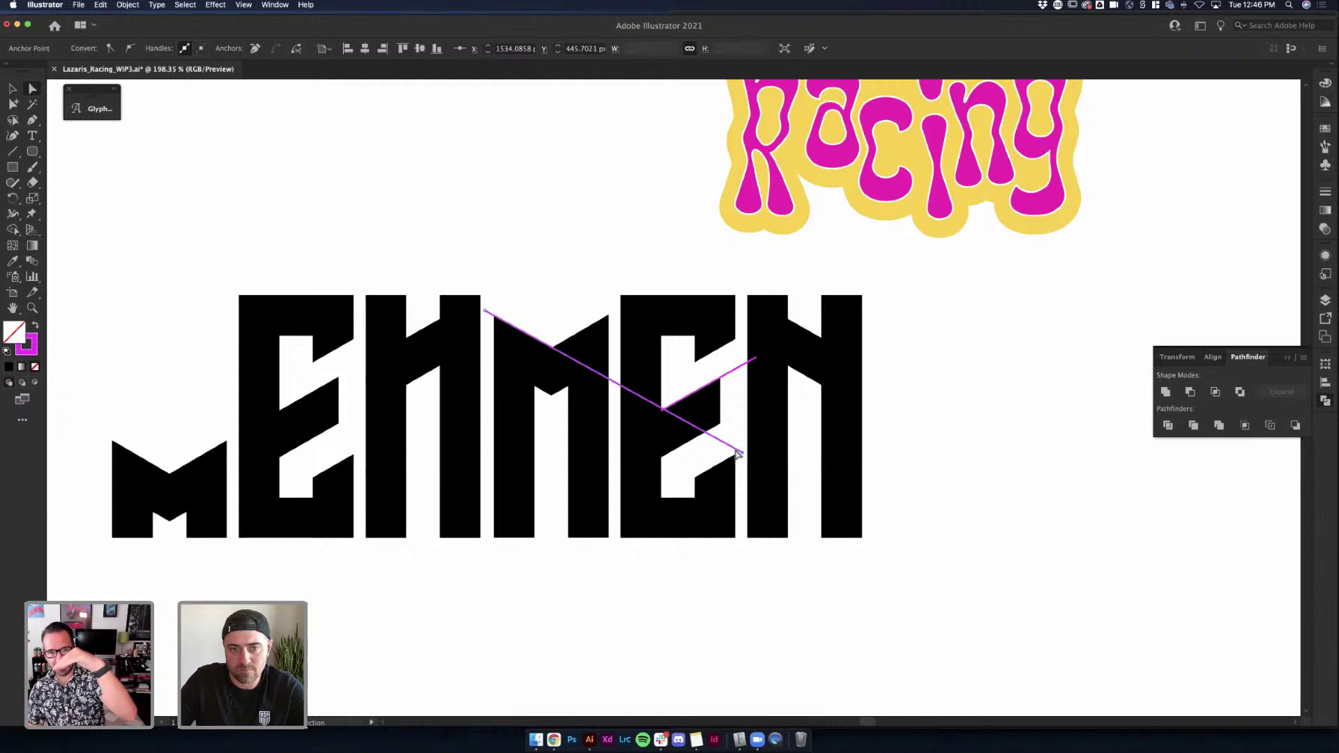
# Duplicate the long descending guide line along the lower edge of the second M's V
pyautogui.press('v')
pyautogui.click(614, 388)
pyautogui.moveTo(616, 388); pyautogui.dragTo(567, 416)
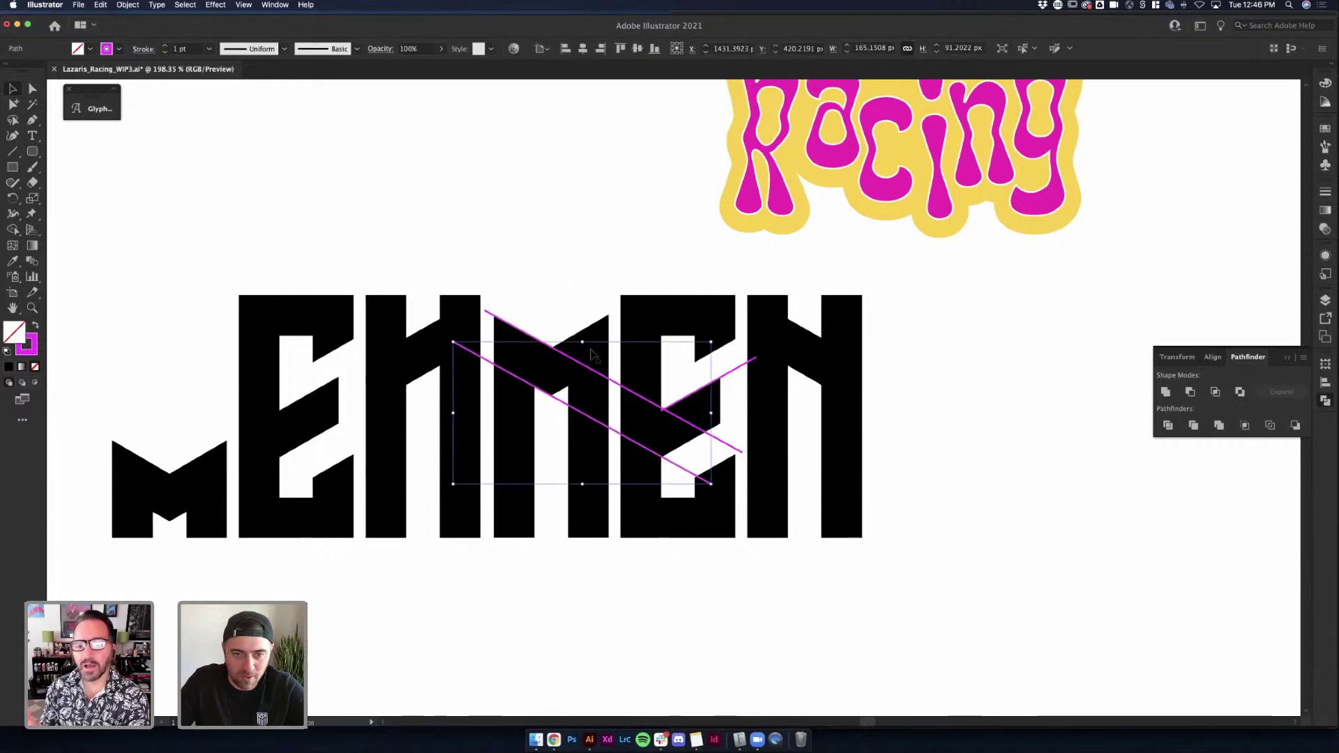
# Raise the second M level with the tops of the neighbouring letters and extend its legs to the baseline
pyautogui.keyDown('shift'); pyautogui.click(586, 375); pyautogui.keyUp('shift')
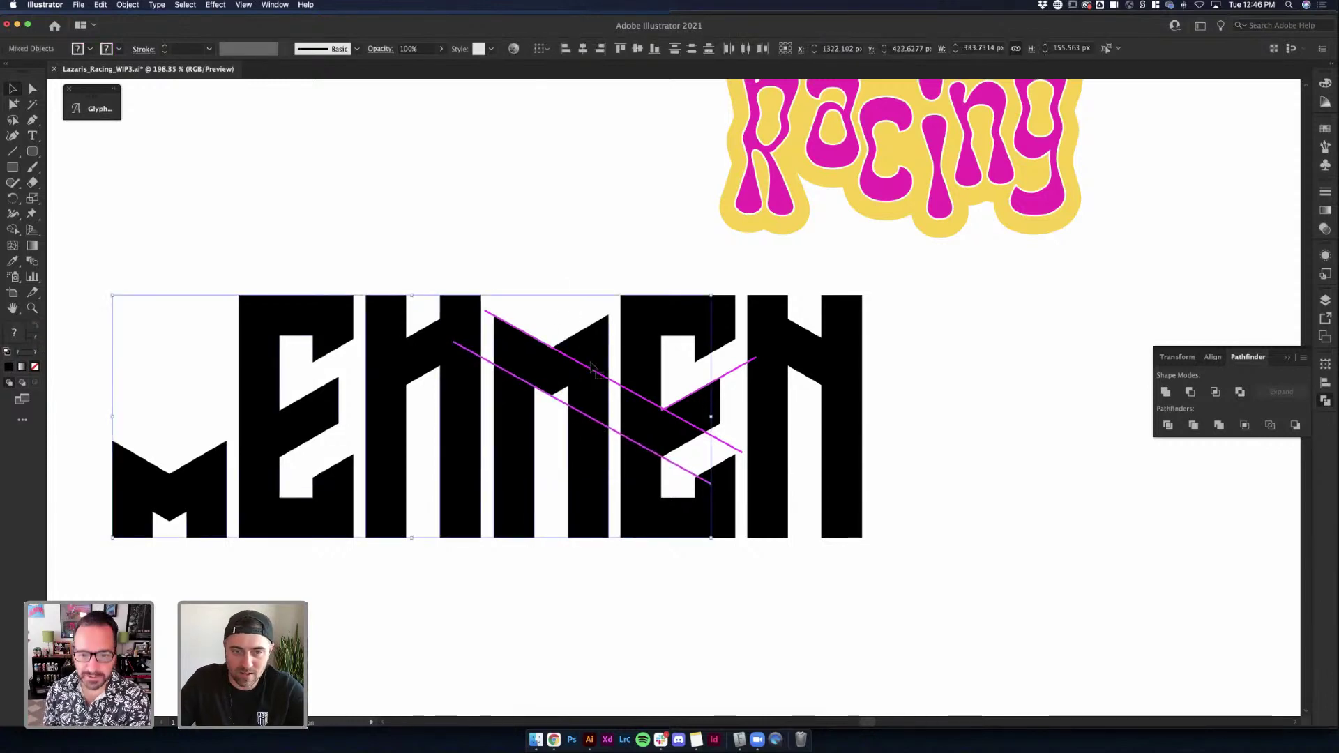
pyautogui.doubleClick(591, 366)
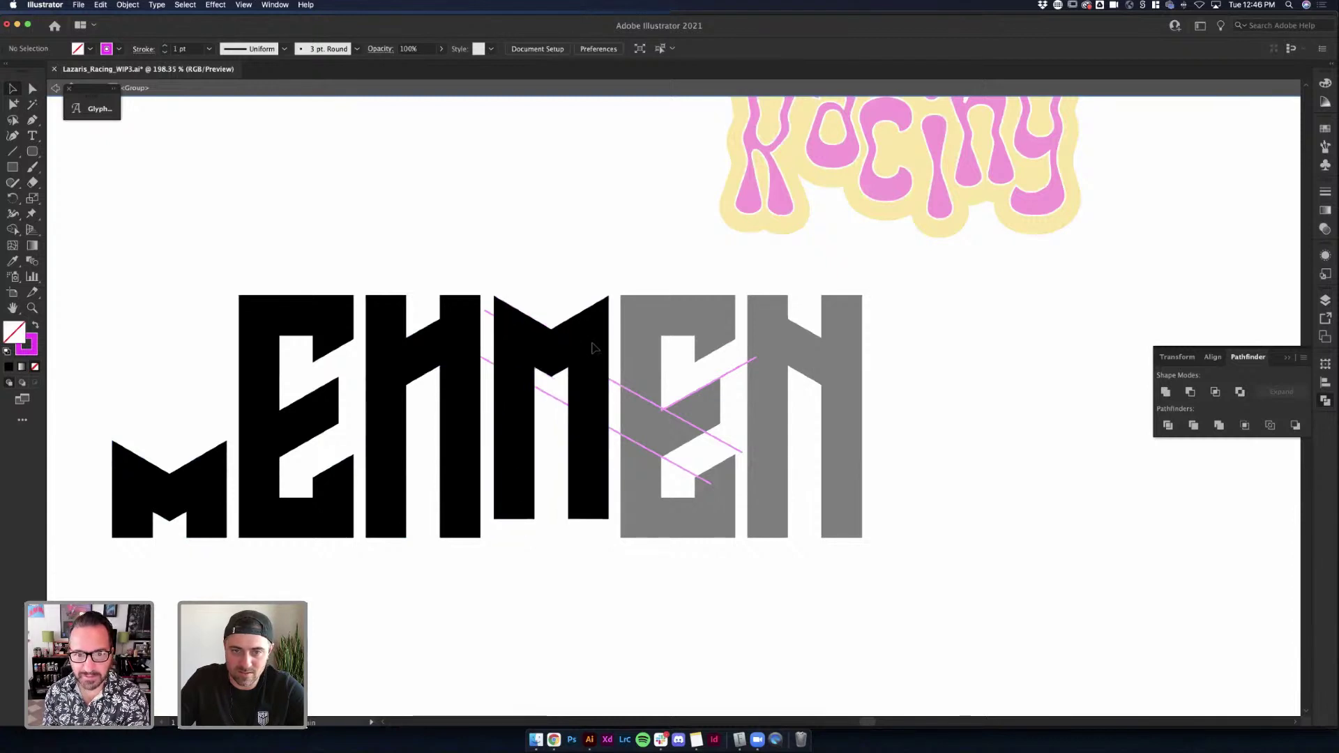
pyautogui.press('a')
pyautogui.moveTo(488, 528); pyautogui.dragTo(604, 543)
pyautogui.keyDown('shift'); pyautogui.click(567, 521); pyautogui.keyUp('shift')
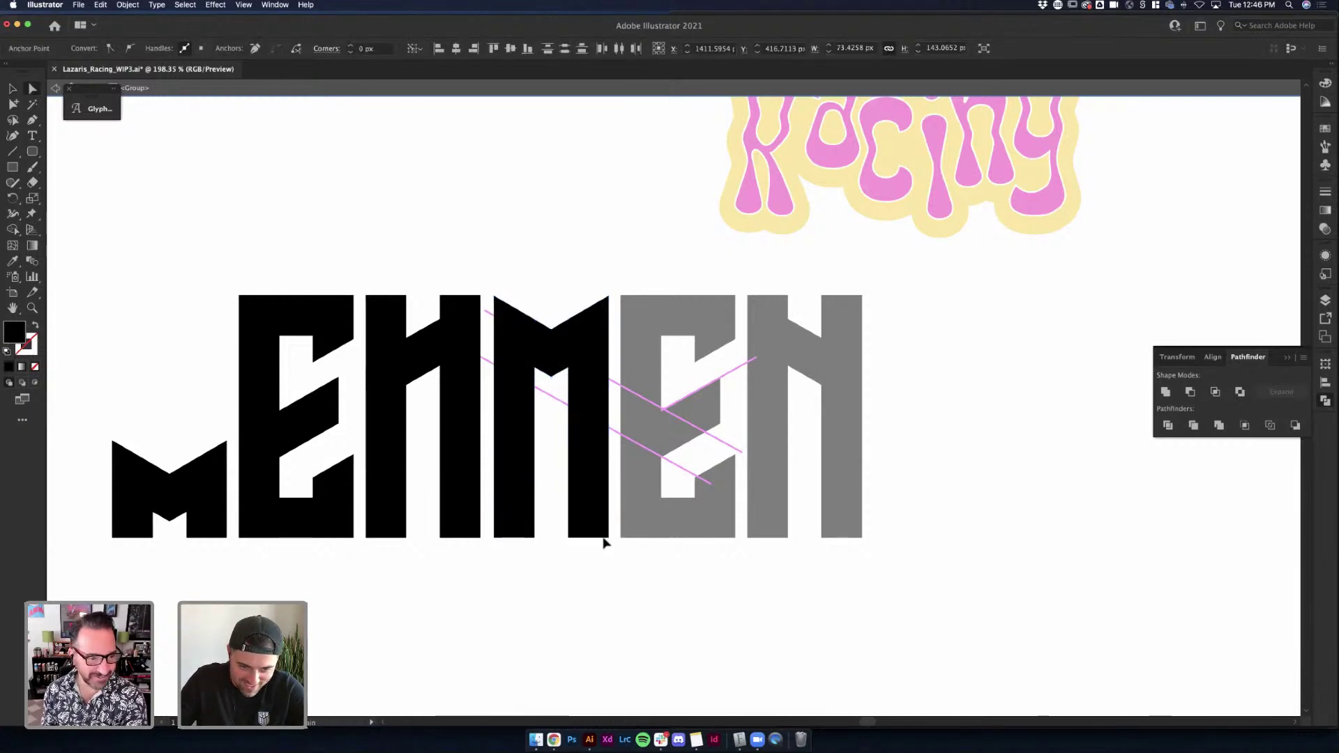
pyautogui.click(630, 568)
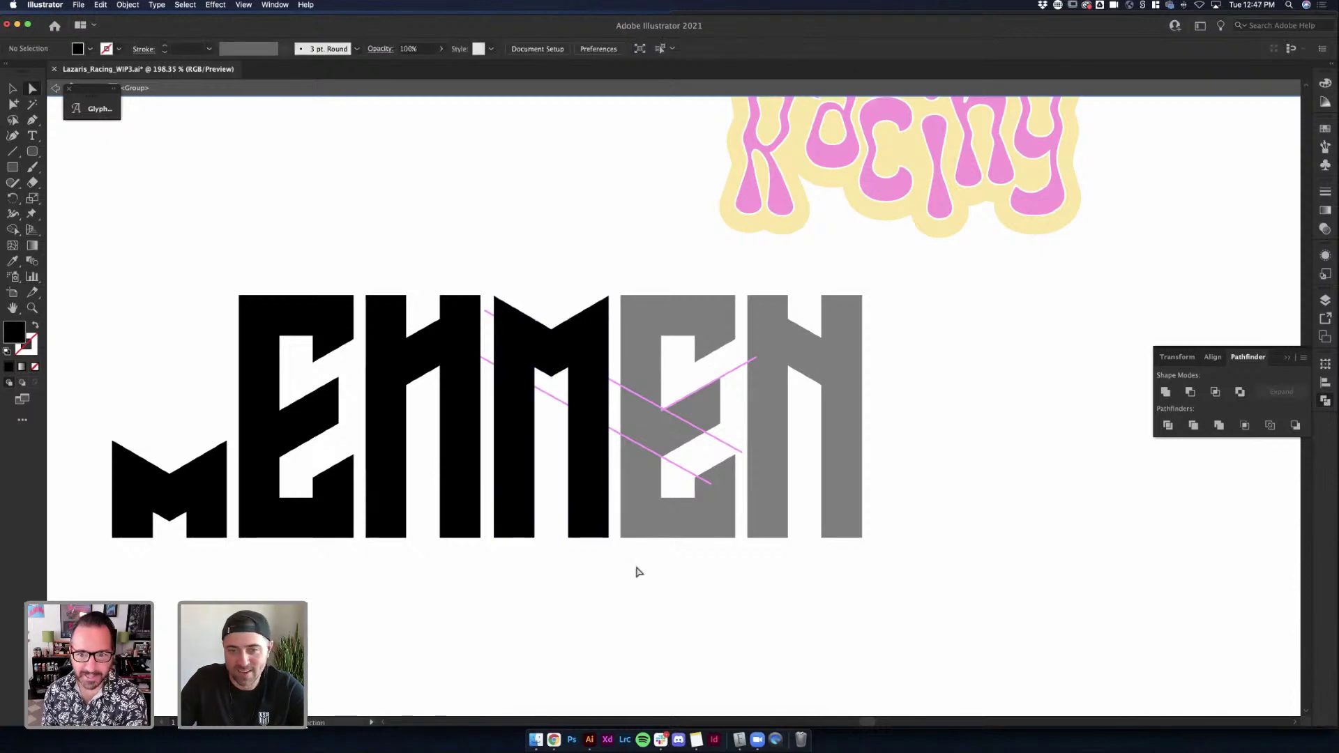
pyautogui.doubleClick(634, 568)
# Move both descending guide lines up together onto the raised M's V edges
pyautogui.press('v')
pyautogui.click(563, 404)
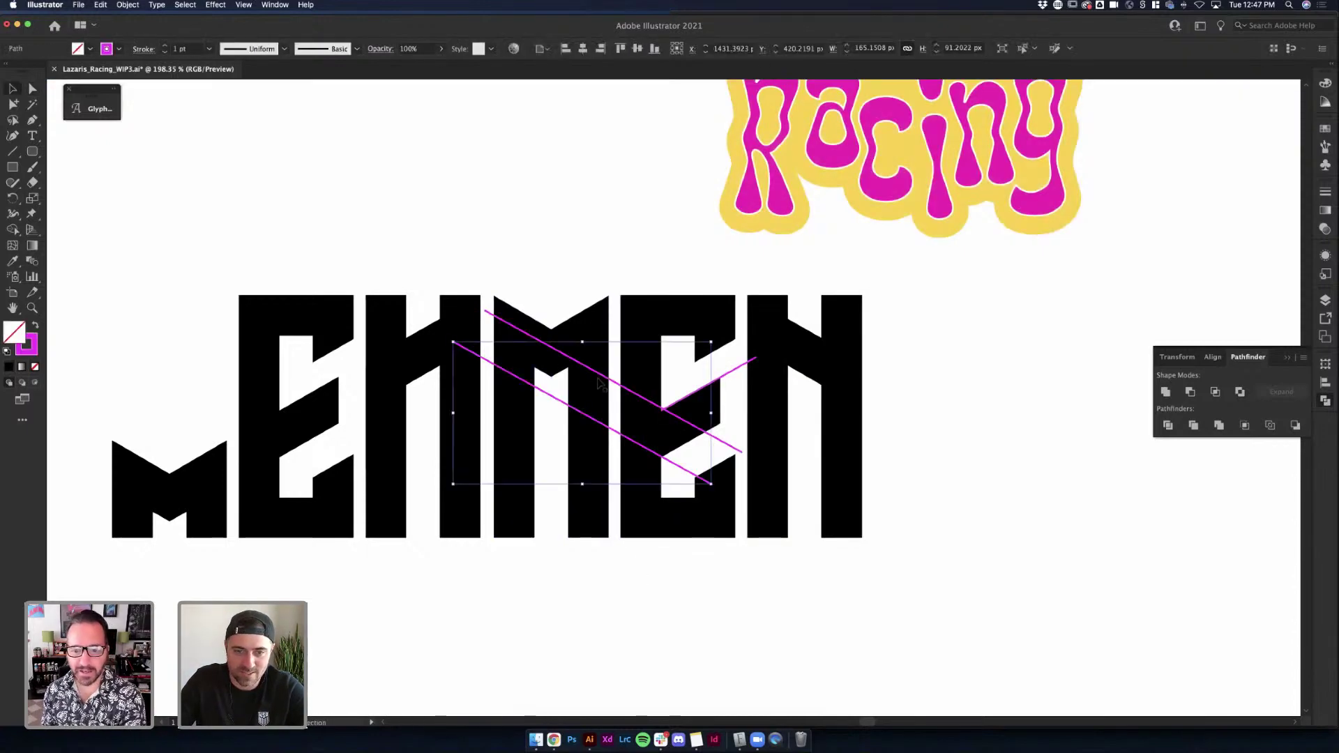
pyautogui.keyDown('shift'); pyautogui.click(613, 382); pyautogui.keyUp('shift')
pyautogui.moveTo(614, 382); pyautogui.dragTo(622, 368)
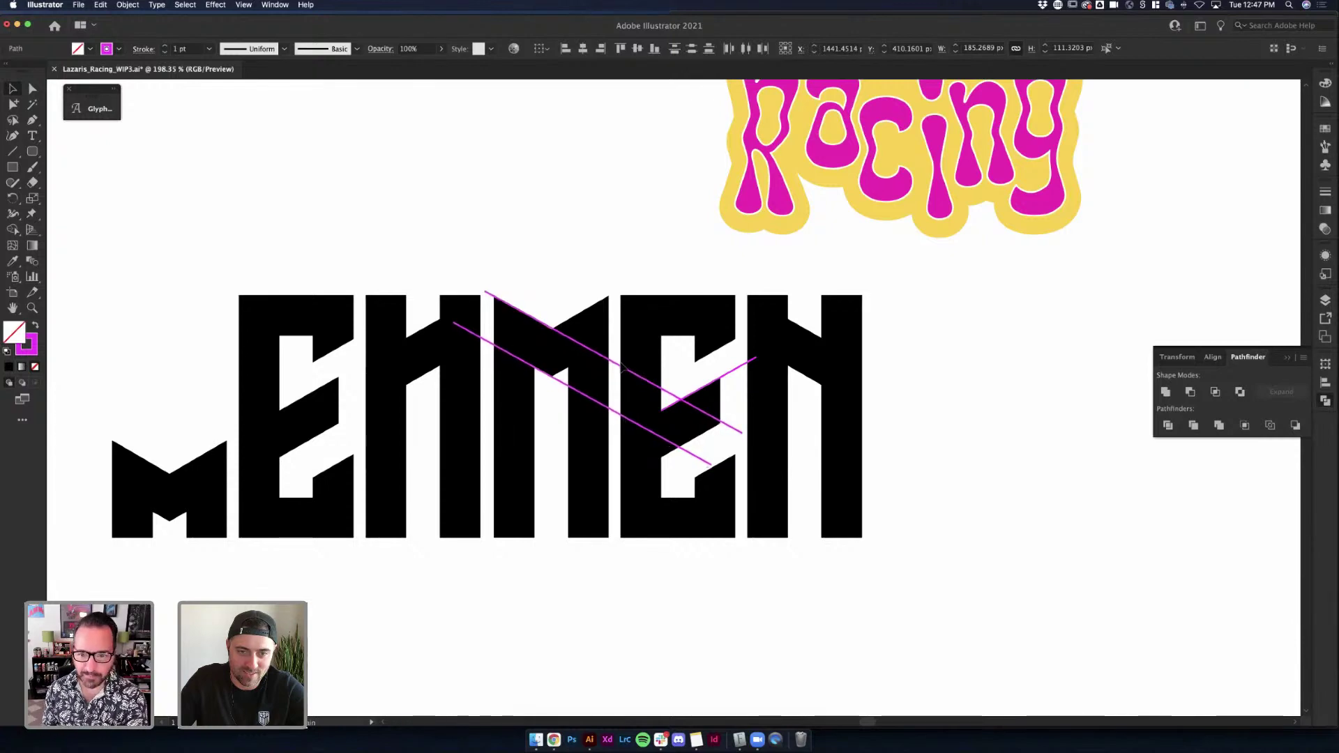
pyautogui.click(544, 227)
# Delete the original short guide line from the second E's diagonal arm and check the arm's inner anchor points
pyautogui.click(721, 406)
pyautogui.click(739, 374)
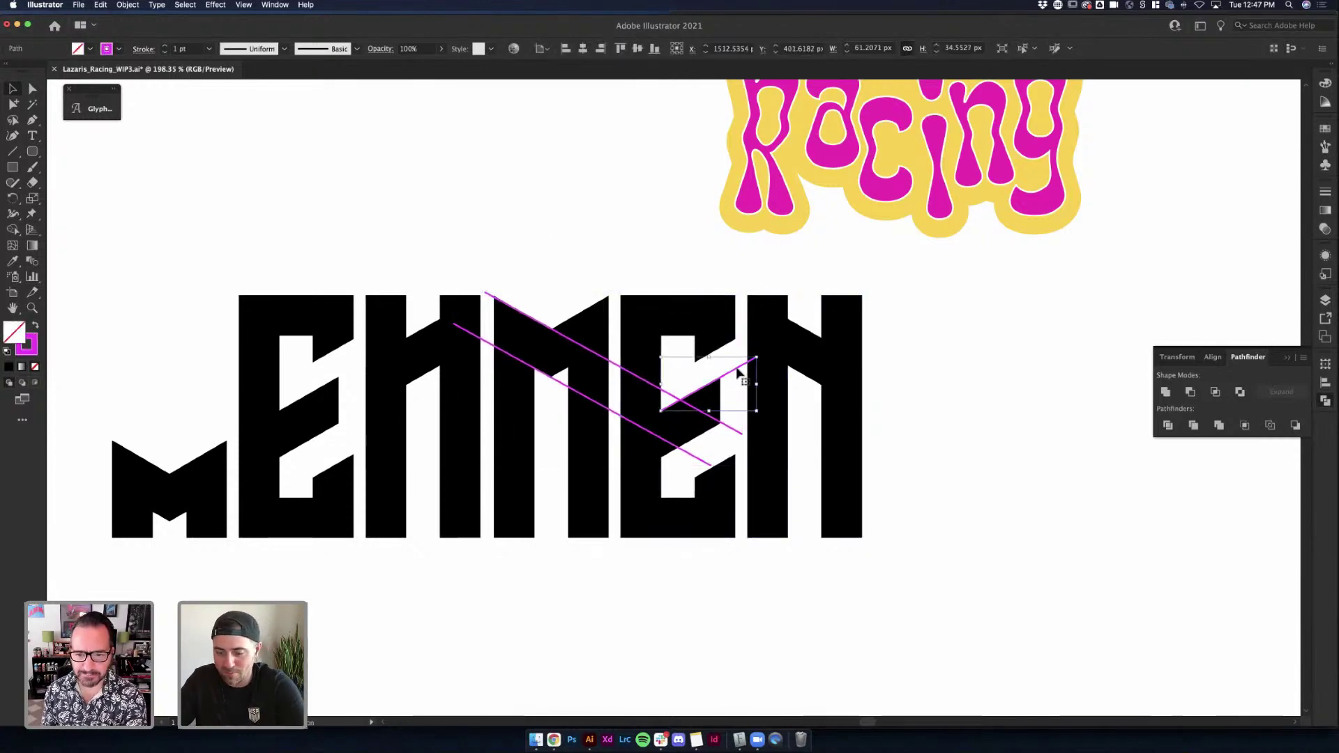
pyautogui.click(718, 391)
pyautogui.press('a')
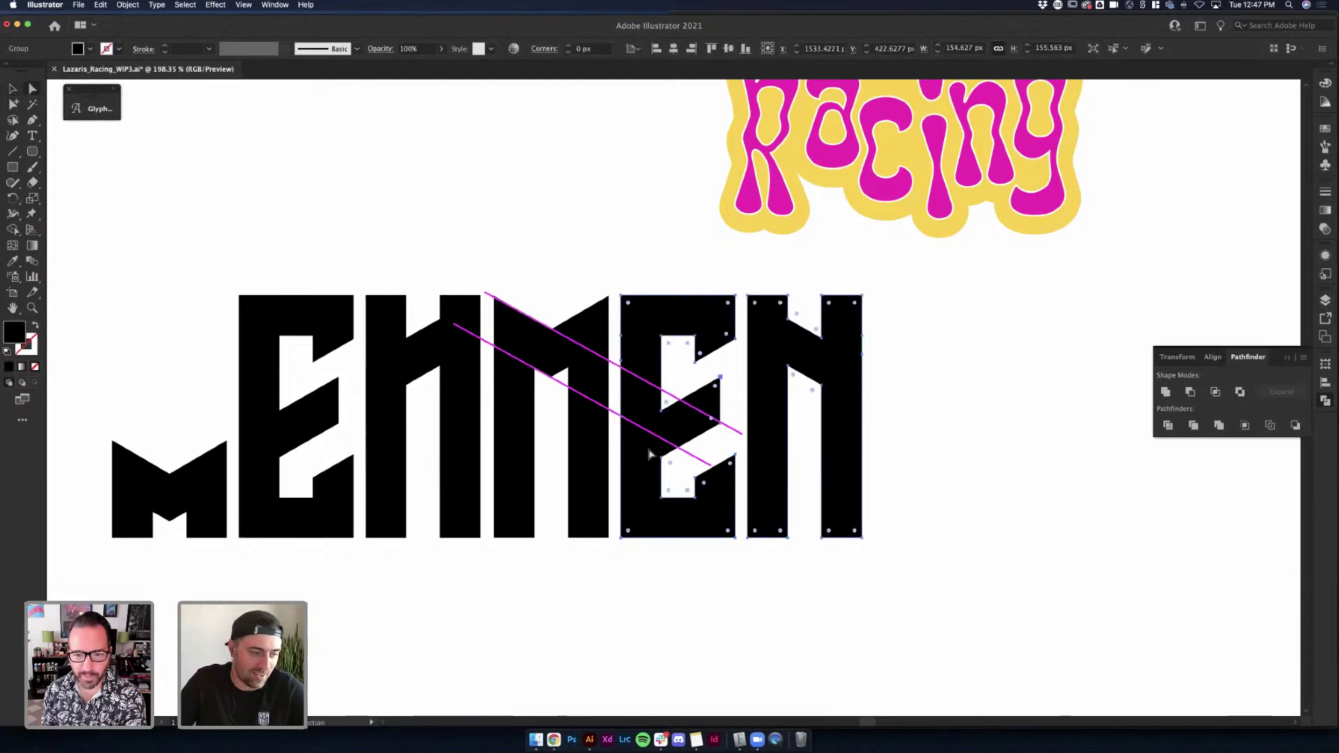
pyautogui.click(662, 424)
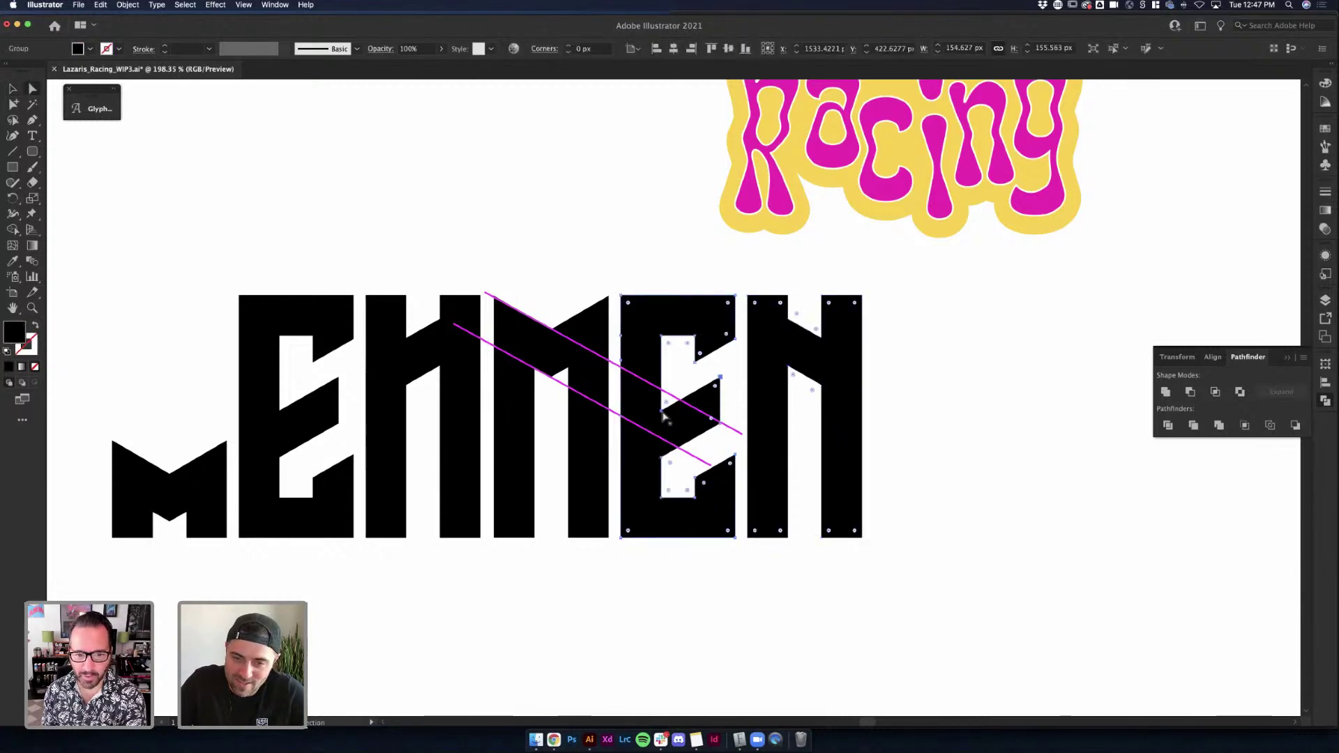
pyautogui.click(662, 460)
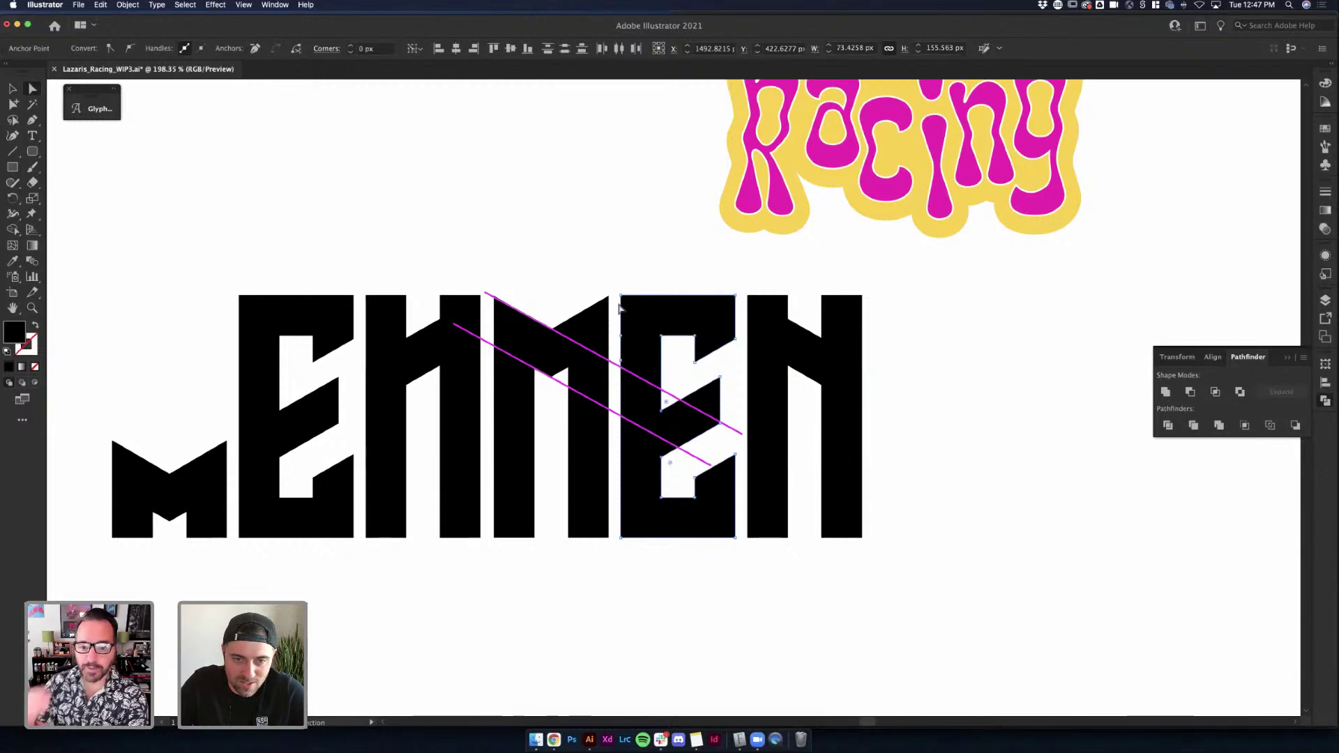
pyautogui.click(625, 279)
# Nudge both guide lines slightly upward to sit precisely on the second M's V edges
pyautogui.scroll(5, 555, 332)
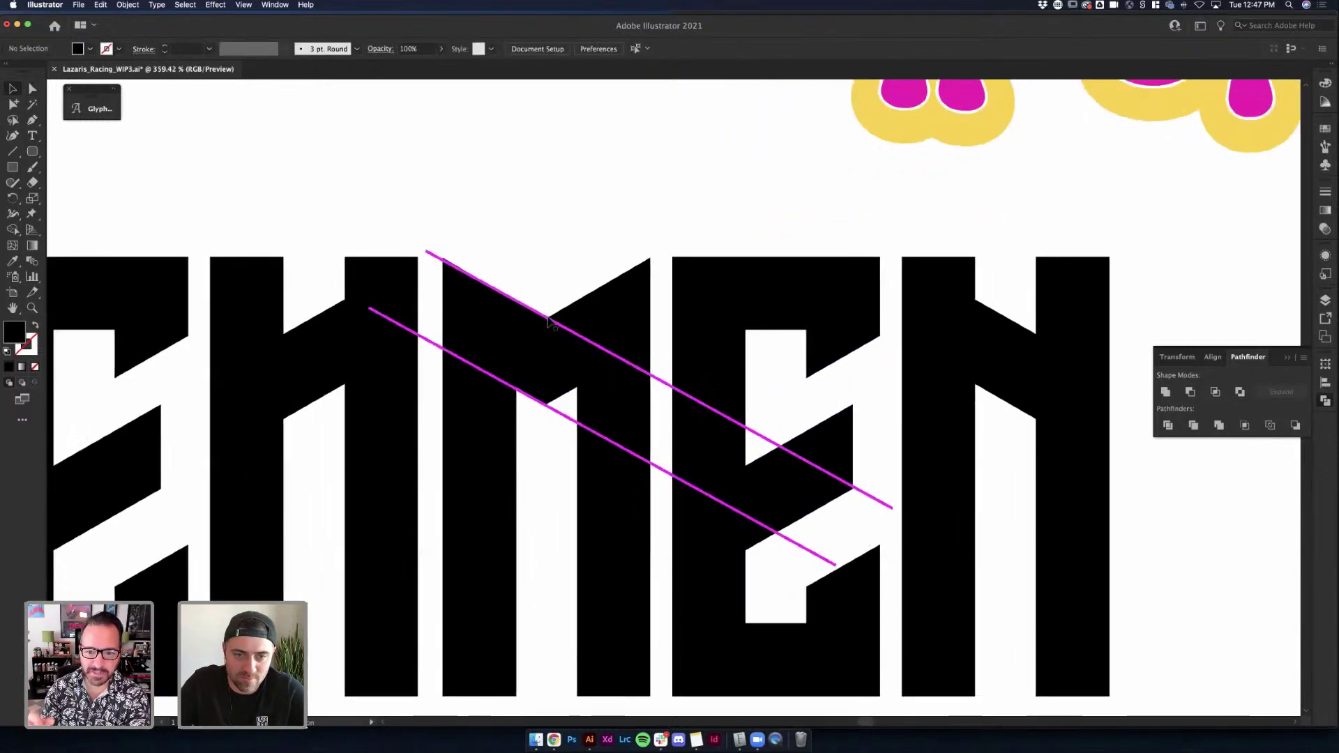
pyautogui.click(520, 381)
pyautogui.keyDown('shift'); pyautogui.click(554, 411); pyautogui.keyUp('shift')
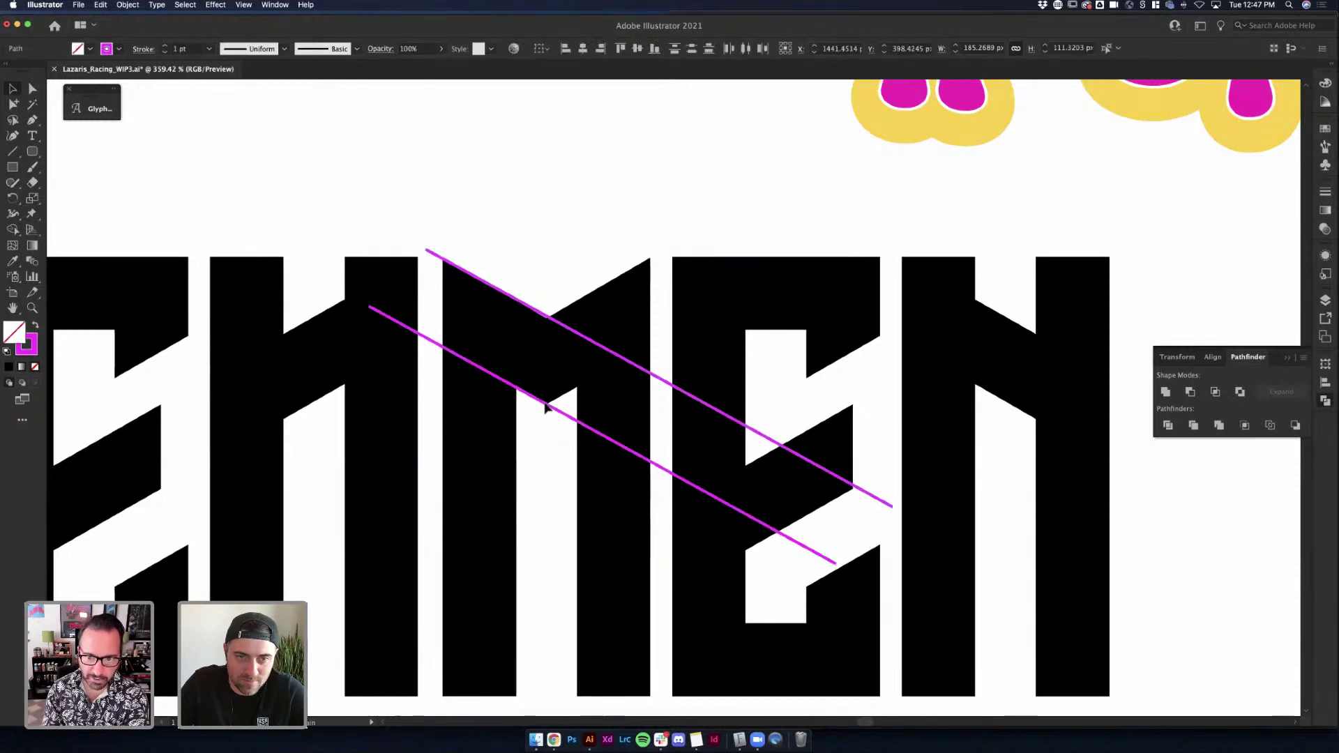
pyautogui.click(1016, 297)
# Shorten the last H by lowering its top and diagonal crossbar to the guide lines, keeping its feet on the baseline
pyautogui.click(1005, 328)
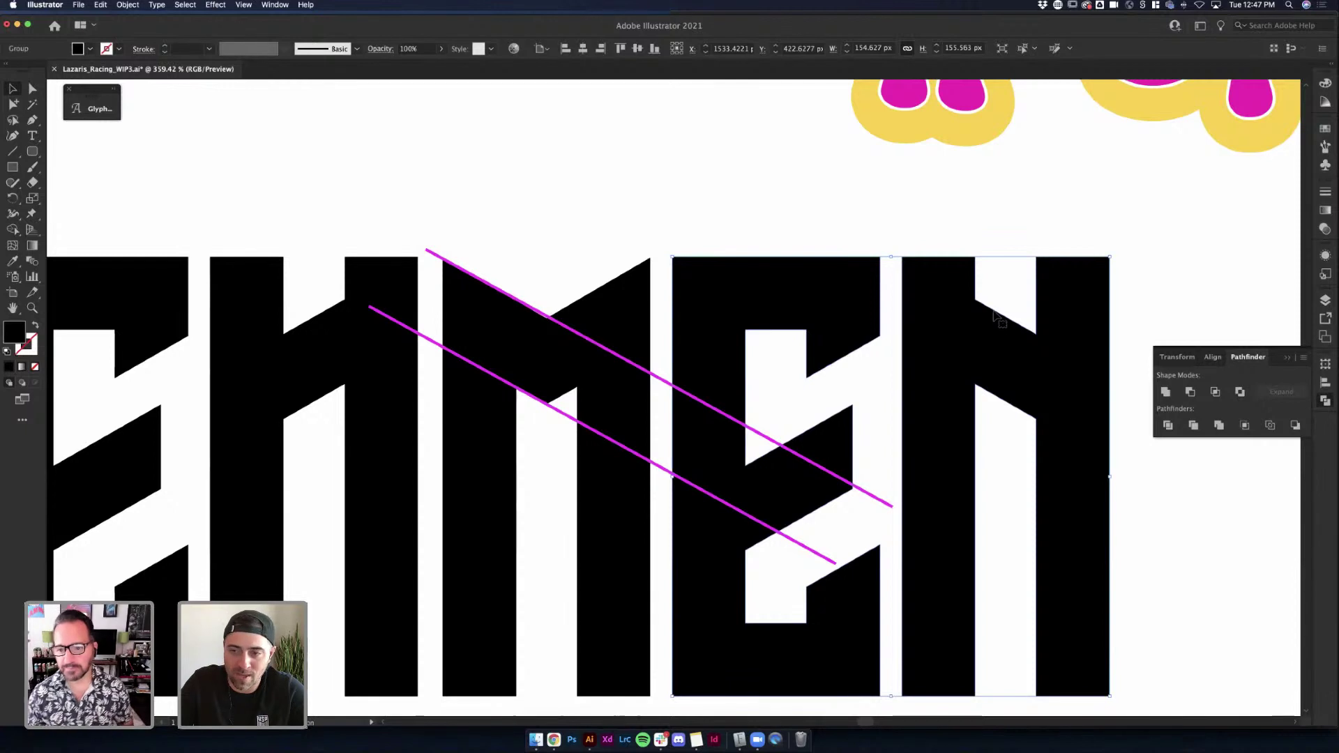
pyautogui.click(890, 506)
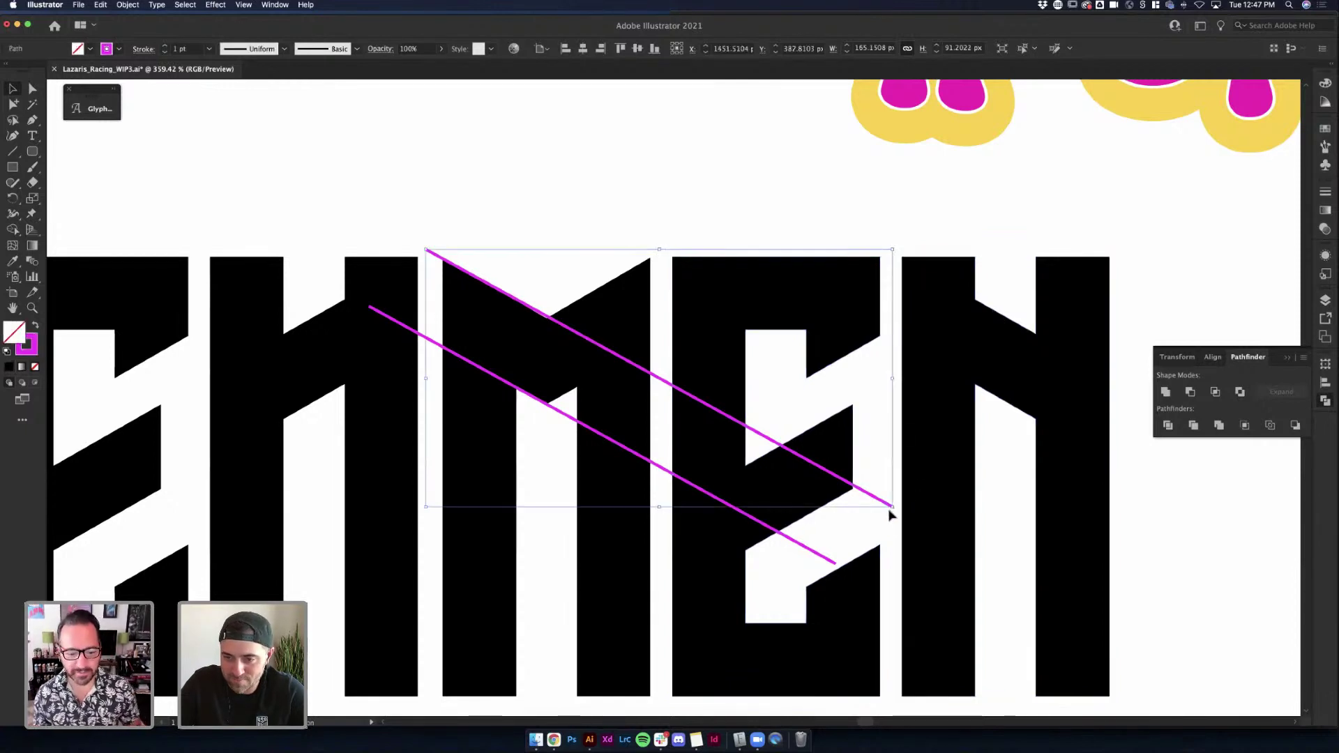
pyautogui.click(1004, 380)
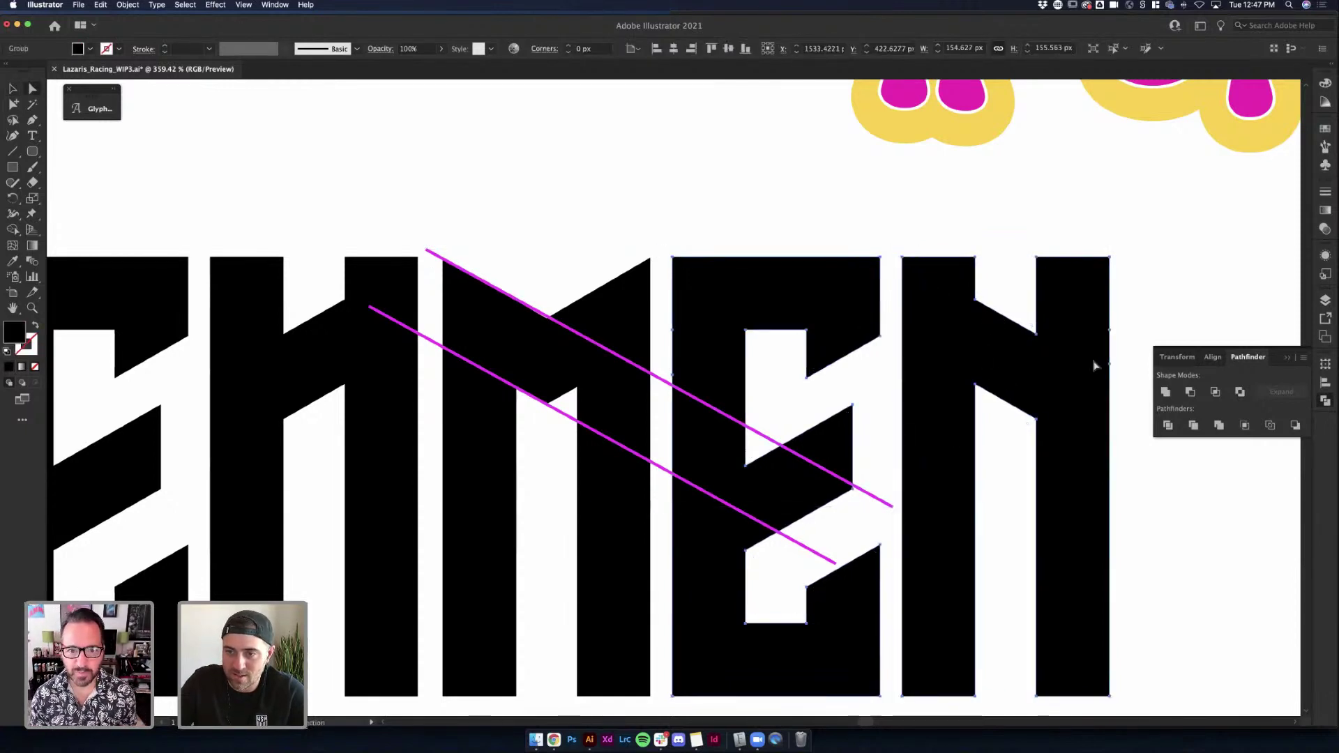
pyautogui.press('a')
pyautogui.click(1043, 401)
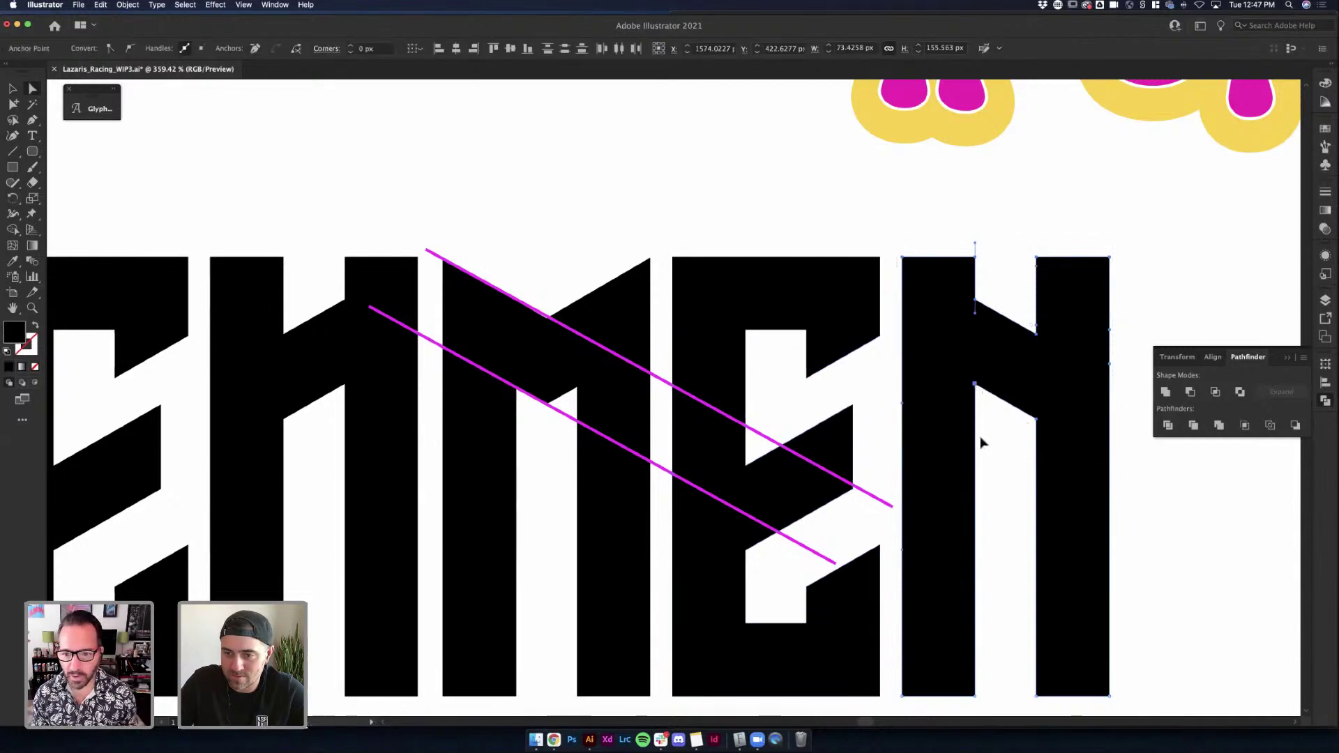
pyautogui.moveTo(981, 443); pyautogui.dragTo(968, 630)
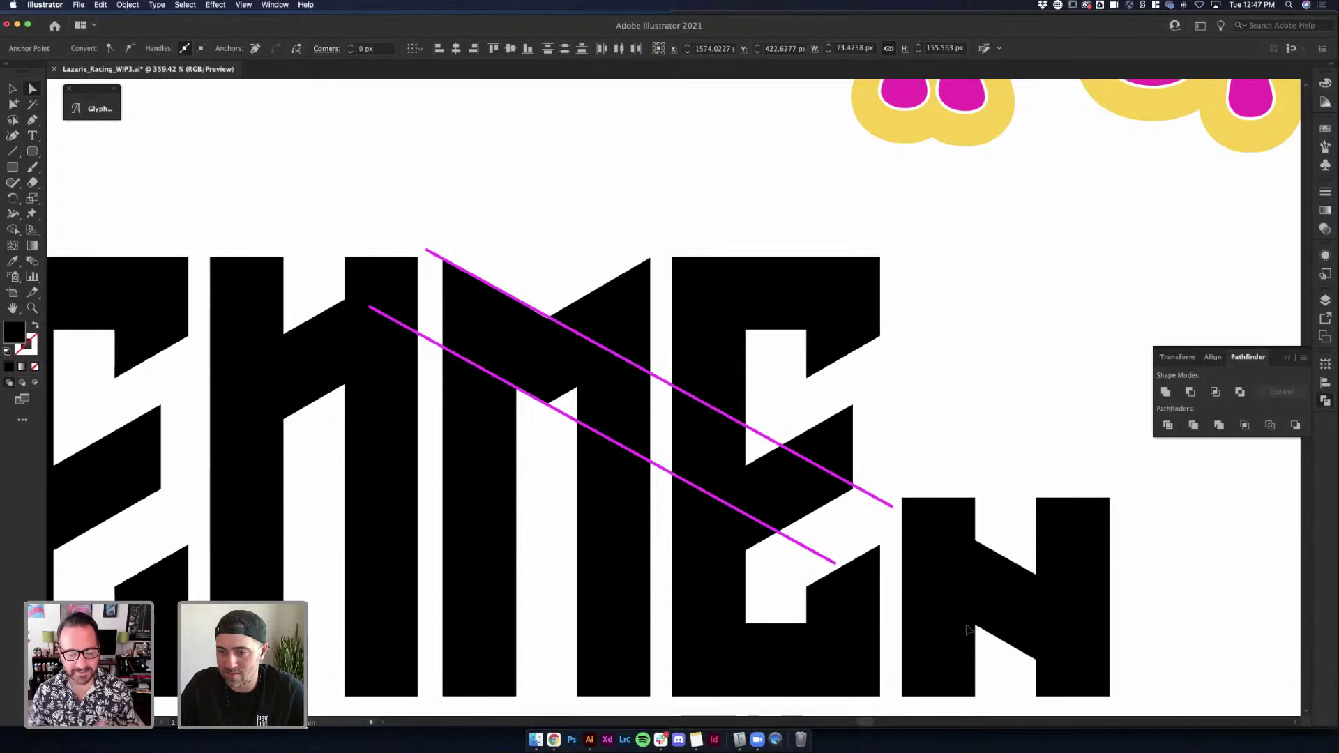
# Extend the lower ends of both guide lines together along the same angle across the shortened H
pyautogui.click(893, 508)
pyautogui.keyDown('shift'); pyautogui.click(839, 564); pyautogui.keyUp('shift')
pyautogui.moveTo(839, 563); pyautogui.dragTo(1037, 685)
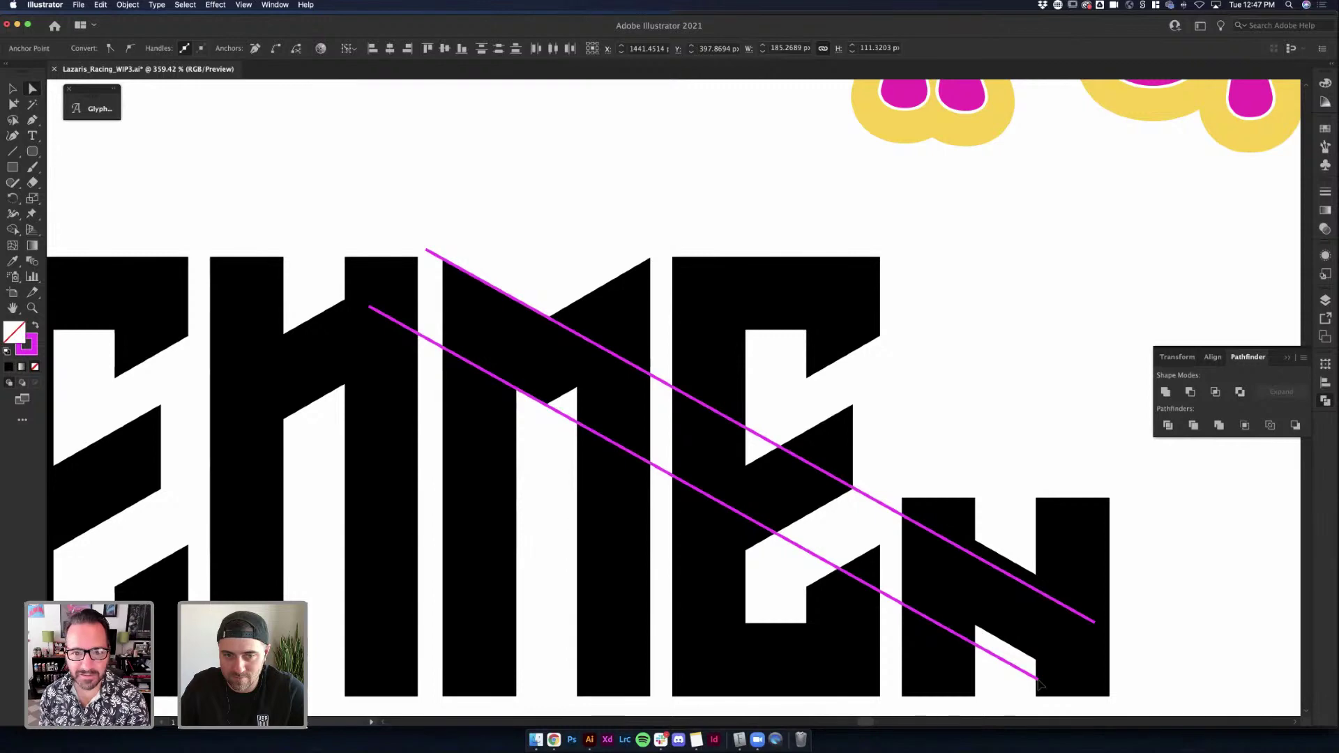
pyautogui.click(950, 322)
pyautogui.scroll(-3, 970, 318)
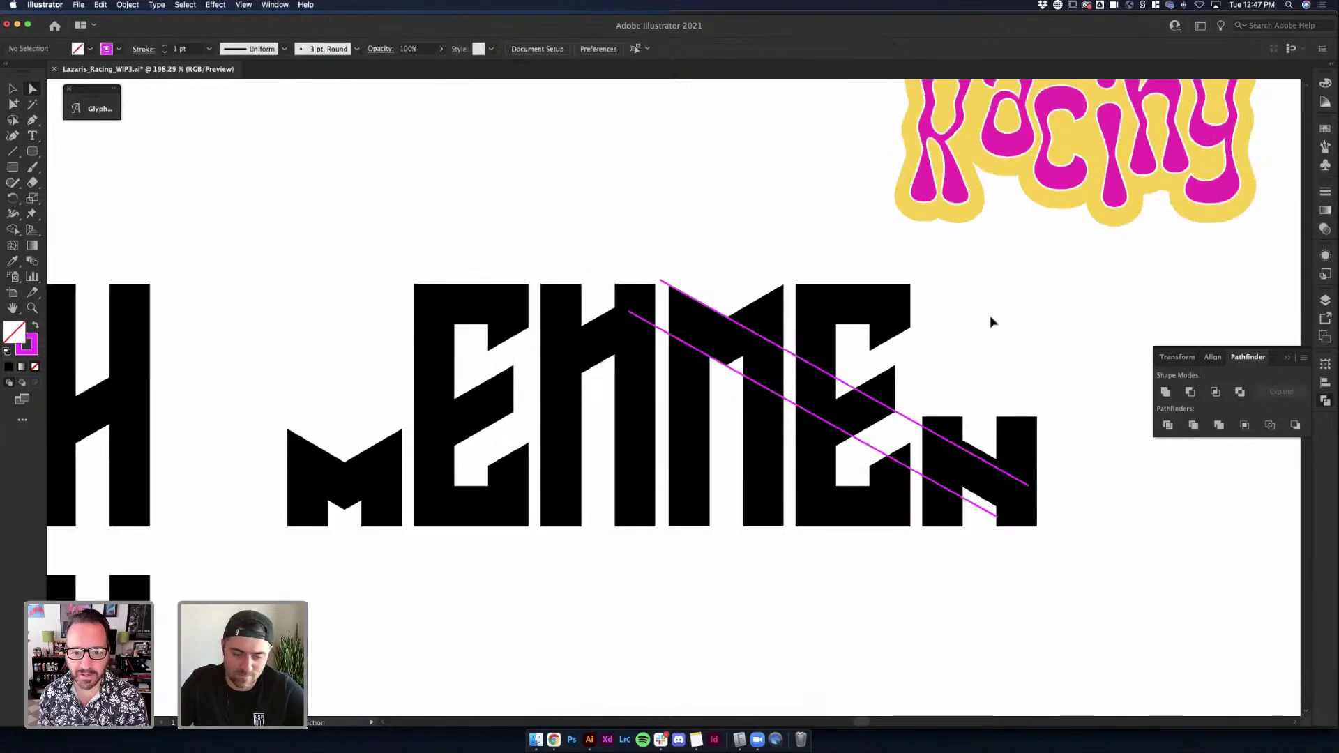
# Lower the last H's left stem top and diagonal crossbar so the crossbar's edges sit on both guide lines
pyautogui.press('v')
pyautogui.click(953, 433)
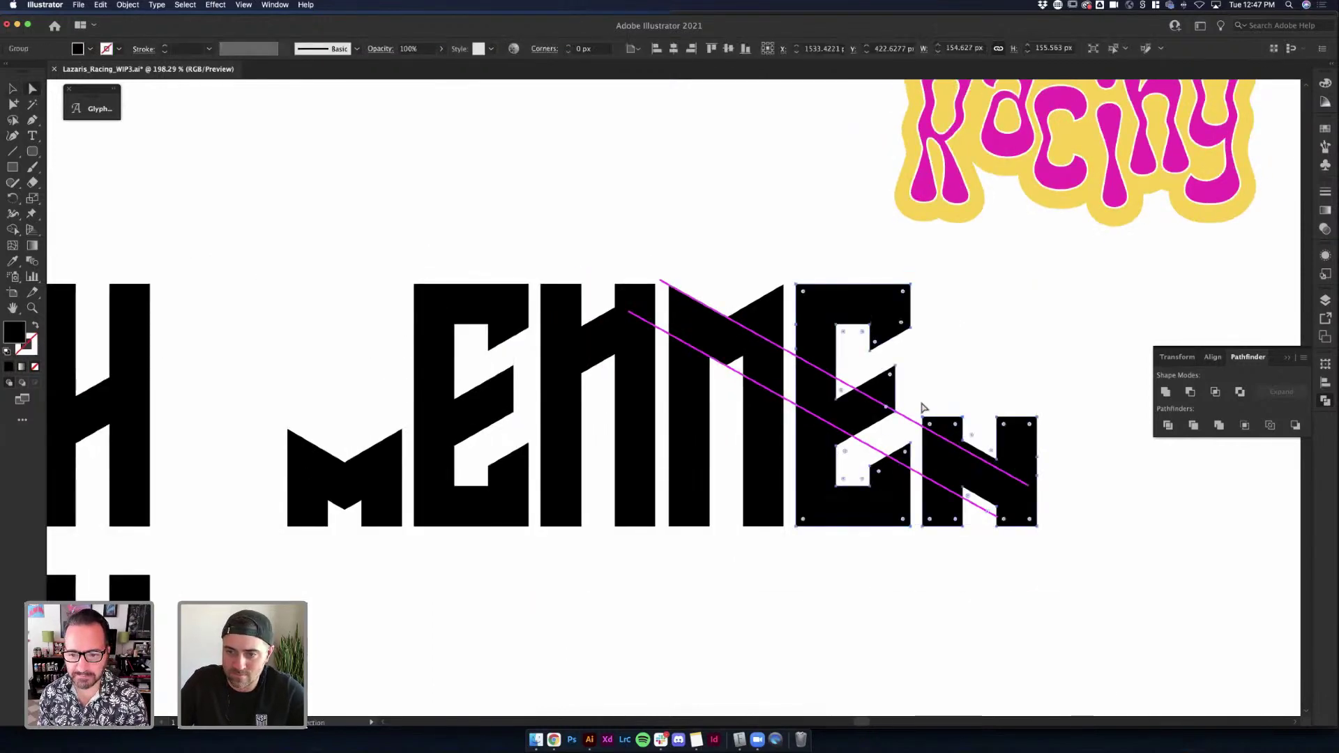
pyautogui.moveTo(926, 408); pyautogui.dragTo(1049, 487)
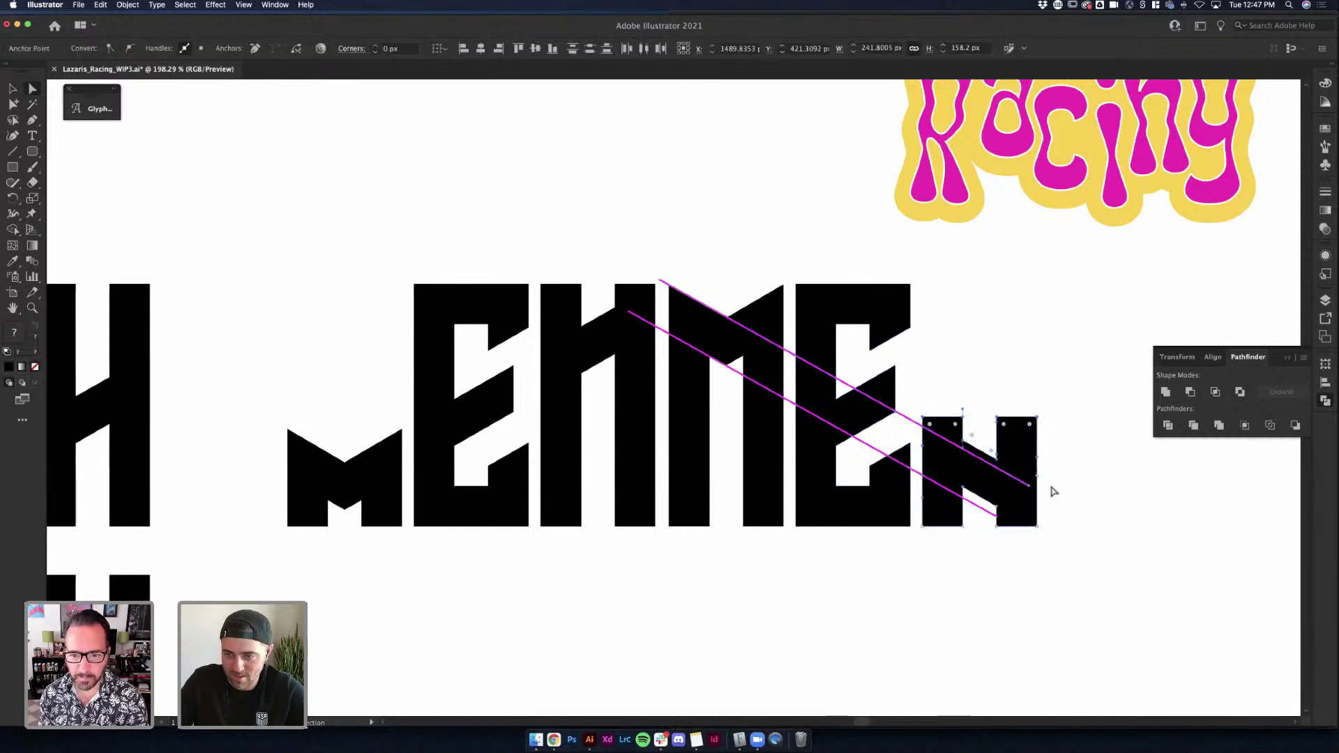
pyautogui.click(923, 418)
pyautogui.click(998, 387)
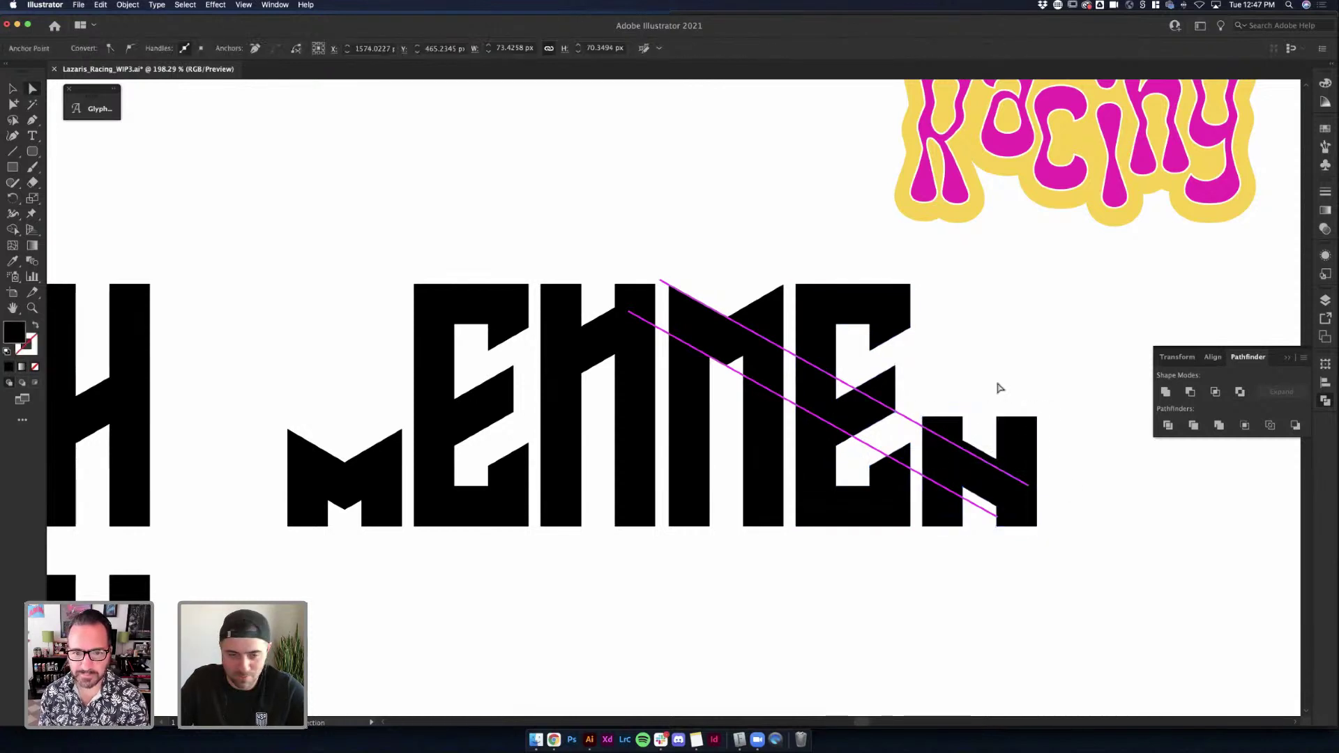
pyautogui.click(927, 427)
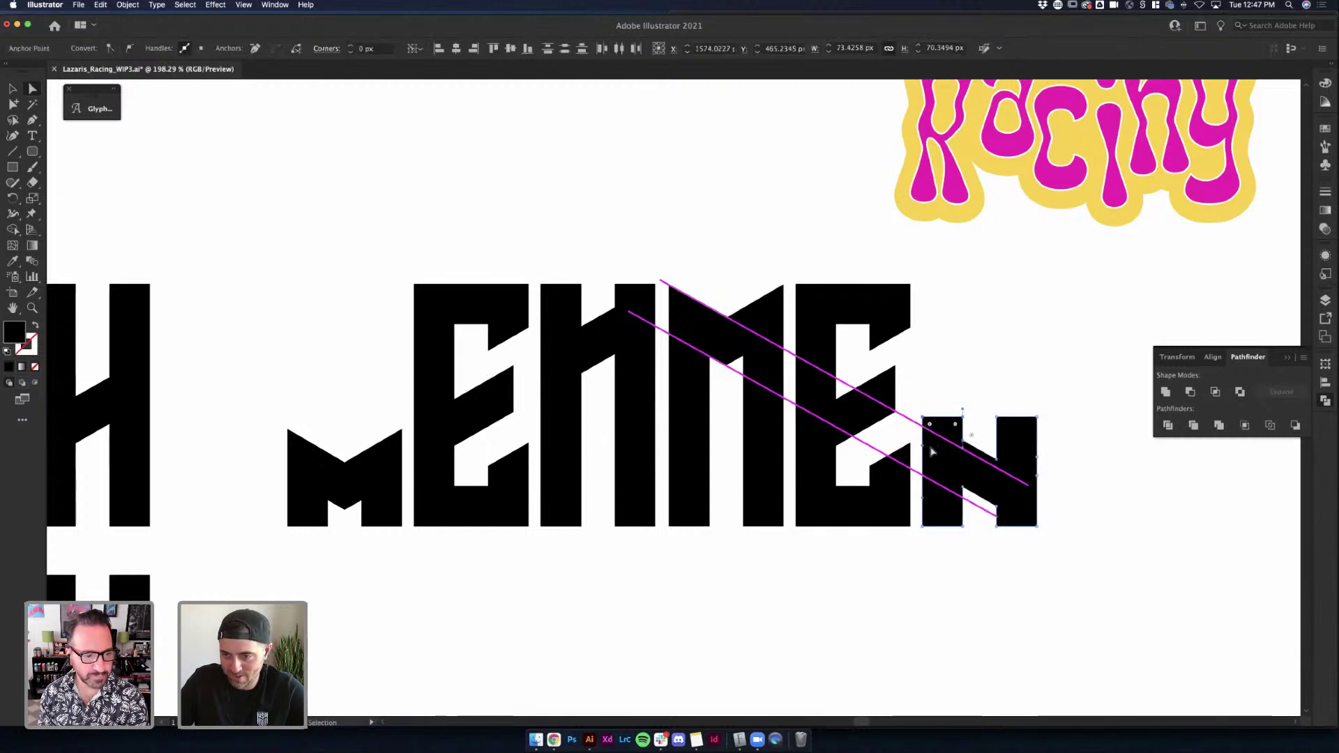
pyautogui.click(1090, 455)
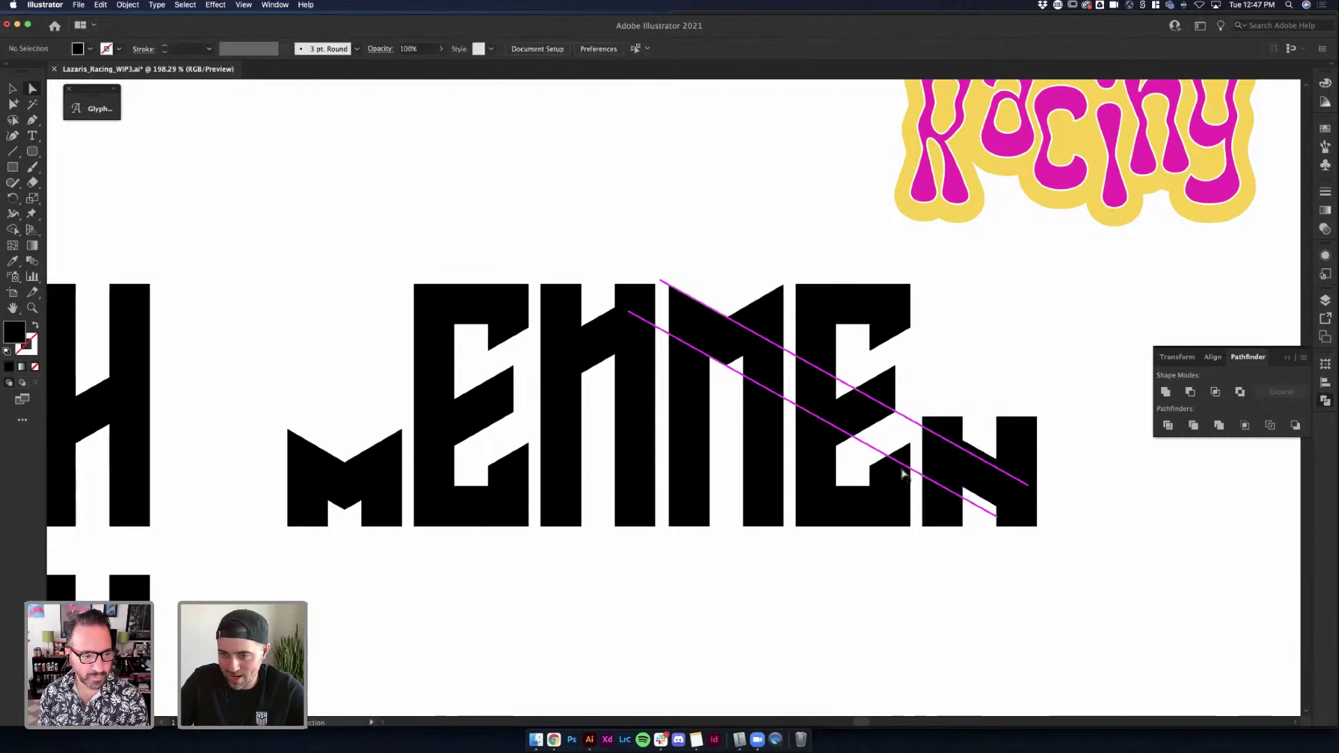
pyautogui.click(925, 419)
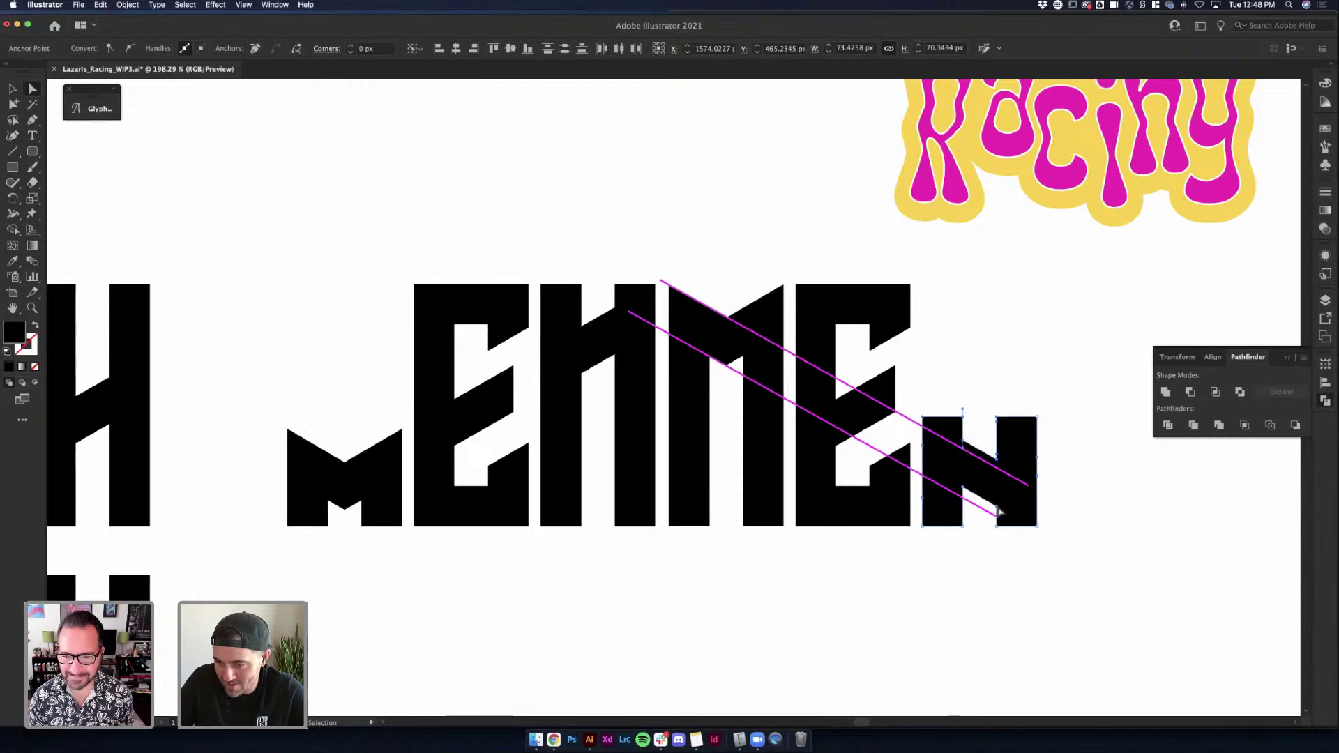
pyautogui.moveTo(967, 493); pyautogui.dragTo(967, 501)
# Lower the top of the last H's right stem to the same height as its left stem
pyautogui.click(996, 426)
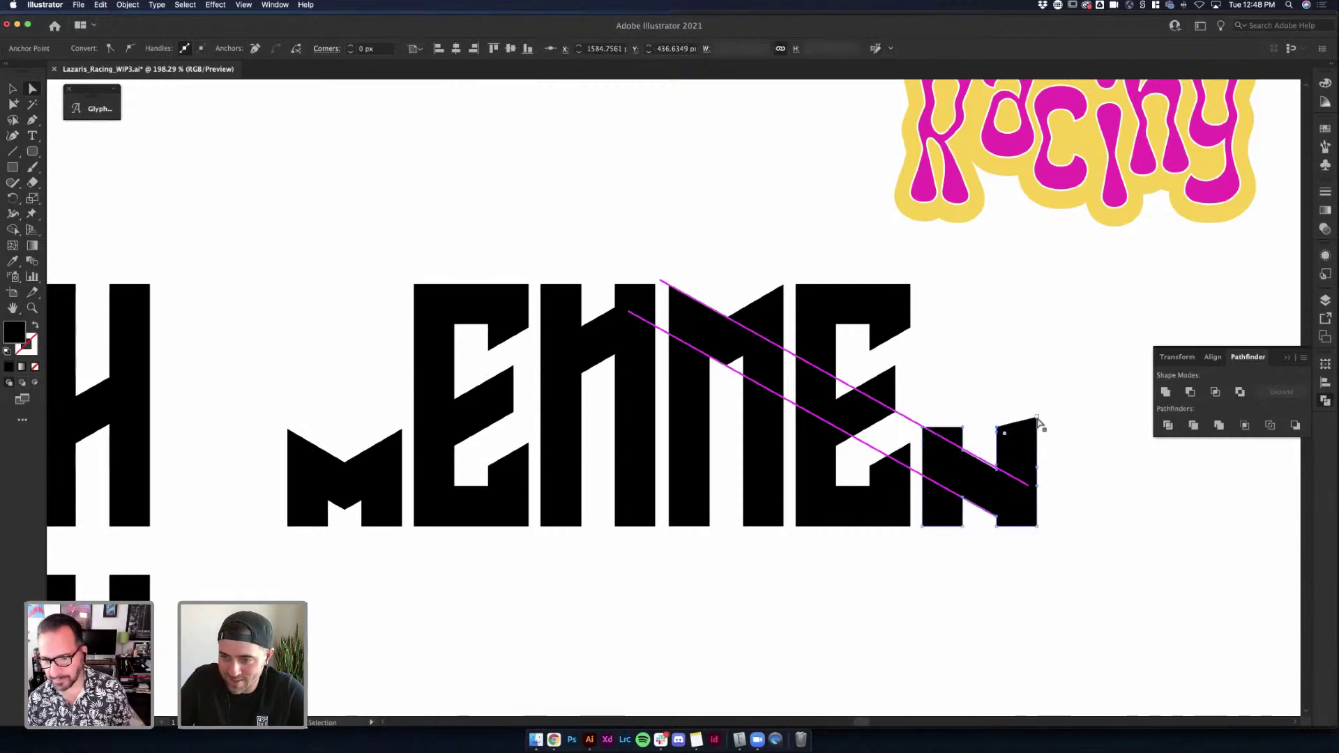
pyautogui.keyDown('shift'); pyautogui.click(1037, 418); pyautogui.keyUp('shift')
pyautogui.click(547, 52)
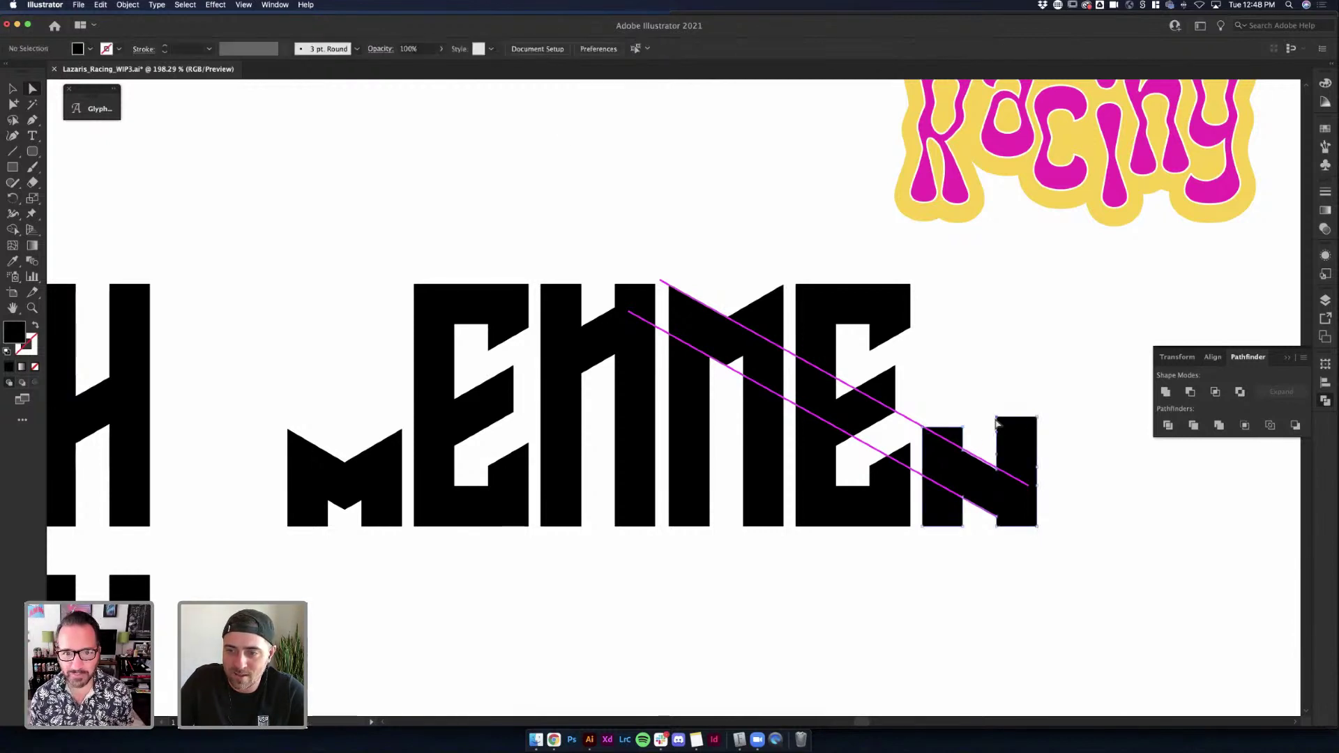
pyautogui.moveTo(1036, 419); pyautogui.dragTo(1040, 431)
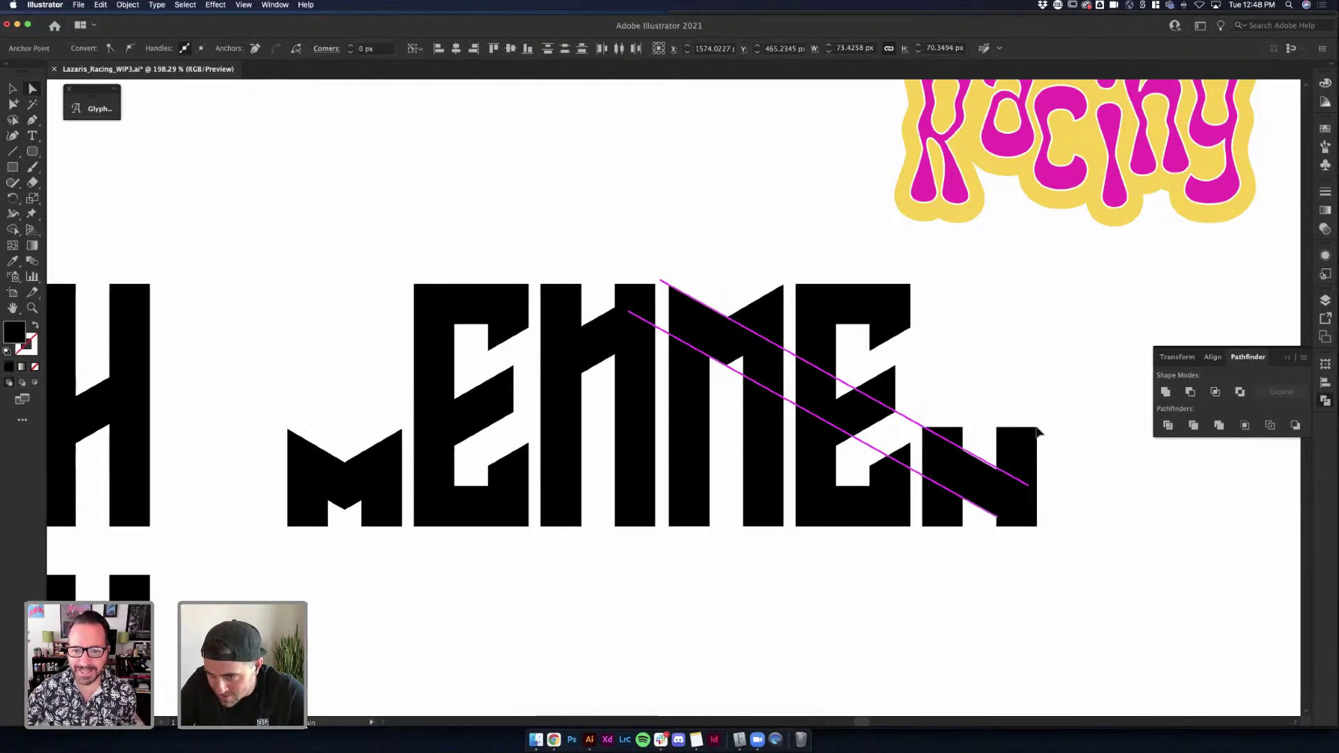
pyautogui.click(1009, 395)
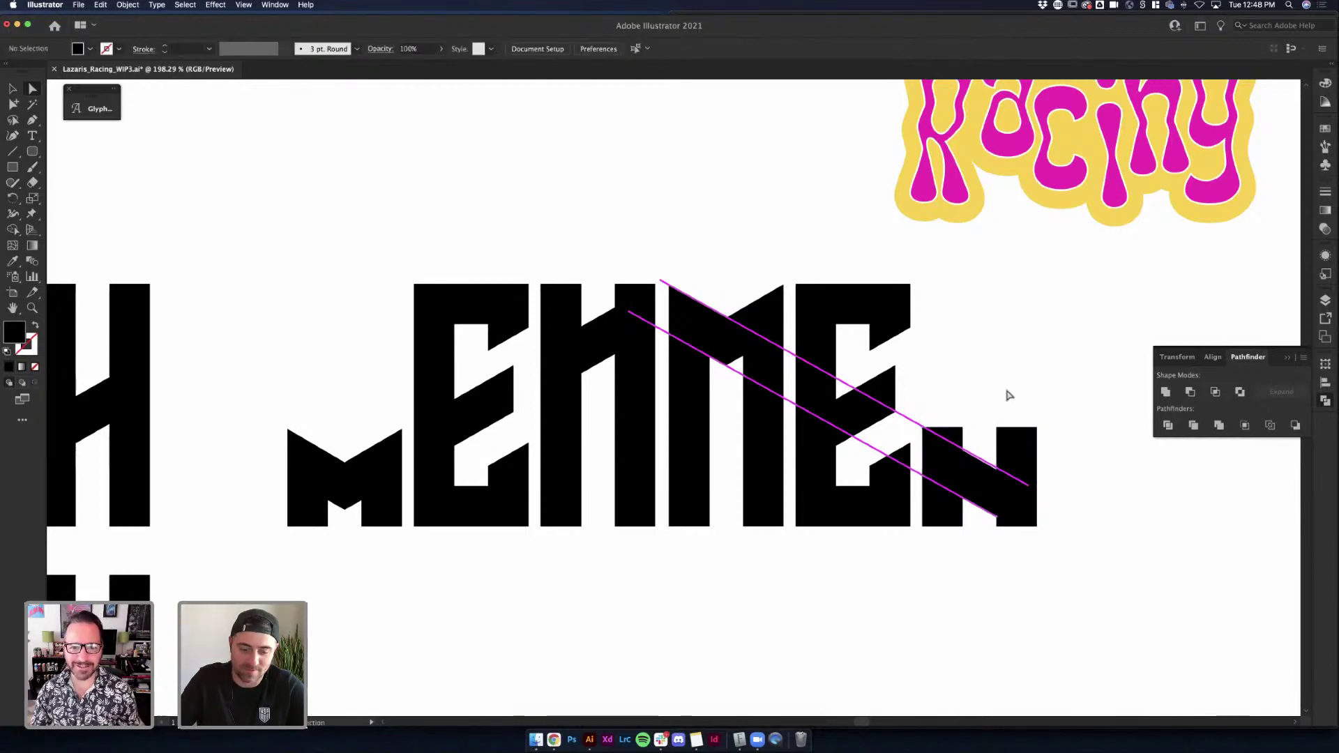
# Flip the second E's middle arm to slope downward, fitting its tip and inner points to the two guide lines
pyautogui.hscroll(3, 980, 383)
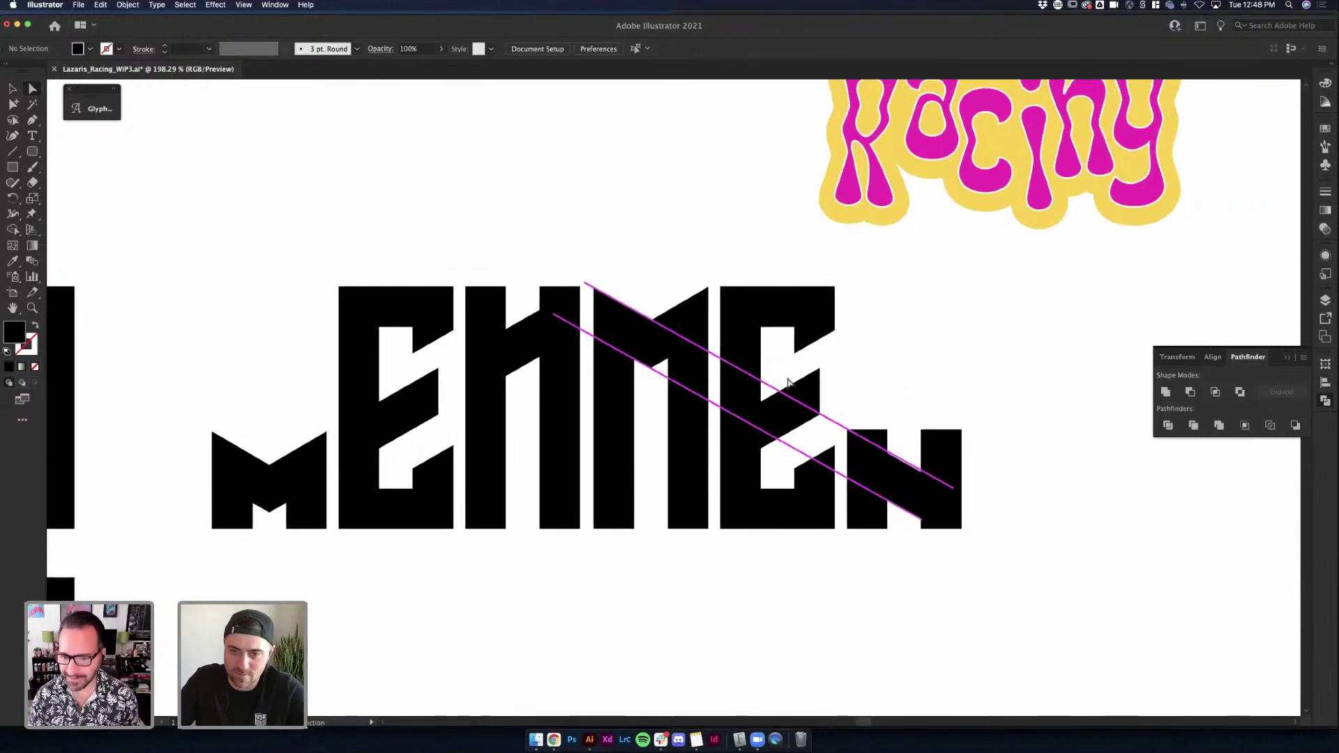
pyautogui.click(822, 374)
pyautogui.click(821, 371)
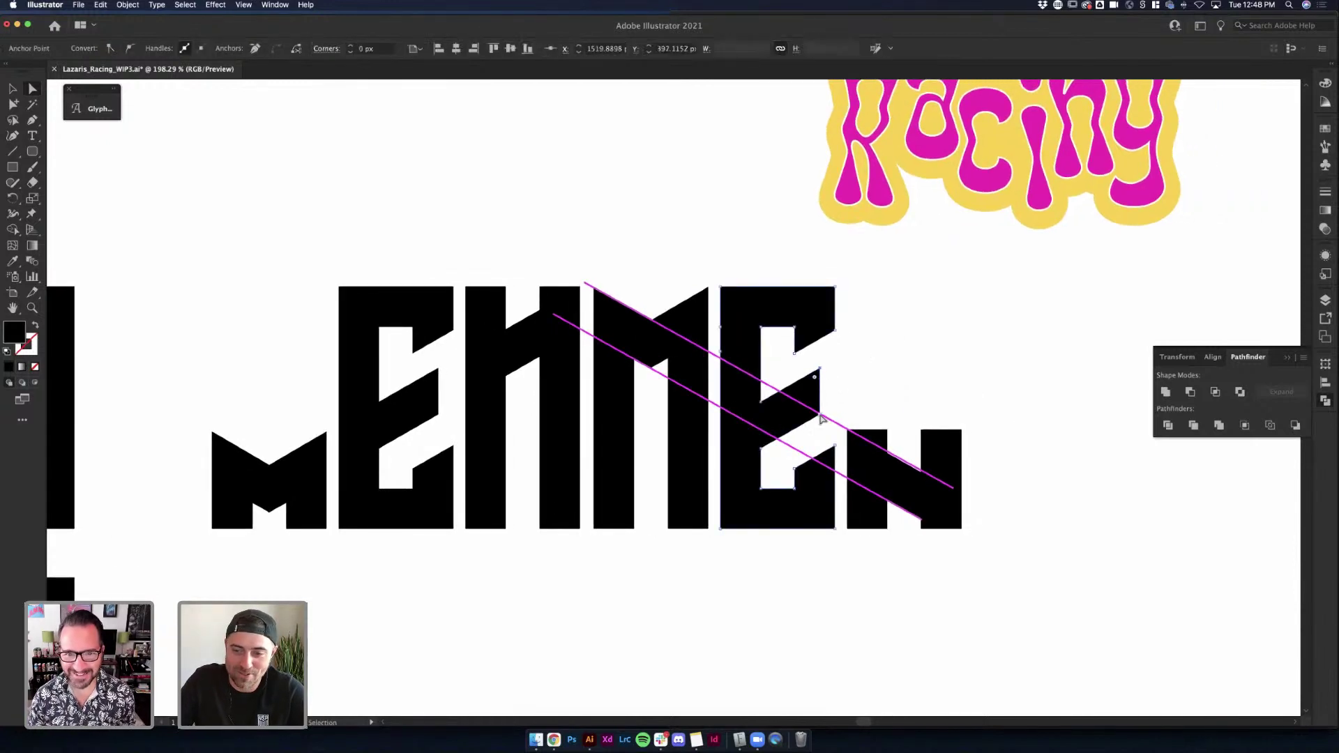
pyautogui.moveTo(822, 421); pyautogui.dragTo(820, 453)
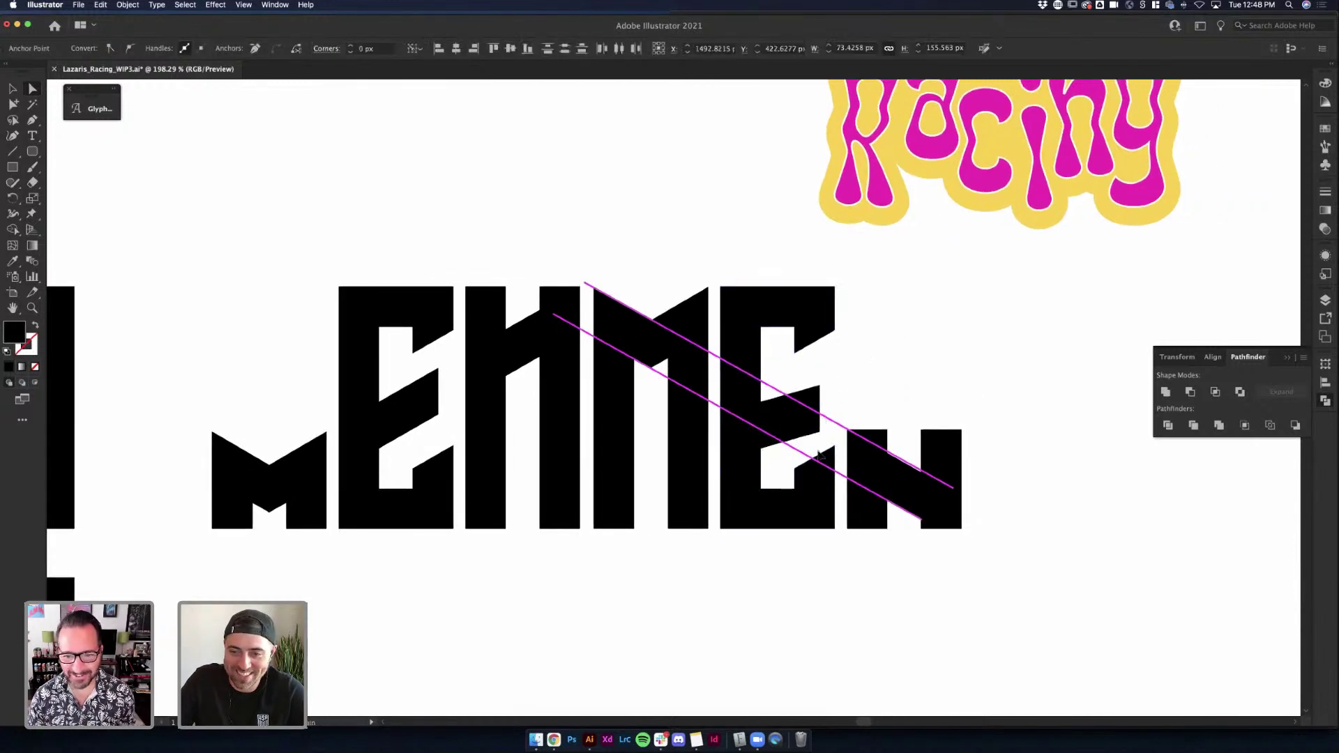
pyautogui.click(768, 457)
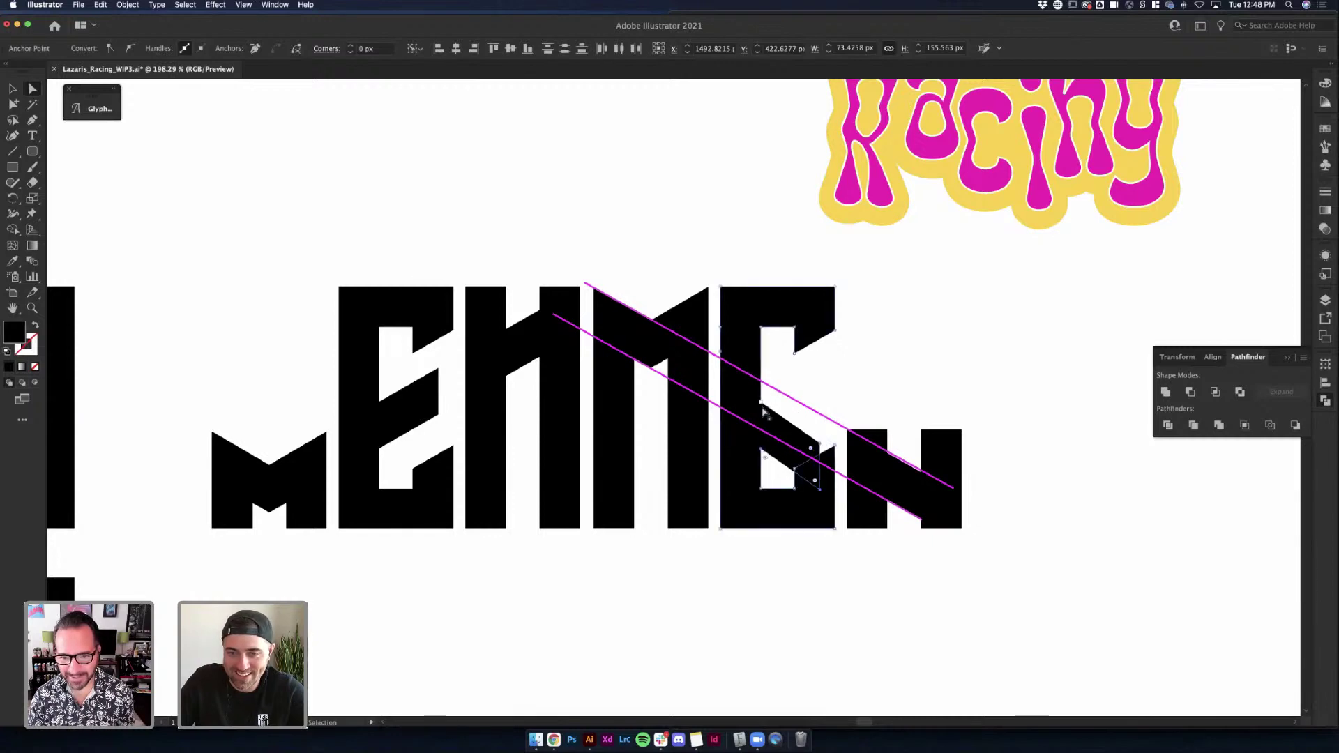
pyautogui.moveTo(763, 405); pyautogui.dragTo(761, 384)
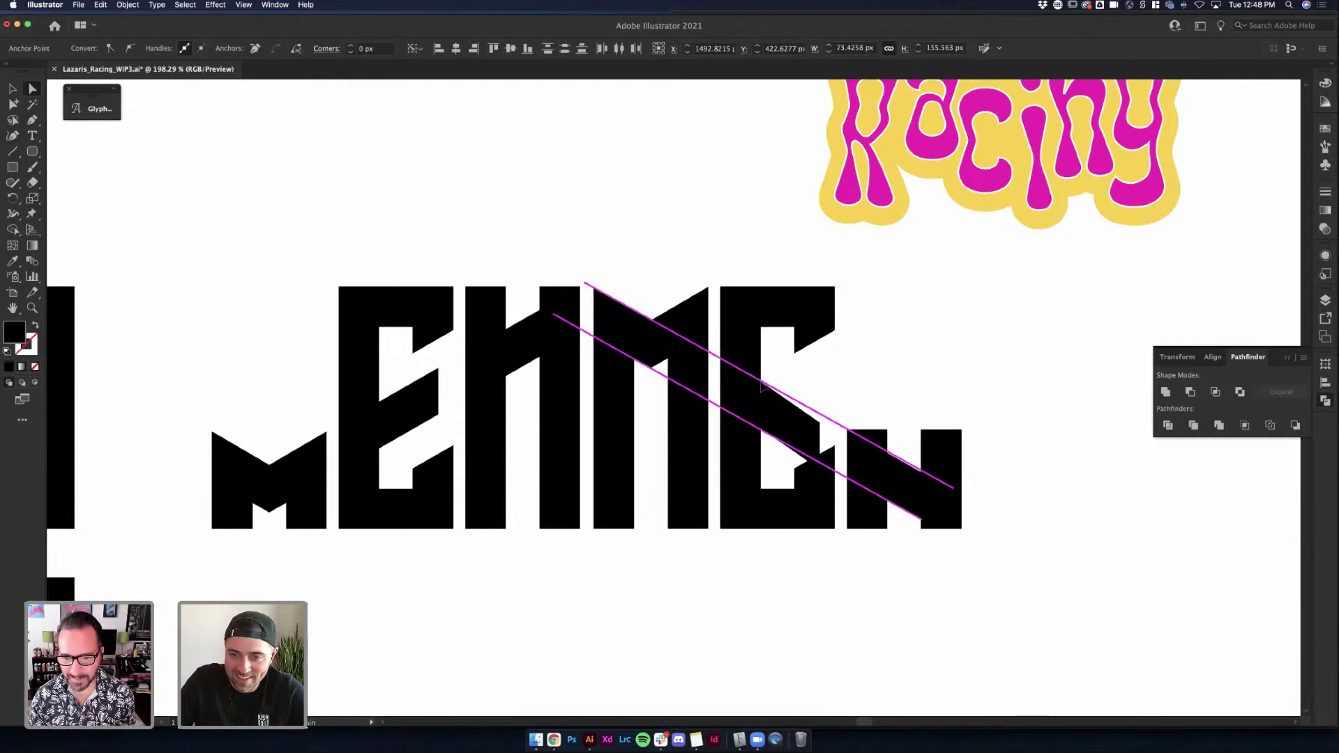
pyautogui.click(839, 412)
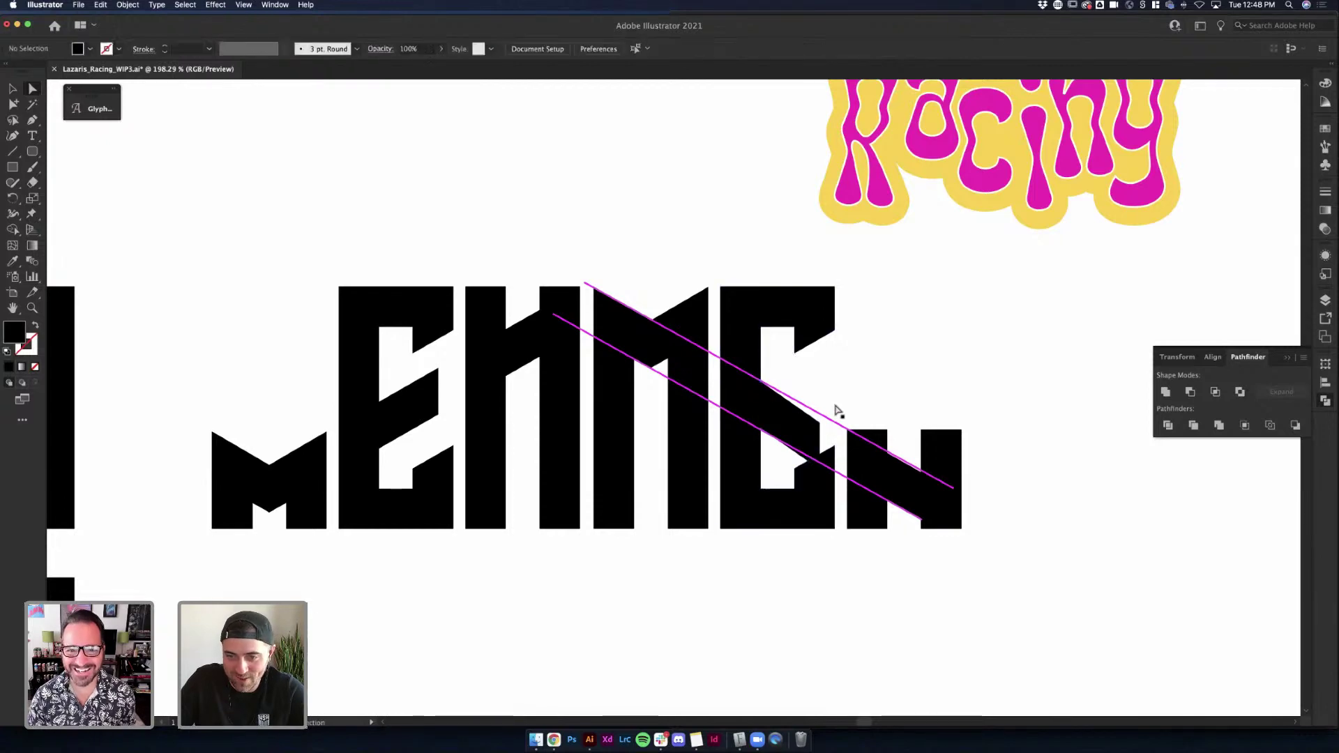
pyautogui.click(820, 429)
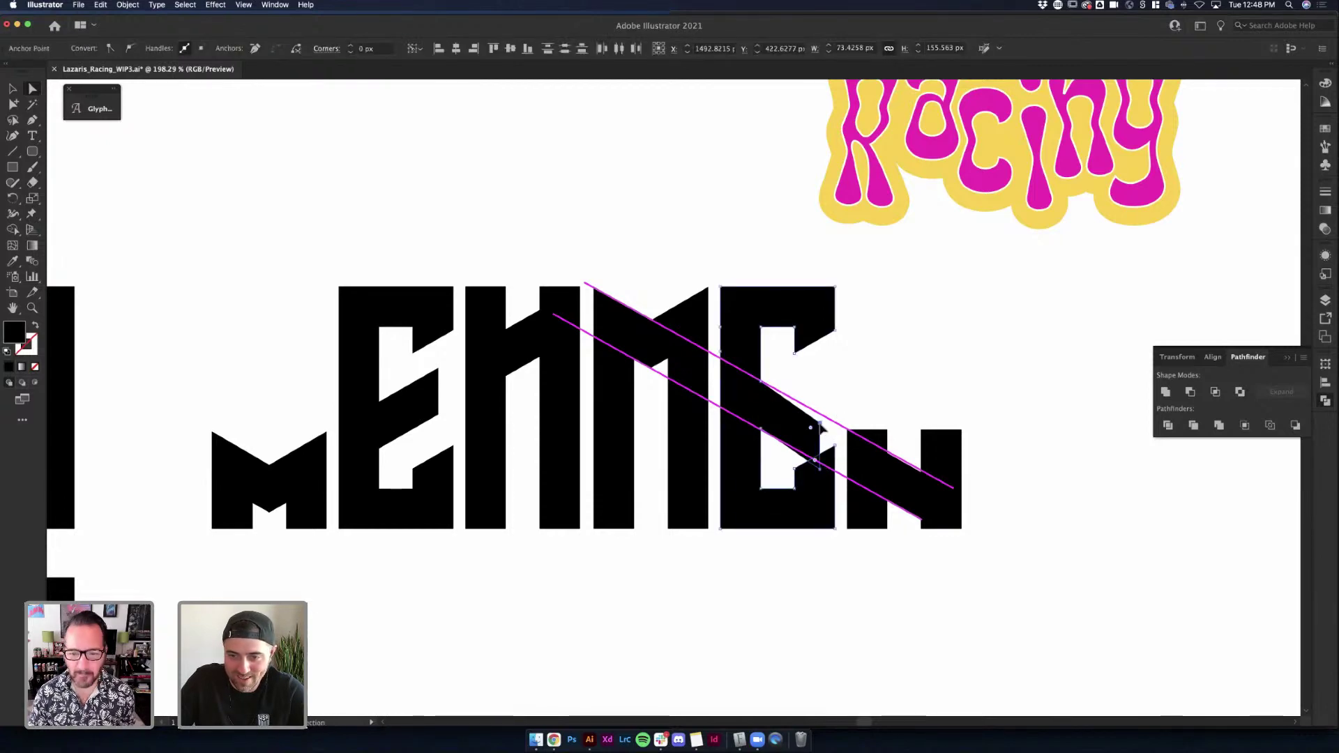
pyautogui.moveTo(820, 429); pyautogui.dragTo(821, 420)
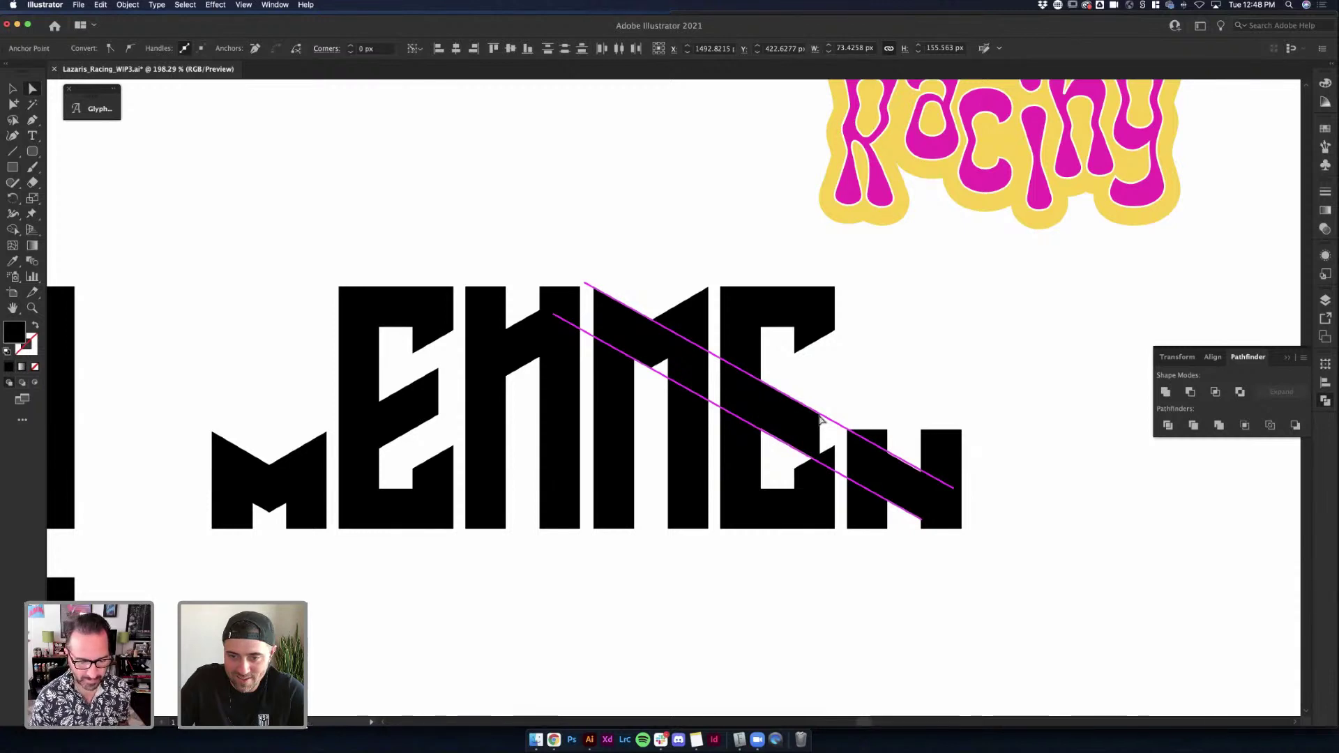
# Reverse the slanted ends of the second E's bottom and top arms so they slope down parallel to the guide lines
pyautogui.click(834, 449)
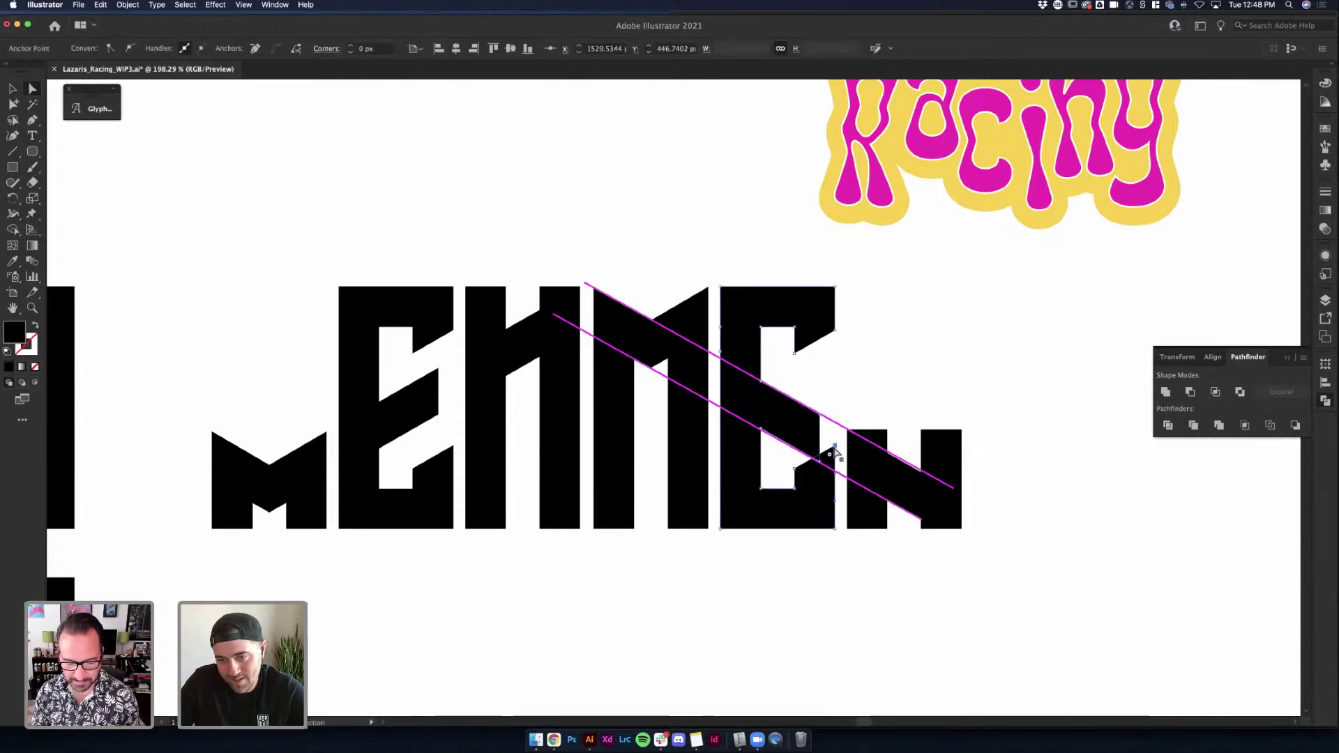
pyautogui.click(890, 347)
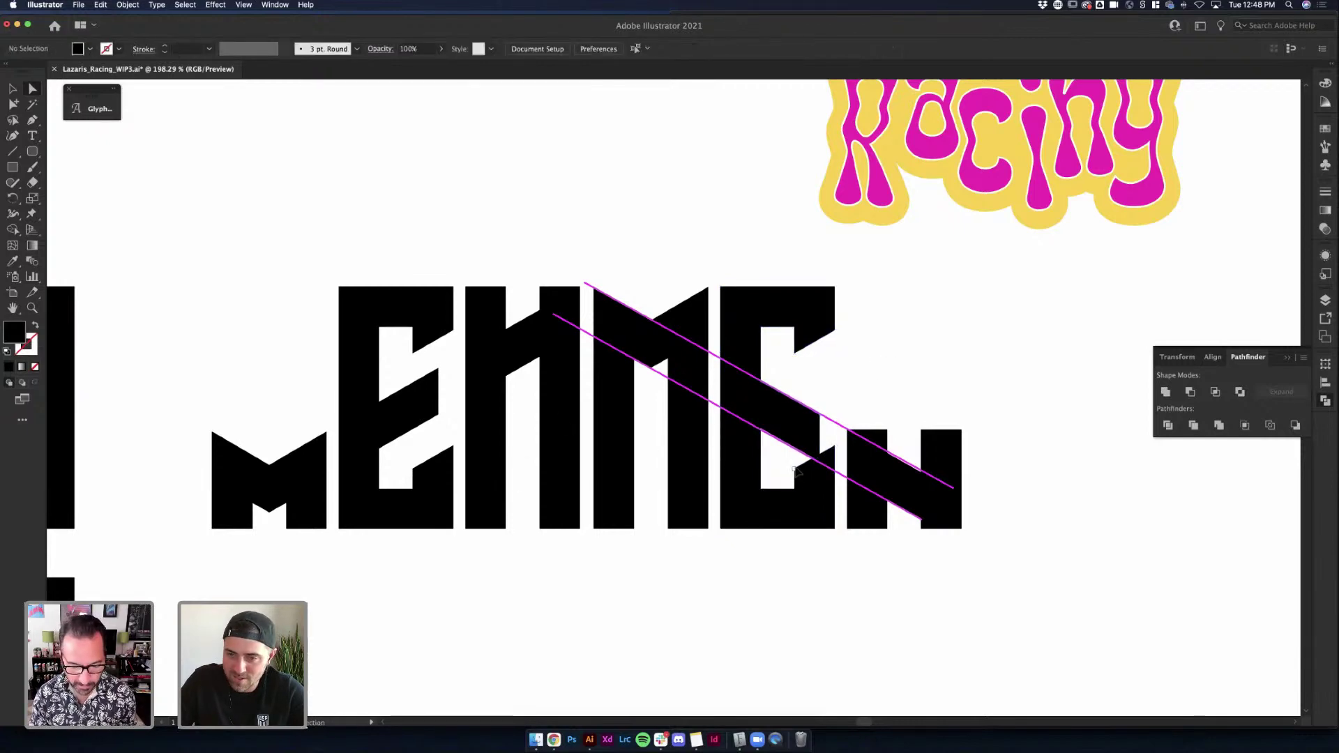
pyautogui.click(834, 462)
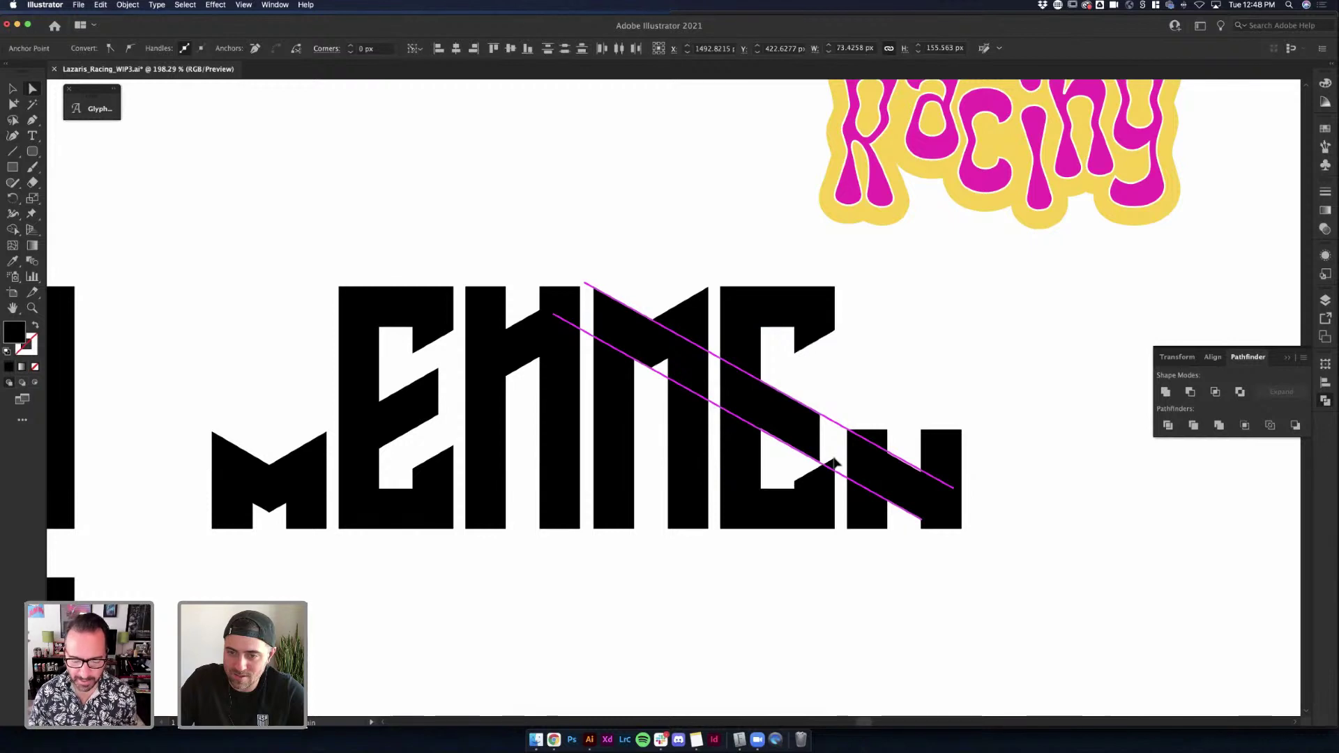
pyautogui.click(861, 400)
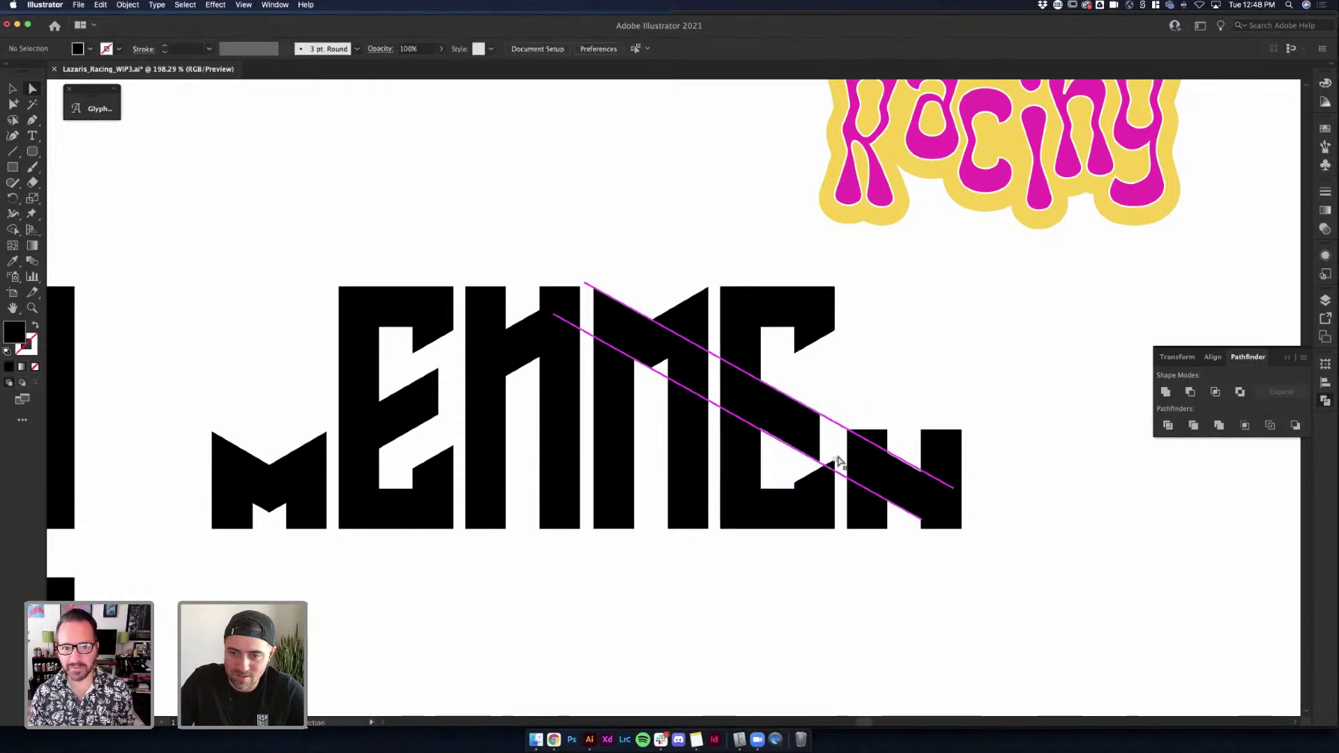
pyautogui.moveTo(837, 462); pyautogui.dragTo(796, 466)
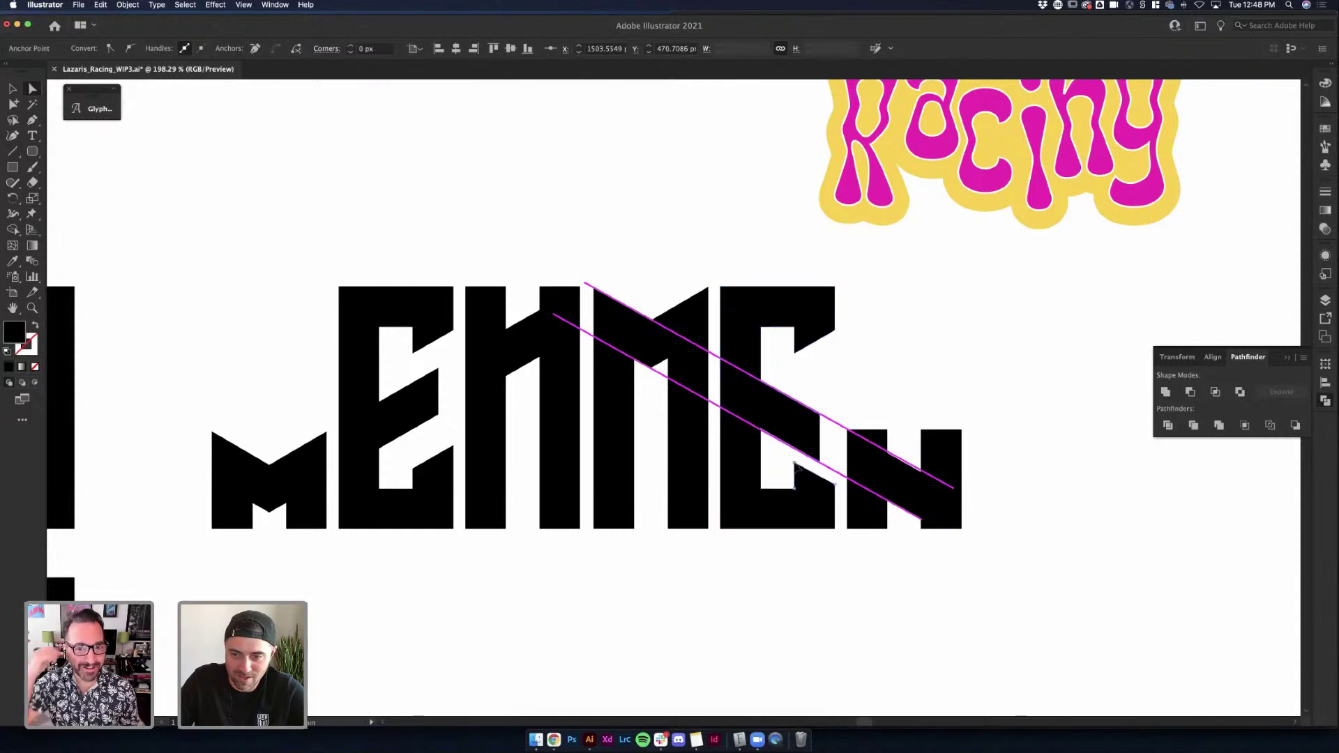
pyautogui.click(841, 388)
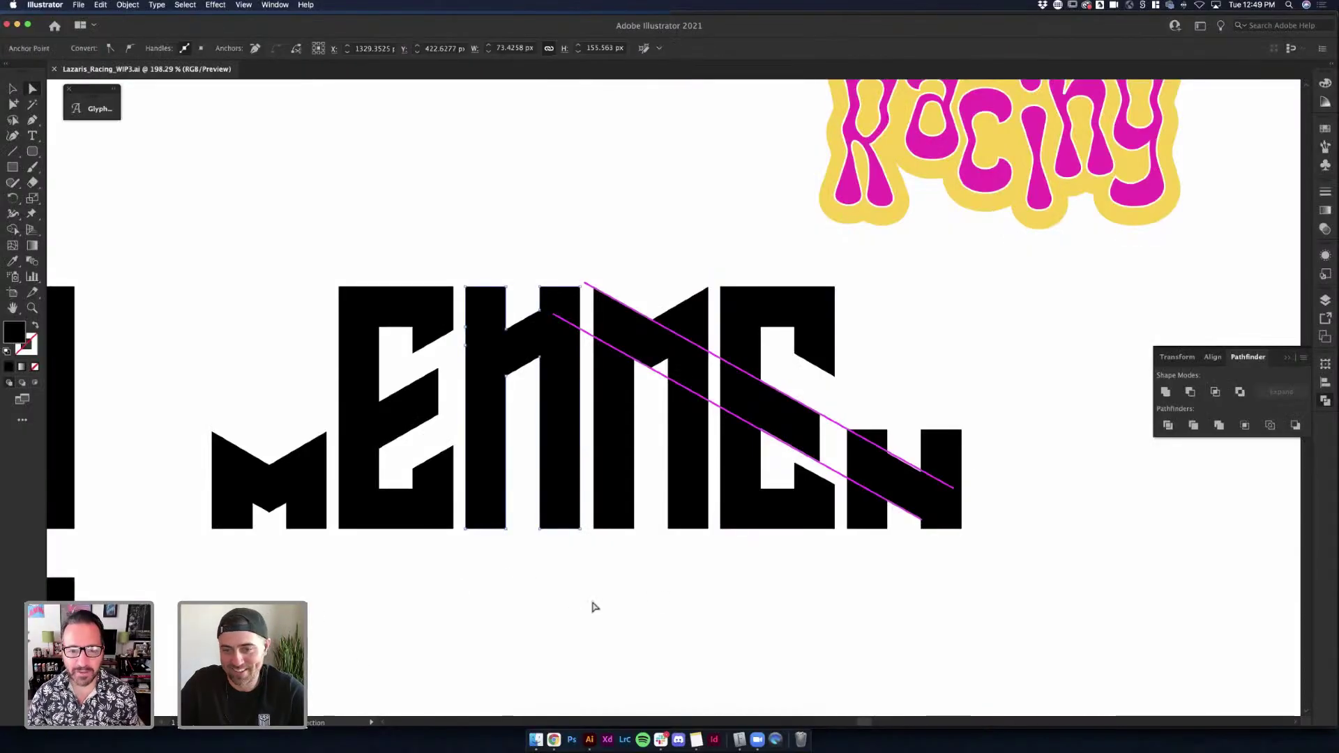
# Delete both magenta diagonal guide lines from the six-letter lettering
pyautogui.hscroll(3, 935, 595)
pyautogui.scroll(-1, 935, 595)
pyautogui.hscroll(1, 936, 597)
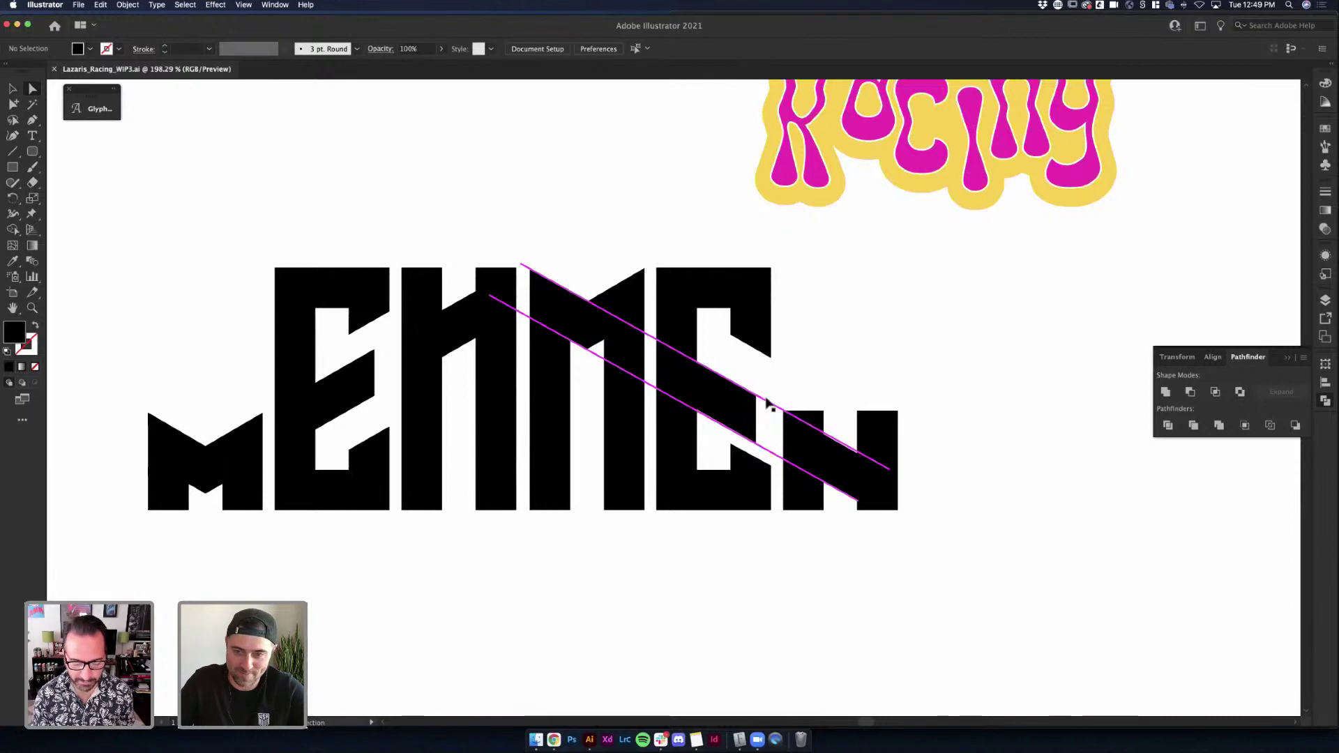
pyautogui.click(771, 402)
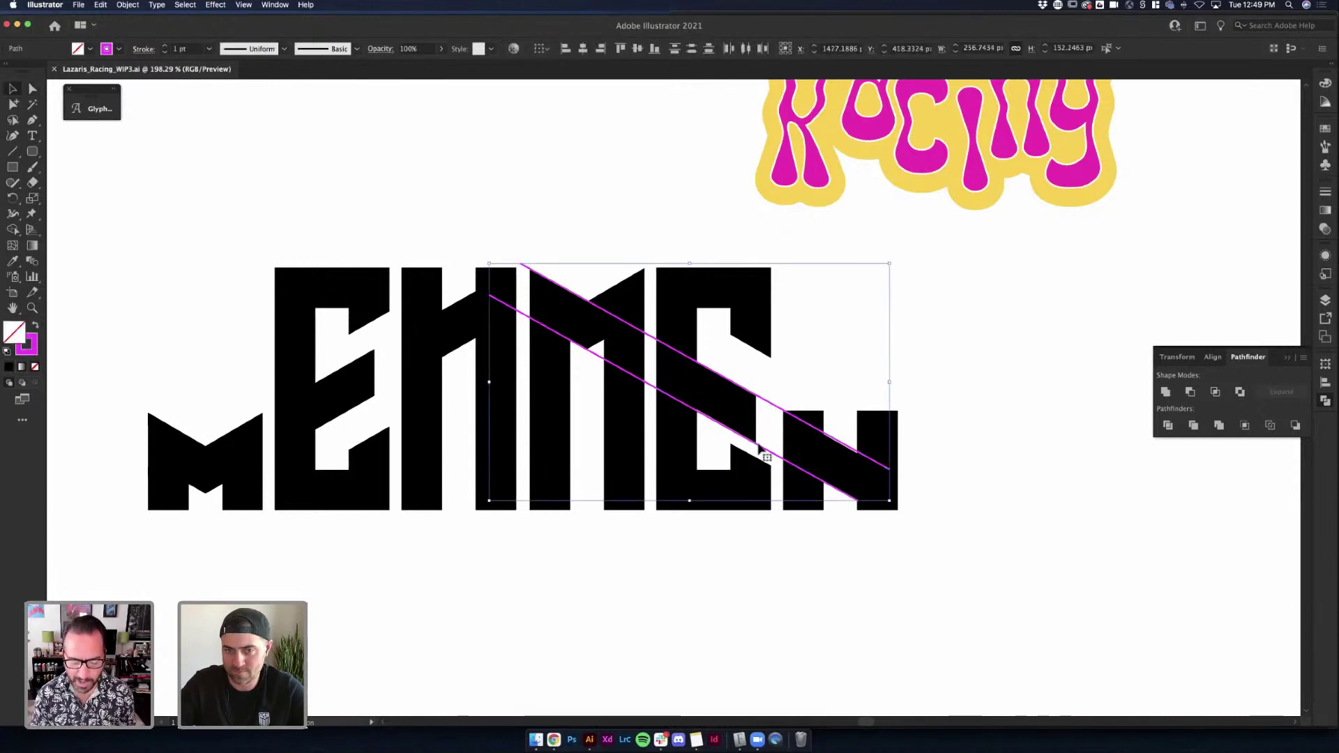
pyautogui.press('Delete')
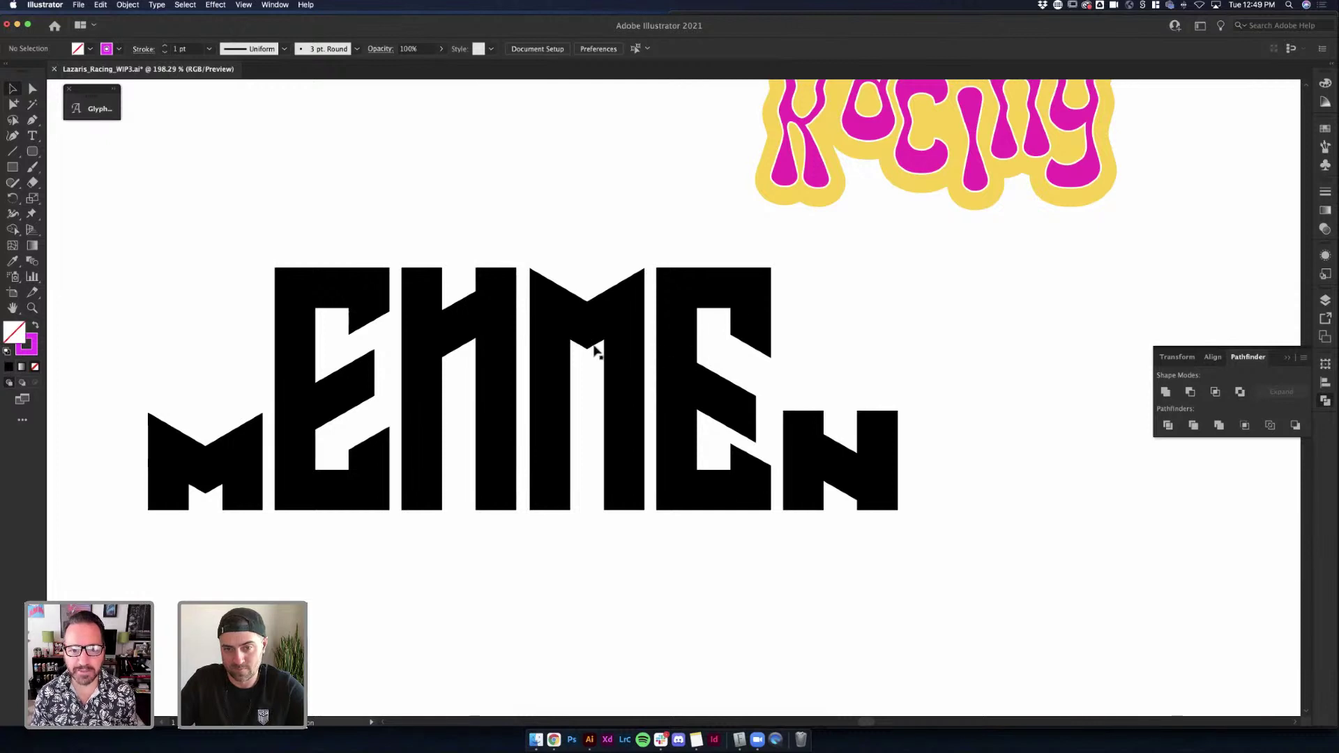
# Move the whole six-letter lettering horizontally further away from the two stacked MEH words
pyautogui.click(677, 415)
pyautogui.scroll(-5, 680, 418)
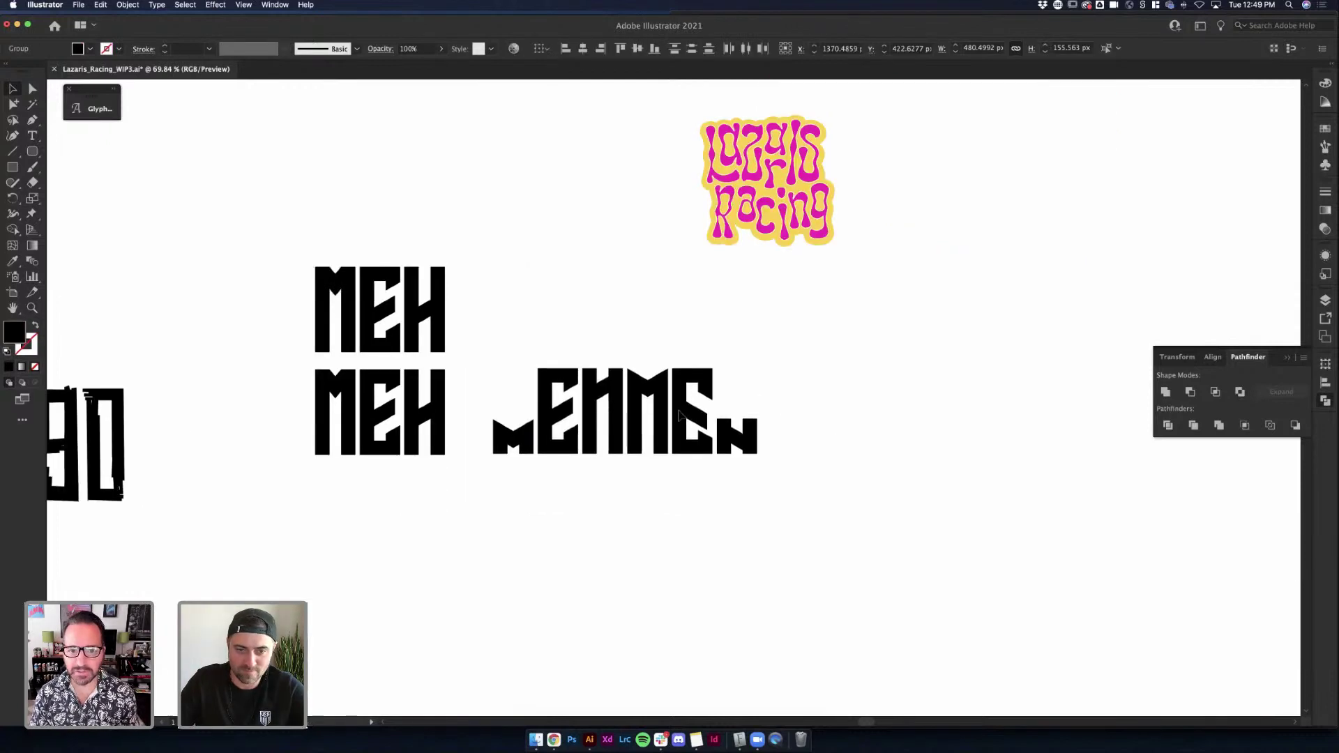
pyautogui.moveTo(710, 416); pyautogui.dragTo(782, 417)
pyautogui.click(897, 383)
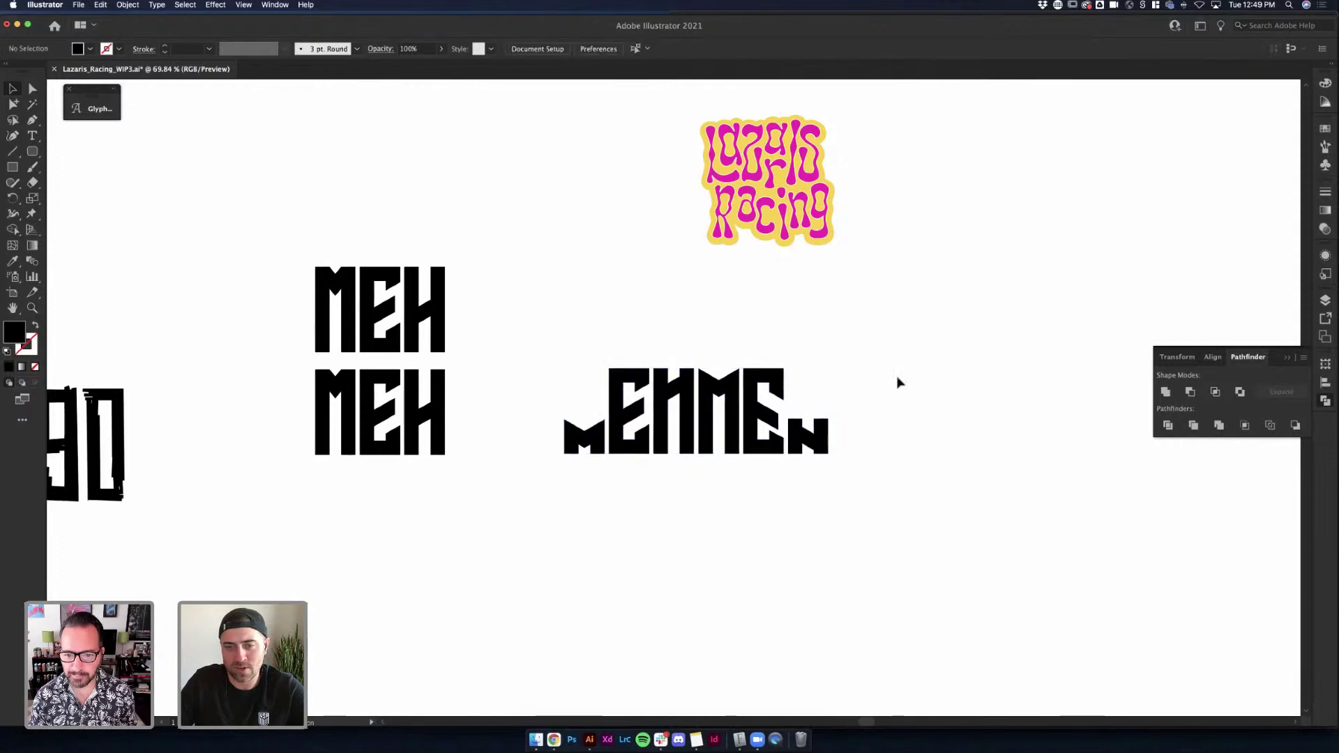
pyautogui.scroll(2, 865, 370)
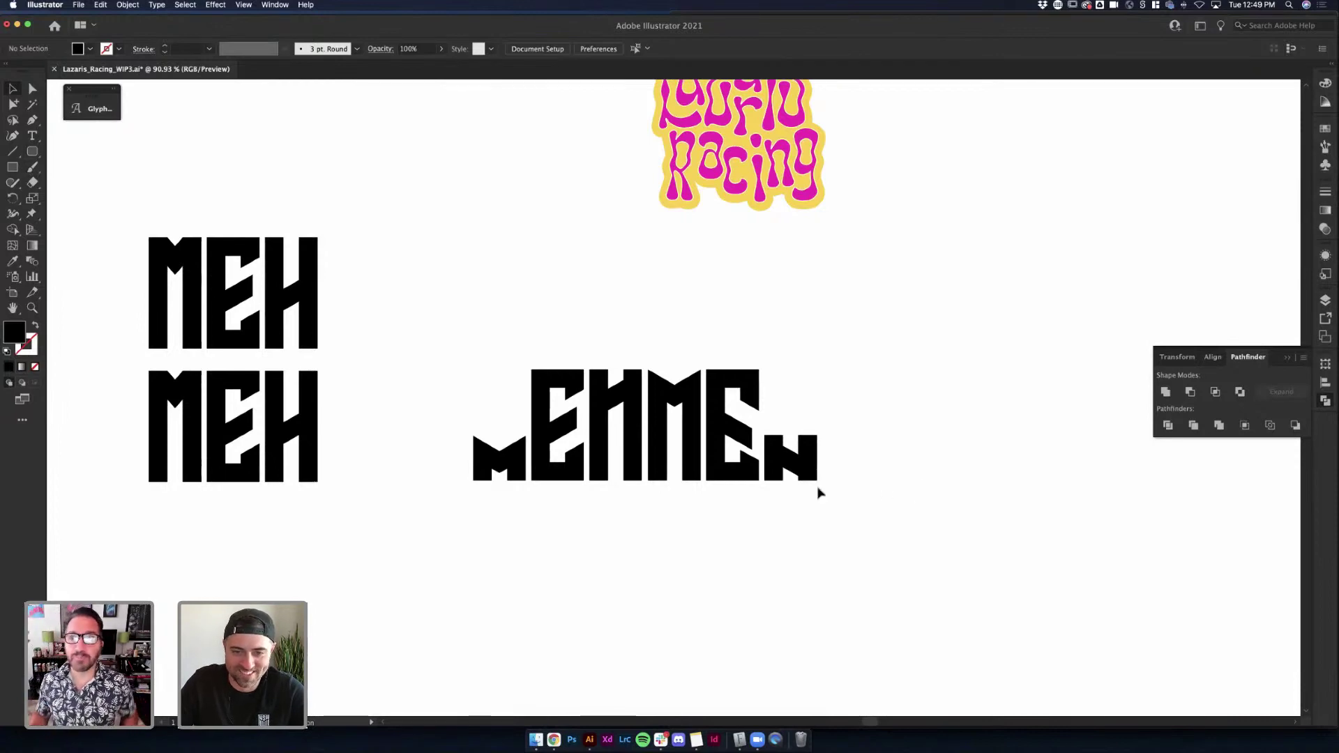
pyautogui.scroll(-3, 637, 547)
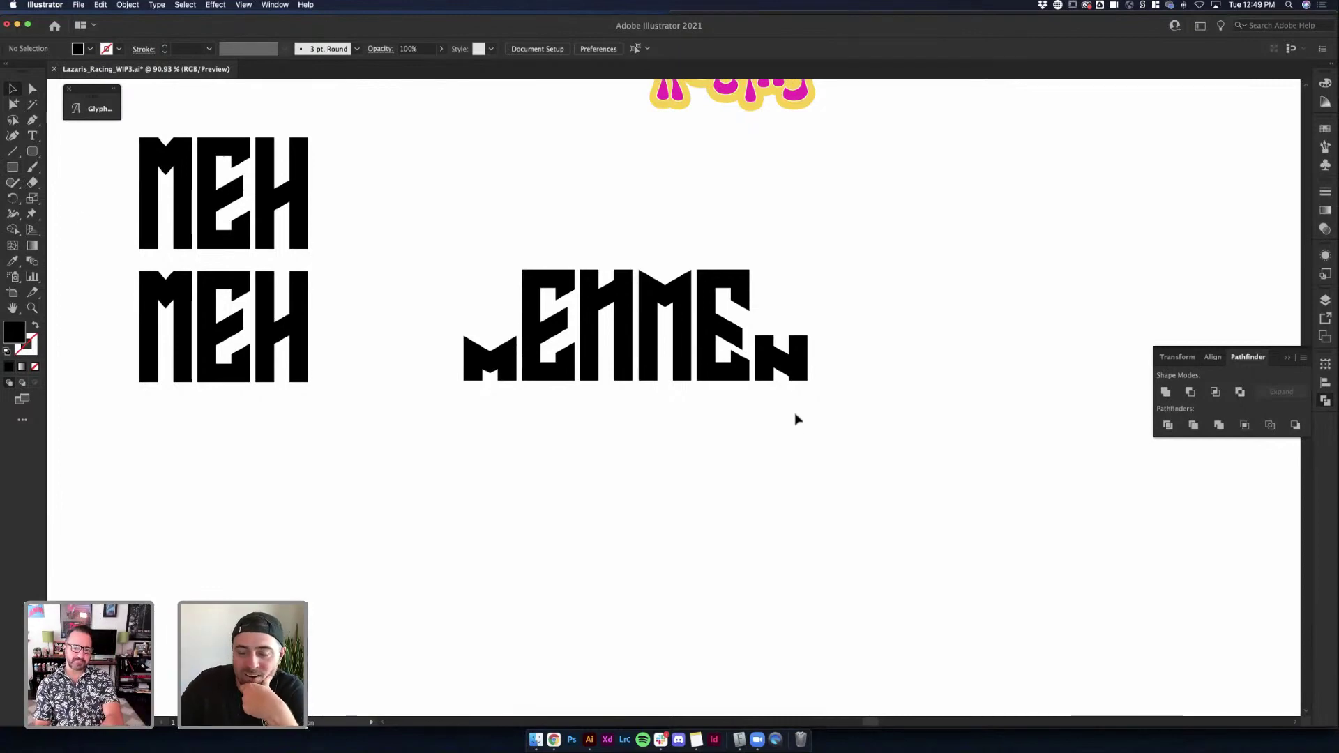
pyautogui.click(792, 364)
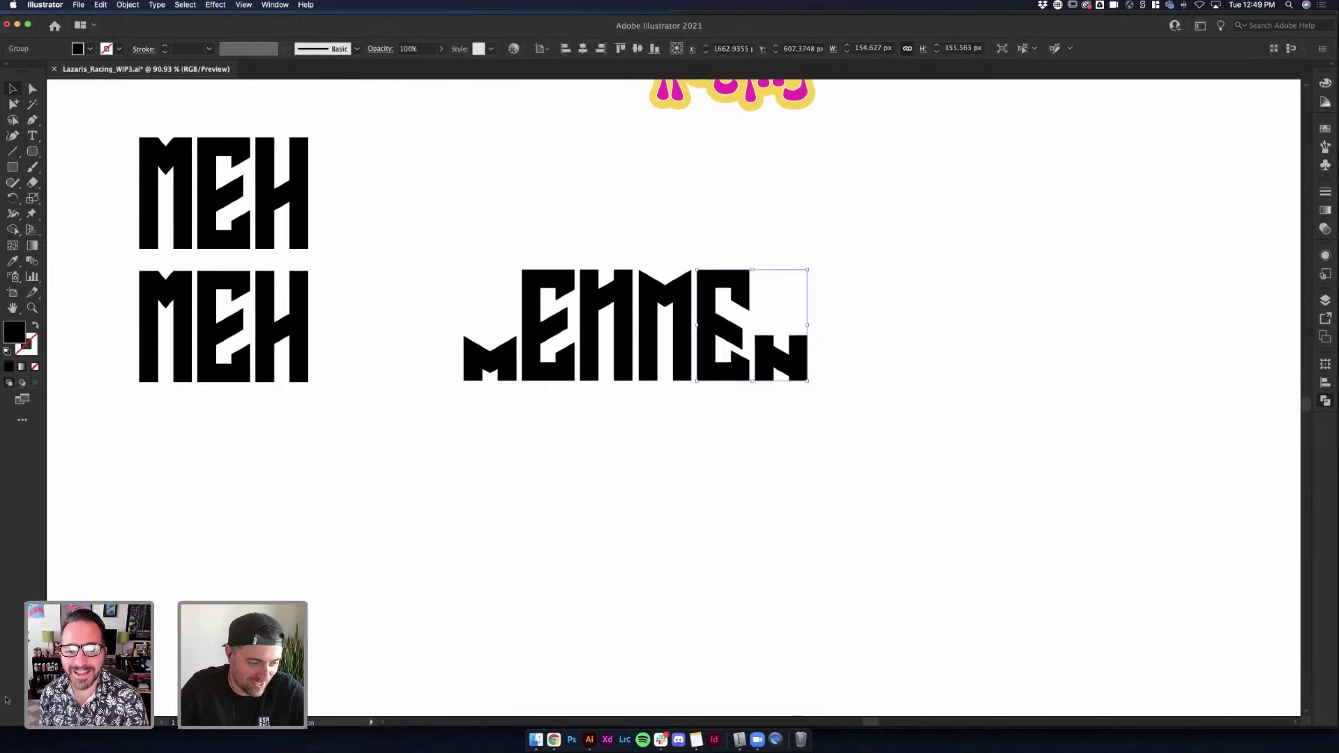
pyautogui.click(520, 406)
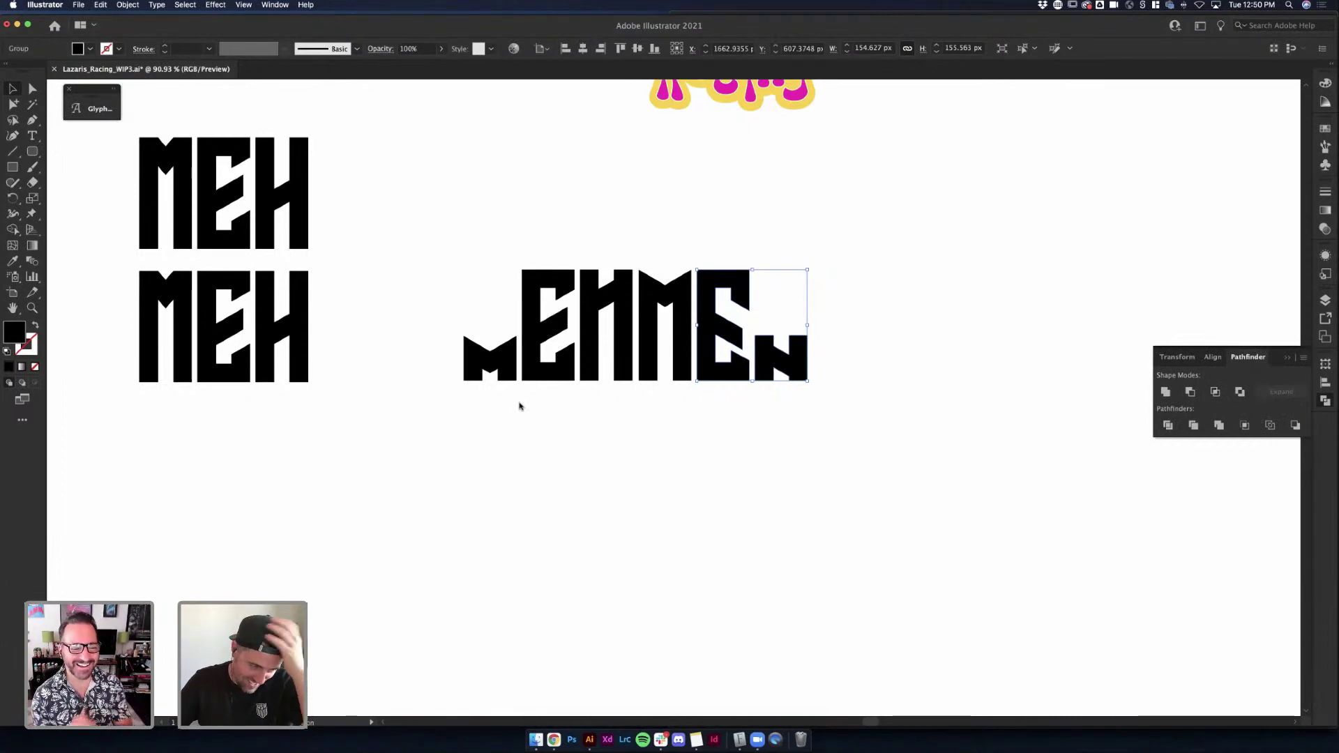
pyautogui.click(705, 411)
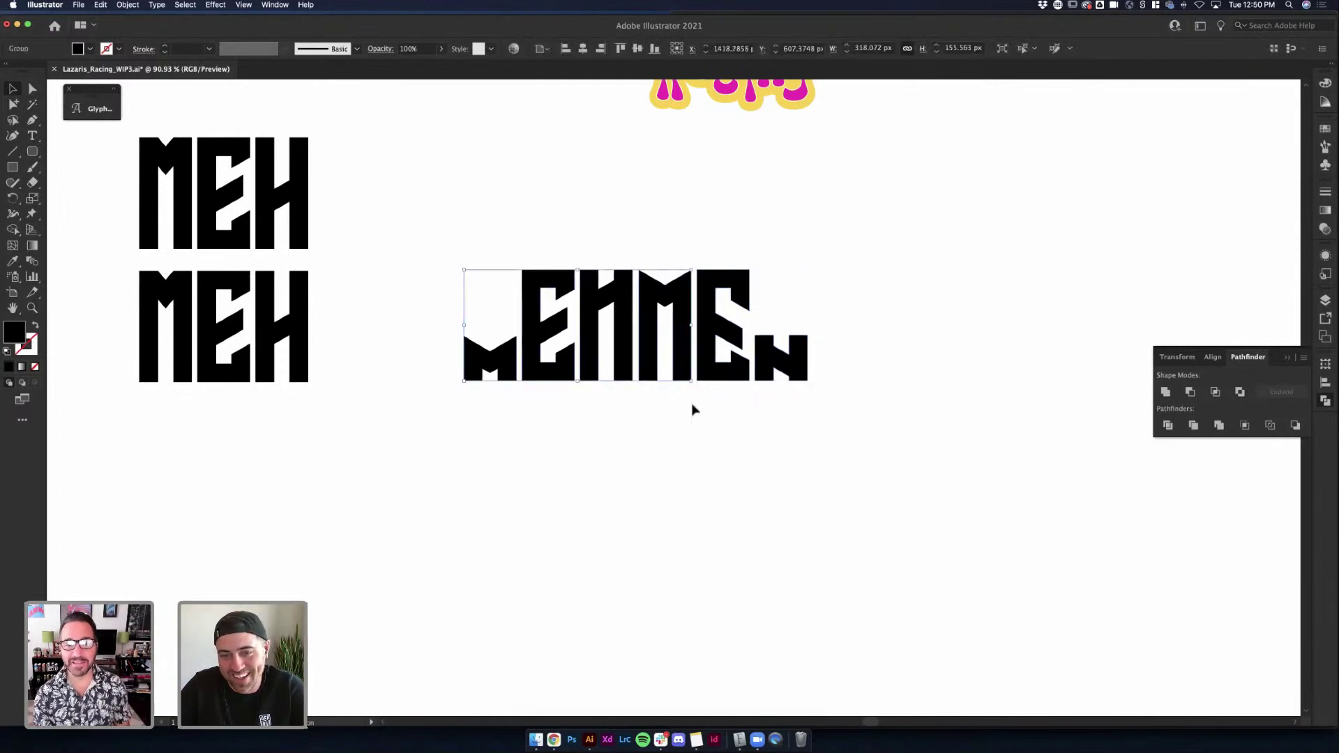
pyautogui.press('super+equal')
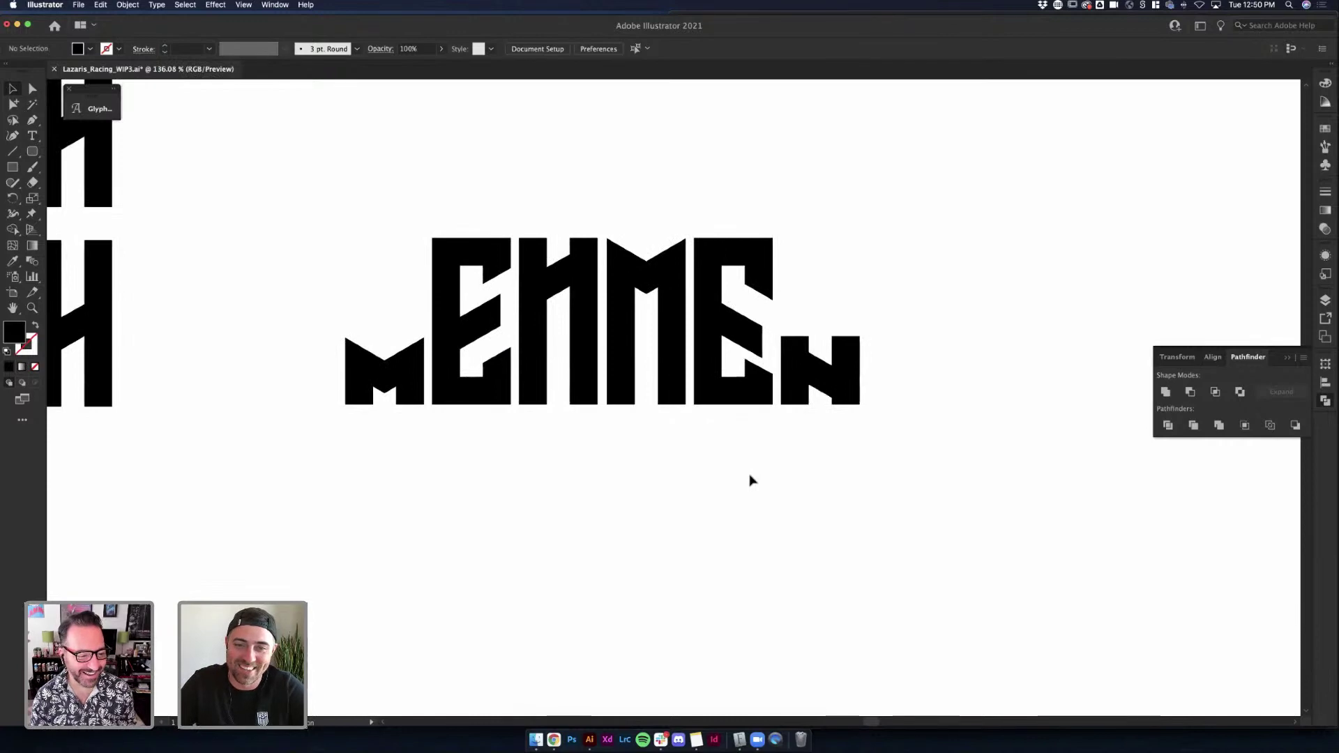
# Draw a black vertical bar about 27 by 93 px under the H's left stem and copy it under the tall M's right stem
pyautogui.scroll(-3, 751, 481)
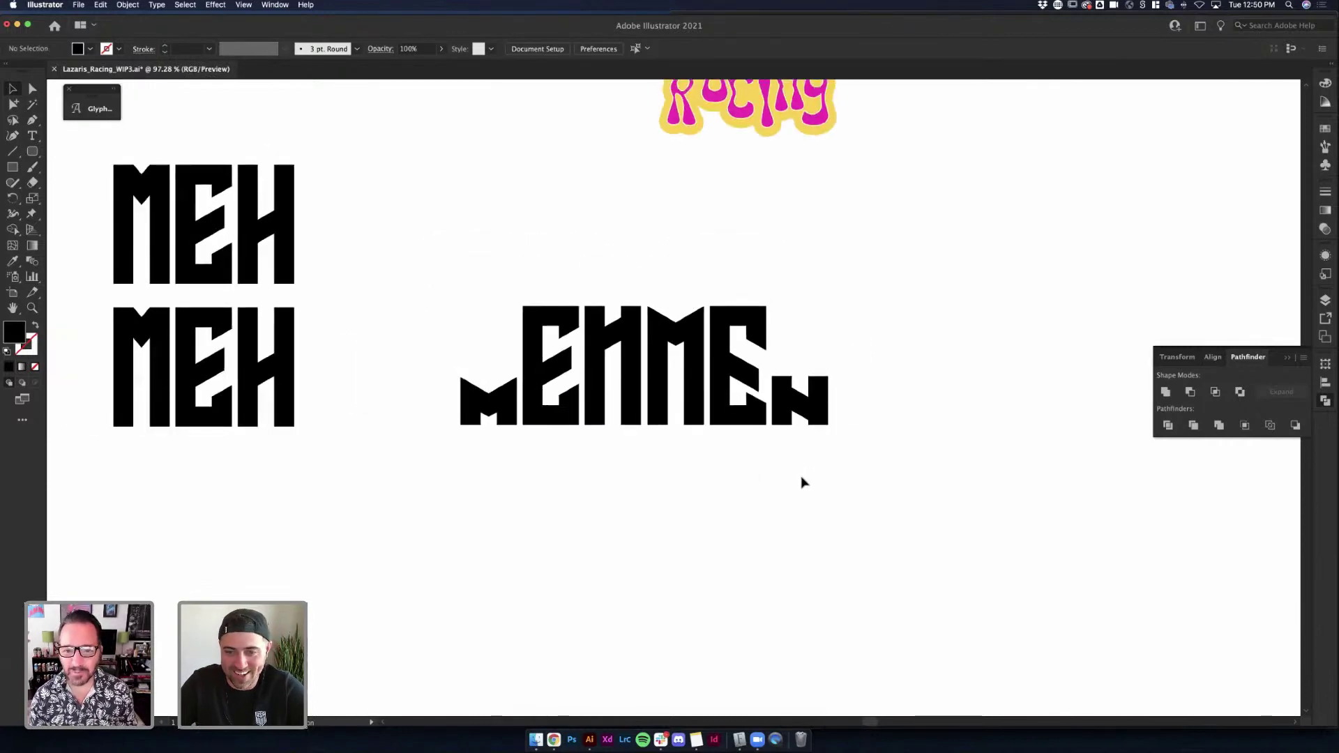
pyautogui.doubleClick(602, 367)
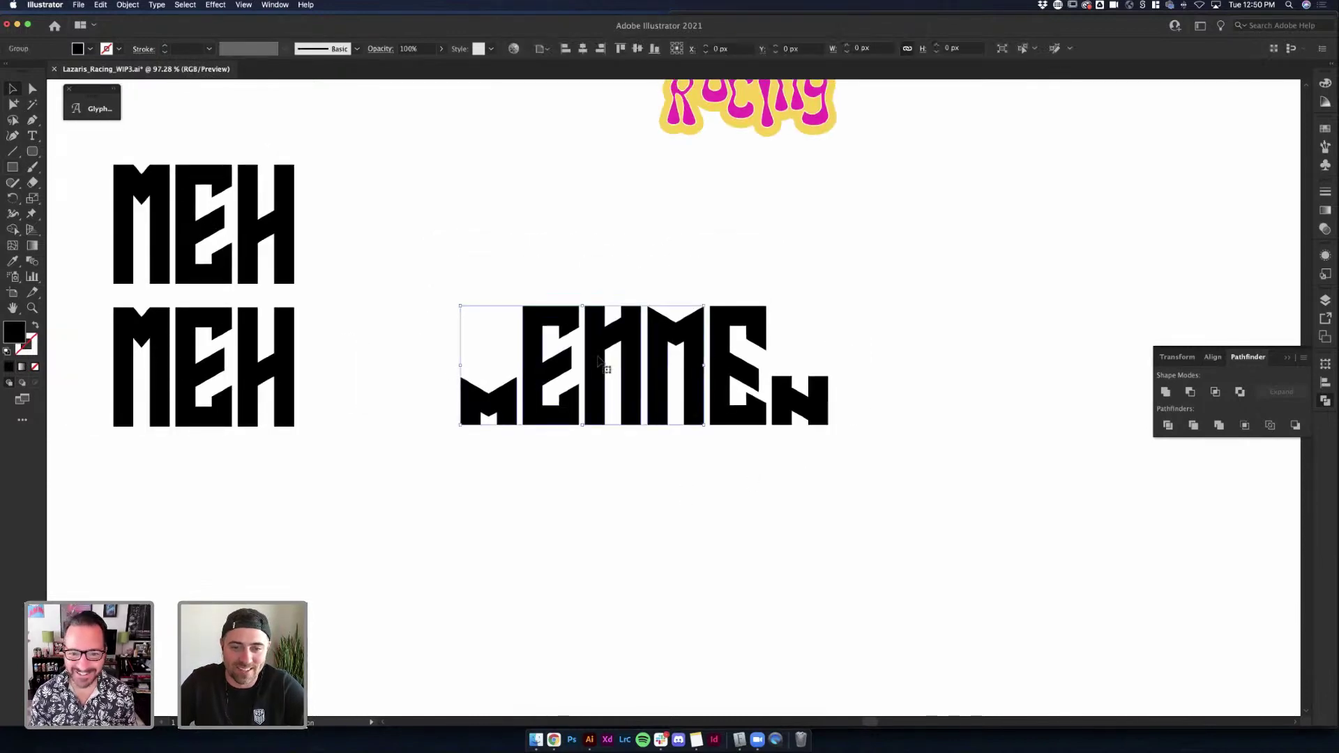
pyautogui.doubleClick(610, 481)
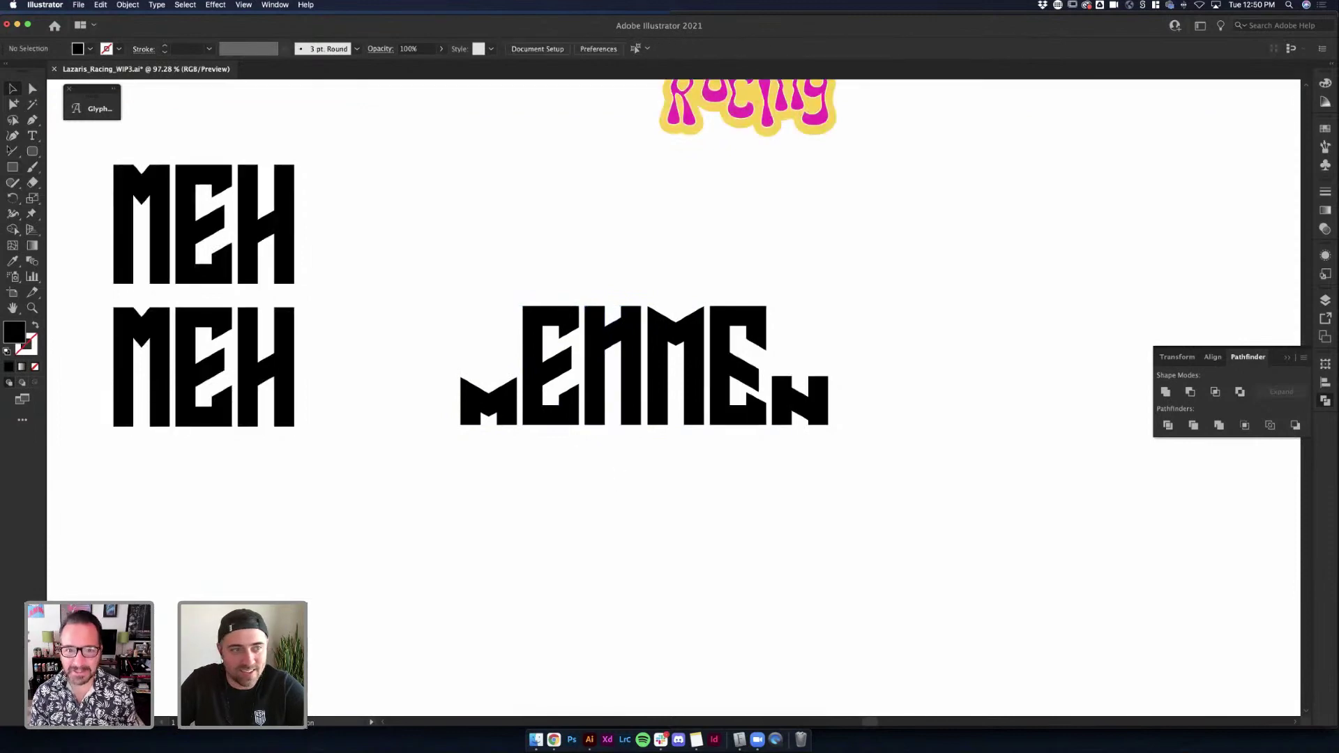
pyautogui.press('m')
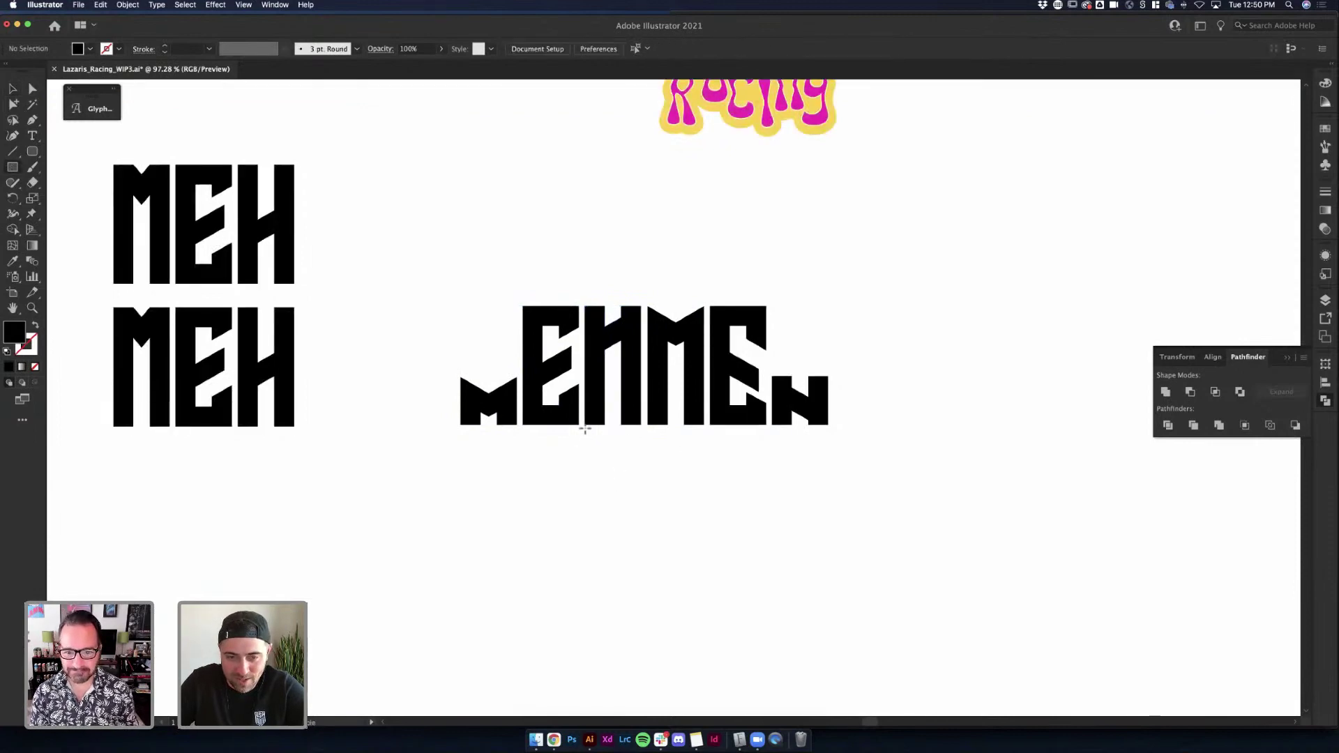
pyautogui.moveTo(585, 428); pyautogui.dragTo(687, 486)
pyautogui.press('v')
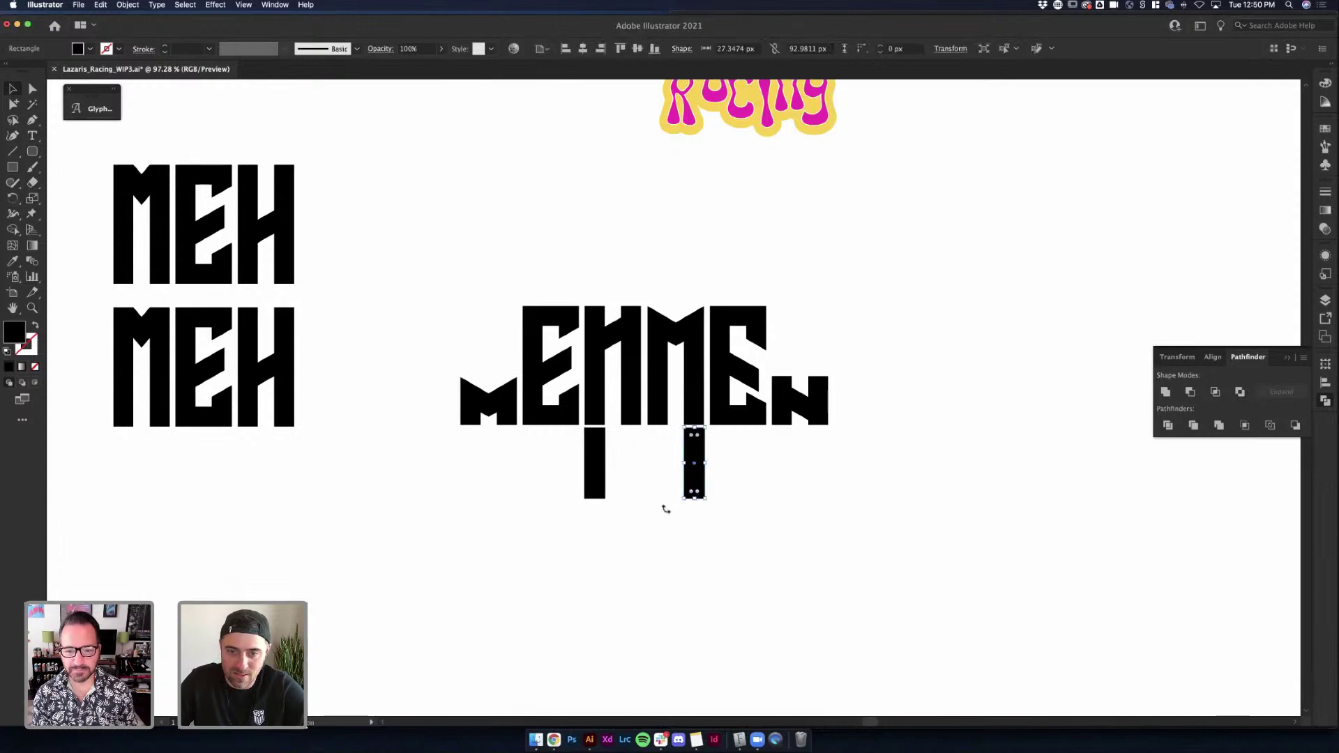
# Lengthen both bars downward to about 268 px and lower them slightly to leave a gap beneath the lettering
pyautogui.moveTo(579, 491); pyautogui.dragTo(646, 637)
pyautogui.click(810, 535)
pyautogui.scroll(-2, 810, 535)
pyautogui.scroll(3, 649, 421)
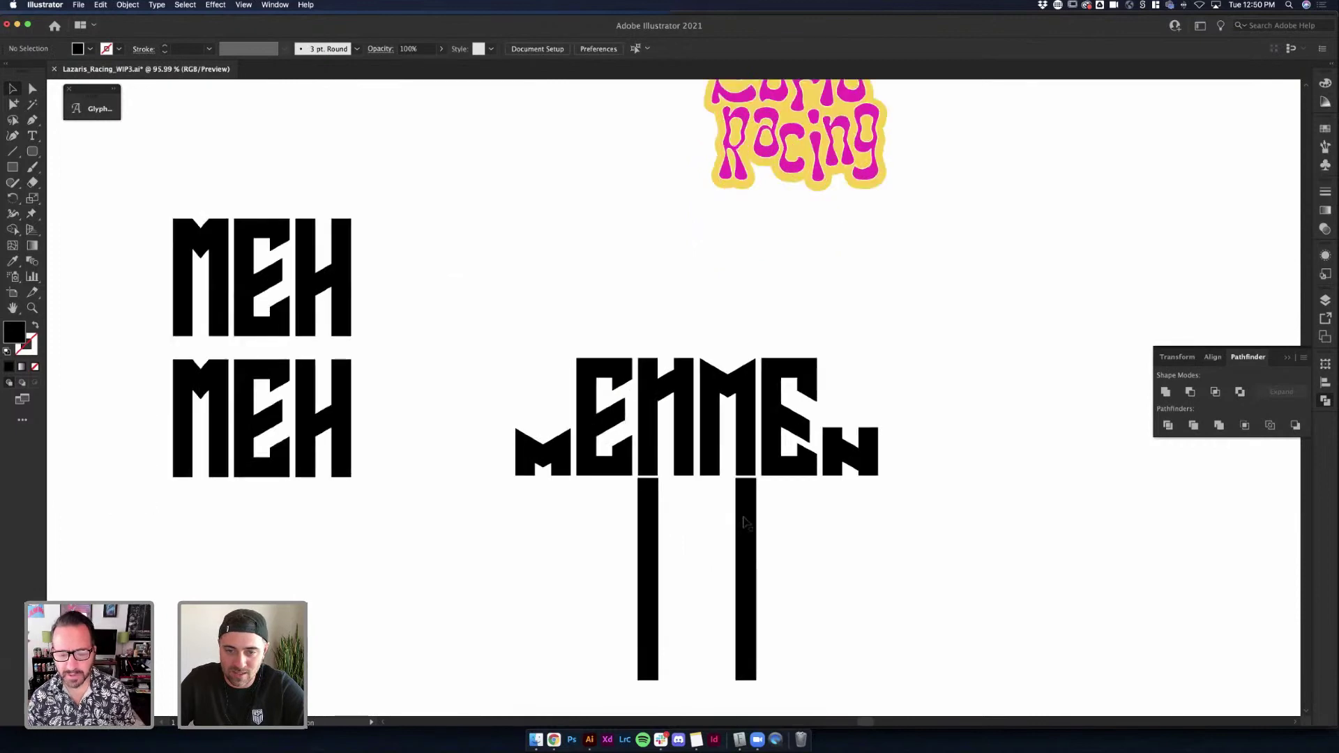
pyautogui.click(652, 531)
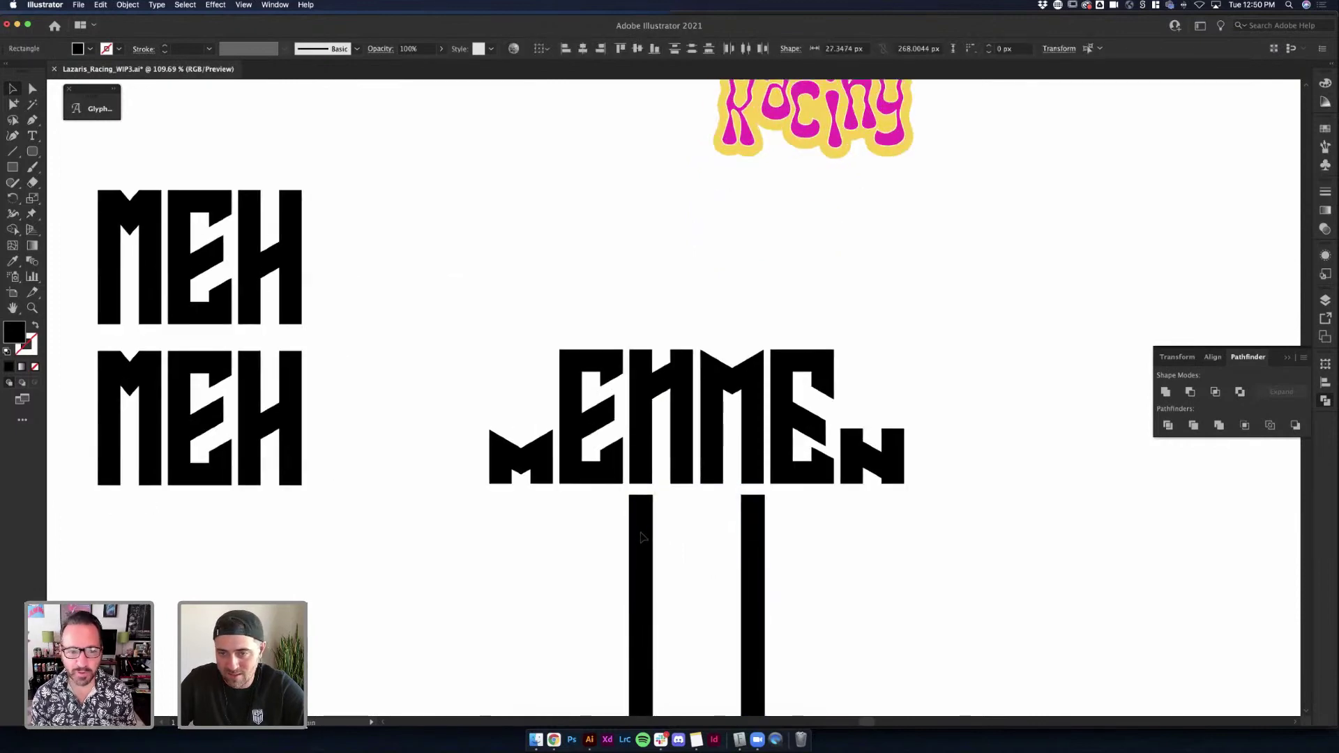
pyautogui.click(899, 516)
pyautogui.scroll(-3, 903, 519)
pyautogui.hscroll(1, 848, 505)
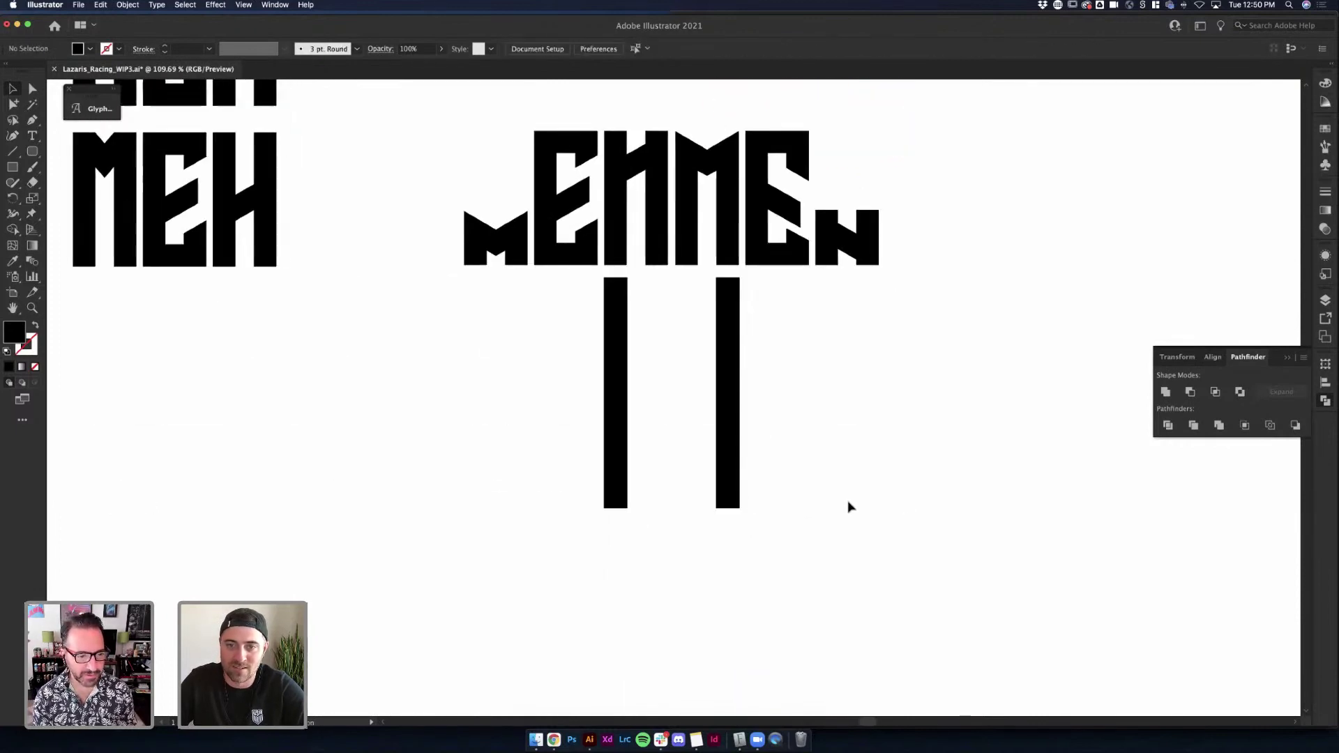
# Try widening the bar under the tall M to about 157 px so it reaches across the bar under the H
pyautogui.click(720, 401)
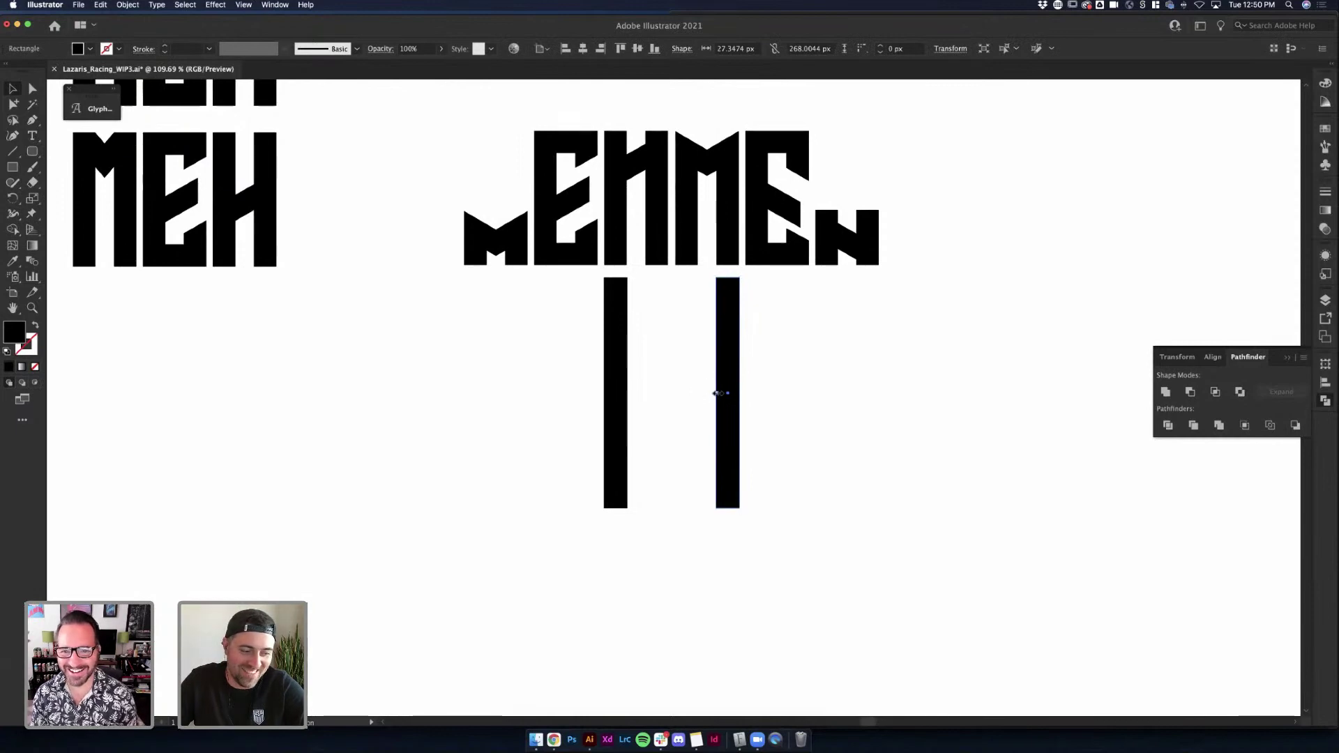
pyautogui.moveTo(719, 394); pyautogui.dragTo(604, 393)
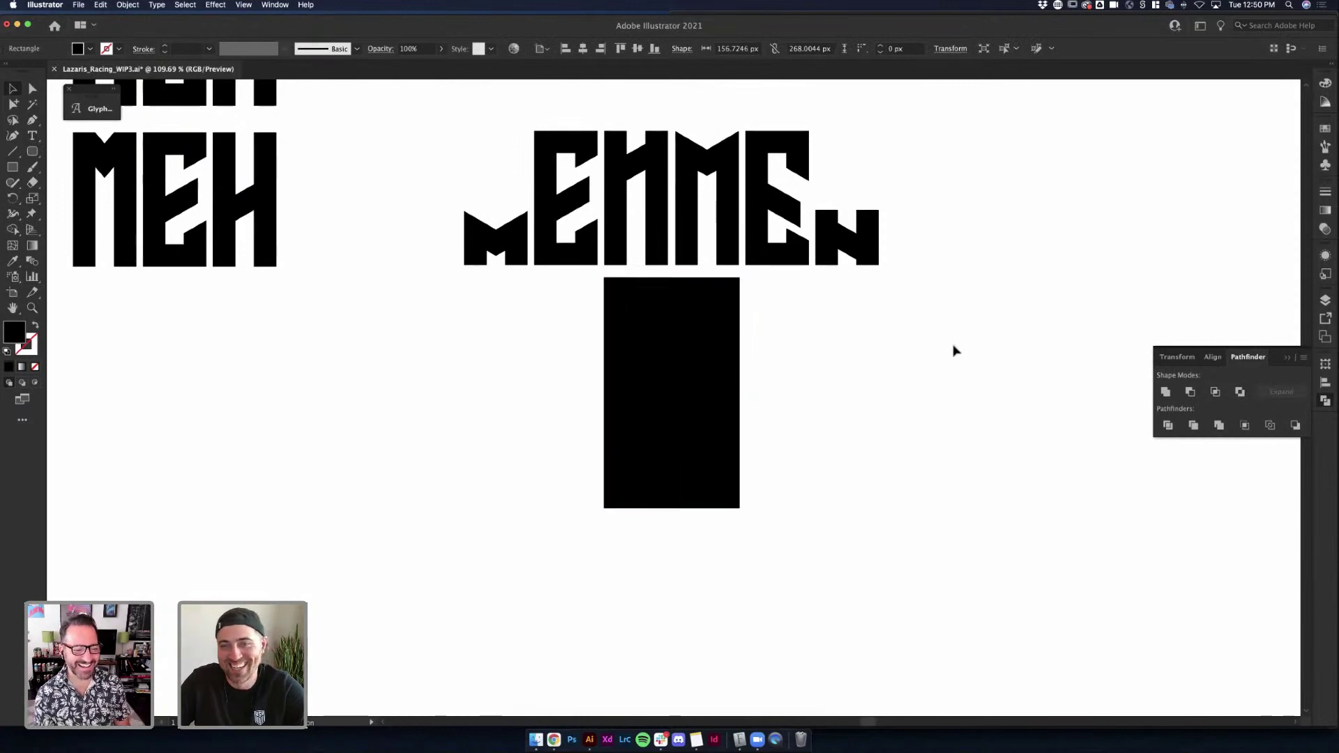
pyautogui.click(955, 350)
pyautogui.scroll(-3, 956, 350)
pyautogui.scroll(1, 747, 460)
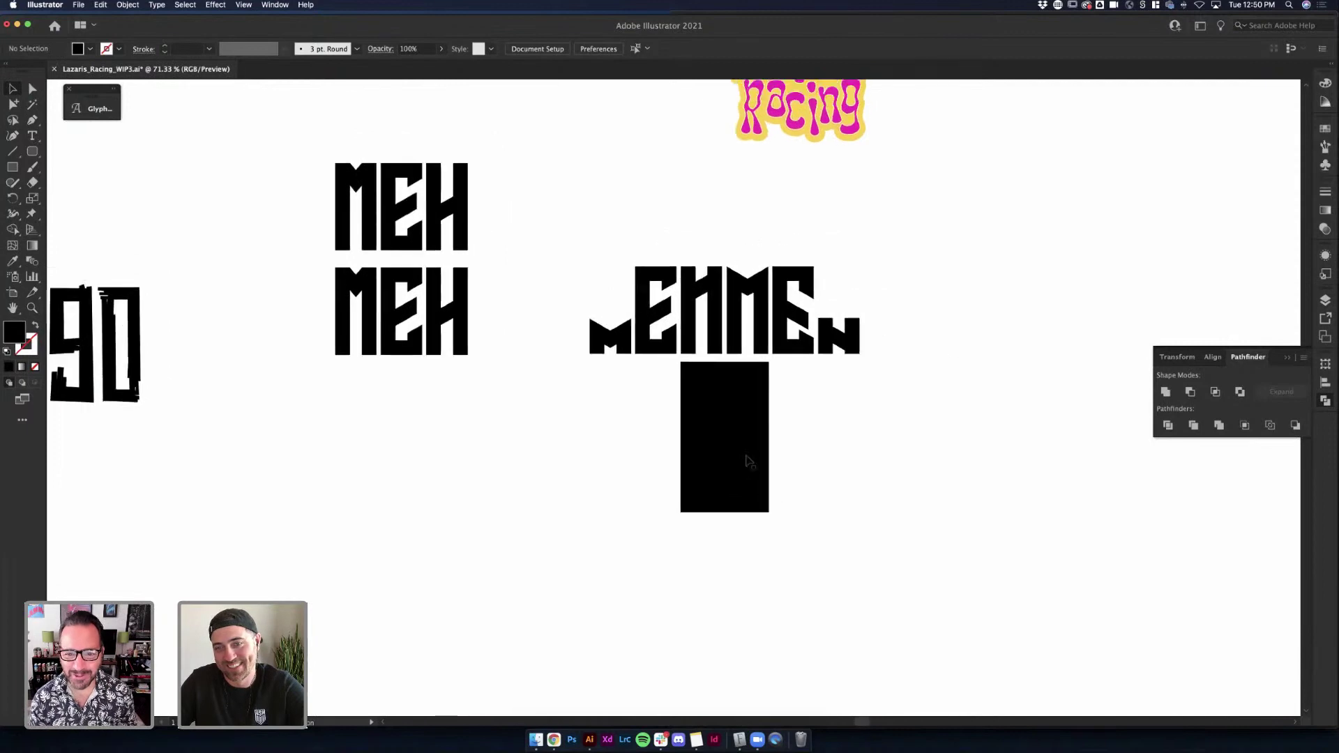
pyautogui.press('super+z')
# Add copies of the long bar under the tall M's left stem and the H's right stem, aligning each with its stem
pyautogui.click(865, 466)
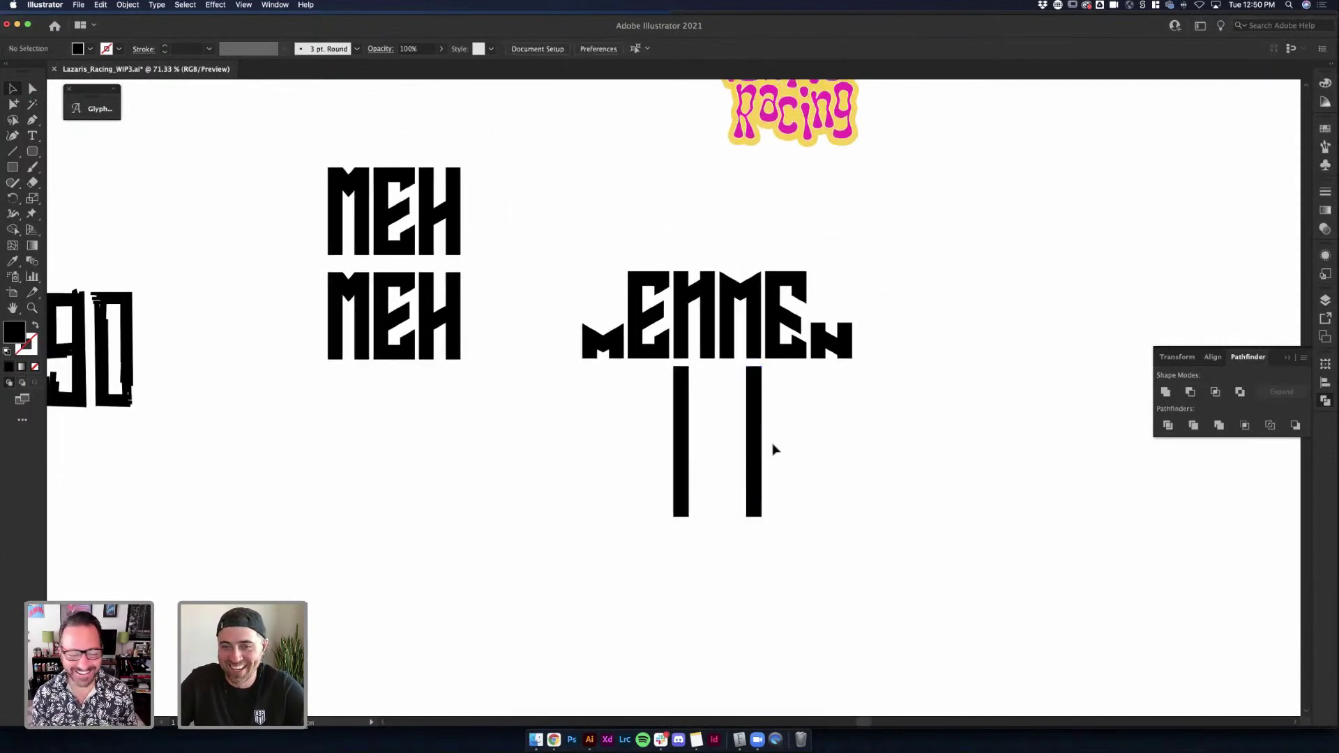
pyautogui.moveTo(758, 437); pyautogui.dragTo(731, 432)
pyautogui.press('super+d')
pyautogui.click(865, 454)
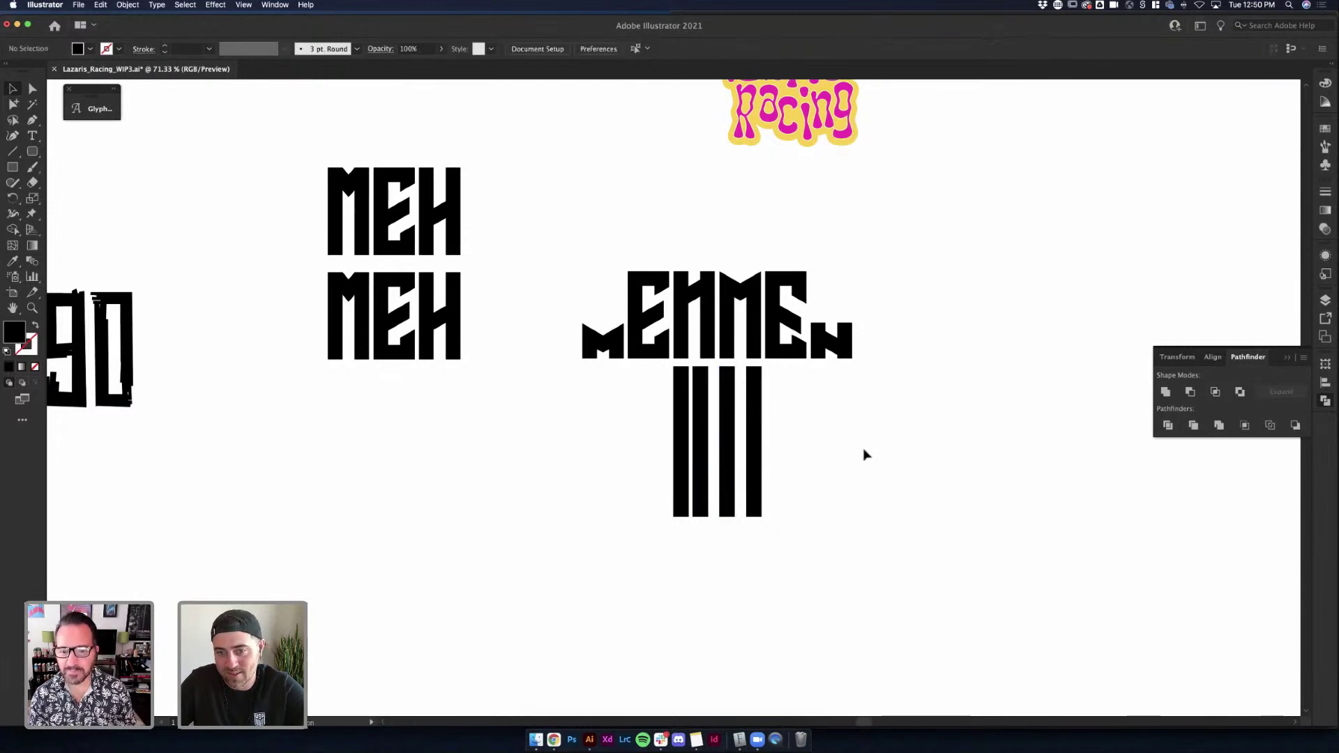
pyautogui.scroll(5, 863, 450)
pyautogui.moveTo(455, 279); pyautogui.dragTo(472, 294)
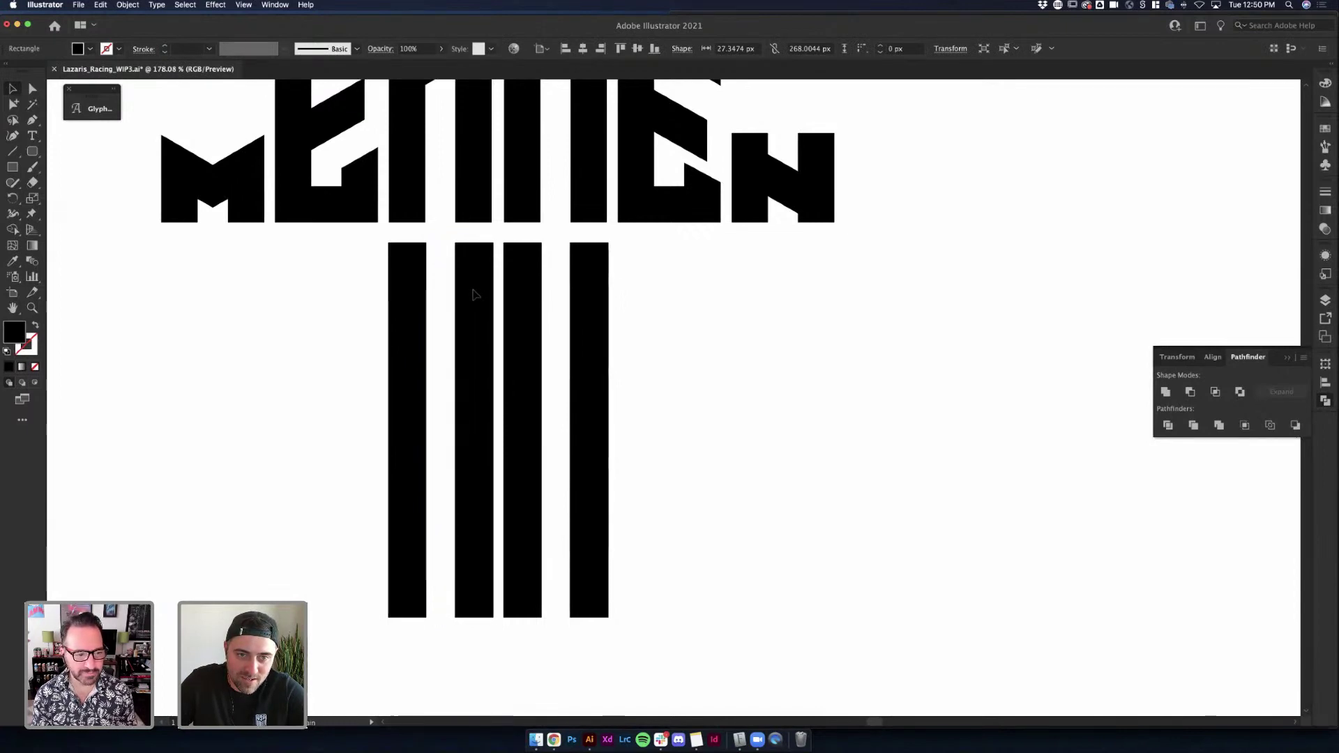
pyautogui.click(661, 325)
pyautogui.scroll(1, 685, 362)
pyautogui.hscroll(-1, 685, 362)
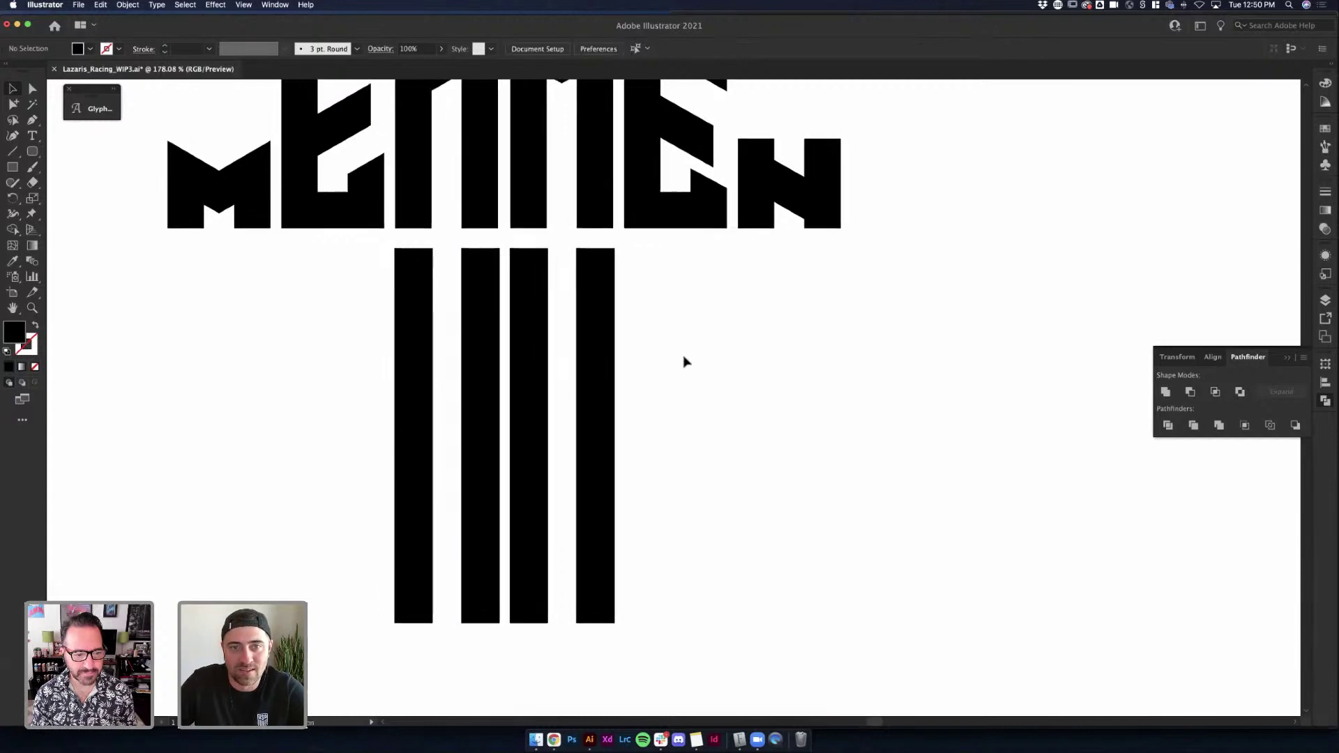
pyautogui.press('super+1')
pyautogui.click(617, 253)
pyautogui.doubleClick(612, 265)
pyautogui.click(611, 274)
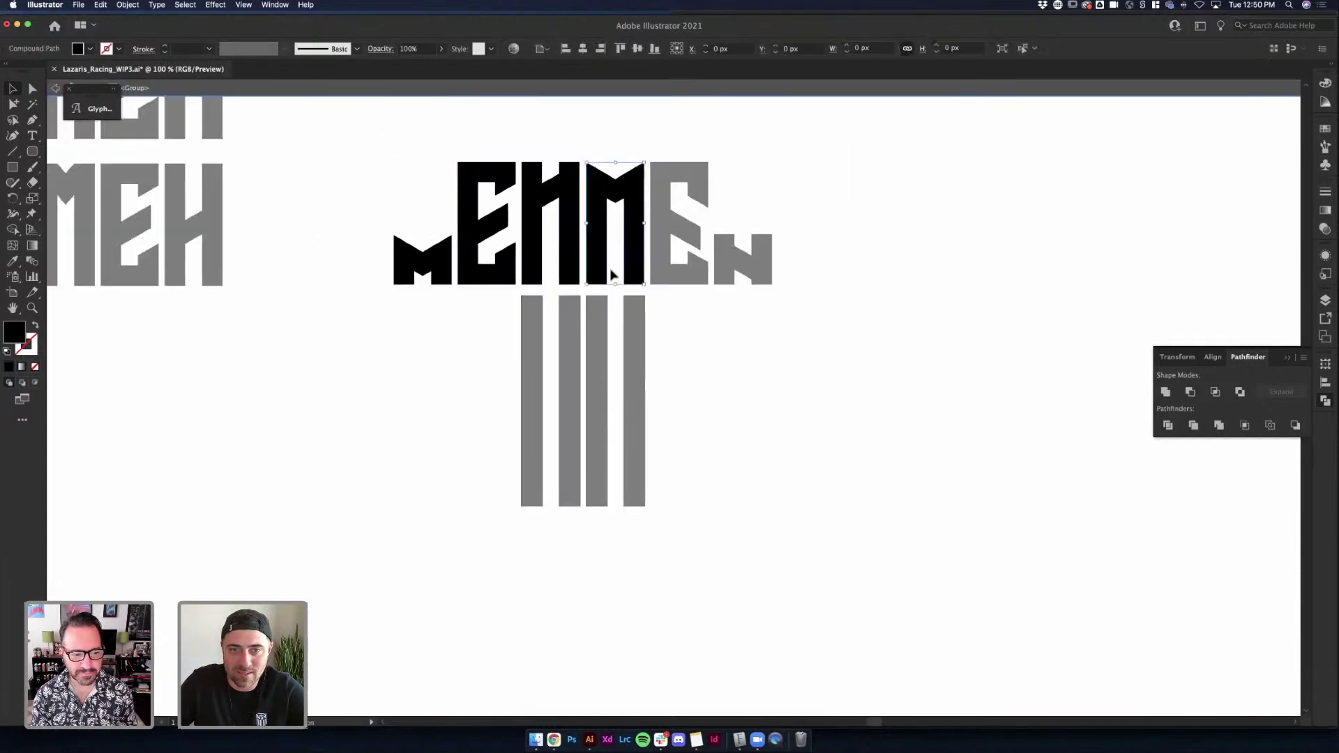
pyautogui.click(726, 317)
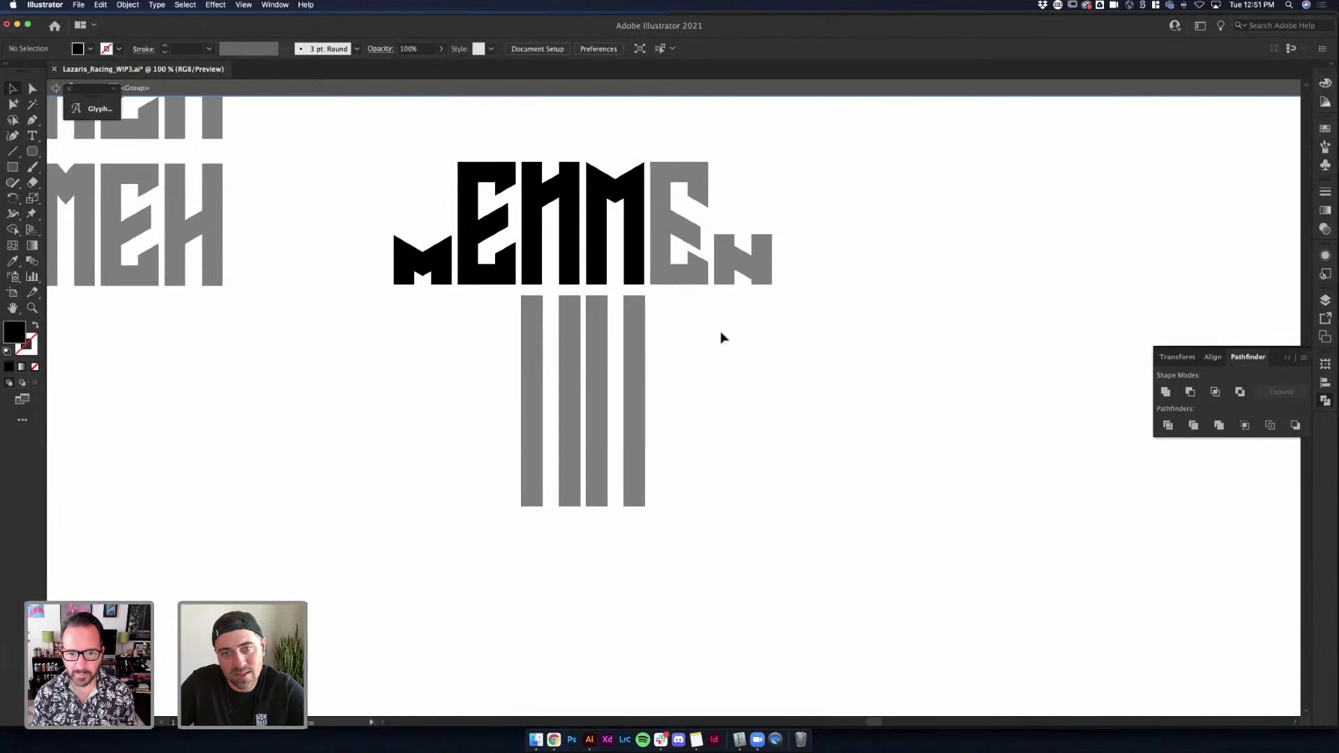
pyautogui.doubleClick(720, 336)
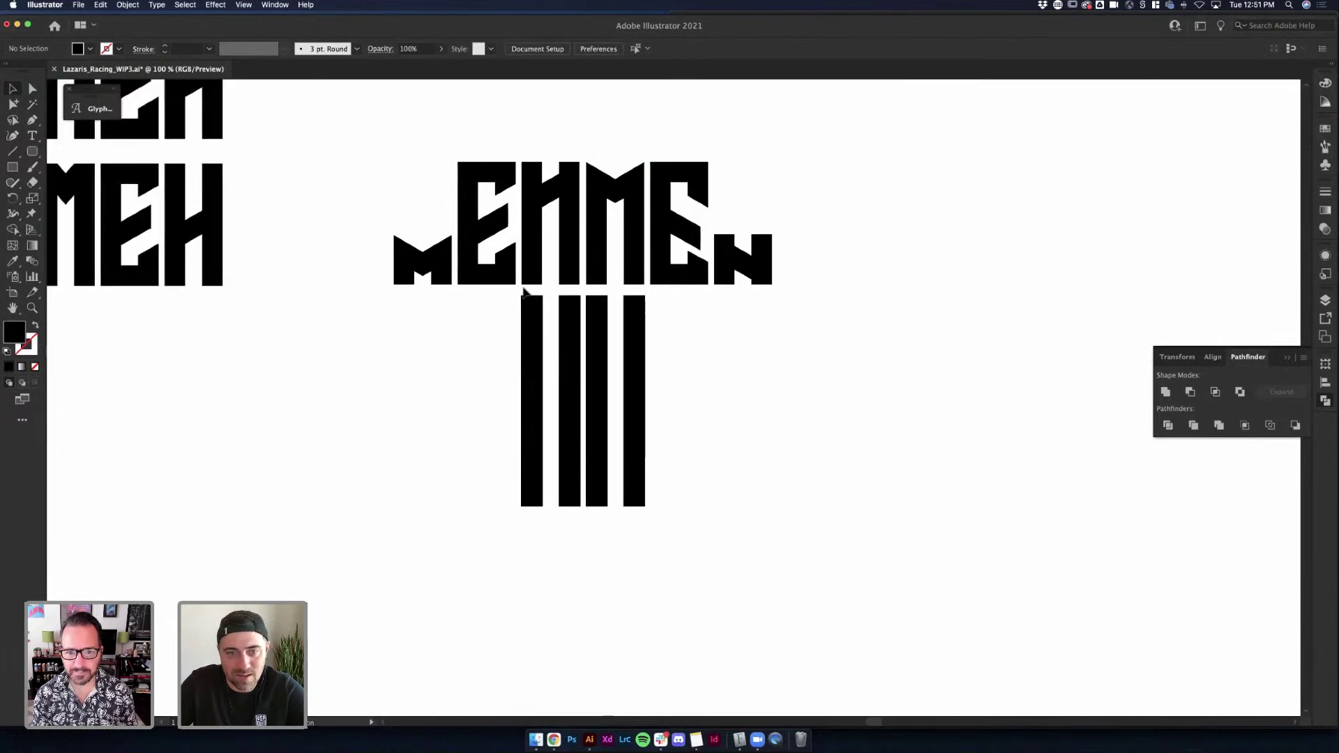
# Draw a small spacer rectangle about 8 by 18 px spanning the gap between the first E and the H at the baseline
pyautogui.scroll(5, 524, 291)
pyautogui.click(13, 168)
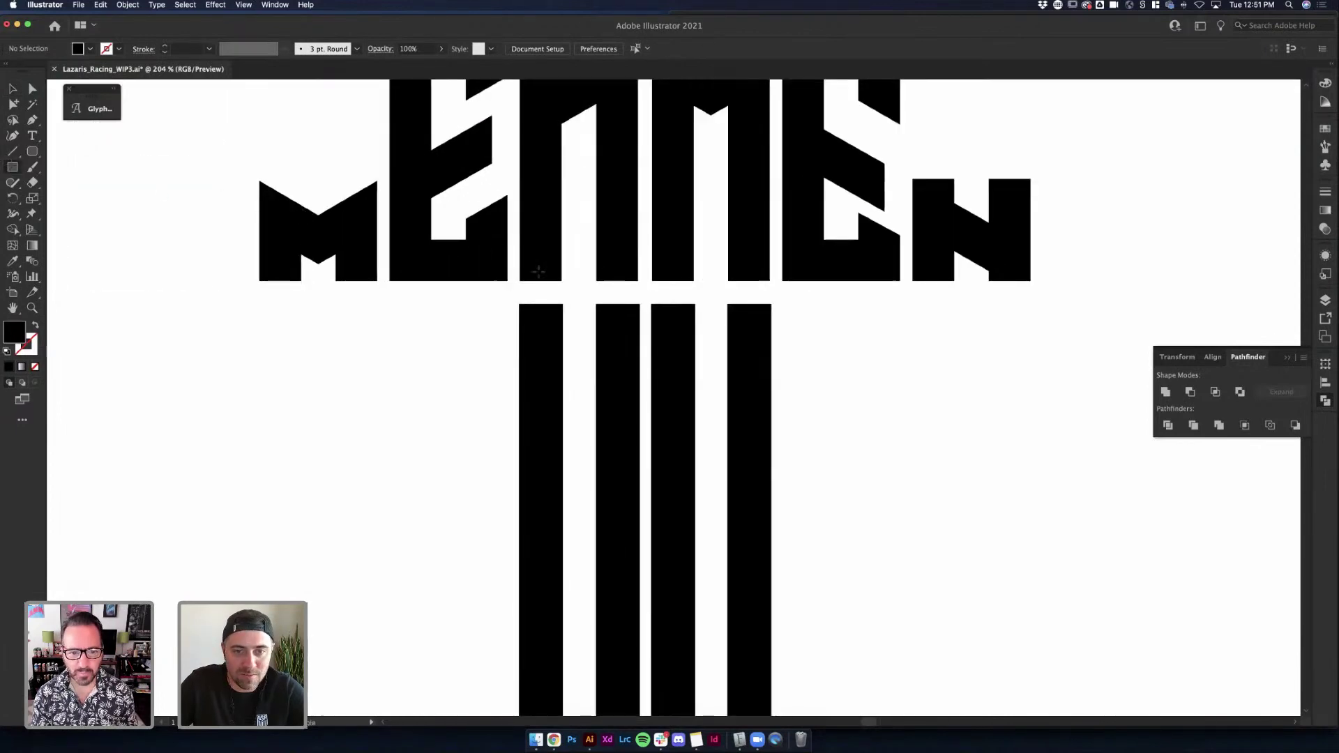
pyautogui.moveTo(507, 264); pyautogui.dragTo(520, 293)
# Give the small spacer rectangle a solid magenta fill and no stroke
pyautogui.click(110, 50)
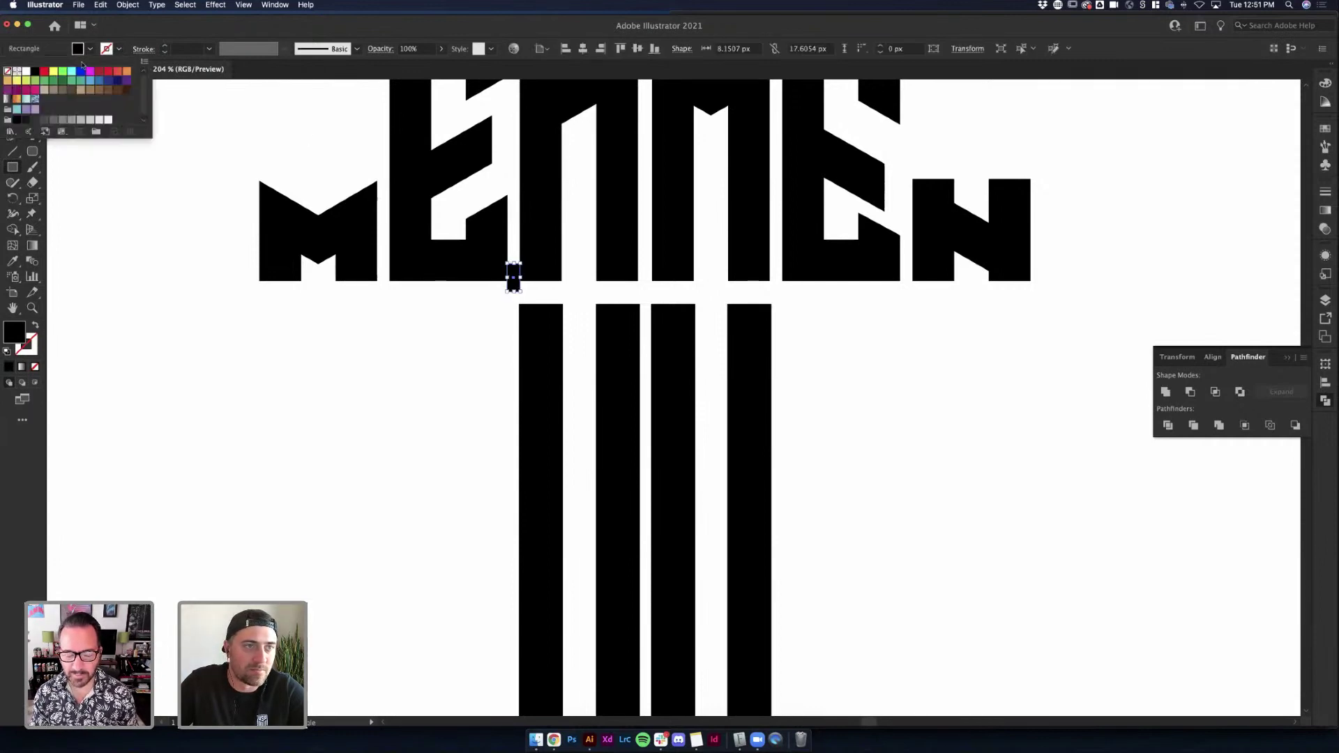
pyautogui.click(84, 70)
pyautogui.click(82, 48)
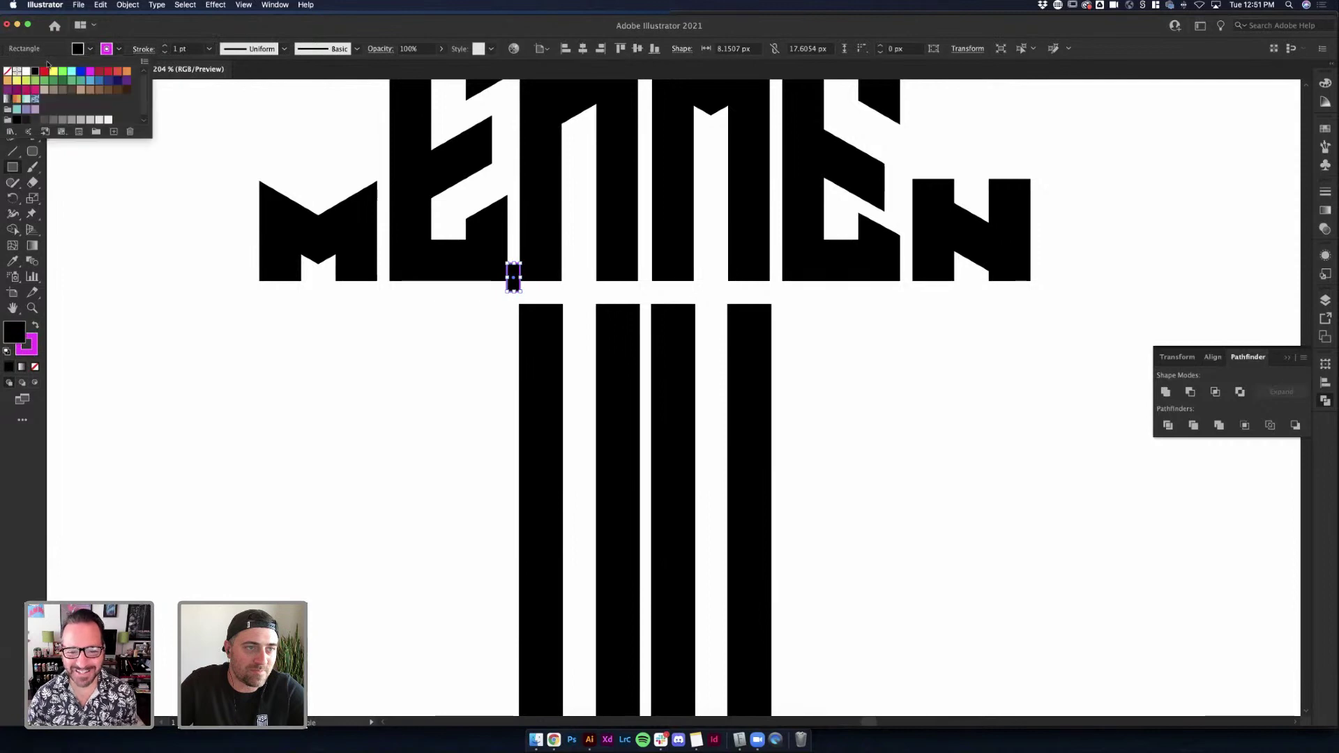
pyautogui.click(82, 59)
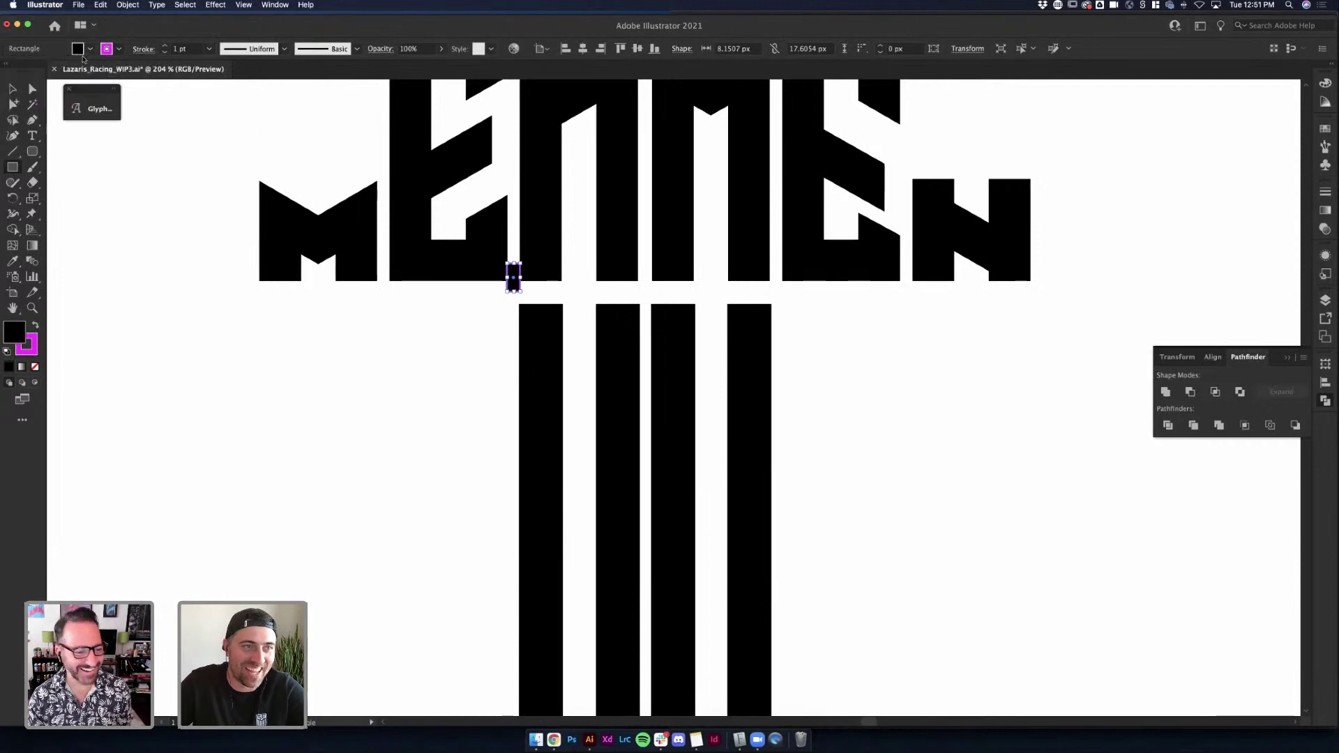
pyautogui.click(90, 48)
pyautogui.click(7, 70)
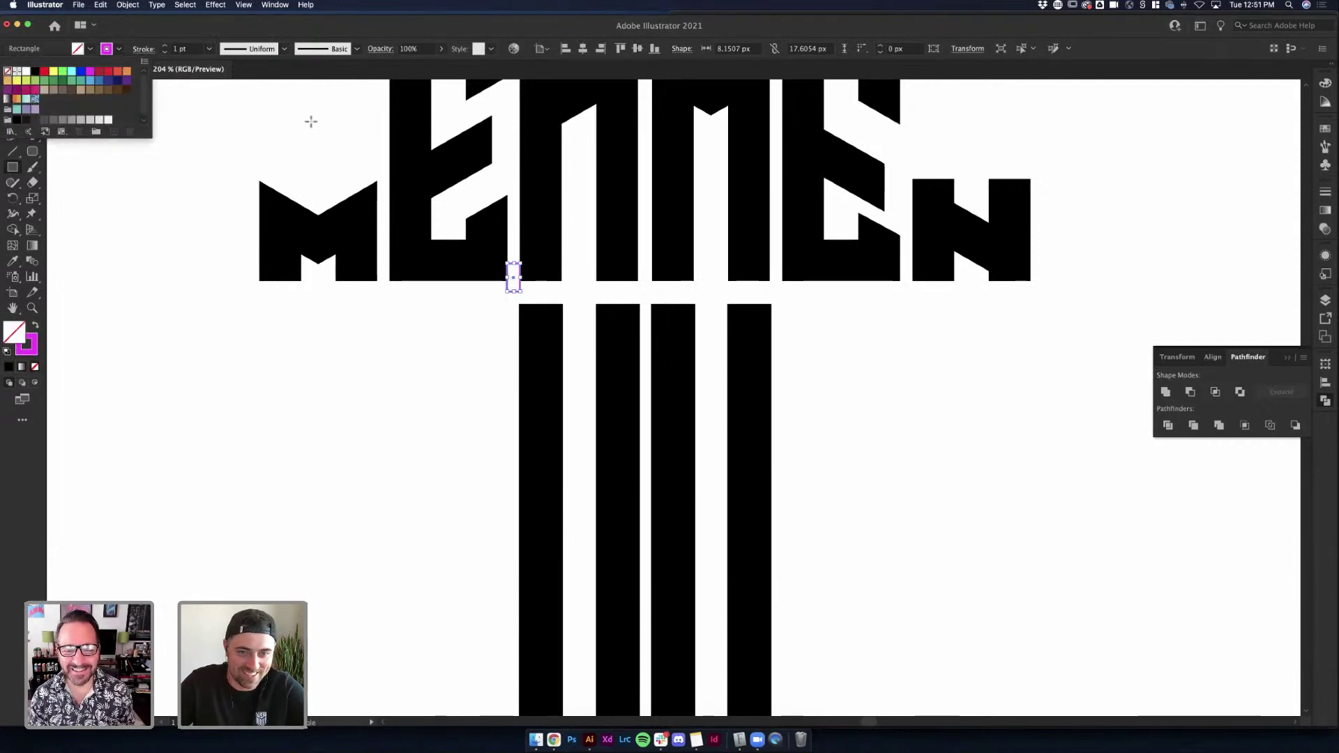
pyautogui.click(355, 124)
pyautogui.click(13, 89)
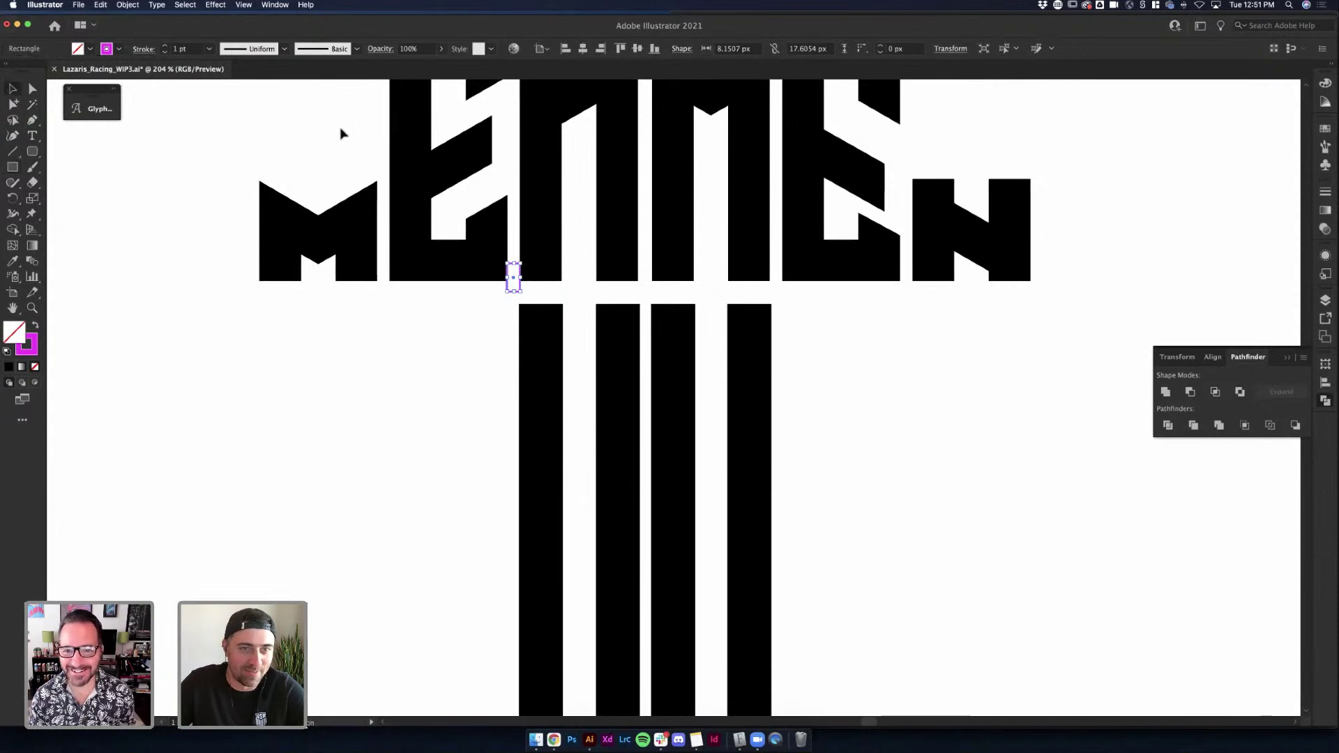
pyautogui.click(525, 298)
pyautogui.click(519, 289)
pyautogui.hotkey('shift', 'x')
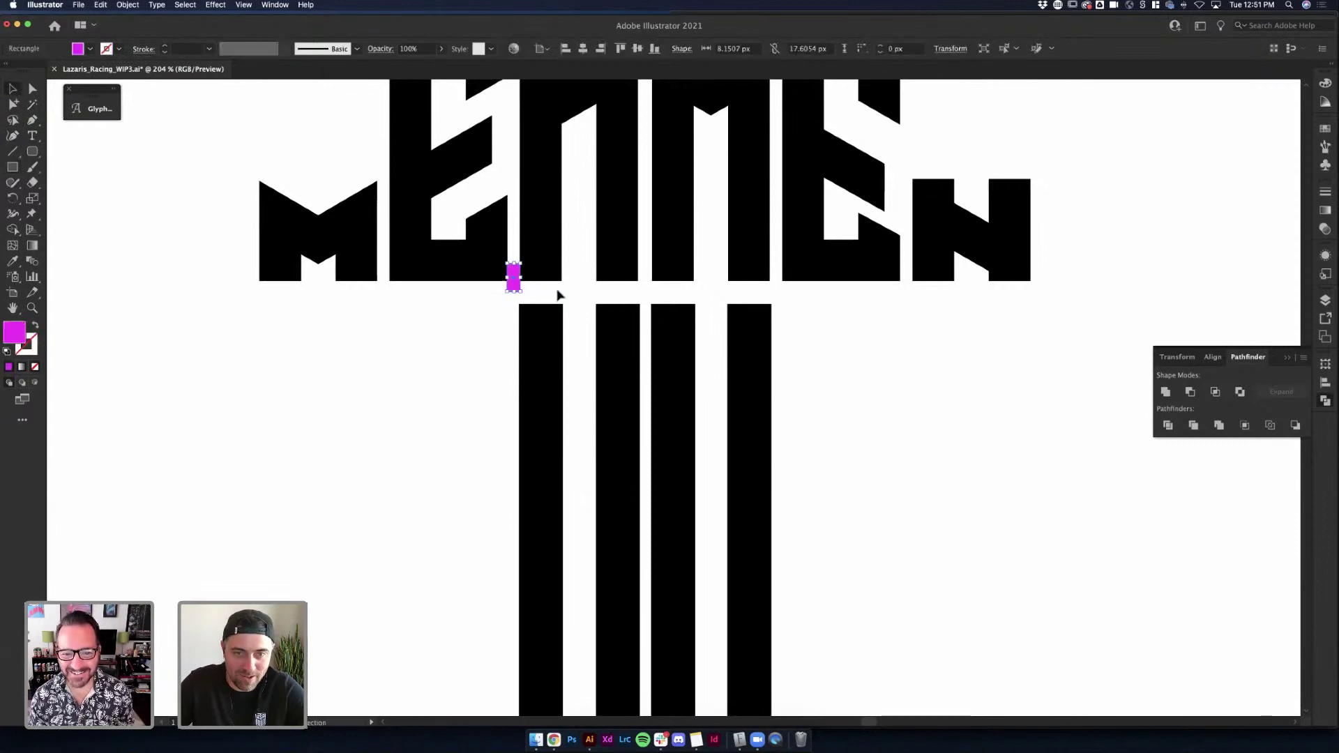
# Copy the magenta spacer into the gap between H and M and the gap between M and the second E
pyautogui.moveTo(516, 286); pyautogui.dragTo(647, 291)
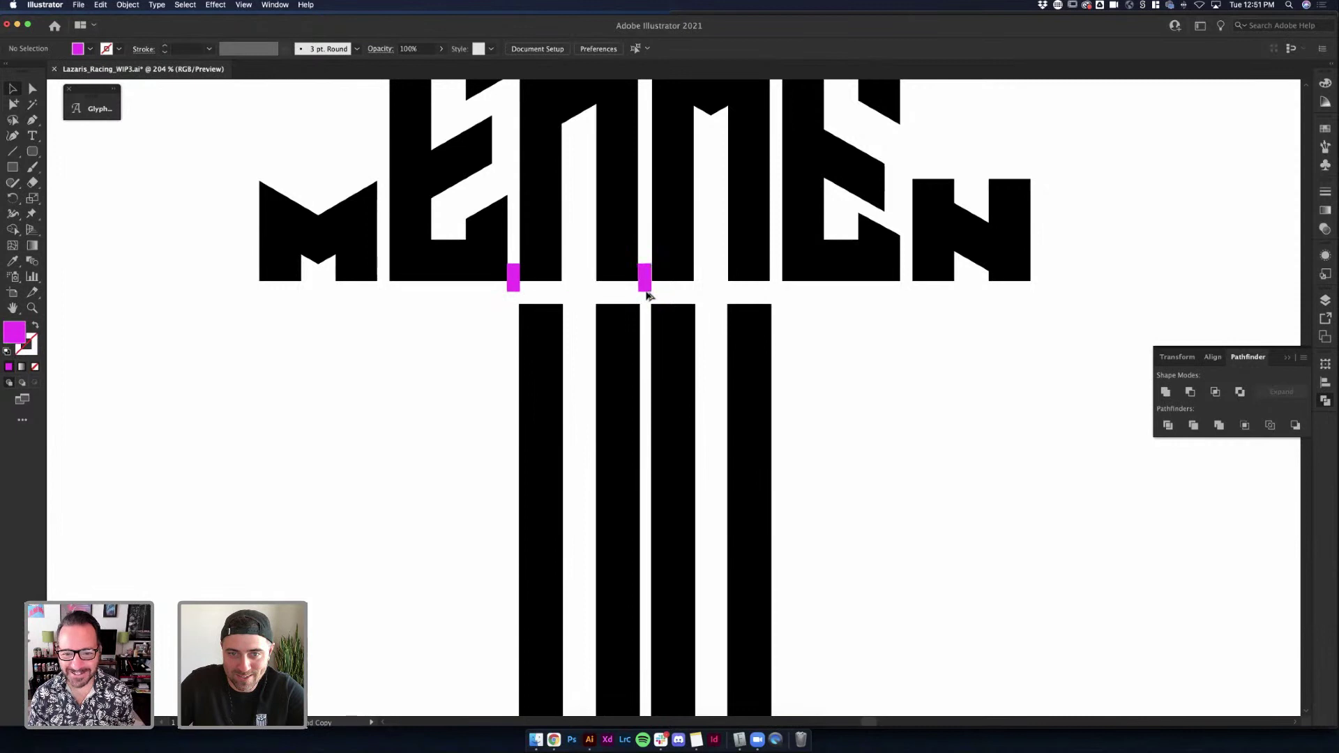
pyautogui.click(646, 288)
pyautogui.press('super+d')
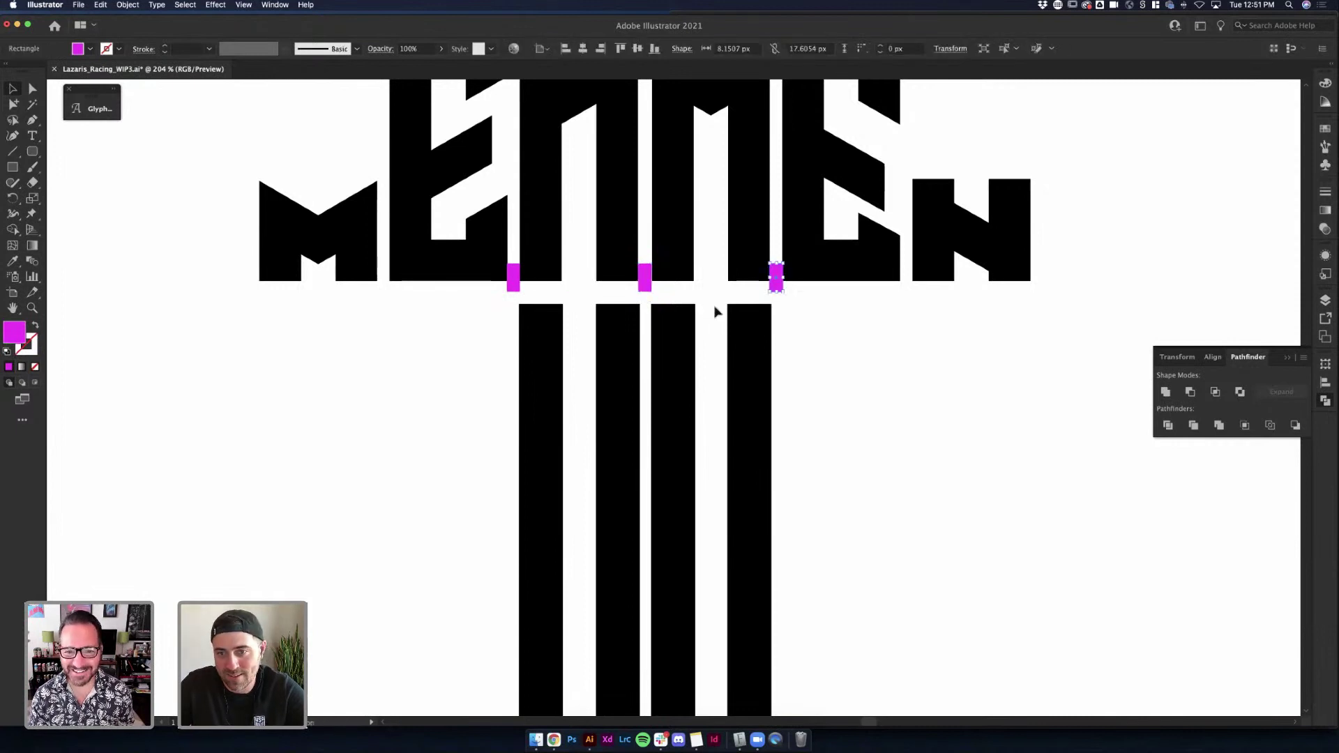
pyautogui.click(808, 292)
# Fit the second E and N group horizontally to the spacer beside the tall M, and delete that spacer
pyautogui.click(830, 279)
pyautogui.scroll(3, 834, 289)
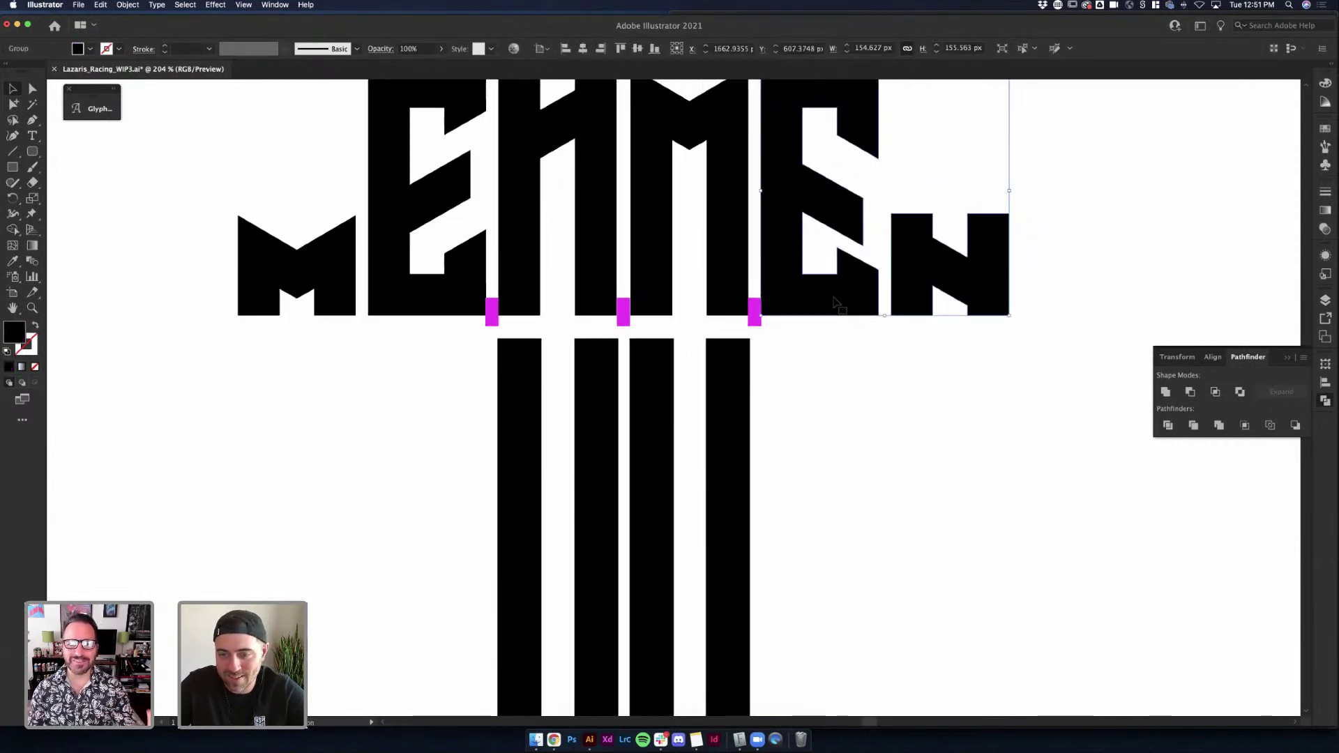
pyautogui.press('Right')
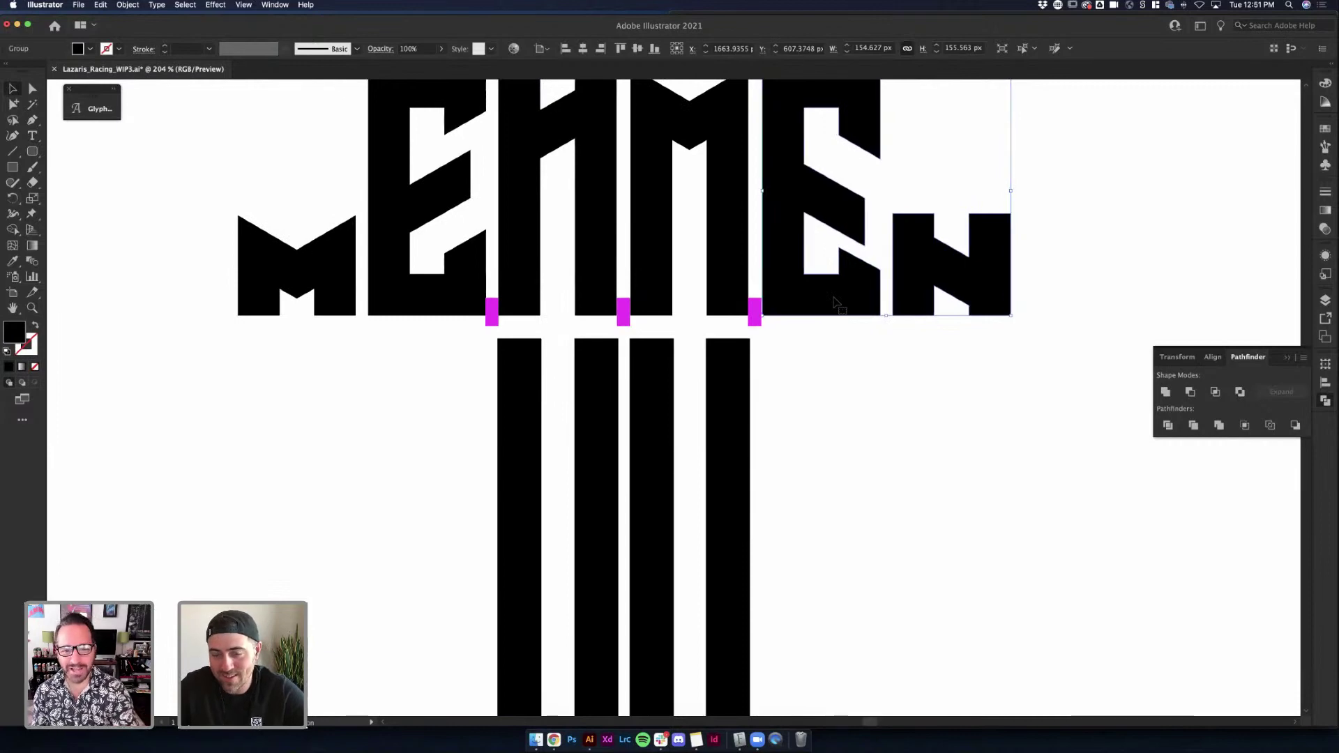
pyautogui.scroll(5, 837, 304)
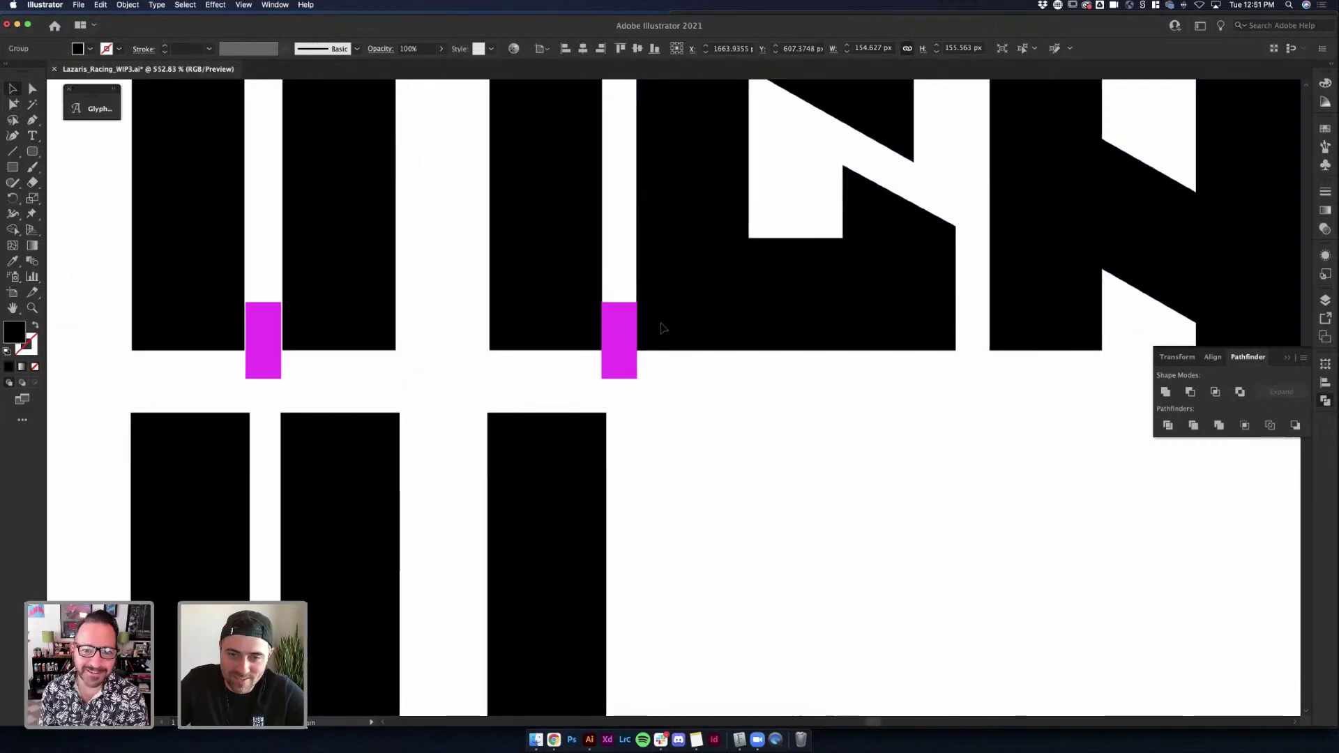
pyautogui.press('Left')
pyautogui.click(628, 333)
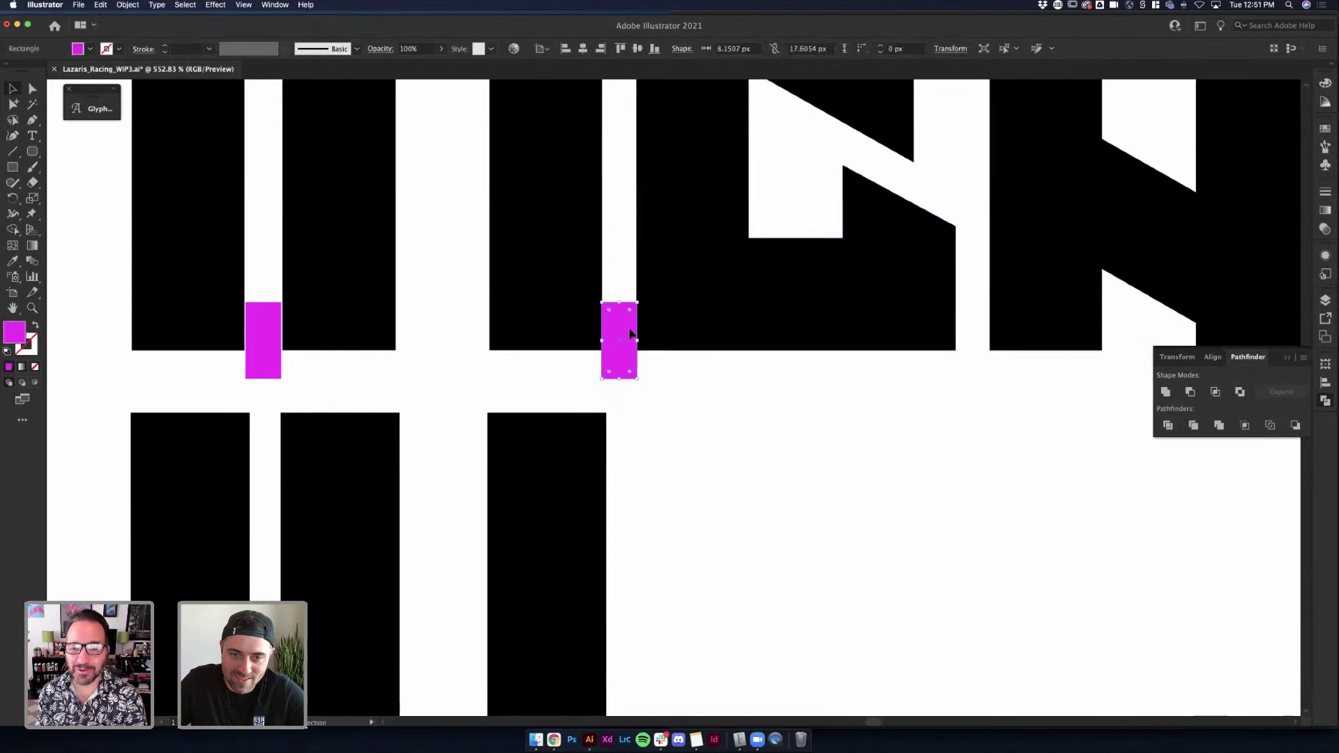
pyautogui.keyDown('shift'); pyautogui.click(664, 329); pyautogui.keyUp('shift')
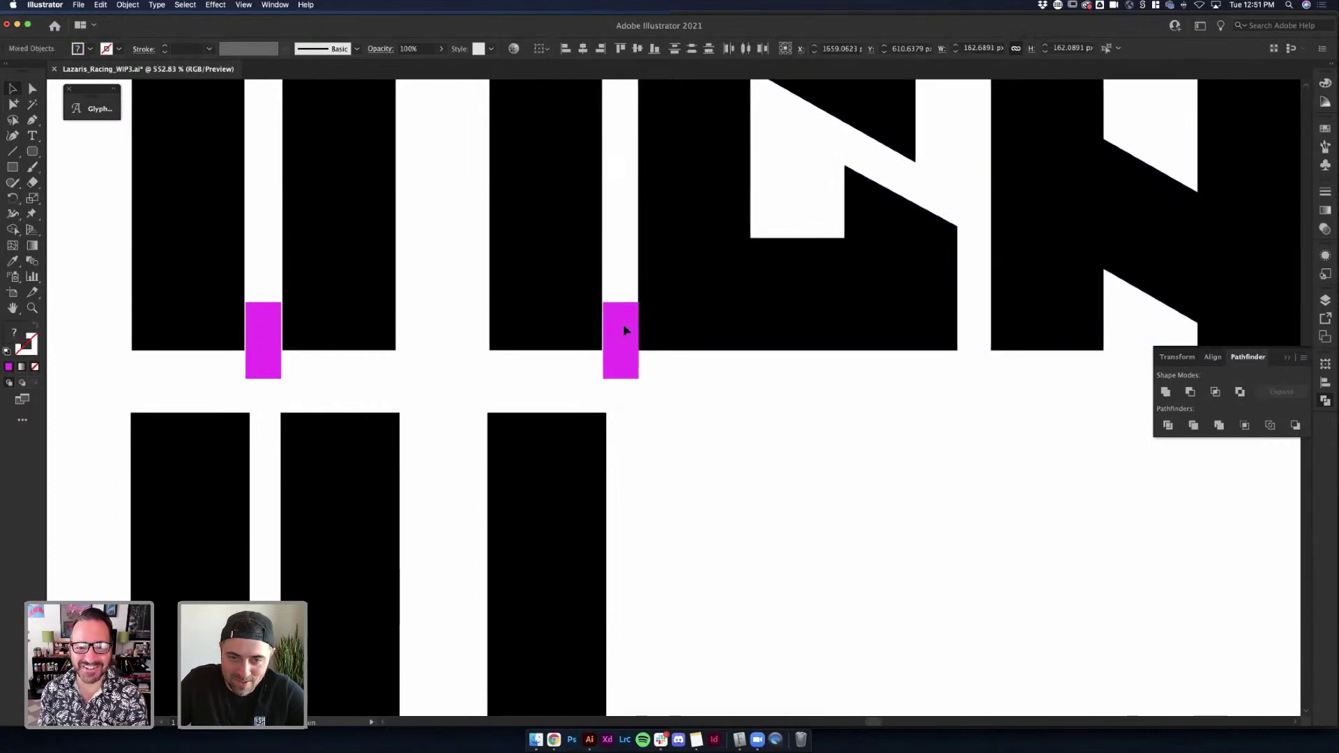
pyautogui.click(624, 361)
pyautogui.press('Delete')
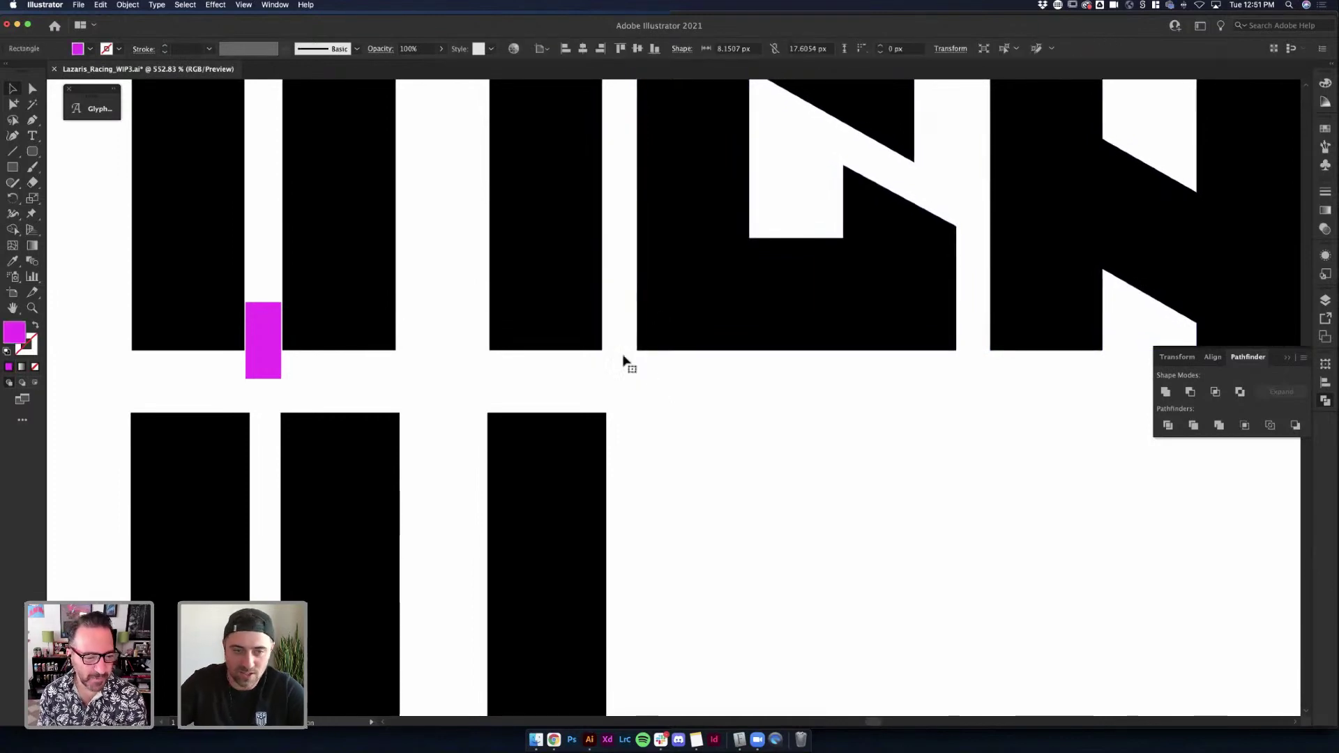
# Nudge the tall M against the spacer beside the H and delete the two remaining magenta spacers
pyautogui.hscroll(-5, 625, 362)
pyautogui.click(498, 350)
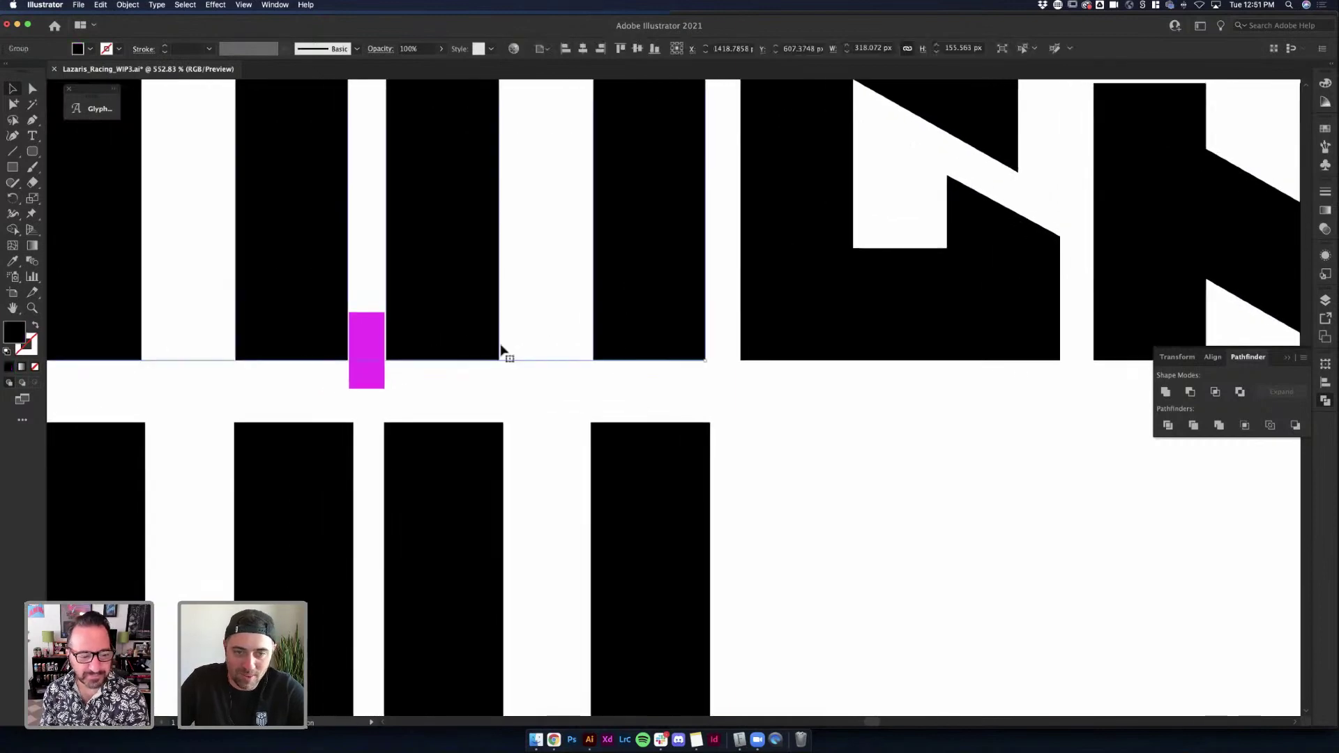
pyautogui.doubleClick(446, 333)
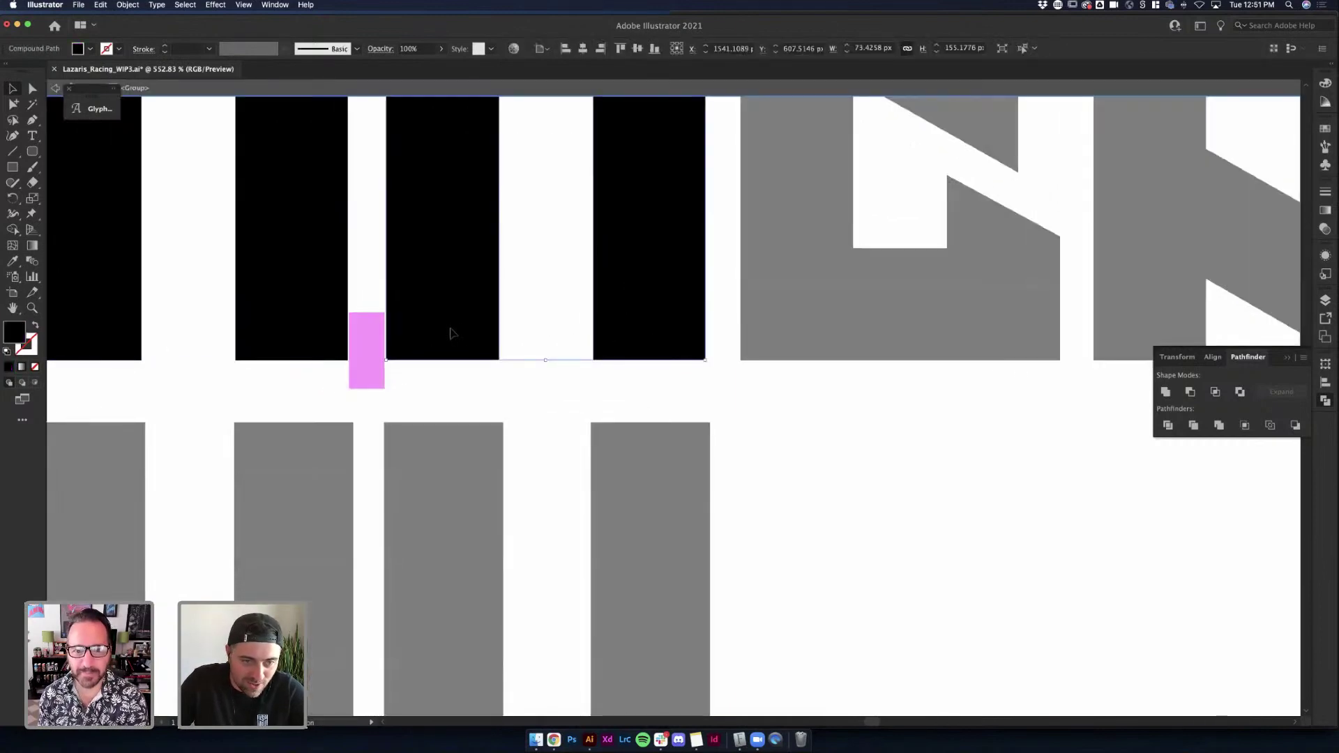
pyautogui.press('Left')
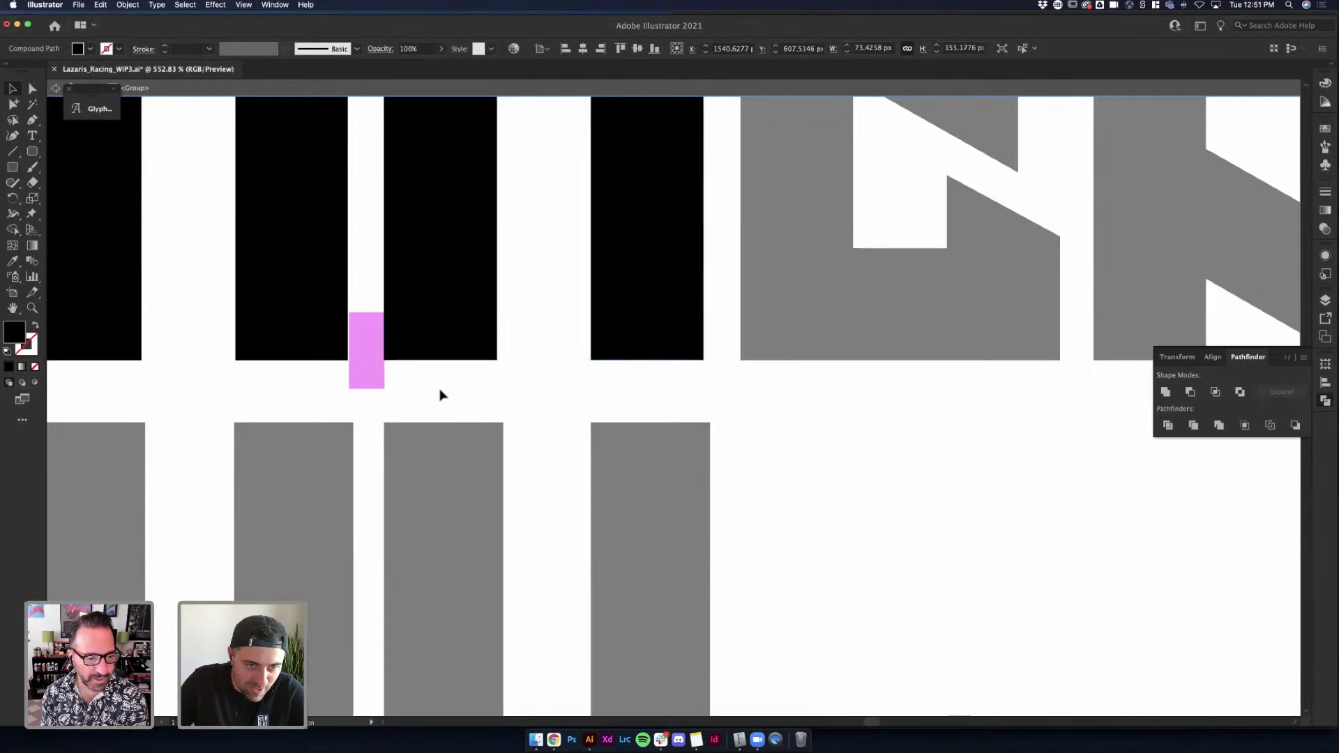
pyautogui.doubleClick(442, 395)
pyautogui.click(380, 379)
pyautogui.press('Delete')
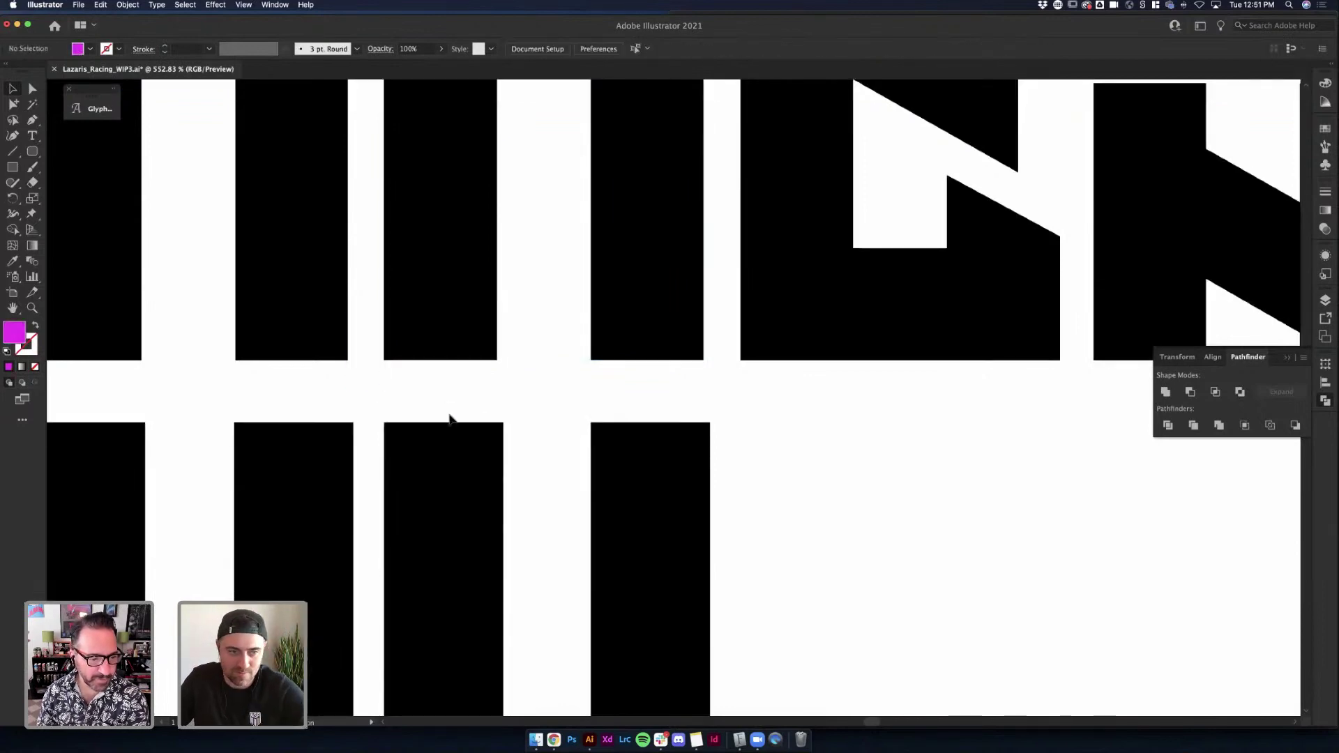
pyautogui.scroll(-5, 450, 419)
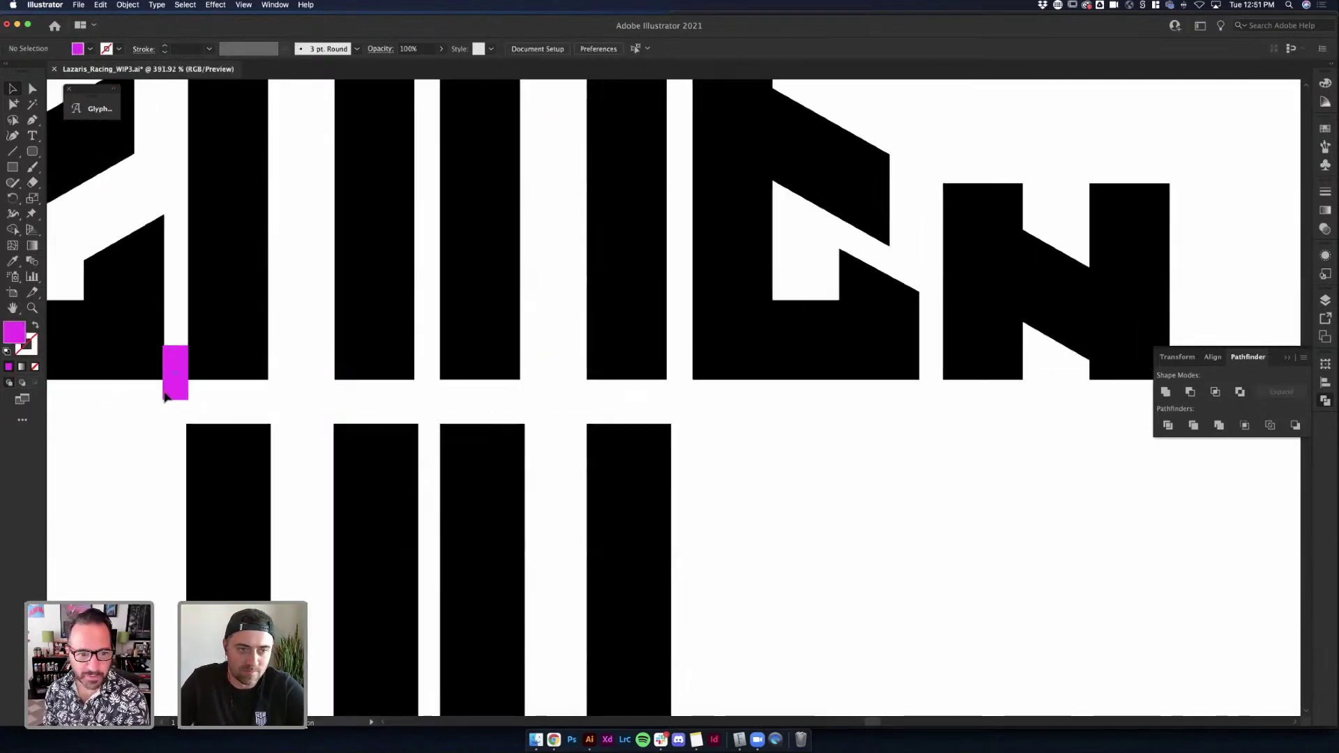
pyautogui.click(165, 396)
pyautogui.press('Delete')
pyautogui.scroll(-3, 166, 396)
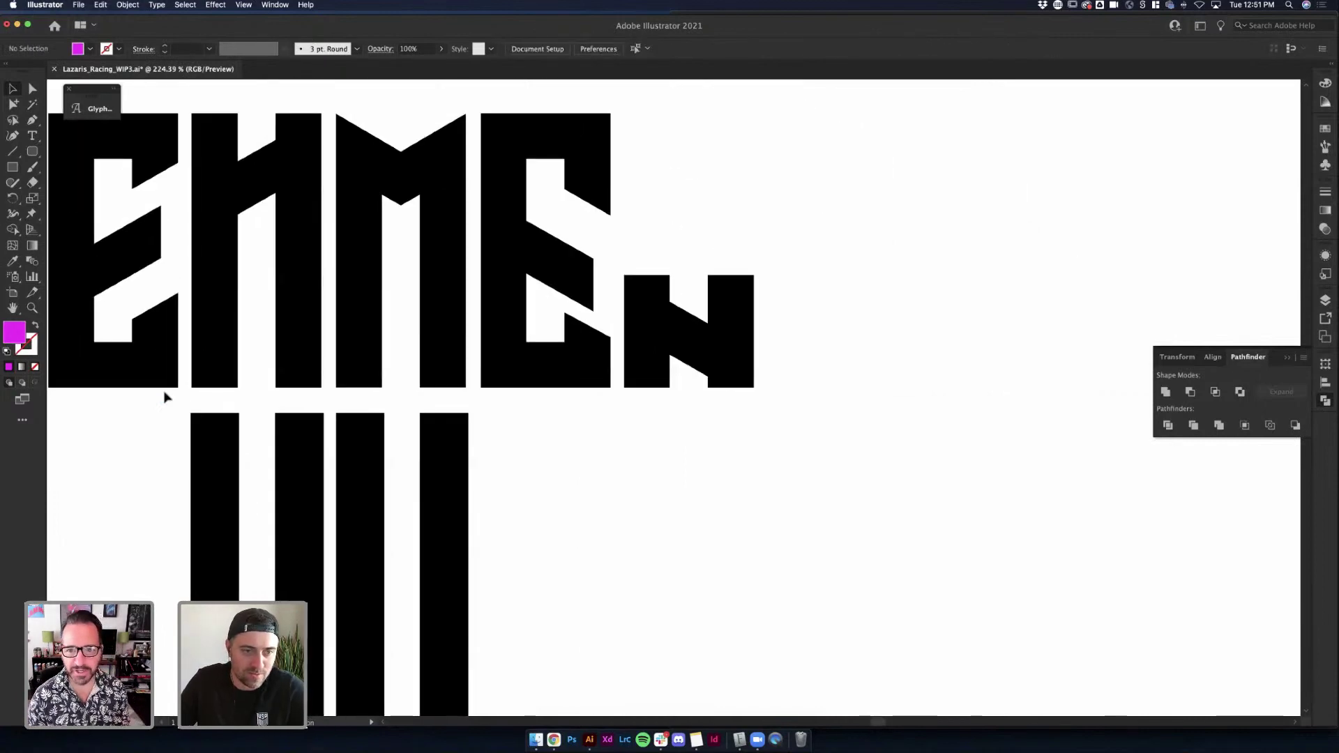
# Join the first stem to the base of the H's left leg and narrow it to about 26 px
pyautogui.scroll(3, 317, 424)
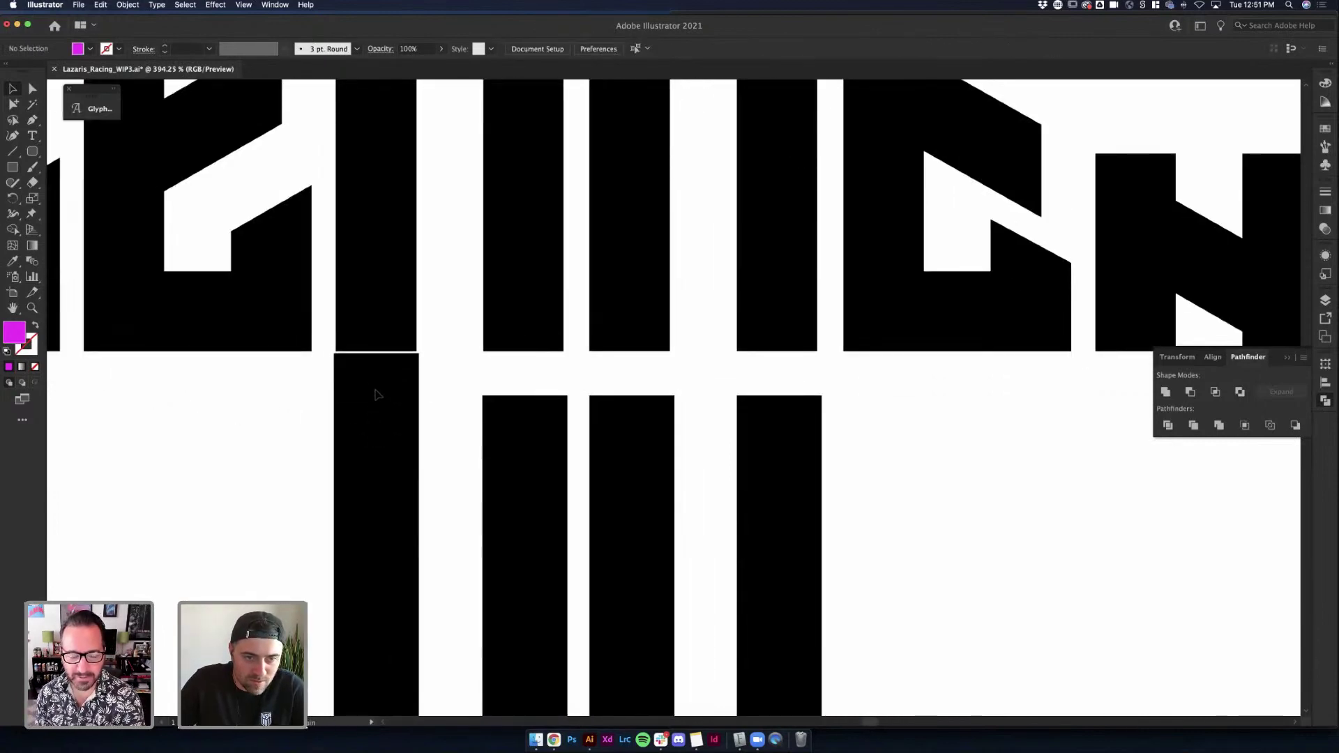
pyautogui.click(376, 388)
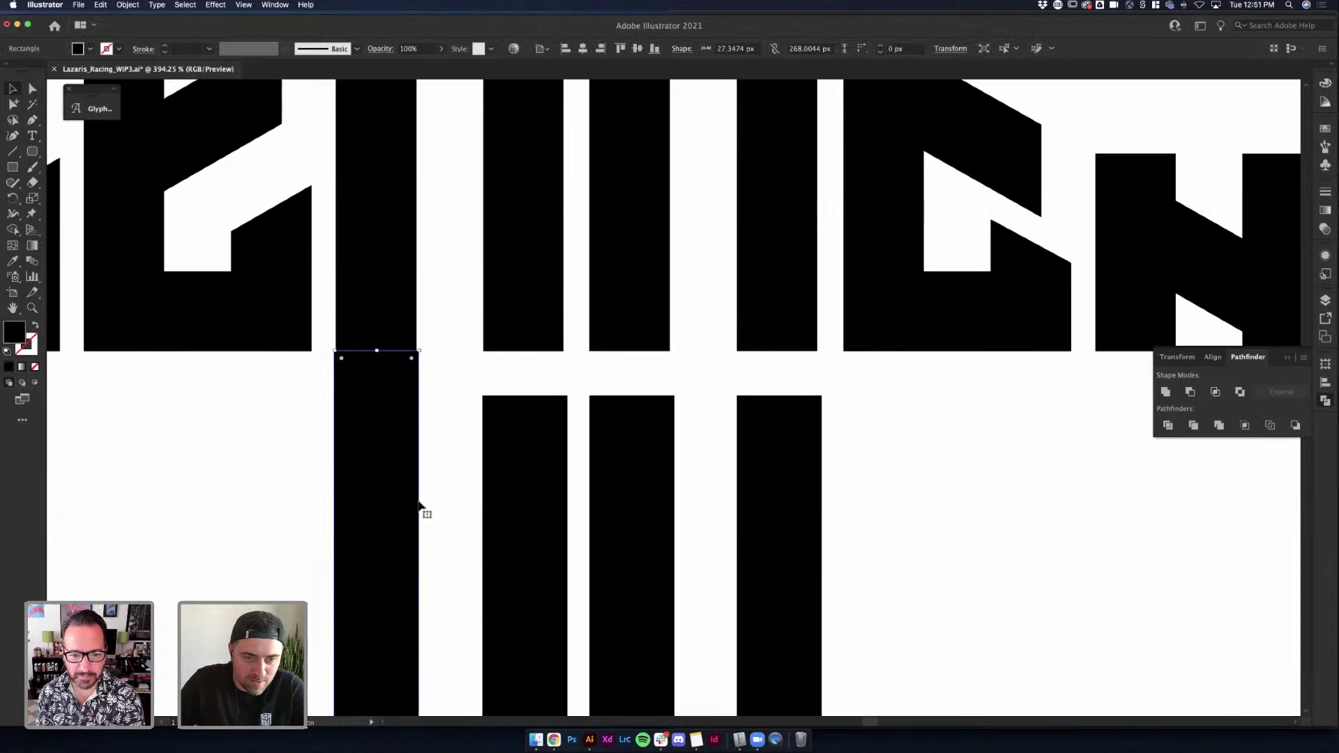
pyautogui.scroll(-3, 421, 511)
pyautogui.moveTo(417, 637); pyautogui.dragTo(419, 640)
pyautogui.click(474, 589)
# Delete the other three stems beneath the H and the tall M
pyautogui.click(535, 542)
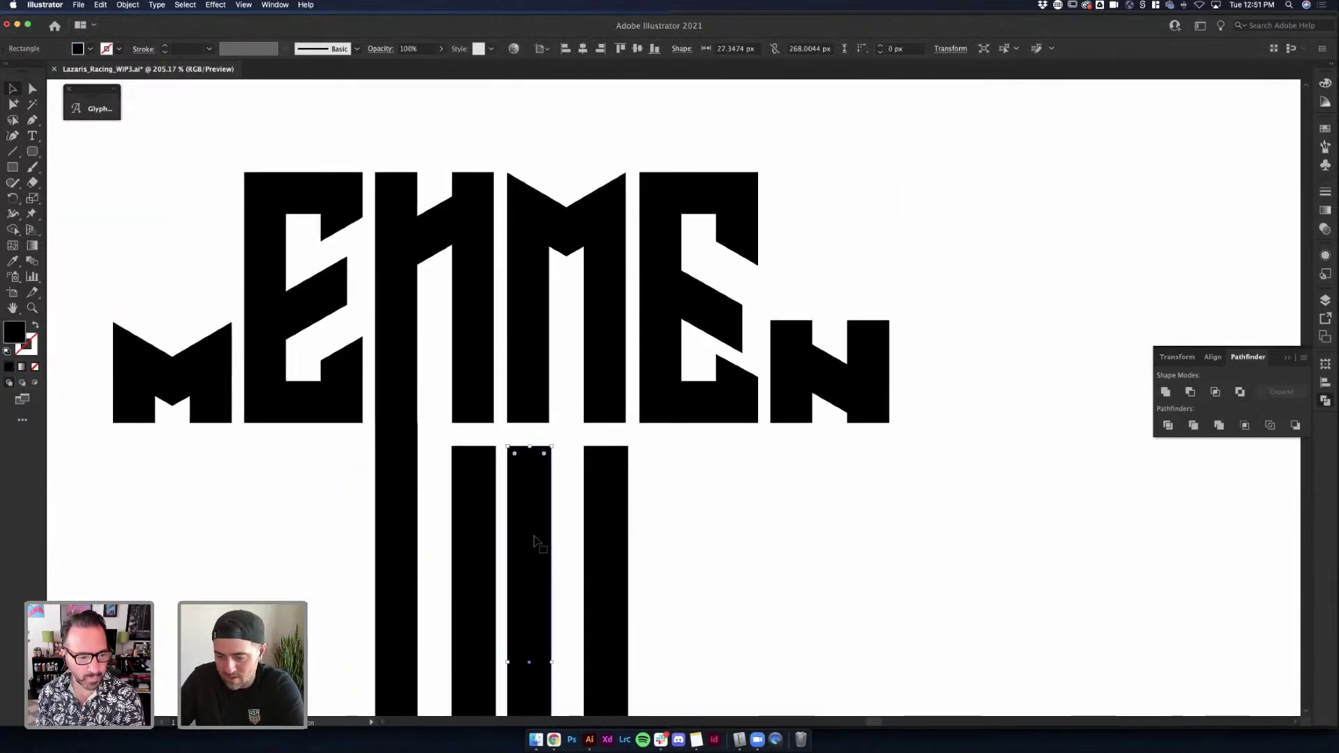
pyautogui.press('BackSpace')
pyautogui.click(608, 536)
pyautogui.press('BackSpace')
pyautogui.click(471, 518)
pyautogui.press('BackSpace')
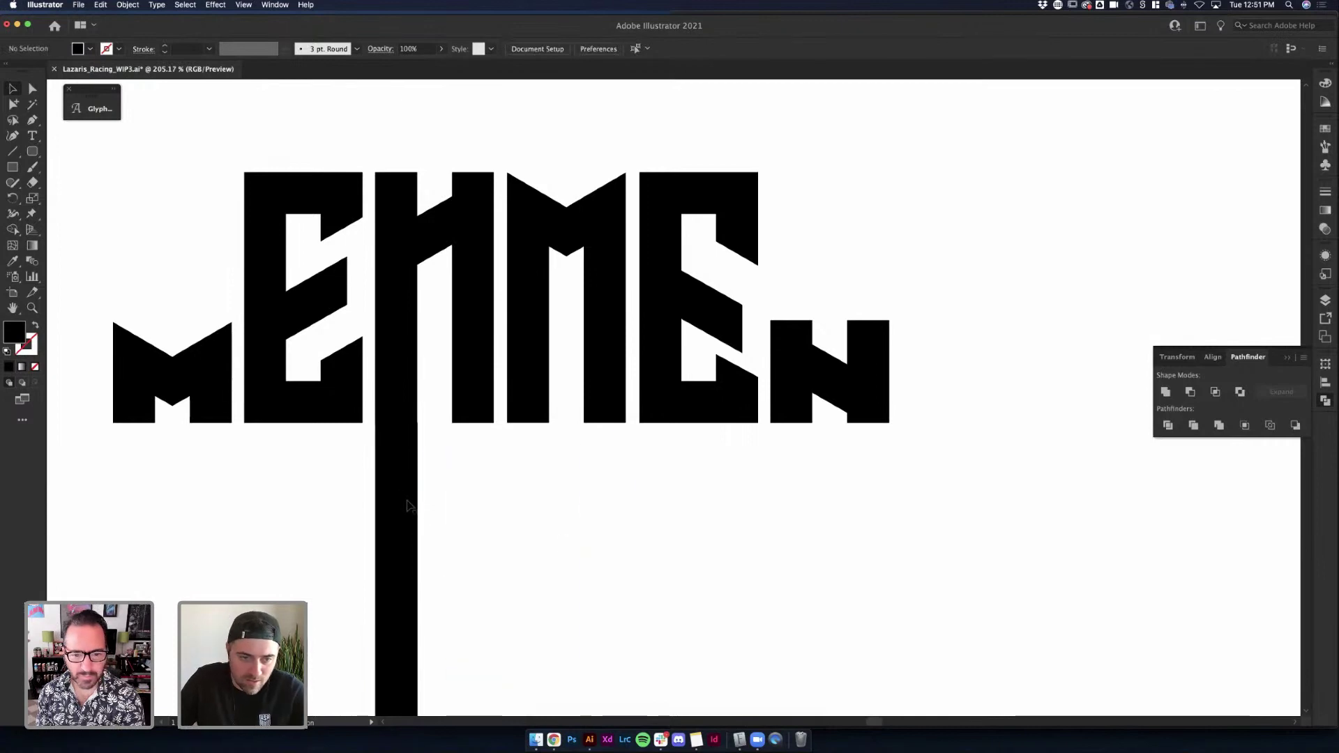
# Match the remaining stem's width exactly to the H's left leg and move it down to leave a gap below the baseline
pyautogui.click(408, 506)
pyautogui.scroll(5, 411, 517)
pyautogui.scroll(-4, 474, 627)
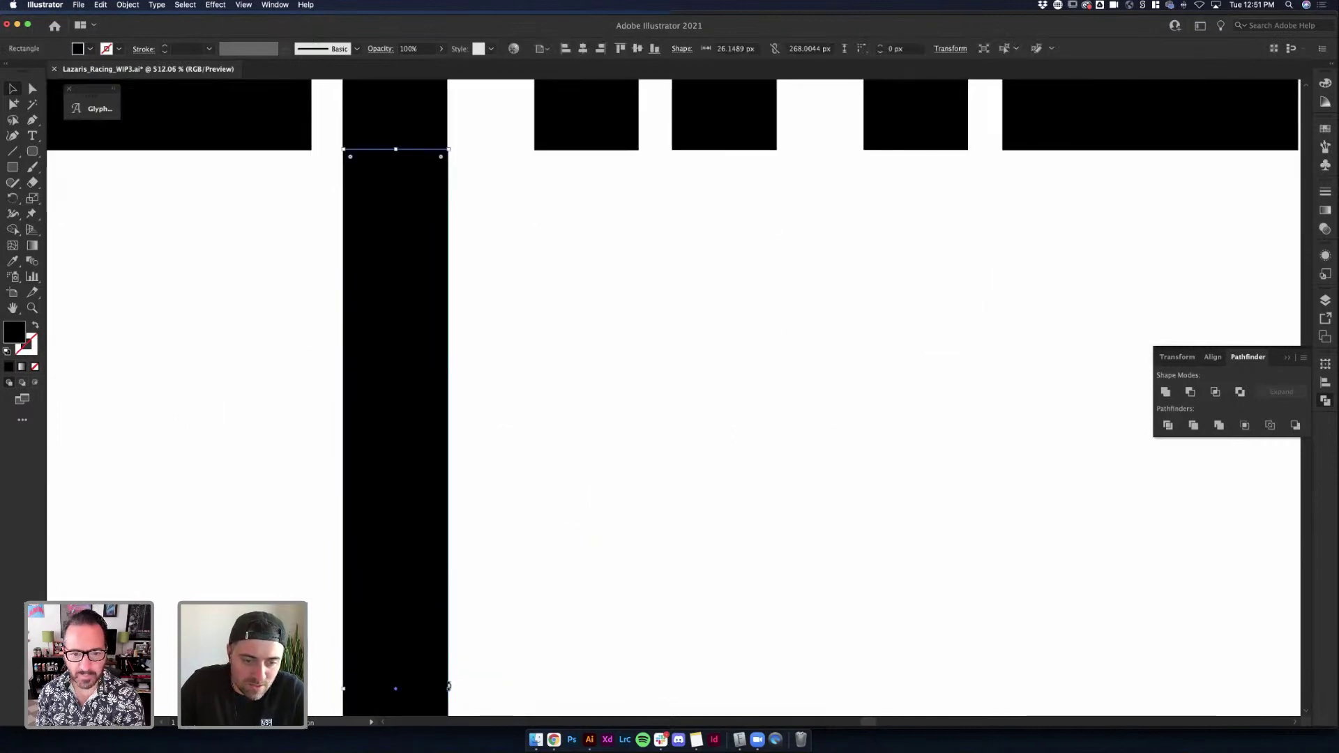
pyautogui.moveTo(450, 692); pyautogui.dragTo(450, 691)
pyautogui.moveTo(450, 691); pyautogui.dragTo(449, 692)
pyautogui.click(511, 640)
pyautogui.scroll(-3, 511, 639)
pyautogui.moveTo(464, 539); pyautogui.dragTo(465, 567)
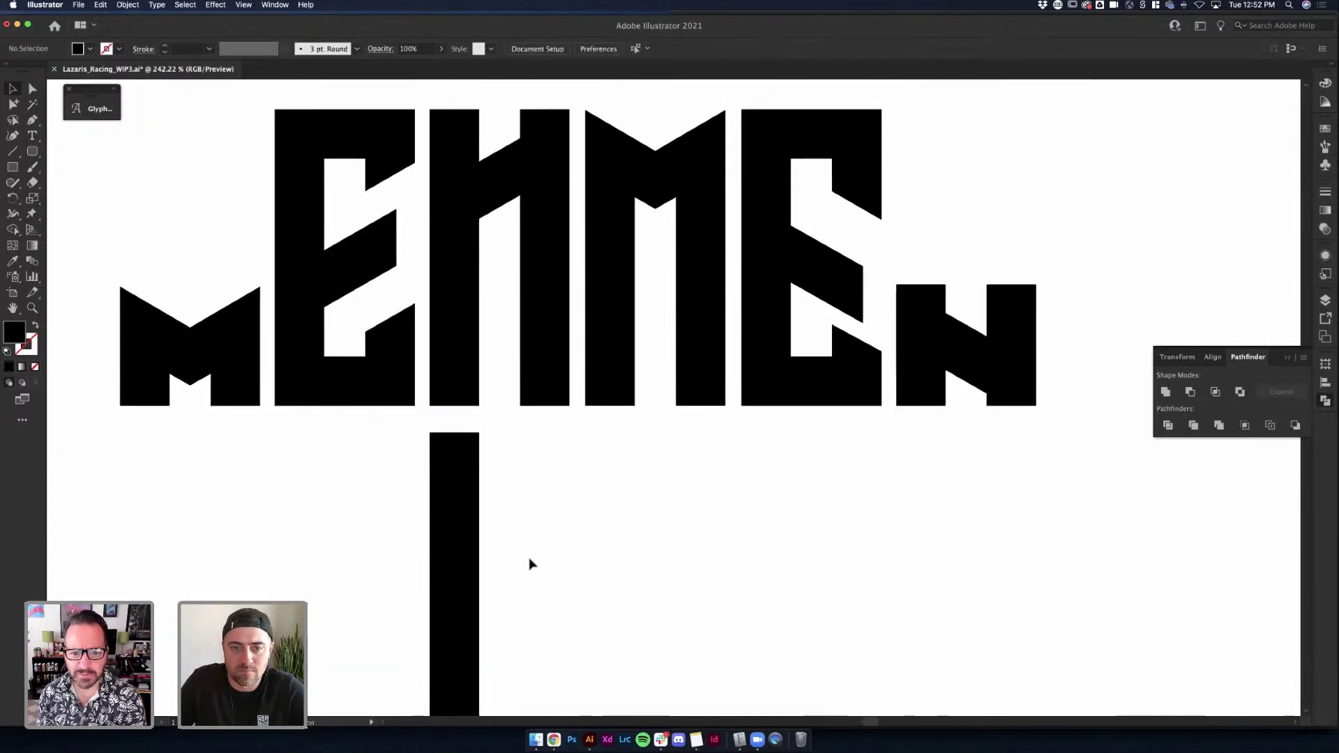
# Duplicate the stem three times and align the copies under the H's right leg and both legs of the tall M
pyautogui.scroll(-3, 529, 562)
pyautogui.scroll(-3, 529, 562)
pyautogui.moveTo(478, 492); pyautogui.dragTo(528, 492)
pyautogui.press('super+d')
pyautogui.press('super+d')
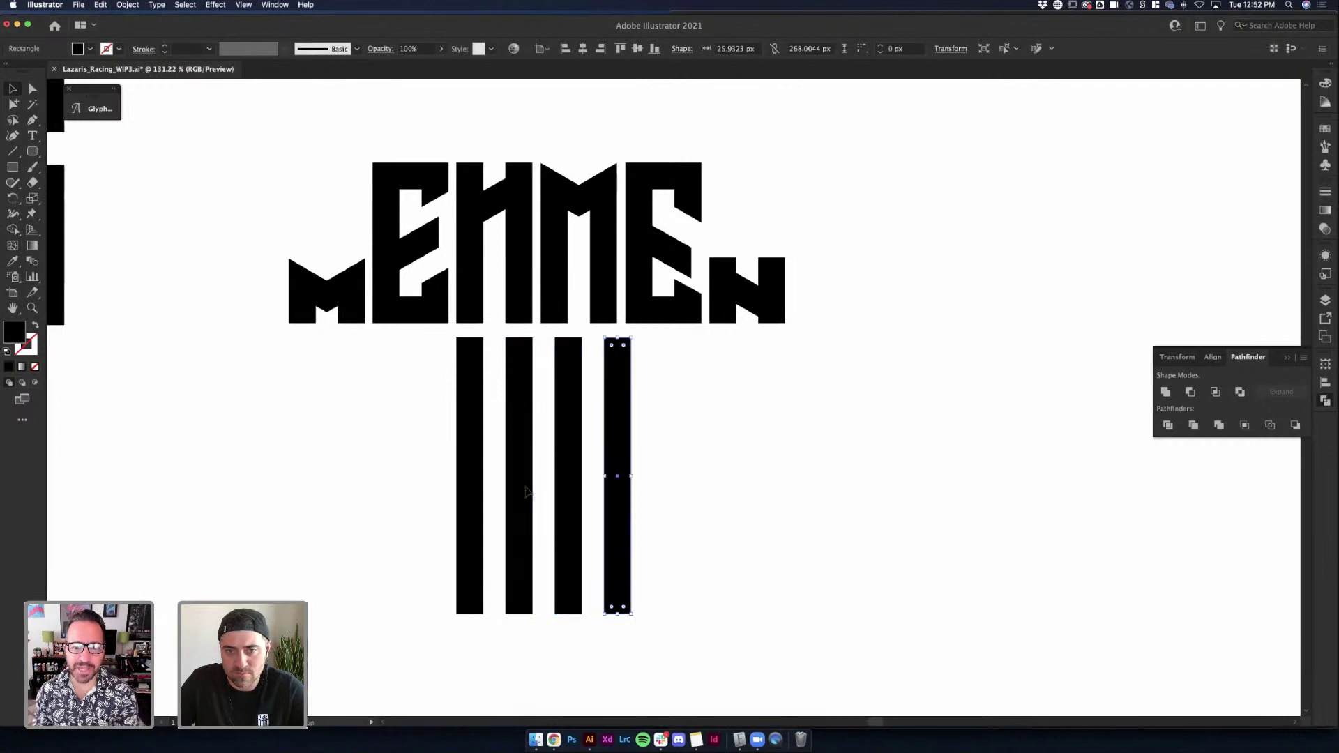
pyautogui.click(600, 470)
pyautogui.moveTo(577, 462); pyautogui.dragTo(612, 442)
pyautogui.click(635, 443)
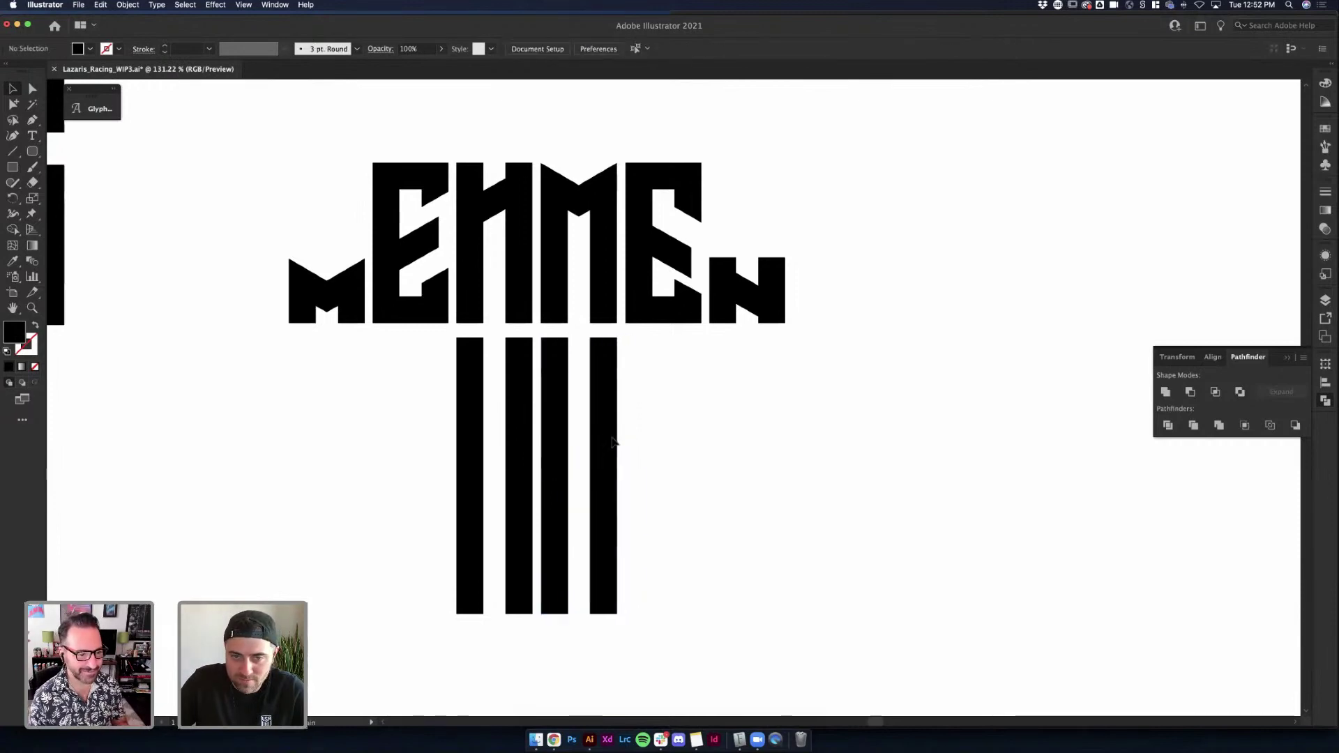
# Try shortening the four stems to about 137 px, and delete all of them
pyautogui.keyDown('alt'); pyautogui.scroll(-3, 760, 454); pyautogui.keyUp('alt')
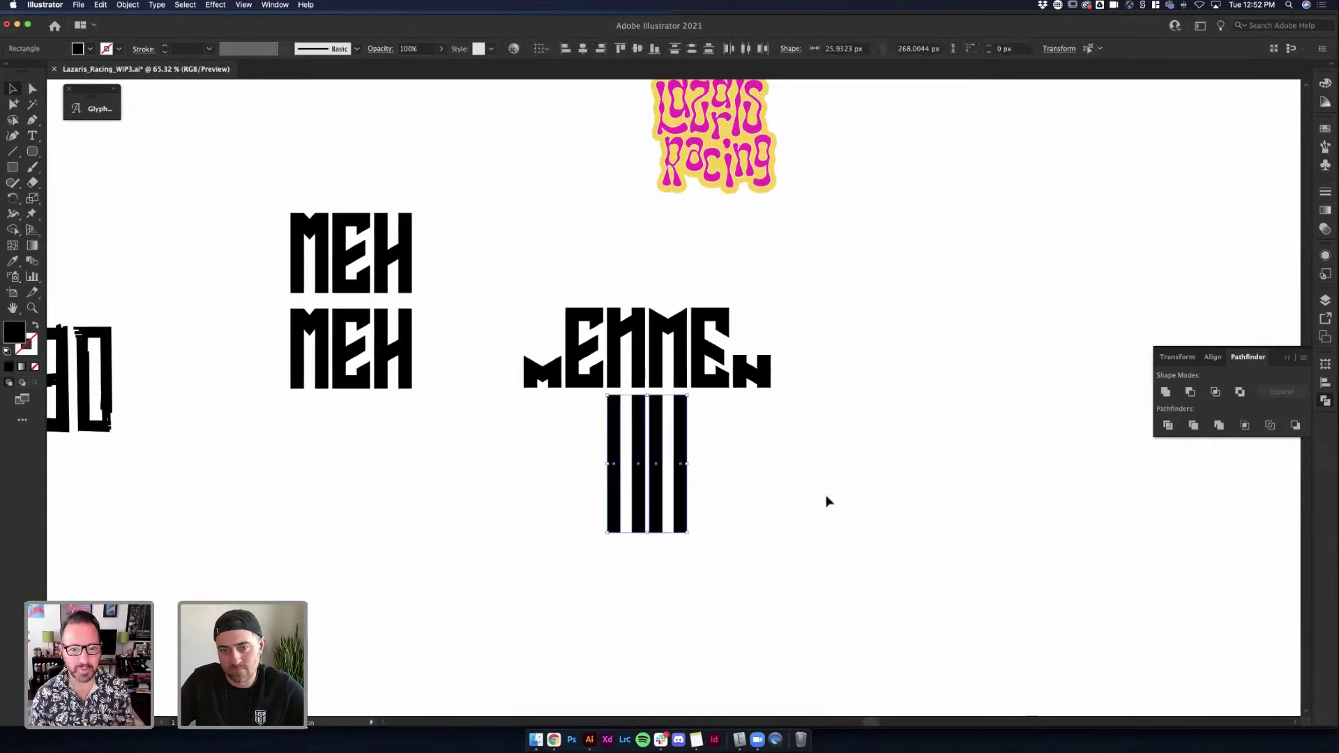
pyautogui.keyDown('alt'); pyautogui.moveTo(611, 446); pyautogui.dragTo(556, 443); pyautogui.keyUp('alt')
pyautogui.press('super+z')
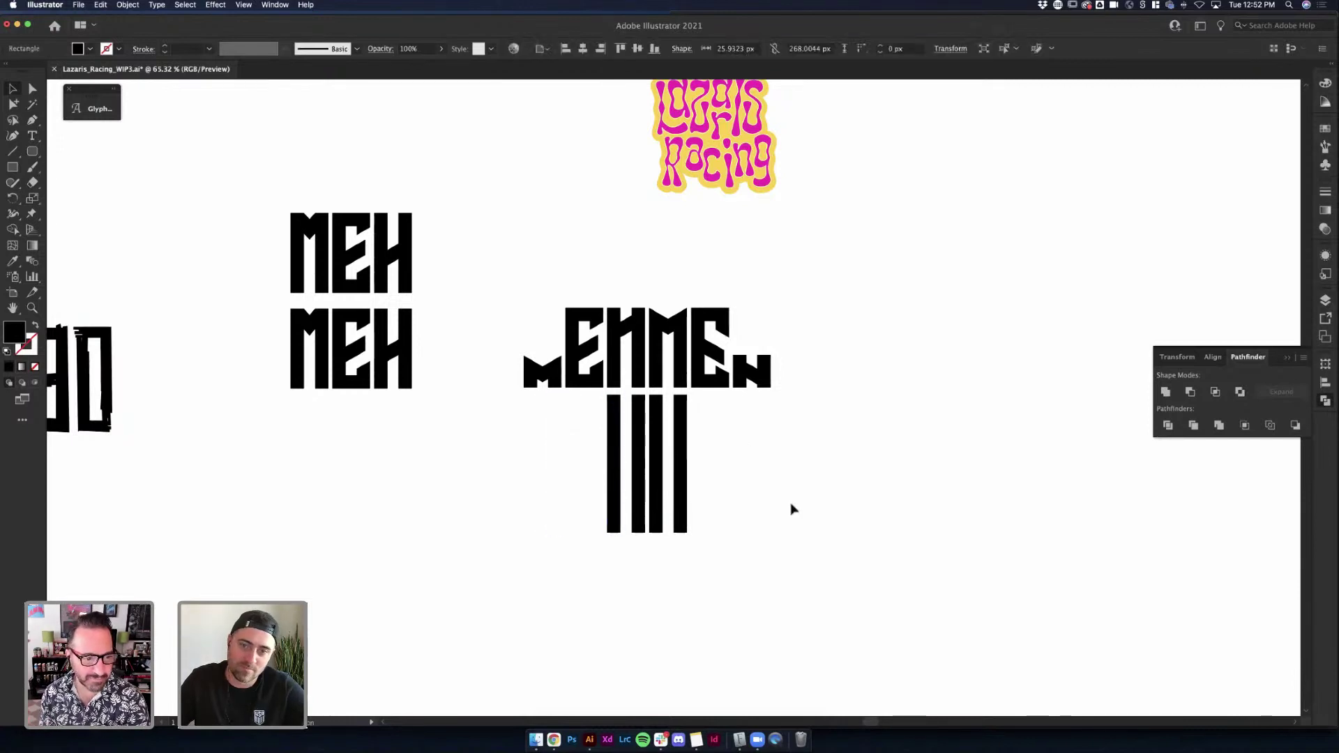
pyautogui.moveTo(777, 574); pyautogui.dragTo(509, 497)
pyautogui.moveTo(649, 507); pyautogui.dragTo(652, 467)
pyautogui.scroll(-5, 804, 486)
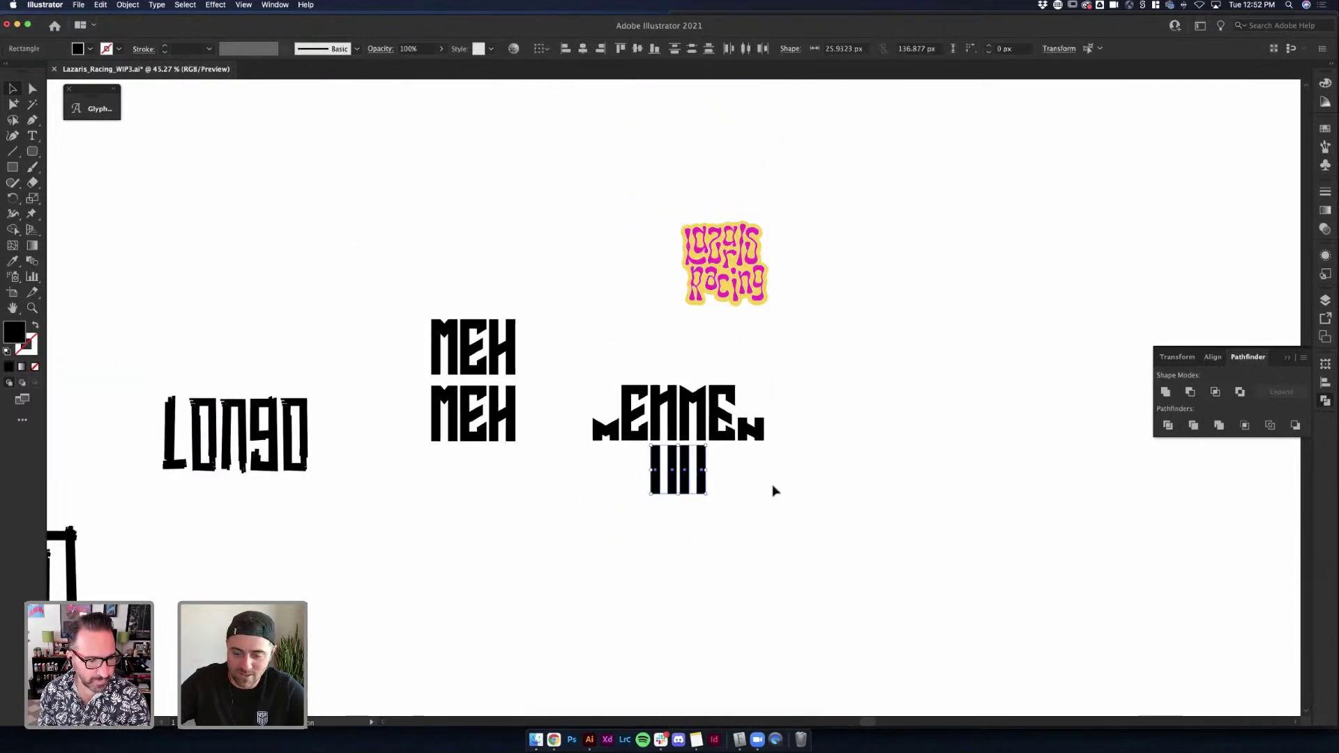
pyautogui.press('Delete')
pyautogui.scroll(3, 568, 436)
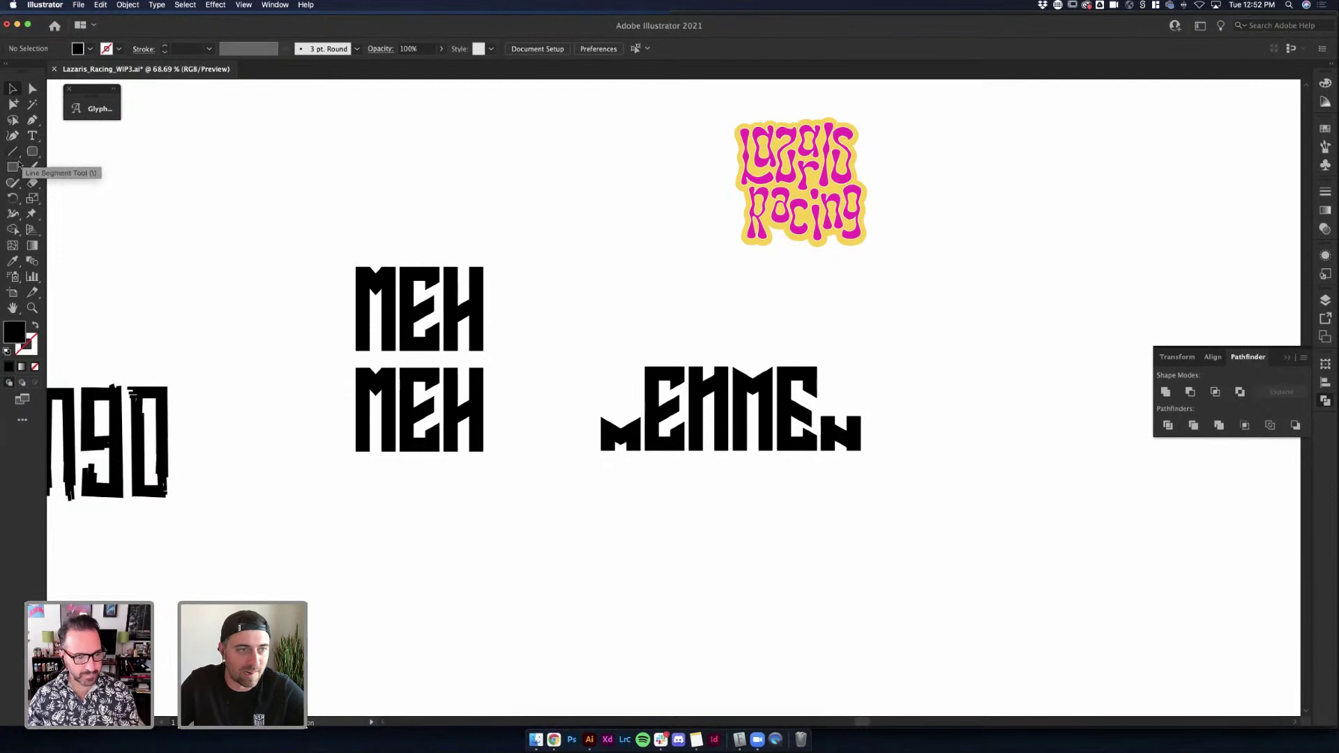
# Draw a black triangle about 462 by 400 px and move it down over the six-letter lettering
pyautogui.click(14, 166)
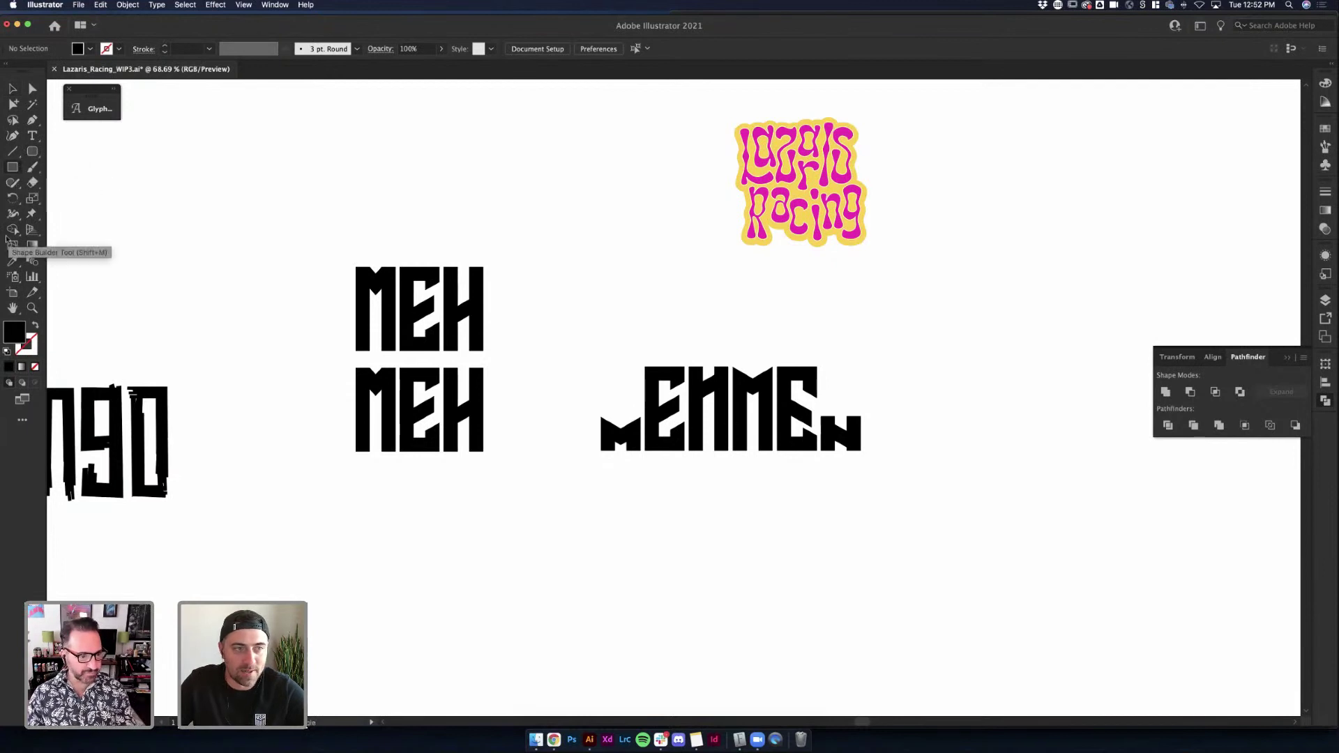
pyautogui.moveTo(32, 151); pyautogui.dragTo(90, 206)
pyautogui.moveTo(700, 272); pyautogui.dragTo(832, 328)
pyautogui.press('Down')
pyautogui.press('Down')
pyautogui.press('v')
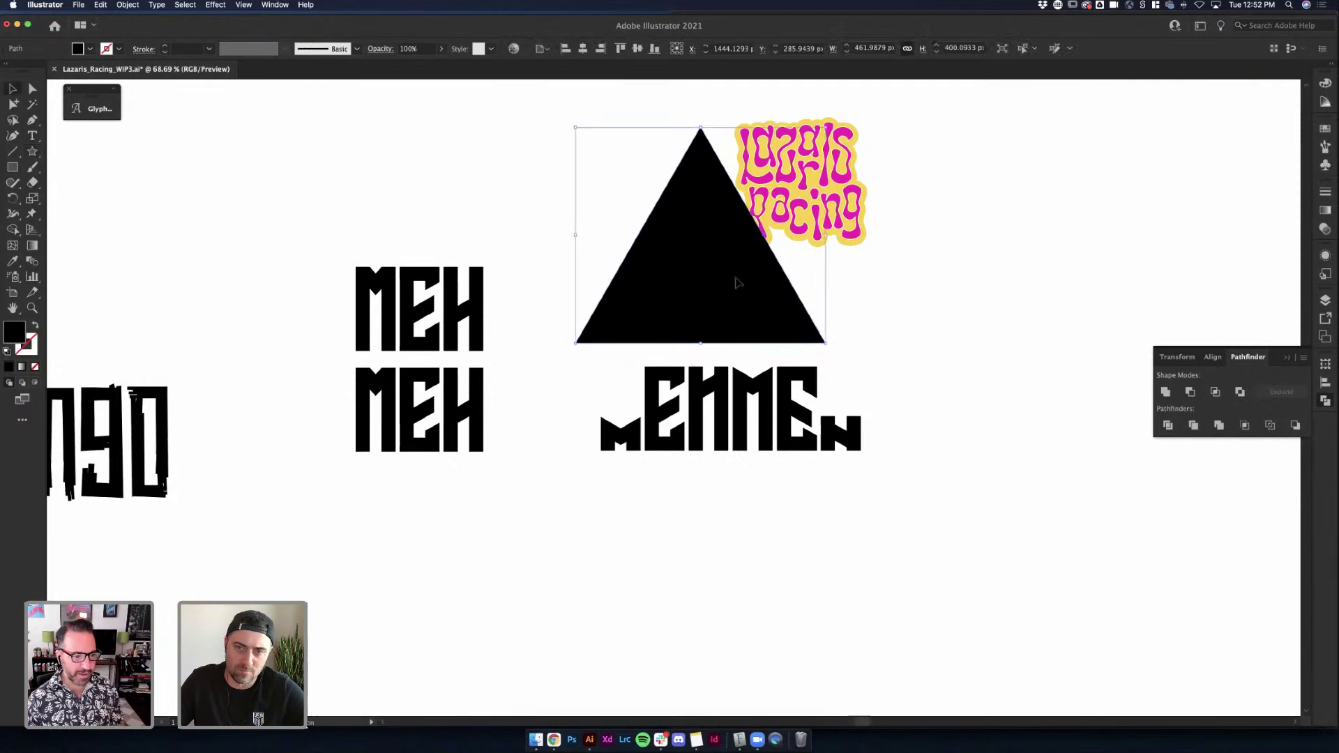
pyautogui.moveTo(752, 284); pyautogui.dragTo(752, 392)
pyautogui.press('Delete')
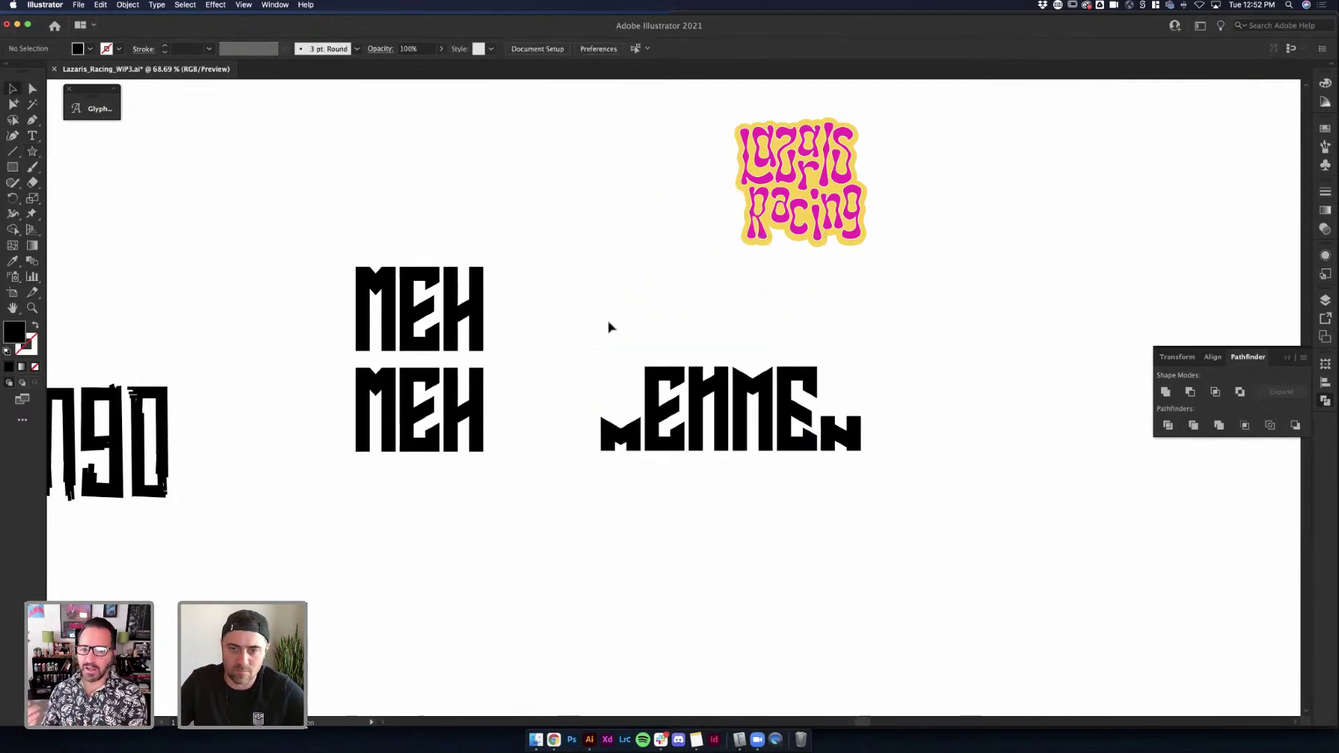
pyautogui.moveTo(842, 485); pyautogui.dragTo(861, 486)
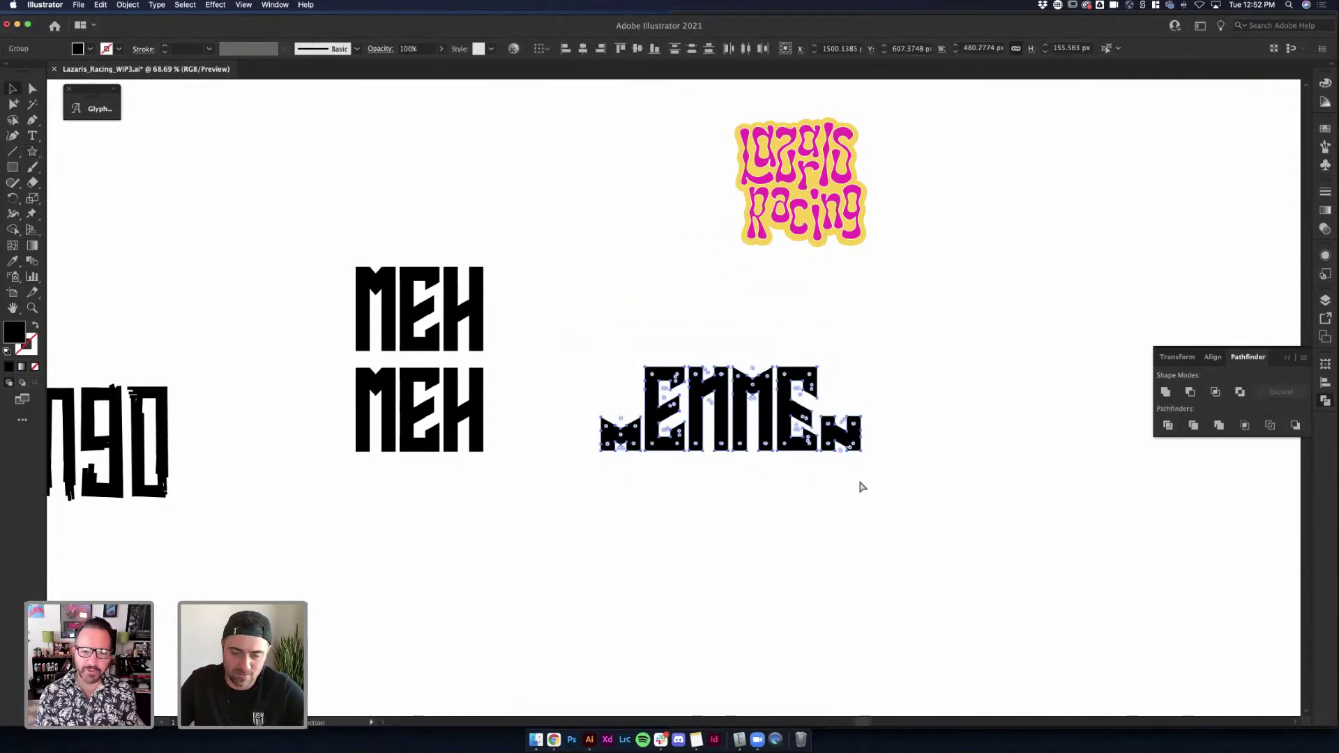
pyautogui.press('super+z')
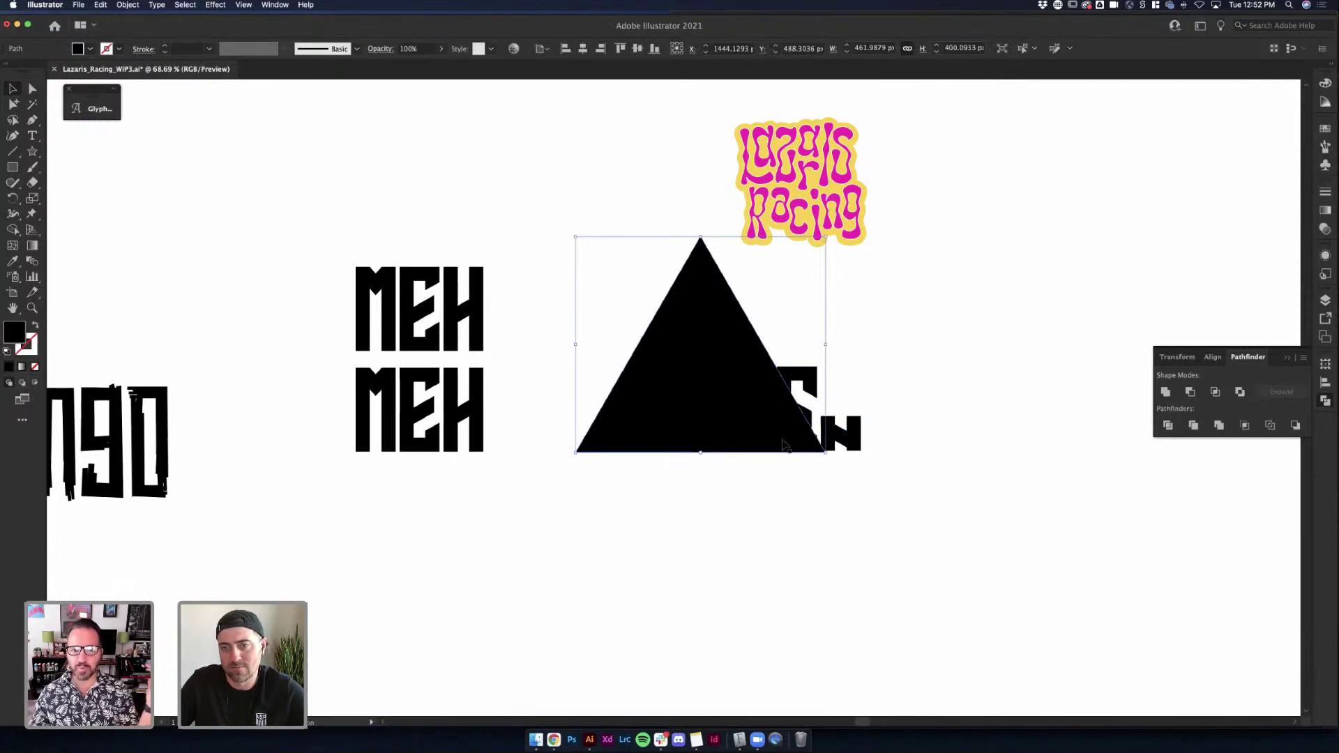
# Widen the triangle to about 624 px and move it down together with the lettering
pyautogui.moveTo(825, 345); pyautogui.dragTo(914, 349)
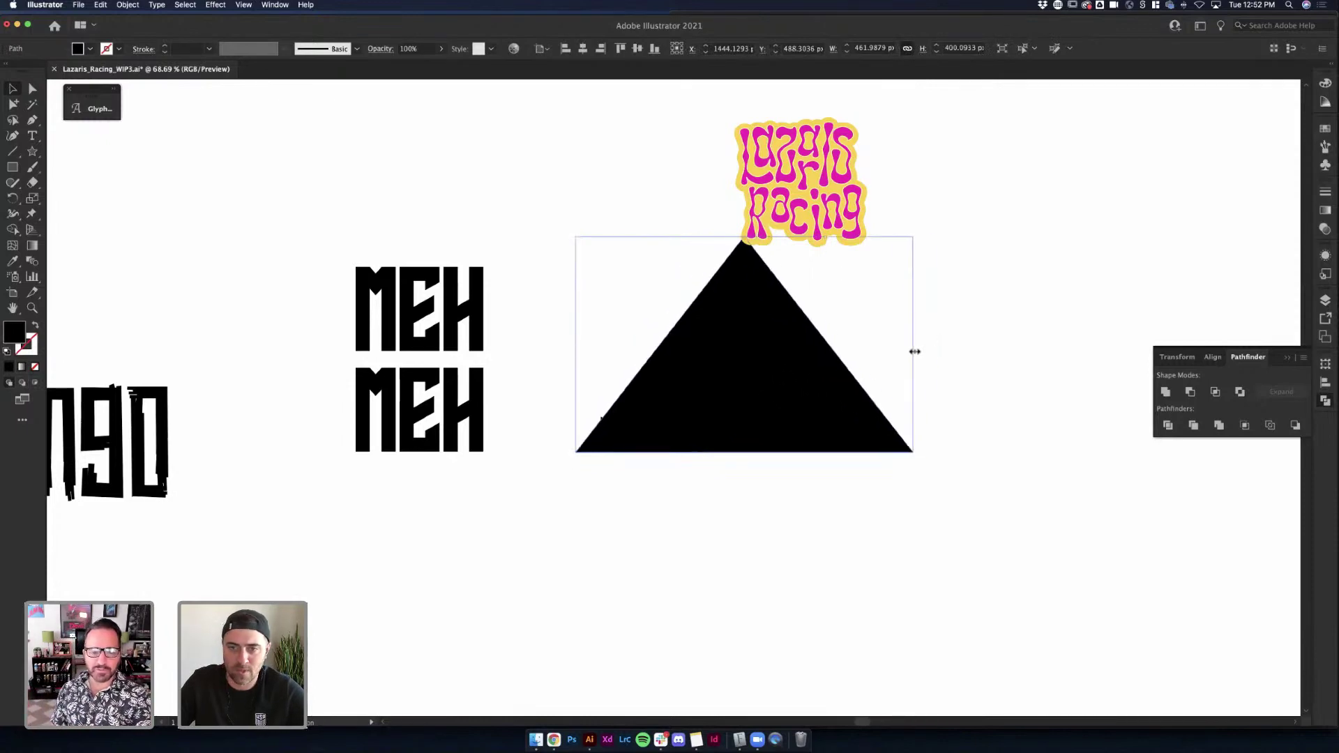
pyautogui.click(942, 484)
pyautogui.moveTo(752, 363); pyautogui.dragTo(783, 395)
pyautogui.click(862, 389)
pyautogui.click(786, 396)
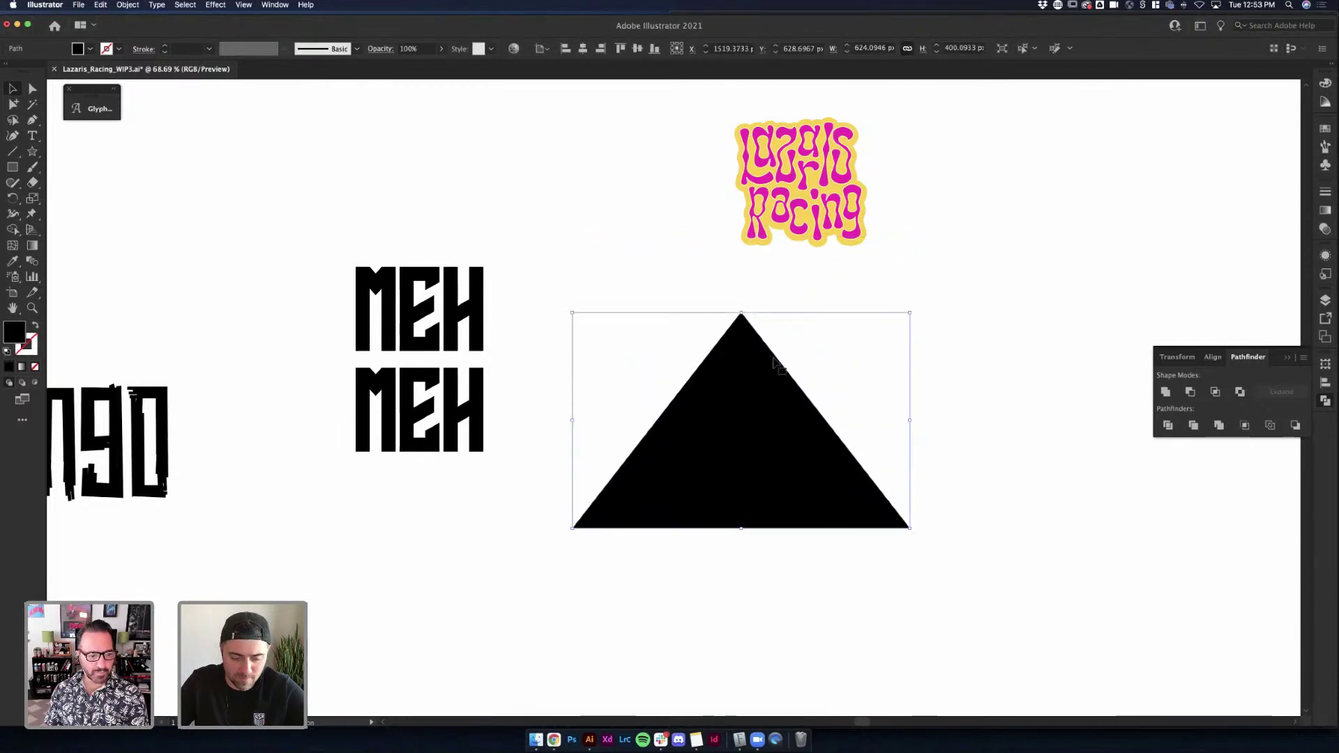
pyautogui.press('Delete')
pyautogui.moveTo(633, 383); pyautogui.dragTo(505, 387)
pyautogui.click(917, 533)
pyautogui.hotkey('ctrl', 'z')
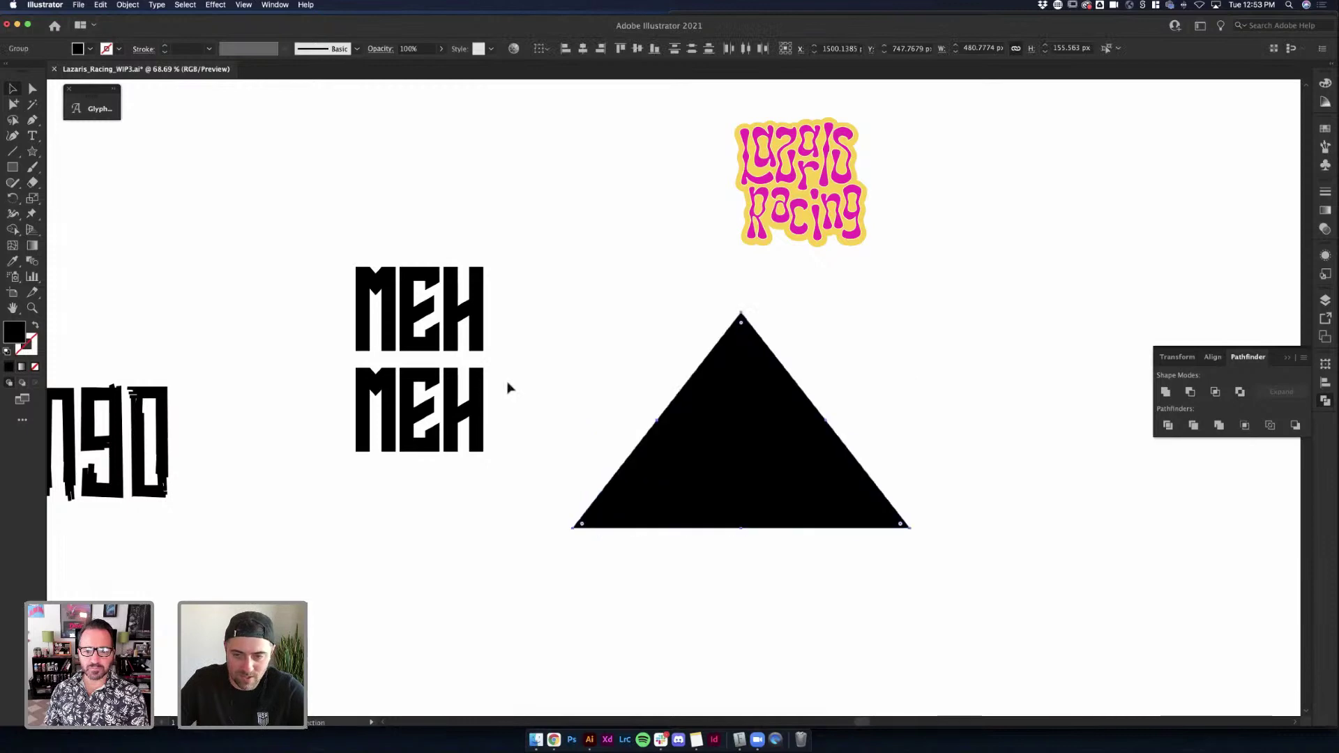
# Turn the triangle into an unfilled 1 pt black outline and centre it horizontally over the lettering
pyautogui.hotkey('shift', 'x')
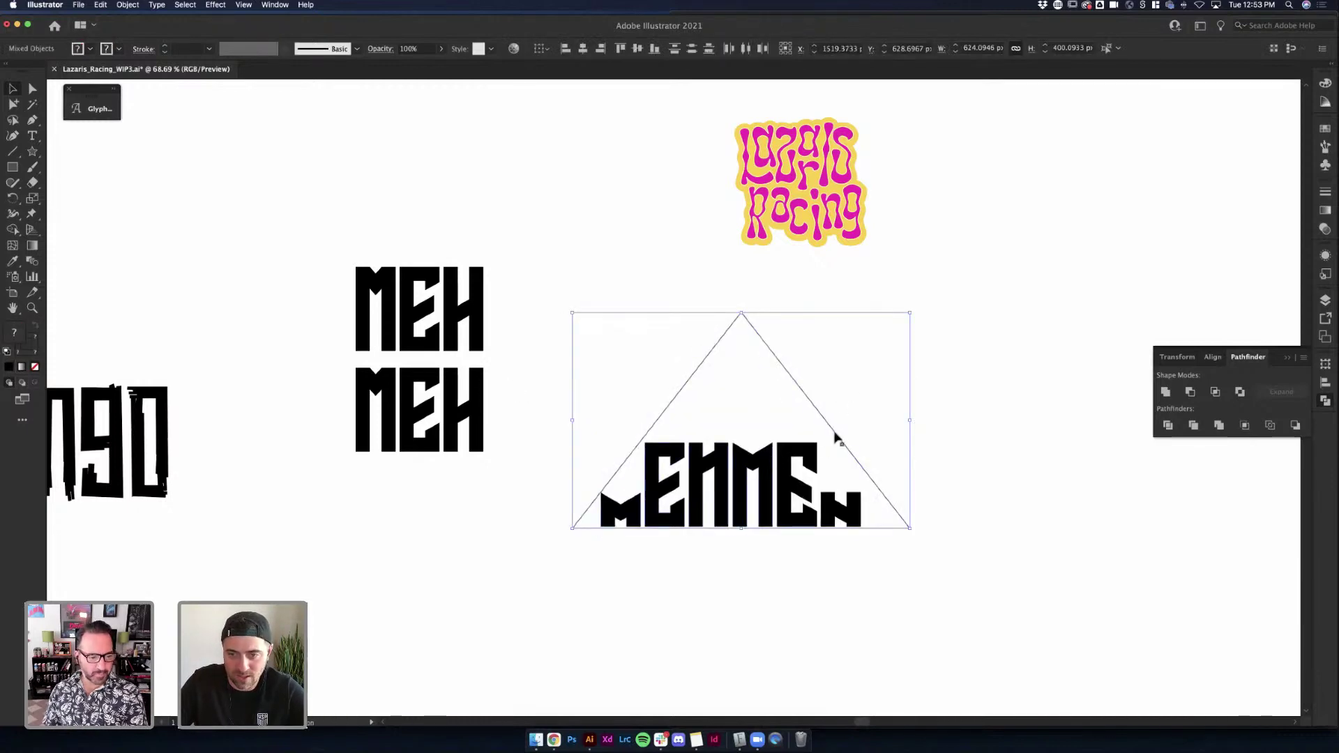
pyautogui.click(787, 478)
pyautogui.keyDown('shift'); pyautogui.click(760, 479); pyautogui.keyUp('shift')
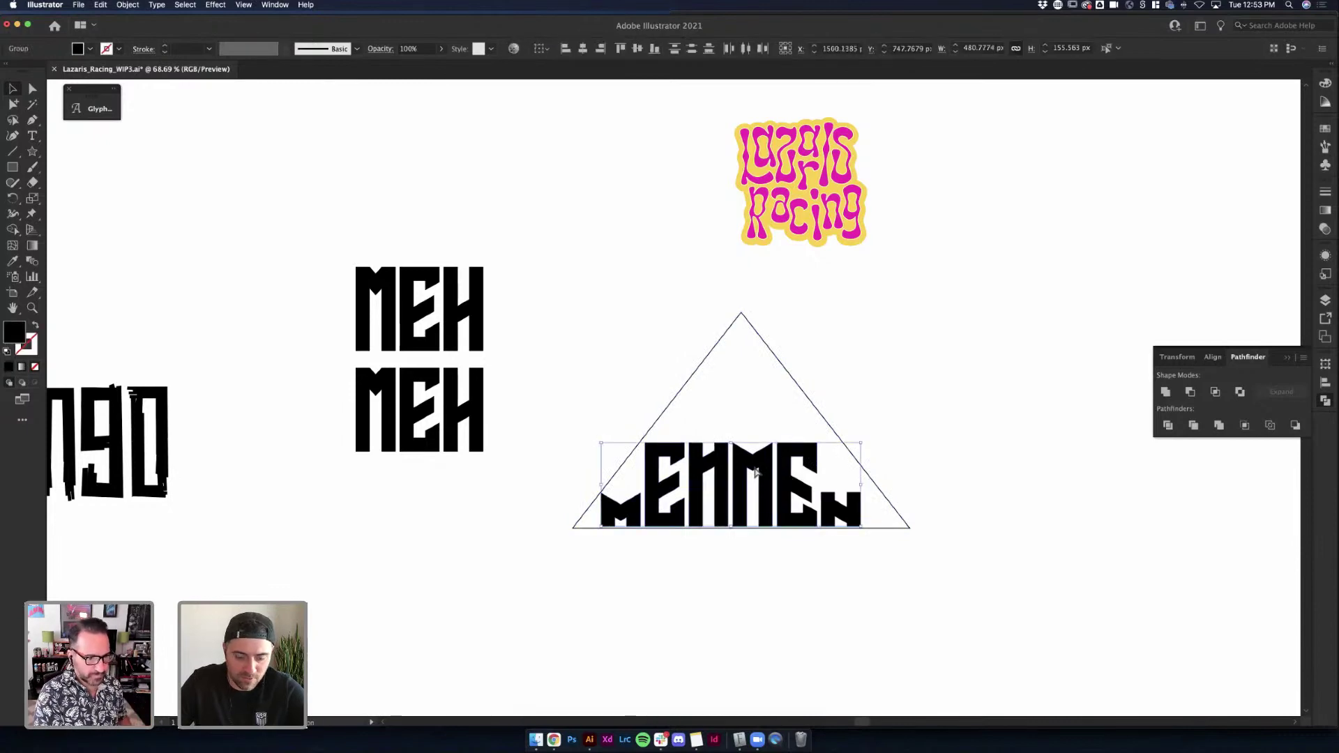
pyautogui.moveTo(811, 401); pyautogui.dragTo(801, 405)
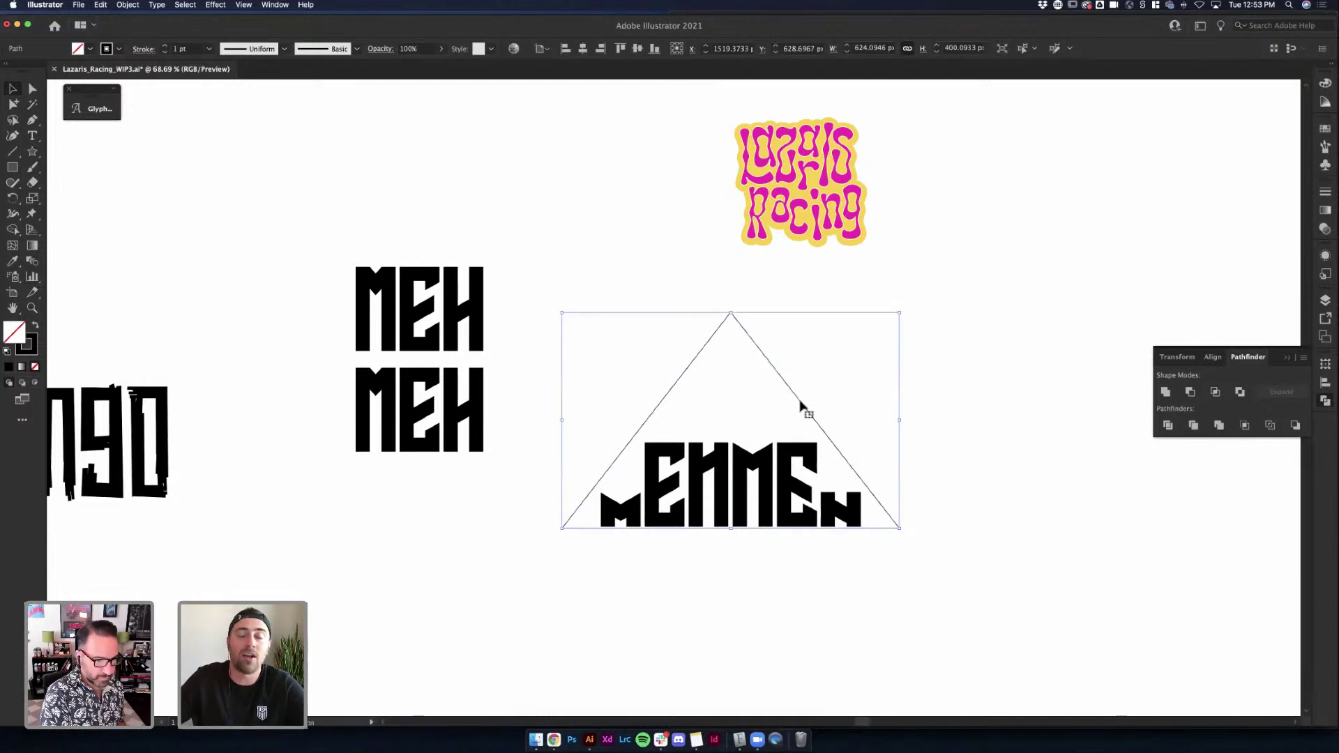
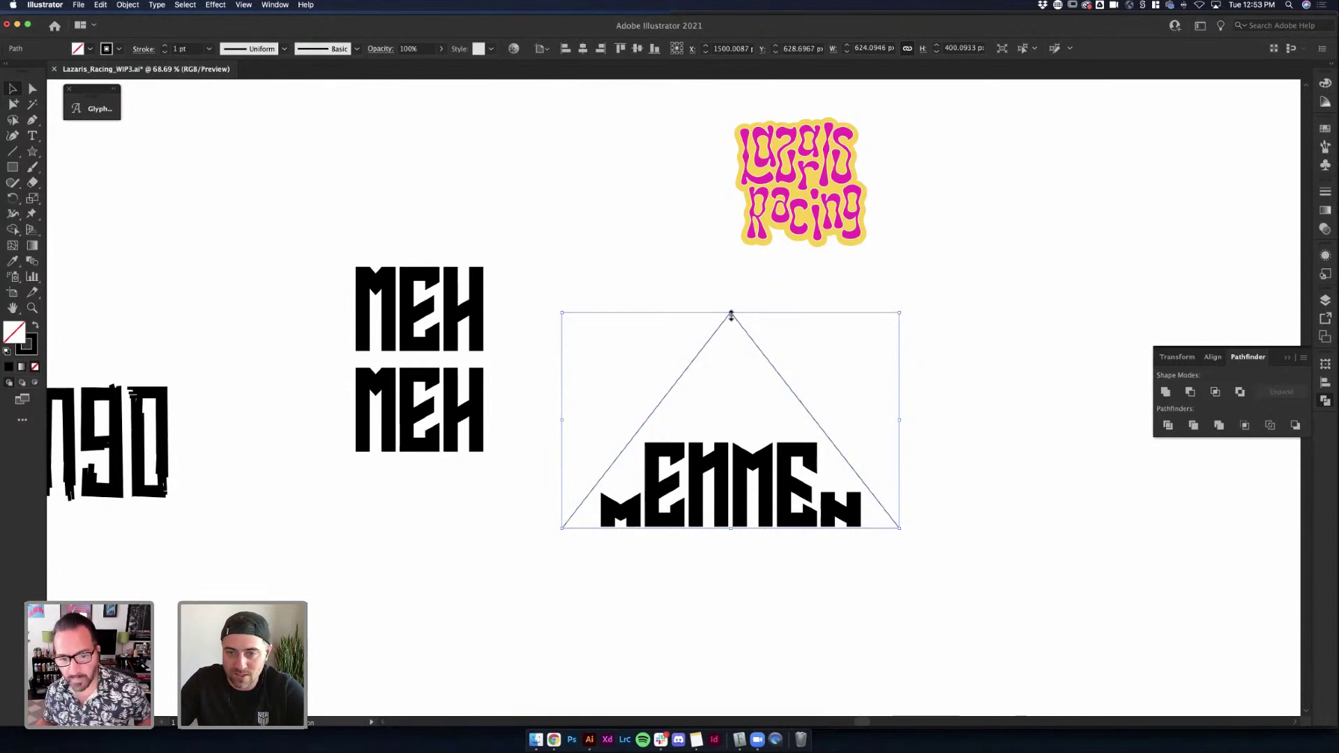
# Flatten the triangle outline to about 604 by 178 px, with its base on the lettering's baseline
pyautogui.moveTo(731, 315); pyautogui.dragTo(755, 389)
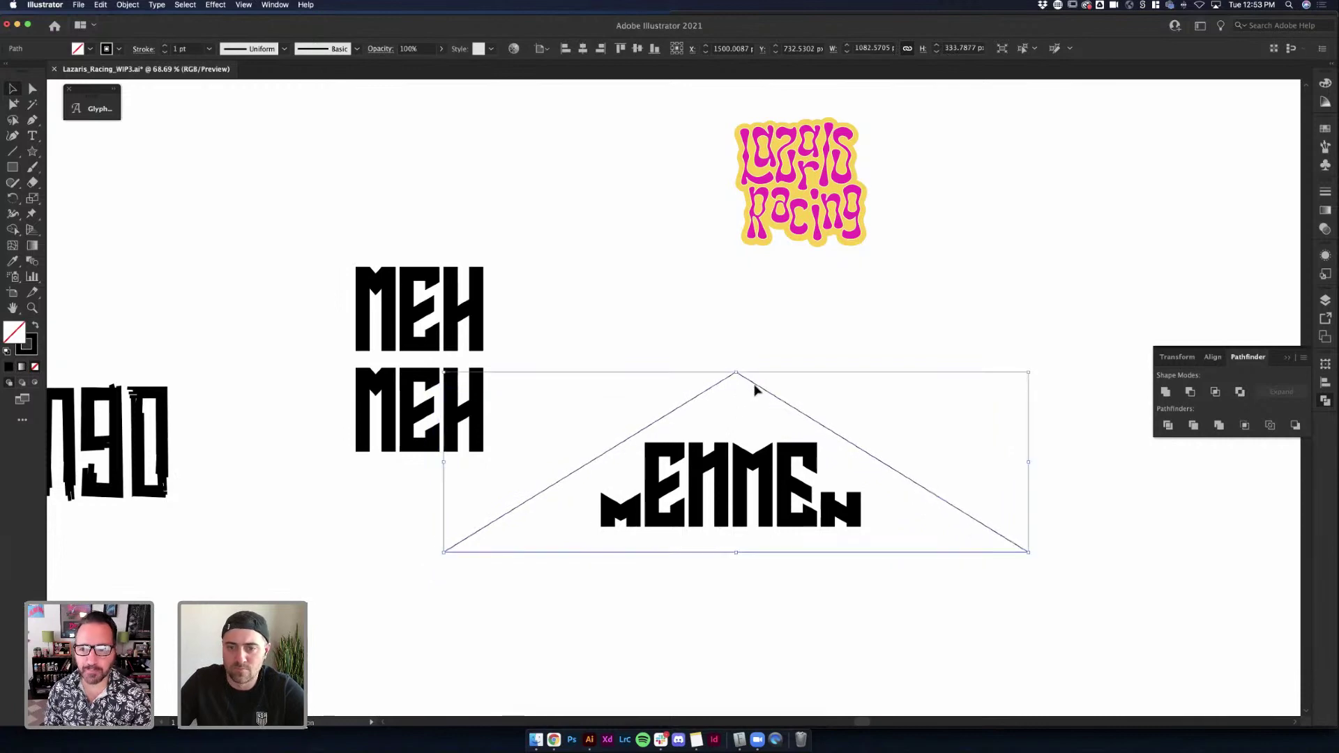
pyautogui.press('super+z')
pyautogui.press('super+z')
pyautogui.press('super+z')
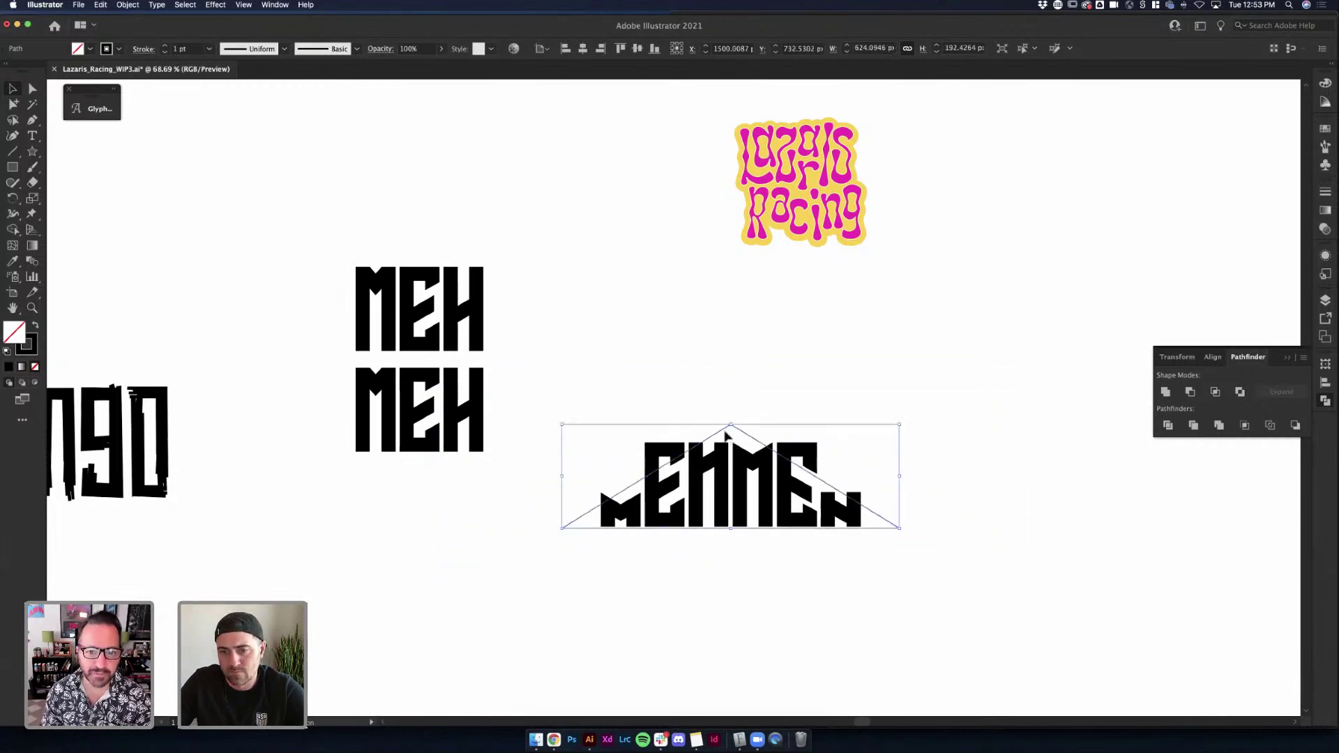
pyautogui.moveTo(731, 424)
pyautogui.mouseDown()
pyautogui.moveTo(731, 444)
pyautogui.moveTo(731, 432)
pyautogui.mouseUp()
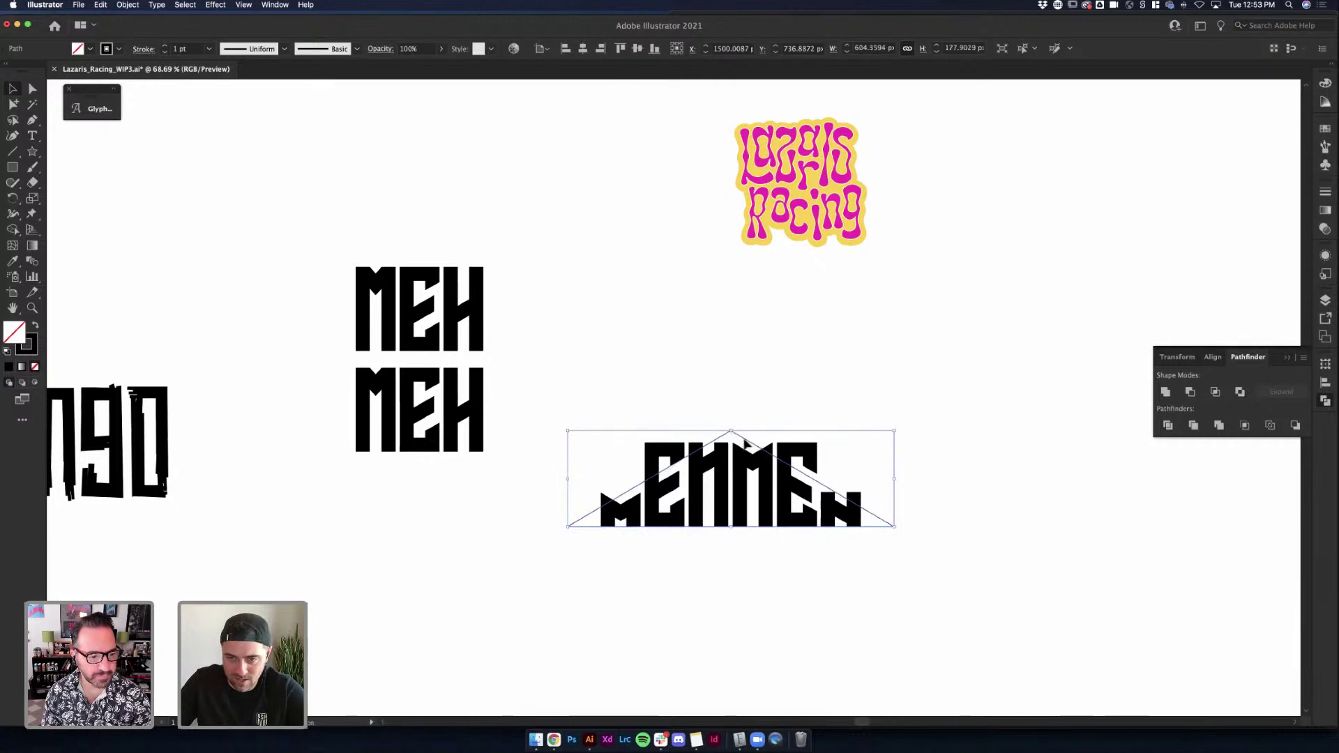
pyautogui.press('super+h')
pyautogui.press('super+h')
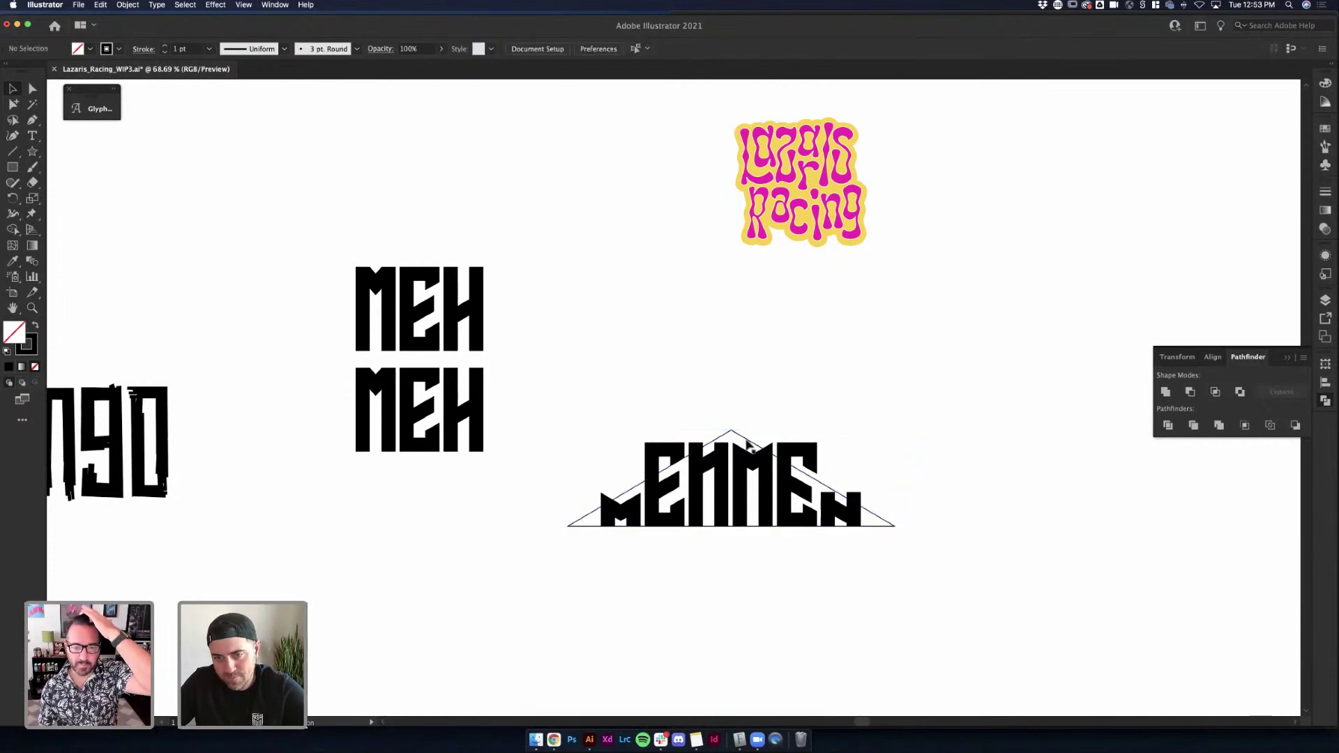
# Increase the triangle outline's stroke weight to 3 pt
pyautogui.press('Up')
pyautogui.press('Up')
pyautogui.press('Up')
pyautogui.press('Up')
pyautogui.press('Up')
pyautogui.press('Up')
pyautogui.press('Up')
pyautogui.press('Up')
pyautogui.press('Up')
pyautogui.press('Up')
pyautogui.press('Up')
pyautogui.press('Up')
pyautogui.press('Up')
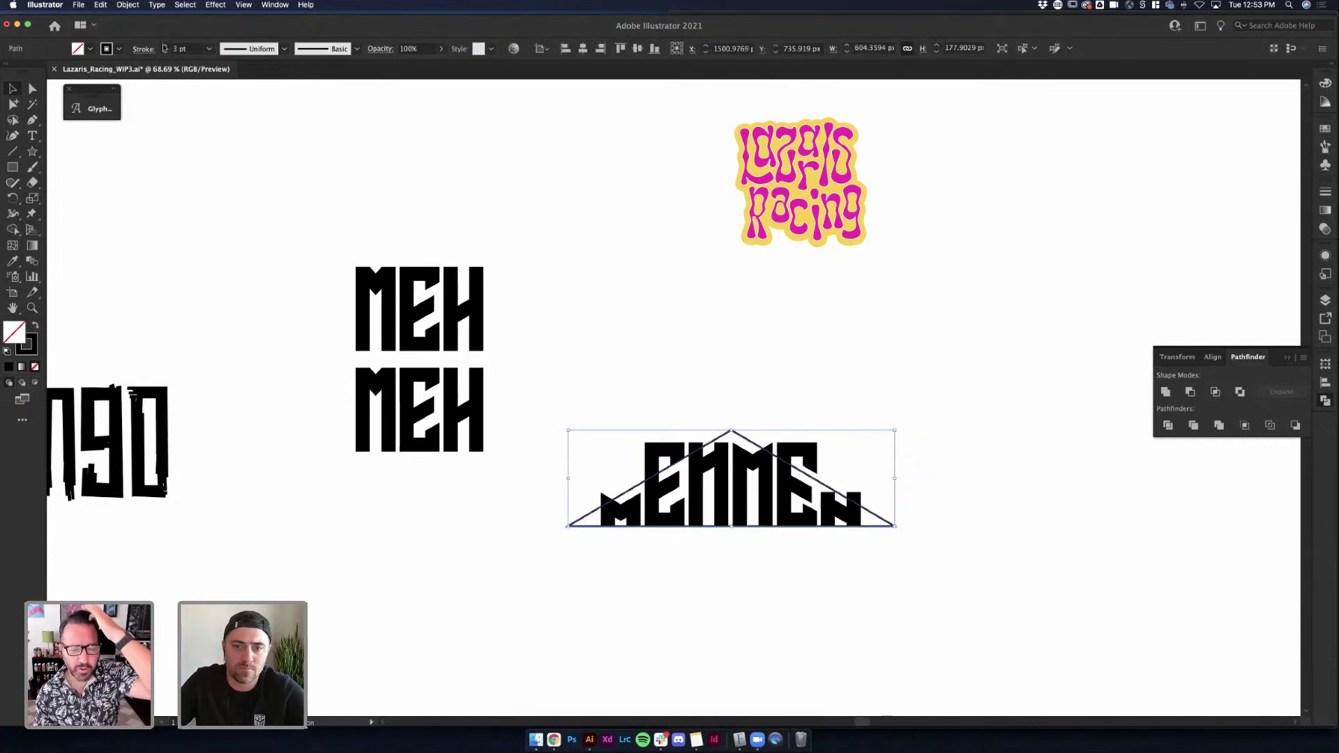
# Delete the triangular outline drawn over the six-letter MEHMEH lettering
pyautogui.click(843, 403)
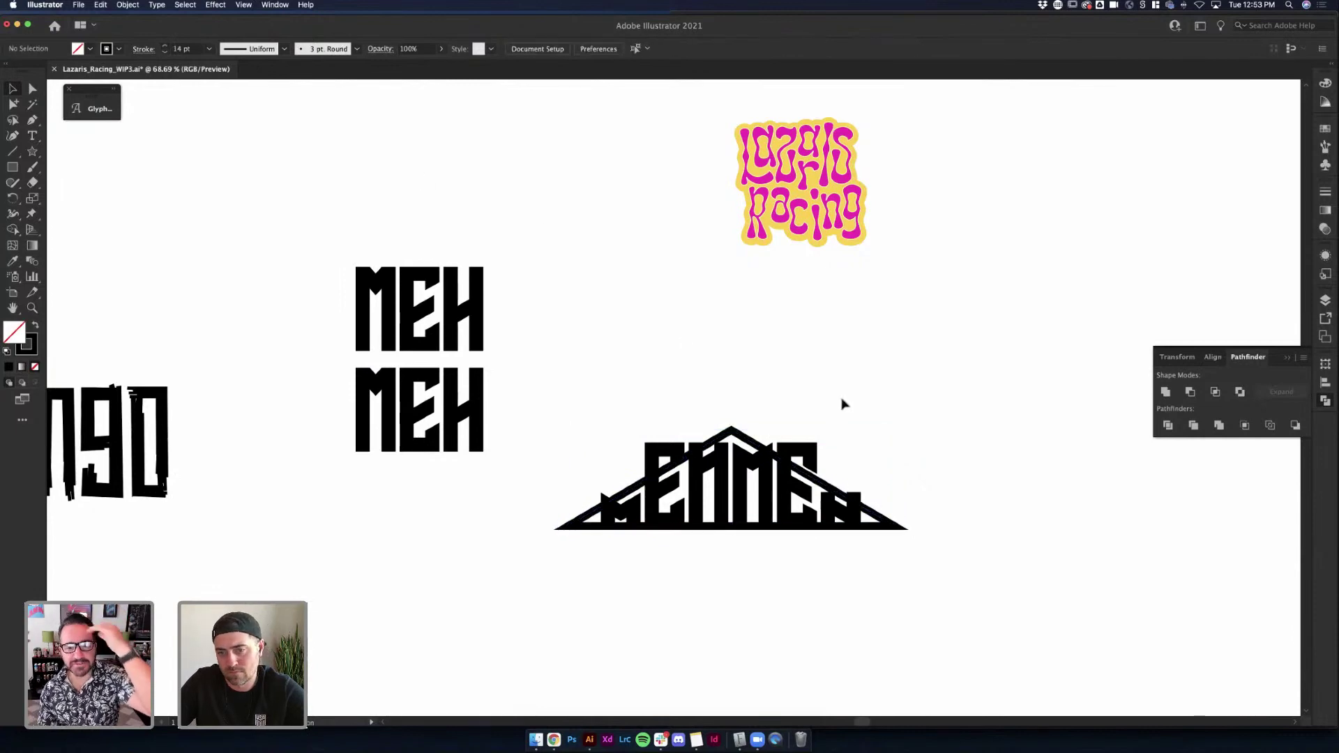
pyautogui.click(756, 435)
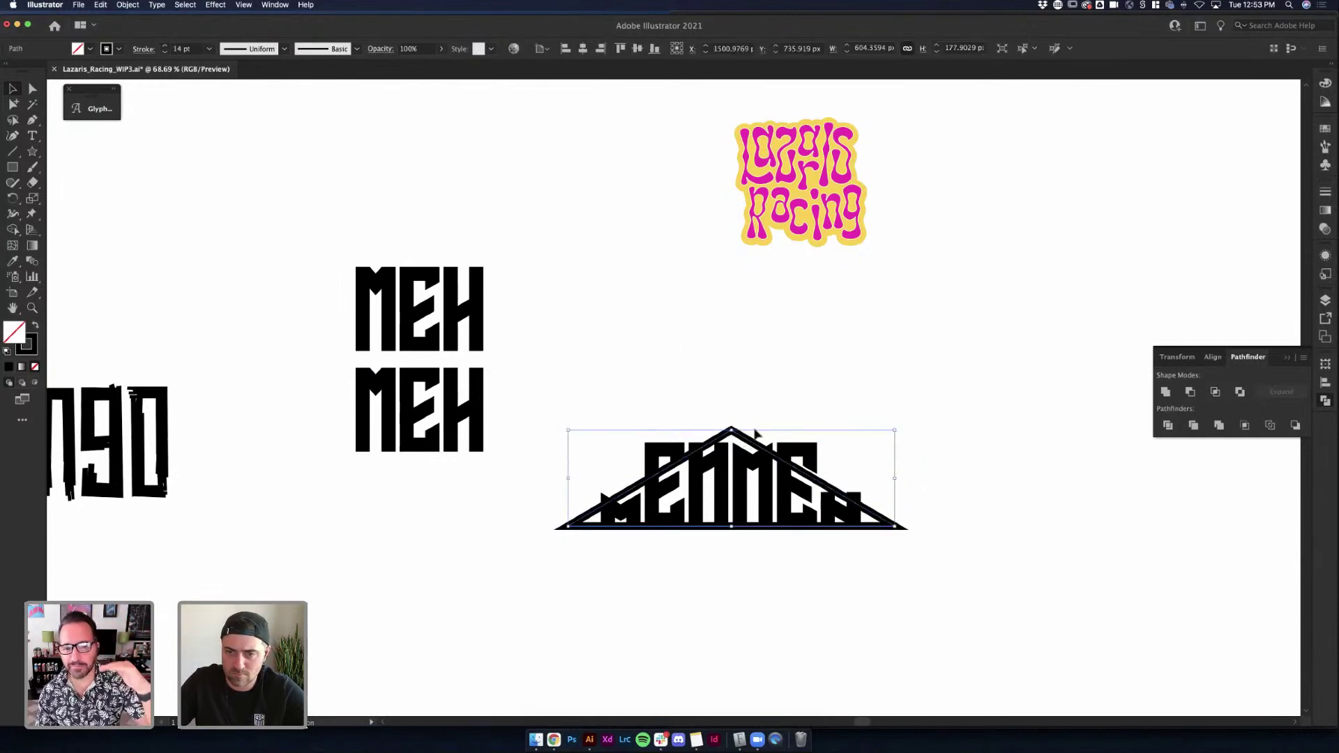
pyautogui.moveTo(897, 430); pyautogui.dragTo(957, 391)
pyautogui.press('Delete')
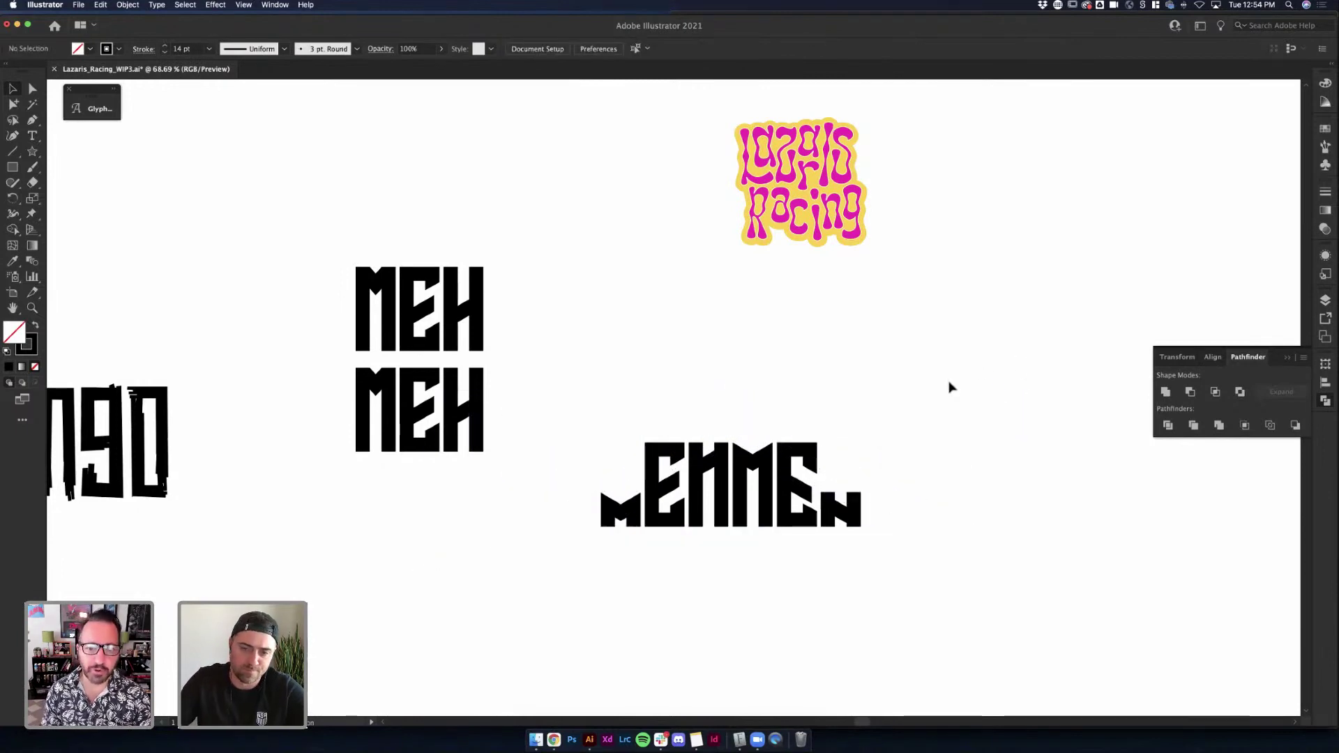
pyautogui.hscroll(2, 858, 409)
pyautogui.scroll(-1, 857, 409)
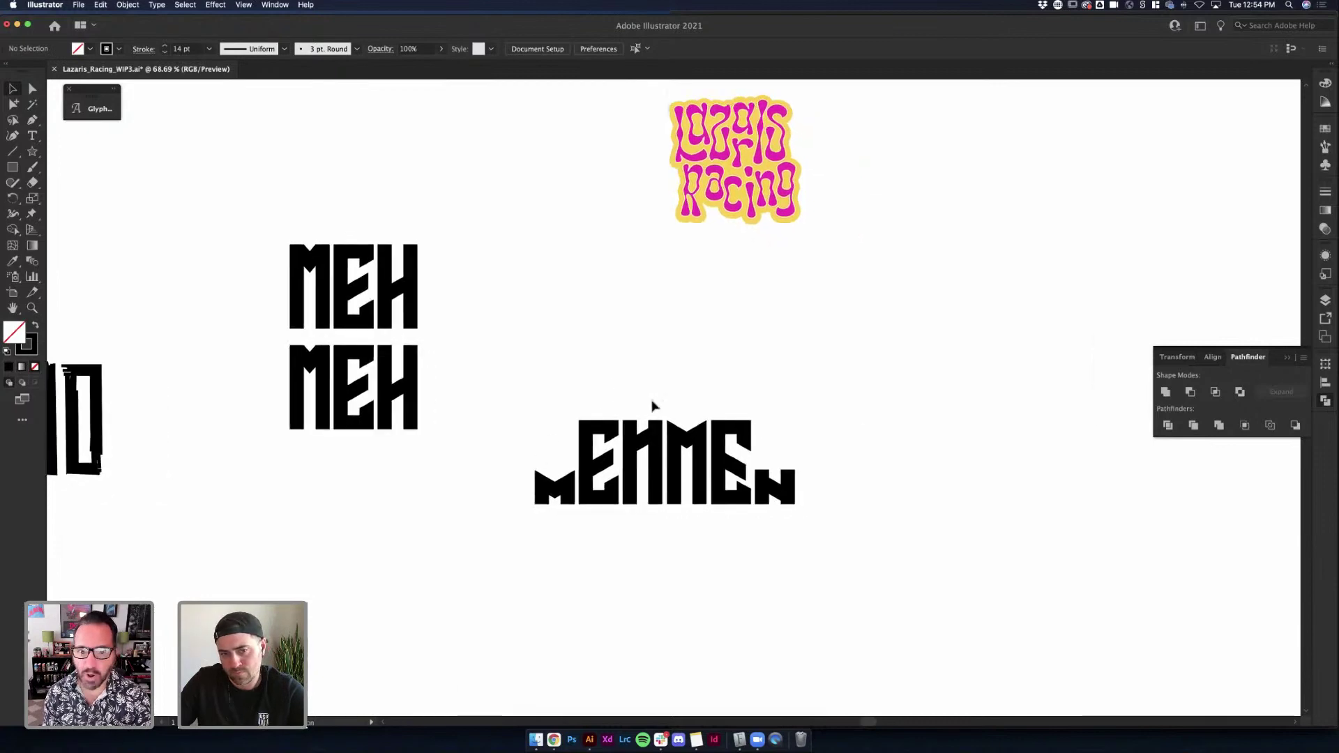
pyautogui.scroll(-1, 878, 441)
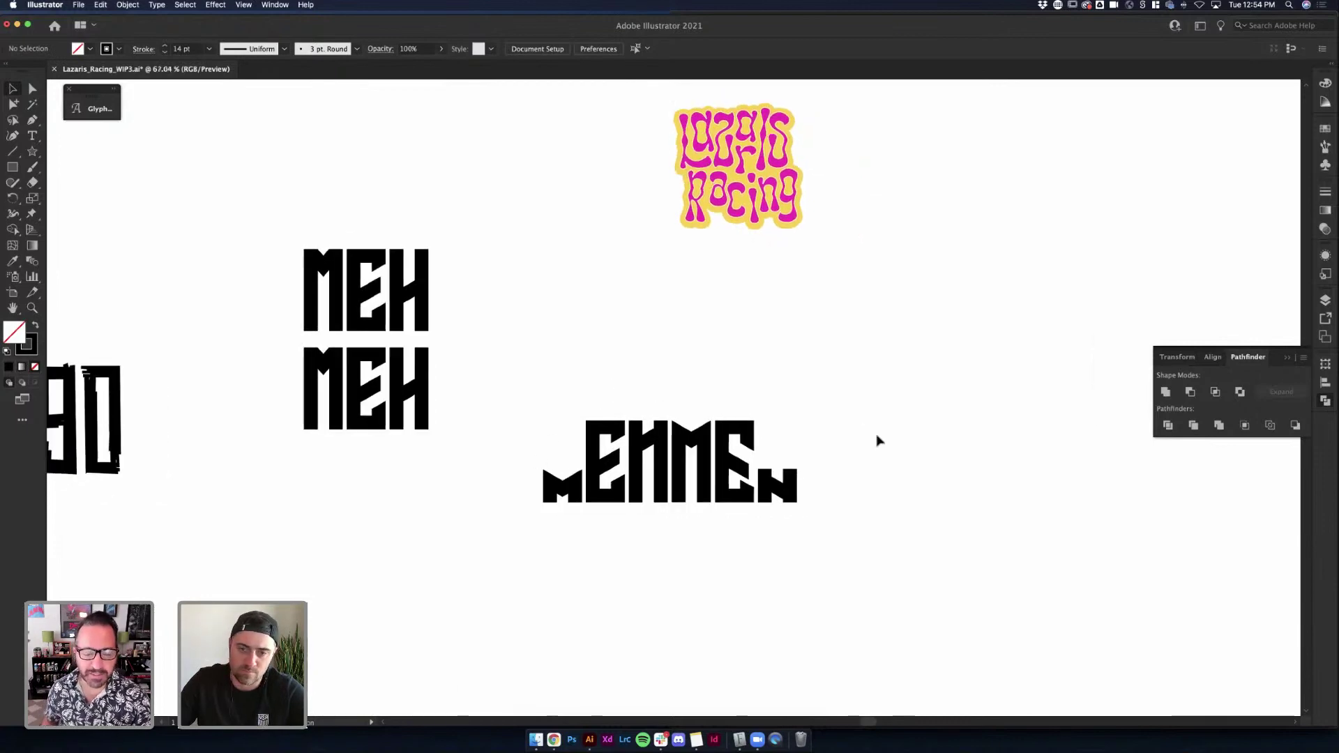
# Swap the default colours to a black fill with no stroke, and save the document
pyautogui.scroll(-2, 810, 473)
pyautogui.hotkey('shift', 'x')
pyautogui.scroll(3, 837, 472)
pyautogui.click(809, 490)
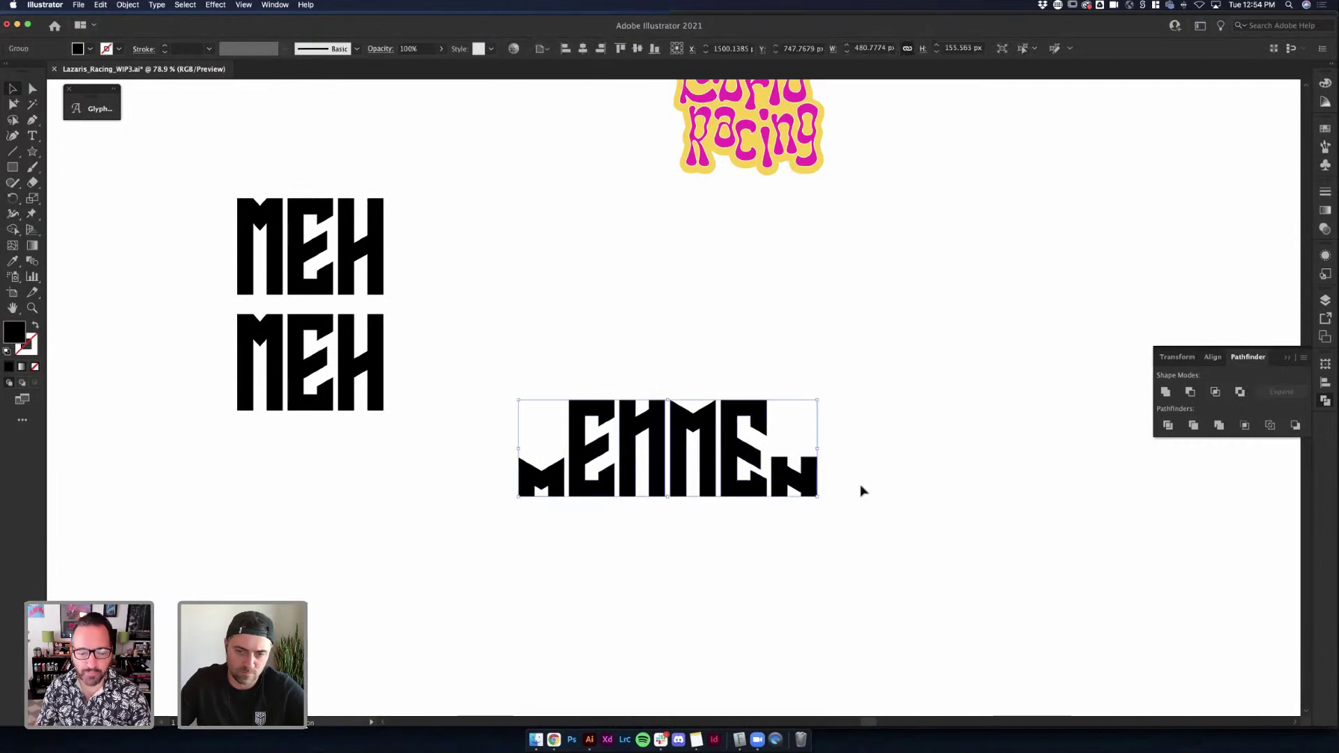
pyautogui.click(863, 491)
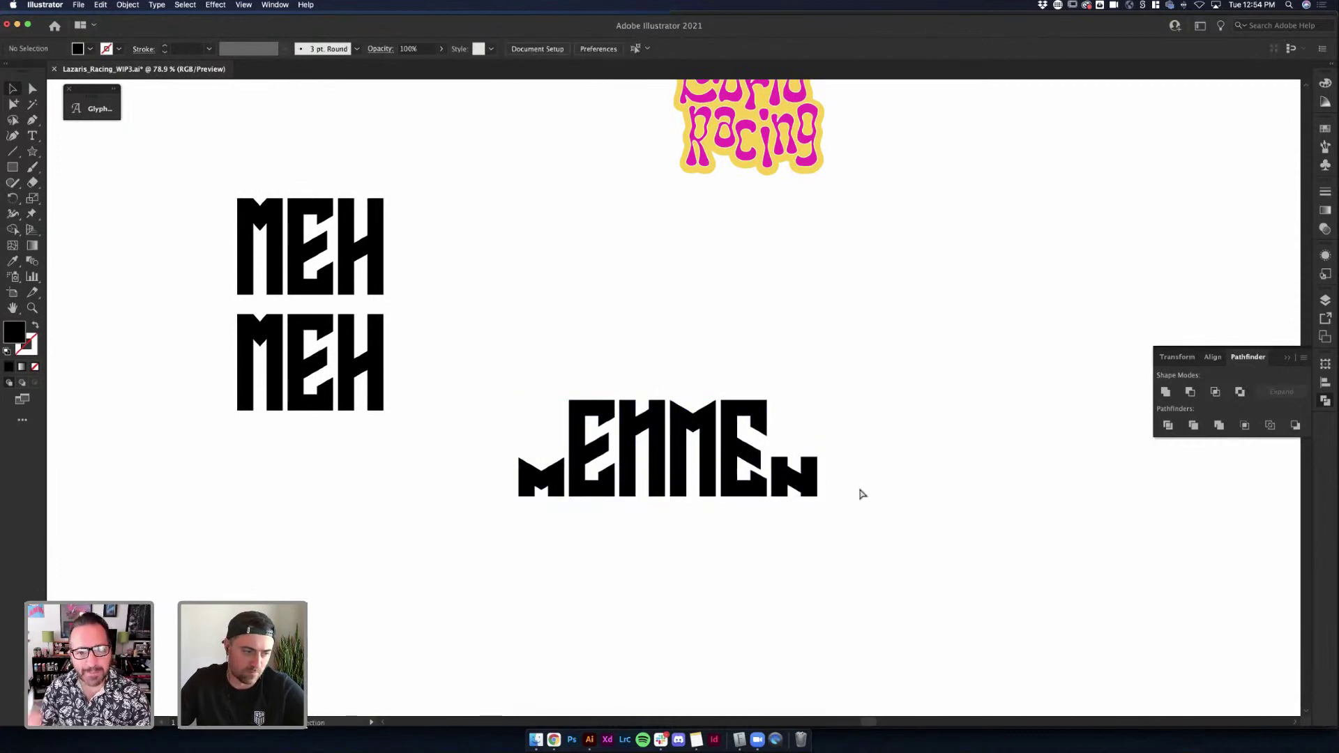
pyautogui.press('super+s')
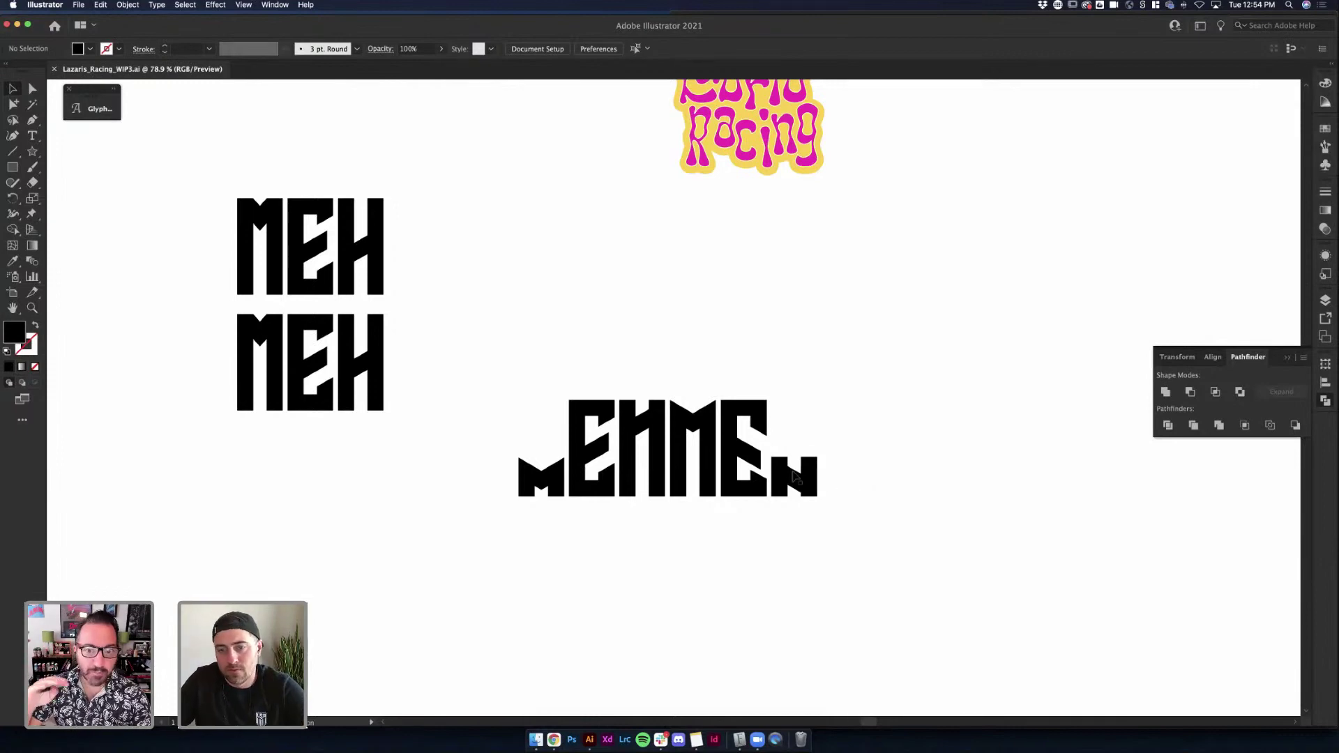
# Move the six-letter lettering straight up until its baseline lines up with the bottom of the stacked MEH lettering
pyautogui.scroll(2, 795, 478)
pyautogui.scroll(-4, 795, 478)
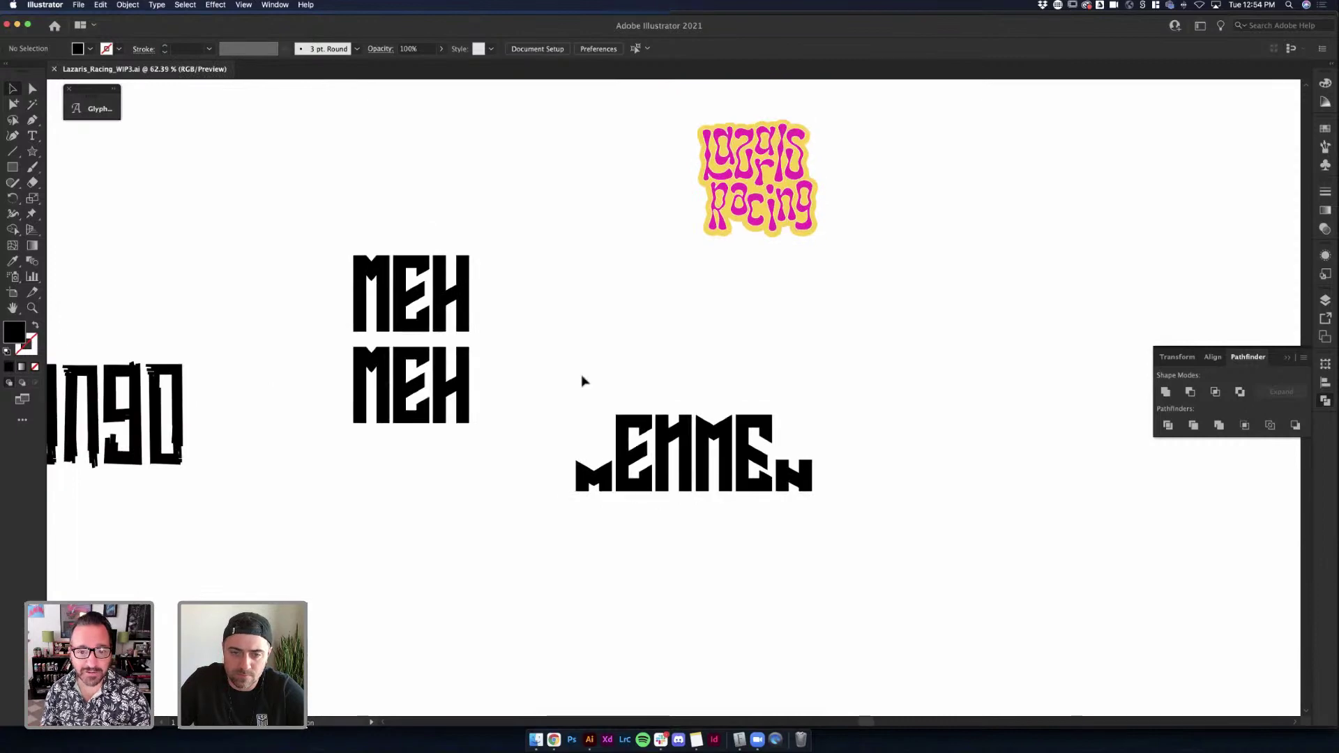
pyautogui.moveTo(517, 380); pyautogui.dragTo(797, 416)
pyautogui.click(818, 486)
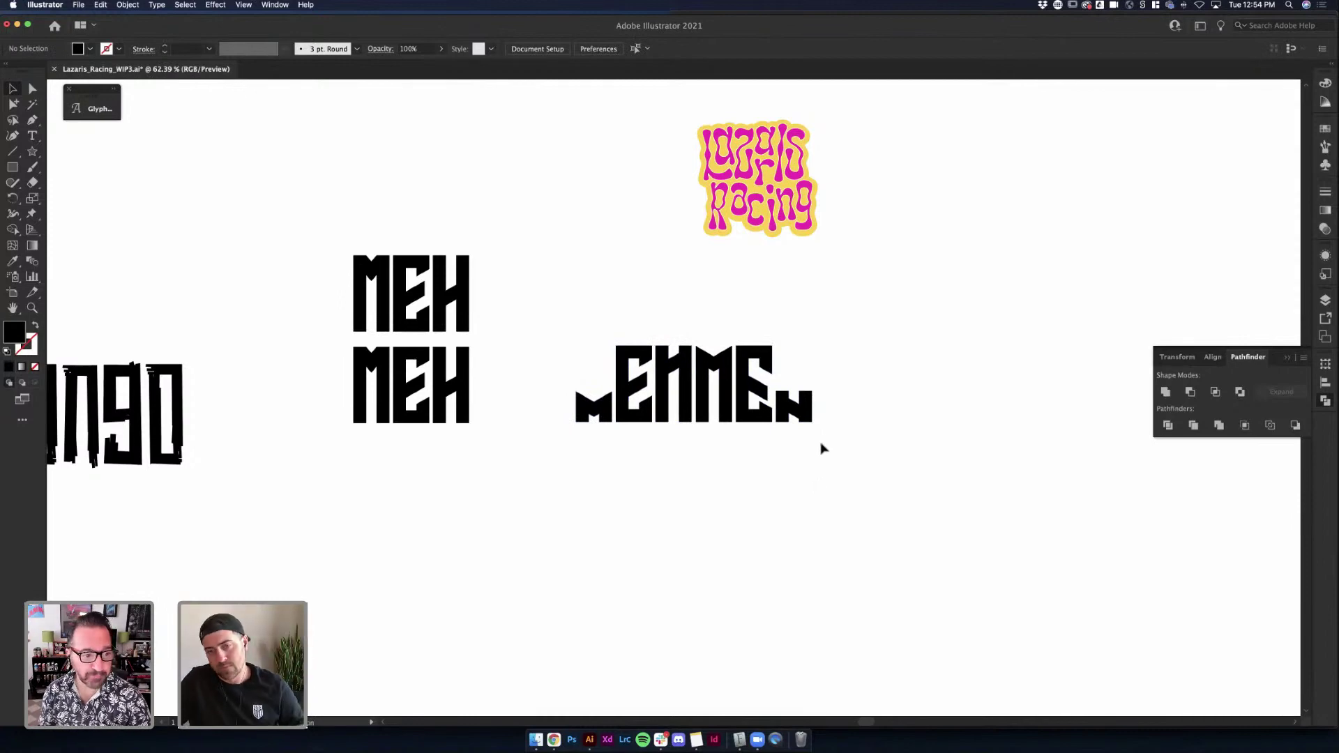
pyautogui.moveTo(823, 448); pyautogui.dragTo(601, 320)
pyautogui.click(601, 320)
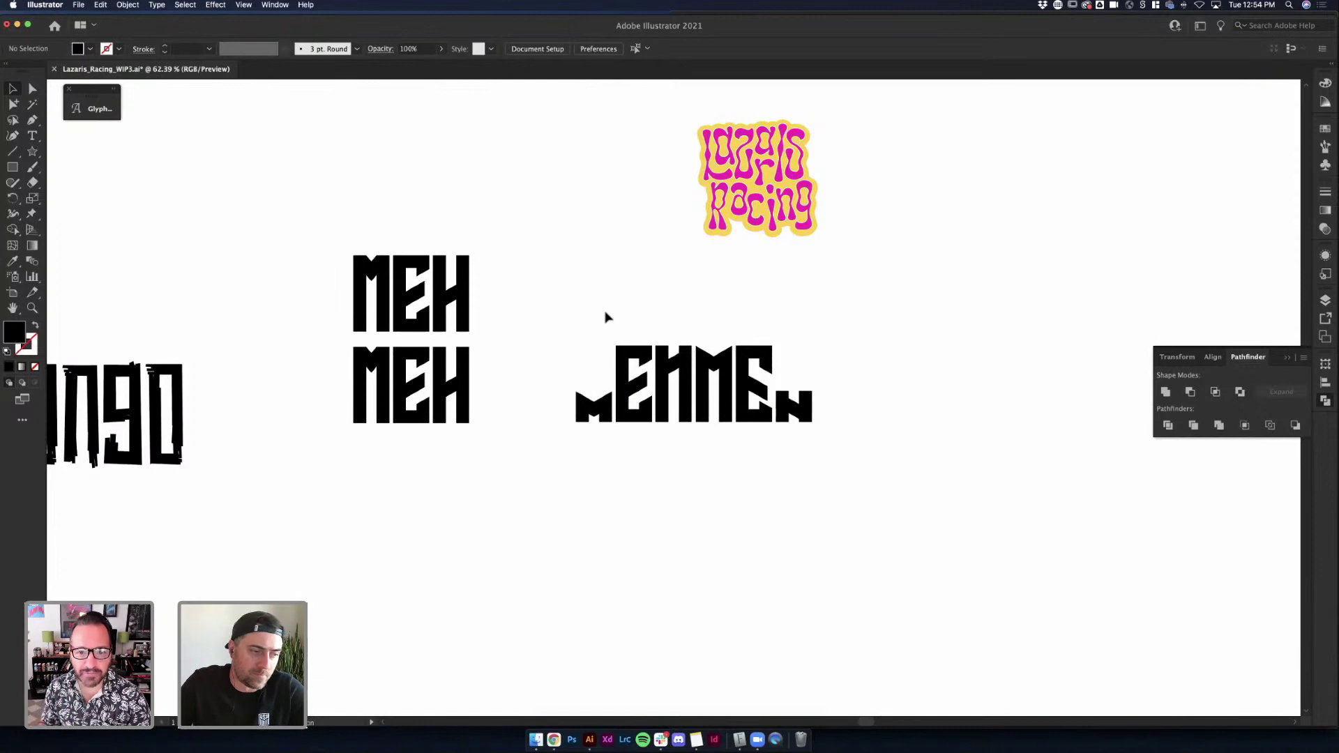
# Look over all the LONGO, MEH and Lazaris Racing lettering designs laid out on the canvas
pyautogui.scroll(-3, 605, 317)
pyautogui.hscroll(-3, 605, 317)
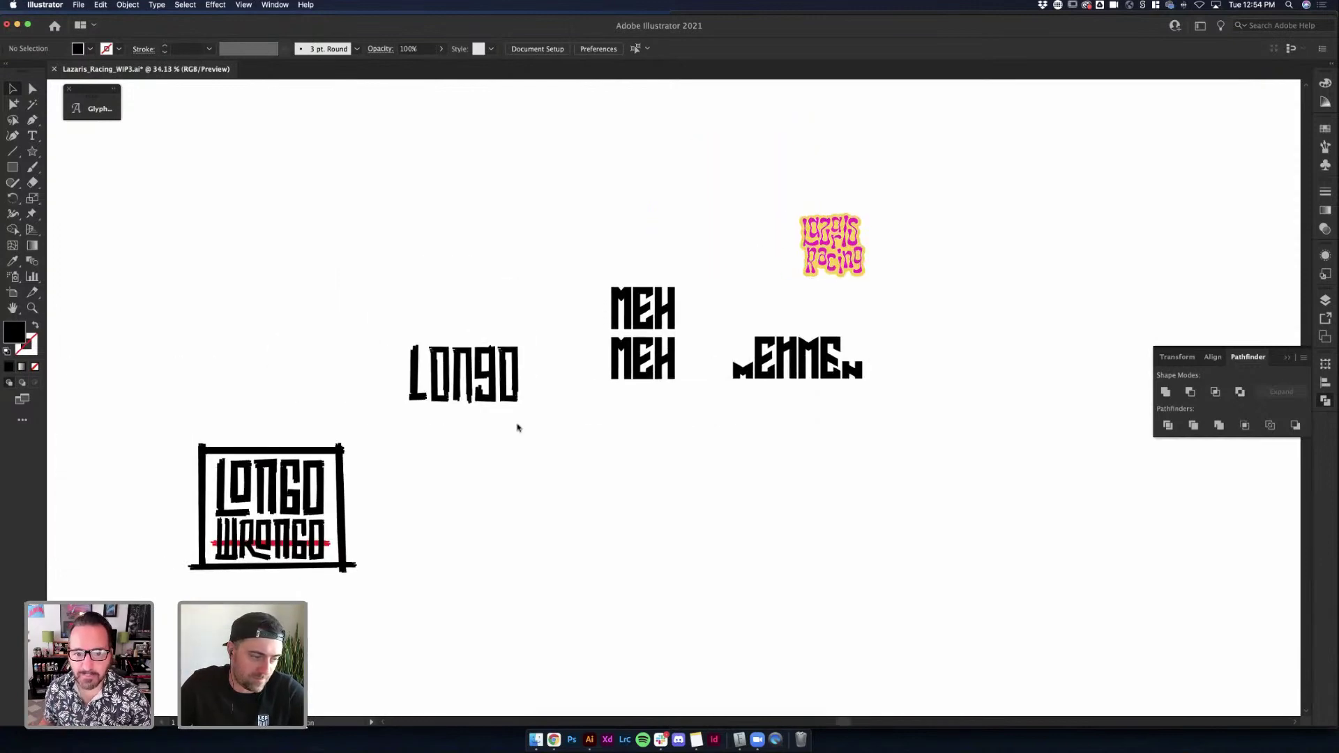
pyautogui.press('super+Tab')
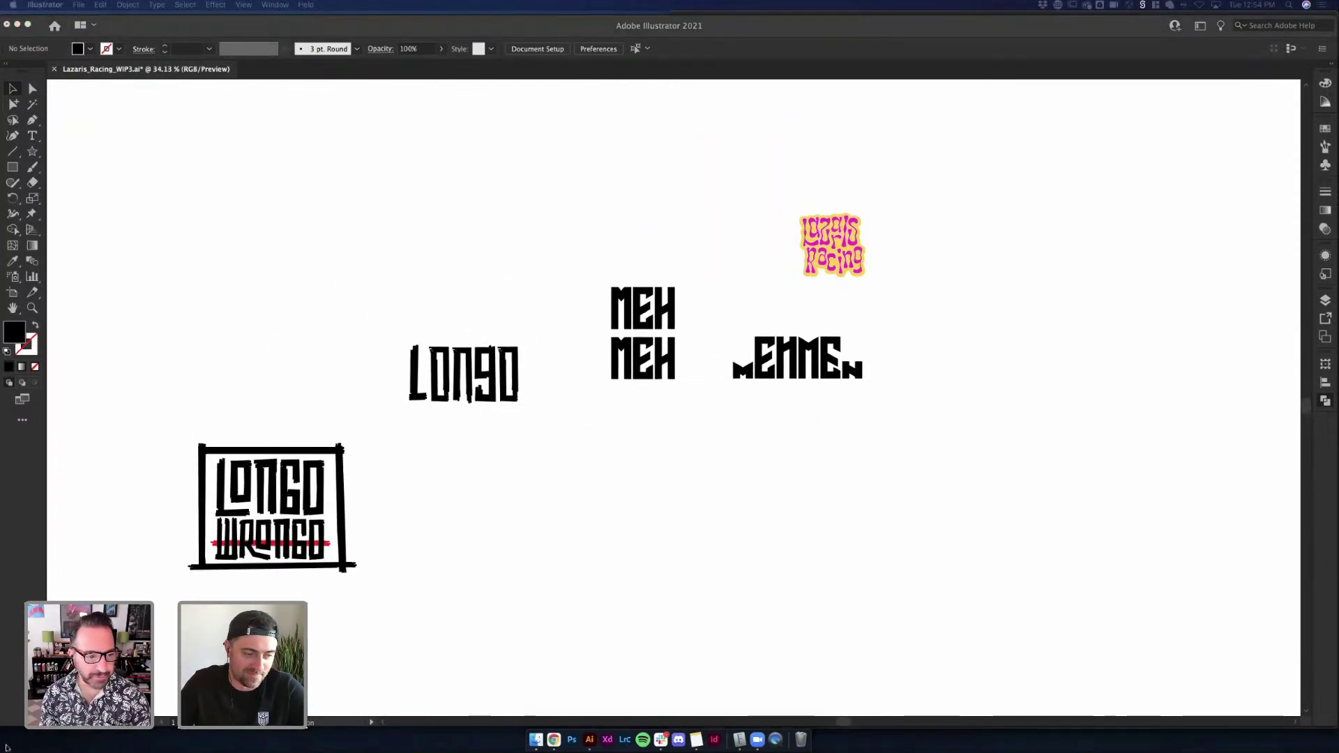
pyautogui.click(623, 479)
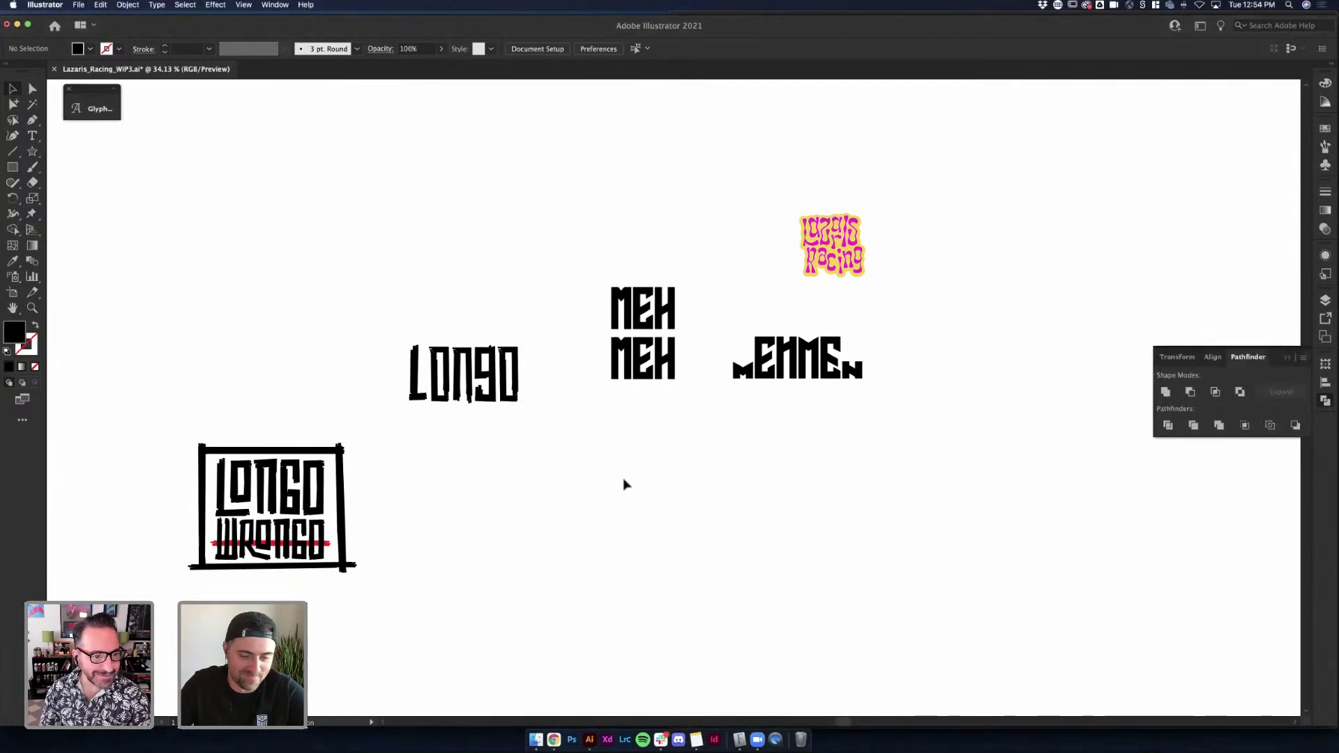
pyautogui.hscroll(-1, 643, 479)
pyautogui.scroll(-2, 643, 478)
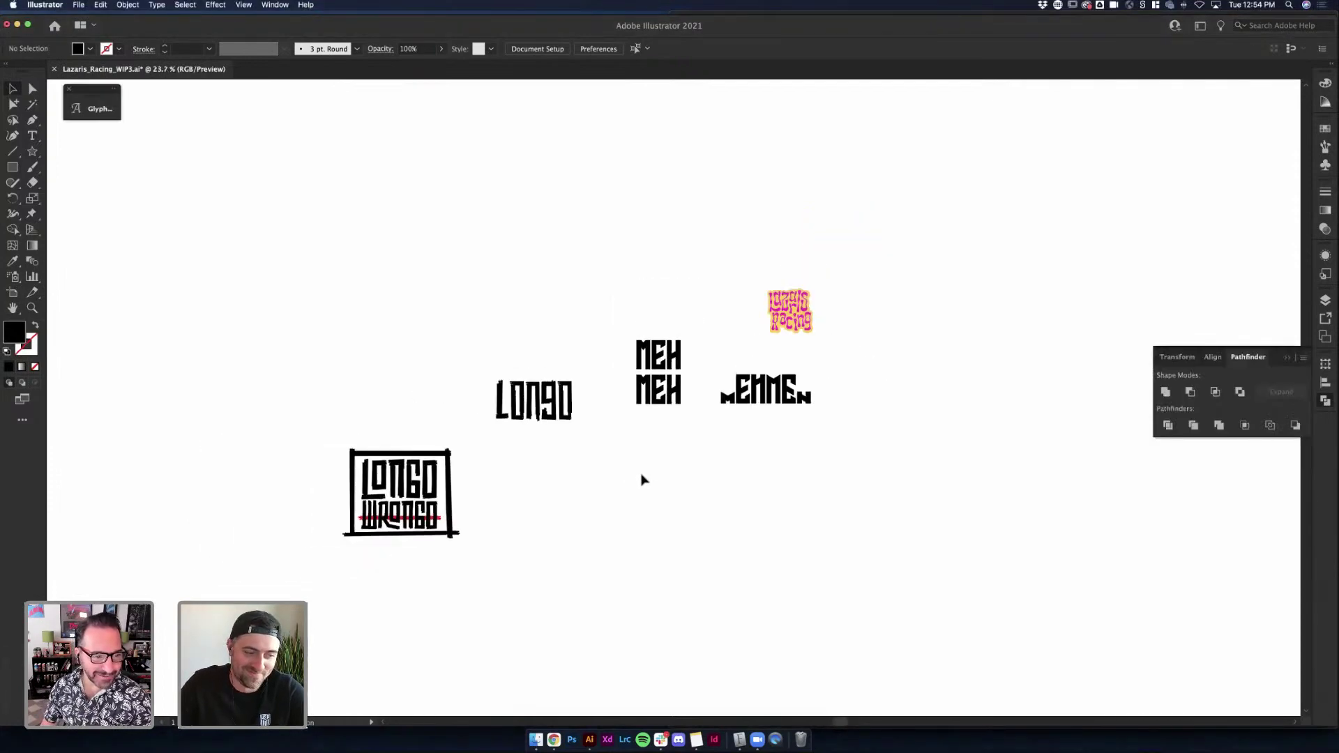
pyautogui.scroll(-1, 630, 476)
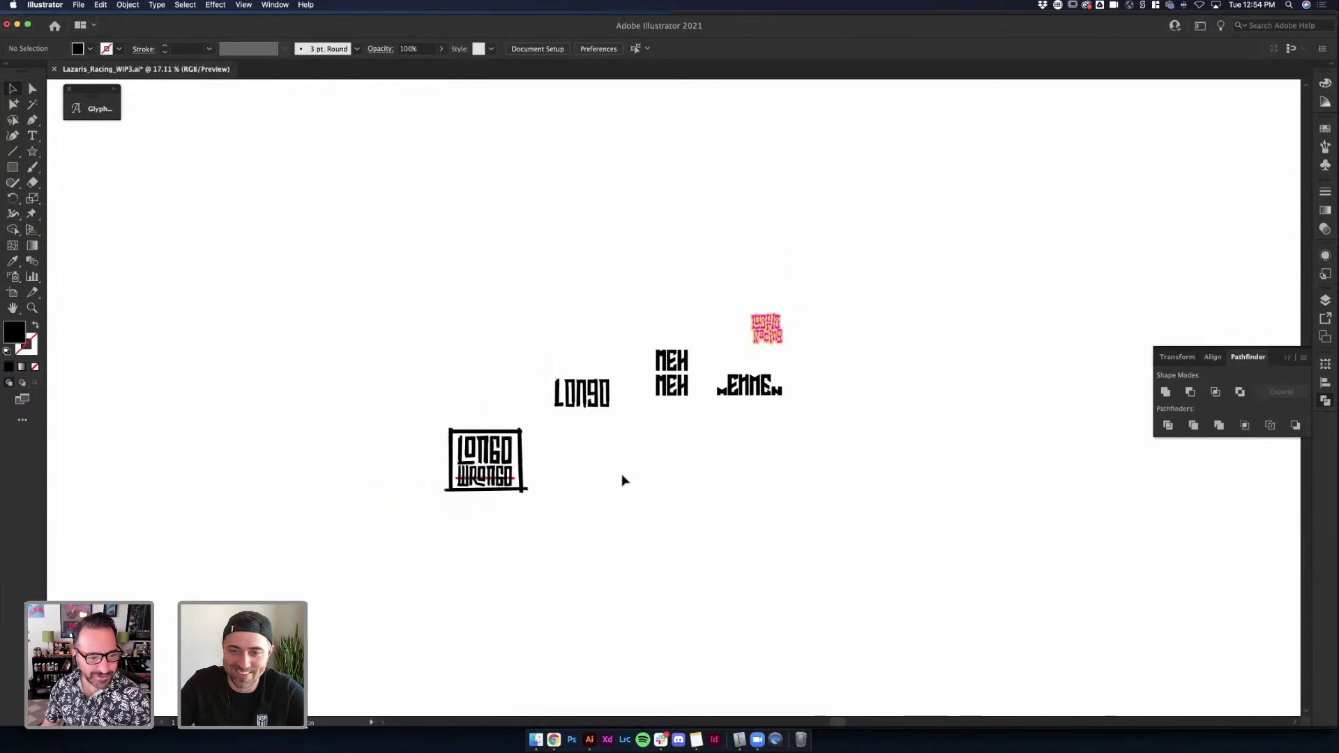
# Move the six-letter MEHMEH lettering to the right of the pink Lazaris Racing logo, with their bottoms roughly level
pyautogui.scroll(2, 807, 405)
pyautogui.click(659, 369)
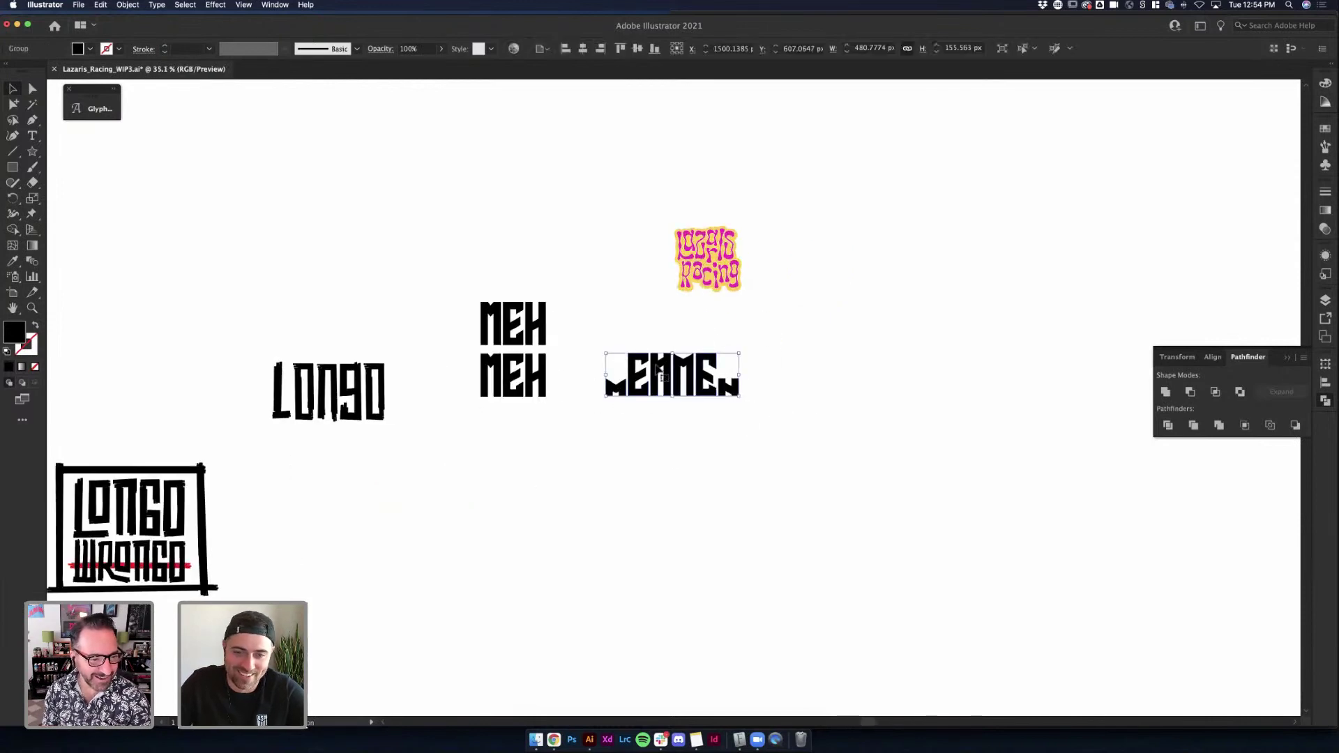
pyautogui.moveTo(665, 367); pyautogui.dragTo(820, 261)
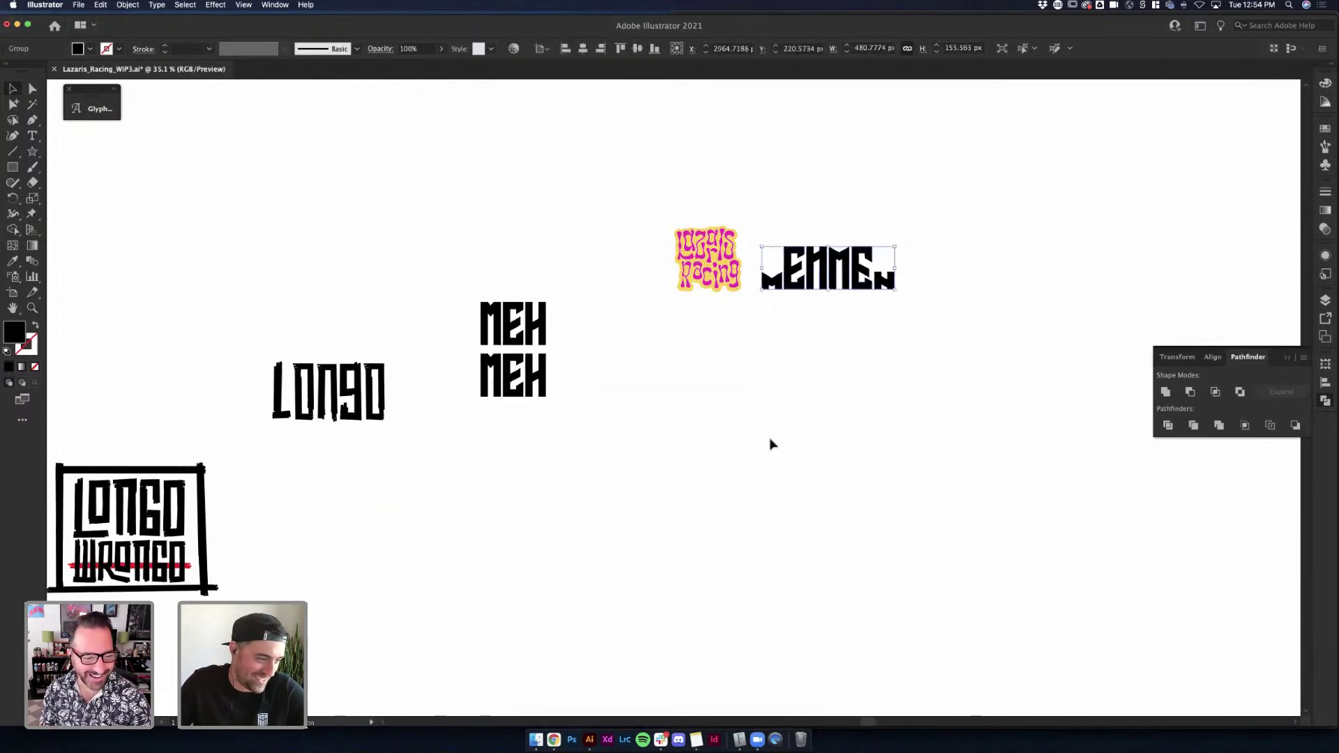
pyautogui.click(768, 442)
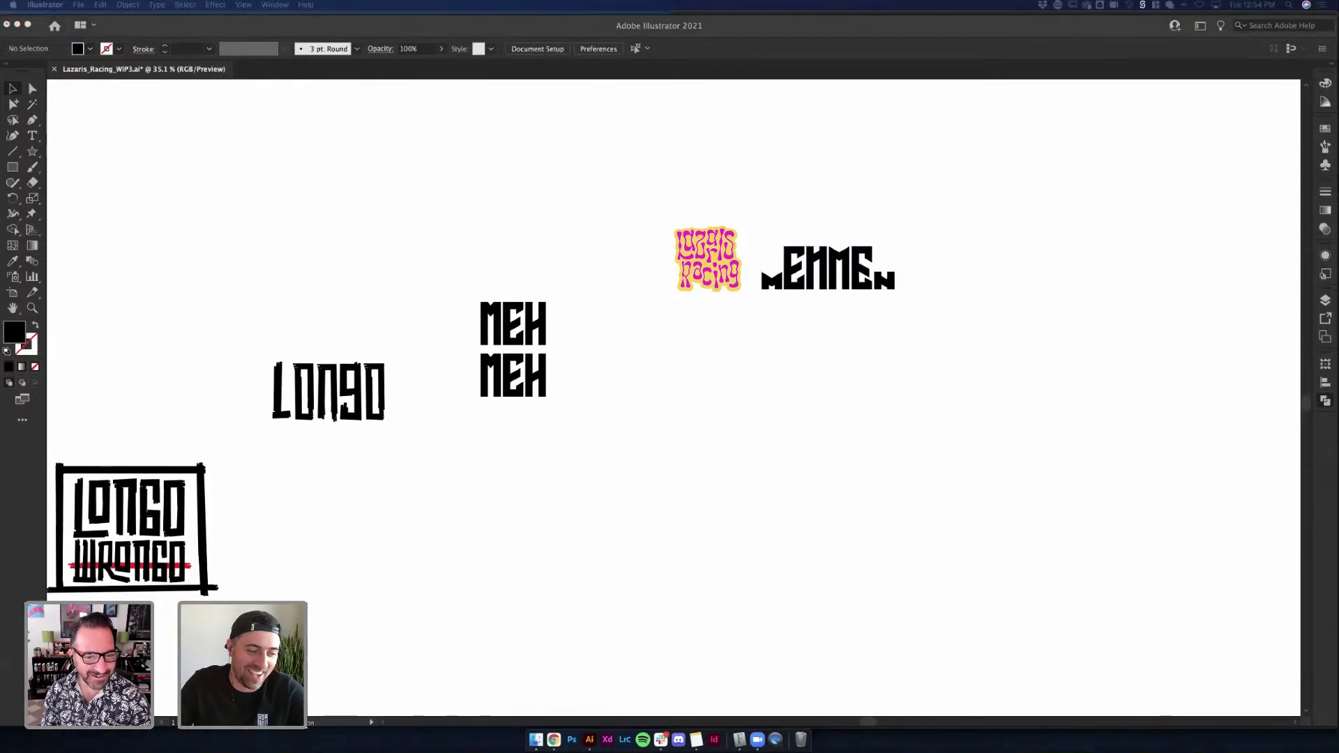
# Save the document, choosing to continue even though the file was modified outside Illustrator
pyautogui.click(305, 568)
pyautogui.scroll(-2, 302, 571)
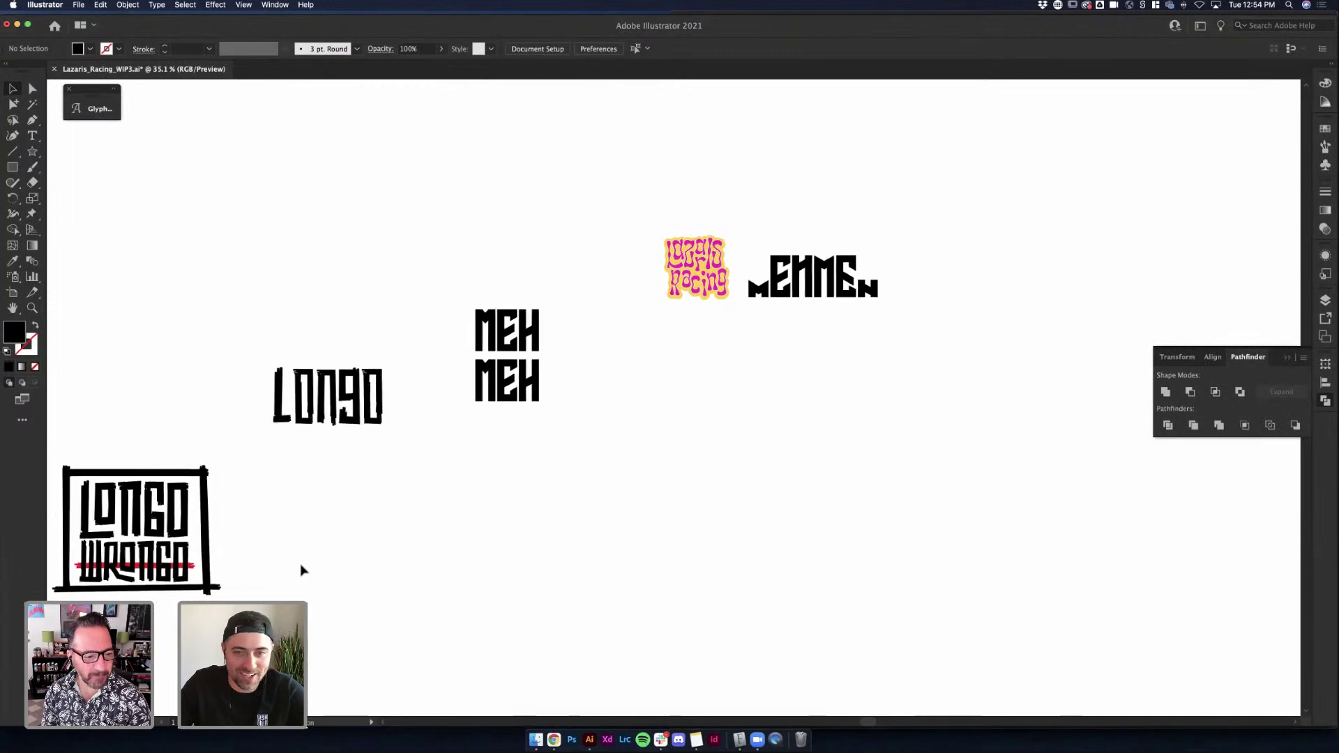
pyautogui.hscroll(-5, 301, 571)
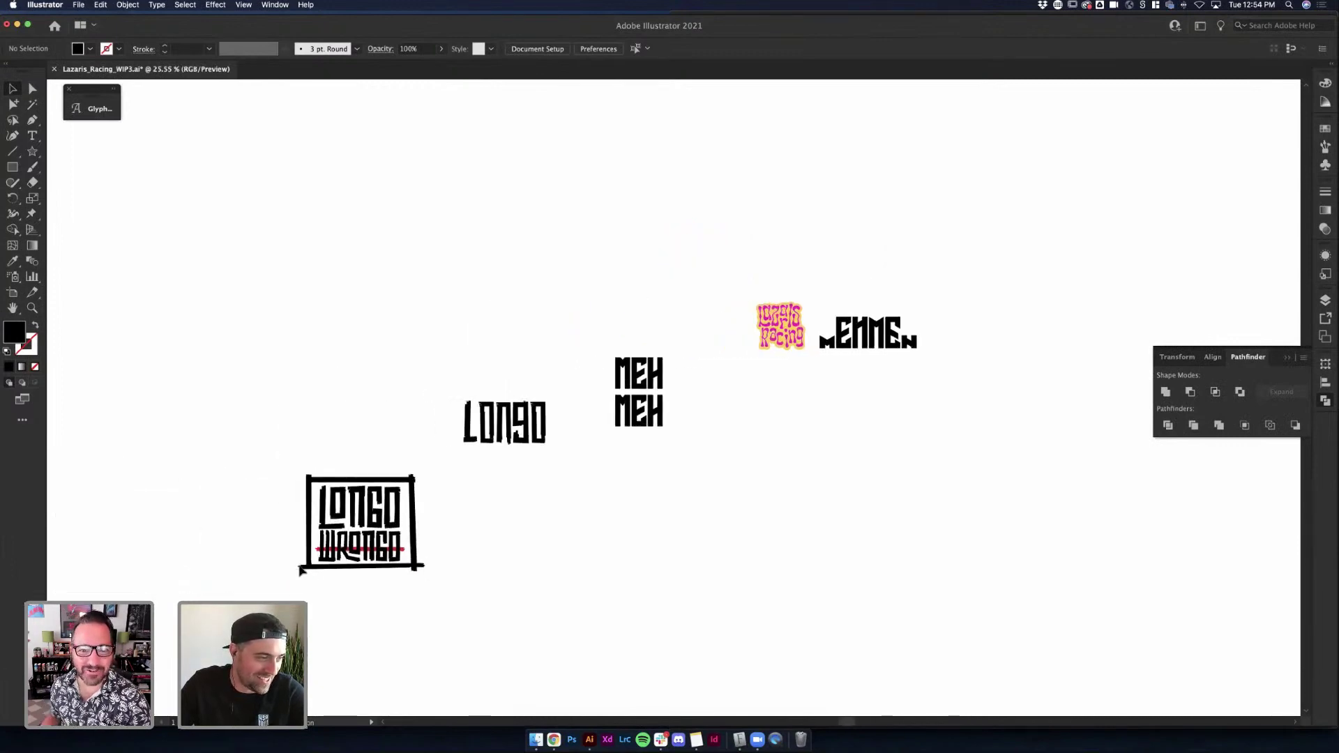
pyautogui.scroll(-1, 120, 432)
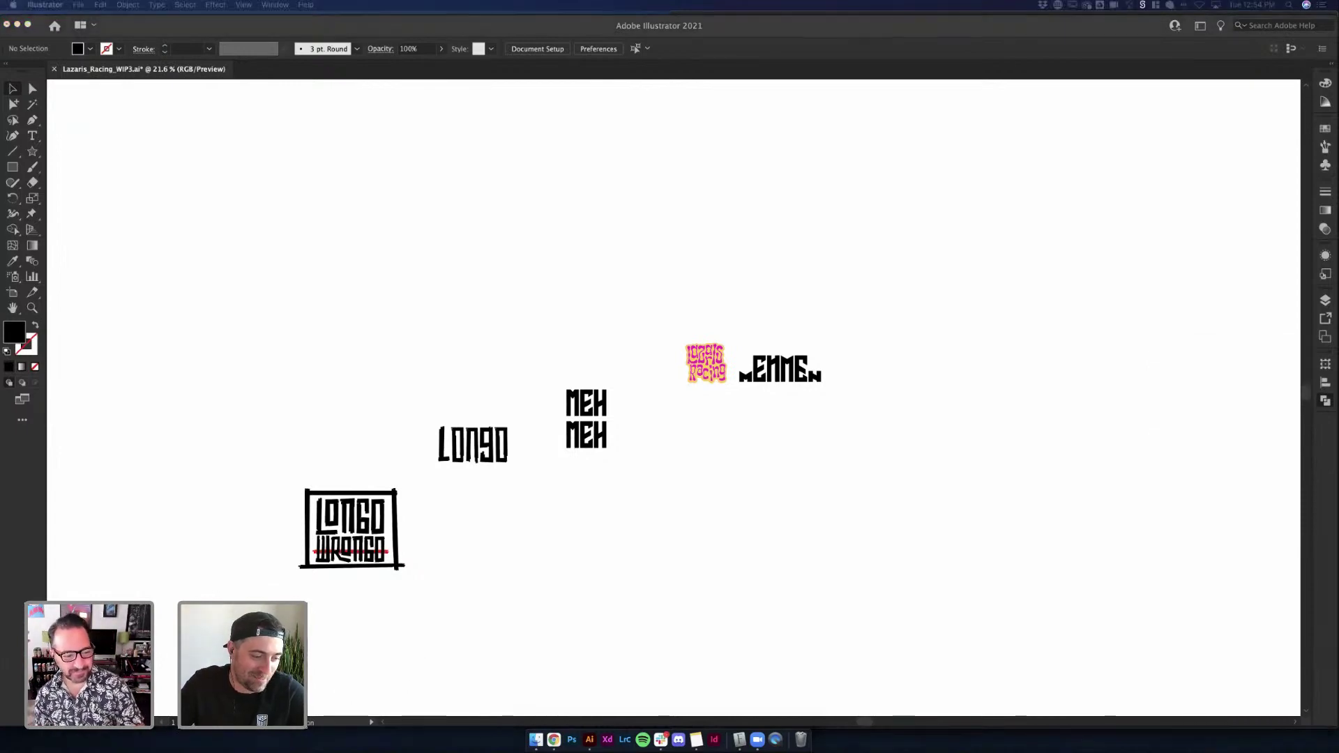
pyautogui.click(454, 605)
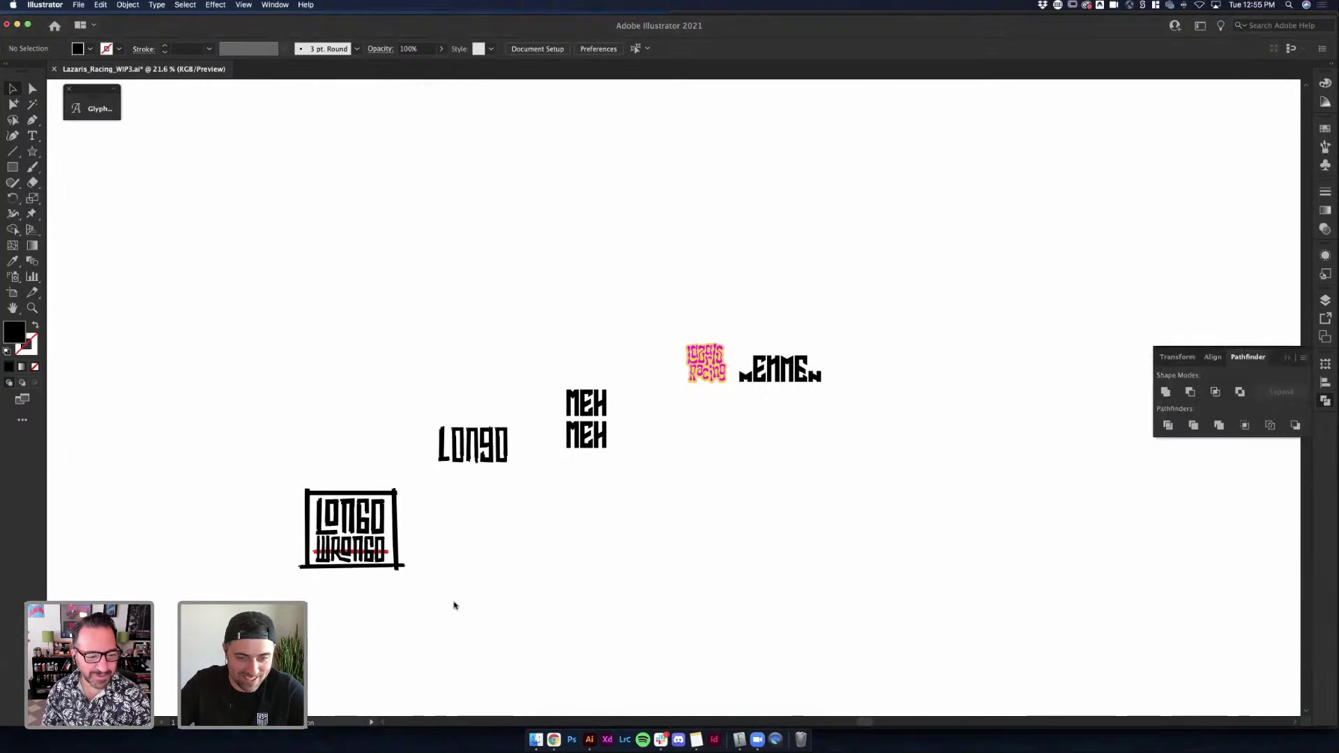
pyautogui.scroll(-1, 454, 605)
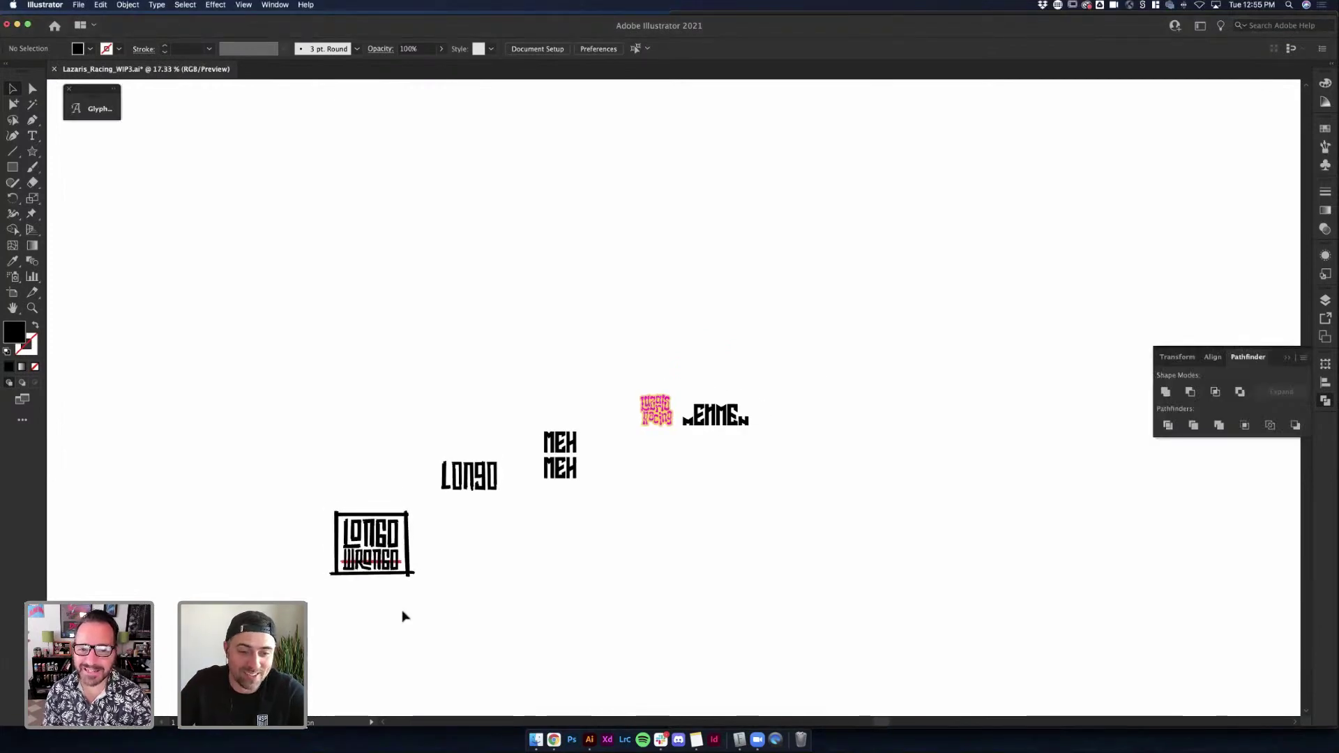
pyautogui.hscroll(-3, 454, 622)
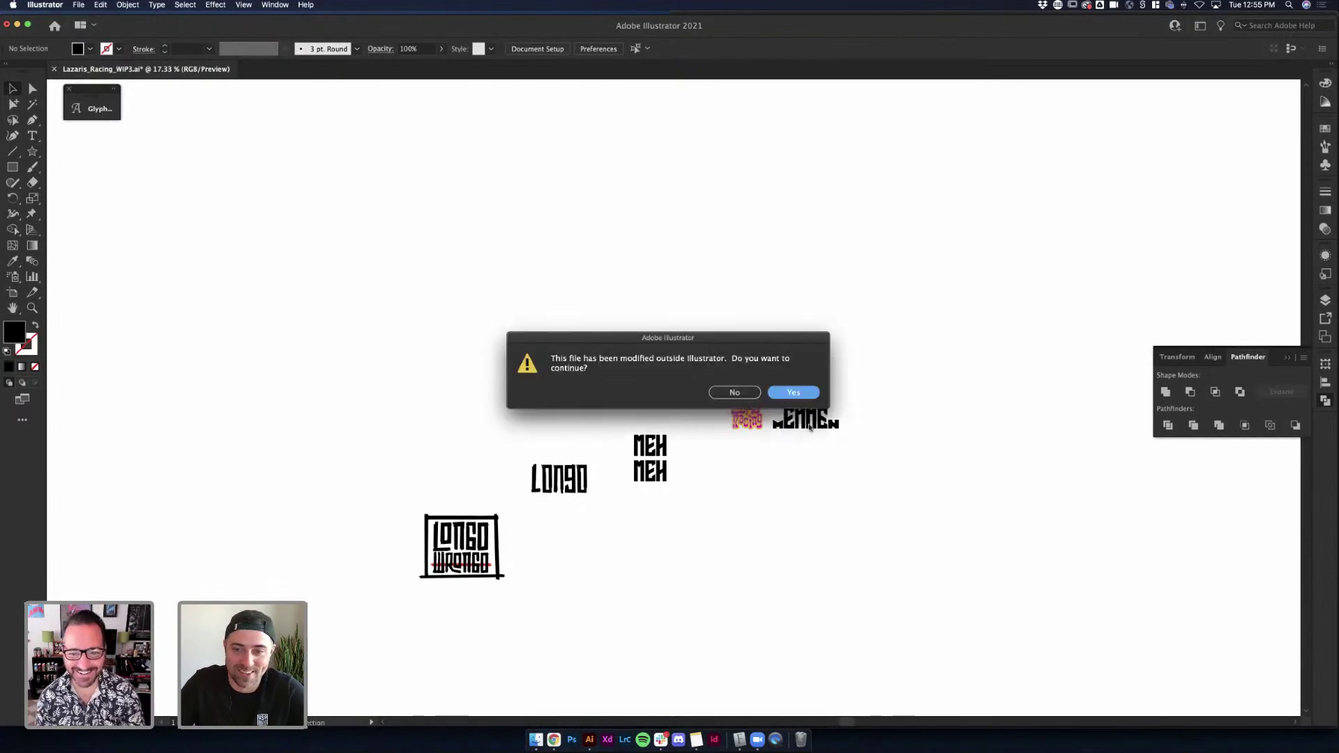
pyautogui.click(793, 393)
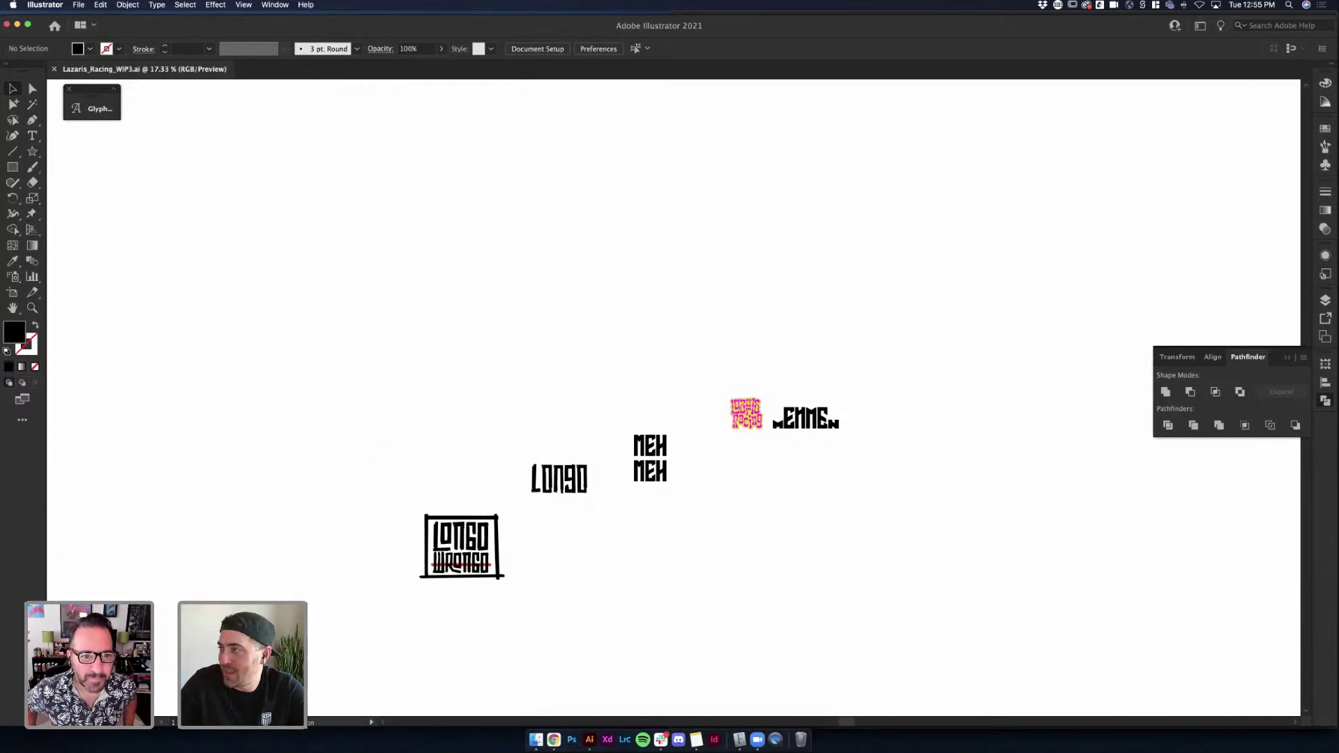
# Open Lazaris_Racing_WIP.ai and review its logo sketches, number designs and coloured Lazaris Racing variants
pyautogui.press('super+Tab')
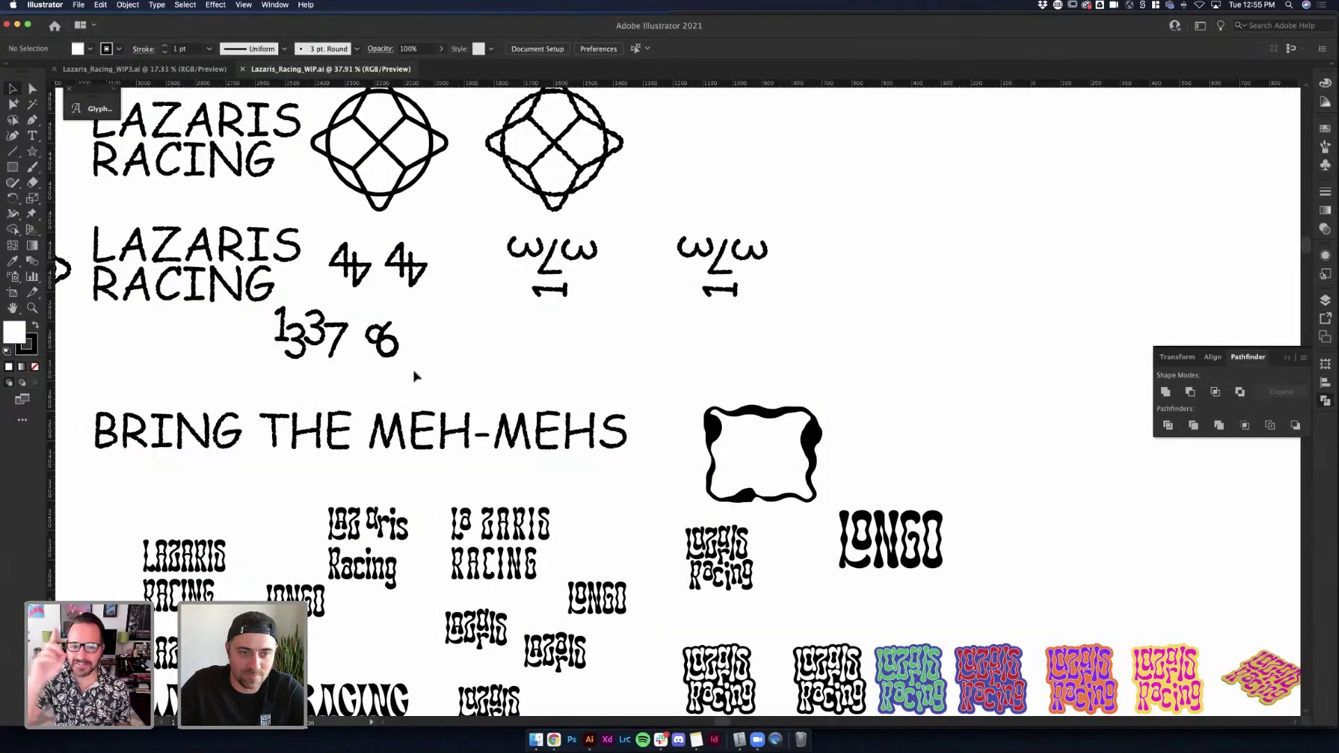
pyautogui.scroll(-3, 413, 377)
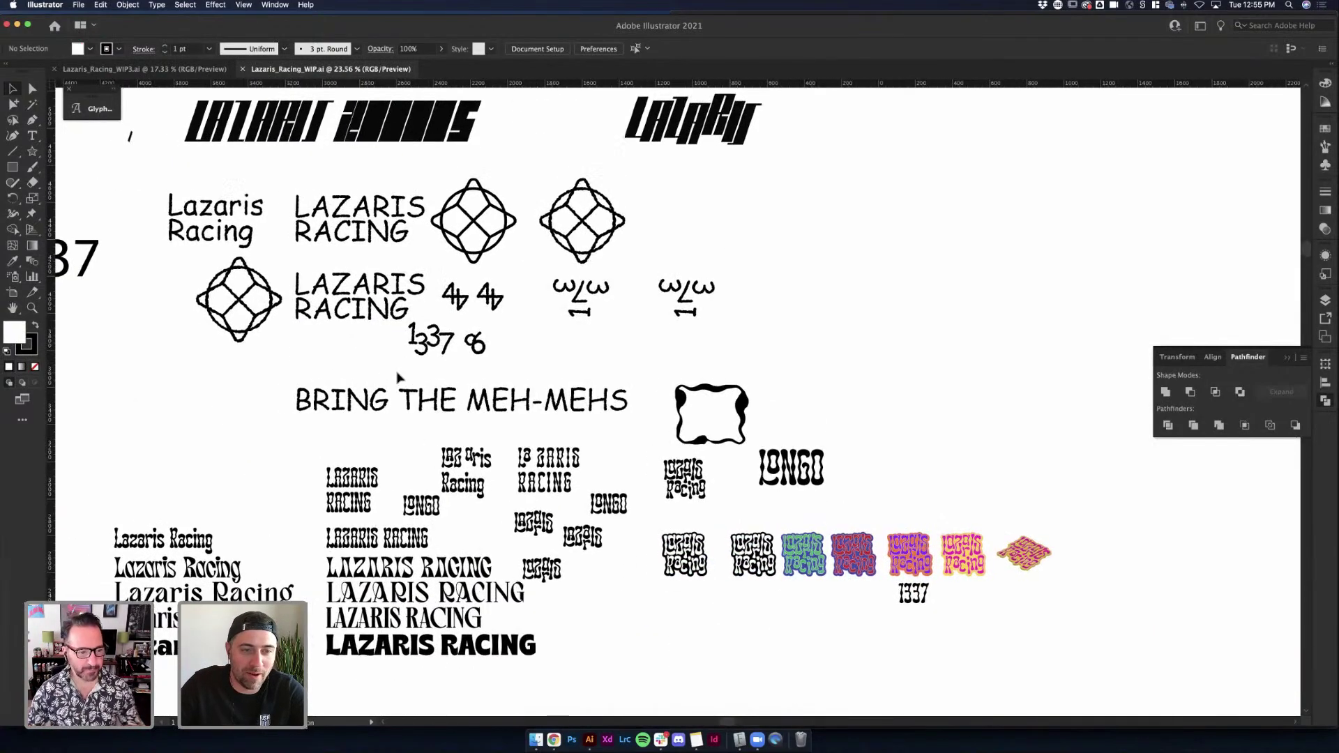
pyautogui.hscroll(-3, 398, 377)
pyautogui.scroll(-5, 396, 377)
pyautogui.hscroll(-4, 397, 377)
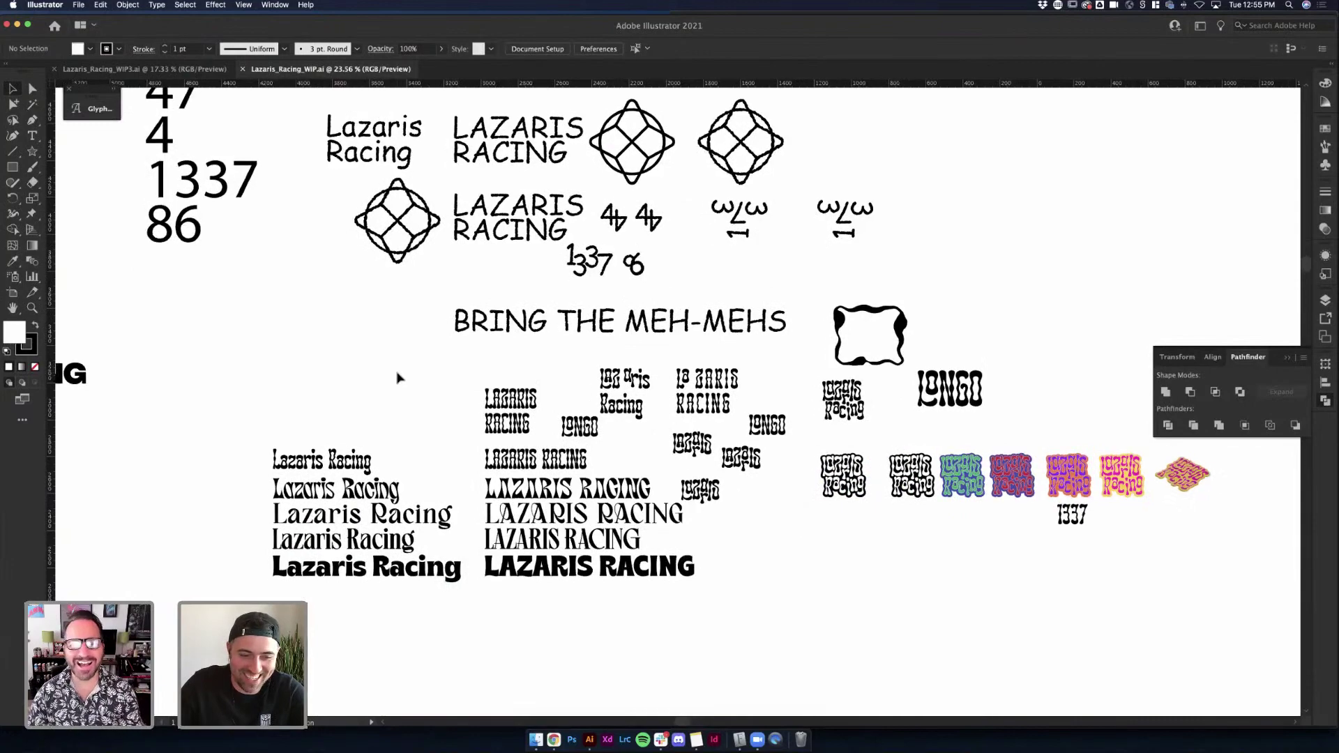
pyautogui.scroll(-4, 397, 377)
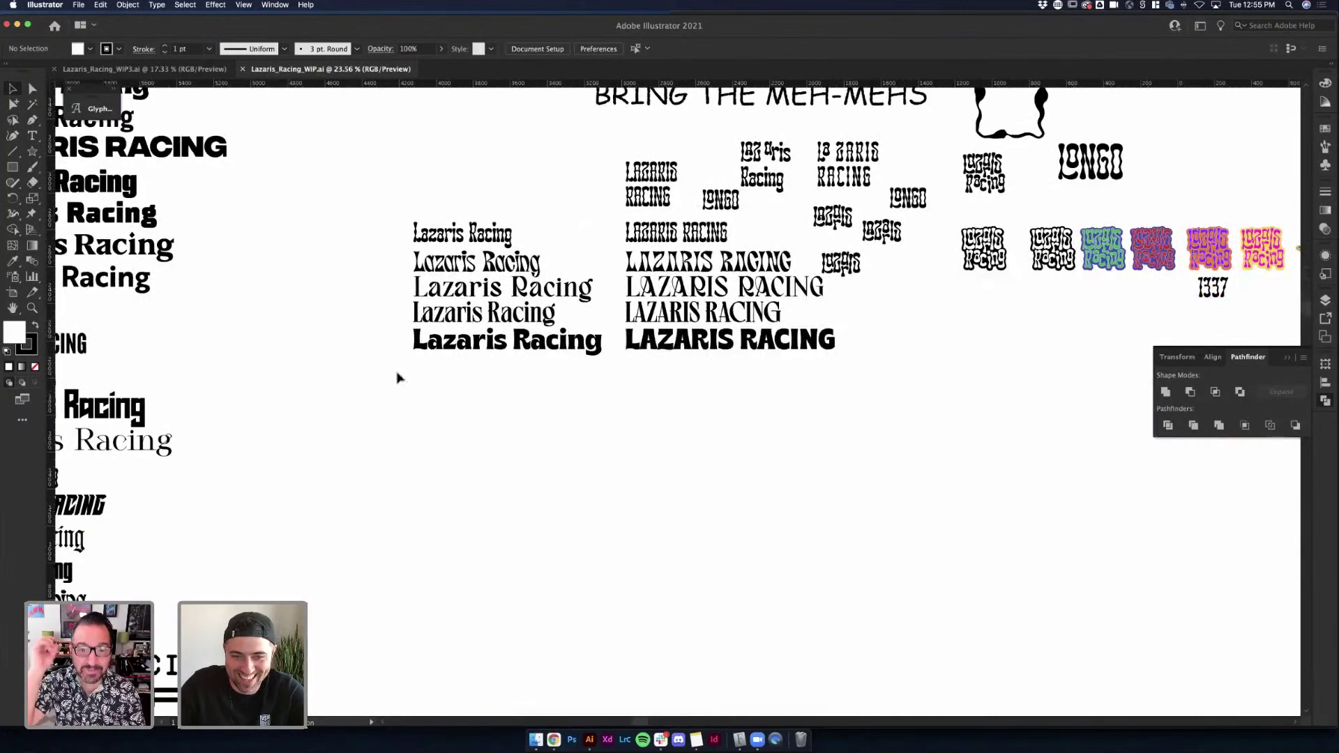
# Examine the long column of Lazaris Racing typeface samples on the canvas
pyautogui.hscroll(-4, 398, 377)
pyautogui.scroll(-3, 398, 377)
pyautogui.hscroll(-2, 397, 377)
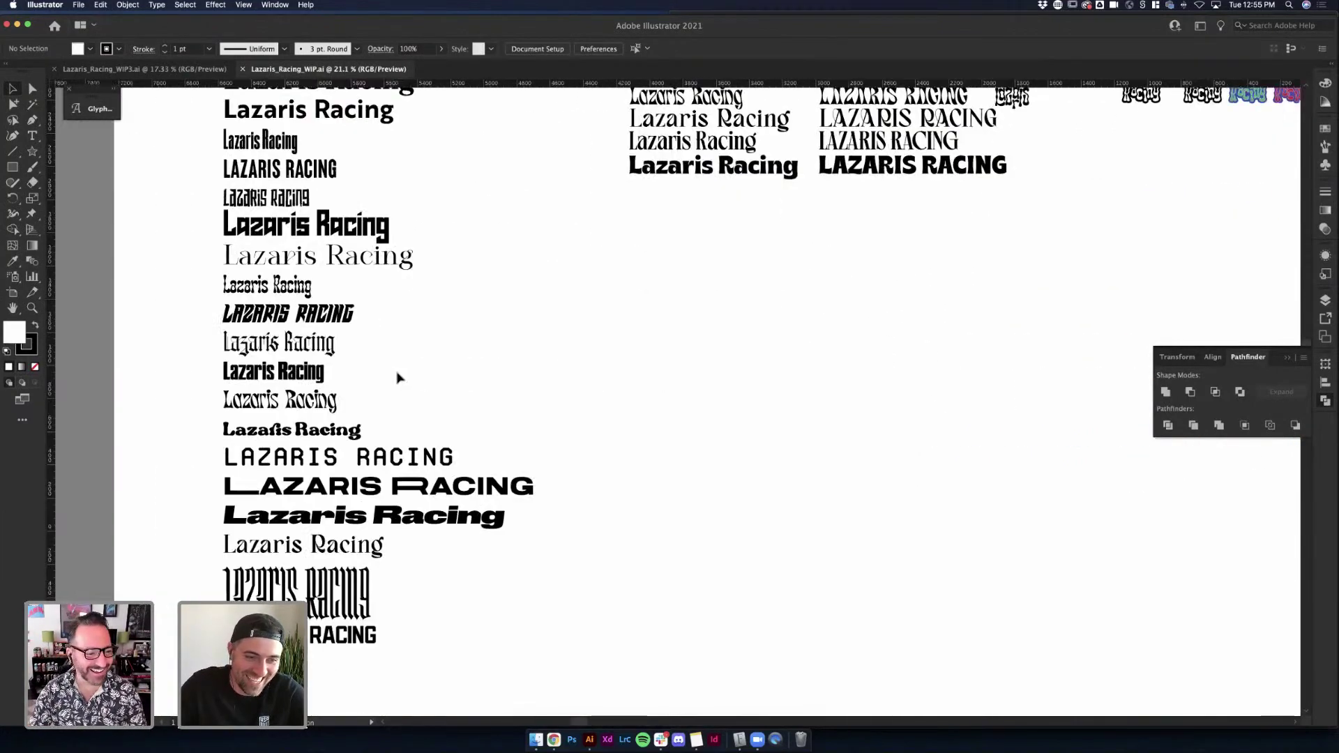
pyautogui.scroll(5, 76, 286)
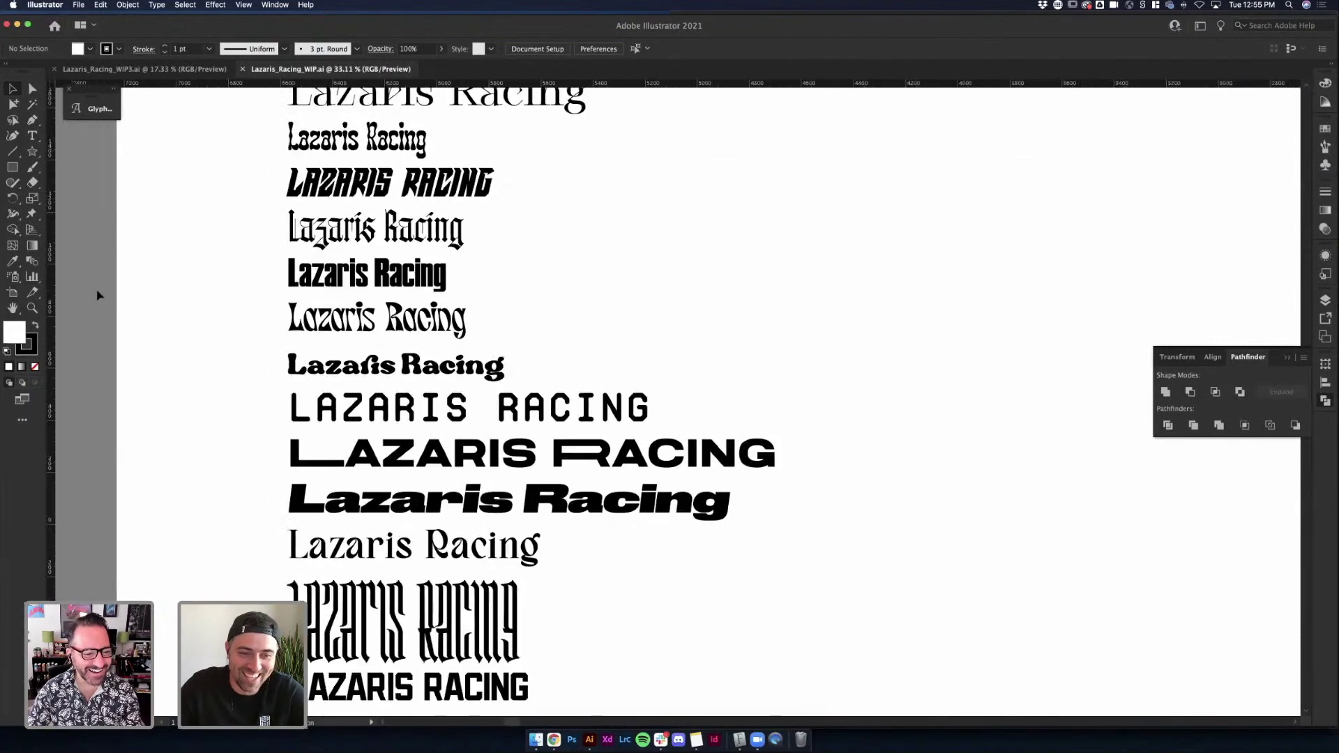
pyautogui.scroll(-1, 98, 296)
pyautogui.scroll(-2, 98, 296)
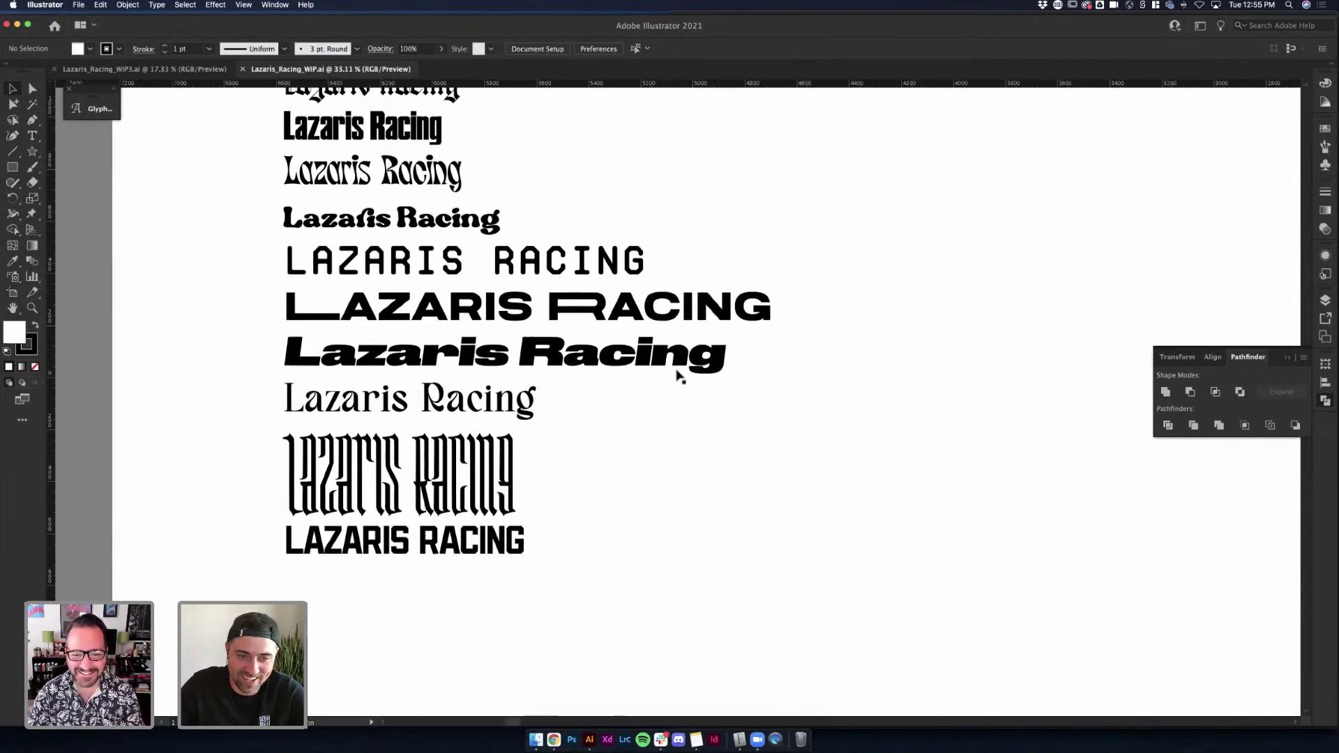
pyautogui.scroll(6, 677, 376)
pyautogui.hscroll(-1, 677, 376)
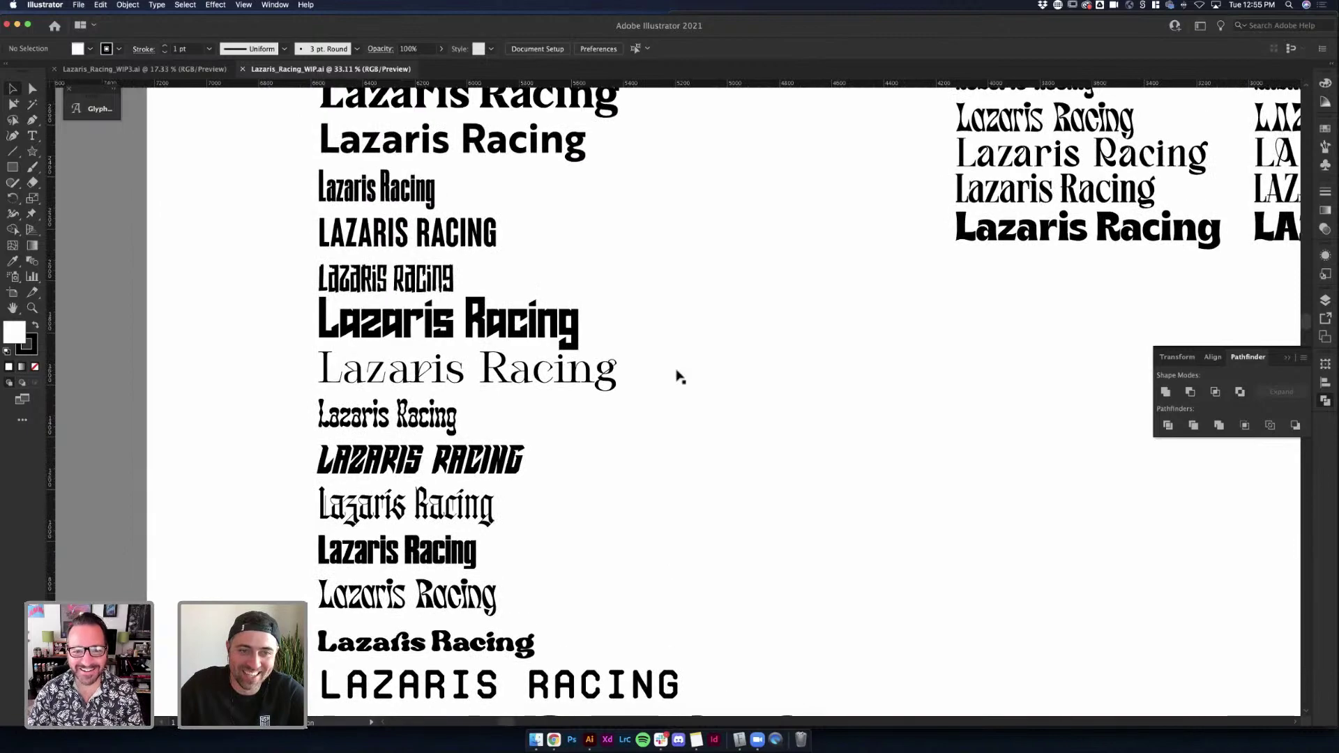
# Browse the Lazaris Racing typeface samples, from the long mixed-font list across to the uppercase and lowercase shortlist
pyautogui.scroll(8, 677, 377)
pyautogui.hscroll(-1, 676, 377)
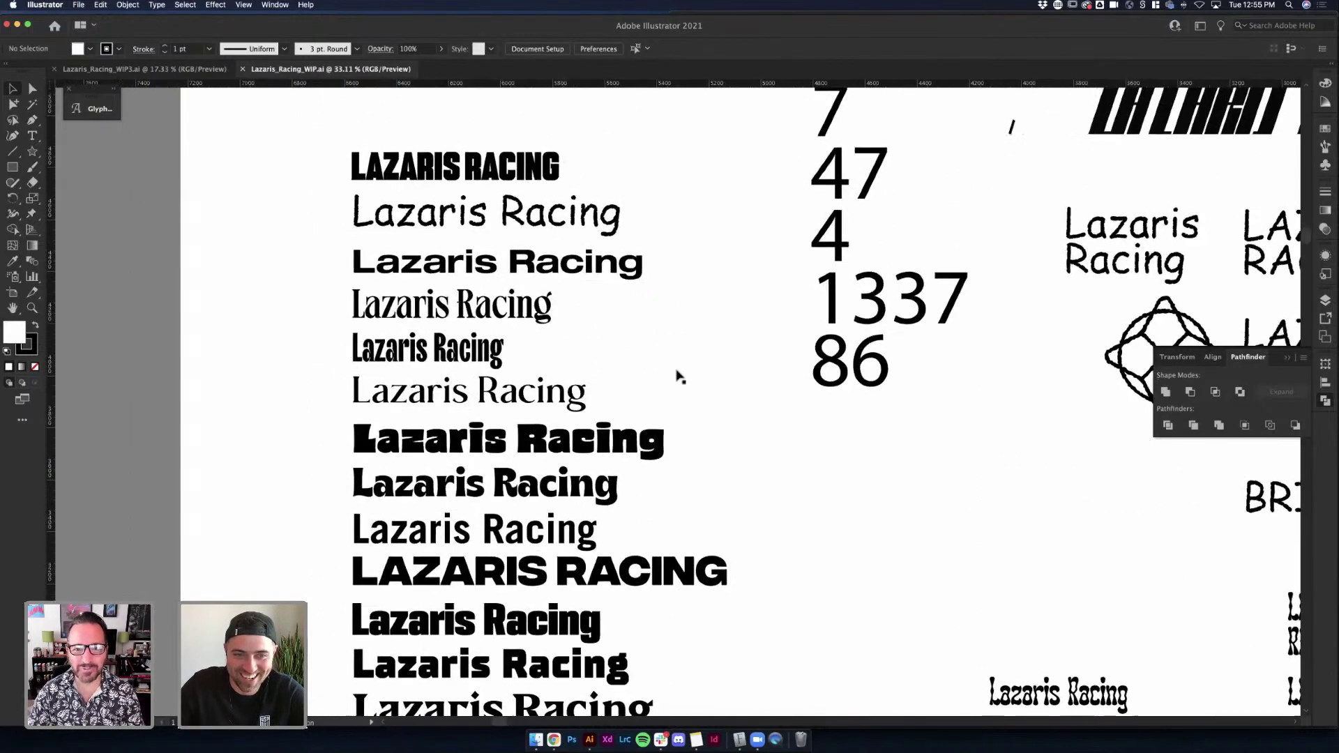
pyautogui.scroll(3, 677, 377)
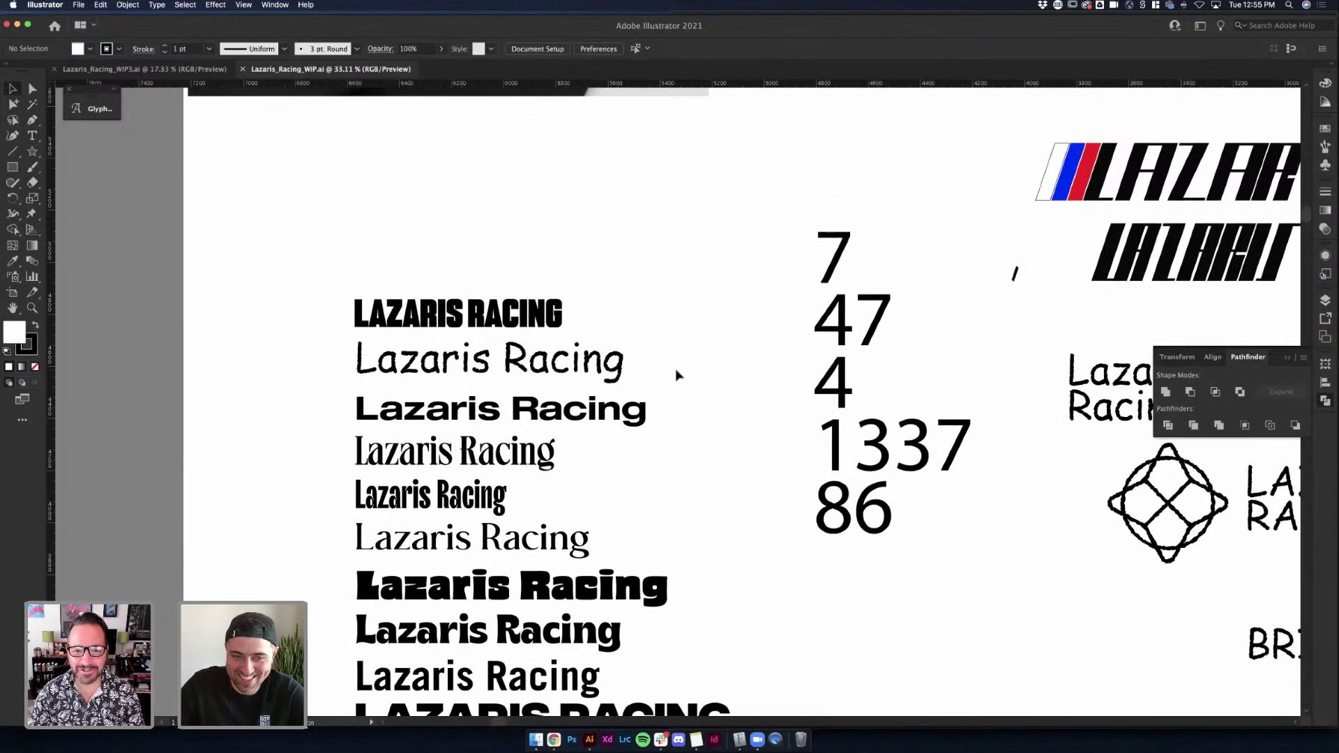
pyautogui.scroll(-1, 677, 376)
pyautogui.hscroll(1, 677, 375)
pyautogui.scroll(-3, 677, 375)
pyautogui.hscroll(2, 677, 375)
pyautogui.scroll(-5, 675, 375)
pyautogui.hscroll(4, 675, 375)
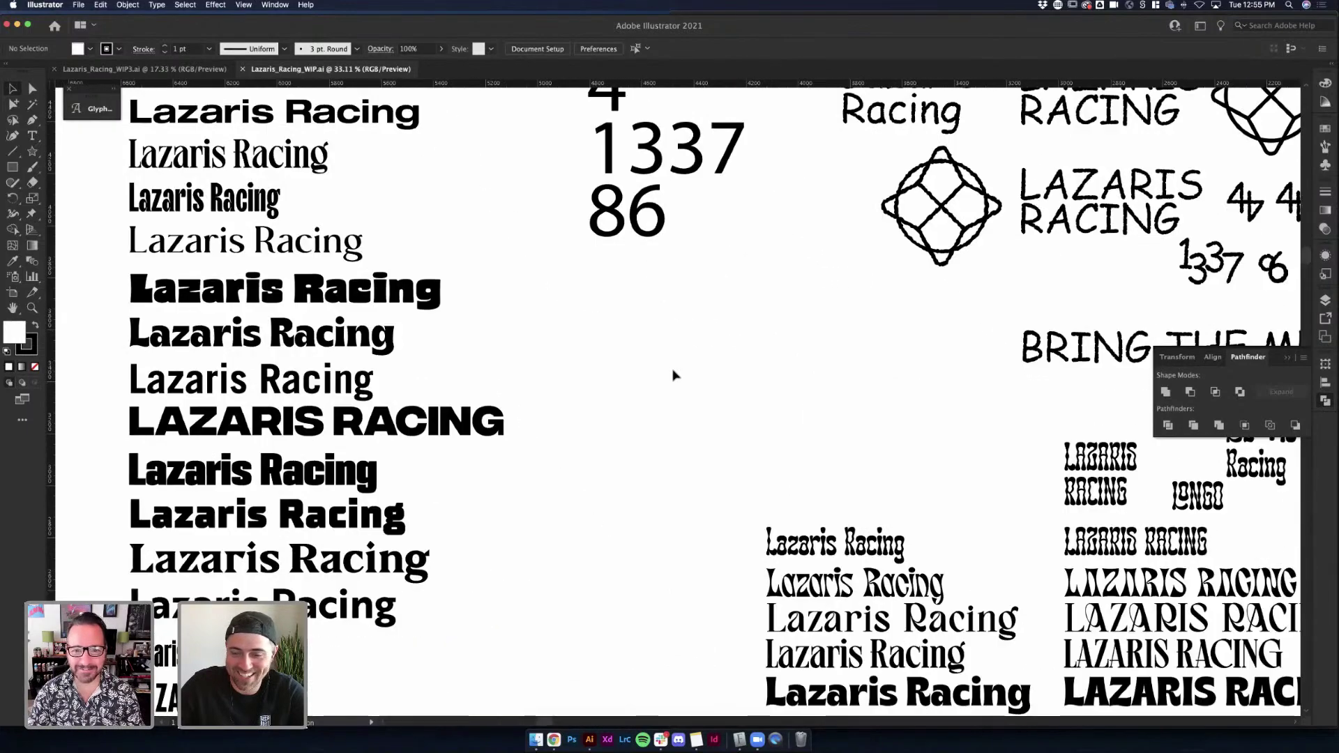
pyautogui.scroll(-1, 676, 375)
pyautogui.hscroll(2, 675, 376)
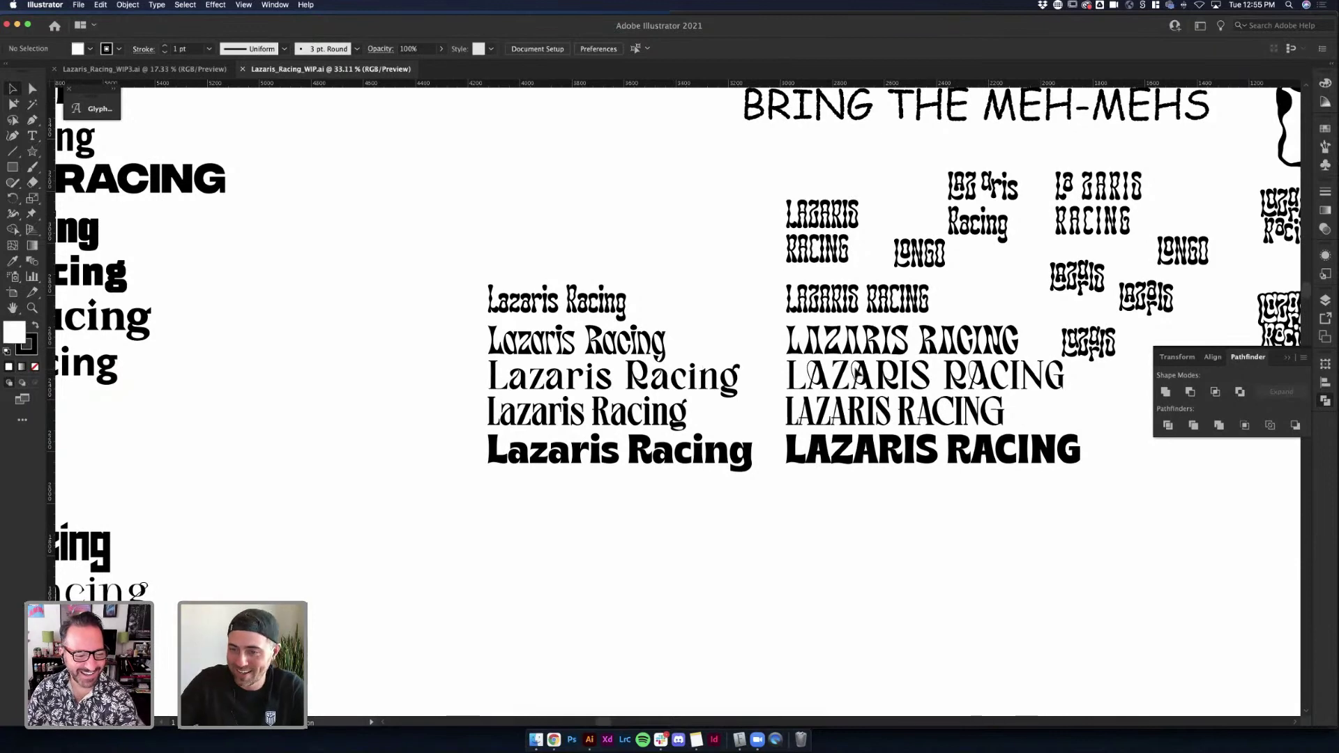
# Copy the uppercase Bagerich "LAZARIS RACING" text into Lazaris_Racing_WIP3.ai and place it in the empty space above the existing lettering
pyautogui.click(859, 377)
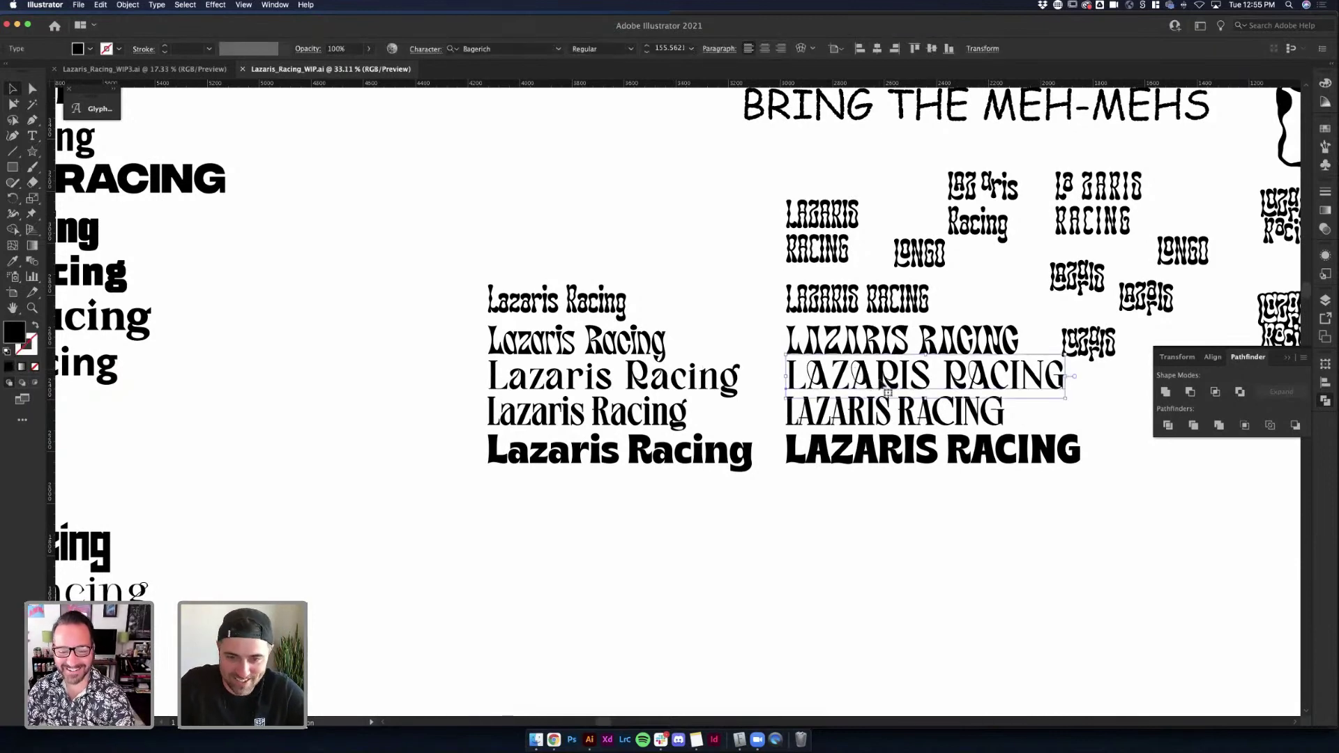
pyautogui.click(541, 258)
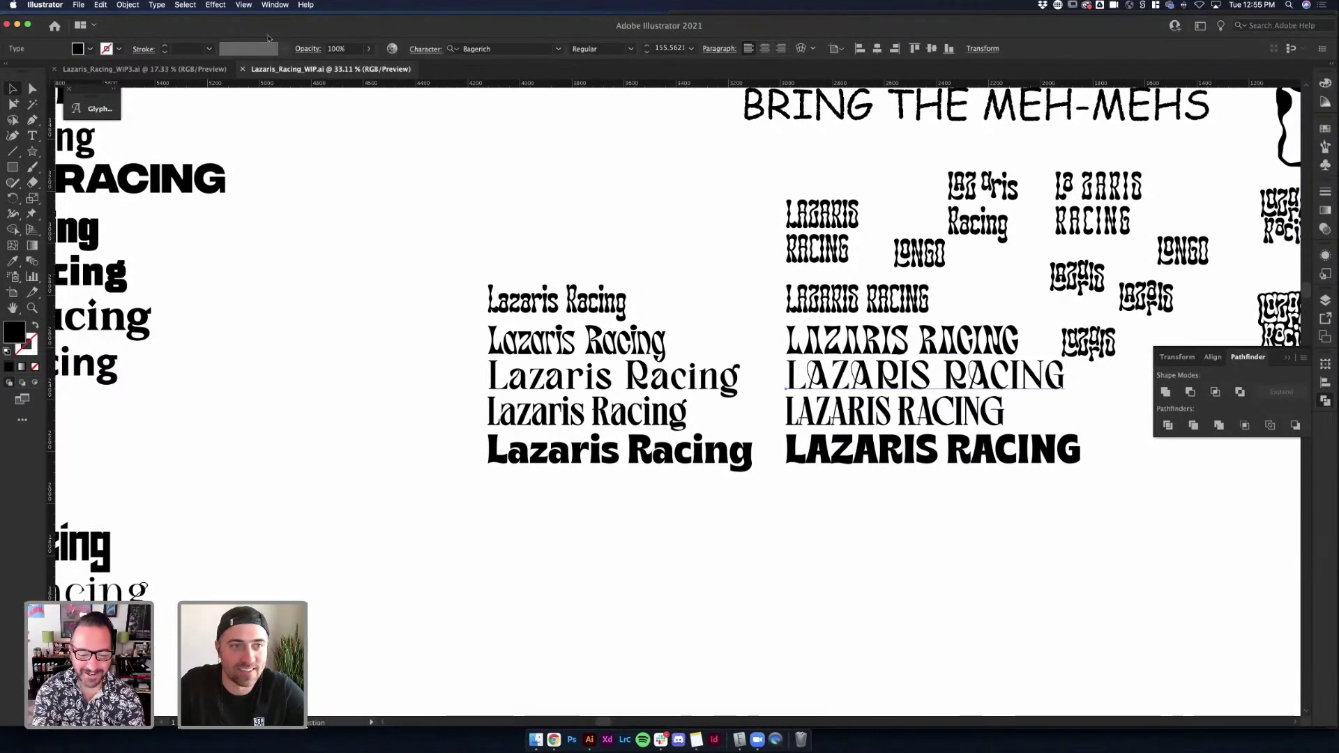
pyautogui.click(157, 68)
pyautogui.press('super+v')
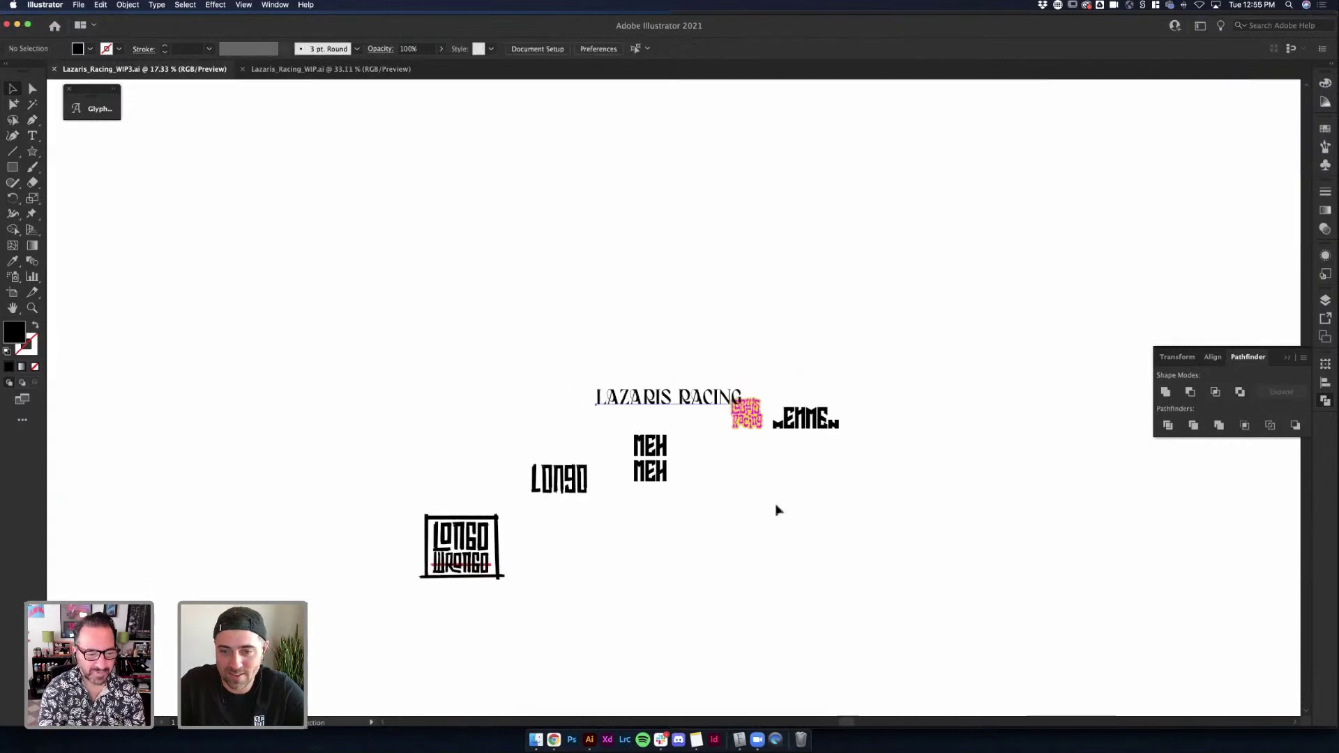
pyautogui.moveTo(697, 406); pyautogui.dragTo(699, 336)
# Replace the pasted text's wording with "LACEY LACES"
pyautogui.tripleClick(696, 336)
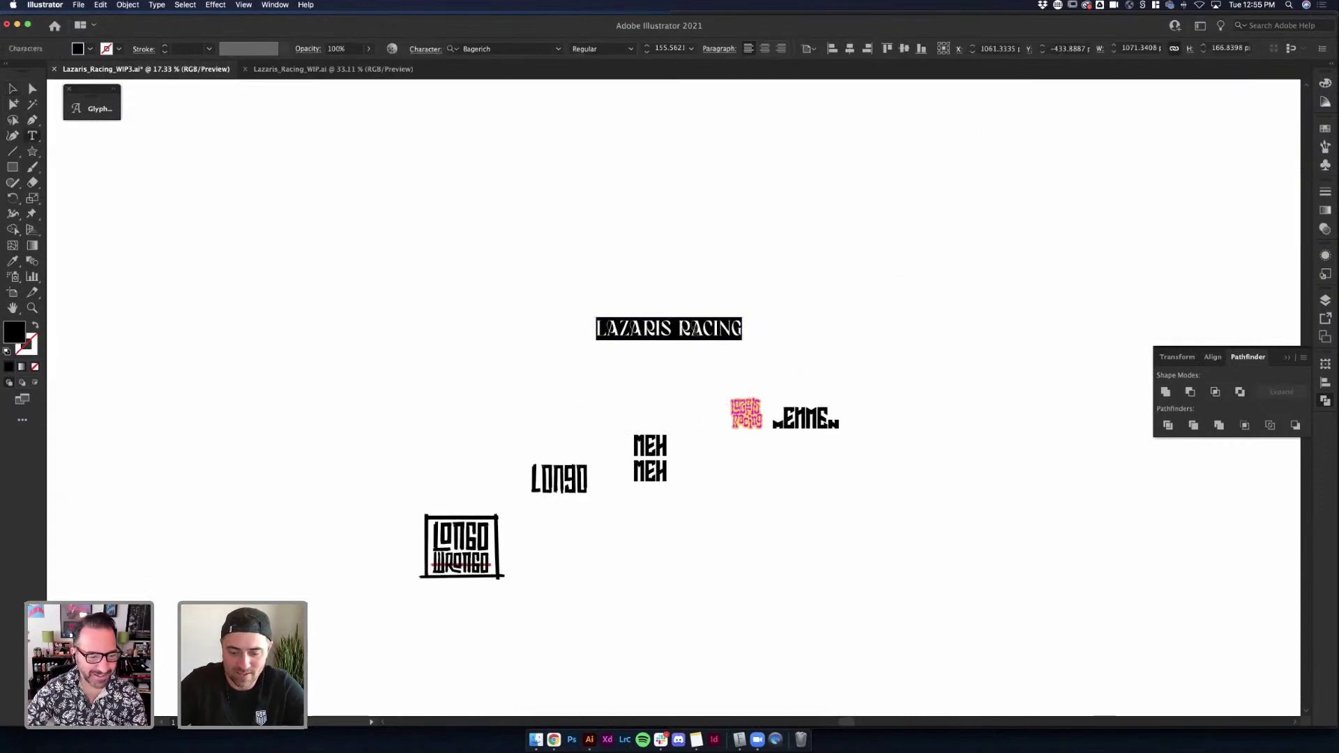
pyautogui.write('LACEY')
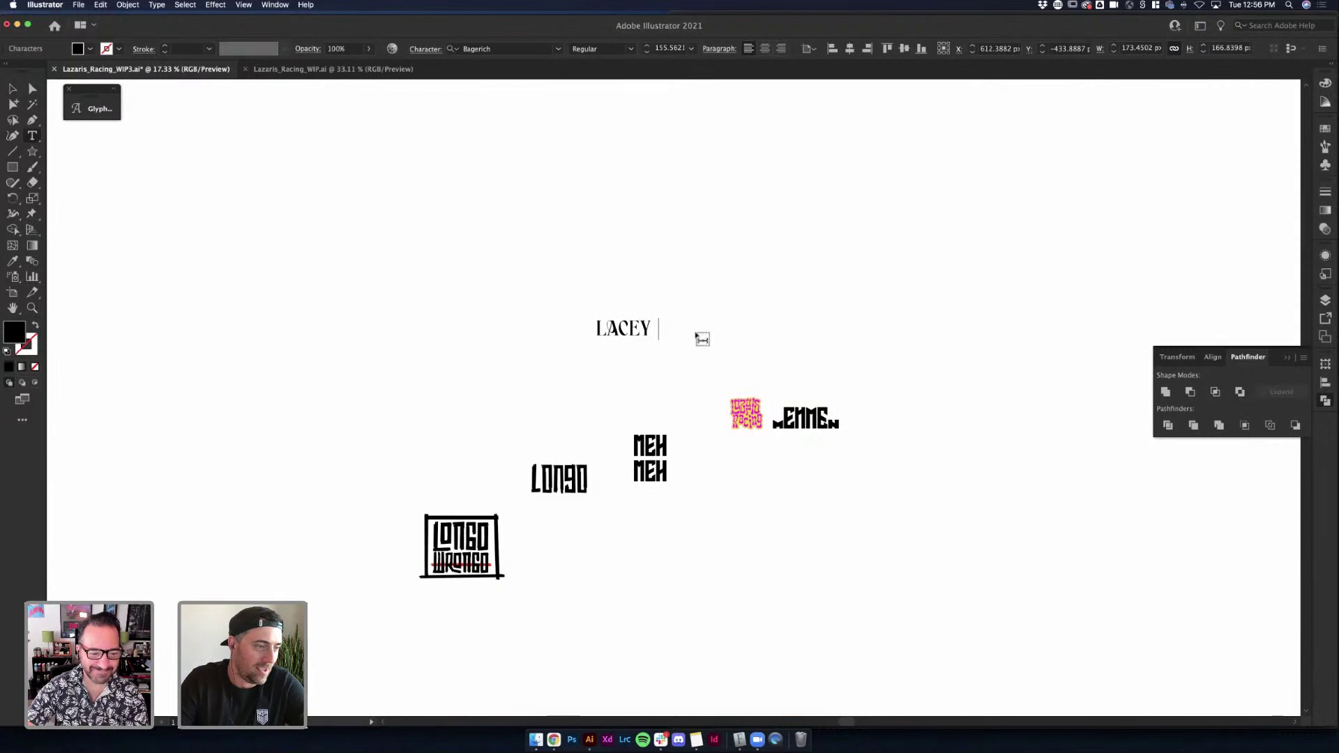
pyautogui.write(' LA')
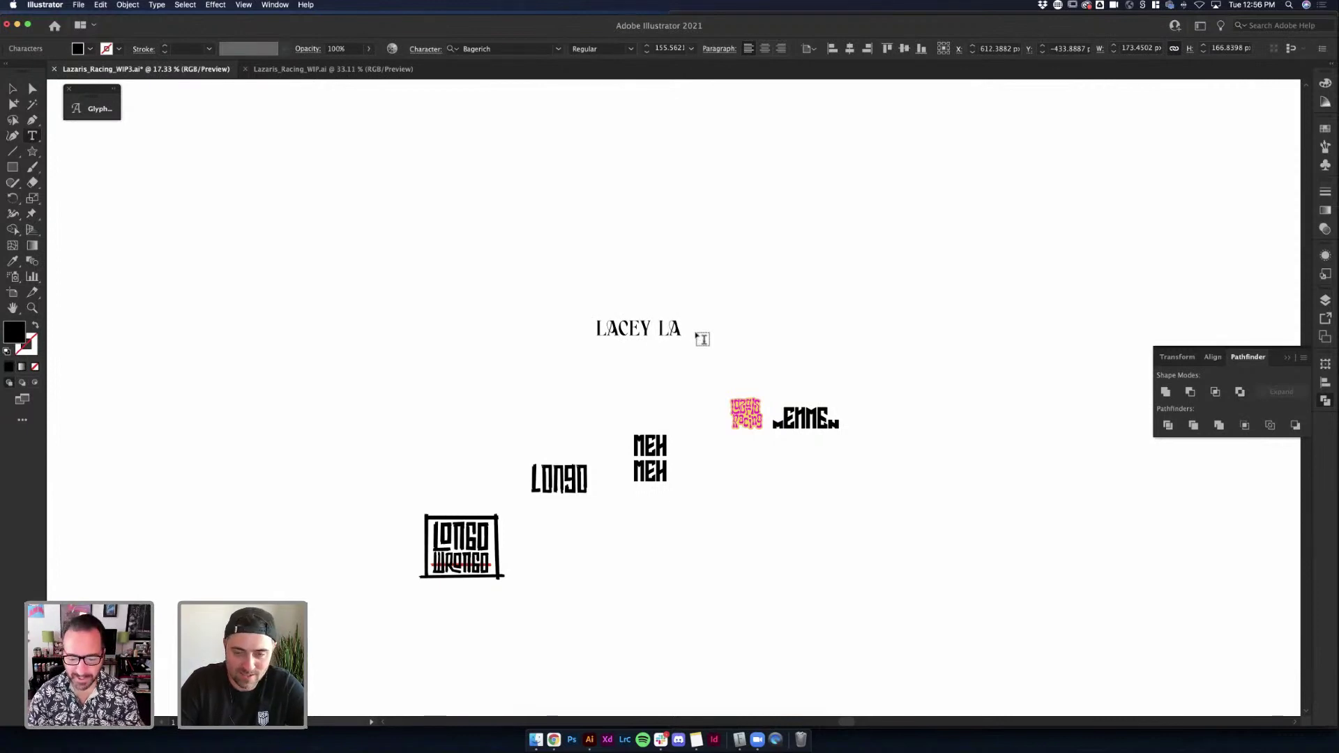
pyautogui.write('SE')
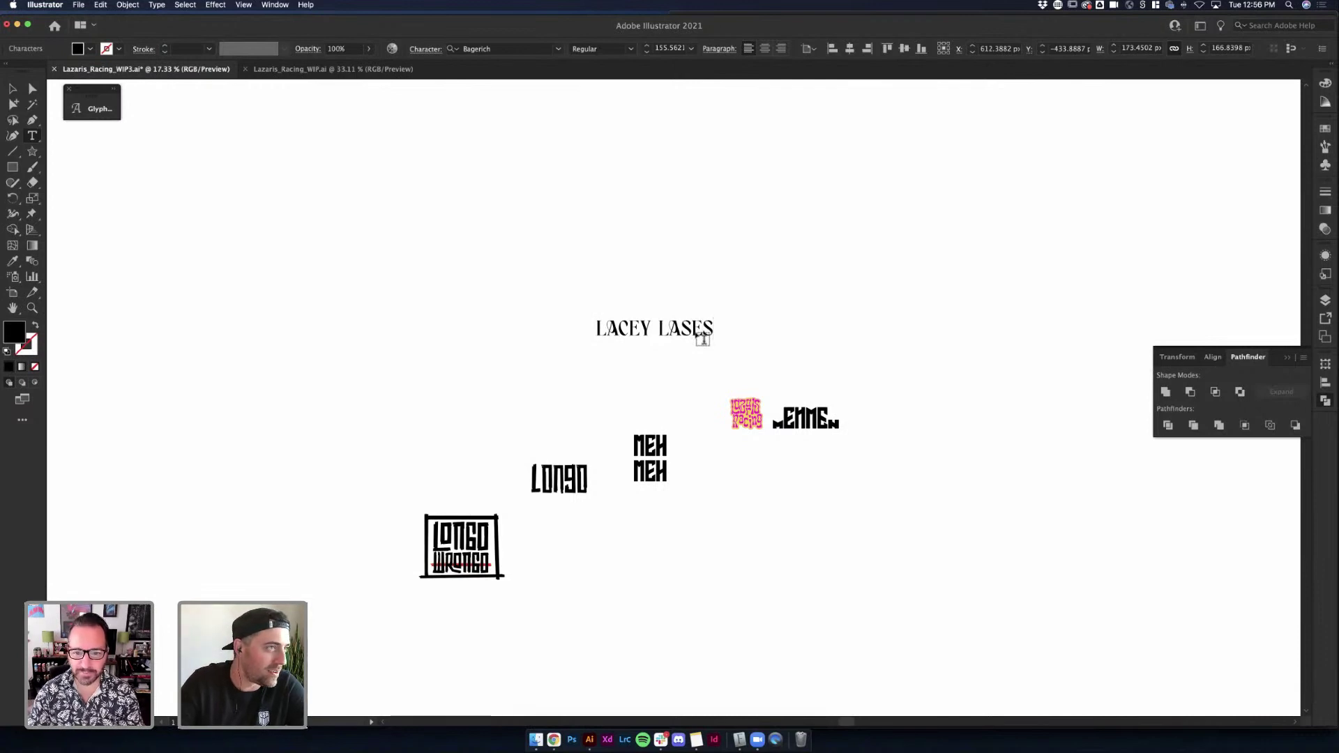
pyautogui.write('S')
pyautogui.press('BackSpace')
pyautogui.press('BackSpace')
pyautogui.press('BackSpace')
pyautogui.write('CES')
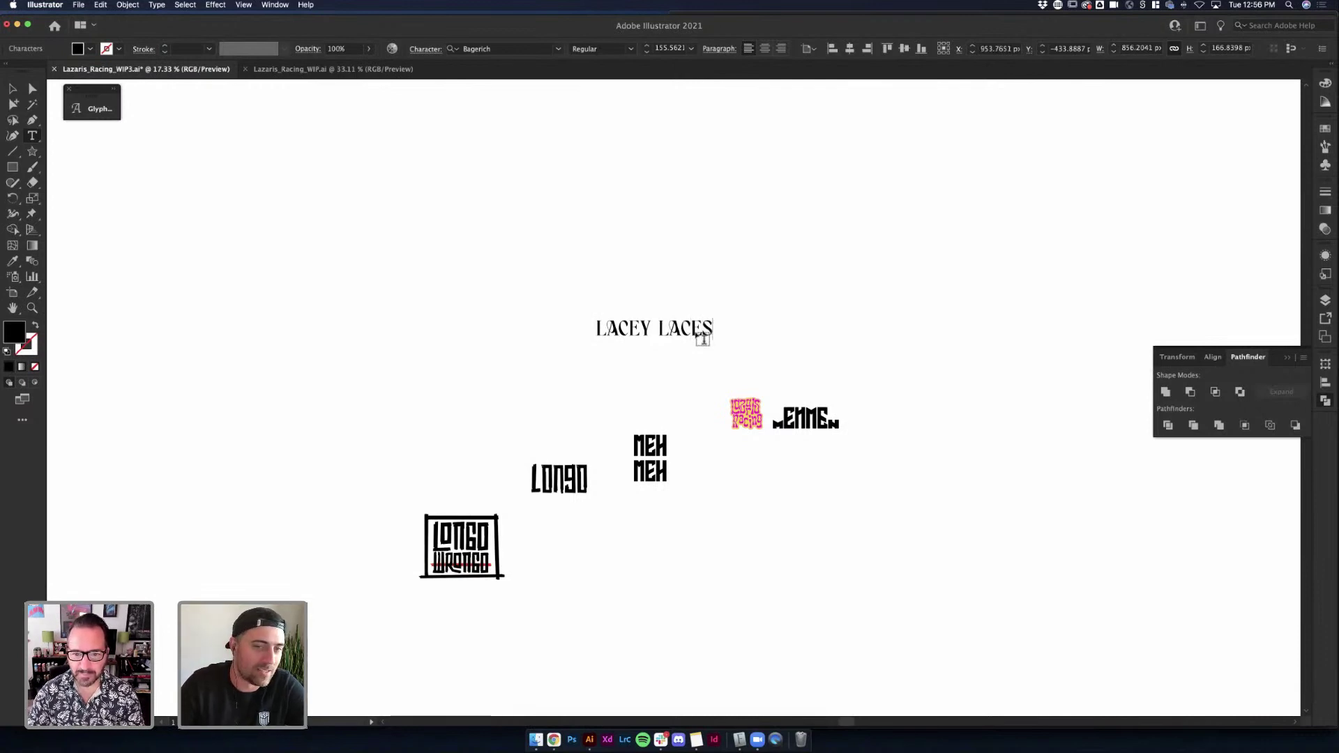
# Turn off All Caps for the whole "Lacey Laces" text and finish editing it
pyautogui.press('super+a')
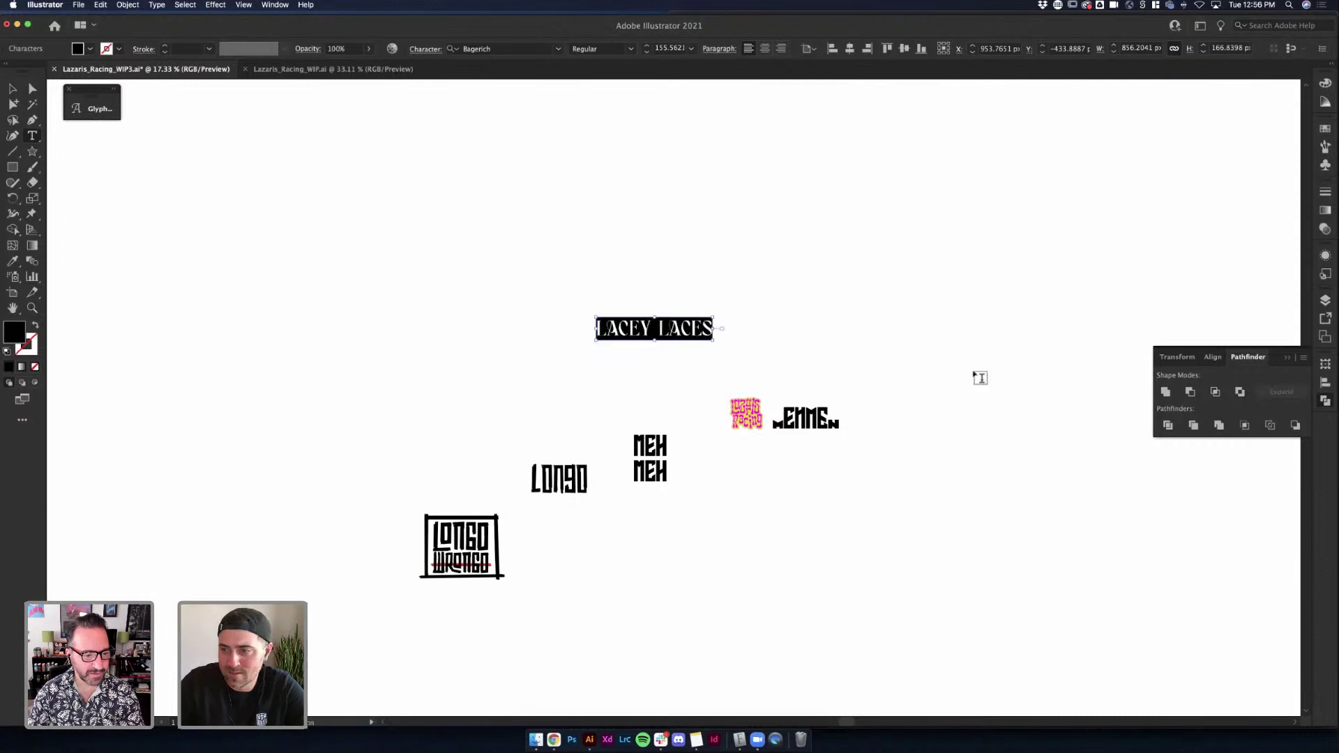
pyautogui.press('super+t')
pyautogui.click(1108, 259)
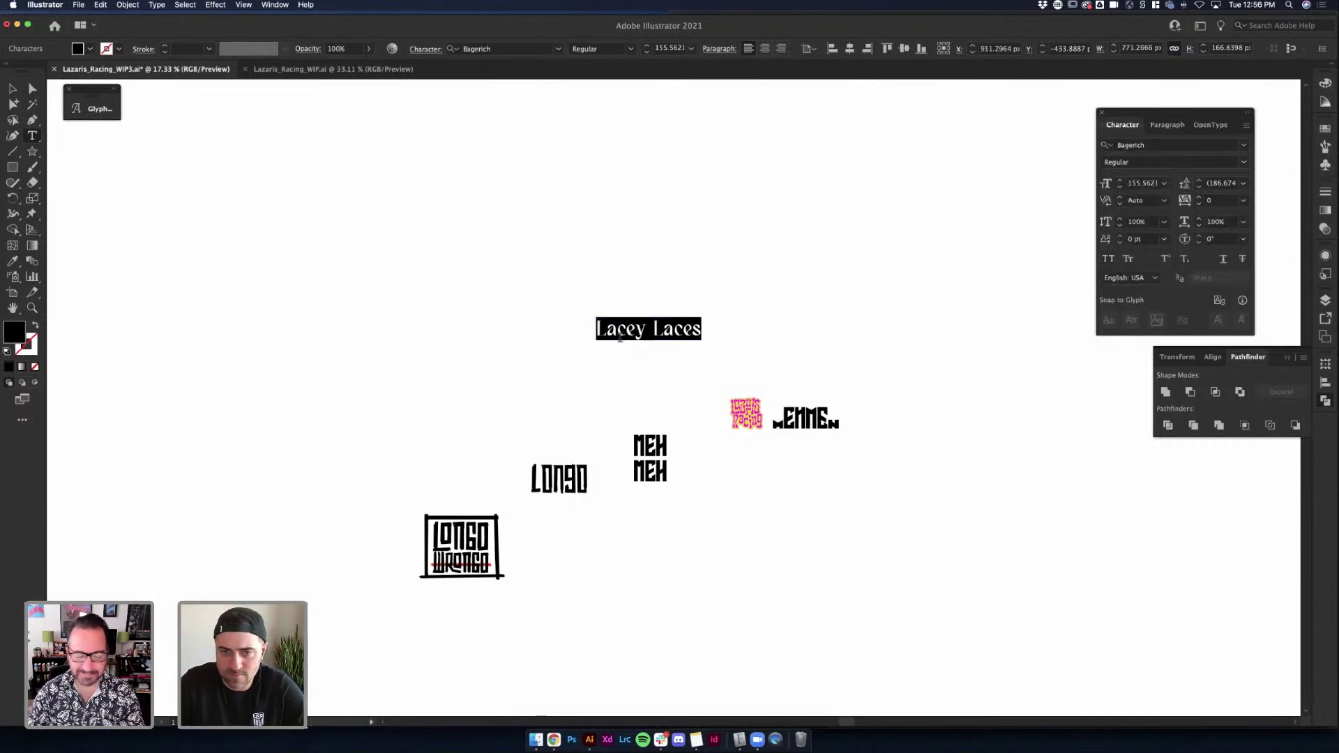
pyautogui.press('Escape')
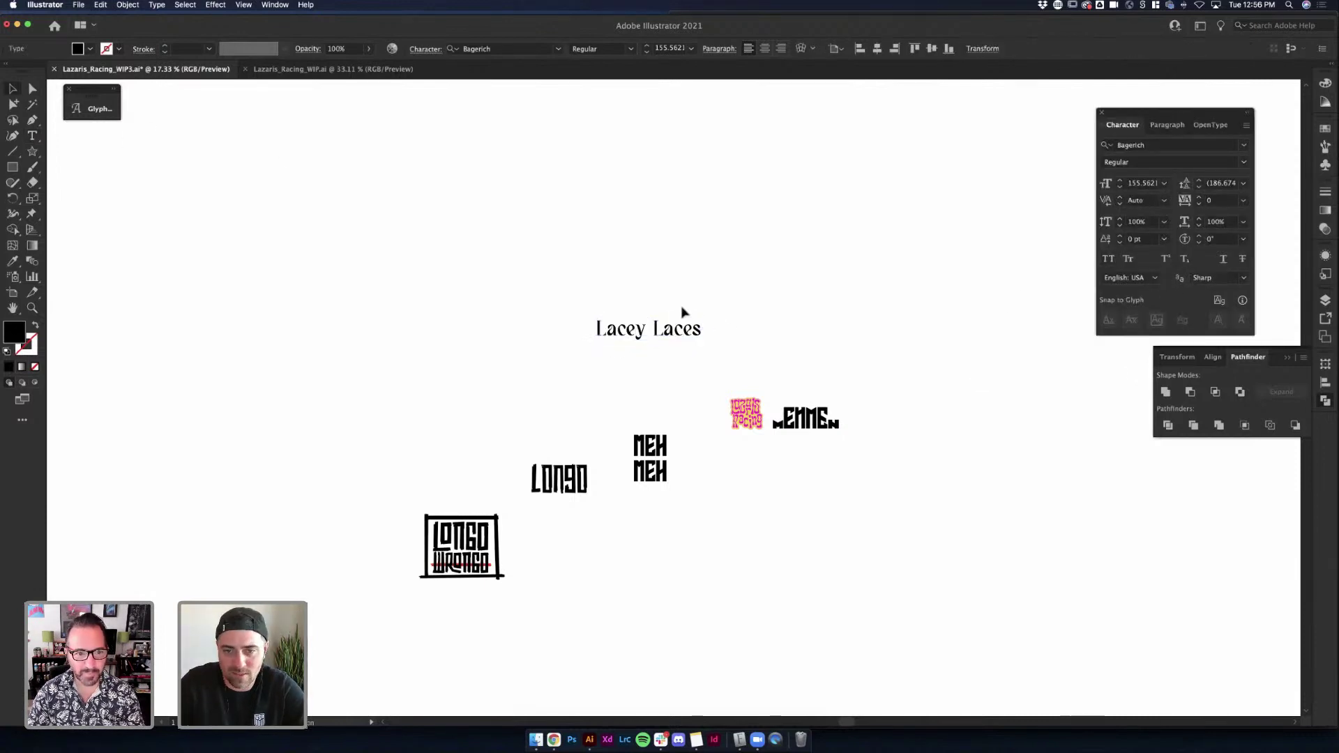
# Tighten the tracking of the entire "Lacey Laces" text to -40
pyautogui.scroll(5, 681, 307)
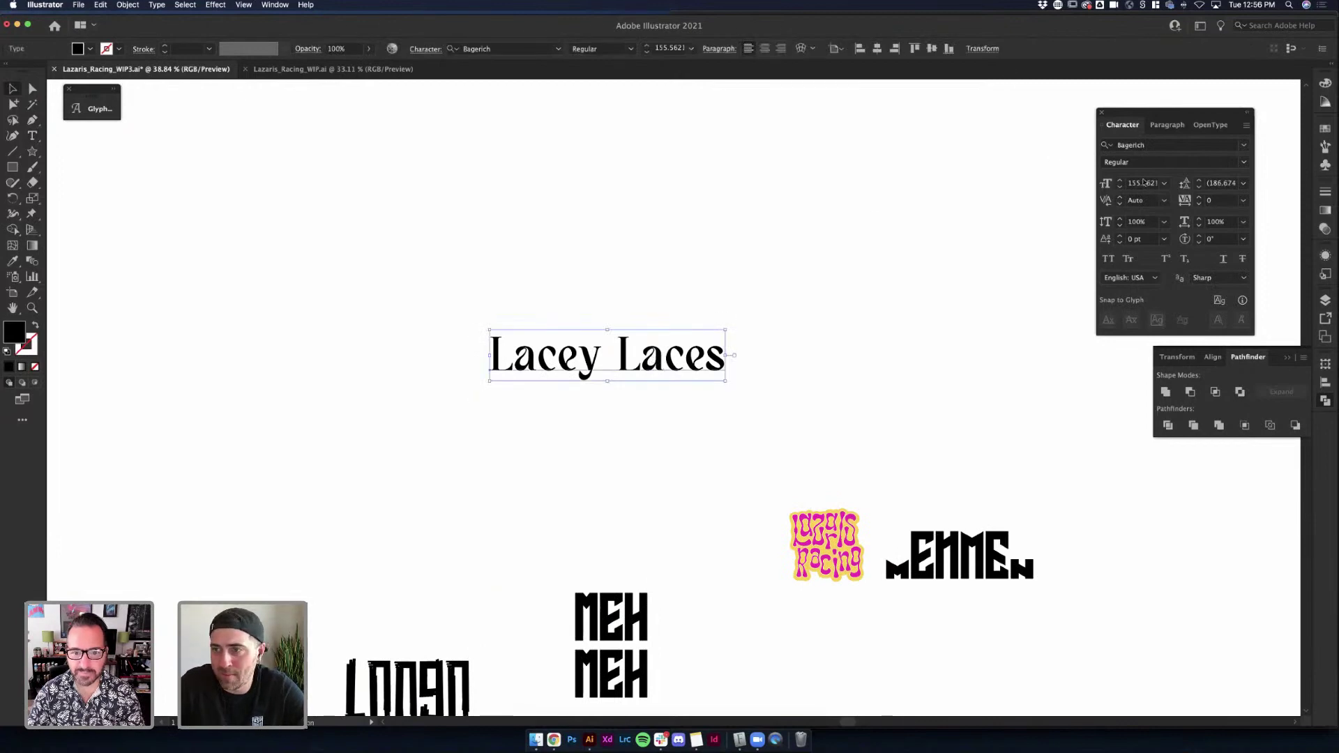
pyautogui.click(1242, 163)
pyautogui.click(1159, 180)
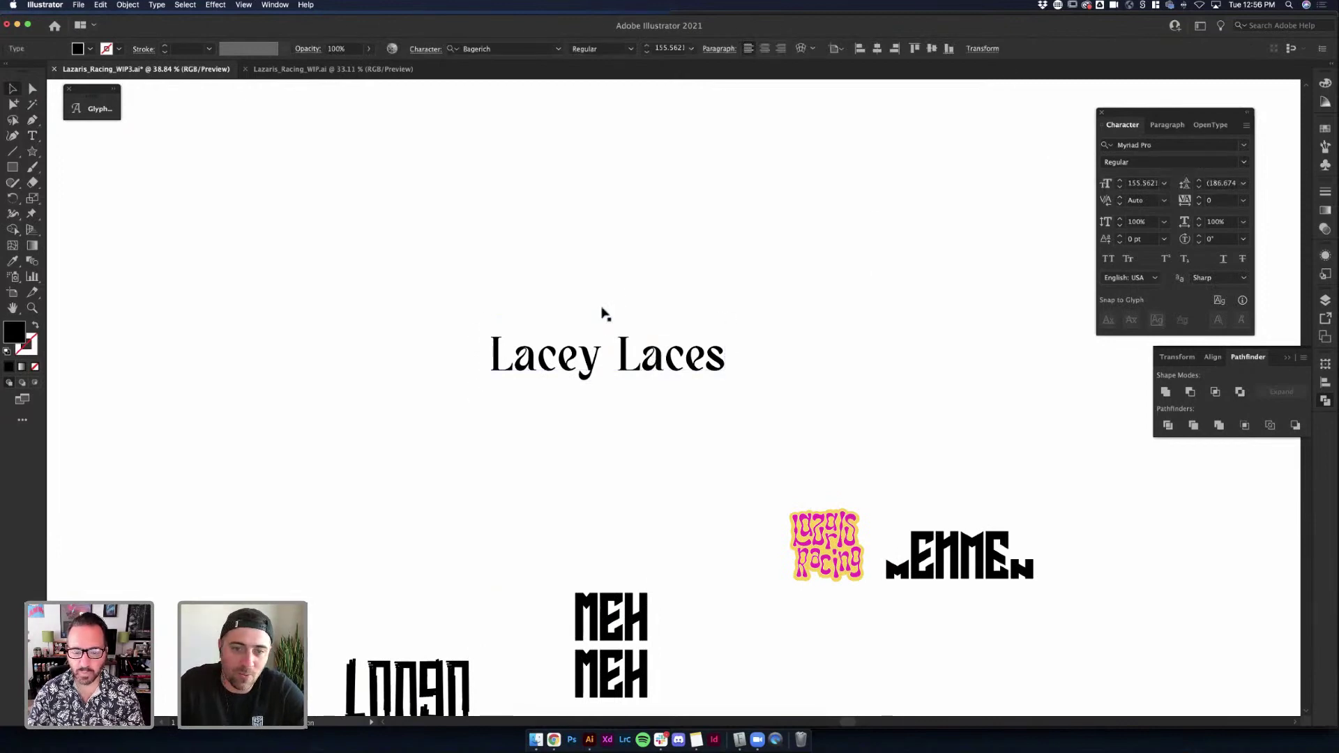
pyautogui.tripleClick(668, 357)
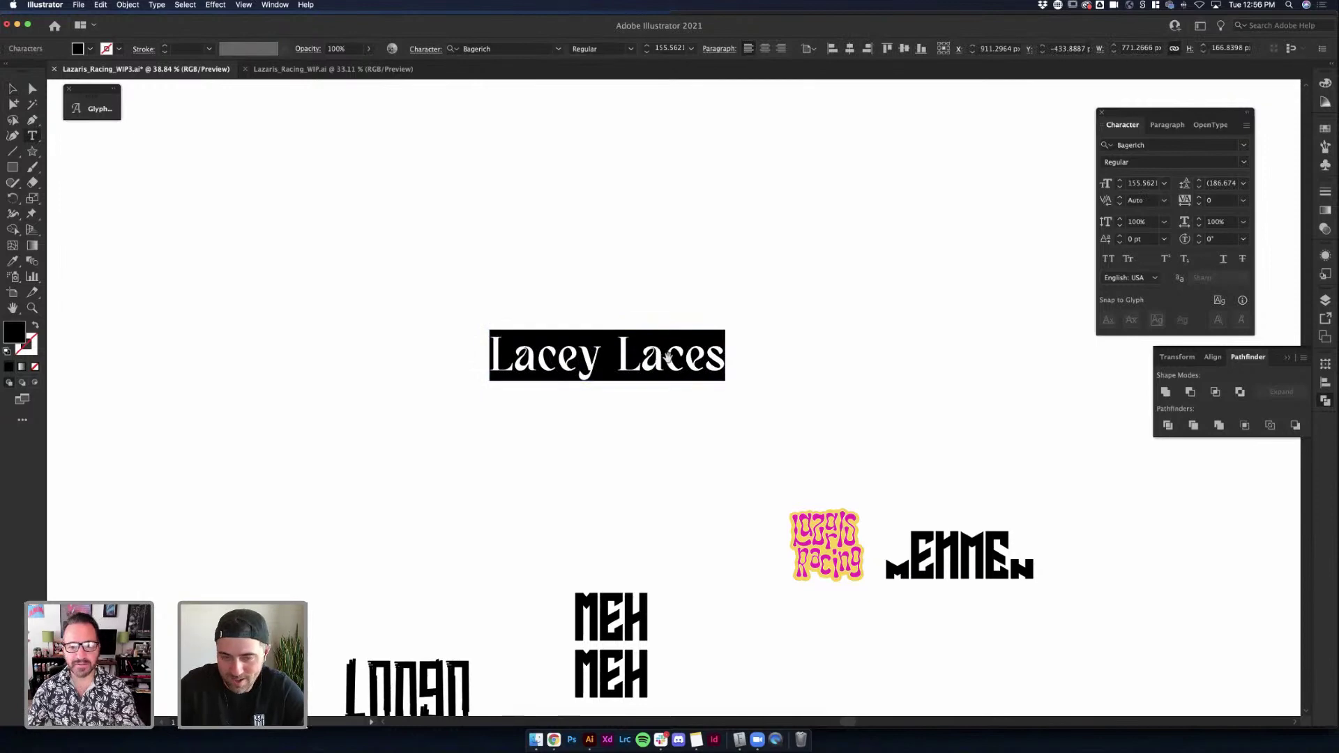
pyautogui.hotkey('alt', 'Left')
pyautogui.hotkey('alt', 'Left')
# Show Bagerich's full glyph set with larger previews in an enlarged window and examine its letters, symbols and accented characters
pyautogui.click(98, 108)
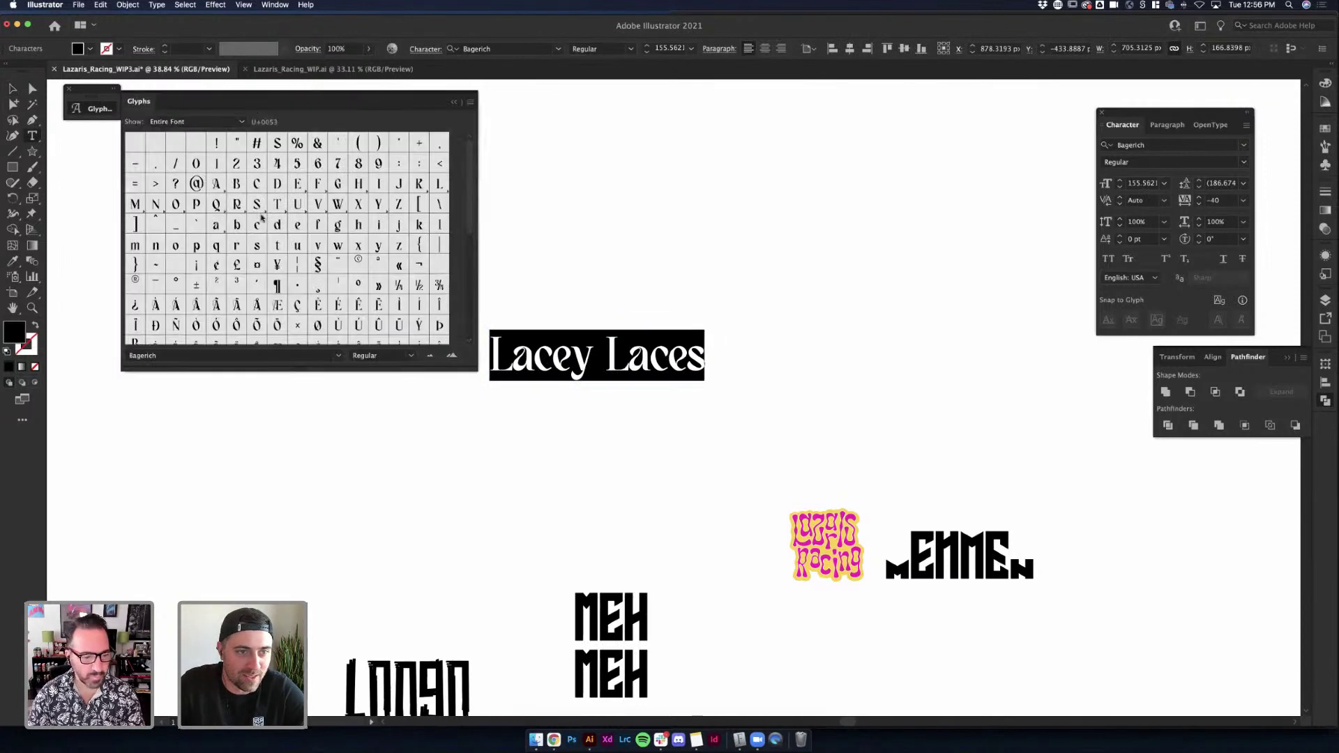
pyautogui.scroll(-15, 301, 200)
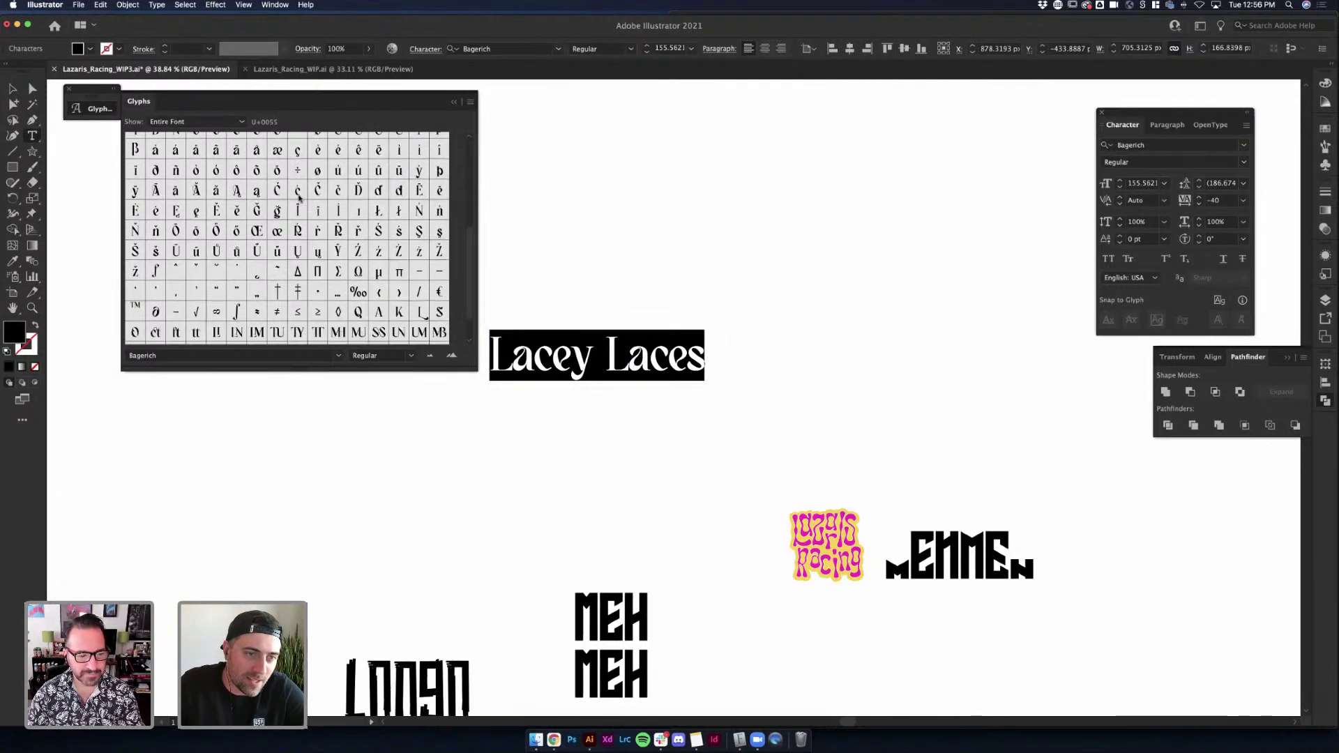
pyautogui.click(452, 356)
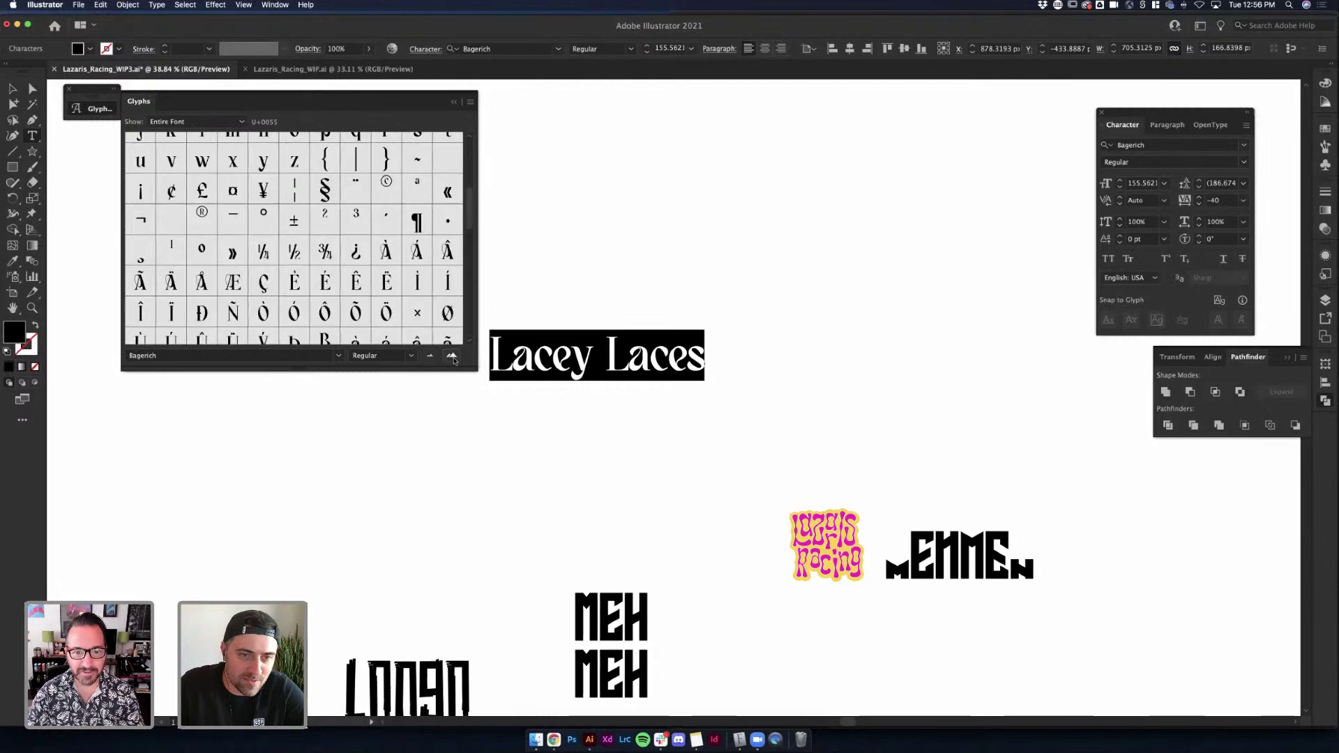
pyautogui.click(451, 356)
pyautogui.moveTo(477, 370); pyautogui.dragTo(660, 523)
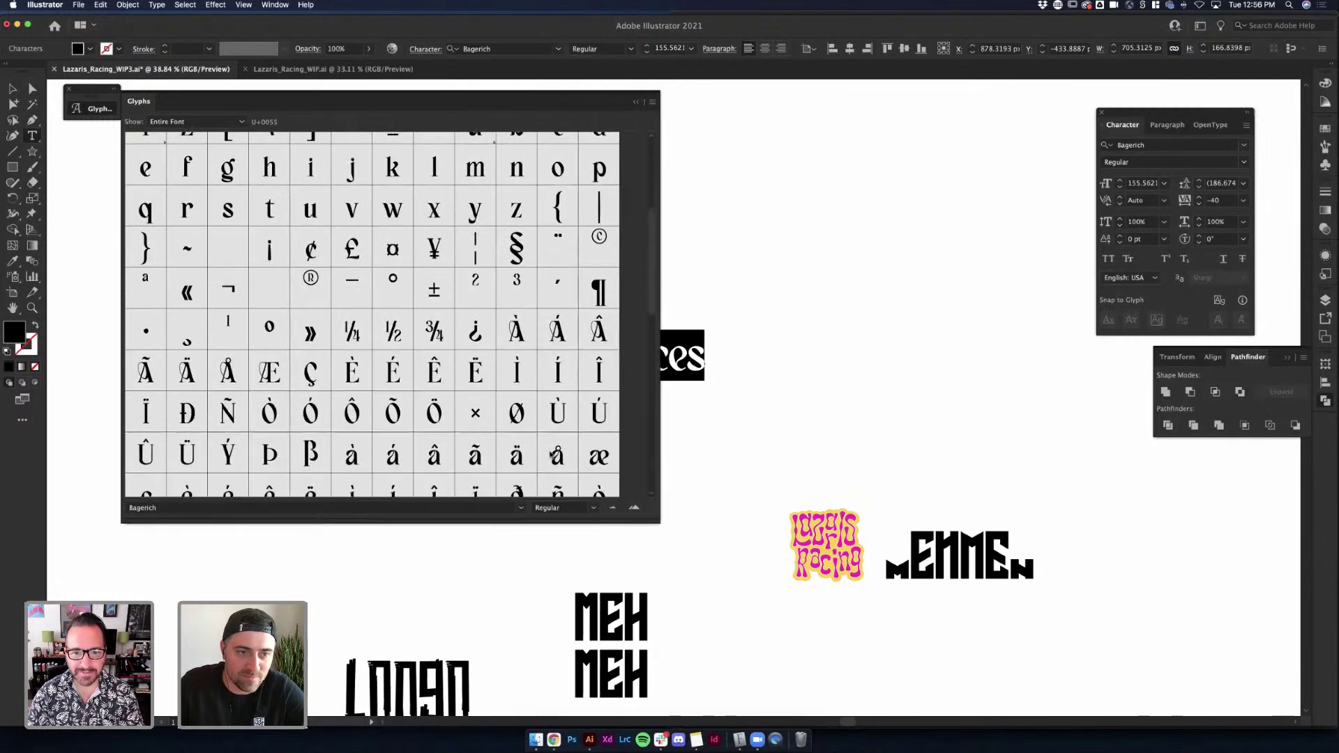
pyautogui.scroll(4, 331, 358)
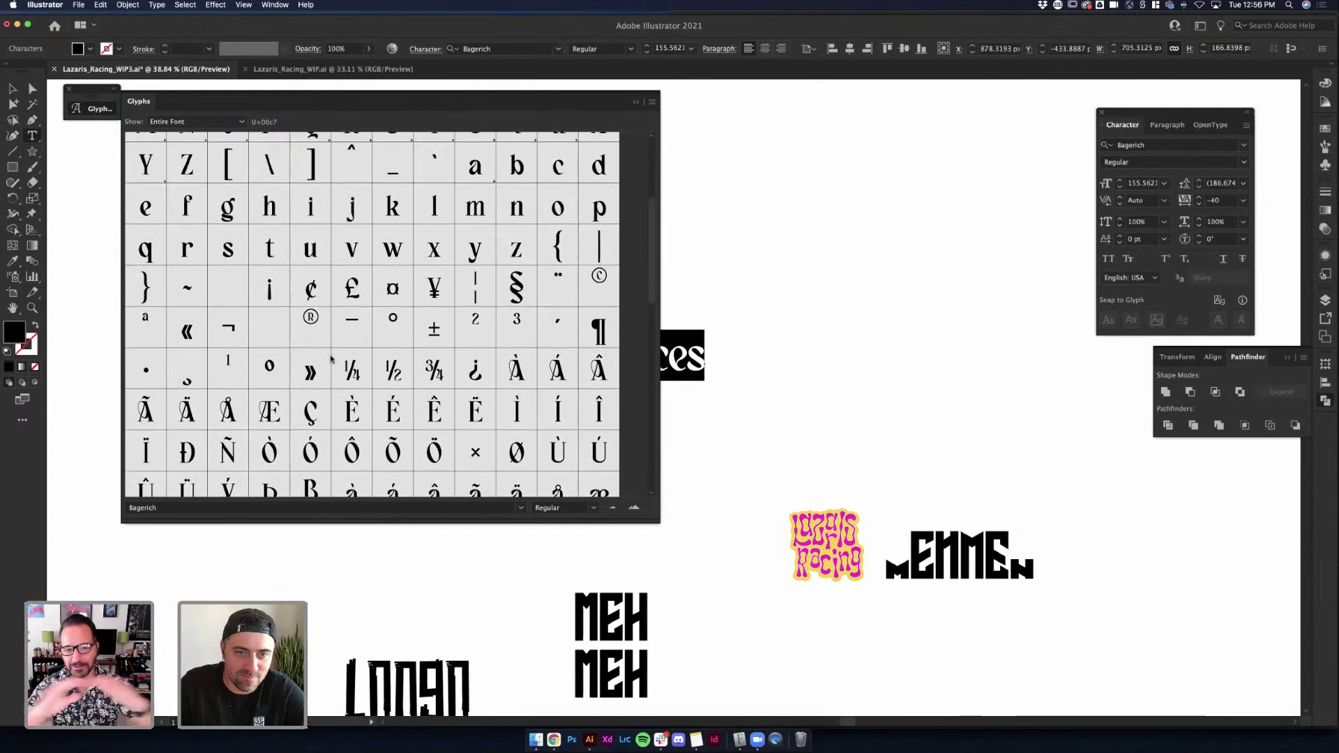
pyautogui.scroll(3, 332, 359)
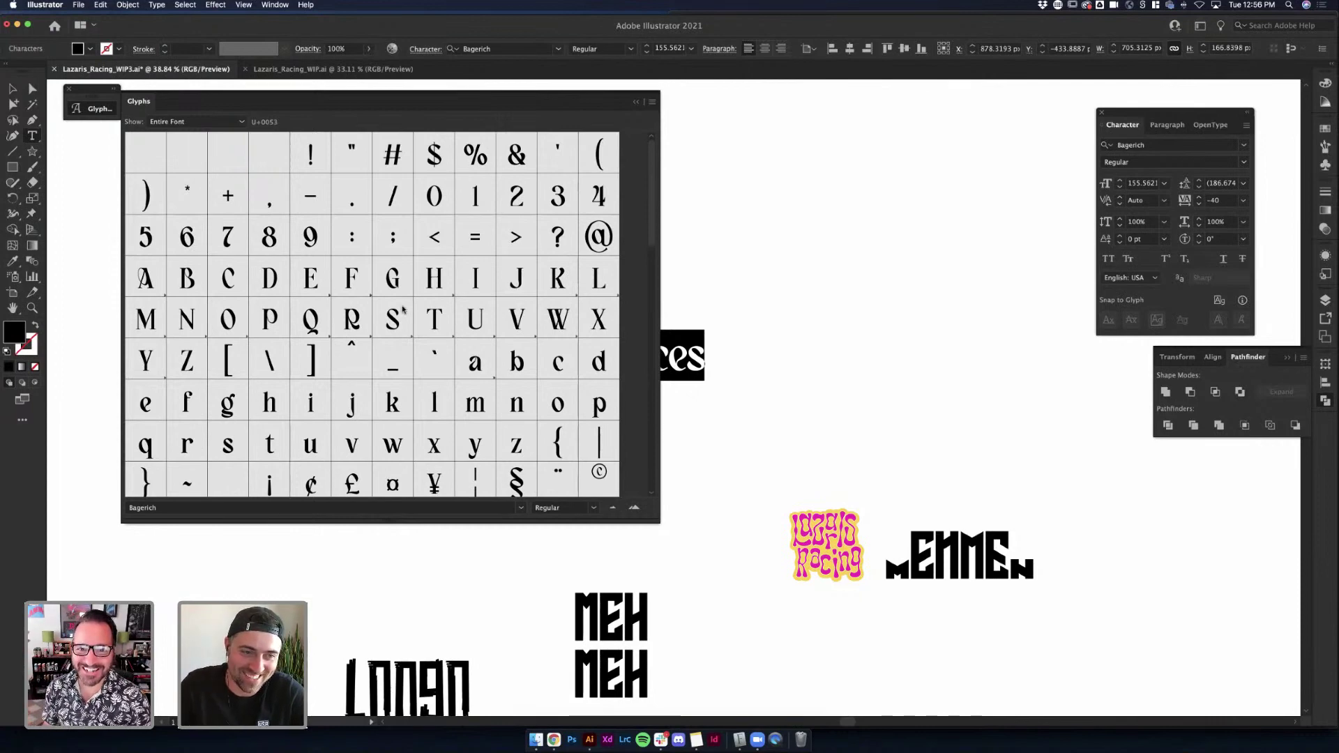
pyautogui.scroll(-5, 402, 309)
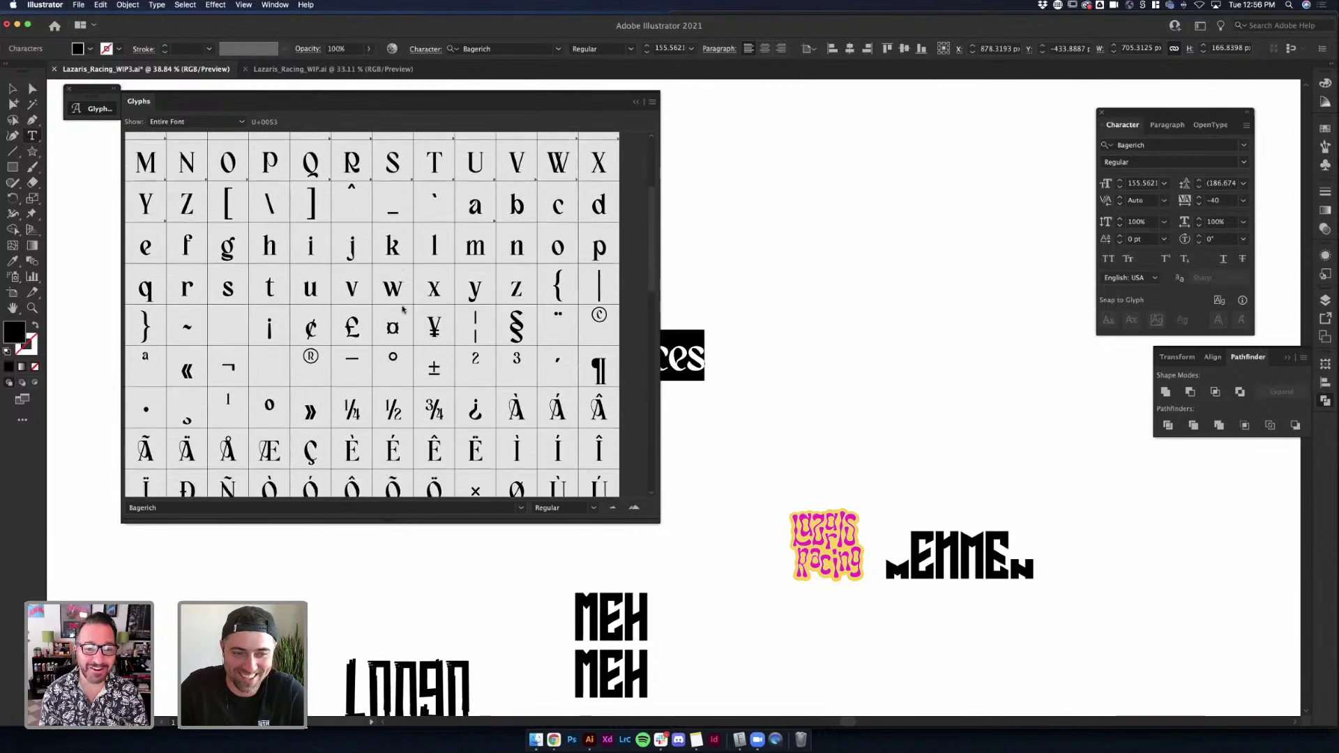
pyautogui.scroll(-2, 403, 309)
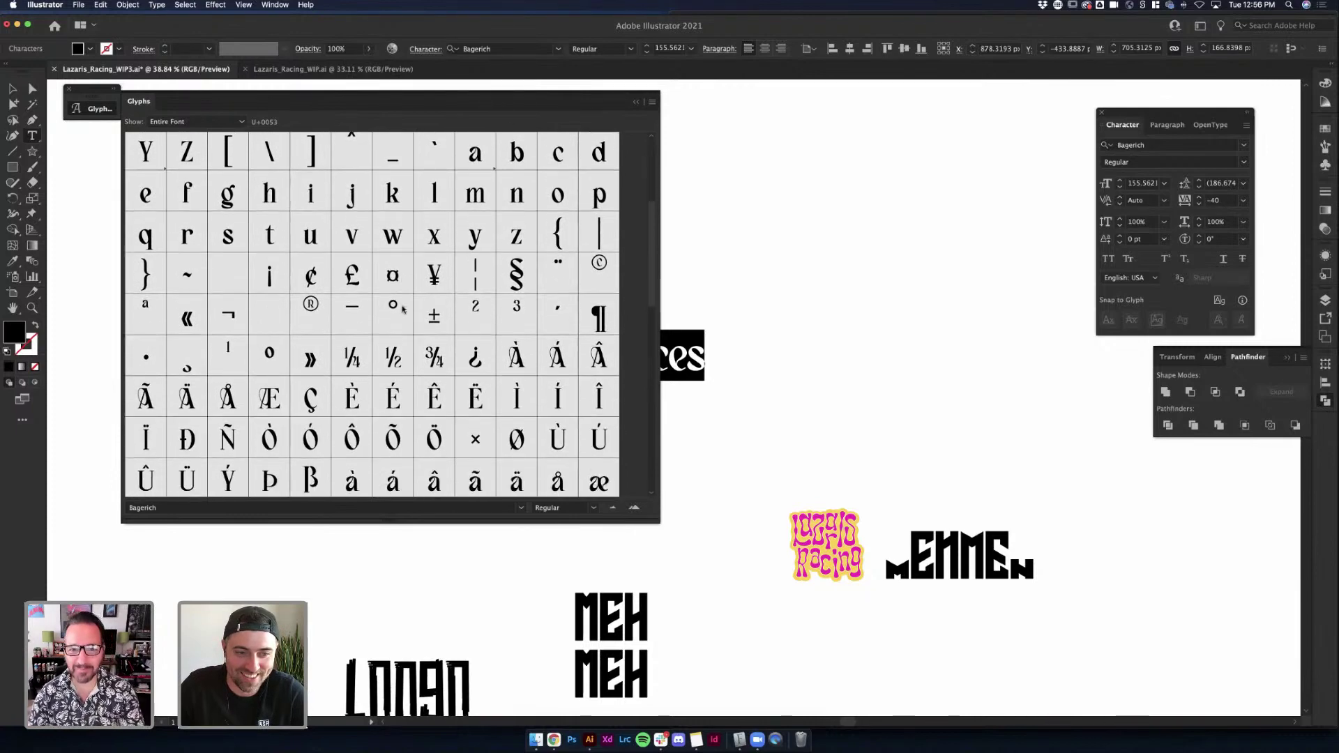
pyautogui.scroll(-1, 403, 309)
# Close the Lazaris_Racing_WIP.ai document
pyautogui.click(257, 69)
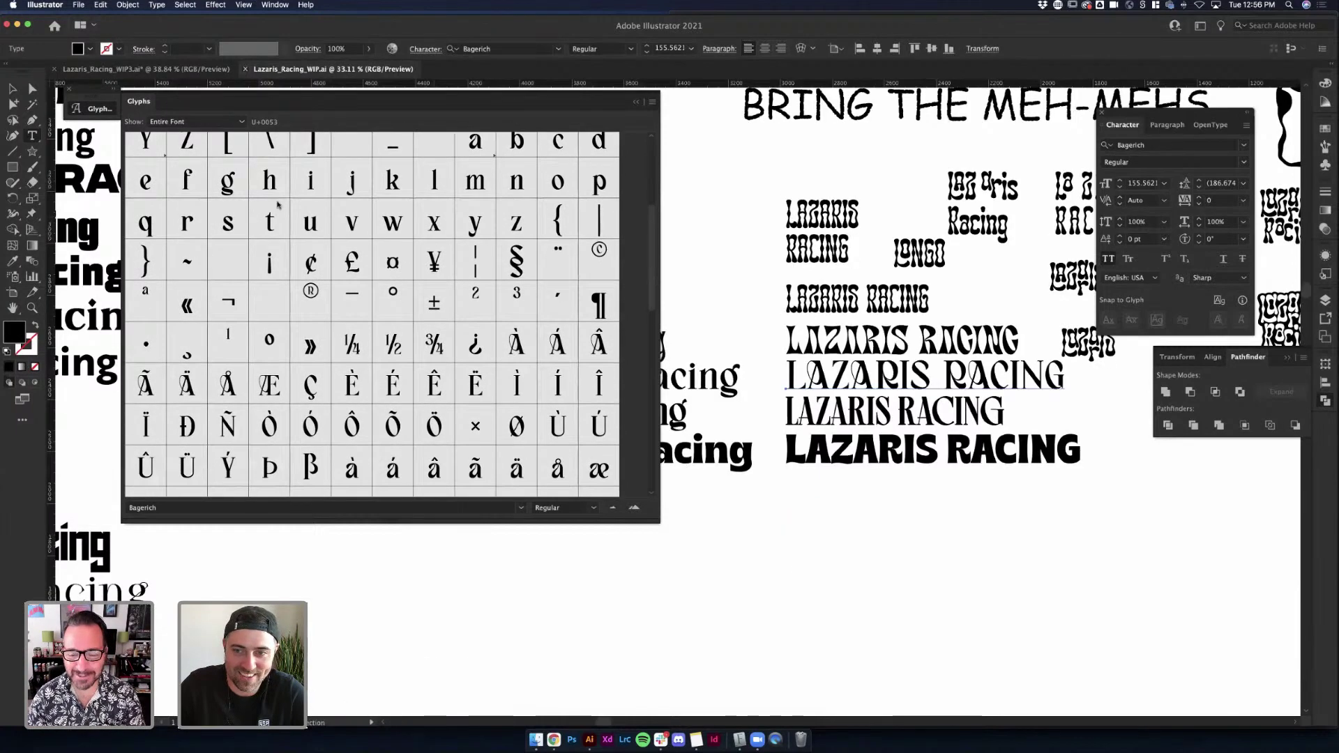
pyautogui.press('super+w')
# Try to insert the section sign (§) from the Bagerich glyph set
pyautogui.scroll(-2, 366, 315)
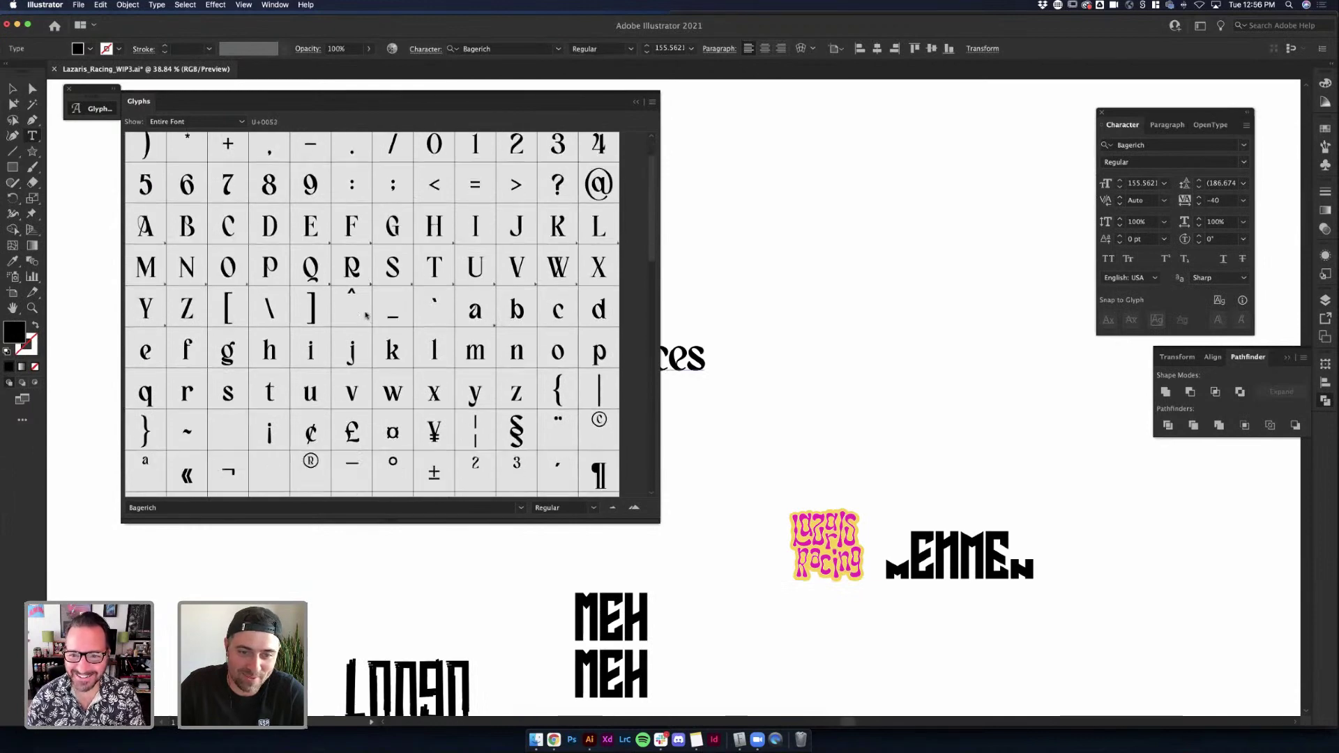
pyautogui.scroll(-6, 365, 315)
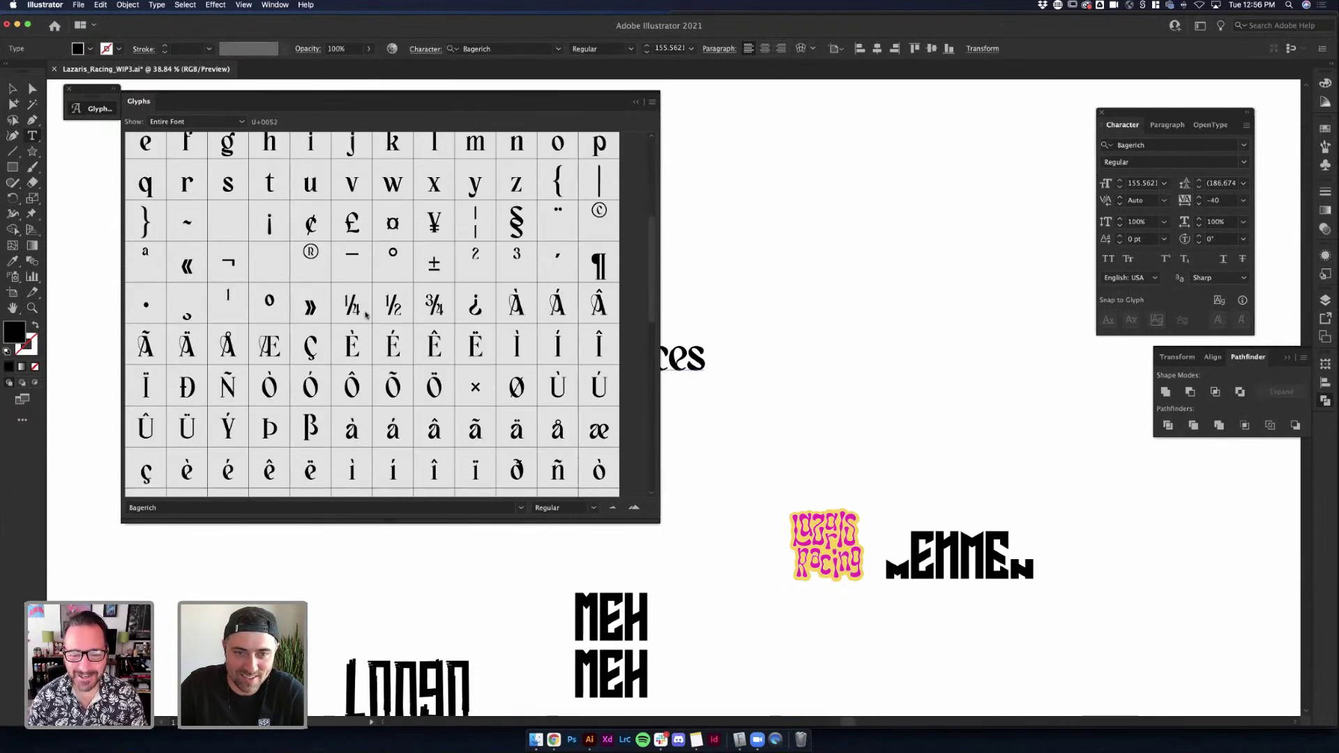
pyautogui.scroll(1, 365, 315)
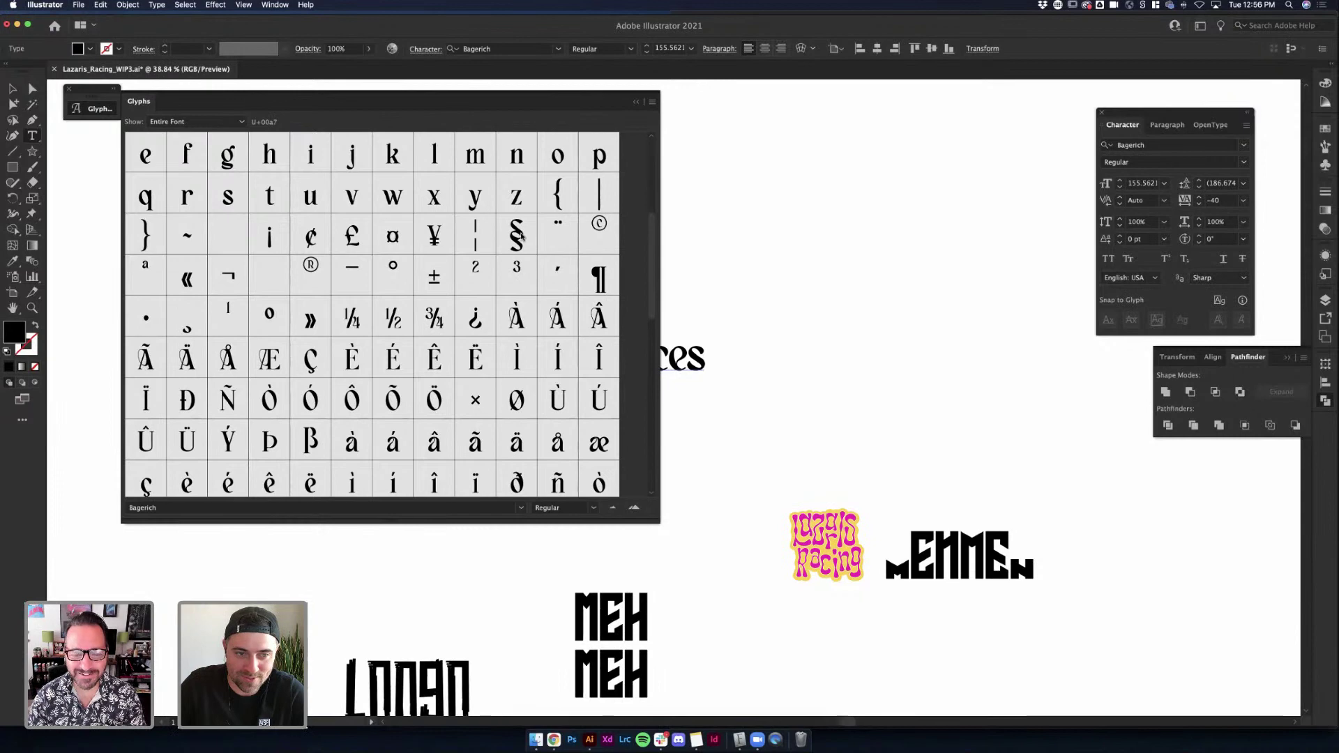
pyautogui.click(522, 235)
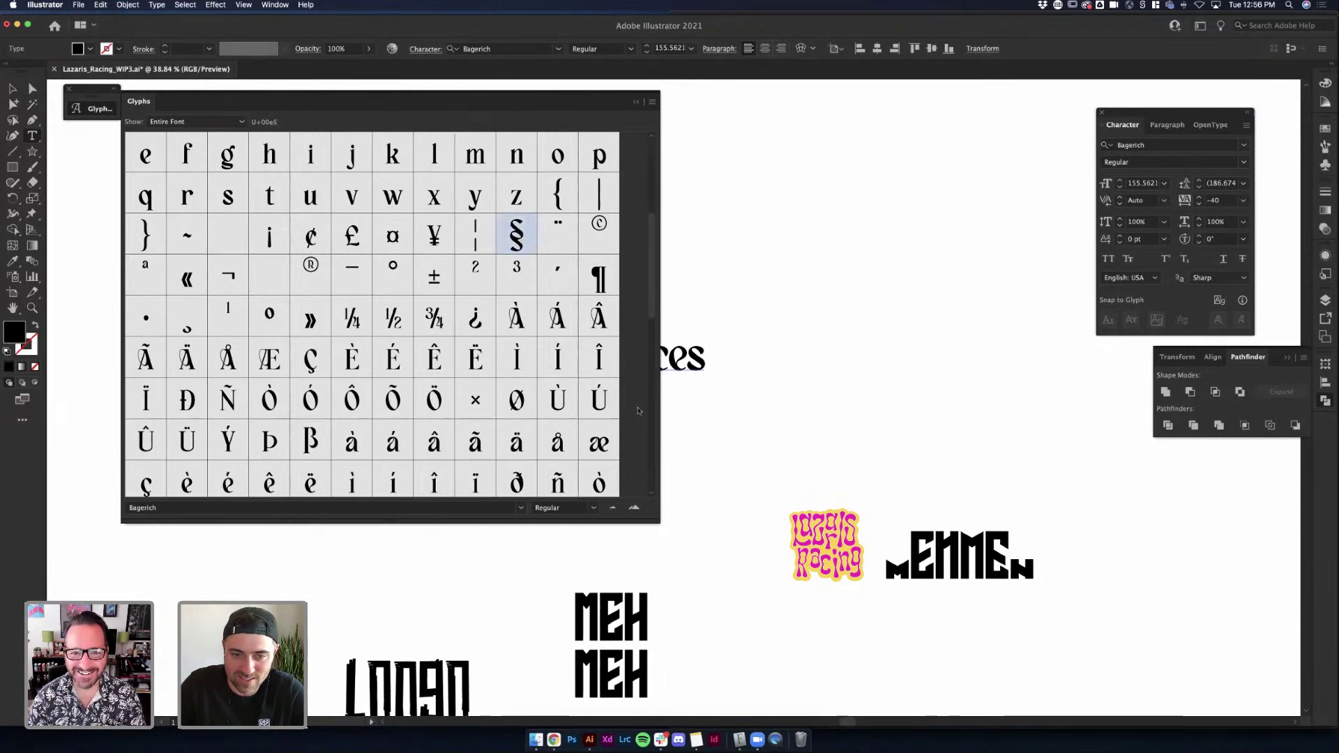
pyautogui.doubleClick(521, 236)
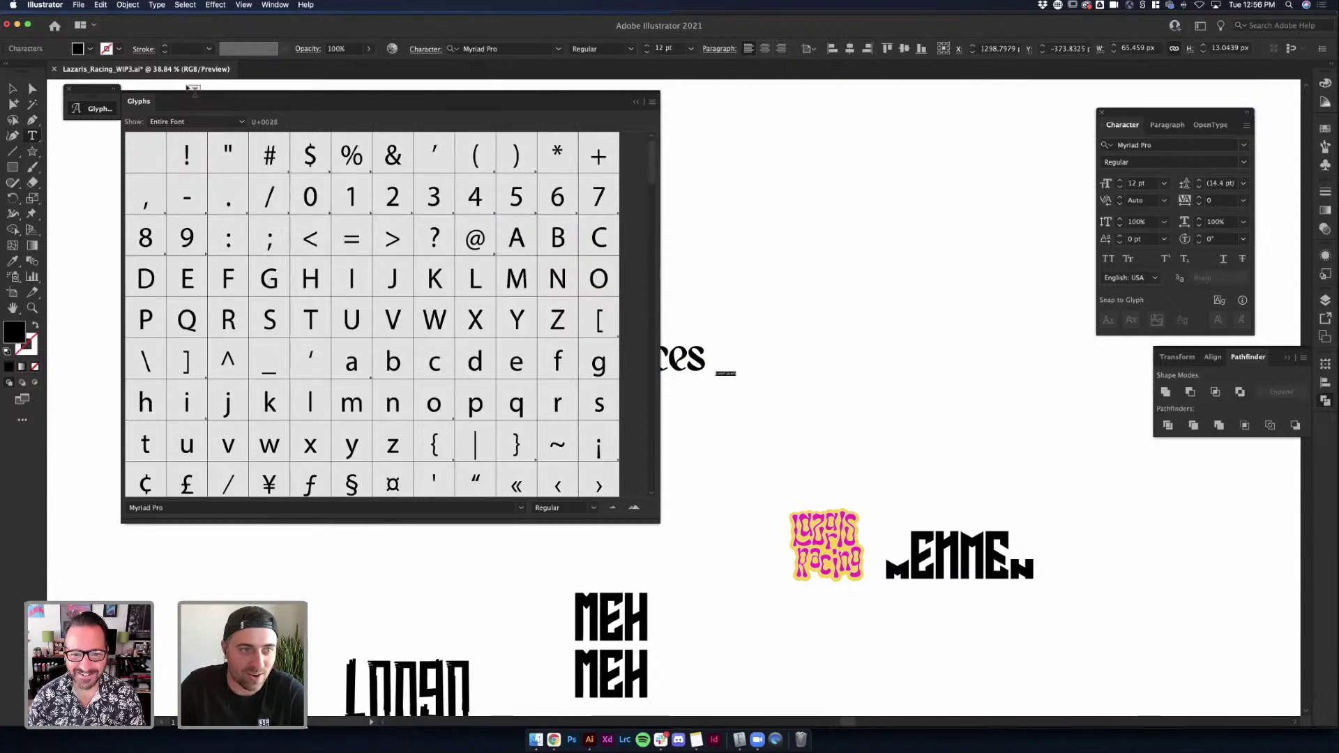
# Apply the Bagerich type style of "Lacey Laces" to the small placeholder text beside it with the Eyedropper
pyautogui.moveTo(436, 111); pyautogui.dragTo(236, 122)
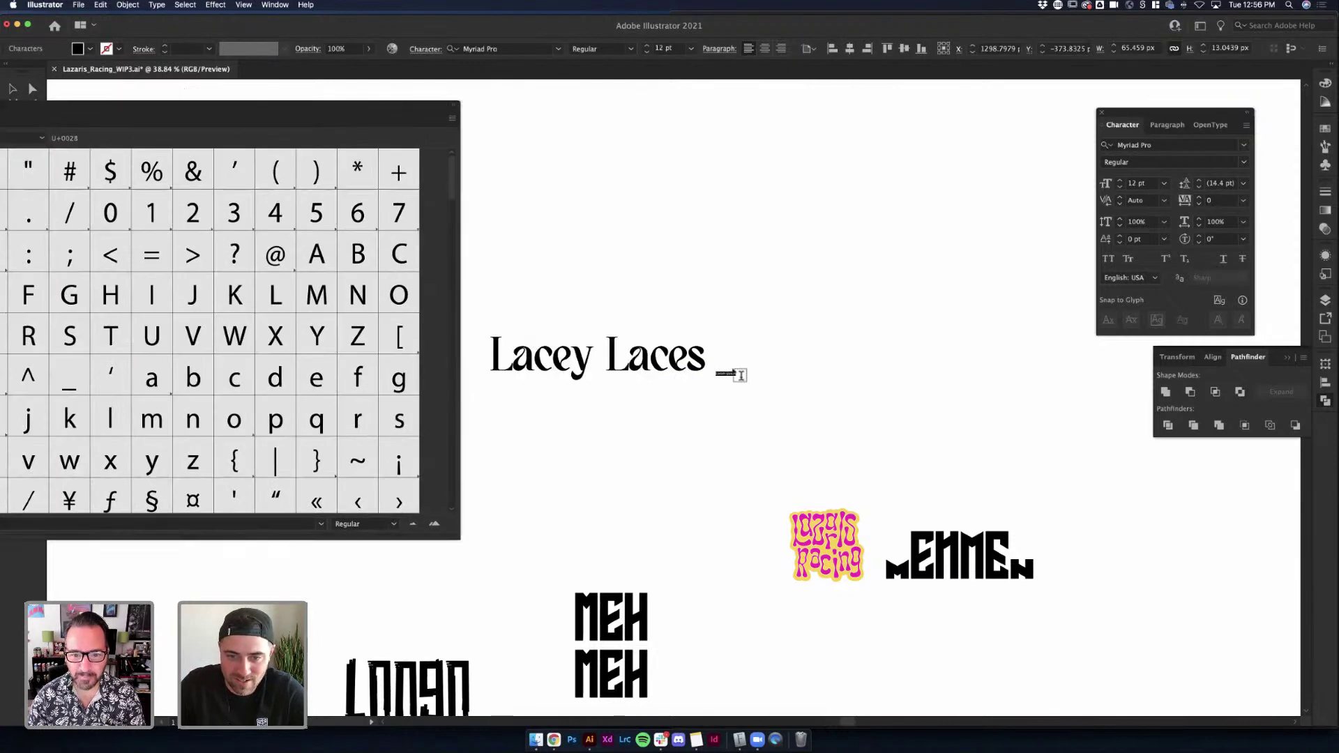
pyautogui.press('Escape')
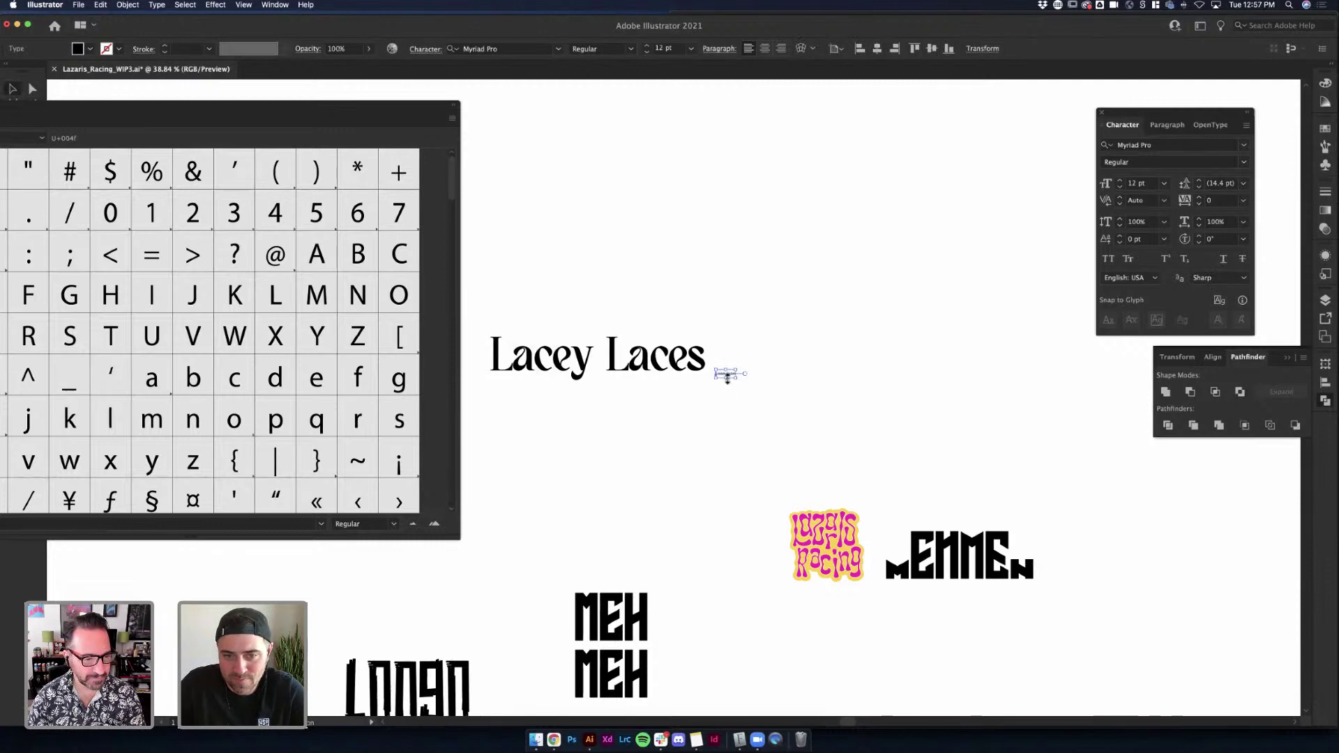
pyautogui.doubleClick(731, 376)
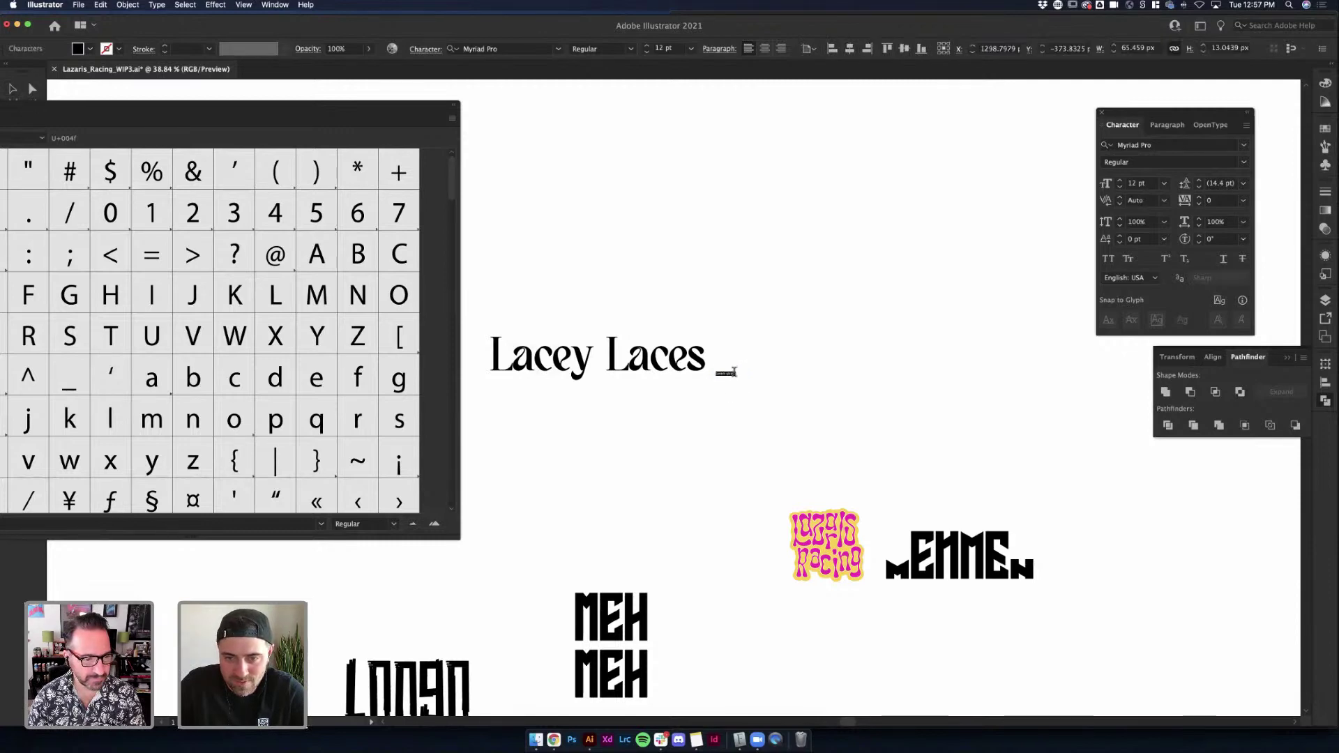
pyautogui.press('Escape')
pyautogui.press('i')
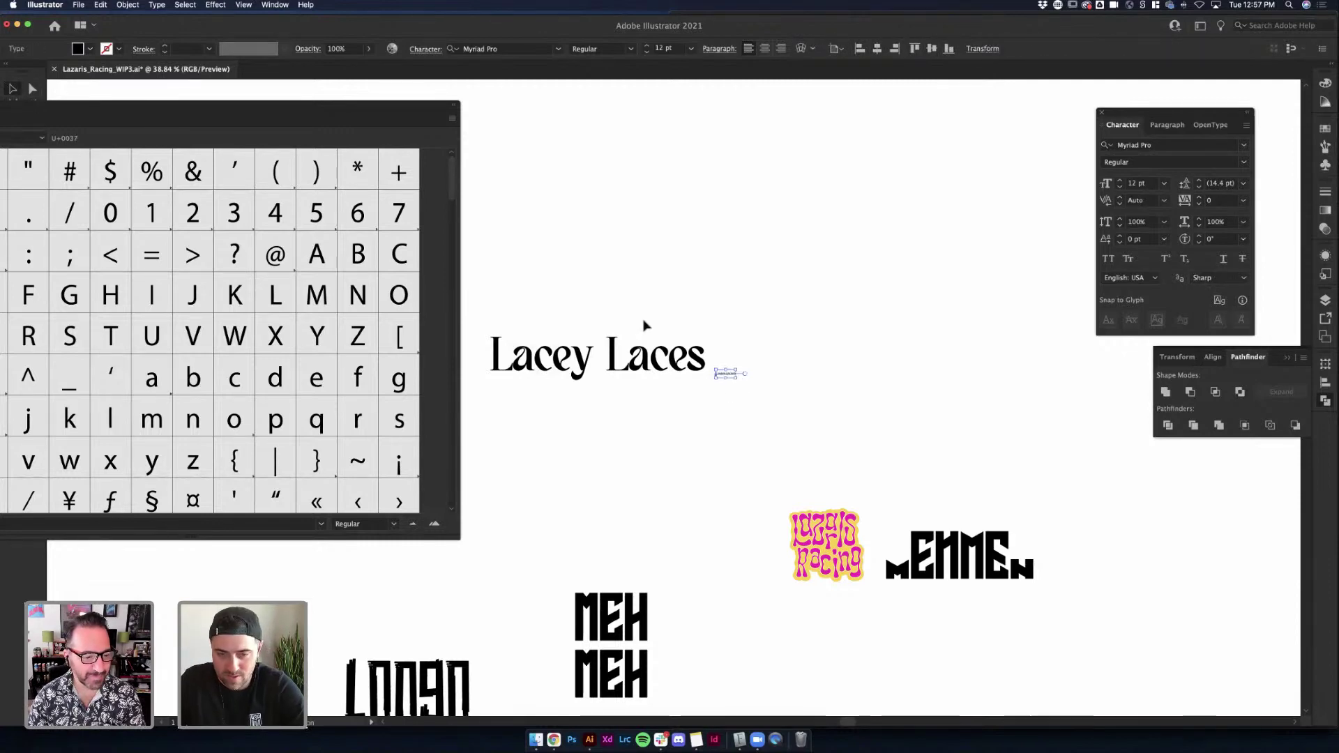
pyautogui.click(685, 345)
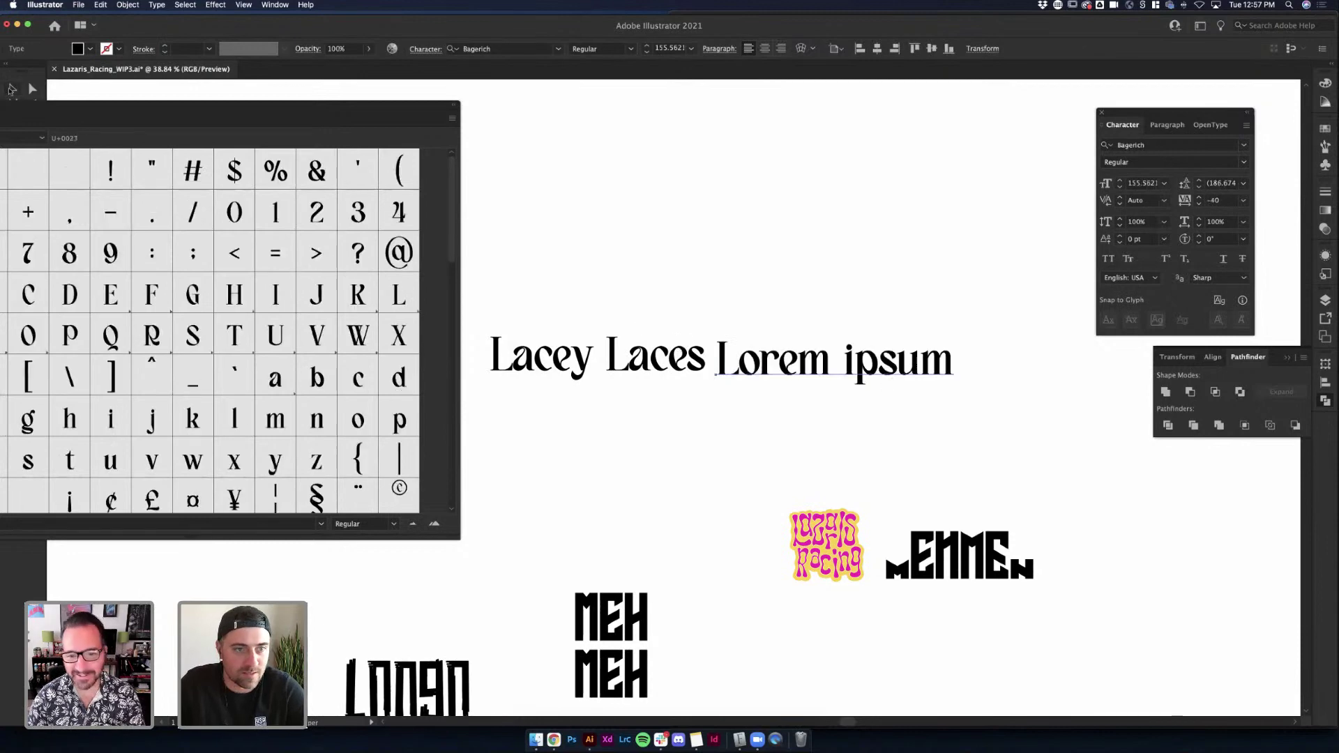
# Replace the first letter of "Lorem ipsum" with Bagerich's section sign (§) glyph and delete the remaining letters
pyautogui.scroll(-2, 377, 366)
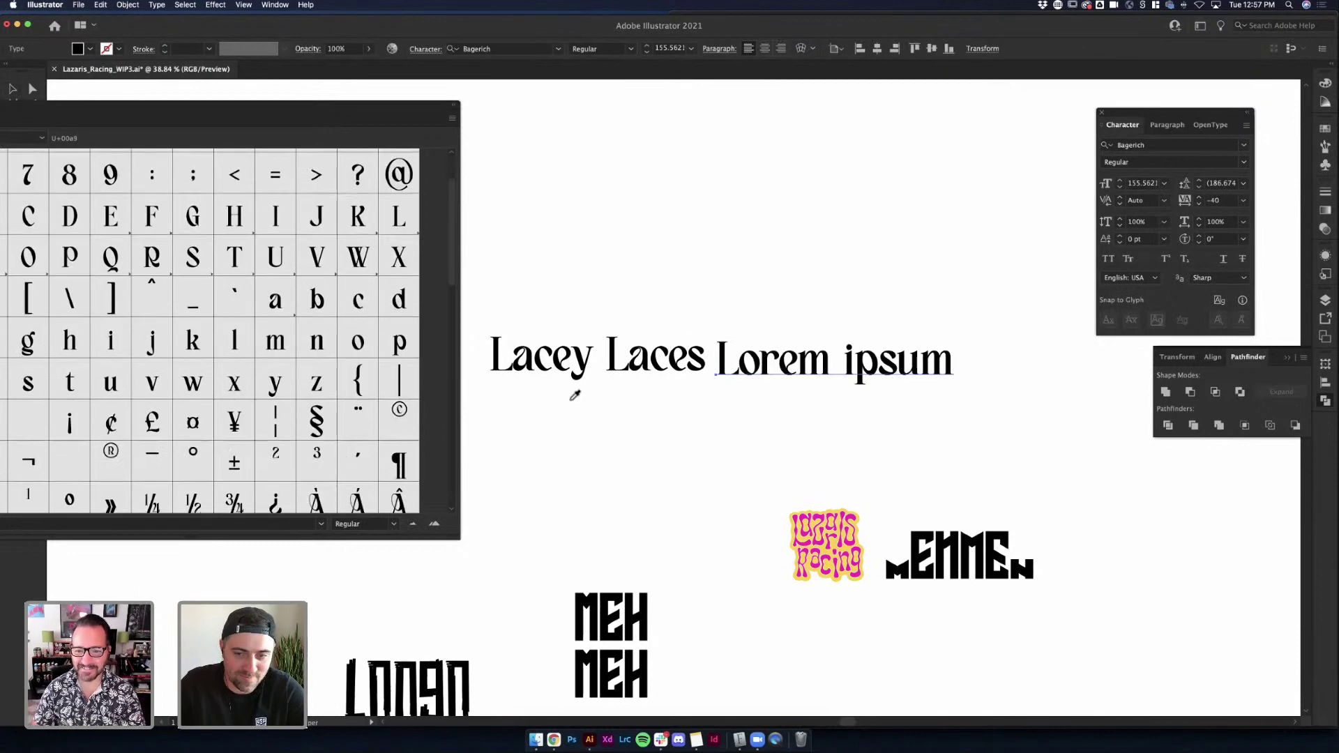
pyautogui.press('v')
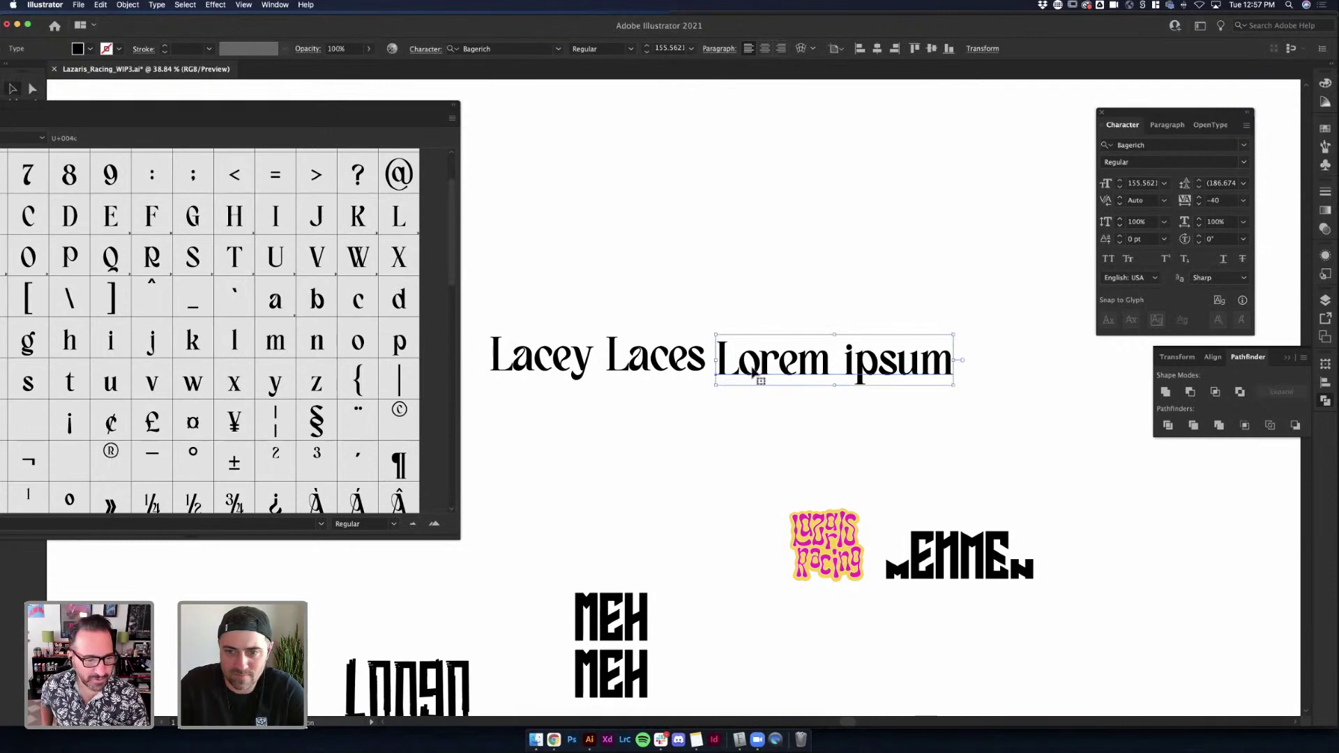
pyautogui.doubleClick(734, 362)
pyautogui.moveTo(734, 362); pyautogui.dragTo(710, 361)
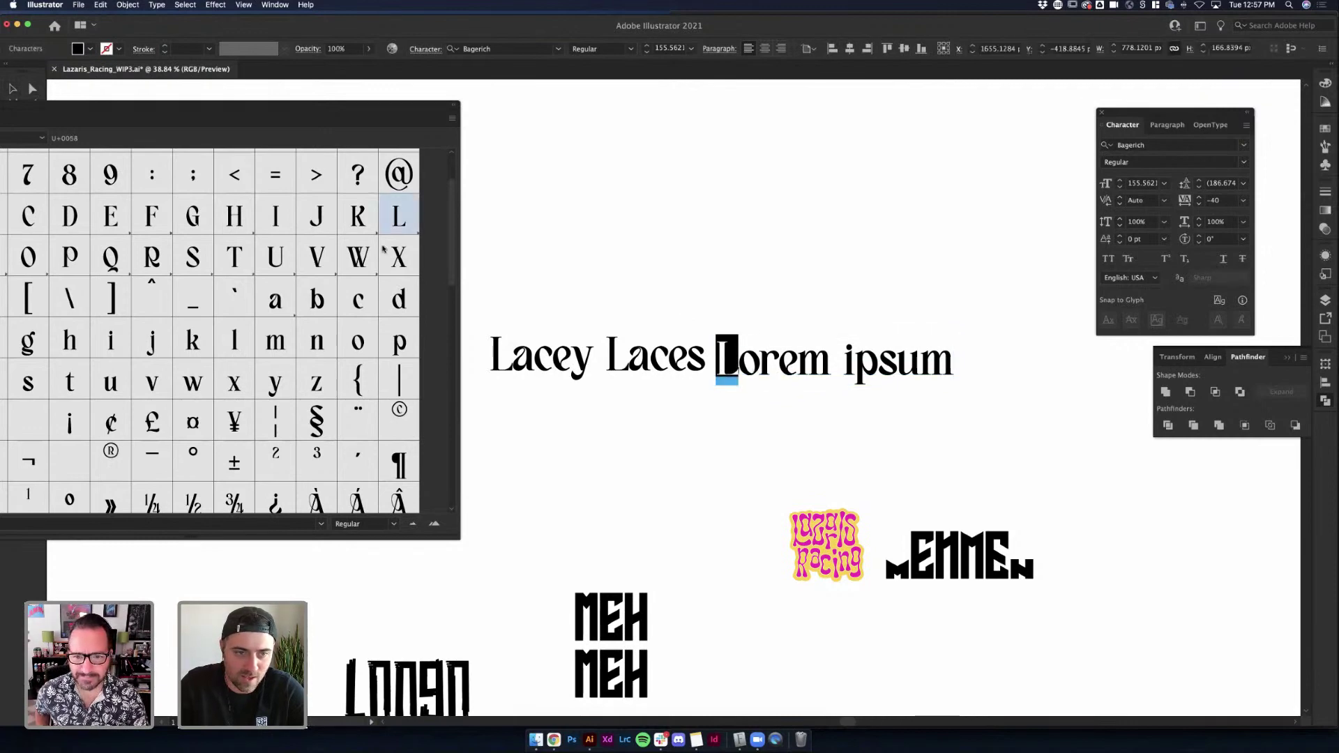
pyautogui.doubleClick(314, 419)
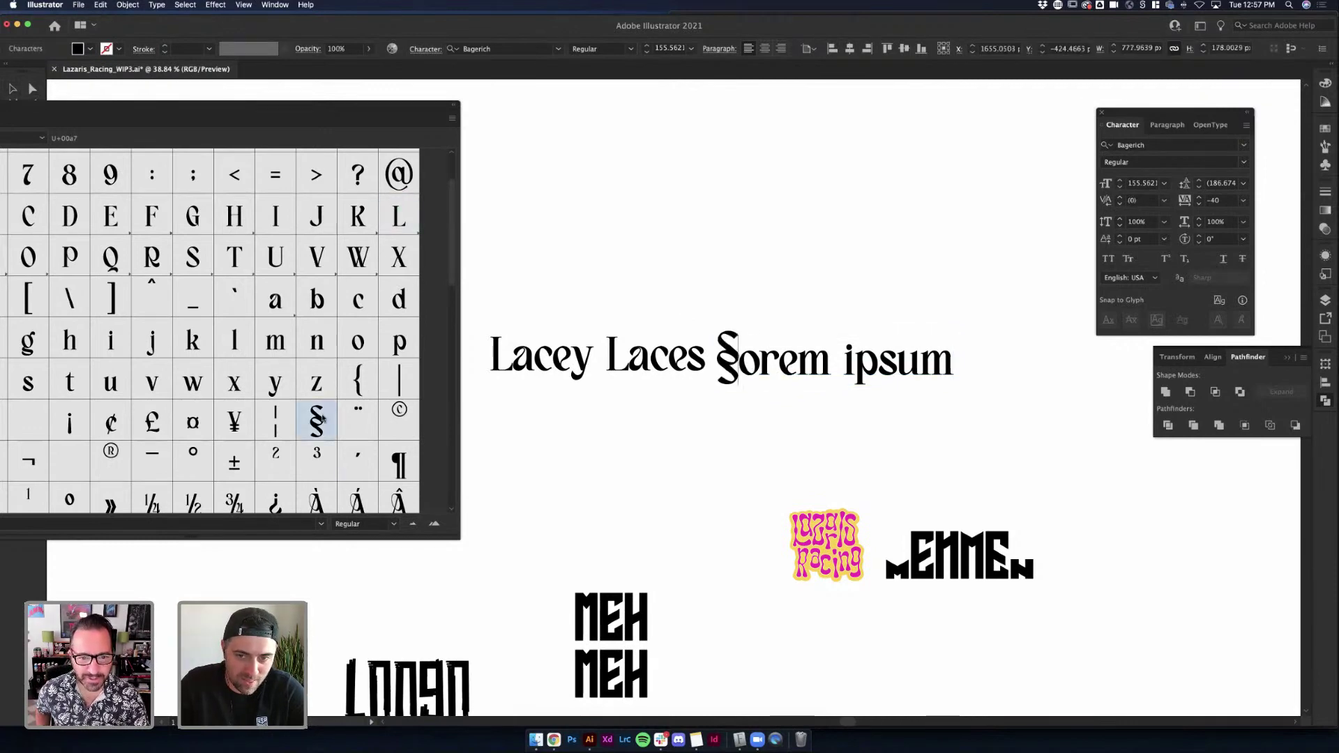
pyautogui.keyDown('shift'); pyautogui.click(972, 362); pyautogui.keyUp('shift')
pyautogui.press('BackSpace')
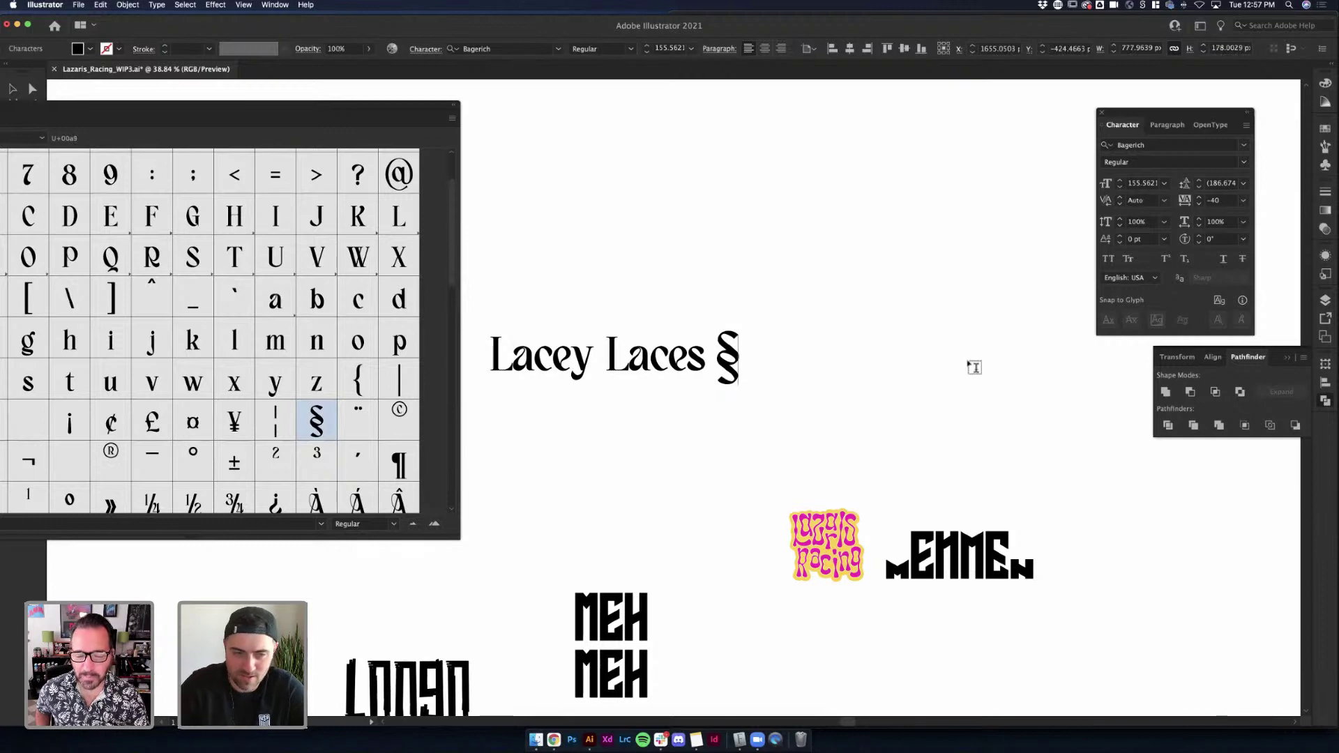
pyautogui.press('super+shift+a')
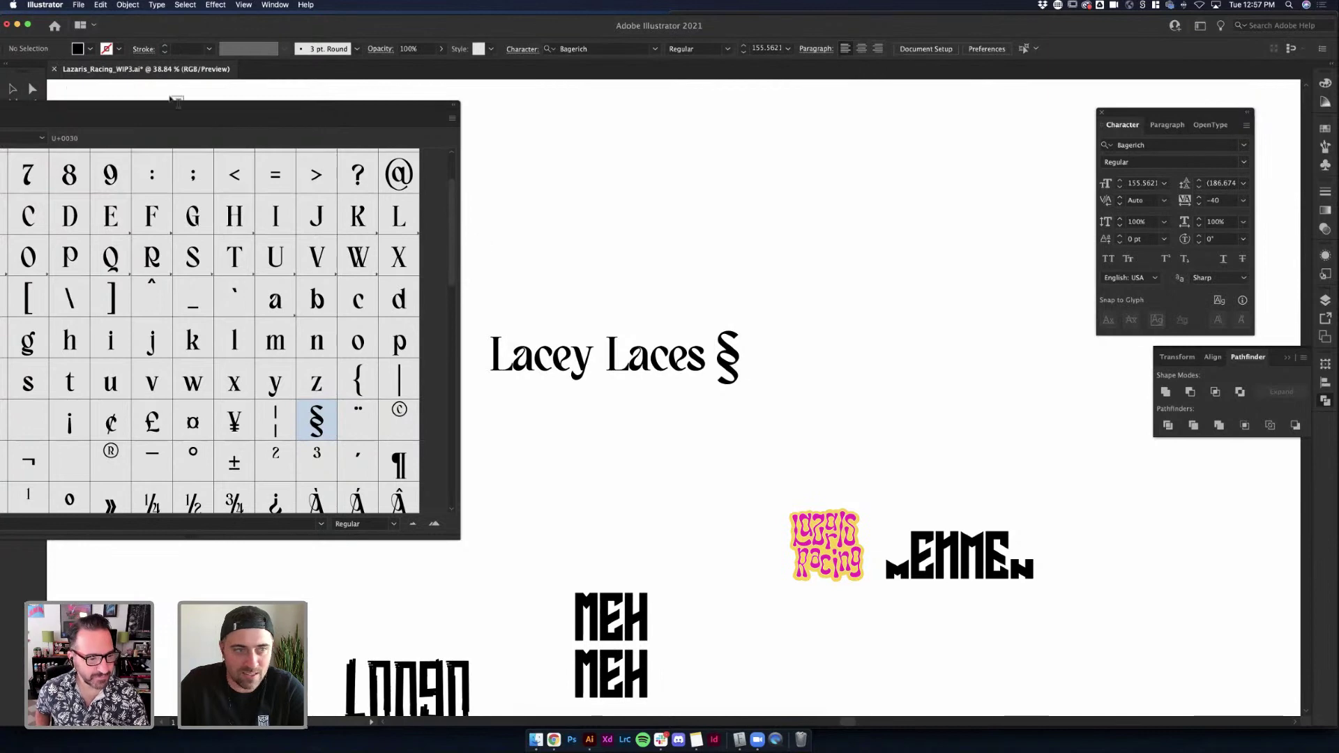
# Move the section sign farther right, leaving a clear gap after "Lacey Laces"
pyautogui.moveTo(801, 356); pyautogui.dragTo(868, 355)
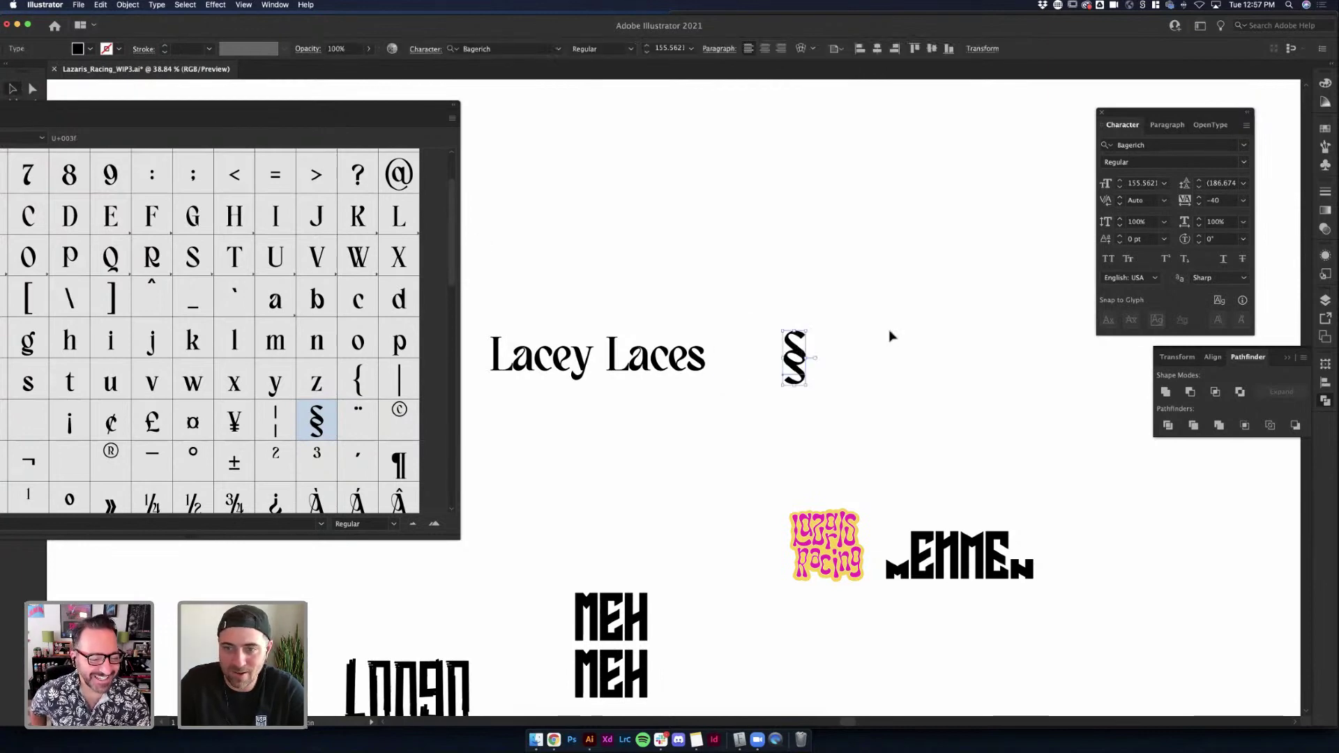
pyautogui.click(719, 353)
pyautogui.click(595, 361)
pyautogui.click(693, 403)
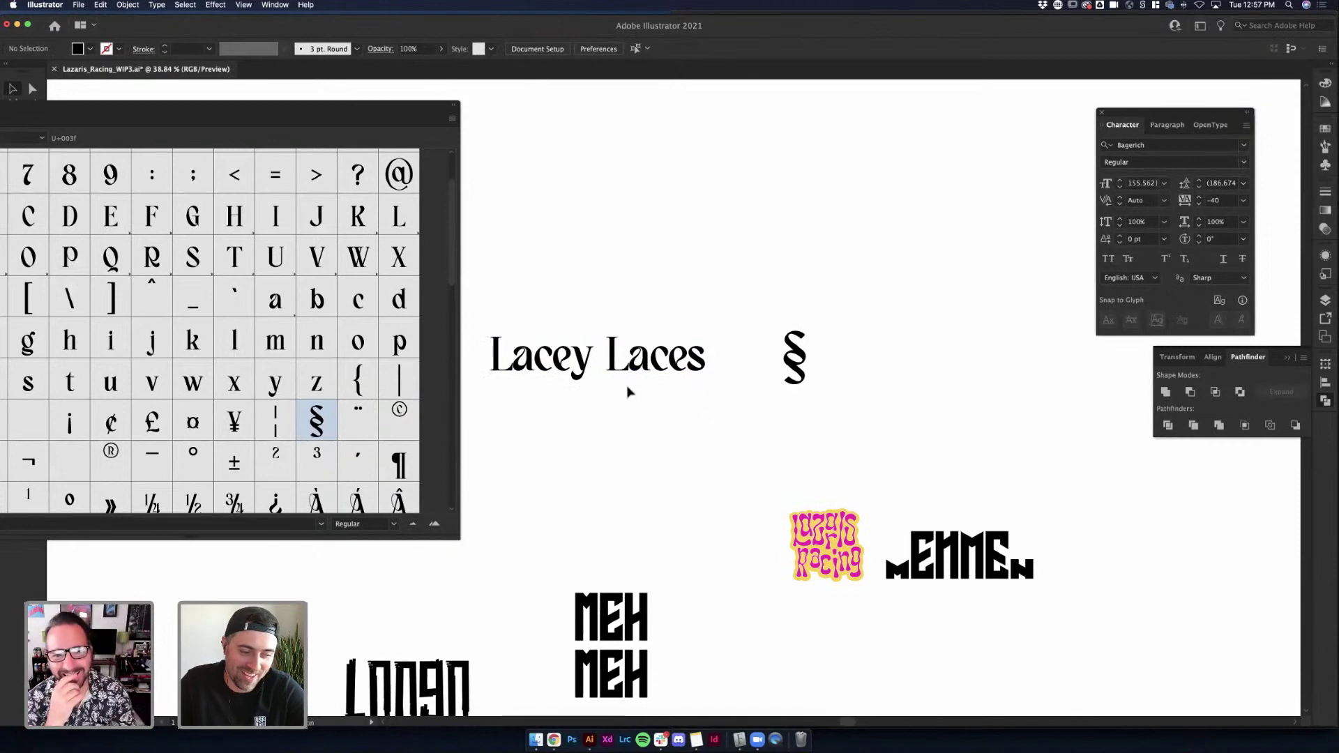
# Break the "Lacey Laces" text into two lines, replacing the space between the words with a line break
pyautogui.click(609, 367)
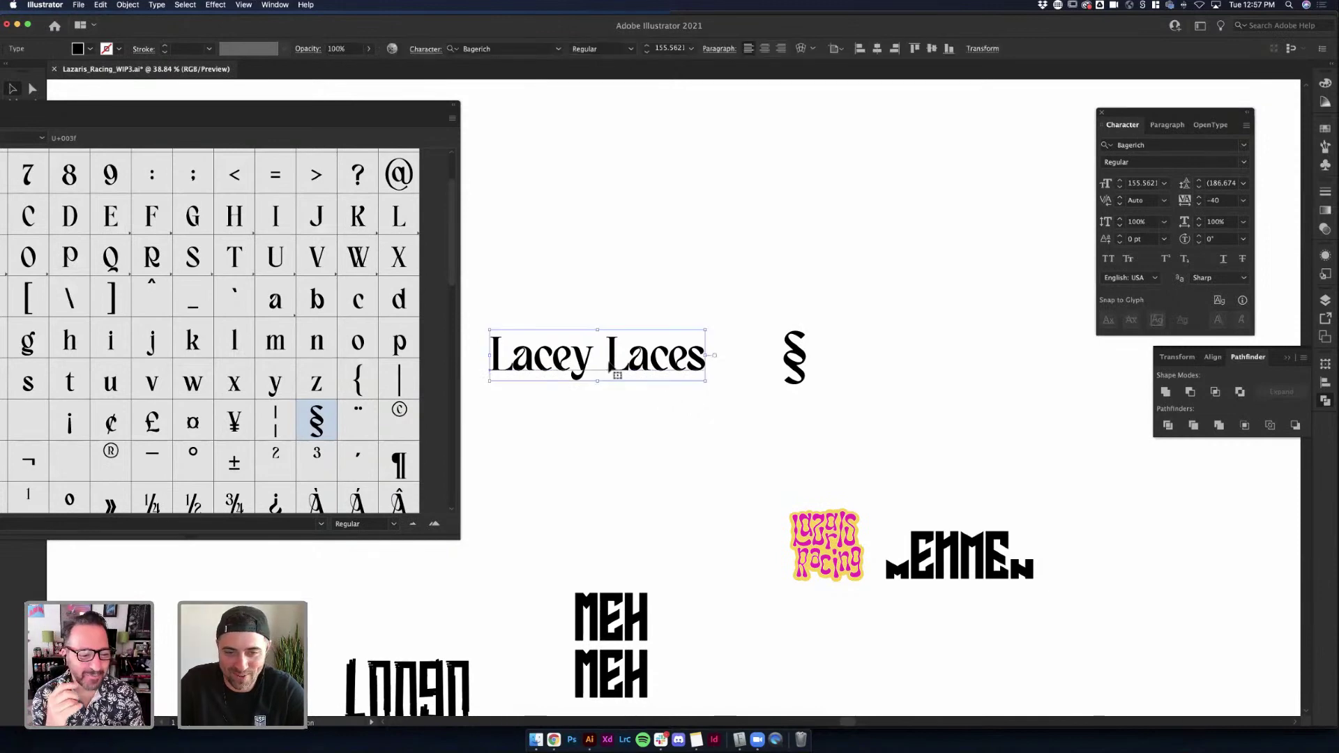
pyautogui.doubleClick(609, 359)
pyautogui.moveTo(593, 357); pyautogui.dragTo(606, 357)
pyautogui.press('Return')
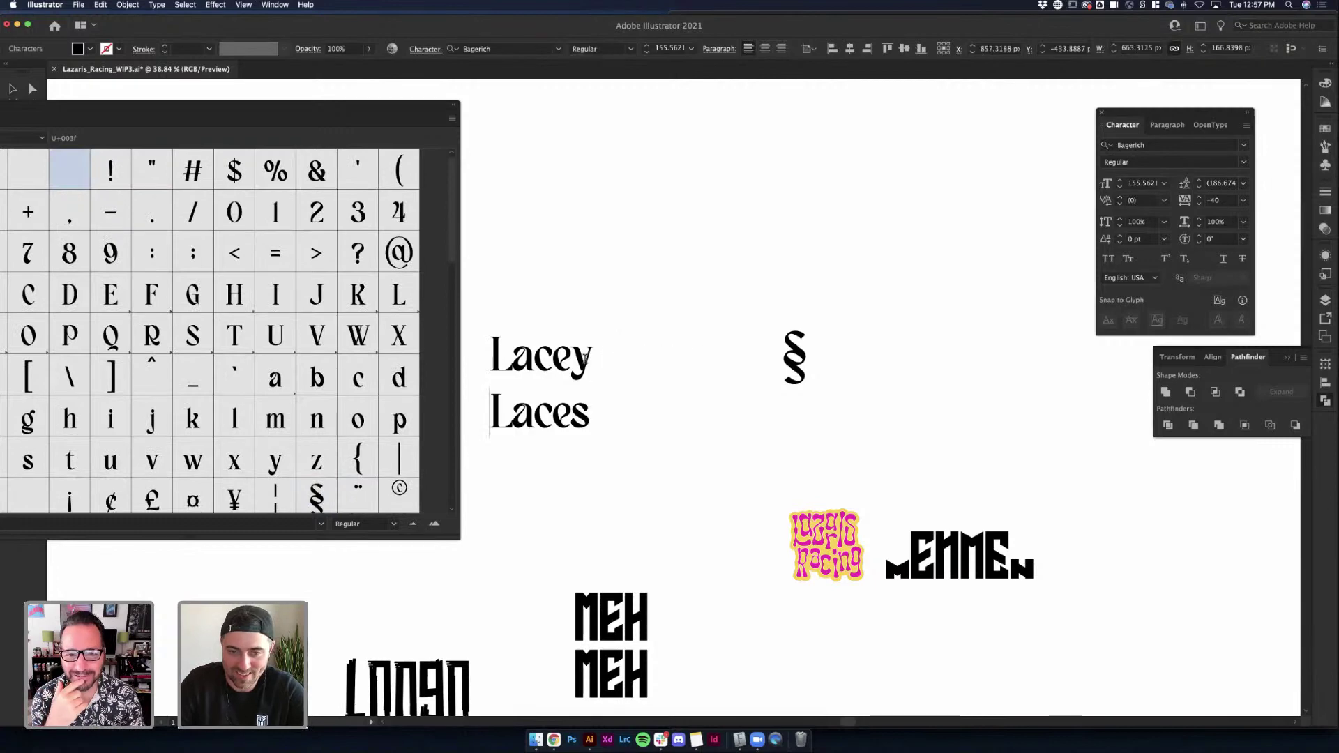
# Tighten the leading of the two-line "Lacey Laces" text to about 134.67 pt
pyautogui.press('super+a')
pyautogui.hotkey('alt', 'Up')
pyautogui.hotkey('alt', 'Up')
pyautogui.hotkey('alt', 'Up')
pyautogui.hotkey('alt', 'Up')
pyautogui.hotkey('alt', 'Up')
pyautogui.hotkey('alt', 'Up')
pyautogui.hotkey('alt', 'Up')
pyautogui.hotkey('alt', 'Up')
pyautogui.hotkey('alt', 'Up')
pyautogui.hotkey('alt', 'Up')
pyautogui.hotkey('alt', 'Up')
pyautogui.hotkey('alt', 'Up')
pyautogui.hotkey('alt', 'Up')
pyautogui.hotkey('alt', 'Up')
pyautogui.hotkey('alt', 'Up')
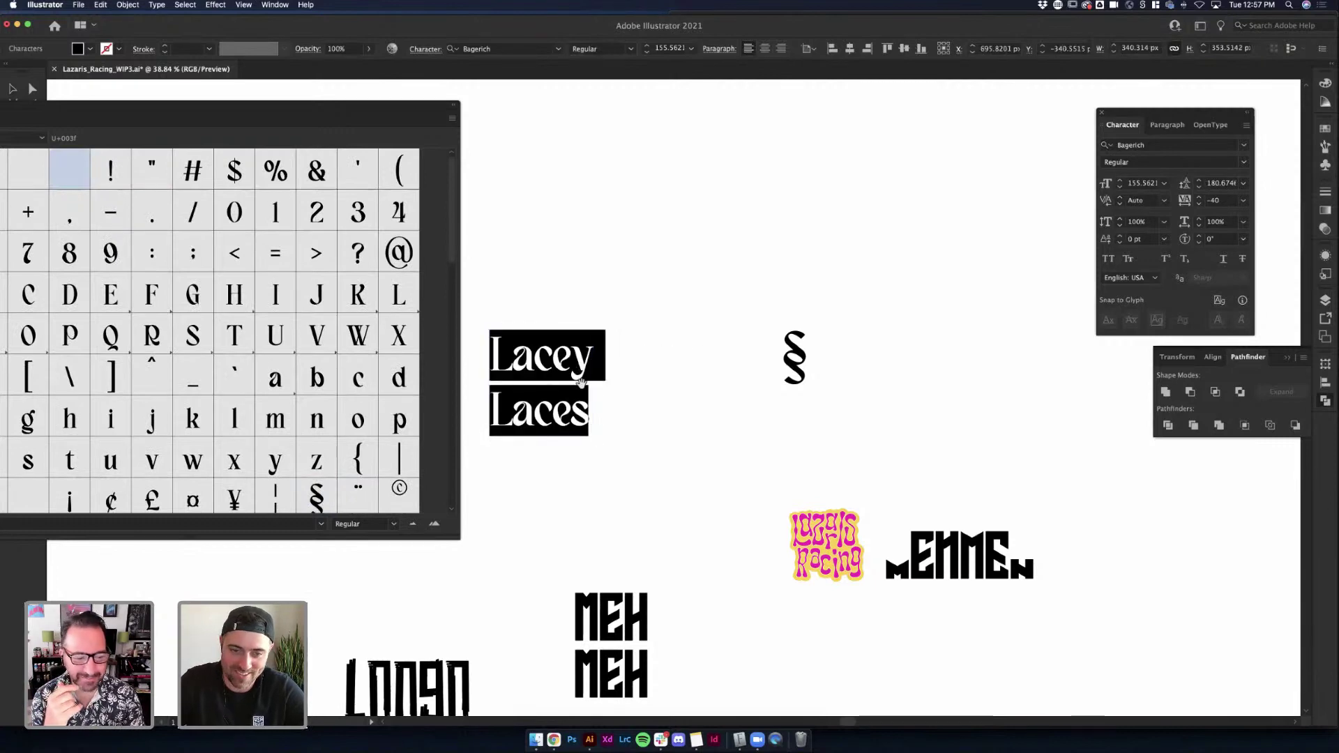
pyautogui.hotkey('alt', 'Up')
pyautogui.hotkey('alt', 'Up')
pyautogui.hotkey('alt', 'Up')
pyautogui.hotkey('alt', 'Up')
pyautogui.hotkey('alt', 'Up')
pyautogui.hotkey('alt', 'Up')
pyautogui.hotkey('alt', 'Up')
pyautogui.hotkey('alt', 'Up')
pyautogui.hotkey('alt', 'Up')
pyautogui.hotkey('alt', 'Up')
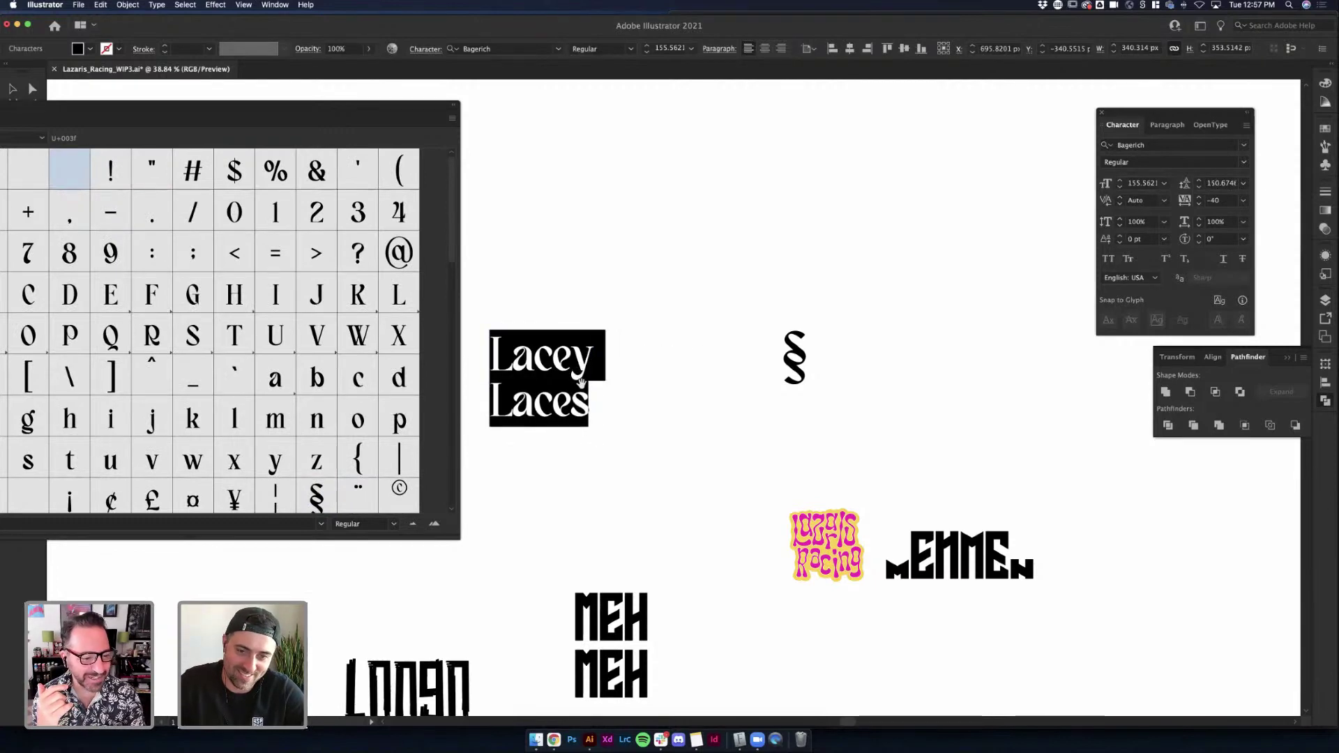
pyautogui.hotkey('alt', 'Up')
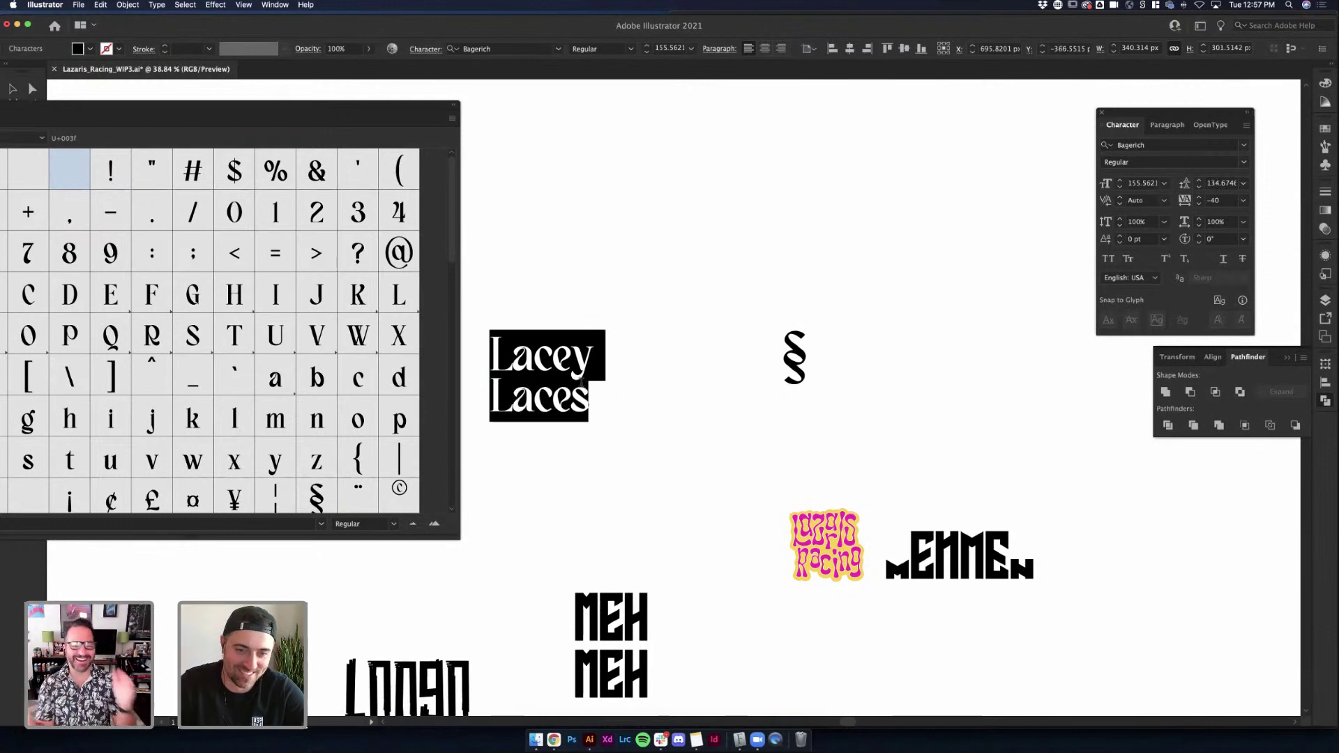
pyautogui.click(581, 382)
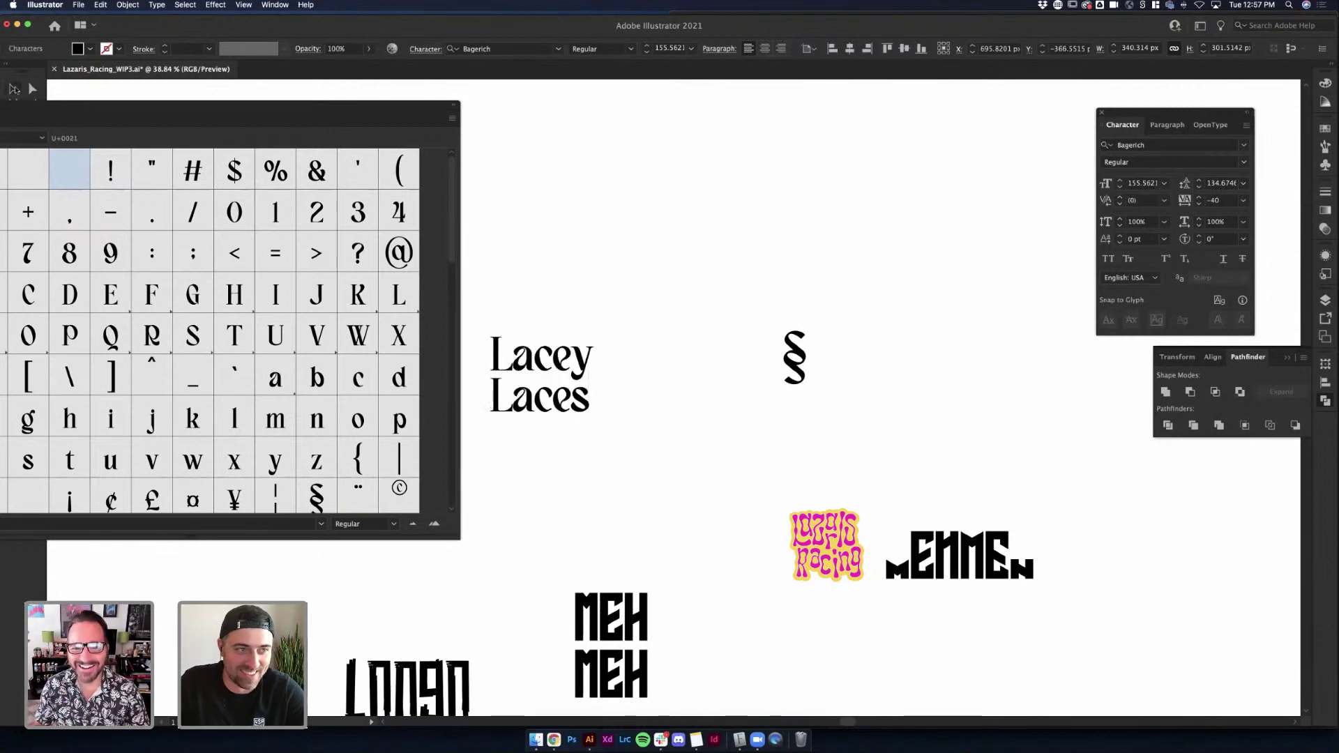
# Duplicate the section sign, enlarge the copy to about 195 pt and place it against the ends of both text lines
pyautogui.press('Escape')
pyautogui.click(795, 358)
pyautogui.press('super+c')
pyautogui.press('super+v')
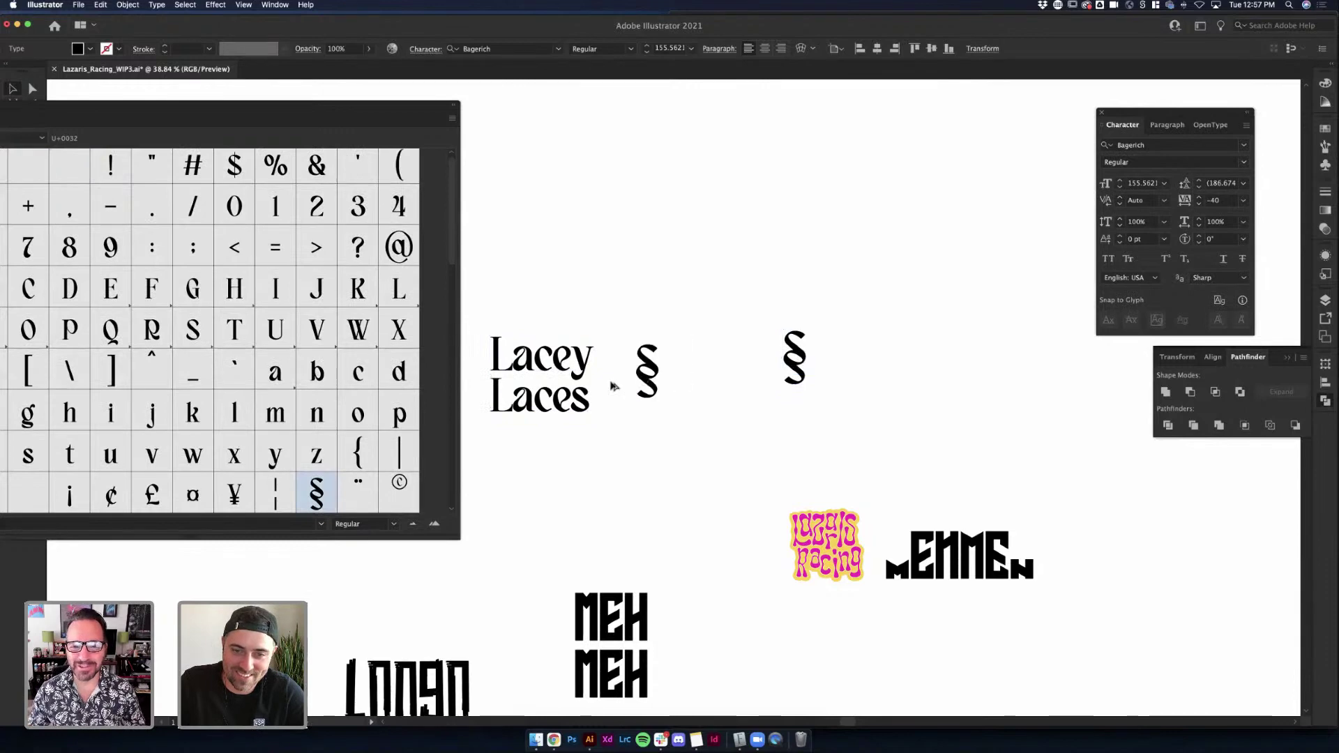
pyautogui.moveTo(612, 386); pyautogui.dragTo(630, 347)
pyautogui.click(682, 397)
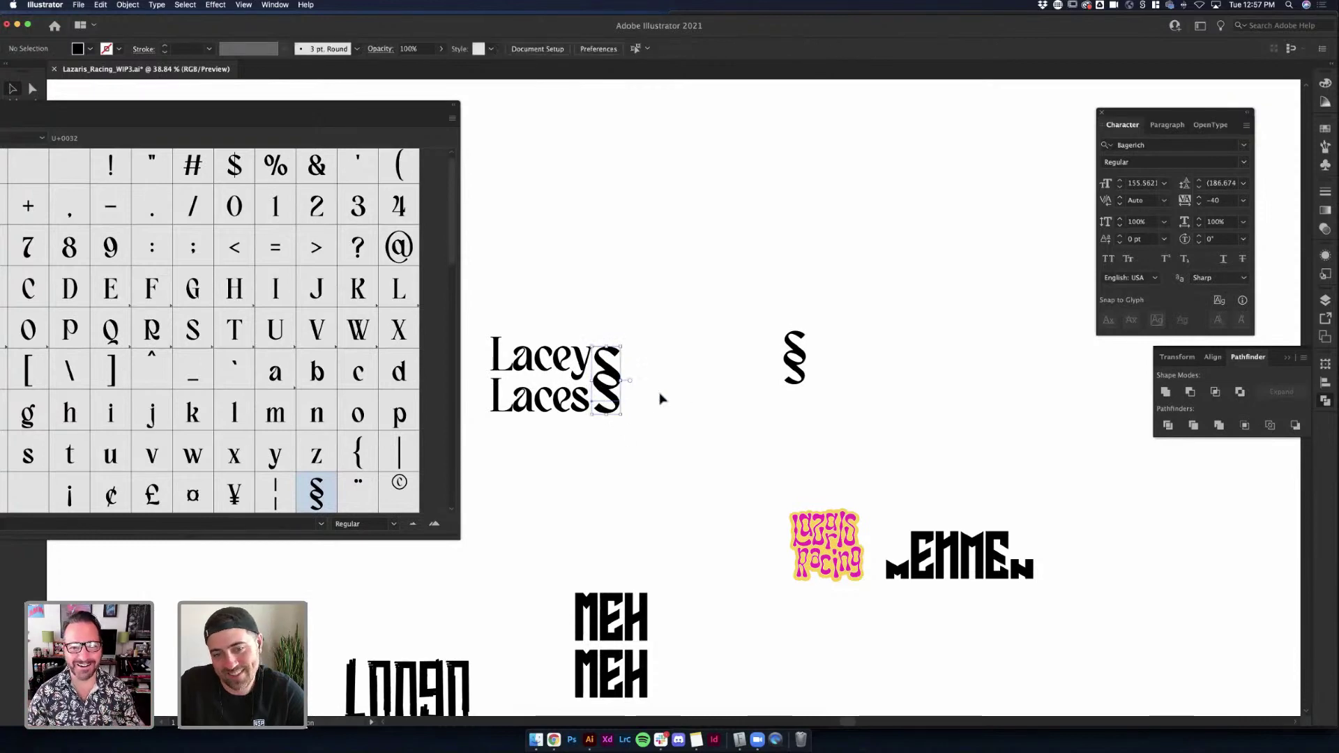
# Delete the final "s" from "Laces" on the second line
pyautogui.doubleClick(589, 399)
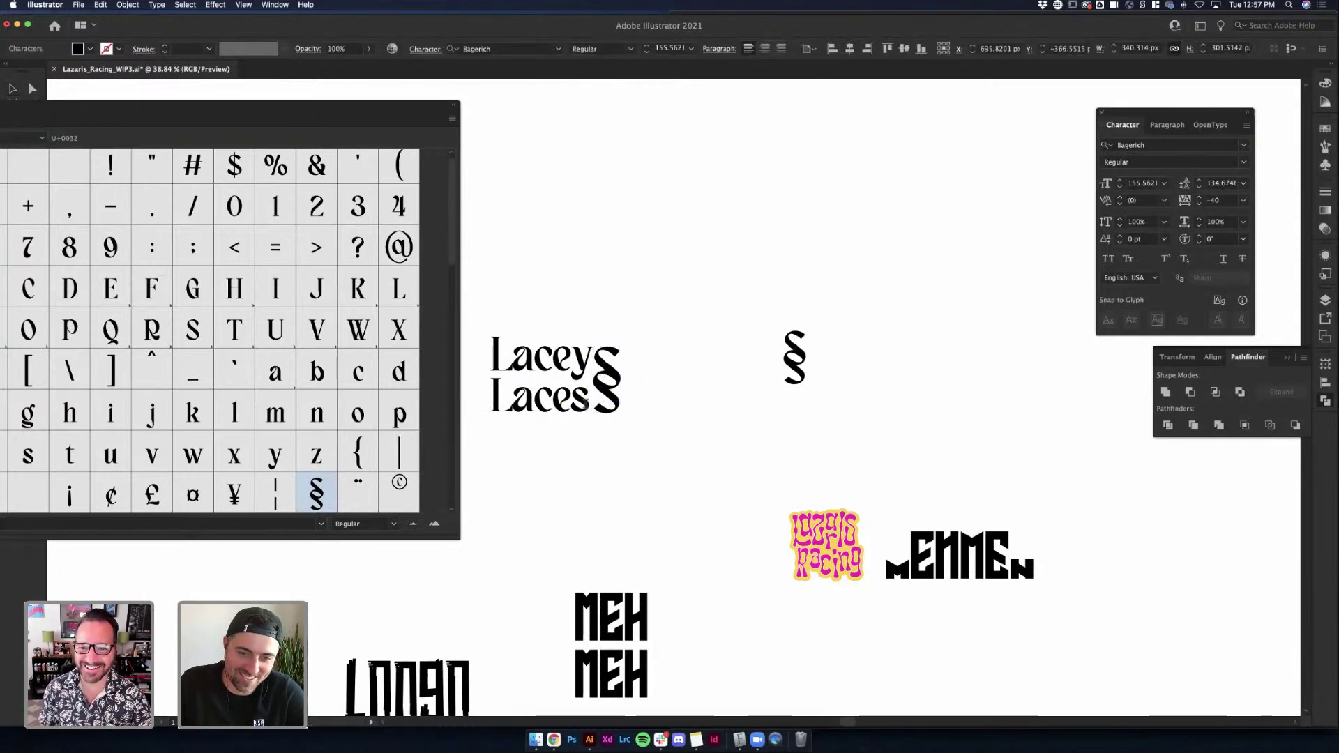
pyautogui.press('BackSpace')
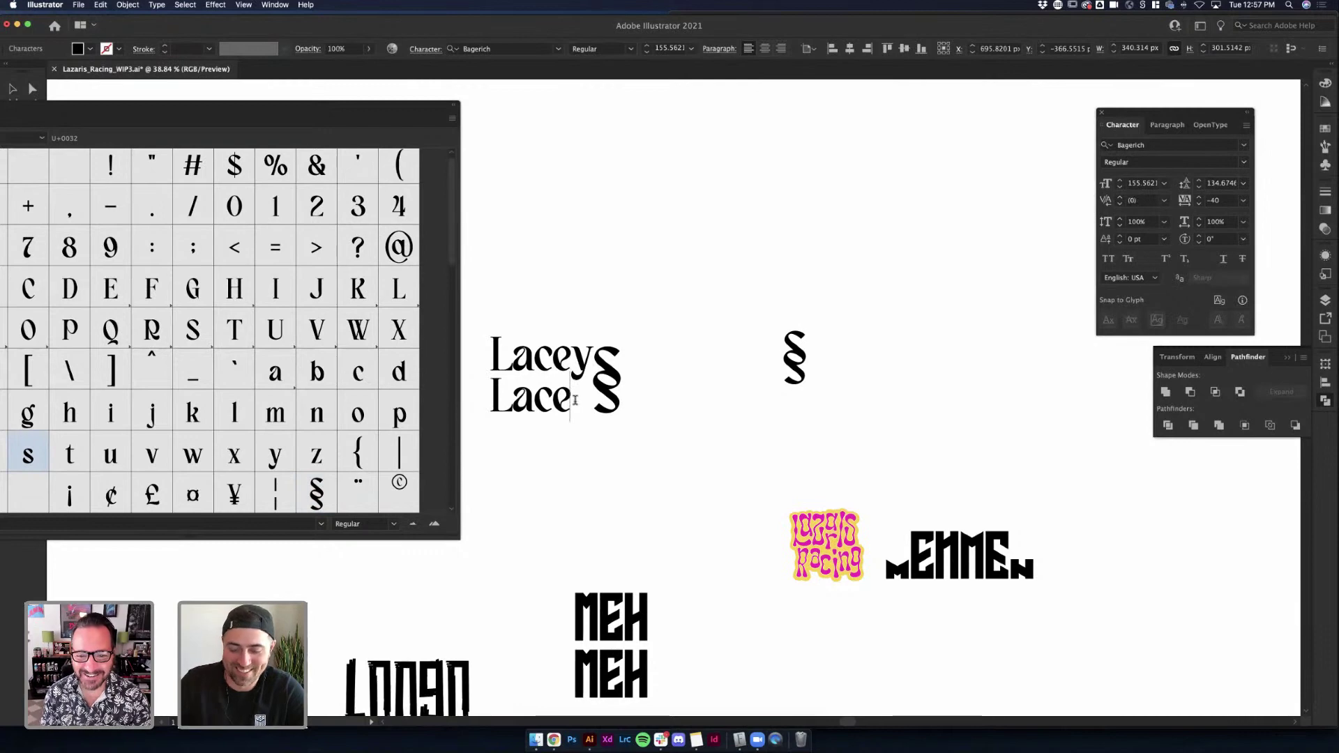
pyautogui.hotkey('ctrl', 'a')
pyautogui.moveTo(594, 358); pyautogui.dragTo(487, 355)
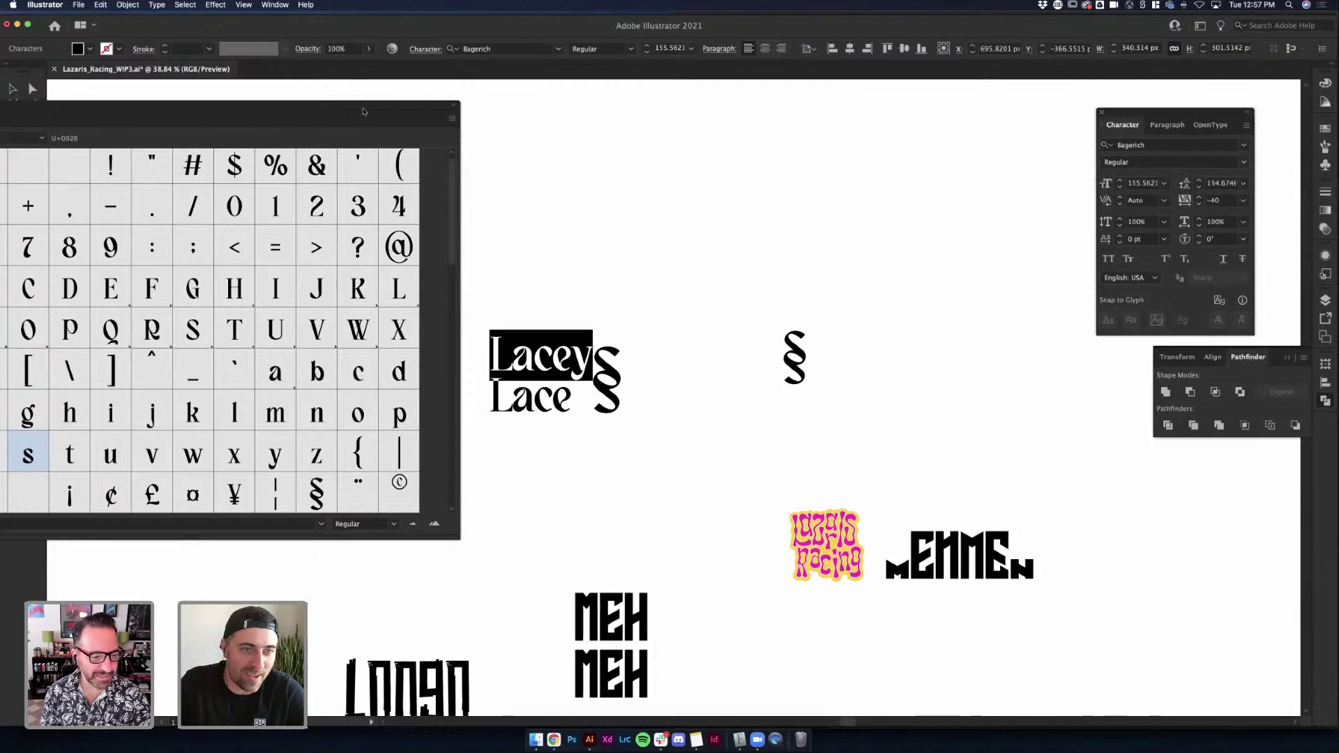
# Close the Glyphs window and leave text editing with the Selection tool
pyautogui.moveTo(362, 112); pyautogui.dragTo(573, 111)
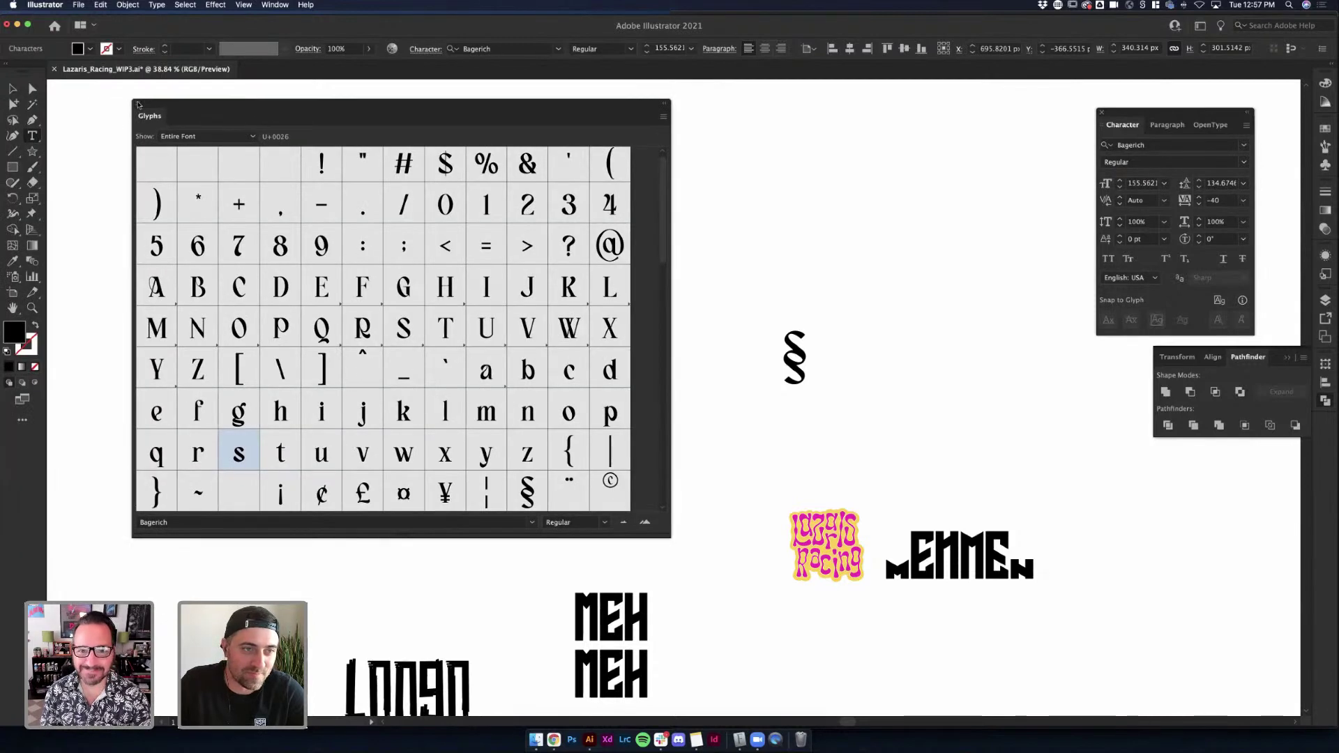
pyautogui.click(137, 104)
pyautogui.click(13, 87)
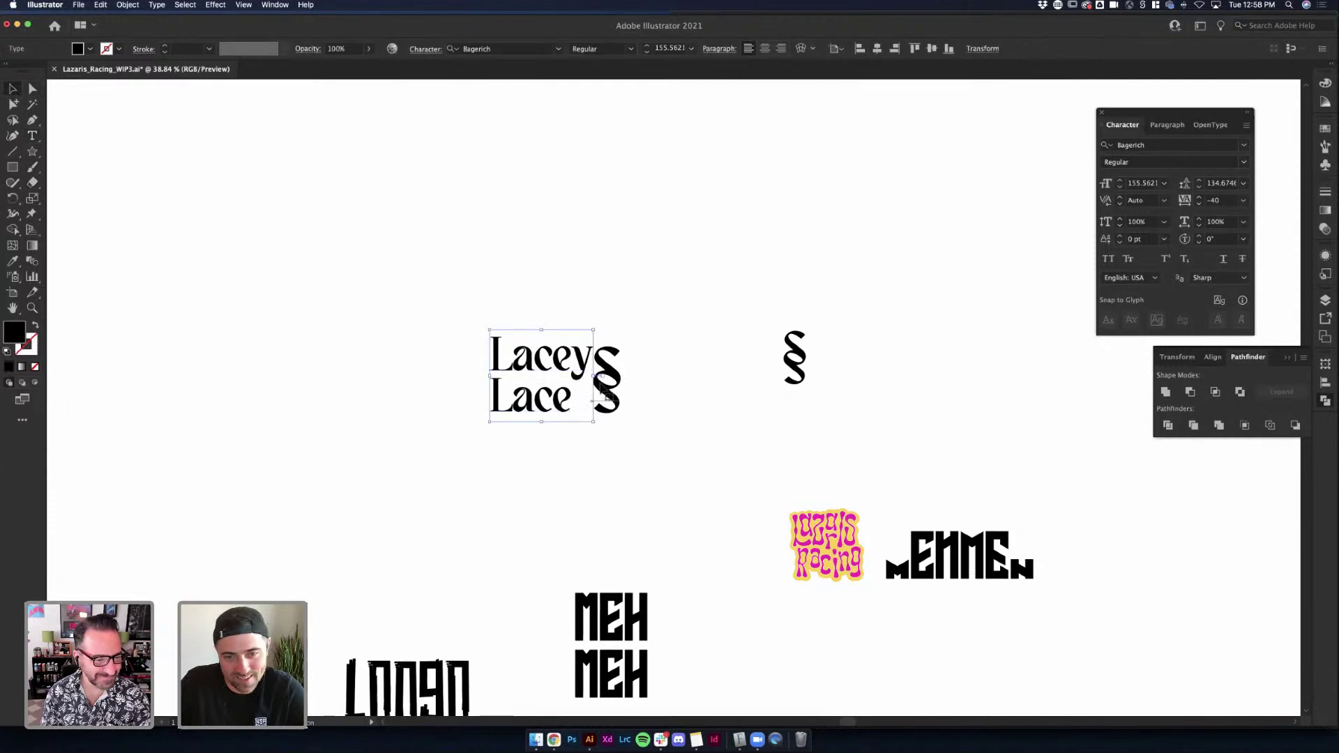
# Adjust the large section sign's position slightly so it sits closer to the "Lacey Lace" lettering
pyautogui.click(602, 386)
pyautogui.click(601, 385)
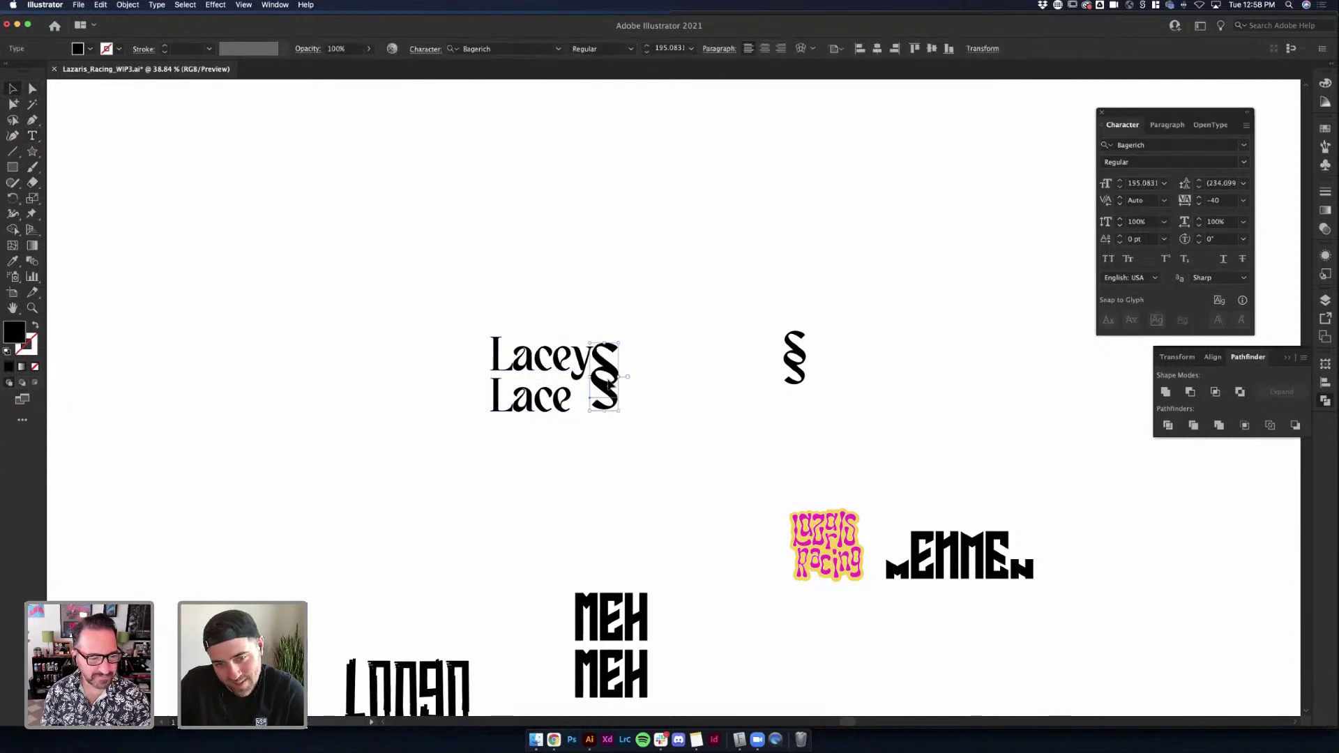
pyautogui.click(571, 408)
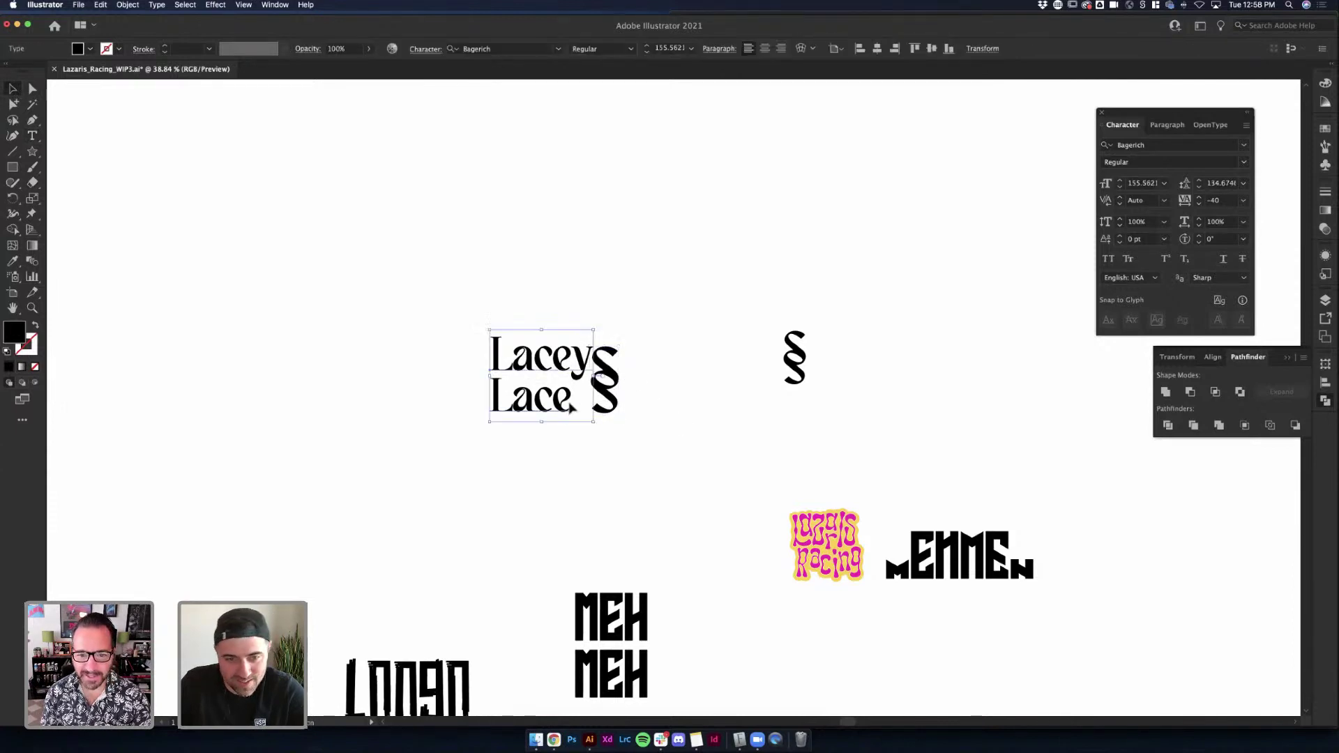
pyautogui.click(626, 382)
pyautogui.click(606, 376)
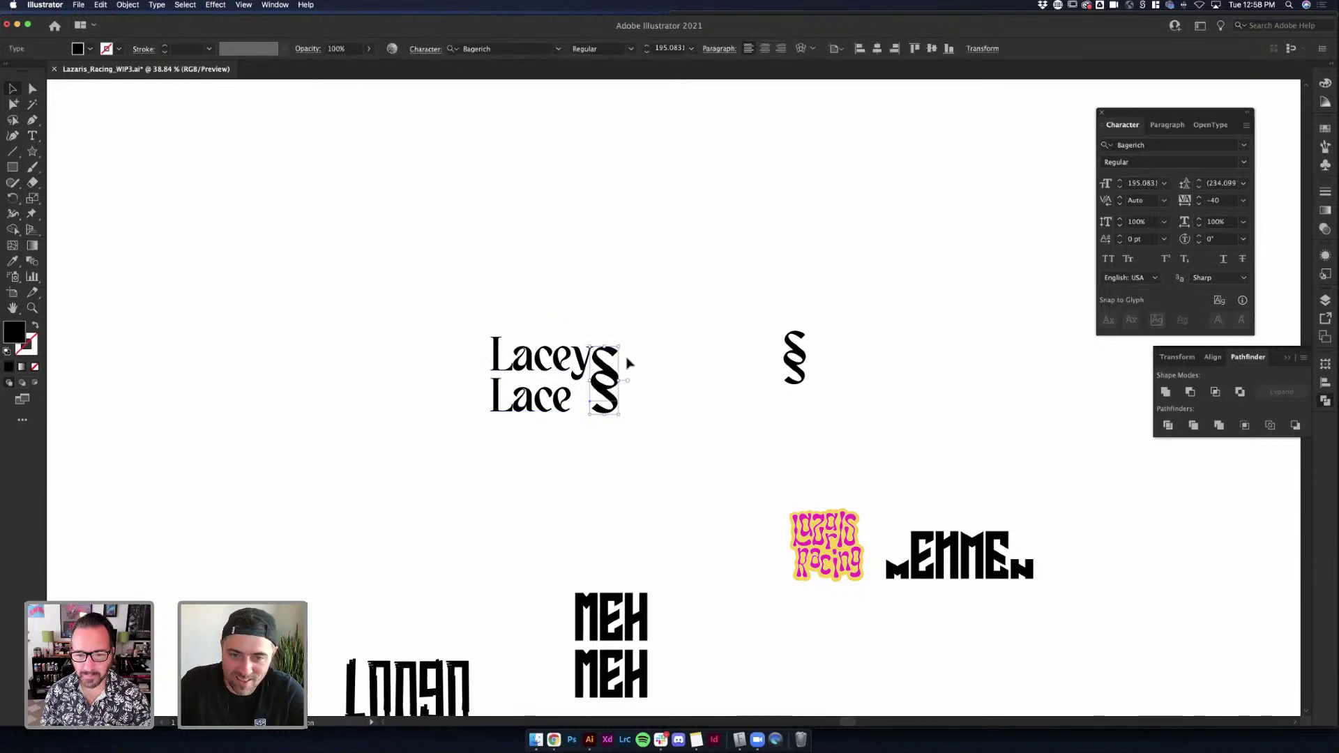
pyautogui.click(569, 403)
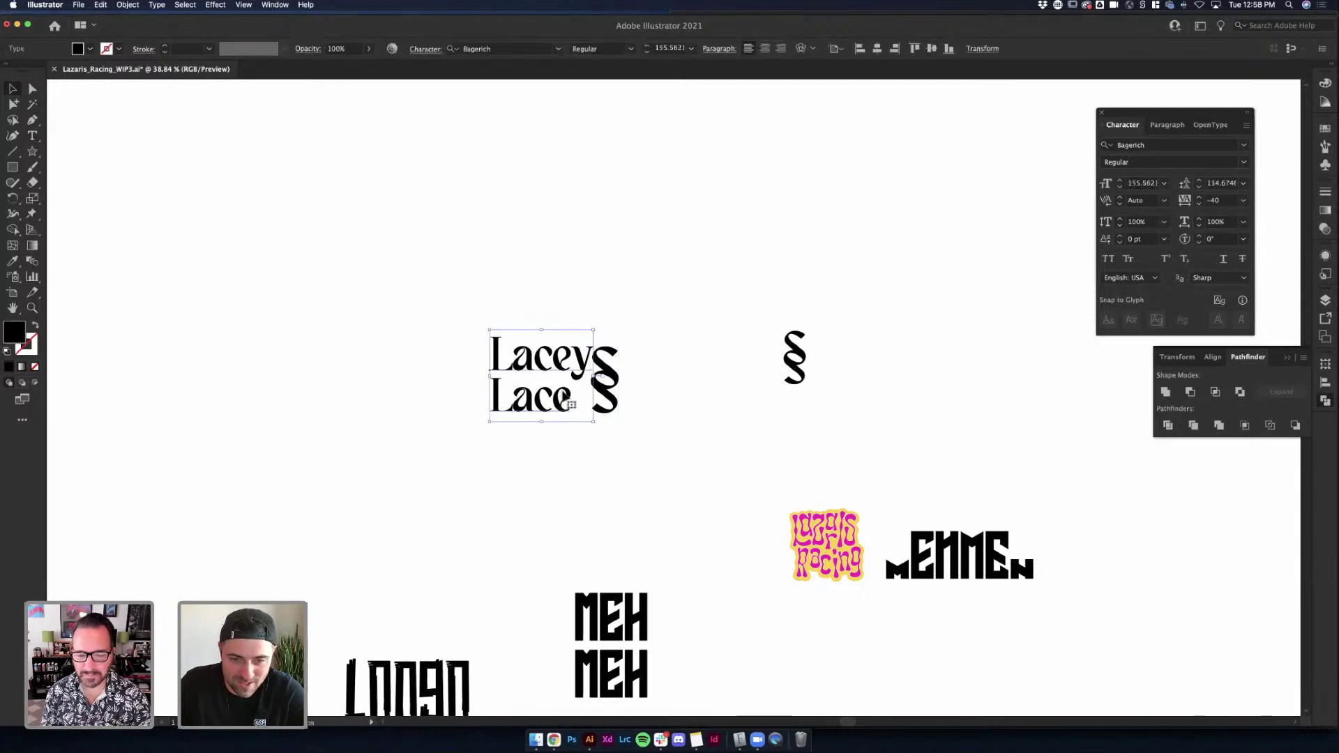
pyautogui.doubleClick(564, 395)
pyautogui.press('super+a')
pyautogui.click(567, 384)
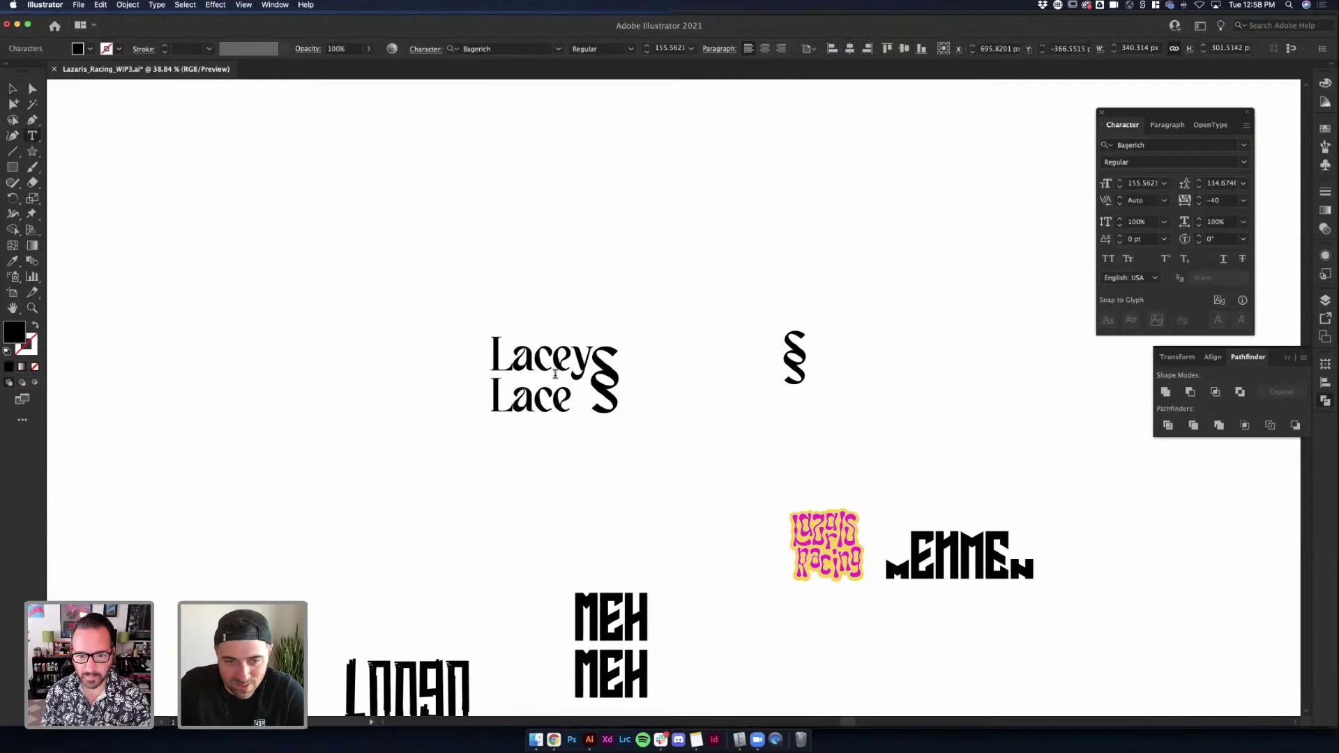
pyautogui.press('super+a')
pyautogui.click(568, 391)
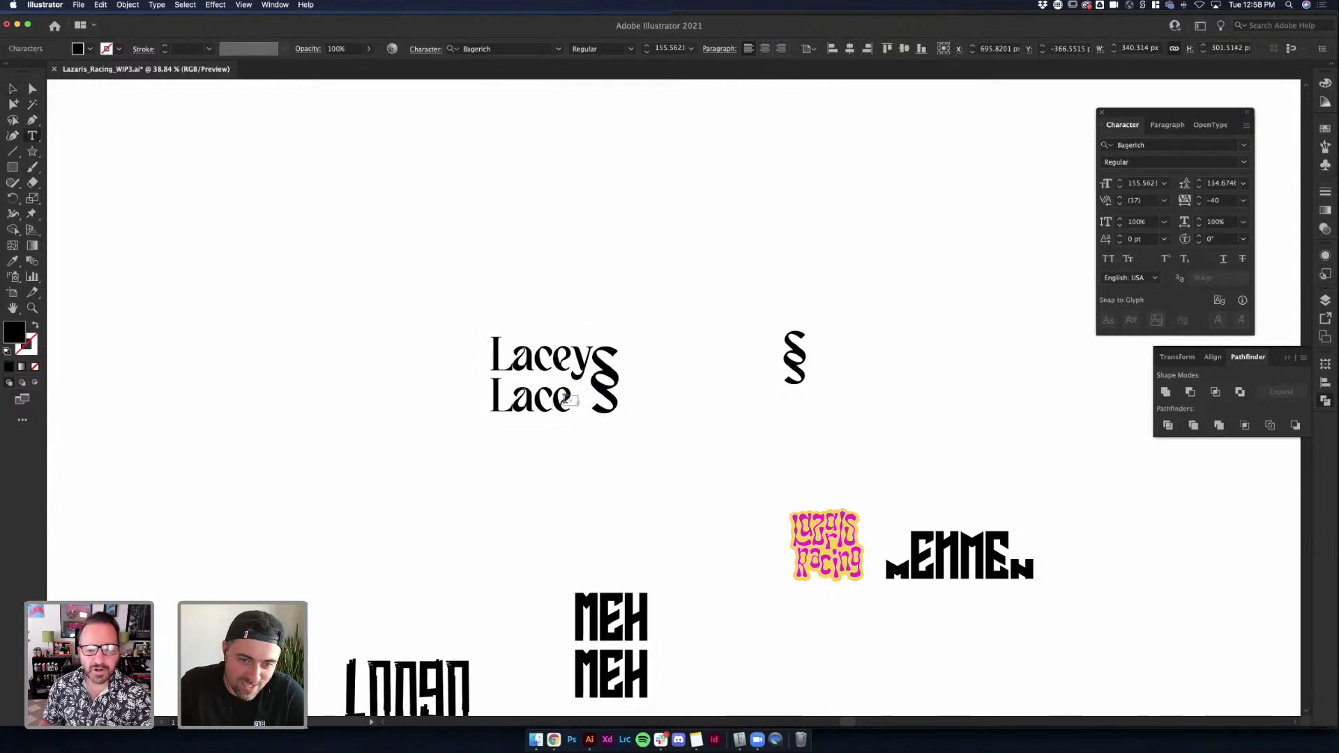
pyautogui.press('Escape')
pyautogui.press('v')
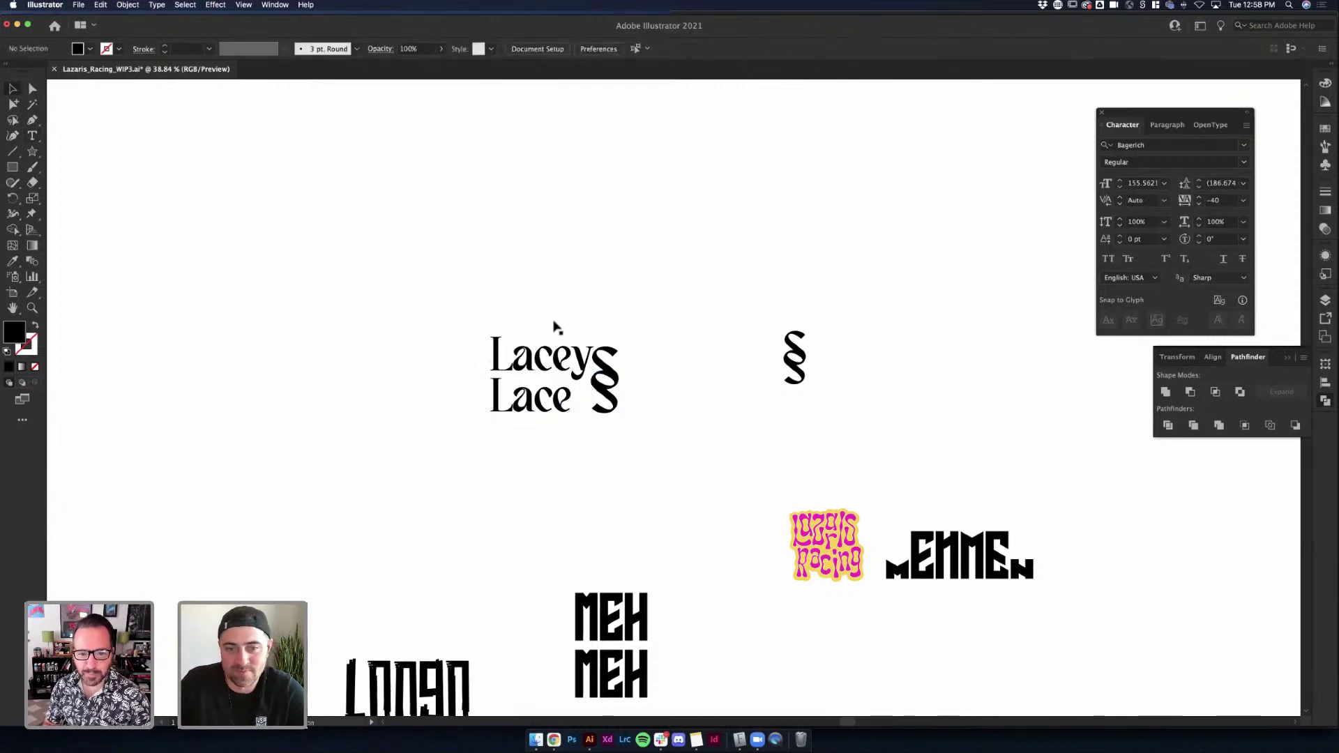
# Examine the stacked "Lacey Lace" lettering and its shared section sign up close
pyautogui.click(555, 332)
pyautogui.click(664, 324)
pyautogui.click(526, 415)
pyautogui.keyDown('alt'); pyautogui.scroll(5, 524, 413); pyautogui.keyUp('alt')
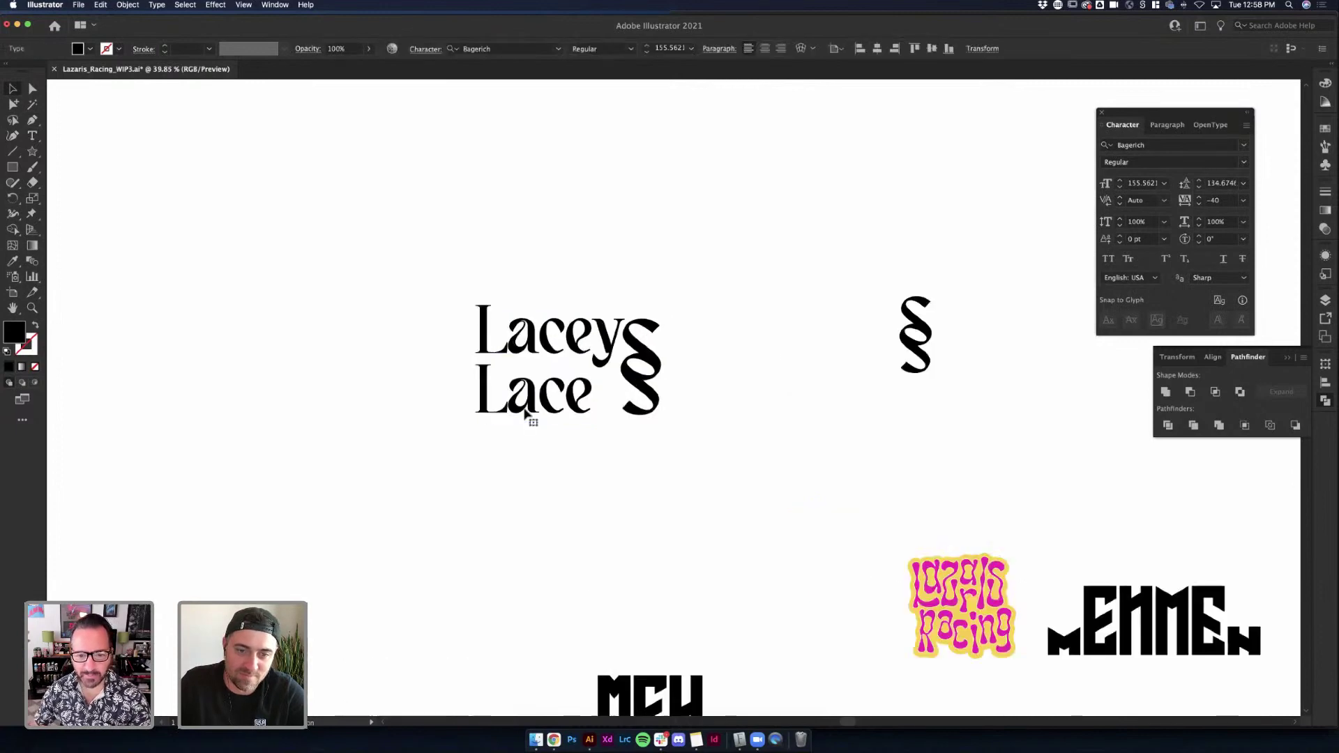
pyautogui.scroll(2, 525, 413)
pyautogui.click(718, 561)
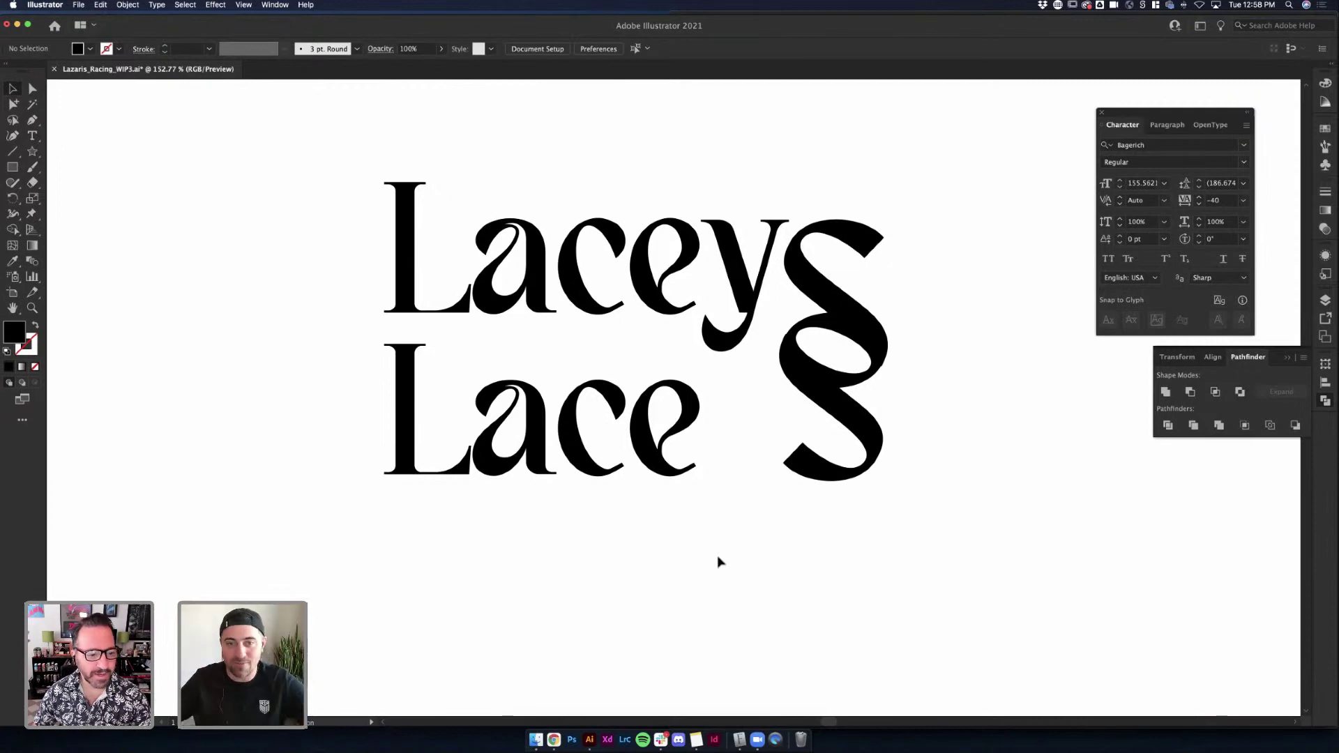
pyautogui.click(635, 441)
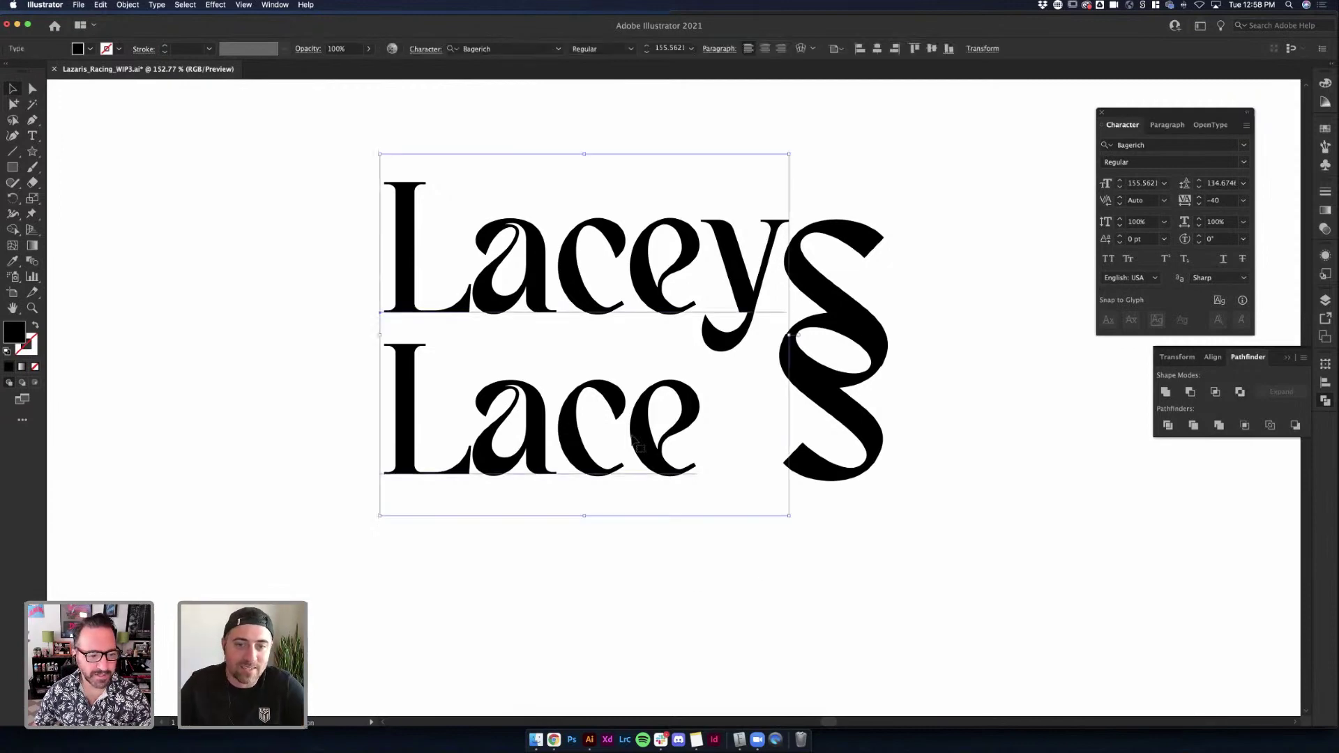
pyautogui.click(558, 49)
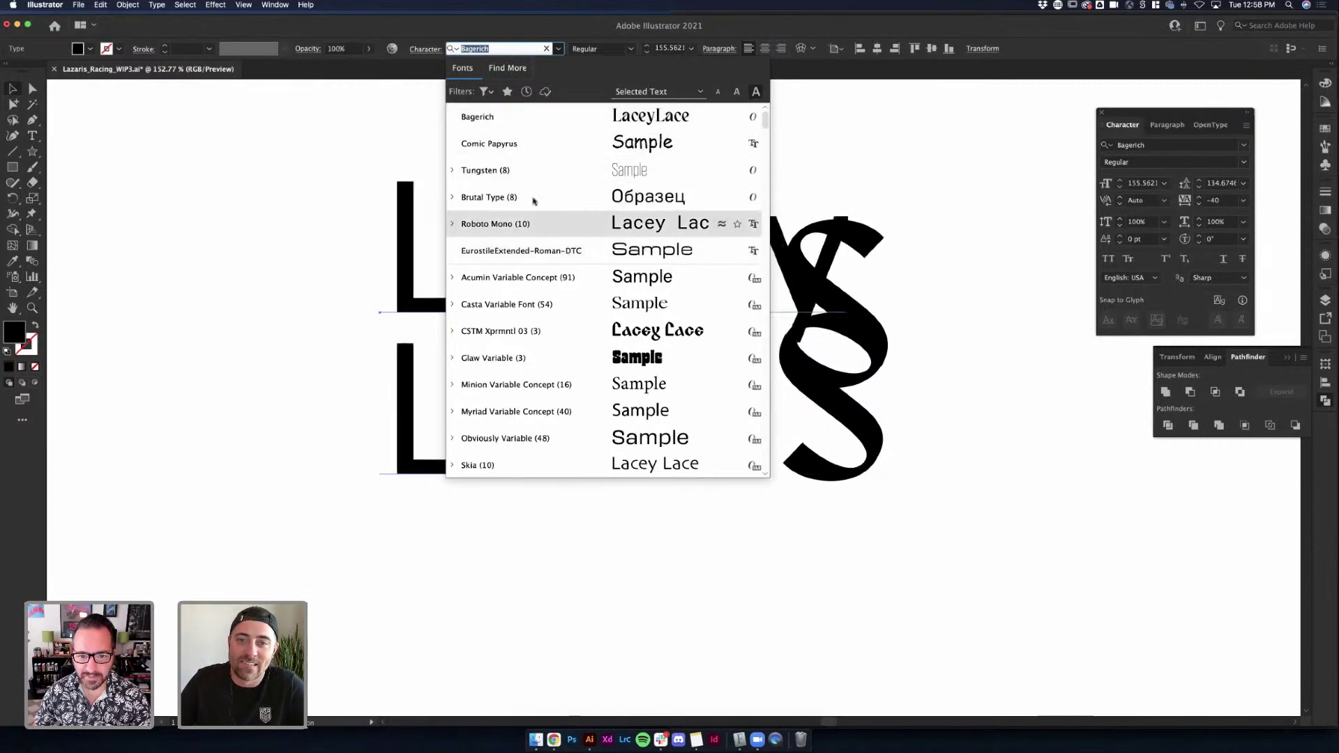
pyautogui.press('Escape')
pyautogui.click(927, 230)
pyautogui.scroll(-2, 561, 225)
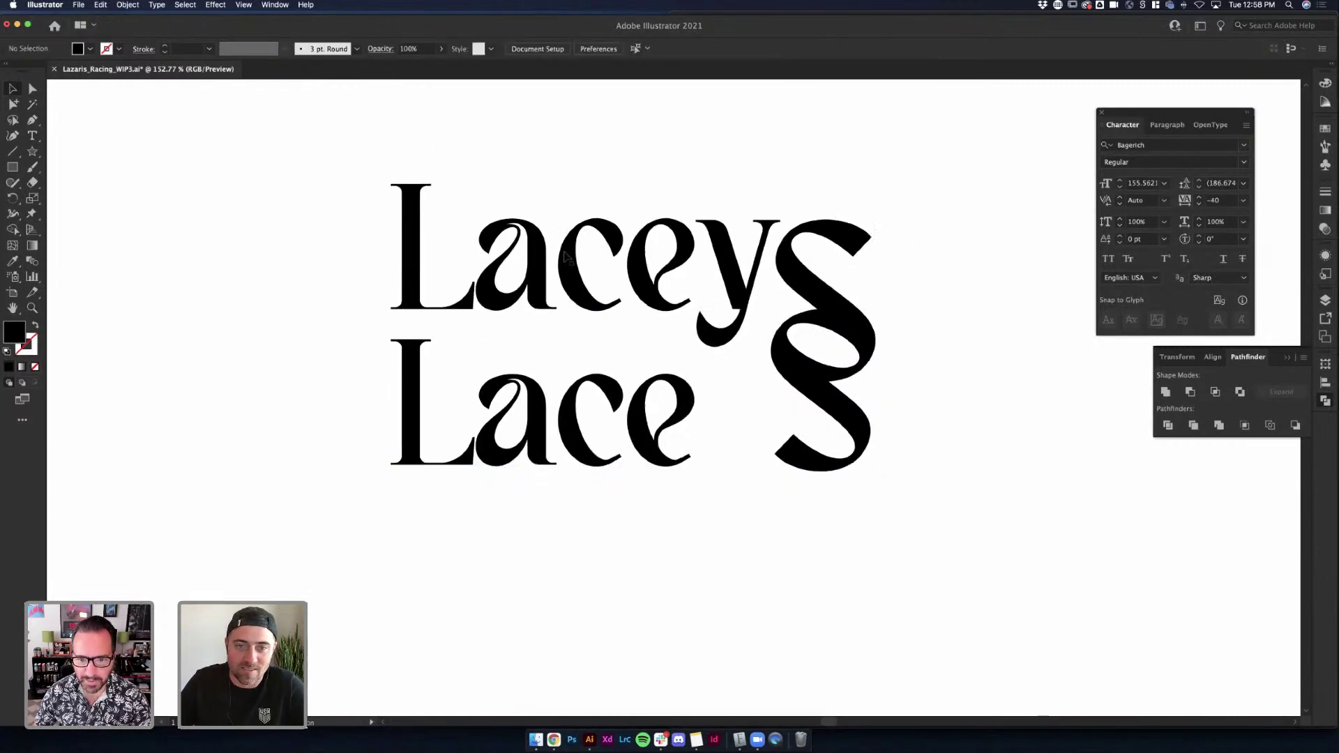
# Move the "Lacey Lace" lettering clear of the section sign and set its font to CSTM Xprmntl 03
pyautogui.moveTo(520, 251); pyautogui.dragTo(389, 252)
pyautogui.click(524, 48)
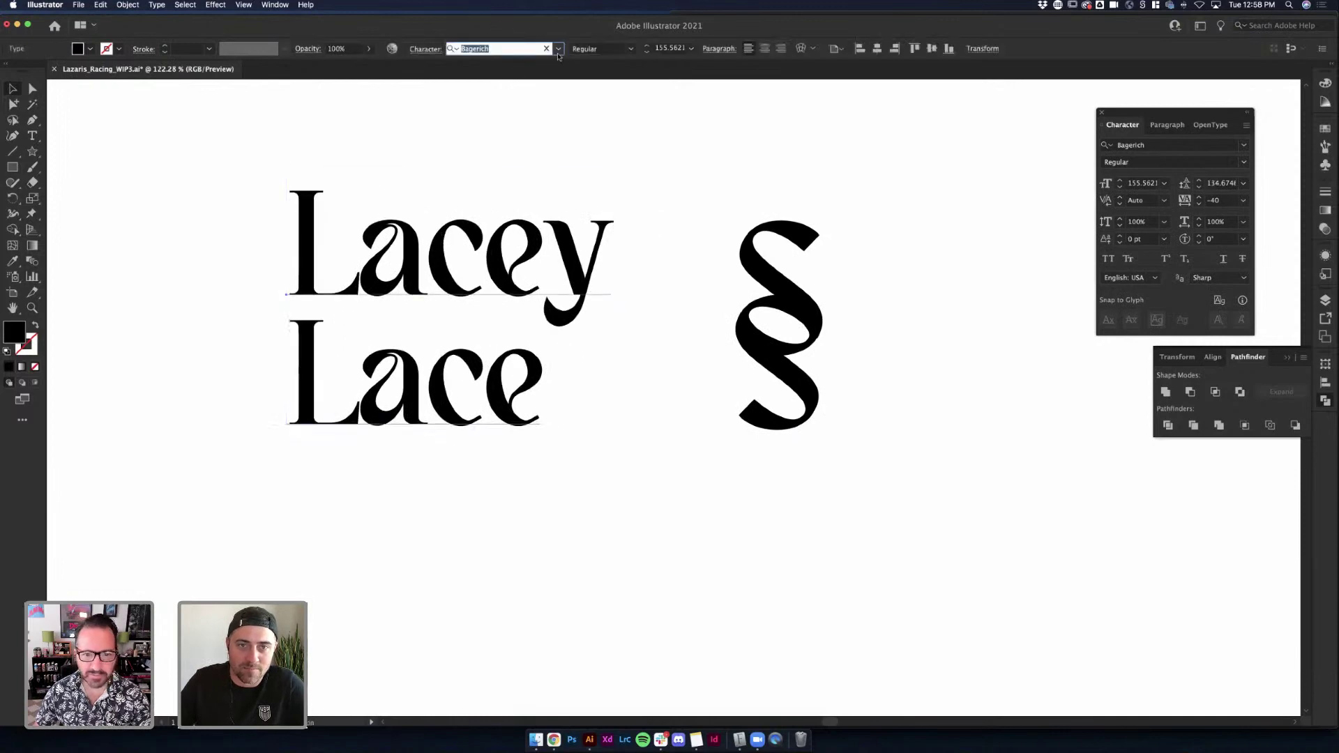
pyautogui.click(559, 48)
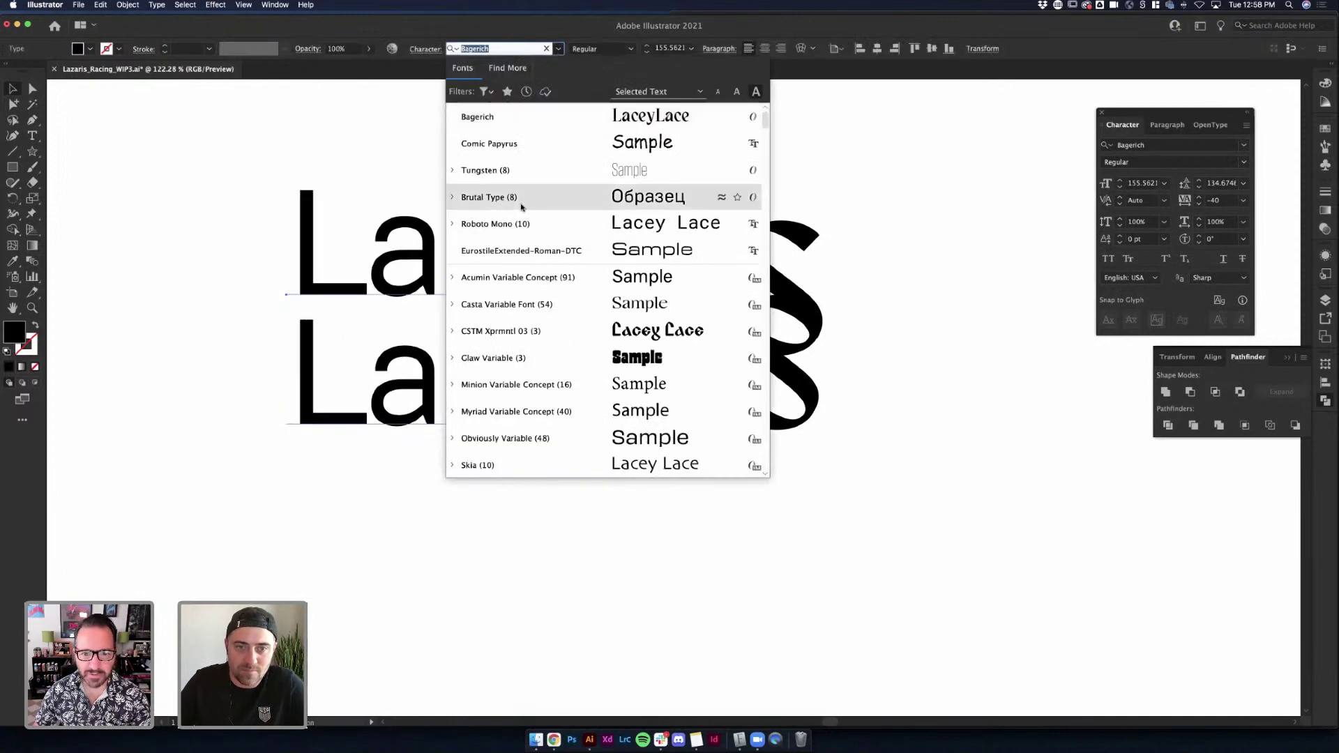
pyautogui.click(507, 340)
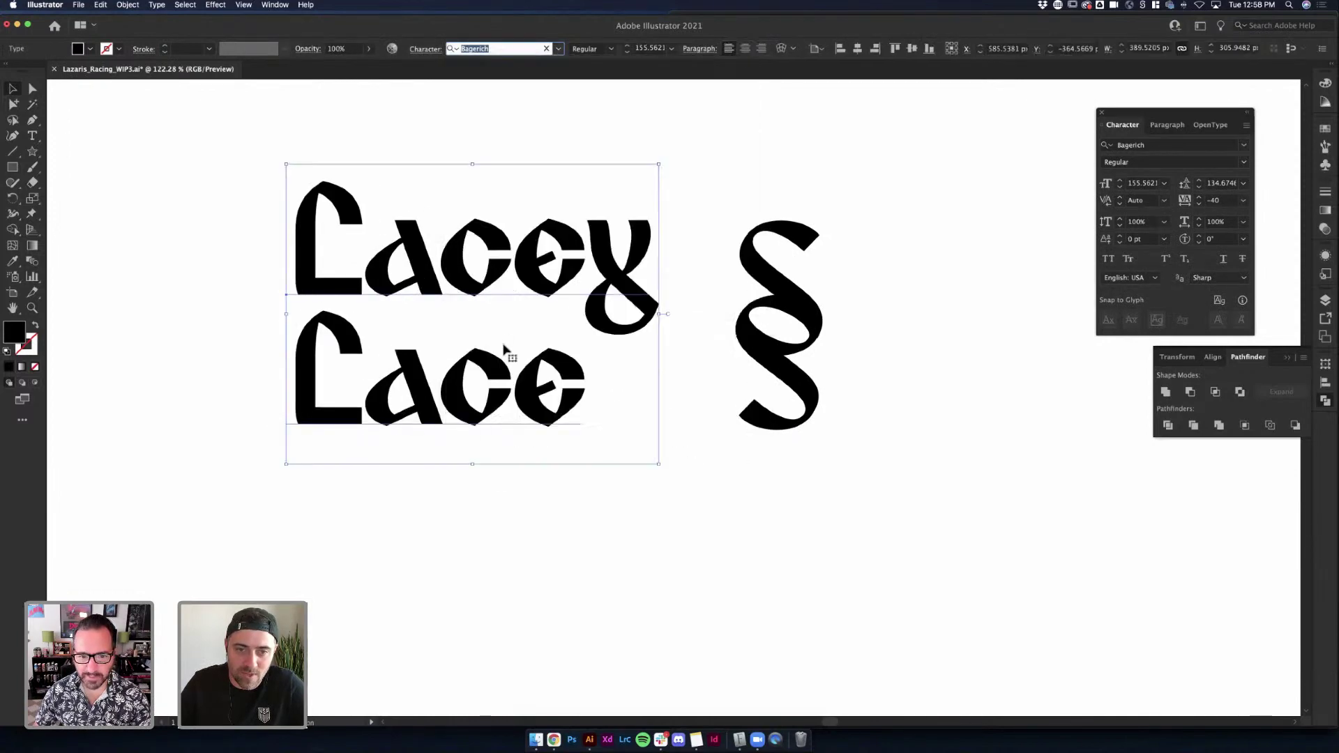
pyautogui.hotkey('shift', 'Left')
pyautogui.hotkey('shift', 'Left')
pyautogui.doubleClick(542, 298)
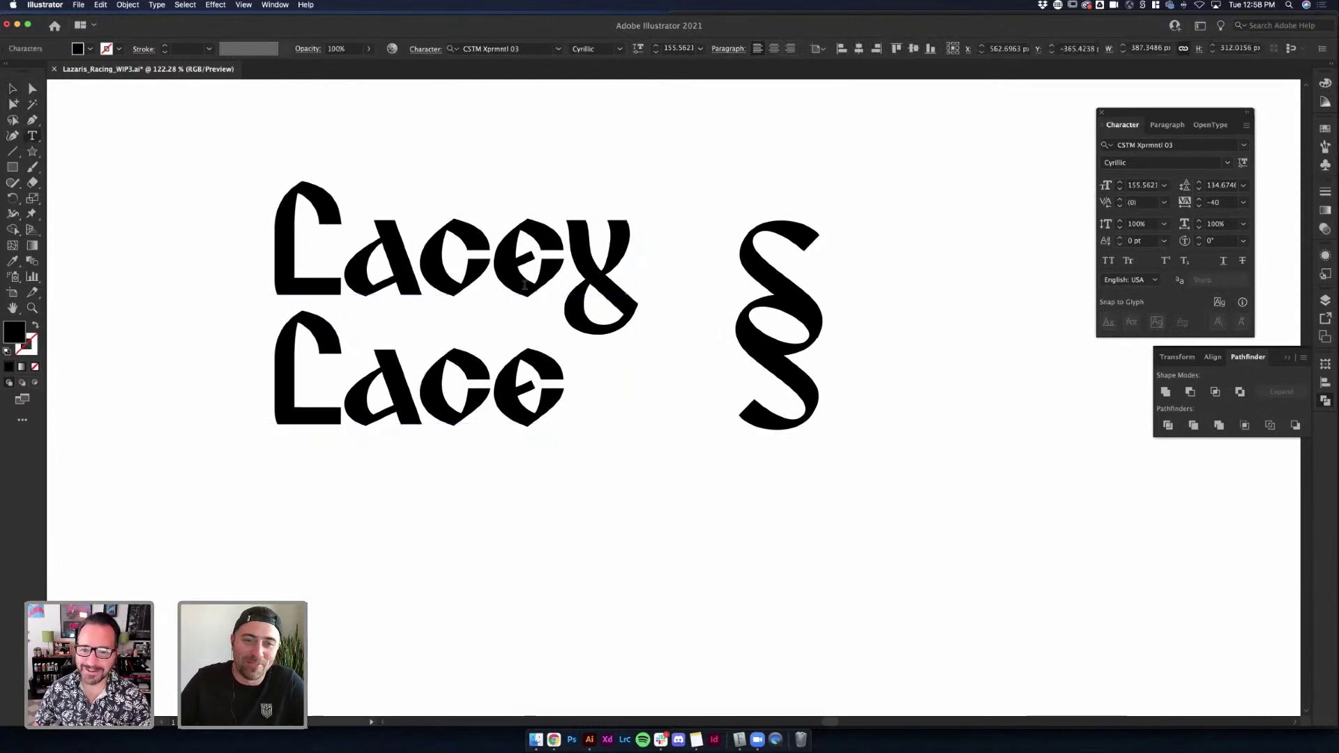
pyautogui.press('super+a')
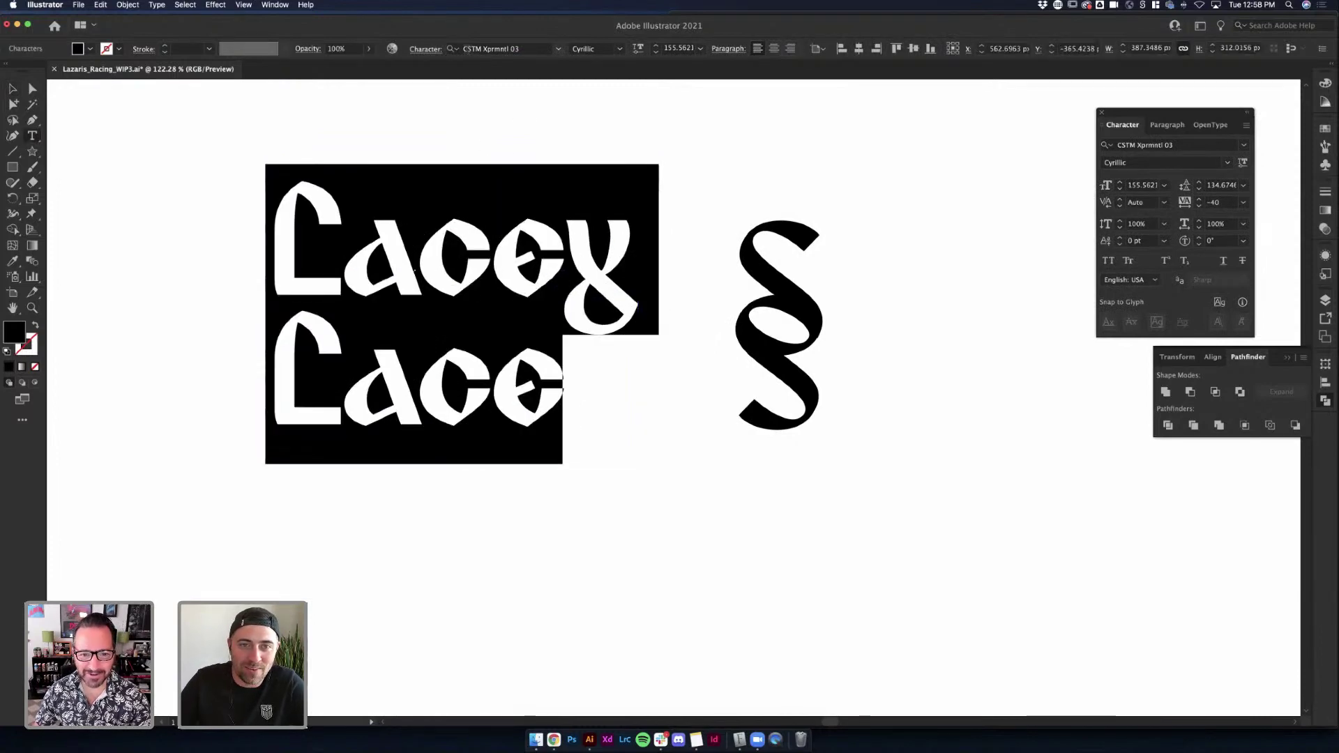
pyautogui.click(469, 49)
pyautogui.click(466, 49)
pyautogui.doubleClick(466, 49)
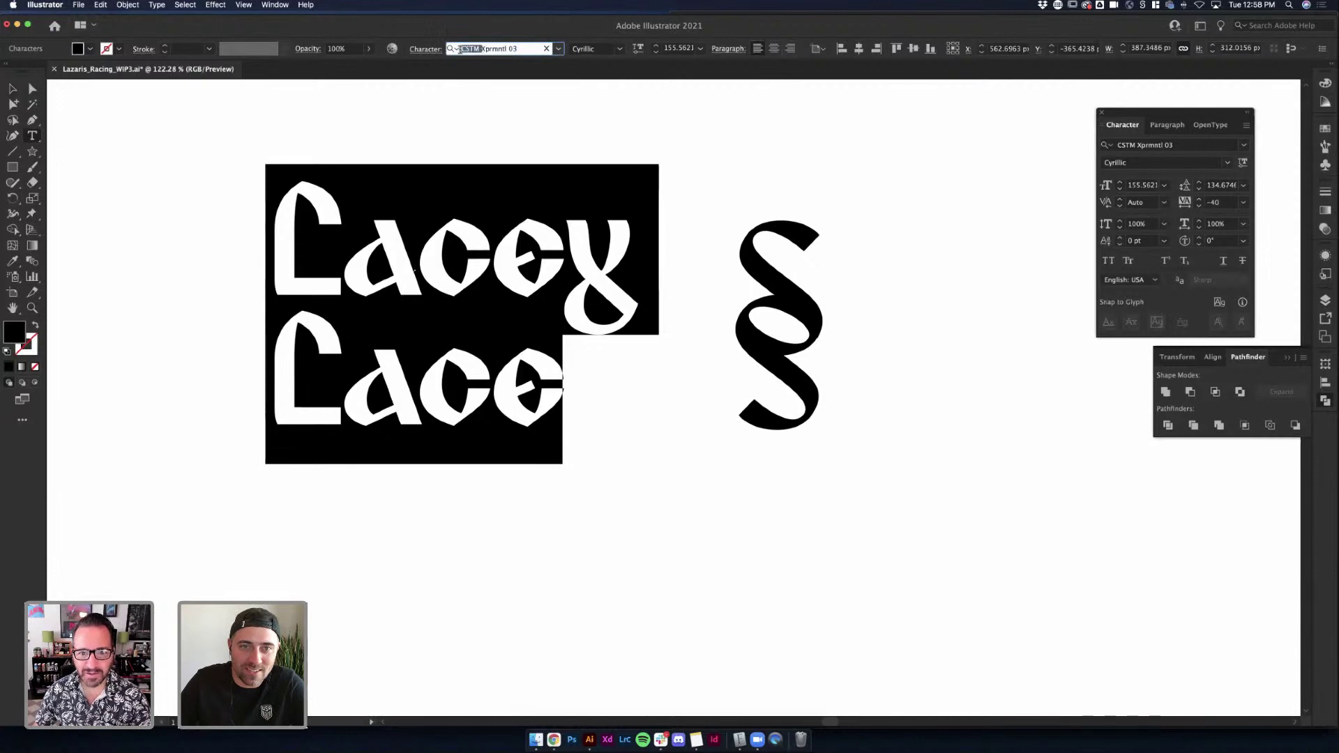
pyautogui.click(501, 220)
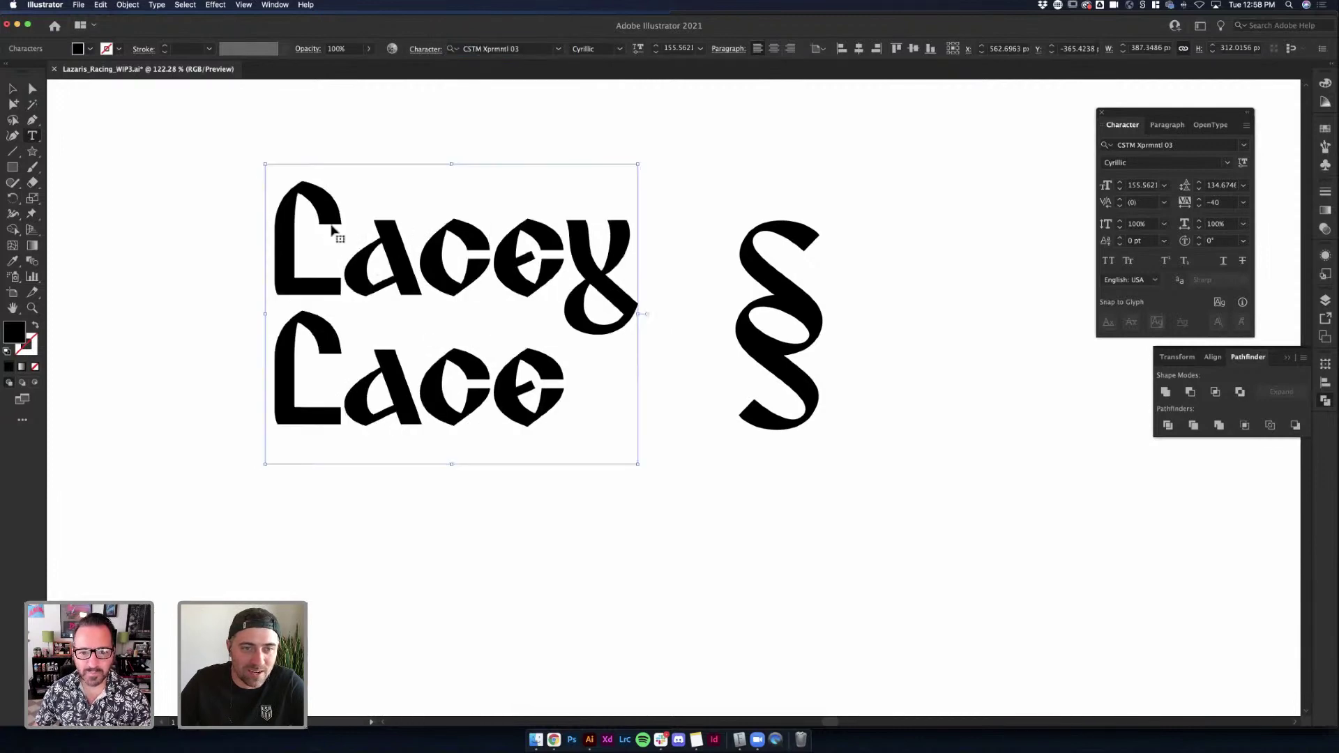
# Select all of the "Lacey Lace" text and raise its variable-font axis to 1000 for the Blackletter style
pyautogui.press('super+a')
pyautogui.click(558, 49)
pyautogui.click(627, 66)
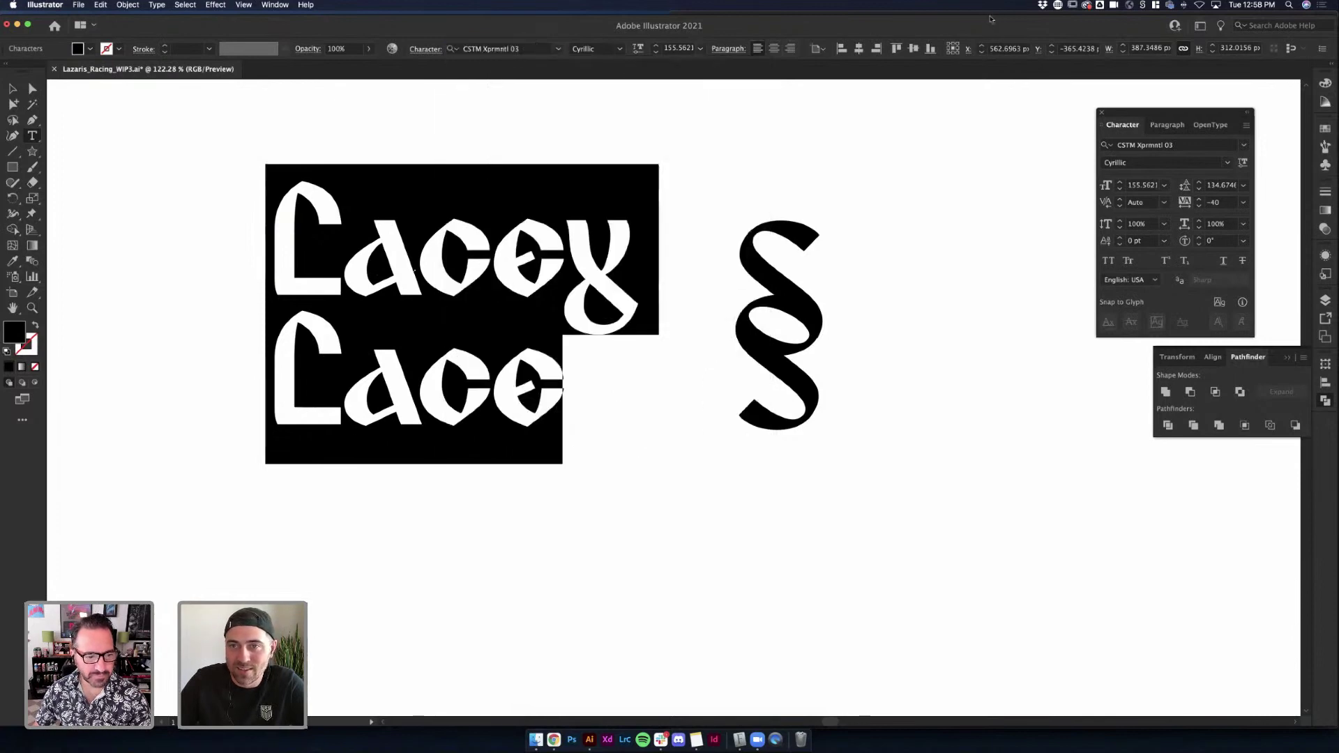
pyautogui.hotkey('ctrl', 'Up')
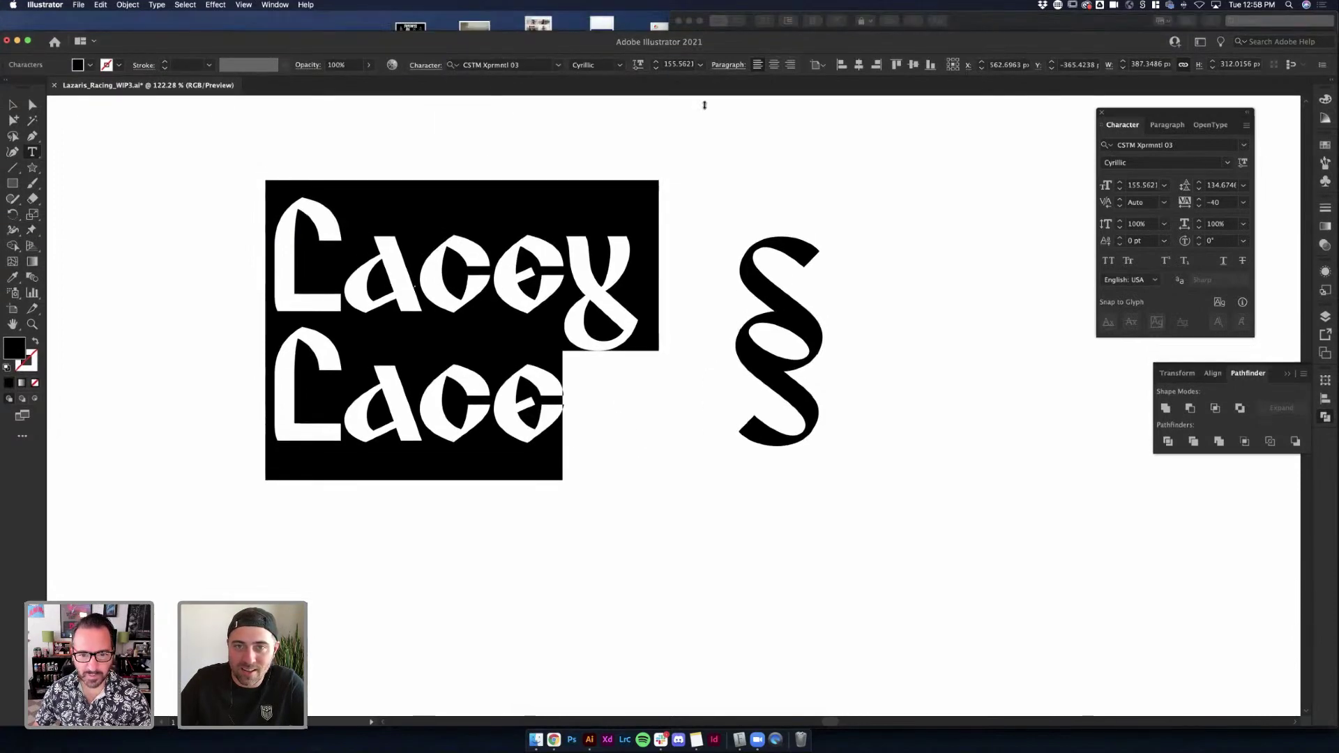
pyautogui.click(638, 68)
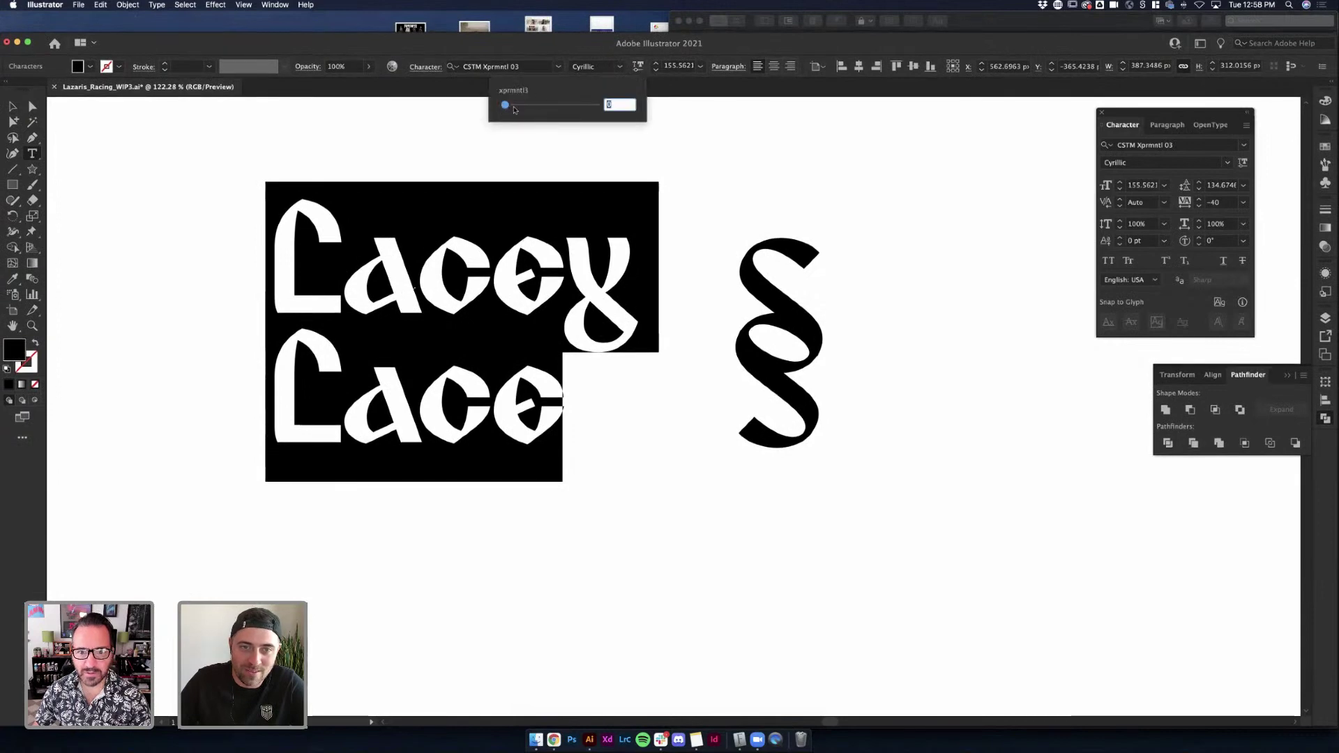
pyautogui.moveTo(514, 109); pyautogui.dragTo(637, 117)
pyautogui.press('Escape')
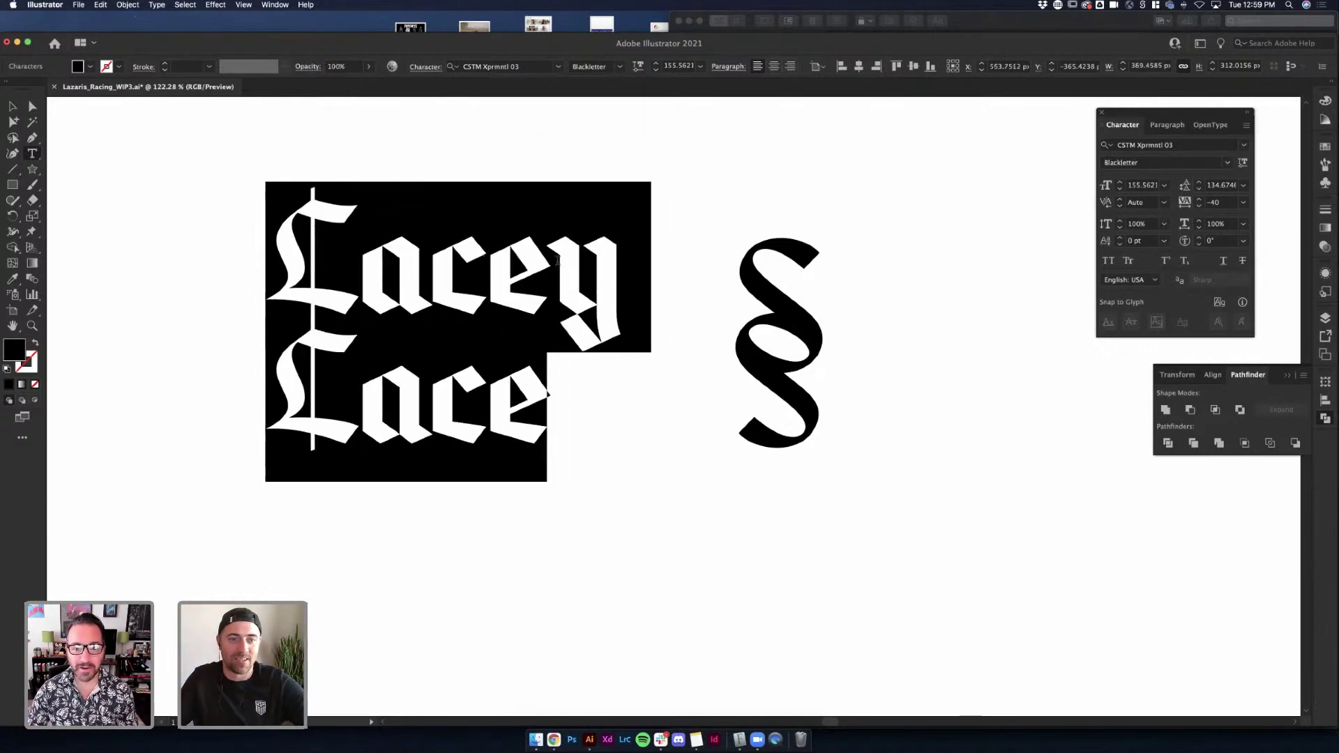
pyautogui.press('super+shift+a')
pyautogui.click(13, 105)
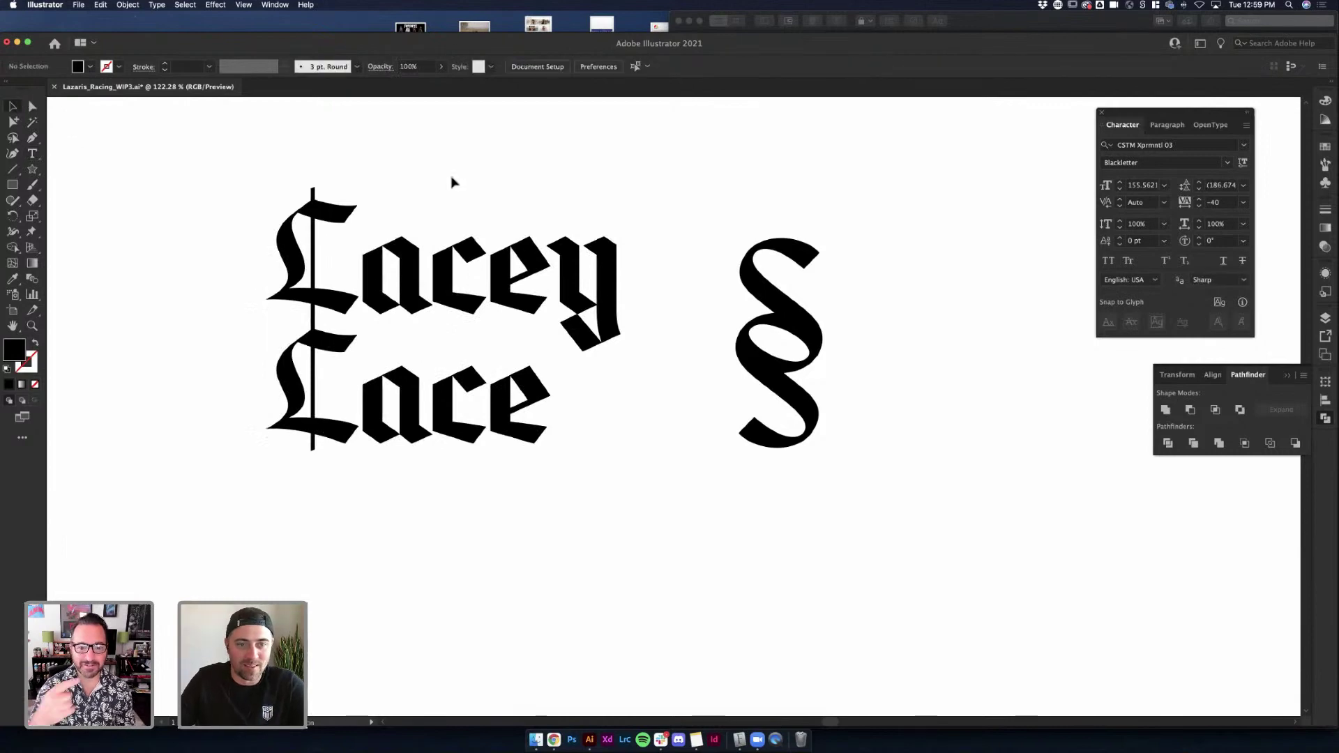
# Lower the "Lacey Lace" lettering's variable-font axis to its minimum for the Cyrillic style
pyautogui.click(311, 251)
pyautogui.click(638, 67)
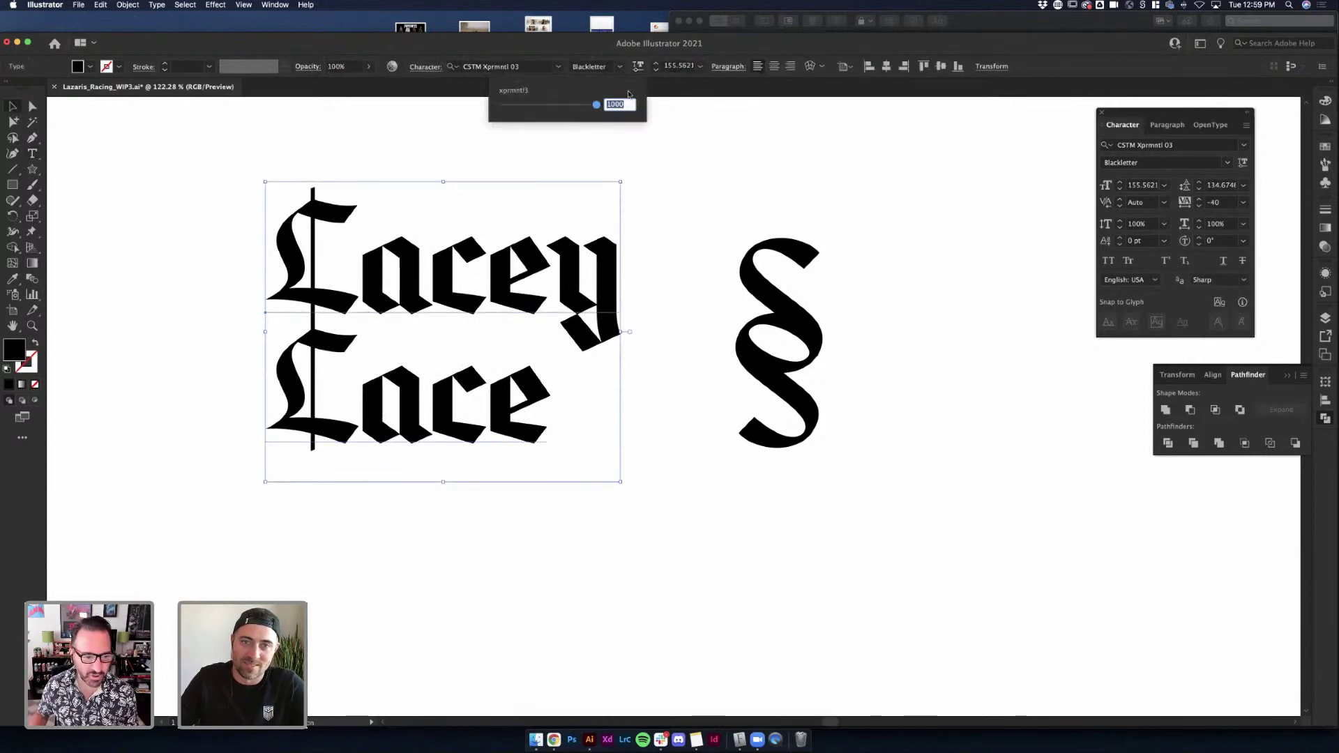
pyautogui.moveTo(596, 107); pyautogui.dragTo(387, 99)
pyautogui.click(427, 204)
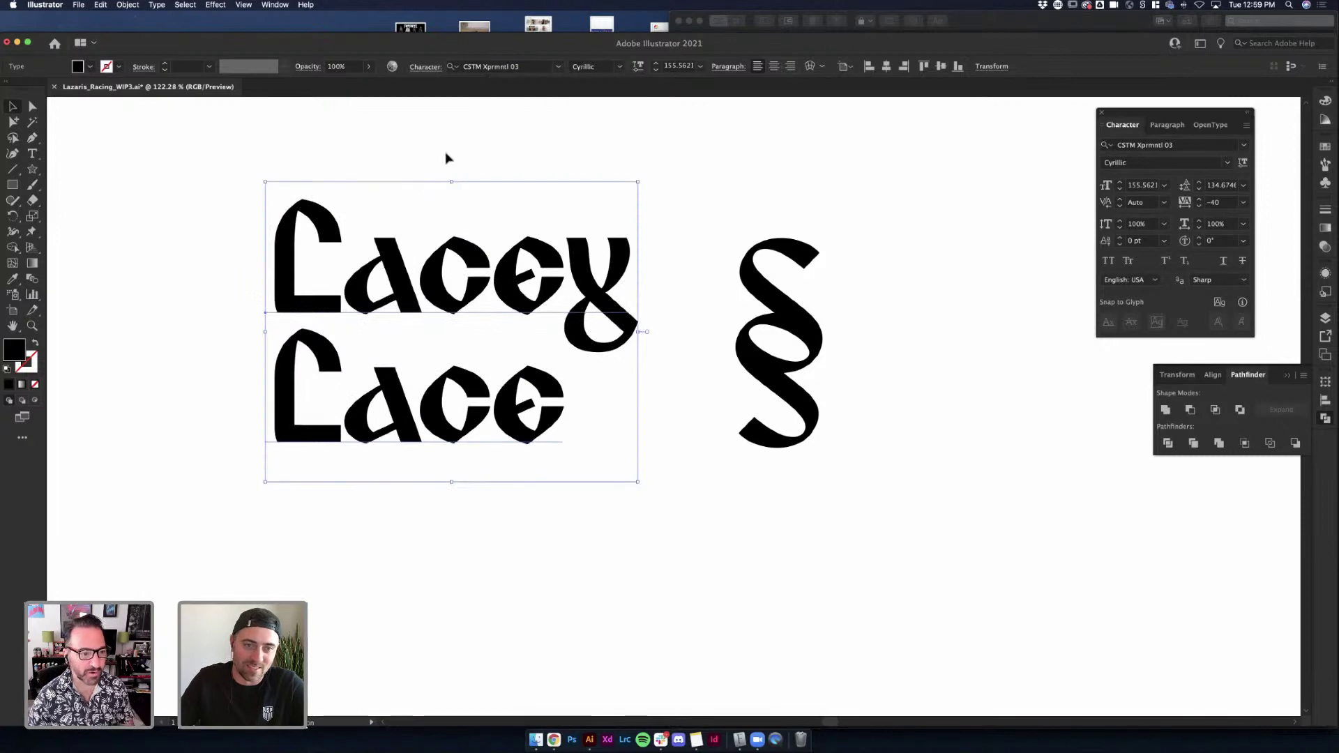
pyautogui.click(444, 197)
pyautogui.click(435, 257)
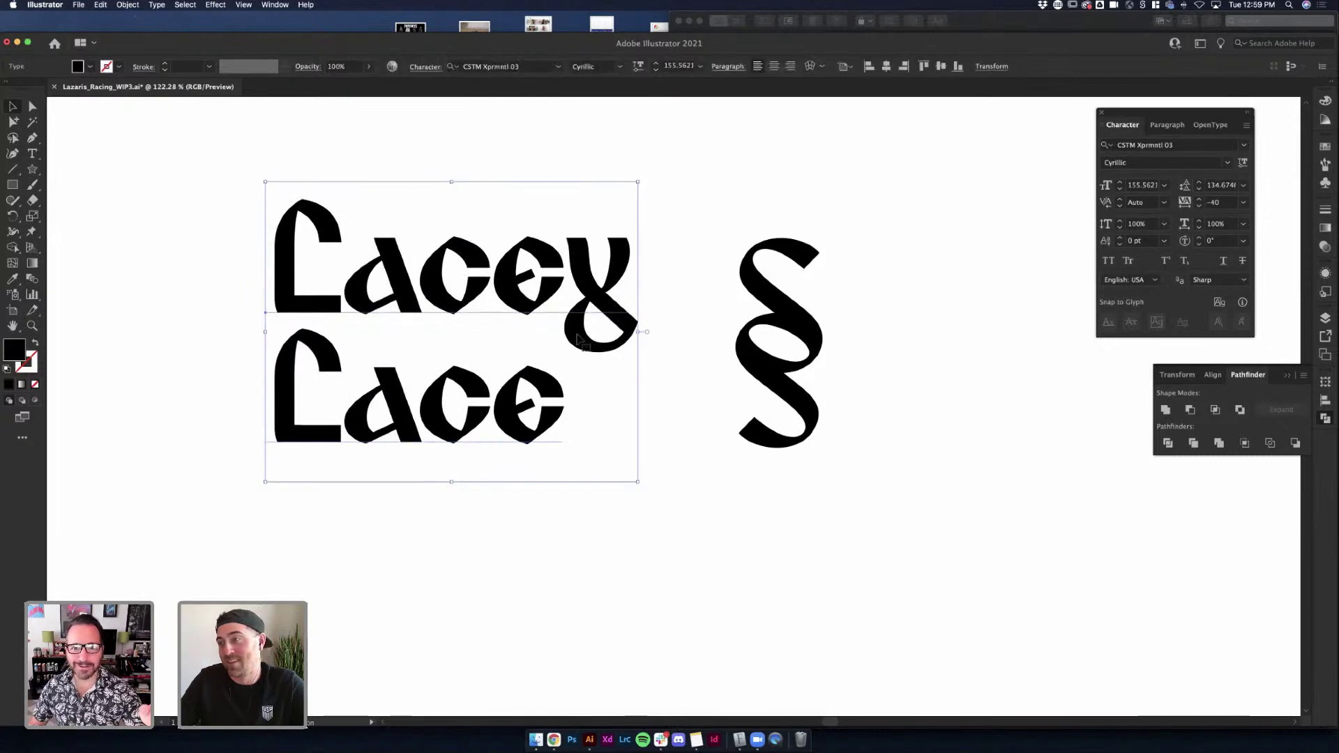
# Duplicate the "Lacey Lace" lettering directly below the original
pyautogui.doubleClick(545, 329)
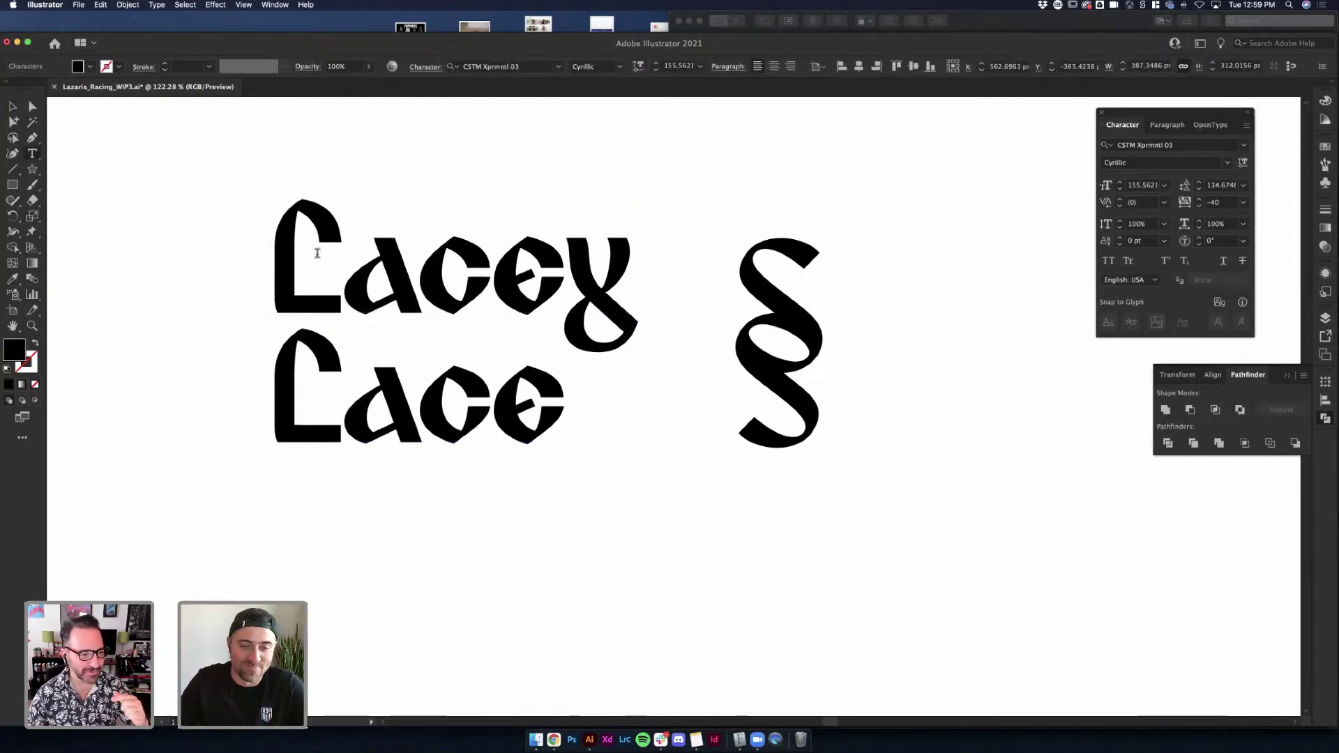
pyautogui.click(13, 105)
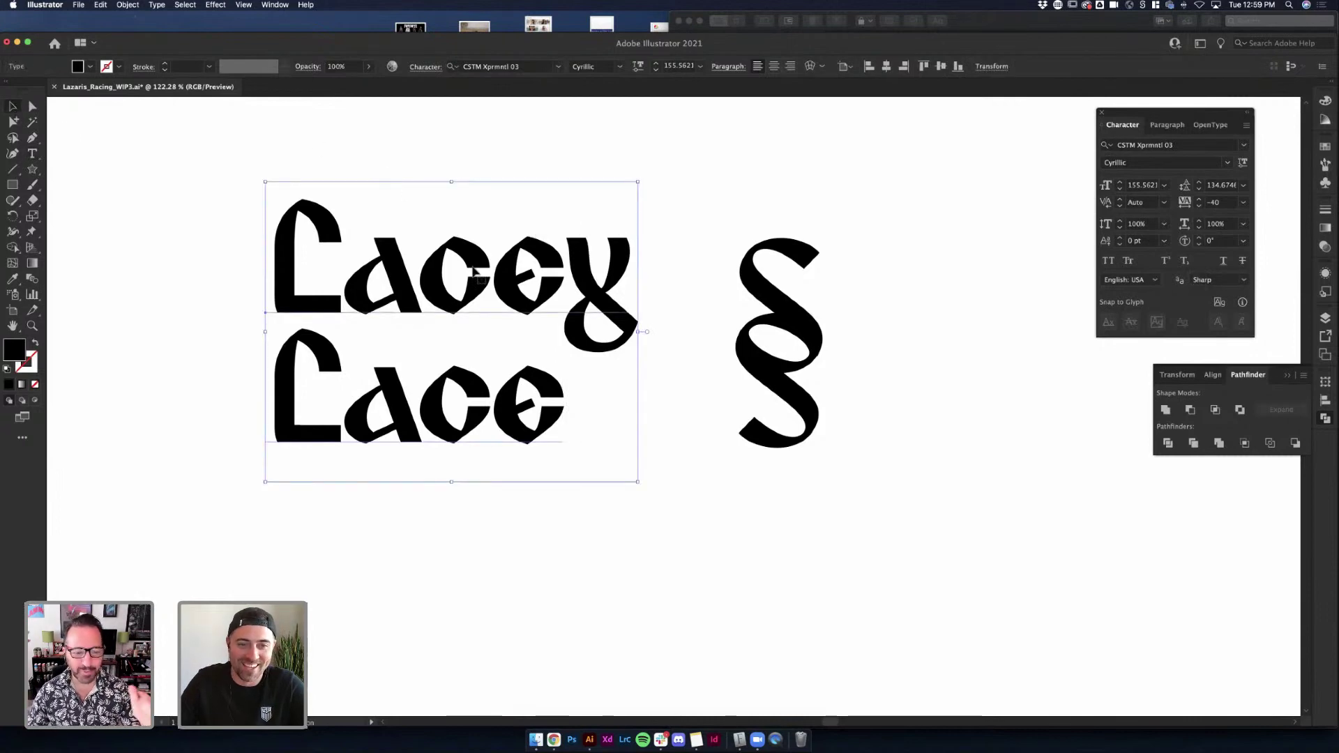
pyautogui.moveTo(474, 272); pyautogui.dragTo(475, 541)
pyautogui.click(496, 67)
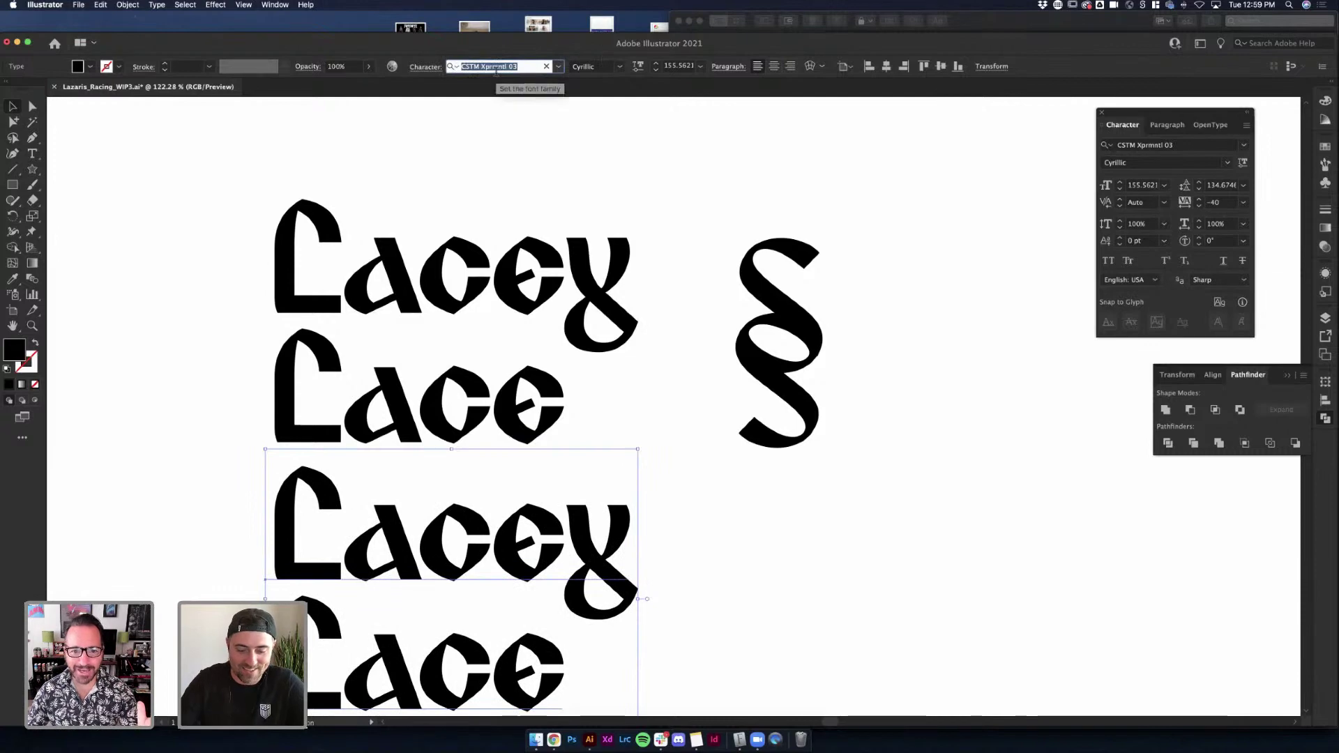
pyautogui.write('bleed')
pyautogui.press('Escape')
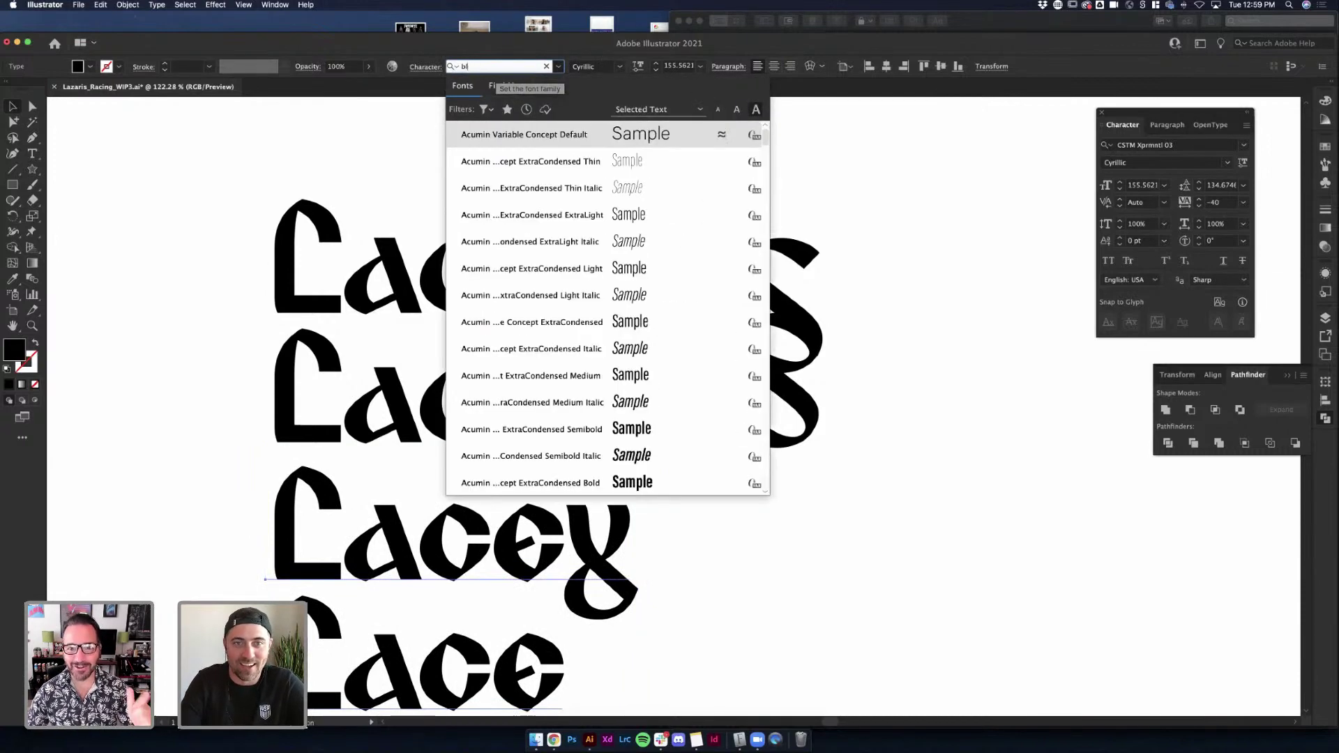
pyautogui.press('Escape')
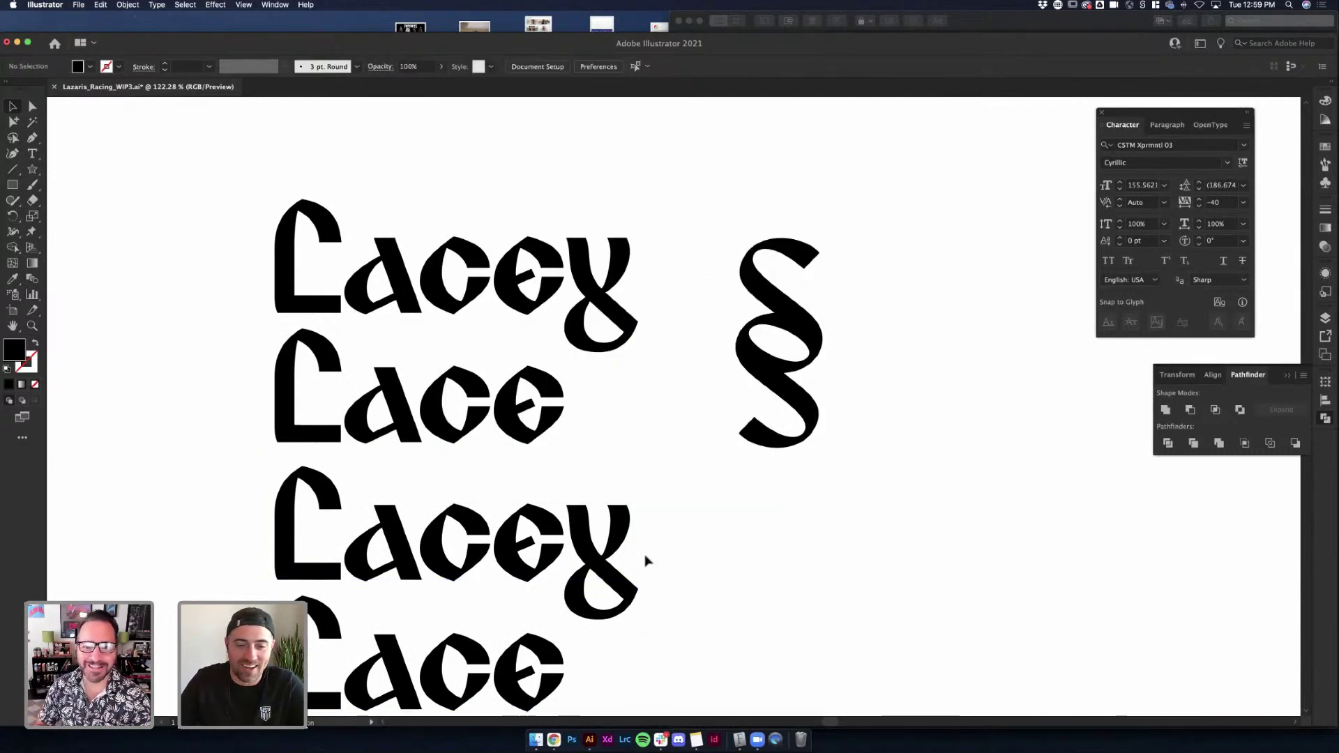
# Shift the original "Lacey Lace" lettering and its duplicate upward, leaving a small gap between them
pyautogui.click(474, 413)
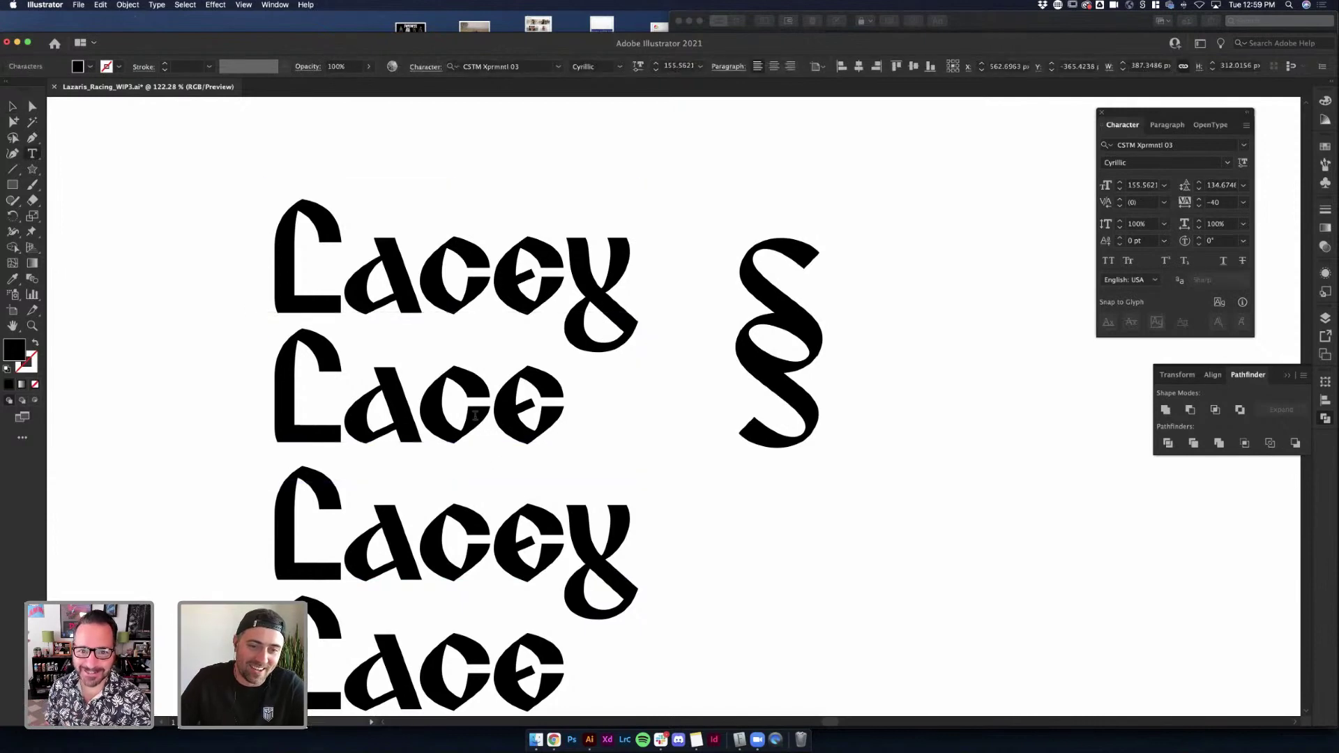
pyautogui.press('Escape')
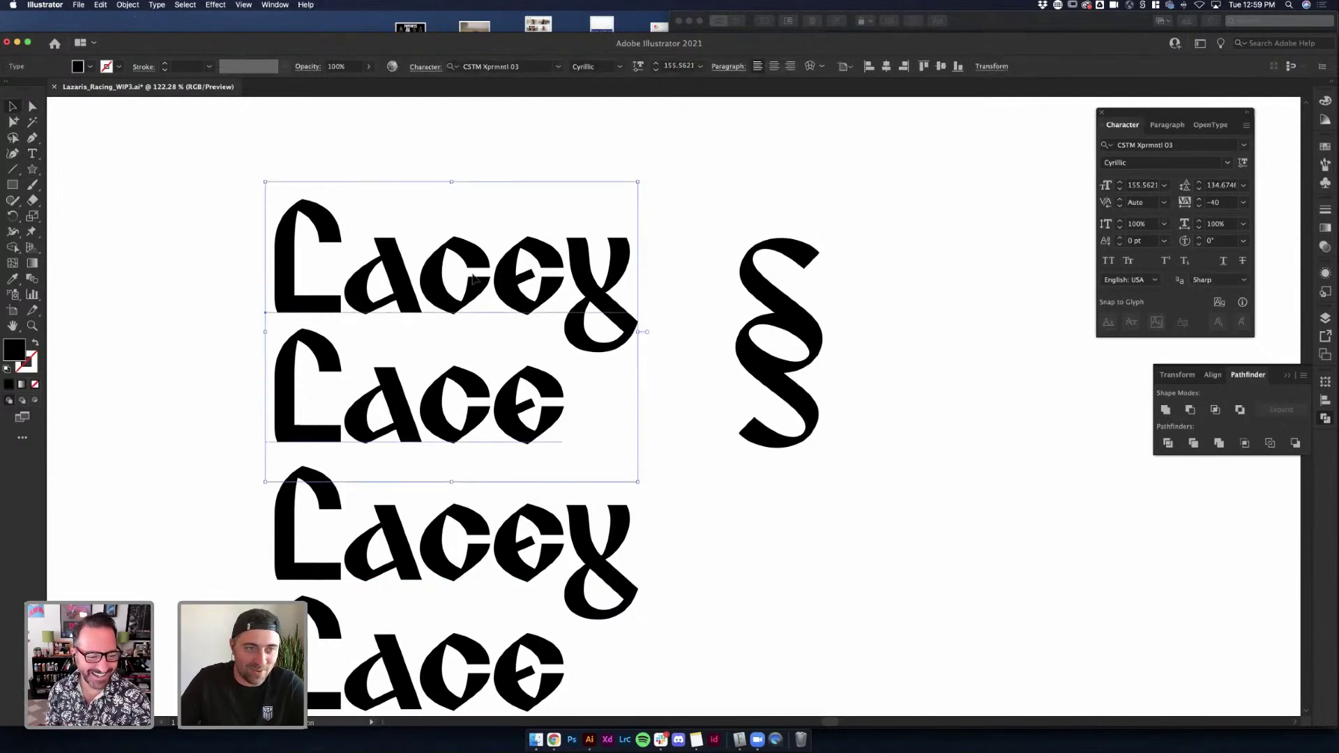
pyautogui.moveTo(473, 280); pyautogui.dragTo(474, 234)
pyautogui.moveTo(558, 528); pyautogui.dragTo(560, 496)
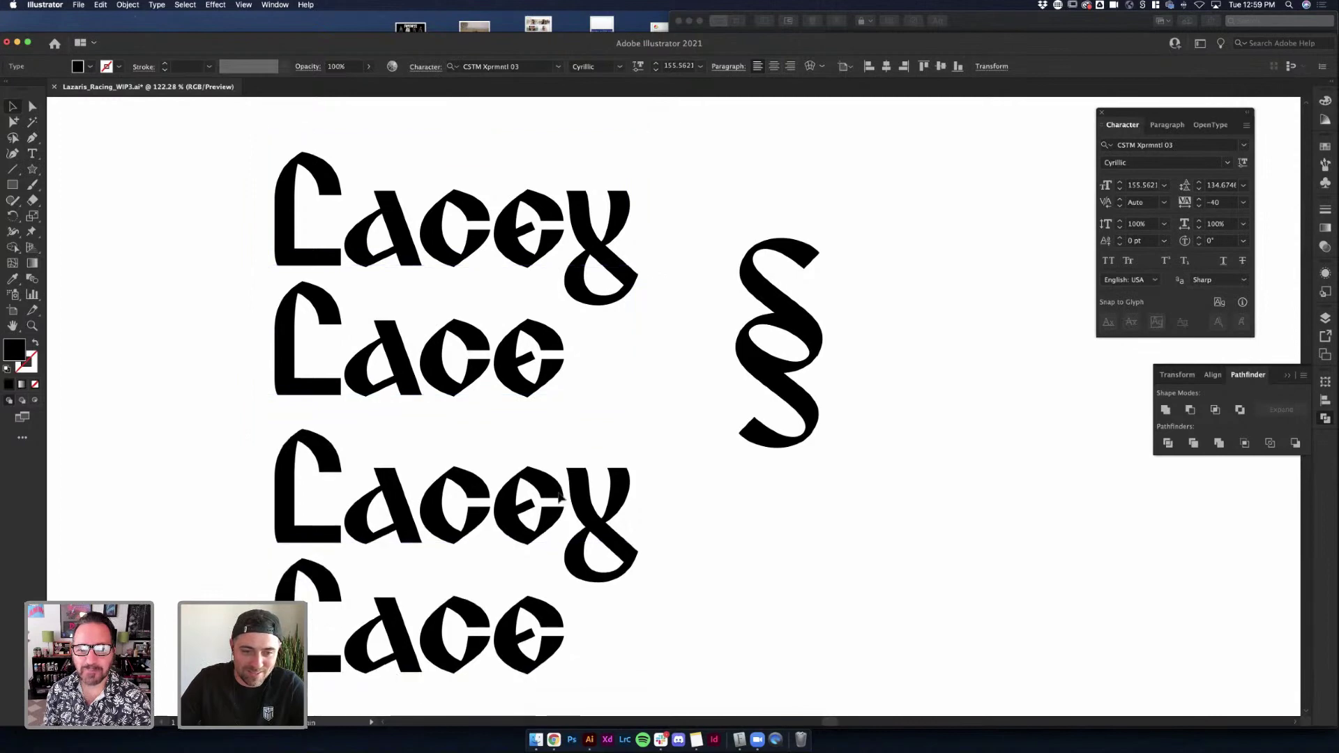
pyautogui.click(695, 496)
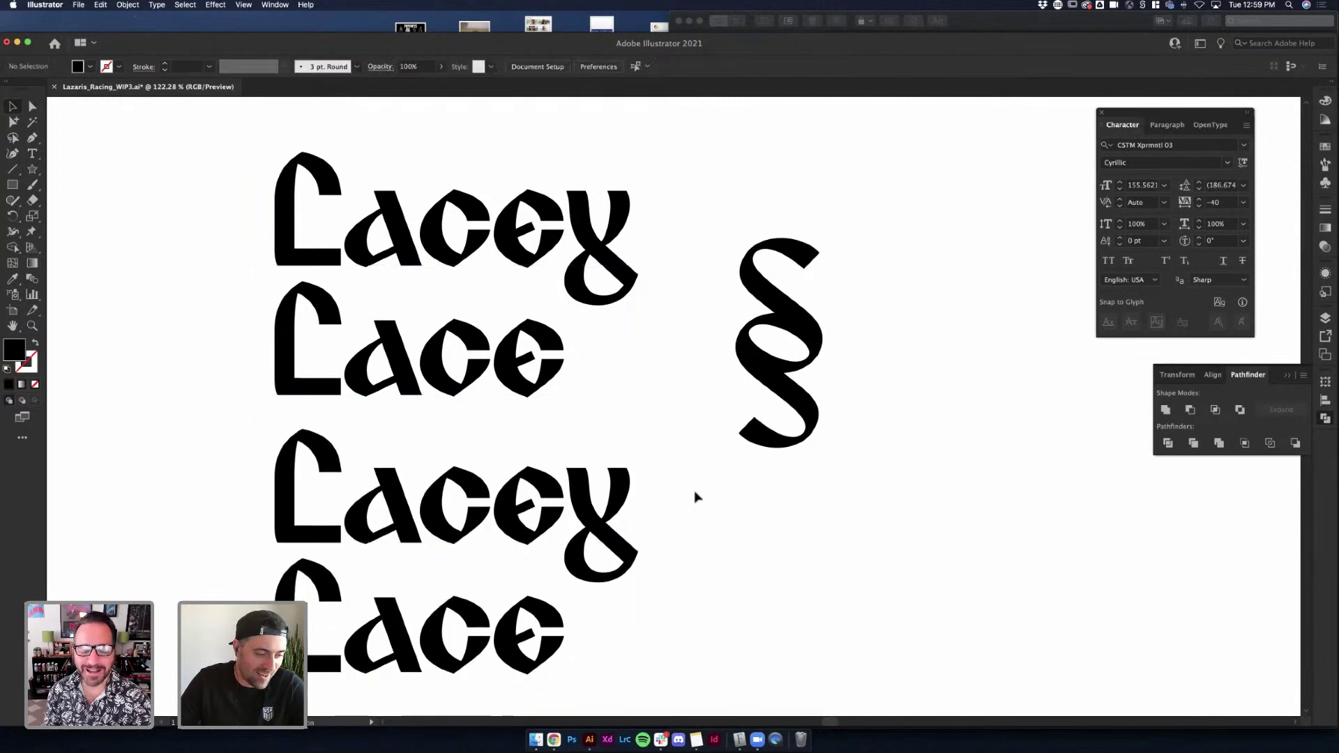
pyautogui.click(459, 340)
pyautogui.click(558, 67)
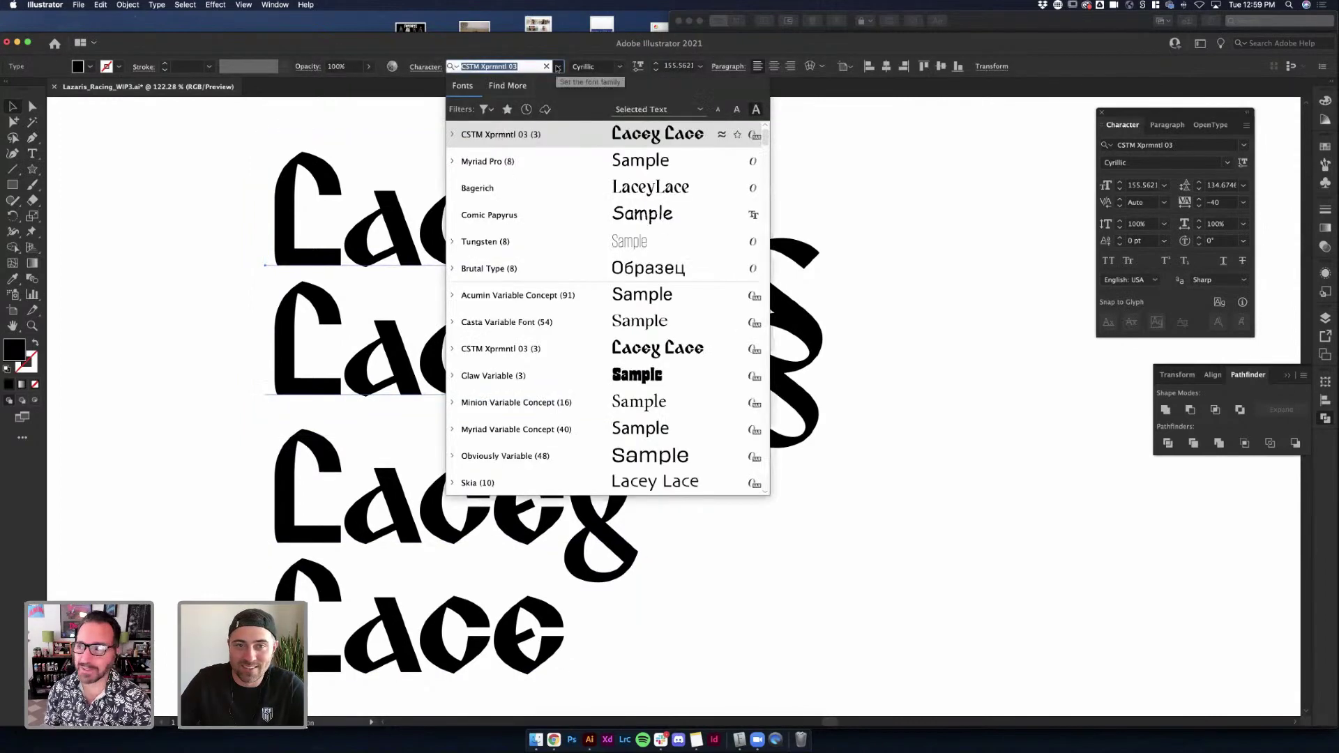
pyautogui.click(557, 67)
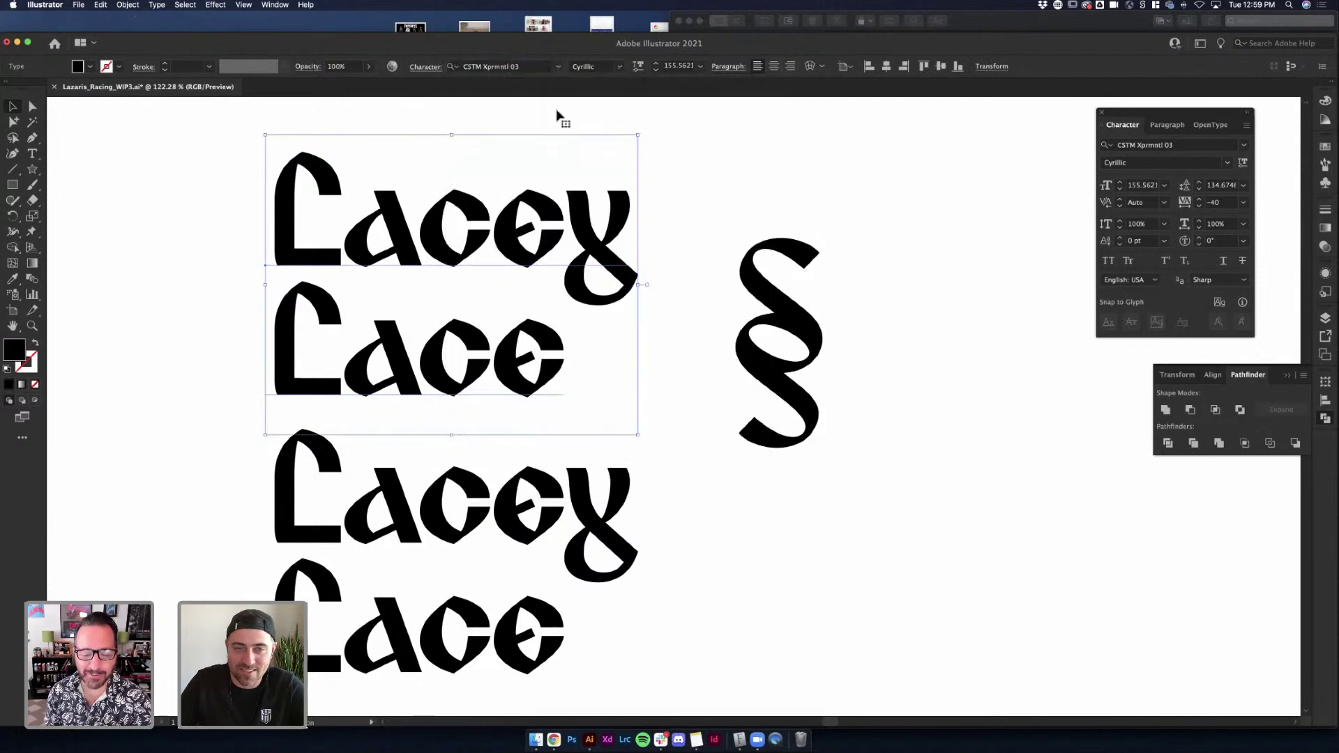
pyautogui.click(656, 215)
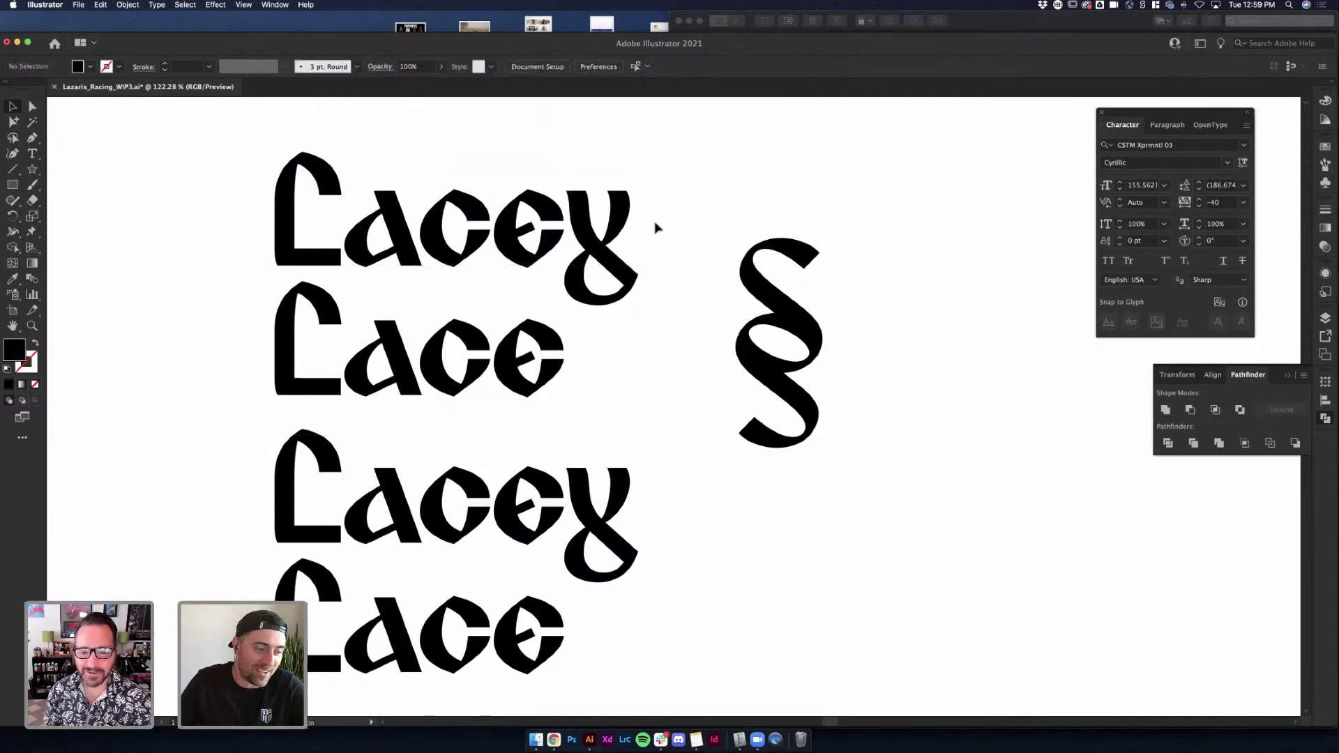
# Set the upper "Lacey Lace" lettering's font style to Medium and deselect it
pyautogui.click(577, 221)
pyautogui.click(618, 67)
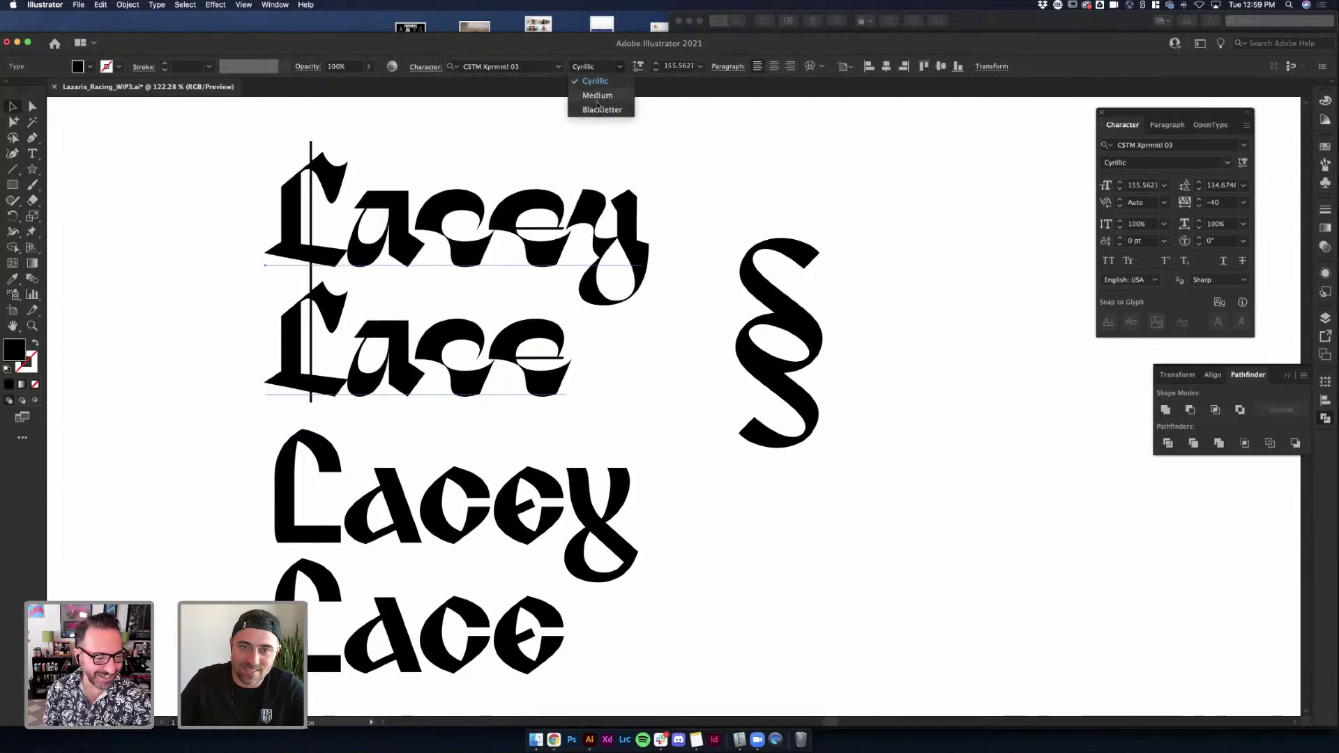
pyautogui.click(598, 103)
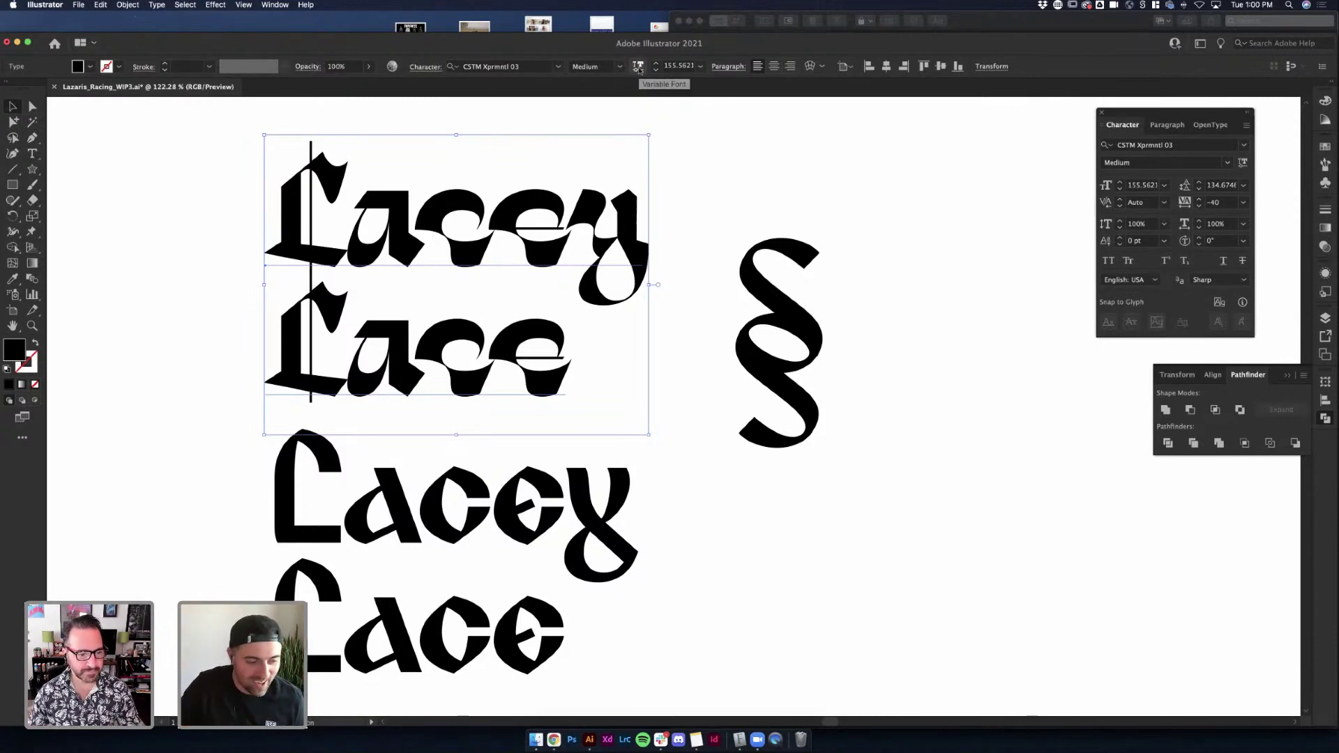
pyautogui.click(686, 144)
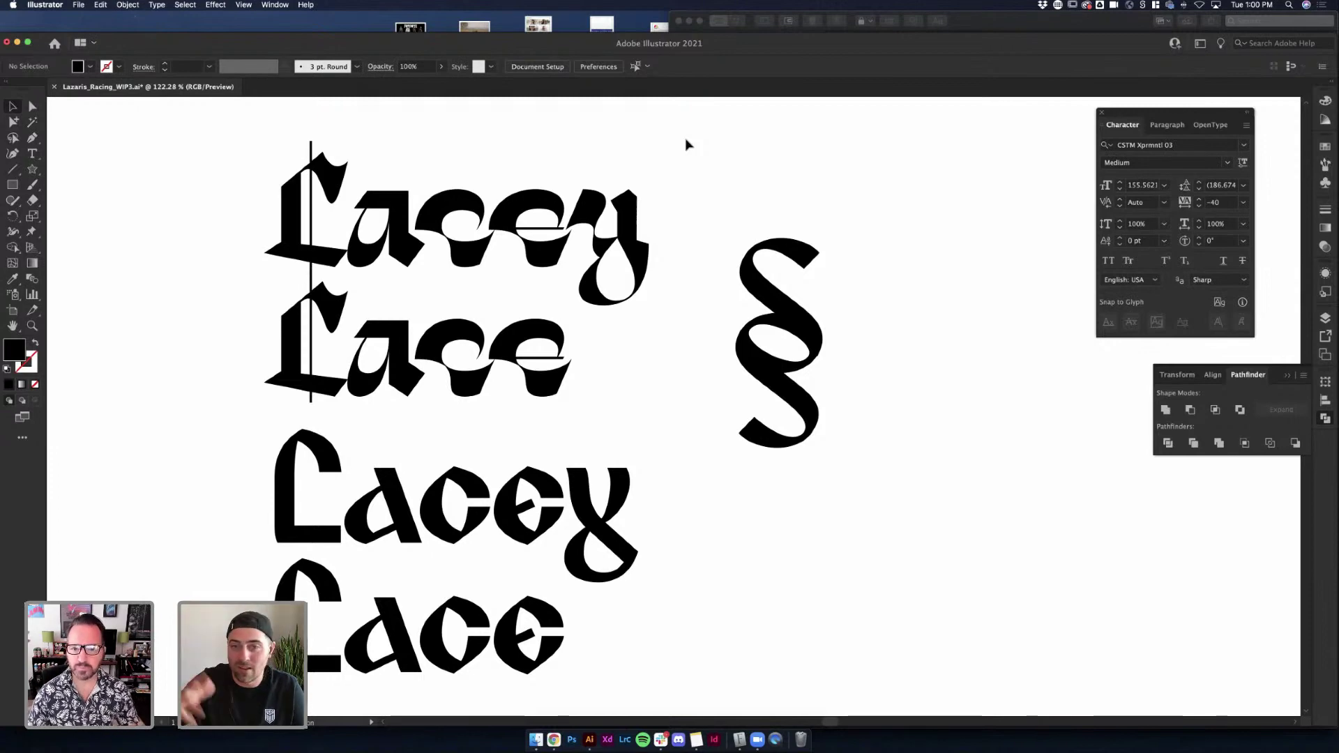
pyautogui.click(618, 187)
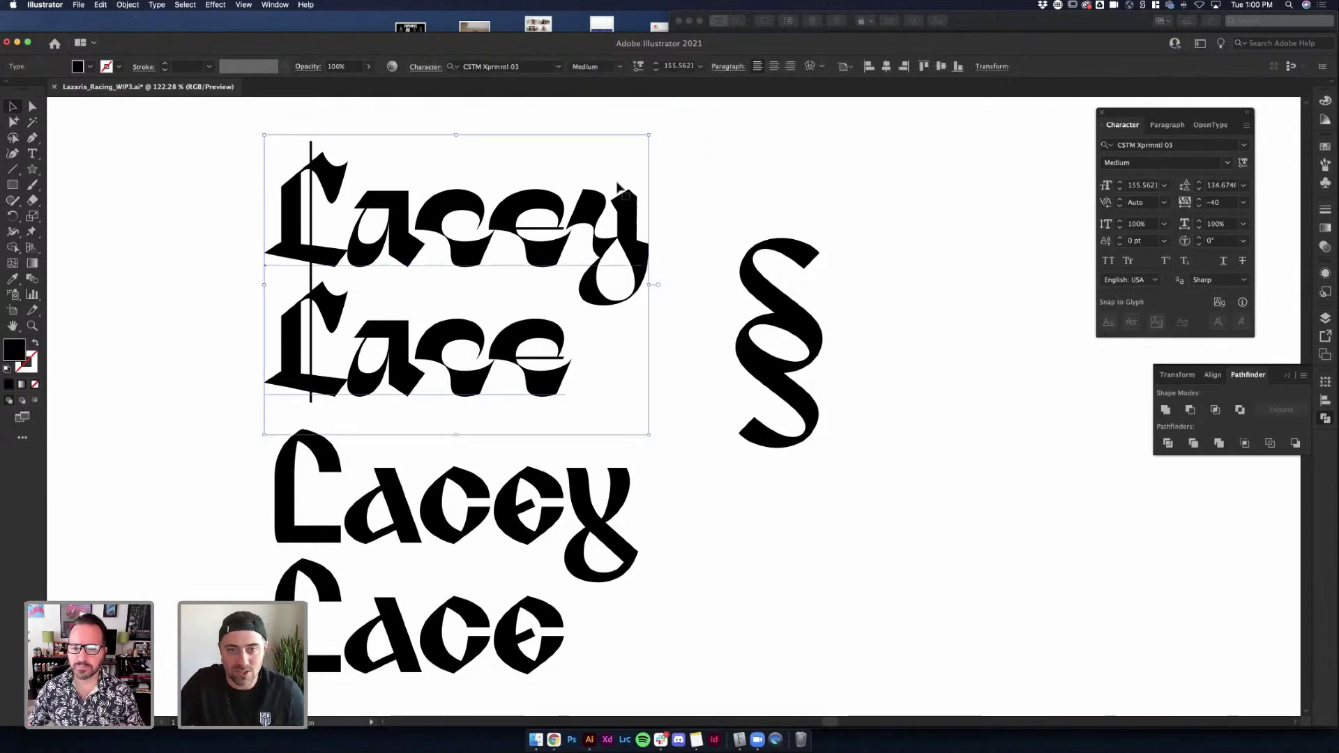
pyautogui.click(726, 198)
pyautogui.click(639, 191)
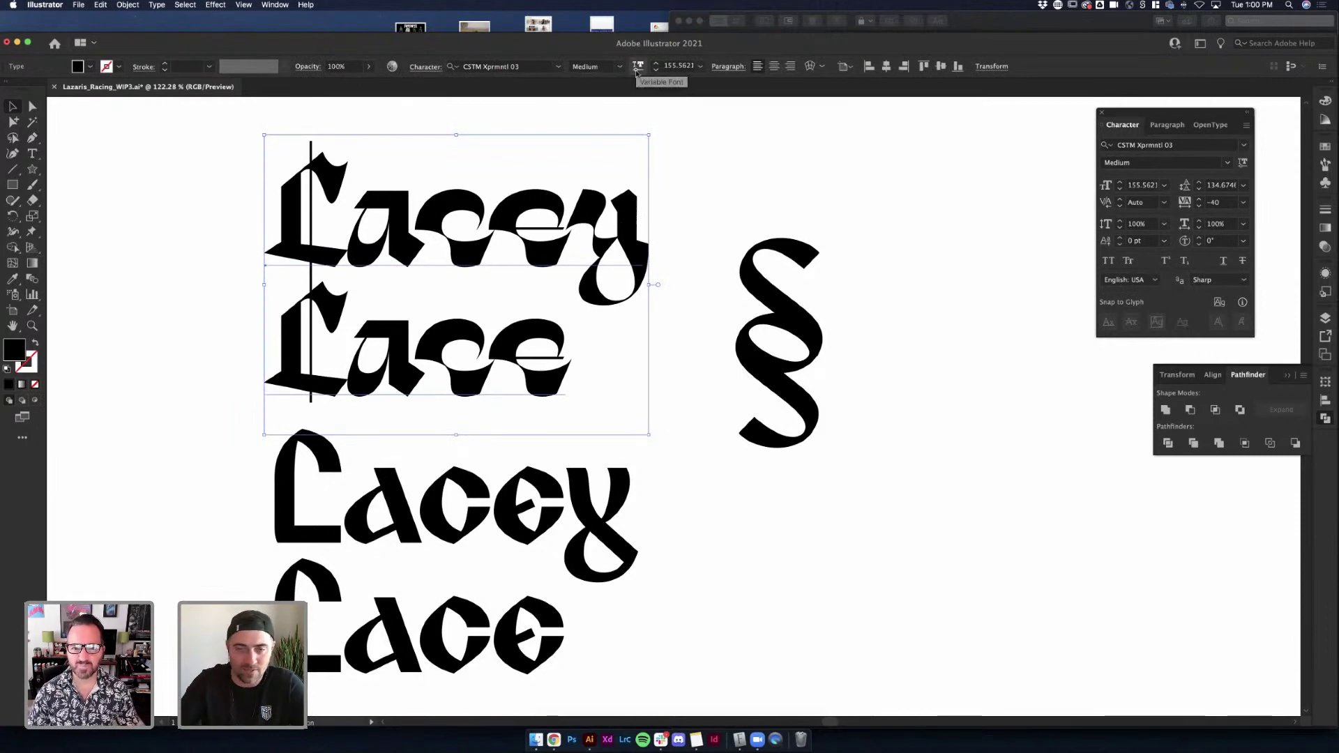
# Duplicate the Medium-style "Lacey Lace" lettering into the empty space to the left of the original
pyautogui.click(647, 124)
pyautogui.click(519, 183)
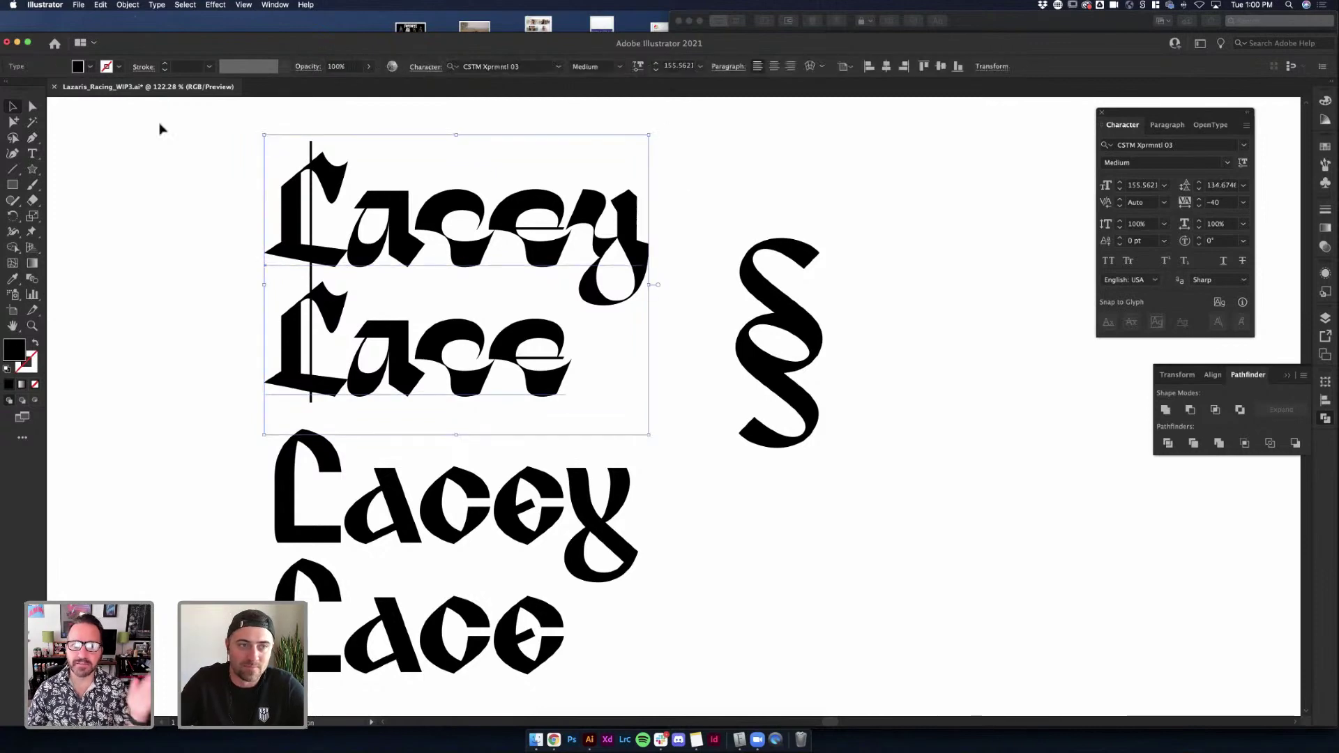
pyautogui.click(673, 160)
pyautogui.hscroll(-5, 673, 159)
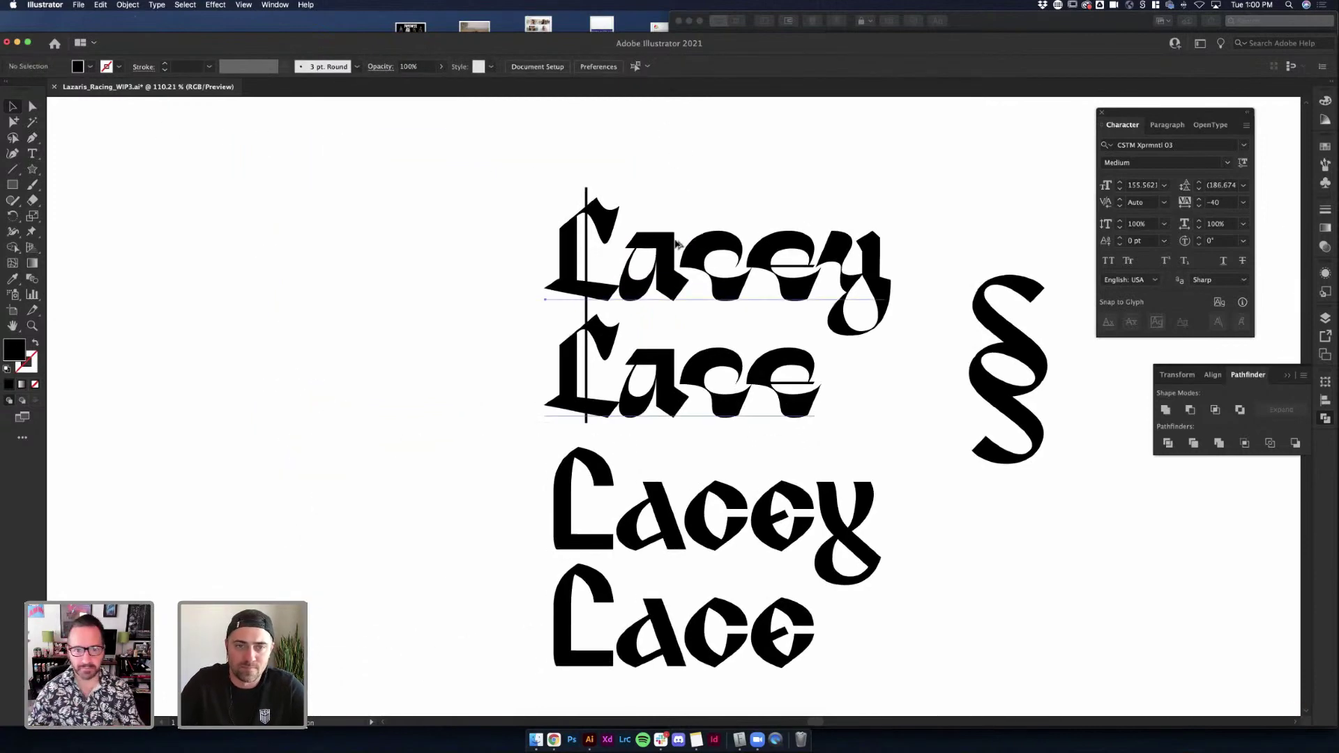
pyautogui.click(209, 218)
# Find expanded fonts, set the copied lettering to Fixture Expanded ExtraLight, and look through that family's styles
pyautogui.click(562, 67)
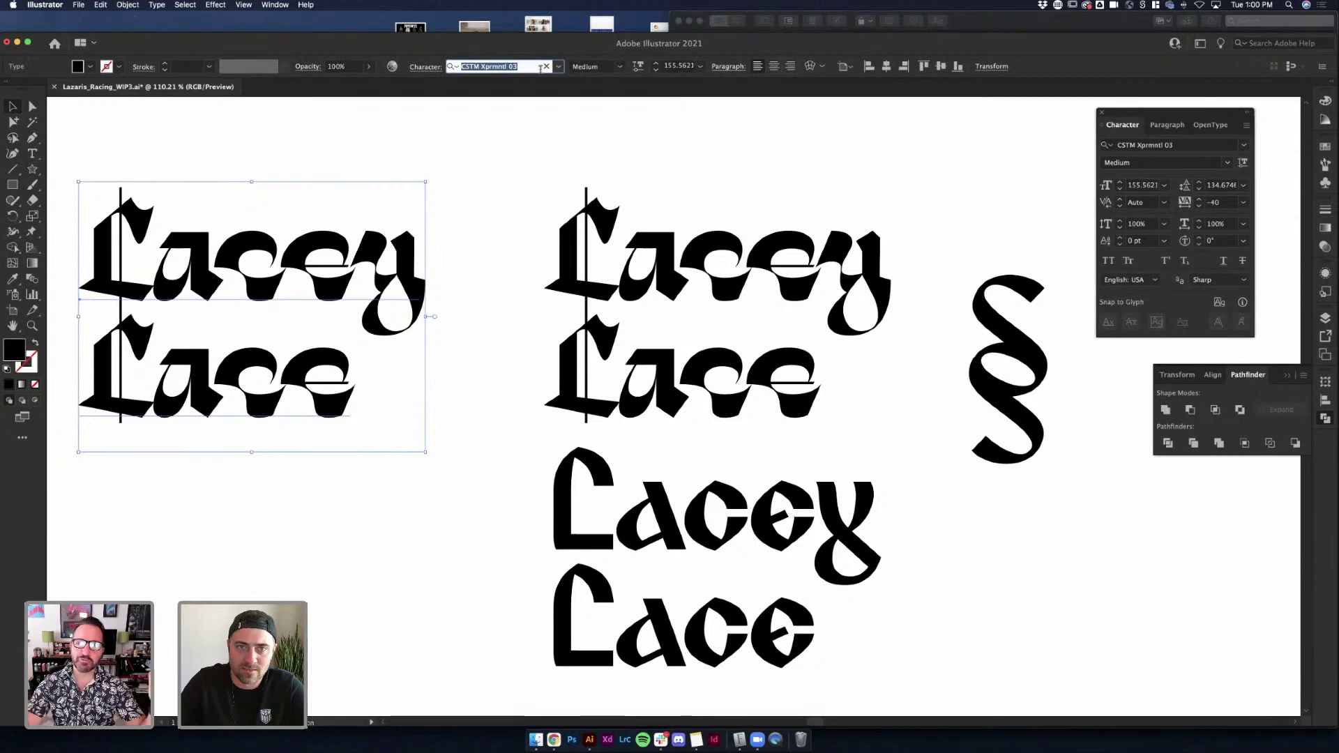
pyautogui.click(557, 67)
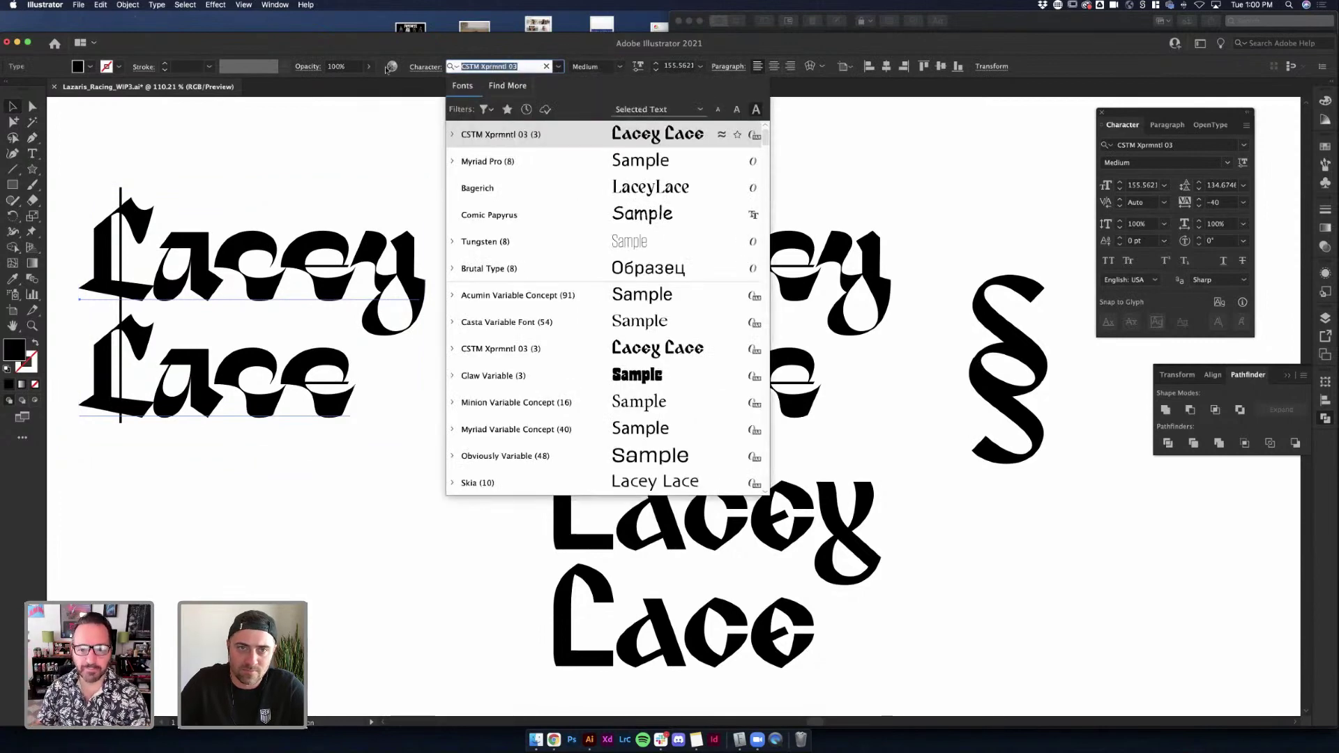
pyautogui.write('expand')
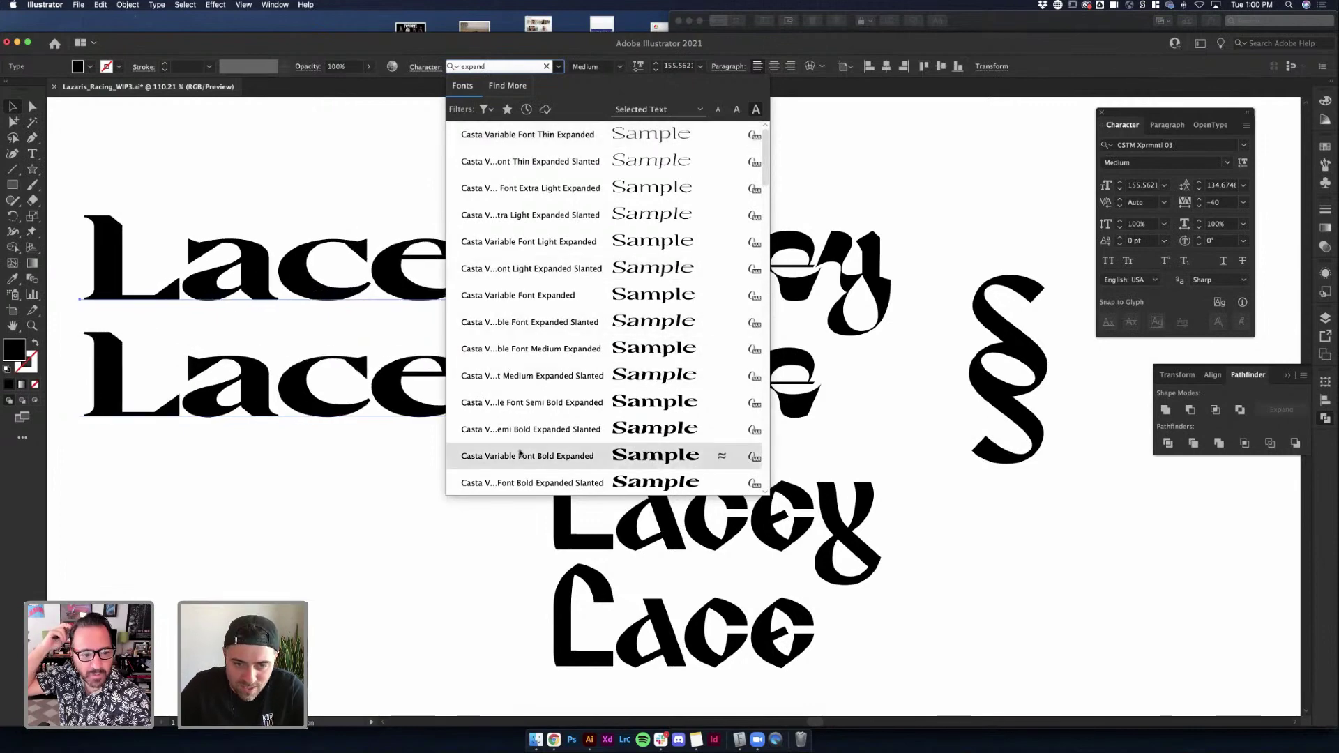
pyautogui.scroll(-5, 520, 454)
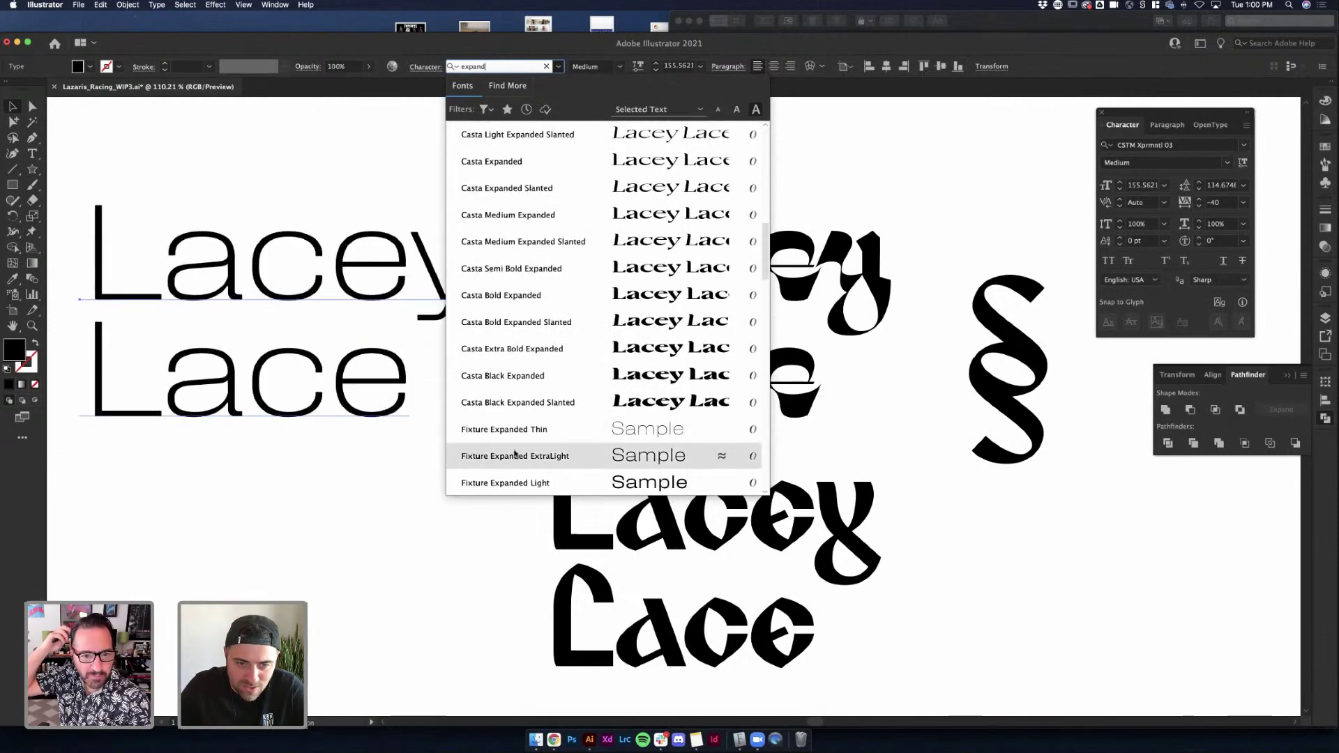
pyautogui.click(517, 455)
pyautogui.click(604, 66)
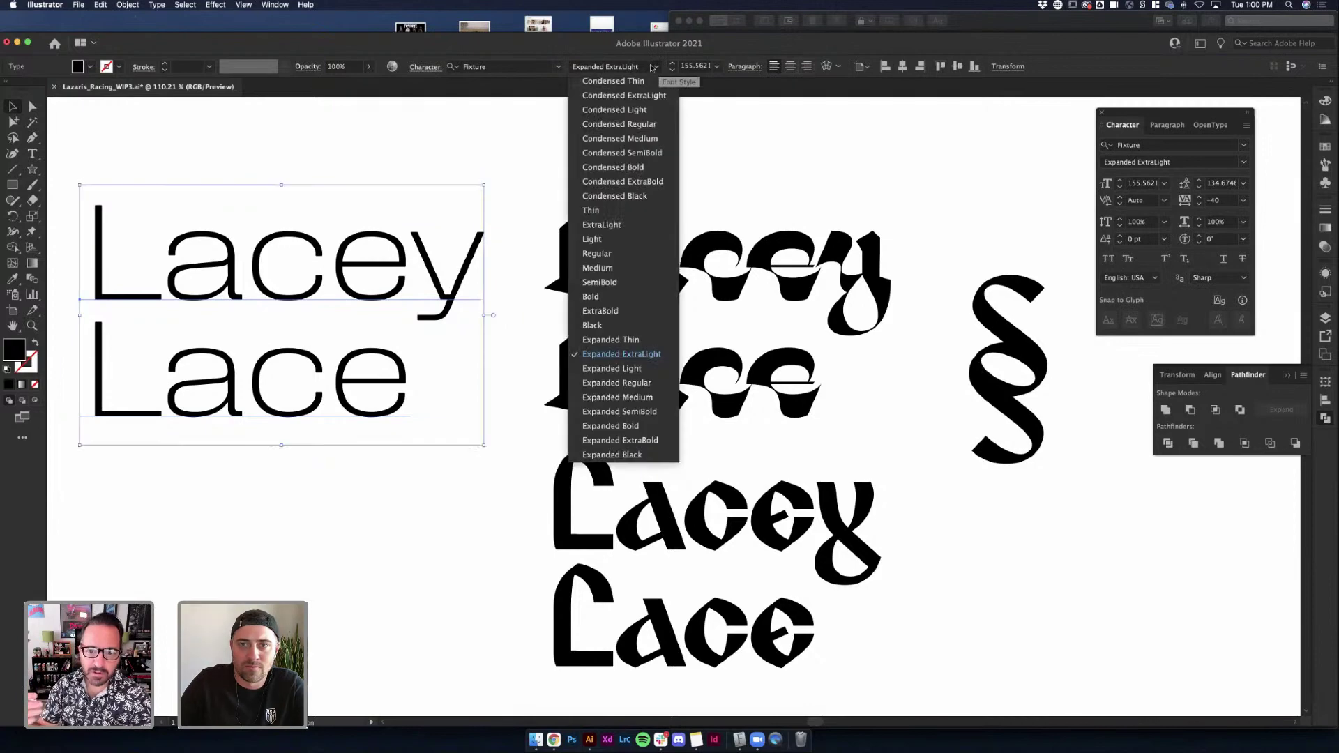
pyautogui.click(656, 67)
# Search the fonts for "variable" and set the copied lettering to Obviously Variable Narrow Black
pyautogui.click(507, 66)
pyautogui.write('variable')
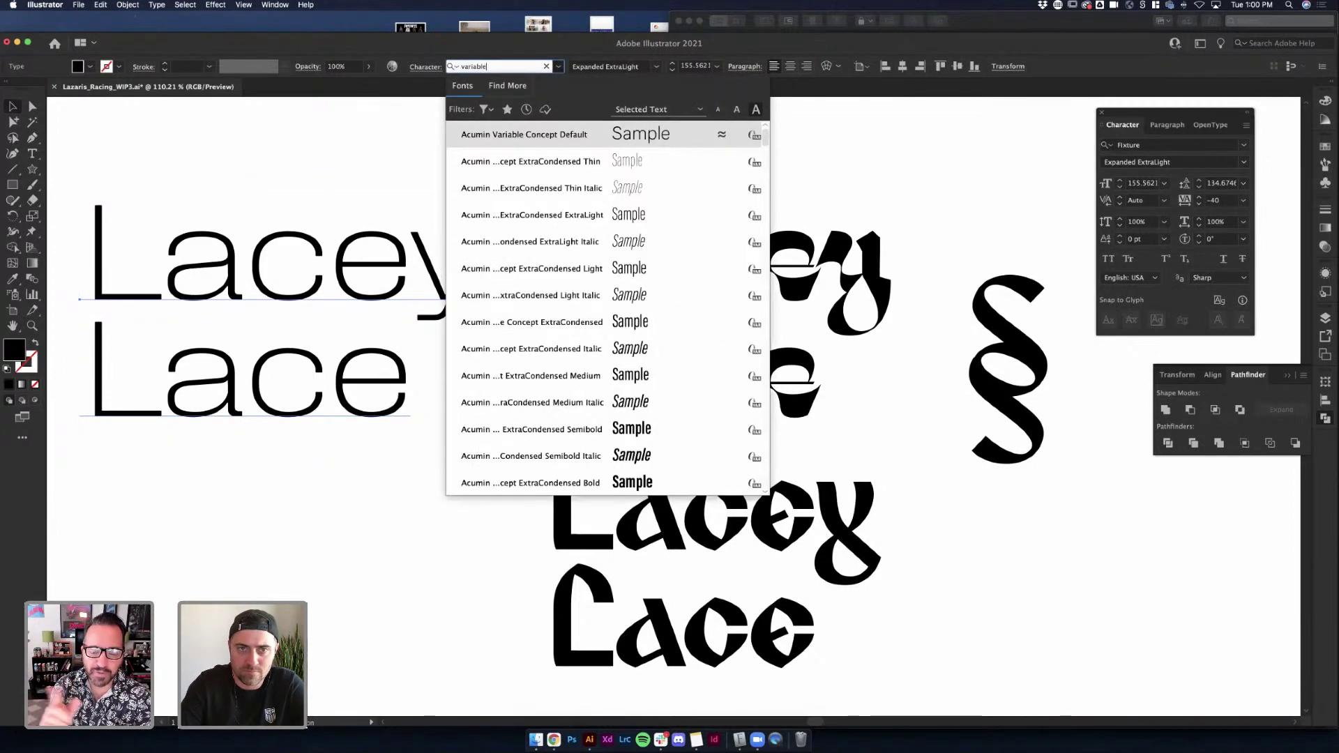
pyautogui.scroll(-10, 608, 294)
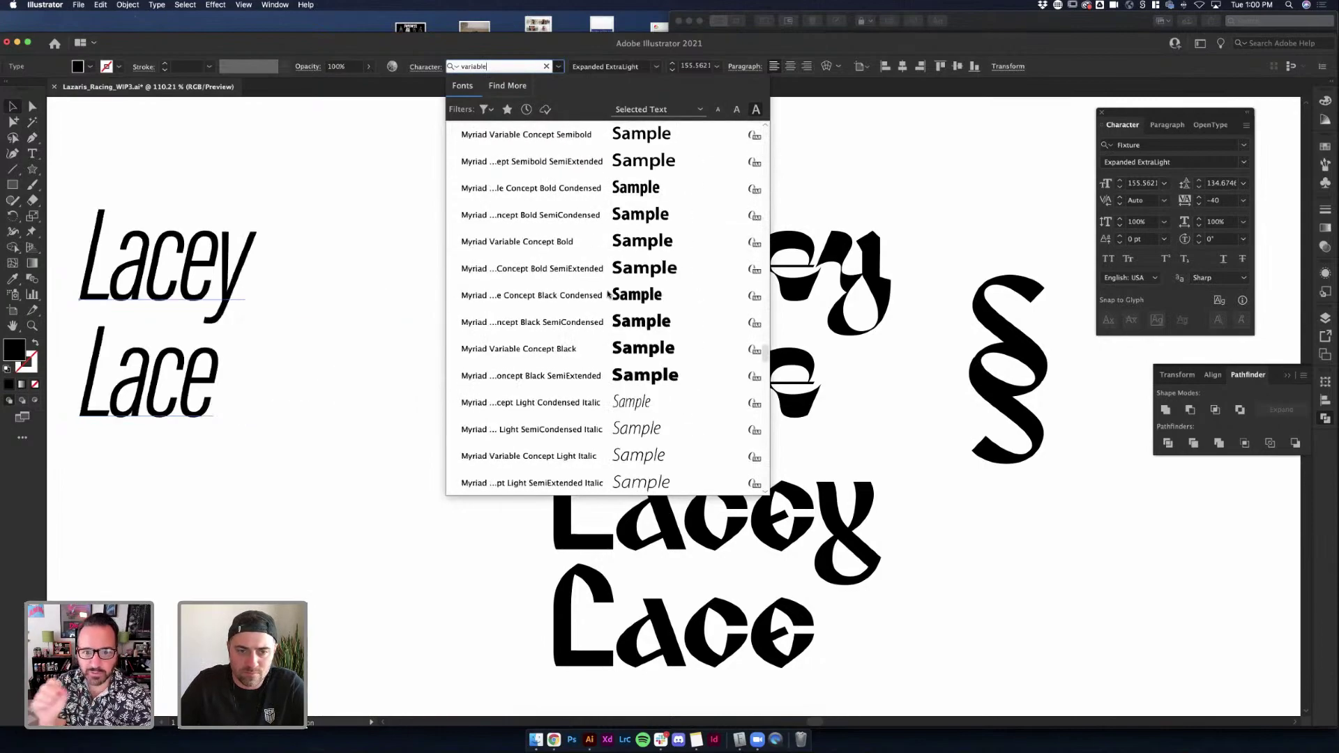
pyautogui.scroll(-15, 550, 360)
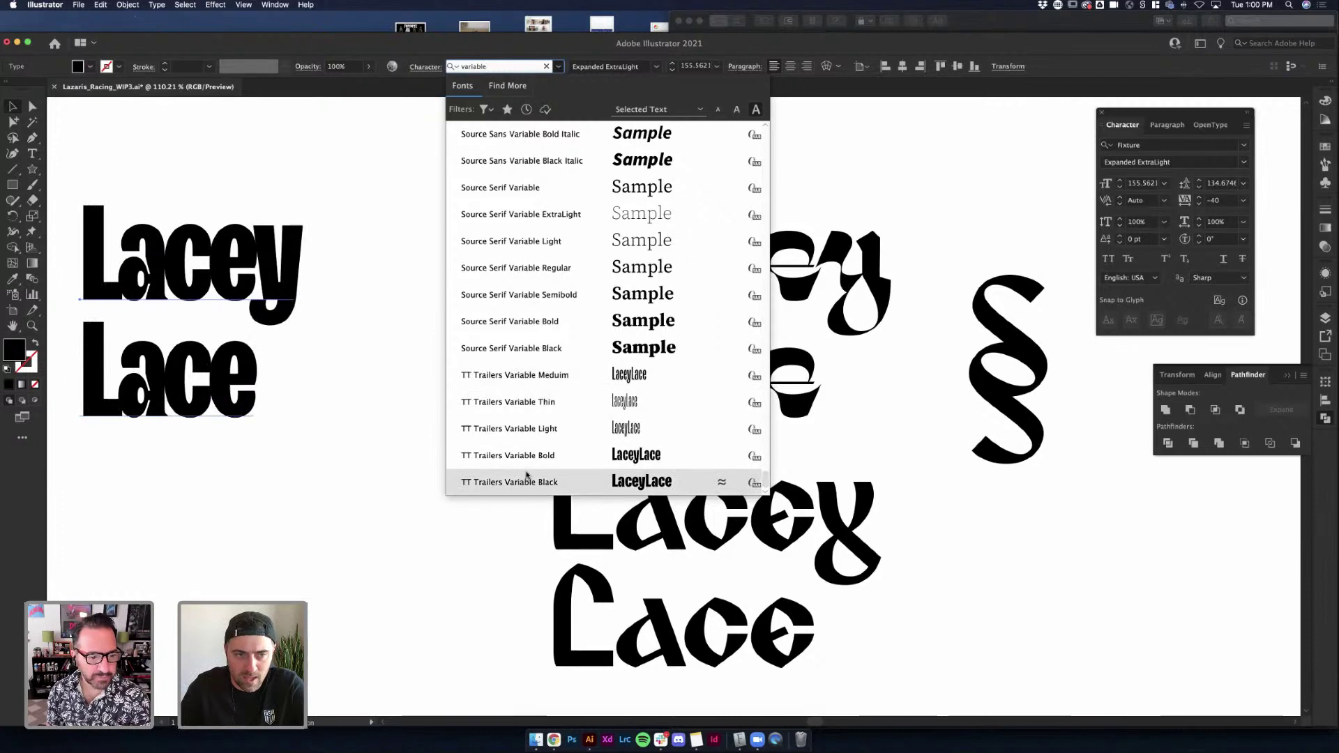
pyautogui.scroll(8, 520, 318)
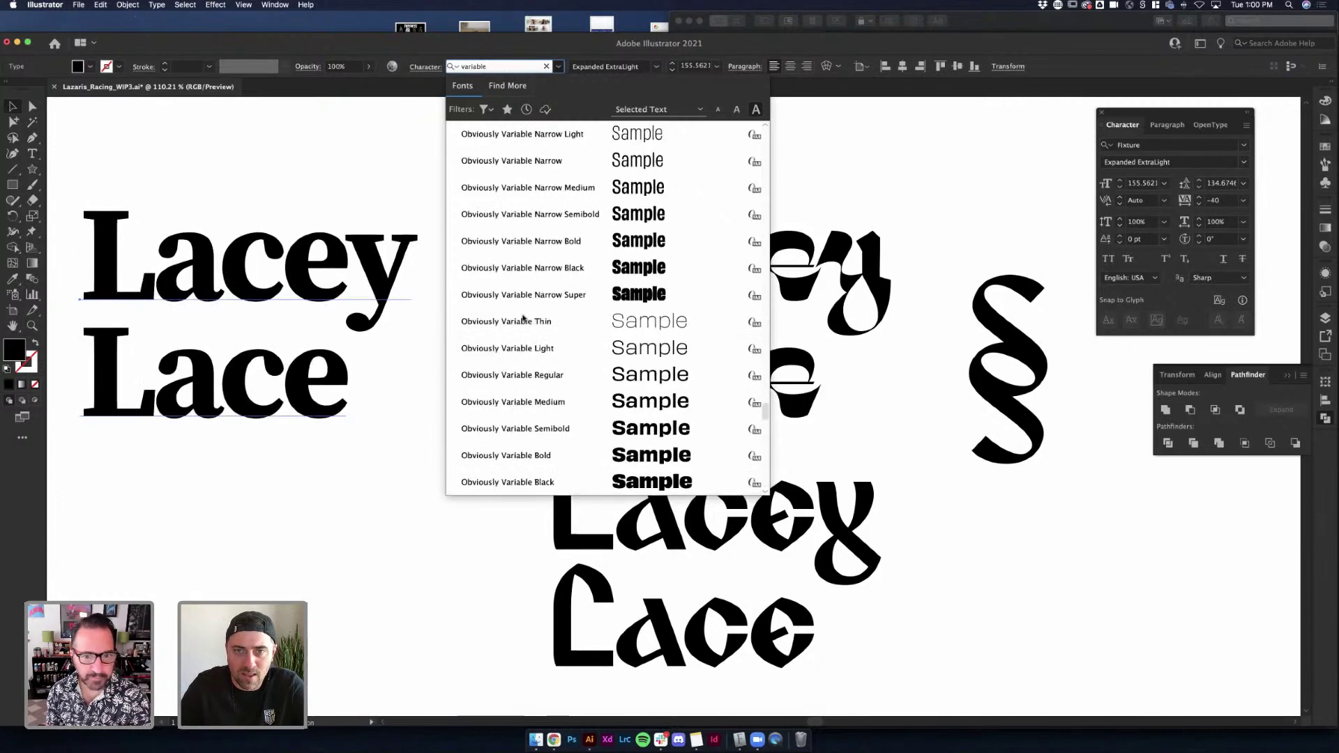
pyautogui.click(524, 267)
# Set the copied lettering's variable-font width to 772 and lower its weight to 150
pyautogui.click(677, 67)
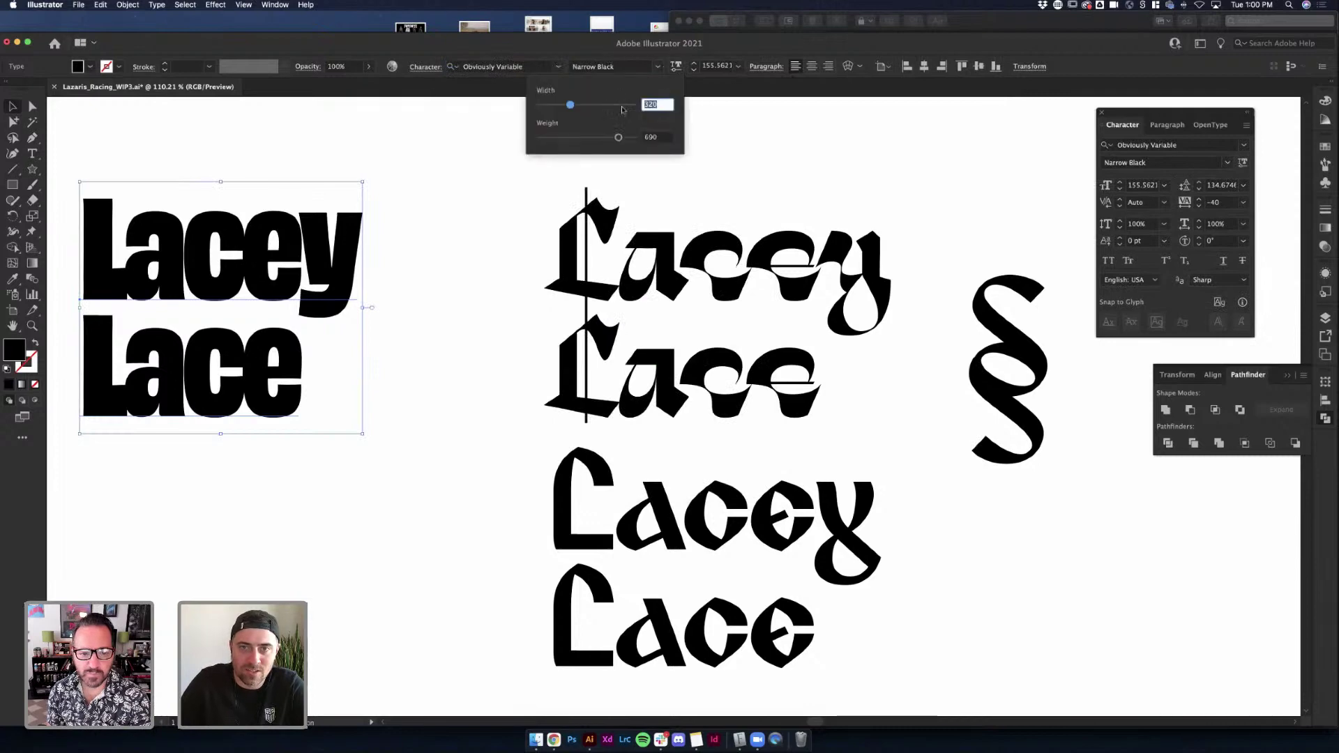
pyautogui.moveTo(572, 106); pyautogui.dragTo(630, 104)
pyautogui.moveTo(566, 138); pyautogui.dragTo(541, 138)
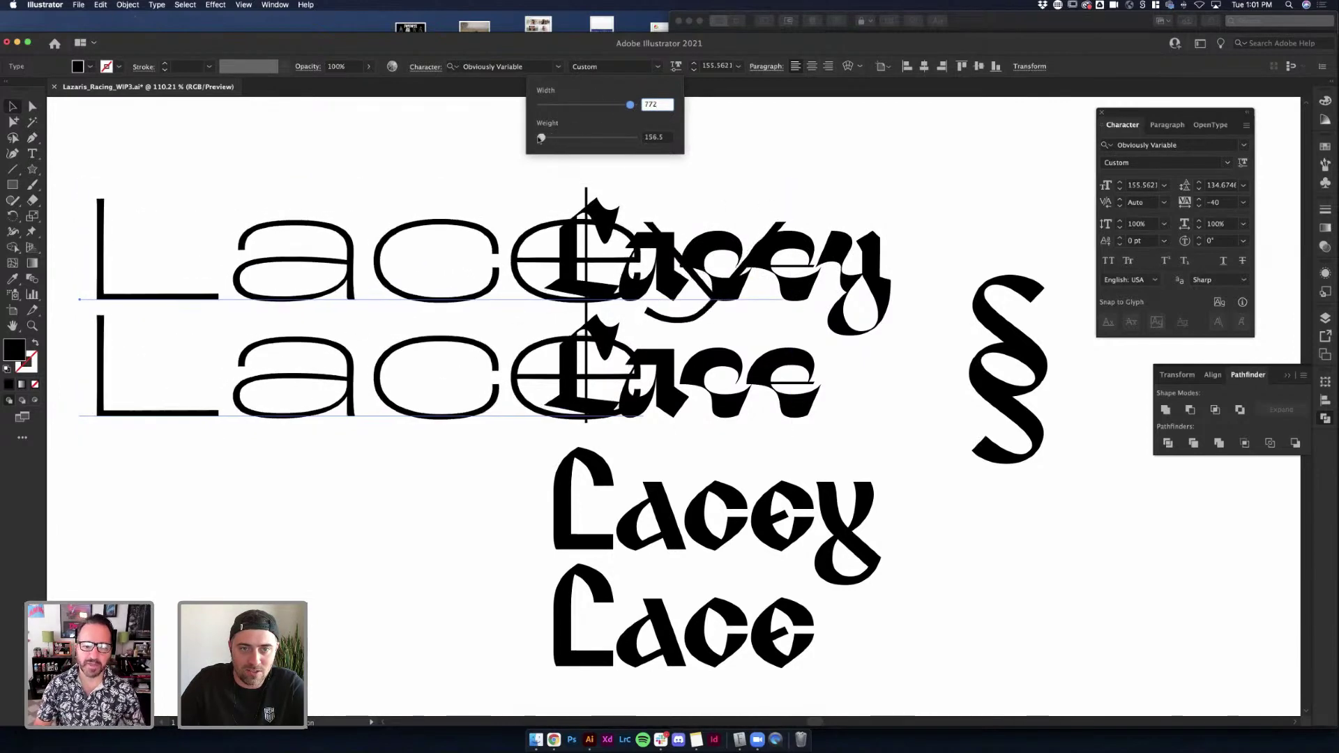
# Move the widened sans-serif "Lacey Lace" lettering up and left, clear of the blackletter versions, and deselect it
pyautogui.scroll(-5, 415, 199)
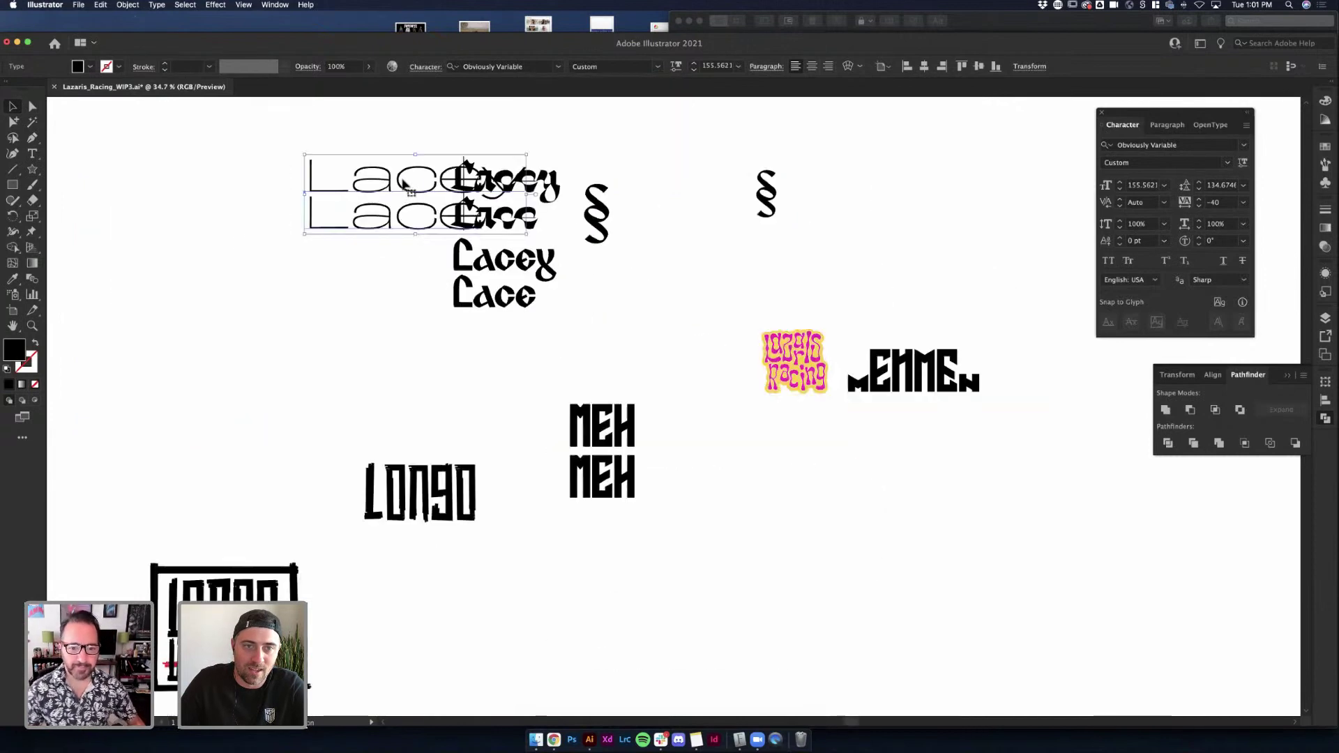
pyautogui.scroll(2, 411, 242)
pyautogui.moveTo(411, 242); pyautogui.dragTo(323, 152)
pyautogui.click(403, 120)
pyautogui.scroll(4, 397, 143)
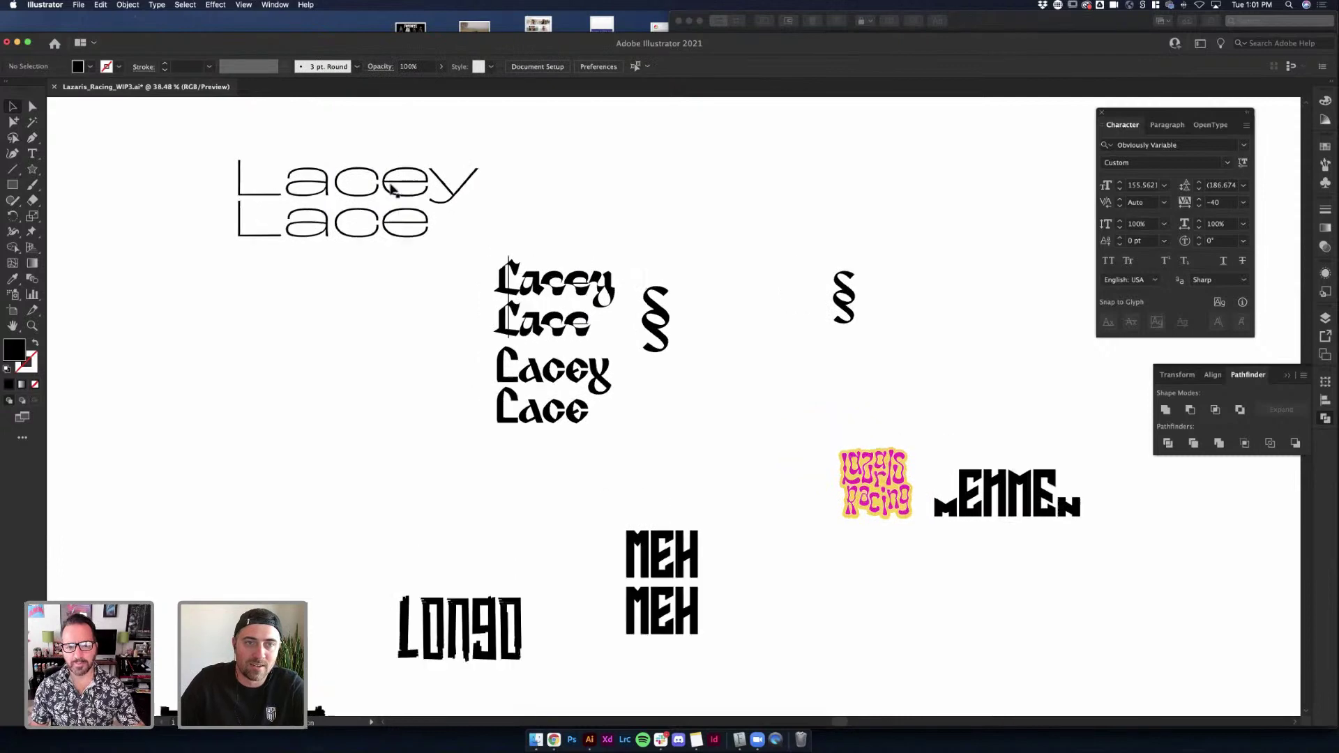
# Reduce the thin sans-serif lettering's variable-font width to 317
pyautogui.hscroll(-1, 388, 229)
pyautogui.click(388, 228)
pyautogui.click(675, 66)
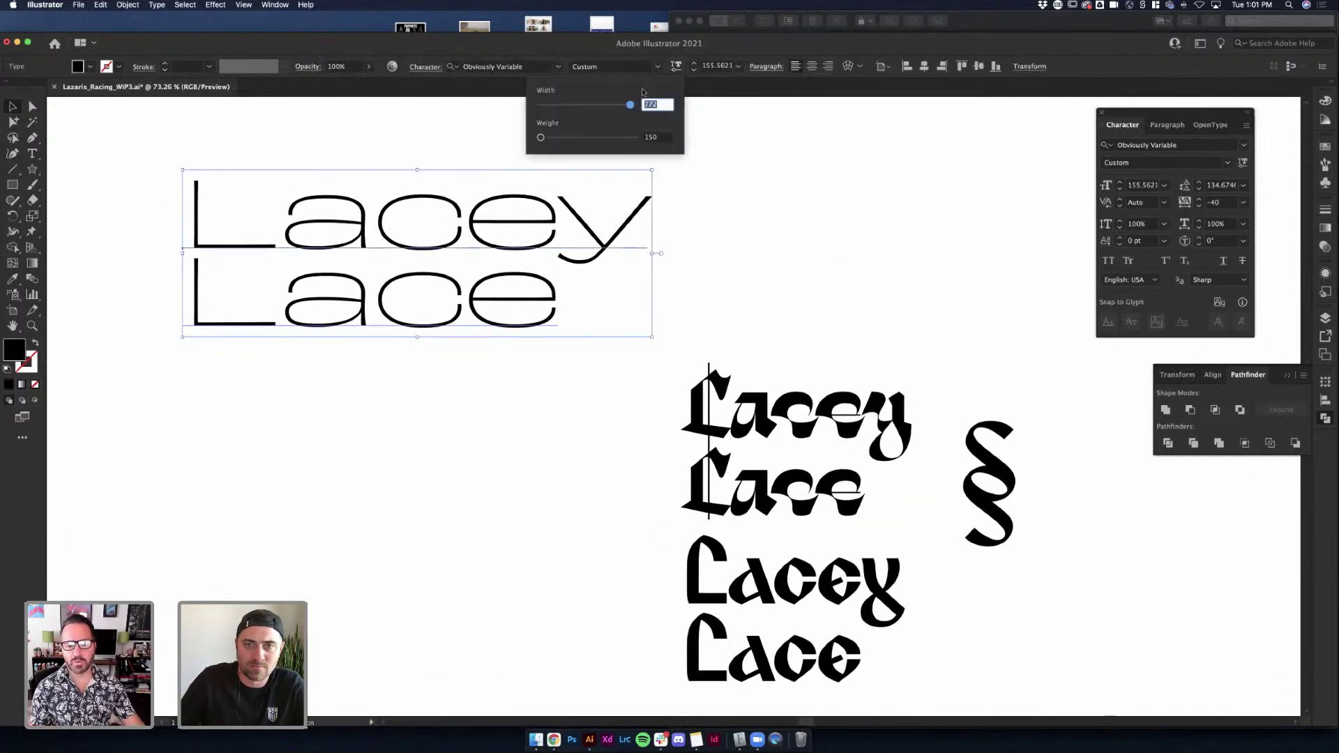
pyautogui.moveTo(624, 105); pyautogui.dragTo(557, 108)
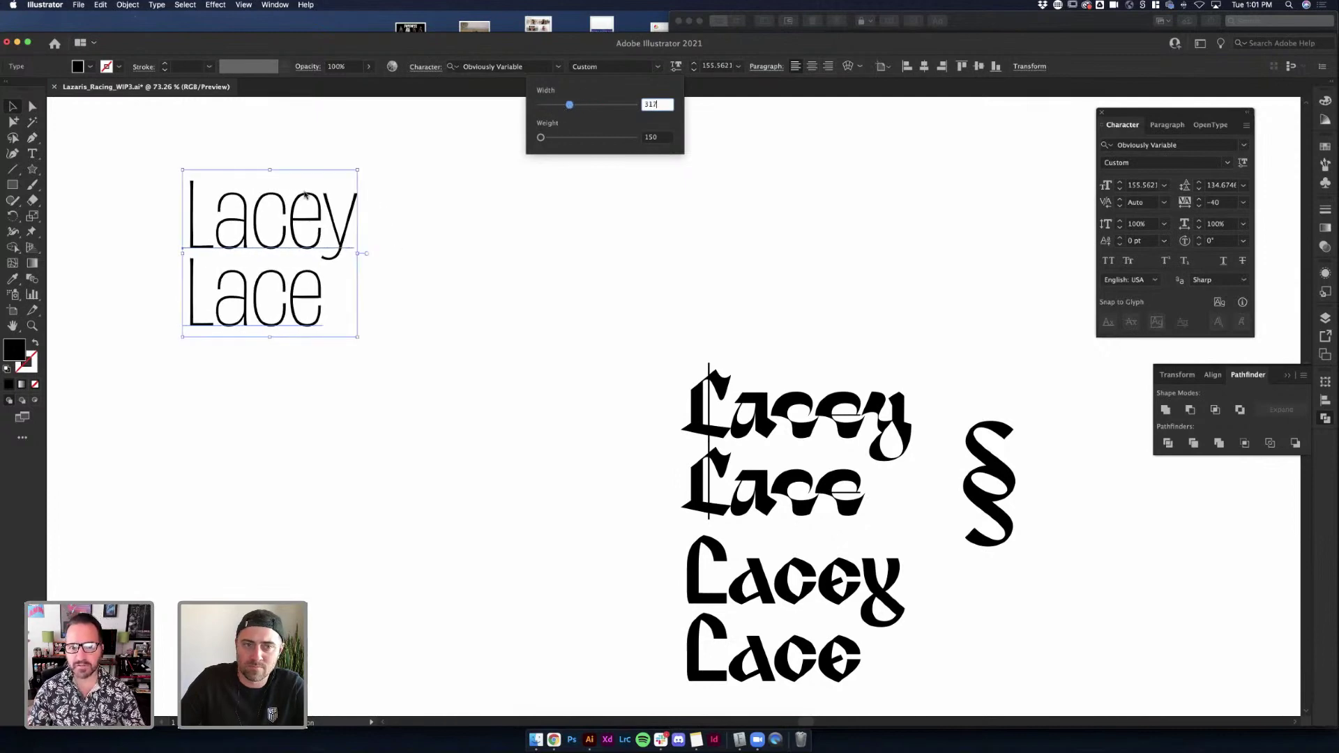
# Narrow the thin sans-serif lettering further to a variable-font width of 184
pyautogui.scroll(5, 388, 167)
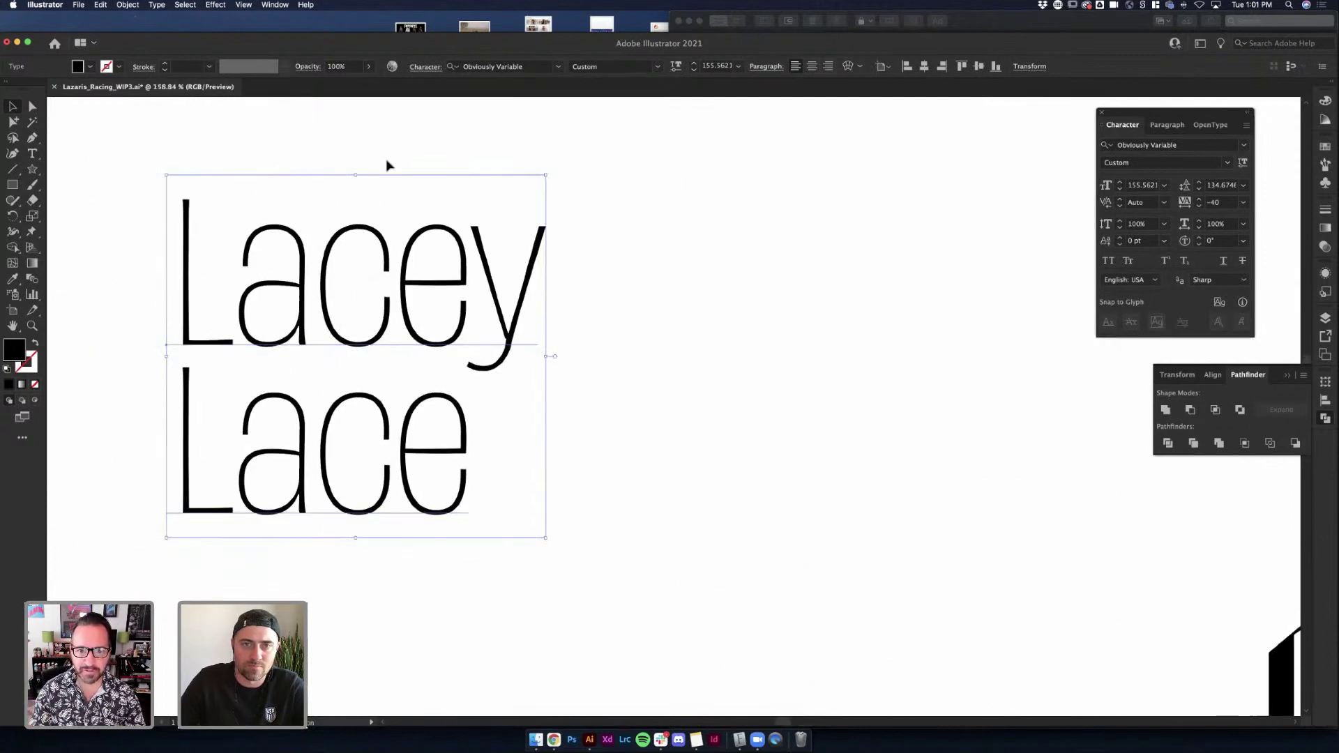
pyautogui.scroll(1, 388, 166)
pyautogui.scroll(-3, 388, 167)
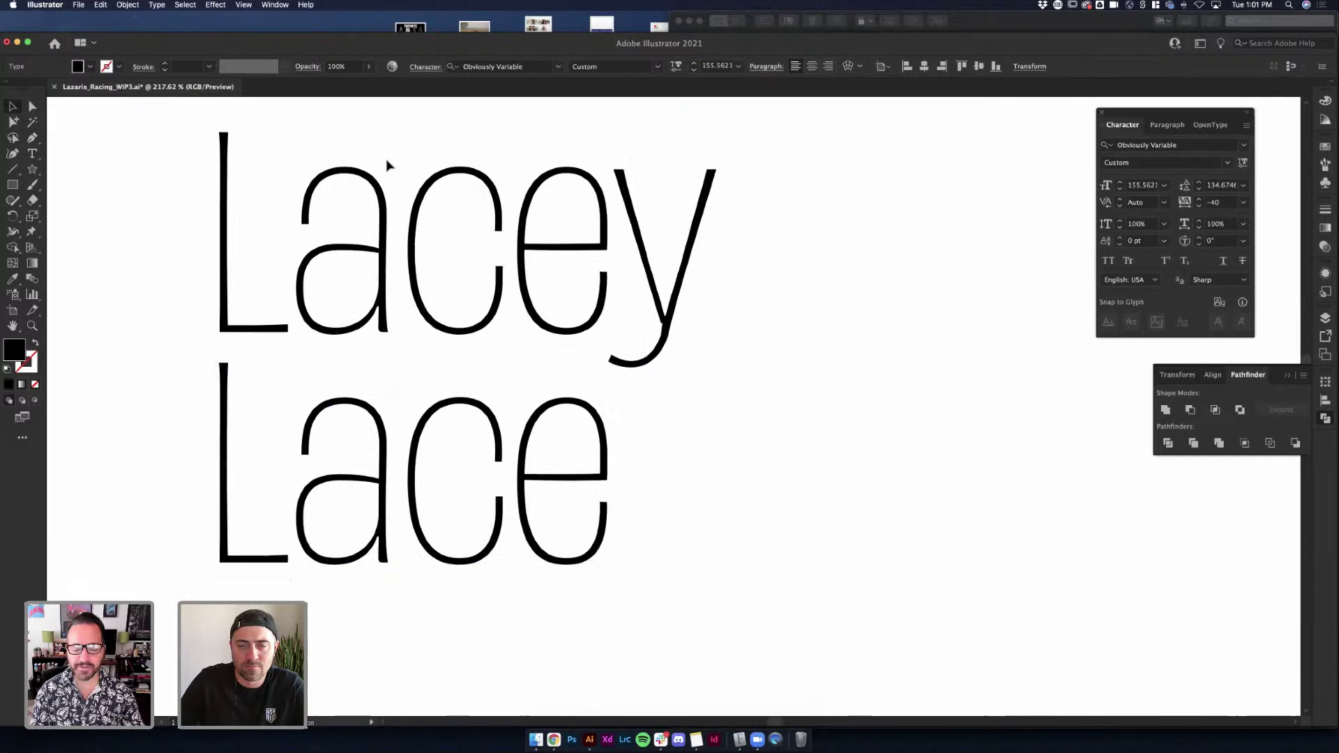
pyautogui.click(677, 67)
pyautogui.moveTo(541, 138); pyautogui.dragTo(551, 110)
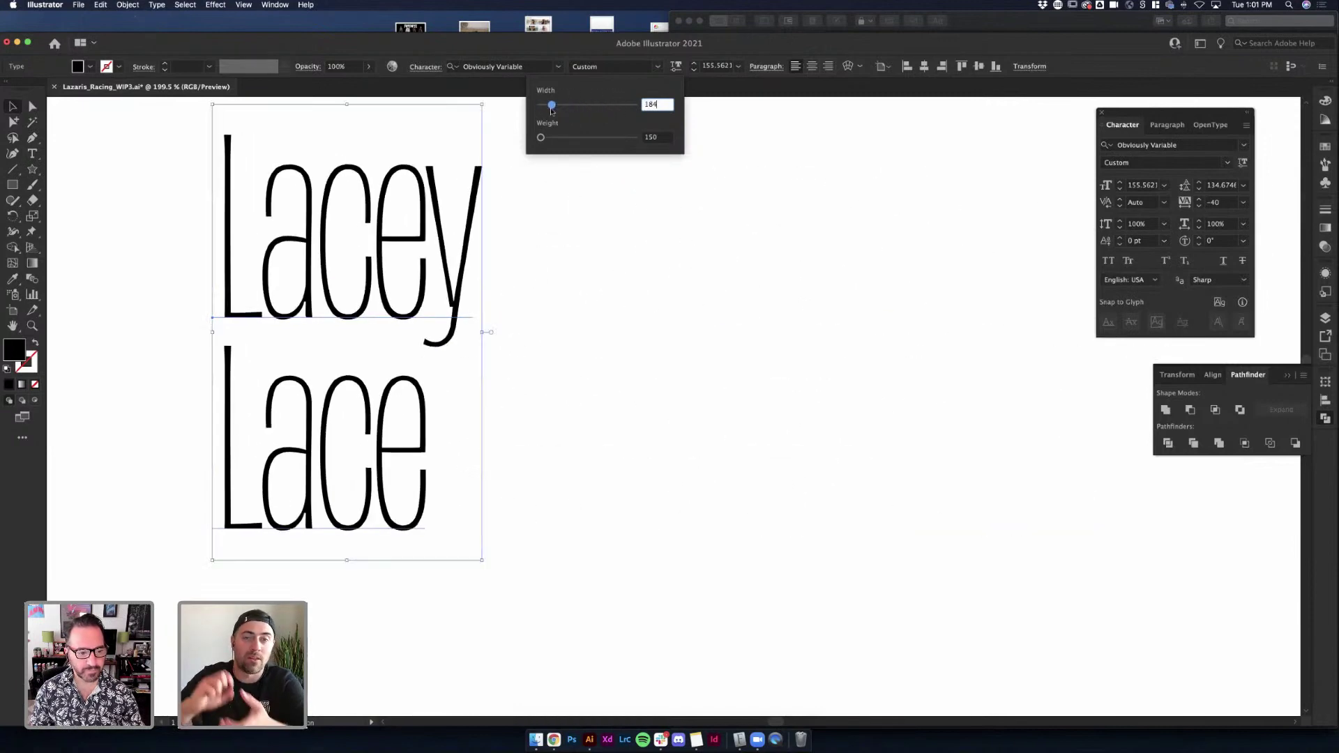
# Preview the preset Obviously Variable styles on the lettering, keep the custom style, and deselect the text
pyautogui.click(658, 67)
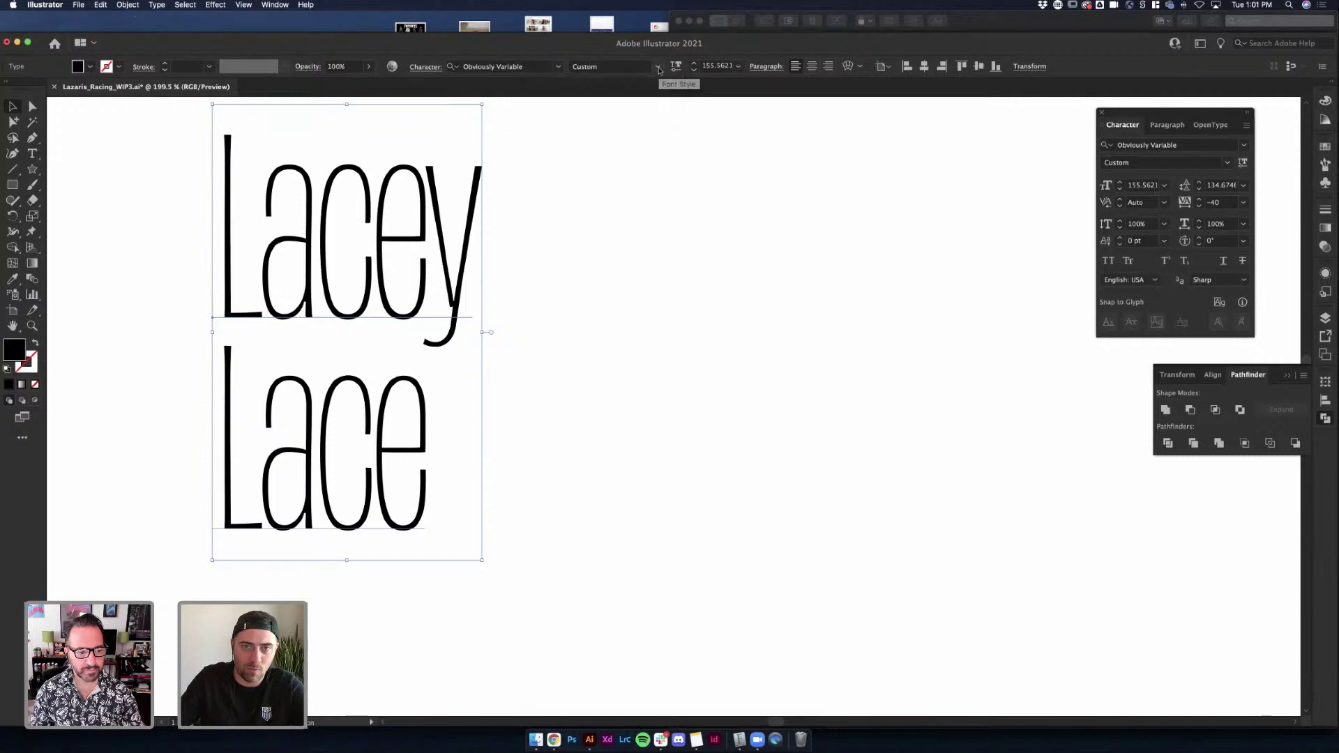
pyautogui.scroll(-2, 620, 324)
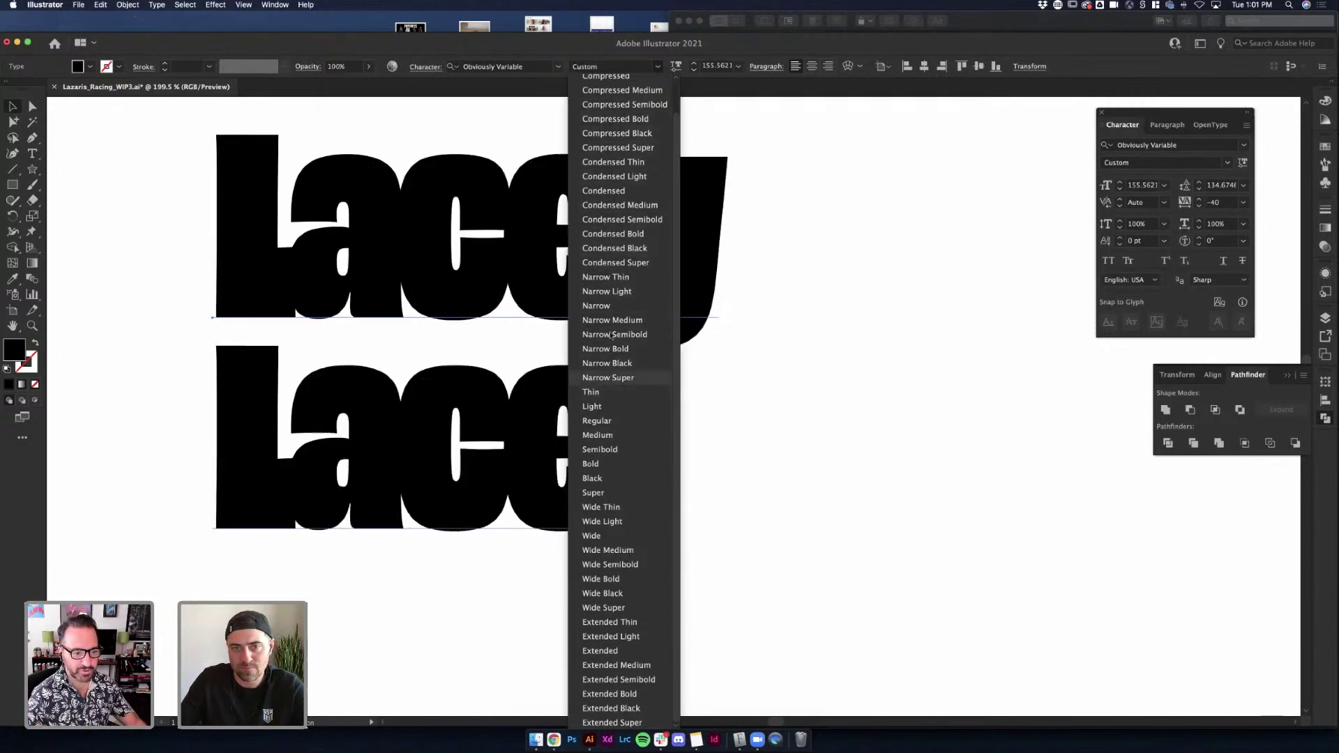
pyautogui.click(806, 213)
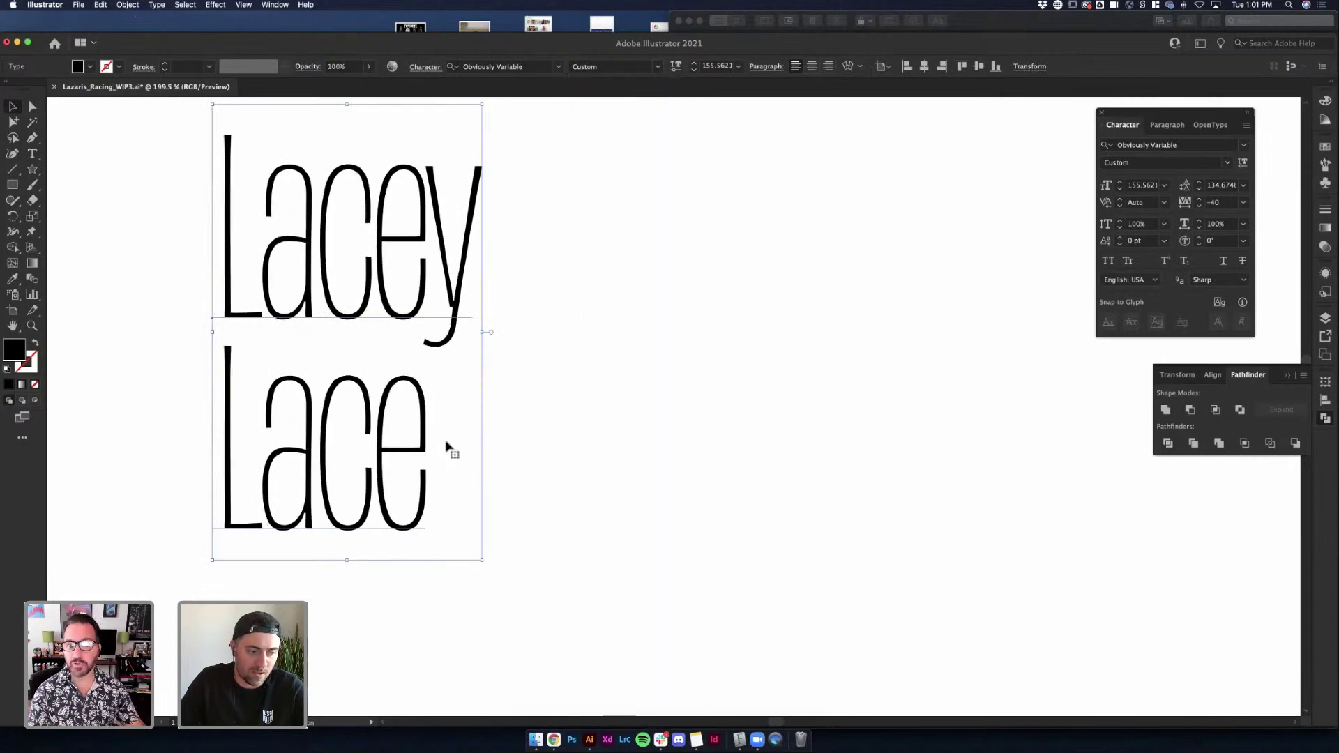
pyautogui.scroll(-3, 514, 378)
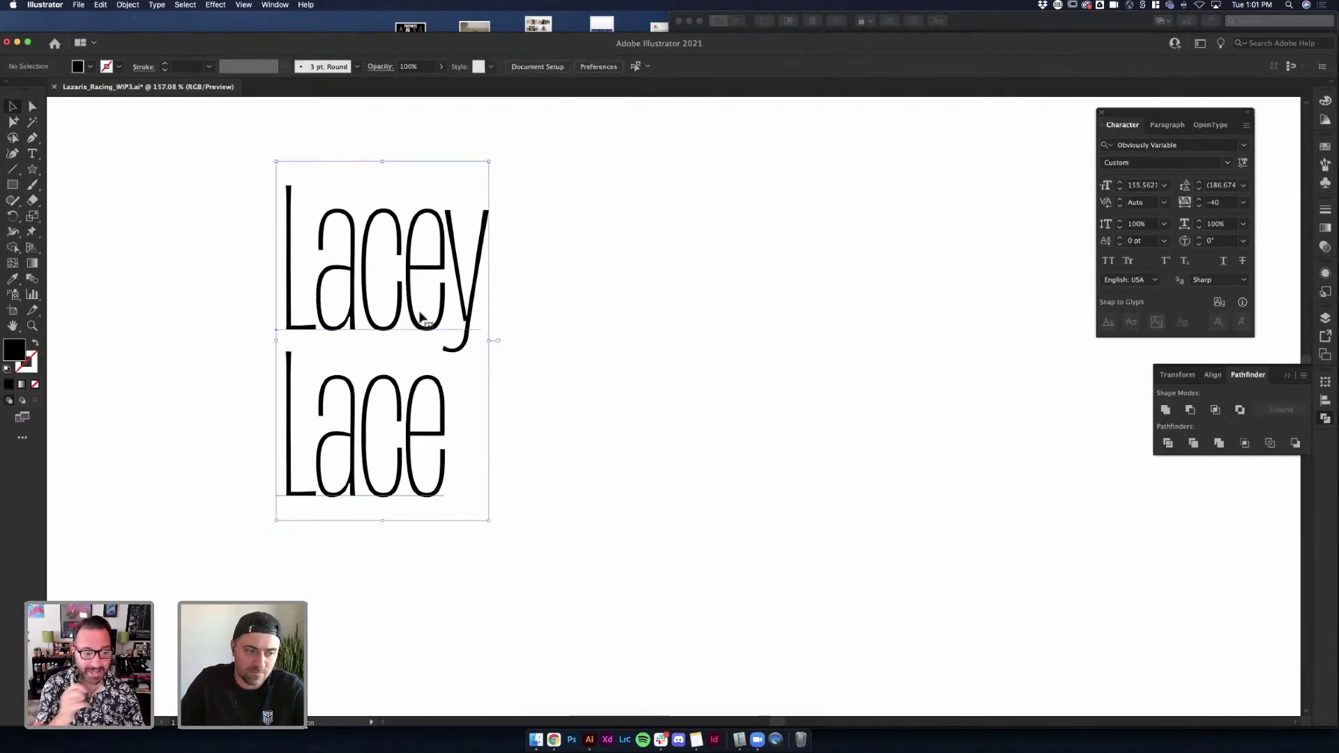
pyautogui.click(575, 334)
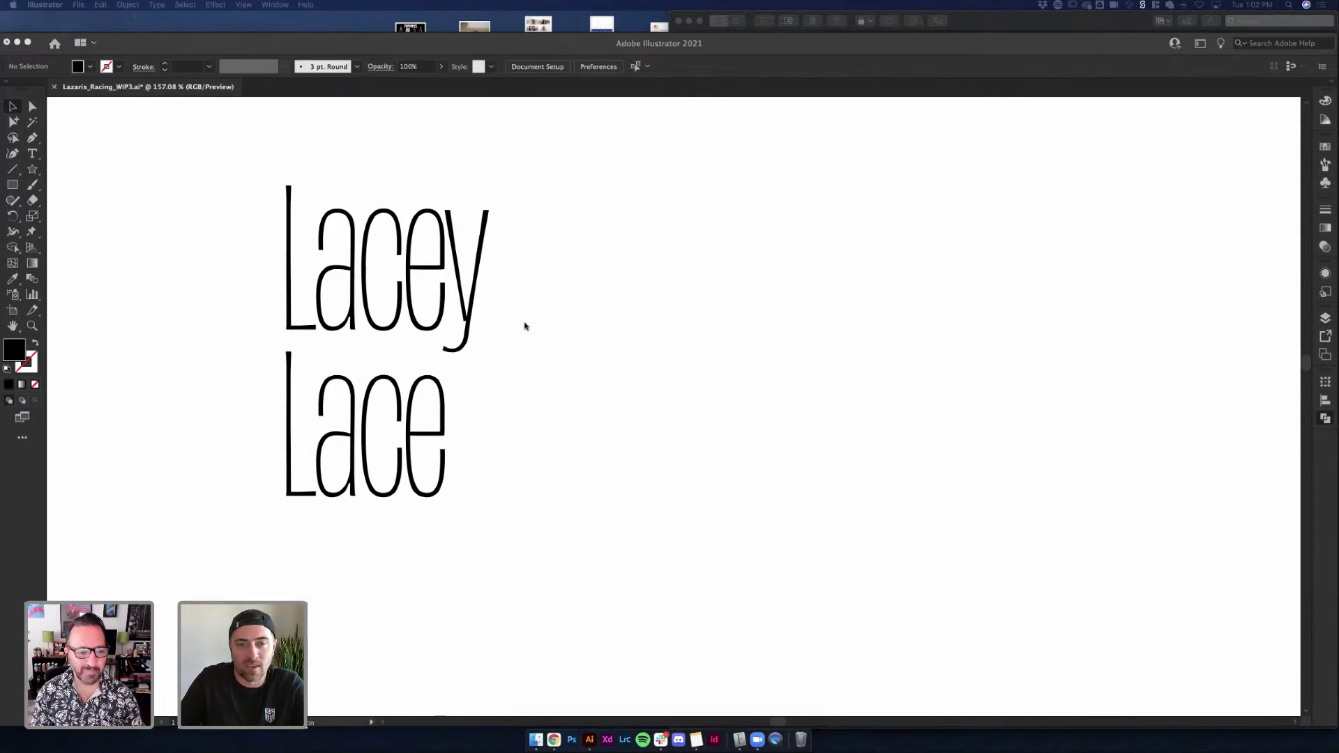
# Set the sans-serif "Lacey Lace" lettering's font style to Narrow Semibold
pyautogui.click(474, 322)
pyautogui.click(660, 67)
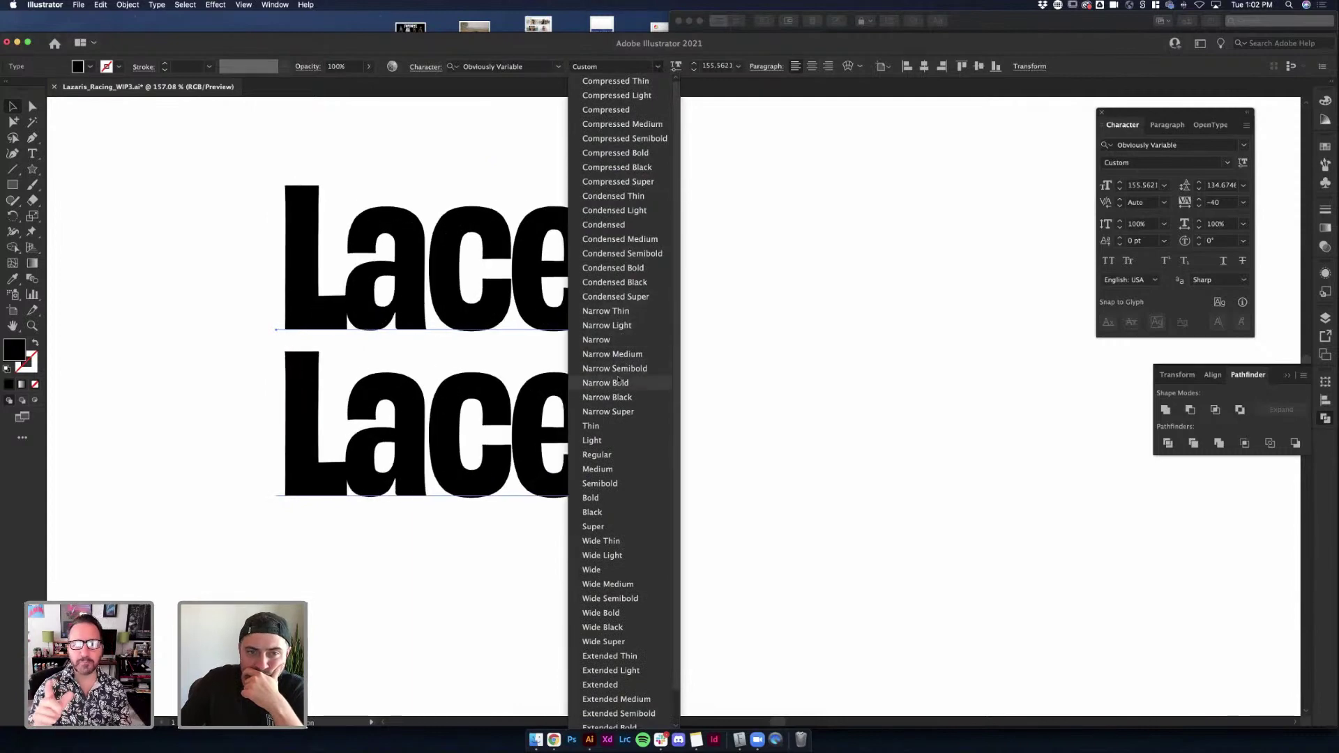
pyautogui.click(756, 323)
pyautogui.click(630, 315)
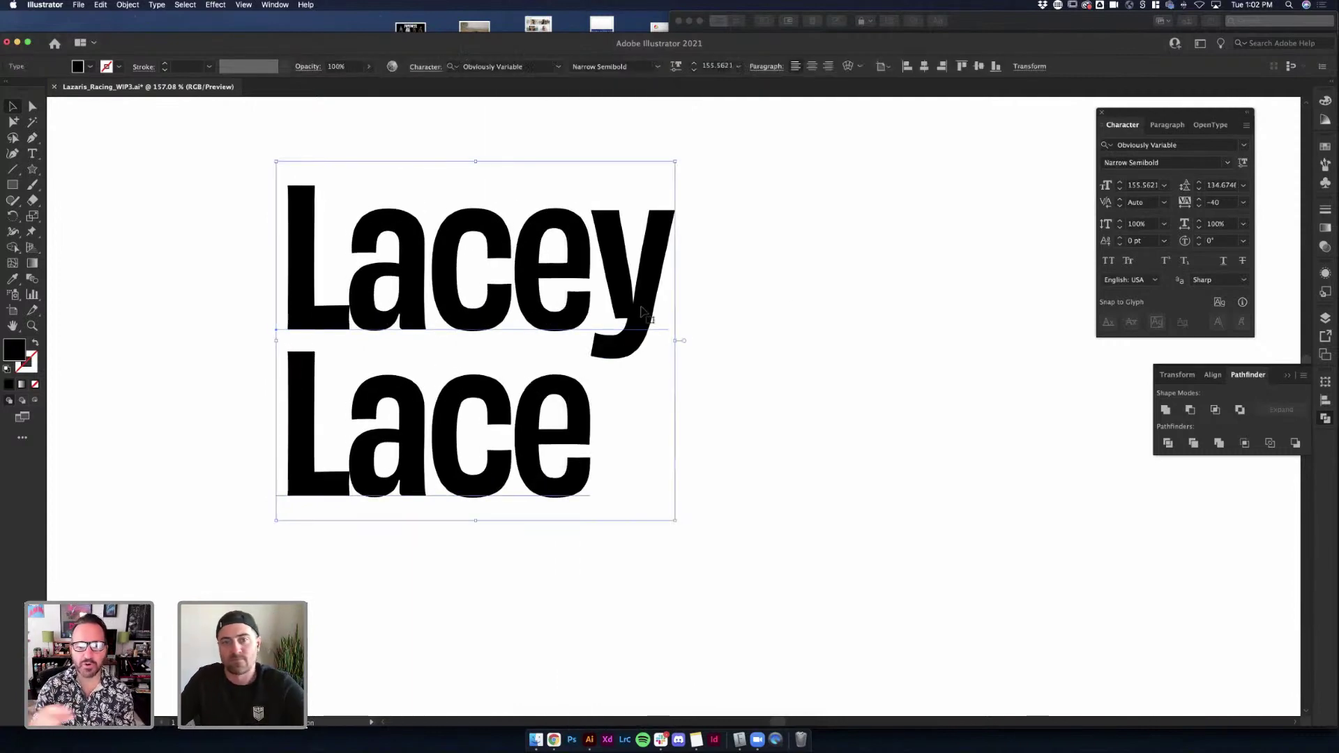
# Adjust the sans-serif lettering's variable-font weight and increase its width for broader letterforms
pyautogui.scroll(-3, 631, 311)
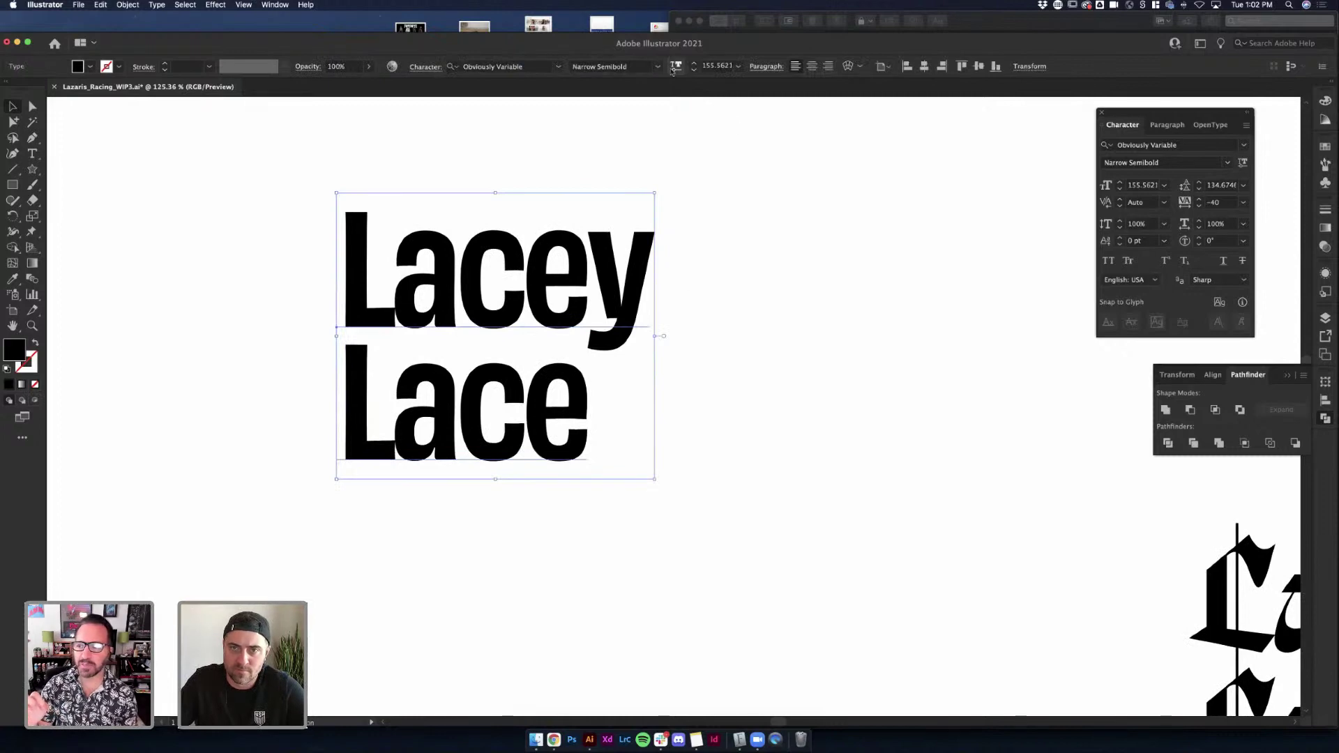
pyautogui.click(676, 68)
pyautogui.moveTo(588, 138); pyautogui.dragTo(621, 141)
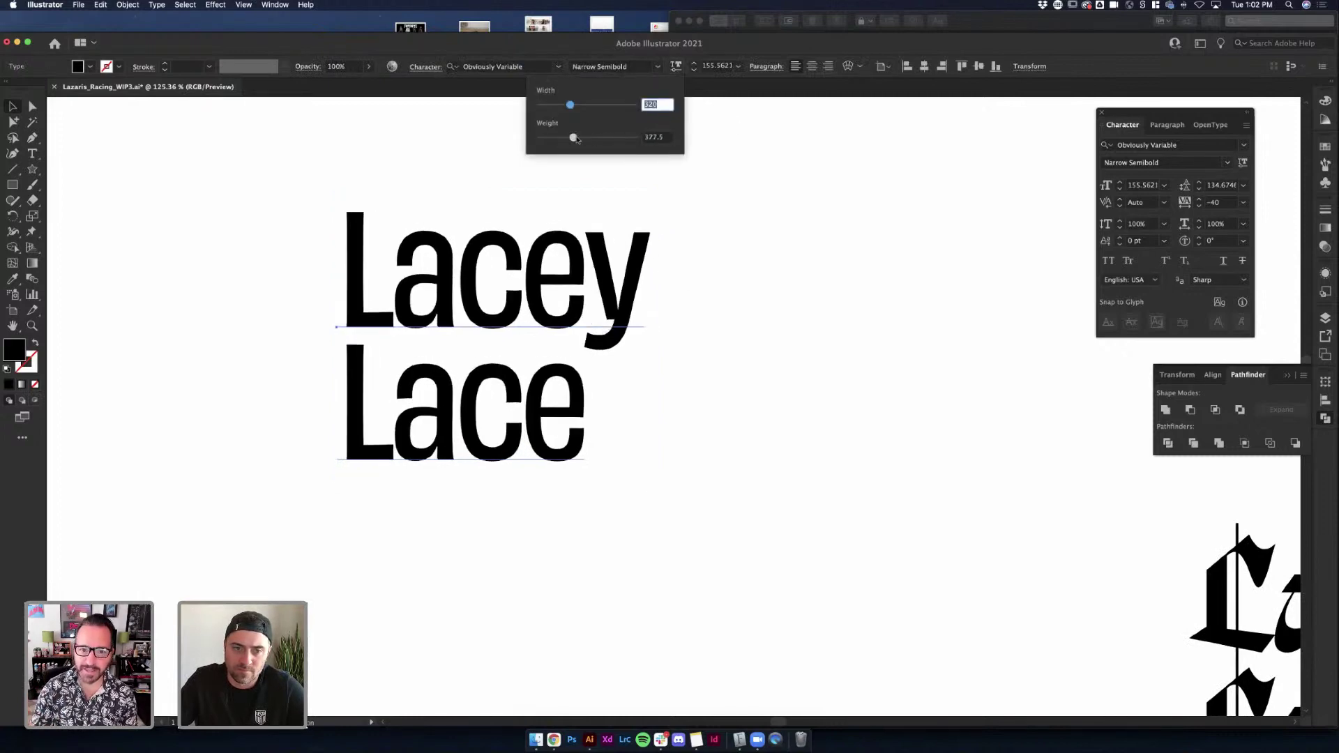
pyautogui.moveTo(570, 105); pyautogui.dragTo(574, 138)
# Try tightening the sans-serif lettering's tracking to -100, and restore the previous tracking
pyautogui.scroll(-5, 802, 254)
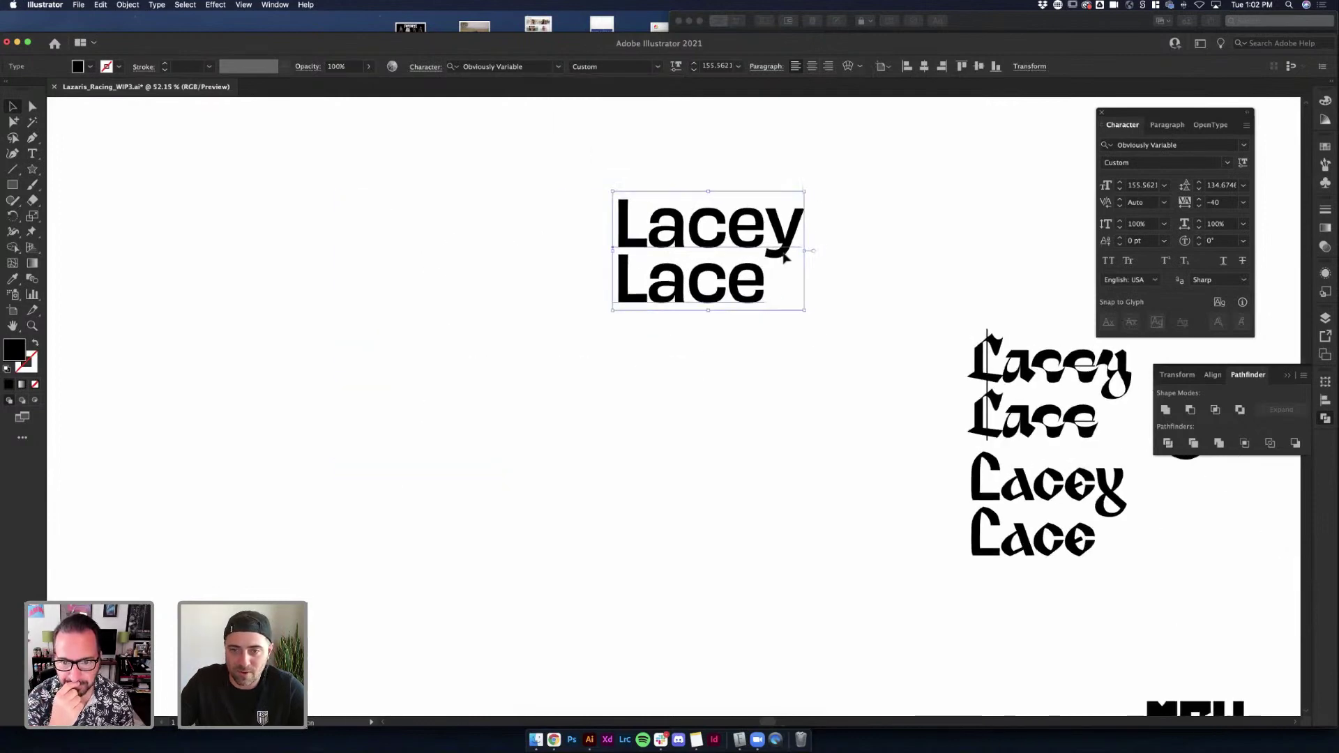
pyautogui.hotkey('alt', 'Right')
pyautogui.hotkey('alt', 'Right')
pyautogui.hotkey('alt', 'Right')
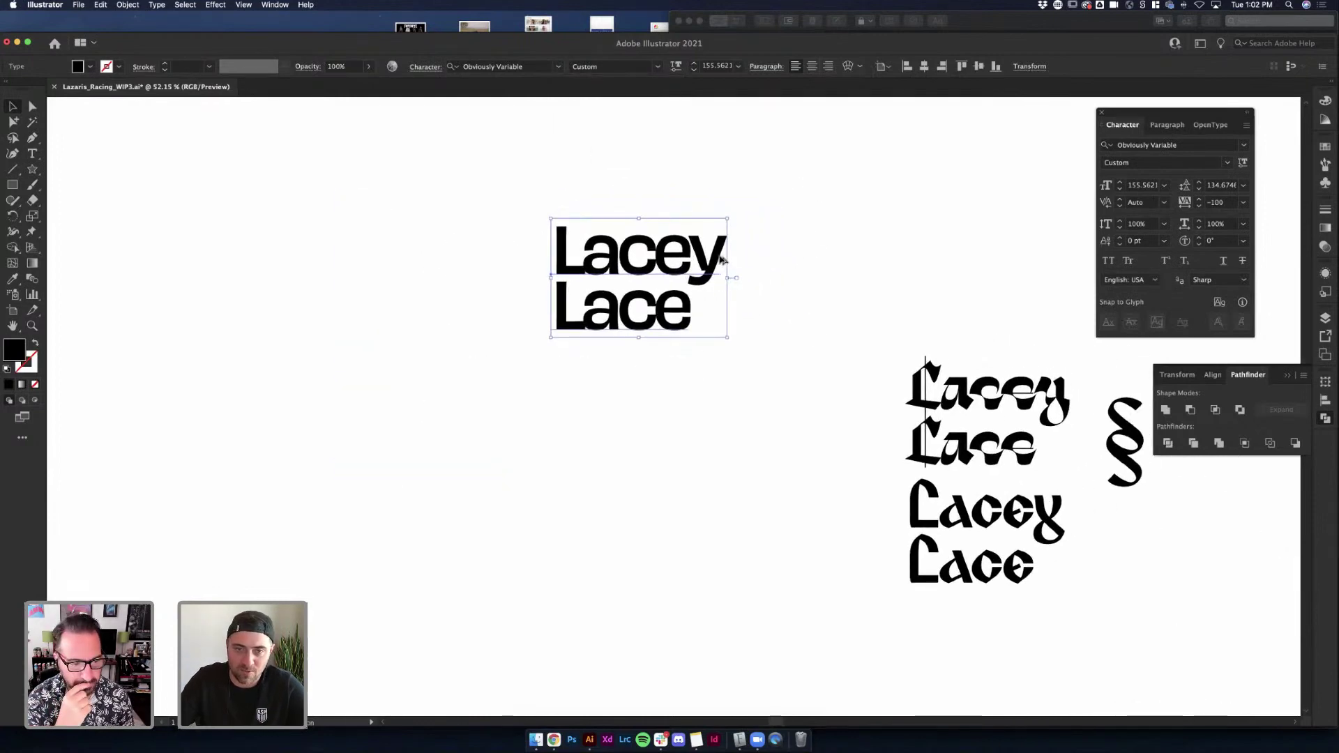
pyautogui.click(831, 284)
pyautogui.click(621, 252)
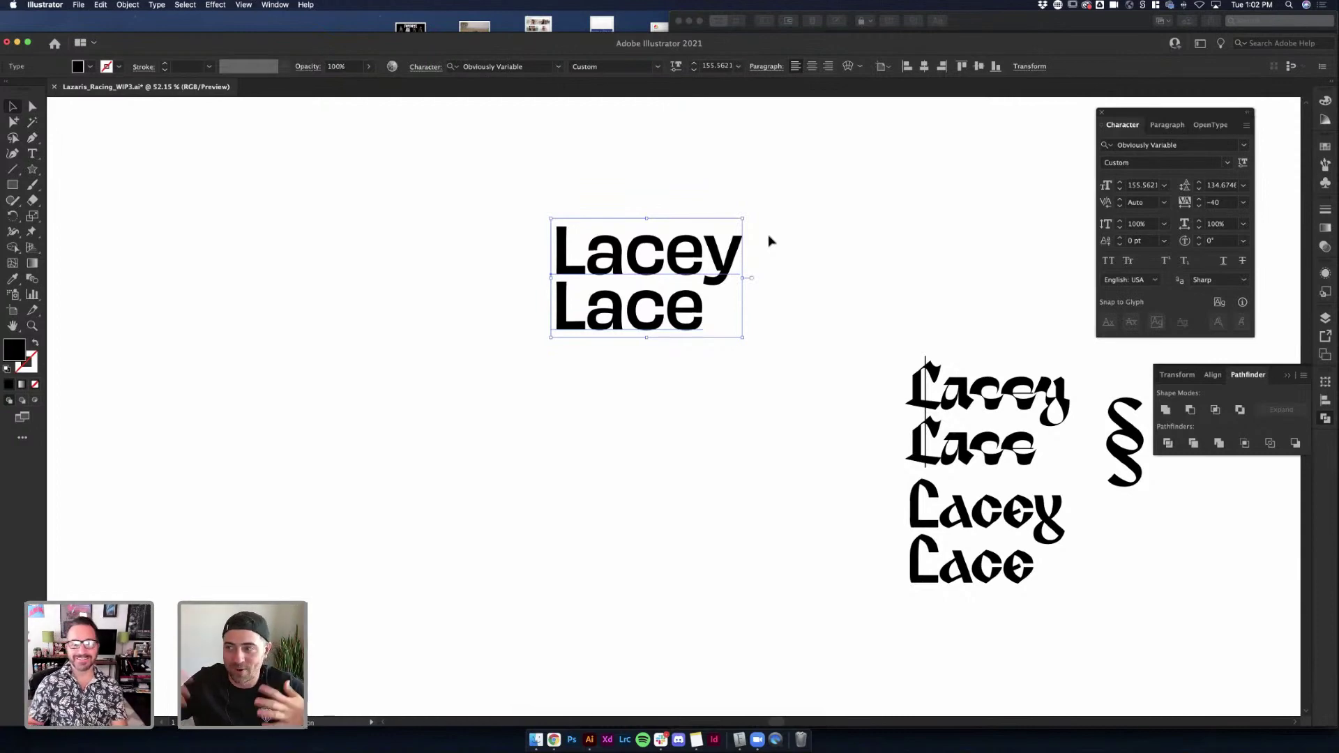
pyautogui.click(760, 246)
pyautogui.click(732, 258)
pyautogui.click(688, 114)
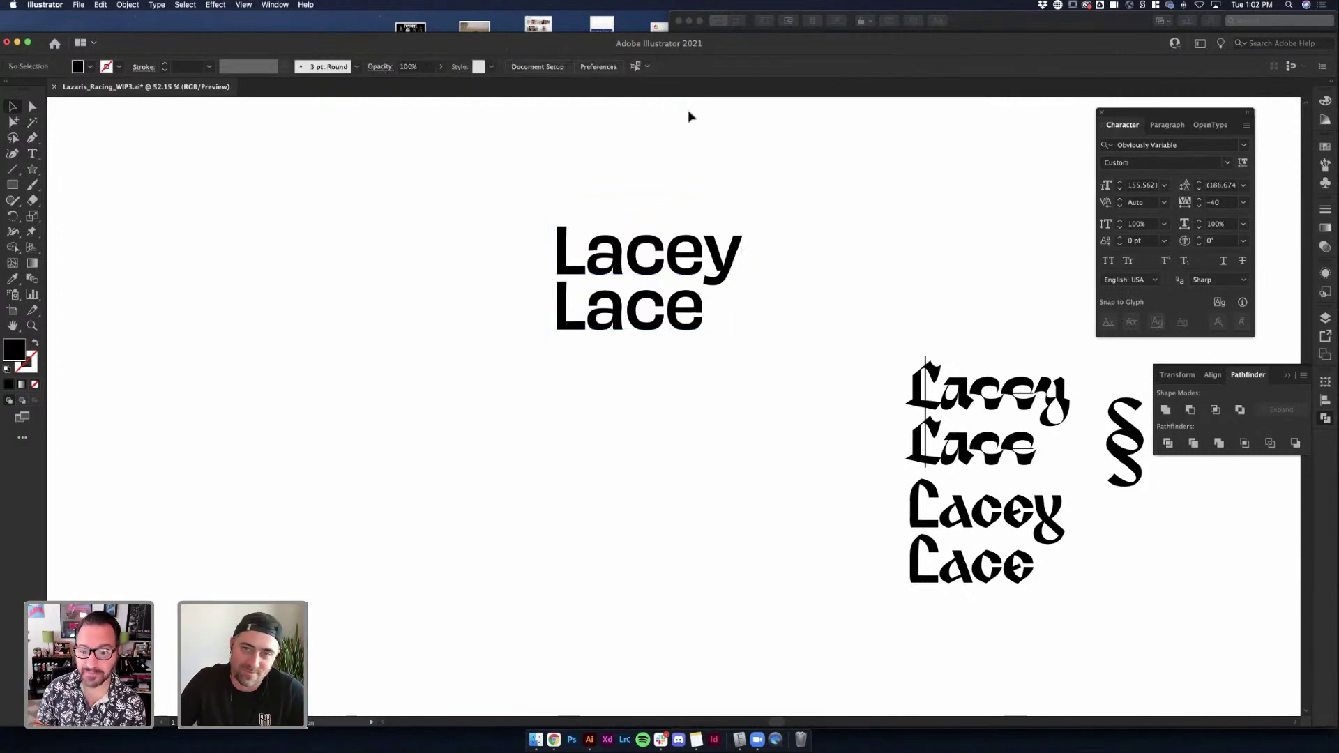
pyautogui.click(648, 262)
pyautogui.click(813, 382)
pyautogui.hscroll(5, 819, 311)
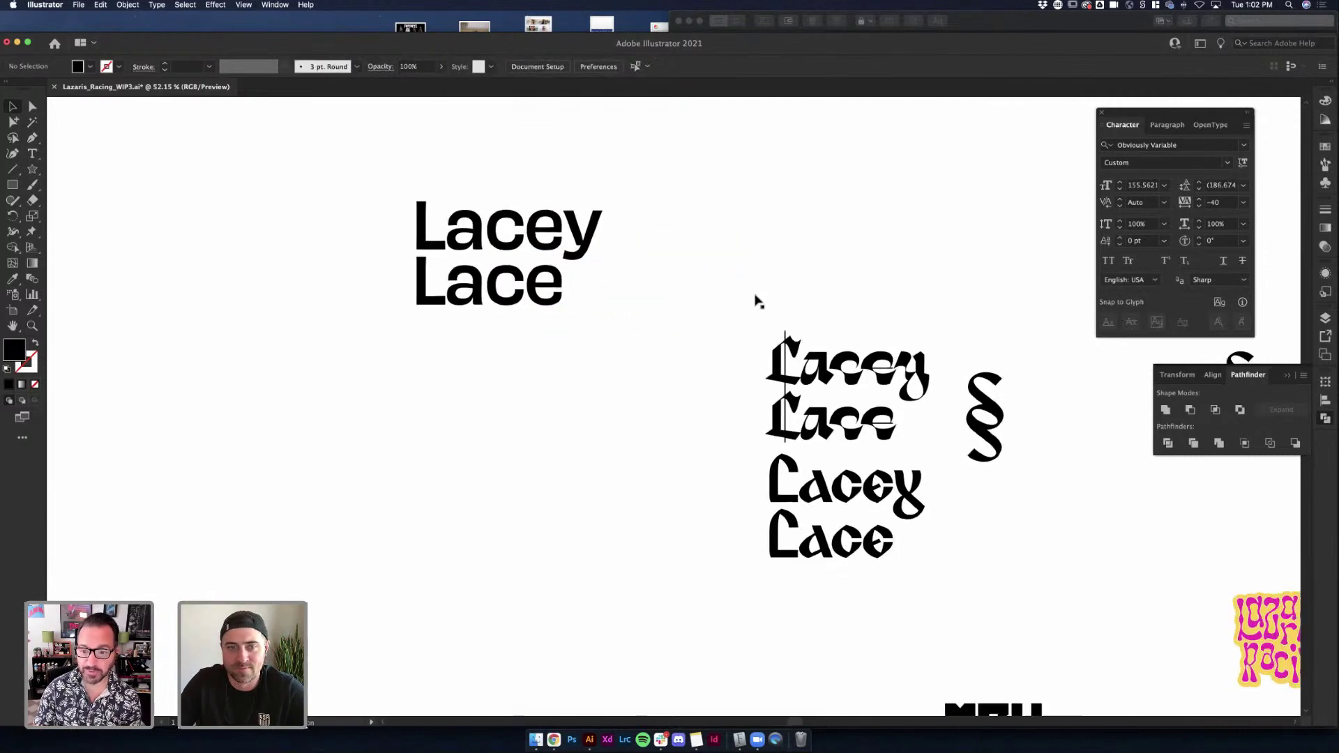
# Select the upper CSTM Xprmntl 03 "Lacey Lace" lettering and set its xprmntl3 variable axis to 1000 for the Blackletter style
pyautogui.click(586, 223)
pyautogui.click(852, 488)
pyautogui.hscroll(5, 767, 453)
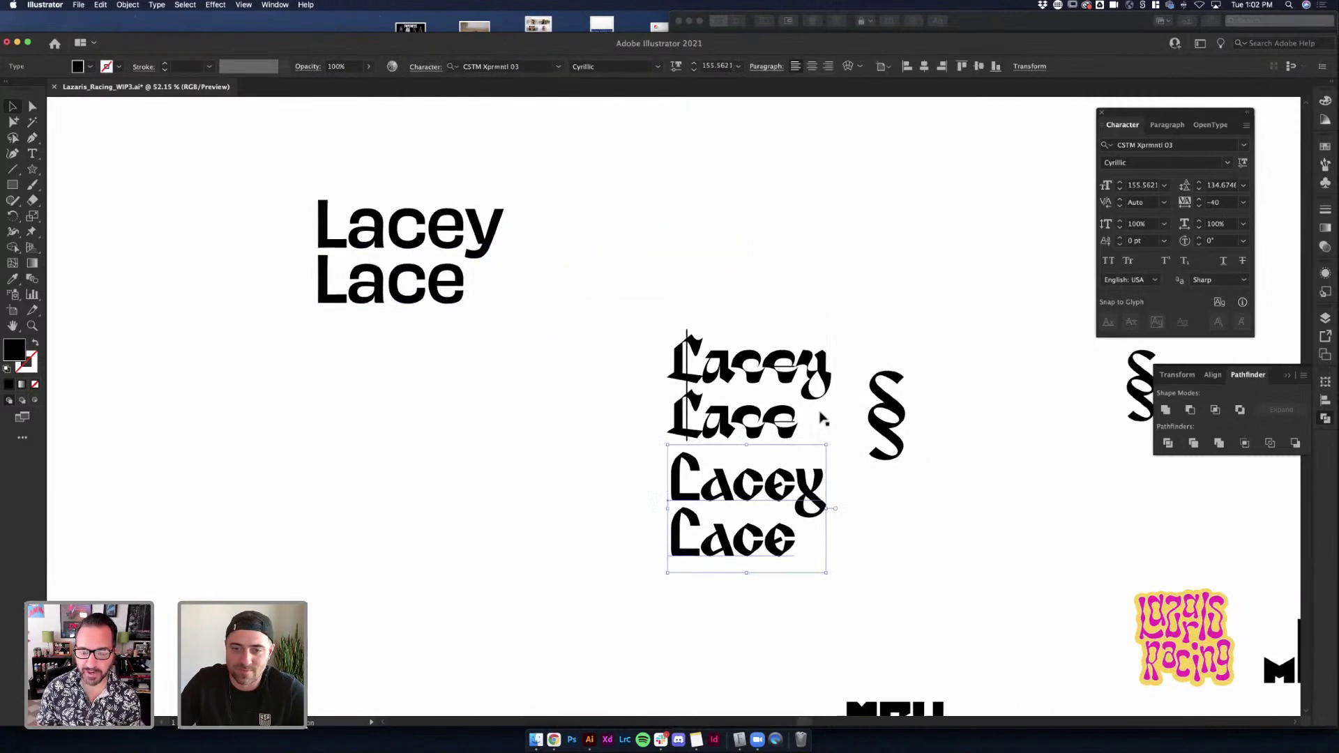
pyautogui.scroll(5, 615, 406)
pyautogui.click(615, 406)
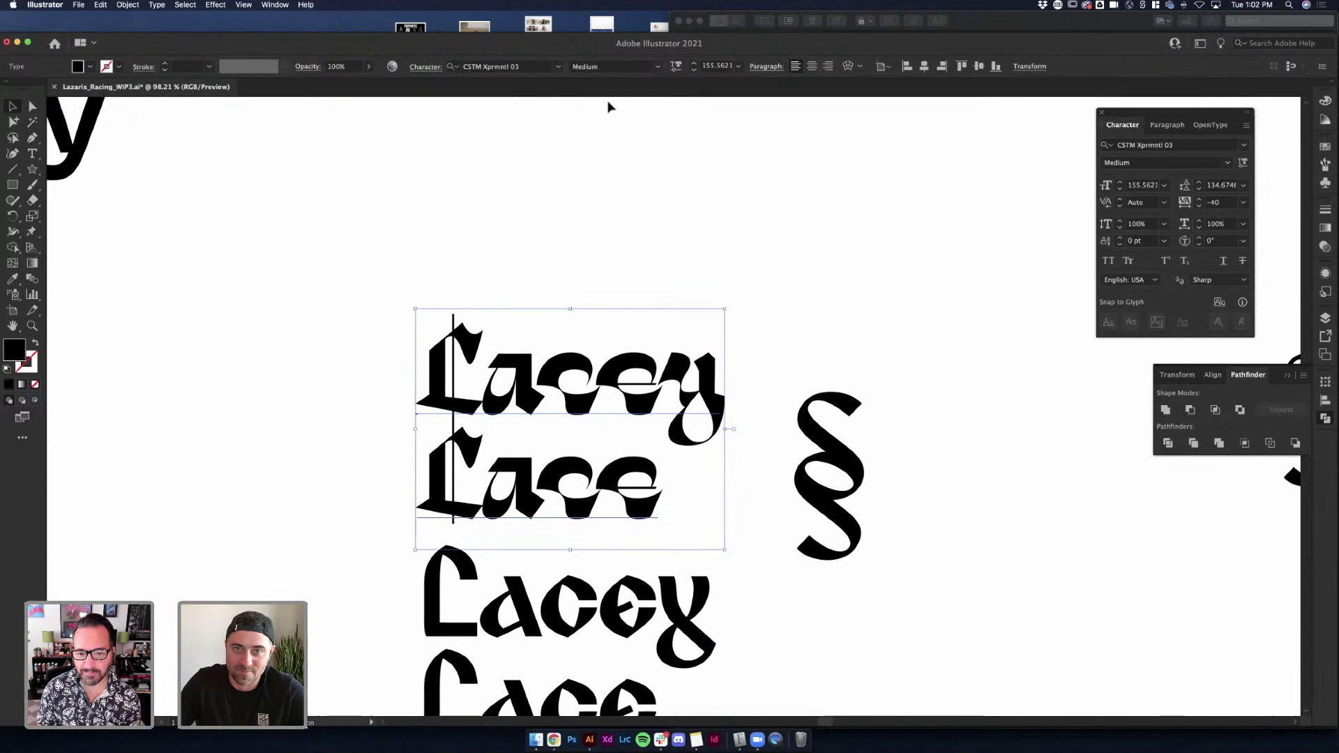
pyautogui.click(677, 67)
pyautogui.moveTo(588, 105); pyautogui.dragTo(507, 119)
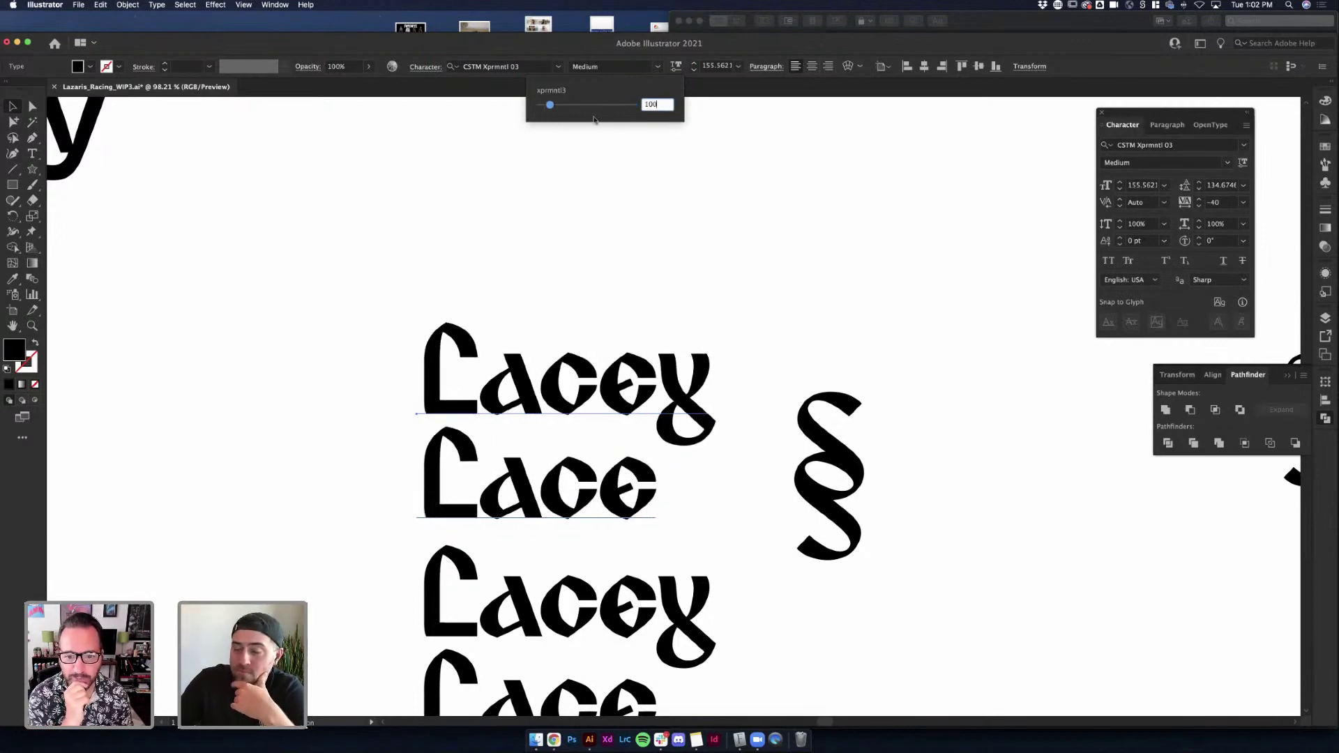
pyautogui.write('0')
pyautogui.press('Return')
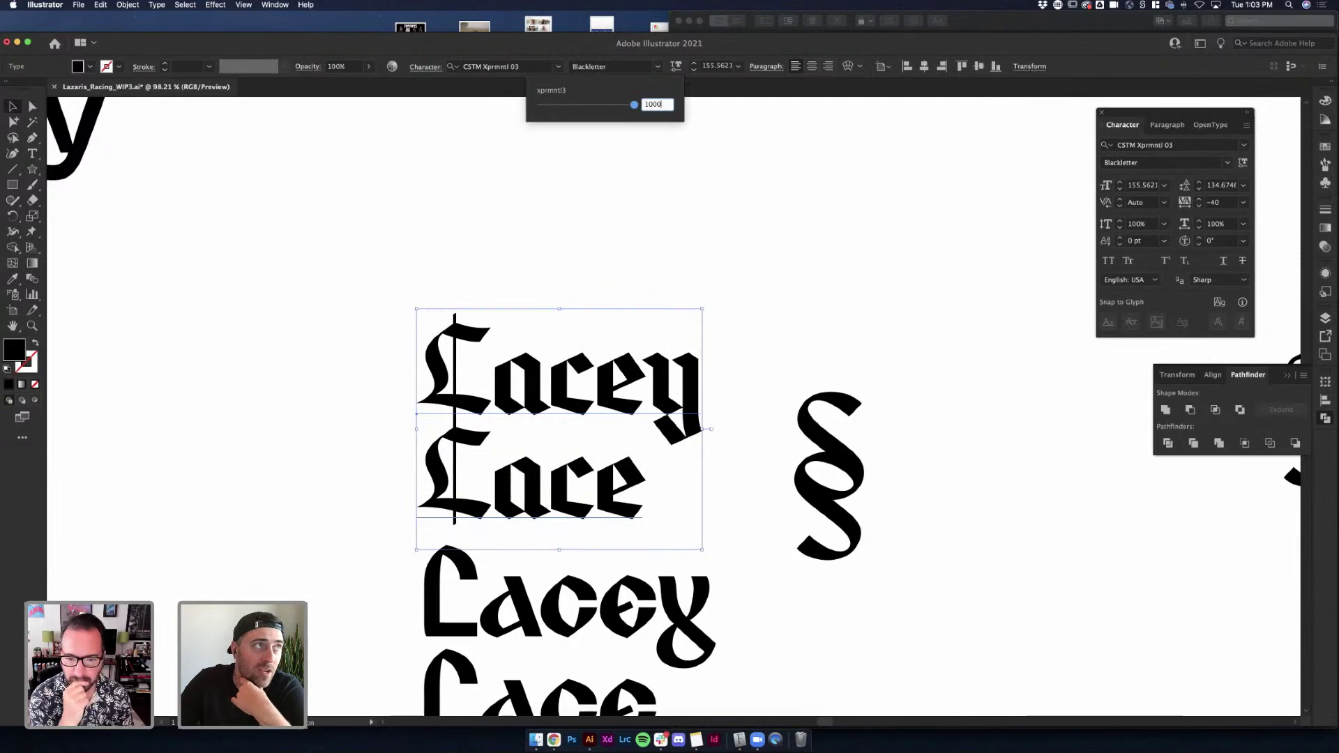
# Switch to Chrome and examine the variable-width type samples and brand applications in the COLLINS Dropbox case study
pyautogui.press('super+Tab')
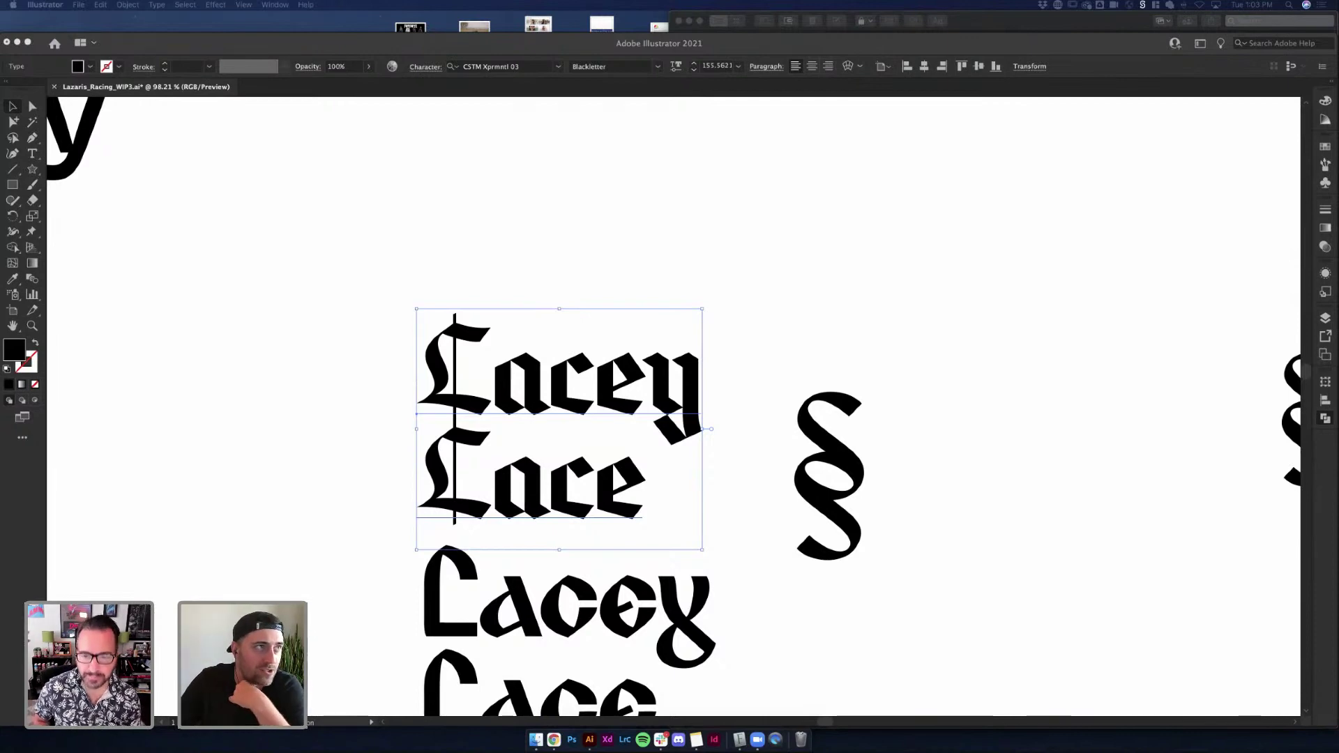
pyautogui.press('super+Tab')
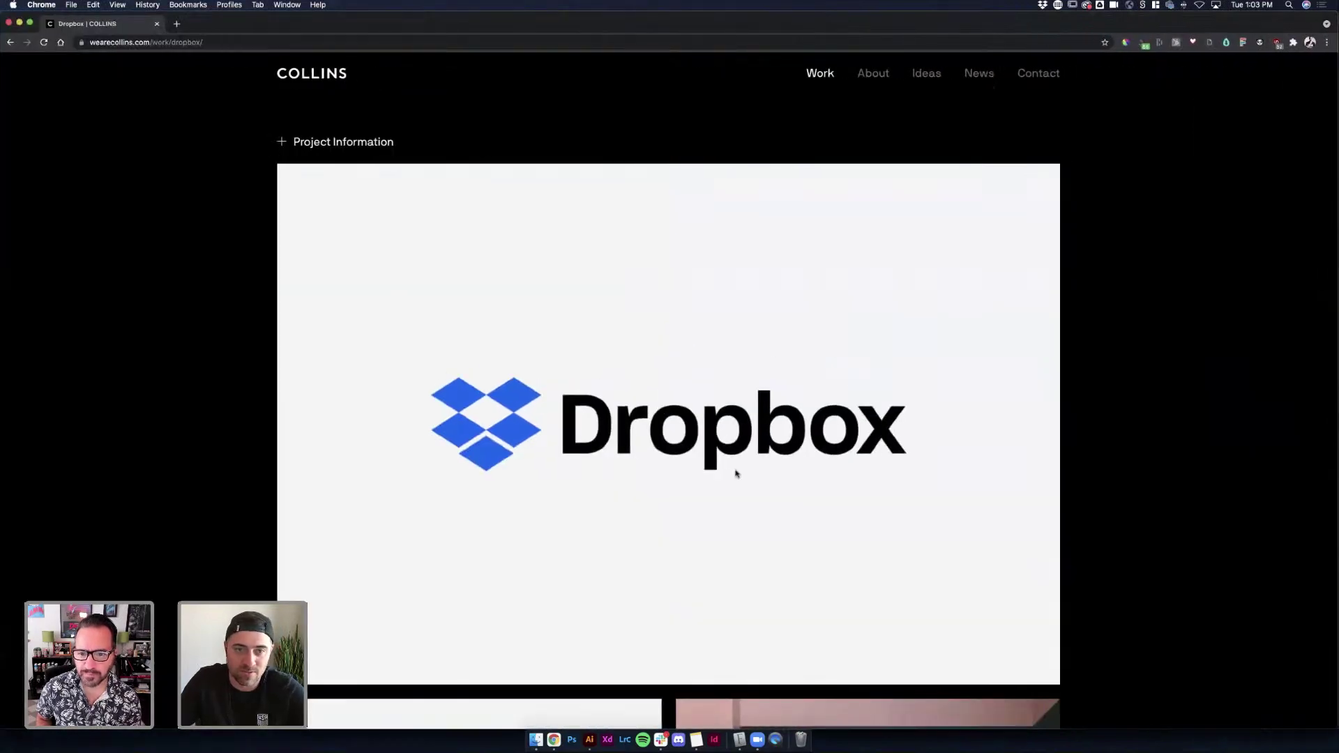
pyautogui.scroll(-10, 855, 434)
pyautogui.scroll(-10, 857, 434)
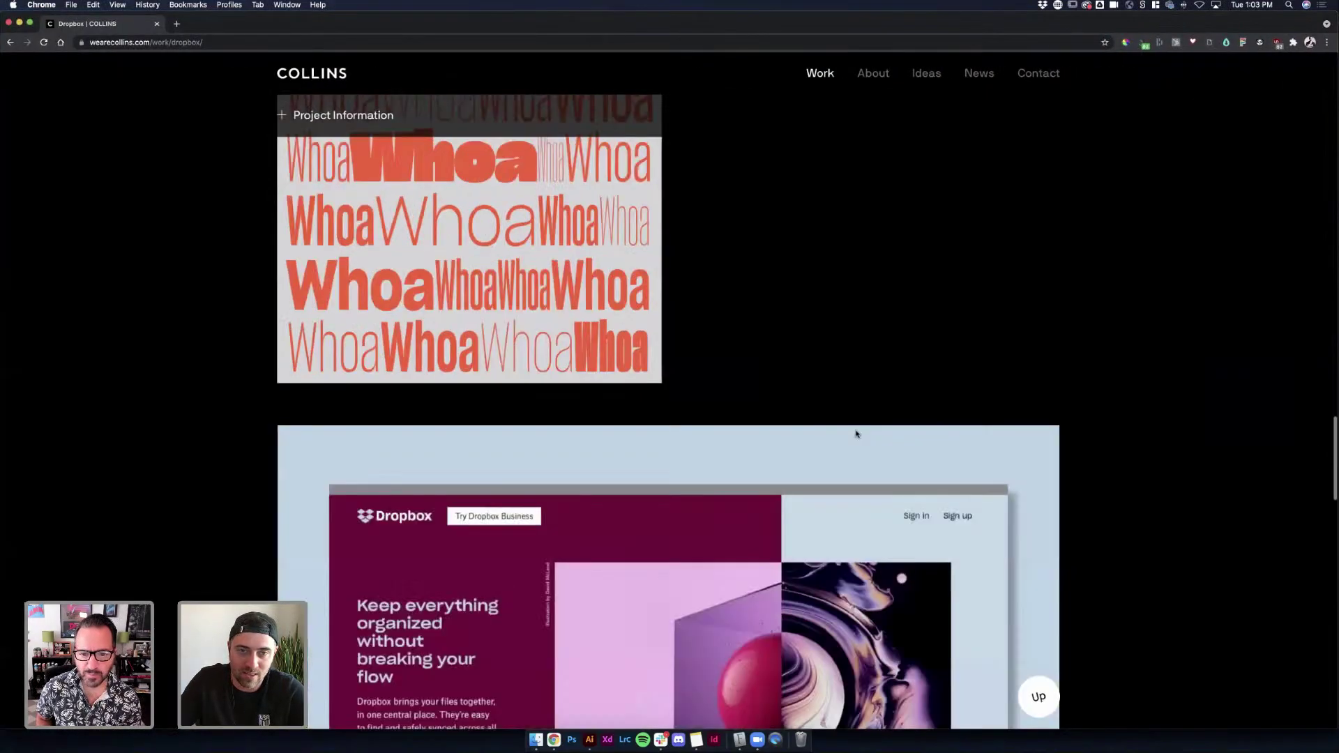
pyautogui.scroll(8, 856, 434)
pyautogui.scroll(3, 856, 433)
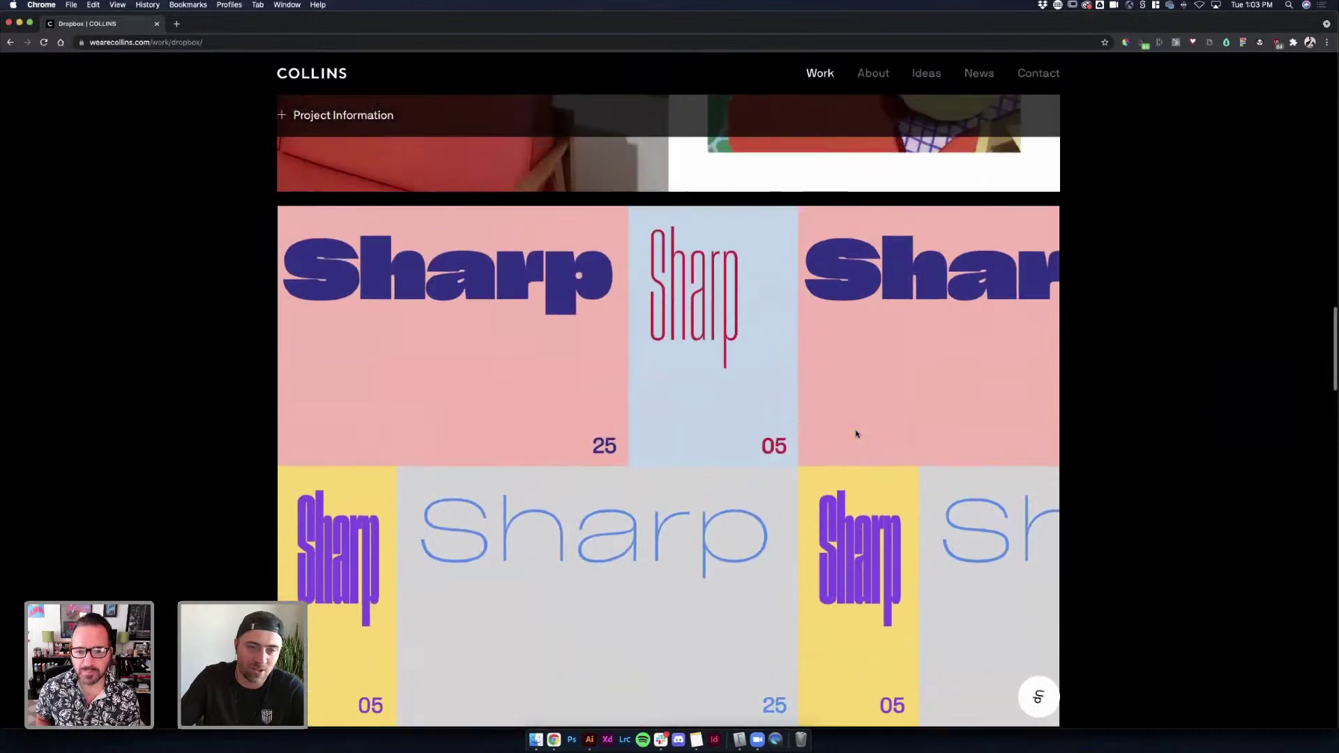
pyautogui.scroll(-2, 856, 434)
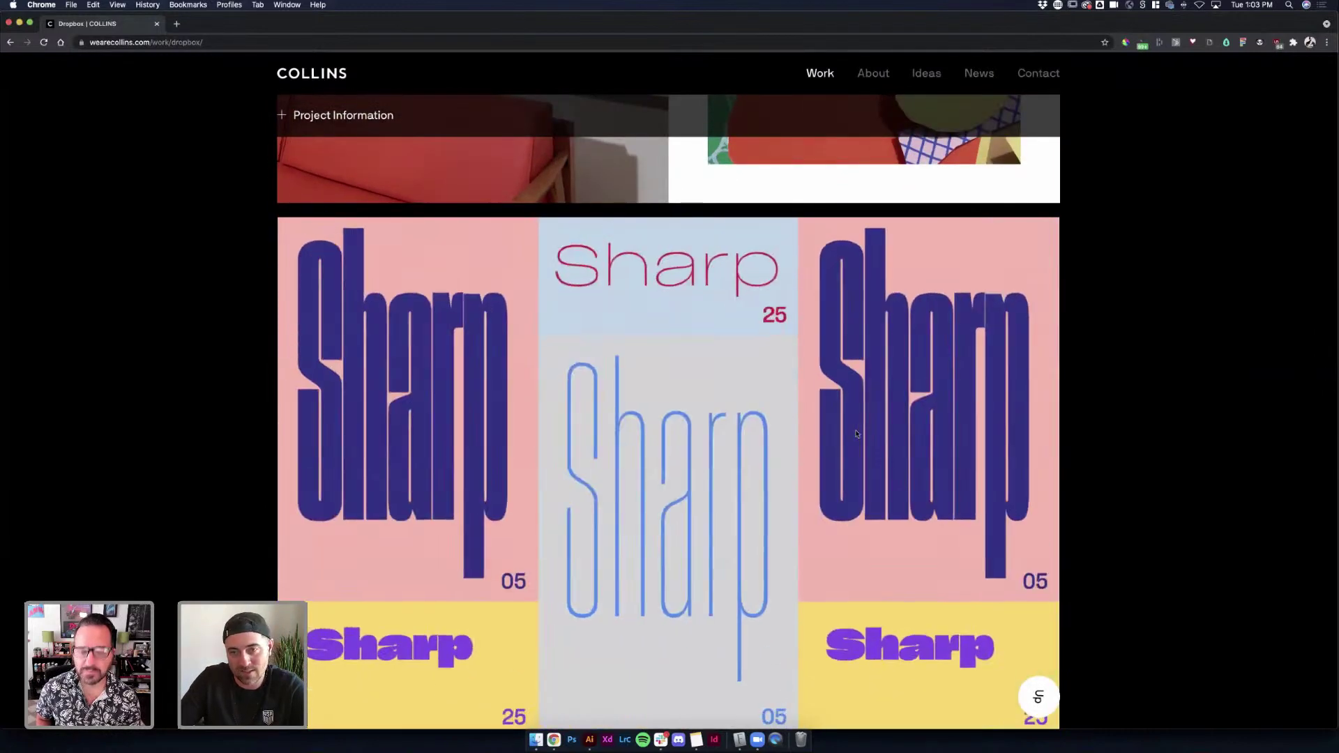
pyautogui.scroll(-2, 856, 434)
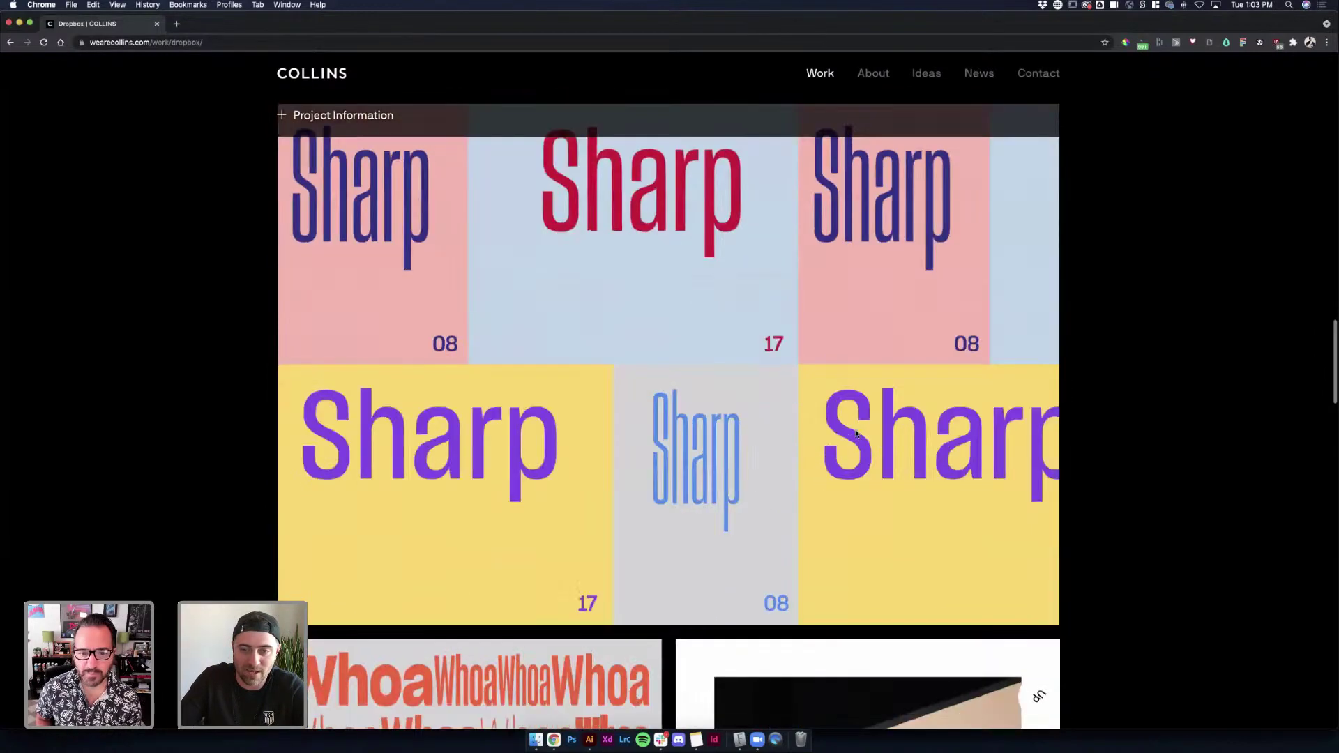
pyautogui.scroll(-3, 857, 434)
pyautogui.scroll(-10, 856, 434)
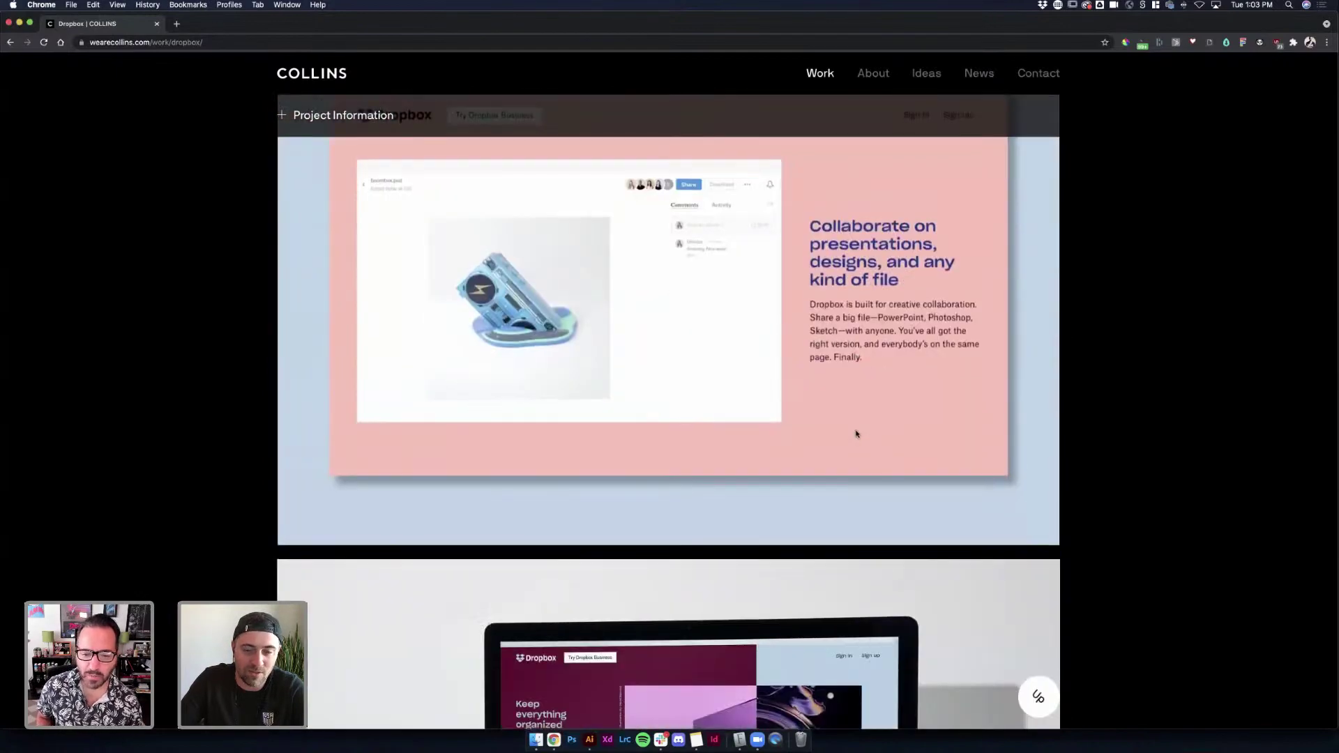
pyautogui.scroll(-8, 856, 434)
pyautogui.scroll(-2, 856, 434)
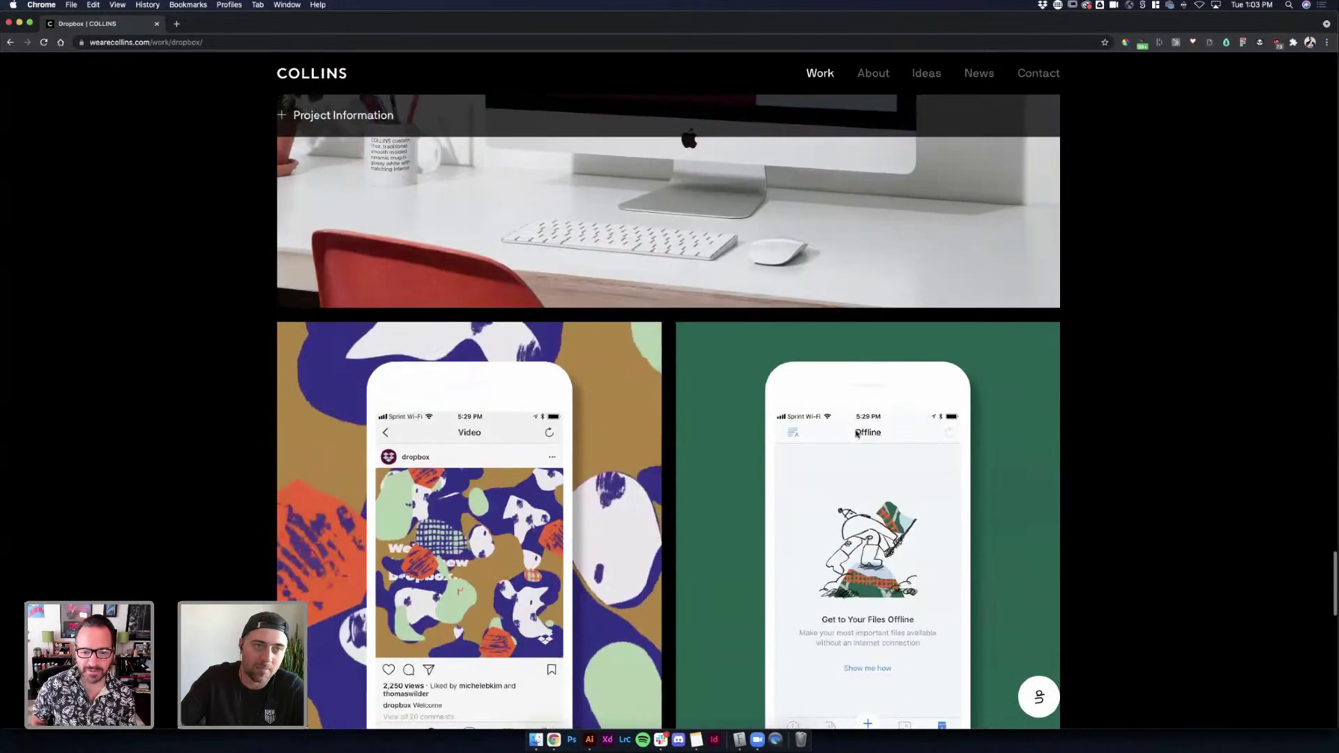
pyautogui.scroll(-3, 856, 434)
pyautogui.scroll(-1, 856, 433)
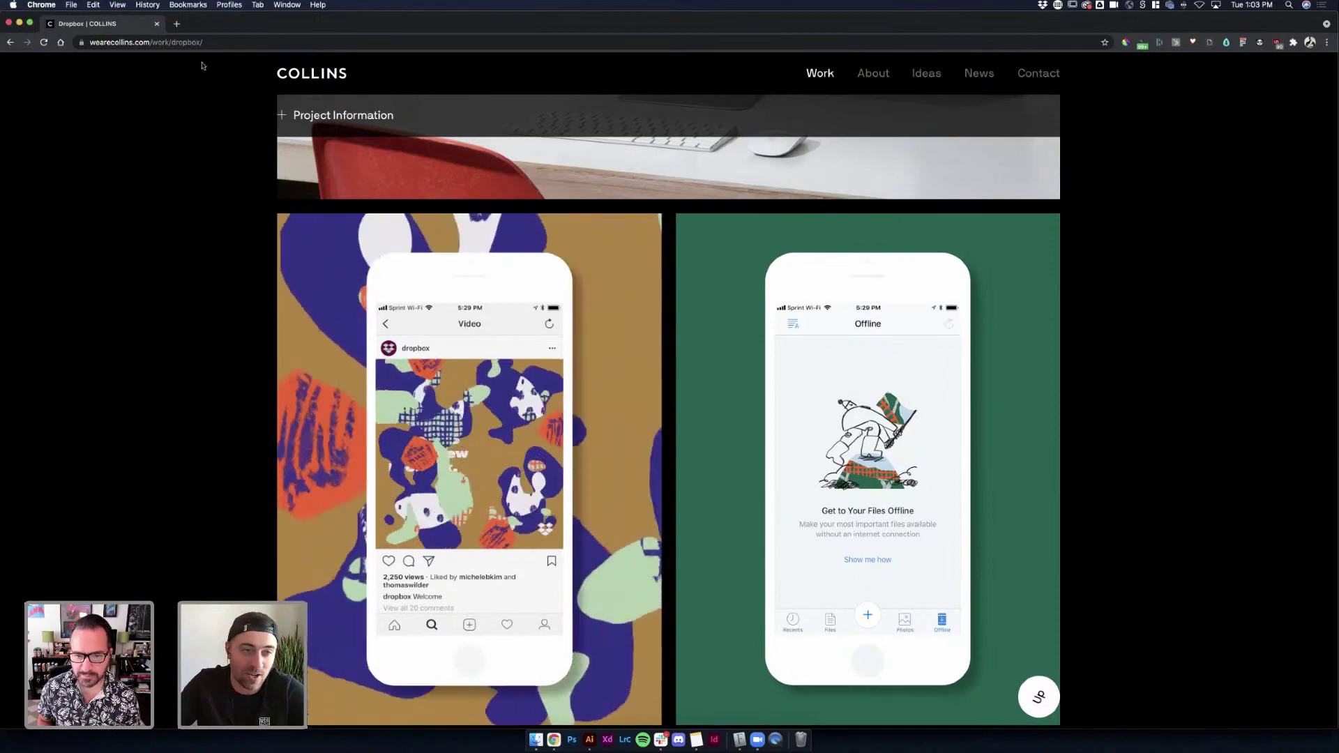
# Switch to Illustrator, nudge the blackletter "Lacey Lace" up from the Cyrillic version below, and set its xprmntl3 axis slightly below the maximum
pyautogui.press('super+Tab')
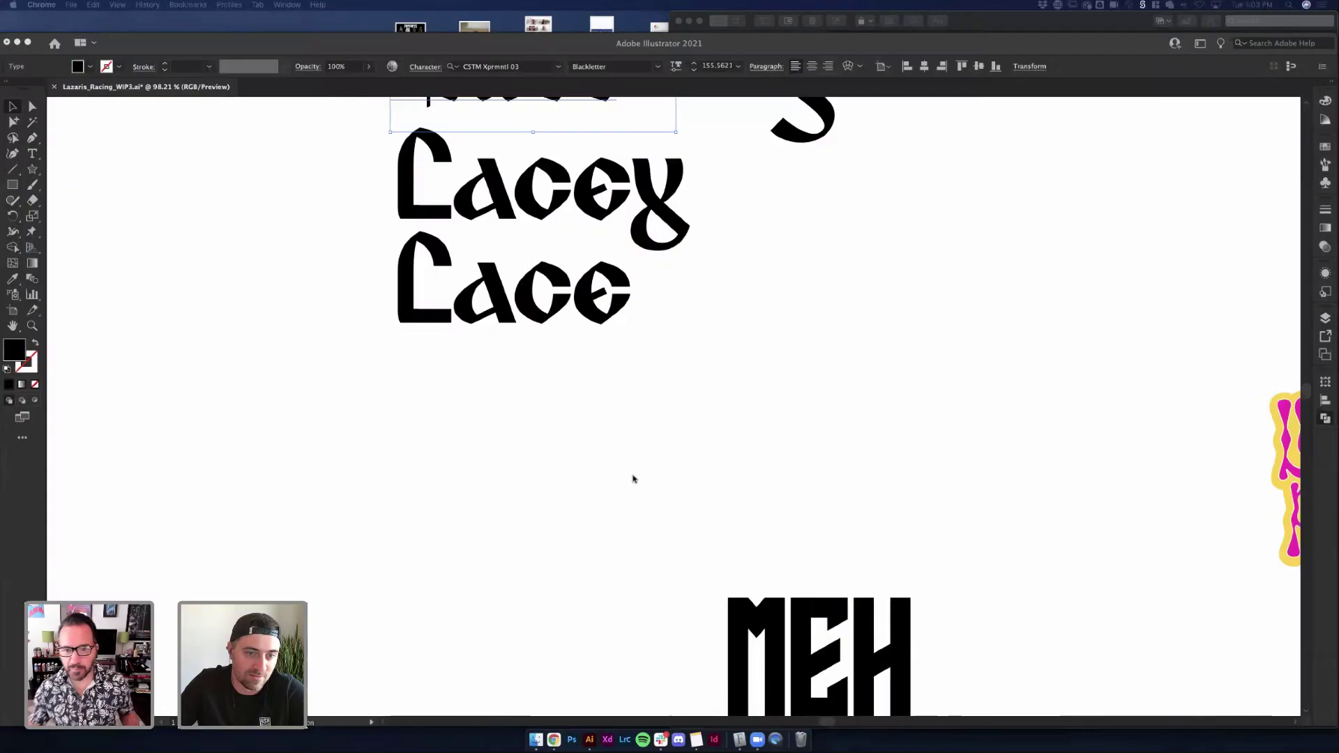
pyautogui.scroll(3, 633, 478)
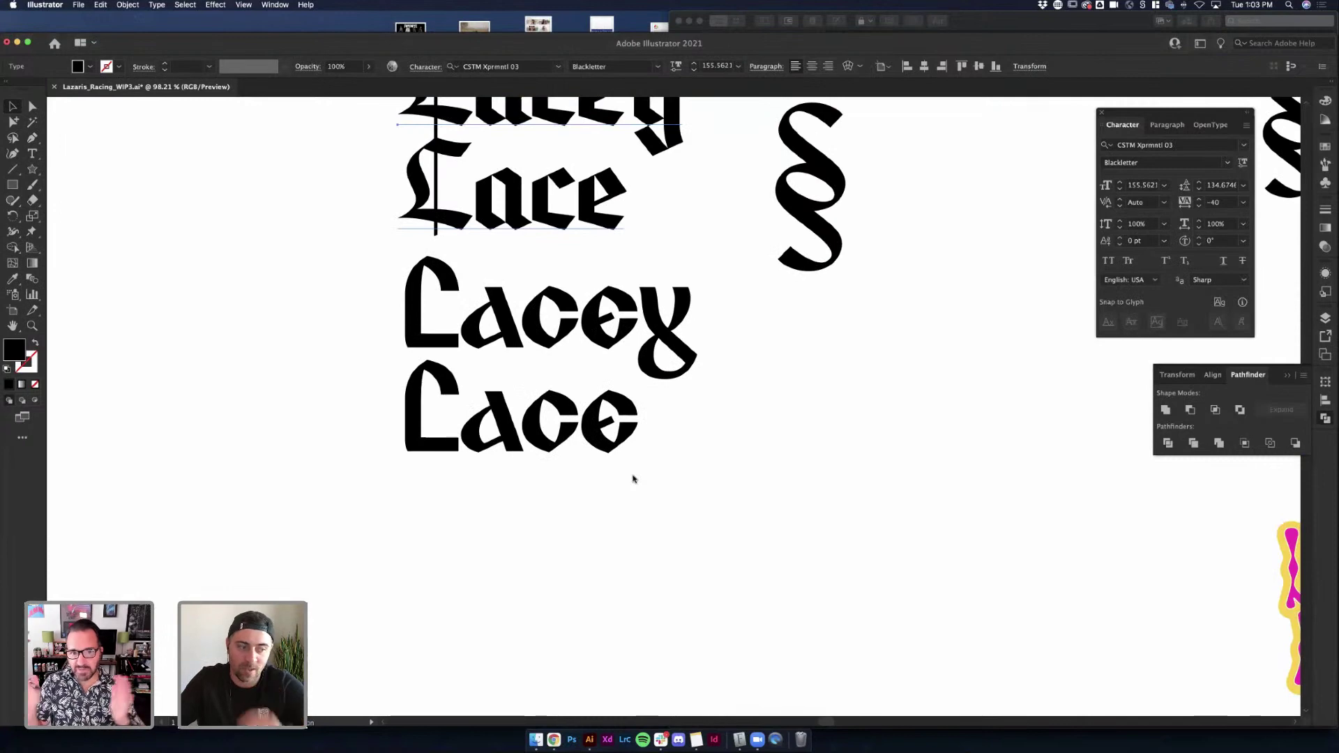
pyautogui.scroll(3, 633, 479)
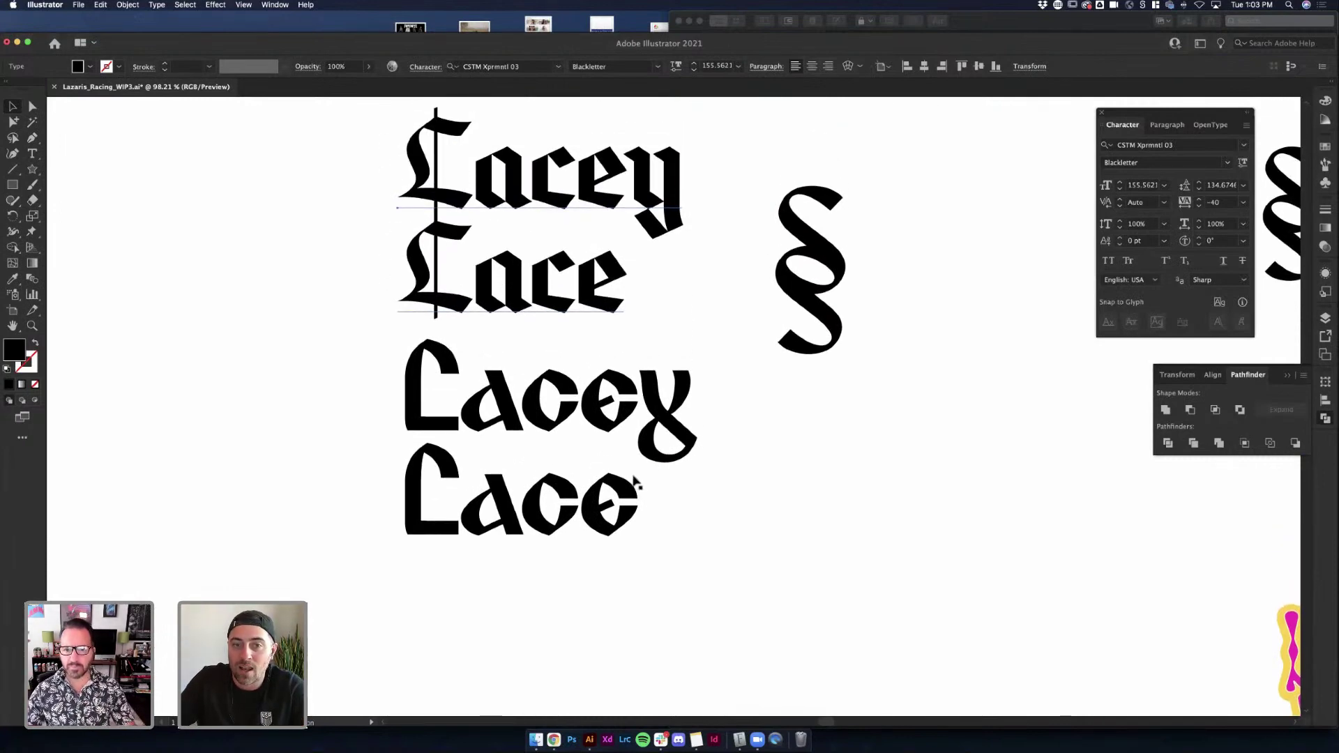
pyautogui.click(648, 432)
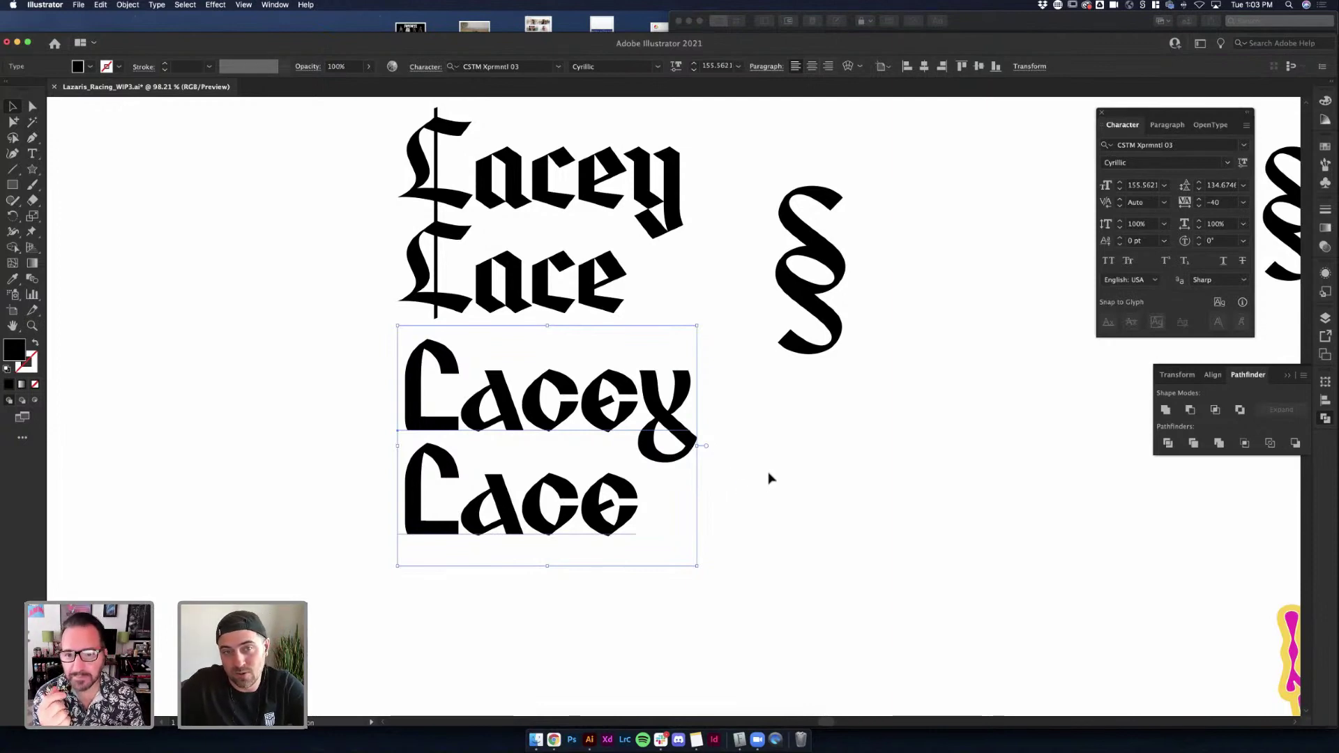
pyautogui.scroll(2, 767, 475)
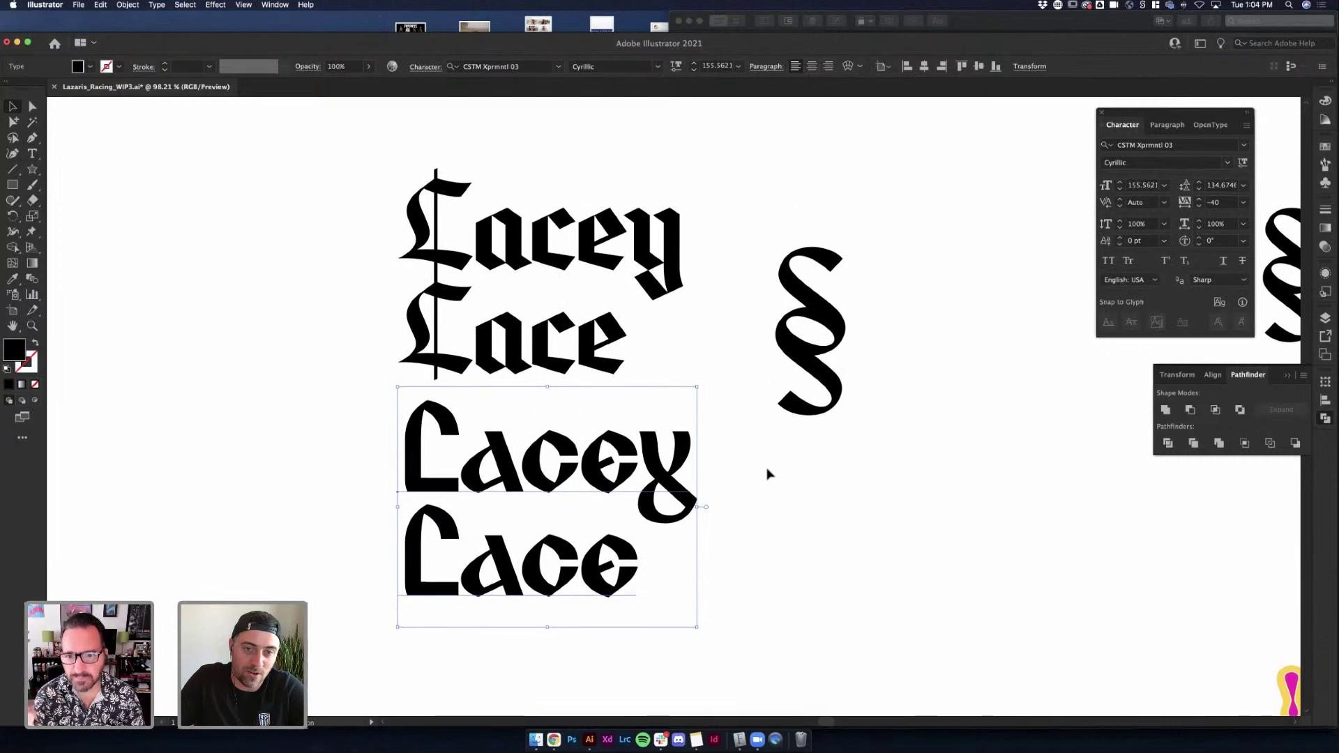
pyautogui.click(767, 475)
pyautogui.click(572, 309)
pyautogui.hotkey('shift', 'Up')
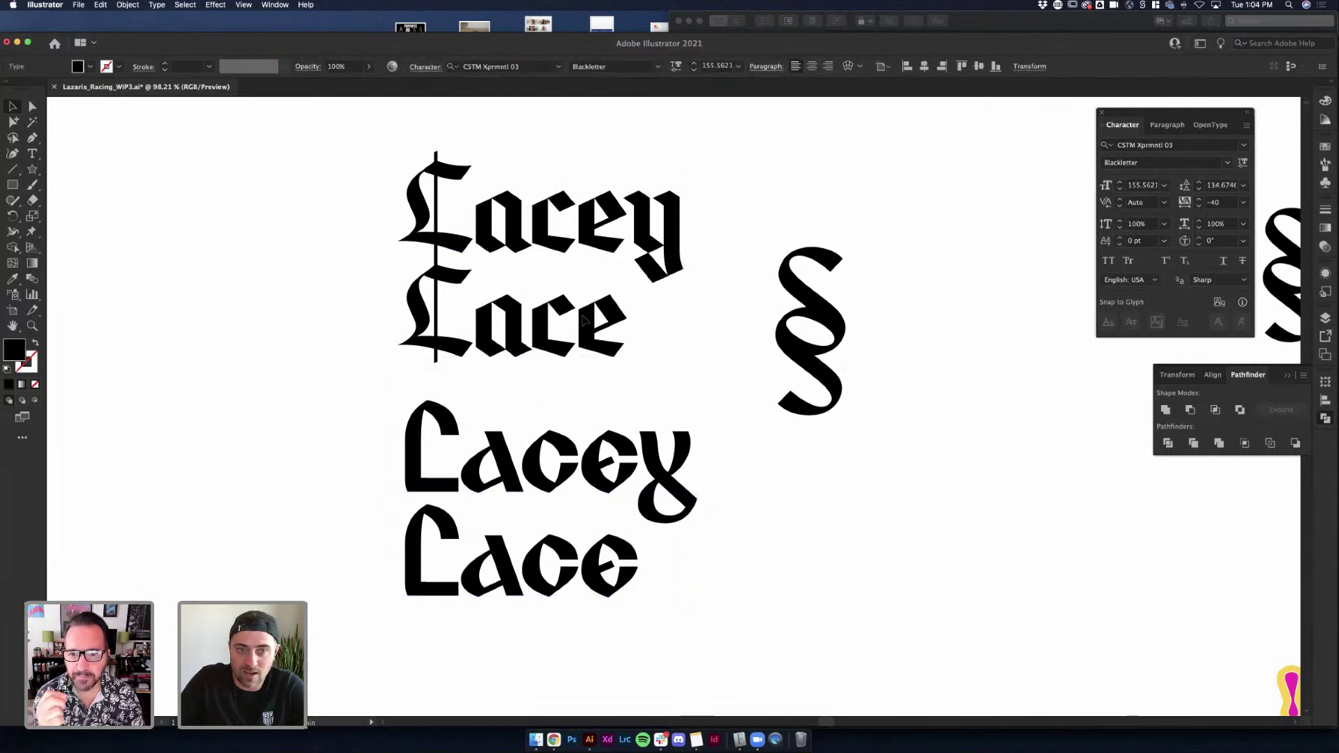
pyautogui.hotkey('shift', 'Up')
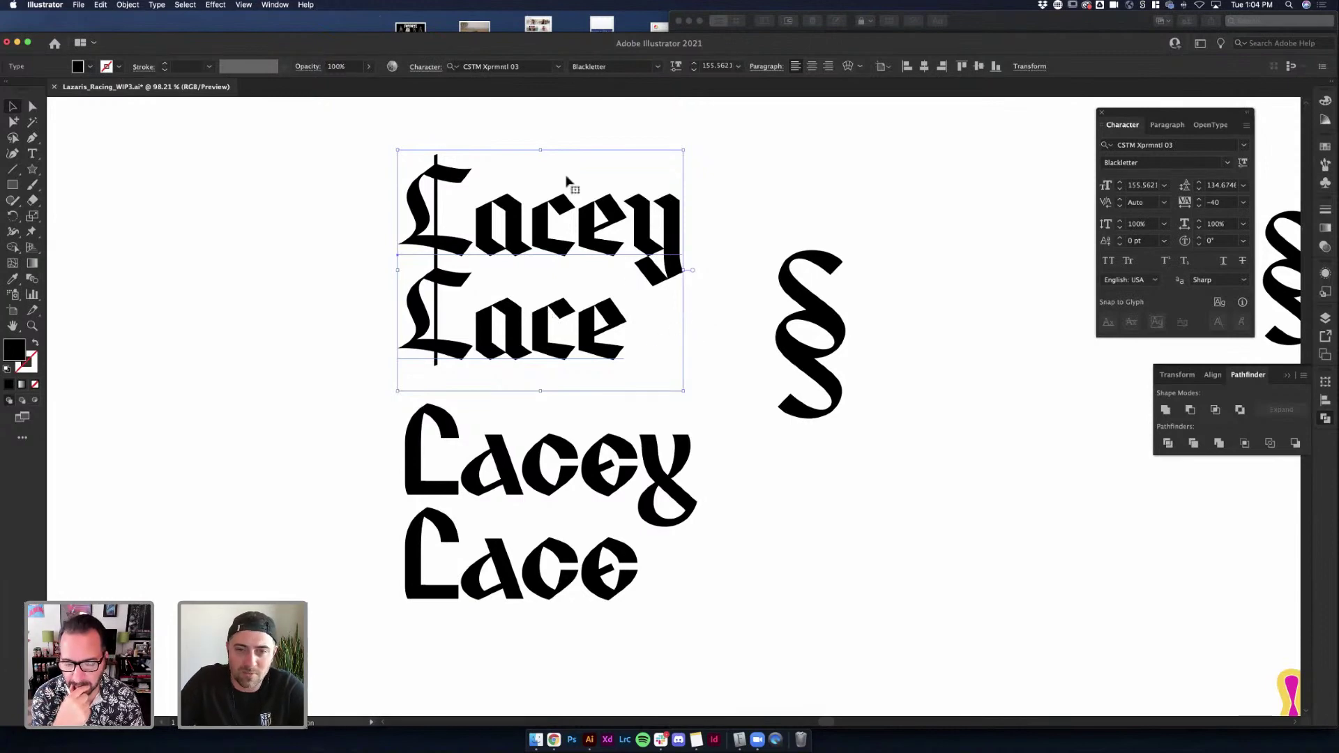
pyautogui.click(680, 66)
pyautogui.moveTo(634, 105); pyautogui.dragTo(623, 105)
# Switch to Chrome, open the Digestive typeface from the OH no Type Company catalogue, and examine its width styles
pyautogui.press('super+Tab')
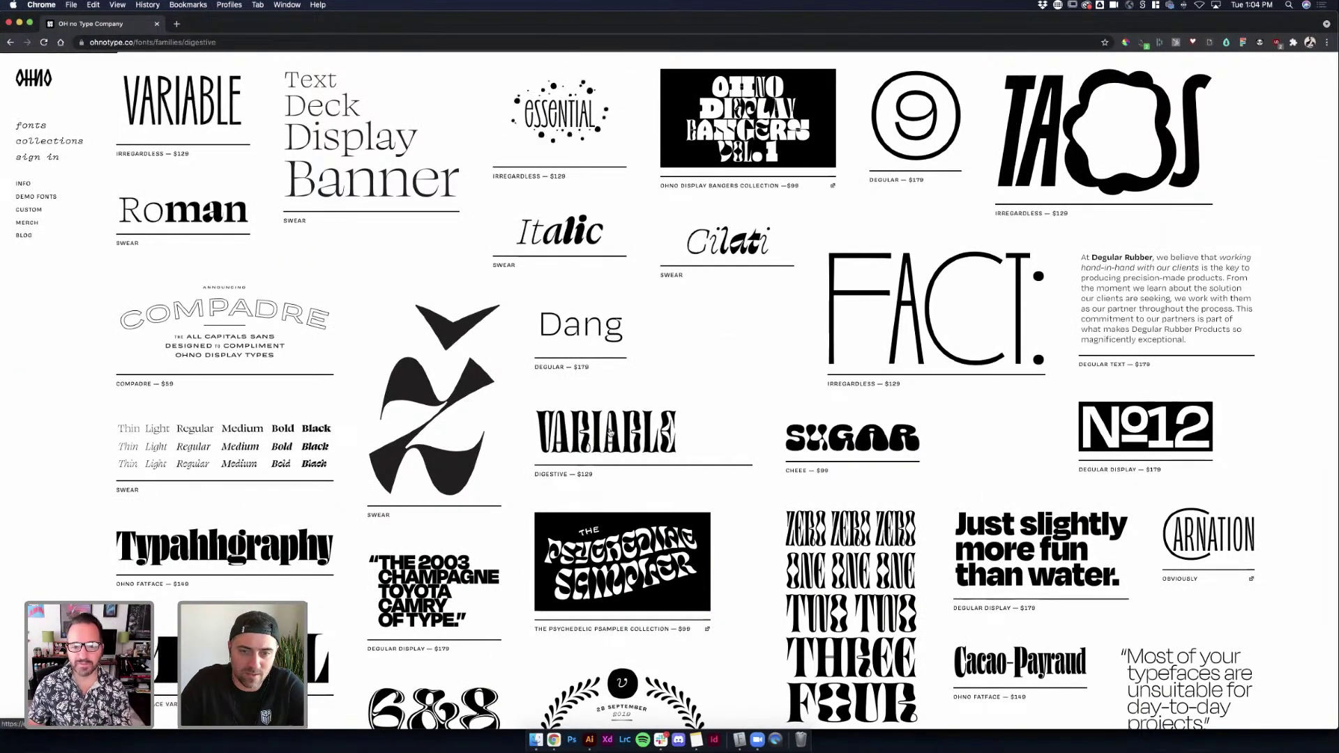
pyautogui.click(609, 432)
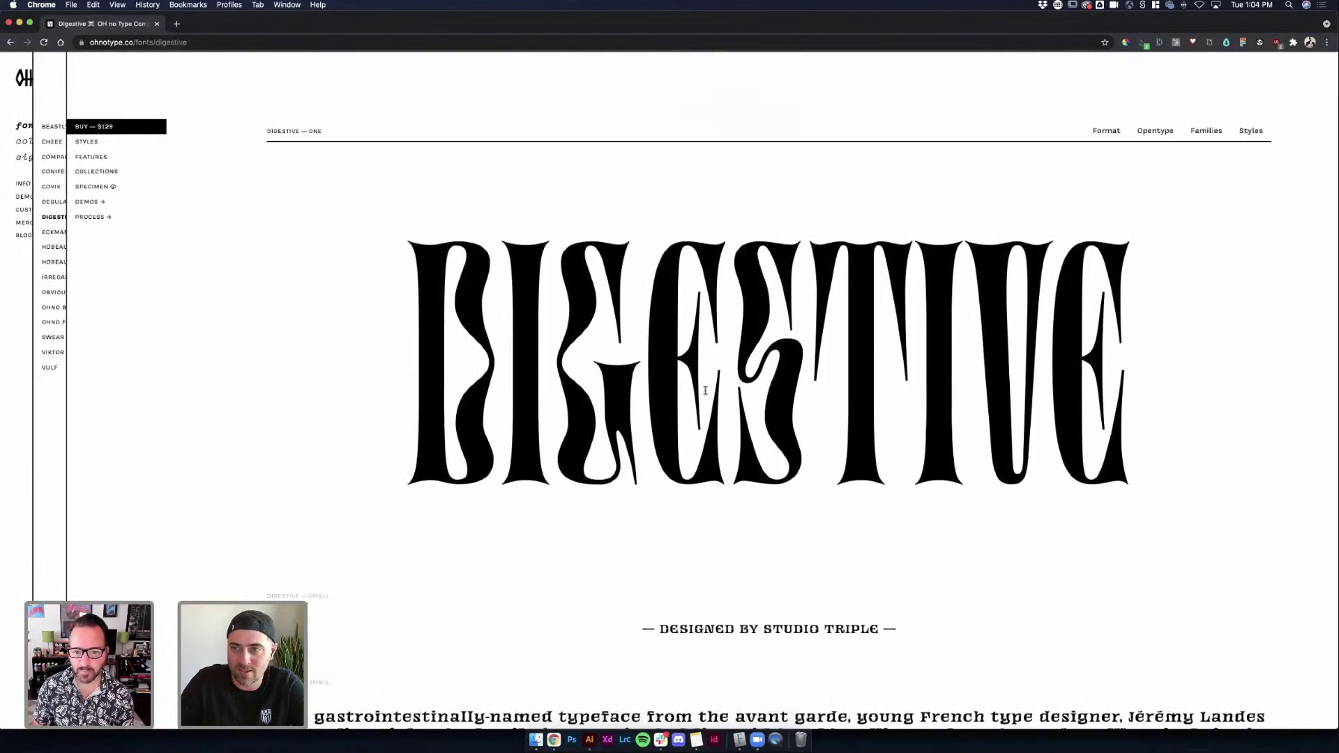
pyautogui.scroll(-4, 705, 390)
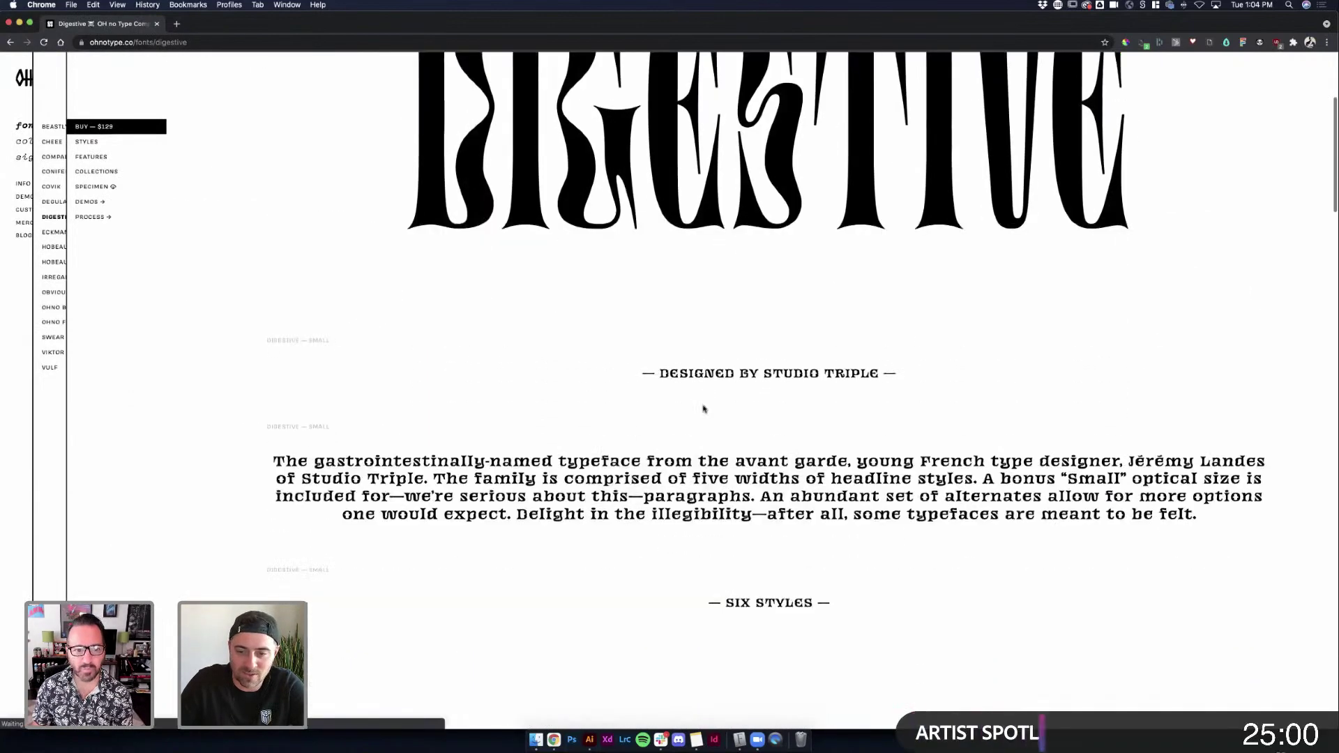
pyautogui.scroll(-8, 704, 409)
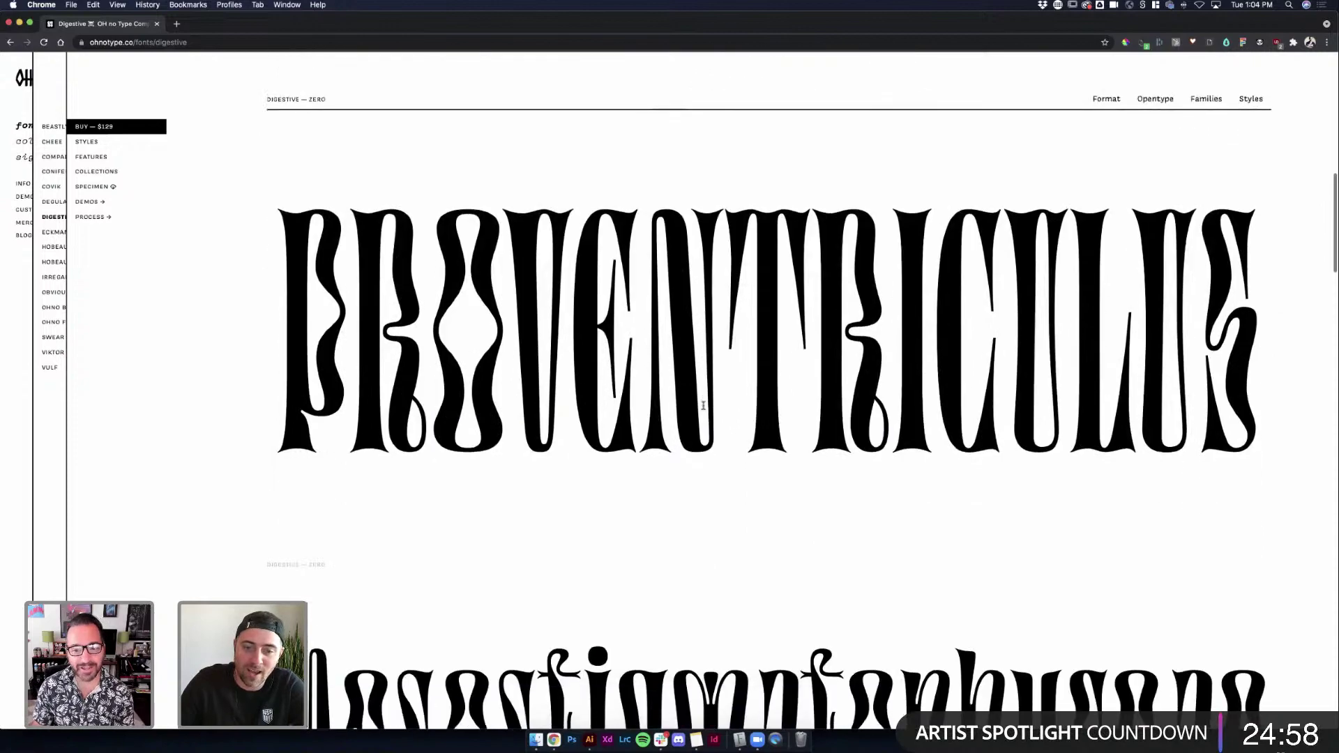
pyautogui.scroll(-12, 703, 406)
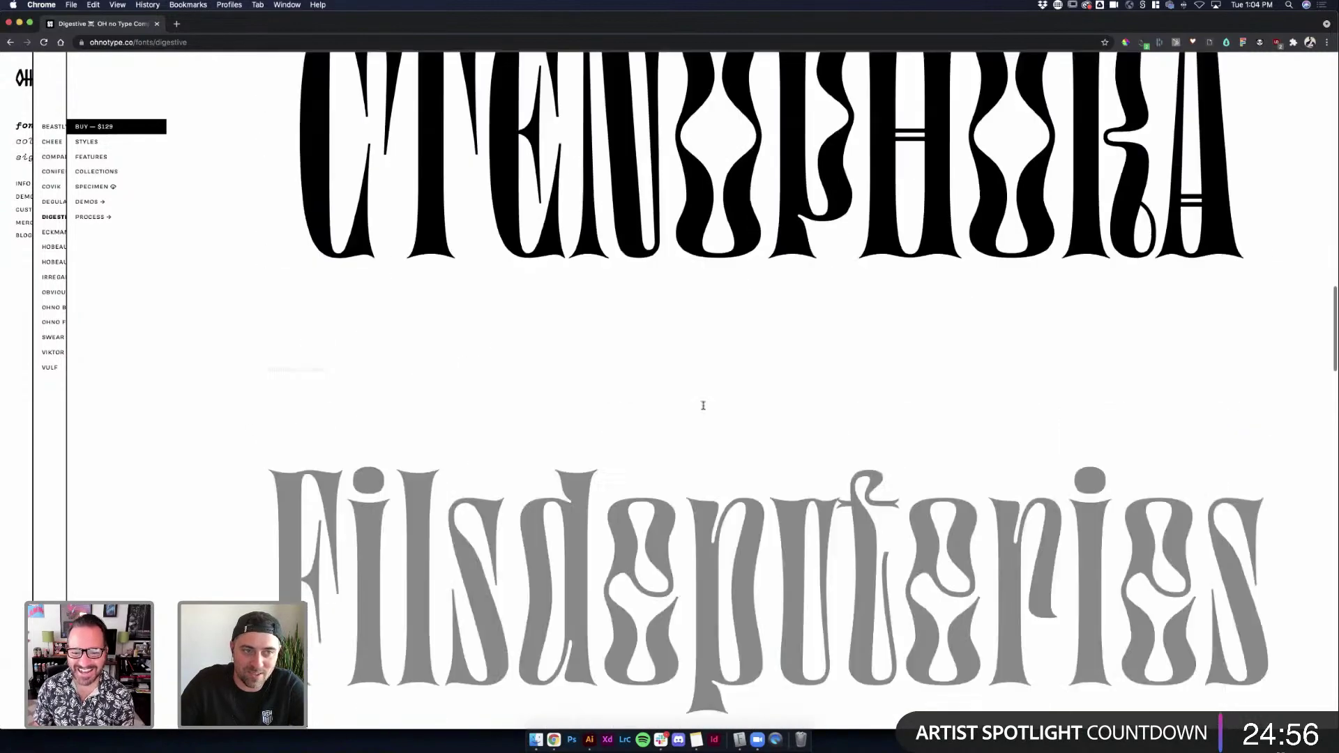
pyautogui.scroll(-10, 703, 405)
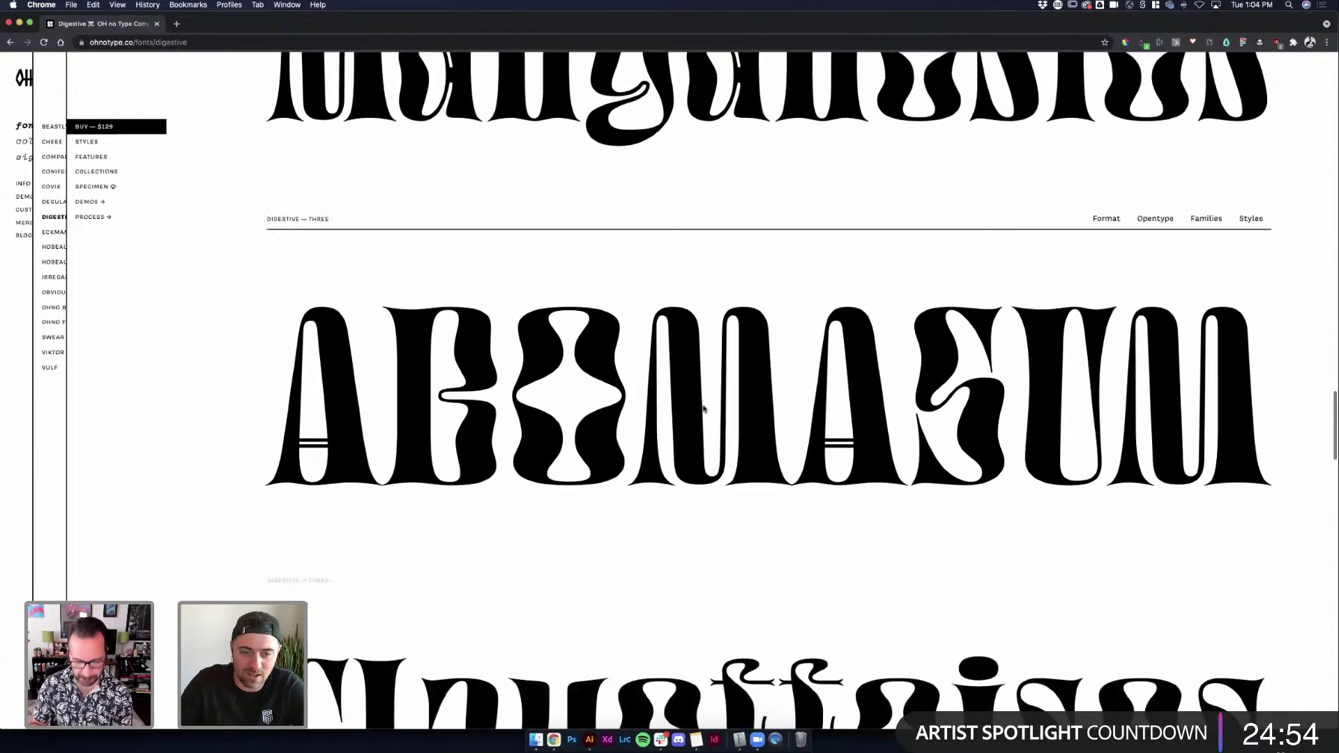
pyautogui.scroll(20, 704, 409)
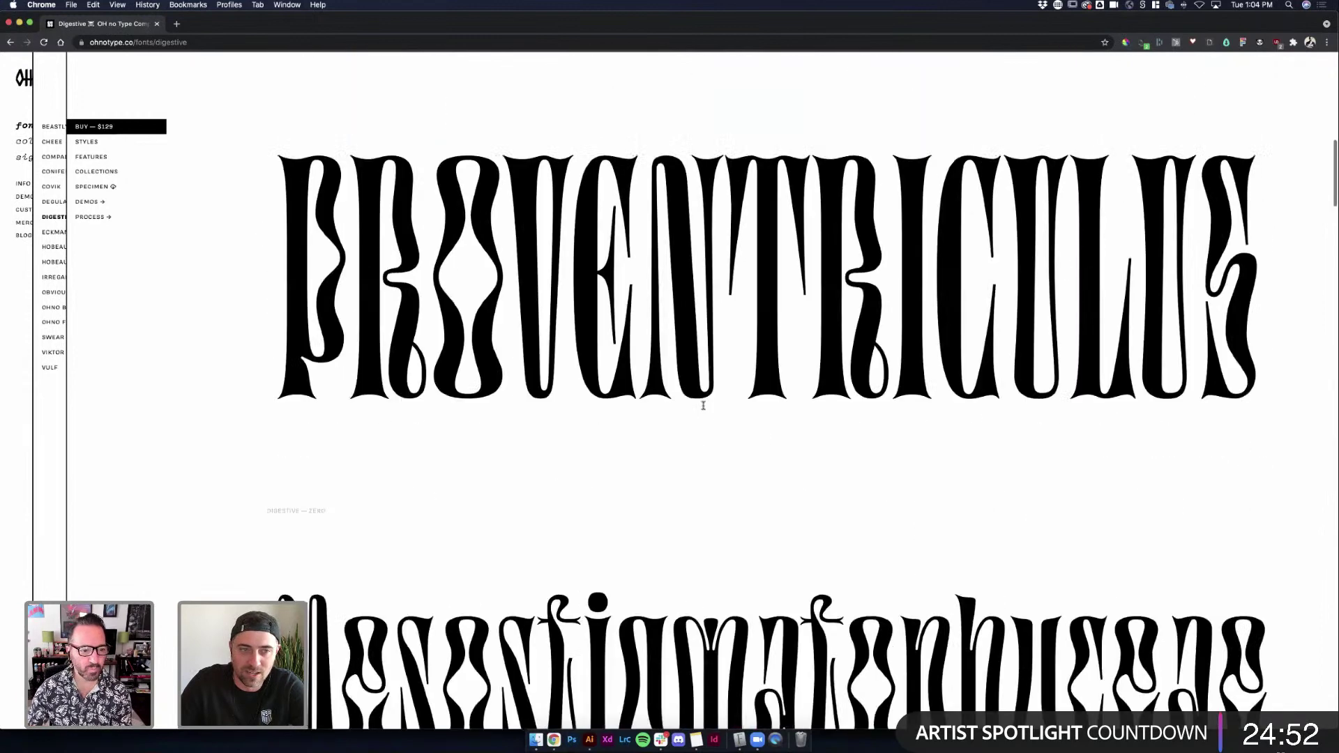
pyautogui.scroll(15, 703, 406)
pyautogui.moveTo(1128, 132)
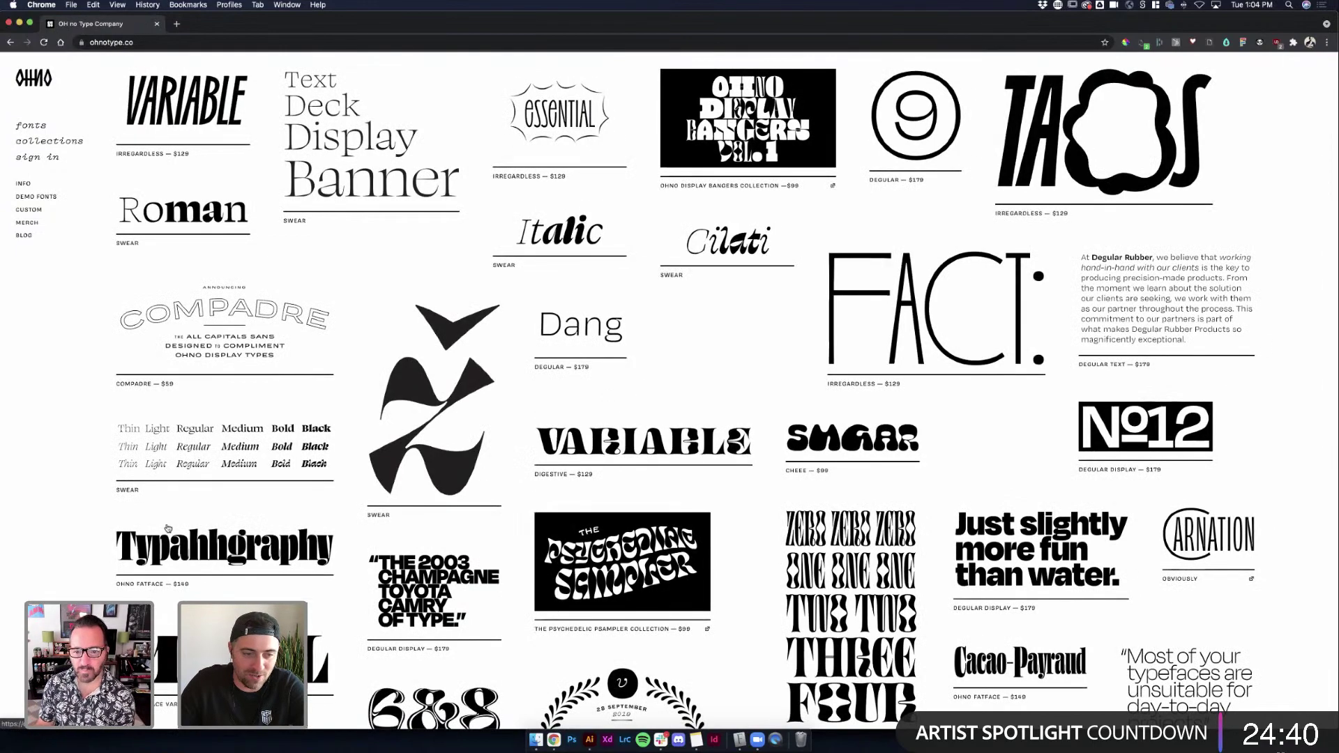
# Examine the Ohno Fatface Variable "Mezcal" sample in the OH no Type catalogue up close, and open the Irregardless typeface page
pyautogui.scroll(-2, 167, 528)
pyautogui.scroll(-2, 167, 528)
pyautogui.scroll(5, 168, 528)
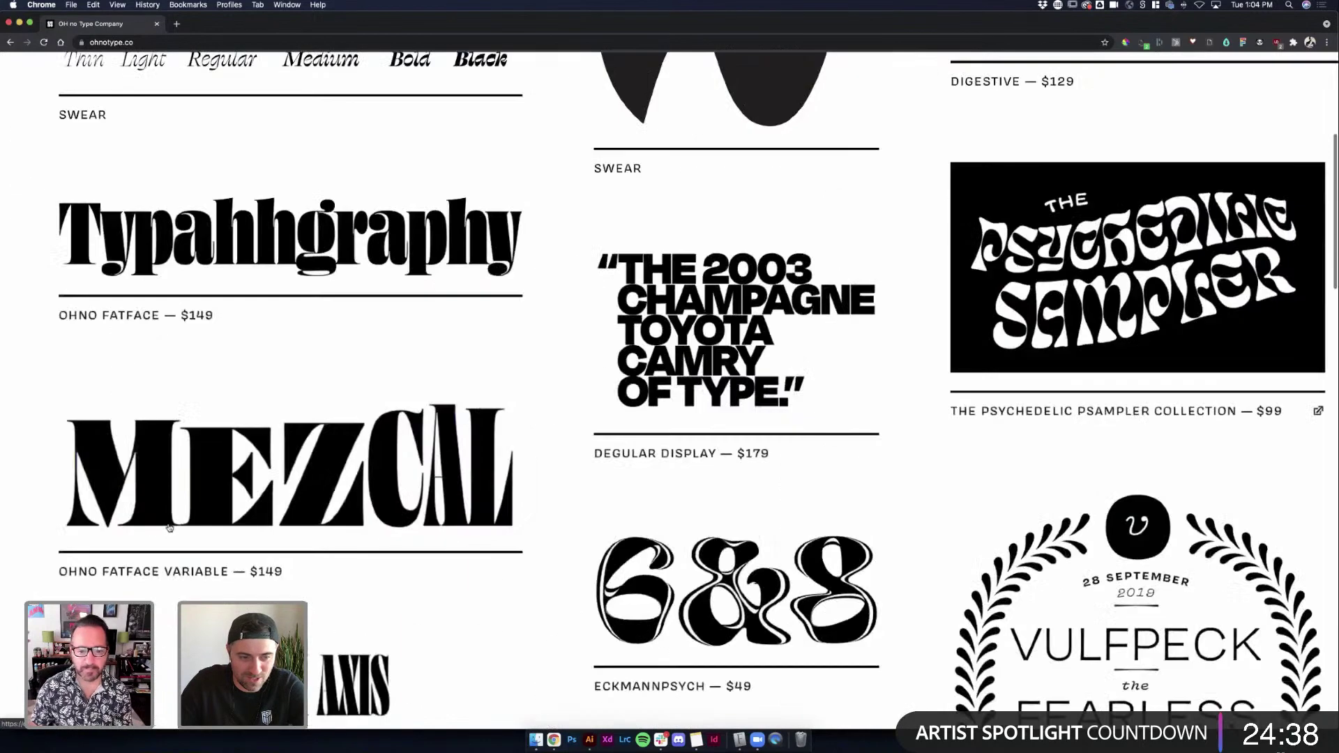
pyautogui.scroll(3, 176, 527)
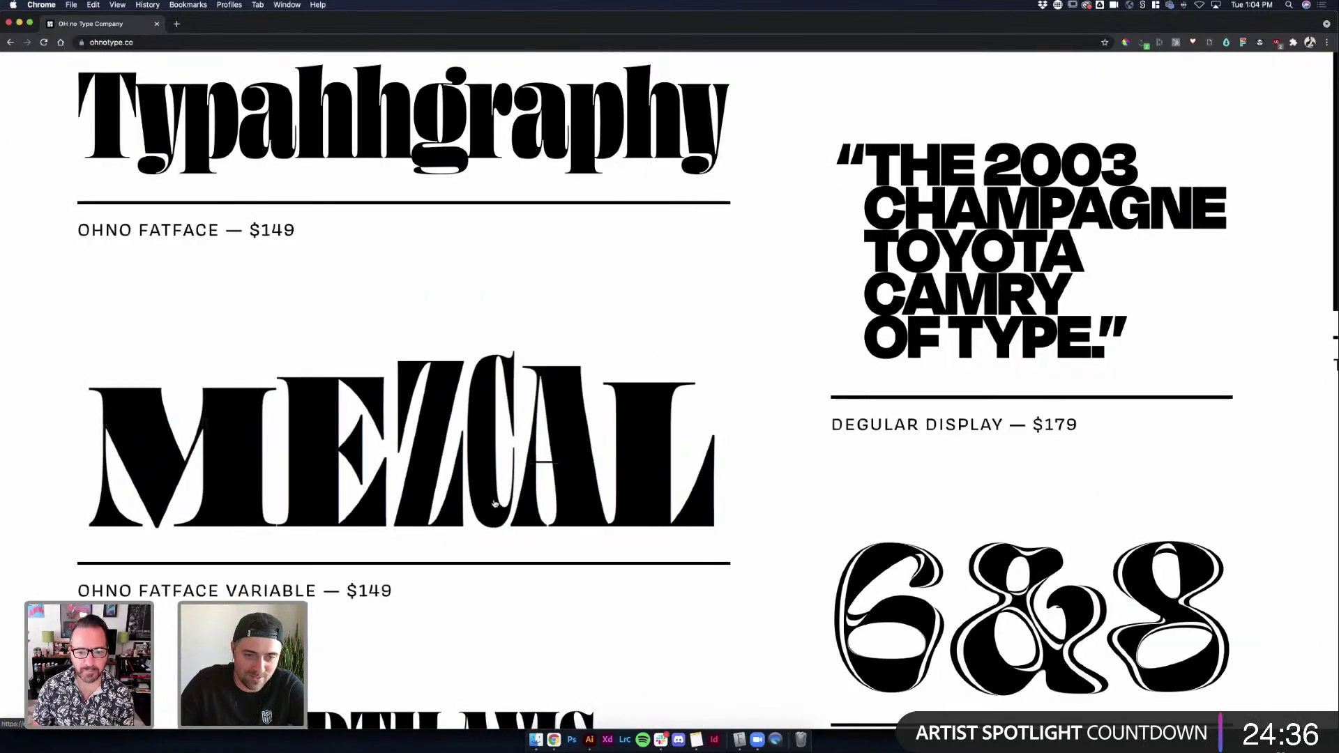
pyautogui.scroll(-2, 495, 503)
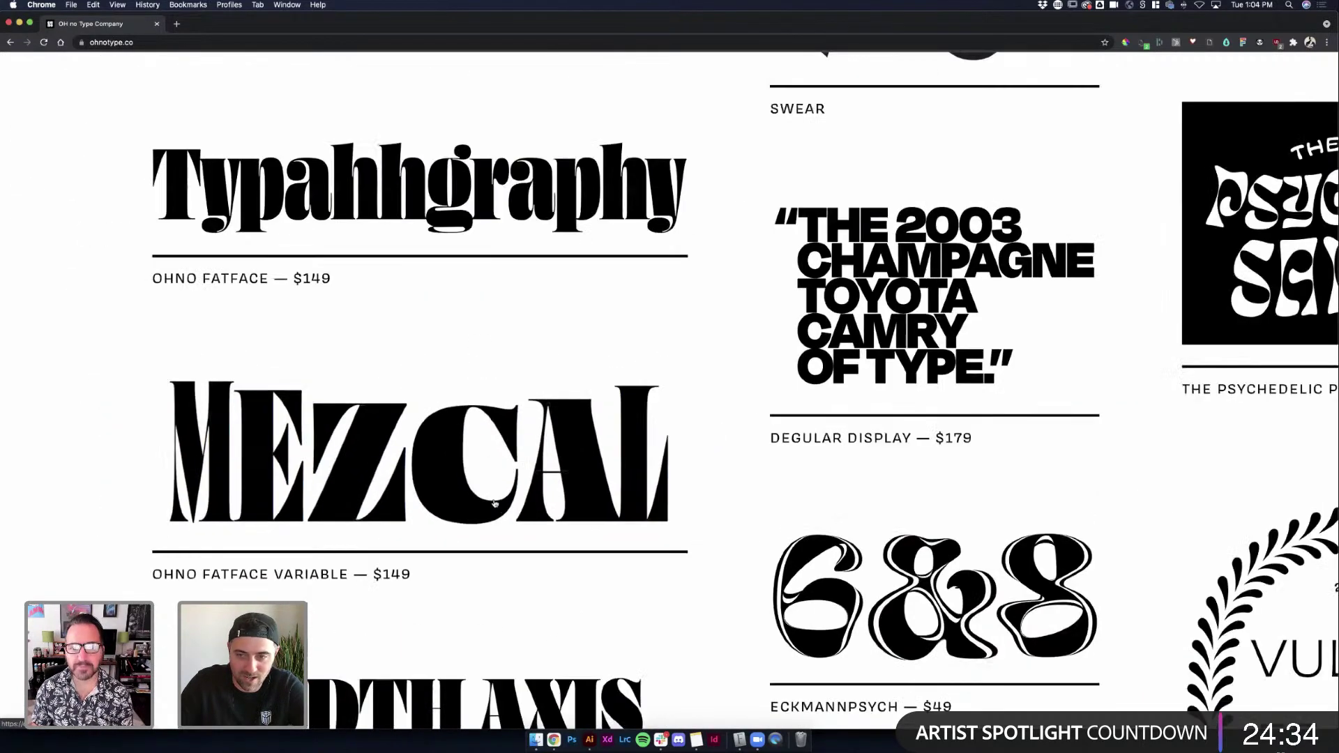
pyautogui.scroll(-3, 495, 504)
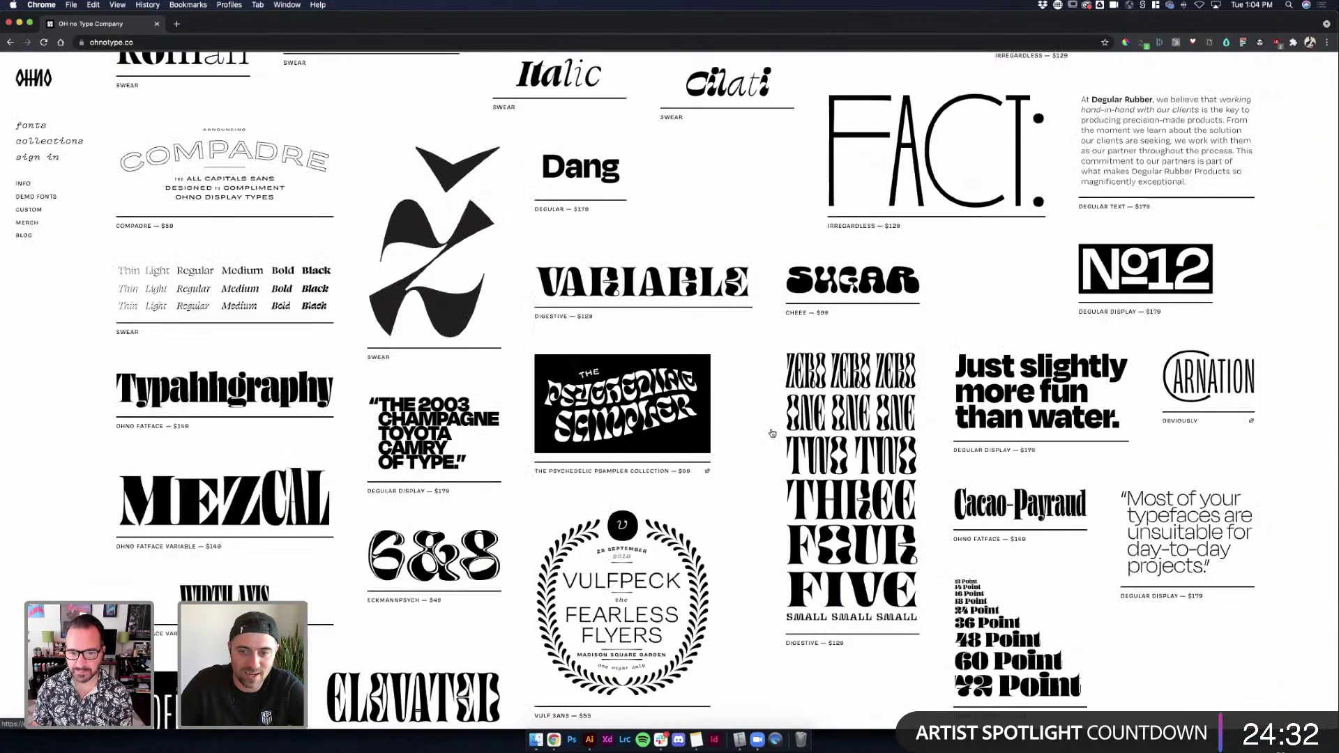
pyautogui.scroll(3, 62, 65)
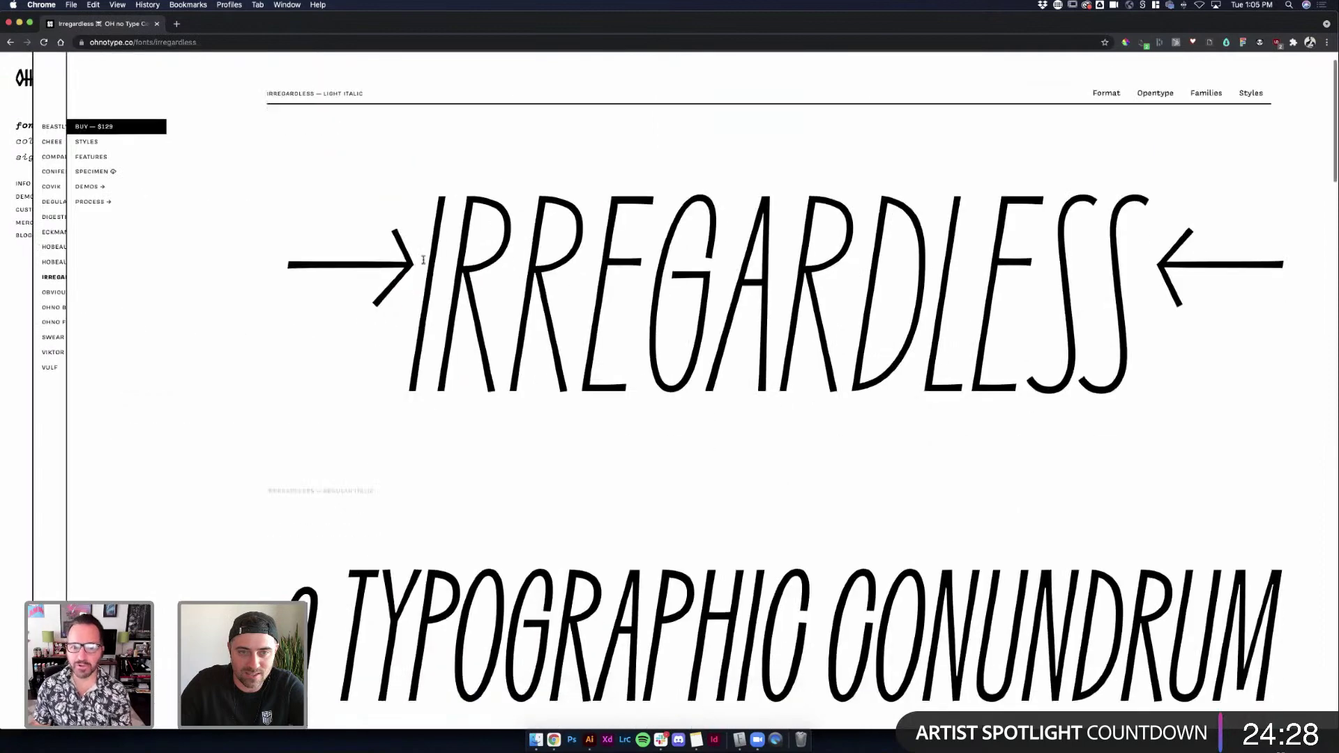
# Switch to Illustrator and deselect the blackletter lettering to compare both "Lacey Lace" versions
pyautogui.press('super+Tab')
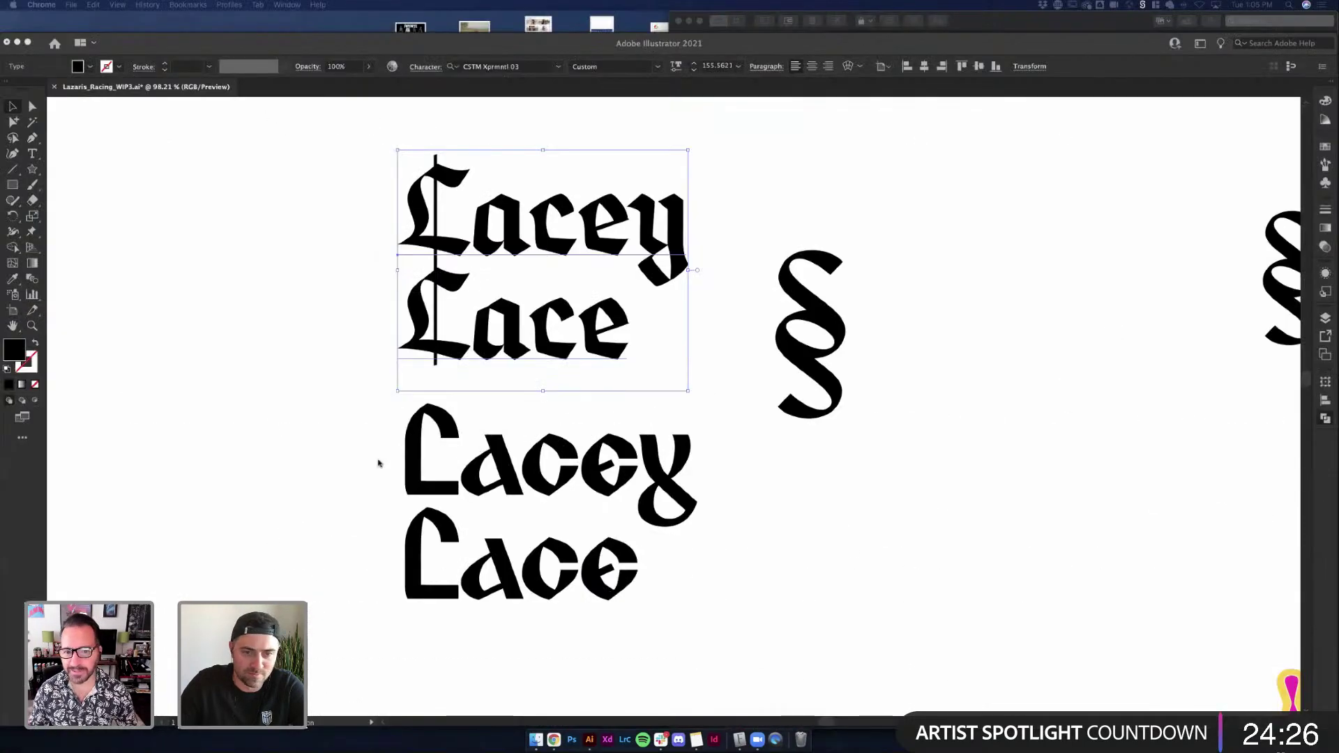
pyautogui.click(307, 454)
pyautogui.scroll(-2, 313, 446)
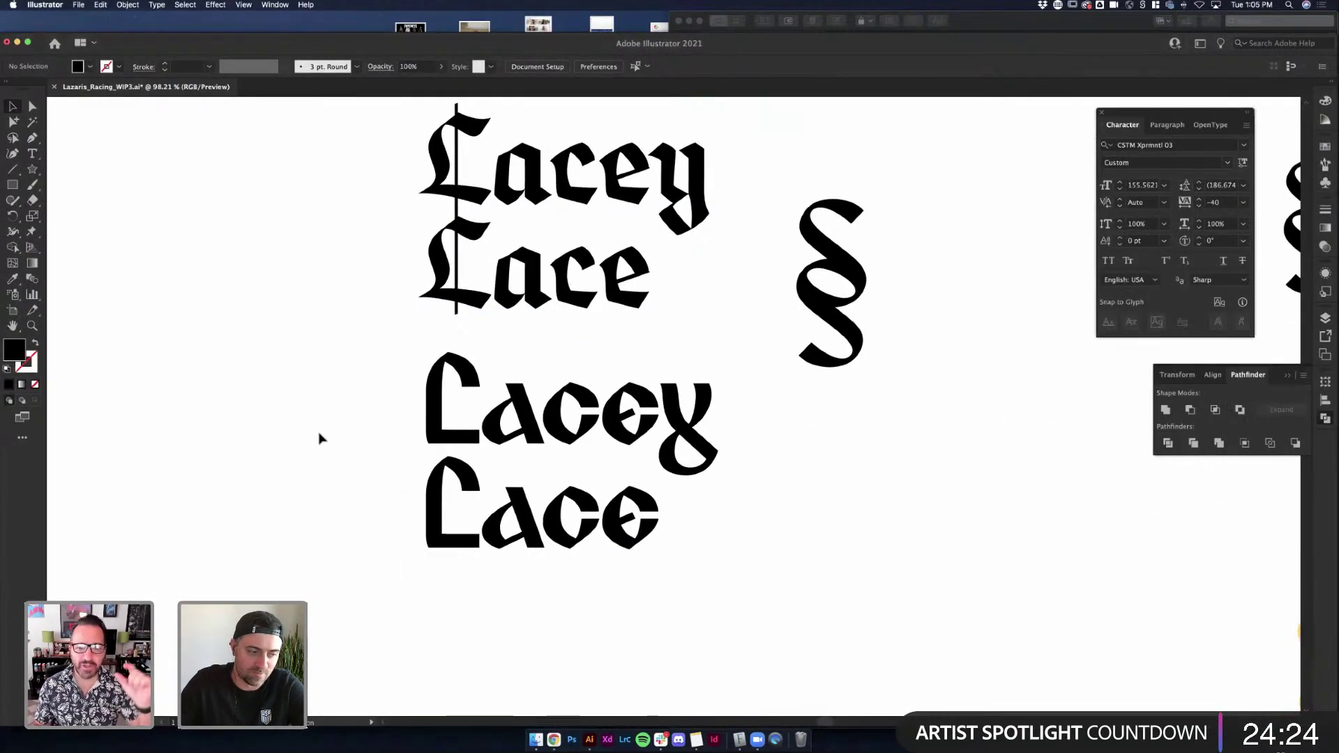
# Look through the named styles offered by CSTM Xprmntl 03 for the lower Cyrillic "Lacey Lace" without changing its style
pyautogui.scroll(-1, 331, 436)
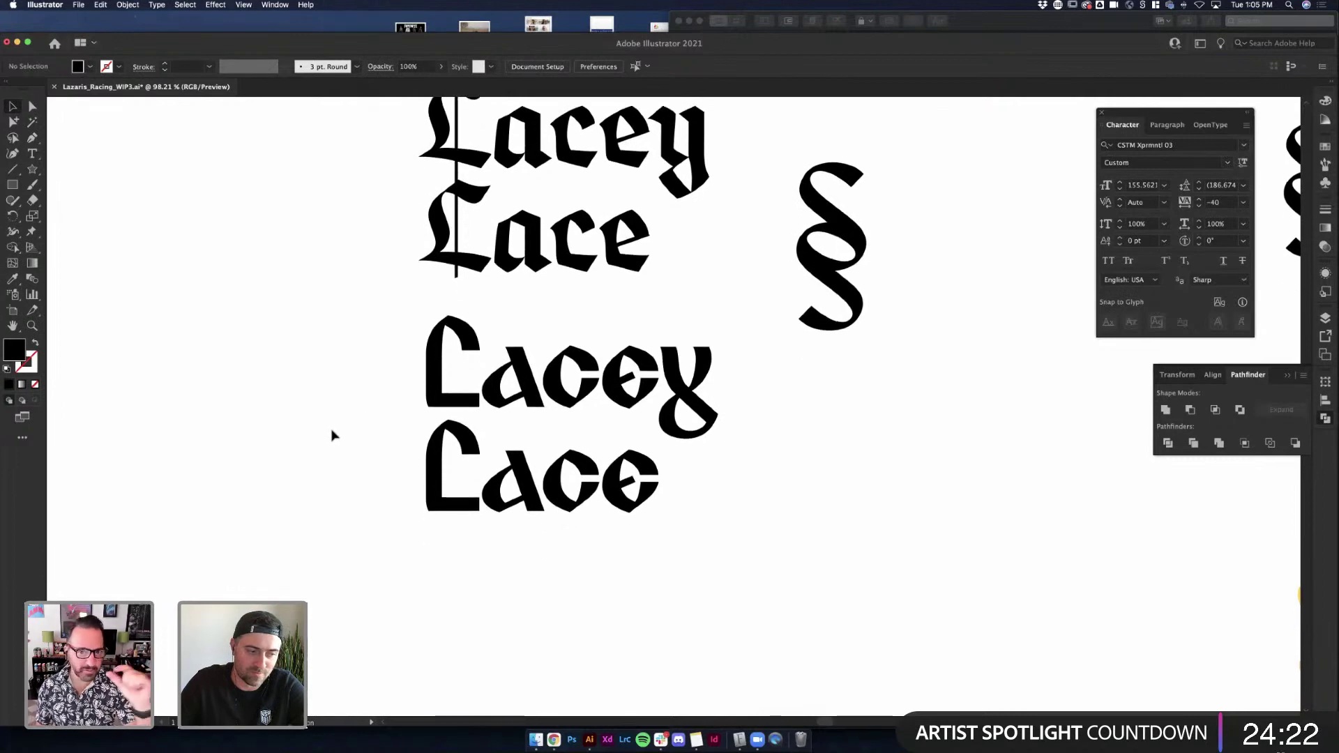
pyautogui.click(487, 344)
pyautogui.click(657, 66)
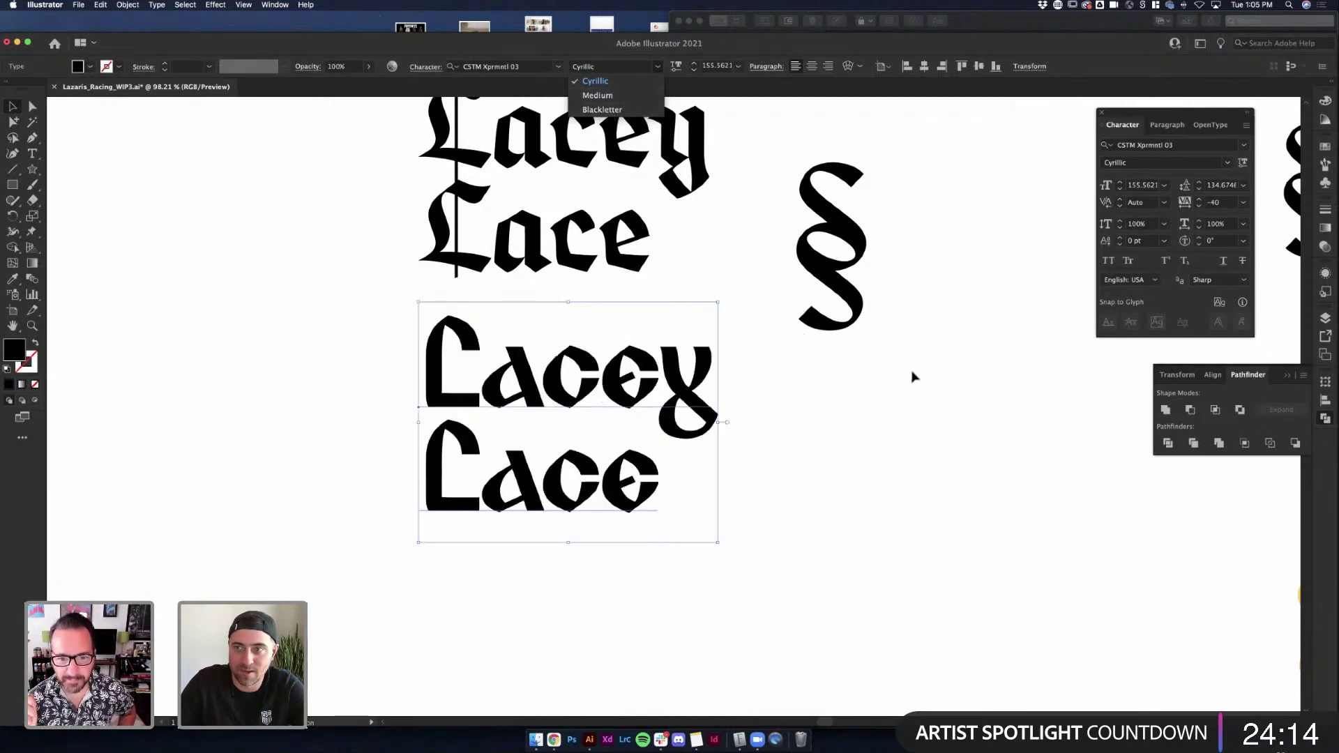
pyautogui.click(932, 373)
pyautogui.click(753, 302)
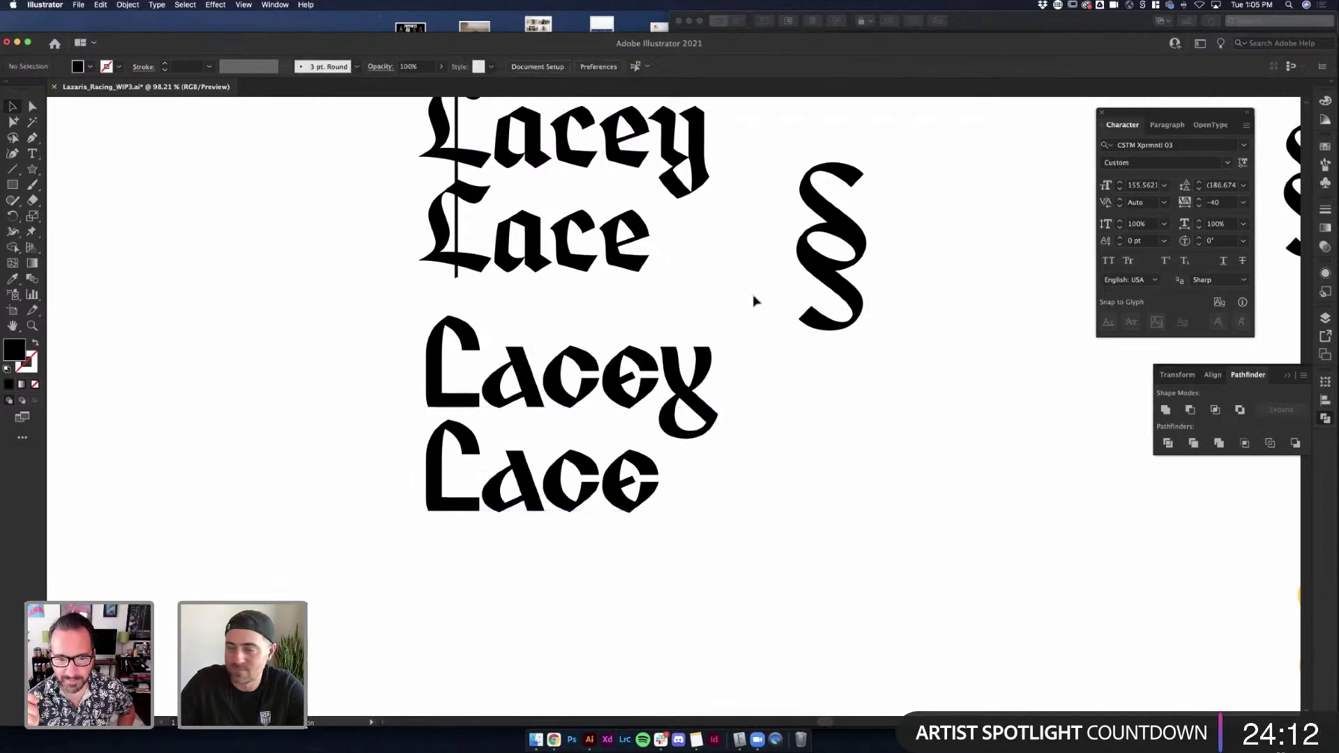
# Replace the Cyrillic "Lacey Lace" text with the single word "Longo"
pyautogui.scroll(-2, 753, 301)
pyautogui.scroll(-1, 862, 487)
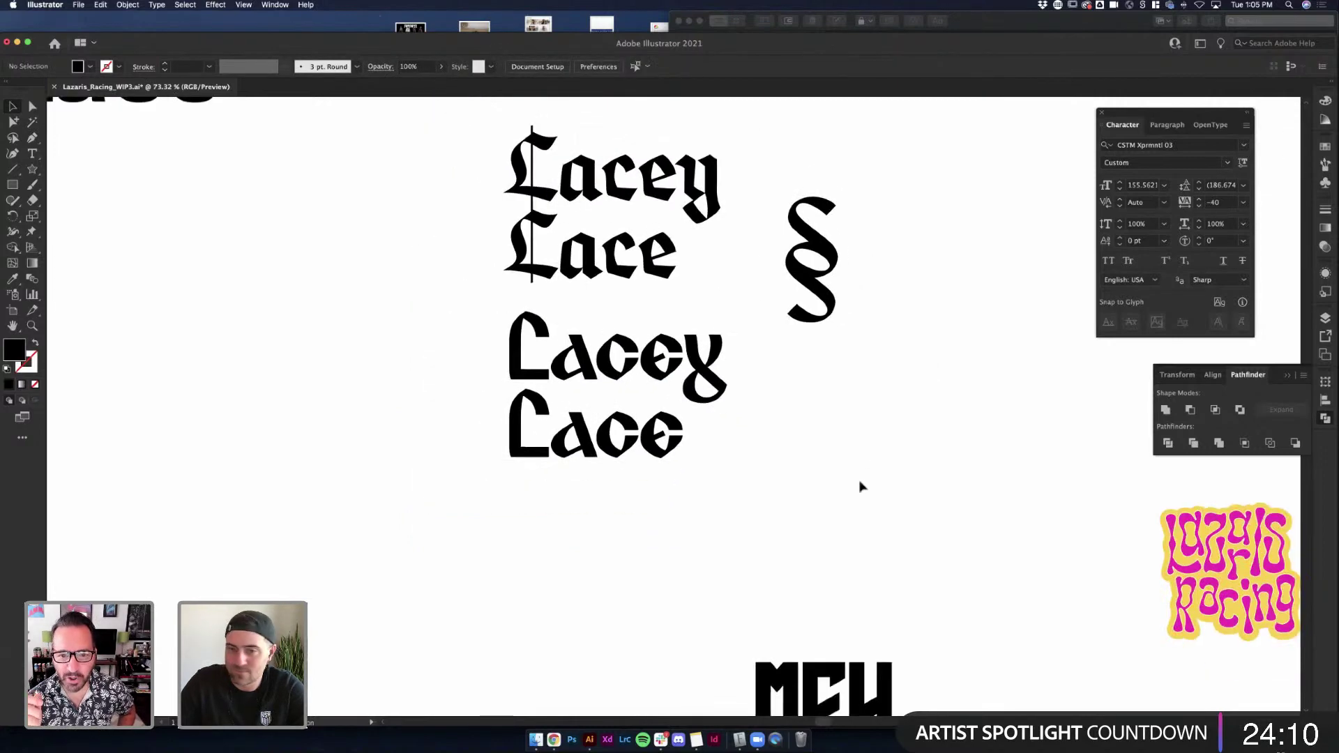
pyautogui.doubleClick(672, 377)
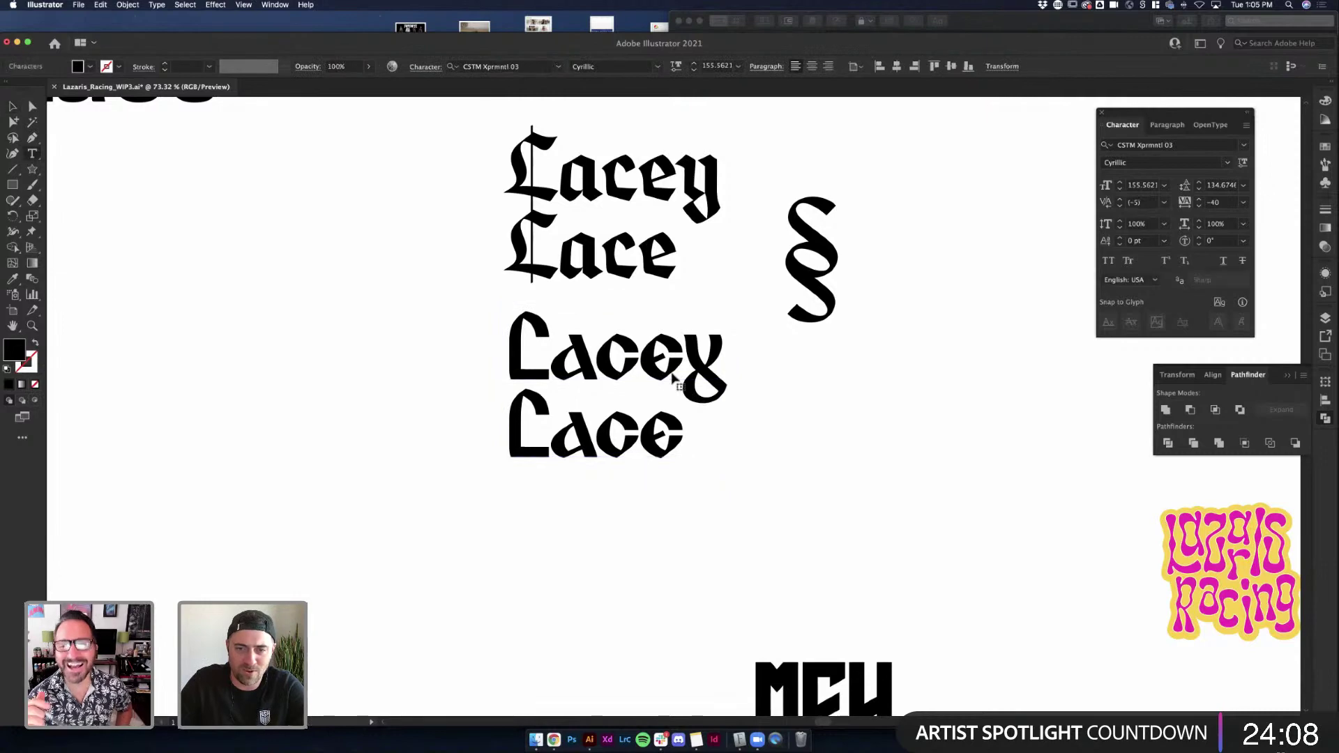
pyautogui.hotkey('ctrl', 'a')
pyautogui.write('Longo')
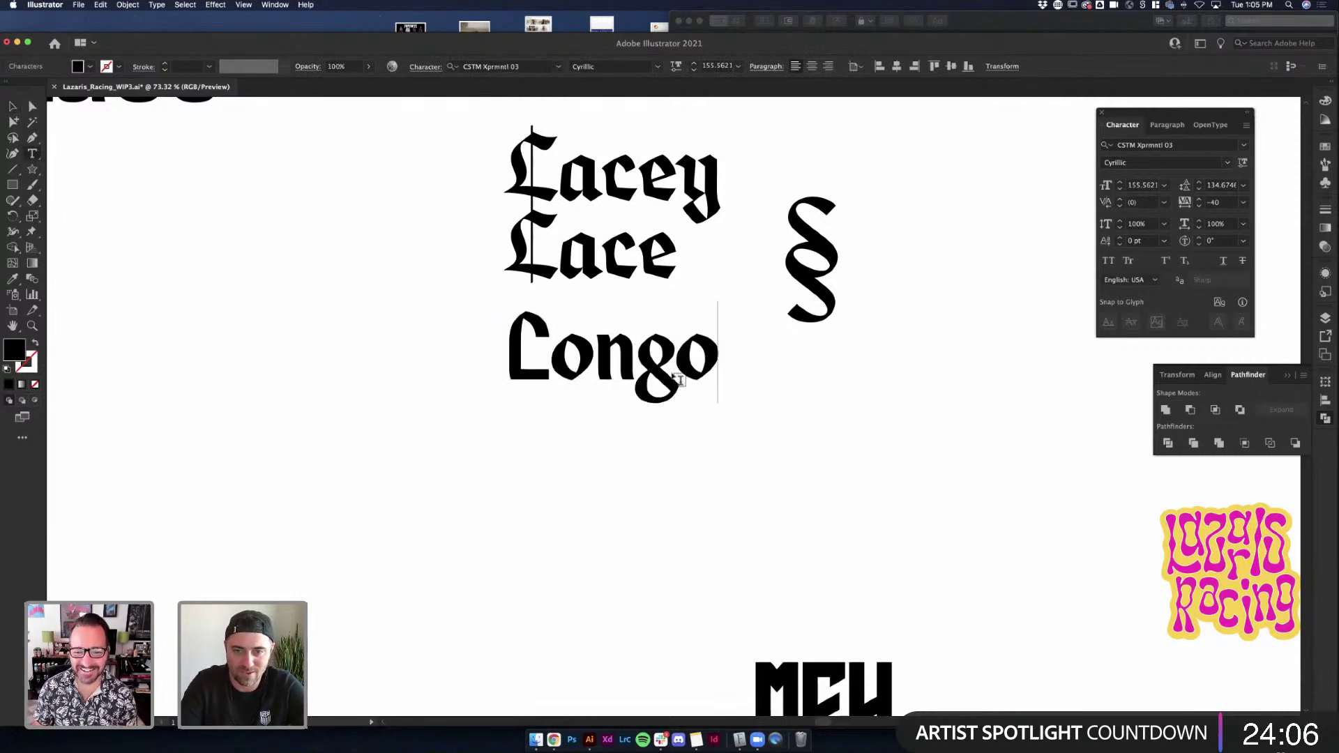
pyautogui.hotkey('ctrl', 'a')
pyautogui.press('Escape')
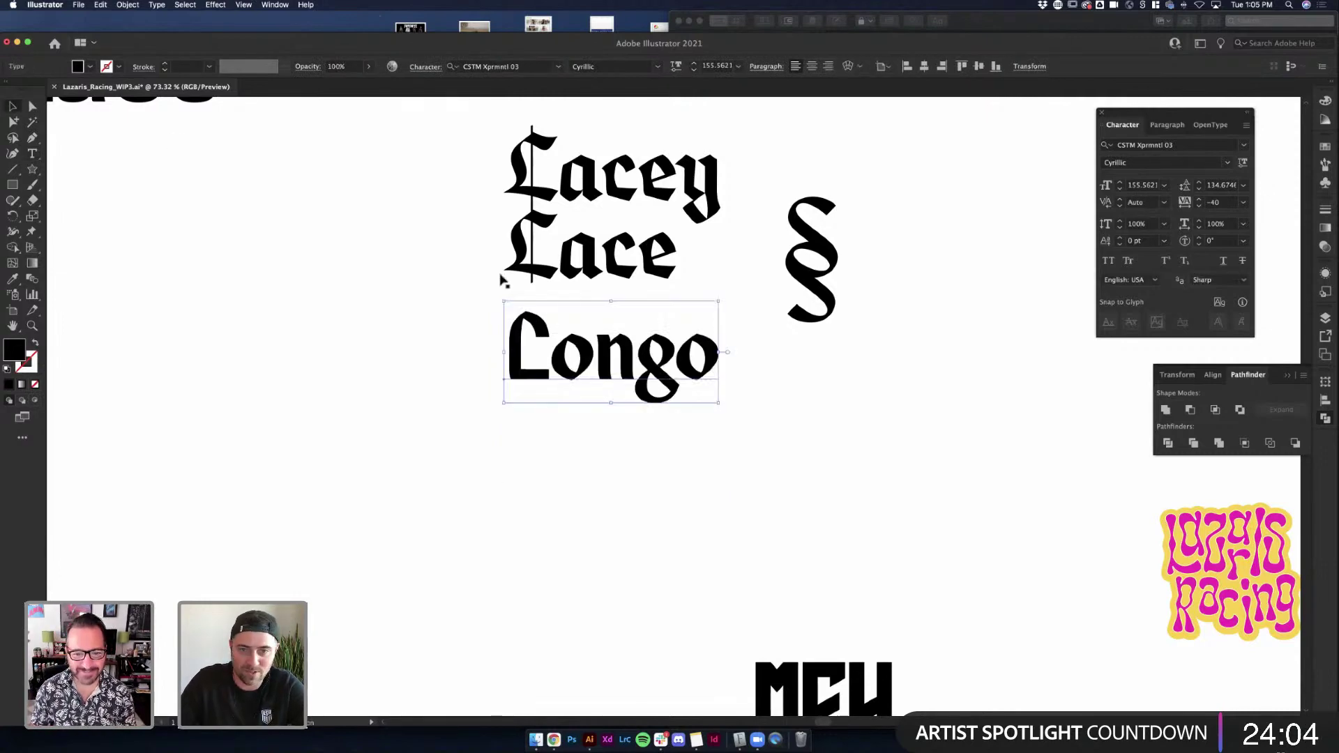
# Duplicate the Cyrillic "Longo" below and to the left of the original, with the copy's xprmntl3 axis set to 1000
pyautogui.moveTo(614, 352); pyautogui.dragTo(379, 352)
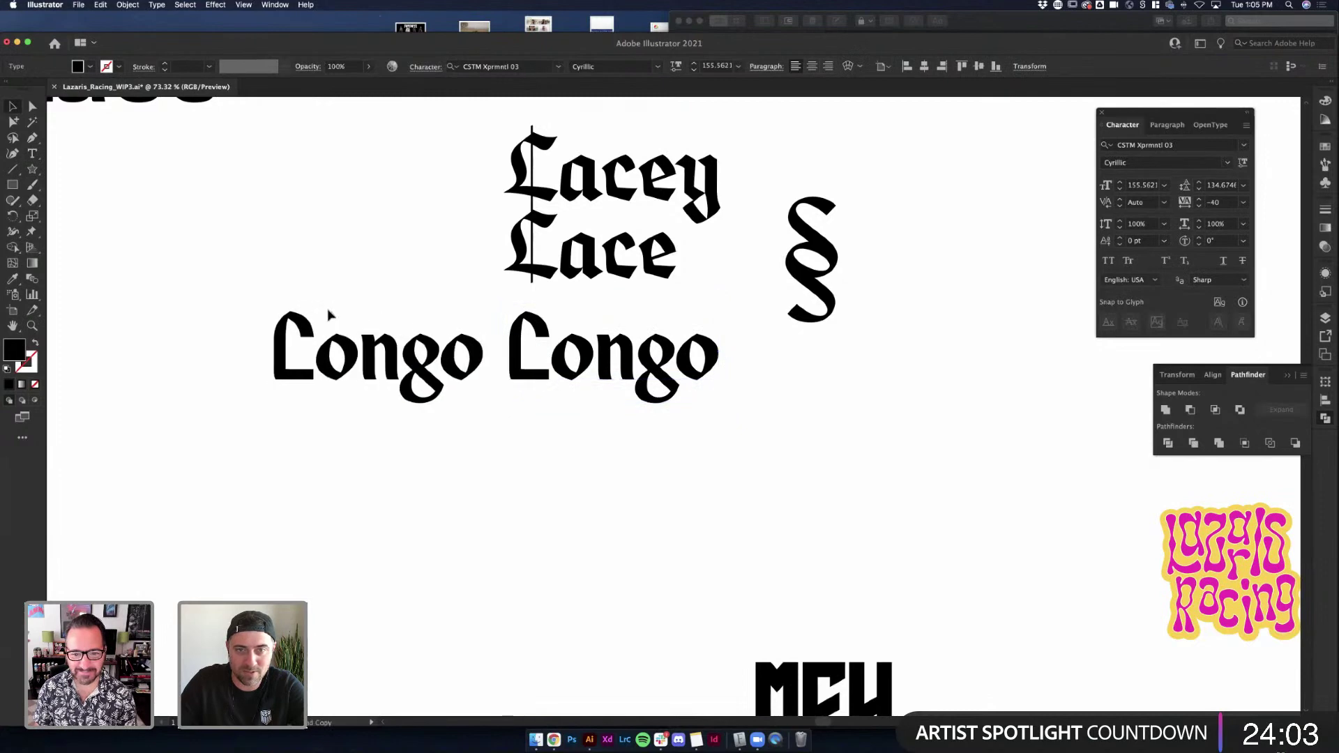
pyautogui.click(677, 67)
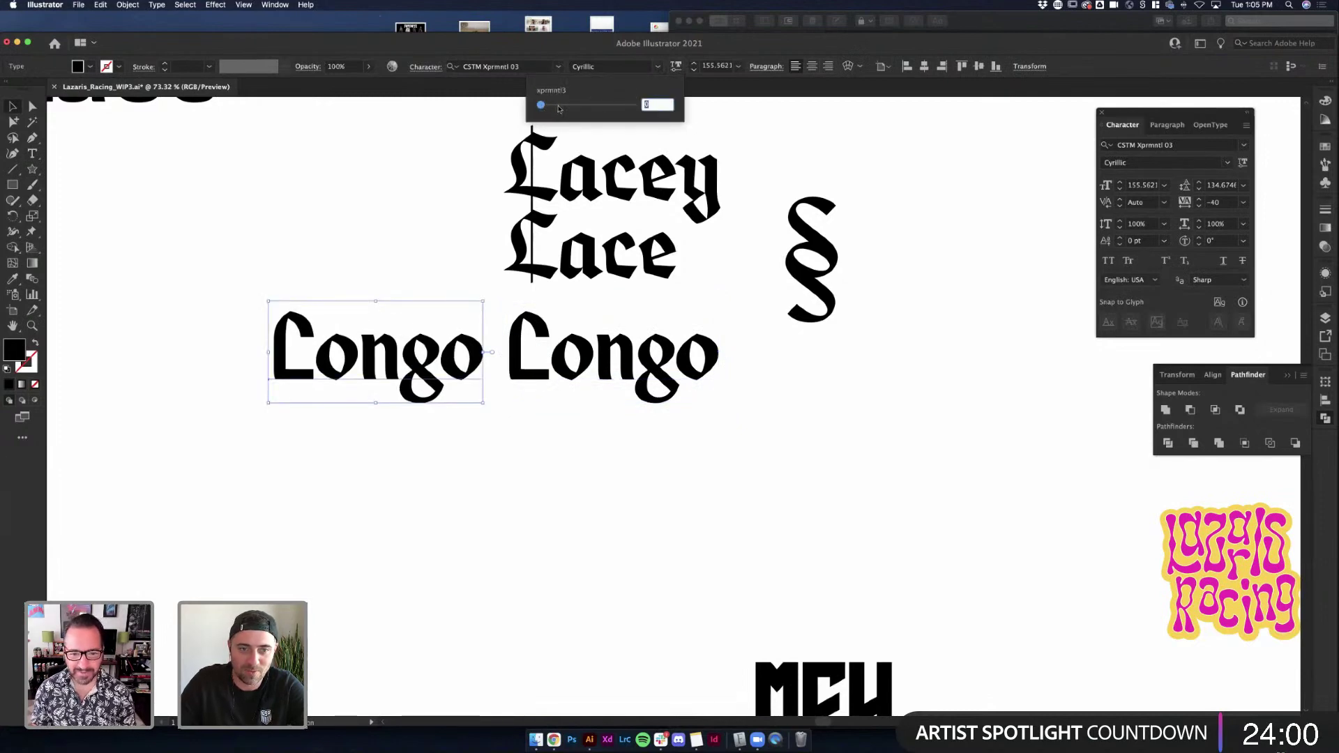
pyautogui.moveTo(559, 109); pyautogui.dragTo(643, 116)
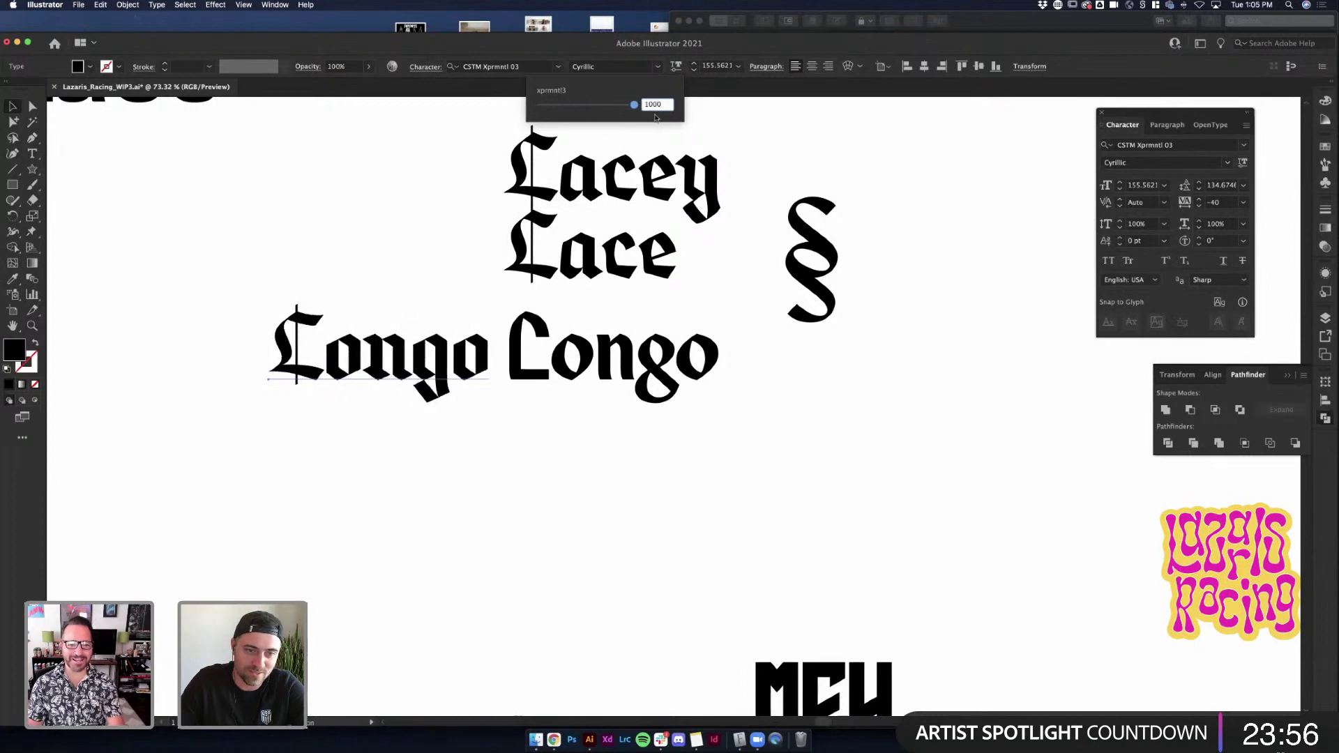
pyautogui.moveTo(390, 349); pyautogui.dragTo(391, 445)
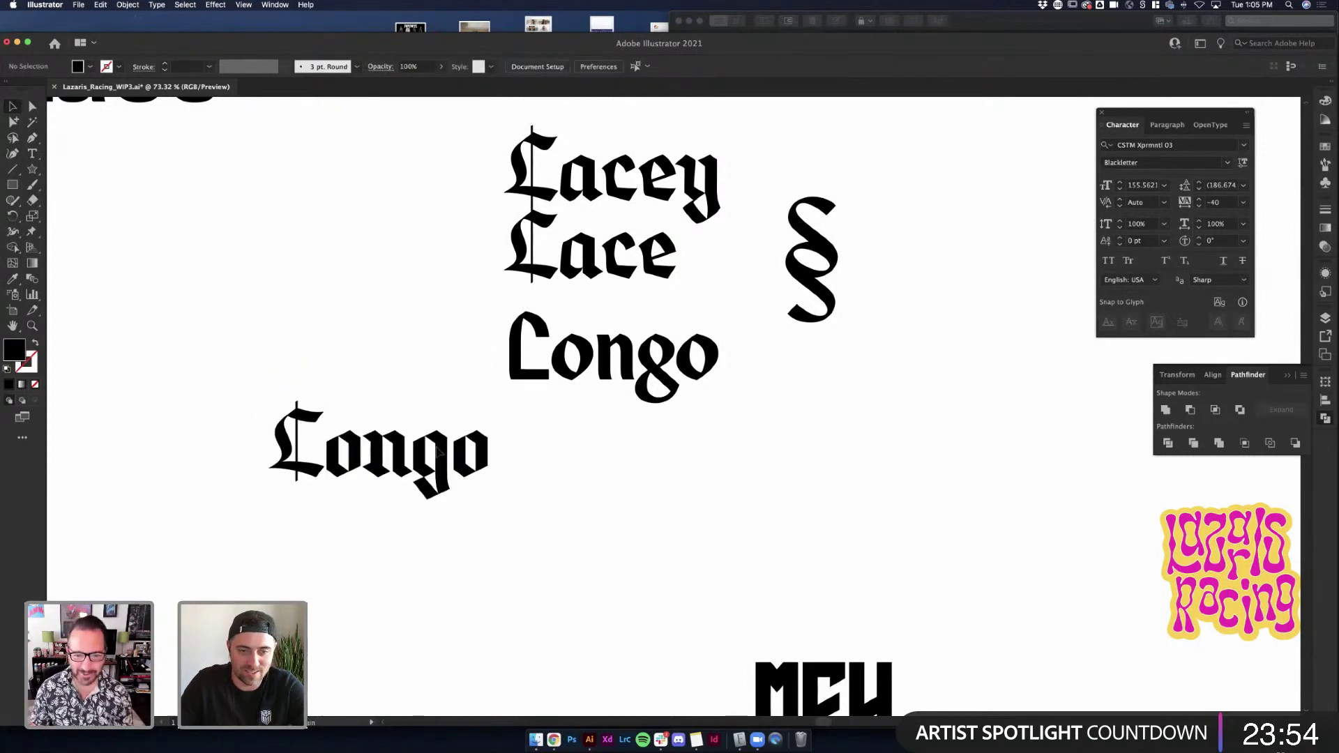
pyautogui.click(544, 454)
pyautogui.scroll(-2, 548, 456)
pyautogui.hscroll(-2, 548, 455)
pyautogui.scroll(-1, 548, 455)
pyautogui.scroll(4, 542, 451)
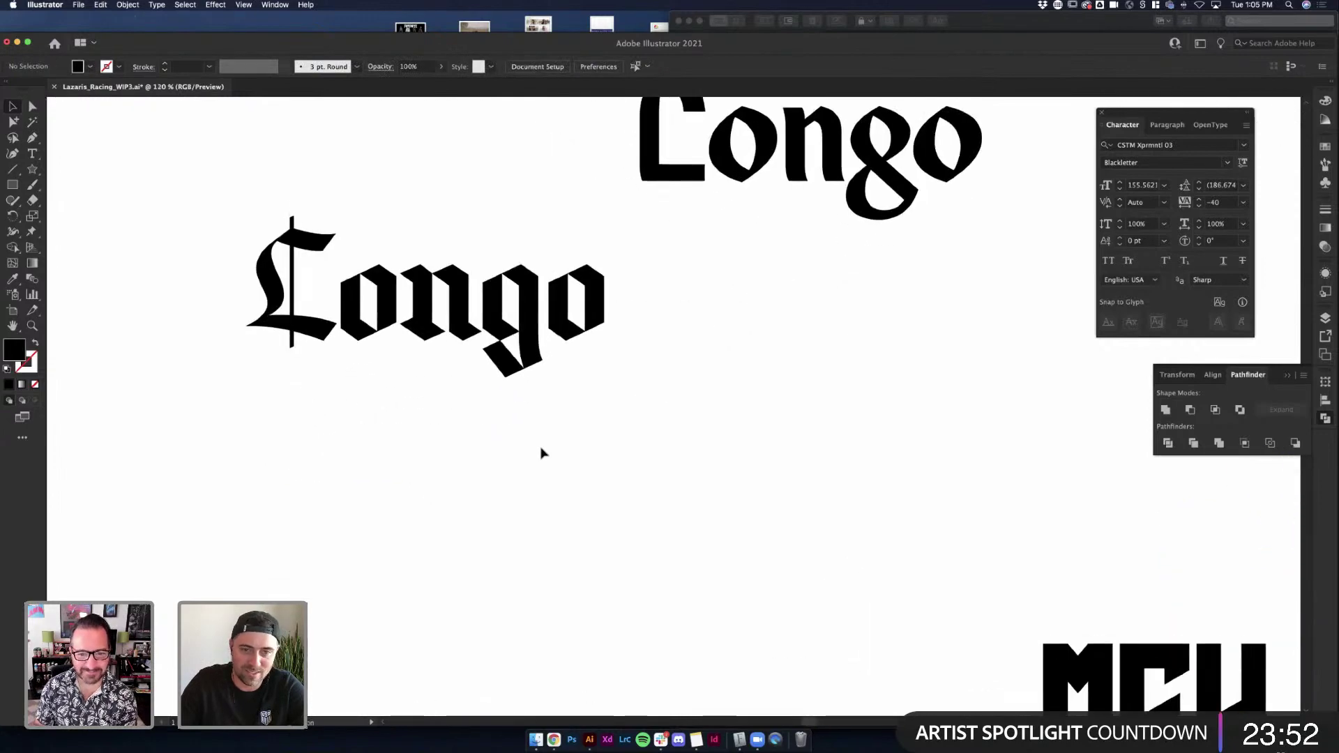
pyautogui.press('super+Tab')
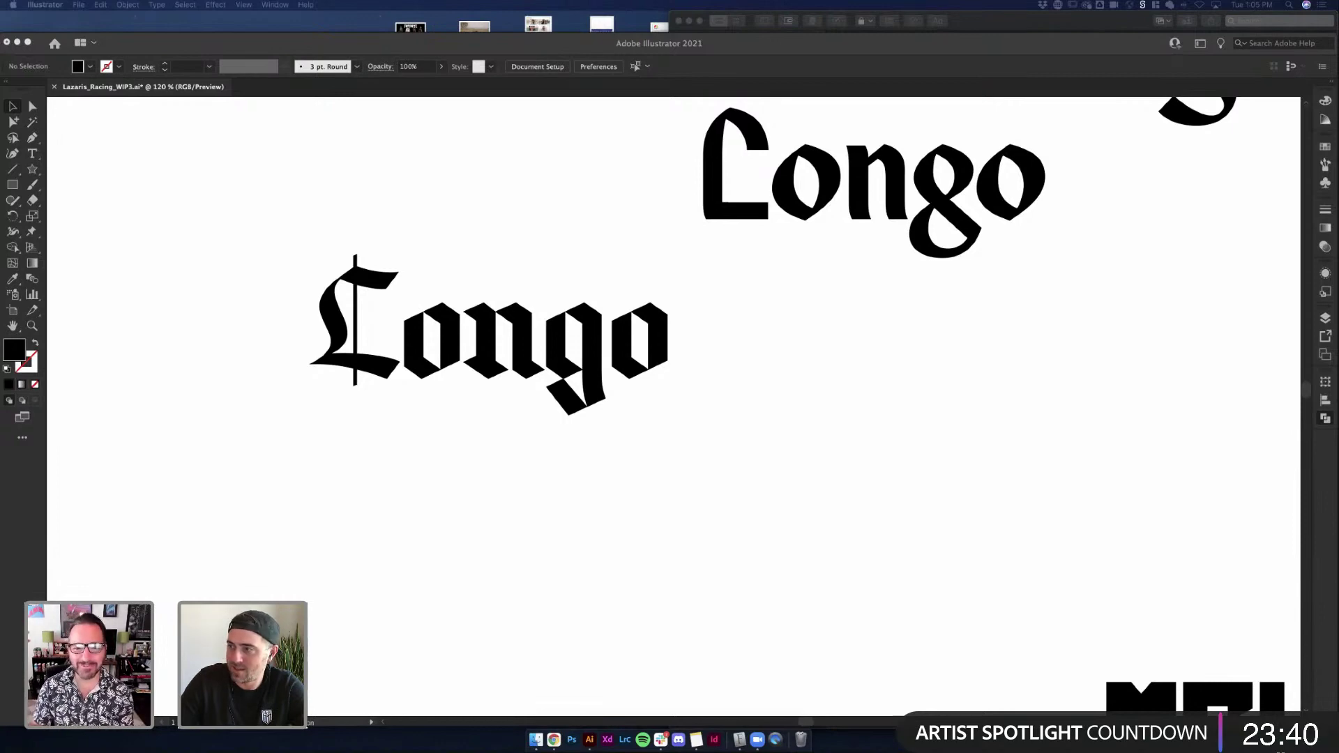
pyautogui.click(709, 361)
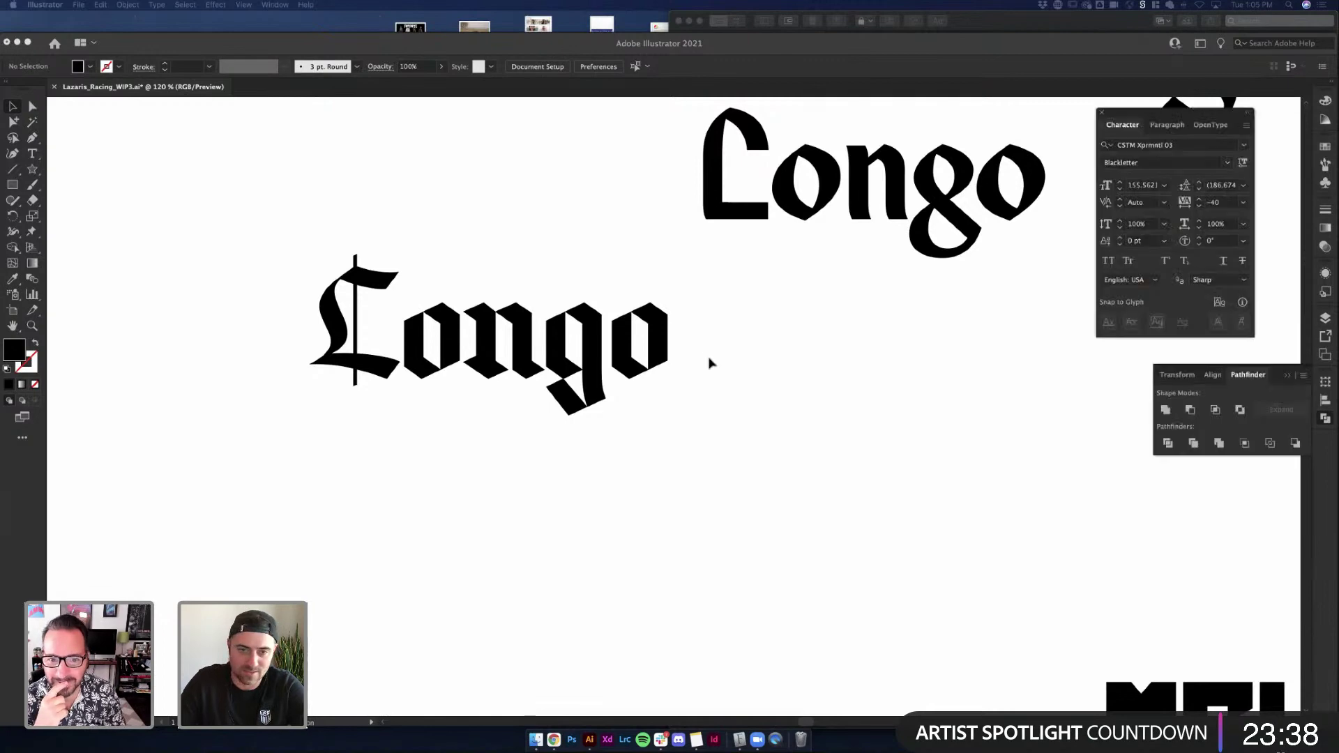
# Duplicate the blackletter "Longo" directly below itself and replace the copy's text with "Lacy"
pyautogui.scroll(-3, 647, 349)
pyautogui.click(623, 361)
pyautogui.moveTo(623, 360); pyautogui.dragTo(621, 455)
pyautogui.doubleClick(619, 453)
pyautogui.press('super+a')
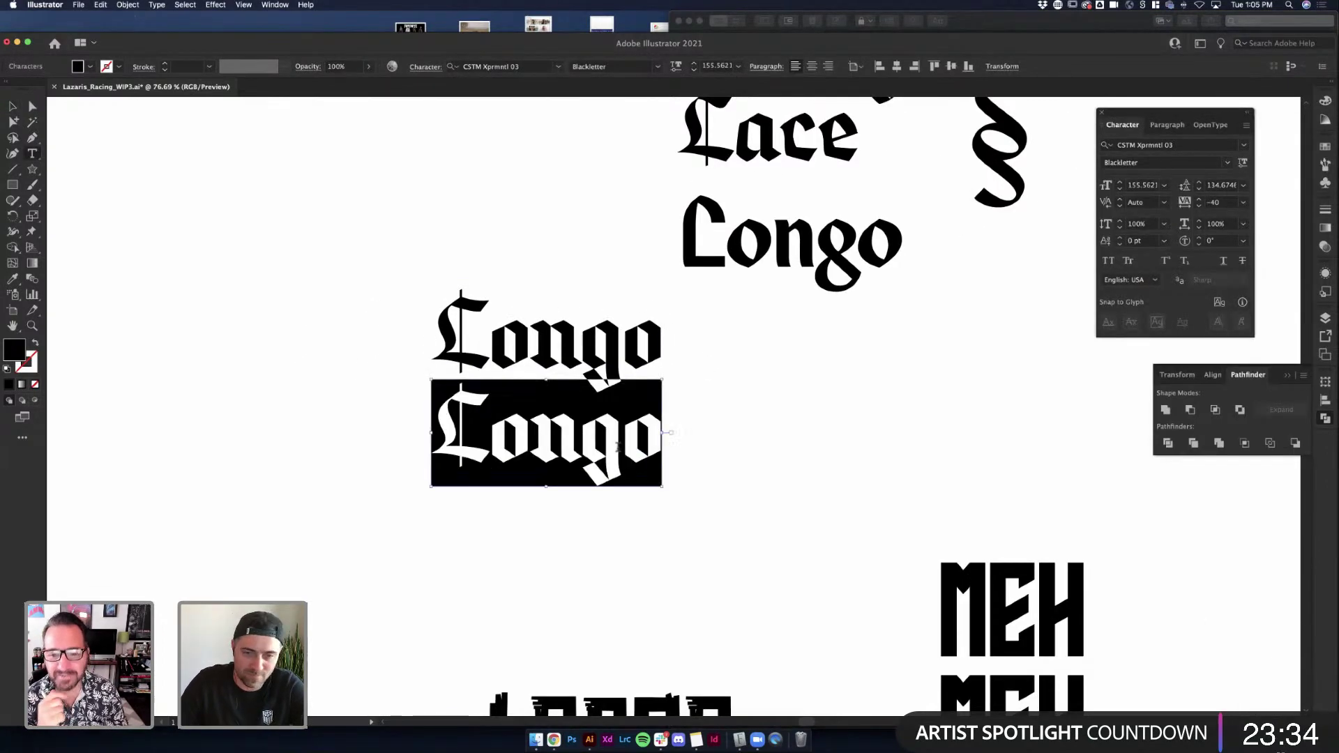
pyautogui.write('Laz')
pyautogui.press('BackSpace')
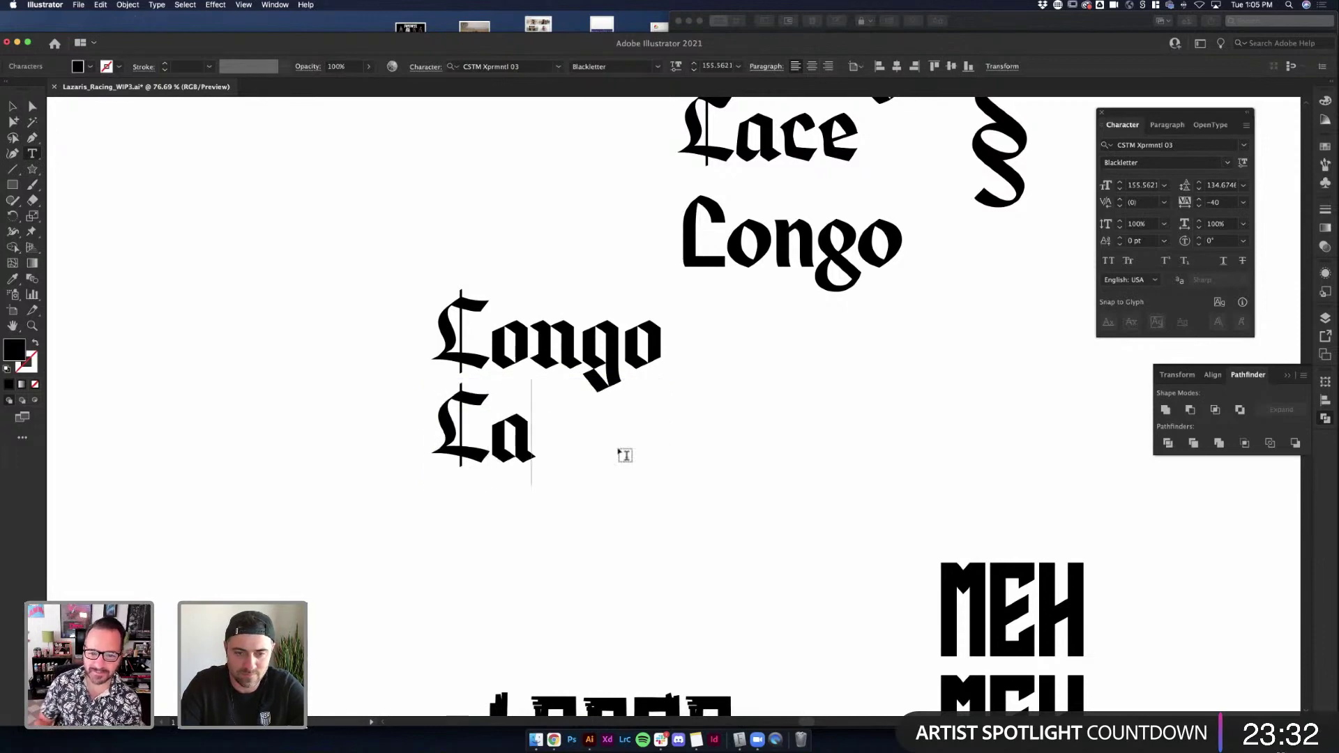
pyautogui.write('z')
pyautogui.press('BackSpace')
pyautogui.write('cy')
# Add "Laces" as a second line under the blackletter "Lacy" and finish editing the text
pyautogui.press('Return')
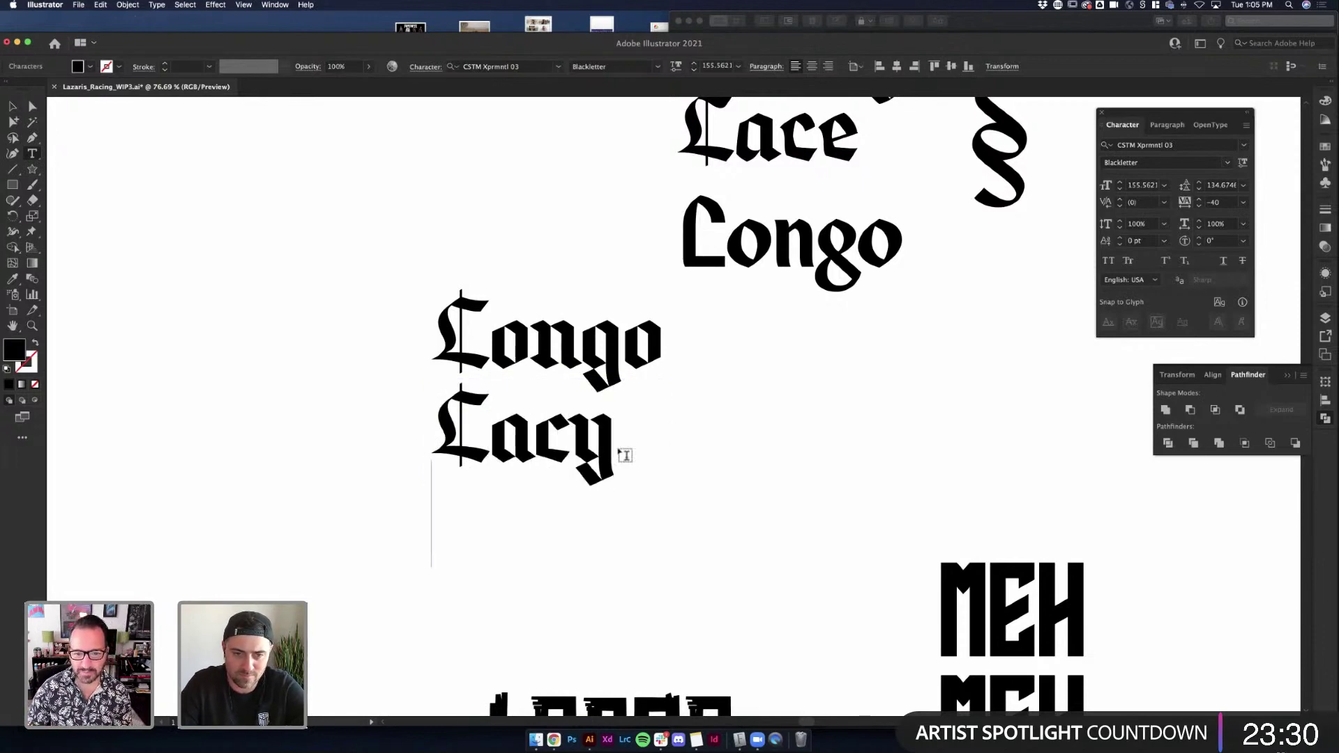
pyautogui.write('Laces')
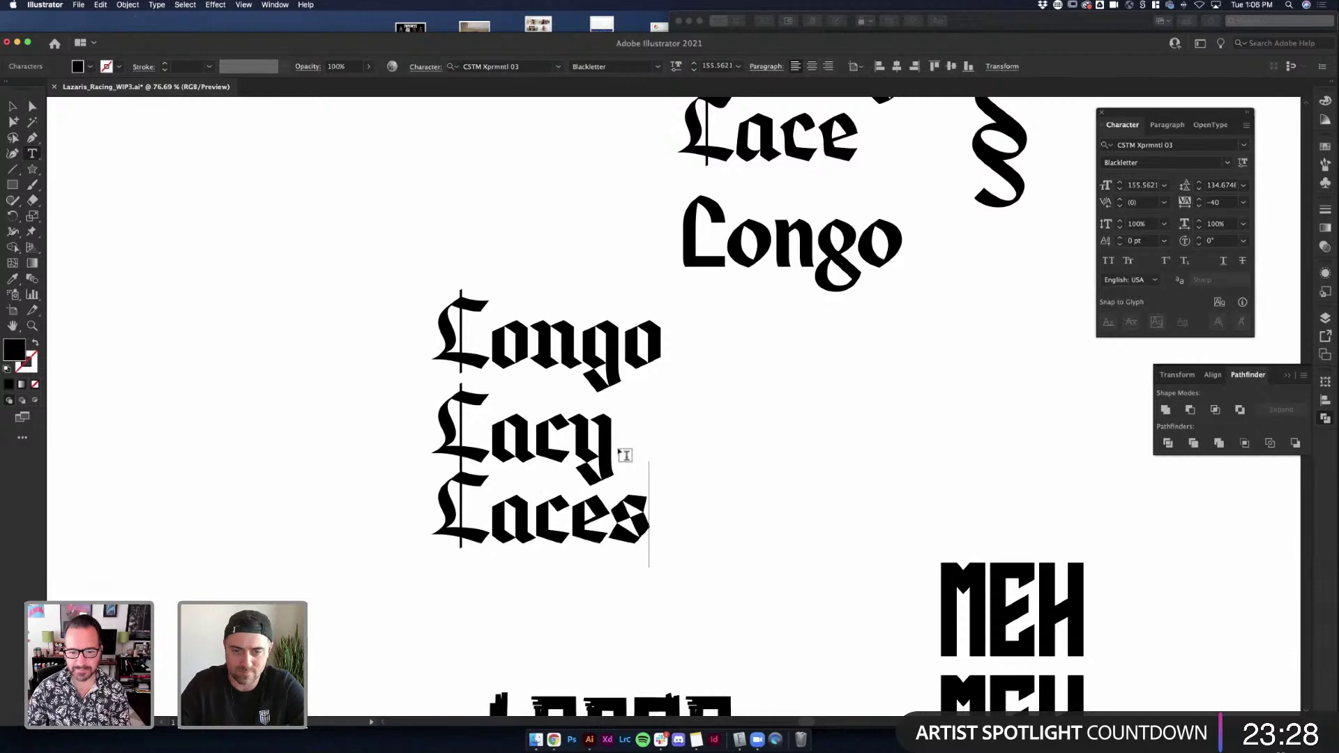
pyautogui.press('BackSpace')
pyautogui.write('u')
pyautogui.press('BackSpace')
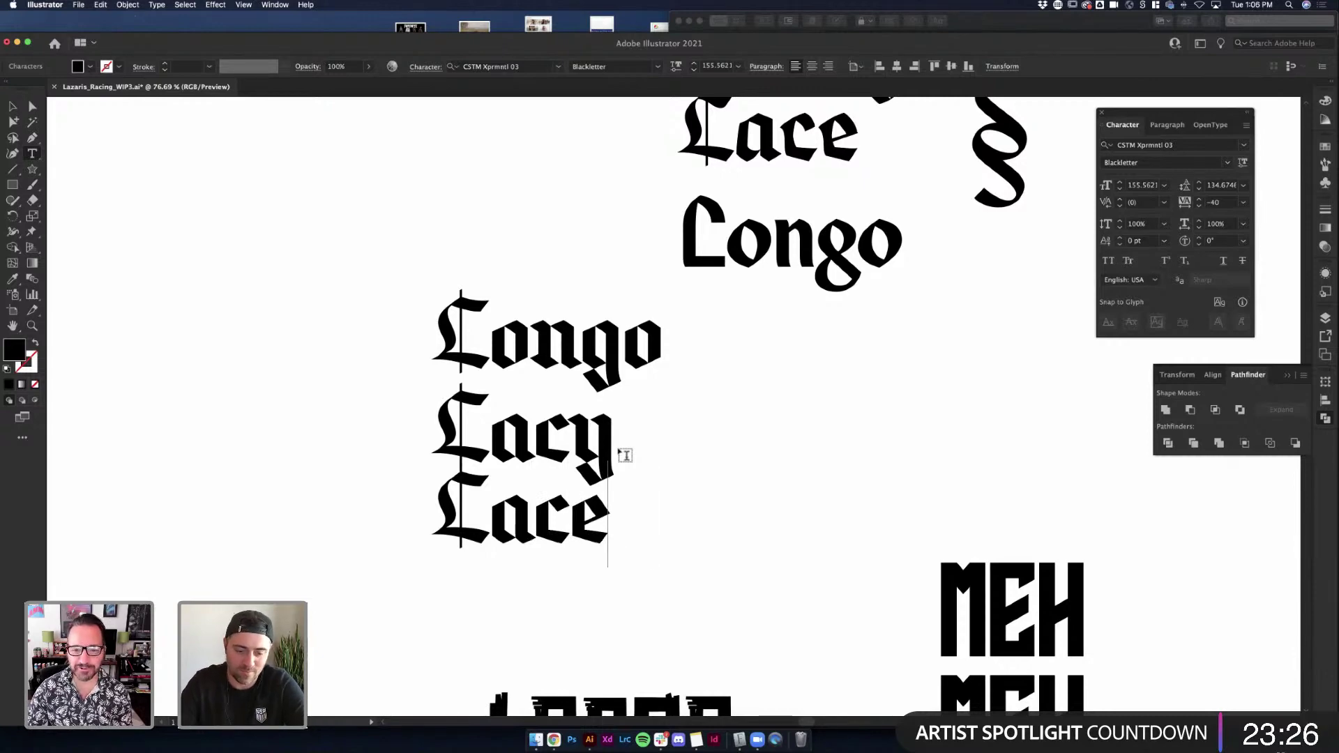
pyautogui.write('s')
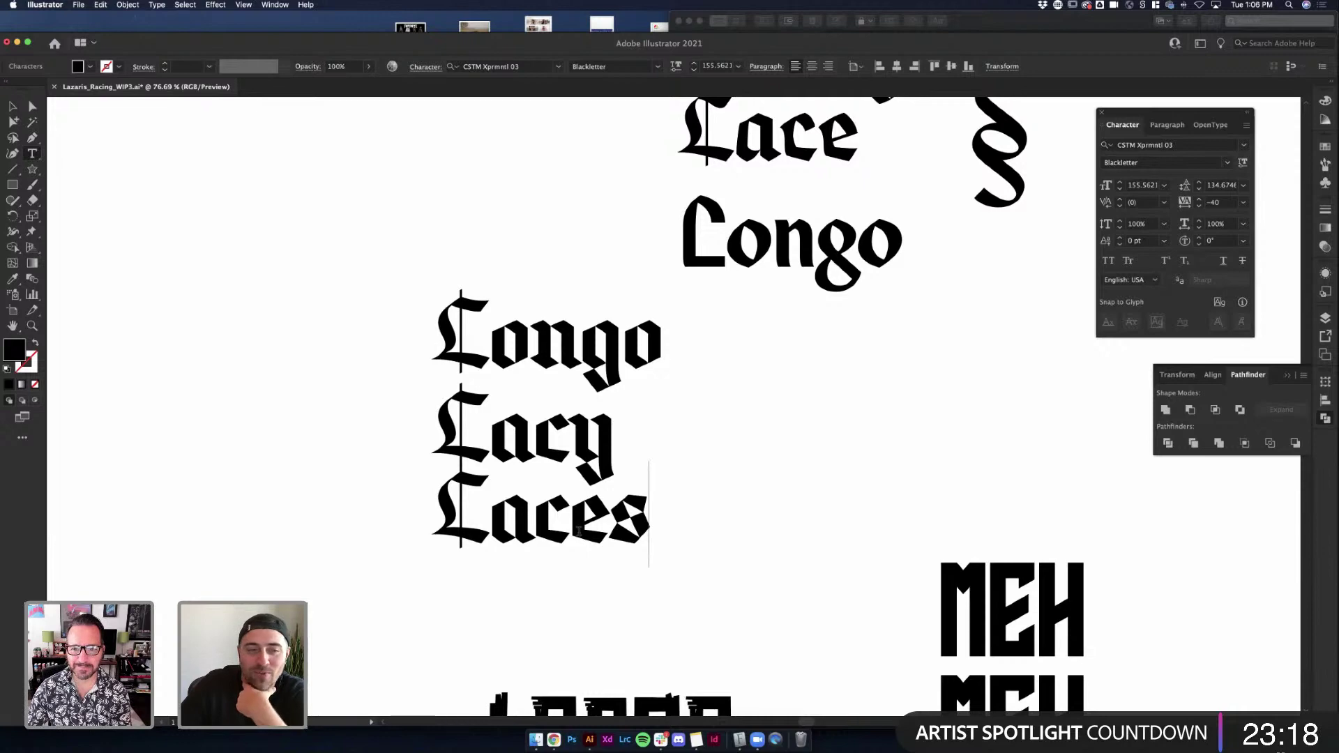
pyautogui.click(13, 106)
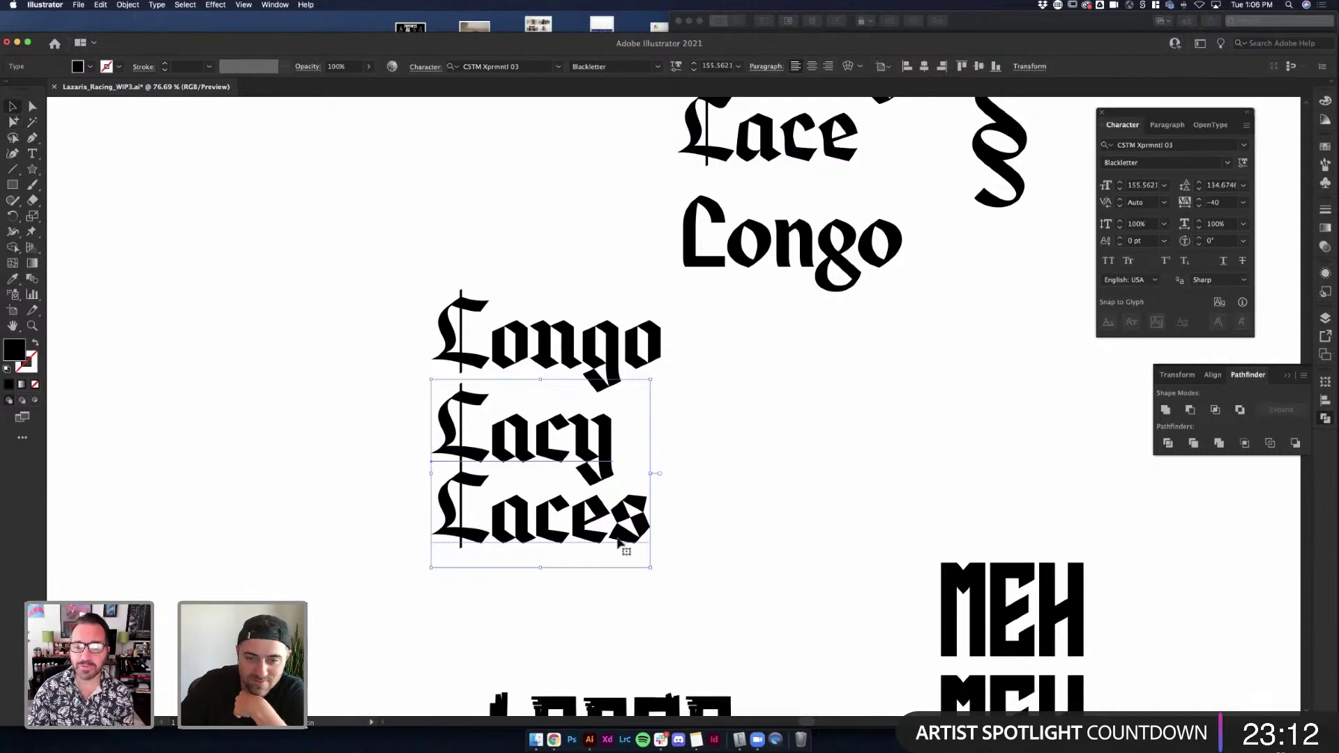
# Try the endings "'s" and "es" after the blackletter "Lacy" and remove them again
pyautogui.doubleClick(617, 452)
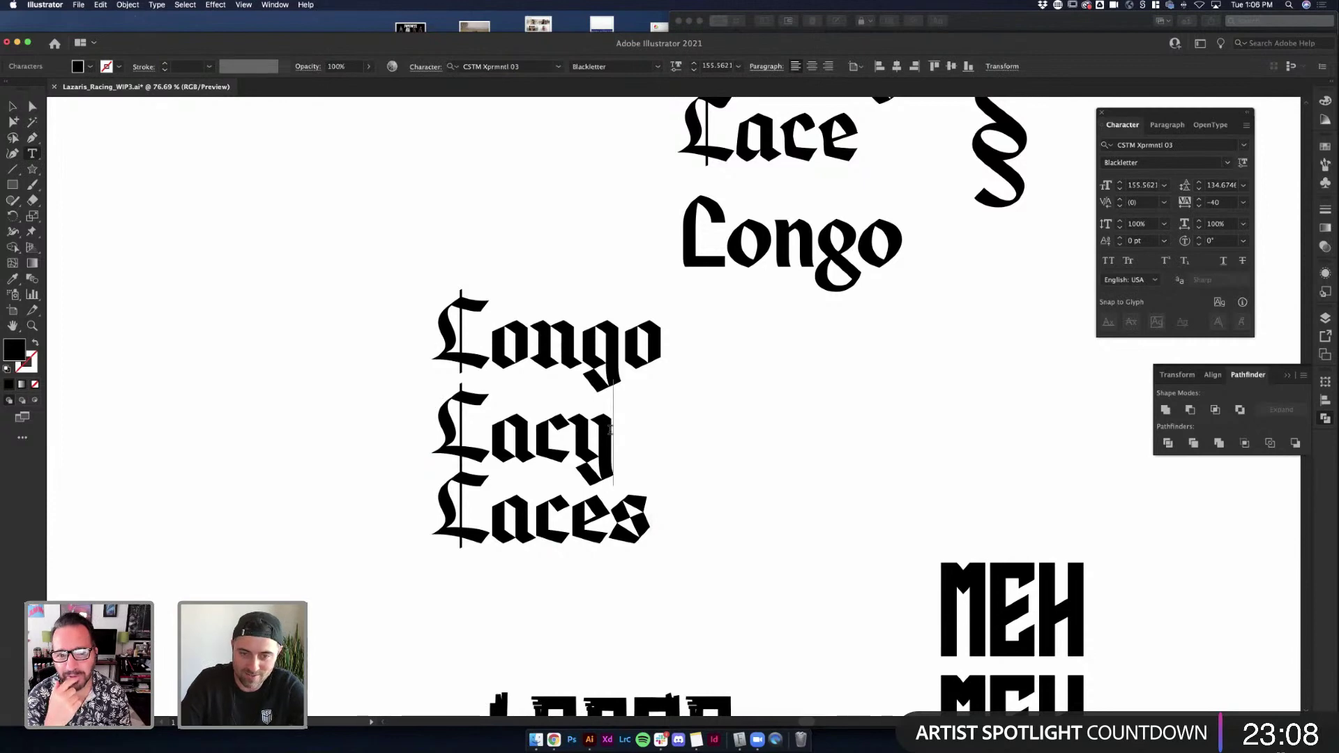
pyautogui.write("'s")
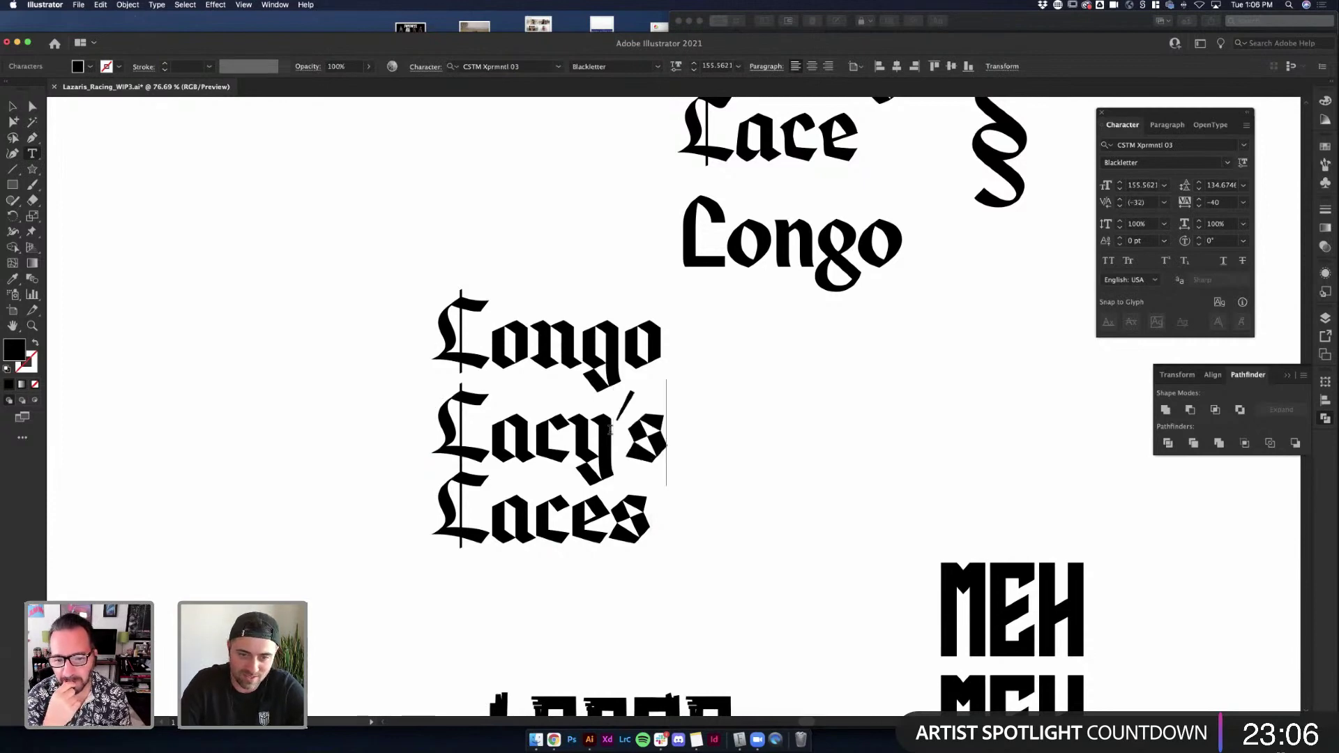
pyautogui.press('BackSpace')
pyautogui.press('BackSpace')
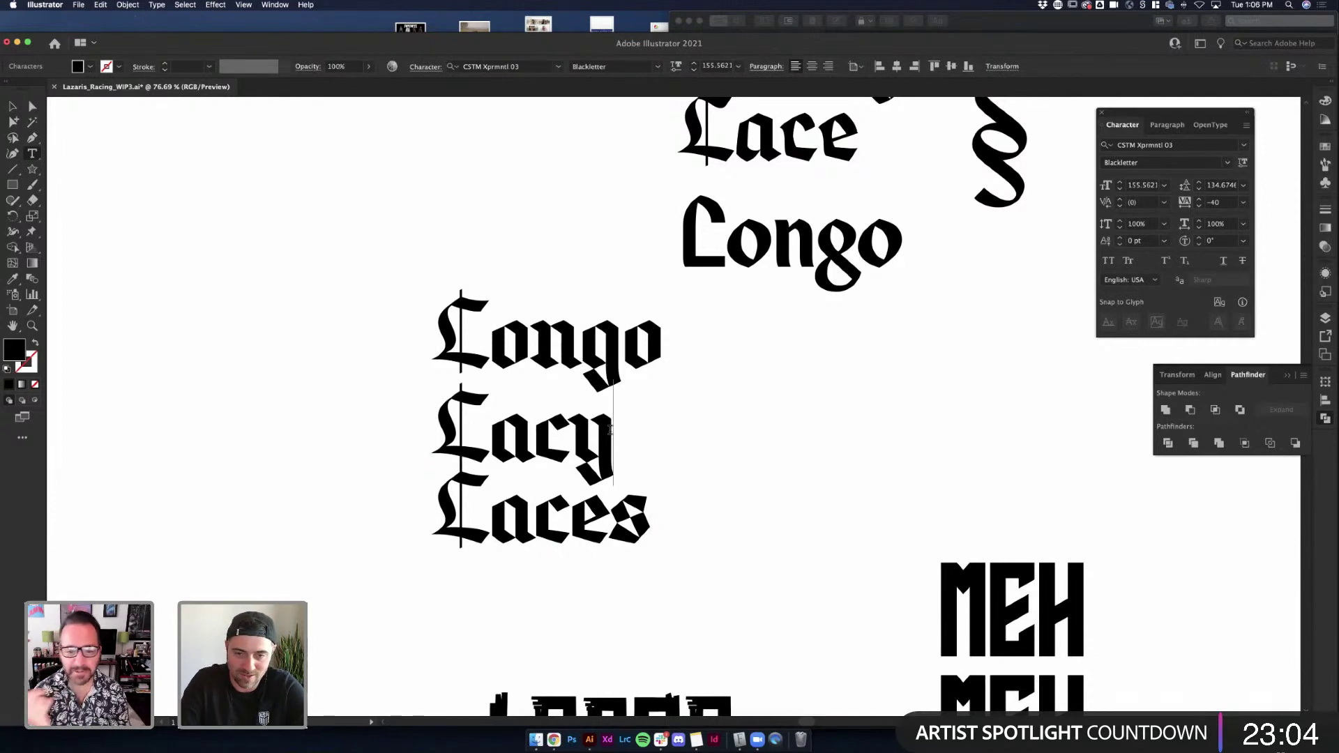
pyautogui.write('oes')
pyautogui.press('BackSpace')
pyautogui.press('BackSpace')
pyautogui.press('BackSpace')
pyautogui.press('BackSpace')
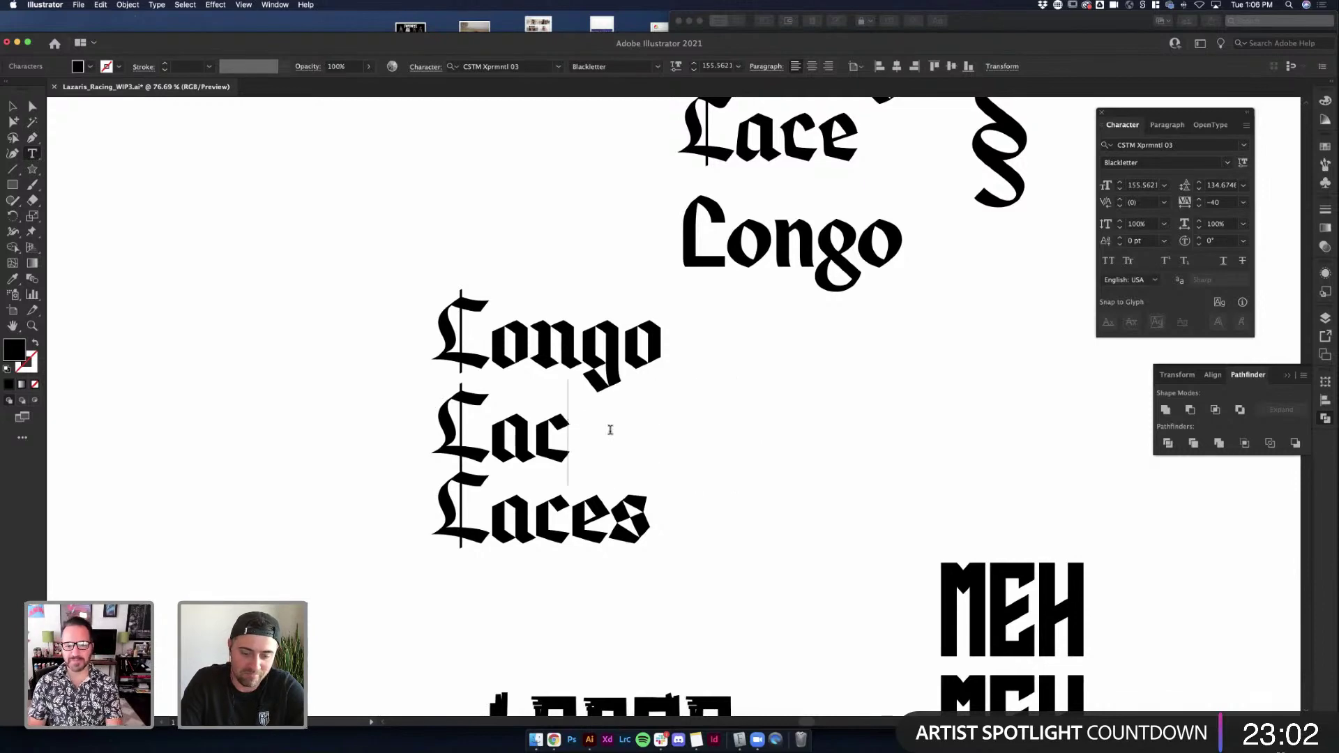
pyautogui.write('y Lac')
pyautogui.write('es')
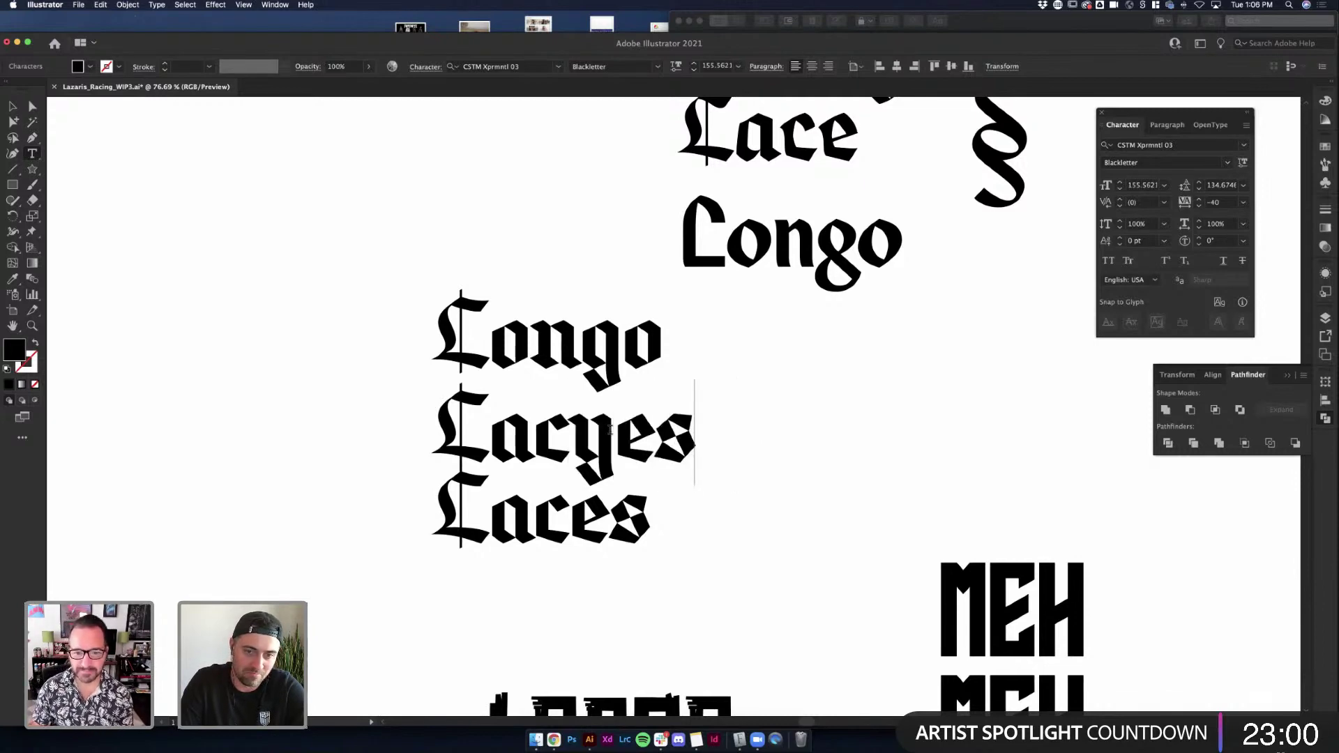
pyautogui.press('BackSpace')
pyautogui.press('BackSpace')
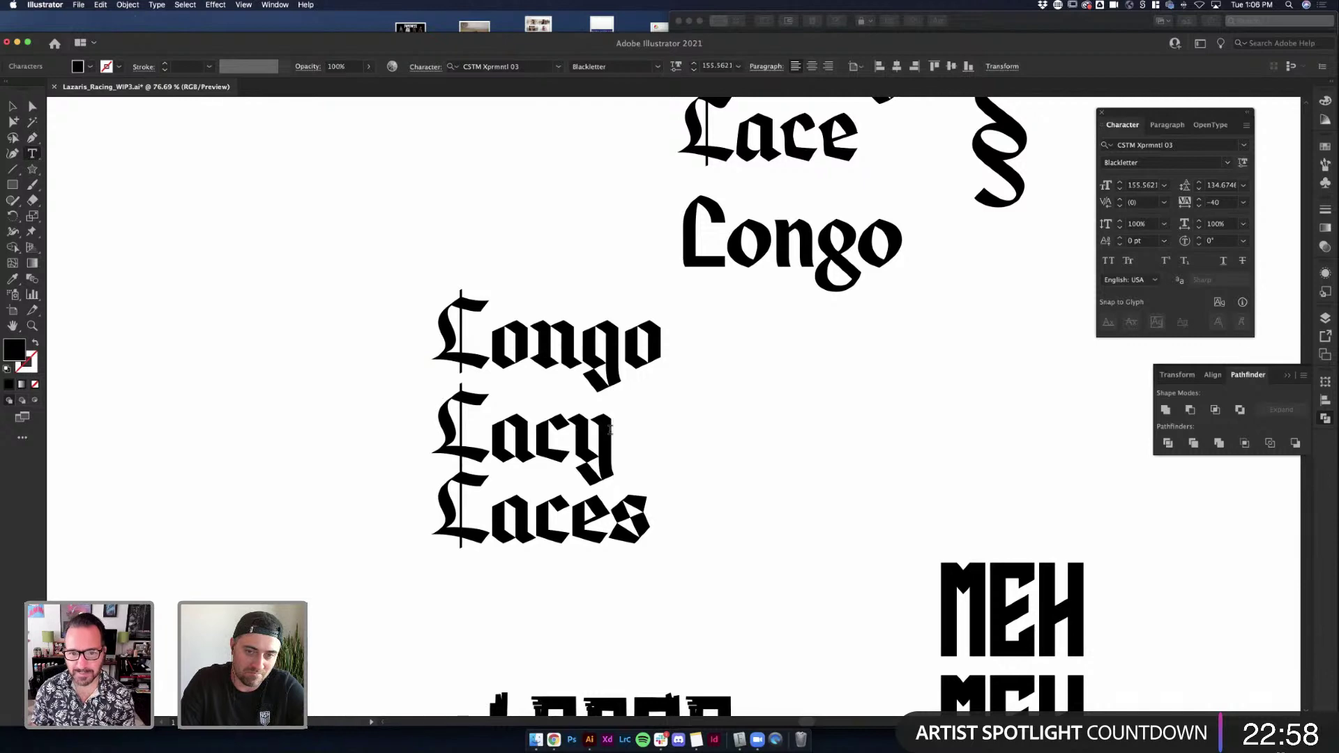
pyautogui.write(';s')
pyautogui.press('BackSpace')
pyautogui.press('BackSpace')
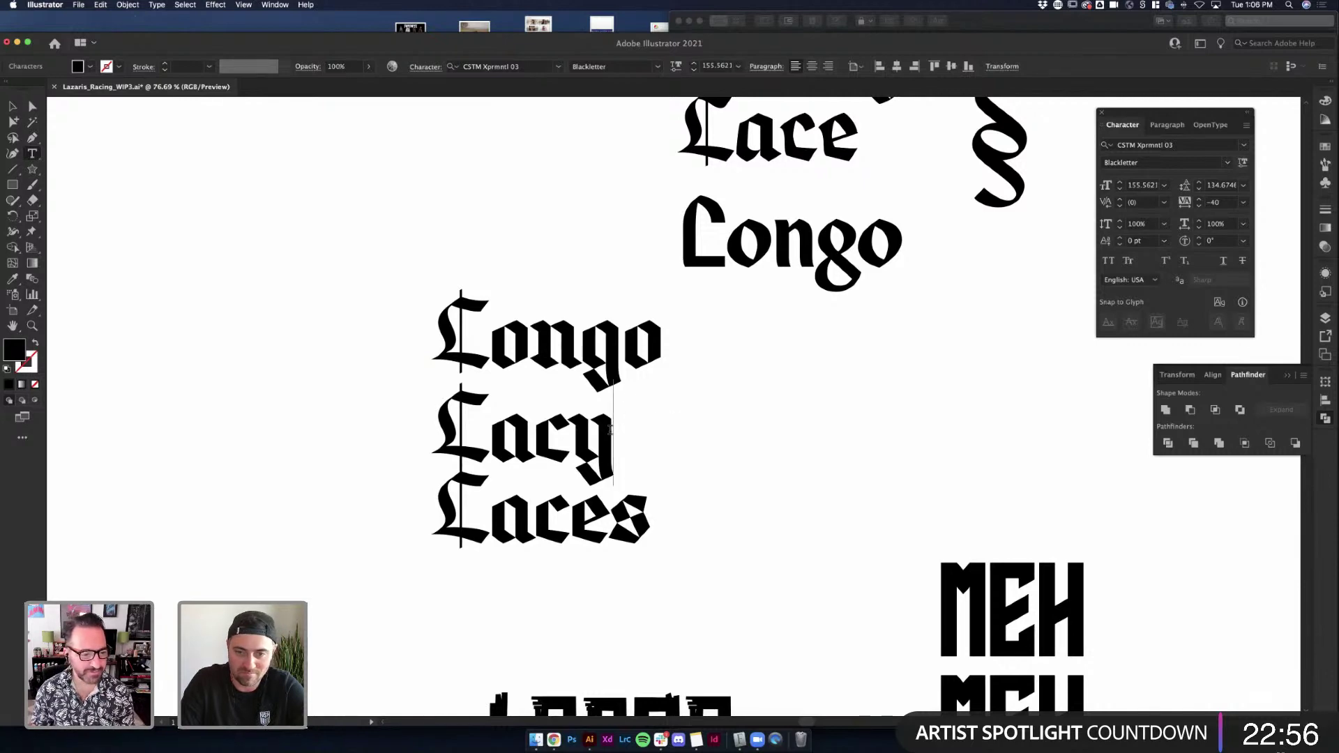
# Extend "Lacy" to "Lacy's" and move the two-line lettering slightly down, away from the blackletter "Longo"
pyautogui.write("'s")
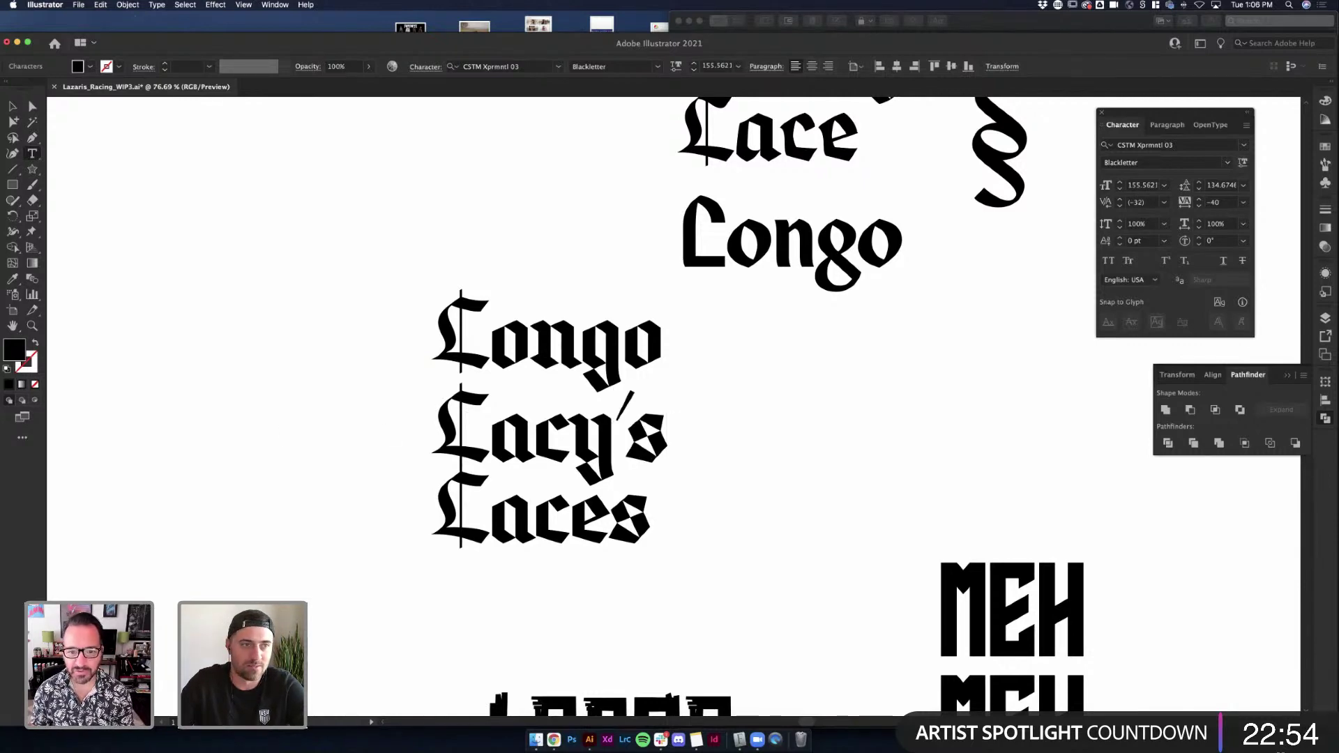
pyautogui.press('Escape')
pyautogui.moveTo(519, 471); pyautogui.dragTo(519, 509)
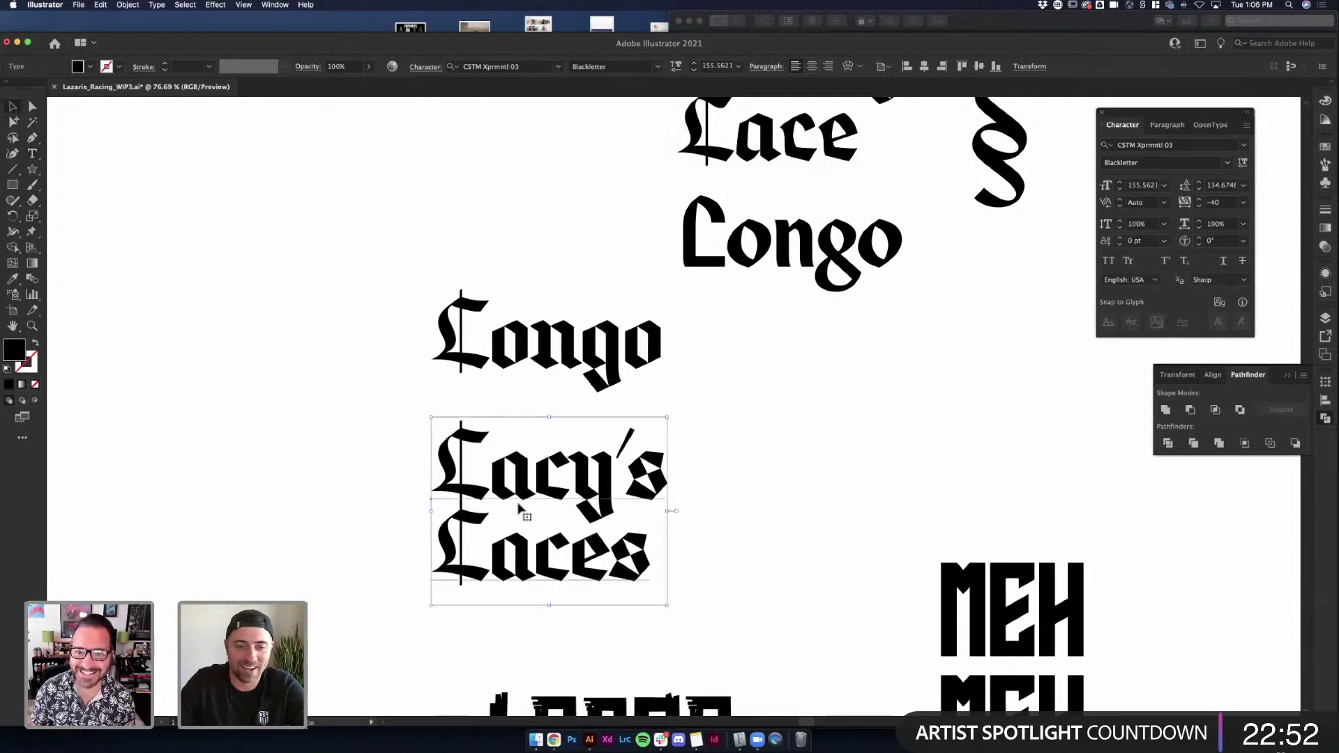
# Delete the "Laces" line below "Lacy's" and deselect the lettering
pyautogui.doubleClick(525, 511)
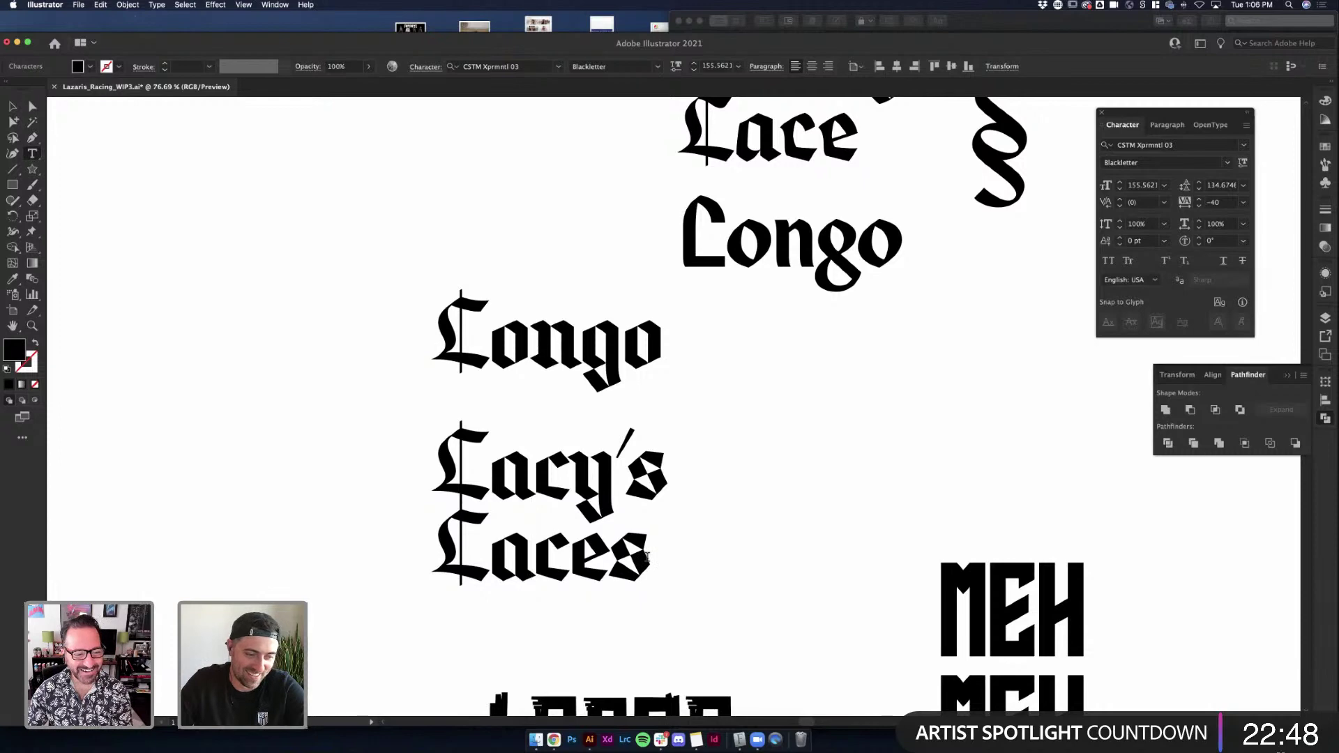
pyautogui.moveTo(648, 556); pyautogui.dragTo(496, 555)
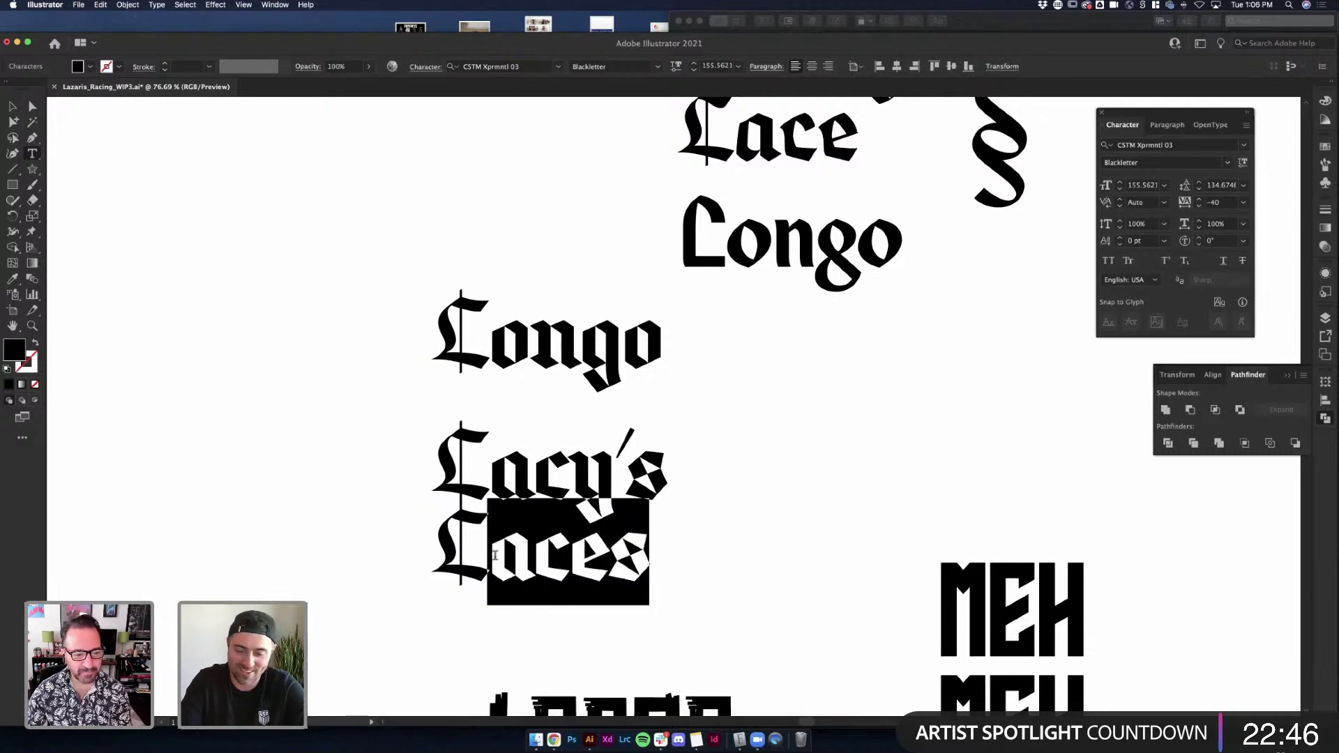
pyautogui.press('BackSpace')
pyautogui.press('BackSpace')
pyautogui.press('BackSpace')
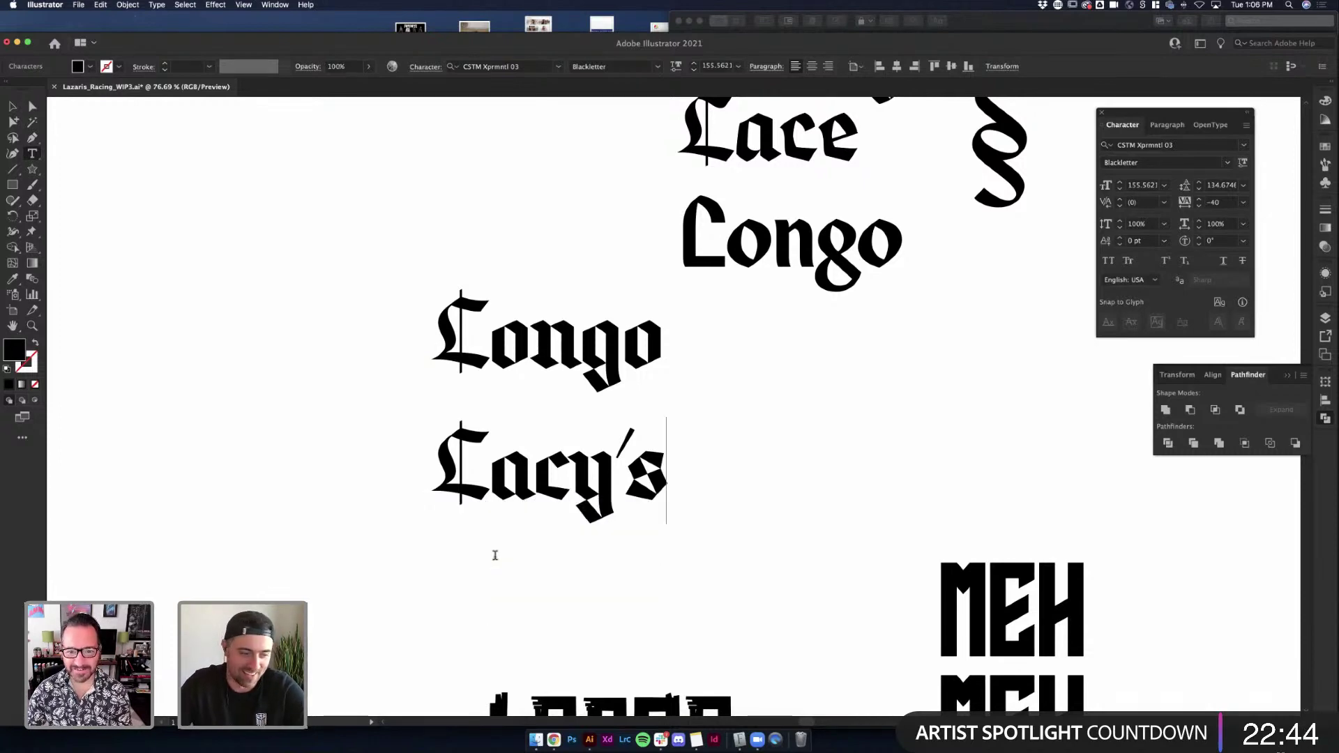
pyautogui.click(13, 106)
pyautogui.click(708, 398)
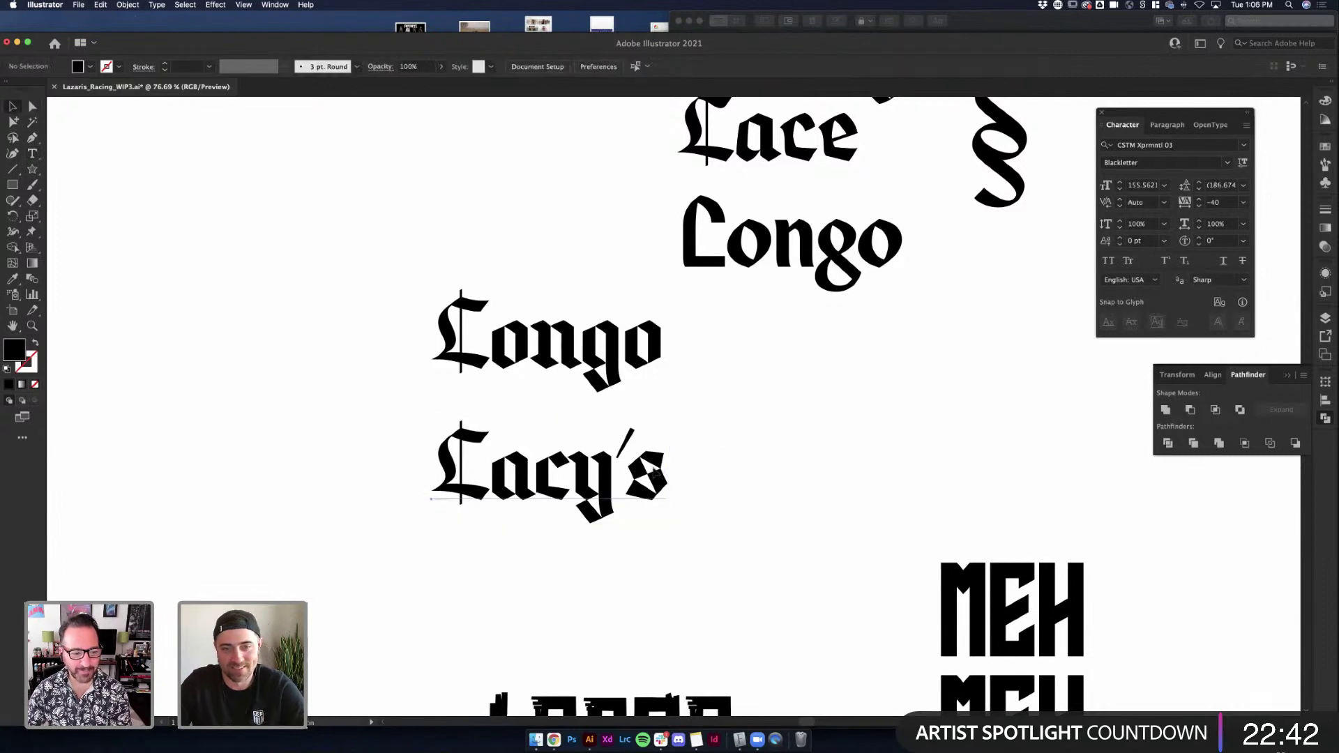
pyautogui.click(616, 497)
pyautogui.click(693, 509)
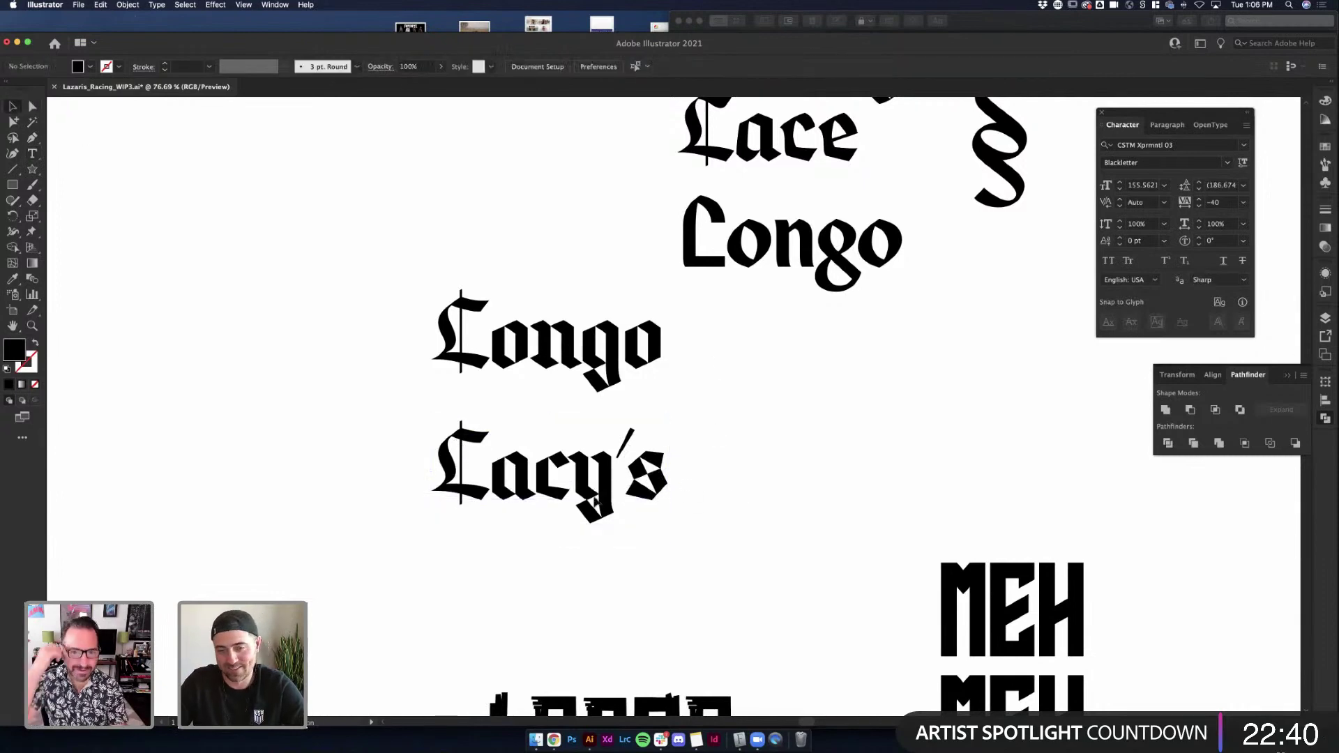
# Move the blackletter "Lacy's" slightly down to widen the gap below "Longo"
pyautogui.click(642, 488)
pyautogui.click(795, 484)
pyautogui.click(598, 509)
pyautogui.click(623, 522)
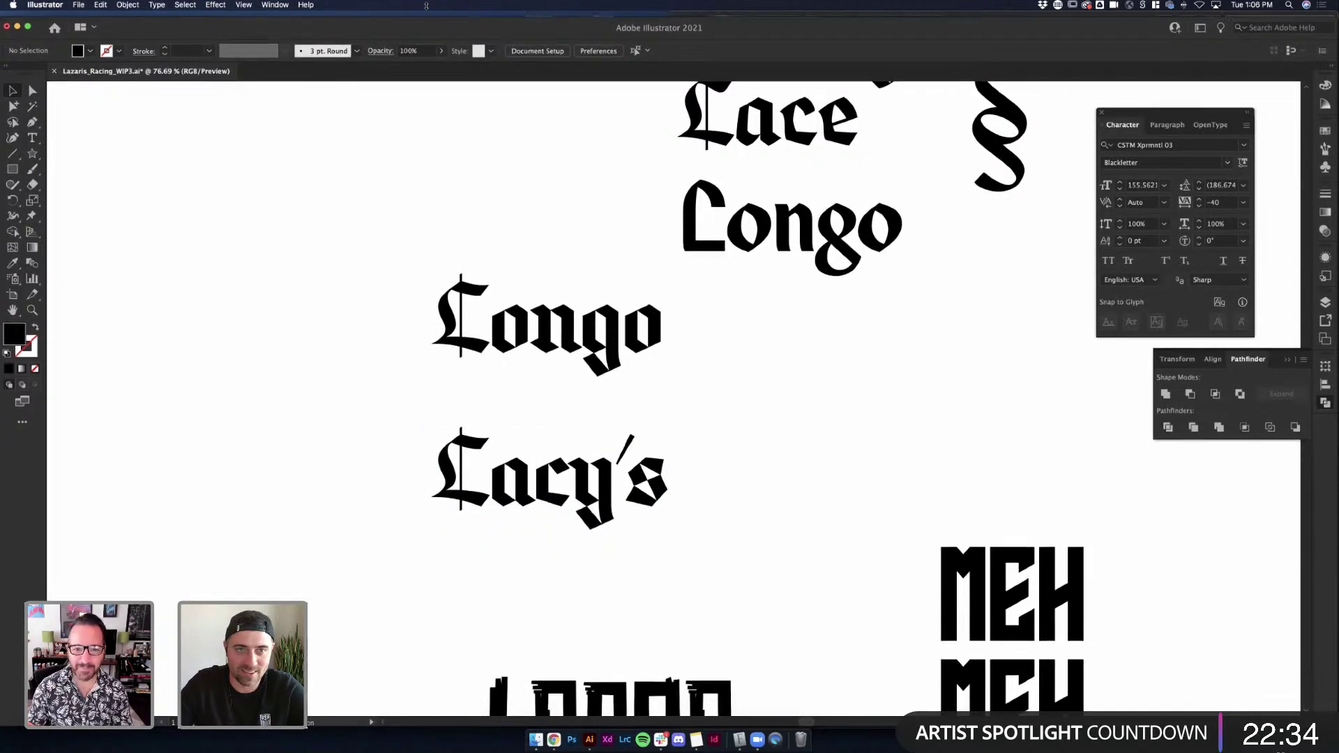
# Duplicate the blackletter "Lacy's" to the left of the original and convert the copy to outlines
pyautogui.click(636, 494)
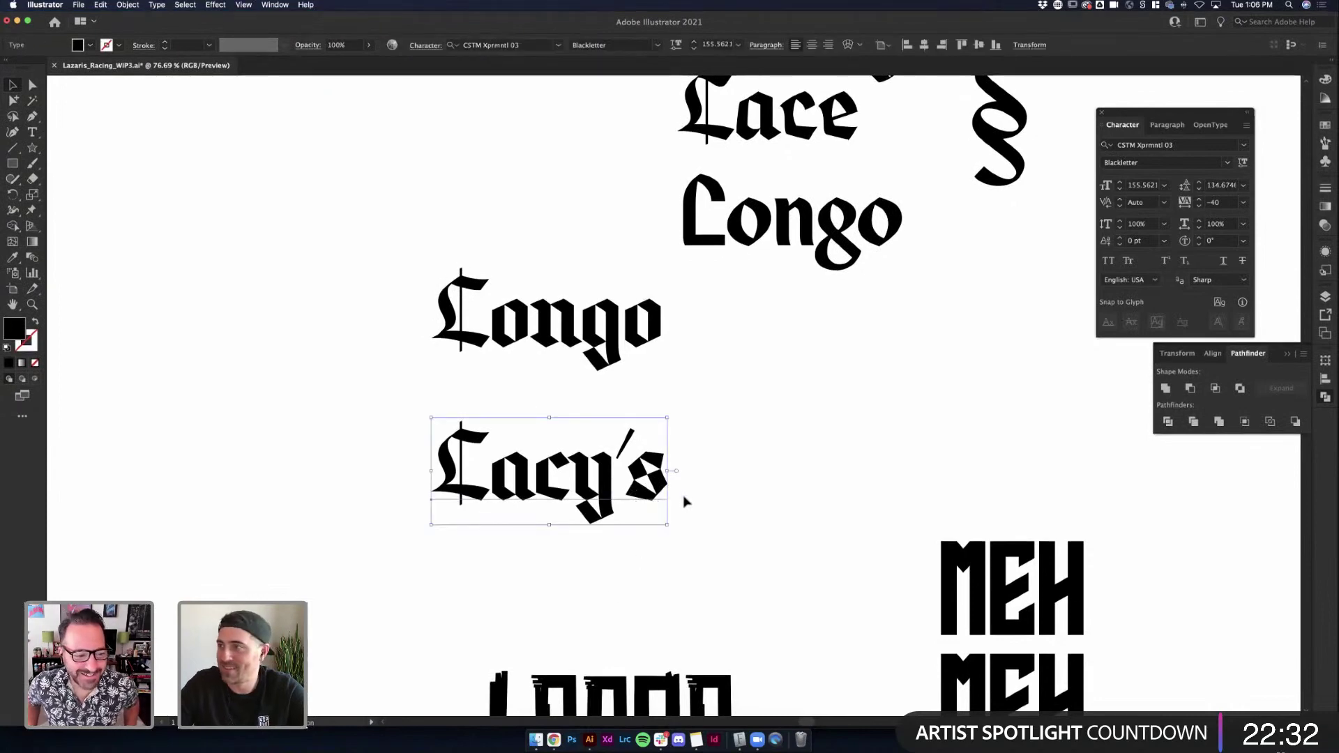
pyautogui.moveTo(525, 494); pyautogui.dragTo(423, 494)
pyautogui.press('super+z')
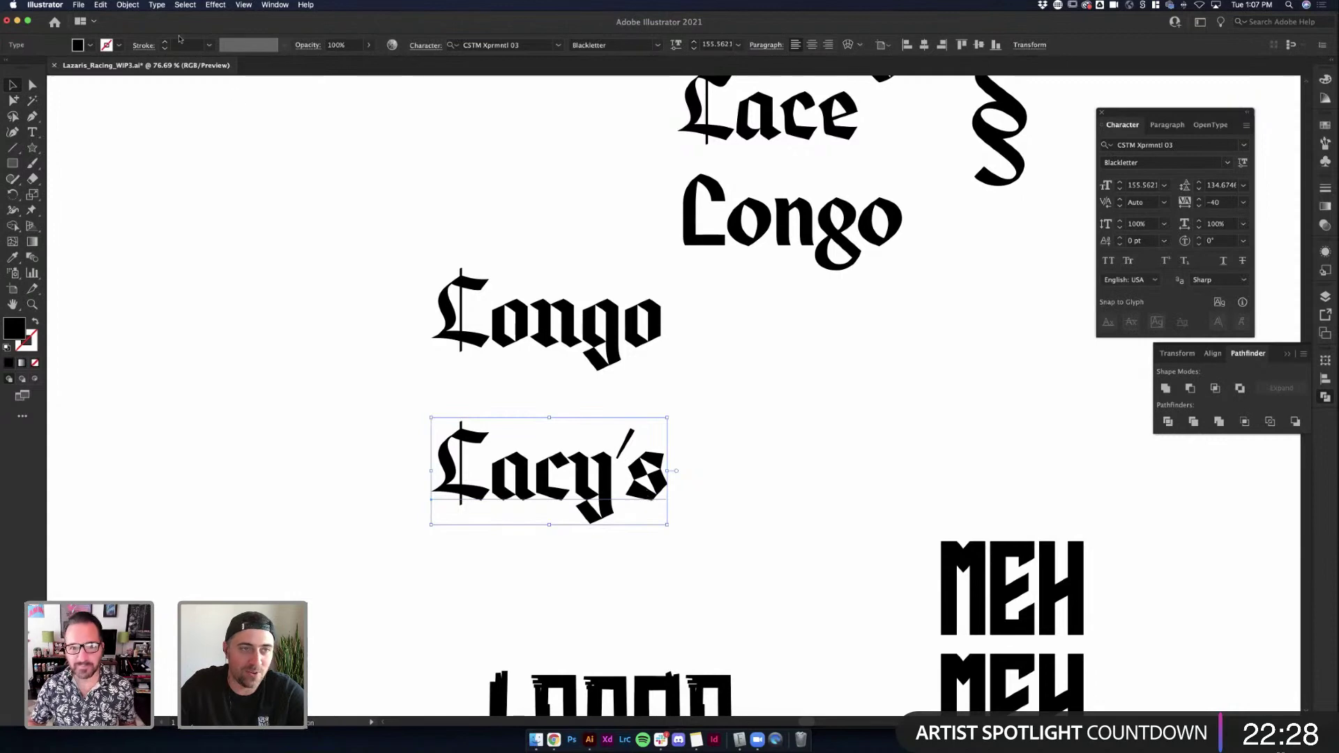
pyautogui.moveTo(555, 448); pyautogui.dragTo(287, 447)
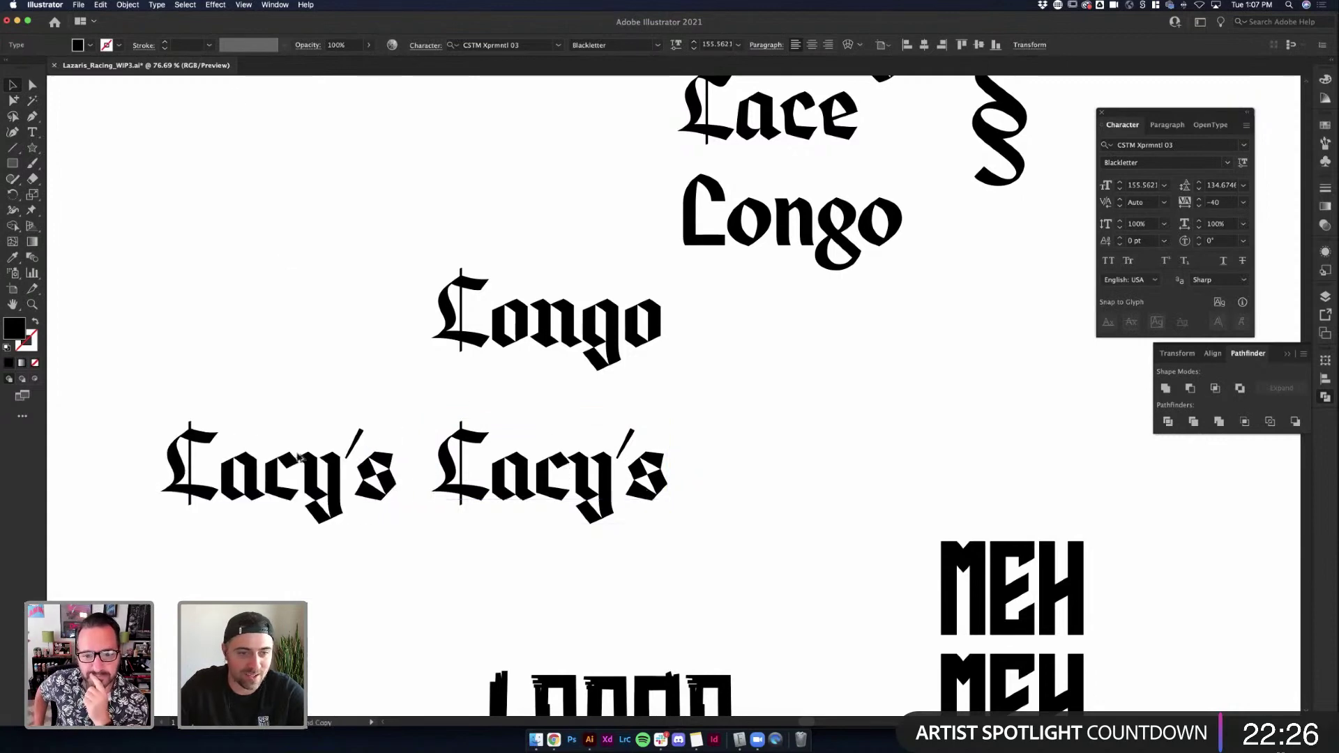
pyautogui.click(128, 4)
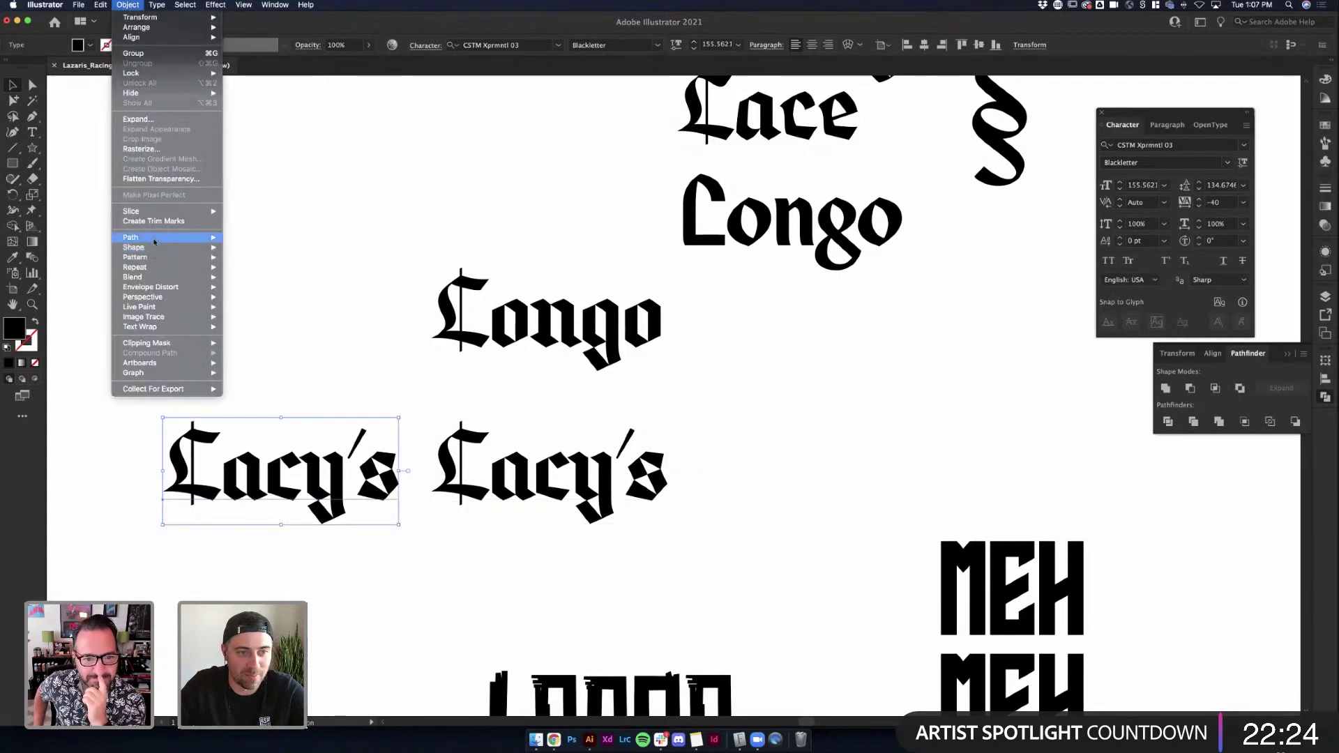
pyautogui.moveTo(133, 237)
pyautogui.rightClick(370, 455)
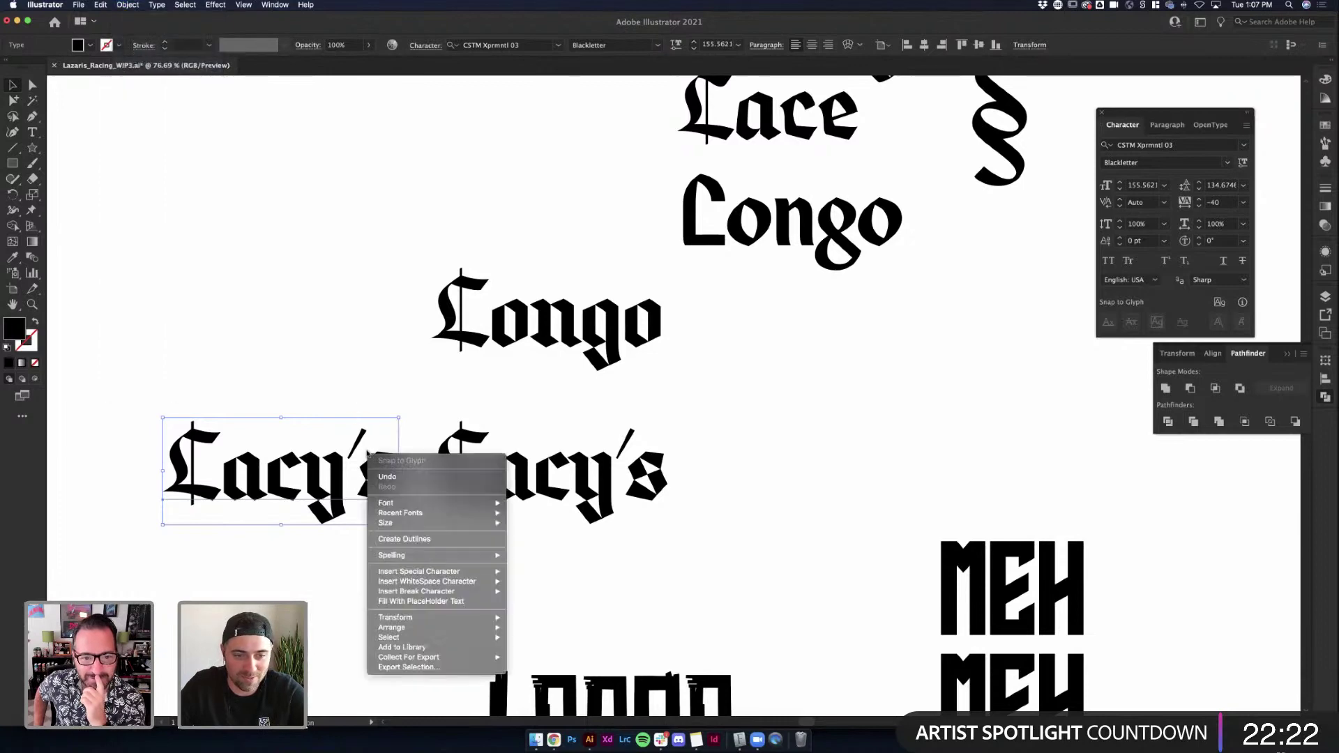
pyautogui.click(405, 539)
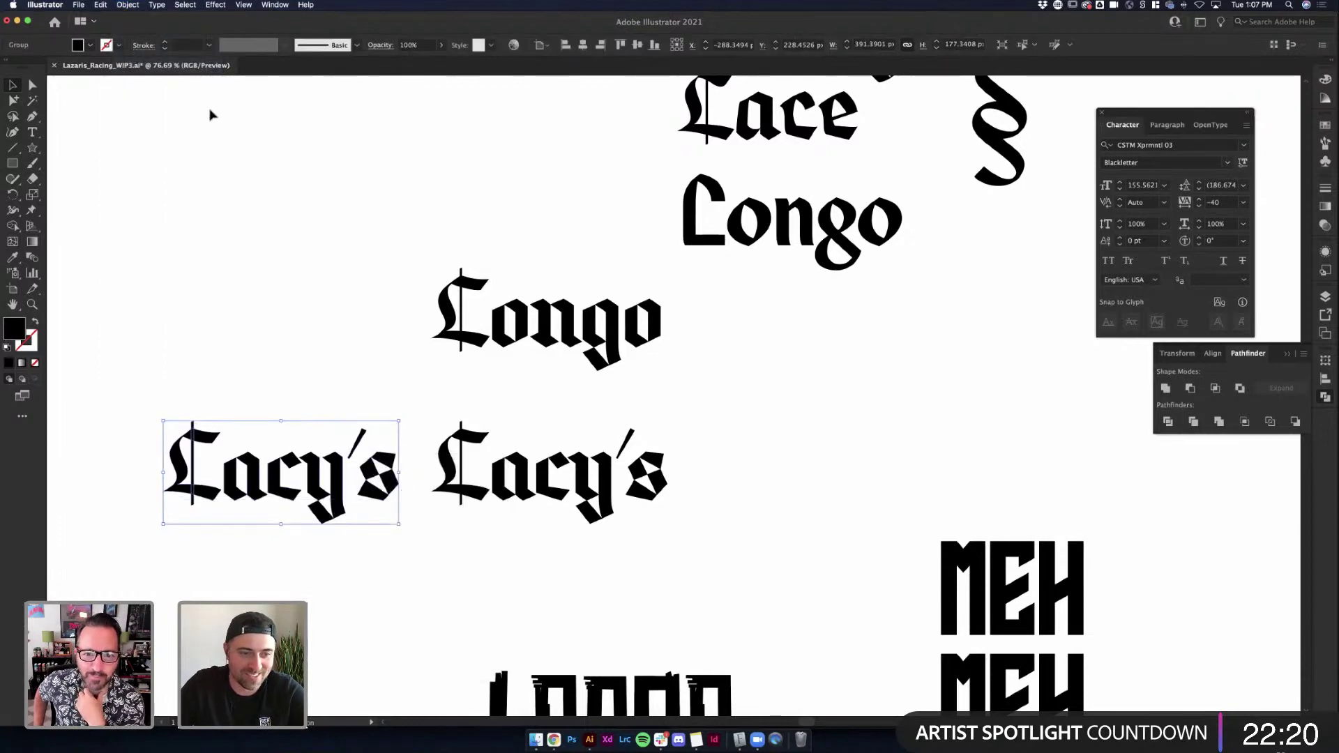
# Apply Offset Path to the outlined "Lacy's" with a 10 px offset, miter joins and a miter limit of 4
pyautogui.click(129, 6)
pyautogui.moveTo(140, 238)
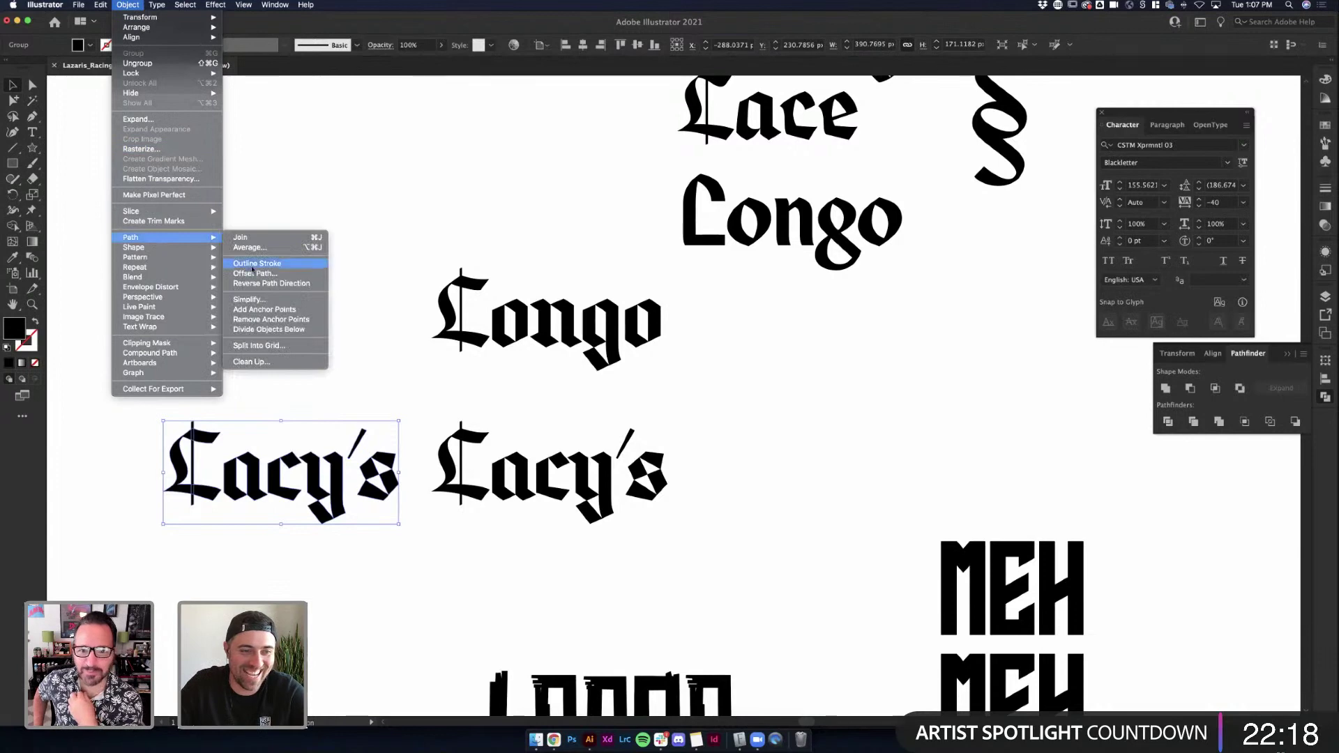
pyautogui.click(259, 274)
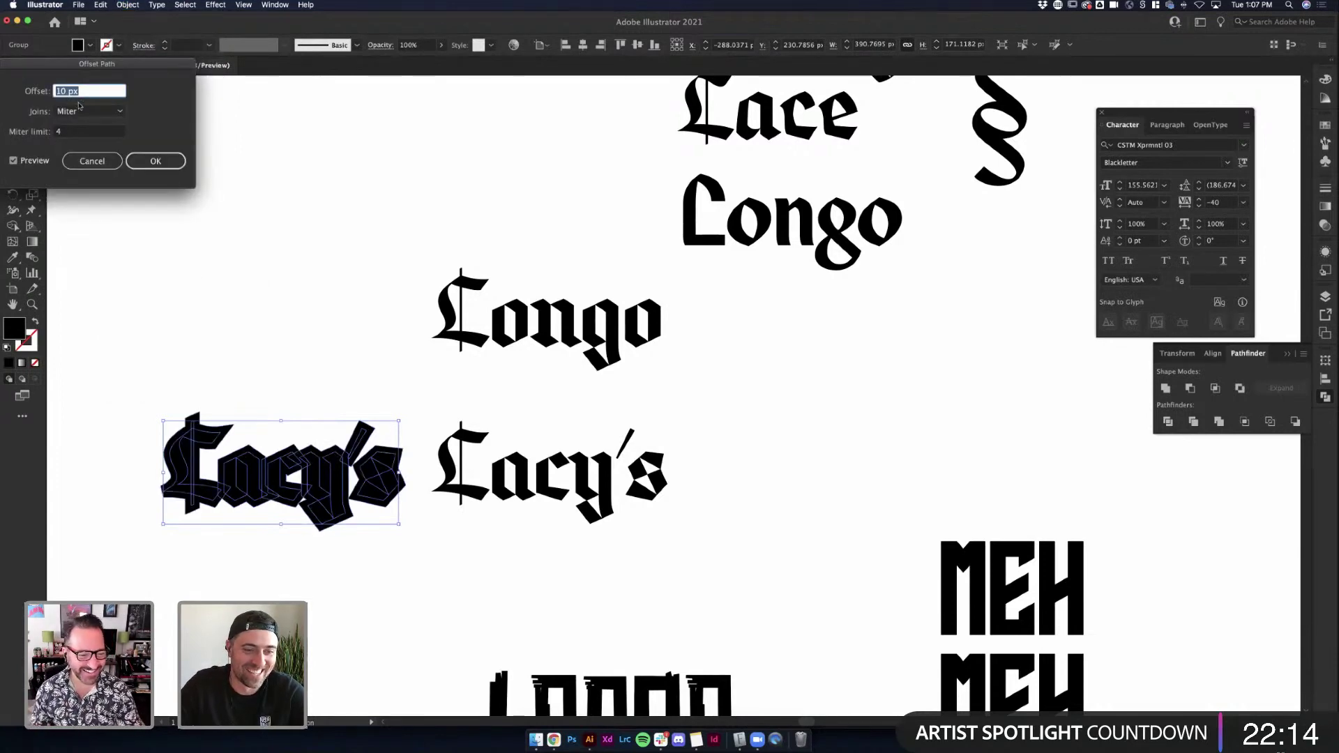
pyautogui.click(169, 165)
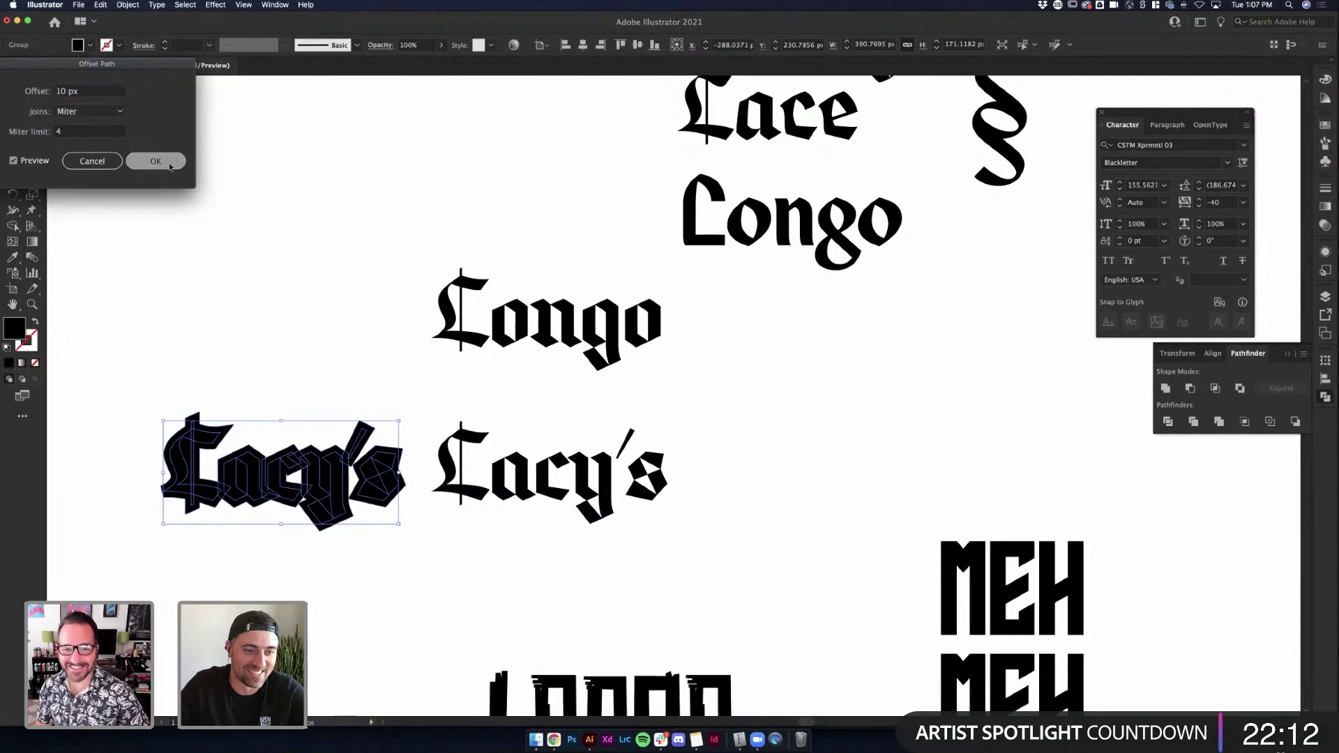
# Cut the thickened "Lacy's" shape, paste it back and place it to the left of the blackletter "Longo"
pyautogui.click(316, 387)
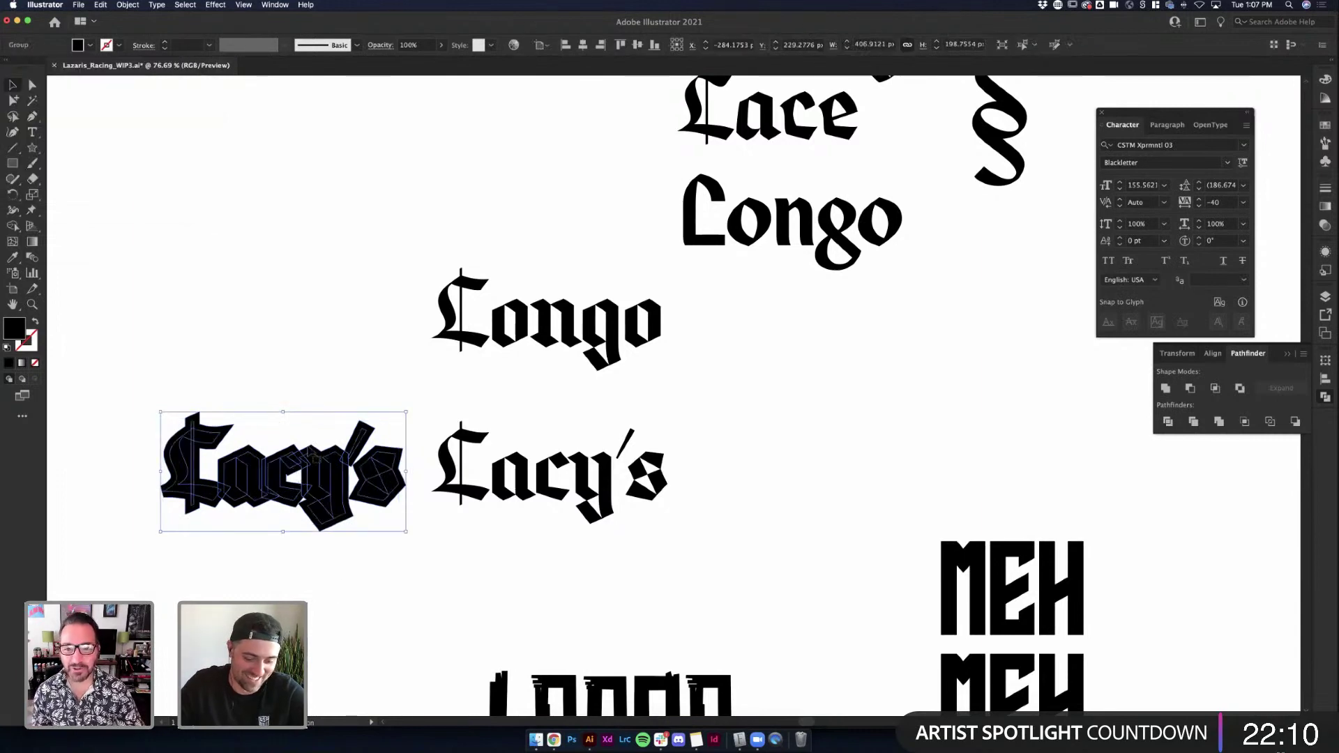
pyautogui.click(316, 457)
pyautogui.press('Delete')
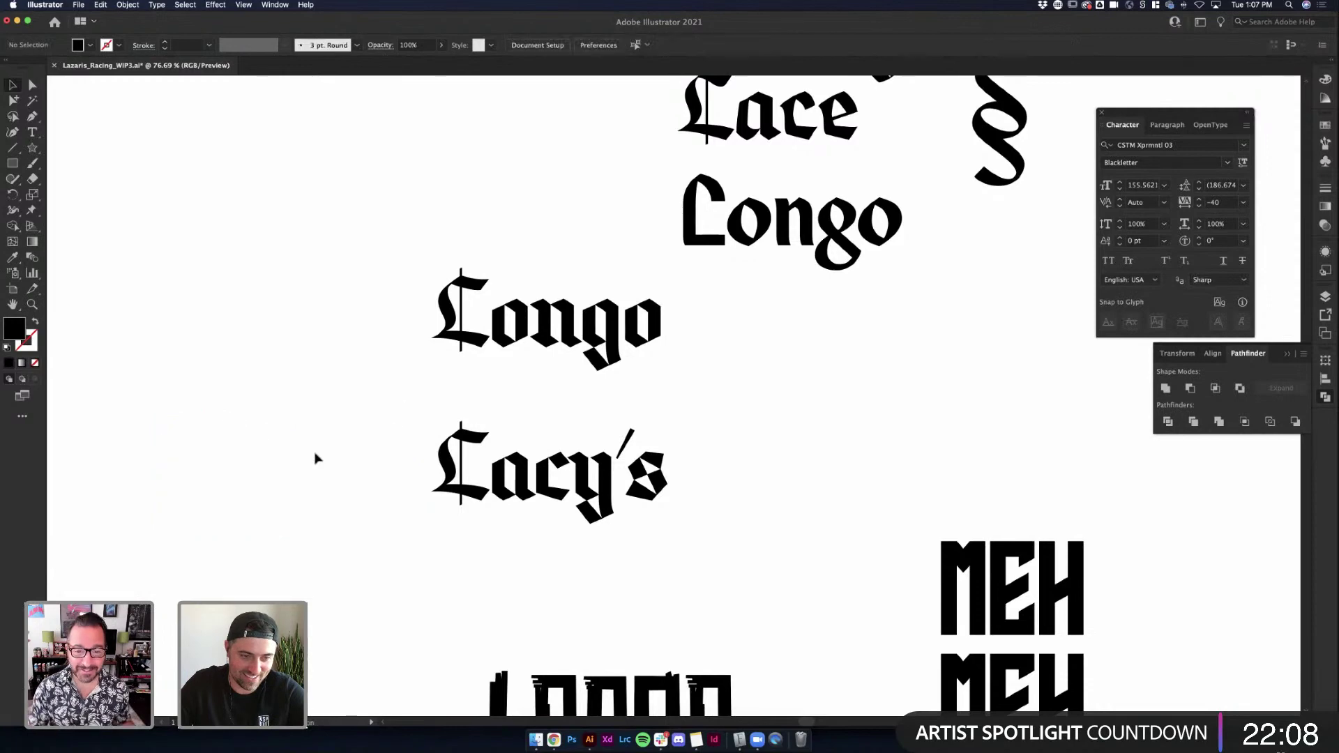
pyautogui.press('super+v')
pyautogui.moveTo(729, 337); pyautogui.dragTo(304, 331)
pyautogui.click(301, 331)
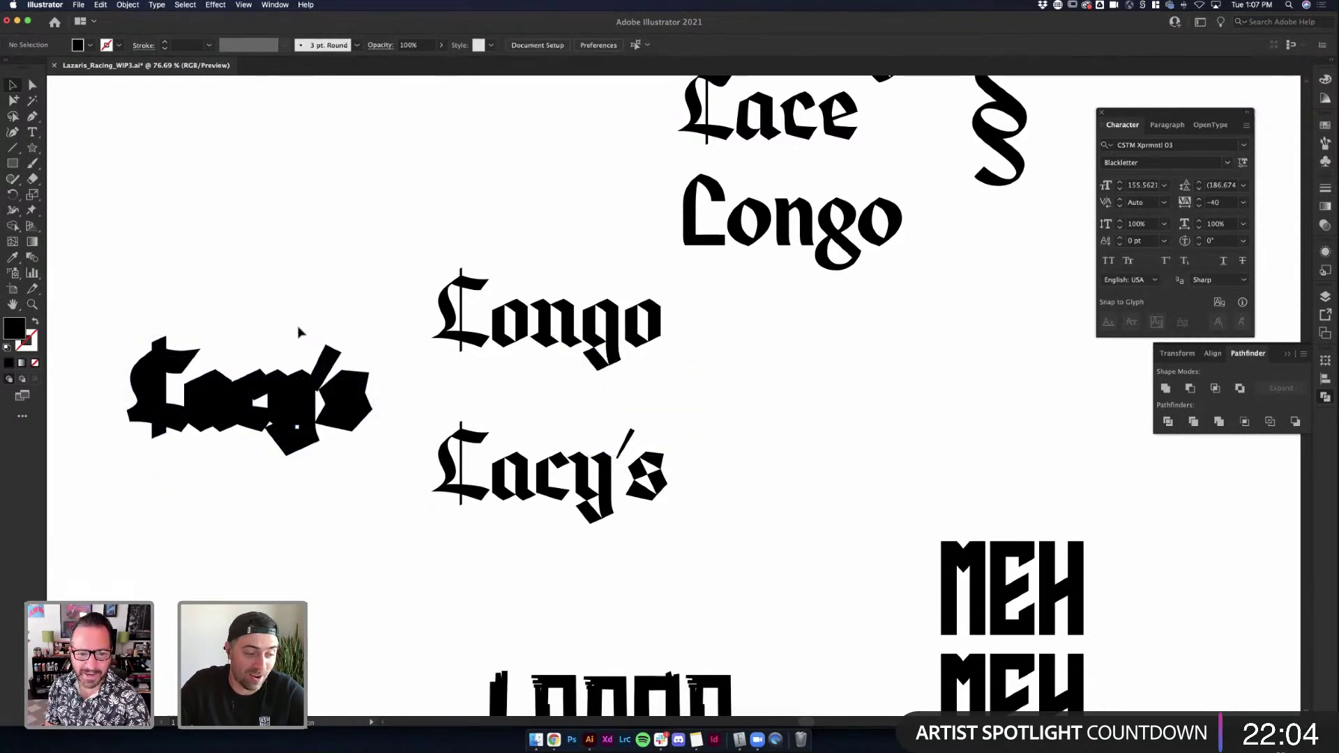
# Layer a white "Lacy's" in front of the black offset shape and shift it up and left for a drop-shadow look
pyautogui.click(239, 405)
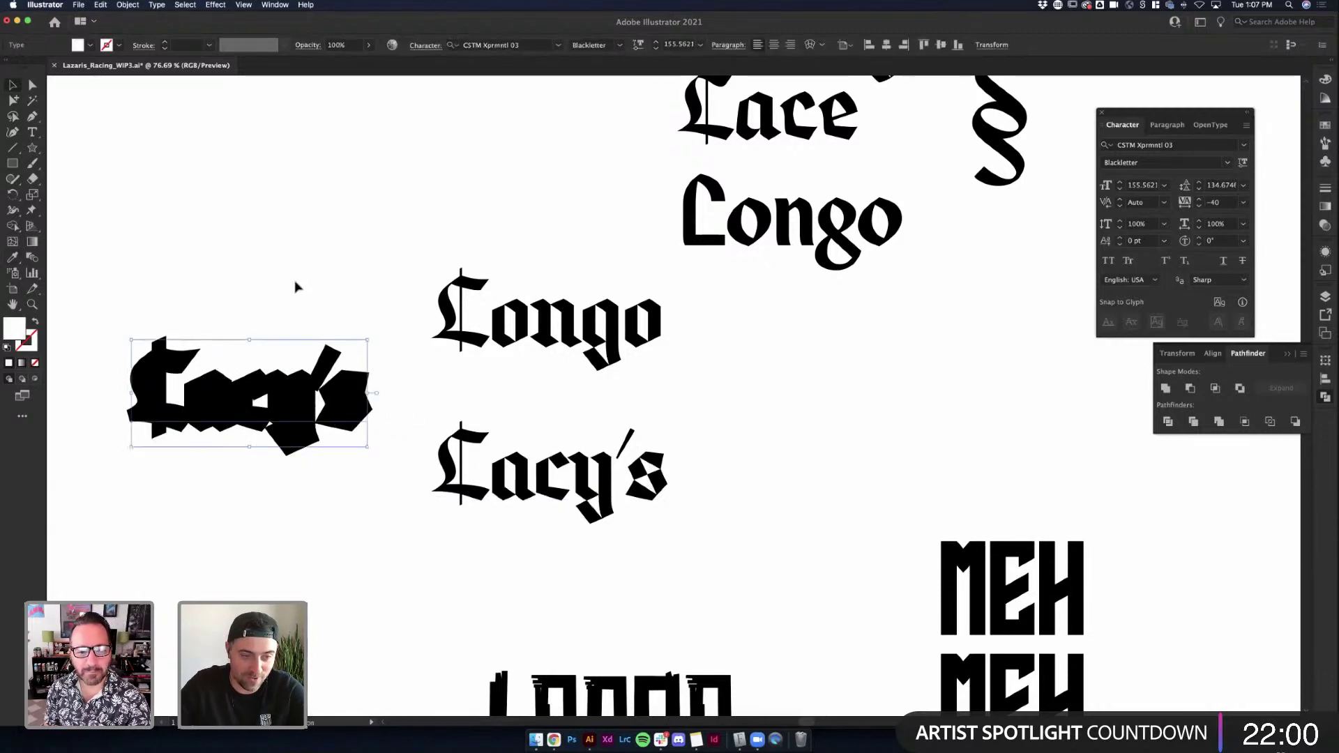
pyautogui.click(318, 293)
pyautogui.click(236, 435)
pyautogui.press('Delete')
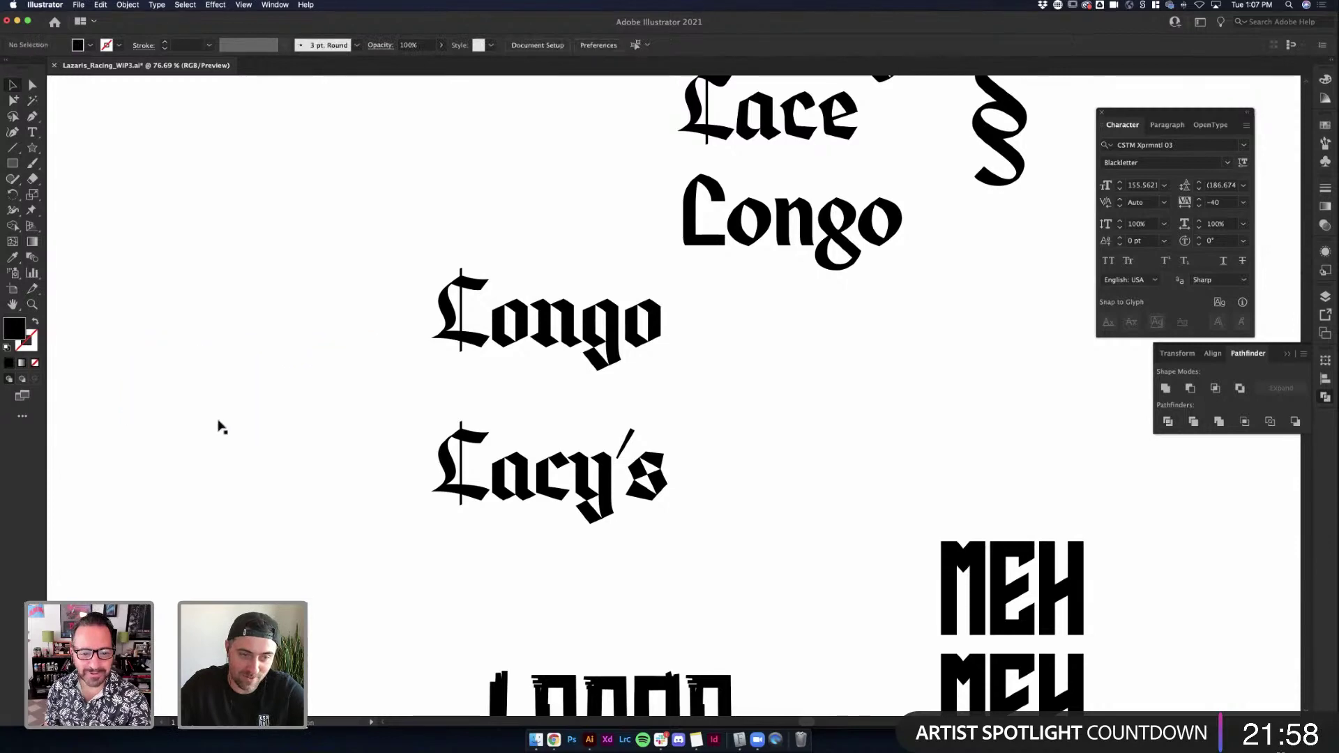
pyautogui.moveTo(119, 308); pyautogui.dragTo(350, 472)
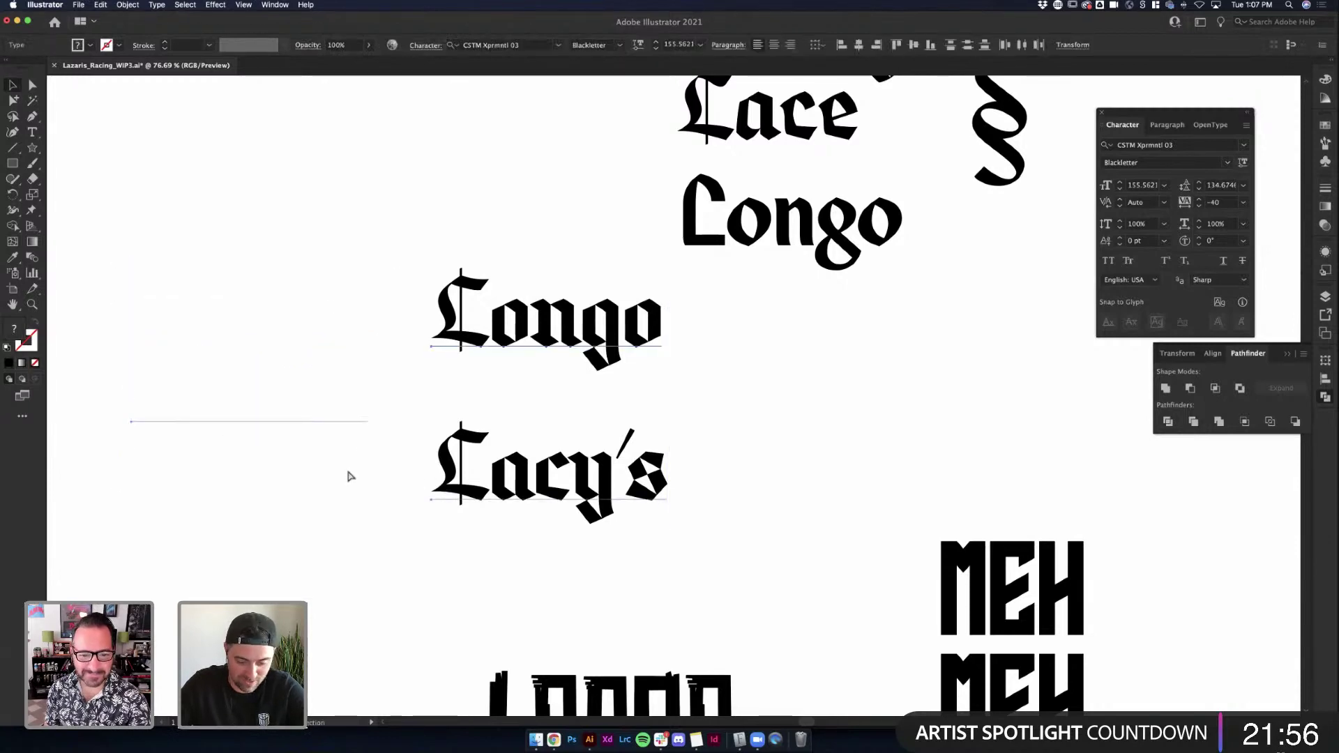
pyautogui.press('super+z')
pyautogui.click(345, 488)
pyautogui.hscroll(-5, 335, 488)
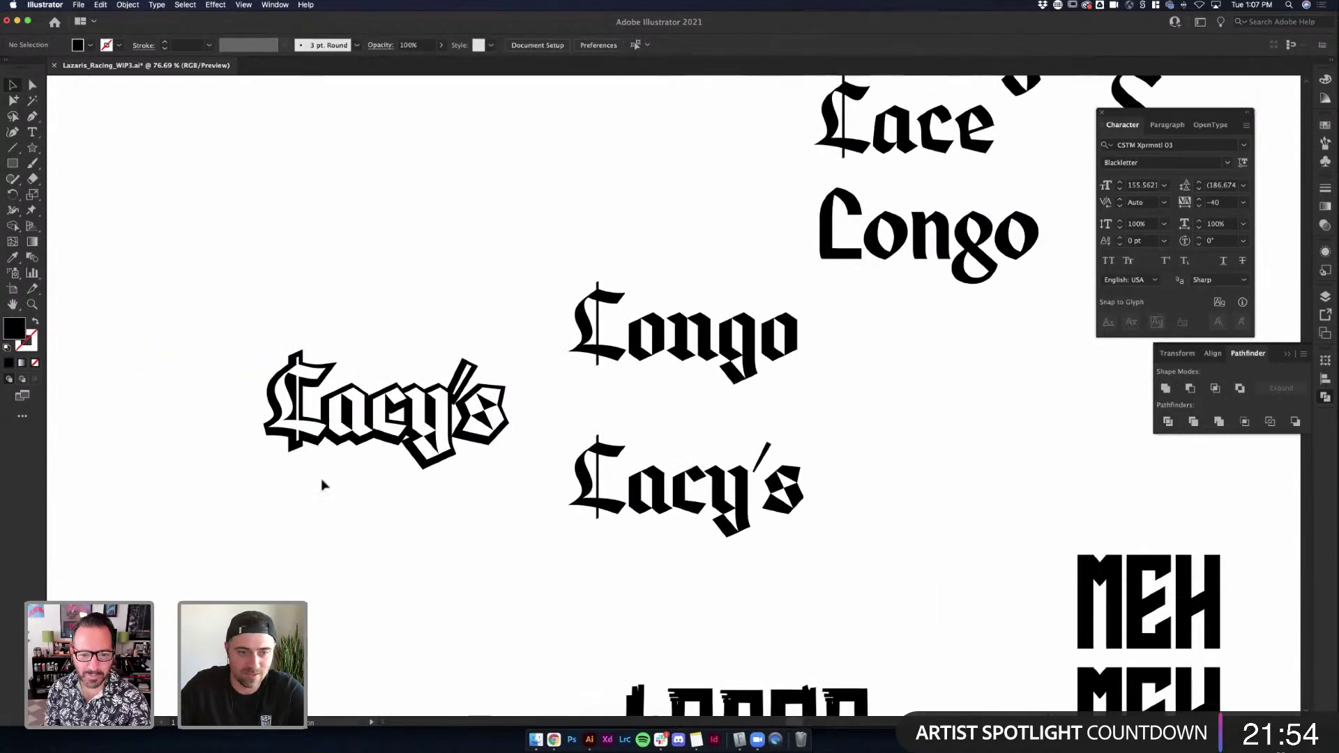
pyautogui.scroll(3, 322, 484)
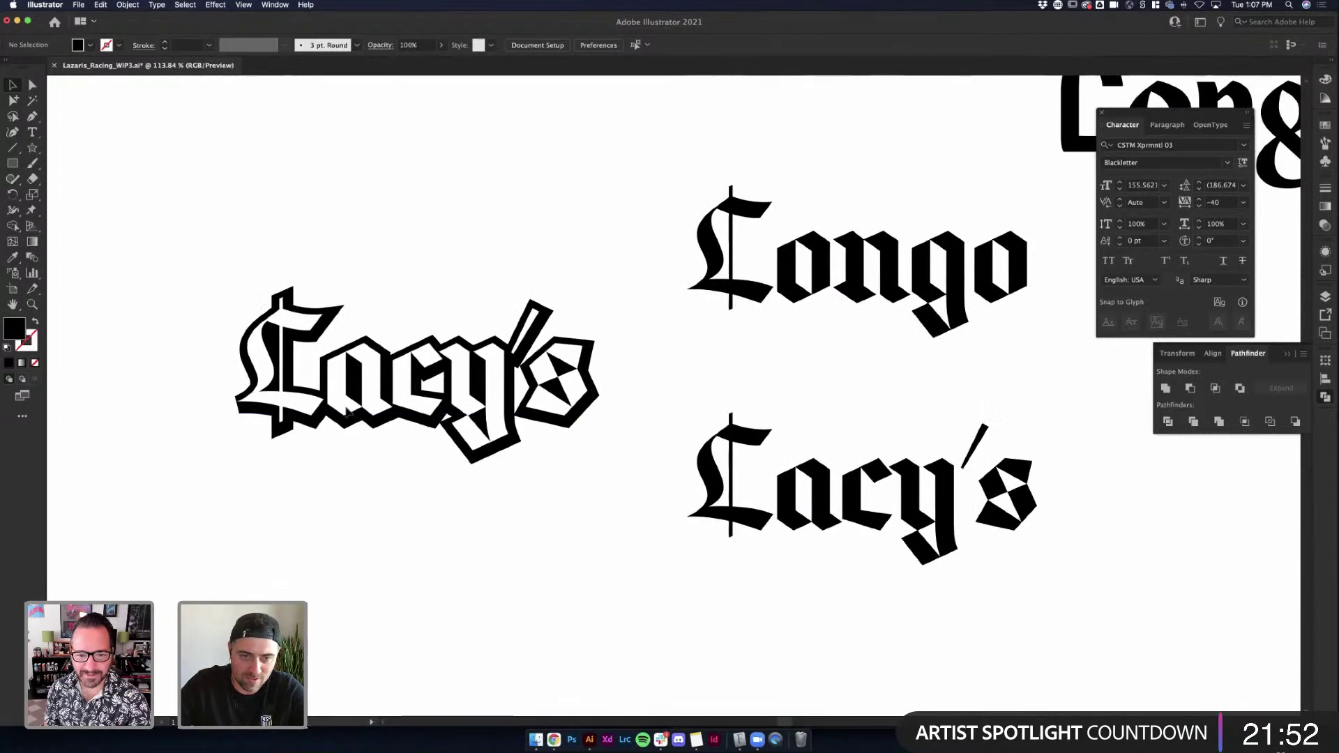
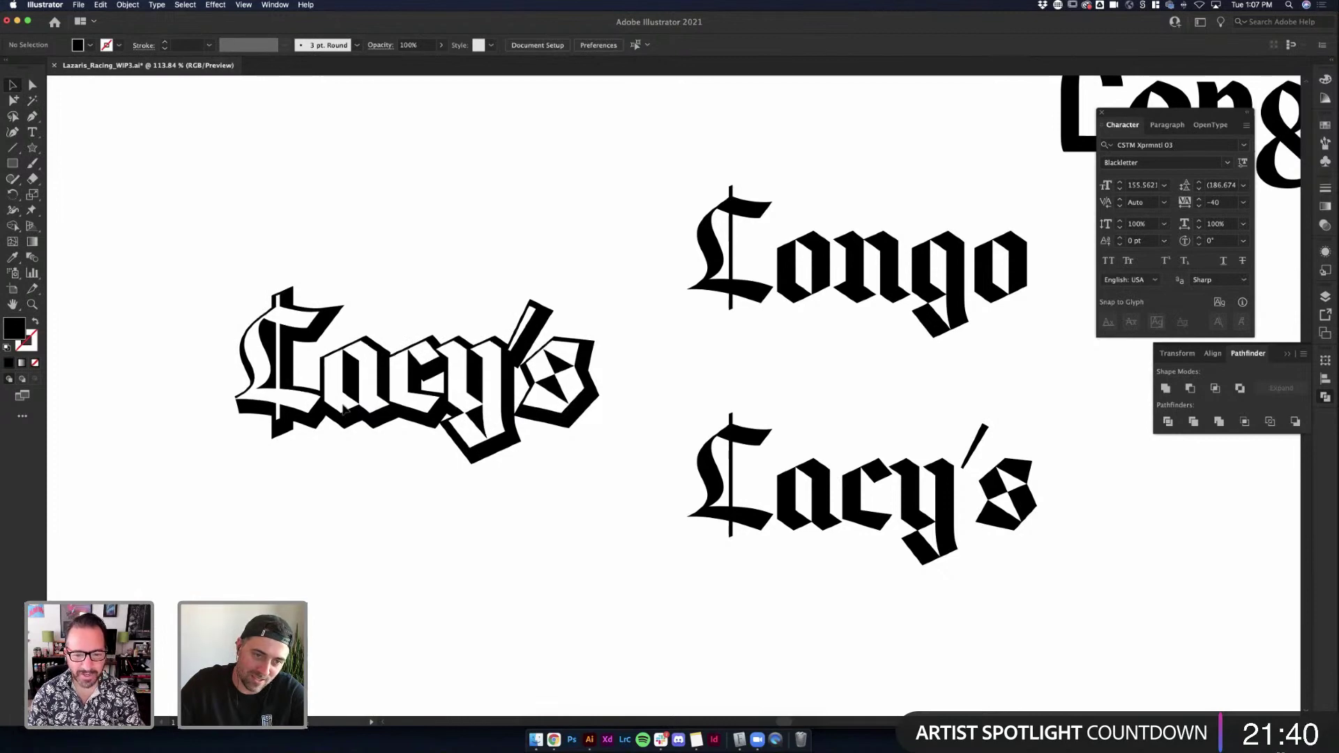
# Try a black stroke on the white "Lacy's" lettering, testing 2 pt and then 0.5 pt
pyautogui.click(344, 409)
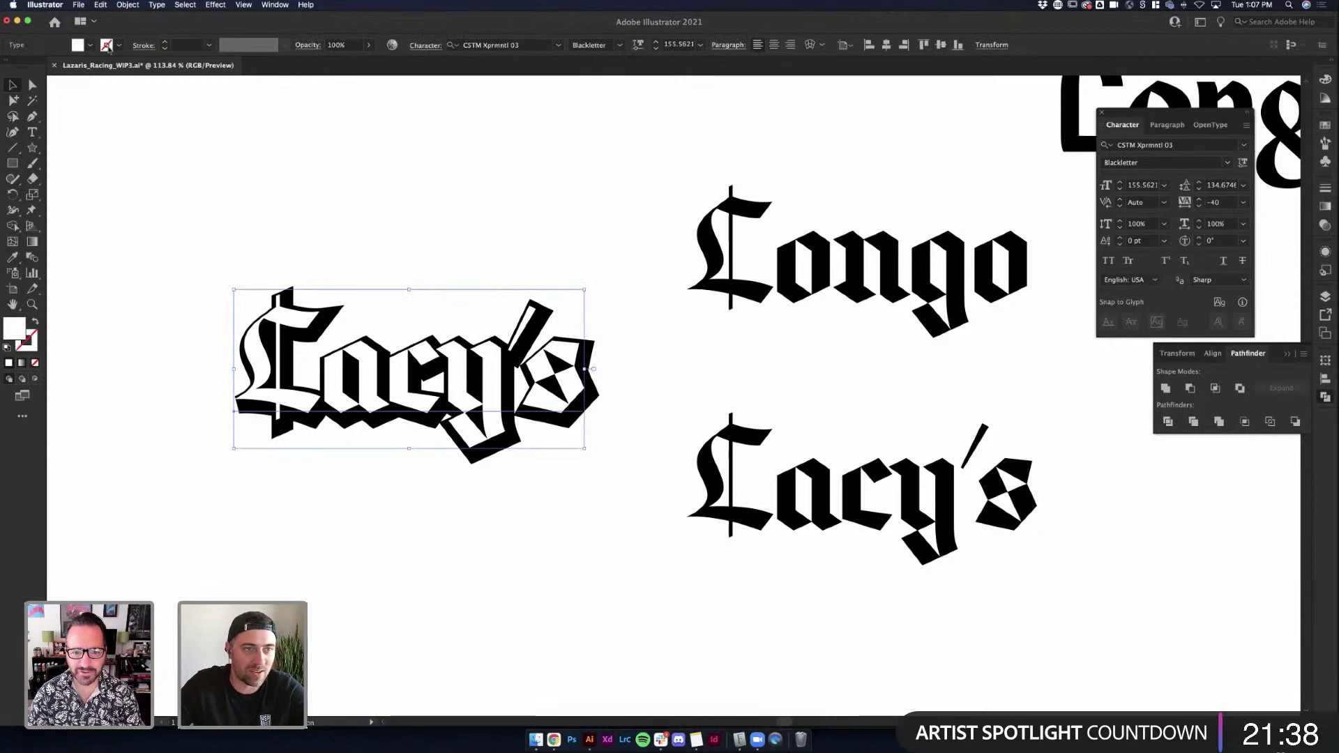
pyautogui.click(119, 45)
pyautogui.click(35, 69)
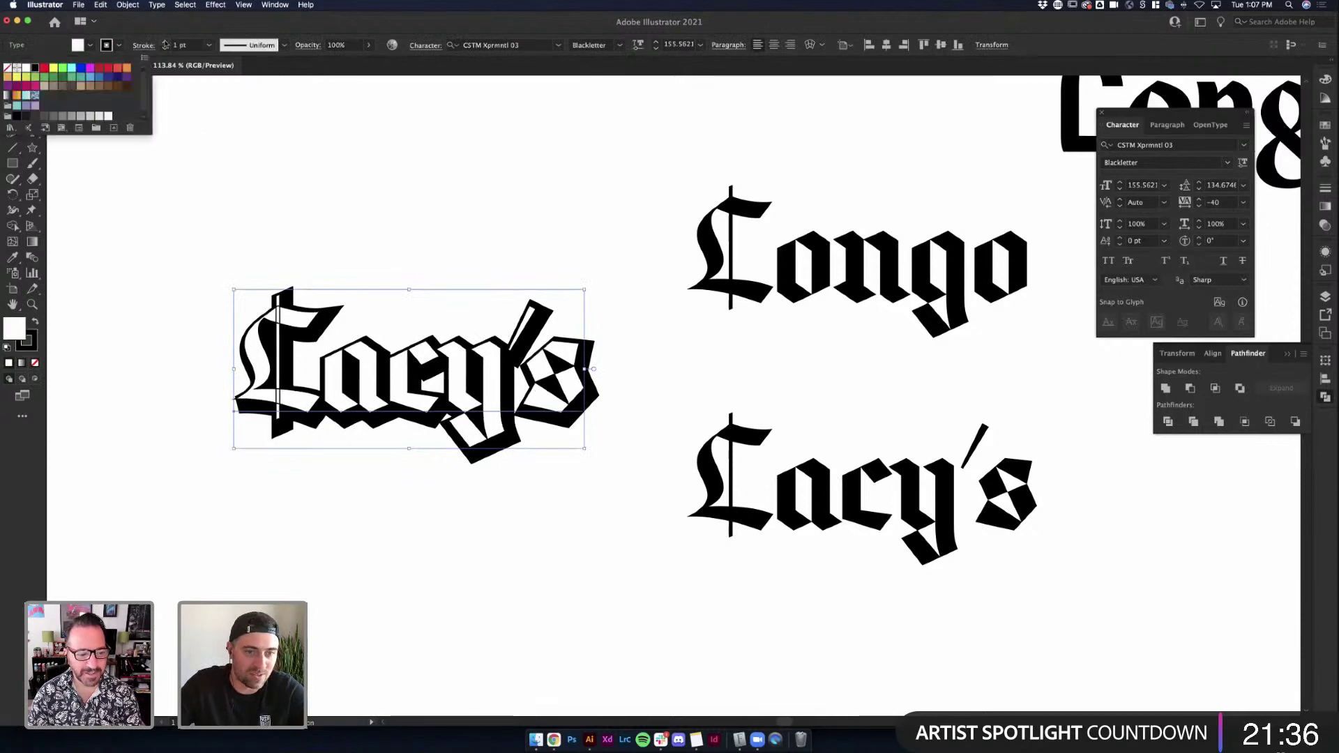
pyautogui.click(165, 43)
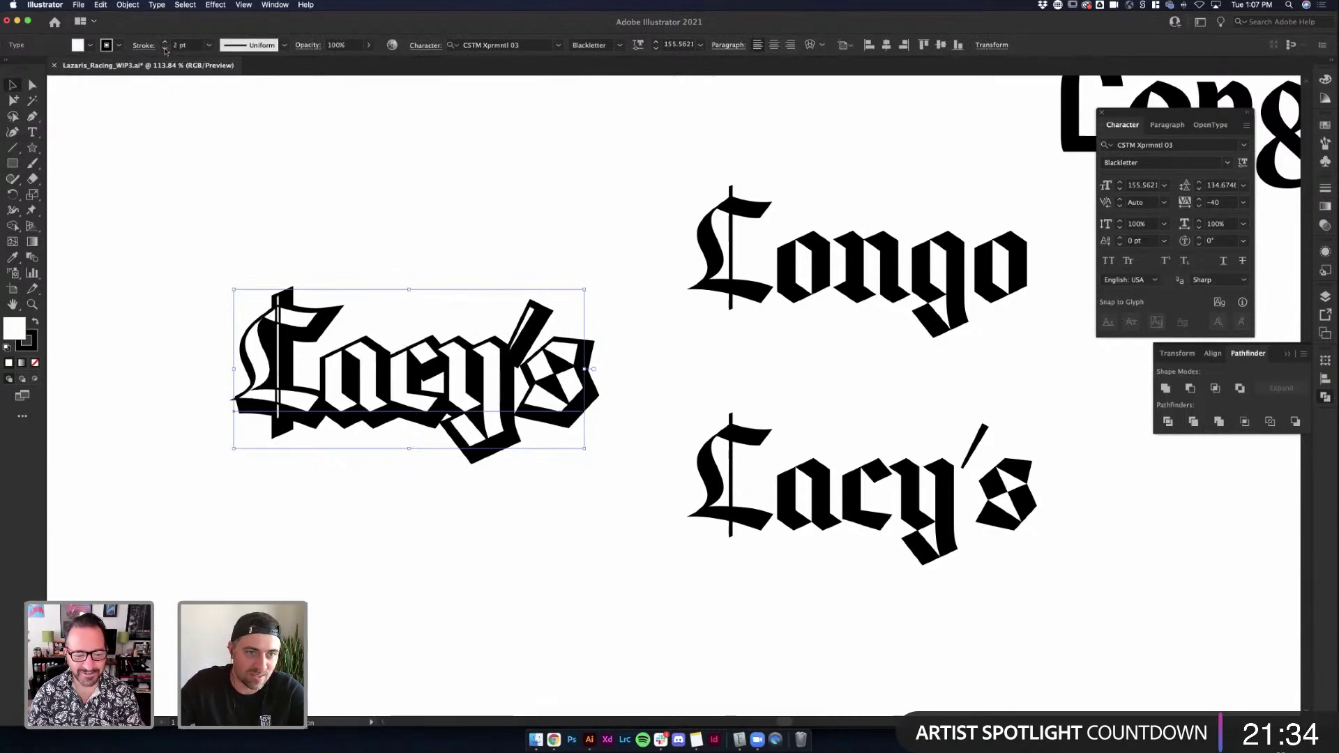
pyautogui.click(165, 48)
pyautogui.click(165, 48)
pyautogui.click(166, 48)
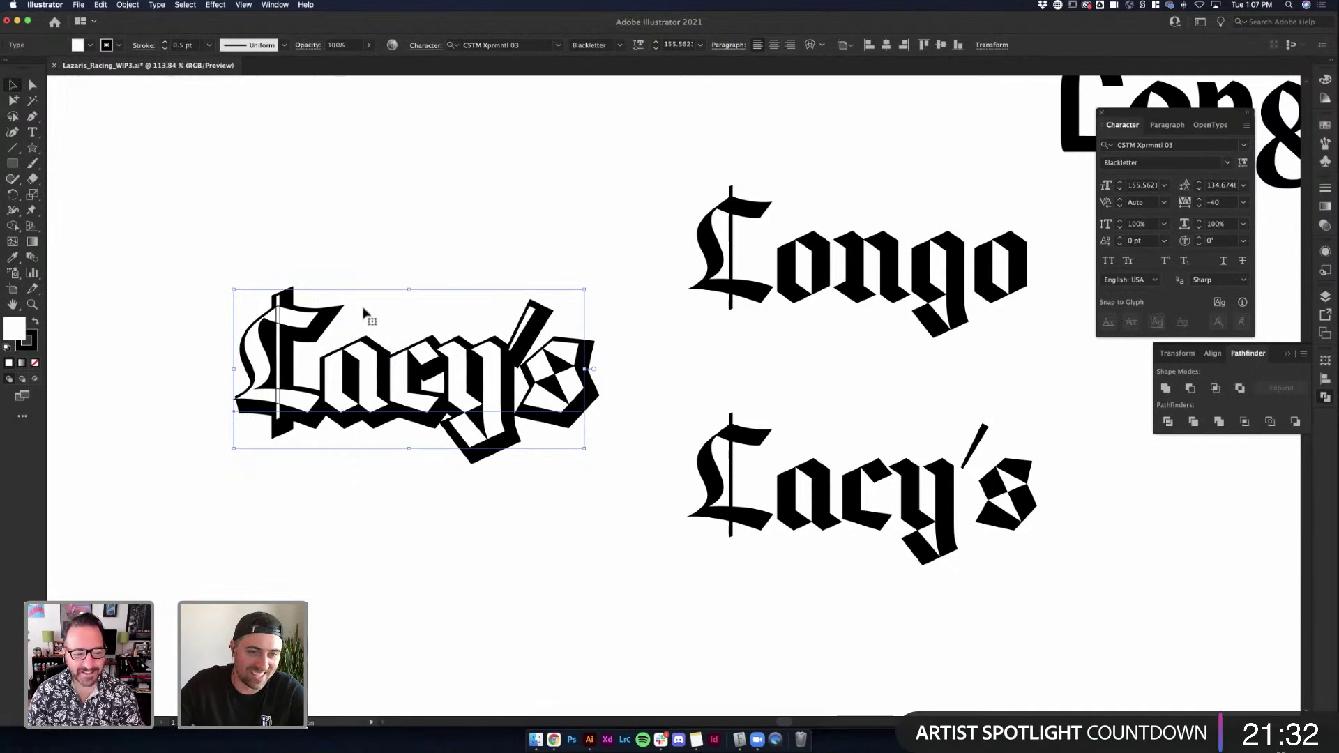
pyautogui.click(340, 359)
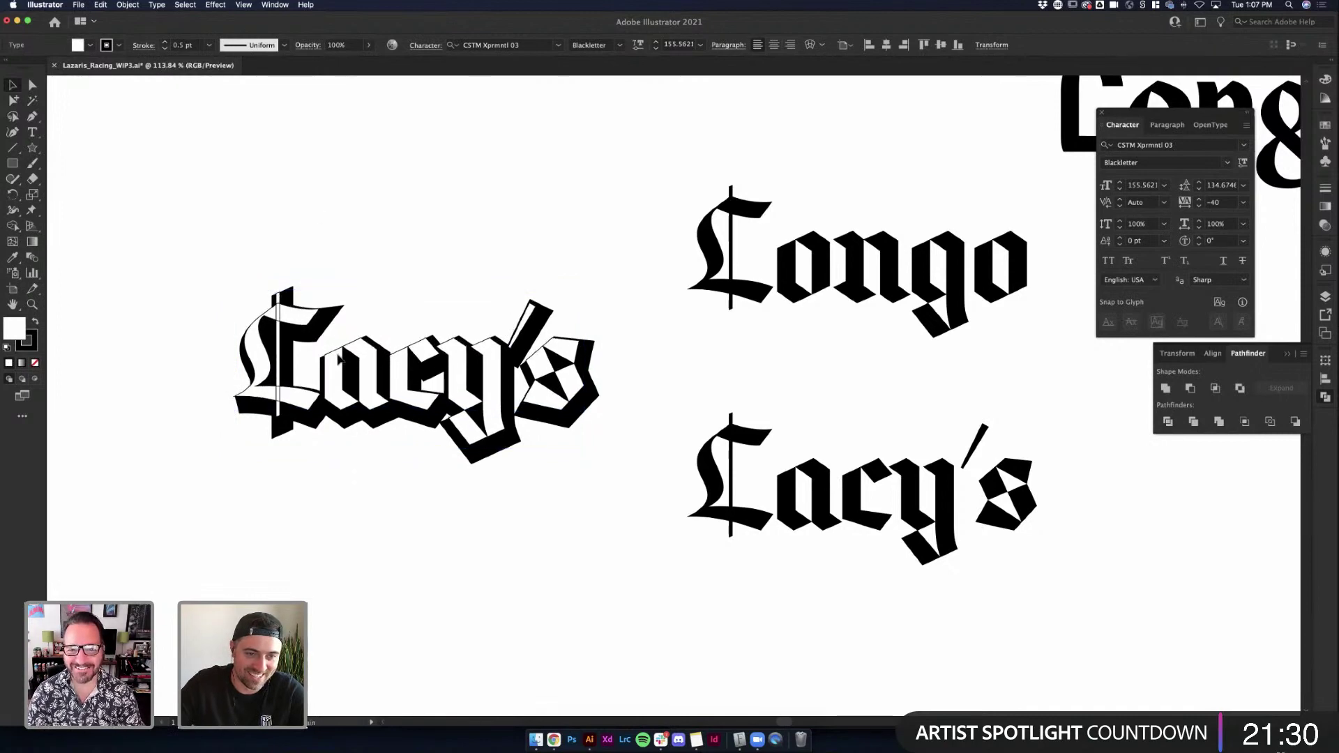
pyautogui.click(340, 360)
pyautogui.click(575, 197)
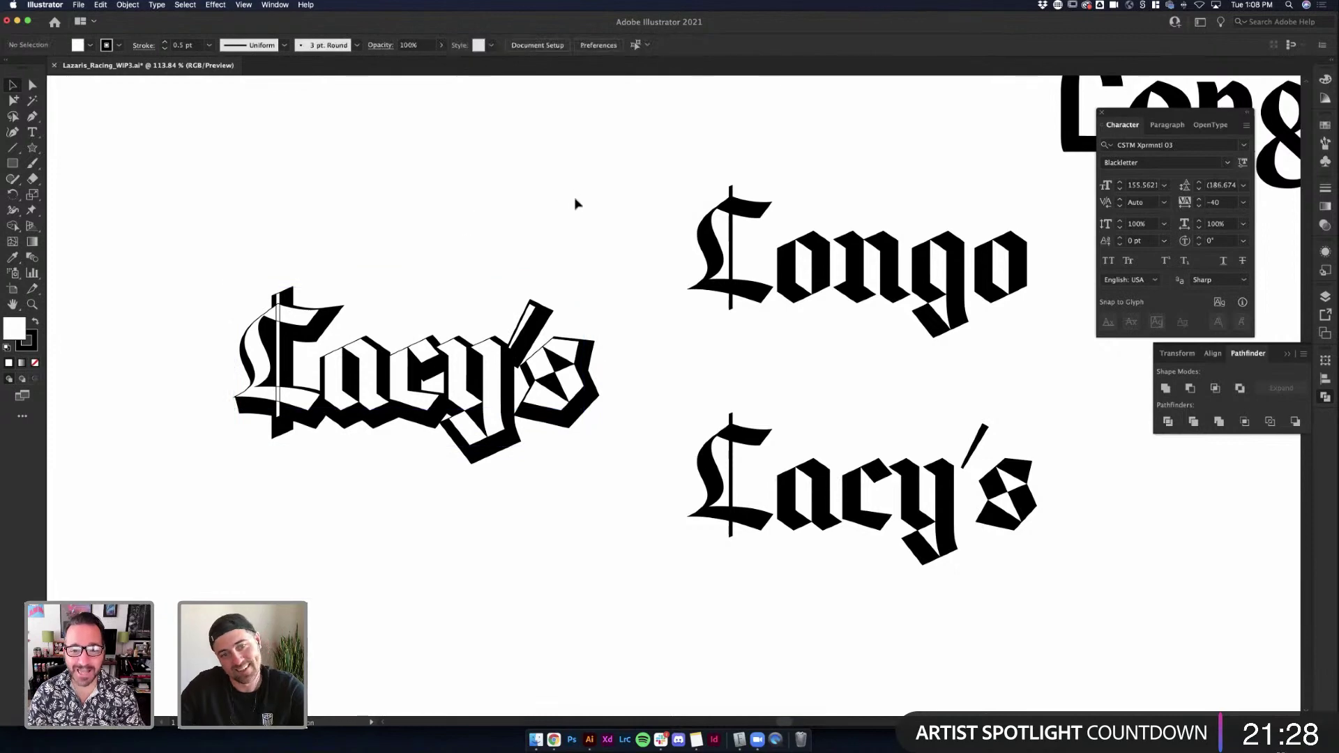
# Leave text editing on the shadowed "Lacy's" and undo the stroke changes on its white lettering
pyautogui.scroll(-3, 575, 197)
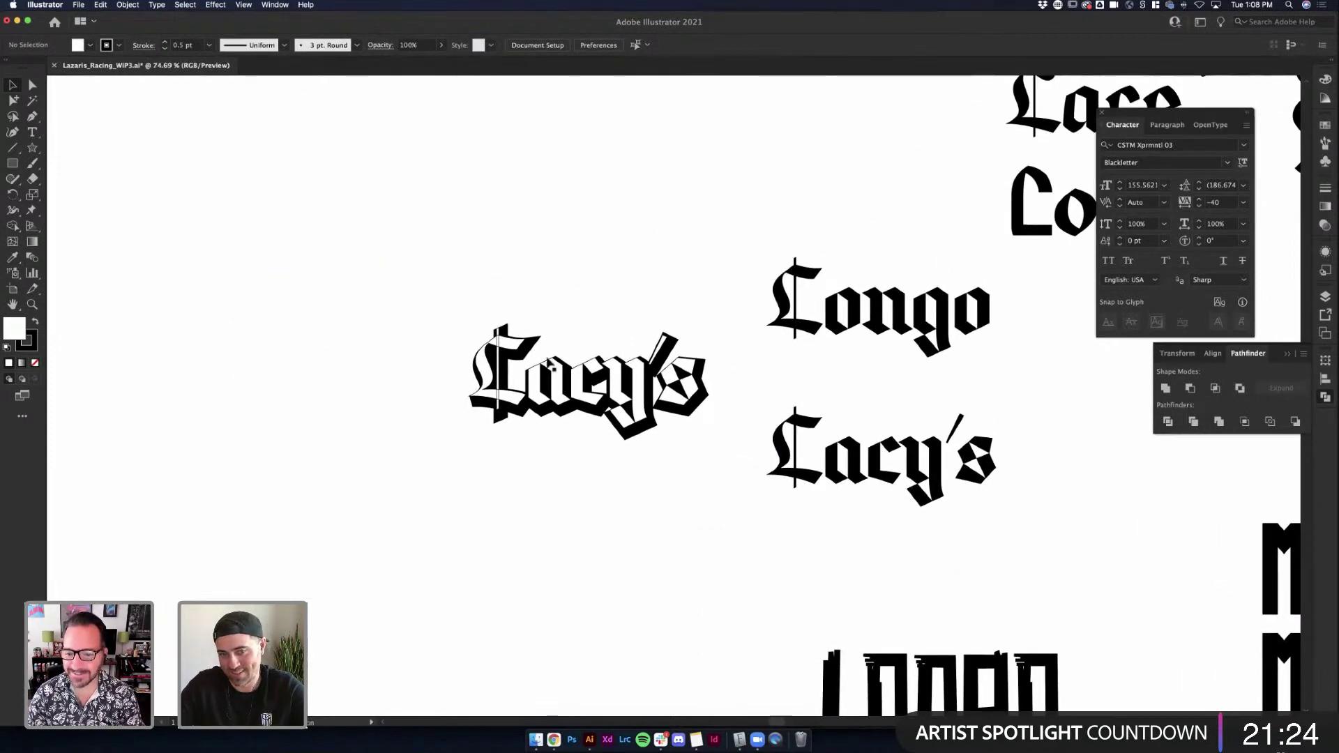
pyautogui.scroll(5, 500, 375)
pyautogui.doubleClick(512, 302)
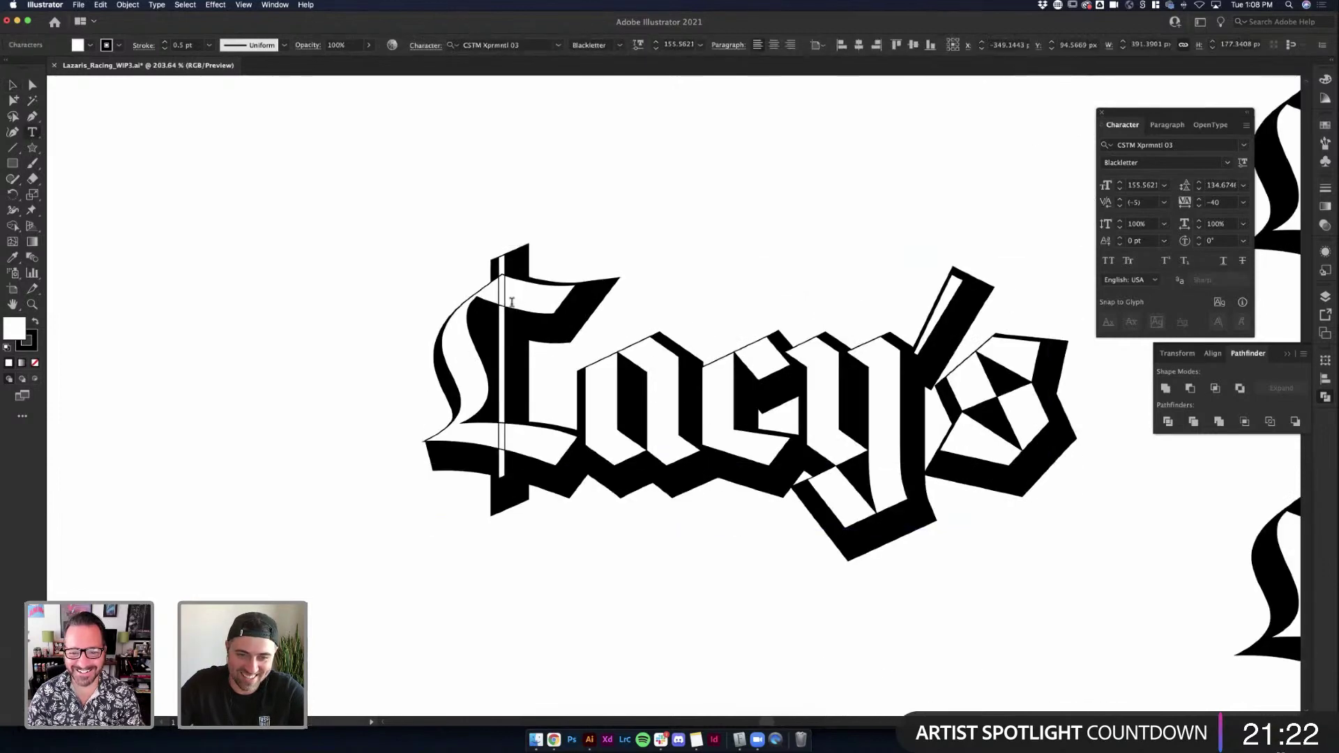
pyautogui.press('Escape')
pyautogui.scroll(-3, 540, 598)
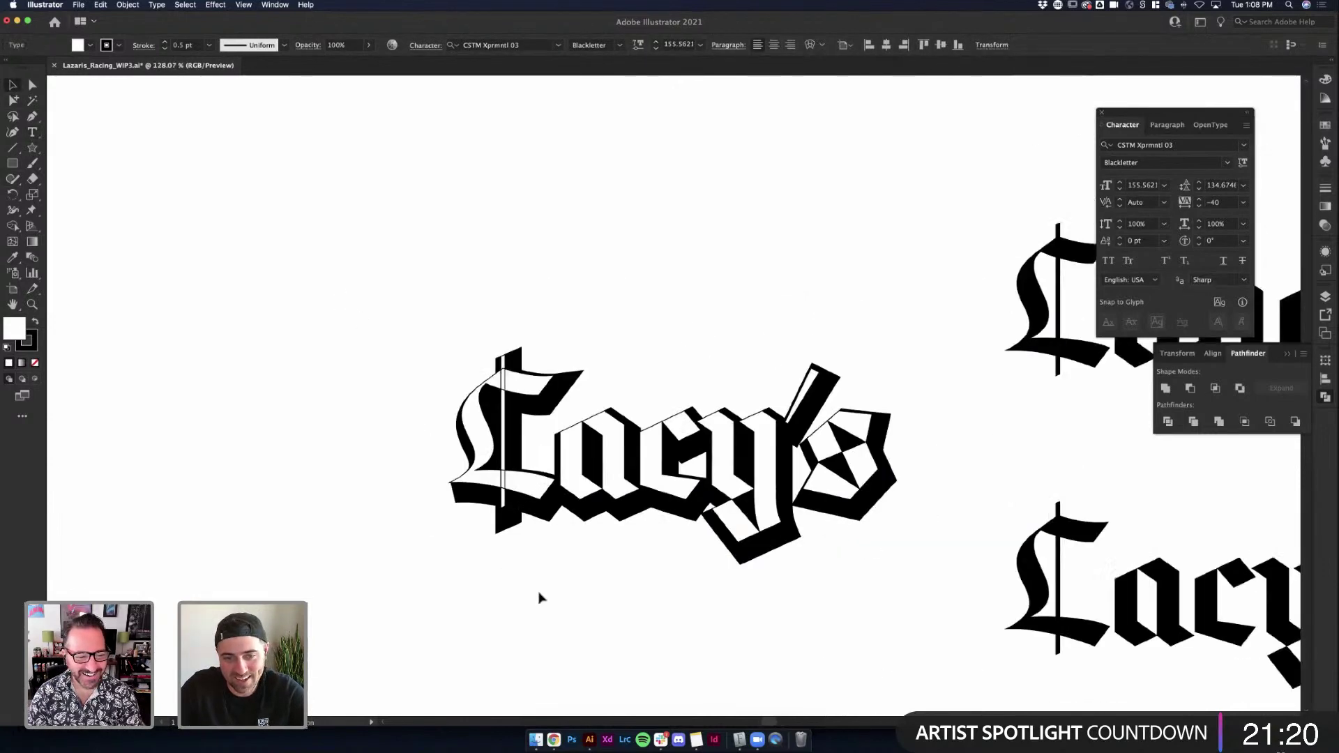
pyautogui.scroll(-1, 540, 598)
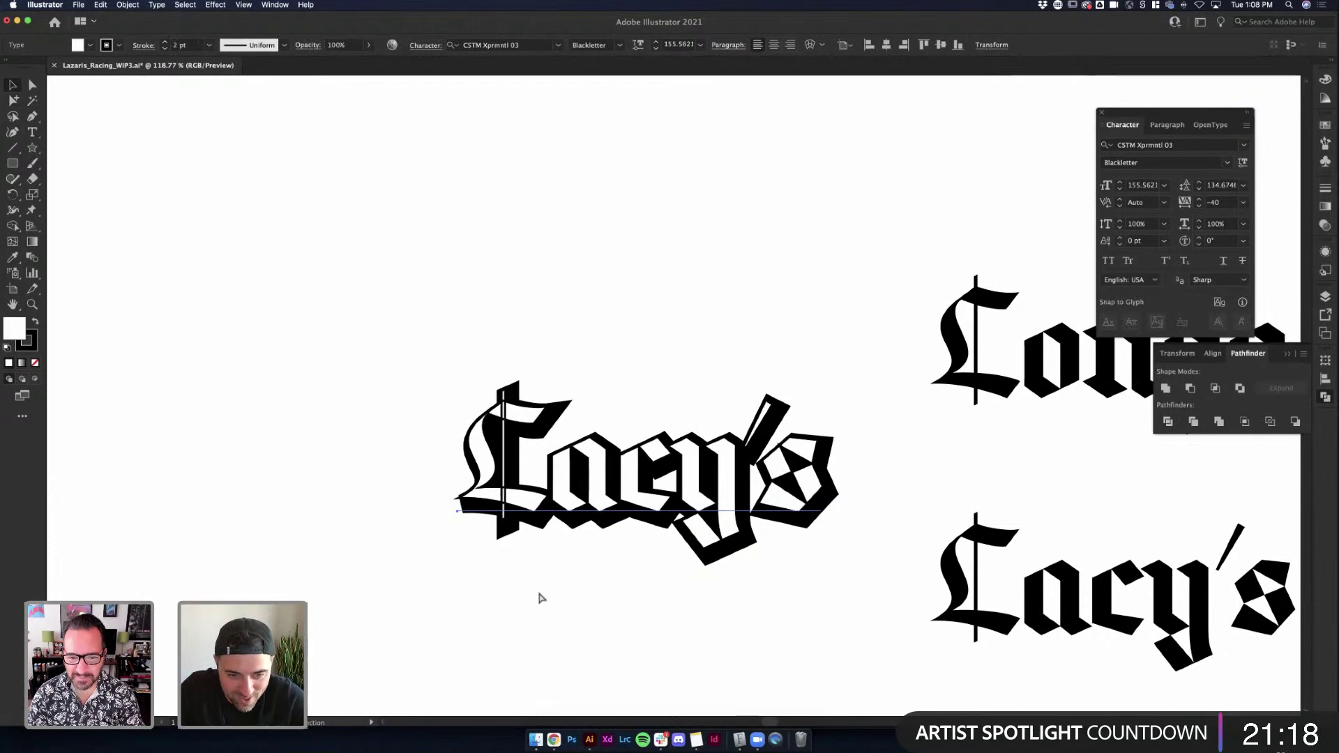
# Duplicate the white "Lacy's" above the shadowed version and give the copy the black fill sampled from "Longo"
pyautogui.click(528, 503)
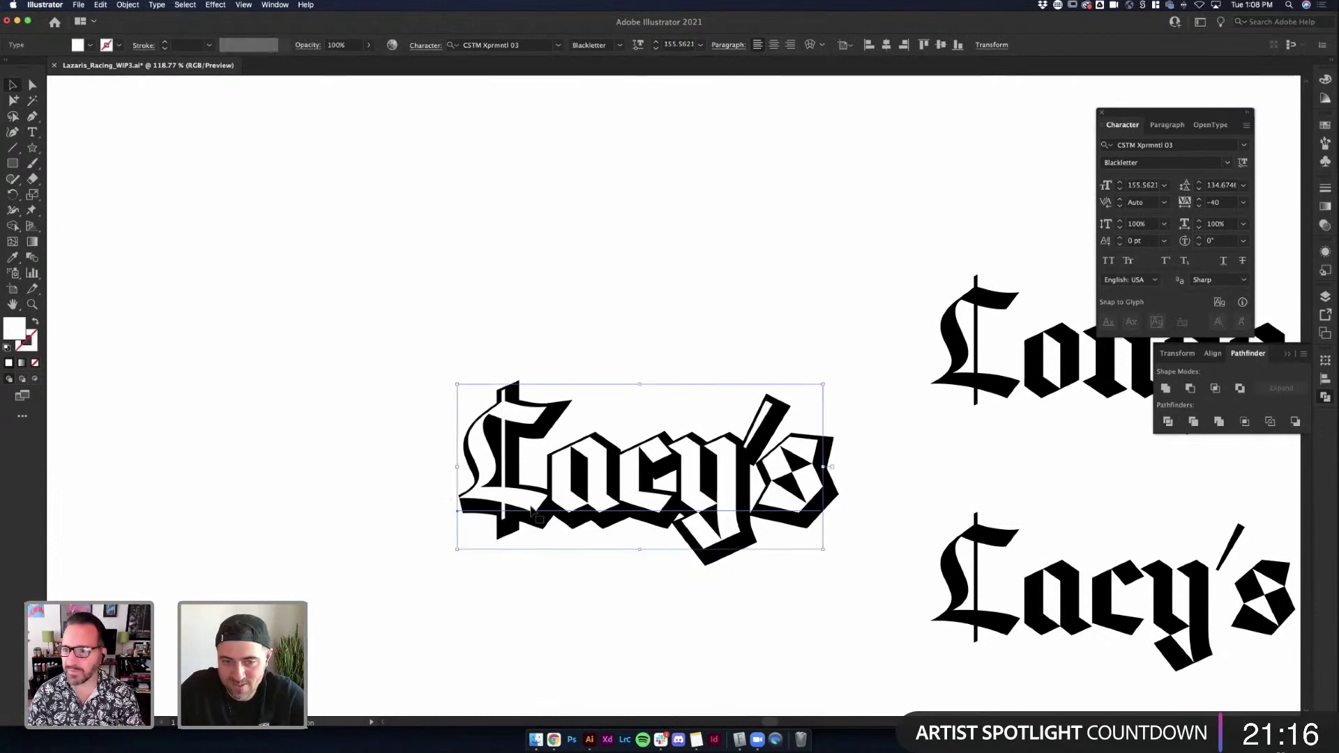
pyautogui.keyDown('shift'); pyautogui.click(535, 518); pyautogui.keyUp('shift')
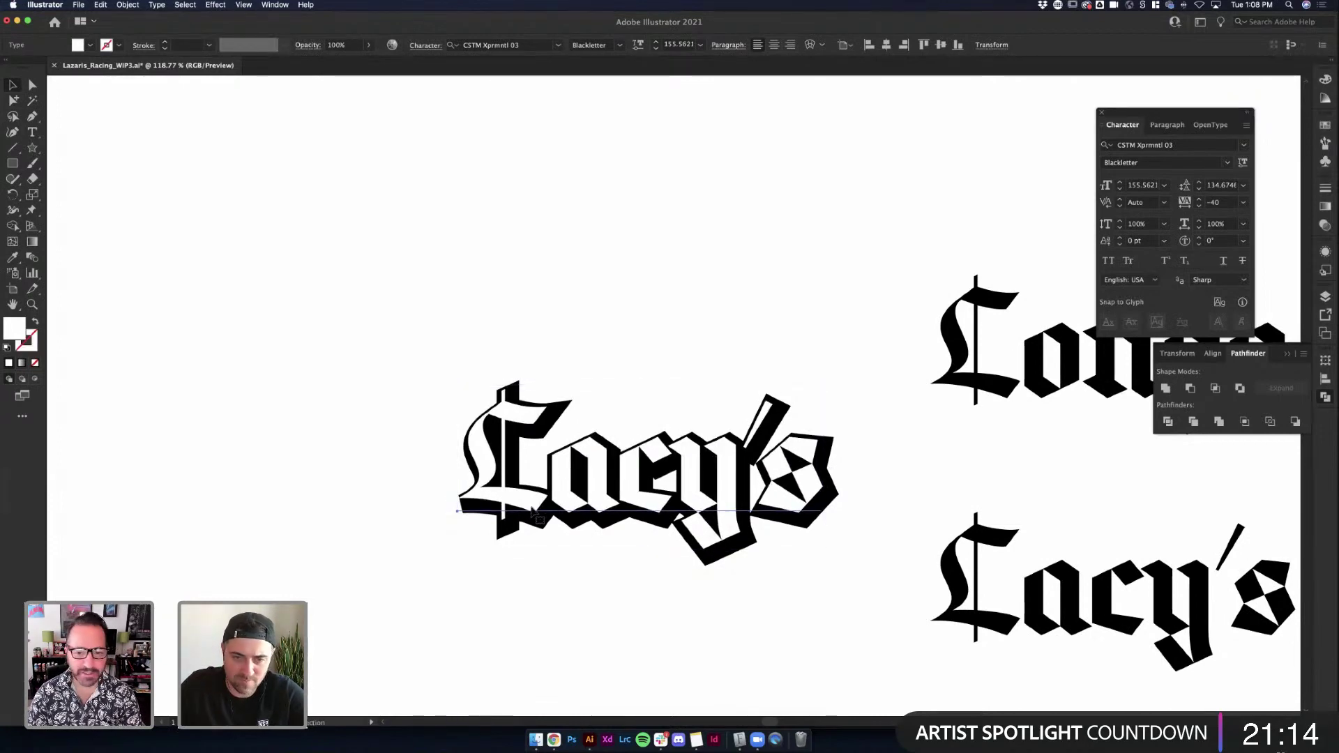
pyautogui.click(524, 292)
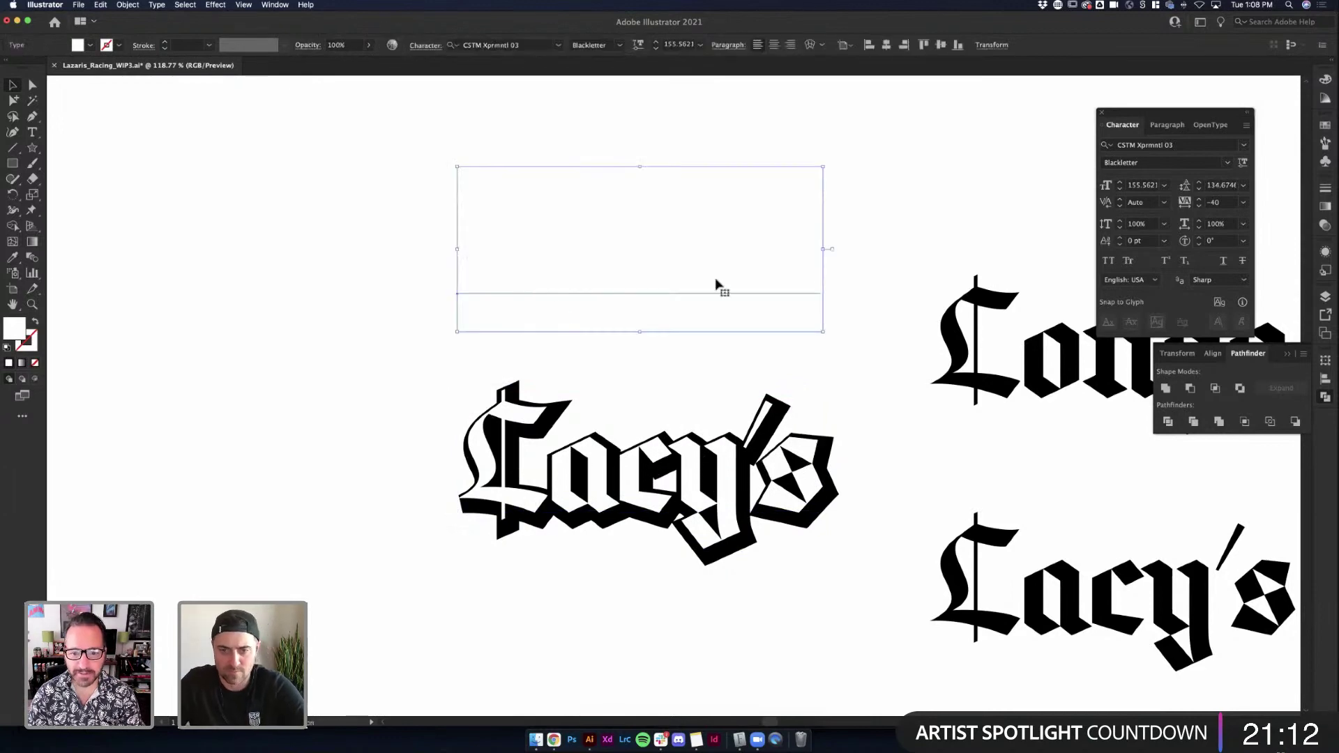
pyautogui.press('i')
pyautogui.click(935, 307)
pyautogui.press('v')
pyautogui.click(867, 335)
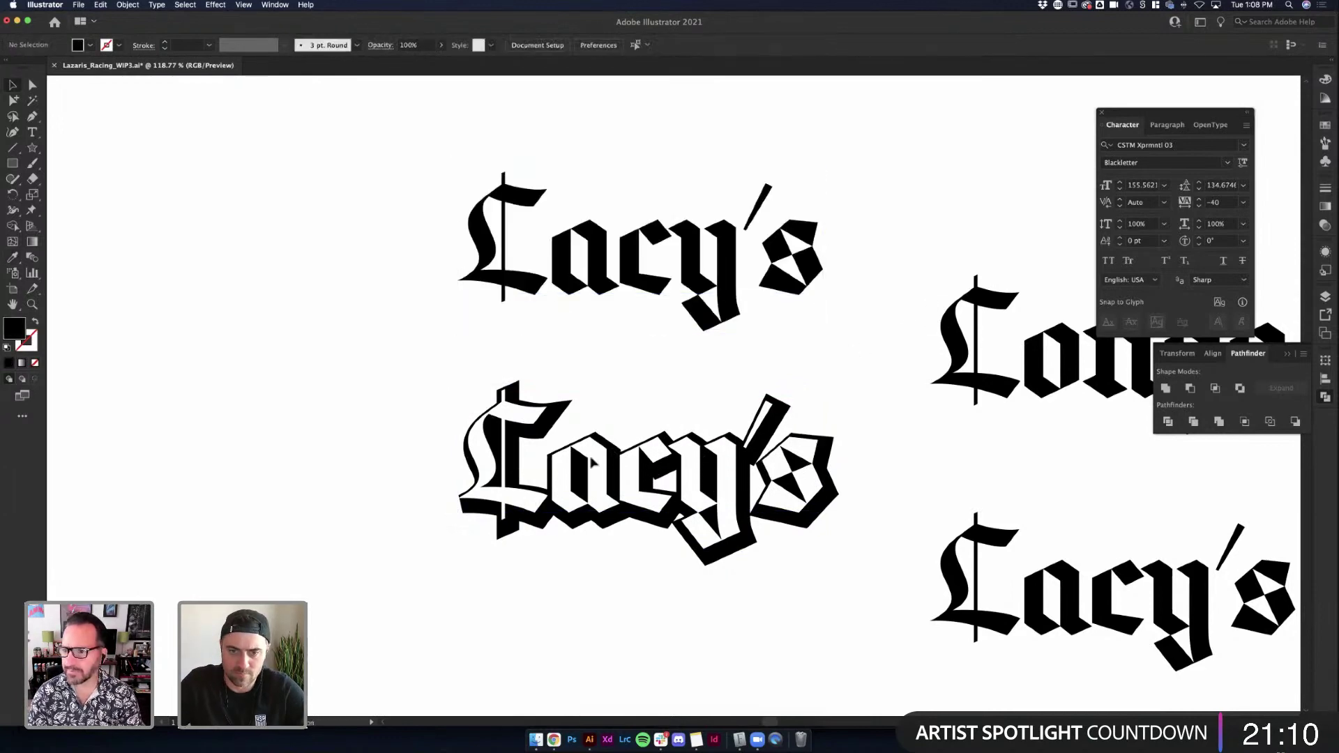
# Convert the white "Lacy's" lettering in front of the black offset shape to outlines
pyautogui.click(592, 462)
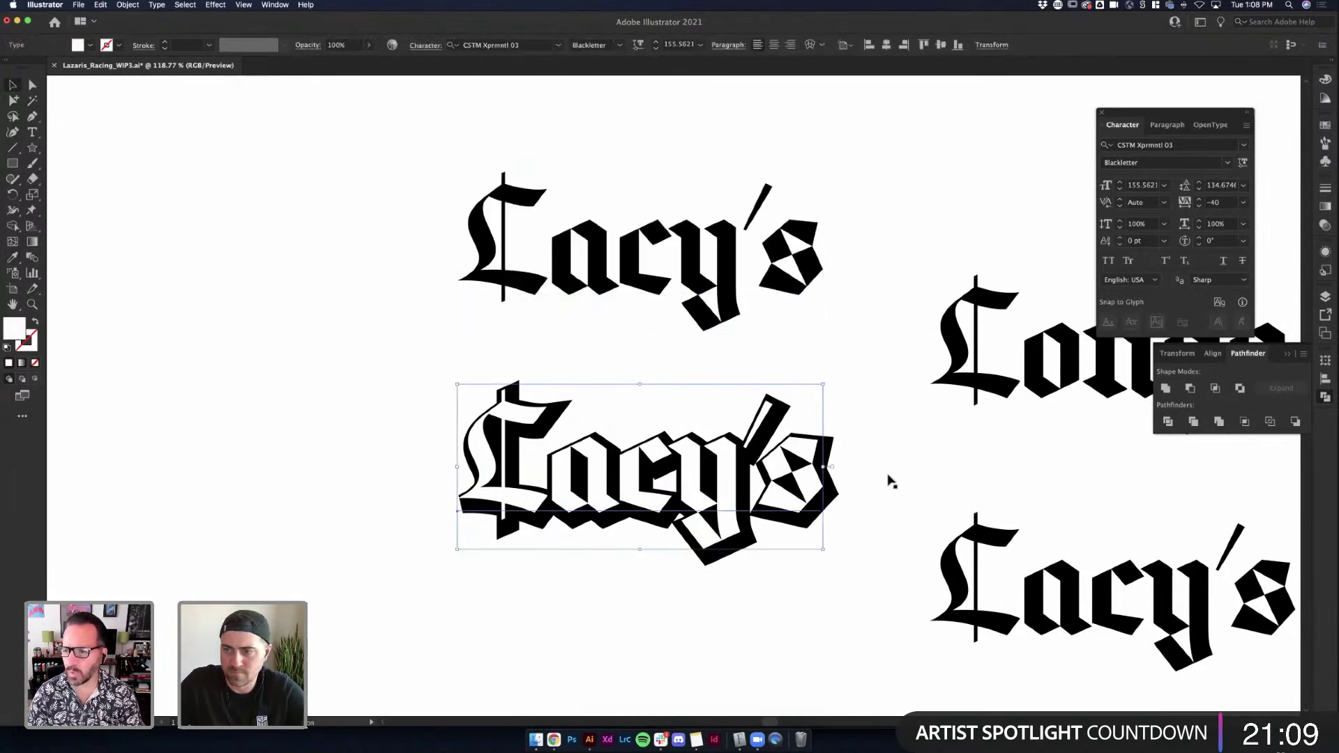
pyautogui.click(1165, 388)
pyautogui.click(786, 391)
pyautogui.rightClick(735, 487)
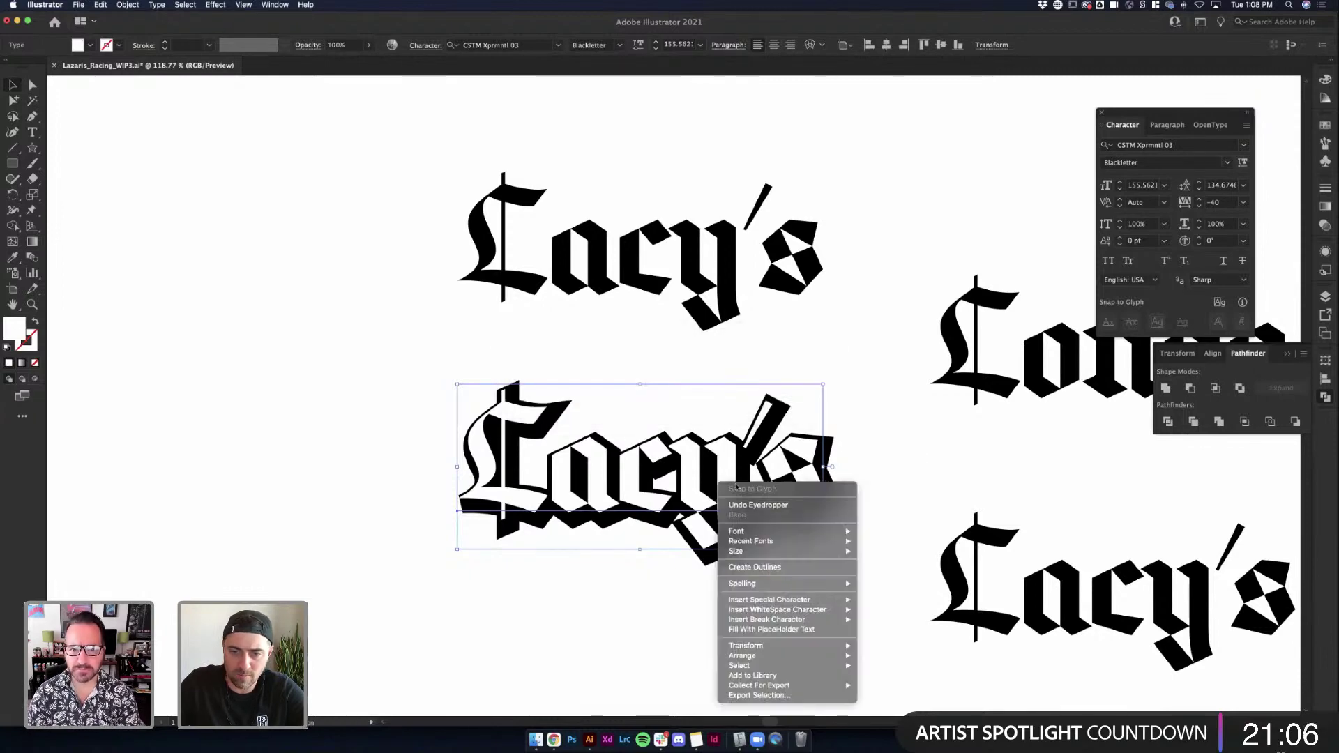
pyautogui.click(759, 567)
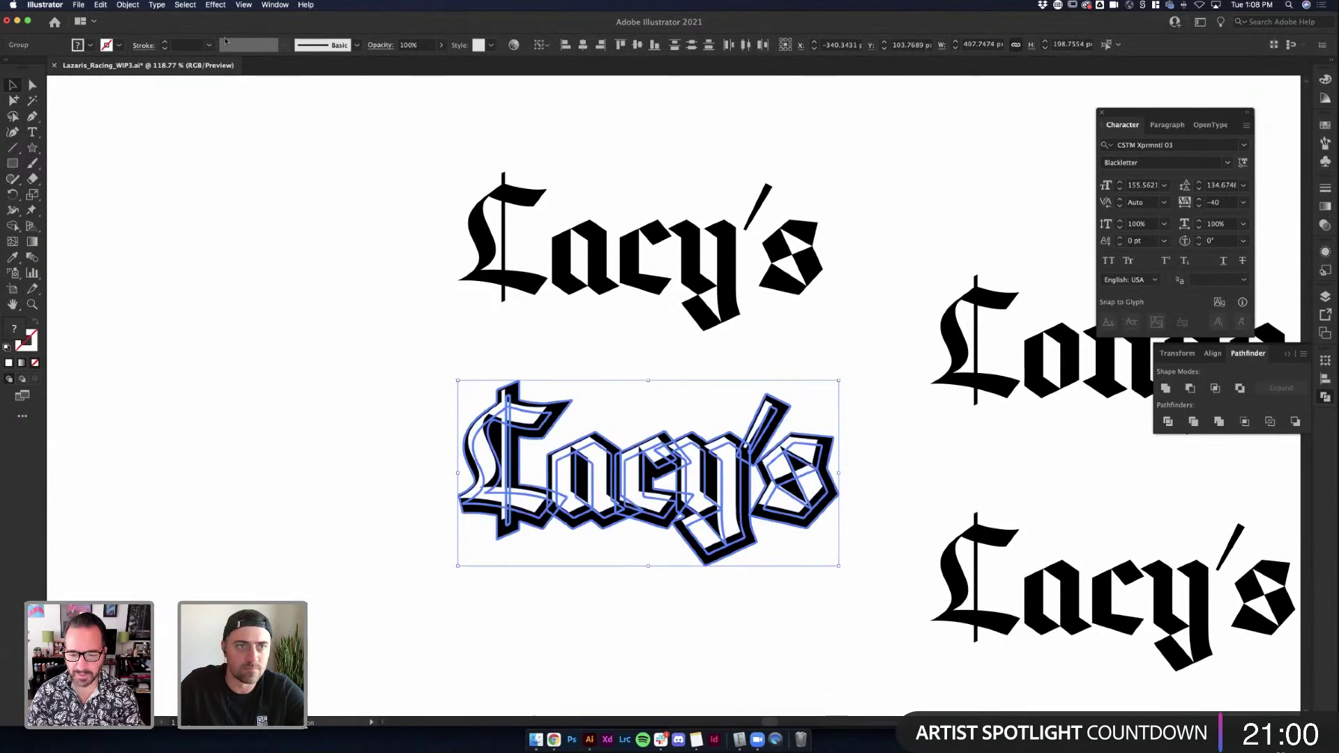
# Apply a 2 pt black stroke to the outlined white "Lacy's" lettering
pyautogui.click(418, 392)
pyautogui.click(482, 415)
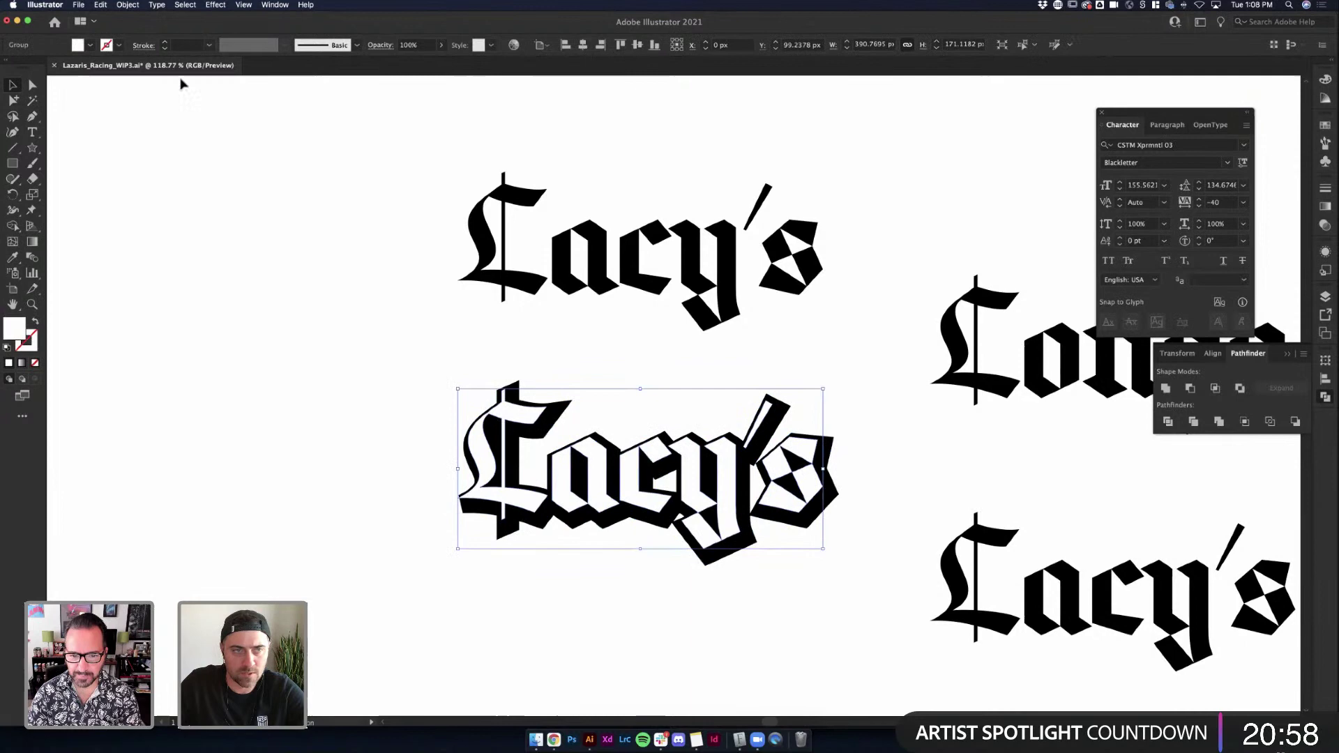
pyautogui.click(78, 44)
pyautogui.click(34, 68)
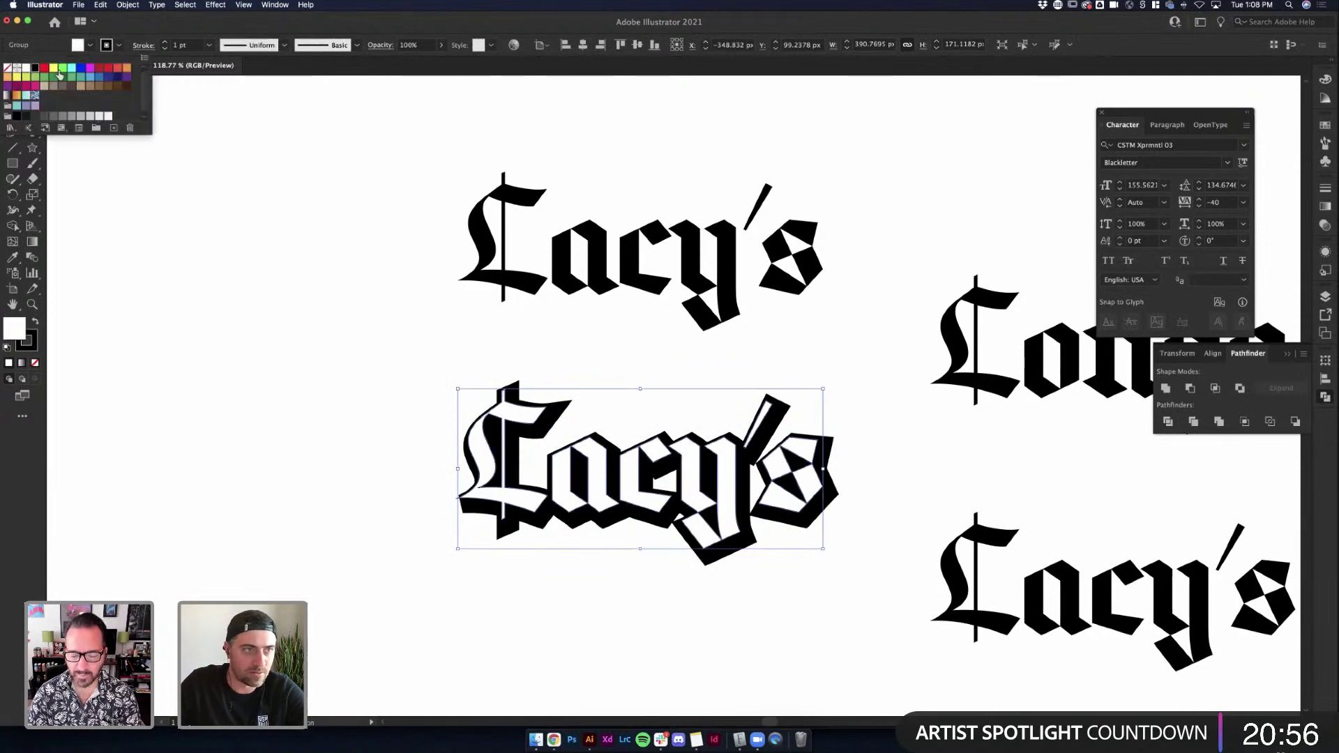
pyautogui.click(164, 42)
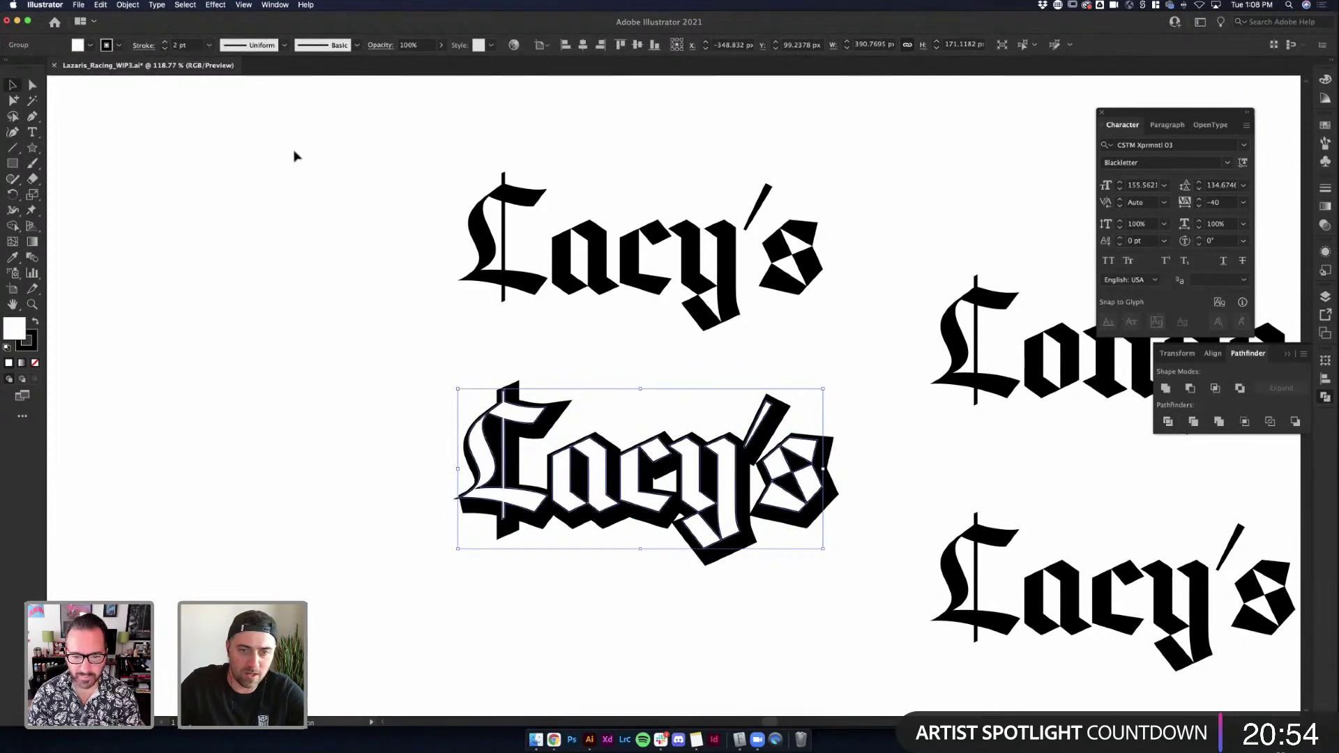
pyautogui.click(326, 191)
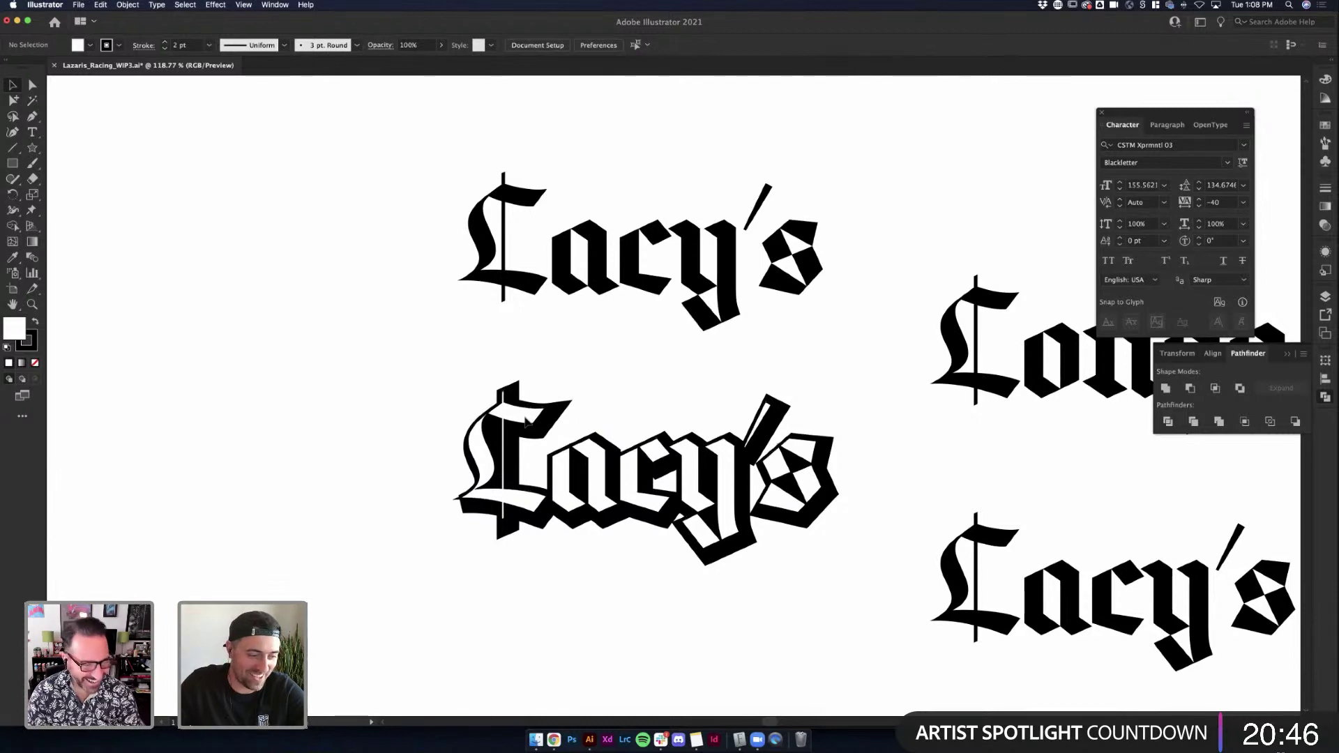
# Examine how the stroked white "Lacy's" sits on its black drop shadow, checking the lower end of the L
pyautogui.click(527, 421)
pyautogui.click(570, 375)
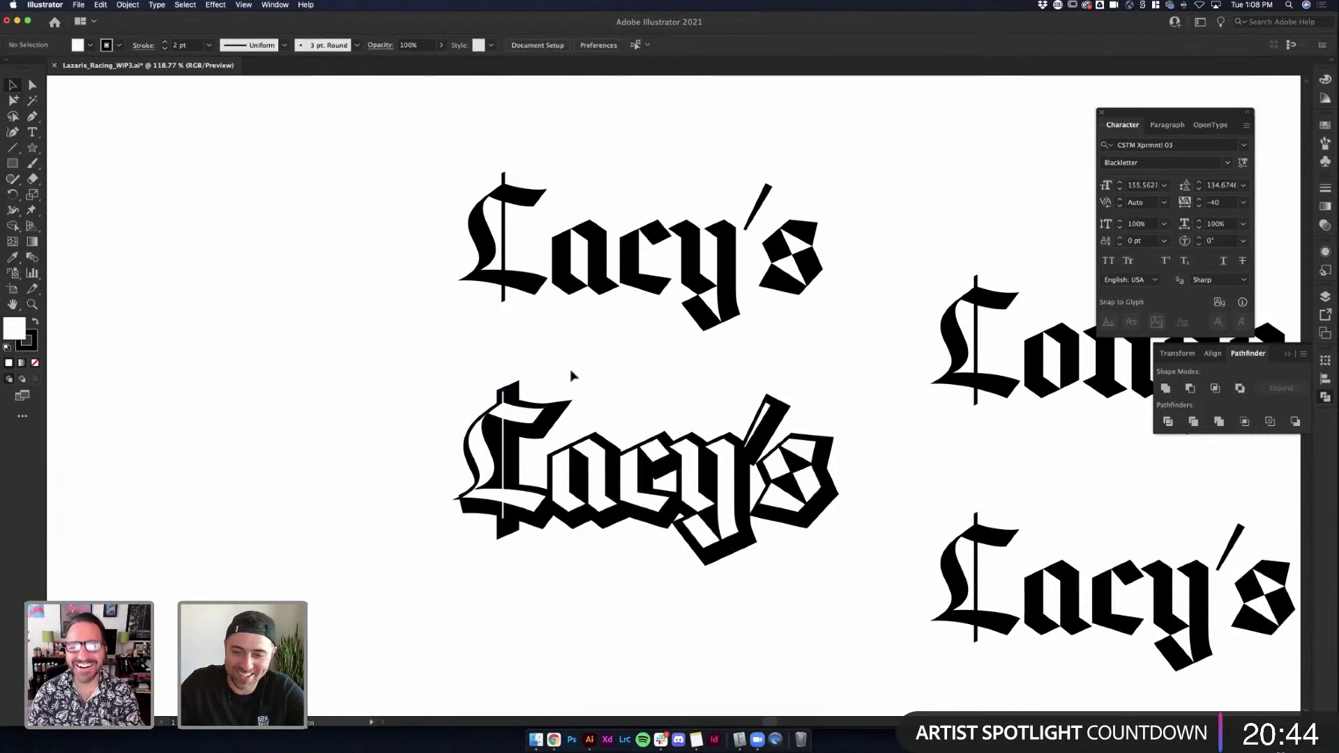
pyautogui.hscroll(3, 571, 375)
pyautogui.click(743, 446)
pyautogui.click(776, 424)
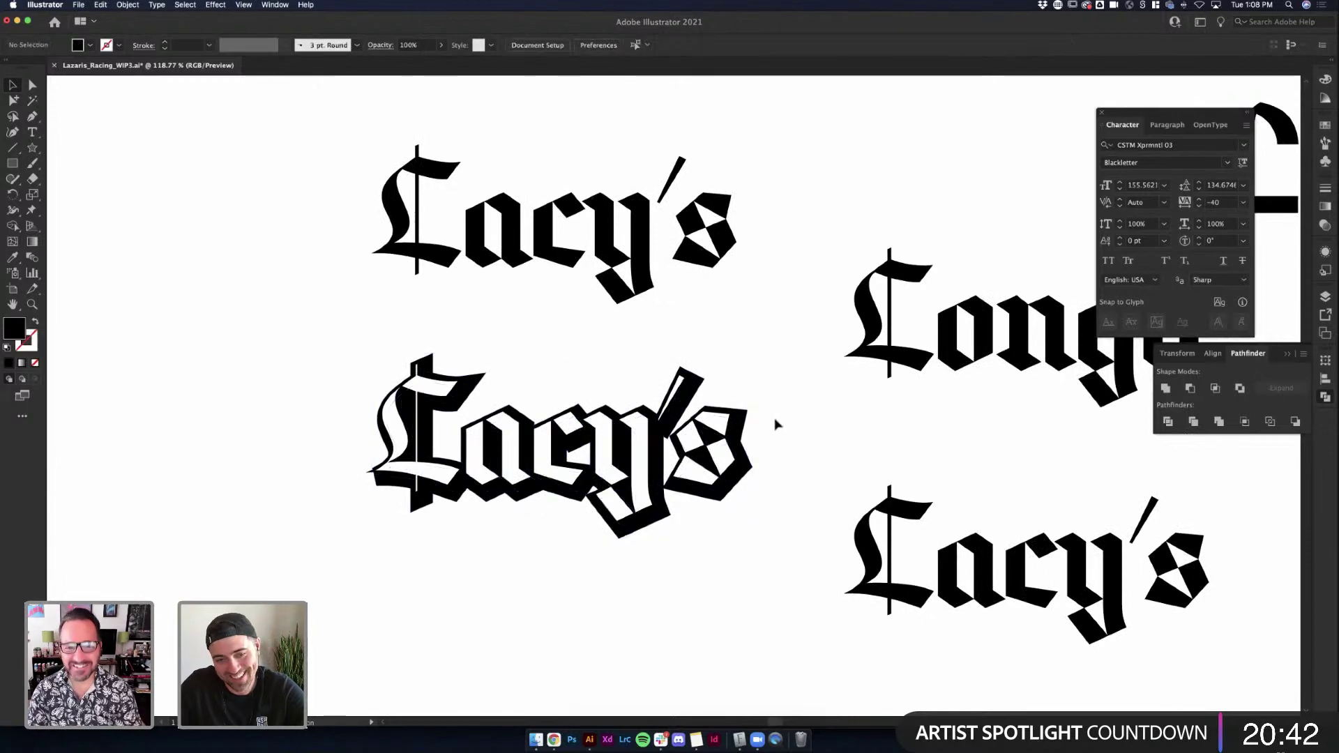
pyautogui.click(541, 466)
pyautogui.click(548, 377)
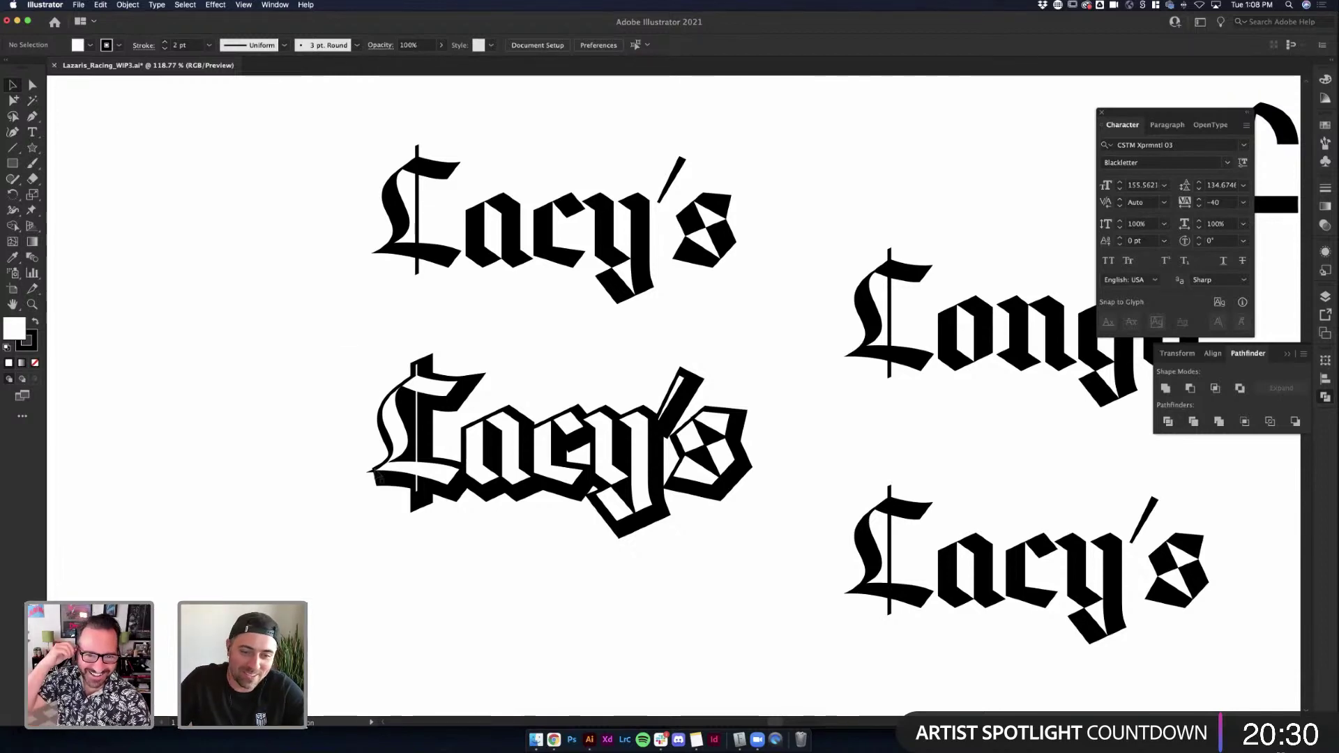
pyautogui.click(380, 477)
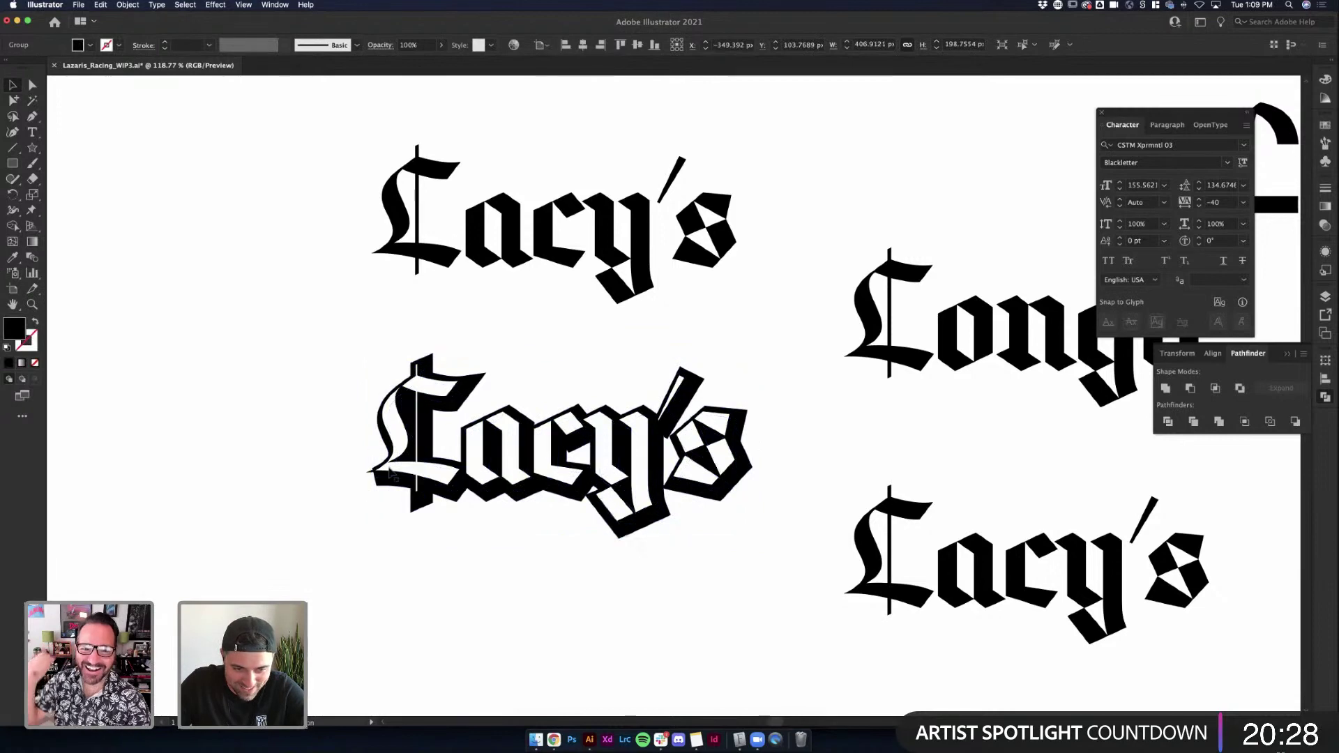
pyautogui.click(384, 478)
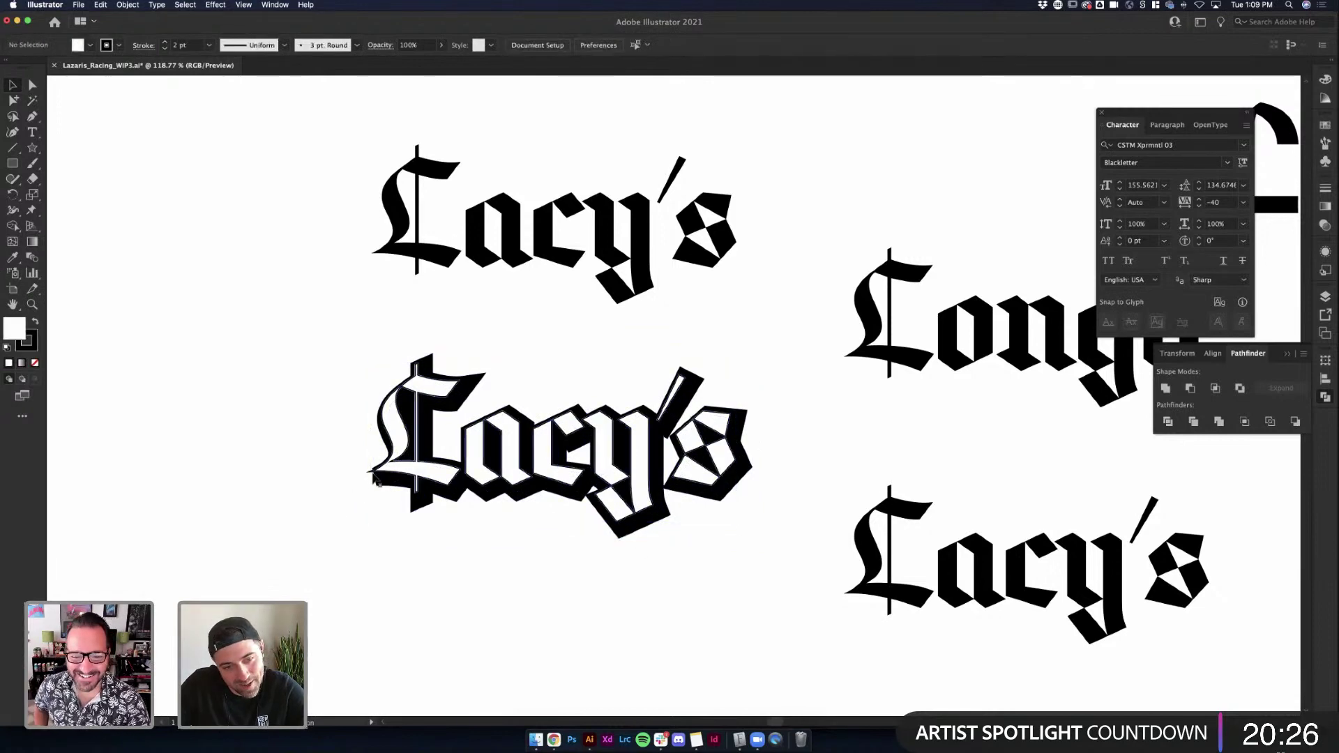
pyautogui.click(333, 457)
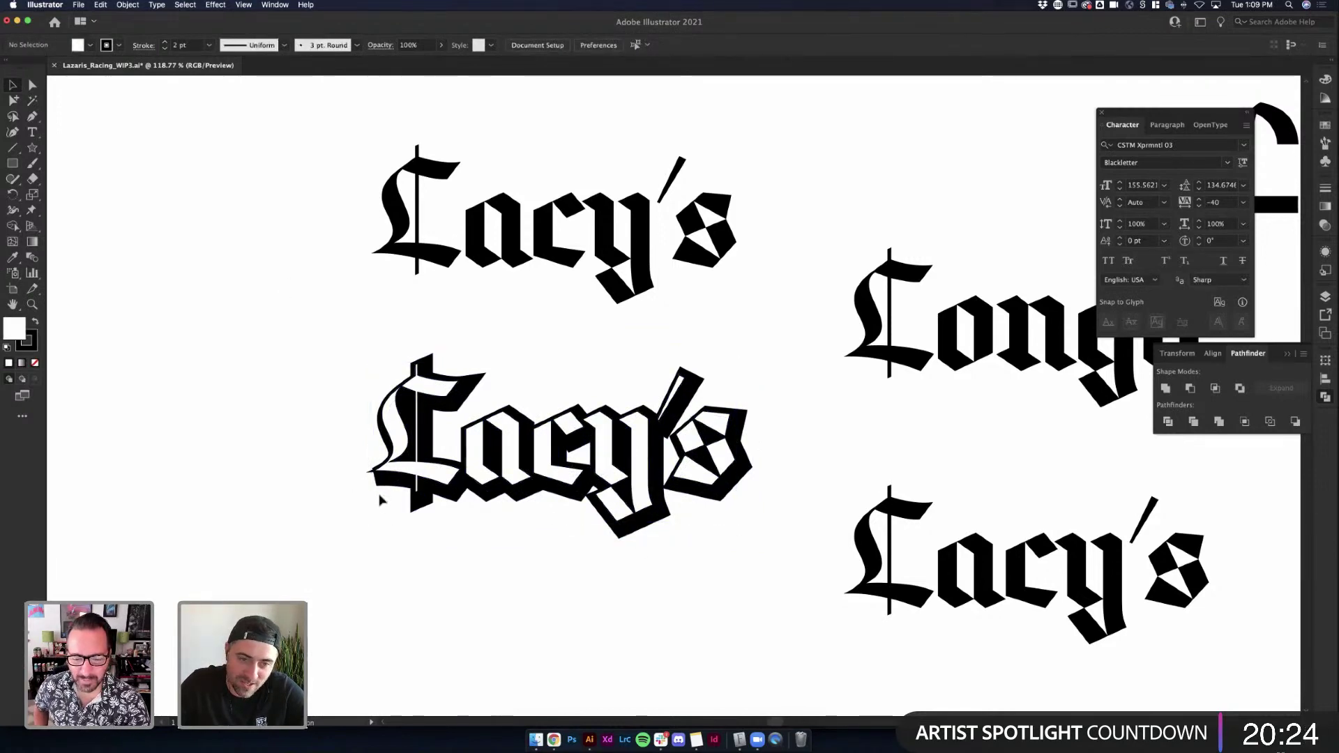
# Reduce the stroke weight on the white "Lacy's" lettering to 0.75 pt
pyautogui.click(410, 477)
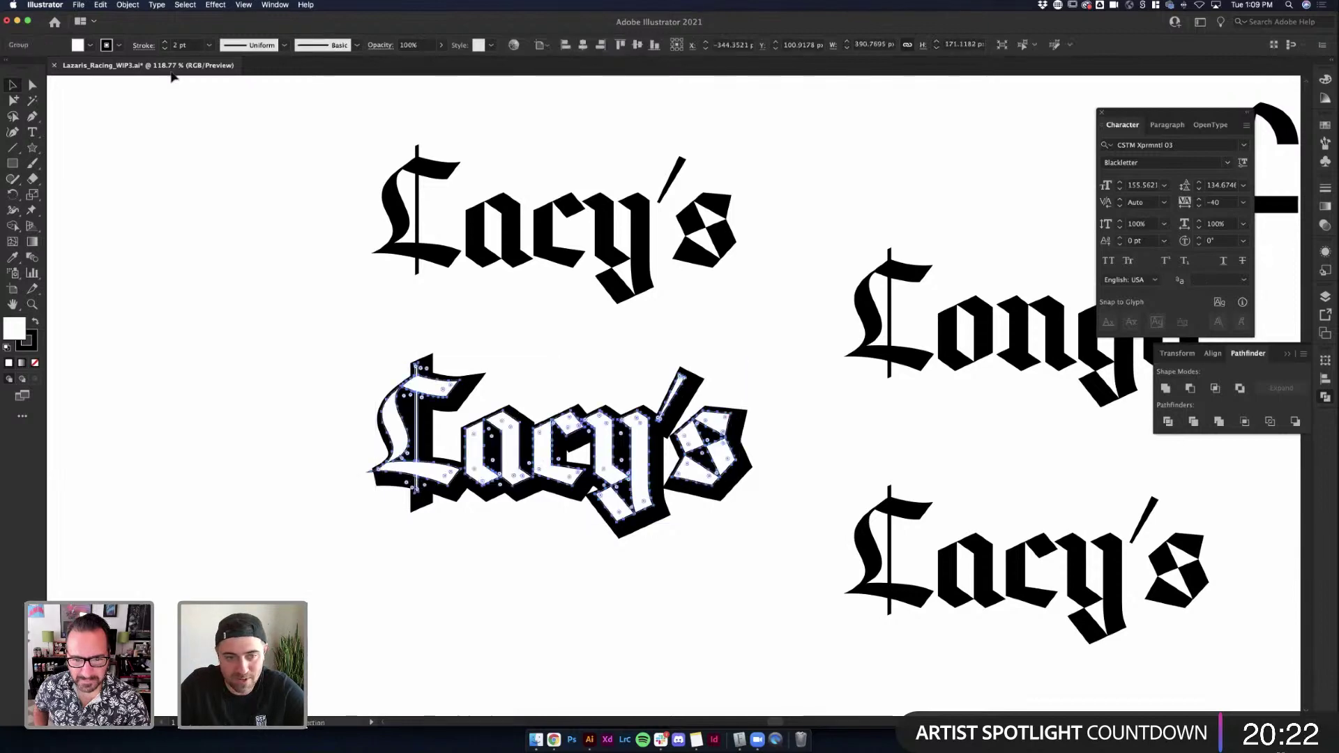
pyautogui.click(129, 46)
pyautogui.write('0.75')
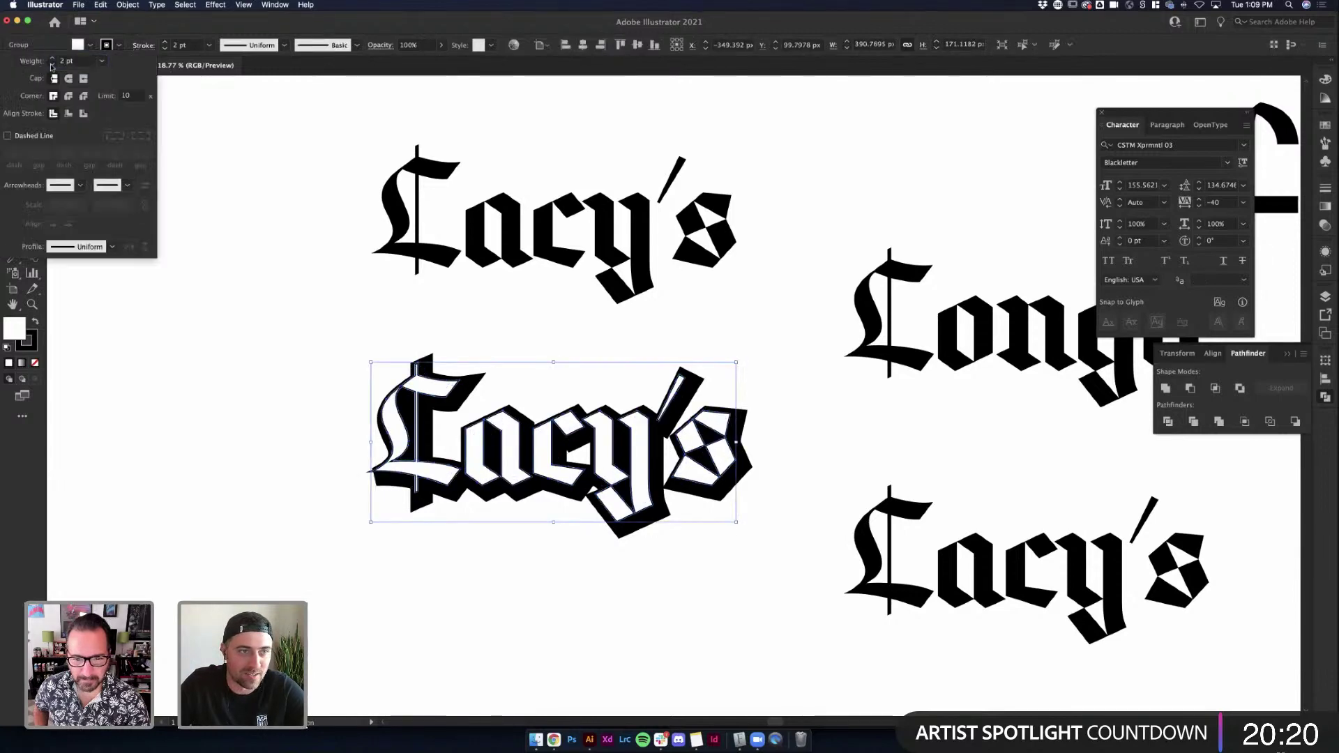
pyautogui.press('Return')
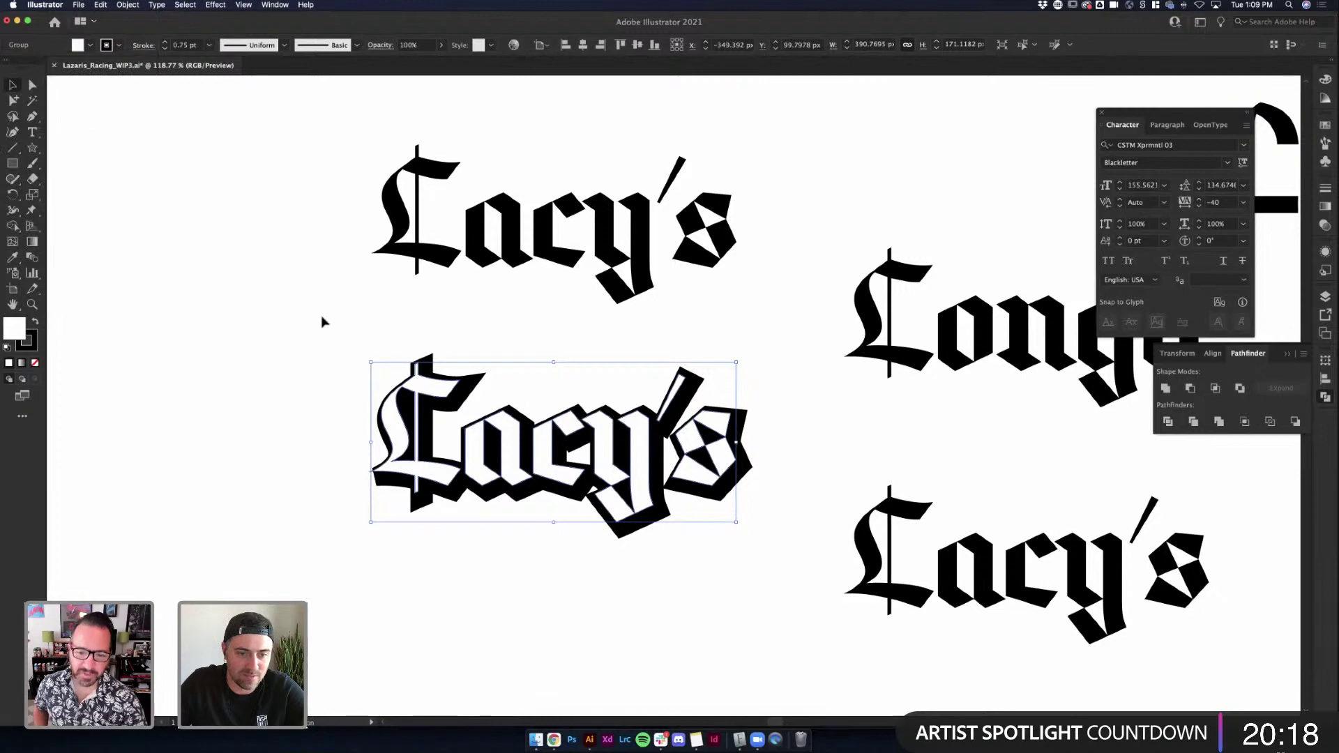
# Try shifting the black shadow shape down and right behind the white "Lacy's", and undo the move
pyautogui.press('super+shift+o')
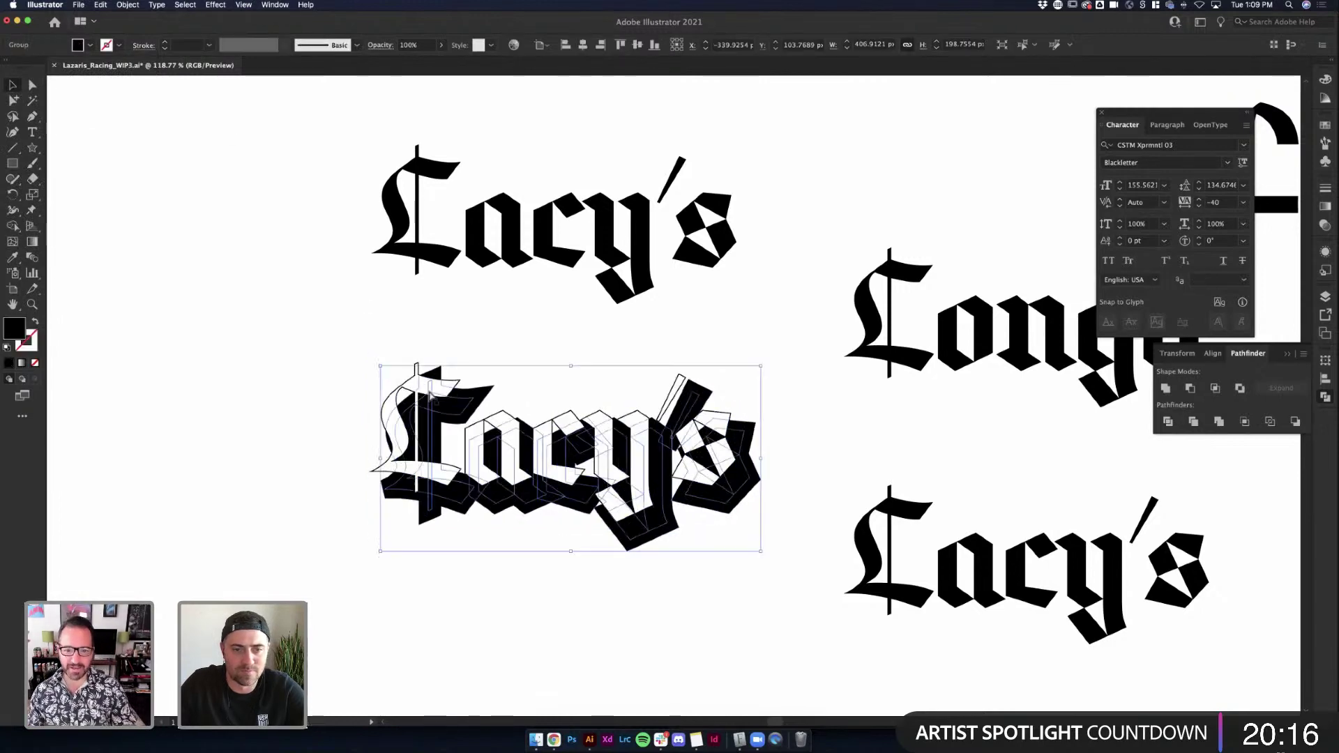
pyautogui.click(672, 353)
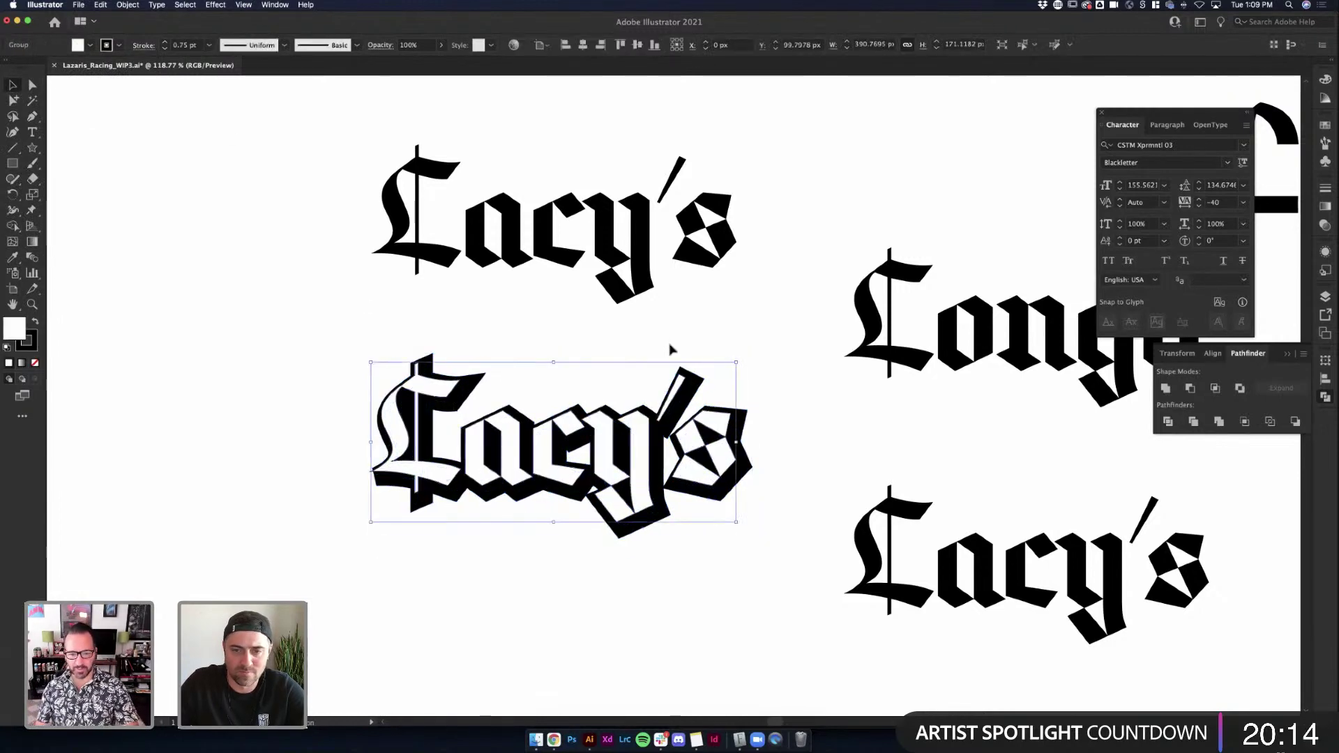
pyautogui.click(687, 394)
pyautogui.rightClick(687, 394)
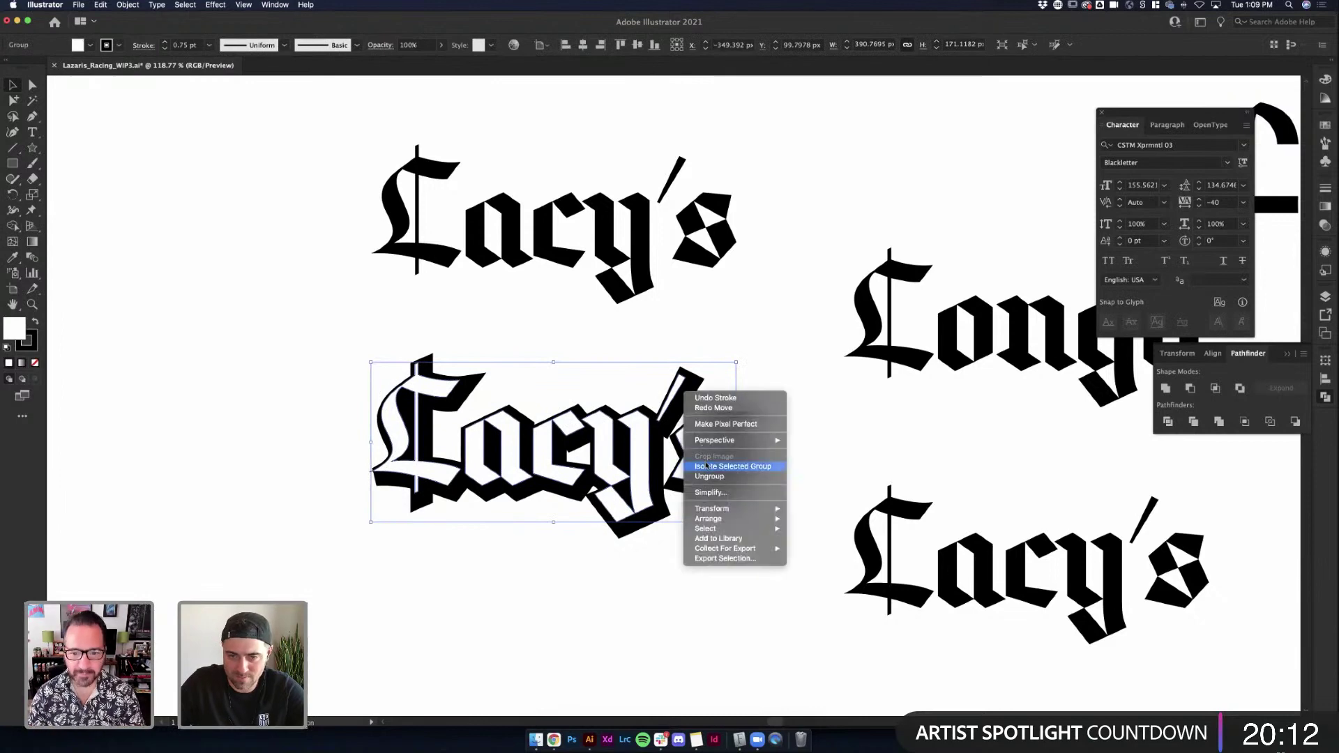
pyautogui.click(444, 375)
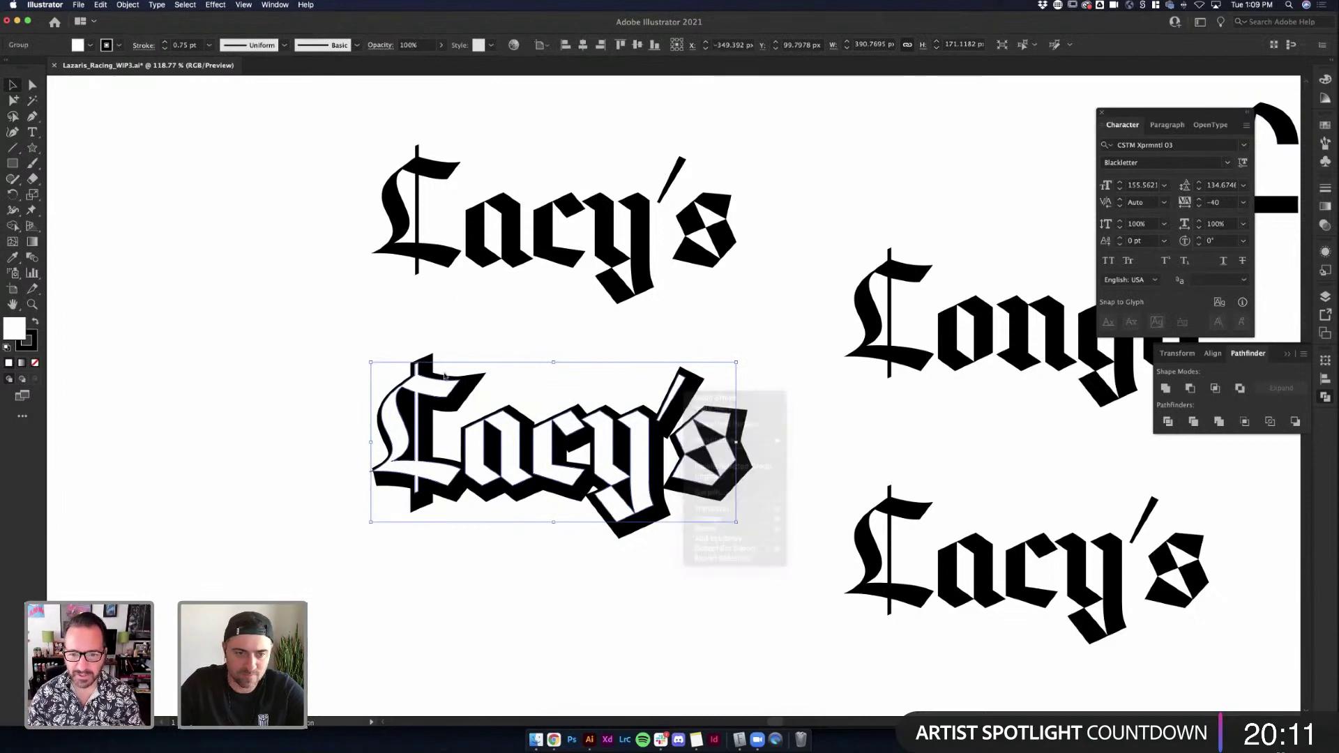
# Remove the stroke from the white "Lacy's" lettering and nudge it slightly right over the black shadow shape
pyautogui.click(118, 46)
pyautogui.click(32, 338)
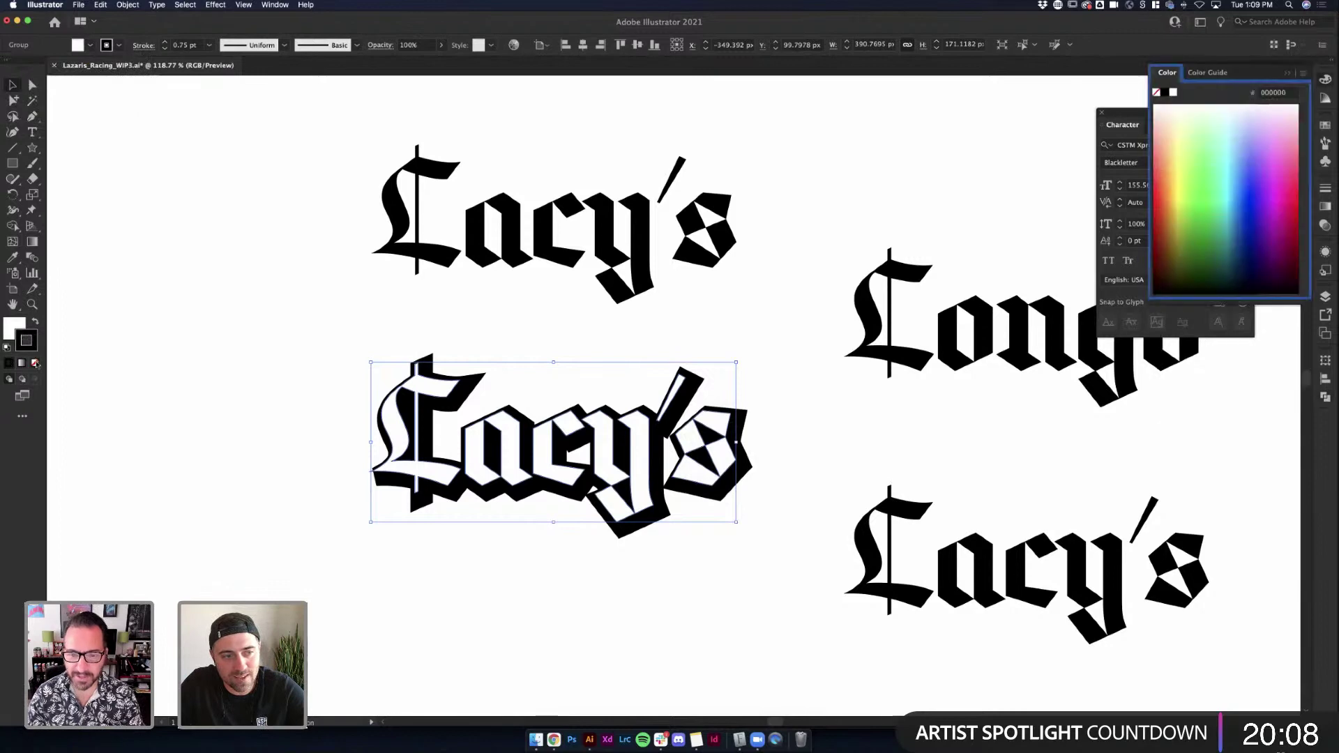
pyautogui.press('/')
pyautogui.click(515, 342)
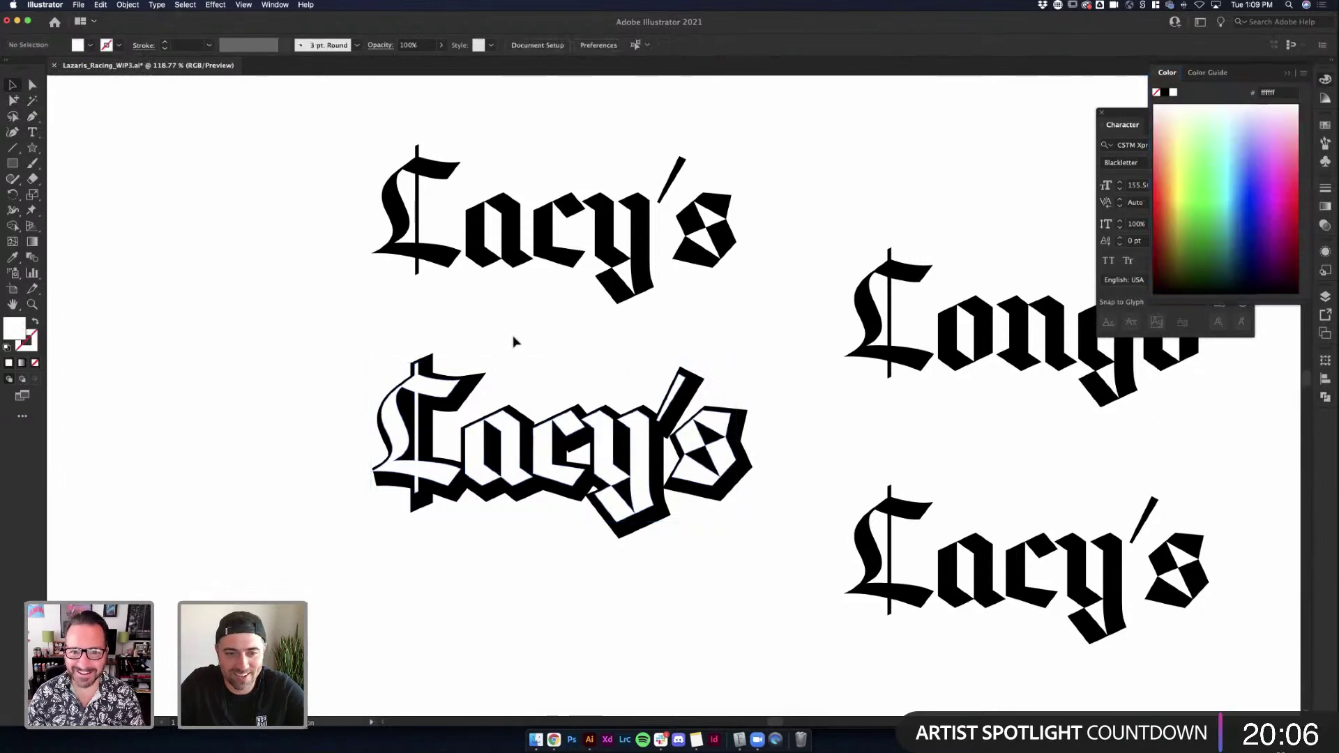
pyautogui.click(451, 386)
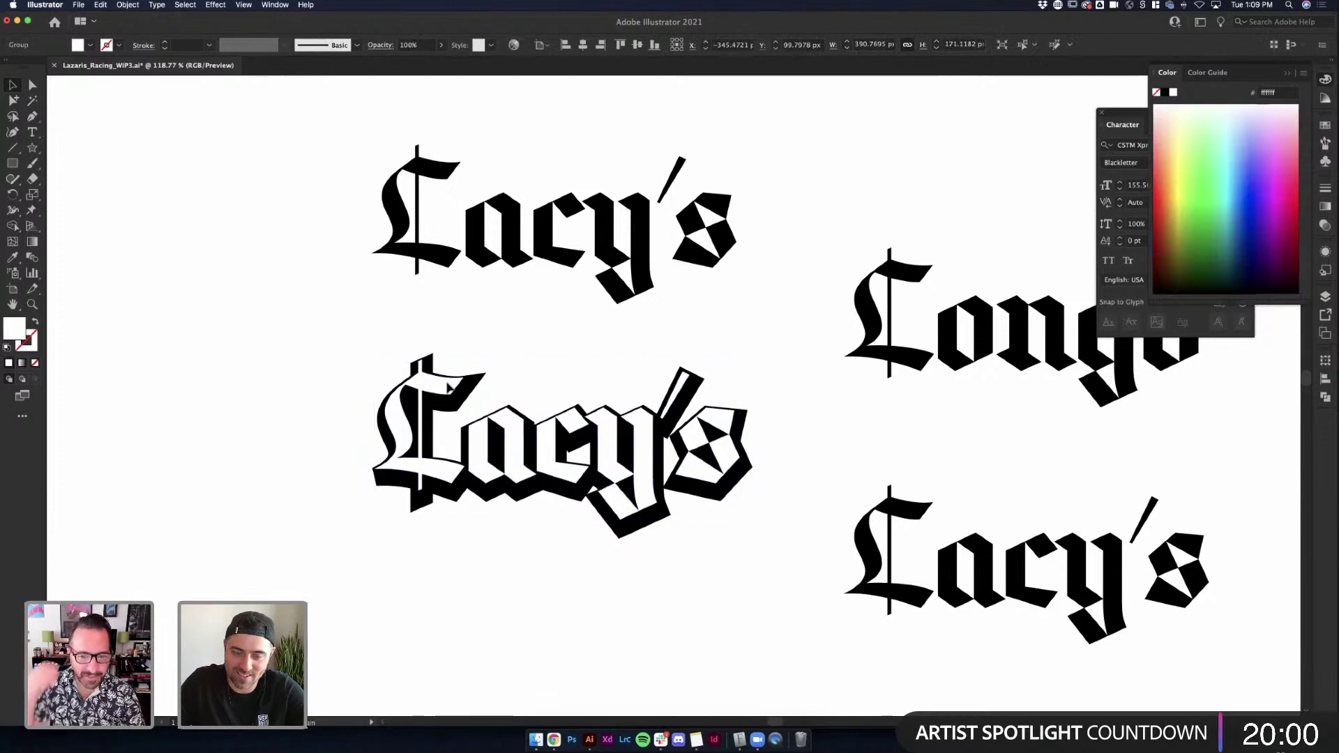
pyautogui.click(771, 362)
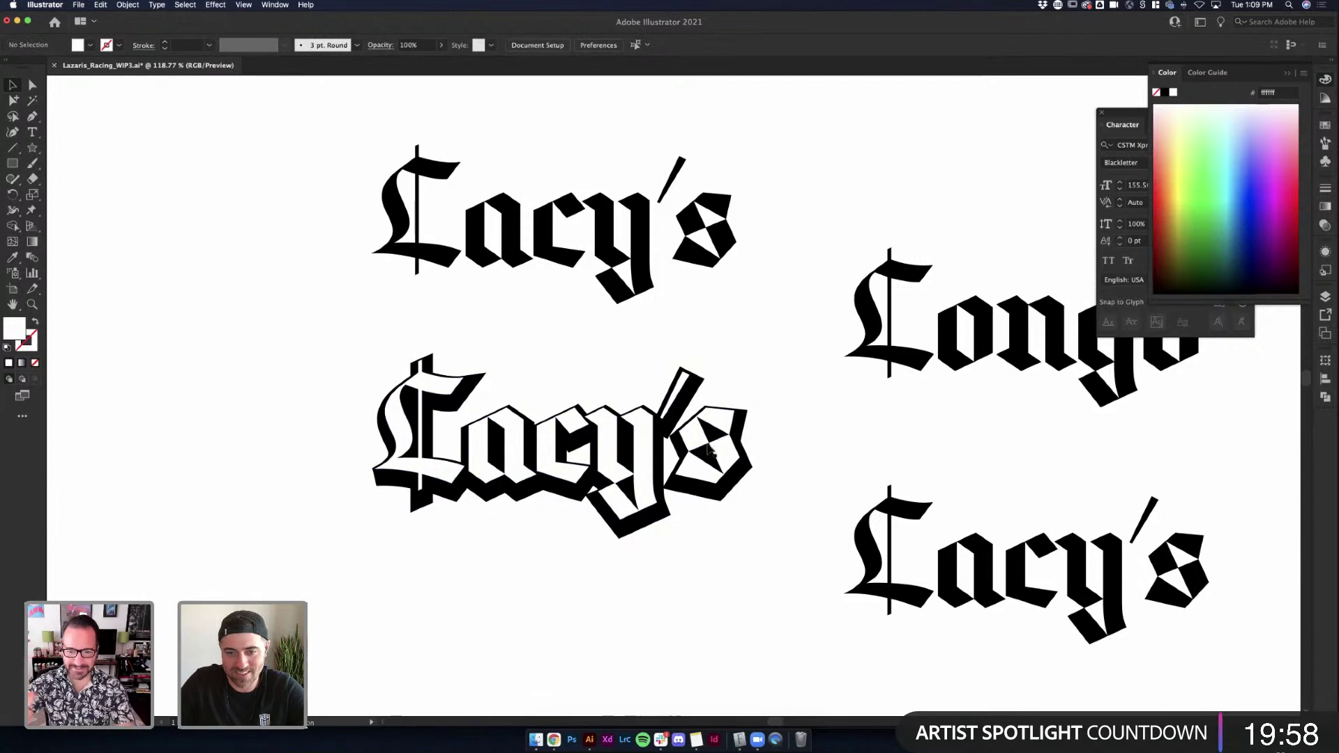
# Try shortening the shadowed apostrophe by moving its upper anchor points down and left, and undo the change
pyautogui.scroll(2, 710, 450)
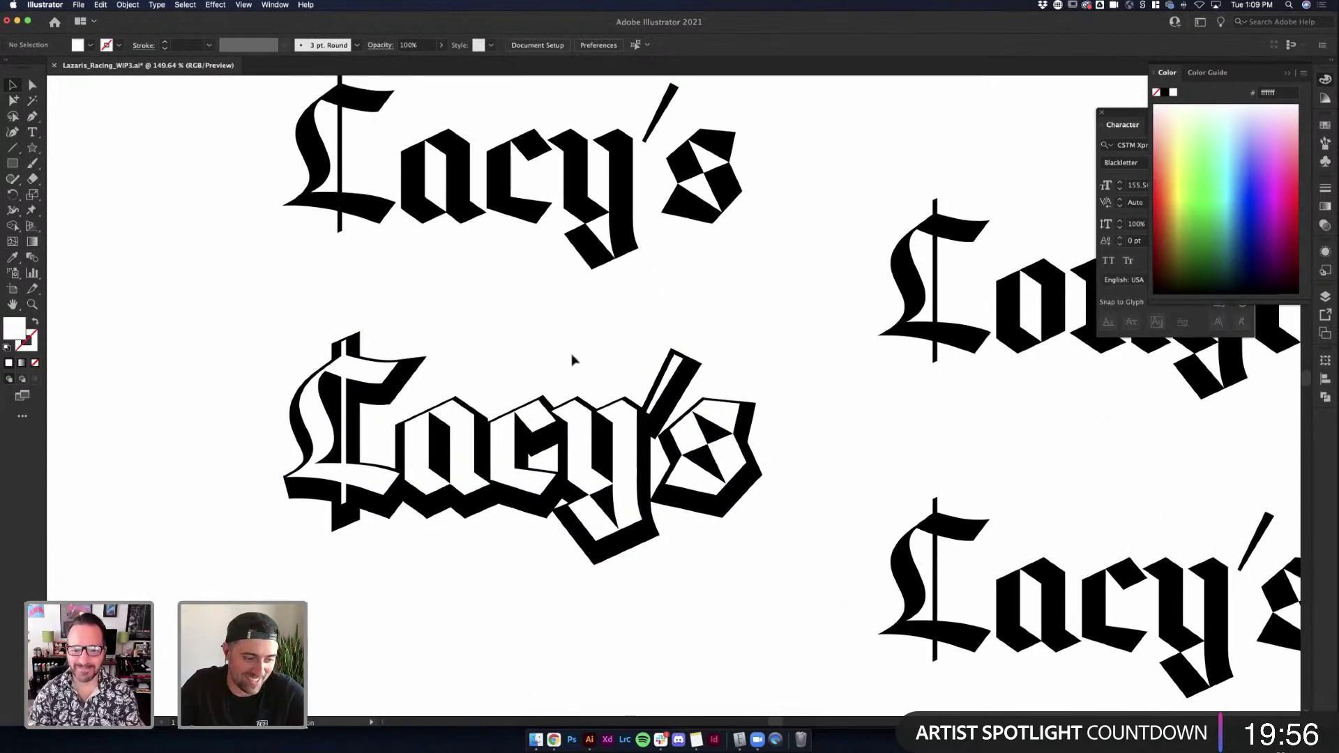
pyautogui.scroll(8, 571, 360)
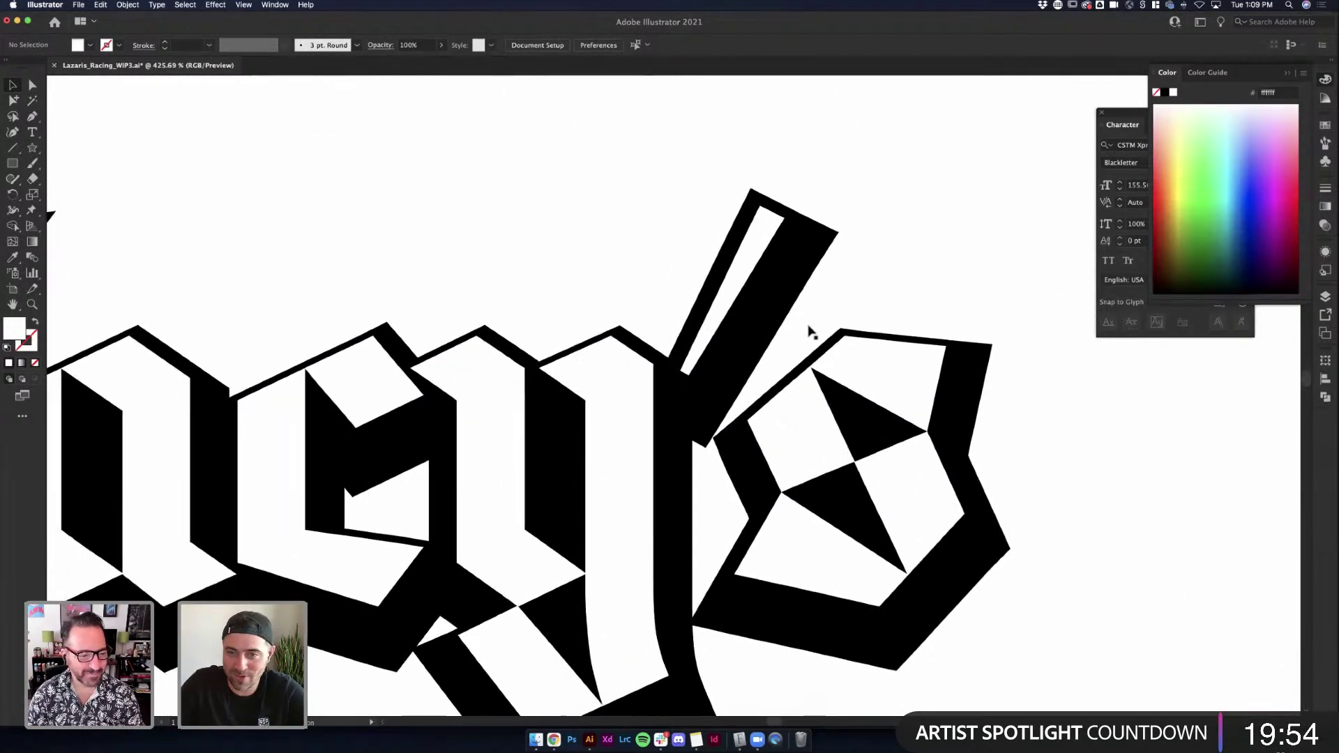
pyautogui.click(764, 231)
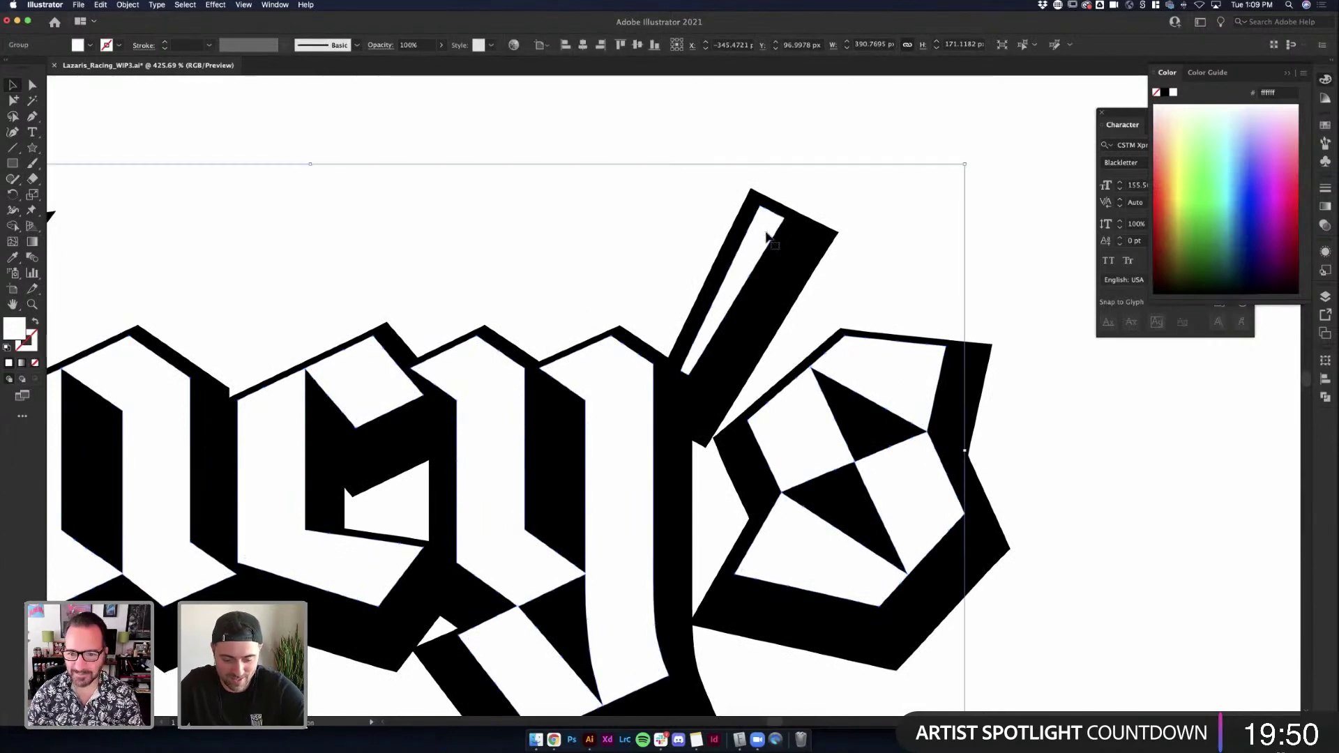
pyautogui.click(722, 174)
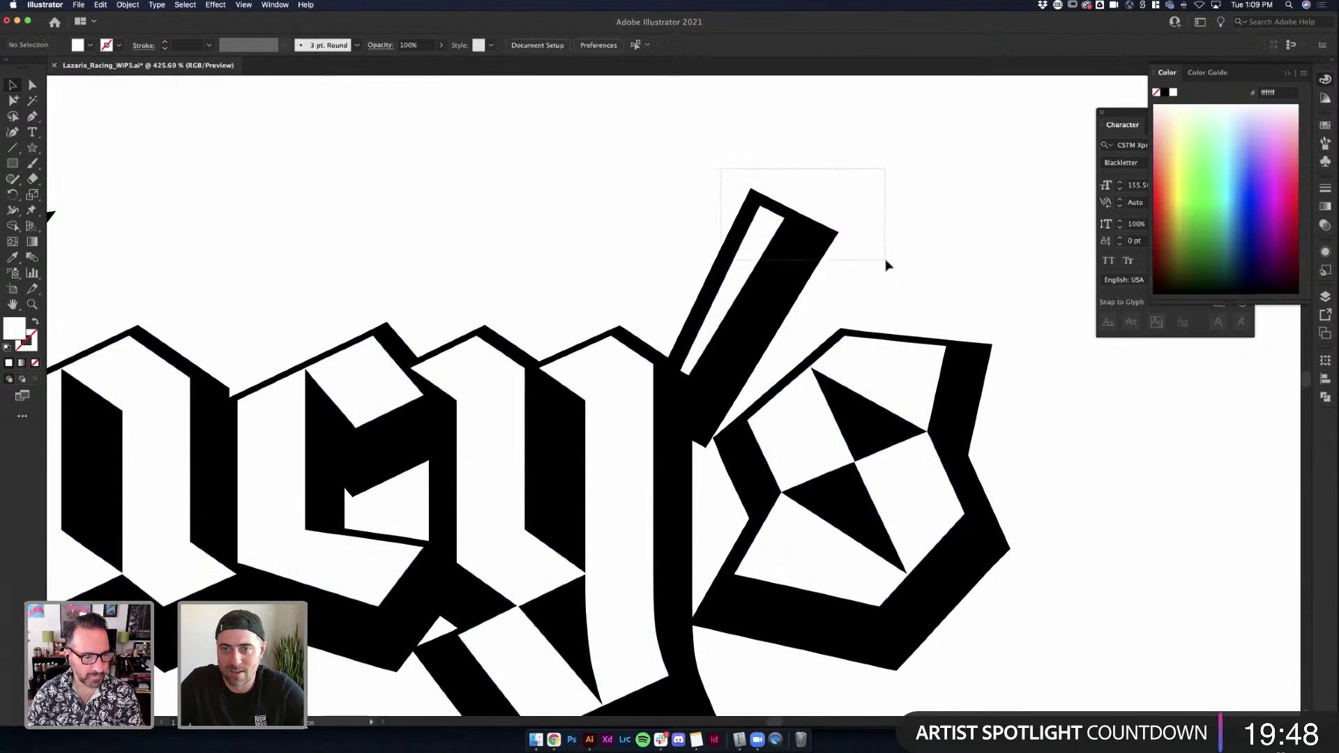
pyautogui.moveTo(887, 265); pyautogui.dragTo(867, 245)
pyautogui.click(697, 149)
pyautogui.press('a')
pyautogui.moveTo(702, 144); pyautogui.dragTo(861, 284)
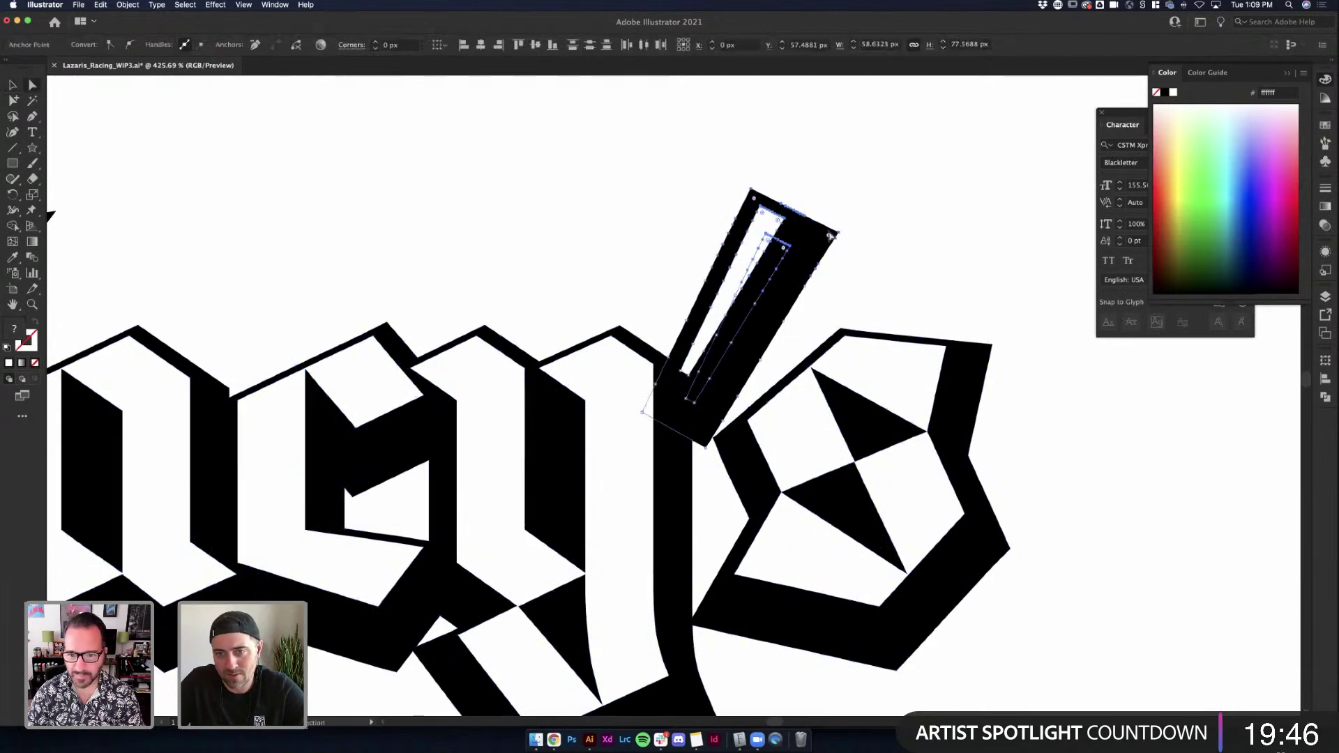
pyautogui.press('super+z')
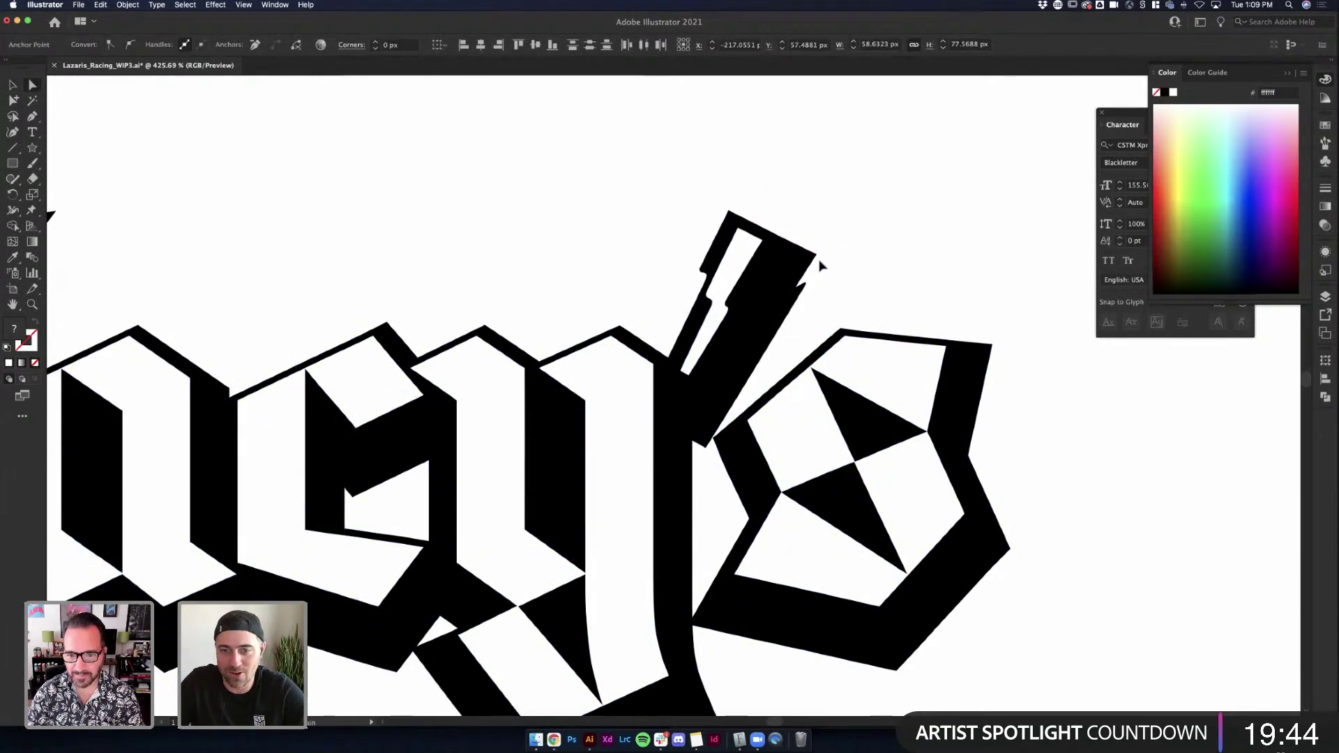
pyautogui.press('super+z')
pyautogui.scroll(-5, 828, 259)
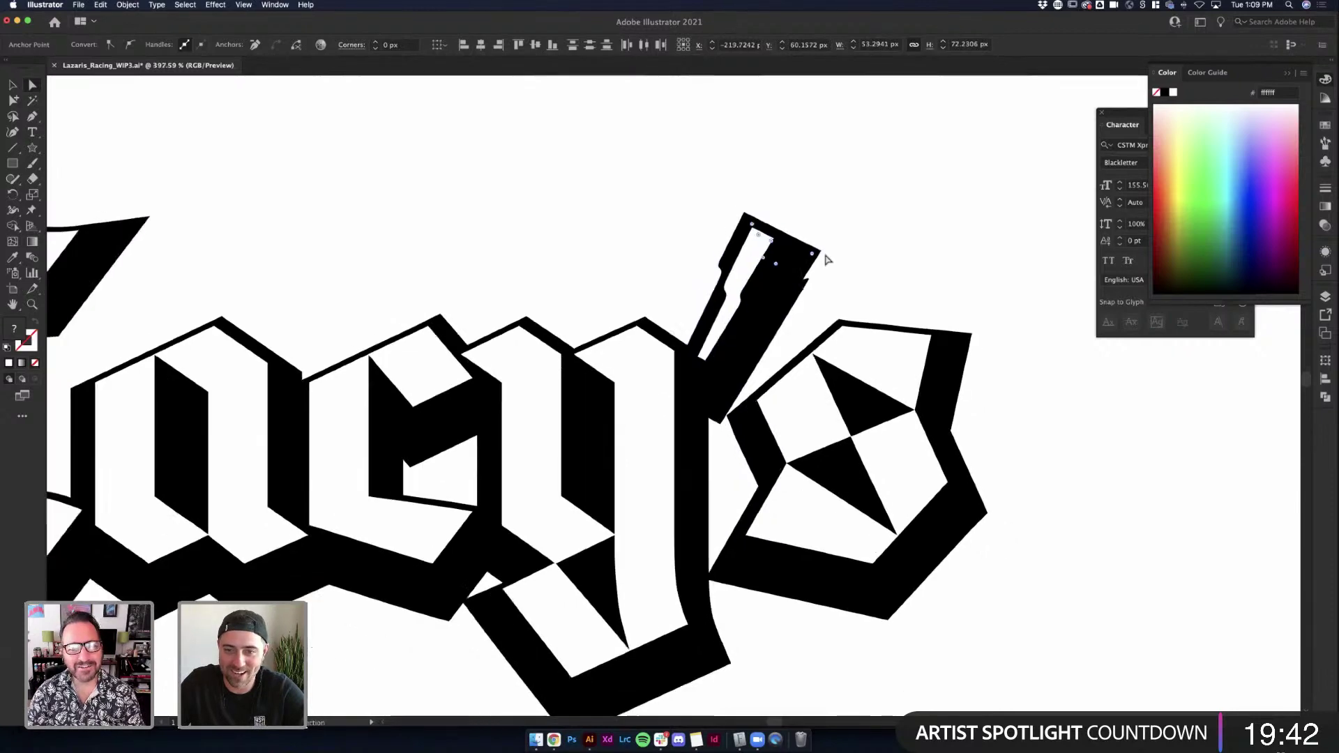
pyautogui.click(870, 254)
pyautogui.scroll(3, 871, 252)
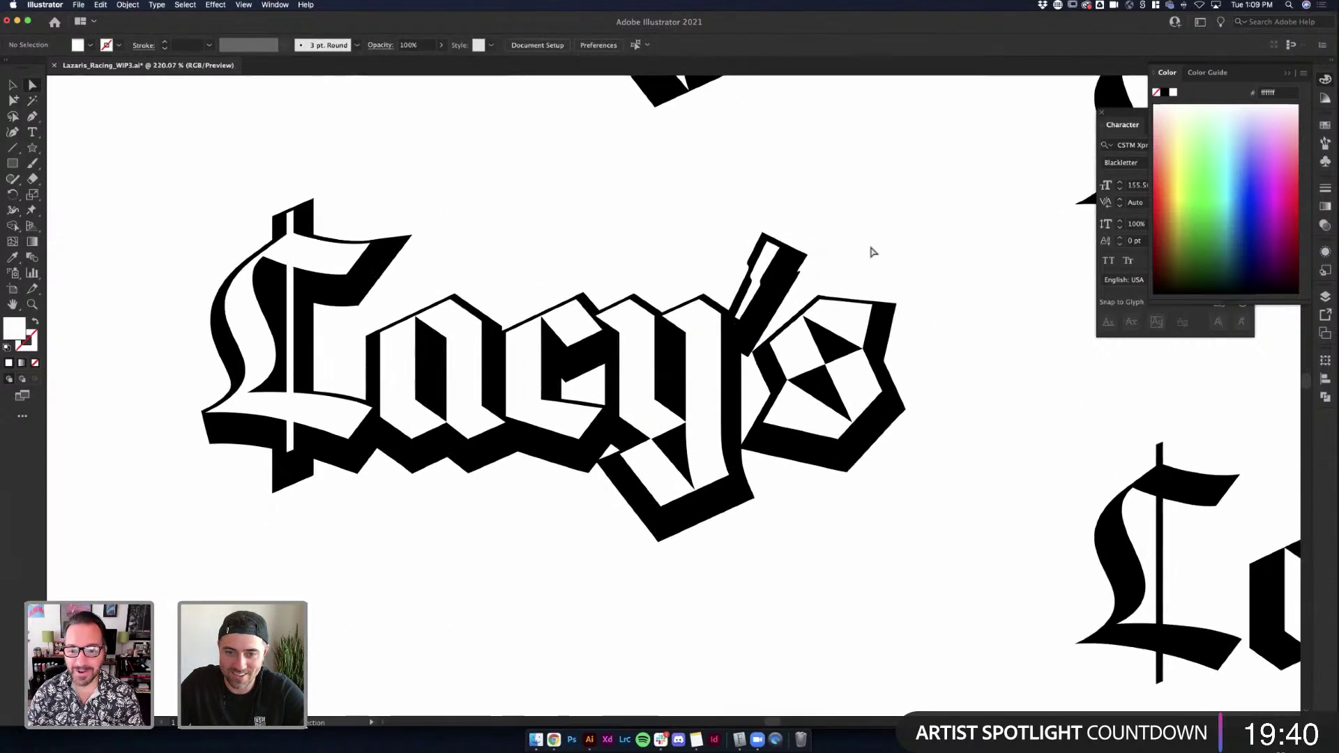
pyautogui.press('super+z')
# Delete the extra anchor points along both long edges of the black apostrophe shadow, keeping its straight sides
pyautogui.scroll(9, 879, 258)
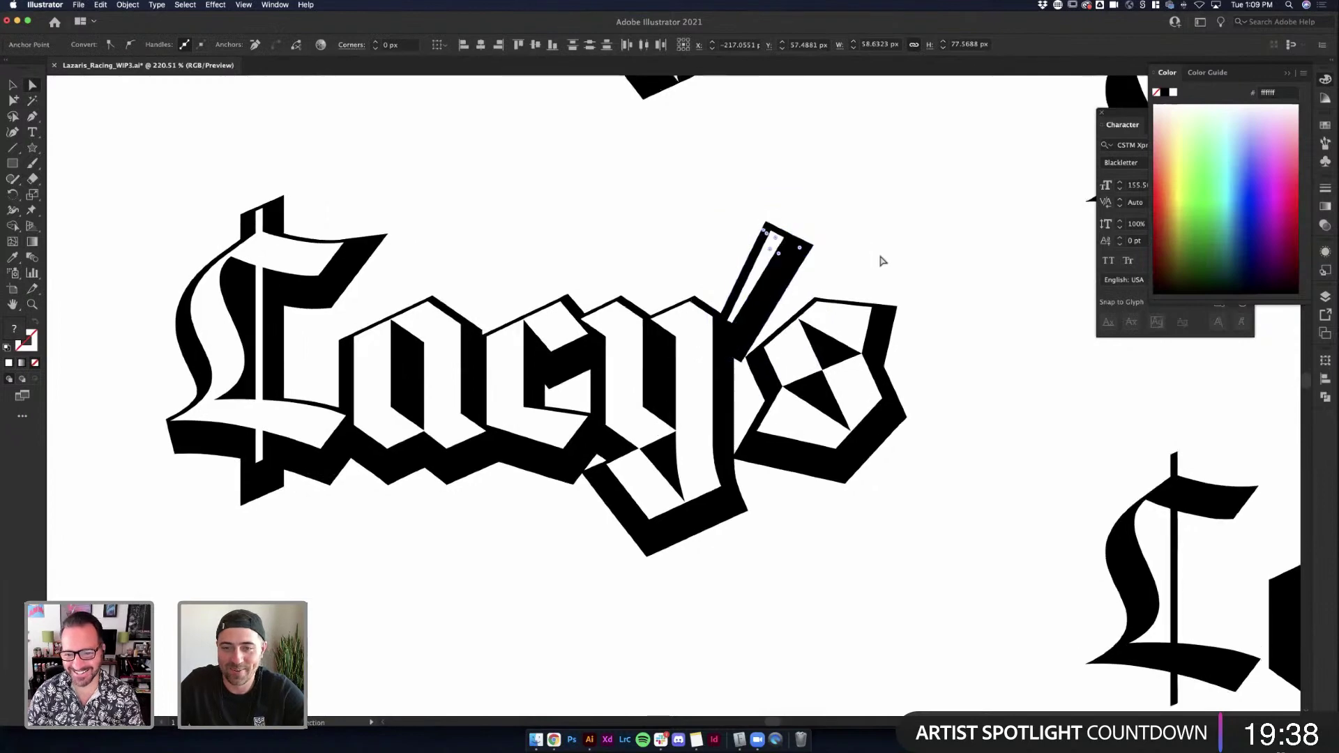
pyautogui.click(613, 166)
pyautogui.click(626, 203)
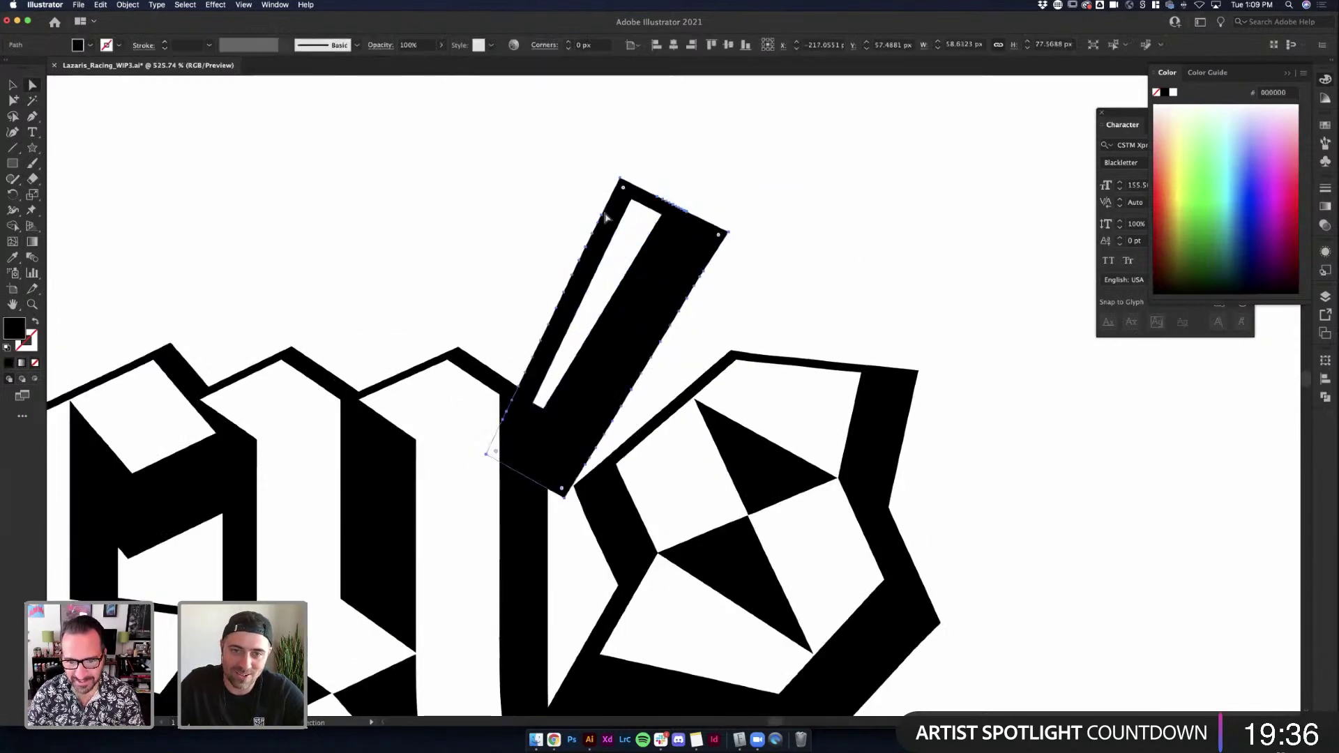
pyautogui.hotkey('shift', 'c')
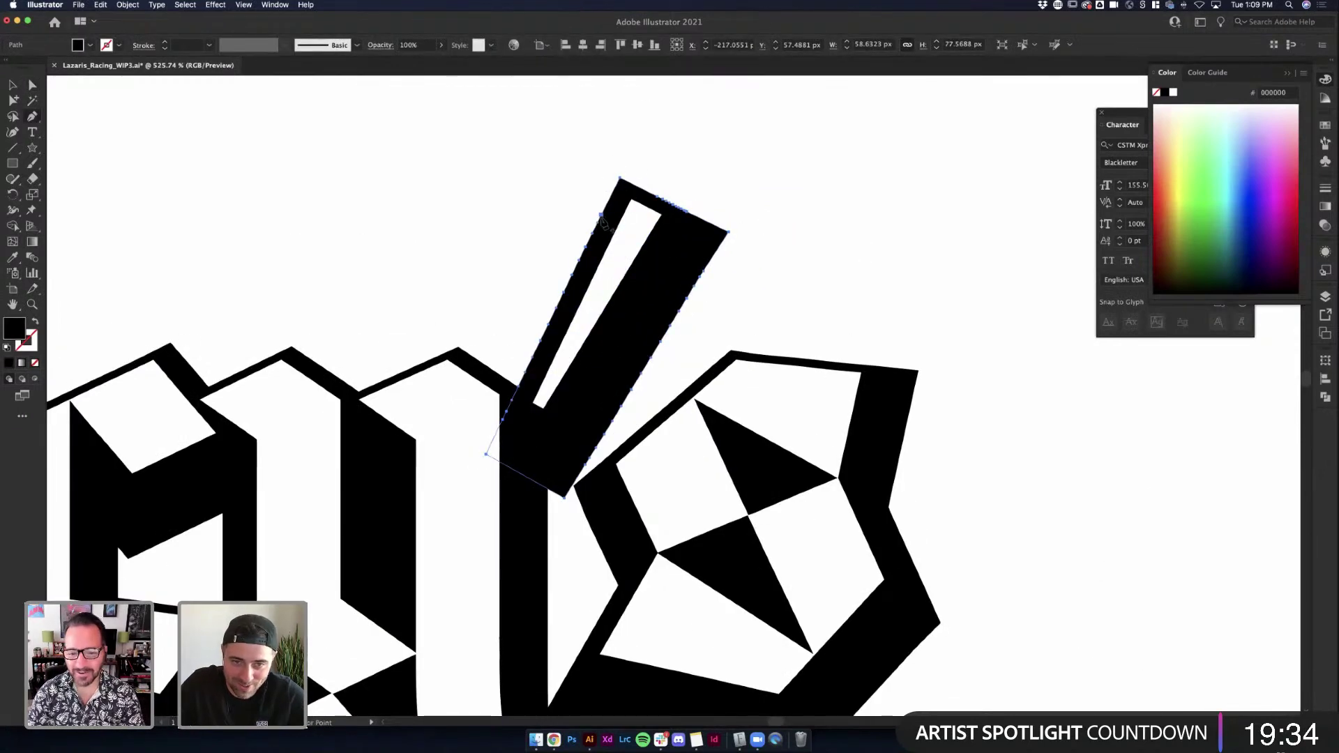
pyautogui.click(601, 217)
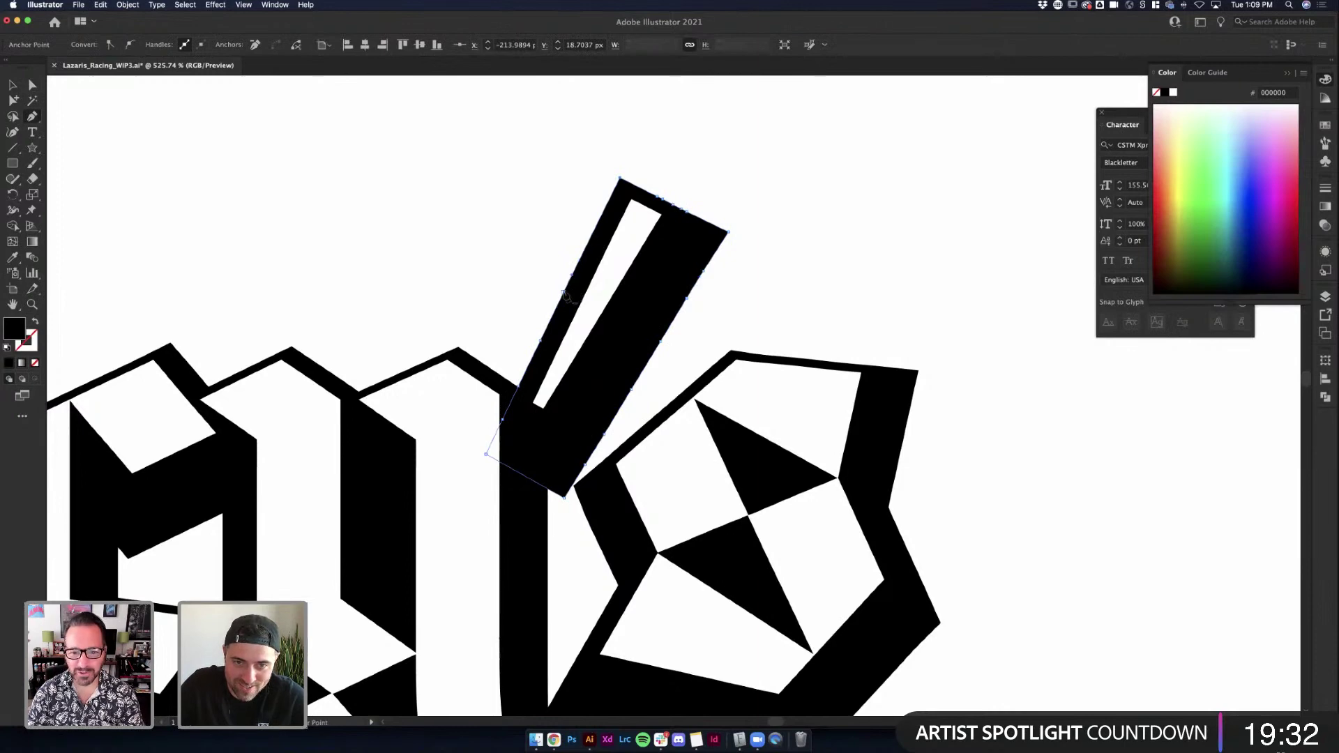
pyautogui.click(664, 343)
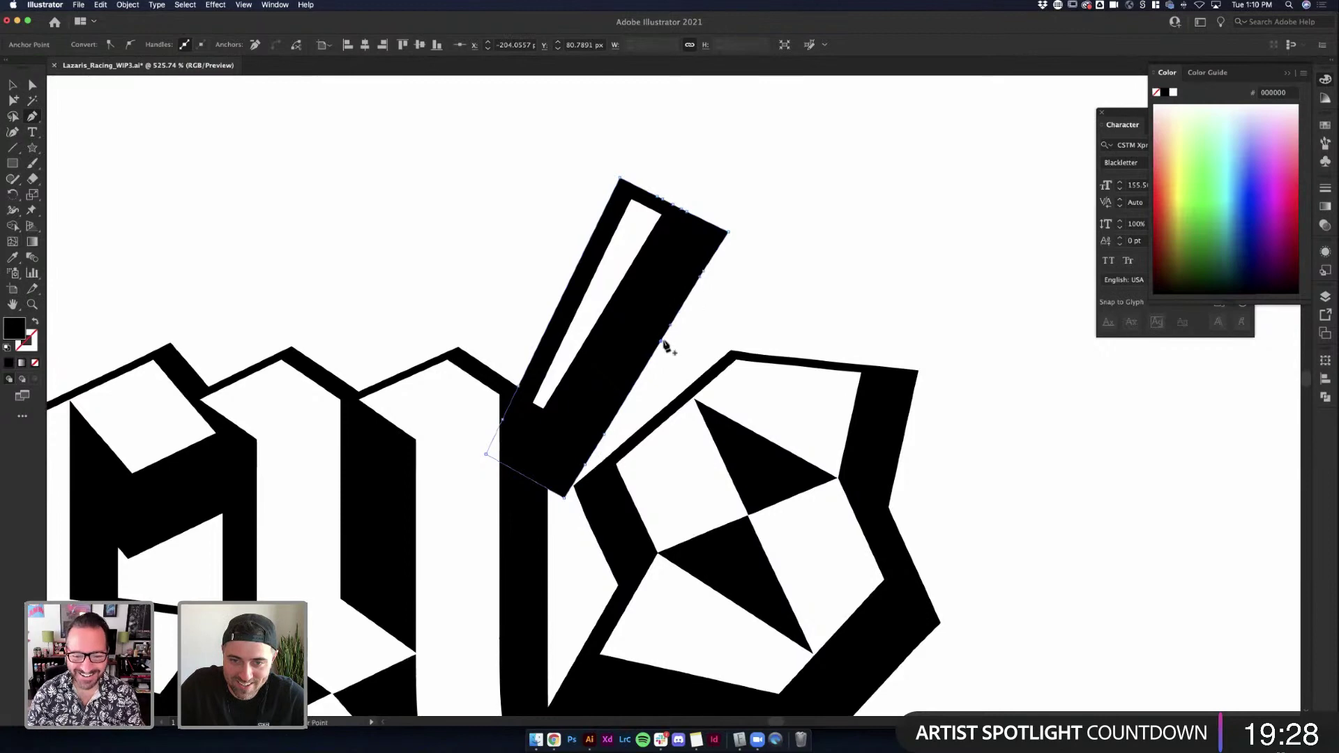
pyautogui.click(664, 344)
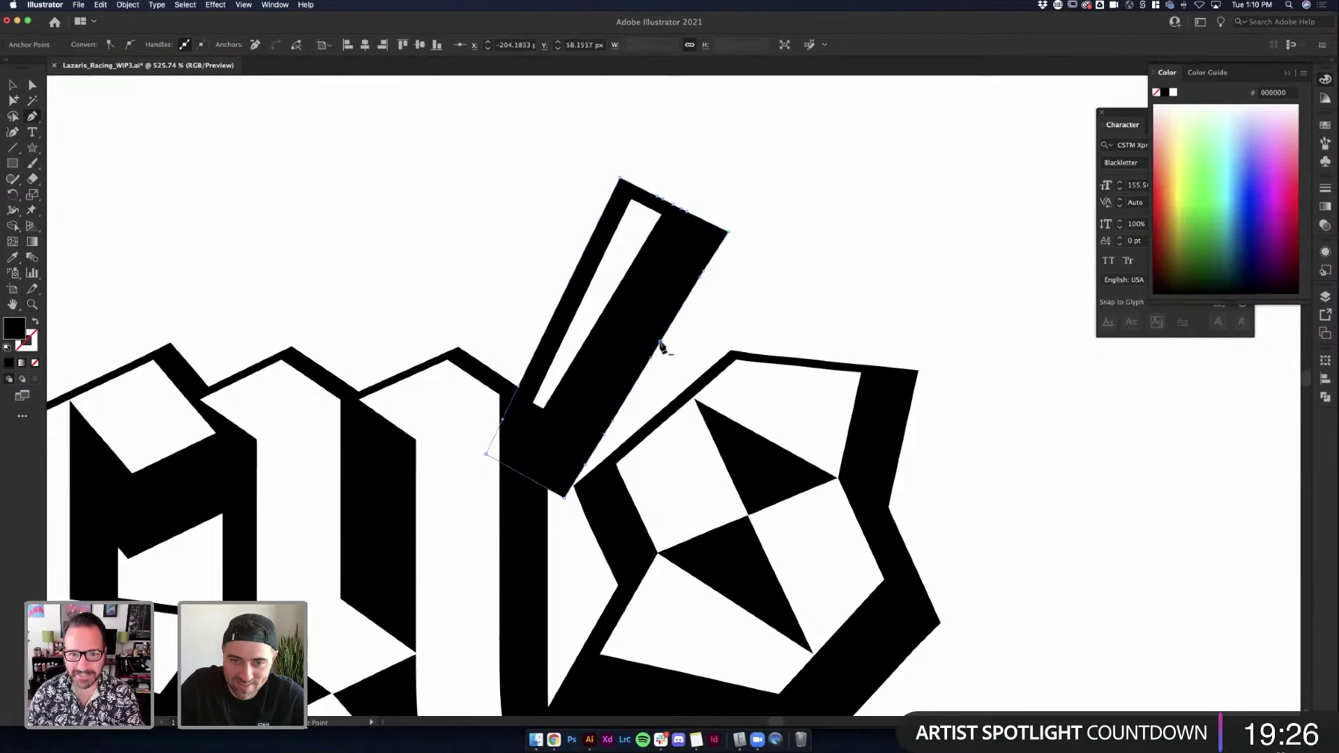
pyautogui.click(701, 287)
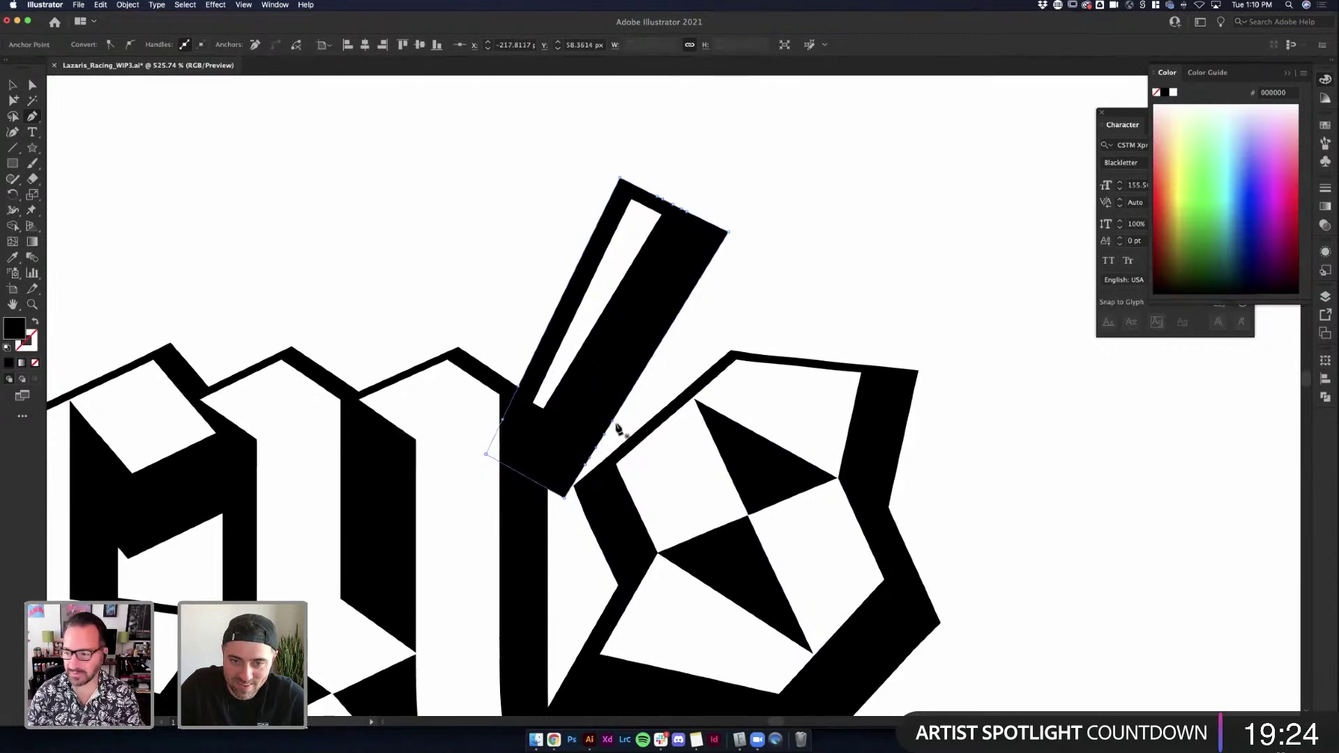
pyautogui.click(643, 420)
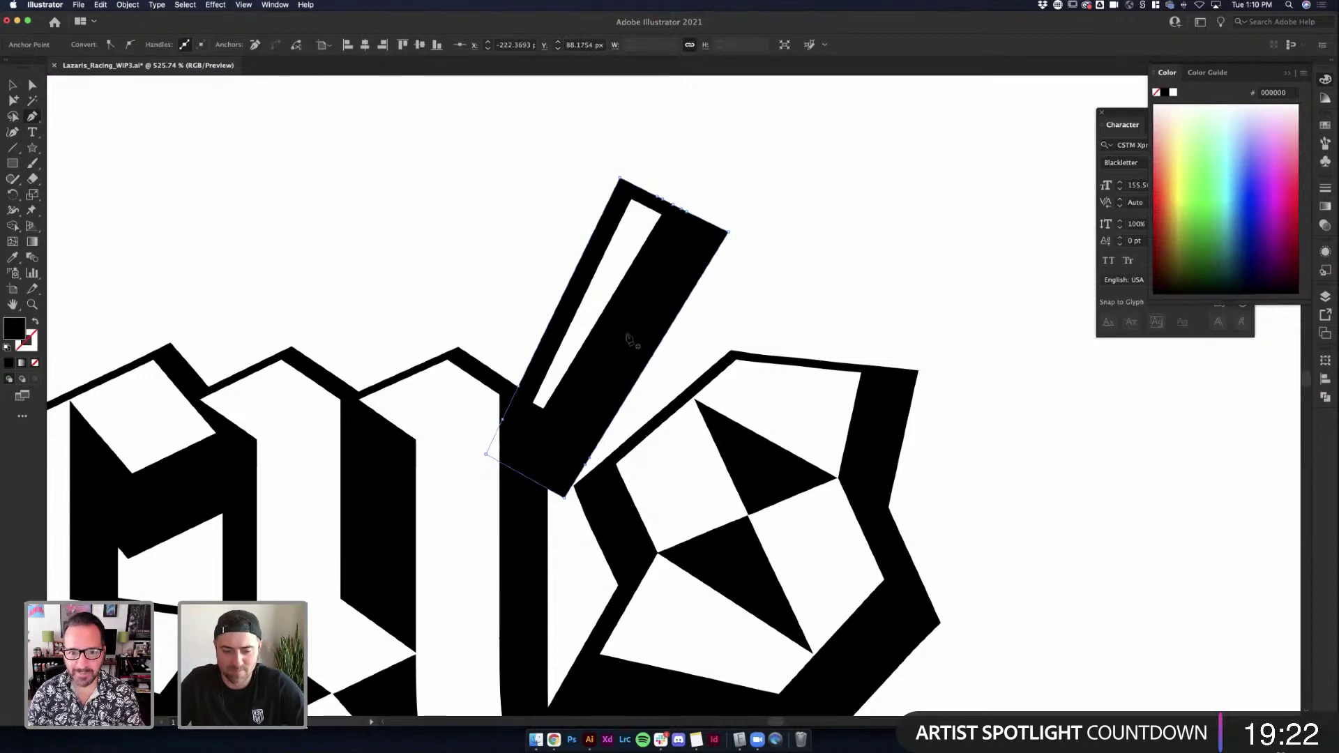
# Delete the extra anchor points along the long edges of the white apostrophe shape
pyautogui.press('v')
pyautogui.click(615, 310)
pyautogui.press('a')
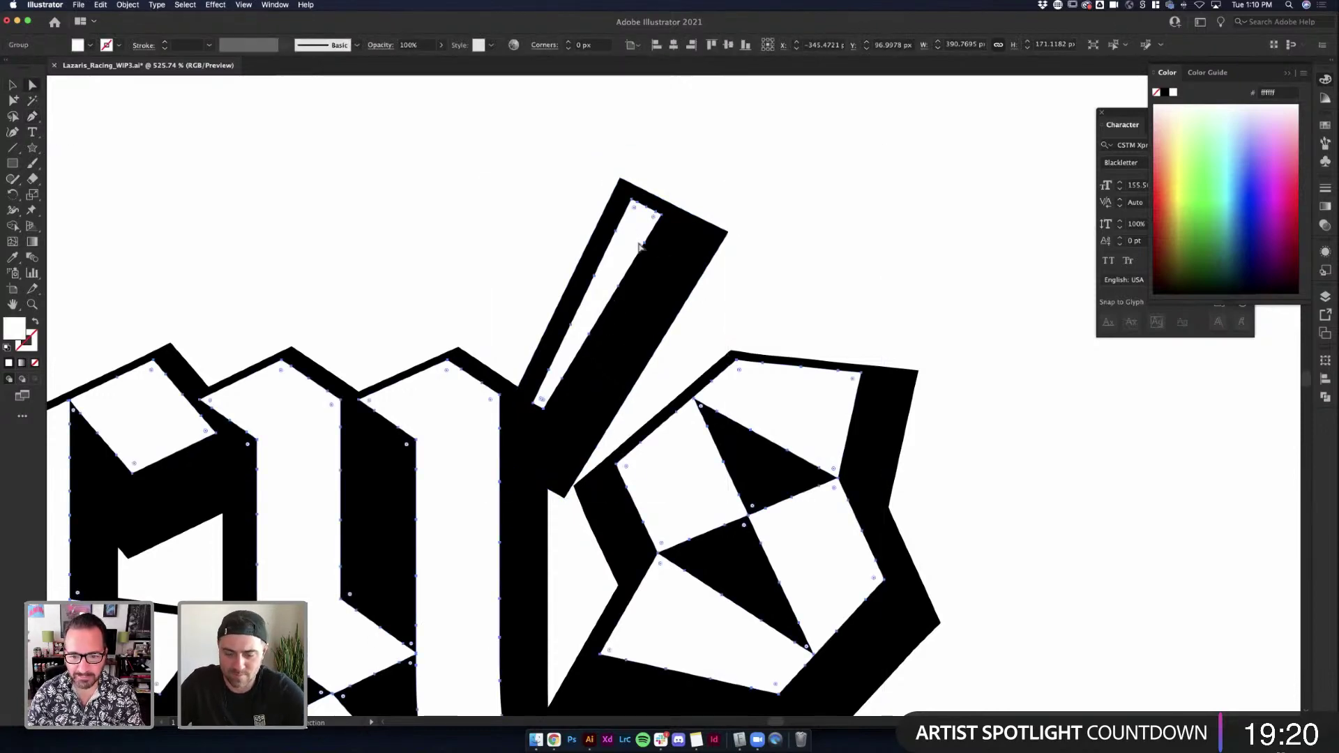
pyautogui.press('p')
pyautogui.click(606, 305)
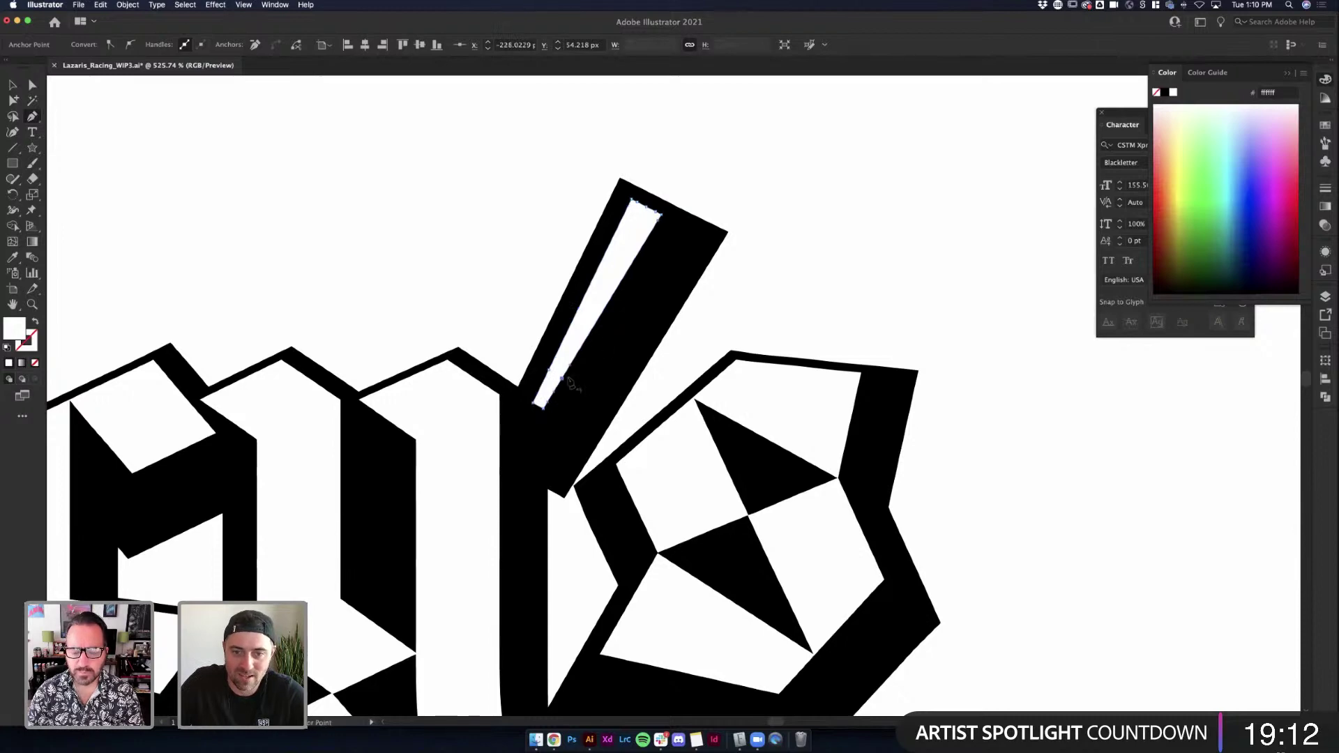
# Shorten the apostrophe by moving the upper anchor points of its white and black shapes down and left, and deselect
pyautogui.press('a')
pyautogui.moveTo(663, 407); pyautogui.dragTo(697, 203)
pyautogui.click(578, 161)
pyautogui.moveTo(577, 161); pyautogui.dragTo(696, 291)
pyautogui.press('super+shift+a')
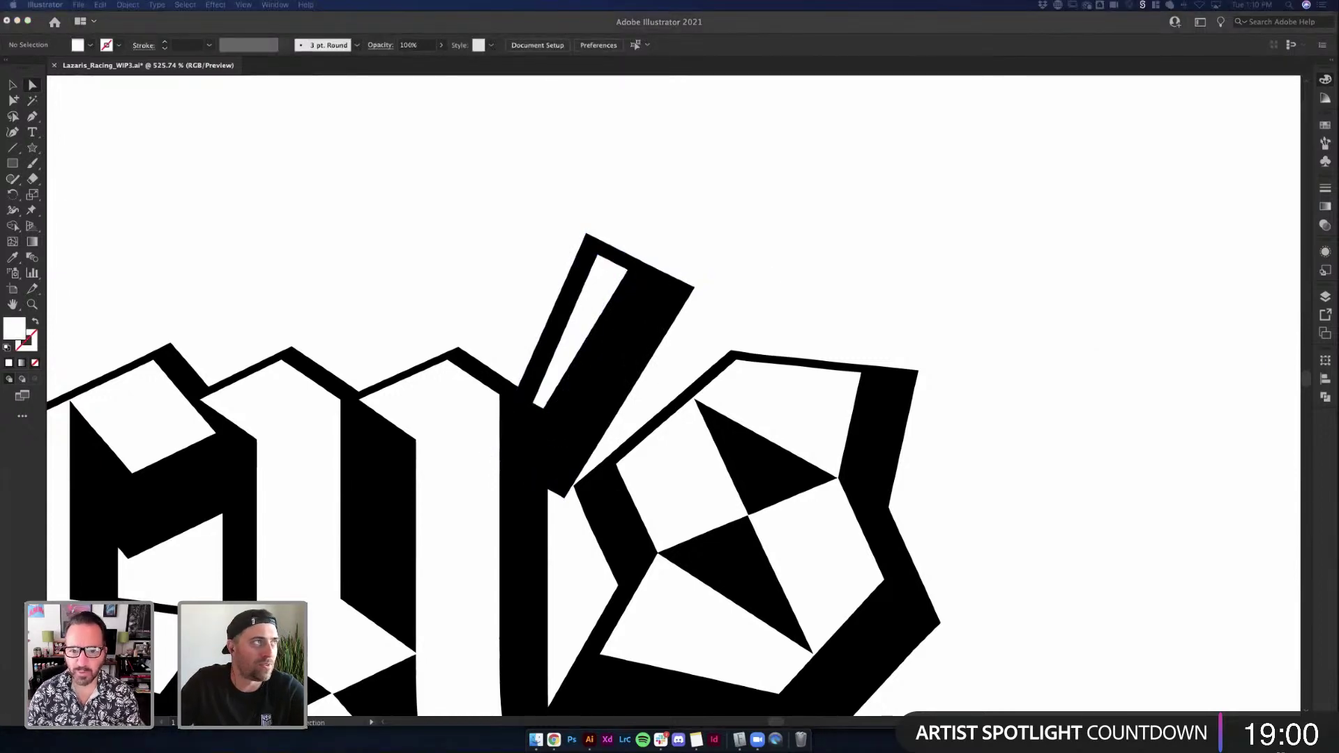
# Switch to Chrome, open the Future Fonts catalogue and look through the listed typefaces
pyautogui.press('super+Tab')
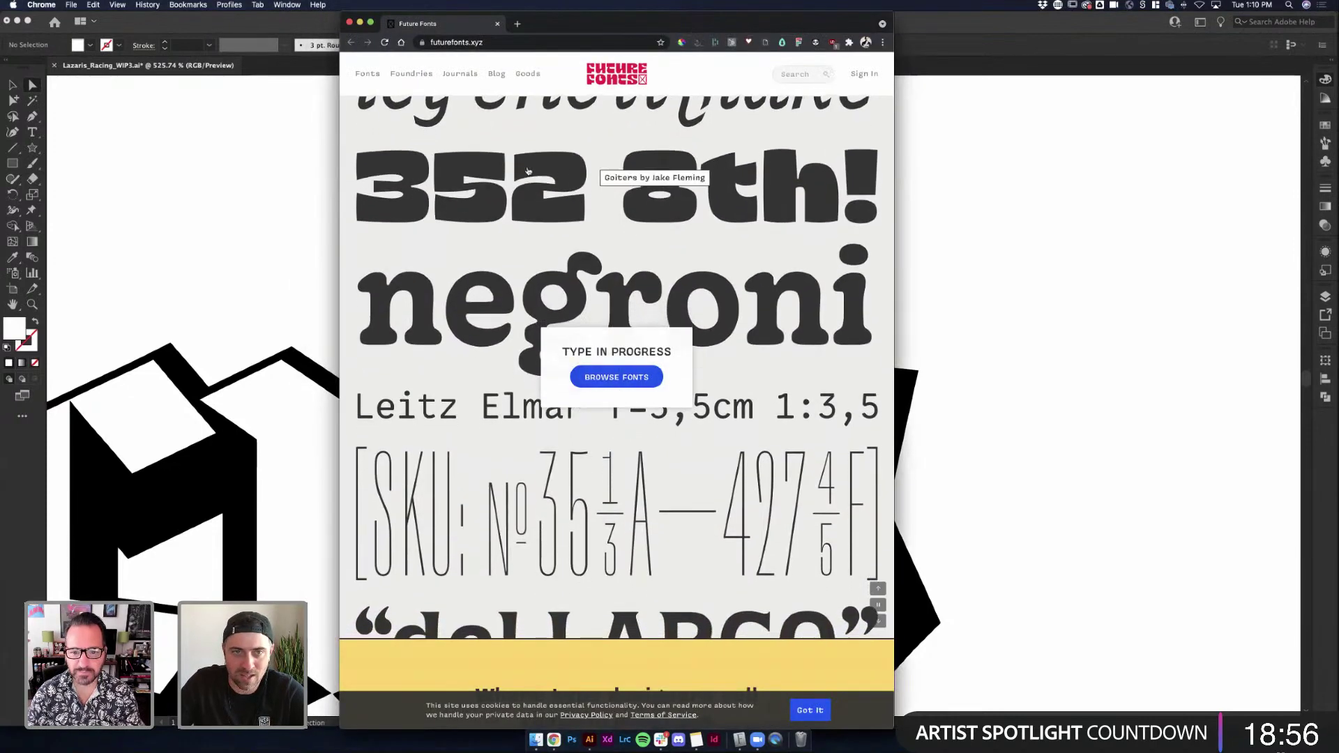
pyautogui.click(640, 377)
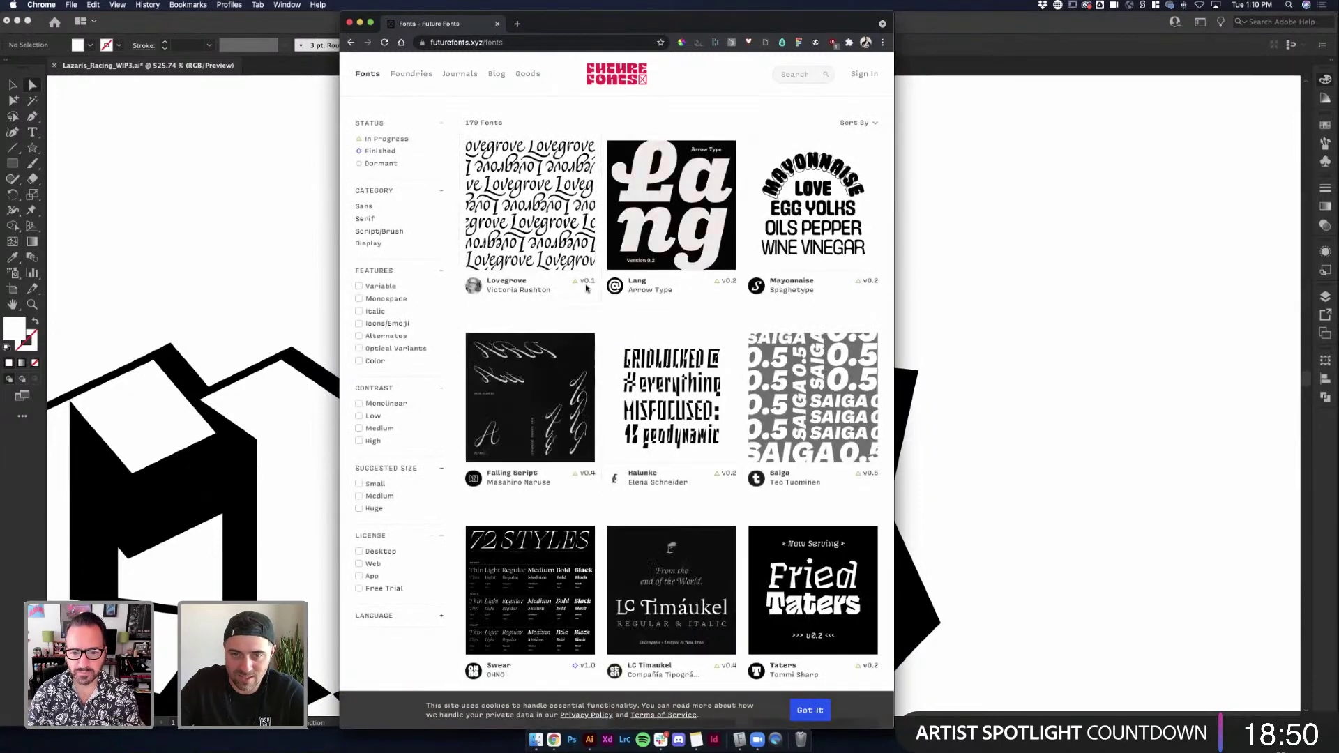
pyautogui.scroll(6, 586, 288)
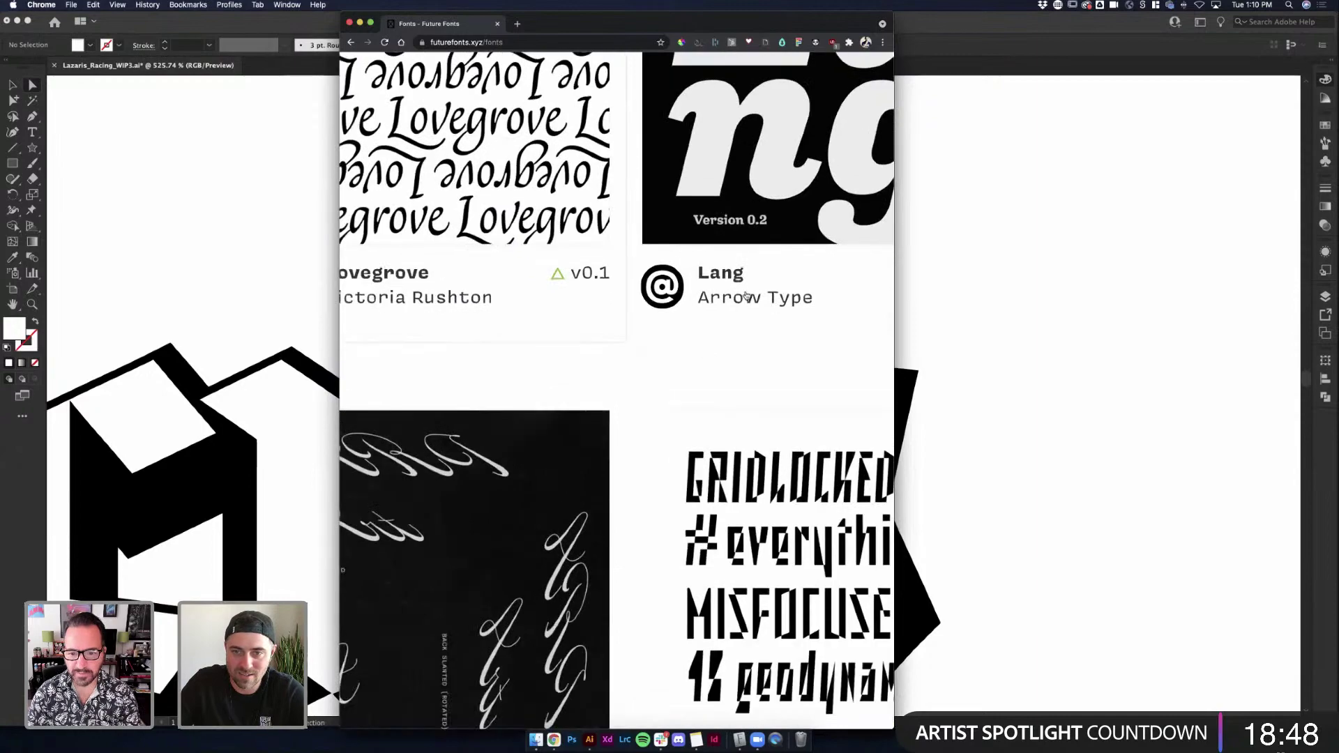
pyautogui.scroll(-6, 746, 297)
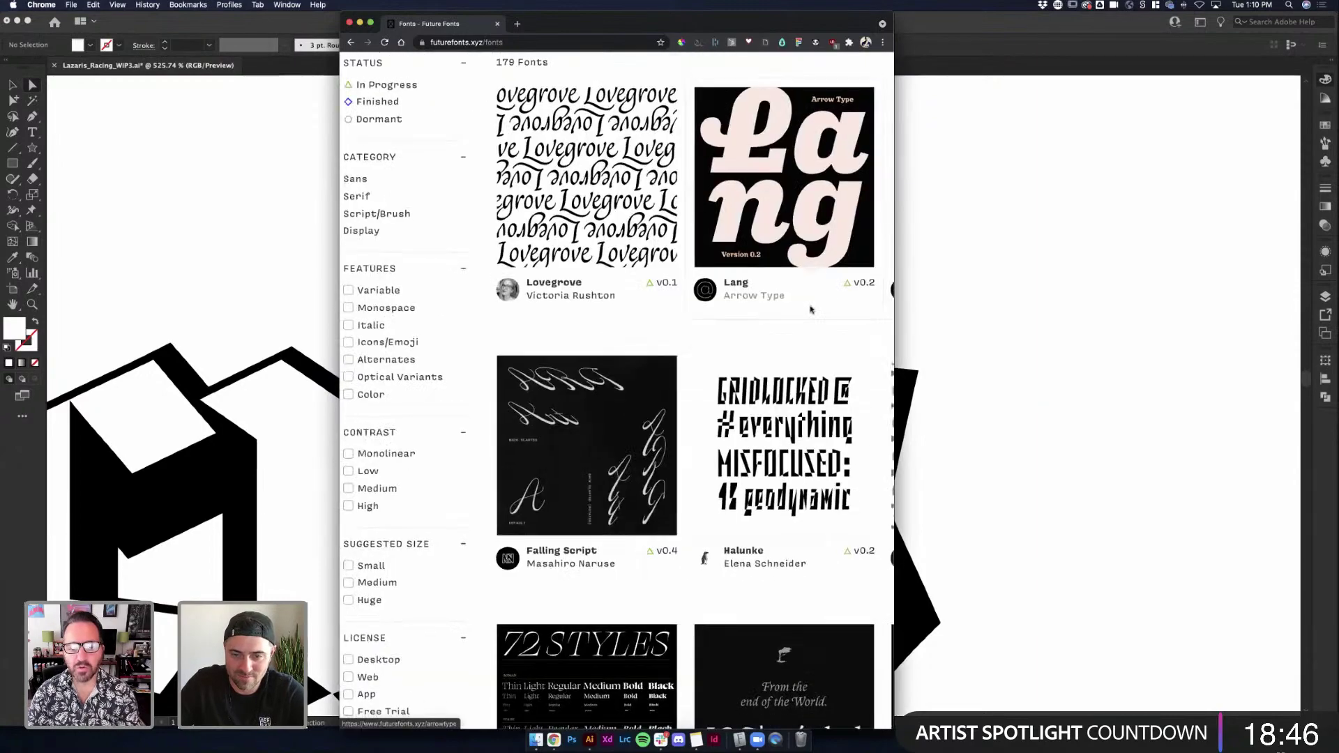
pyautogui.scroll(-3, 741, 348)
pyautogui.scroll(-3, 587, 493)
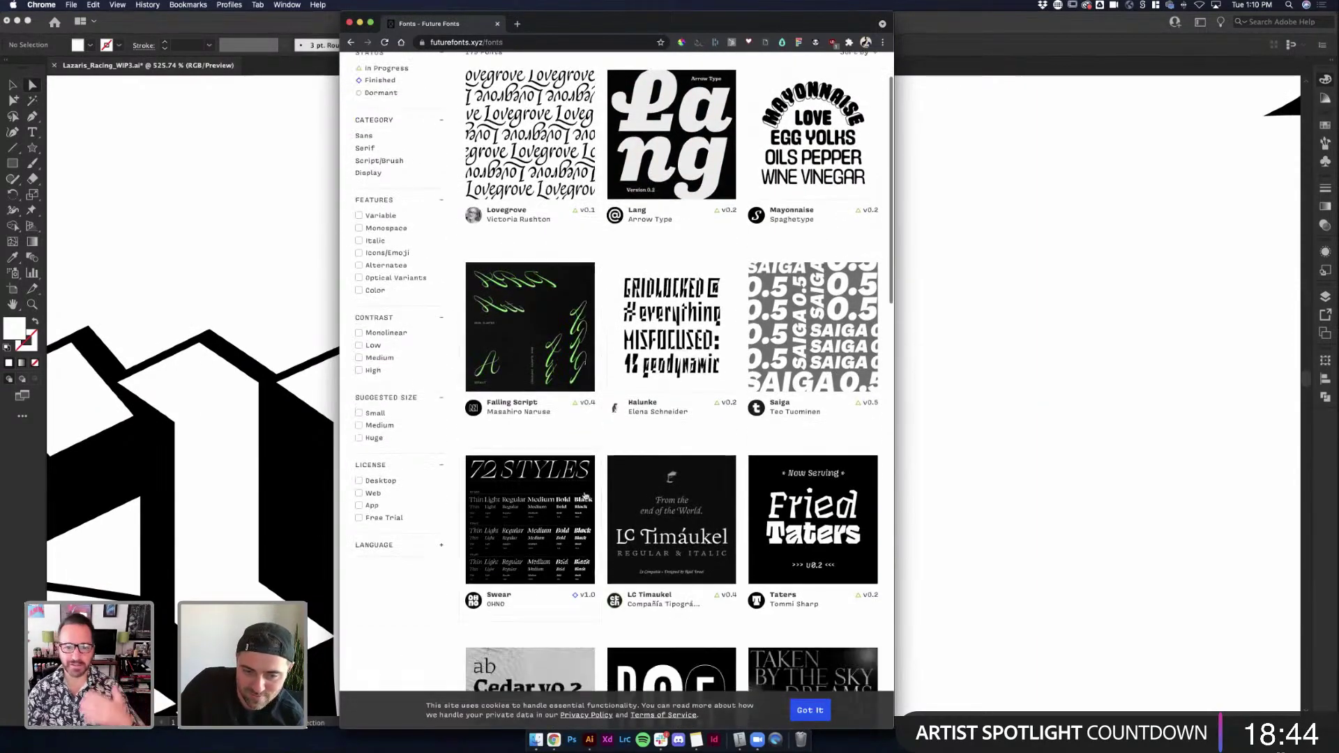
pyautogui.scroll(-3, 545, 482)
pyautogui.scroll(-3, 544, 482)
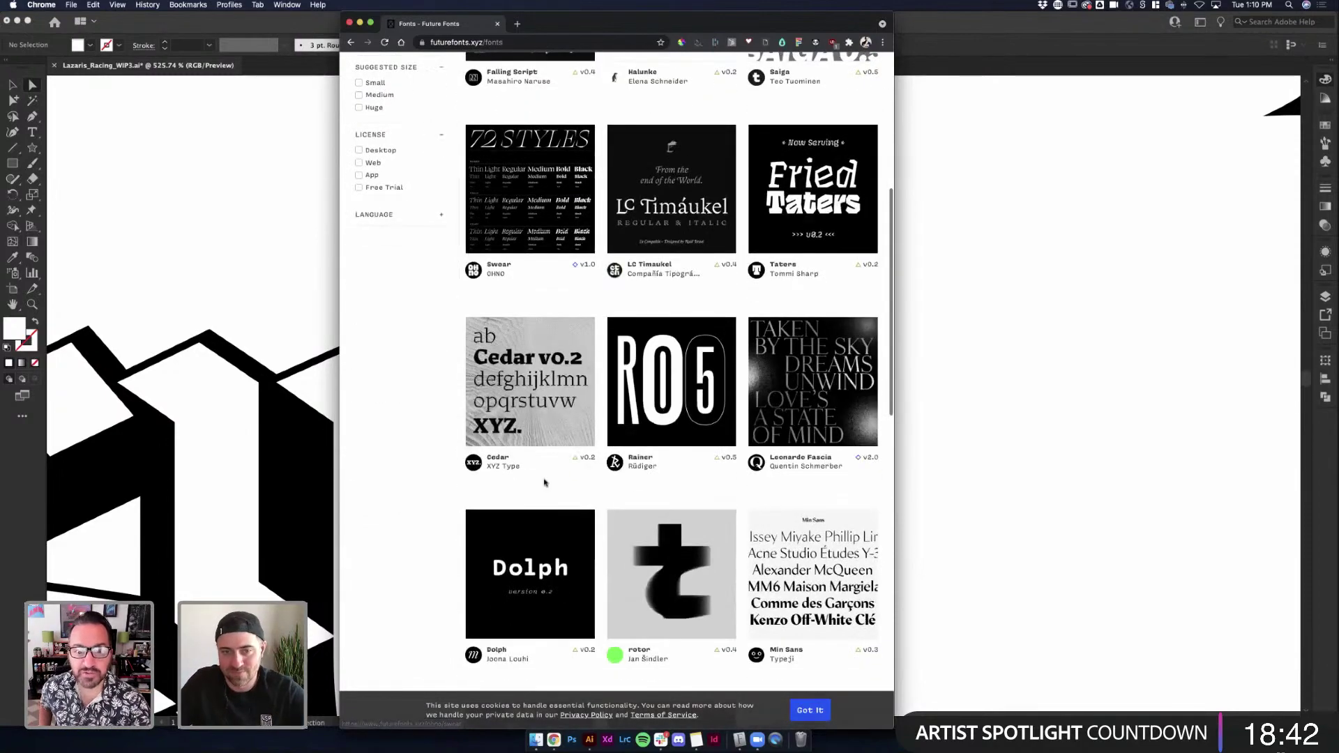
pyautogui.scroll(6, 698, 279)
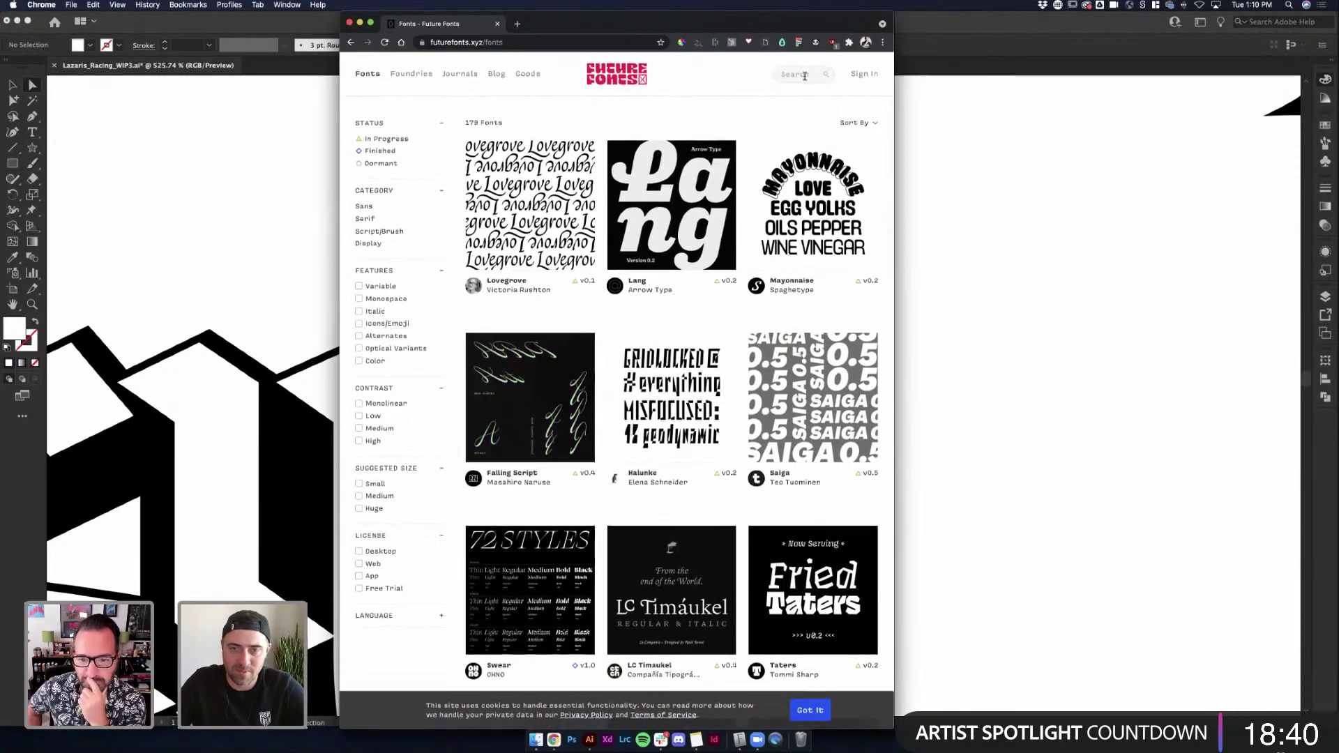
# Search Future Fonts for "xprmntl" and open the CSTM Xprmntl 01 typeface page
pyautogui.click(809, 72)
pyautogui.write('xpr')
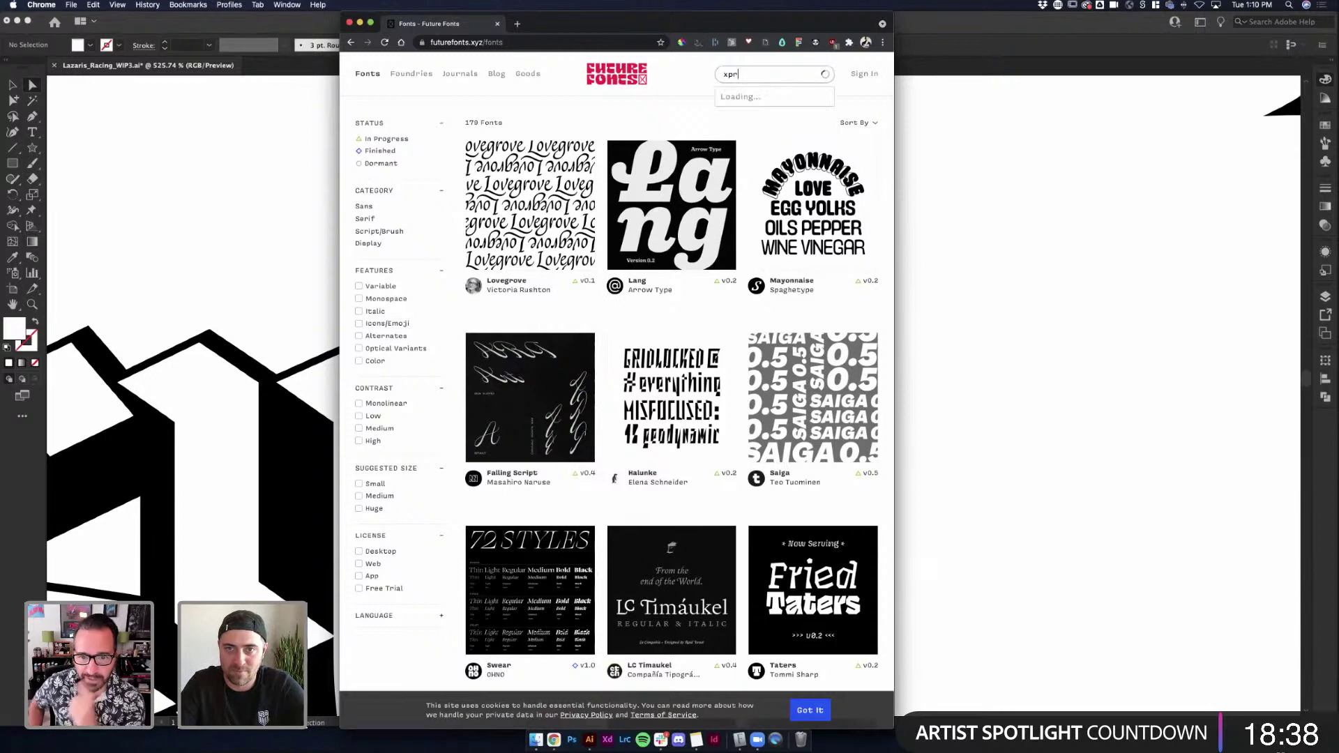
pyautogui.write('mntl')
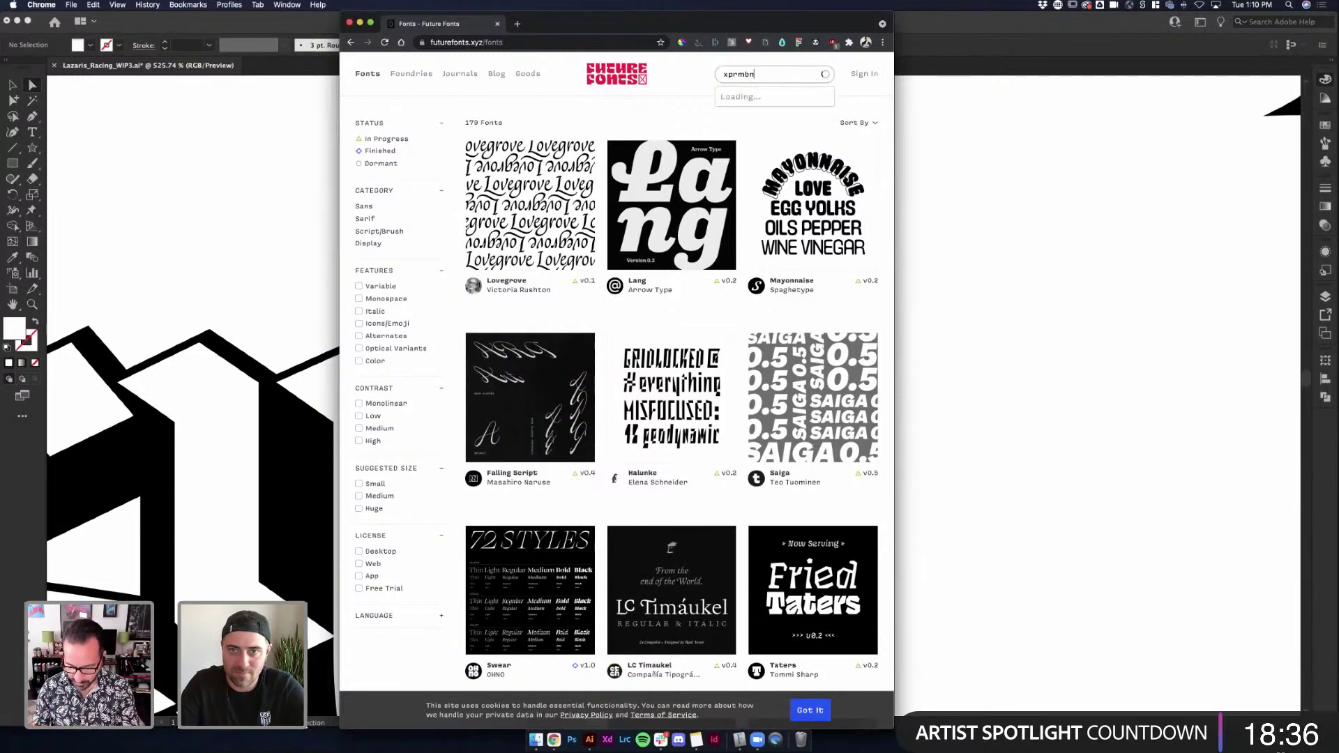
pyautogui.press('BackSpace')
pyautogui.press('Return')
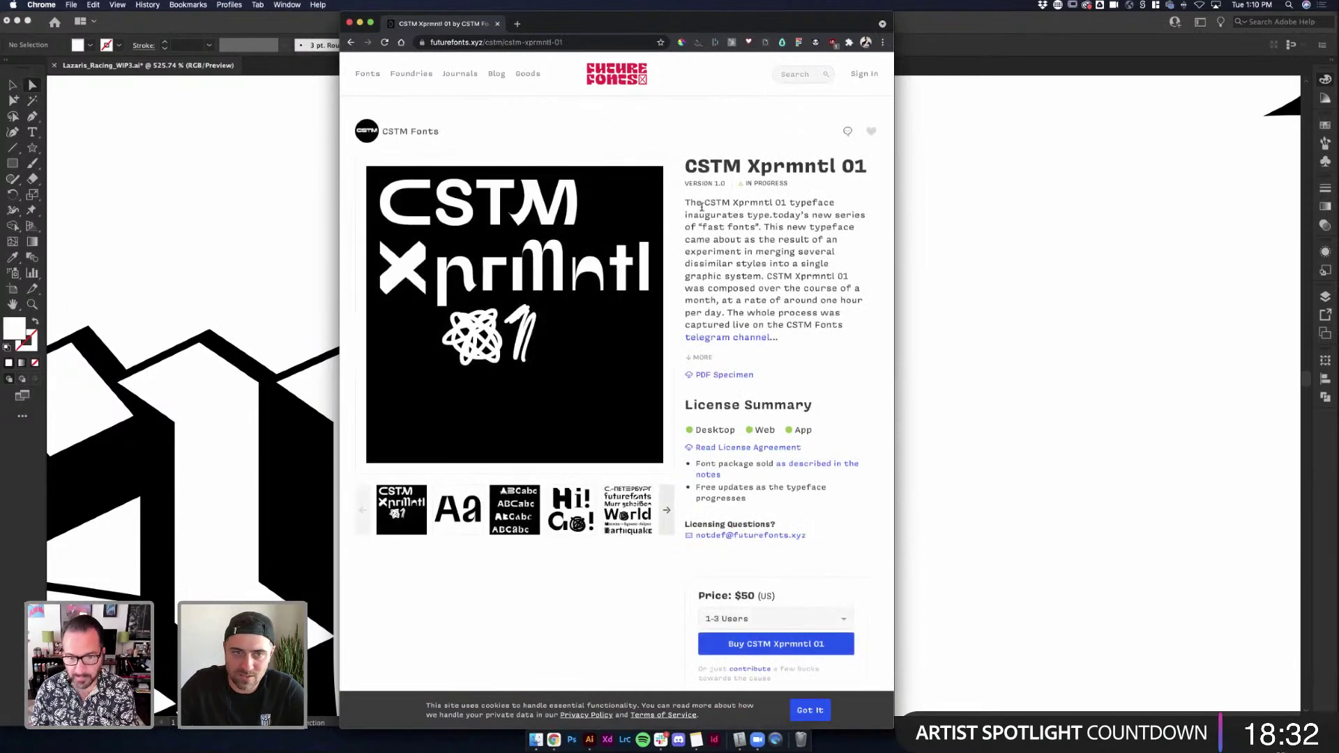
# Review the CSTM Xprmntl 01 description, licence user options, price and version notes
pyautogui.moveTo(692, 211); pyautogui.dragTo(731, 226)
pyautogui.click(731, 226)
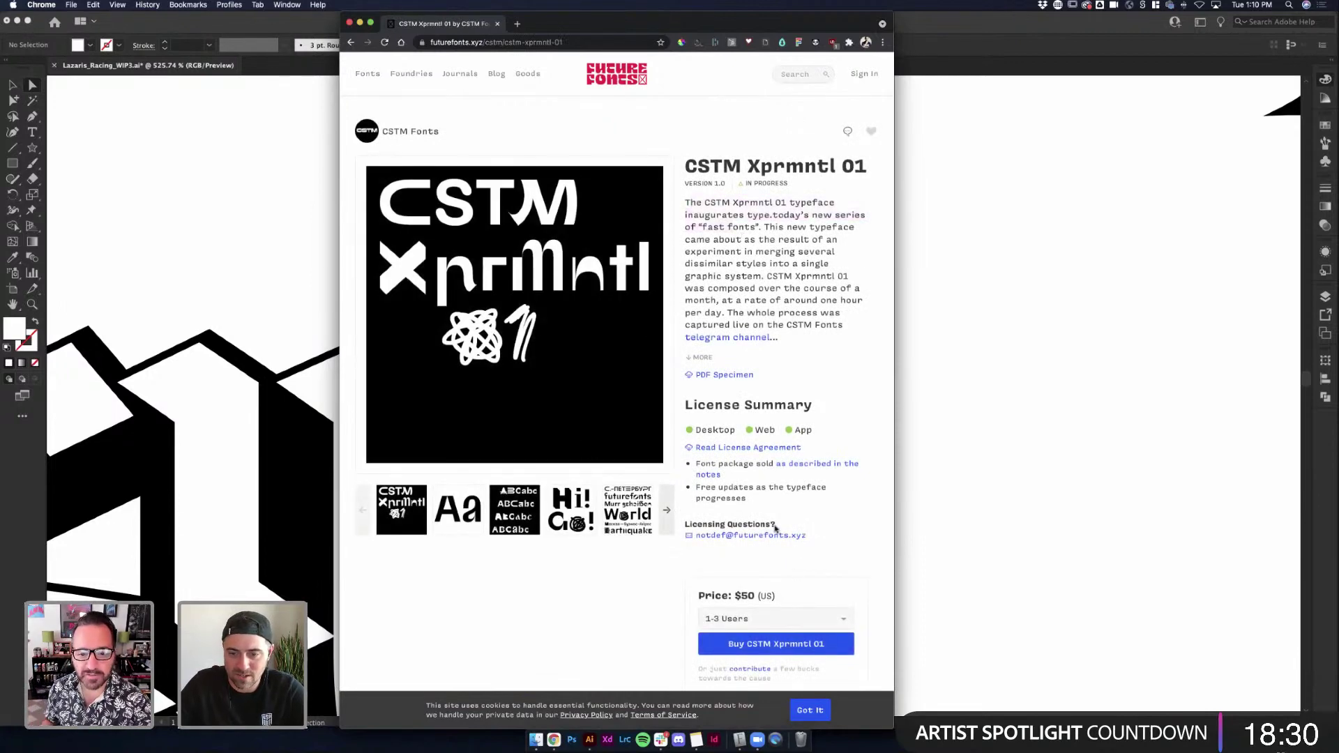
pyautogui.scroll(-1, 767, 553)
pyautogui.click(787, 618)
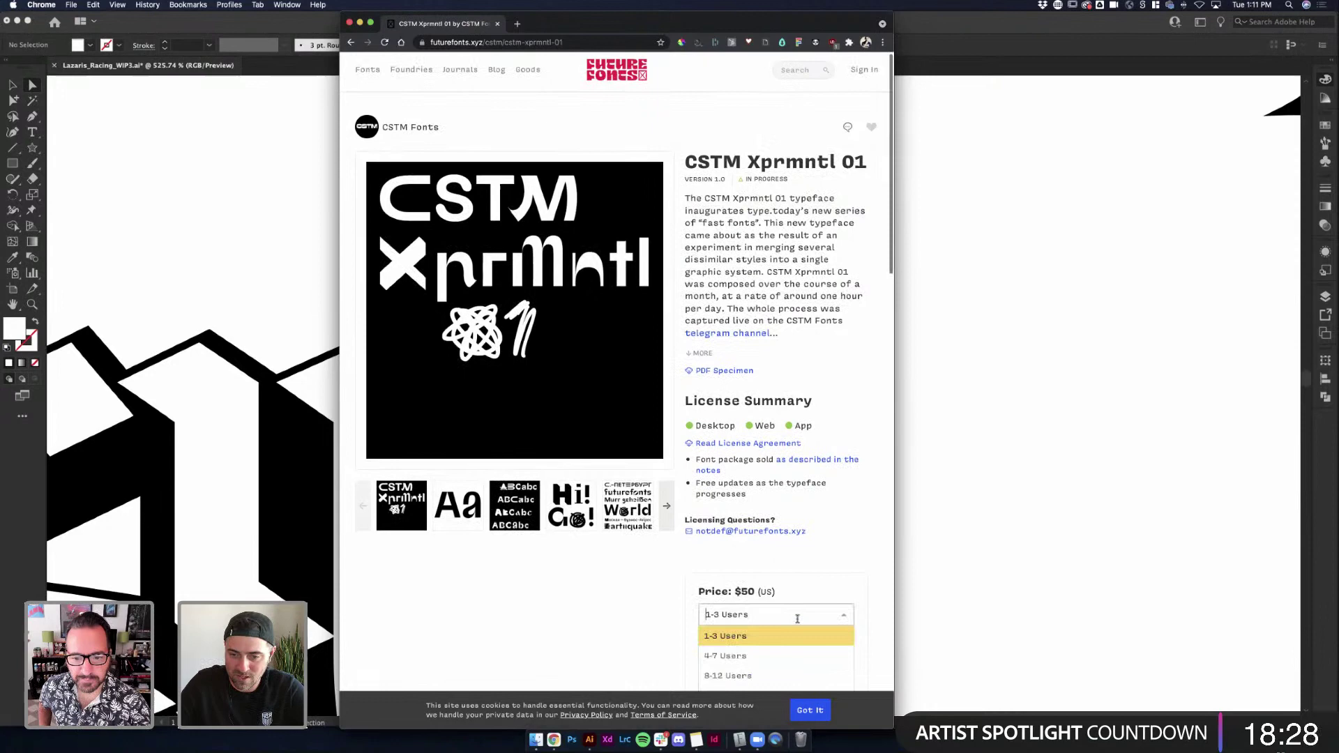
pyautogui.click(830, 524)
pyautogui.scroll(-10, 830, 524)
pyautogui.scroll(-3, 598, 284)
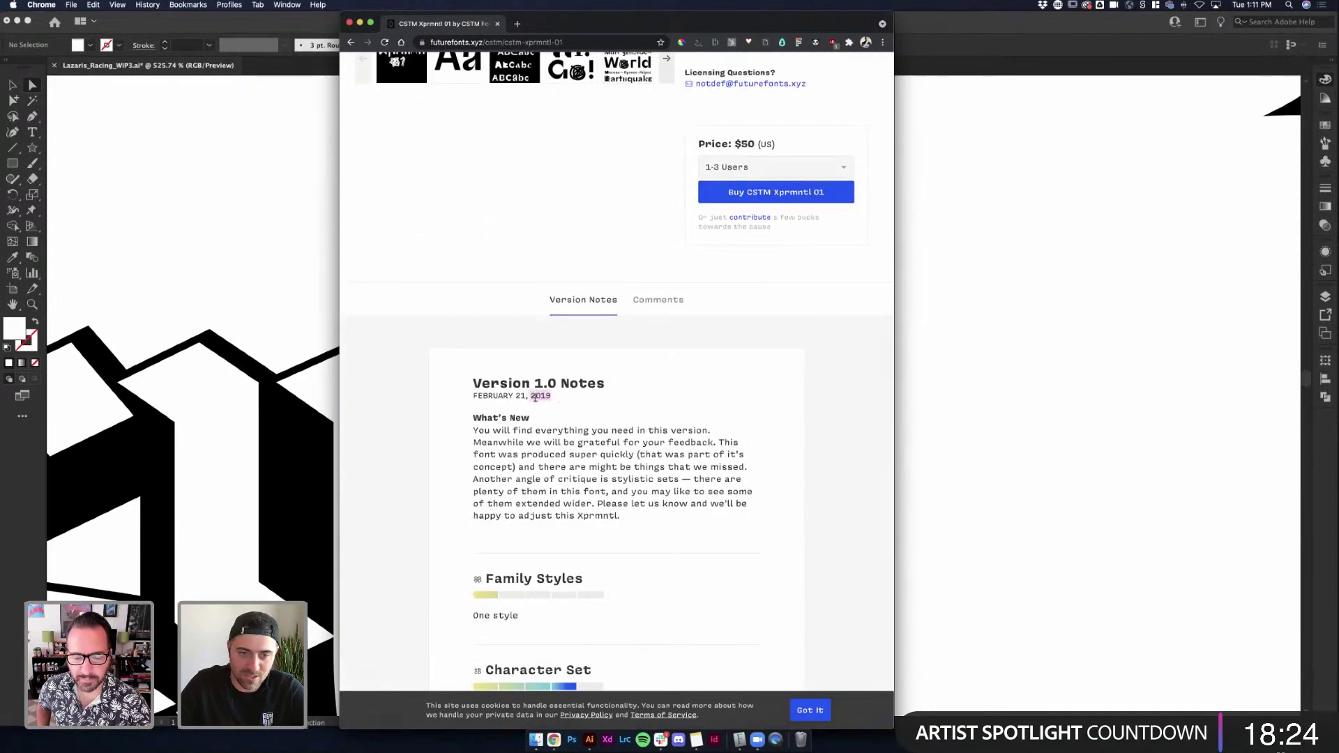
pyautogui.scroll(10, 547, 412)
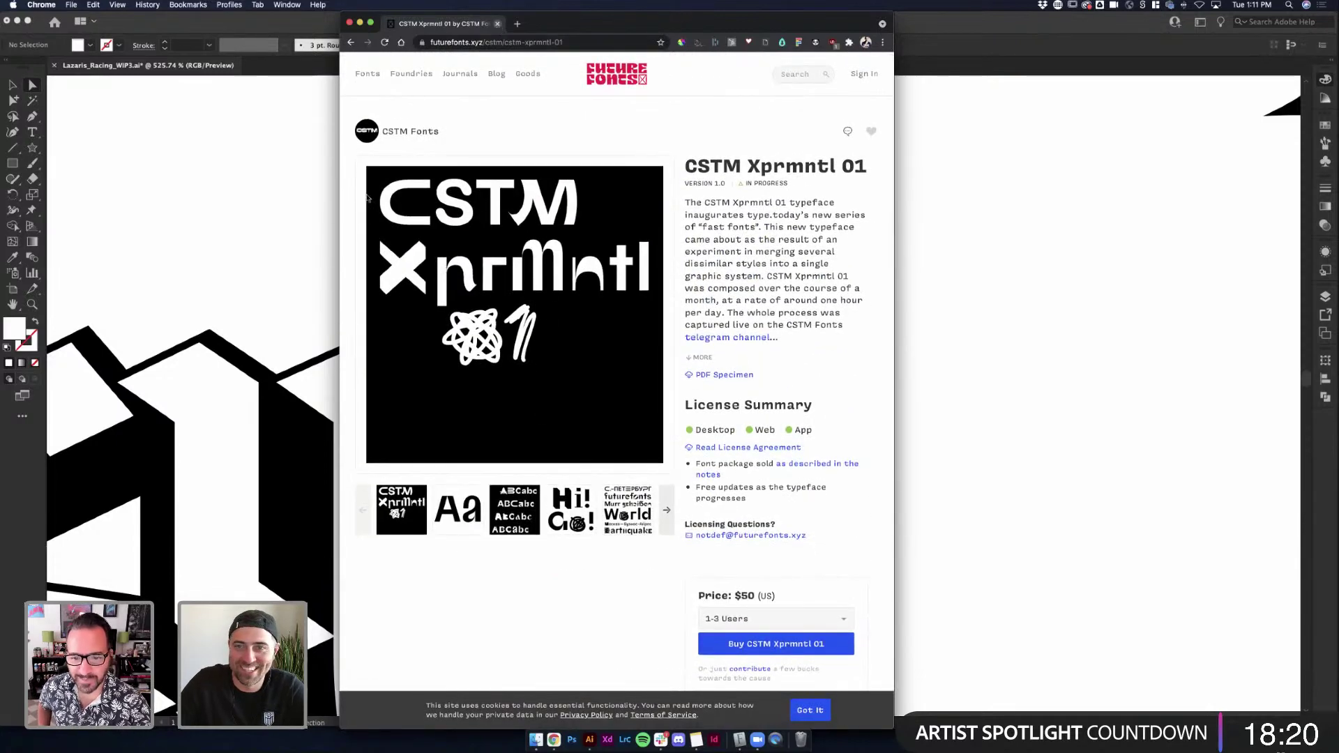
# Return to Illustrator and shorten the apostrophe of "Lacy's" further by moving its upper anchor points down and left
pyautogui.press('super+Tab')
pyautogui.press('super+t')
pyautogui.scroll(-3, 632, 209)
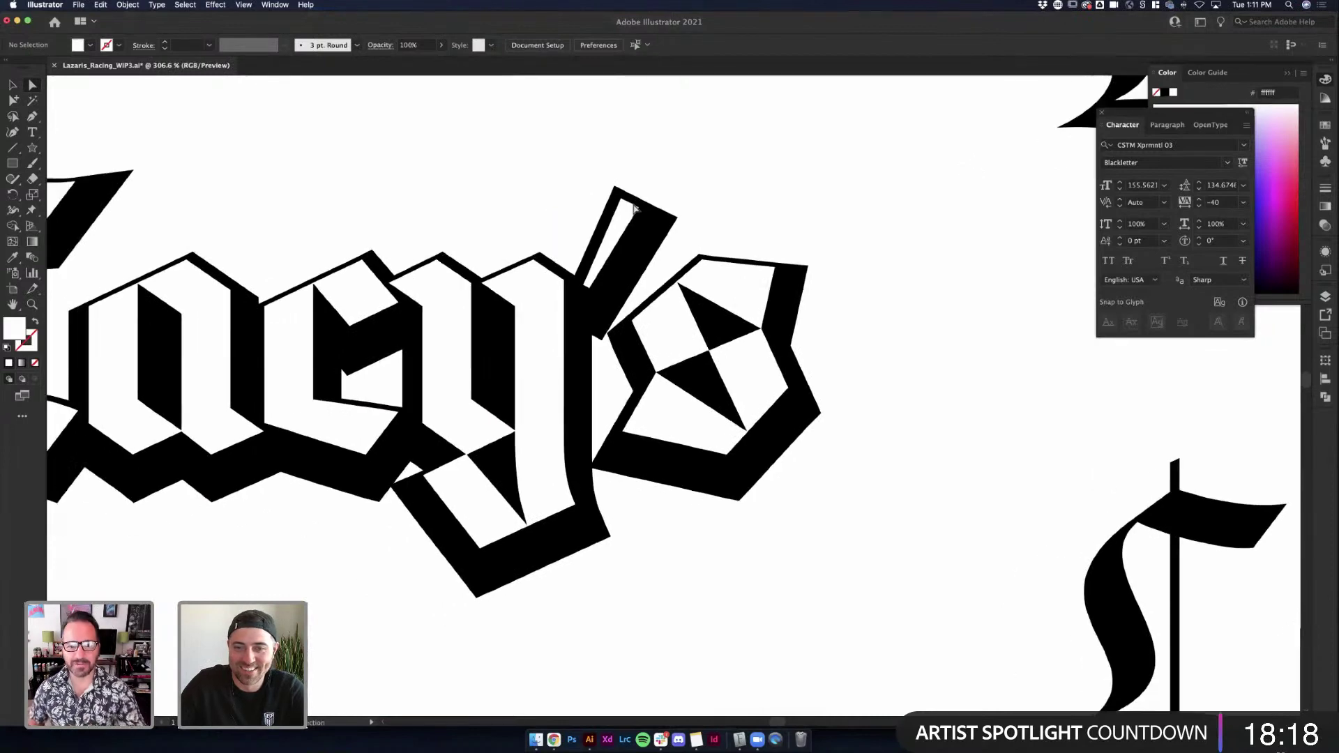
pyautogui.scroll(-2, 635, 208)
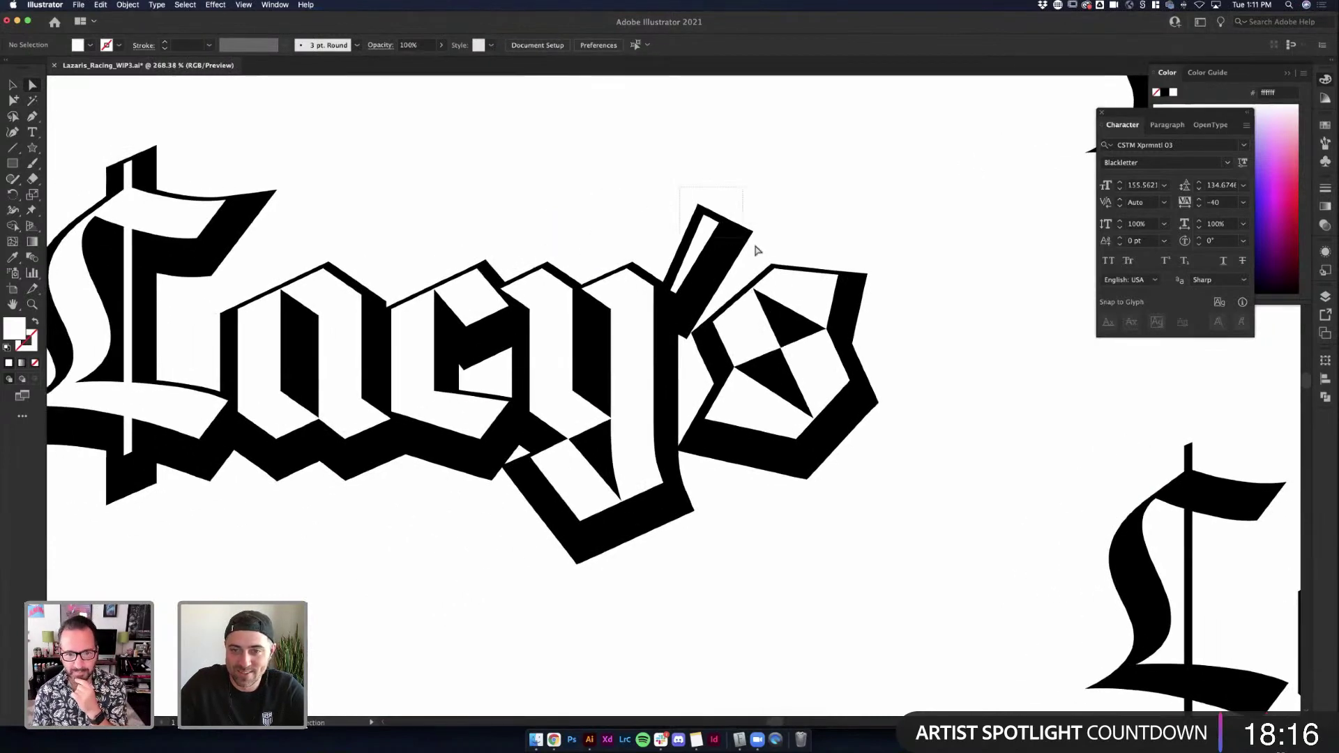
pyautogui.moveTo(756, 241)
pyautogui.mouseDown()
pyautogui.moveTo(779, 257)
pyautogui.moveTo(753, 244)
pyautogui.moveTo(748, 260)
pyautogui.mouseUp()
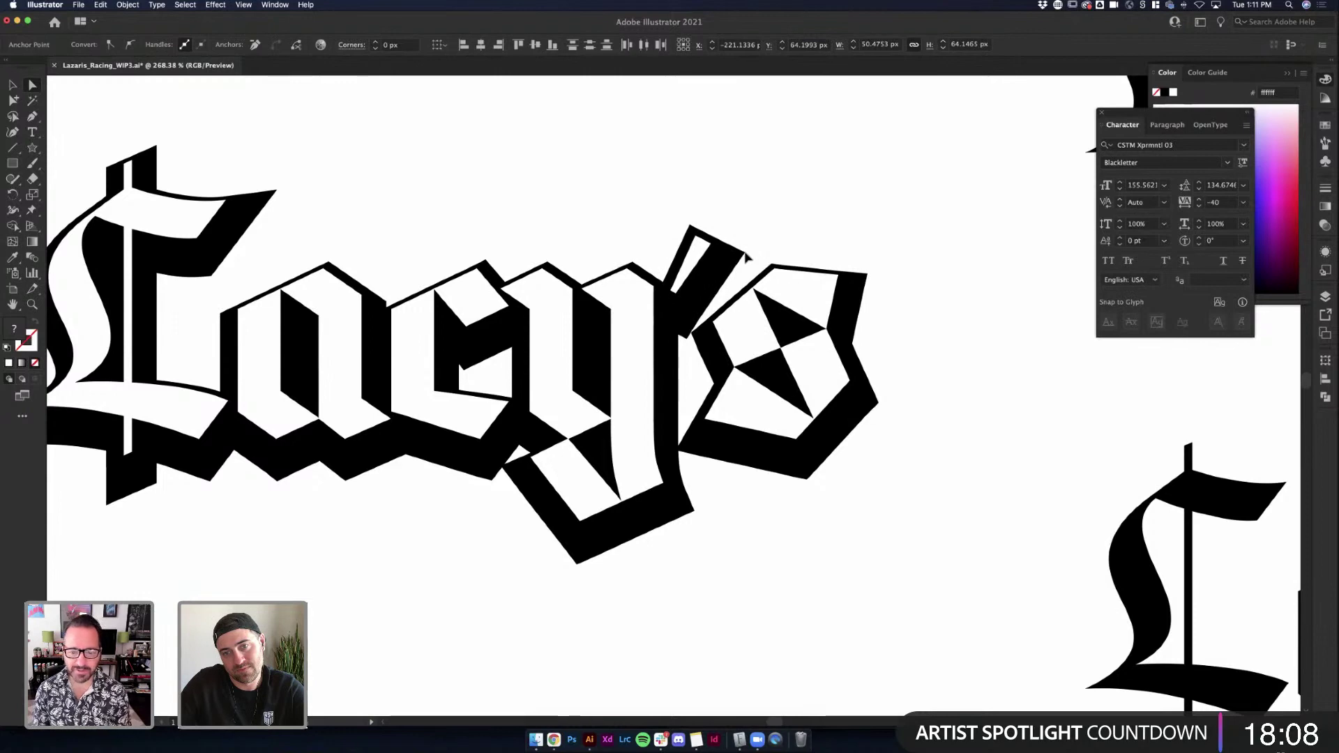
pyautogui.click(765, 221)
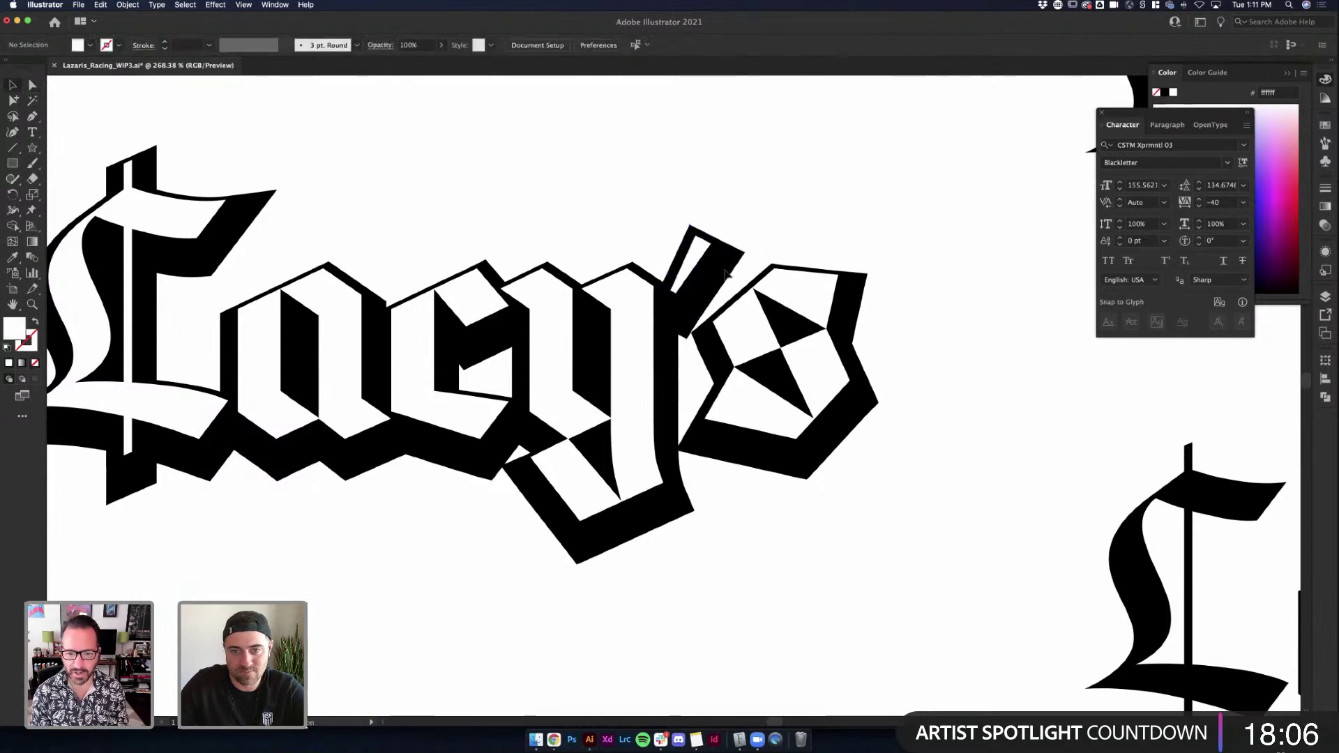
# Move the apostrophe's black shadow shape and its white face up and right, away from the "y"
pyautogui.press('v')
pyautogui.click(713, 281)
pyautogui.doubleClick(712, 281)
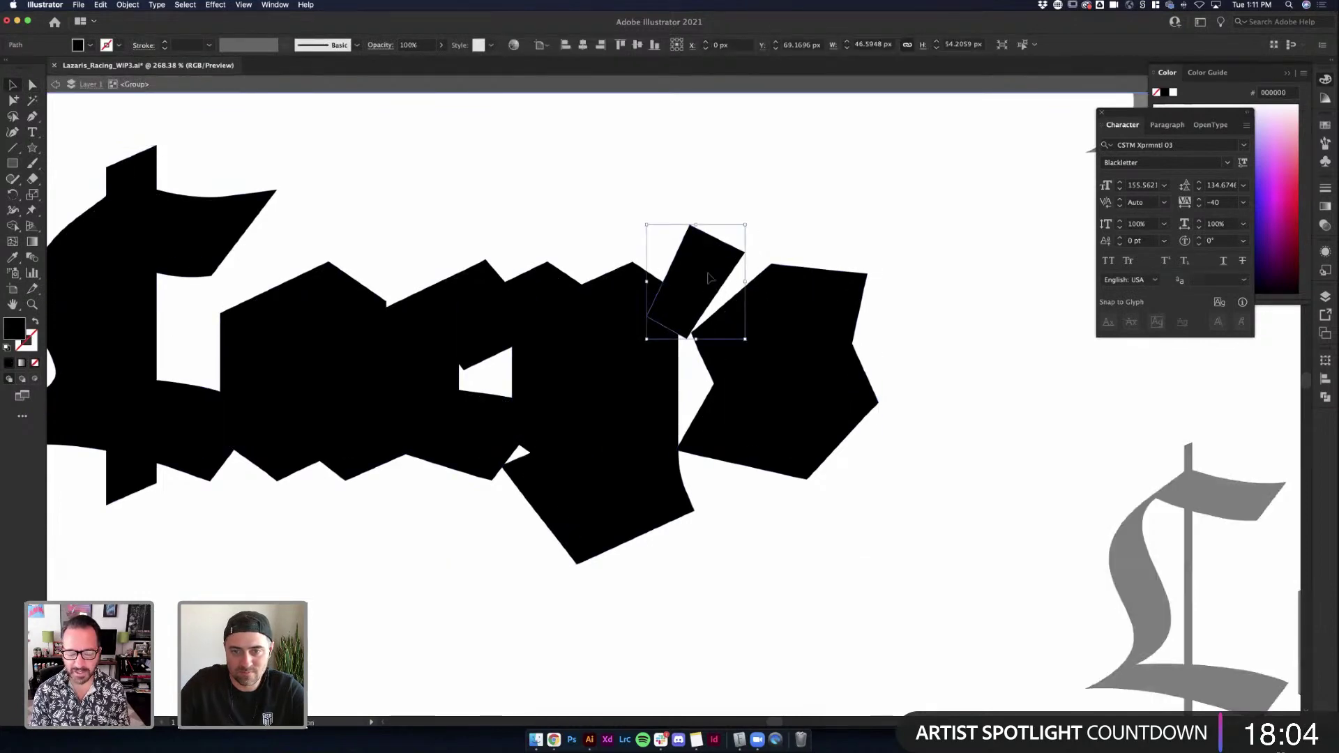
pyautogui.moveTo(713, 282); pyautogui.dragTo(730, 253)
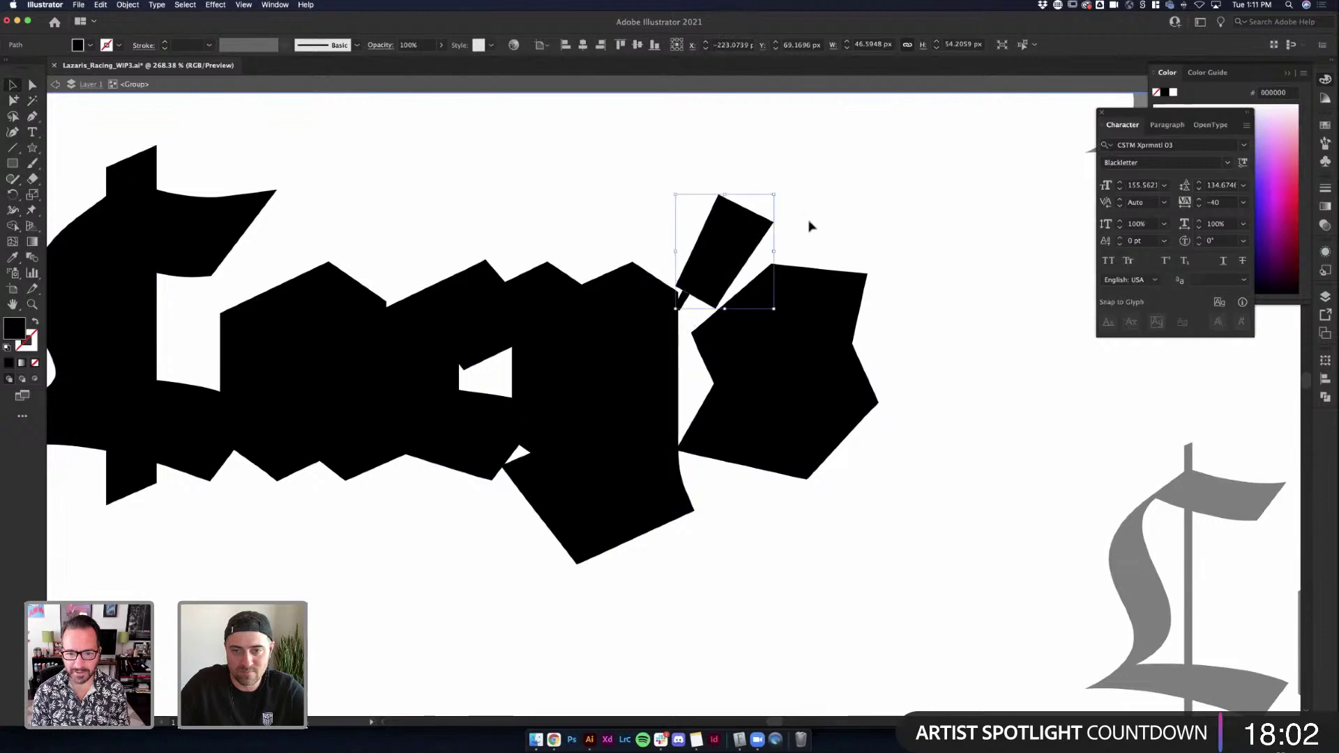
pyautogui.doubleClick(687, 297)
pyautogui.doubleClick(688, 277)
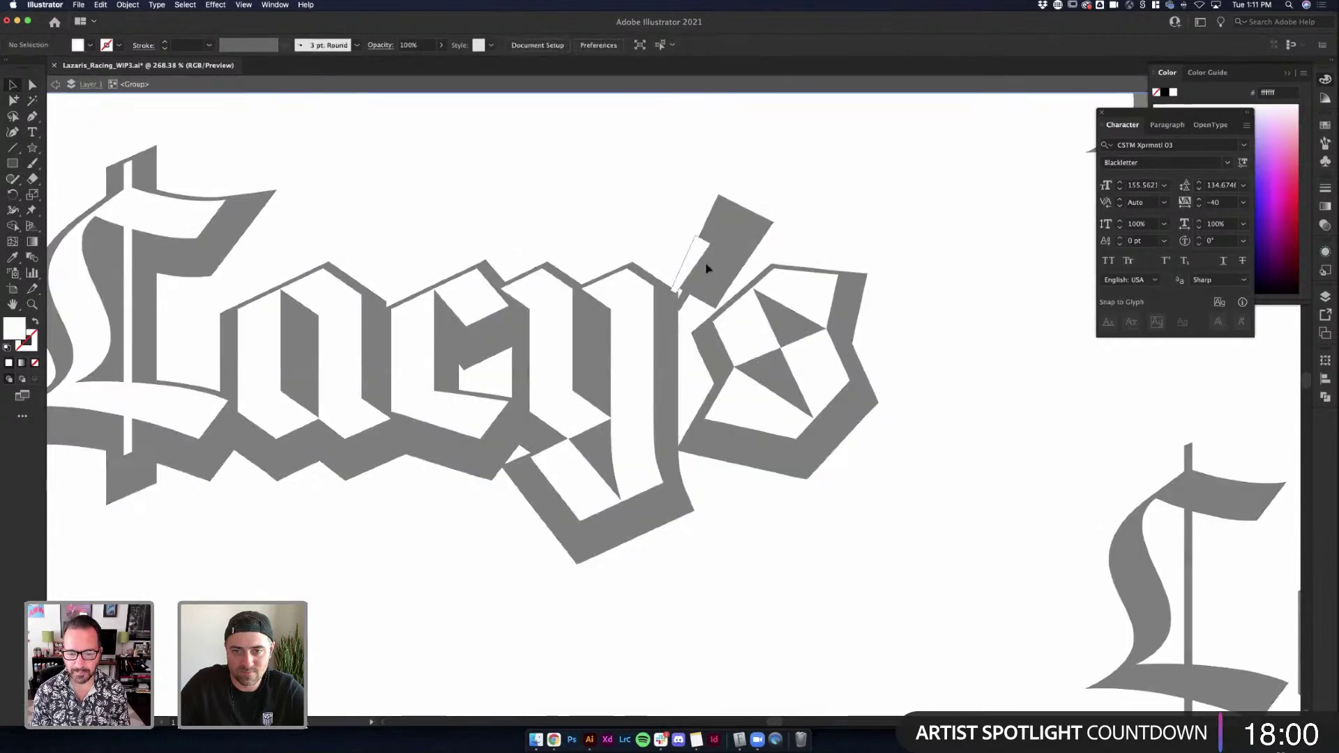
pyautogui.moveTo(710, 262); pyautogui.dragTo(716, 251)
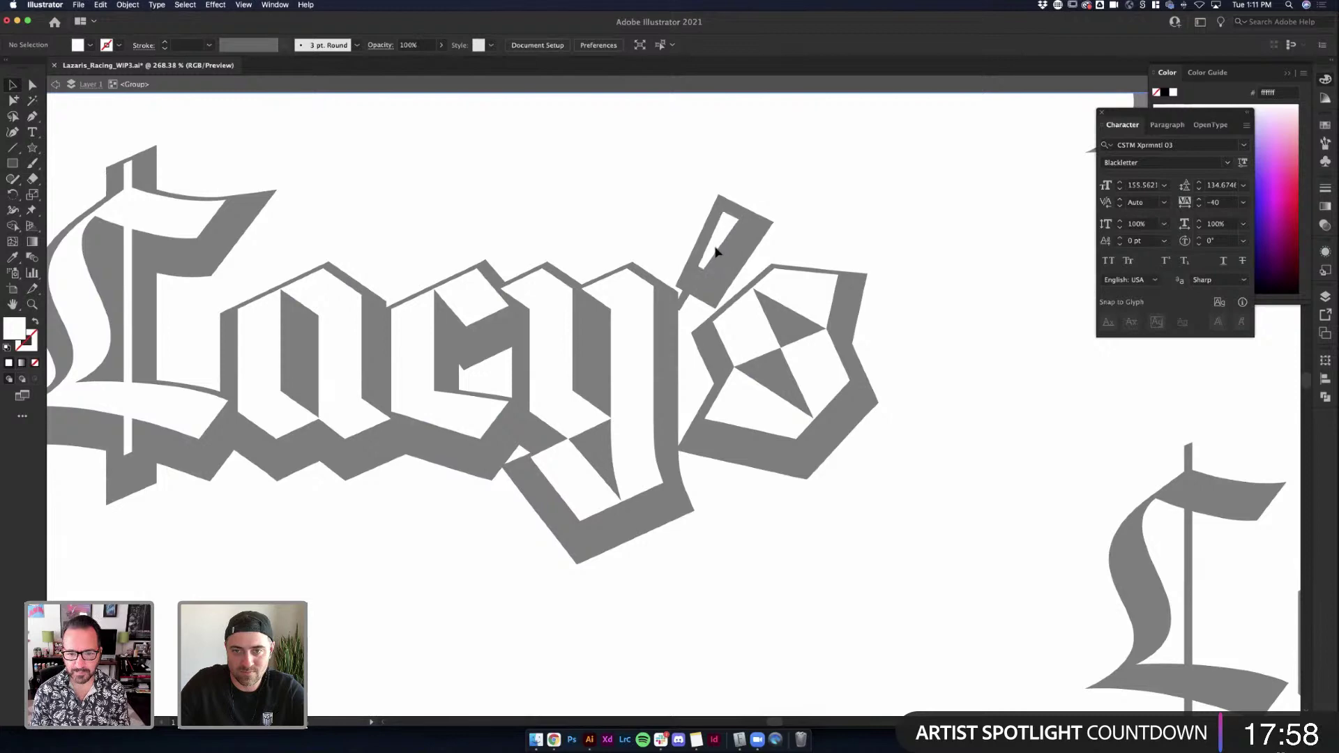
pyautogui.press('Escape')
# Isolate the black shadow group and delete the leftover sliver beneath the apostrophe beside the "y"
pyautogui.click(687, 304)
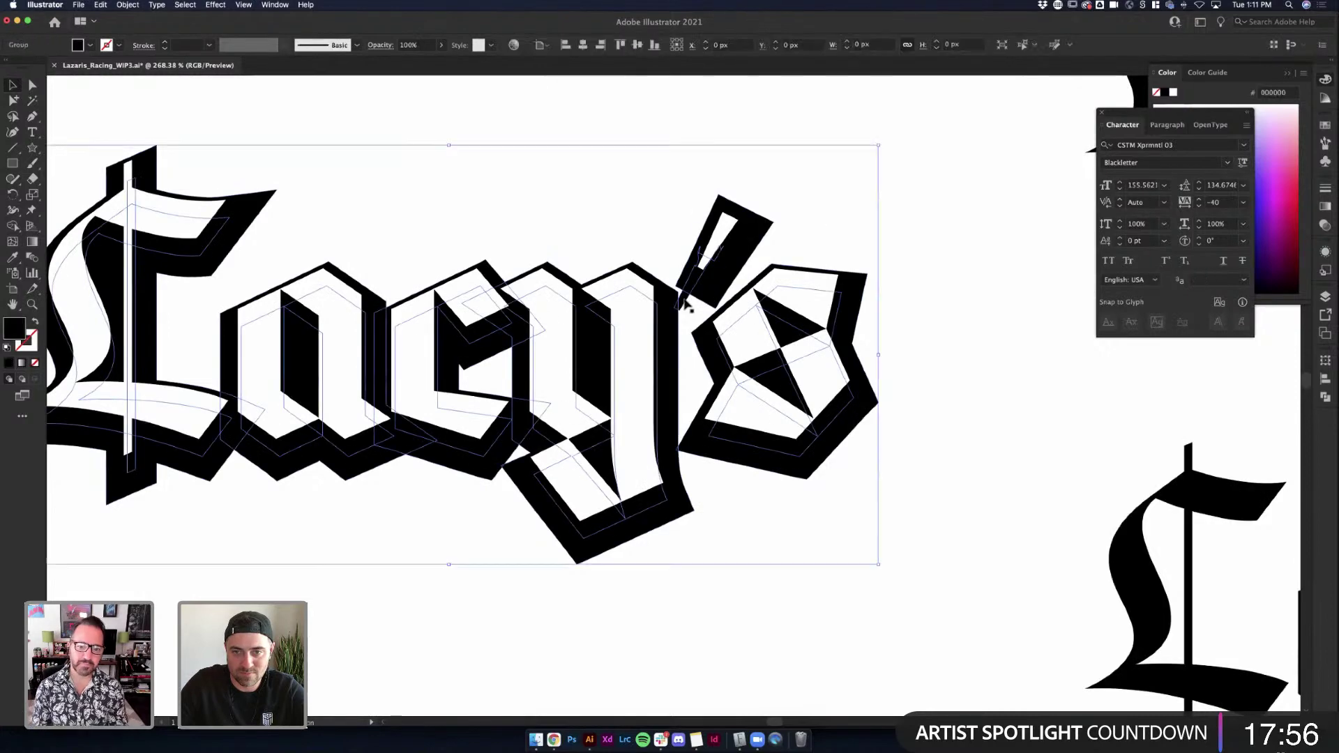
pyautogui.doubleClick(687, 304)
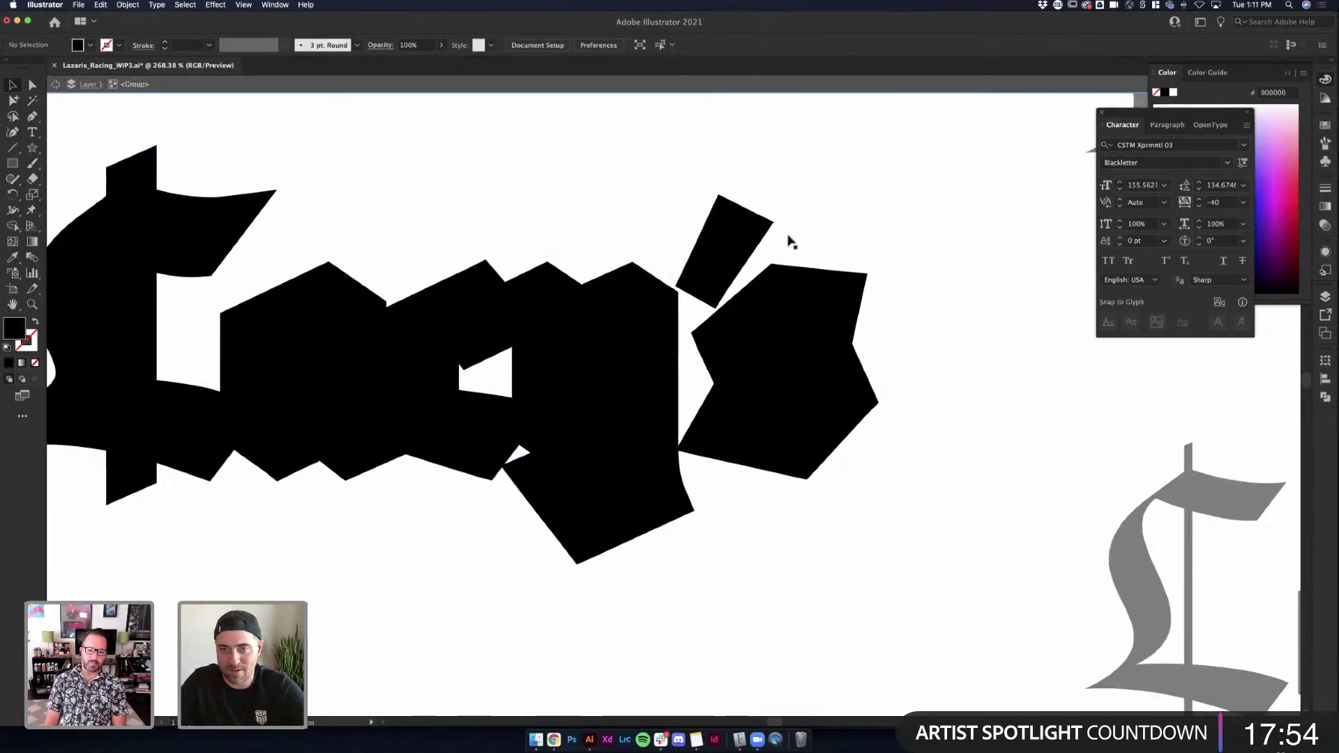
# Isolate the white face of the "Lacy's" apostrophe and move it slightly up within its black shadow
pyautogui.press('Escape')
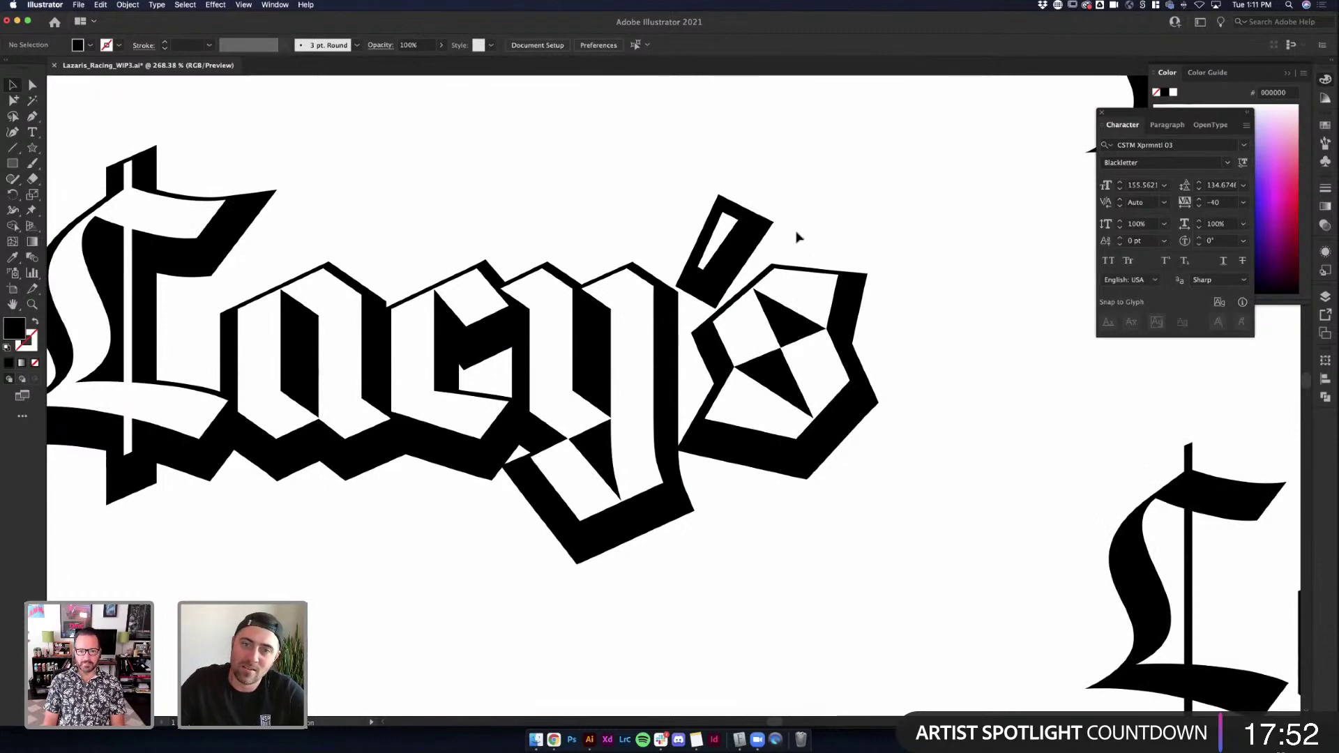
pyautogui.scroll(-5, 799, 237)
pyautogui.scroll(2, 799, 237)
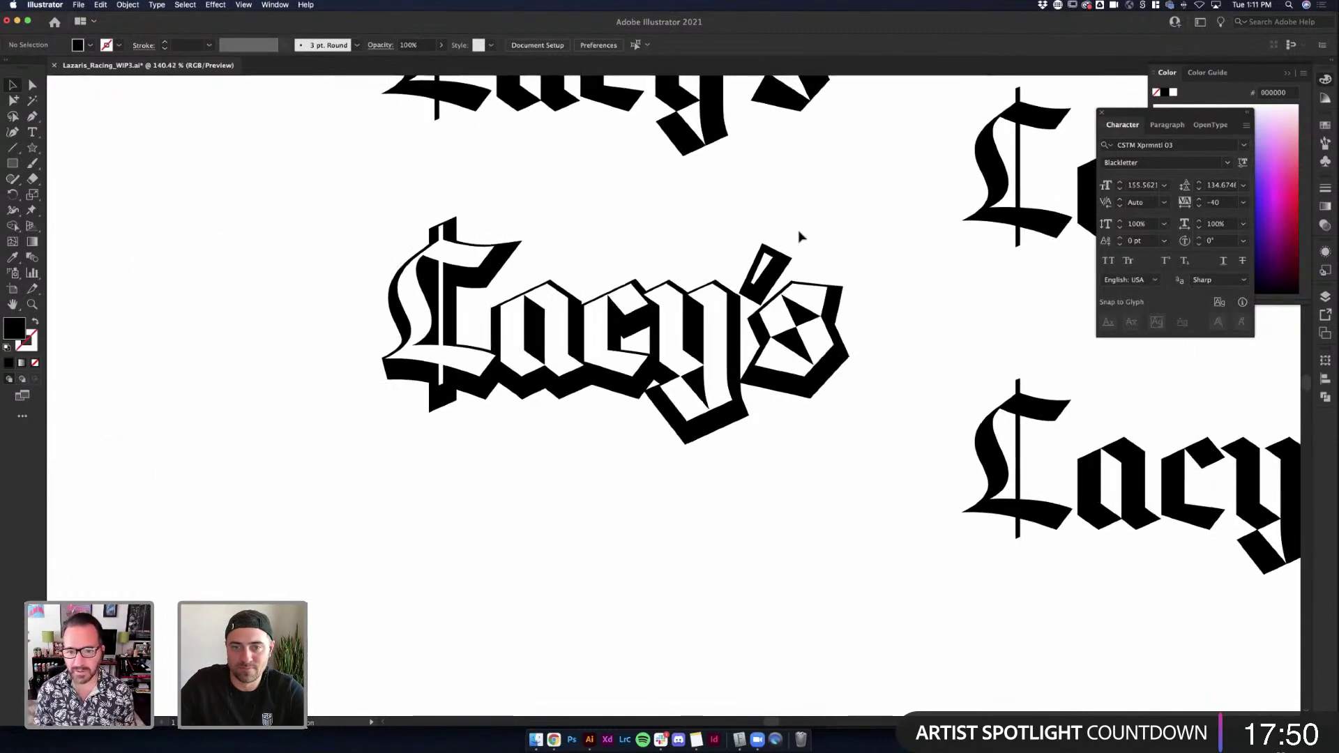
pyautogui.scroll(2, 799, 237)
pyautogui.click(746, 287)
pyautogui.doubleClick(747, 287)
pyautogui.click(747, 289)
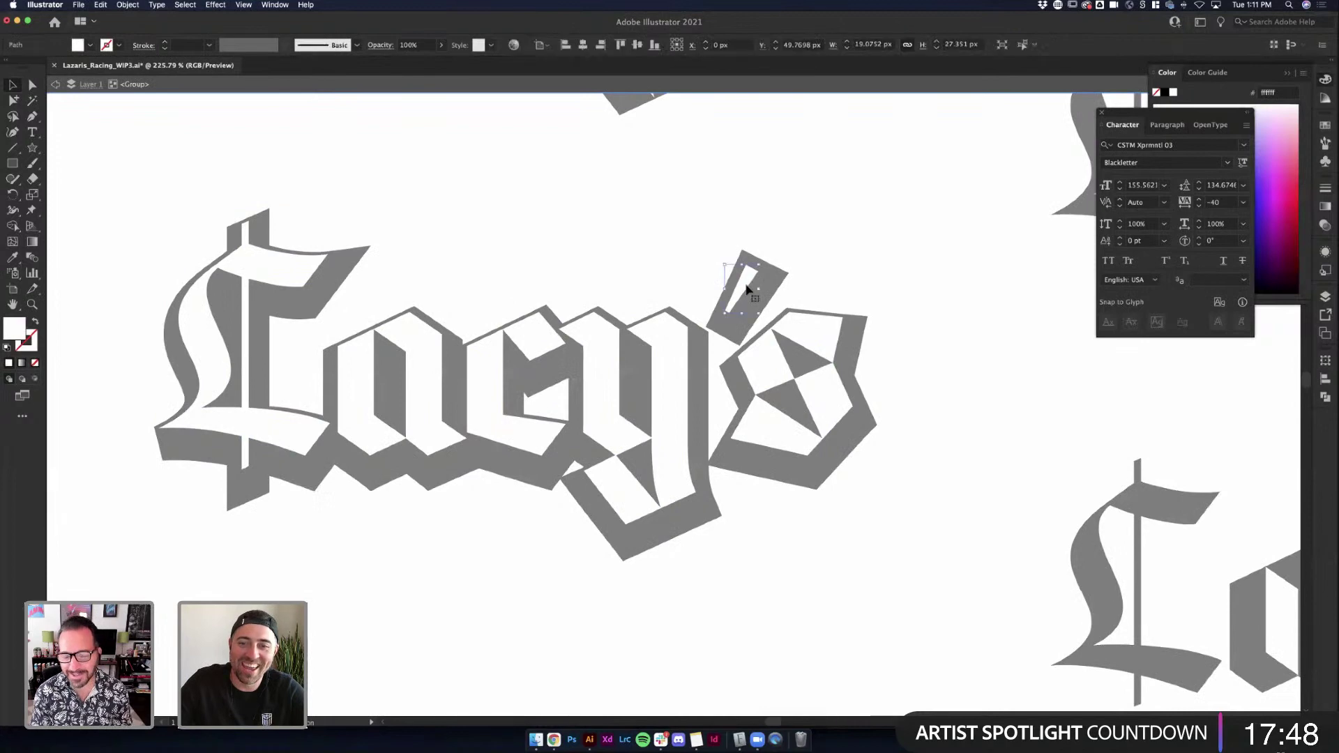
pyautogui.doubleClick(744, 287)
pyautogui.moveTo(745, 287); pyautogui.dragTo(745, 278)
pyautogui.doubleClick(802, 277)
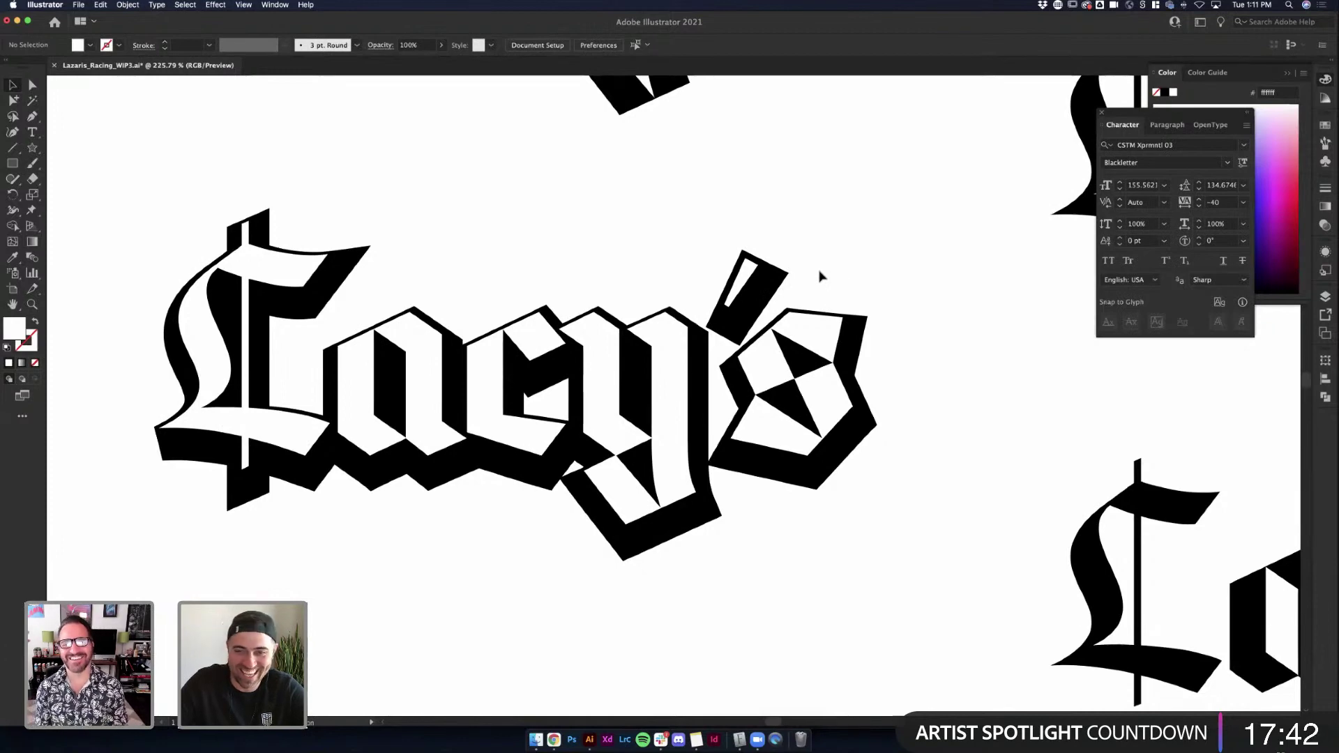
pyautogui.press('a')
pyautogui.click(727, 309)
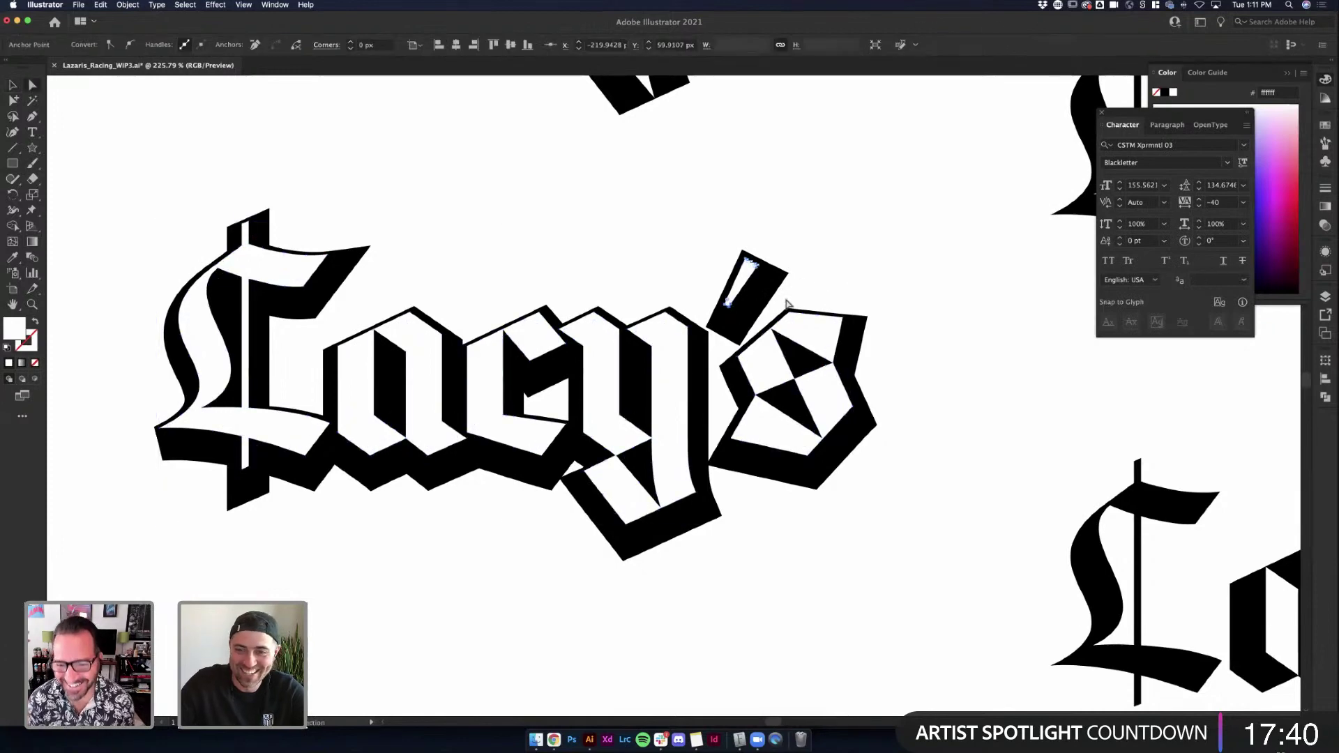
pyautogui.scroll(5, 729, 314)
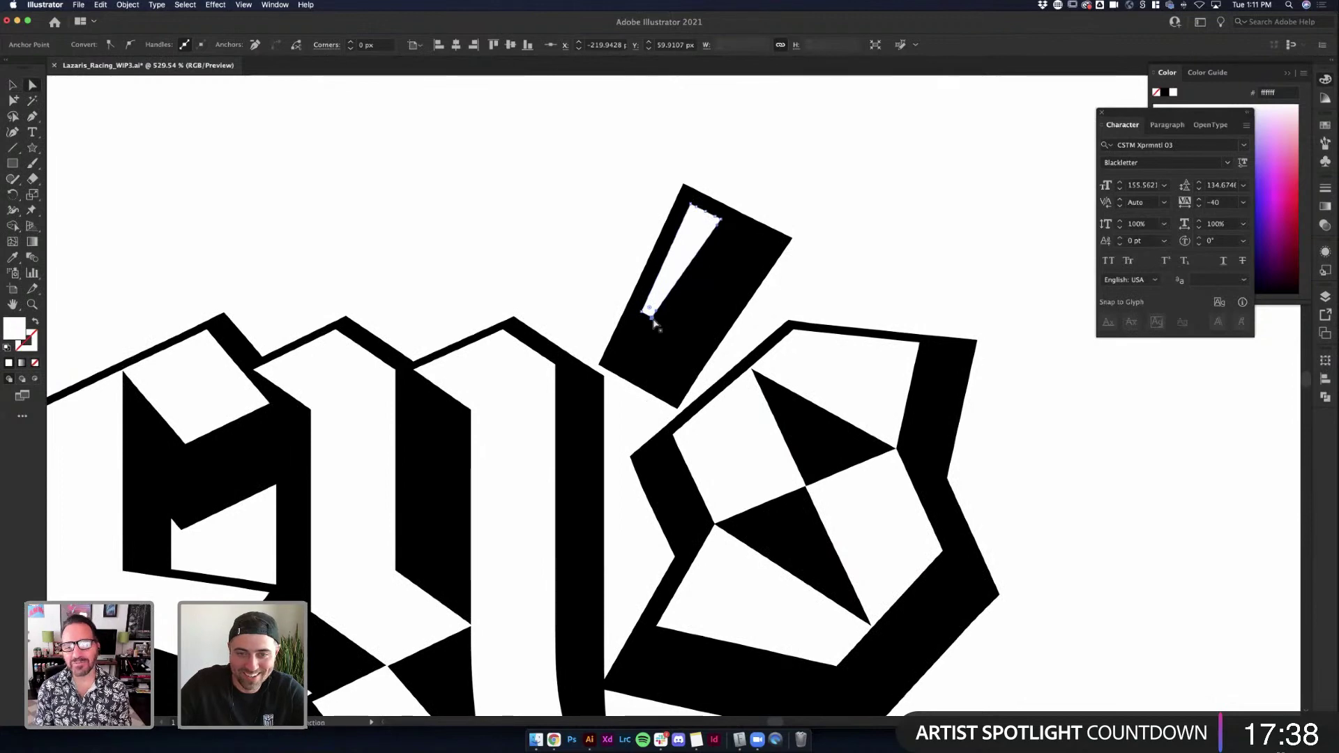
pyautogui.click(870, 224)
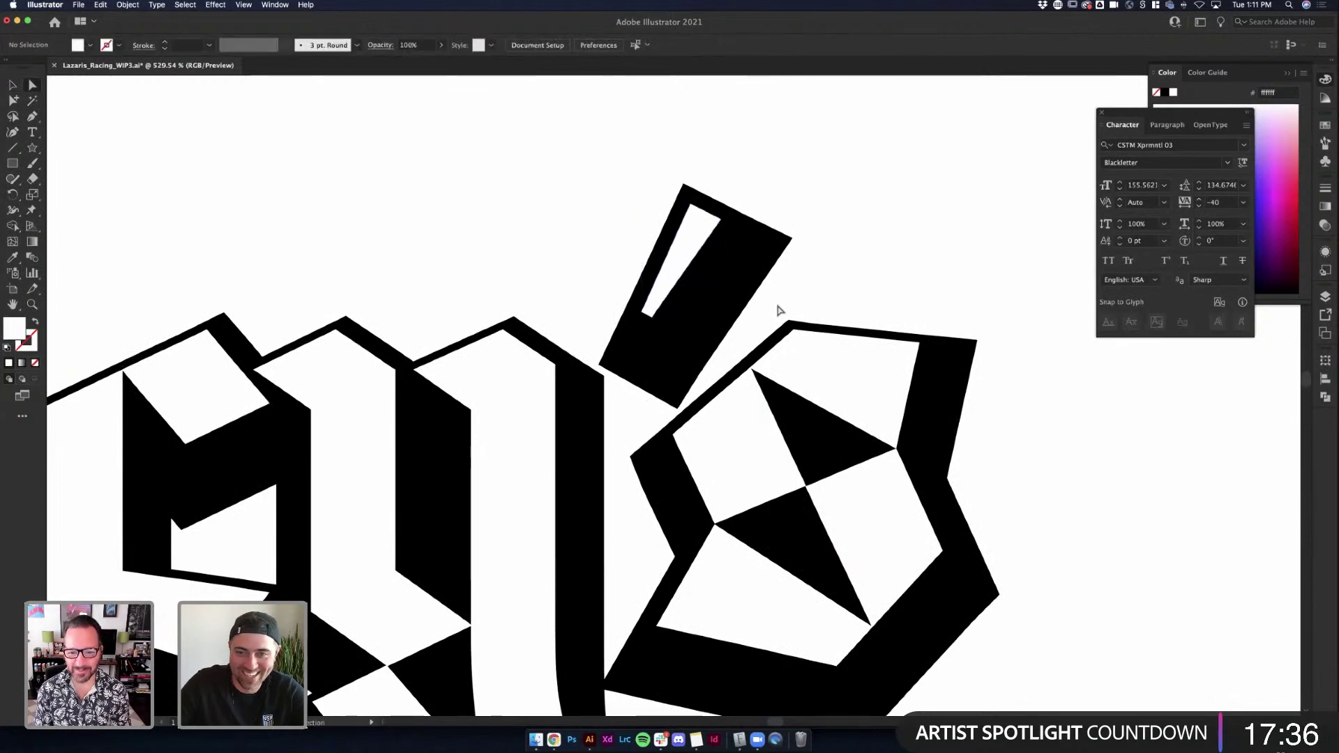
pyautogui.scroll(-6, 863, 229)
pyautogui.scroll(-4, 864, 233)
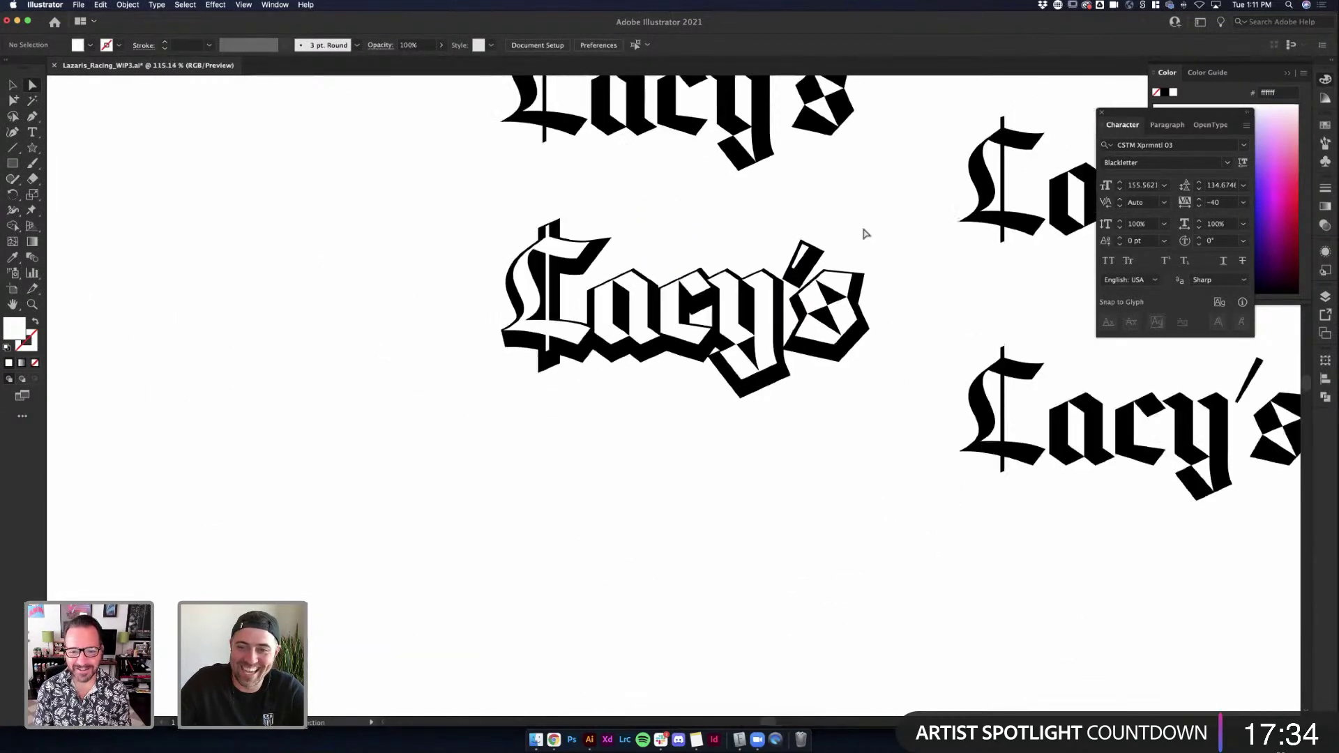
# Undo the recent apostrophe moves and widen its white face by shifting its right-hand anchor points toward the shadow's right edge
pyautogui.press('super+z')
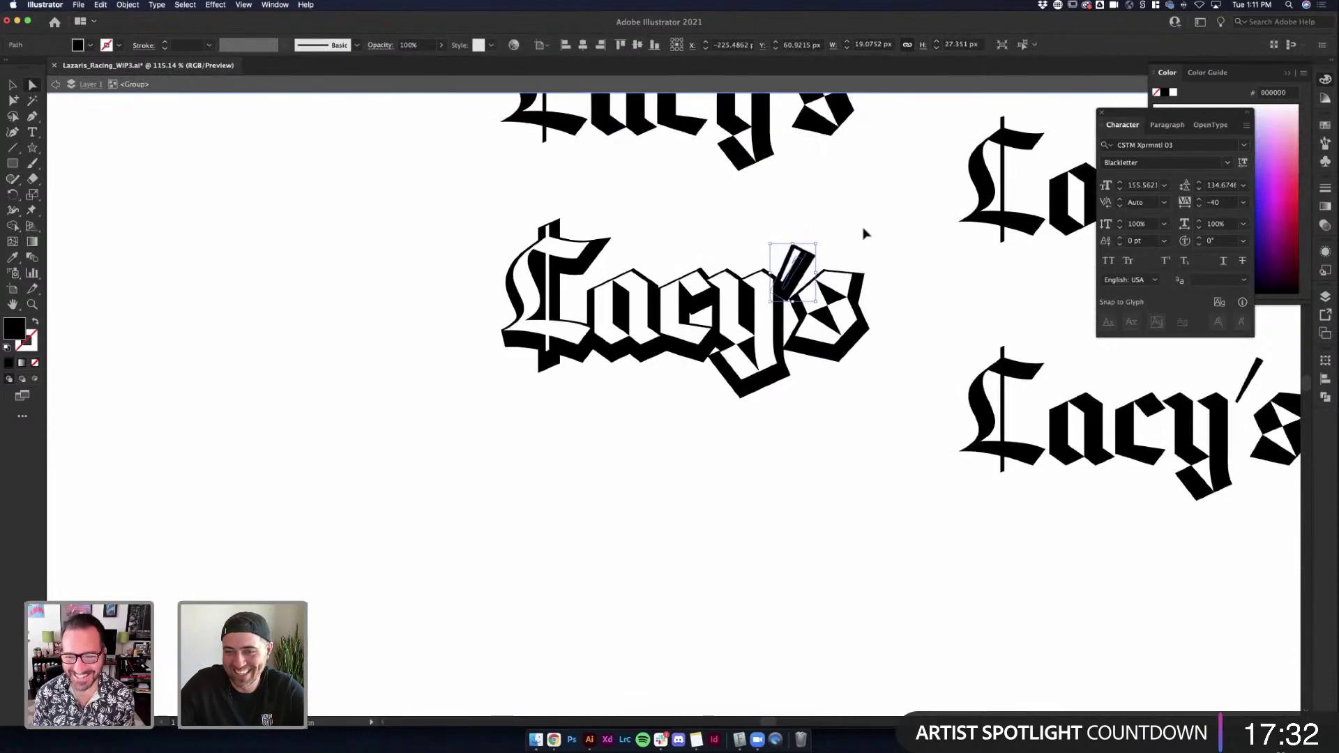
pyautogui.doubleClick(863, 233)
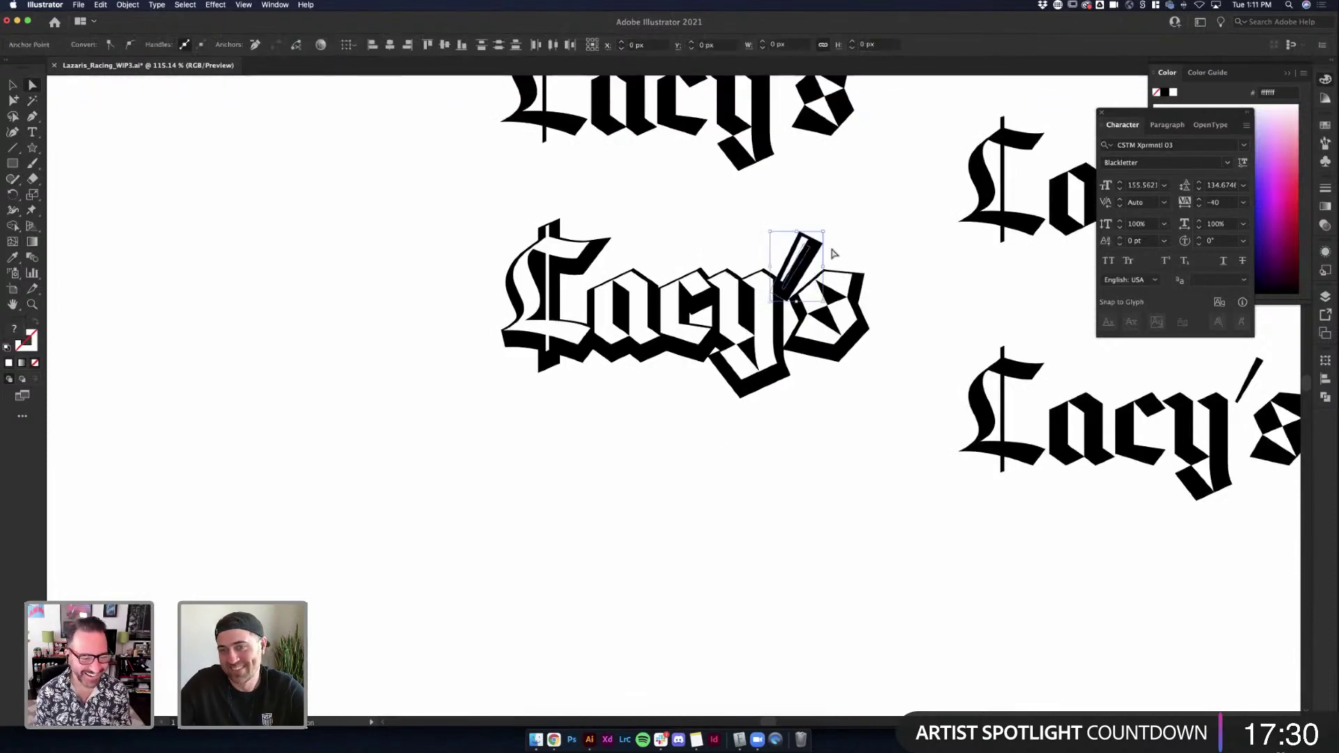
pyautogui.scroll(1, 865, 238)
pyautogui.moveTo(728, 261); pyautogui.dragTo(680, 335)
pyautogui.click(680, 335)
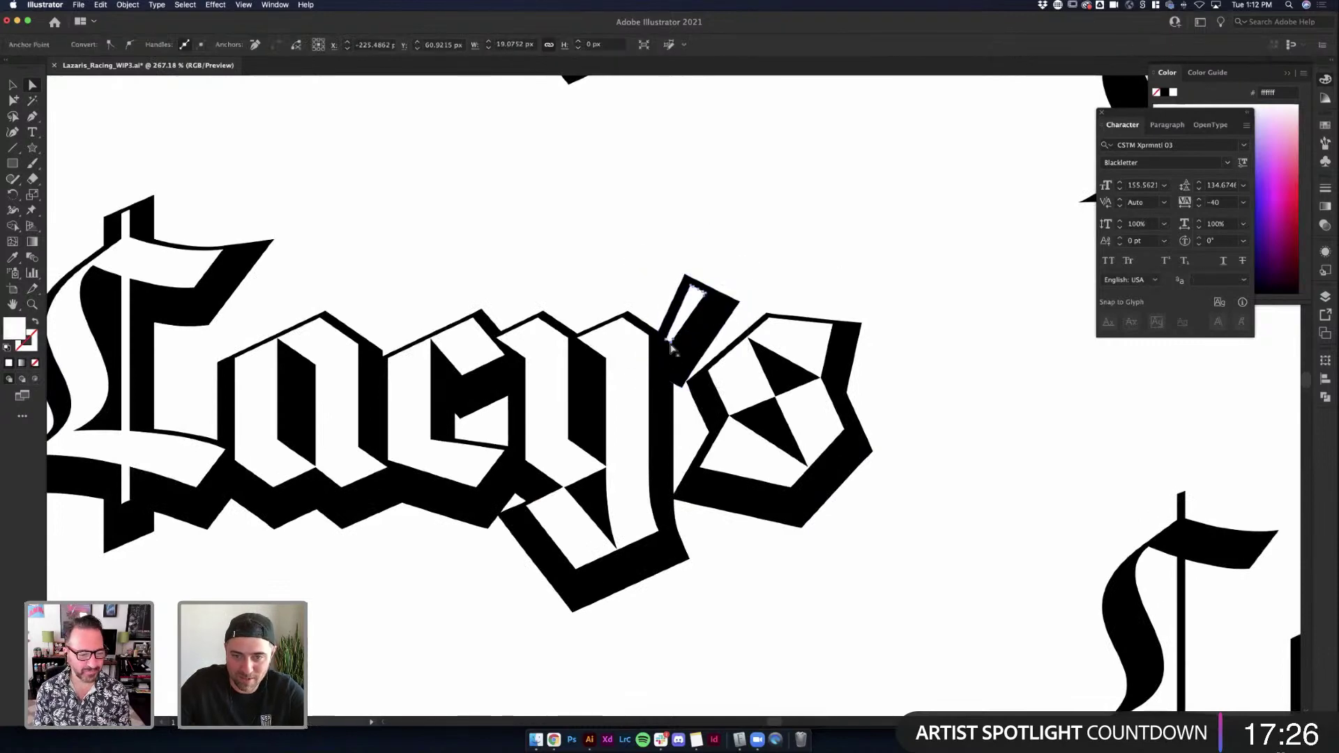
pyautogui.scroll(5, 705, 300)
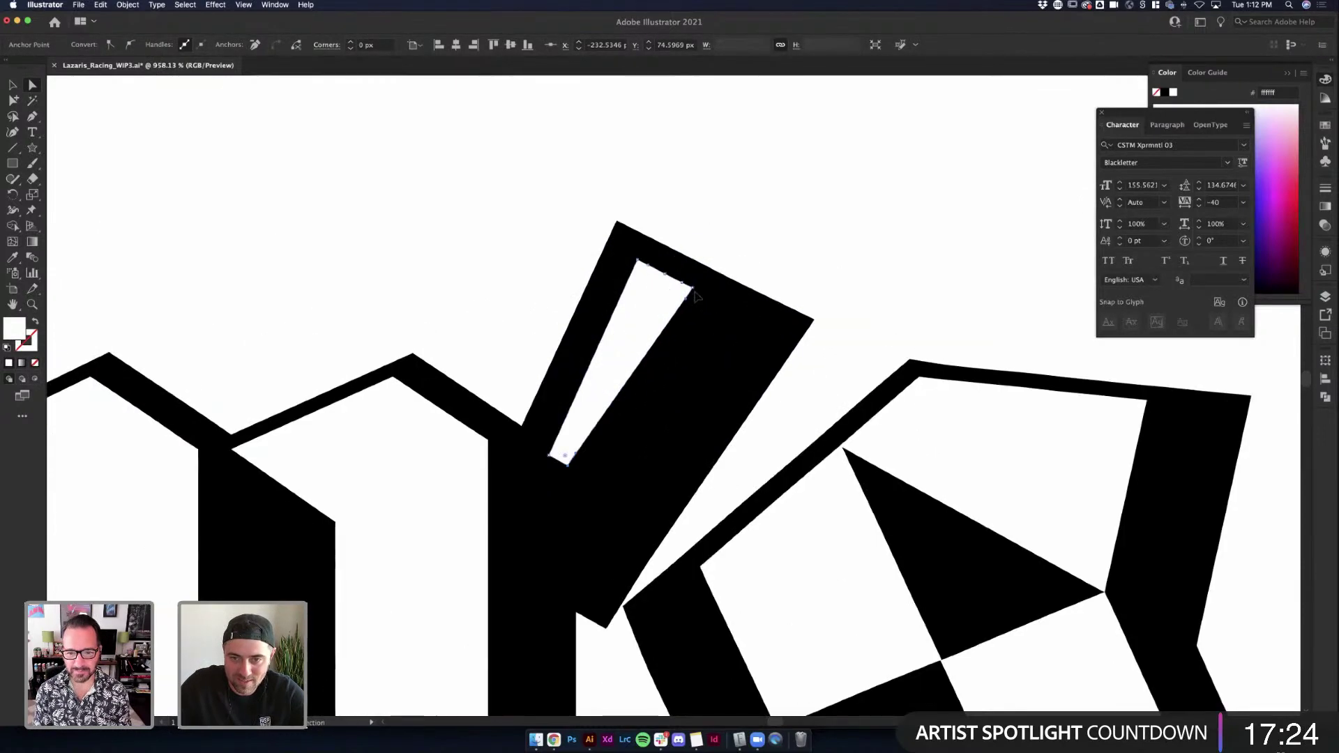
pyautogui.moveTo(710, 302); pyautogui.dragTo(729, 310)
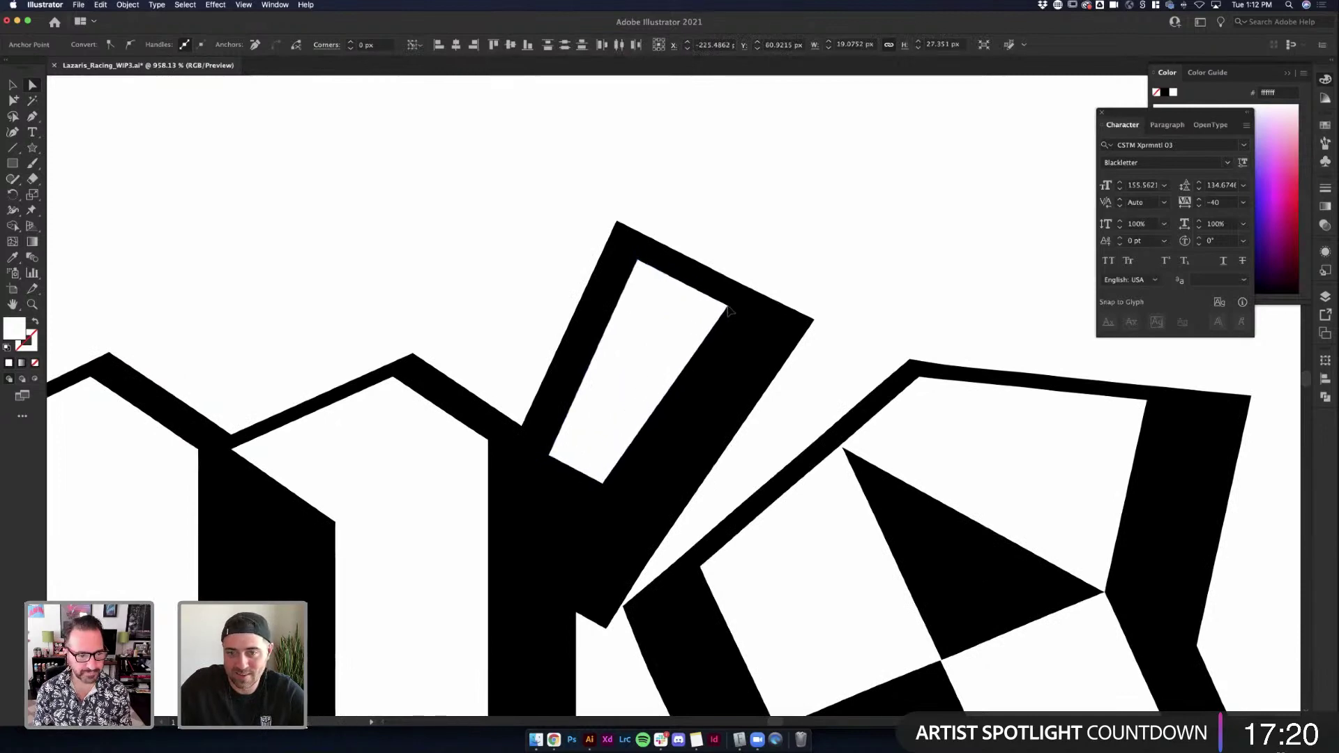
pyautogui.scroll(-8, 891, 266)
pyautogui.click(891, 266)
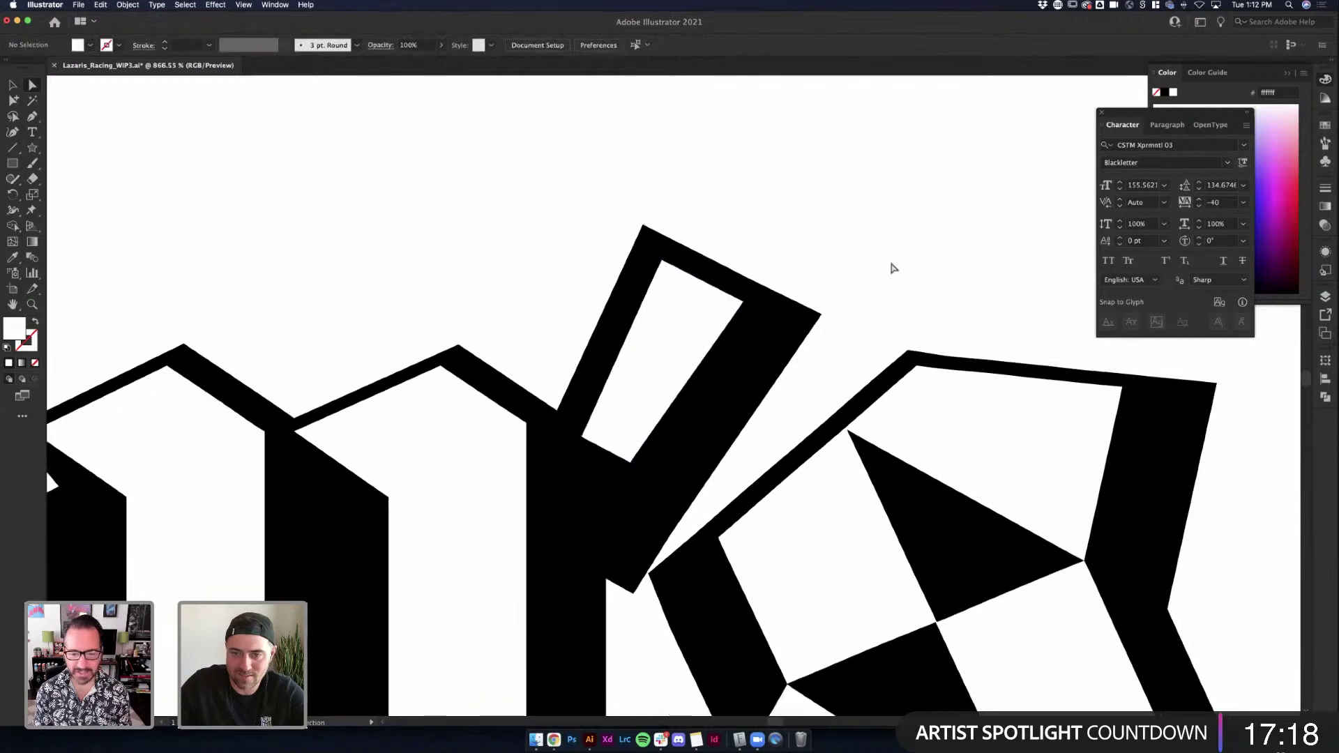
pyautogui.scroll(3, 917, 242)
pyautogui.hscroll(3, 917, 242)
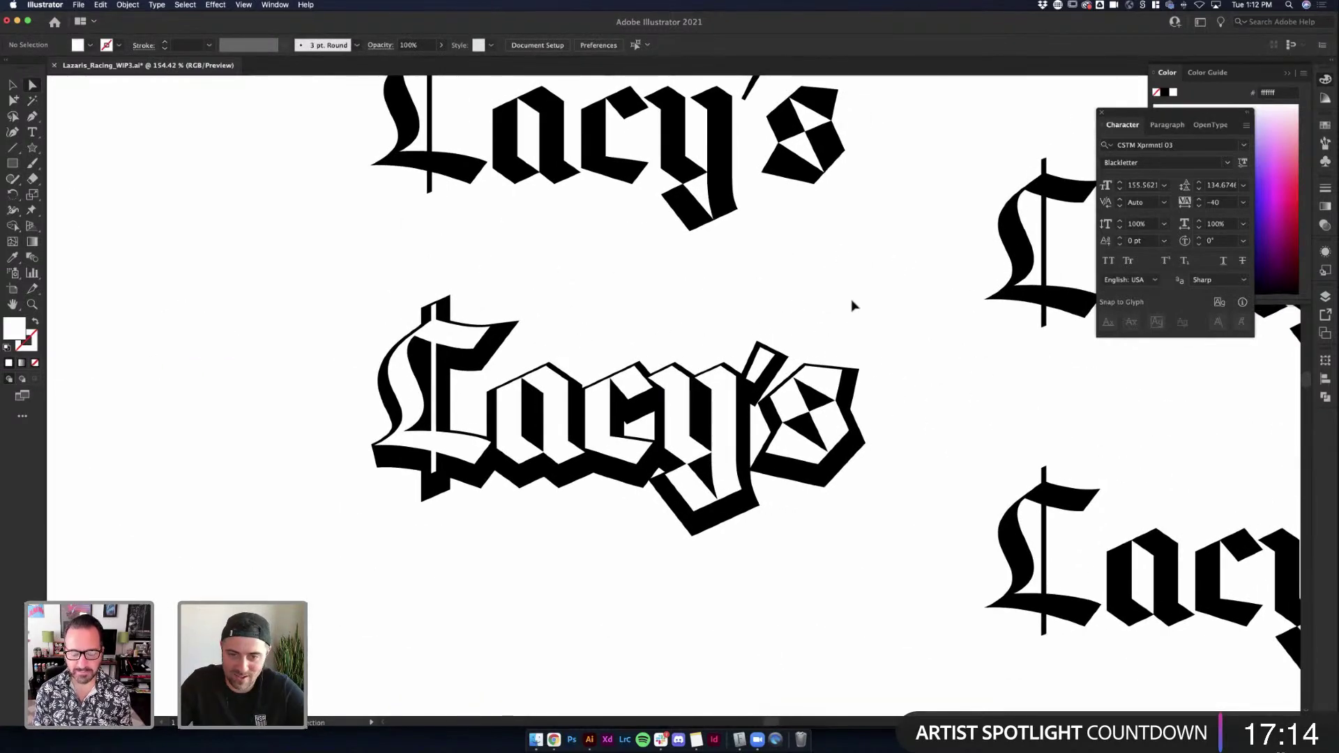
# Save the document, choosing to continue despite the file having been modified outside Illustrator
pyautogui.press('v')
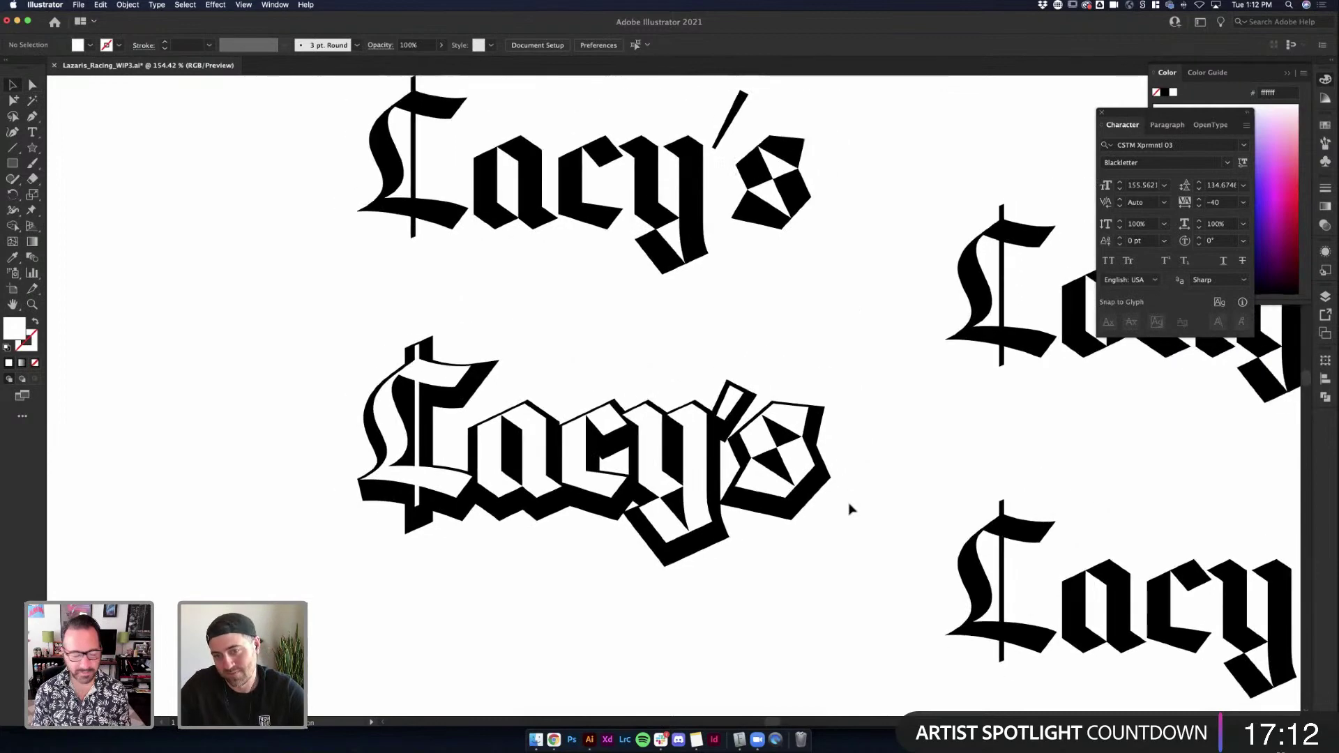
pyautogui.scroll(-2, 745, 452)
pyautogui.moveTo(406, 328); pyautogui.dragTo(681, 572)
pyautogui.click(681, 572)
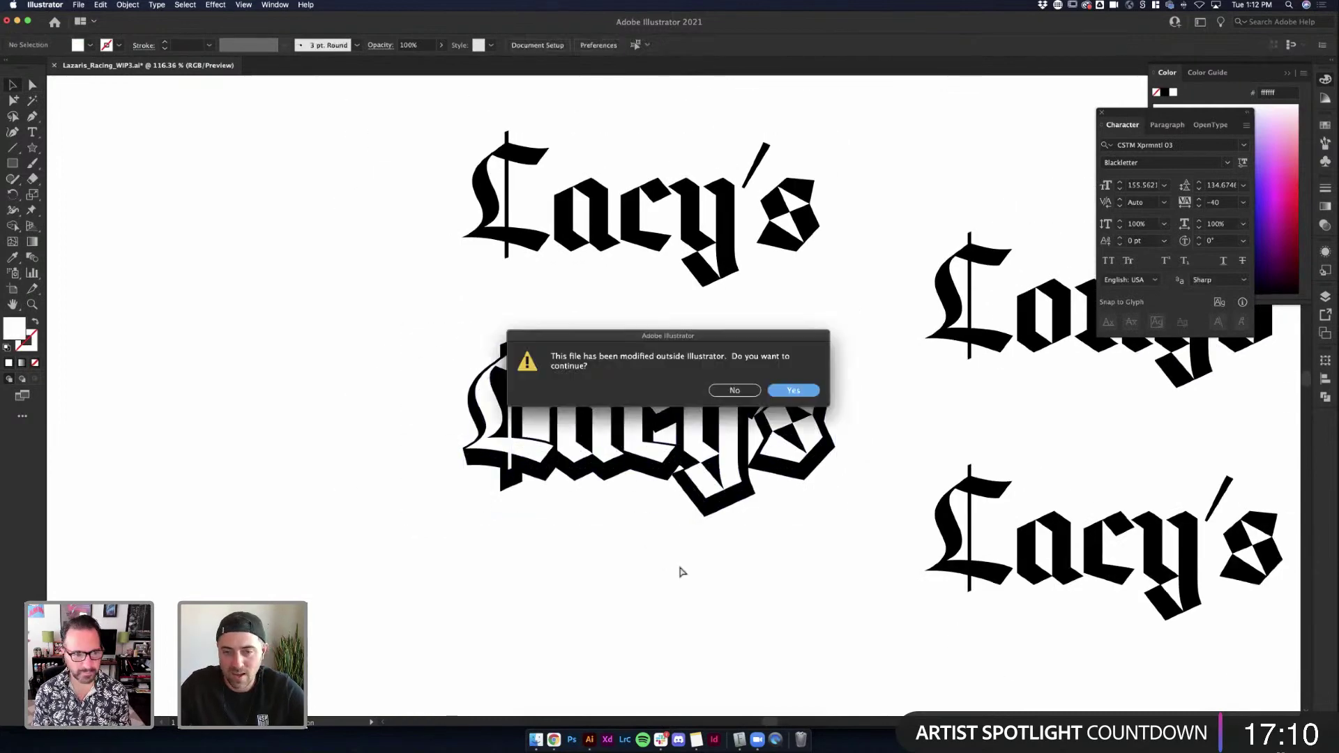
pyautogui.click(802, 391)
pyautogui.press('super+s')
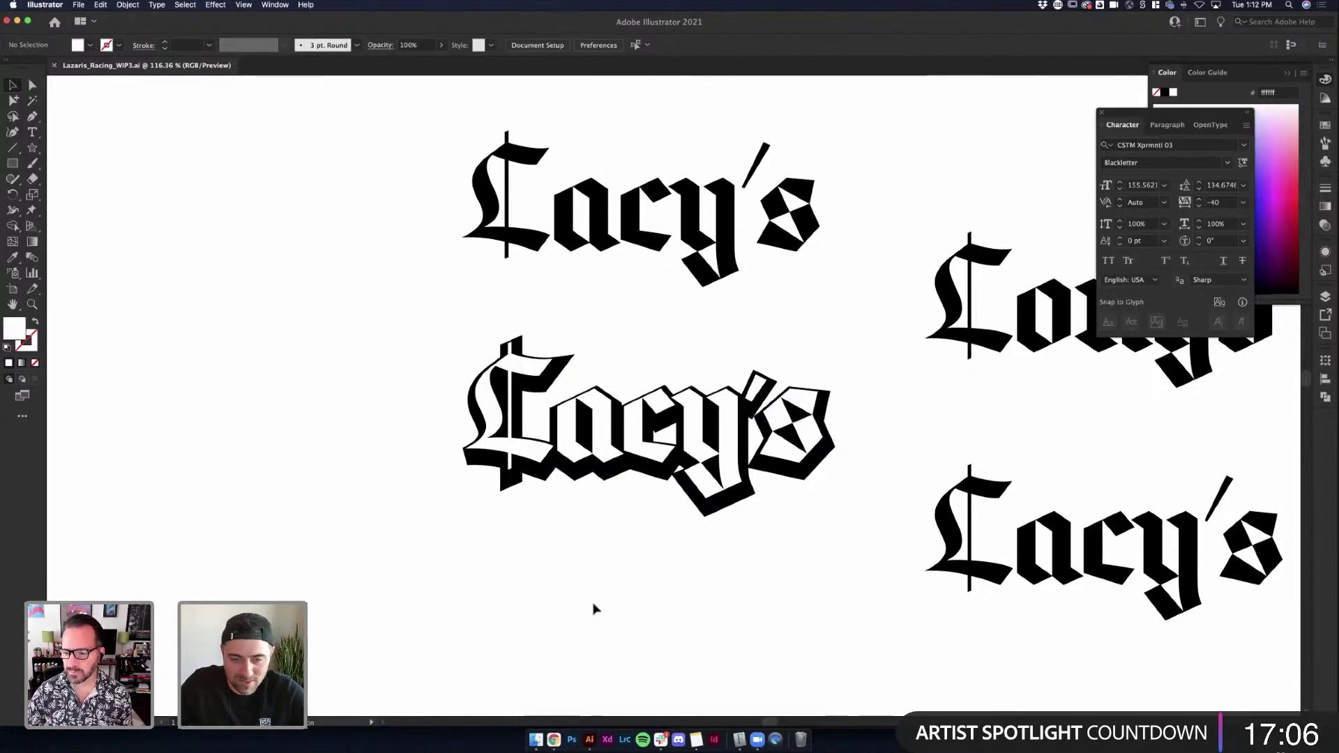
# Move the black "MENMEN" wordmark straight up, above the level of the Lazaris Racing badge
pyautogui.scroll(-2, 900, 558)
pyautogui.scroll(1, 696, 463)
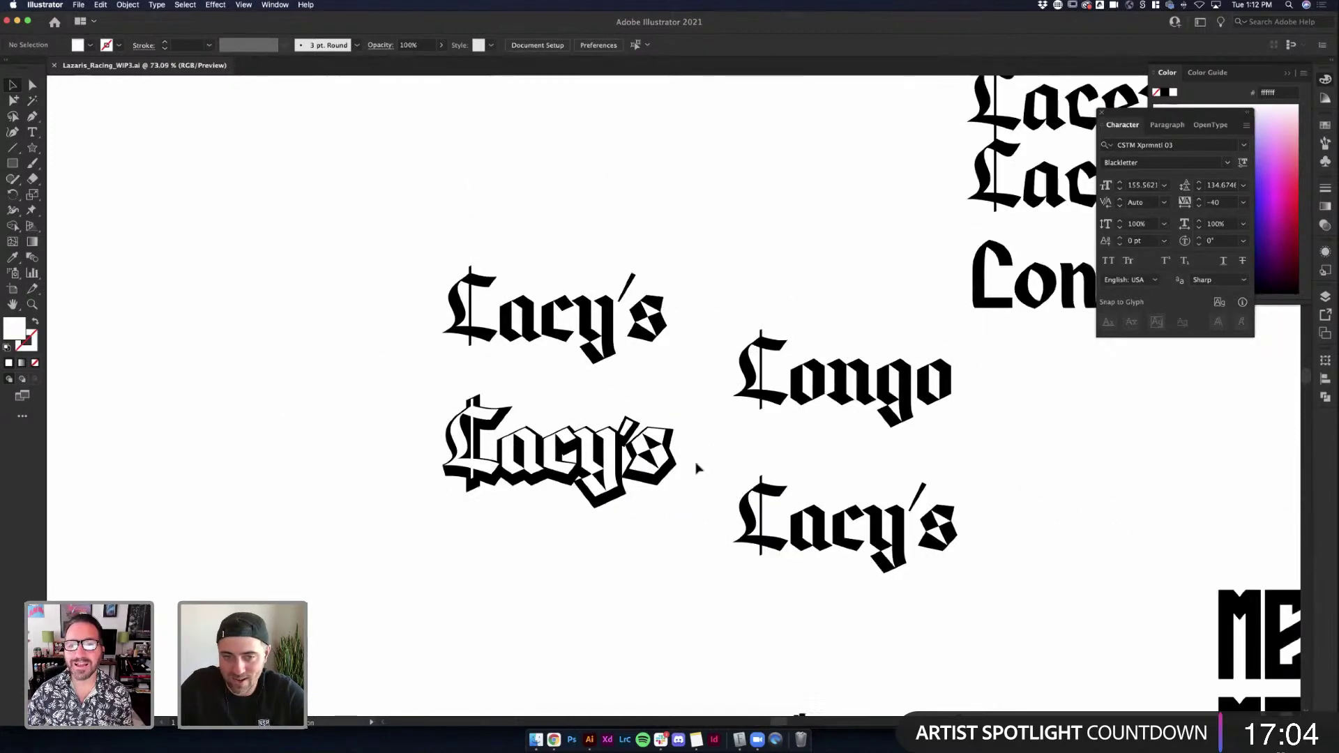
pyautogui.moveTo(696, 463); pyautogui.dragTo(551, 607)
pyautogui.scroll(-3, 551, 607)
pyautogui.scroll(3, 858, 409)
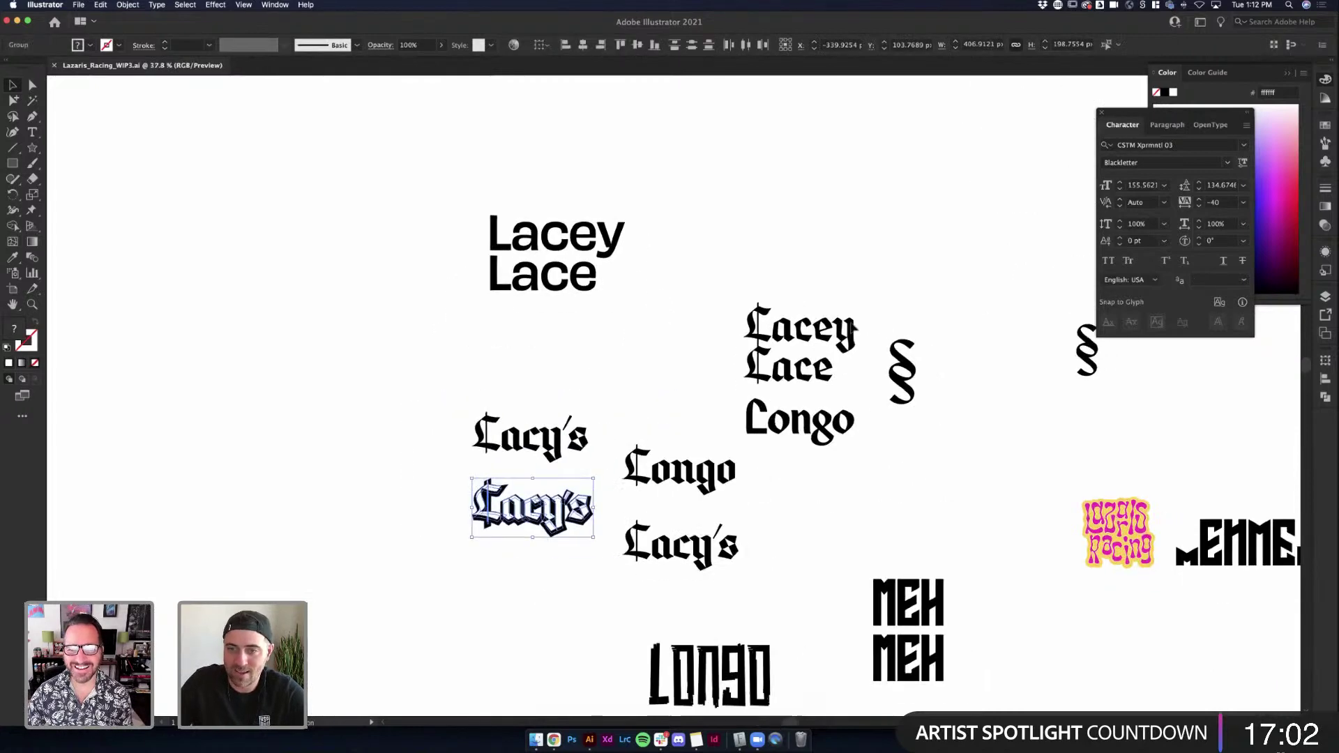
pyautogui.click(839, 281)
pyautogui.scroll(1, 839, 281)
pyautogui.click(841, 274)
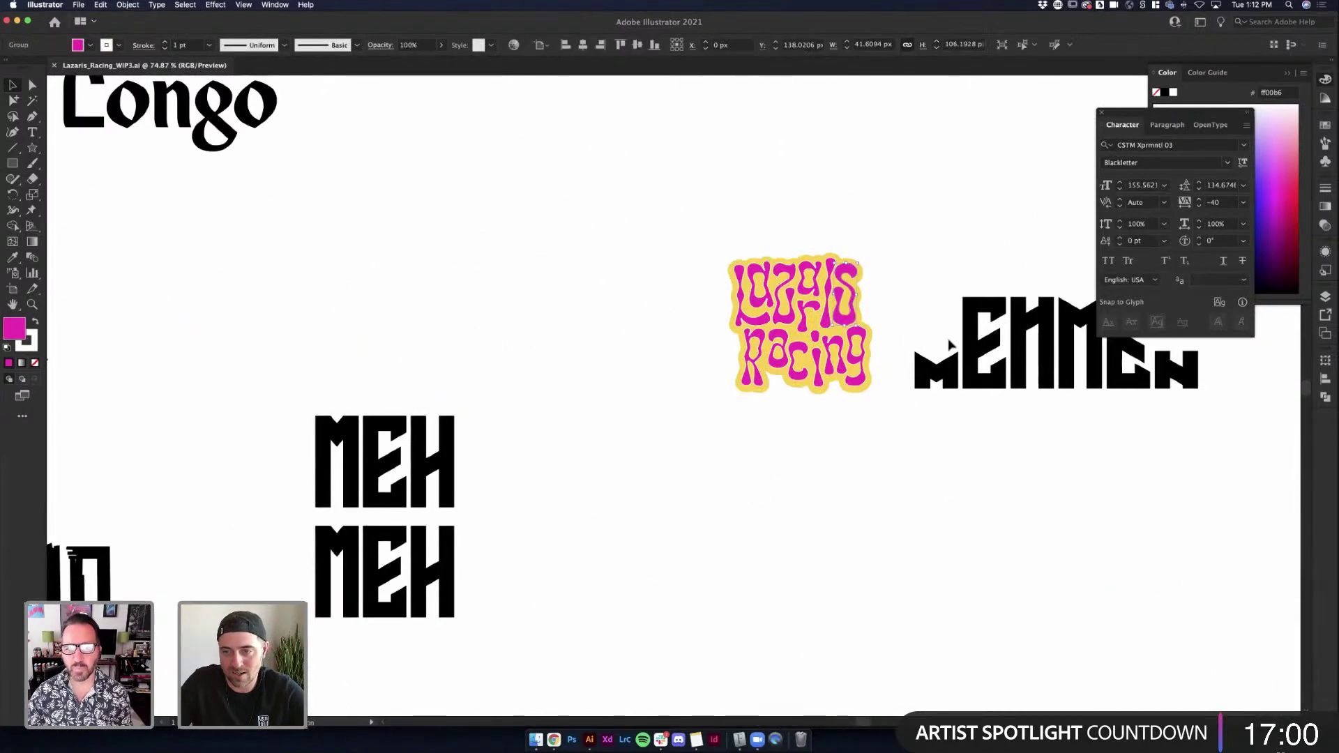
pyautogui.scroll(2, 933, 307)
pyautogui.hscroll(4, 928, 308)
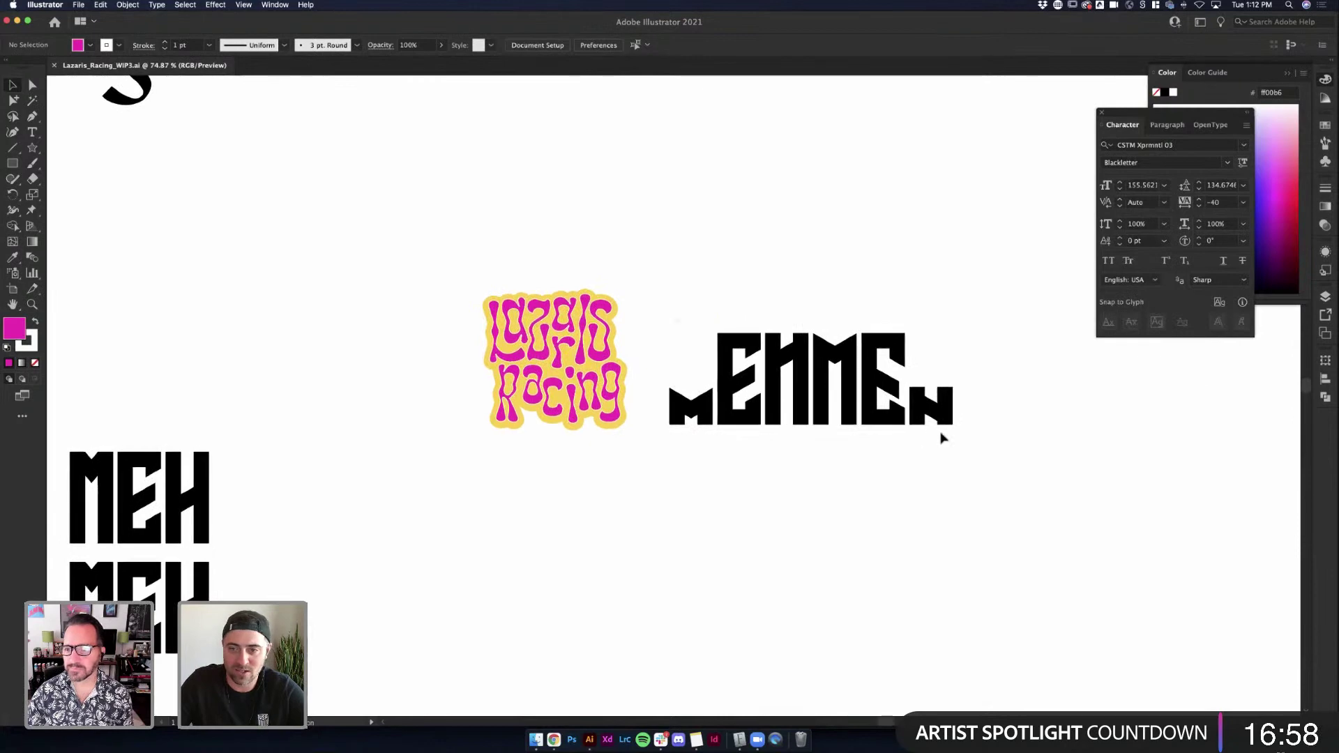
pyautogui.moveTo(948, 404); pyautogui.dragTo(949, 288)
# Try to pull the yellow backing shape out from behind the pink Lazaris Racing lettering, and undo the moves
pyautogui.click(611, 374)
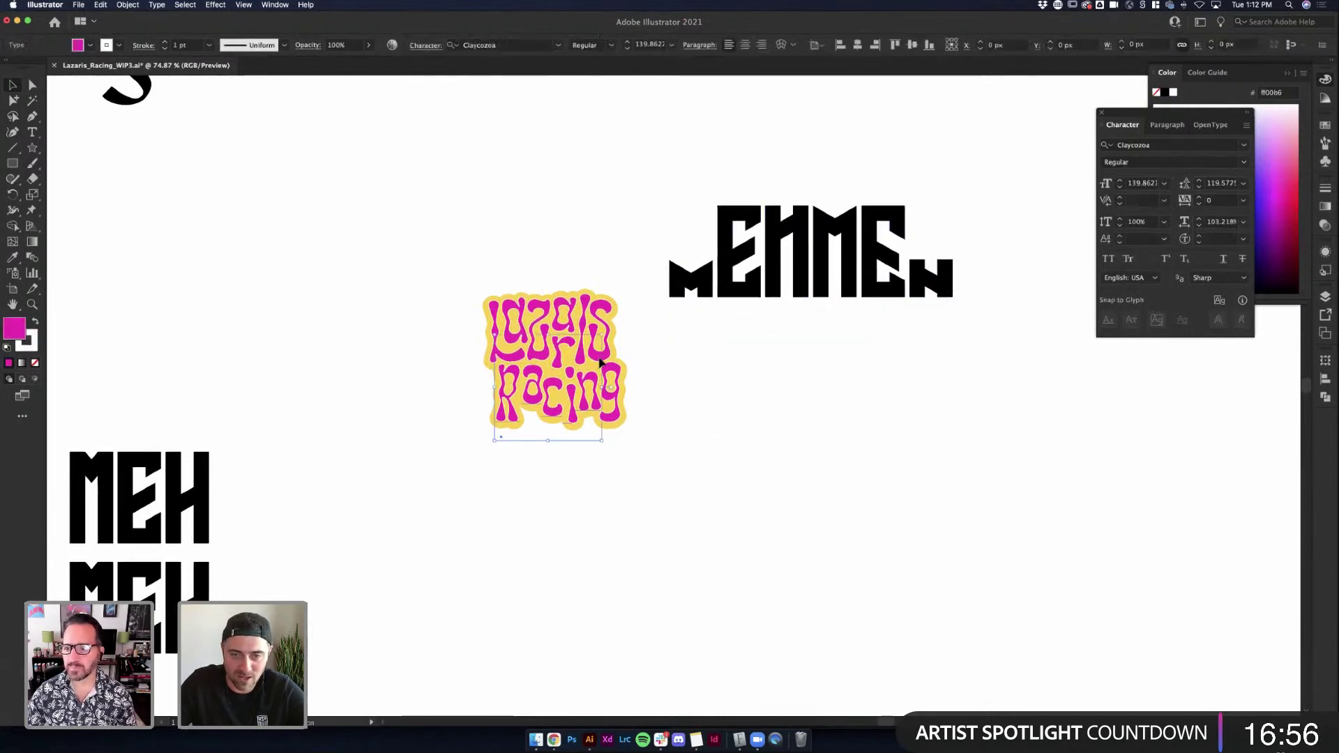
pyautogui.click(601, 389)
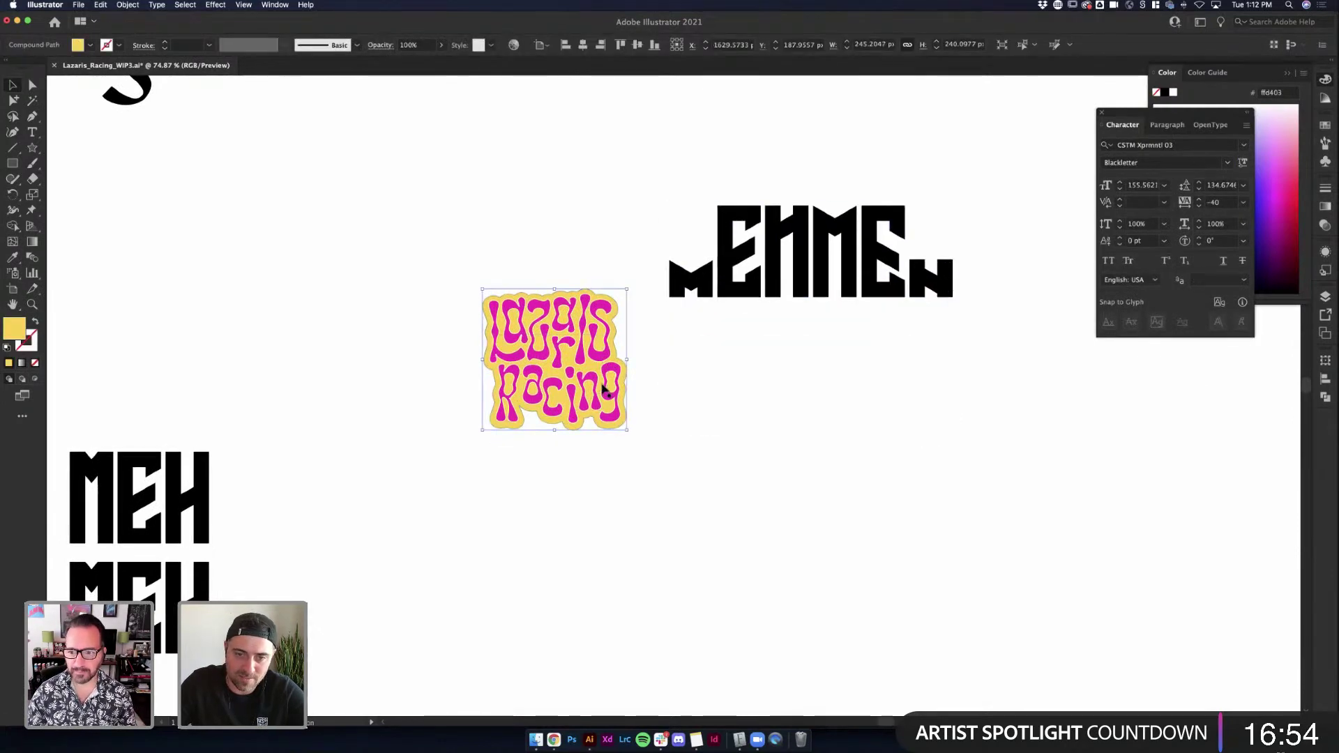
pyautogui.scroll(3, 602, 388)
pyautogui.click(756, 358)
pyautogui.click(565, 322)
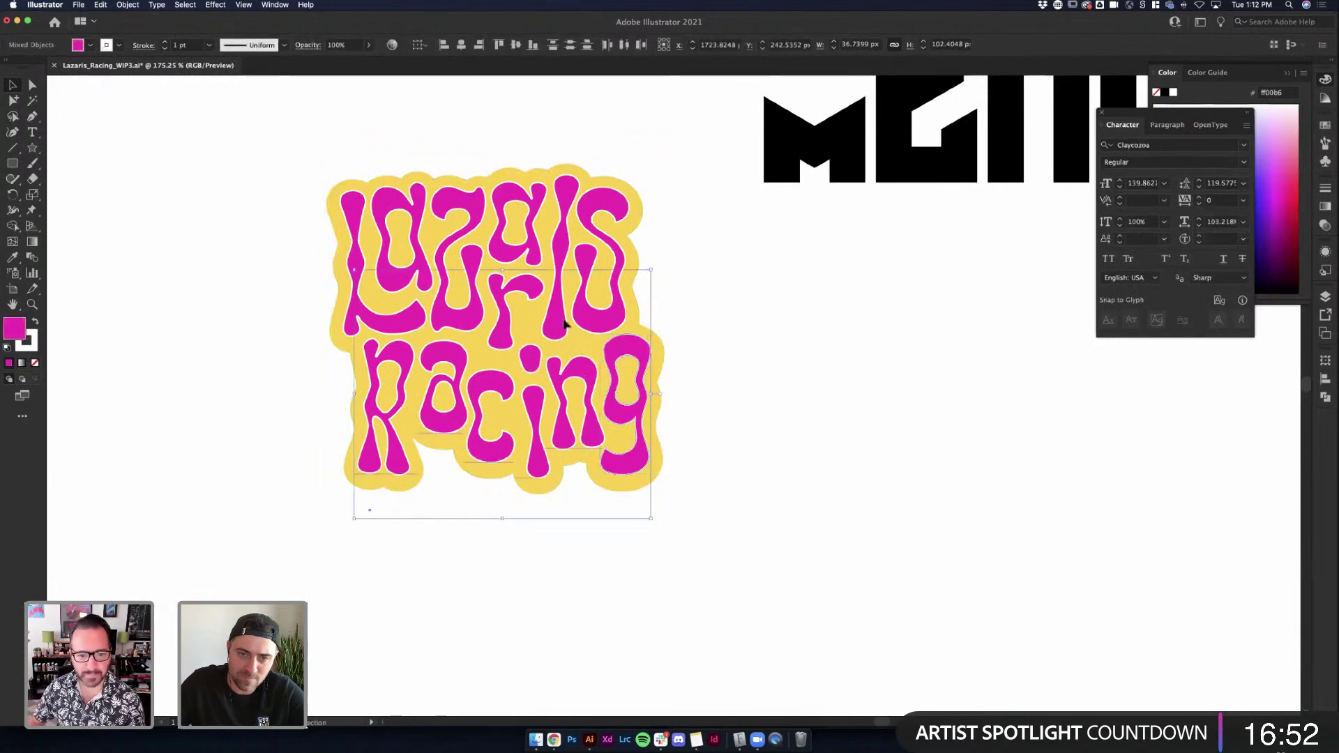
pyautogui.click(562, 324)
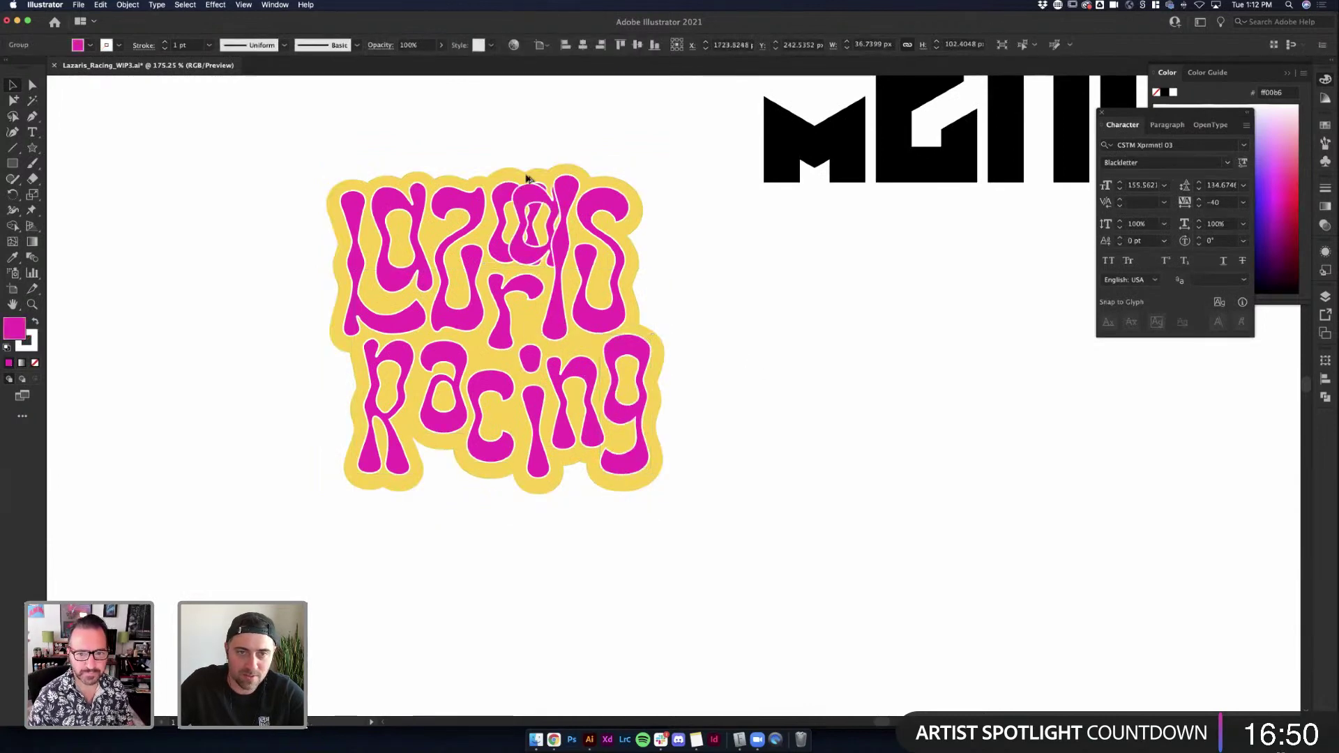
pyautogui.click(666, 206)
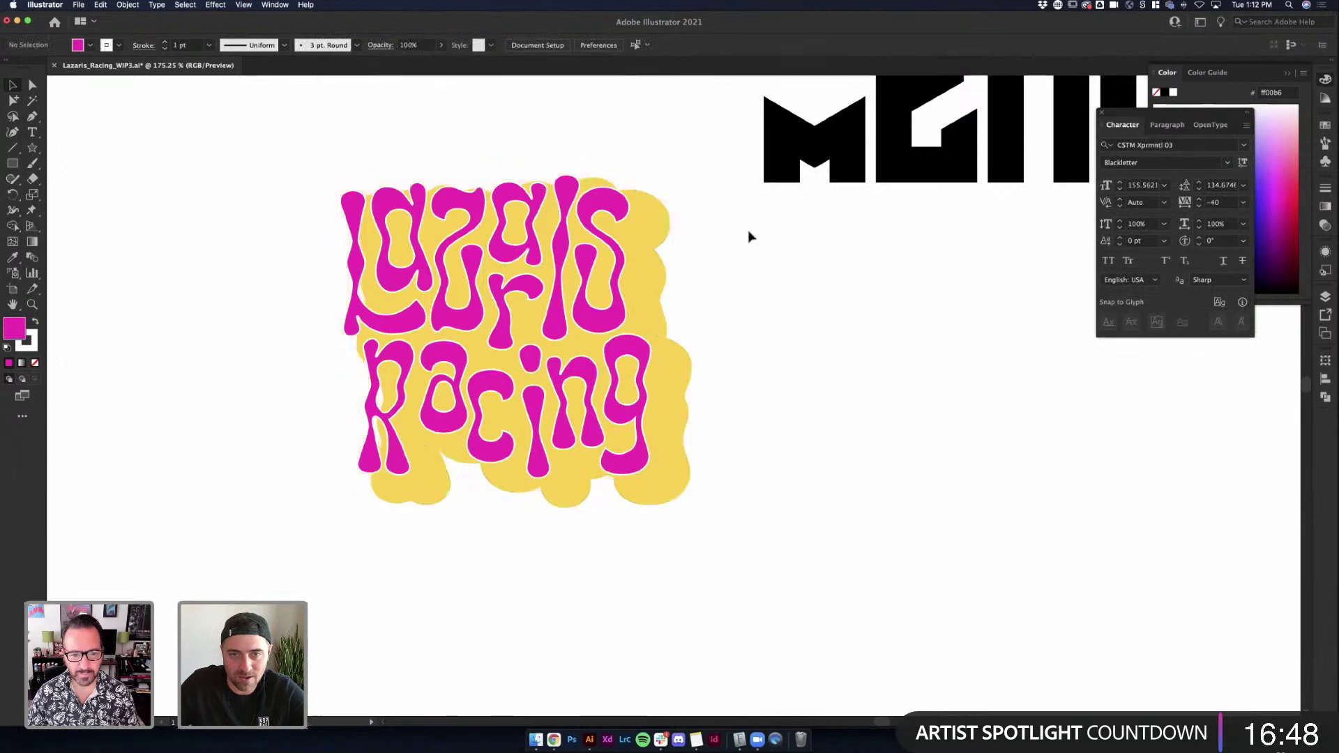
pyautogui.moveTo(661, 212); pyautogui.dragTo(1020, 271)
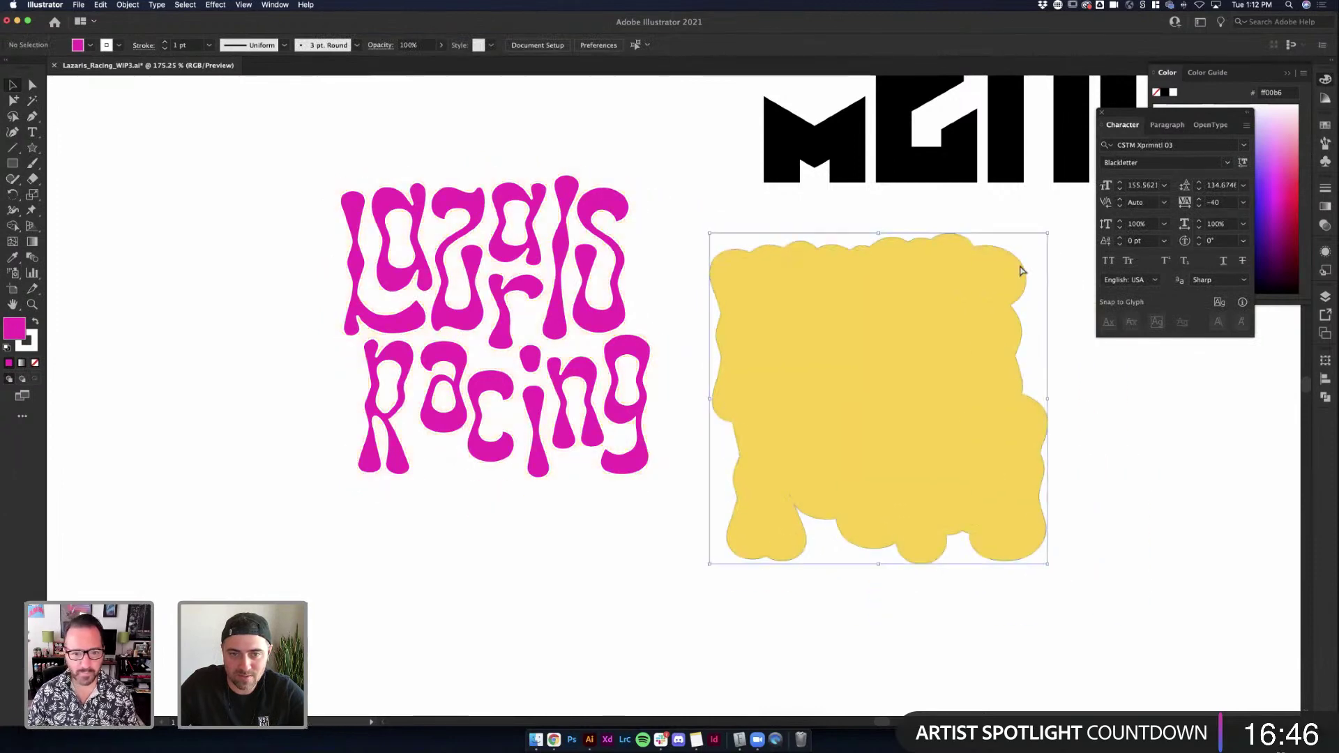
pyautogui.press('super+z')
pyautogui.press('super+z')
pyautogui.press('super+shift+z')
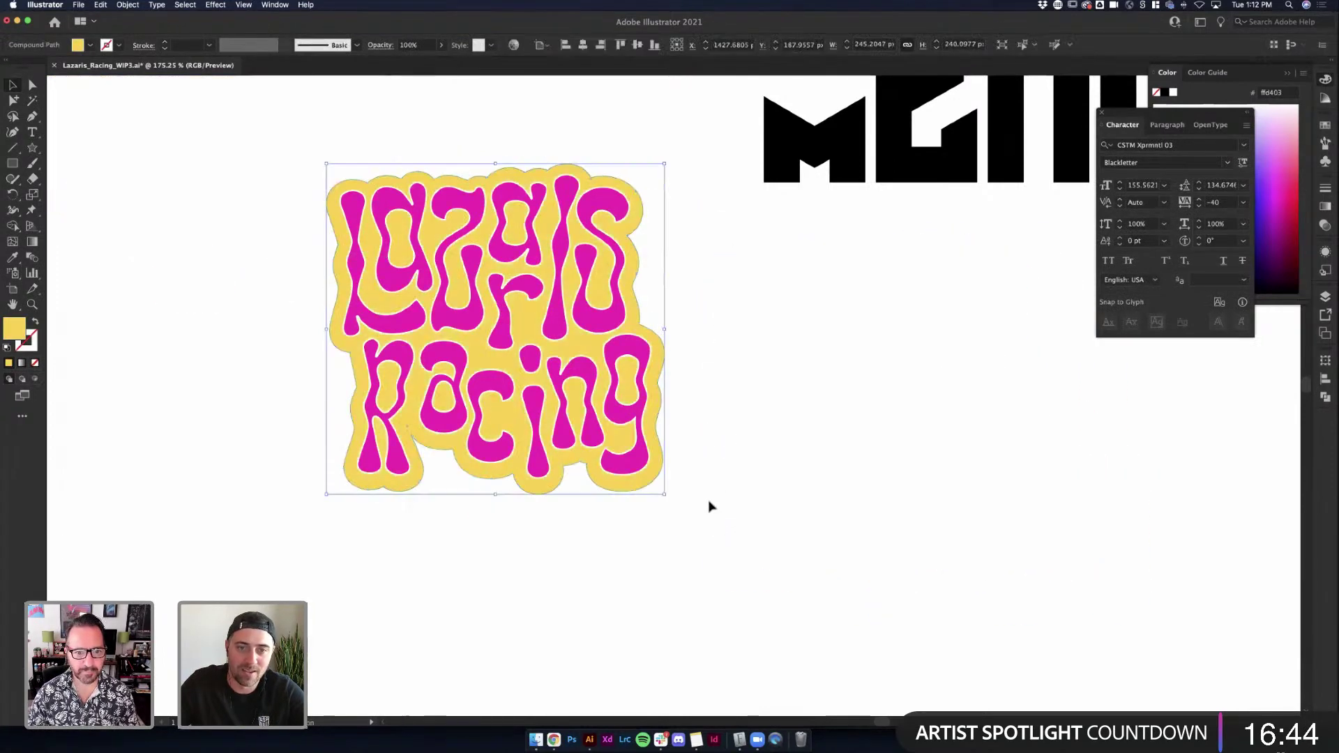
# Duplicate the whole Lazaris Racing badge to its lower right and delete the copy's yellow backing shape
pyautogui.moveTo(701, 509); pyautogui.dragTo(304, 150)
pyautogui.moveTo(635, 277); pyautogui.dragTo(1070, 361)
pyautogui.click(1070, 361)
pyautogui.press('Delete')
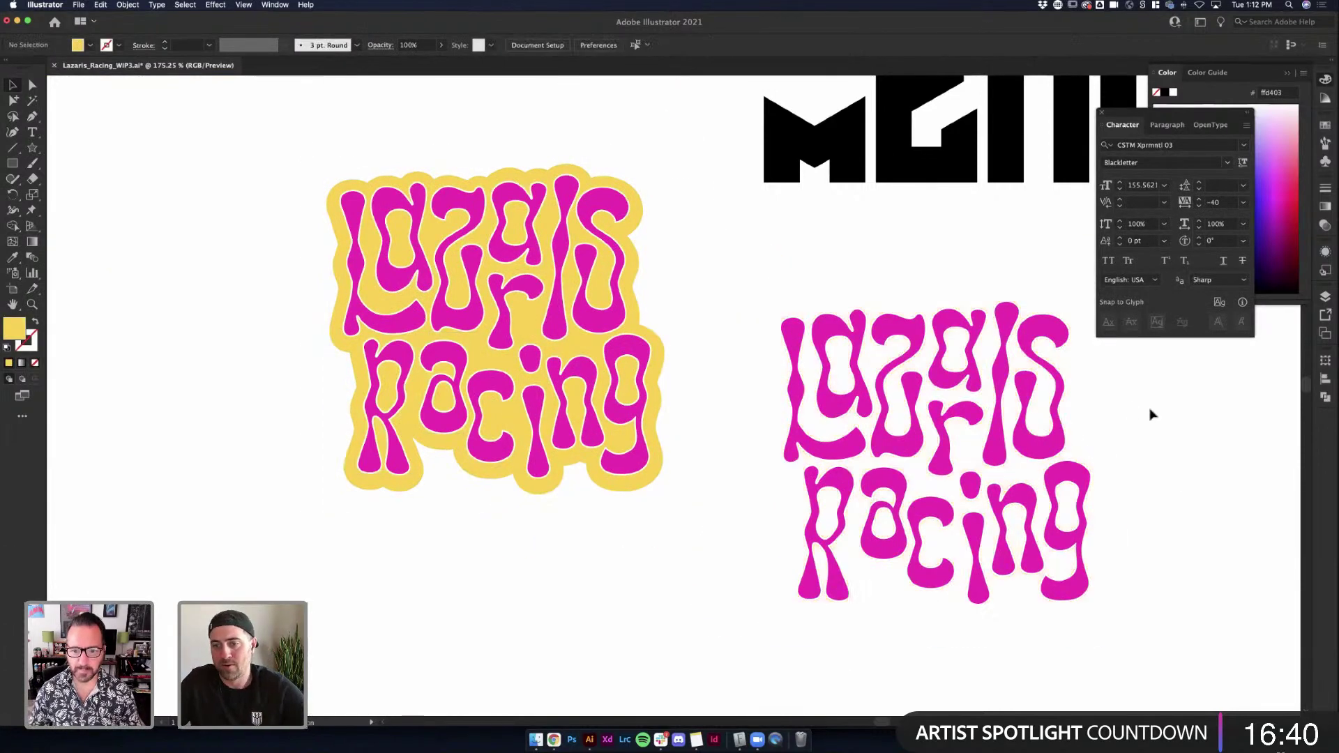
pyautogui.hscroll(10, 878, 488)
# Remove the stroke from the copied pink Lazaris Racing lettering
pyautogui.click(647, 342)
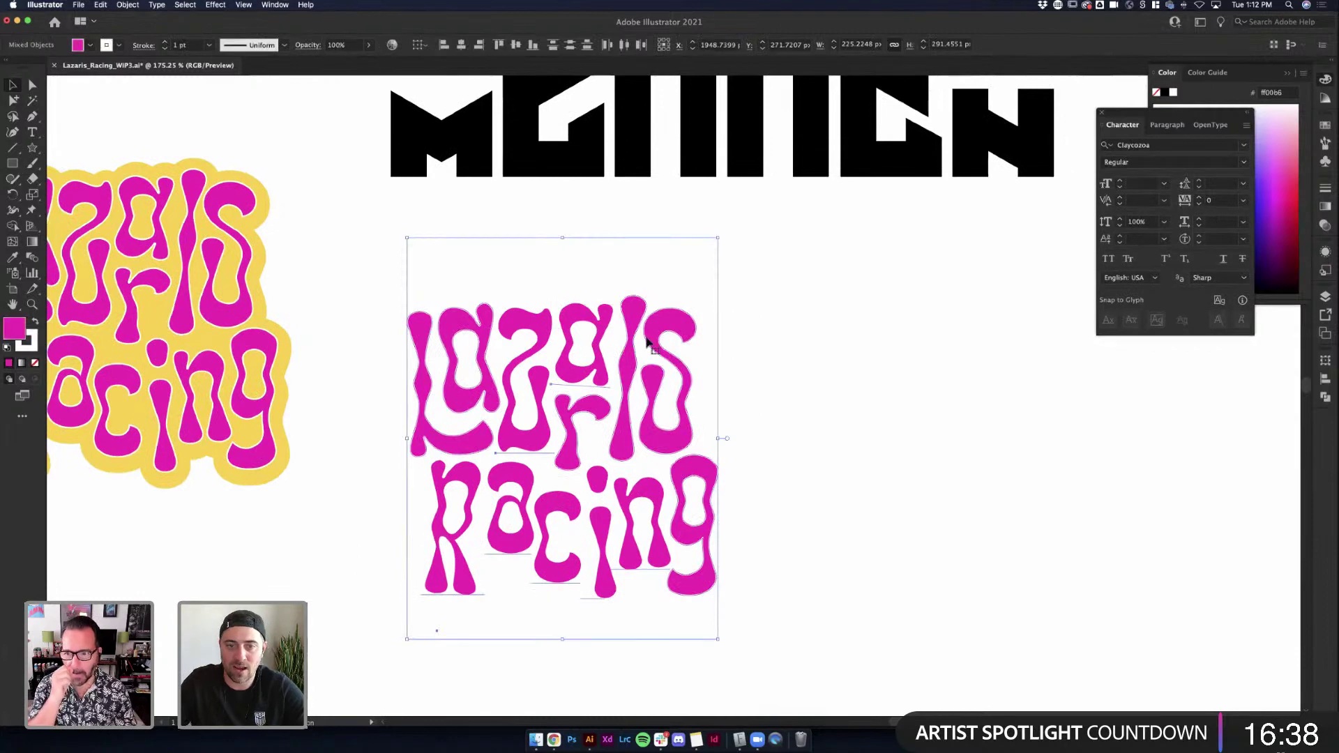
pyautogui.scroll(-2, 646, 341)
pyautogui.click(119, 45)
pyautogui.click(7, 68)
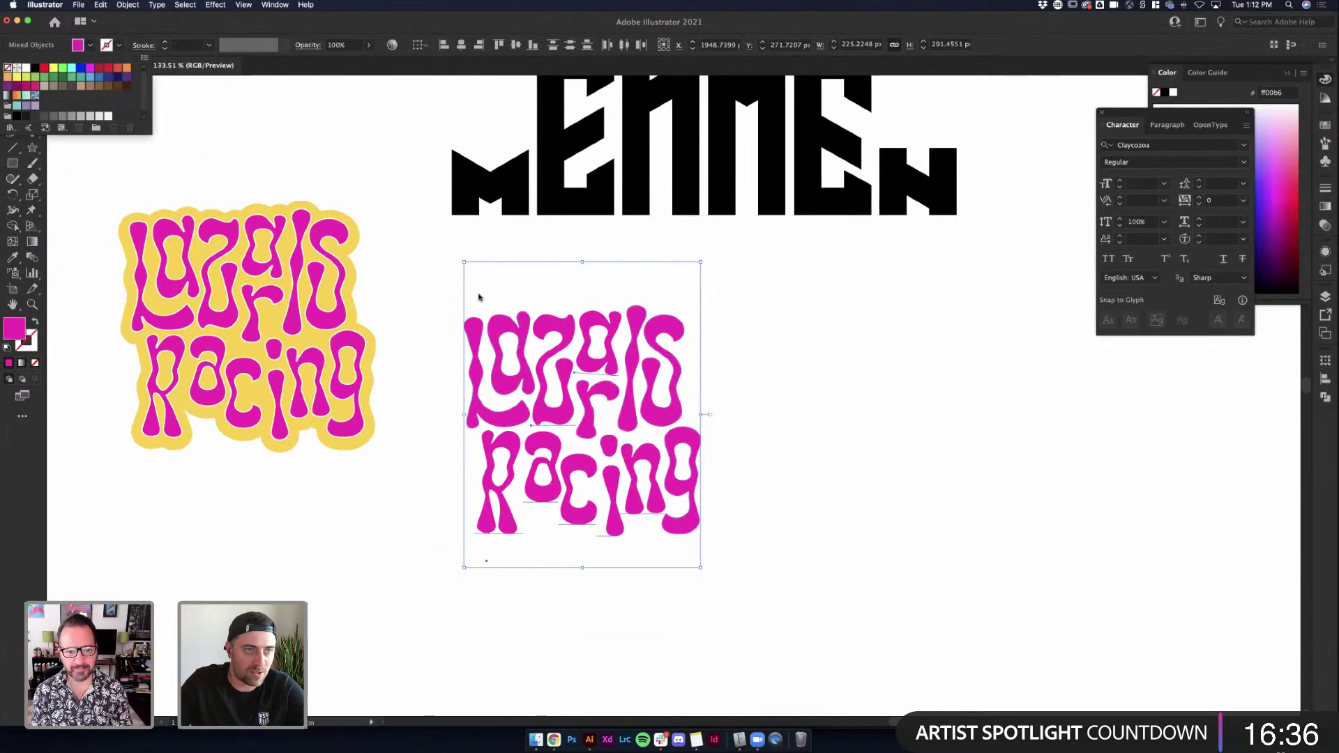
pyautogui.click(759, 403)
pyautogui.scroll(-2, 756, 432)
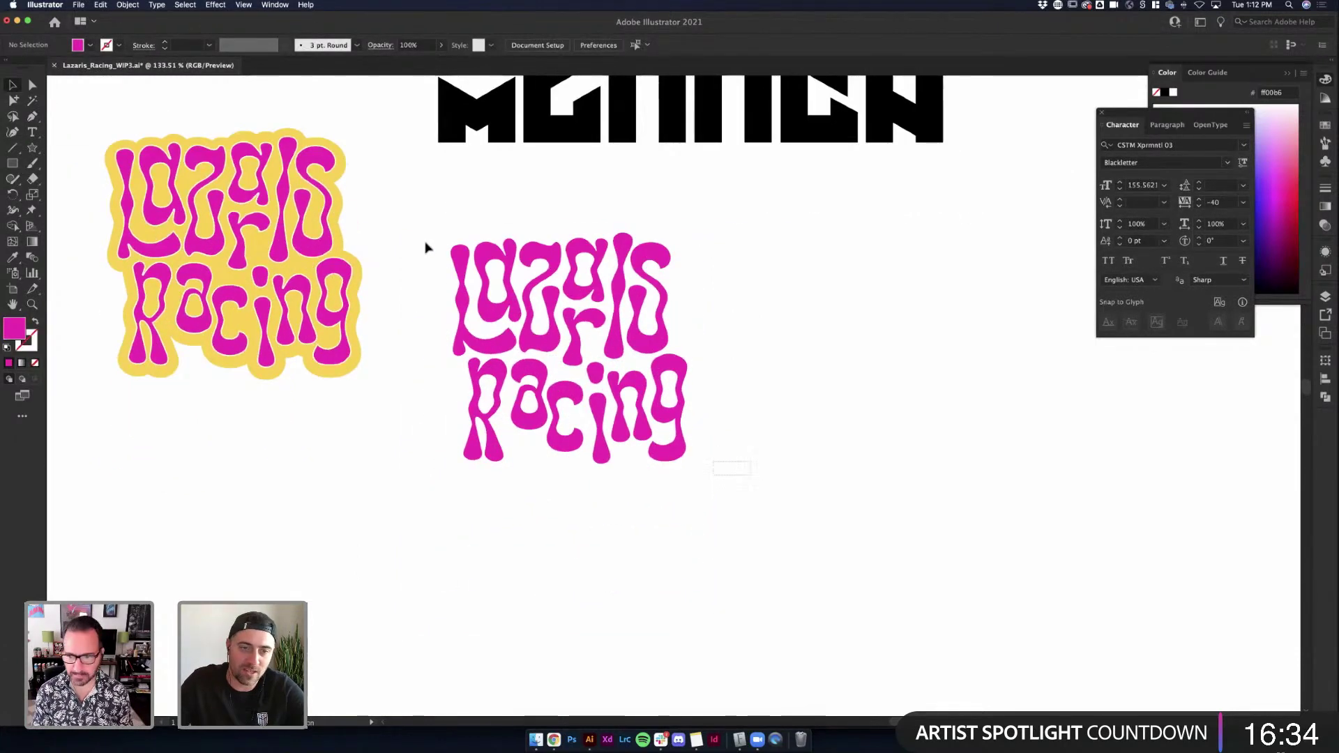
# Duplicate the strokeless pink Lazaris Racing lettering to its lower right and decline saving over the externally modified file
pyautogui.click(534, 279)
pyautogui.moveTo(546, 284); pyautogui.dragTo(1058, 478)
pyautogui.click(867, 550)
pyautogui.hscroll(2, 865, 551)
pyautogui.scroll(-1, 865, 551)
pyautogui.hscroll(9, 865, 551)
pyautogui.scroll(-3, 865, 551)
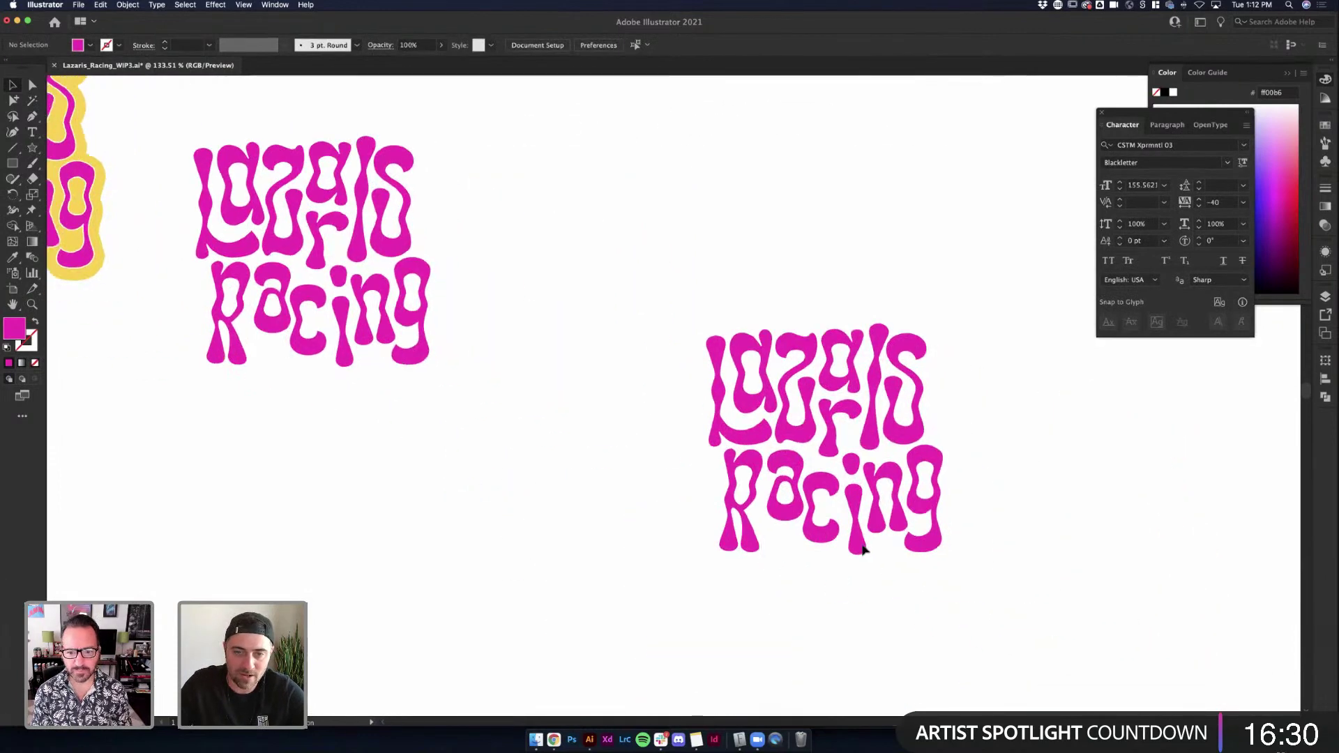
pyautogui.click(735, 391)
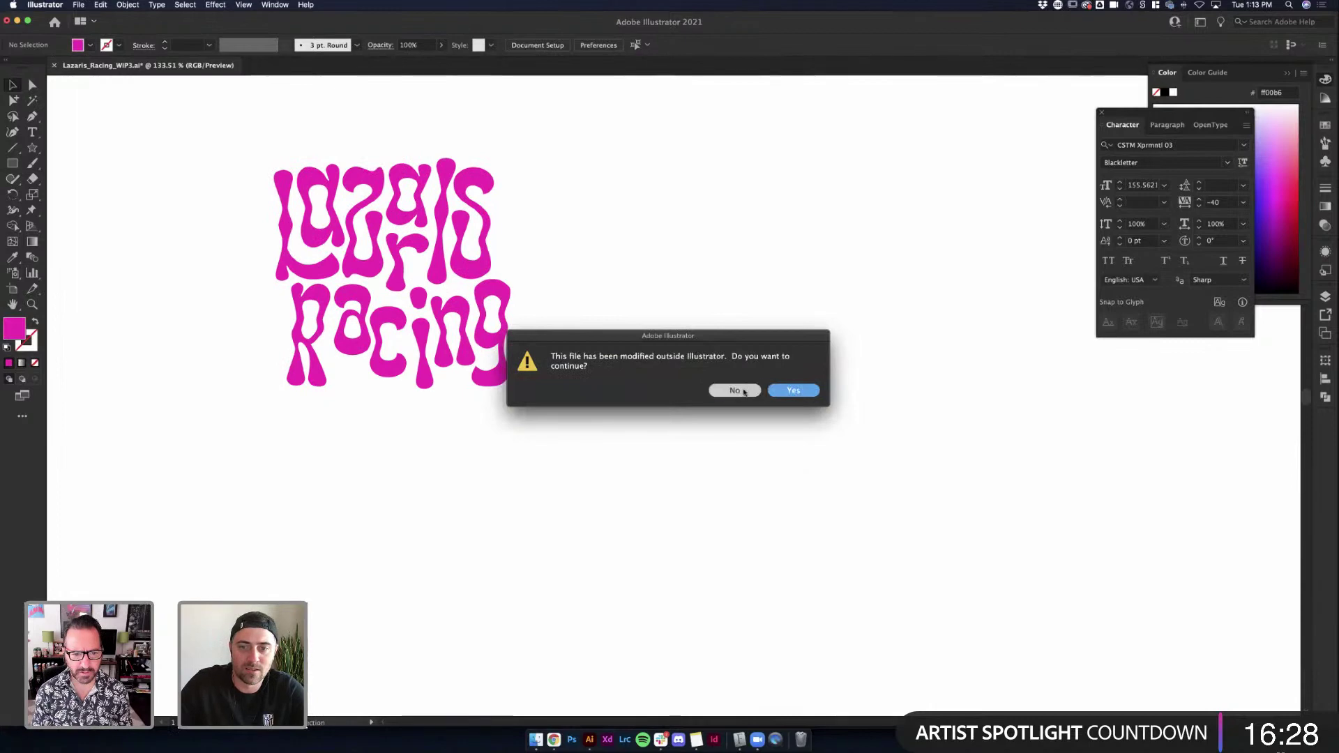
# Group the strokeless pink Lazaris Racing lettering and make a new pattern from it
pyautogui.moveTo(176, 128); pyautogui.dragTo(532, 411)
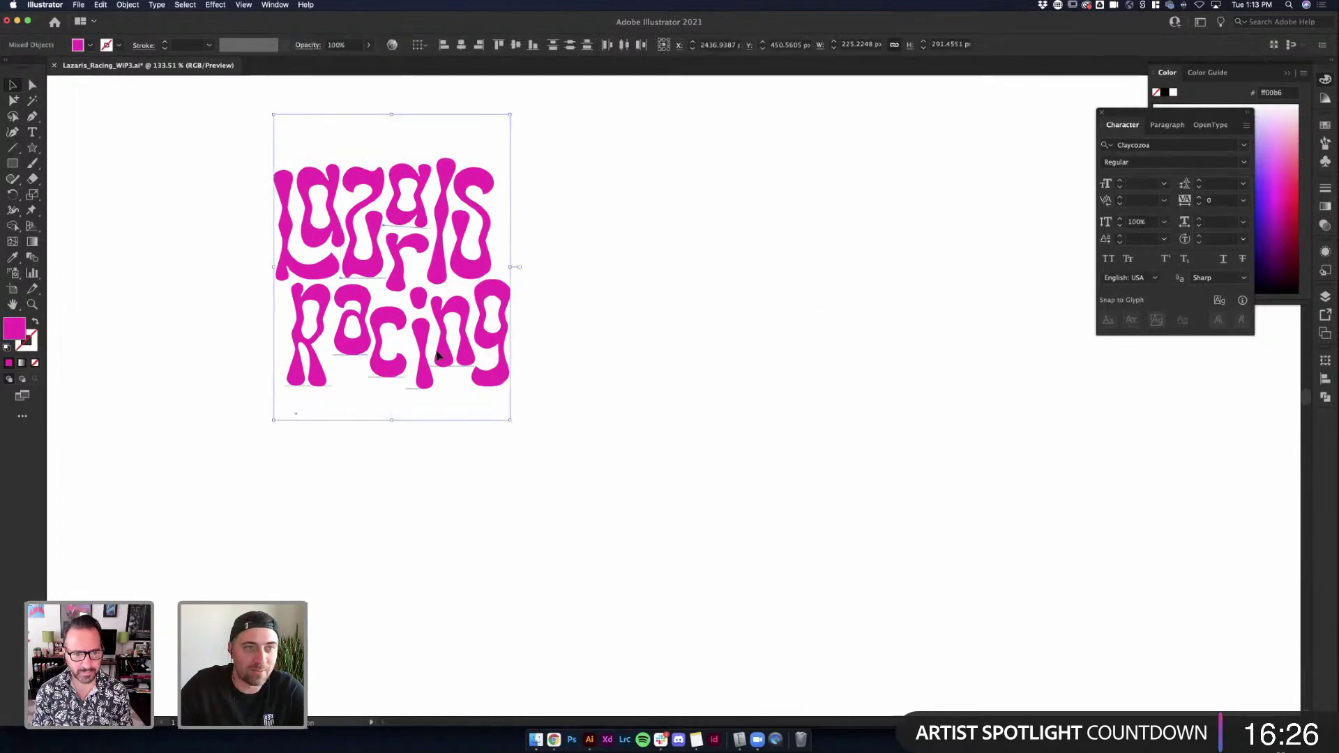
pyautogui.press('super+g')
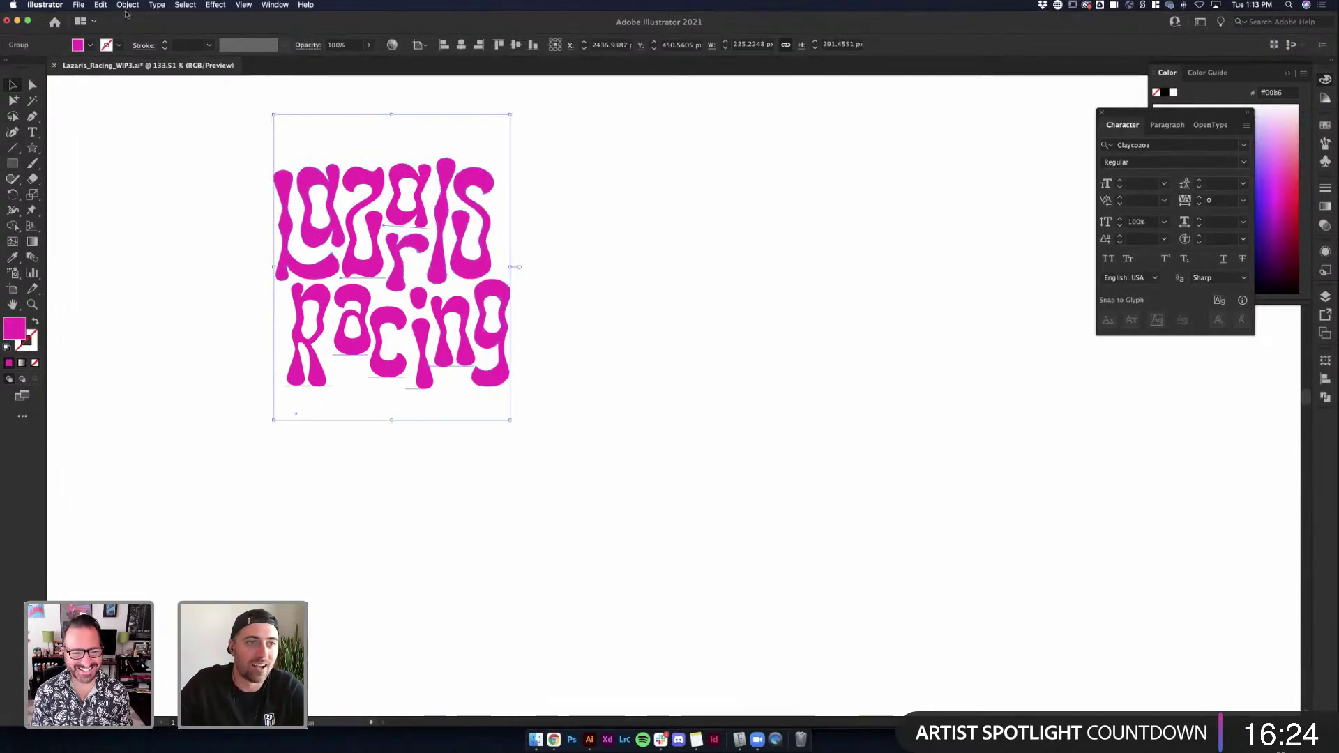
pyautogui.click(137, 6)
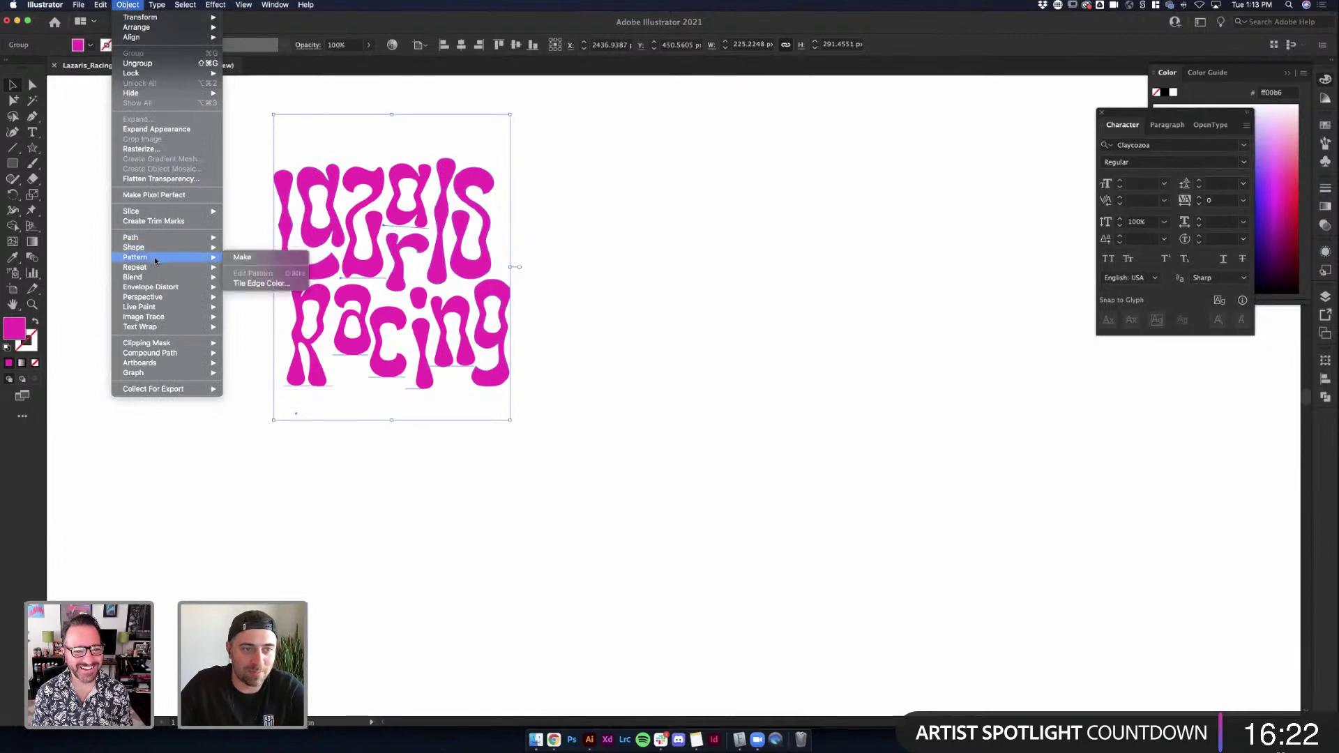
pyautogui.click(243, 258)
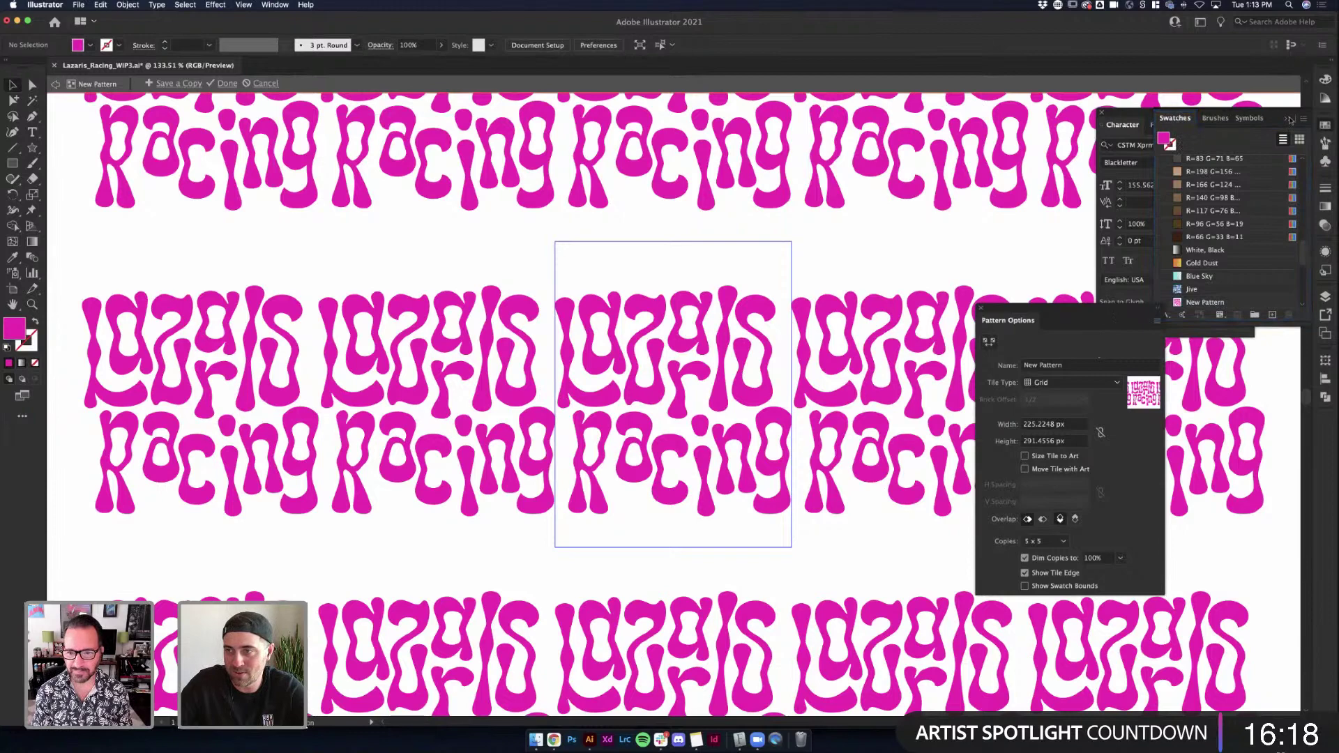
pyautogui.click(1288, 118)
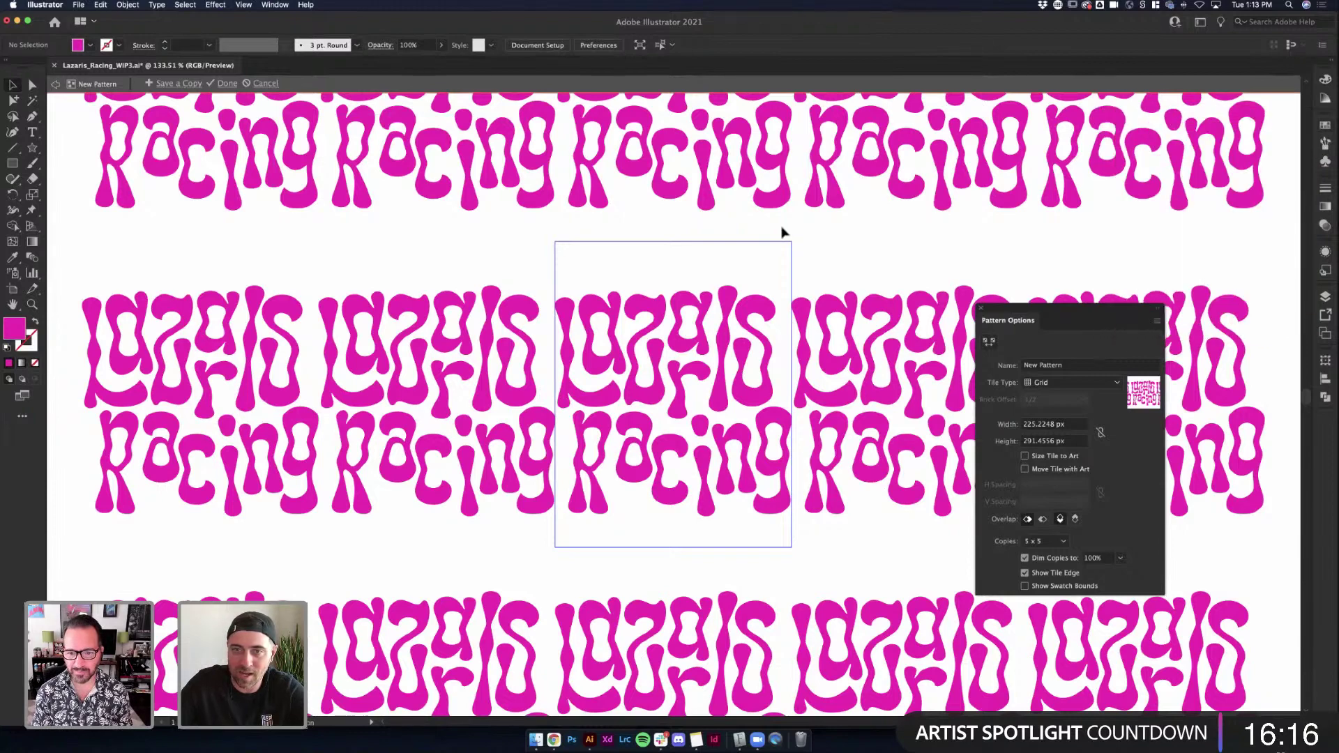
# Try the Brick by Row, Brick by Column and Hex by Column tile types, and set the pattern to Hex by Row
pyautogui.scroll(-6, 772, 245)
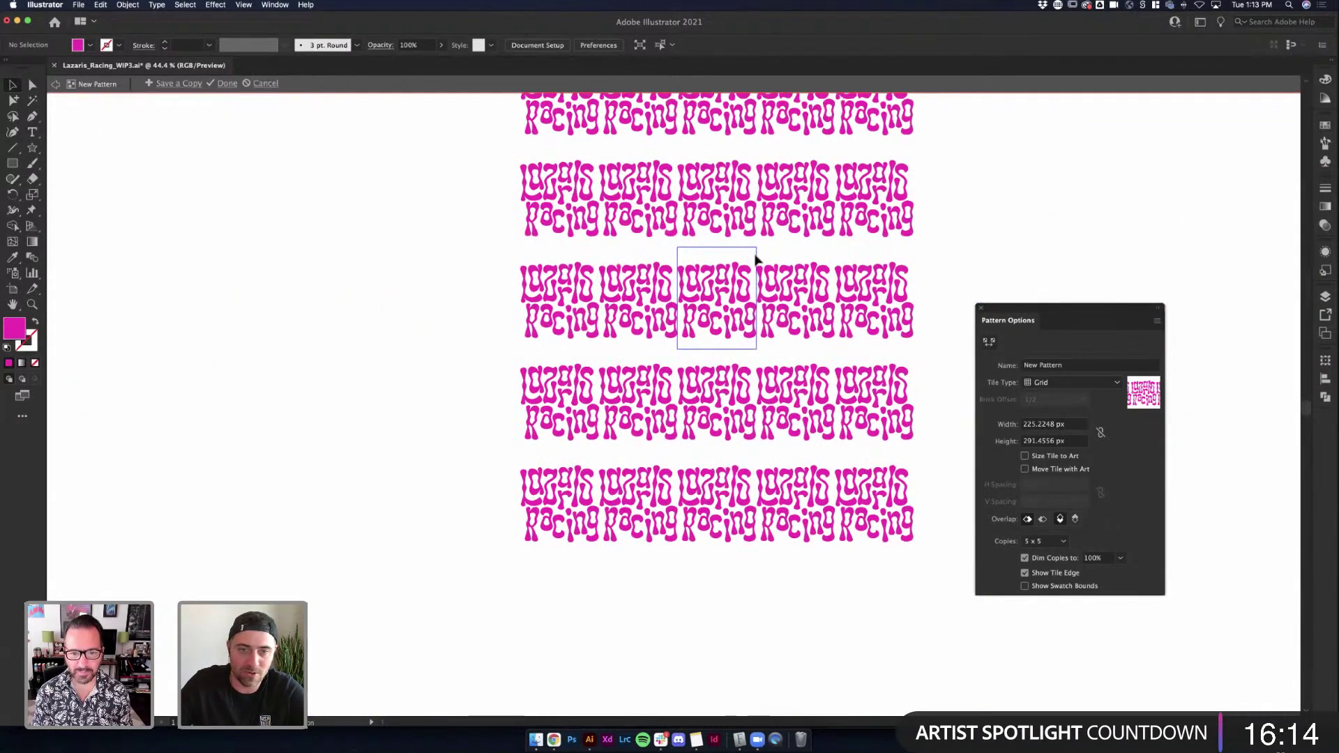
pyautogui.scroll(4, 750, 332)
pyautogui.click(1107, 382)
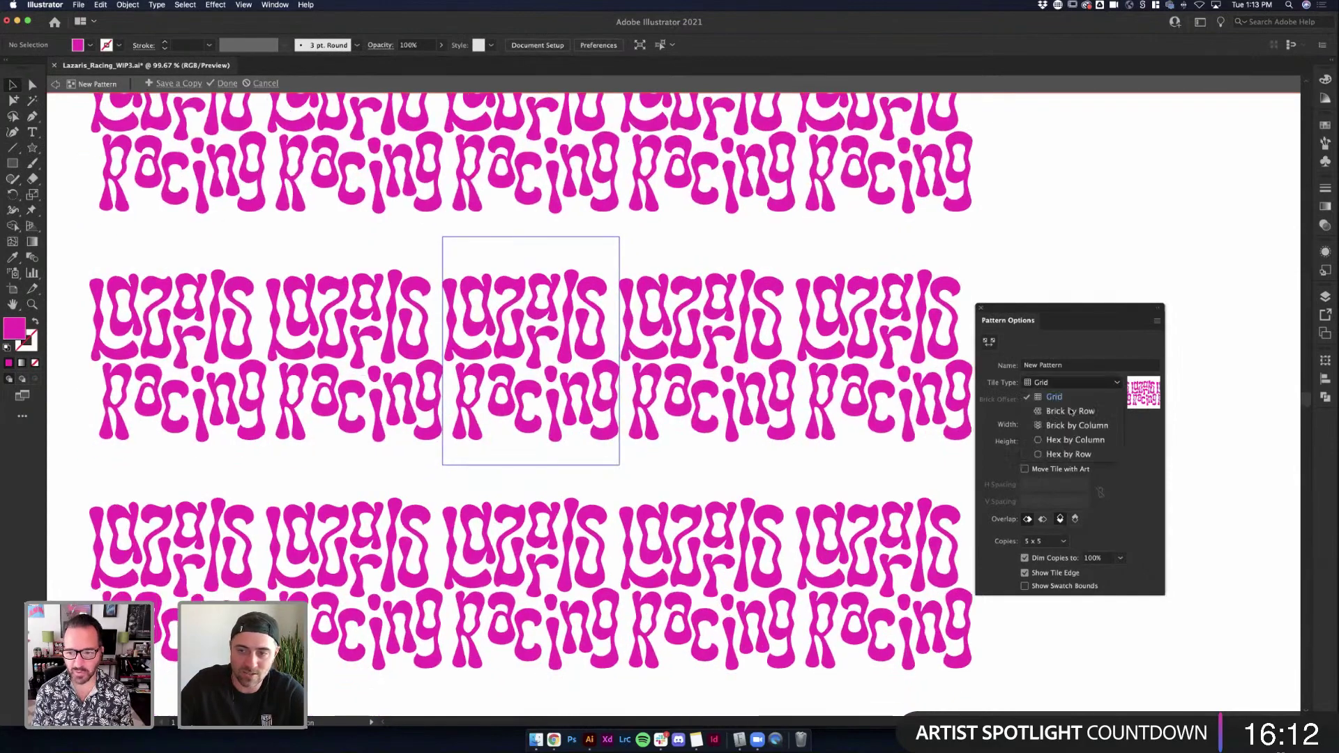
pyautogui.click(1070, 411)
pyautogui.click(1074, 383)
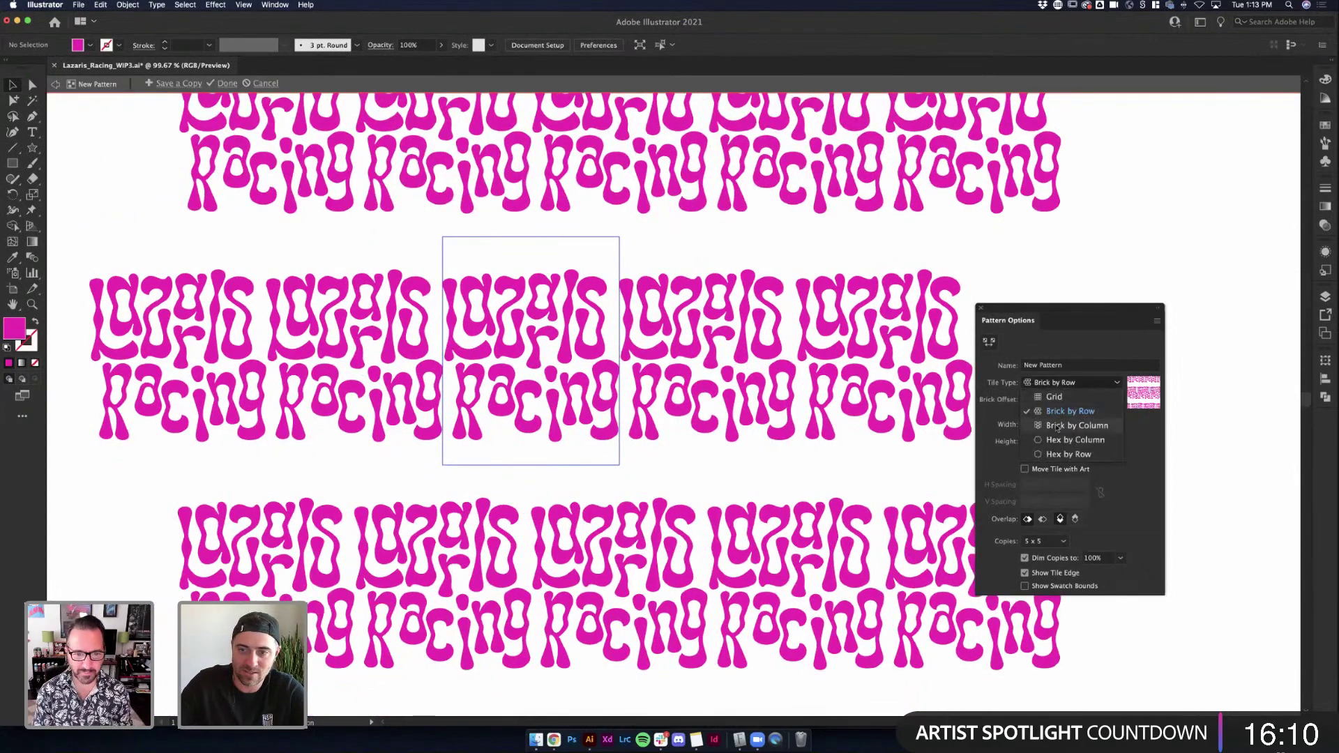
pyautogui.click(1057, 426)
pyautogui.click(1061, 387)
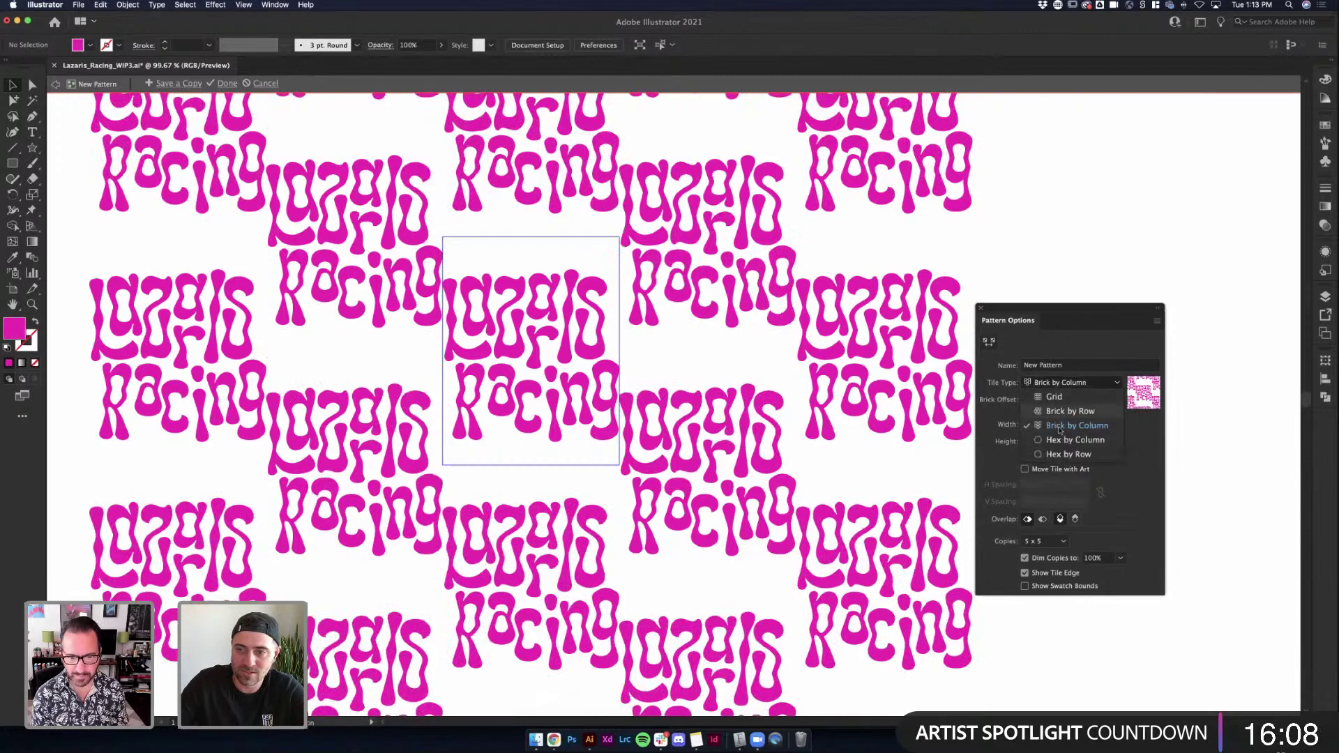
pyautogui.click(1061, 440)
pyautogui.click(1064, 383)
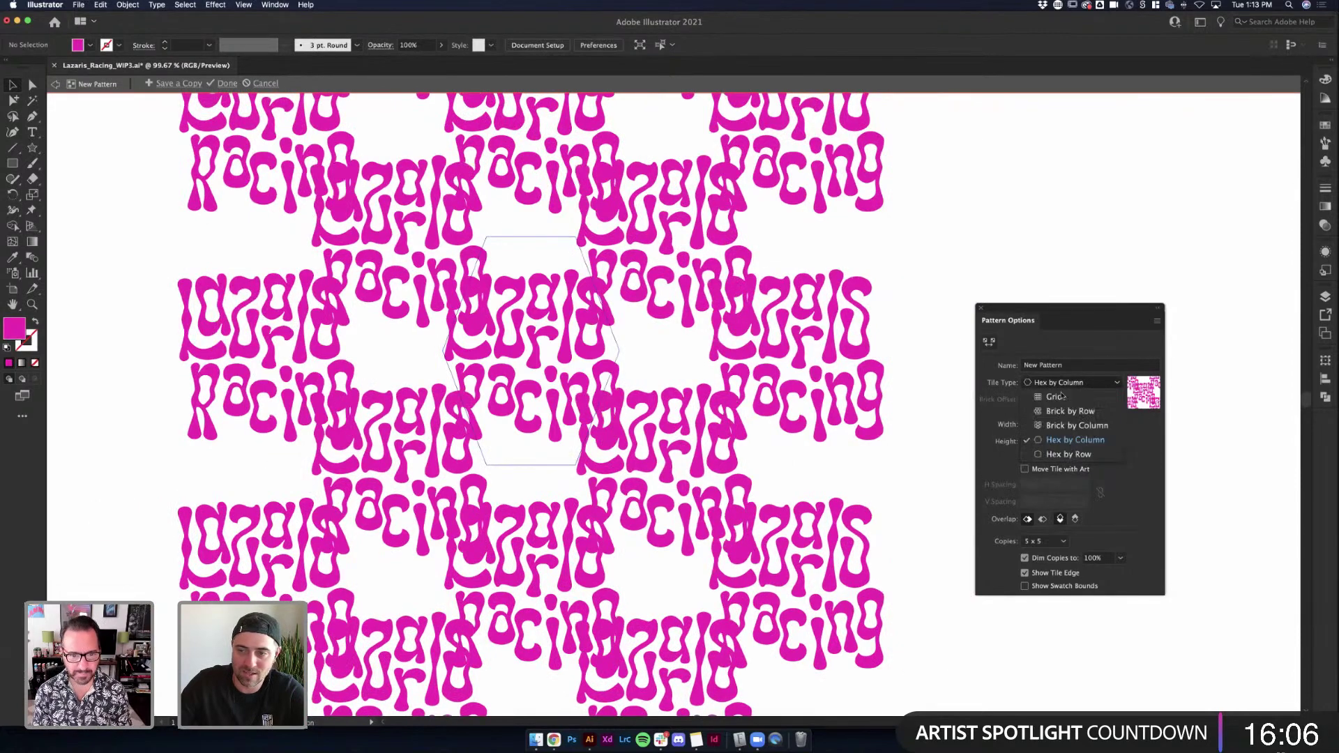
pyautogui.click(1057, 455)
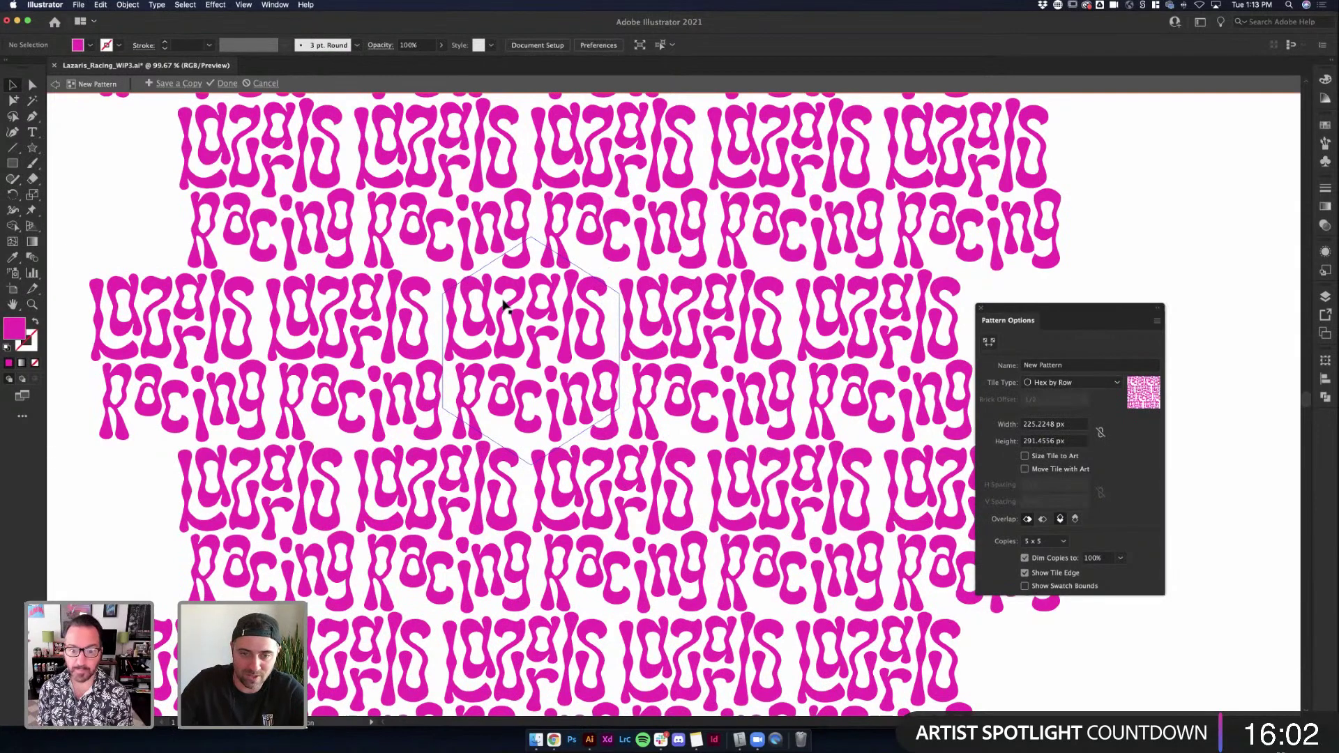
# Set the pattern tile's width to 220 px
pyautogui.scroll(1, 744, 338)
pyautogui.scroll(4, 1081, 448)
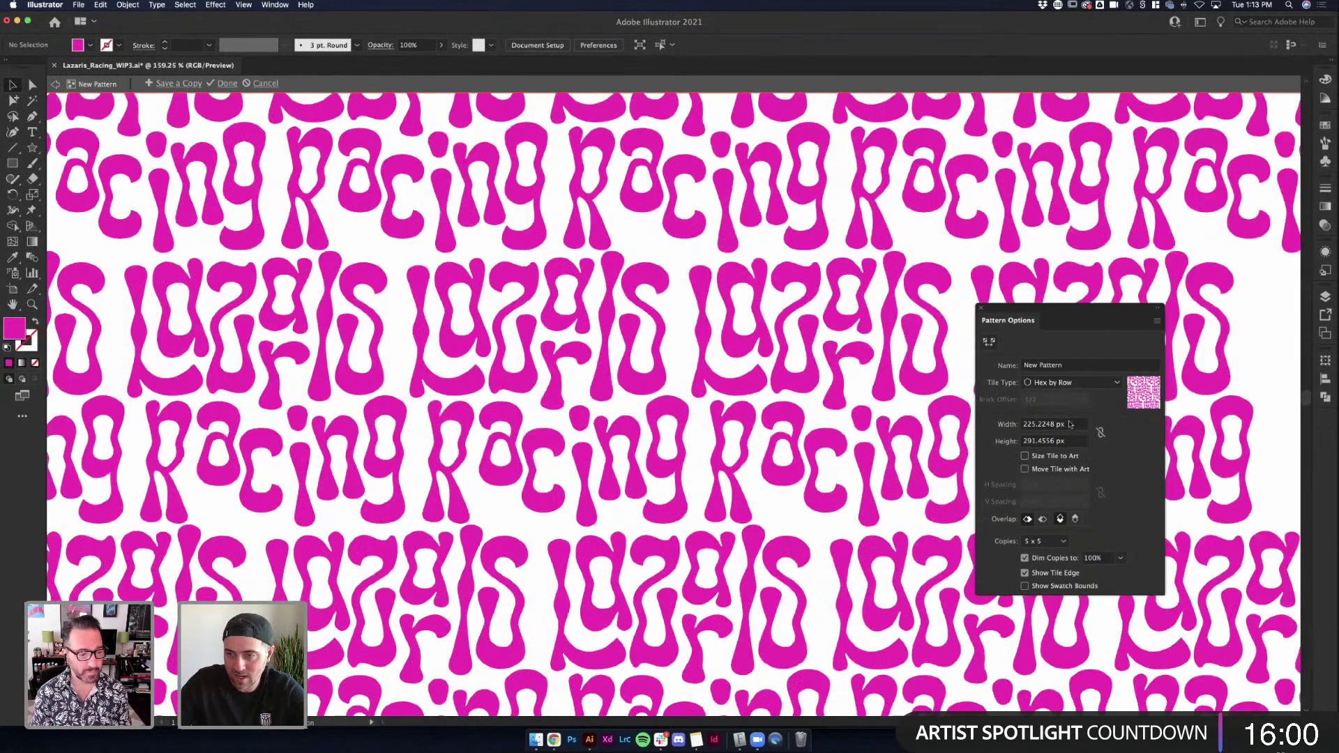
pyautogui.click(1081, 424)
pyautogui.write('210')
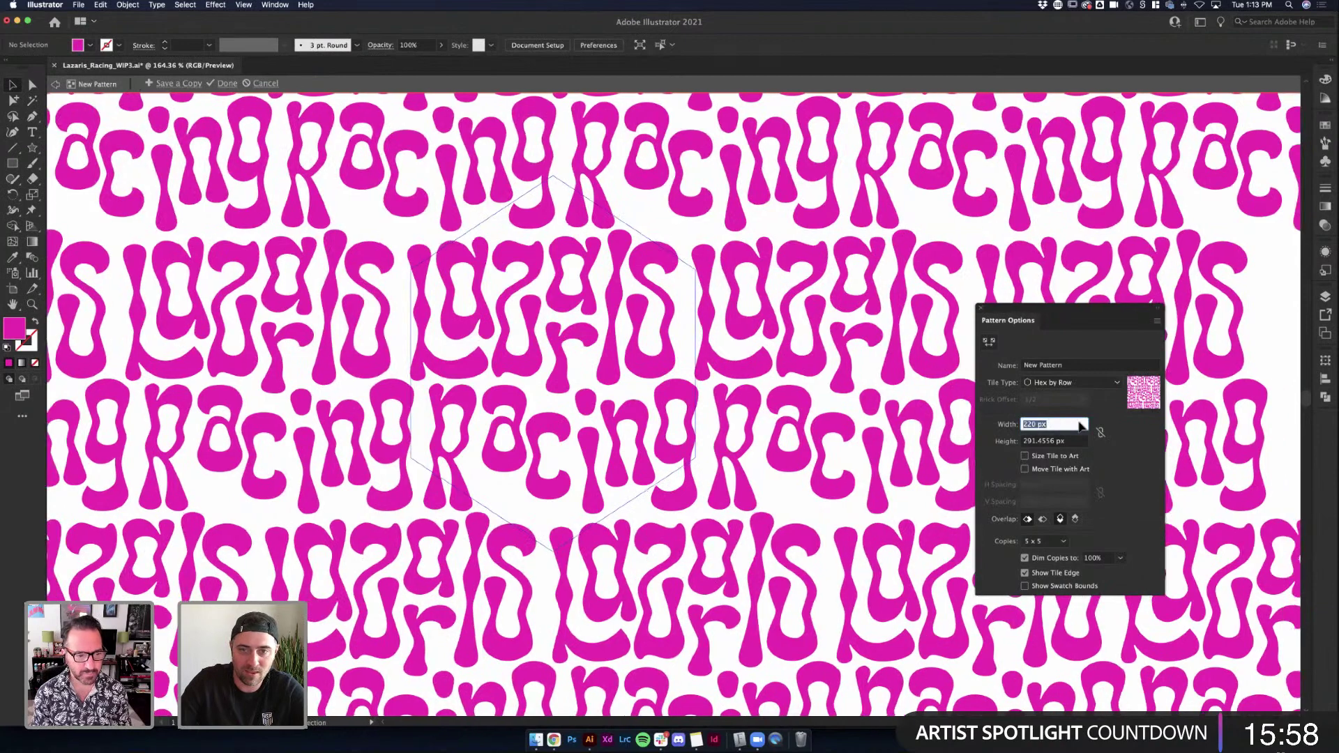
pyautogui.press('Return')
pyautogui.write('220')
pyautogui.press('Return')
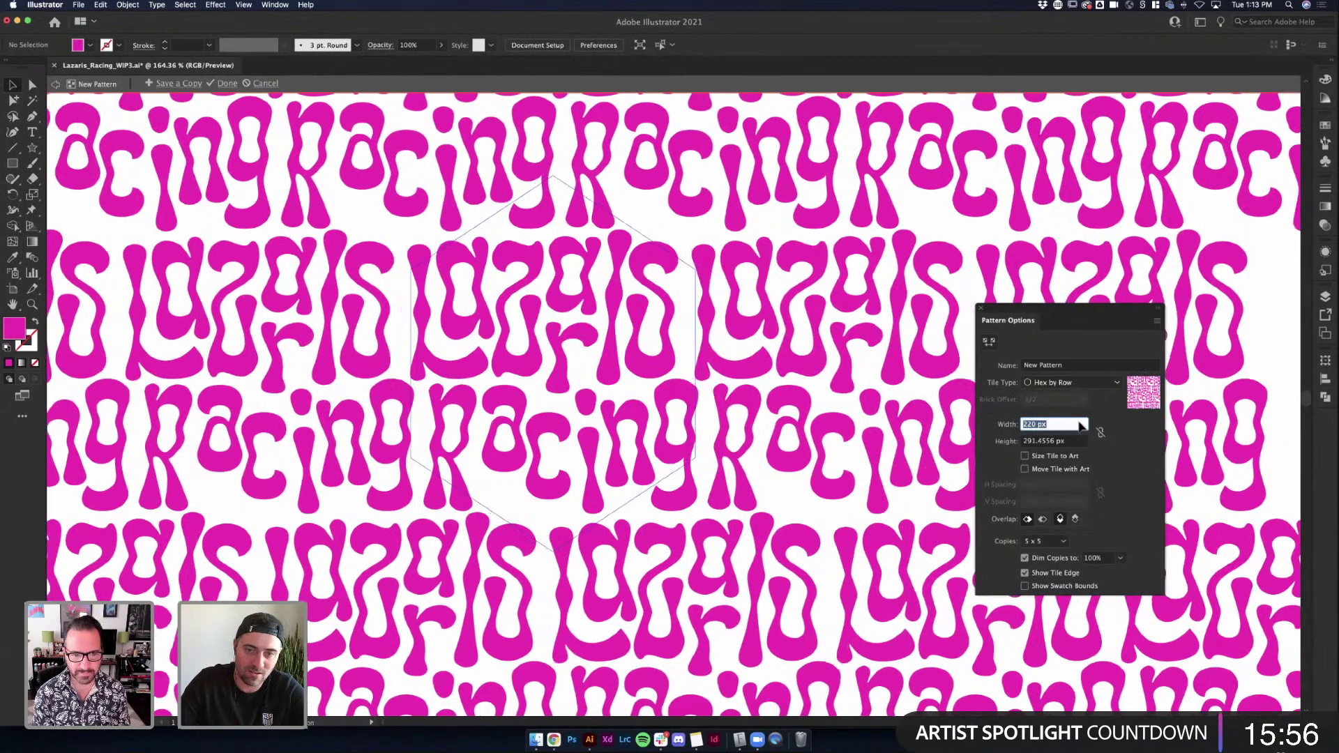
# Set the pattern tile's height to 290 px
pyautogui.click(1065, 439)
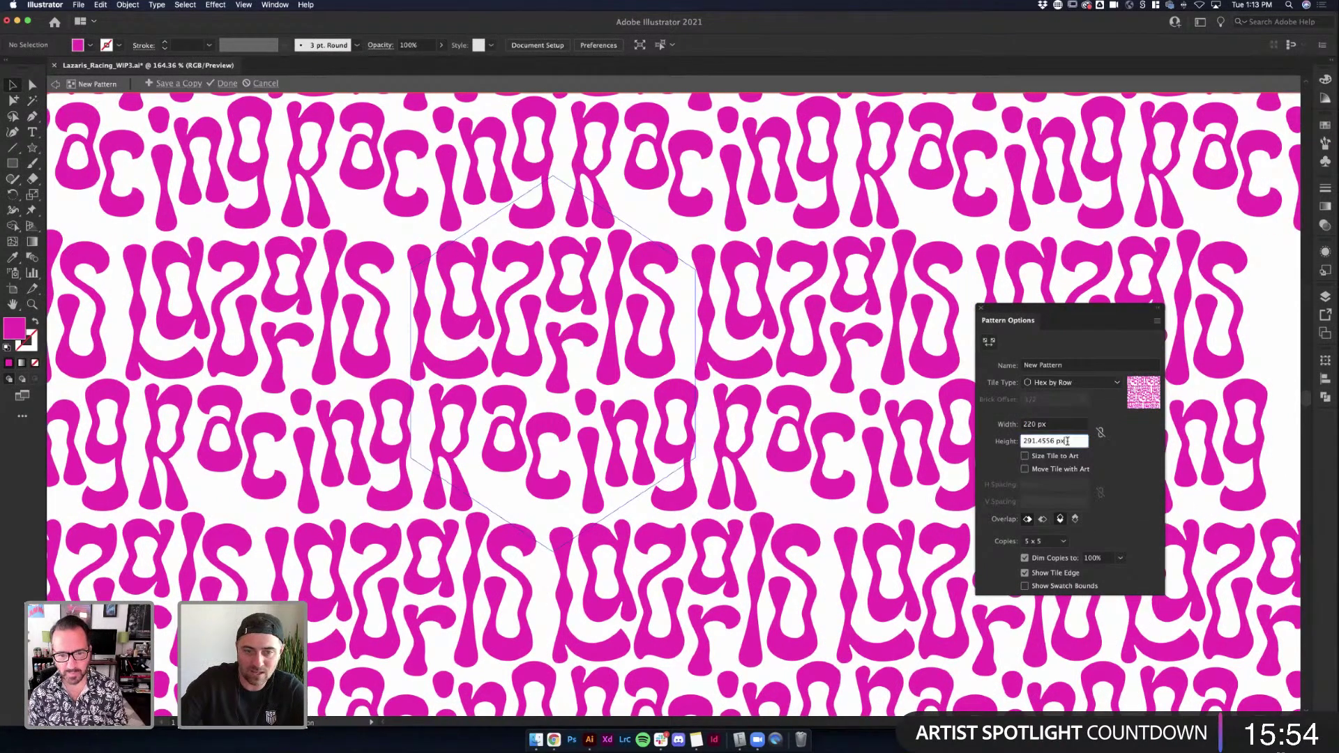
pyautogui.tripleClick(1068, 443)
pyautogui.write('290')
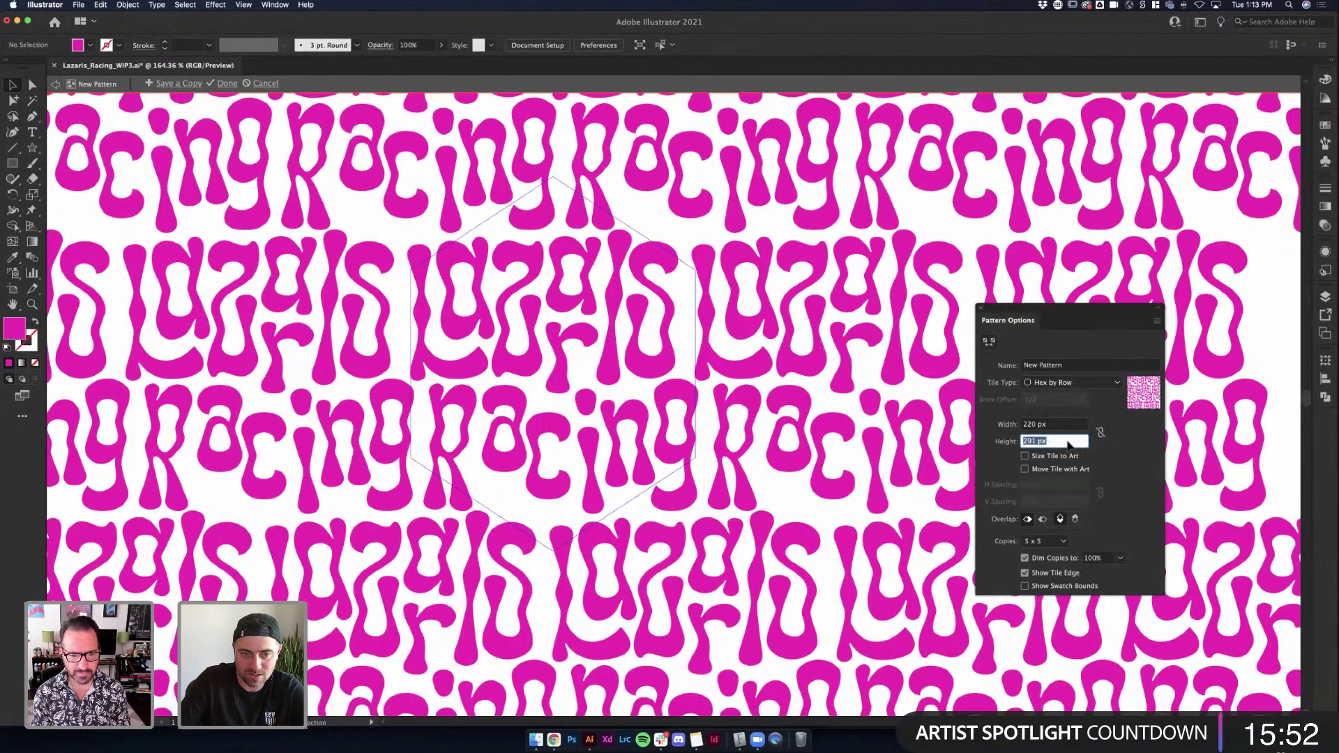
pyautogui.press('Return')
pyautogui.hotkey('shift', 'Up')
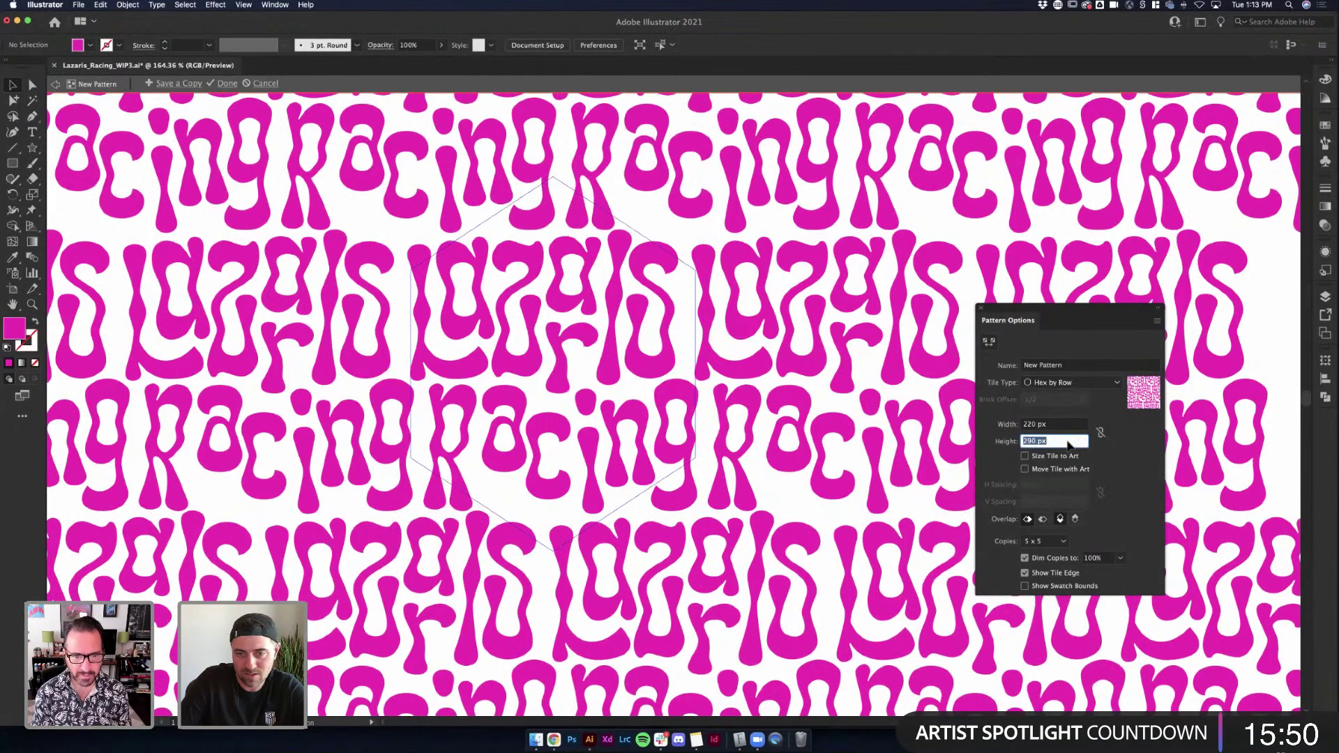
# Check the repeated lettering across the whole tiling and finish editing the pattern
pyautogui.press('super+0')
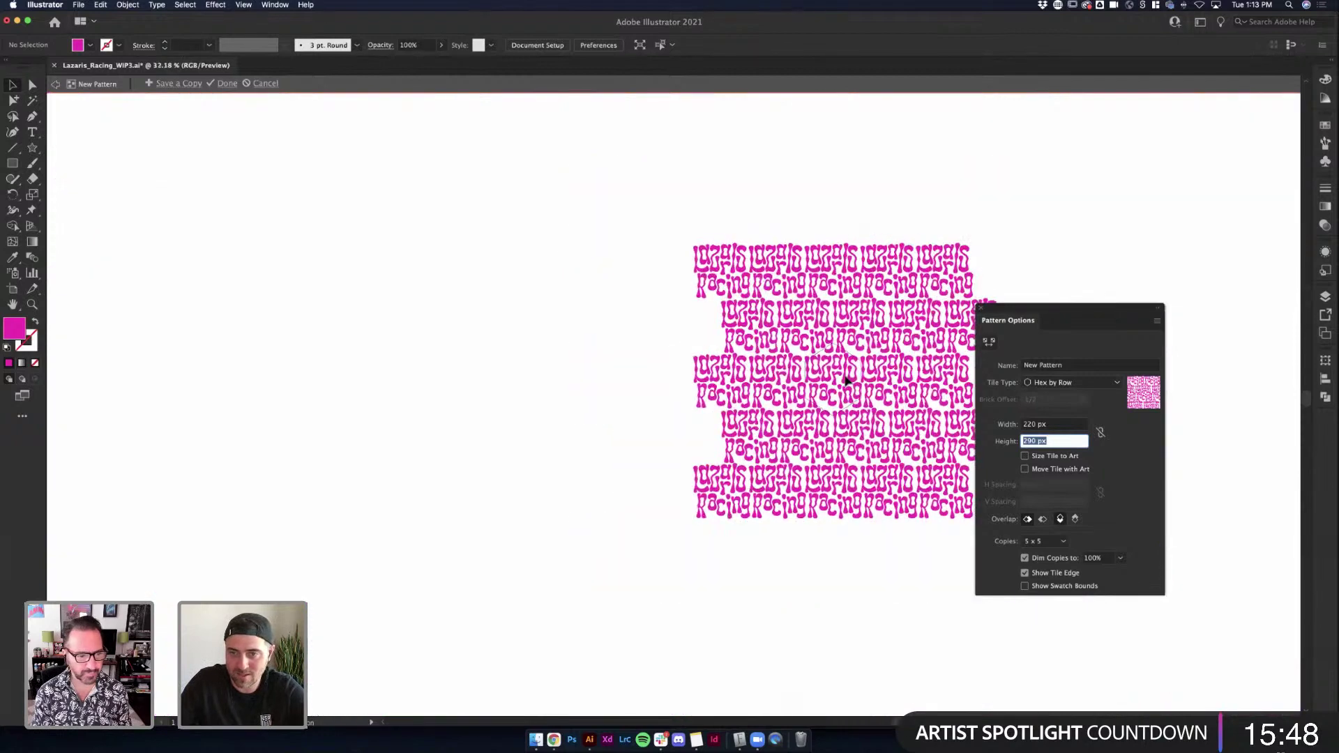
pyautogui.scroll(2, 846, 380)
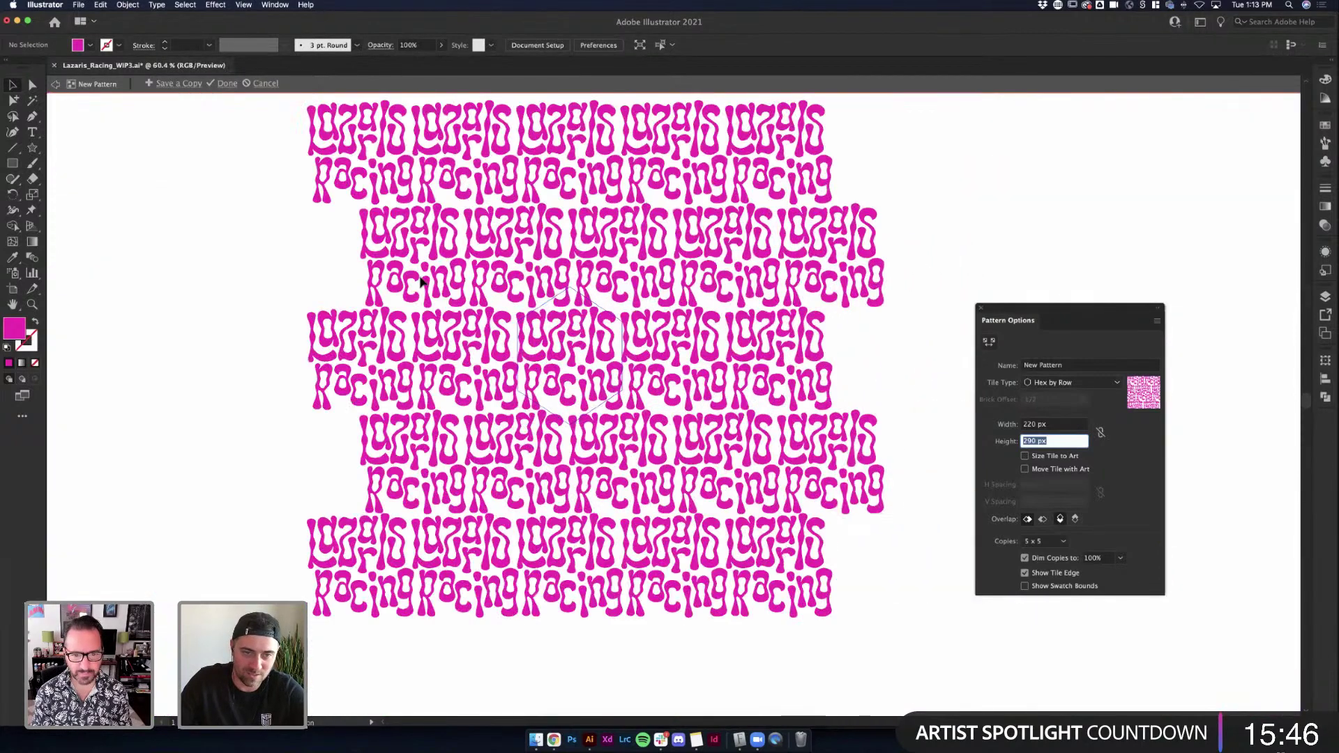
pyautogui.scroll(1, 440, 300)
pyautogui.scroll(1, 554, 292)
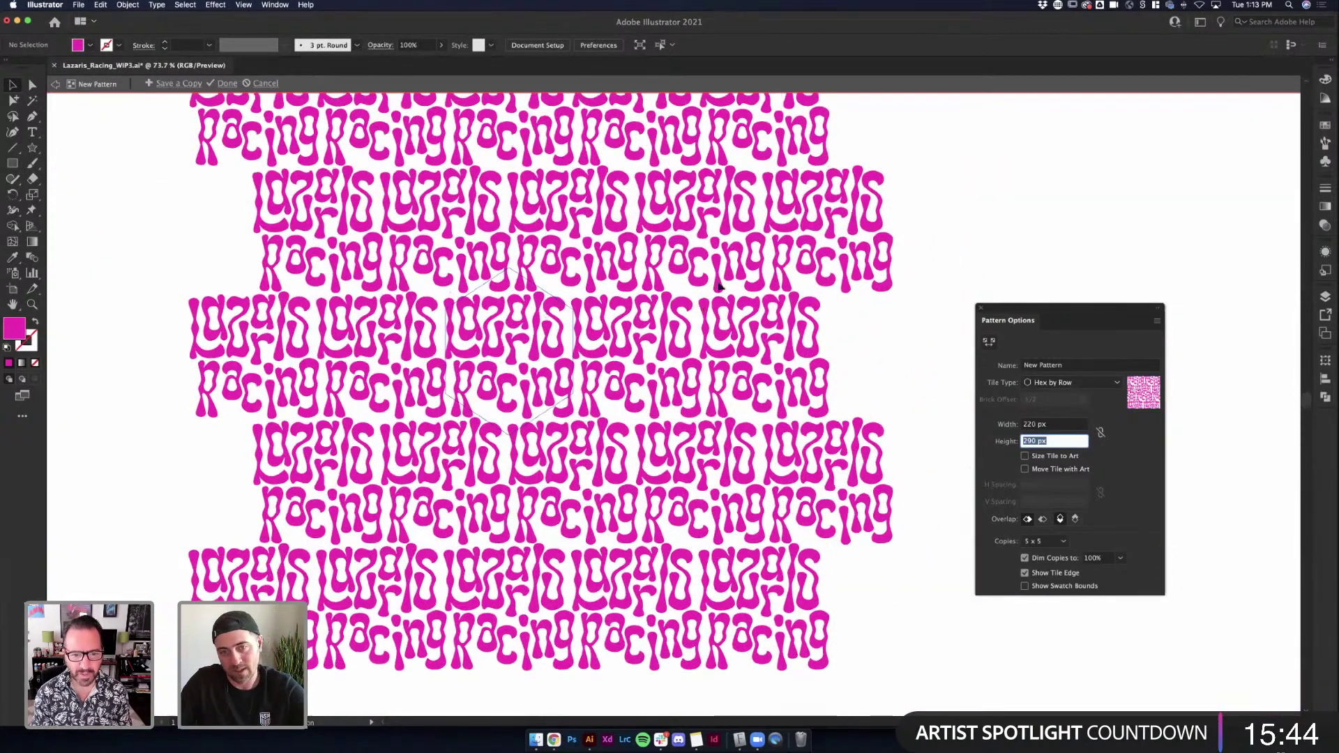
pyautogui.scroll(4, 721, 286)
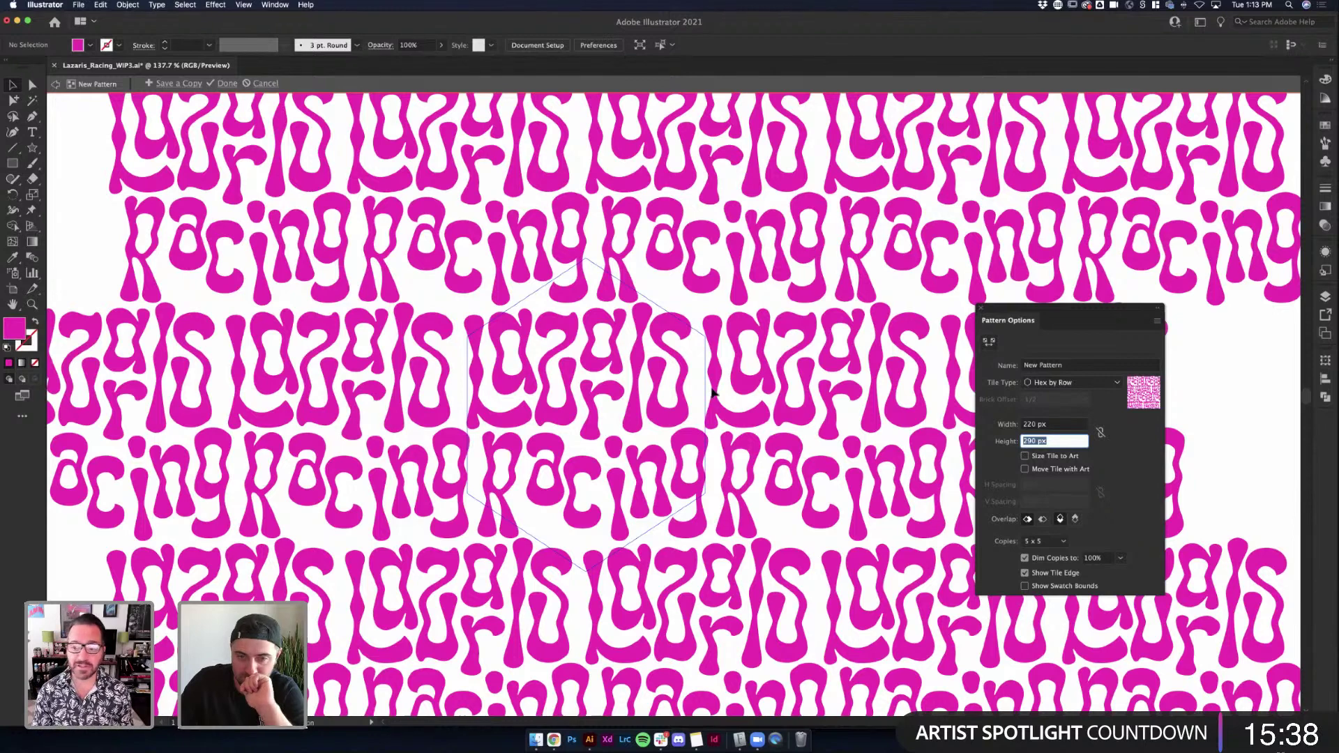
pyautogui.press('Return')
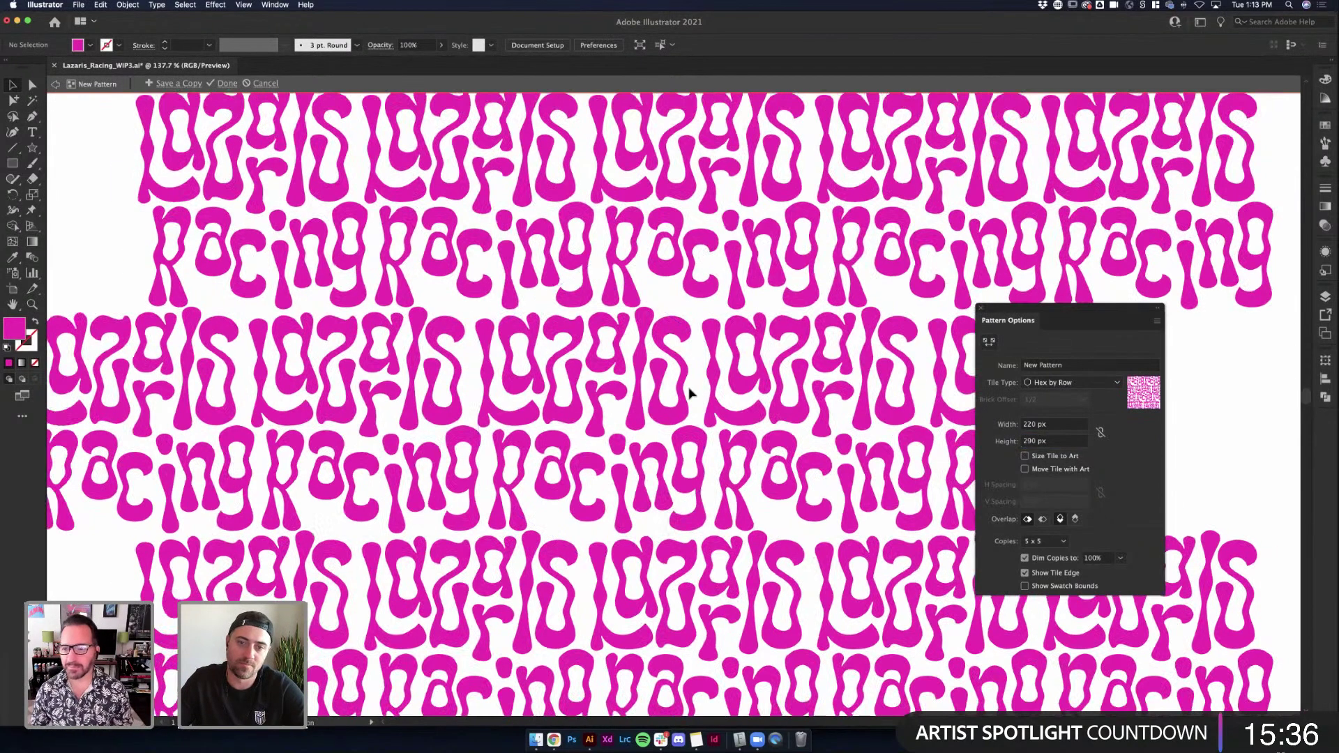
pyautogui.scroll(-5, 689, 394)
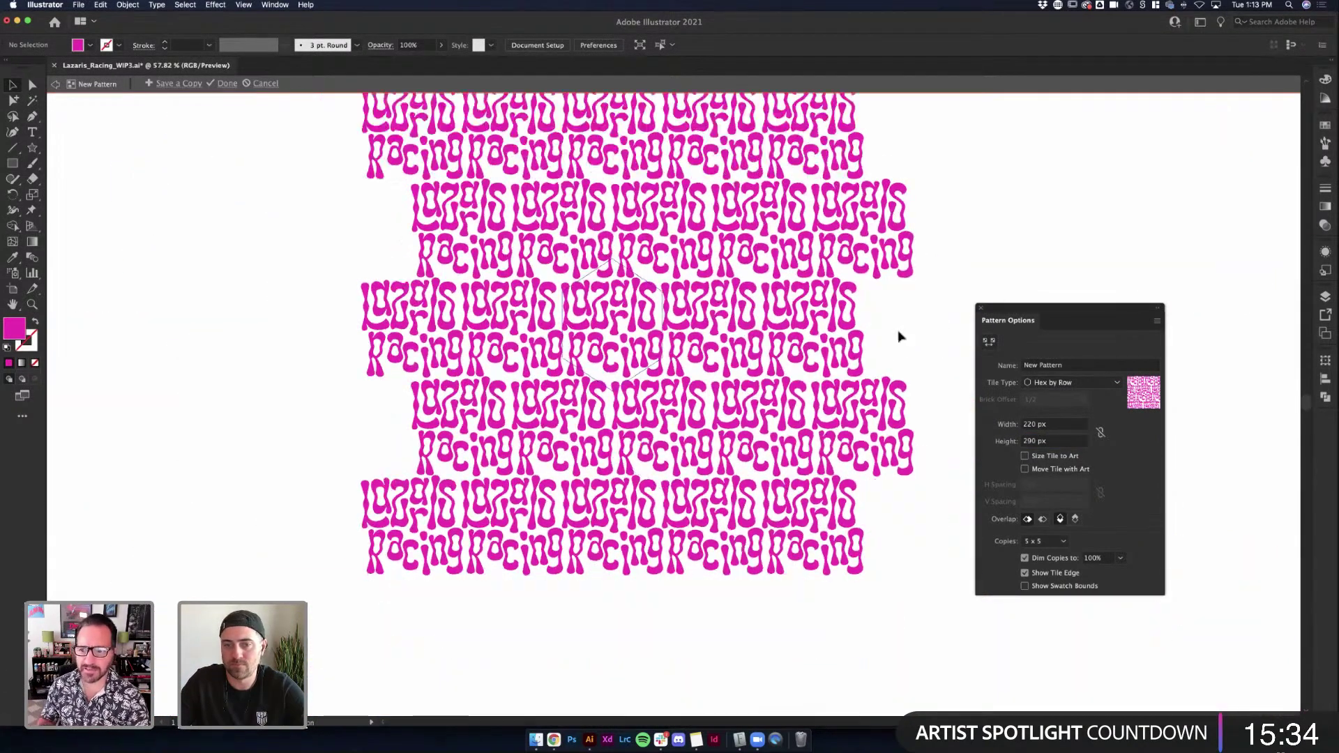
pyautogui.doubleClick(899, 337)
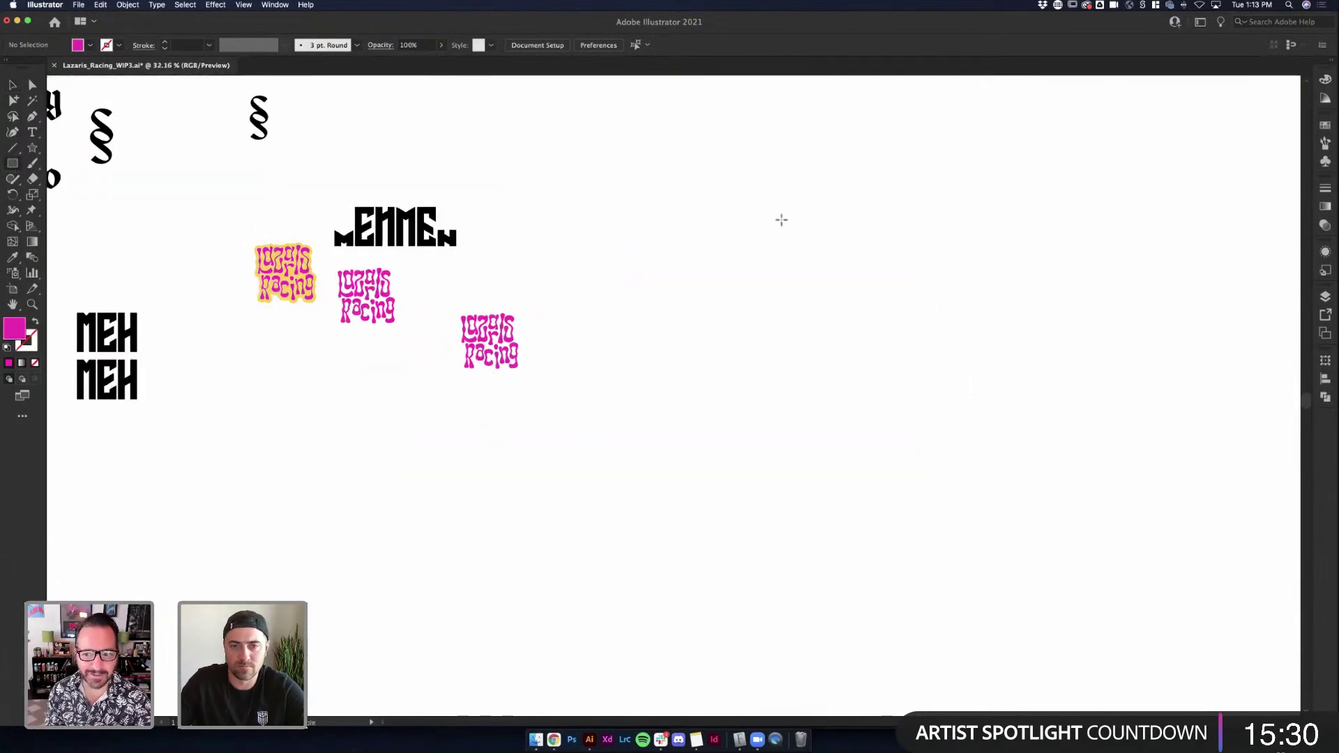
# Draw a square of about 1398 px in the empty area beside the lettering copies and fill it with the Lazaris Racing pattern
pyautogui.moveTo(781, 220); pyautogui.dragTo(1134, 574)
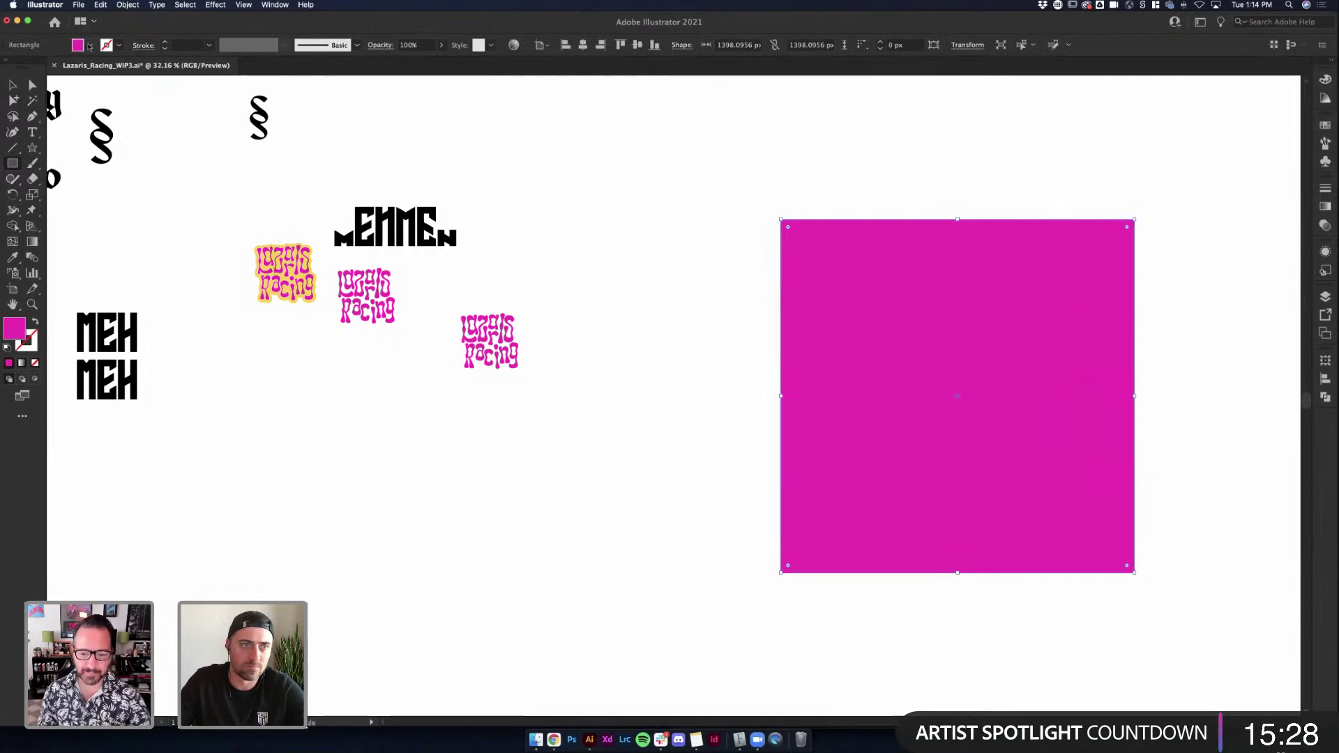
pyautogui.click(90, 45)
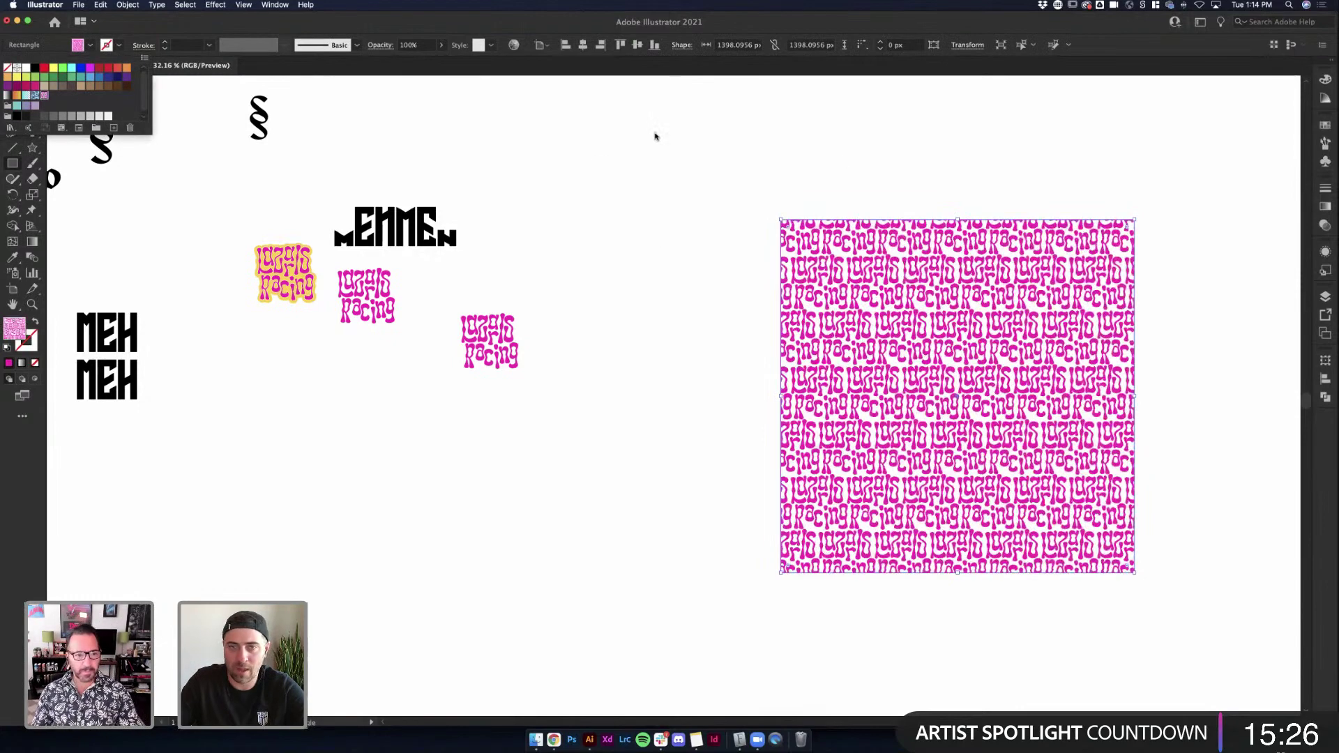
pyautogui.click(525, 169)
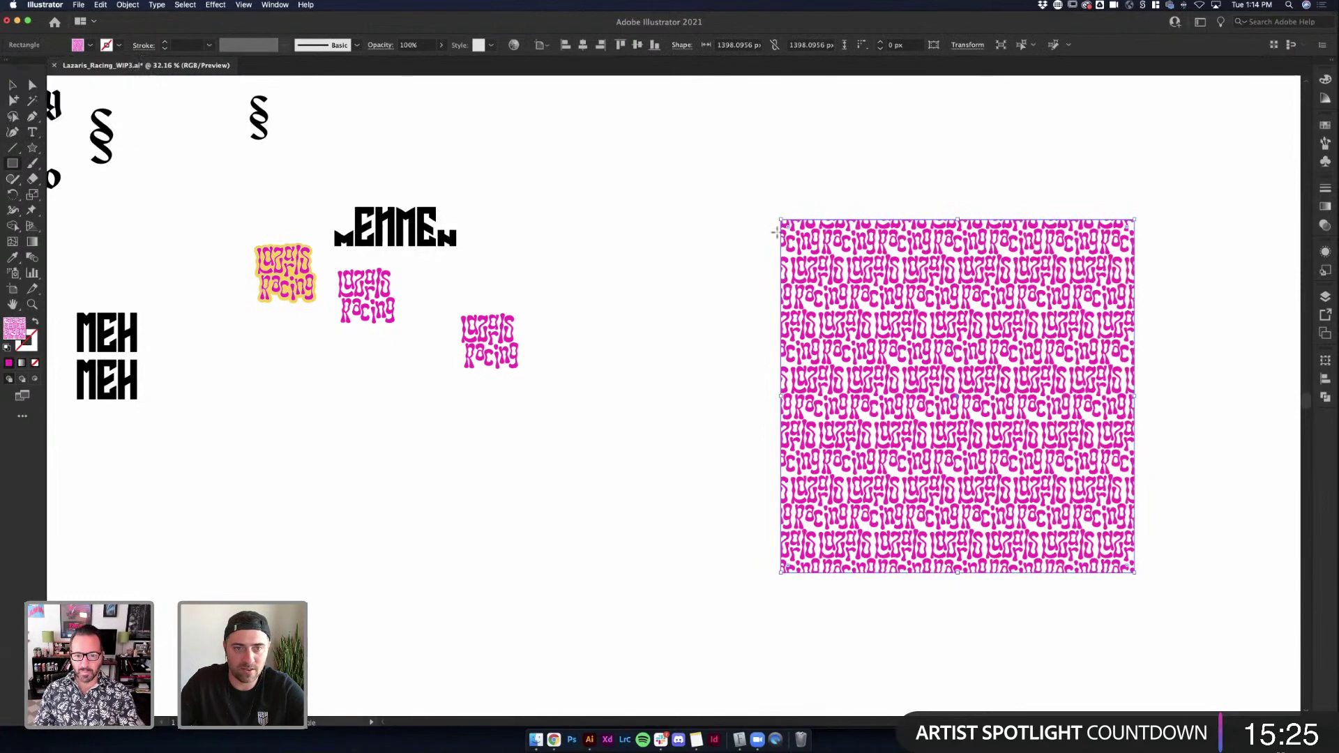
pyautogui.press('v')
pyautogui.click(727, 188)
# Draw a second square of about 1075 px overlapping the patterned square's upper left and fill it light cyan
pyautogui.press('m')
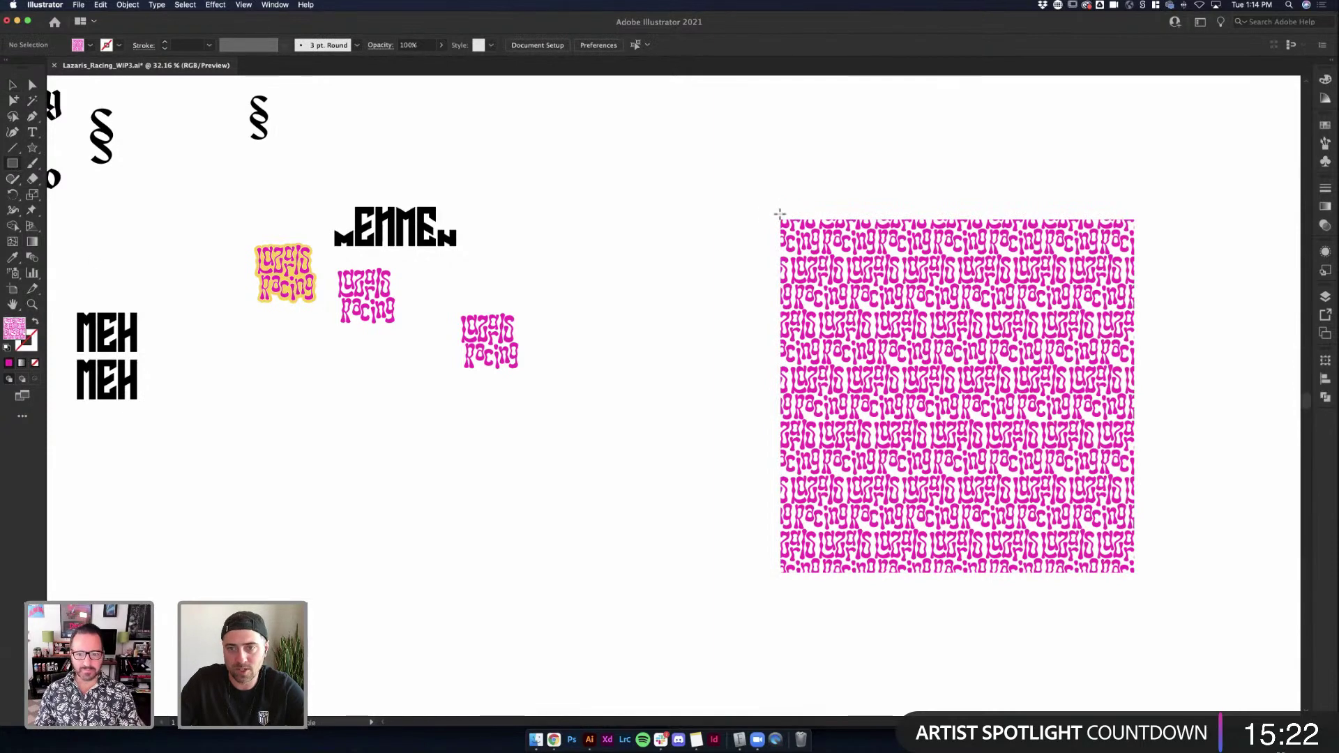
pyautogui.moveTo(779, 217); pyautogui.dragTo(1135, 558)
pyautogui.moveTo(719, 234); pyautogui.dragTo(992, 506)
pyautogui.click(90, 45)
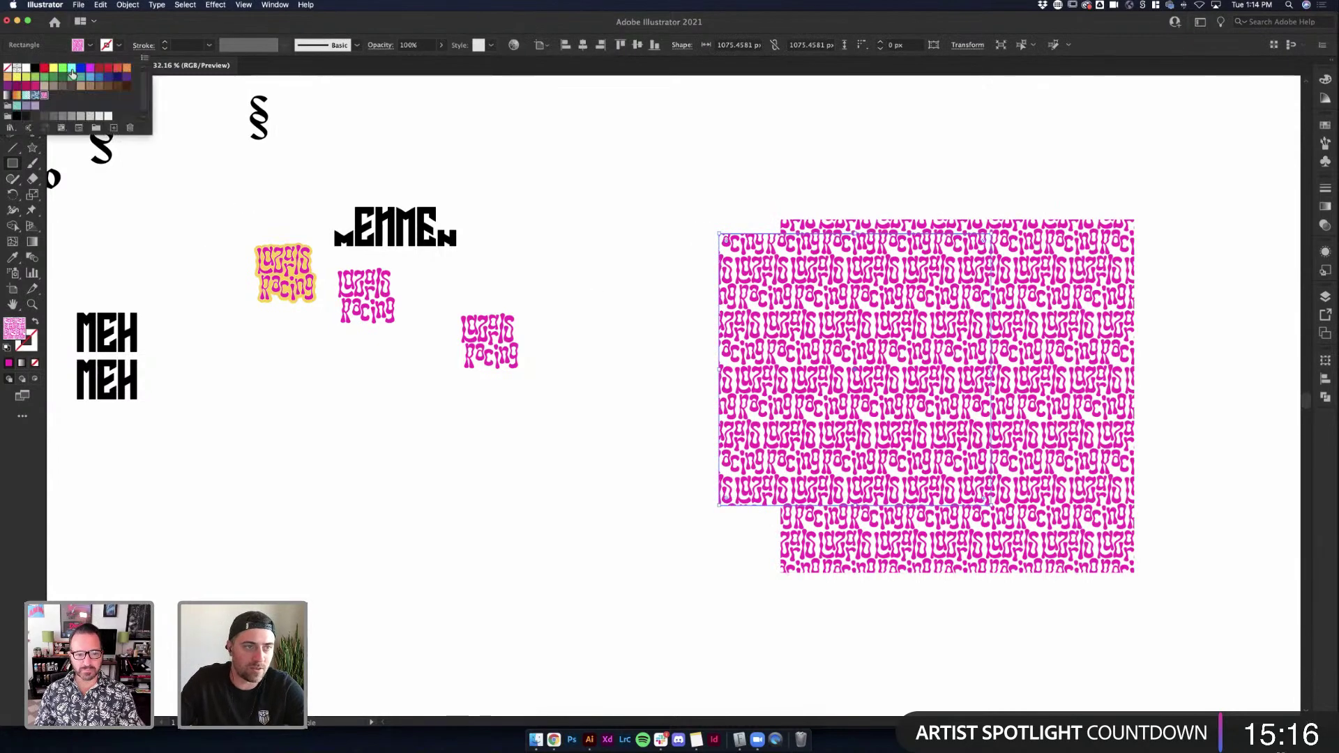
pyautogui.click(73, 69)
pyautogui.click(761, 195)
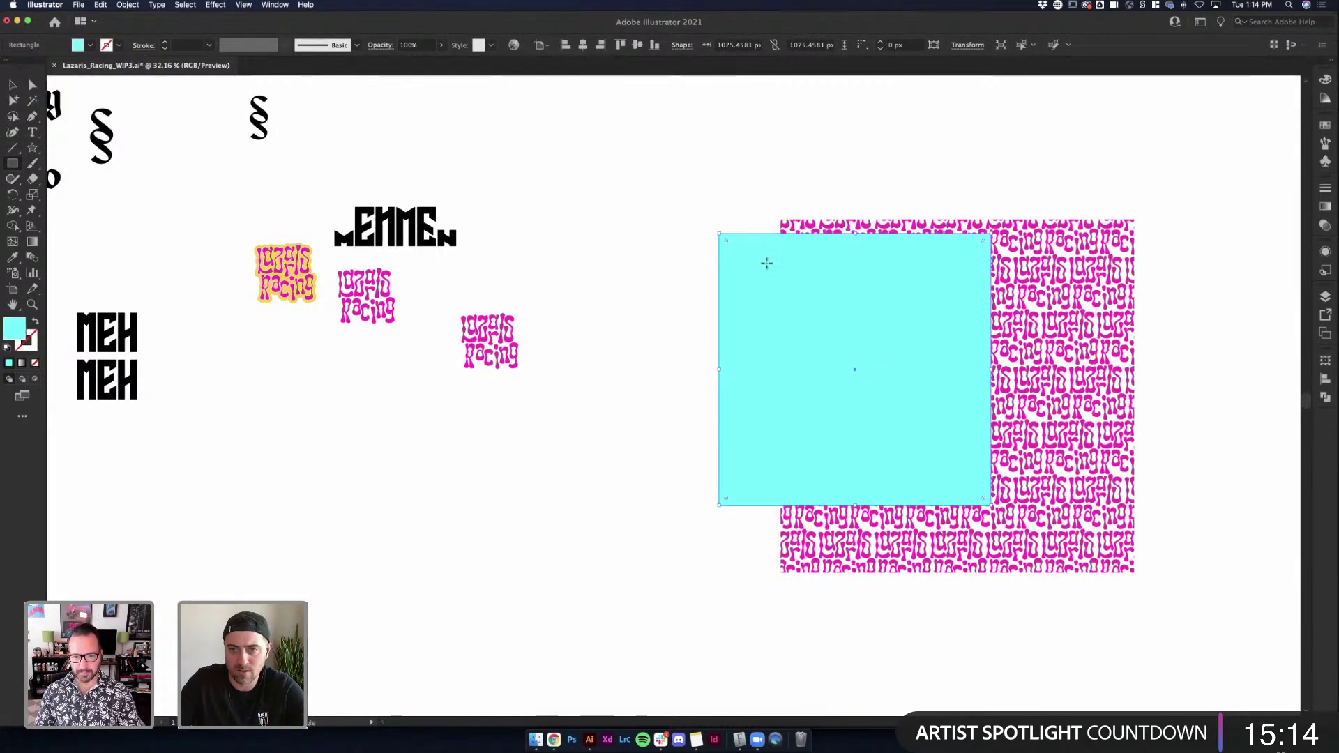
pyautogui.click(766, 263)
# Move the cyan square slightly up and to the right and place it behind the patterned square
pyautogui.click(32, 140)
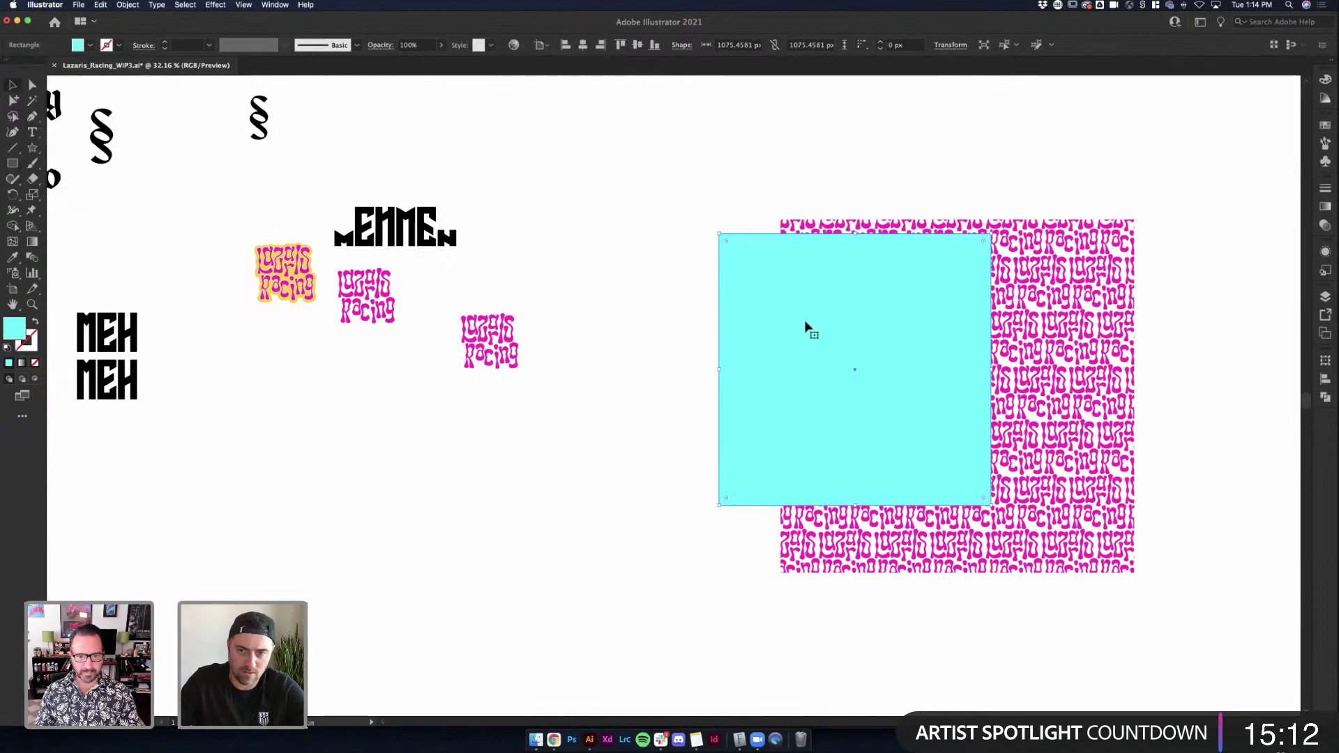
pyautogui.moveTo(807, 329); pyautogui.dragTo(826, 305)
pyautogui.press('Delete')
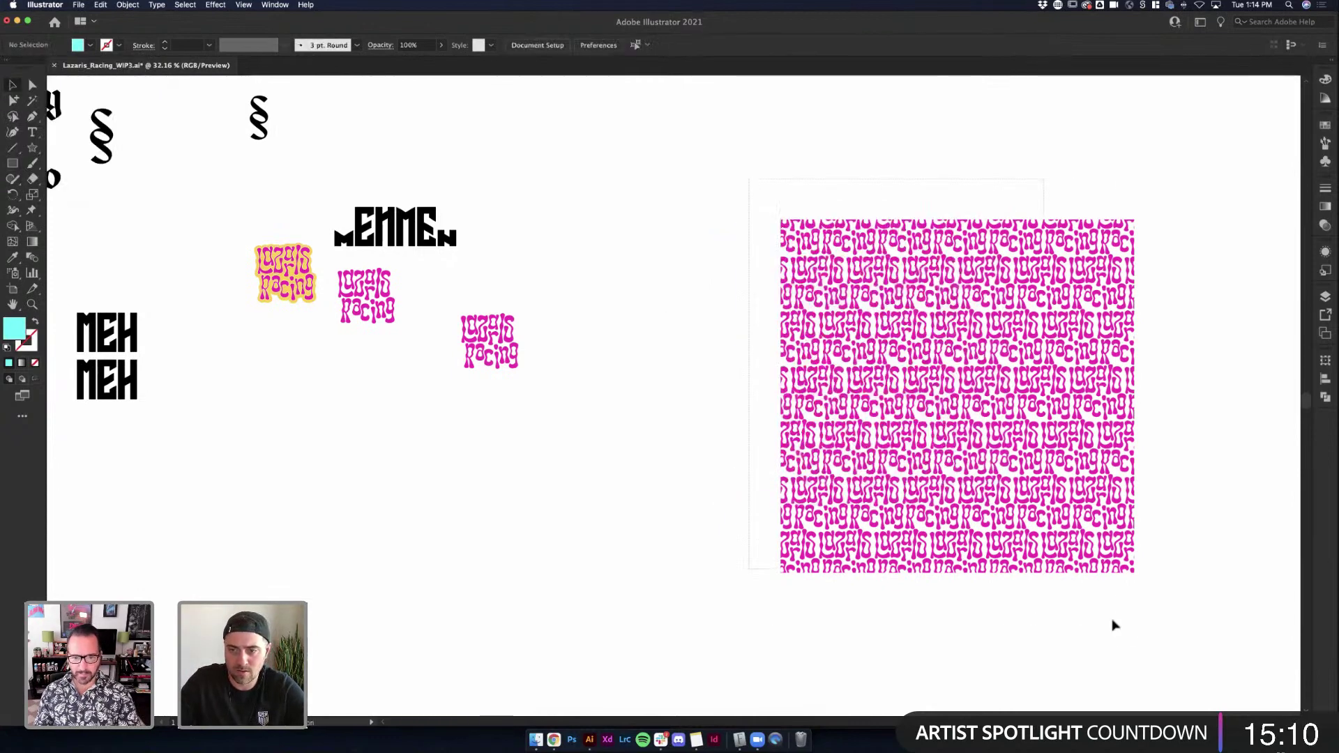
pyautogui.hotkey('ctrl', 'z')
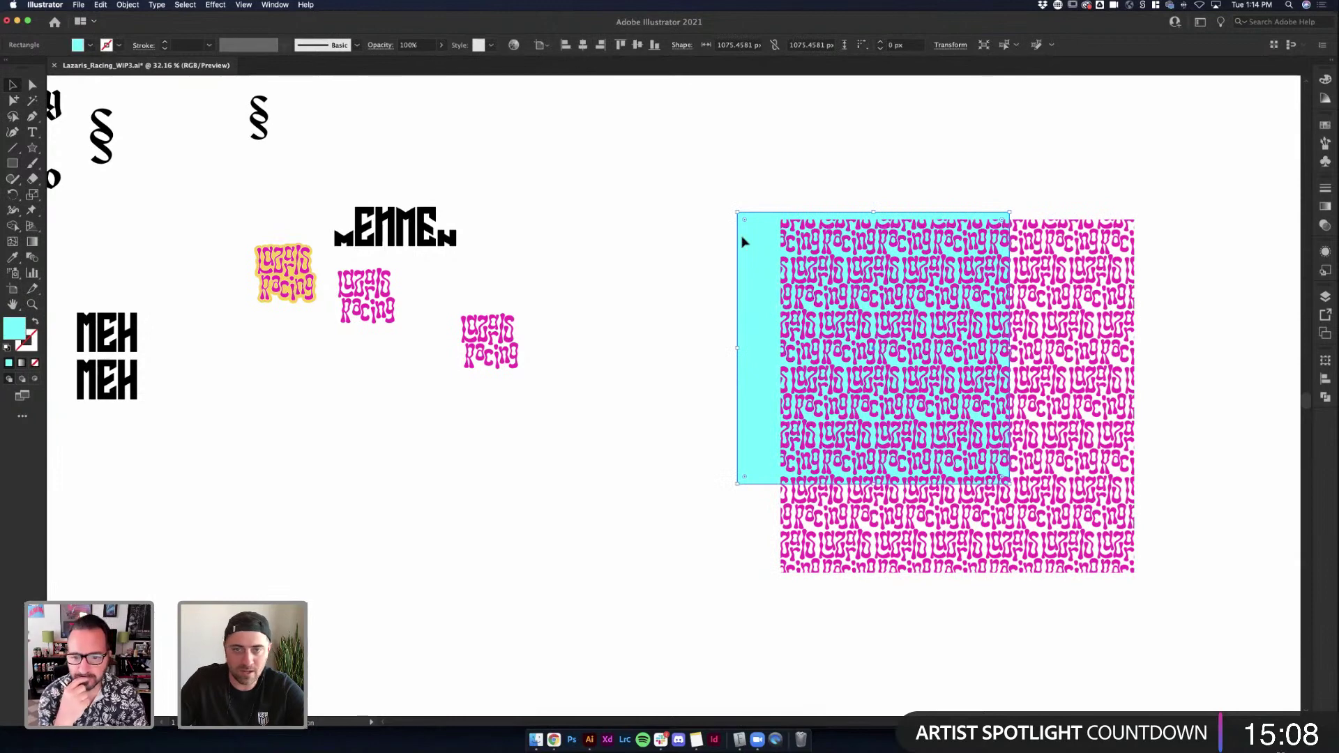
# Try green fills on the square behind the pattern, and set its fill to dark magenta
pyautogui.click(90, 45)
pyautogui.click(53, 77)
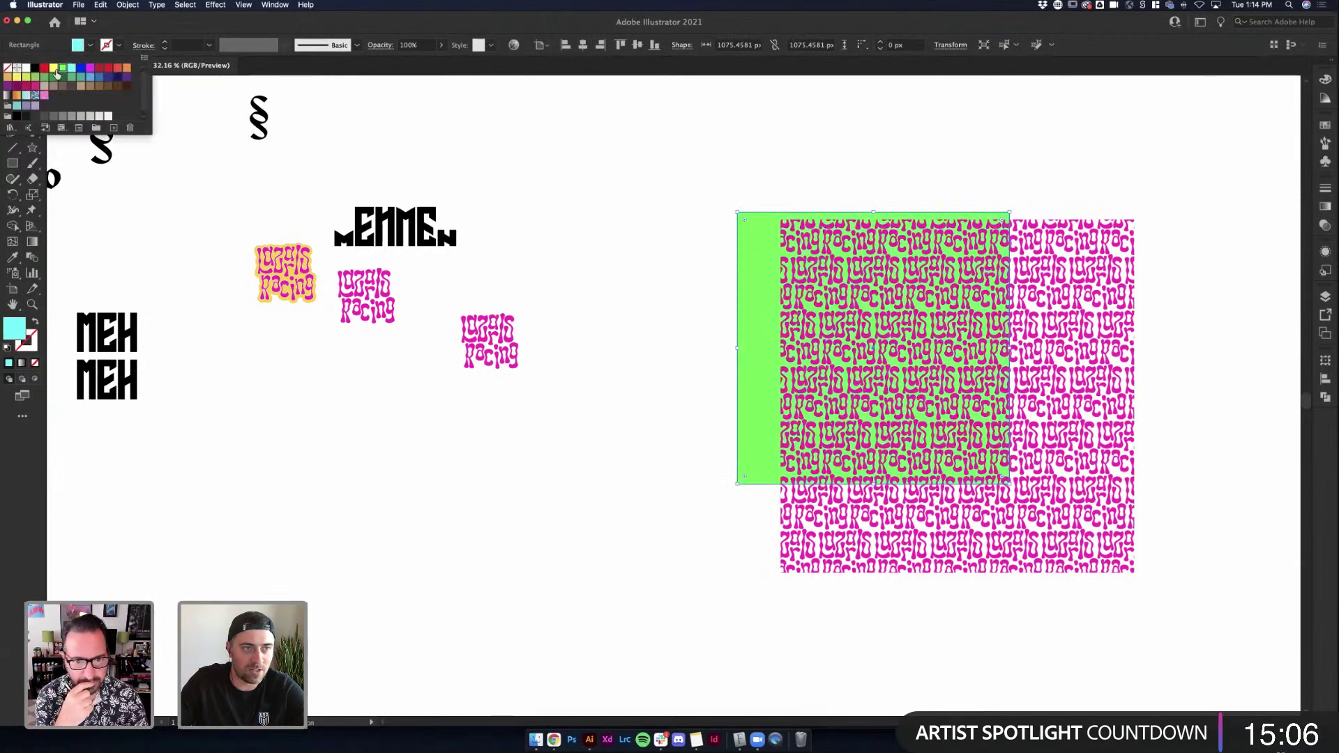
pyautogui.click(44, 78)
pyautogui.click(36, 84)
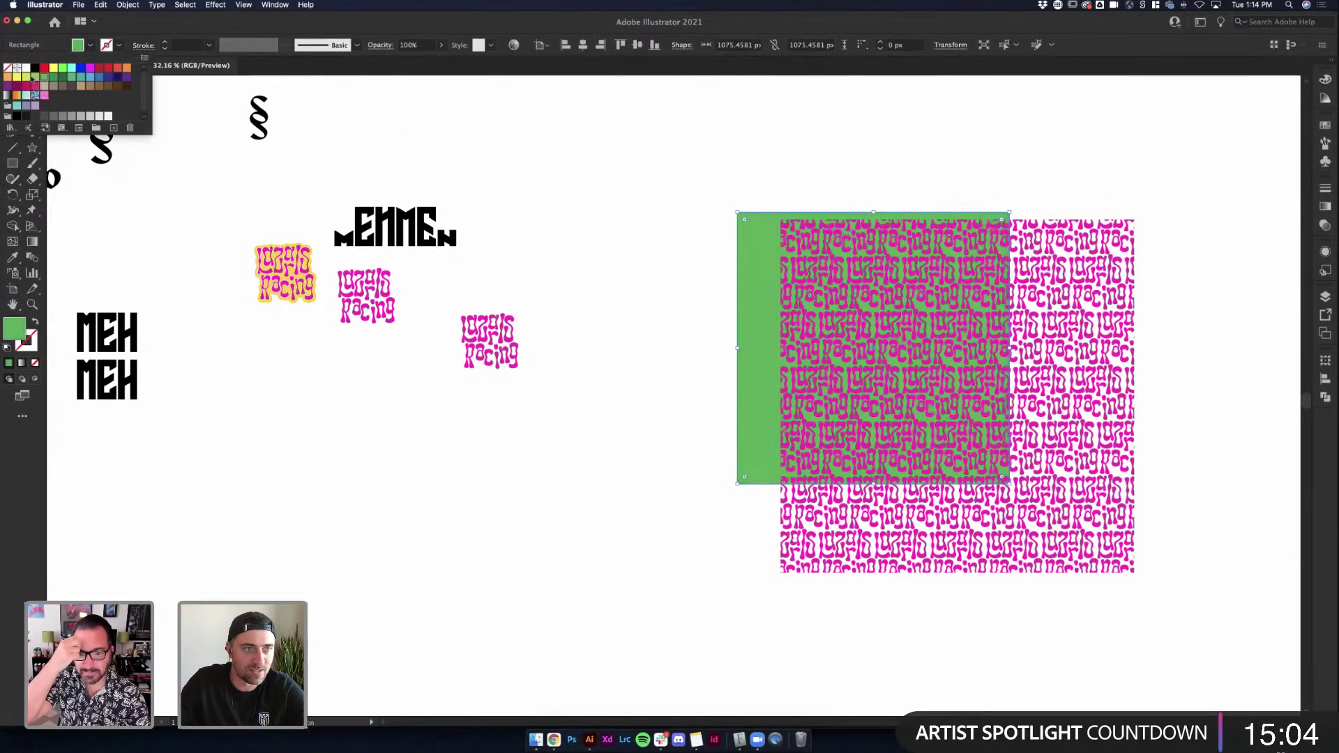
pyautogui.click(26, 85)
pyautogui.click(17, 86)
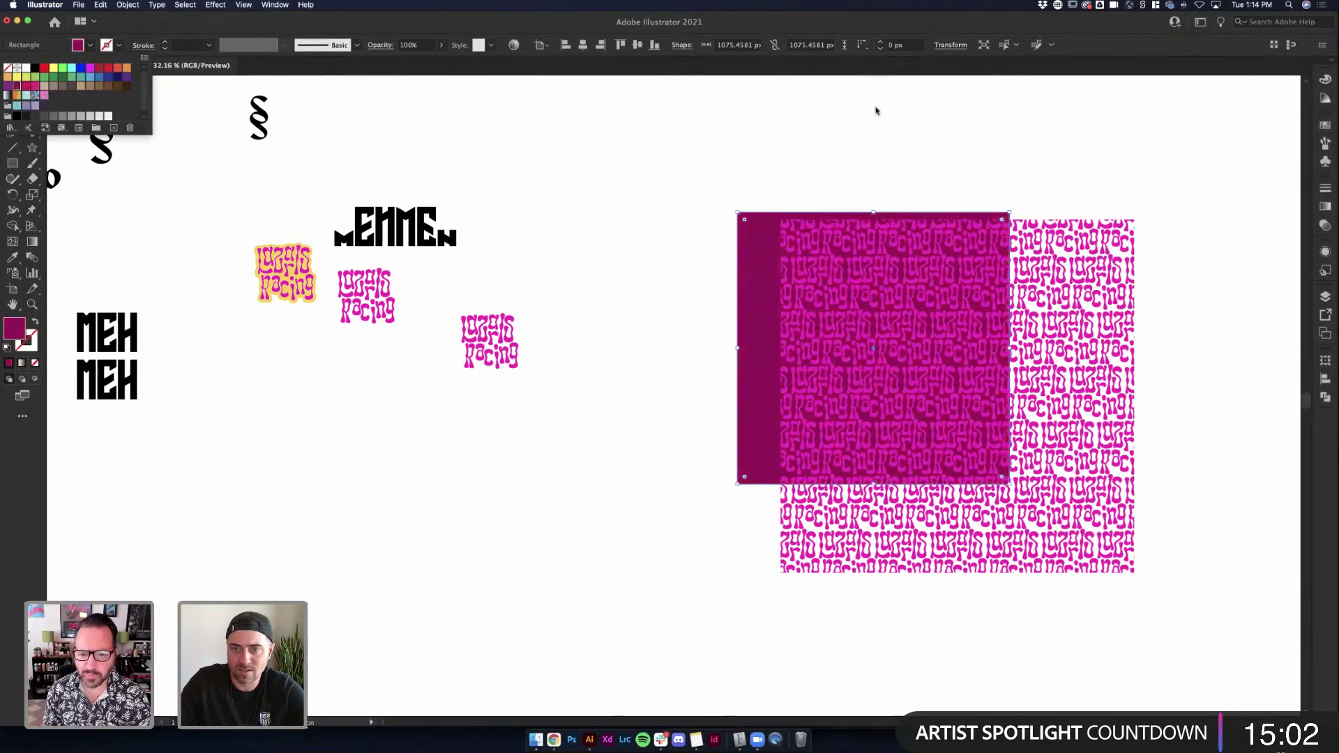
# Position the dark magenta rectangle over the Lazaris Racing pattern and enlarge it to about 1505 by 1434 px
pyautogui.click(778, 209)
pyautogui.moveTo(776, 234); pyautogui.dragTo(799, 236)
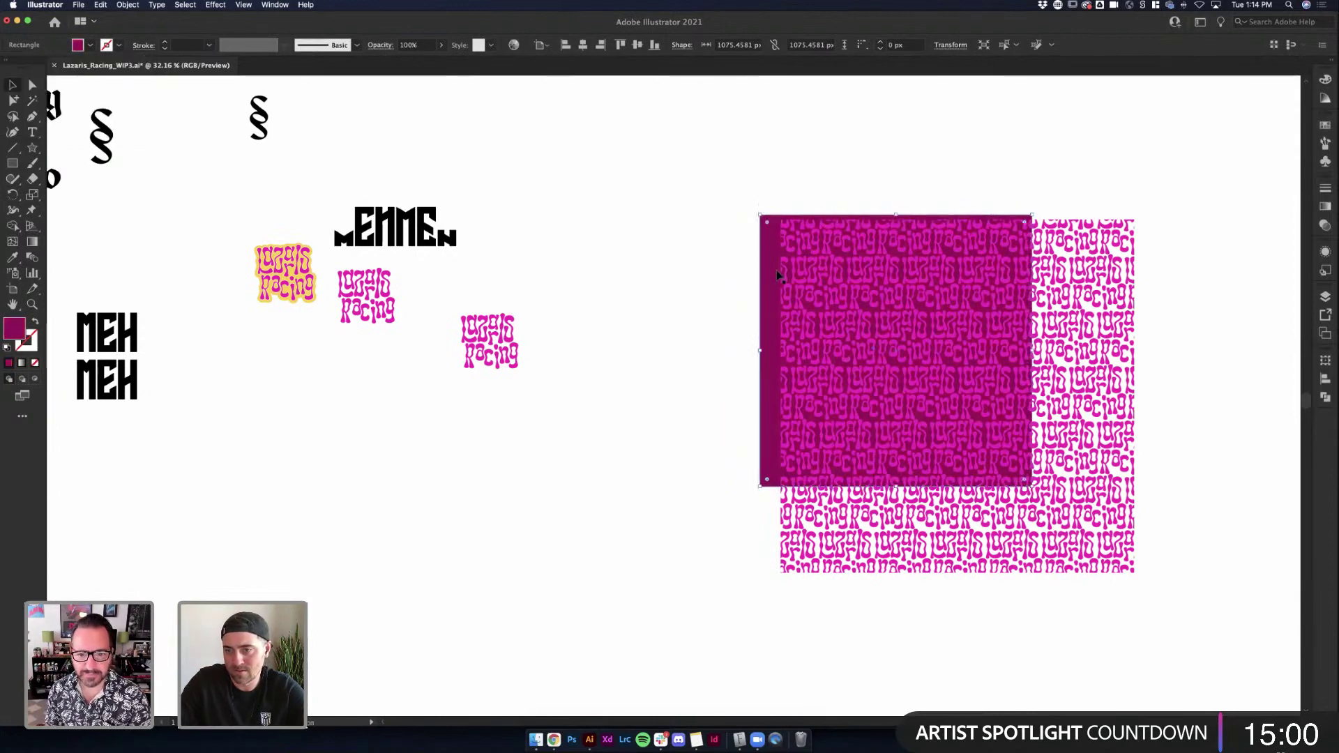
pyautogui.moveTo(1075, 517); pyautogui.dragTo(1142, 576)
pyautogui.click(1182, 545)
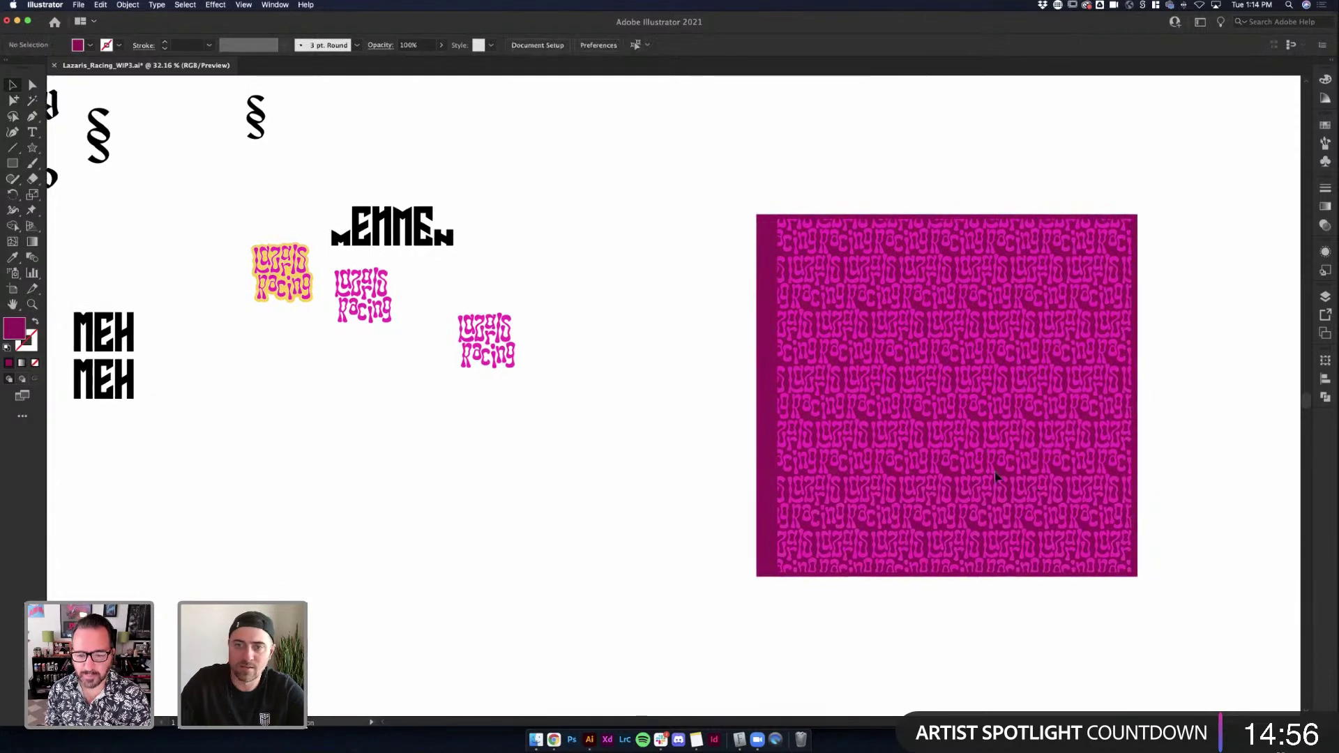
# Narrow the dark magenta rectangle to about 1481 px wide, bringing its right edge closer to the pattern
pyautogui.hscroll(5, 997, 475)
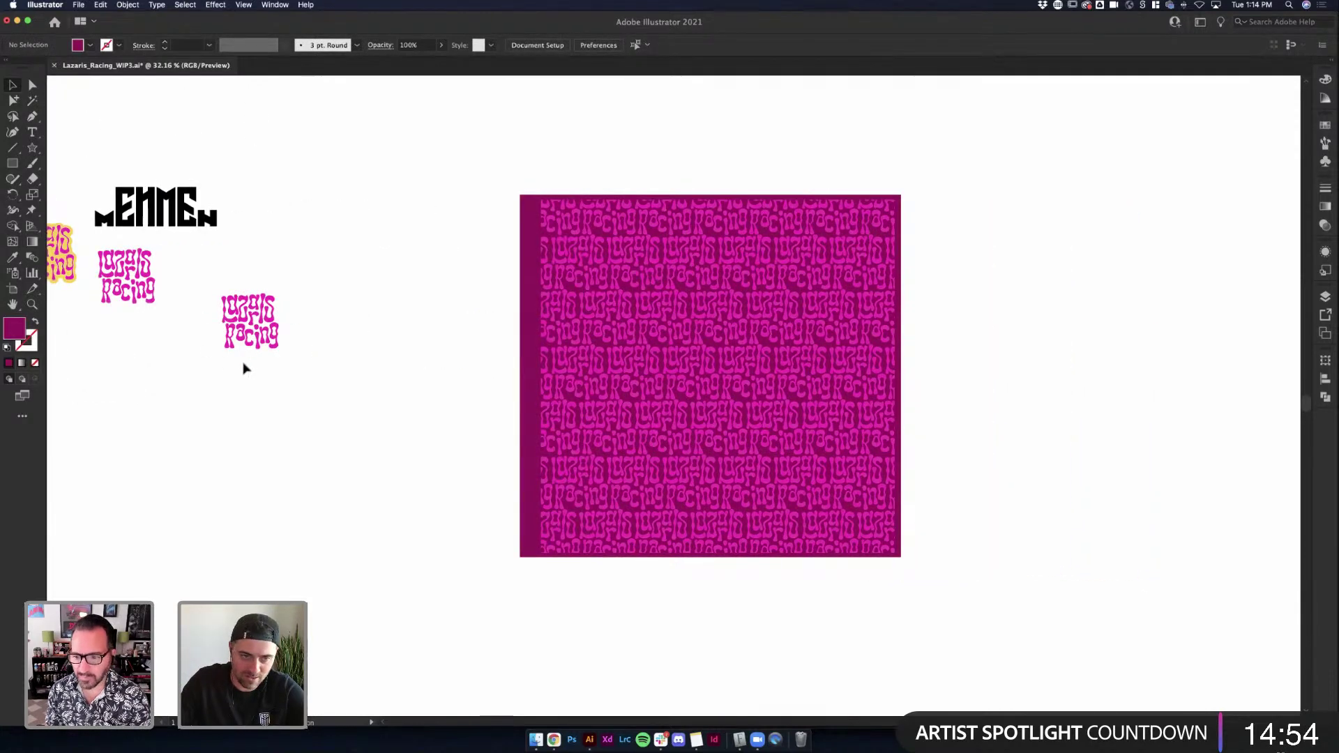
pyautogui.scroll(3, 935, 427)
pyautogui.click(872, 346)
pyautogui.moveTo(878, 343); pyautogui.dragTo(873, 347)
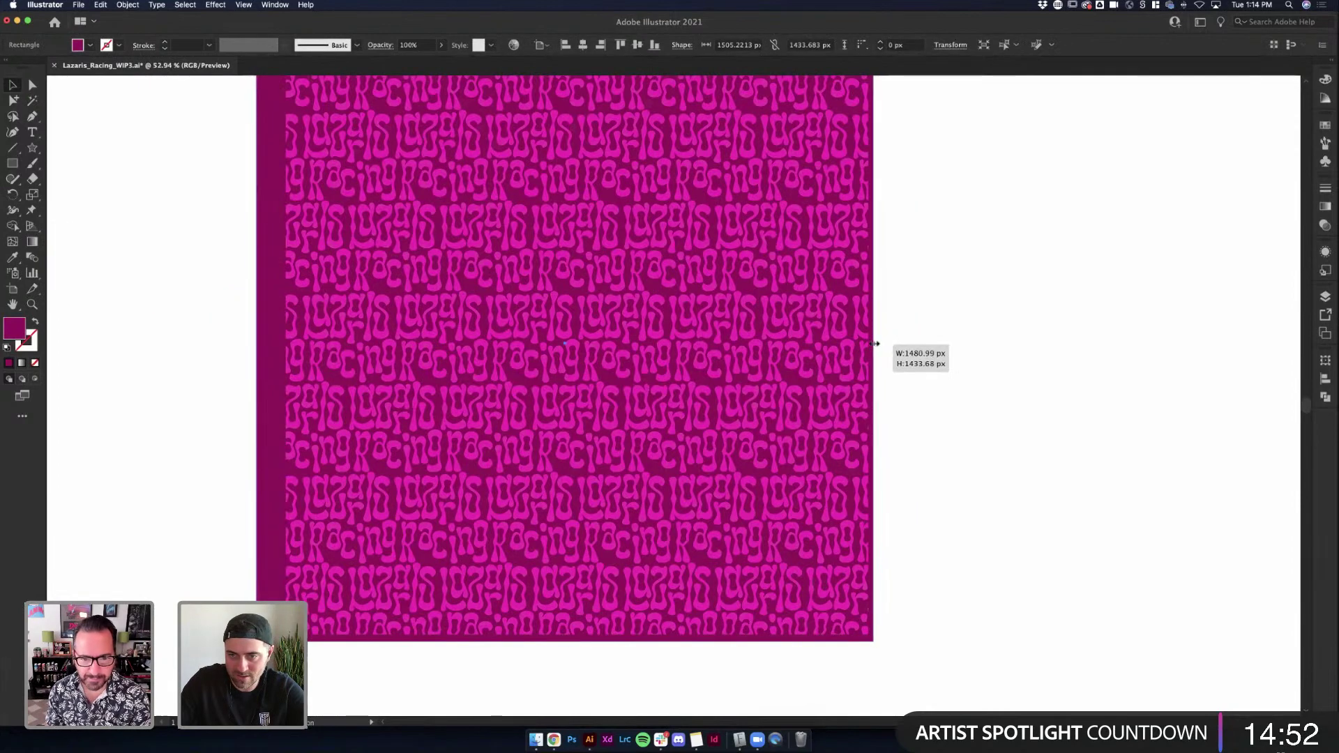
pyautogui.click(116, 260)
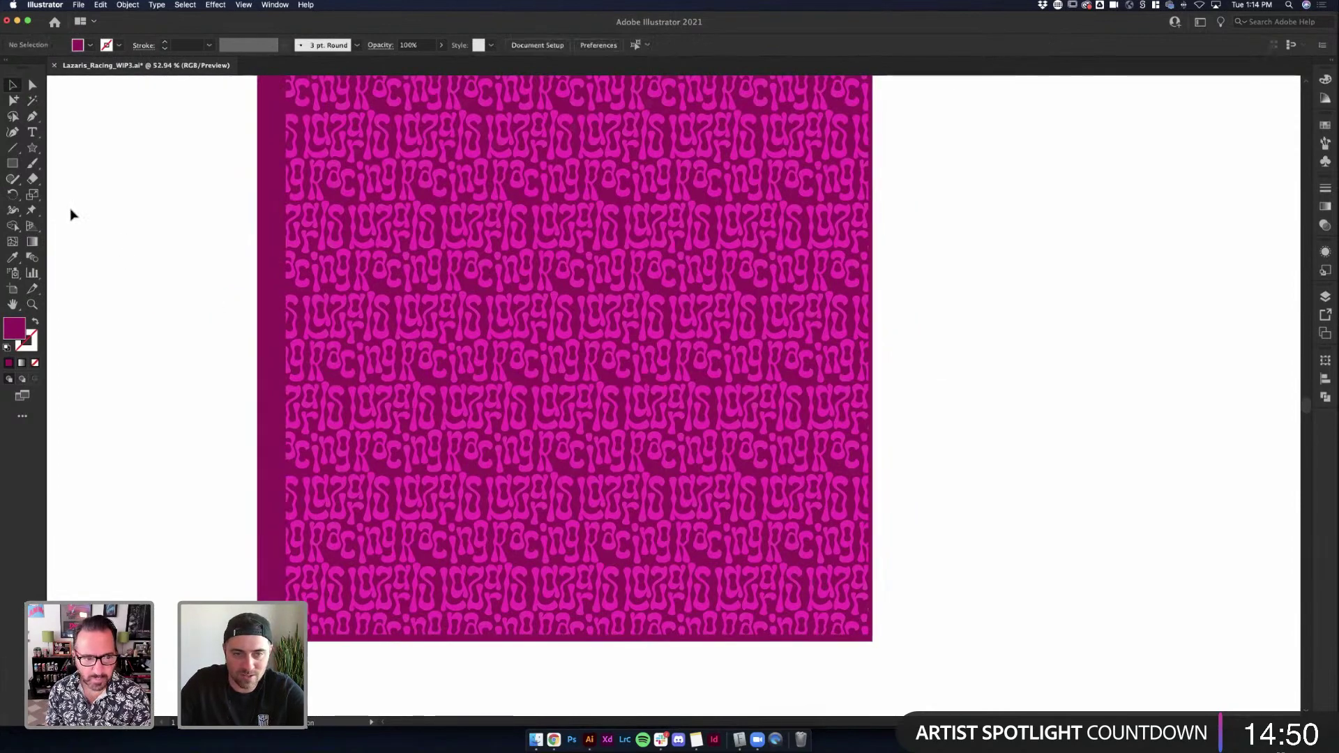
# Examine the repeating lettering on the dark magenta background close up, including the letter shapes and the spacing between rows
pyautogui.hscroll(-5, 858, 260)
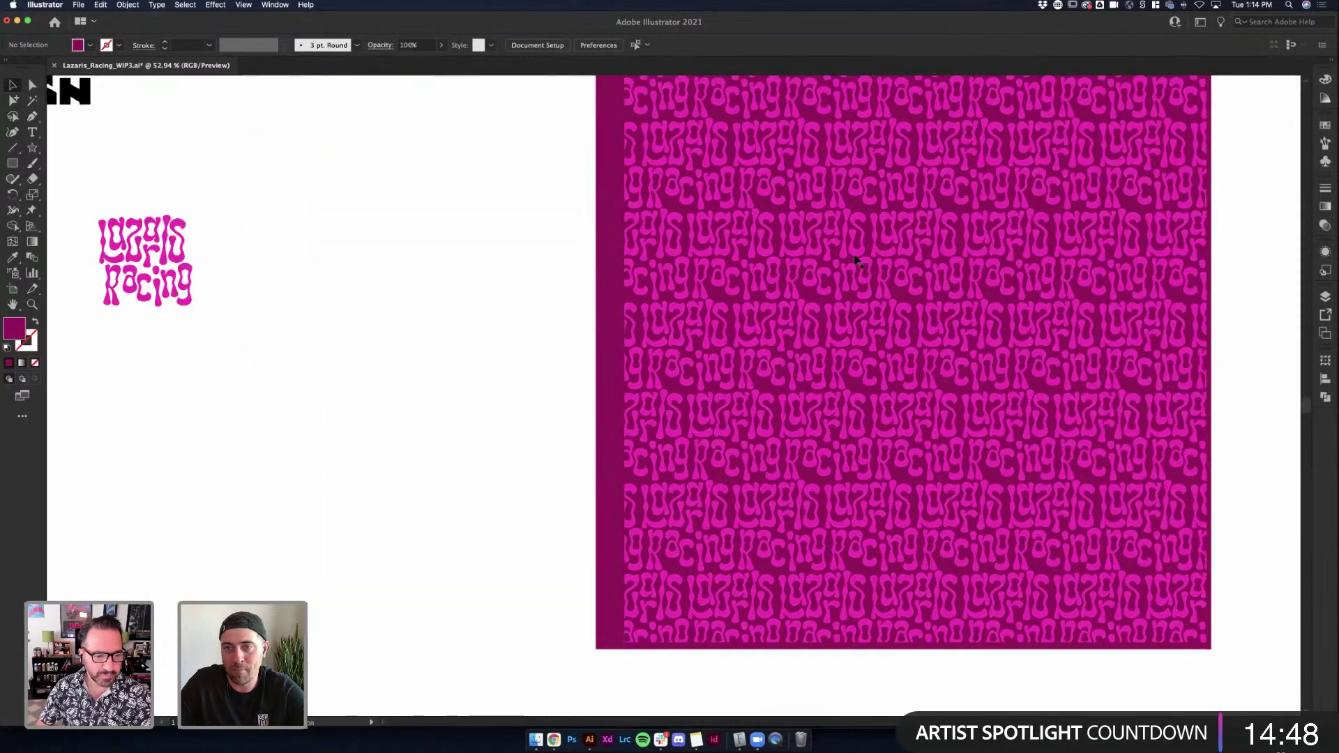
pyautogui.scroll(1, 1010, 293)
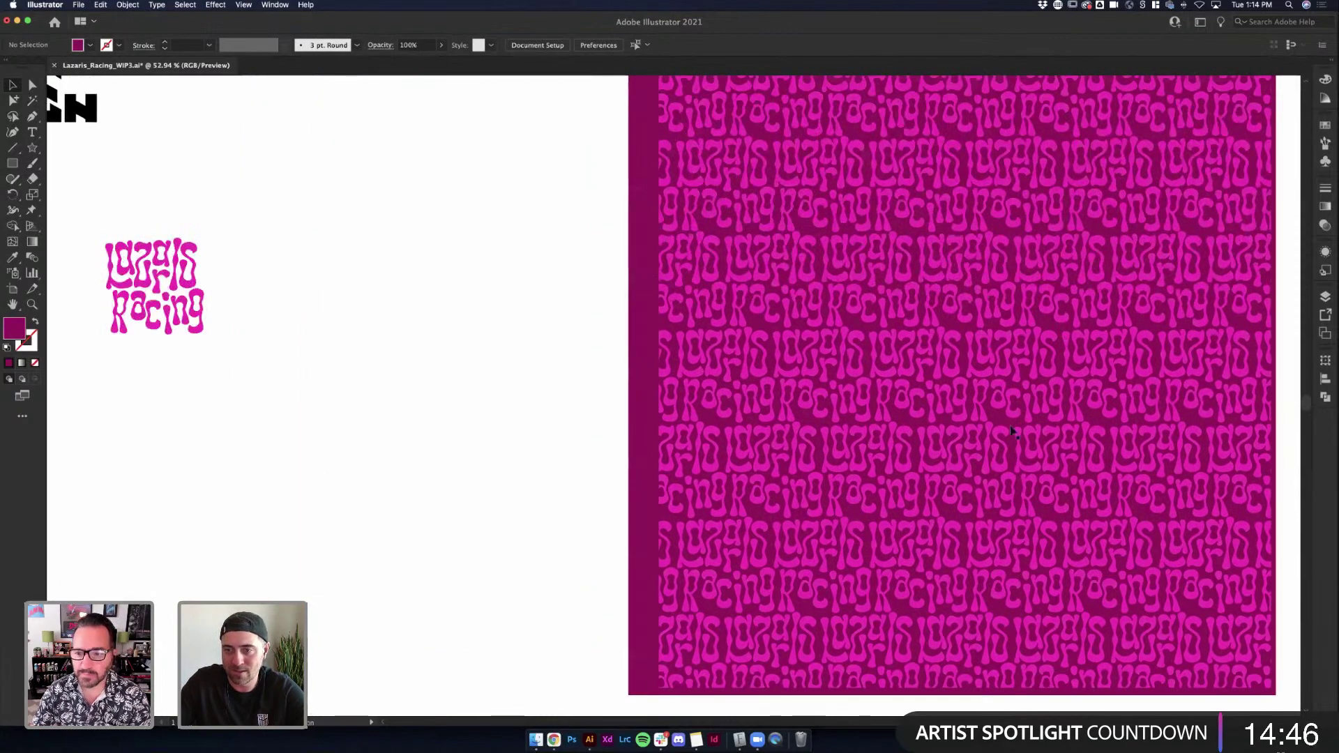
pyautogui.scroll(1, 996, 437)
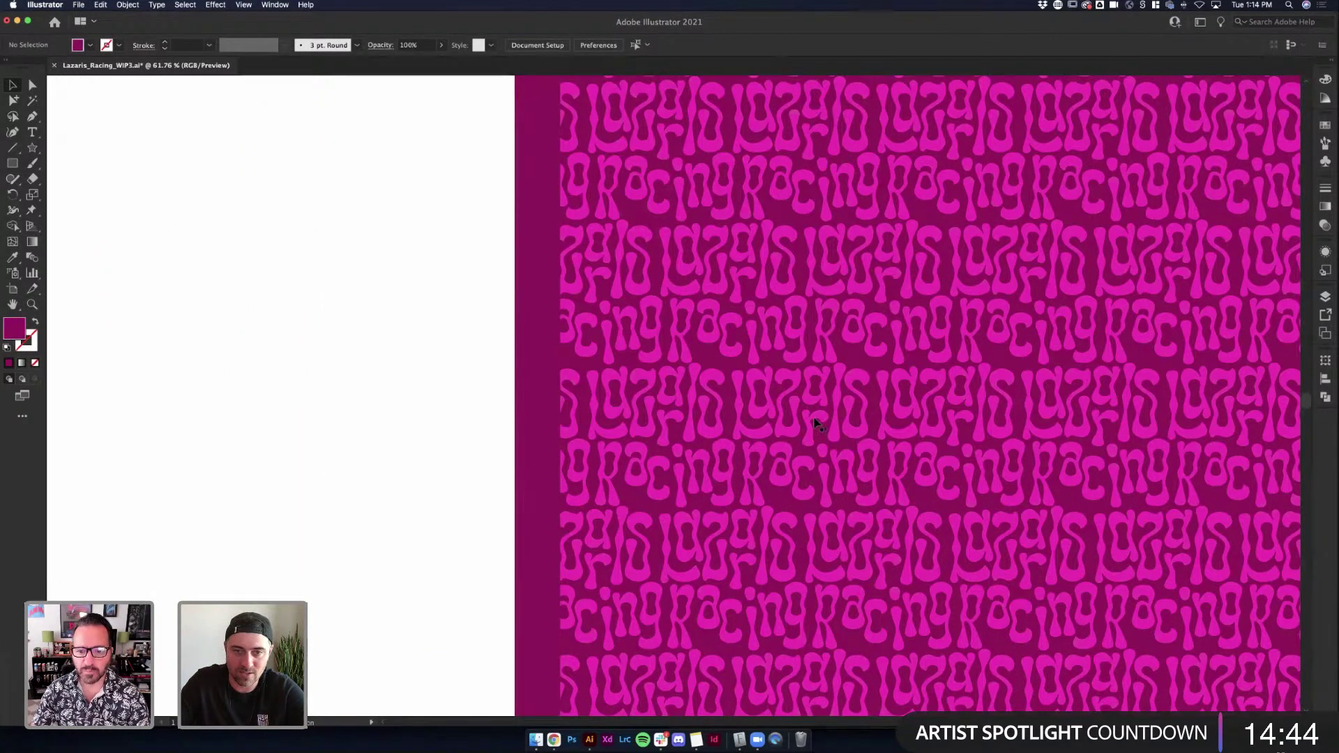
pyautogui.scroll(8, 818, 424)
pyautogui.scroll(-6, 529, 291)
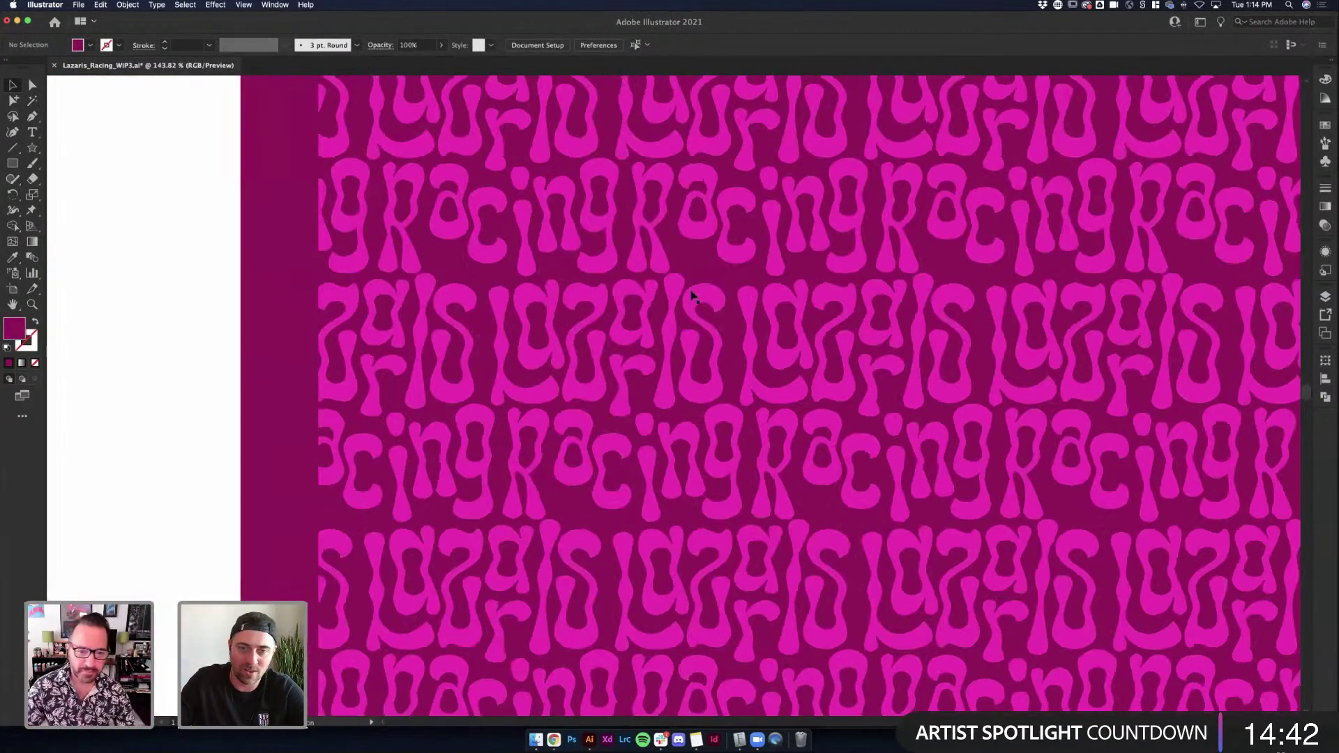
pyautogui.scroll(7, 585, 302)
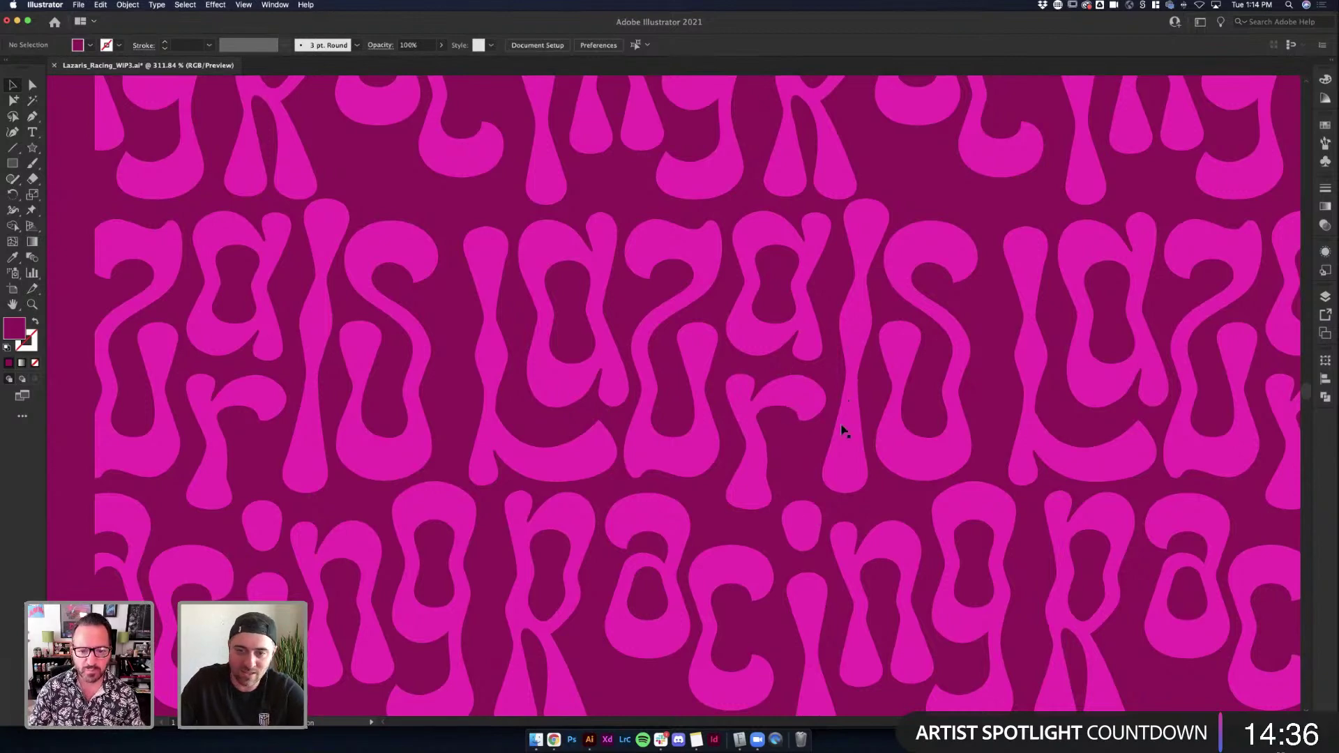
pyautogui.scroll(-3, 842, 431)
pyautogui.scroll(-3, 374, 380)
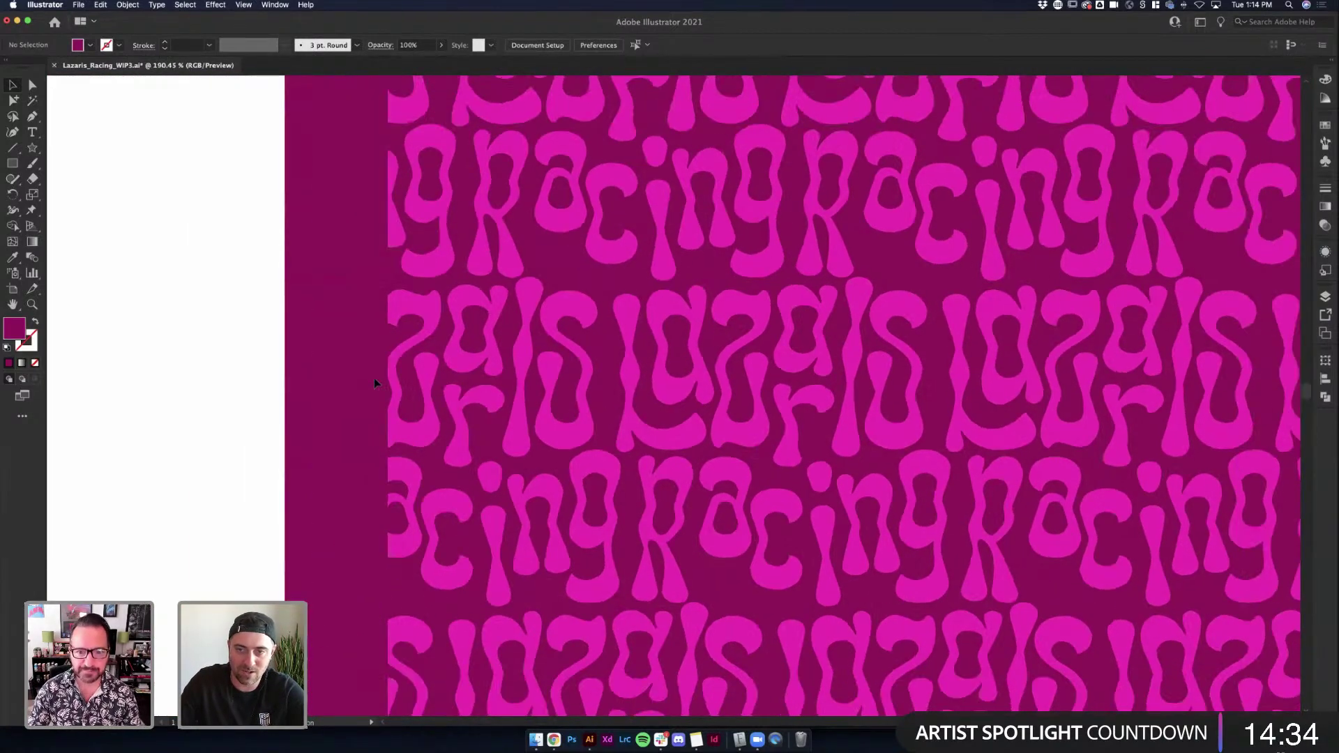
# Move the magenta Lazaris Racing lettering group into the empty canvas area closer to the pattern
pyautogui.scroll(-2, 311, 330)
pyautogui.hscroll(-2, 311, 330)
pyautogui.scroll(-1, 311, 330)
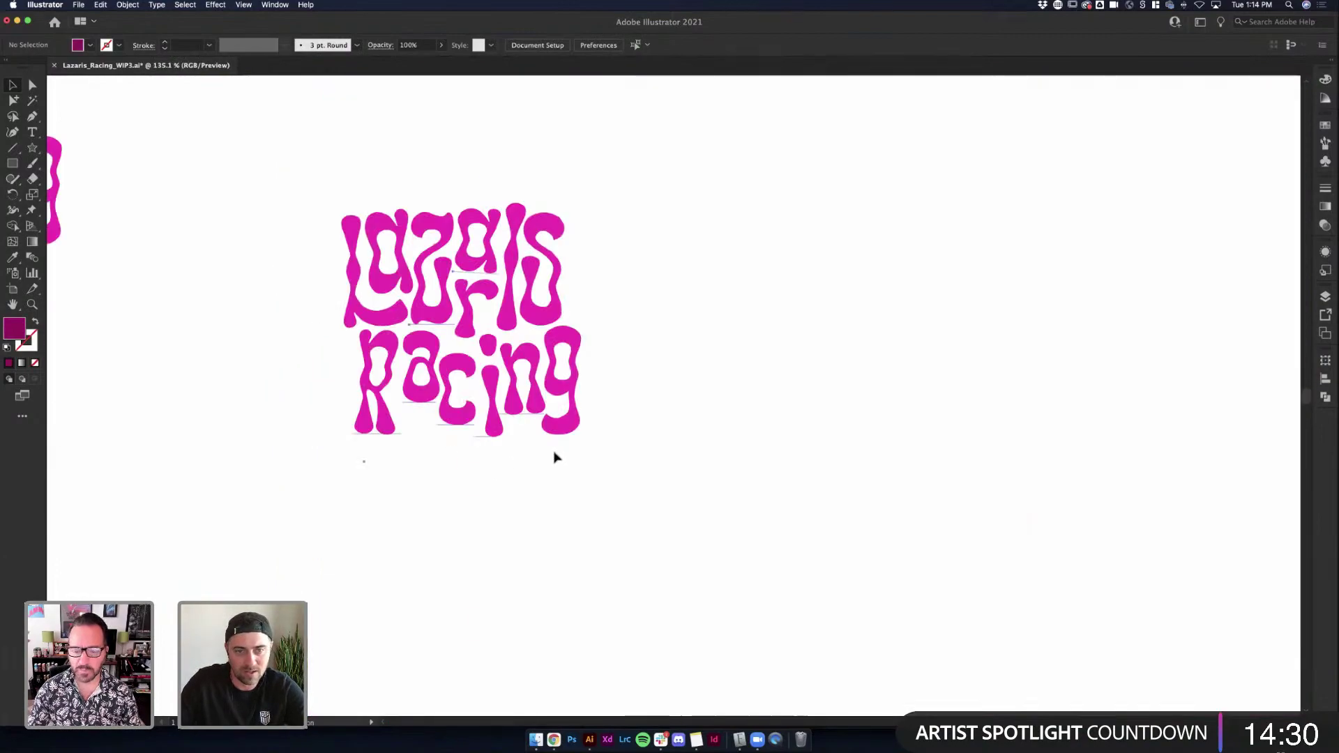
pyautogui.click(568, 296)
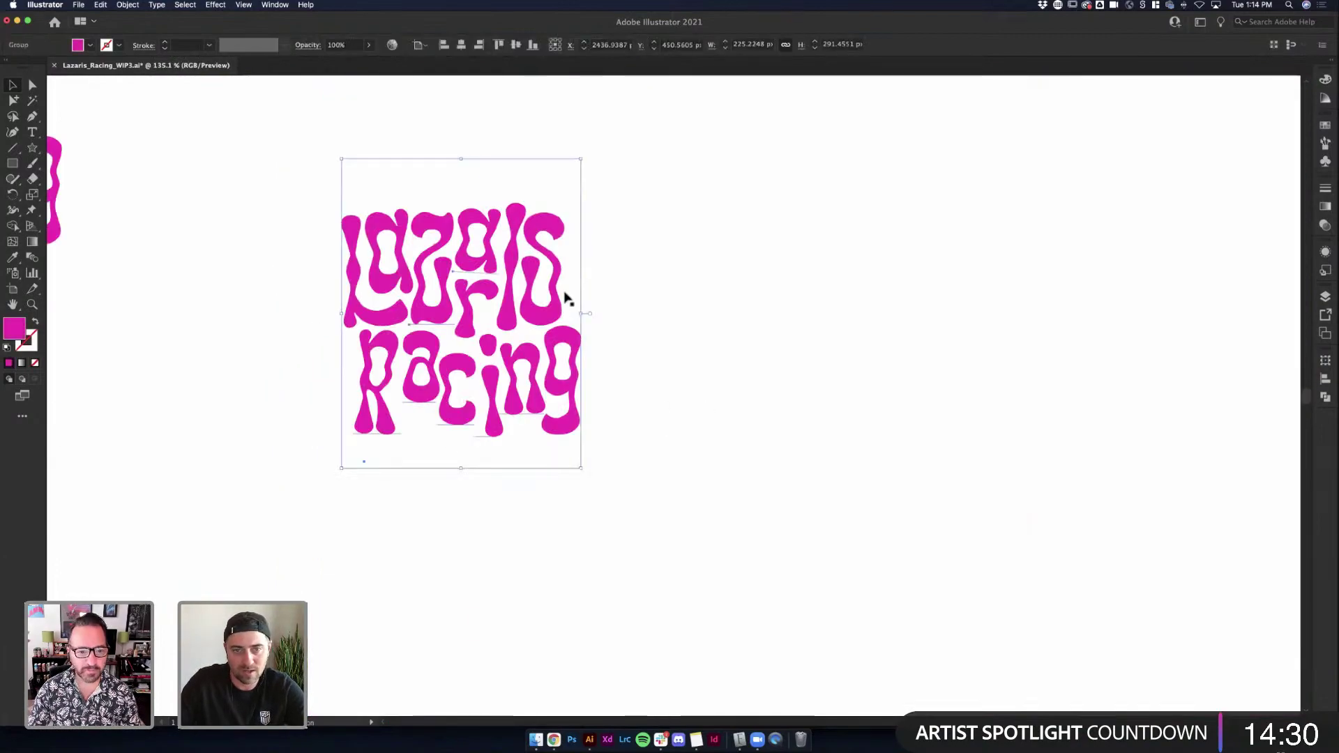
pyautogui.moveTo(508, 296); pyautogui.dragTo(1016, 414)
pyautogui.click(1116, 357)
pyautogui.hscroll(2, 1092, 360)
pyautogui.scroll(-2, 1091, 361)
pyautogui.hscroll(2, 1091, 361)
pyautogui.scroll(-1, 1092, 361)
pyautogui.scroll(5, 579, 263)
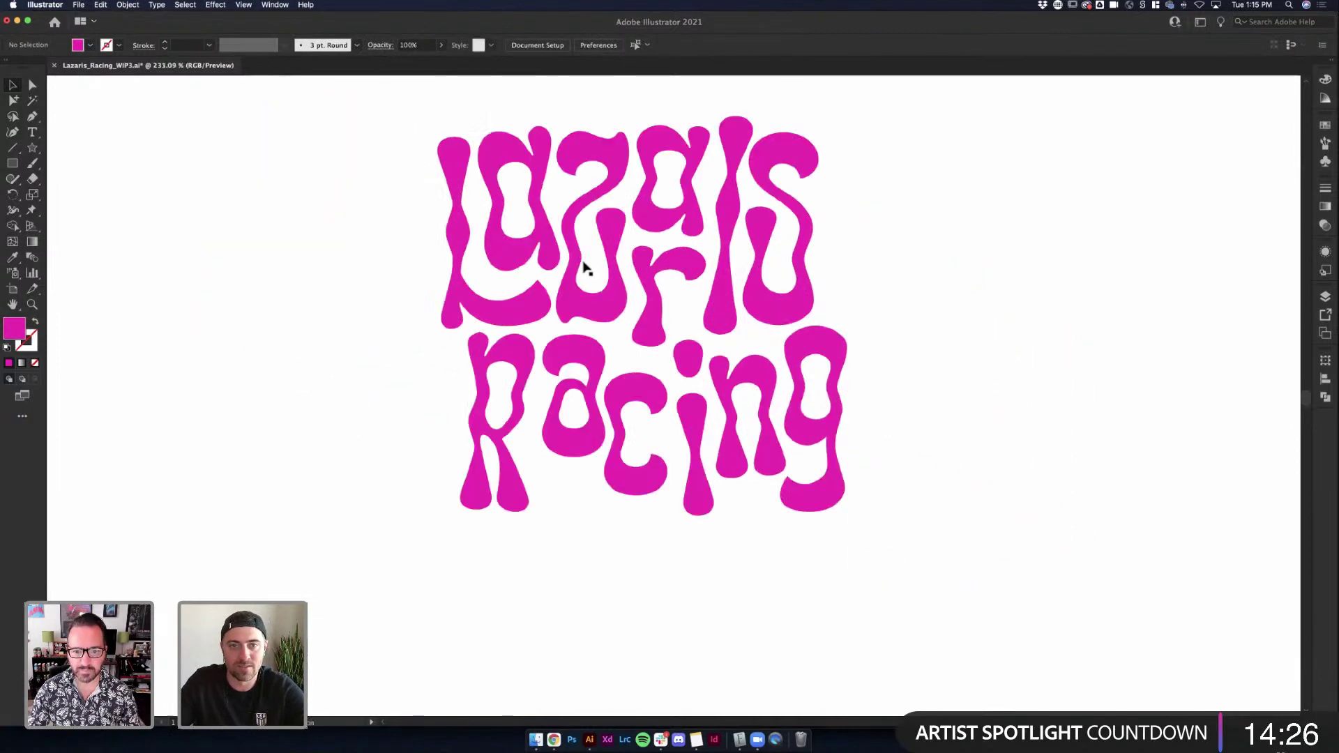
# Try deleting the second letter a of Lazaris inside the lettering group, and undo the deletion
pyautogui.doubleClick(598, 231)
pyautogui.click(598, 231)
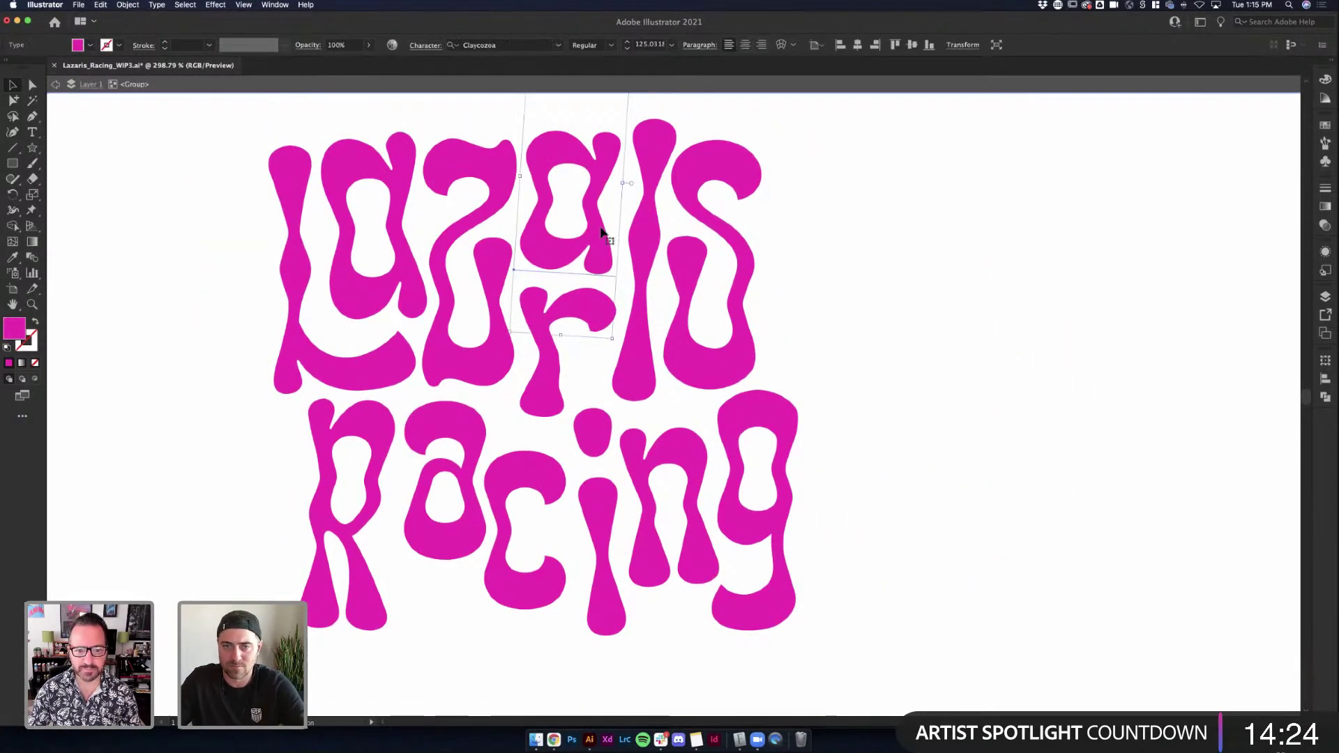
pyautogui.press('Delete')
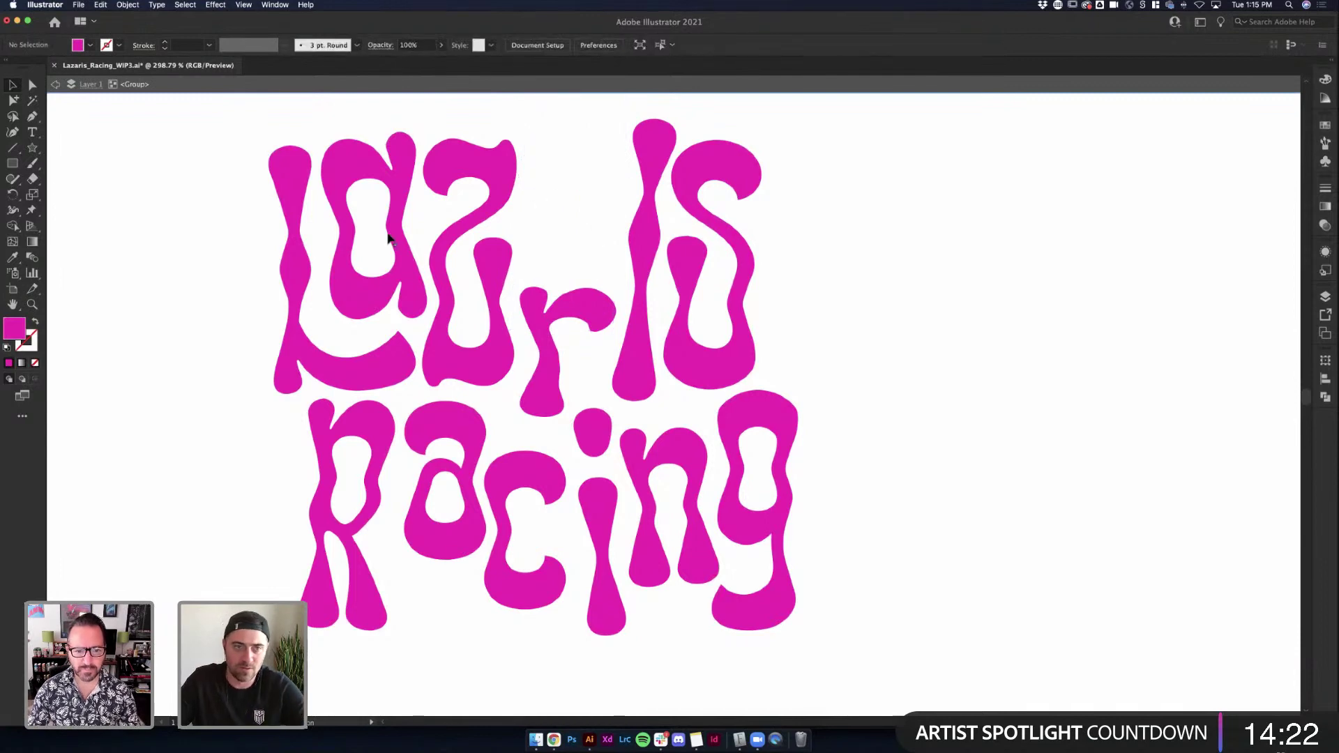
pyautogui.press('super+z')
# Select all the letters inside the isolated Lazaris Racing group
pyautogui.click(244, 134)
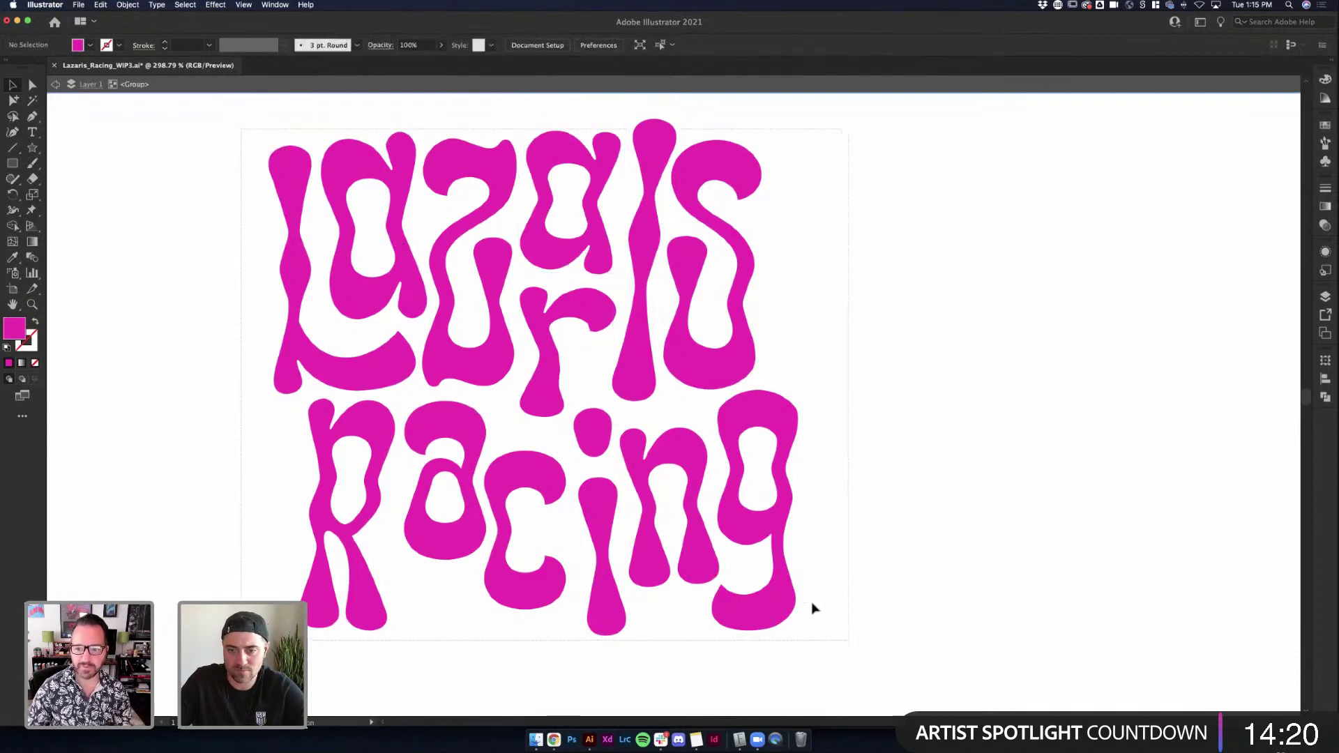
pyautogui.press('super+a')
pyautogui.rightClick(778, 609)
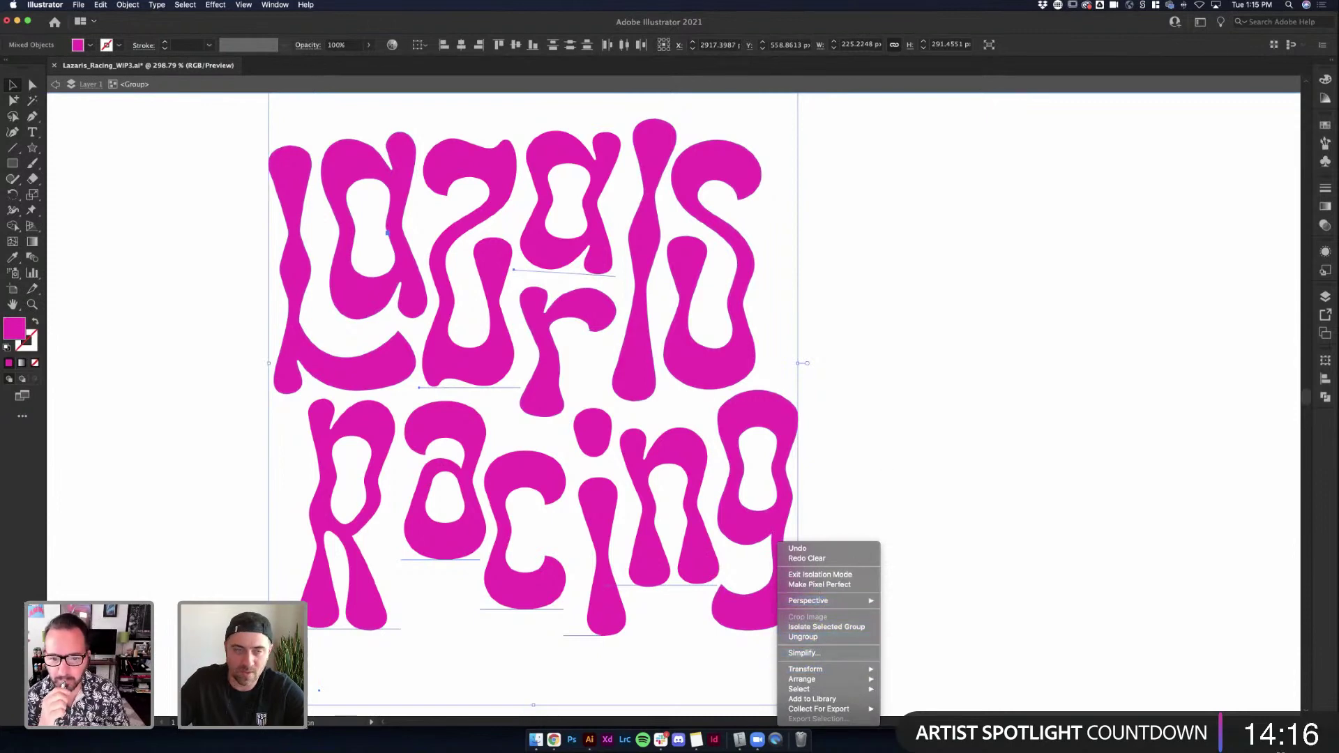
pyautogui.click(98, 6)
pyautogui.click(96, 6)
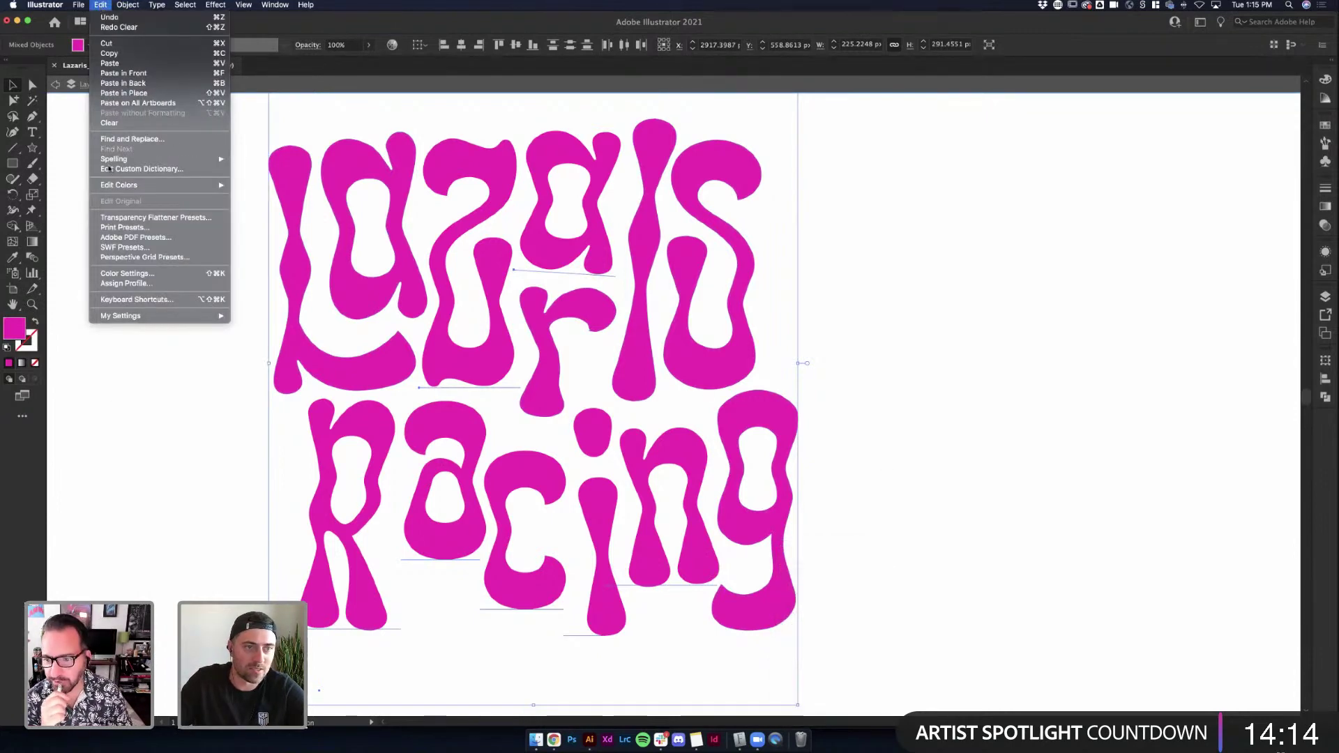
pyautogui.moveTo(115, 159)
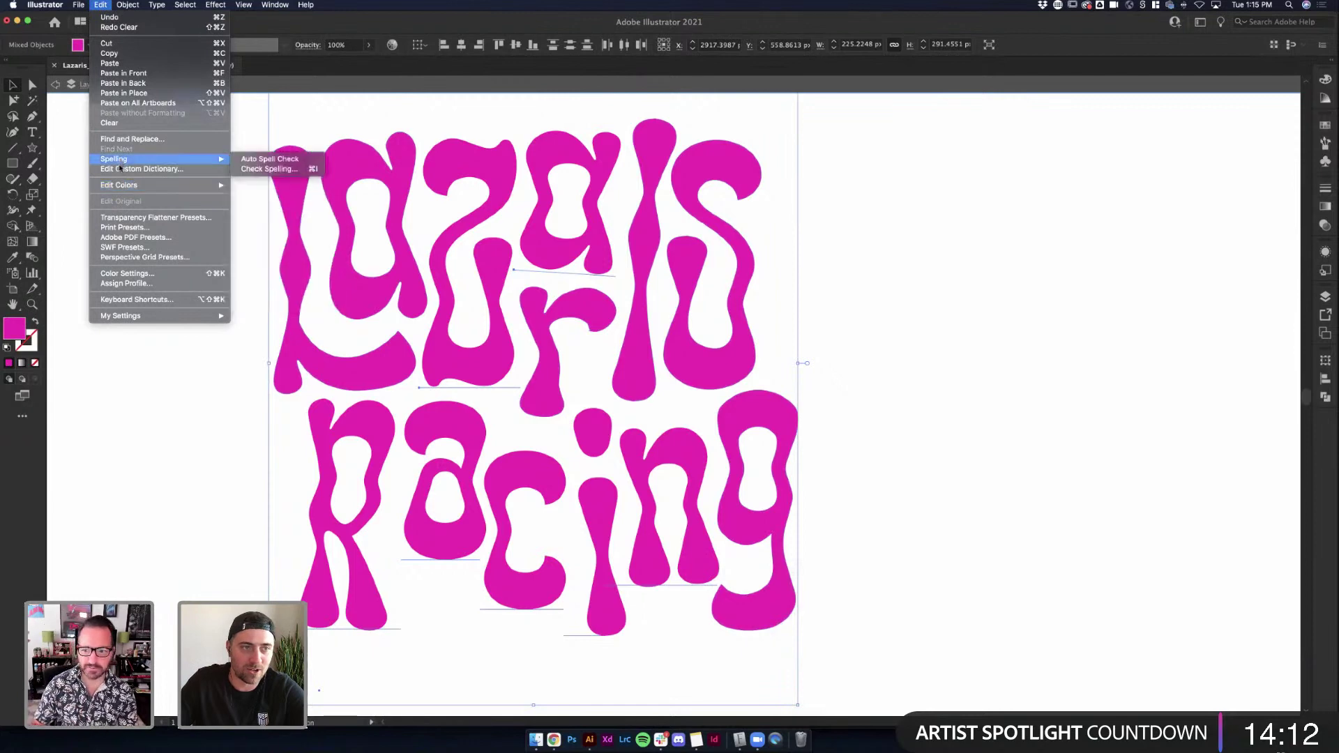
pyautogui.moveTo(120, 185)
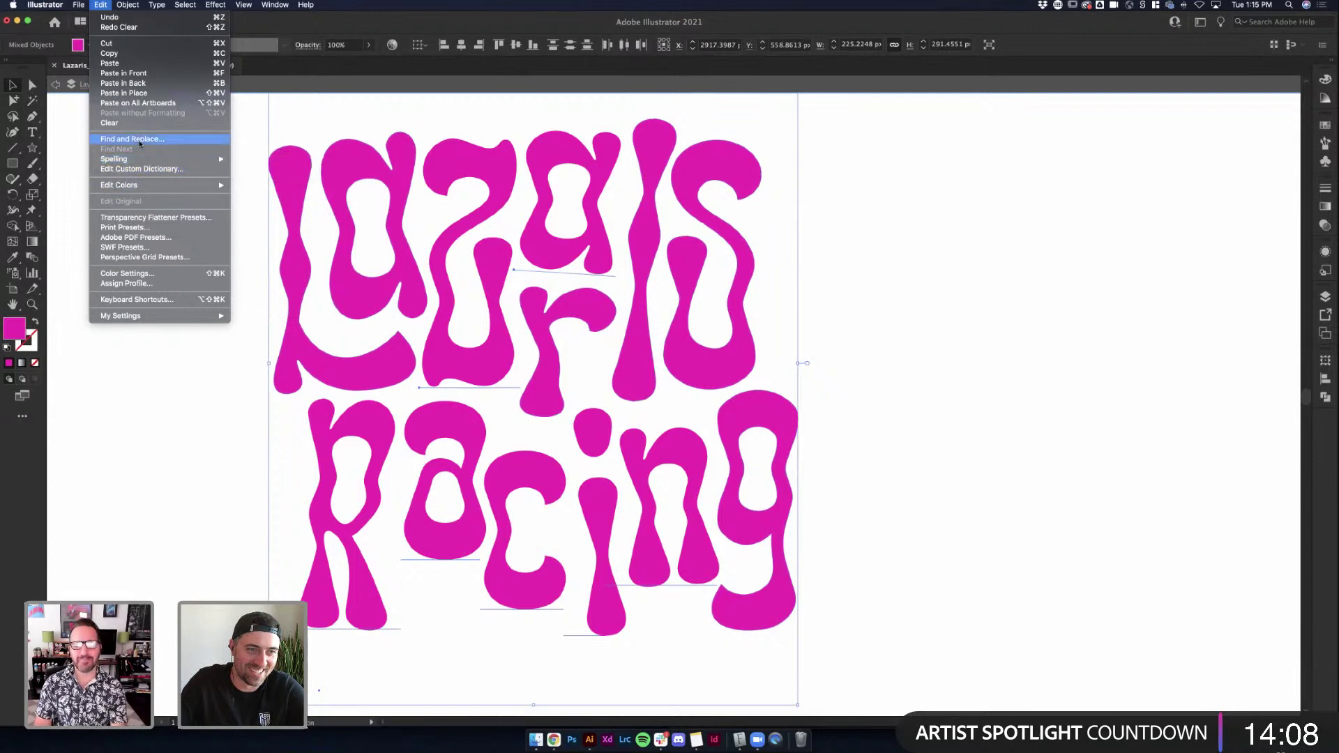
pyautogui.moveTo(129, 189)
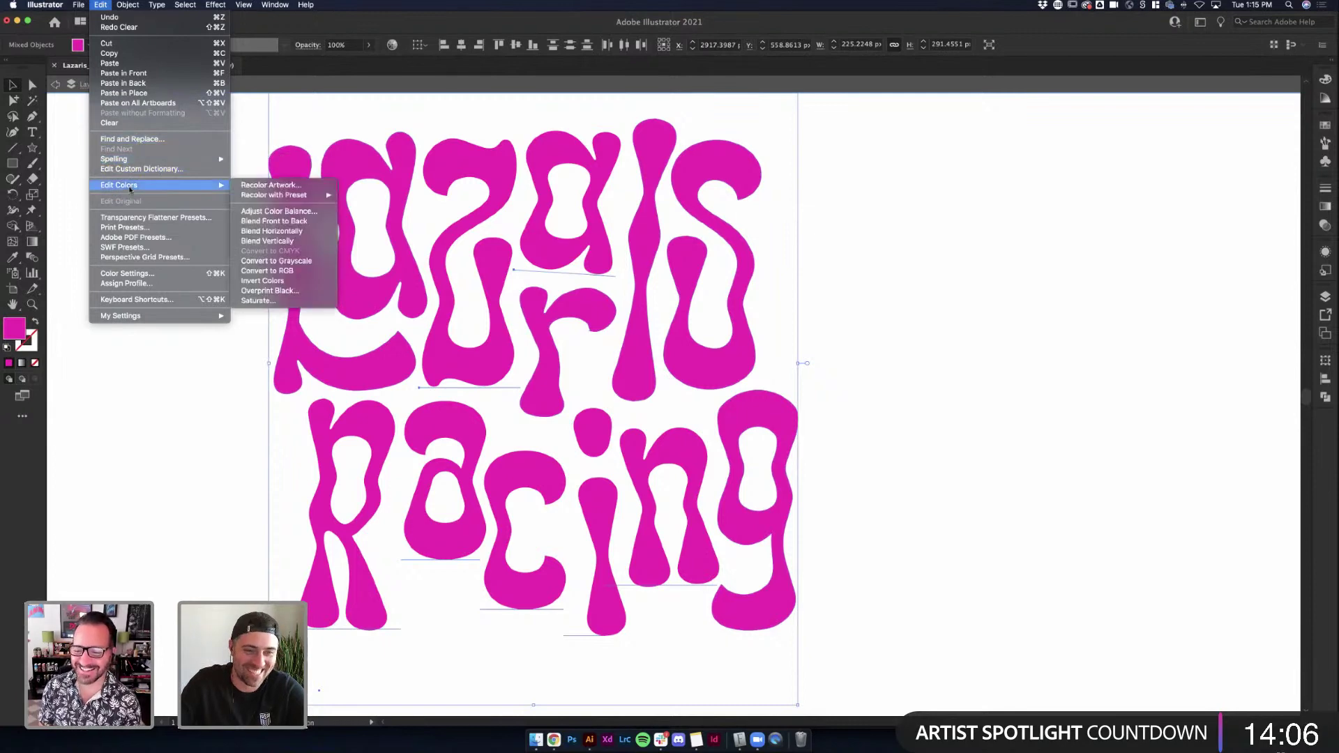
pyautogui.click(1006, 282)
pyautogui.rightClick(741, 307)
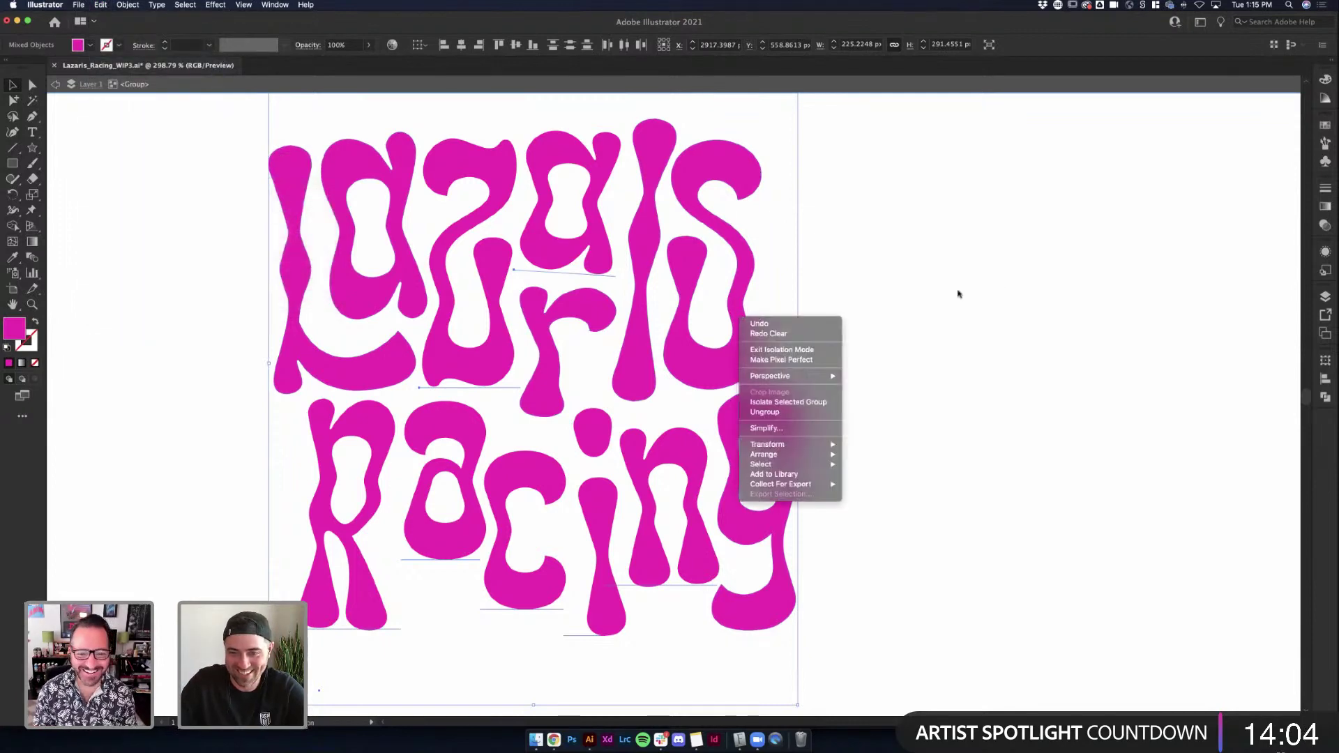
pyautogui.click(957, 290)
# Ungroup the Lazaris Racing letters and expand their appearance and live text into editable outlines
pyautogui.rightClick(741, 307)
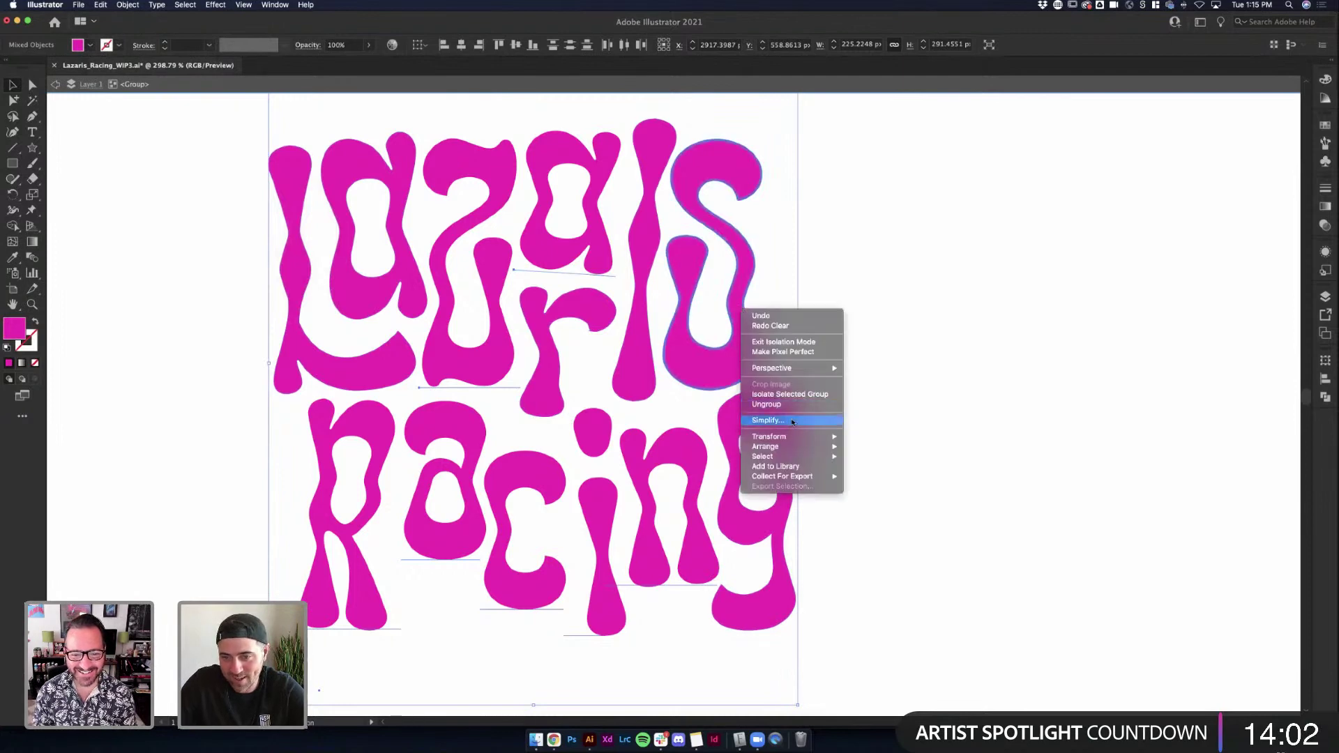
pyautogui.click(837, 405)
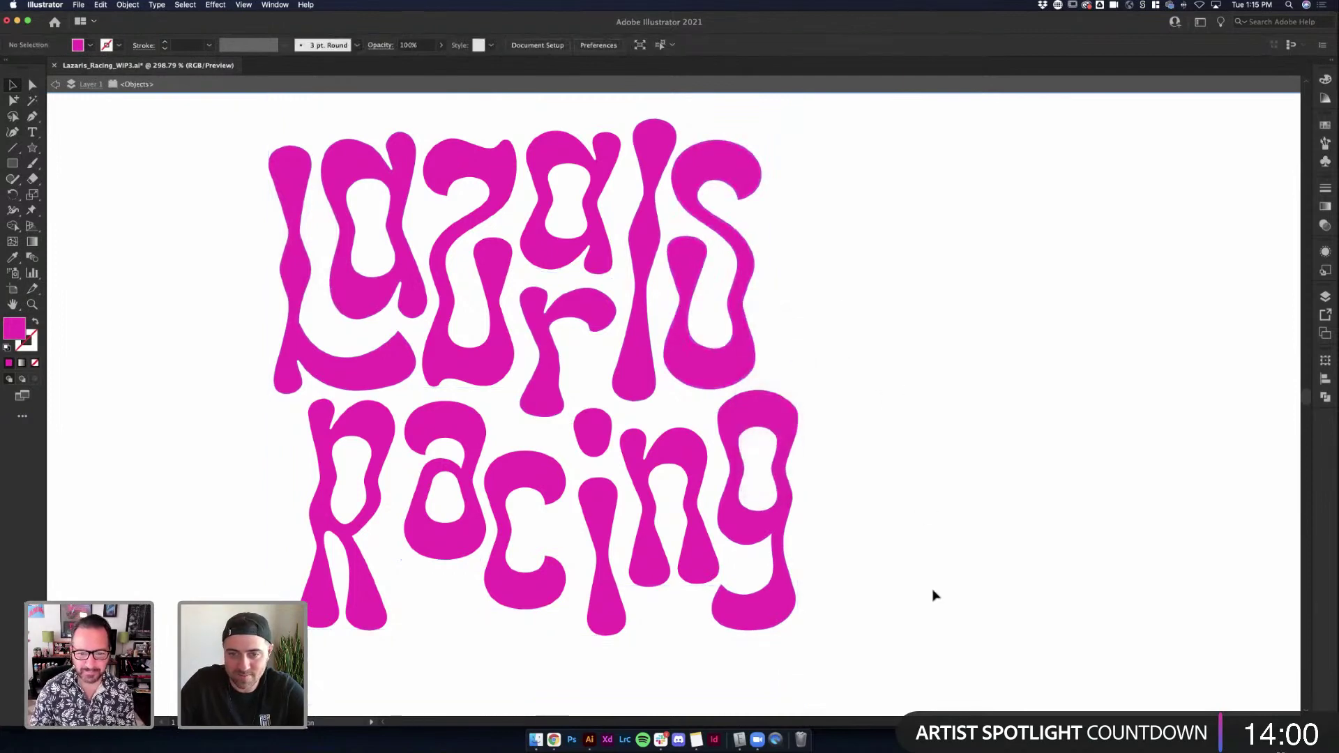
pyautogui.click(101, 5)
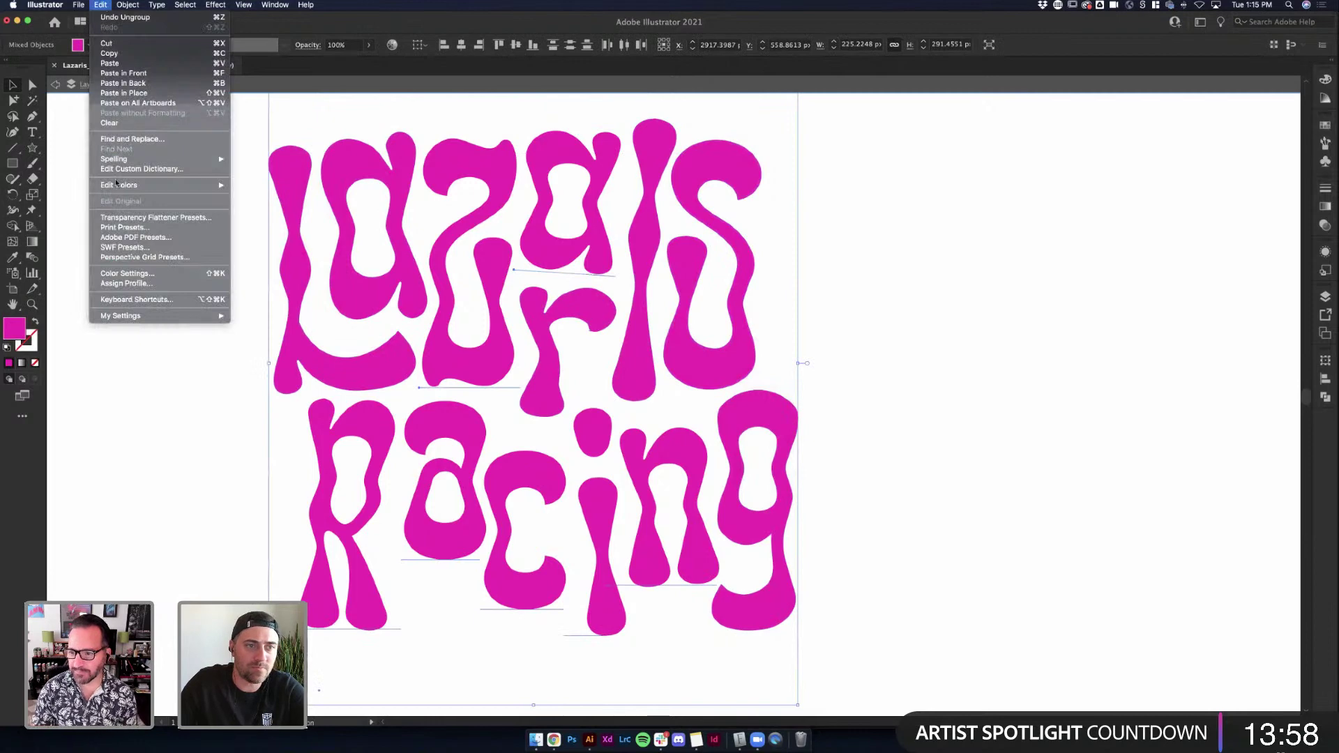
pyautogui.moveTo(128, 4)
pyautogui.moveTo(166, 238)
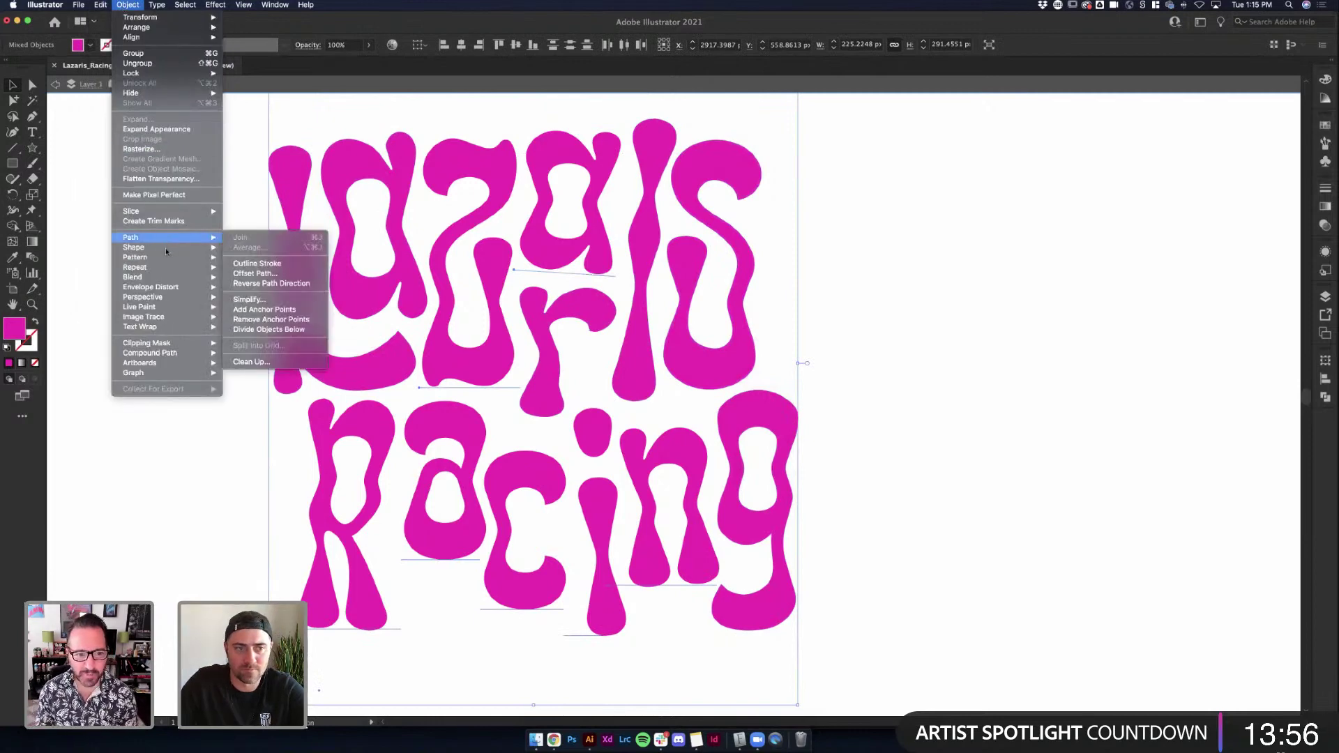
pyautogui.click(168, 131)
pyautogui.click(131, 7)
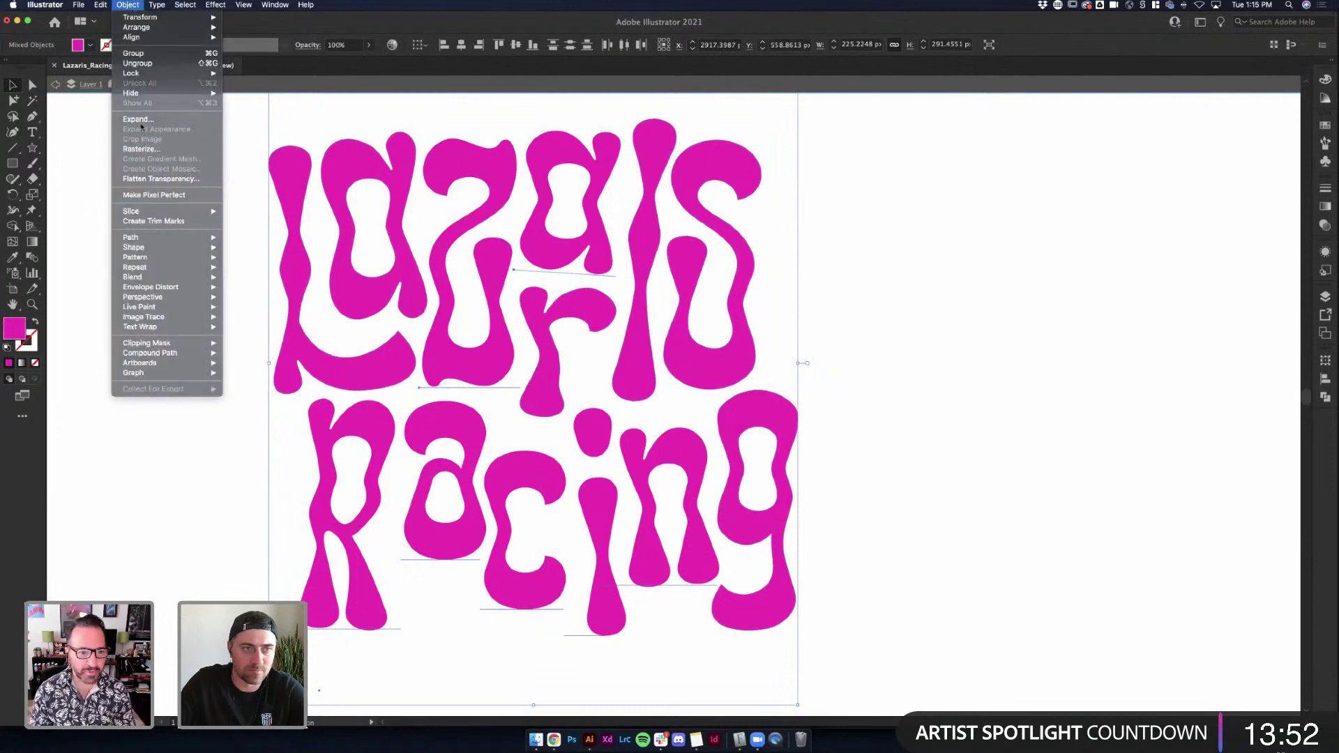
pyautogui.click(138, 120)
pyautogui.click(115, 243)
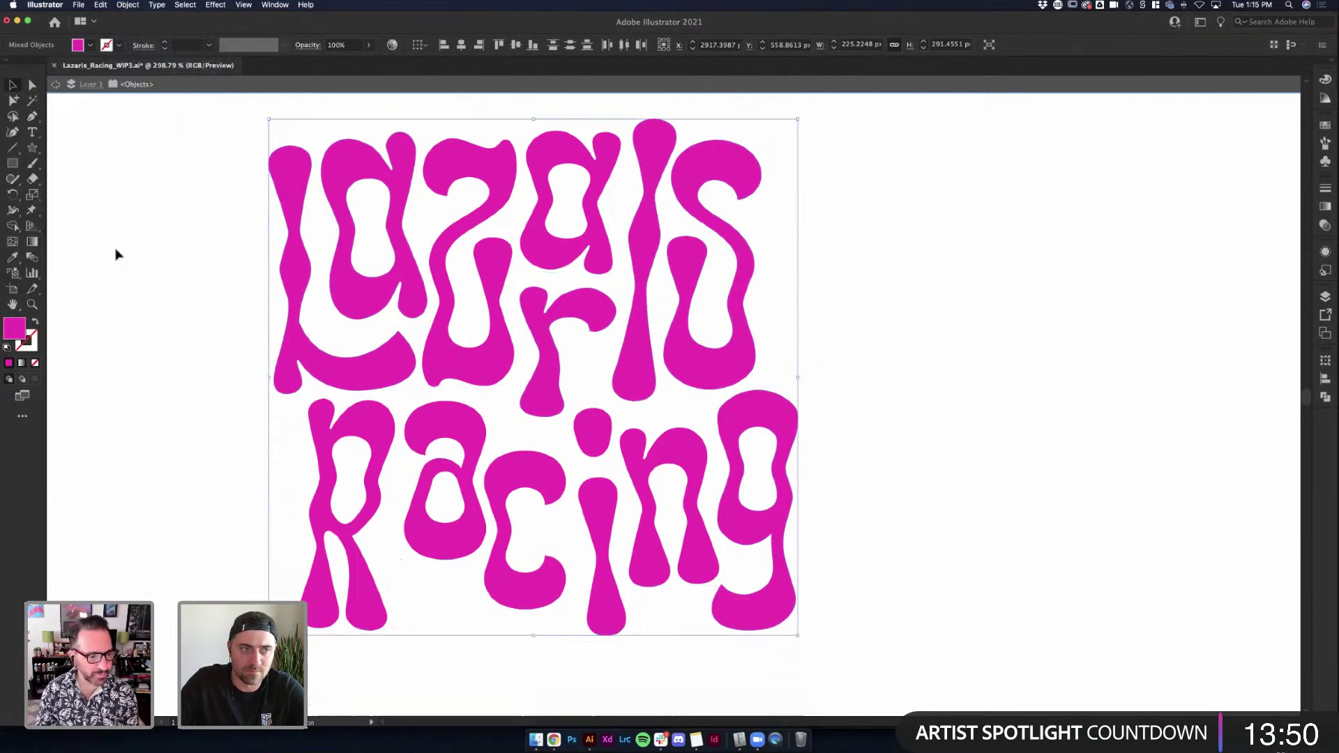
# Extract the inner counter shape of the second a in Lazaris and paste it as a separate object on empty canvas beside the lettering
pyautogui.scroll(-3, 206, 356)
pyautogui.doubleClick(300, 328)
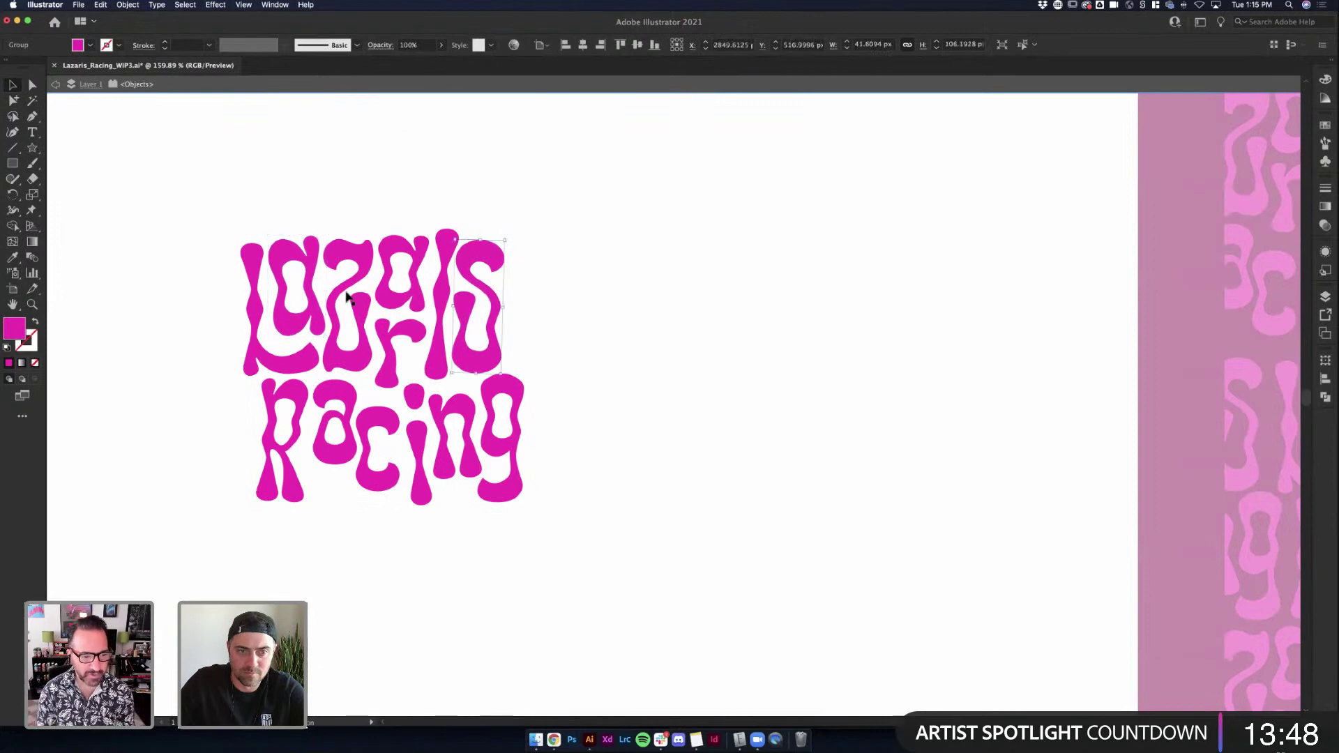
pyautogui.click(410, 295)
pyautogui.doubleClick(410, 294)
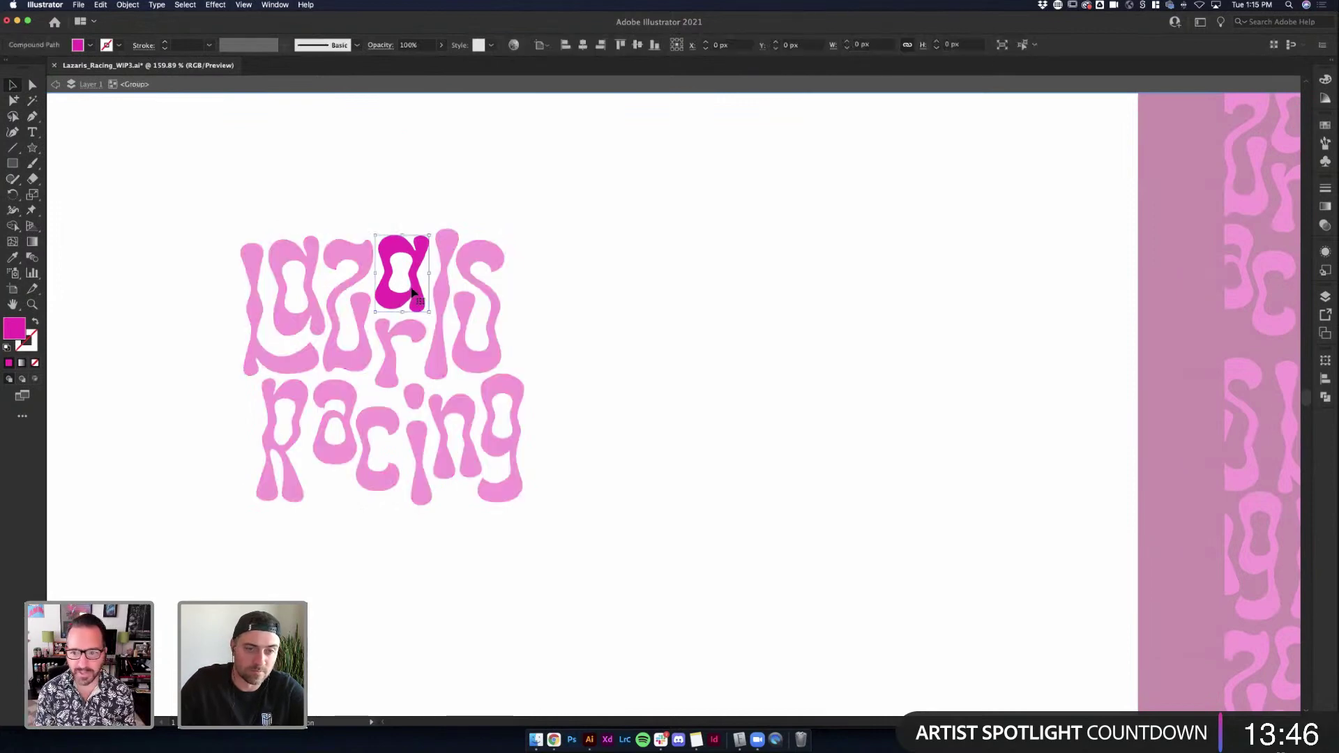
pyautogui.press('Escape')
pyautogui.doubleClick(410, 284)
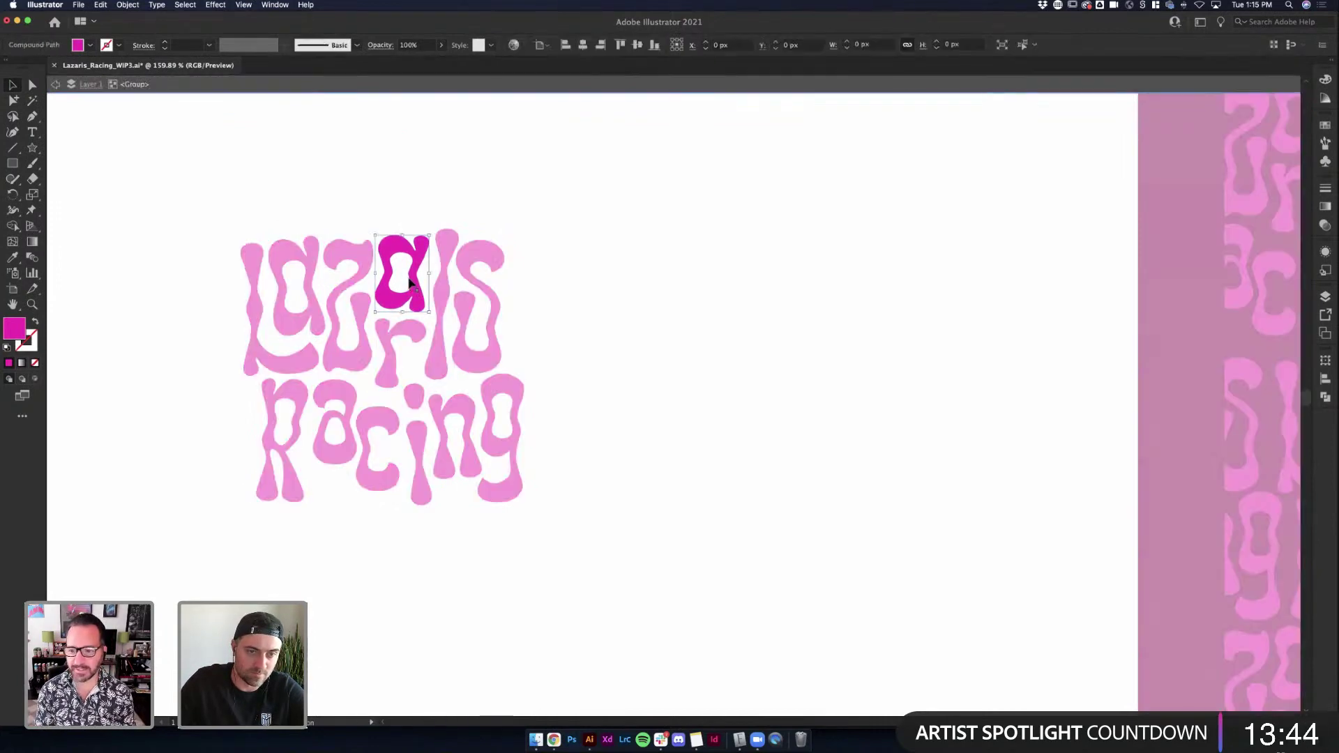
pyautogui.press('cmd+x')
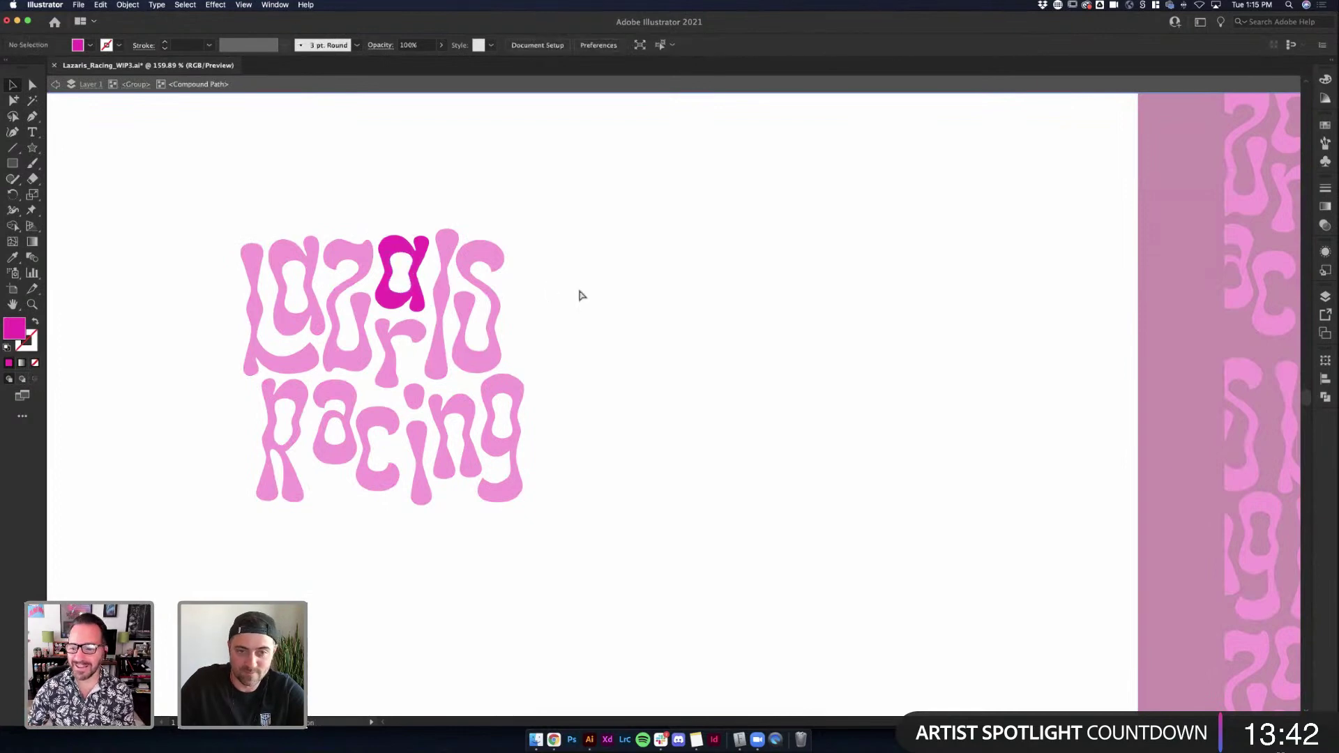
pyautogui.press('Escape')
pyautogui.press('cmd+v')
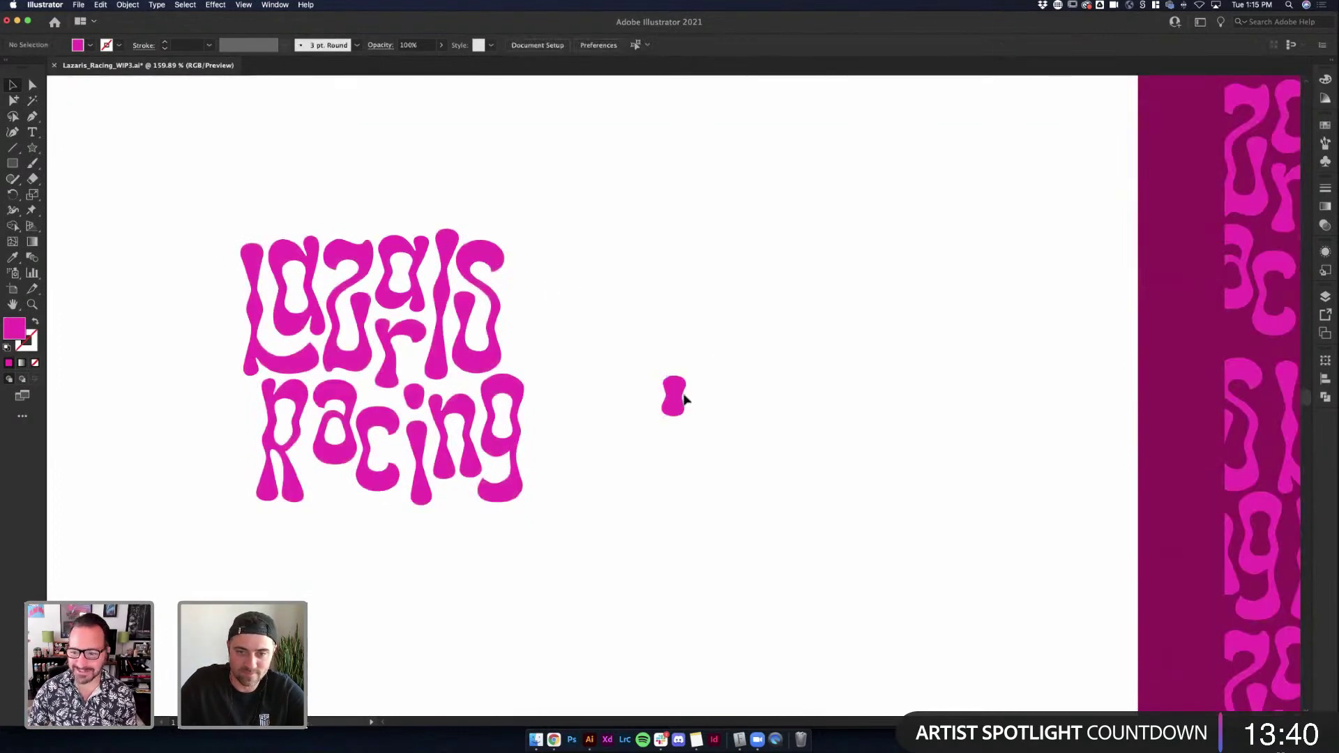
pyautogui.moveTo(684, 399); pyautogui.dragTo(683, 392)
# Copy the dot of the i in Racing and place it as a separate shape beside the extracted counter shape
pyautogui.doubleClick(418, 405)
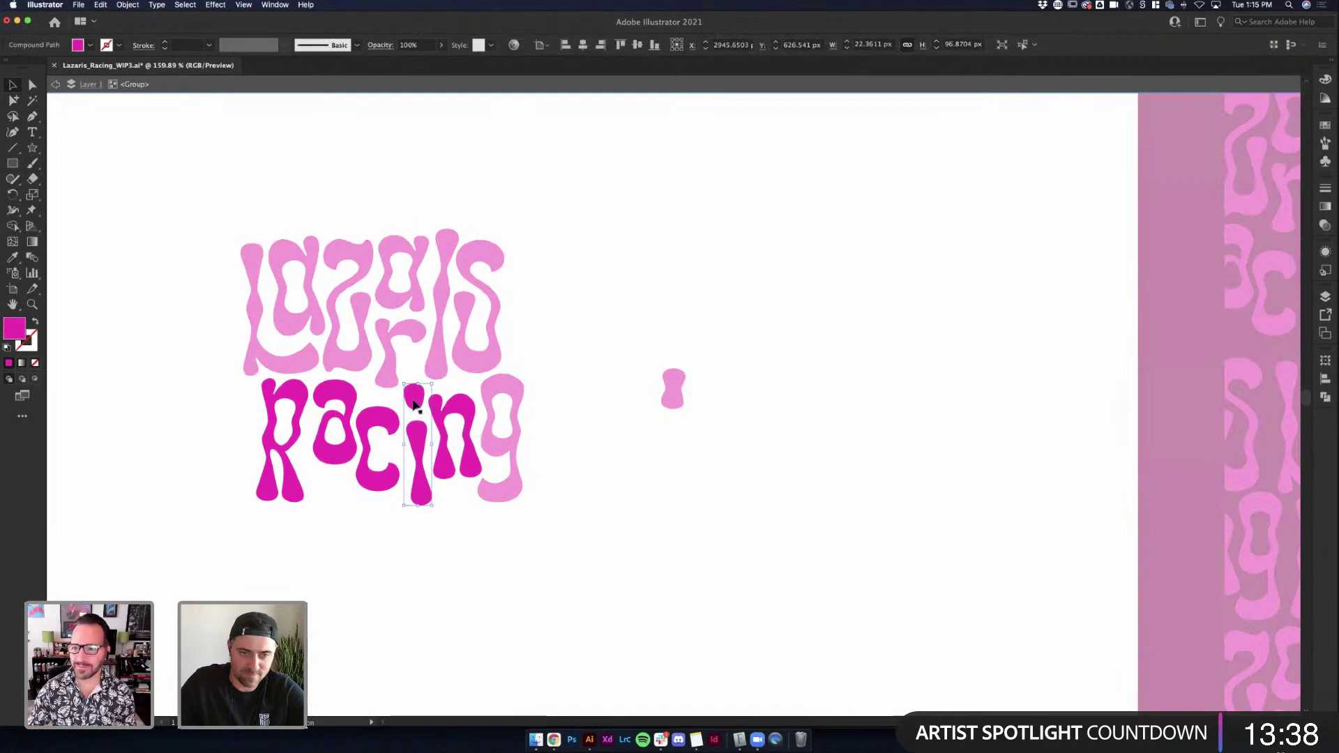
pyautogui.press('Escape')
pyautogui.click(680, 406)
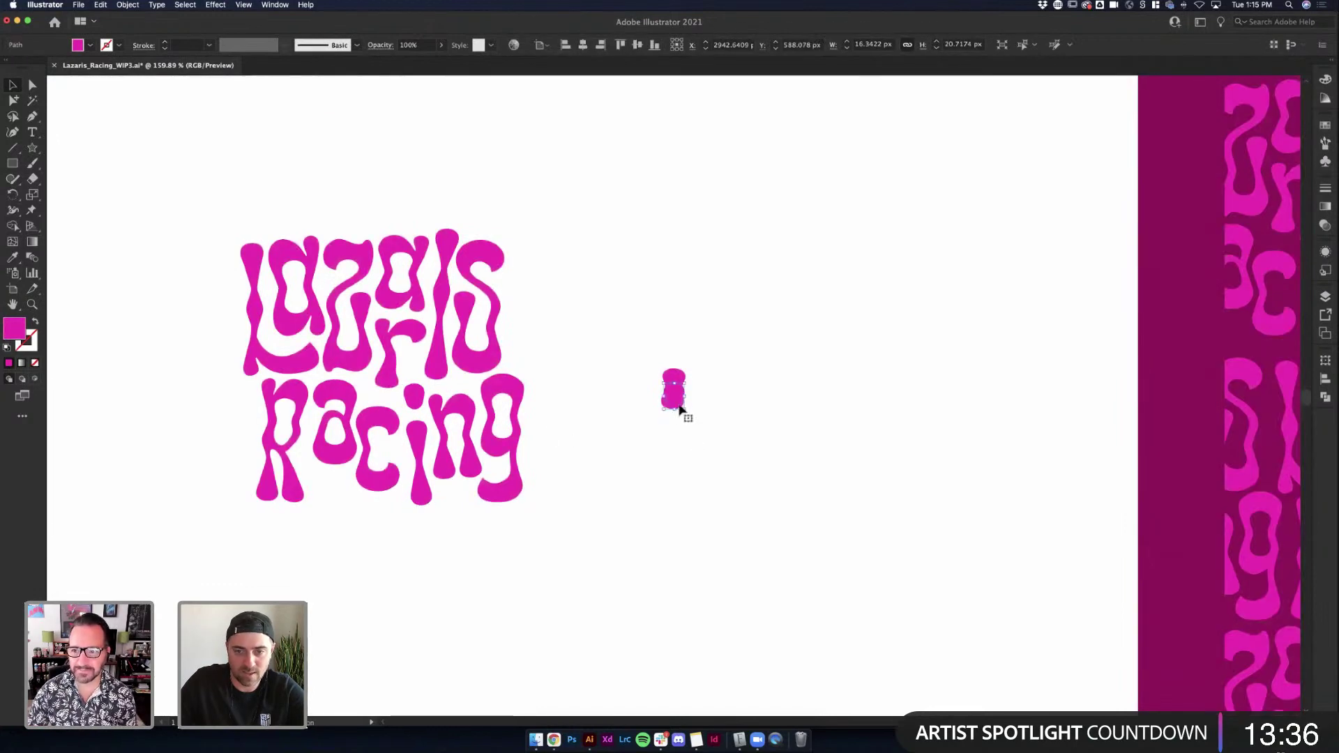
pyautogui.keyDown('alt'); pyautogui.moveTo(681, 402); pyautogui.dragTo(702, 402); pyautogui.keyUp('alt')
pyautogui.click(740, 441)
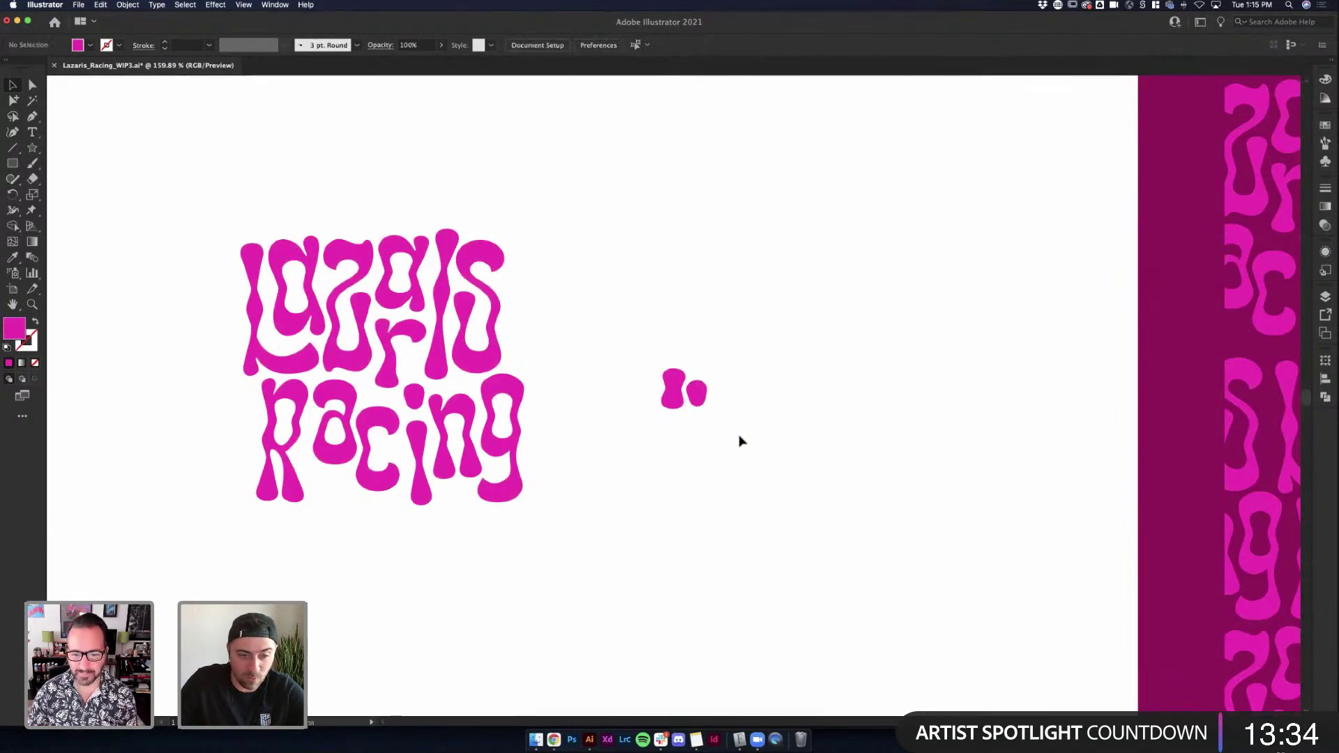
# Copy the inner counter shape of the R in Racing and place it as the third shape in the row
pyautogui.doubleClick(293, 419)
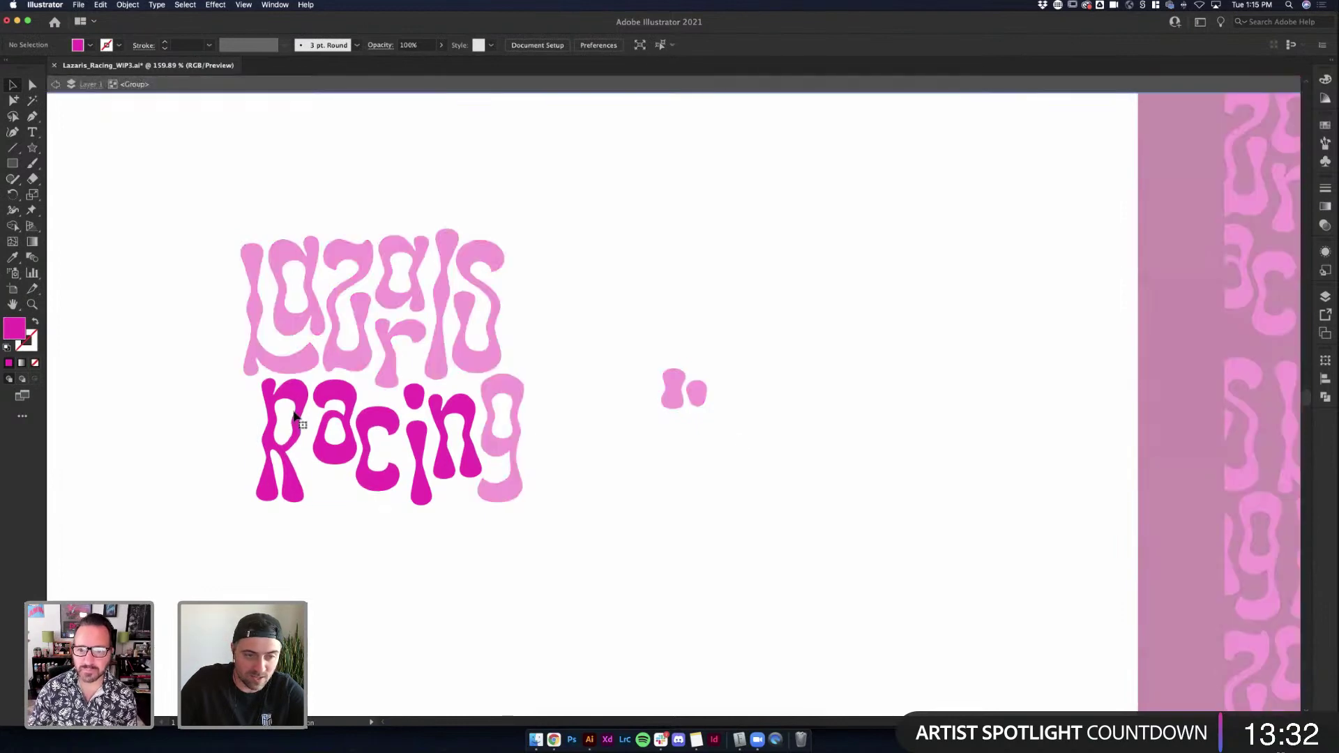
pyautogui.click(294, 417)
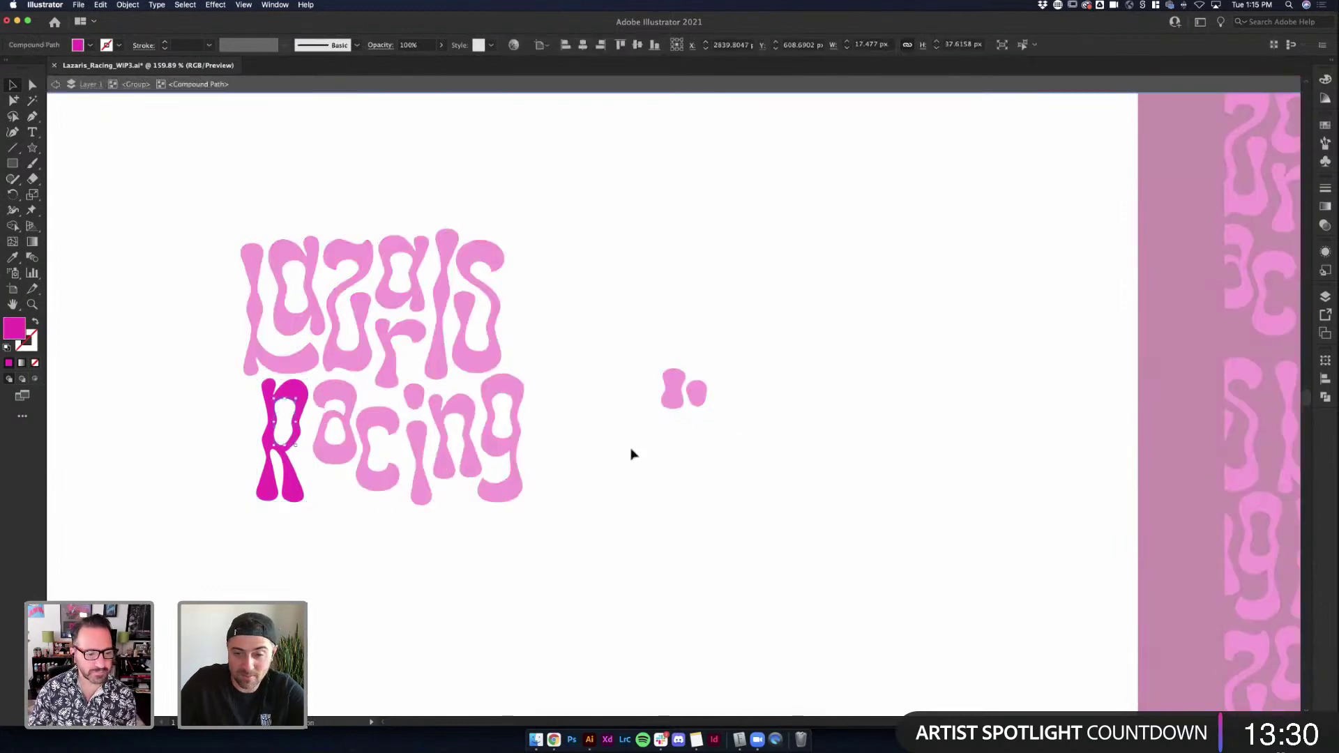
pyautogui.press('Escape')
pyautogui.moveTo(673, 392); pyautogui.dragTo(720, 392)
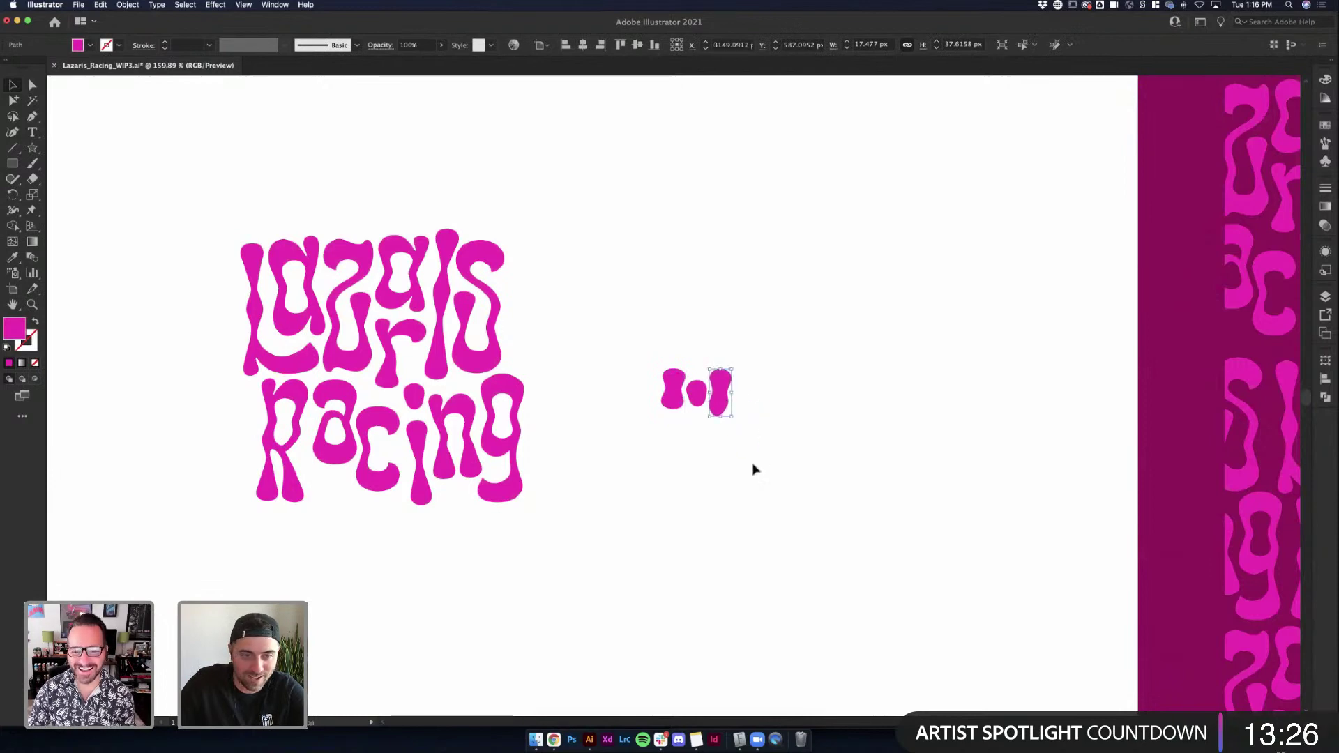
pyautogui.click(754, 468)
# Copy the inner counter shape of the a in Racing and place it below the small dot shape
pyautogui.doubleClick(342, 438)
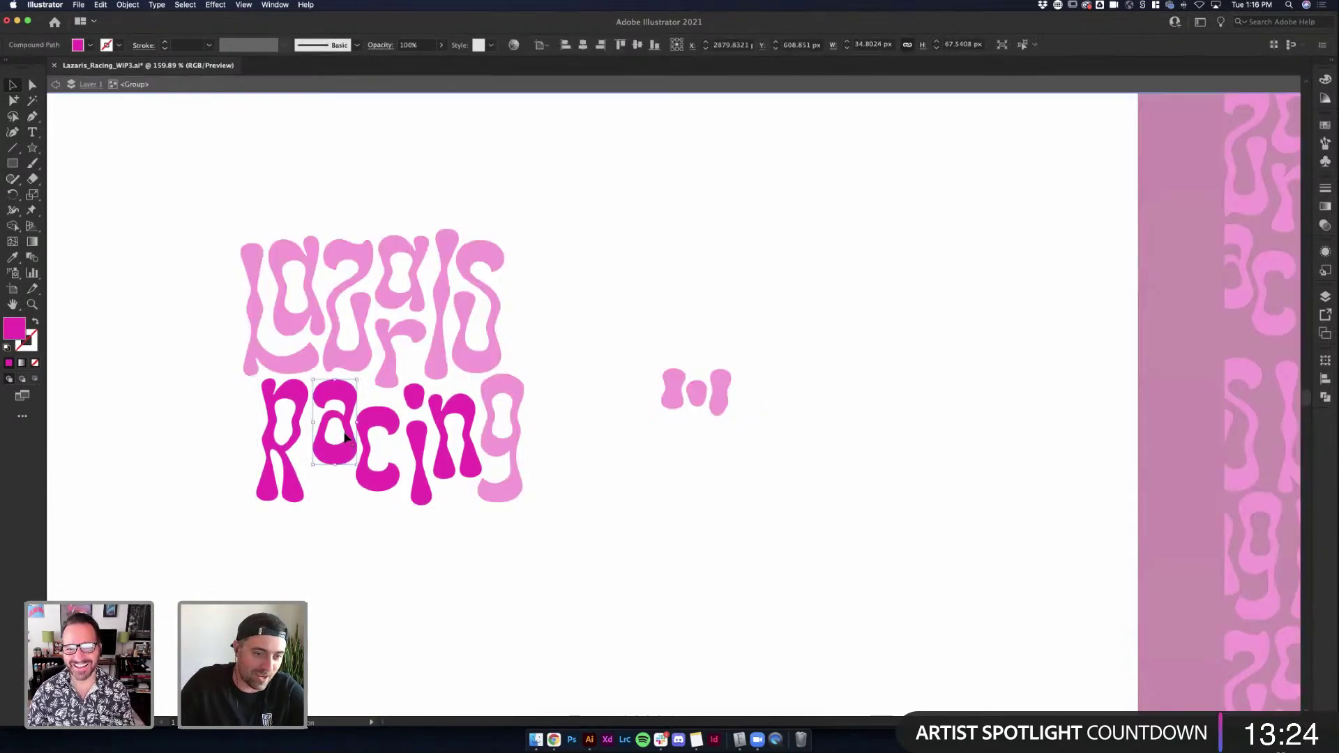
pyautogui.doubleClick(343, 436)
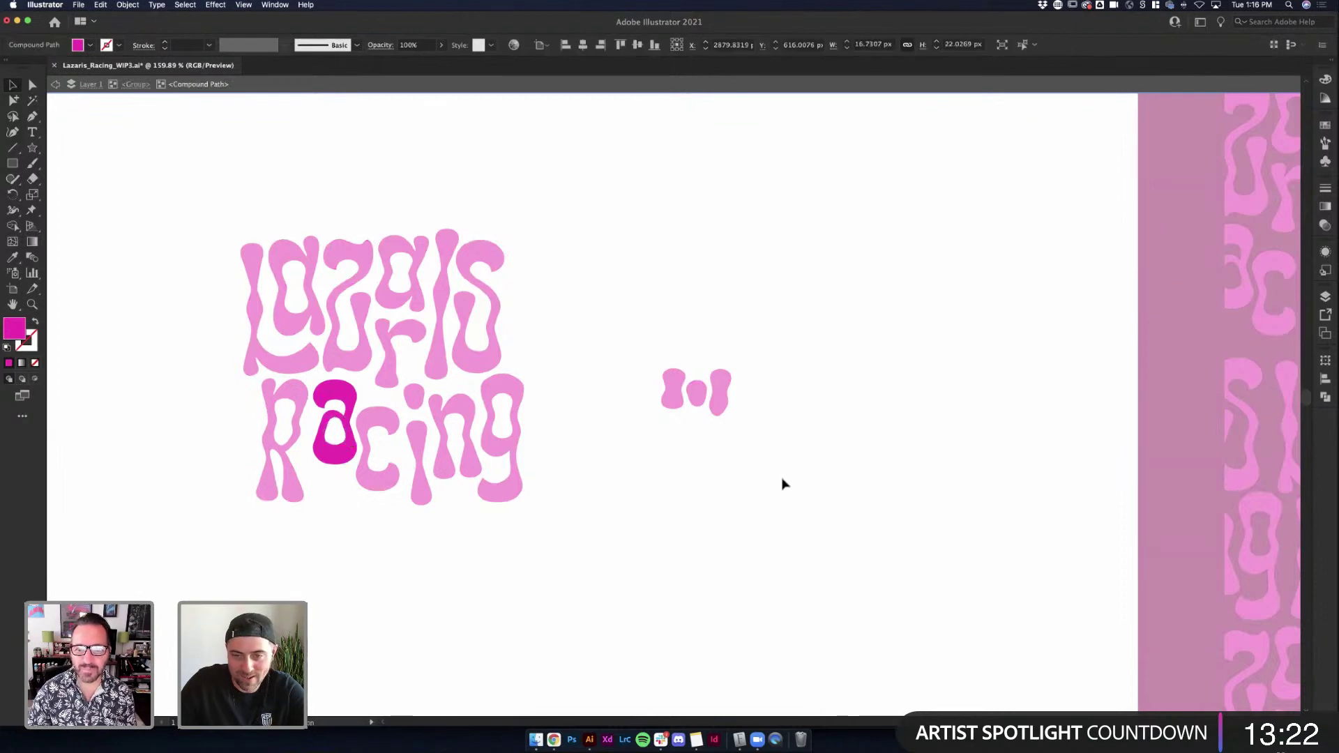
pyautogui.press('Escape')
pyautogui.moveTo(695, 396); pyautogui.dragTo(700, 426)
pyautogui.click(363, 497)
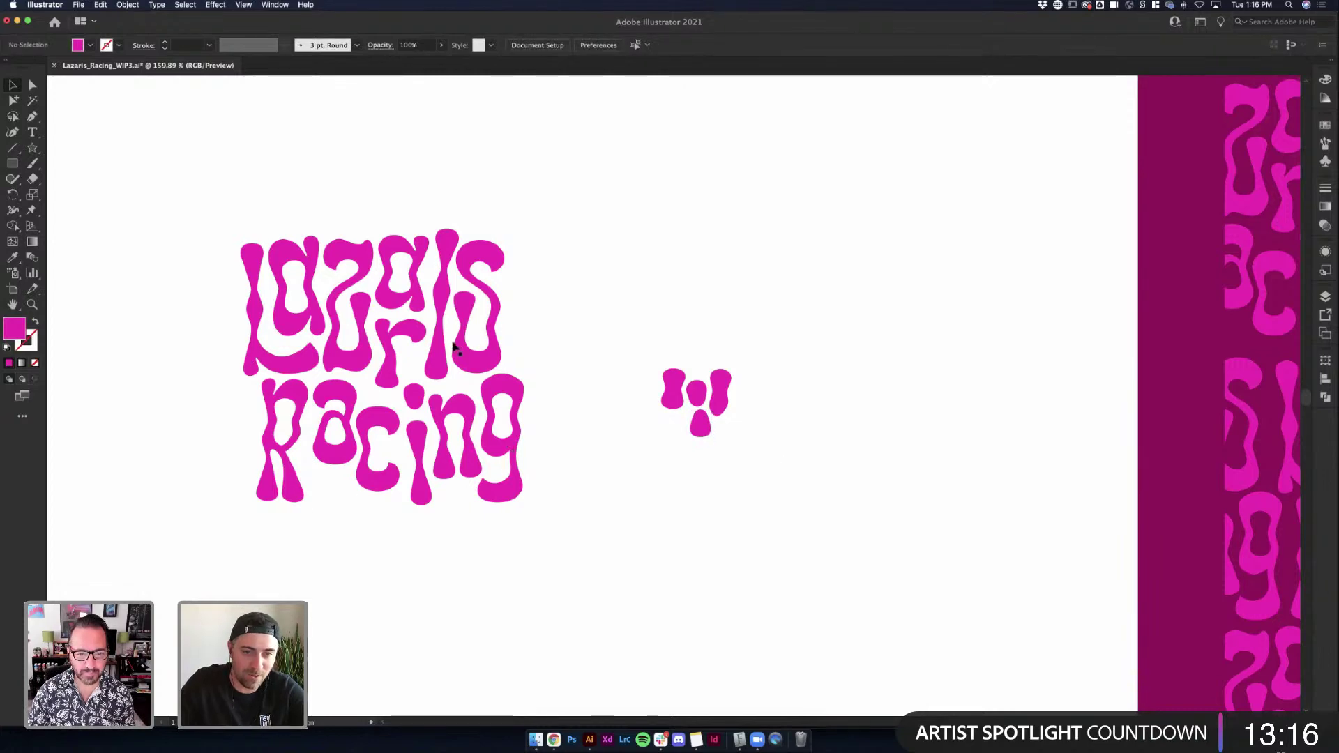
# Paste a copy of the tall i from Lazaris among the loose shapes, rotate it diagonally and place it below them
pyautogui.doubleClick(444, 289)
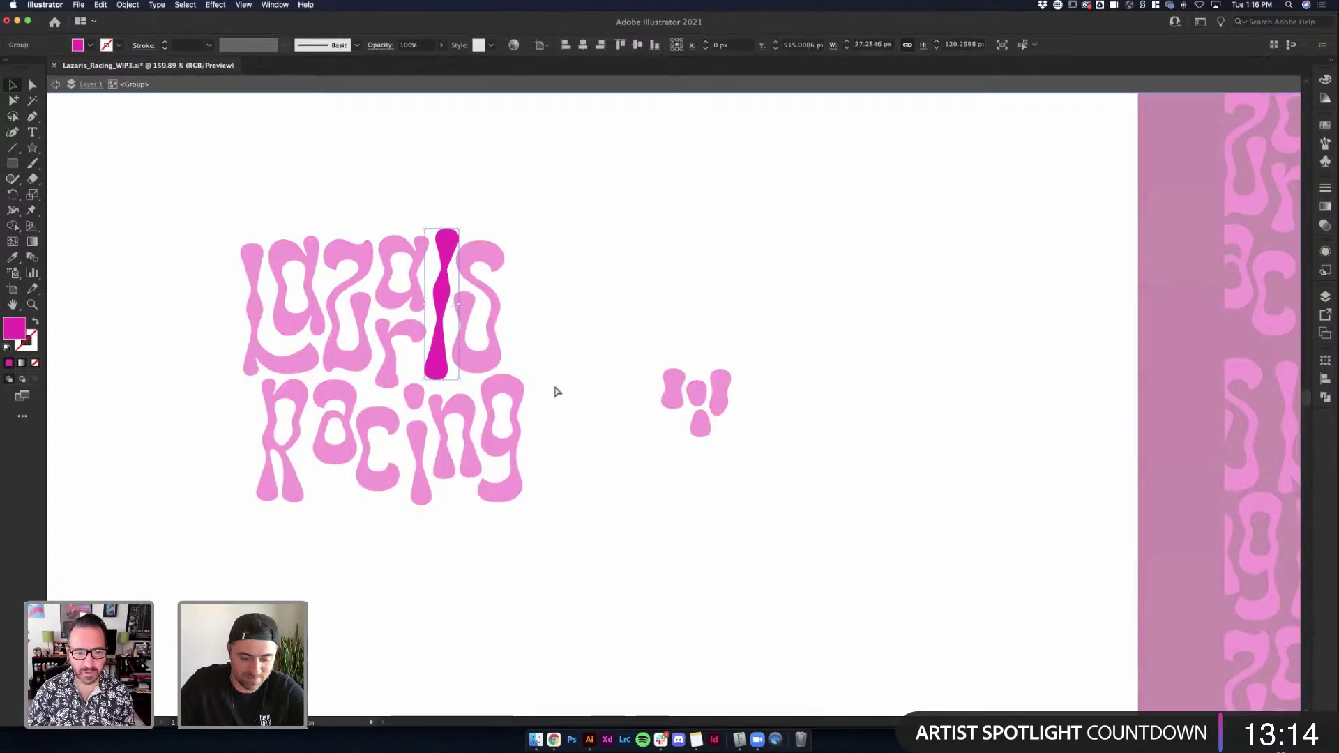
pyautogui.press('Escape')
pyautogui.press('super+v')
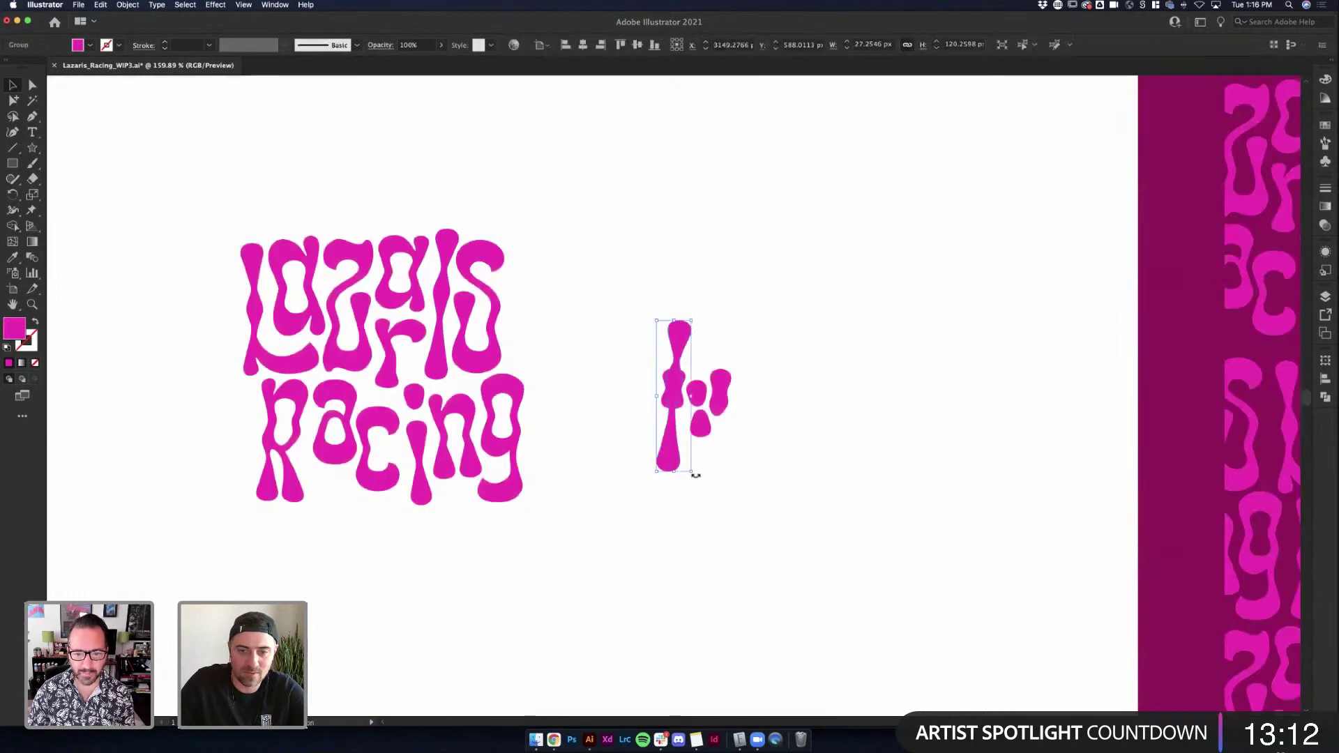
pyautogui.moveTo(695, 475); pyautogui.dragTo(633, 462)
pyautogui.moveTo(682, 383); pyautogui.dragTo(726, 422)
# Rotate the R counter shape to sit above the diagonal stroke and duplicate the teardrop-shaped a counter on the stroke's other side
pyautogui.click(736, 392)
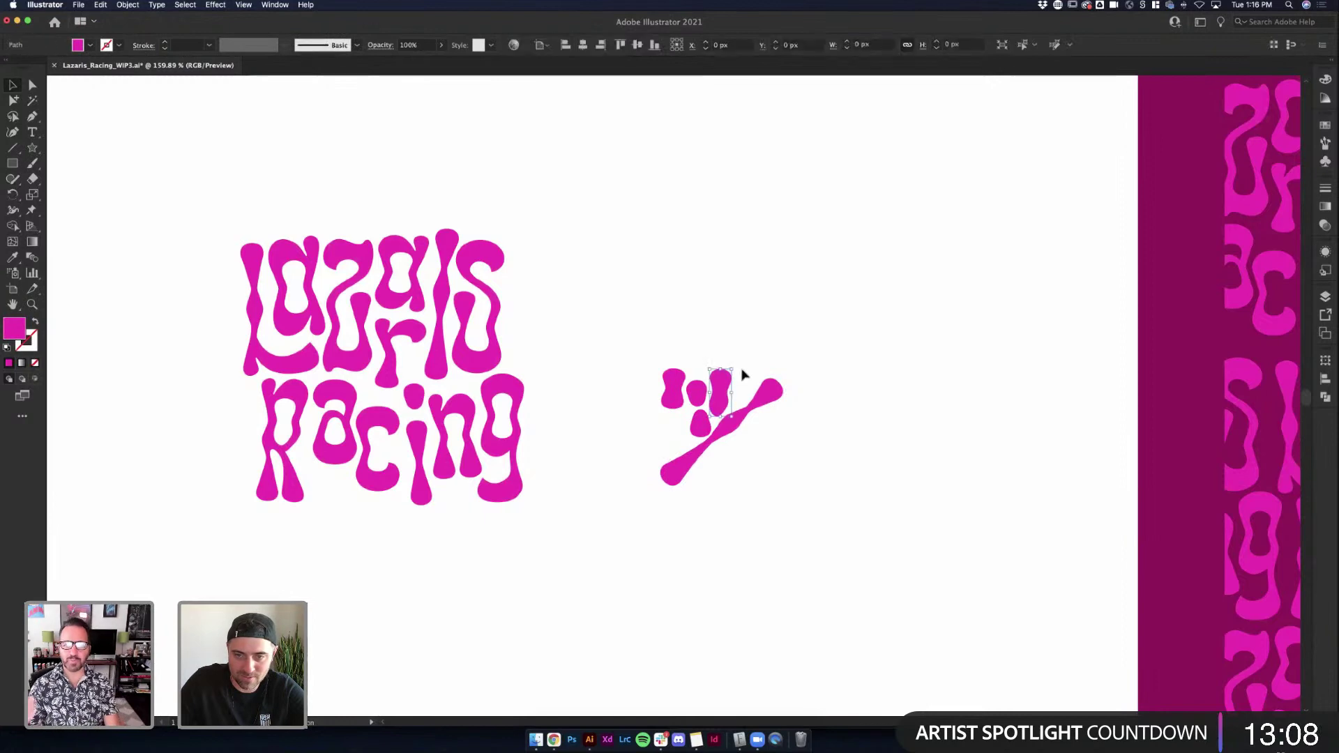
pyautogui.moveTo(738, 369)
pyautogui.mouseDown()
pyautogui.moveTo(746, 382)
pyautogui.moveTo(729, 384)
pyautogui.moveTo(743, 387)
pyautogui.moveTo(762, 370)
pyautogui.mouseUp()
pyautogui.click(837, 374)
pyautogui.moveTo(699, 422); pyautogui.dragTo(767, 431)
pyautogui.click(762, 433)
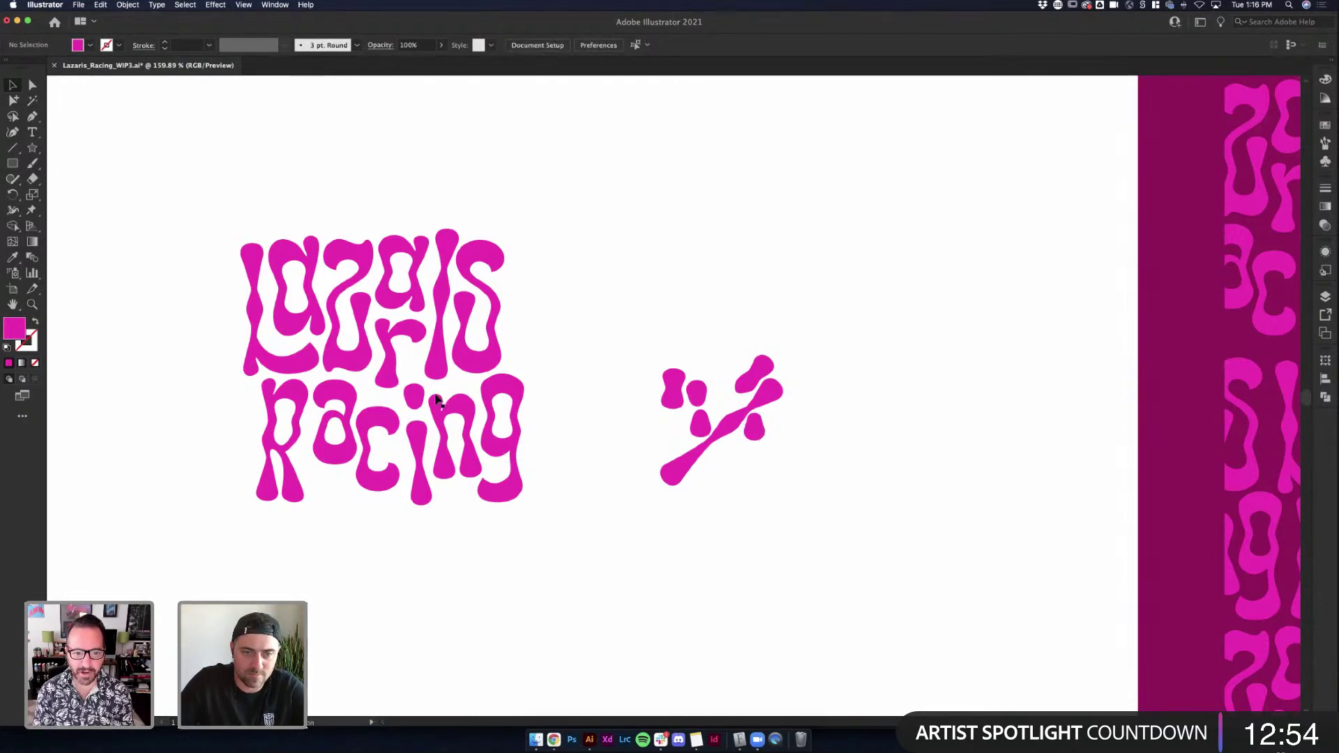
# Try to pull the upper counter shape out of the g in Racing
pyautogui.scroll(1, 435, 399)
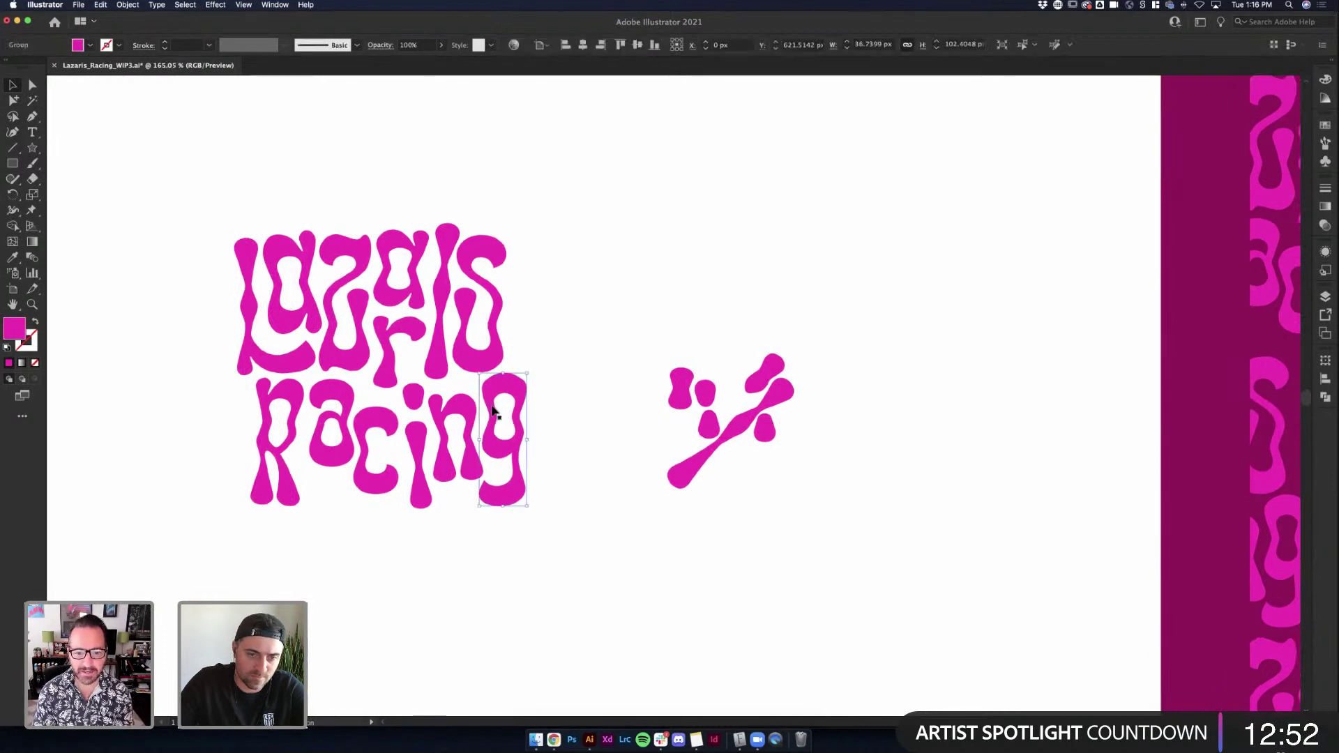
pyautogui.doubleClick(494, 411)
pyautogui.moveTo(495, 407)
pyautogui.mouseDown()
pyautogui.moveTo(544, 410)
pyautogui.moveTo(506, 422)
pyautogui.mouseUp()
pyautogui.doubleClick(497, 408)
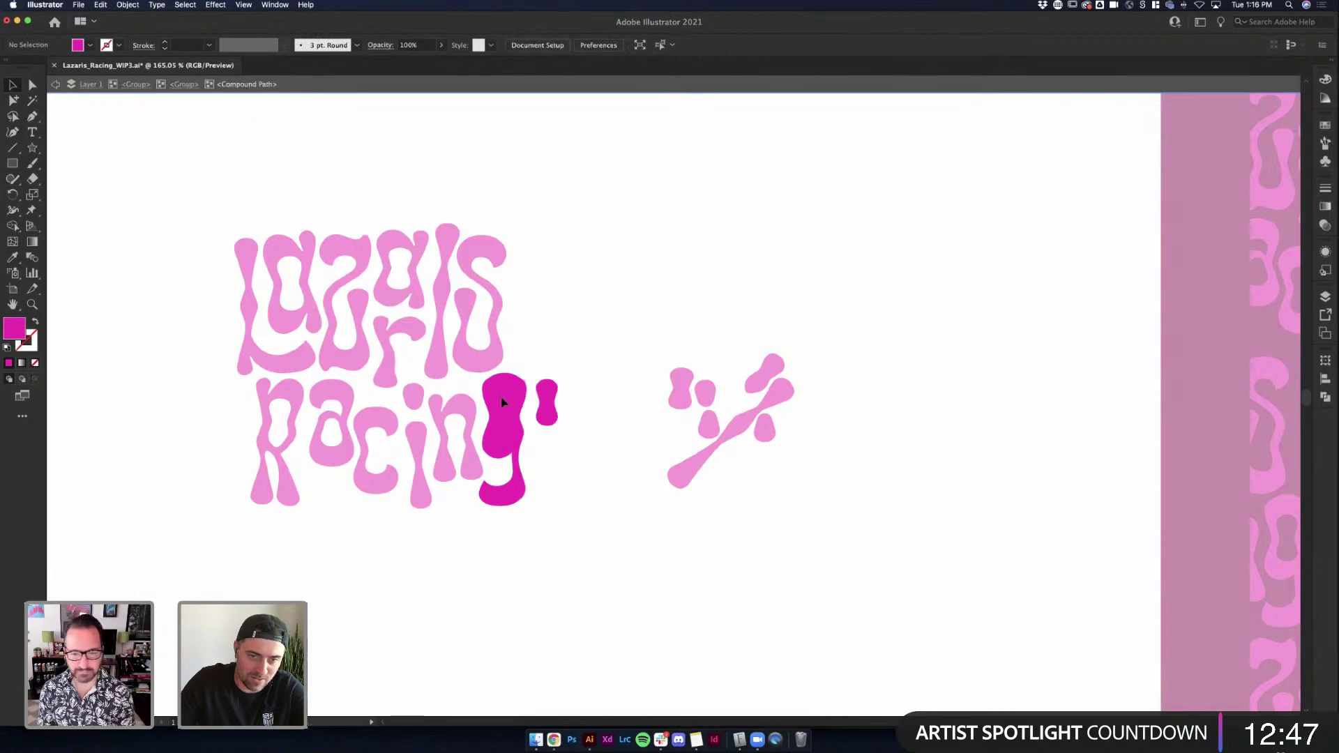
pyautogui.doubleClick(597, 434)
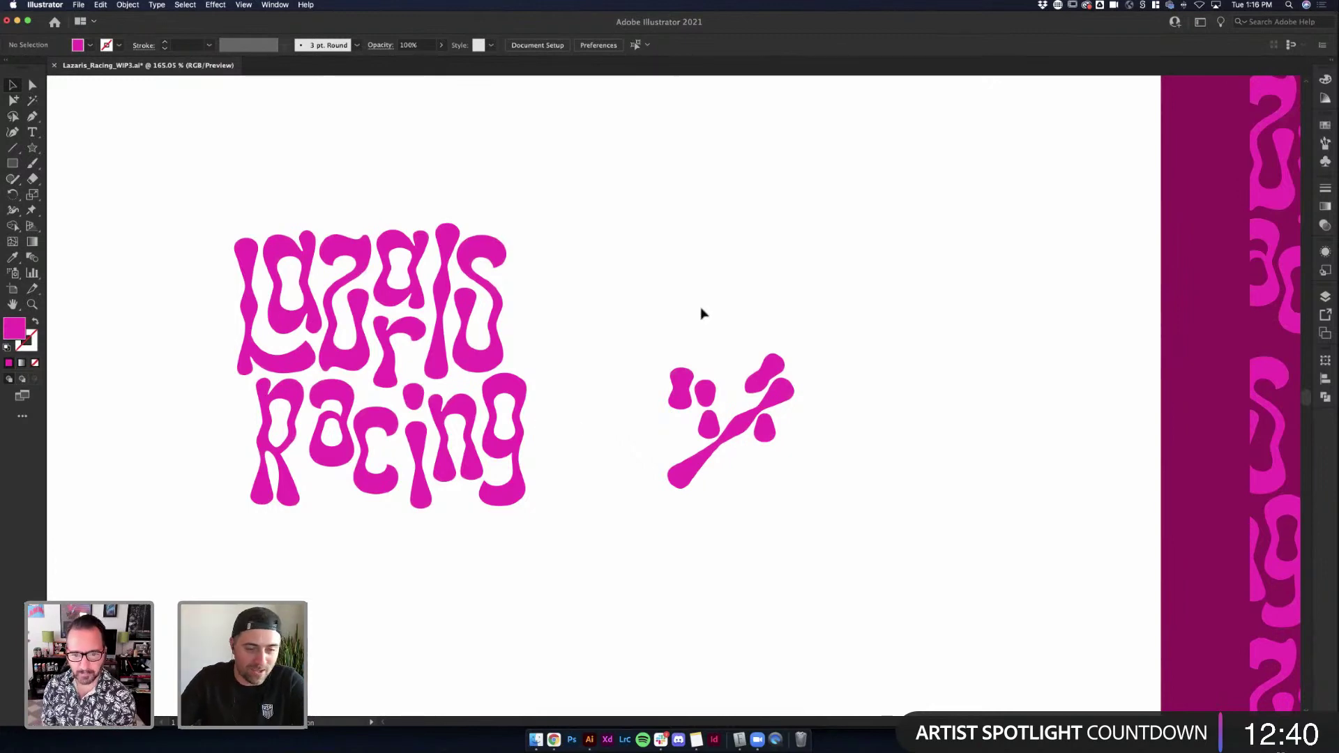
# Duplicate the r from Lazaris beside the loose shapes and delete the rounded knob at the top of its stem
pyautogui.moveTo(388, 331); pyautogui.dragTo(652, 492)
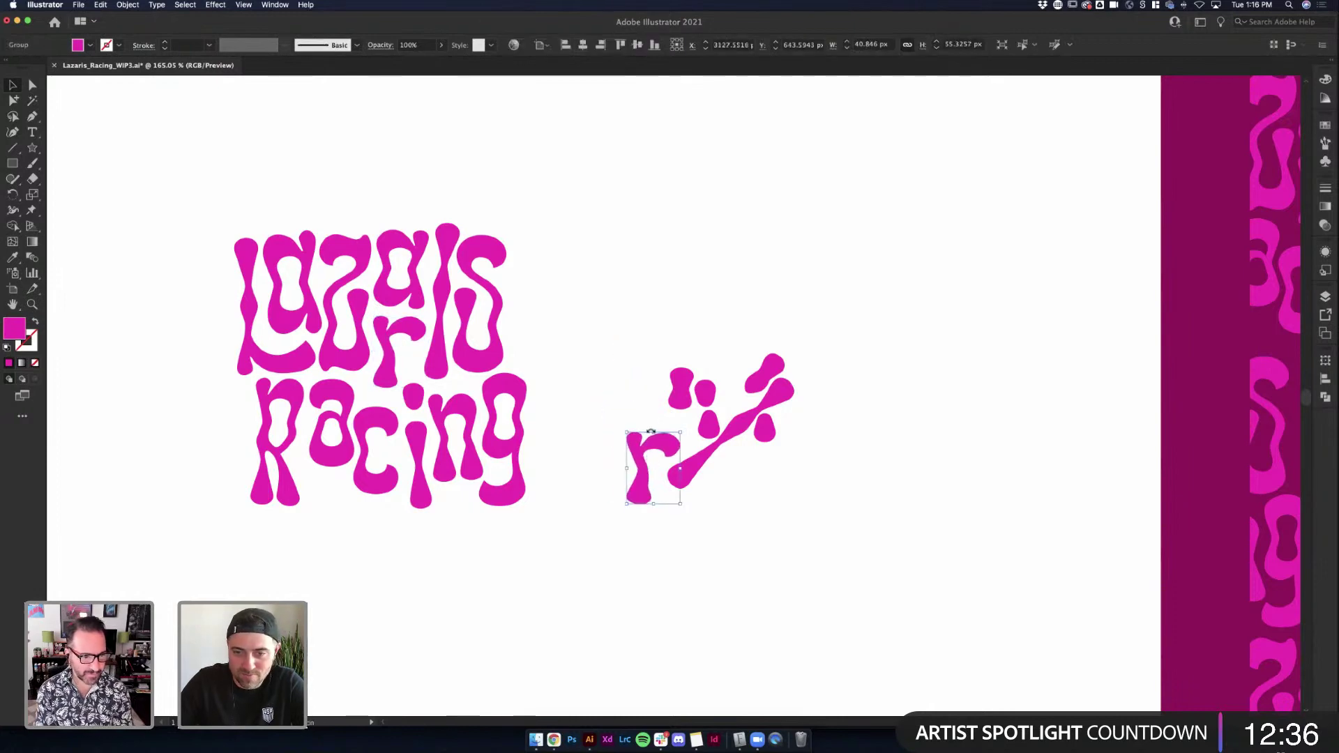
pyautogui.click(637, 410)
pyautogui.scroll(2, 639, 413)
pyautogui.scroll(5, 652, 411)
pyautogui.click(680, 543)
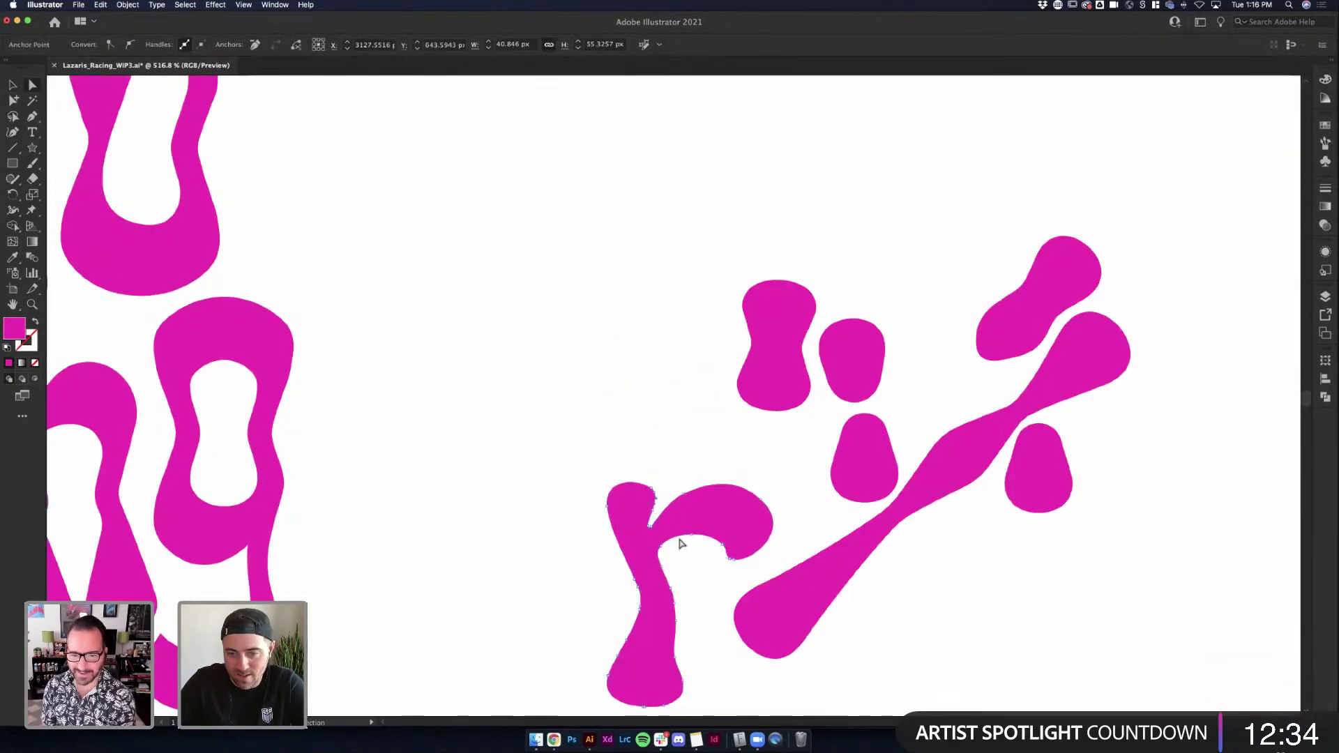
pyautogui.scroll(-3, 609, 286)
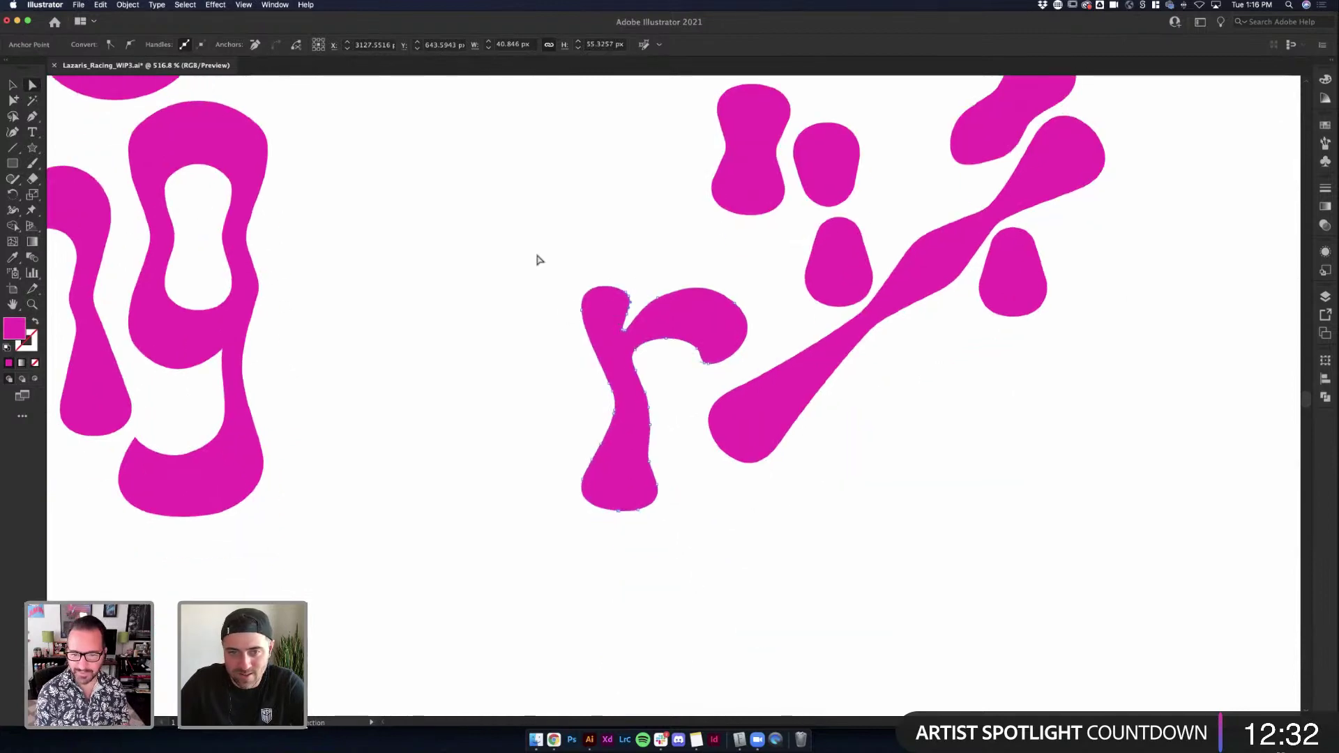
pyautogui.click(625, 322)
pyautogui.press('Delete')
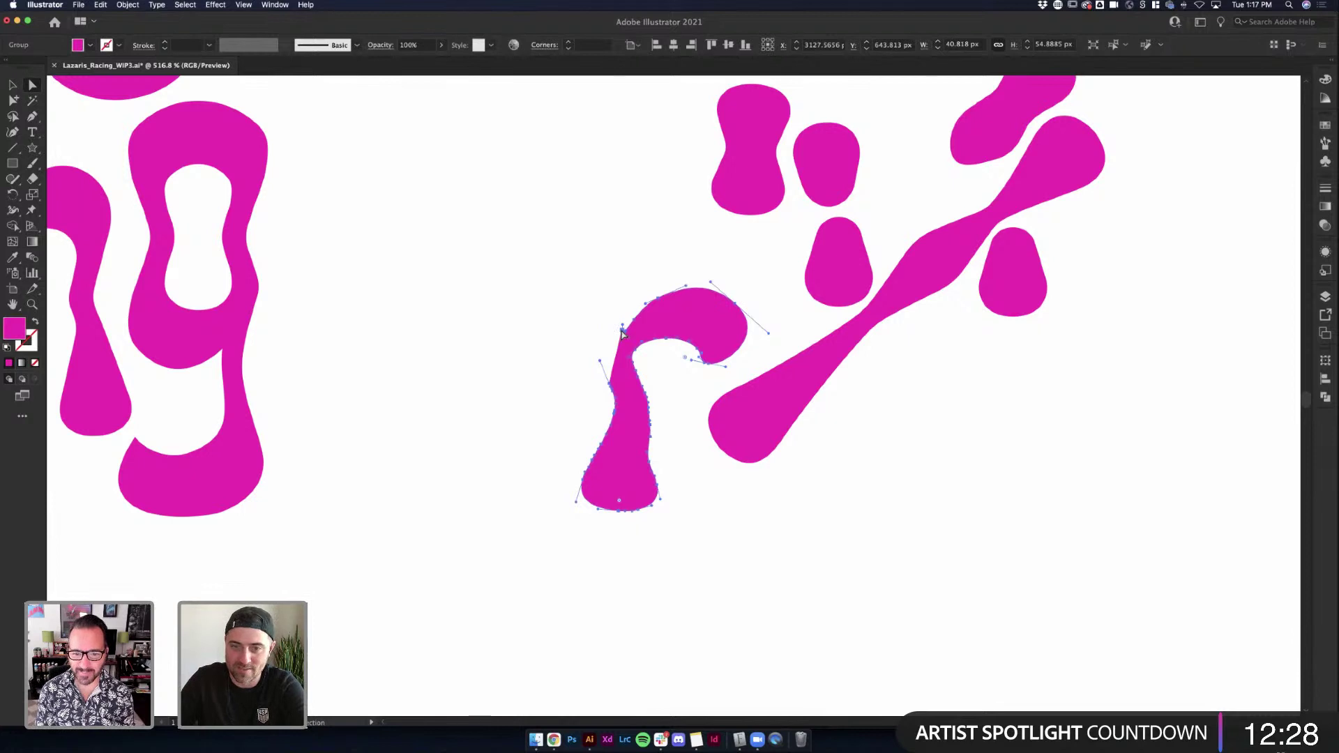
# Adjust the handle at the cut and close the open outer edge of the copied r's stem with the Pen tool
pyautogui.scroll(5, 623, 333)
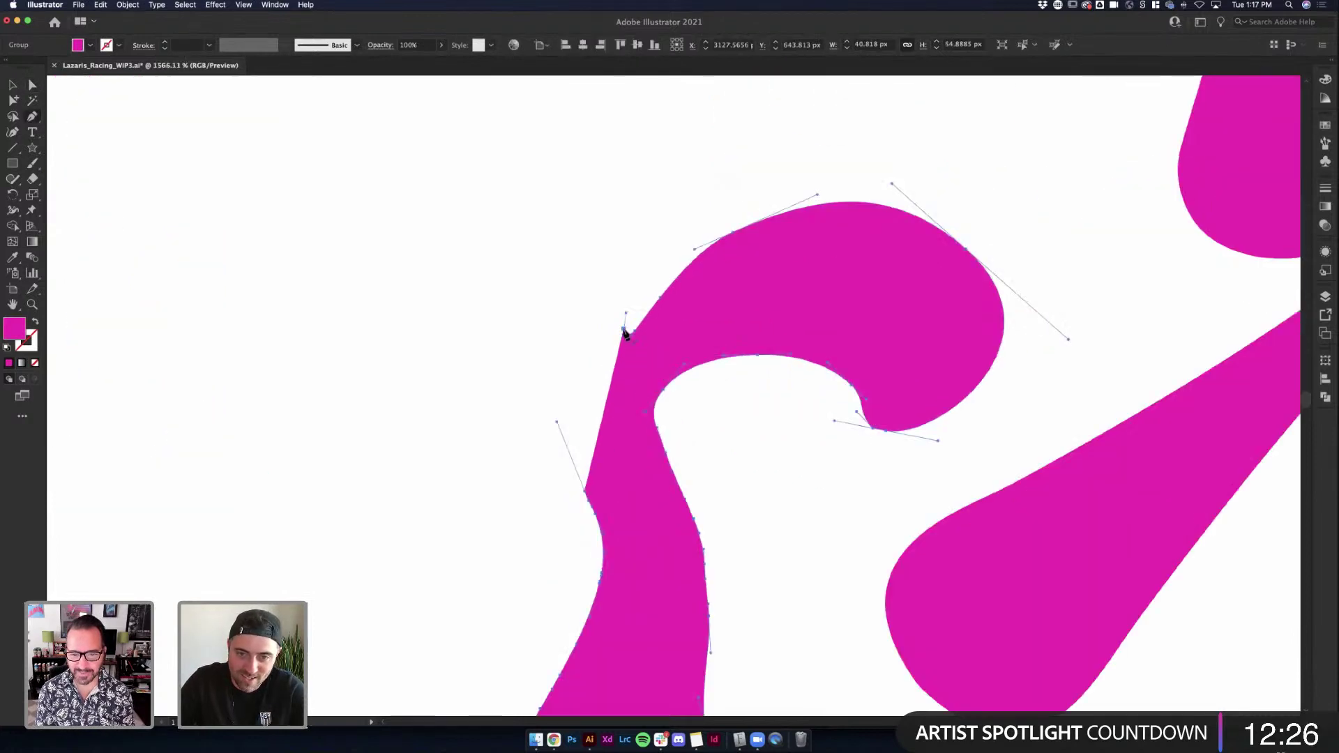
pyautogui.press('a')
pyautogui.moveTo(625, 315); pyautogui.dragTo(535, 399)
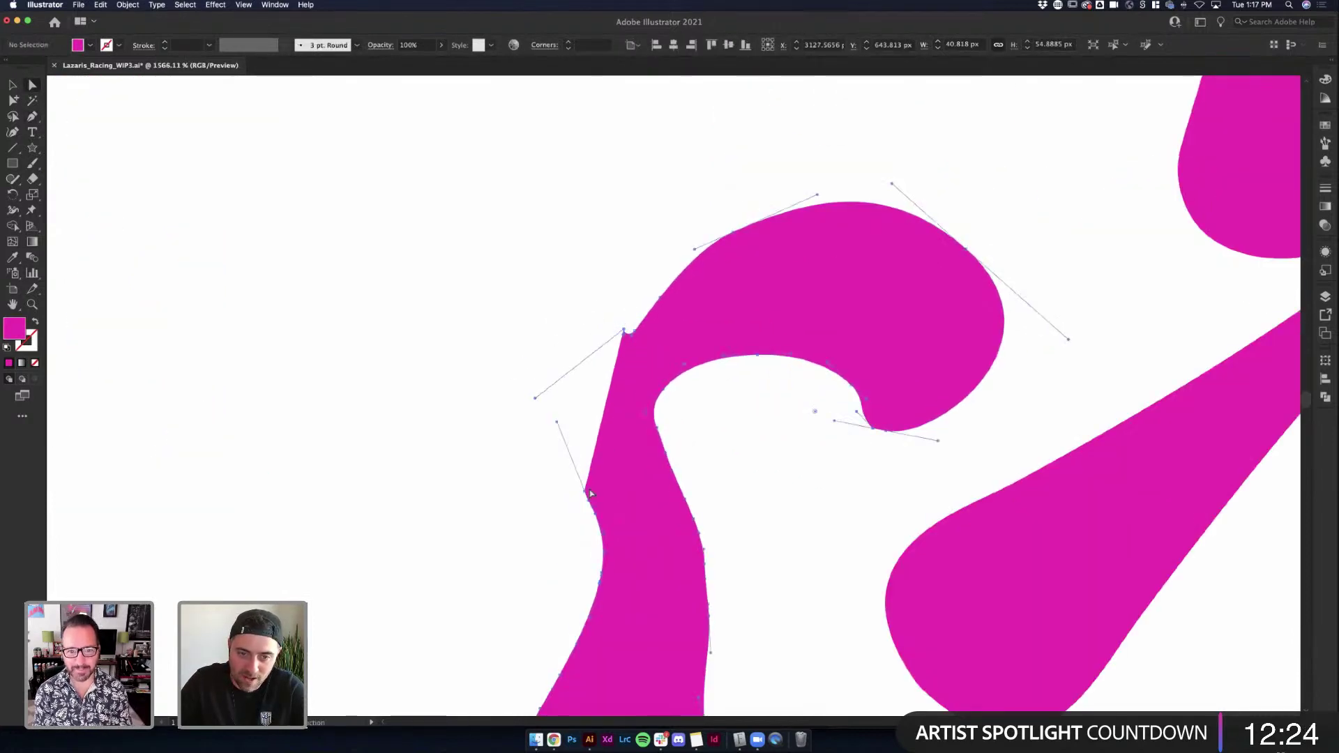
pyautogui.press('p')
pyautogui.click(585, 493)
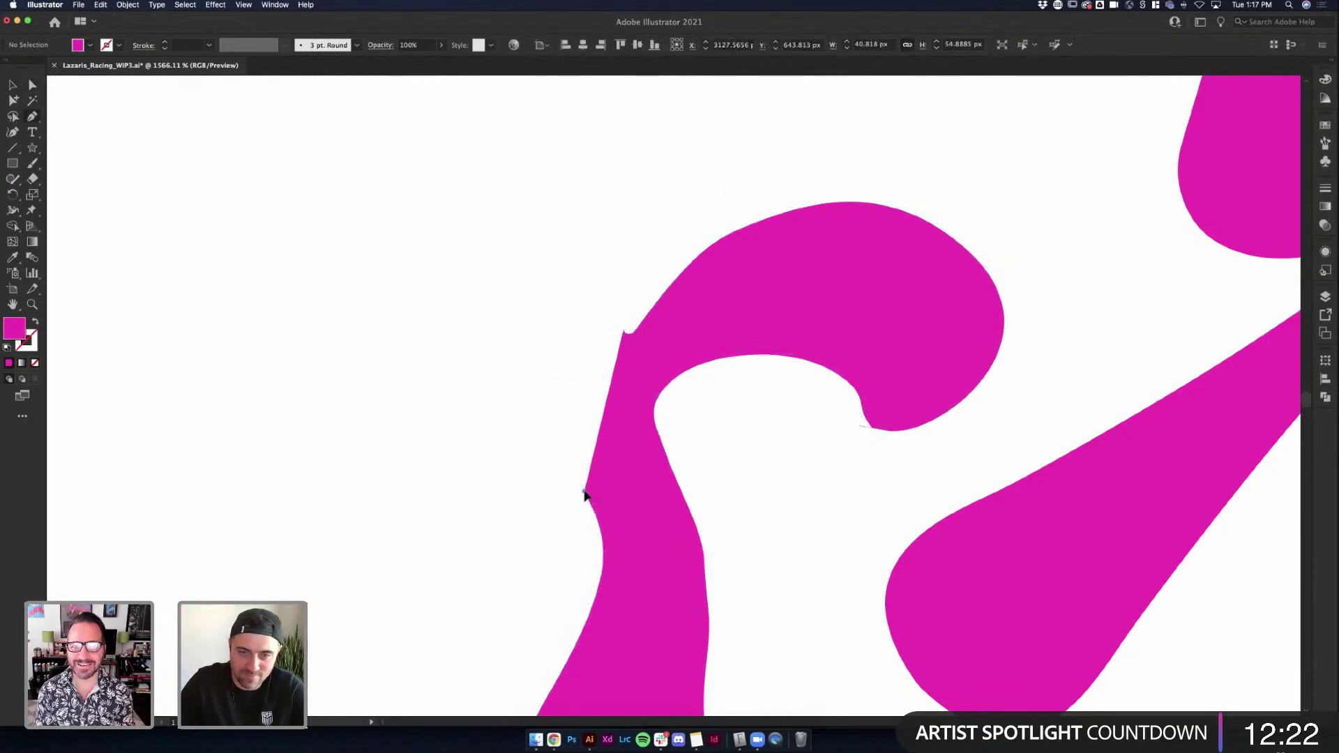
pyautogui.click(624, 333)
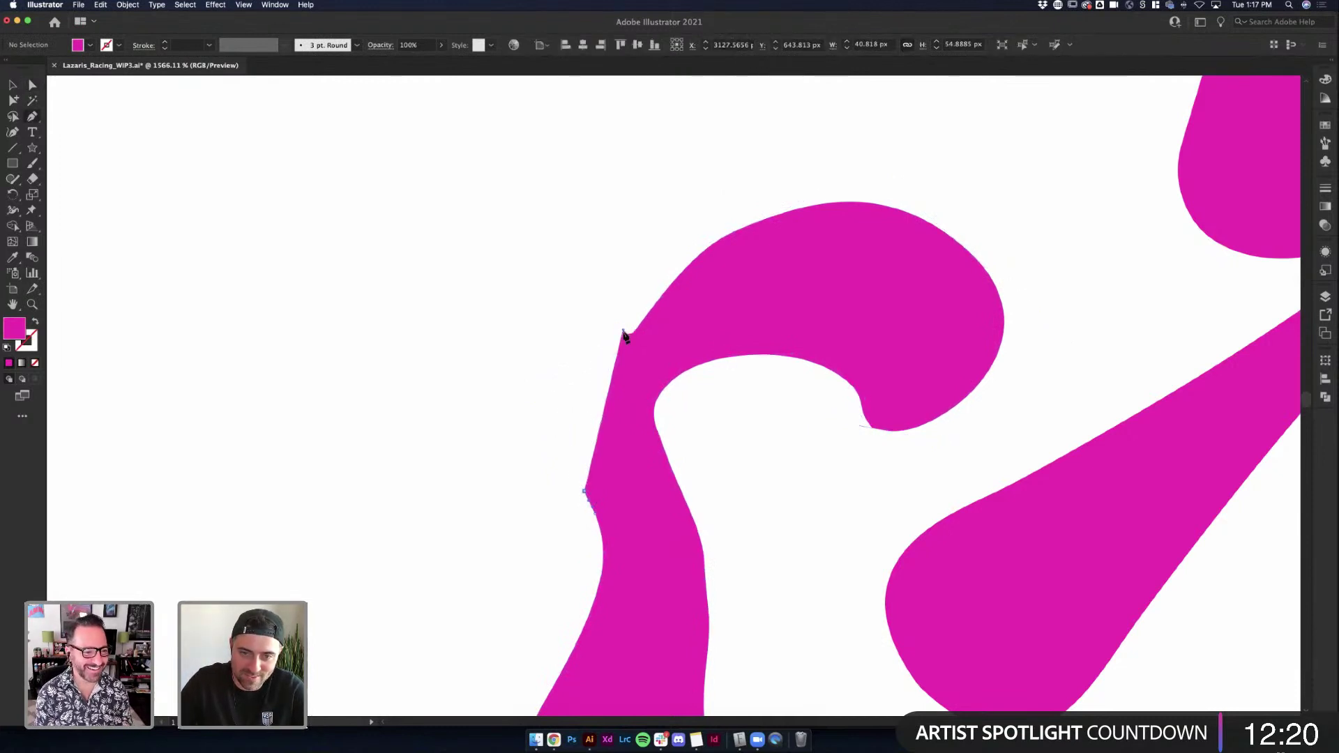
# Pull the outer edge of the r's stem outward into a bulge and round its corner to about 7.39 px
pyautogui.moveTo(626, 337); pyautogui.dragTo(540, 284)
pyautogui.moveTo(533, 358); pyautogui.dragTo(508, 428)
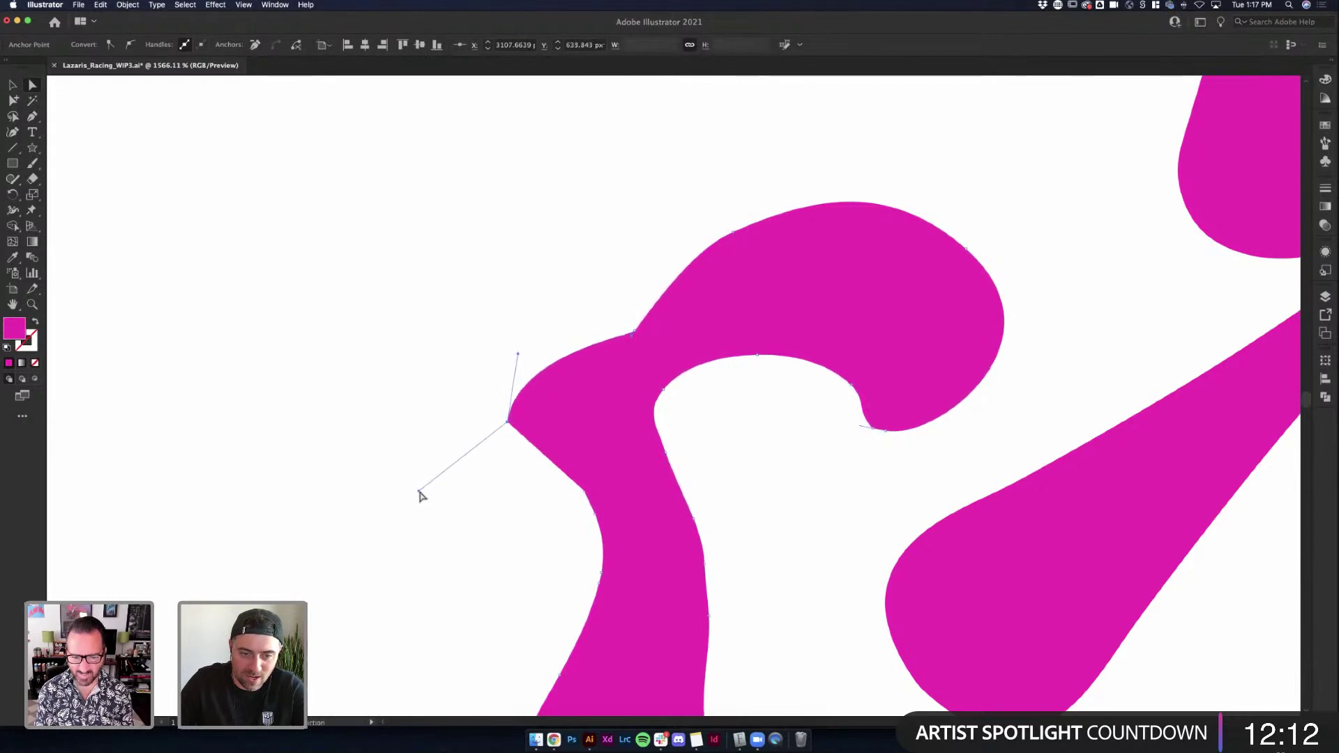
pyautogui.moveTo(419, 492); pyautogui.dragTo(822, 457)
pyautogui.press('p')
pyautogui.press('a')
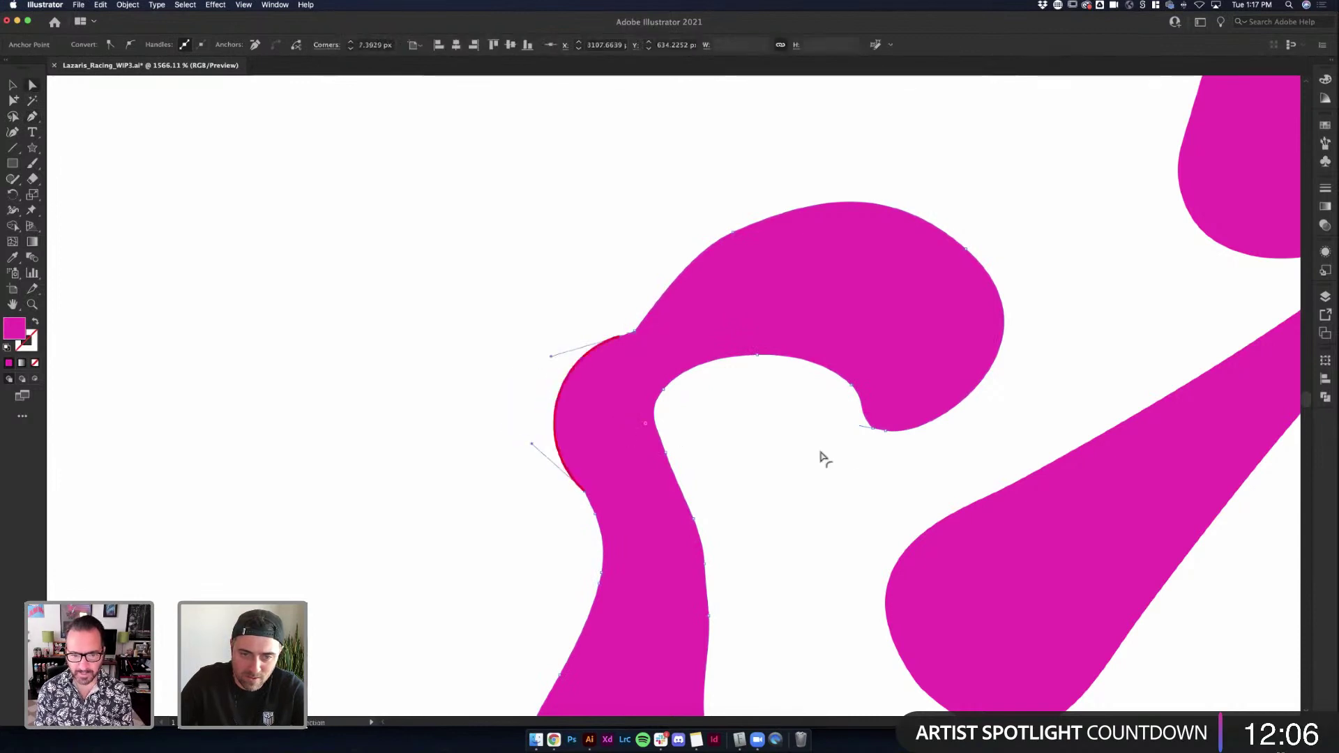
# Extend the tip of the r's arm outward, pull its inner end down into a wider lobe, and undo the last stray changes
pyautogui.scroll(-5, 858, 461)
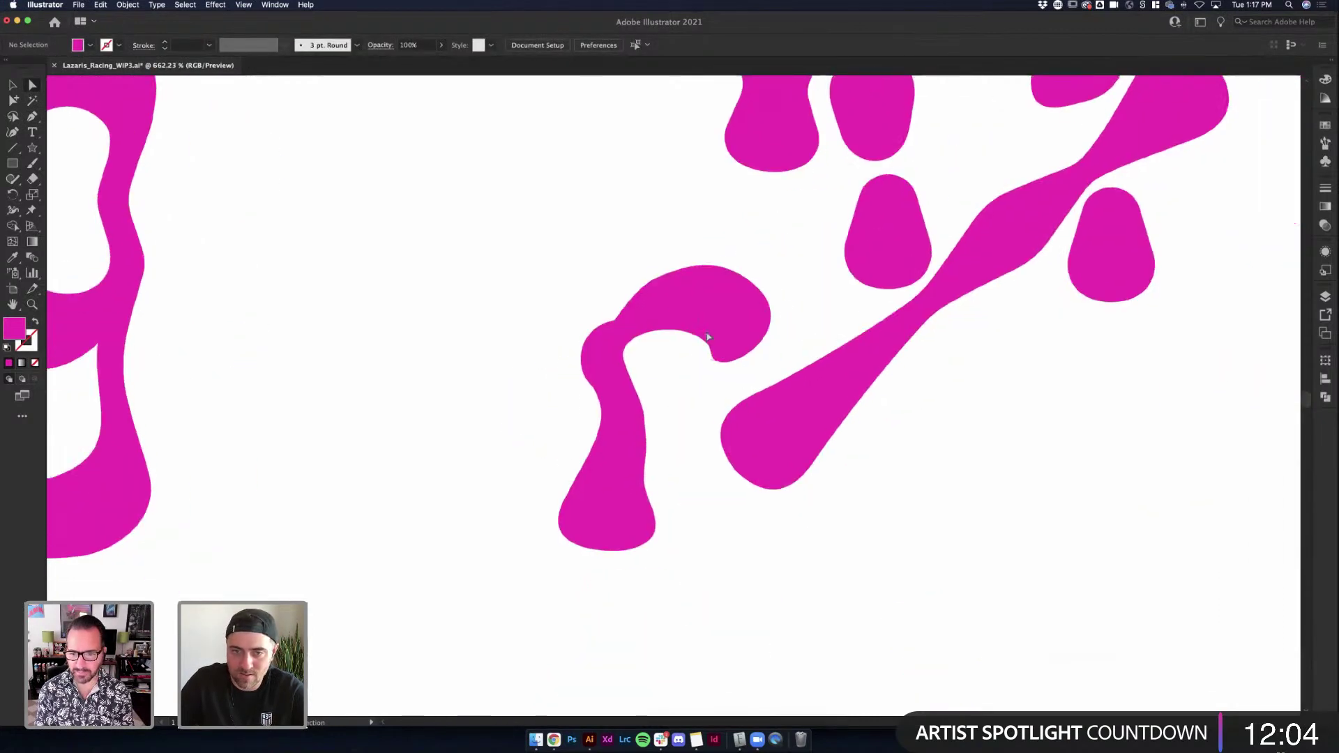
pyautogui.click(727, 364)
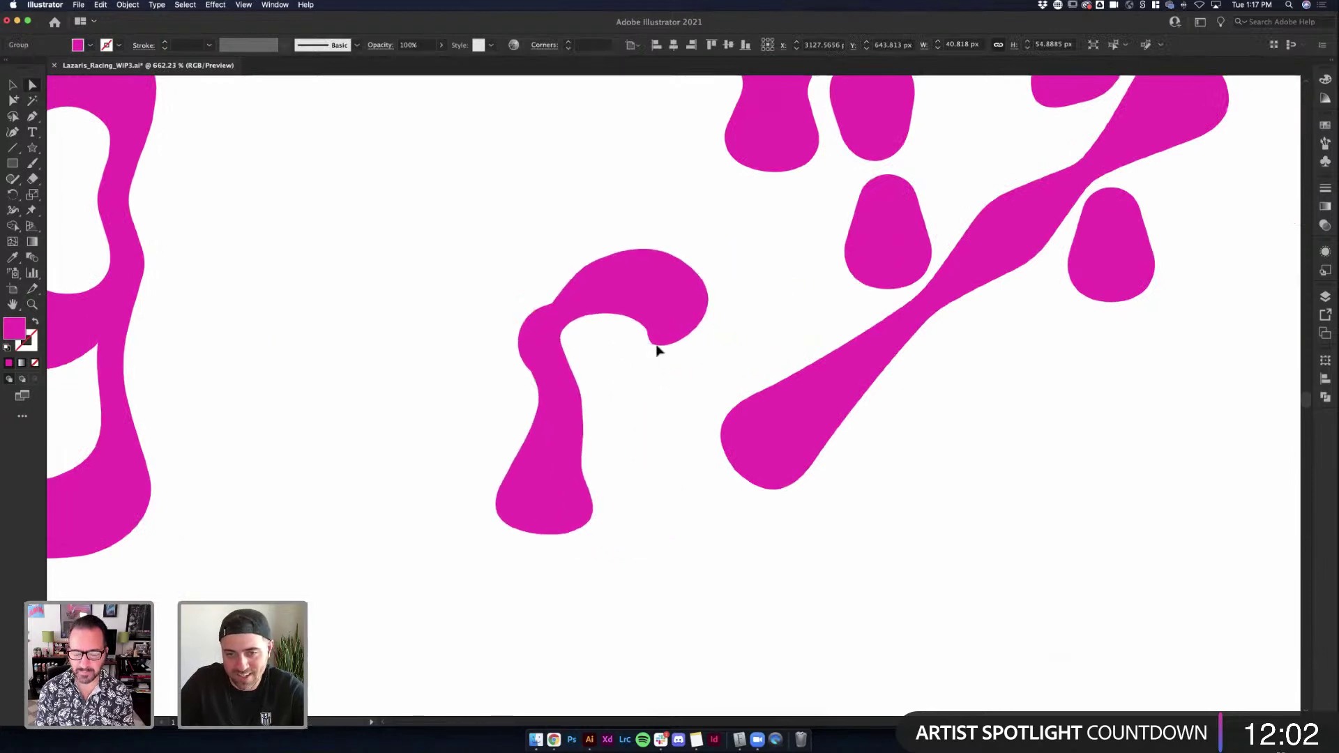
pyautogui.moveTo(726, 368); pyautogui.dragTo(775, 358)
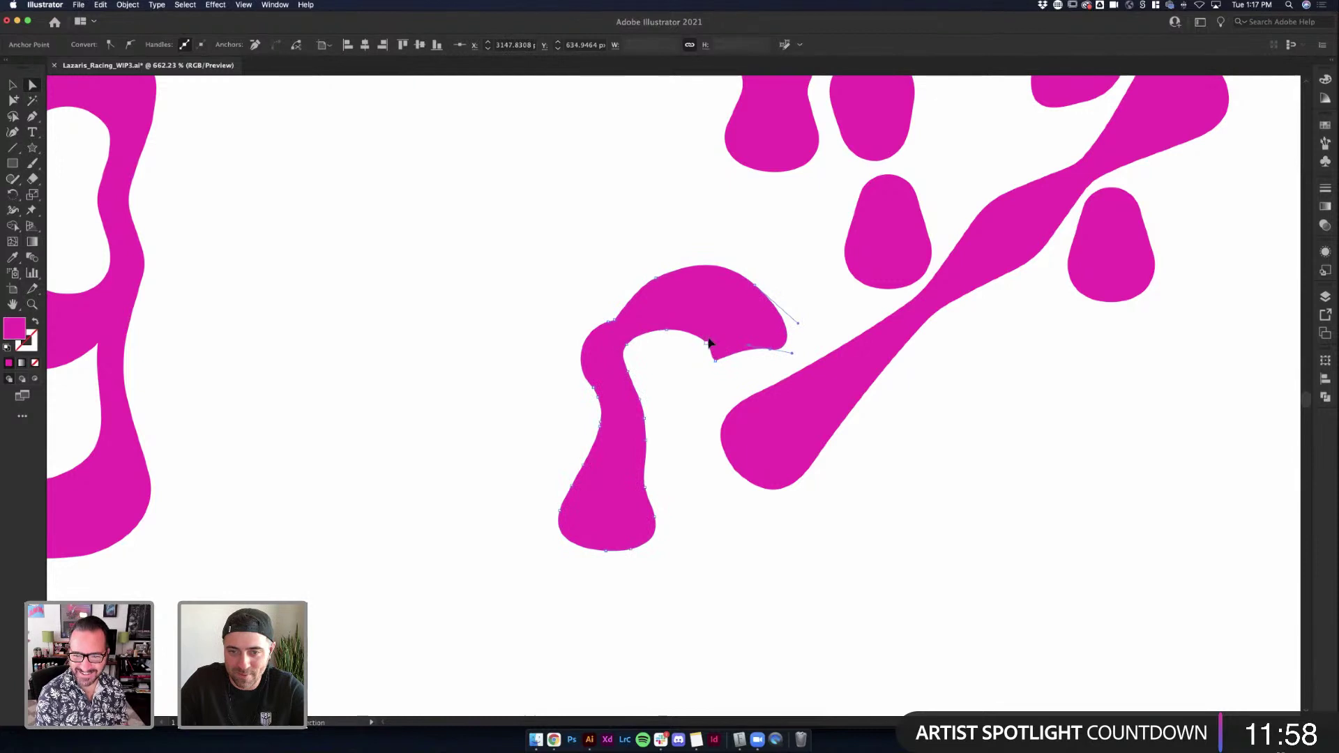
pyautogui.moveTo(711, 323); pyautogui.dragTo(695, 377)
pyautogui.click(717, 362)
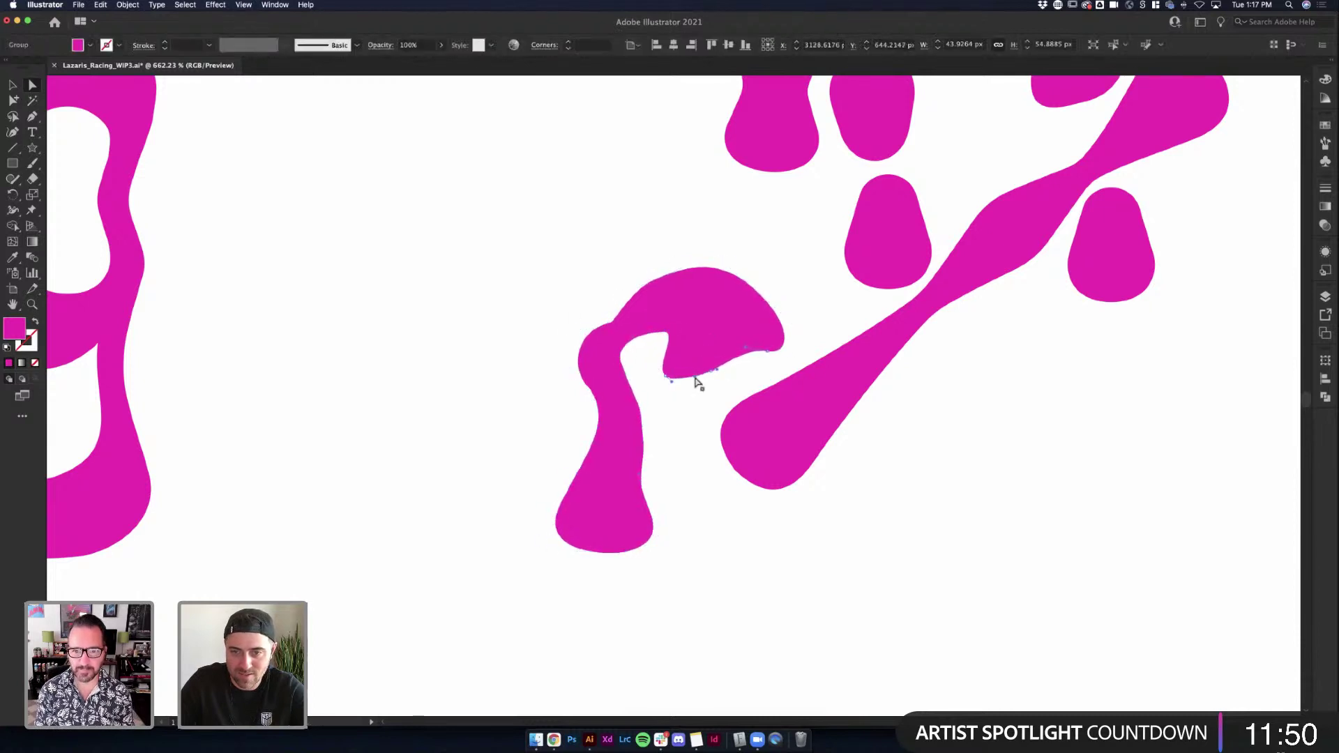
pyautogui.press('super+z')
pyautogui.press('super+z')
pyautogui.click(969, 388)
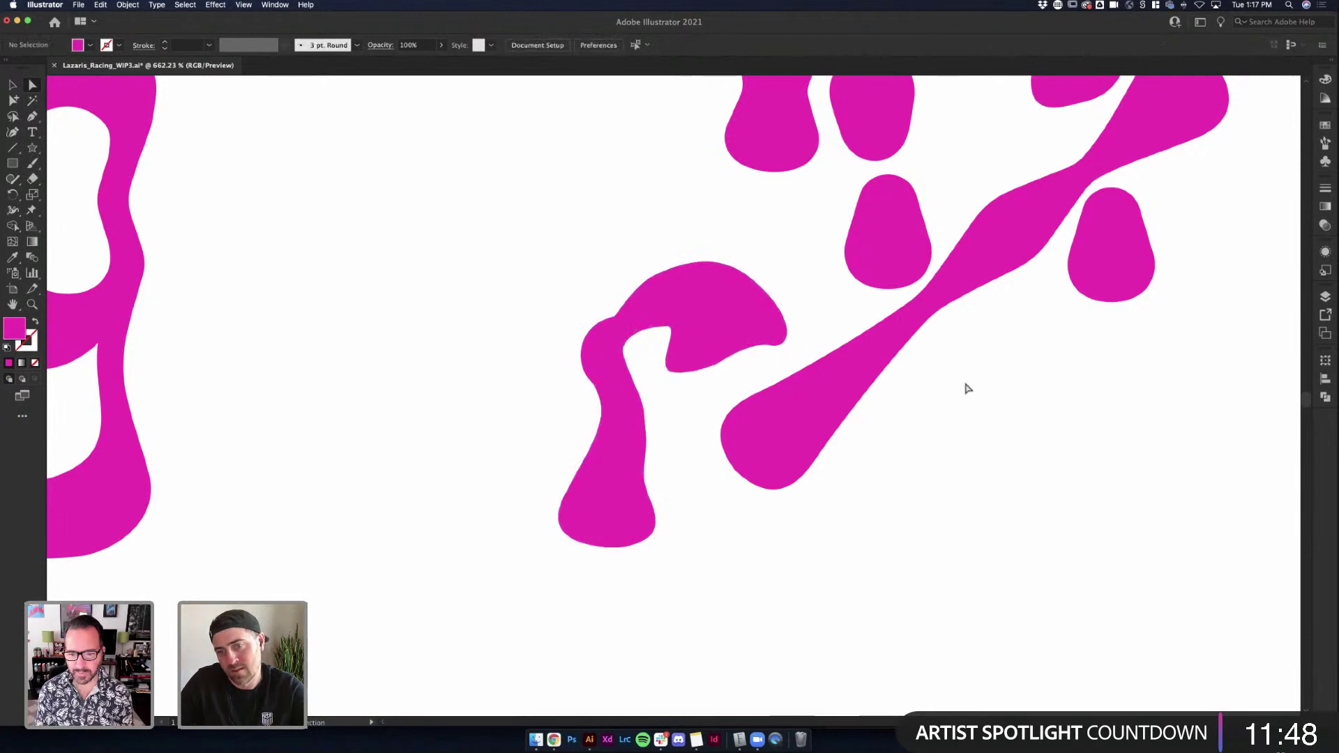
# Lower the anchor points along the top of the r's arch to flatten its curve
pyautogui.scroll(-5, 968, 388)
pyautogui.click(627, 346)
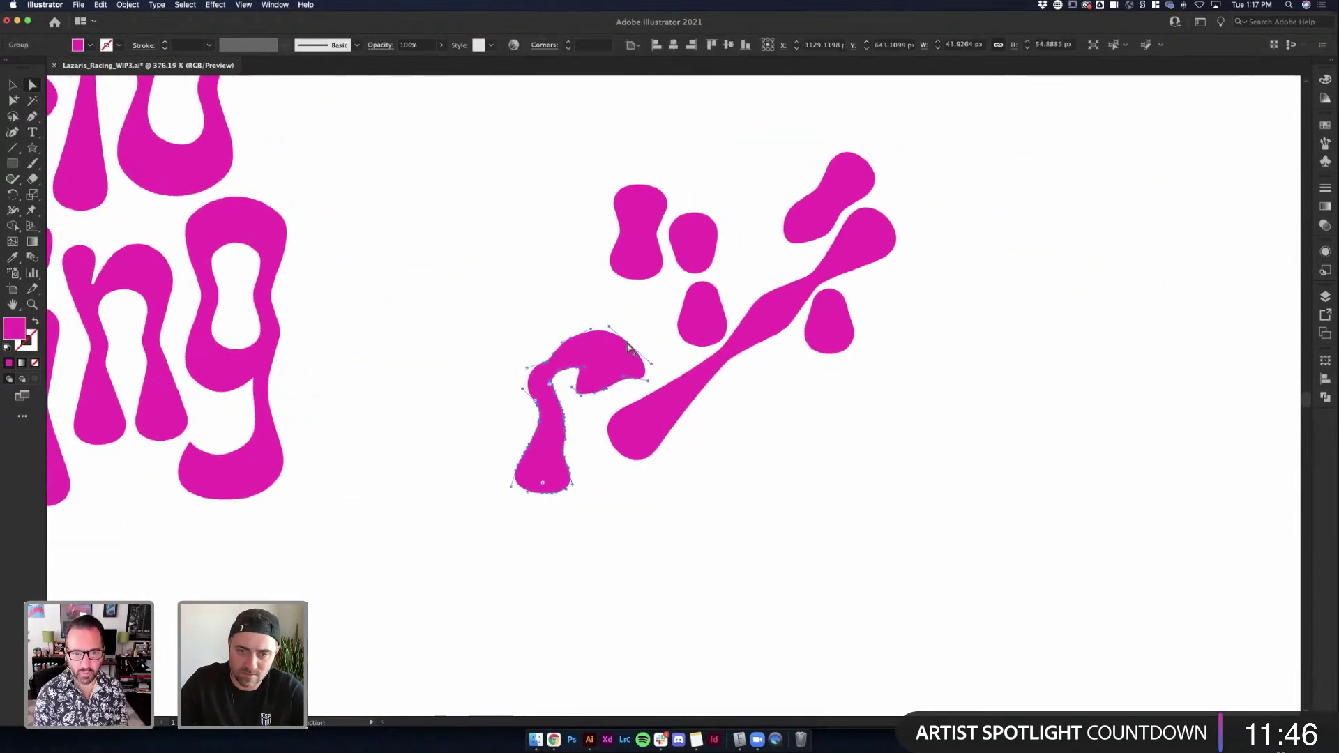
pyautogui.moveTo(628, 347); pyautogui.dragTo(611, 340)
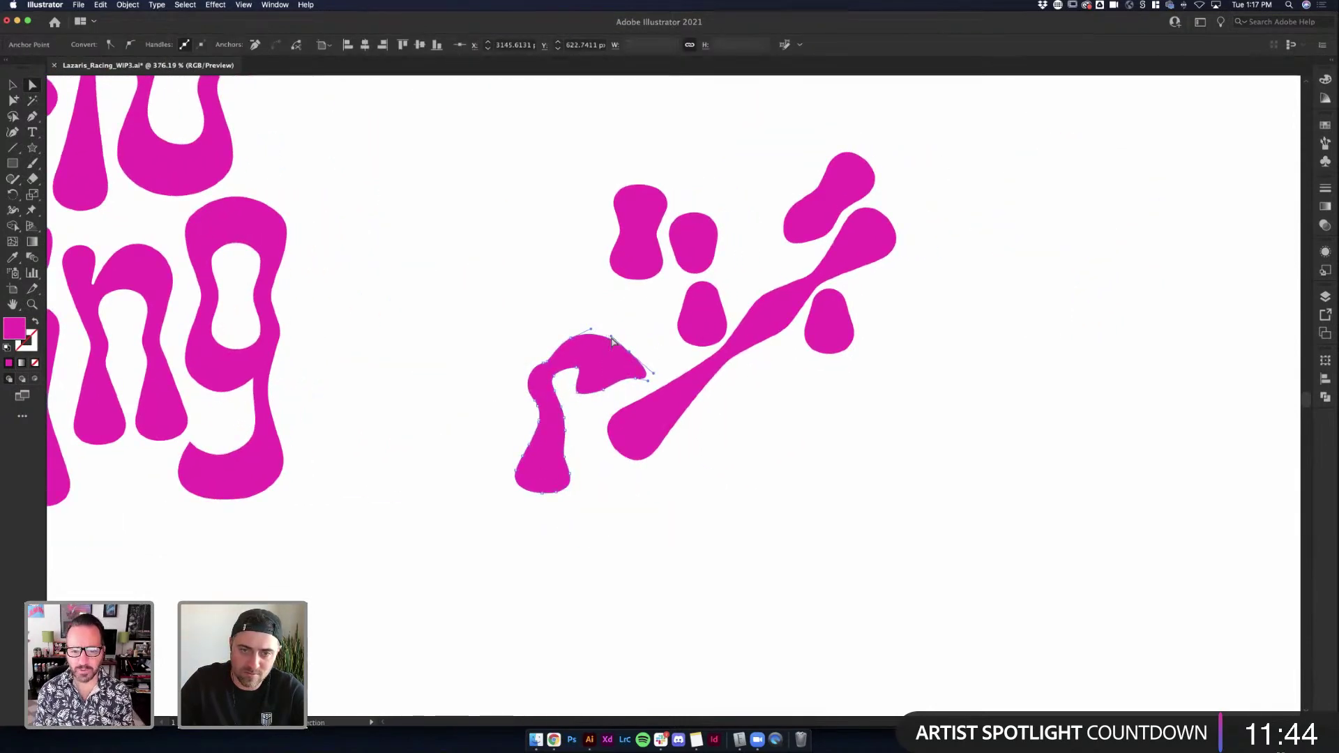
pyautogui.click(608, 344)
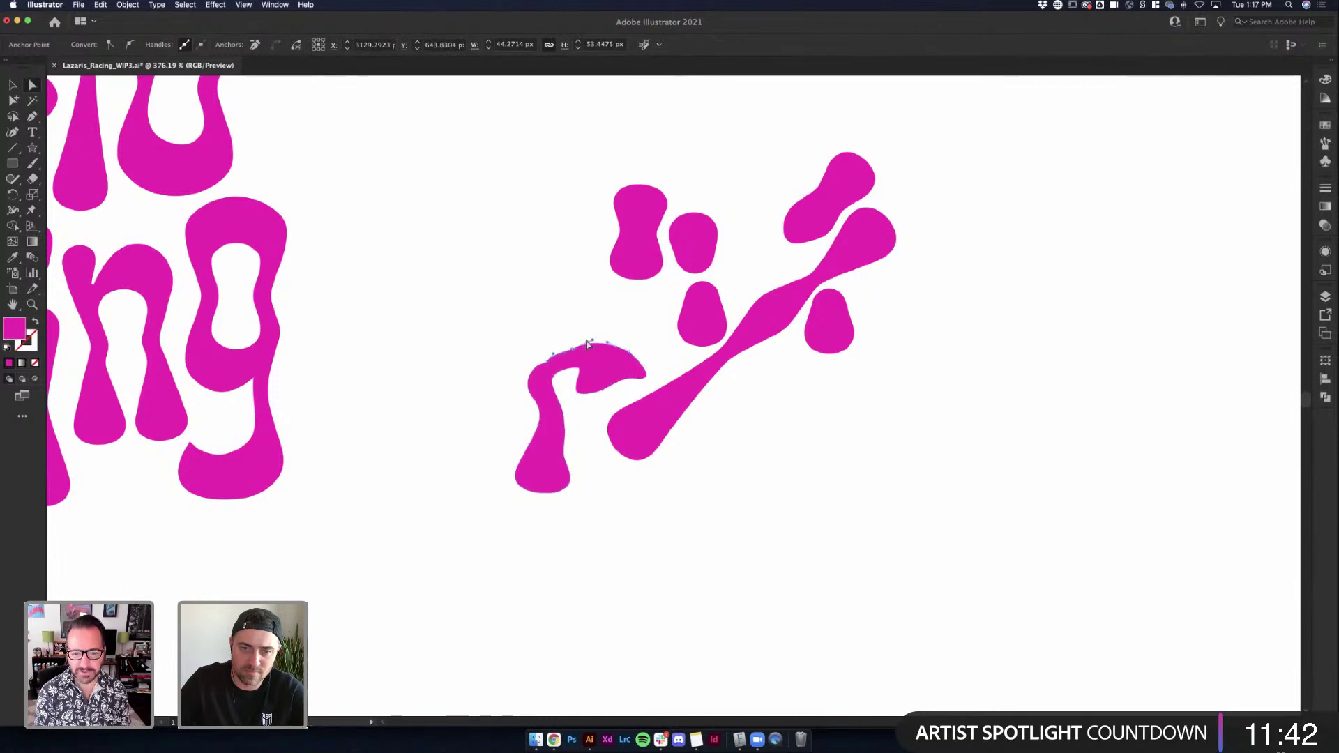
pyautogui.click(594, 345)
pyautogui.click(608, 345)
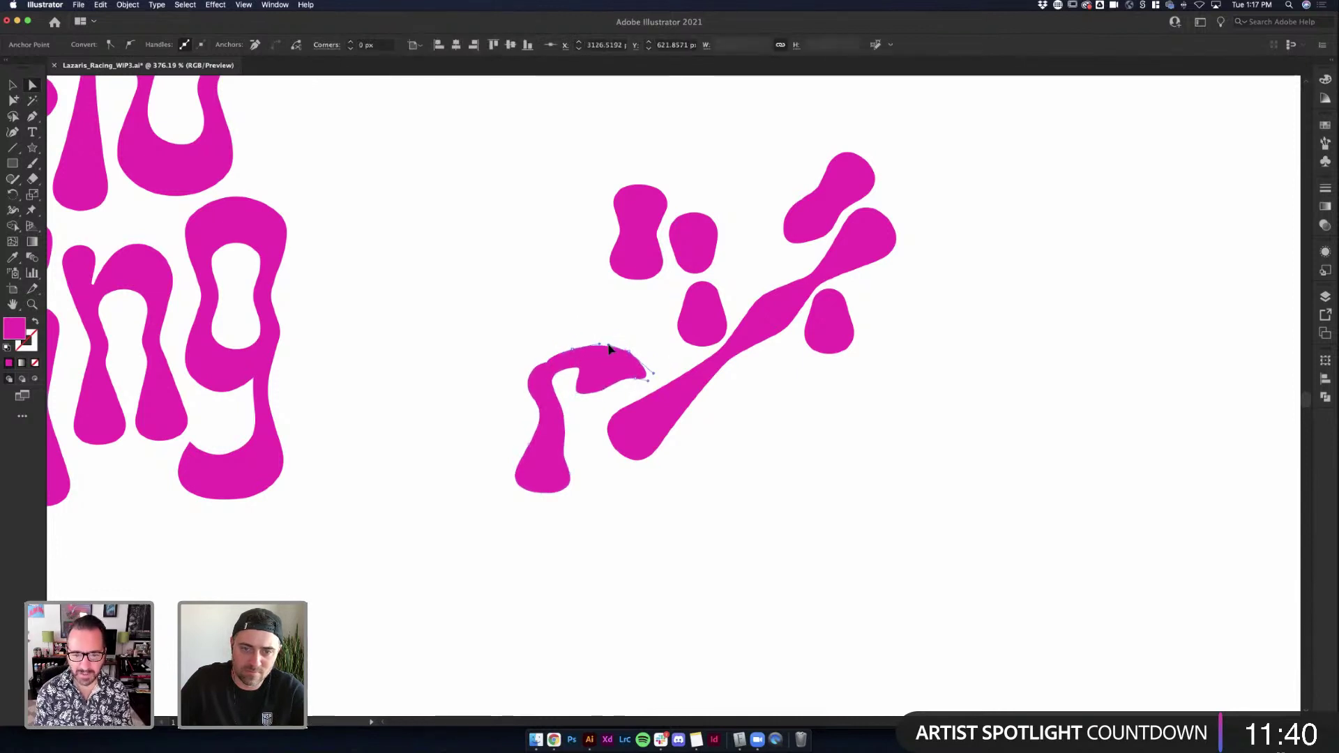
# Adjust the curve handle at the outer end of the r's arch to give the arm a fuller, rounded tip
pyautogui.moveTo(637, 360); pyautogui.dragTo(652, 377)
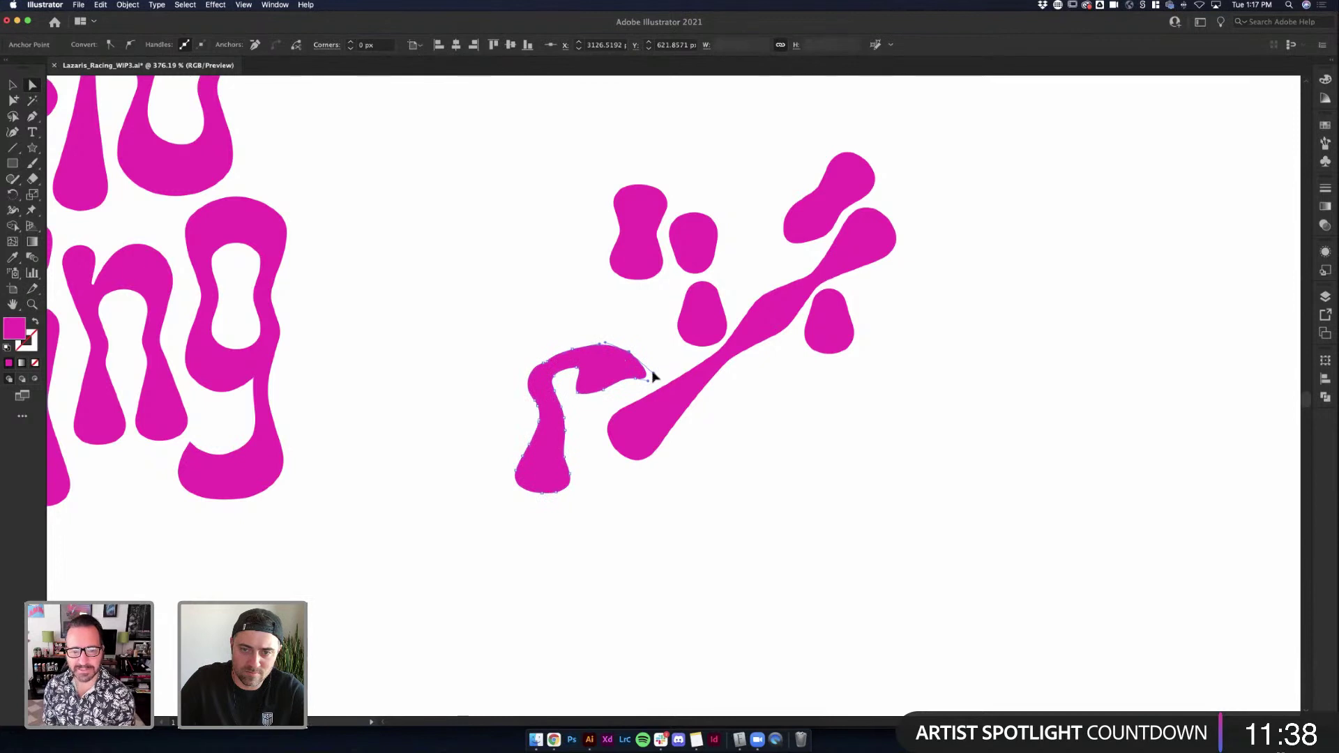
pyautogui.press('super+z')
pyautogui.press('super+z')
pyautogui.press('super+z')
pyautogui.press('super+z')
pyautogui.press('super+z')
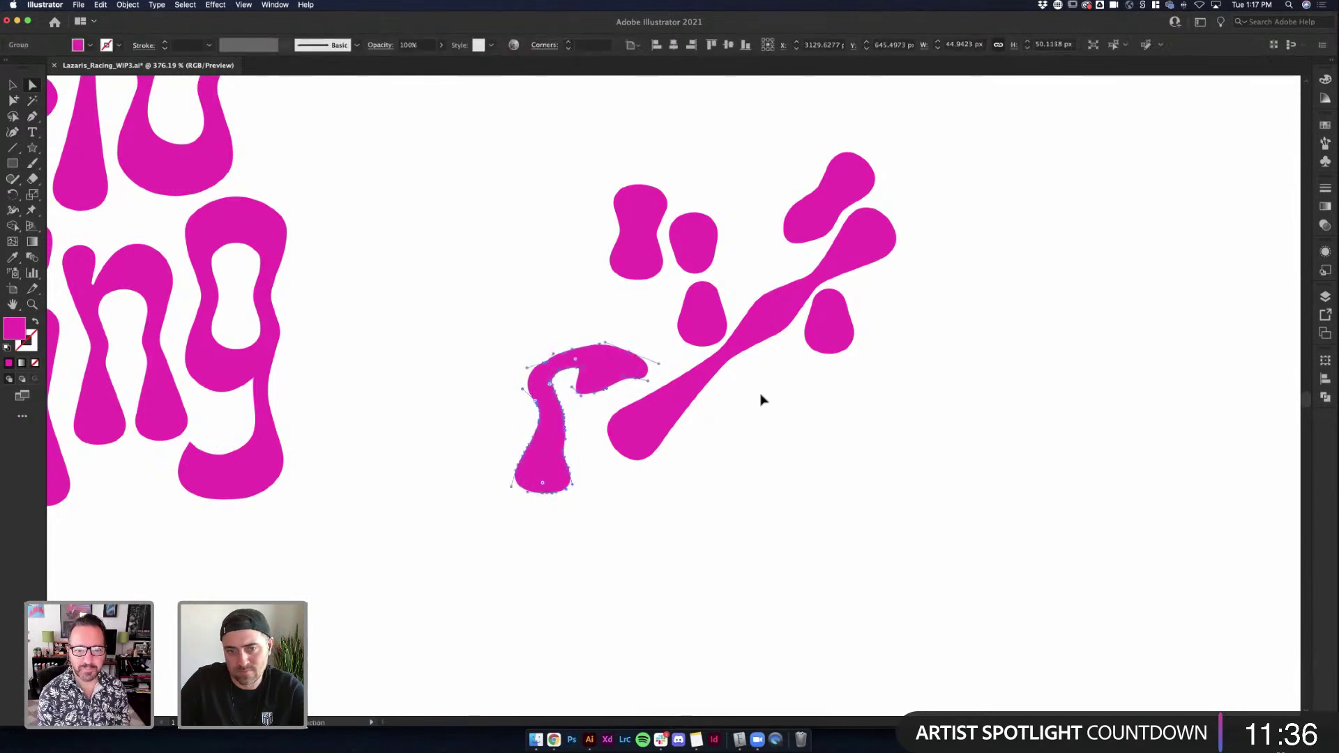
# Rotate the r shape counterclockwise and position it against the lower end of the long diagonal stroke
pyautogui.click(606, 370)
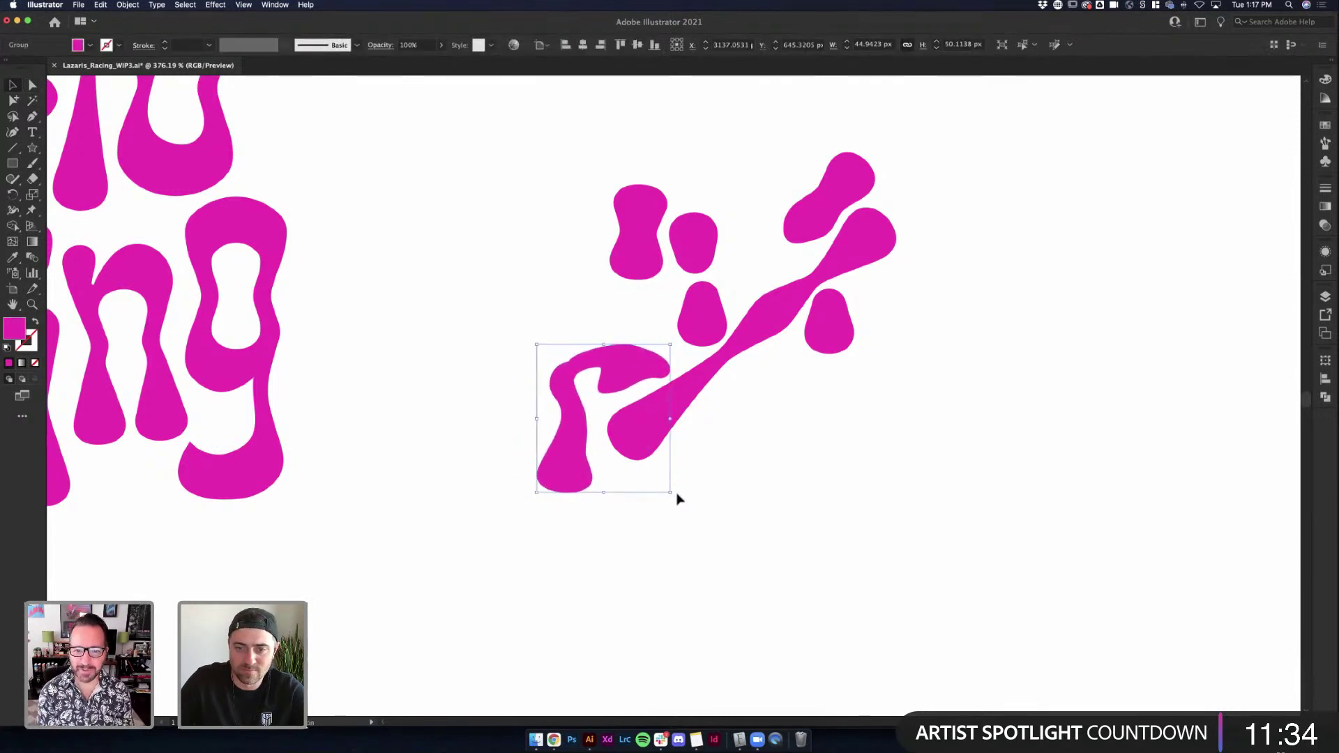
pyautogui.moveTo(692, 477); pyautogui.dragTo(587, 399)
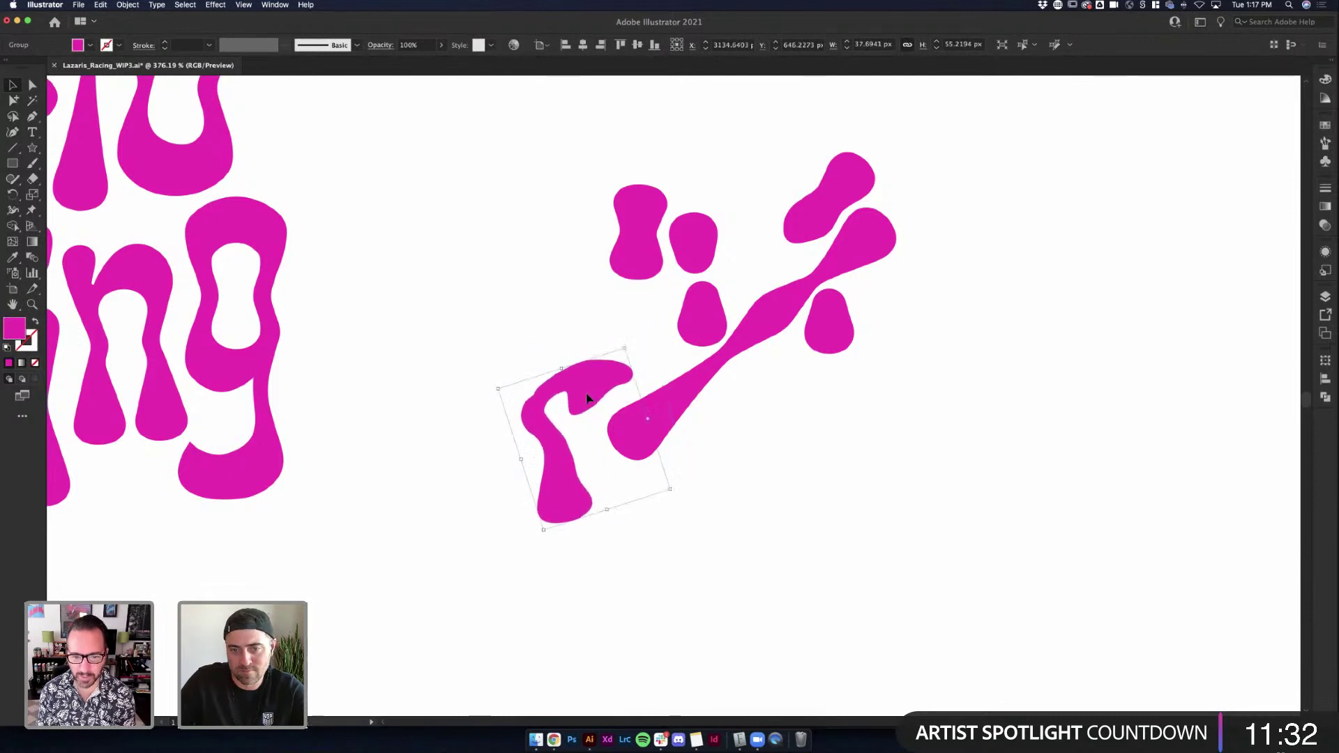
pyautogui.press('super+z')
pyautogui.press('super+z')
pyautogui.press('super+z')
pyautogui.press('super+z')
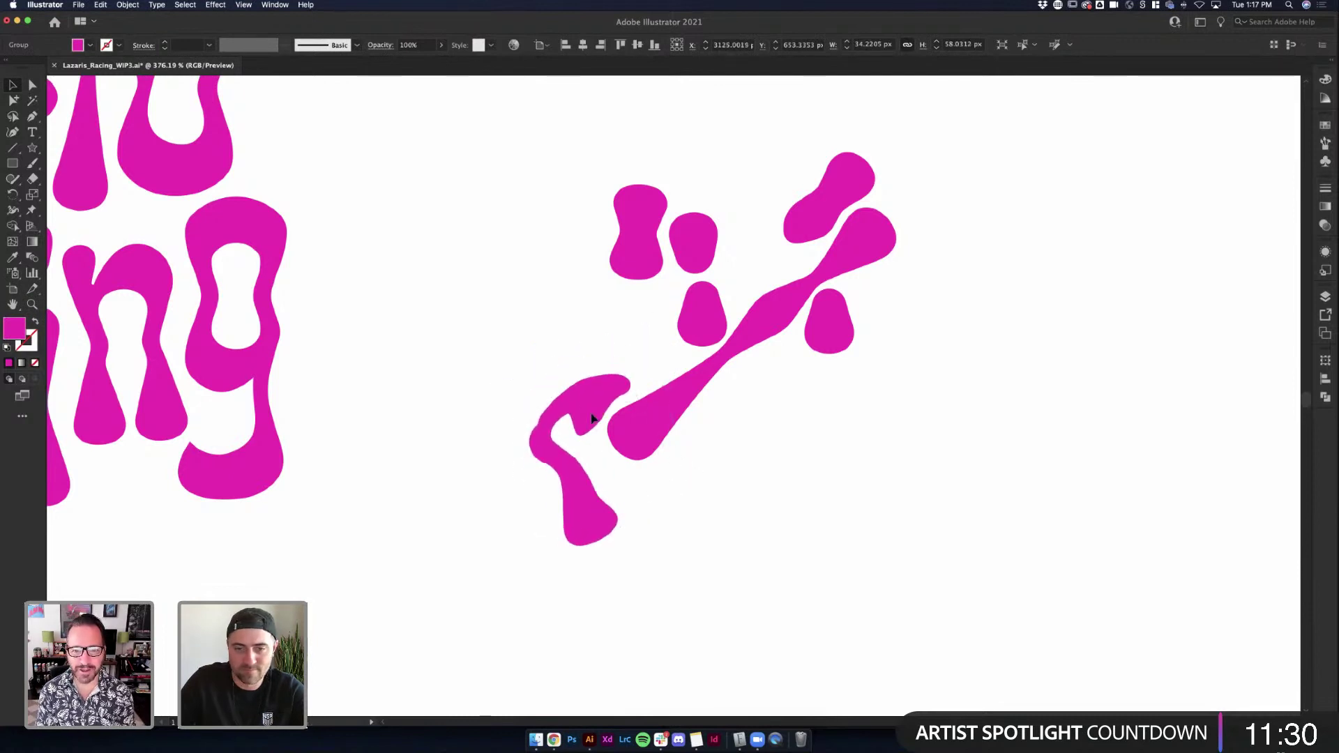
pyautogui.click(718, 514)
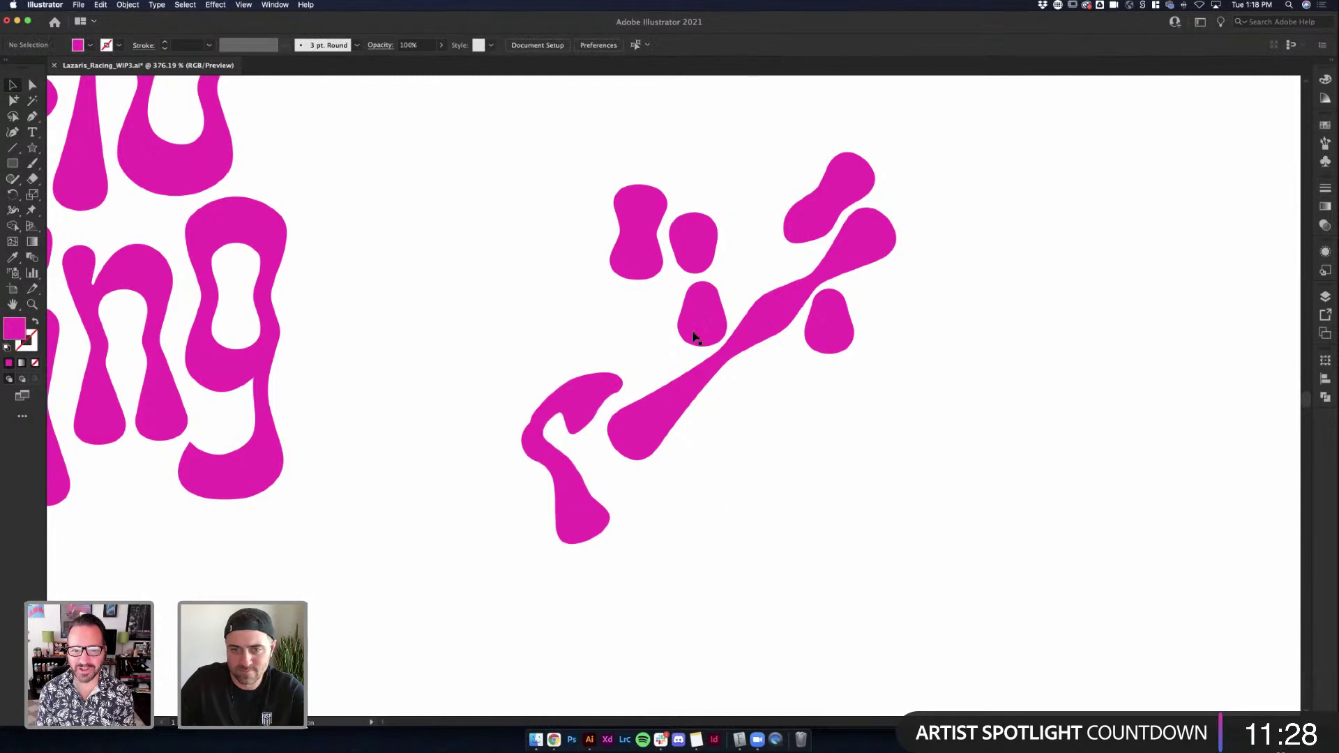
# Place a tilted copy of the drop shape below the diagonal stroke and move the hourglass shape down above the r's arm
pyautogui.moveTo(694, 338); pyautogui.dragTo(751, 440)
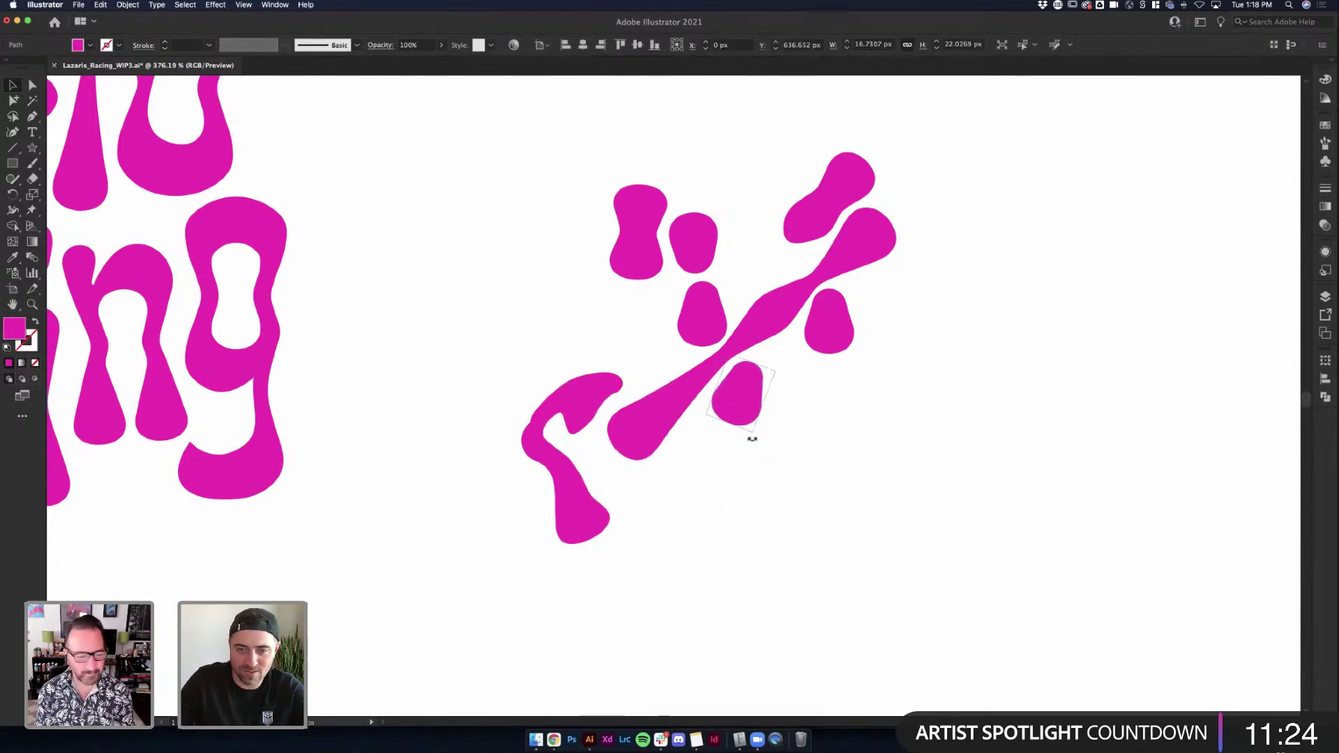
pyautogui.click(836, 429)
pyautogui.moveTo(635, 228); pyautogui.dragTo(631, 313)
# Remove the kinked anchor on the r's outer edge with the Pen tool and smooth the curve into the bulge
pyautogui.click(537, 430)
pyautogui.press('a')
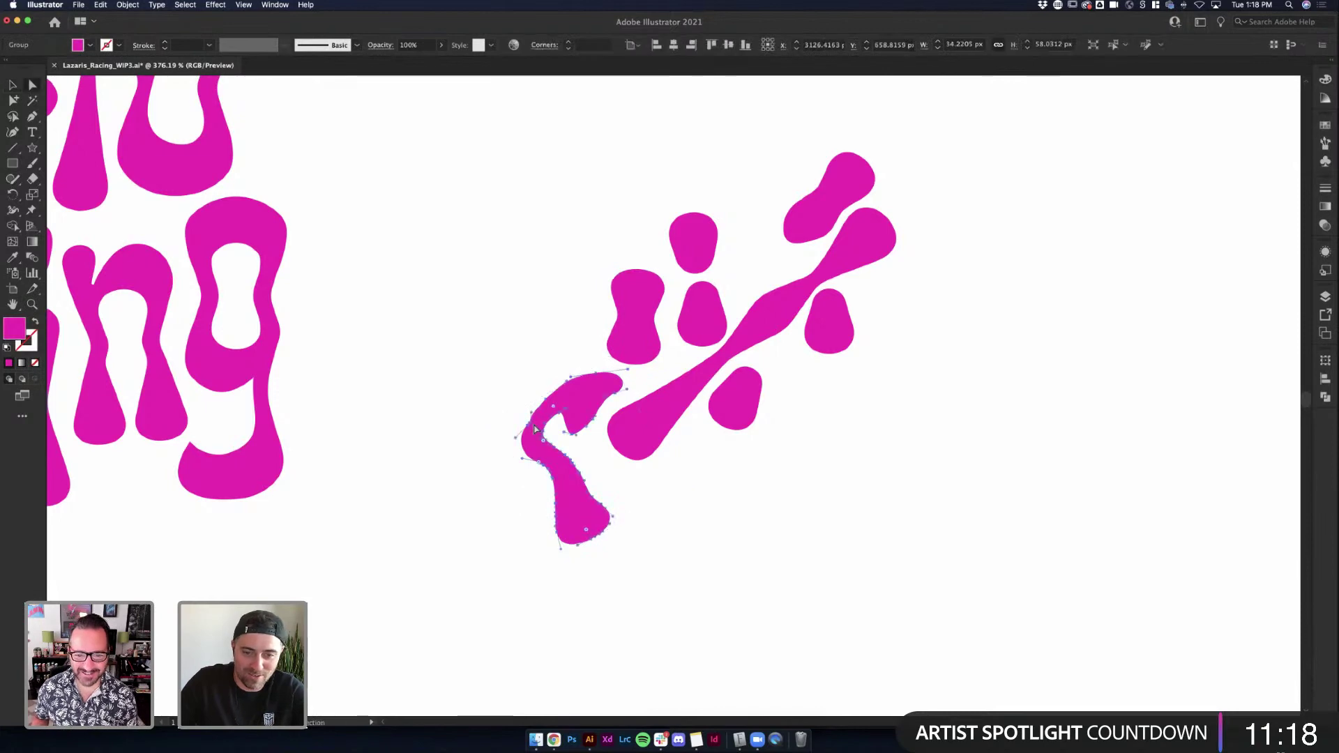
pyautogui.scroll(5, 537, 430)
pyautogui.click(524, 423)
pyautogui.scroll(5, 524, 425)
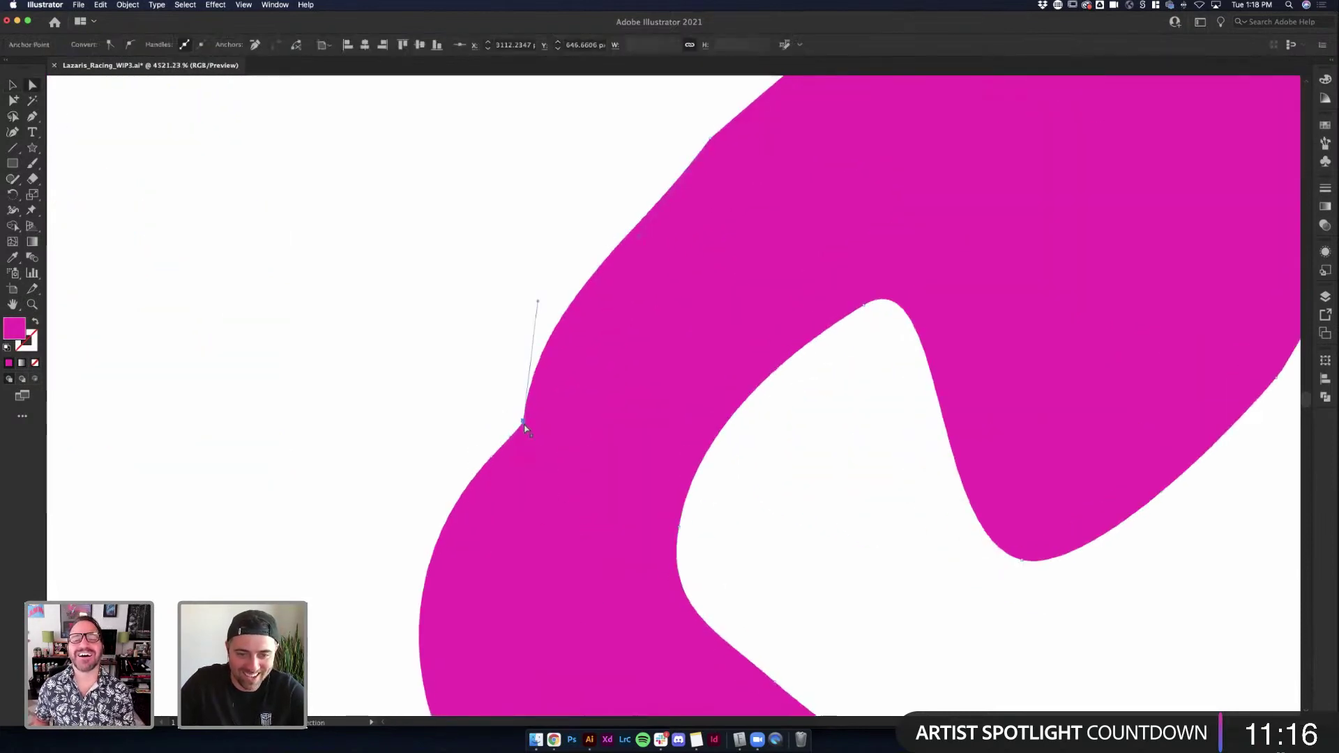
pyautogui.press('p')
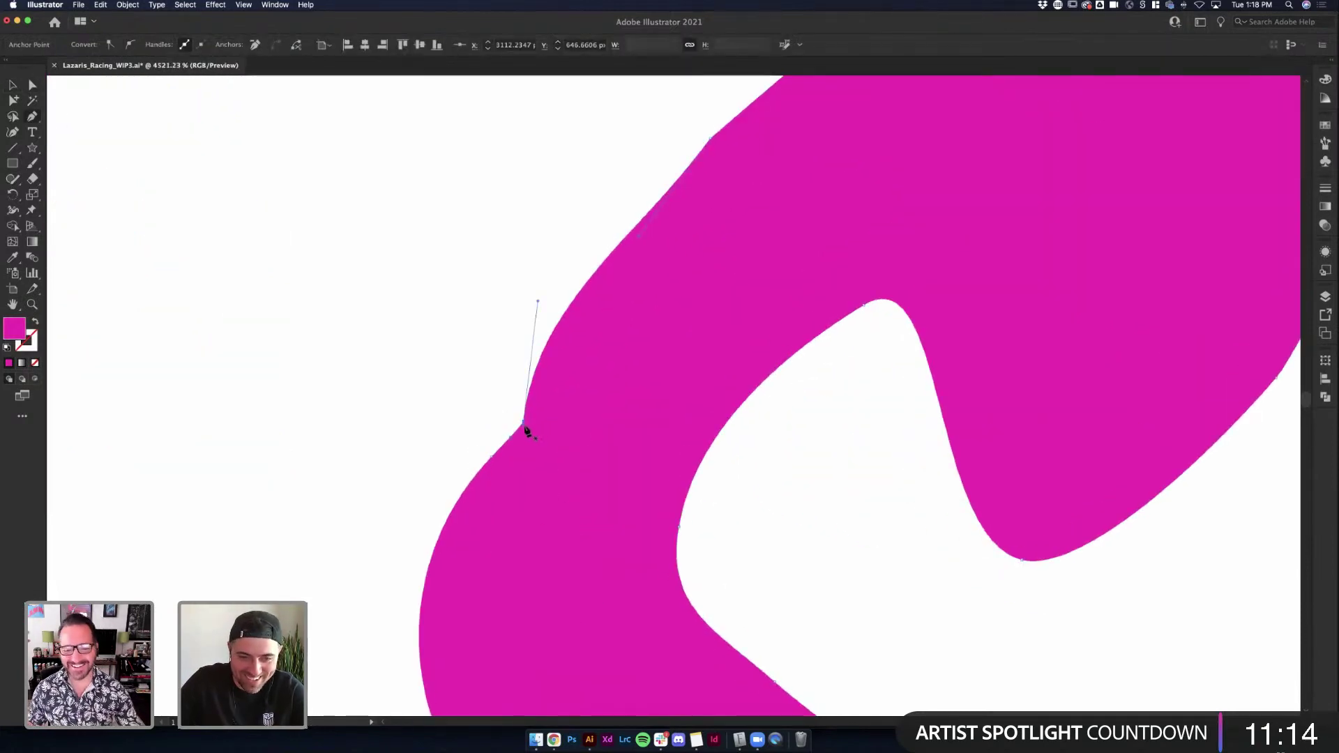
pyautogui.click(524, 423)
pyautogui.scroll(-4, 523, 310)
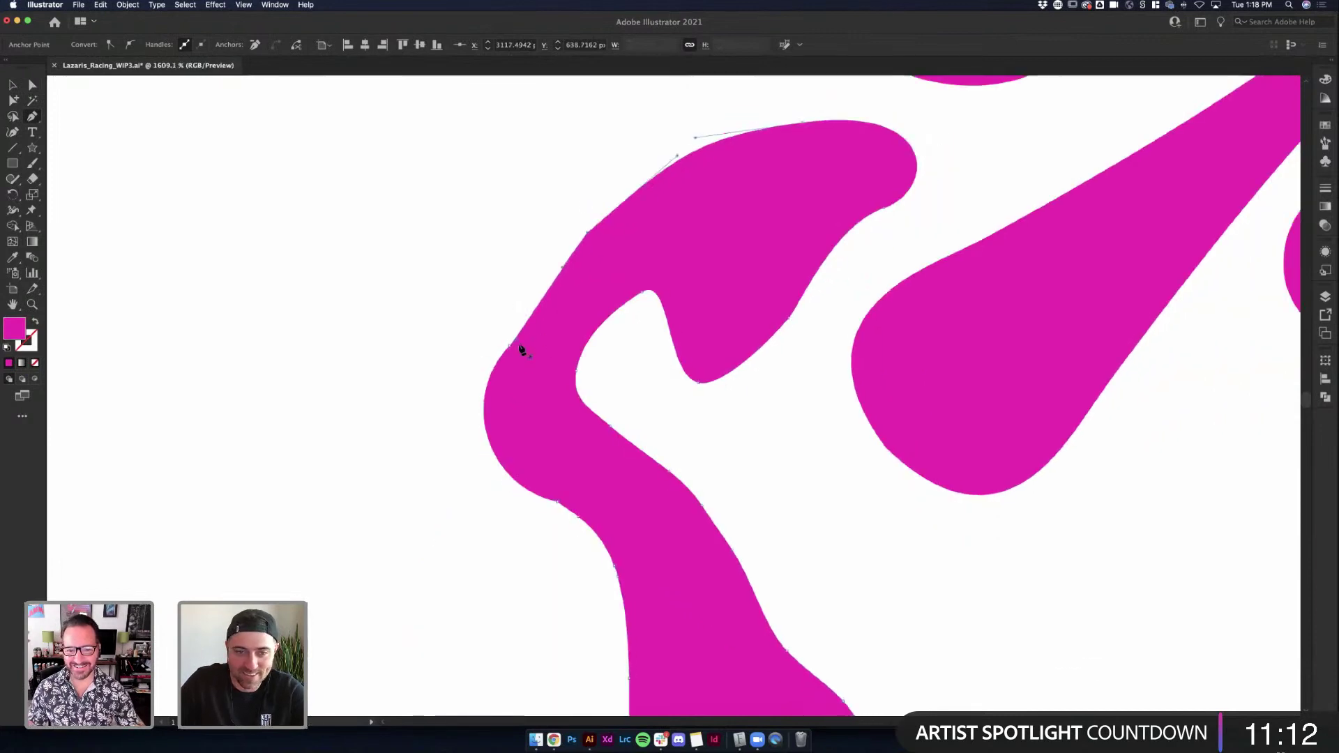
pyautogui.press('a')
pyautogui.click(507, 335)
pyautogui.click(551, 230)
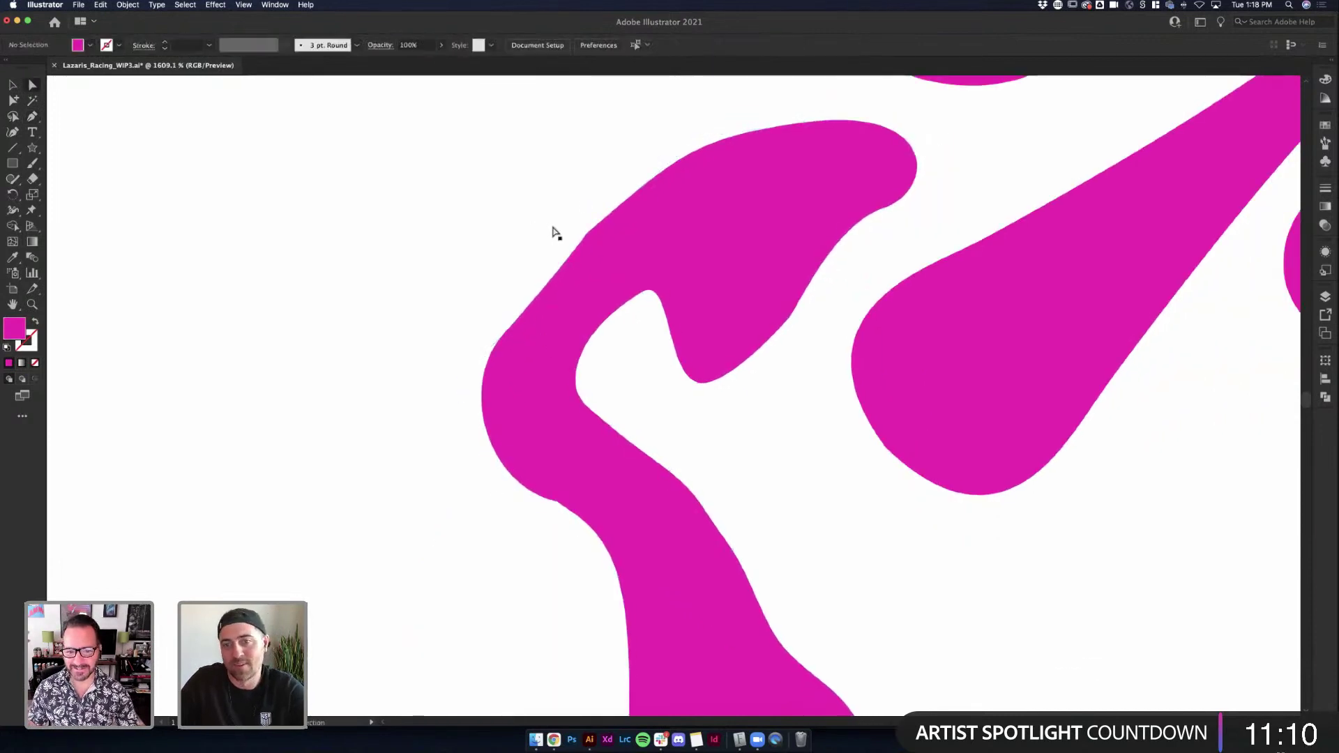
# Round the remaining corner on the outer edge of the r's arch to about 18.22 px
pyautogui.scroll(-5, 676, 308)
pyautogui.click(519, 296)
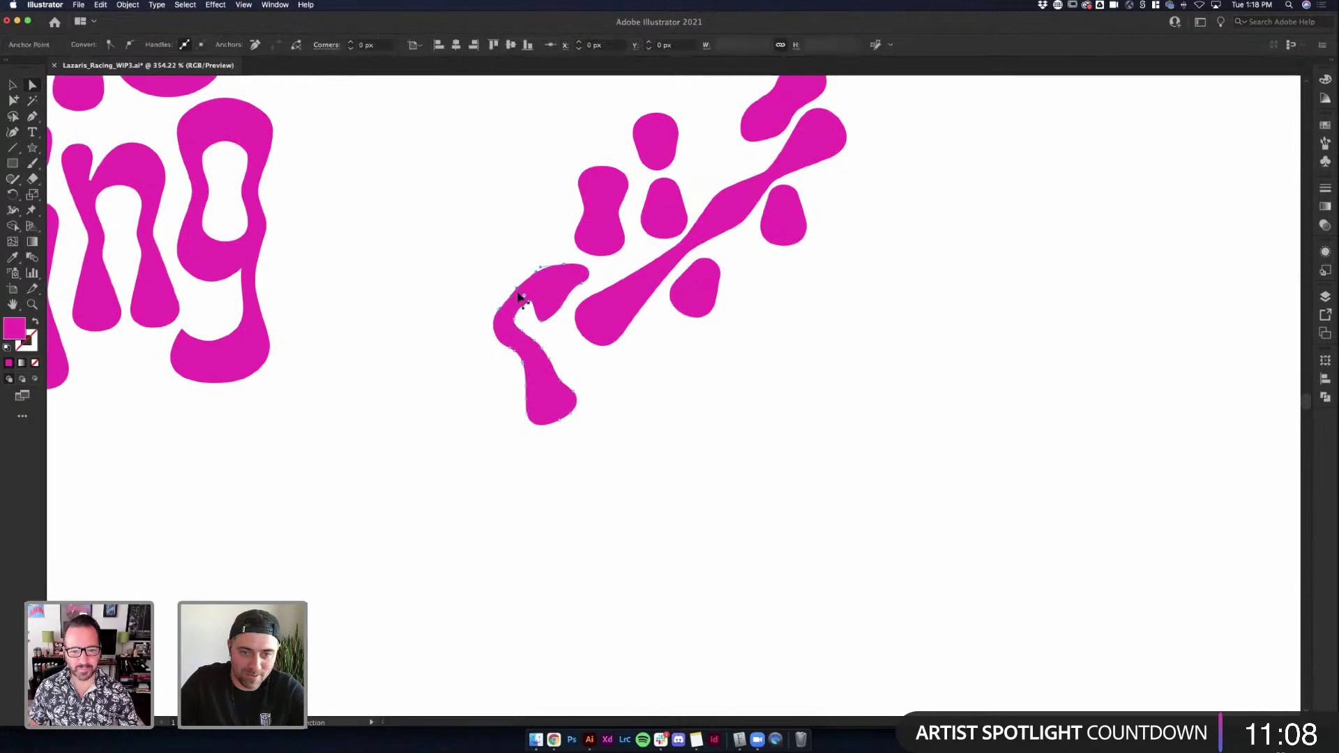
pyautogui.click(547, 342)
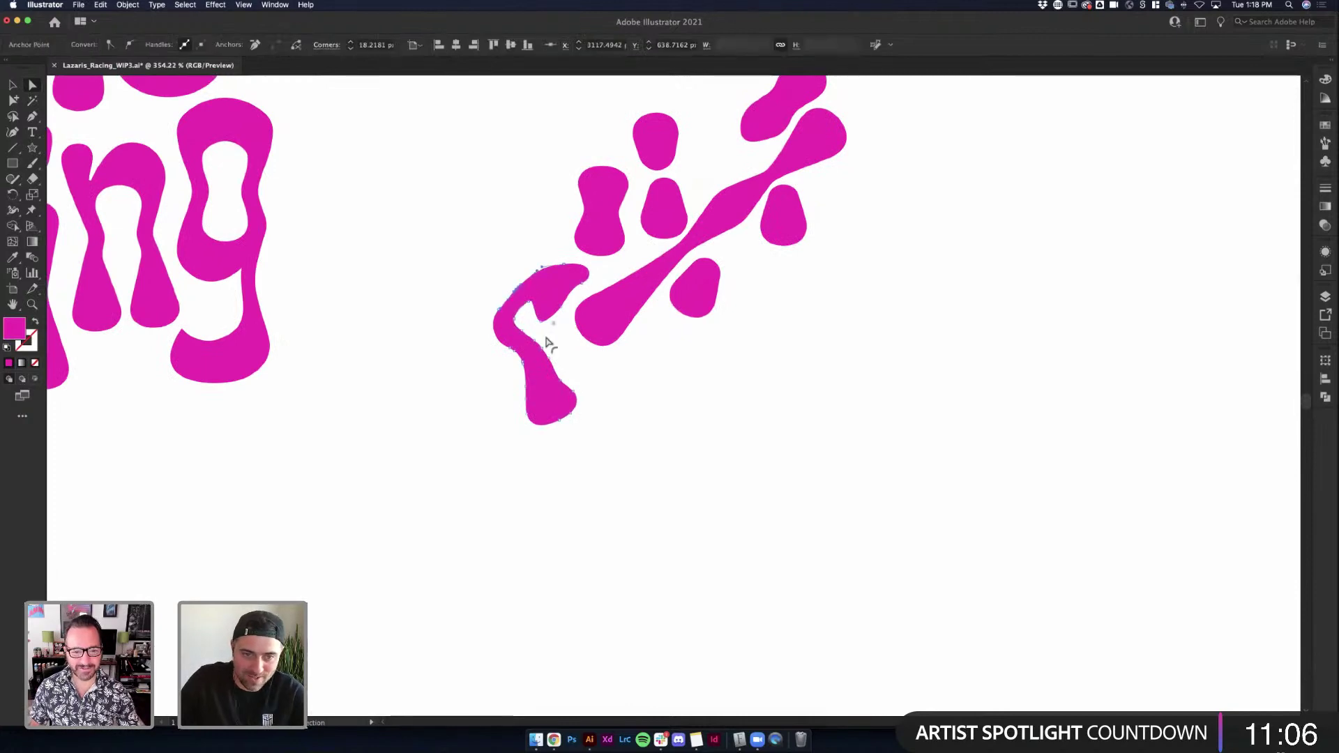
pyautogui.click(836, 492)
pyautogui.scroll(-3, 712, 329)
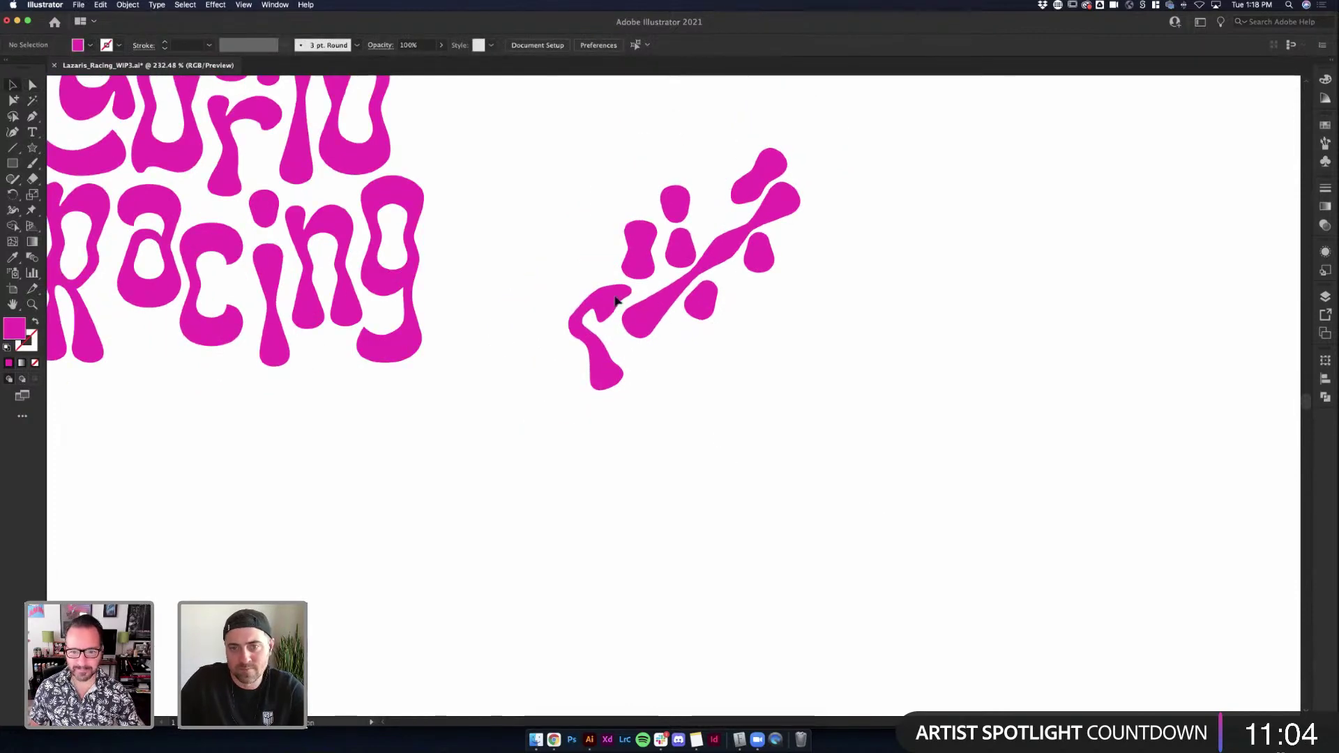
# Move the hourglass shape out beyond the drop on the far side of the diagonal and nudge the r closer to the stroke
pyautogui.press('super+z')
pyautogui.press('super+z')
pyautogui.press('super+z')
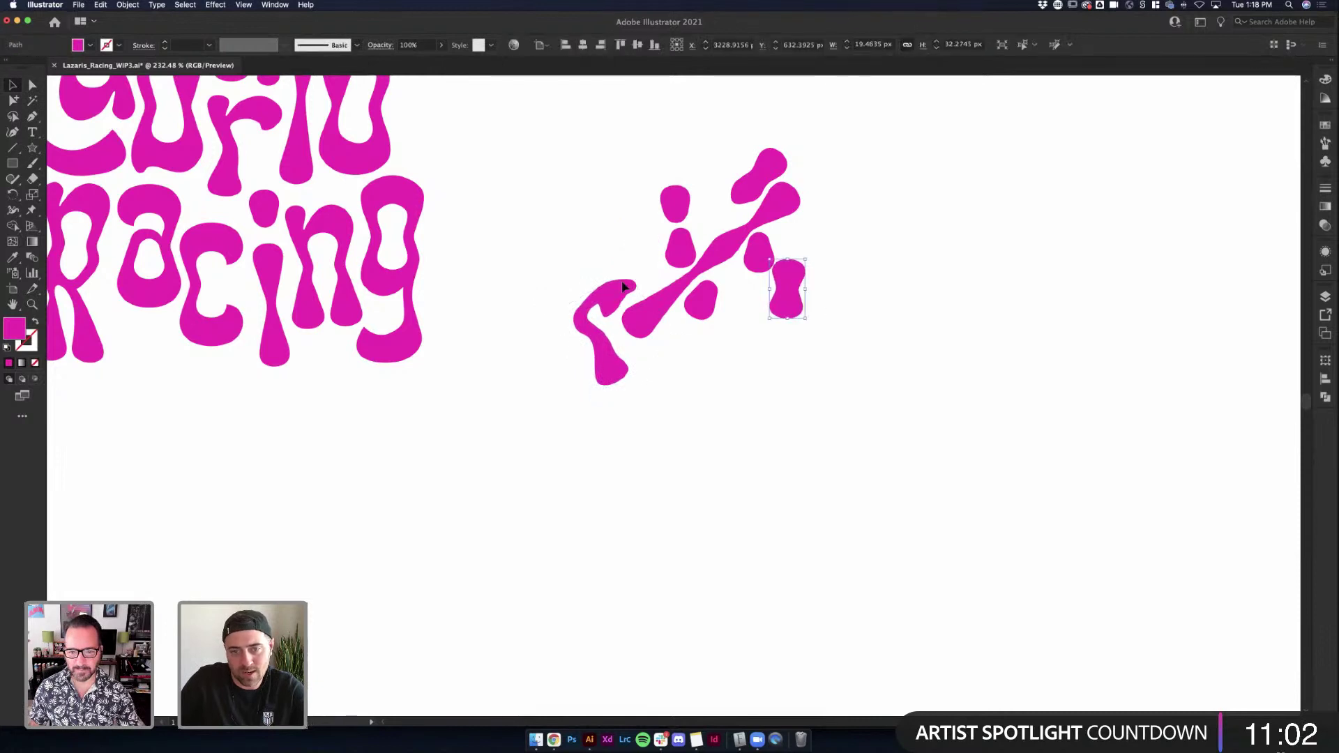
pyautogui.press('super+z')
pyautogui.press('super+z')
pyautogui.press('super+z')
pyautogui.press('super+z')
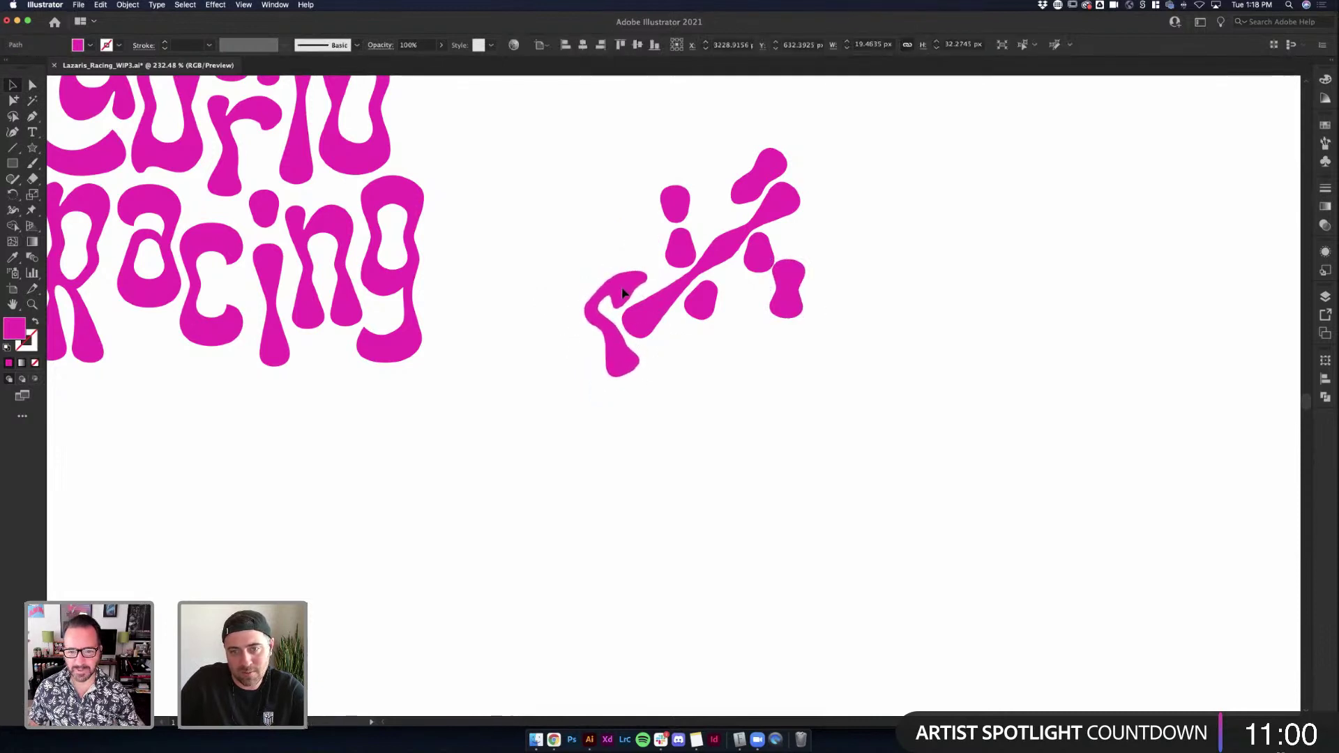
# Place the hourglass shape below the diagonal stroke, between the r's stem and the small tilted drop
pyautogui.press('super+z')
pyautogui.press('super+z')
pyautogui.press('super+z')
pyautogui.press('super+z')
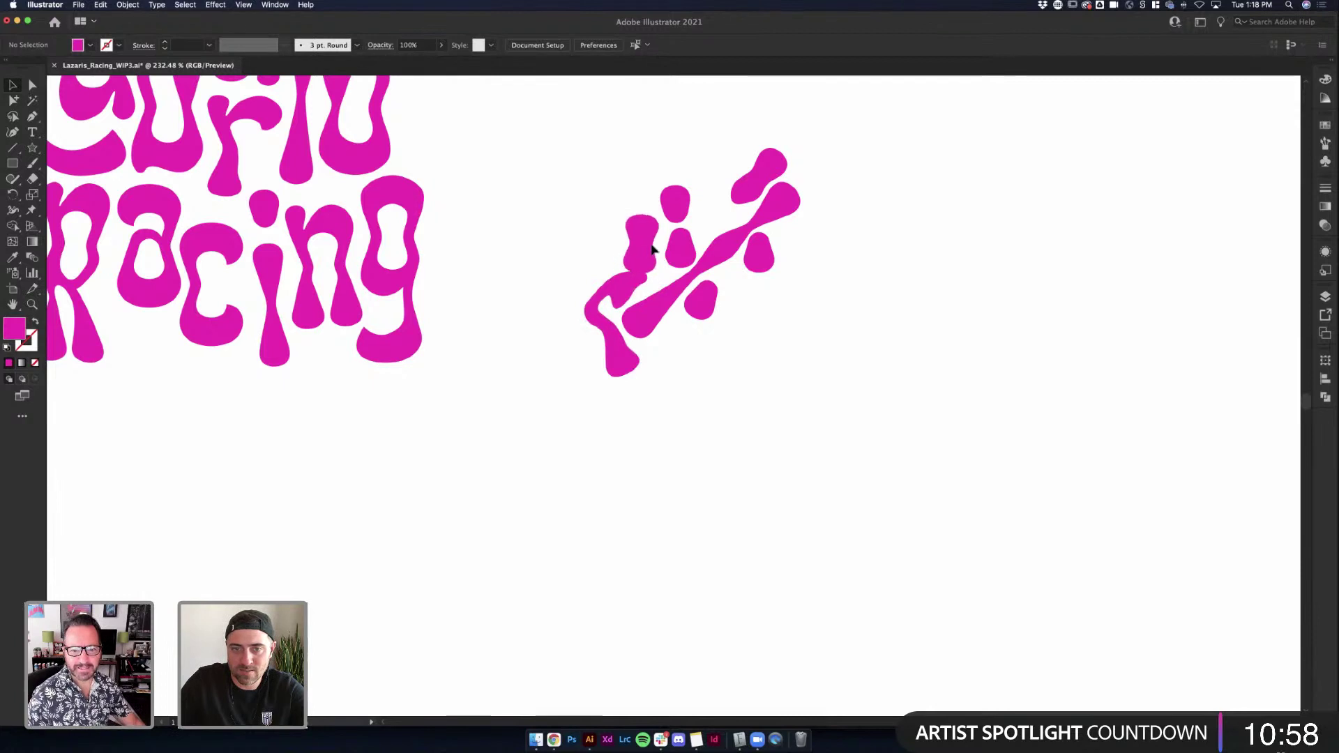
pyautogui.press('super+z')
pyautogui.press('super+z')
pyautogui.press('super+z')
pyautogui.hscroll(3, 698, 383)
pyautogui.scroll(2, 697, 383)
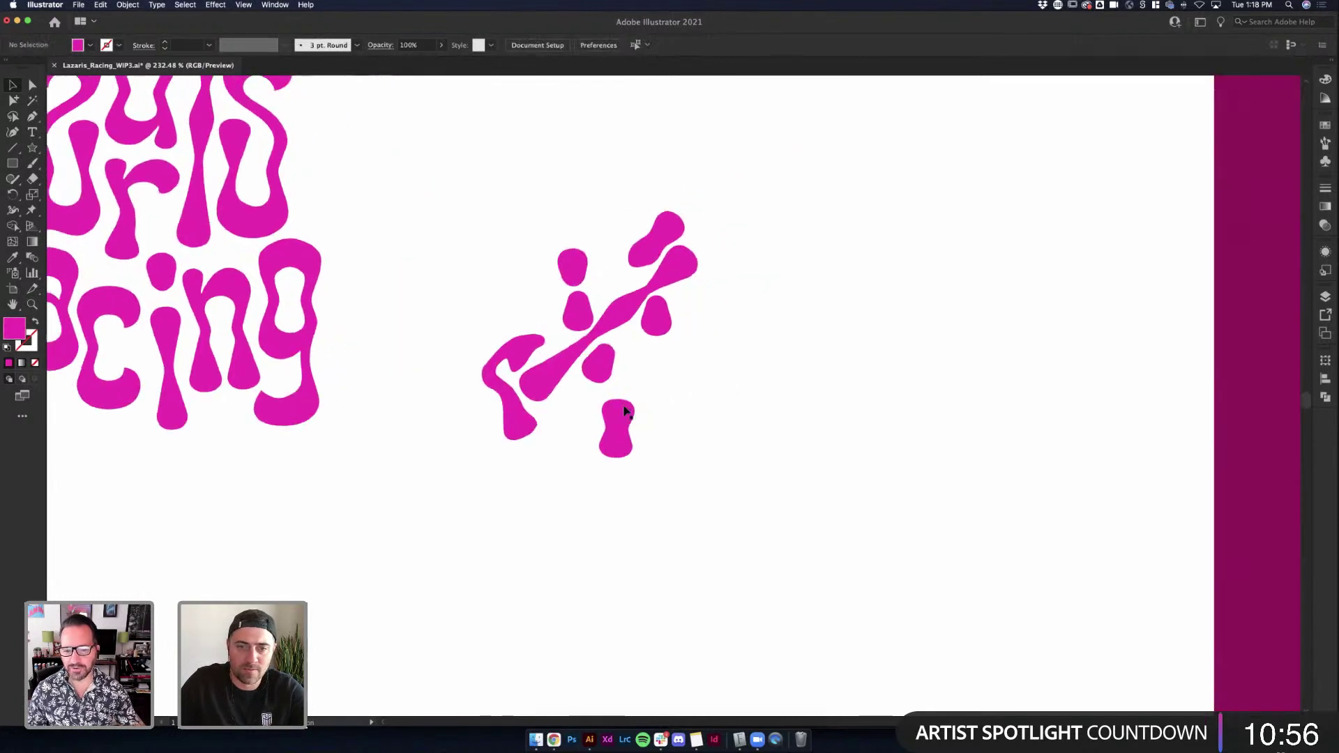
pyautogui.press('super+z')
pyautogui.press('super+z')
pyautogui.press('super+z')
pyautogui.press('super+z')
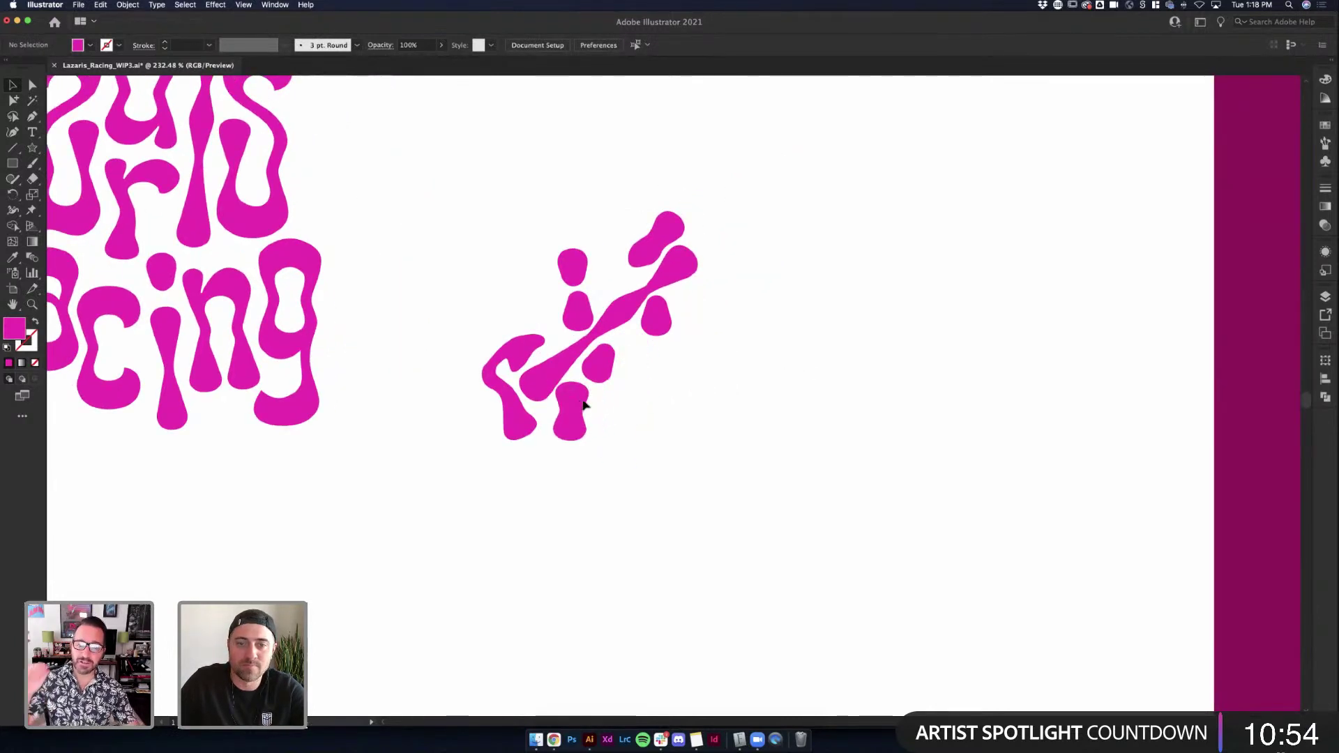
pyautogui.press('super+z')
pyautogui.press('super+z')
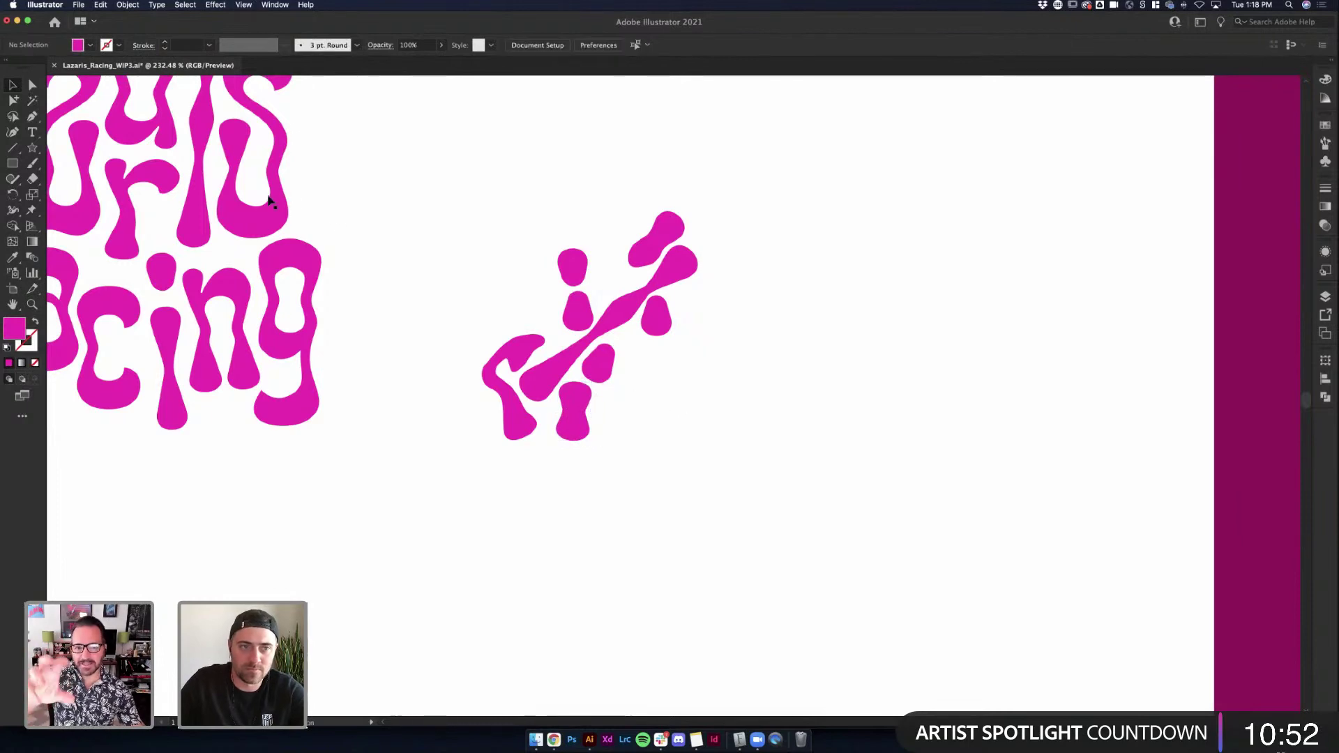
# Copy the joined s-and-u letterform from the lettering and place it beside the upper end of the diagonal stroke
pyautogui.press('super+shift+z')
pyautogui.press('super+shift+z')
pyautogui.press('super+shift+z')
pyautogui.press('super+shift+z')
pyautogui.press('super+shift+z')
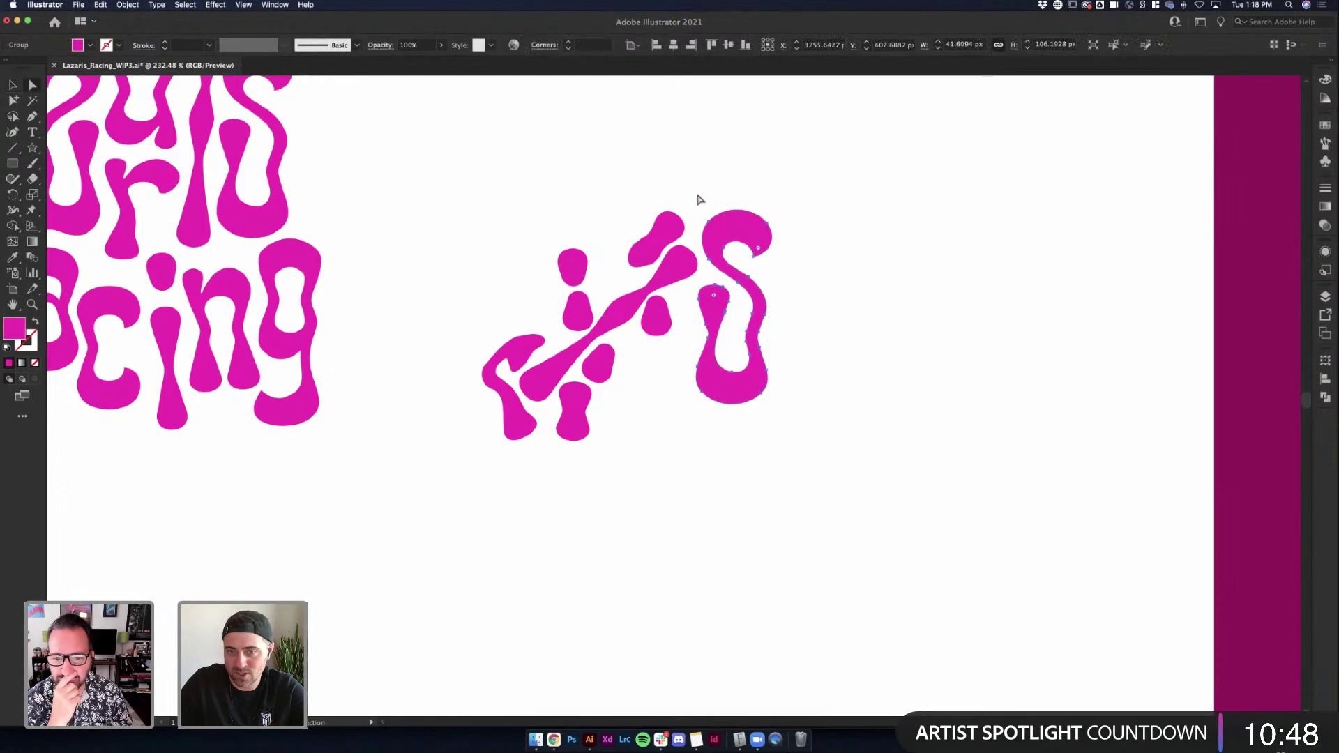
# Delete the anchor points of the copied letterform's upper s curve and leftover path, leaving only the lower hook shape
pyautogui.moveTo(801, 251); pyautogui.dragTo(801, 251)
pyautogui.press('Delete')
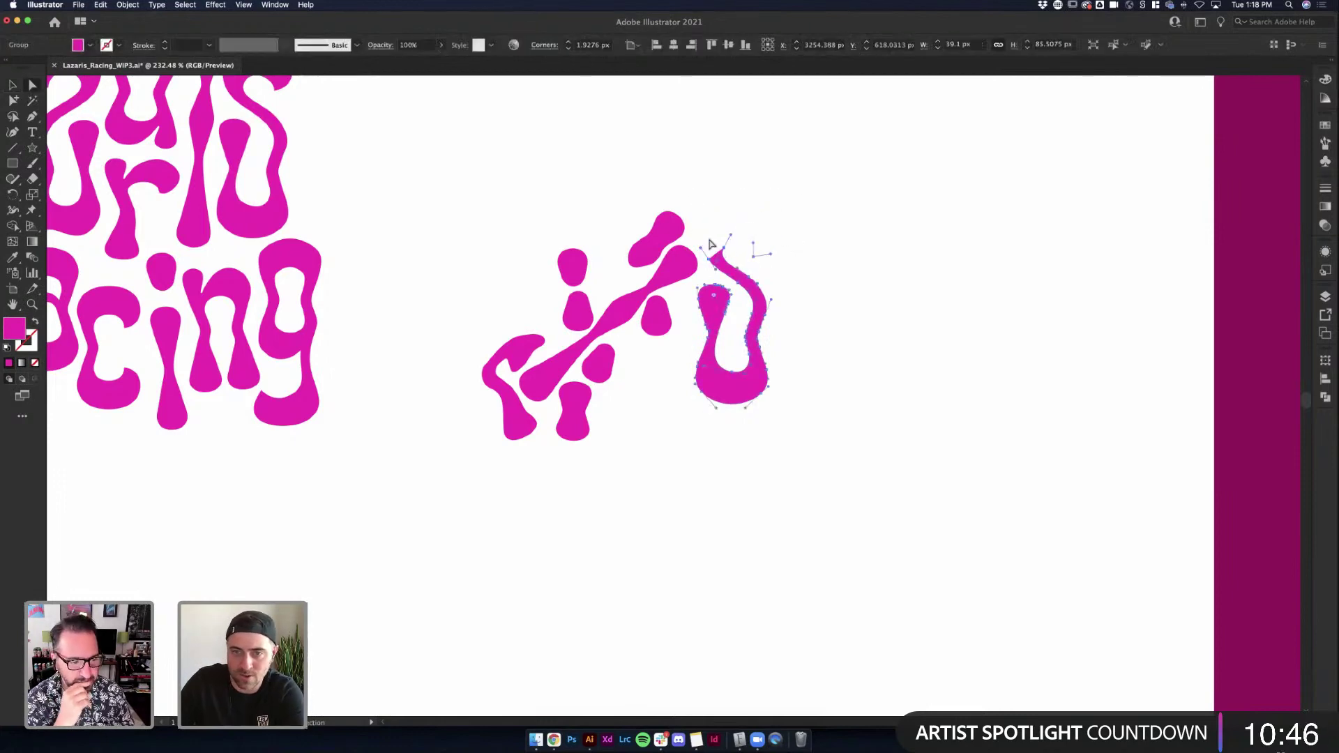
pyautogui.press('Delete')
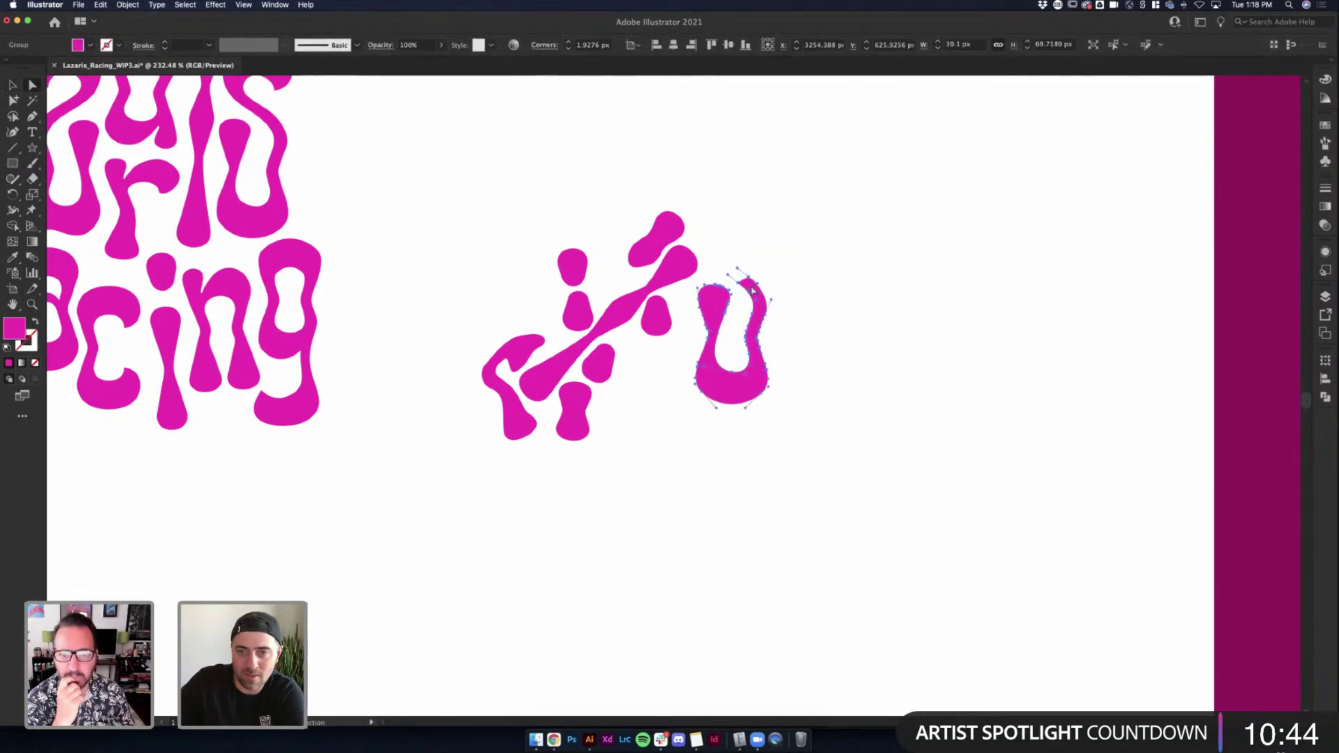
pyautogui.click(750, 297)
pyautogui.press('Delete')
pyautogui.moveTo(737, 288); pyautogui.dragTo(735, 278)
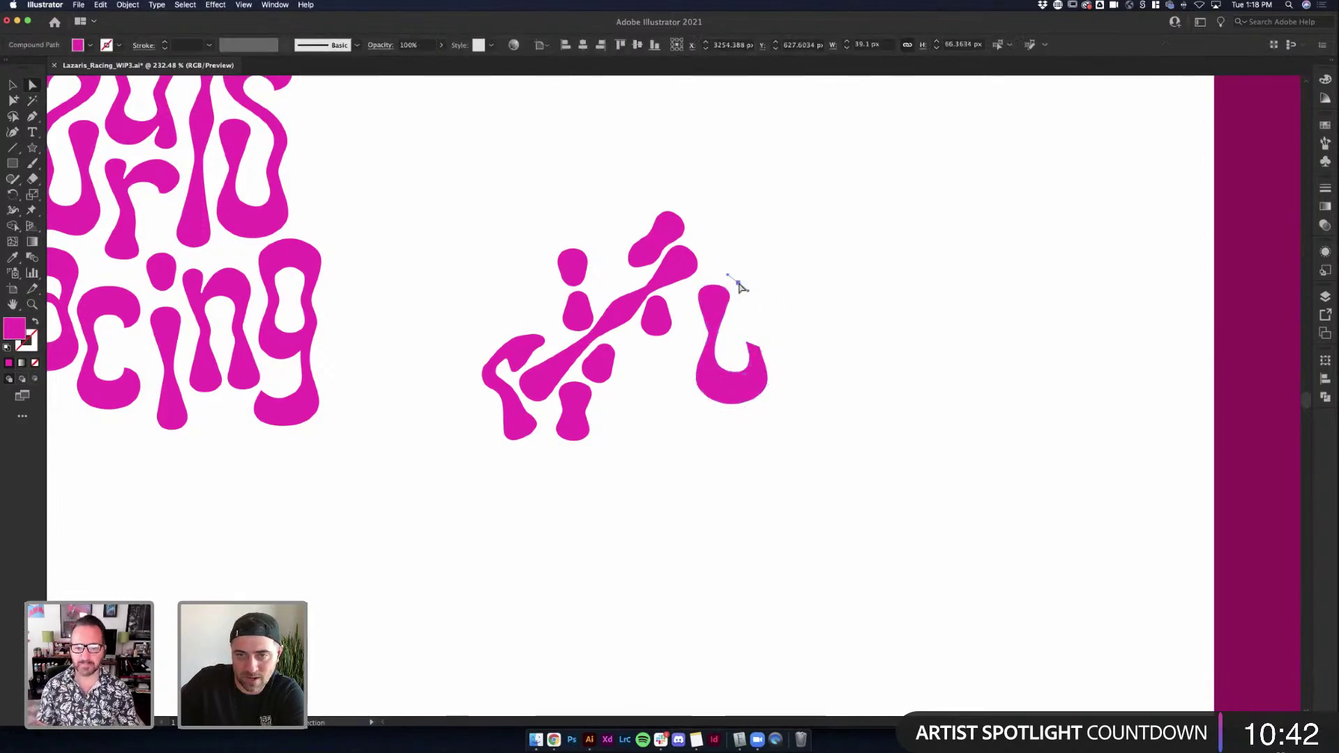
pyautogui.moveTo(747, 328); pyautogui.dragTo(772, 364)
pyautogui.click(818, 320)
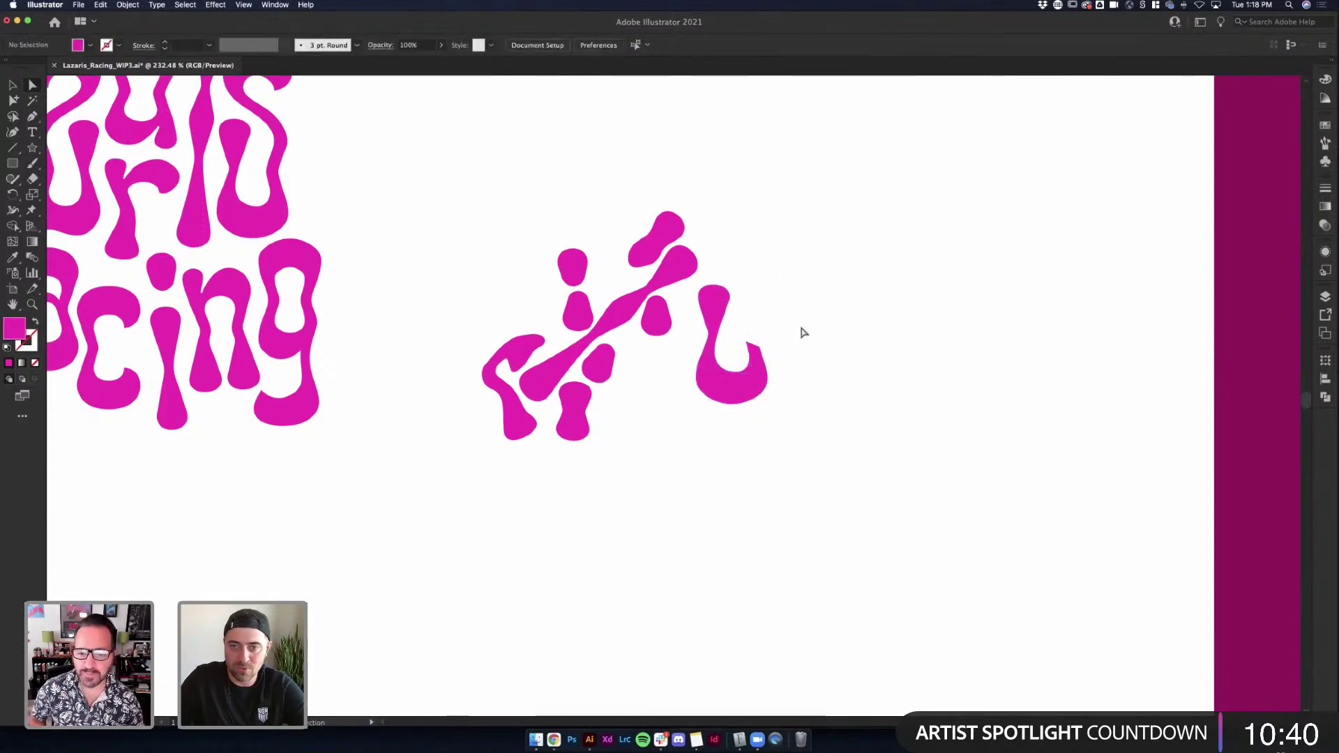
# Close the hook's cut end with the Pen tool and round its pointed corner
pyautogui.scroll(4, 796, 330)
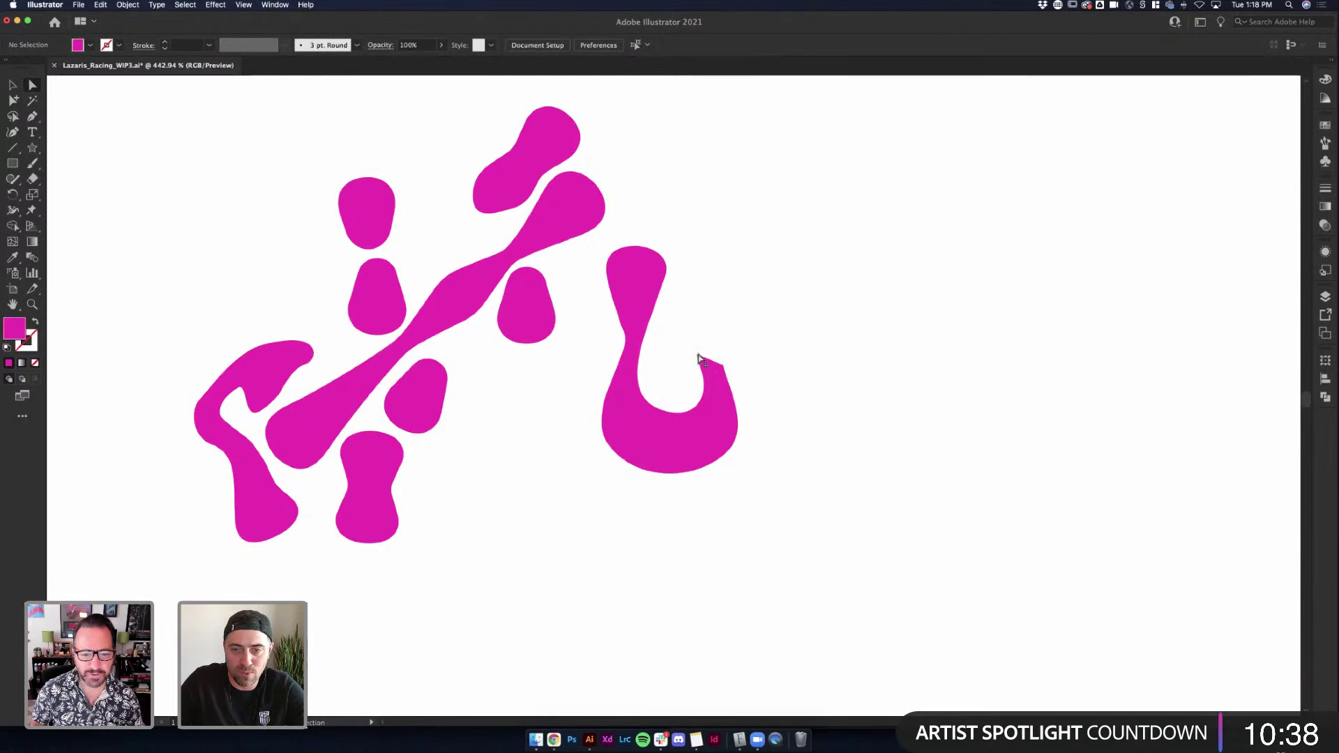
pyautogui.click(700, 359)
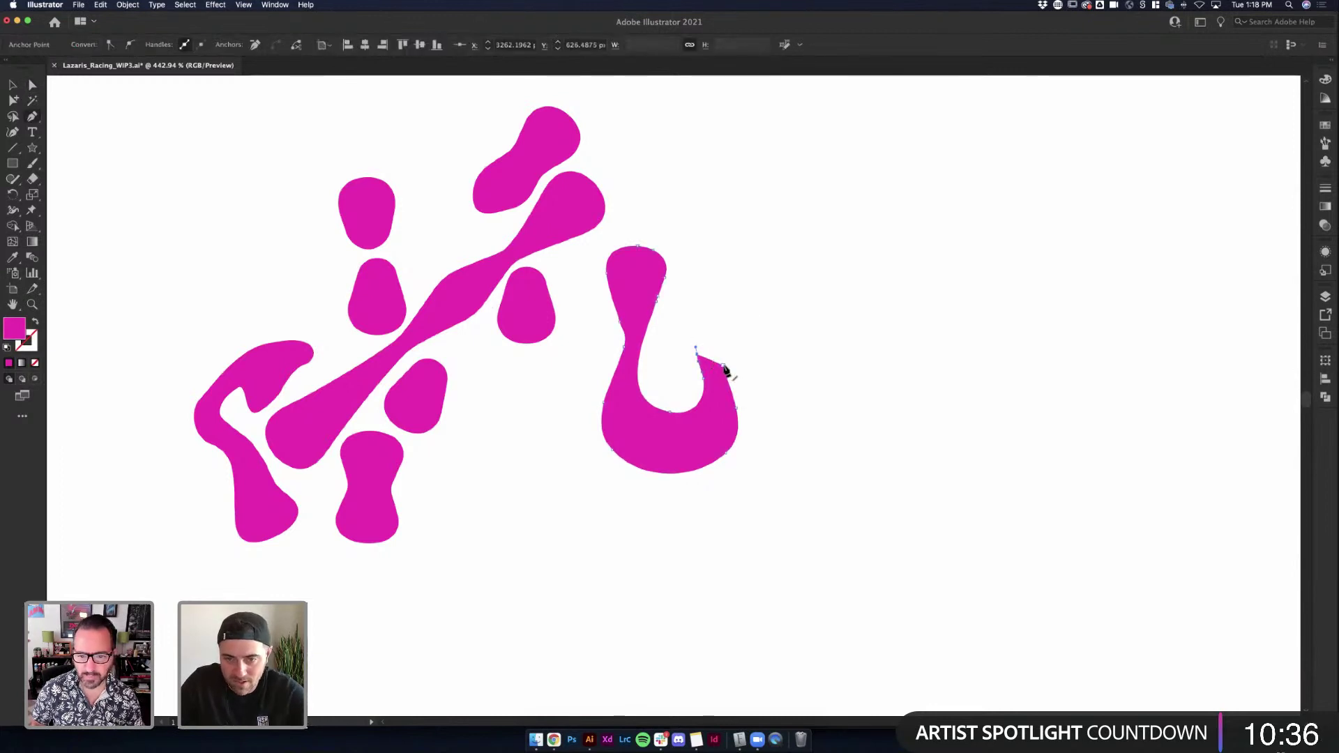
pyautogui.moveTo(726, 371)
pyautogui.mouseDown()
pyautogui.moveTo(700, 358)
pyautogui.moveTo(725, 373)
pyautogui.mouseUp()
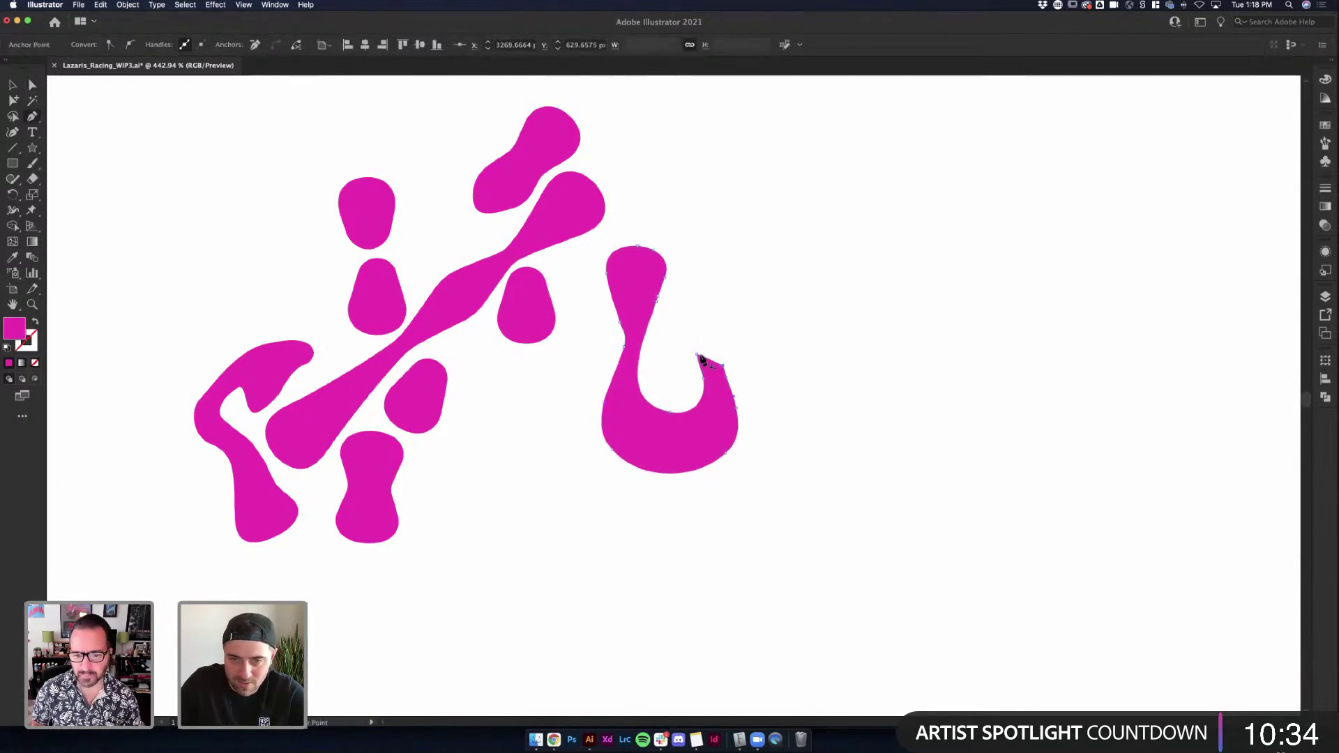
pyautogui.press('a')
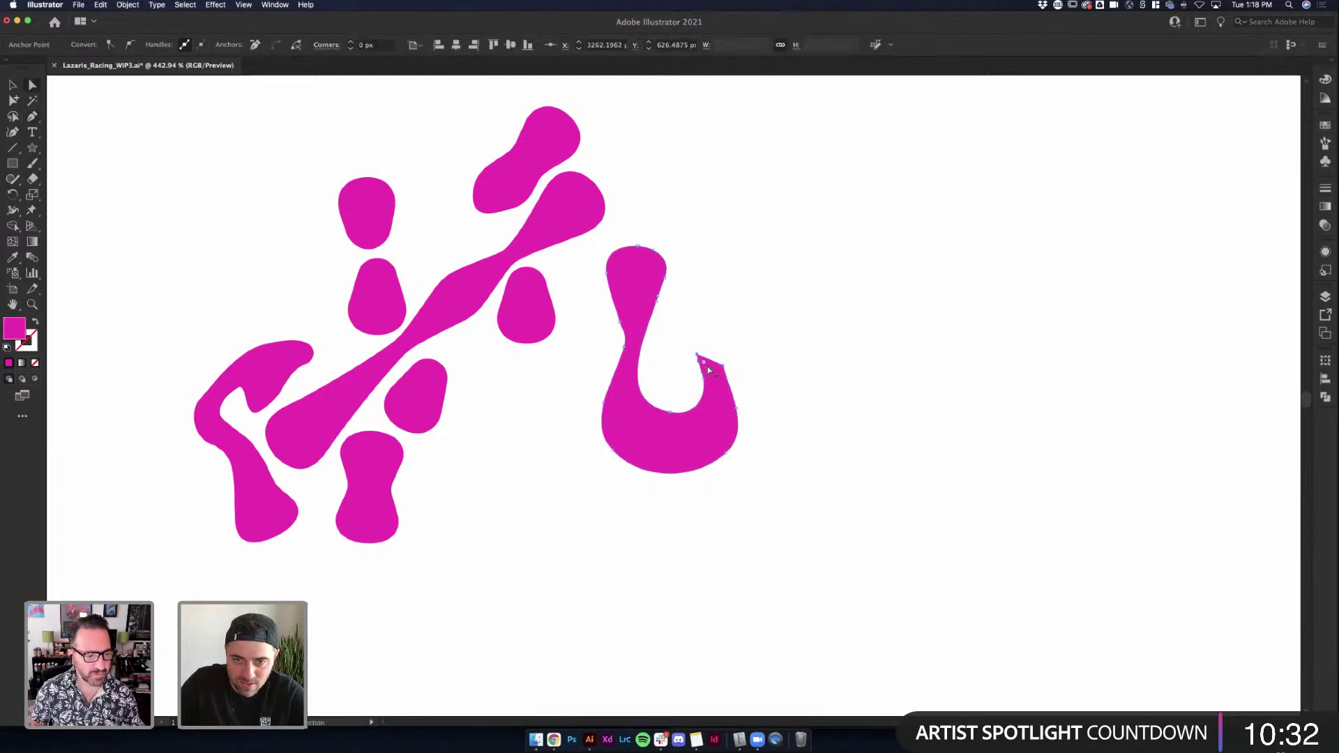
pyautogui.moveTo(708, 370); pyautogui.dragTo(781, 454)
pyautogui.click(814, 466)
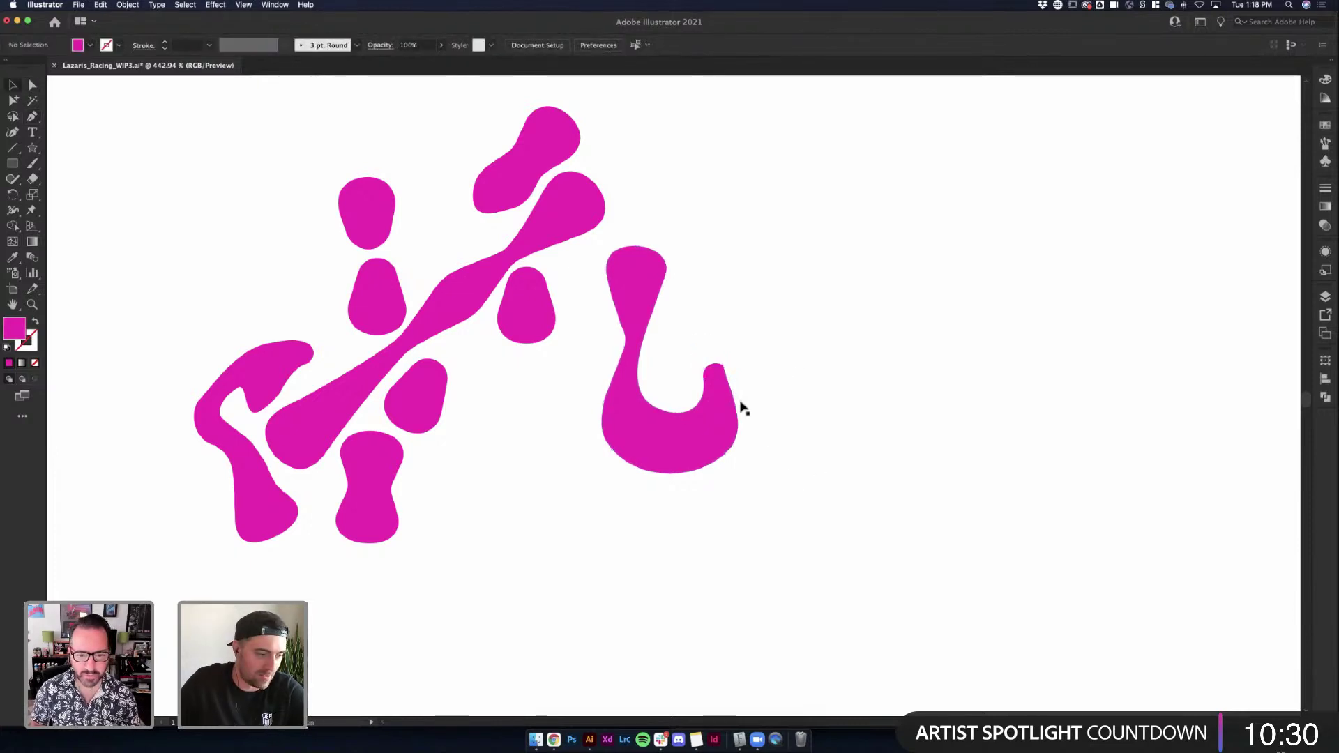
# Mirror the hook shape left to right, tilt it counterclockwise and place it around the diagonal stroke's upper end
pyautogui.press('v')
pyautogui.click(720, 376)
pyautogui.moveTo(721, 377); pyautogui.dragTo(729, 341)
pyautogui.rightClick(728, 377)
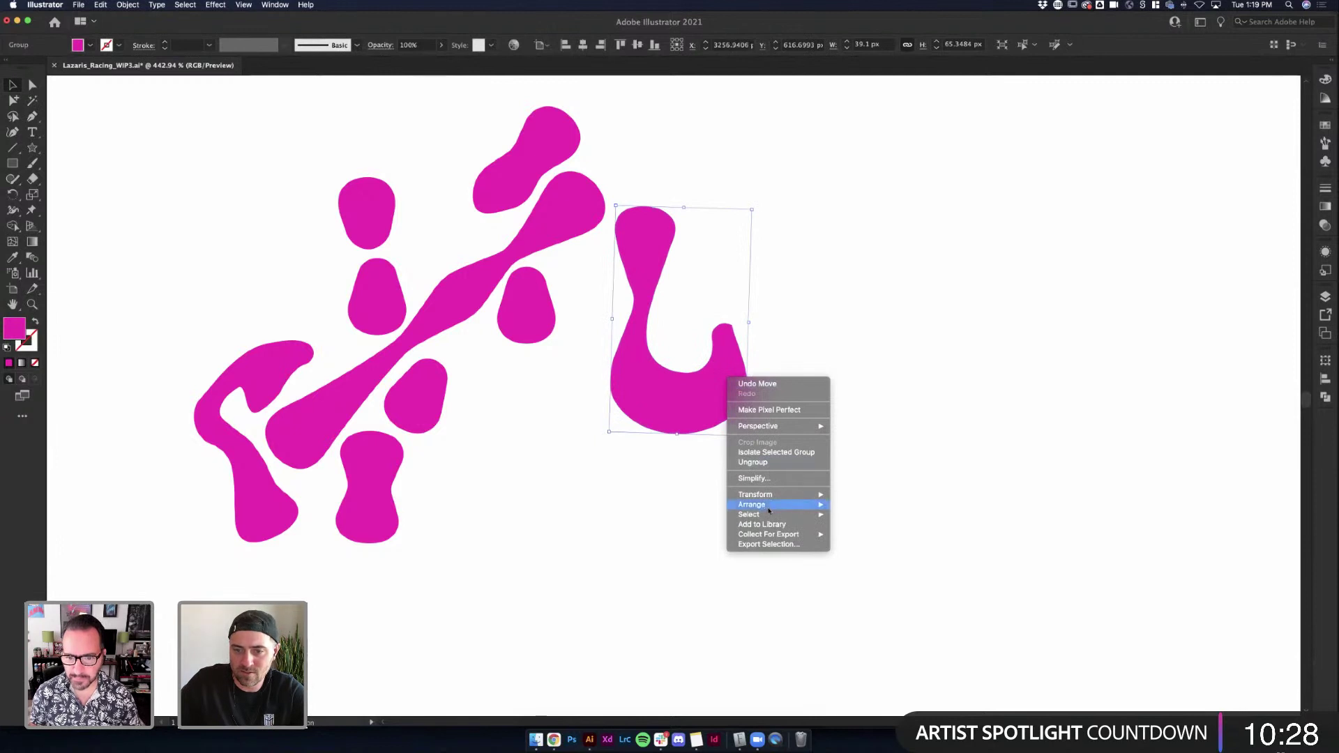
pyautogui.moveTo(769, 512)
pyautogui.click(864, 528)
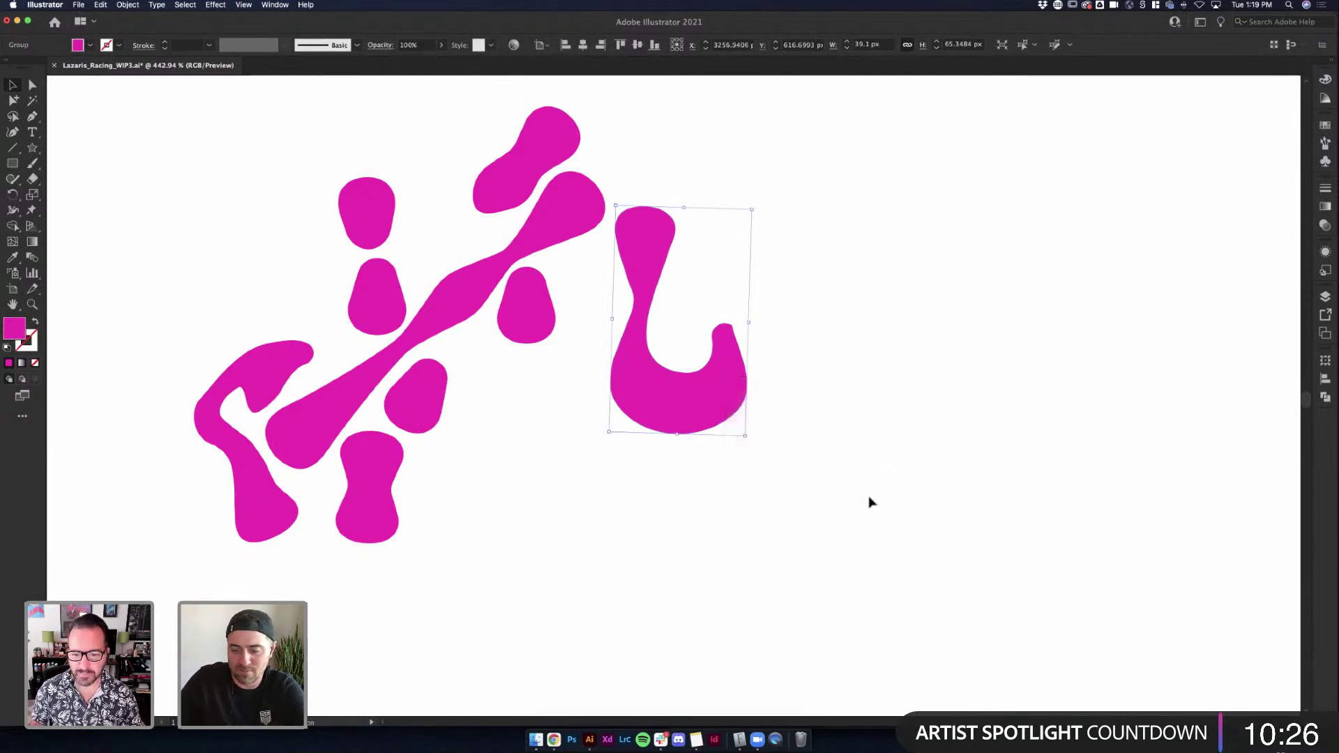
pyautogui.hotkey('shift', 'o')
pyautogui.moveTo(713, 330); pyautogui.dragTo(658, 261)
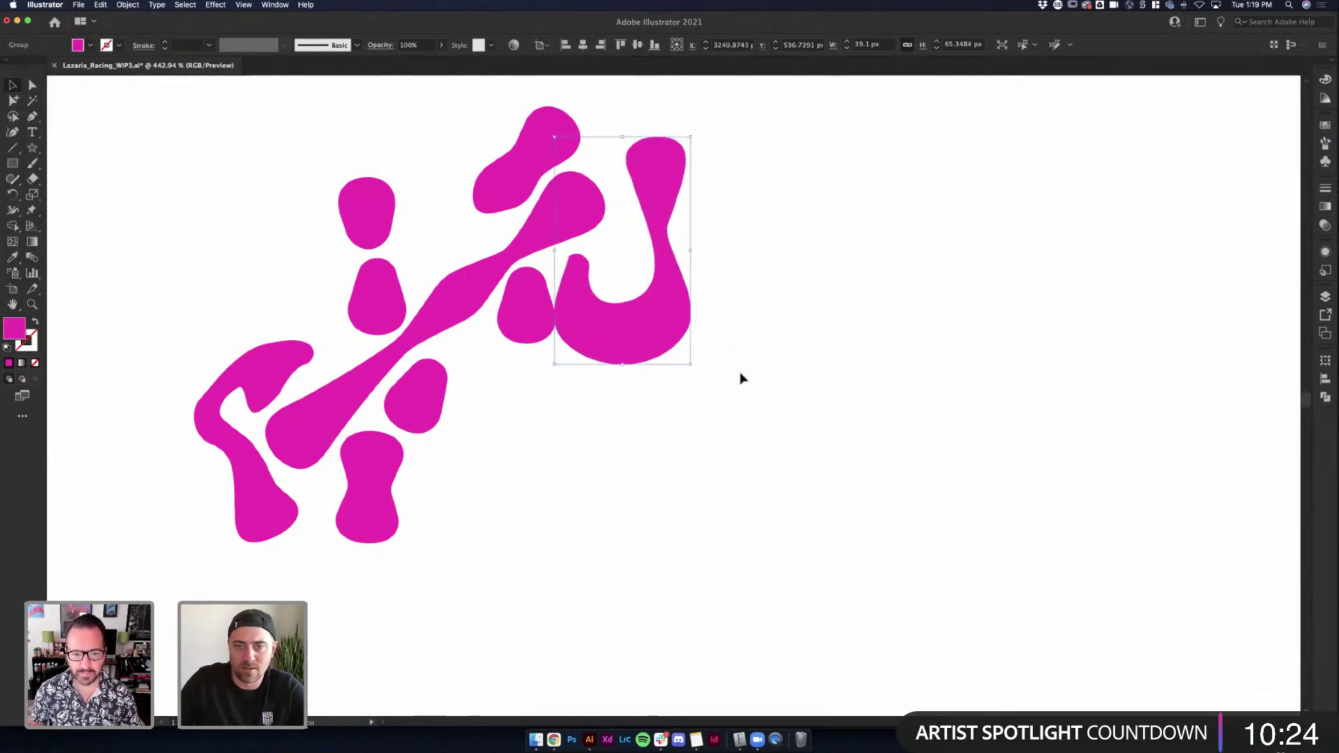
pyautogui.moveTo(725, 344); pyautogui.dragTo(723, 323)
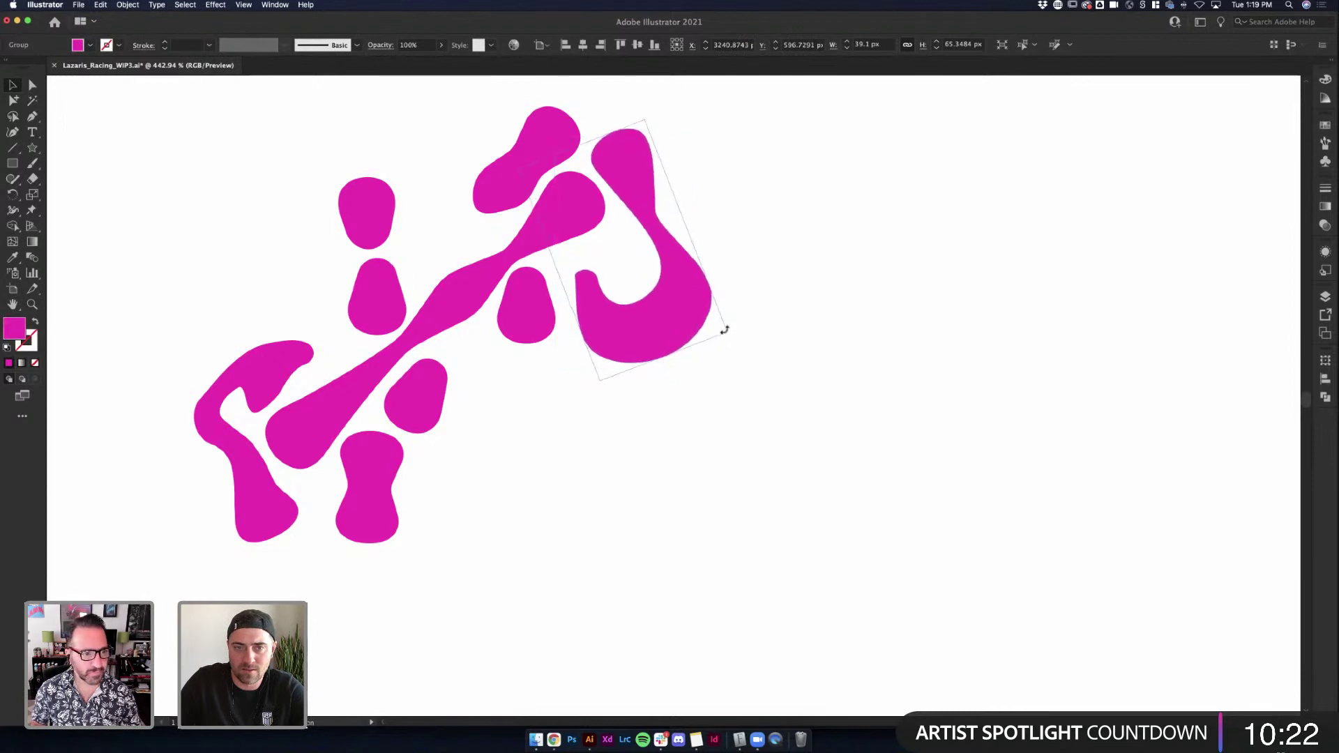
pyautogui.click(786, 336)
# Place a smaller copy of the tilted drop inside the hook's curve and nudge both shapes slightly left
pyautogui.moveTo(435, 374); pyautogui.dragTo(634, 230)
pyautogui.click(666, 211)
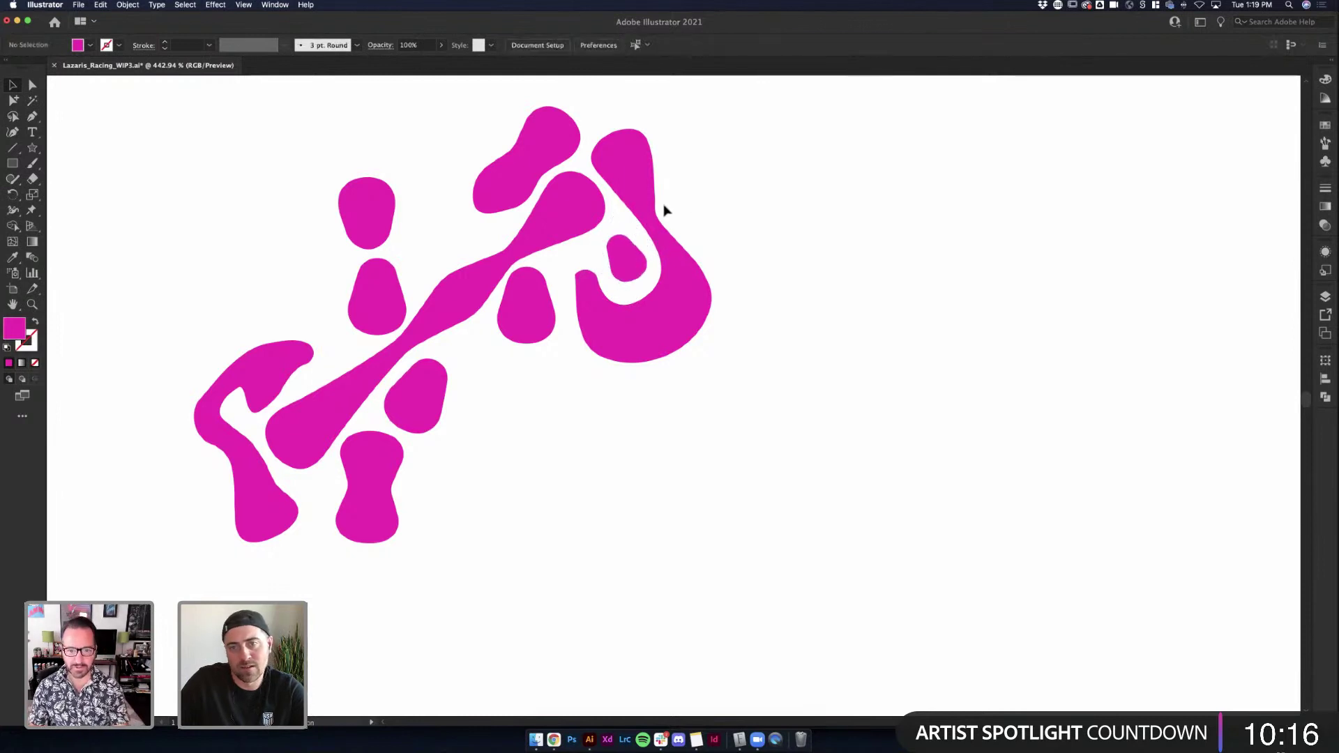
pyautogui.click(649, 214)
pyautogui.press('Left')
pyautogui.press('Left')
pyautogui.click(747, 275)
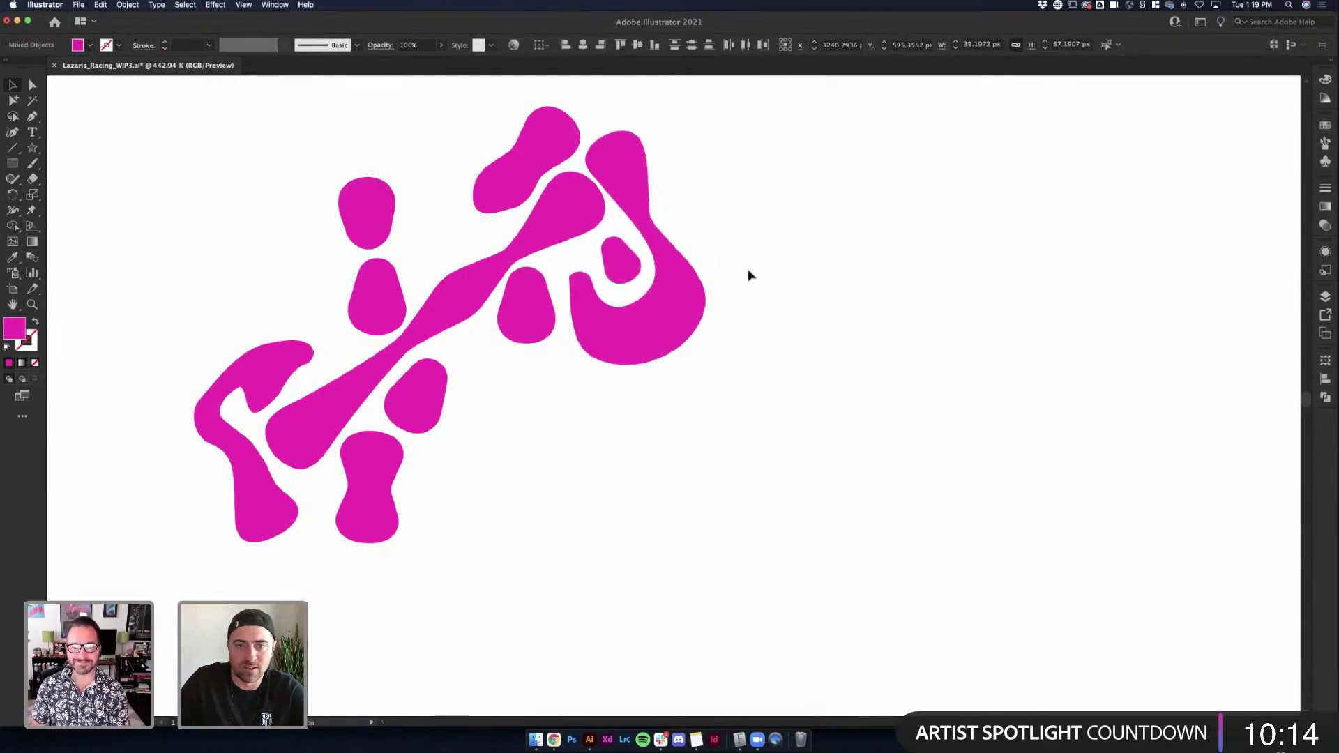
# Nudge the hook and its inner drop slightly right and up to even the gap around the diagonal stroke
pyautogui.click(652, 256)
pyautogui.press('Right')
pyautogui.press('Right')
pyautogui.press('Up')
pyautogui.press('Up')
pyautogui.press('Up')
pyautogui.press('Up')
pyautogui.press('Up')
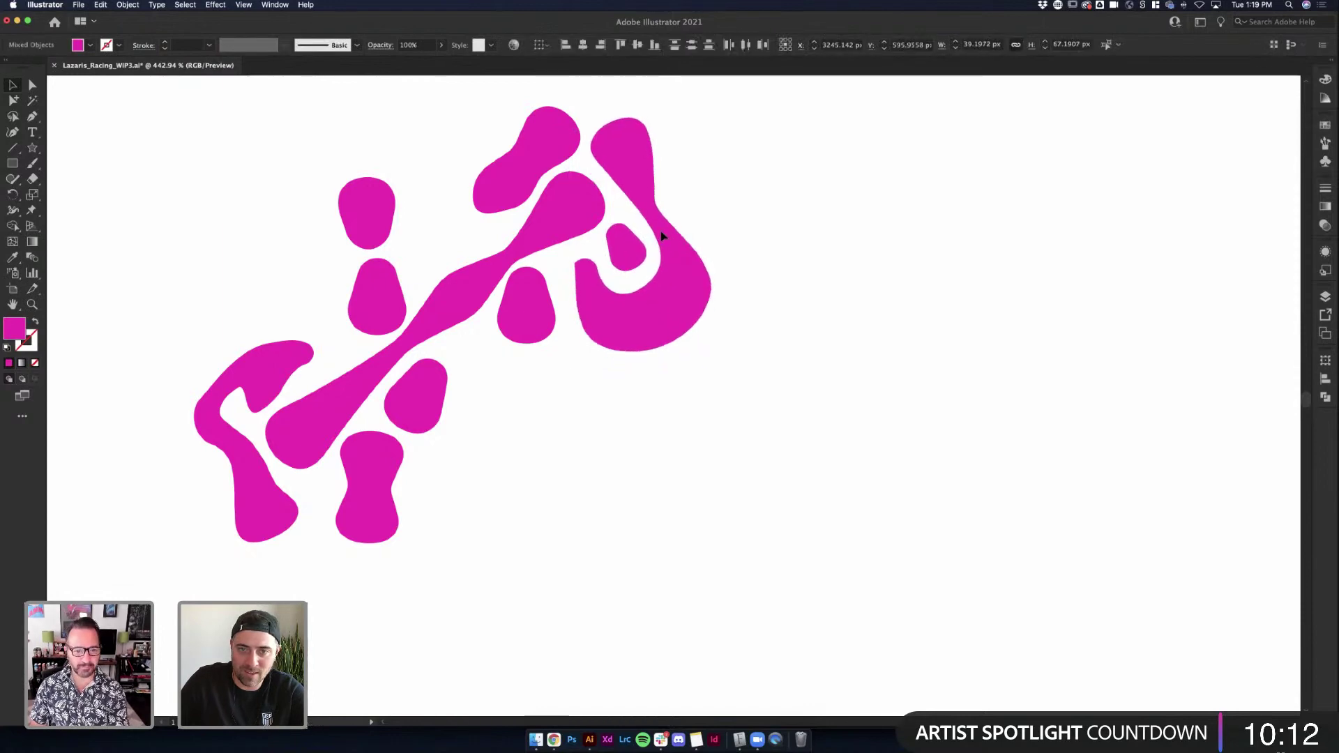
pyautogui.click(784, 259)
# Make a new pattern from all the shapes of the separate composition
pyautogui.scroll(-6, 783, 257)
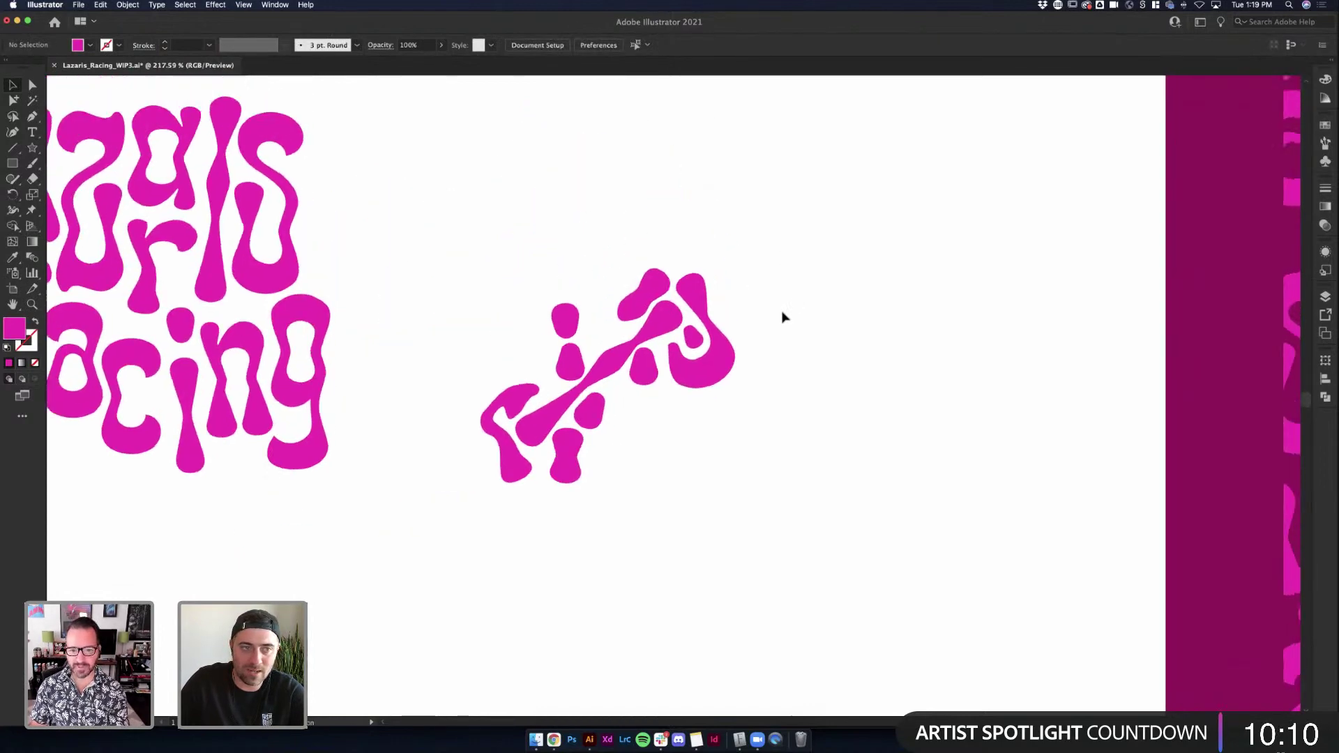
pyautogui.scroll(-2, 713, 310)
pyautogui.moveTo(475, 265); pyautogui.dragTo(840, 523)
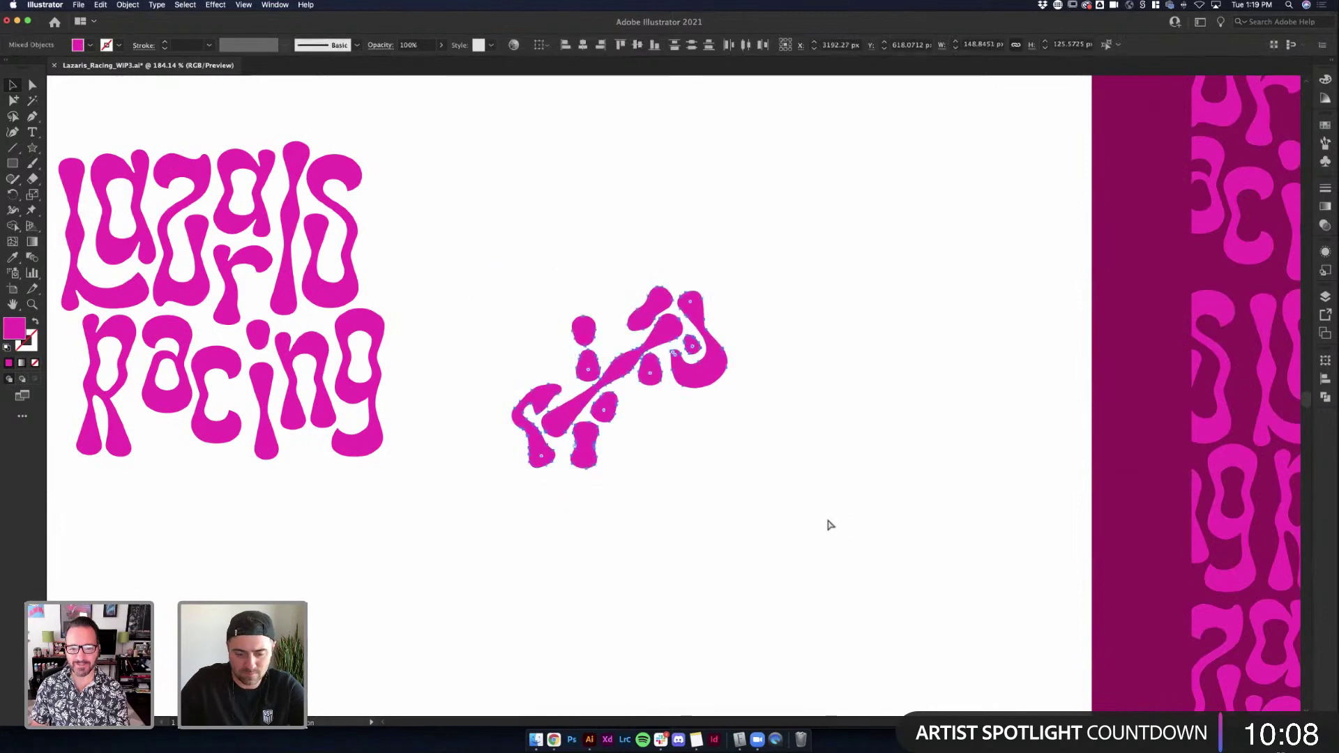
pyautogui.click(128, 5)
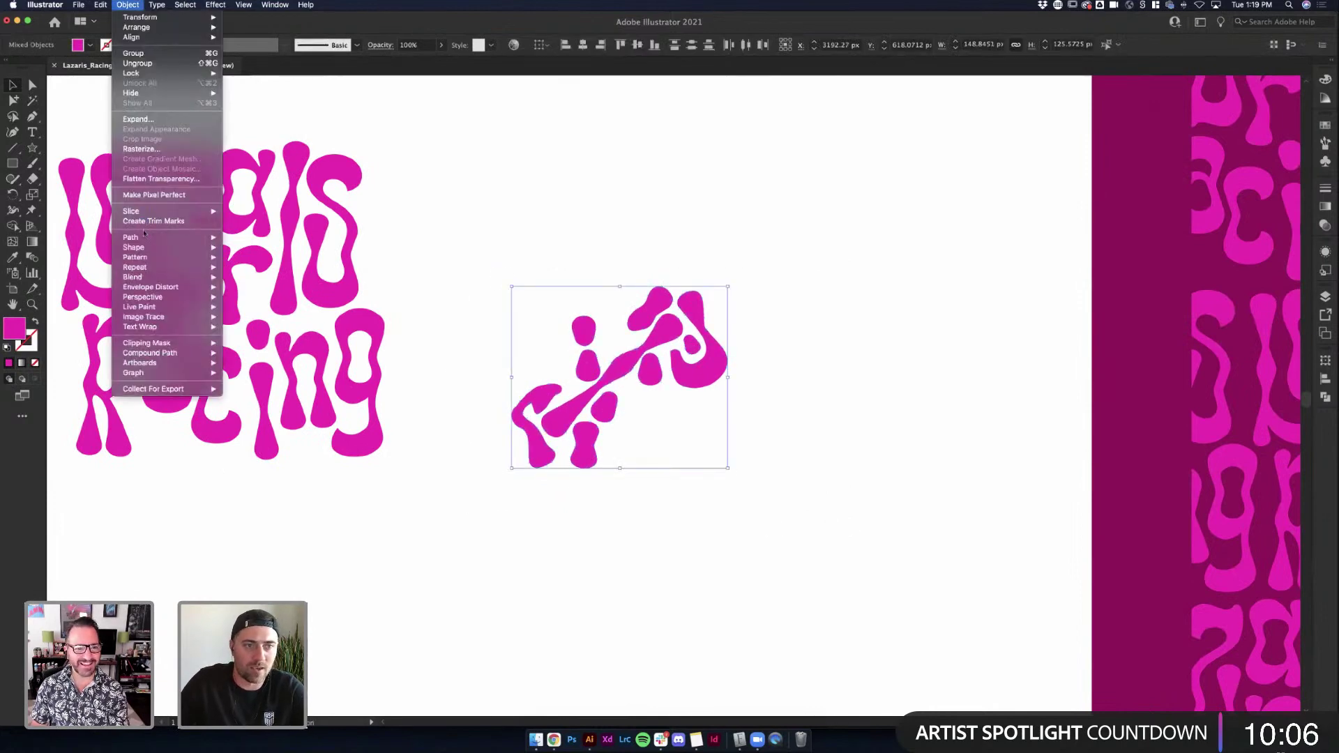
pyautogui.moveTo(202, 257)
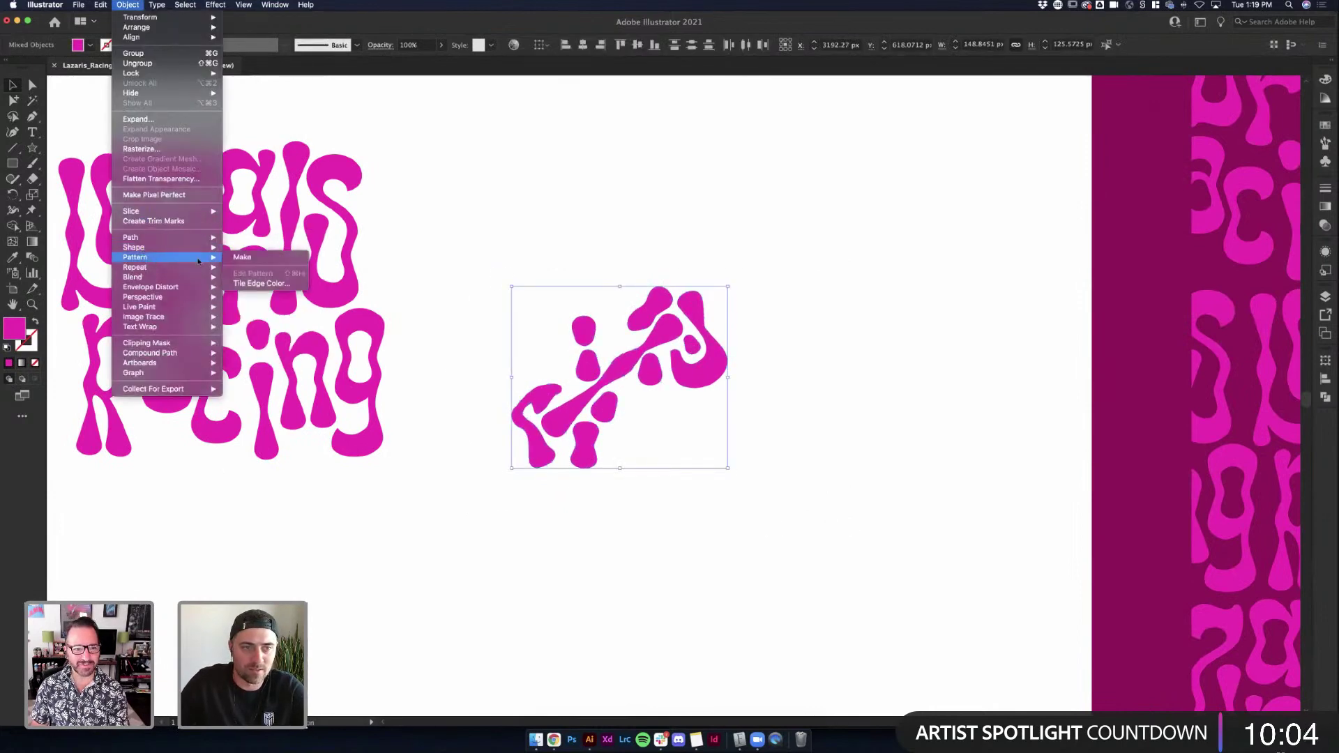
pyautogui.click(247, 257)
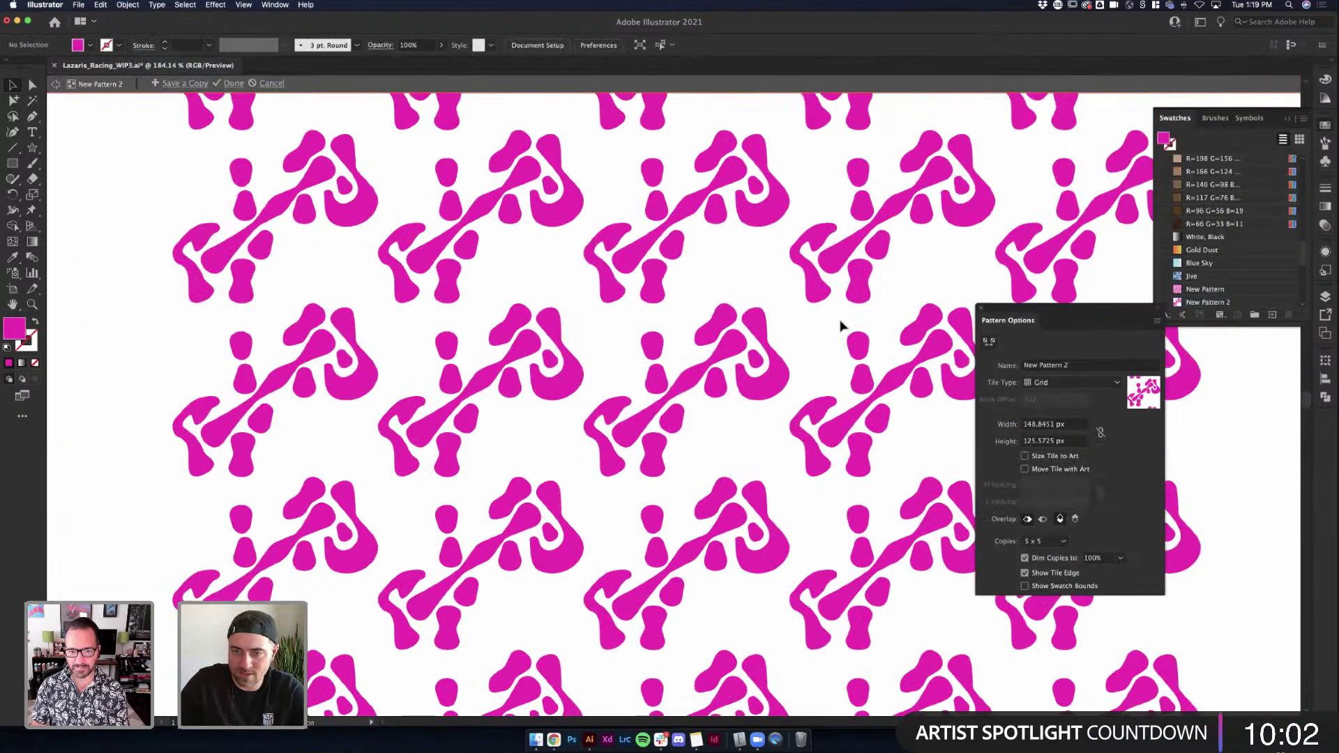
# Compare the Hex by Row, Hex by Column and Brick by Column tile types, and set the pattern to Brick by Row
pyautogui.click(1086, 381)
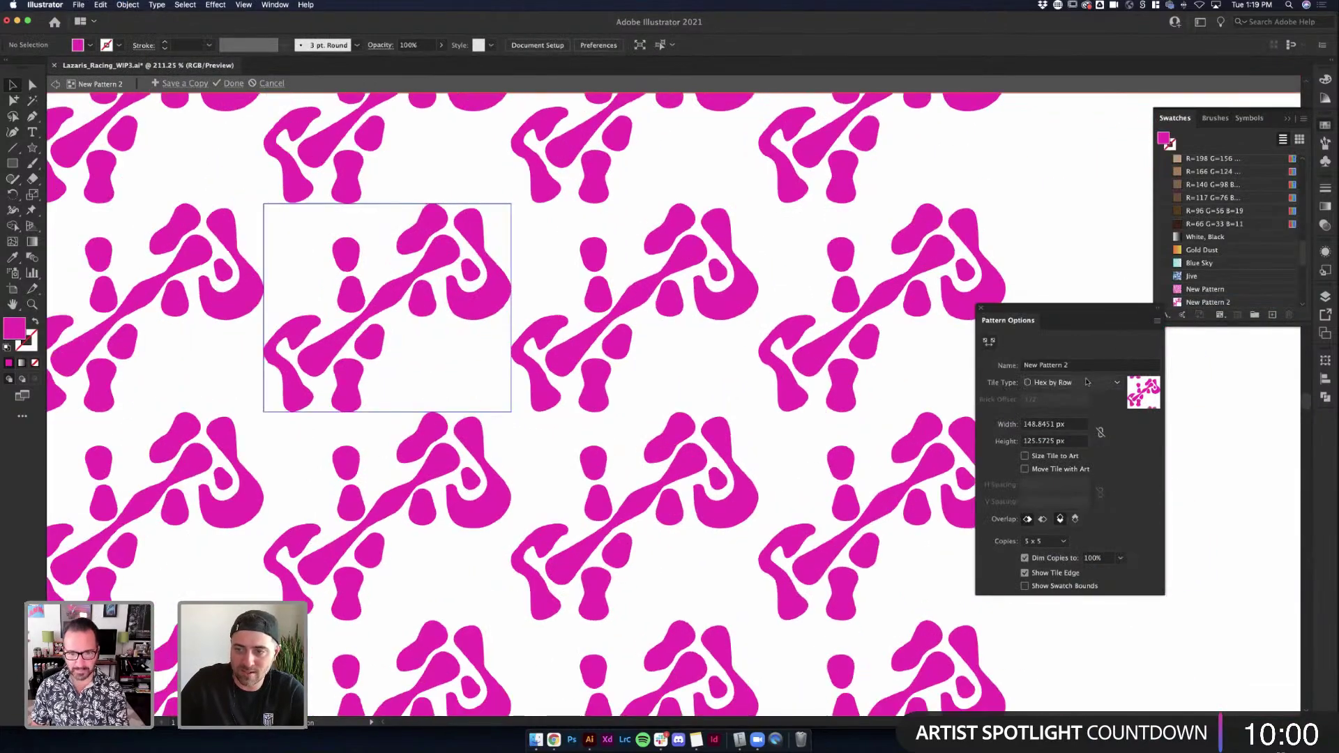
pyautogui.click(1086, 382)
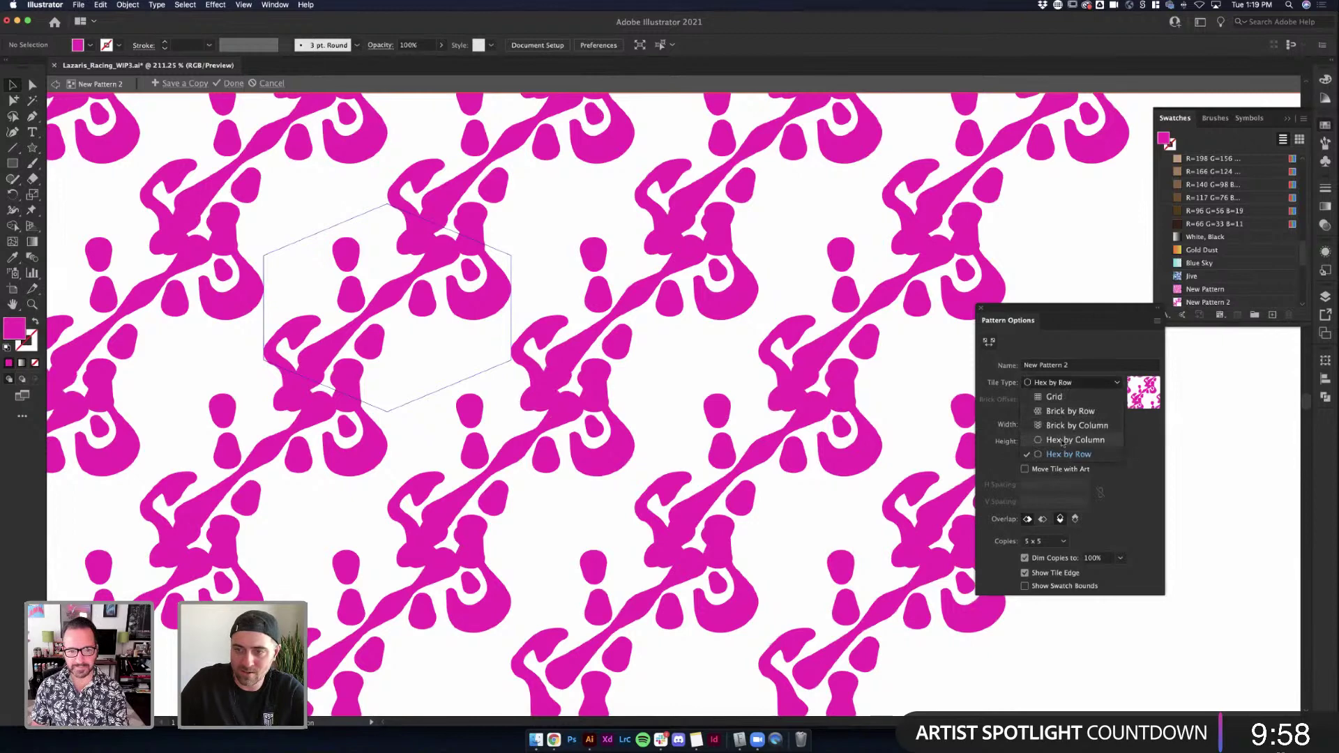
pyautogui.click(1062, 440)
pyautogui.click(1057, 394)
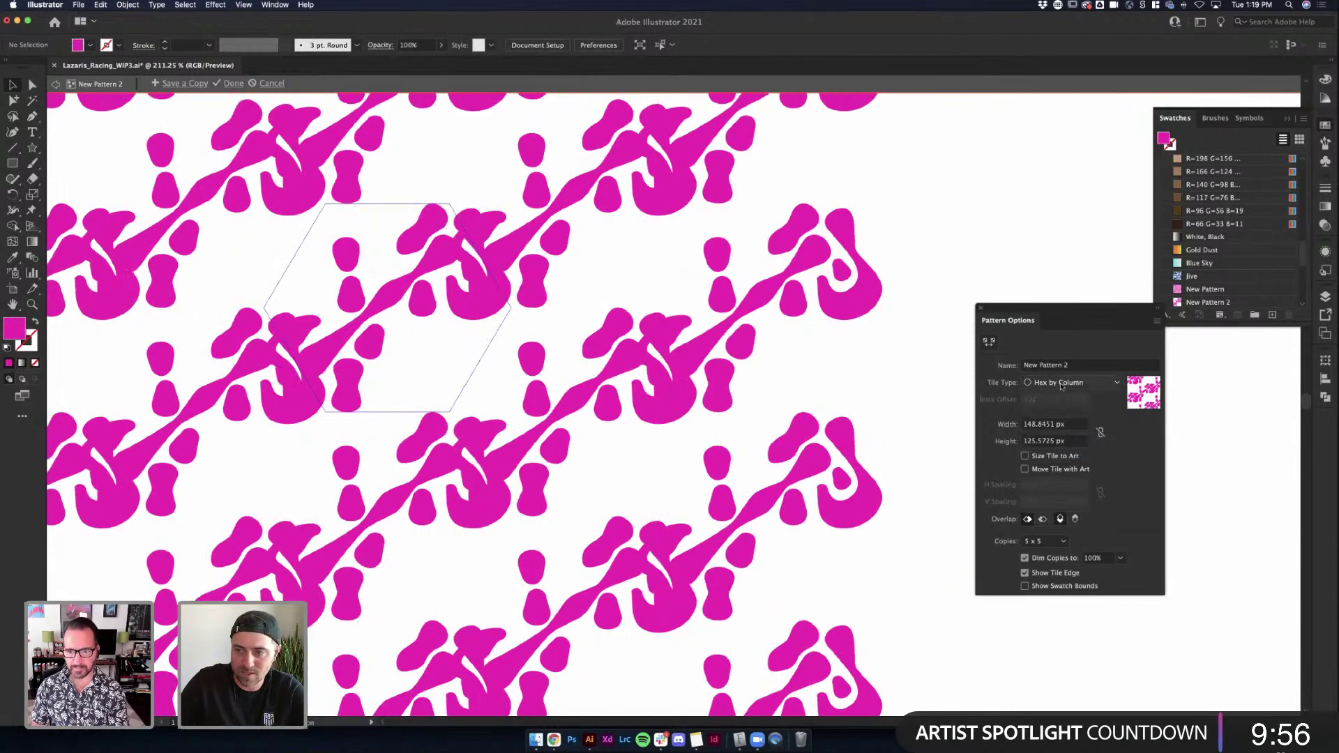
pyautogui.click(1064, 425)
pyautogui.click(1067, 387)
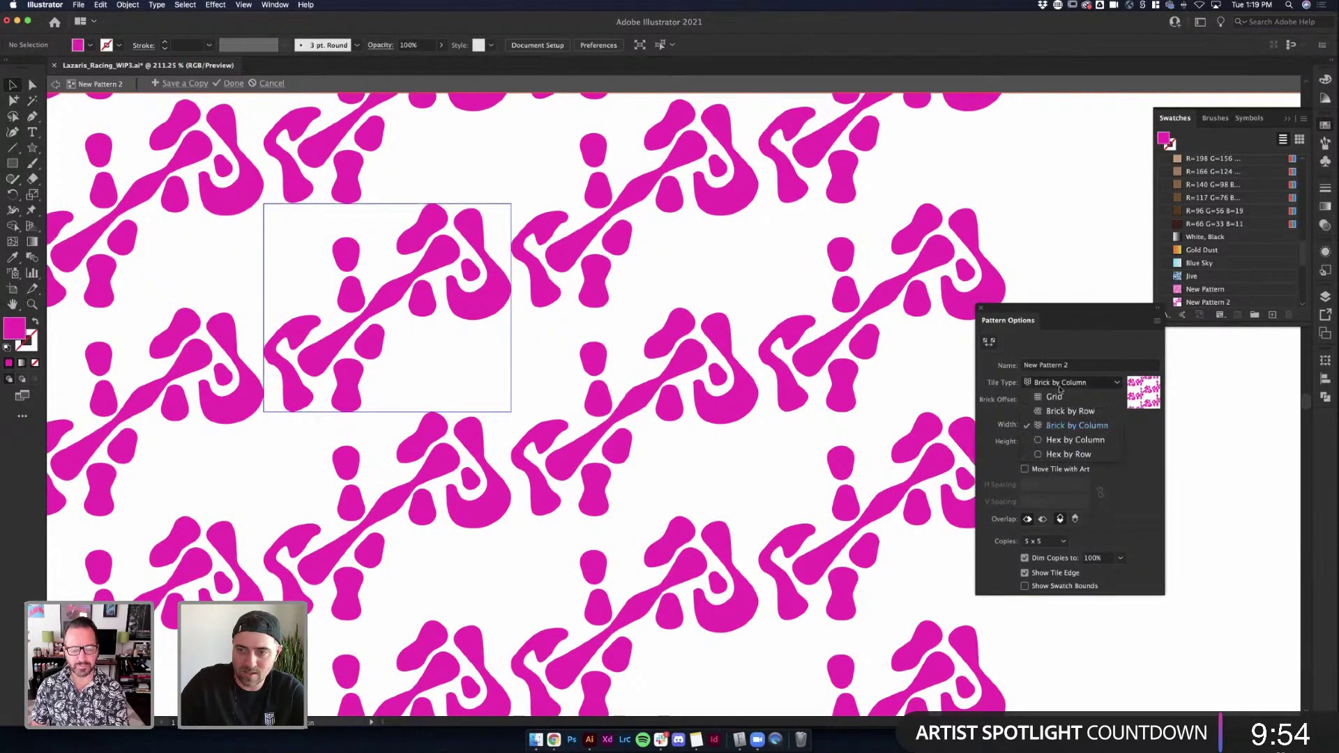
pyautogui.click(1055, 409)
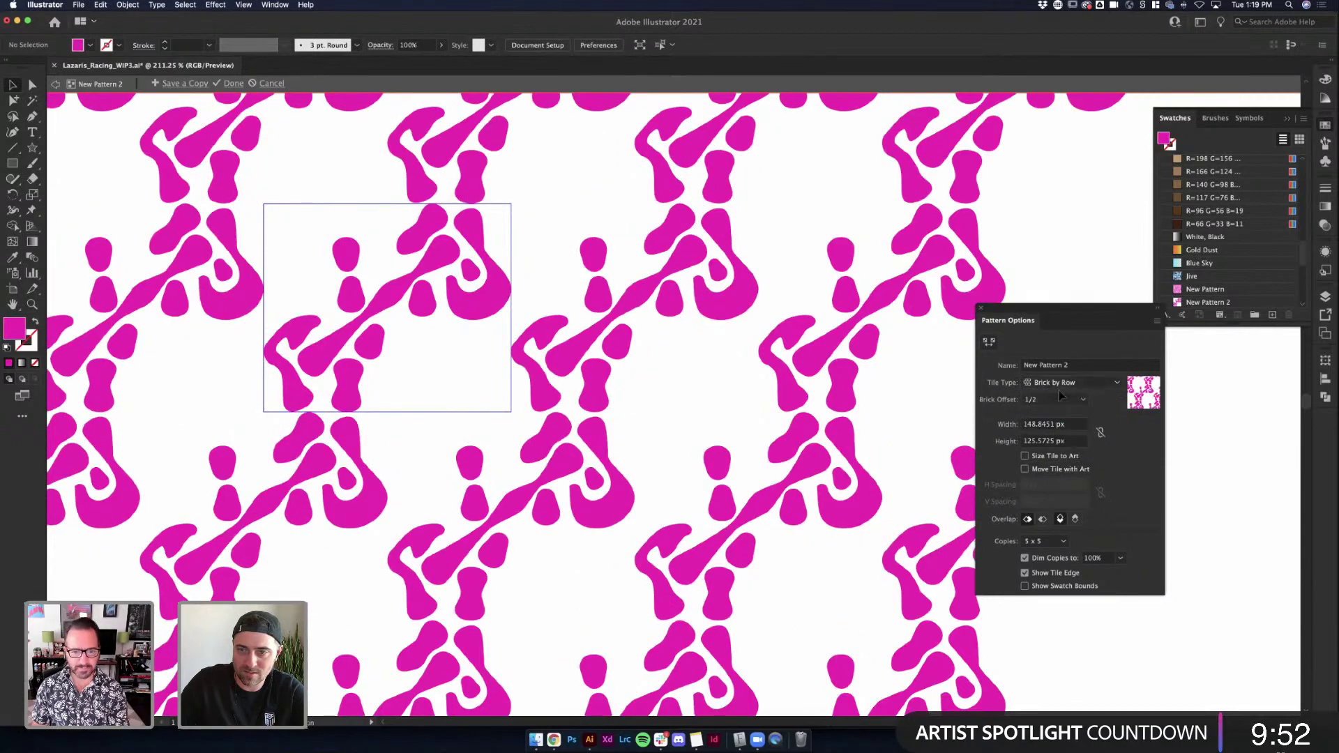
pyautogui.scroll(-5, 550, 281)
pyautogui.scroll(4, 550, 281)
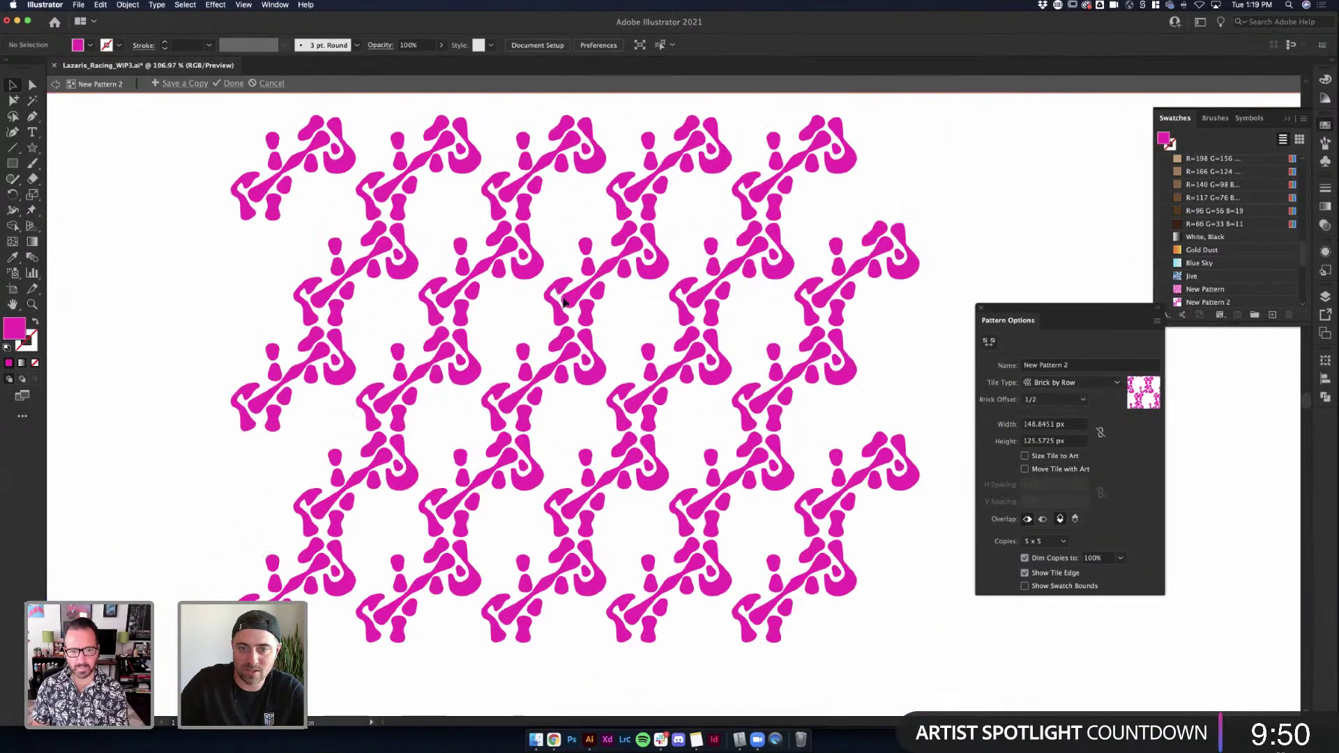
pyautogui.scroll(-1, 950, 418)
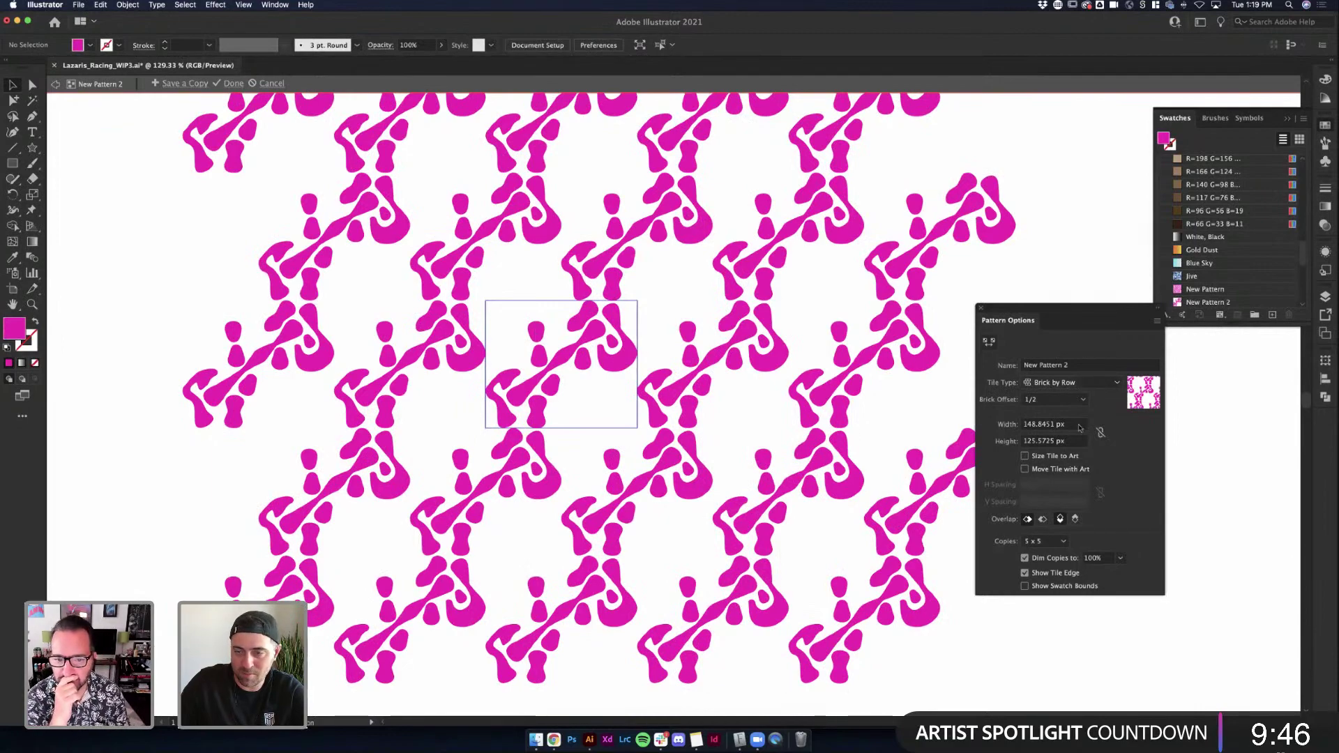
# Try the Hex by Row and Hex by Column tile types again and return the pattern to Brick by Row
pyautogui.click(1074, 382)
pyautogui.click(1054, 456)
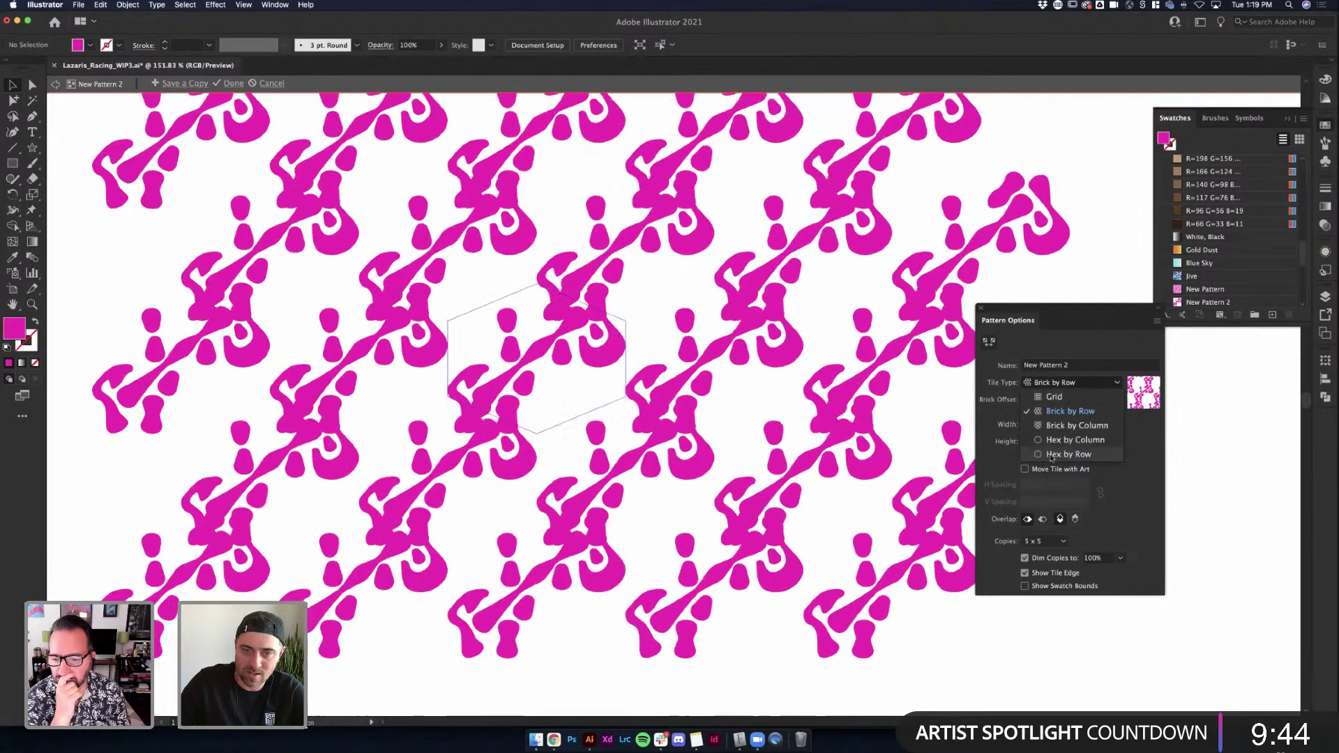
pyautogui.click(1074, 382)
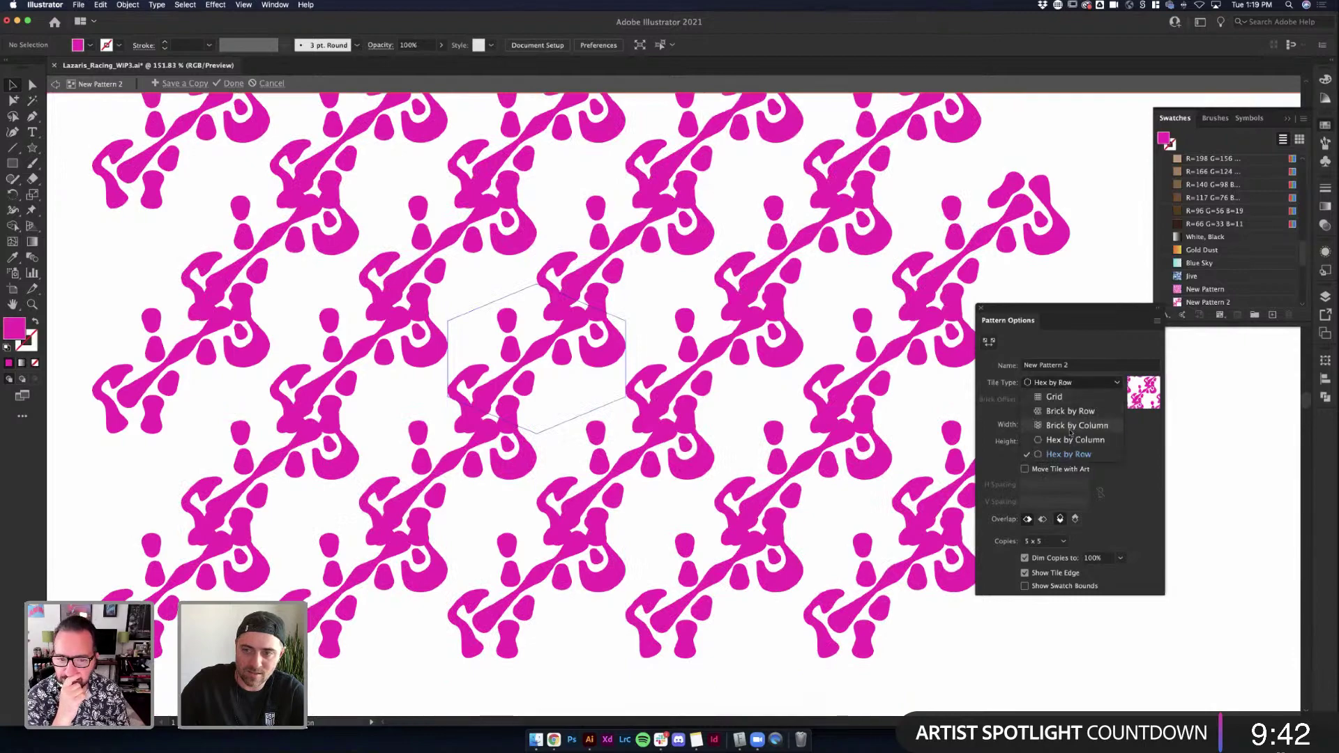
pyautogui.click(1053, 441)
pyautogui.click(1074, 383)
pyautogui.click(1053, 411)
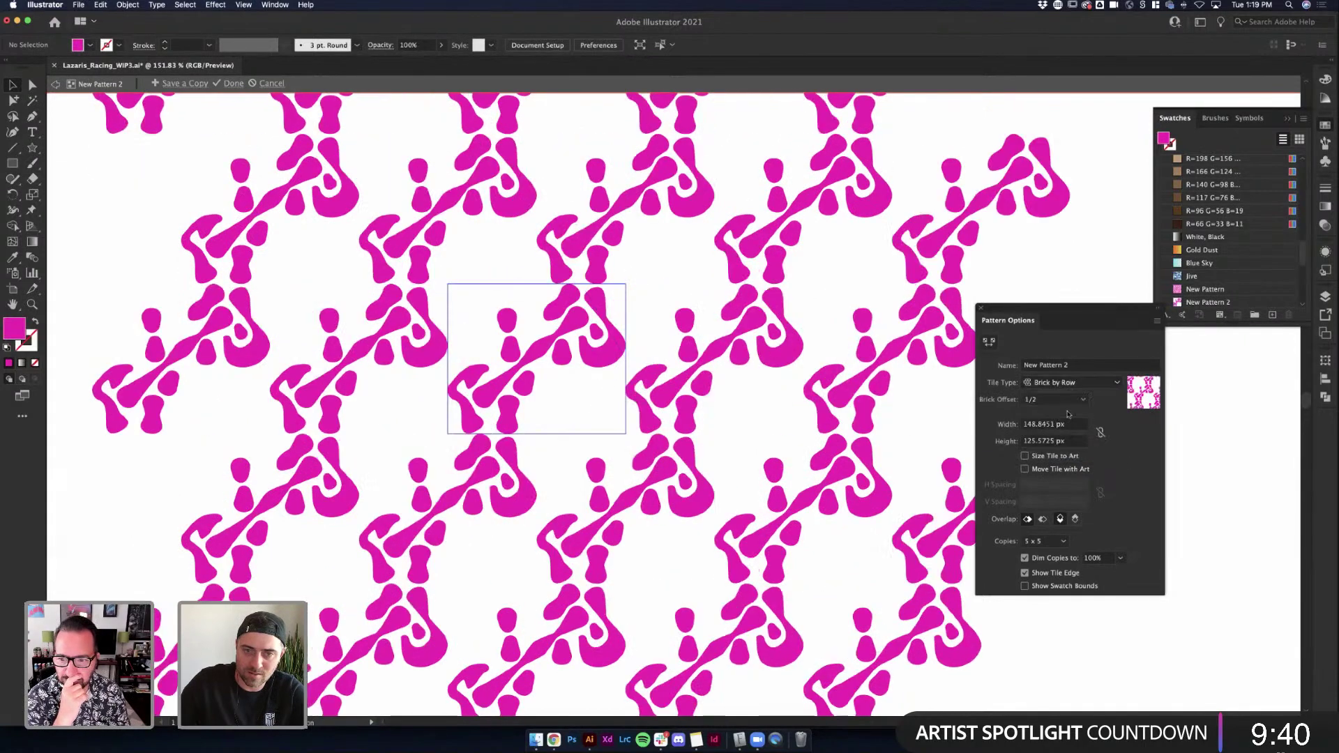
# Fill the gap beneath the hook with a smaller, oppositely tilted copy of the diagonal stroke and a small drop
pyautogui.scroll(3, 588, 369)
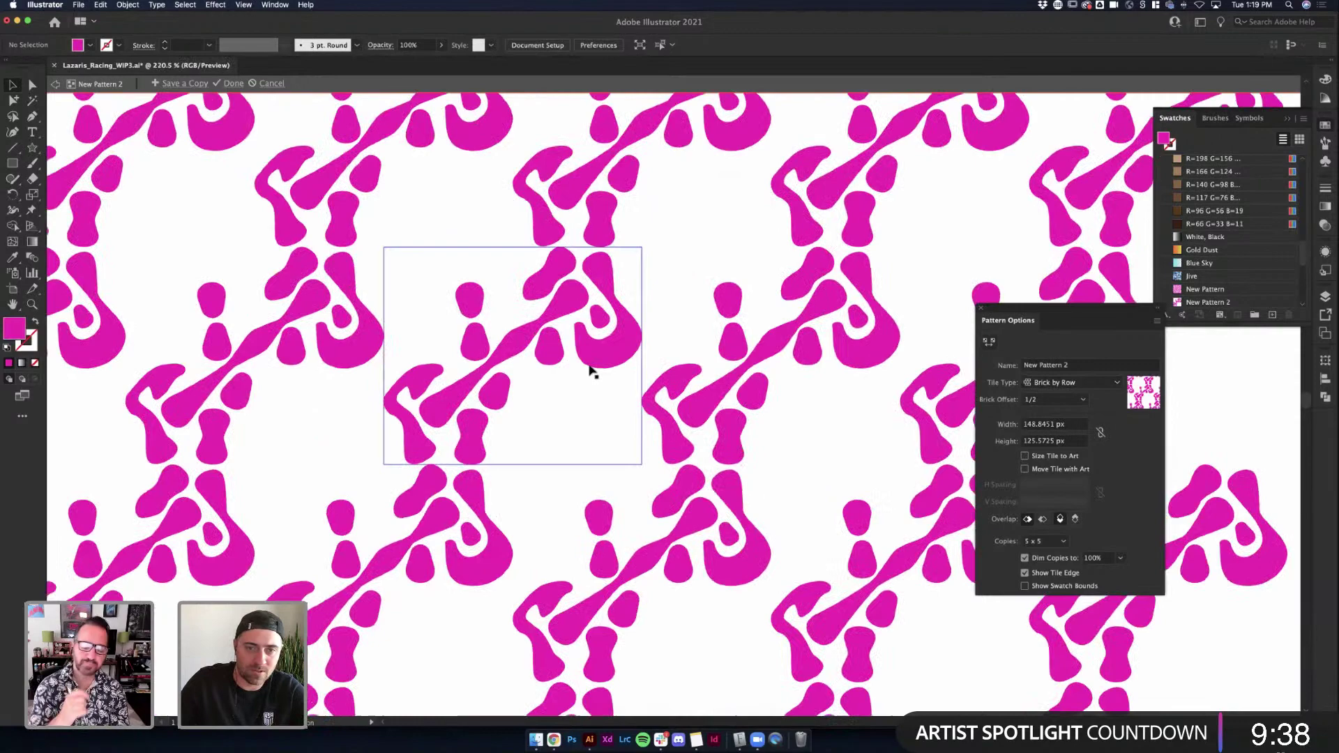
pyautogui.click(526, 345)
pyautogui.moveTo(568, 403); pyautogui.dragTo(658, 394)
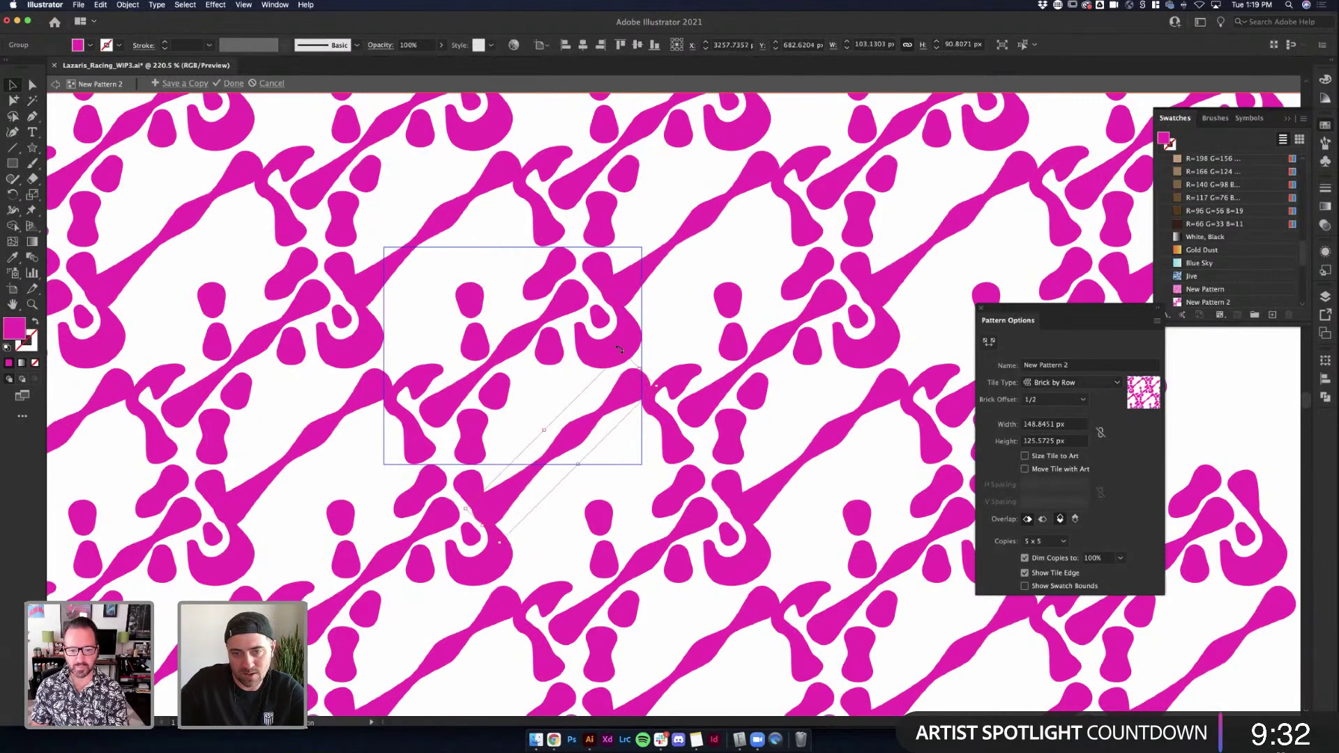
pyautogui.moveTo(619, 350); pyautogui.dragTo(588, 465)
pyautogui.moveTo(495, 377); pyautogui.dragTo(501, 384)
# Overlap a drop copy with the tile's uppermost drop and place a copy of the overlapping shape beneath the thin stroke
pyautogui.moveTo(547, 440); pyautogui.dragTo(474, 300)
pyautogui.click(589, 389)
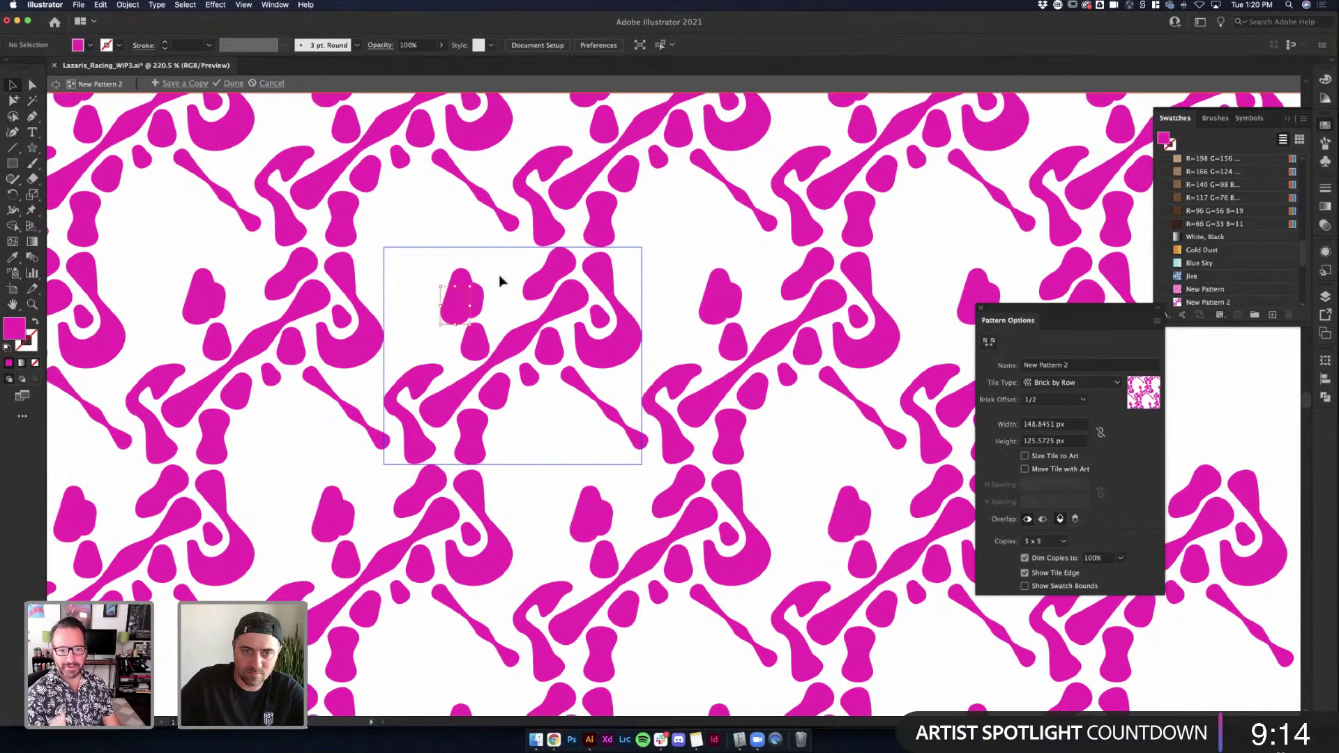
pyautogui.moveTo(460, 291); pyautogui.dragTo(587, 423)
pyautogui.click(613, 399)
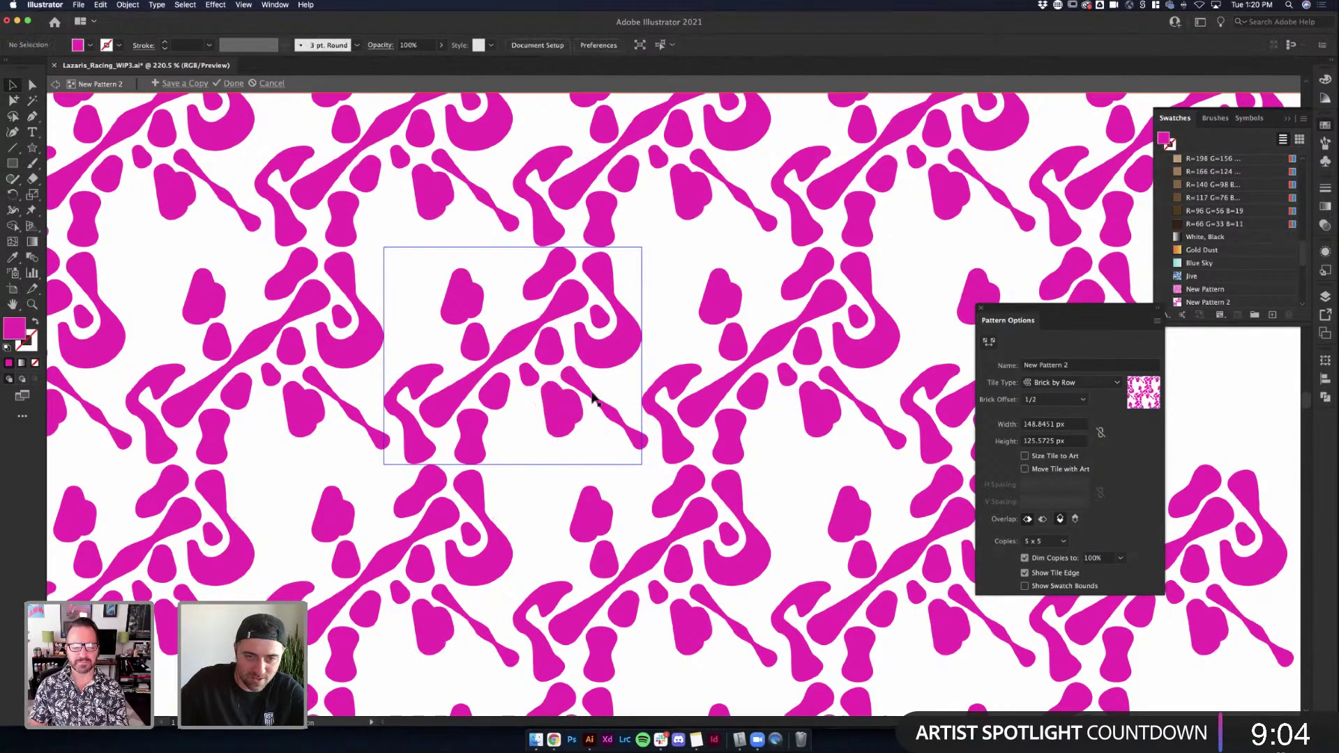
# Reduce the overlapping shape near the tile's upper edge to a single drop and set it beside the drop above the diagonal stroke
pyautogui.click(463, 300)
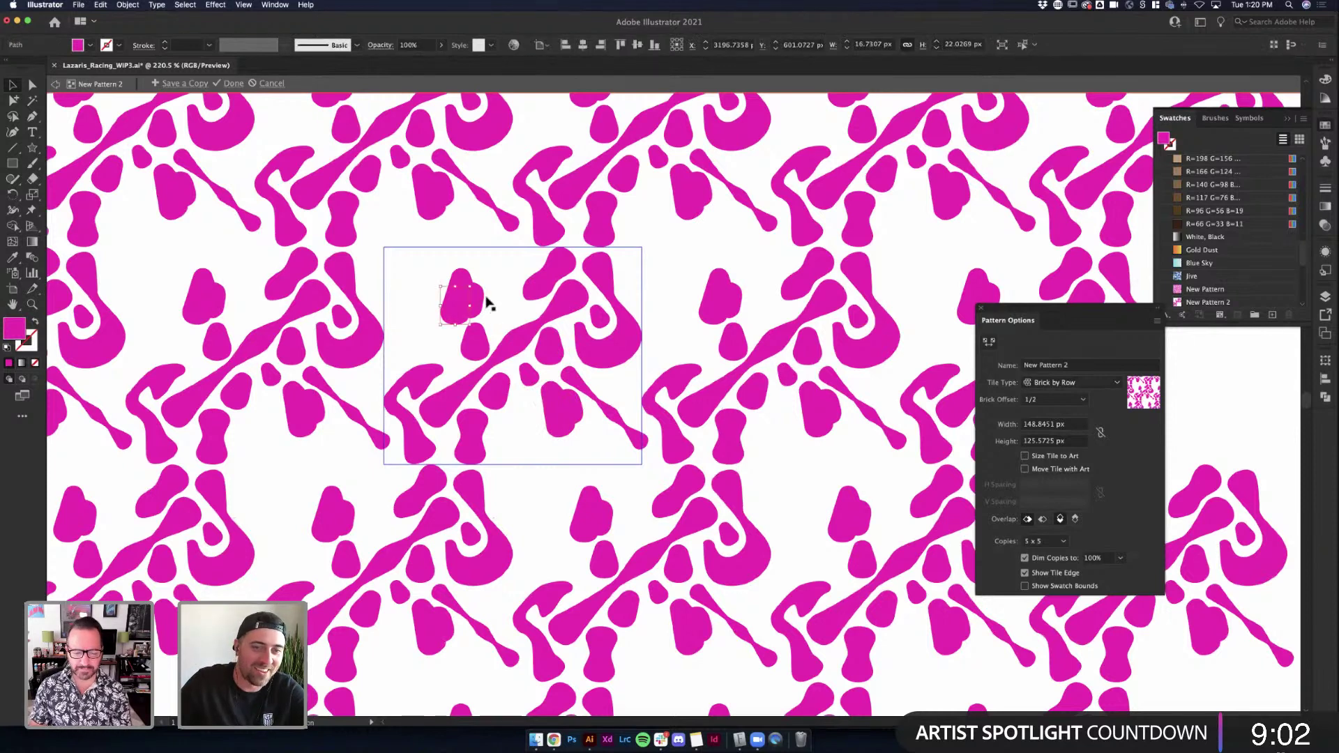
pyautogui.moveTo(492, 279); pyautogui.dragTo(454, 327)
pyautogui.click(488, 292)
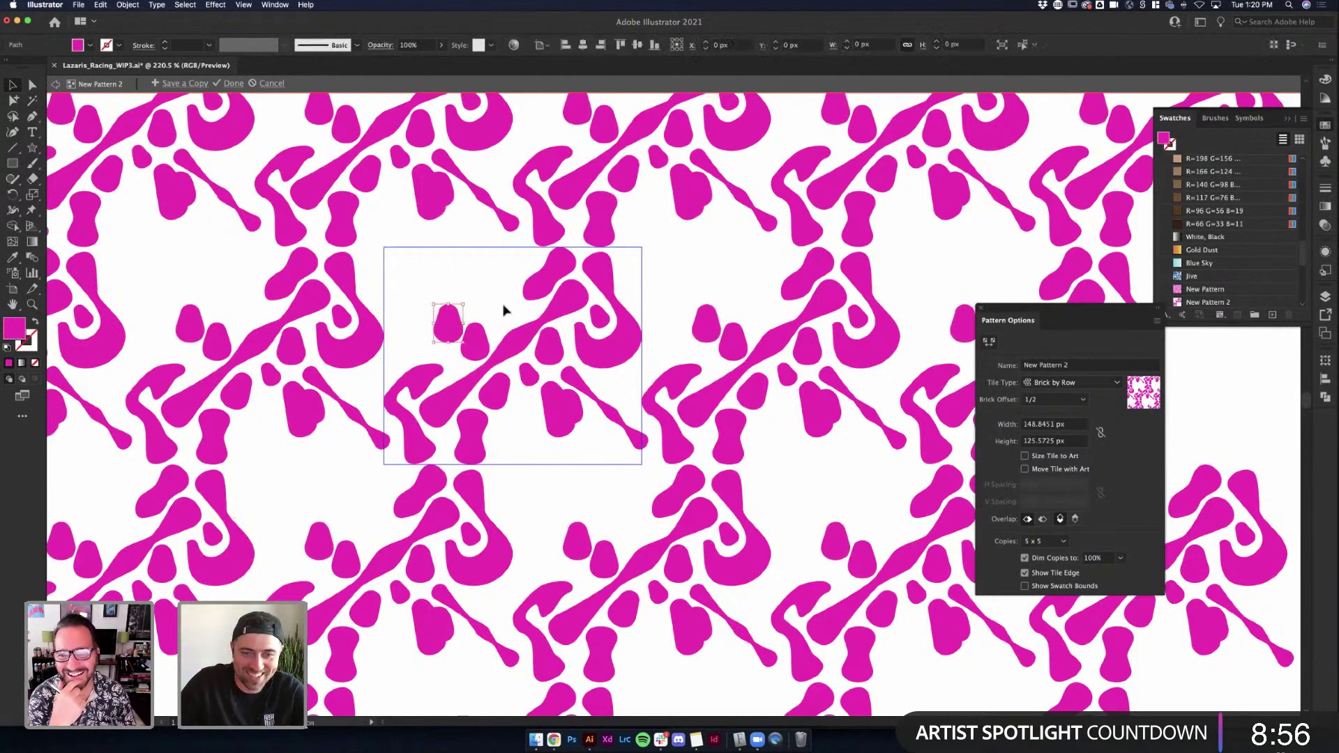
# Copy the hook shape to the tile's upper edge and rotate it so it arches over the empty space
pyautogui.click(419, 394)
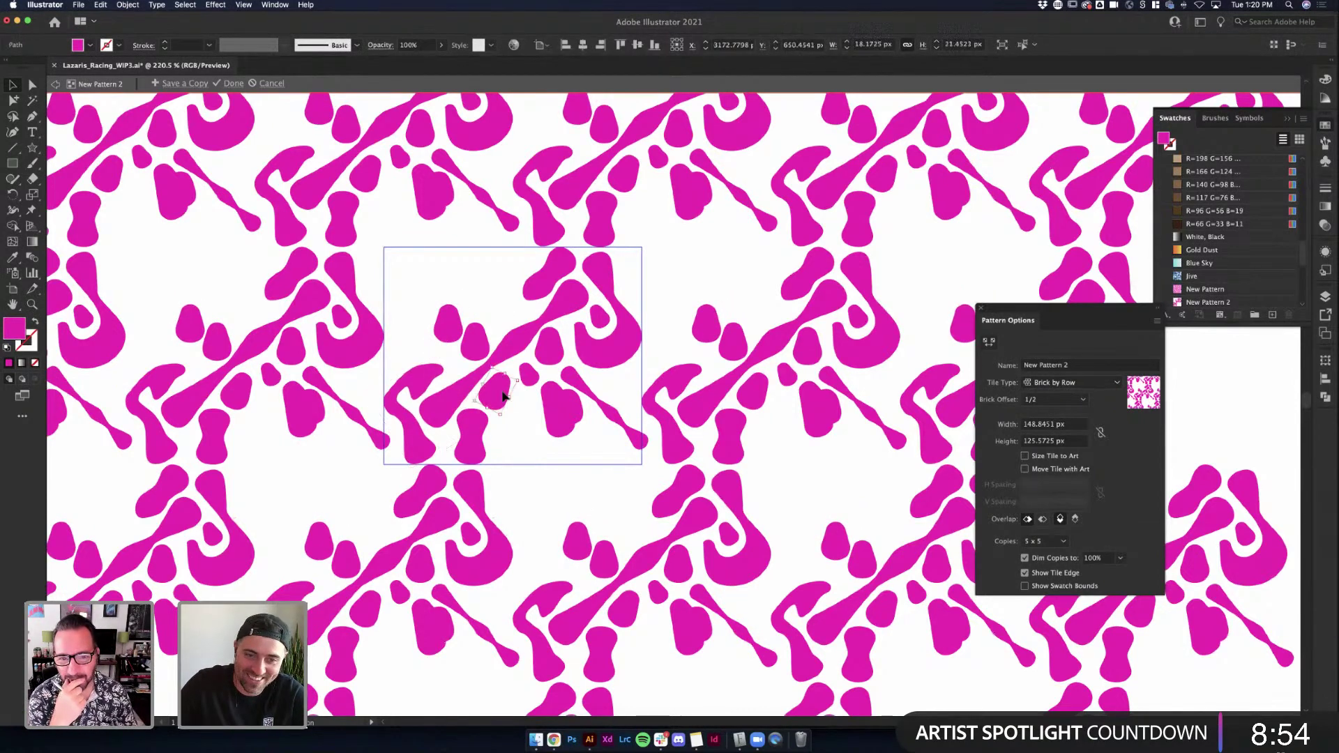
pyautogui.click(615, 361)
pyautogui.moveTo(614, 361); pyautogui.dragTo(493, 307)
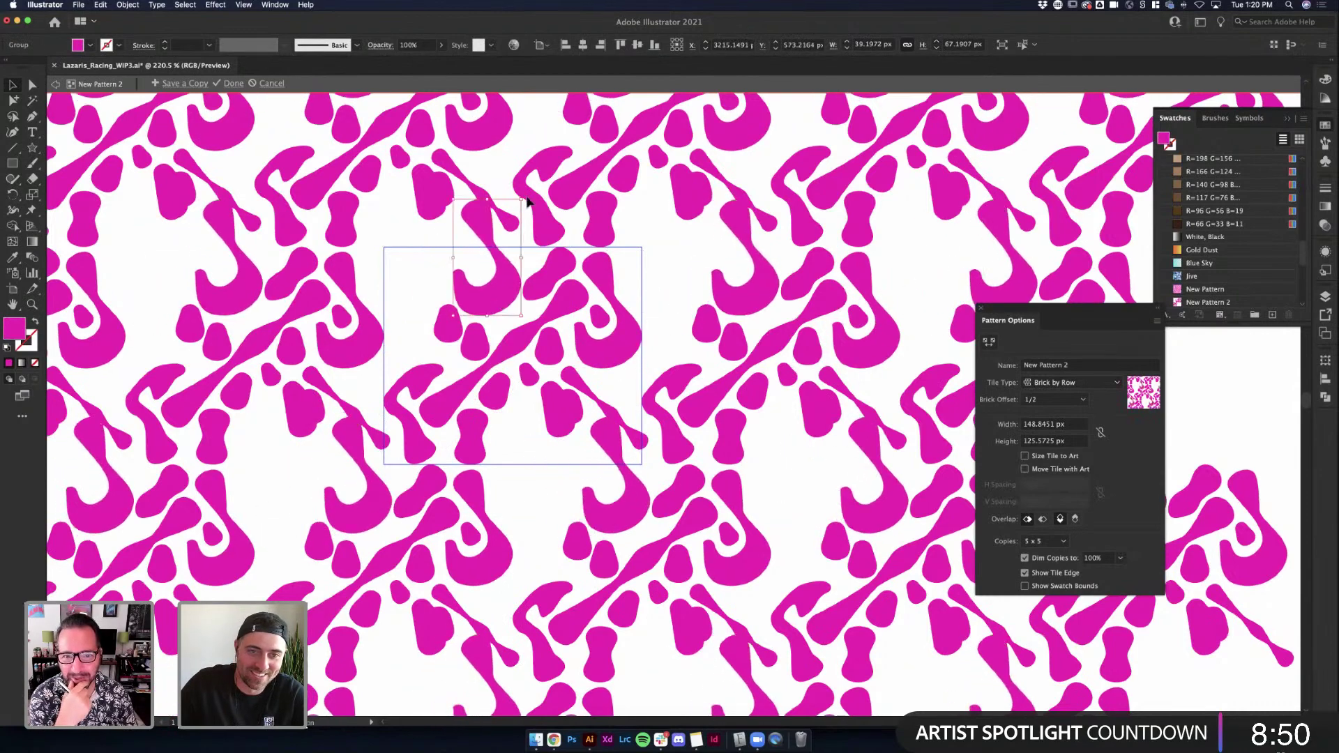
pyautogui.moveTo(521, 197); pyautogui.dragTo(440, 255)
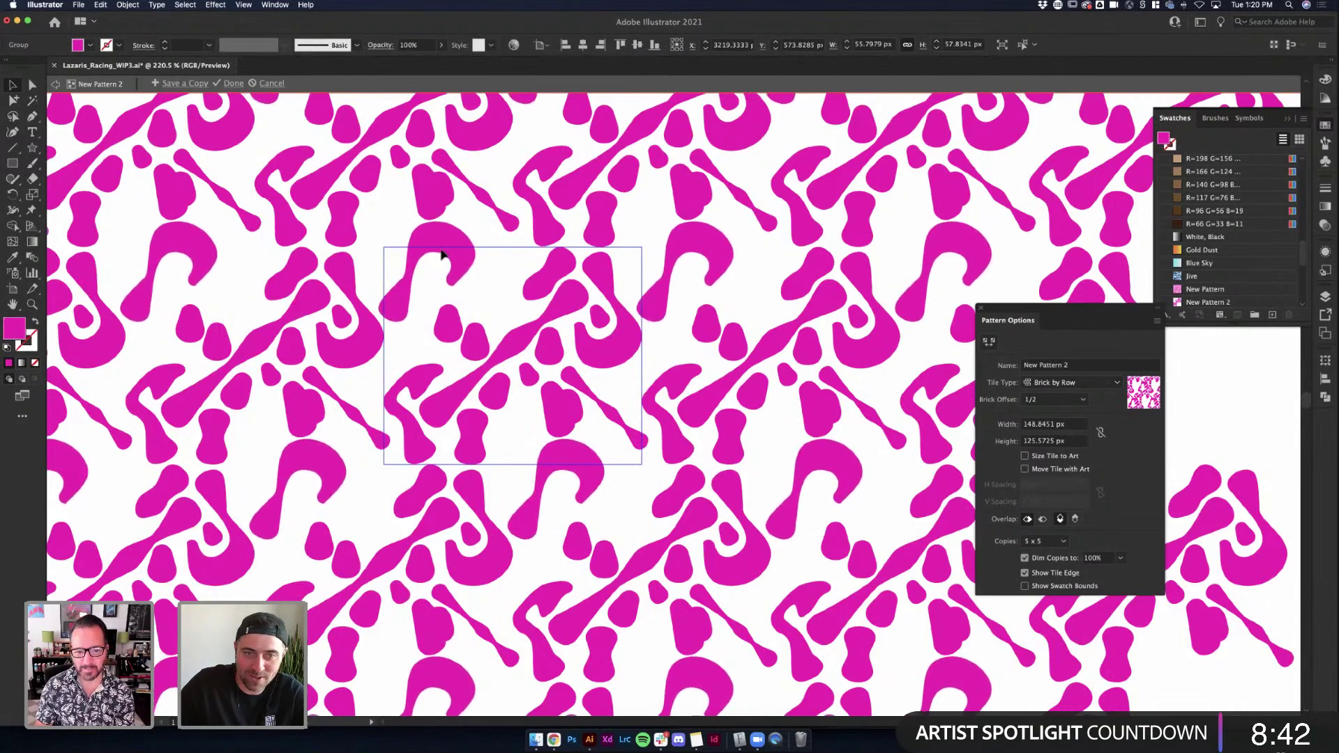
# Copy the upright drop into the arched hook's opening and shrink it to about 12.6 by 16.6 px
pyautogui.click(480, 287)
pyautogui.moveTo(466, 321); pyautogui.dragTo(449, 265)
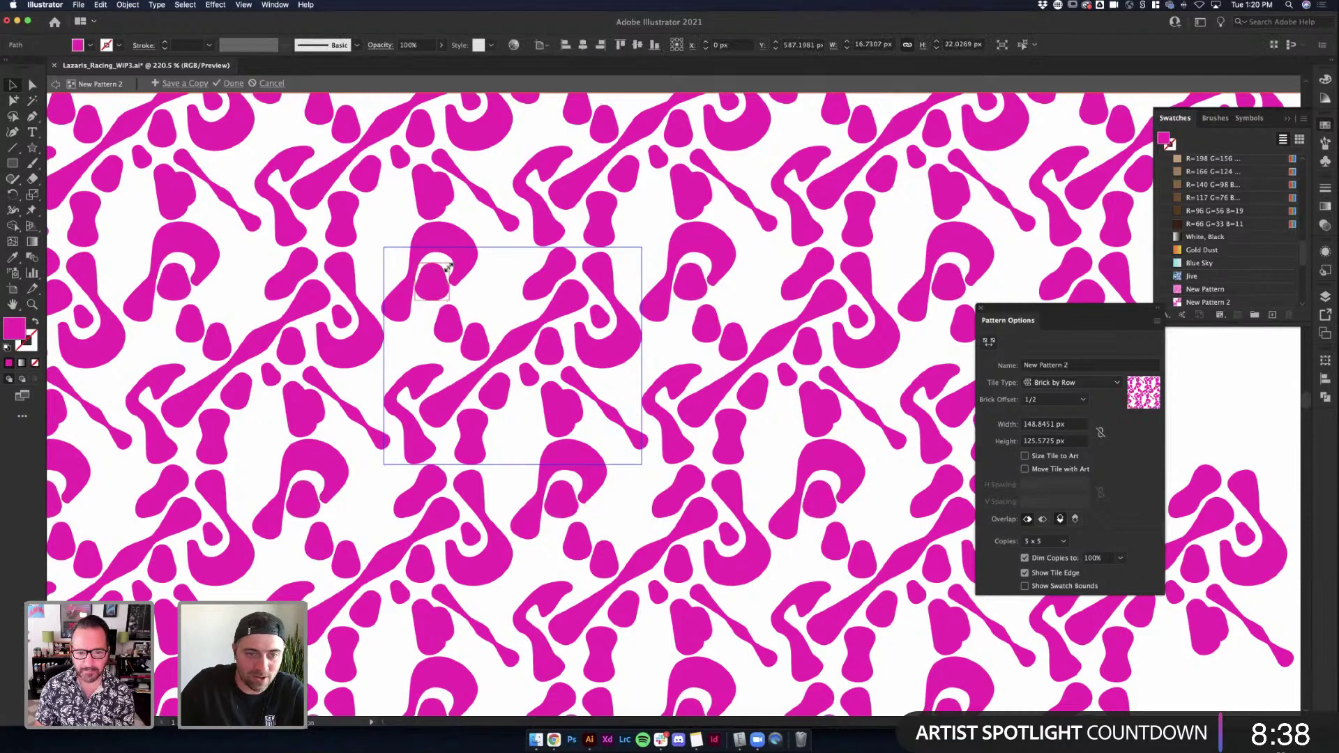
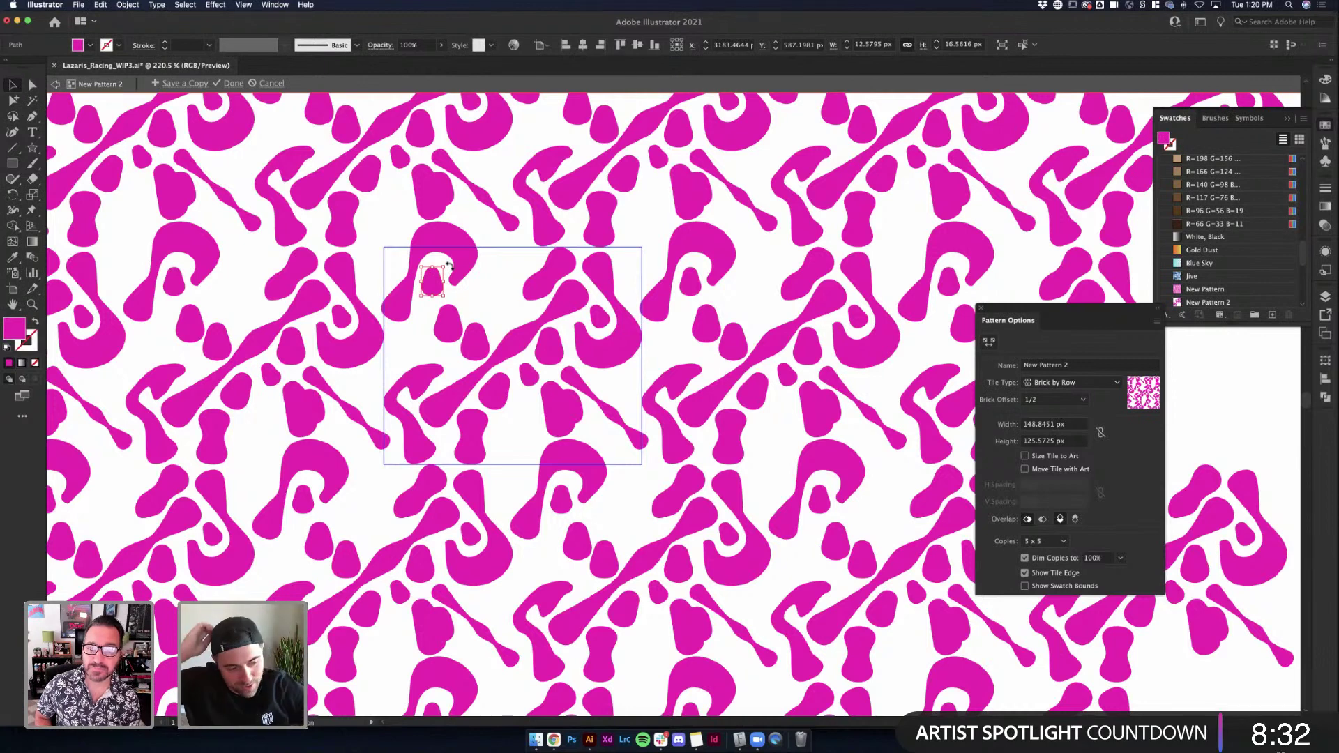
pyautogui.click(501, 284)
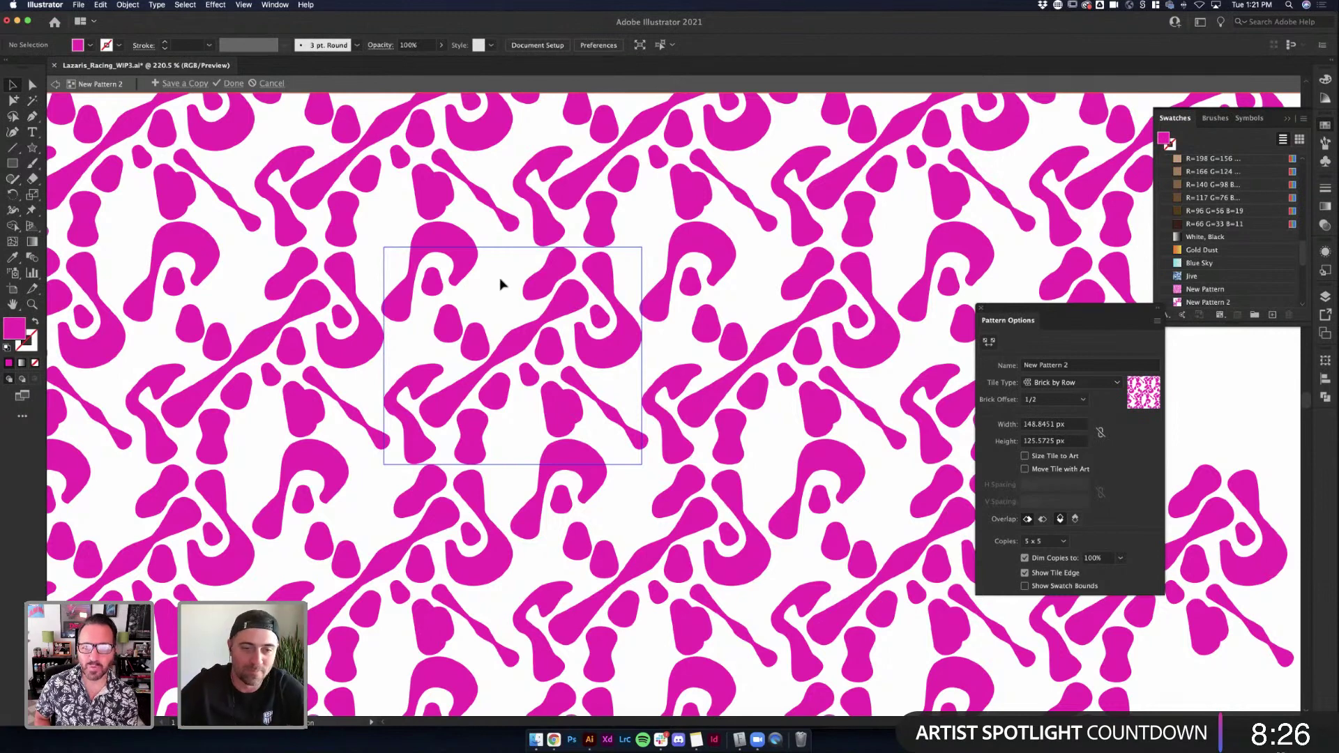
pyautogui.click(427, 290)
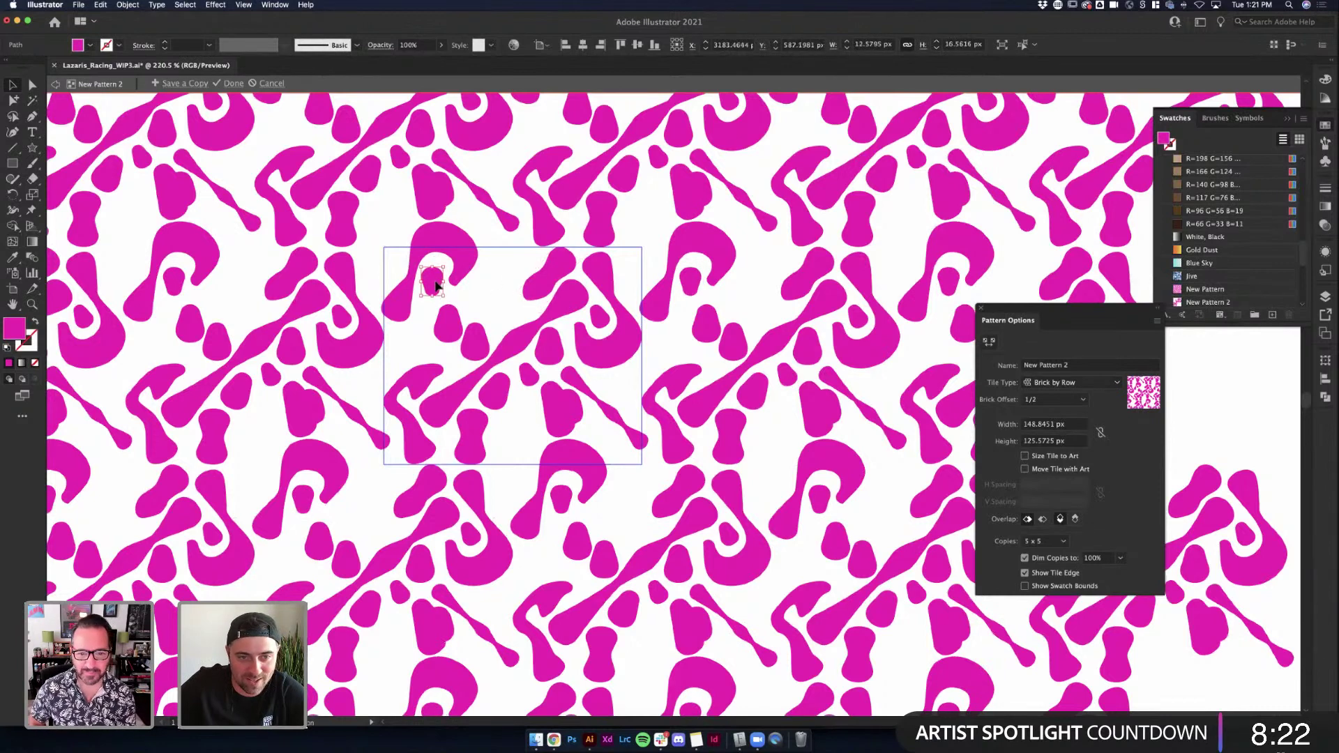
# Nudge the small drop up inside the arched hook and move the drop above the diagonal stroke into the gap between the lower shapes
pyautogui.moveTo(436, 286); pyautogui.dragTo(435, 281)
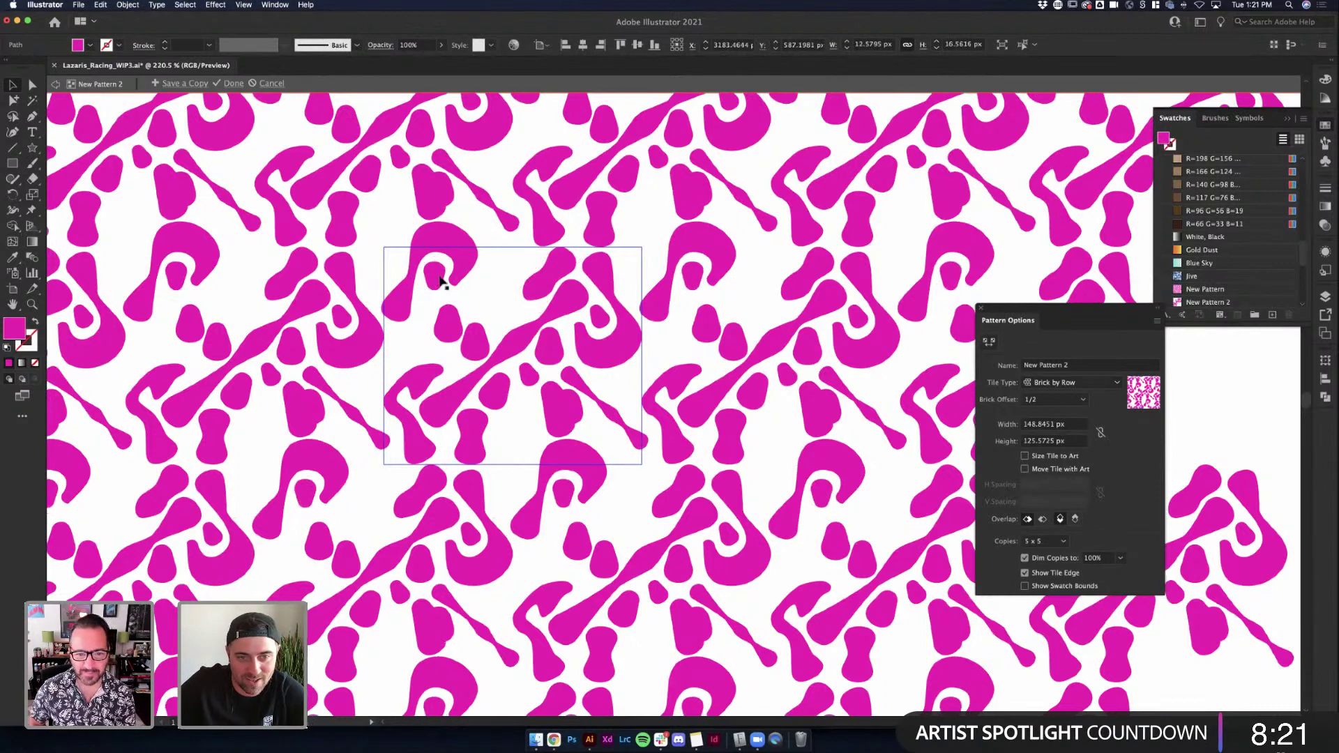
pyautogui.click(520, 281)
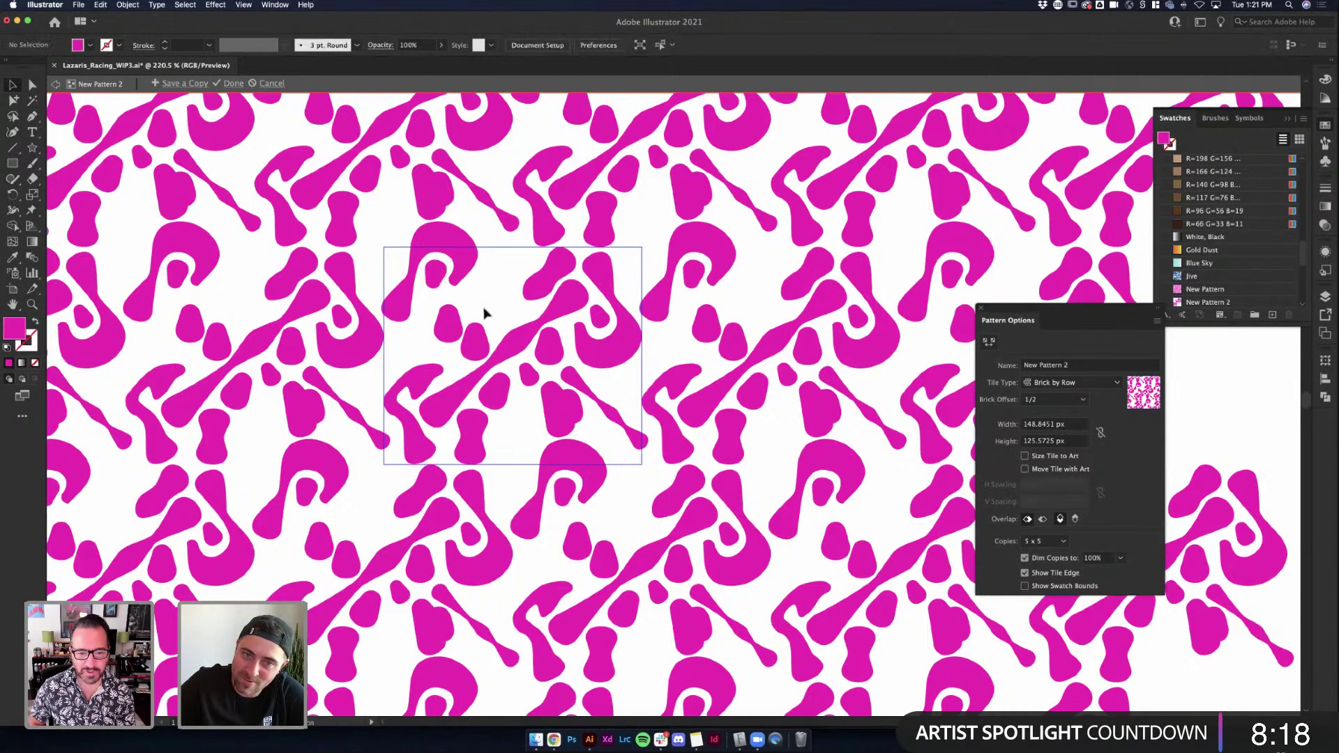
pyautogui.moveTo(453, 334); pyautogui.dragTo(516, 427)
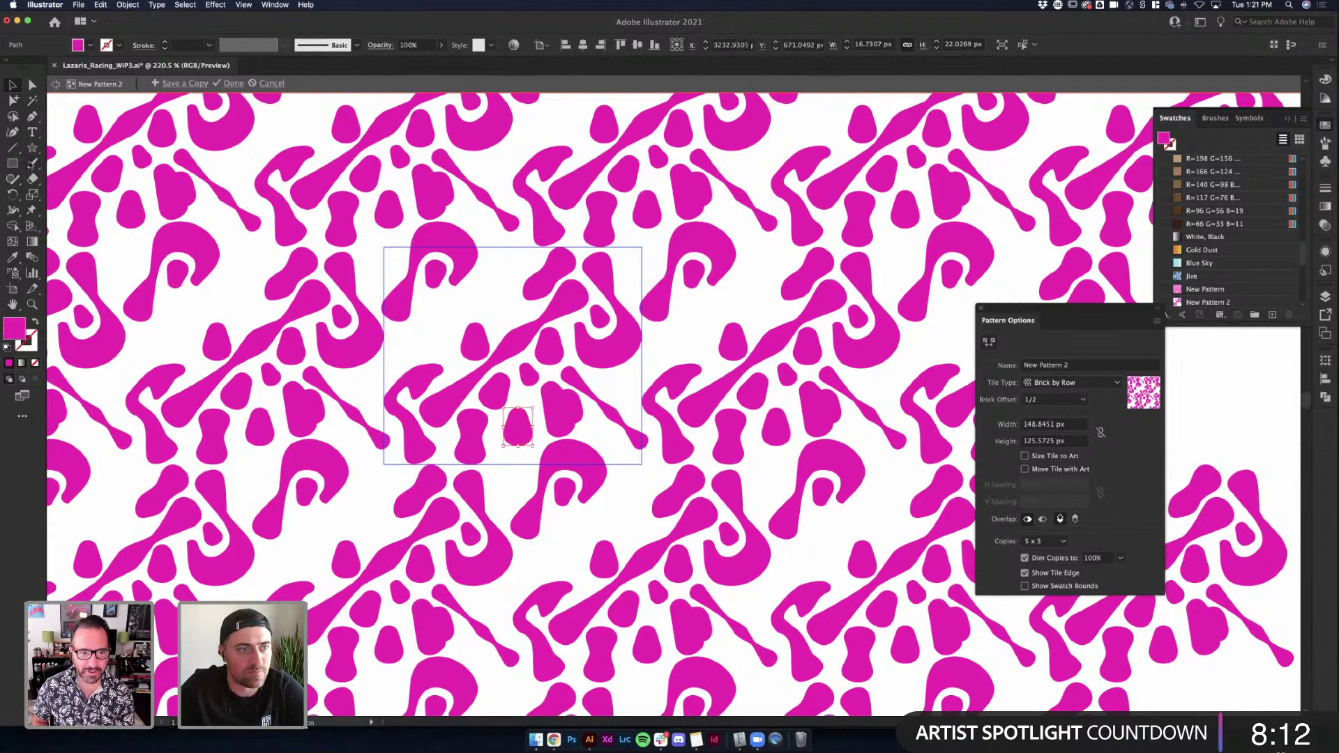
# Try filling the empty space beside the arched hook with a diagonal Blob Brush stroke, and delete it
pyautogui.click(32, 163)
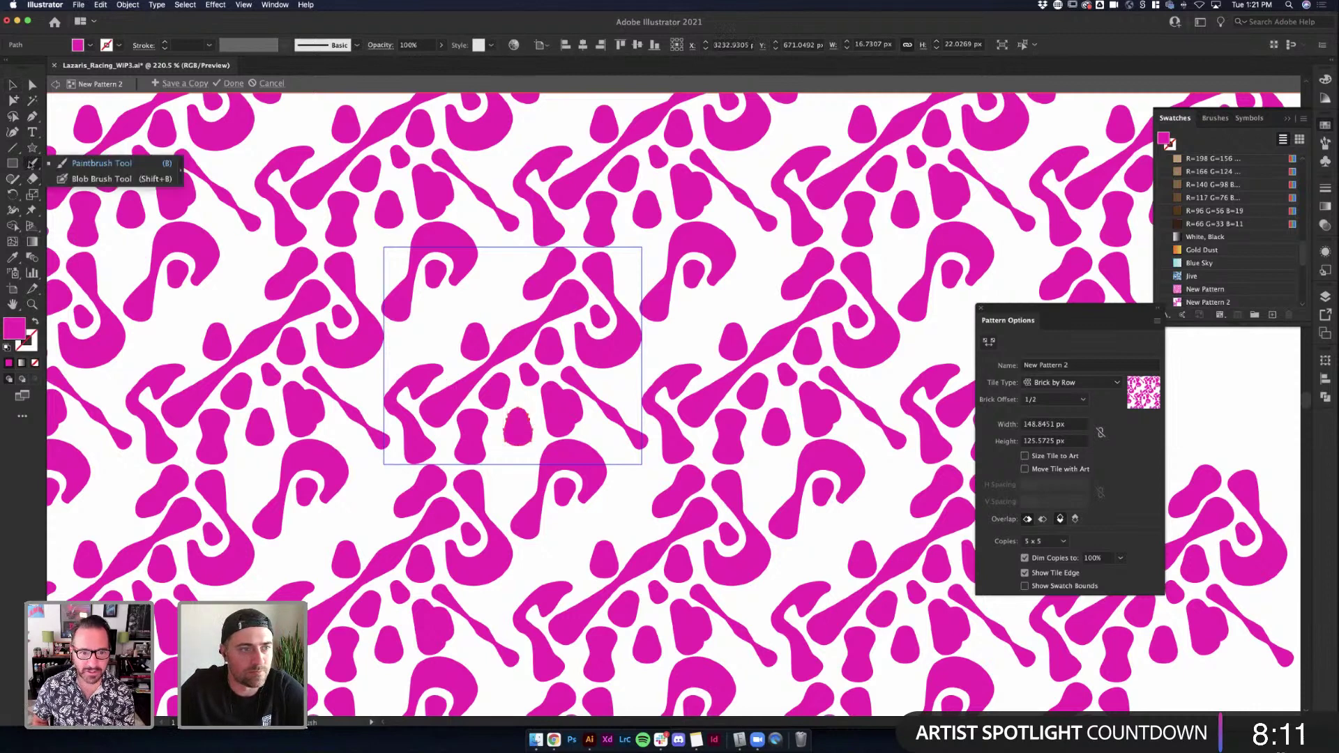
pyautogui.click(97, 179)
pyautogui.moveTo(511, 293)
pyautogui.mouseDown()
pyautogui.moveTo(446, 301)
pyautogui.moveTo(415, 335)
pyautogui.mouseUp()
pyautogui.press('super+z')
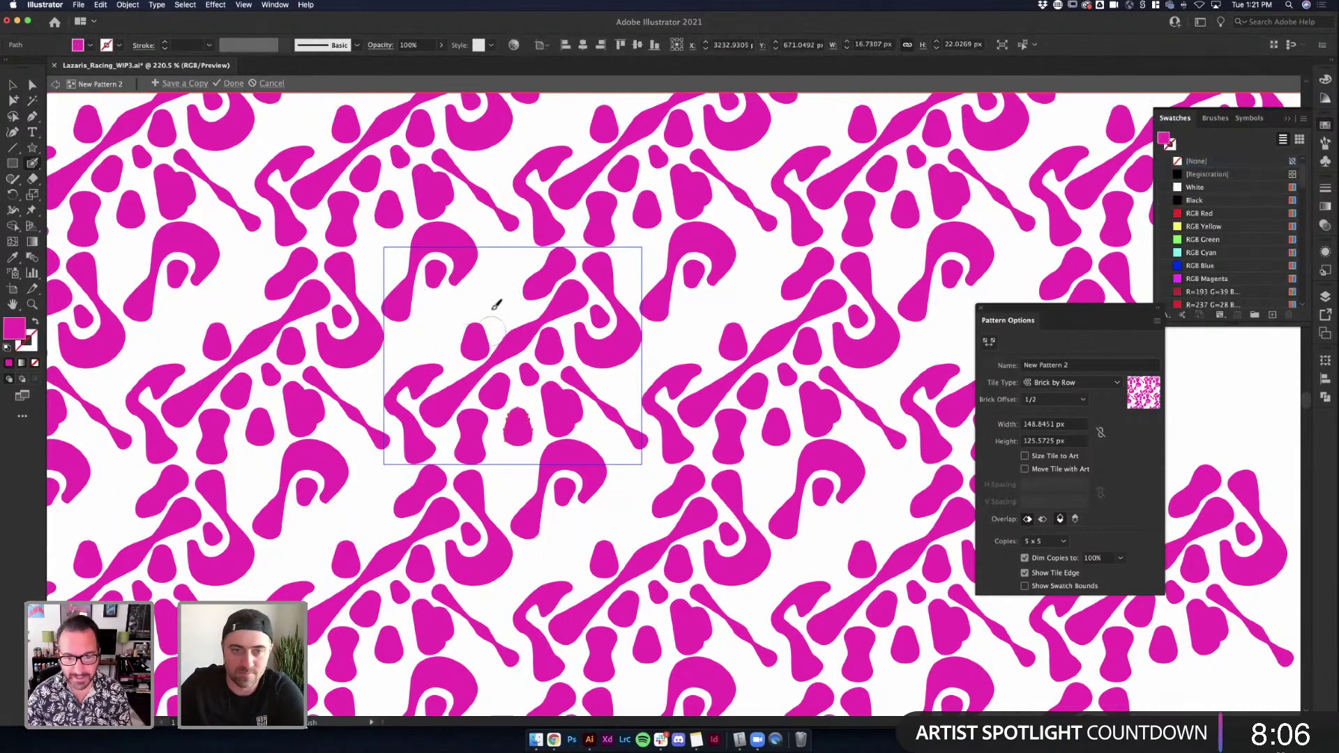
pyautogui.moveTo(513, 269); pyautogui.dragTo(422, 339)
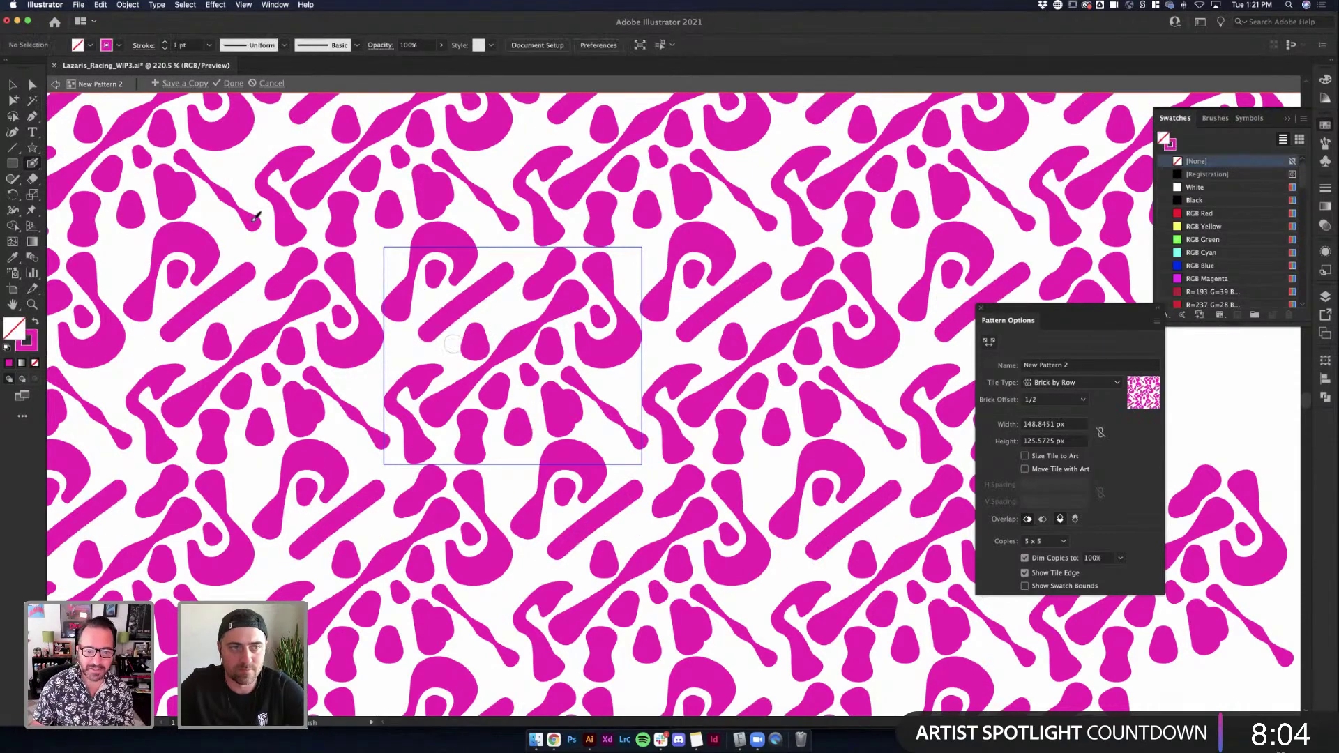
pyautogui.click(12, 85)
pyautogui.click(480, 294)
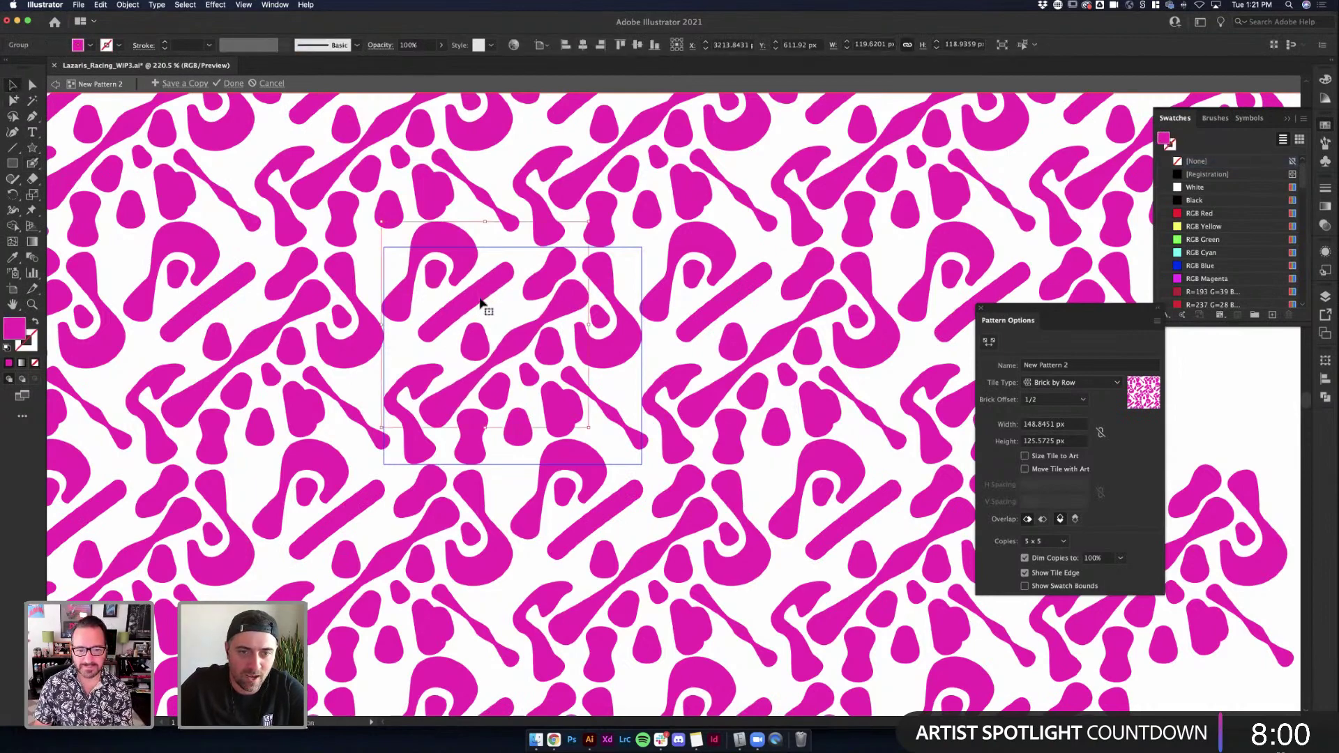
pyautogui.press('Delete')
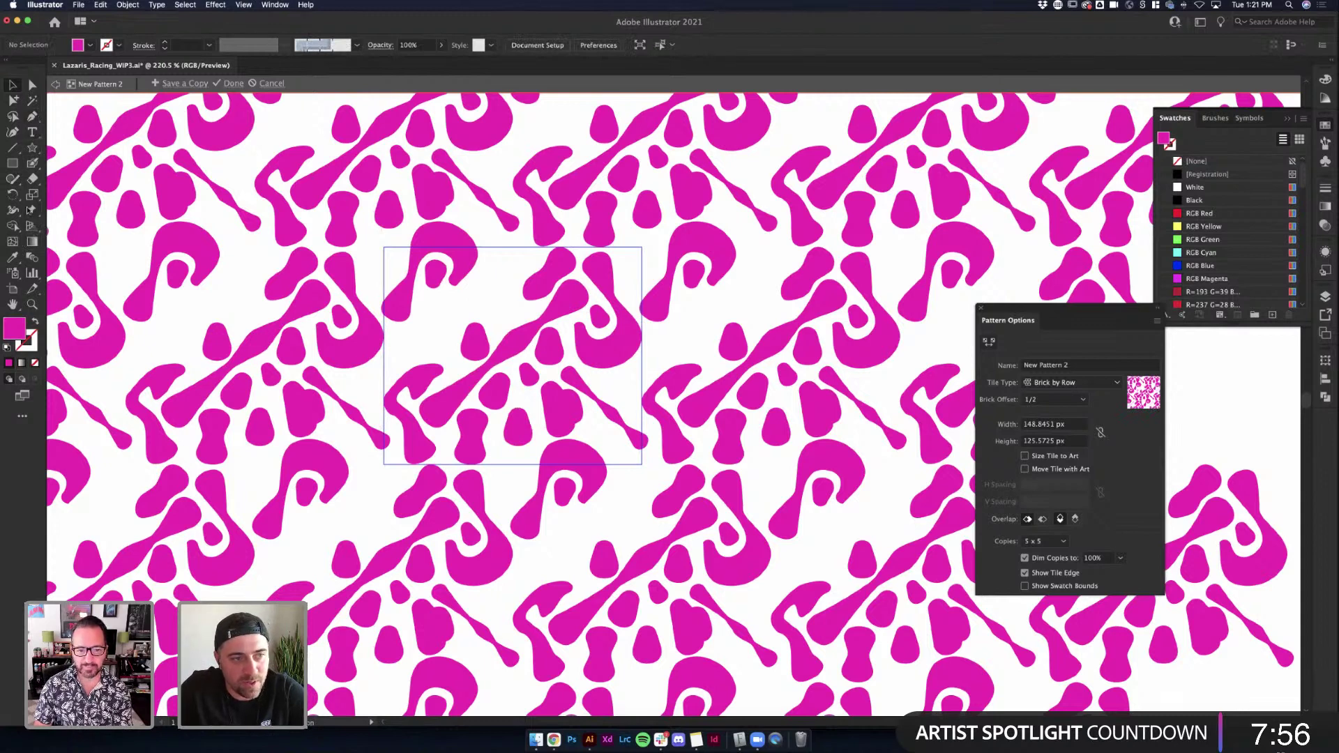
# Try painting a diagonal Paintbrush stroke in the empty space with the current pattern brush, and delete the grey band
pyautogui.click(32, 163)
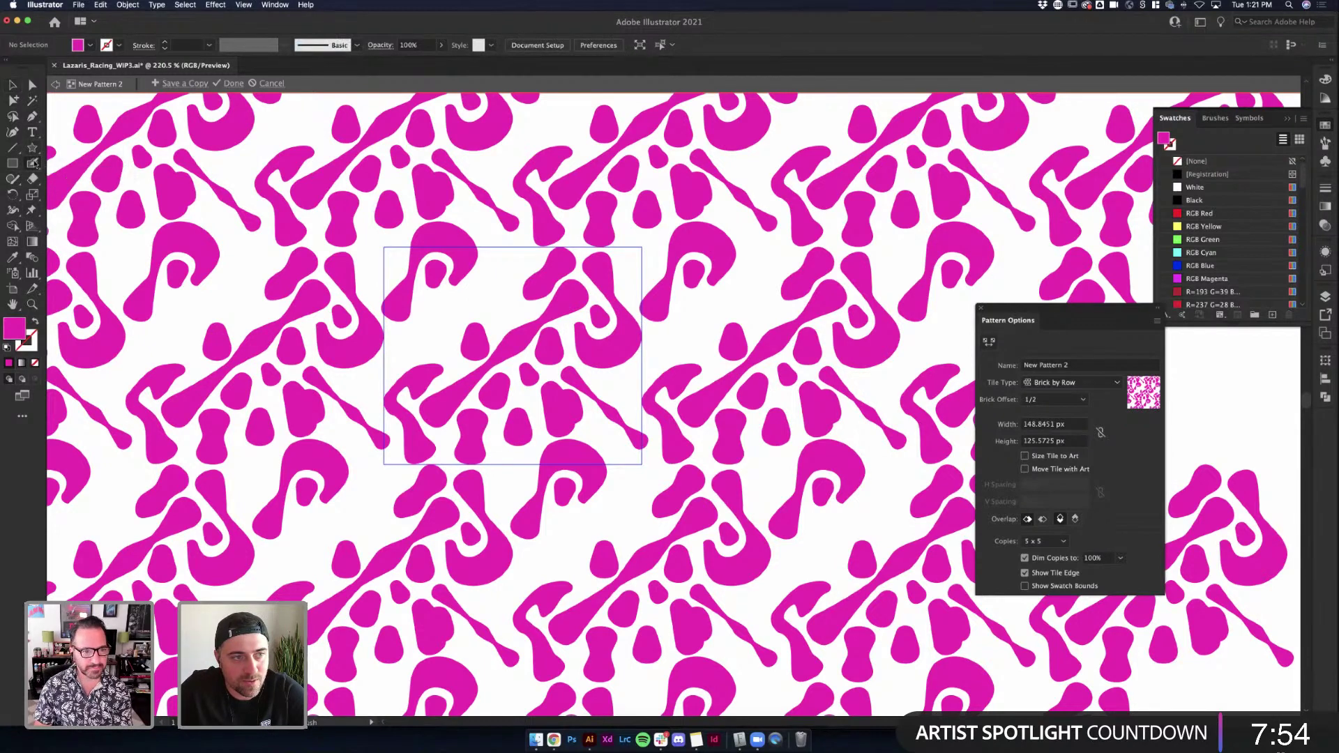
pyautogui.moveTo(35, 163); pyautogui.dragTo(107, 164)
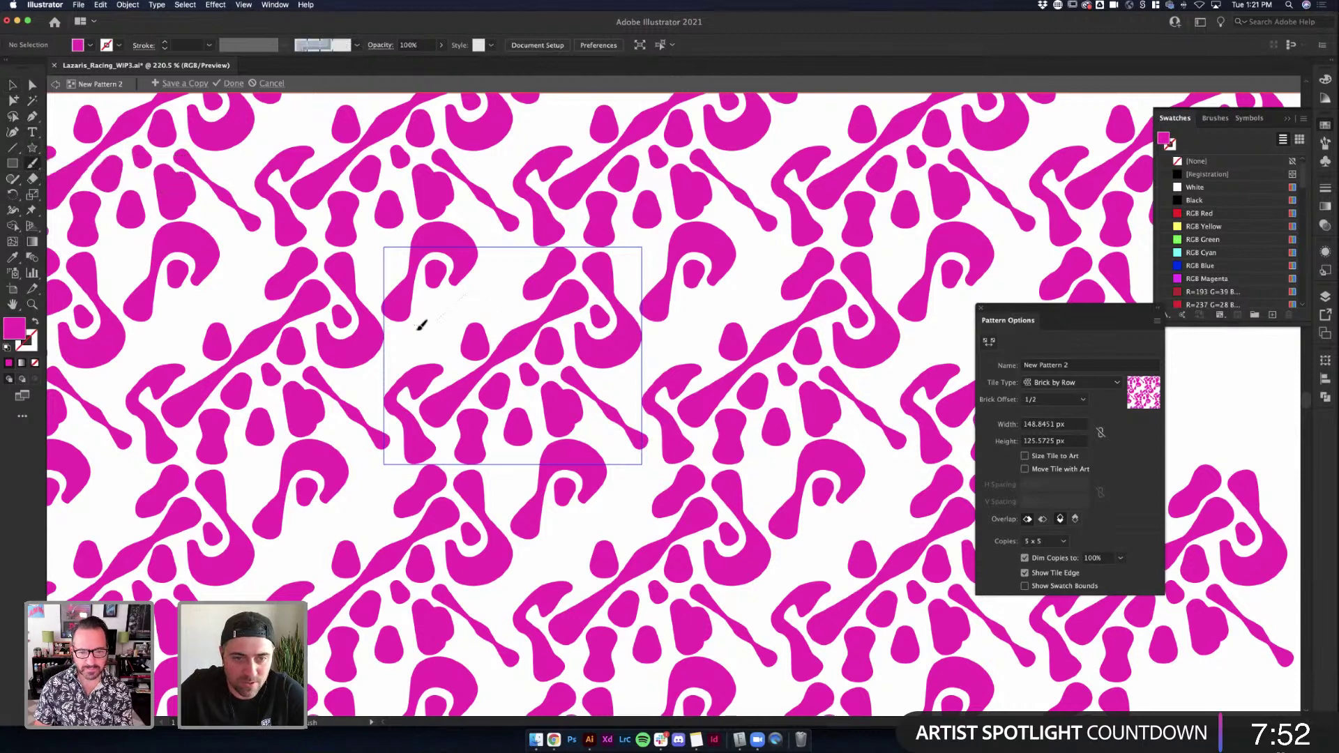
pyautogui.press('super+z')
pyautogui.click(330, 51)
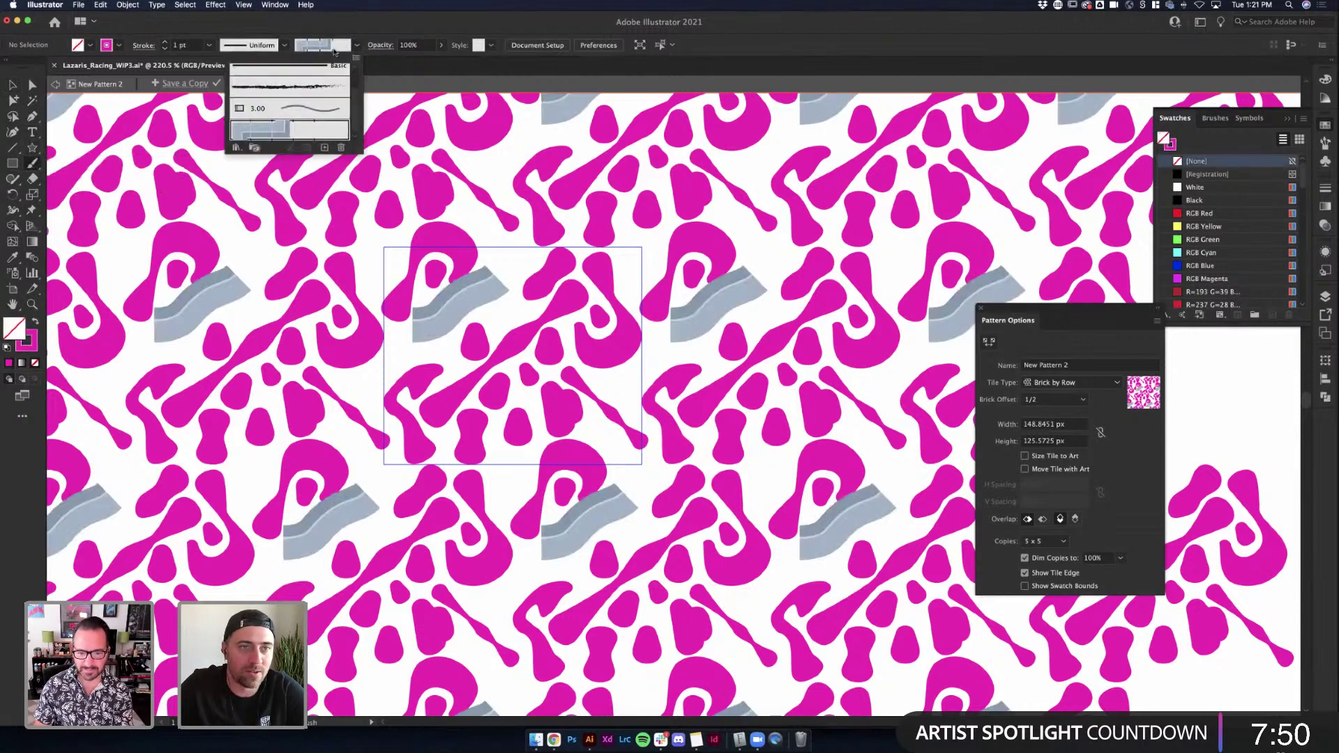
pyautogui.click(298, 94)
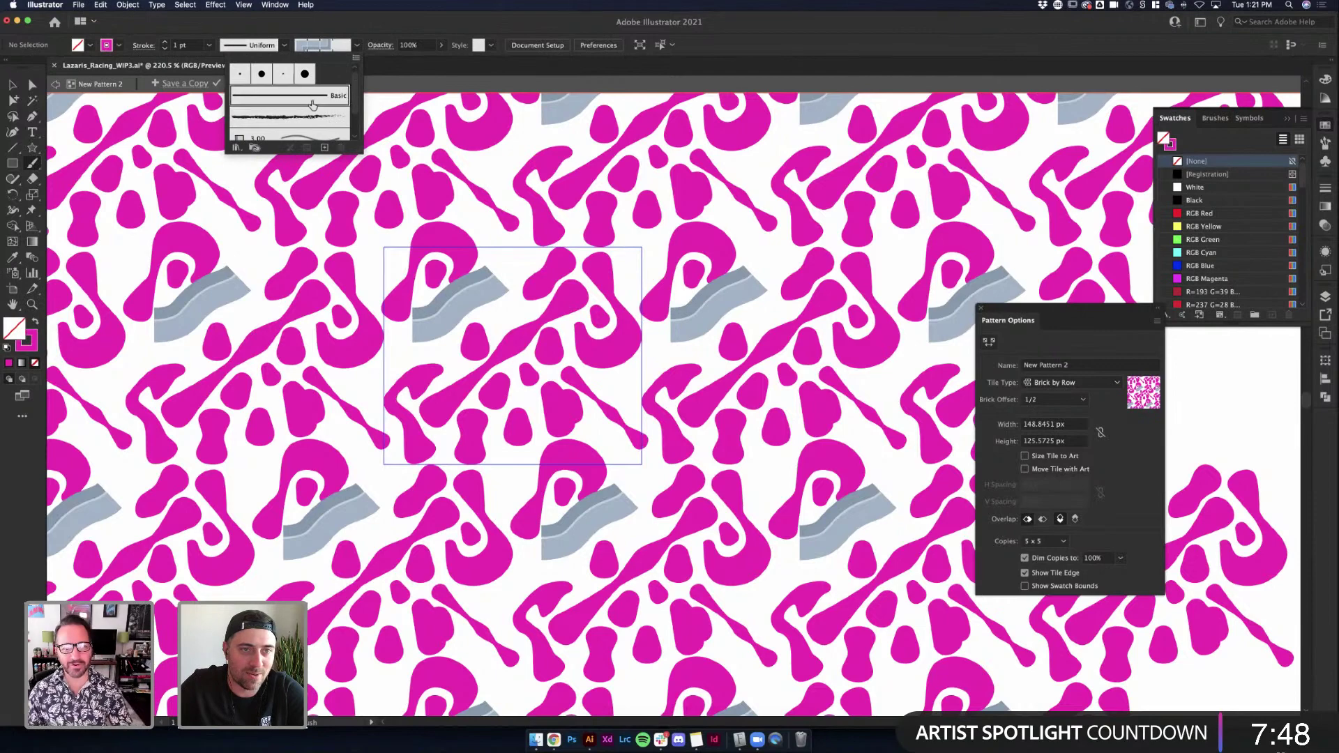
pyautogui.press('v')
pyautogui.click(465, 307)
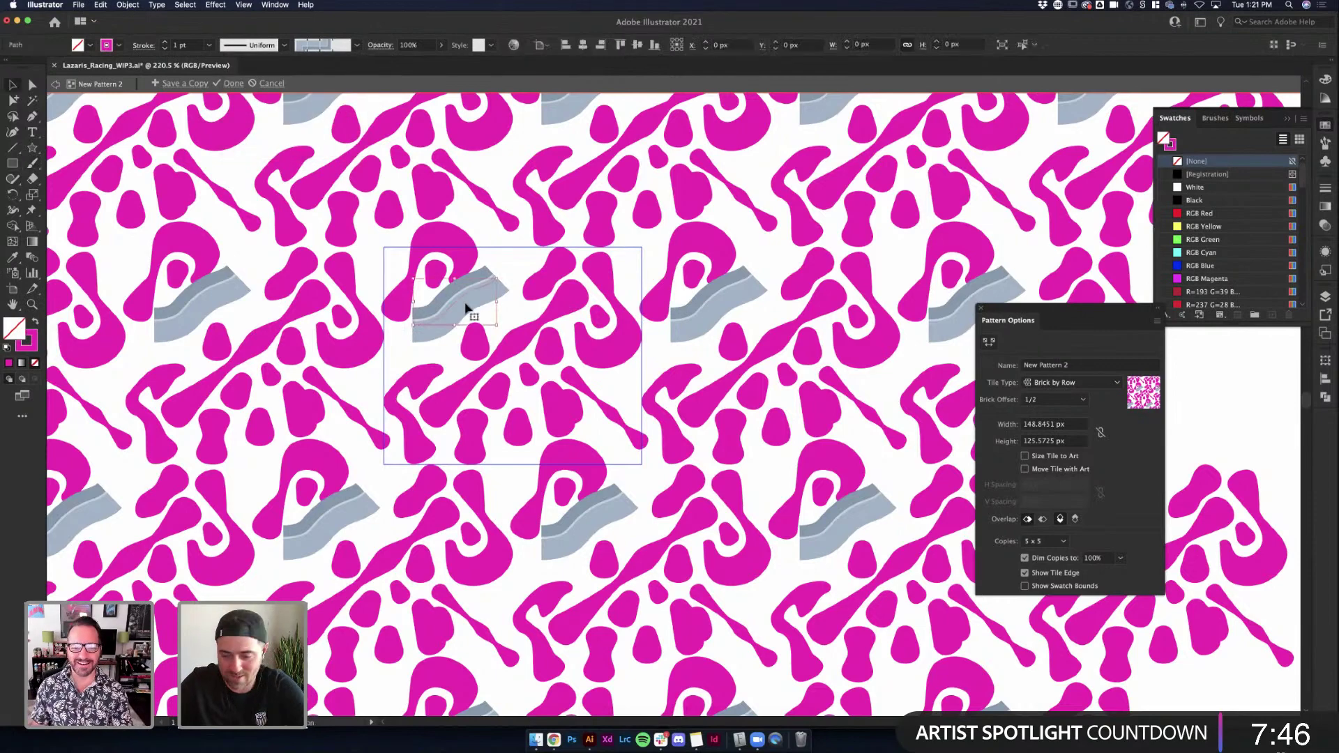
pyautogui.press('Delete')
# Try a short diagonal Paintbrush stroke beside the arched hook with the Touch Calligraphic brush, and undo it
pyautogui.click(327, 46)
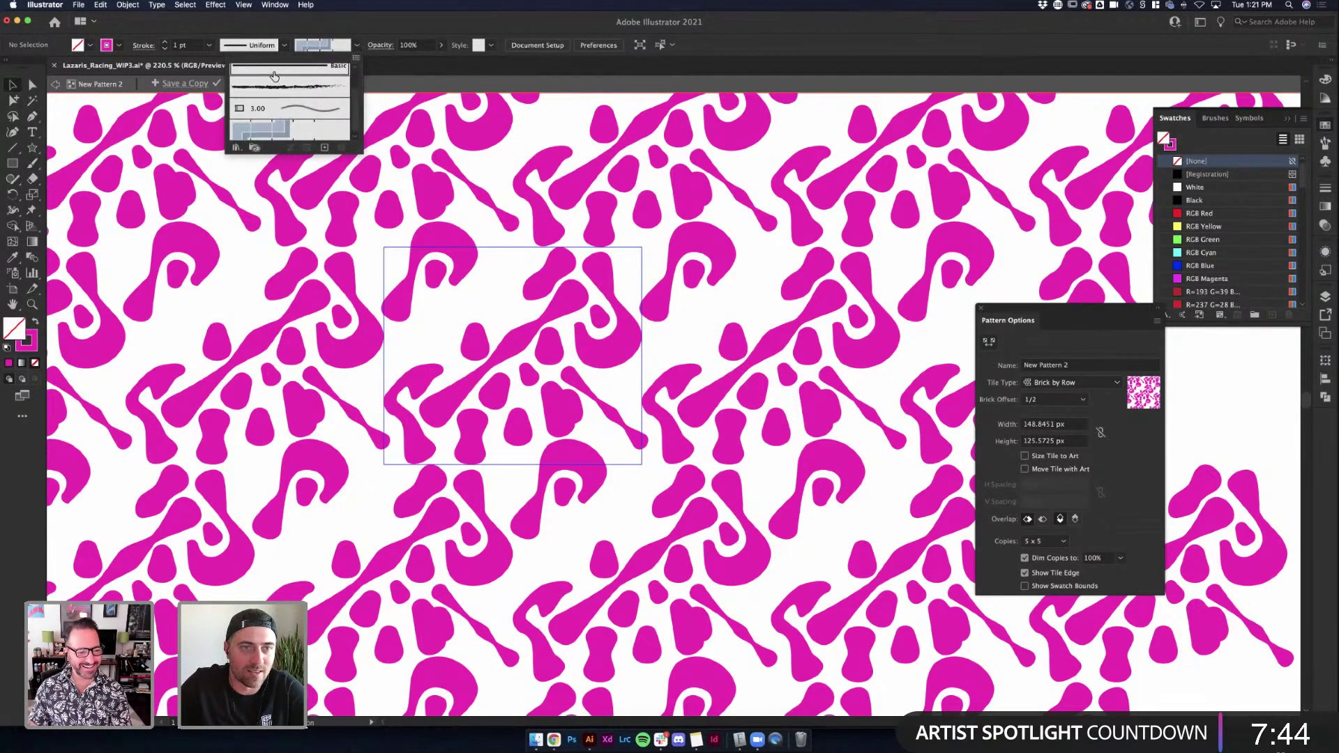
pyautogui.click(315, 92)
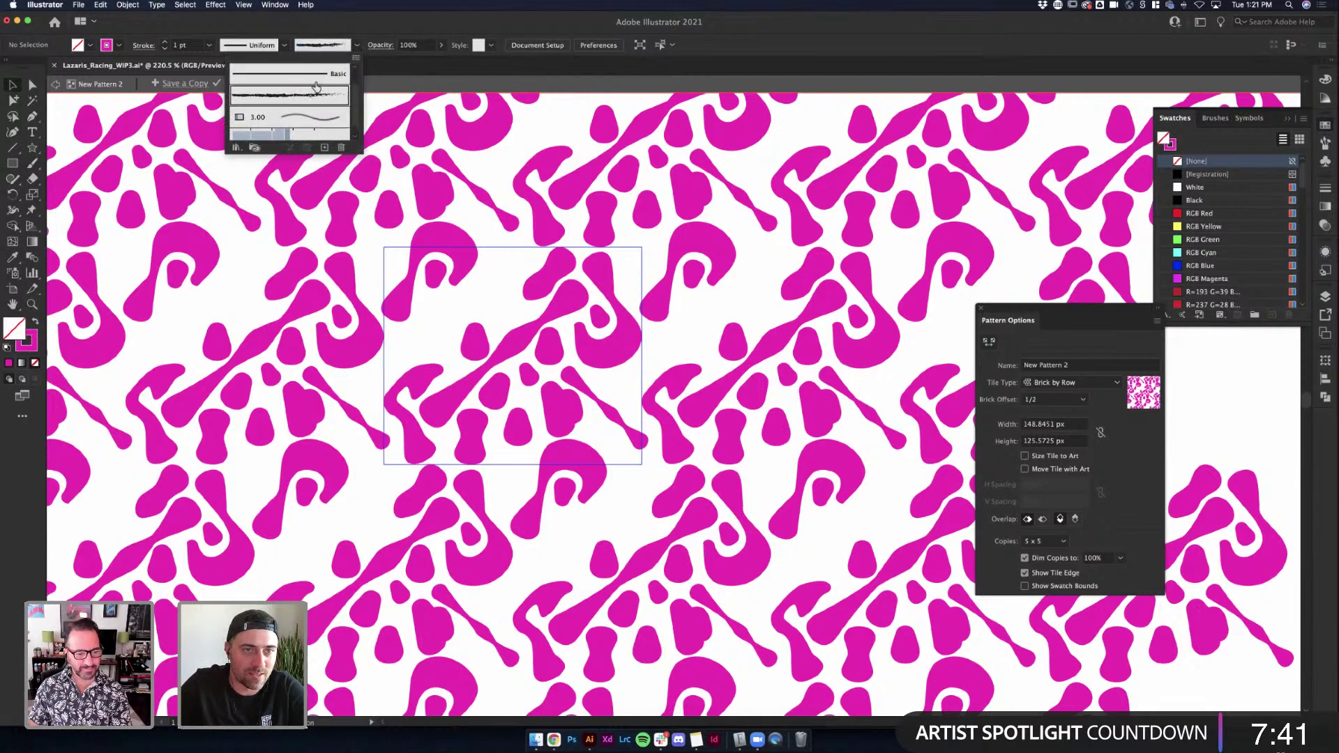
pyautogui.click(355, 76)
pyautogui.click(301, 74)
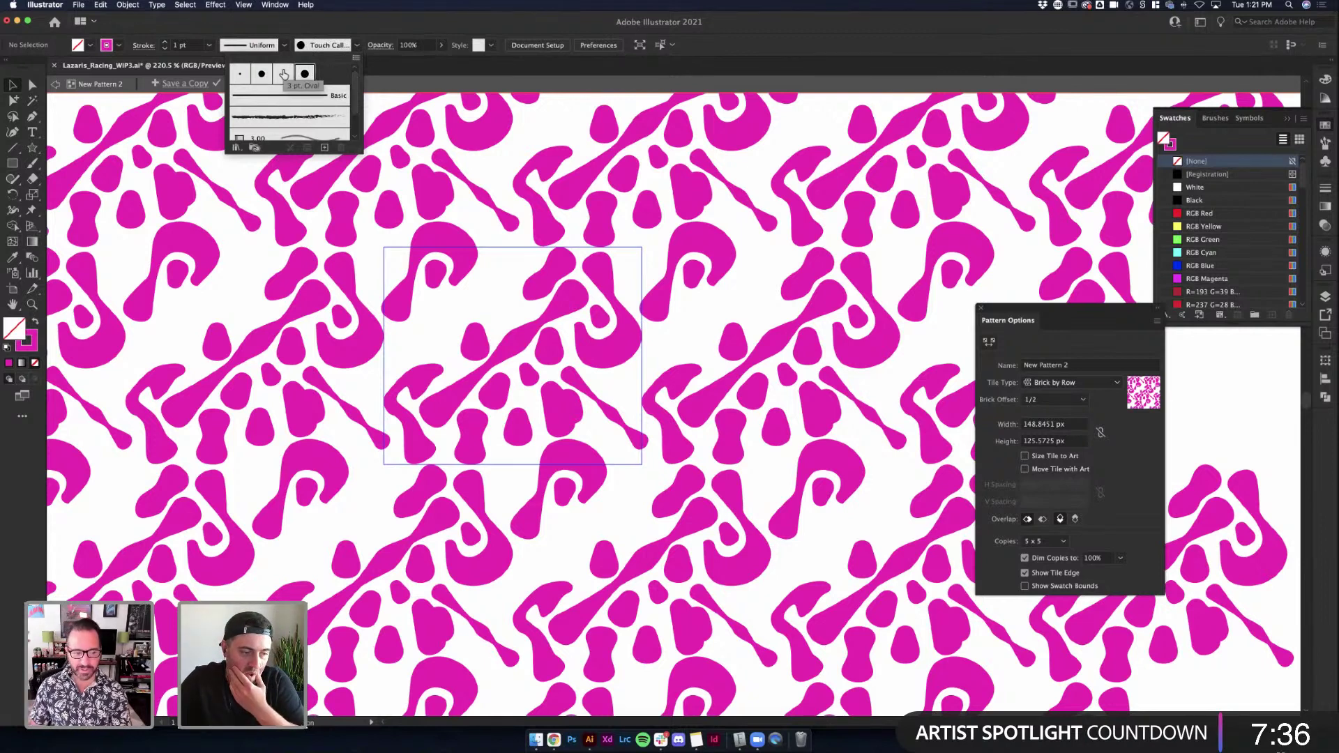
pyautogui.click(36, 164)
pyautogui.moveTo(499, 277); pyautogui.dragTo(469, 312)
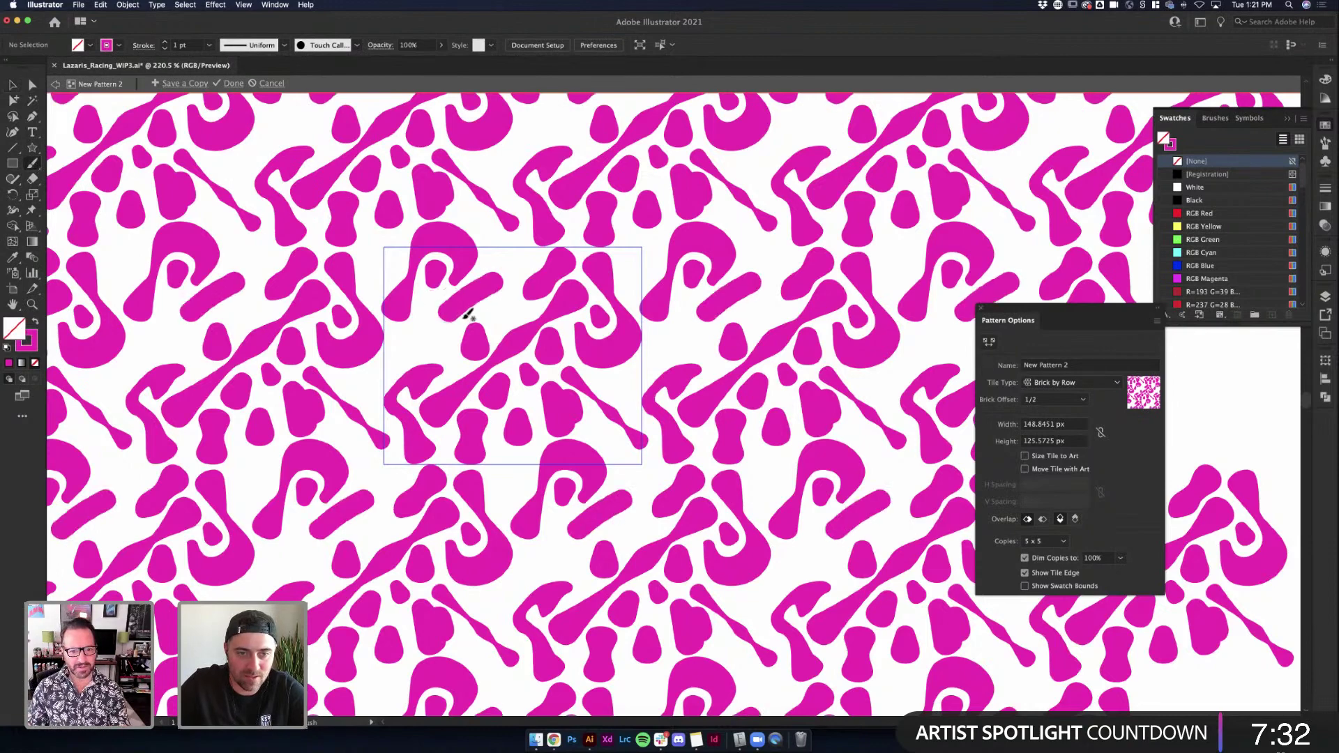
pyautogui.press('cmd+z')
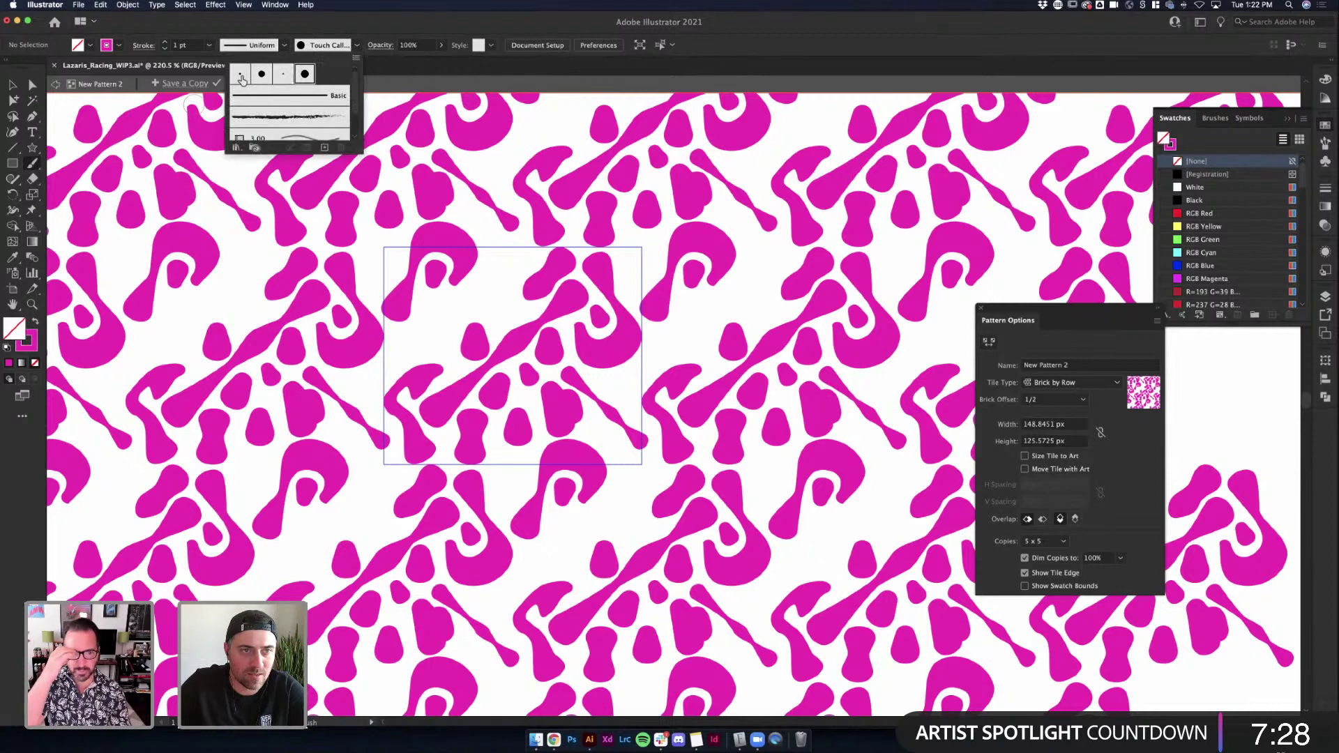
# Paint a thin S-curved stroke about 39.5 by 17.6 px beside the arched hook with the 3 pt. Round brush
pyautogui.click(241, 75)
pyautogui.click(523, 266)
pyautogui.moveTo(511, 279); pyautogui.dragTo(442, 308)
pyautogui.press('v')
pyautogui.click(480, 299)
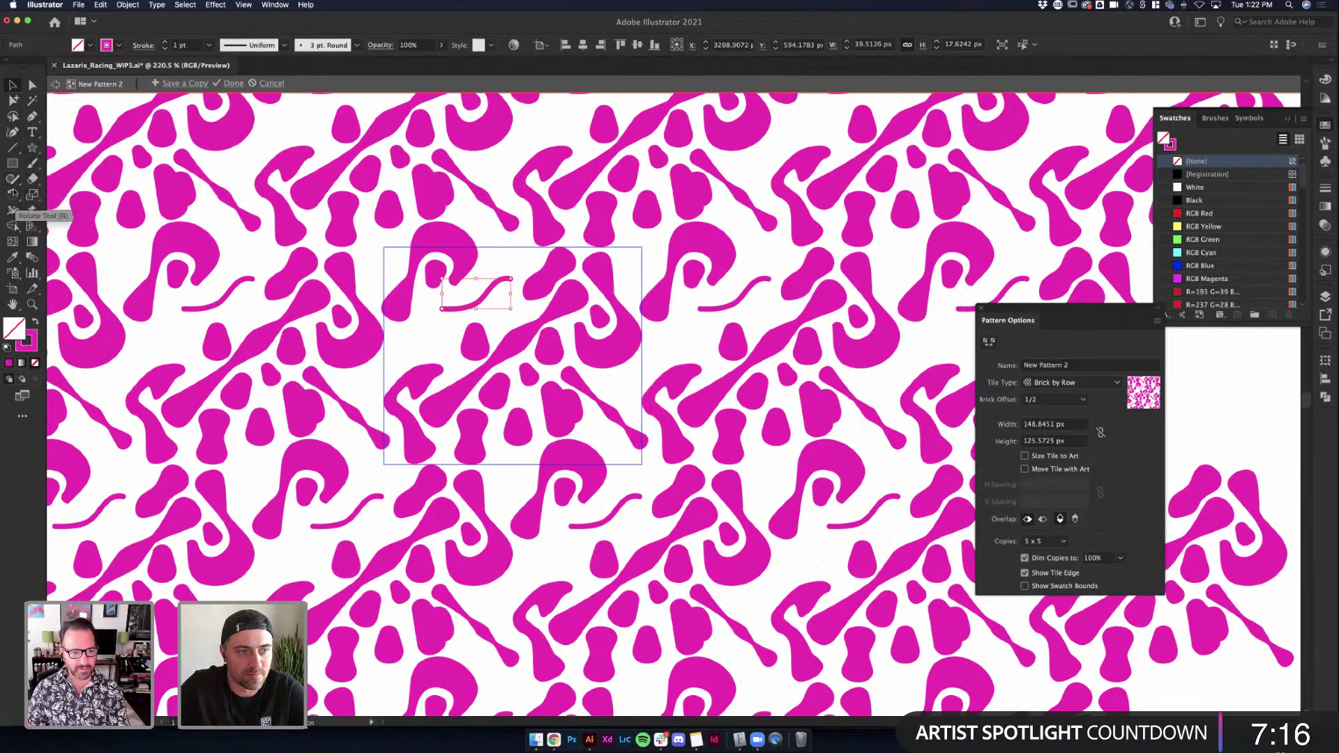
# Move the curved stroke slightly downward and try to vary its thickness with the Width tool
pyautogui.click(12, 209)
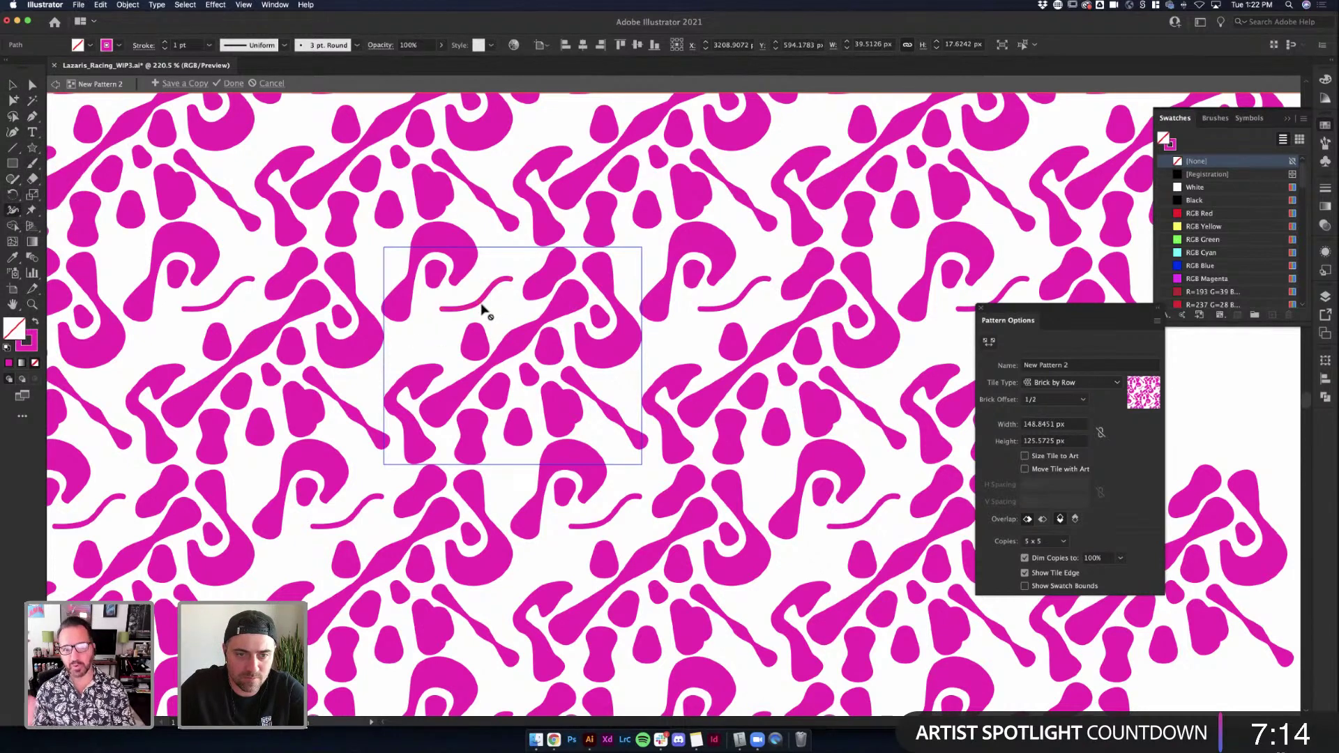
pyautogui.click(12, 84)
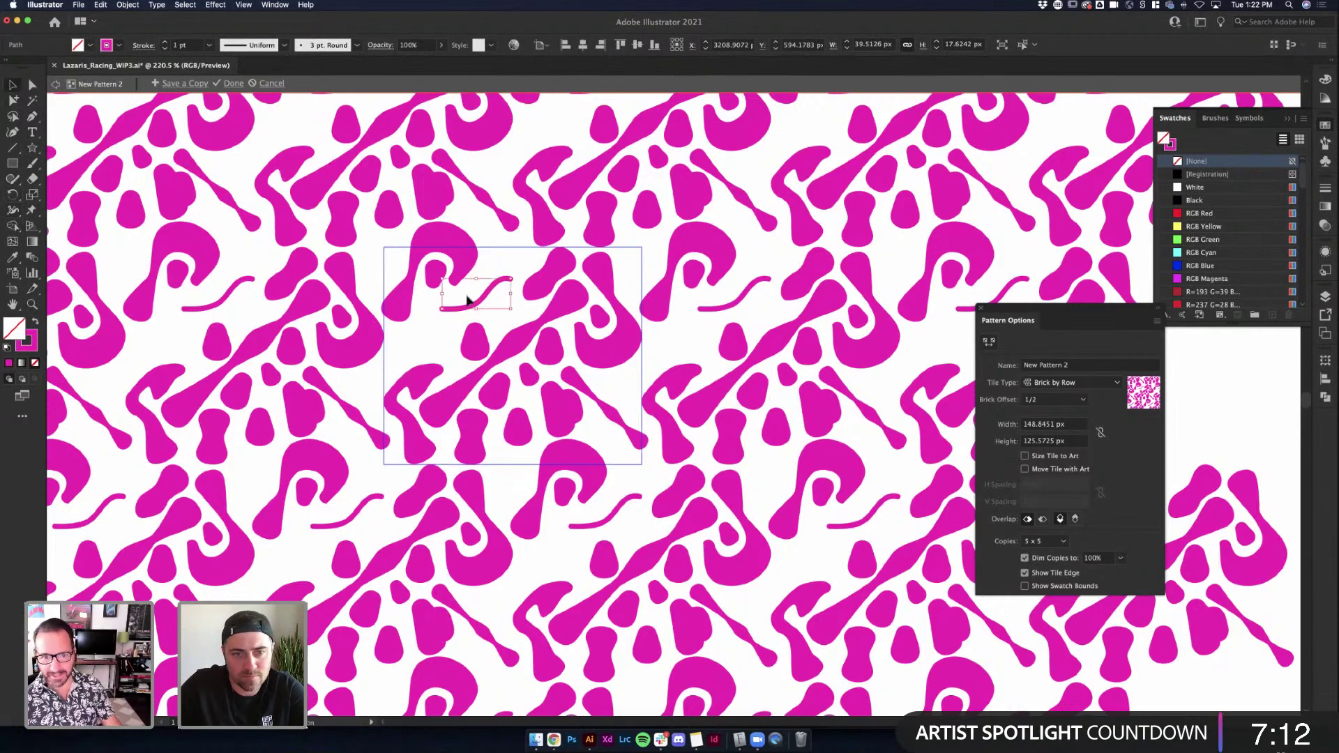
pyautogui.click(477, 311)
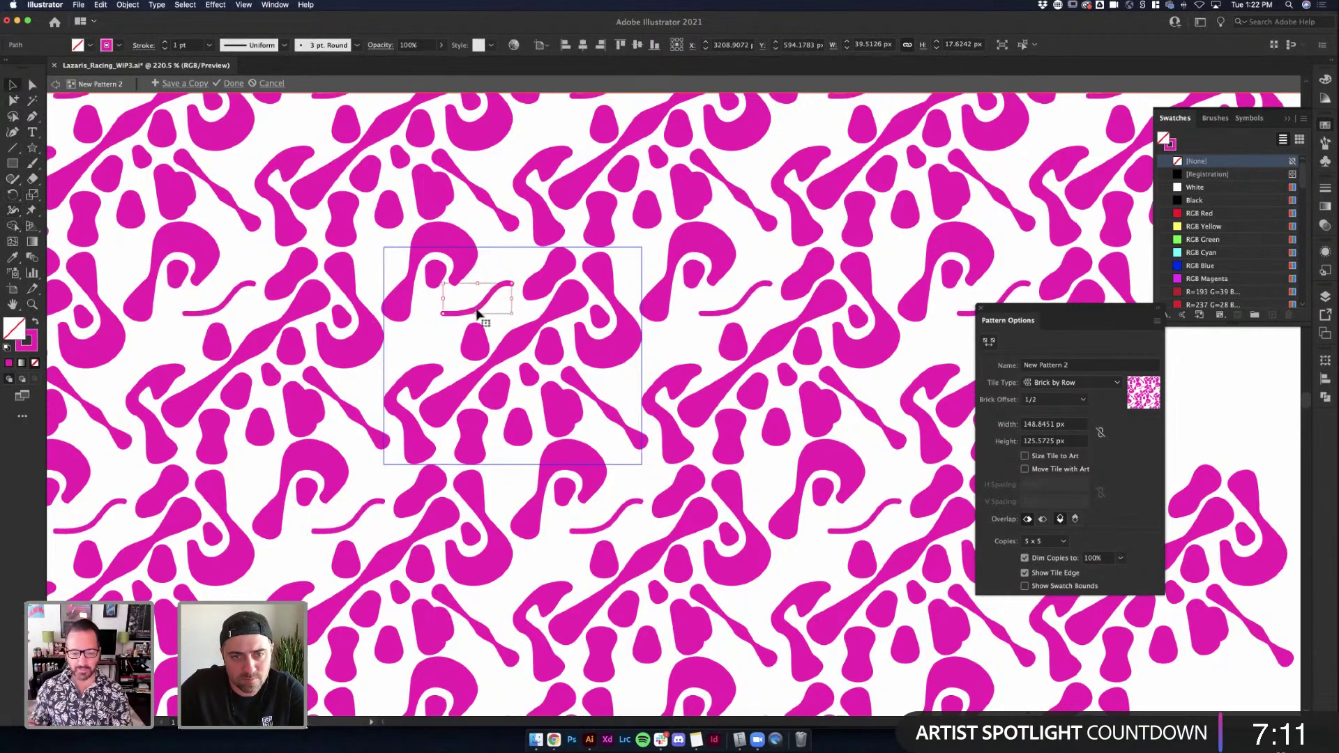
pyautogui.press('super+shift+a')
pyautogui.click(13, 226)
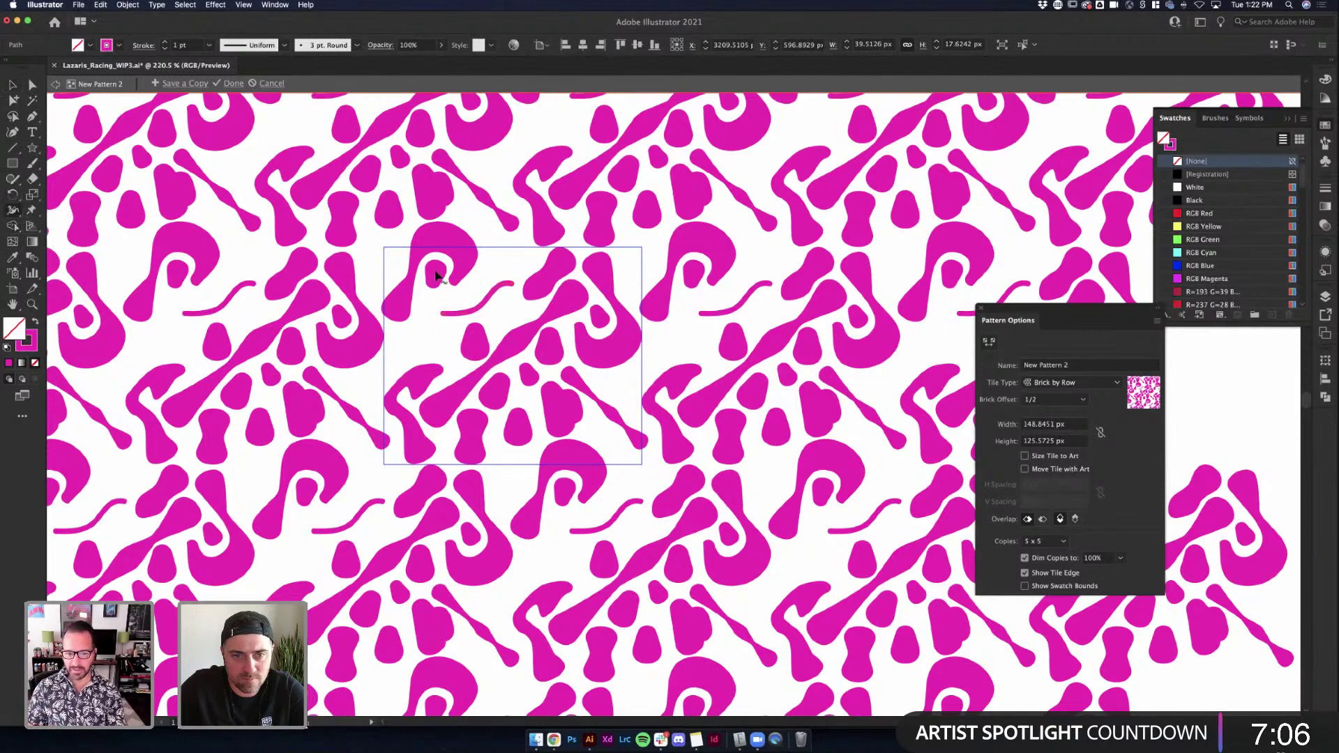
pyautogui.scroll(3, 491, 312)
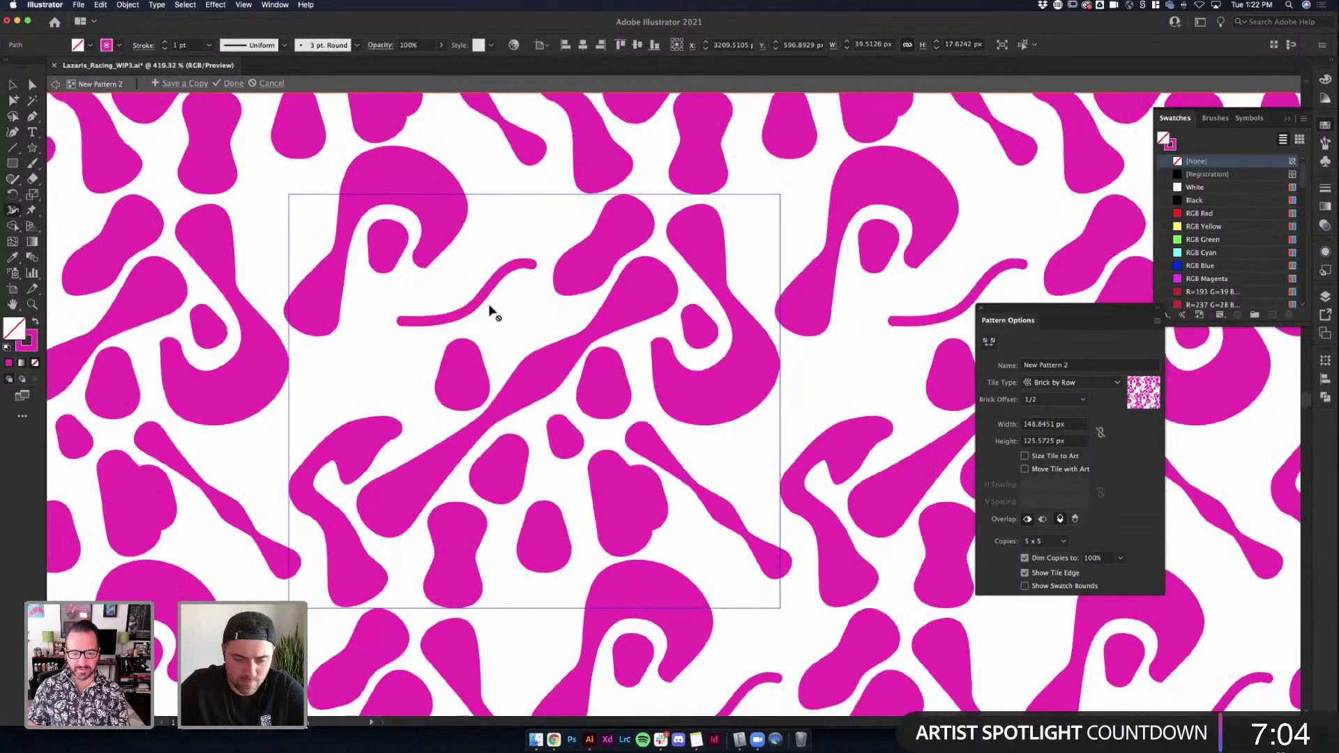
pyautogui.press('v')
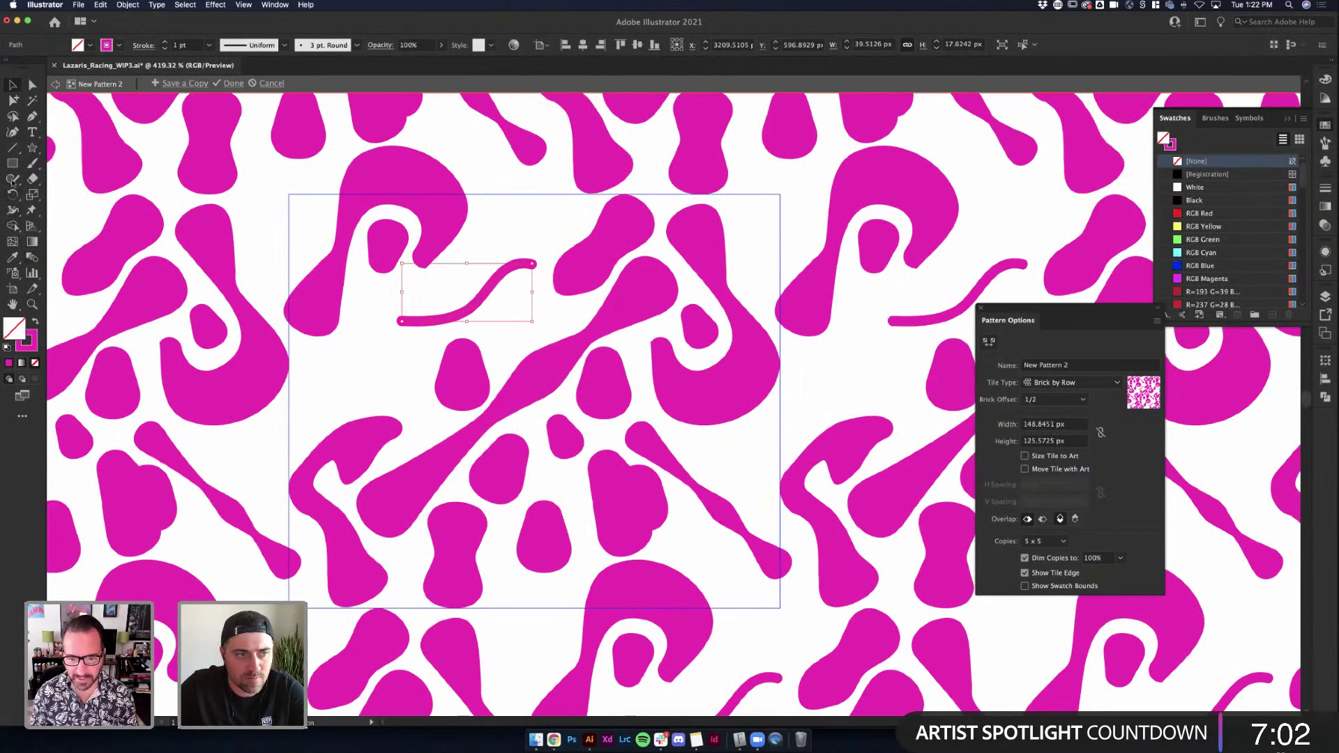
pyautogui.hotkey('shift', 'w')
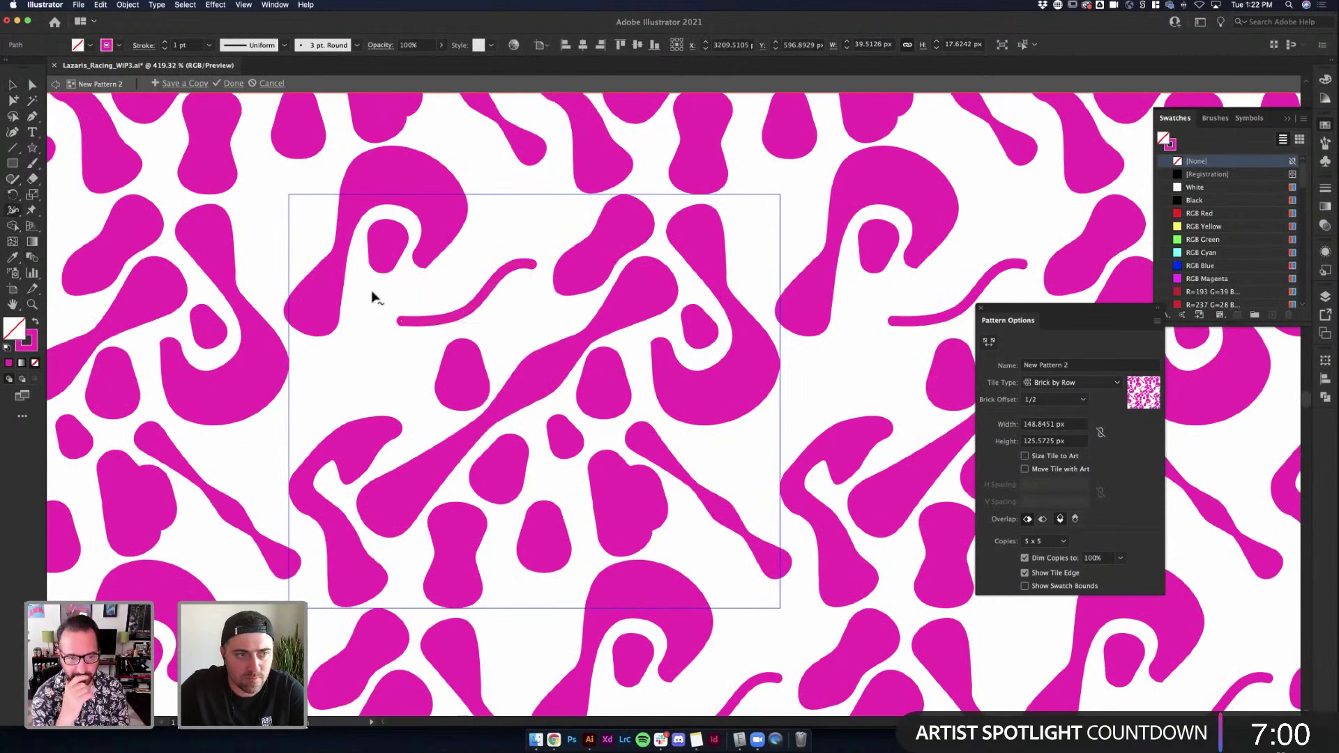
pyautogui.press('v')
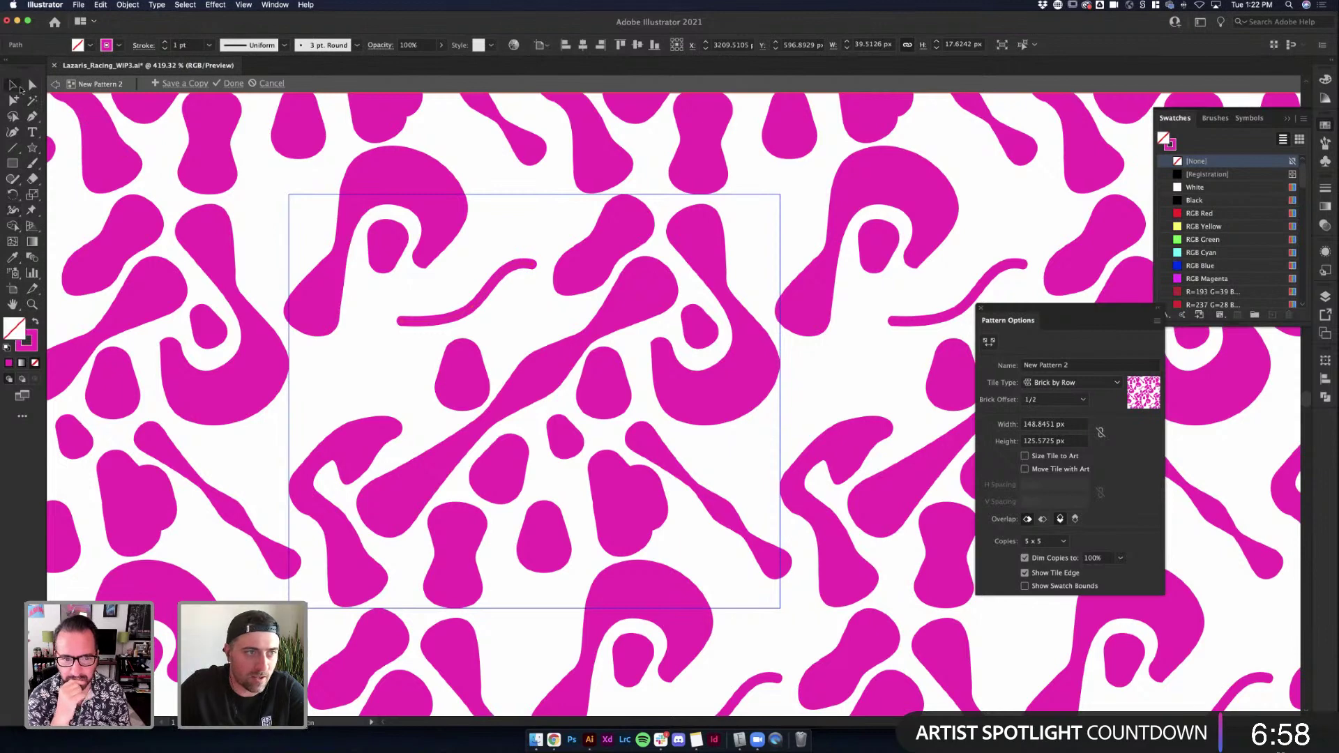
# Enlarge the curved stroke to about 43.5 by 25 px and try the Width tool on it again
pyautogui.moveTo(532, 265); pyautogui.dragTo(546, 239)
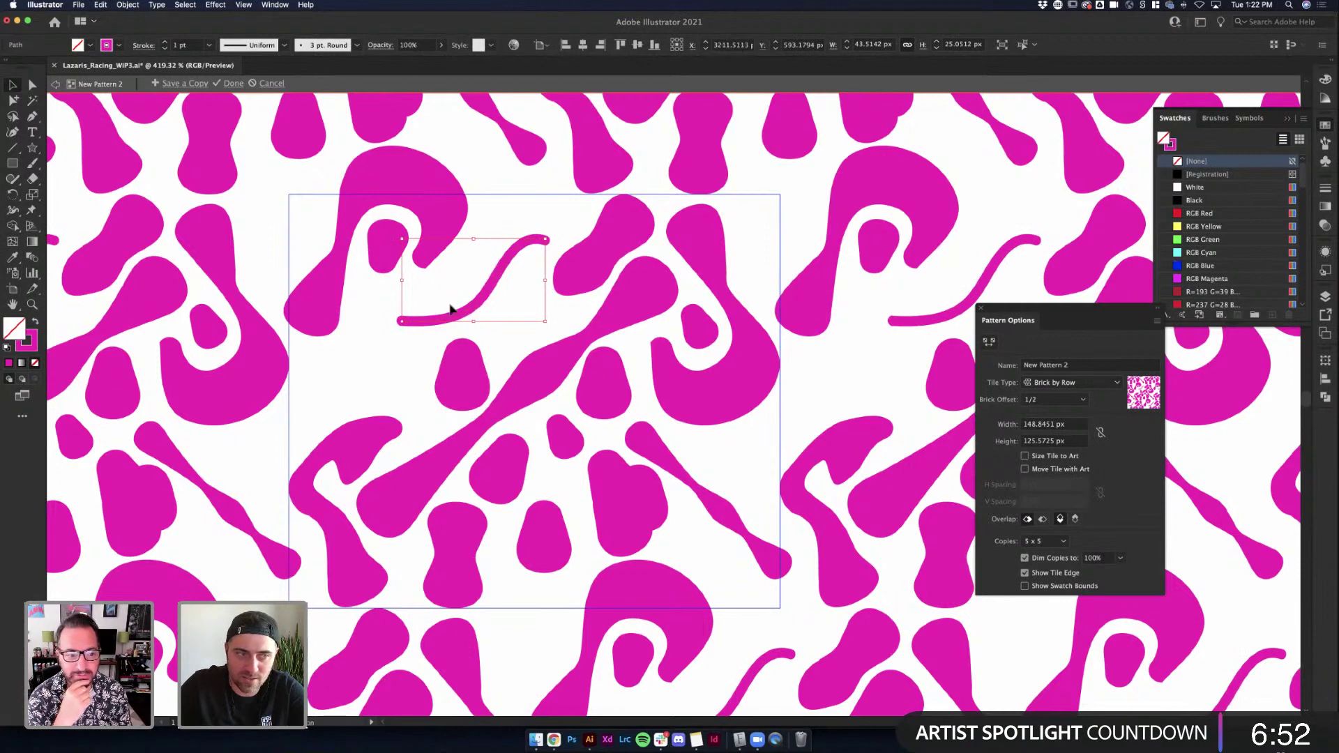
pyautogui.press('super+shift+a')
pyautogui.click(13, 210)
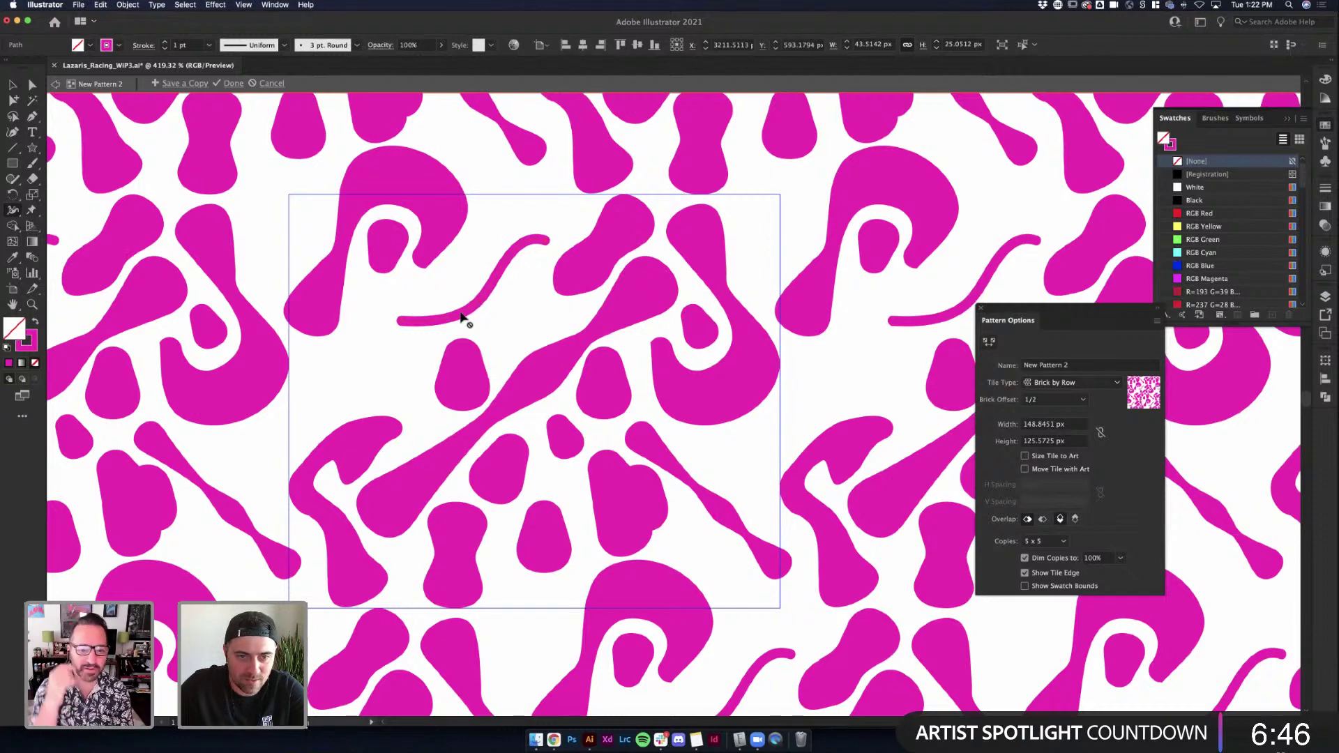
# Delete the curved brush stroke beside the arched hook
pyautogui.click(16, 87)
pyautogui.click(498, 273)
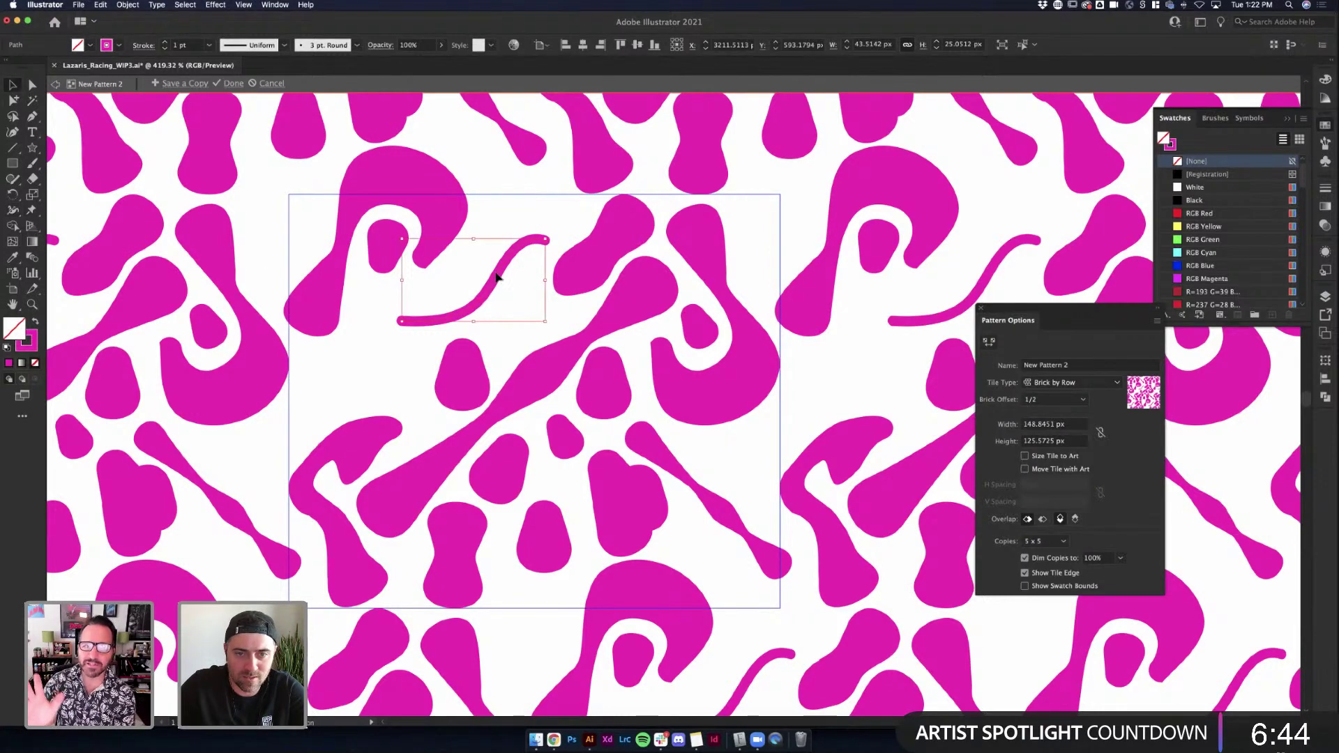
pyautogui.press('Delete')
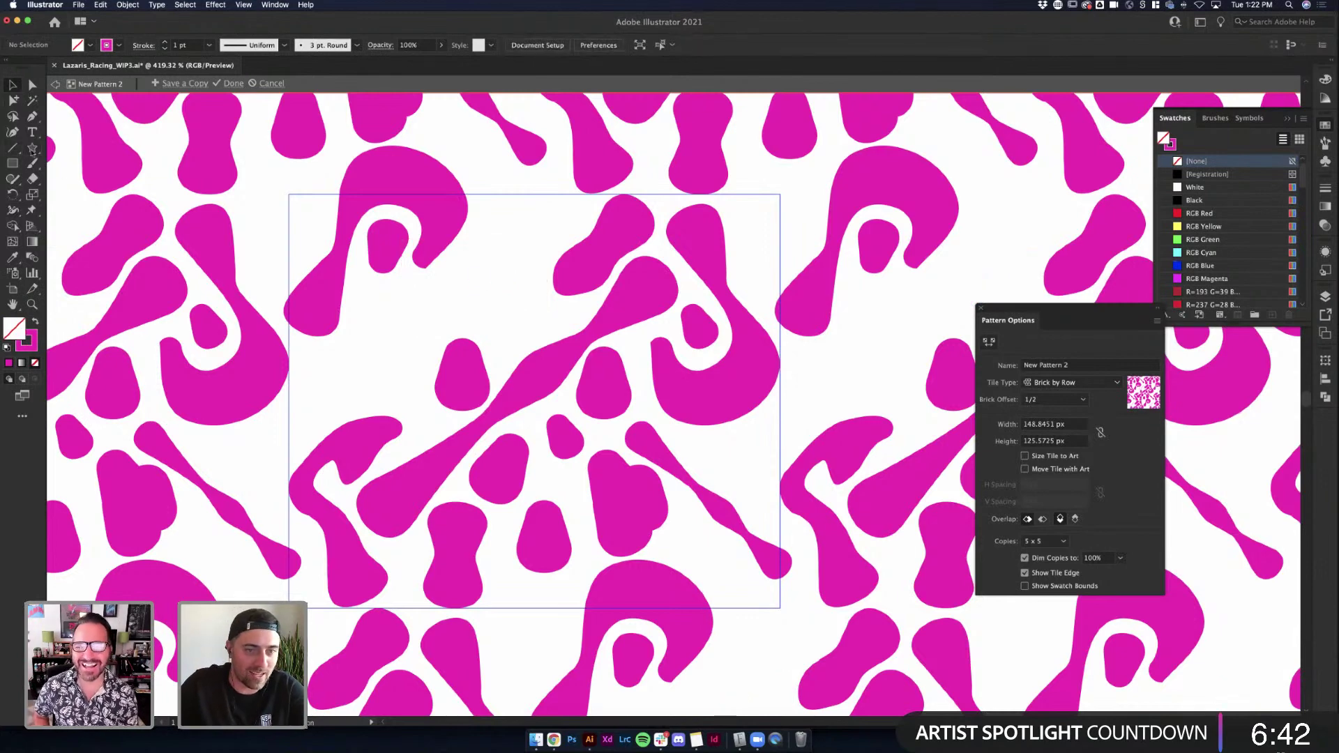
# Draw a diagonal line about 44.9 by 26.5 px beside the arched hook and shape it with the Width tool into a leaf with a narrow lower end
pyautogui.click(13, 148)
pyautogui.moveTo(522, 257)
pyautogui.mouseDown()
pyautogui.moveTo(410, 338)
pyautogui.moveTo(373, 343)
pyautogui.mouseUp()
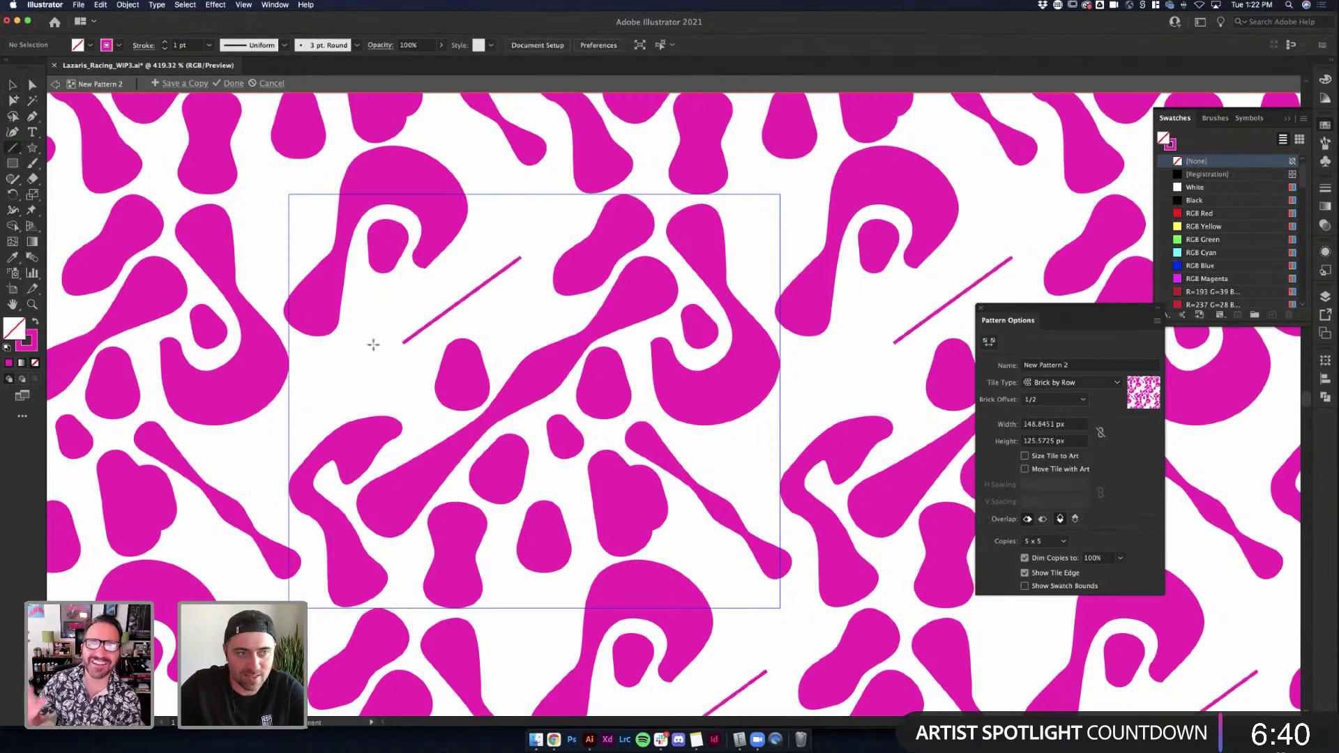
pyautogui.click(14, 210)
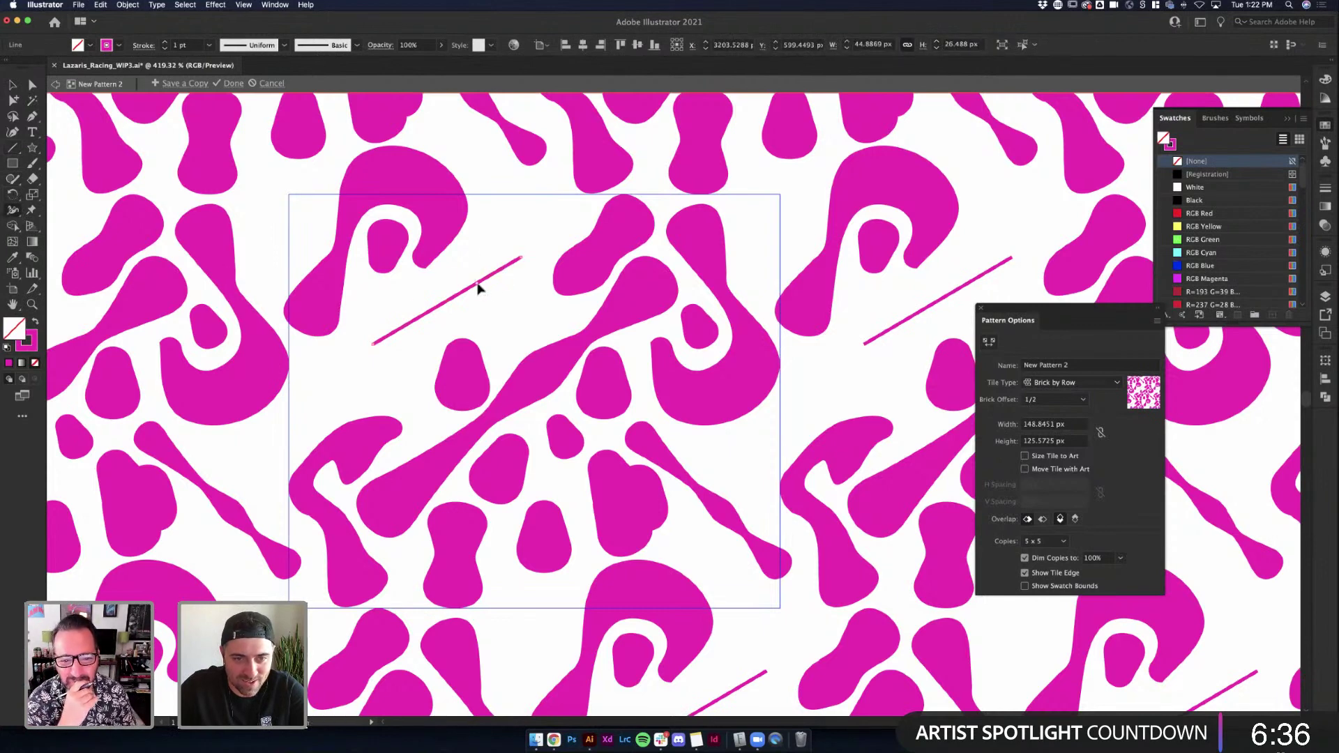
pyautogui.moveTo(478, 287)
pyautogui.mouseDown()
pyautogui.moveTo(509, 314)
pyautogui.moveTo(496, 305)
pyautogui.mouseUp()
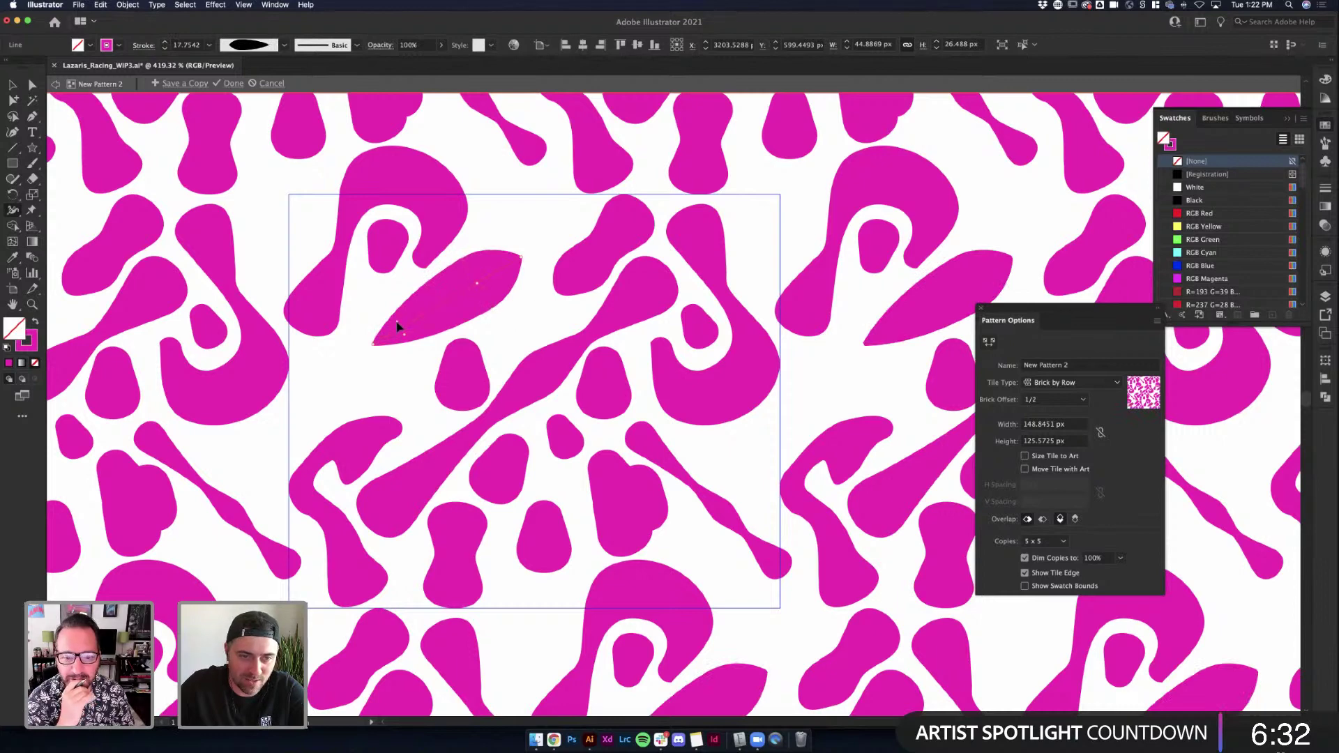
pyautogui.moveTo(400, 327); pyautogui.dragTo(409, 337)
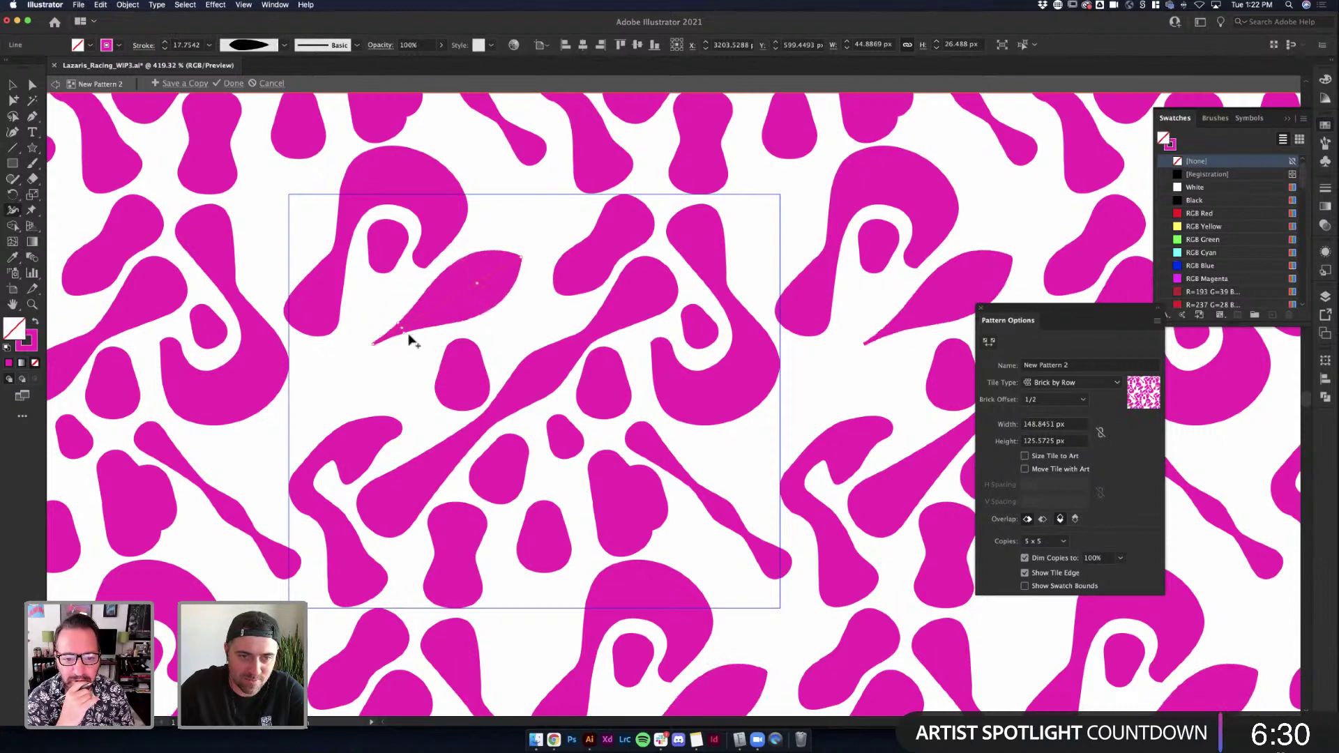
# Rotate and shrink the leaf into a small pointed drop and place it beside the upper diagonal blob
pyautogui.click(12, 84)
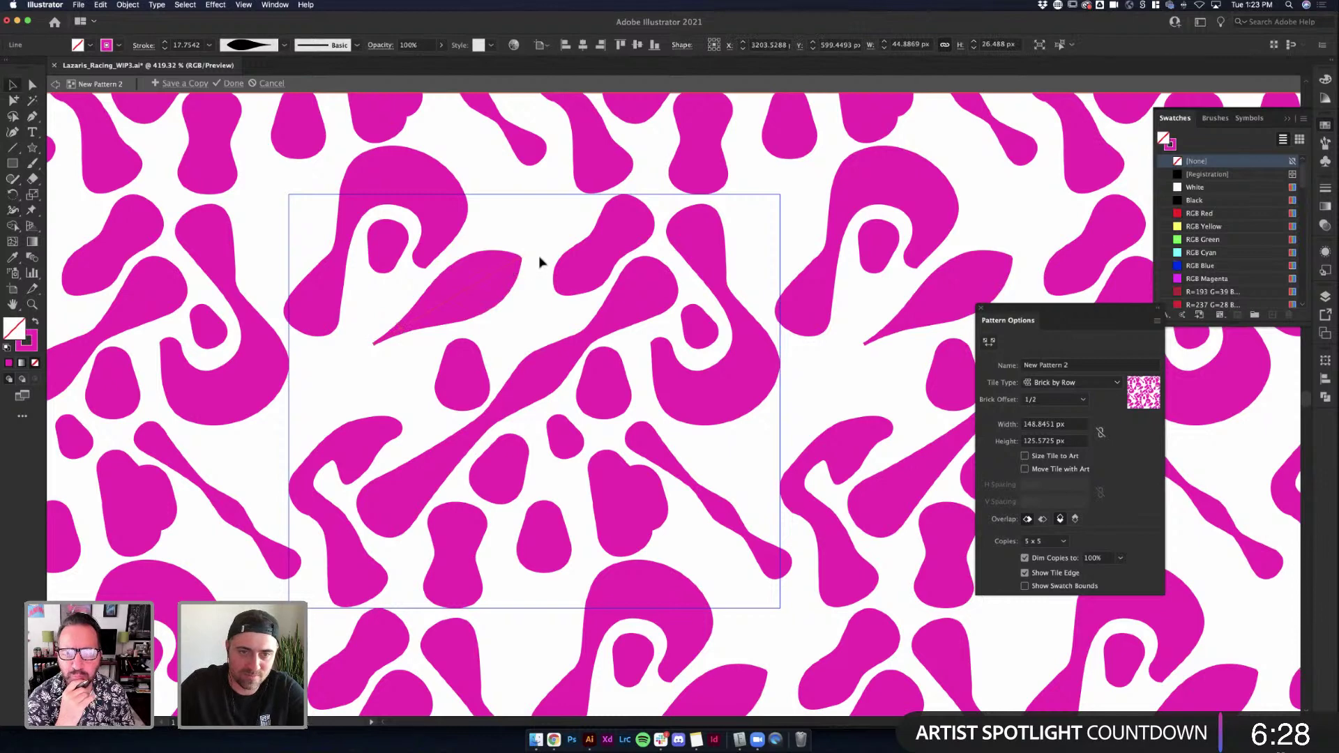
pyautogui.moveTo(539, 262)
pyautogui.mouseDown()
pyautogui.moveTo(550, 239)
pyautogui.moveTo(589, 222)
pyautogui.moveTo(563, 205)
pyautogui.moveTo(501, 230)
pyautogui.moveTo(520, 218)
pyautogui.moveTo(530, 317)
pyautogui.moveTo(513, 293)
pyautogui.moveTo(482, 297)
pyautogui.moveTo(523, 311)
pyautogui.moveTo(520, 289)
pyautogui.mouseUp()
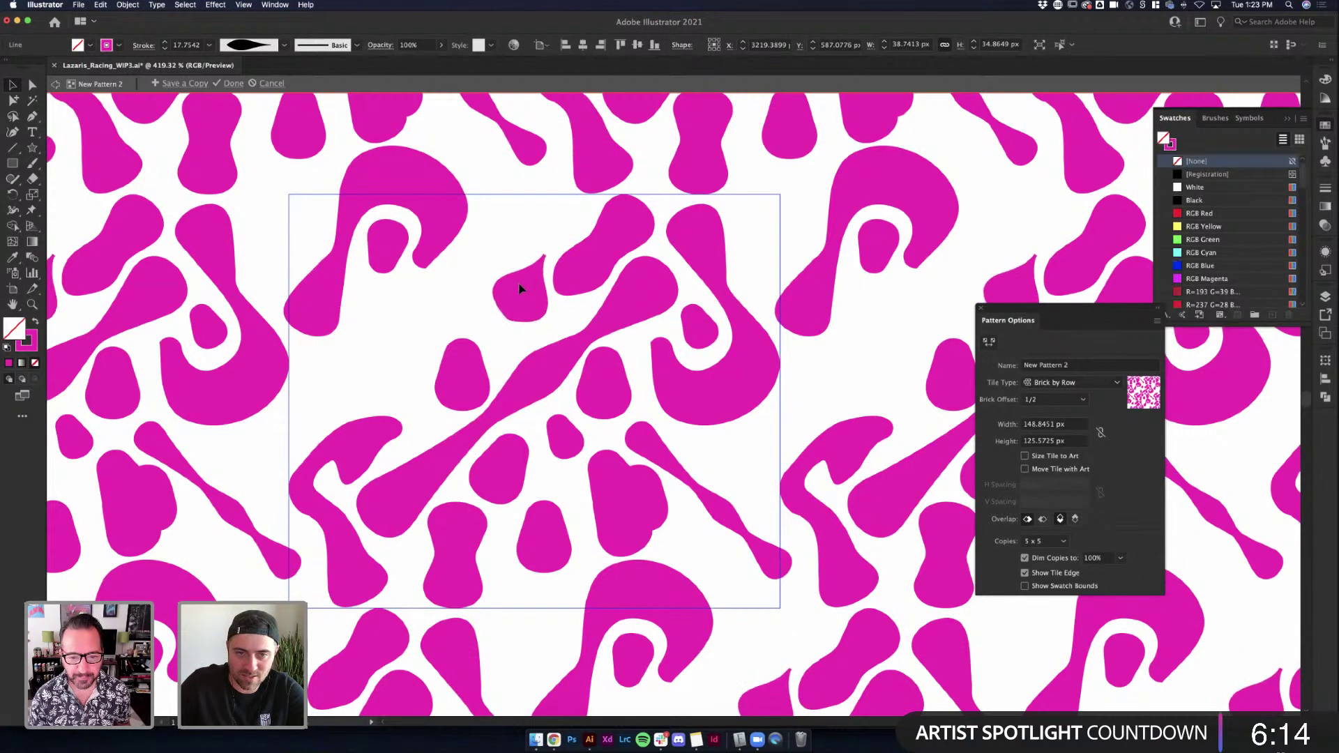
pyautogui.click(535, 248)
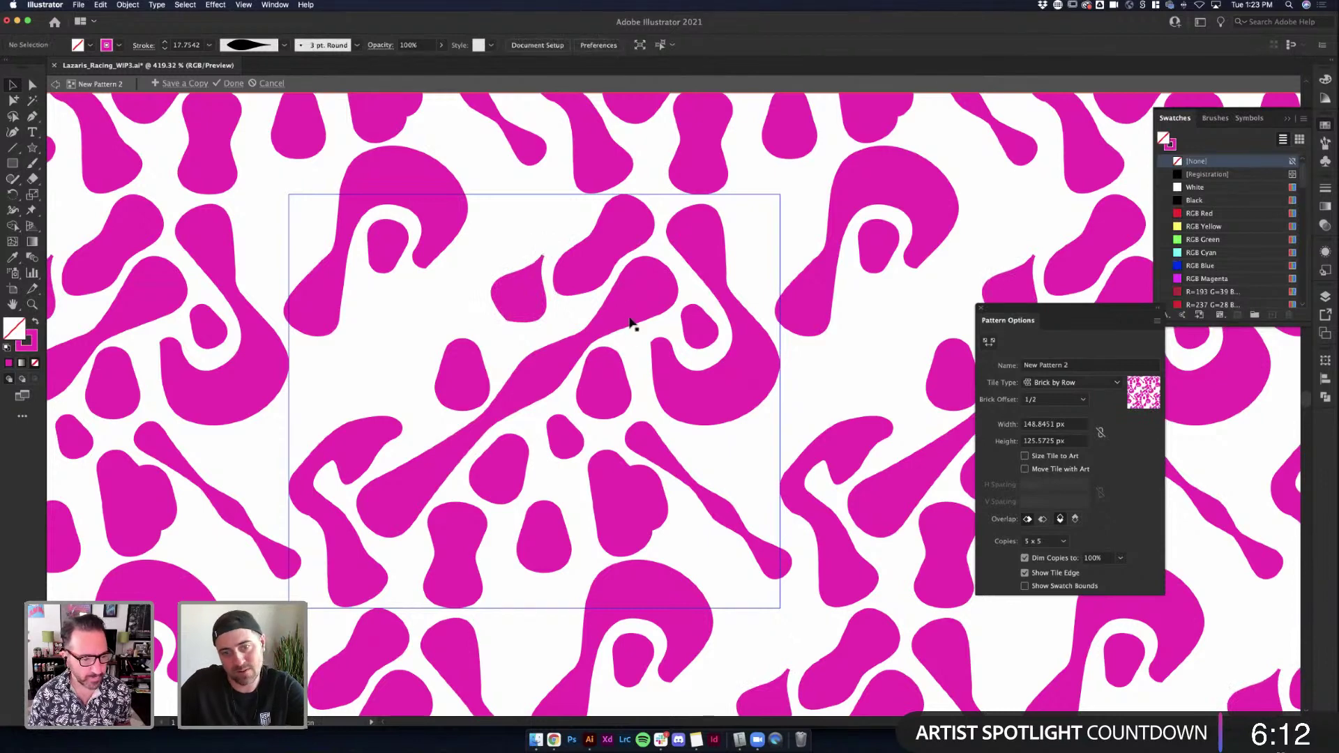
# Remove the extra drop overlapping another one in the lumpy double blob above the lower arched hook
pyautogui.scroll(-3, 630, 323)
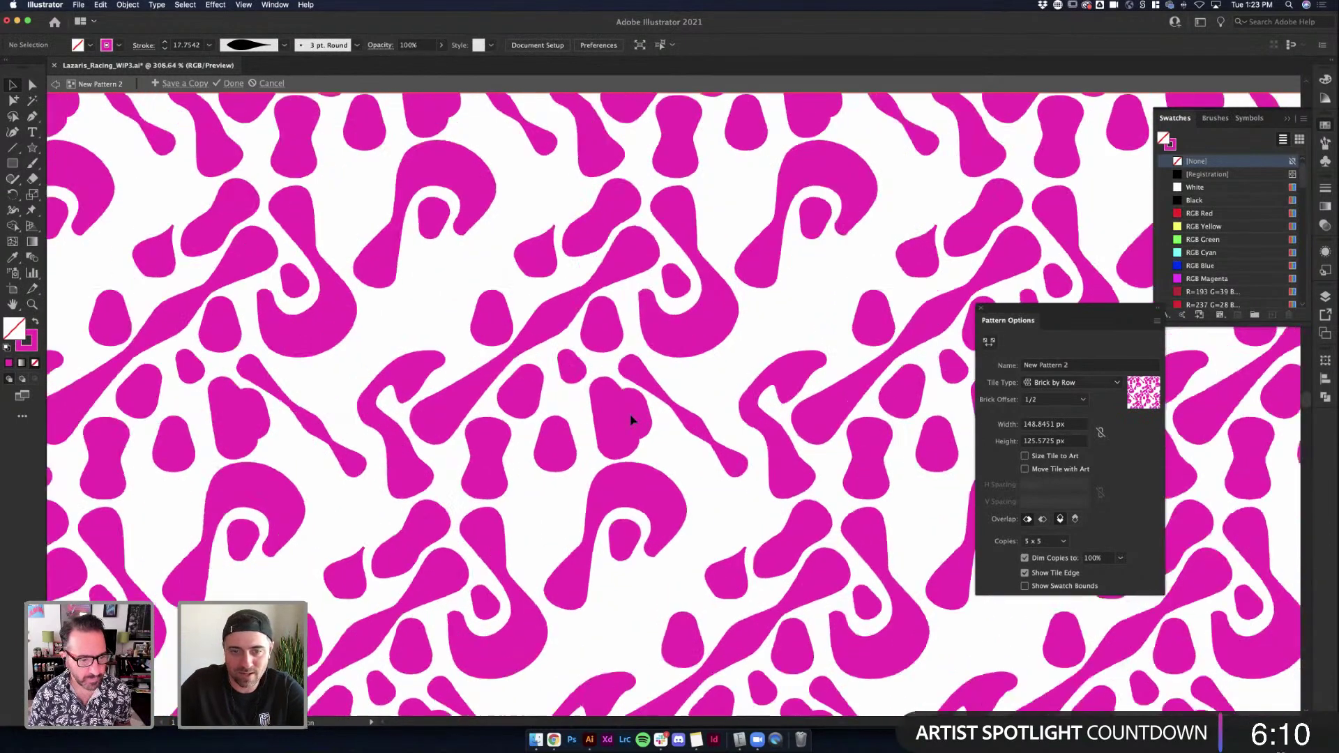
pyautogui.scroll(3, 645, 417)
pyautogui.click(645, 416)
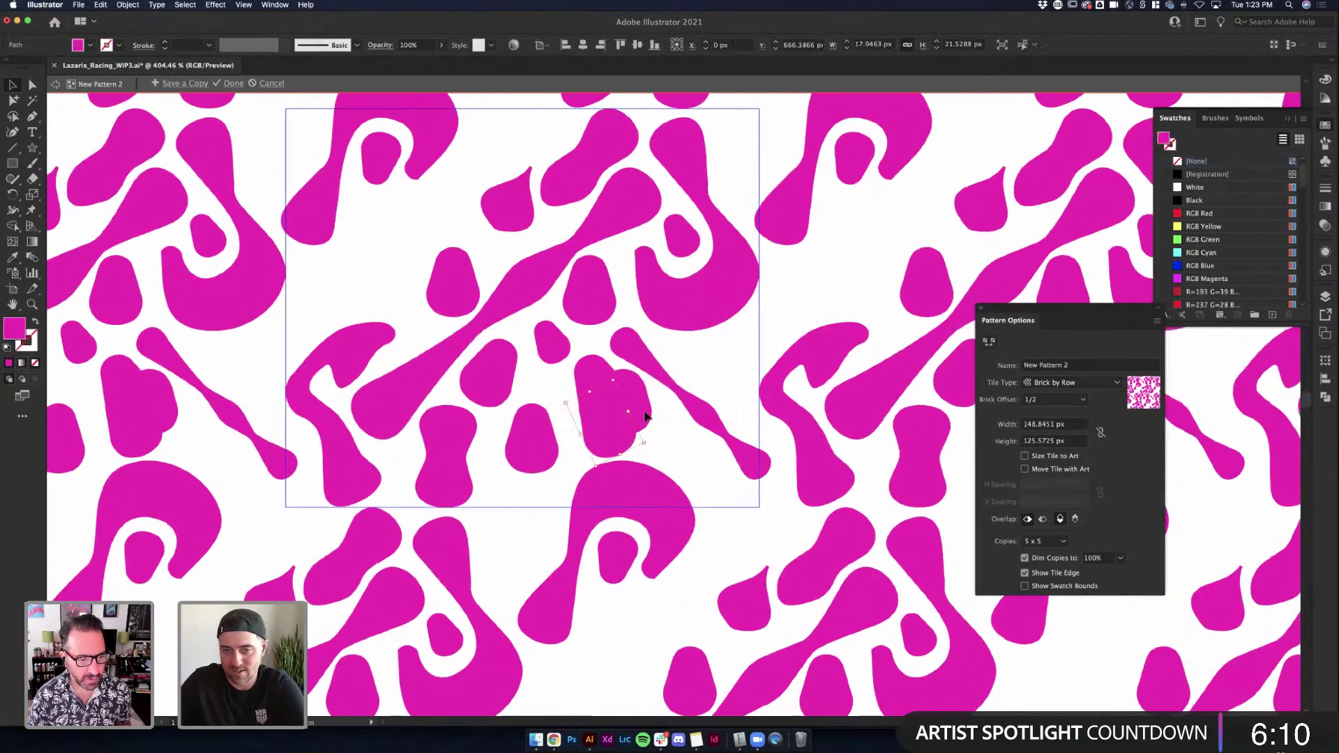
pyautogui.press('super+z')
pyautogui.press('super+z')
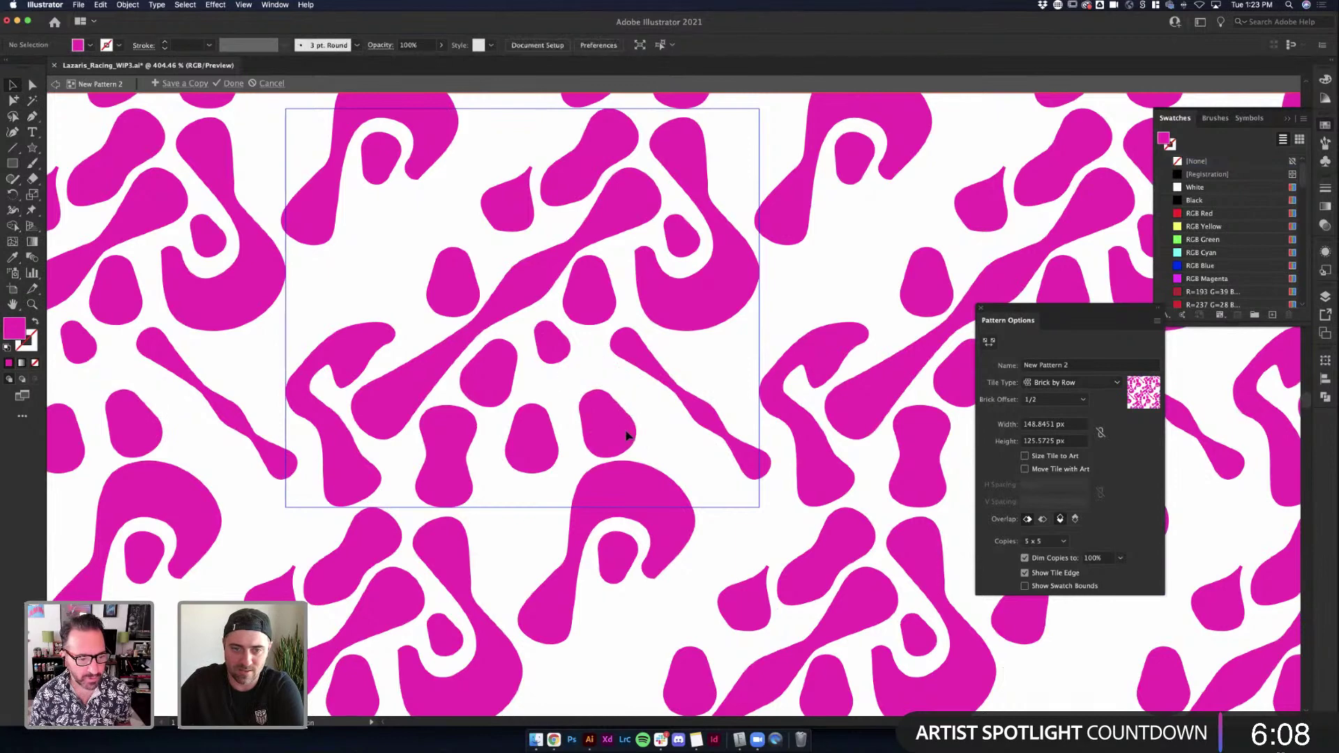
pyautogui.click(624, 432)
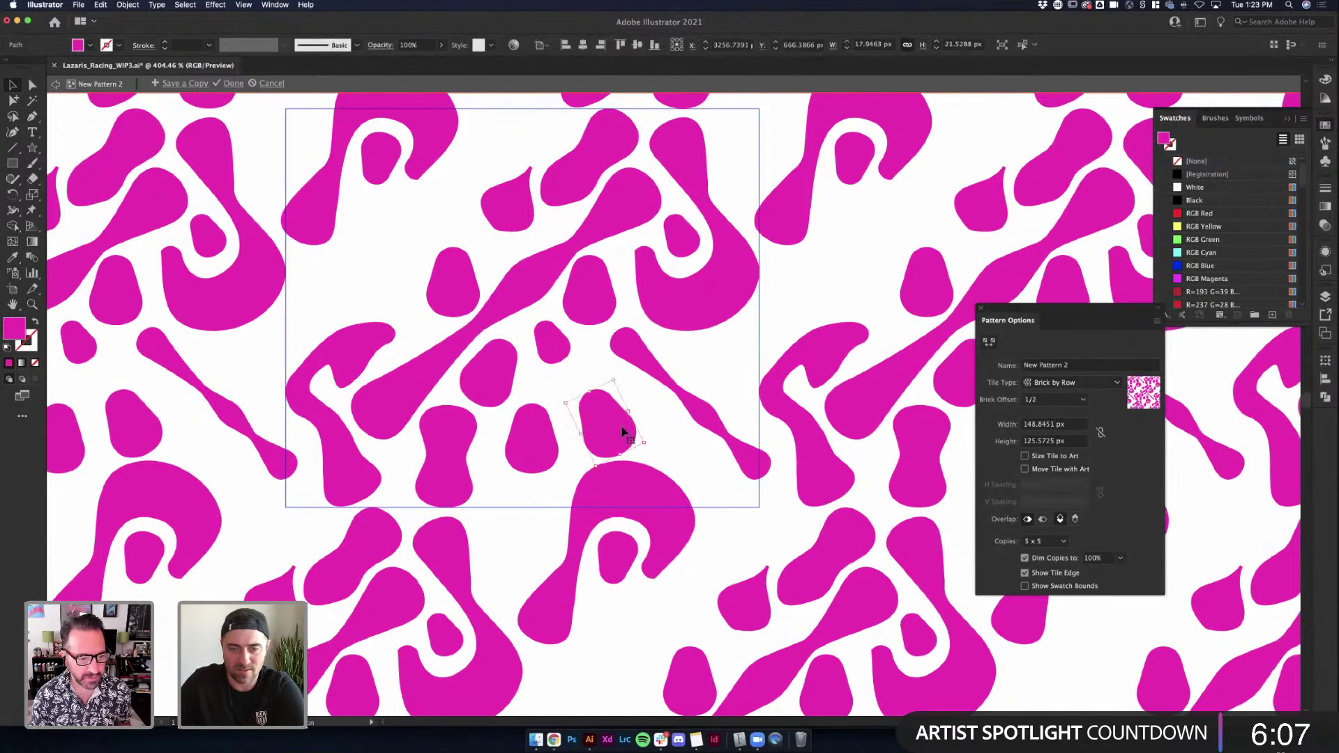
pyautogui.click(443, 277)
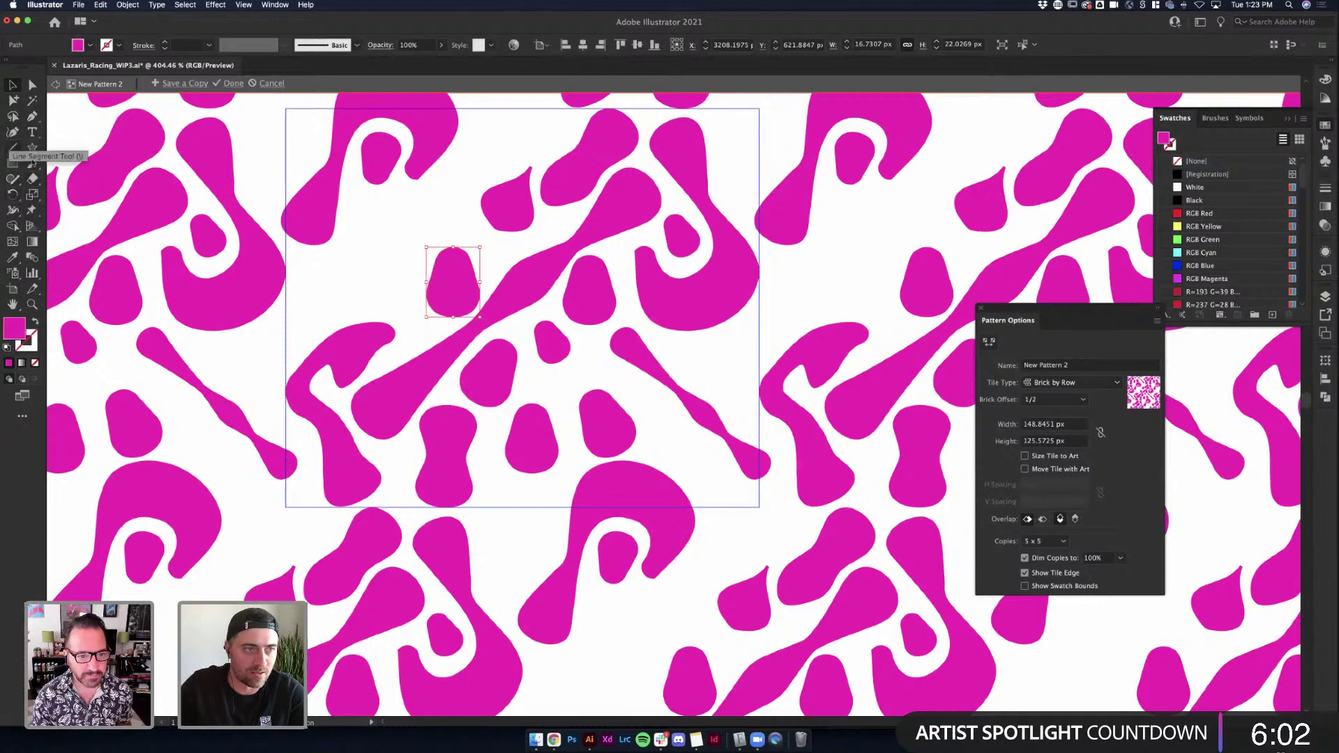
# Draw a nearly horizontal line about 25 px long below the arched hook and give it the magenta stroke without a fill
pyautogui.click(13, 147)
pyautogui.moveTo(353, 256); pyautogui.dragTo(386, 288)
pyautogui.moveTo(311, 256)
pyautogui.mouseDown()
pyautogui.moveTo(392, 256)
pyautogui.moveTo(395, 275)
pyautogui.mouseUp()
pyautogui.press('a')
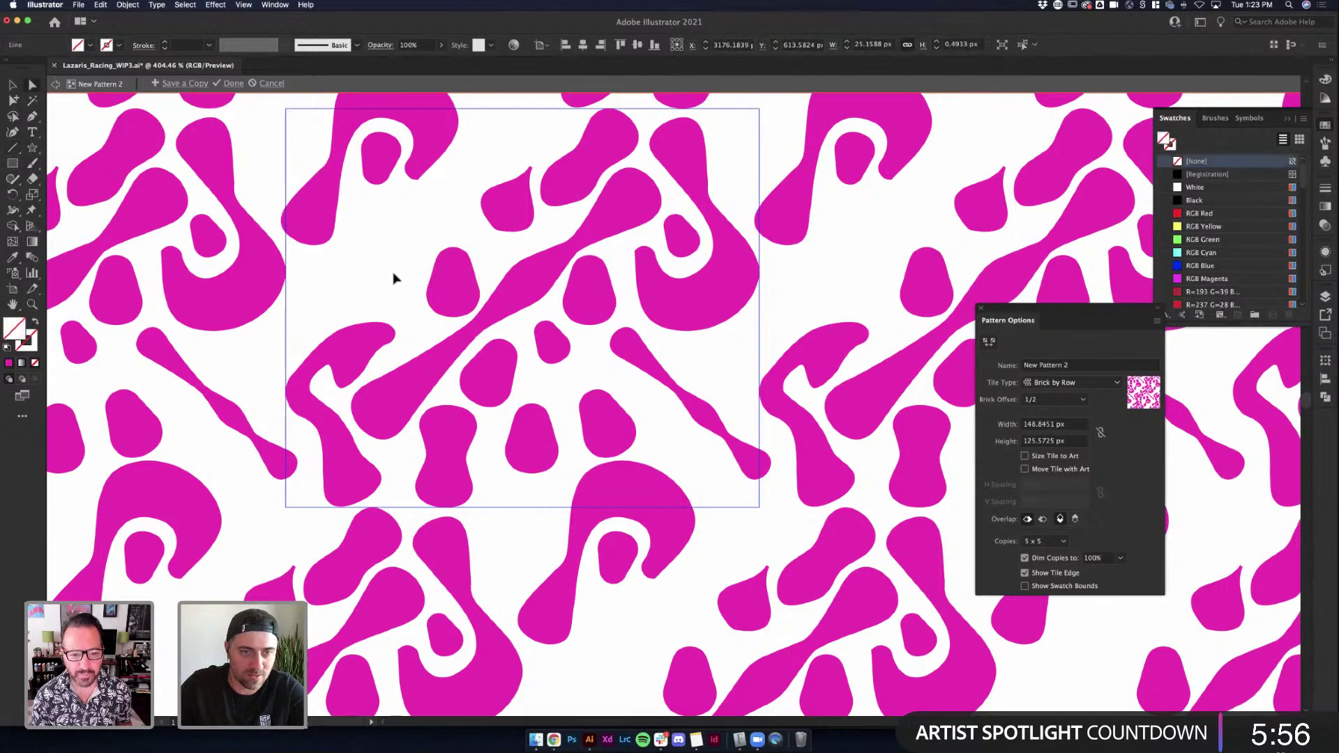
pyautogui.press('i')
pyautogui.click(341, 200)
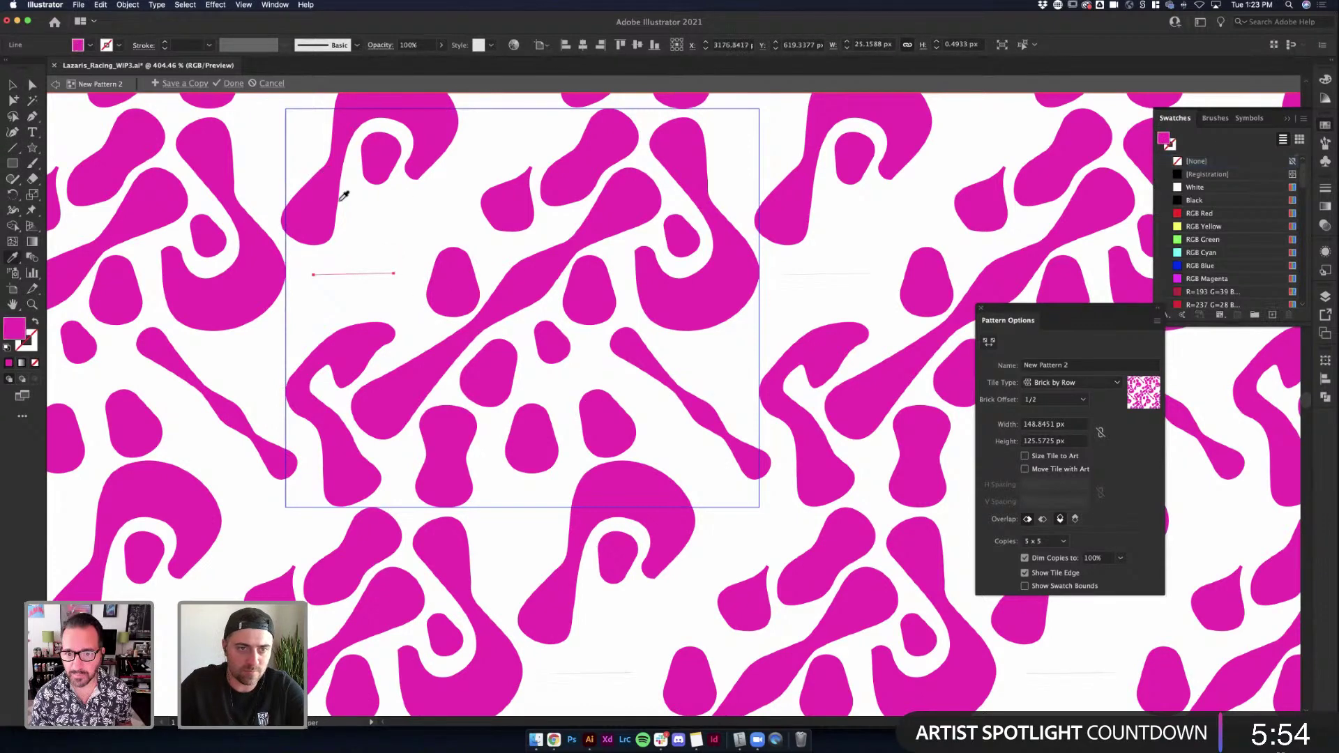
pyautogui.hotkey('shift', 'x')
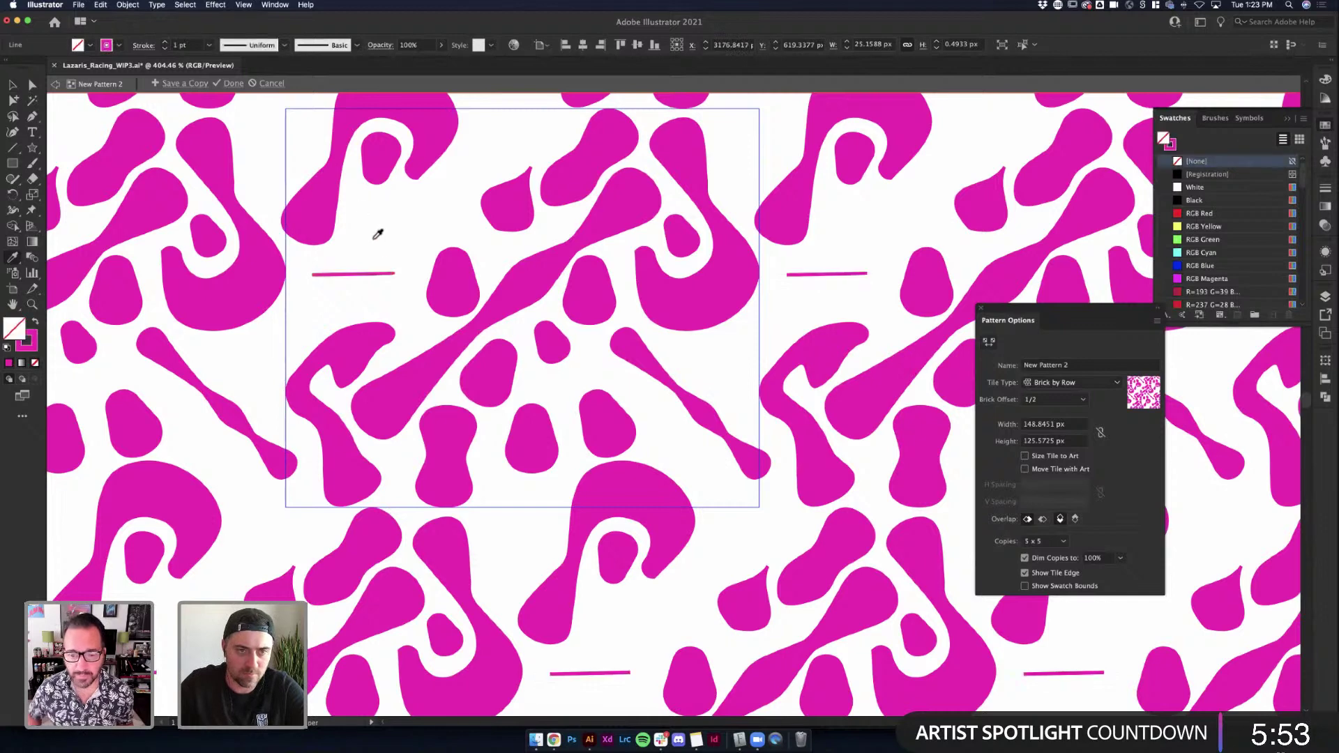
# Extend the line with an upward-curving Pen segment and smooth the lowered joint by about 20 px, forming an arc about 38 by 17 px
pyautogui.click(31, 86)
pyautogui.click(394, 274)
pyautogui.press('p')
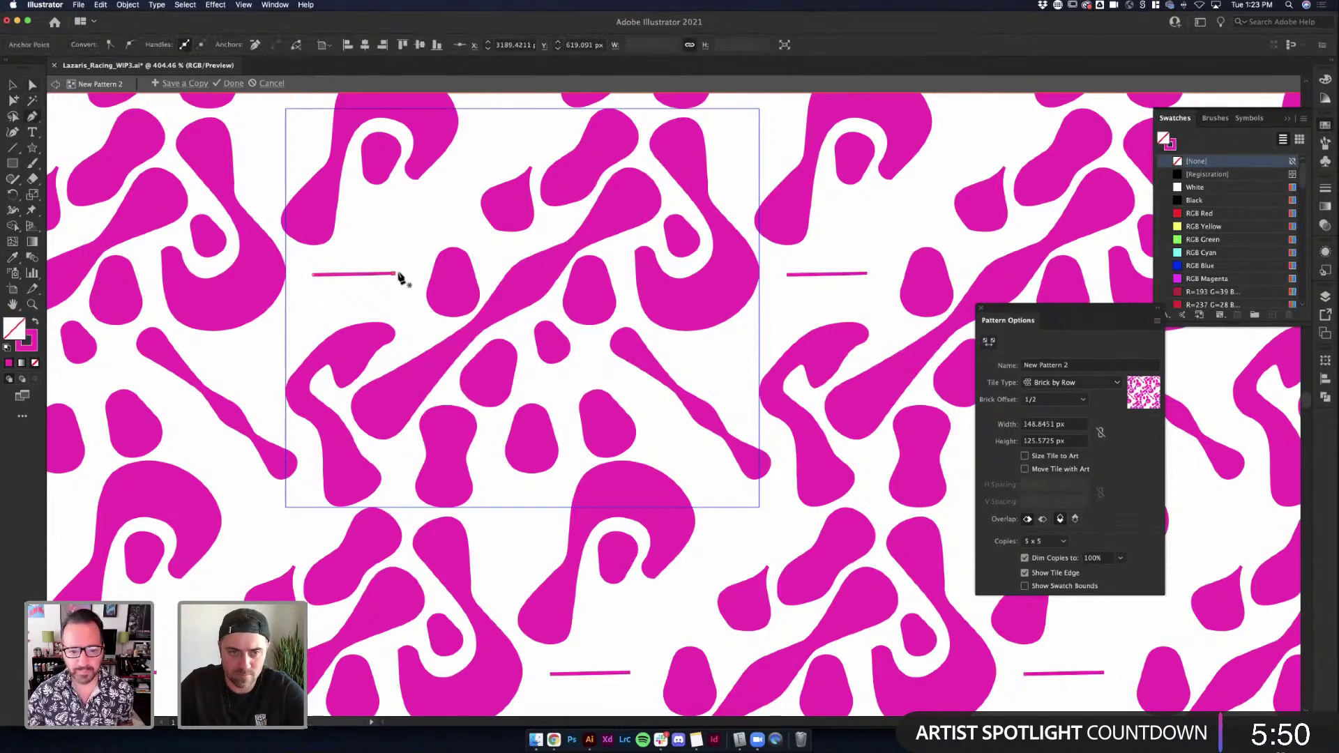
pyautogui.click(394, 274)
pyautogui.moveTo(435, 234); pyautogui.dragTo(430, 192)
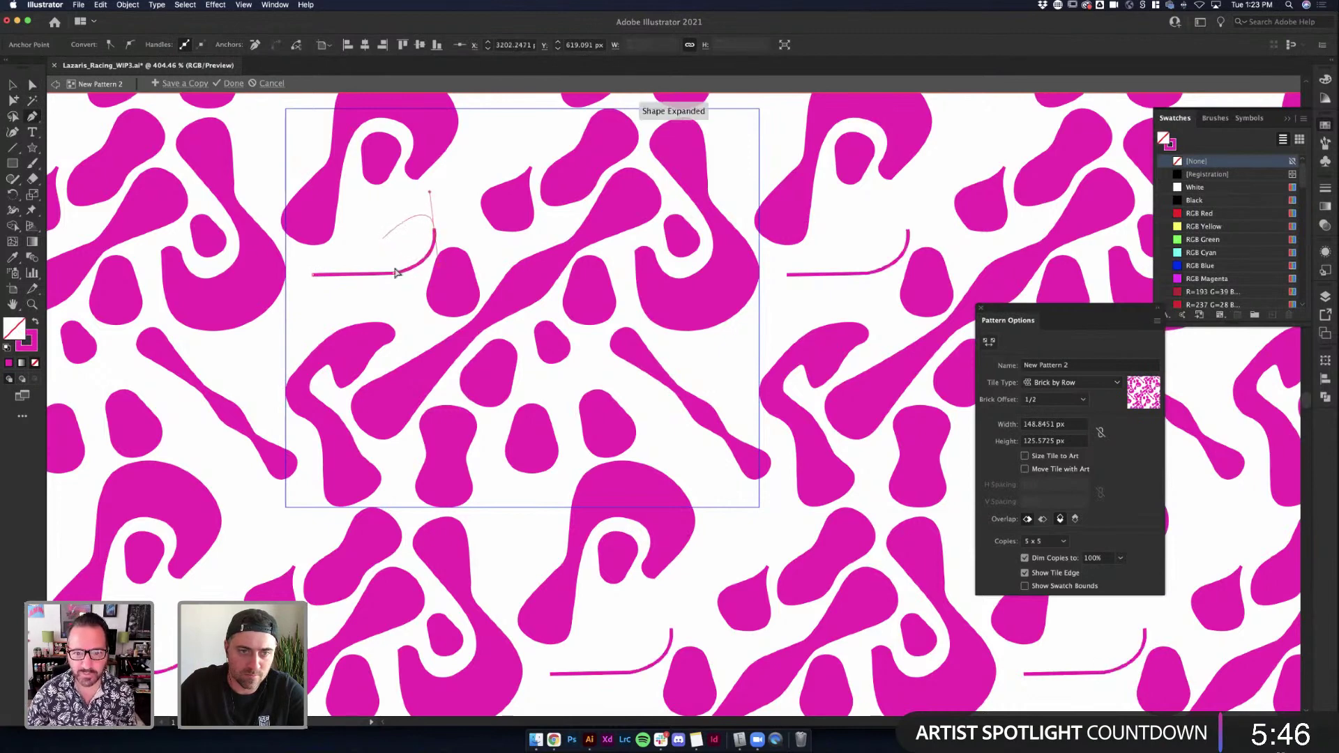
pyautogui.moveTo(394, 274); pyautogui.dragTo(389, 291)
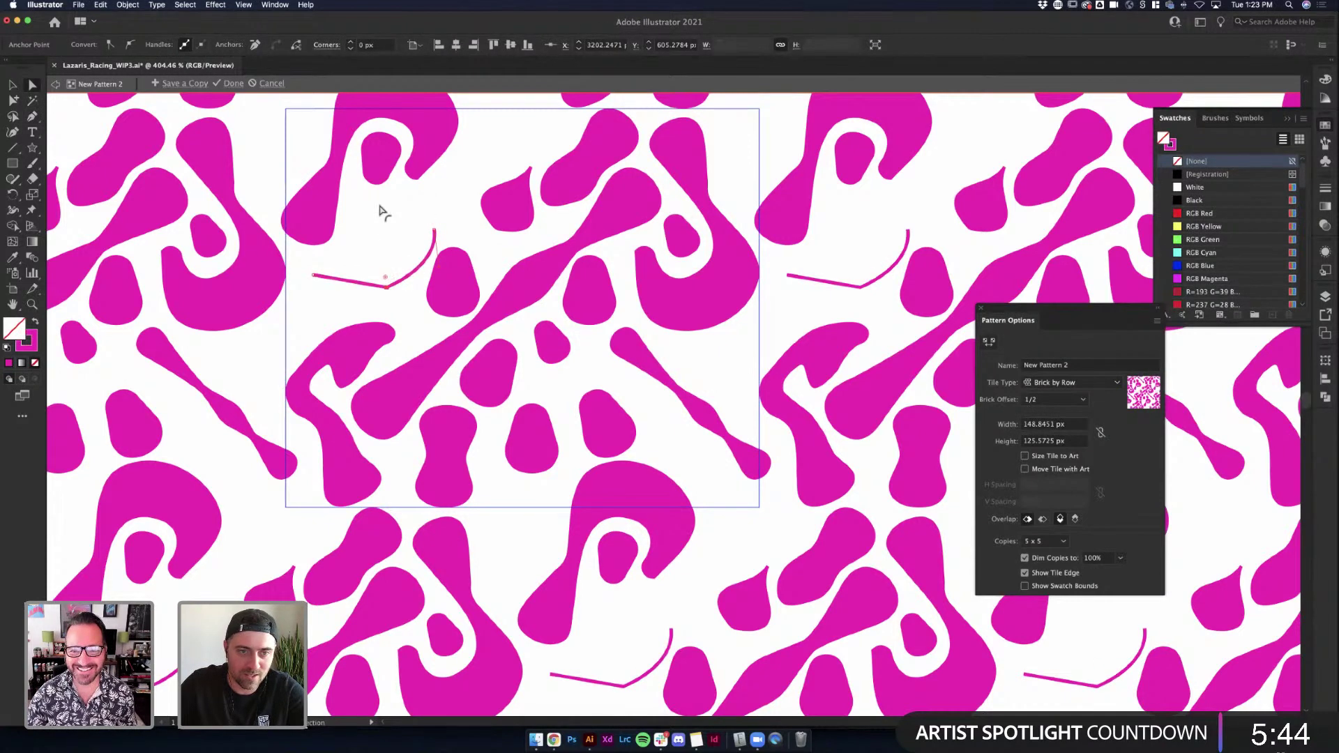
pyautogui.moveTo(382, 211)
pyautogui.mouseDown()
pyautogui.moveTo(359, 215)
pyautogui.moveTo(371, 215)
pyautogui.mouseUp()
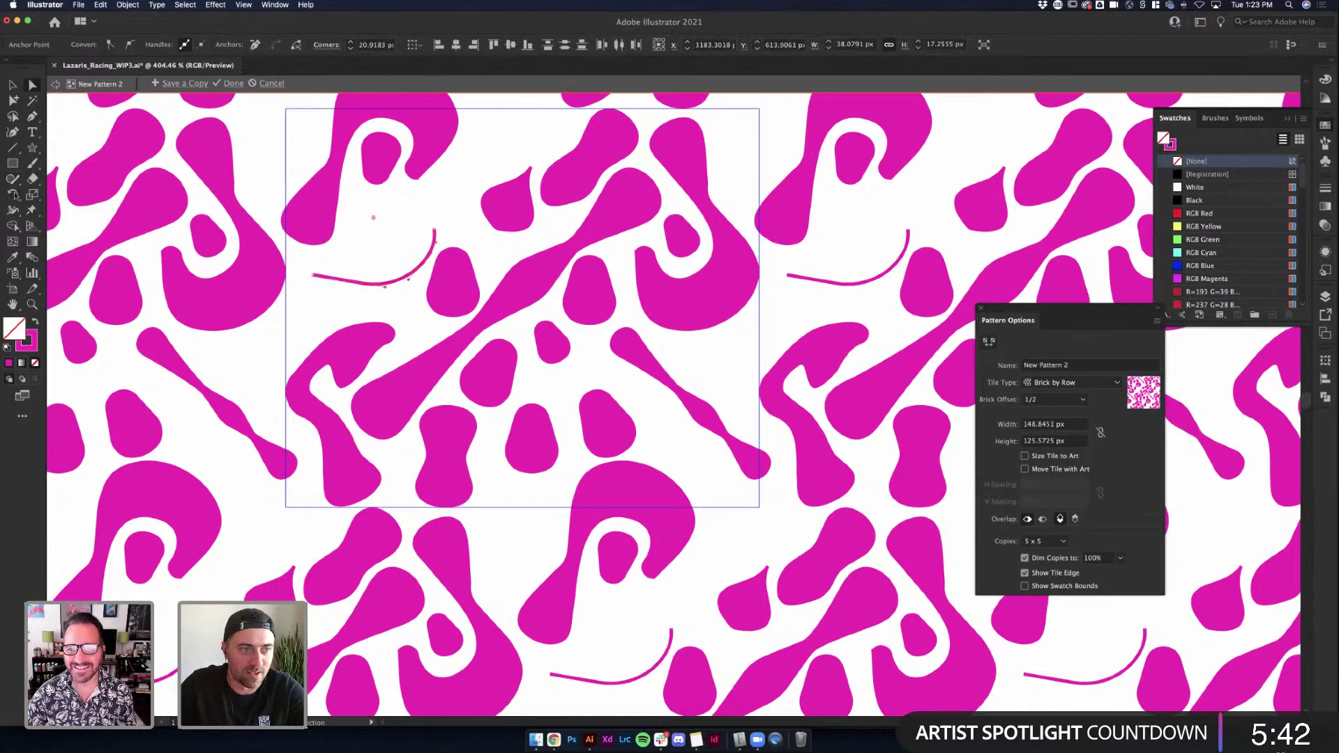
# Thicken the arc's middle to about 12.5 px with the Width tool to form a crescent, and move it up slightly
pyautogui.click(12, 210)
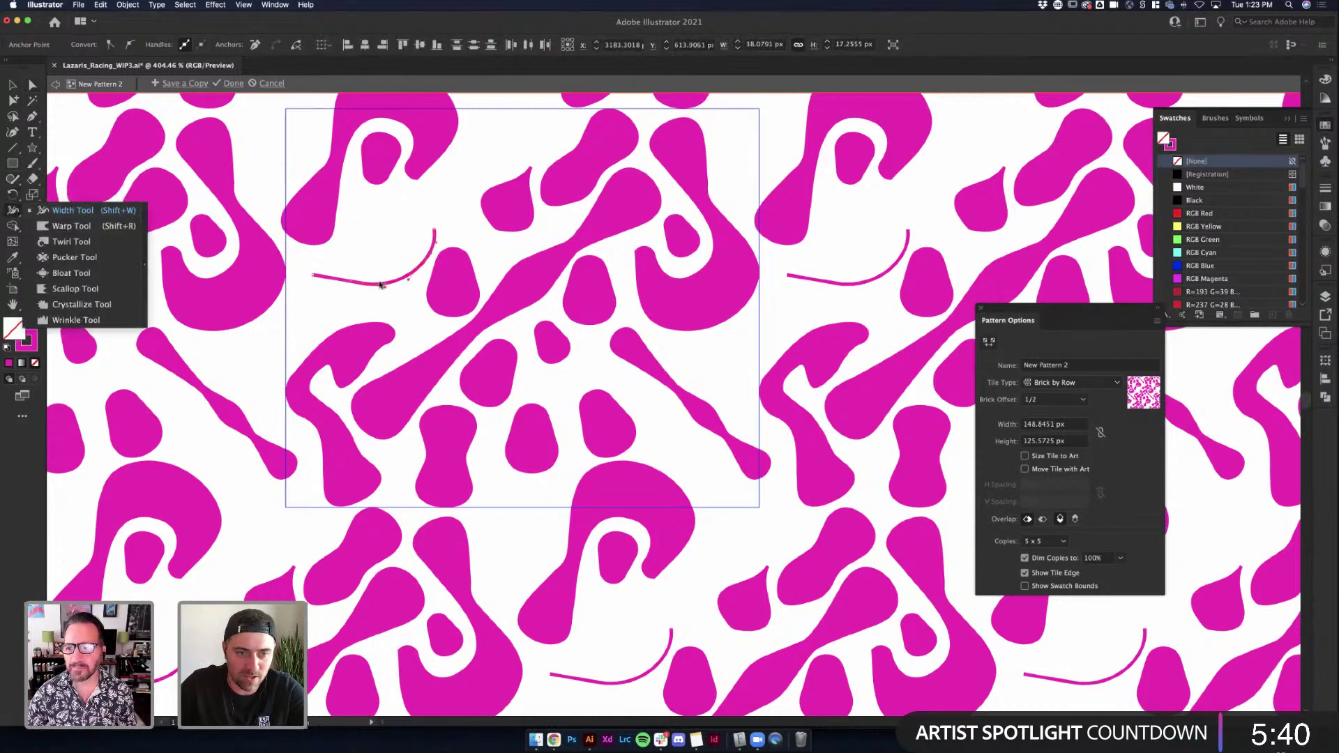
pyautogui.moveTo(370, 283); pyautogui.dragTo(362, 274)
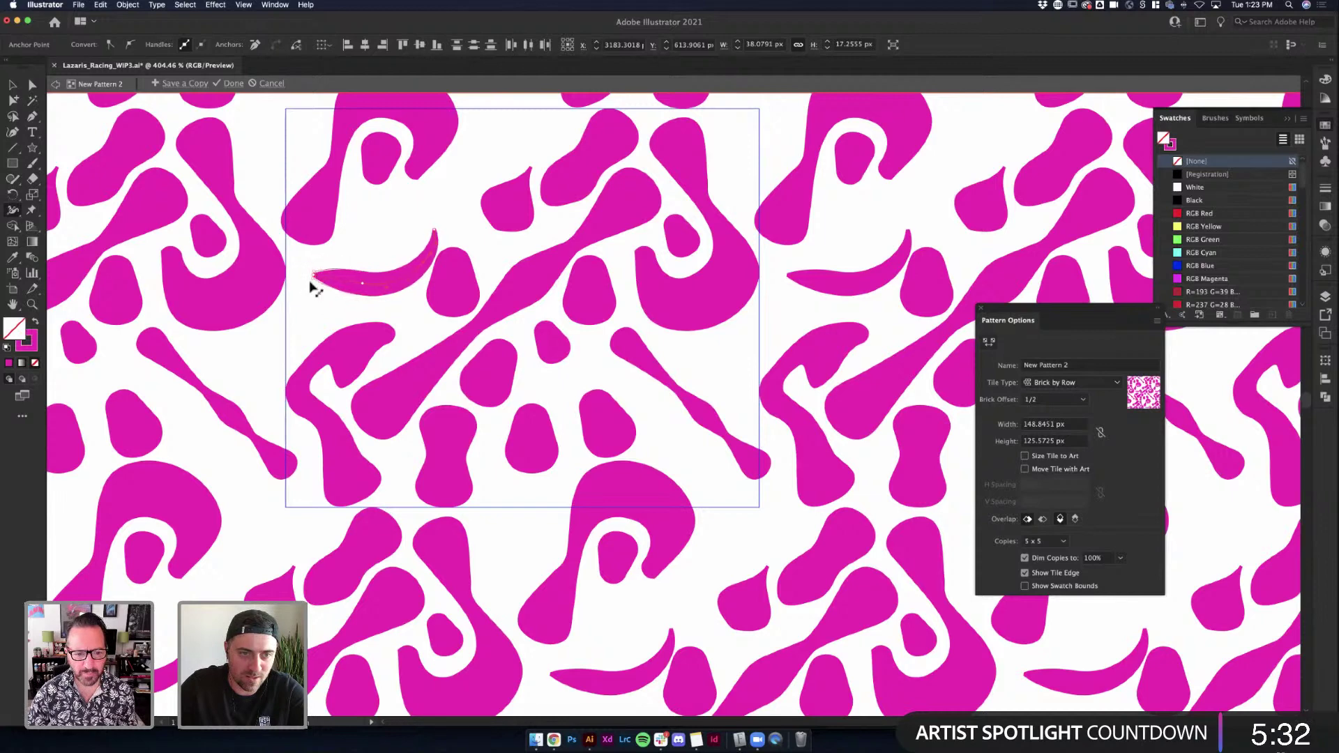
pyautogui.moveTo(312, 285); pyautogui.dragTo(344, 283)
pyautogui.doubleClick(366, 281)
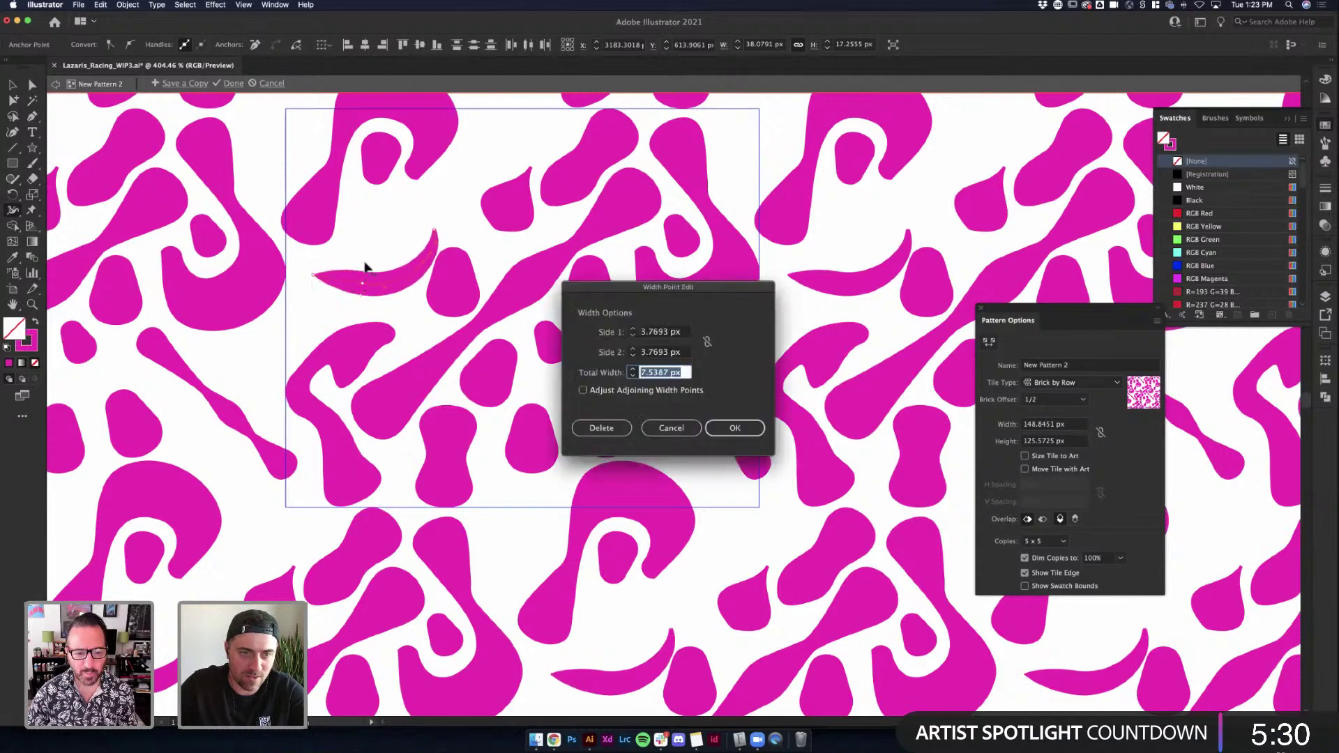
pyautogui.press('Escape')
pyautogui.moveTo(365, 275); pyautogui.dragTo(365, 268)
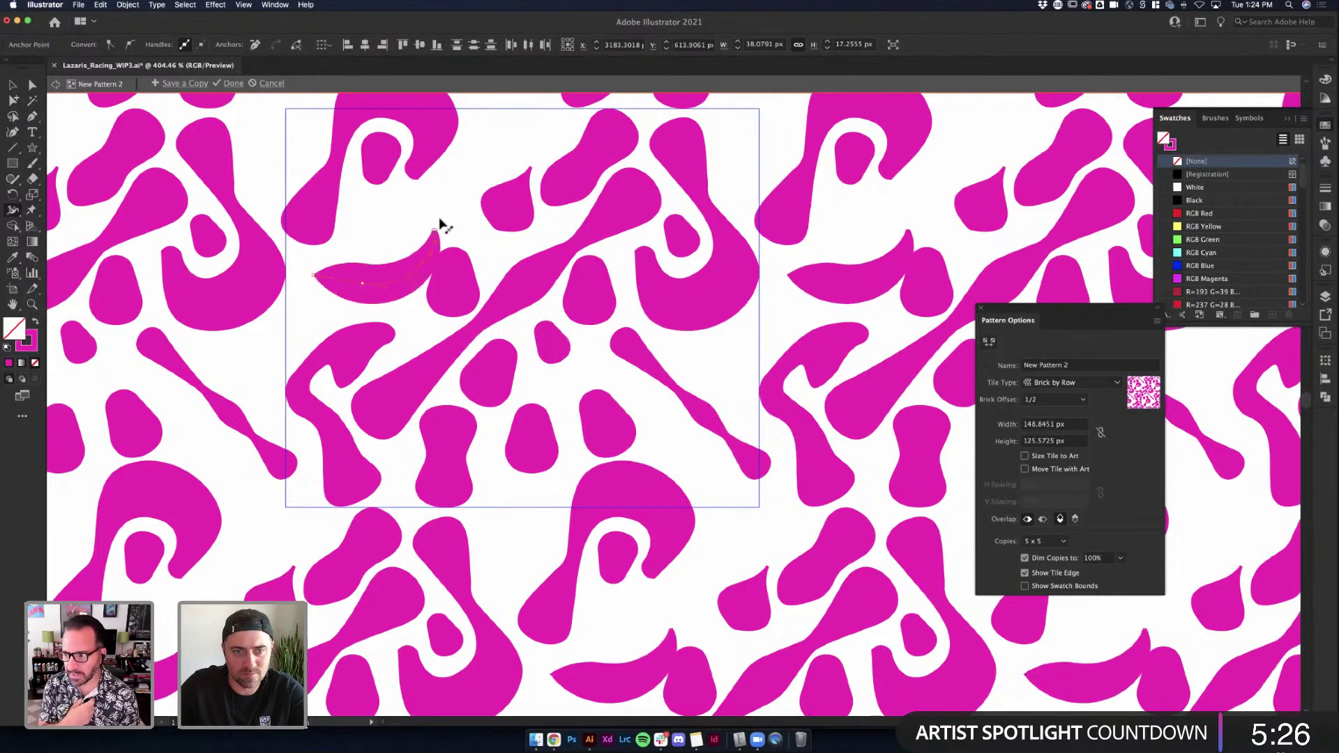
pyautogui.moveTo(434, 237); pyautogui.dragTo(419, 276)
pyautogui.press('v')
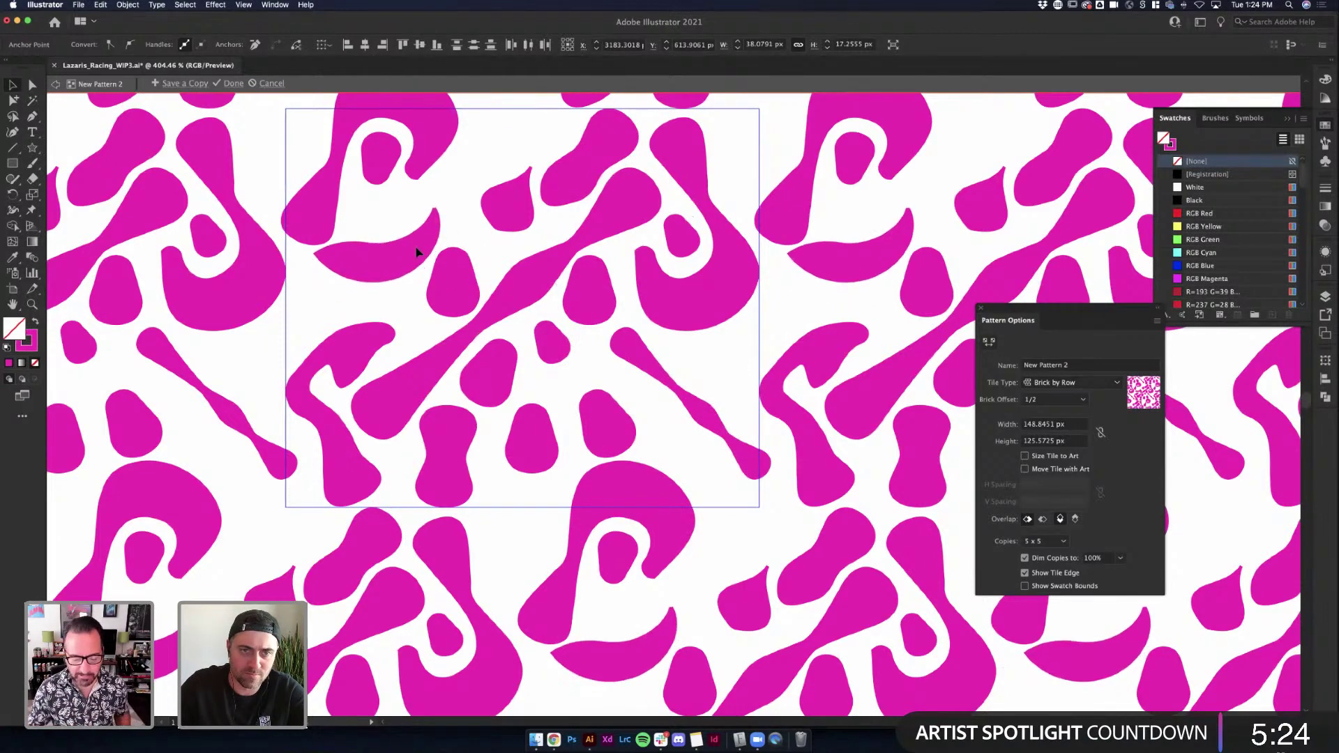
pyautogui.click(320, 260)
# Try to bend the crescent's upper tip by turning the direction handle of its end anchor
pyautogui.press('a')
pyautogui.click(322, 259)
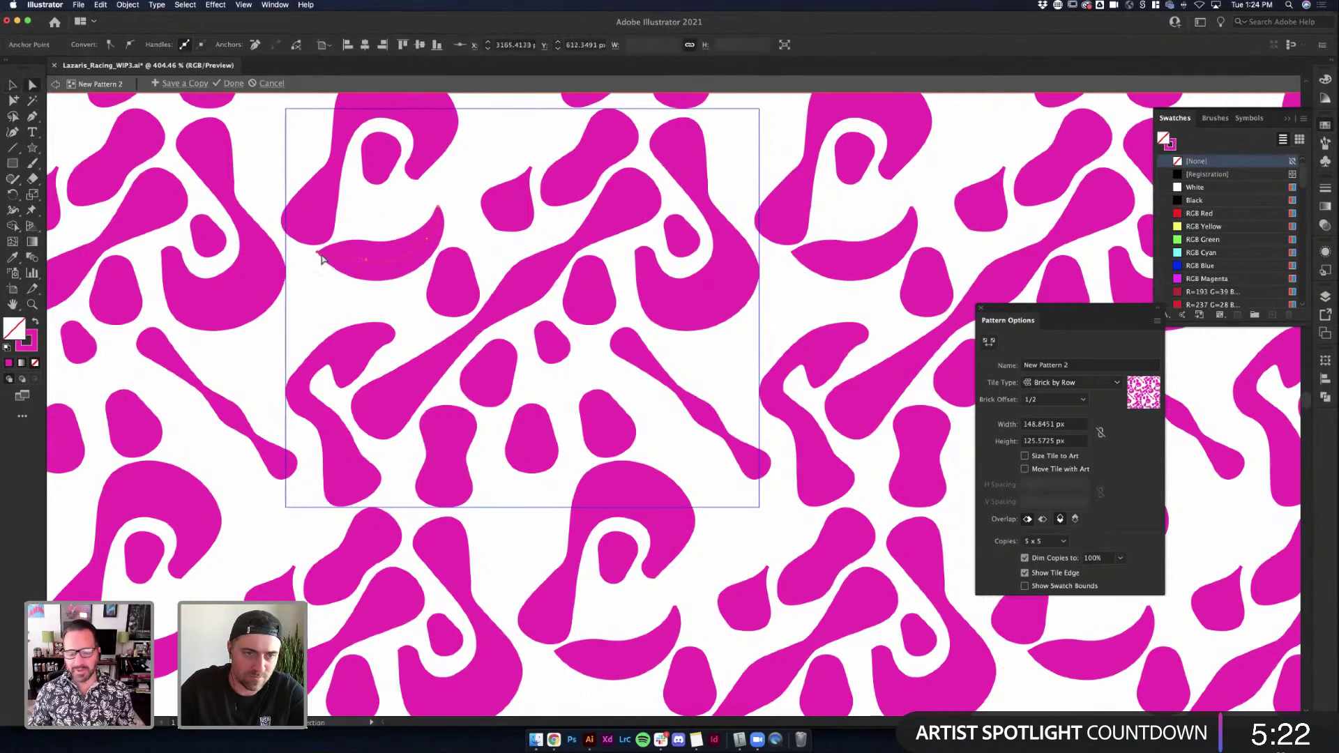
pyautogui.click(439, 209)
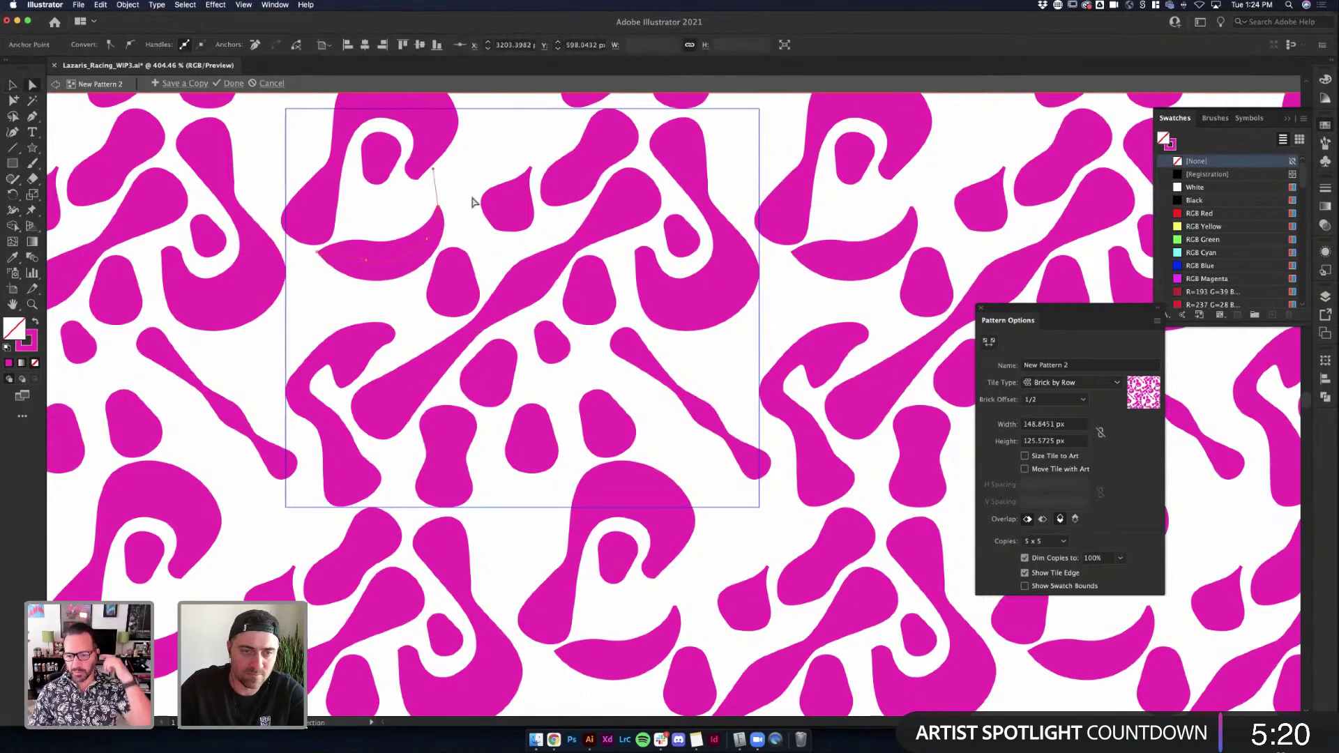
pyautogui.moveTo(433, 170); pyautogui.dragTo(473, 223)
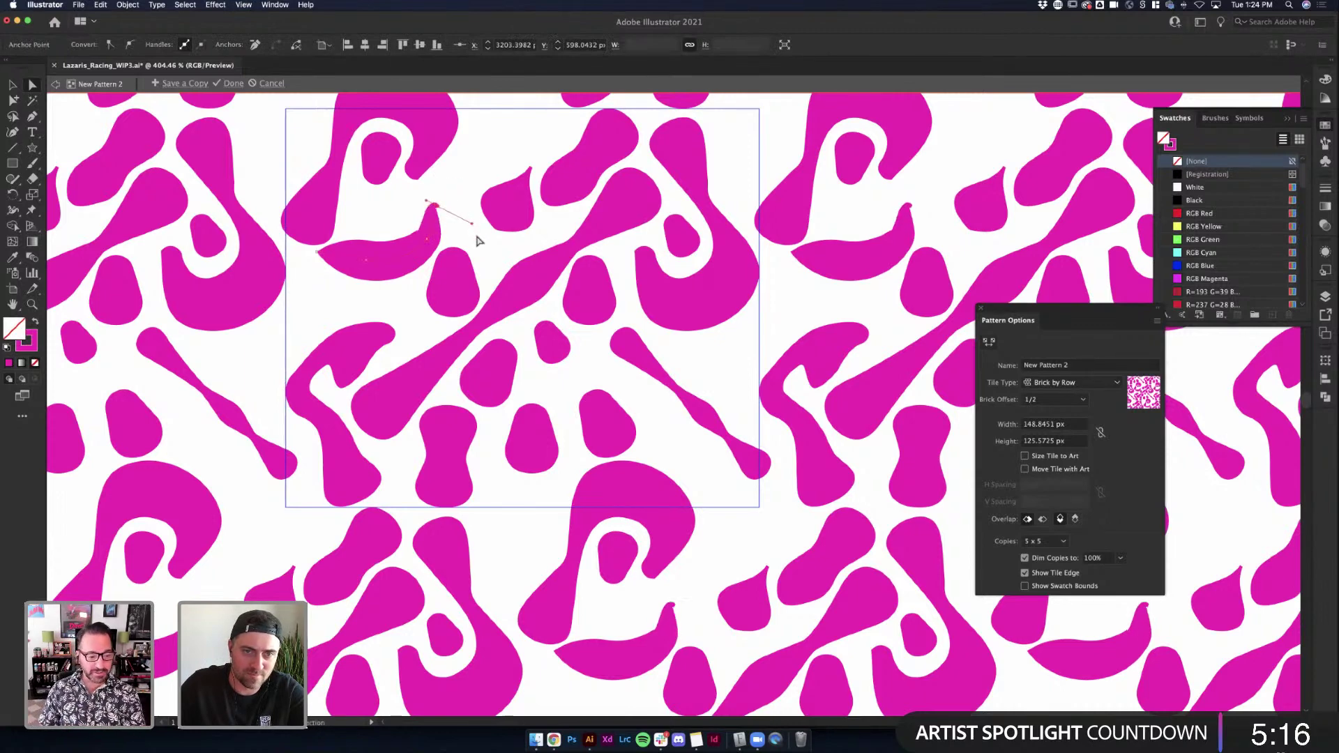
pyautogui.press('super+z')
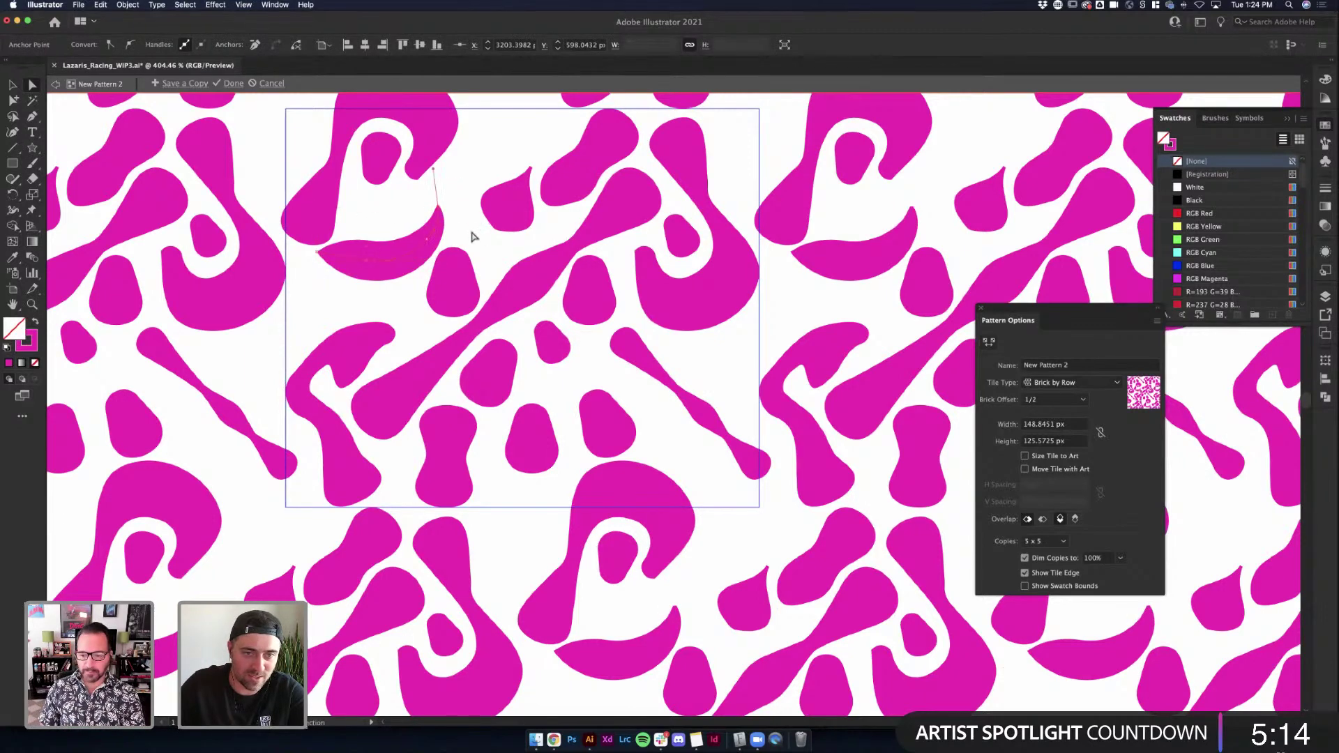
# Move the crescent up into the opening beneath the arched hook
pyautogui.press('v')
pyautogui.click(470, 225)
pyautogui.press('super+z')
pyautogui.press('super+z')
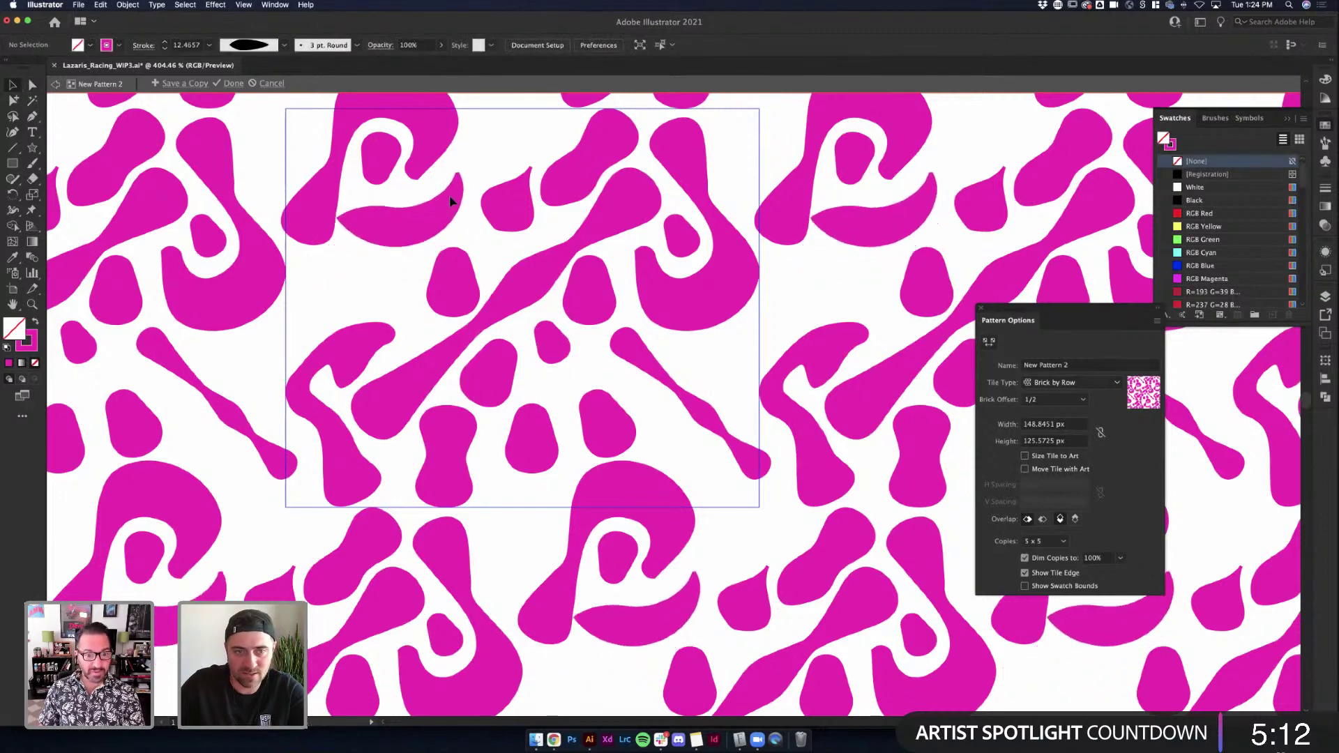
pyautogui.click(456, 189)
pyautogui.press('super+shift+z')
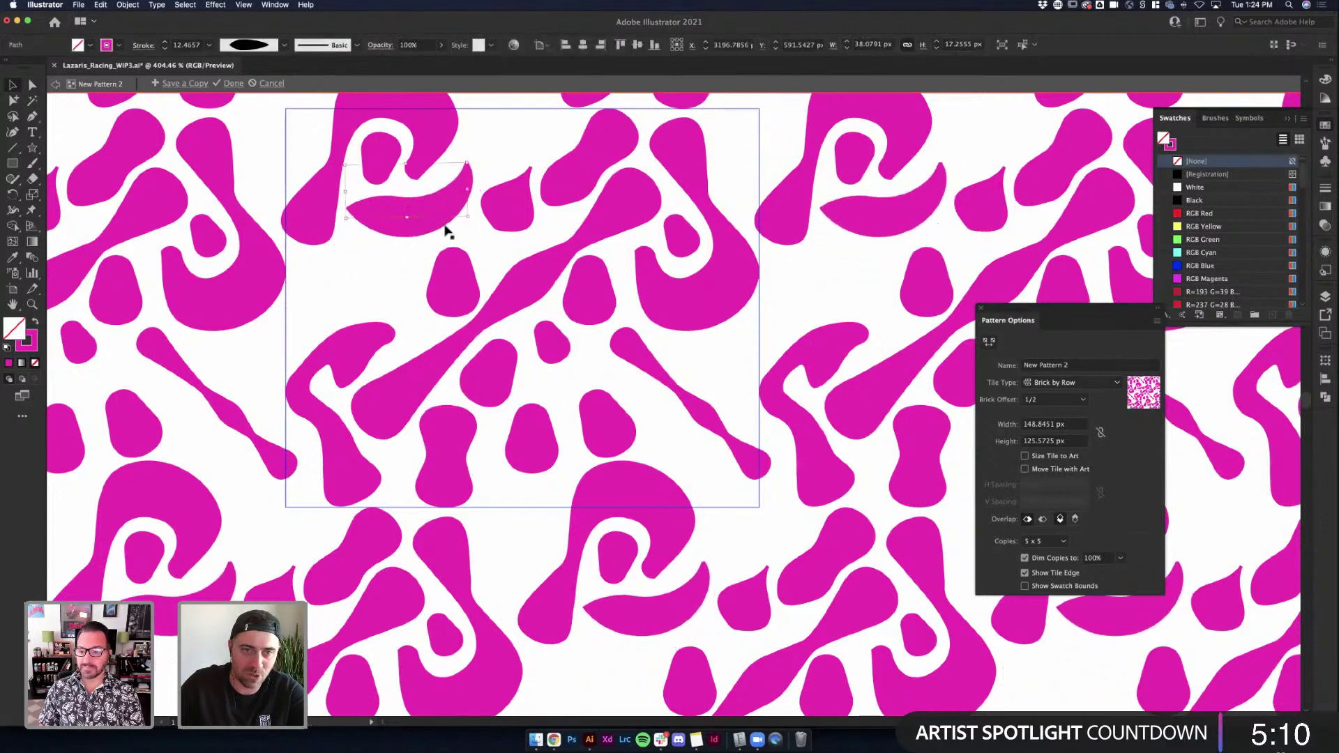
pyautogui.click(481, 249)
# Check the repeat across the tiles and nudge the crescent and the drop below it to even out the gaps
pyautogui.scroll(-5, 489, 248)
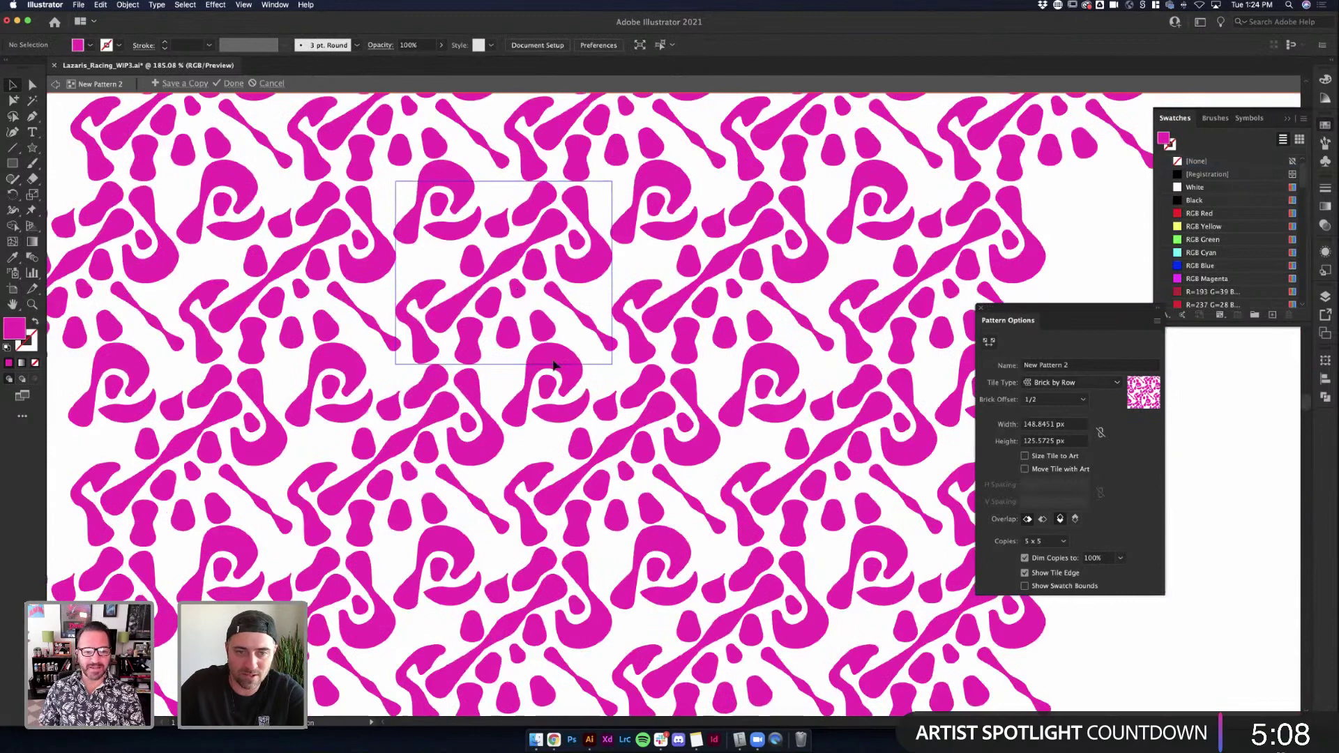
pyautogui.scroll(-6, 553, 364)
pyautogui.scroll(4, 554, 364)
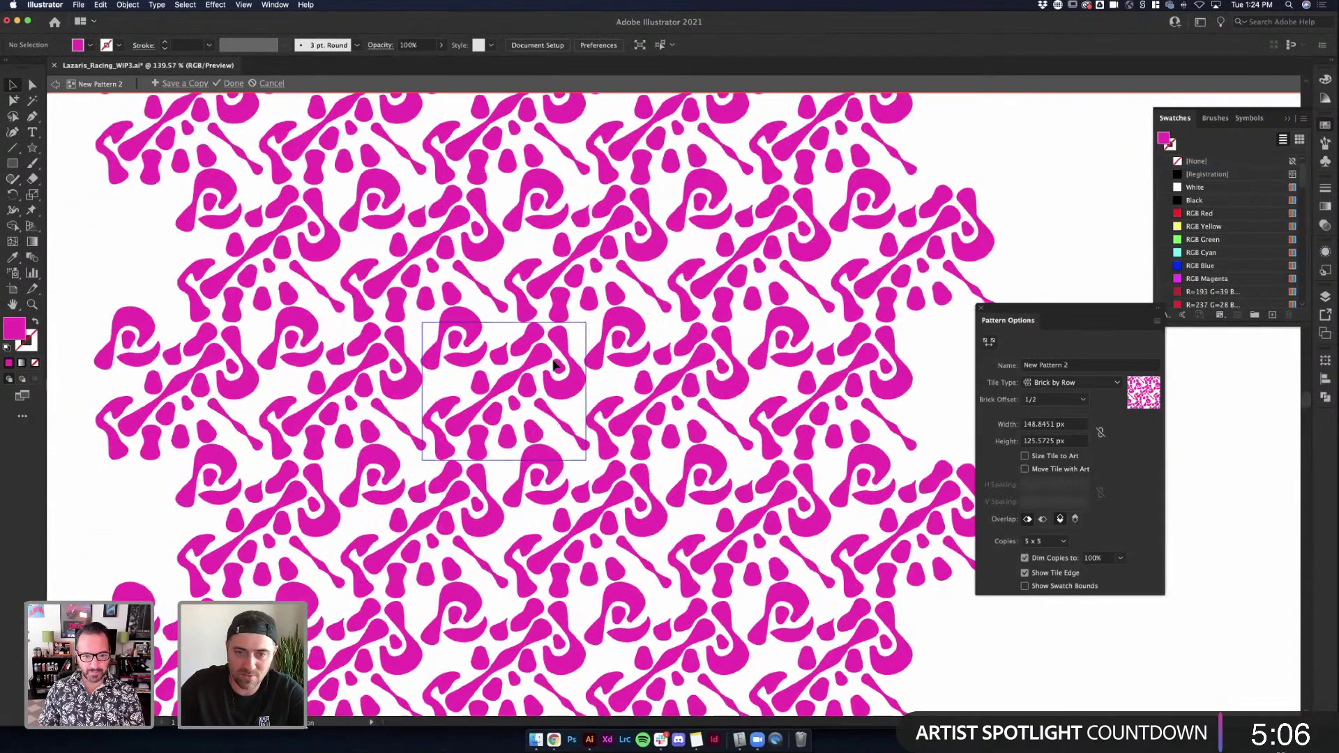
pyautogui.scroll(2, 553, 364)
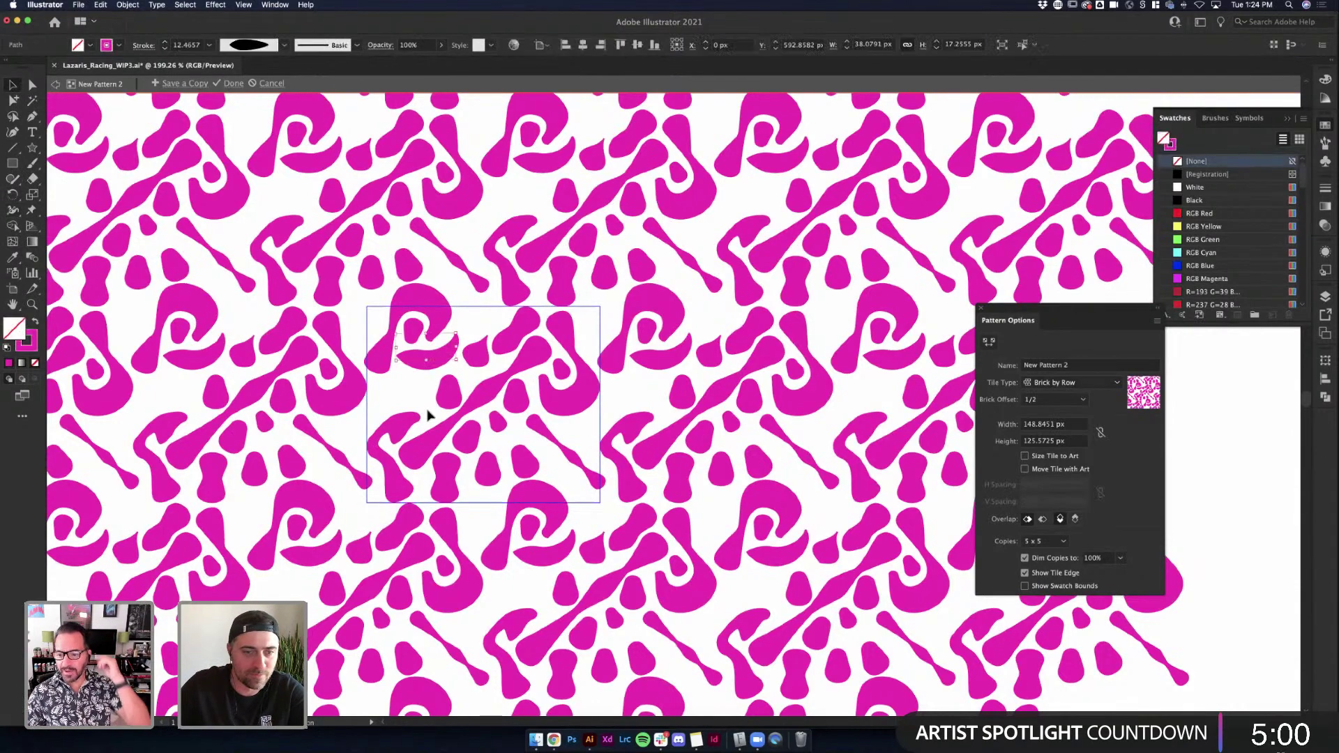
pyautogui.click(450, 401)
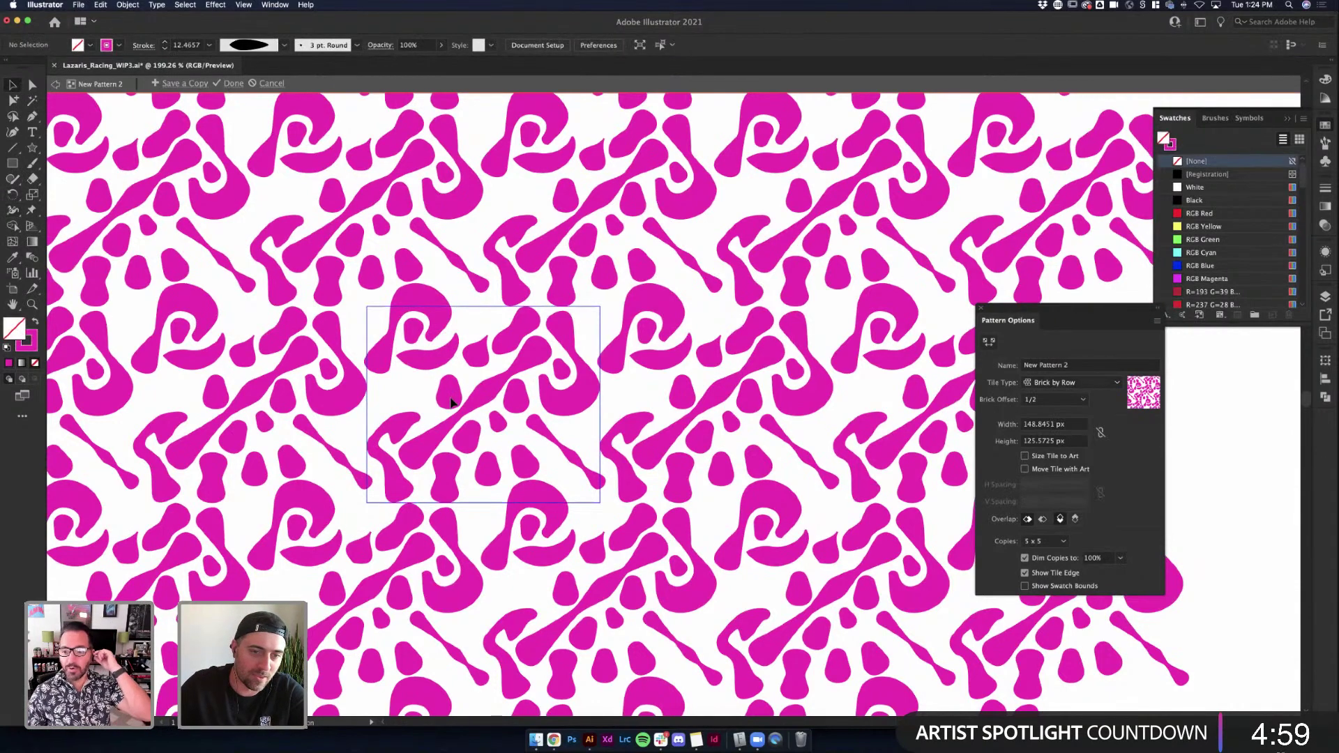
pyautogui.click(500, 427)
pyautogui.click(508, 448)
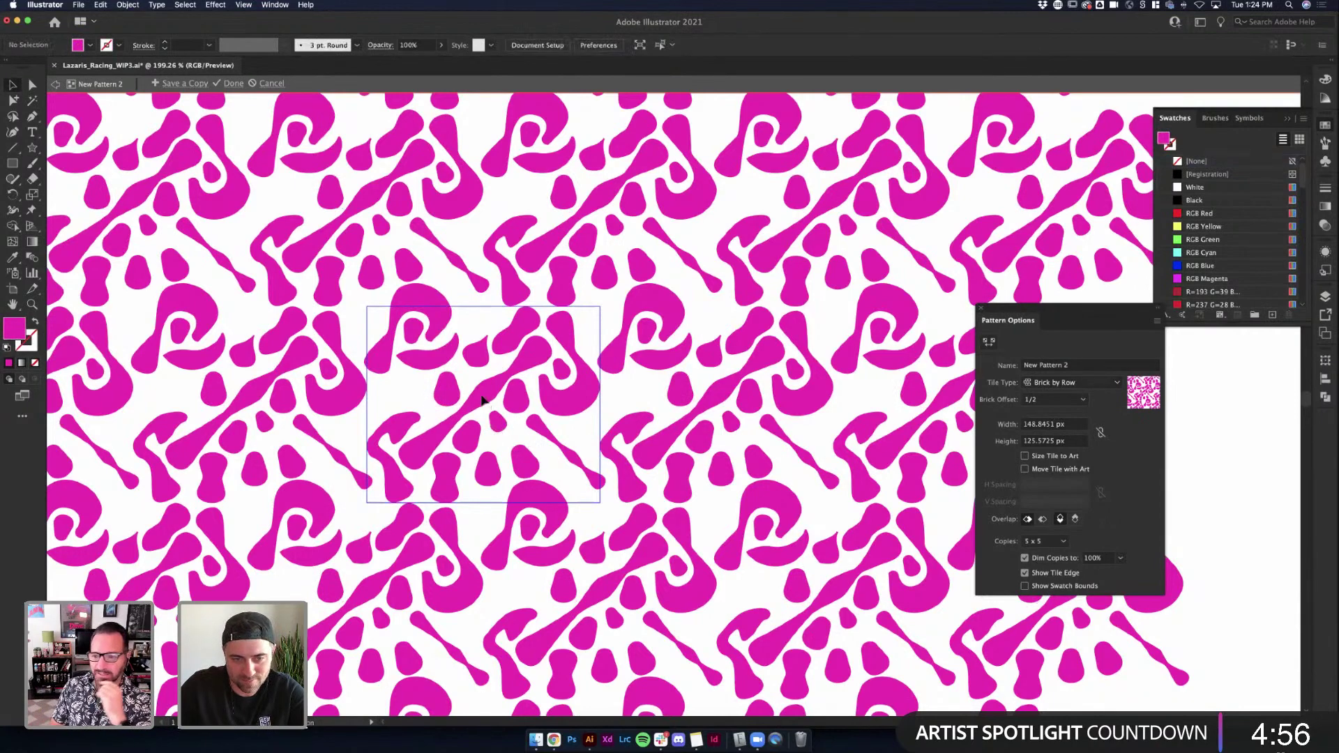
# Duplicate the long diagonal bone shape to beneath the crescent and delete anchor points from the copy's lower end
pyautogui.click(488, 401)
pyautogui.moveTo(488, 401); pyautogui.dragTo(326, 444)
pyautogui.press('a')
pyautogui.click(315, 445)
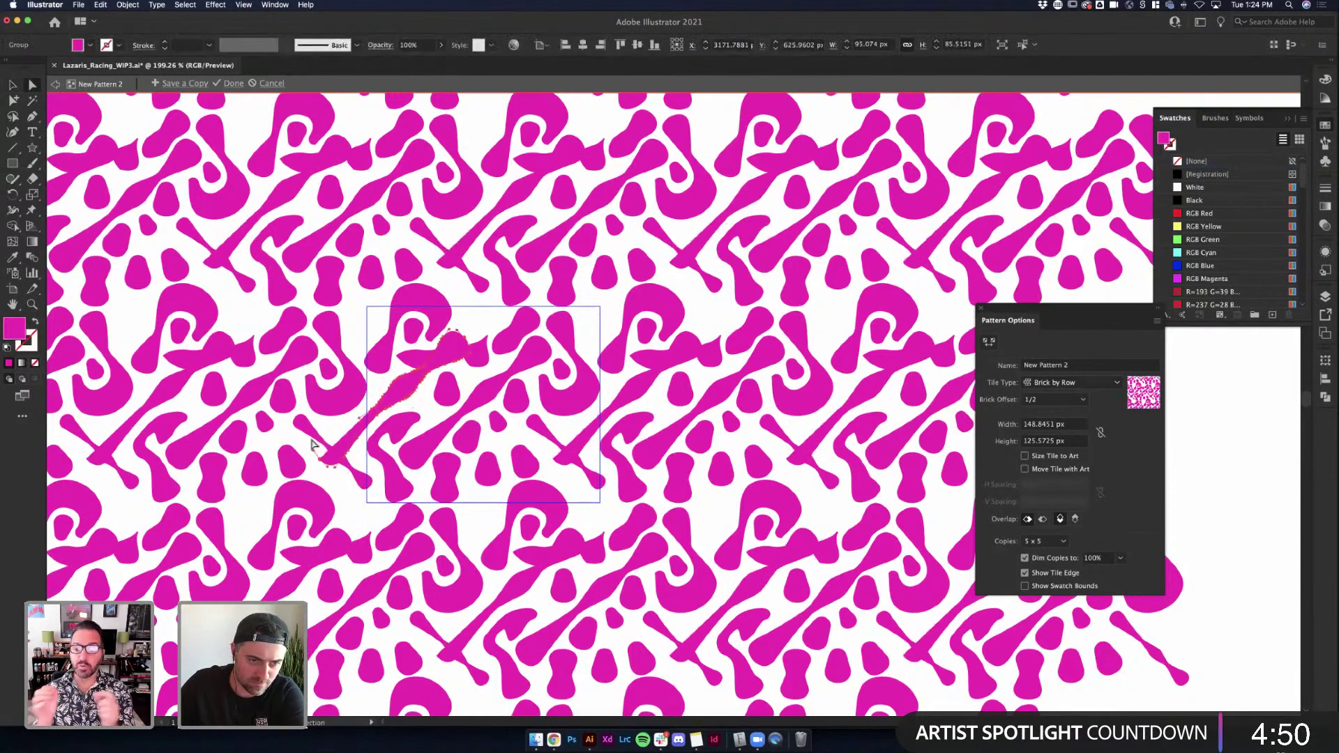
pyautogui.click(358, 434)
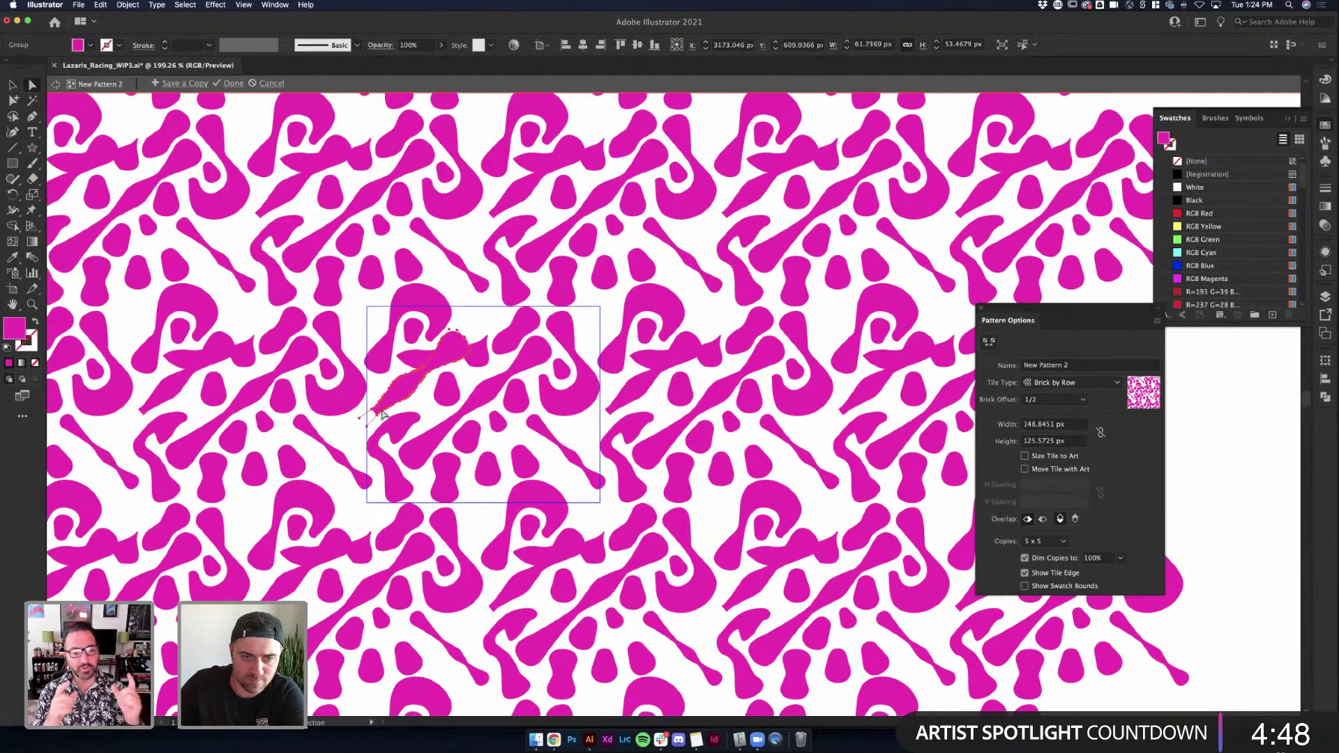
pyautogui.click(387, 417)
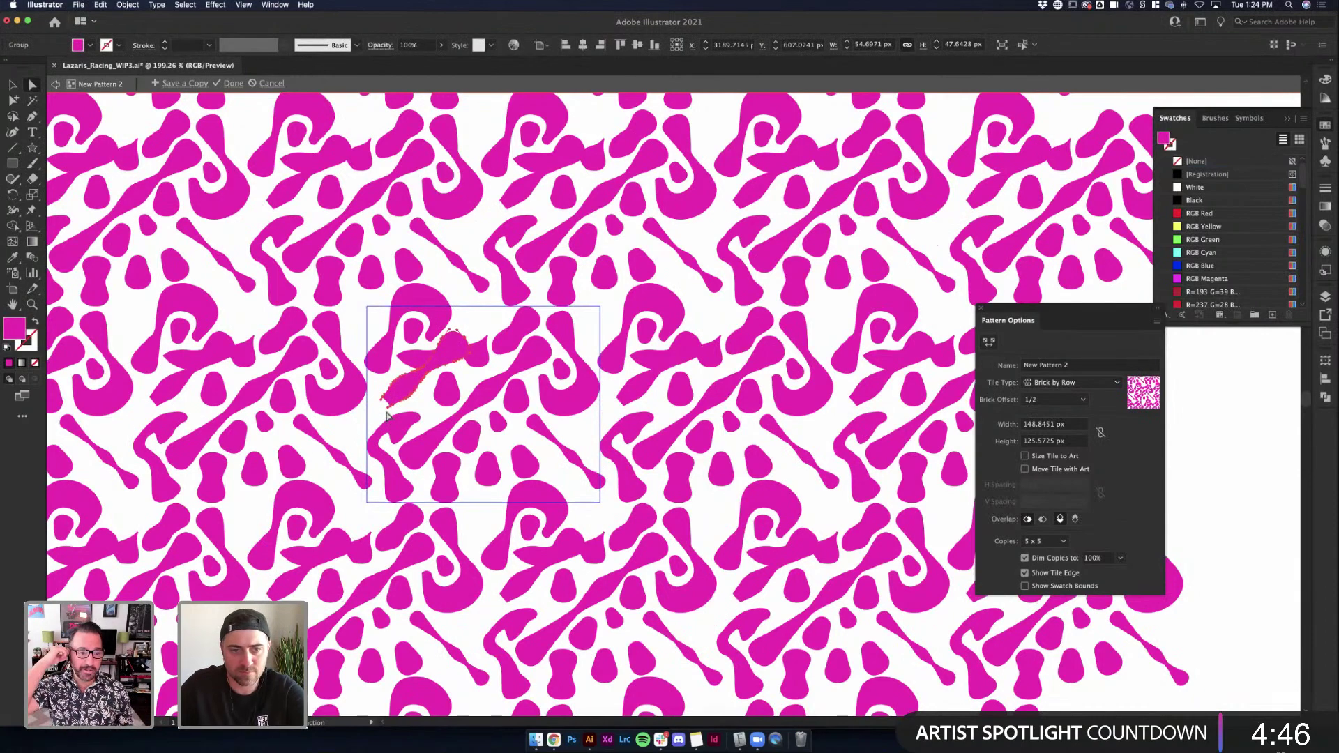
# Delete the remaining anchor points around the copy's lower end to cut the shape shorter
pyautogui.scroll(5, 387, 416)
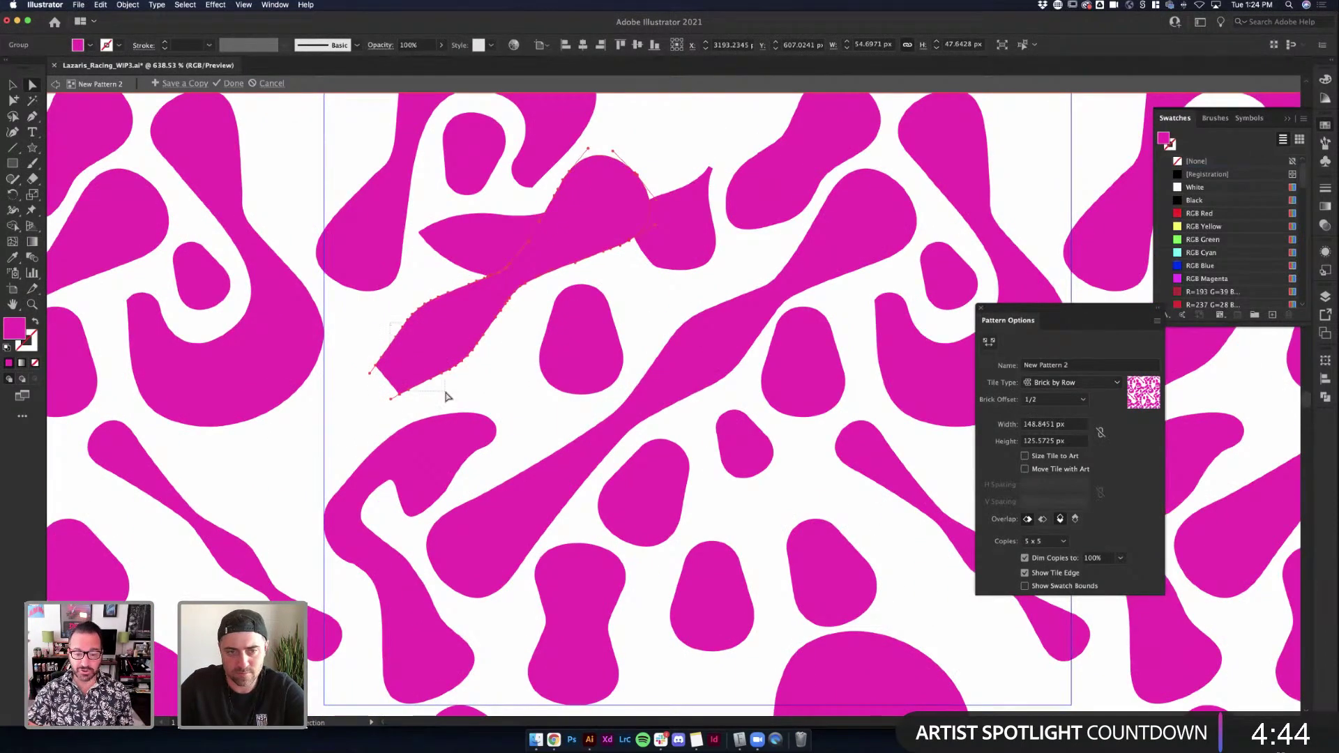
pyautogui.moveTo(448, 396); pyautogui.dragTo(355, 353)
pyautogui.press('Delete')
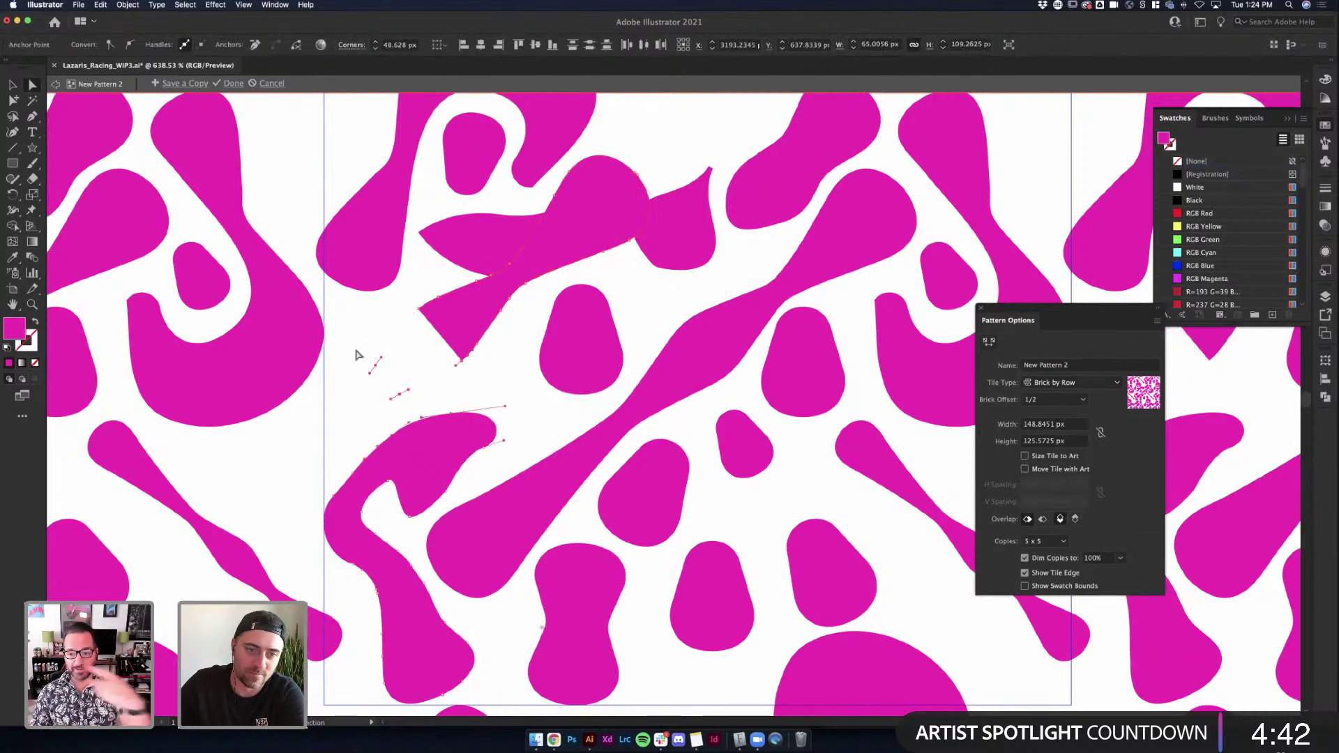
pyautogui.click(356, 355)
pyautogui.moveTo(423, 413); pyautogui.dragTo(442, 372)
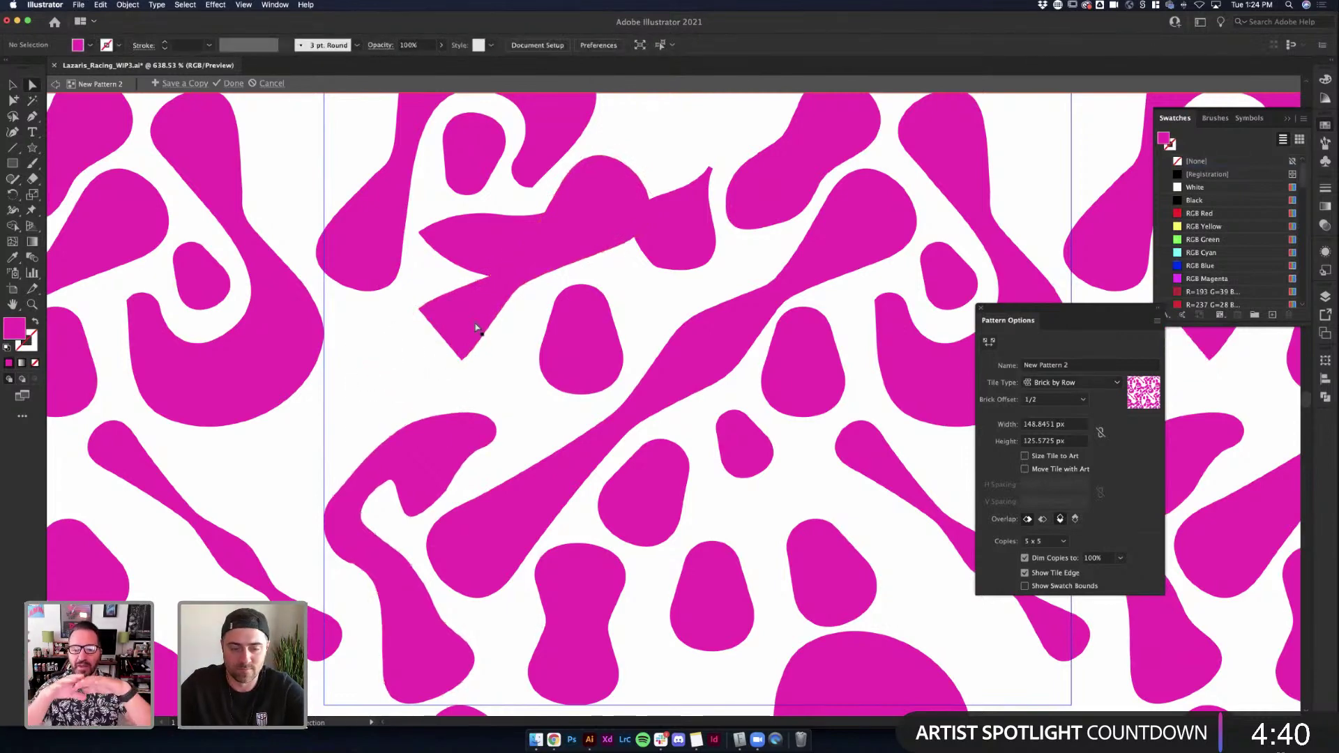
# Move the shortened piece down toward the tile's left edge and pick up its cut end with the Pen tool
pyautogui.press('v')
pyautogui.moveTo(479, 310); pyautogui.dragTo(380, 387)
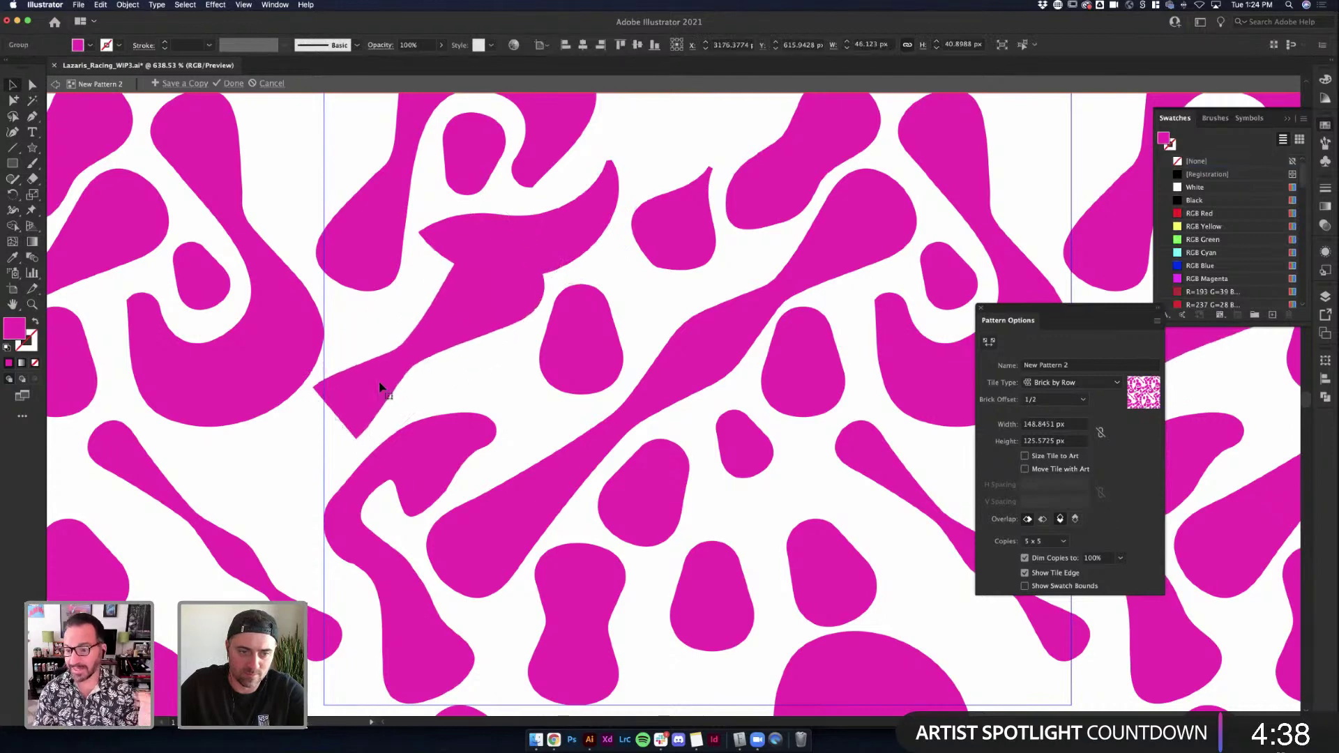
pyautogui.press('p')
pyautogui.click(315, 390)
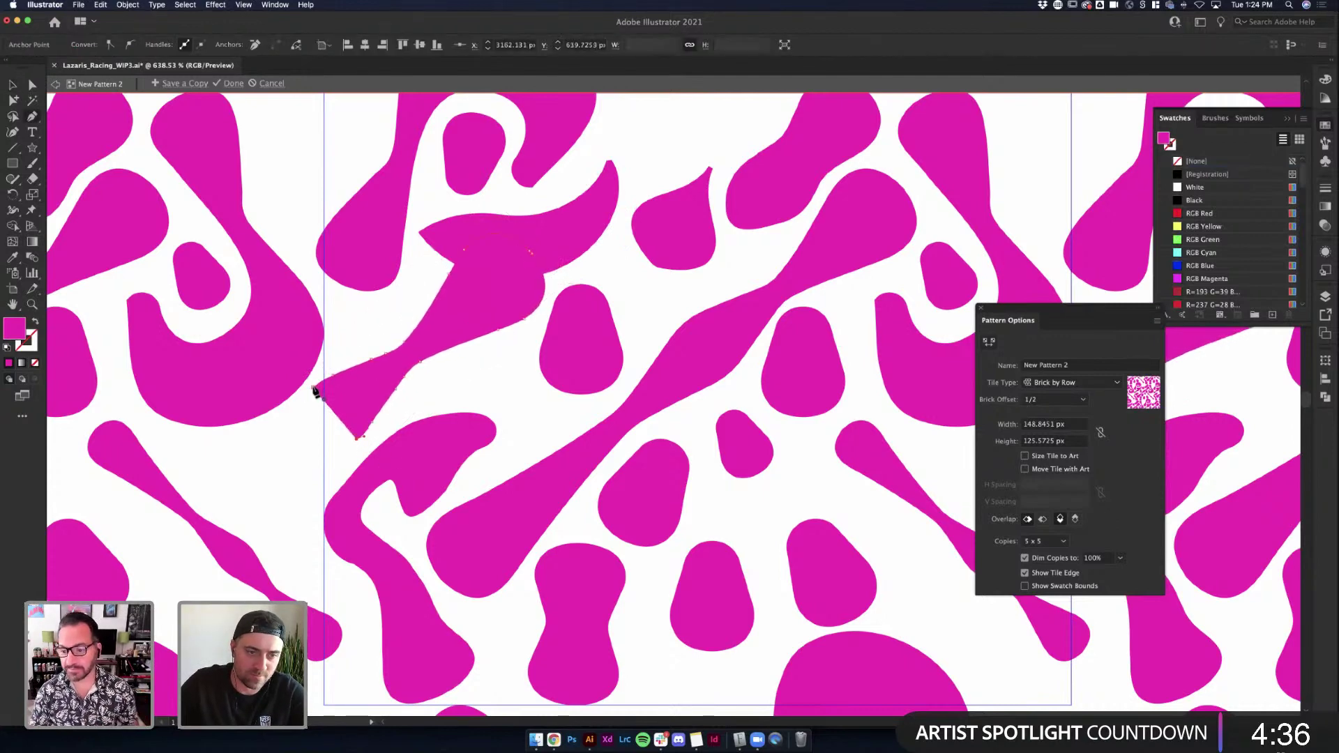
# Round the left corner of the piece's cut end to about 3.6 px and adjust its lower corner anchor
pyautogui.press('a')
pyautogui.click(313, 387)
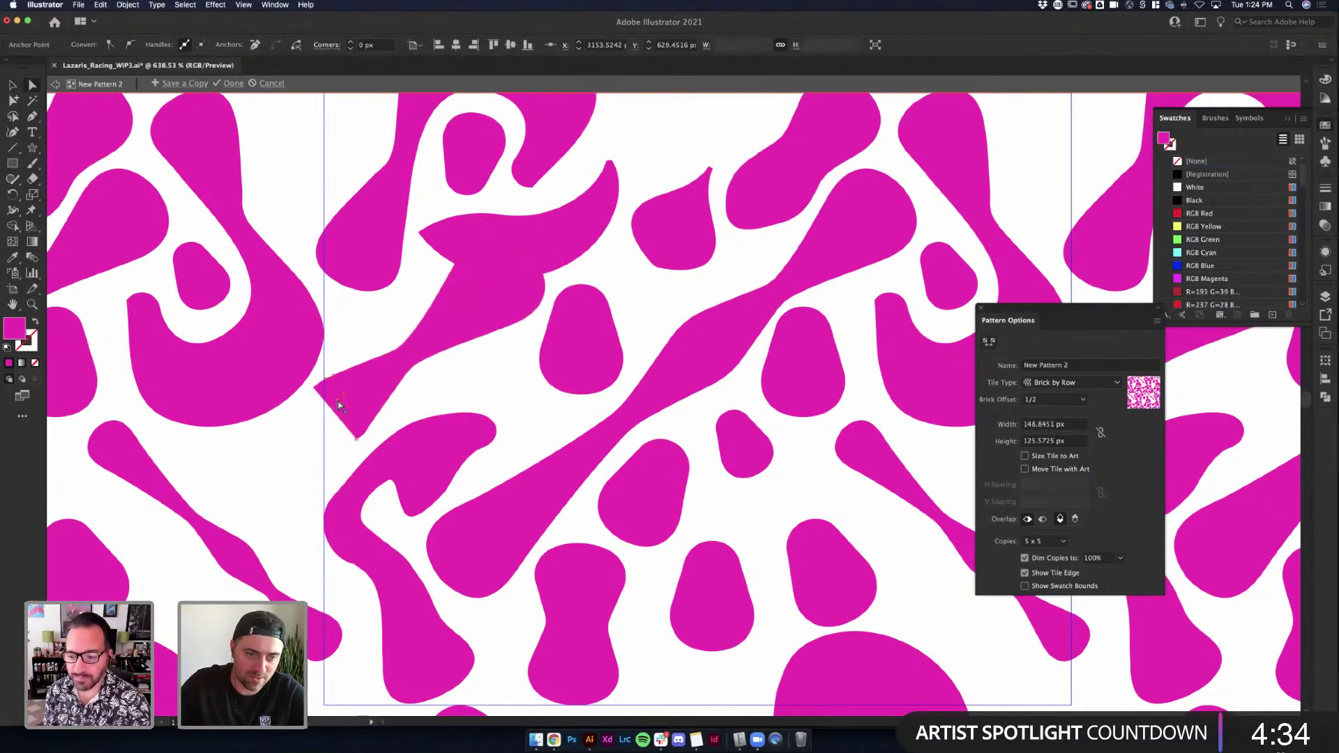
pyautogui.moveTo(339, 405); pyautogui.dragTo(367, 401)
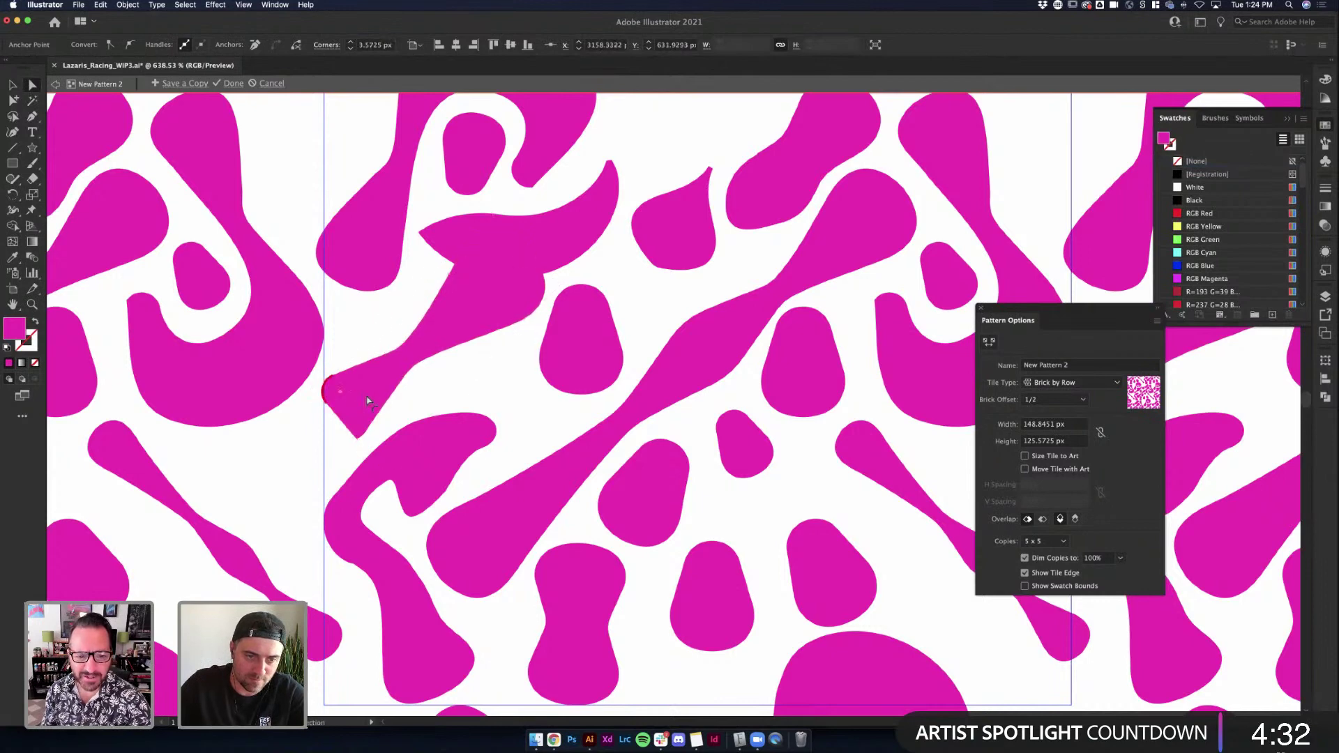
pyautogui.click(360, 437)
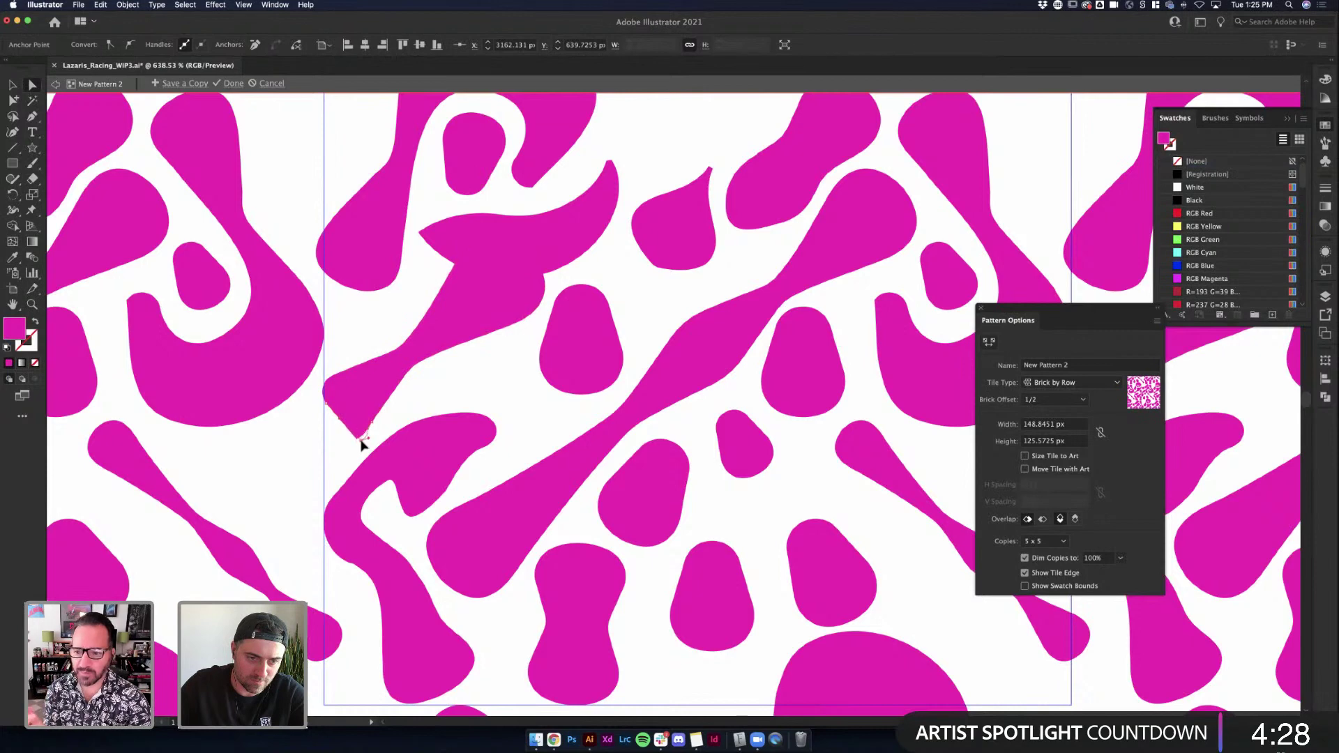
pyautogui.moveTo(365, 441); pyautogui.dragTo(372, 449)
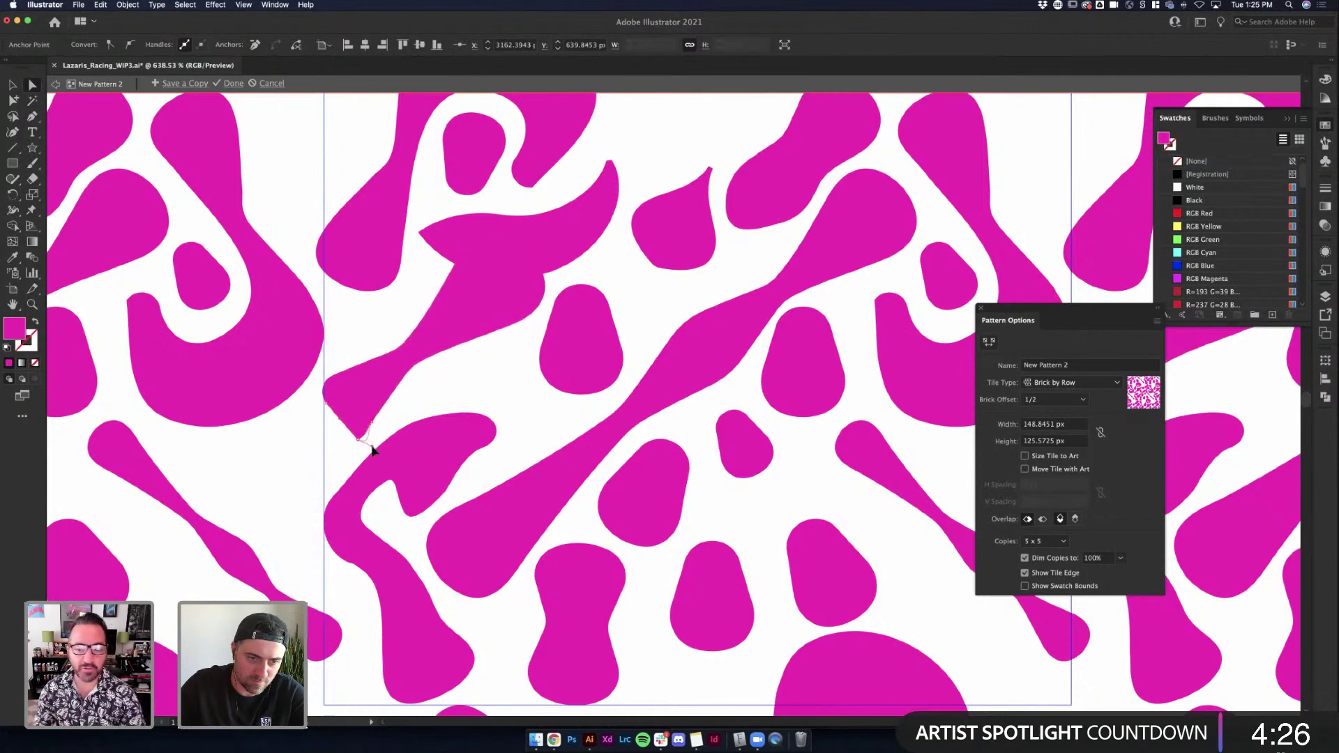
pyautogui.click(403, 404)
# Shrink and rotate the cut piece to about 33 by 29 px so it fits between the crescent and the shapes below
pyautogui.scroll(-2, 406, 403)
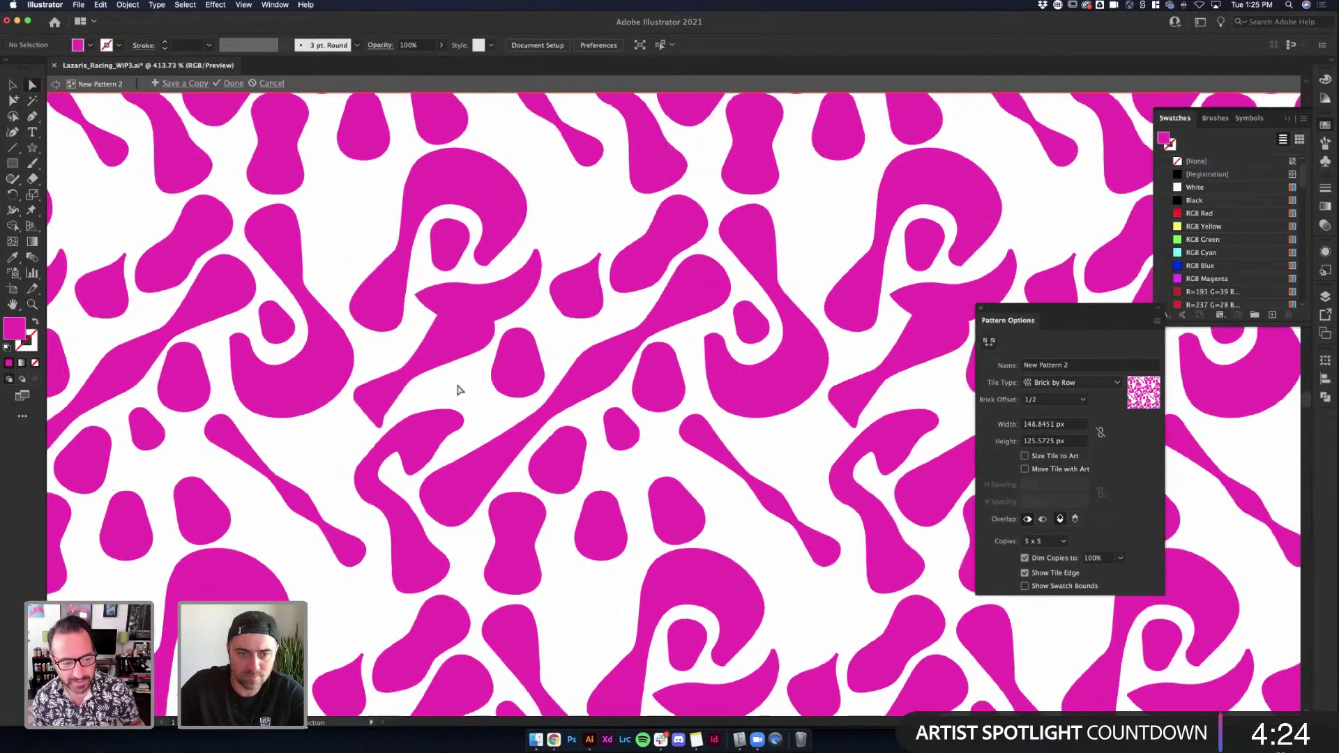
pyautogui.press('v')
pyautogui.moveTo(449, 381); pyautogui.dragTo(483, 408)
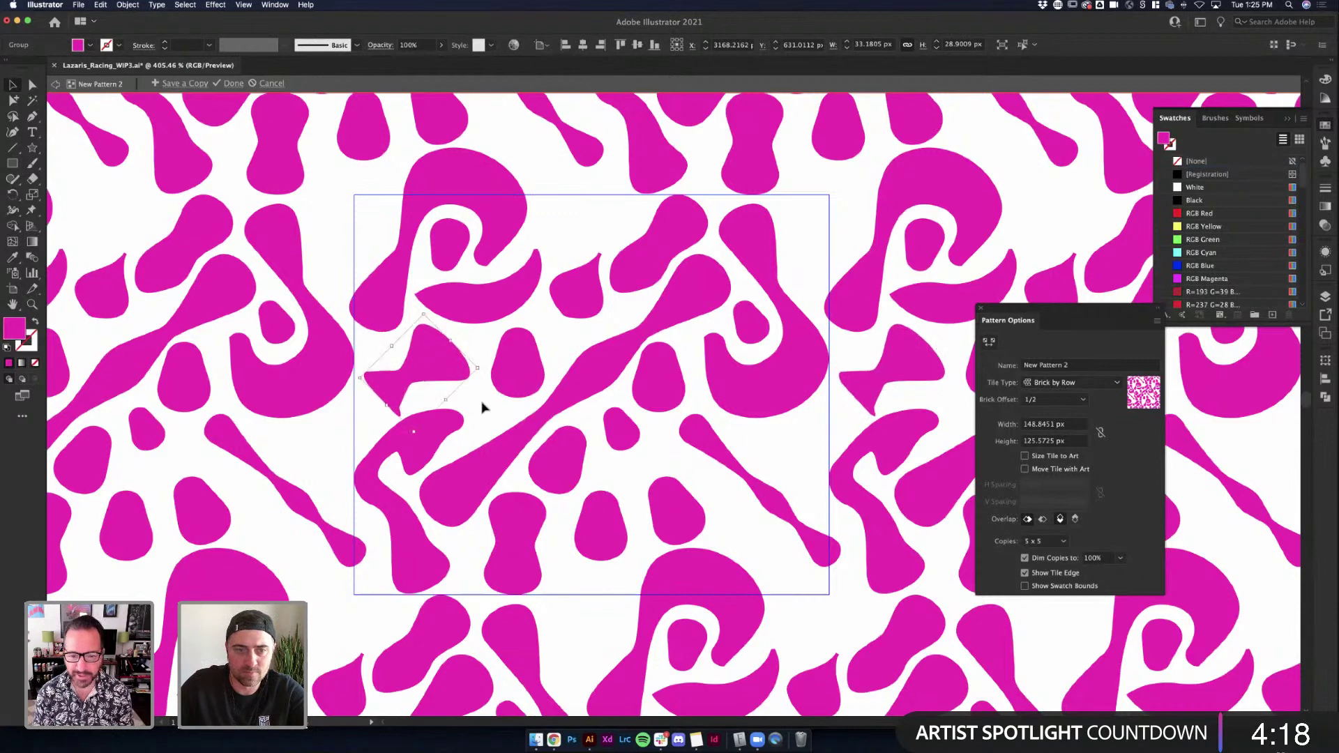
# Refine the anchor at the bow-tie piece's lower tip and check the piece across the repeat
pyautogui.press('a')
pyautogui.click(394, 413)
pyautogui.scroll(8, 401, 430)
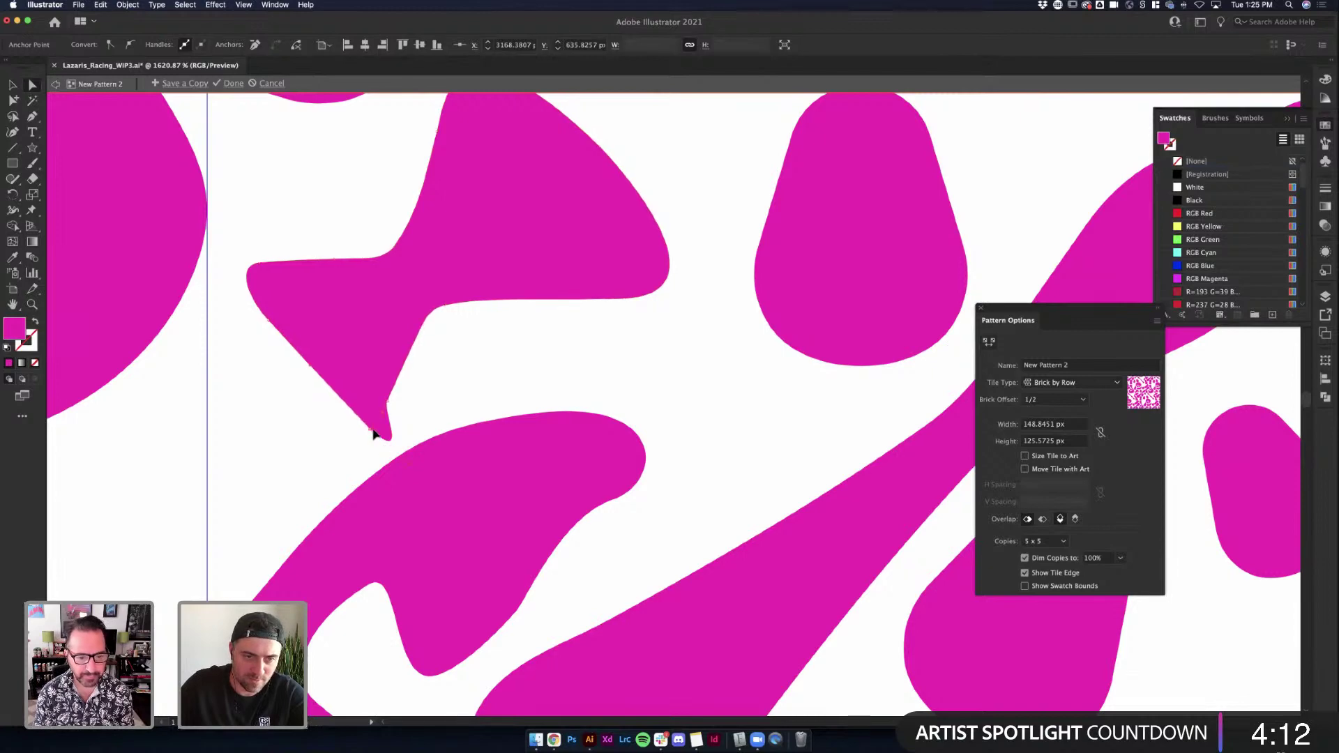
pyautogui.scroll(-8, 373, 433)
pyautogui.click(517, 376)
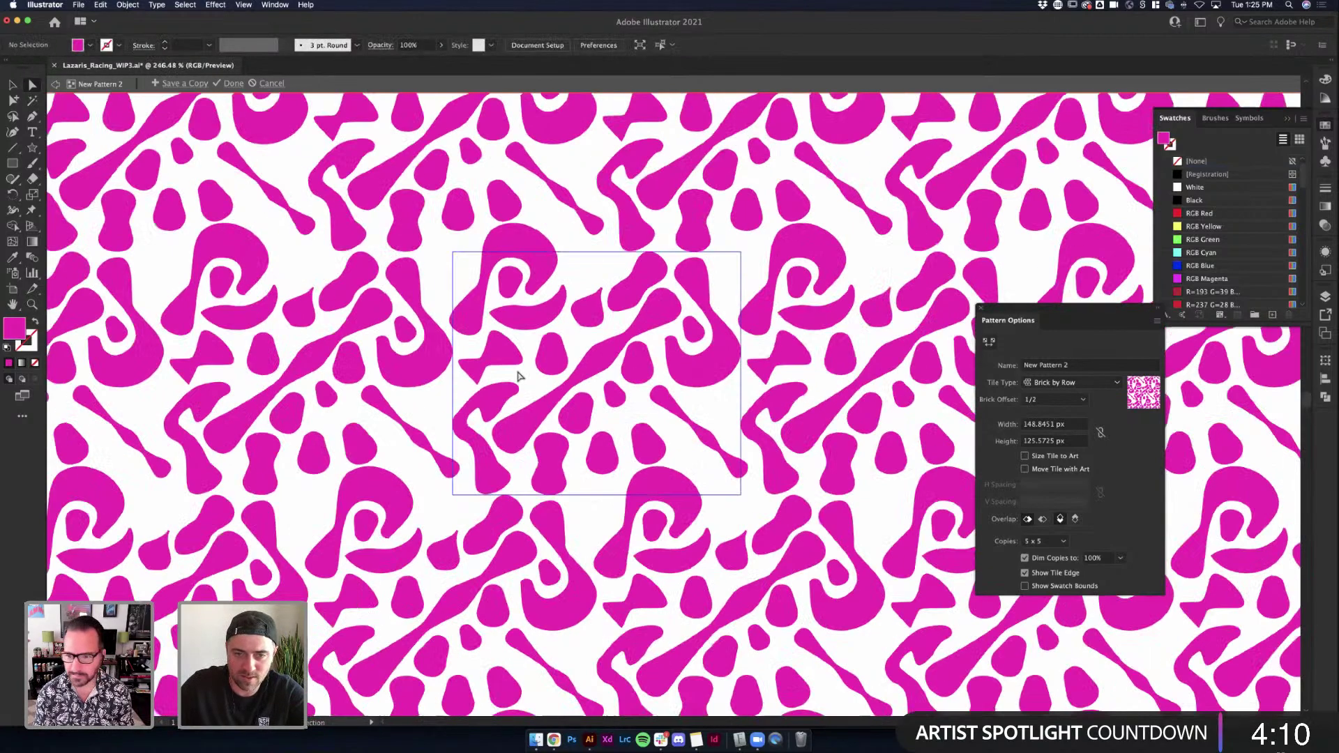
pyautogui.hscroll(3, 518, 376)
pyautogui.click(396, 374)
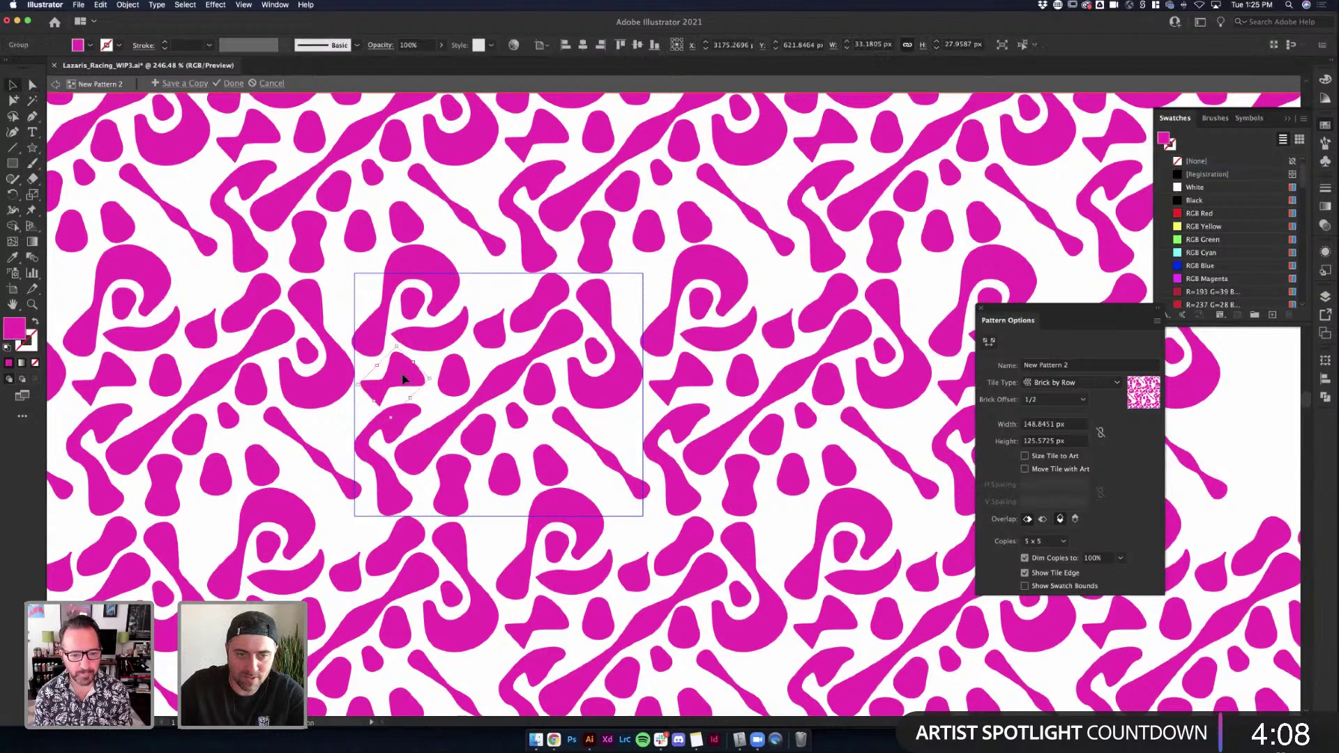
# Save the file despite the outside modification and exit pattern editing, accepting expansion of the active content
pyautogui.click(428, 398)
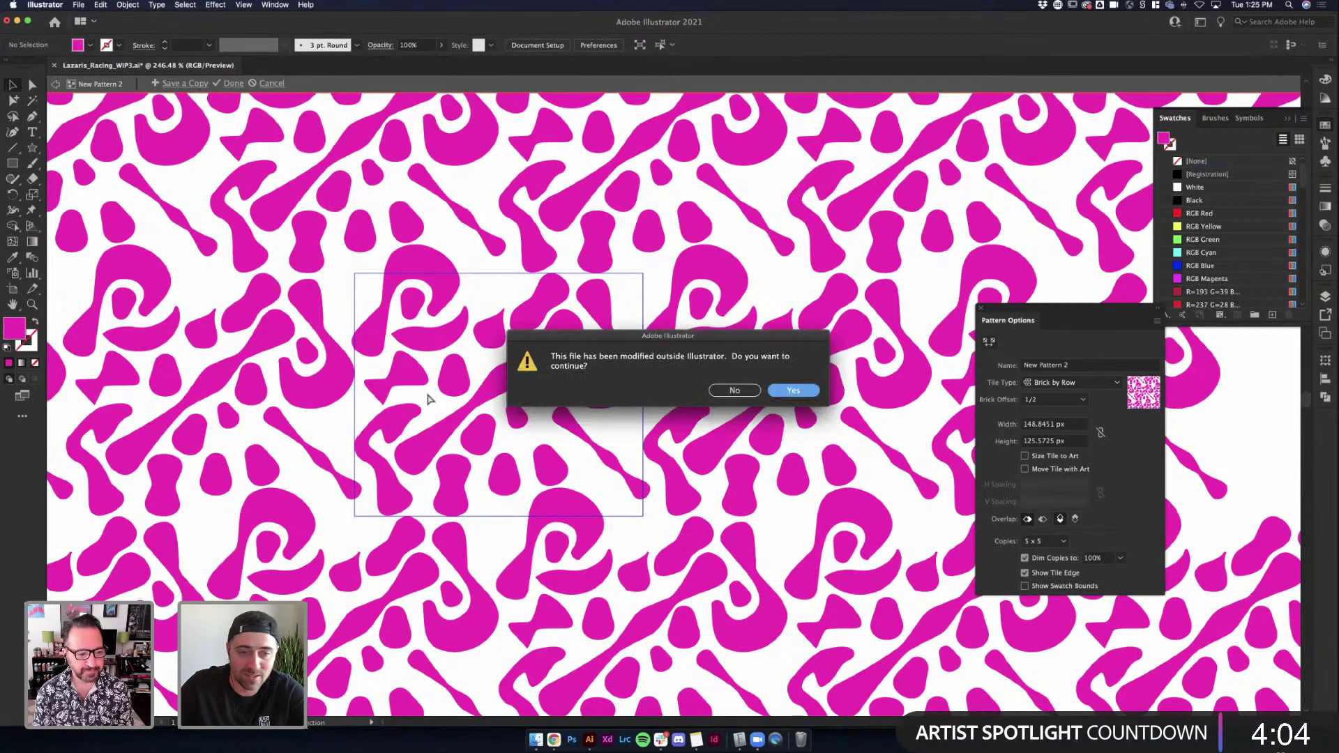
pyautogui.click(793, 390)
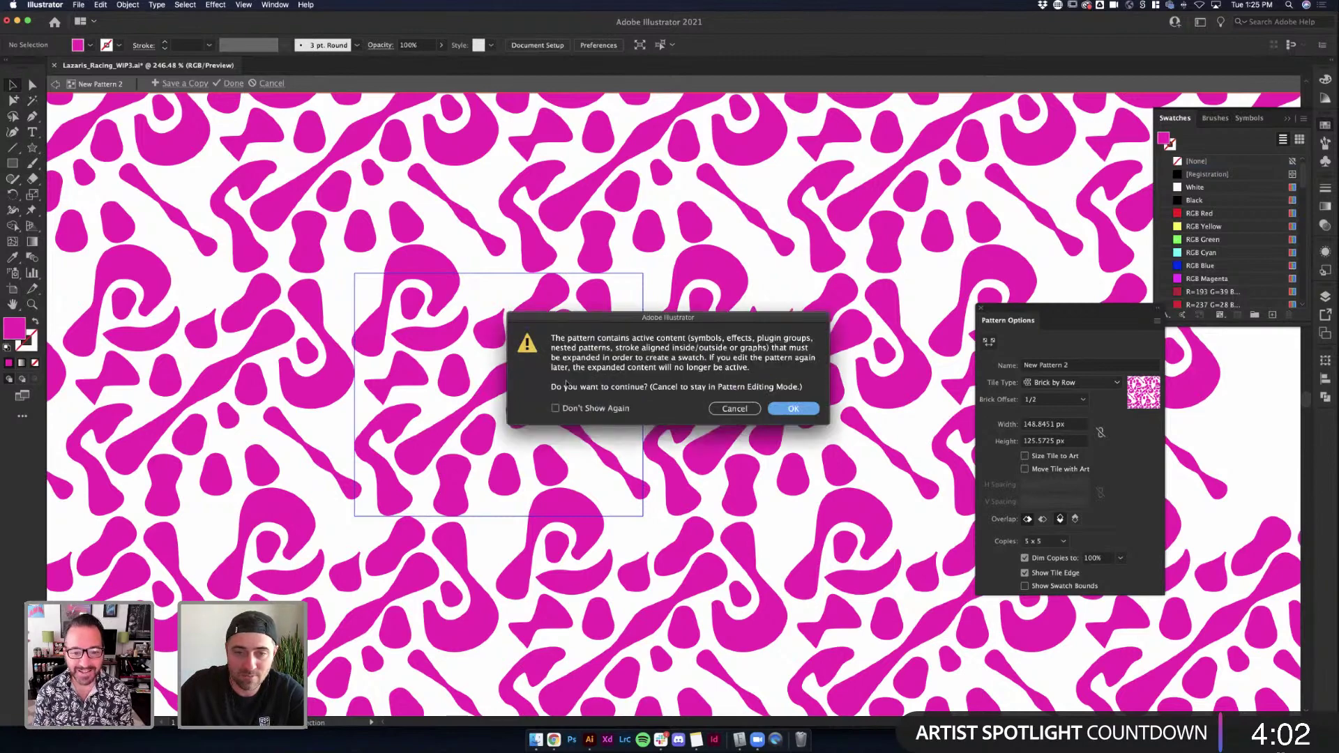
pyautogui.click(793, 409)
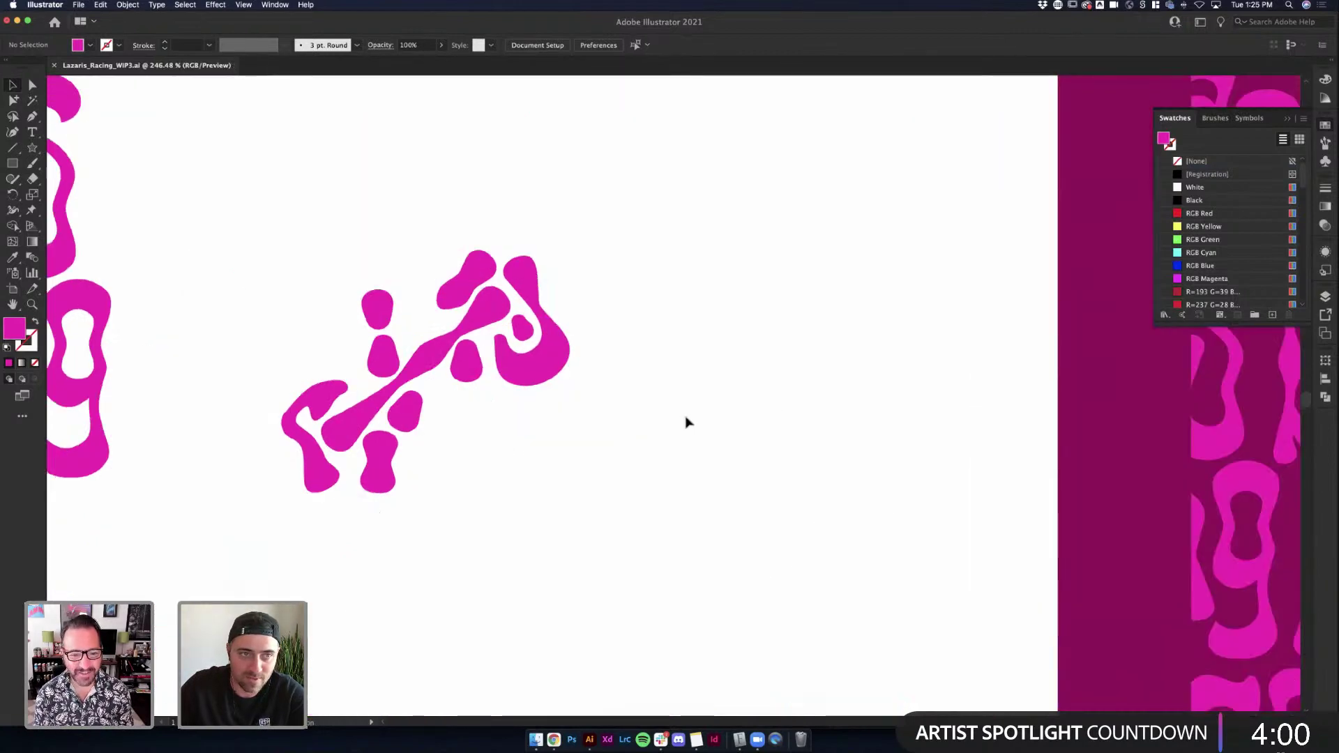
# Set the fill to New Pattern 2 and draw a square about 1023 px wide below the magenta pattern panel
pyautogui.scroll(-8, 683, 431)
pyautogui.scroll(-3, 556, 368)
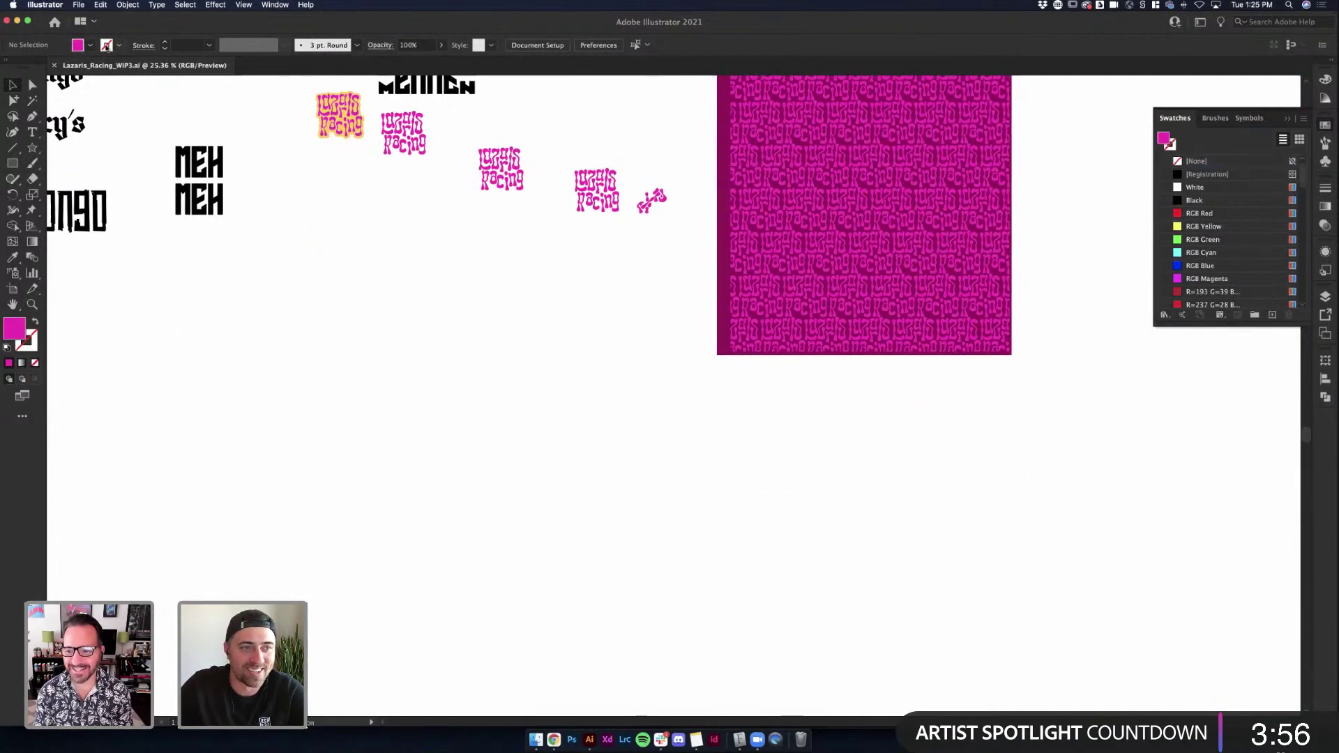
pyautogui.click(90, 45)
pyautogui.click(53, 95)
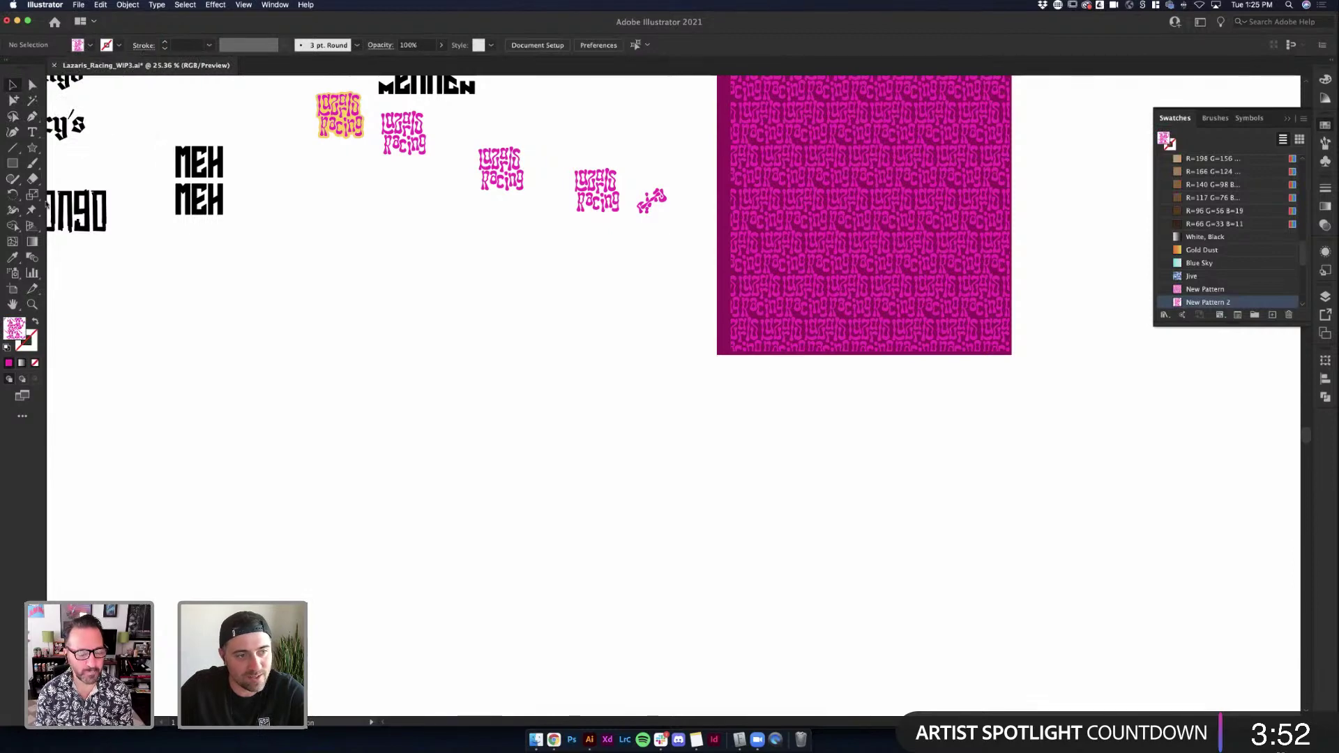
pyautogui.click(13, 164)
pyautogui.moveTo(662, 398); pyautogui.dragTo(868, 542)
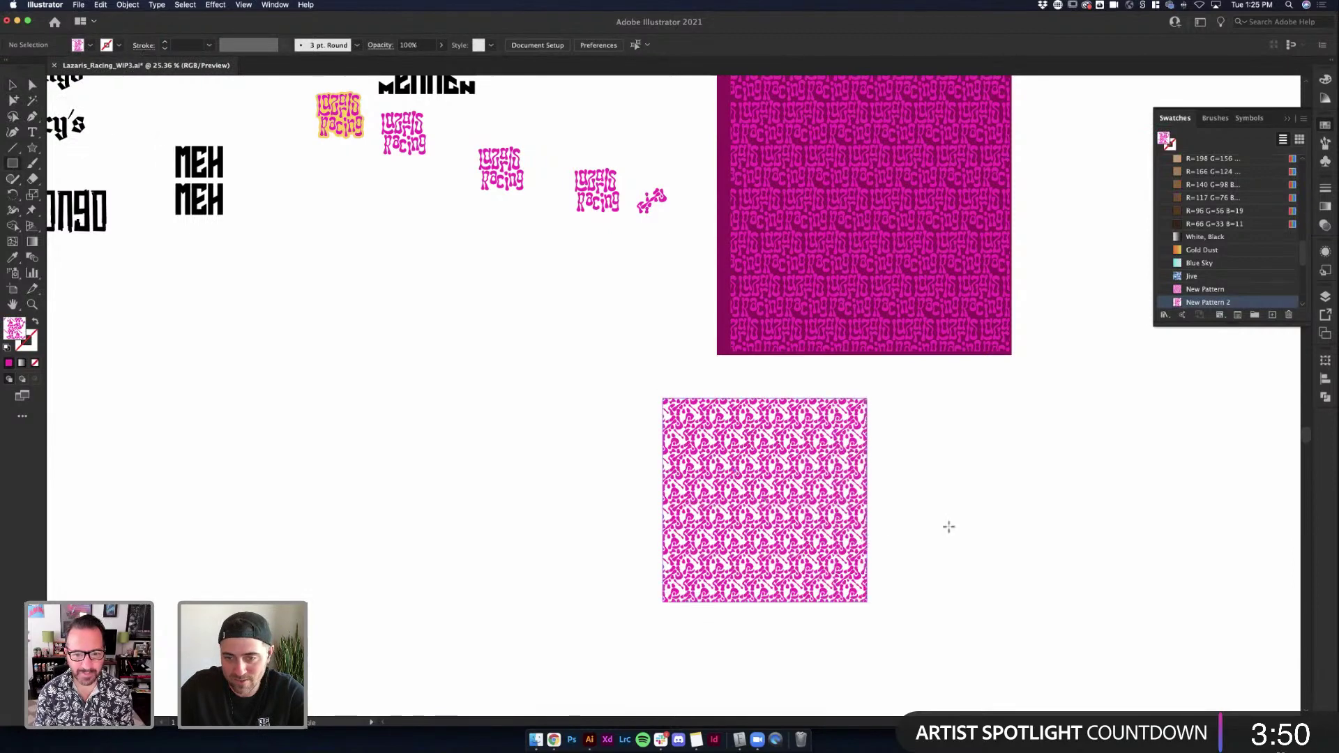
pyautogui.press('v')
pyautogui.click(342, 314)
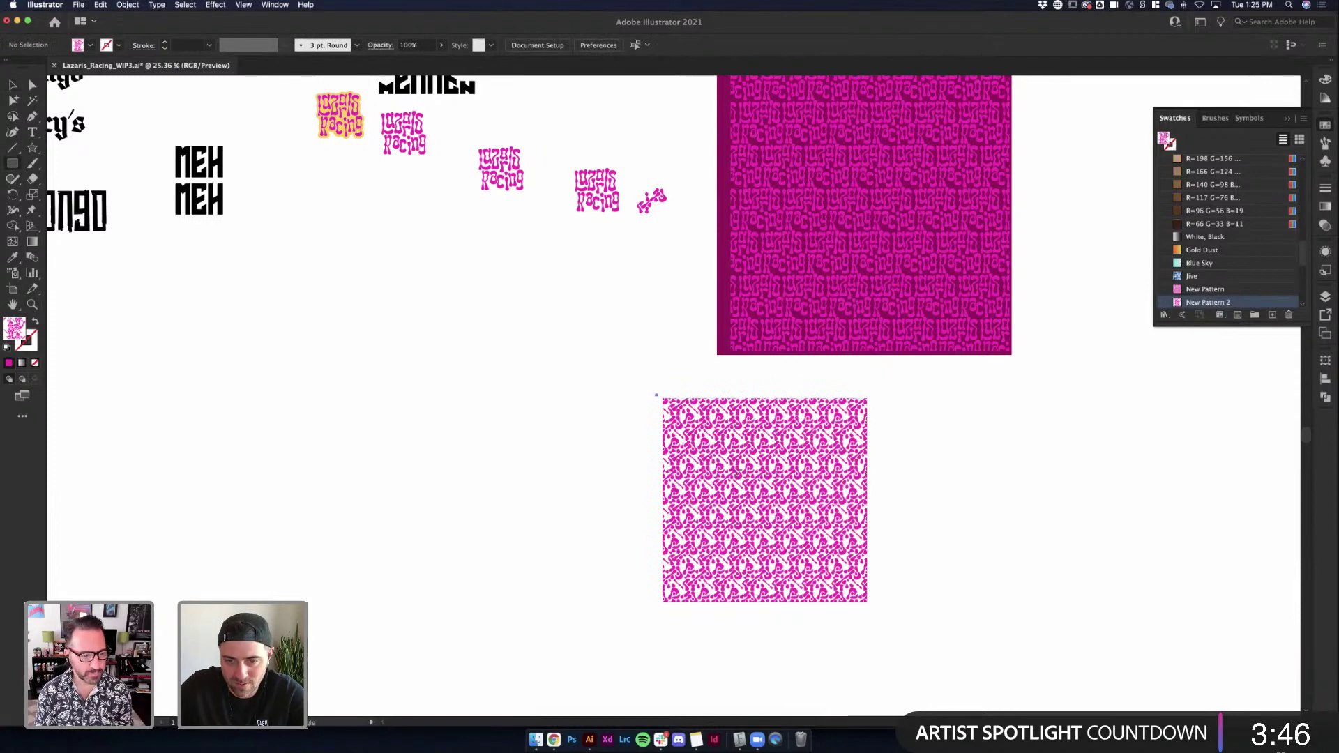
# Draw a rectangle about 1093 by 1062 px over the pattern square and fill it with RGB Blue
pyautogui.moveTo(655, 394); pyautogui.dragTo(874, 606)
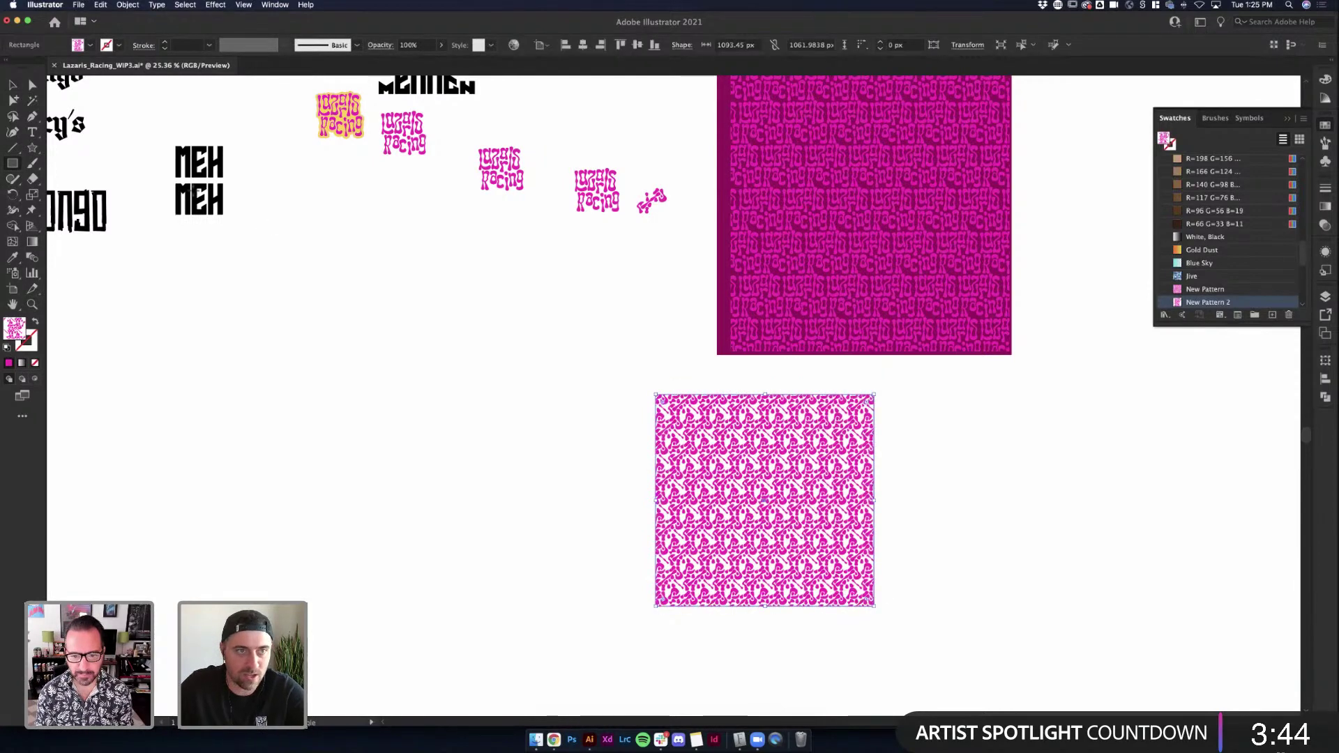
pyautogui.click(90, 45)
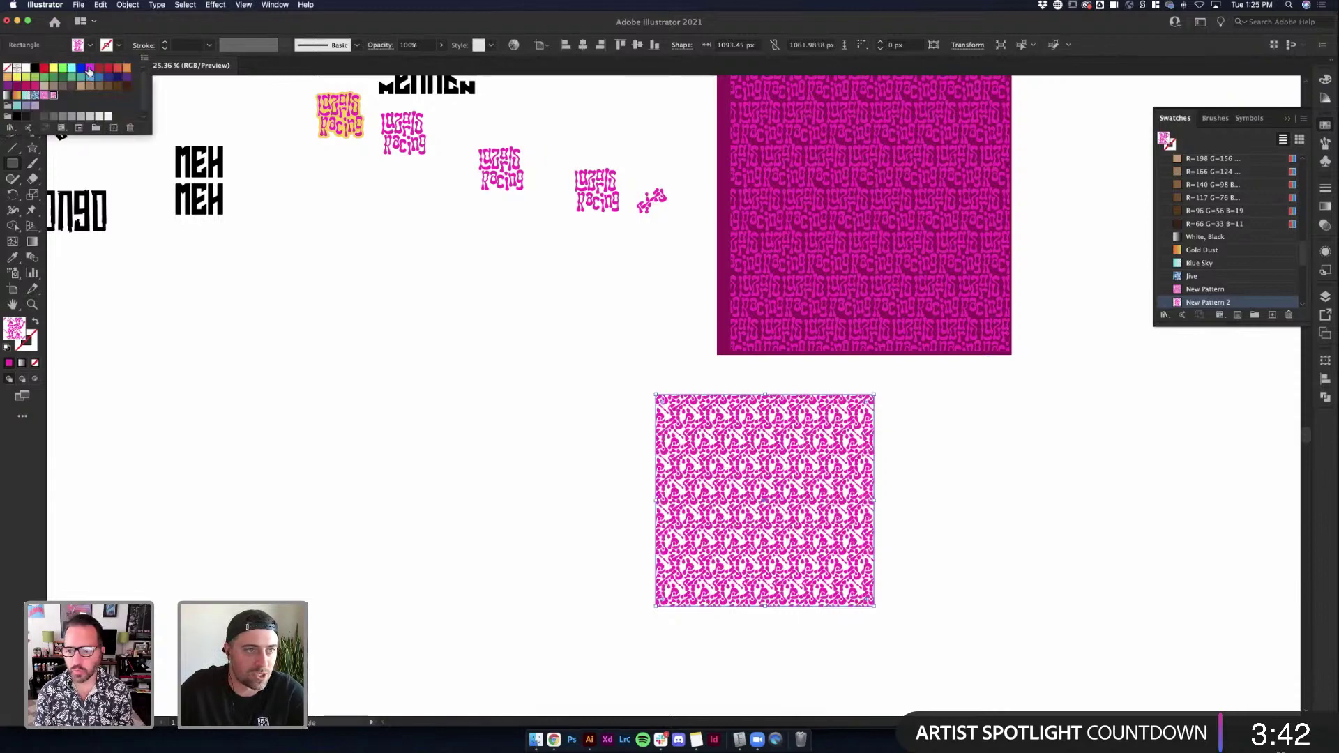
pyautogui.click(80, 69)
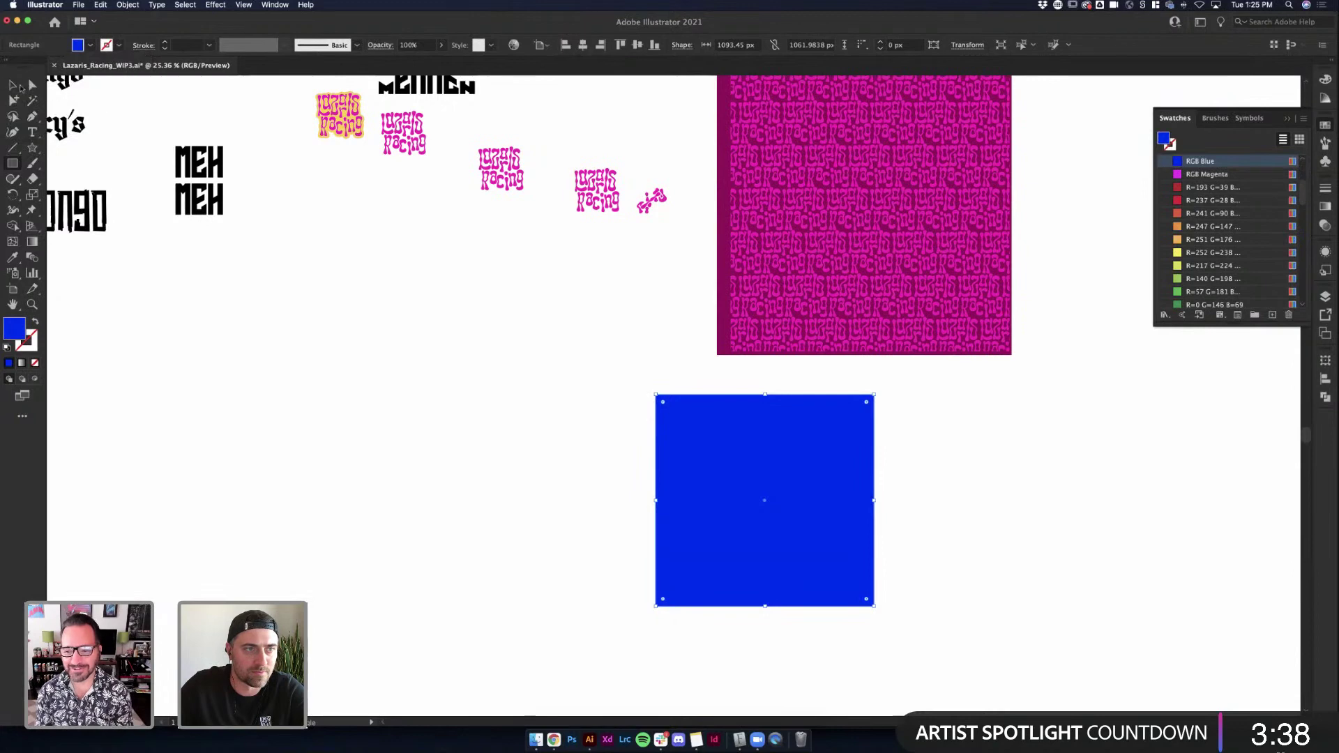
# Place the blue rectangle behind the pattern square as its background
pyautogui.press('super+z')
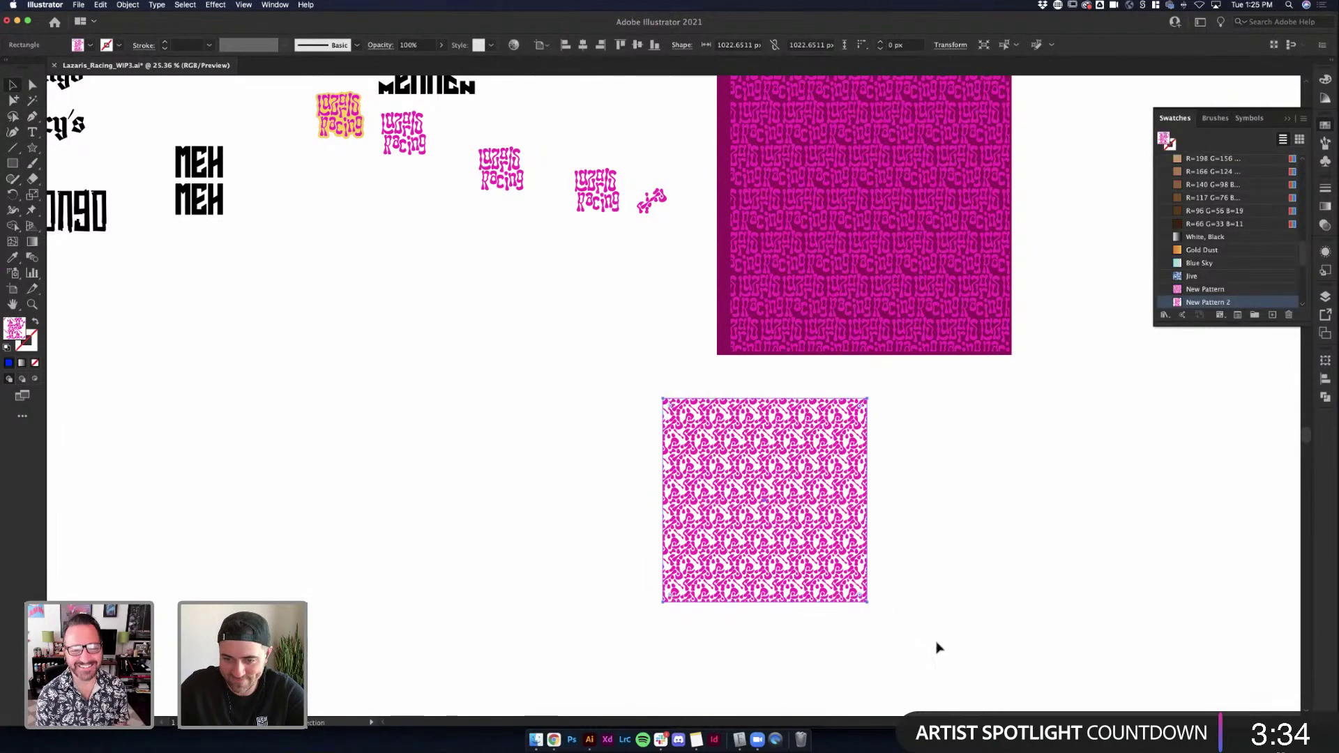
pyautogui.press('super+shift+z')
pyautogui.click(882, 583)
pyautogui.scroll(5, 883, 583)
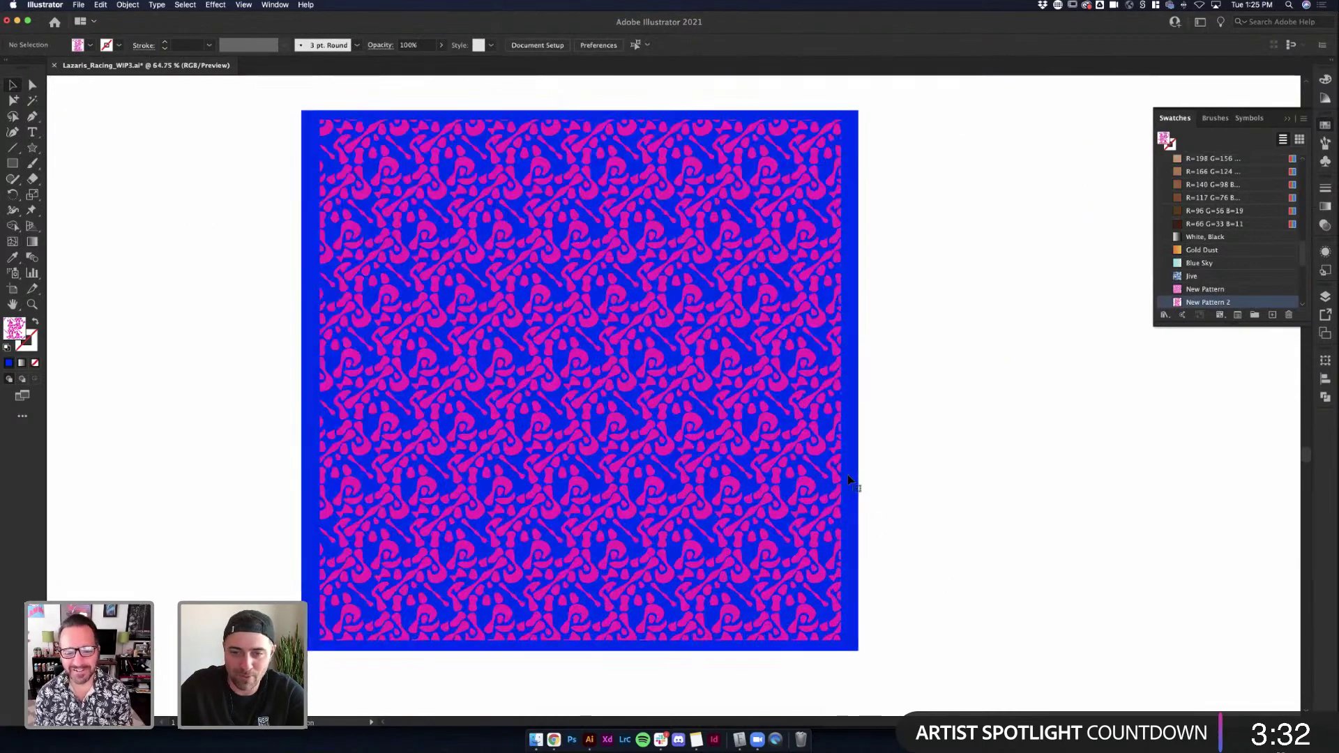
# Try crimson, teal and blue swatches on the background rectangle and settle on the dark navy R=27 G=20 swatch
pyautogui.click(848, 480)
pyautogui.click(86, 47)
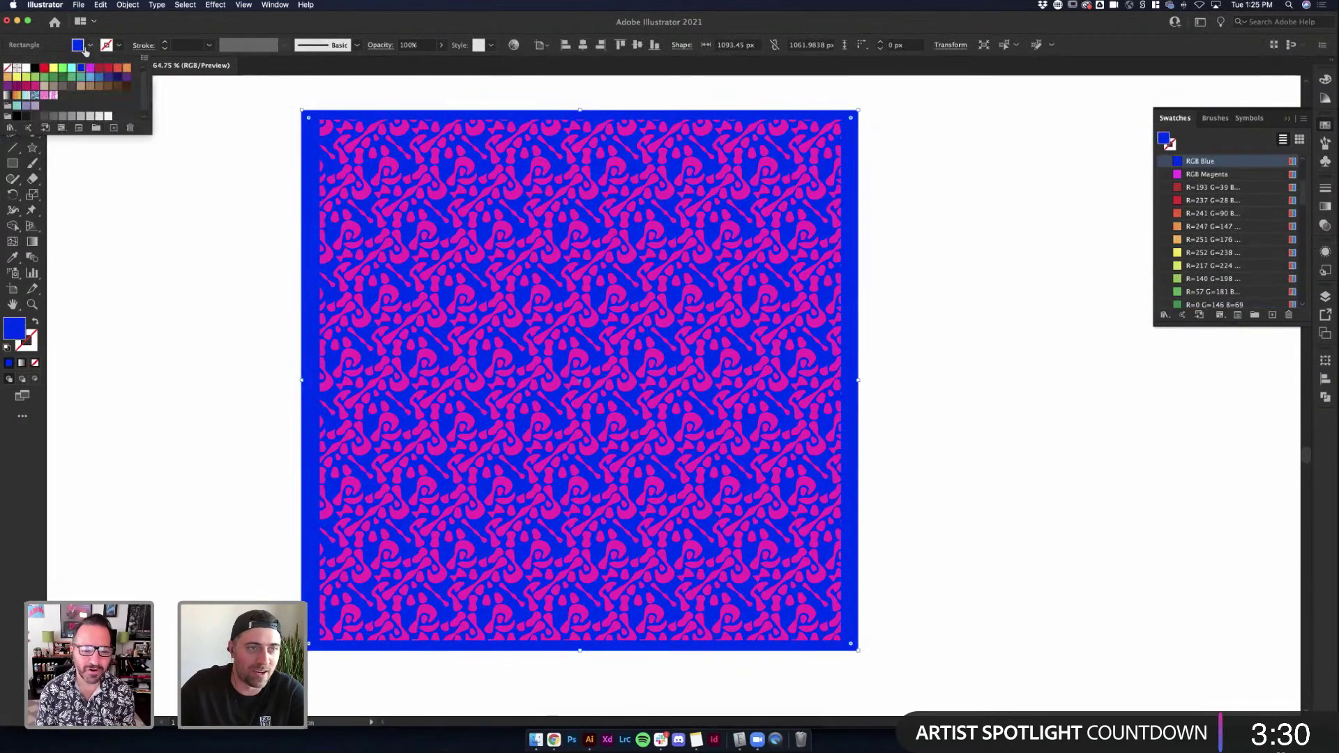
pyautogui.click(35, 91)
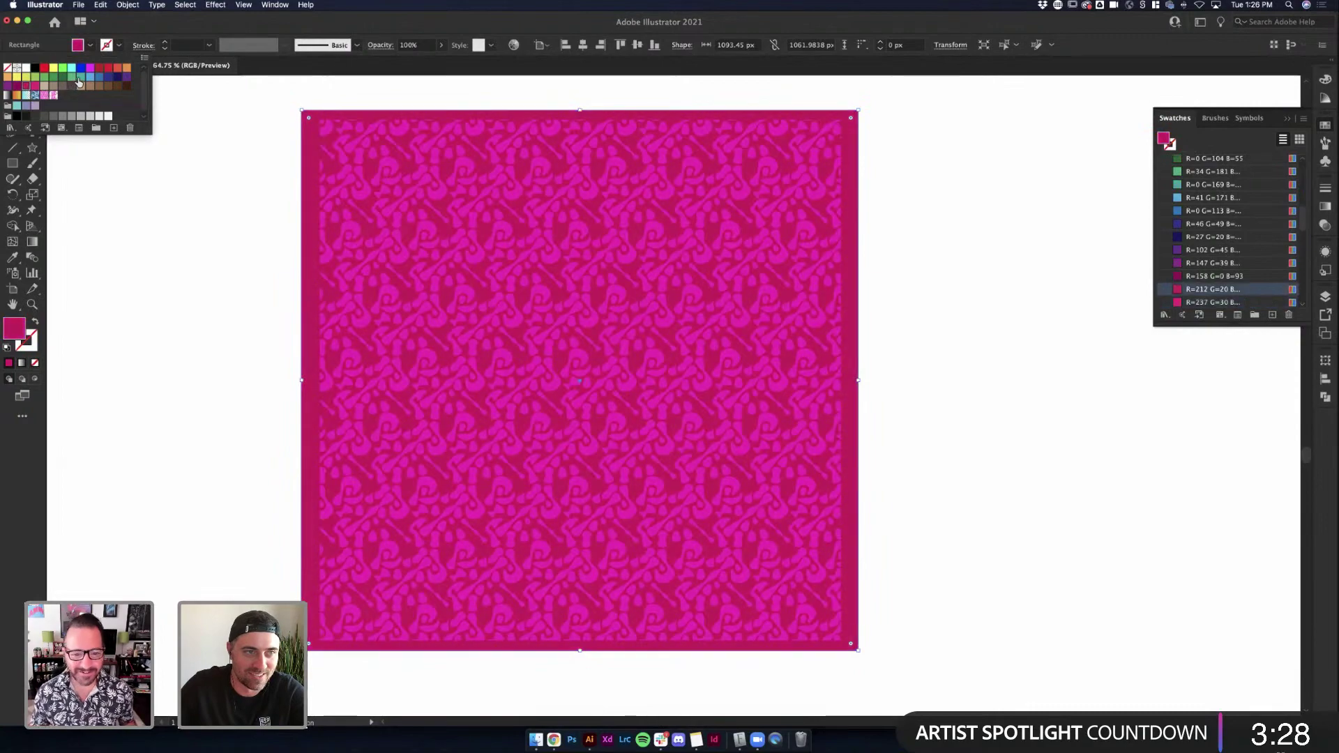
pyautogui.click(79, 78)
pyautogui.click(105, 78)
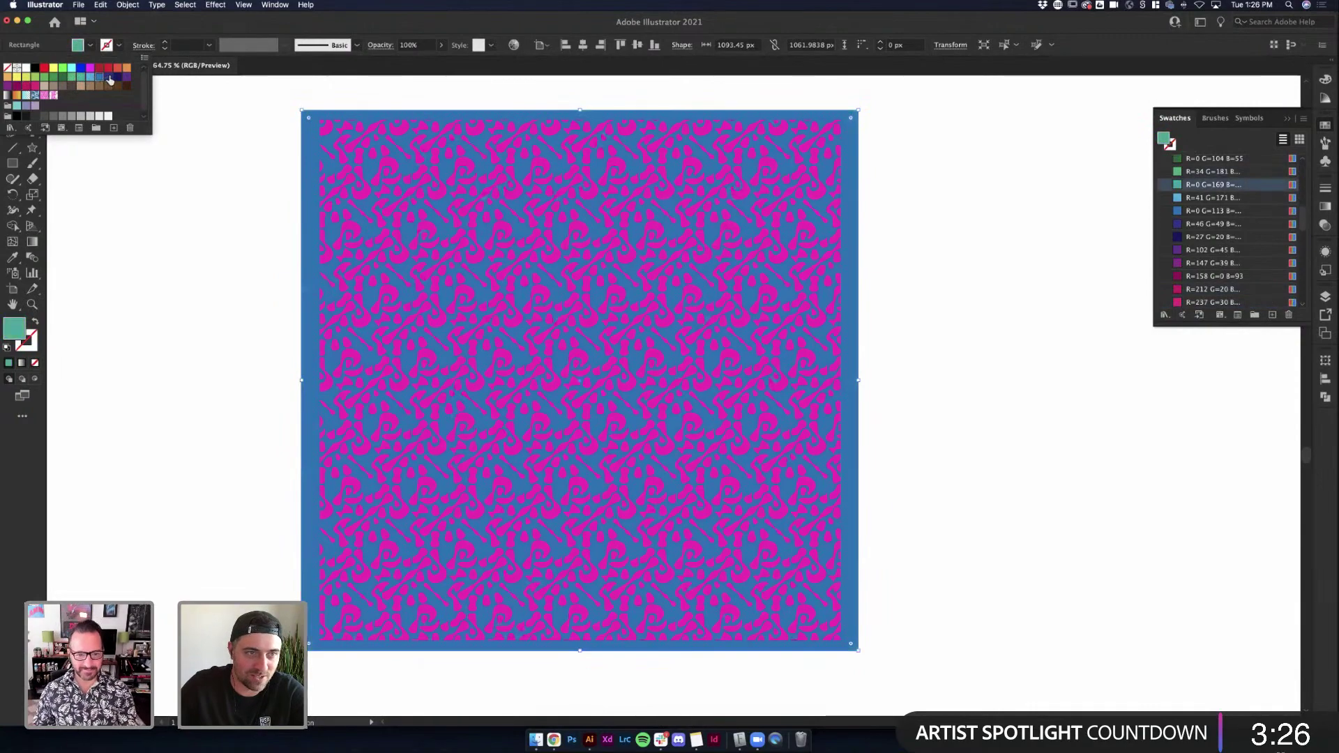
pyautogui.click(117, 78)
pyautogui.click(125, 78)
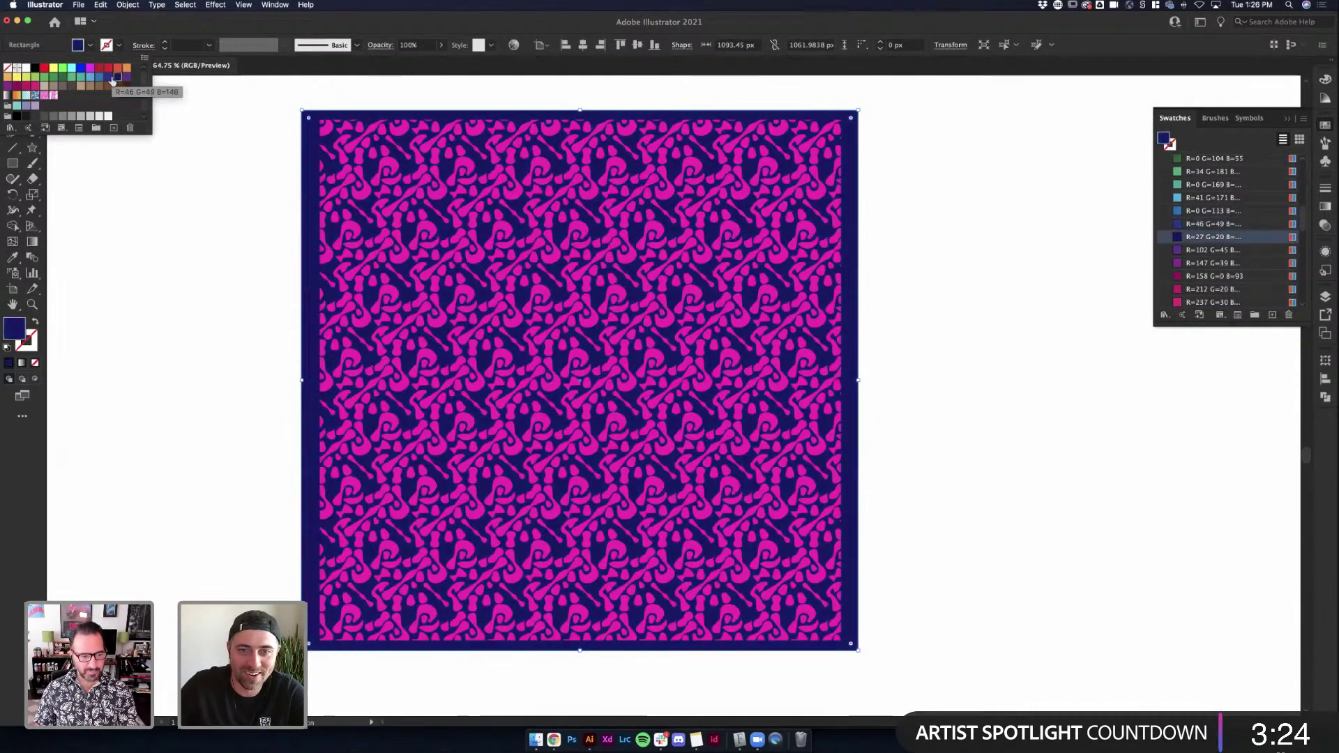
pyautogui.click(930, 248)
# Move the pattern square and its navy background up beneath the magenta panel, aligning their right edges
pyautogui.scroll(-3, 927, 258)
pyautogui.hscroll(3, 921, 279)
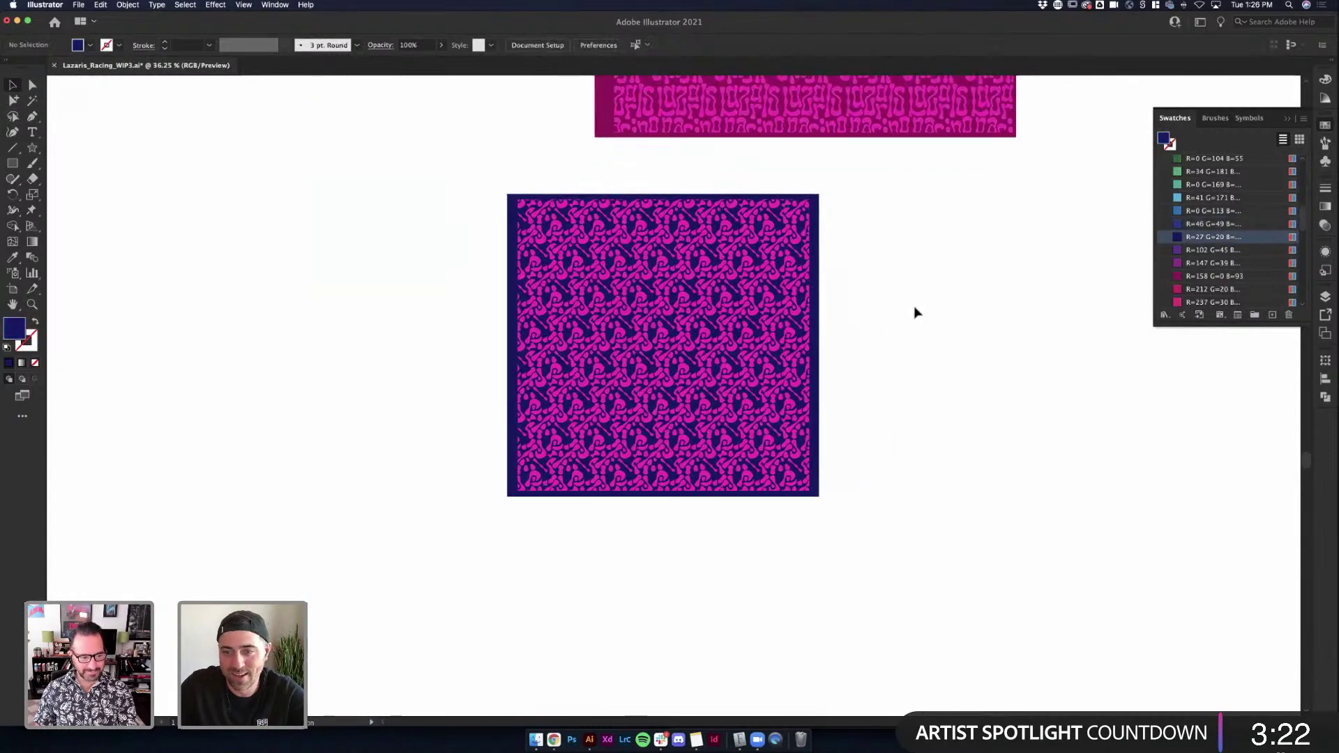
pyautogui.moveTo(902, 368); pyautogui.dragTo(900, 296)
pyautogui.press('super+z')
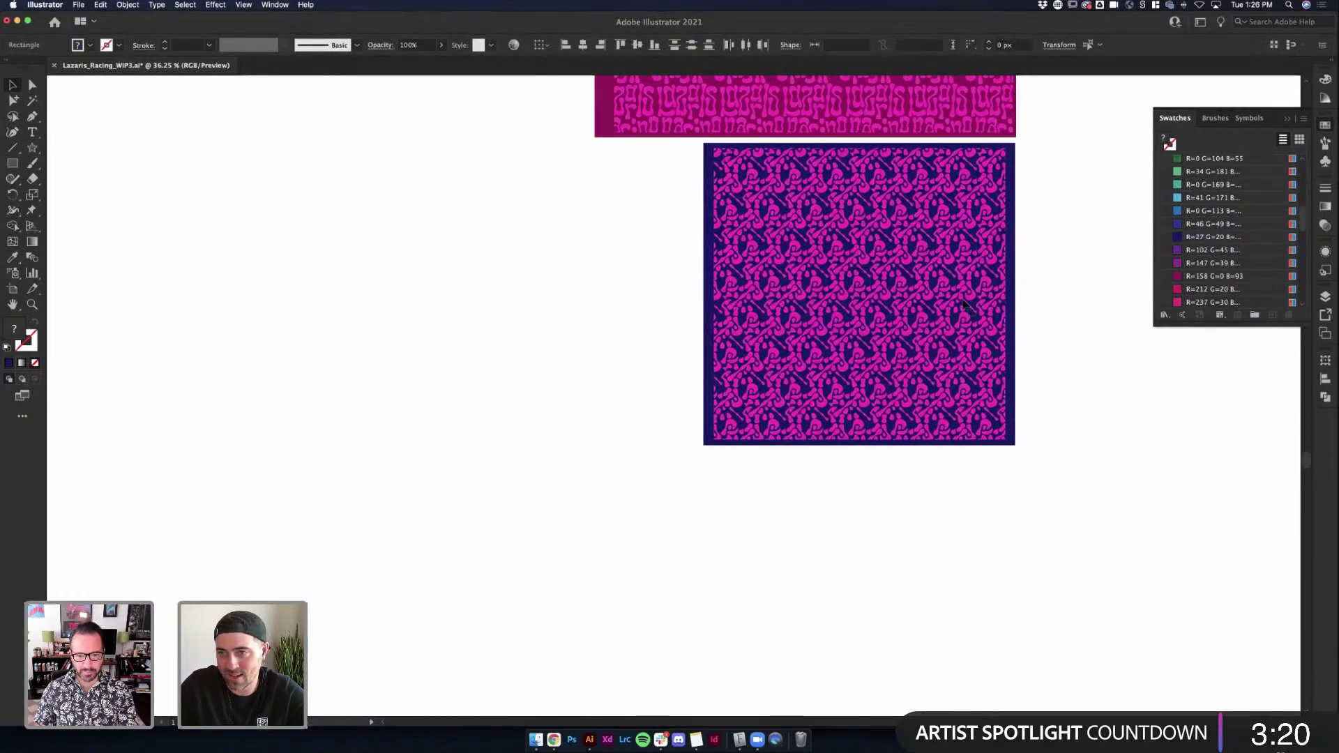
# Examine the navy-backed pattern square up close and alongside the magenta panel above it
pyautogui.click(1053, 304)
pyautogui.scroll(2, 1053, 311)
pyautogui.scroll(1, 1052, 311)
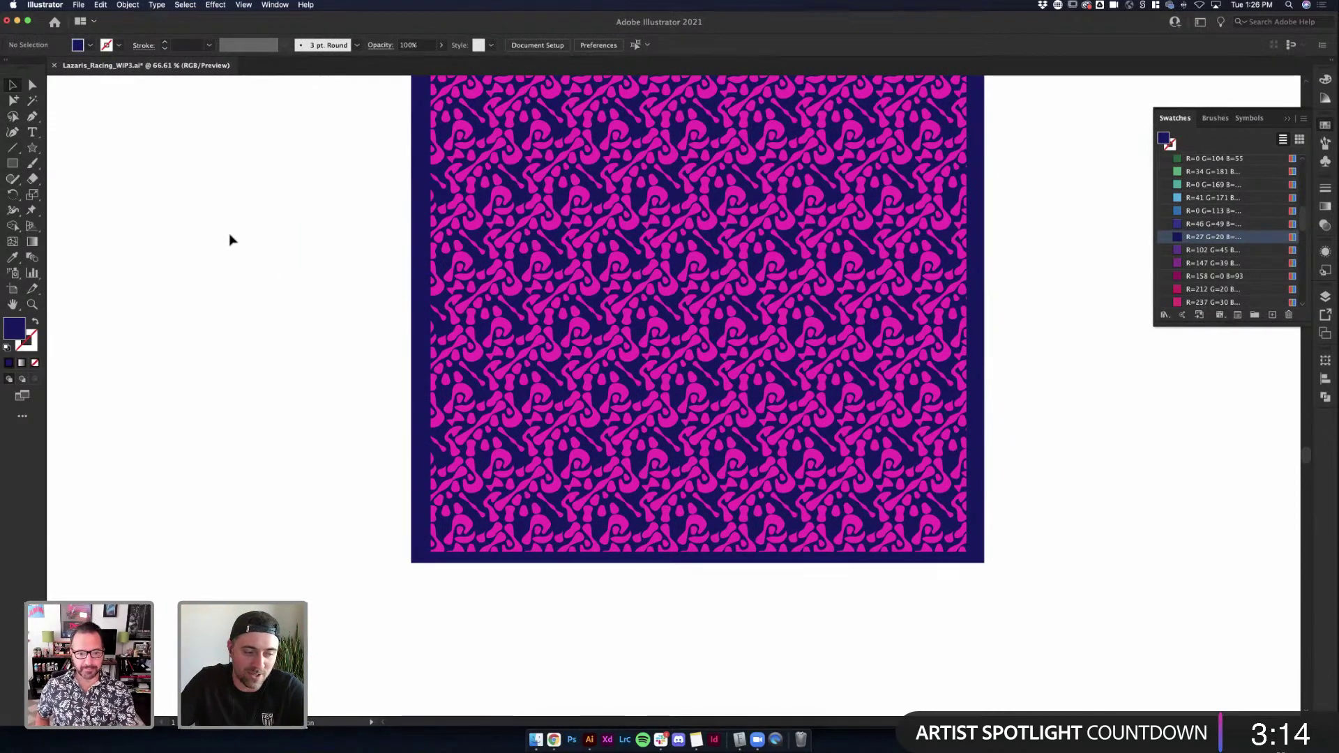
pyautogui.scroll(-1, 233, 240)
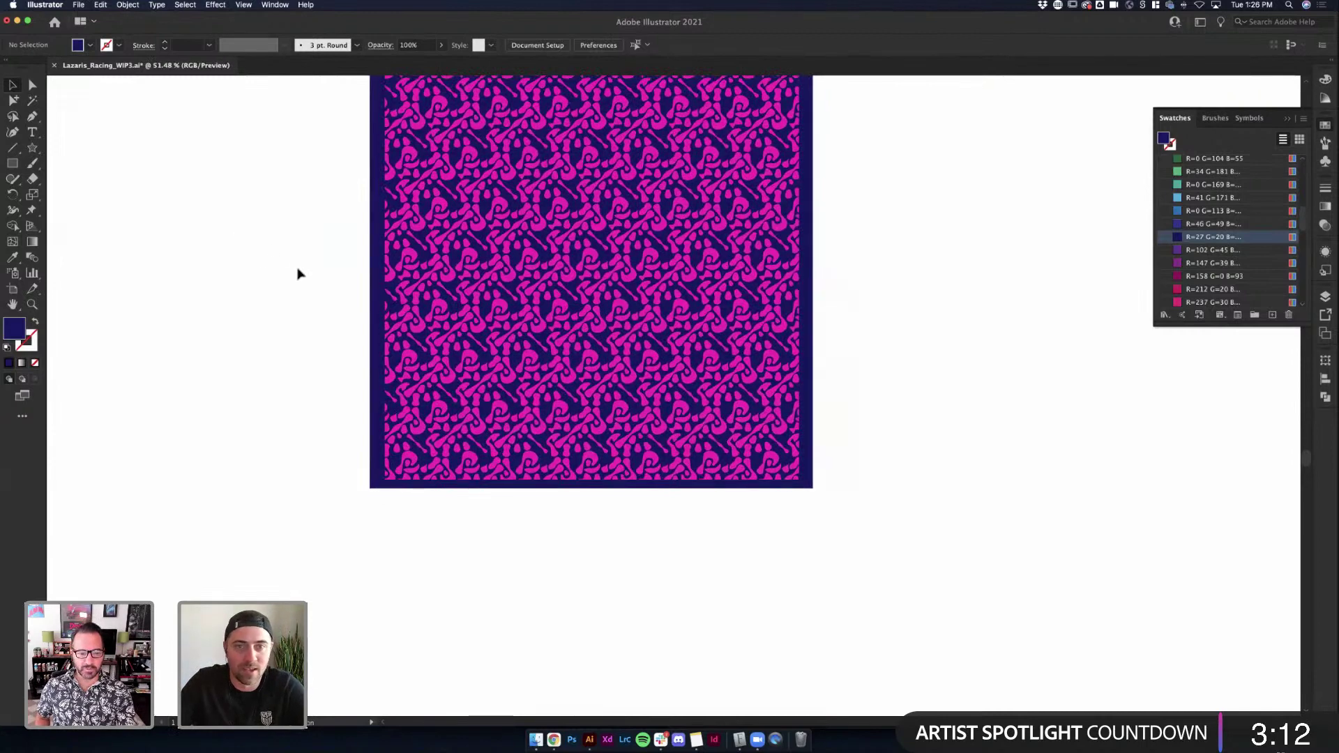
pyautogui.scroll(-2, 297, 274)
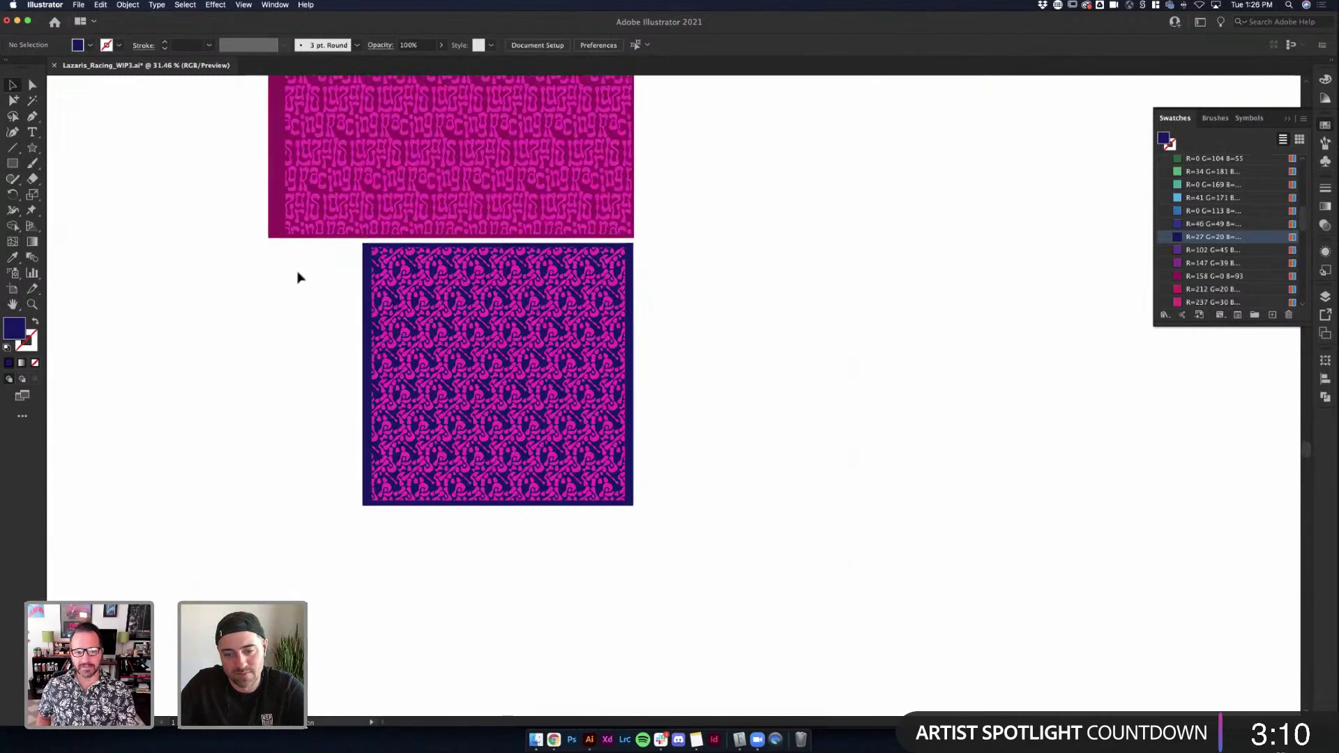
pyautogui.scroll(1, 297, 278)
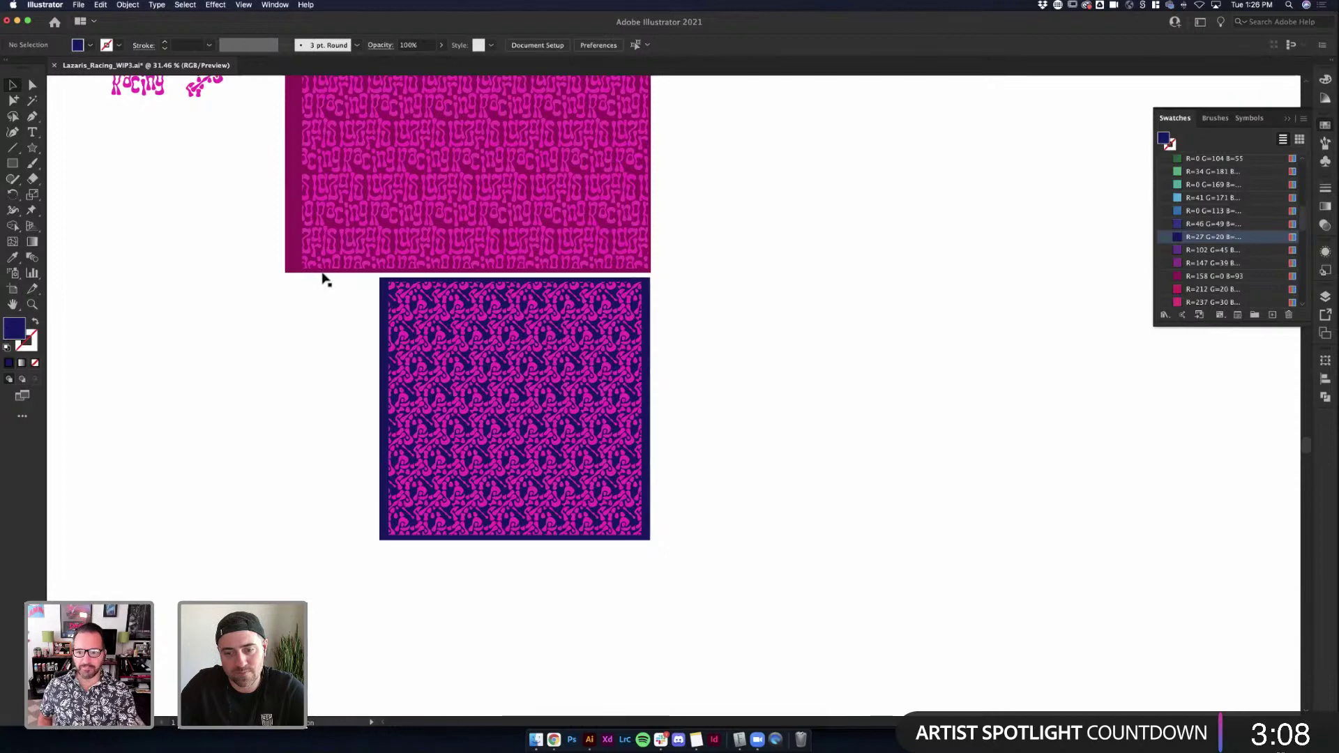
pyautogui.click(757, 740)
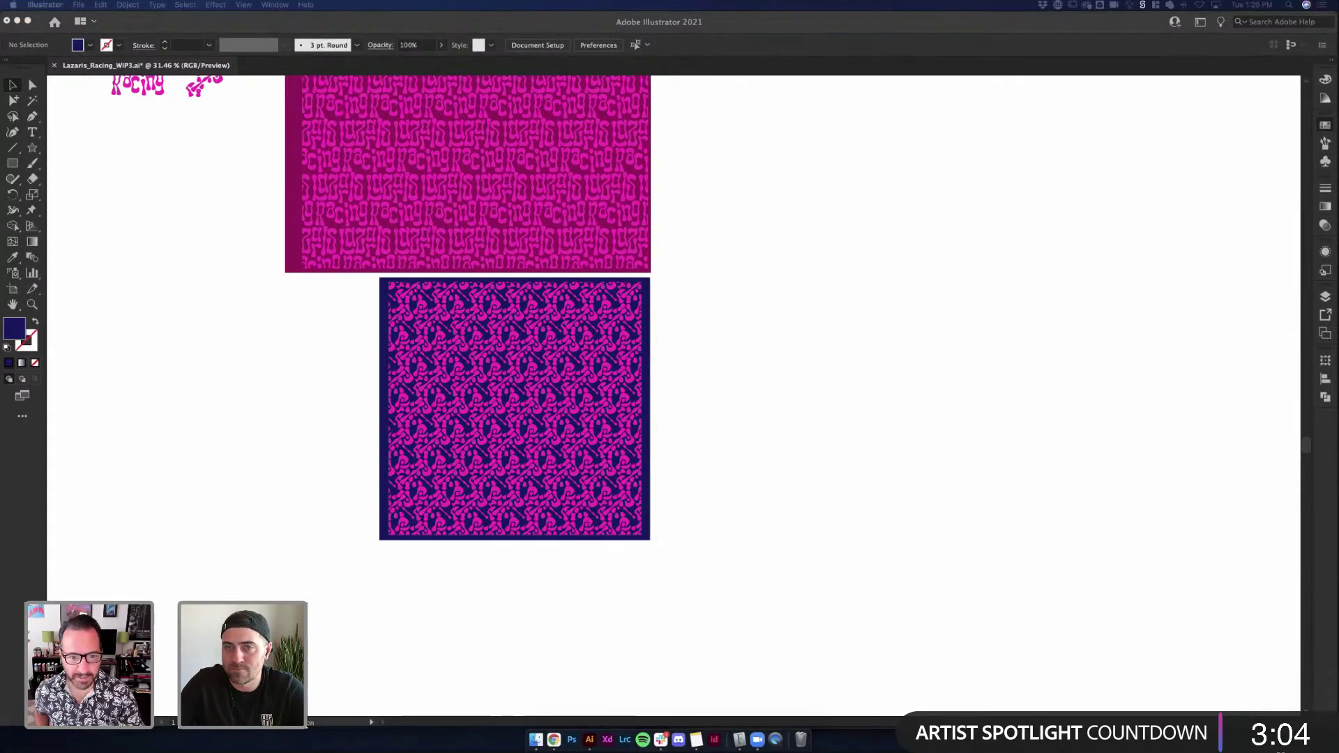
pyautogui.click(792, 239)
pyautogui.scroll(5, 329, 295)
pyautogui.hscroll(-5, 328, 296)
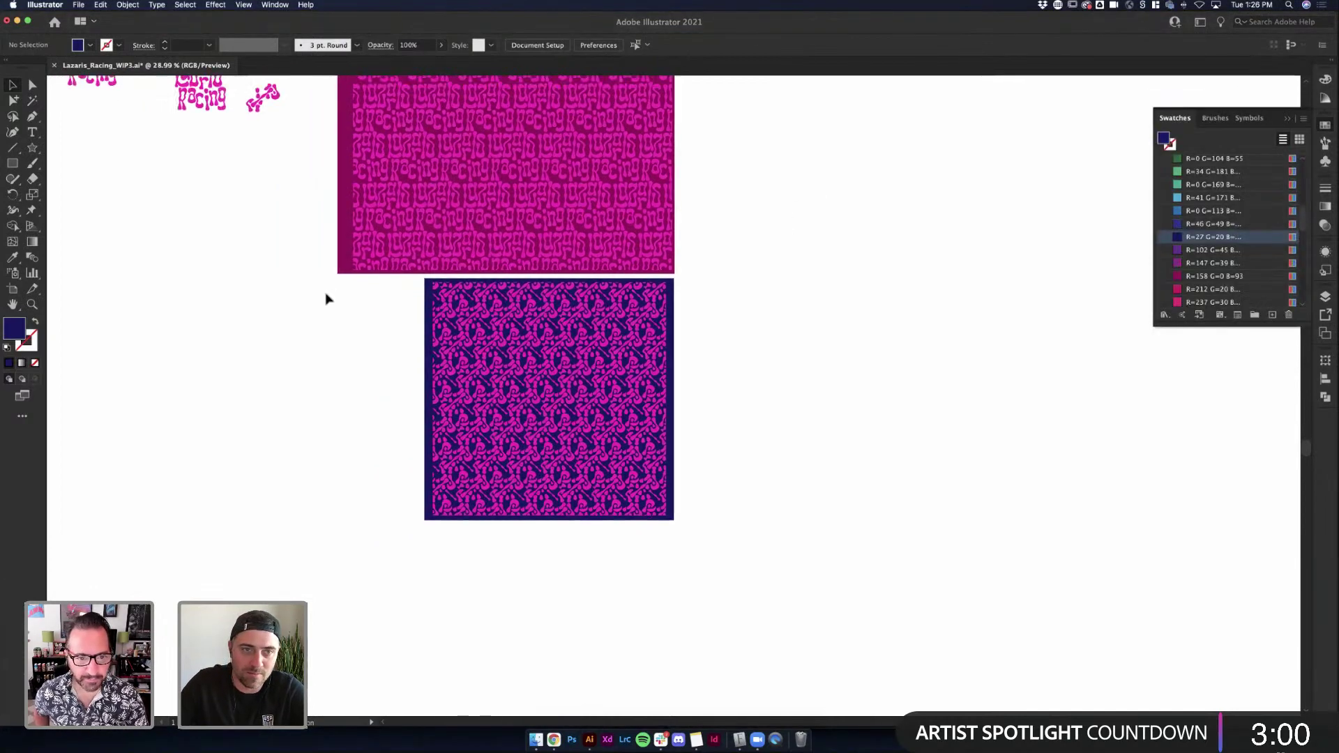
pyautogui.scroll(-5, 364, 390)
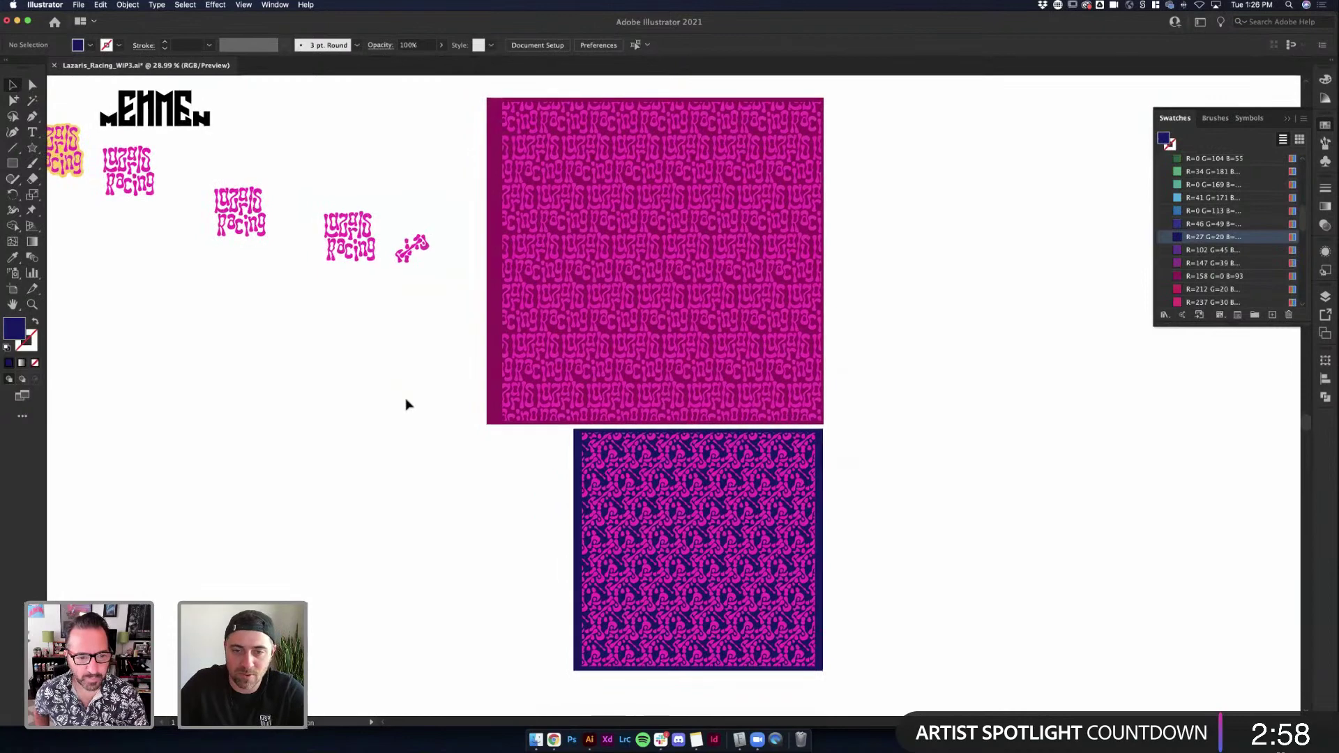
pyautogui.scroll(2, 532, 437)
# Open the navy-backed square's New Pattern 2 for editing and save a copy of it as New Pattern 3
pyautogui.click(726, 391)
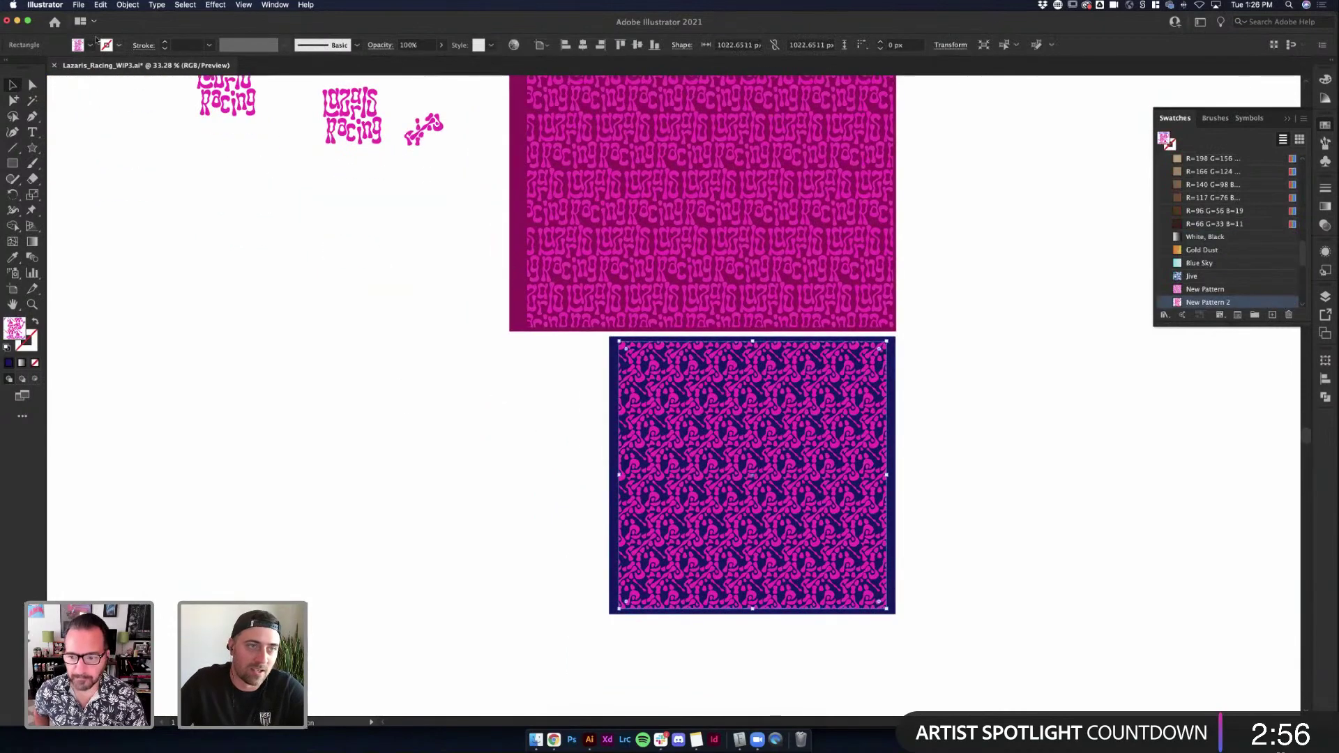
pyautogui.click(91, 45)
pyautogui.doubleClick(53, 95)
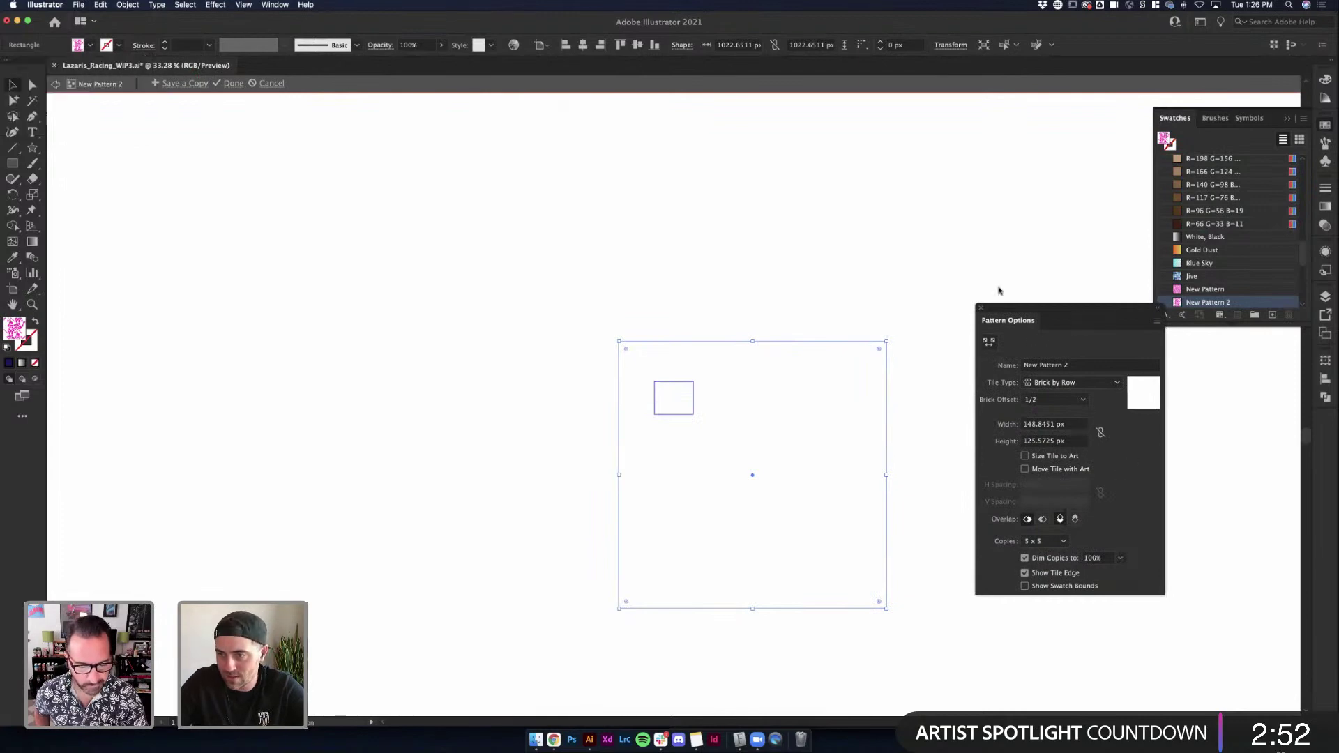
pyautogui.click(1157, 320)
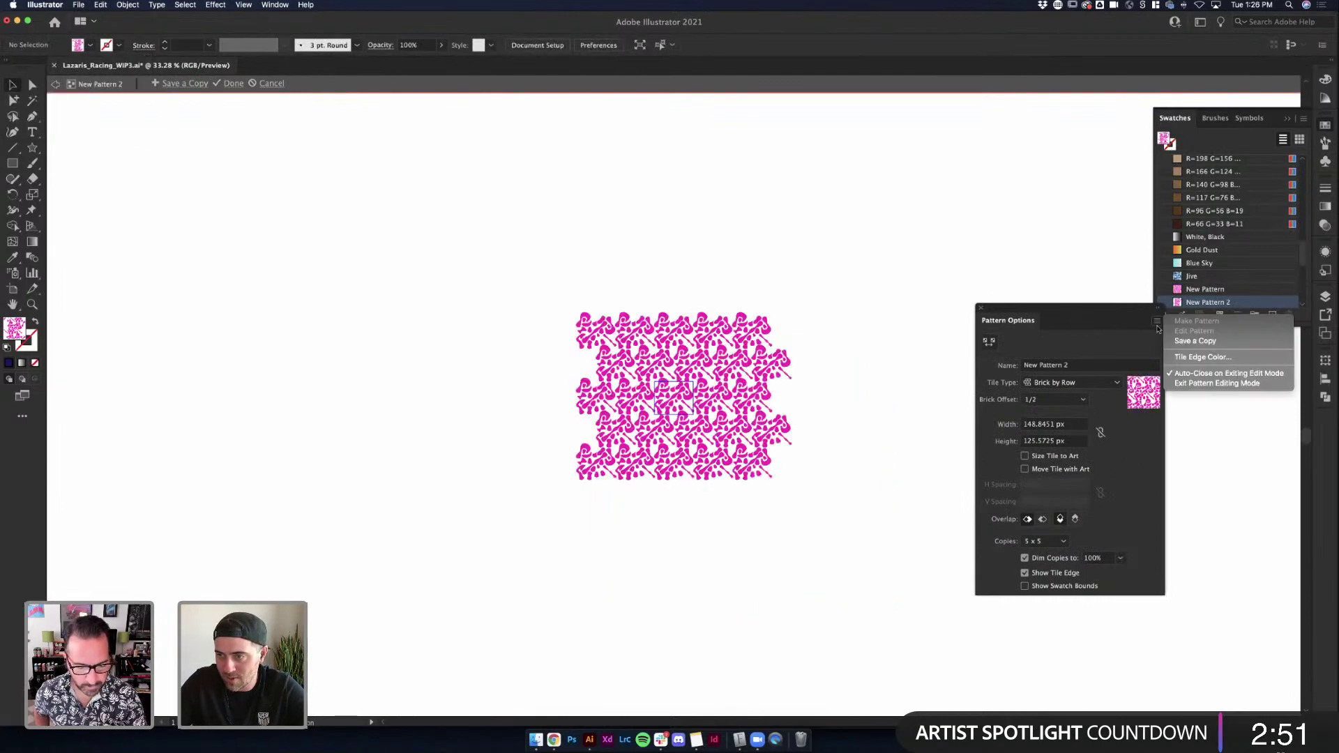
pyautogui.click(1198, 342)
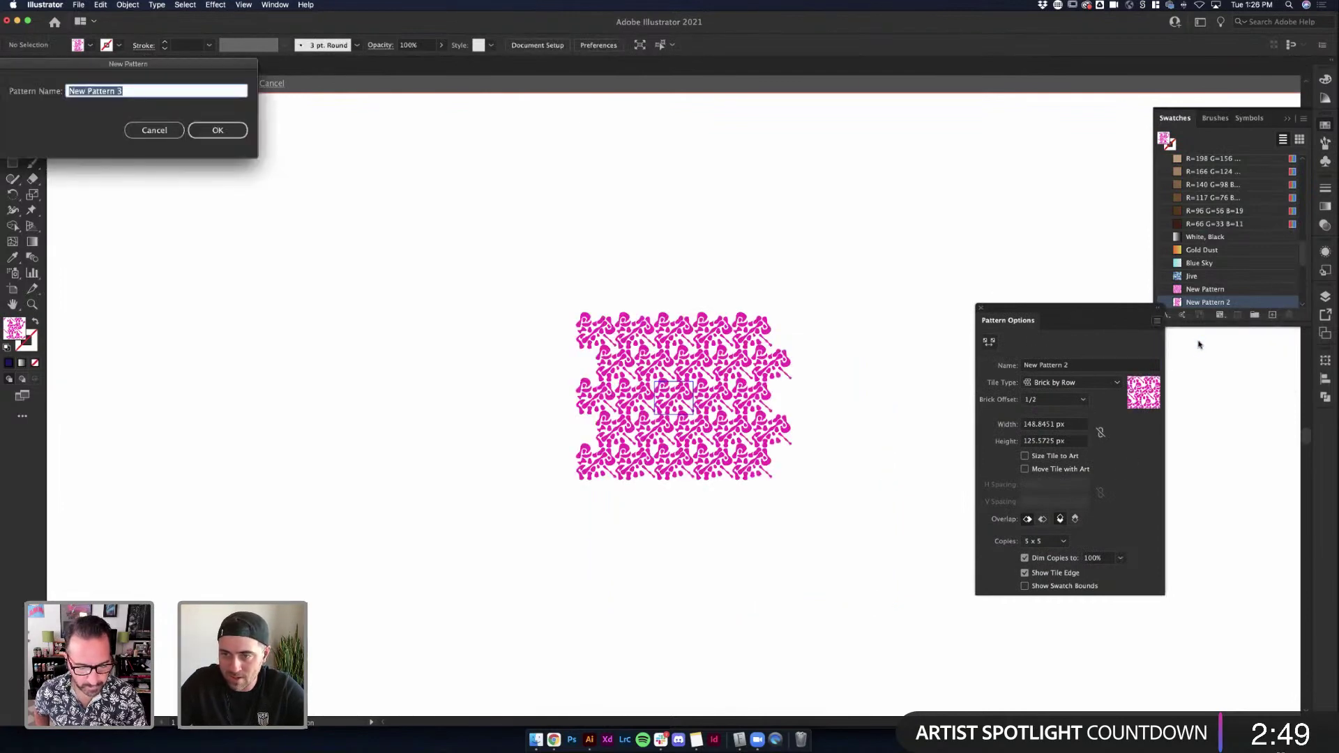
pyautogui.click(218, 126)
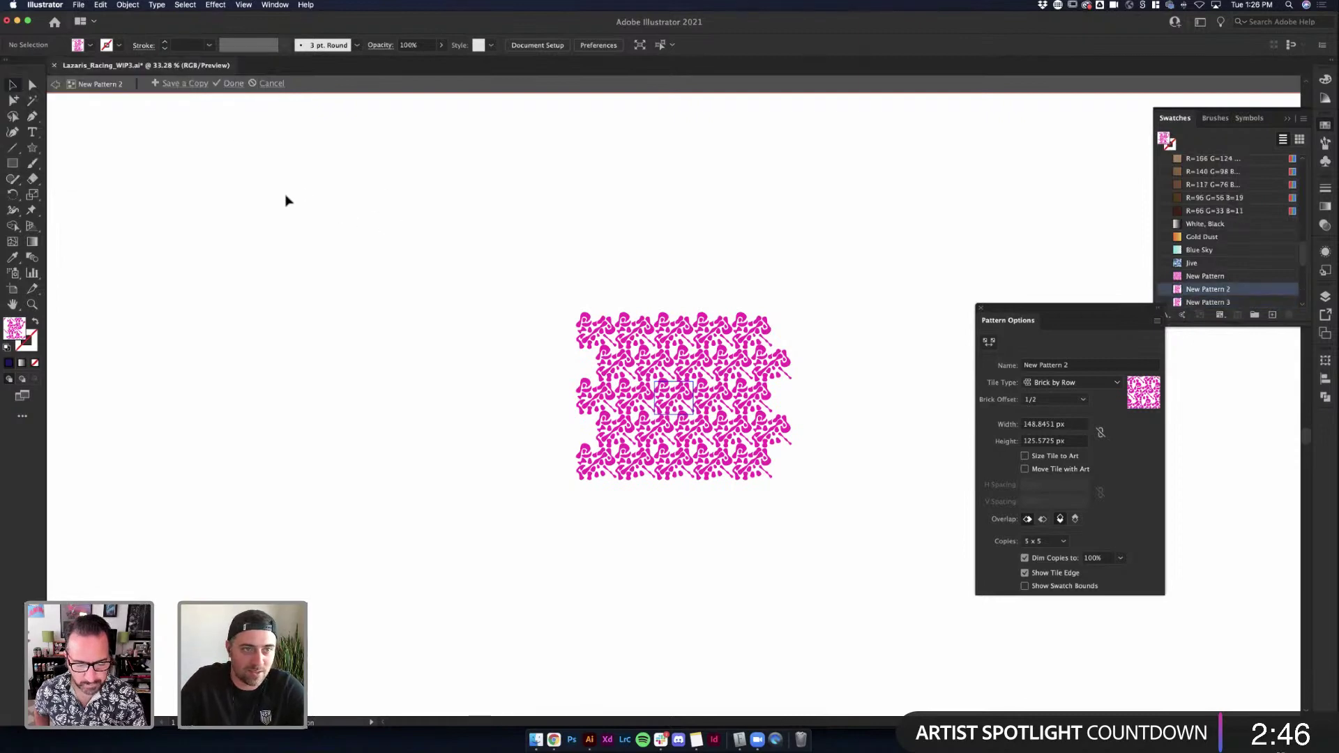
# Leave pattern editing, duplicate the pattern square onto the blank area to its left, and fill the duplicate with New Pattern 3
pyautogui.press('Escape')
pyautogui.moveTo(535, 443); pyautogui.dragTo(307, 429)
pyautogui.click(90, 45)
pyautogui.click(63, 95)
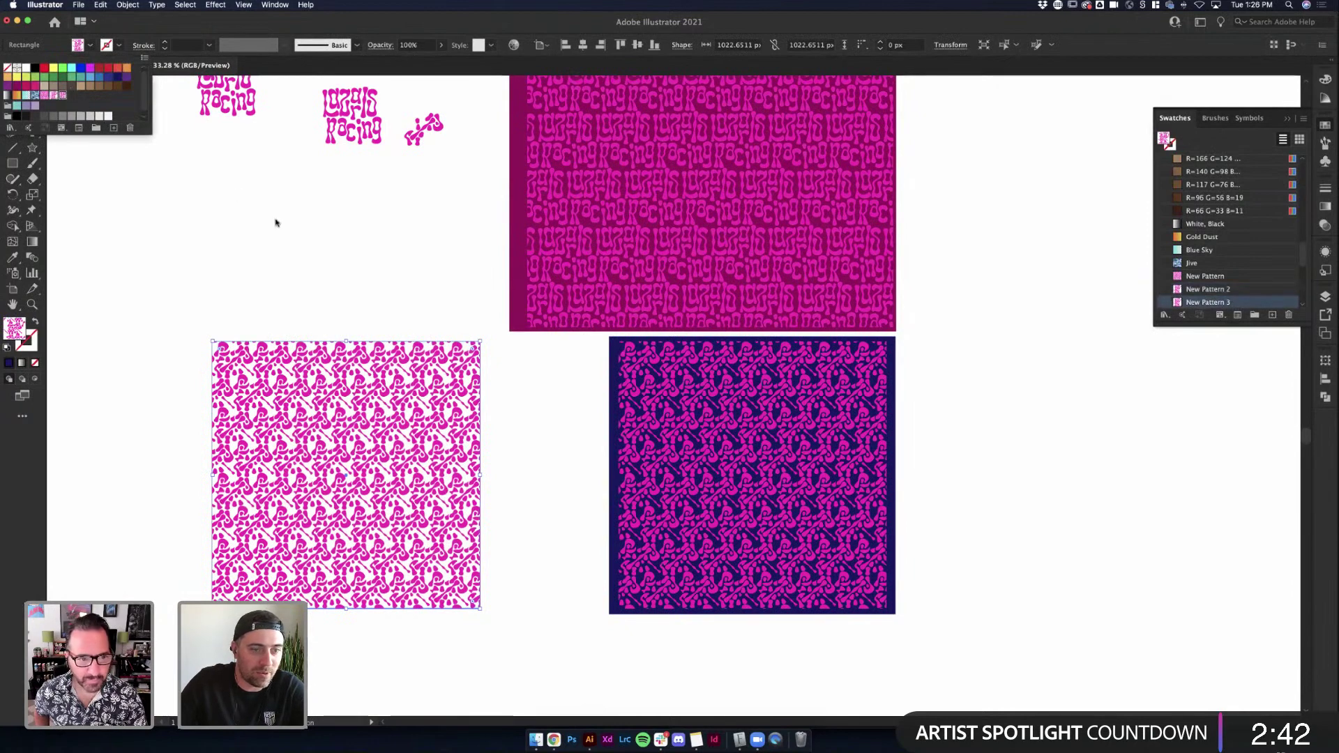
pyautogui.click(275, 222)
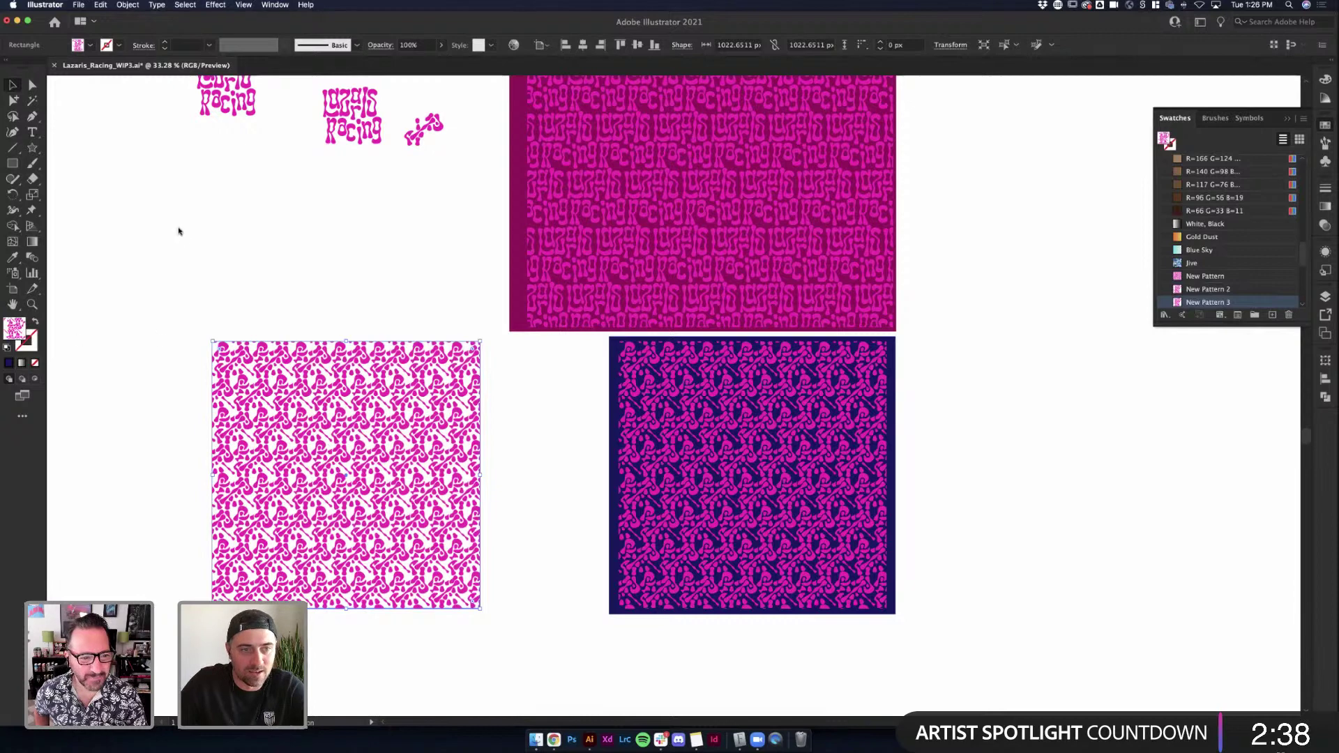
# Open the duplicate square's New Pattern 3 fill for pattern editing
pyautogui.doubleClick(14, 327)
pyautogui.click(315, 117)
pyautogui.click(89, 47)
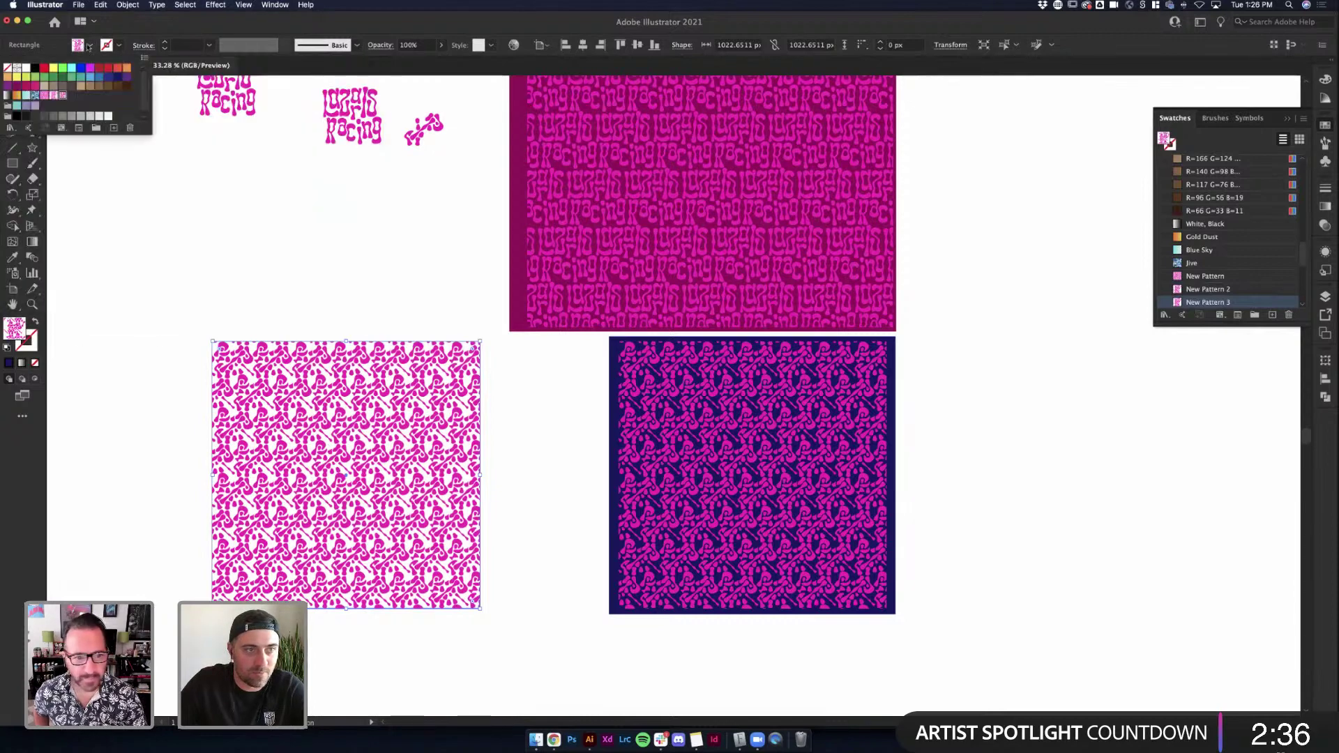
pyautogui.doubleClick(63, 99)
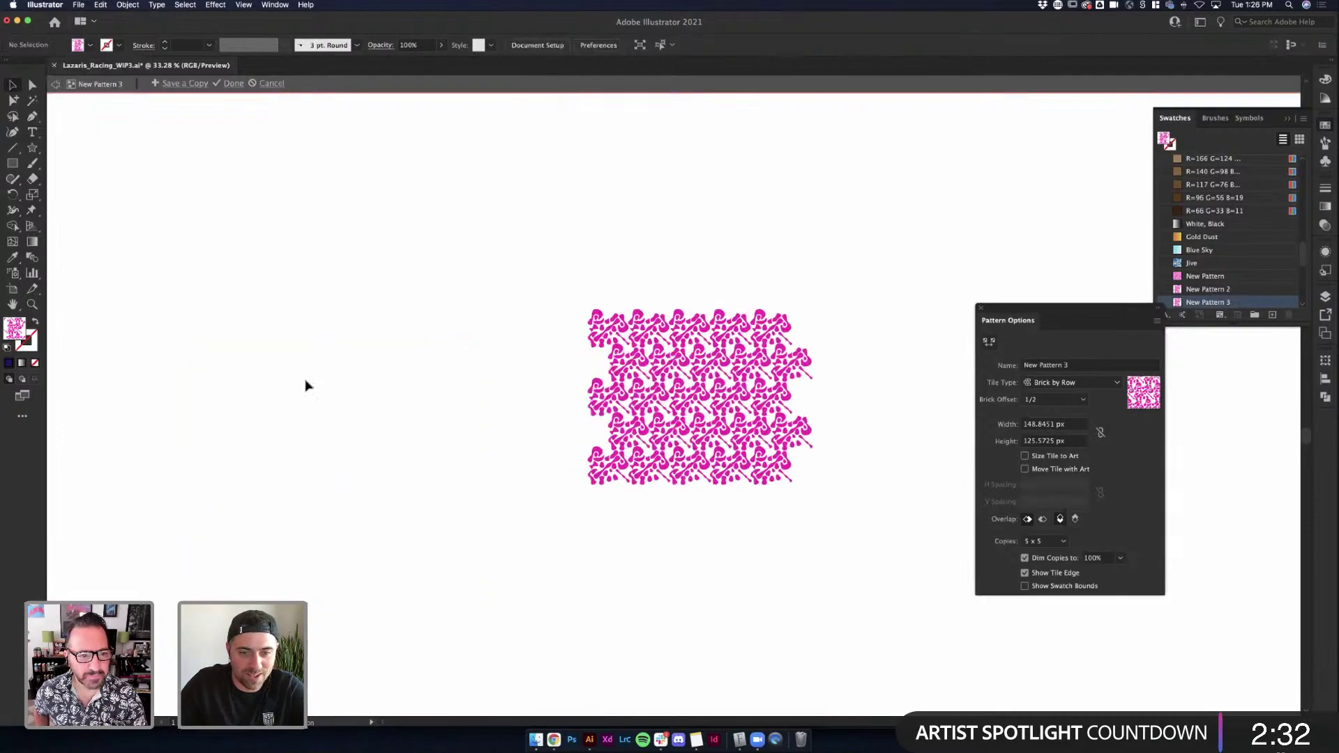
pyautogui.hscroll(5, 550, 344)
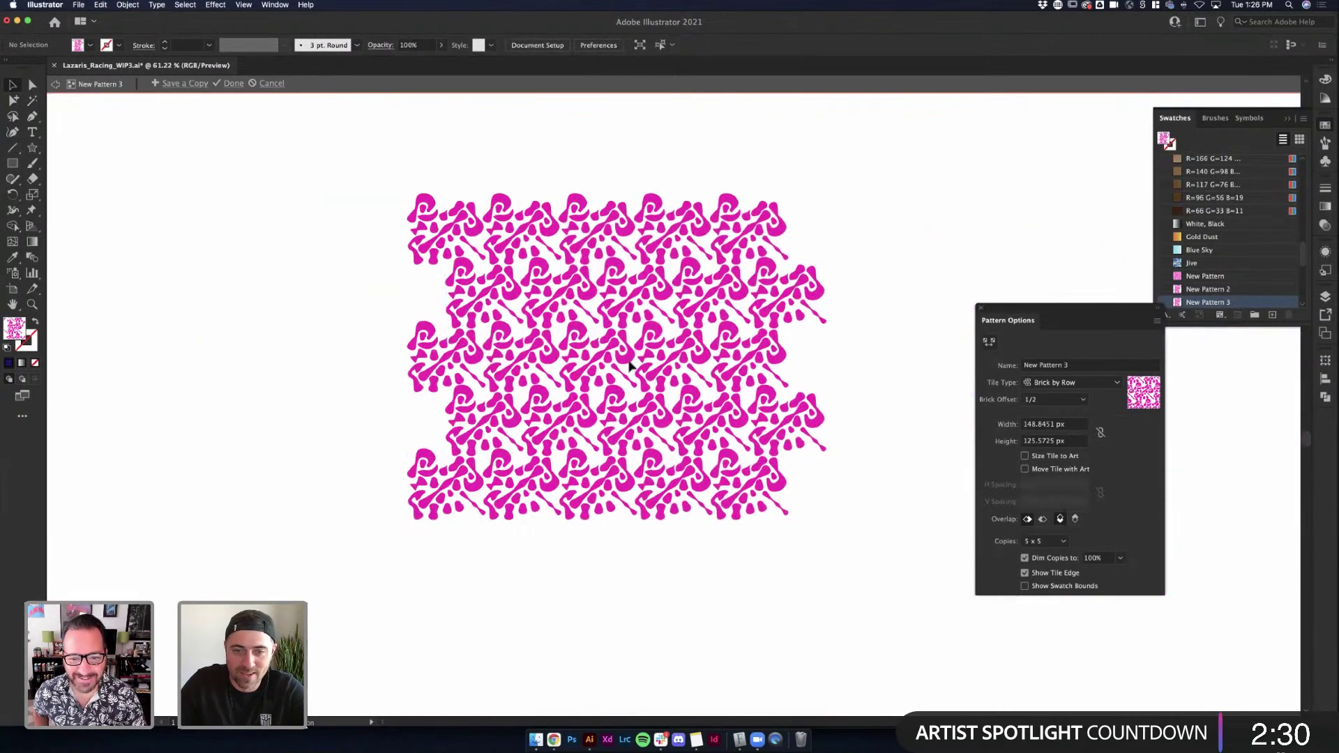
pyautogui.scroll(5, 550, 344)
pyautogui.hscroll(-3, 550, 344)
# Try bright green 00ff36 on the hook-shaped piece at the tile's right edge and settle on blue 1173cc
pyautogui.click(558, 331)
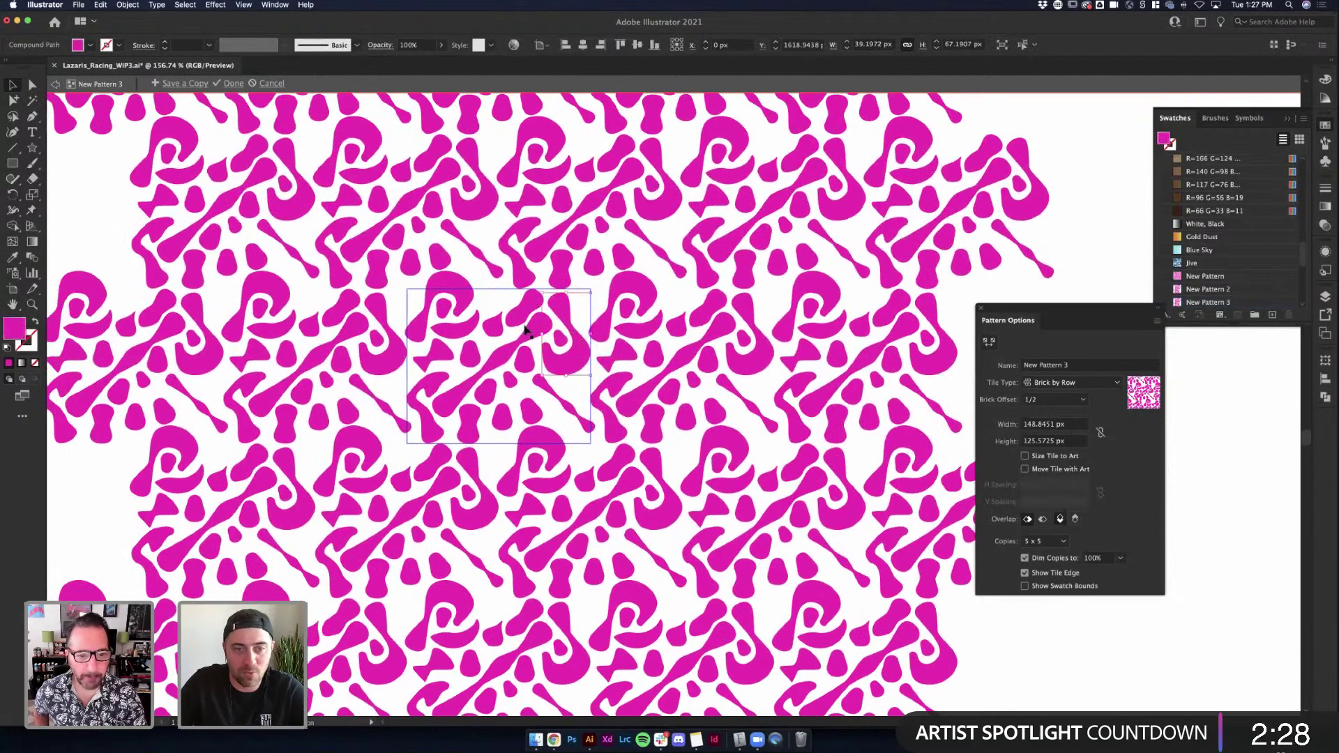
pyautogui.scroll(3, 528, 332)
pyautogui.doubleClick(24, 326)
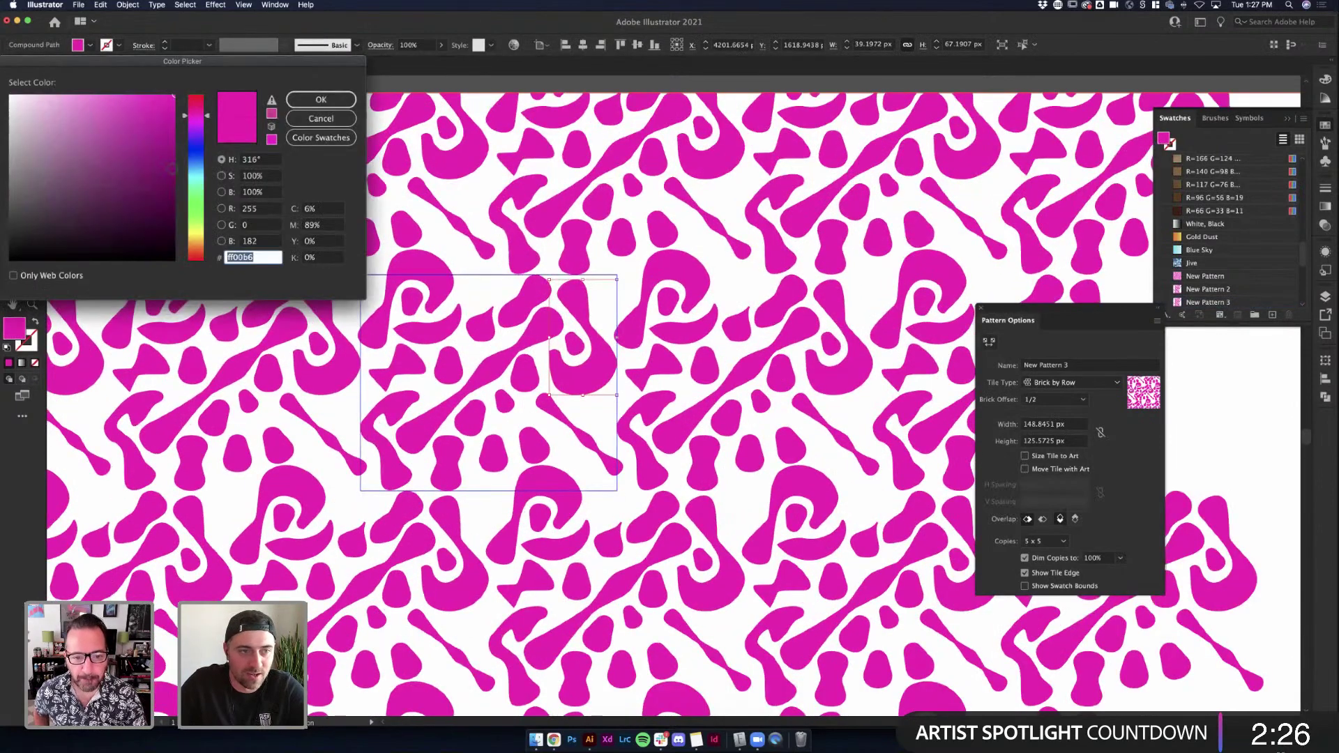
pyautogui.write('8c036c')
pyautogui.click(195, 203)
pyautogui.moveTo(139, 126); pyautogui.dragTo(171, 101)
pyautogui.click(321, 99)
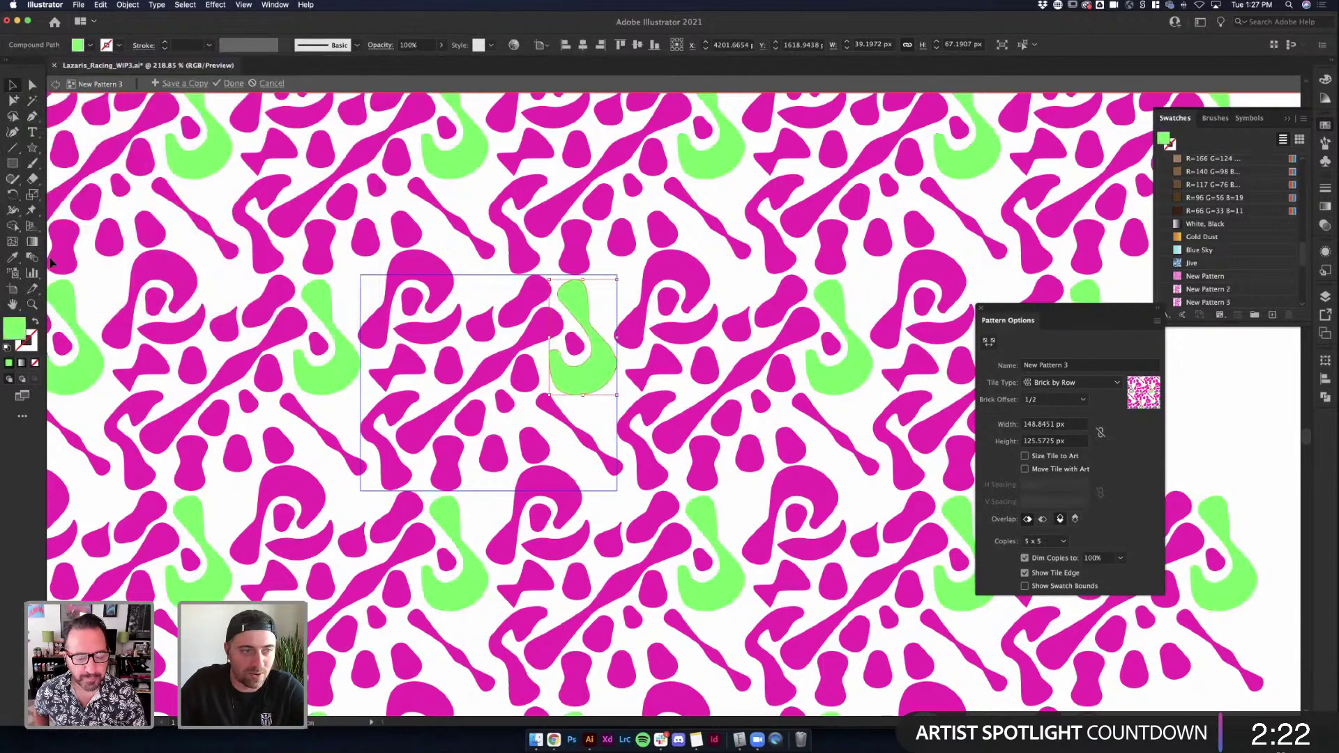
pyautogui.doubleClick(16, 328)
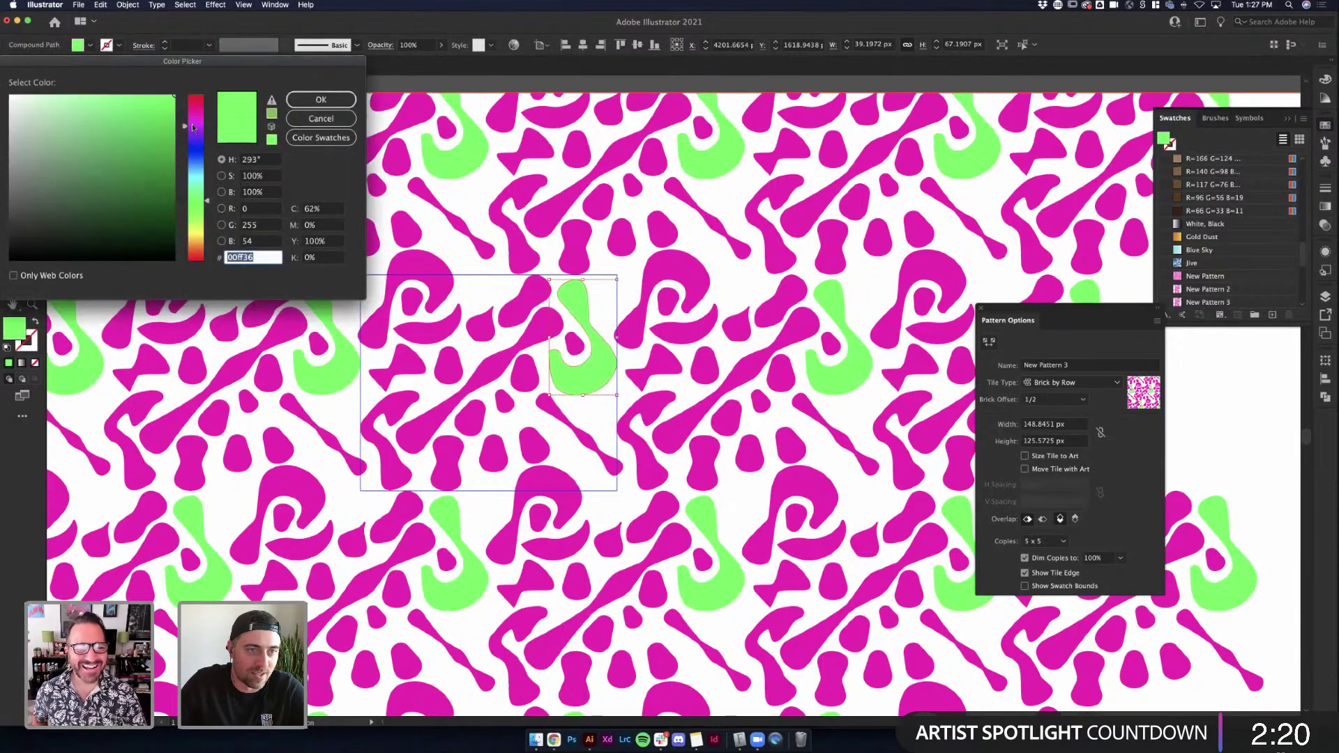
pyautogui.write('1173cc')
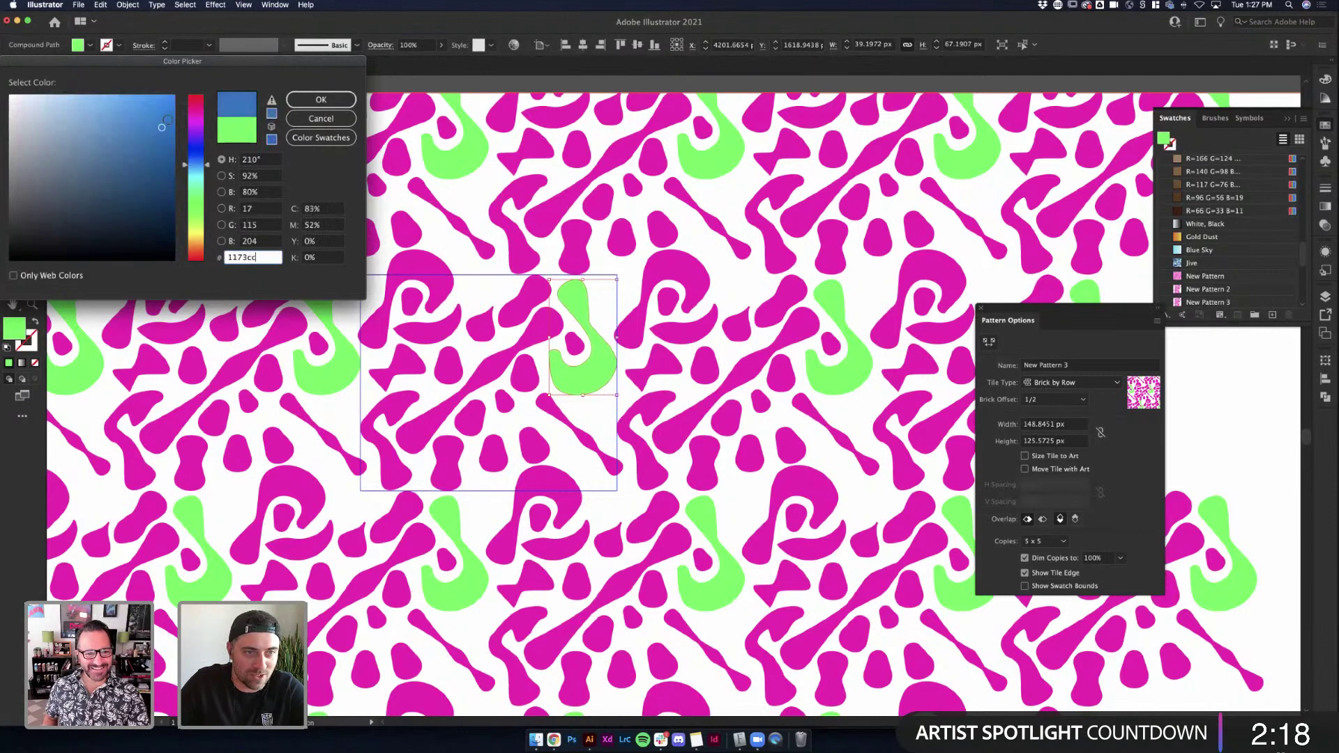
pyautogui.press('Return')
pyautogui.press('super+shift+a')
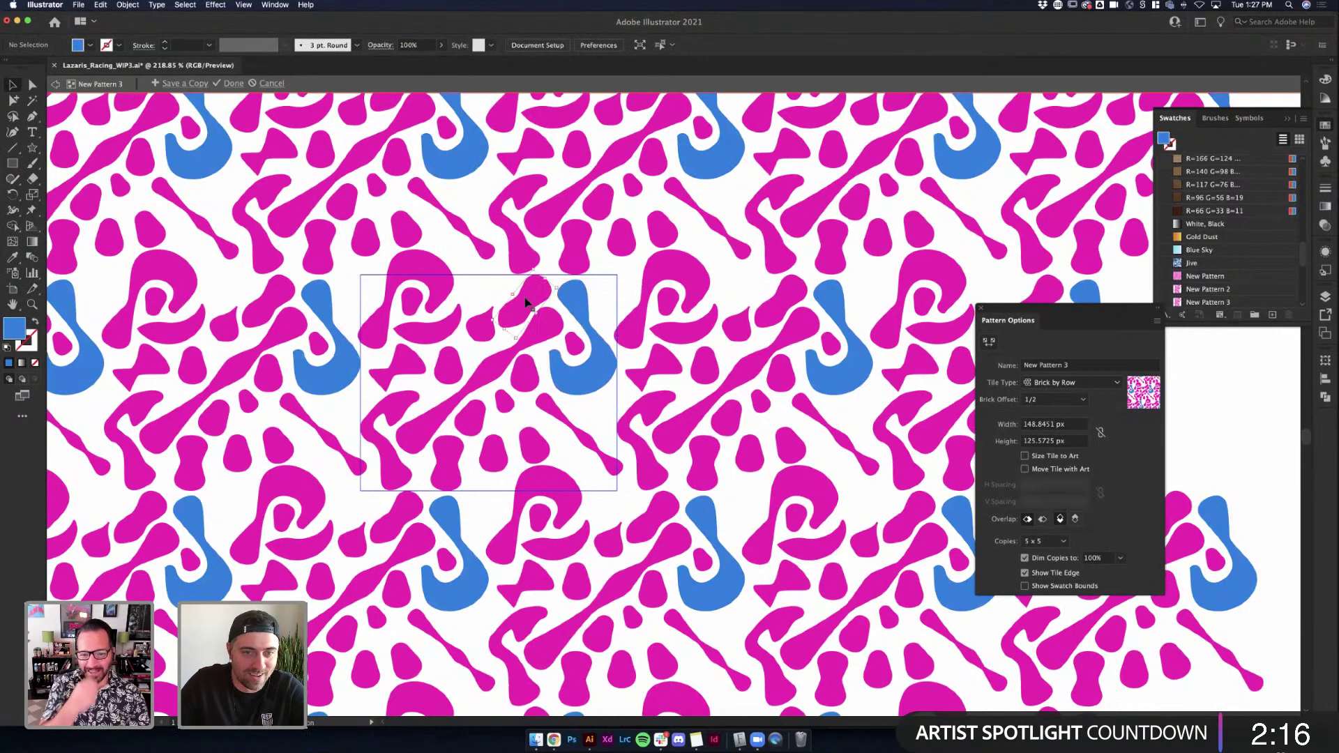
# Recolour the rounded piece directly left of the blue hook yellow with hex ffd836
pyautogui.click(527, 302)
pyautogui.doubleClick(16, 334)
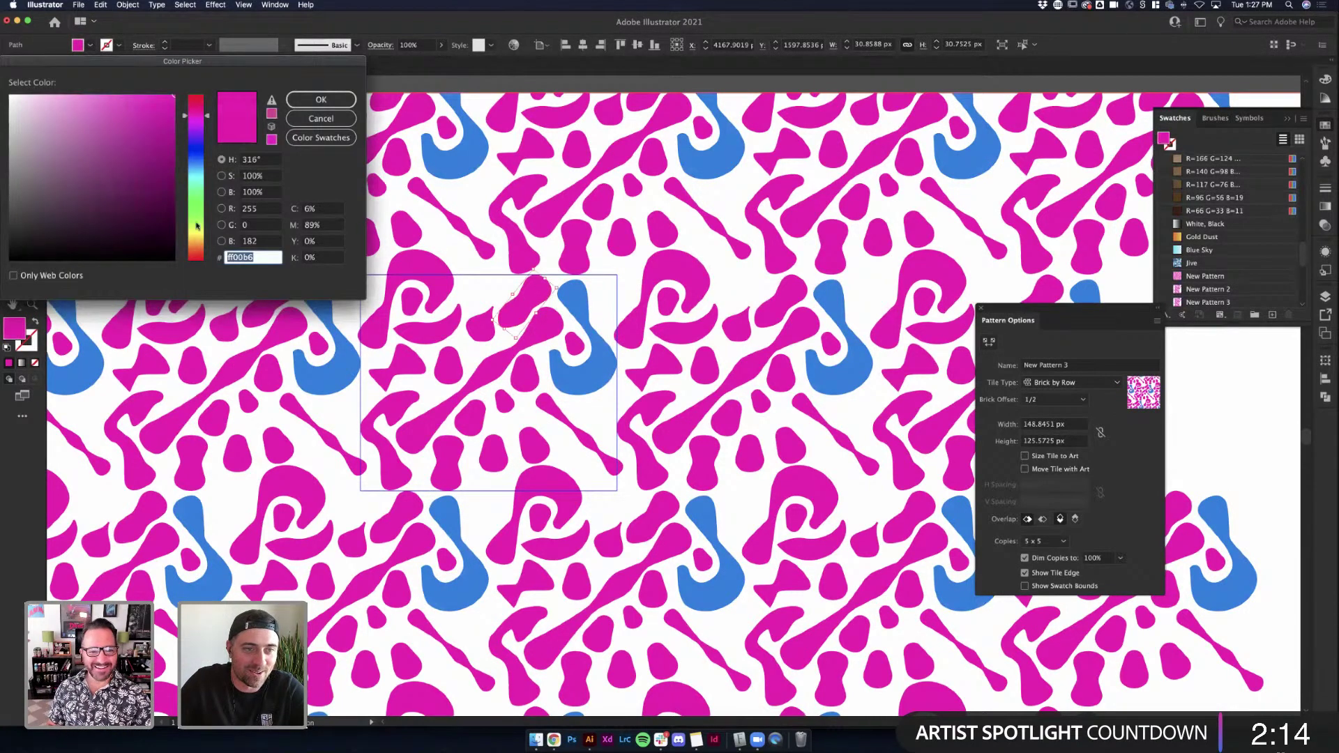
pyautogui.write('ffd836')
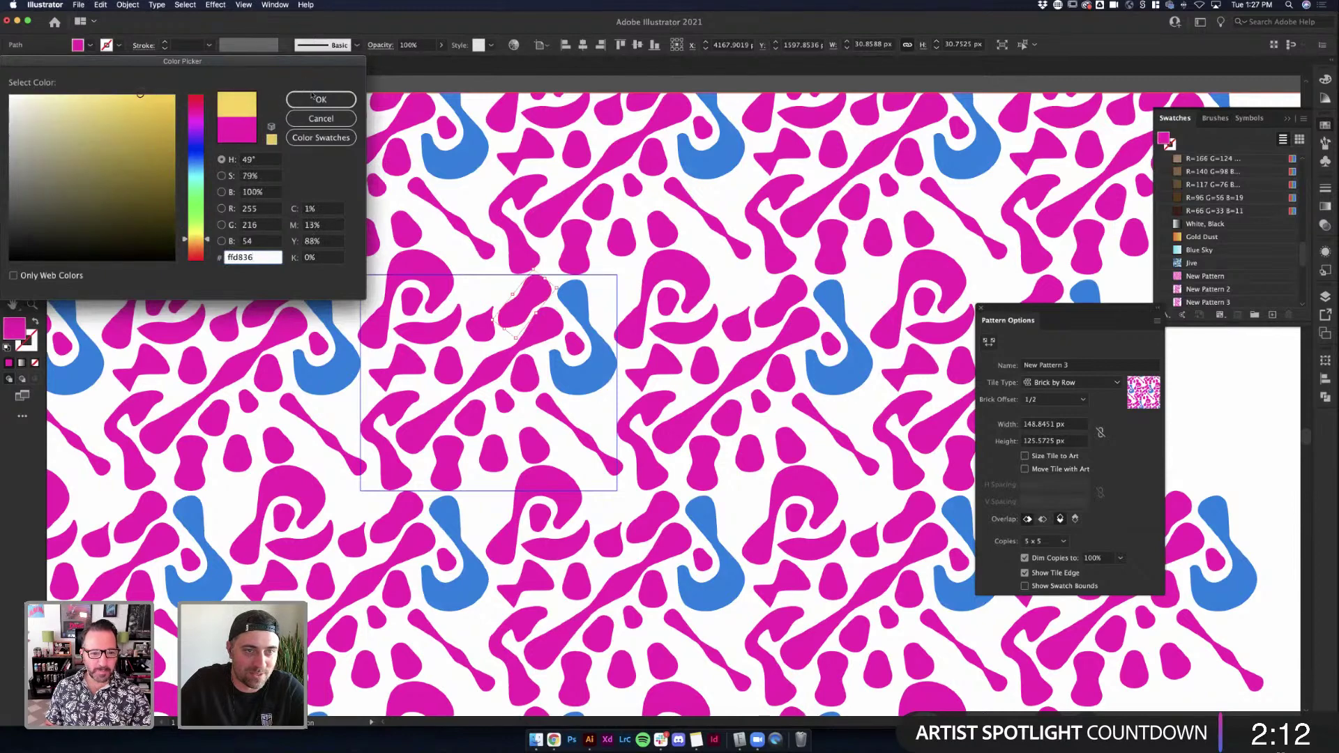
pyautogui.click(314, 99)
# Recolour the long diagonal bone-shaped piece in the tile orange with hex f97919 and deselect it
pyautogui.click(520, 326)
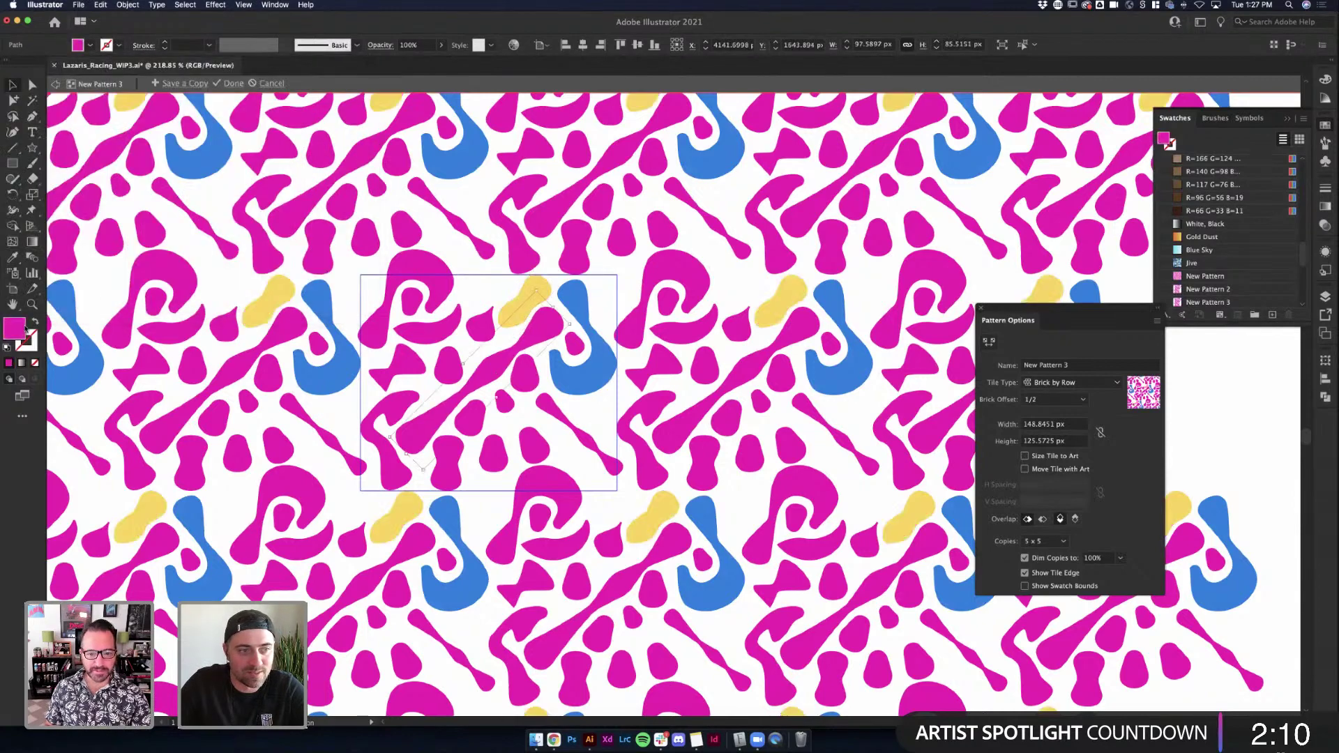
pyautogui.doubleClick(24, 329)
pyautogui.write('ffc200')
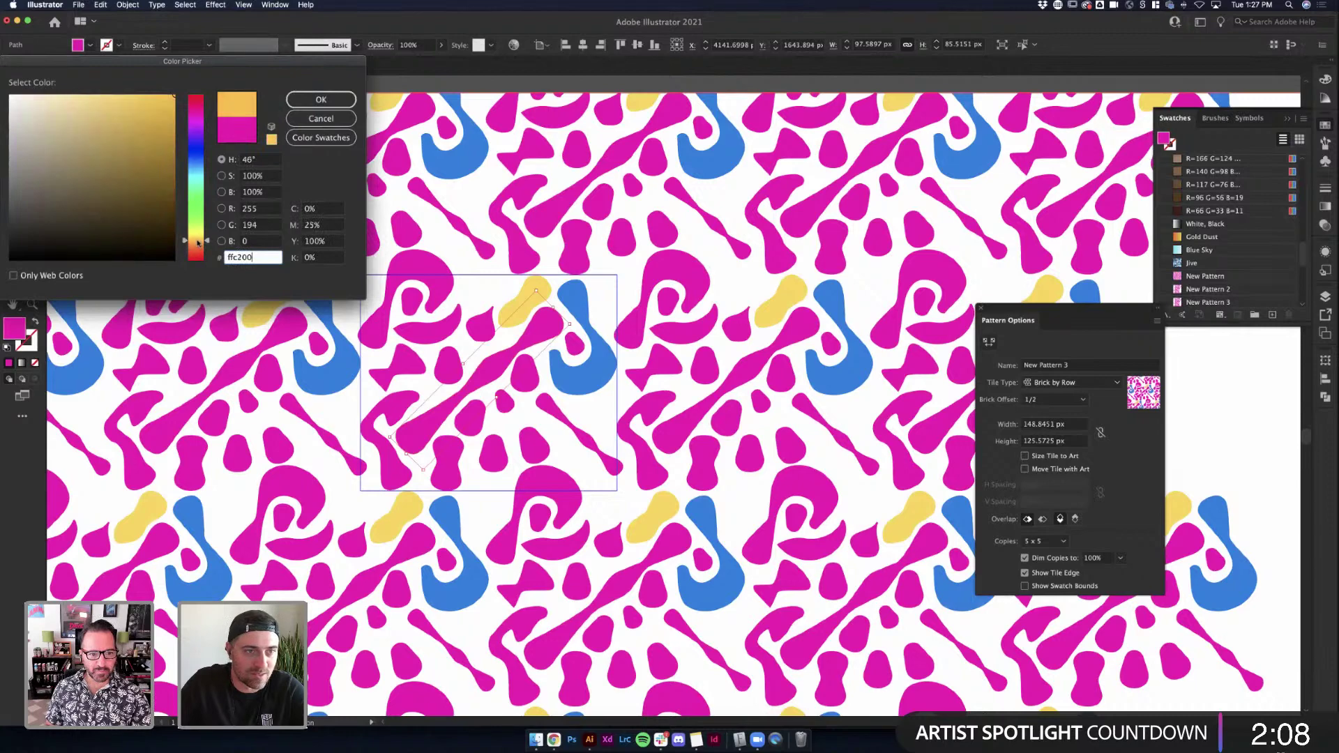
pyautogui.press('BackSpace')
pyautogui.press('BackSpace')
pyautogui.press('BackSpace')
pyautogui.press('BackSpace')
pyautogui.write('7e1d')
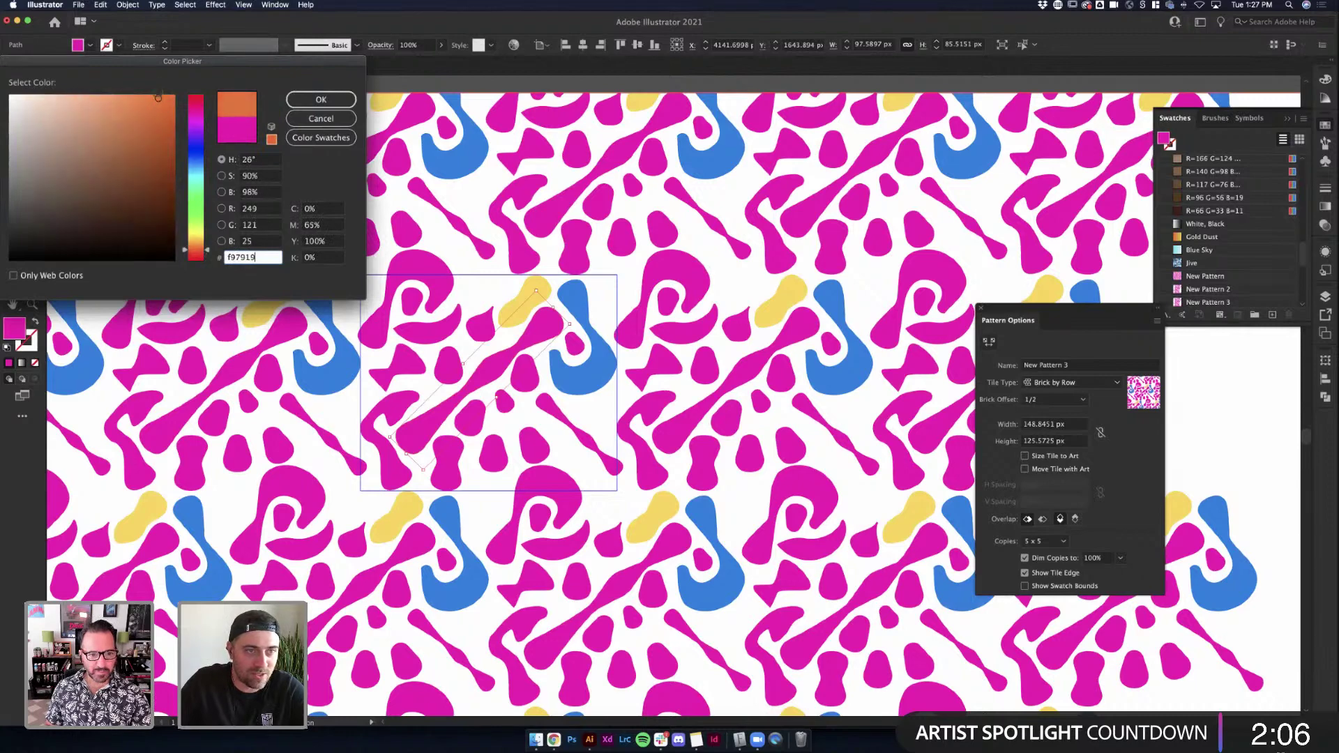
pyautogui.click(295, 100)
pyautogui.click(464, 353)
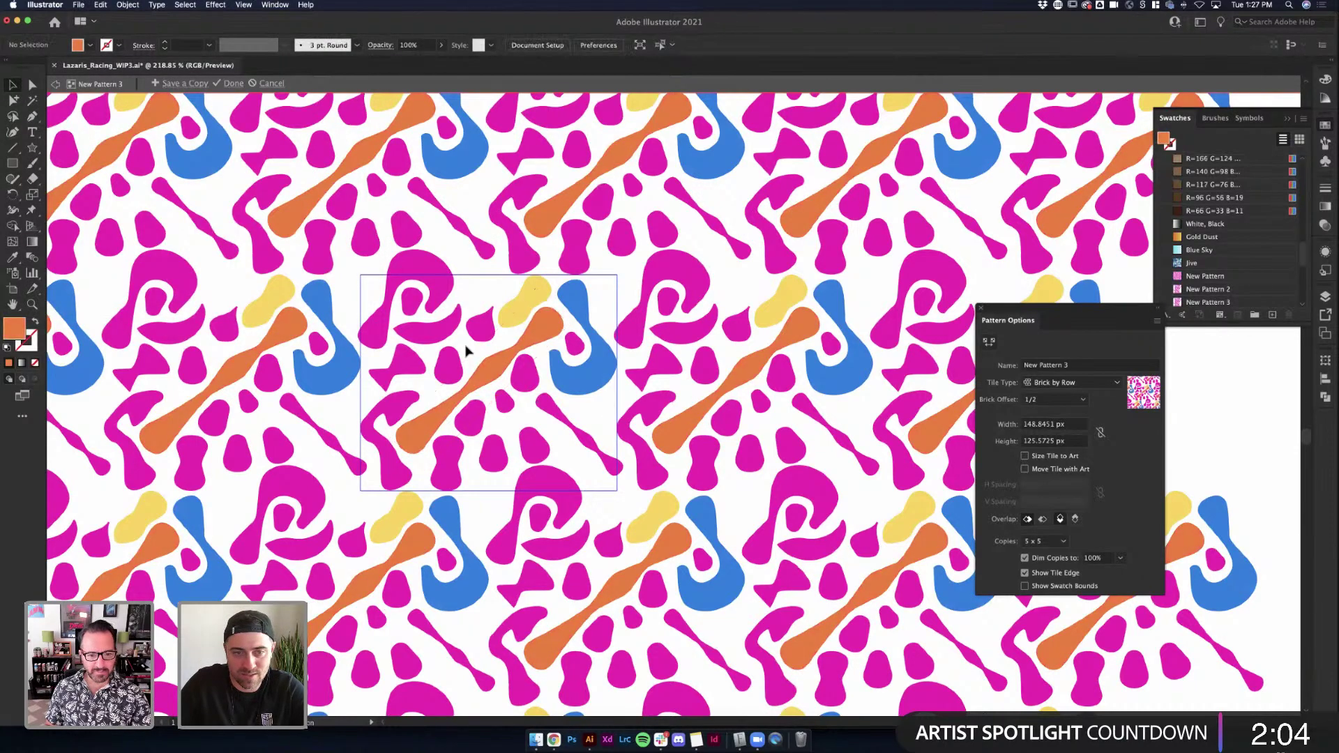
# Try the yellow piece's colour on the small magenta drop beside it with the Eyedropper
pyautogui.click(474, 331)
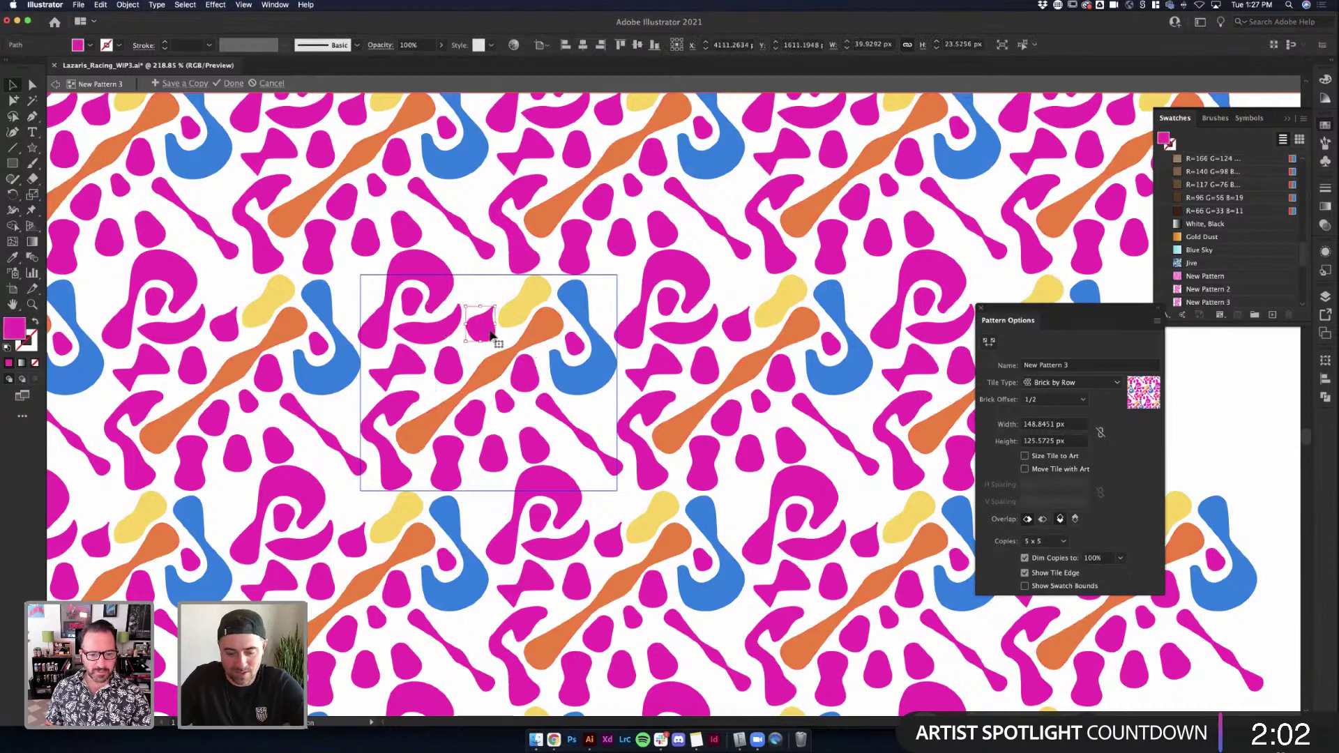
pyautogui.press('i')
pyautogui.click(541, 298)
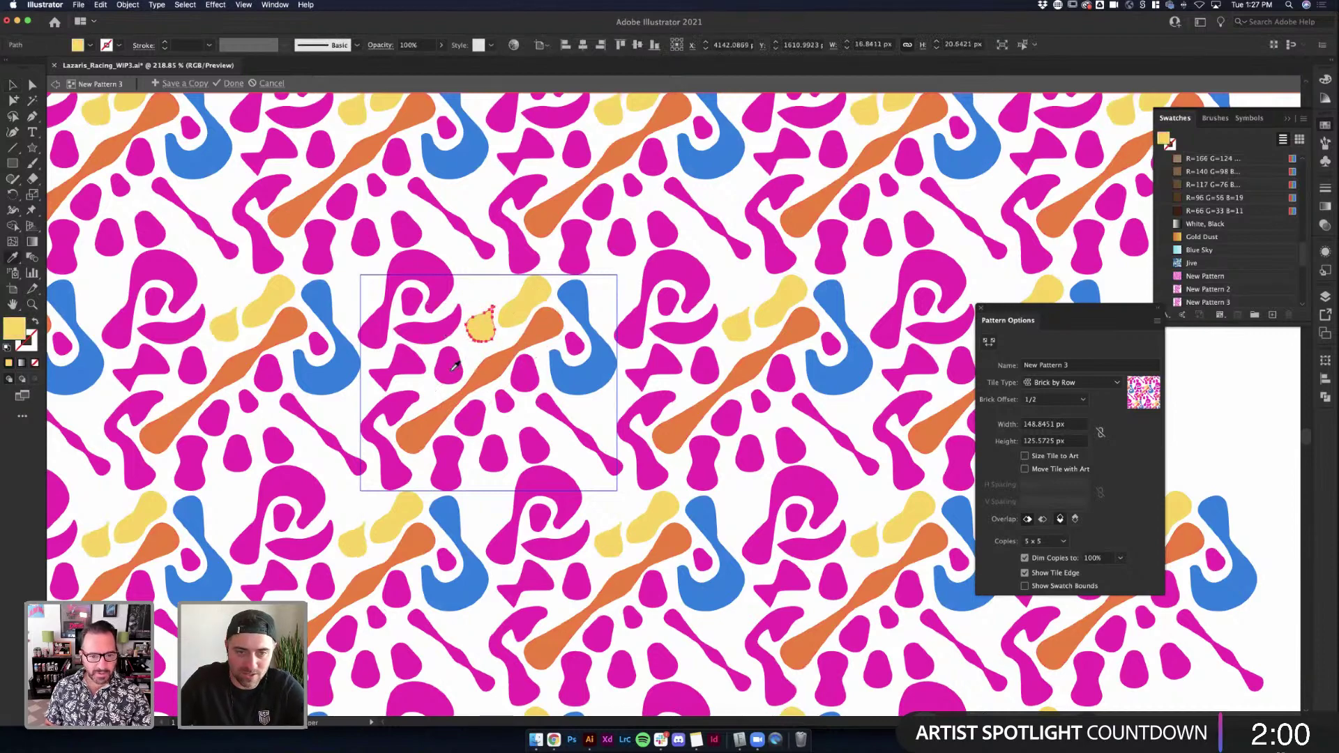
pyautogui.click(454, 366)
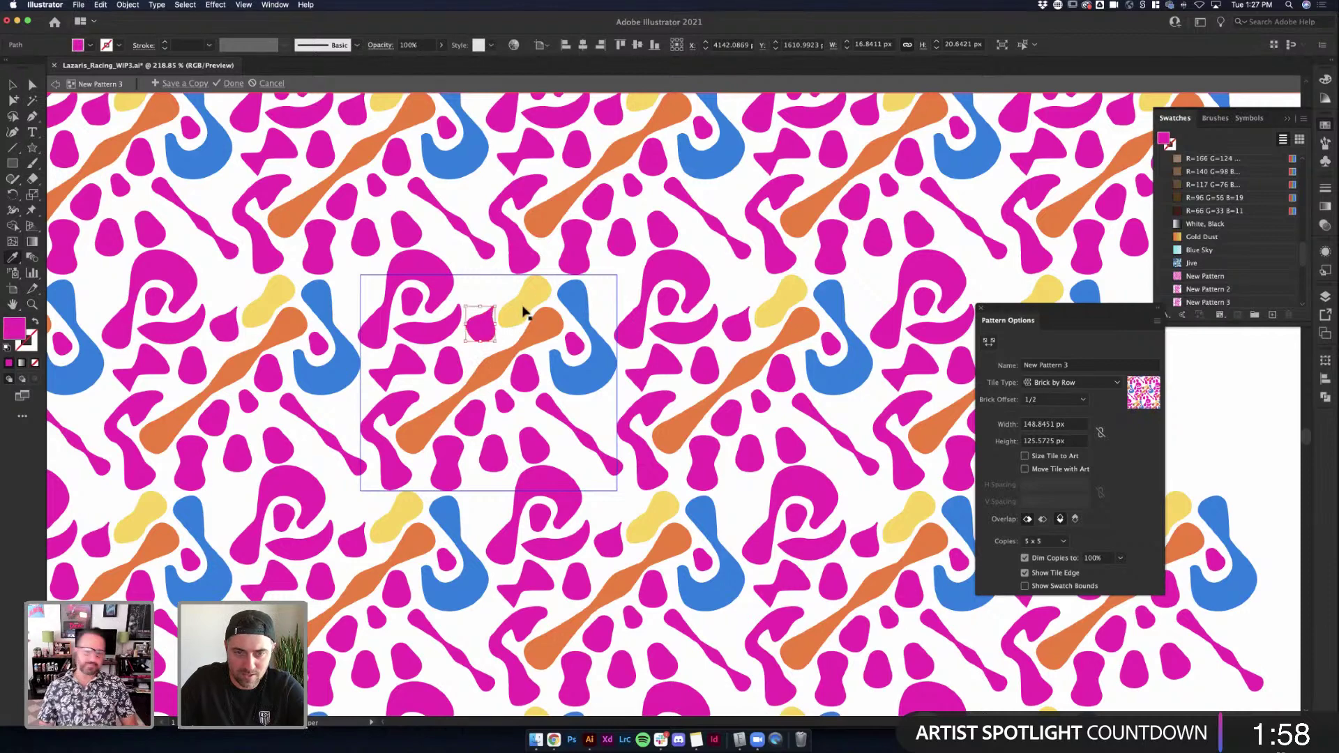
# Recolour the magenta crescent beneath the spiral with the blue sampled from the hook-shaped piece
pyautogui.press('v')
pyautogui.click(434, 329)
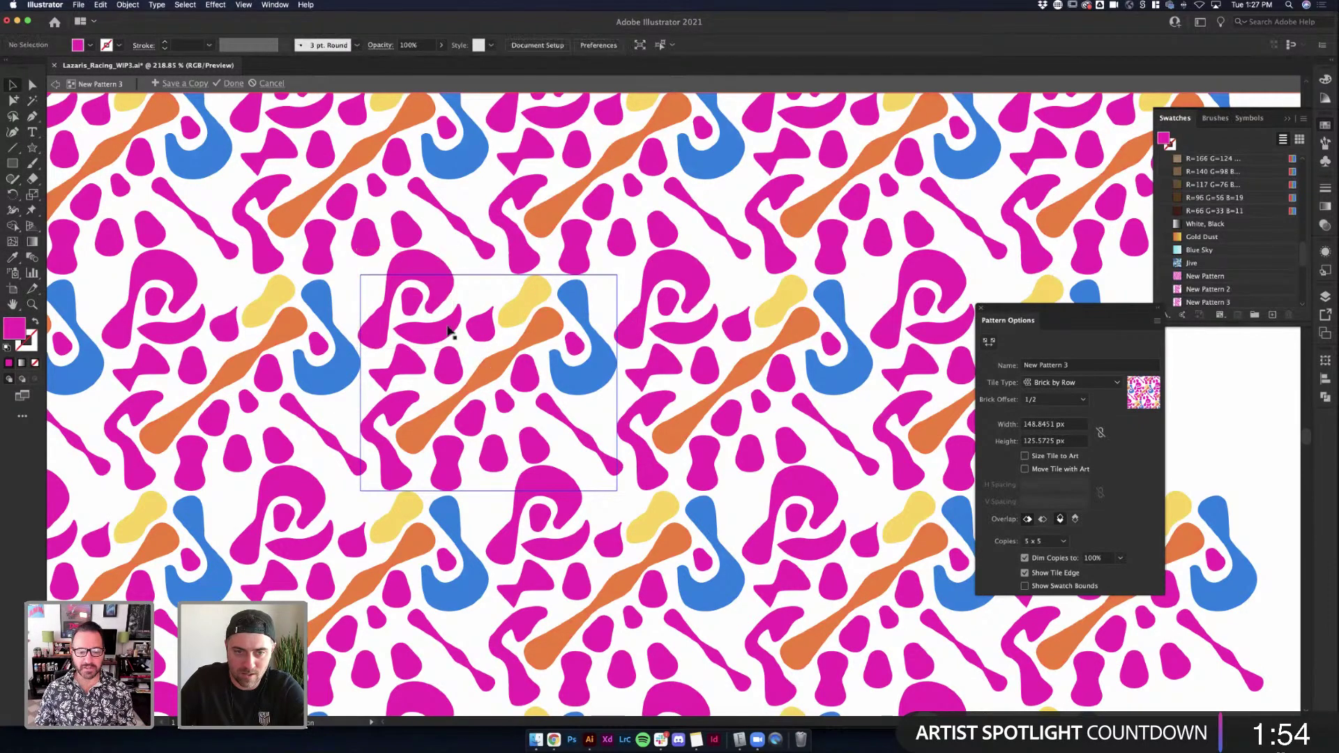
pyautogui.press('i')
pyautogui.click(579, 335)
pyautogui.press('v')
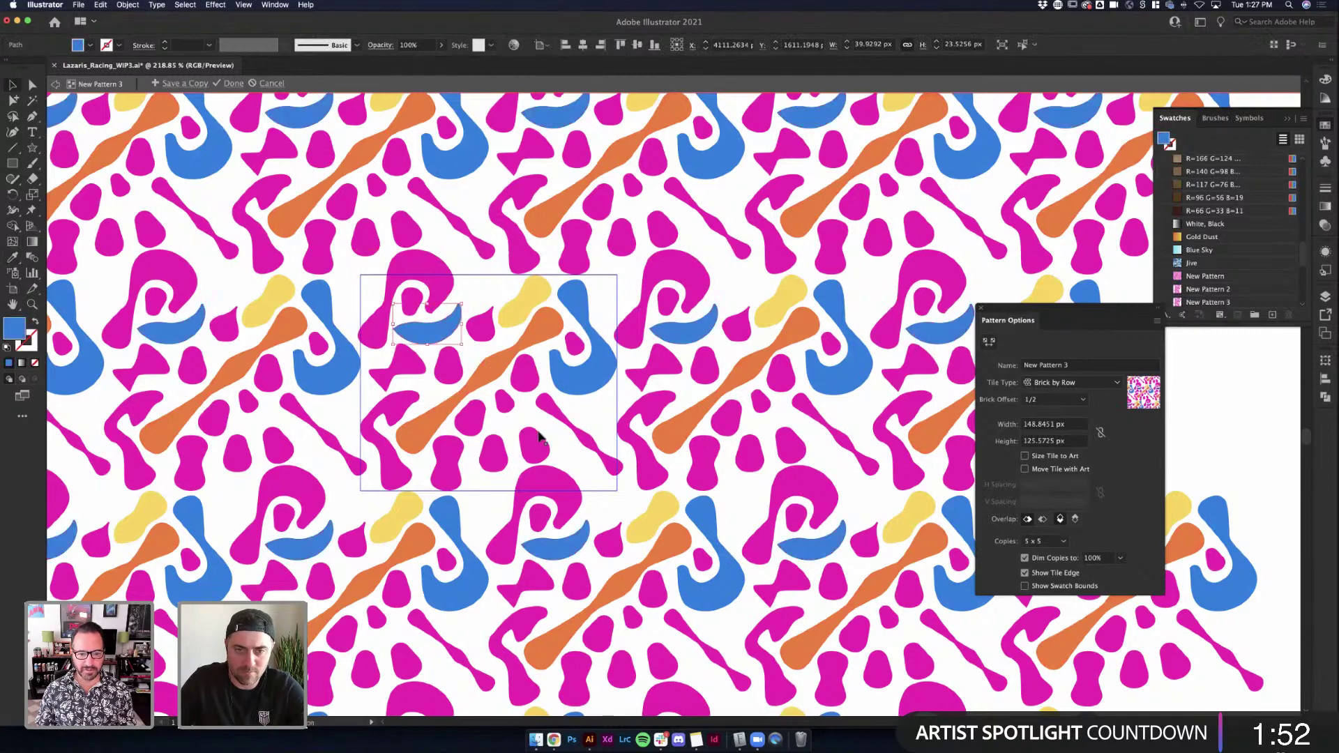
# Recolour the three magenta pieces along the tile's lower-left edge yellow by sampling the rounded yellow piece, and deselect them
pyautogui.click(452, 463)
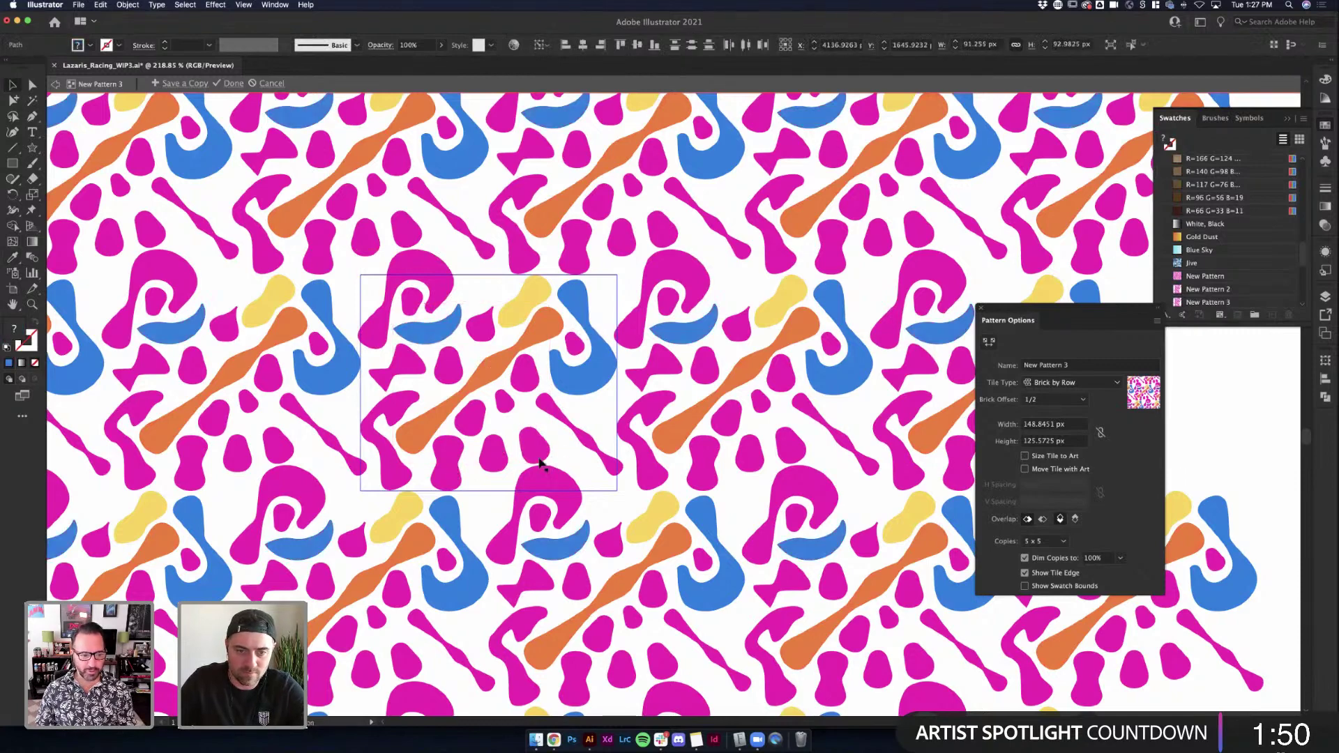
pyautogui.click(440, 480)
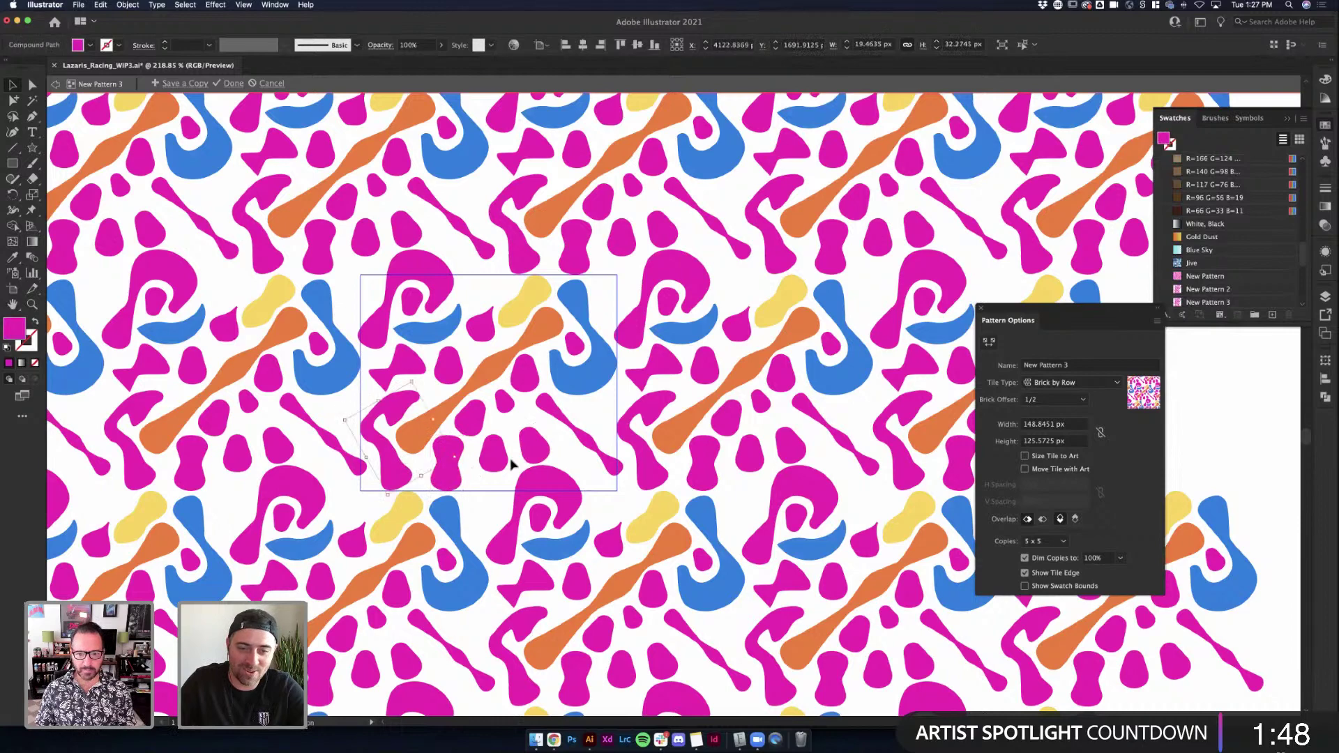
pyautogui.keyDown('shift'); pyautogui.click(450, 464); pyautogui.keyUp('shift')
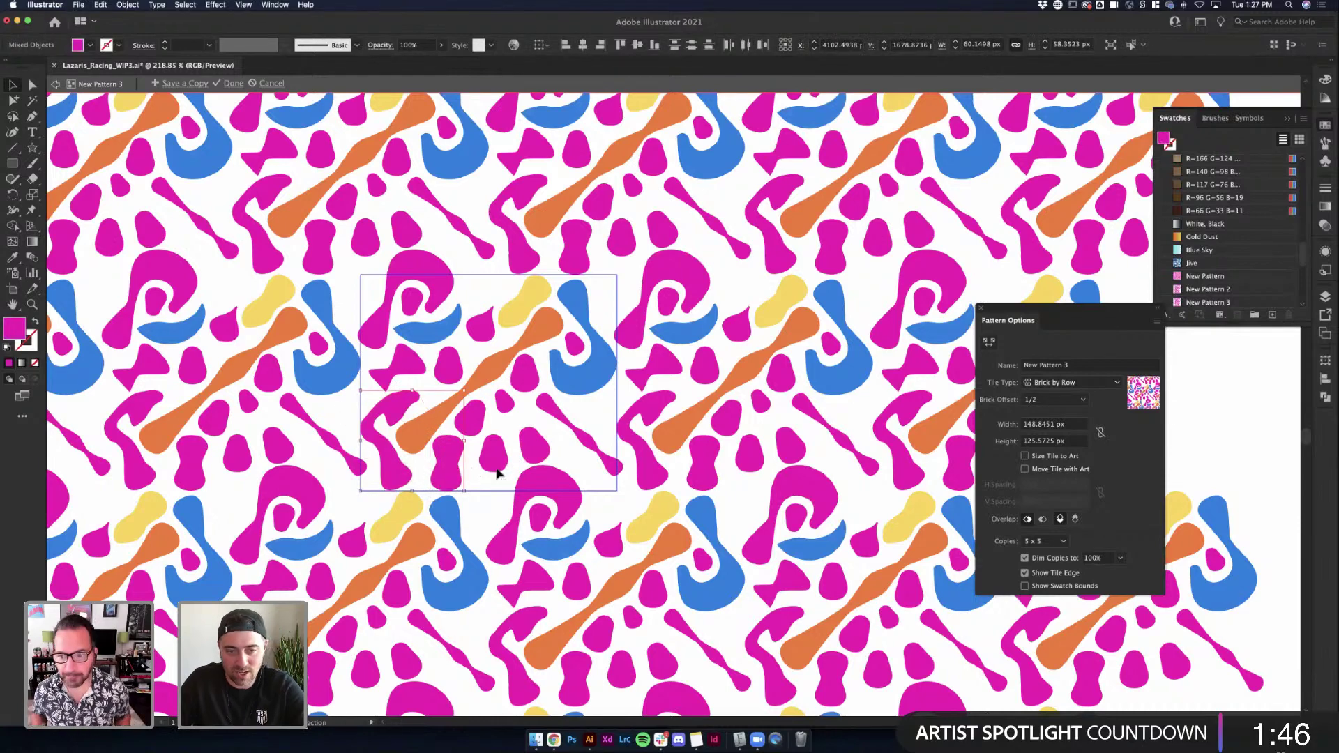
pyautogui.keyDown('shift'); pyautogui.click(496, 462); pyautogui.keyUp('shift')
pyautogui.press('i')
pyautogui.click(520, 310)
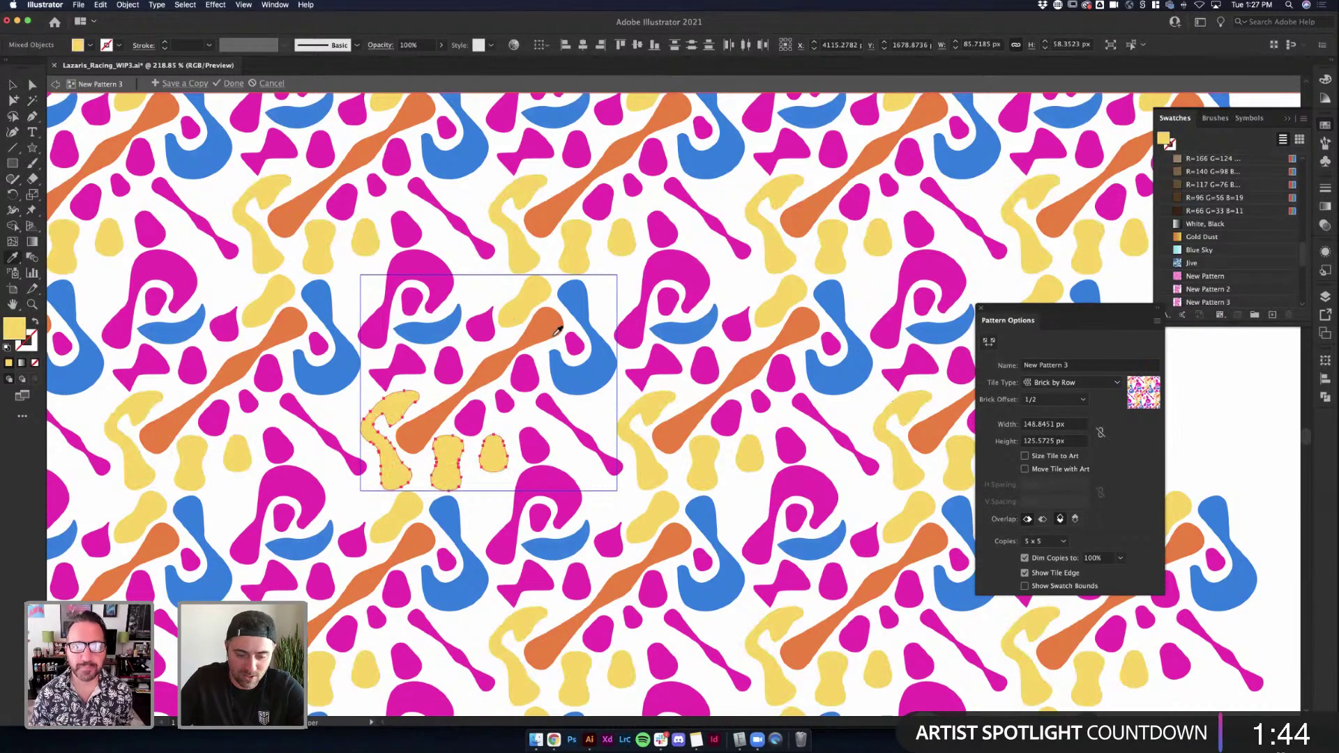
pyautogui.press('v')
pyautogui.press('super+shift+a')
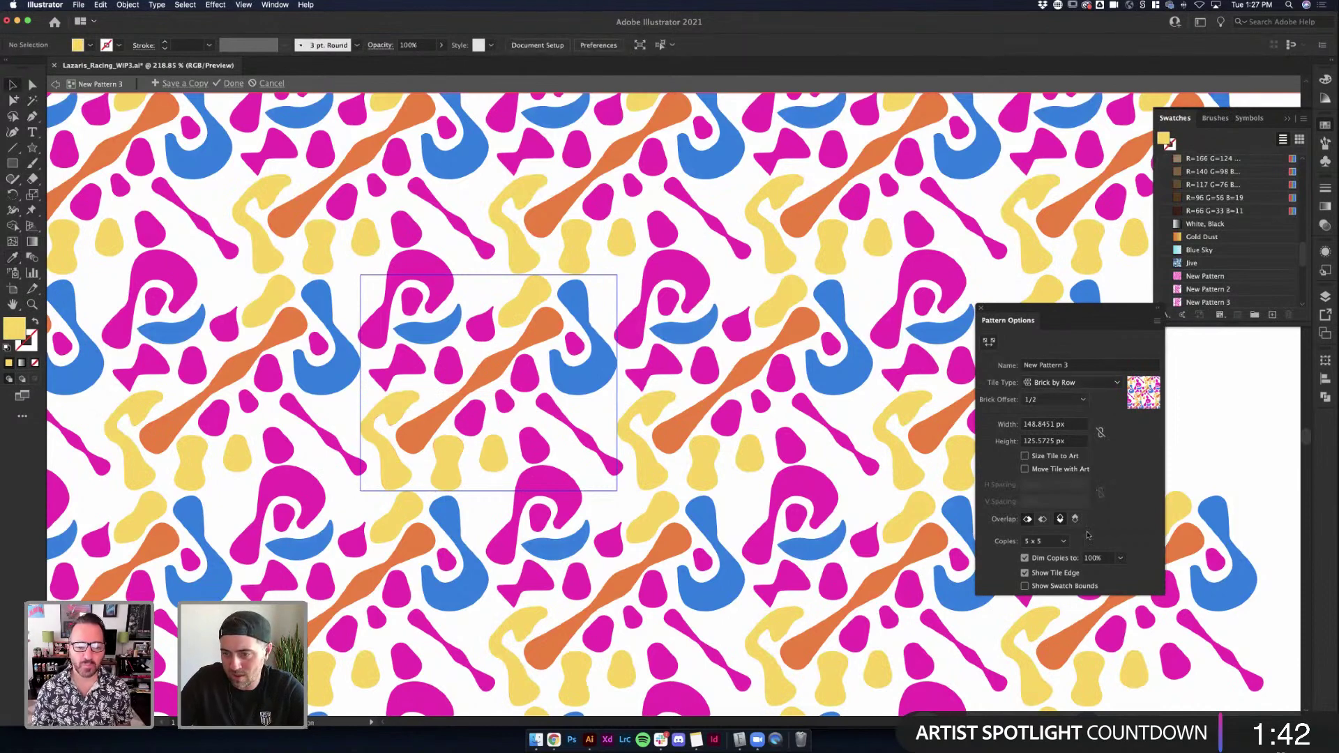
# Compare the tile with its copies dimmed to 0% and 30%, and restore the dimming to 100%
pyautogui.click(1120, 558)
pyautogui.click(1135, 575)
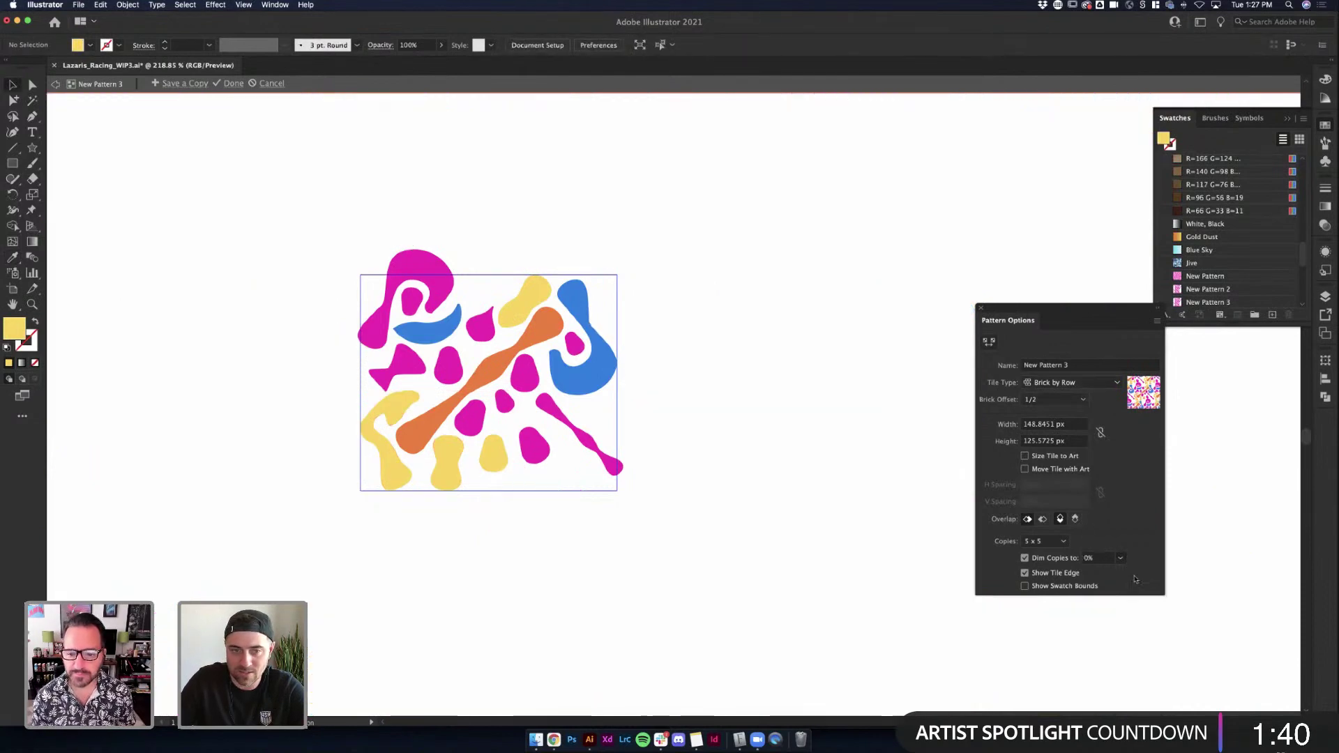
pyautogui.click(1120, 558)
pyautogui.click(1124, 614)
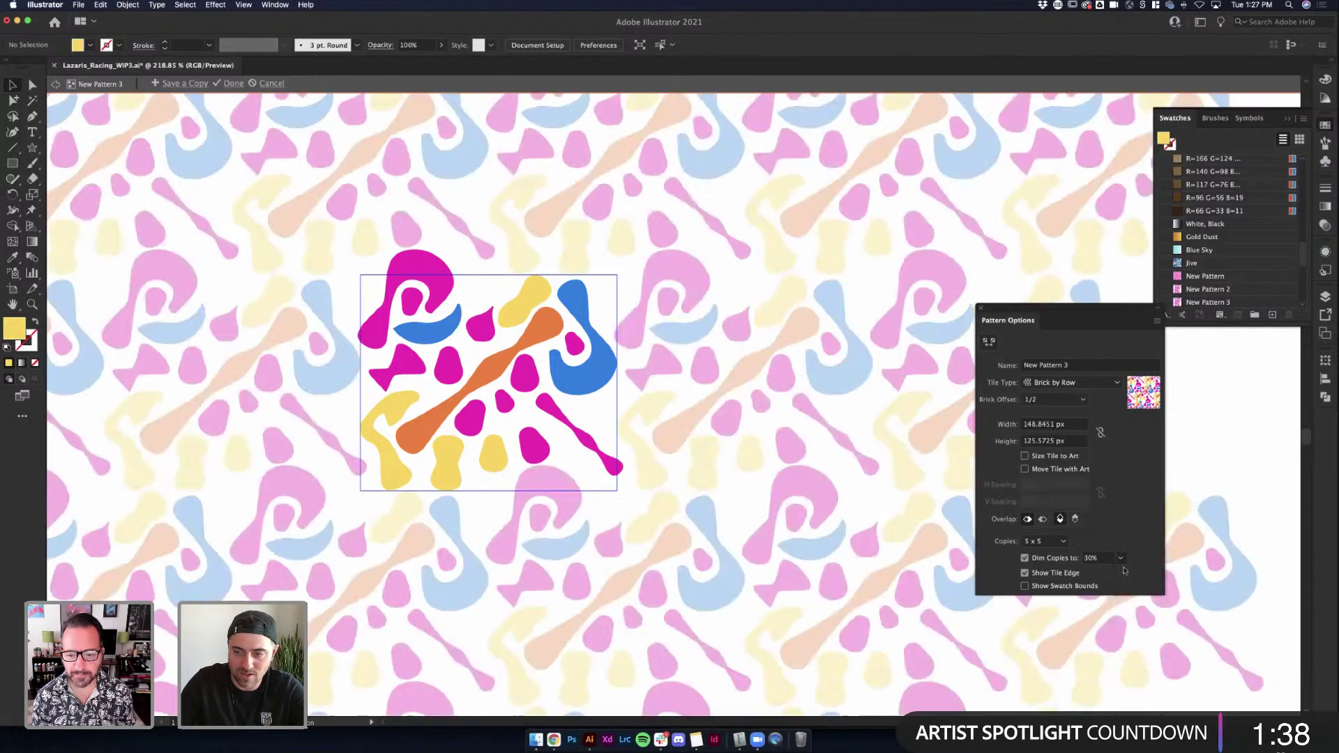
pyautogui.click(1121, 558)
pyautogui.click(1136, 716)
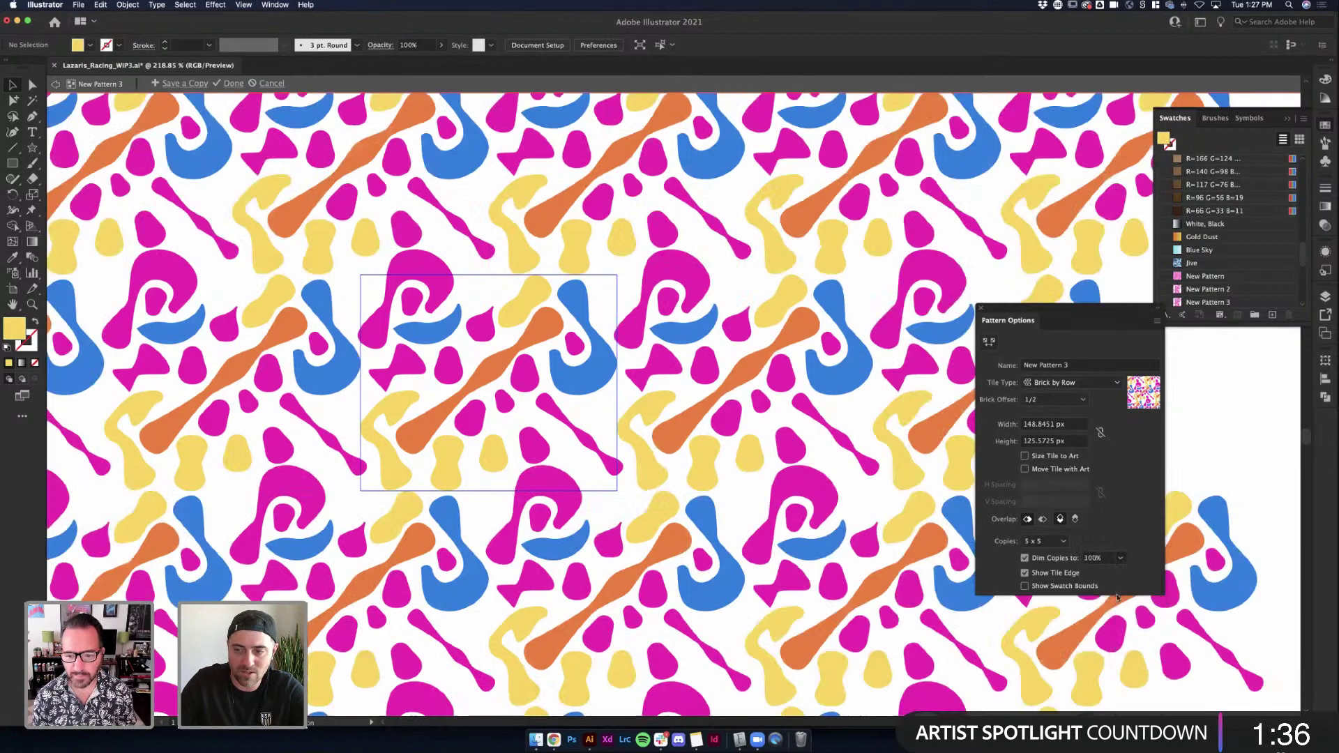
pyautogui.click(1064, 542)
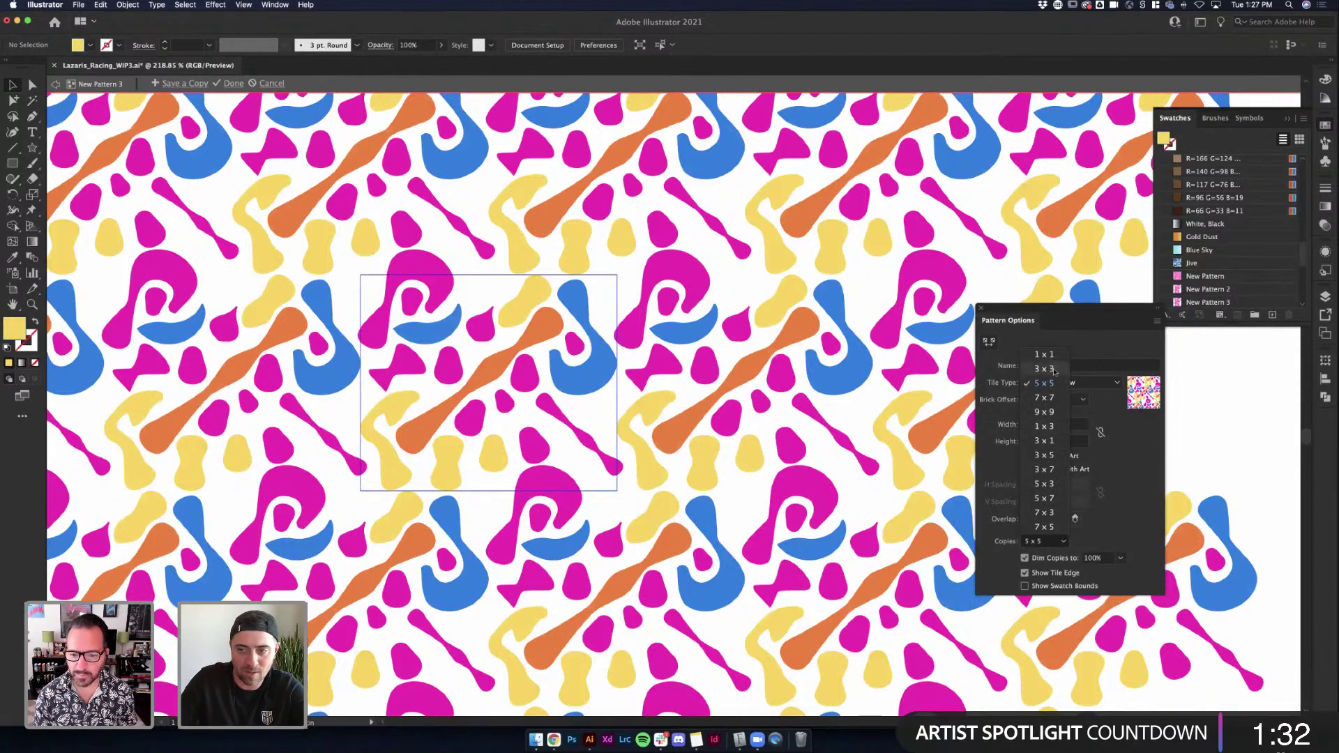
pyautogui.click(1135, 523)
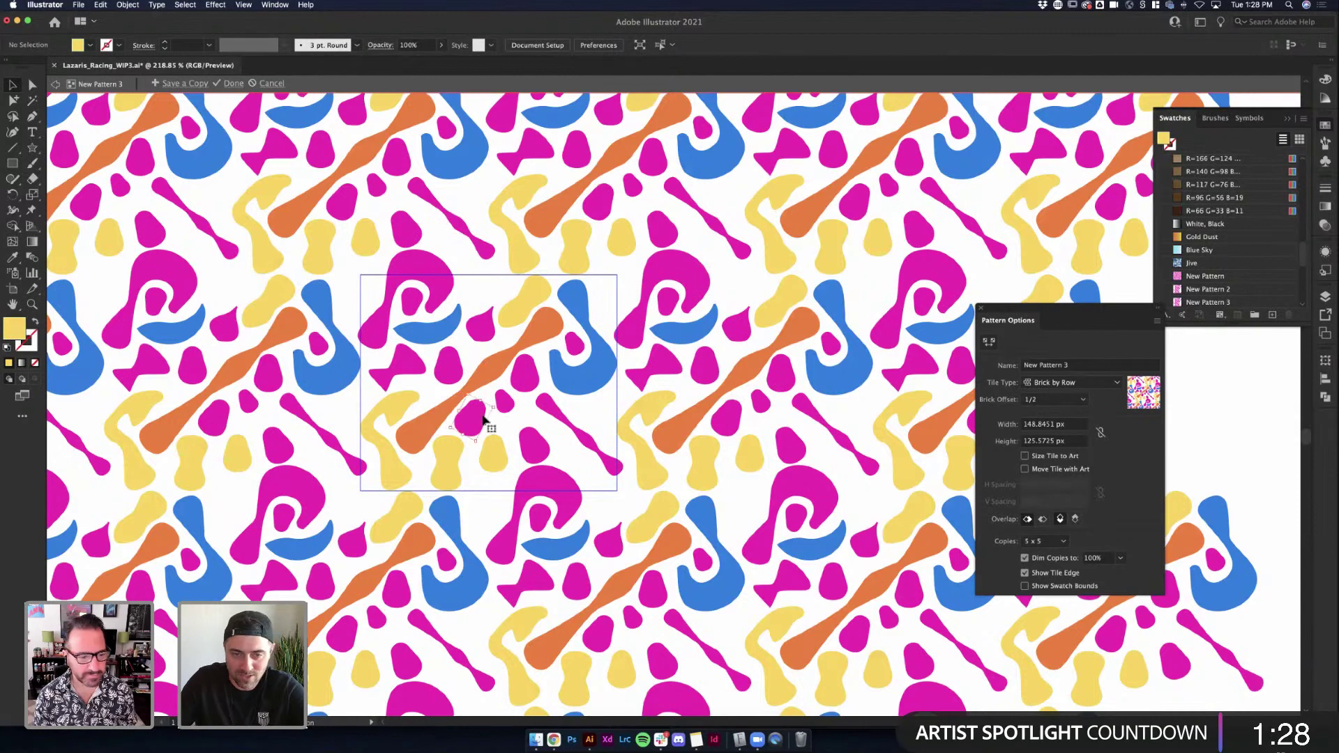
# Recolour the magenta rounded piece below the long orange bone blue, sampling the hook-shaped piece with the Eyedropper
pyautogui.moveTo(491, 418); pyautogui.dragTo(487, 399)
pyautogui.press('i')
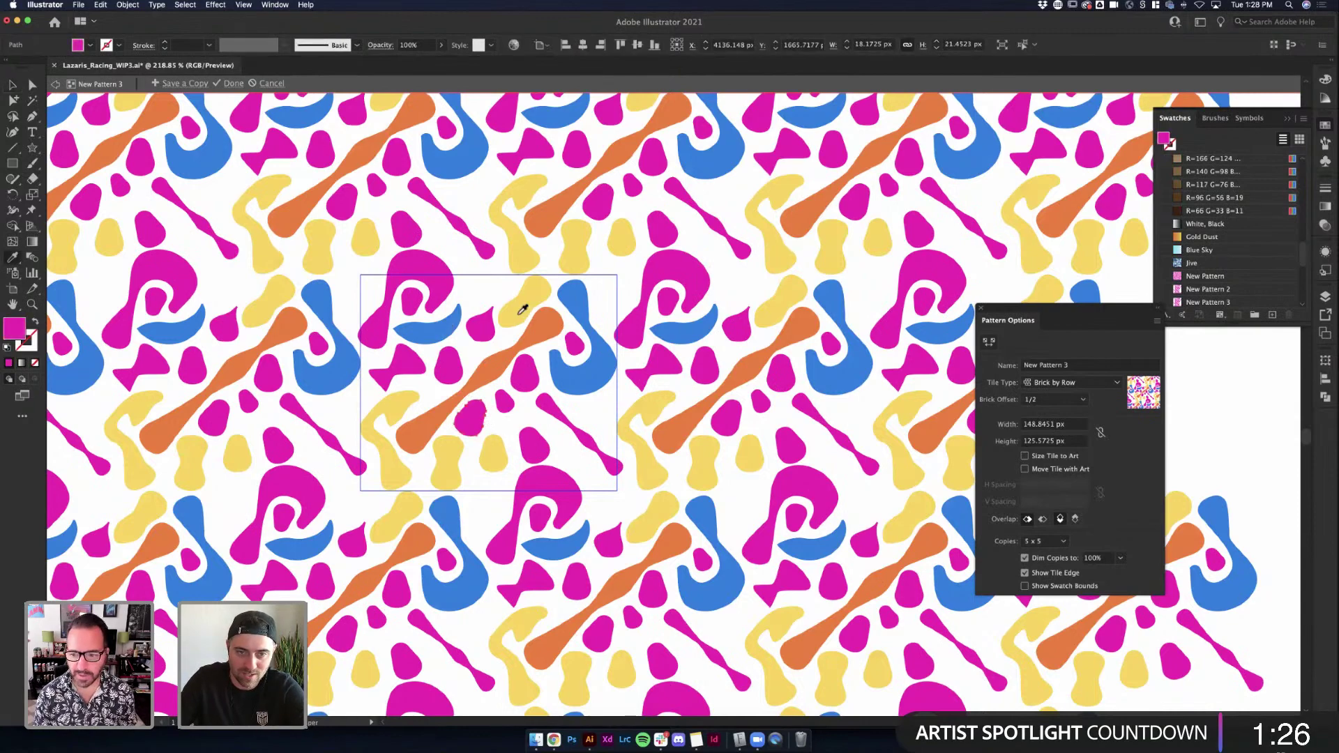
pyautogui.click(577, 374)
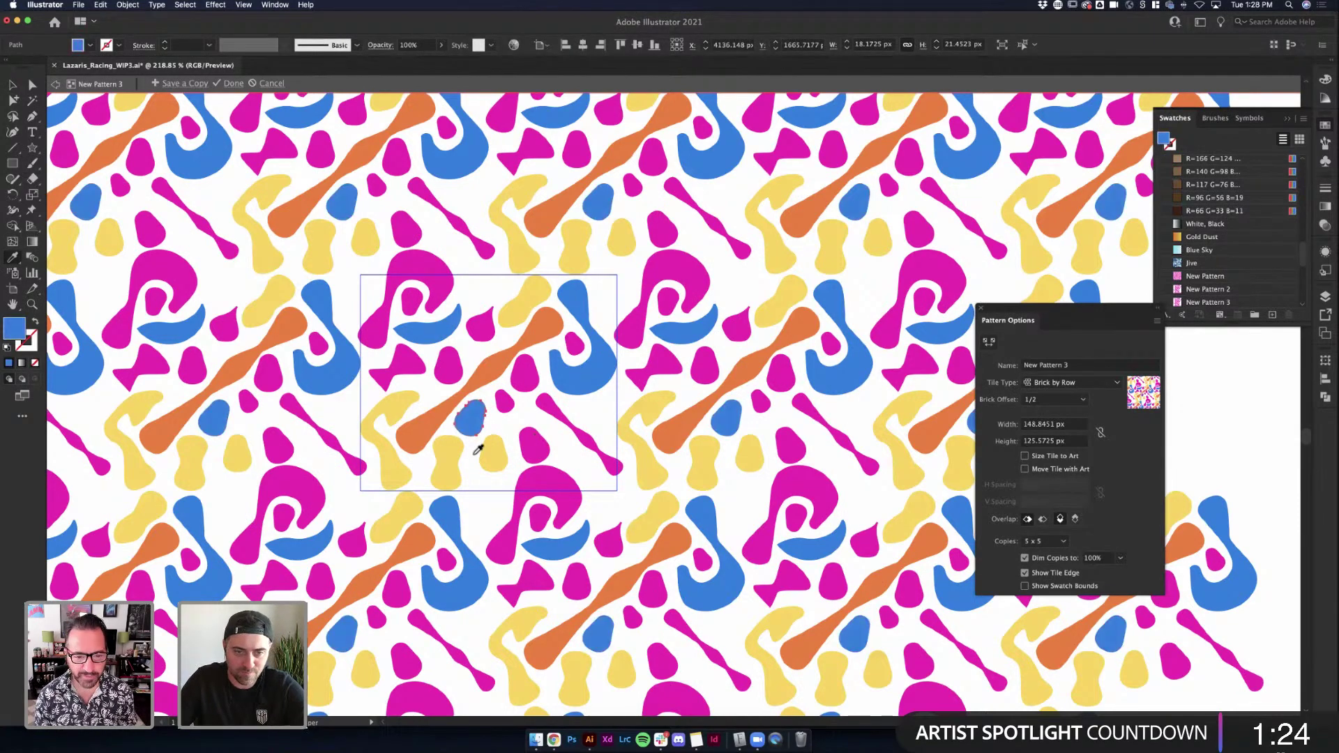
pyautogui.press('v')
# Recolour the yellow hourglass piece at the tile's lower edge with the orange sampled from the long bone
pyautogui.click(453, 466)
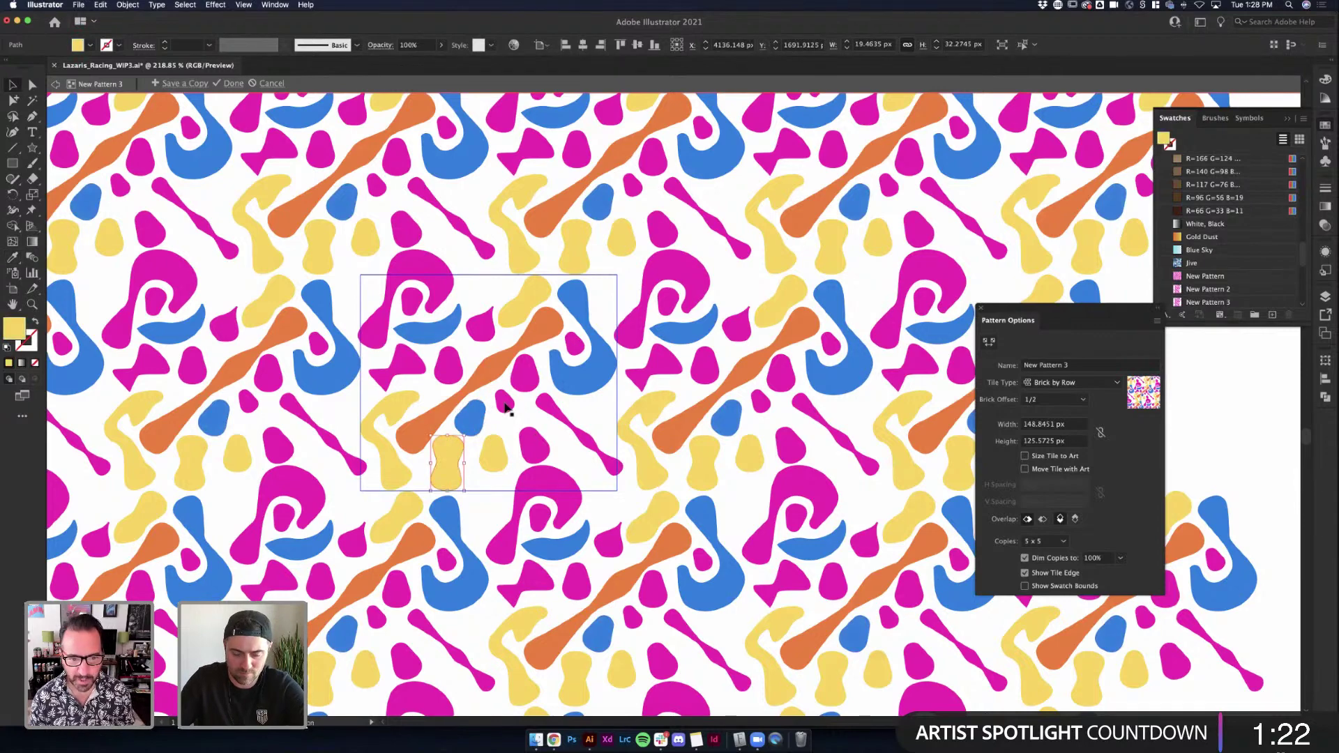
pyautogui.press('i')
pyautogui.click(489, 375)
pyautogui.press('v')
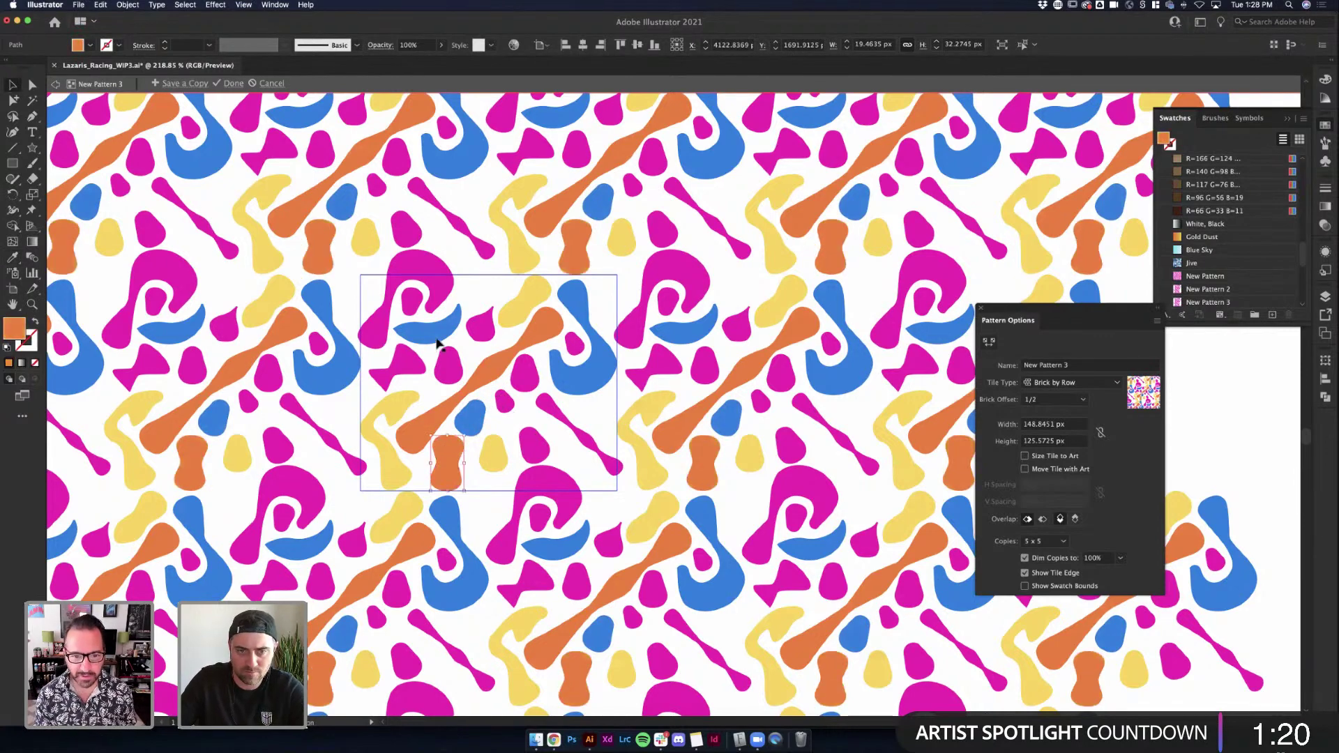
# Recolour the magenta bow-tie piece beneath the blue crescent crimson with hex ff175f
pyautogui.click(427, 327)
pyautogui.click(414, 362)
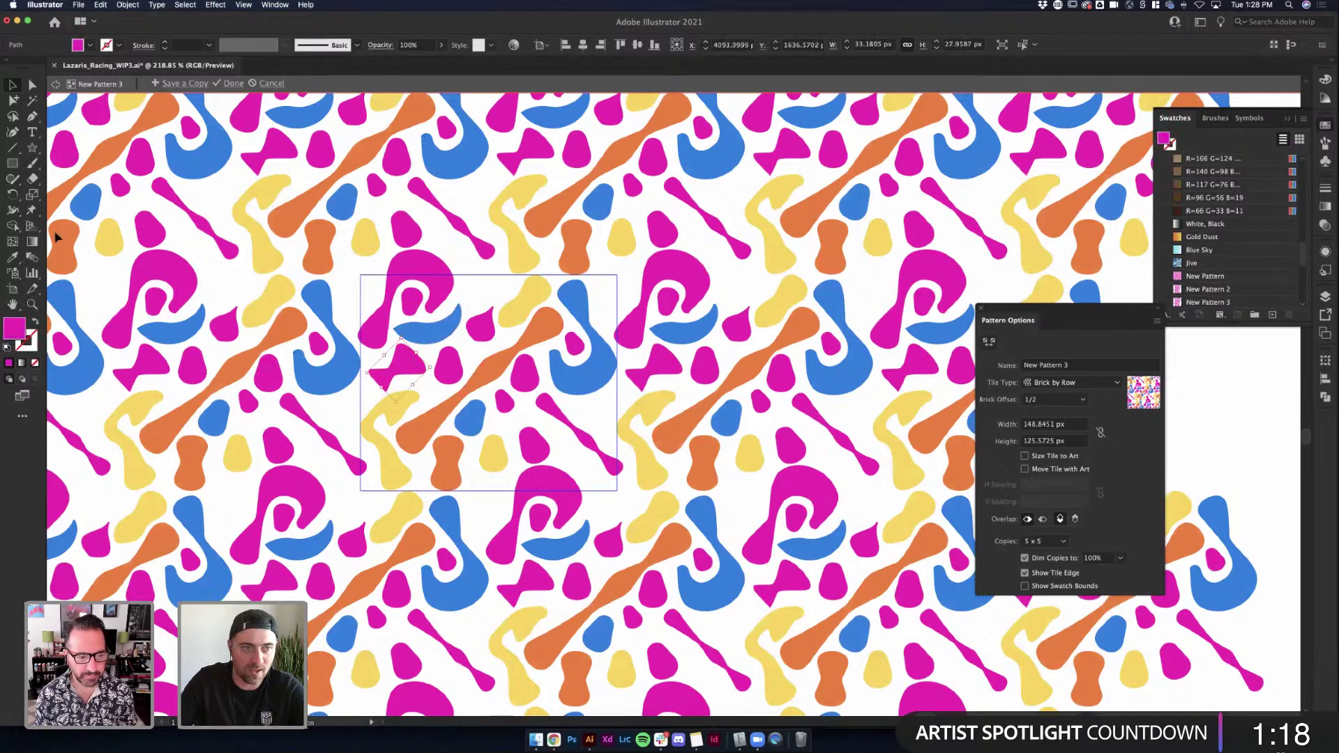
pyautogui.doubleClick(14, 326)
pyautogui.write('ff5b00')
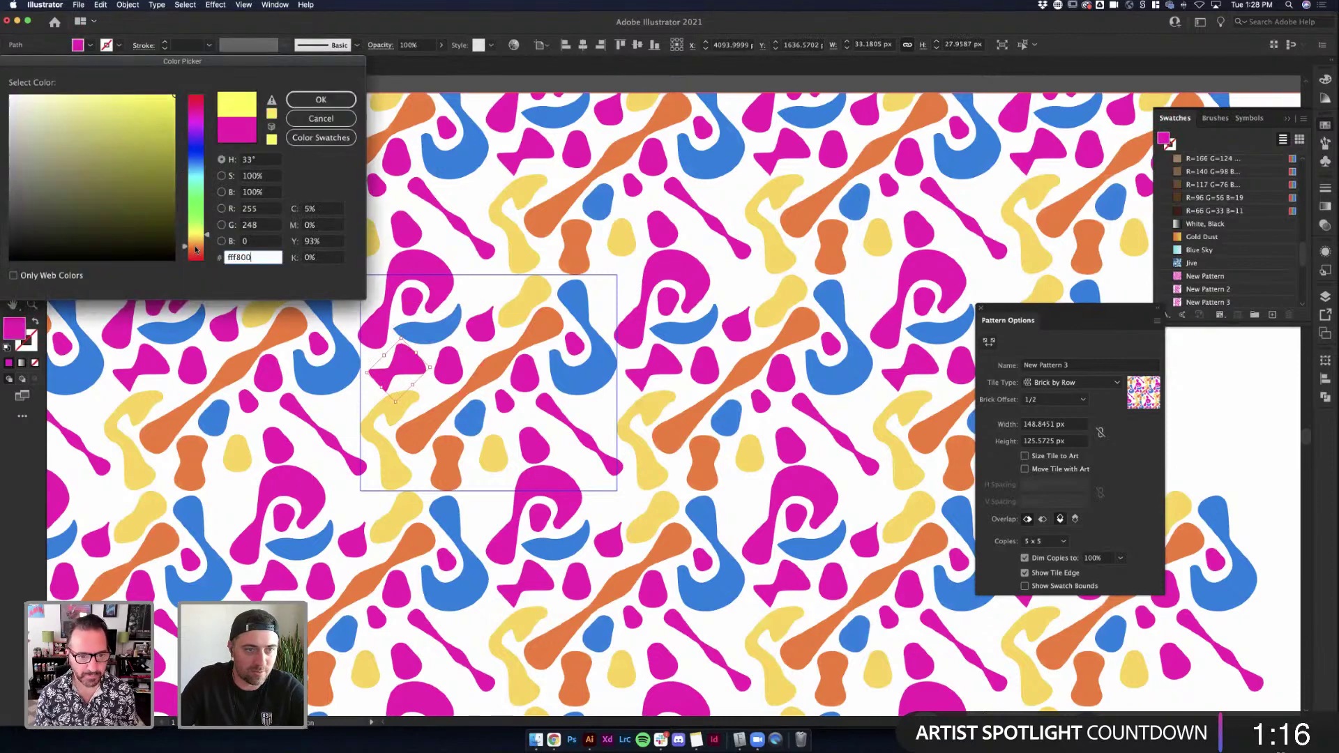
pyautogui.moveTo(196, 107); pyautogui.dragTo(198, 101)
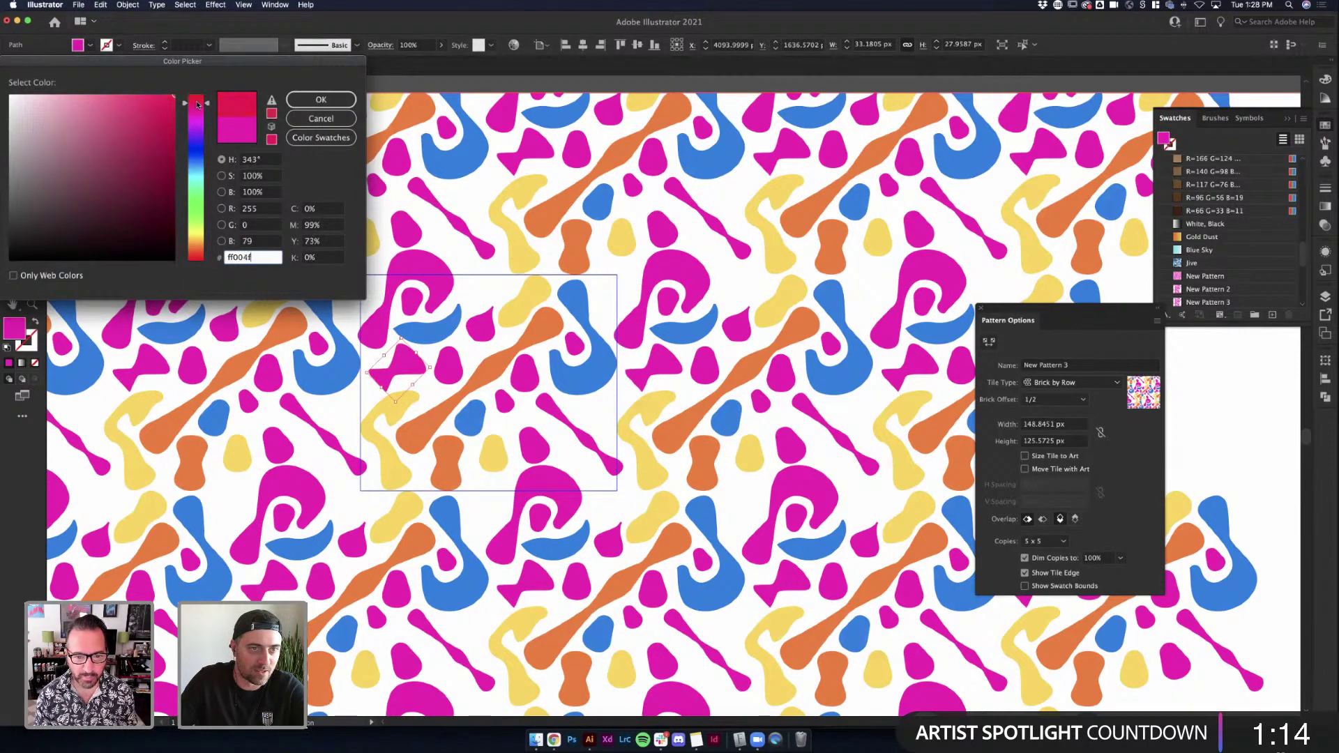
pyautogui.click(160, 95)
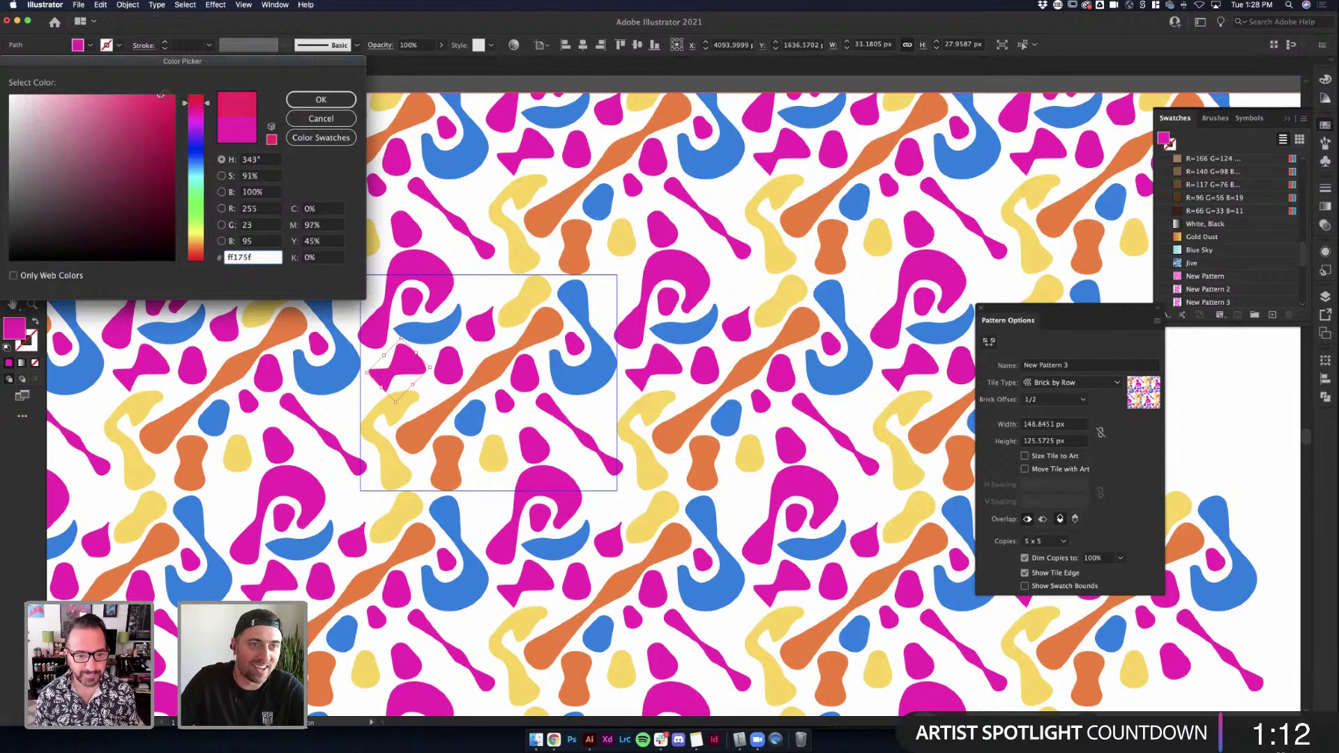
pyautogui.click(321, 99)
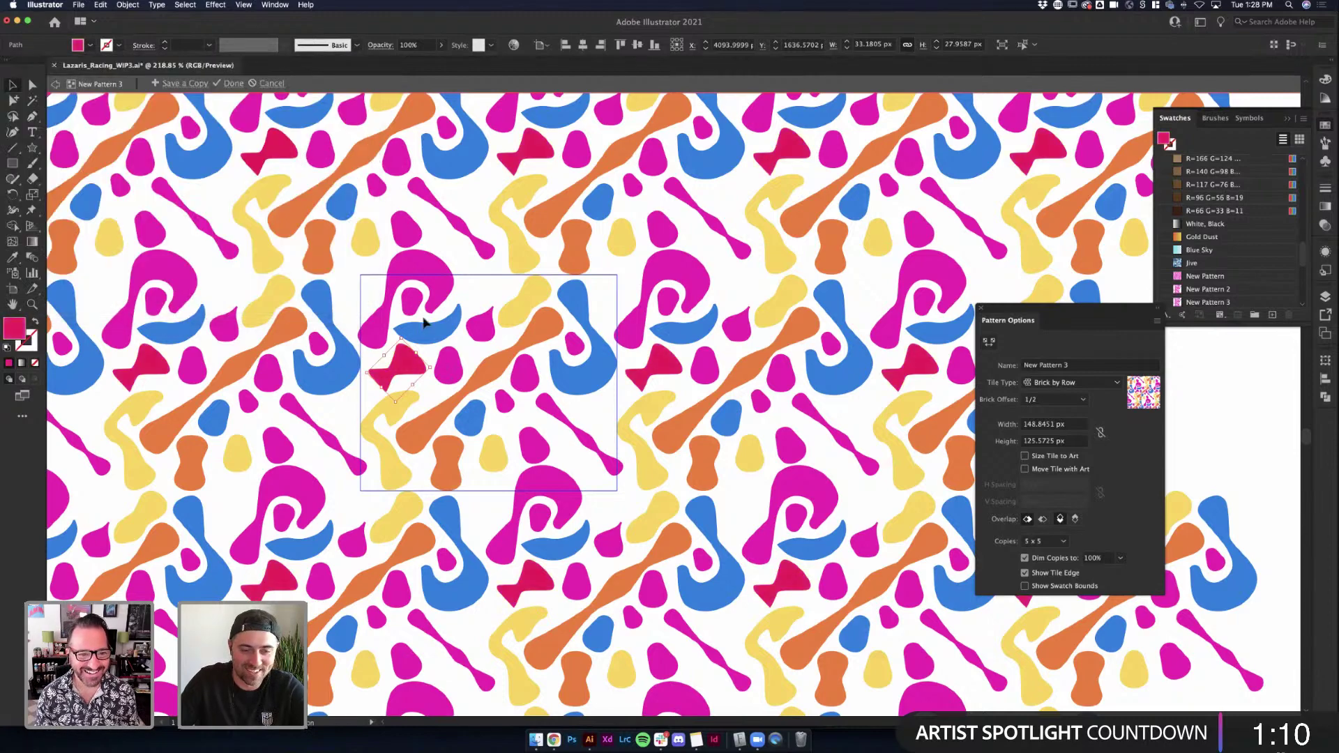
# Recolour the large spiral and the magenta drop near the tile's lower-right edge with the crimson sampled from the bow-tie
pyautogui.click(450, 345)
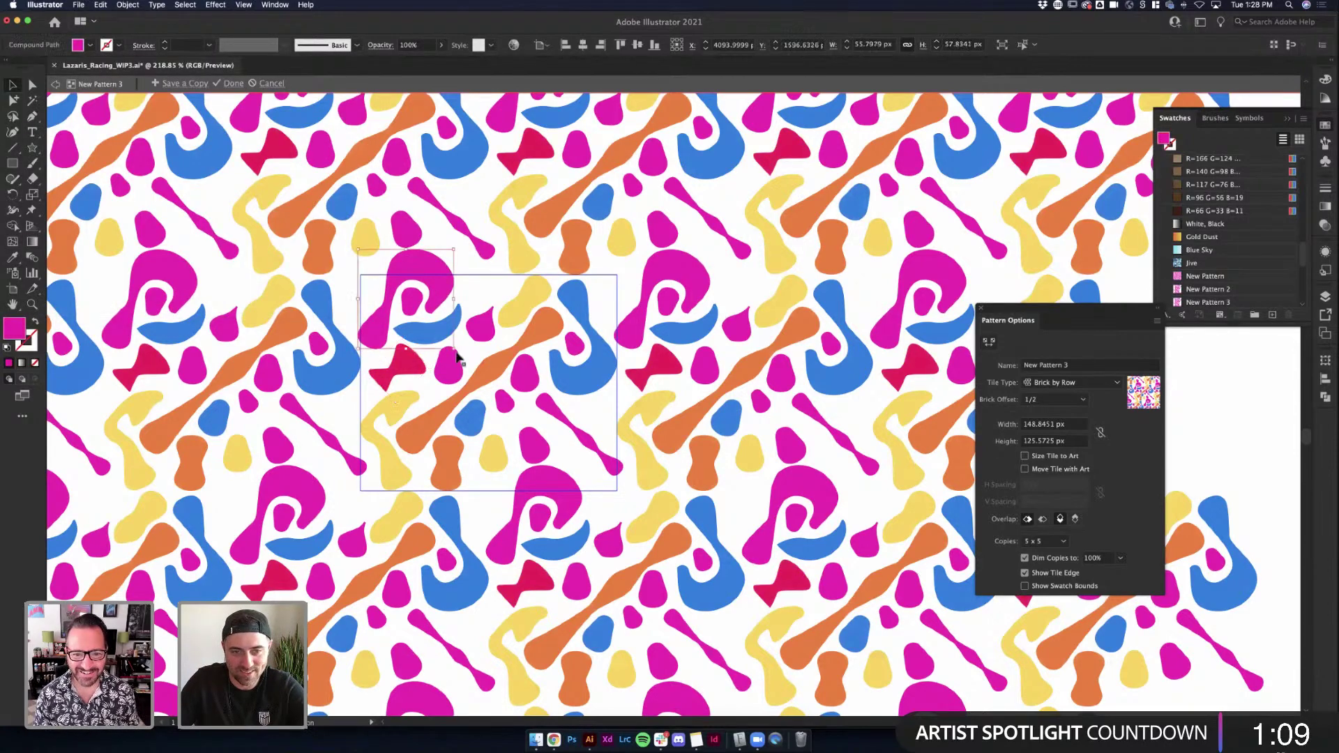
pyautogui.keyDown('shift'); pyautogui.click(537, 446); pyautogui.keyUp('shift')
pyautogui.press('i')
pyautogui.click(399, 369)
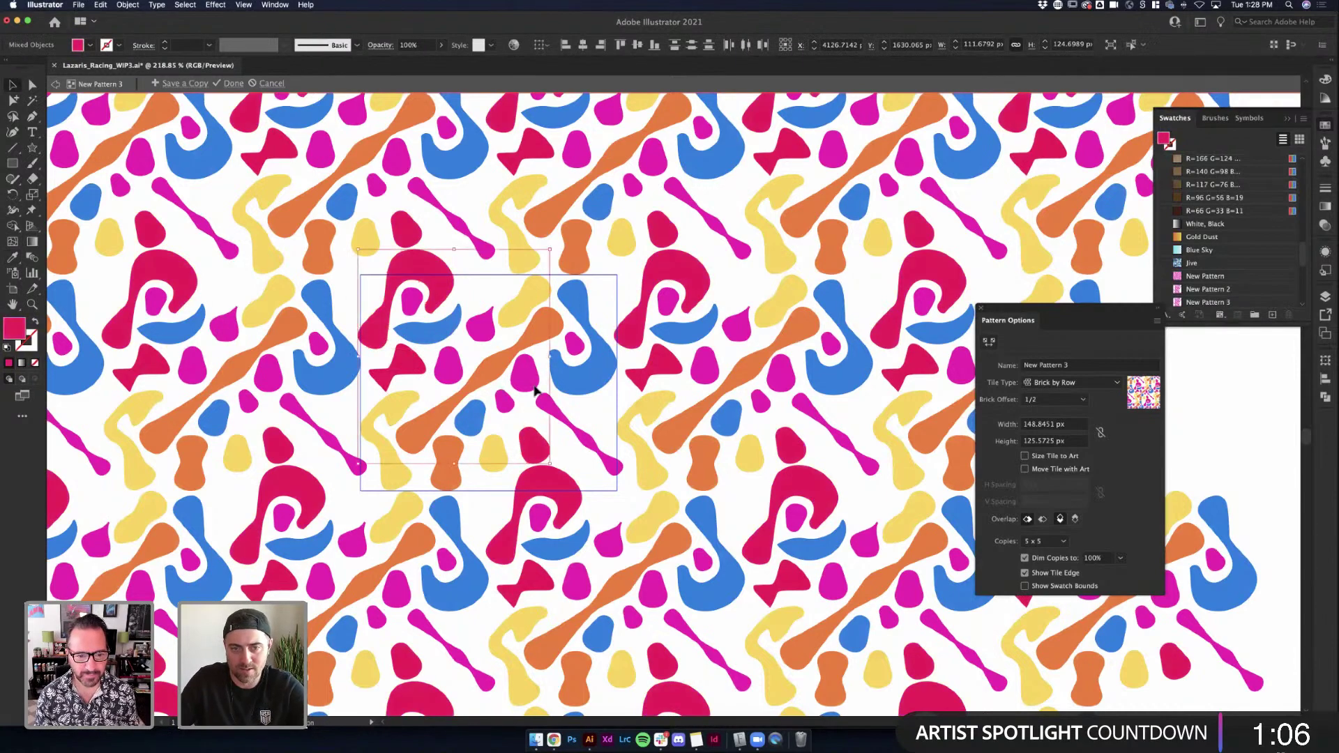
pyautogui.press('v')
# Exit pattern editing, keeping the recoloured tile in New Pattern 3, and return to the main artwork
pyautogui.click(501, 400)
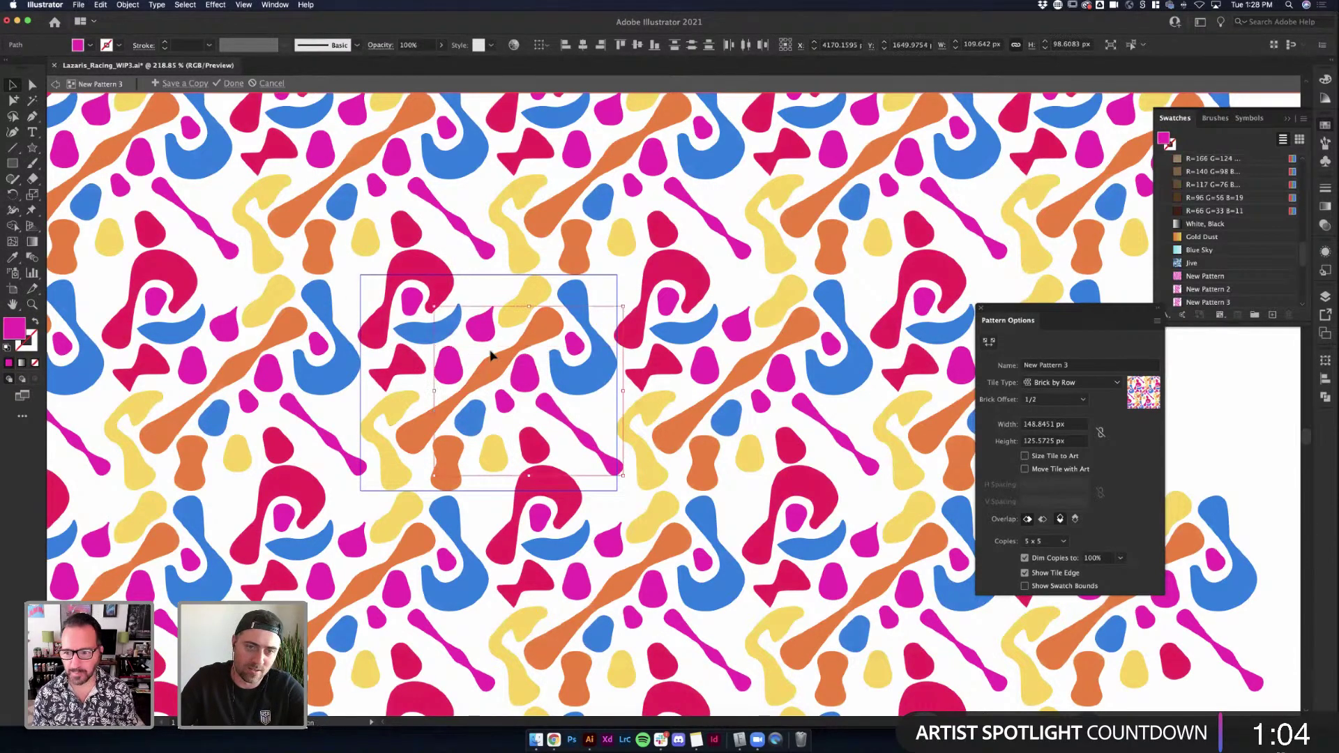
pyautogui.press('Escape')
pyautogui.scroll(-5, 469, 408)
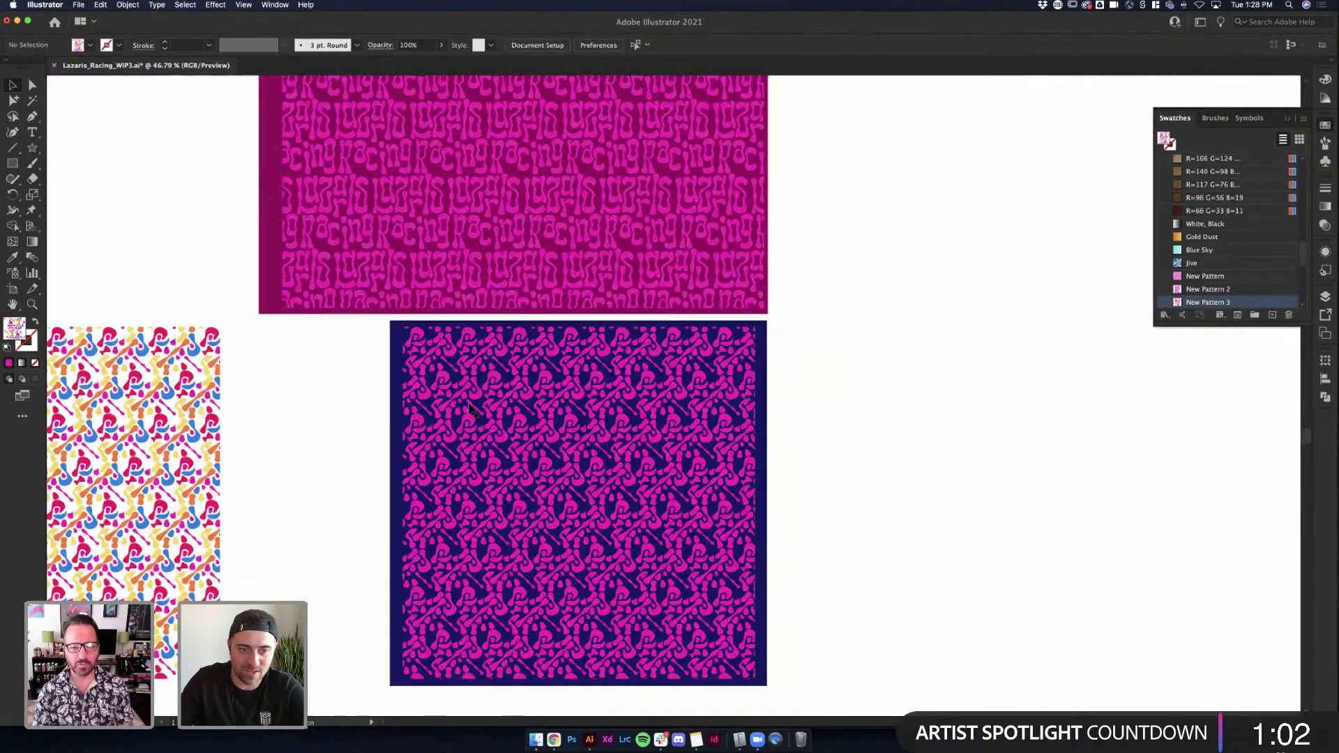
# Examine the square filled with the multicoloured pattern up close and alongside the navy version, leaving everything deselected
pyautogui.scroll(4, 469, 408)
pyautogui.scroll(4, 469, 408)
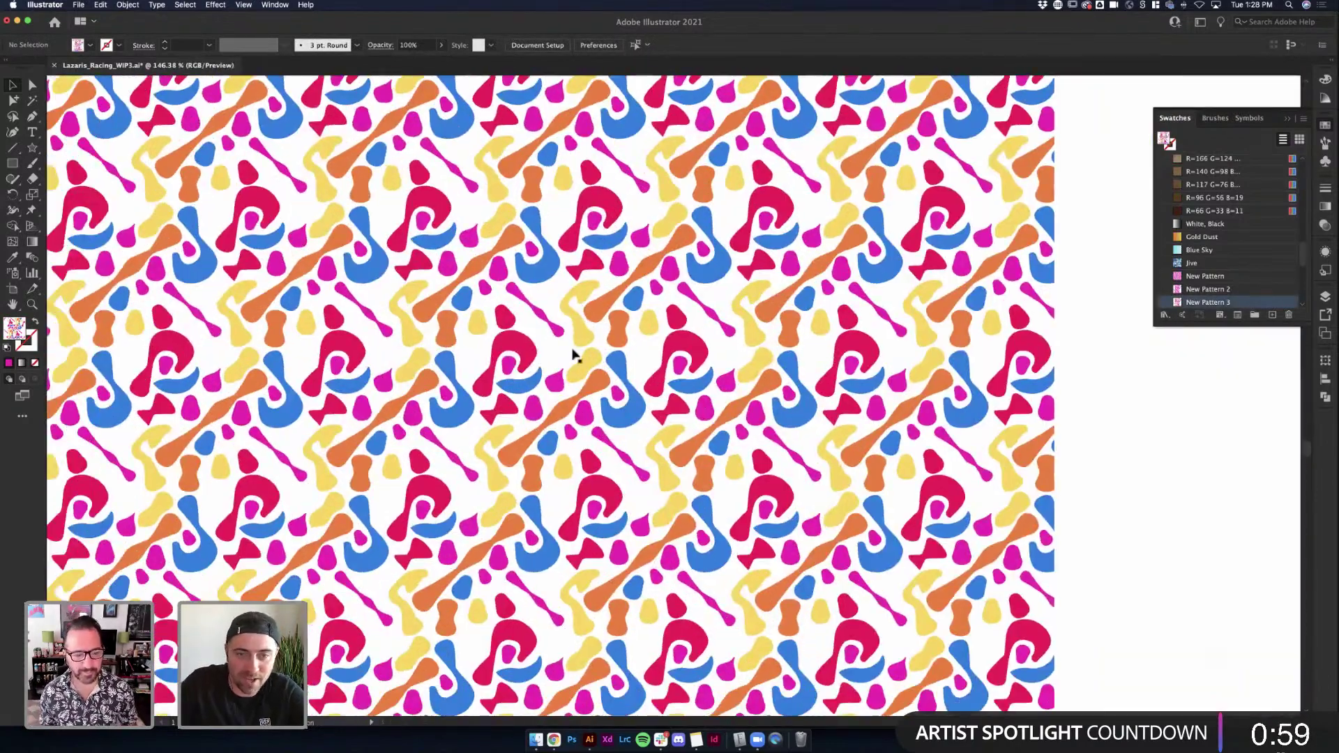
pyautogui.click(571, 354)
pyautogui.scroll(-3, 571, 355)
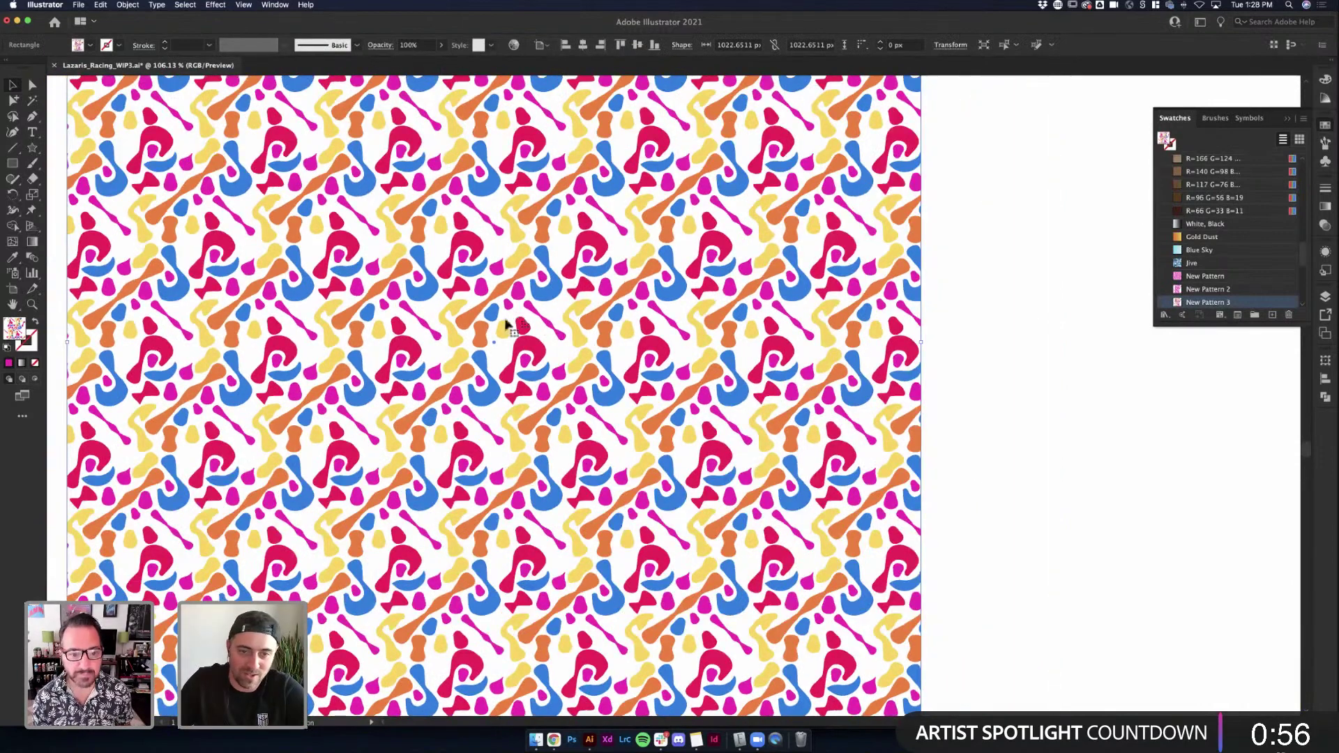
pyautogui.scroll(-3, 507, 324)
pyautogui.scroll(-3, 488, 300)
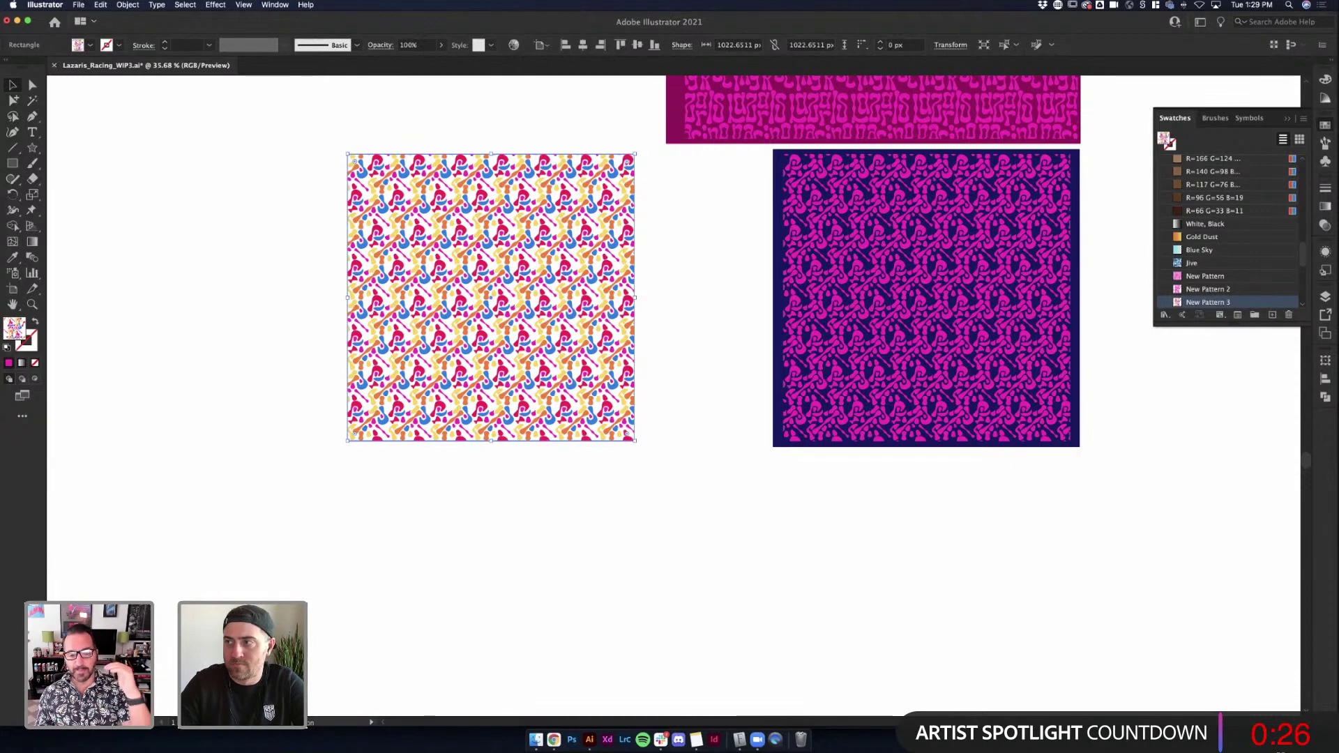
pyautogui.click(685, 340)
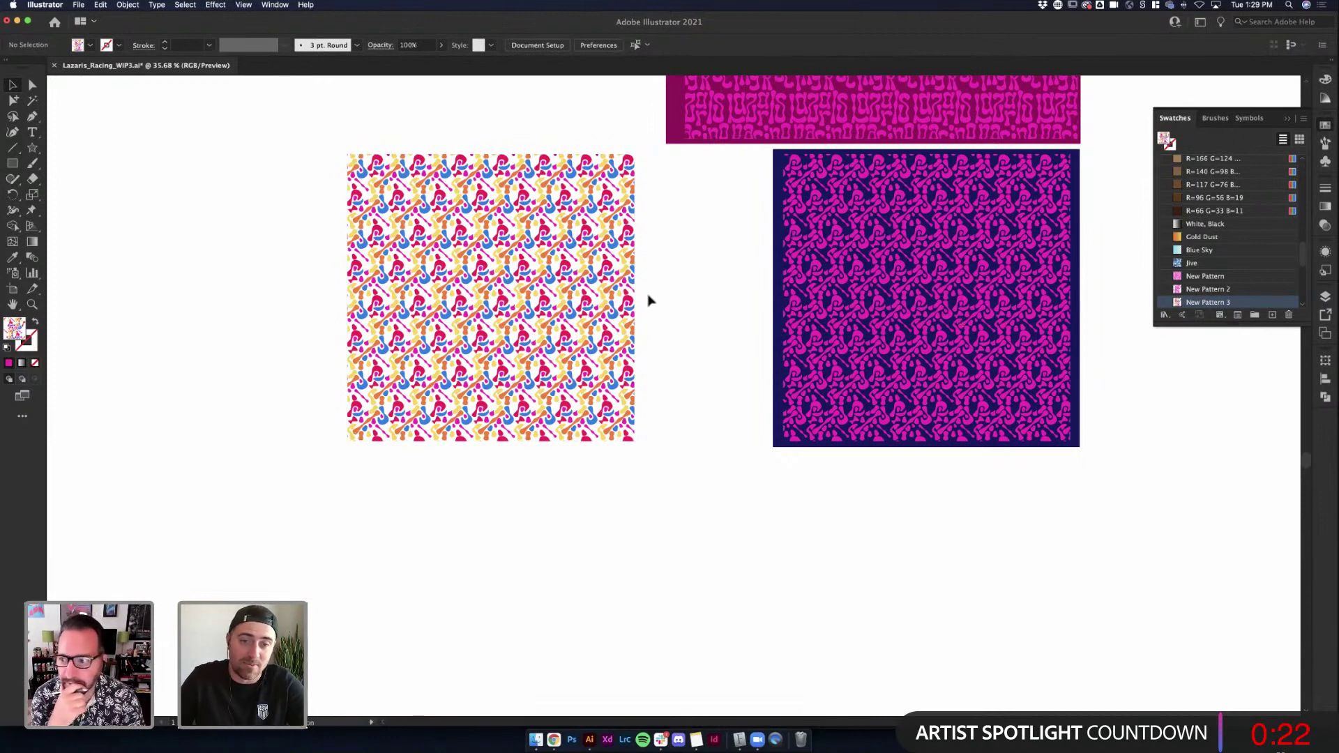
pyautogui.scroll(-3, 645, 296)
pyautogui.hscroll(-3, 317, 265)
pyautogui.scroll(2, 318, 265)
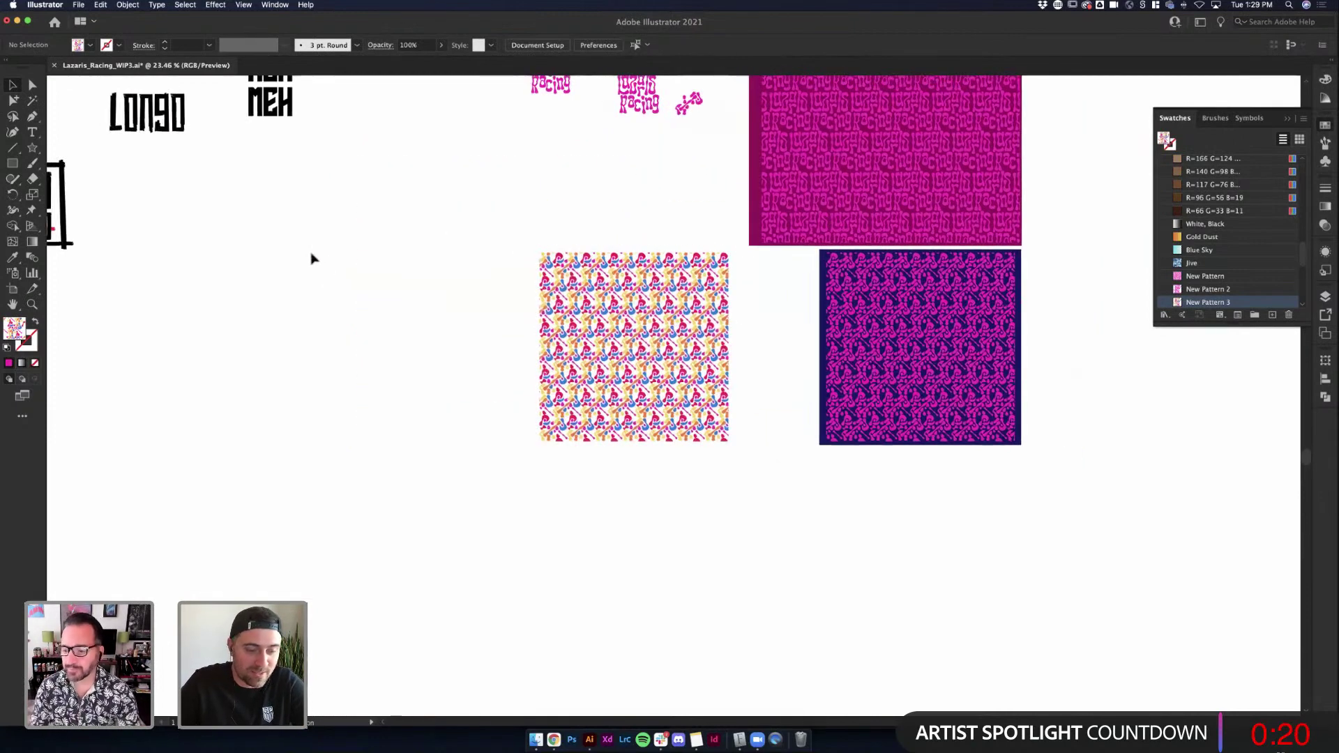
pyautogui.click(801, 392)
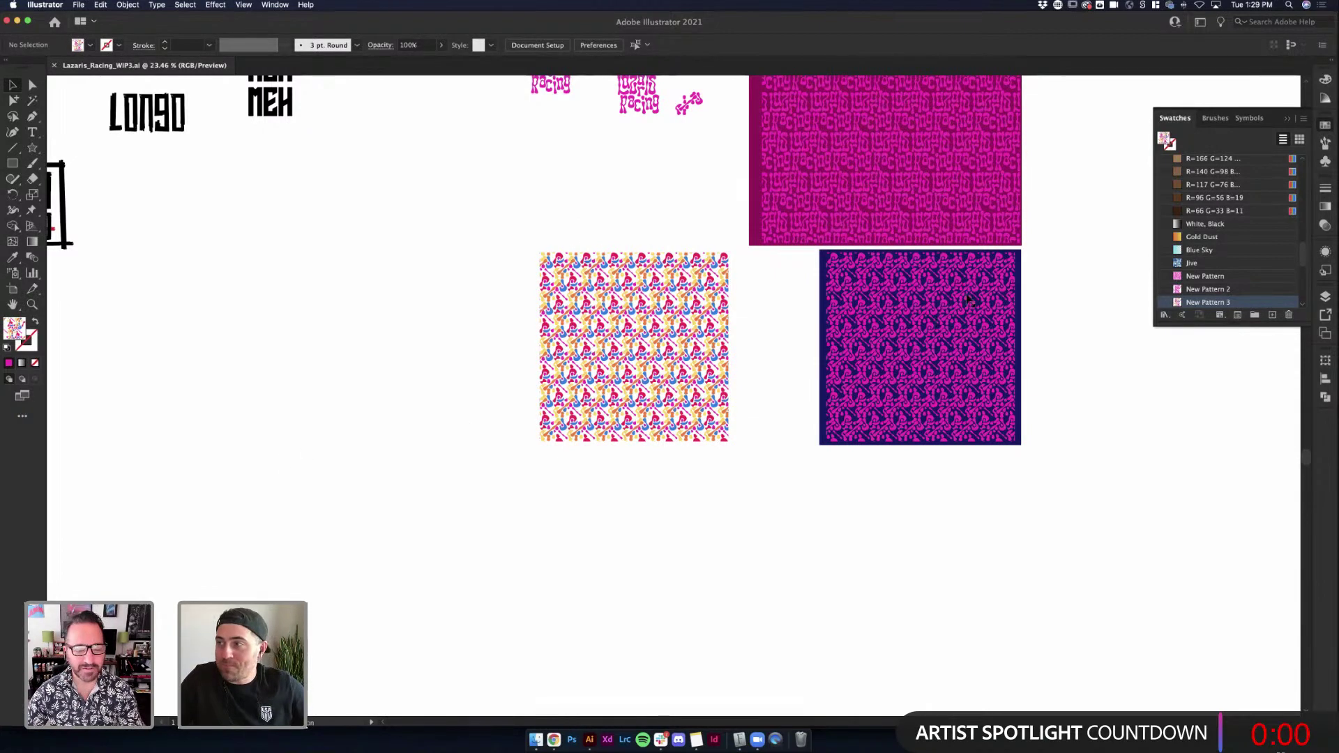
# Switch to Chrome showing the artist's Behance profile and enlarge the window to fill the screen
pyautogui.click(10, 84)
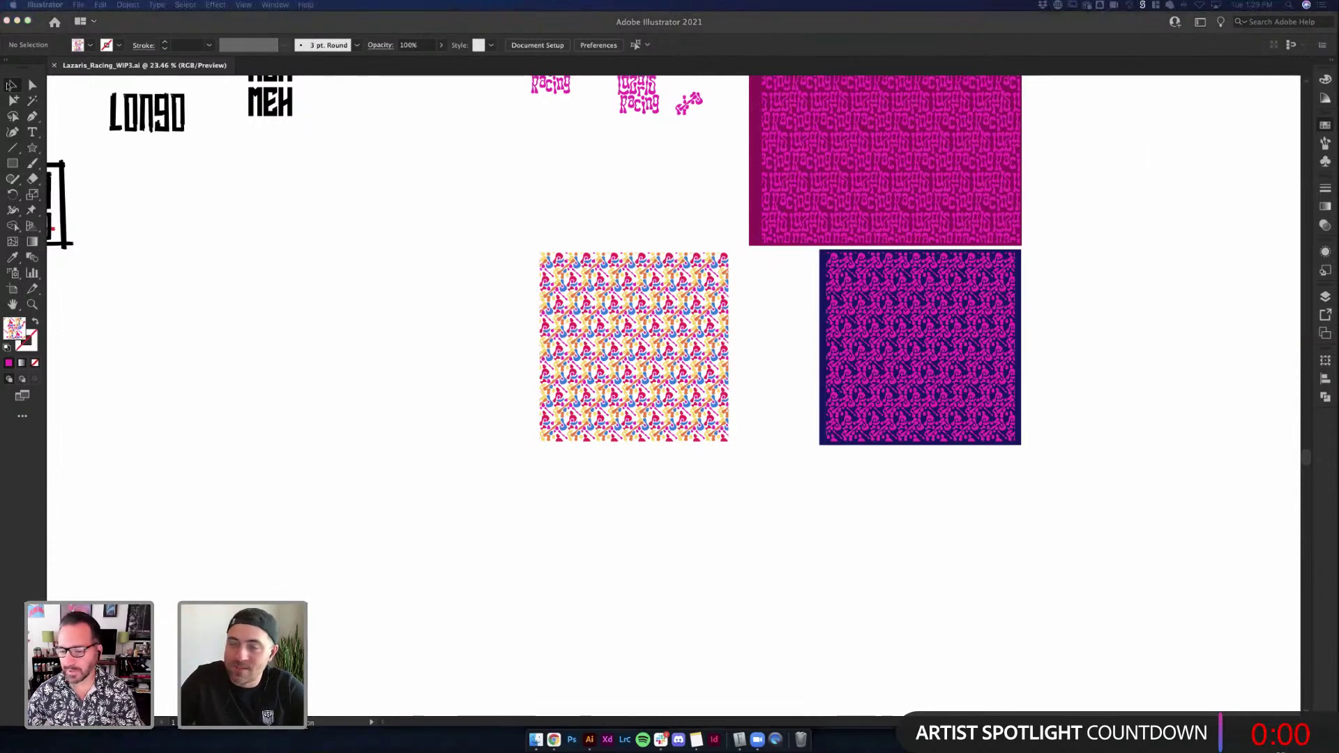
pyautogui.press('super+Tab')
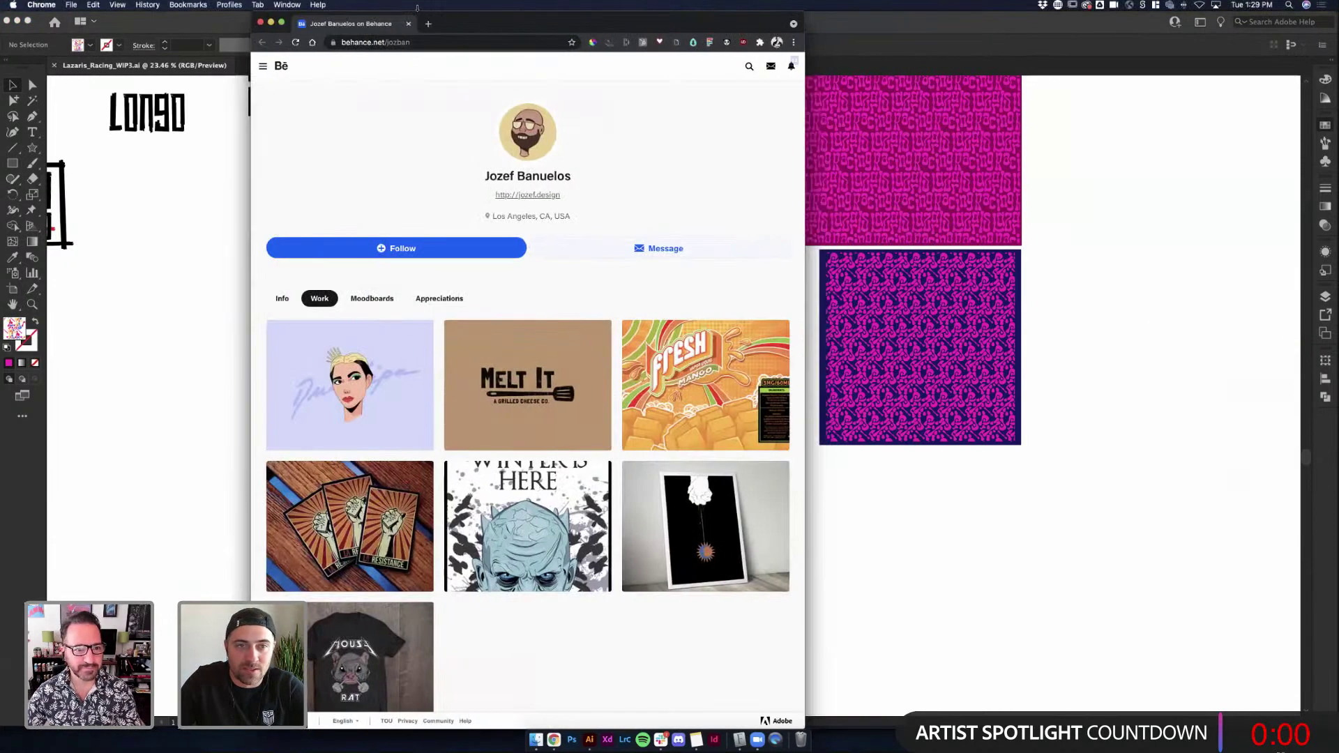
pyautogui.doubleClick(427, 21)
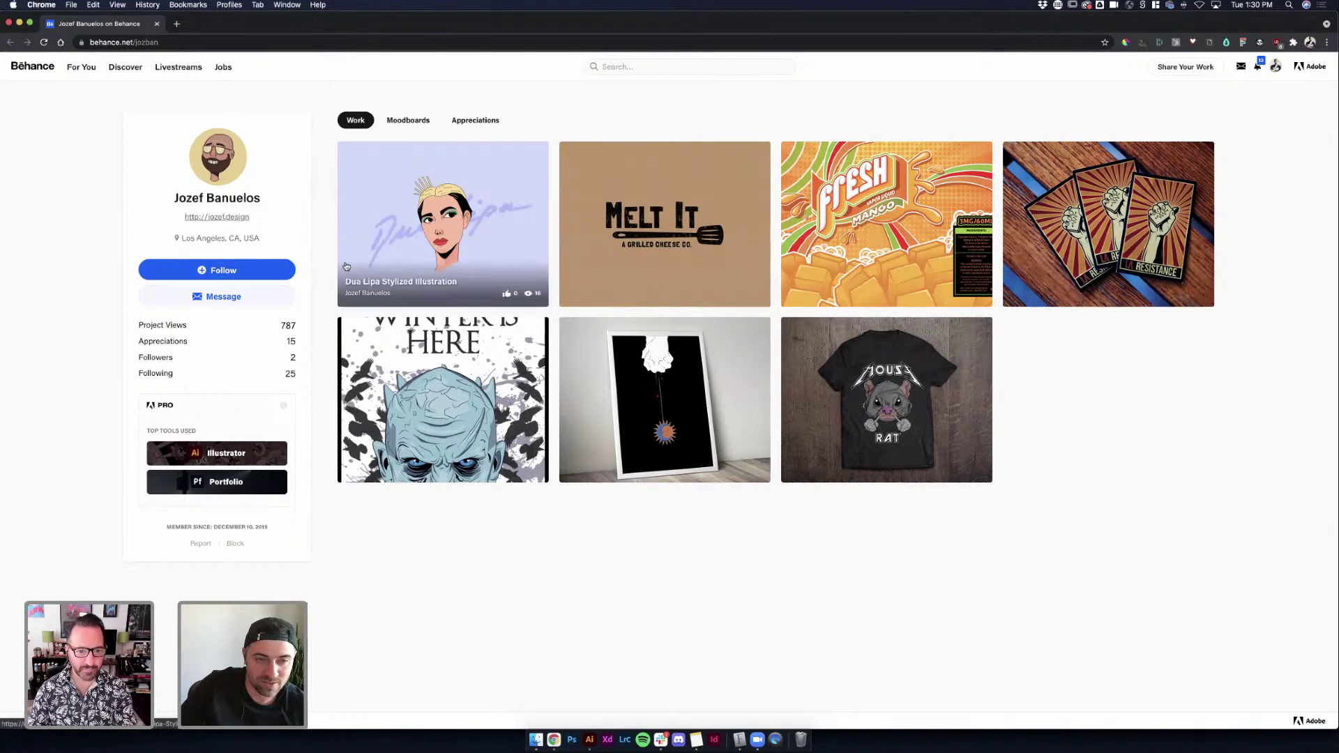
# Open the Dua Lipa Stylized Illustration project and view its artwork down to the original sketch
pyautogui.click(408, 231)
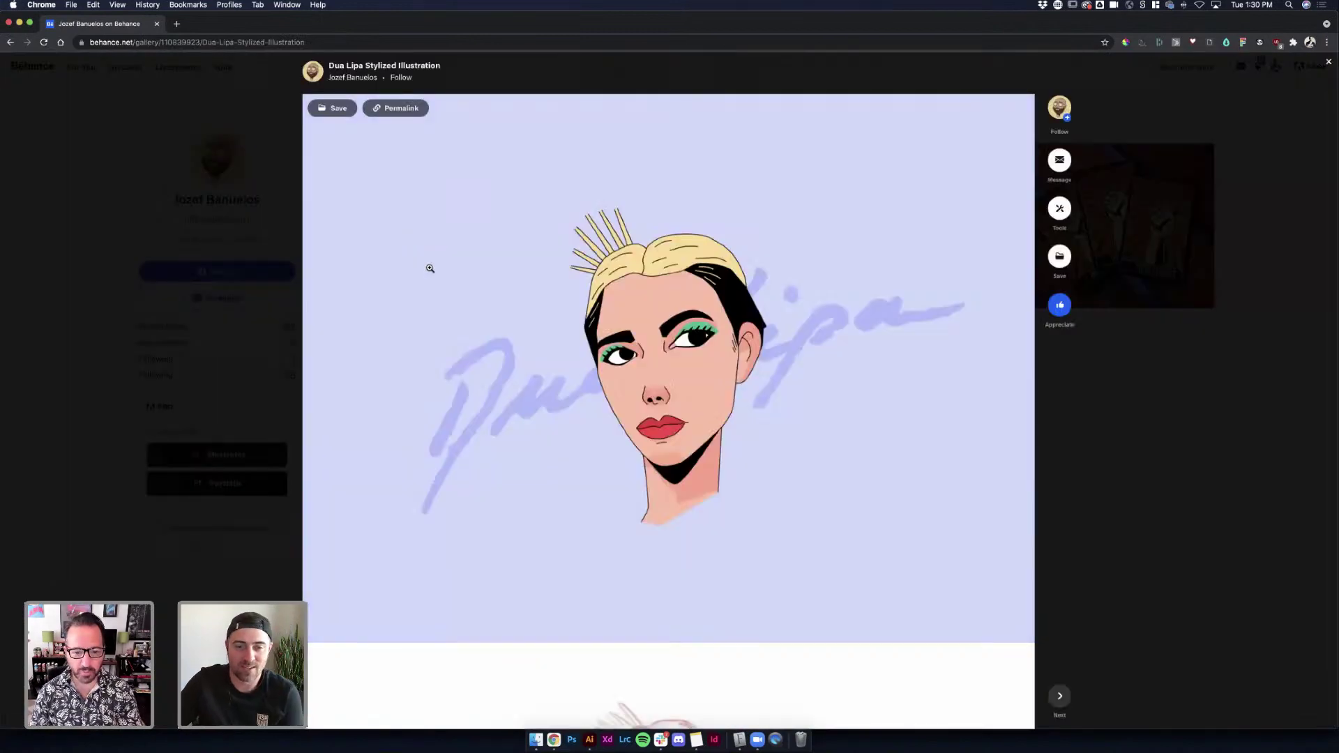
pyautogui.scroll(-4, 524, 288)
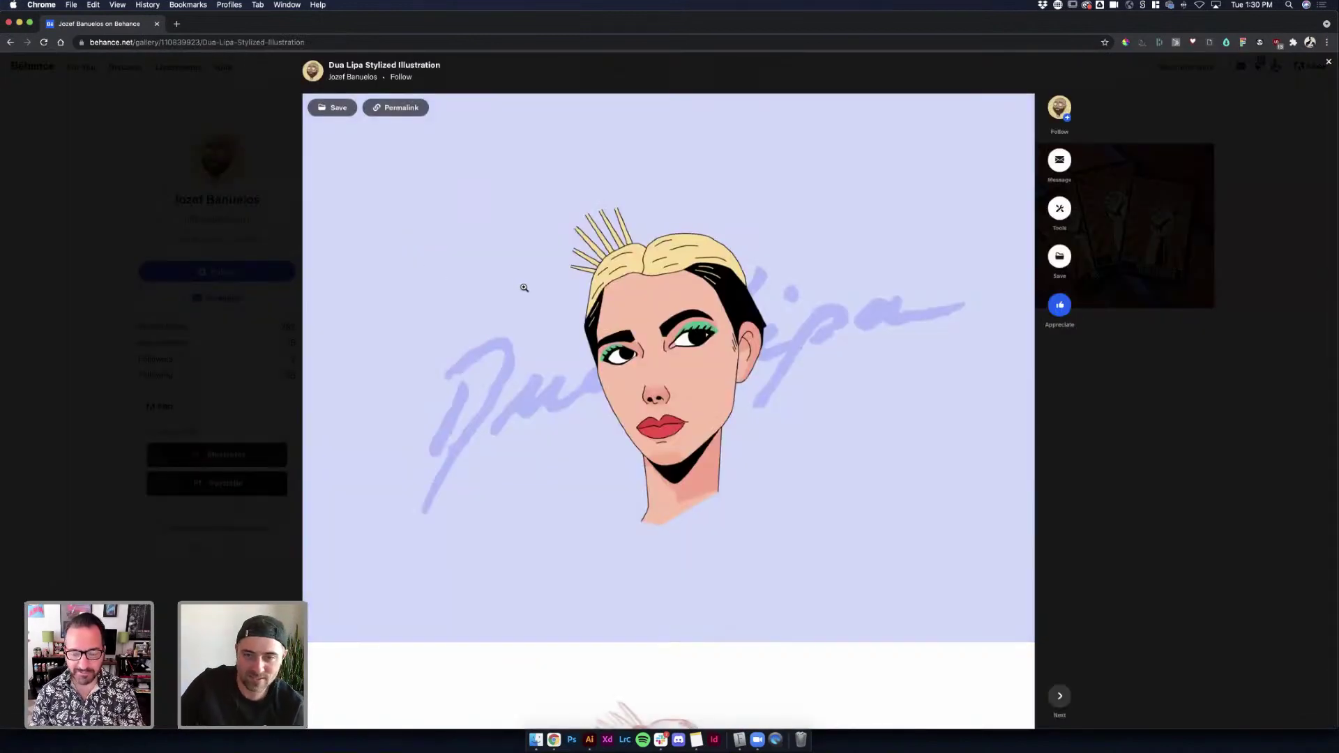
pyautogui.scroll(-2, 524, 288)
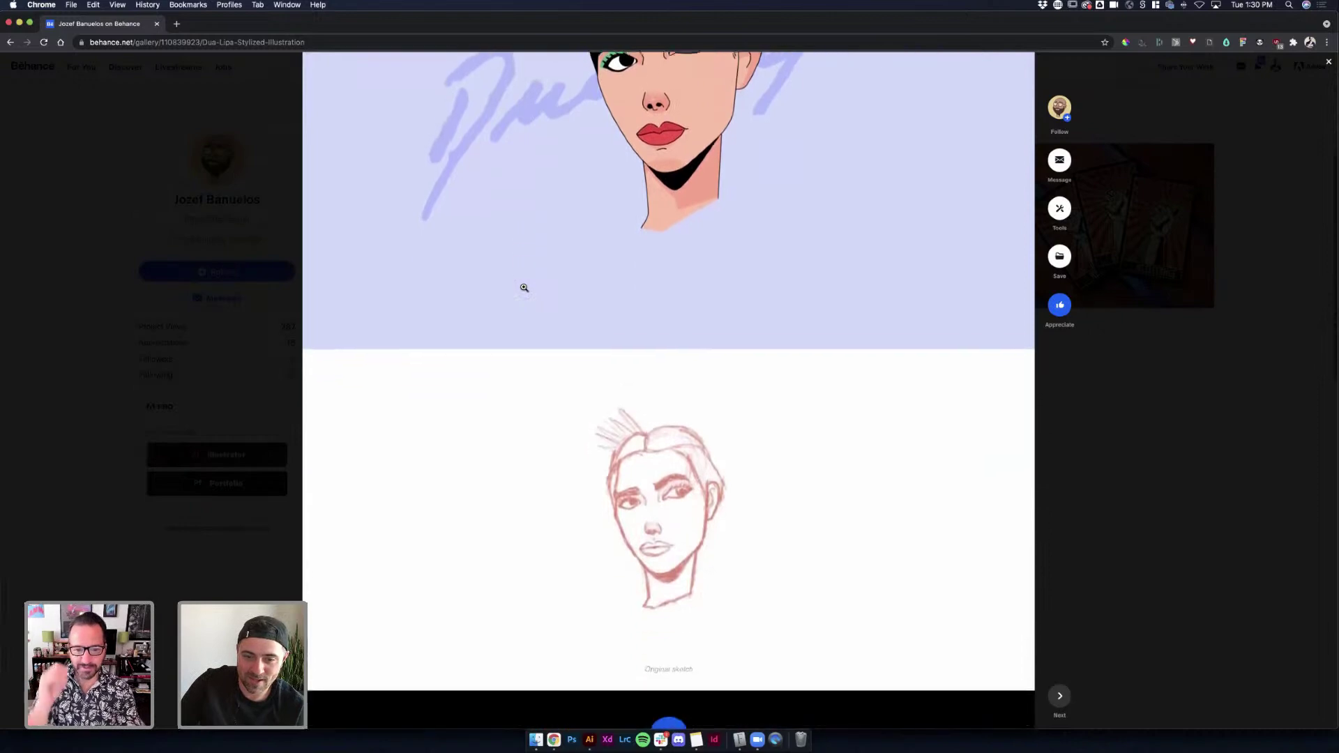
# Review the Dua Lipa illustration, its sketch and the project details below, and close the project to return to the profile
pyautogui.scroll(5, 703, 511)
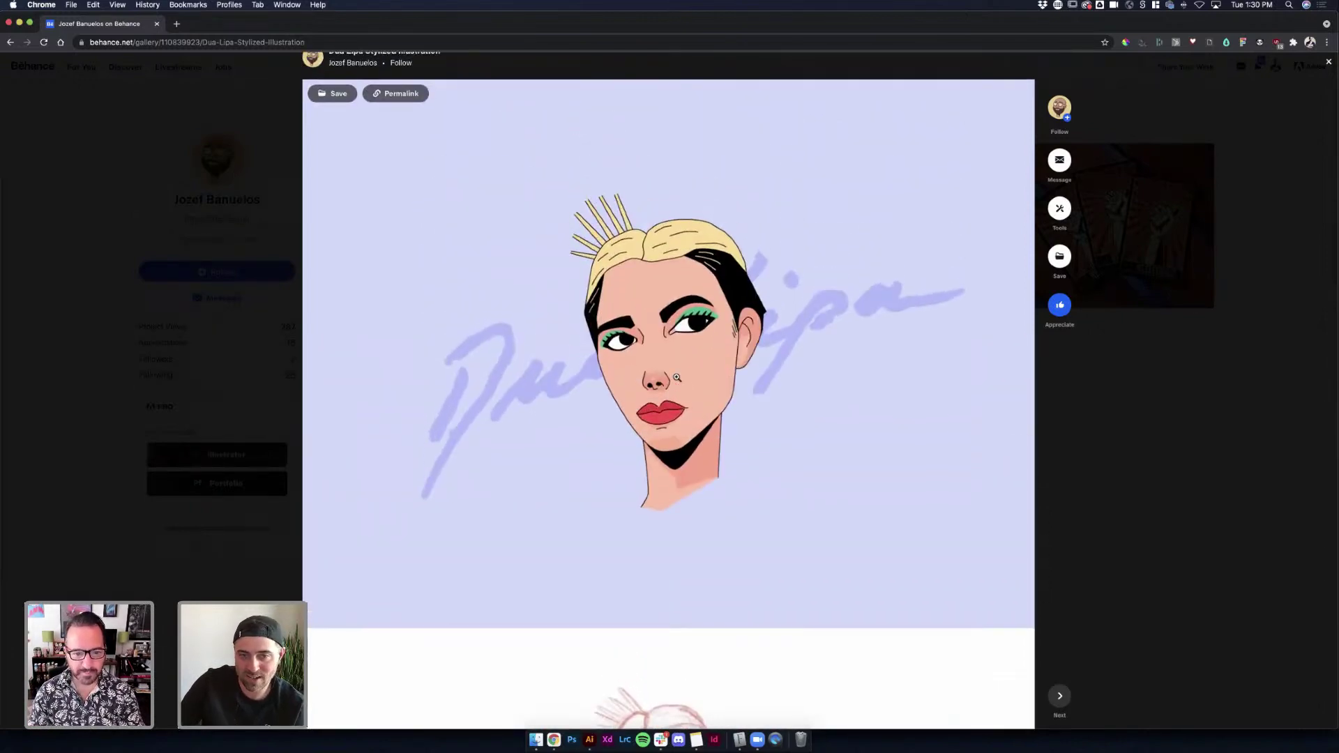
pyautogui.scroll(-15, 677, 378)
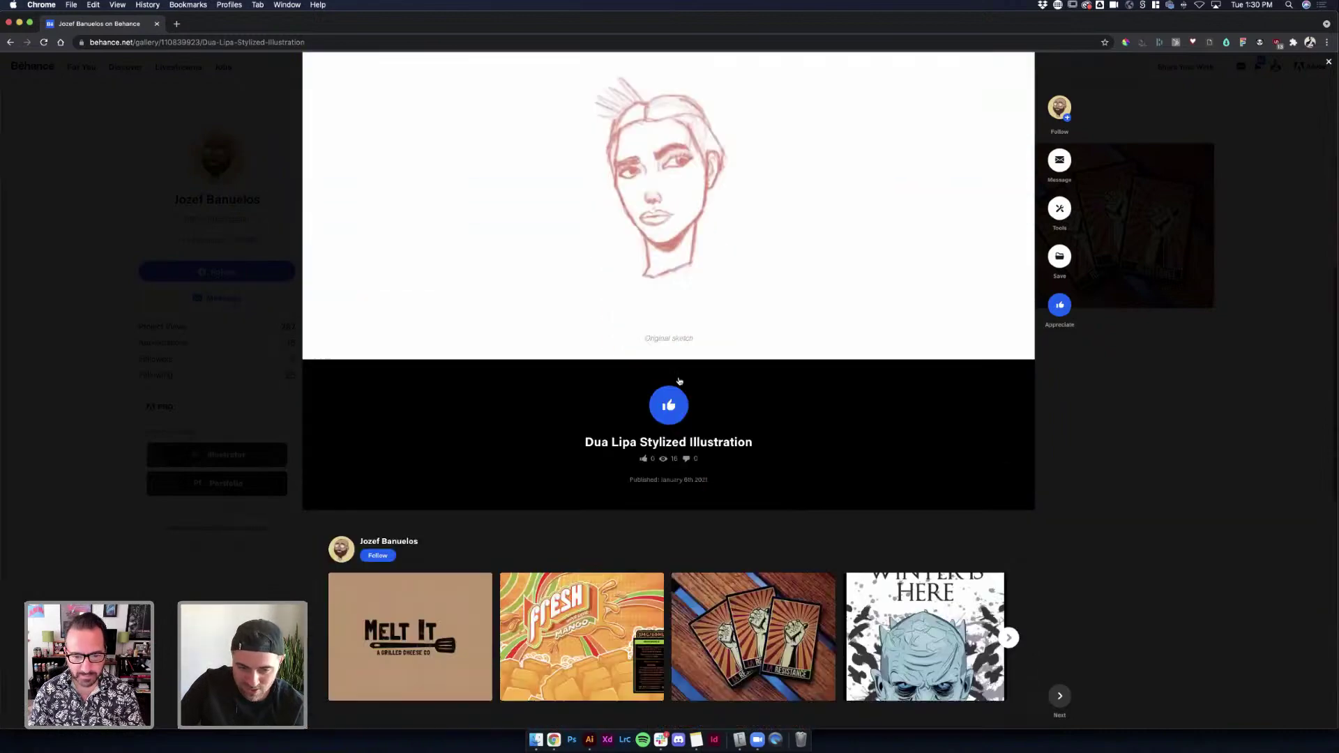
pyautogui.scroll(-6, 680, 380)
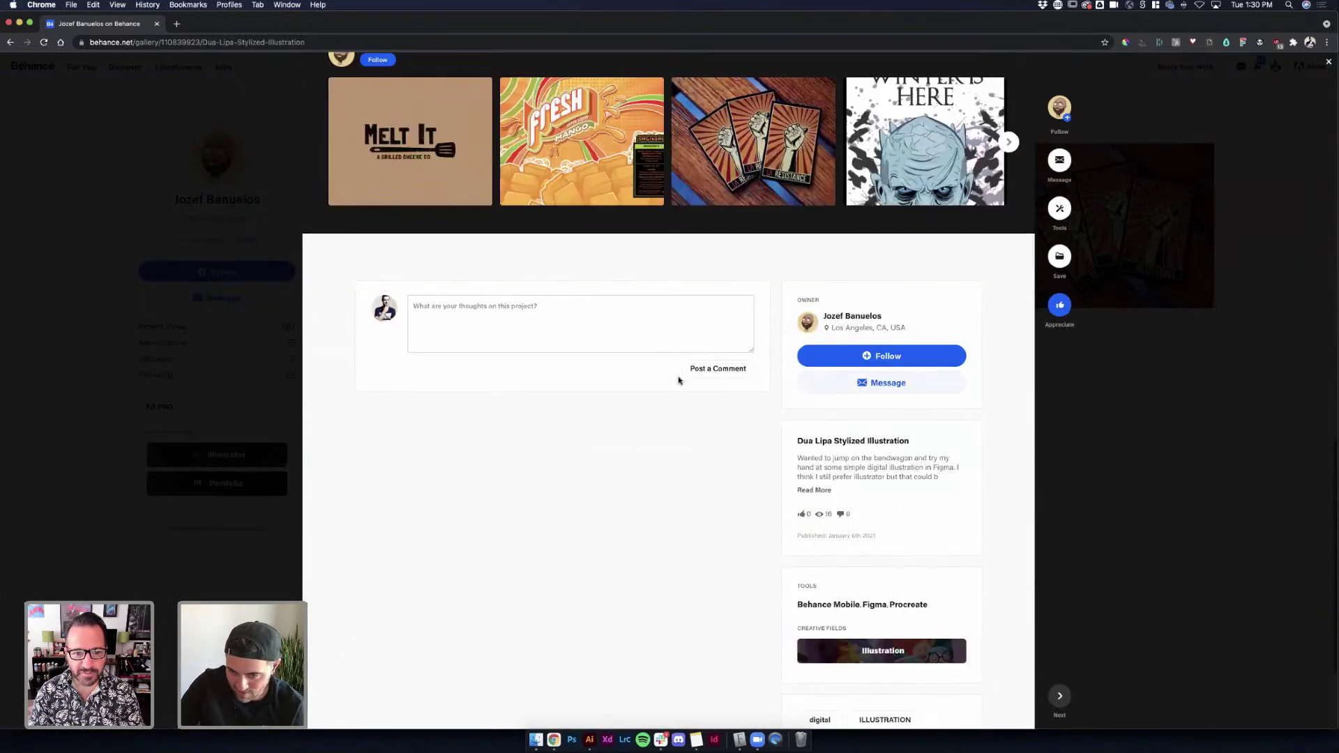
pyautogui.scroll(-1, 679, 381)
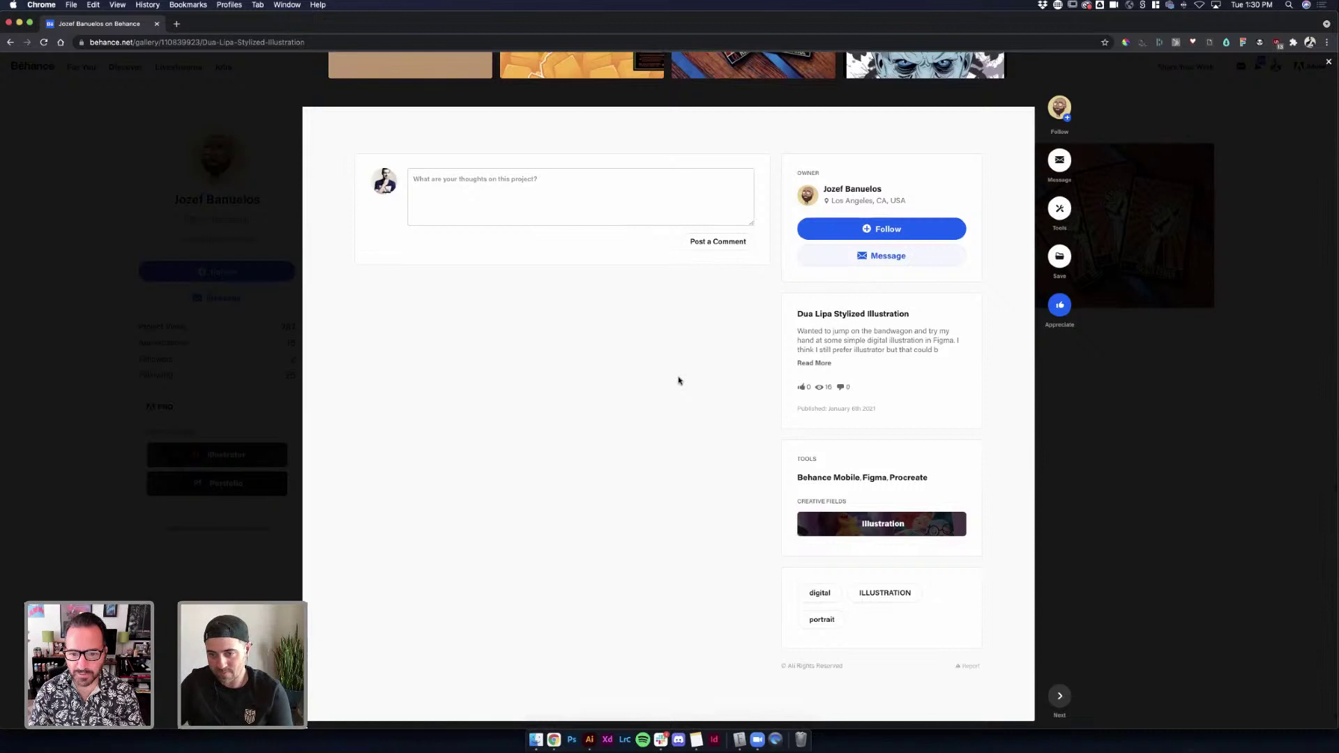
pyautogui.scroll(-2, 679, 380)
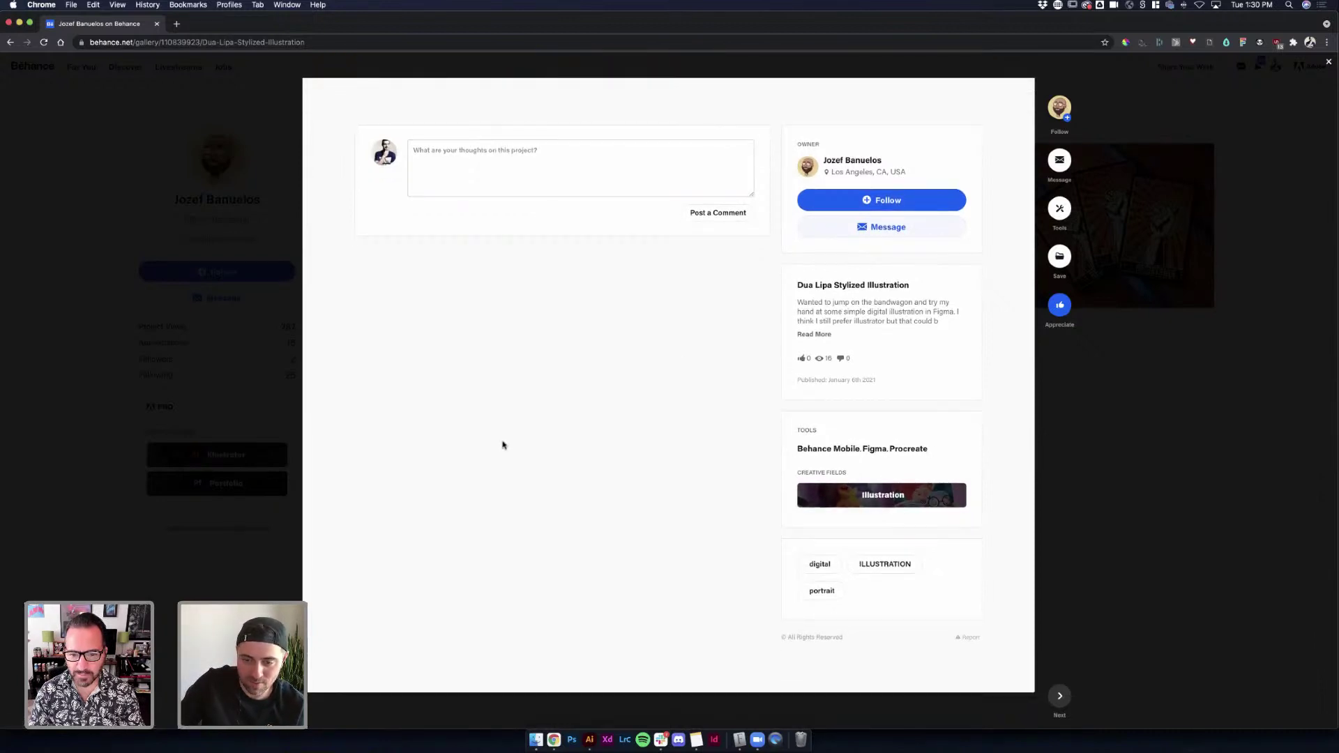
pyautogui.scroll(5, 503, 444)
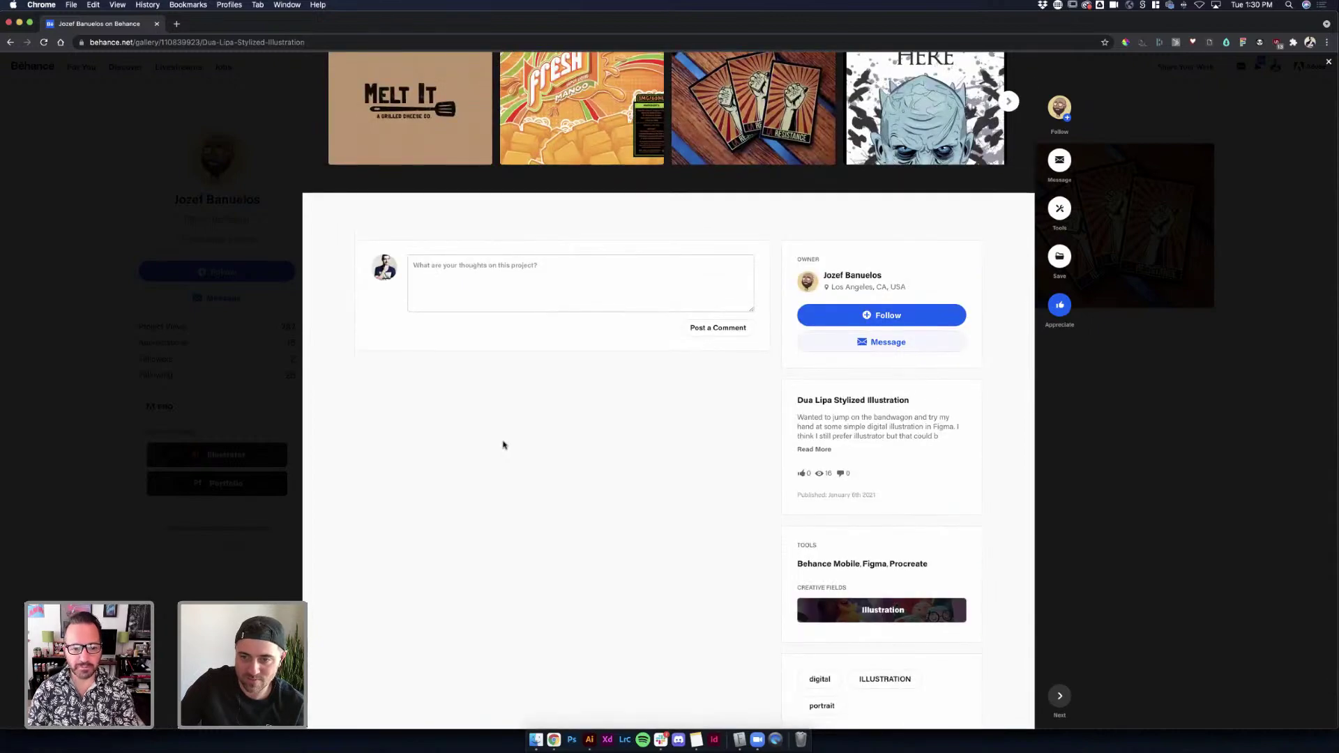
pyautogui.scroll(10, 805, 450)
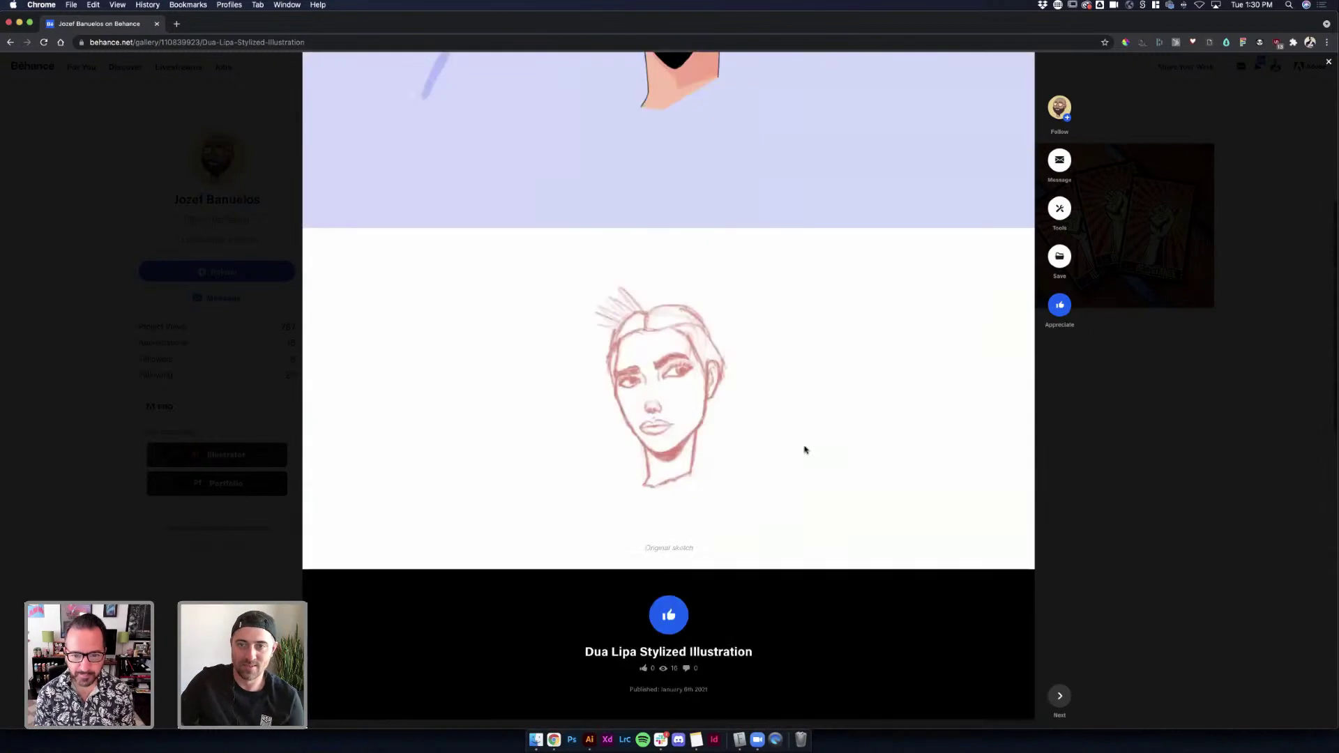
pyautogui.scroll(10, 805, 450)
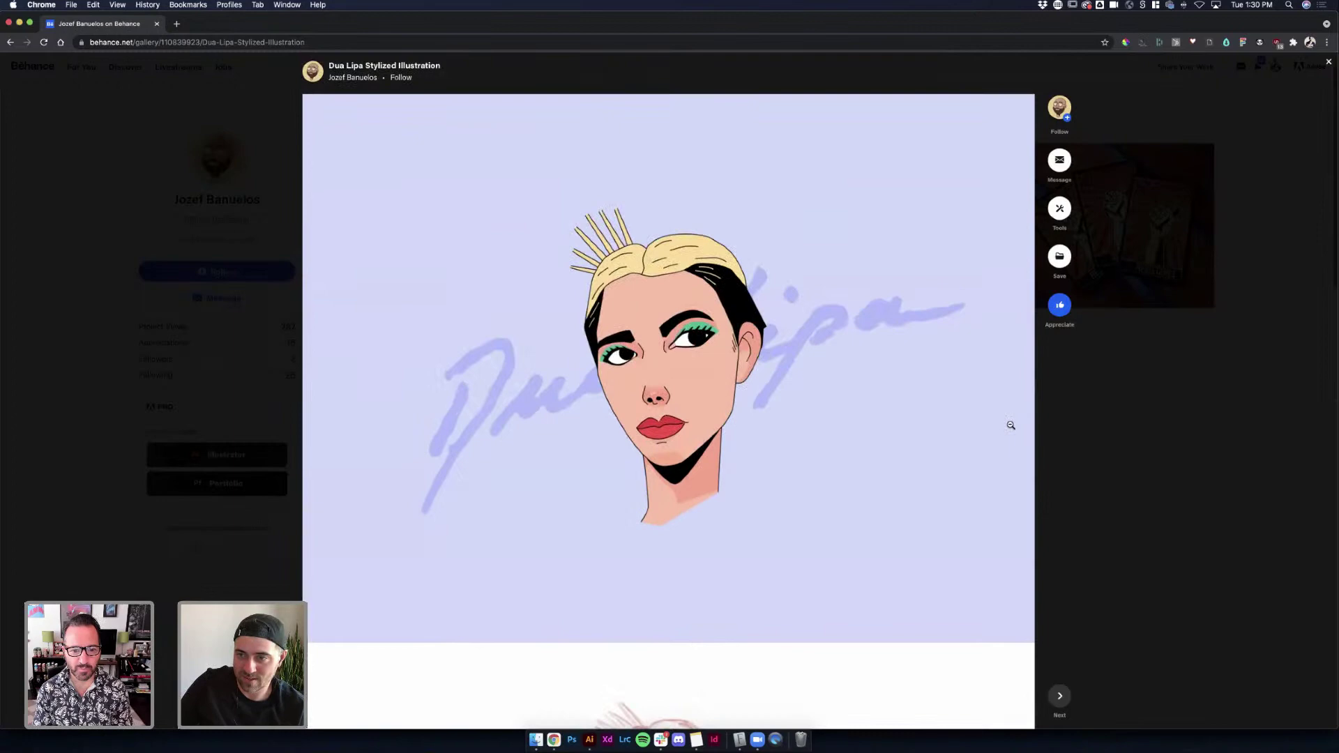
pyautogui.click(1174, 423)
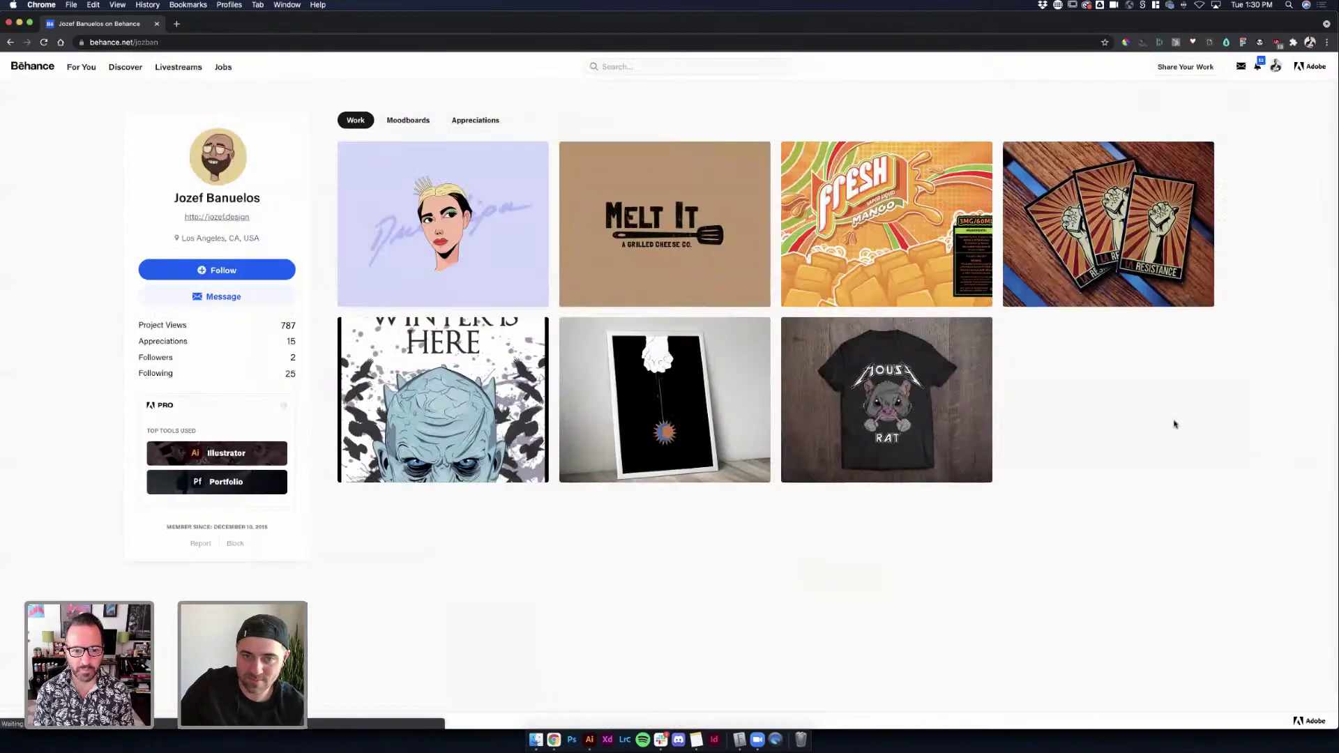
# Open the Melt It - Brand Redesign project and view its introduction, original logo and mood board
pyautogui.click(708, 218)
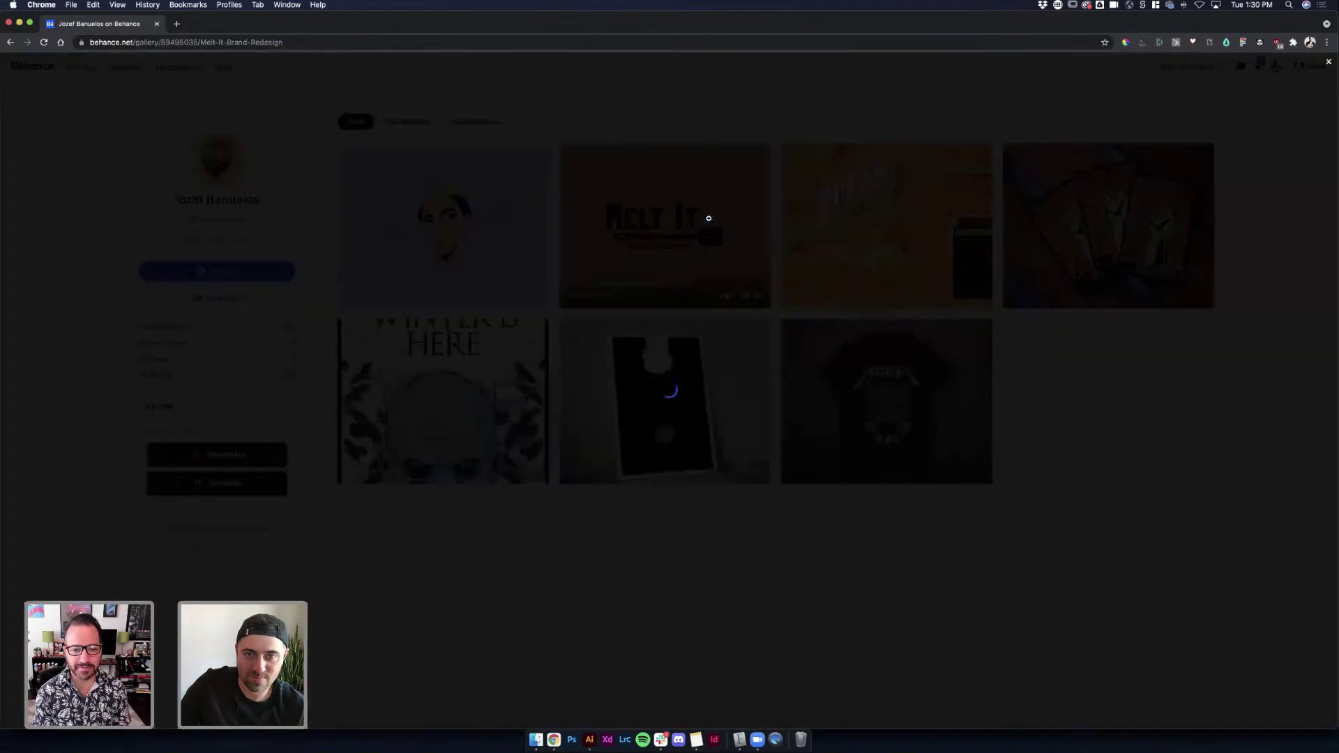
pyautogui.scroll(-2, 937, 301)
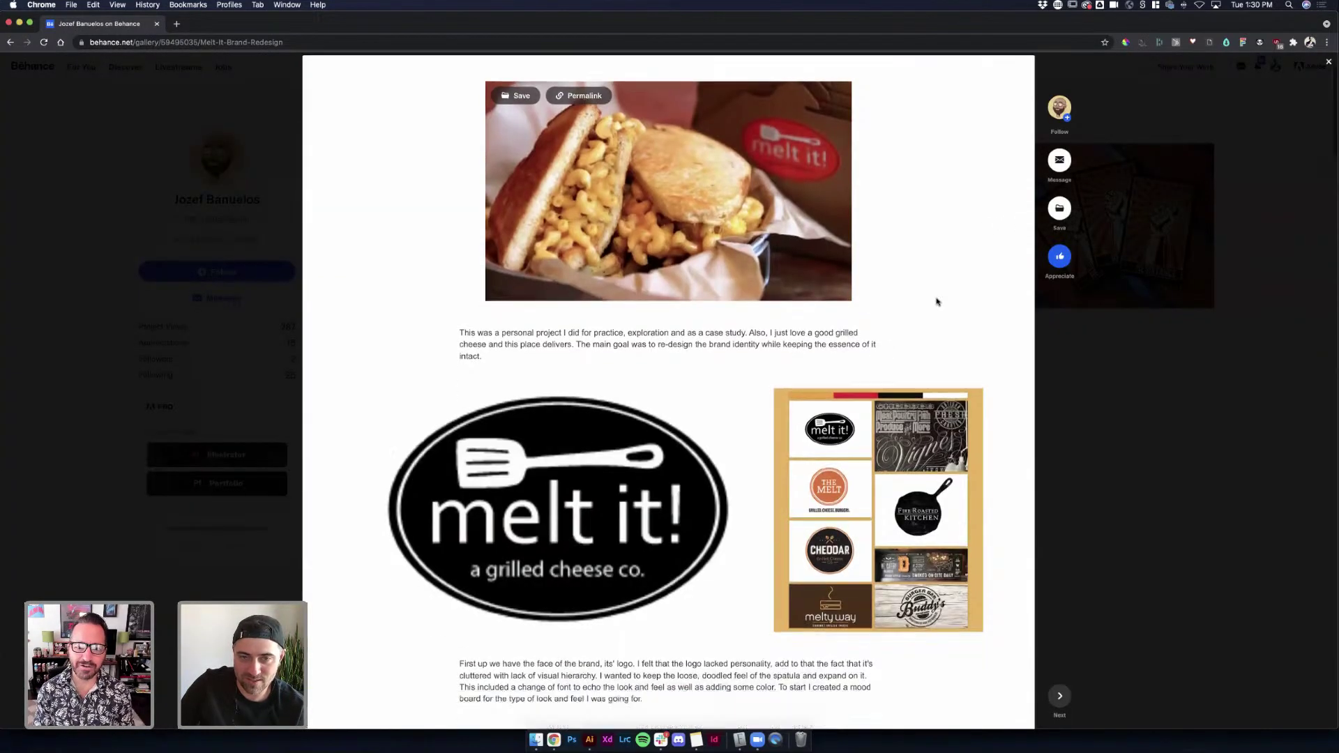
pyautogui.scroll(-4, 937, 302)
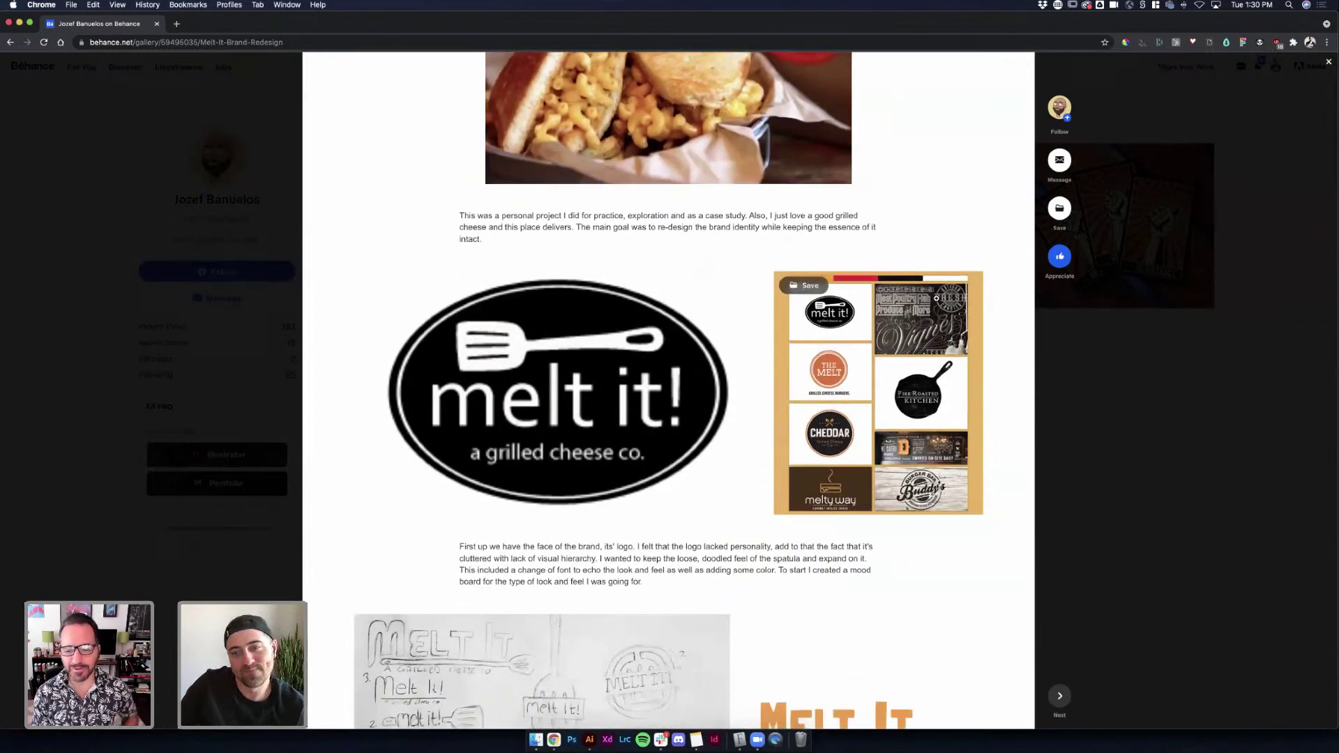
pyautogui.scroll(4, 936, 301)
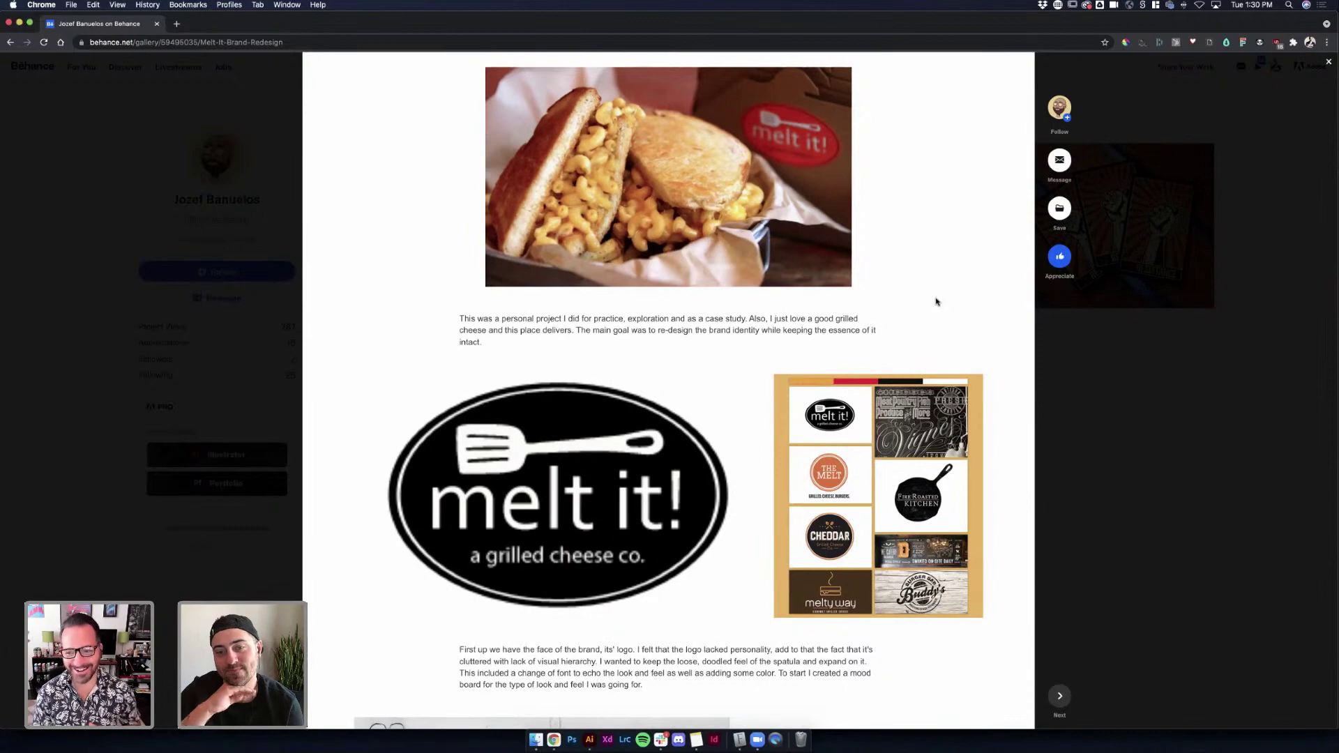
pyautogui.scroll(-8, 937, 301)
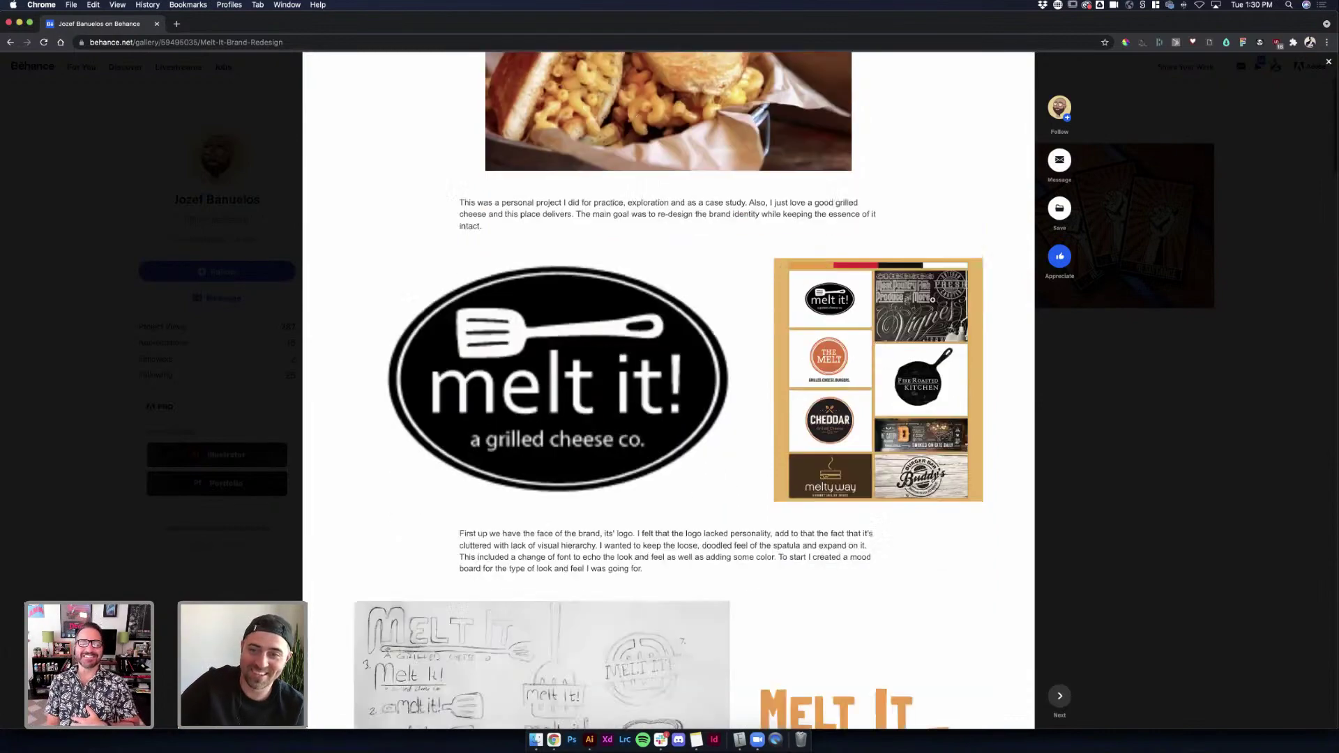
pyautogui.scroll(-3, 937, 301)
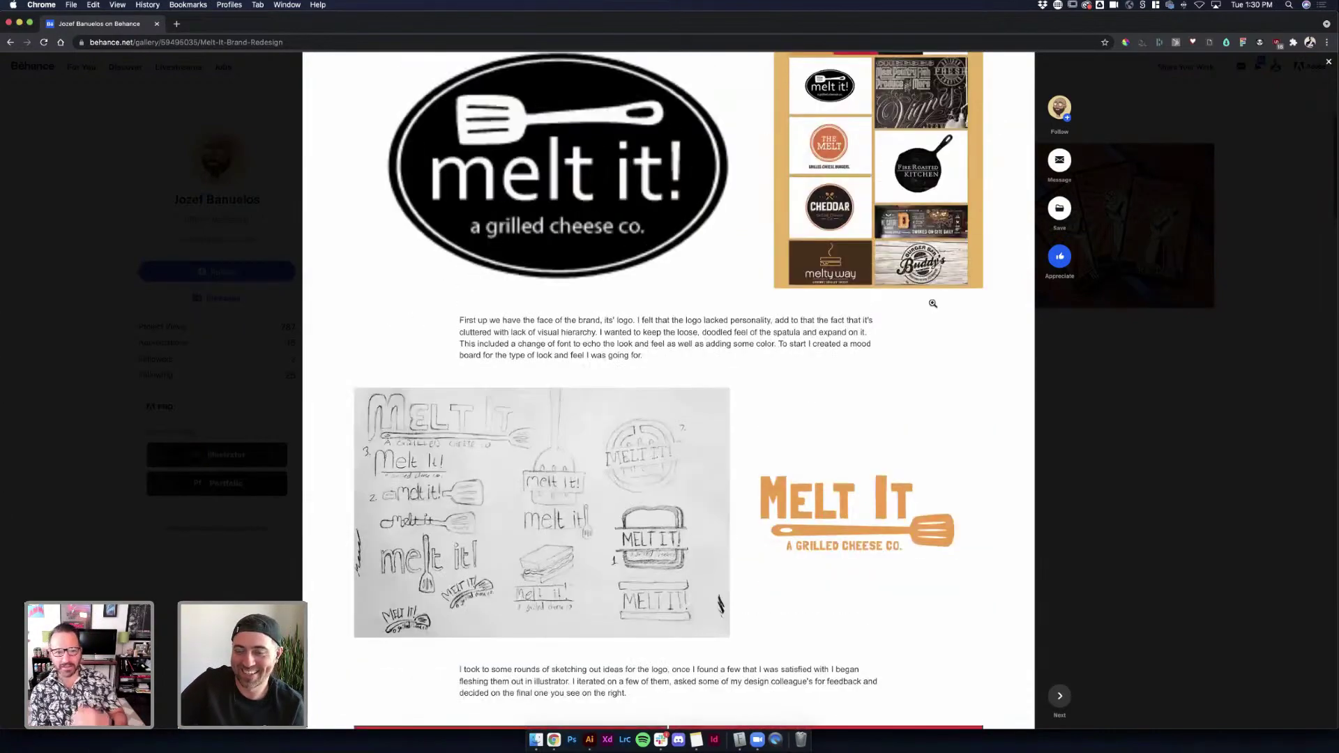
pyautogui.scroll(5, 935, 302)
pyautogui.scroll(8, 924, 306)
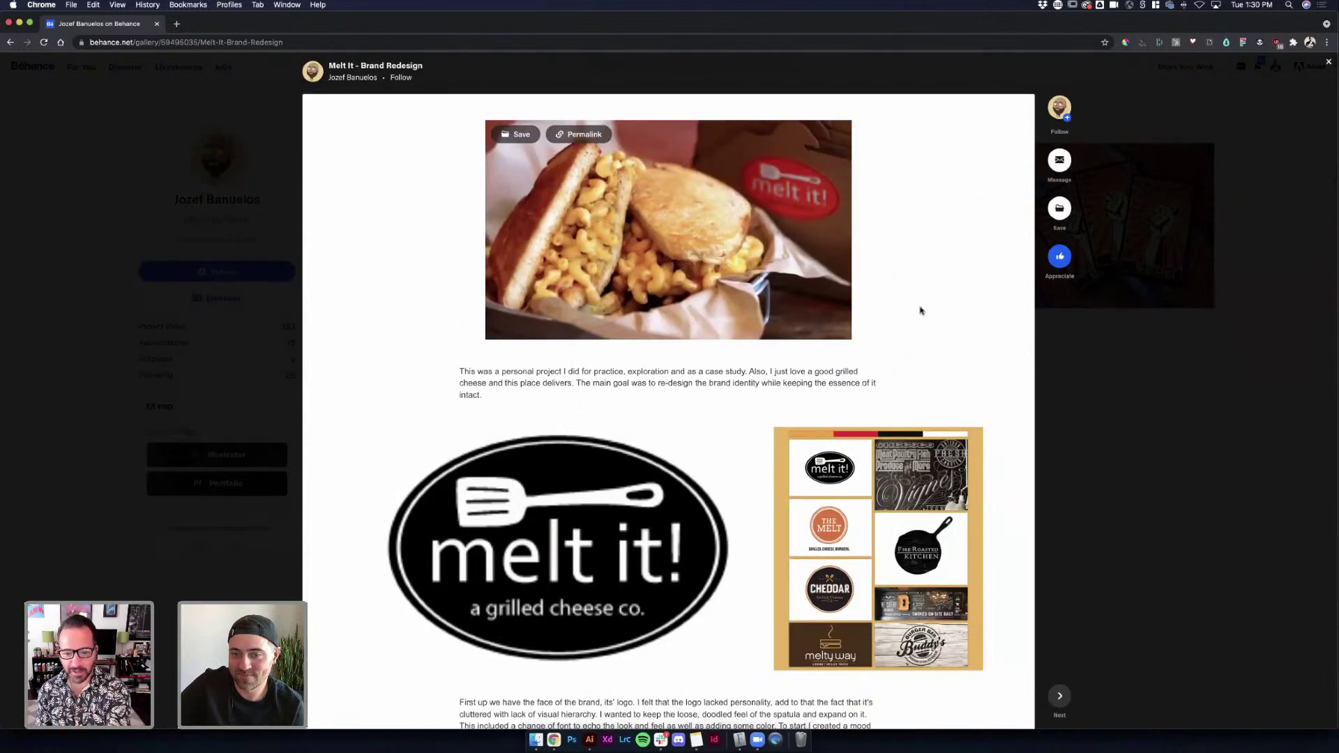
# Examine the Melt It logo process from the mood board through the pencil sketches to the orange final logo
pyautogui.scroll(-4, 921, 310)
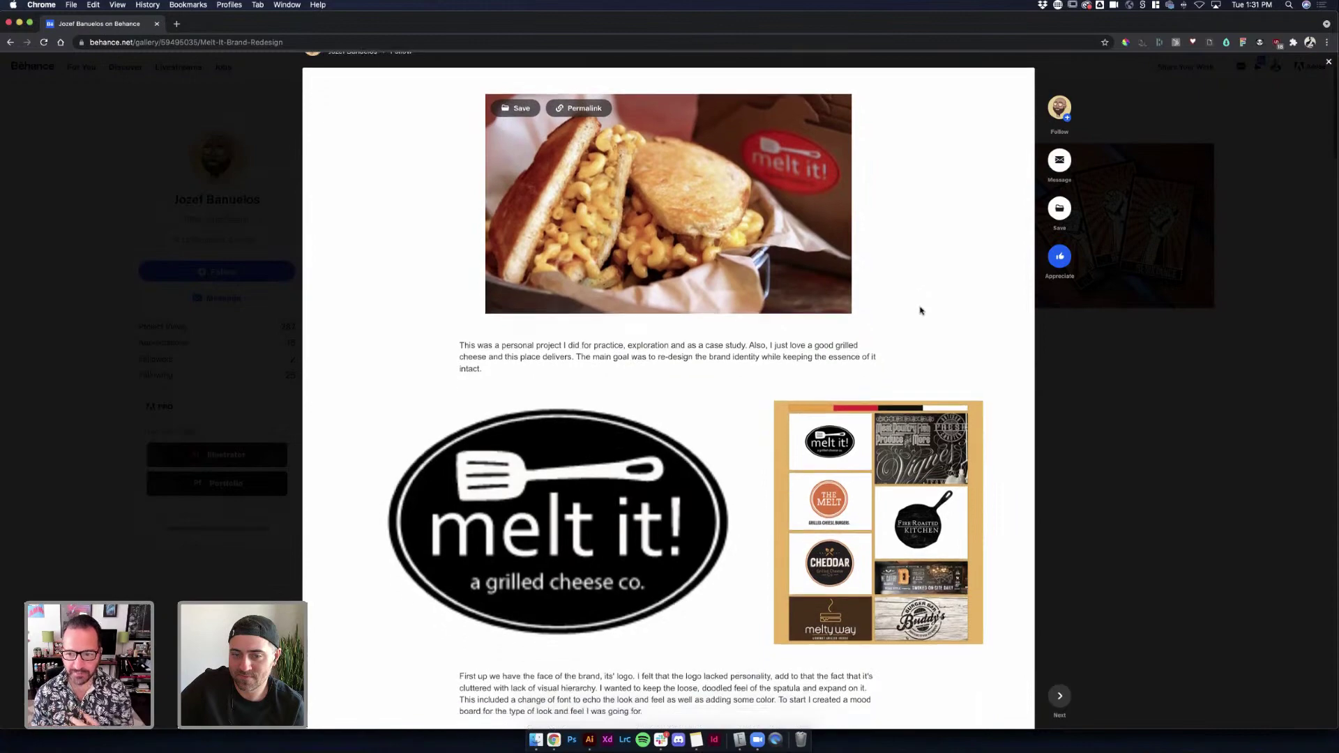
pyautogui.scroll(-5, 921, 310)
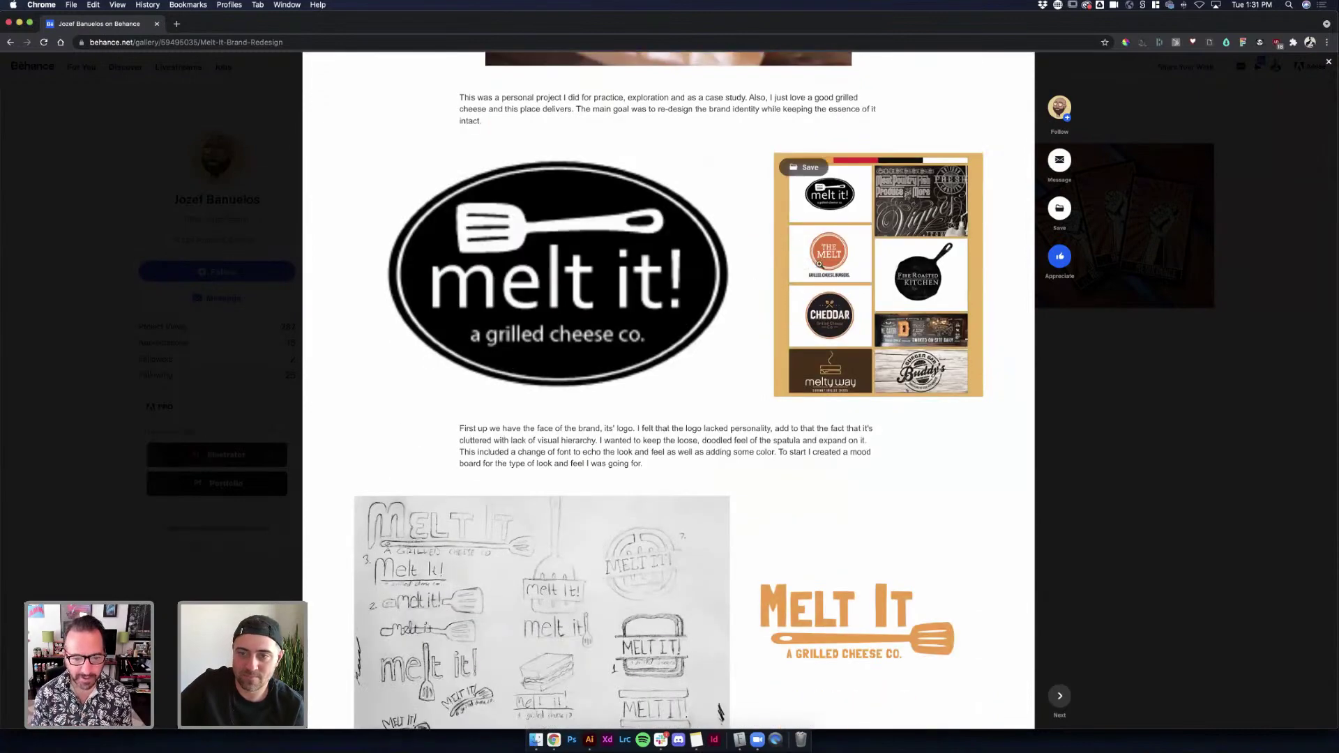
pyautogui.scroll(-18, 862, 337)
pyautogui.scroll(6, 847, 413)
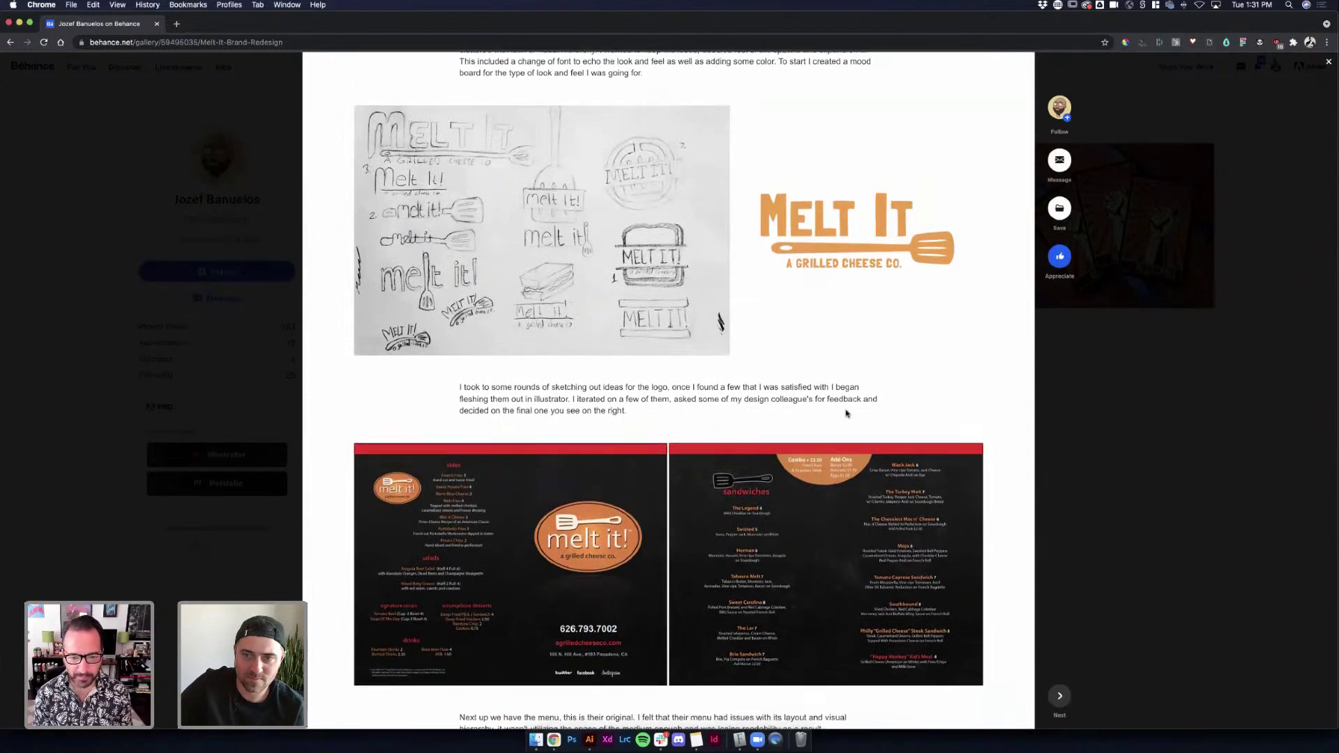
pyautogui.scroll(-3, 846, 414)
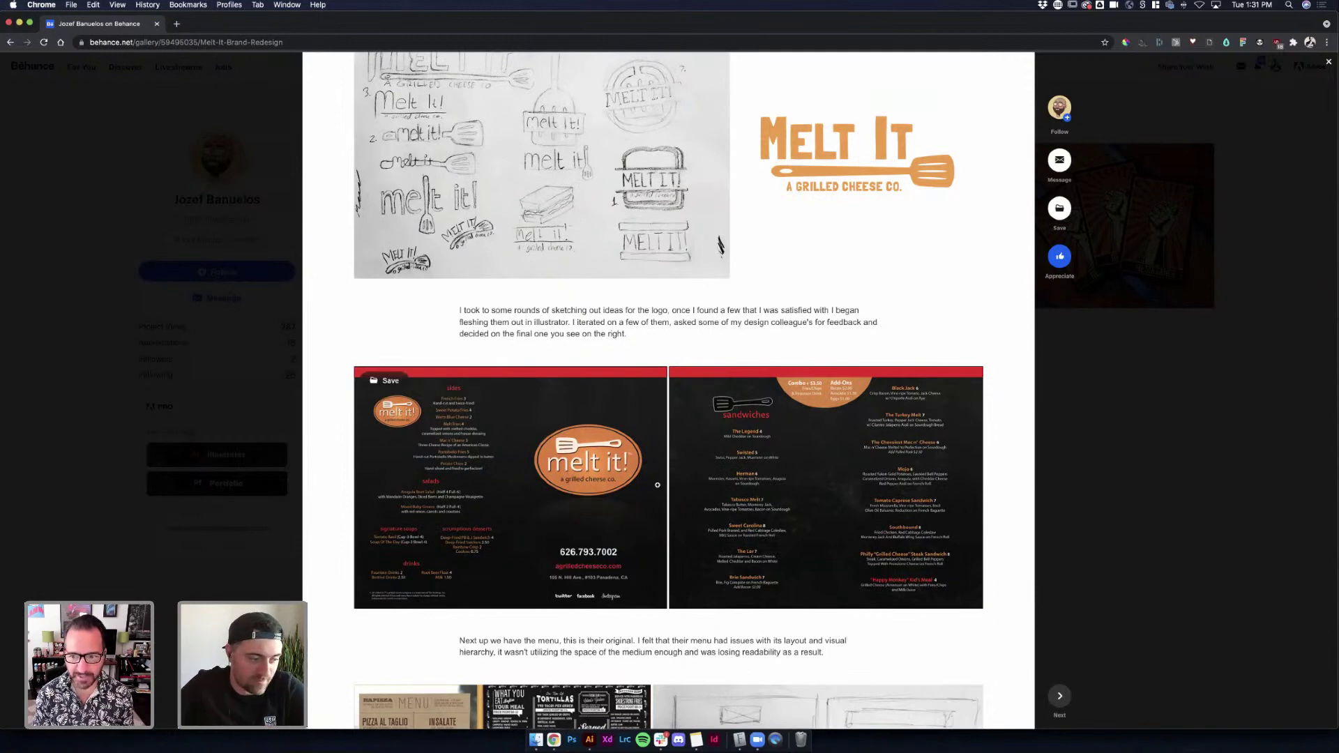
# Examine the menu redesign from the original black menu through the mood board and layout sketches to the kraft-paper version
pyautogui.scroll(-5, 774, 453)
pyautogui.scroll(-10, 657, 489)
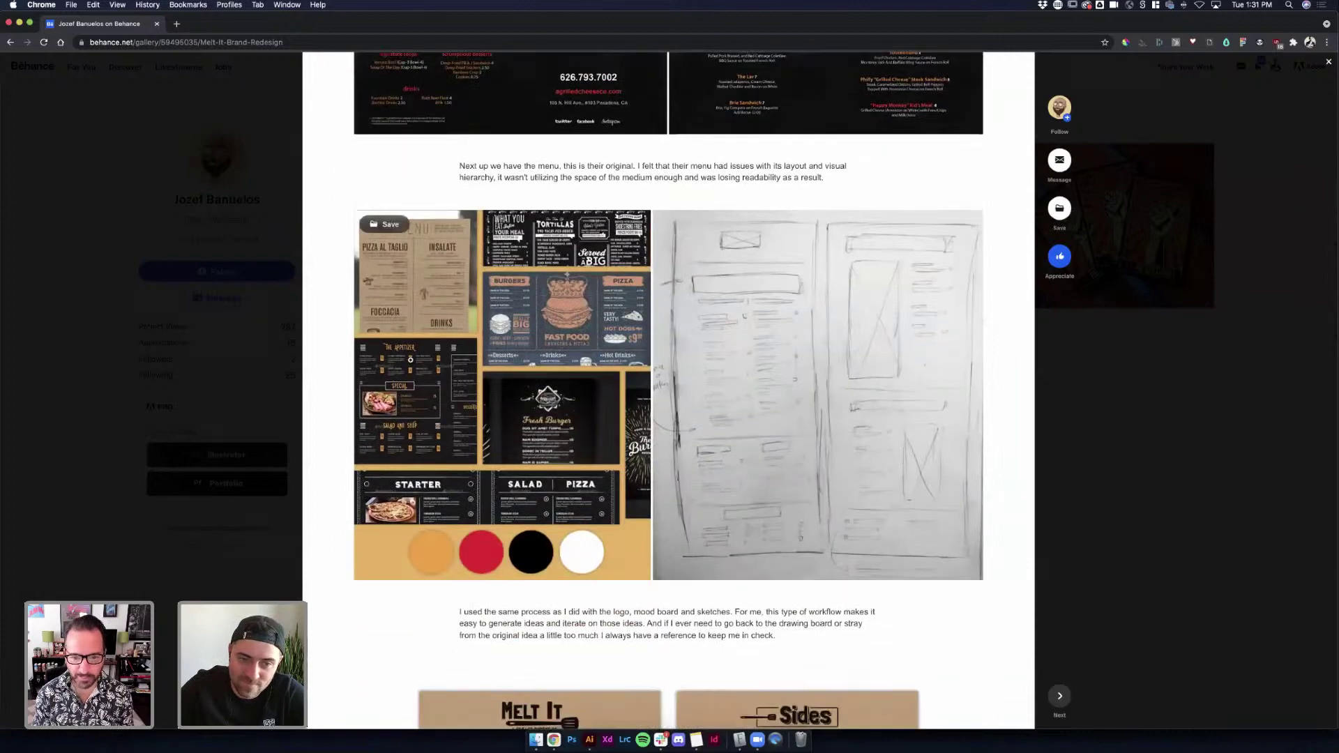
pyautogui.scroll(-8, 619, 495)
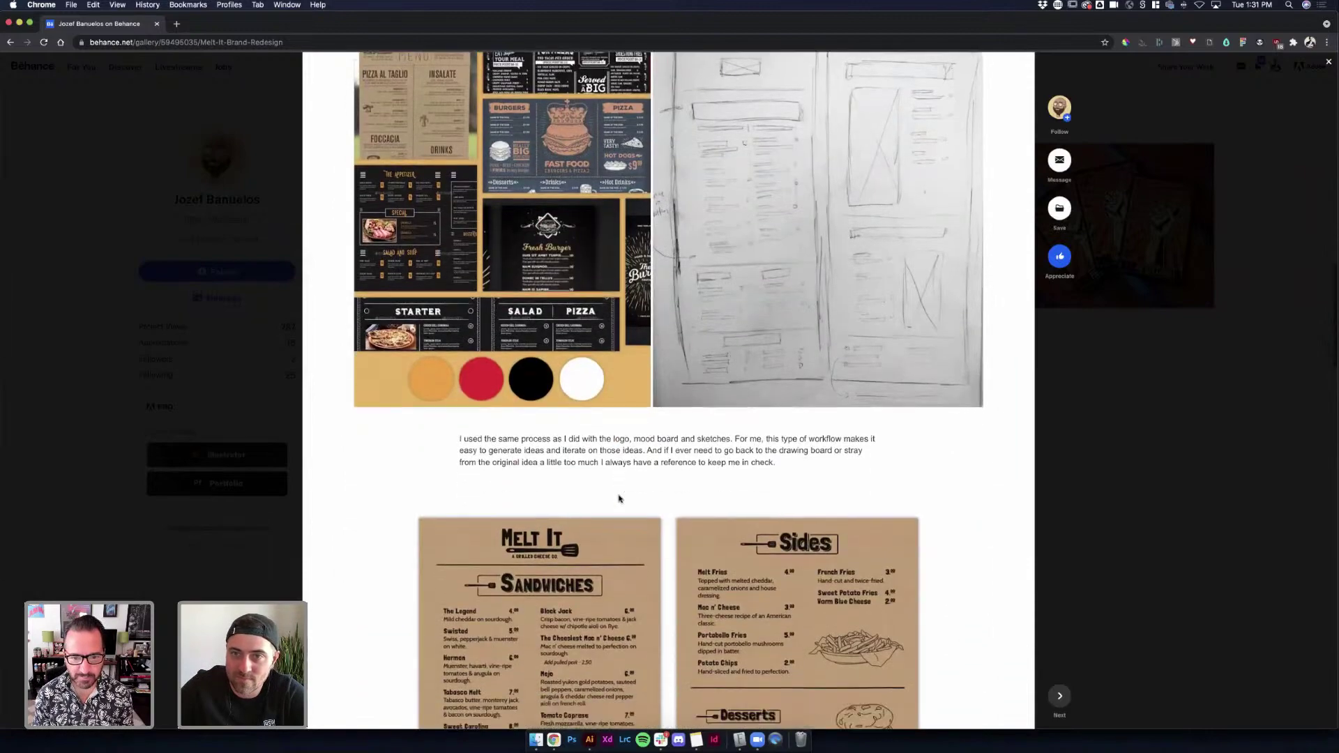
pyautogui.scroll(-12, 619, 496)
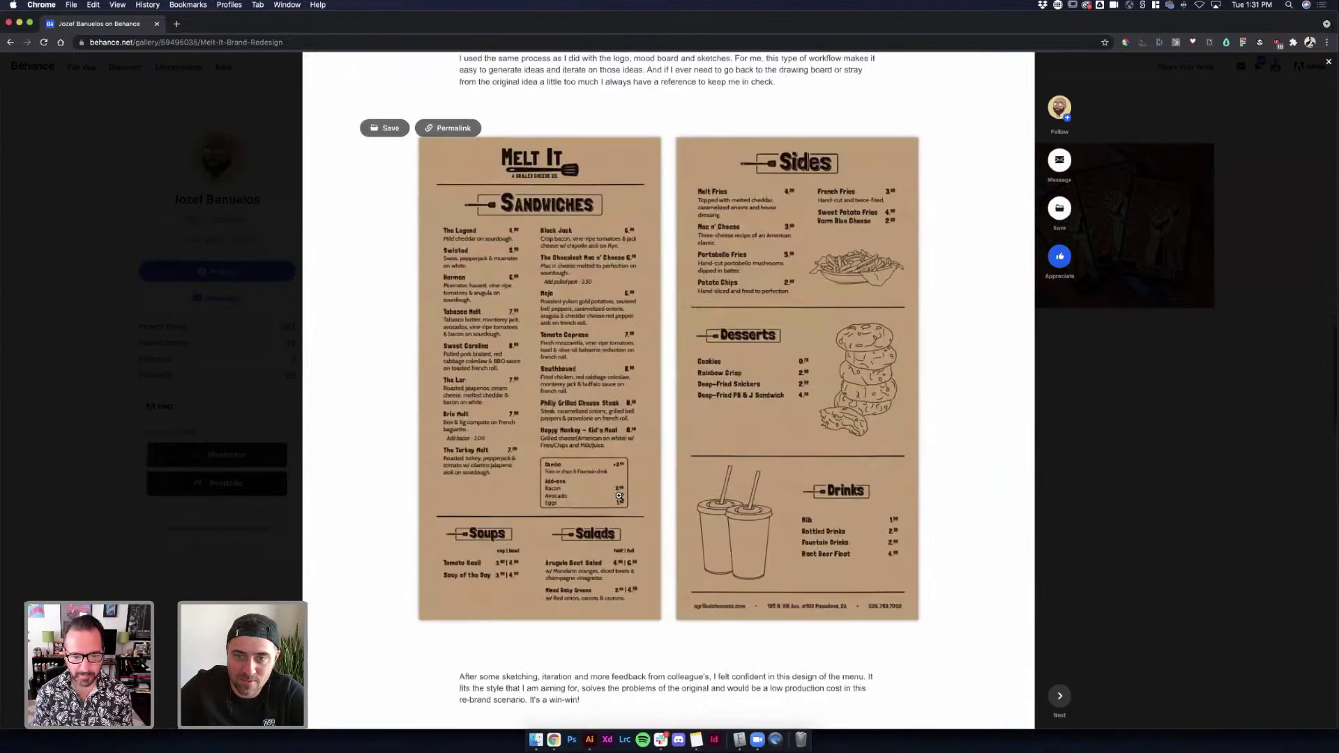
pyautogui.scroll(5, 620, 496)
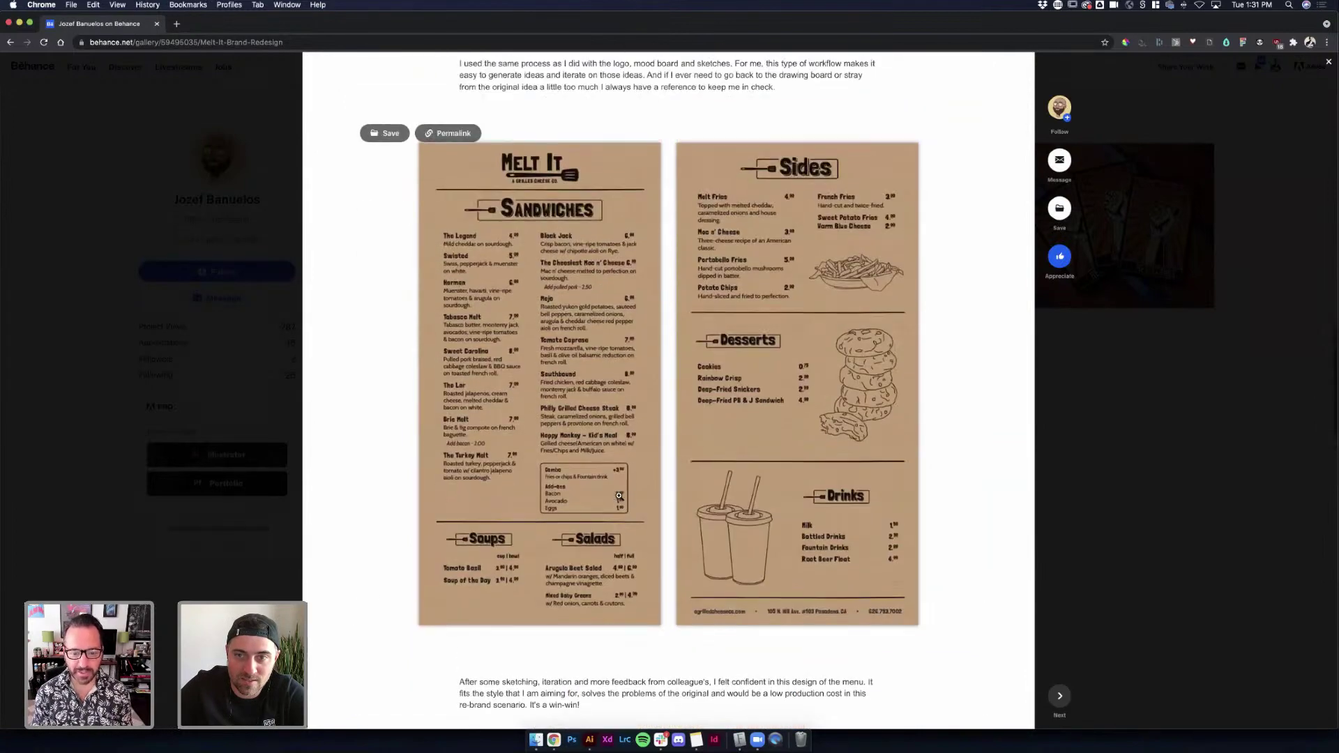
pyautogui.scroll(-2, 619, 495)
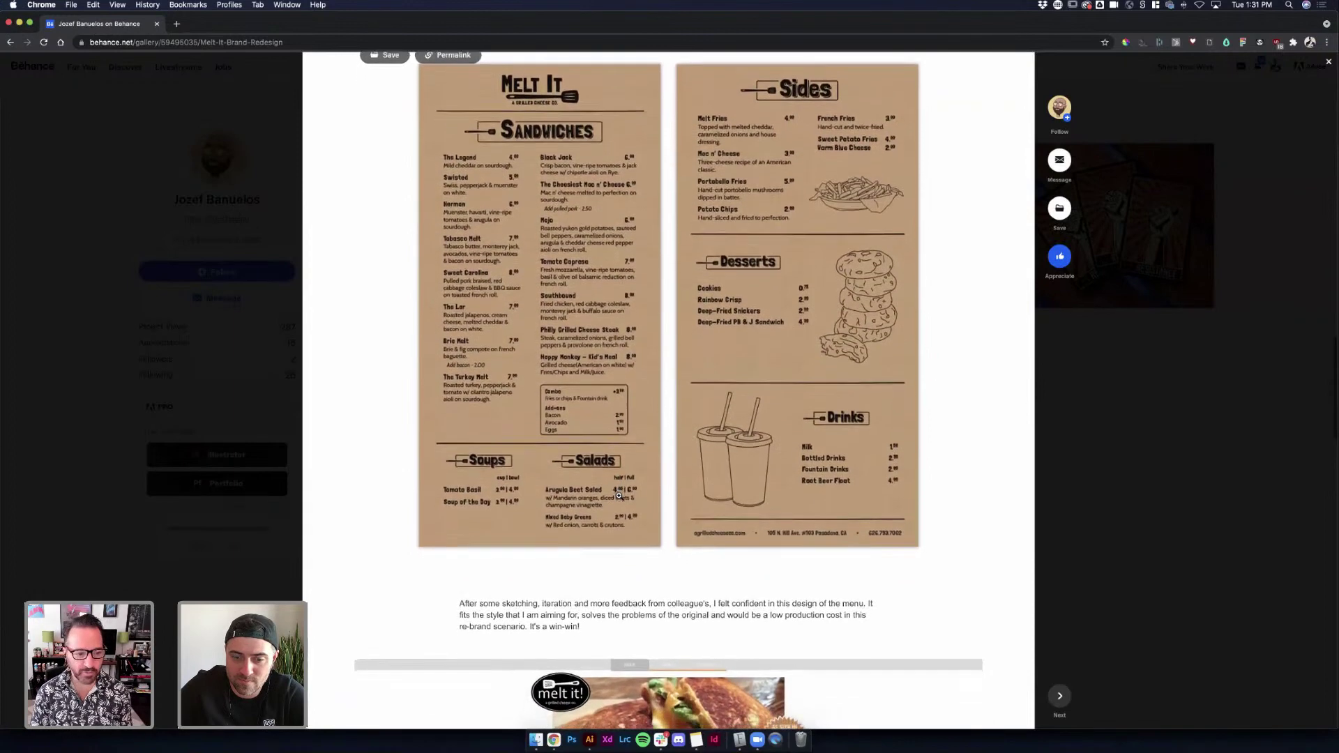
# Look ahead to the original Melt It website, and return to the redesigned kraft-paper menu for a closer look
pyautogui.scroll(-7, 618, 495)
pyautogui.scroll(-8, 619, 500)
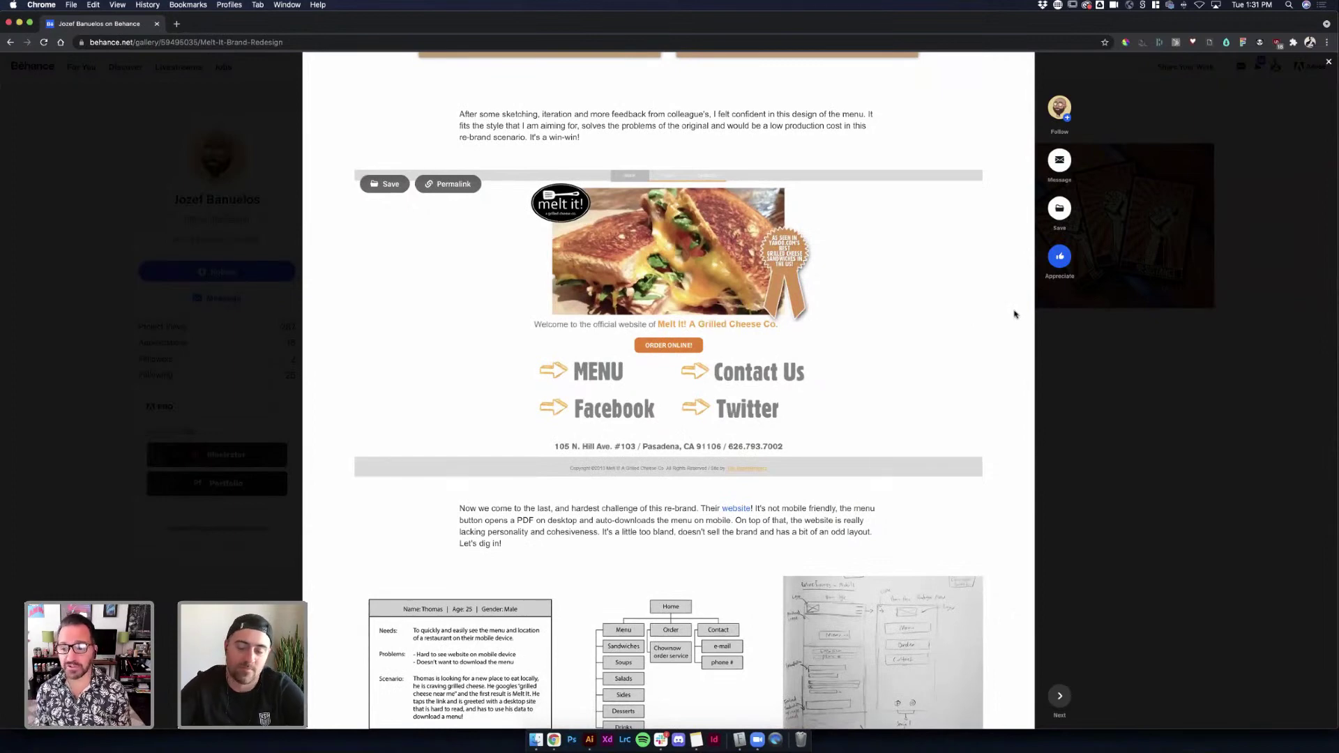
pyautogui.scroll(15, 1015, 314)
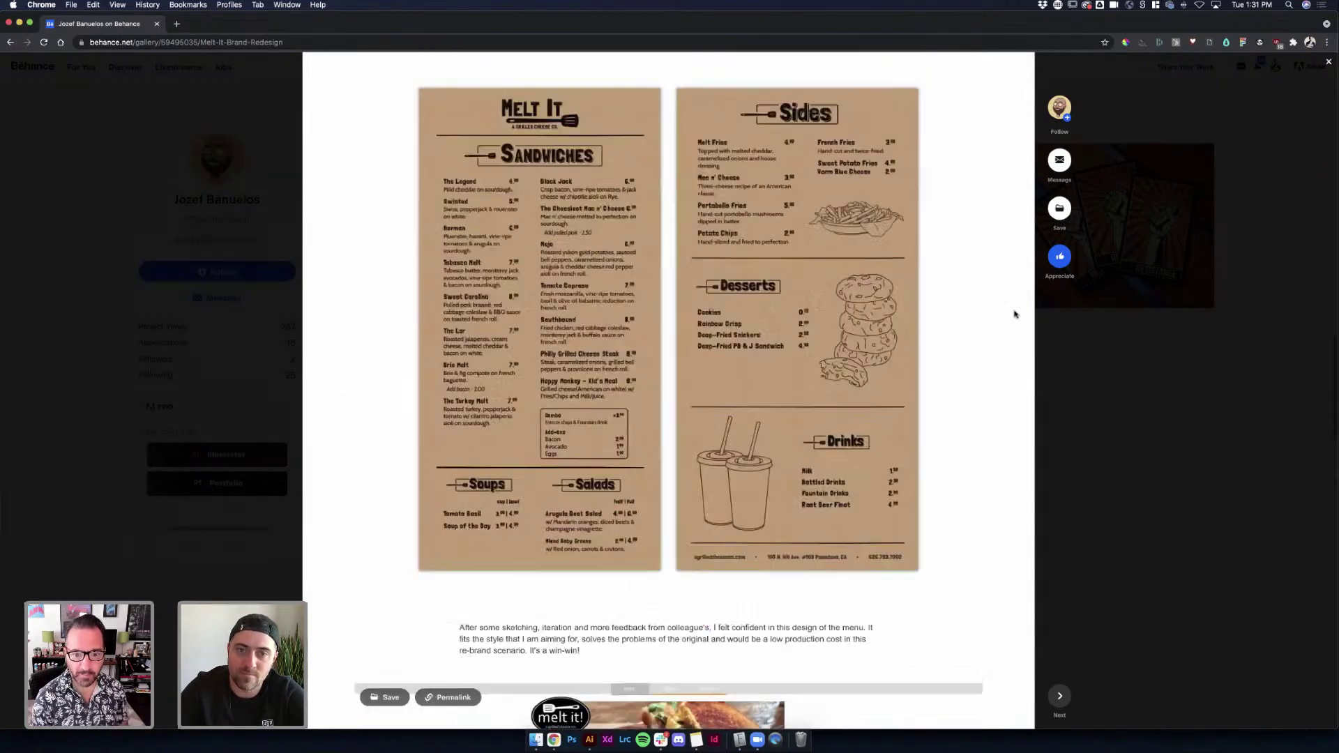
pyautogui.scroll(-1, 1015, 314)
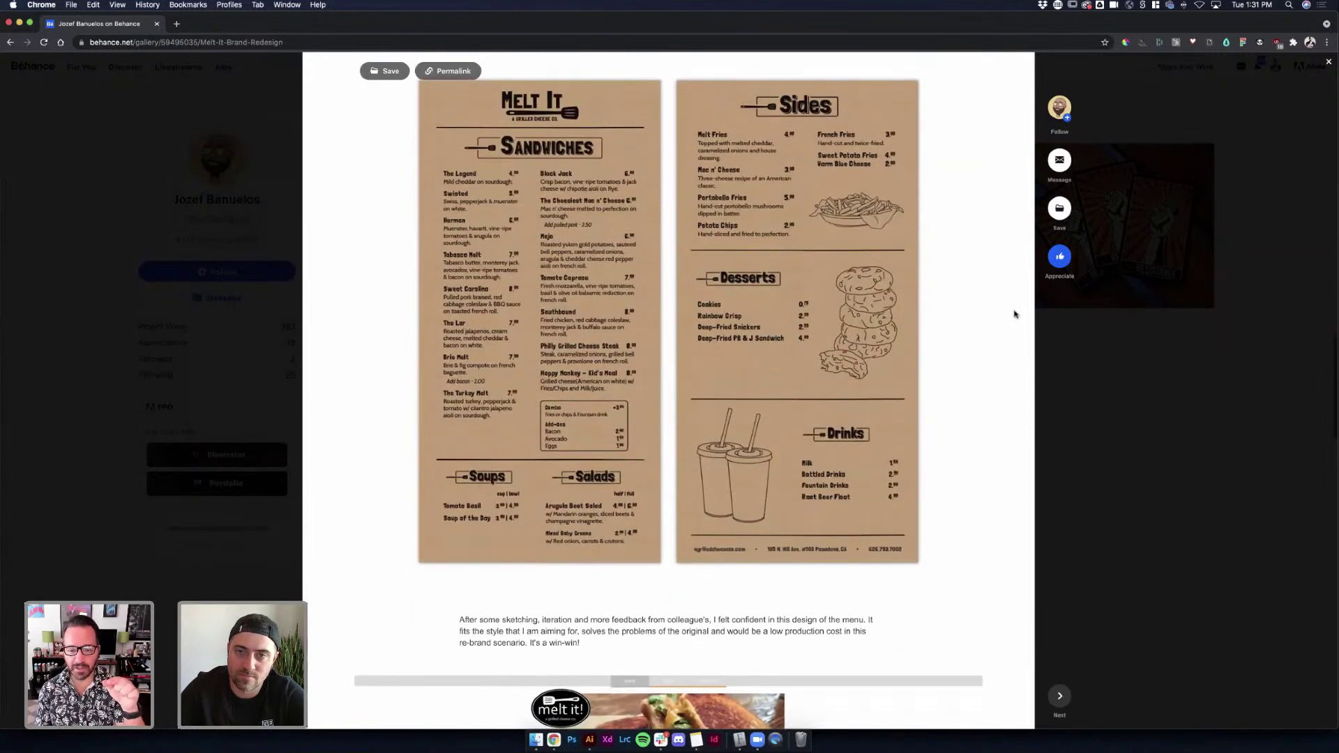
pyautogui.scroll(-1, 1015, 314)
pyautogui.scroll(-1, 1015, 314)
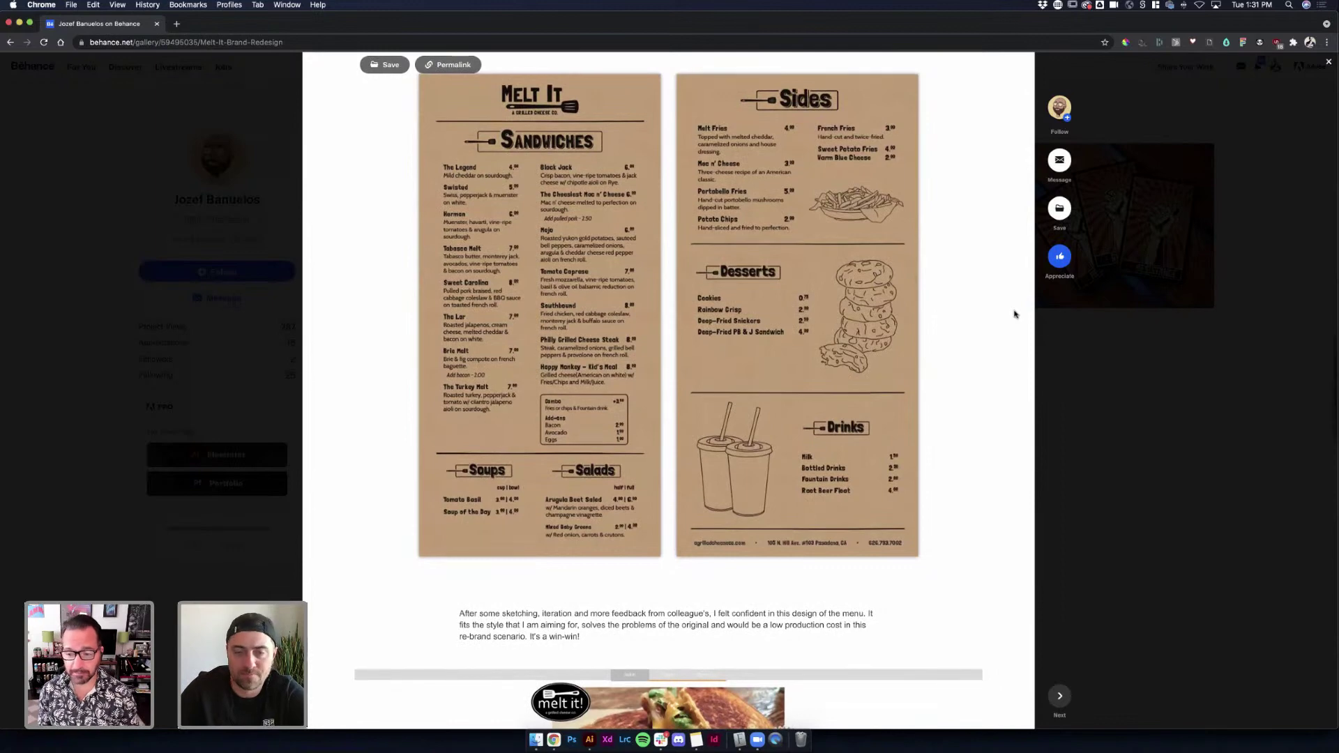
pyautogui.scroll(-1, 1015, 314)
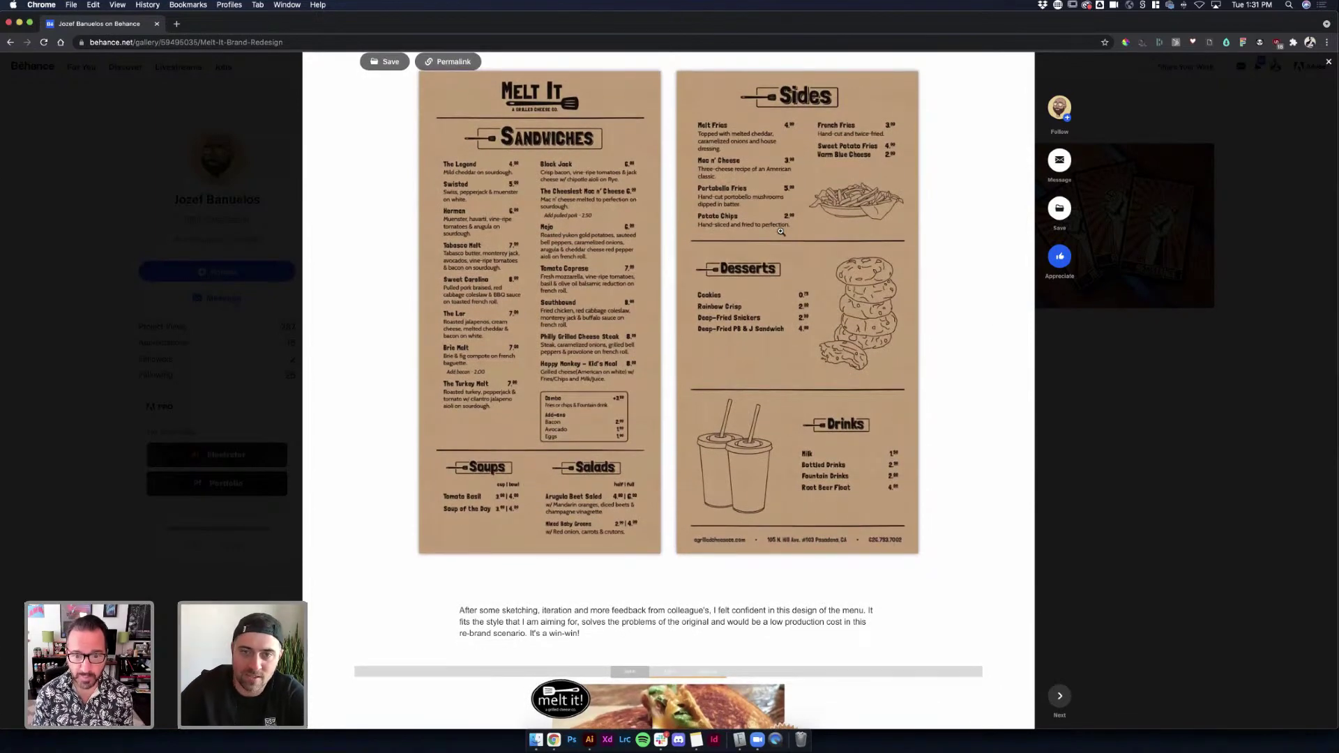
pyautogui.scroll(-2, 781, 231)
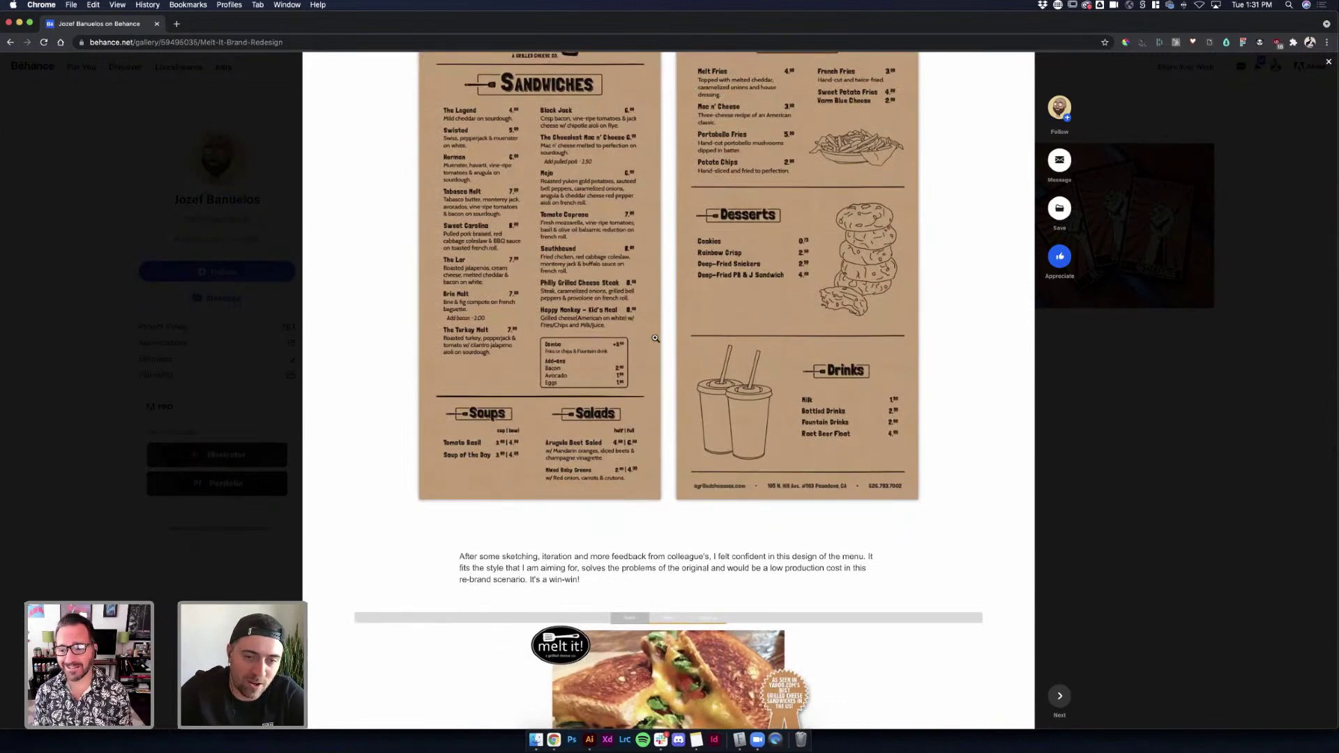
# View the website redesign section from the original site through the persona, sitemap and wireframes to the mobile screen flow
pyautogui.scroll(-8, 657, 338)
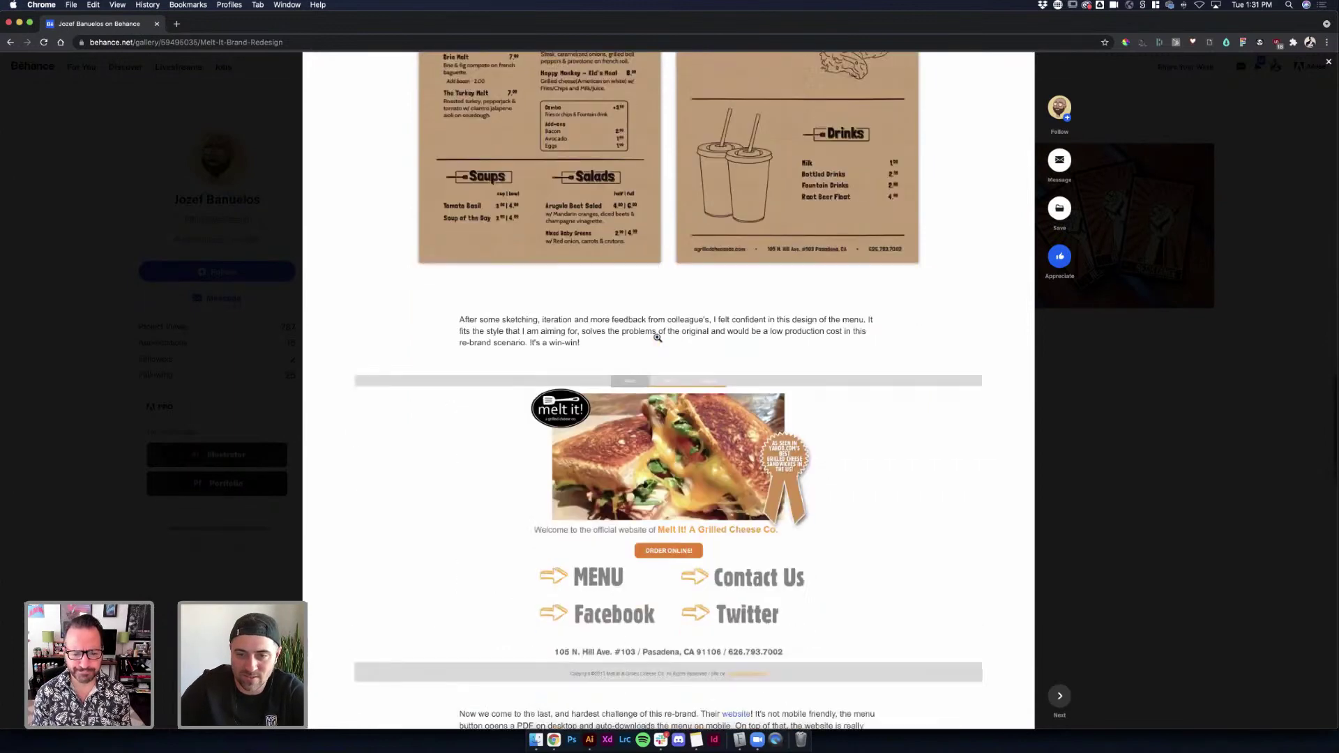
pyautogui.scroll(-3, 948, 571)
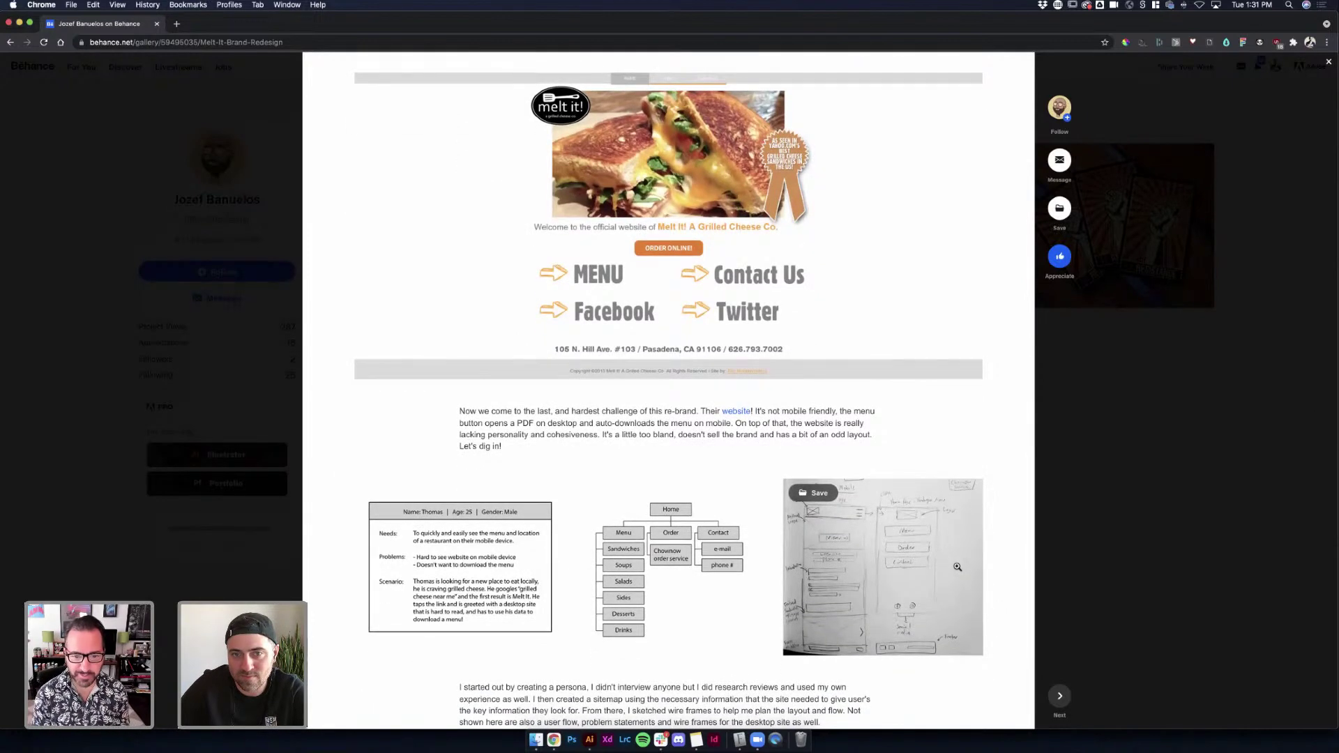
pyautogui.scroll(-2, 954, 567)
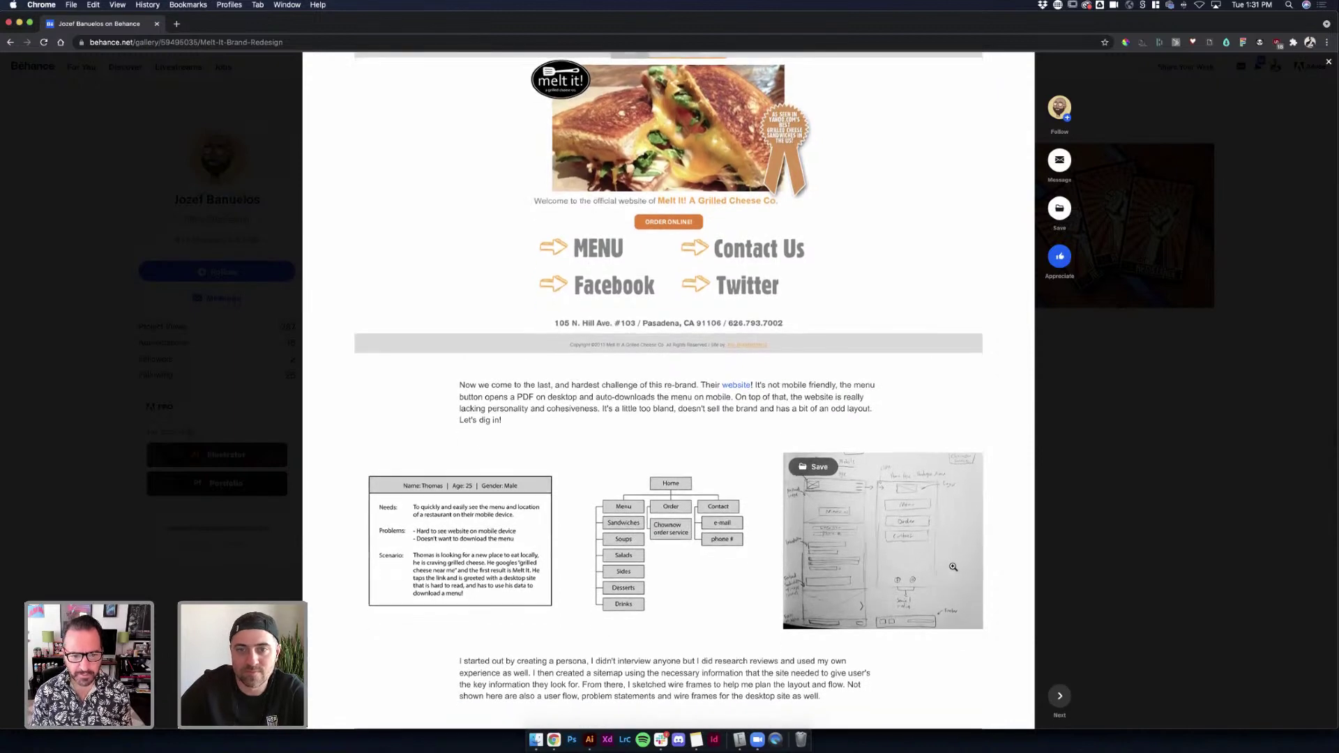
pyautogui.scroll(-10, 953, 567)
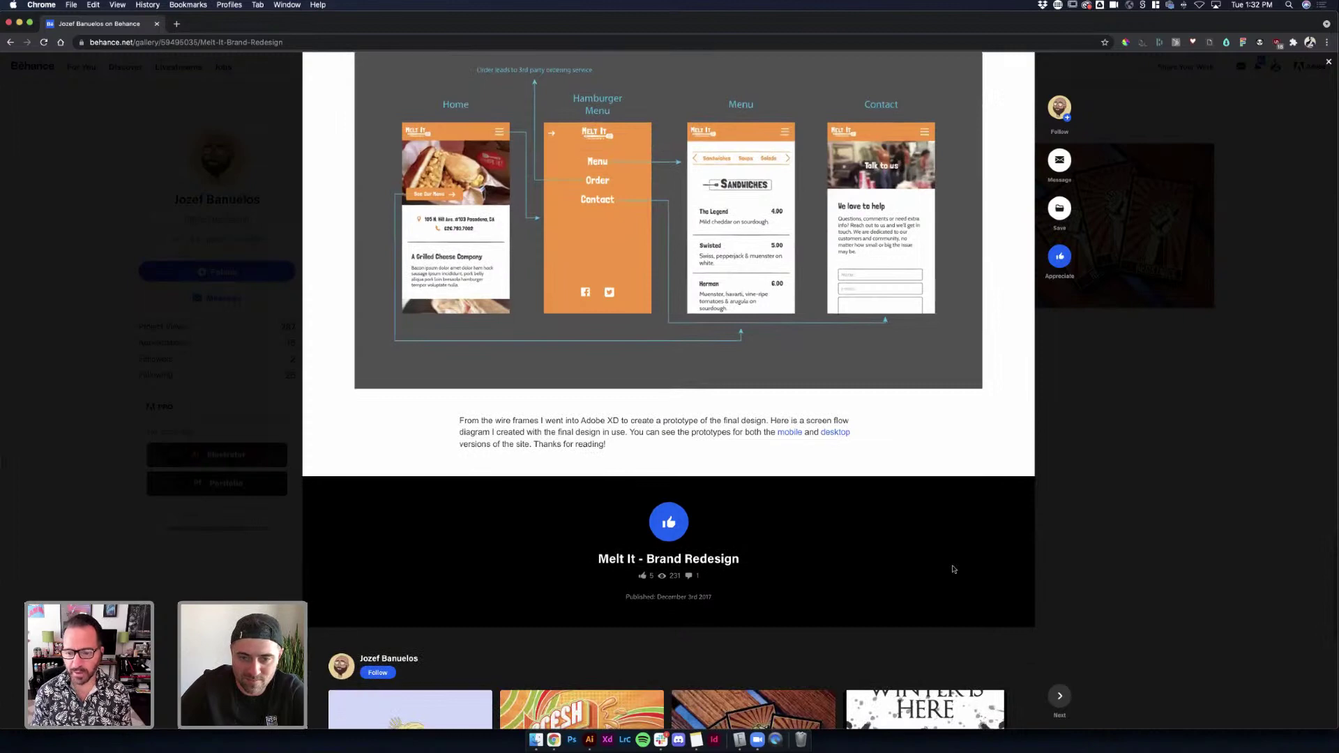
# Read the closing note about the Adobe XD prototype below the Melt It screen flow, and close the project
pyautogui.moveTo(601, 421); pyautogui.dragTo(653, 423)
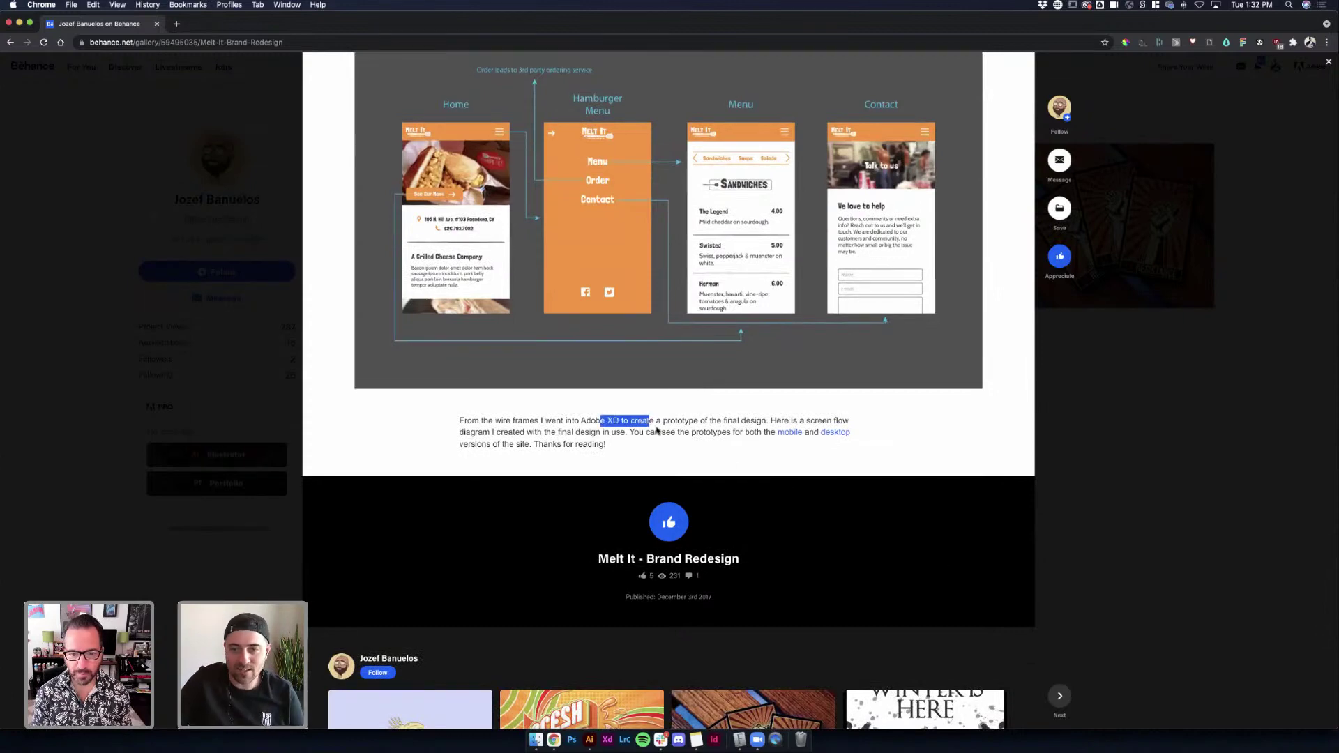
pyautogui.click(659, 432)
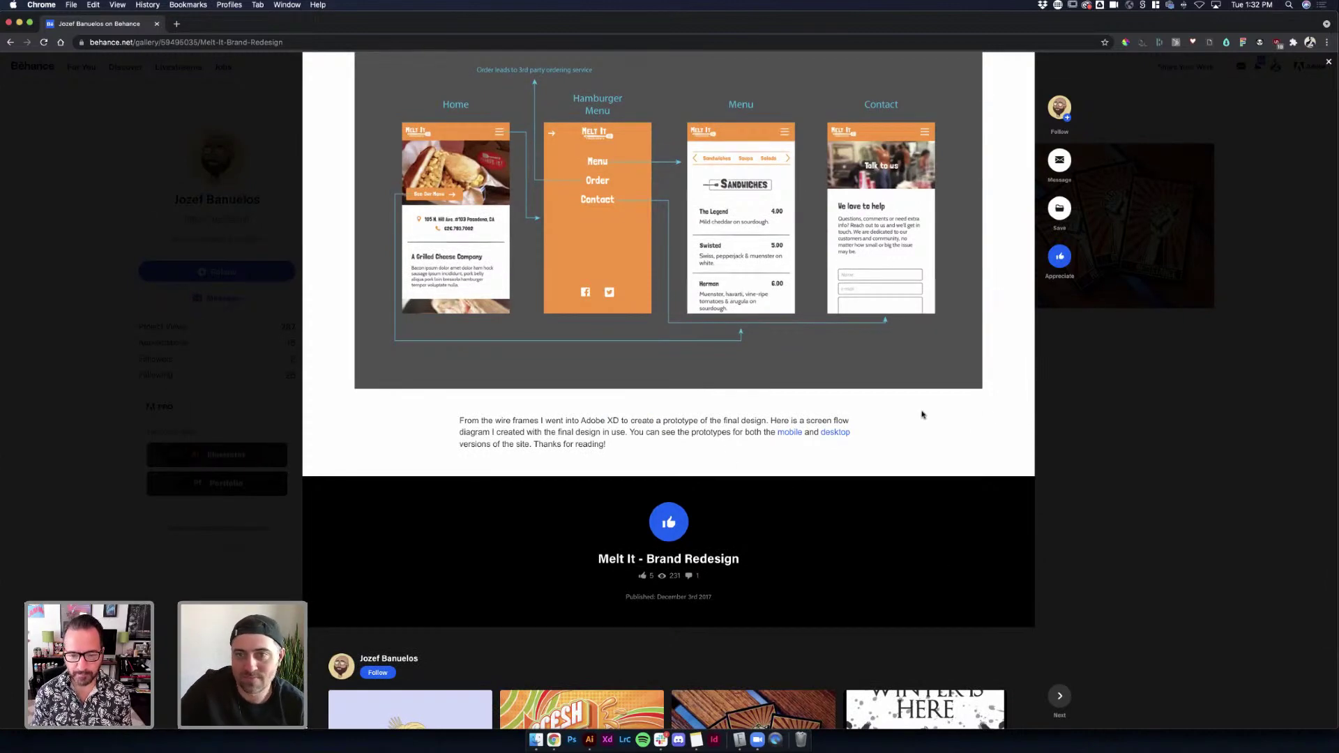
pyautogui.scroll(2, 922, 415)
pyautogui.scroll(-5, 1098, 374)
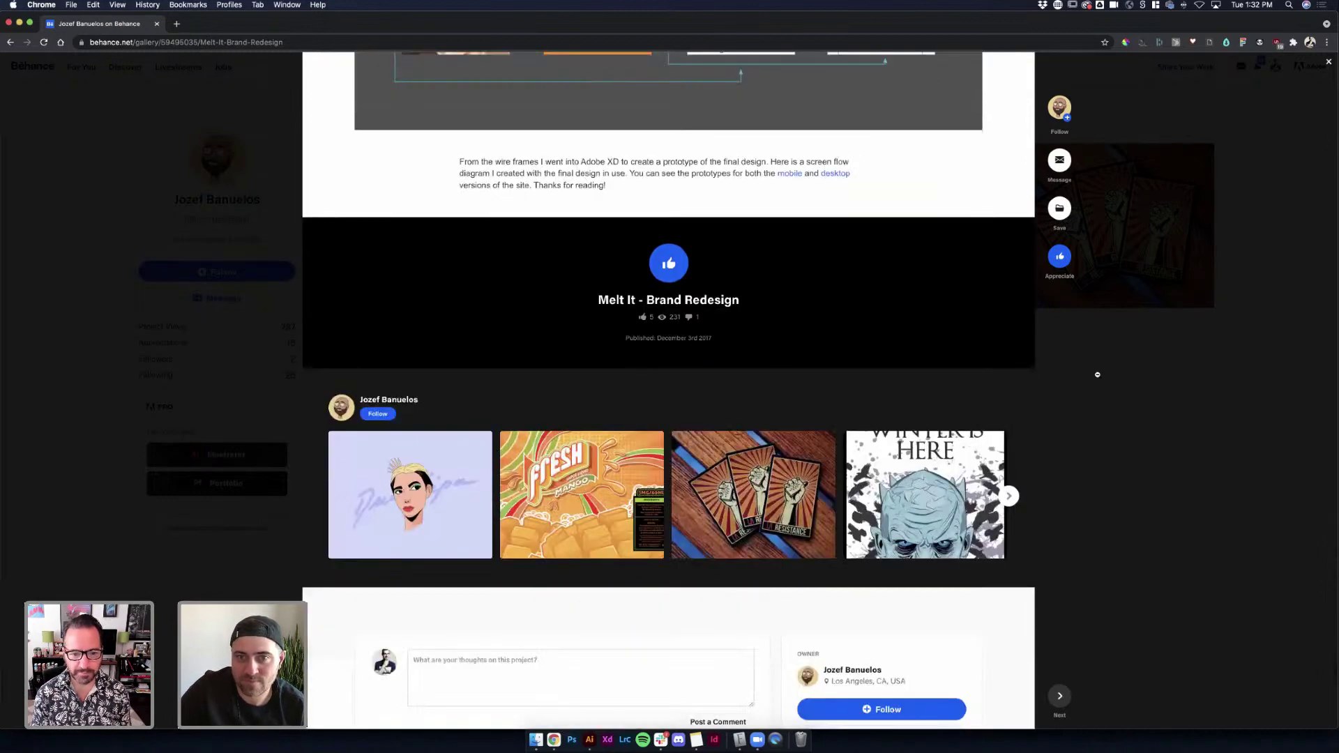
pyautogui.click(1098, 374)
# Open the Fresh Mango Product Label project and view the flat label artwork and the photo of the hand-held bottles
pyautogui.click(846, 195)
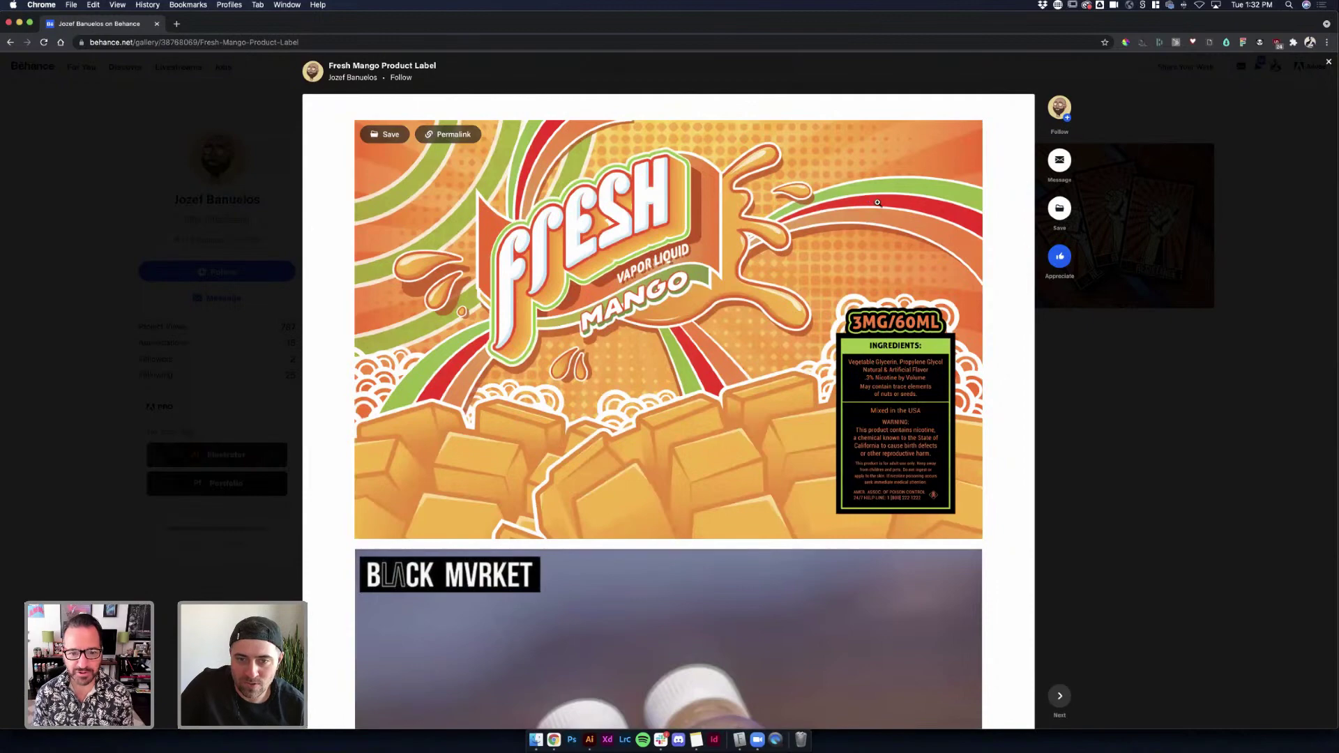
pyautogui.scroll(-3, 878, 203)
pyautogui.scroll(2, 878, 203)
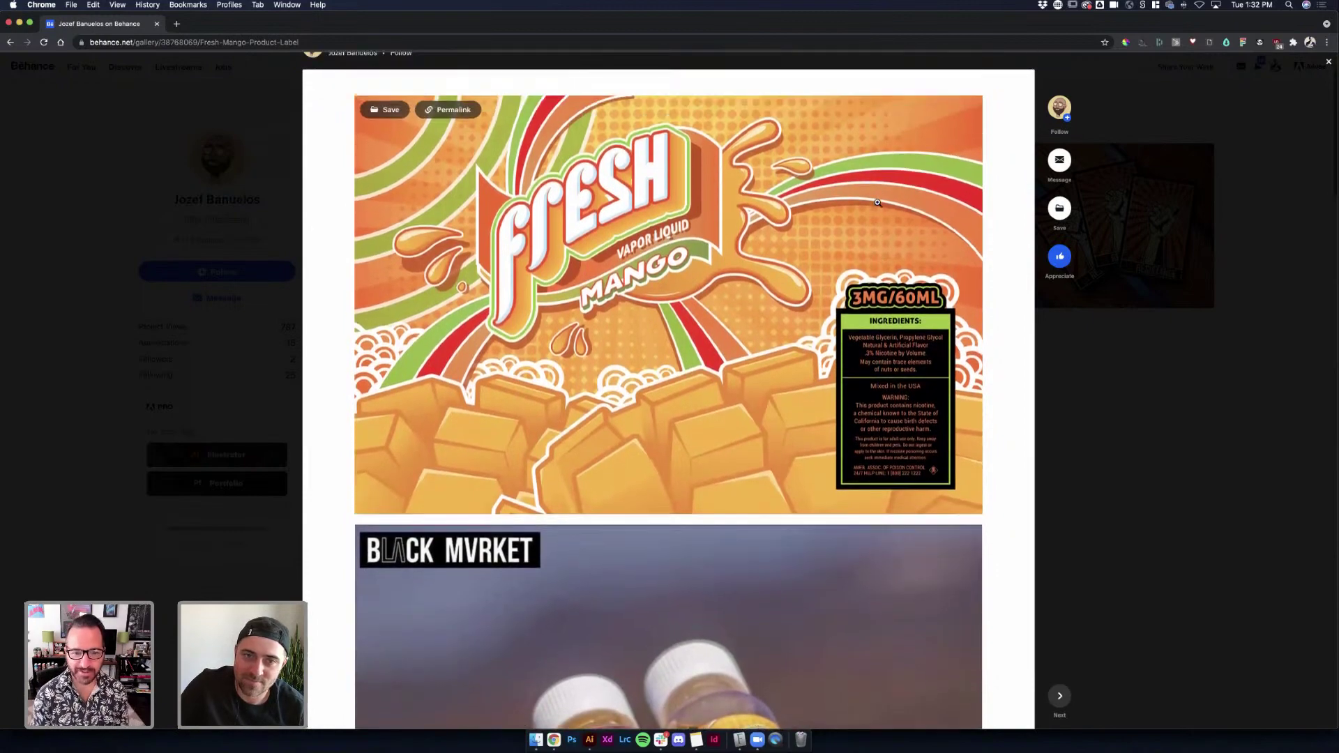
pyautogui.scroll(-5, 877, 203)
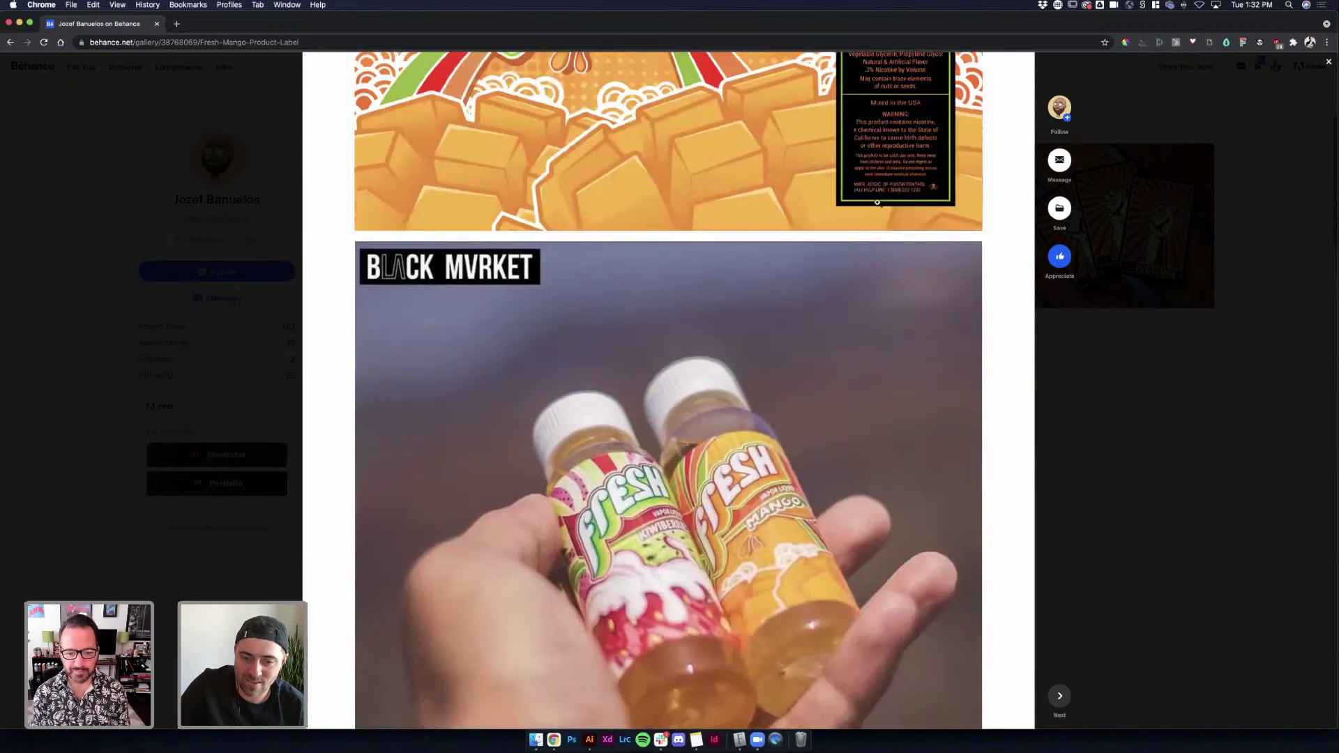
pyautogui.scroll(-5, 877, 203)
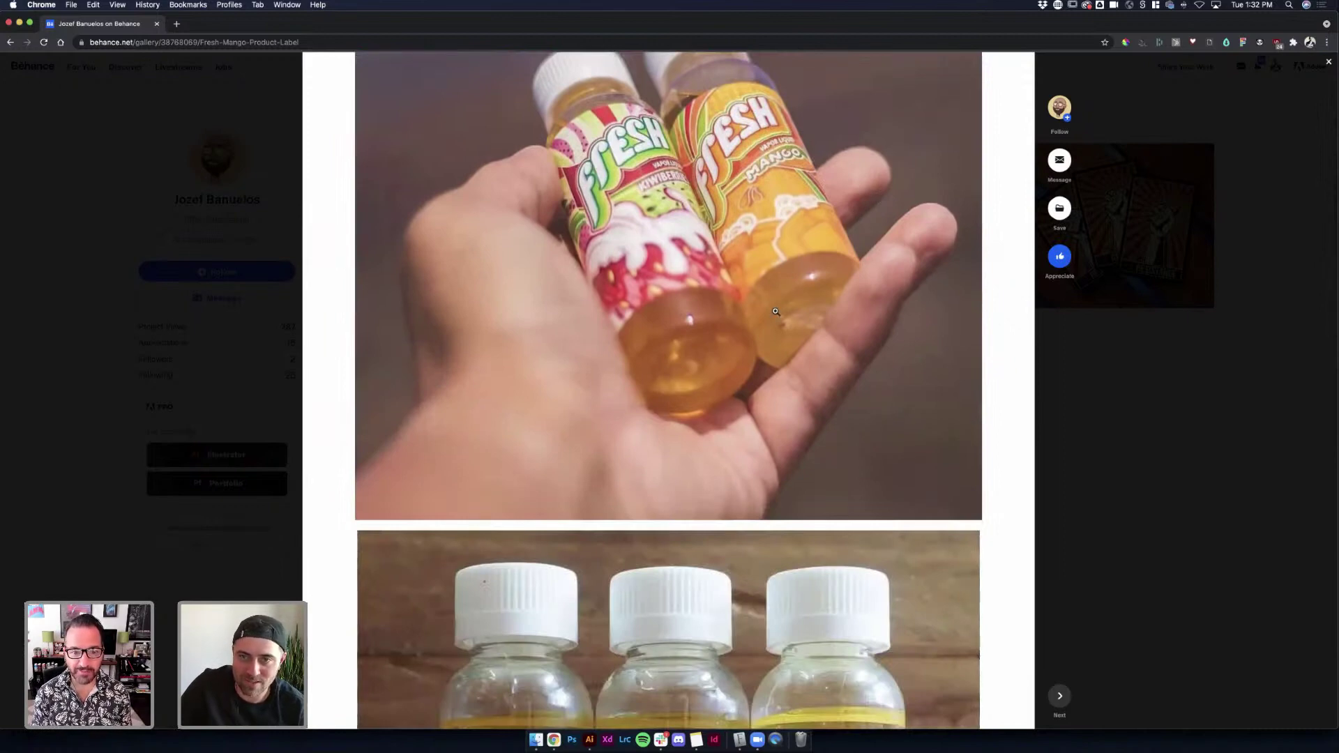
# View the remaining Fresh Mango photos of the three bottles to the end of the project, and close it
pyautogui.scroll(-5, 781, 307)
pyautogui.scroll(-5, 780, 311)
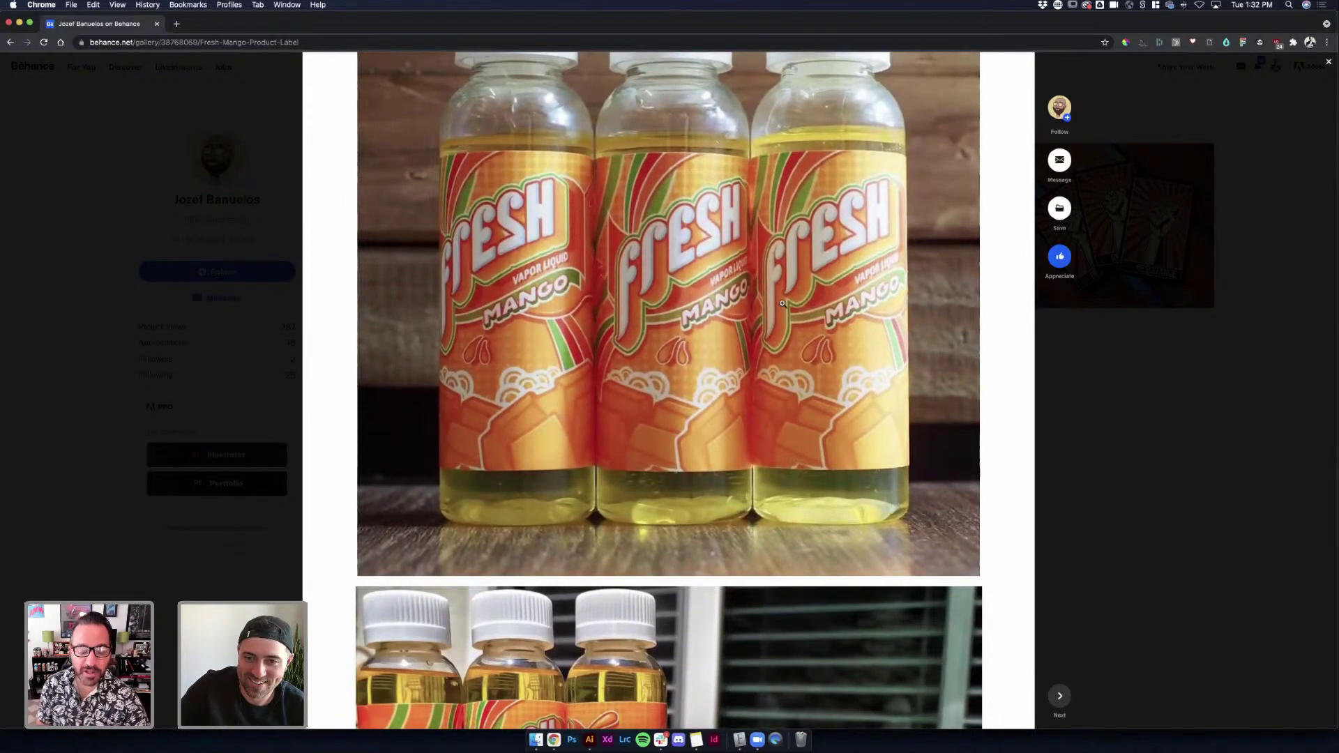
pyautogui.scroll(-1, 863, 308)
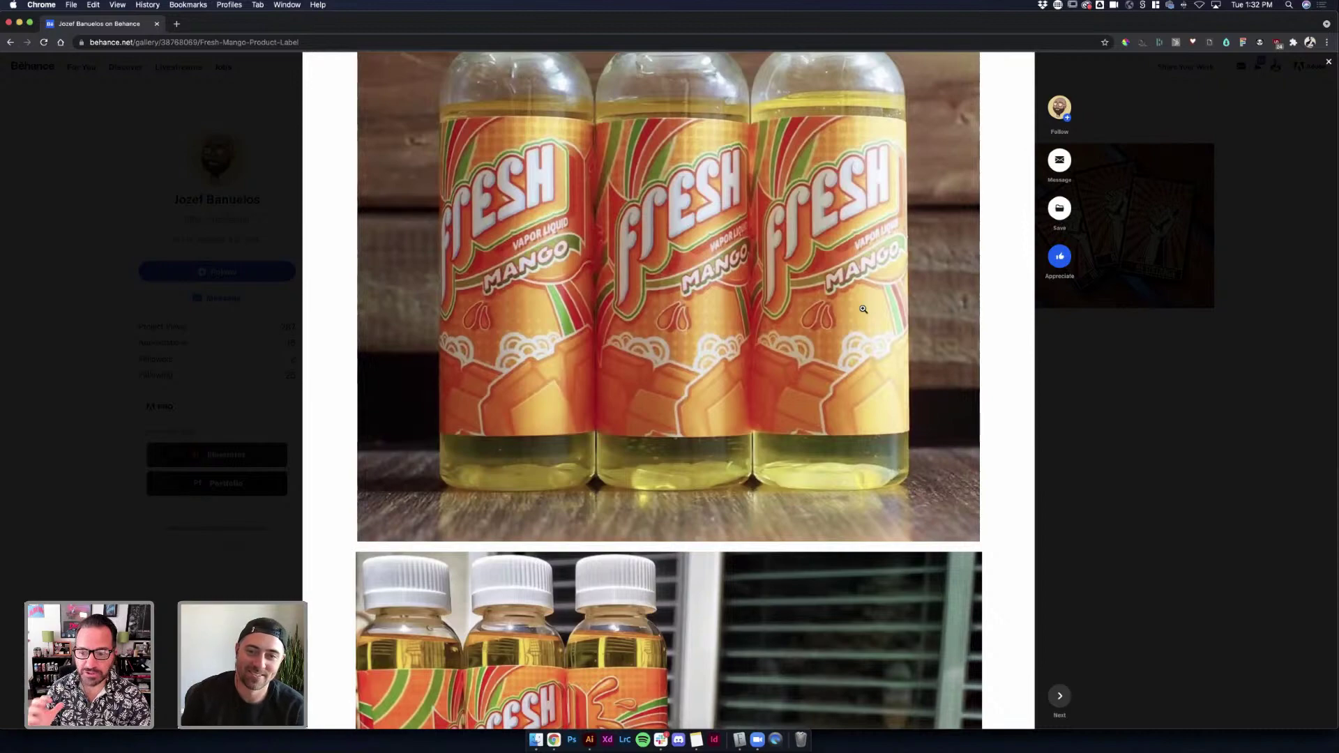
pyautogui.scroll(-5, 863, 309)
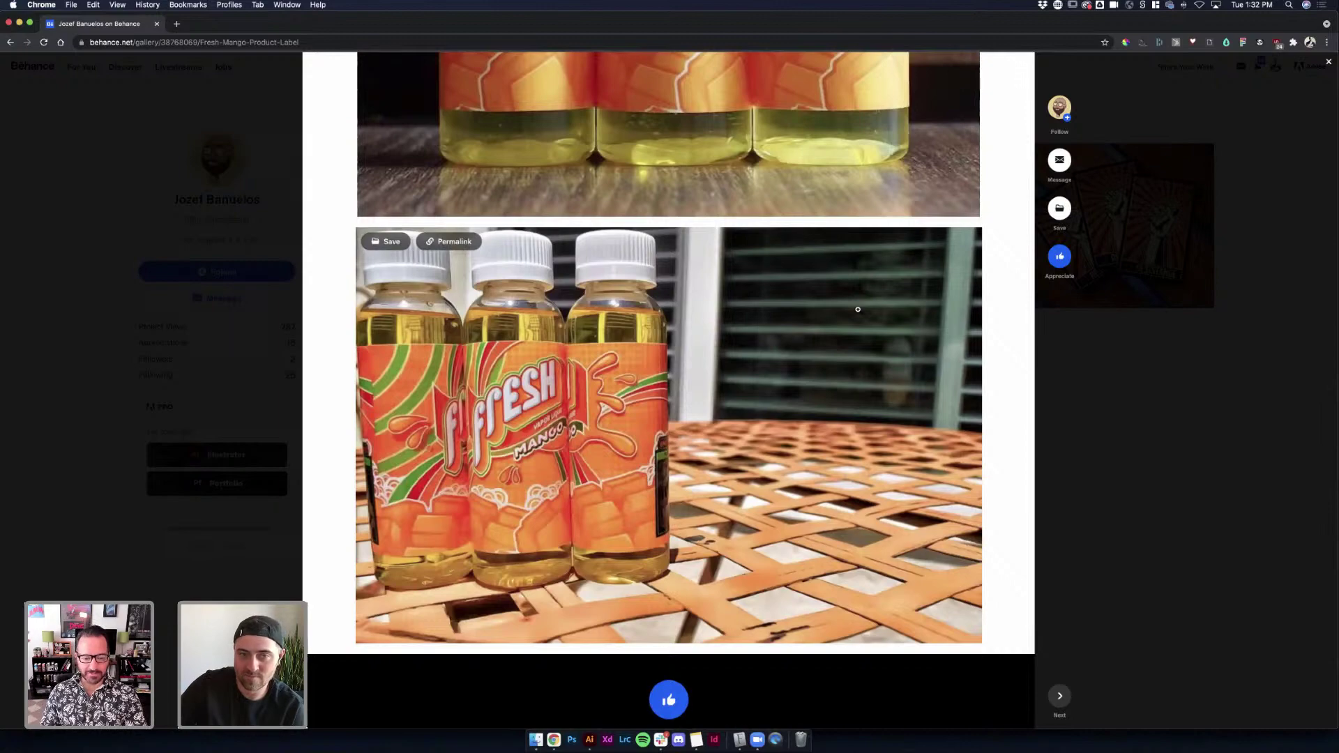
pyautogui.scroll(-2, 858, 309)
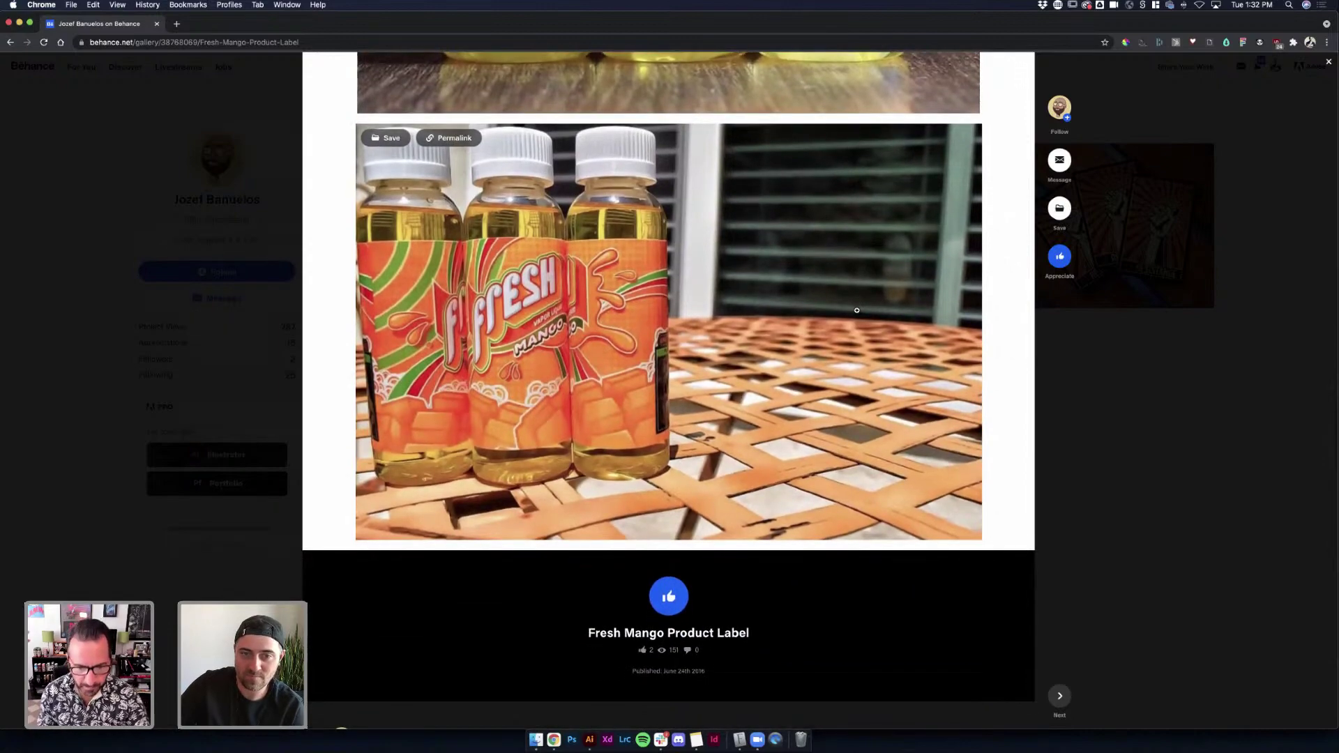
pyautogui.scroll(2, 857, 310)
pyautogui.scroll(-5, 856, 305)
pyautogui.click(1187, 350)
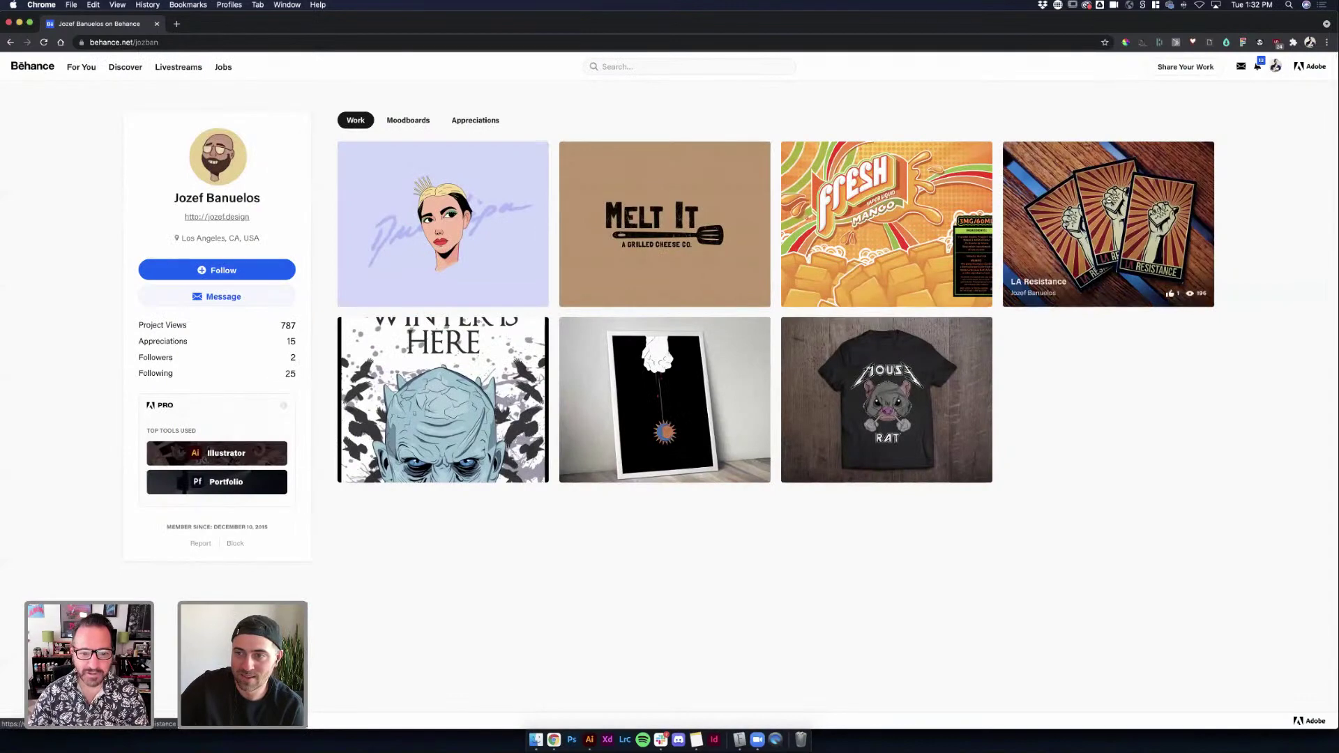
# Glance at the LA Resistance project, revisit the Fresh Mango label artwork, and return to the artist's profile
pyautogui.click(1109, 200)
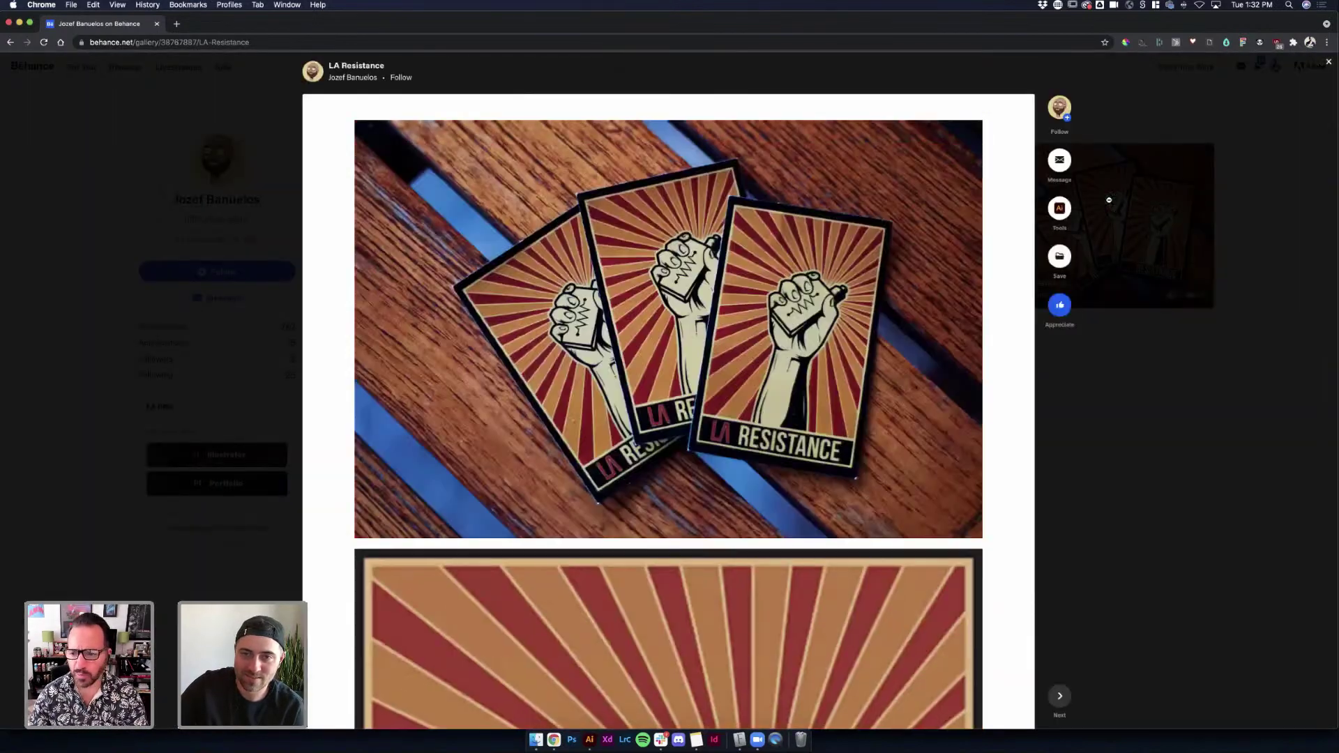
pyautogui.click(1233, 194)
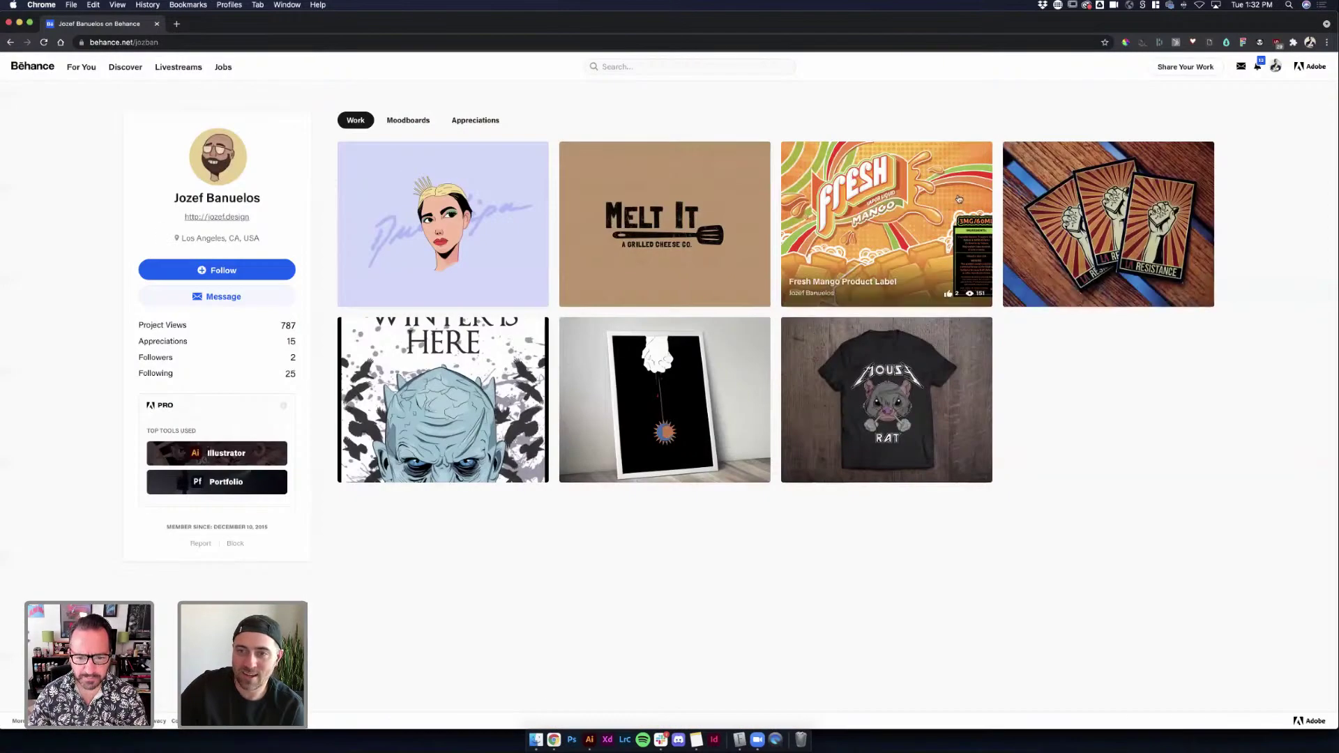
pyautogui.click(883, 192)
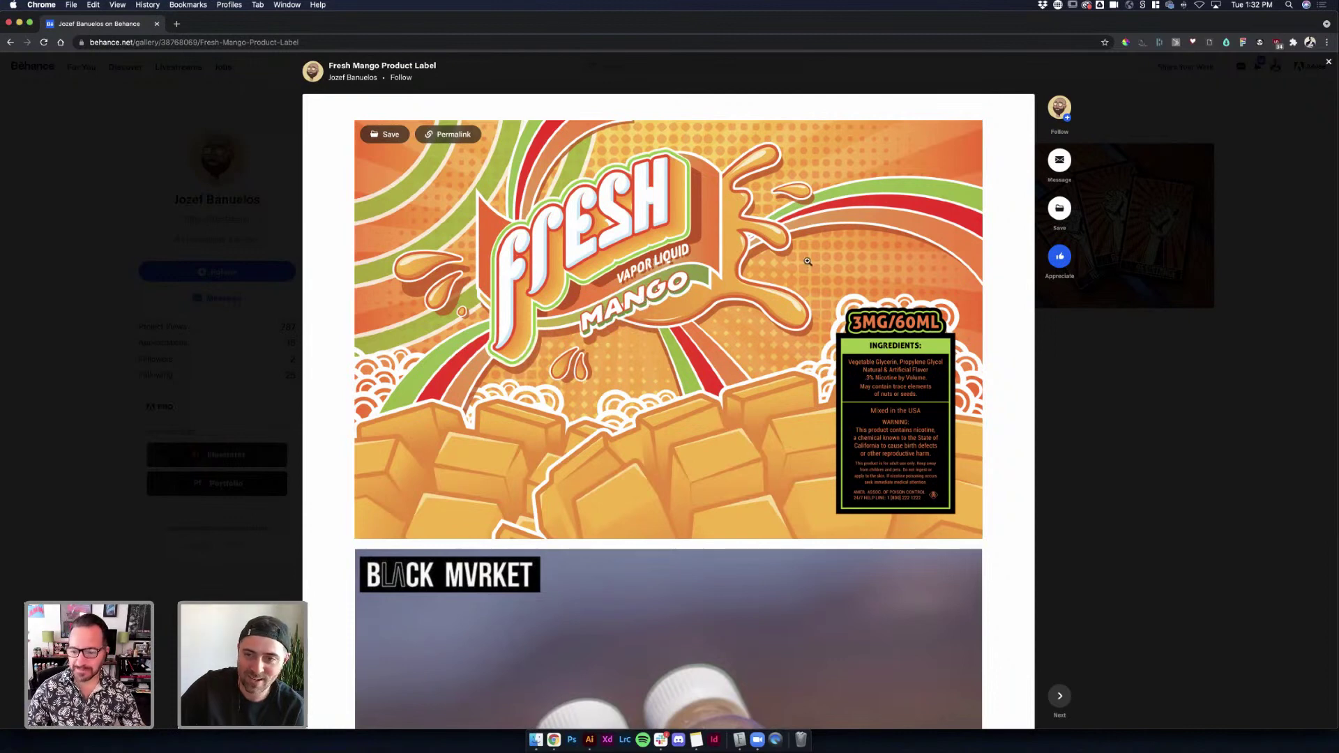
pyautogui.click(1103, 332)
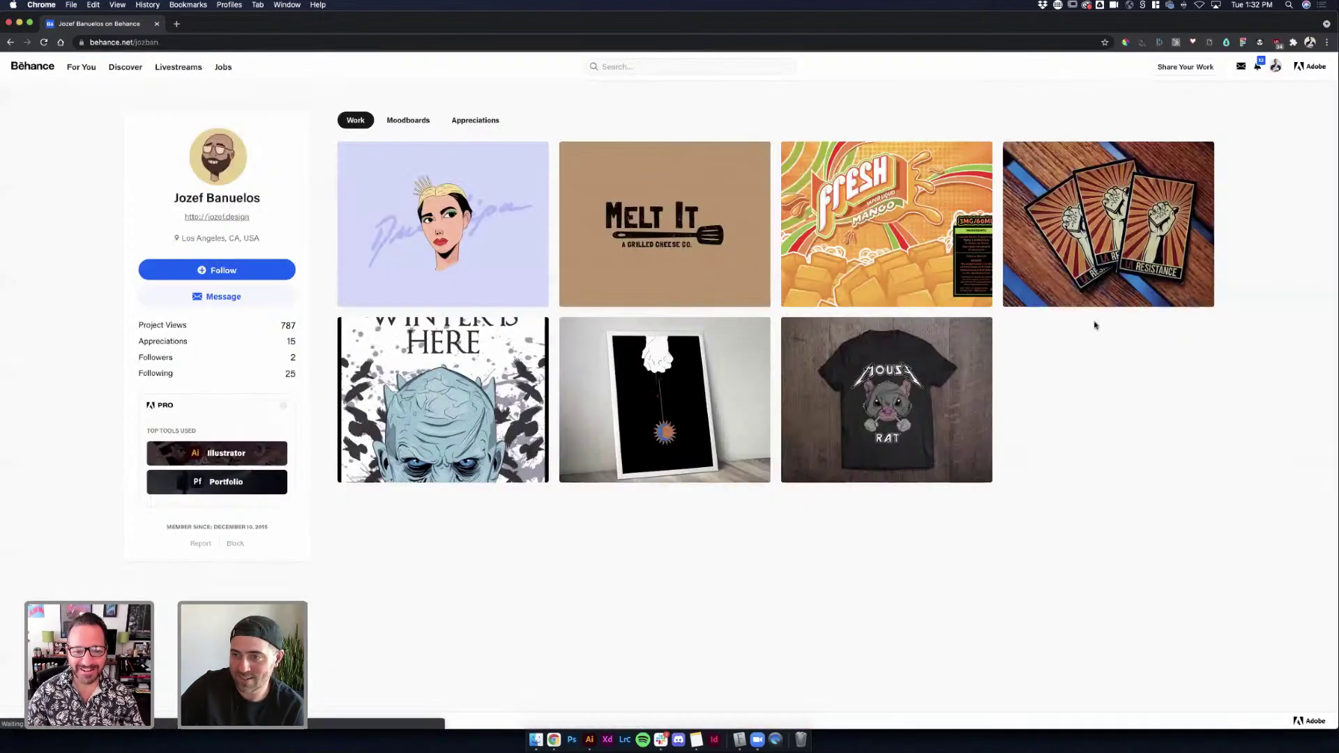
# Reopen the LA Resistance project, view the card photo and the full poster artwork, and close it
pyautogui.click(1086, 237)
pyautogui.scroll(-7, 547, 433)
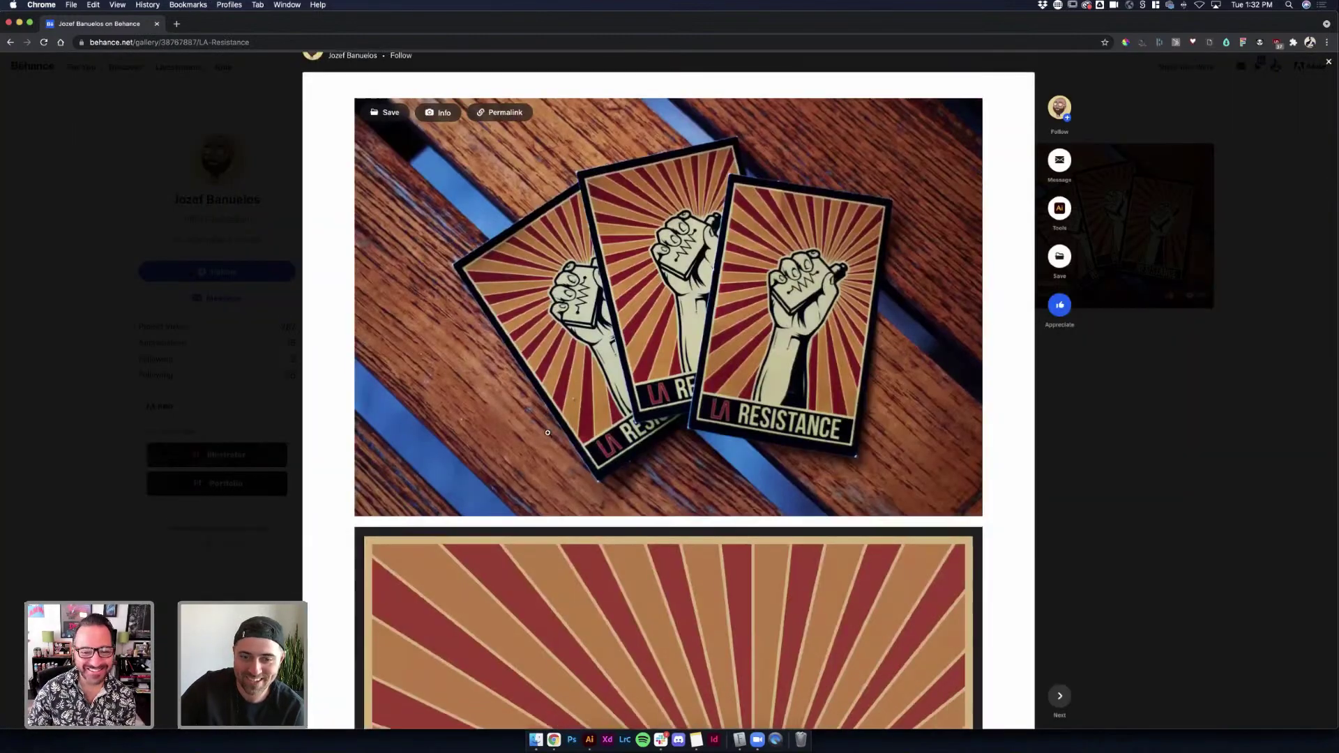
pyautogui.scroll(-10, 547, 433)
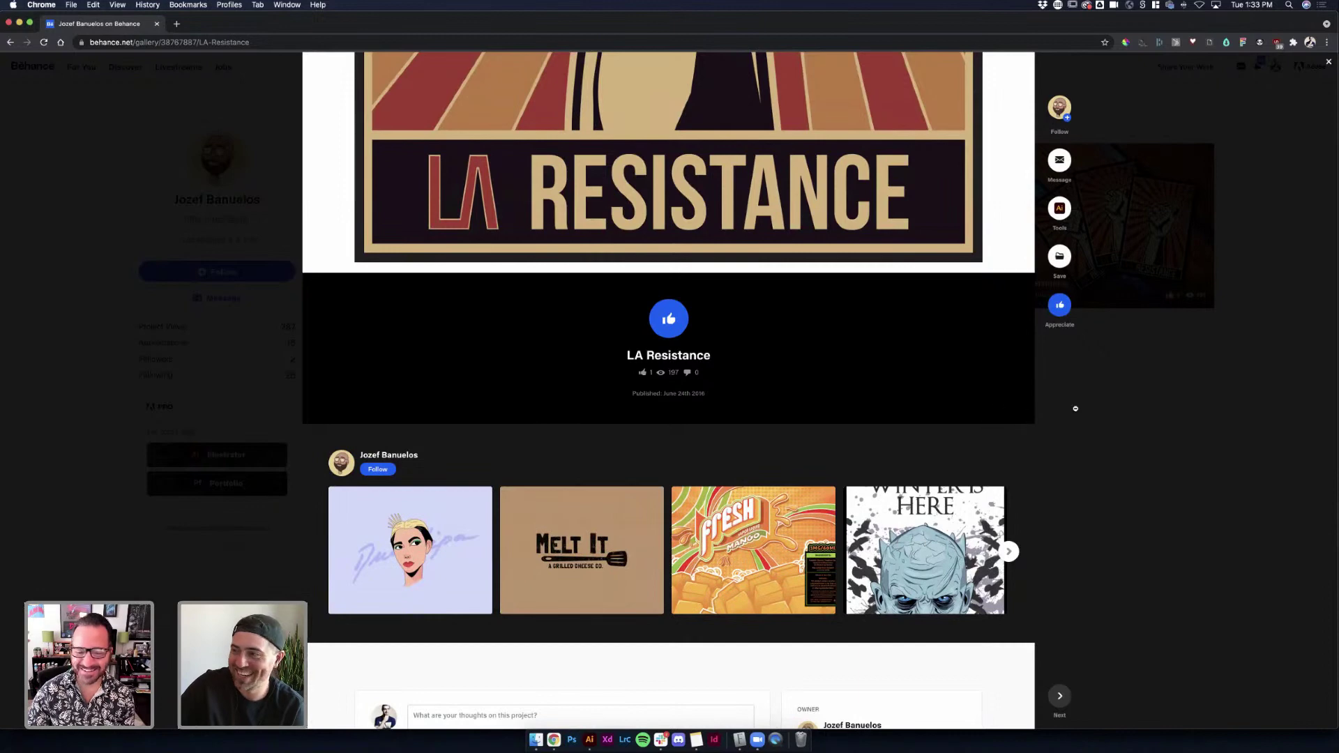
pyautogui.click(1107, 420)
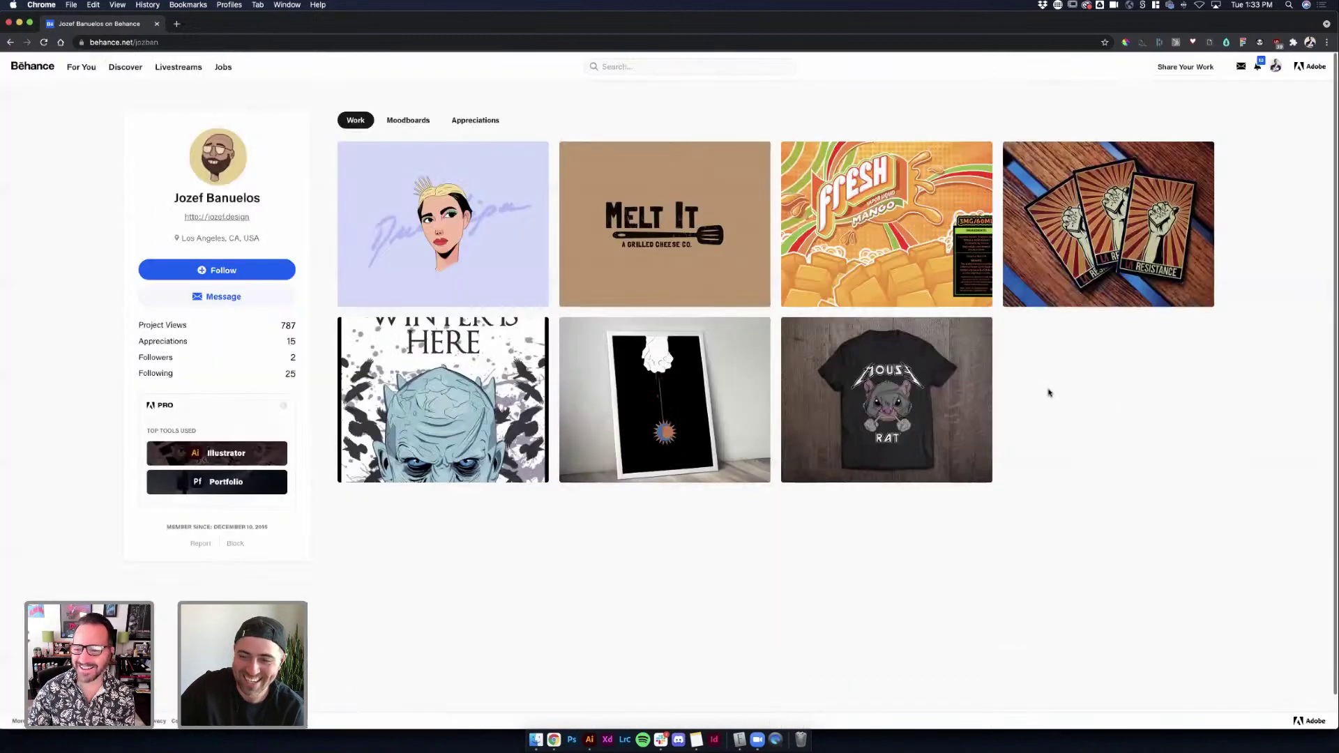
# Open the Winter Is Here project, examine the illustrated poster and its caption, and close it
pyautogui.click(461, 334)
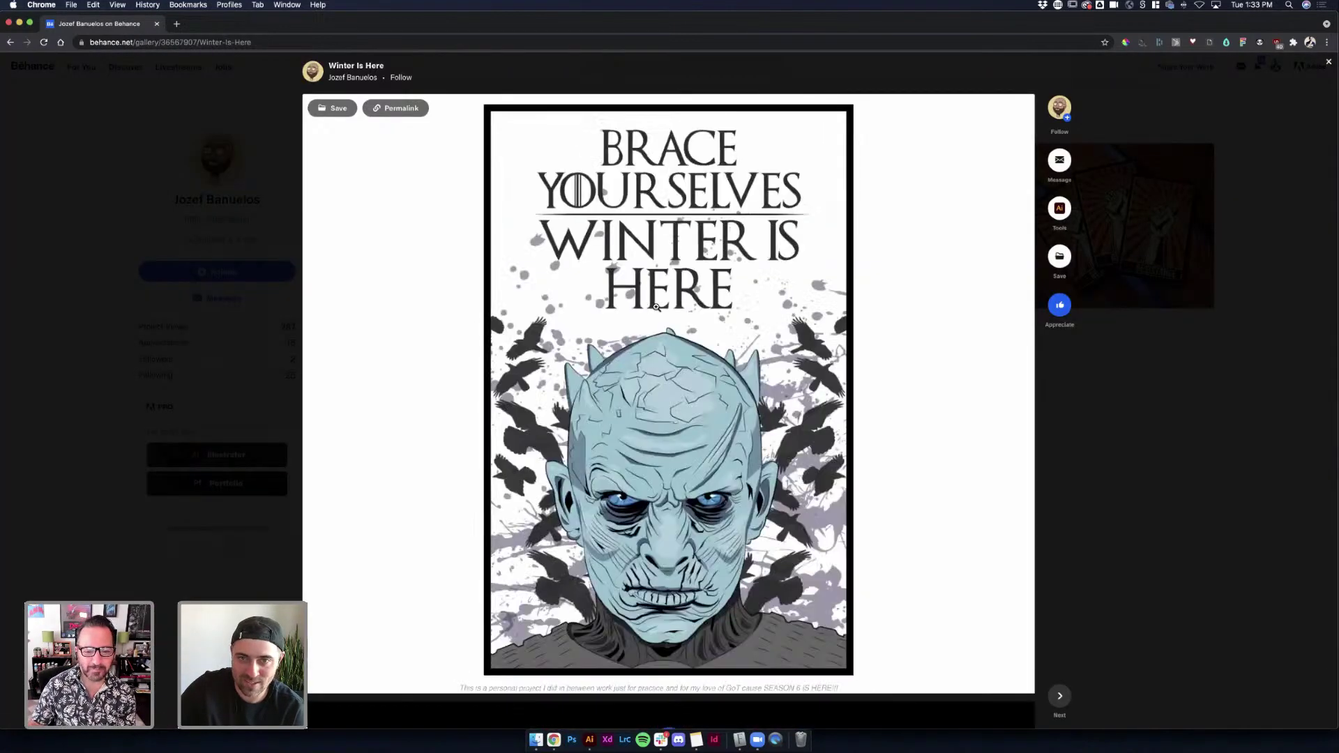
pyautogui.scroll(-5, 660, 303)
pyautogui.scroll(5, 659, 303)
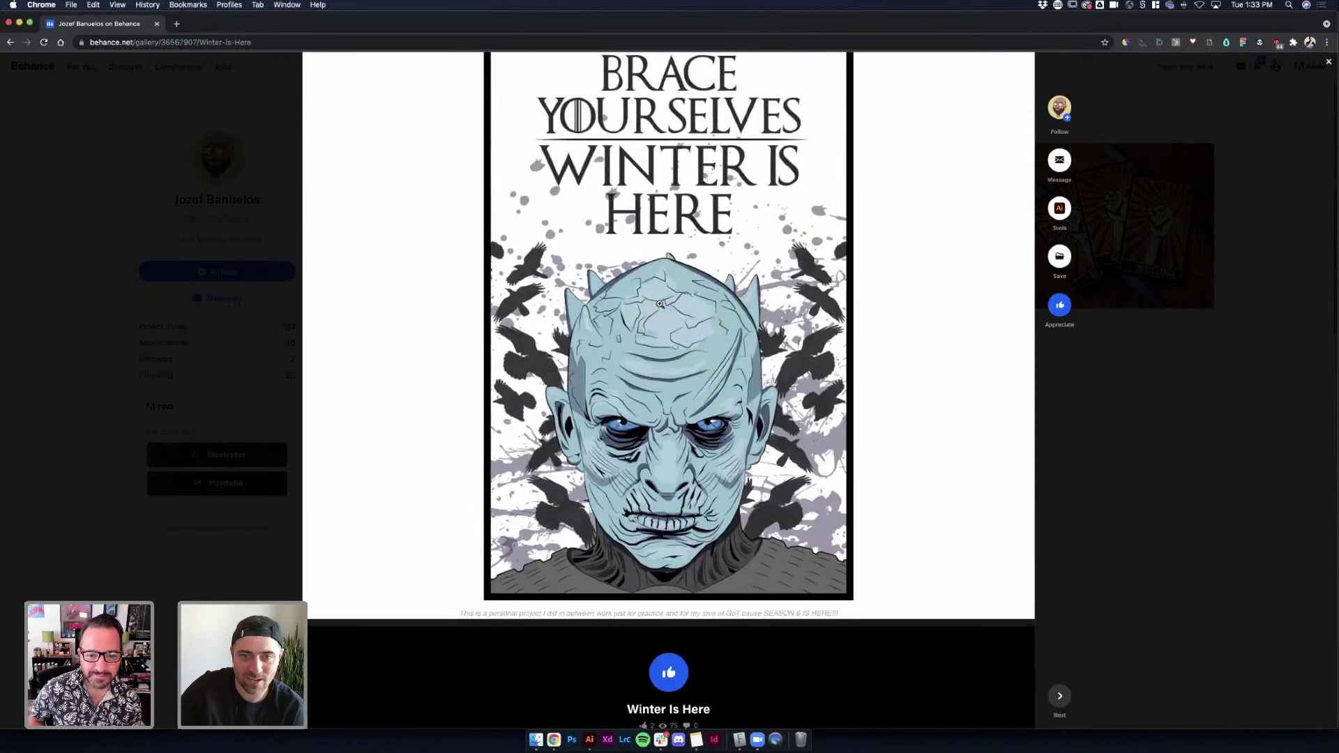
pyautogui.scroll(-5, 659, 304)
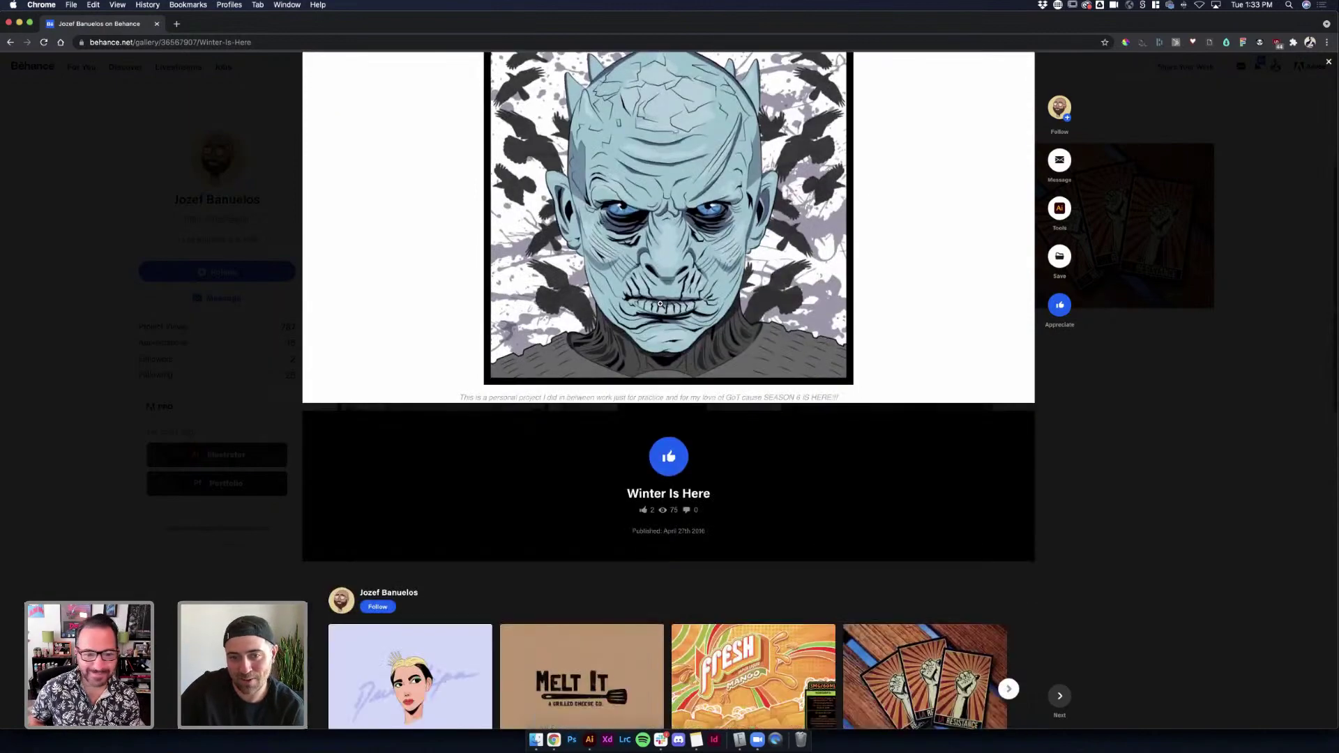
pyautogui.scroll(5, 659, 304)
pyautogui.click(1174, 395)
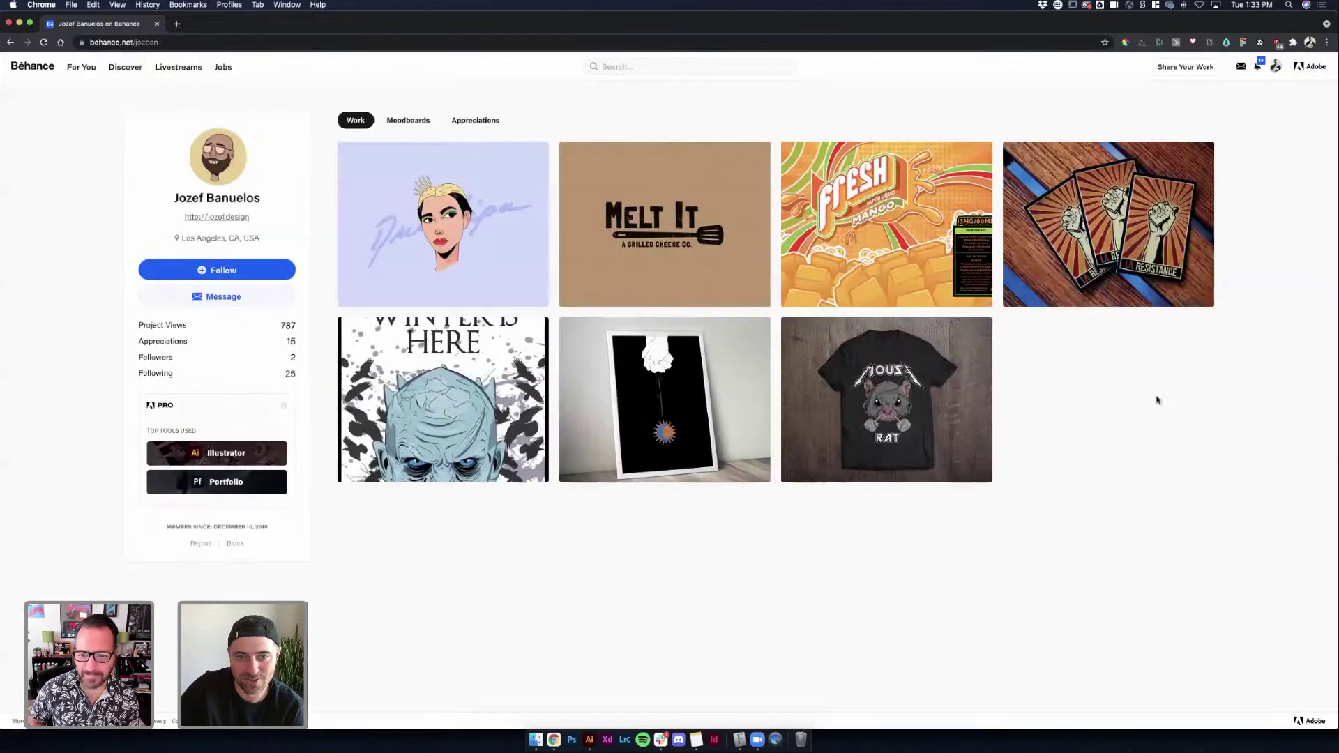
# Open the Moon Of My Life Print project, view the framed mockup and the hand and sun-moon close-up, and close it
pyautogui.click(684, 398)
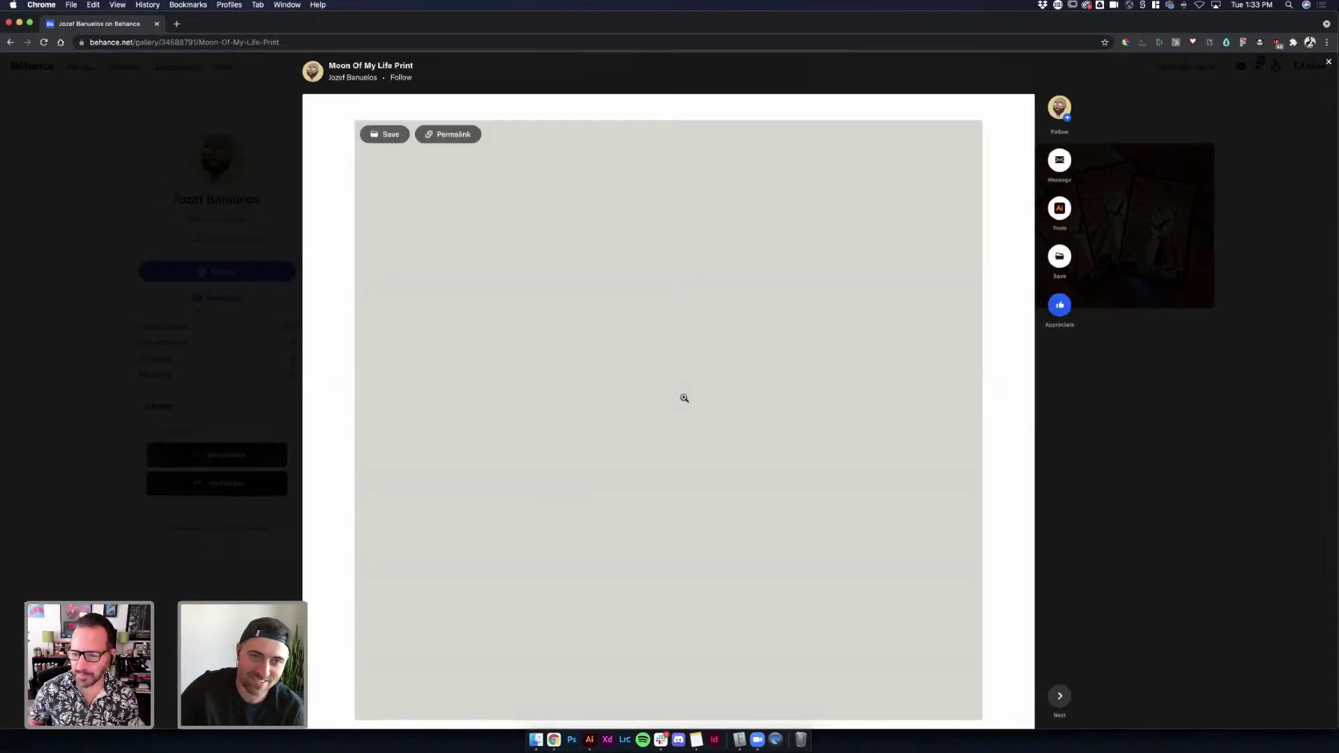
pyautogui.scroll(-2, 684, 397)
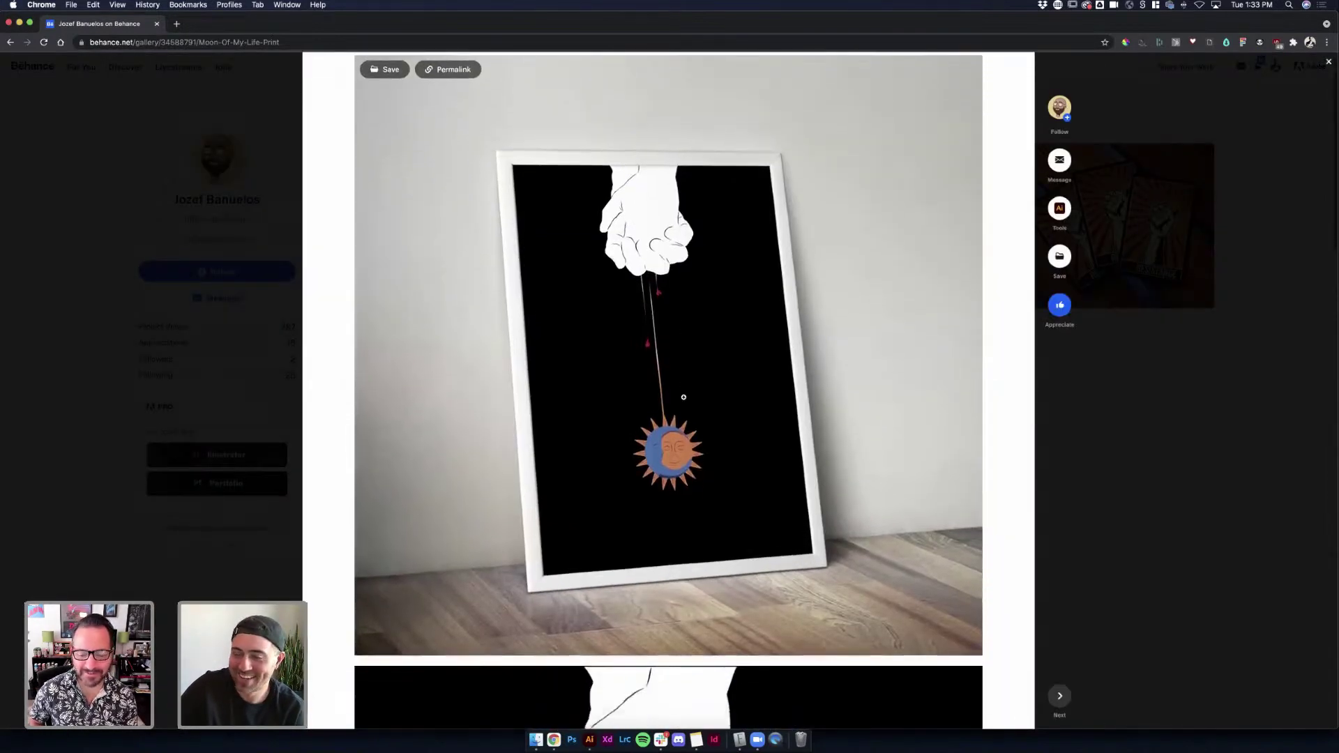
pyautogui.scroll(-5, 684, 397)
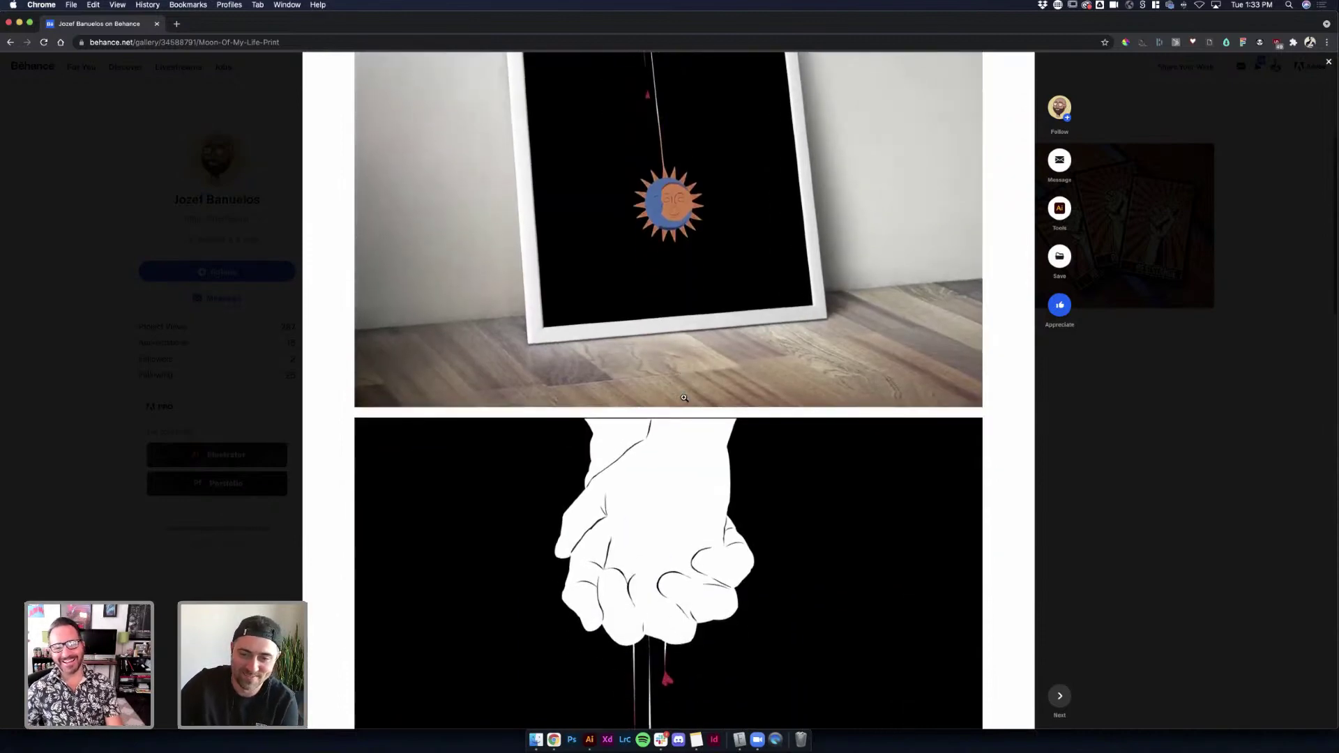
pyautogui.scroll(-12, 684, 398)
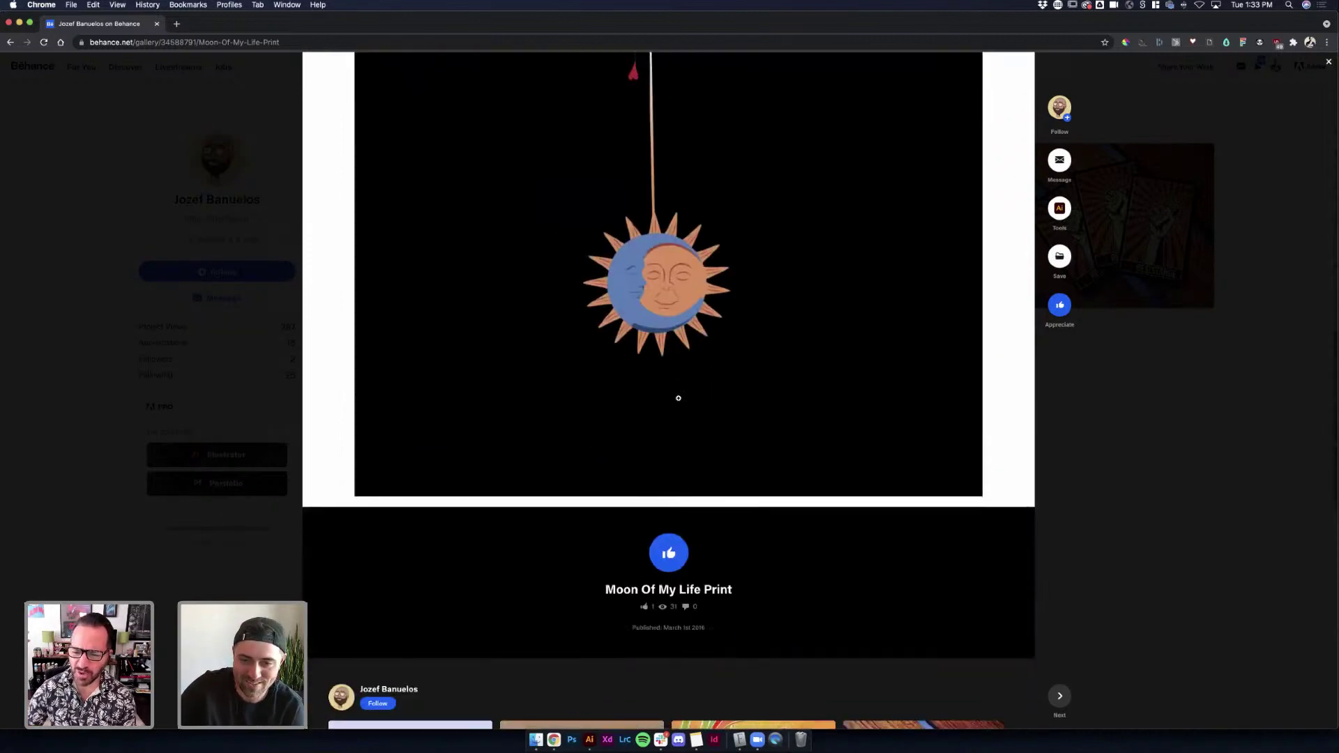
pyautogui.scroll(-1, 678, 398)
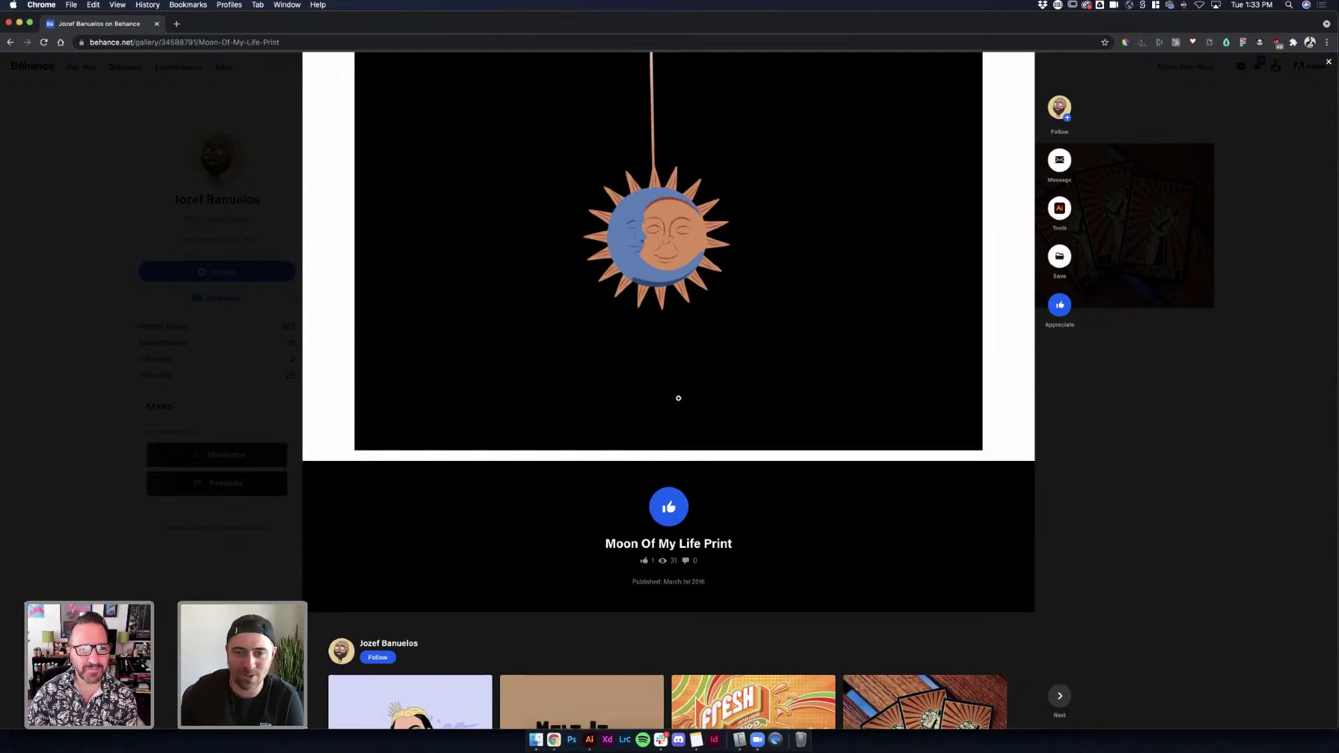
pyautogui.click(1039, 385)
# Open the Mouse Rat Graphic Tee project and view it from the shirt mockup to the concept sketches
pyautogui.click(830, 389)
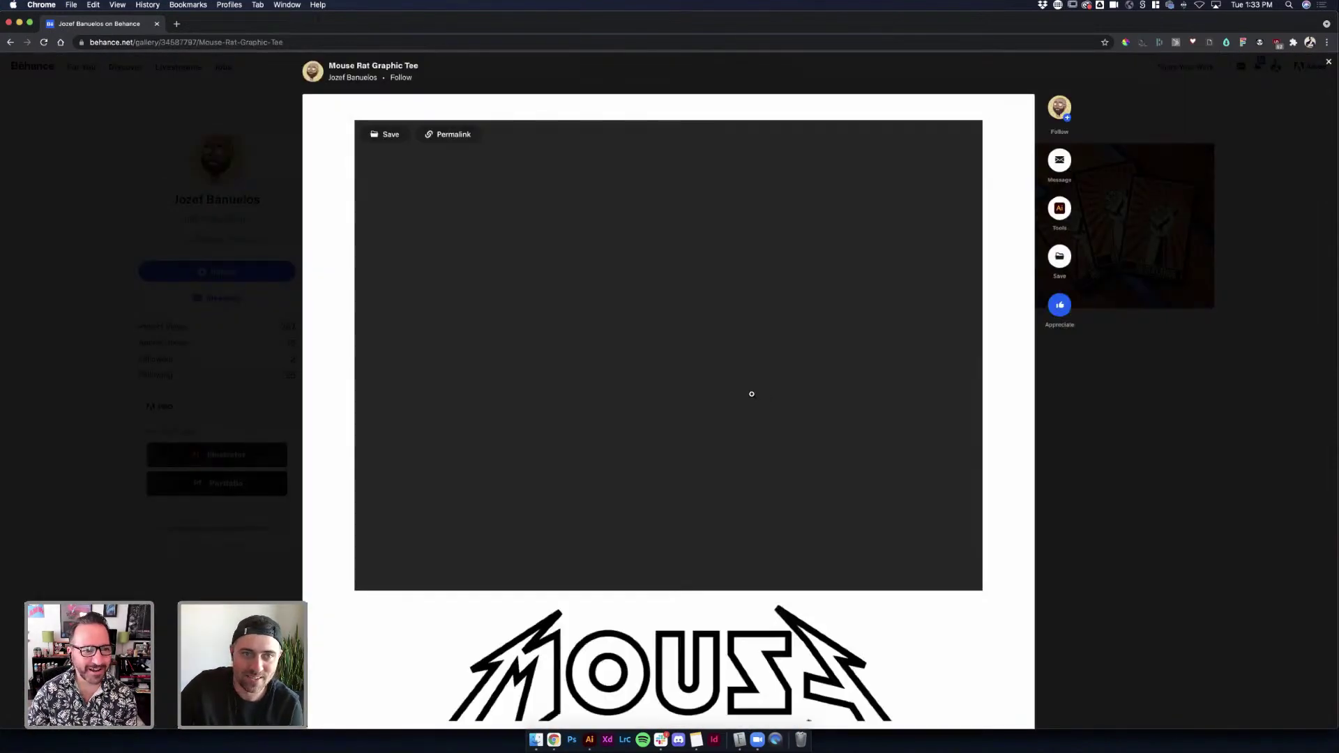
pyautogui.scroll(-4, 752, 394)
pyautogui.scroll(3, 752, 394)
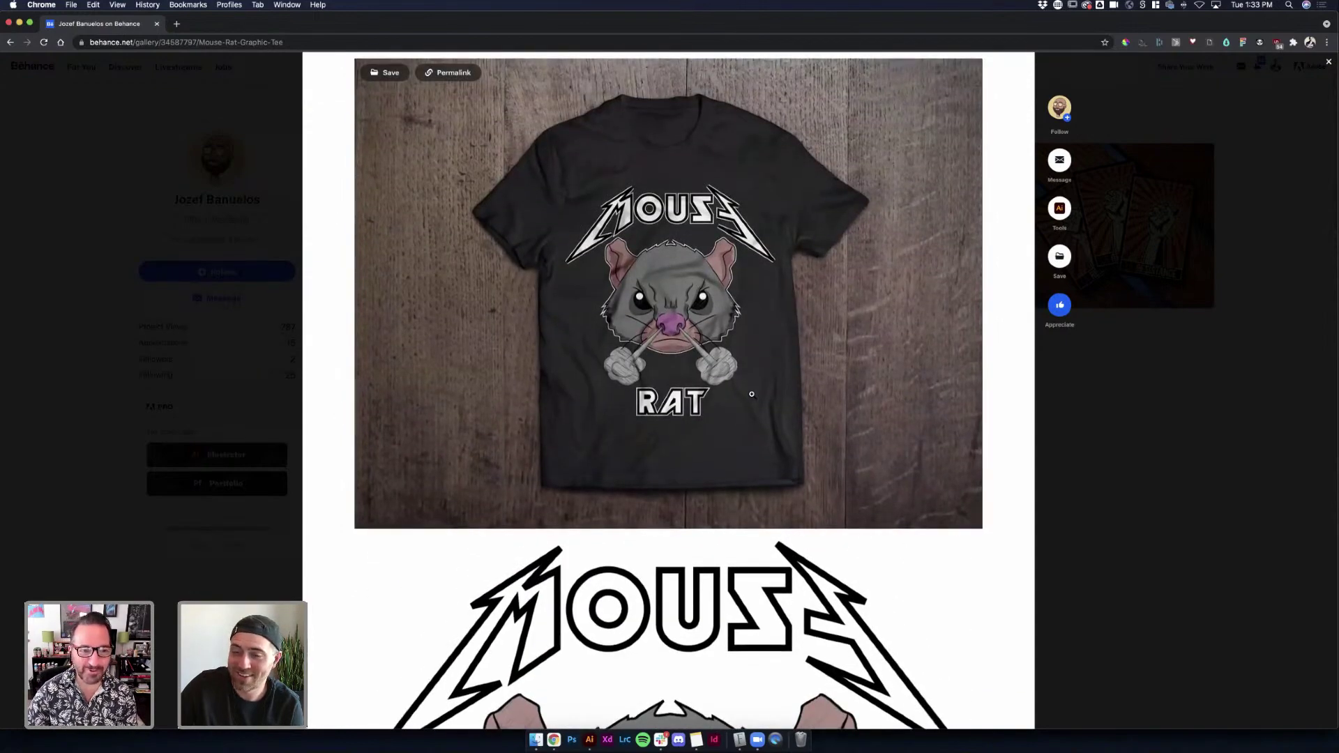
pyautogui.scroll(-15, 752, 394)
pyautogui.scroll(-6, 752, 394)
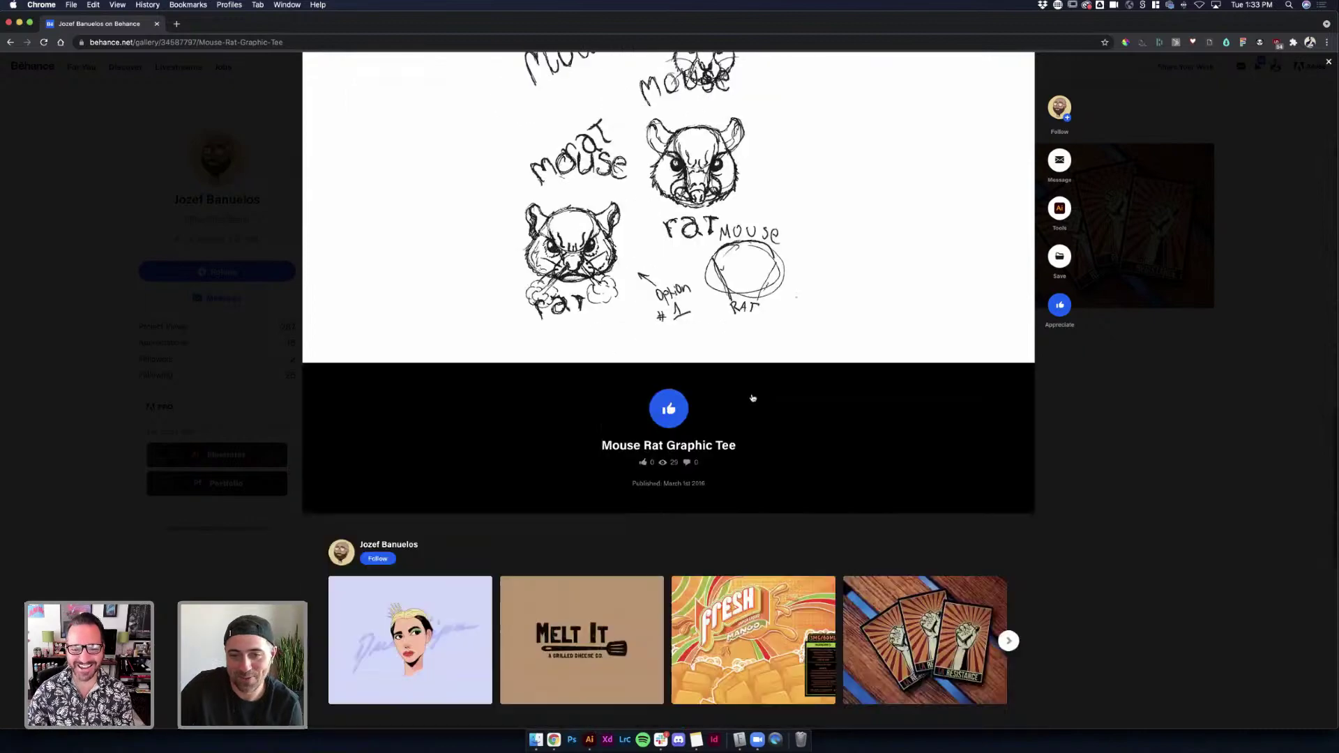
pyautogui.scroll(6, 203, 309)
pyautogui.scroll(3, 203, 308)
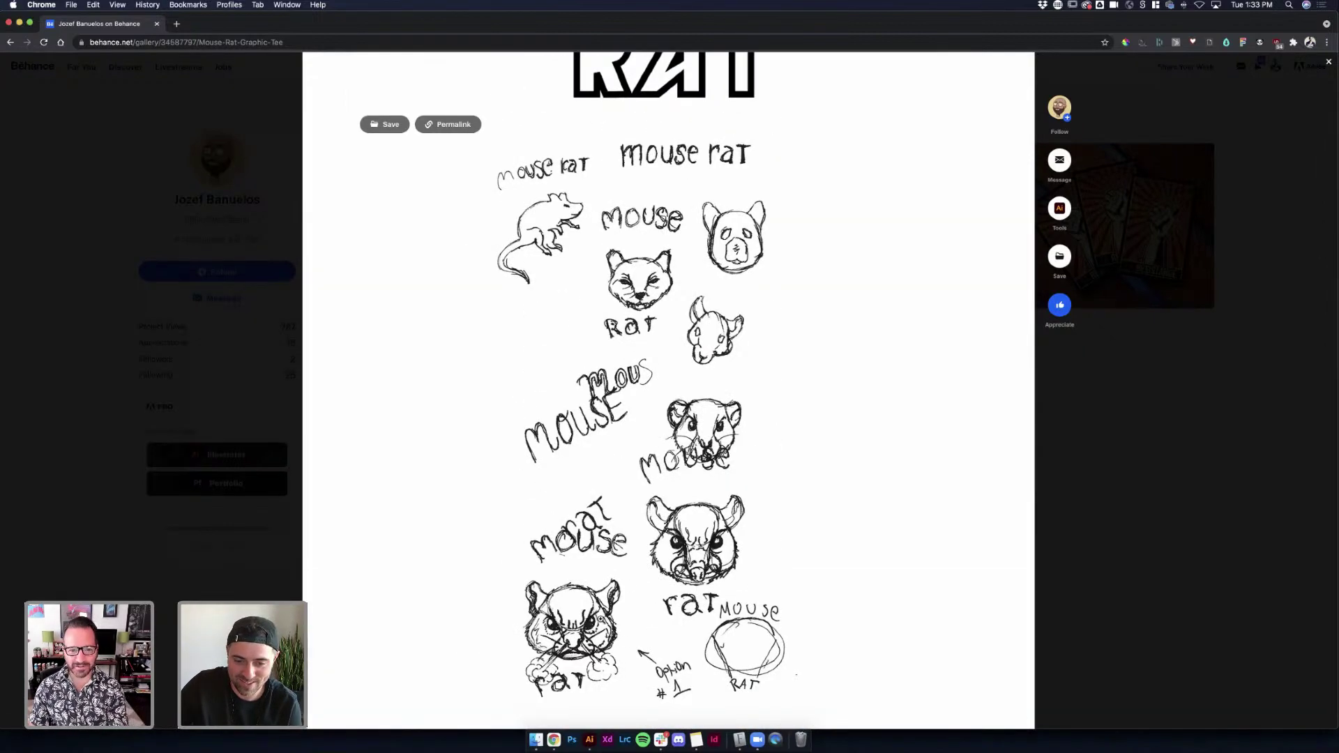
# Compare the finished Mouse Rat shirt and illustration with the concept sketches, and return to the artist's profile
pyautogui.scroll(10, 581, 595)
pyautogui.scroll(5, 582, 596)
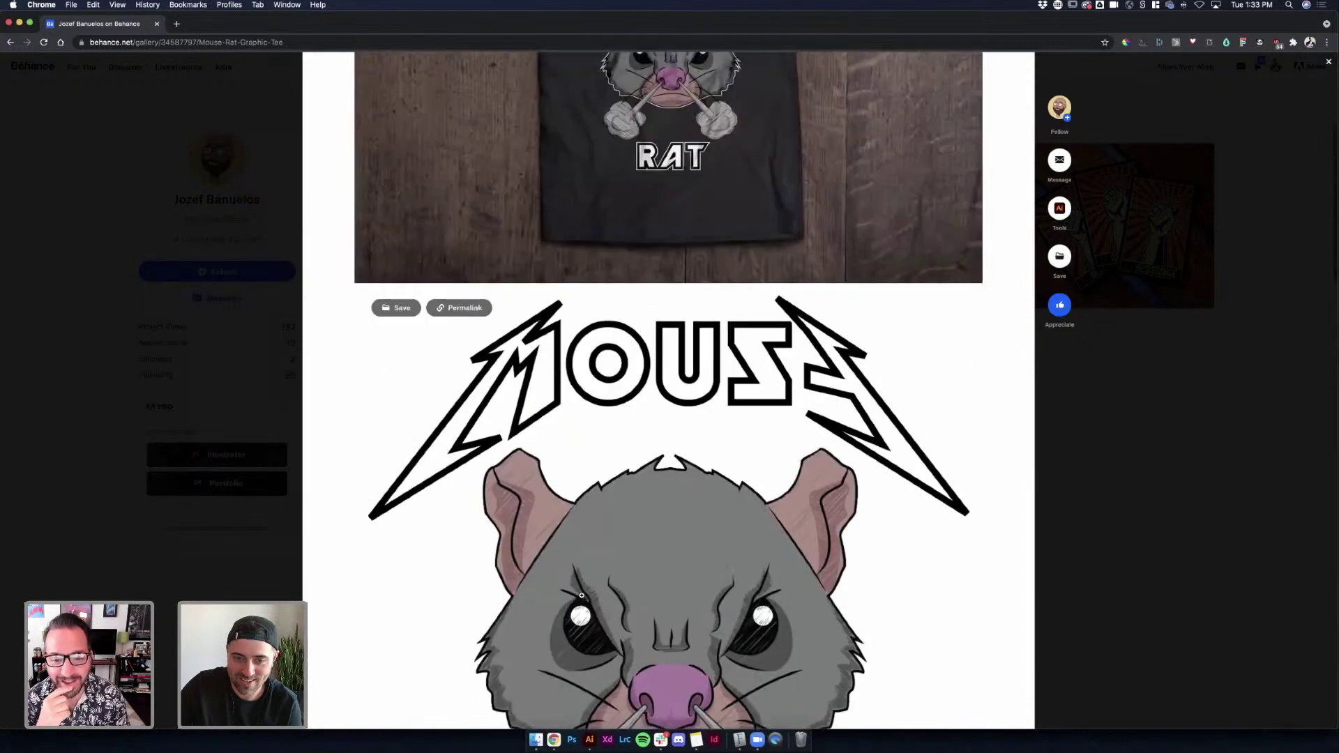
pyautogui.scroll(4, 581, 596)
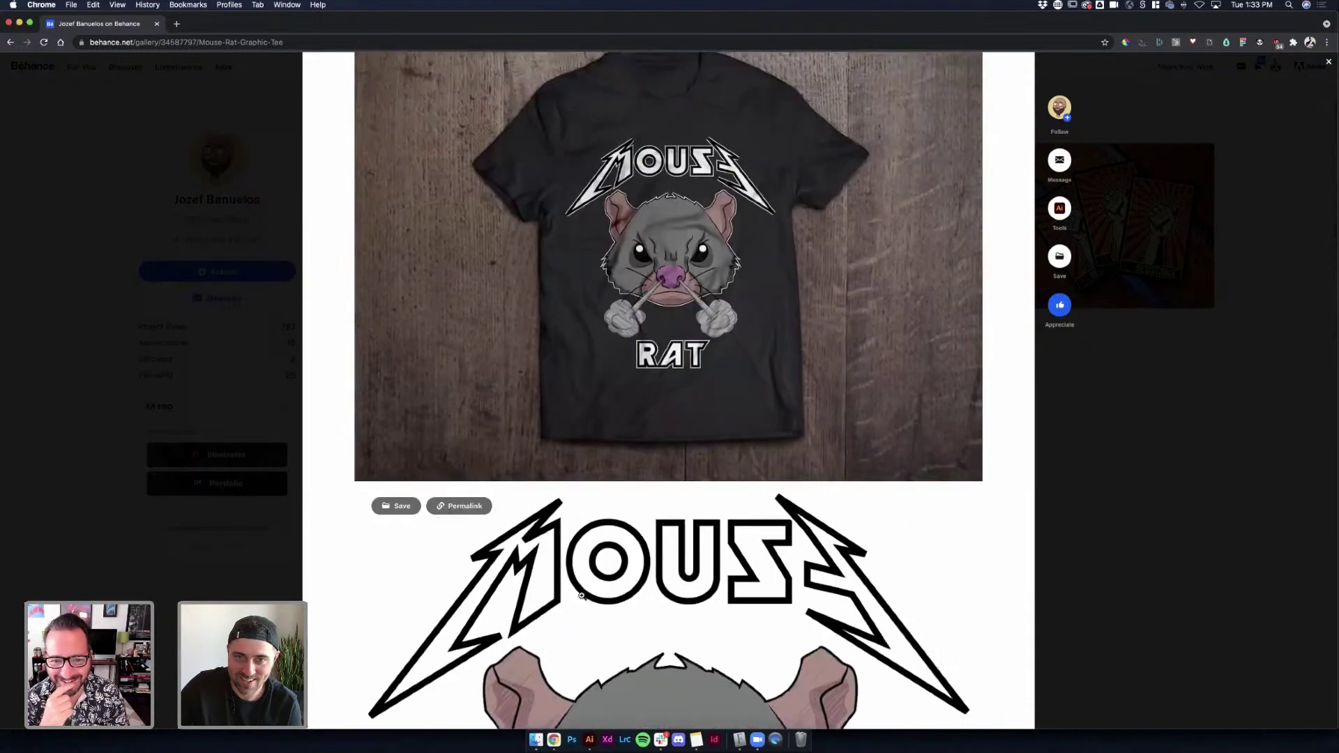
pyautogui.scroll(-20, 581, 596)
pyautogui.scroll(5, 582, 596)
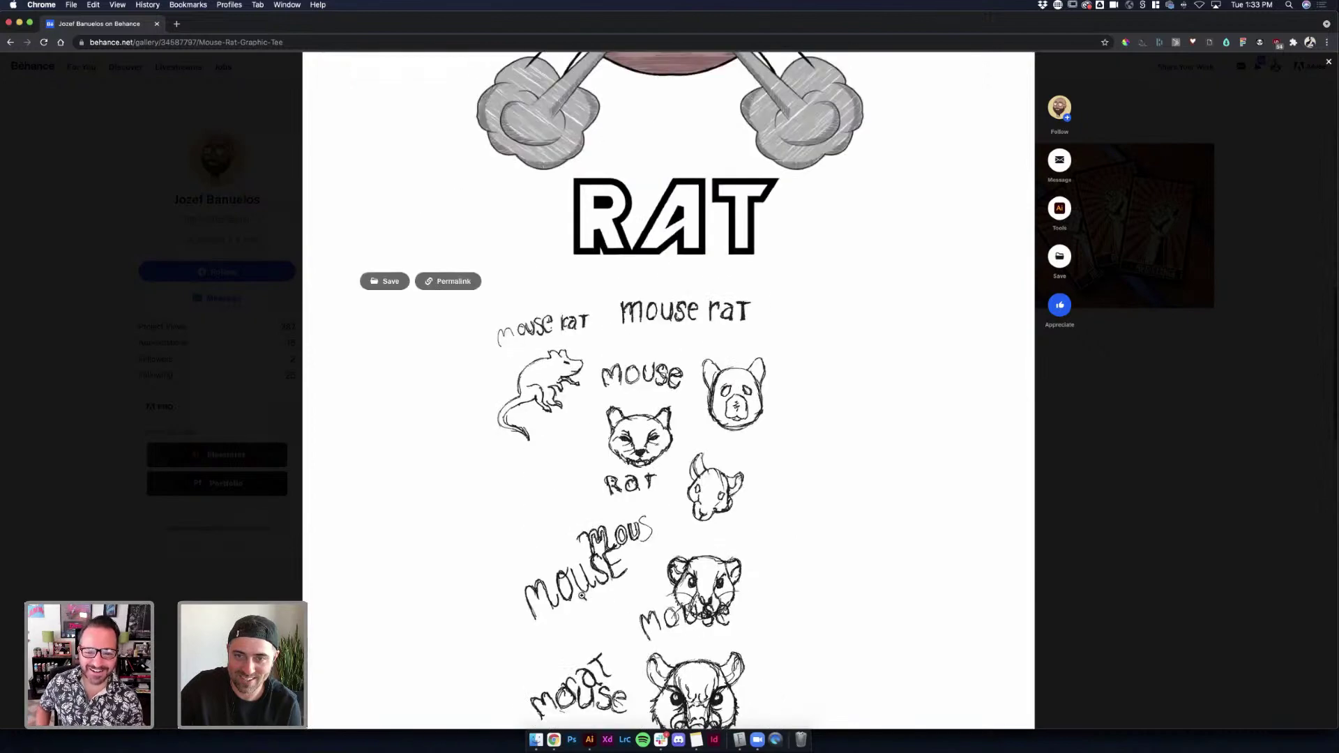
pyautogui.click(1109, 448)
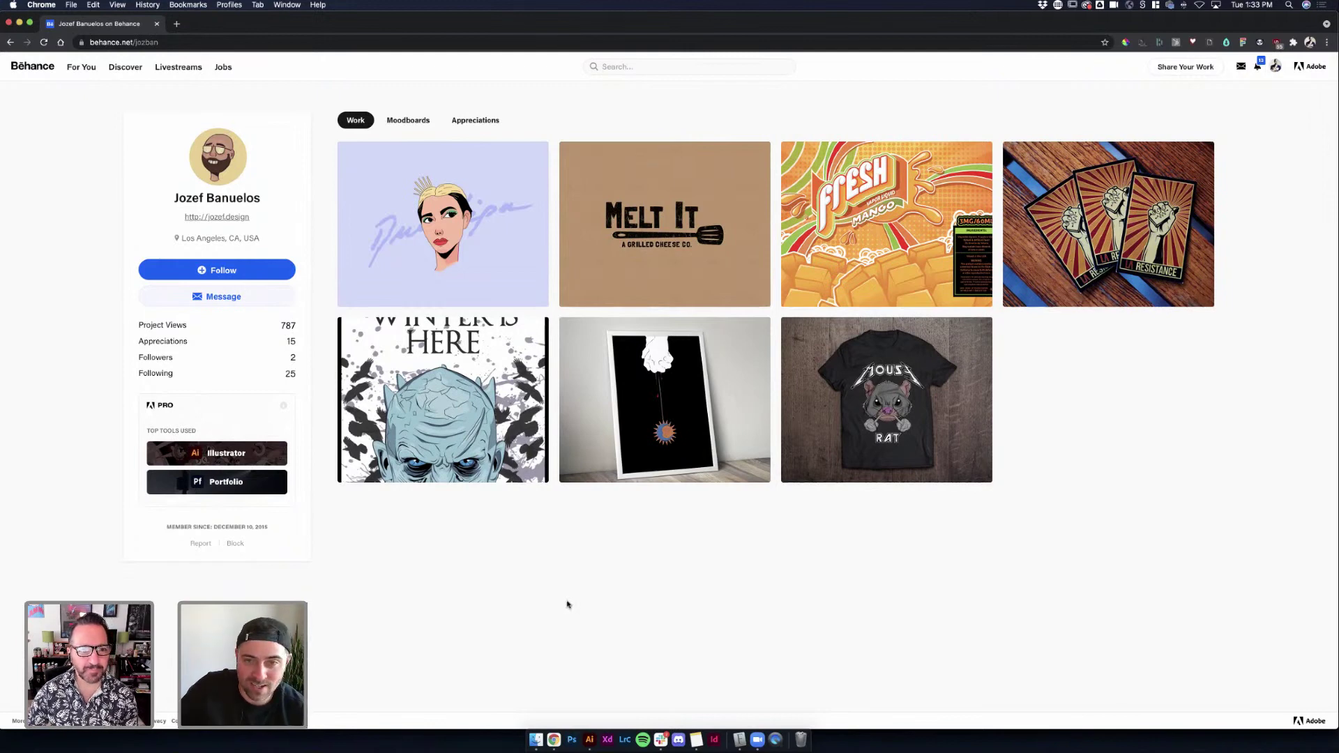
# Close the Behance page and return to Illustrator, showing the Lazaris Racing lettering and the pattern squares together
pyautogui.click(157, 25)
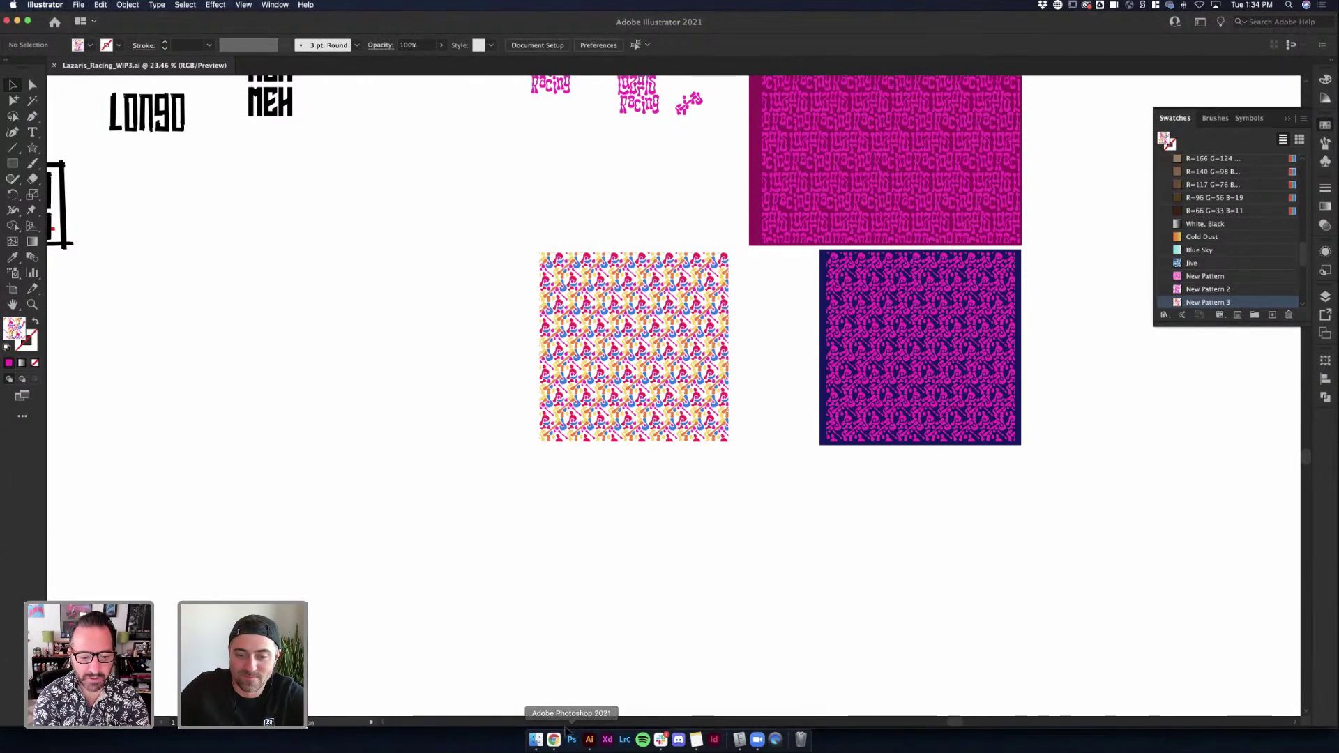
pyautogui.scroll(5, 448, 359)
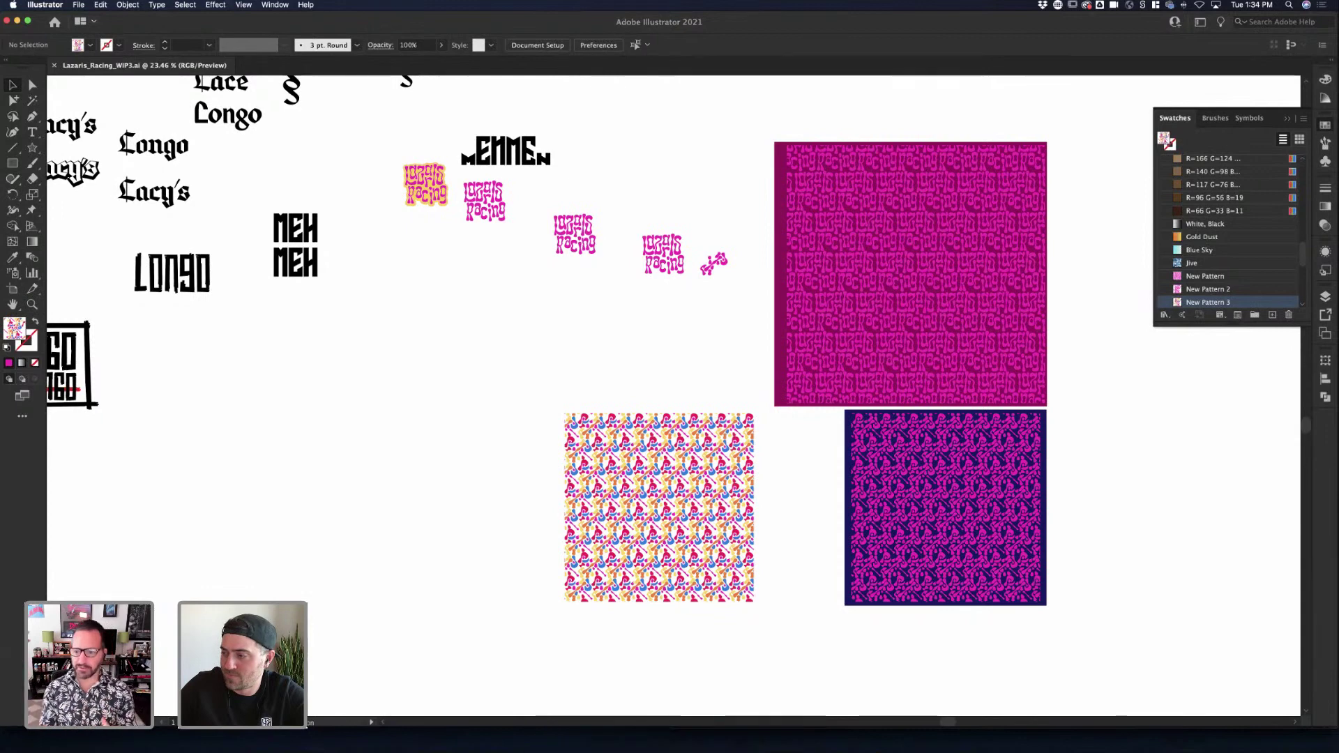
# Close the helmet image preview, open Helmetmockup.tif in Photoshop and close the Timeline
pyautogui.press('super+Tab')
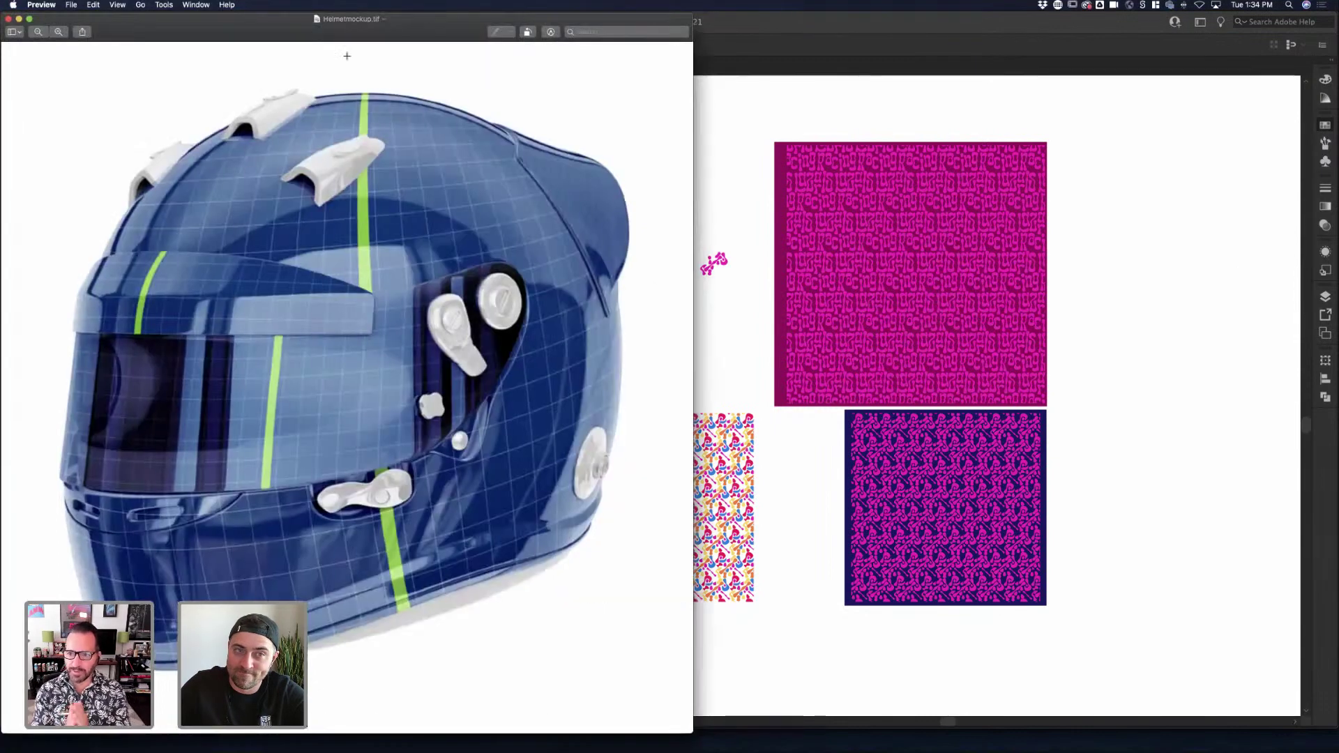
pyautogui.click(19, 18)
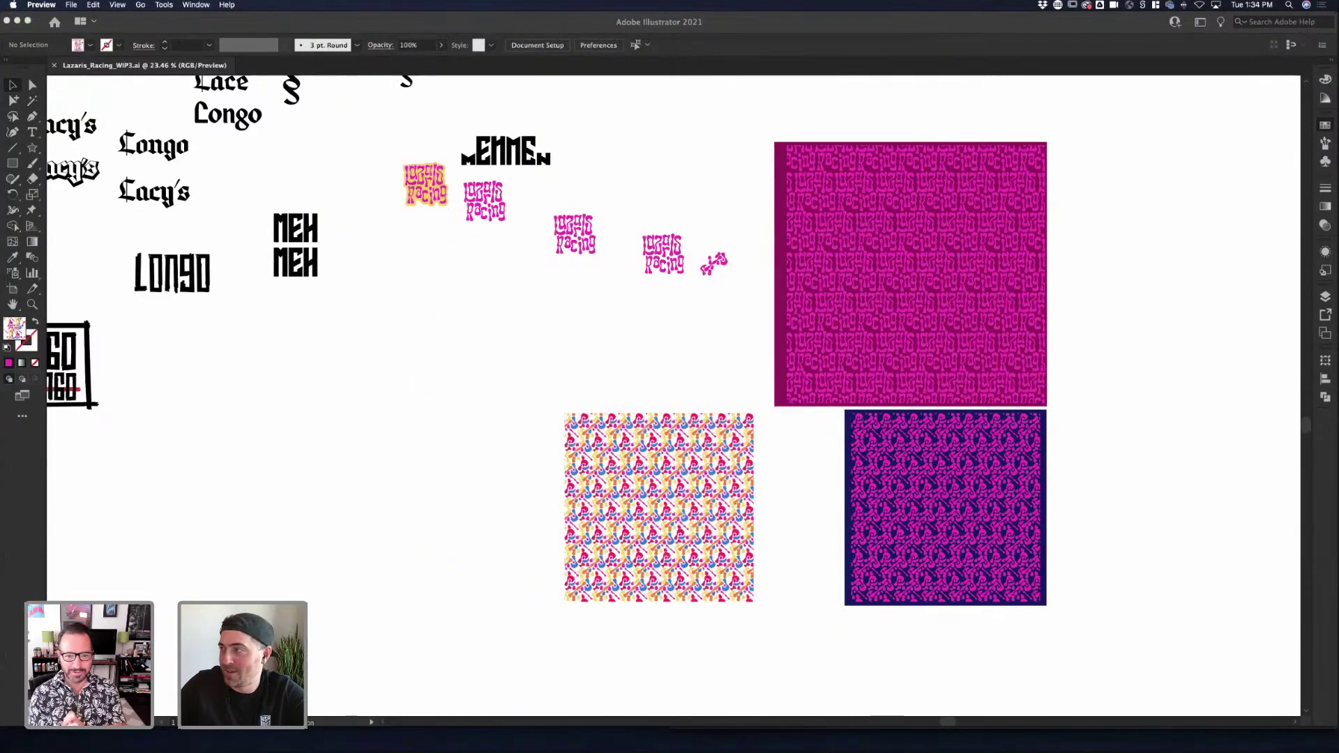
pyautogui.moveTo(859, 491); pyautogui.dragTo(572, 739)
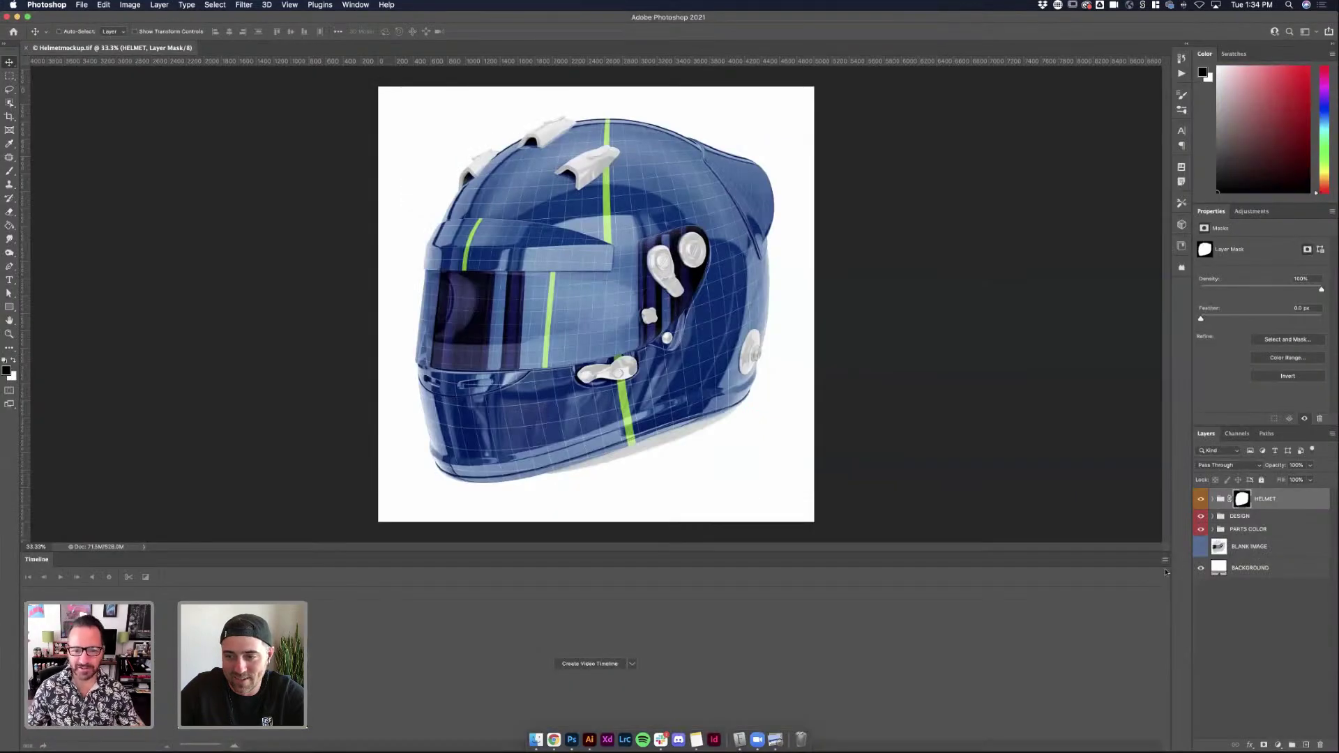
pyautogui.click(1165, 560)
pyautogui.click(1186, 715)
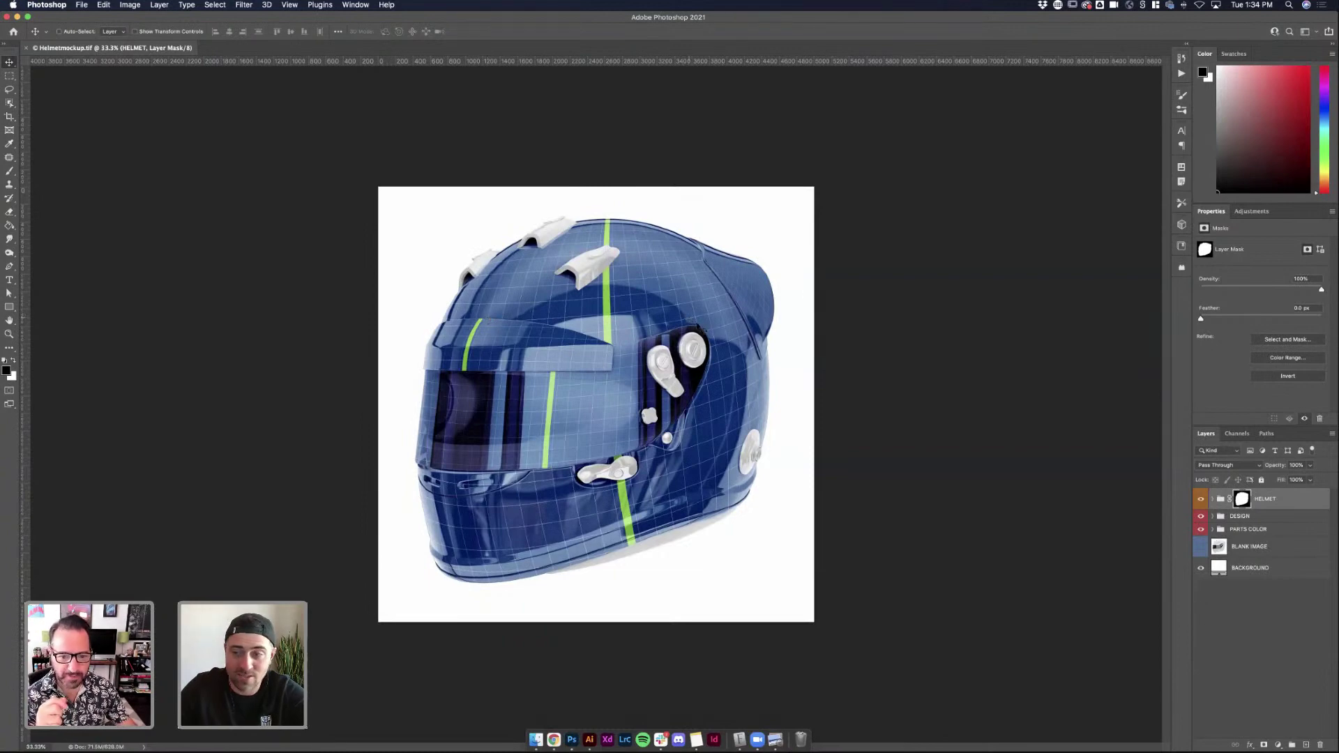
# Toggle the DESIGN group's visibility to check what it controls, and expand it to examine its VISOR layer
pyautogui.click(1201, 516)
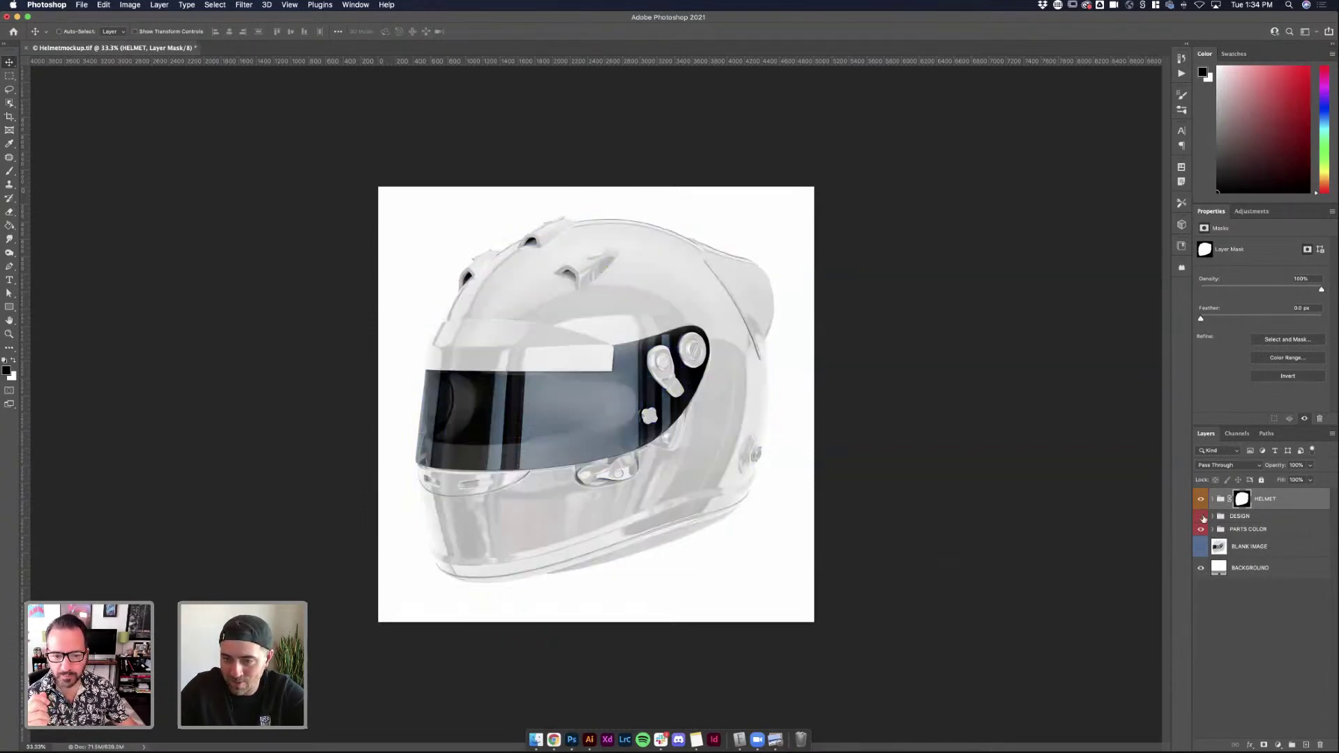
pyautogui.click(1201, 516)
pyautogui.click(1220, 517)
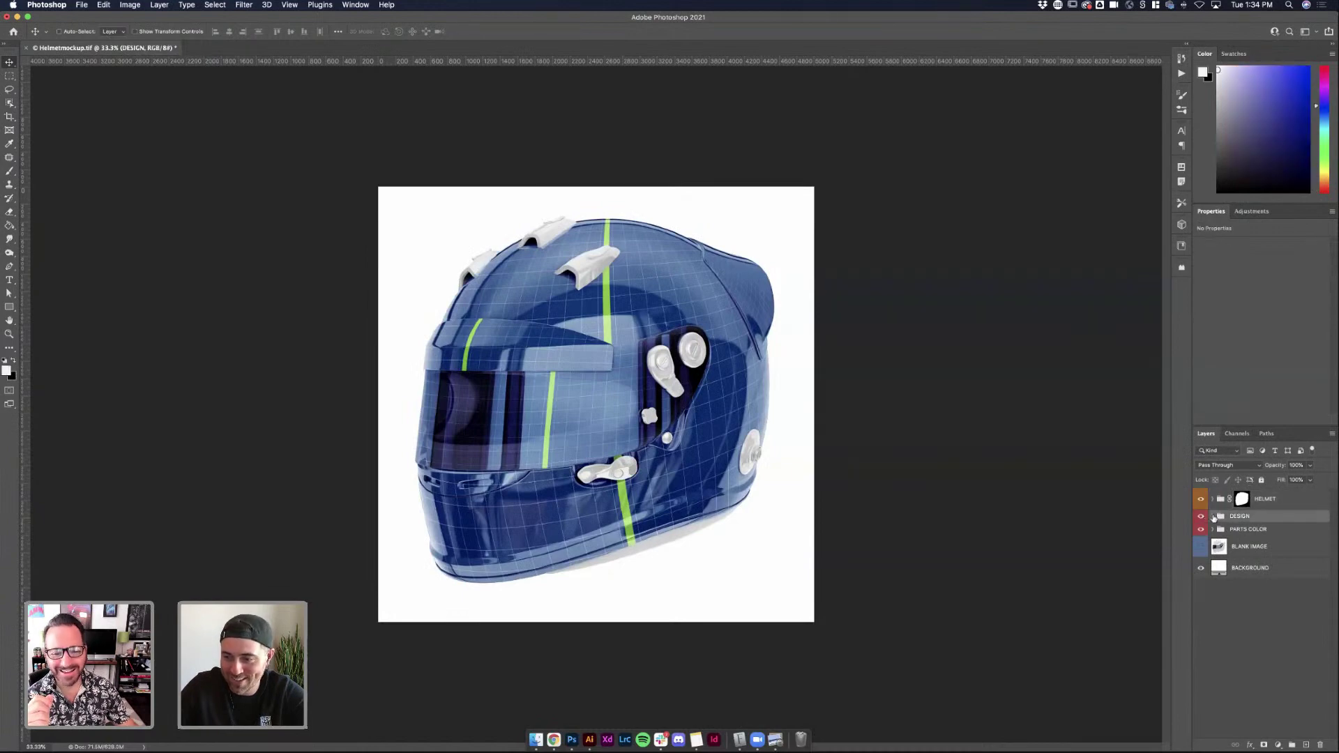
pyautogui.click(1213, 516)
pyautogui.click(1201, 533)
pyautogui.click(1201, 533)
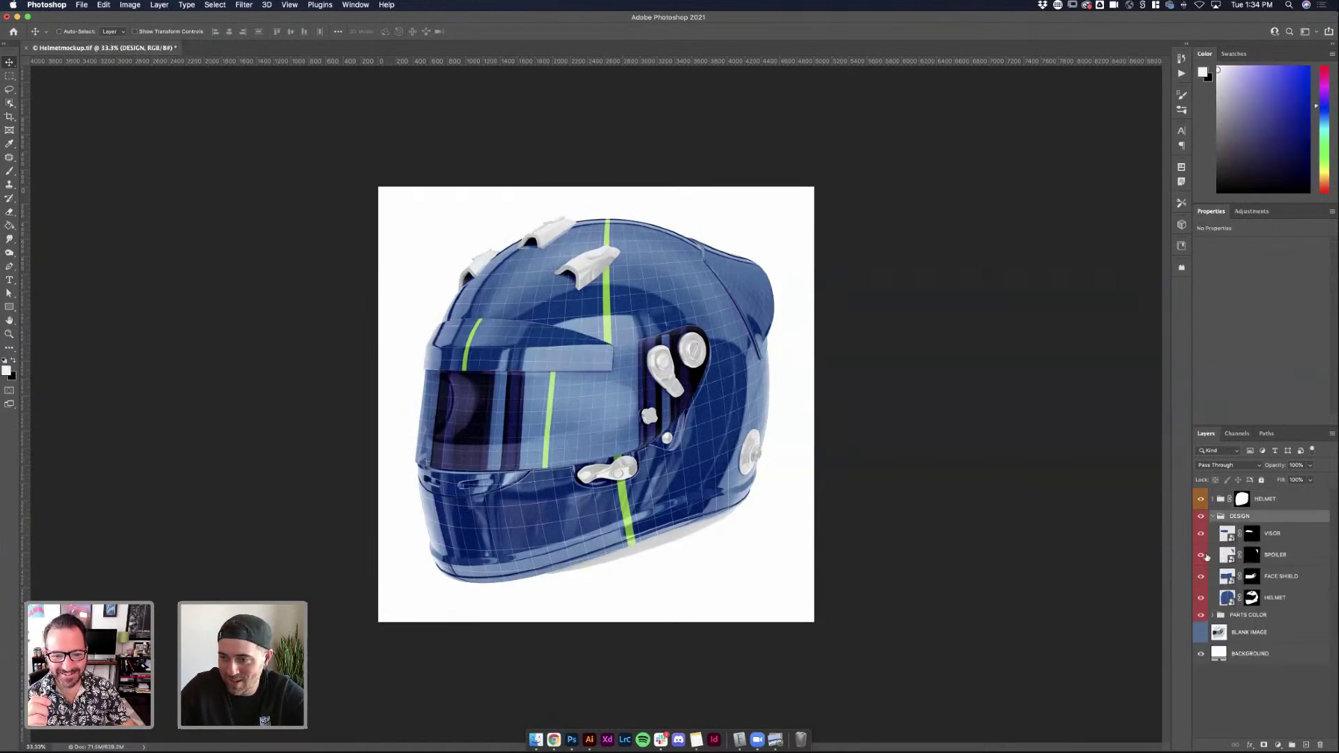
# Open the VISOR smart object's contents to inspect its design template, and return to the Helmetmockup.tif document
pyautogui.doubleClick(1226, 535)
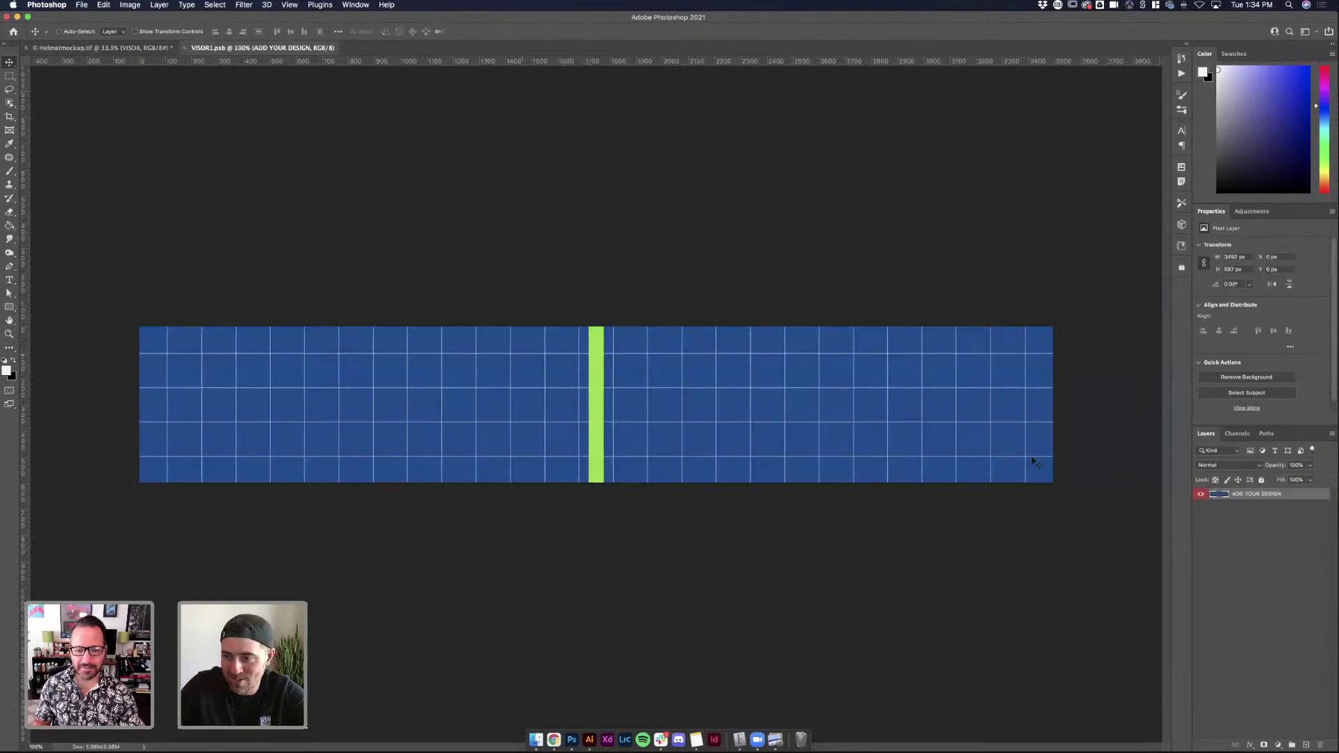
pyautogui.click(1278, 735)
pyautogui.click(1278, 744)
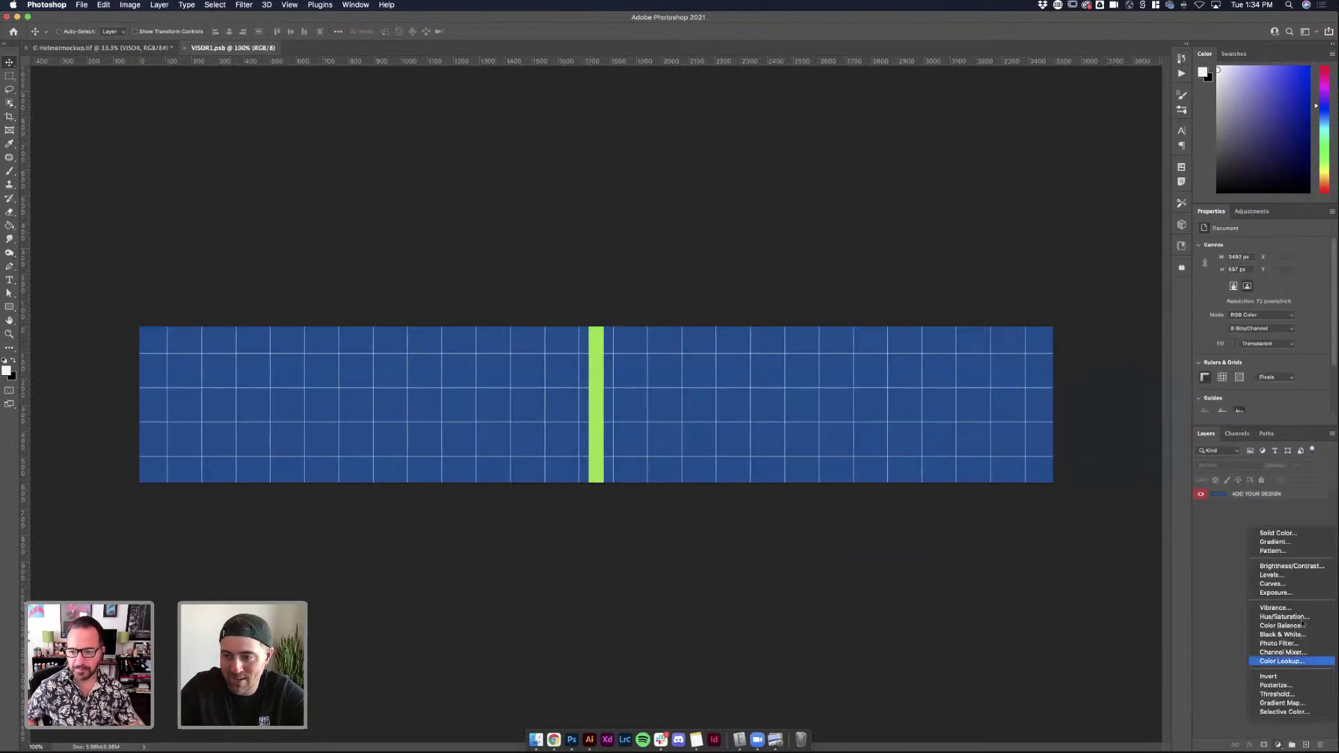
pyautogui.click(1217, 573)
pyautogui.click(98, 48)
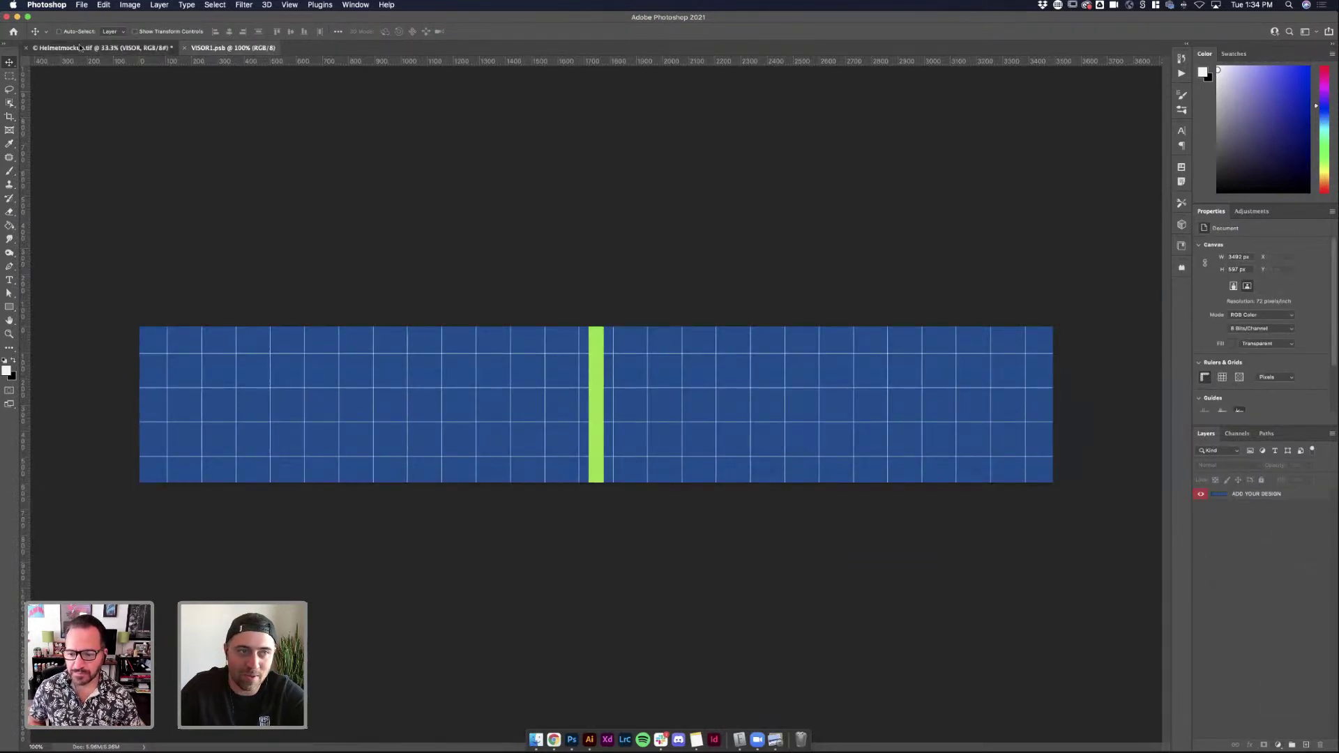
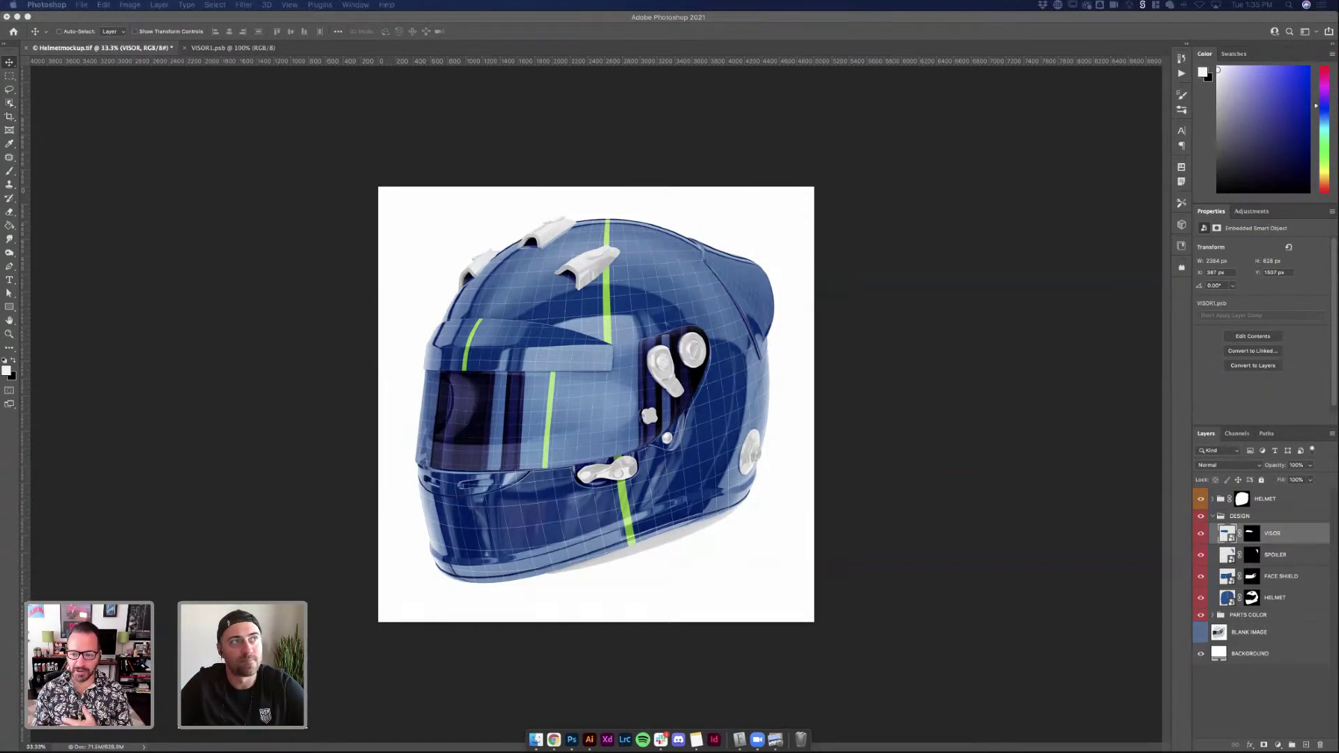
# Switch to Illustrator and copy the framed LONGO WRONGO lettering with its red strikethrough
pyautogui.click(589, 739)
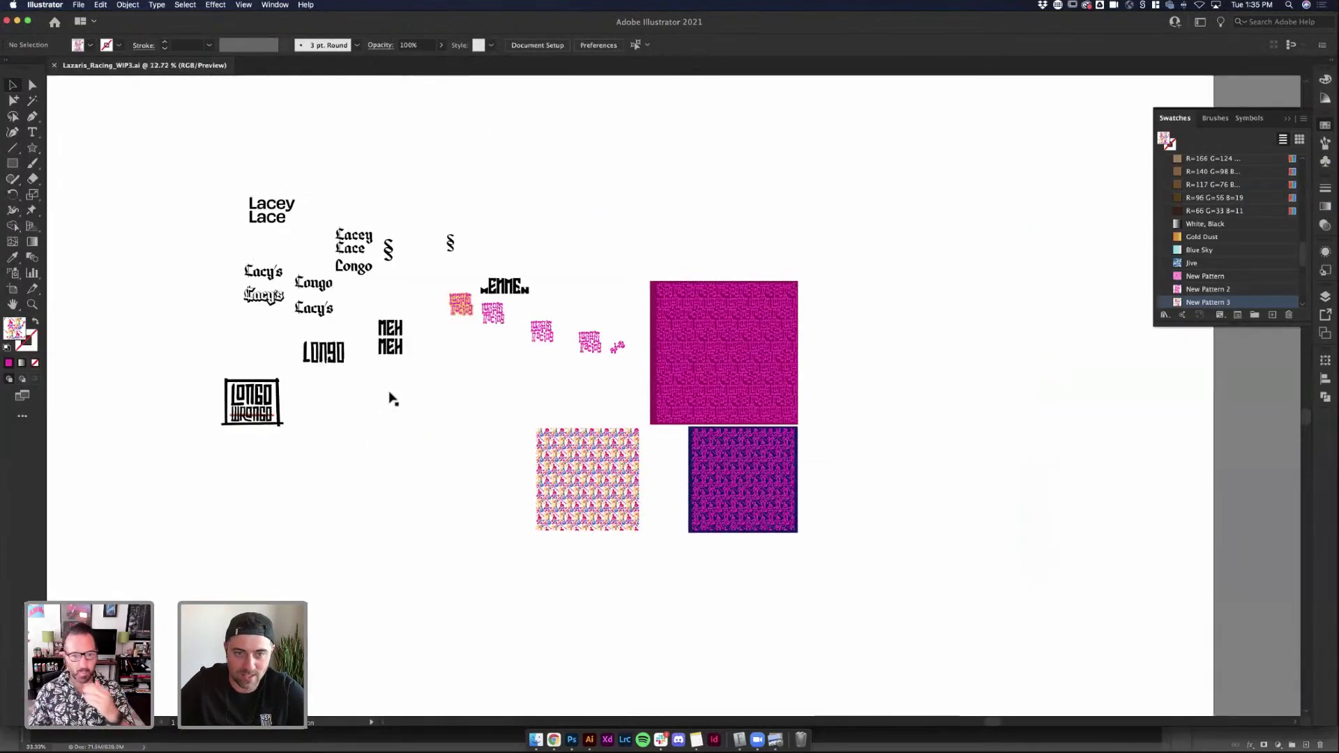
pyautogui.scroll(3, 416, 394)
pyautogui.scroll(4, 768, 433)
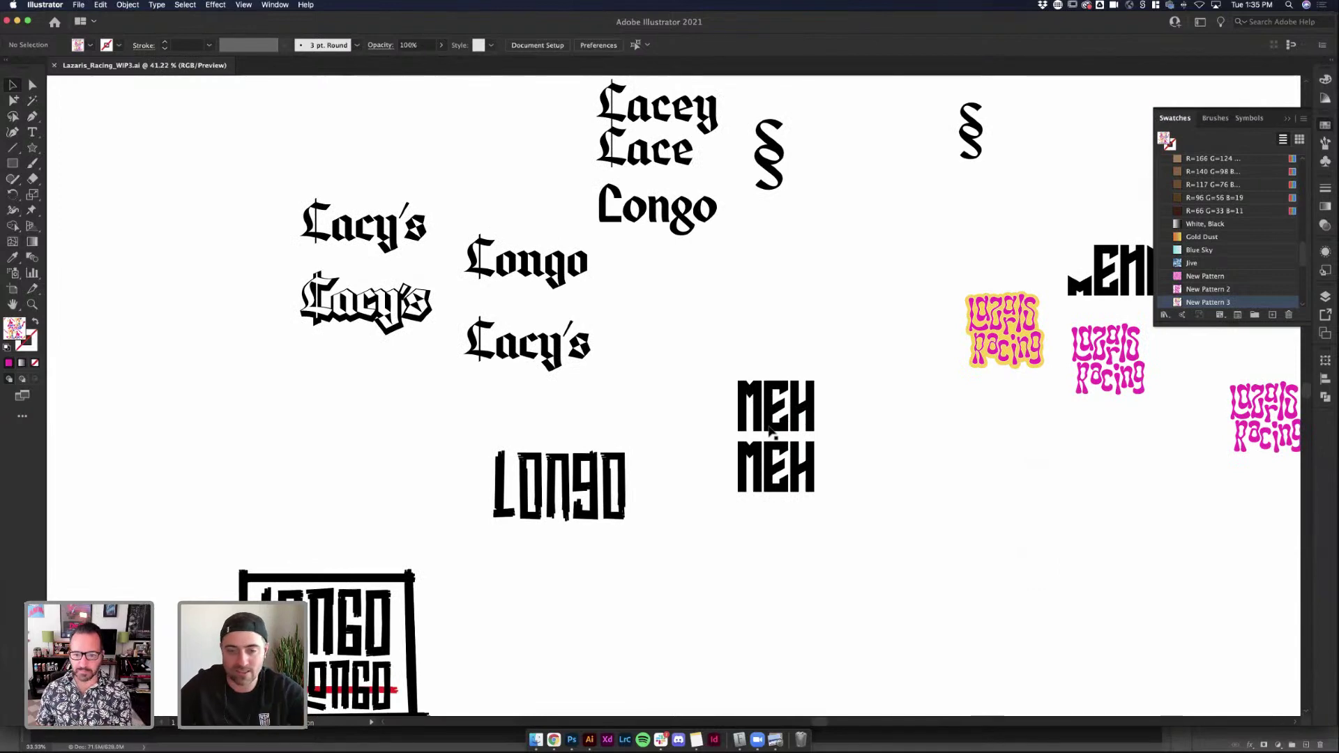
pyautogui.scroll(-5, 780, 562)
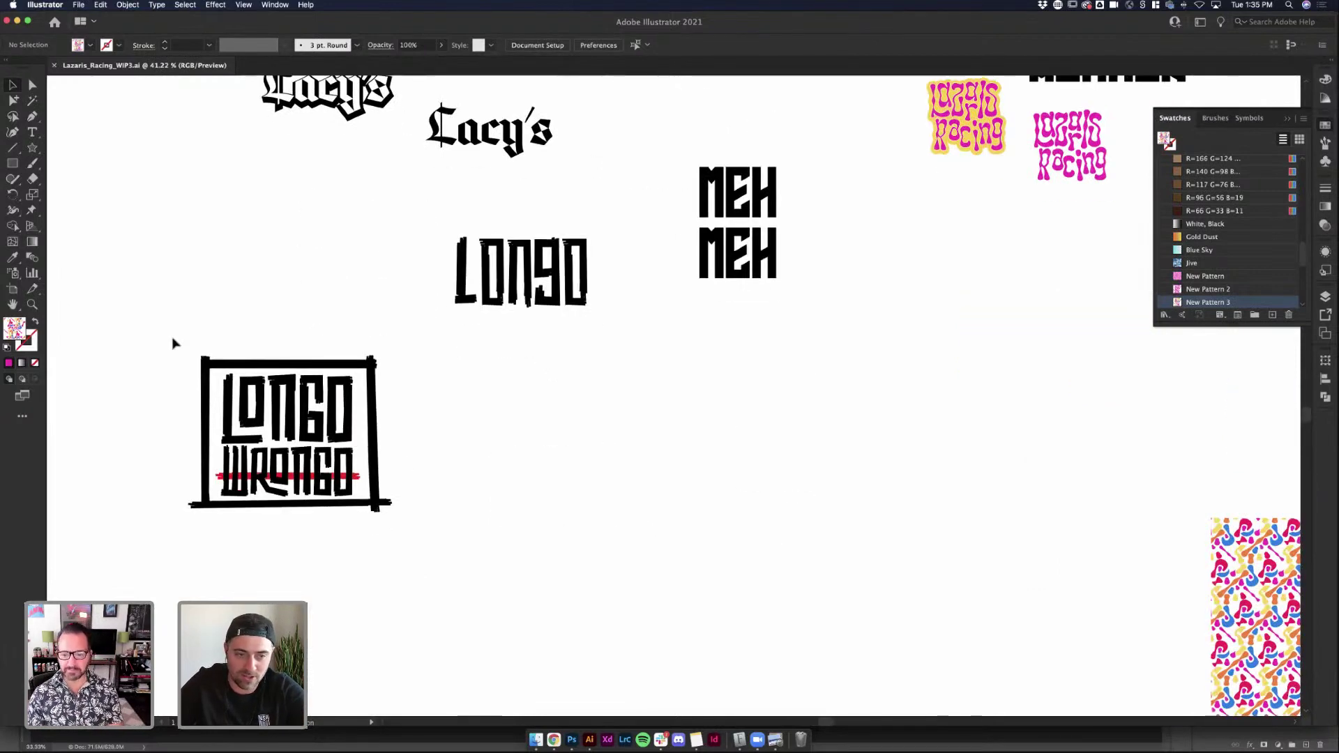
pyautogui.moveTo(174, 343); pyautogui.dragTo(401, 536)
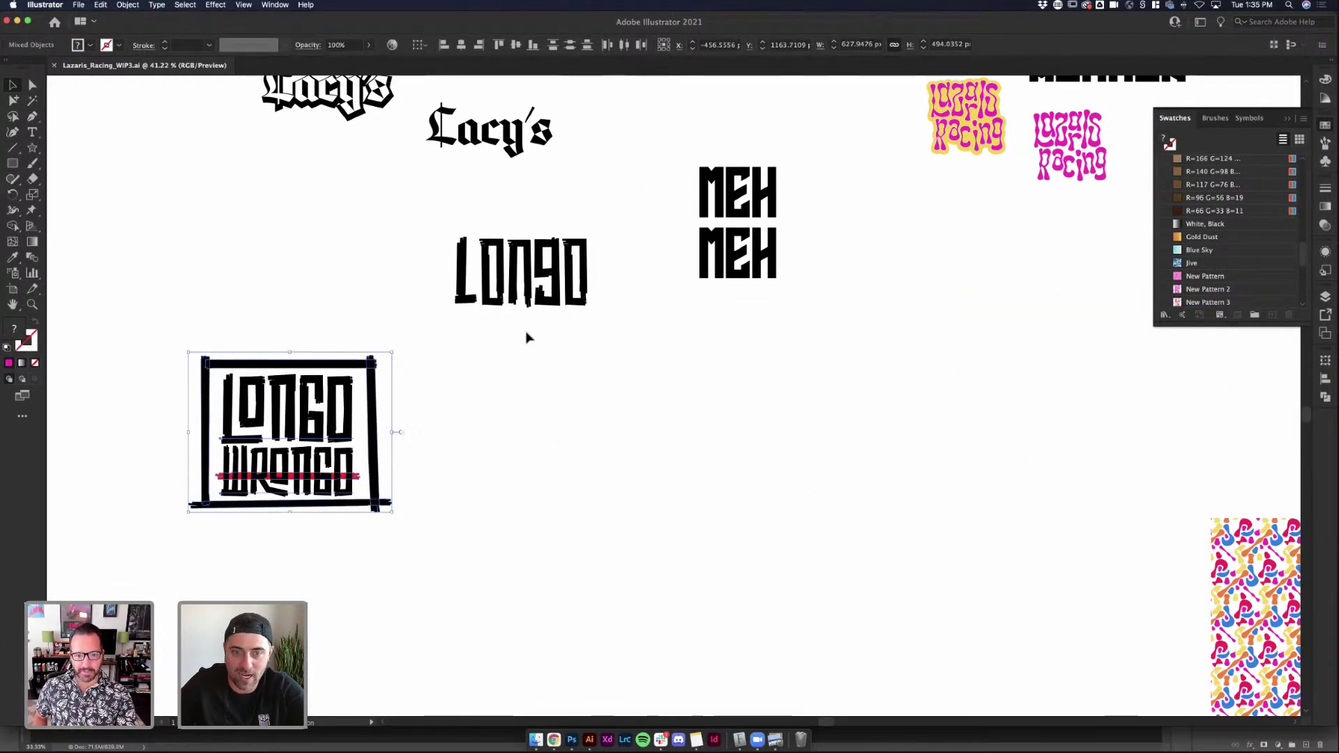
# Switch back to Photoshop, toggle the HELMET design layer to check it, and open its smart object contents
pyautogui.click(572, 739)
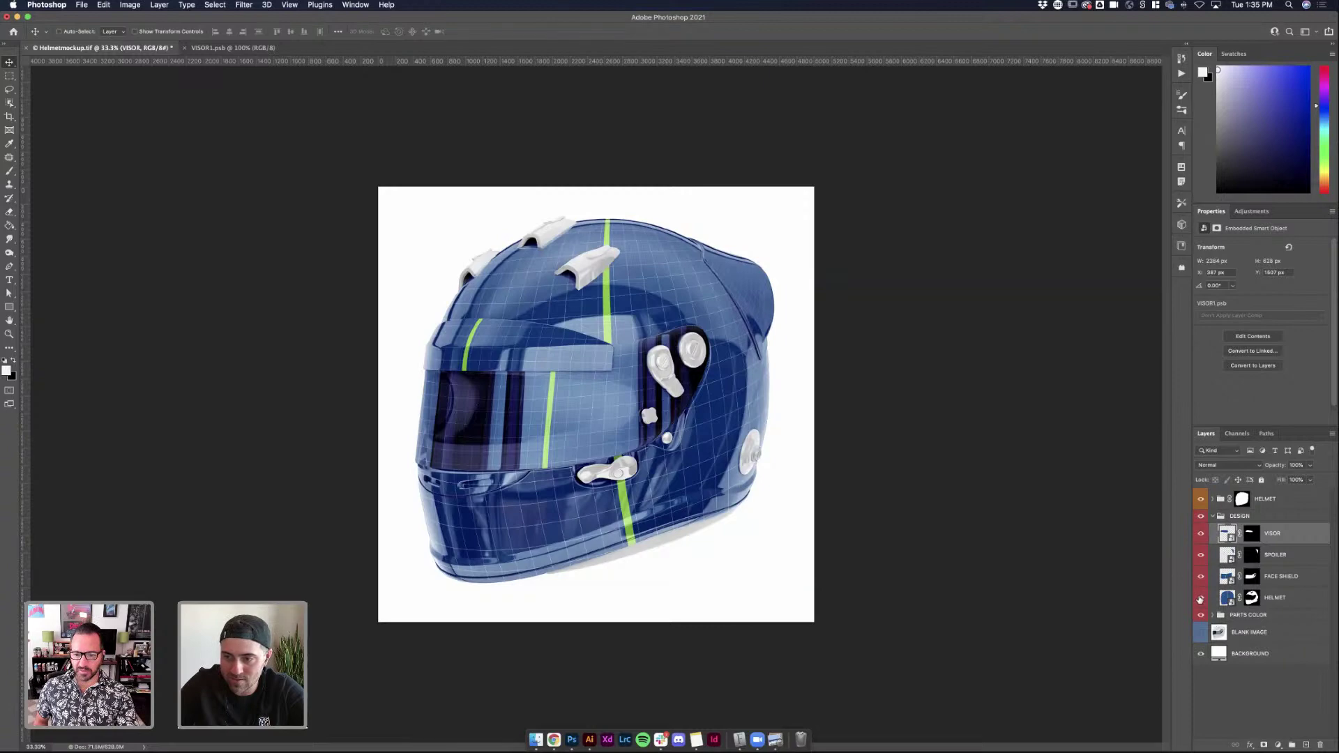
pyautogui.click(1200, 598)
pyautogui.click(1201, 599)
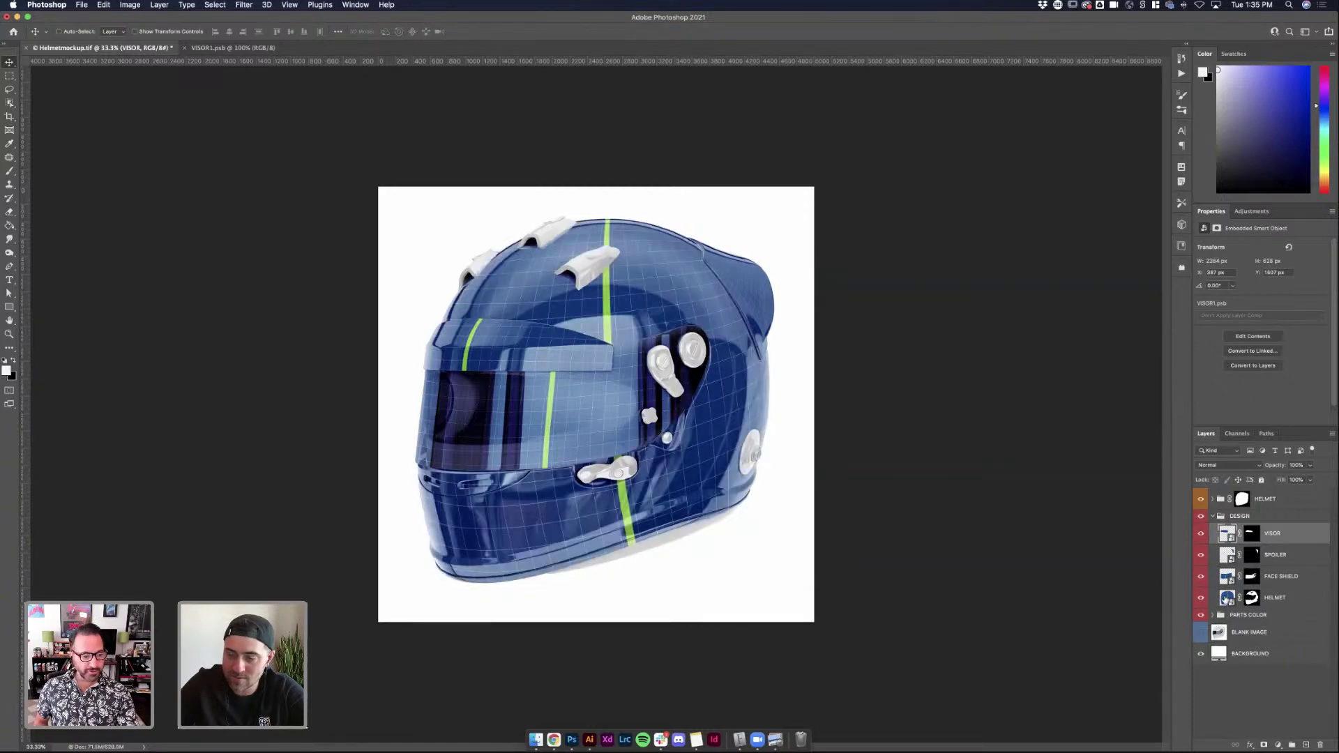
pyautogui.doubleClick(1227, 598)
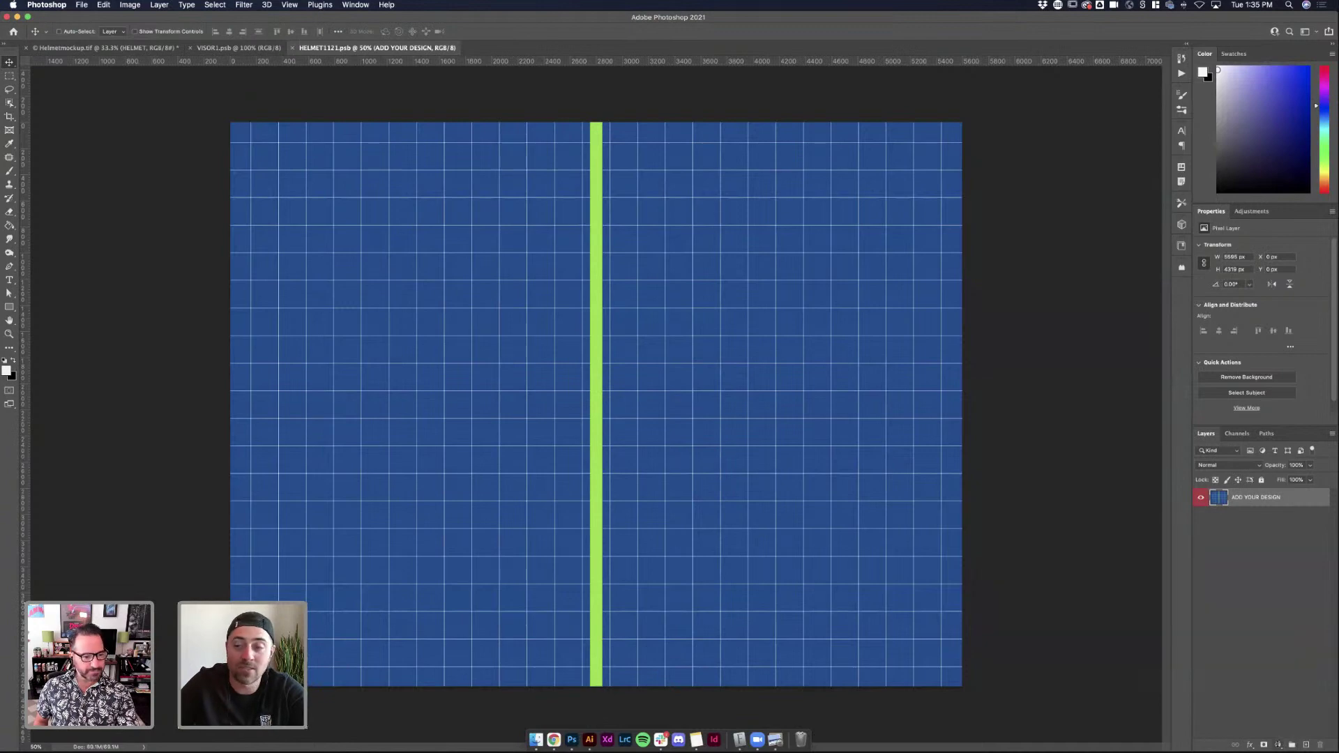
# Add a black Solid Color fill layer above the ADD YOUR DESIGN layer
pyautogui.click(1278, 745)
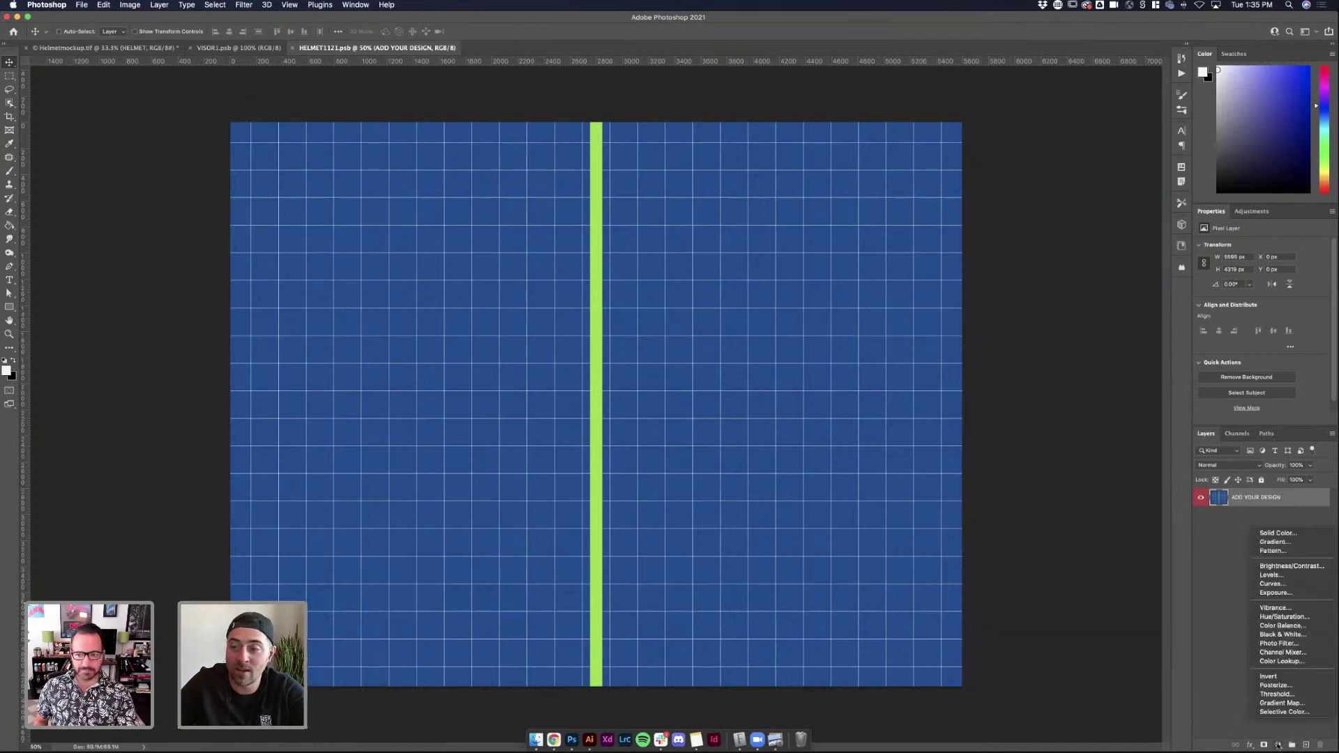
pyautogui.click(1282, 535)
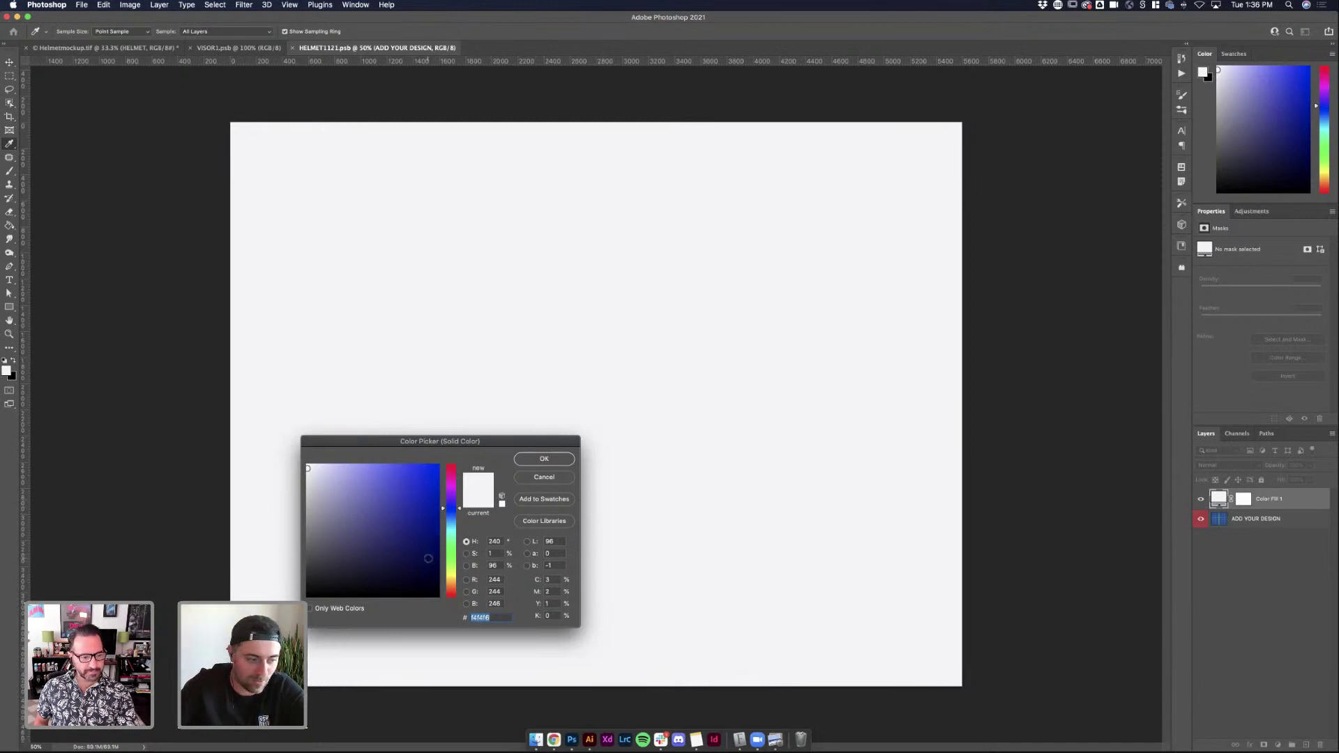
pyautogui.click(438, 588)
pyautogui.moveTo(438, 588)
pyautogui.mouseDown()
pyautogui.moveTo(440, 548)
pyautogui.moveTo(438, 597)
pyautogui.mouseUp()
pyautogui.click(544, 459)
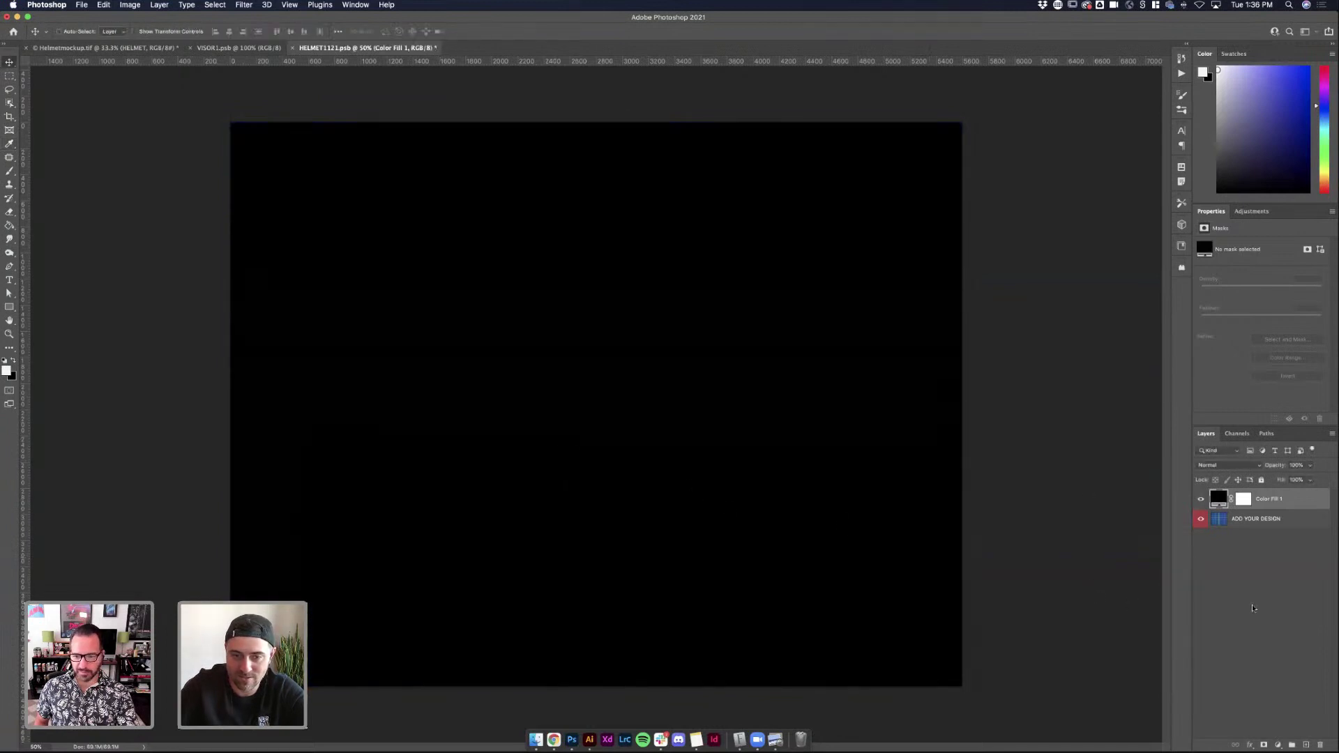
# Paste the copied LONGO WRONGO artwork as a Smart Object and commit its placement
pyautogui.press('super+v')
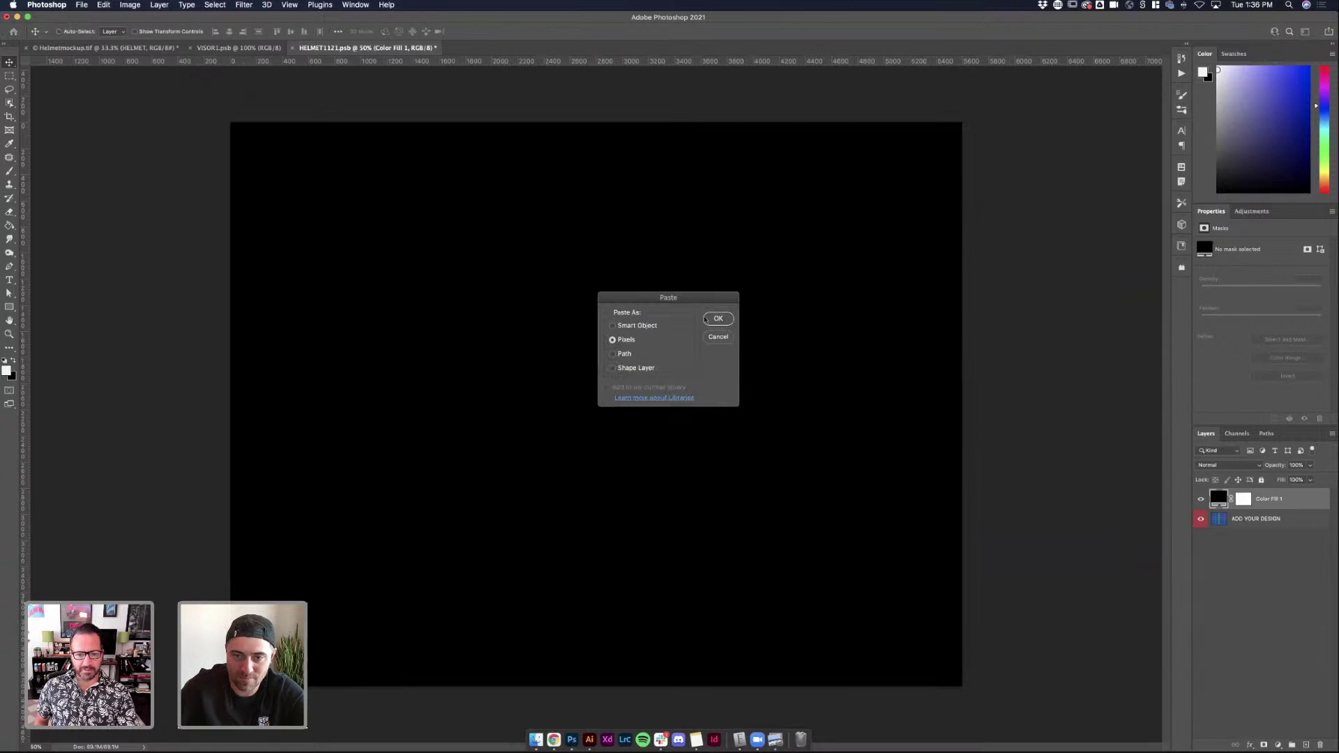
pyautogui.click(637, 325)
pyautogui.click(728, 321)
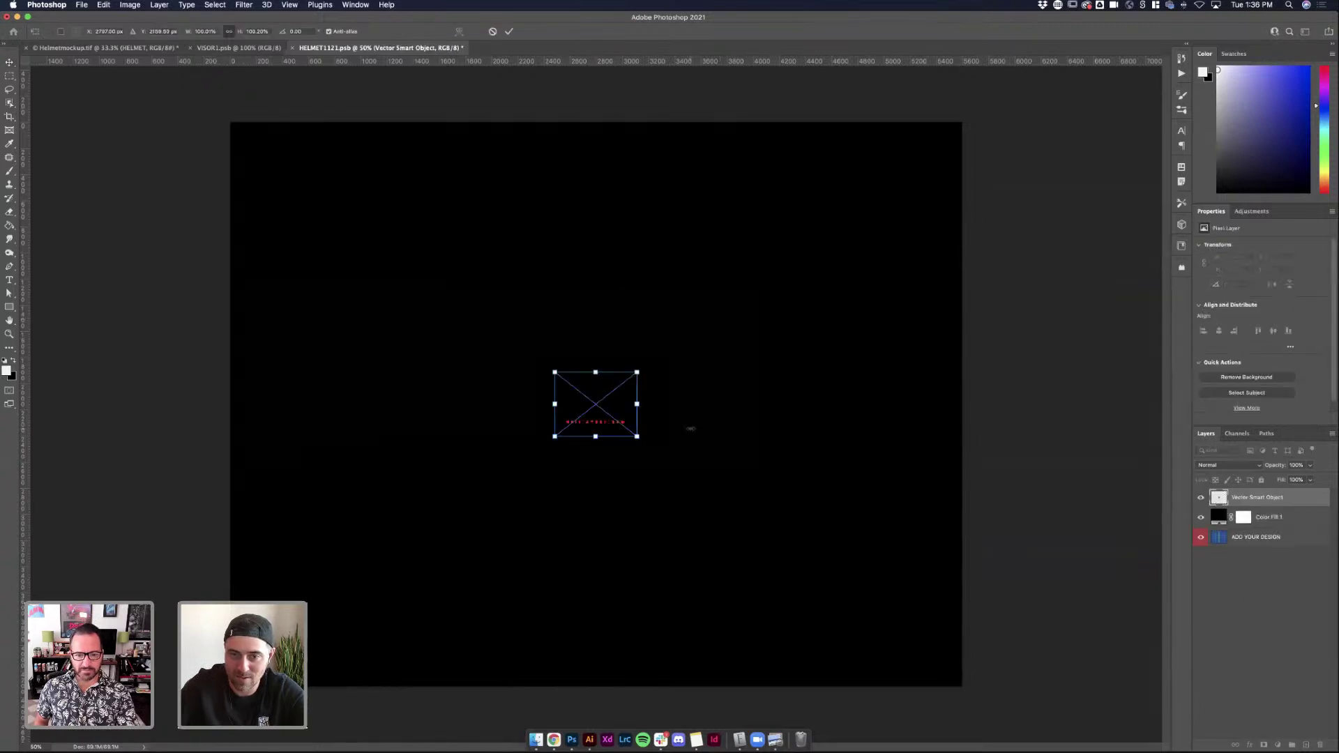
pyautogui.press('Return')
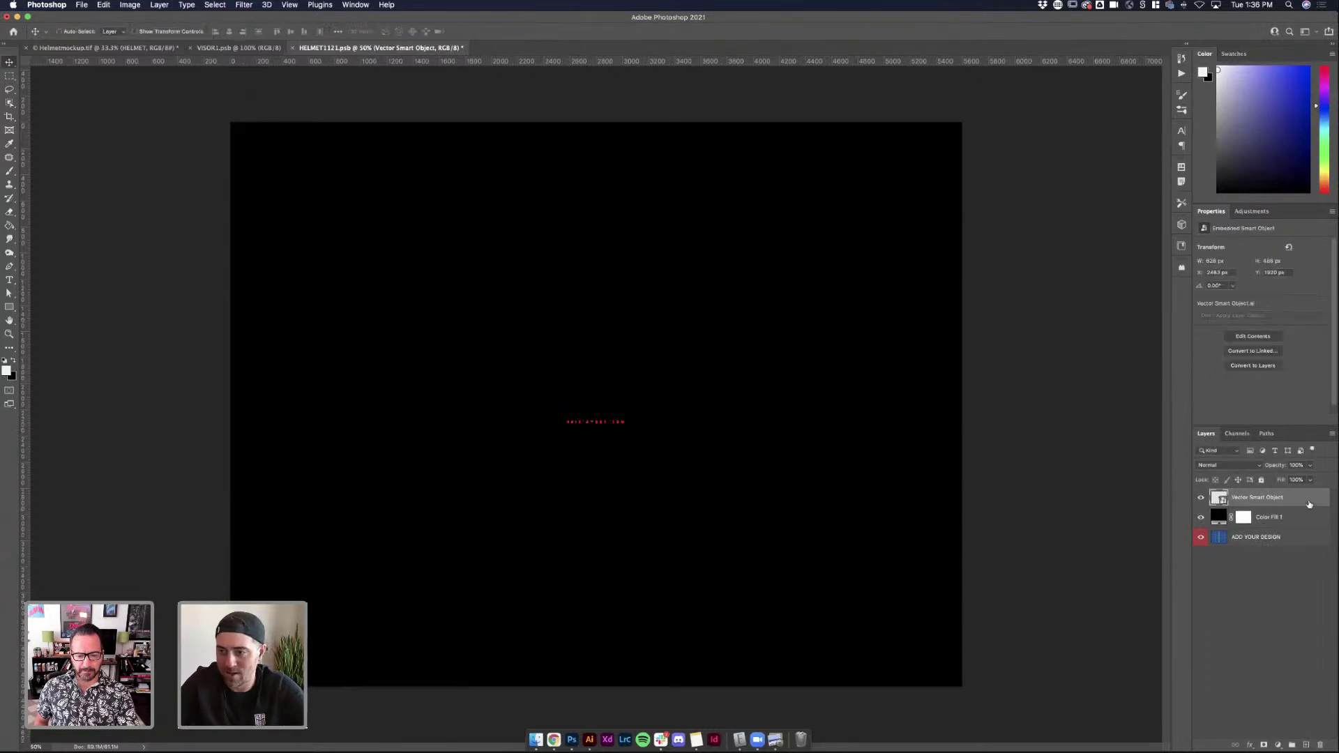
# Apply a purple Color Overlay in Normal mode at 100% opacity to the pasted logo layer
pyautogui.doubleClick(1327, 513)
pyautogui.click(838, 536)
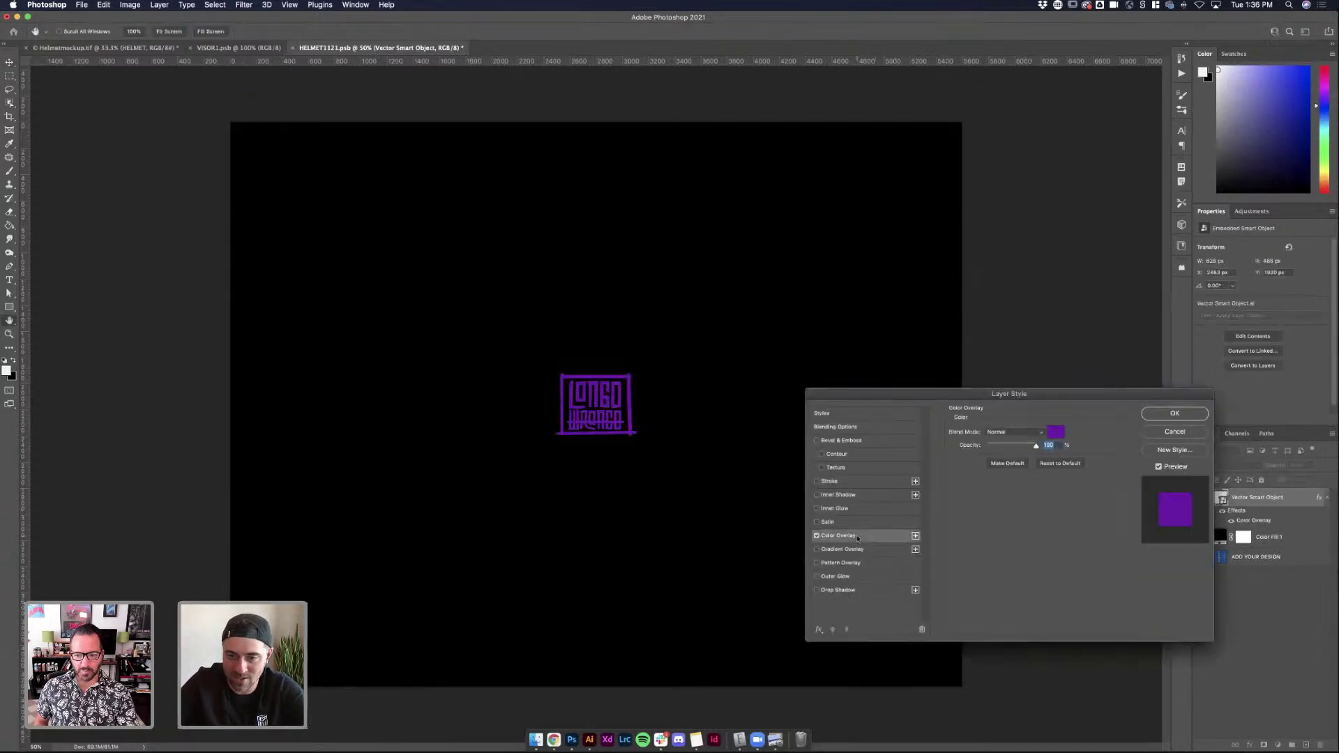
pyautogui.click(1172, 416)
# Move the logo to the lower-left area of the canvas, save the smart object and check the helmet mockup
pyautogui.moveTo(591, 389); pyautogui.dragTo(395, 586)
pyautogui.press('super+s')
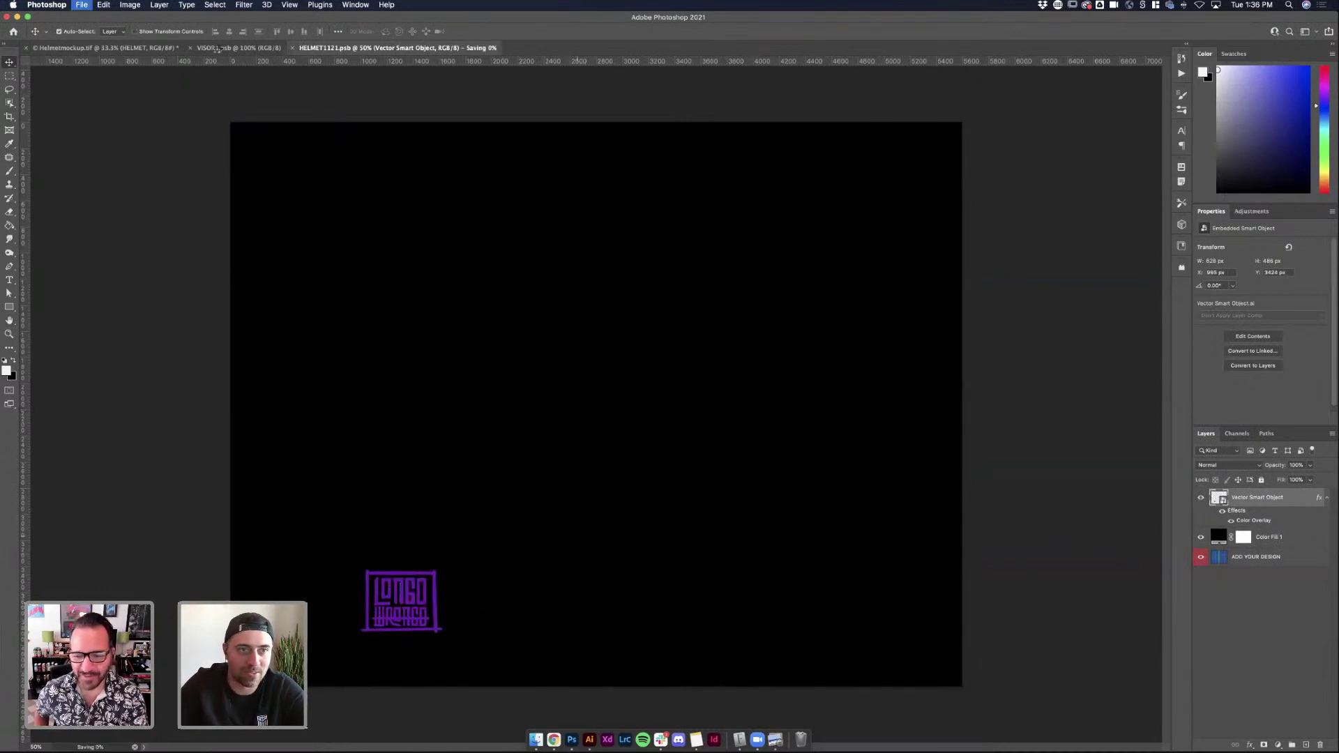
pyautogui.click(135, 49)
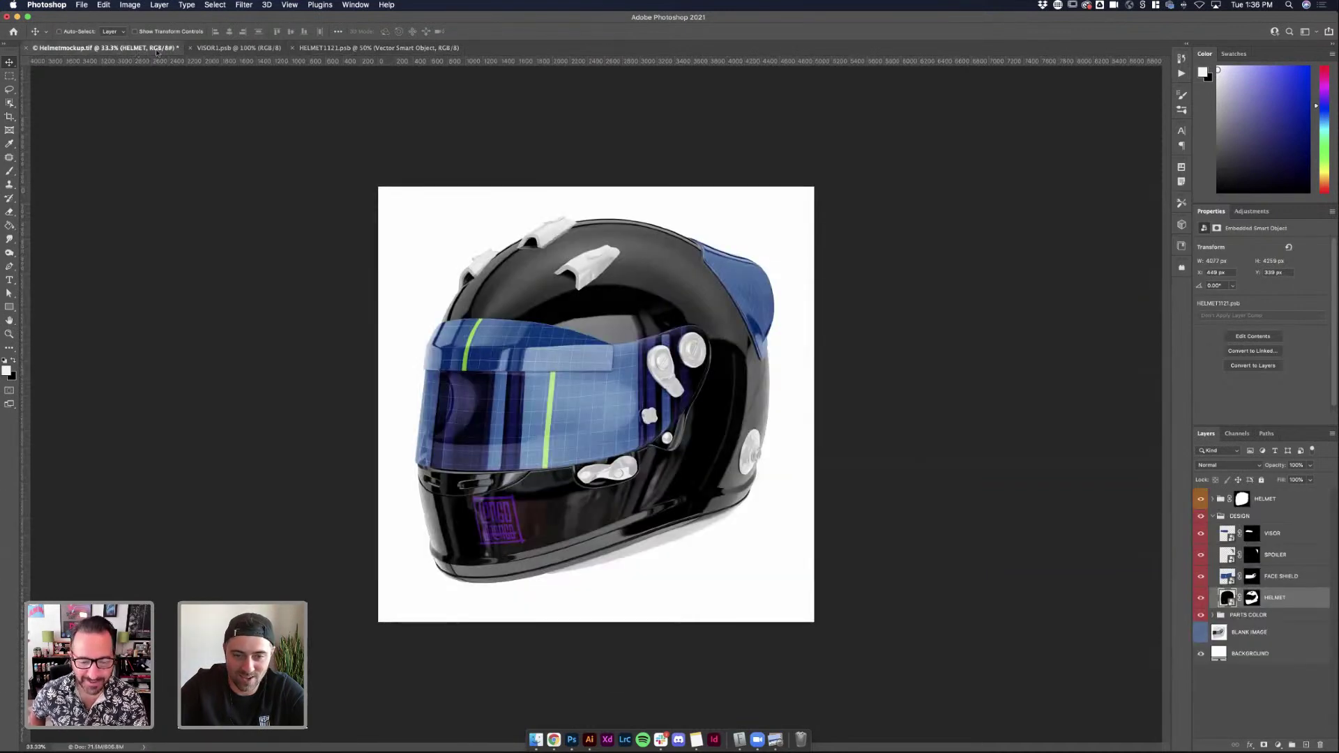
# Shift the logo right and slightly up to about X 1520 px, save HELMET1121.psb and check it on the mockup
pyautogui.click(332, 48)
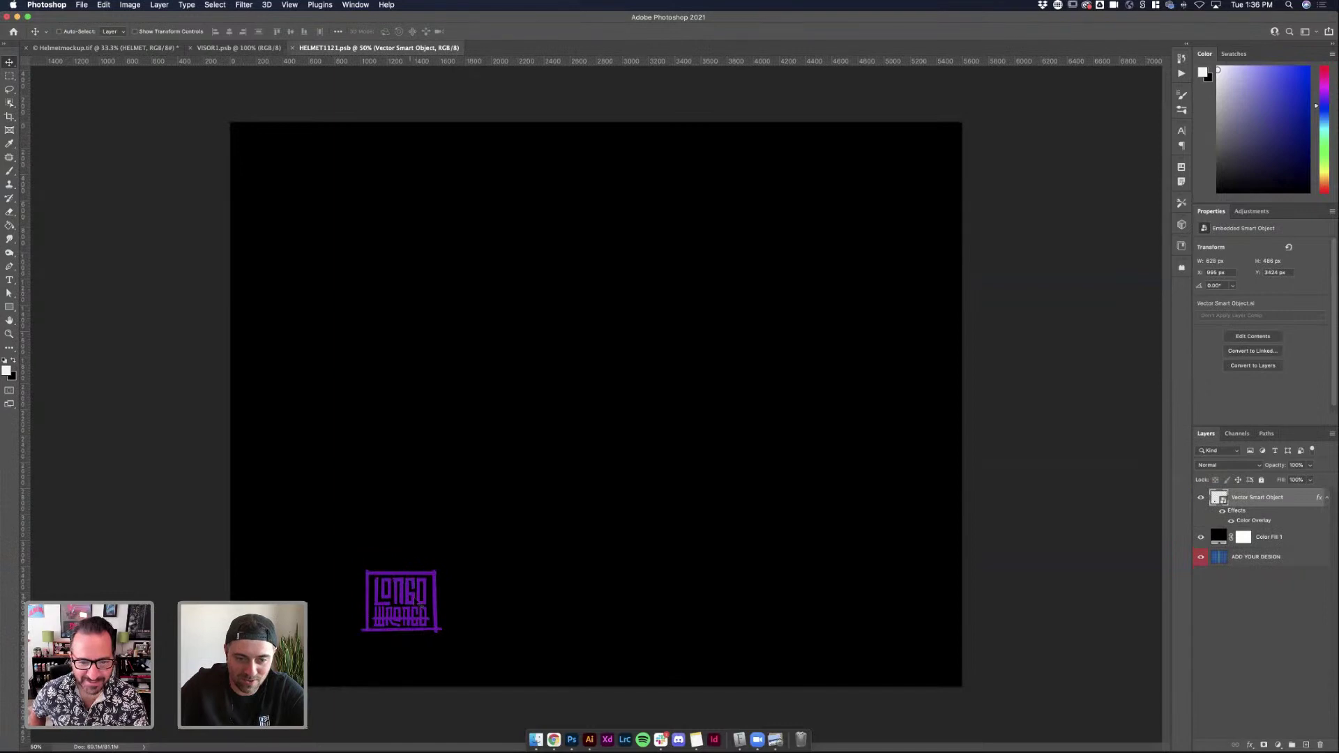
pyautogui.moveTo(417, 599); pyautogui.dragTo(482, 583)
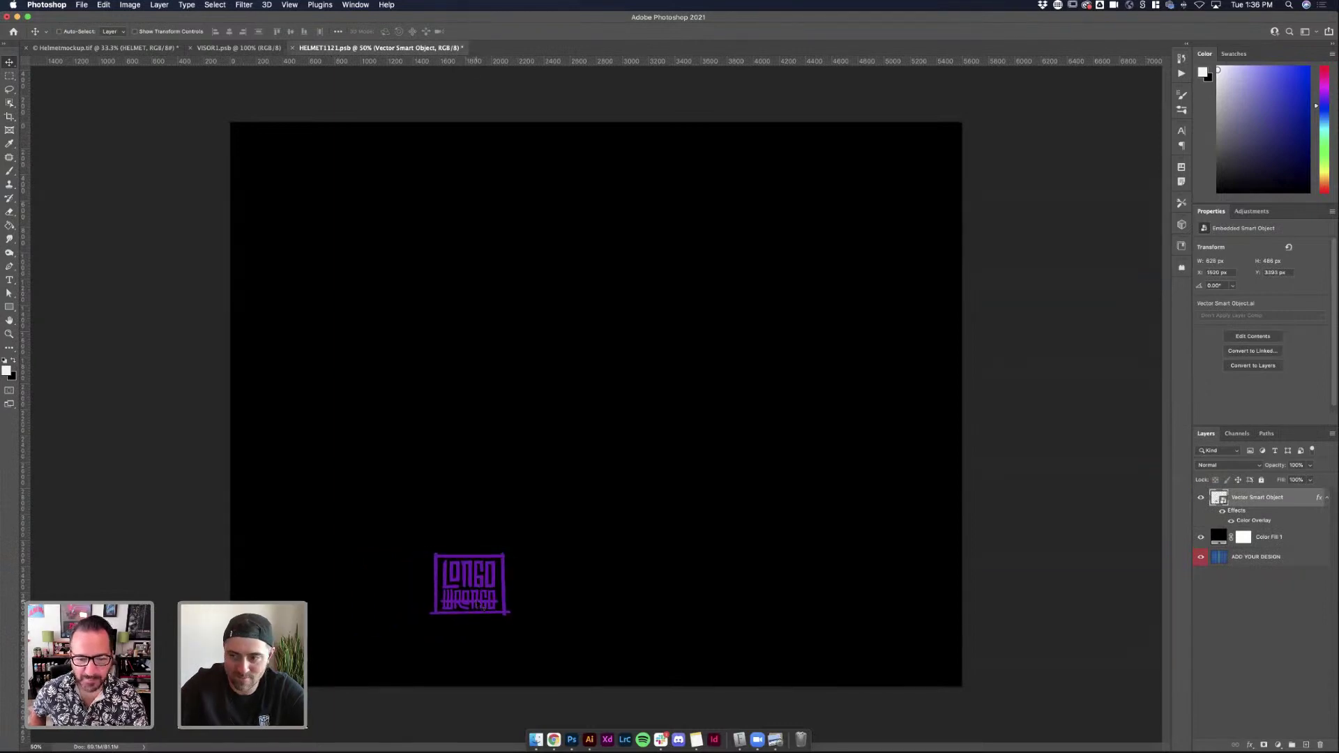
pyautogui.press('super+s')
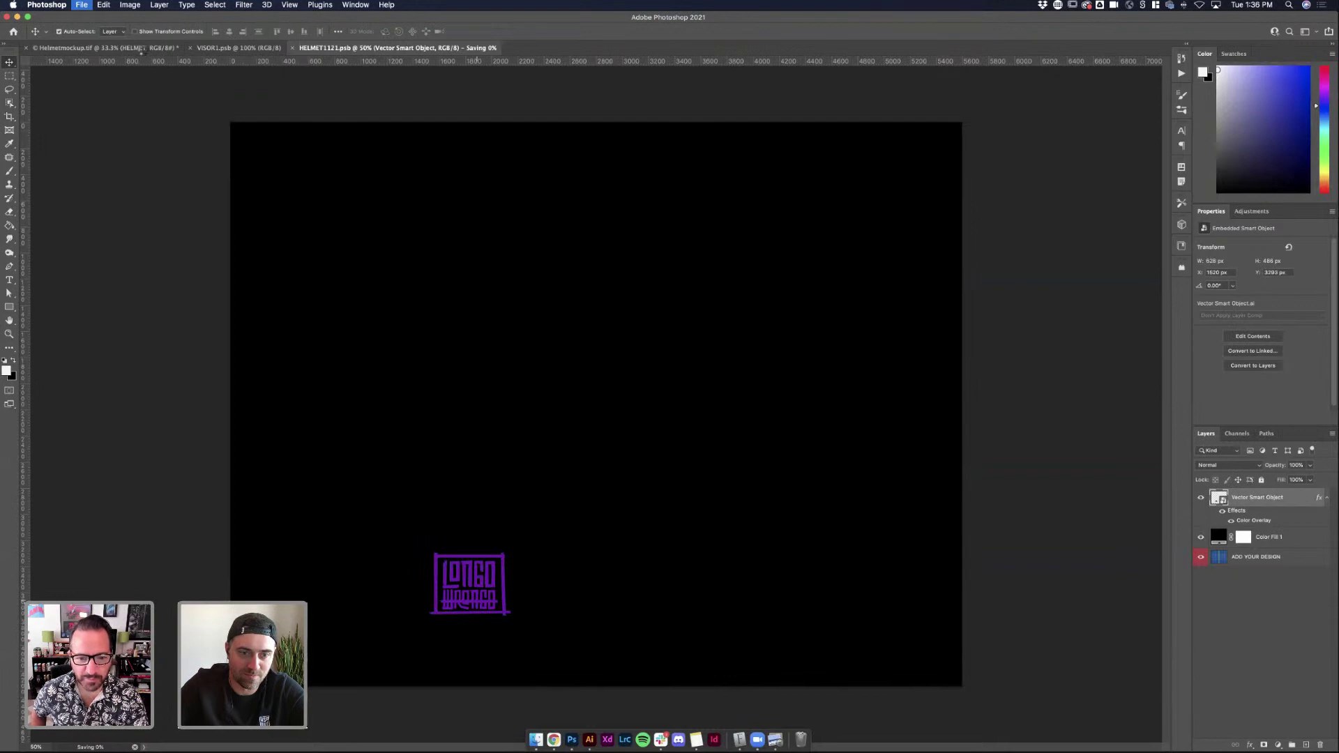
pyautogui.click(142, 48)
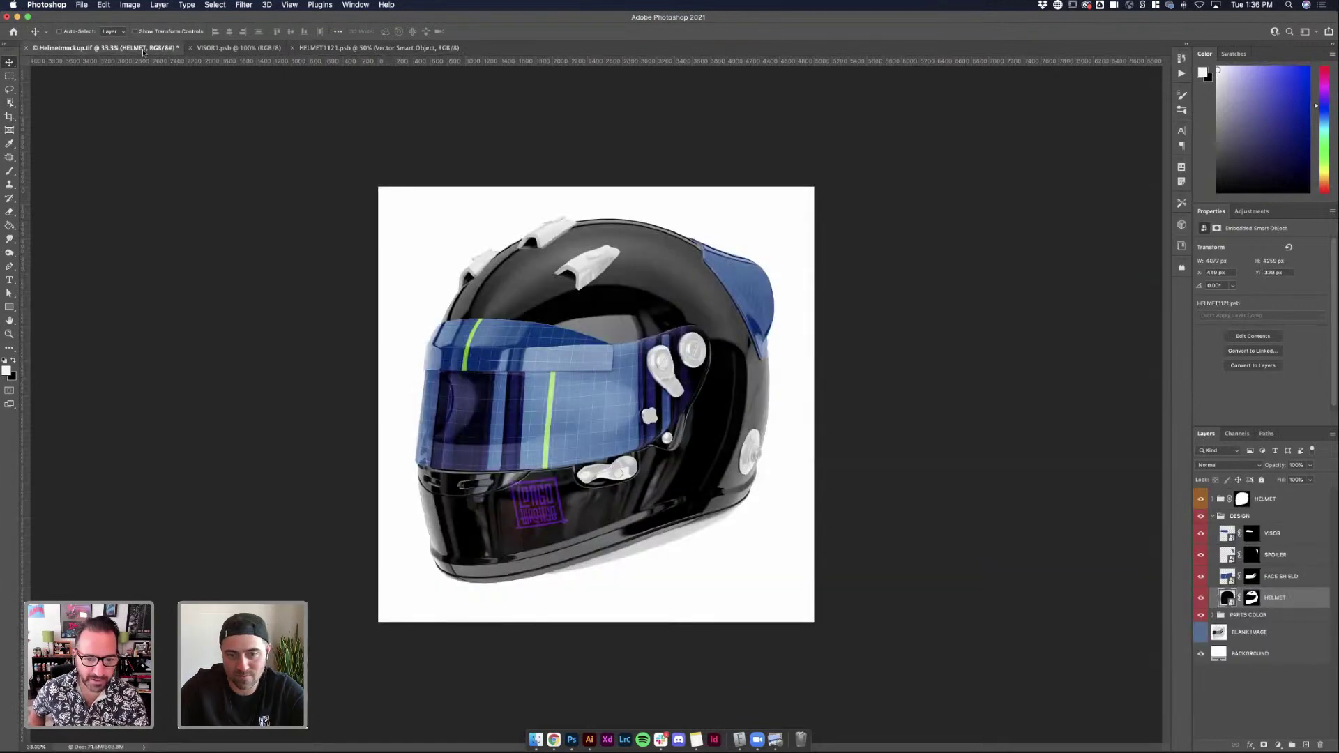
# Return to HELMET1121.psb and move the logo straight down toward the canvas's lower edge
pyautogui.click(328, 48)
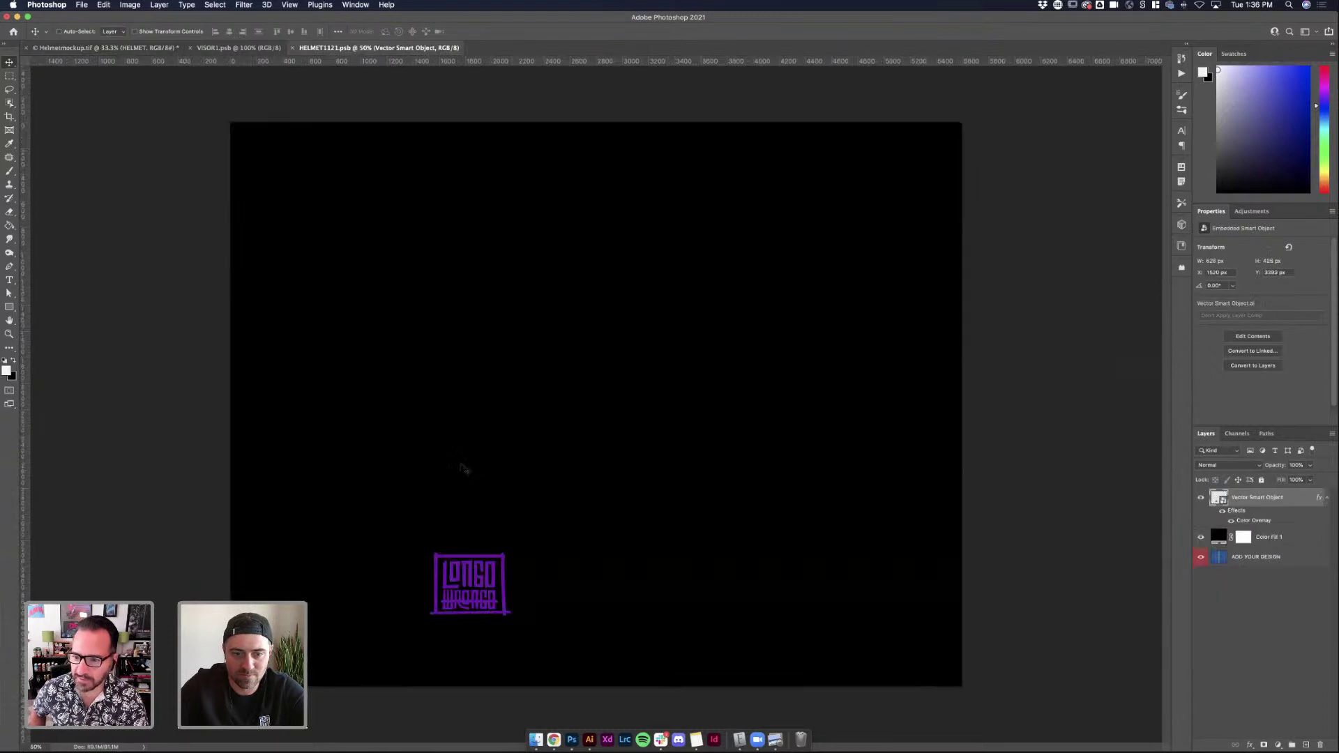
pyautogui.press('Down')
pyautogui.press('Down')
pyautogui.press('Down')
pyautogui.press('Down')
pyautogui.press('Down')
pyautogui.press('Down')
pyautogui.press('Down')
pyautogui.press('Down')
pyautogui.press('Down')
pyautogui.press('Down')
pyautogui.press('Down')
pyautogui.press('Down')
pyautogui.press('Down')
pyautogui.press('Down')
pyautogui.press('Down')
pyautogui.press('Down')
pyautogui.press('Down')
pyautogui.press('Down')
pyautogui.press('Down')
pyautogui.press('Down')
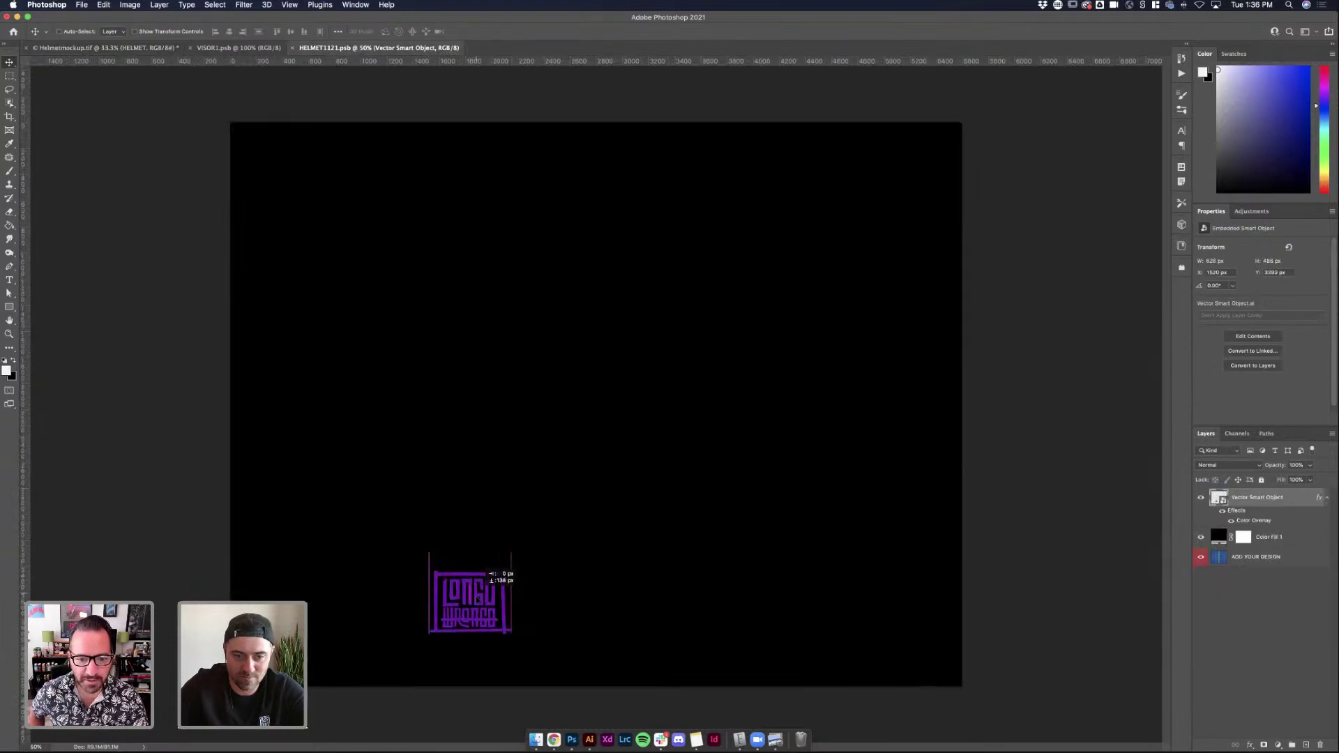
# Change the Color Fill 1 background layer from black to a very pale cyan
pyautogui.doubleClick(1217, 537)
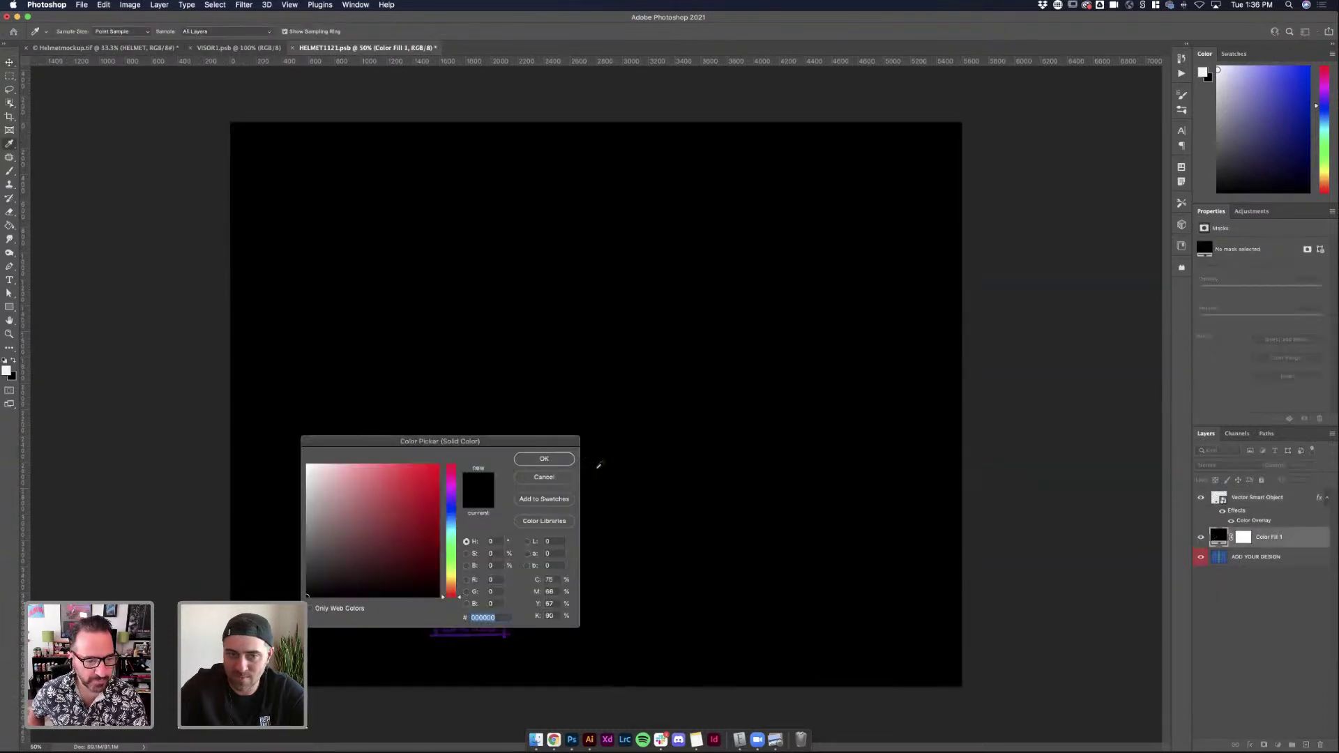
pyautogui.click(301, 558)
pyautogui.moveTo(299, 562)
pyautogui.mouseDown()
pyautogui.moveTo(300, 579)
pyautogui.moveTo(307, 525)
pyautogui.mouseUp()
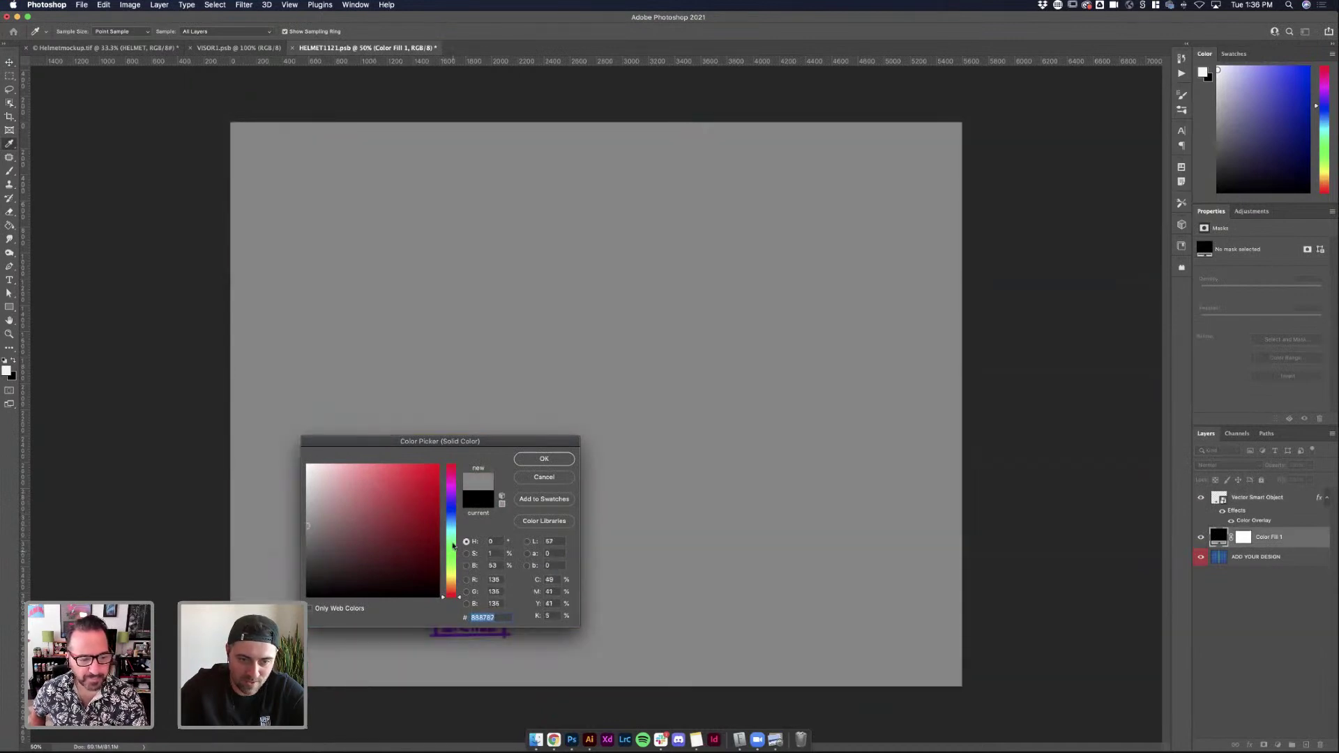
pyautogui.moveTo(454, 546); pyautogui.dragTo(454, 532)
pyautogui.click(332, 463)
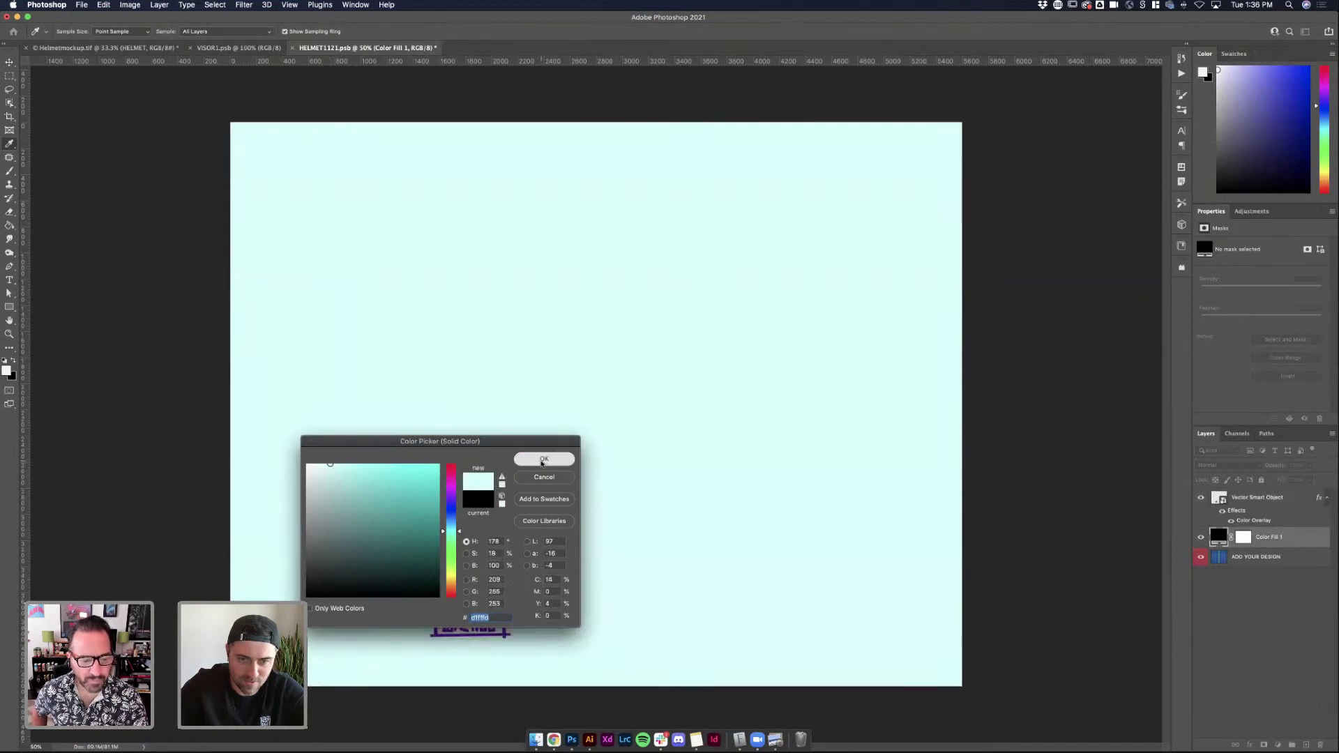
pyautogui.click(544, 459)
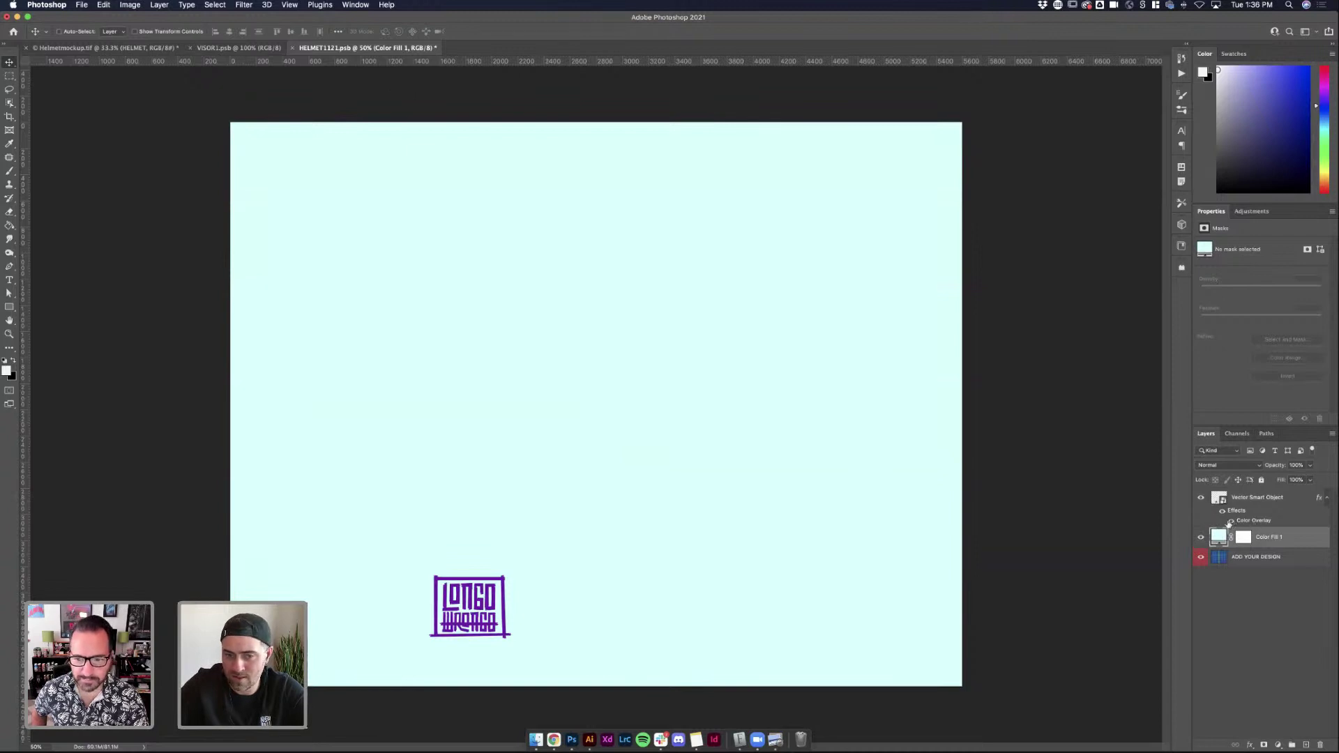
# Hide the logo's Color Overlay effect, save HELMET1121.psb with the logo layer selected, and check the helmet mockup
pyautogui.click(1230, 521)
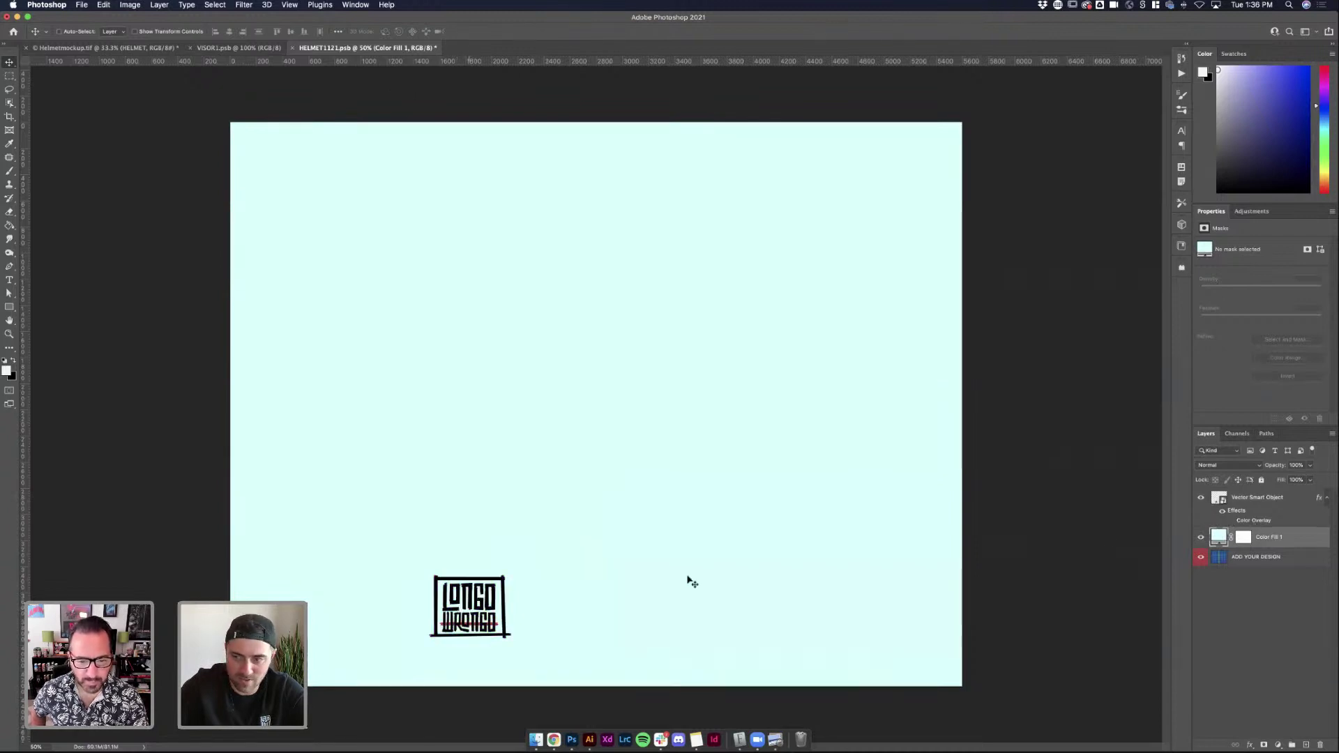
pyautogui.hotkey('alt', ']')
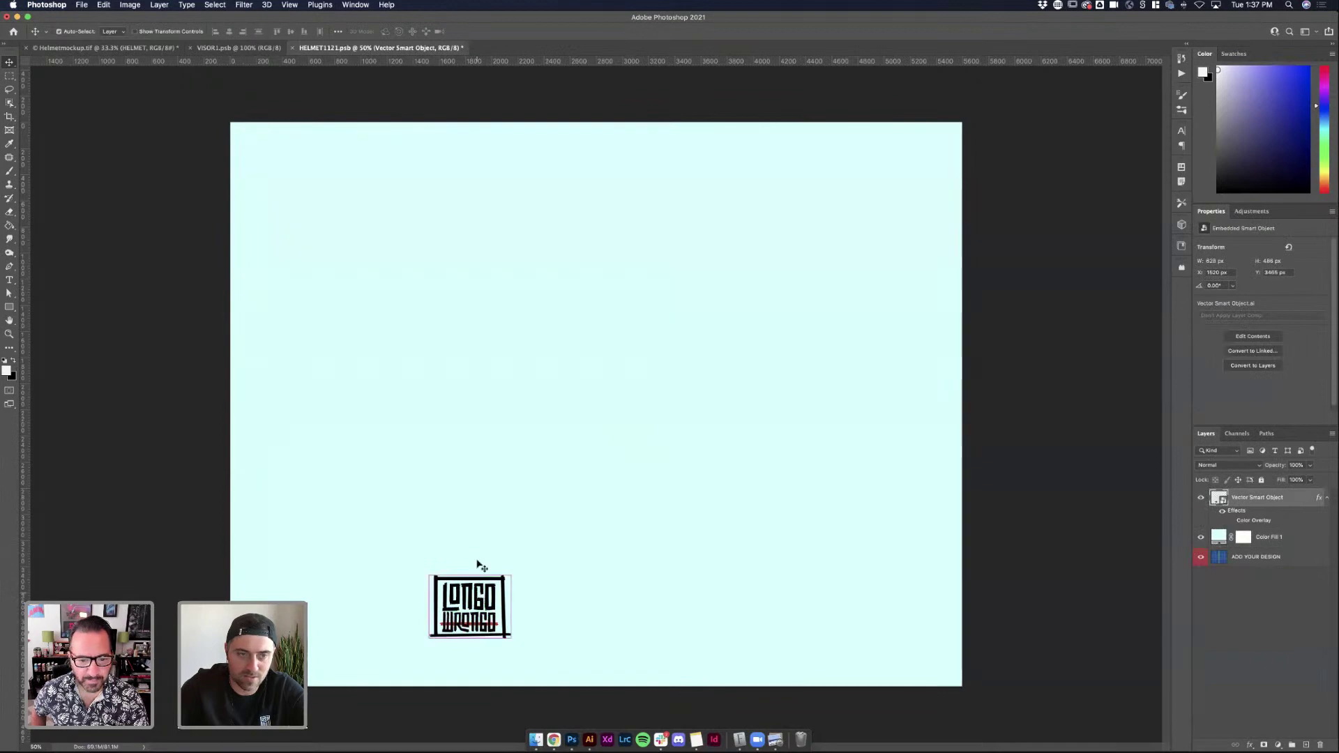
pyautogui.press('super+s')
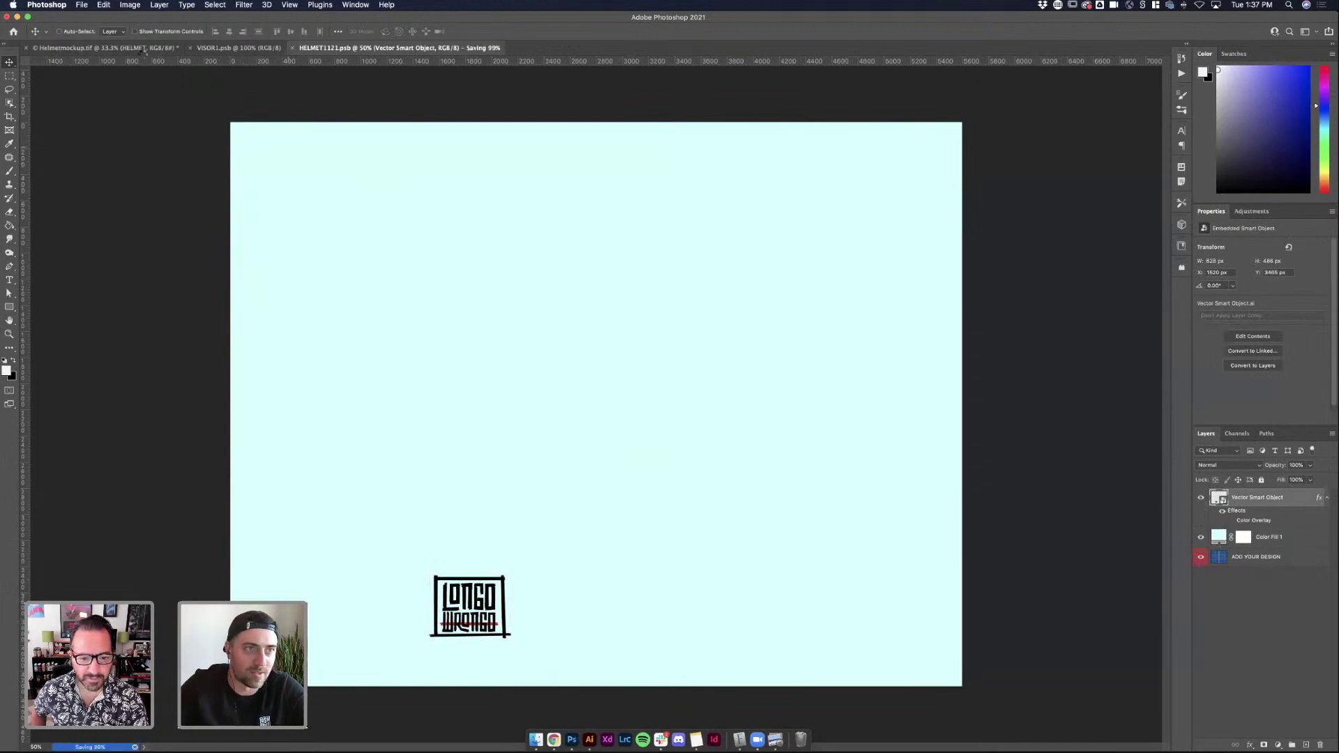
pyautogui.click(139, 48)
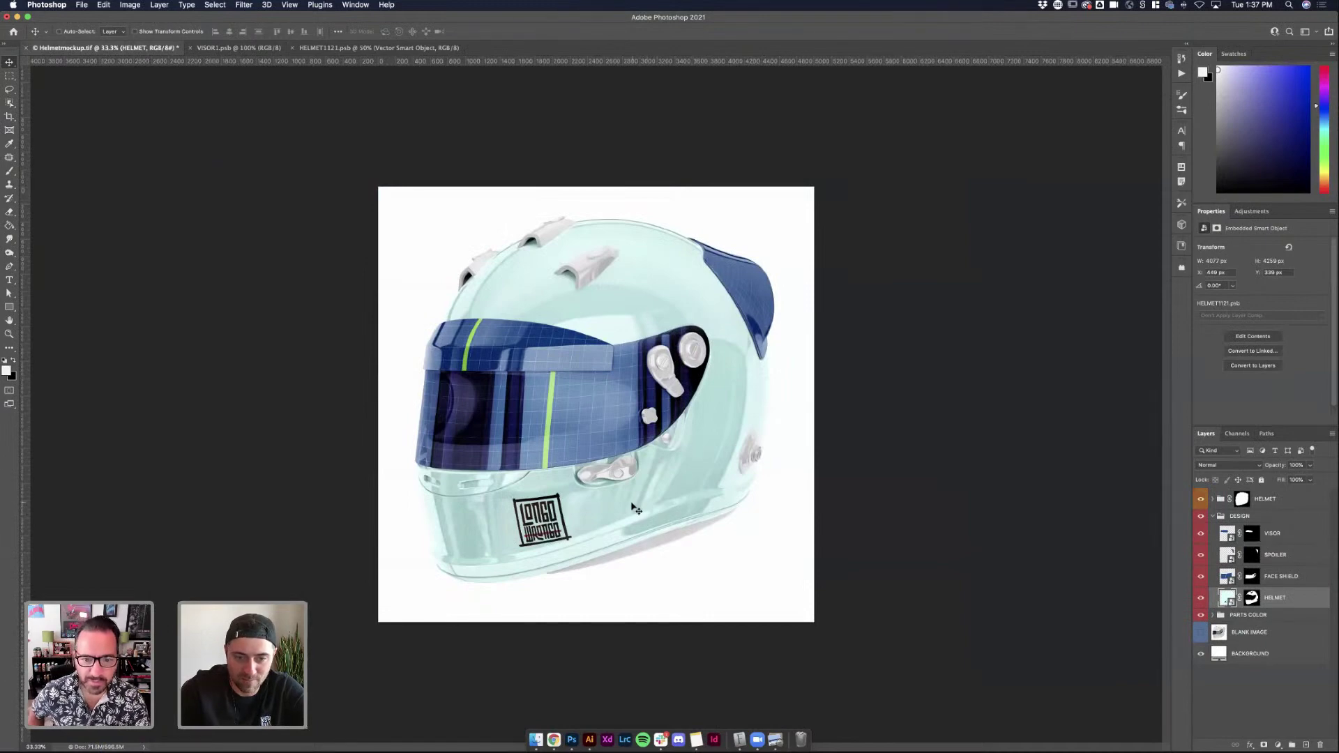
# Enlarge the LONGO WRONGO logo in HELMET1121.psb to about 745 px wide, save it and check the mockup
pyautogui.click(332, 50)
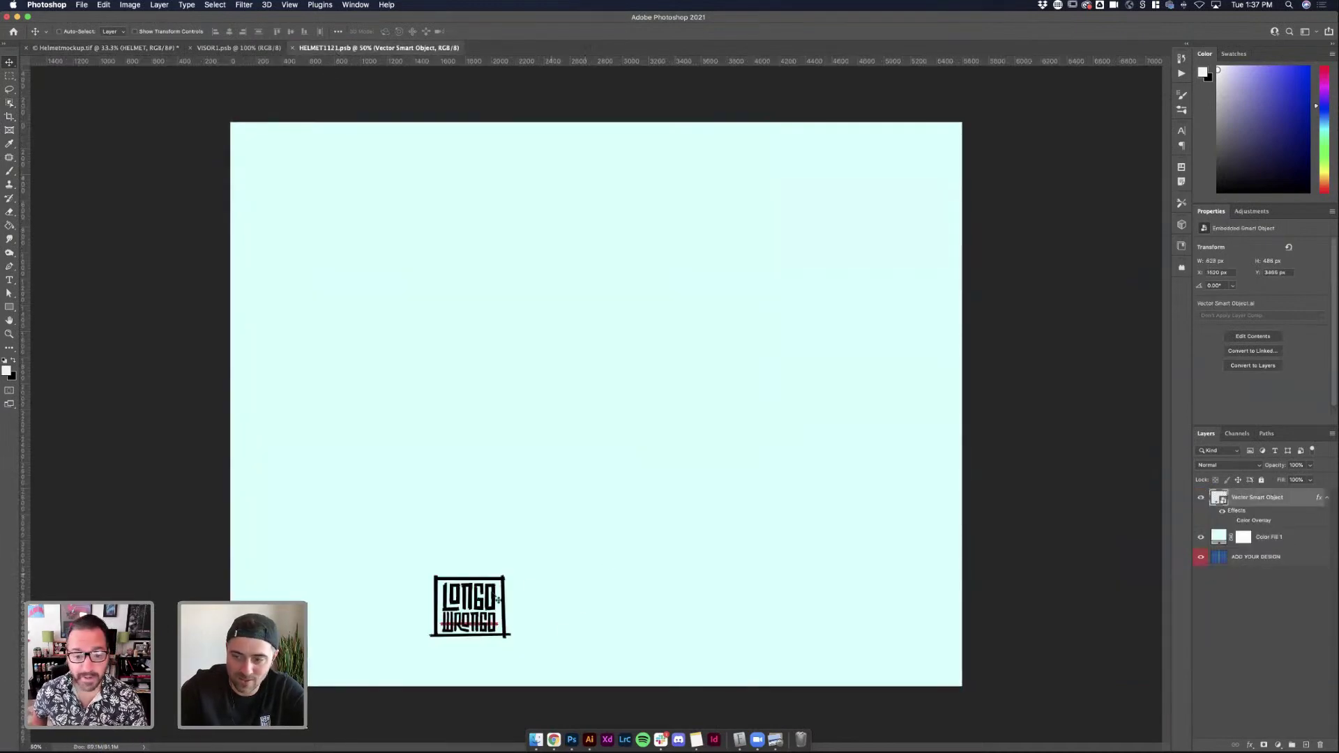
pyautogui.press('super+t')
pyautogui.moveTo(511, 572); pyautogui.dragTo(529, 551)
pyautogui.press('Return')
pyautogui.press('super+s')
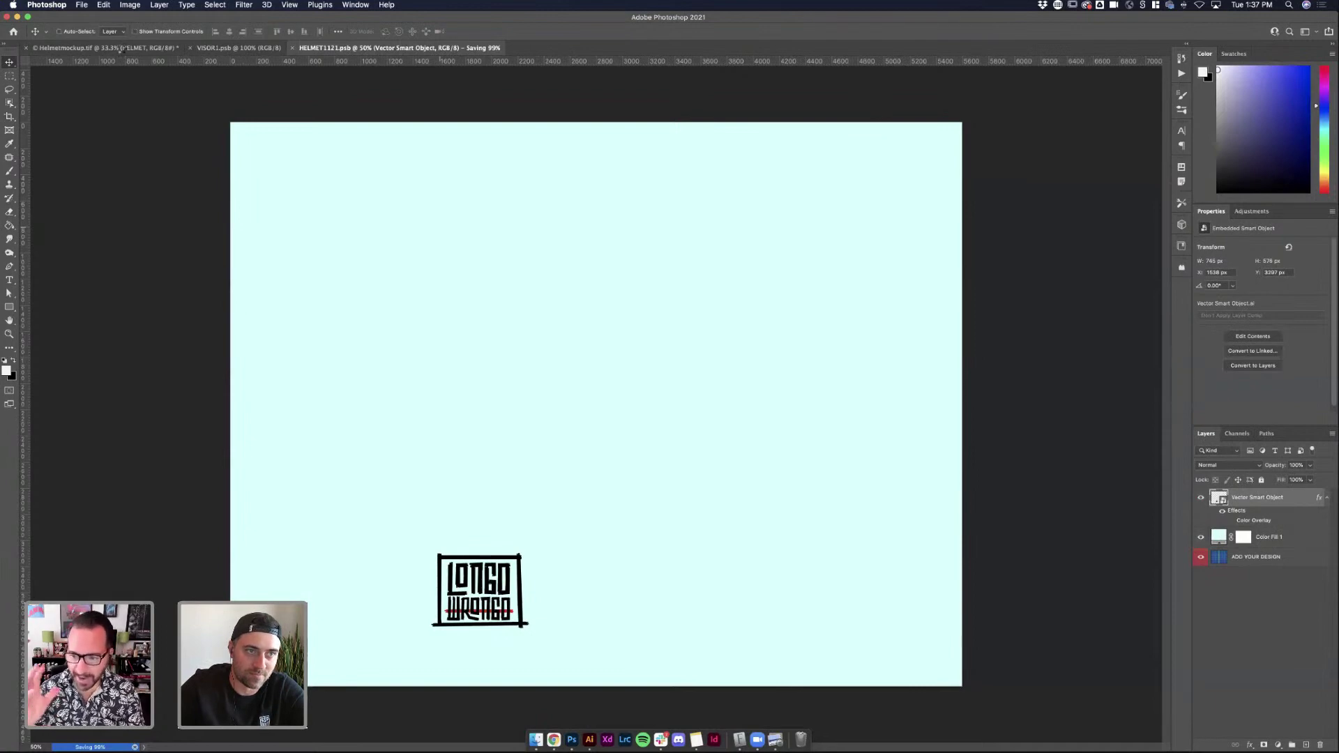
pyautogui.click(122, 49)
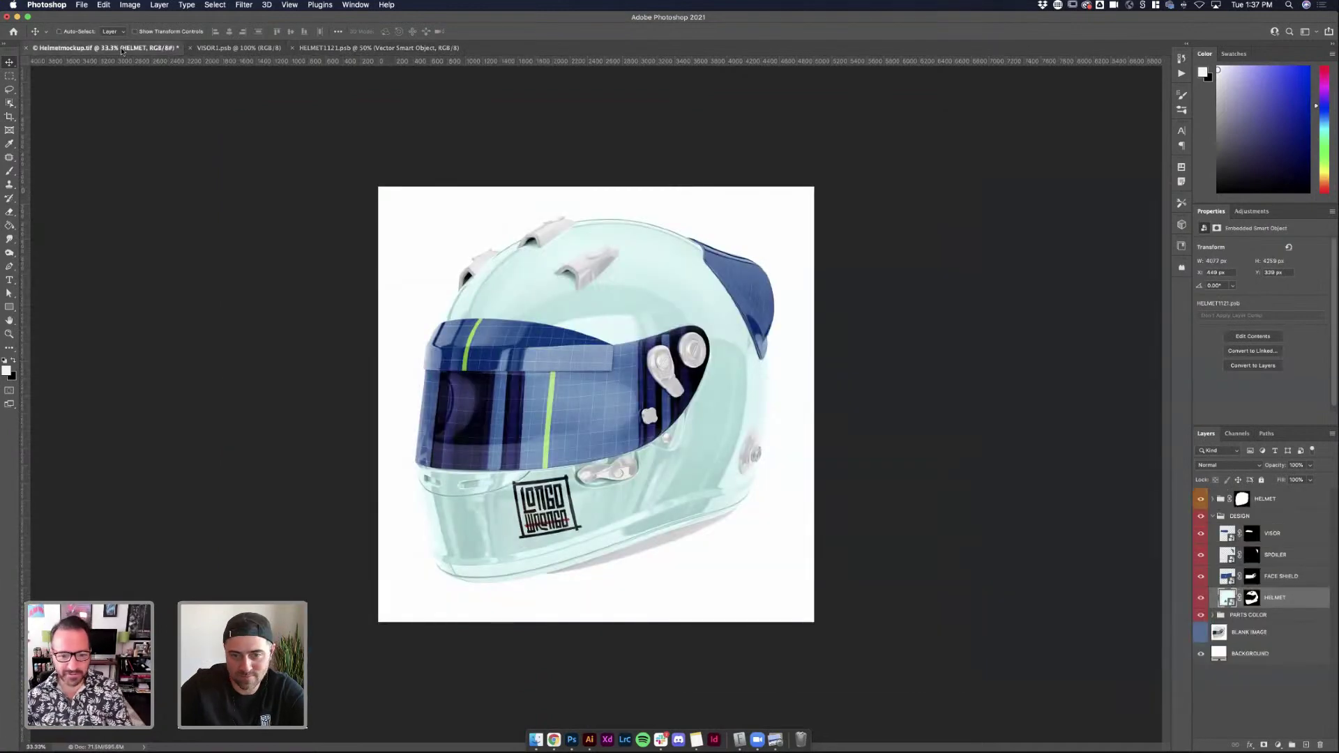
# Scale the LONGO WRONGO logo down slightly to about 684 px wide, save the smart object and view the mockup
pyautogui.click(371, 49)
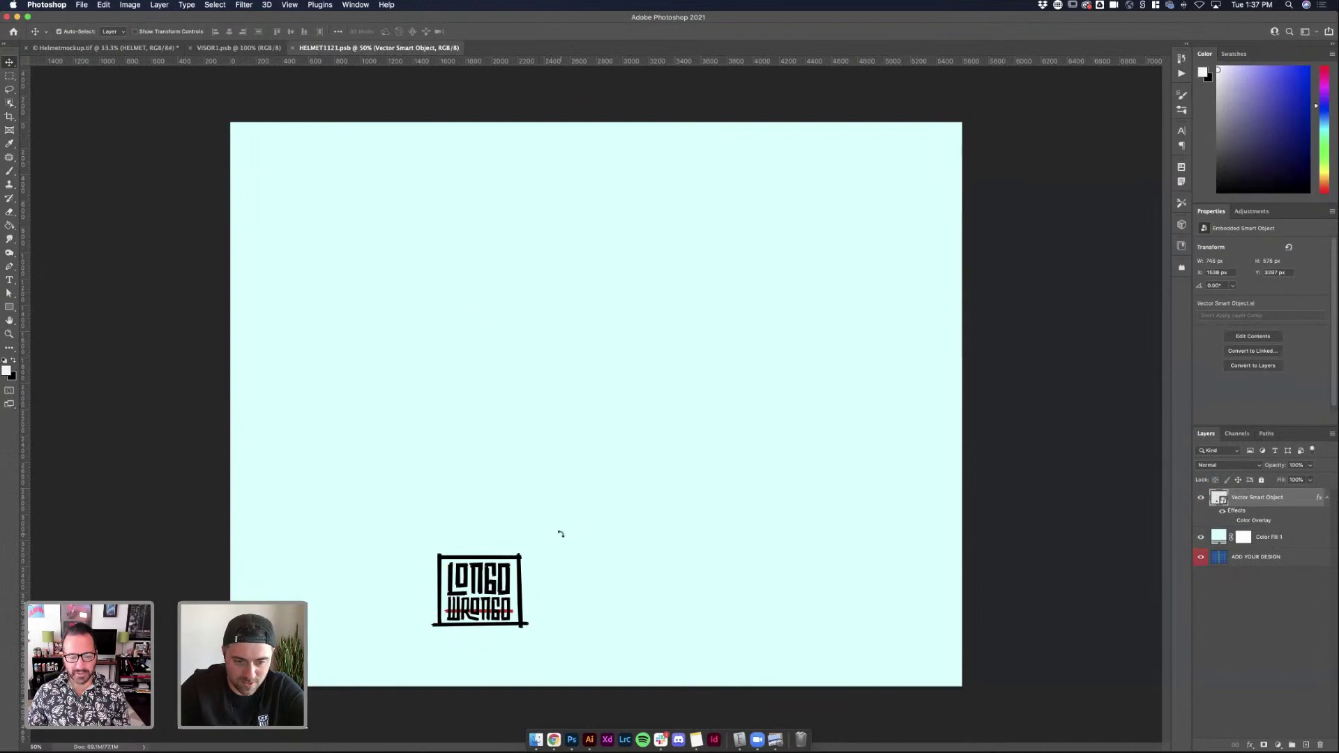
pyautogui.press('super+t')
pyautogui.moveTo(529, 552); pyautogui.dragTo(525, 556)
pyautogui.press('Return')
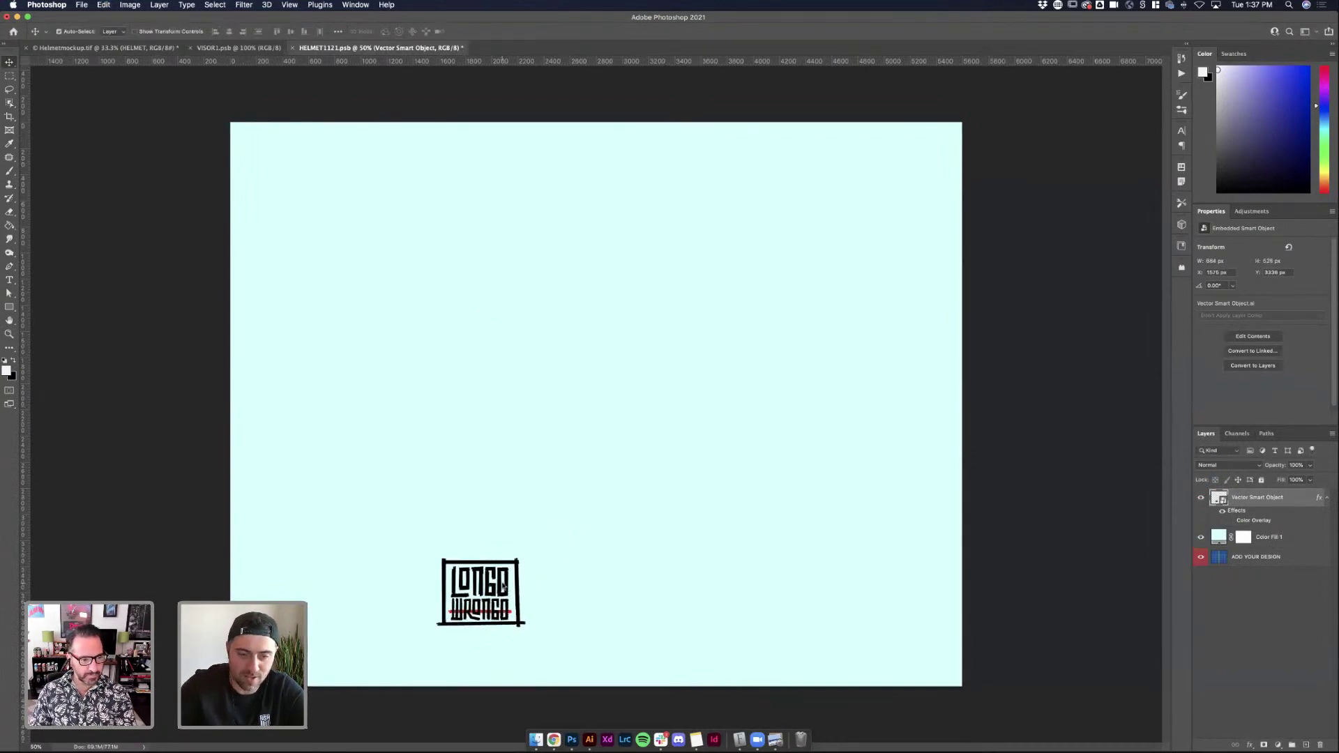
pyautogui.press('super+s')
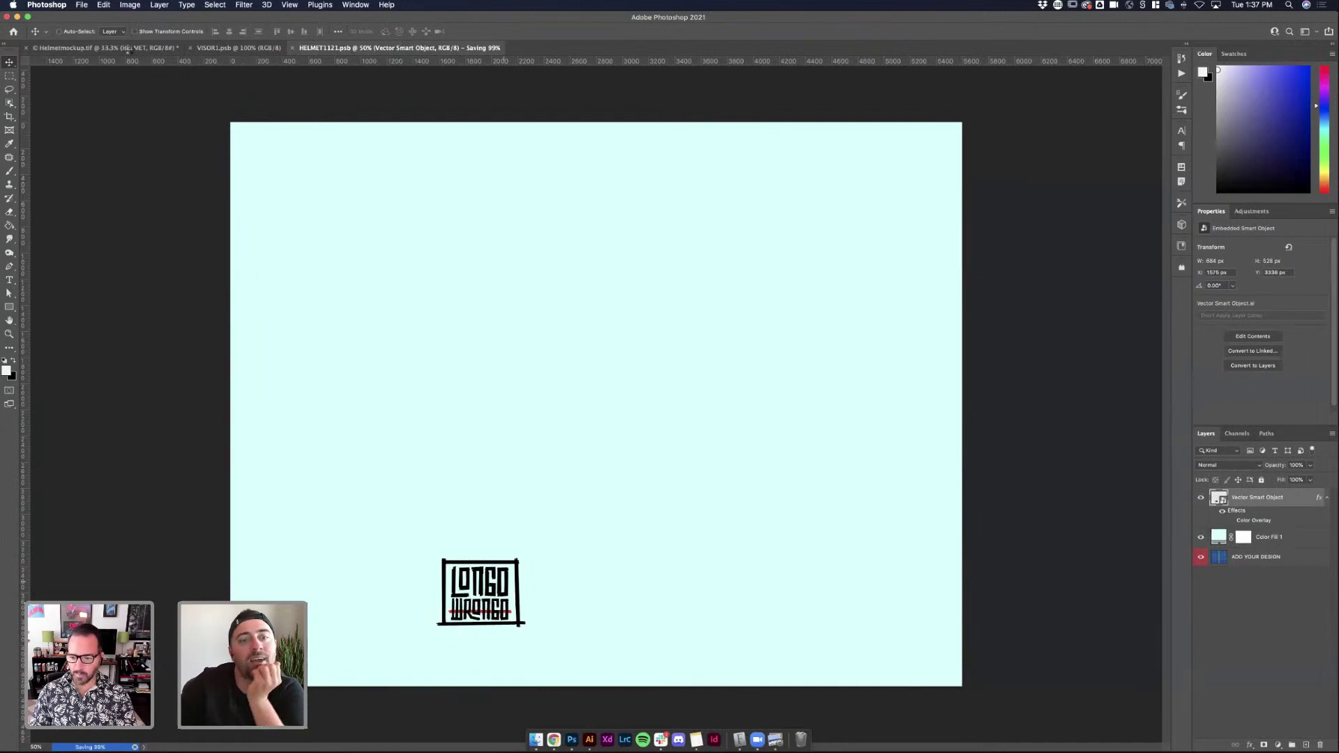
pyautogui.click(129, 48)
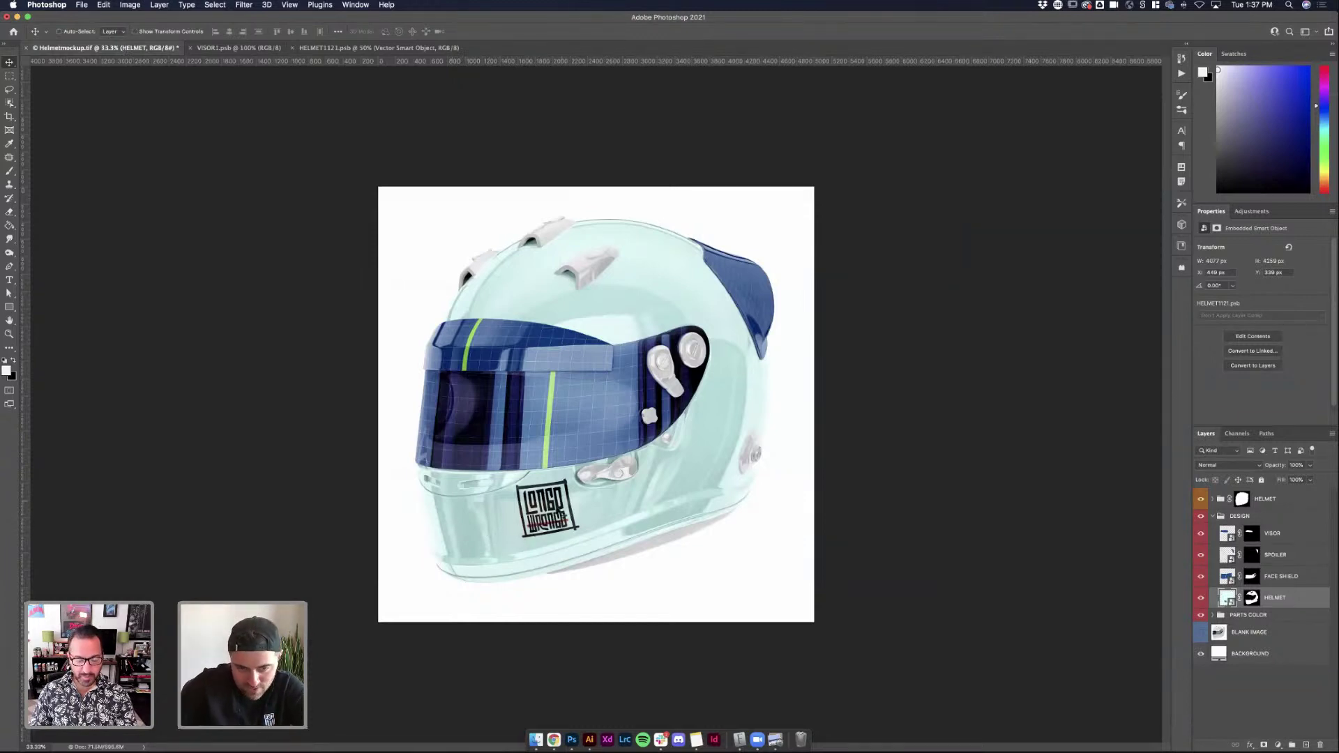
# Switch to Illustrator, open the recent file SupdogLogo.ai, copy the red SUP DOG logo and close the file
pyautogui.click(589, 739)
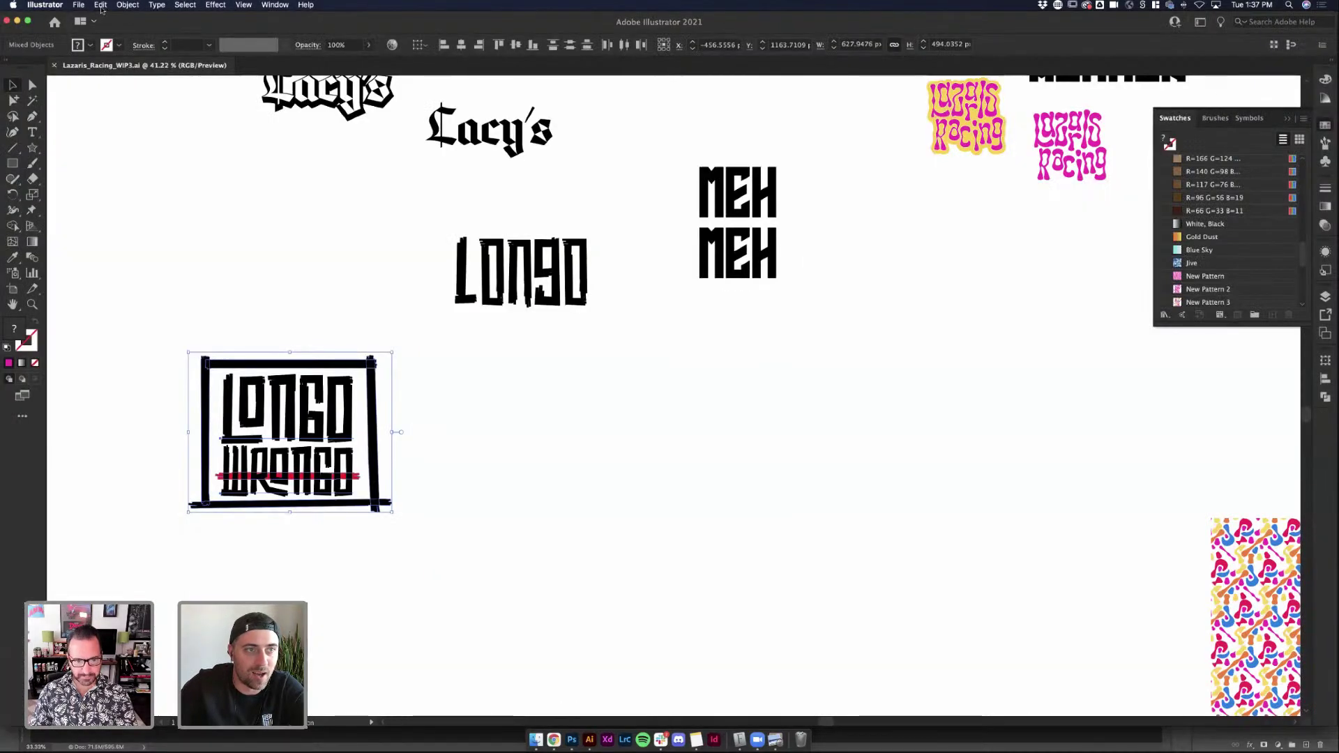
pyautogui.click(99, 6)
pyautogui.moveTo(78, 5)
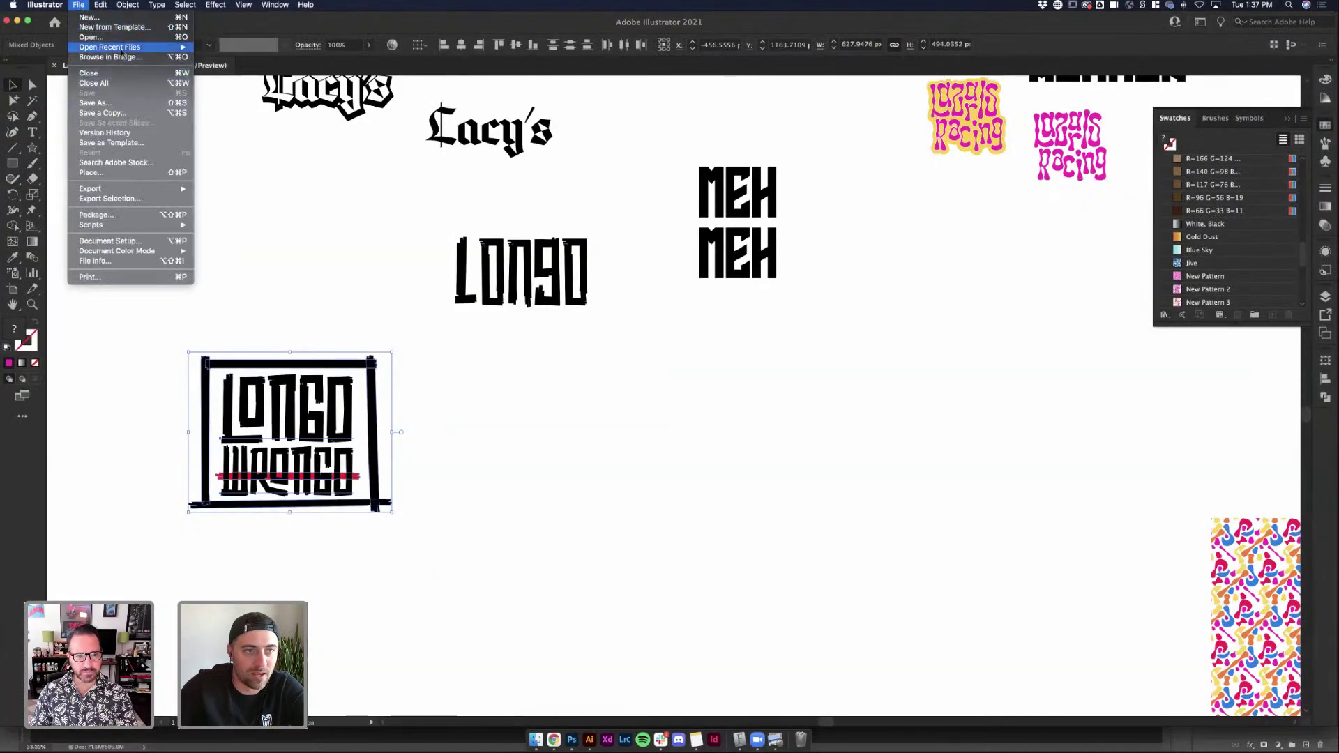
pyautogui.moveTo(111, 46)
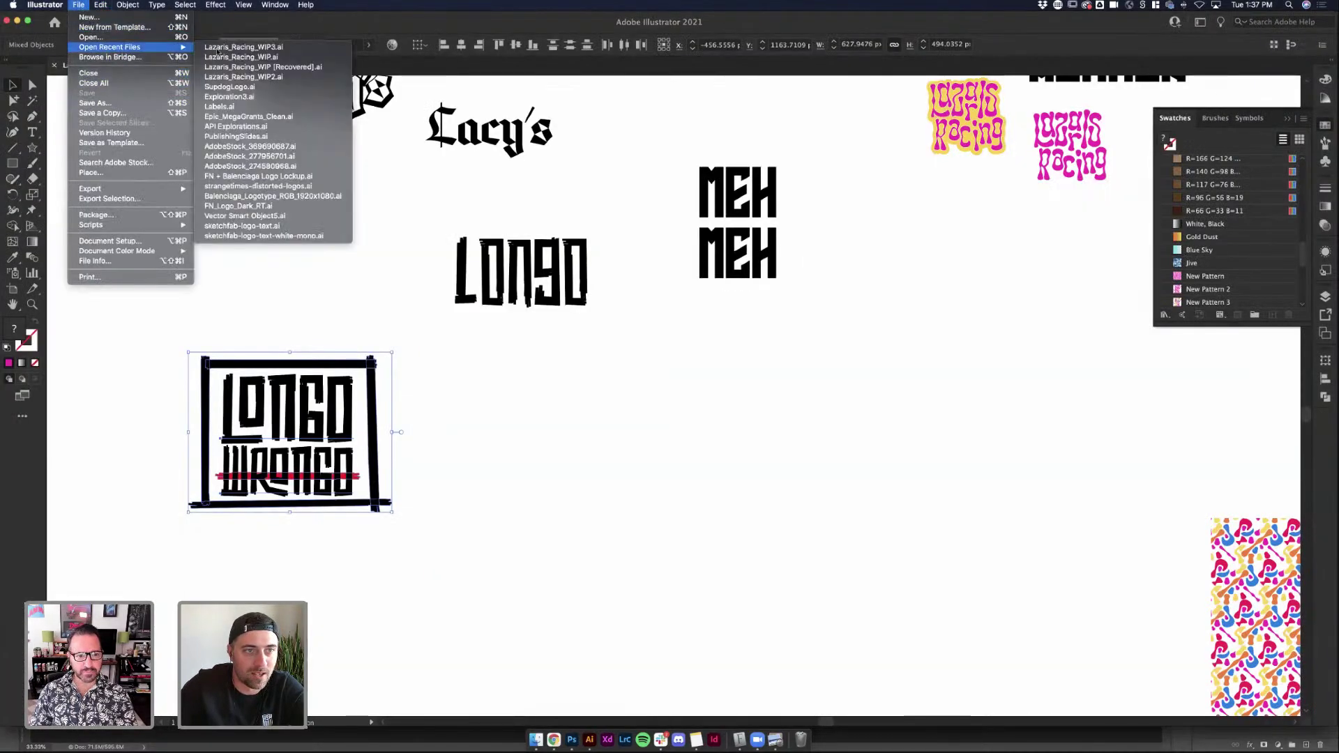
pyautogui.click(253, 87)
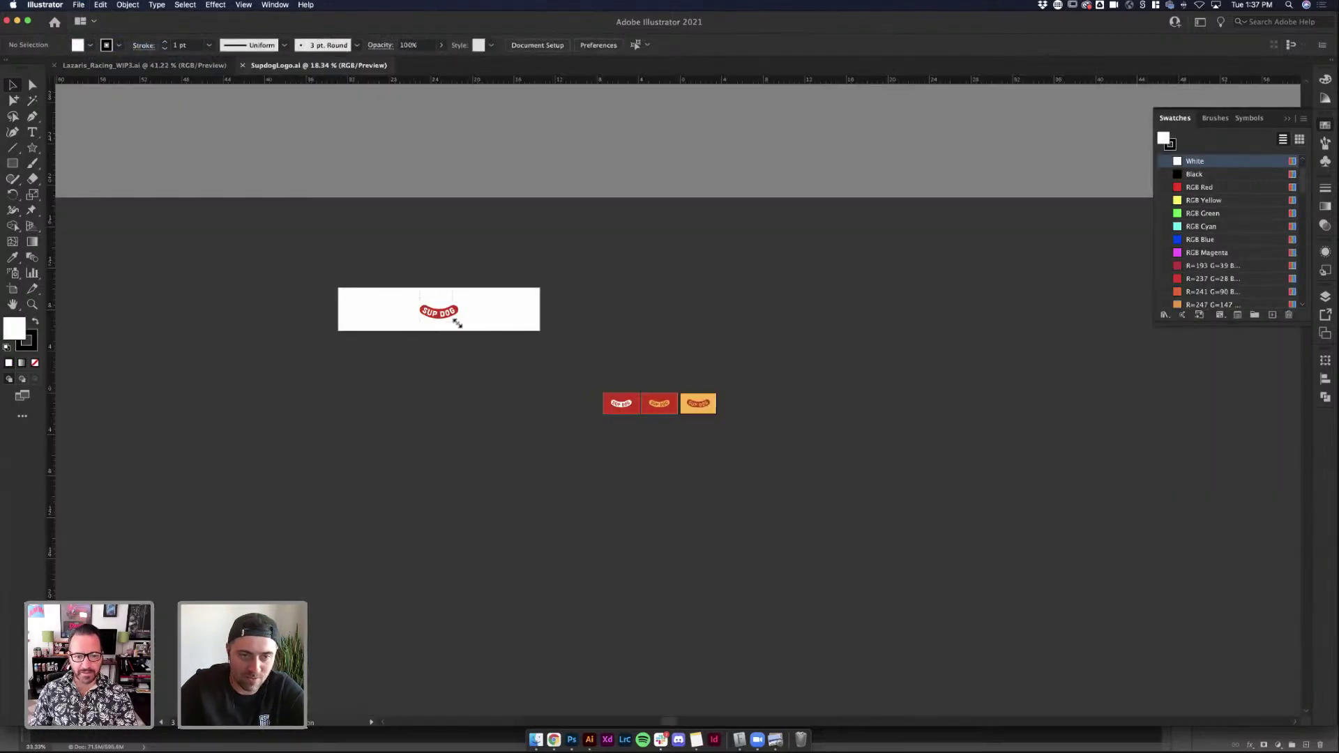
pyautogui.click(455, 315)
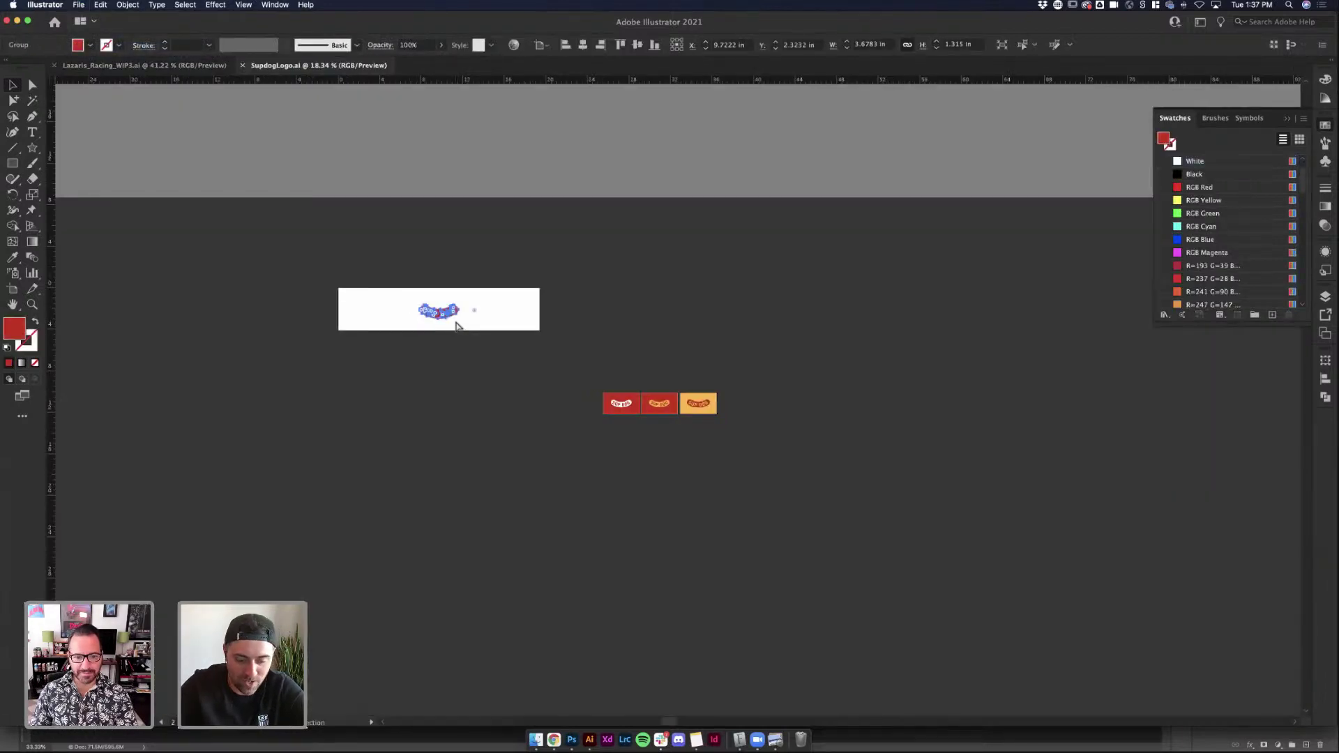
pyautogui.click(243, 65)
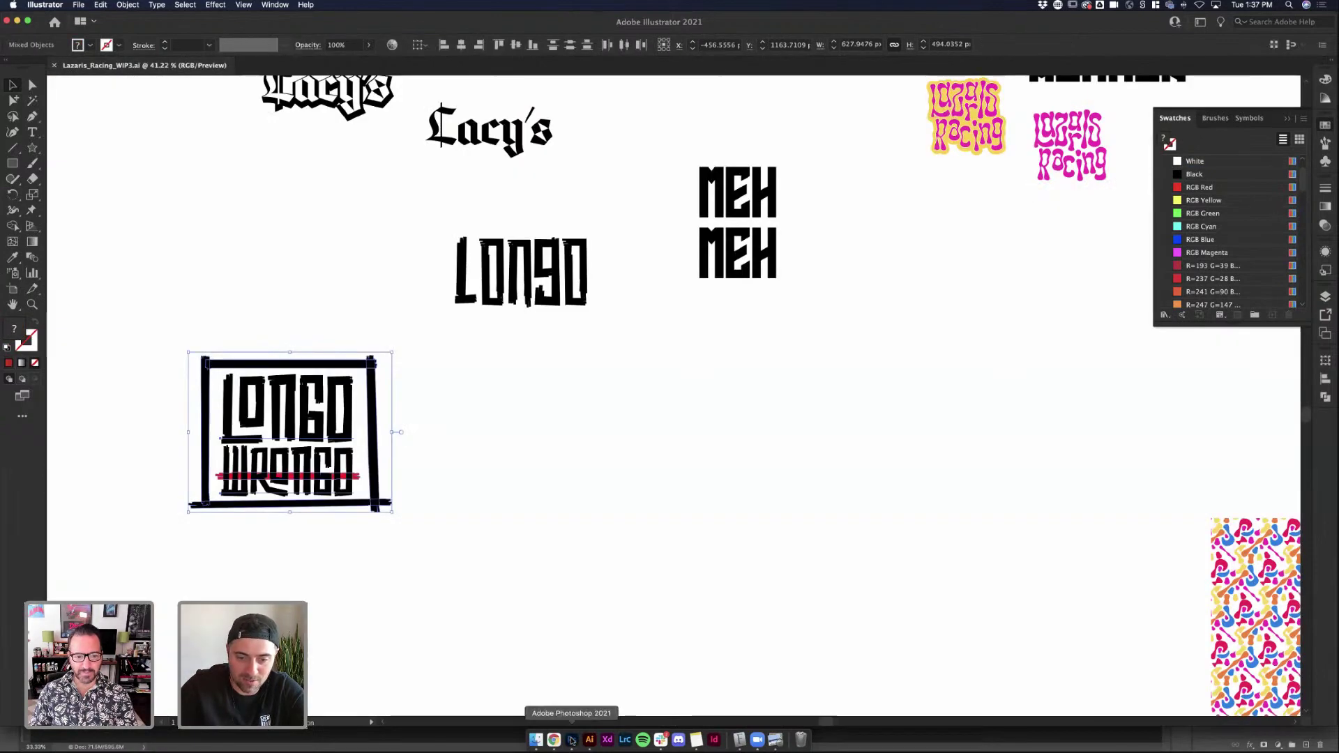
# Switch to Photoshop and paste the SUP DOG logo into HELMET1121.psb as a smart object
pyautogui.click(572, 740)
pyautogui.press('super+v')
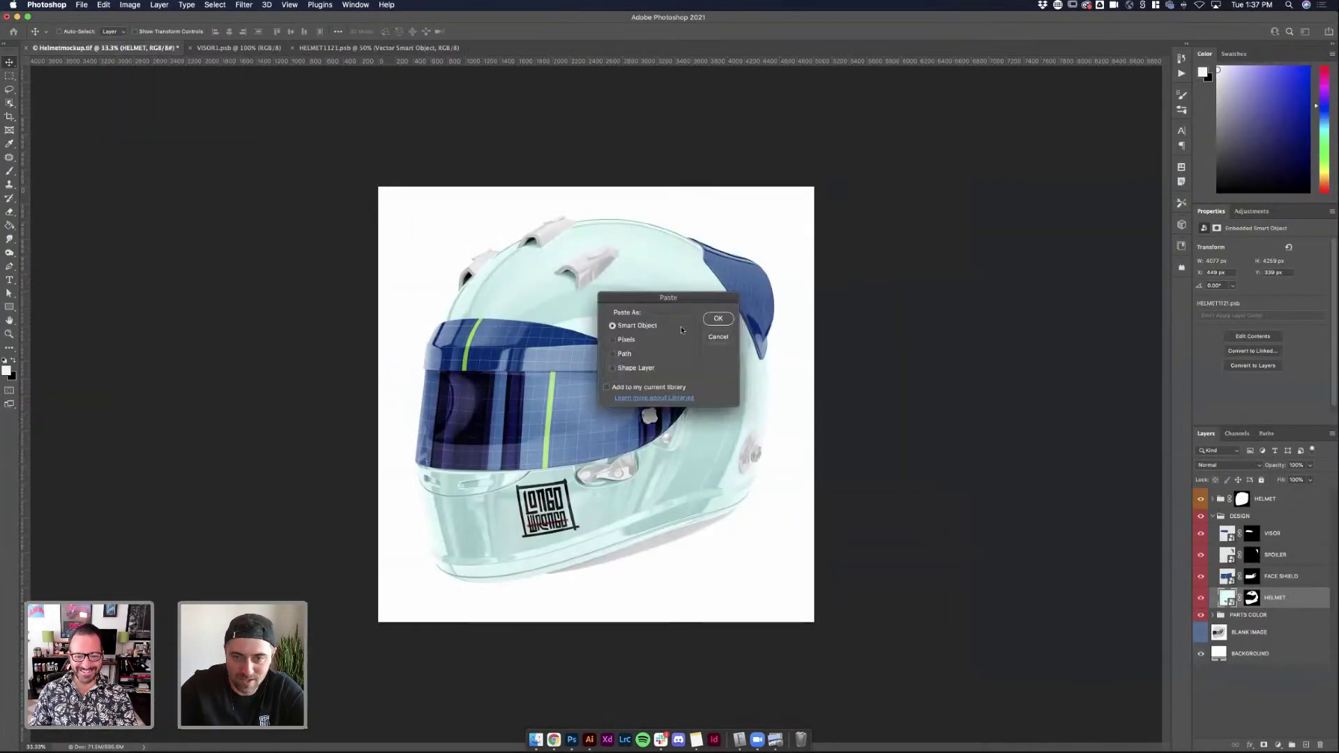
pyautogui.click(720, 339)
pyautogui.click(276, 49)
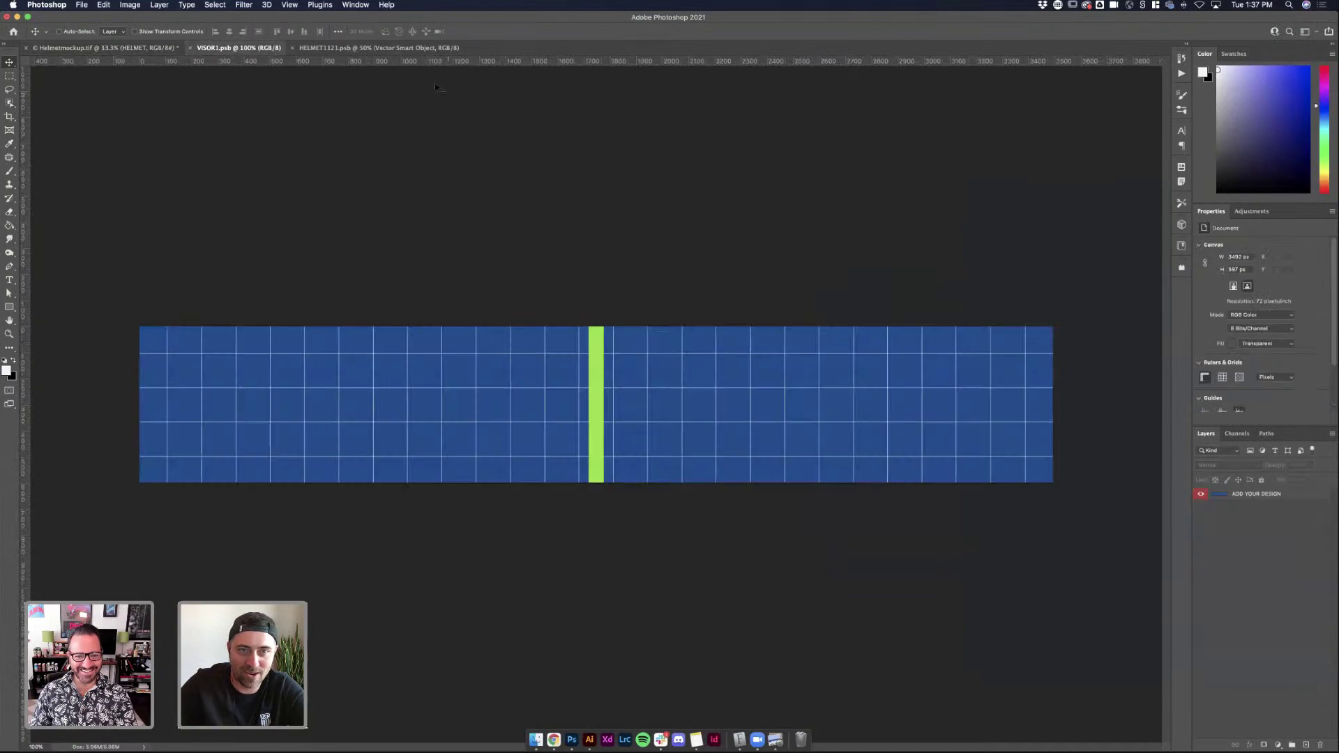
pyautogui.click(409, 49)
pyautogui.press('super+v')
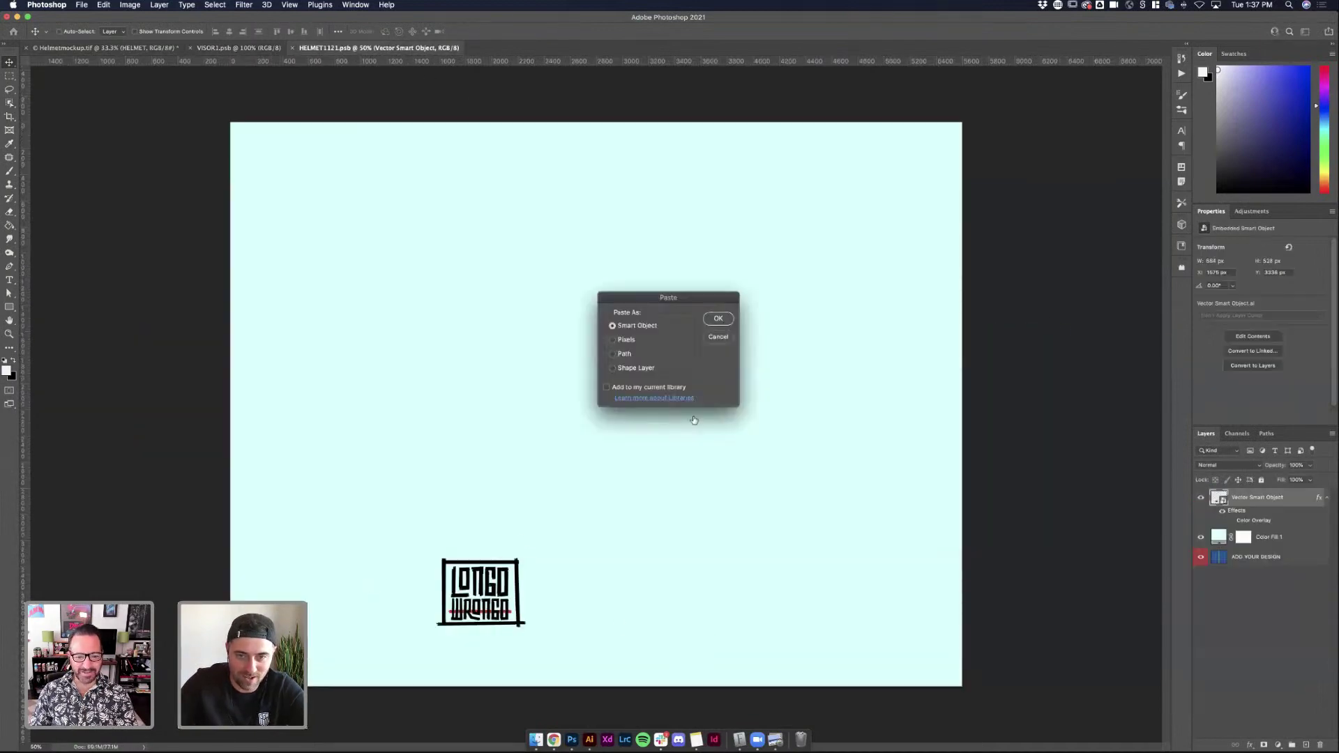
pyautogui.click(718, 319)
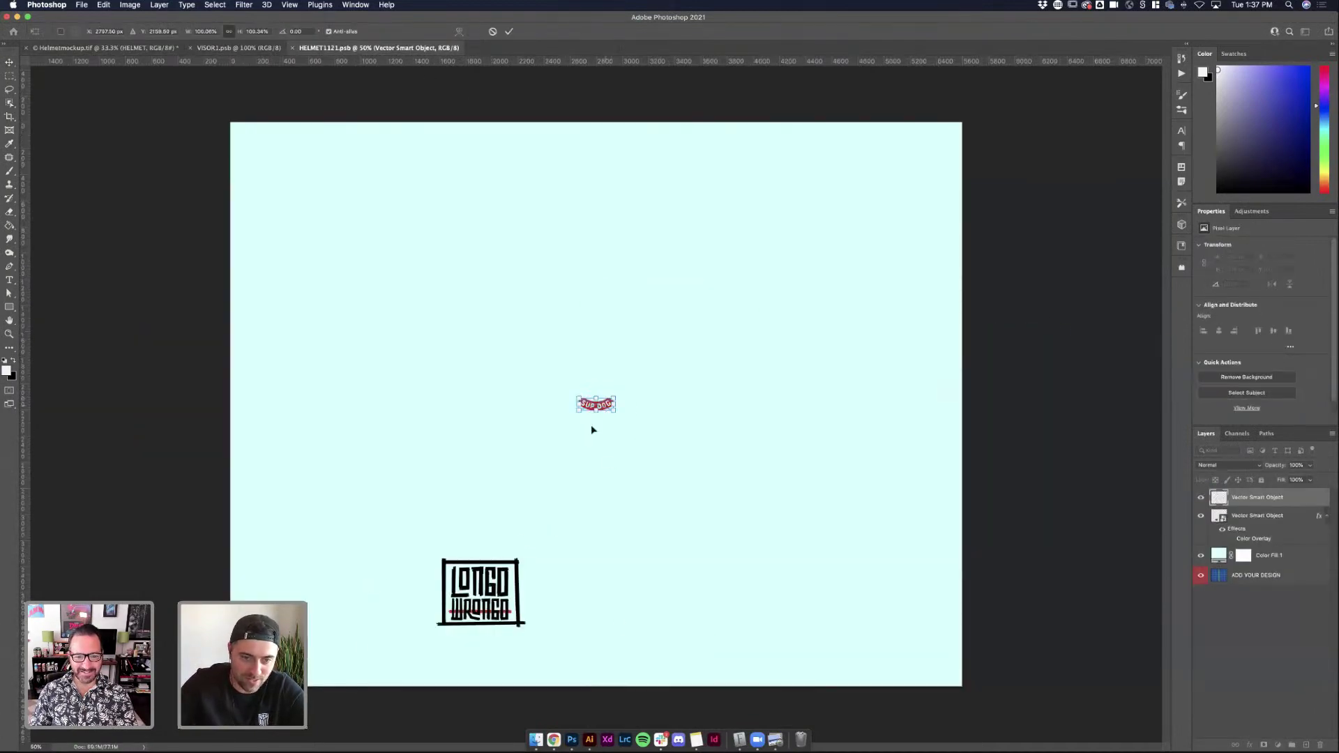
# Enlarge the SUP DOG logo to about 1280 px wide beside the LONGO WRONGO logo, save and check the mockup
pyautogui.moveTo(596, 405); pyautogui.dragTo(373, 602)
pyautogui.press('Return')
pyautogui.press('super+s')
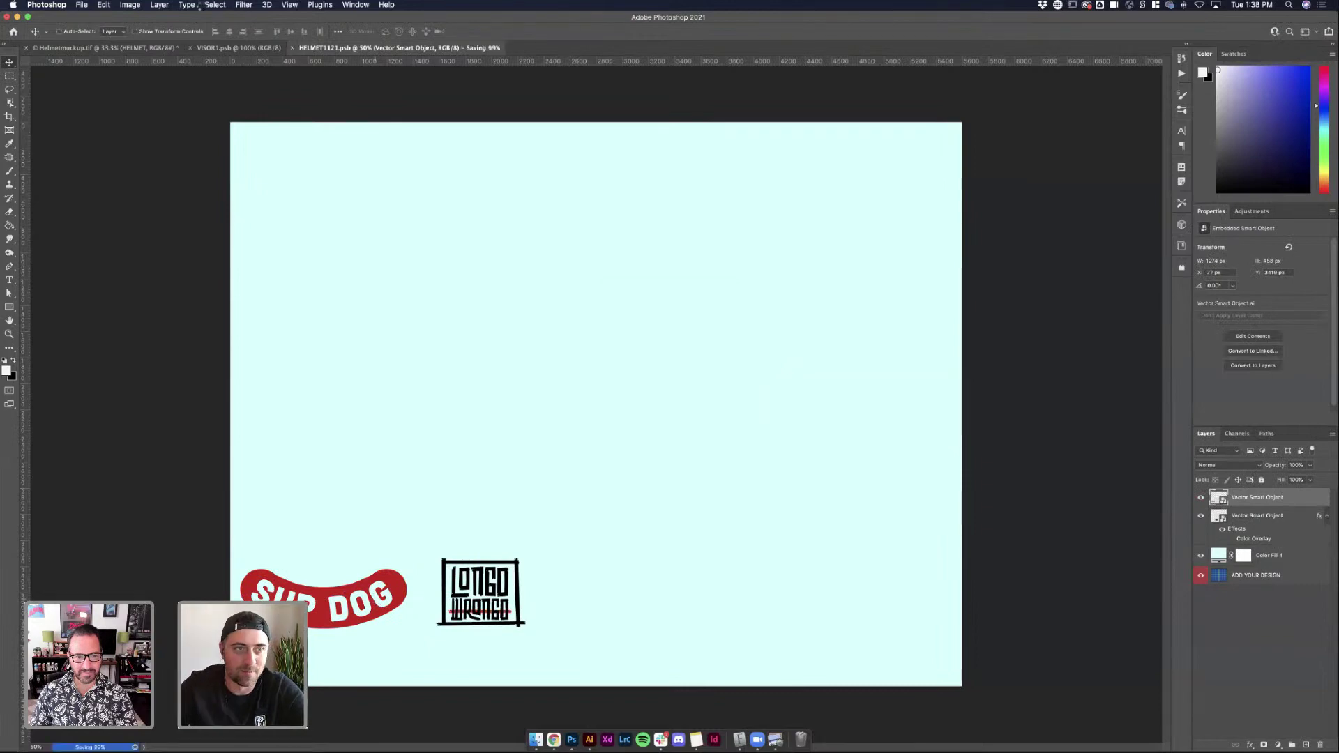
pyautogui.click(127, 48)
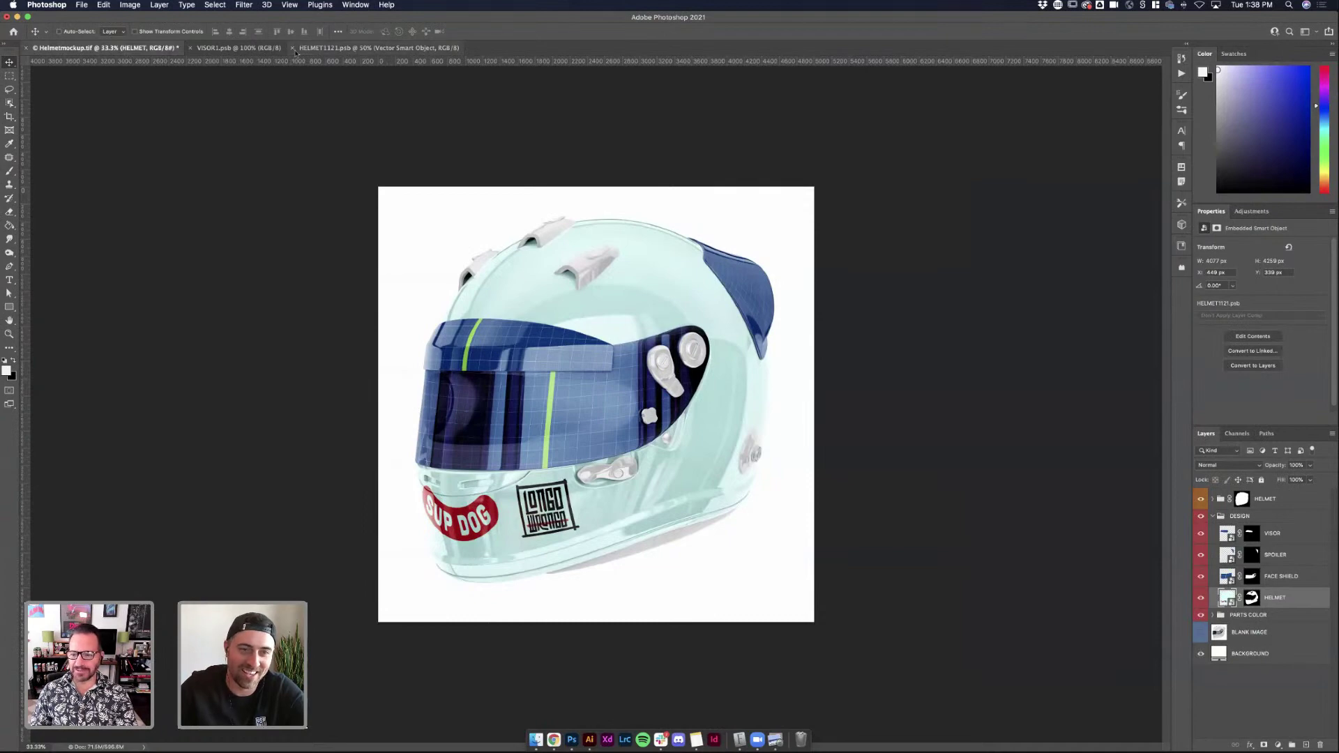
# Nudge the SUP DOG logo straight down a little in HELMET1121.psb, save it and inspect the helmet mockup
pyautogui.click(334, 49)
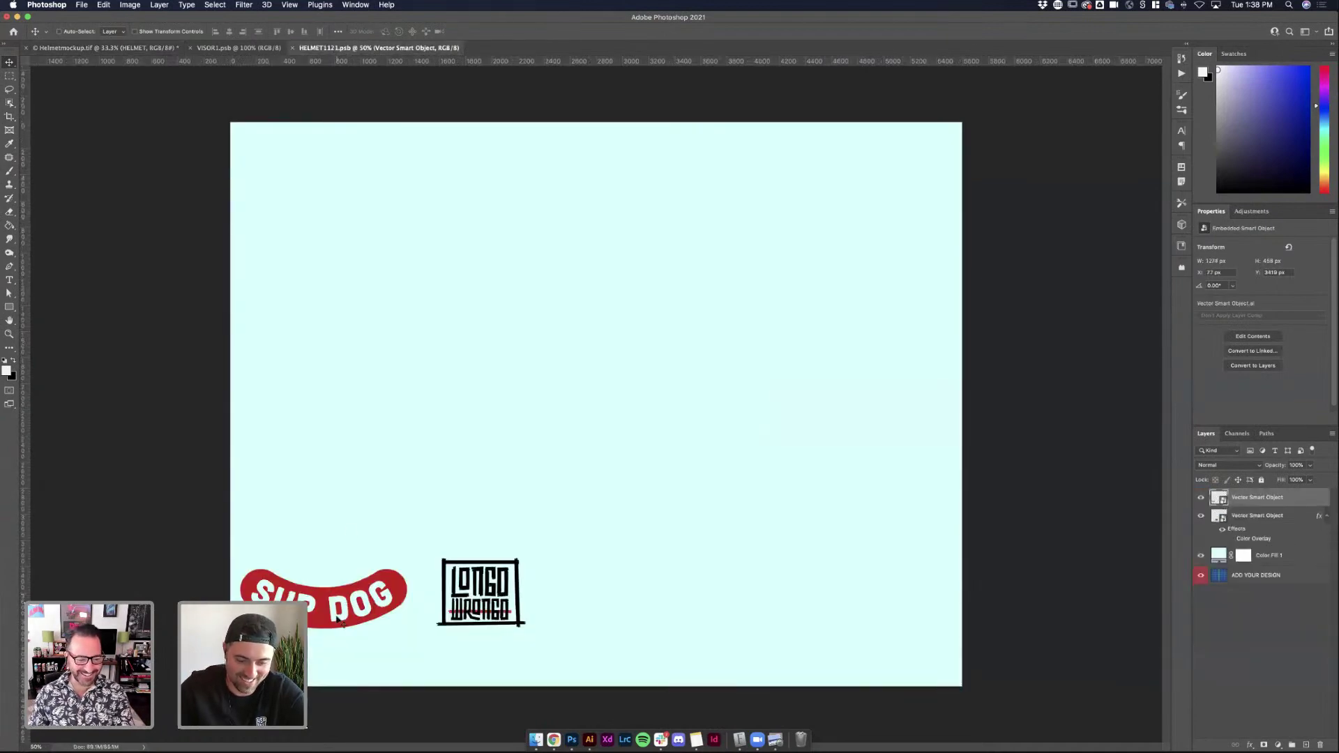
pyautogui.moveTo(337, 619); pyautogui.dragTo(345, 629)
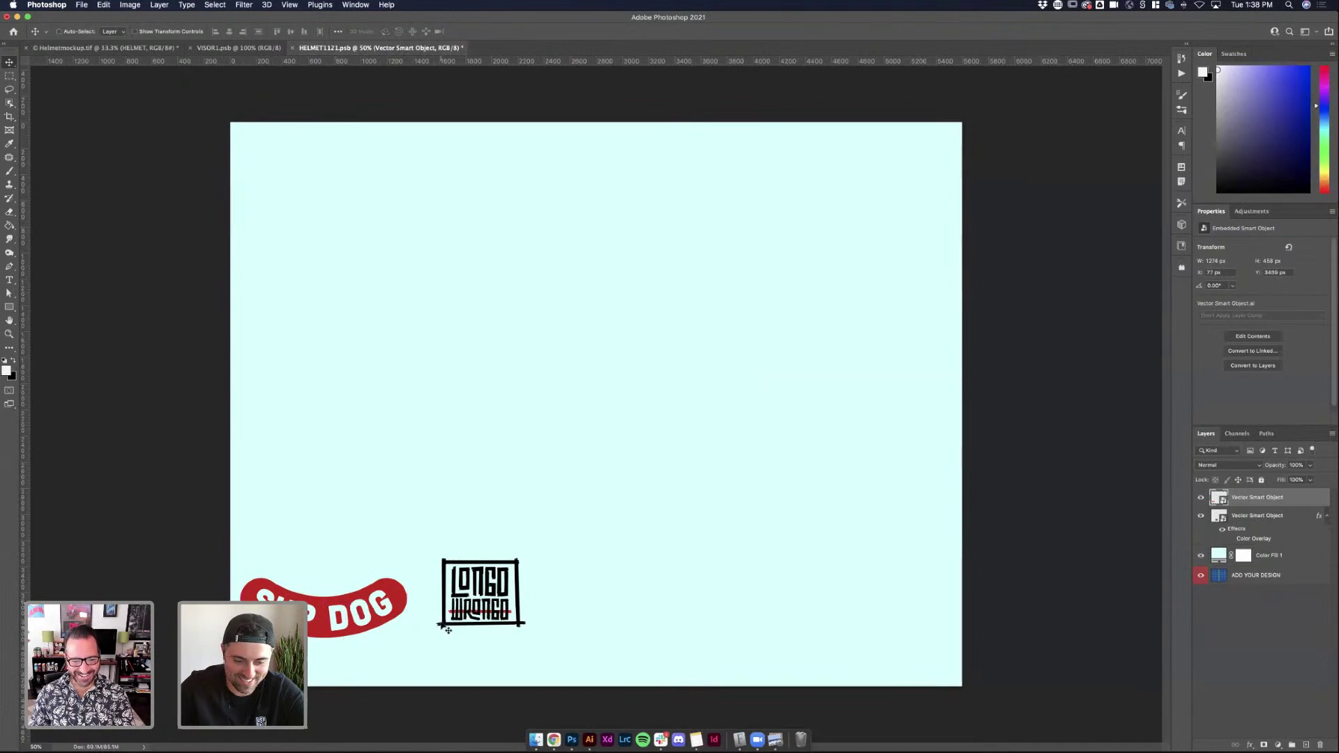
pyautogui.press('super+s')
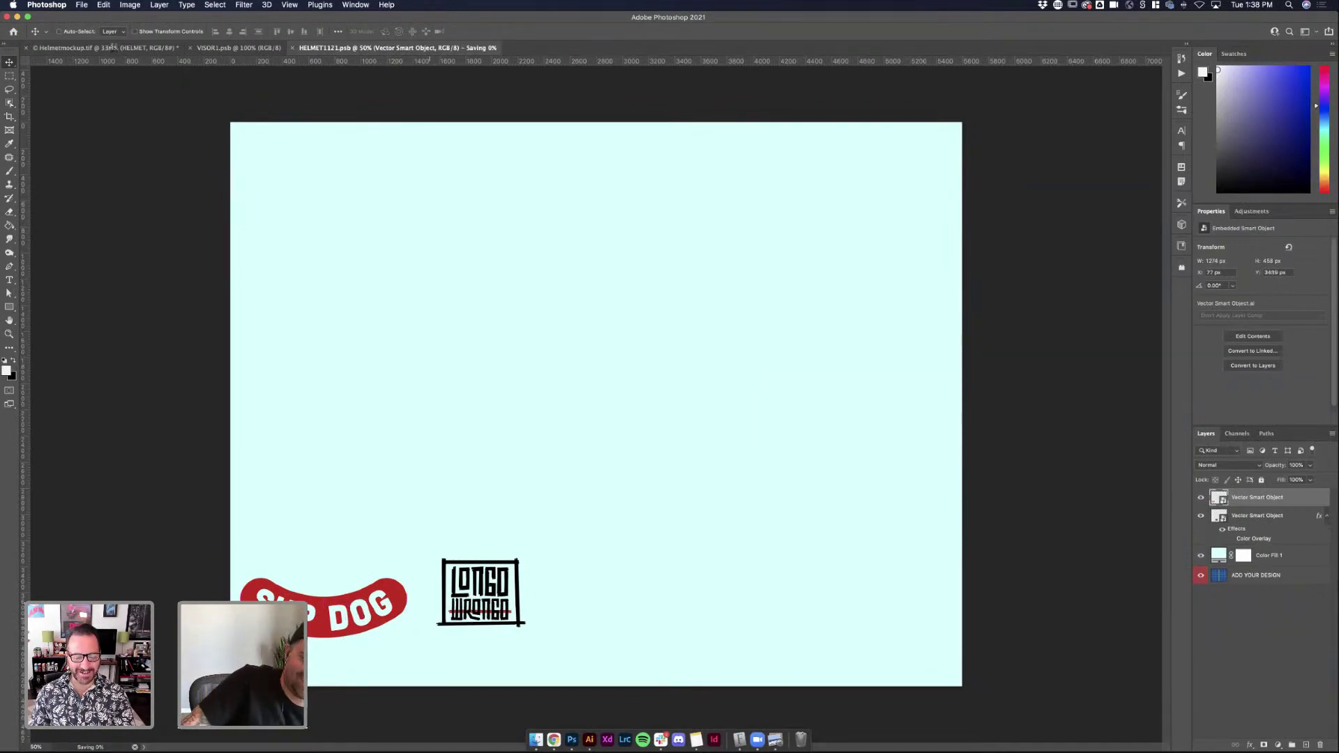
pyautogui.click(113, 49)
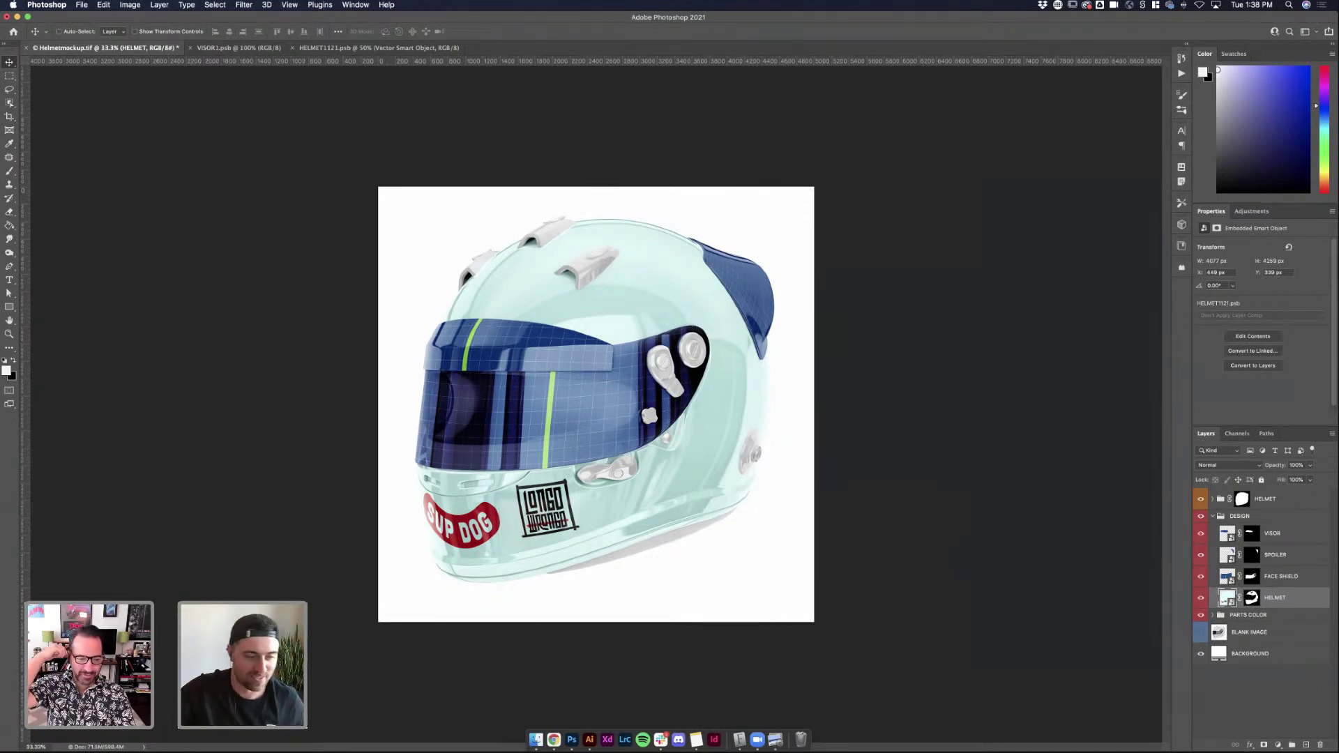
pyautogui.click(239, 47)
pyautogui.click(119, 49)
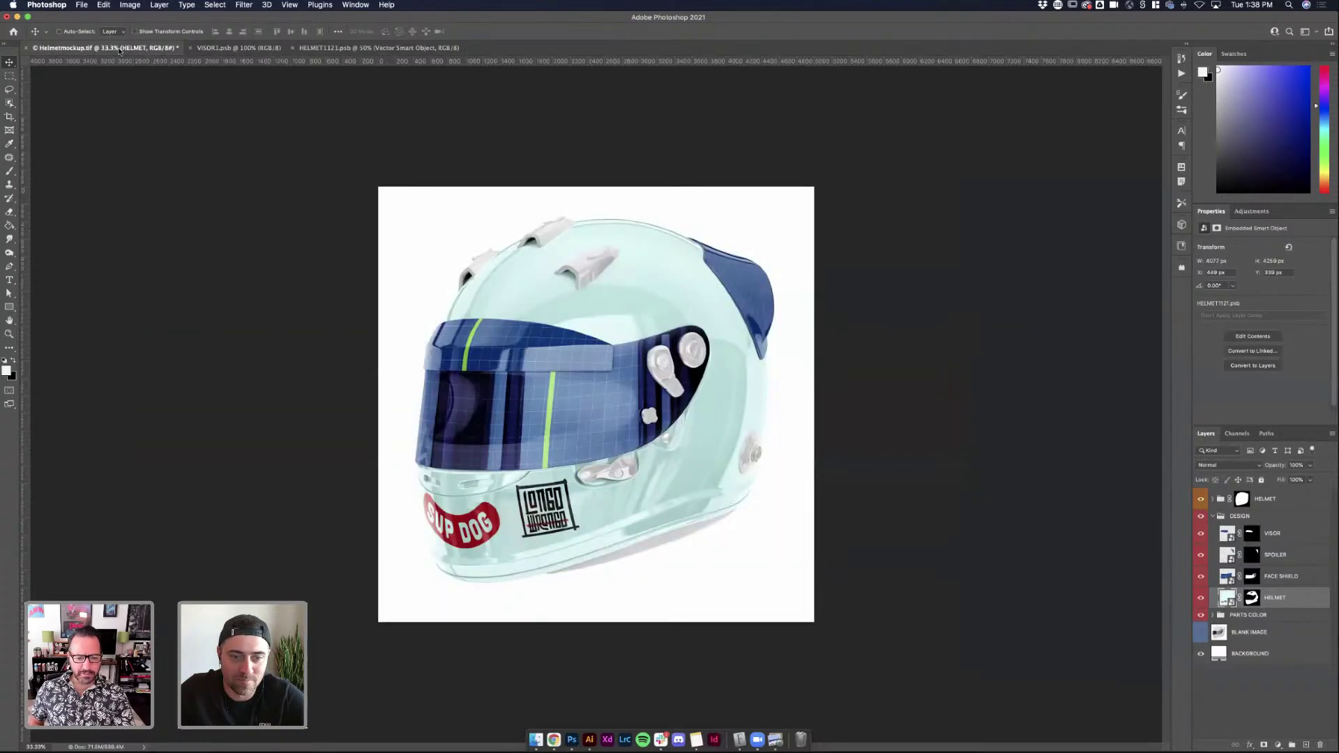
# Rotate the SUP DOG logo in HELMET1121.psb about 4° counter-clockwise
pyautogui.click(374, 47)
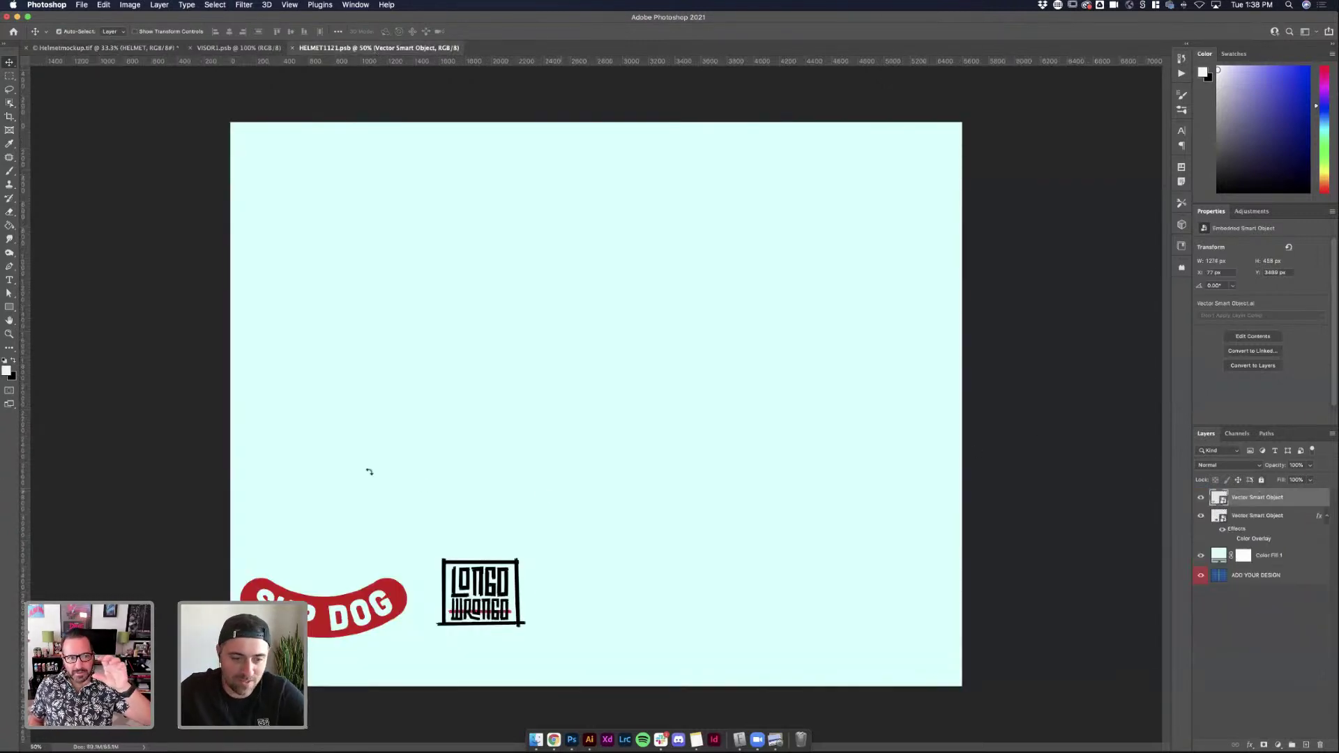
pyautogui.press('super+t')
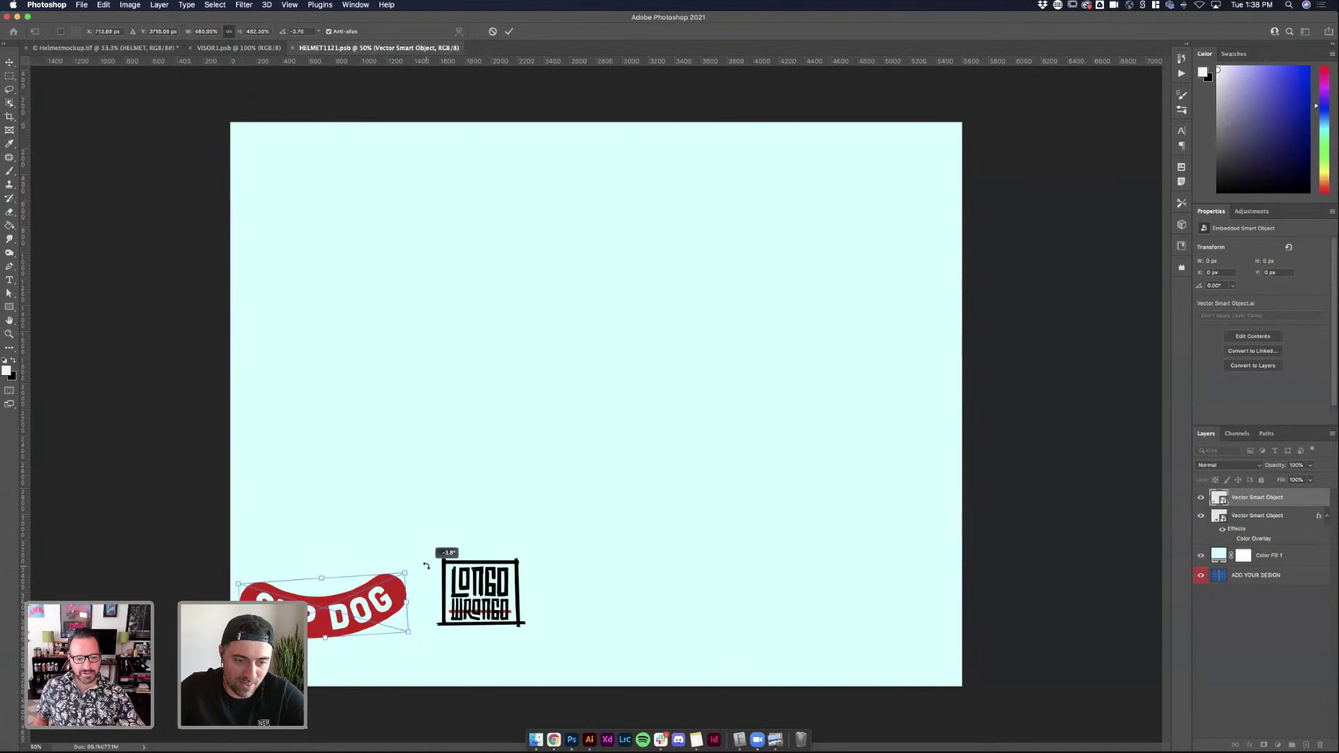
pyautogui.moveTo(426, 565); pyautogui.dragTo(428, 566)
pyautogui.press('Return')
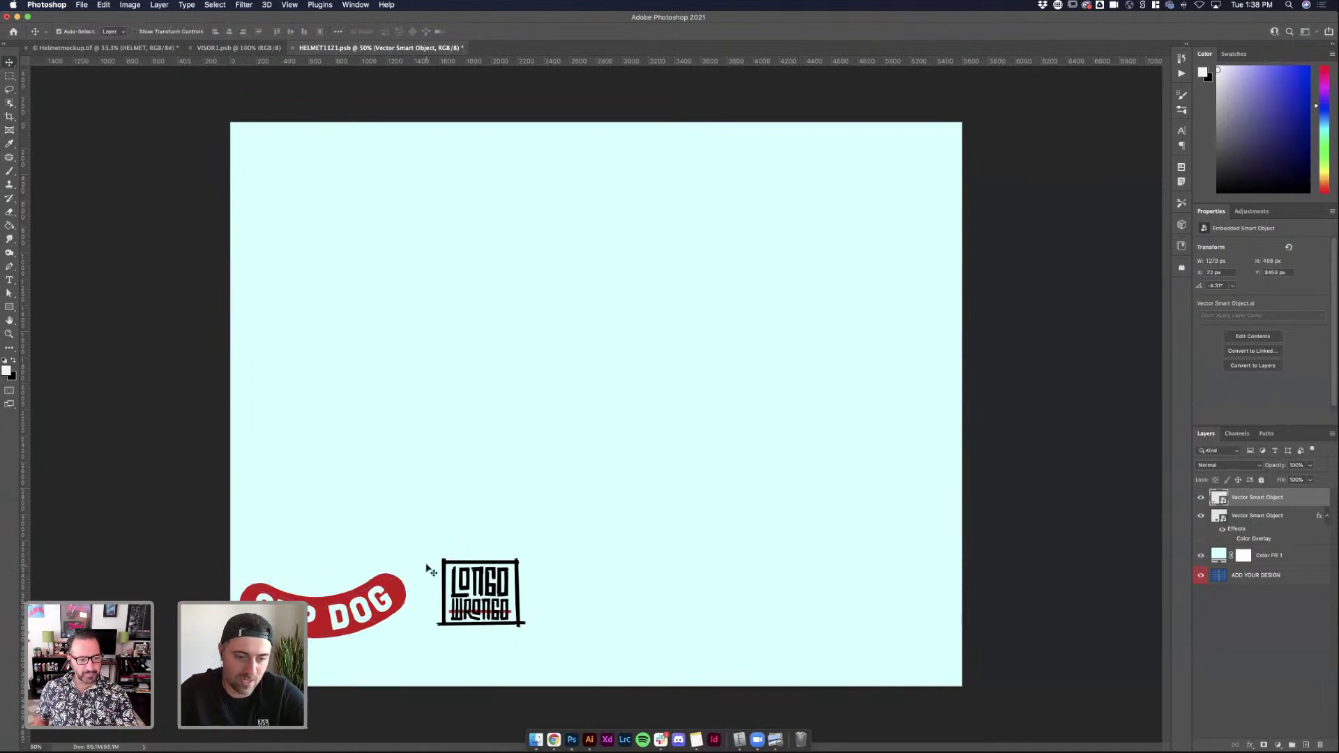
# Save the rotated SUP DOG logo in HELMET1121.psb and inspect it on the helmet mockup
pyautogui.press('super+s')
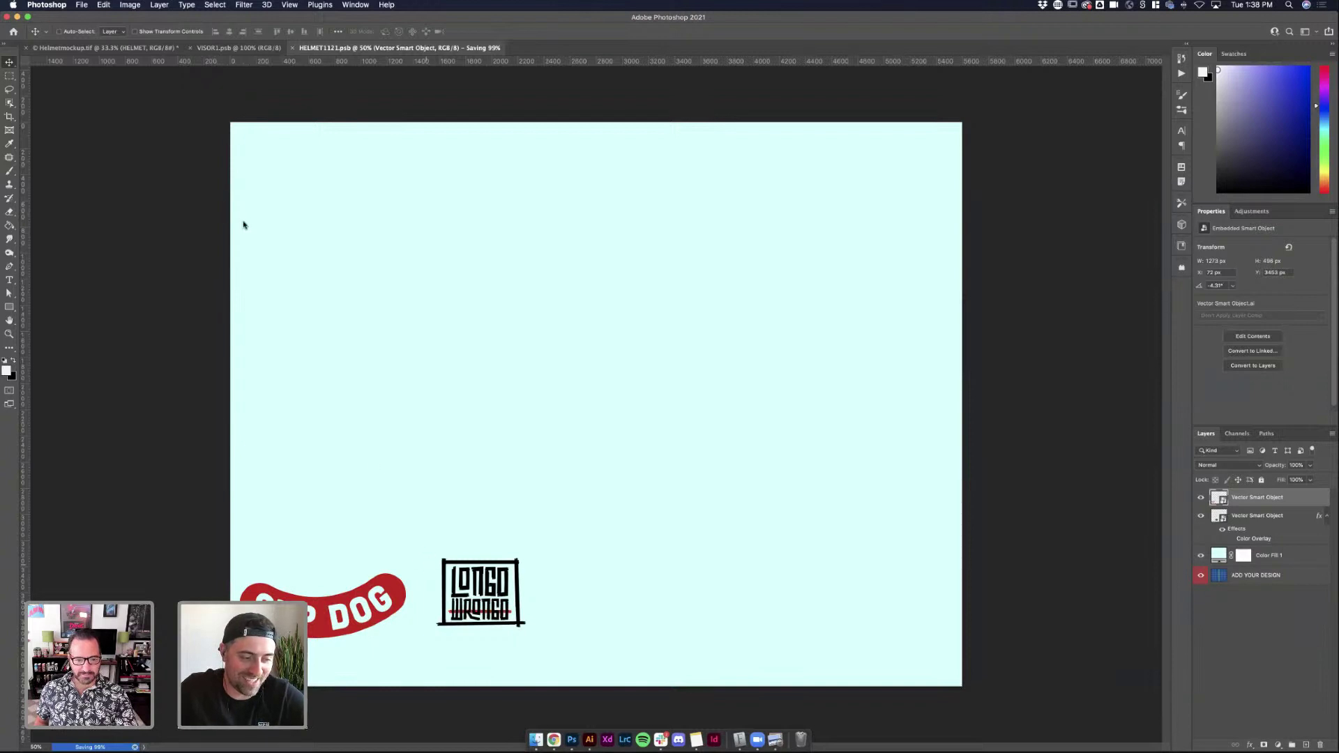
pyautogui.click(91, 47)
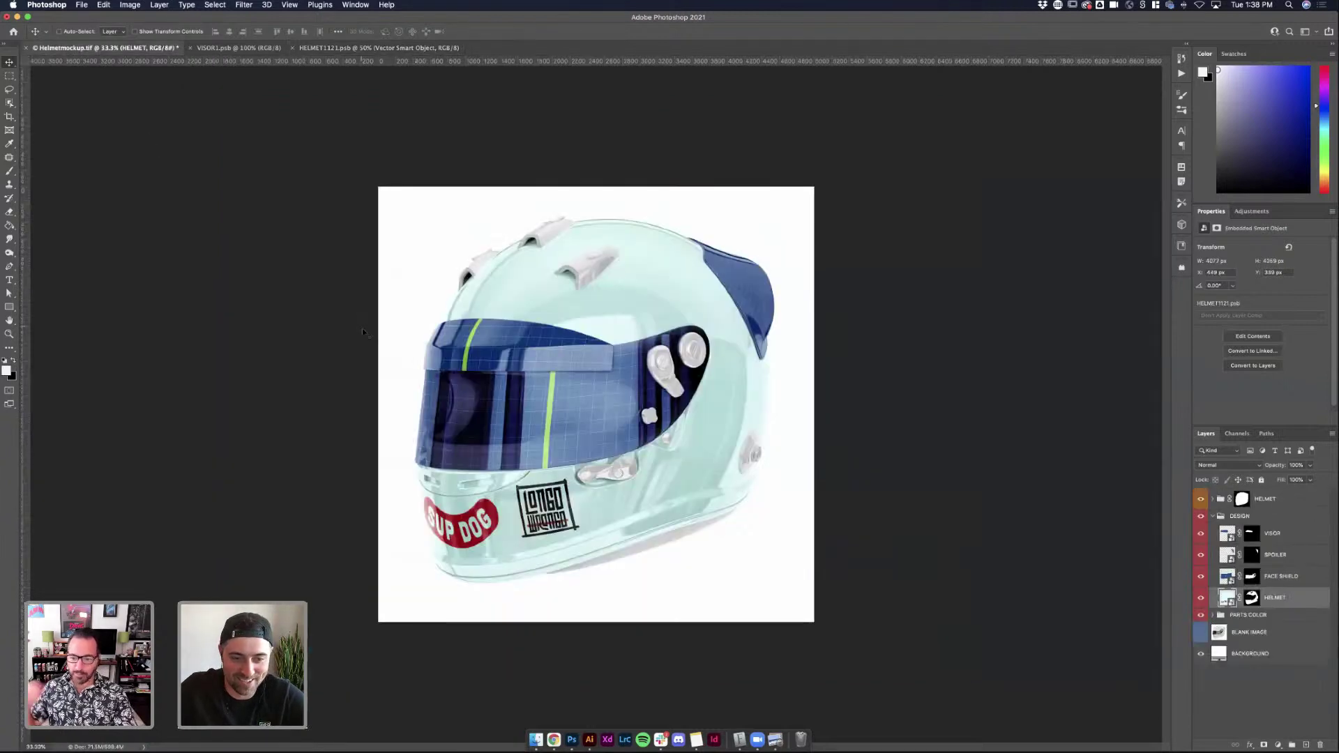
pyautogui.click(257, 48)
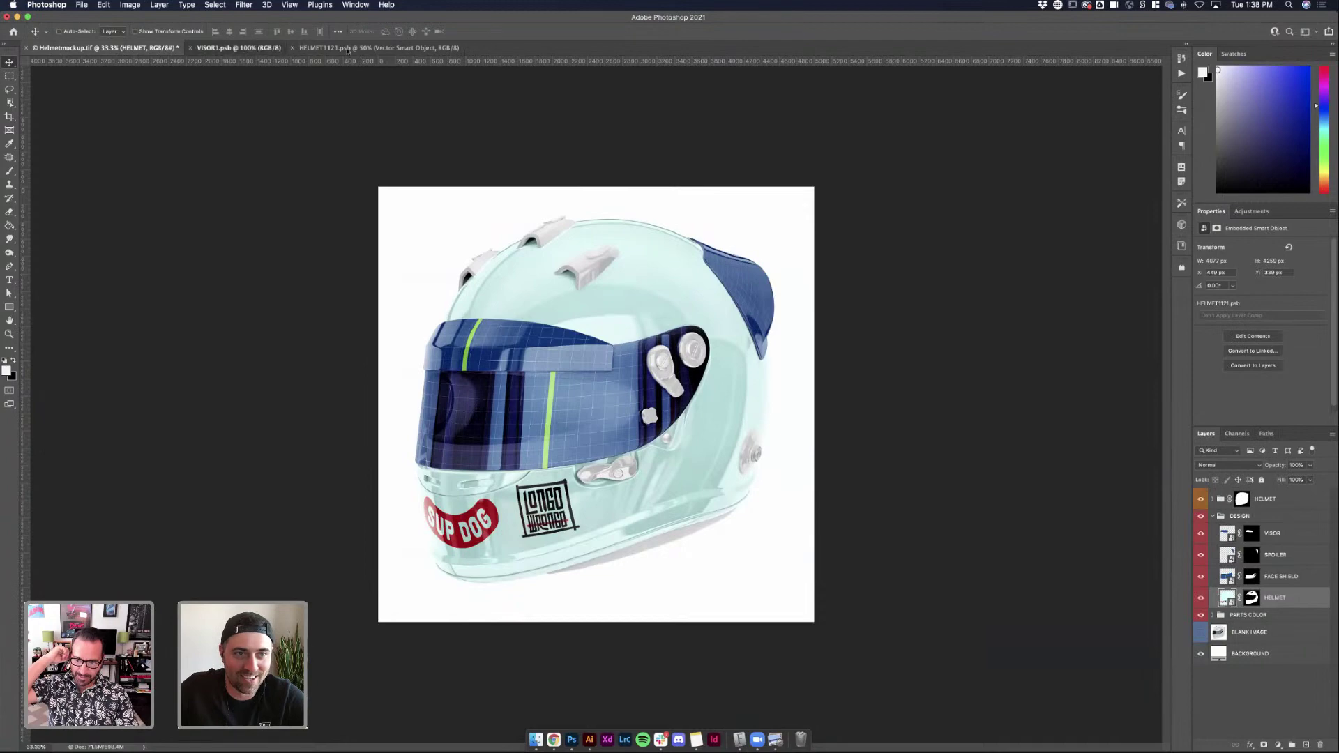
# Rotate the SUP DOG logo slightly clockwise to about -3.2° in HELMET1121.psb, save it and check the helmet mockup
pyautogui.click(370, 47)
pyautogui.press('super+t')
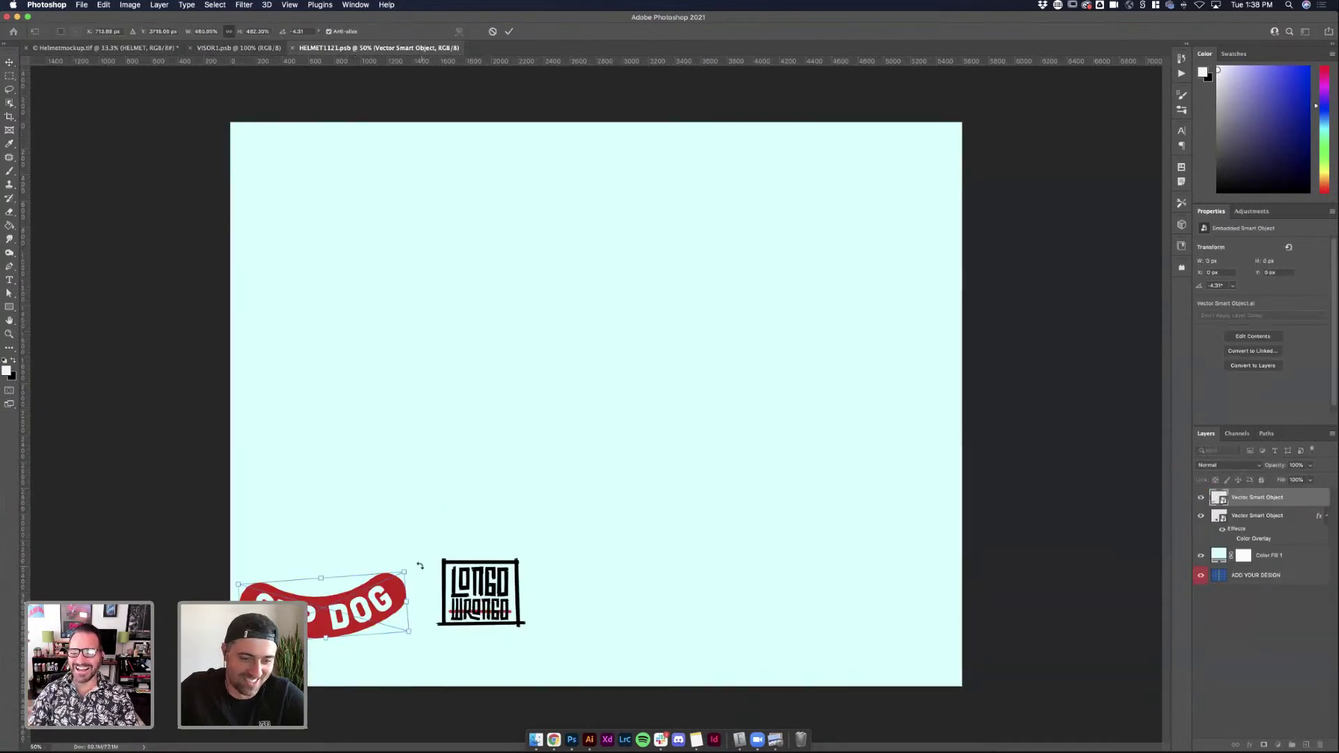
pyautogui.moveTo(418, 568)
pyautogui.mouseDown()
pyautogui.moveTo(433, 556)
pyautogui.moveTo(420, 569)
pyautogui.mouseUp()
pyautogui.press('Return')
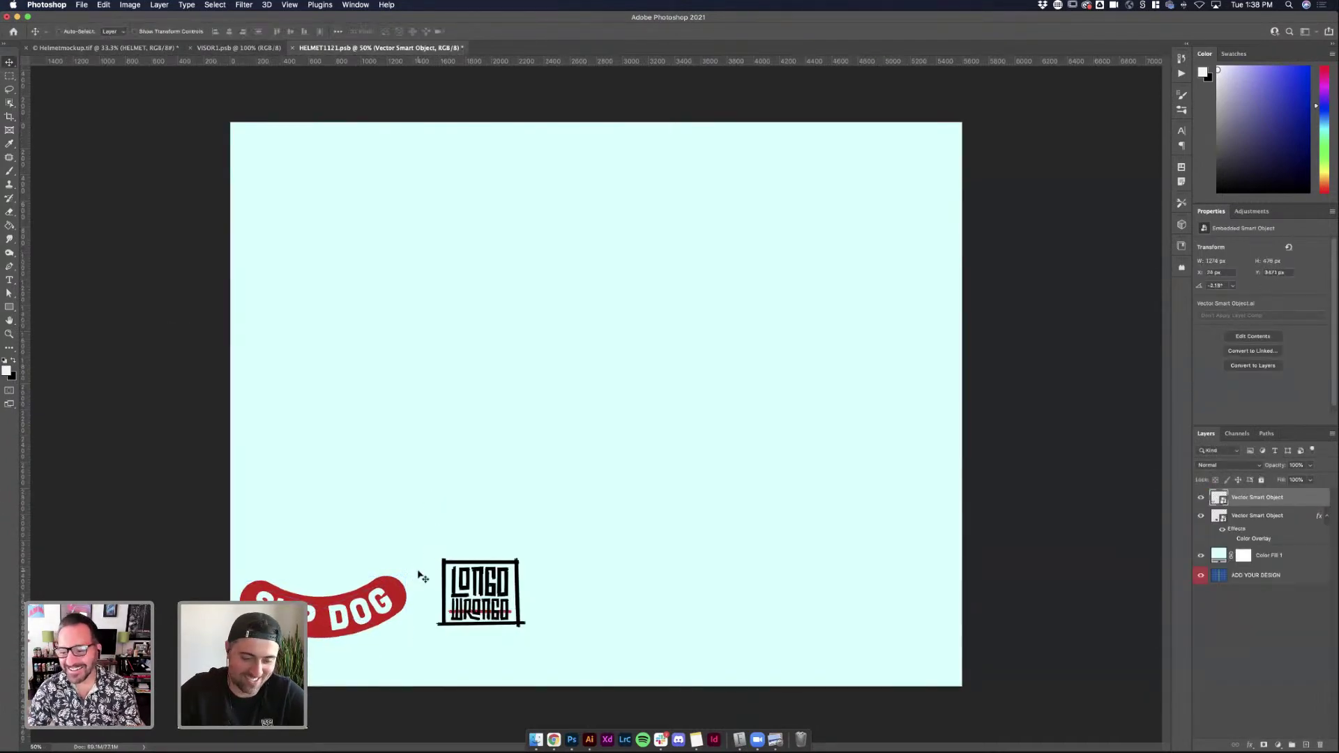
pyautogui.press('super+s')
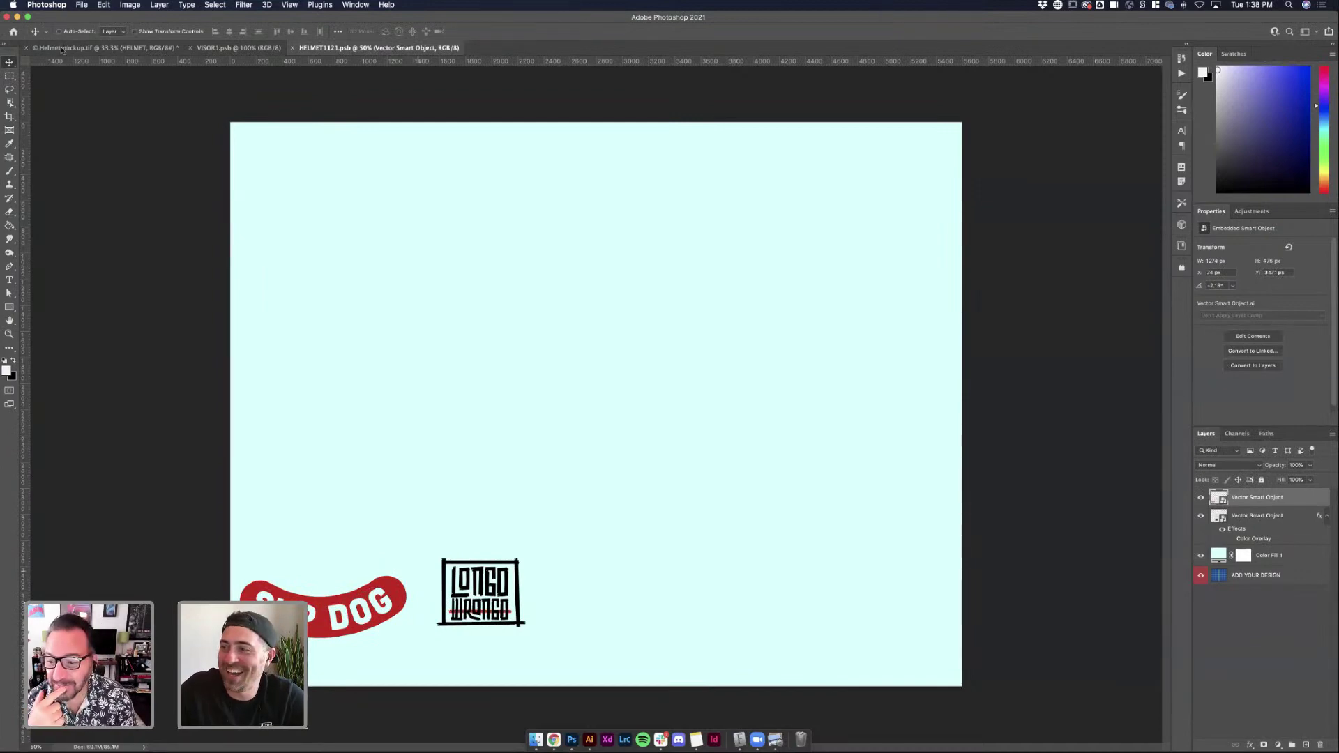
pyautogui.click(60, 47)
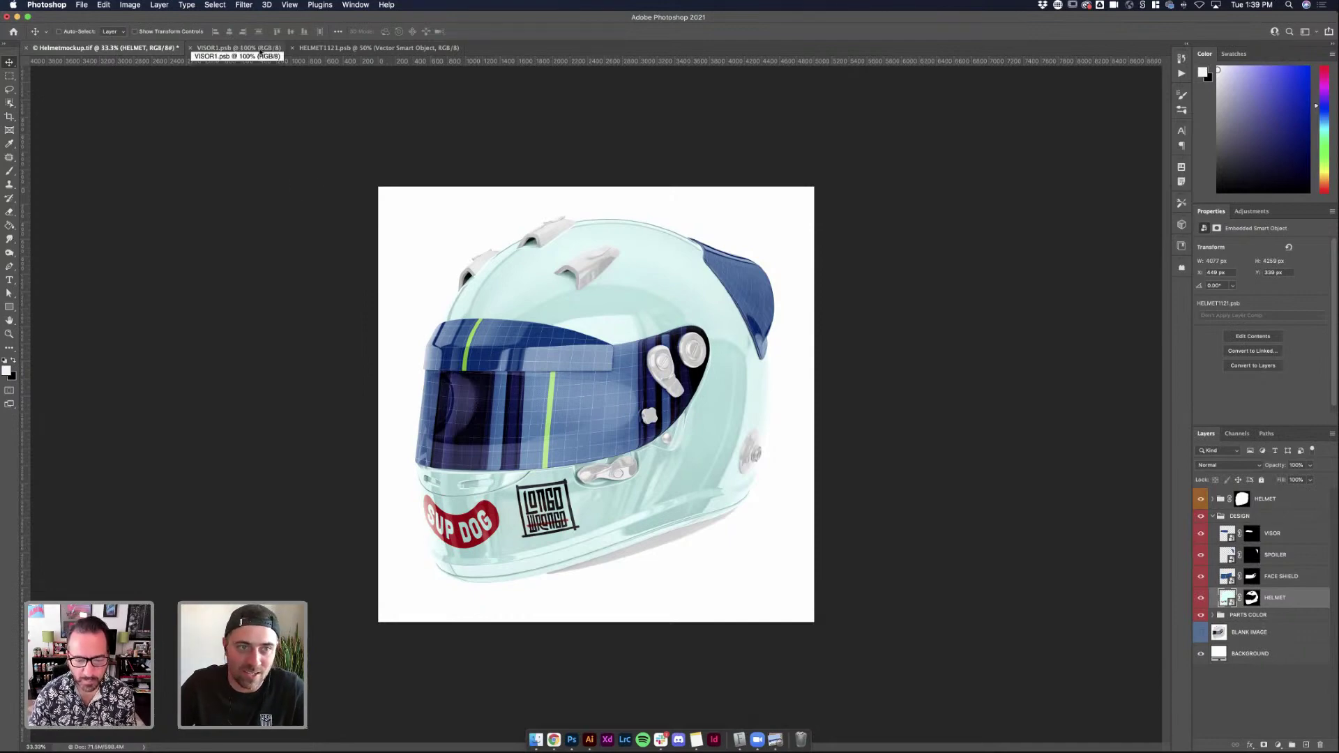
# Switch to Illustrator and duplicate the outlined Lacy's logo into the empty area below the MEH lettering
pyautogui.click(350, 49)
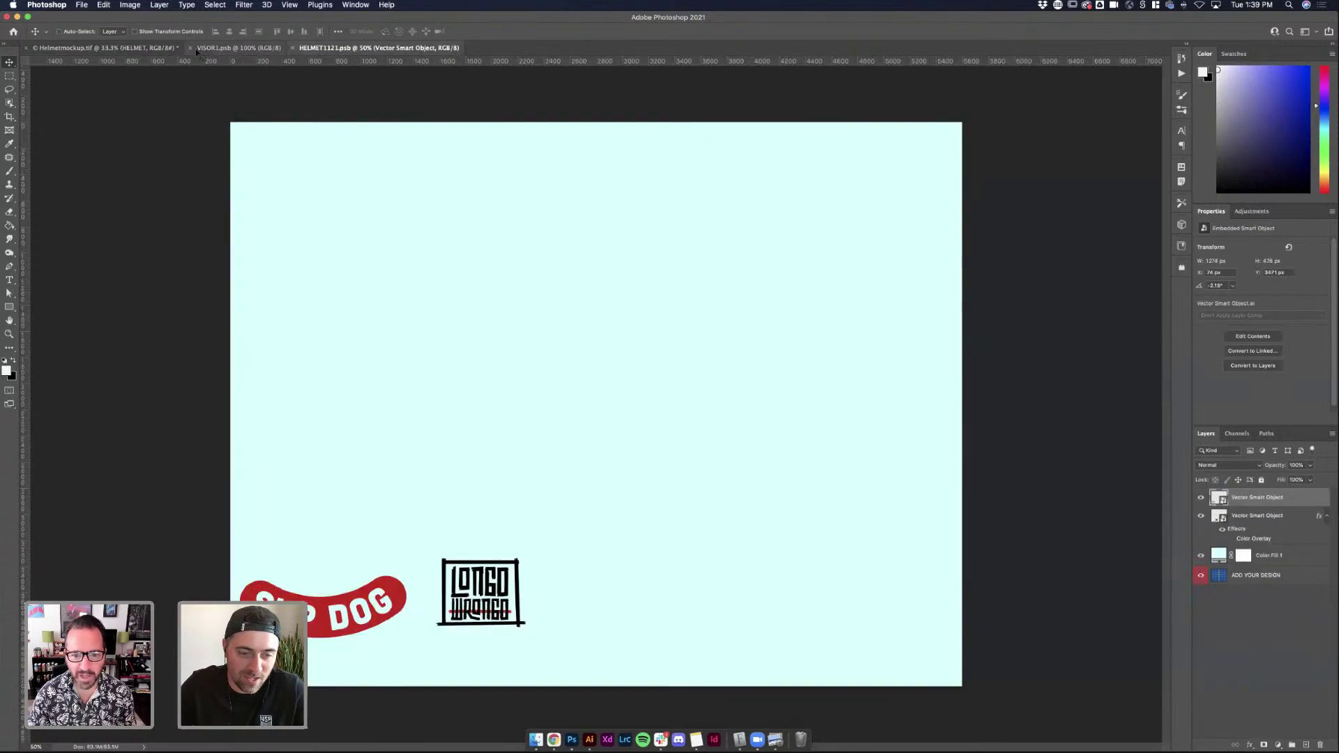
pyautogui.click(590, 741)
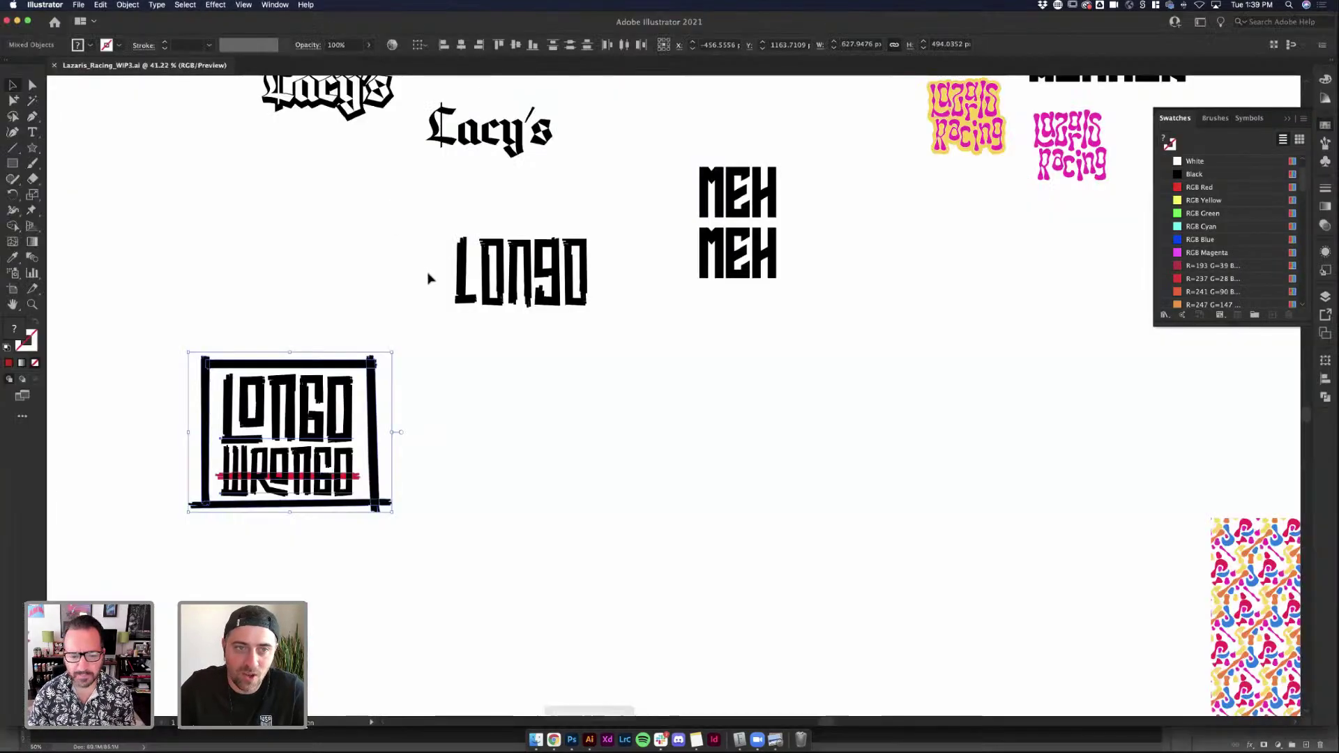
pyautogui.scroll(-5, 395, 205)
pyautogui.scroll(8, 419, 209)
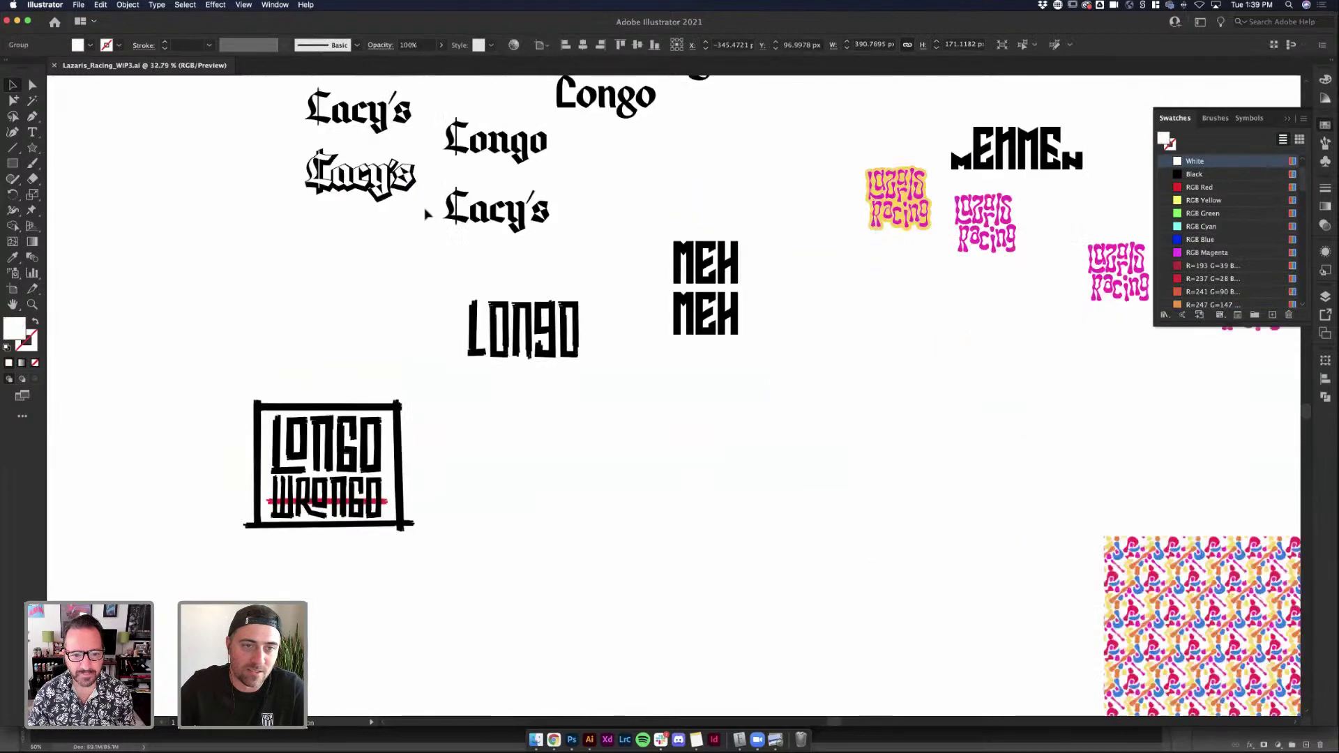
pyautogui.click(286, 154)
pyautogui.moveTo(288, 155); pyautogui.dragTo(691, 548)
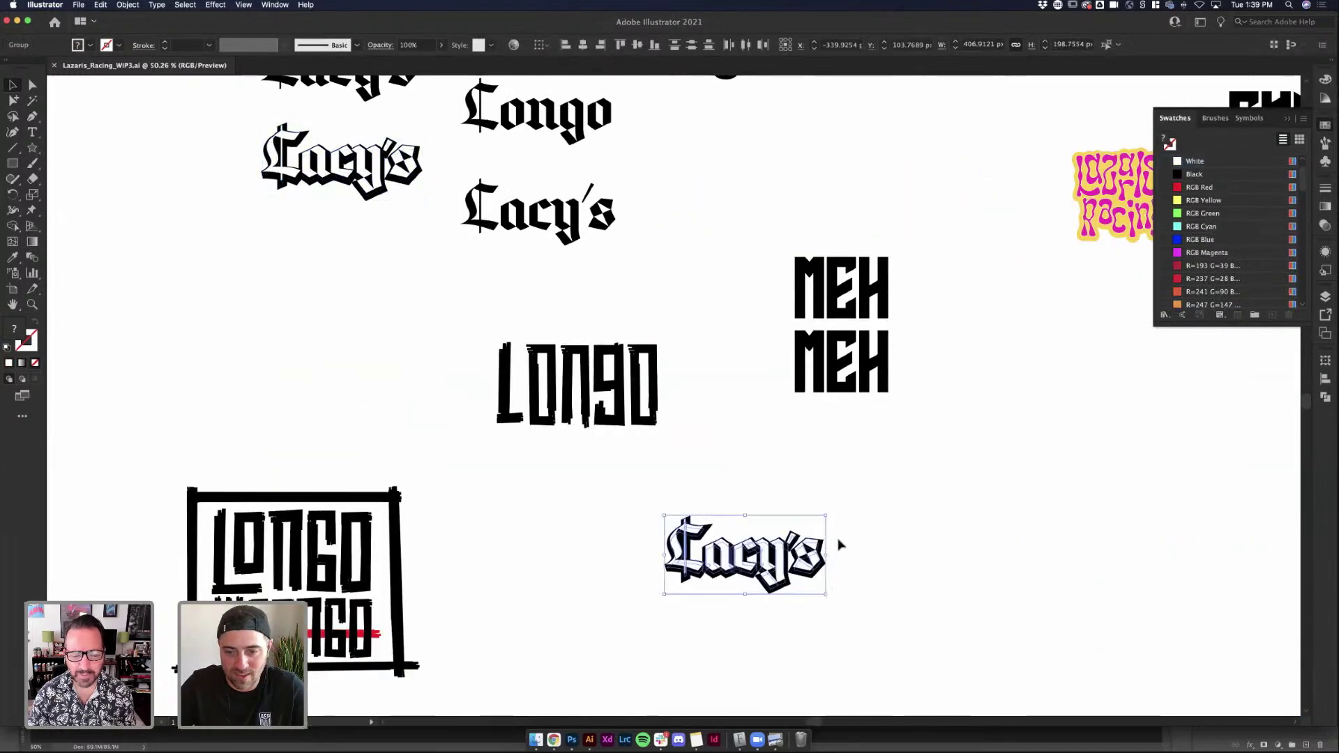
# Copy the duplicated Lacy's logo, deselect it and switch back to Photoshop
pyautogui.scroll(3, 835, 586)
pyautogui.scroll(1, 835, 589)
pyautogui.press('super+z')
pyautogui.press('super+z')
pyautogui.press('super+z')
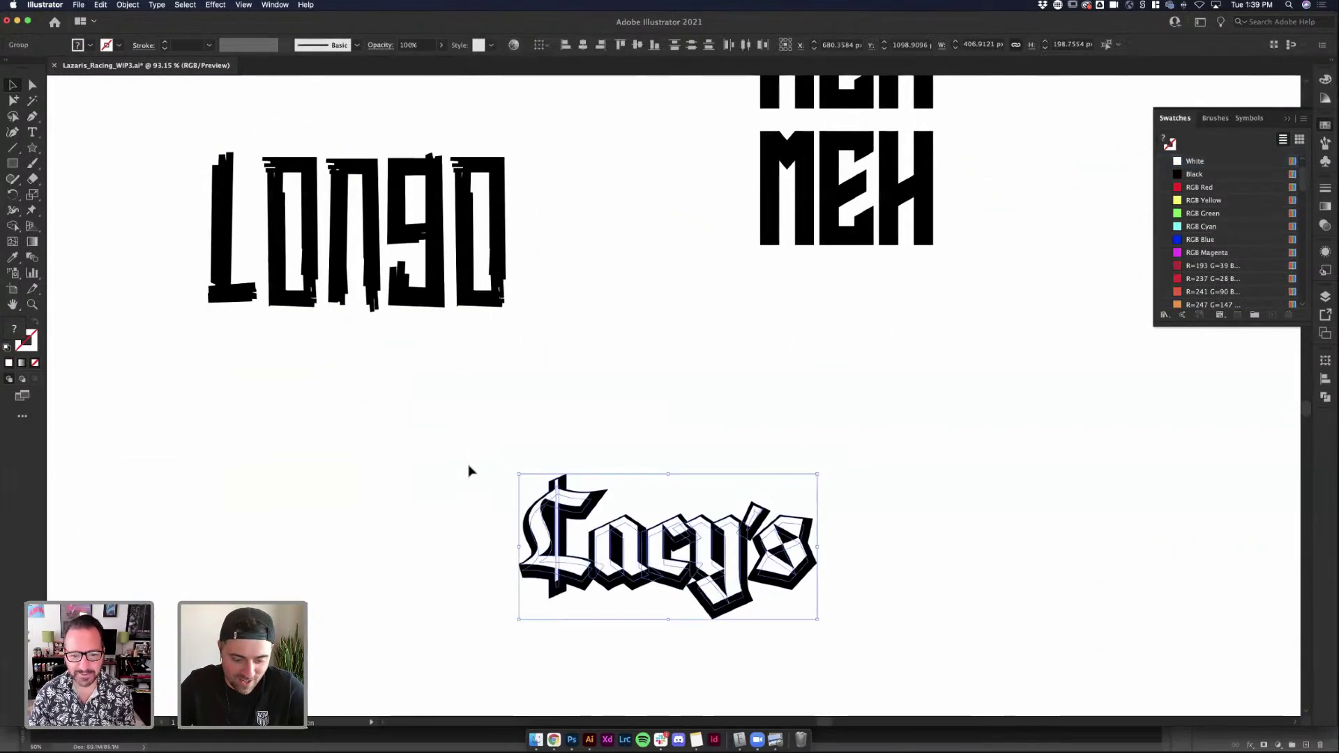
pyautogui.click(459, 443)
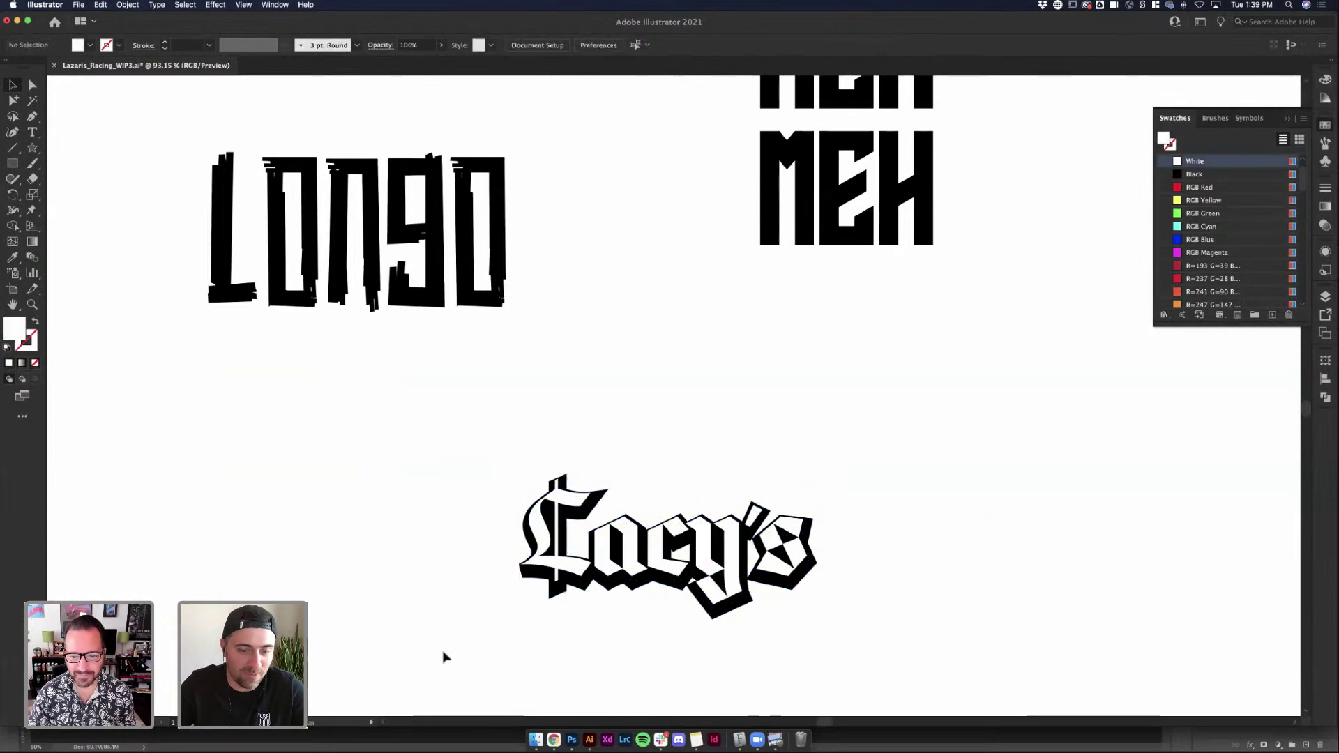
pyautogui.click(572, 741)
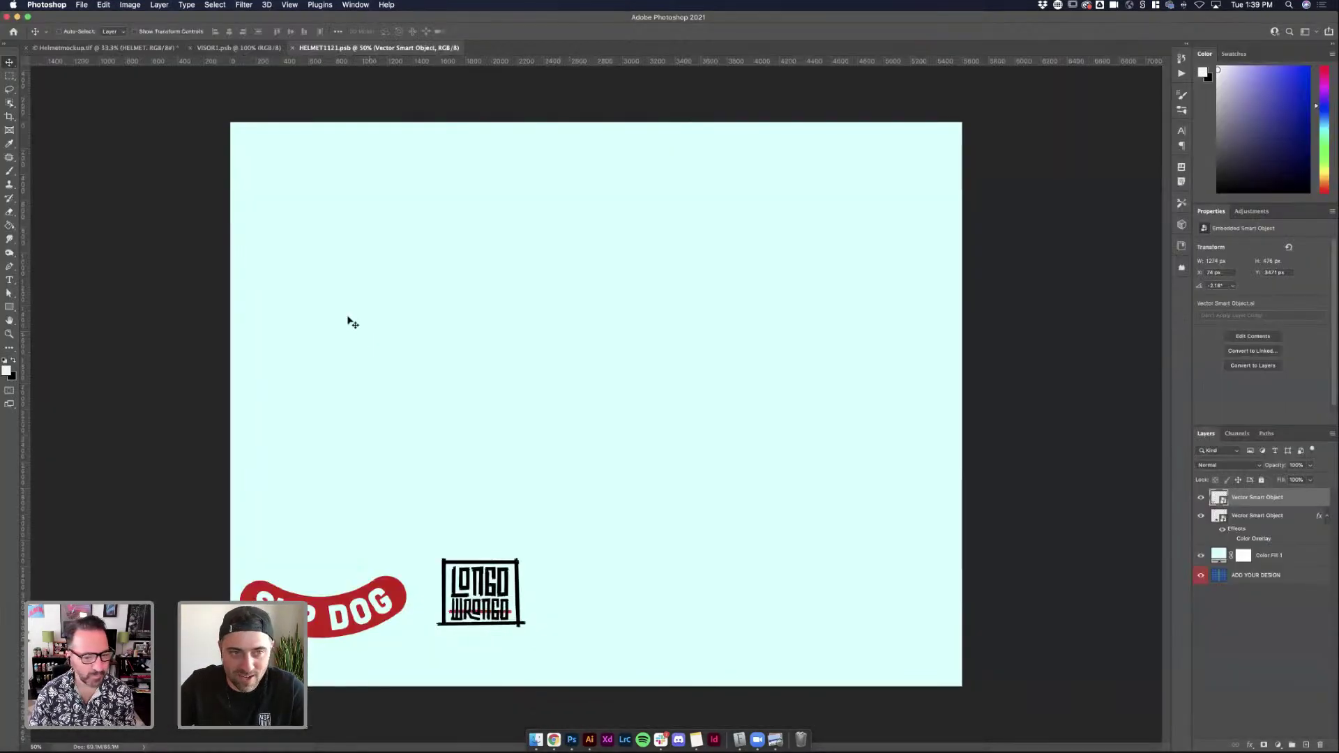
# Toggle the FACE SHIELD design layer off and on in the helmet mockup to compare its appearance
pyautogui.click(130, 48)
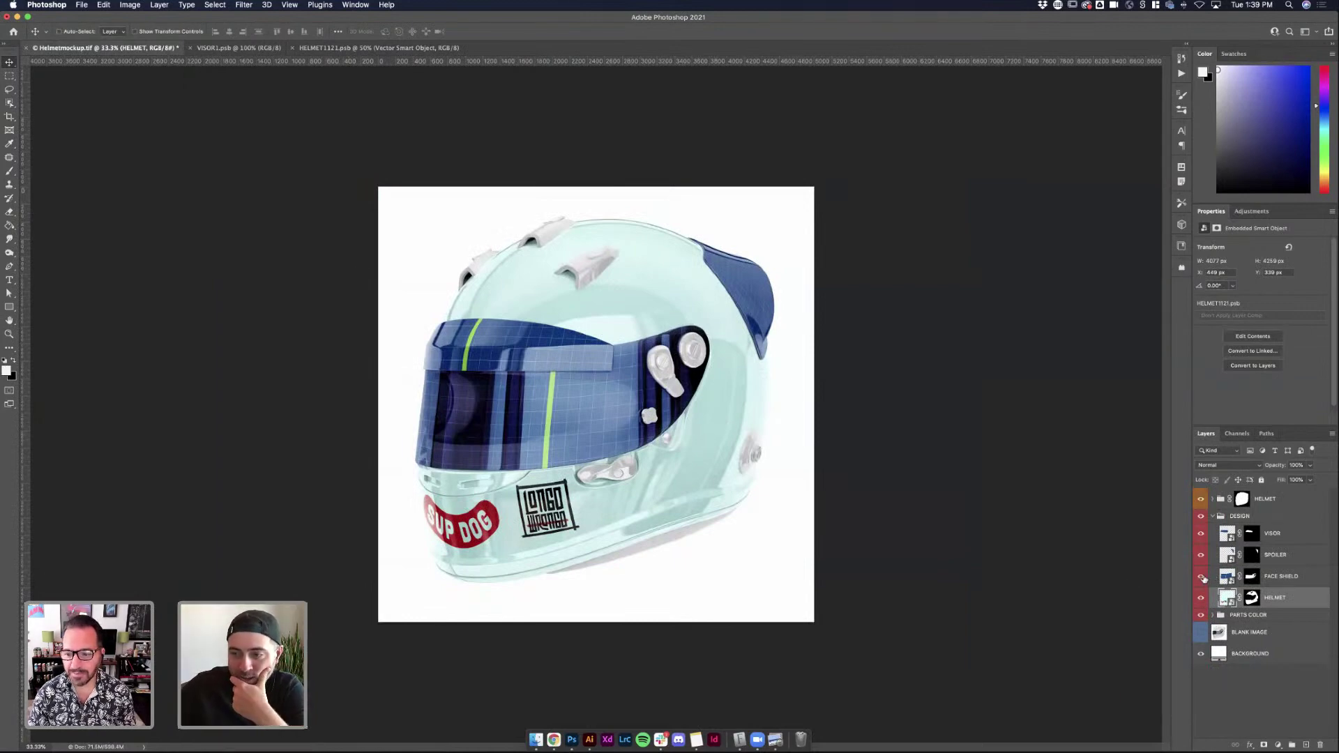
pyautogui.click(1203, 578)
pyautogui.click(1203, 578)
pyautogui.click(1203, 578)
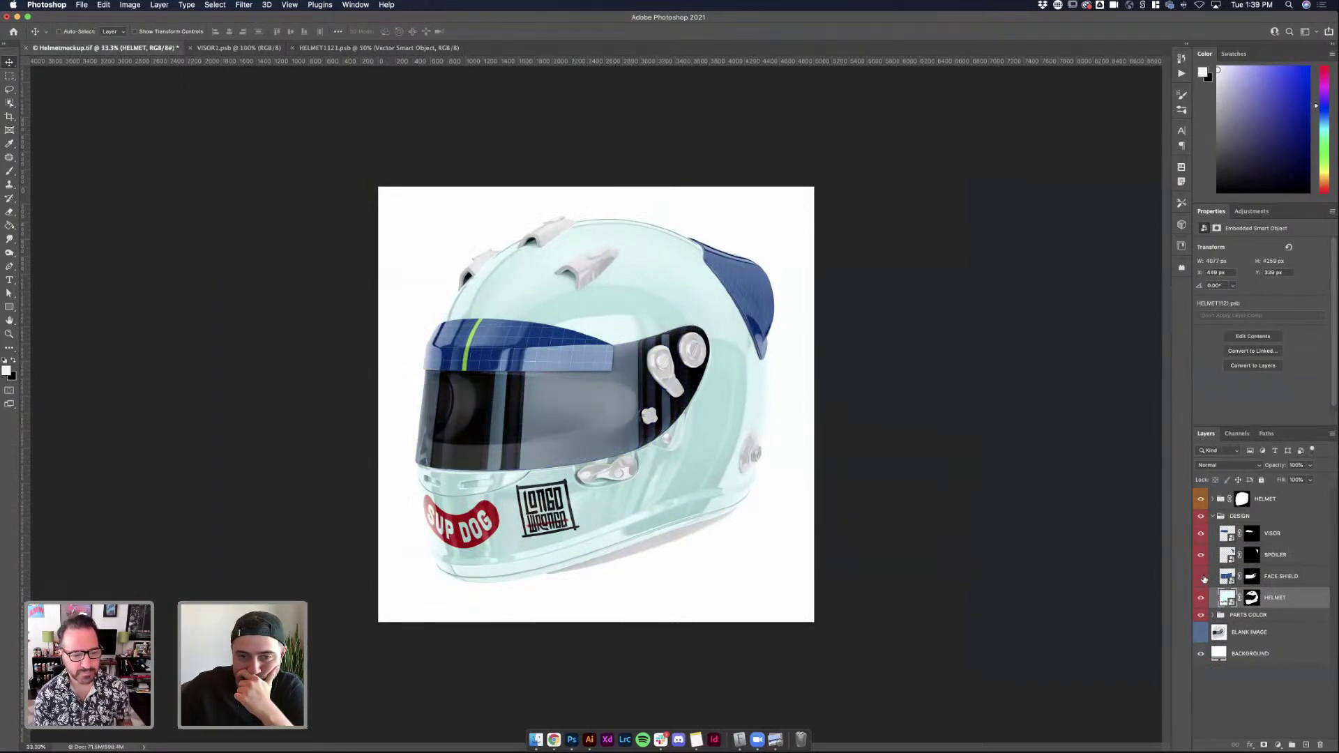
pyautogui.click(1203, 577)
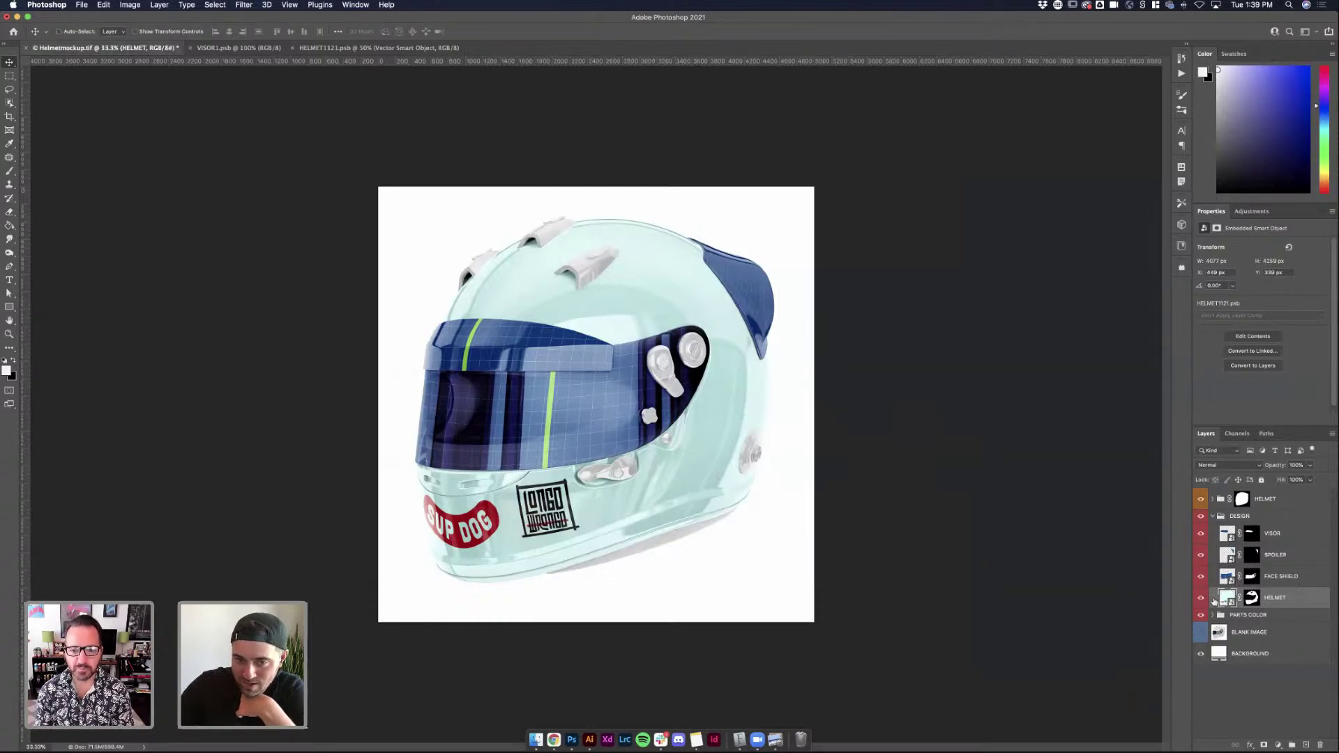
# Paste the Lacy's logo into HELMET1121.psb as a smart object, about 1000 px wide, to the right of the LONGO WRONGO logo
pyautogui.click(239, 47)
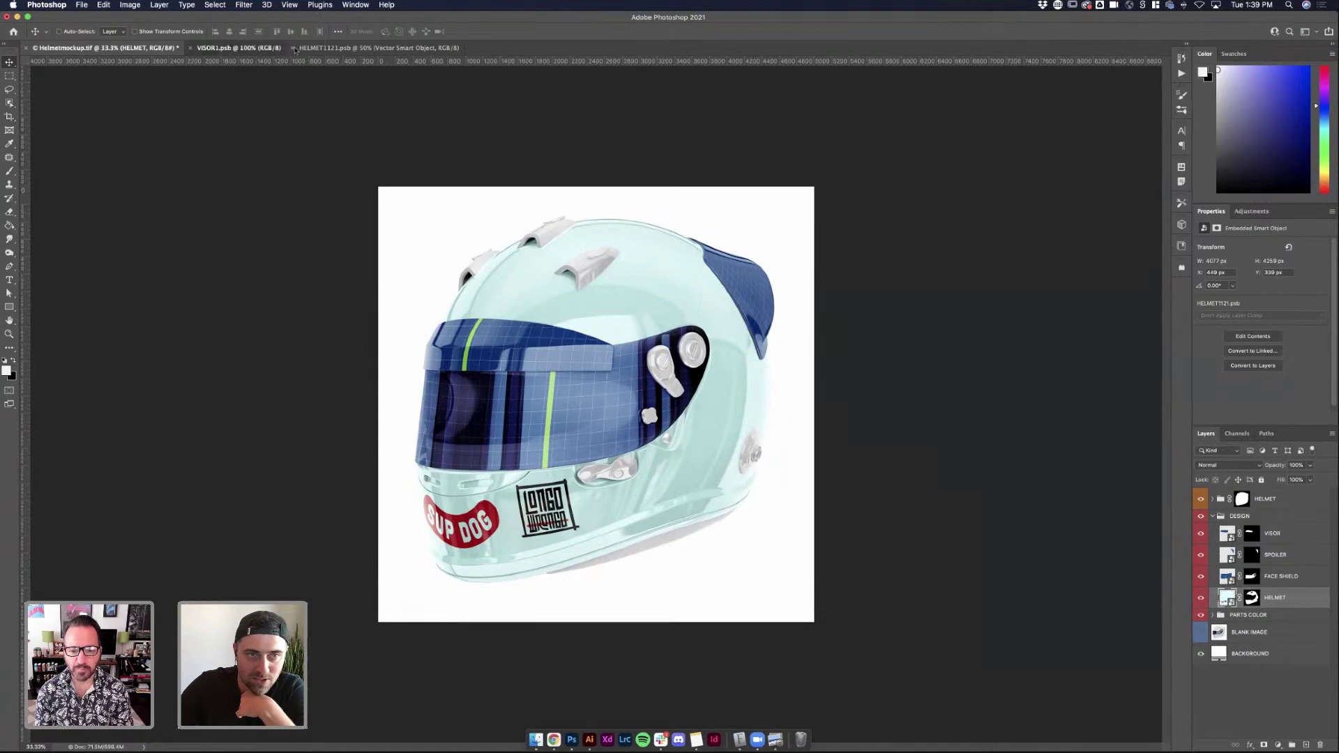
pyautogui.click(377, 48)
pyautogui.press('super+v')
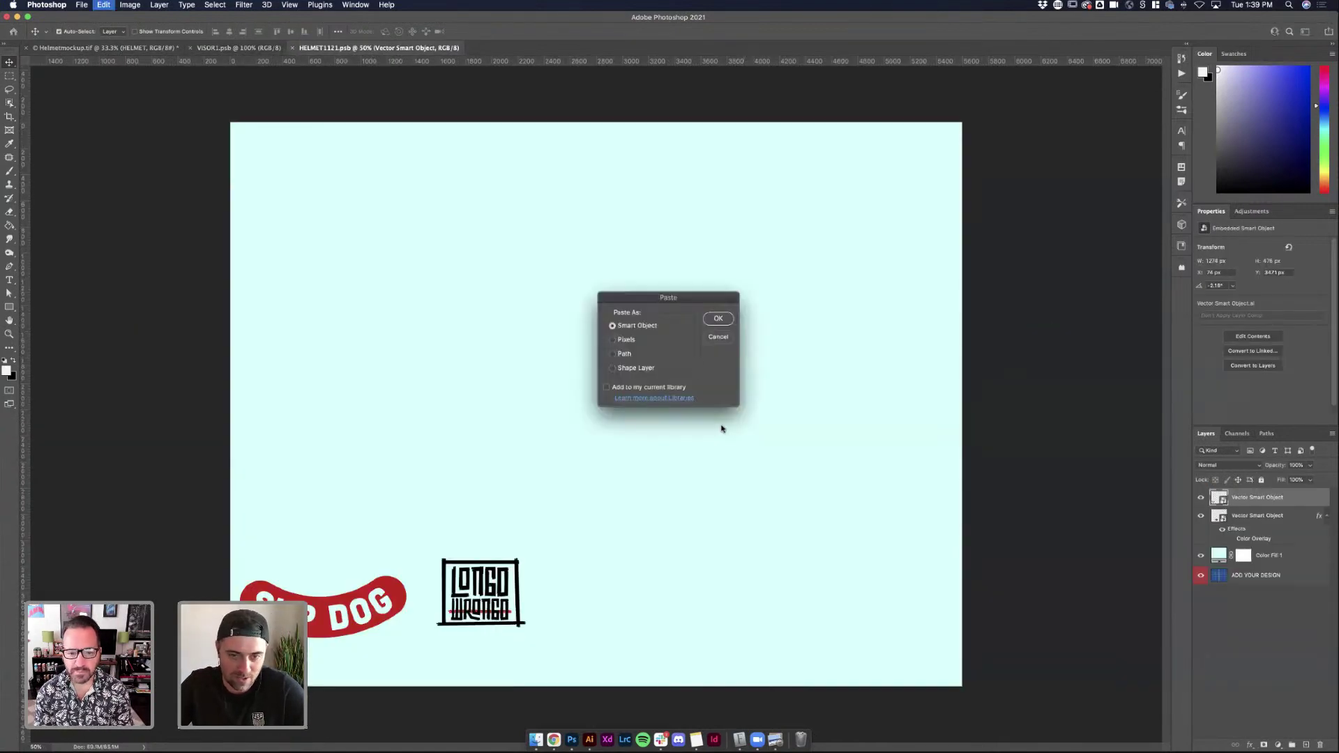
pyautogui.click(718, 318)
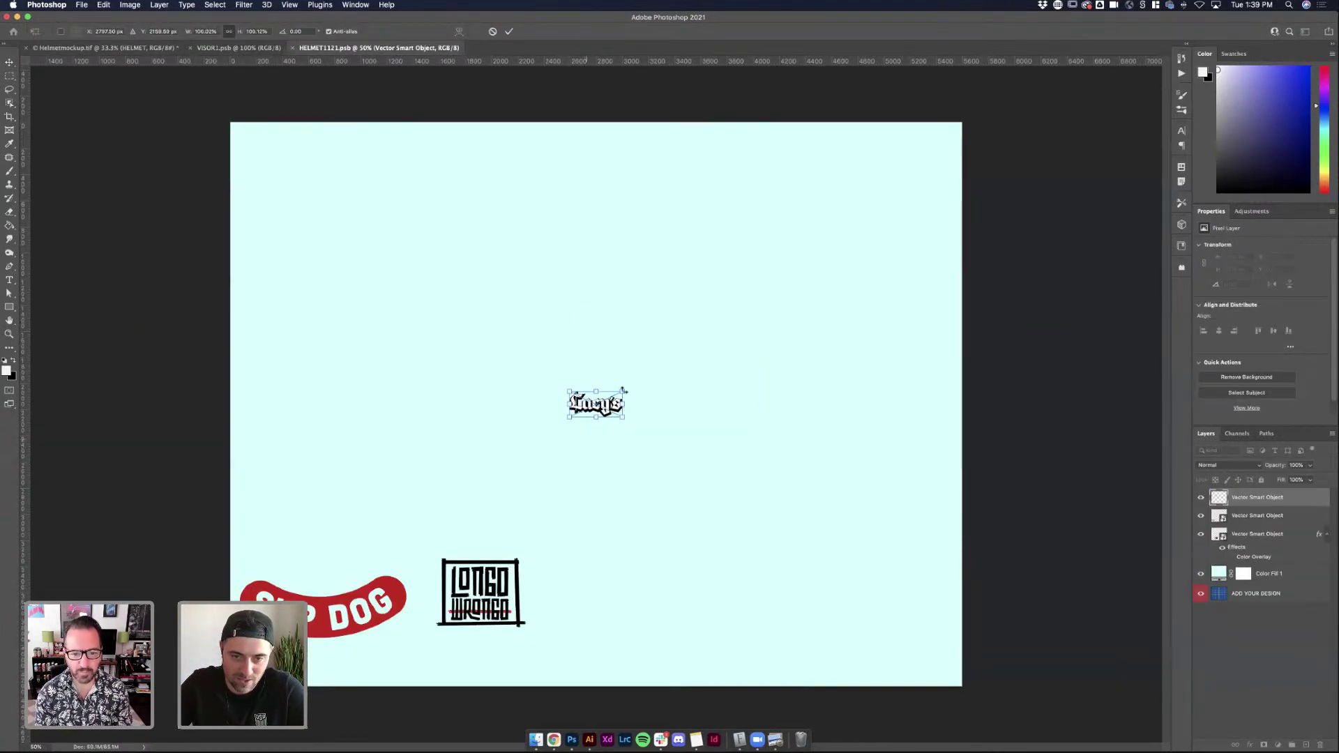
pyautogui.moveTo(624, 391); pyautogui.dragTo(646, 381)
pyautogui.moveTo(576, 427); pyautogui.dragTo(607, 571)
pyautogui.moveTo(678, 523); pyautogui.dragTo(667, 549)
pyautogui.press('Return')
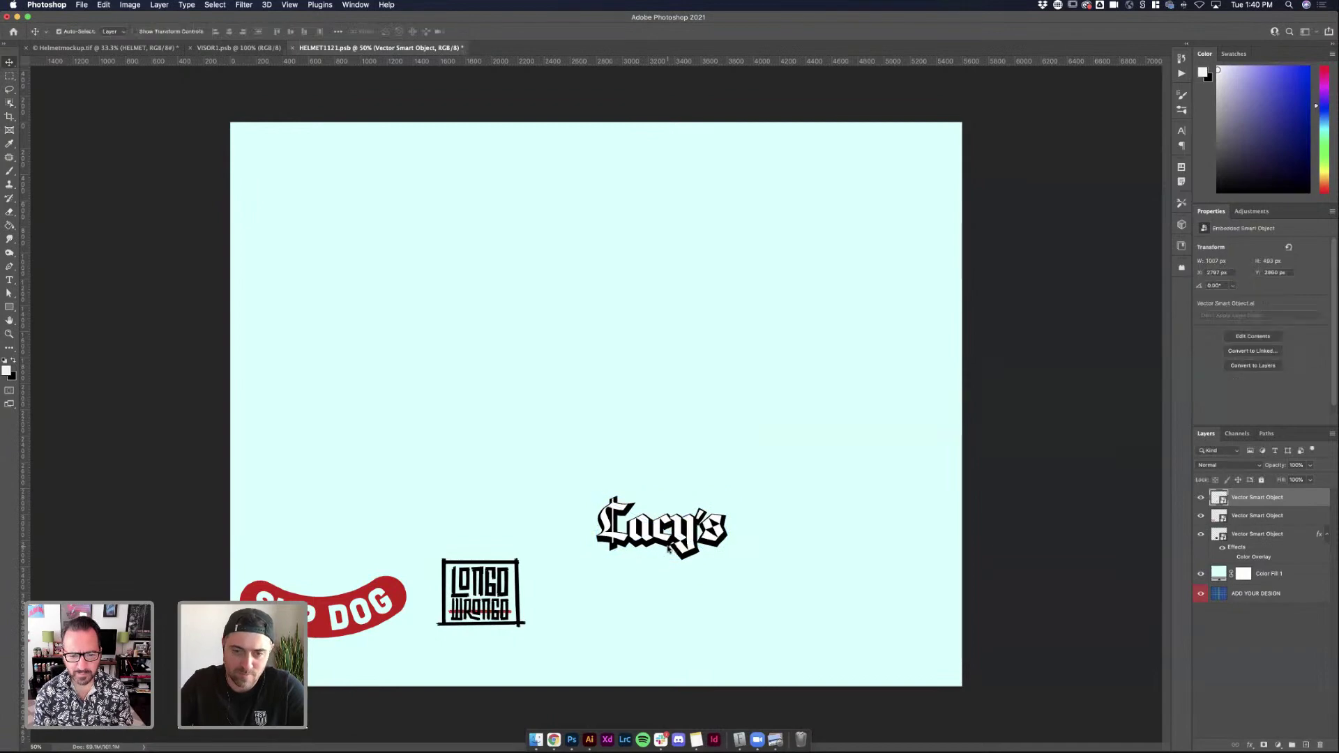
# Save and check the mockup, and move the Lacy's logo straight down level with the LONGO WRONGO logo in HELMET1121.psb
pyautogui.press('super+s')
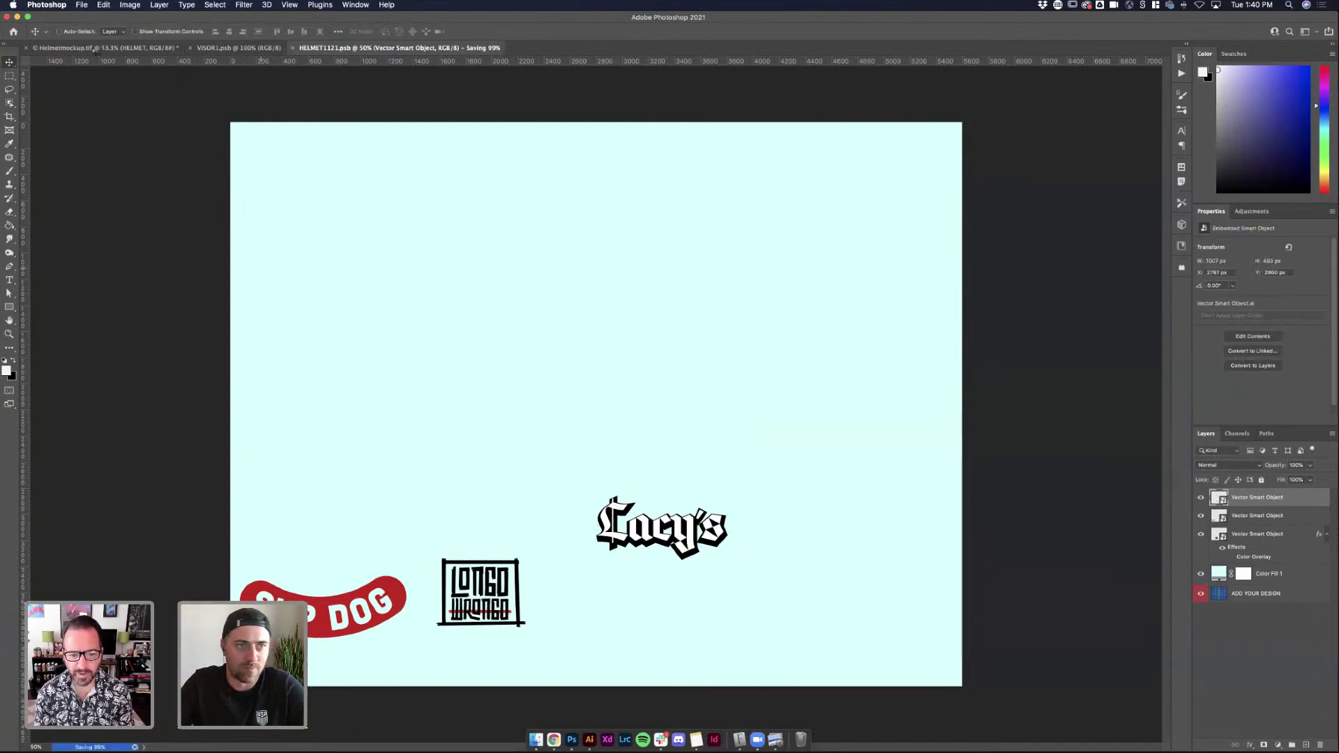
pyautogui.click(98, 49)
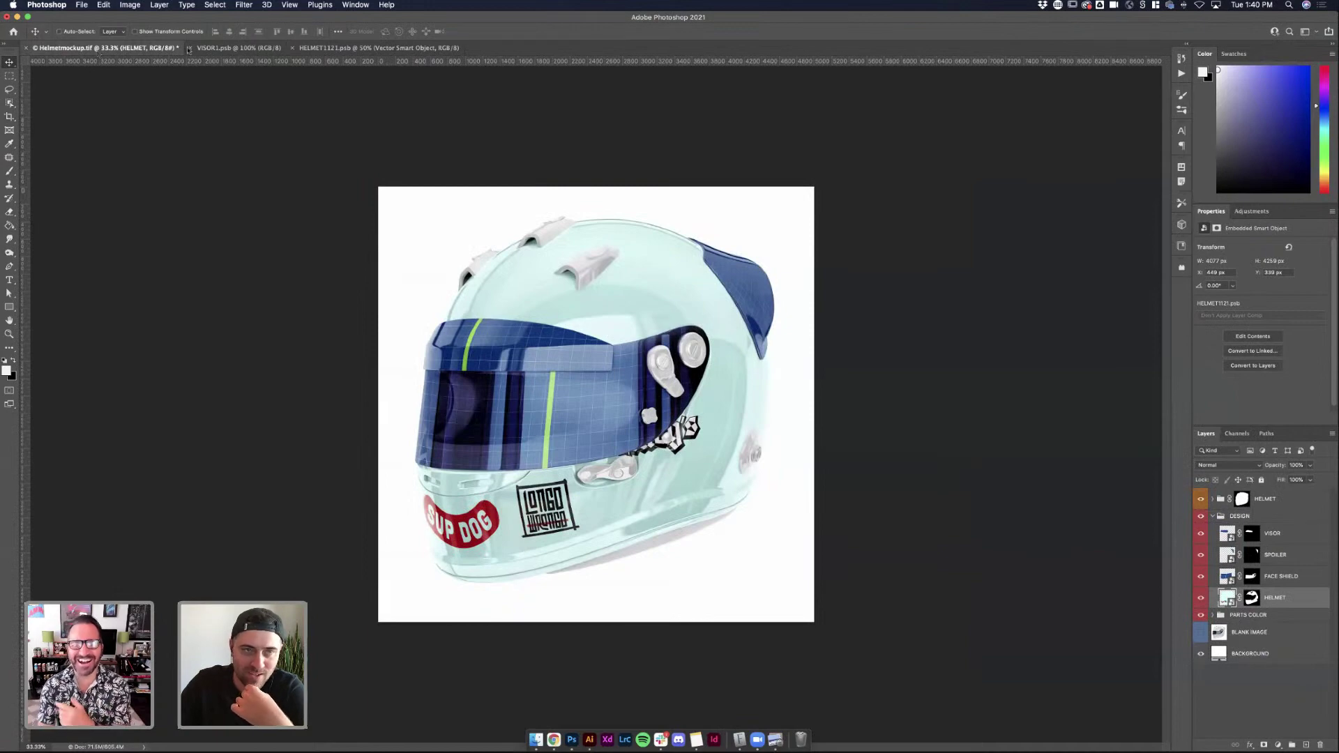
pyautogui.click(335, 48)
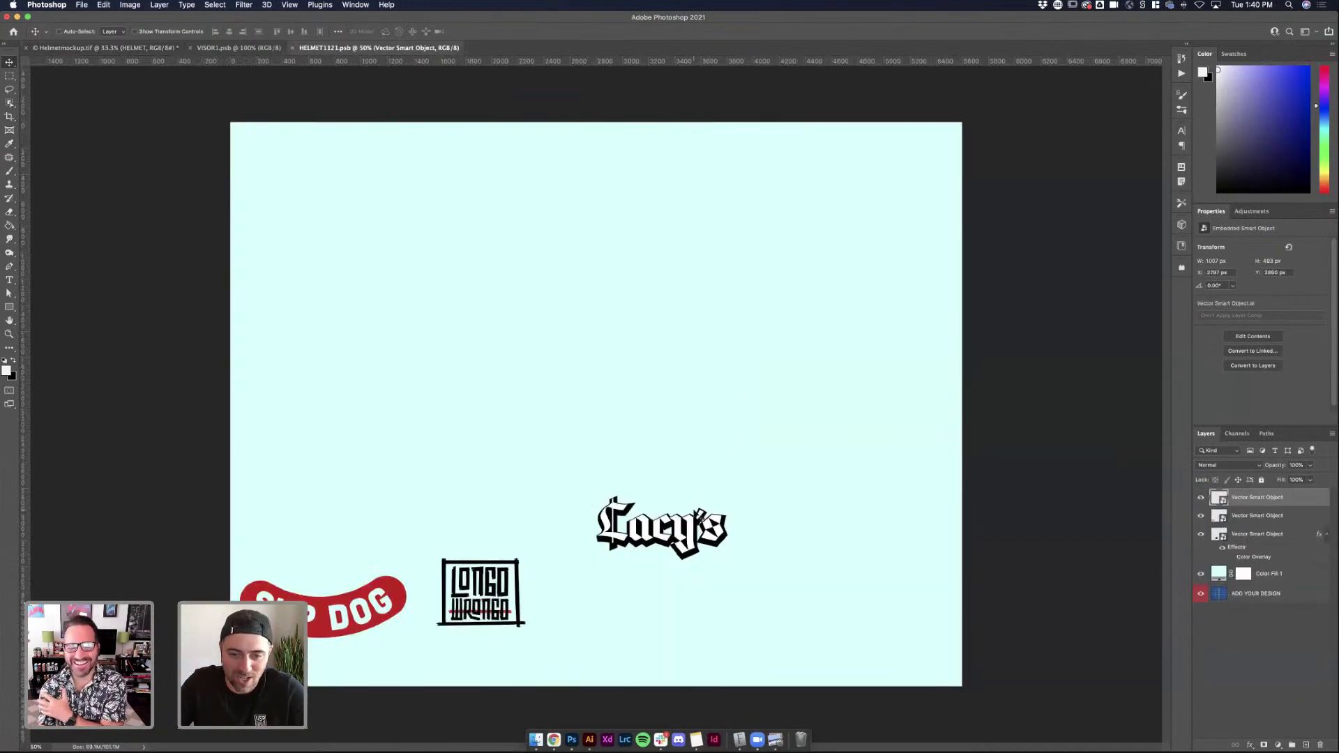
pyautogui.moveTo(700, 528); pyautogui.dragTo(694, 580)
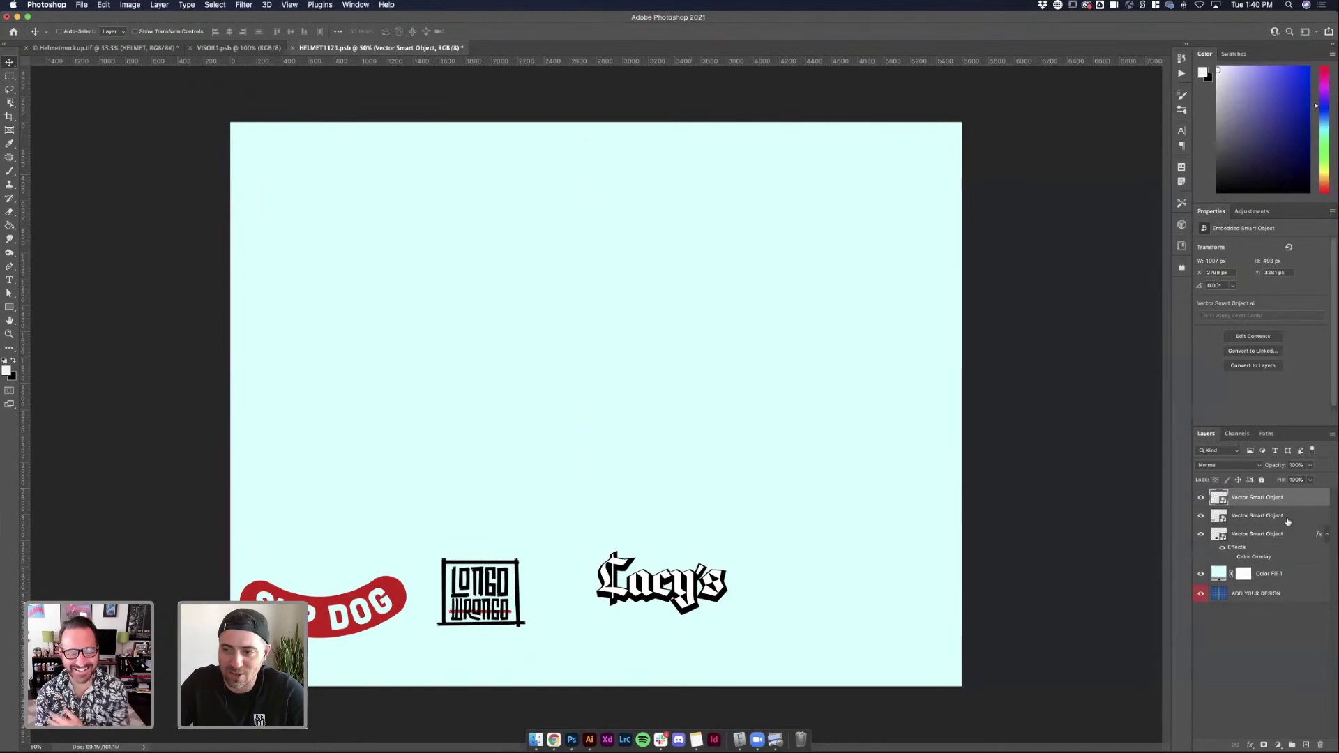
# Identify the LONGO WRONGO layer by toggling layer visibility, duplicate it and hide the original
pyautogui.click(1228, 516)
pyautogui.click(1201, 516)
pyautogui.click(1200, 516)
pyautogui.click(1256, 534)
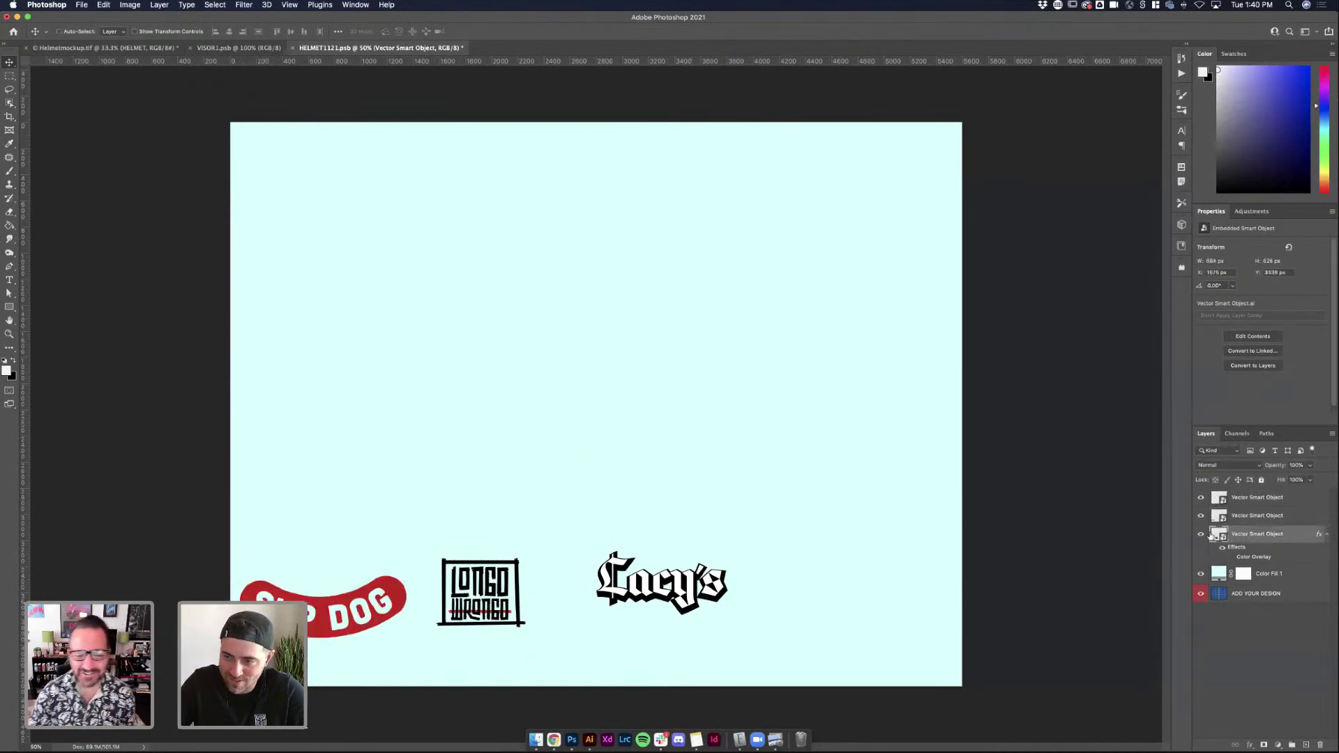
pyautogui.click(1200, 535)
pyautogui.click(1201, 535)
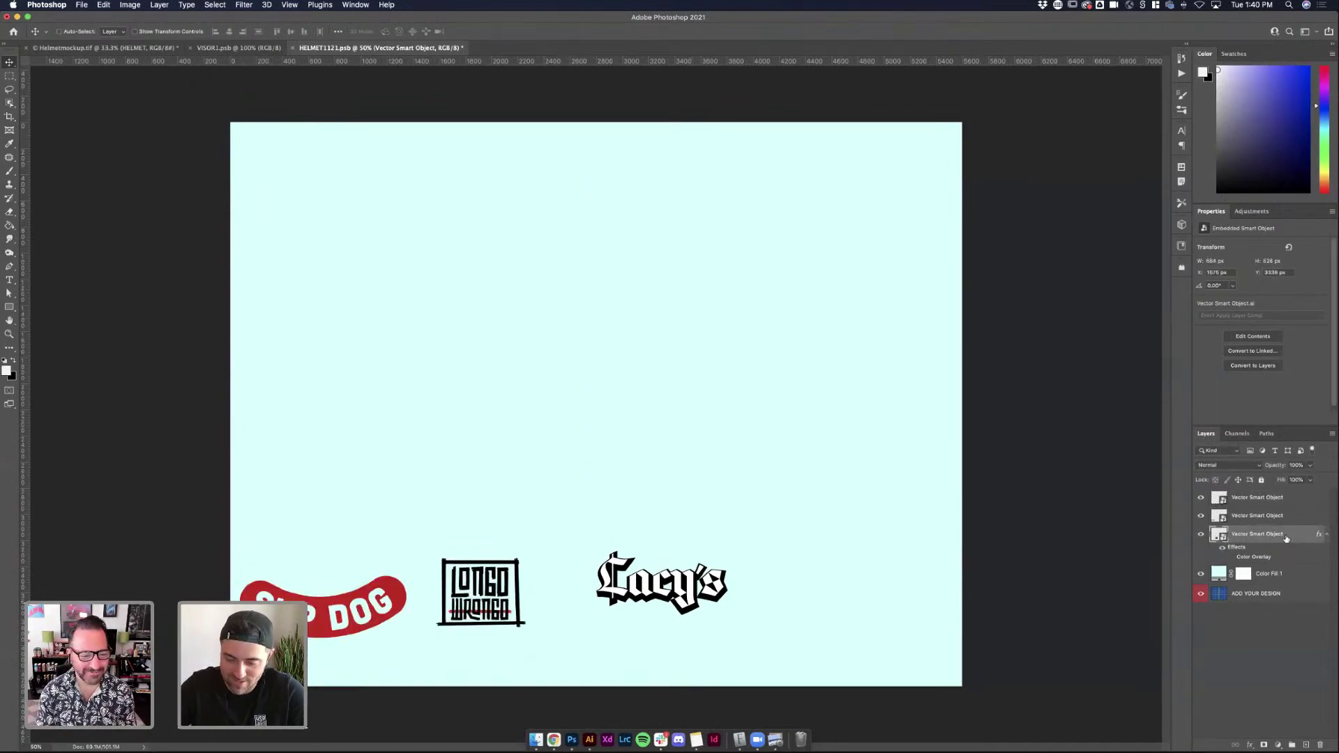
pyautogui.press('super+j')
pyautogui.click(1202, 573)
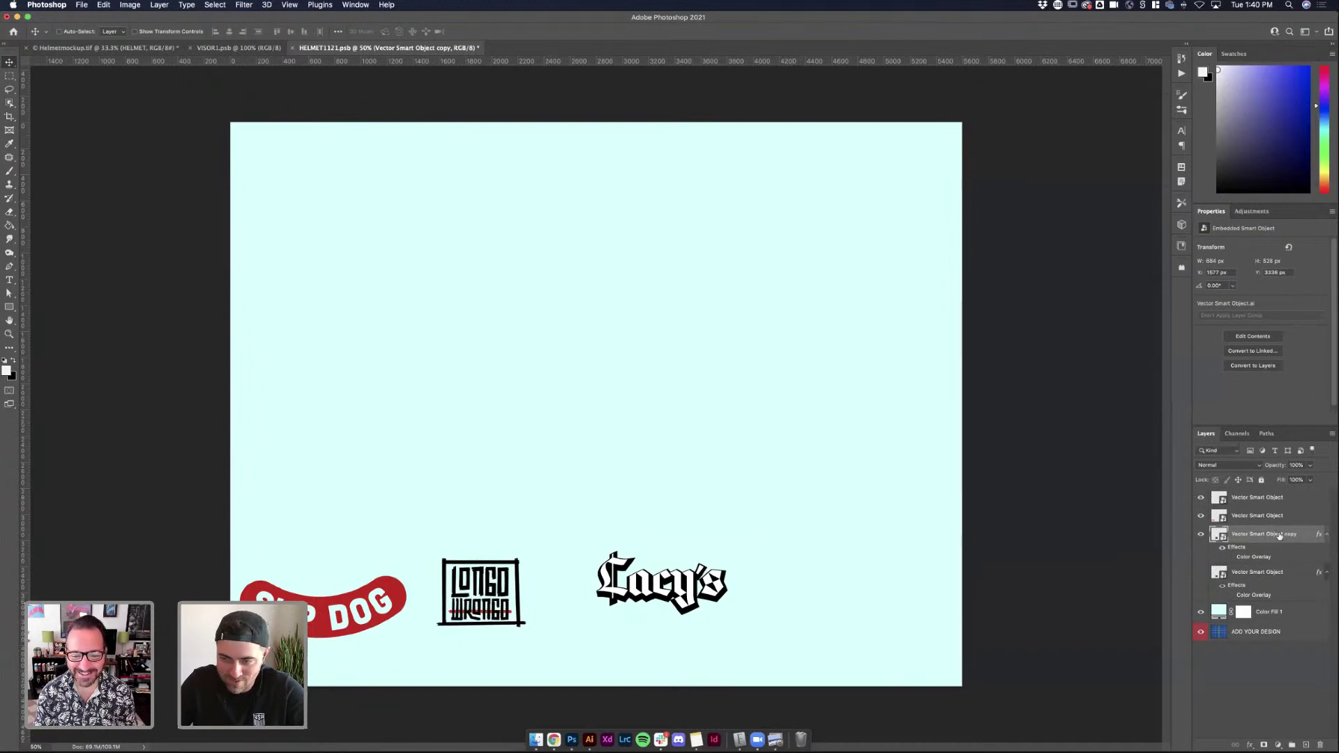
# Try enlarging the LONGO WRONGO copy to about 4150 px wide across the canvas, save it and view the mockup
pyautogui.press('super+t')
pyautogui.moveTo(525, 559); pyautogui.dragTo(956, 134)
pyautogui.moveTo(859, 189); pyautogui.dragTo(854, 237)
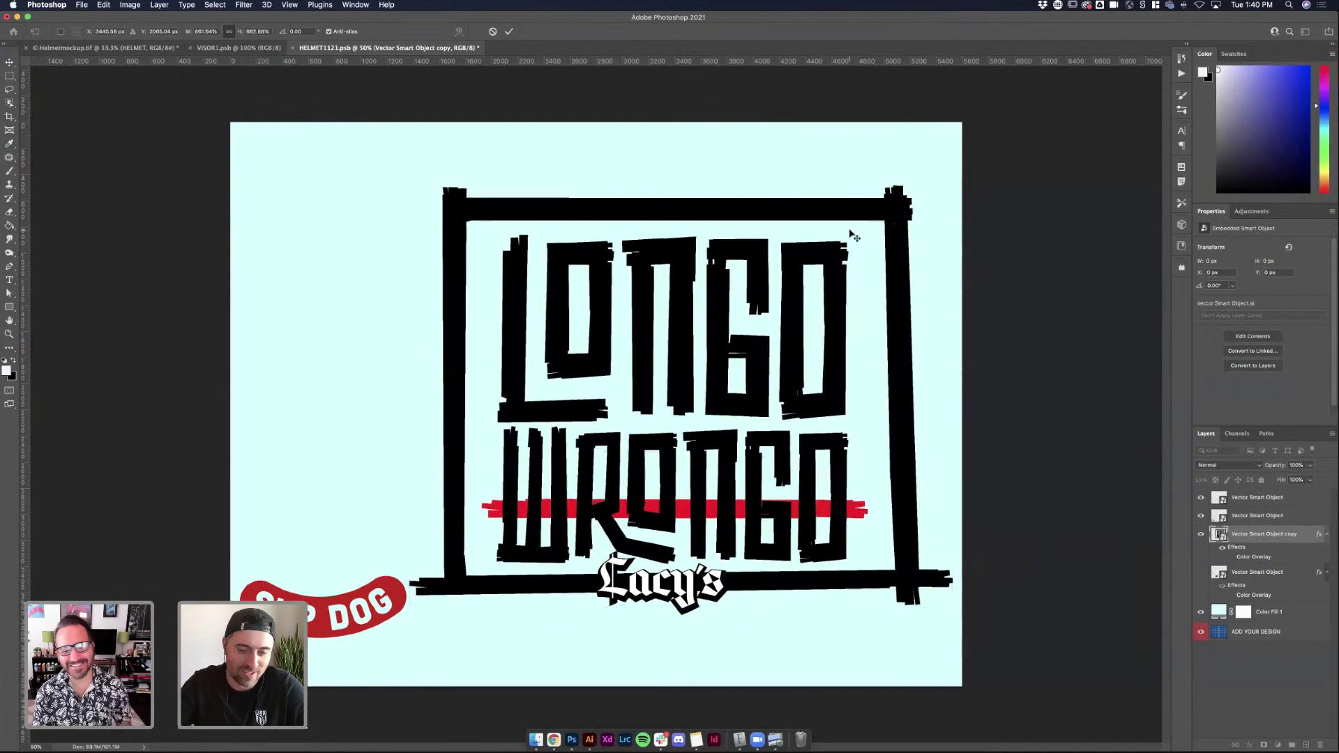
pyautogui.press('Return')
pyautogui.press('super+s')
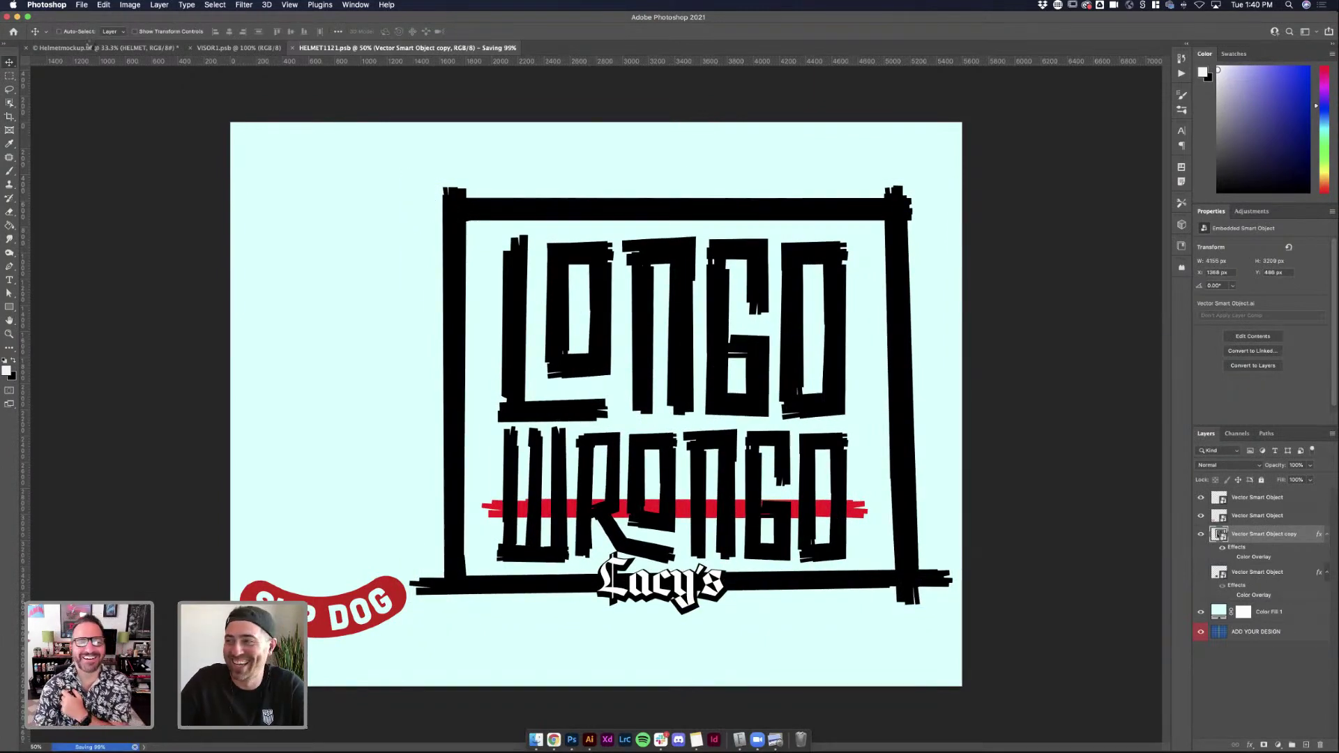
pyautogui.click(90, 47)
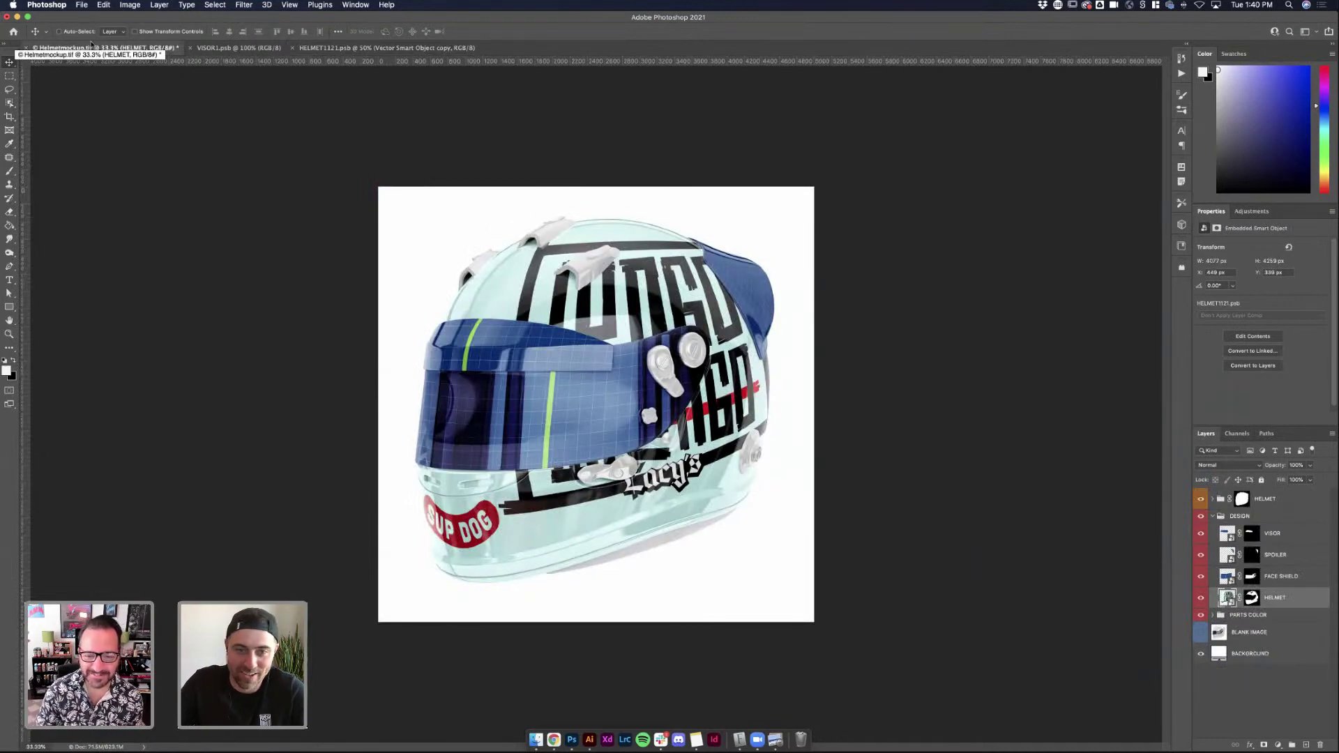
# Undo the enlargement of the LONGO WRONGO copy in HELMET1121.psb and compare it with the helmet mockup
pyautogui.click(450, 49)
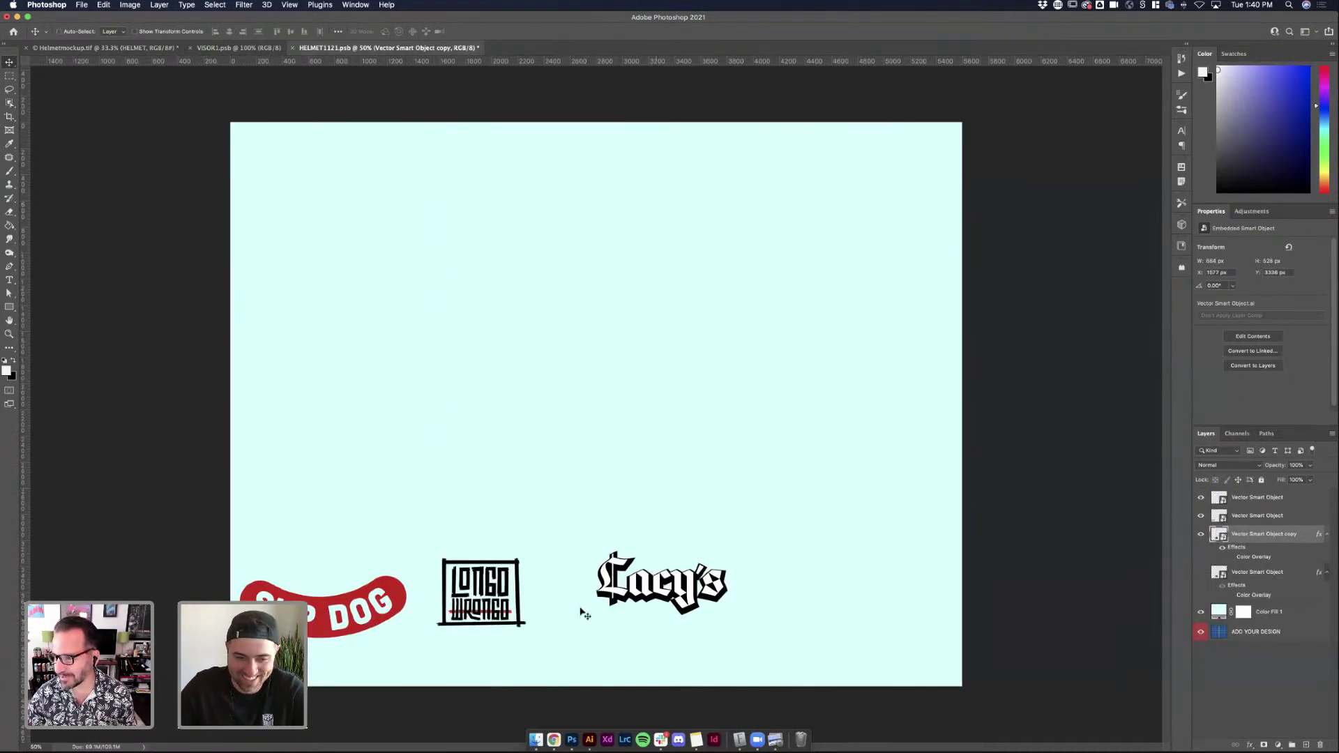
pyautogui.click(106, 49)
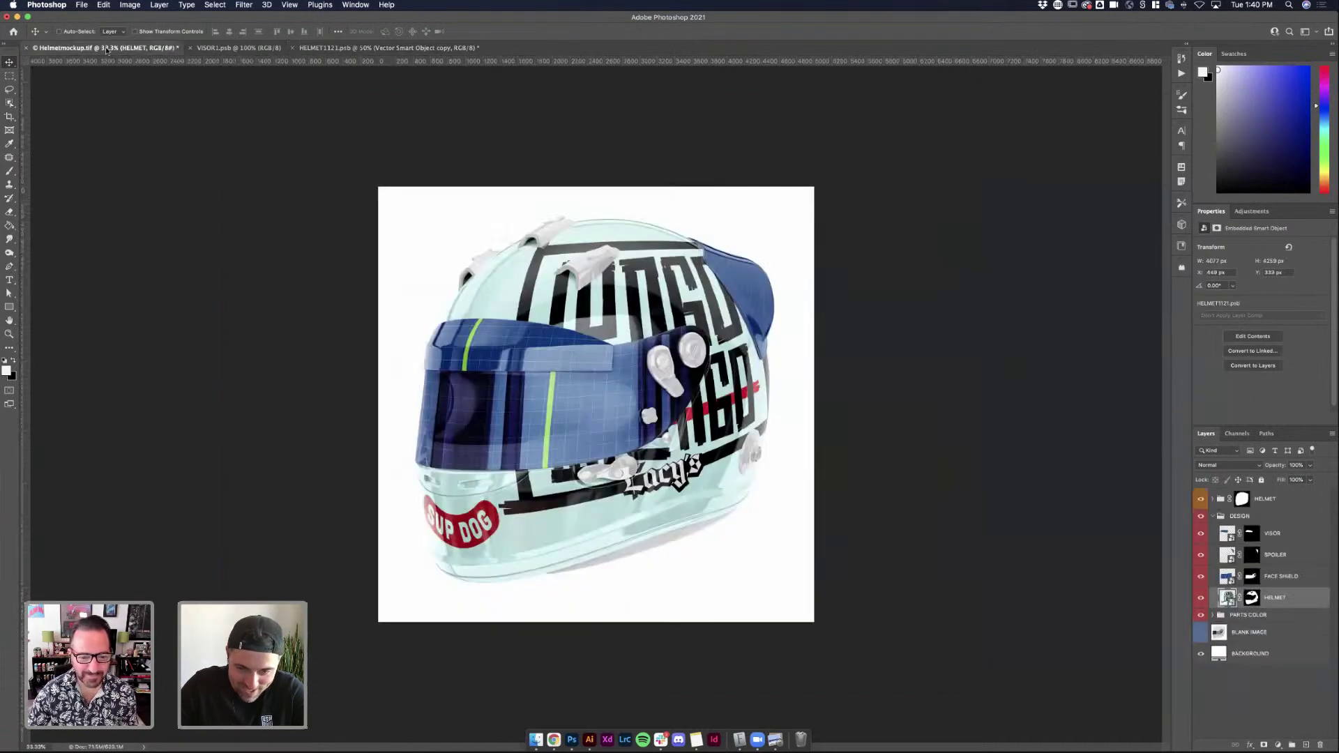
pyautogui.click(356, 49)
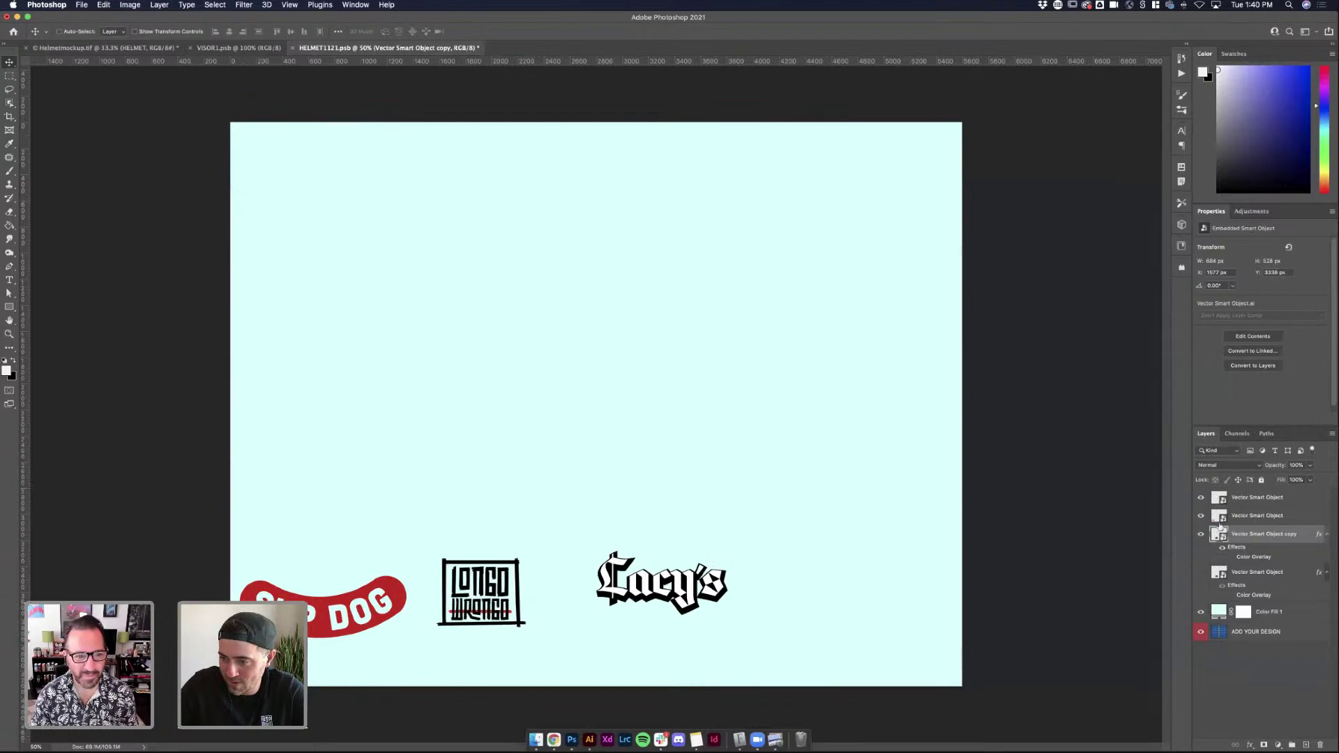
pyautogui.click(82, 49)
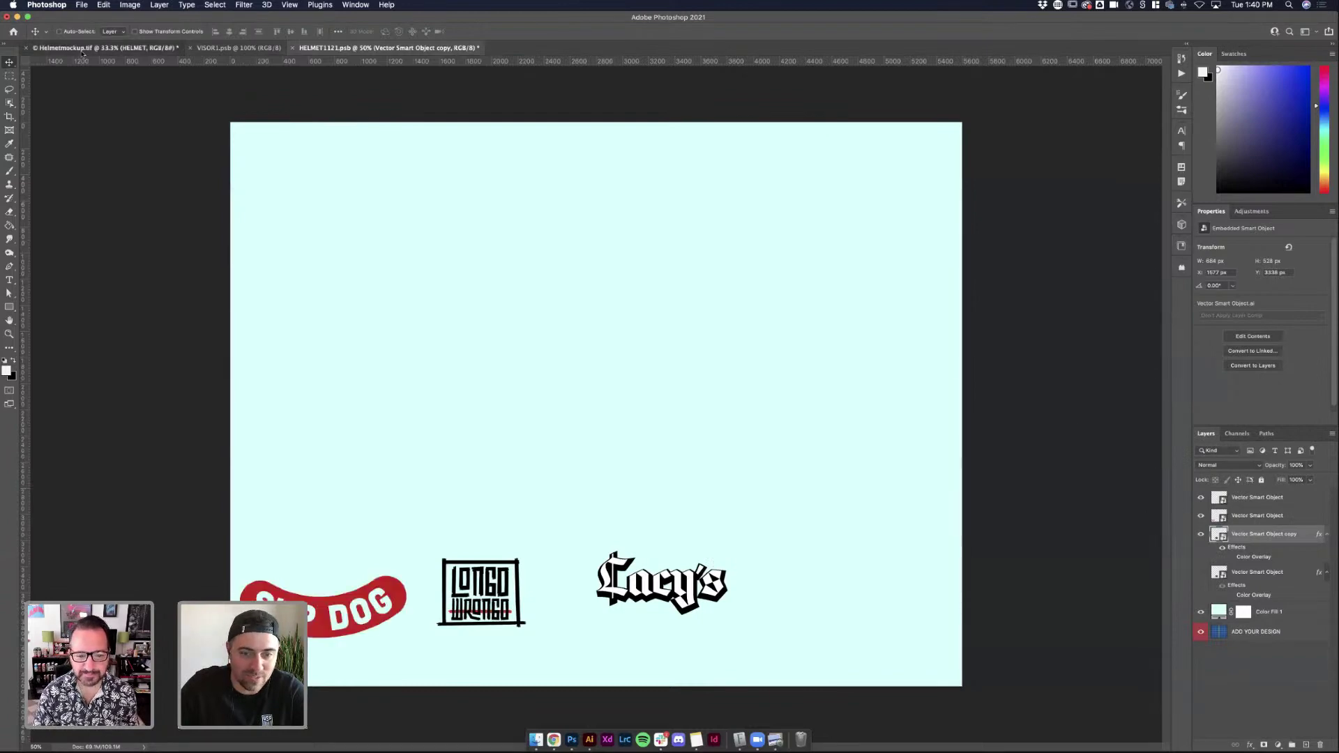
# Rename the Lacy's logo layer as Lacys in HELMET1121.psb
pyautogui.click(356, 48)
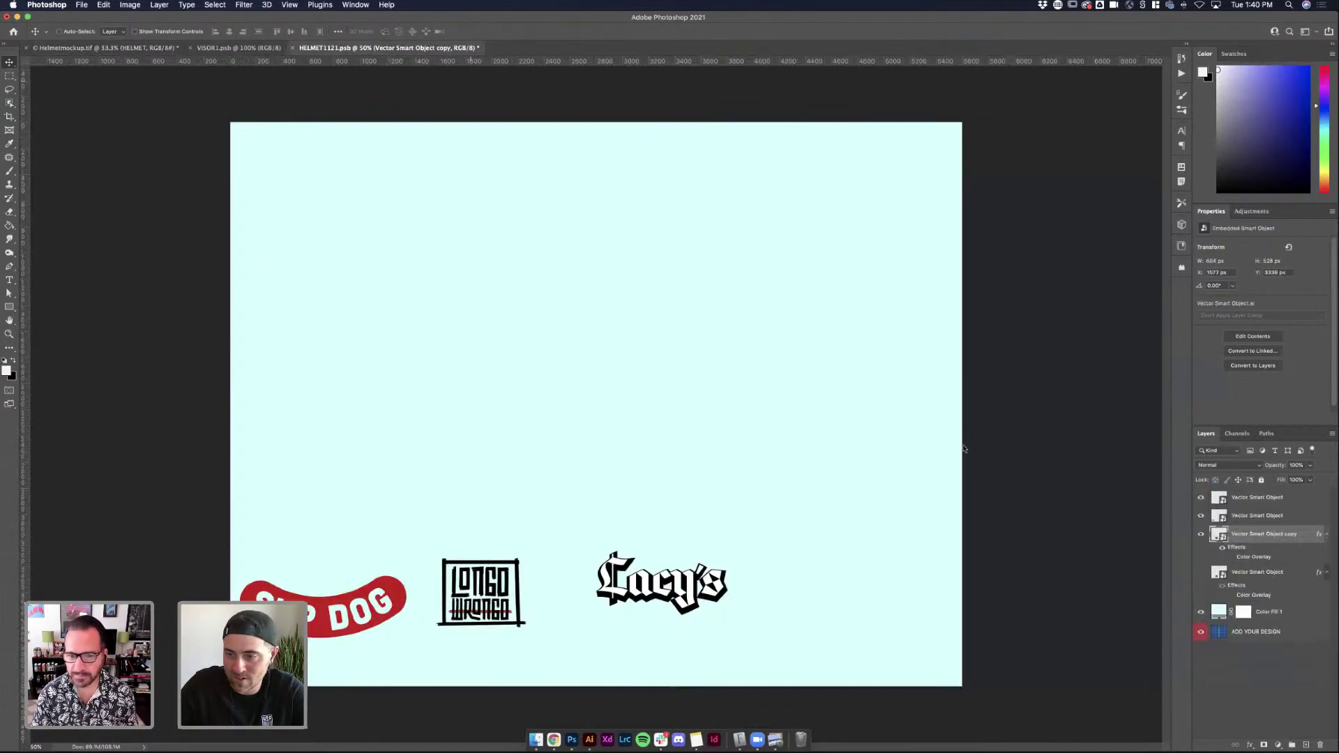
pyautogui.click(1270, 514)
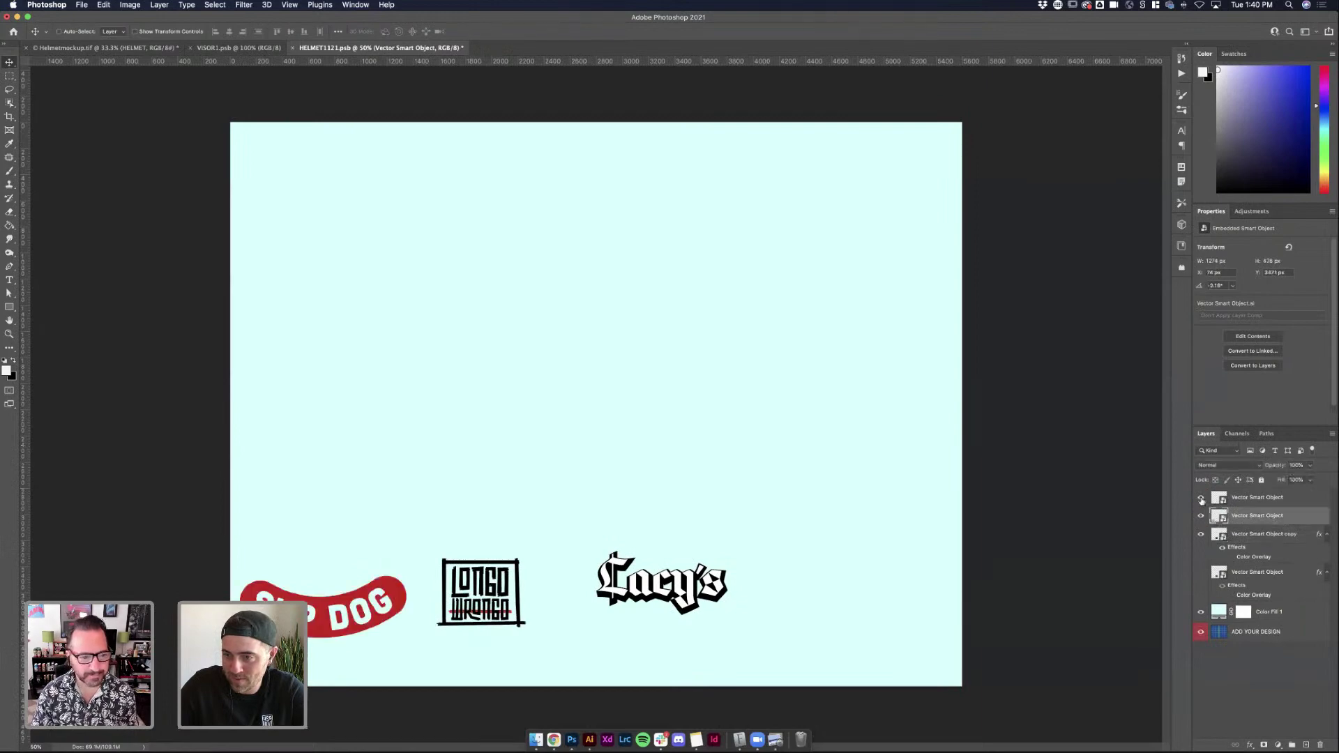
pyautogui.doubleClick(1262, 498)
pyautogui.write('Lacys')
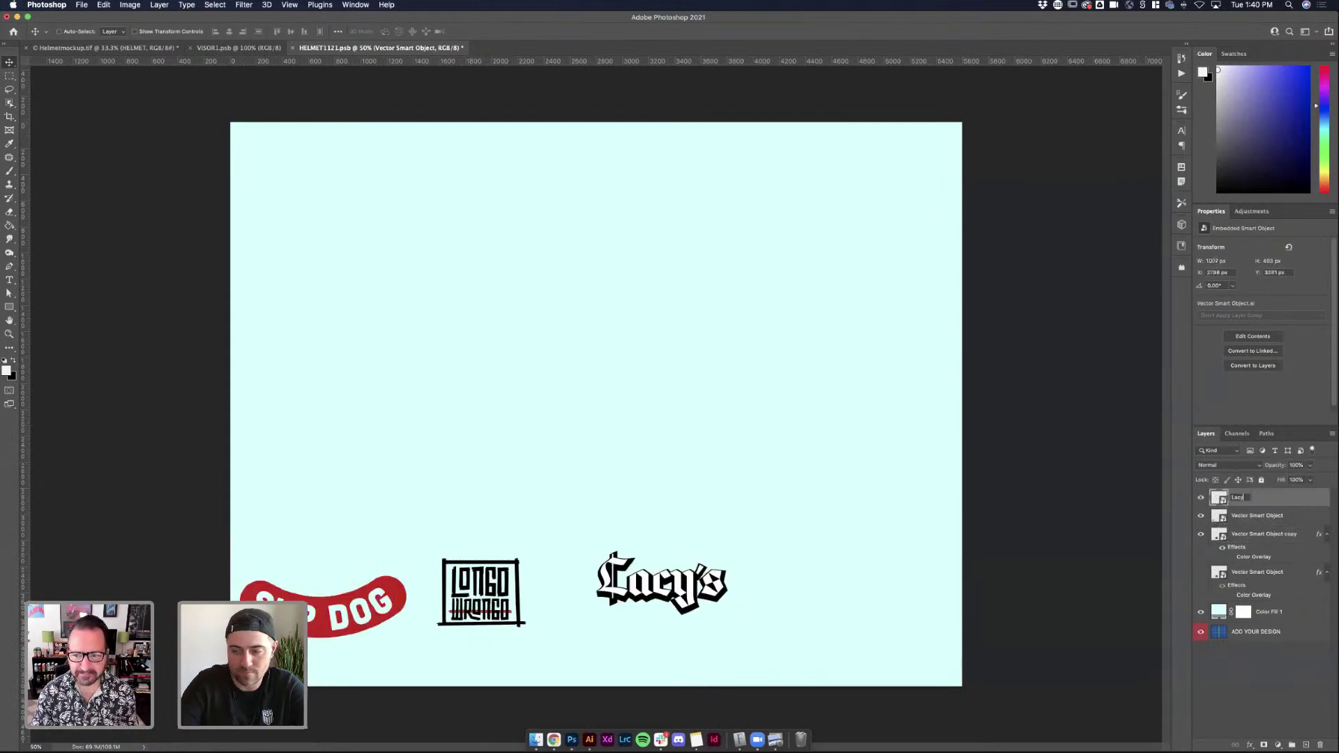
pyautogui.press('Return')
# Enlarge the Lacys logo to about 1300 px wide, shift it slightly right, save HELMET1121.psb and check the helmet mockup
pyautogui.press('super+t')
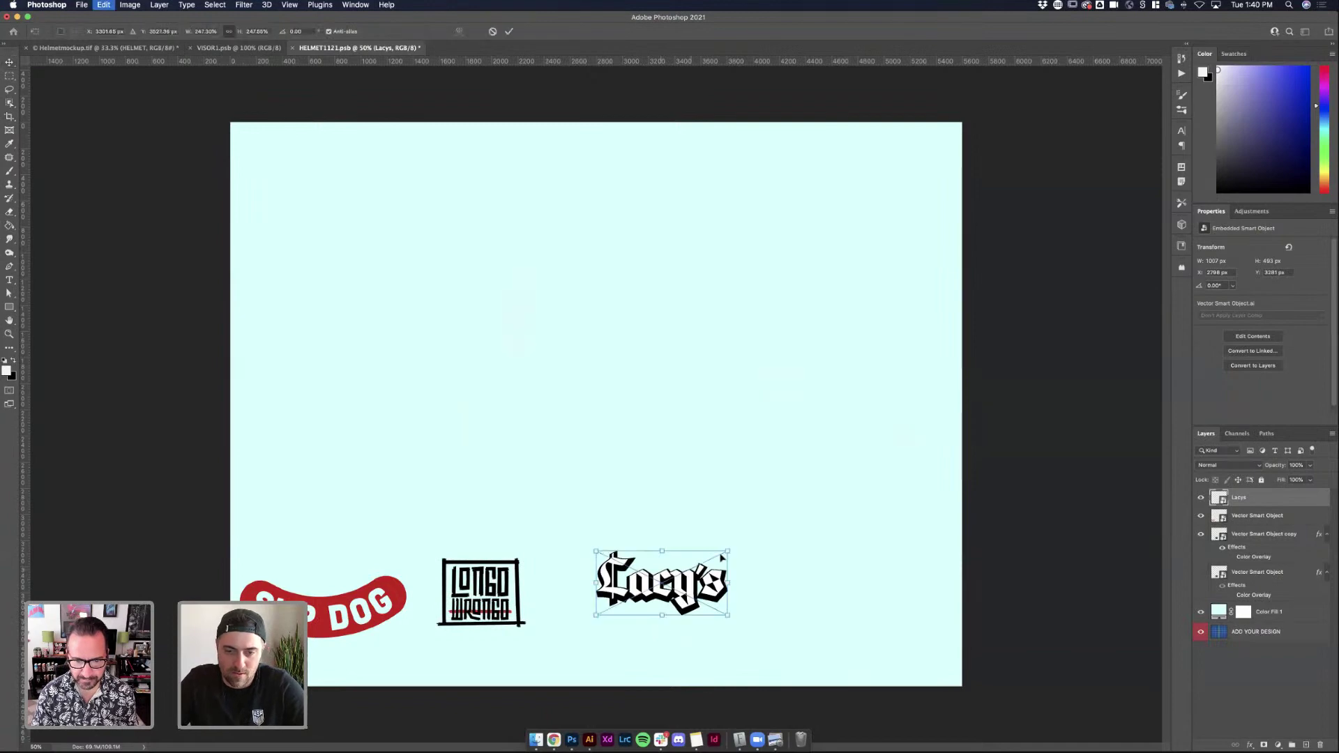
pyautogui.moveTo(729, 551); pyautogui.dragTo(768, 542)
pyautogui.press('super+z')
pyautogui.moveTo(722, 590); pyautogui.dragTo(736, 590)
pyautogui.press('Return')
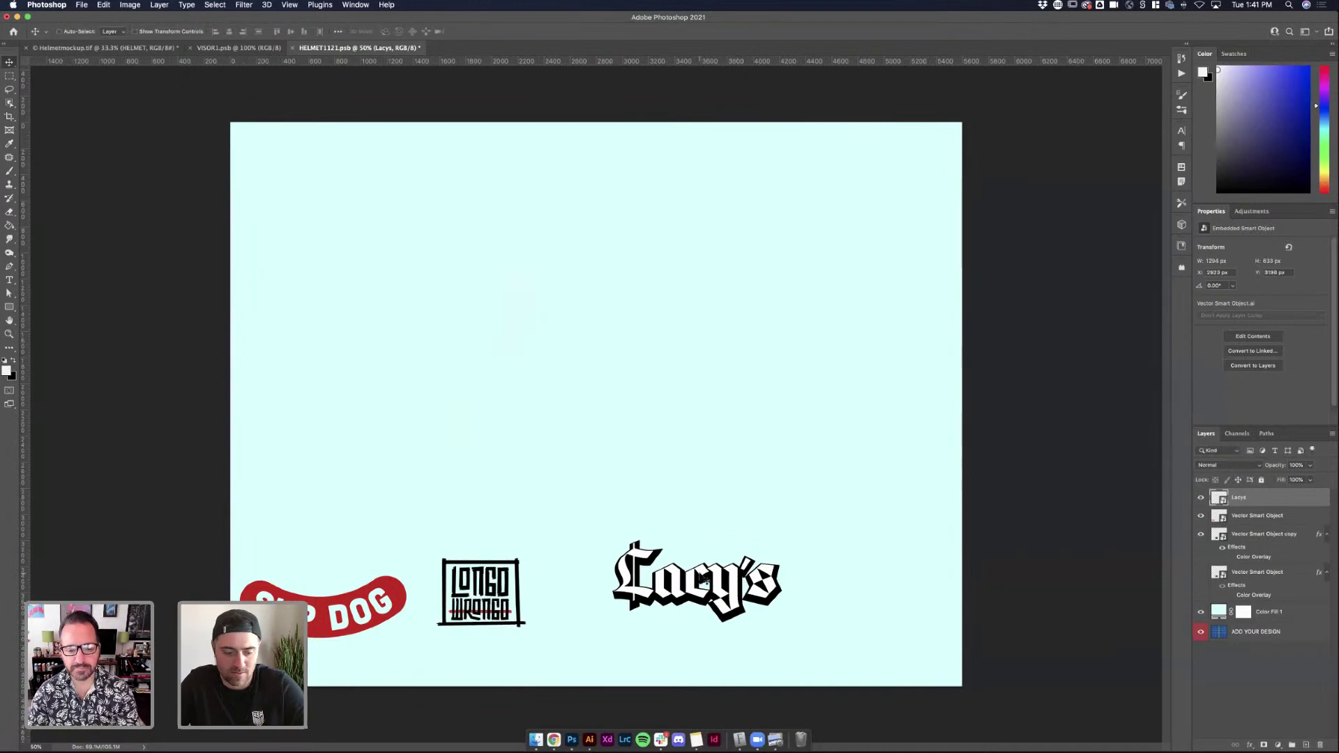
pyautogui.press('super+s')
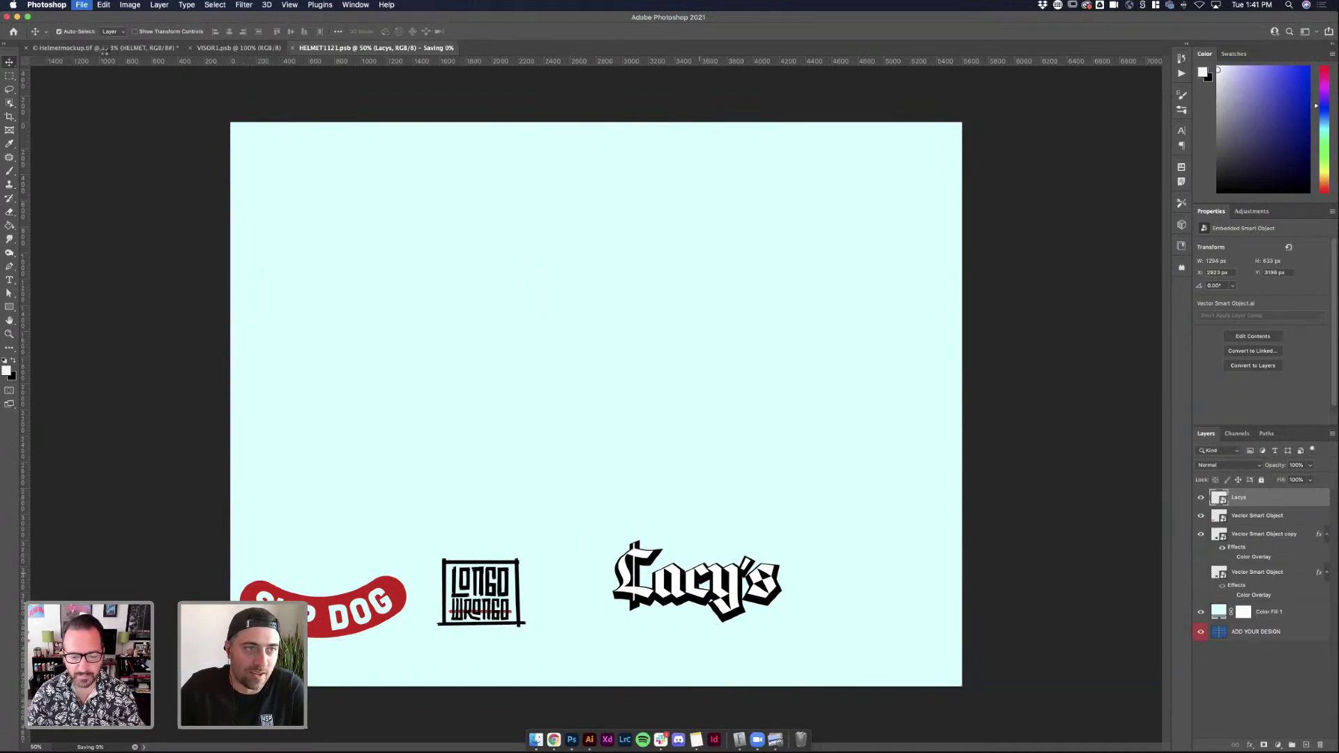
pyautogui.click(104, 49)
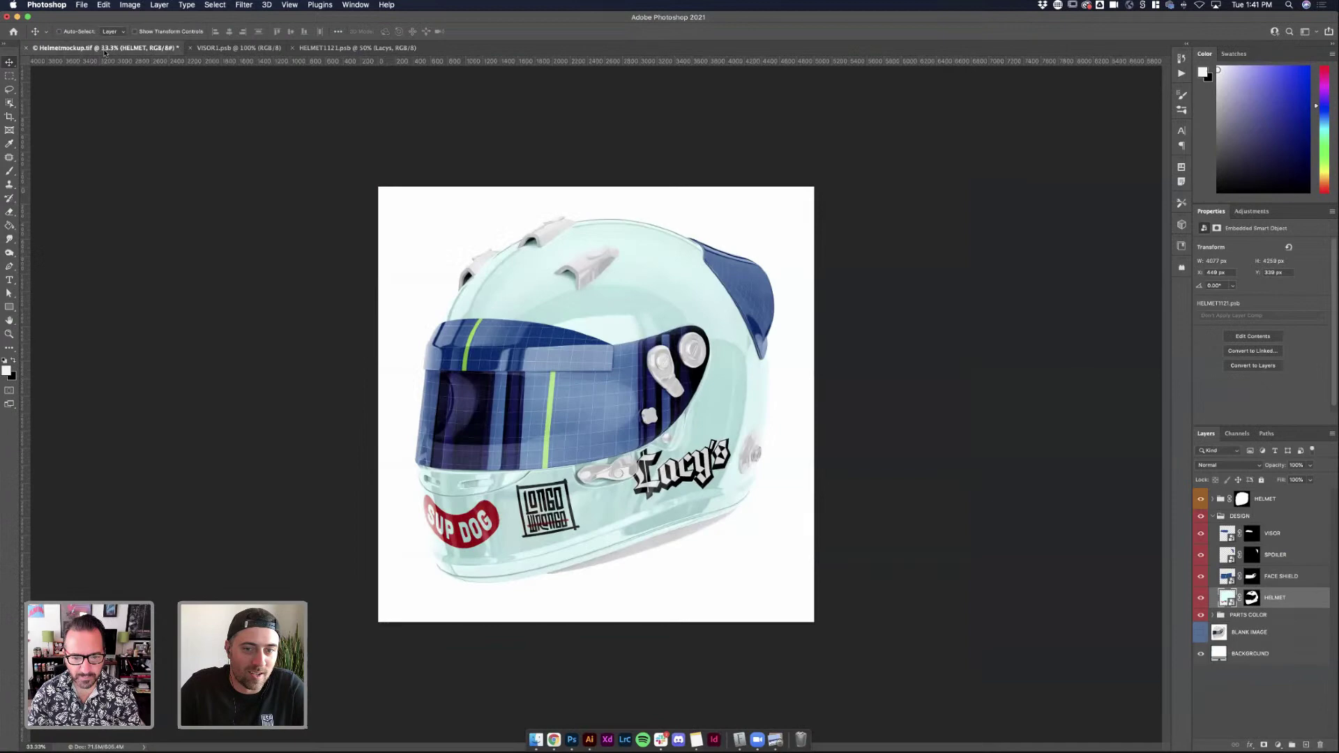
# Move the Lacys logo farther right and slightly down in HELMET1121.psb, save it and check the helmet mockup
pyautogui.click(358, 48)
pyautogui.moveTo(692, 586); pyautogui.dragTo(735, 597)
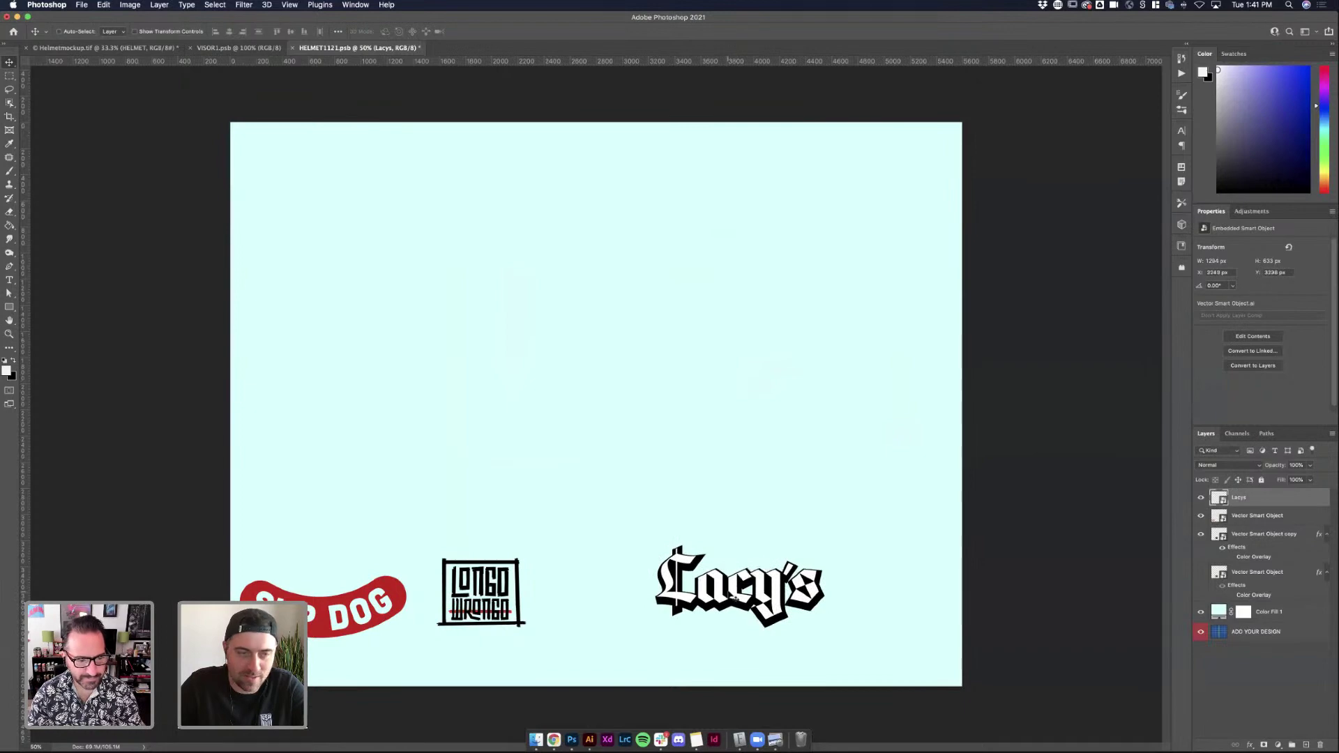
pyautogui.press('super+s')
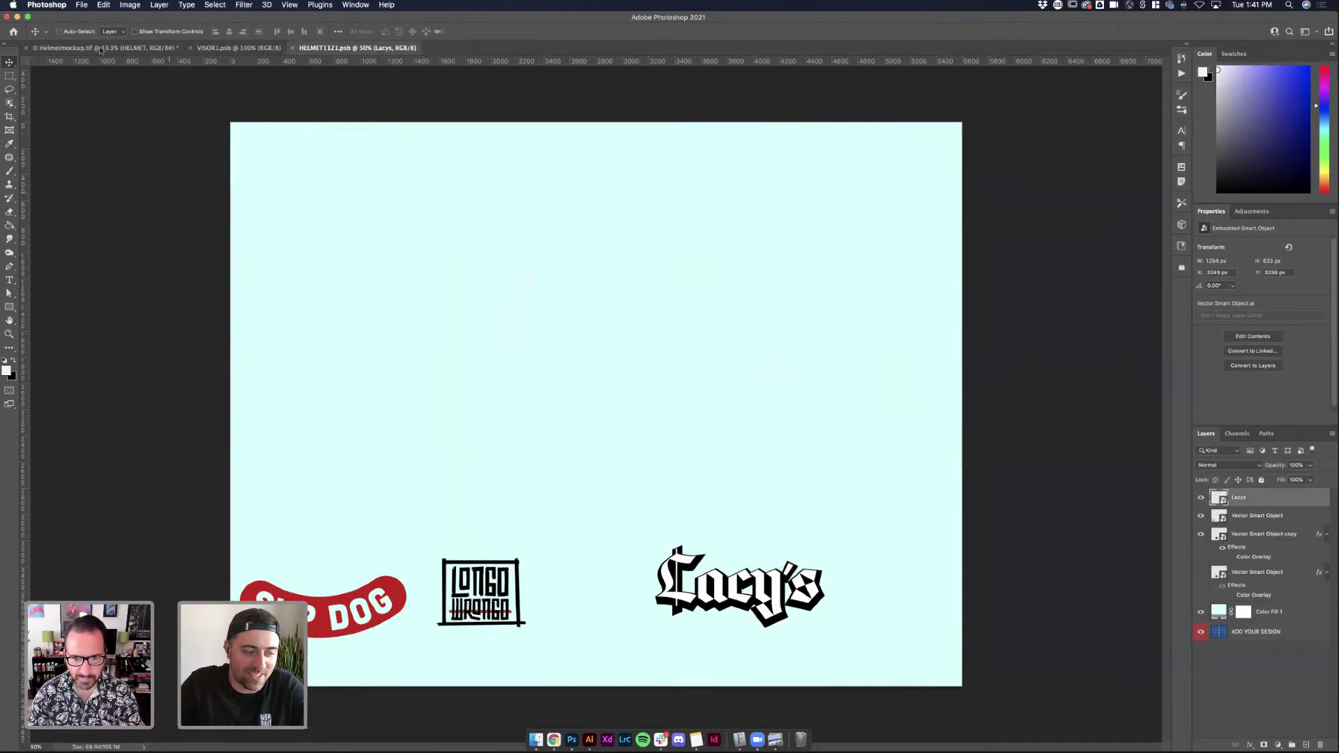
pyautogui.click(96, 51)
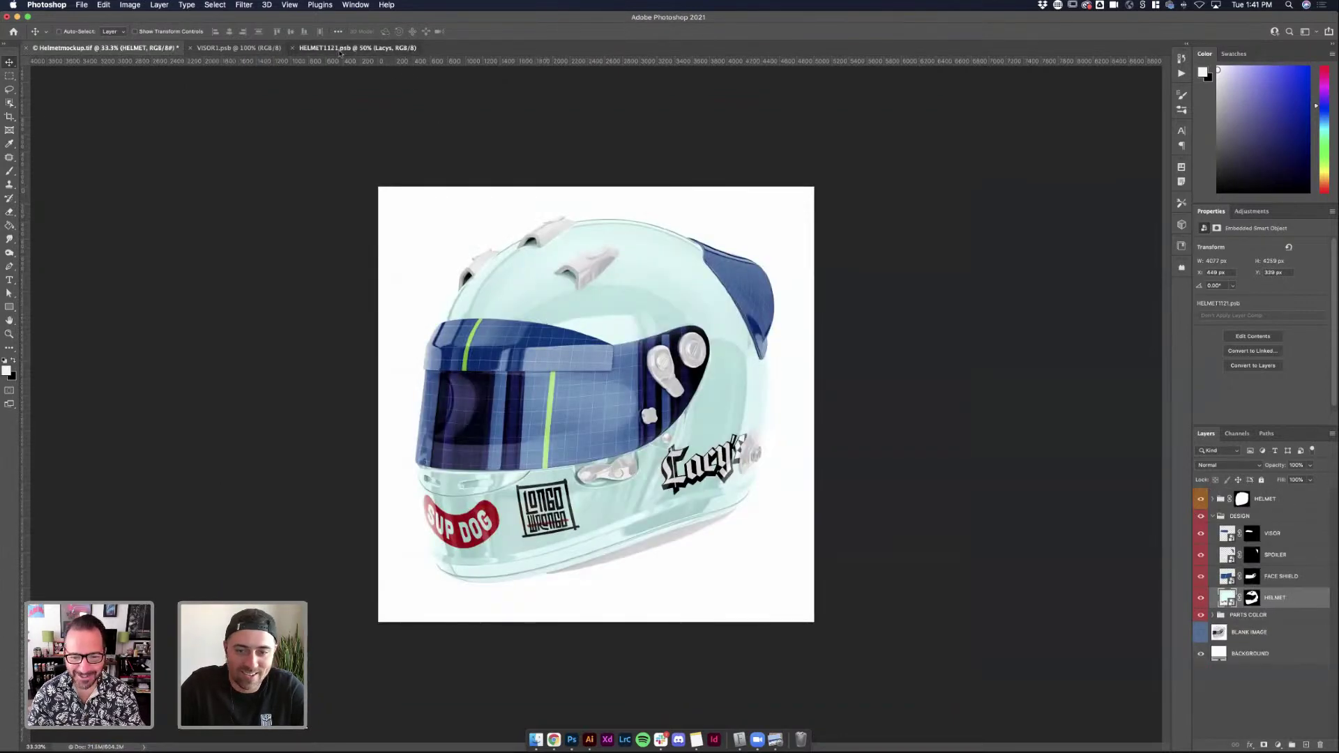
# Nudge the Lacys logo left in two small moves in HELMET1121.psb, saving and checking the helmet mockup after each
pyautogui.click(382, 47)
pyautogui.moveTo(783, 589); pyautogui.dragTo(778, 590)
pyautogui.hotkey('ctrl', 's')
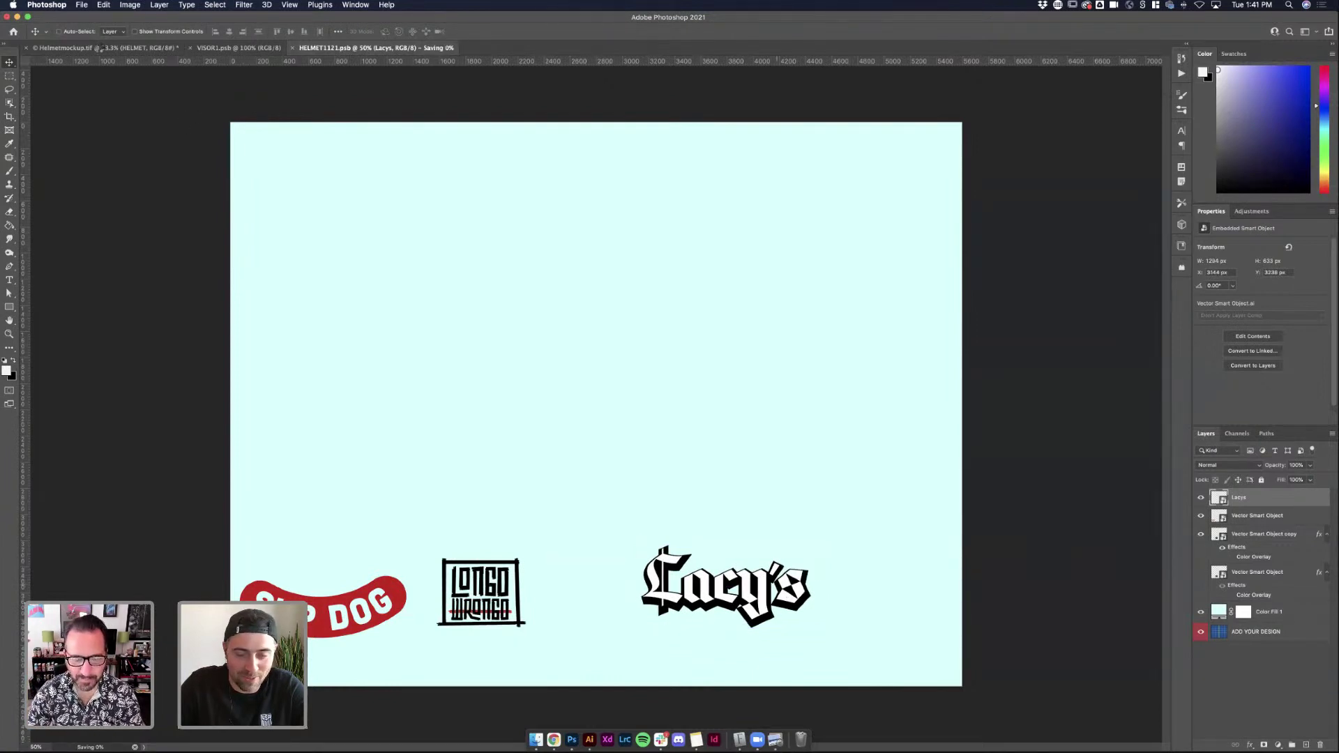
pyautogui.click(101, 47)
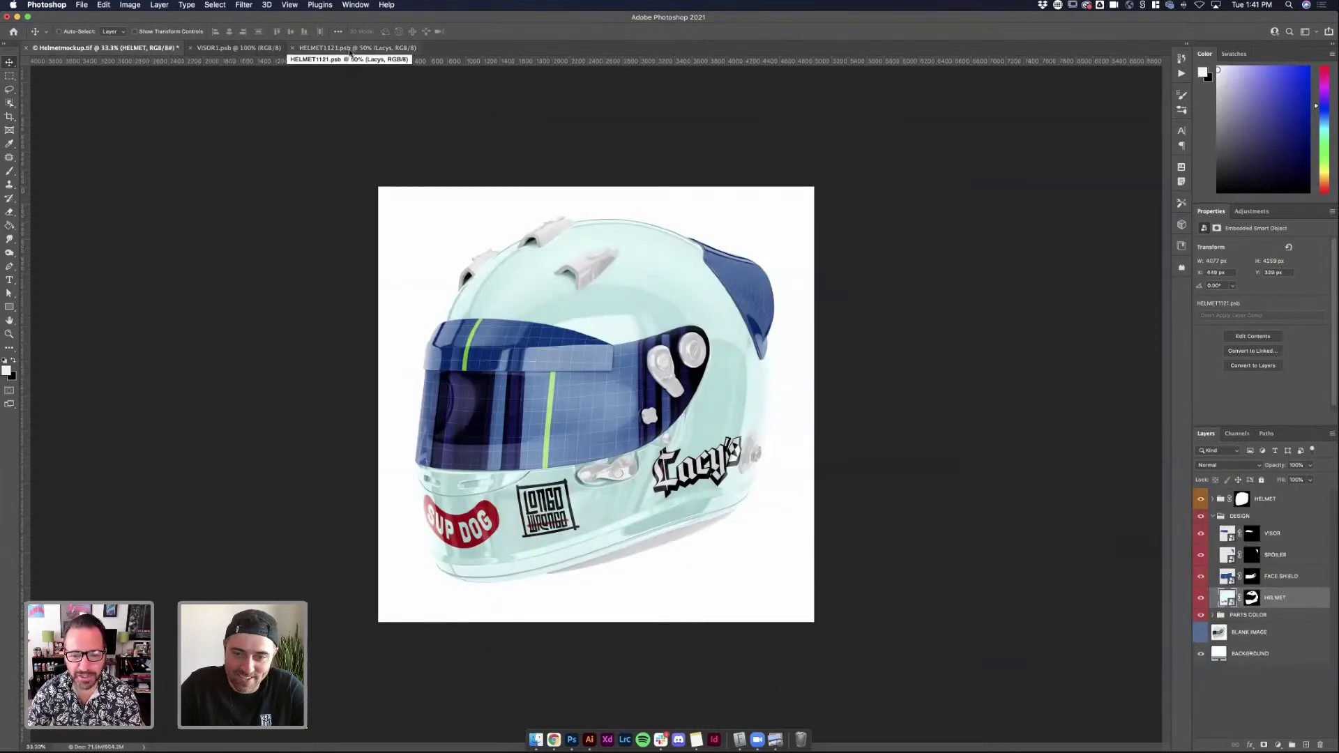
pyautogui.click(350, 52)
pyautogui.moveTo(736, 586); pyautogui.dragTo(721, 585)
pyautogui.press('super+s')
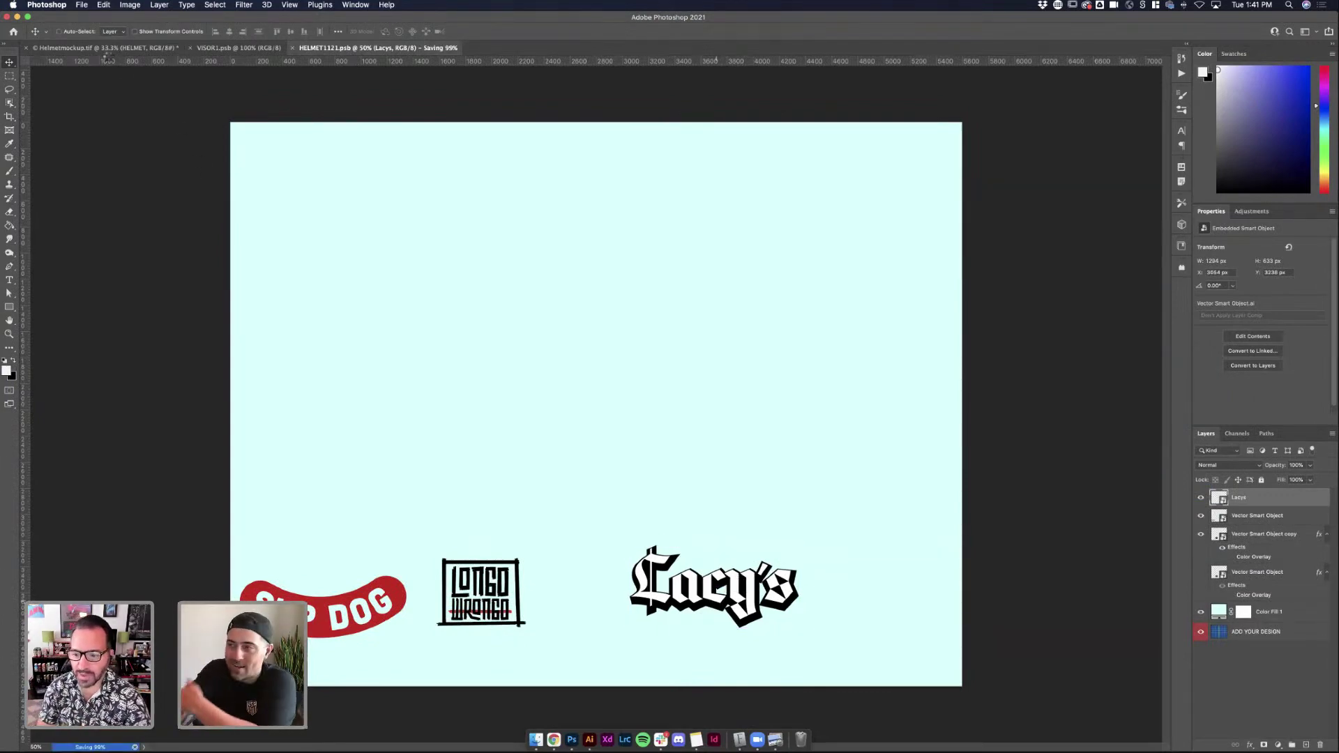
pyautogui.click(107, 49)
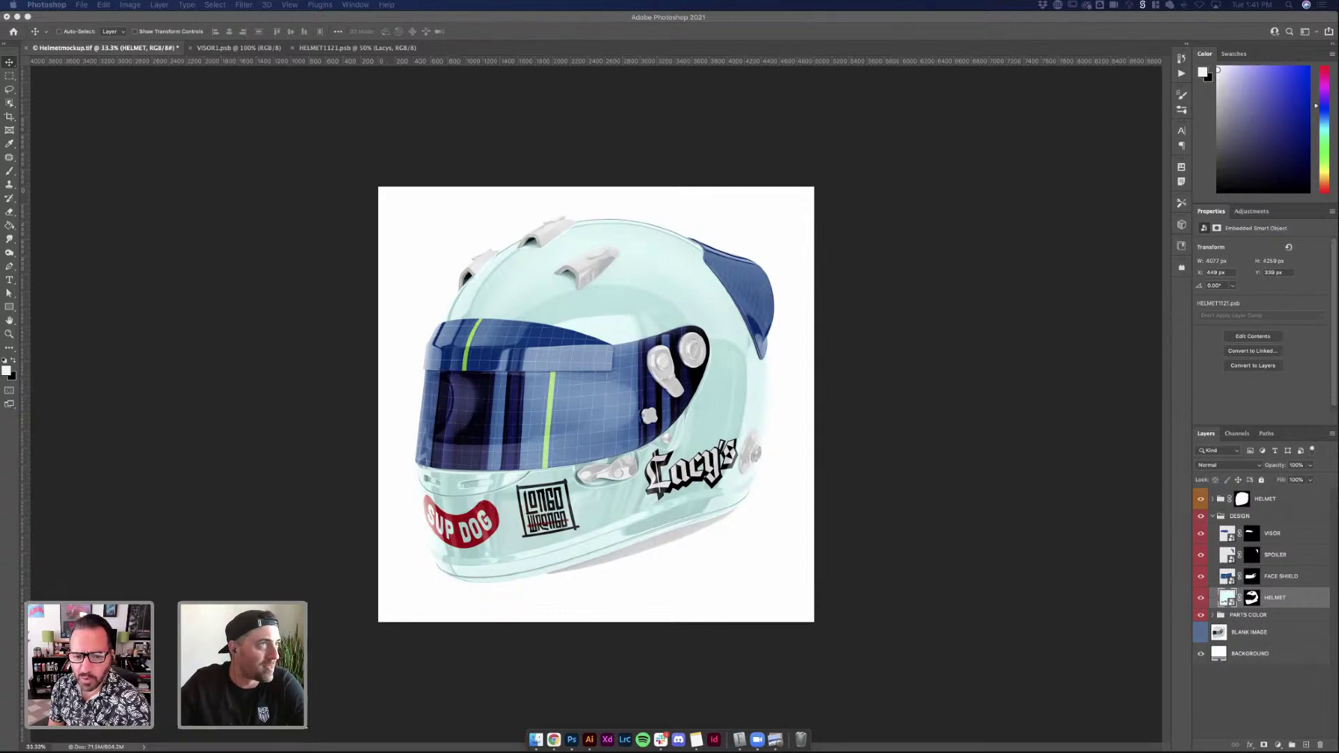
# Switch to the Lewis Hamilton helmet image search in Chrome and examine the lettering on the back of the purple helmet
pyautogui.press('super+Tab')
pyautogui.click(453, 211)
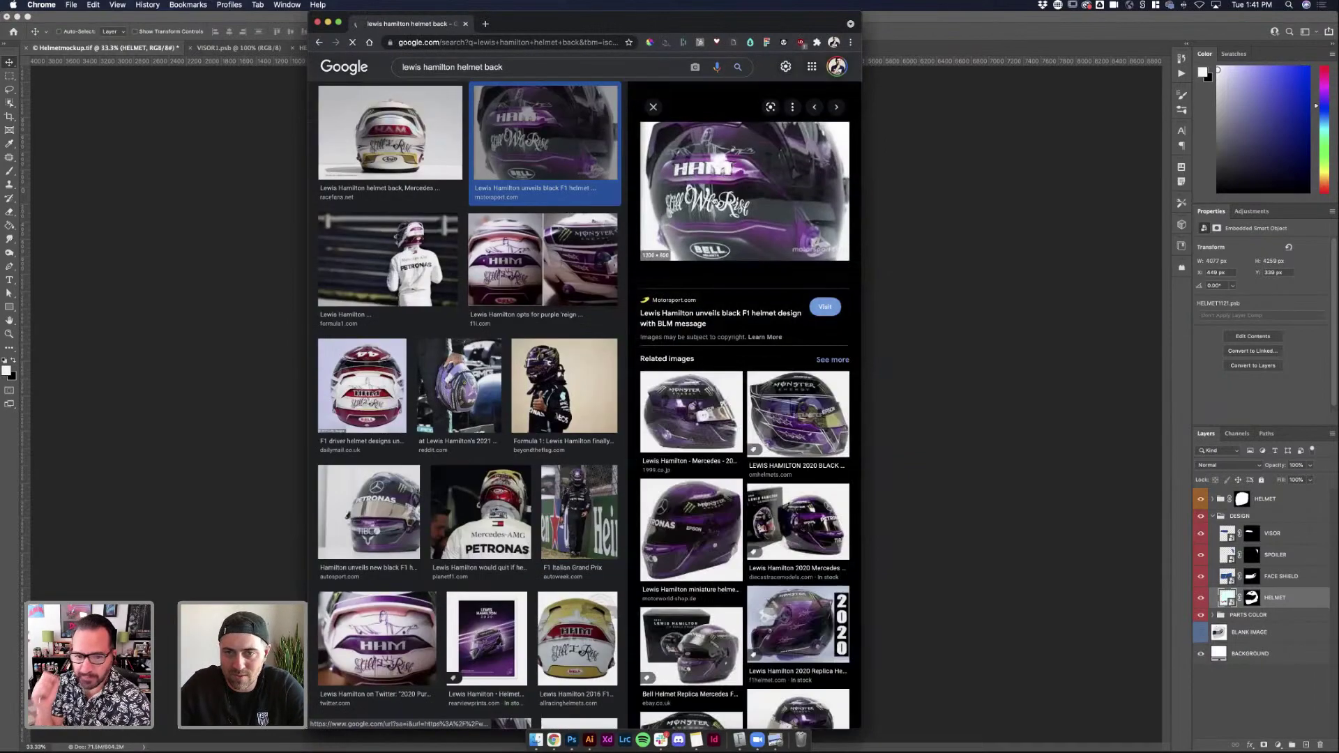
pyautogui.scroll(1, 714, 218)
pyautogui.scroll(5, 714, 219)
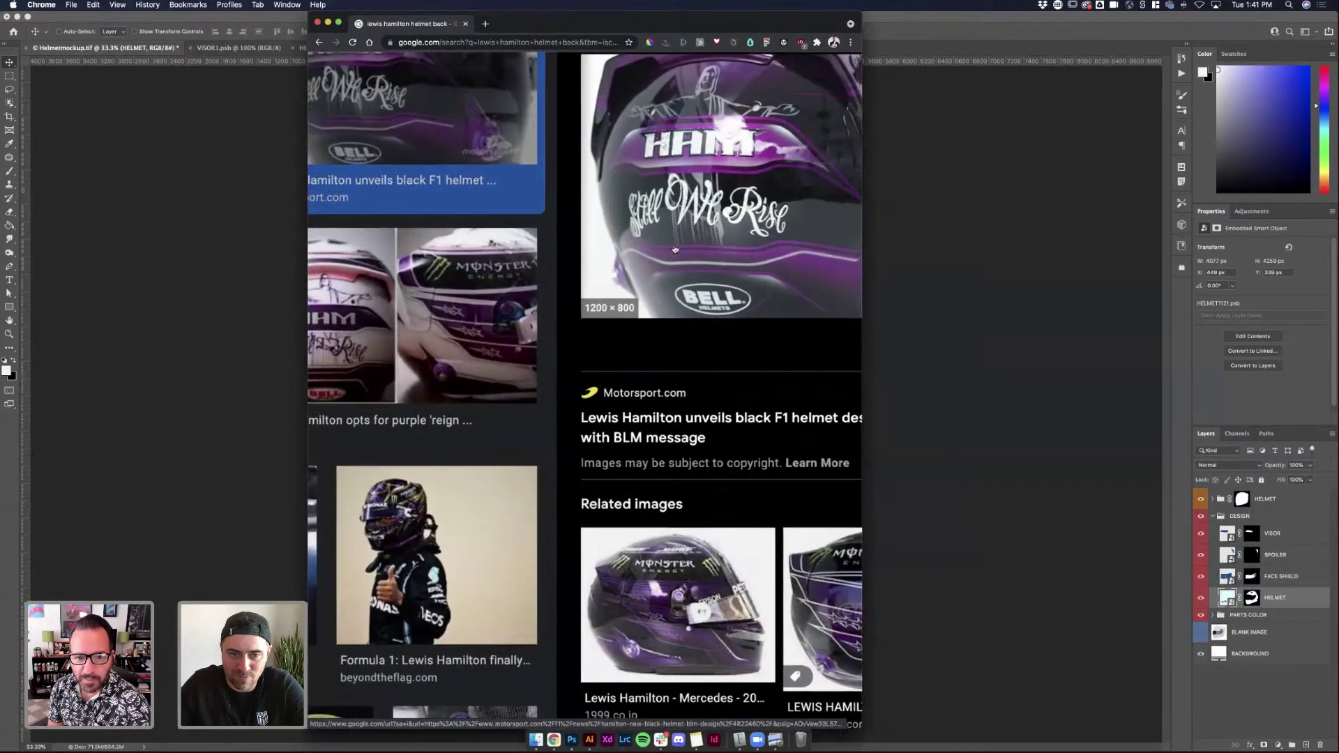
pyautogui.scroll(-6, 650, 217)
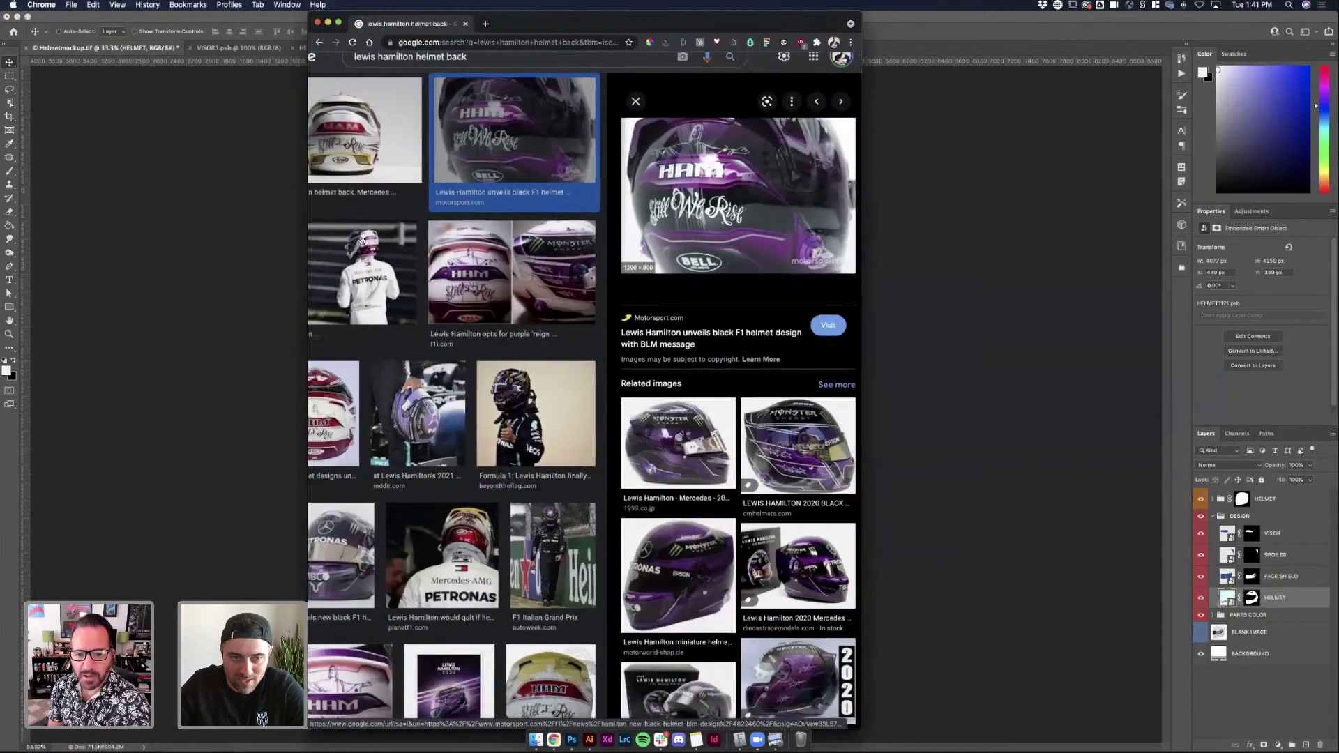
# Examine logo placement on Lewis Hamilton's helmet in the rear-view and thumbs-up photos, and close the image search
pyautogui.click(408, 242)
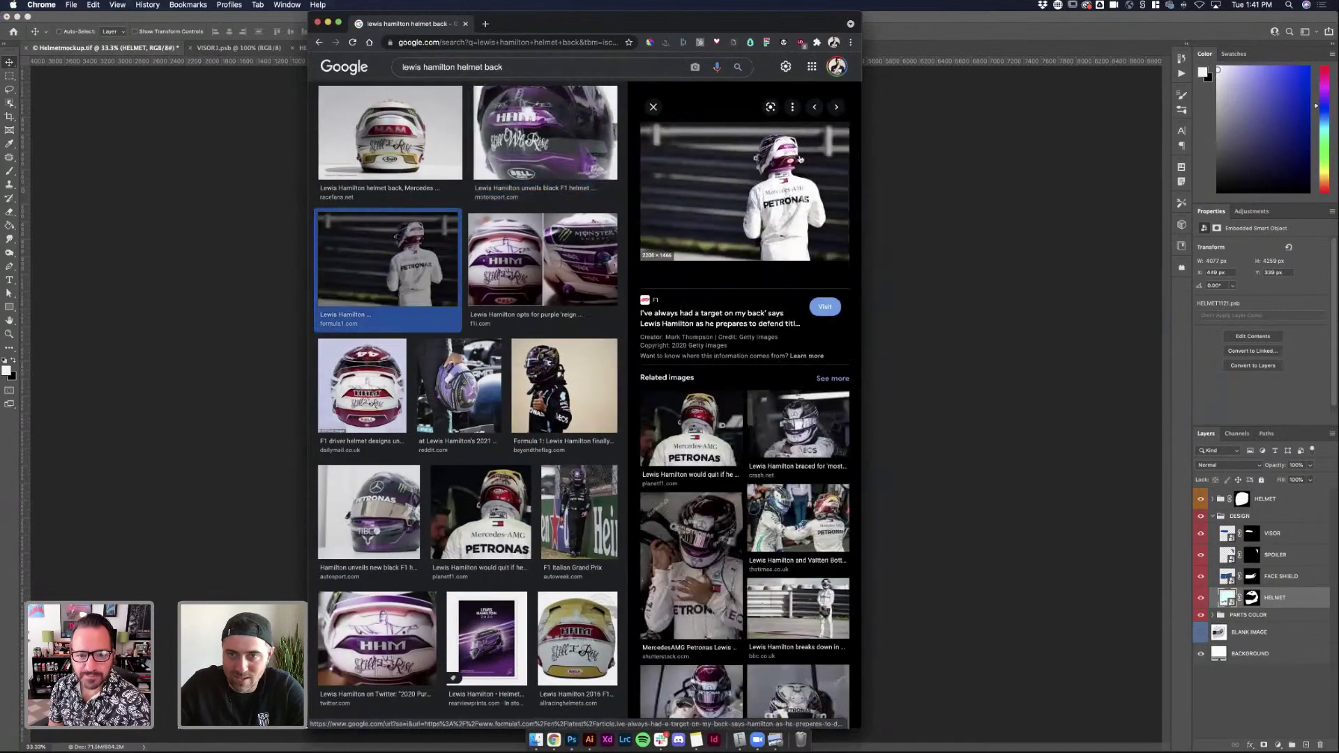
pyautogui.scroll(2, 800, 159)
pyautogui.scroll(3, 801, 159)
pyautogui.keyDown('ctrl'); pyautogui.scroll(2, 804, 131); pyautogui.keyUp('ctrl')
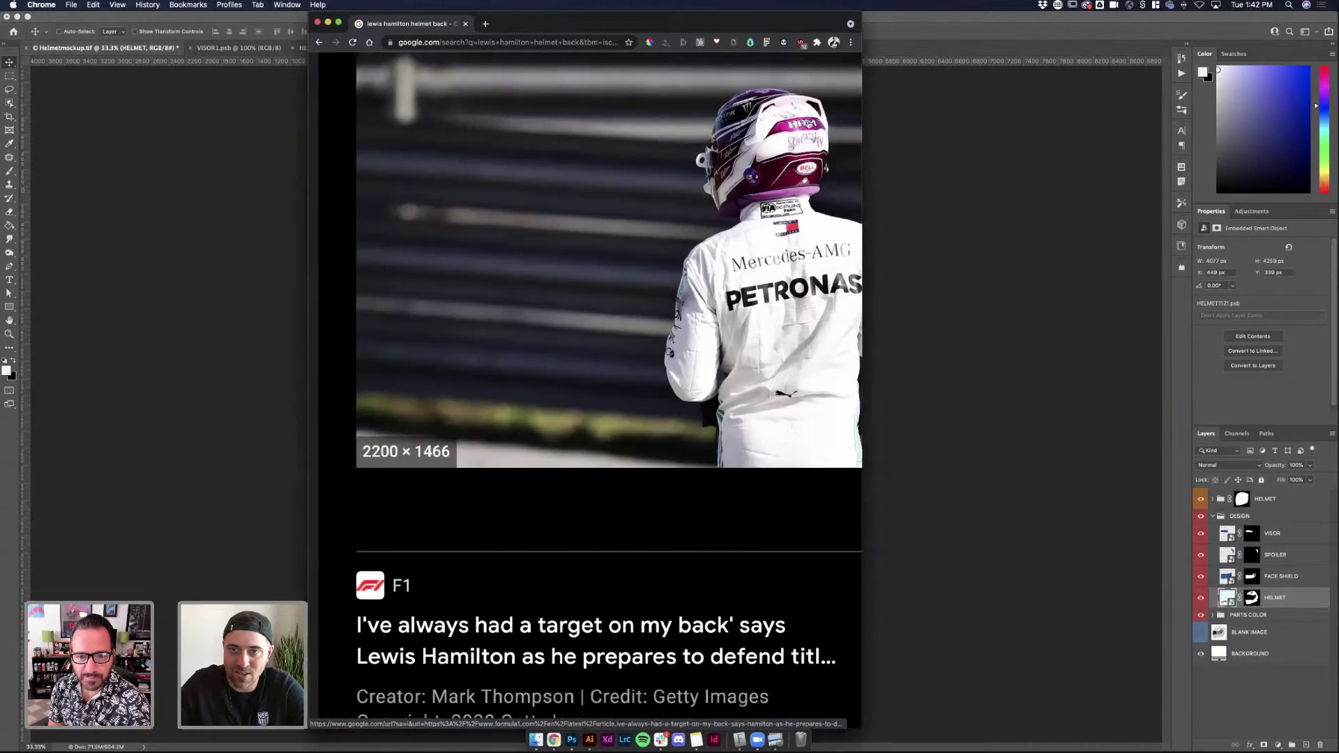
pyautogui.keyDown('ctrl'); pyautogui.scroll(-3, 768, 222); pyautogui.keyUp('ctrl')
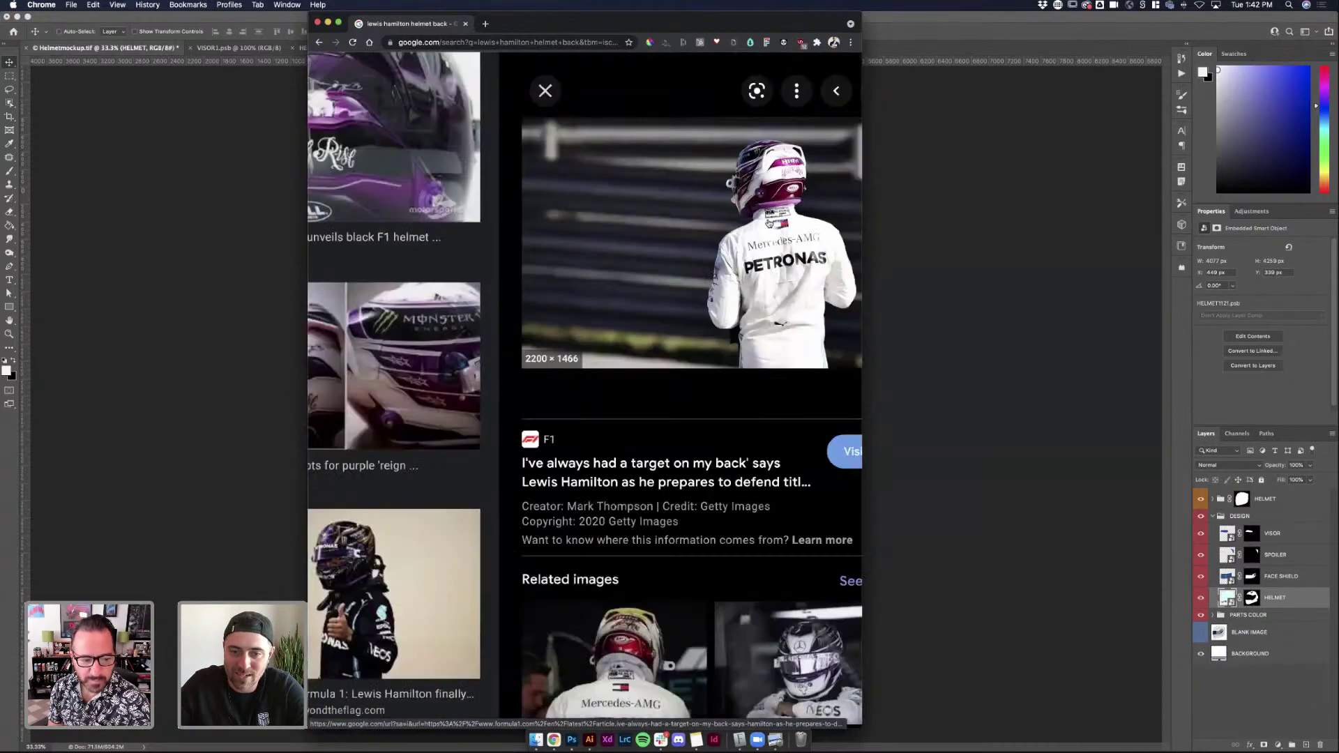
pyautogui.keyDown('ctrl'); pyautogui.scroll(1, 760, 216); pyautogui.keyUp('ctrl')
pyautogui.press('Right')
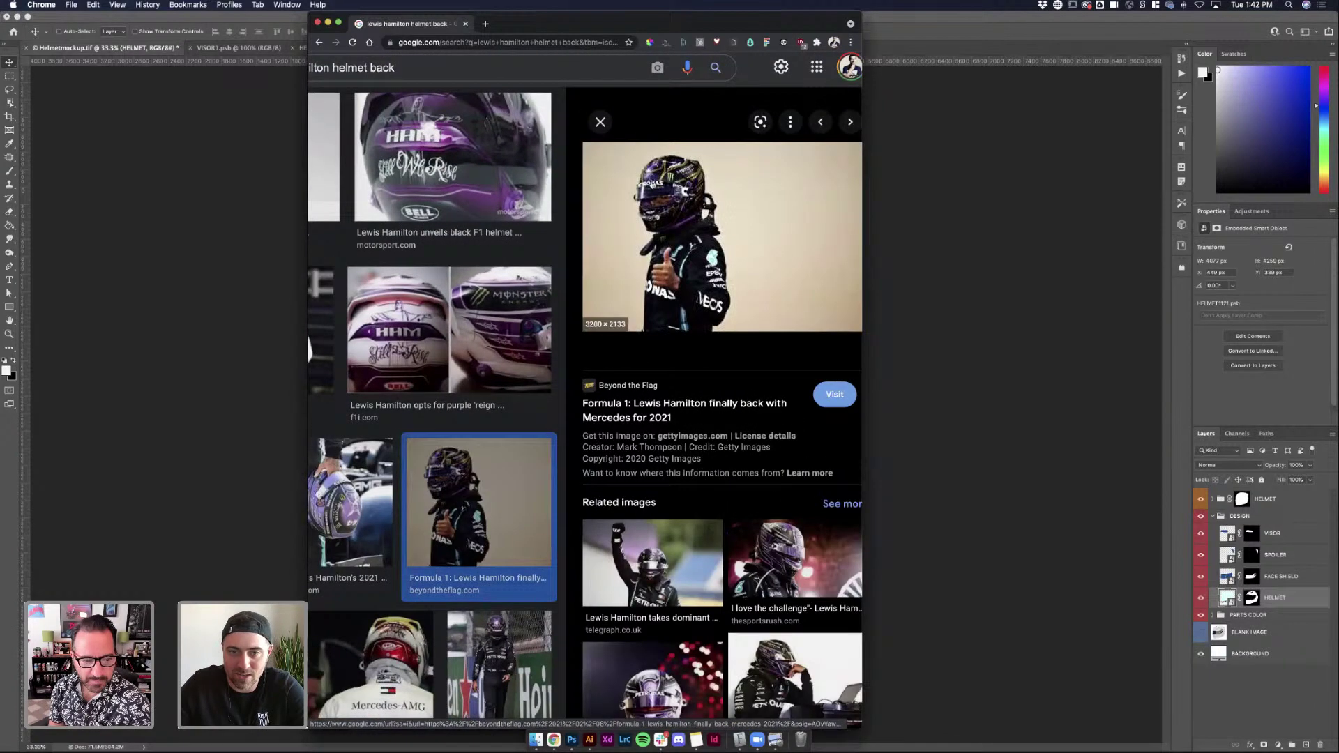
pyautogui.keyDown('ctrl'); pyautogui.scroll(4, 736, 190); pyautogui.keyUp('ctrl')
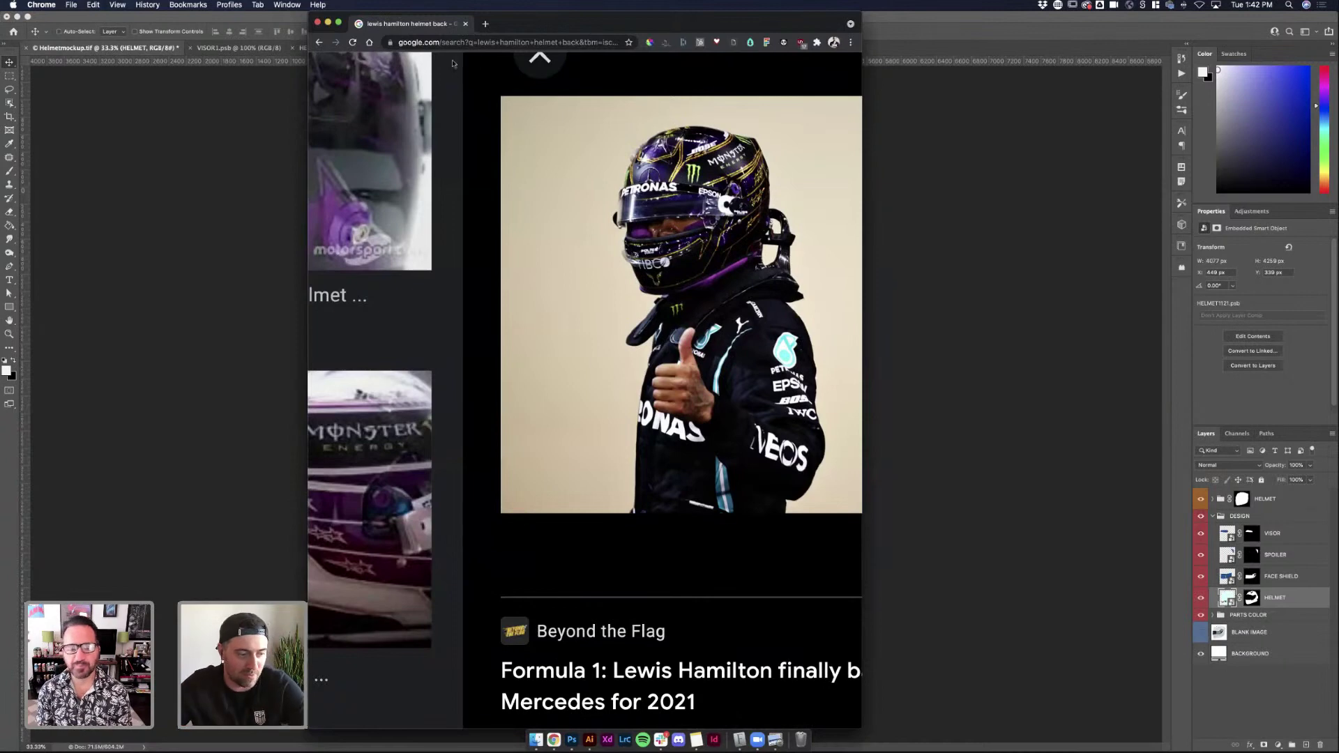
pyautogui.click(466, 26)
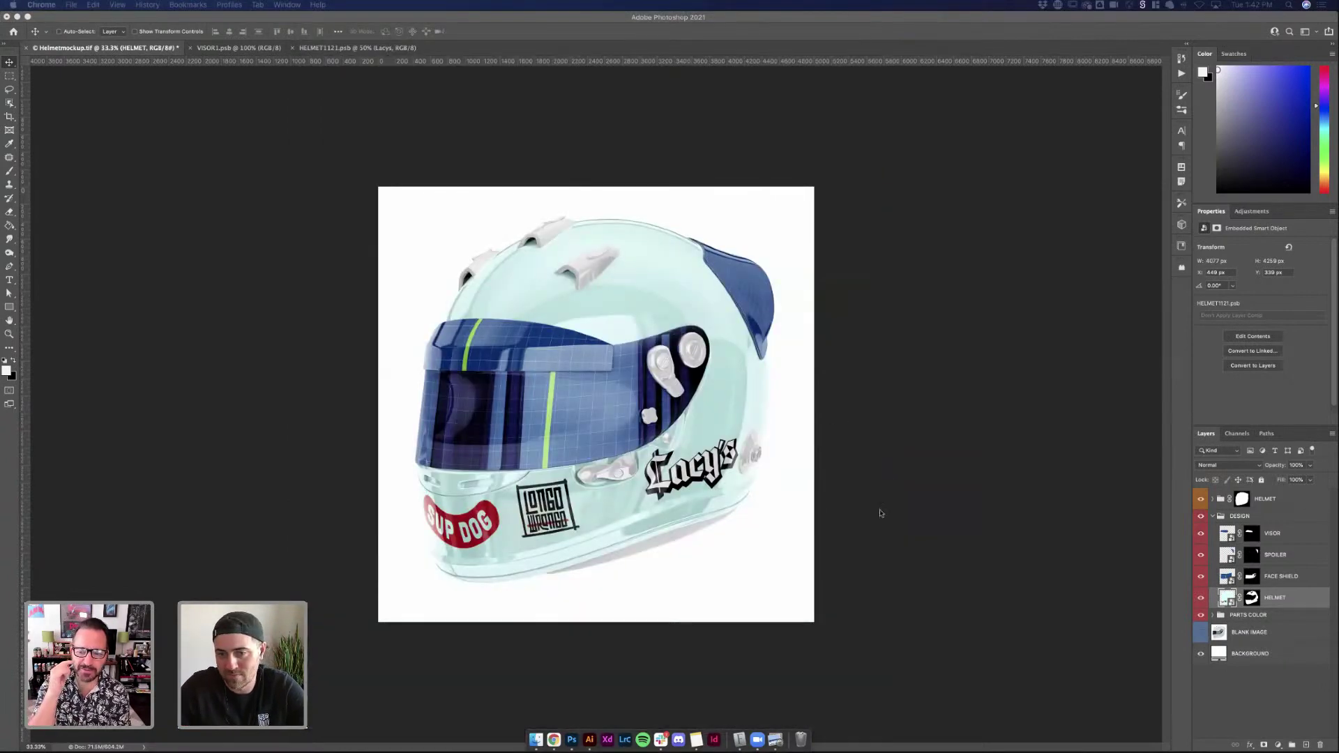
# Toggle the VISOR design layer off and on to compare the helmet mockup with and without it
pyautogui.click(1201, 535)
pyautogui.click(1201, 536)
pyautogui.click(1201, 536)
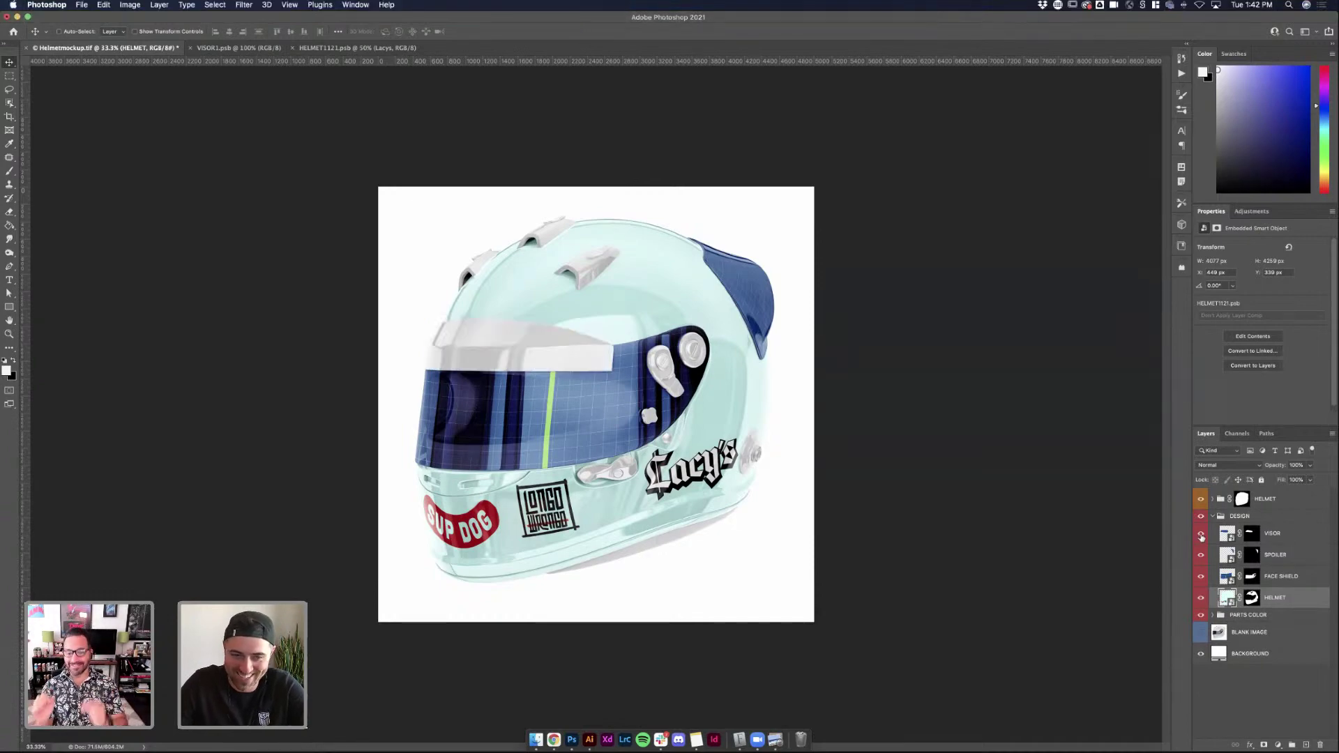
pyautogui.click(1201, 536)
pyautogui.click(1201, 536)
pyautogui.click(1202, 536)
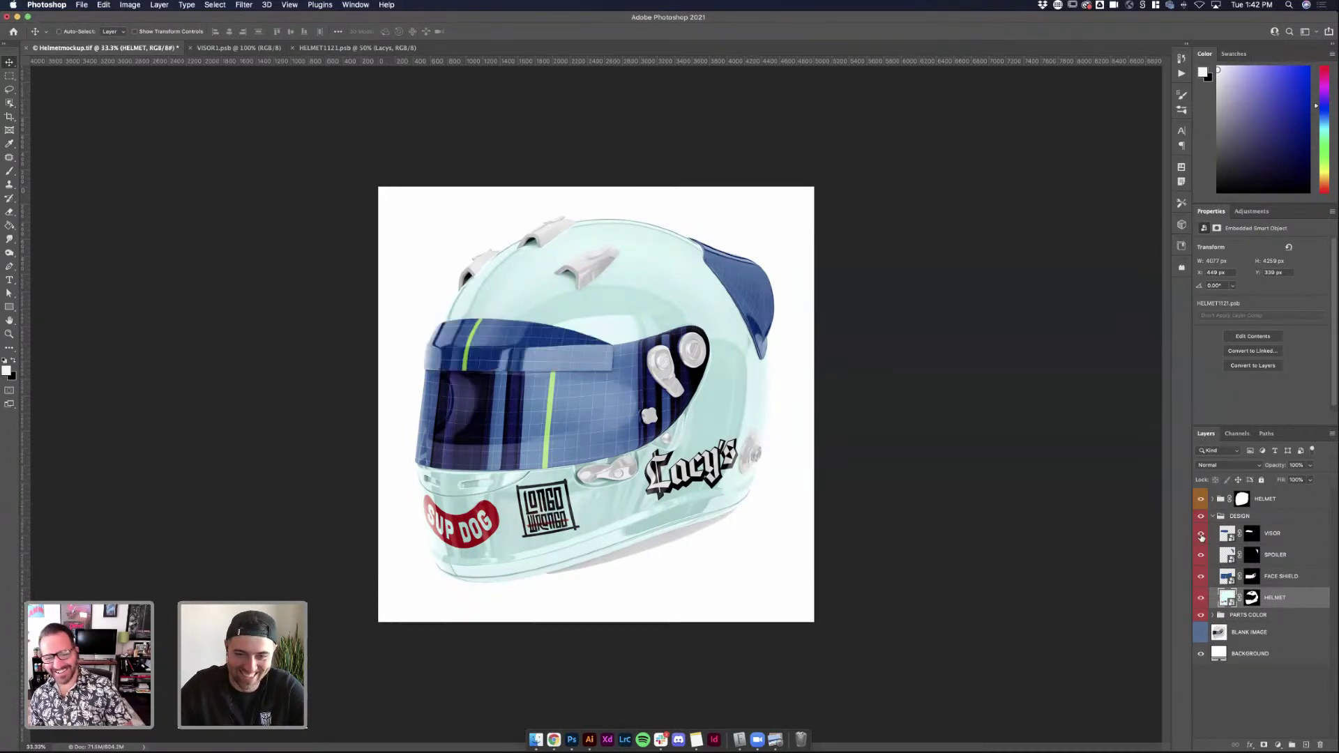
# Try a bright blue fill on the SCREWS layer in the PARTS COLOR group, cancel it and collapse the group
pyautogui.click(1220, 615)
pyautogui.click(1213, 616)
pyautogui.scroll(-6, 1223, 642)
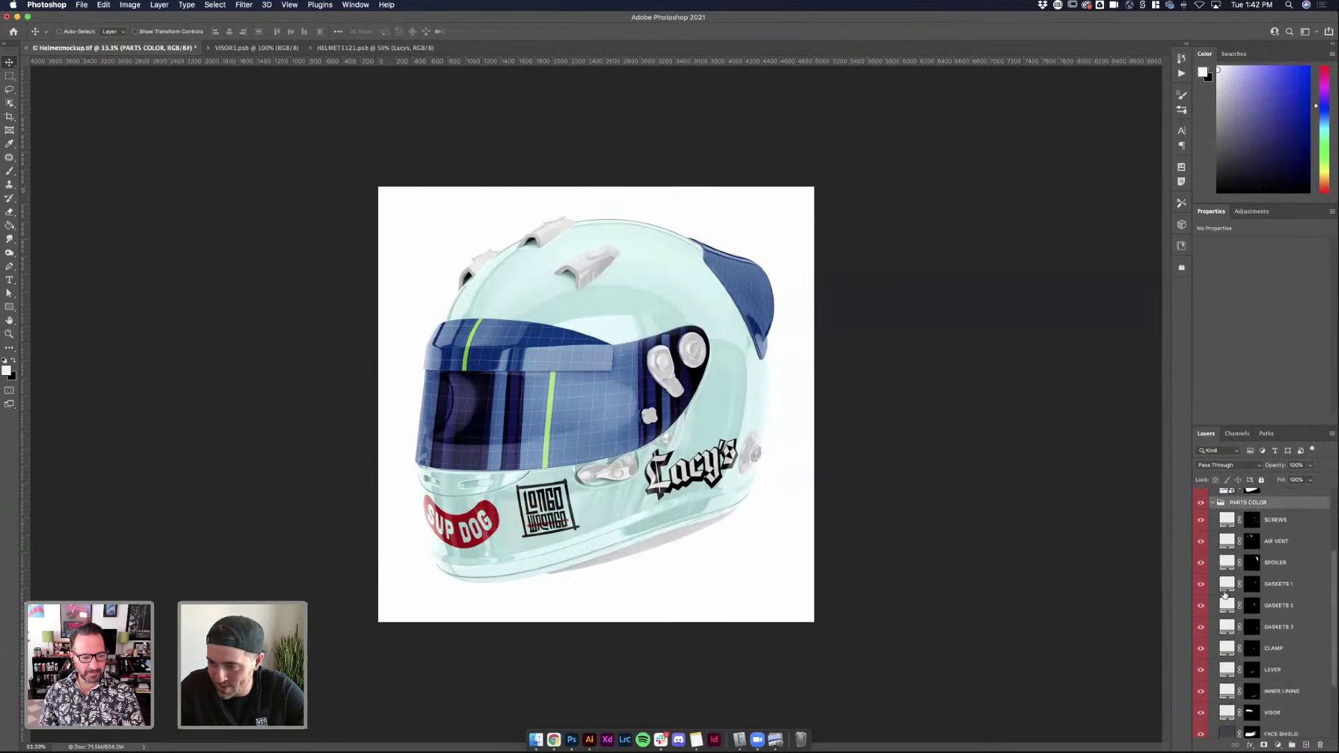
pyautogui.doubleClick(1226, 510)
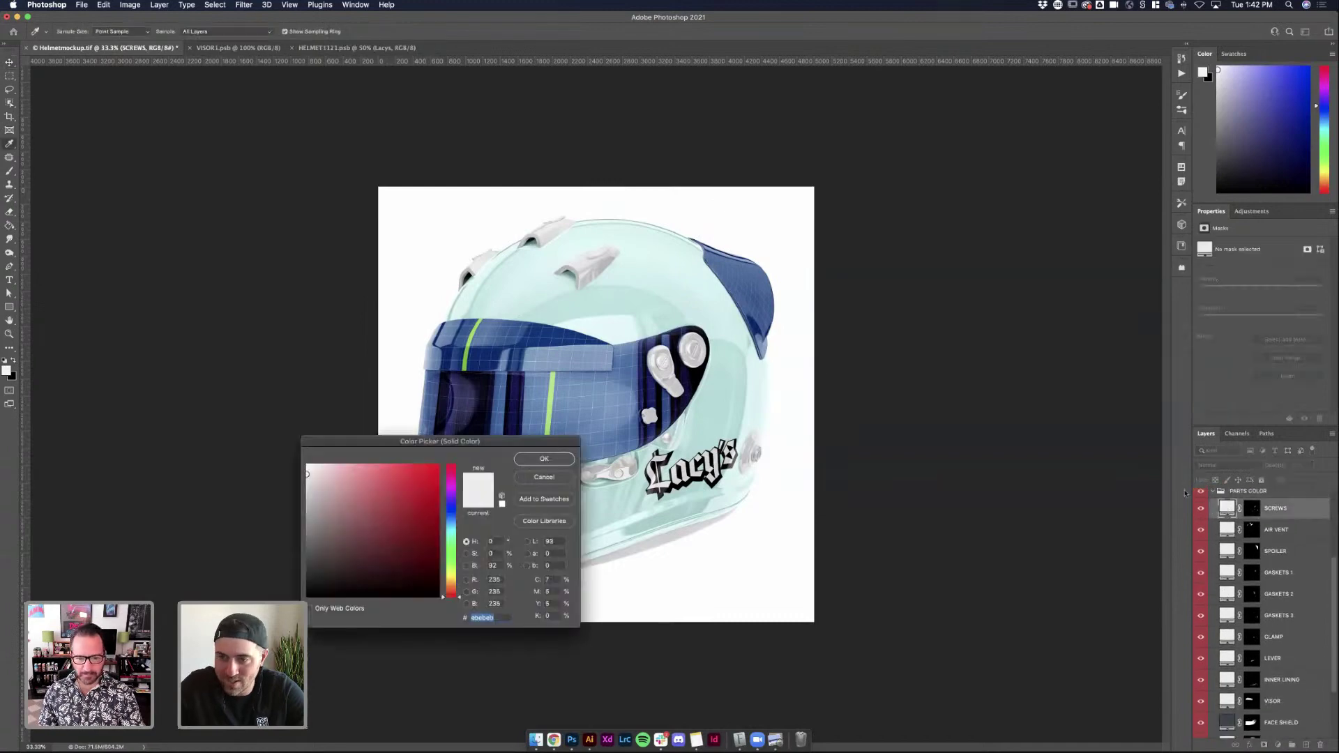
pyautogui.click(453, 509)
pyautogui.click(436, 465)
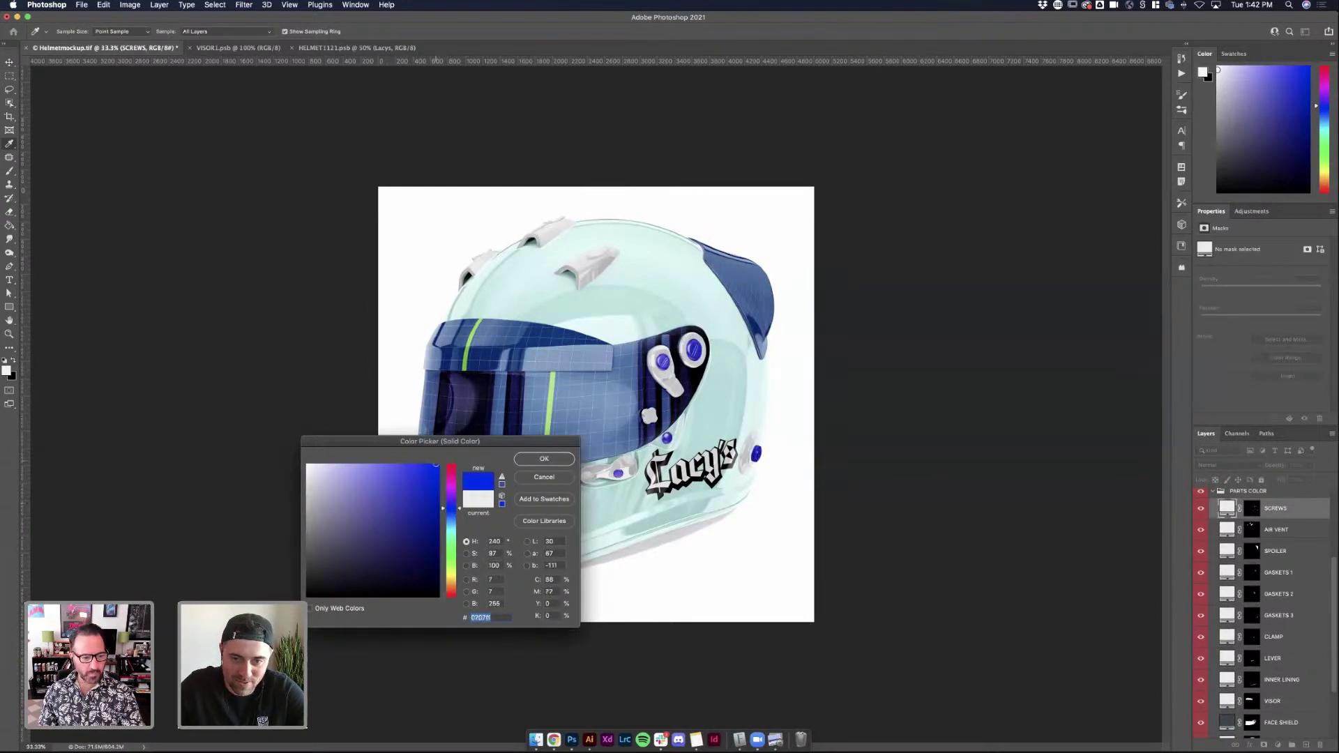
pyautogui.click(543, 477)
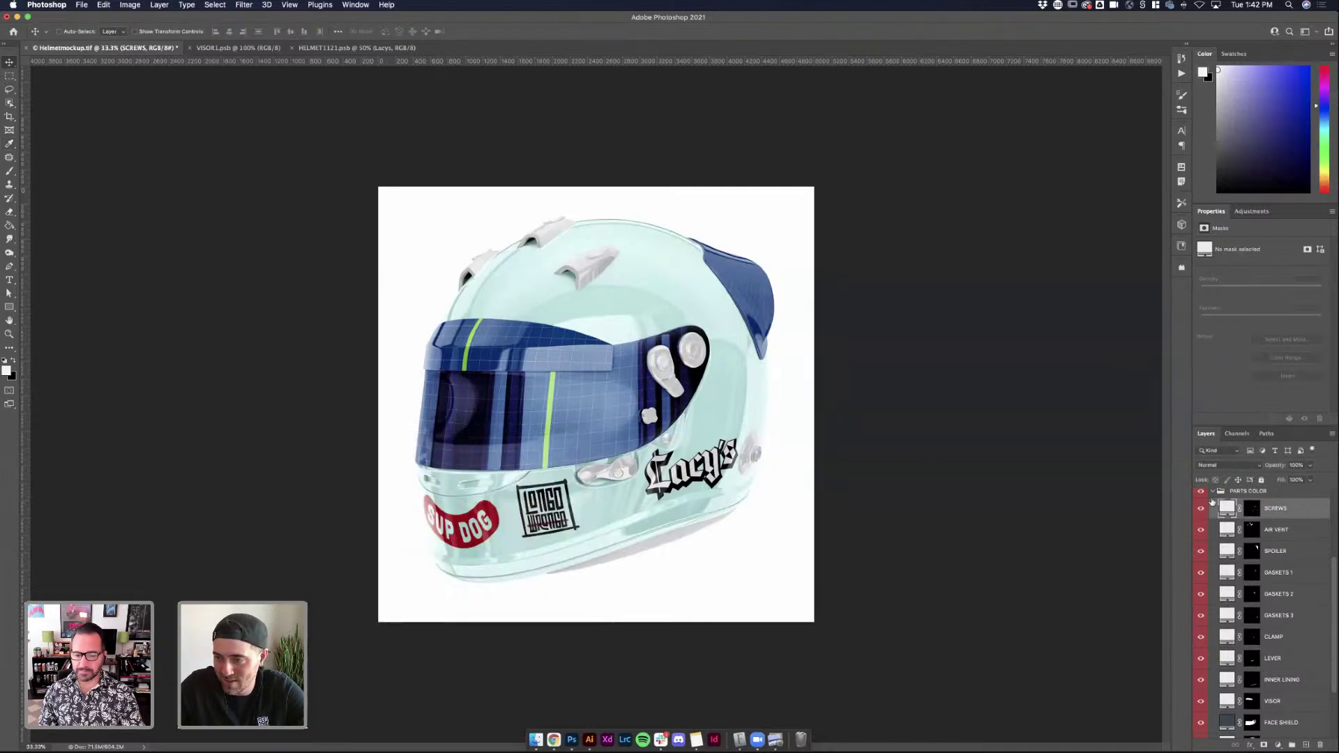
pyautogui.click(1213, 492)
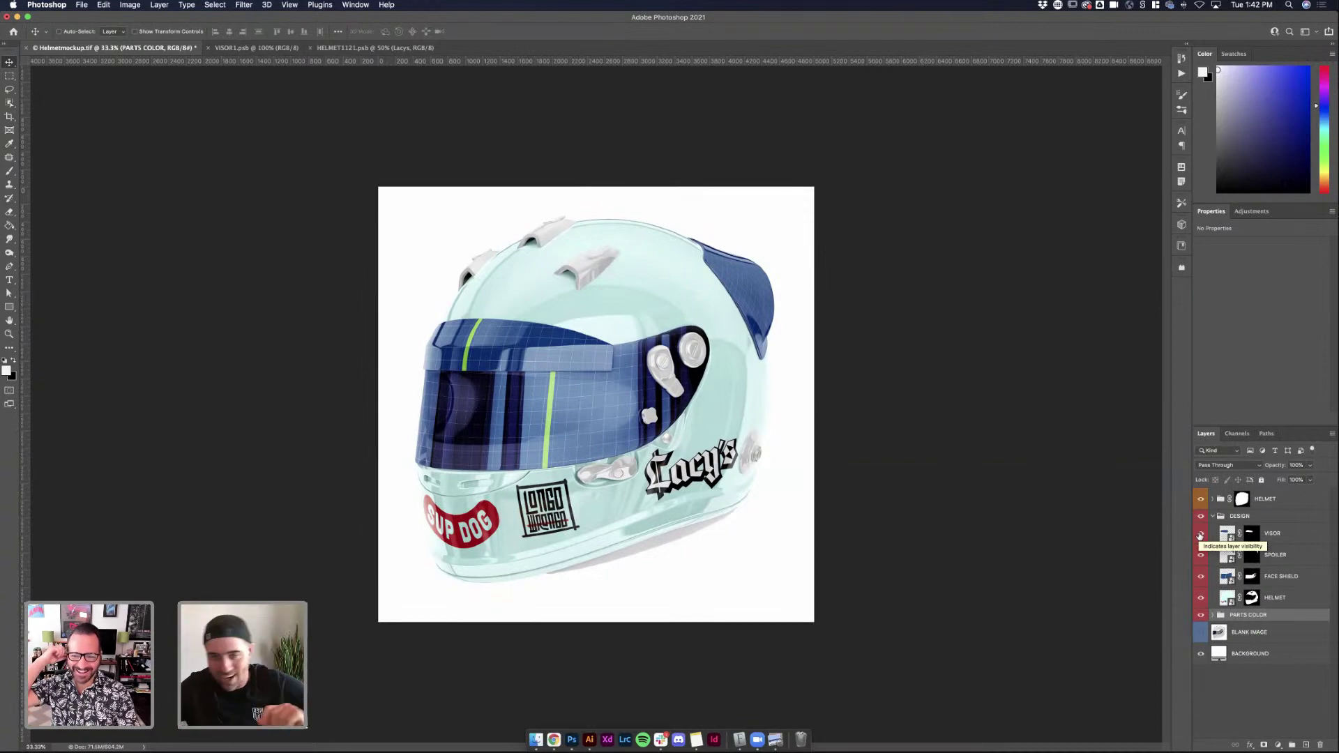
# Identify the FACE SHIELD design by toggling its visibility, and open its smart object contents for editing
pyautogui.click(1201, 576)
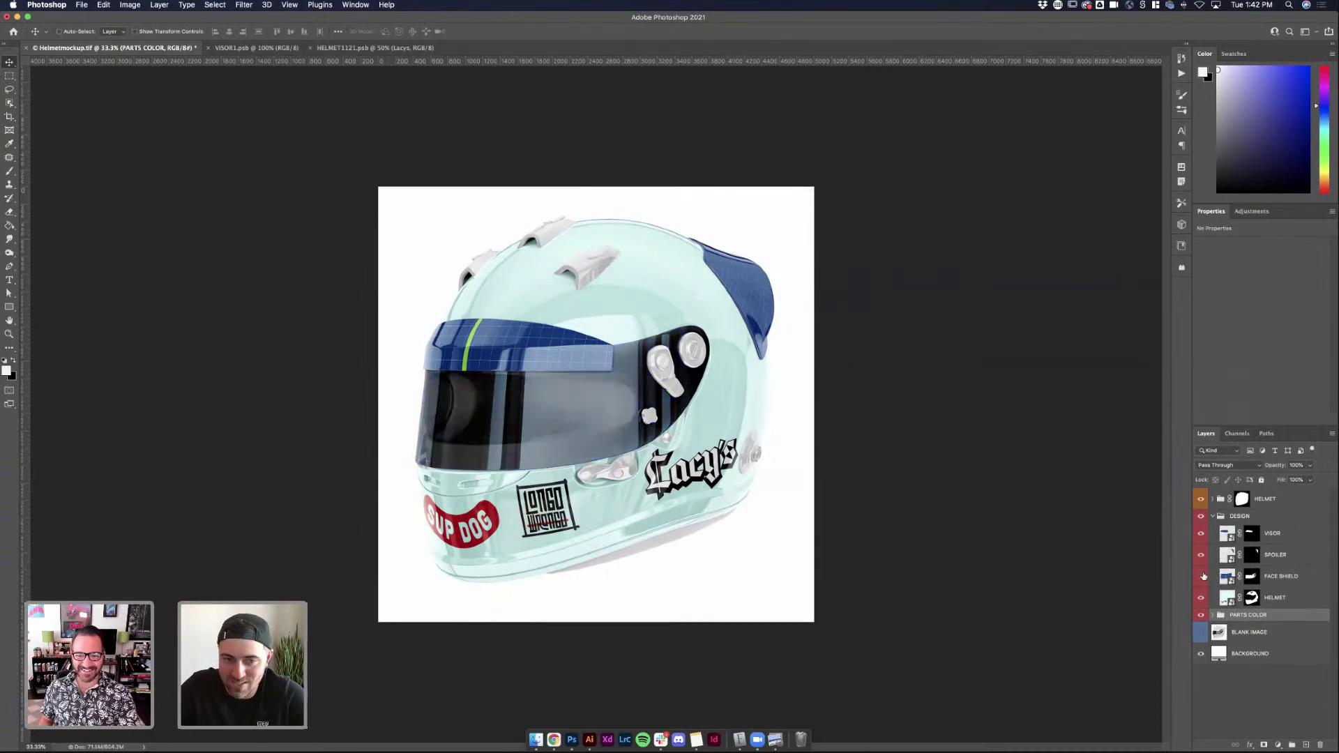
pyautogui.click(1201, 576)
pyautogui.doubleClick(1226, 576)
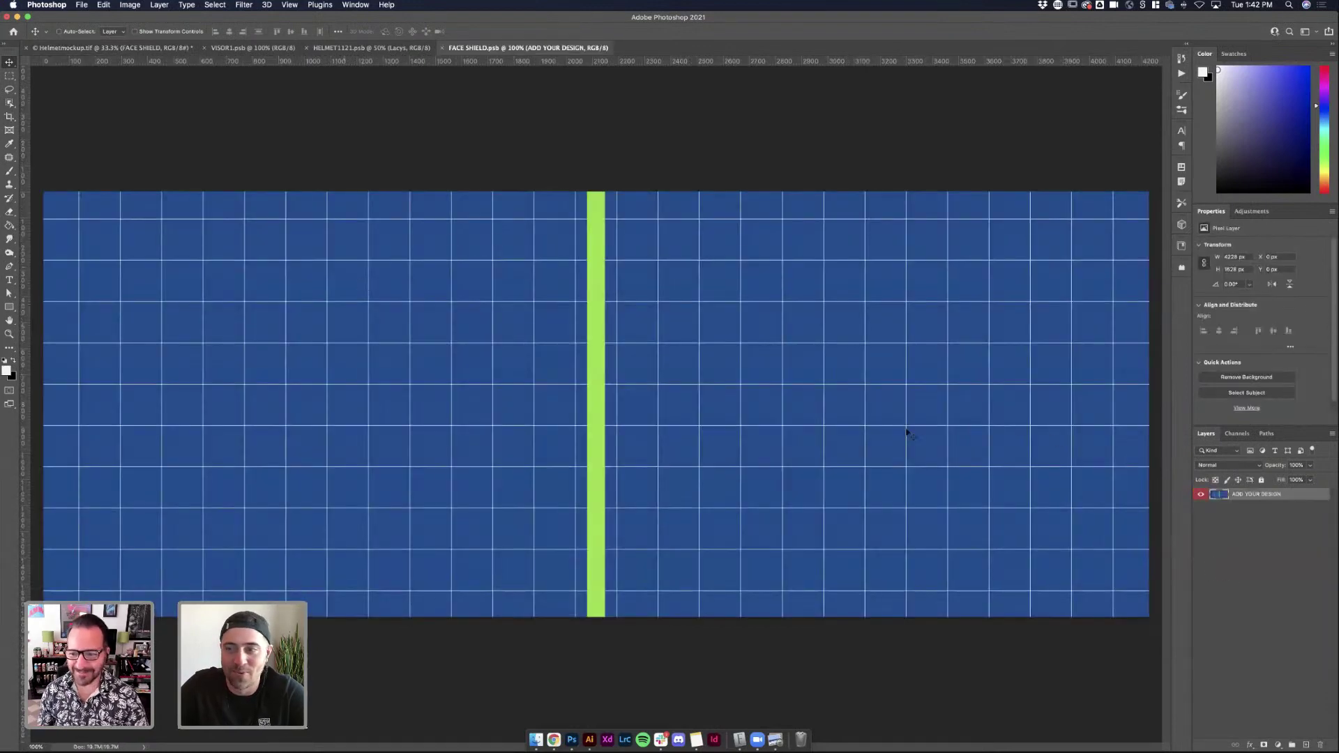
pyautogui.press('super+minus')
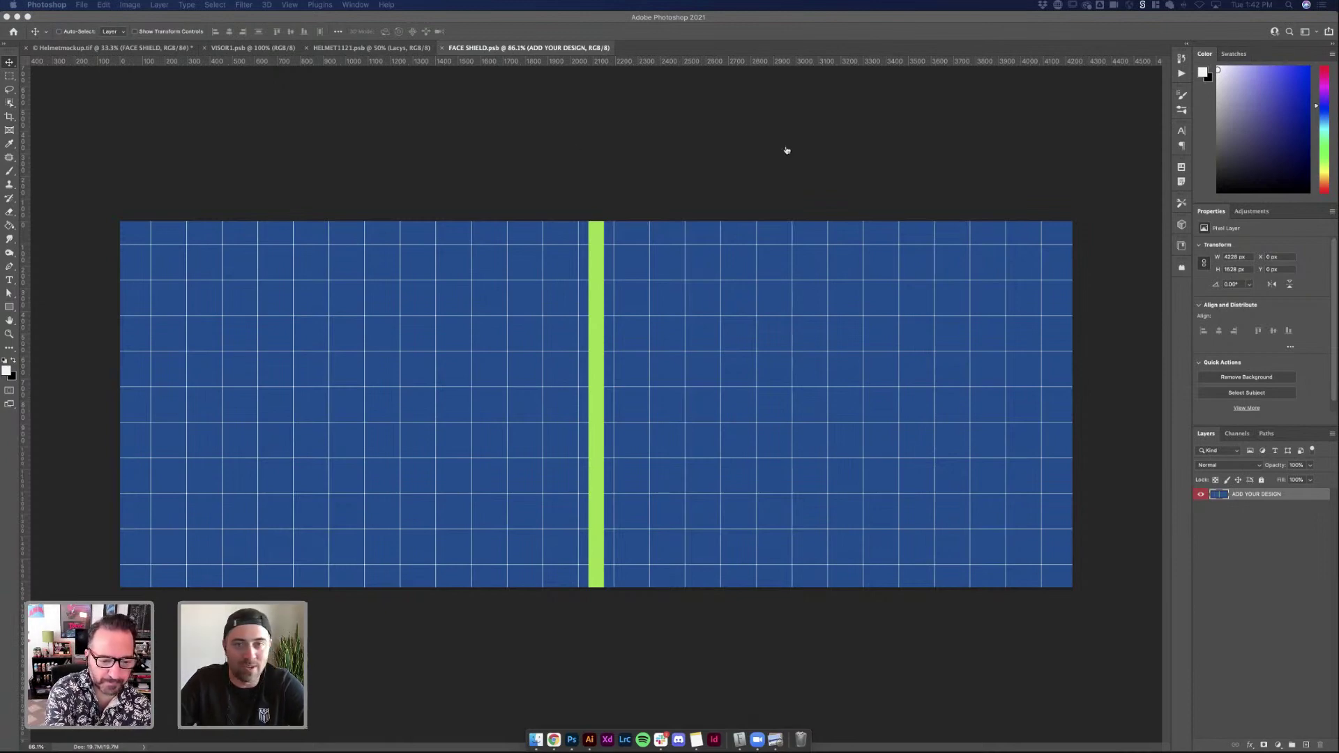
# Switch to Chrome, copy the AGV iridium blue visor image, and paste it into the Photoshop face shield document as a reference
pyautogui.press('super+Tab')
pyautogui.click(468, 216)
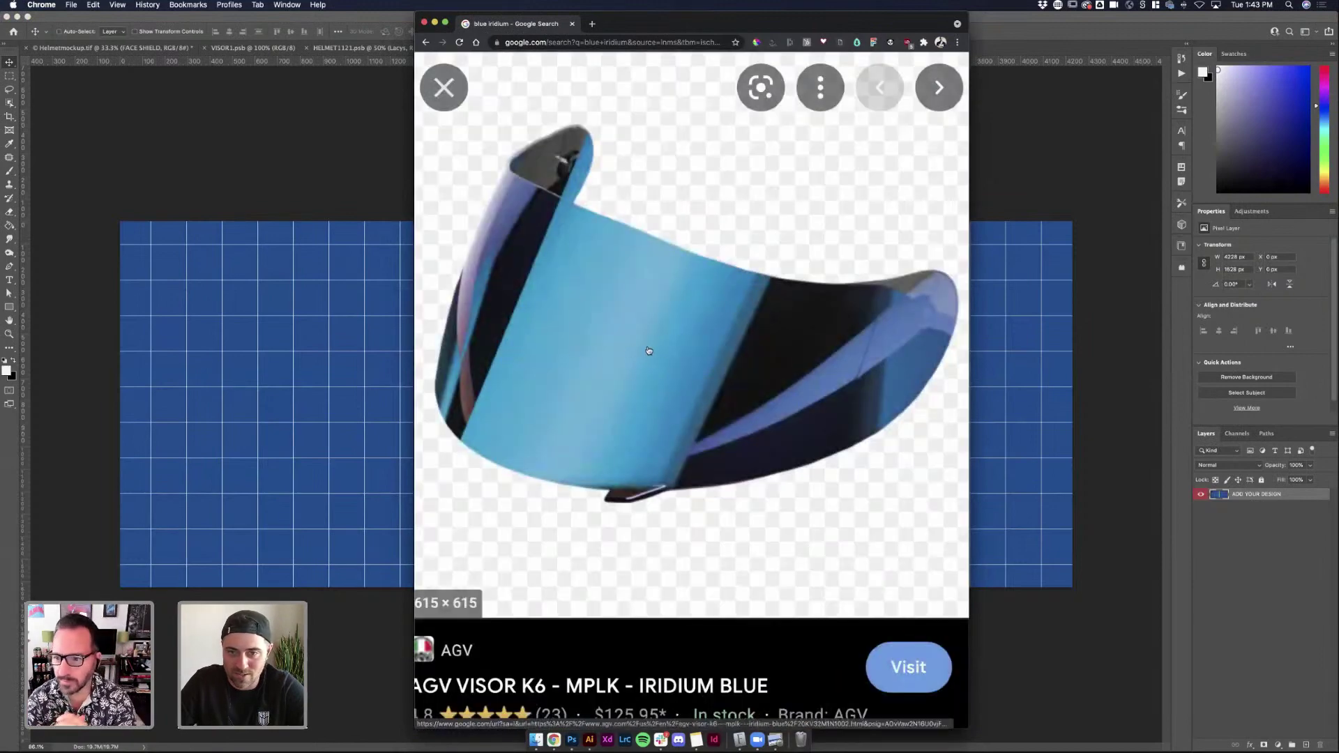
pyautogui.rightClick(604, 313)
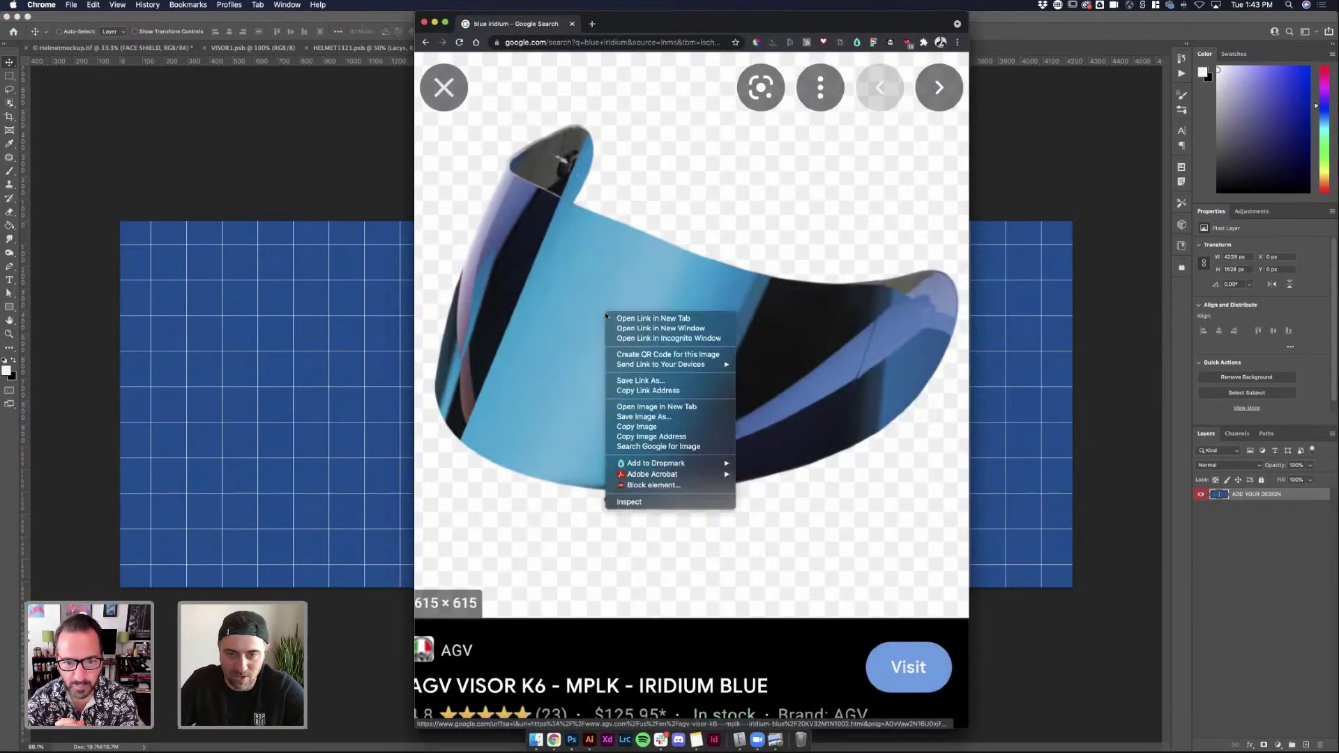
pyautogui.click(628, 423)
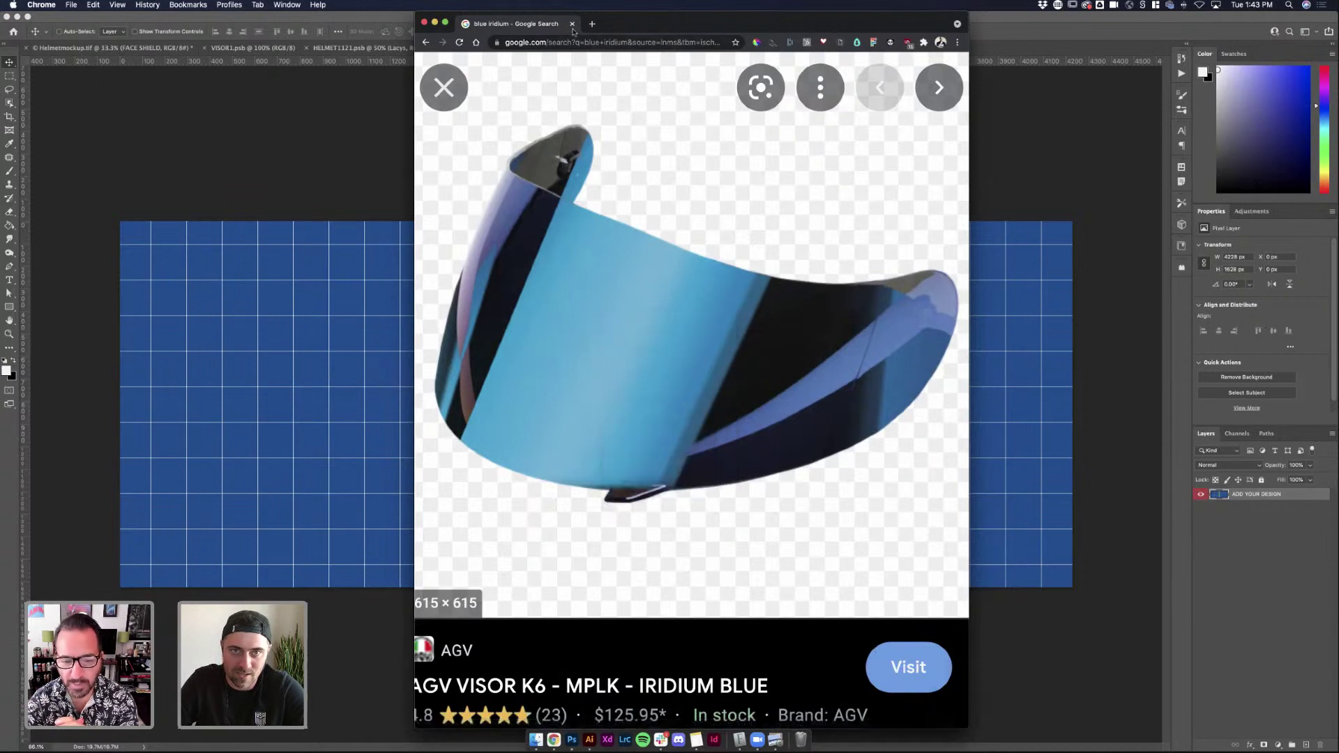
pyautogui.press('super+Tab')
pyautogui.press('super+v')
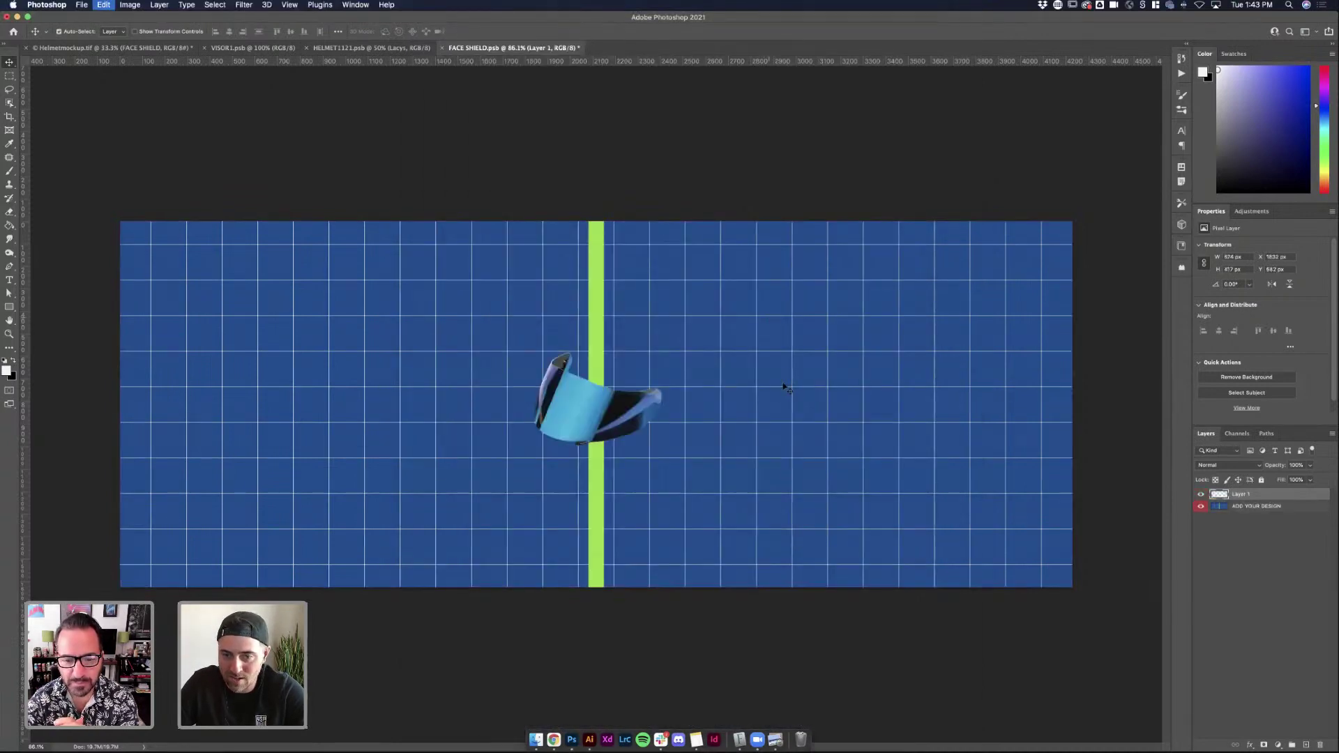
# Add a gradient fill layer directly above the ADD YOUR DESIGN layer and set its style to Radial
pyautogui.click(1255, 507)
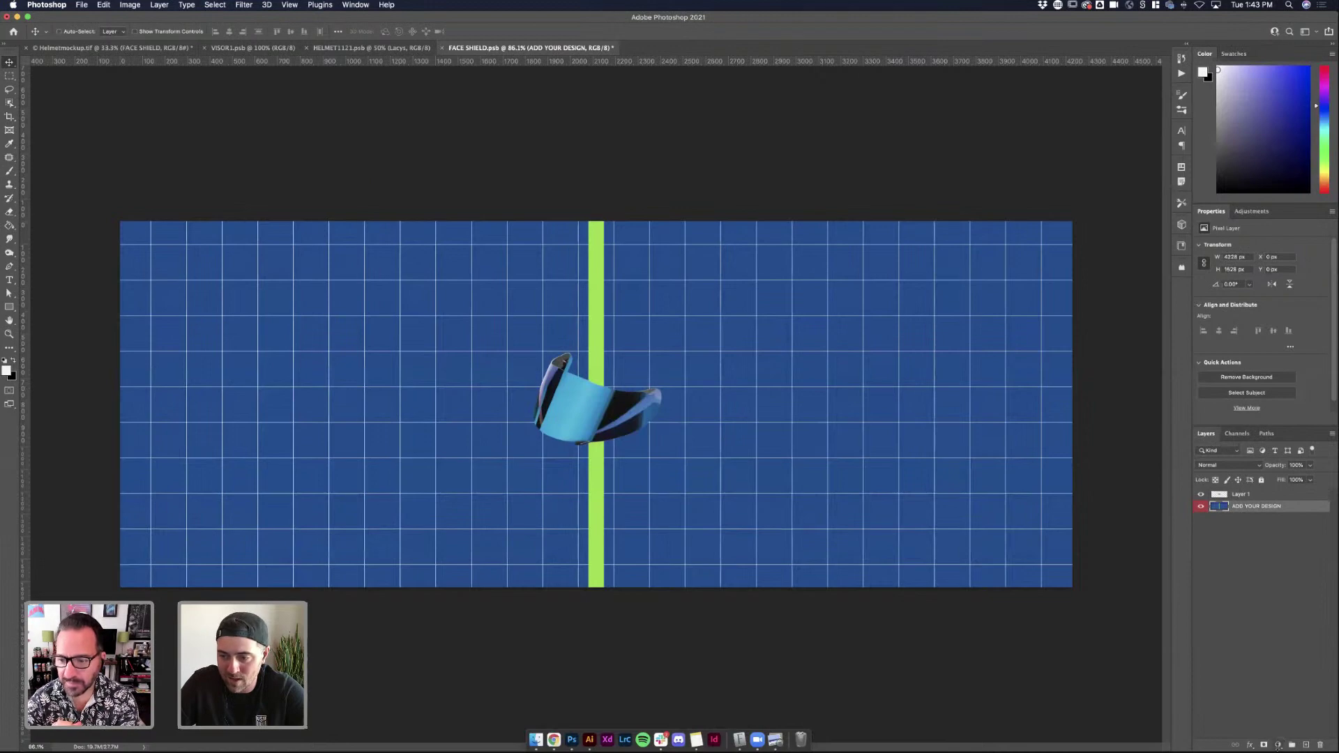
pyautogui.click(1278, 744)
pyautogui.click(1275, 542)
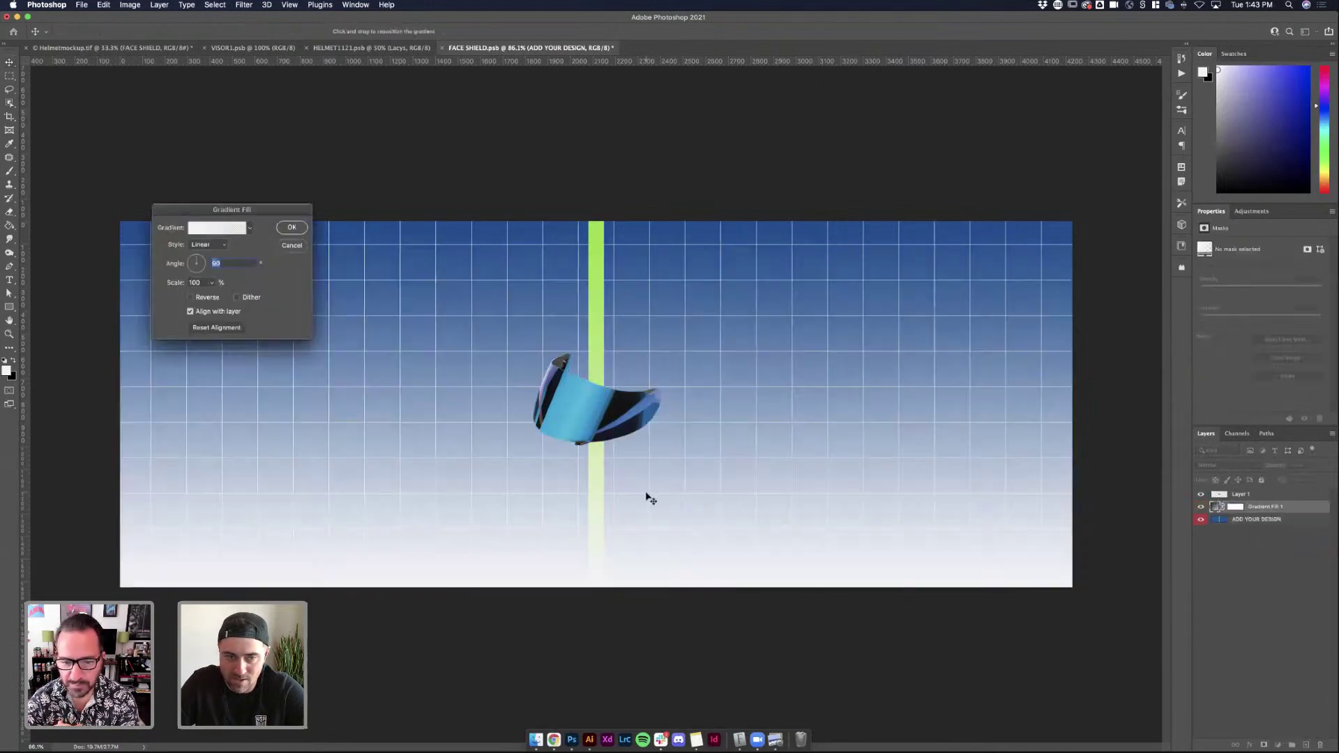
pyautogui.click(213, 248)
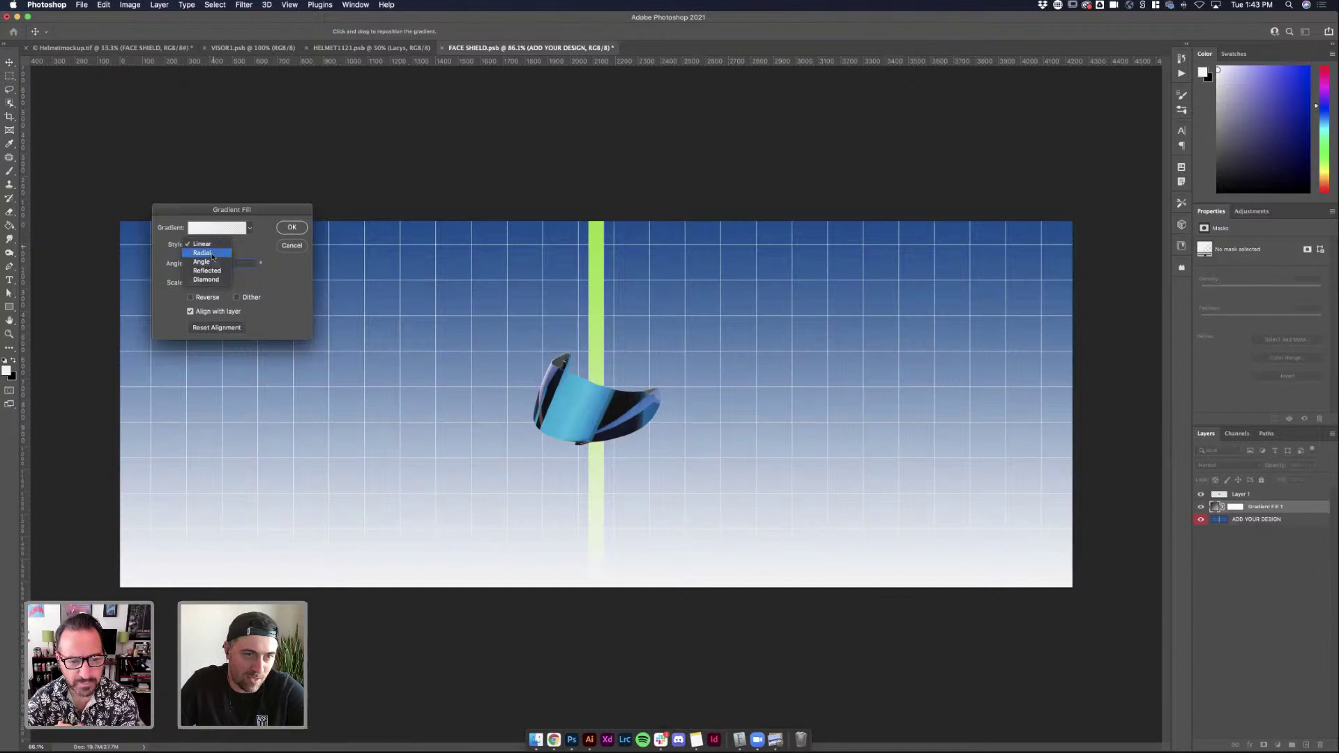
pyautogui.click(211, 254)
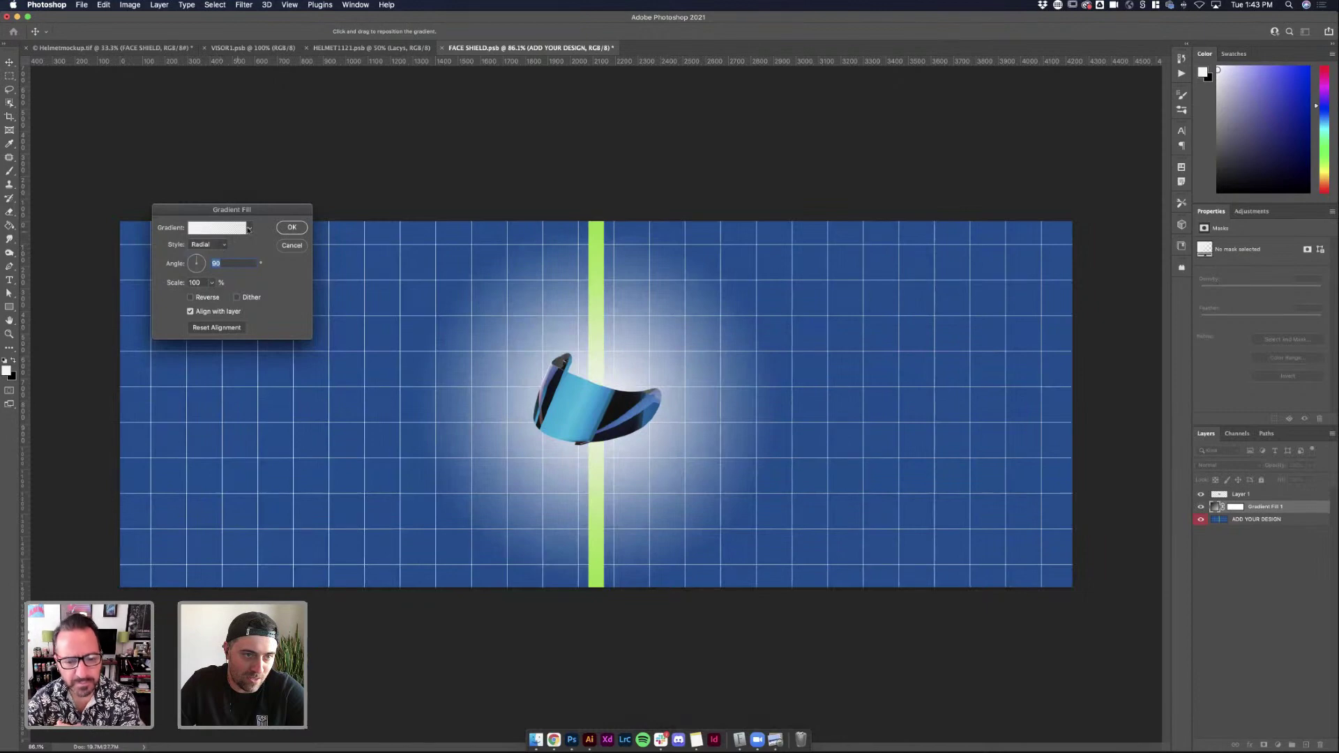
pyautogui.click(223, 244)
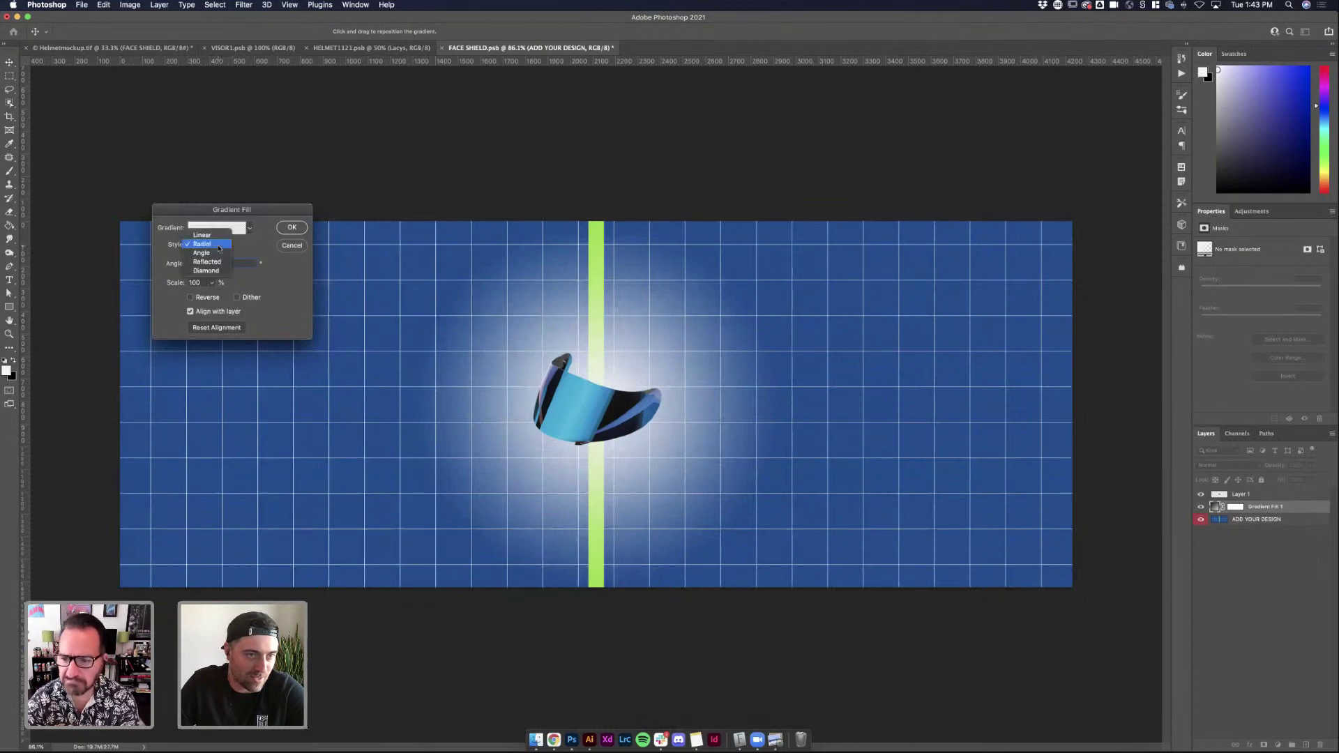
pyautogui.click(219, 246)
# Apply the purple-to-blue Blue_24 preset from the Blues group to the gradient fill
pyautogui.click(224, 229)
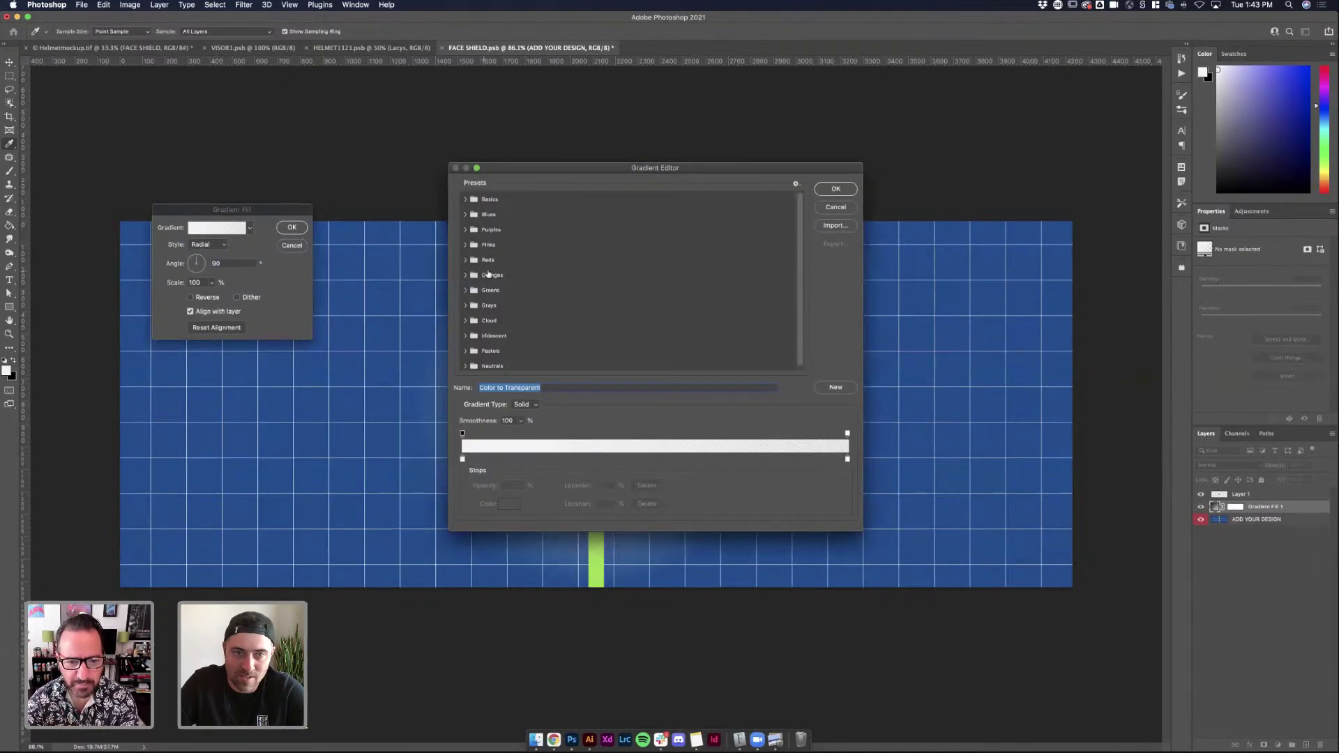
pyautogui.click(468, 215)
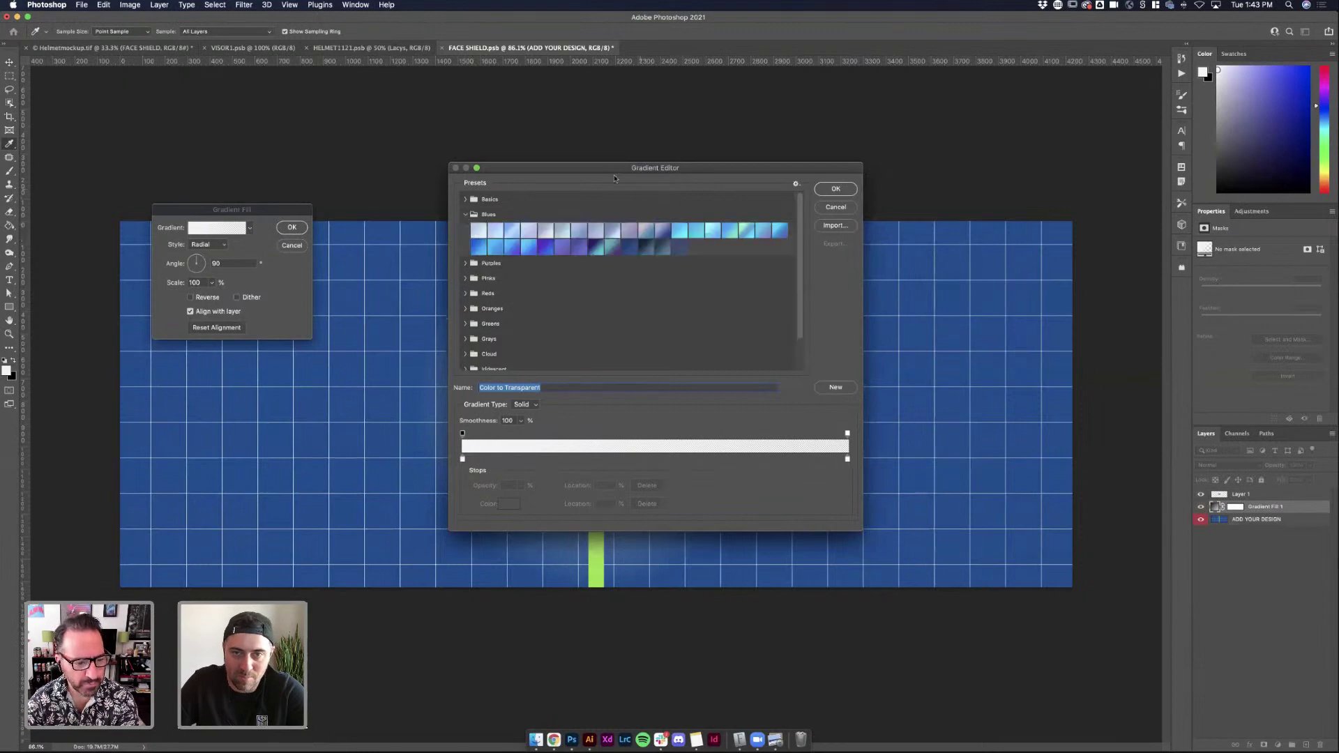
pyautogui.moveTo(614, 178); pyautogui.dragTo(842, 305)
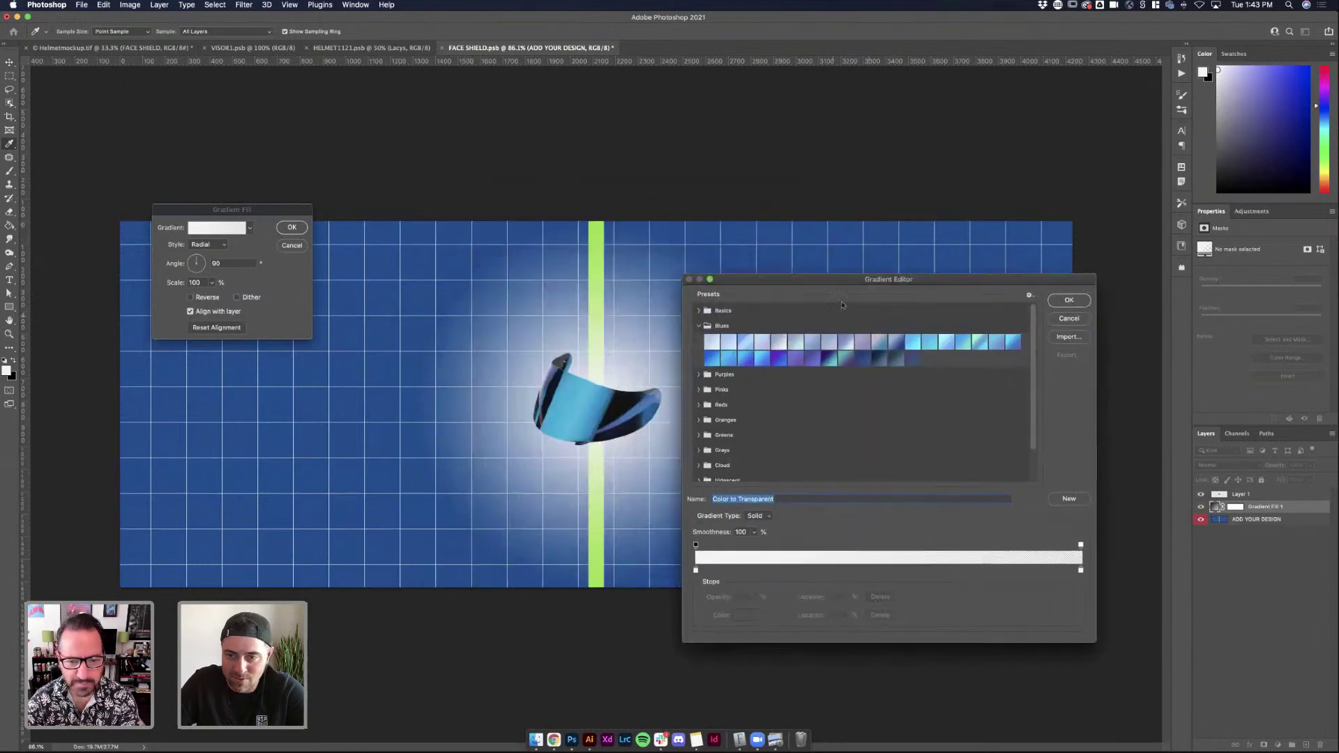
pyautogui.click(777, 360)
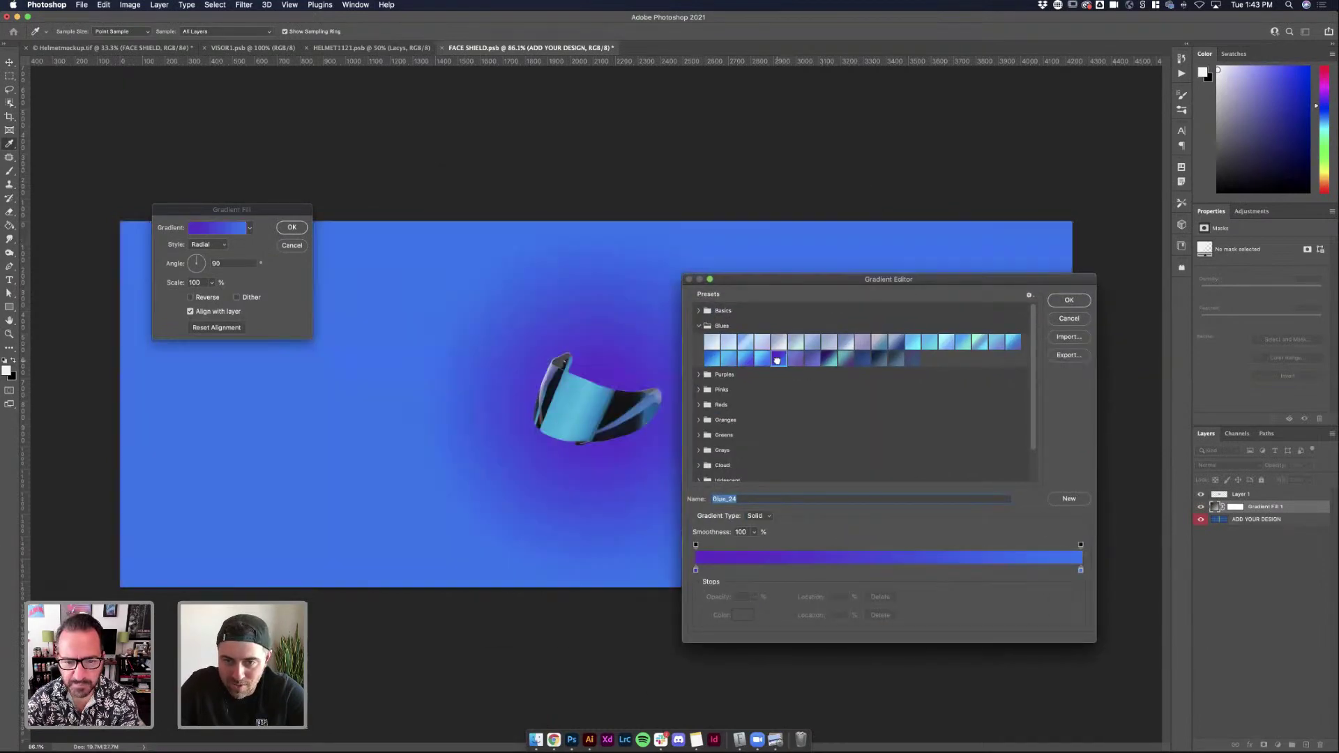
pyautogui.click(1076, 301)
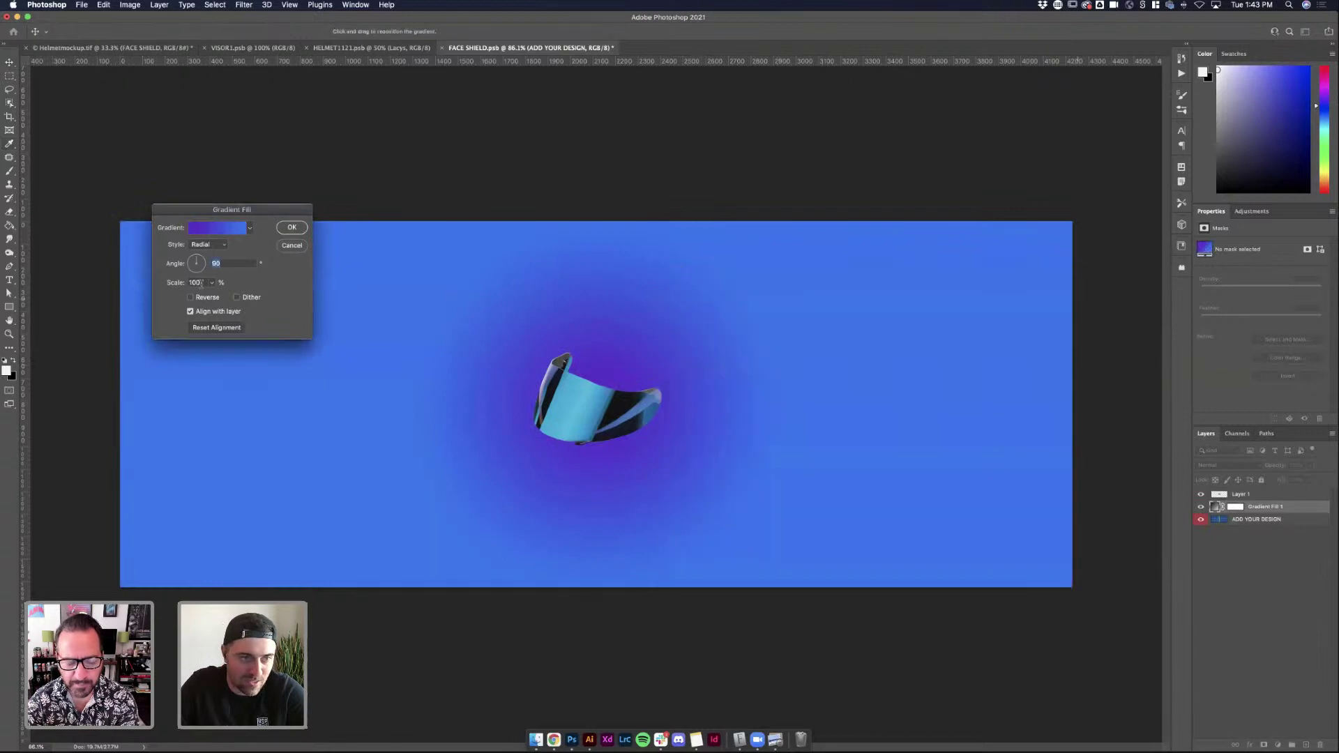
# Enlarge the radial gradient's scale to 297%
pyautogui.click(211, 282)
pyautogui.moveTo(217, 297)
pyautogui.mouseDown()
pyautogui.moveTo(236, 297)
pyautogui.moveTo(225, 297)
pyautogui.mouseUp()
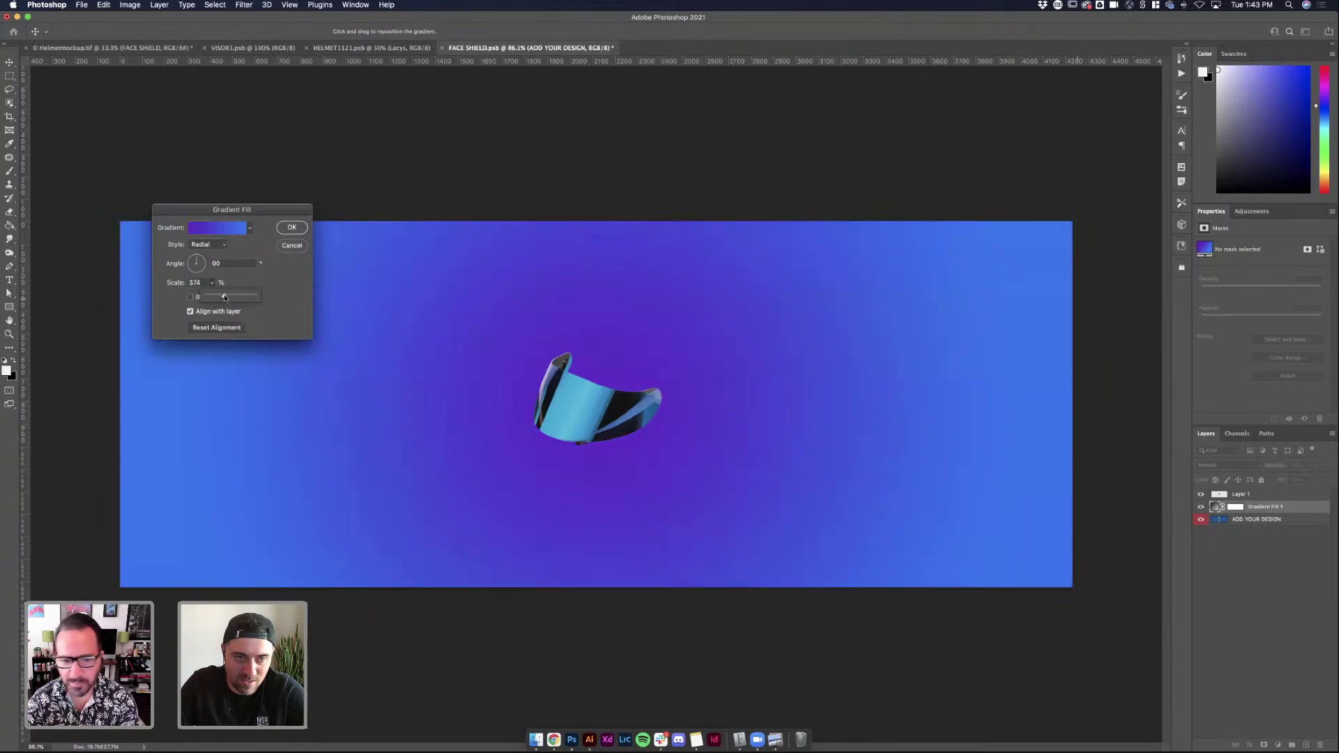
pyautogui.moveTo(225, 297); pyautogui.dragTo(220, 297)
# Try the Linear, Angle, Reflected and Diamond styles on the gradient fill, with the Diamond version scaled to 264%
pyautogui.click(208, 244)
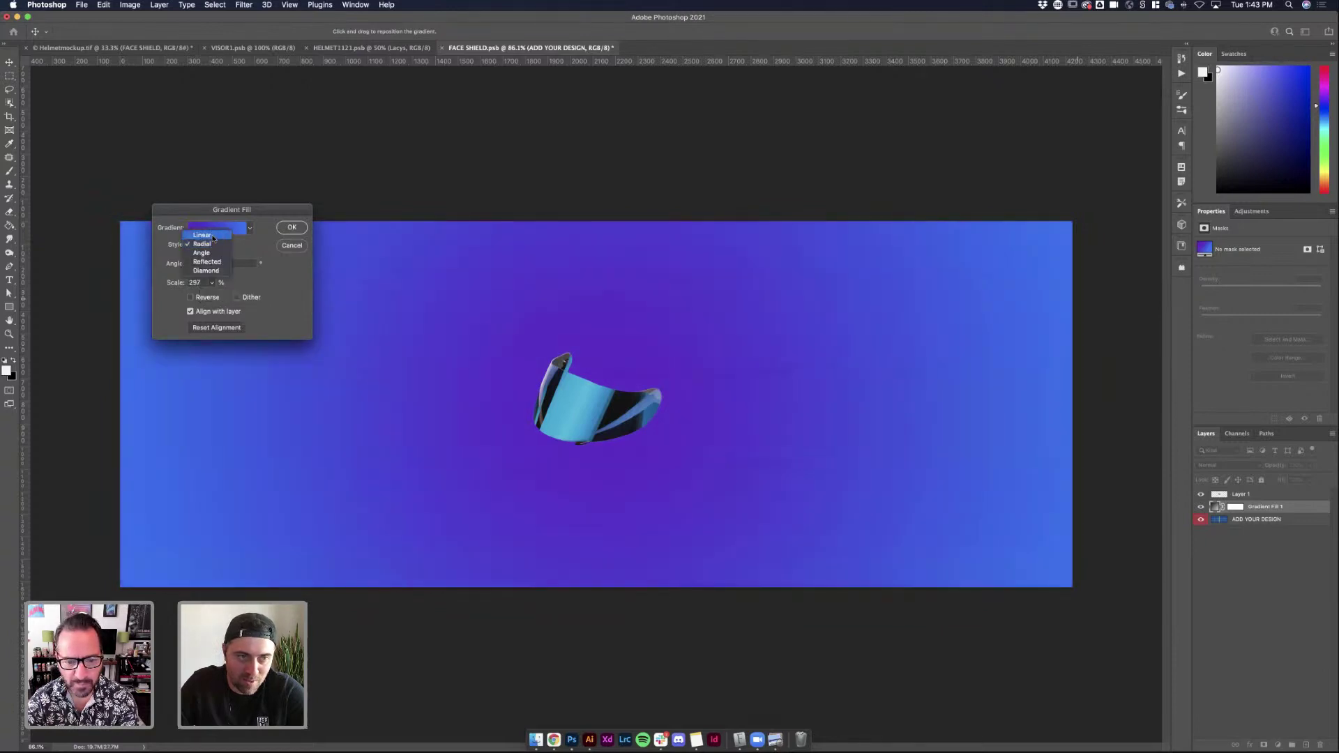
pyautogui.click(213, 236)
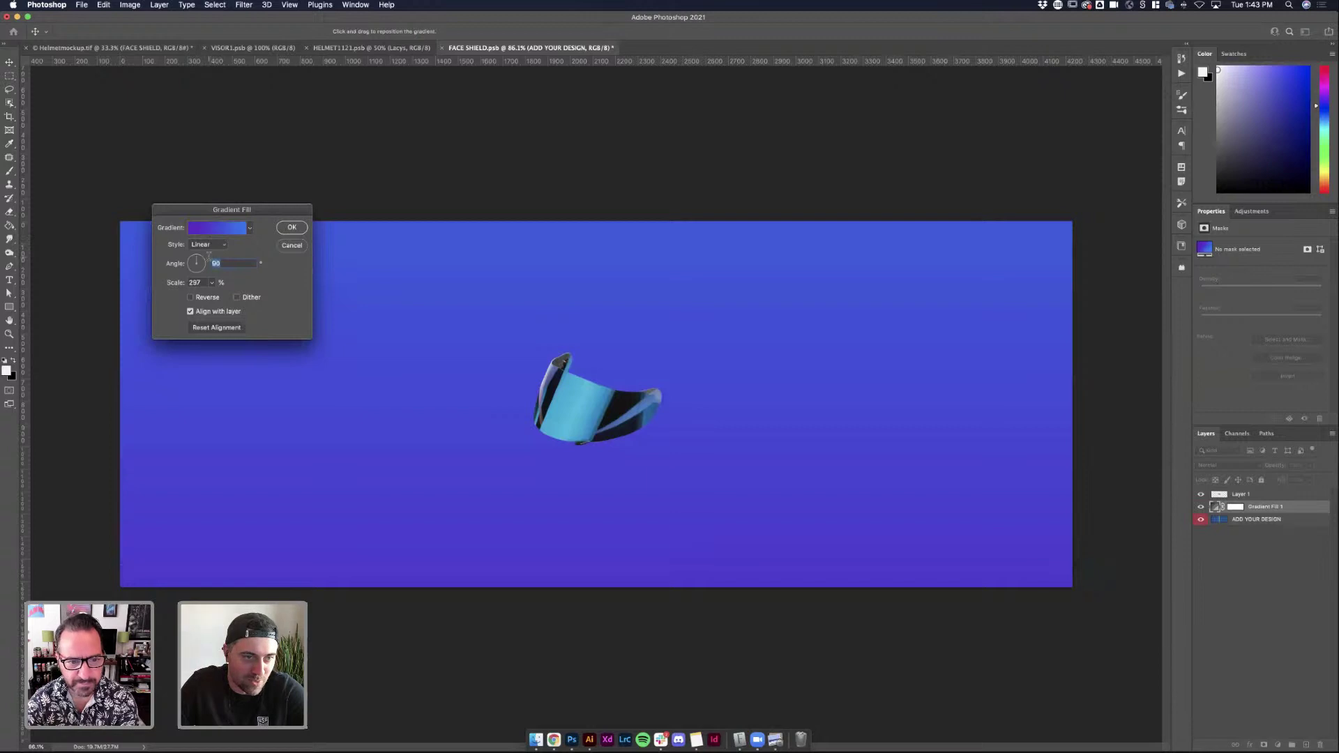
pyautogui.click(208, 244)
pyautogui.click(213, 261)
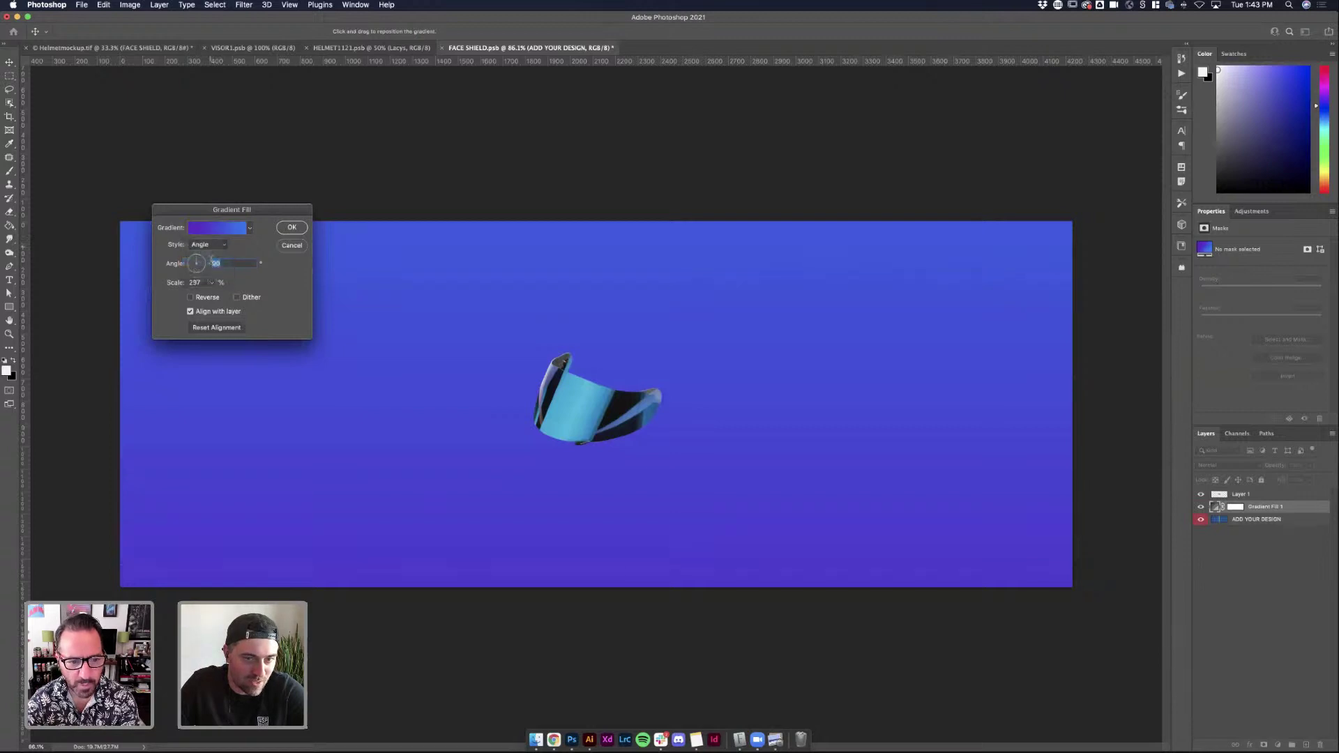
pyautogui.click(218, 229)
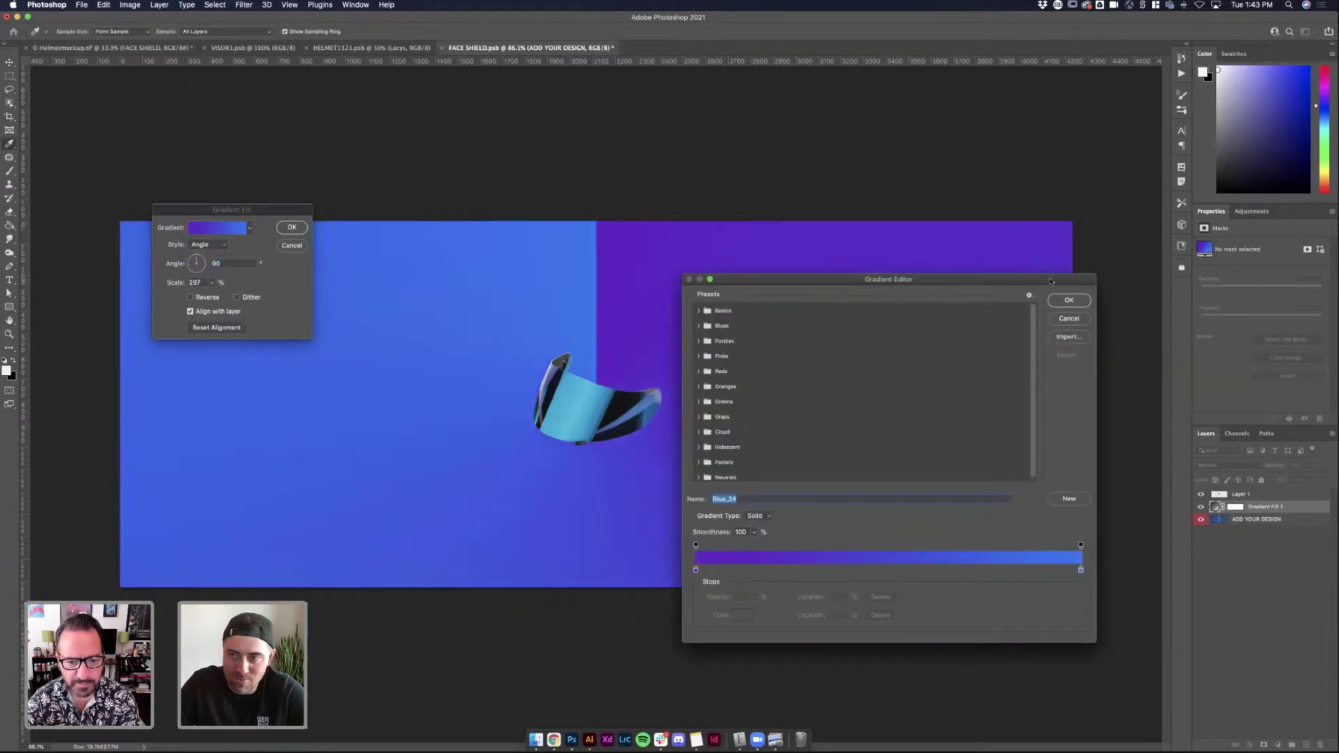
pyautogui.click(1083, 322)
pyautogui.click(217, 245)
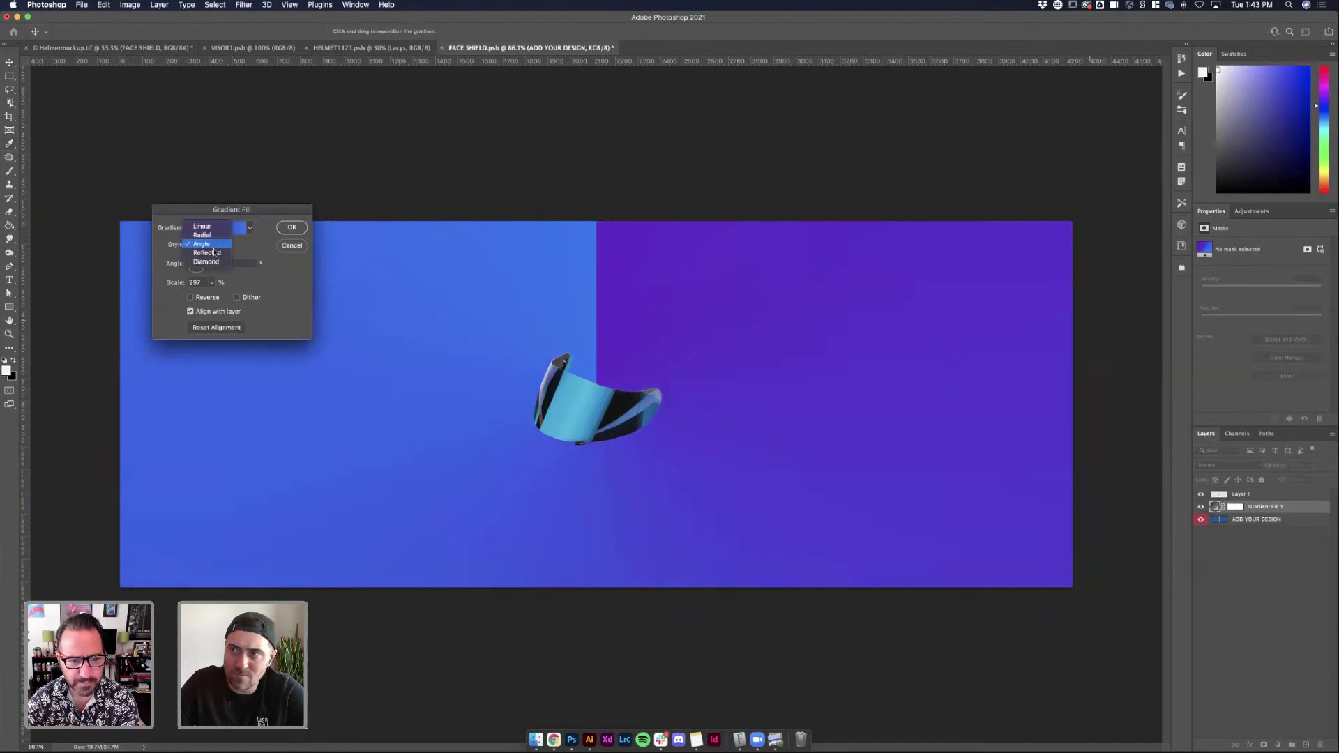
pyautogui.click(207, 254)
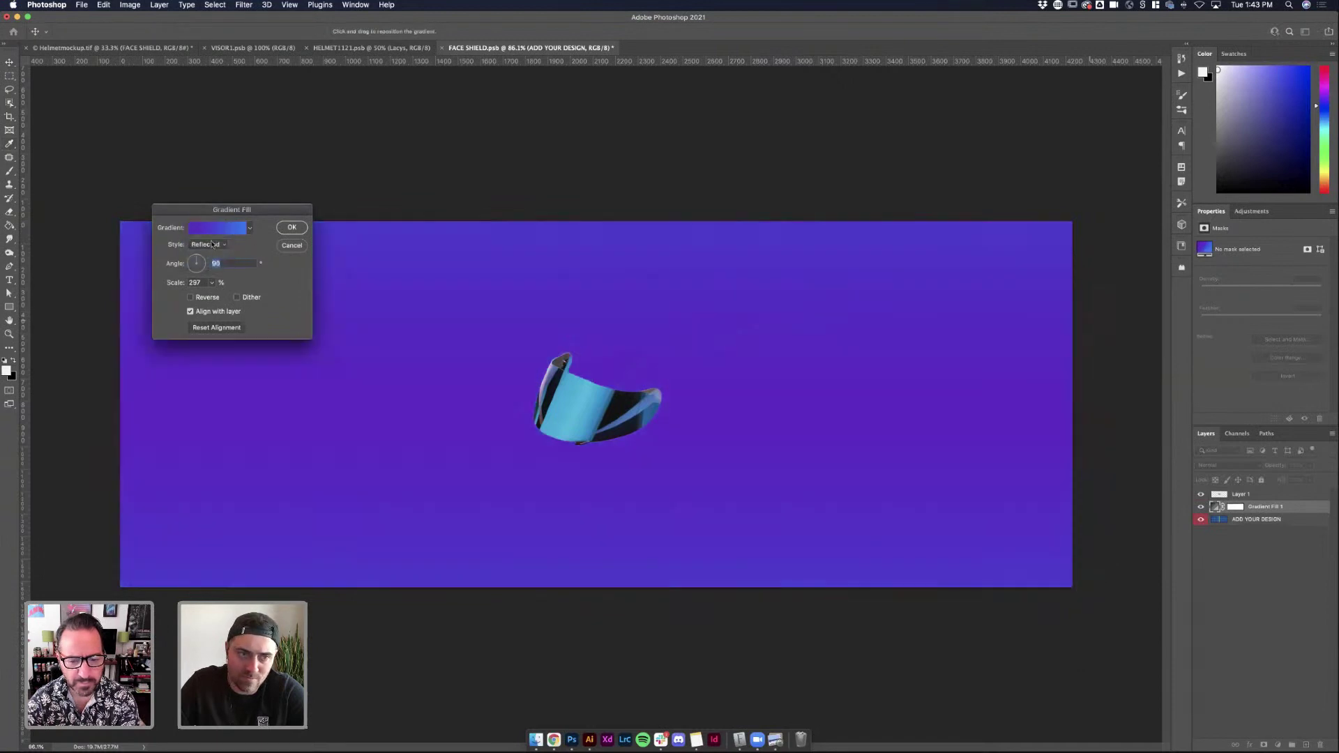
pyautogui.click(213, 246)
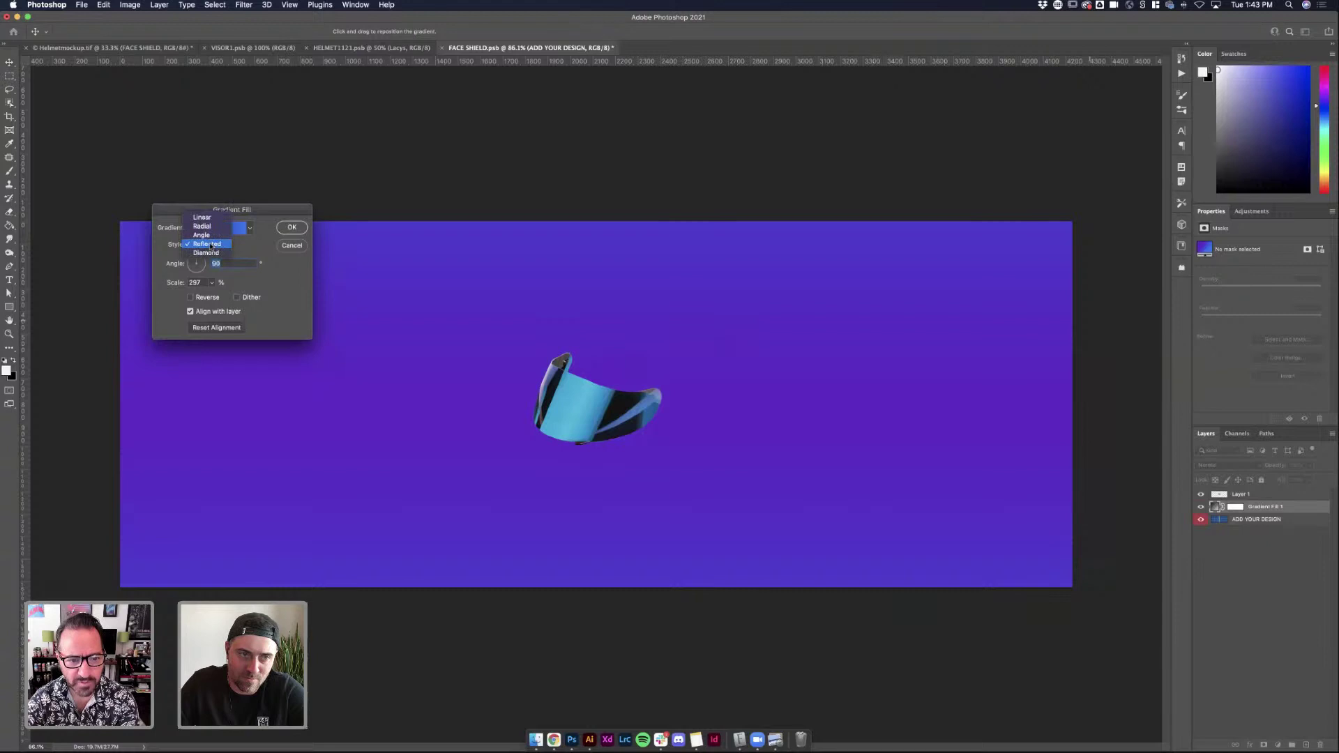
pyautogui.click(211, 244)
pyautogui.click(213, 245)
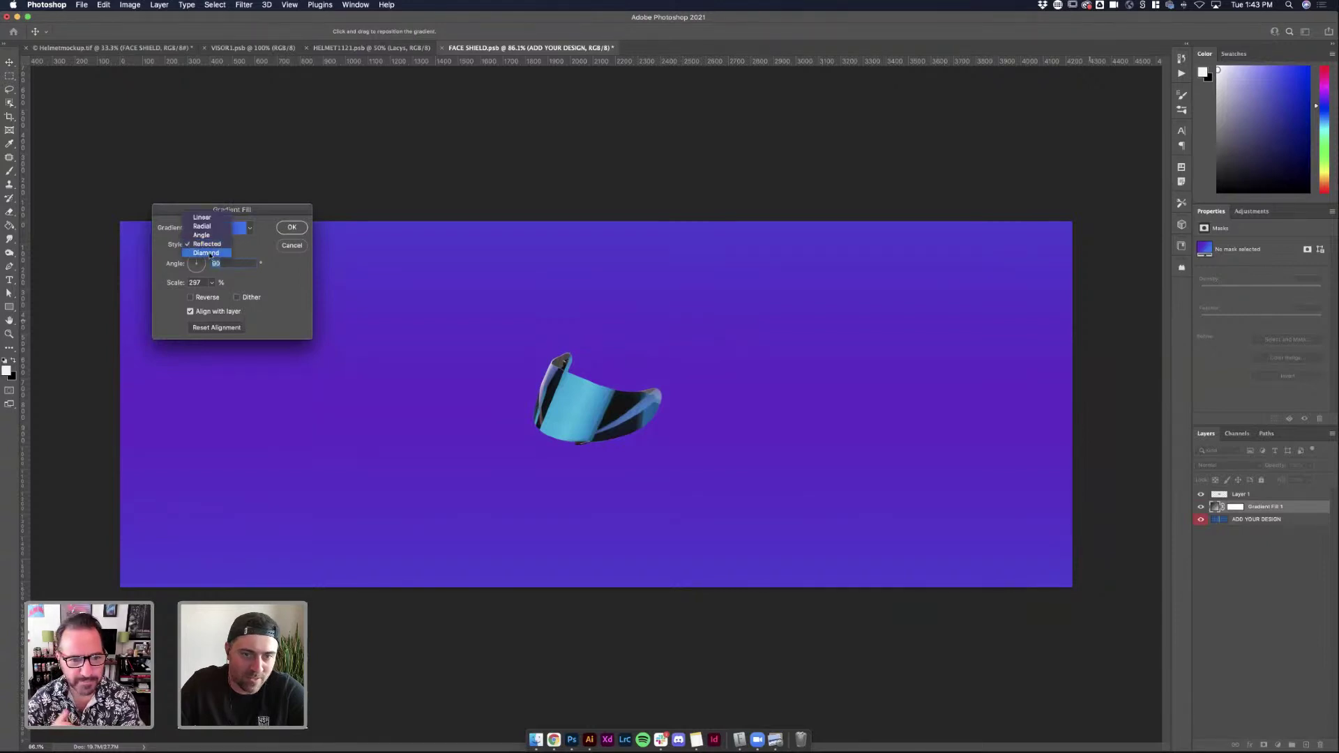
pyautogui.click(210, 253)
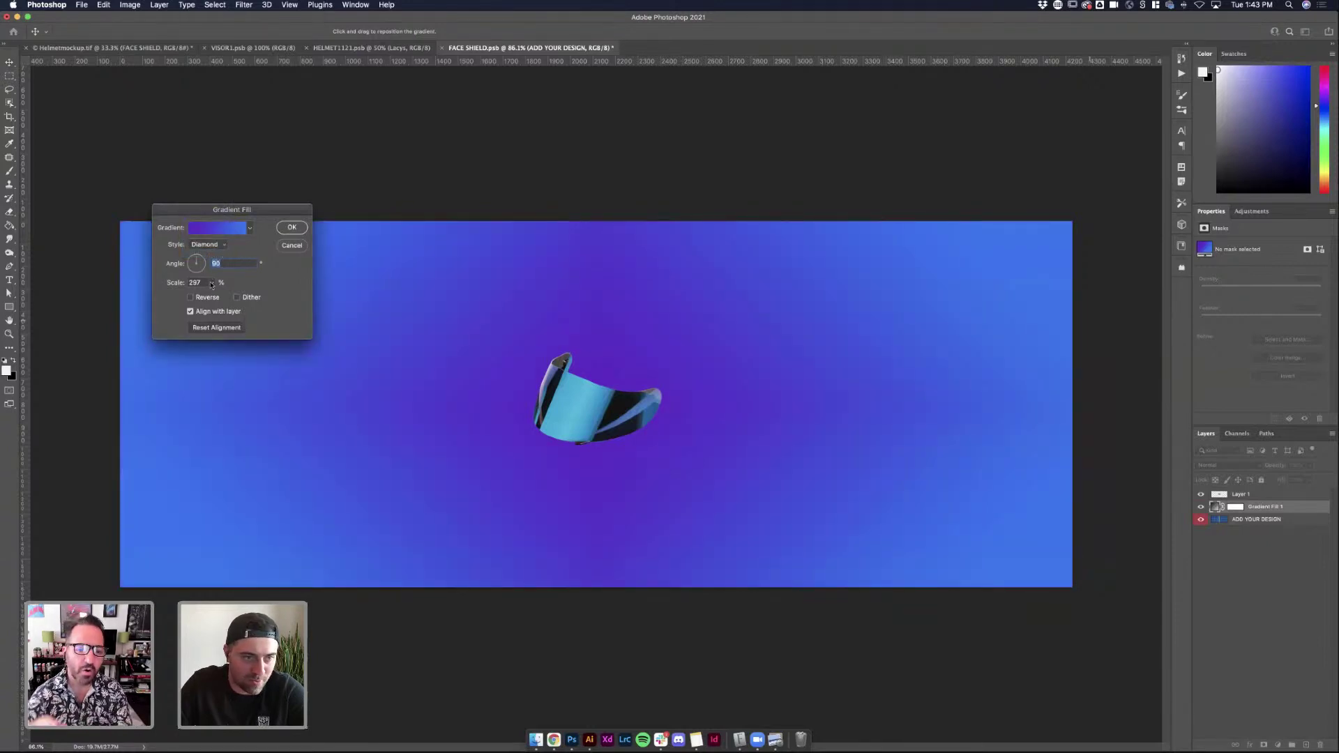
pyautogui.moveTo(211, 284)
pyautogui.mouseDown()
pyautogui.moveTo(201, 297)
pyautogui.moveTo(216, 297)
pyautogui.mouseUp()
# Set the gradient fill to the Reflected style with a 0° angle and 111% scale, and accept it
pyautogui.click(208, 245)
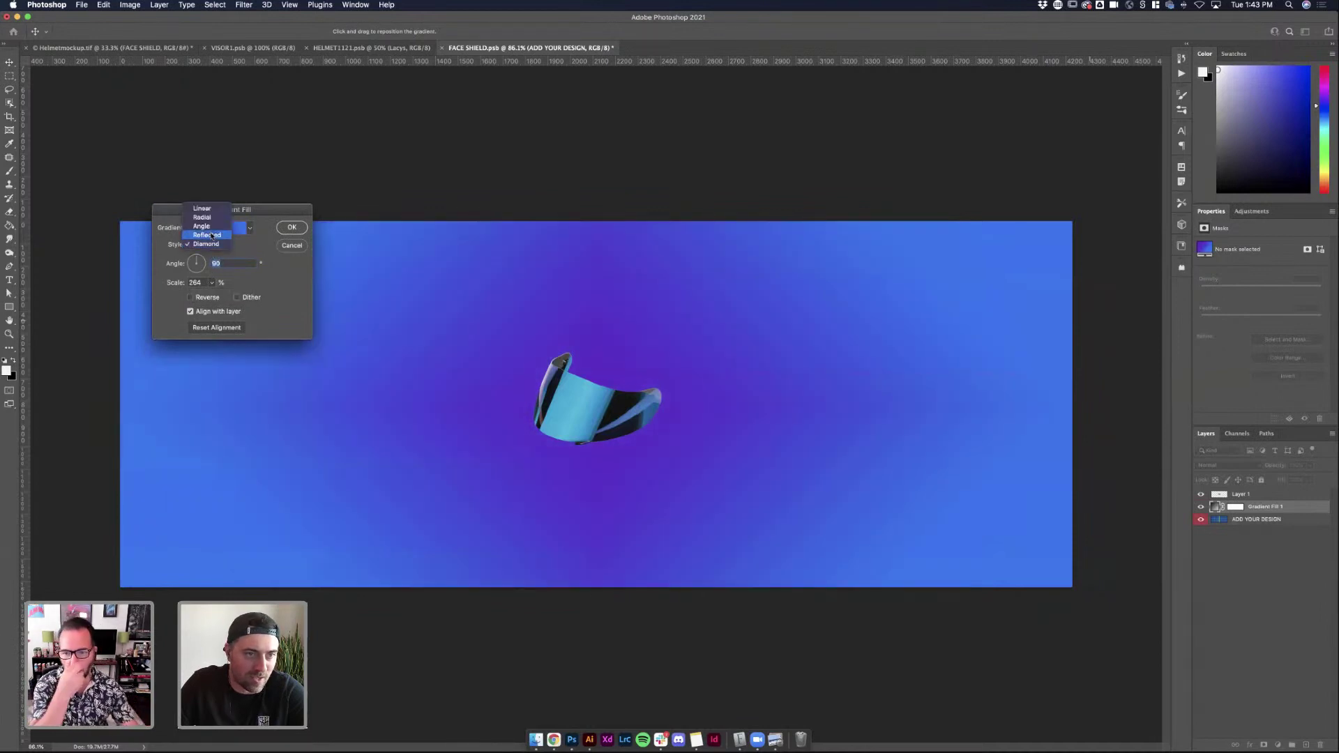
pyautogui.click(212, 236)
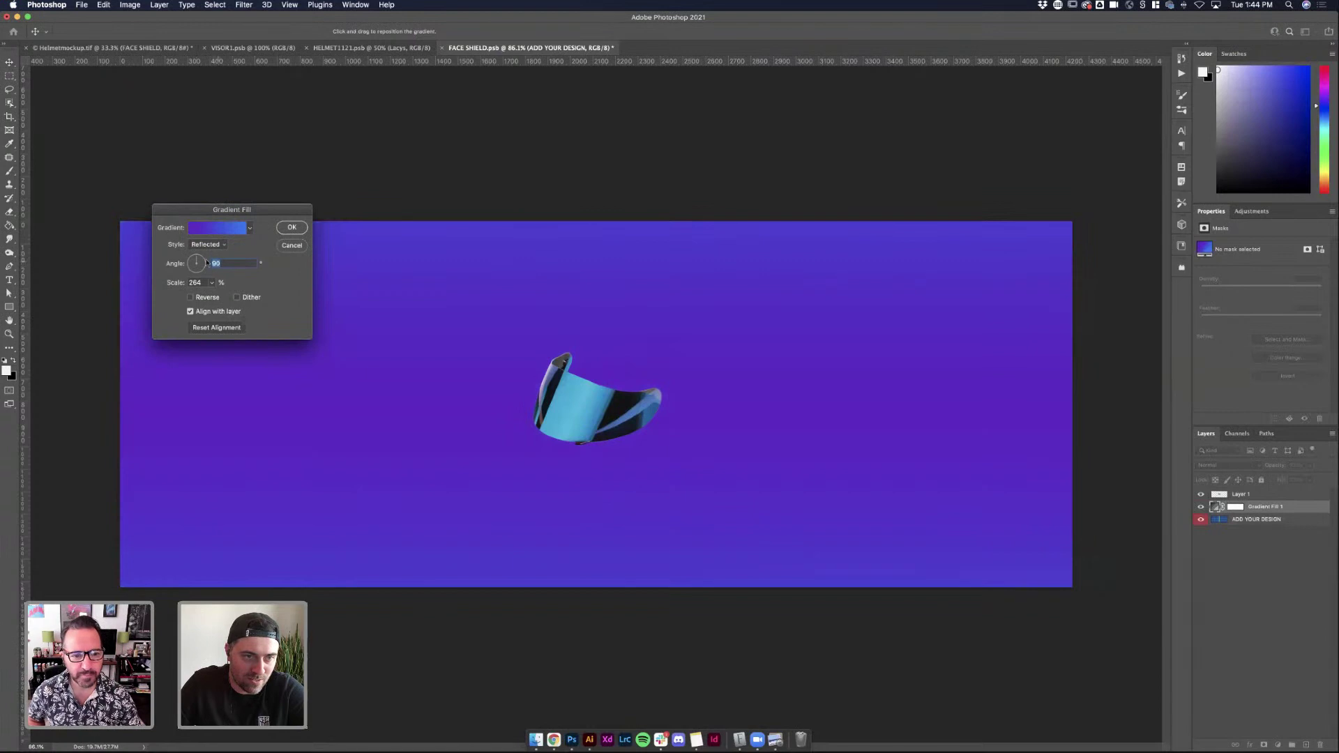
pyautogui.write('0')
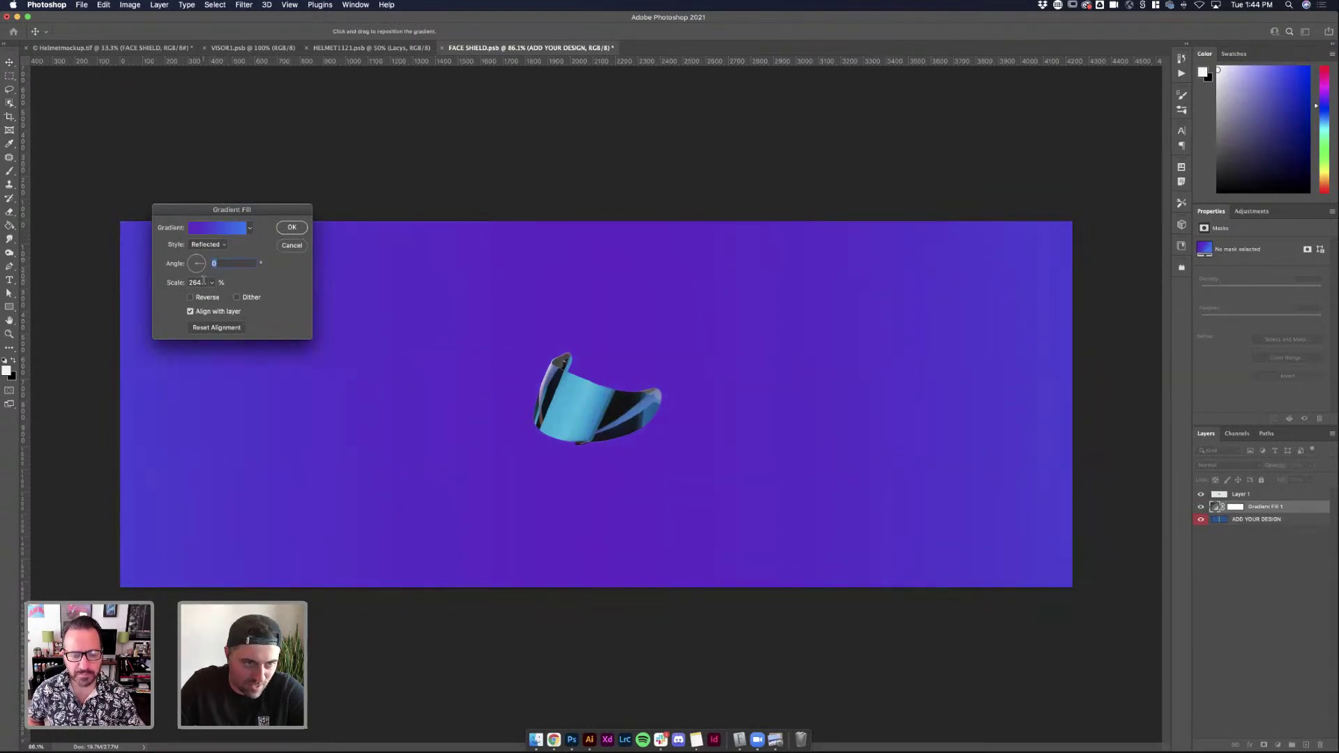
pyautogui.click(212, 282)
pyautogui.moveTo(216, 297); pyautogui.dragTo(204, 297)
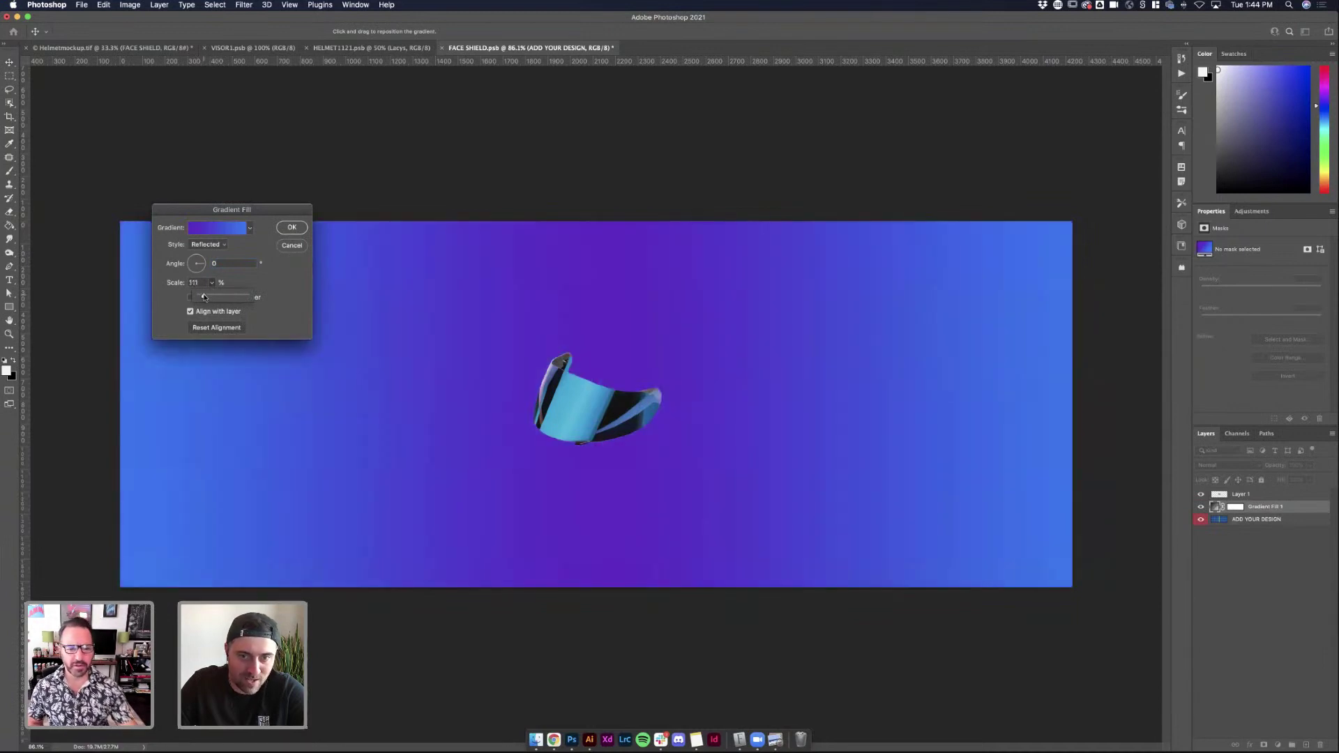
pyautogui.click(292, 228)
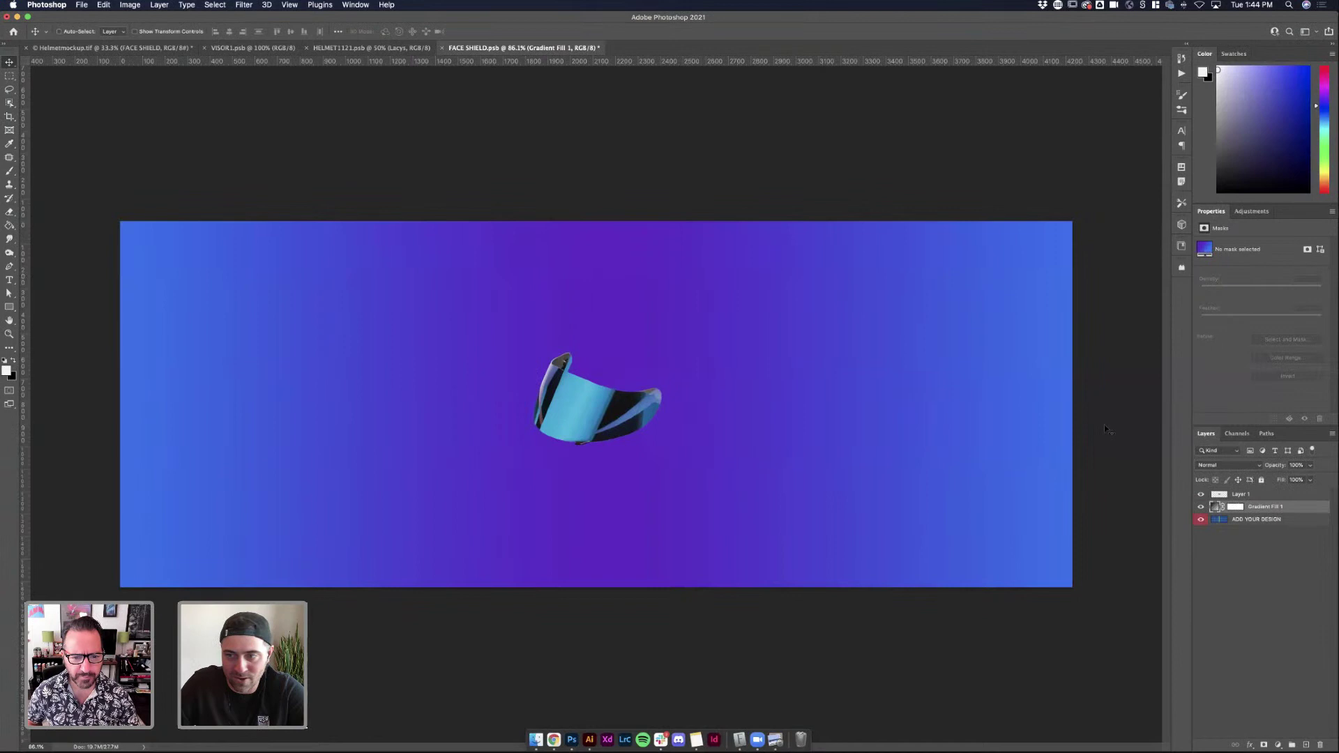
# Hide the pasted visor reference layer, save the face shield design, and return to the helmet mockup
pyautogui.click(1201, 494)
pyautogui.press('super+s')
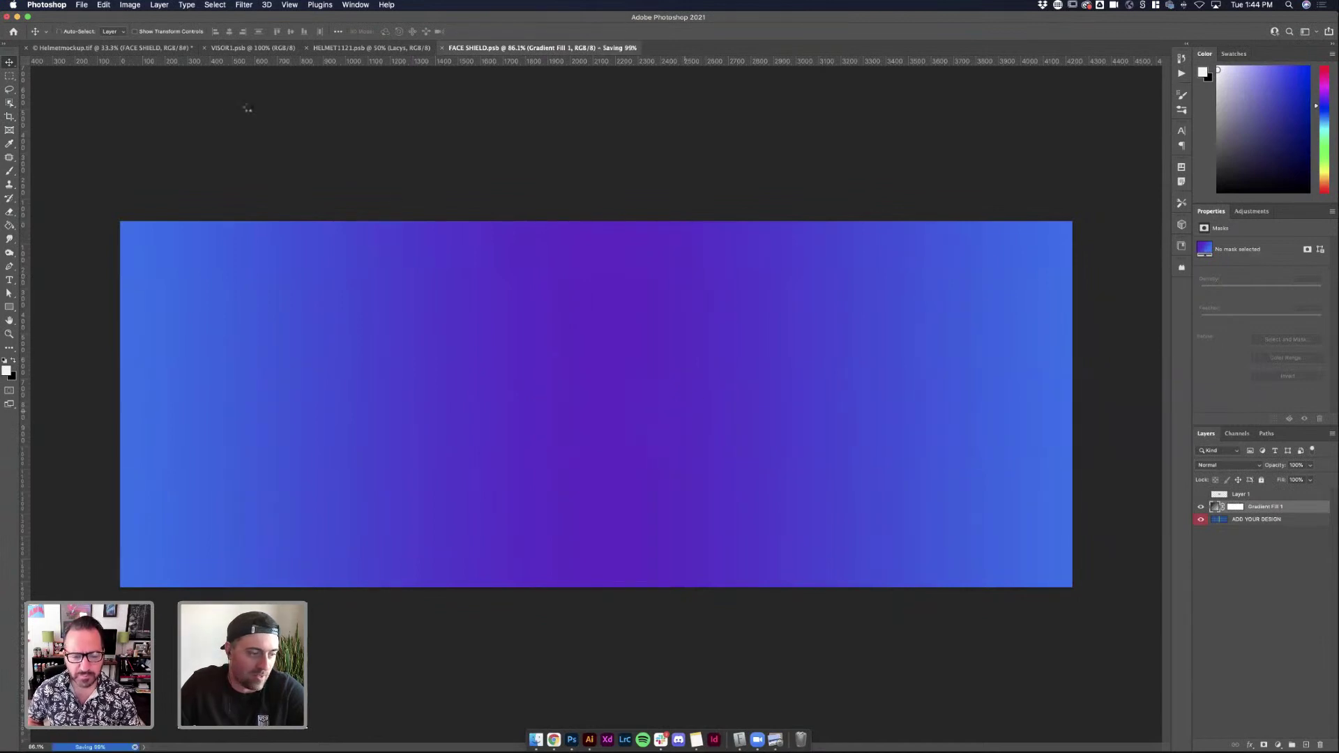
pyautogui.click(117, 49)
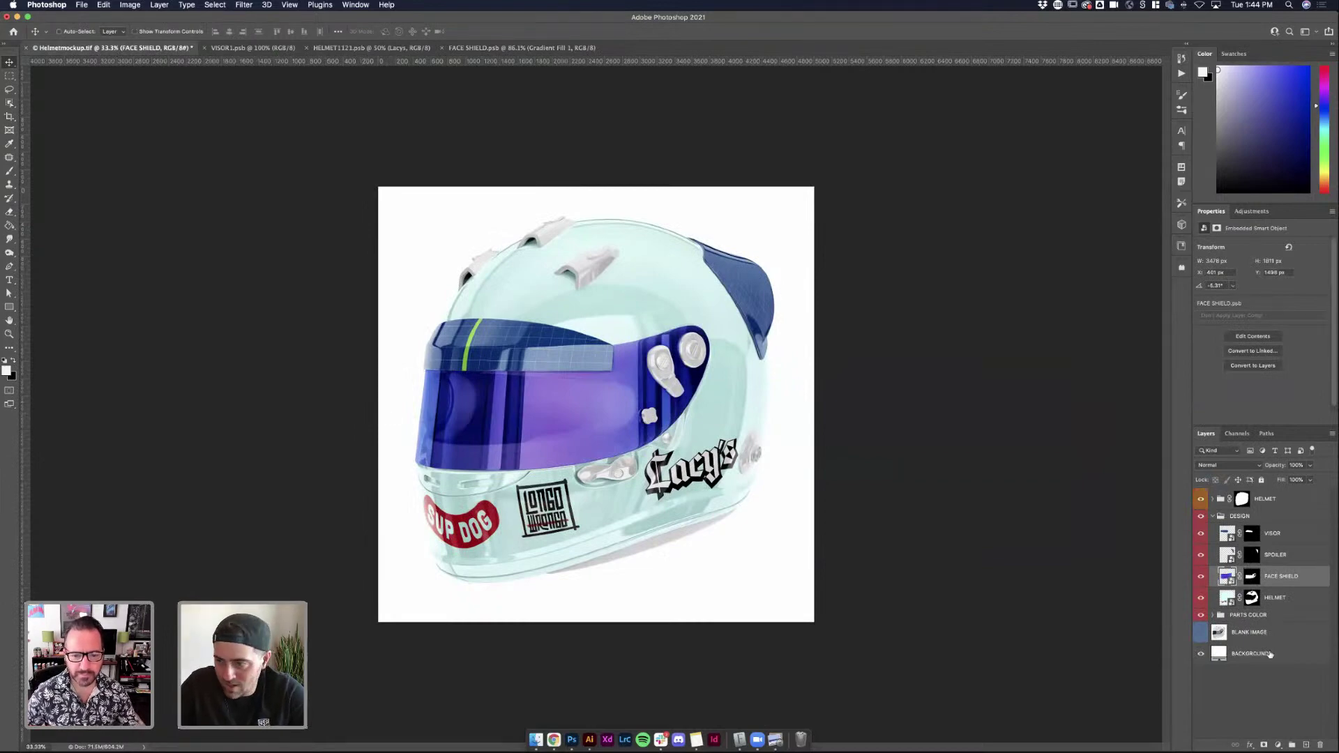
# Toggle the VISOR design off and on to identify it, and open its smart object contents for editing
pyautogui.click(1201, 534)
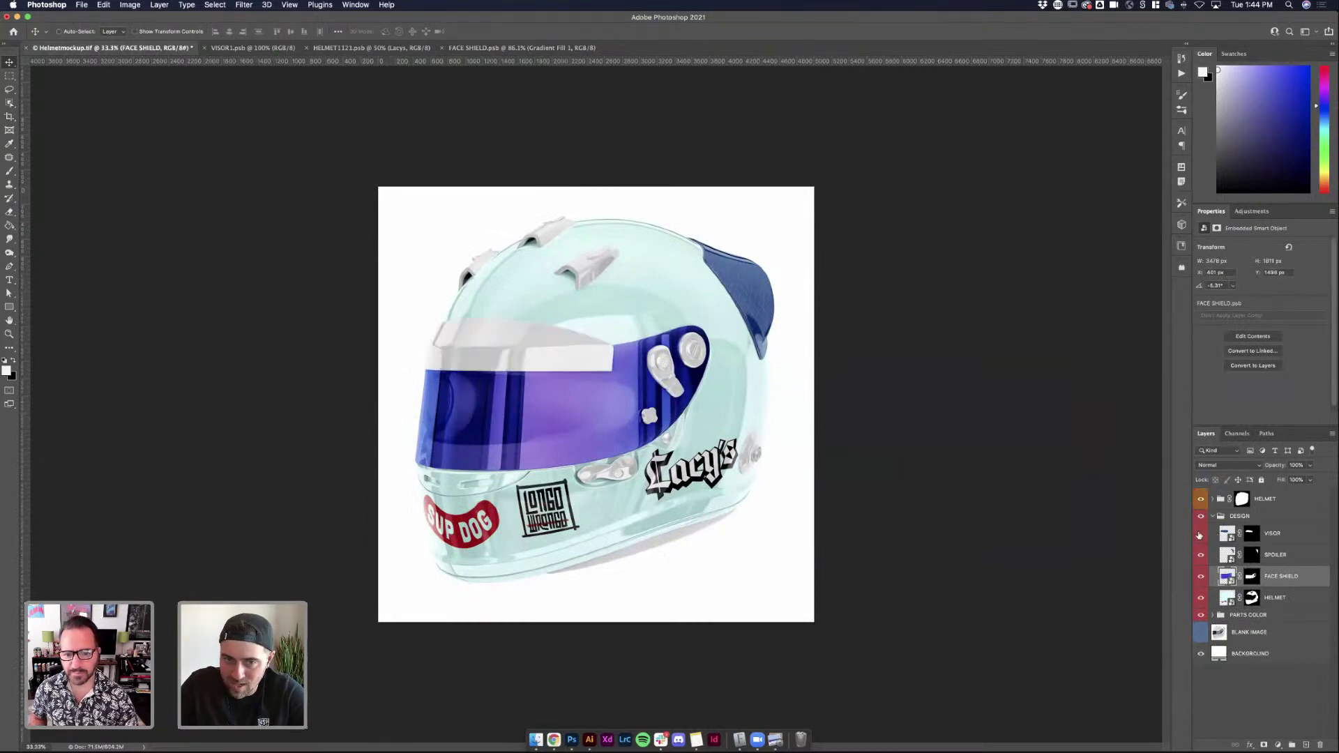
pyautogui.click(1201, 534)
pyautogui.doubleClick(1225, 534)
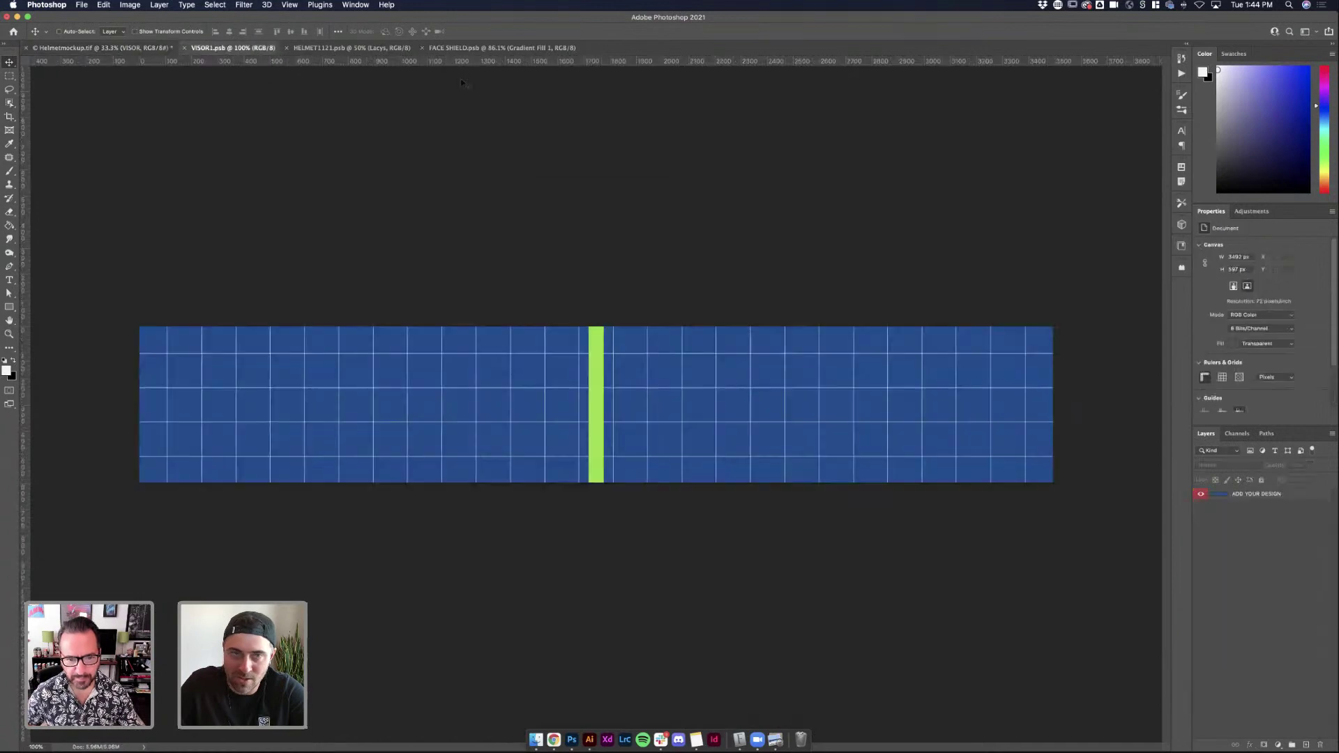
# Copy the gradient fill layer from the face shield document into the visor document, above its ADD YOUR DESIGN layer
pyautogui.click(352, 47)
pyautogui.click(464, 48)
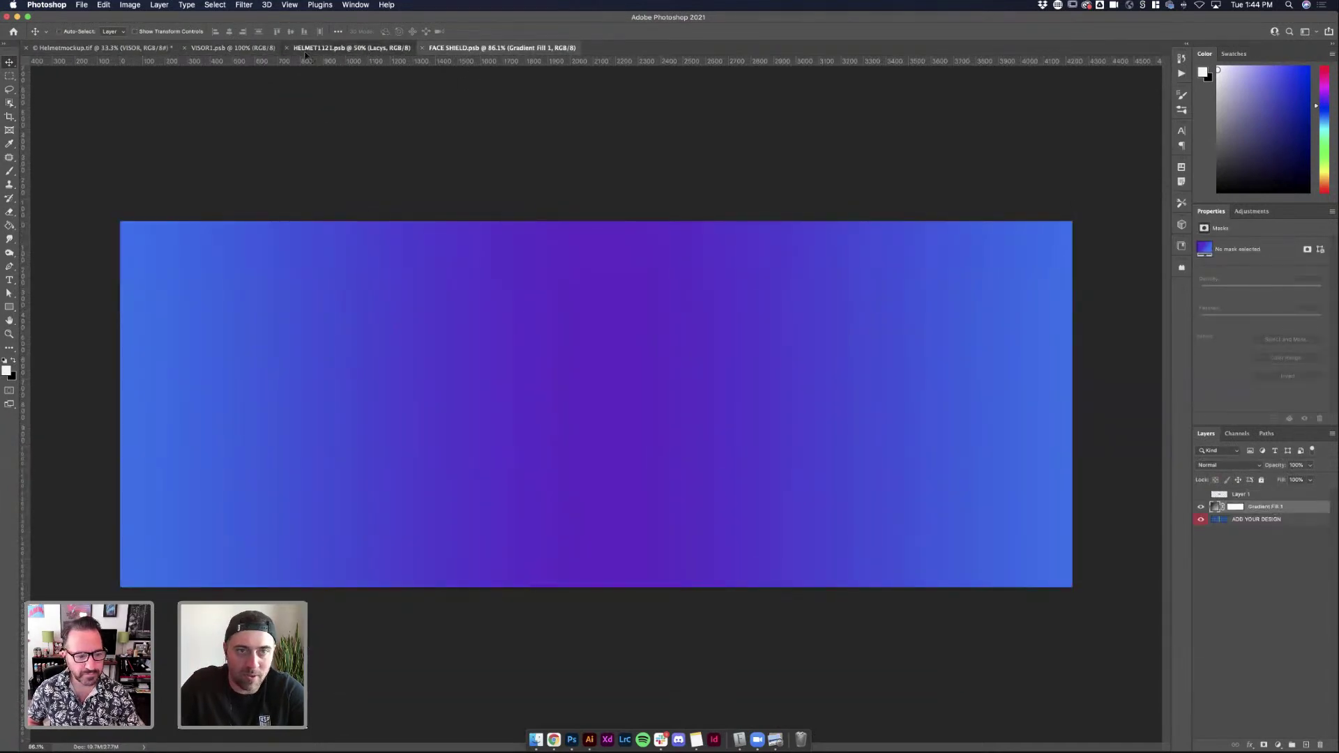
pyautogui.click(352, 48)
pyautogui.click(219, 46)
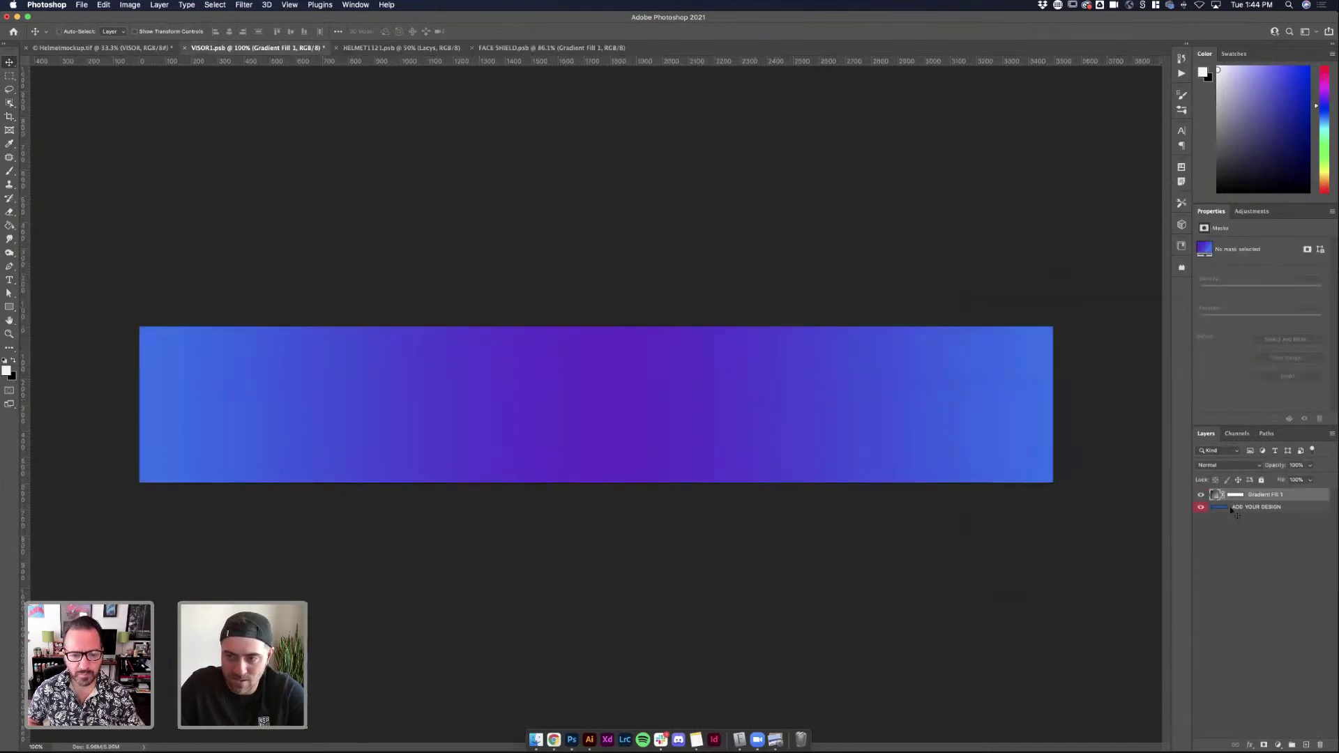
# Save the visor design, return to the helmet mockup, and open the SPOILER smart object's contents for editing
pyautogui.press('super+s')
pyautogui.click(139, 48)
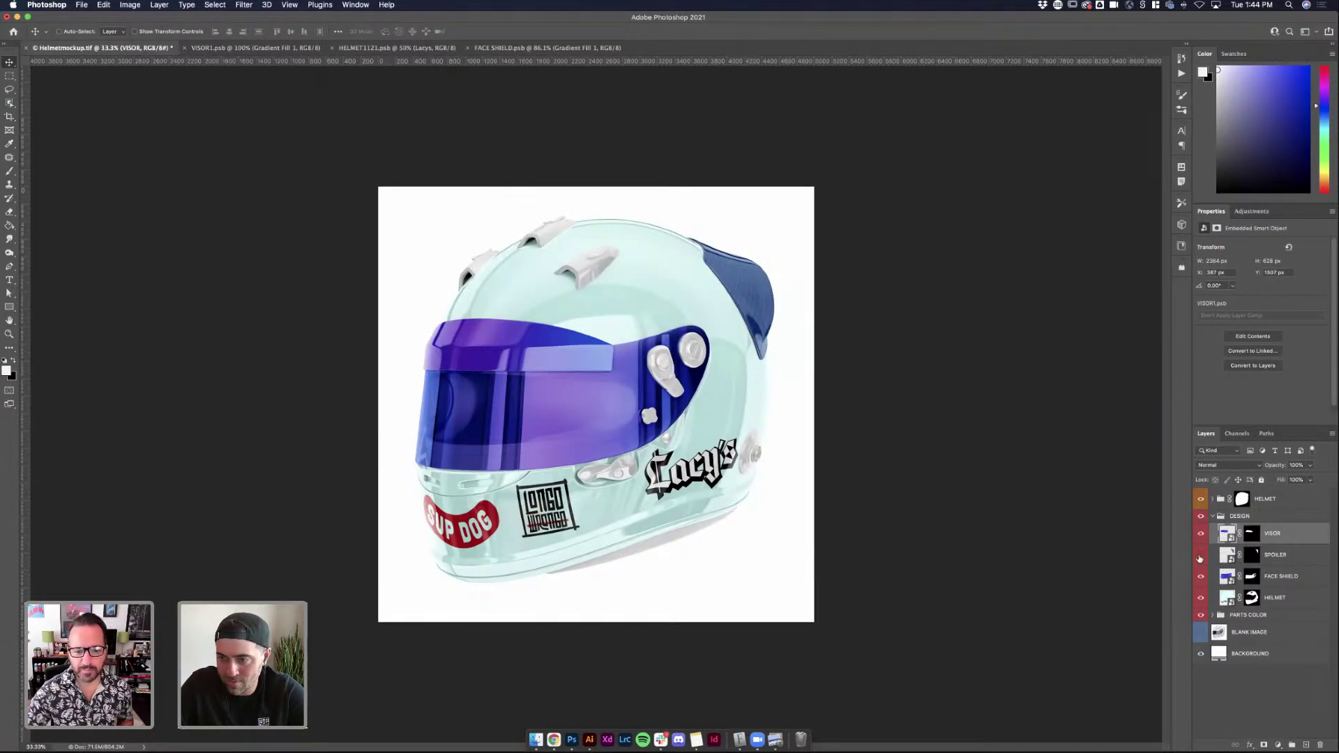
pyautogui.doubleClick(1227, 554)
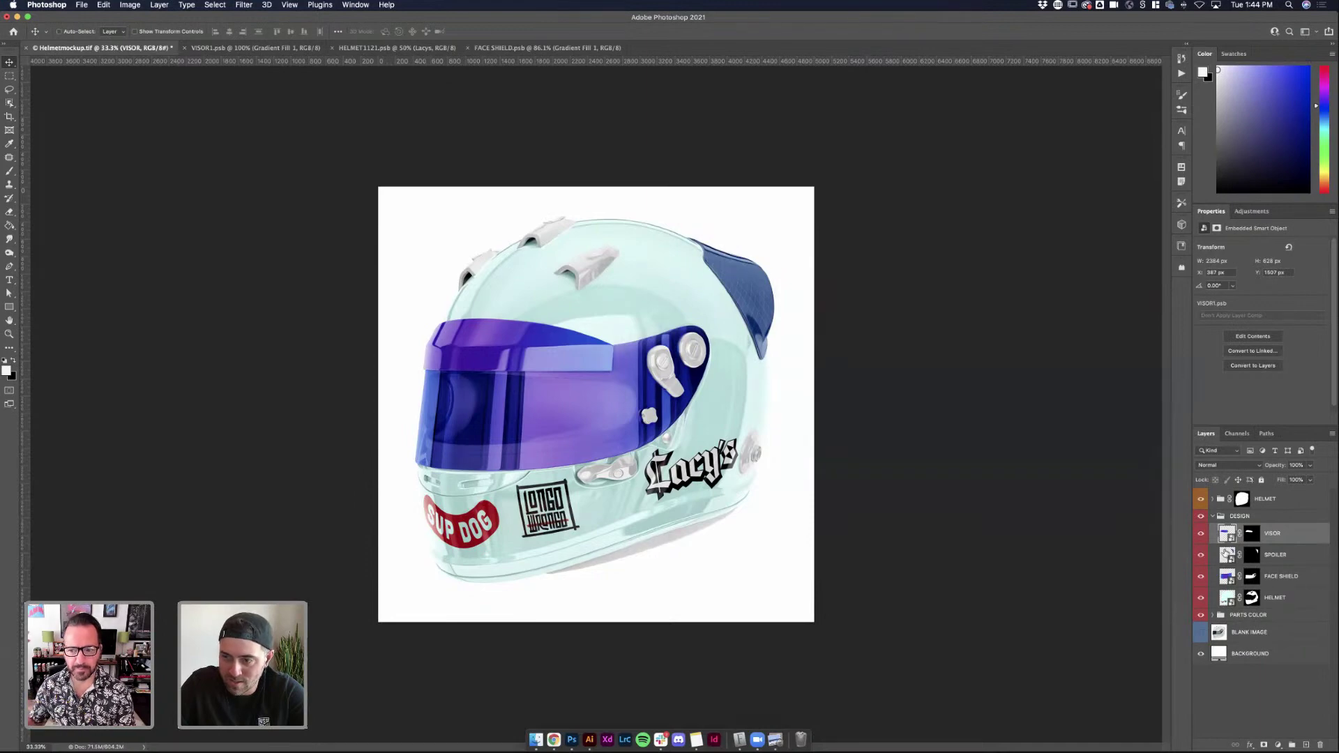
# Add a dark navy solid color fill over the spoiler design, save it, and return to the helmet mockup
pyautogui.click(1279, 744)
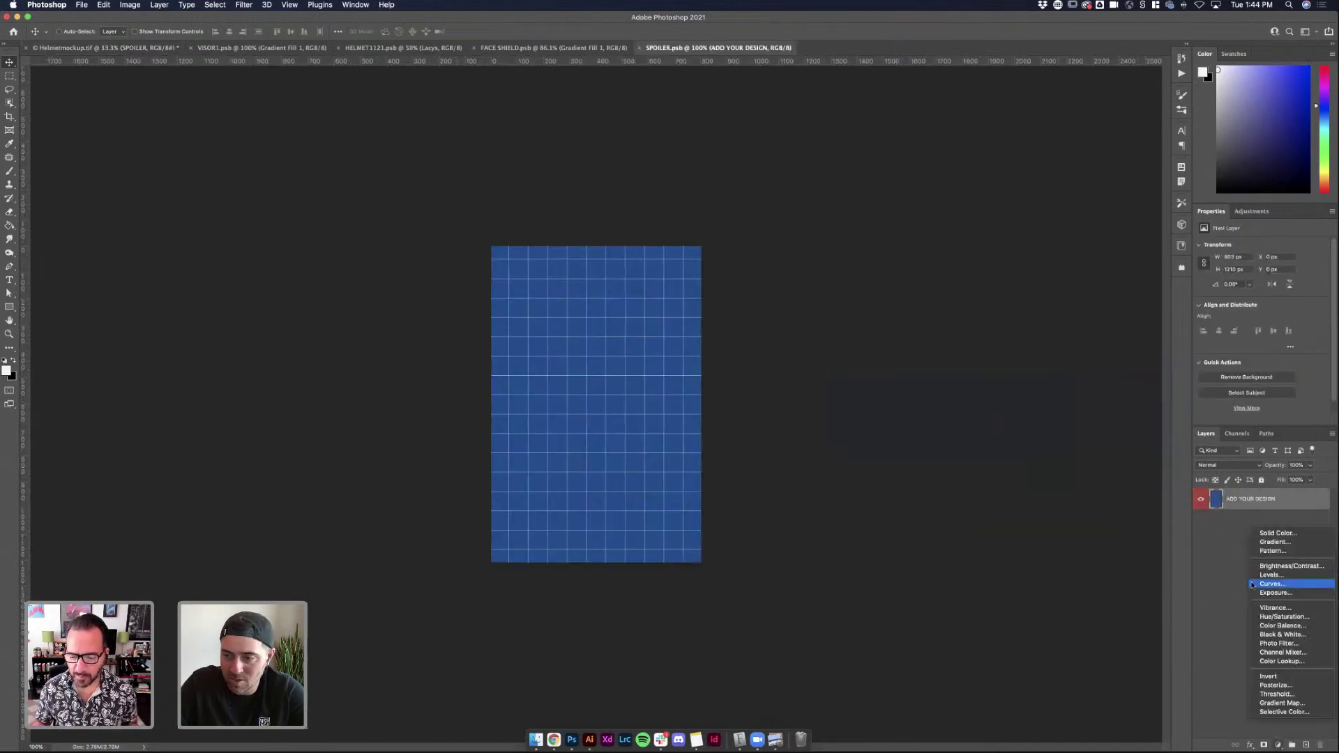
pyautogui.click(1278, 534)
pyautogui.moveTo(408, 495); pyautogui.dragTo(433, 531)
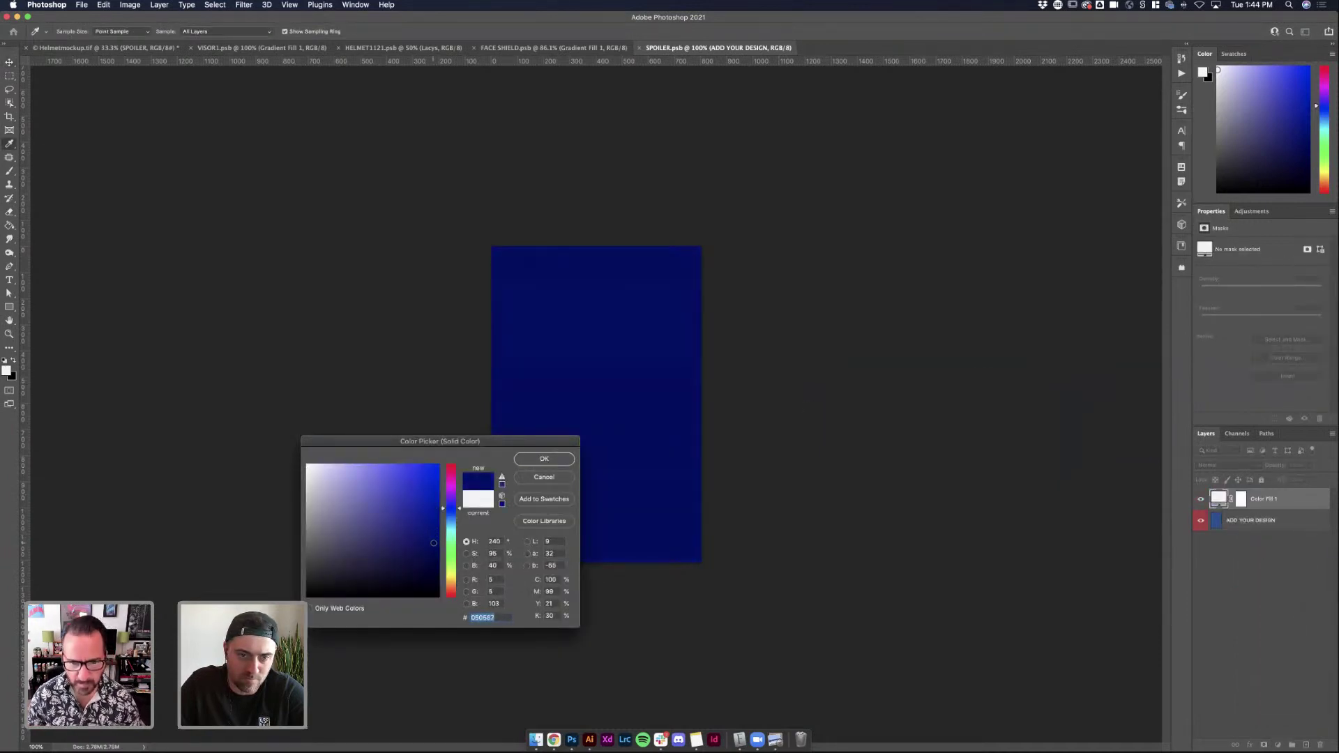
pyautogui.click(560, 460)
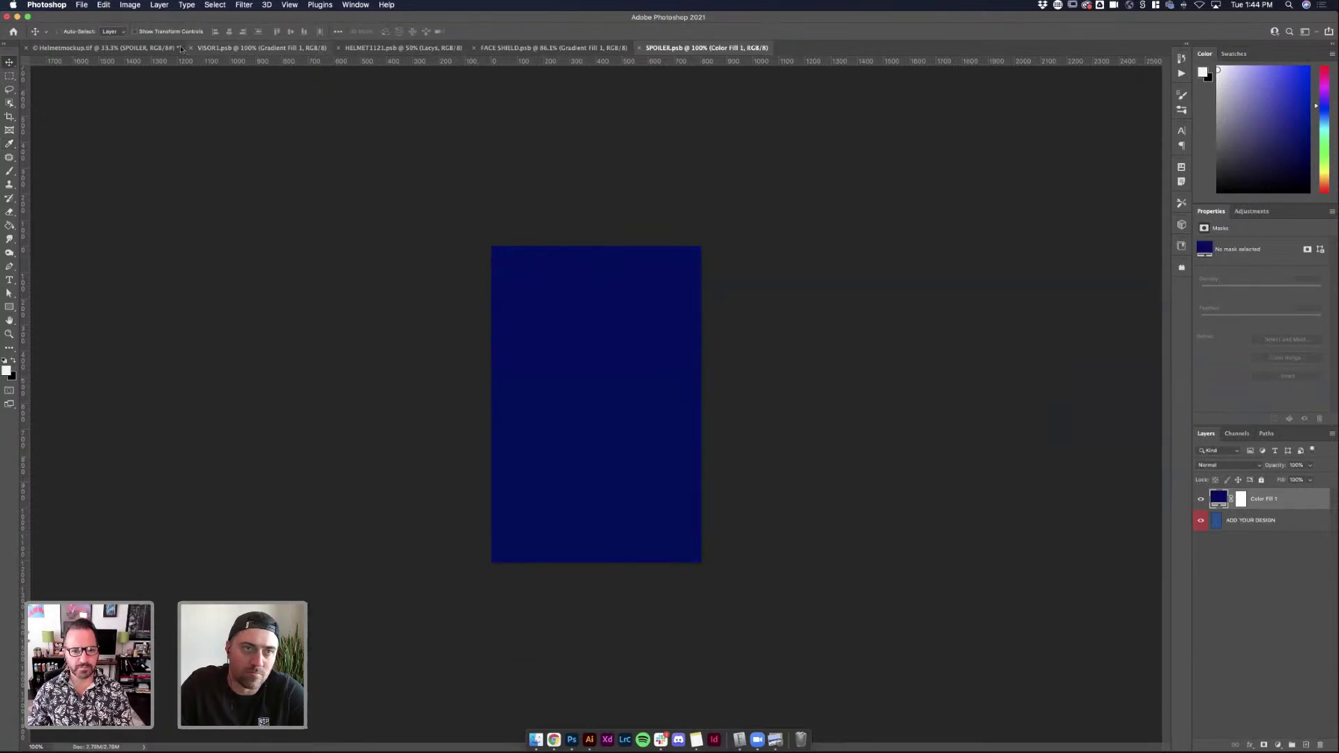
pyautogui.click(124, 47)
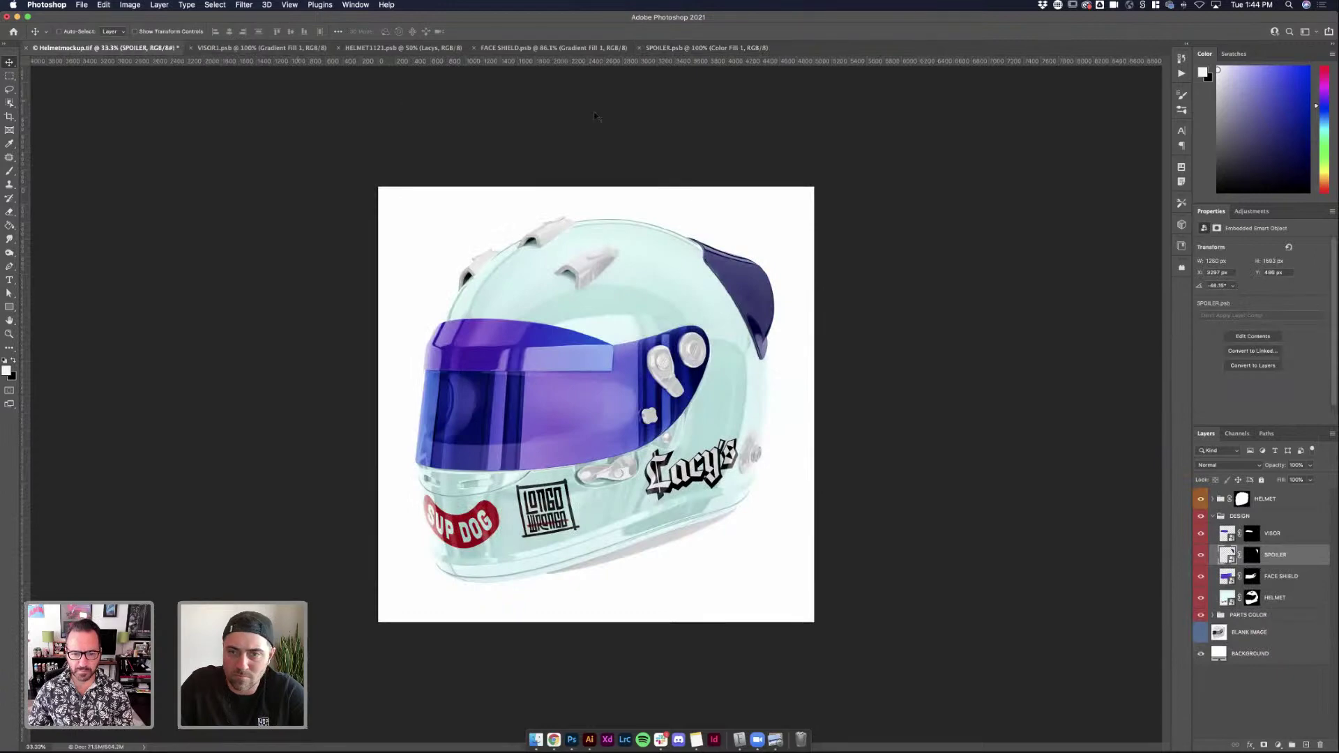
# Expand the PARTS COLOR group and close the visor, face shield and spoiler documents, leaving HELMET1121.psb in view
pyautogui.click(1214, 615)
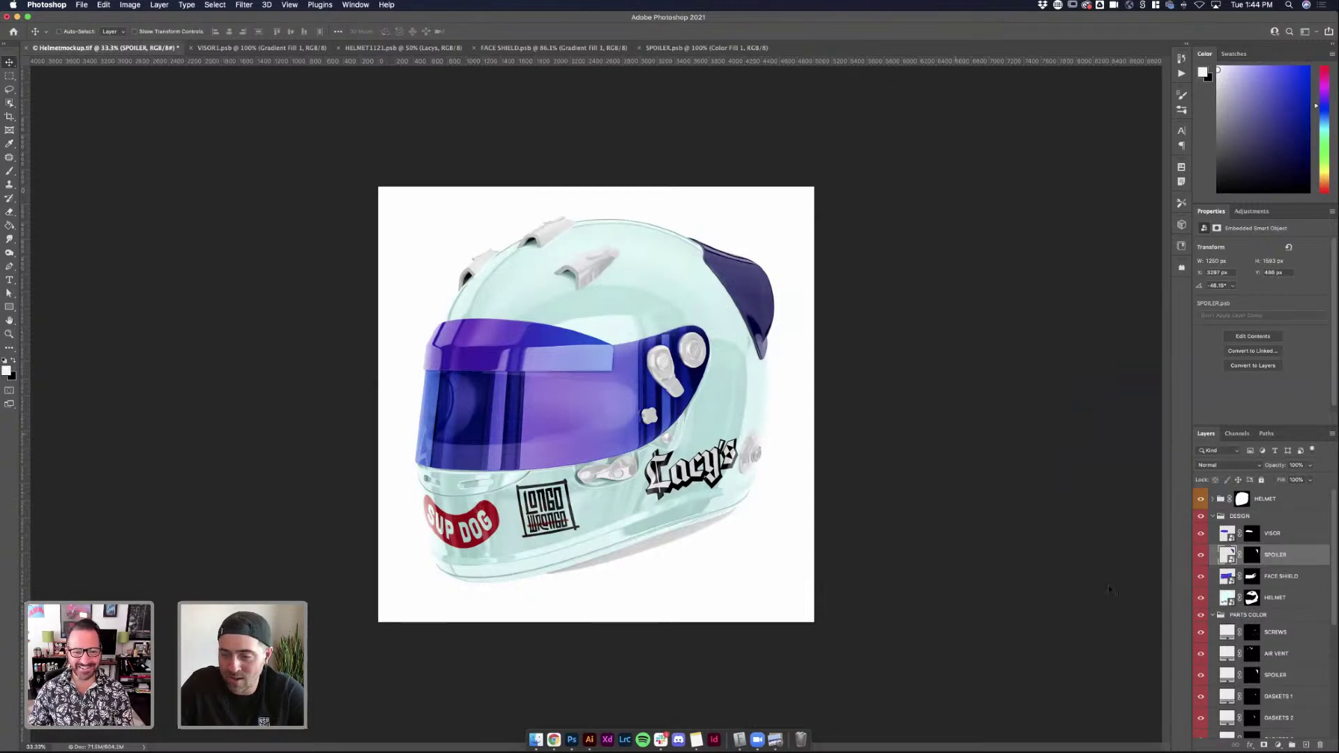
pyautogui.click(193, 49)
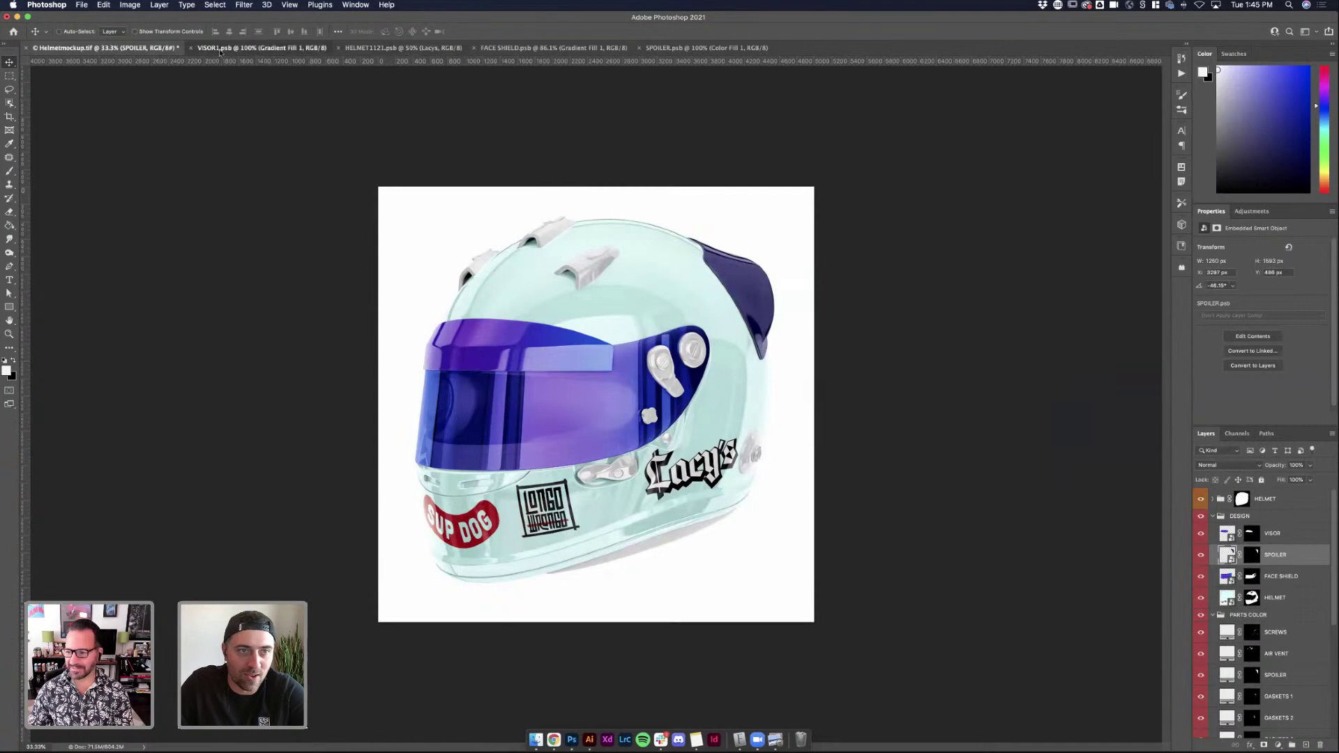
pyautogui.click(191, 49)
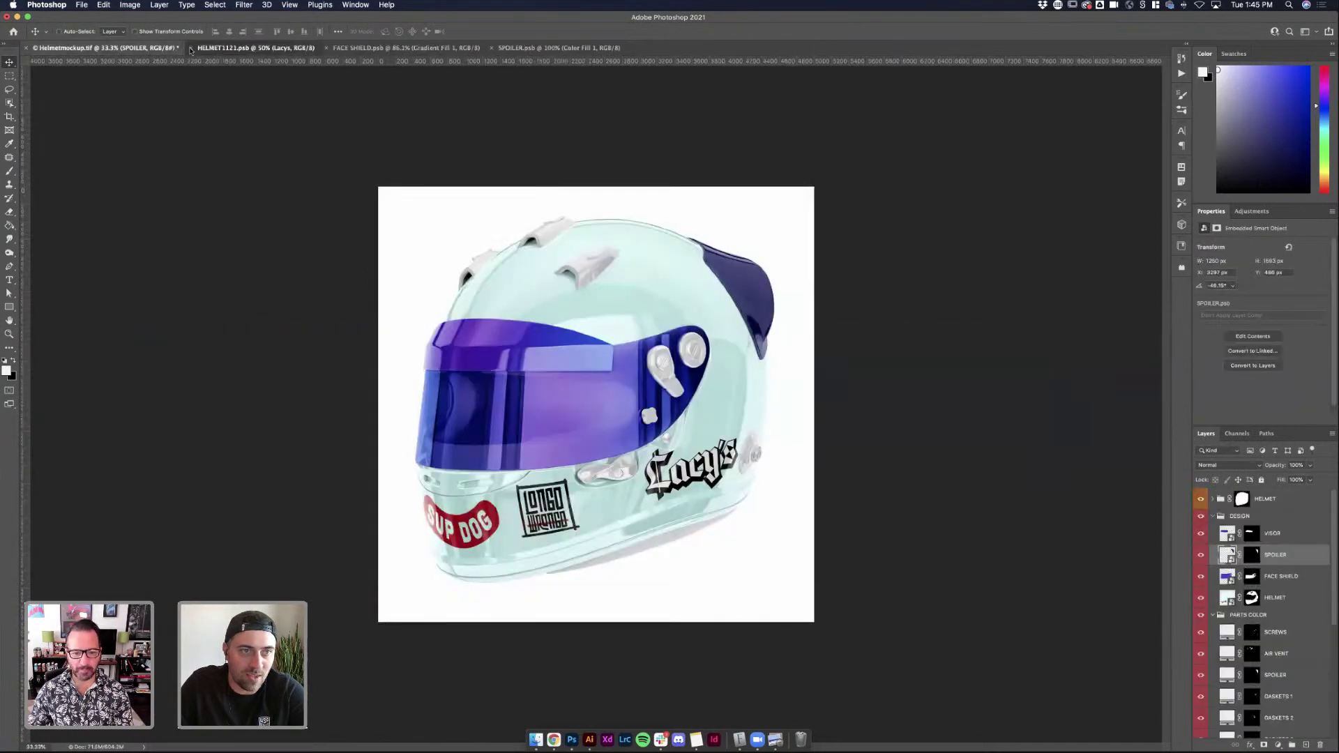
pyautogui.click(215, 48)
pyautogui.click(332, 48)
pyautogui.click(330, 48)
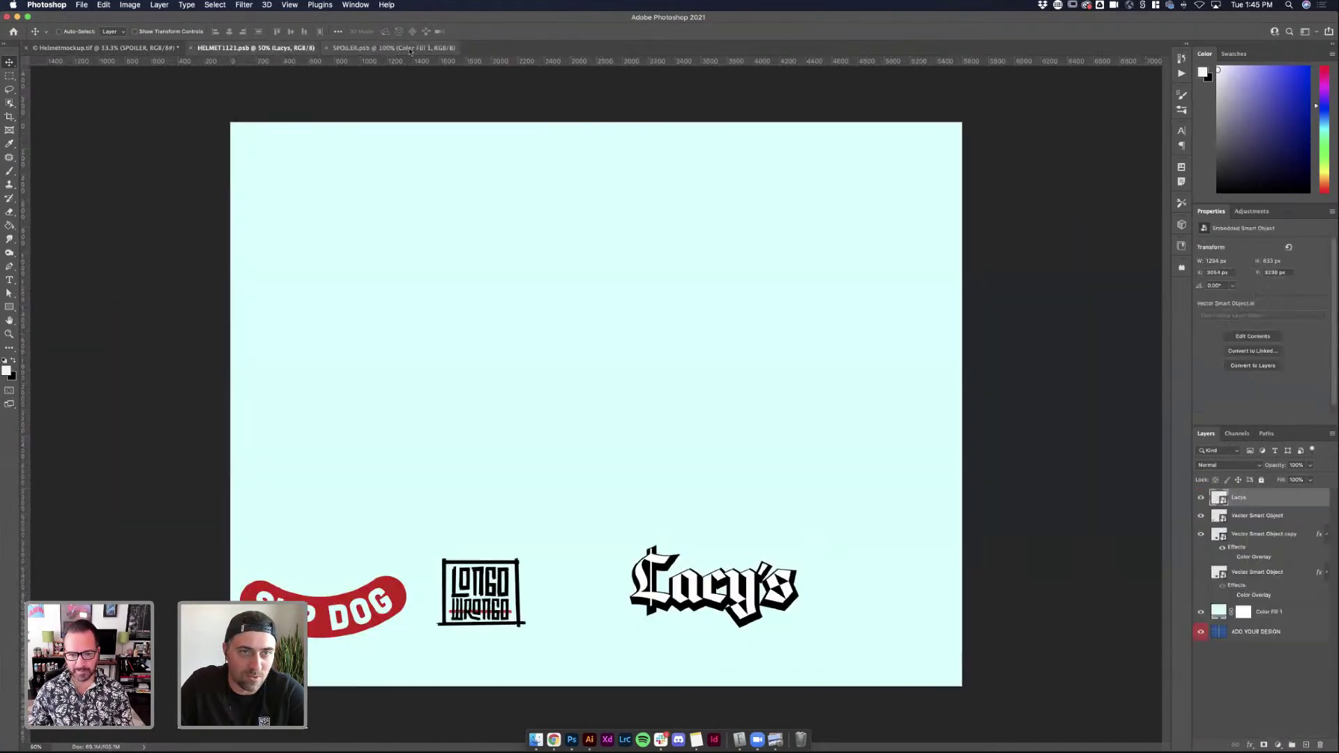
pyautogui.click(349, 48)
pyautogui.click(326, 48)
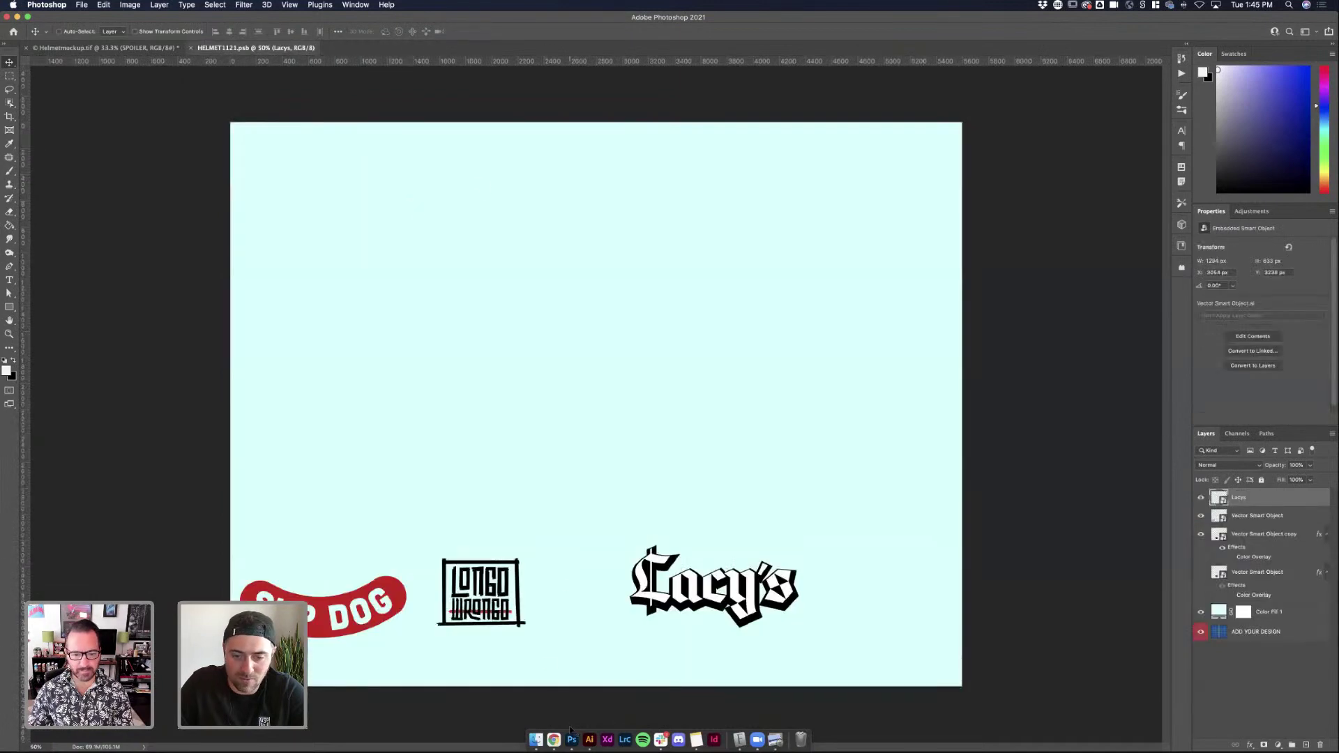
# Switch to Illustrator and copy the magenta abstract pattern square that sits on the navy background
pyautogui.click(589, 740)
pyautogui.scroll(-5, 670, 337)
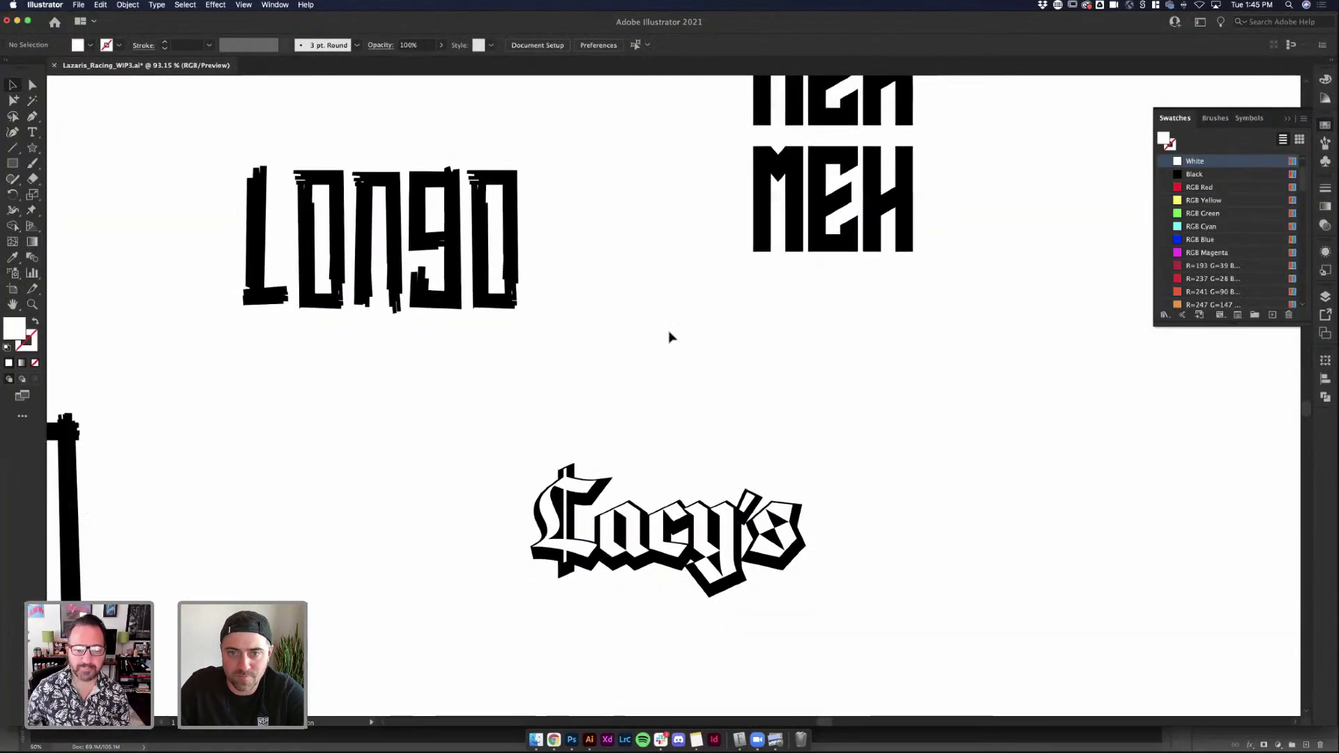
pyautogui.hscroll(5, 890, 408)
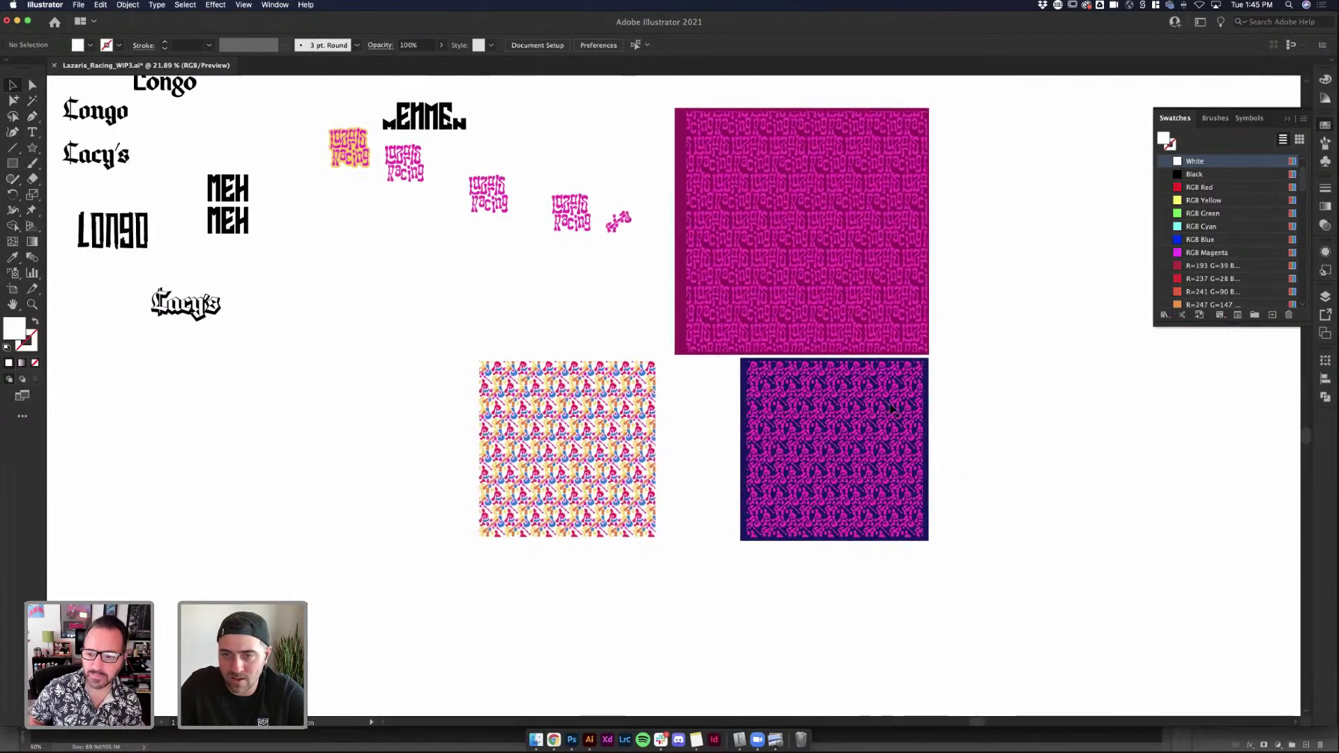
pyautogui.scroll(3, 890, 408)
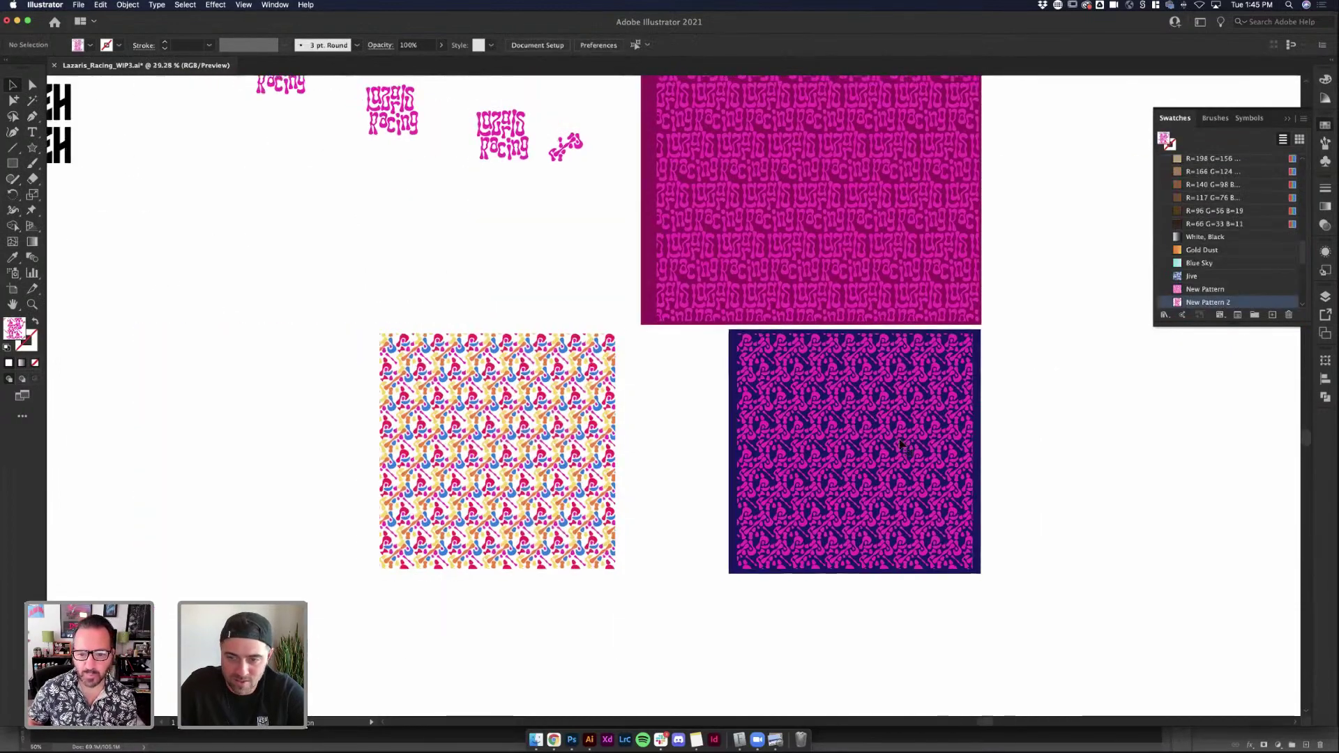
pyautogui.click(900, 447)
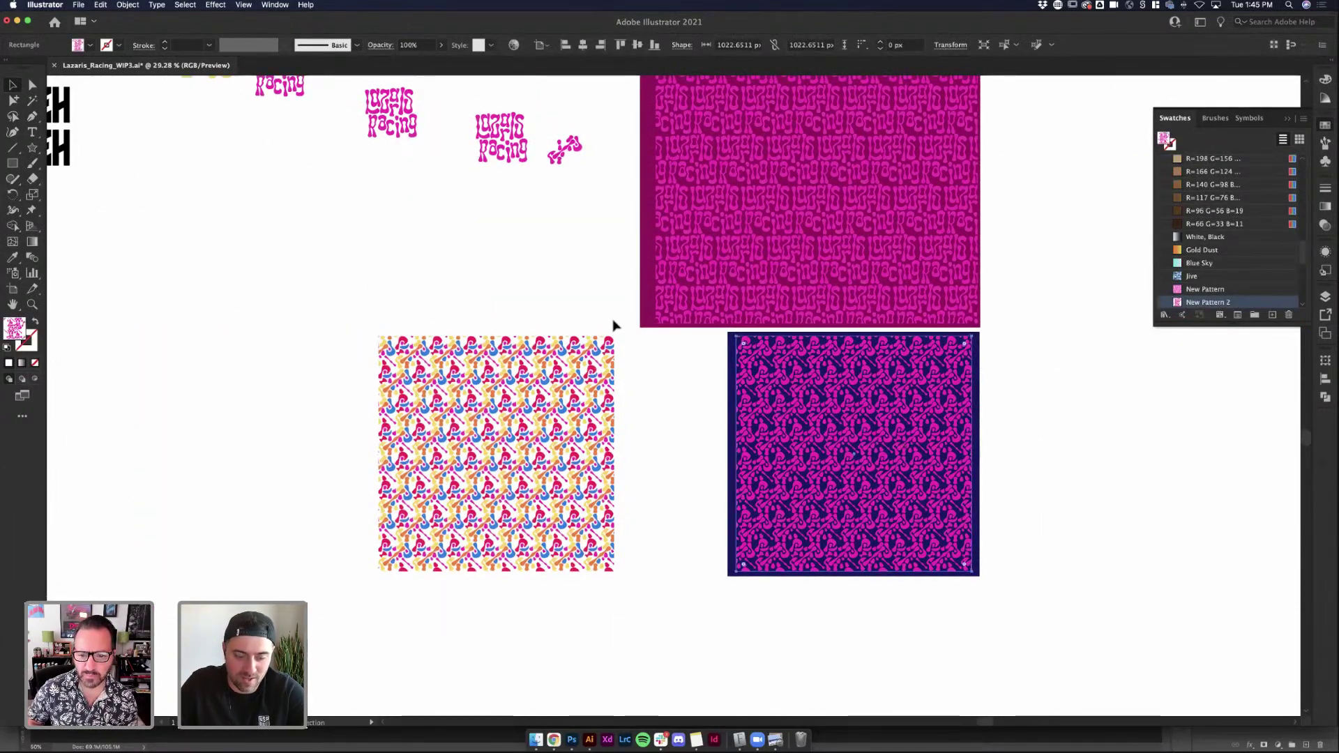
pyautogui.moveTo(1016, 438); pyautogui.dragTo(834, 488)
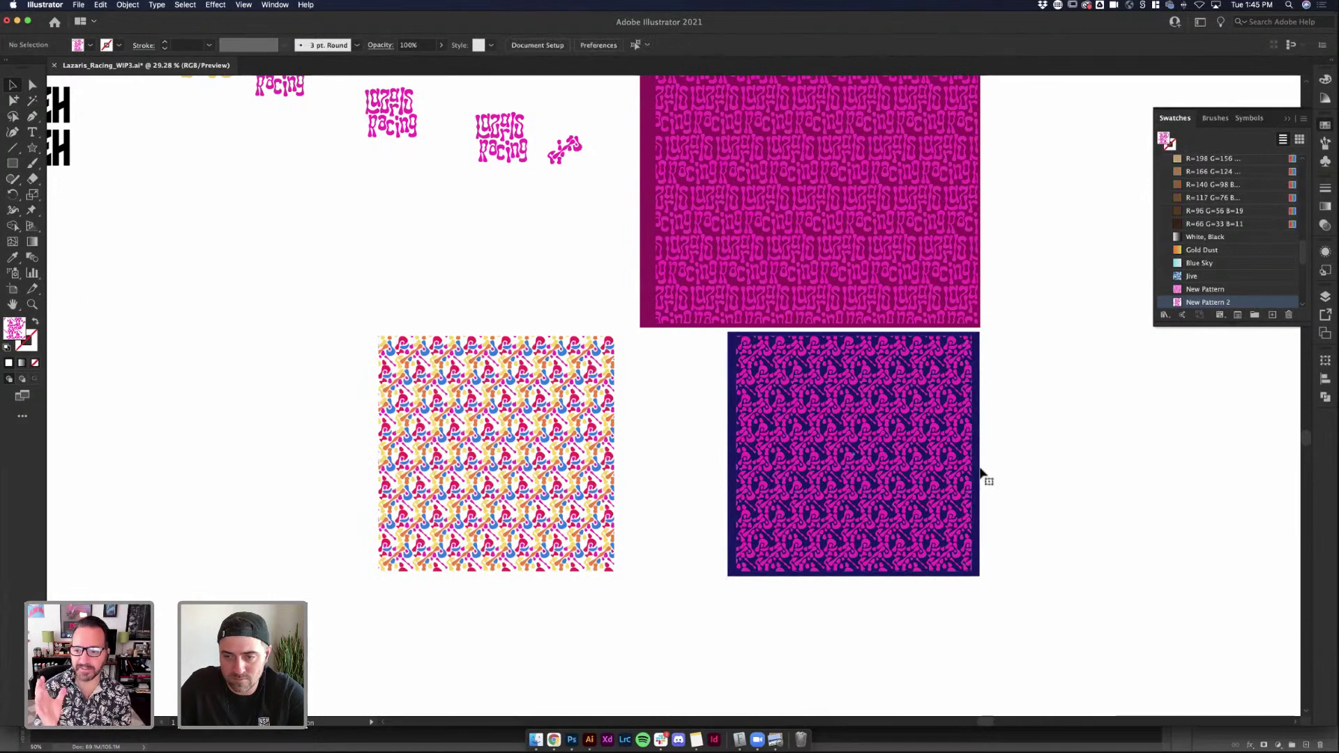
pyautogui.press('super+z')
pyautogui.press('super+shift+z')
pyautogui.click(1047, 466)
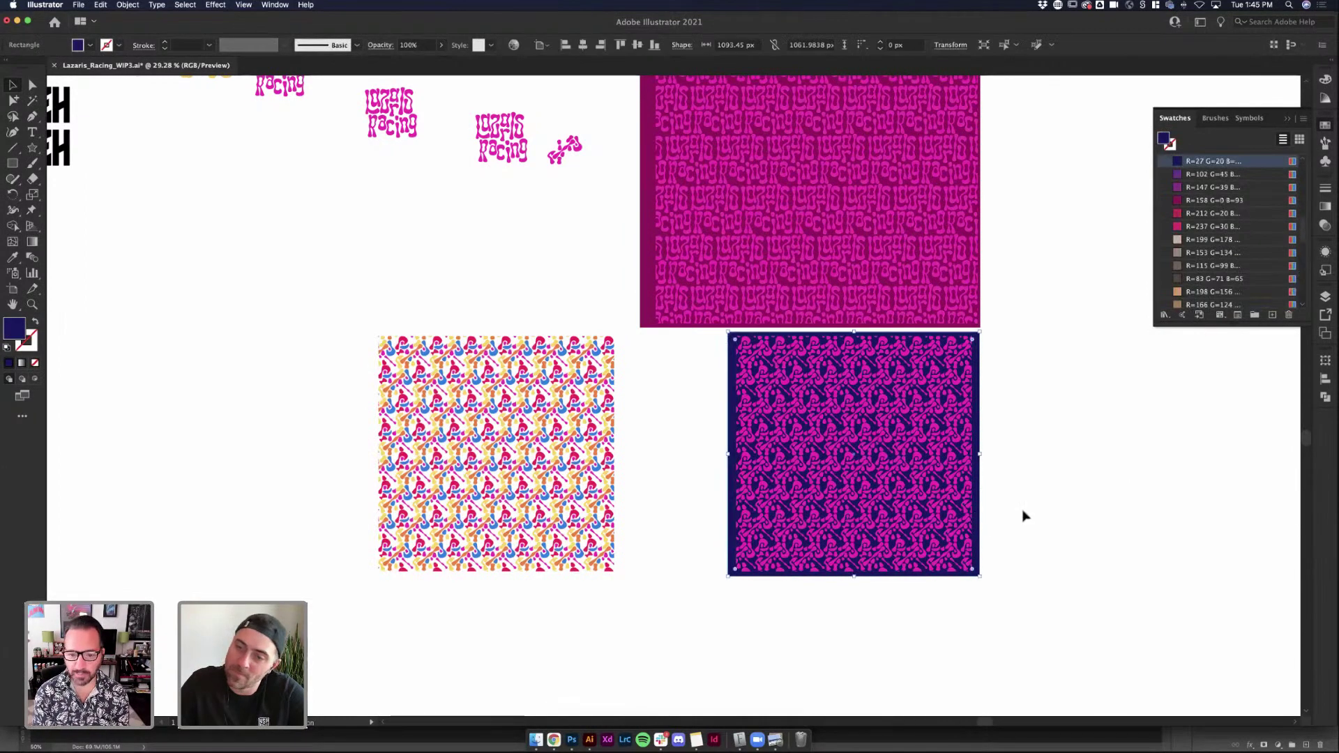
# Switch to Photoshop and paste the pattern into the helmet design as a smart object, about 6100 px wide, directly above Color Fill 1
pyautogui.click(571, 740)
pyautogui.press('super+v')
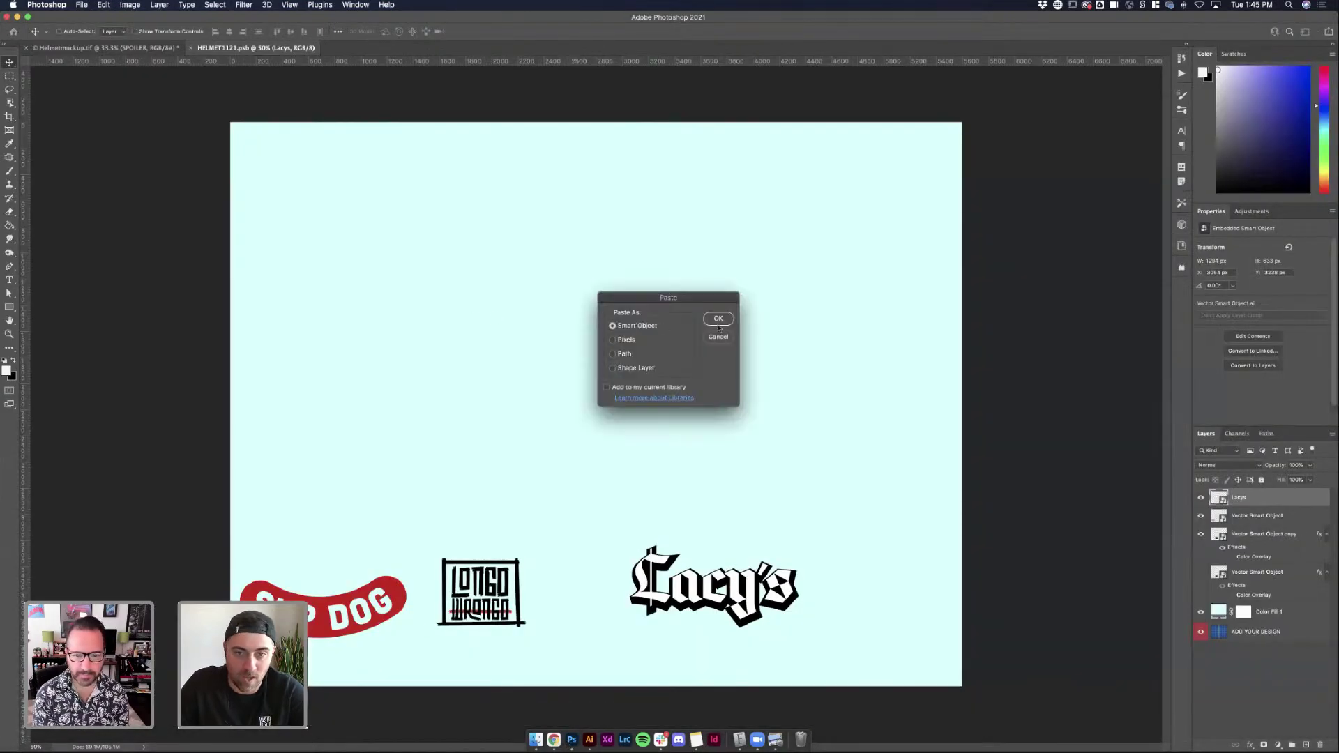
pyautogui.click(717, 319)
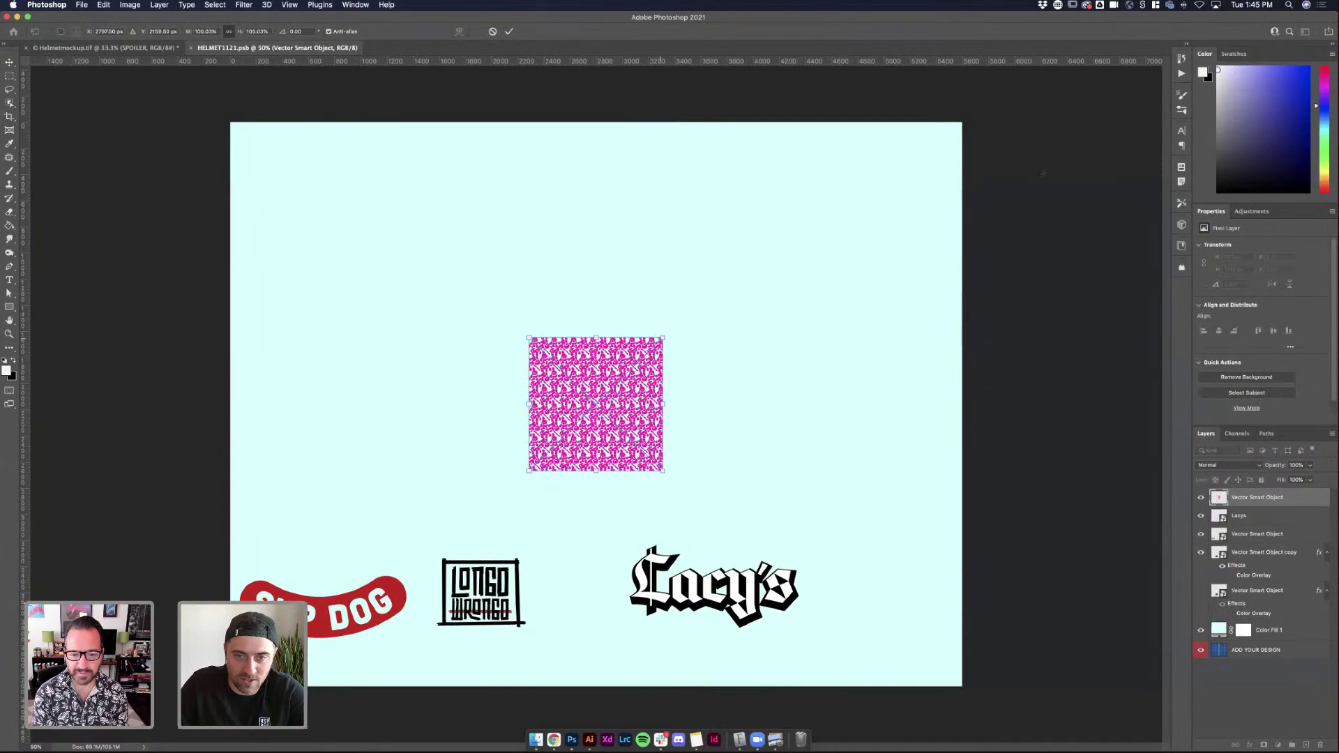
pyautogui.moveTo(662, 339); pyautogui.dragTo(1095, 82)
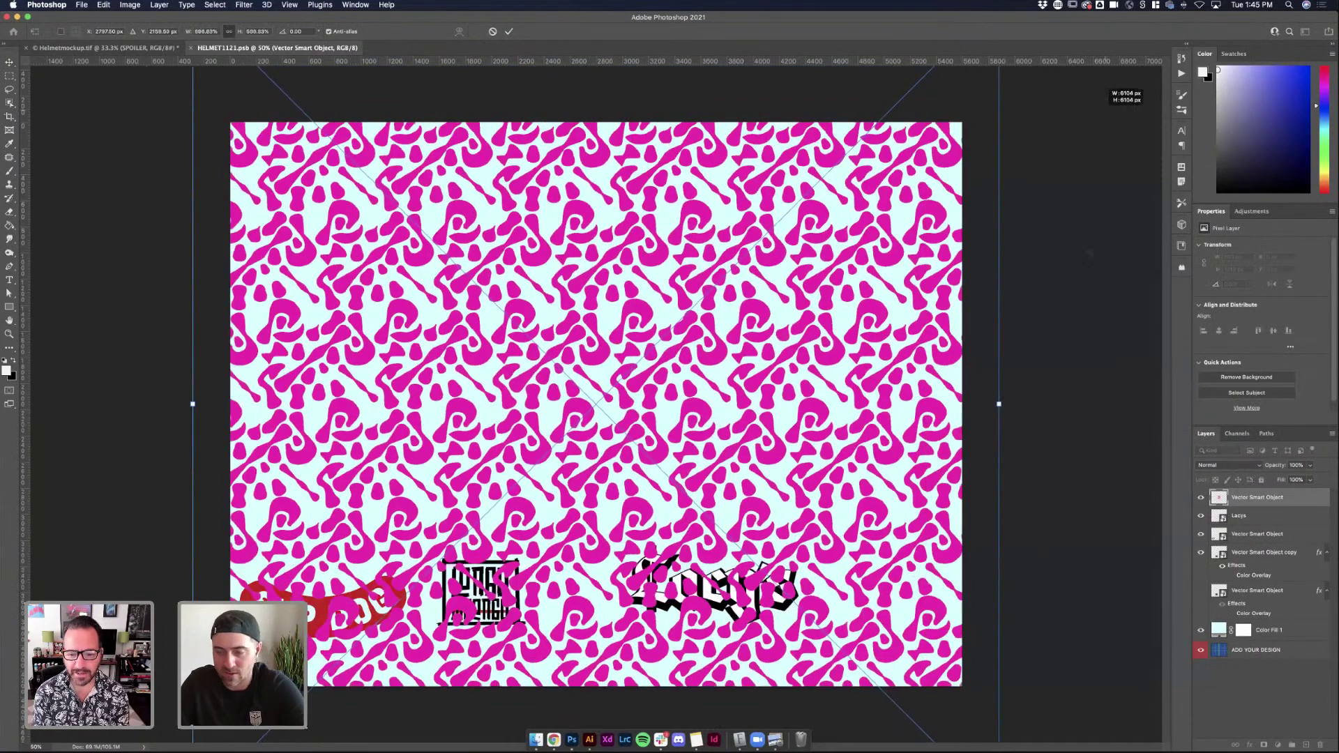
pyautogui.press('Return')
pyautogui.moveTo(1270, 630); pyautogui.dragTo(1269, 624)
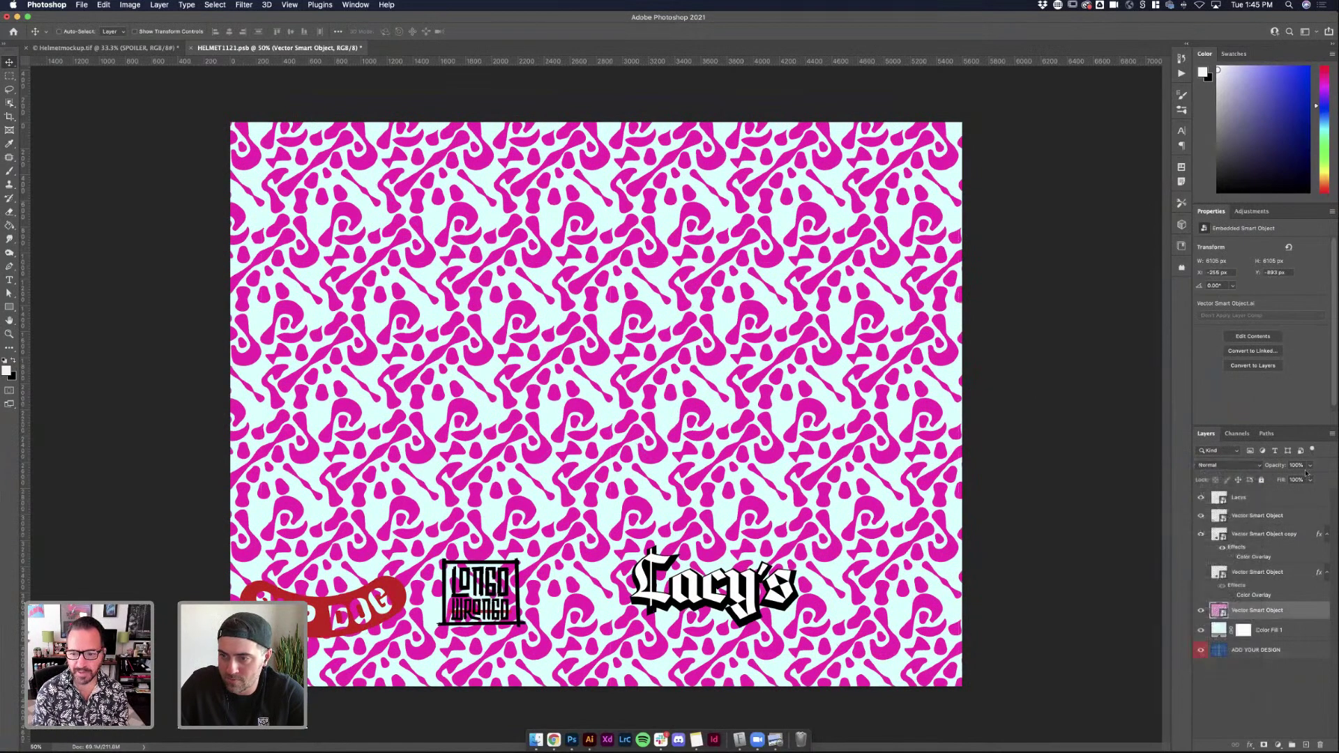
# Try the pattern layer in Exclusion mode at about 9% opacity, save the helmet design, and check it on the mockup
pyautogui.moveTo(1310, 465); pyautogui.dragTo(1267, 481)
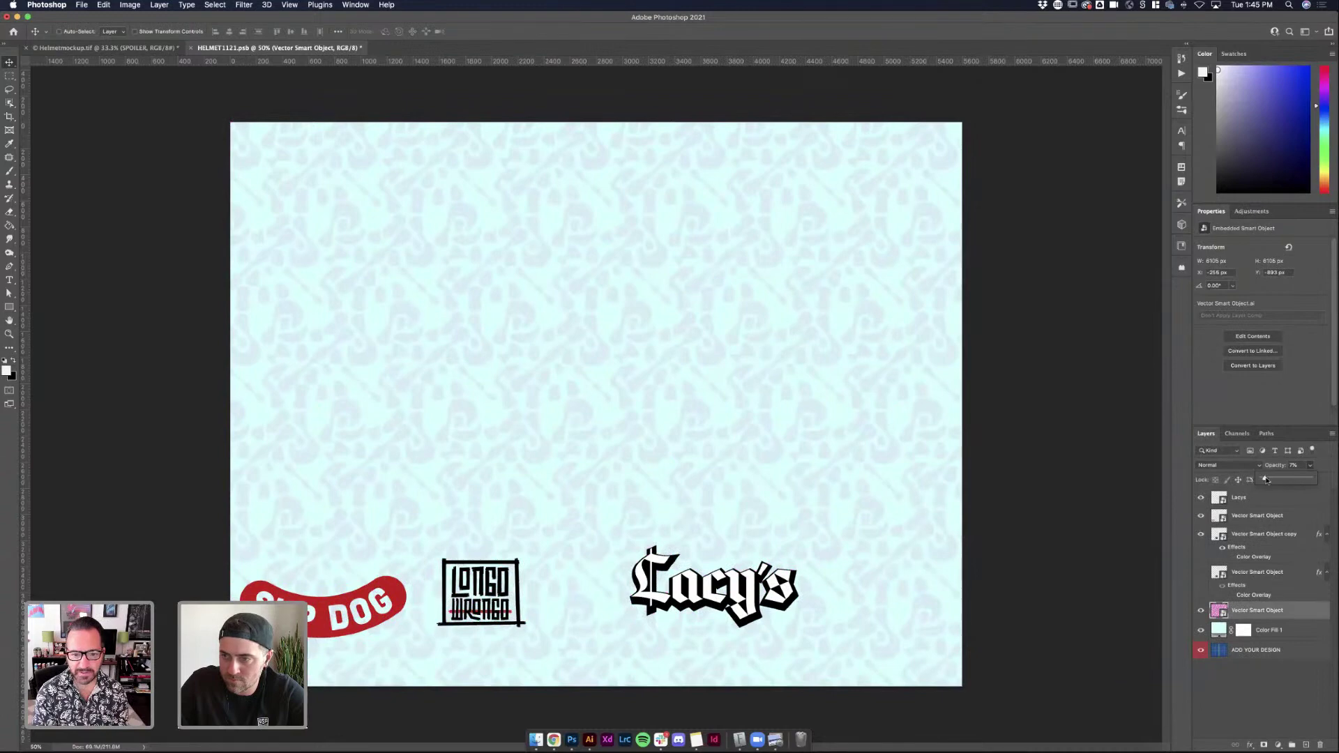
pyautogui.click(1234, 466)
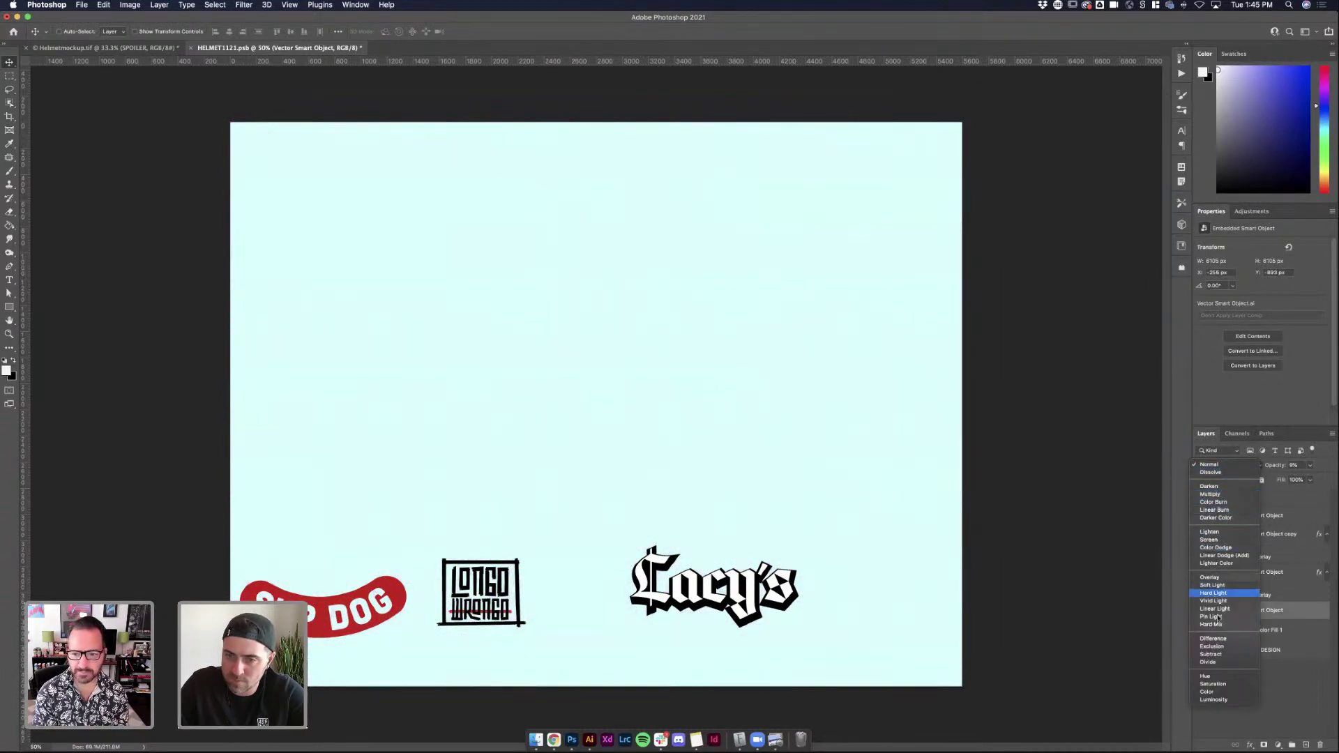
pyautogui.click(1212, 647)
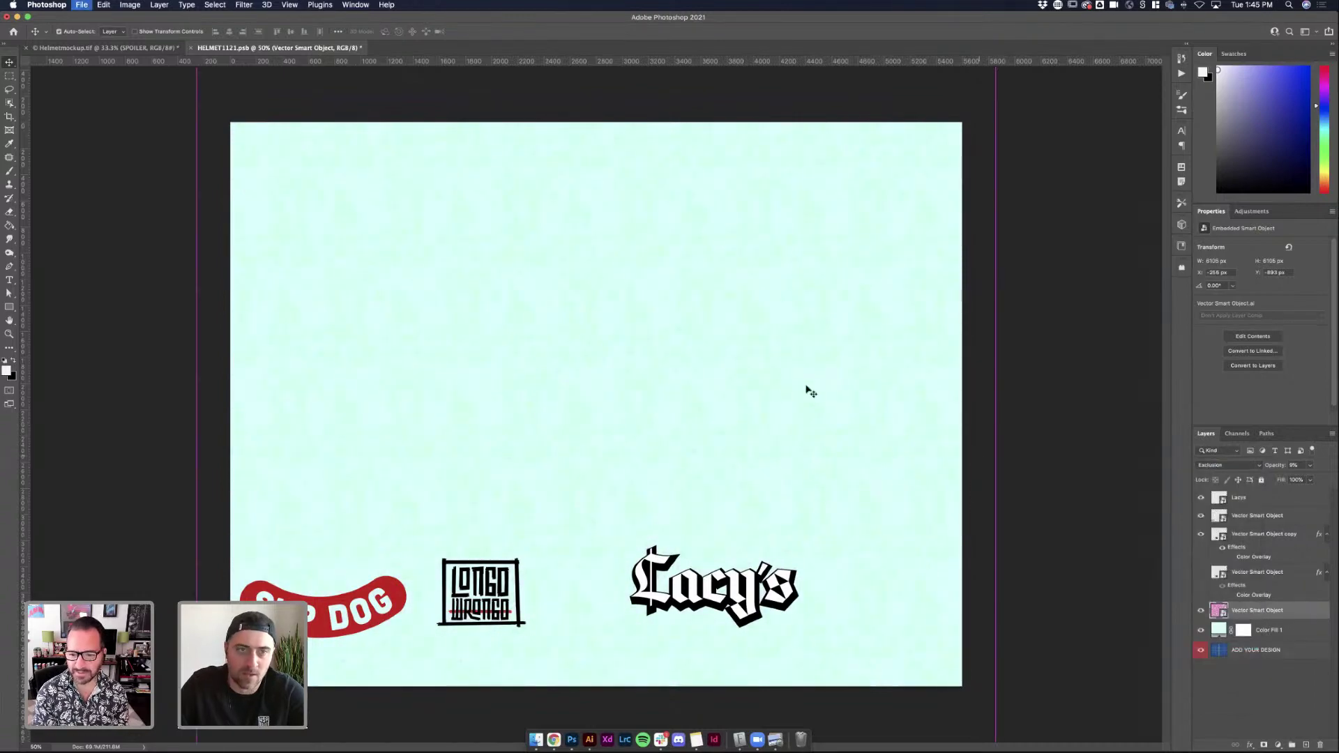
pyautogui.press('super+s')
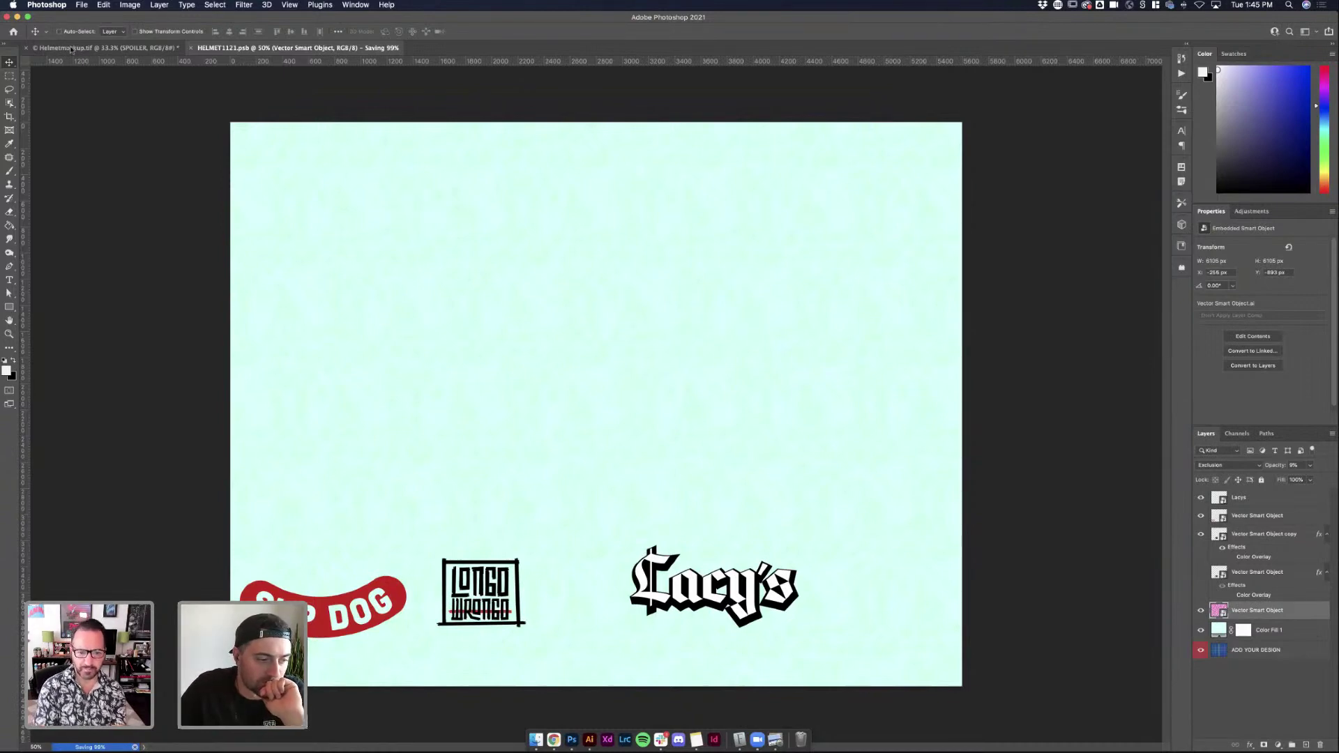
pyautogui.click(70, 48)
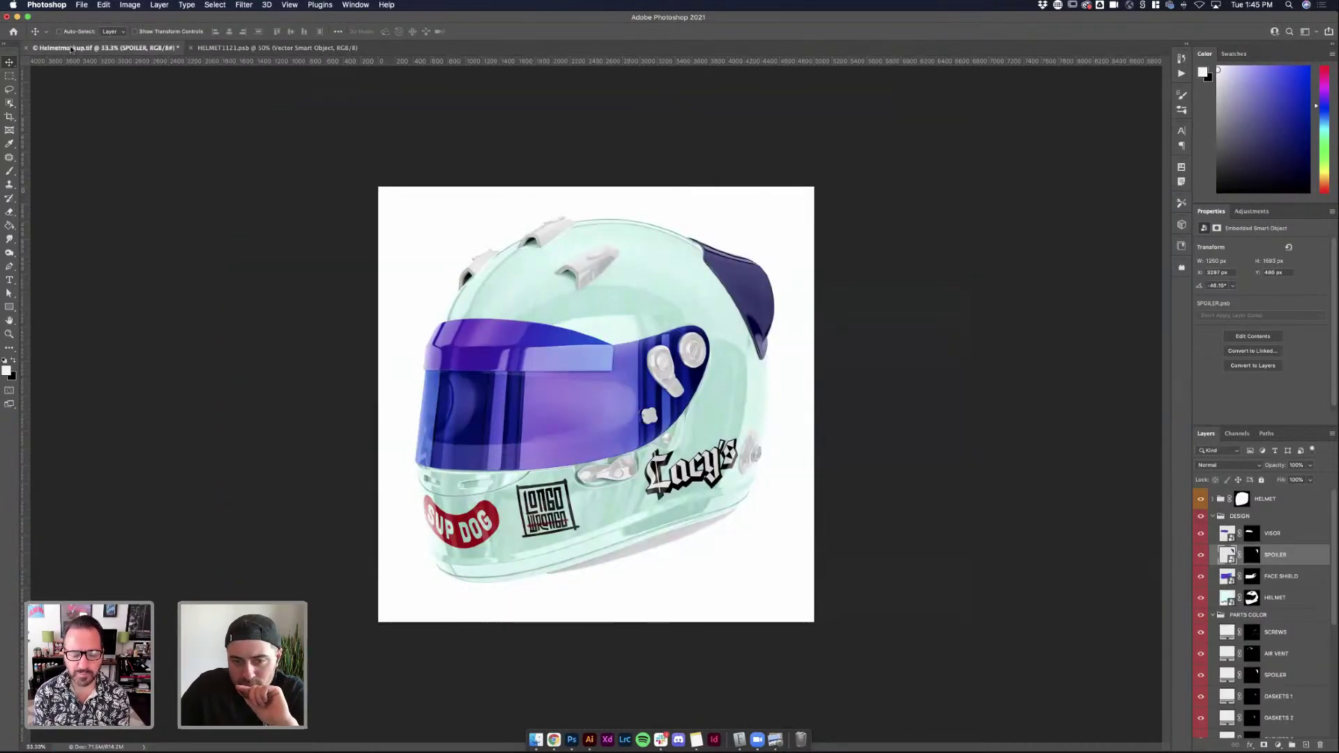
# Set the helmet pattern layer to Hard Mix at about 70% opacity, save the design, and return to the mockup
pyautogui.click(240, 49)
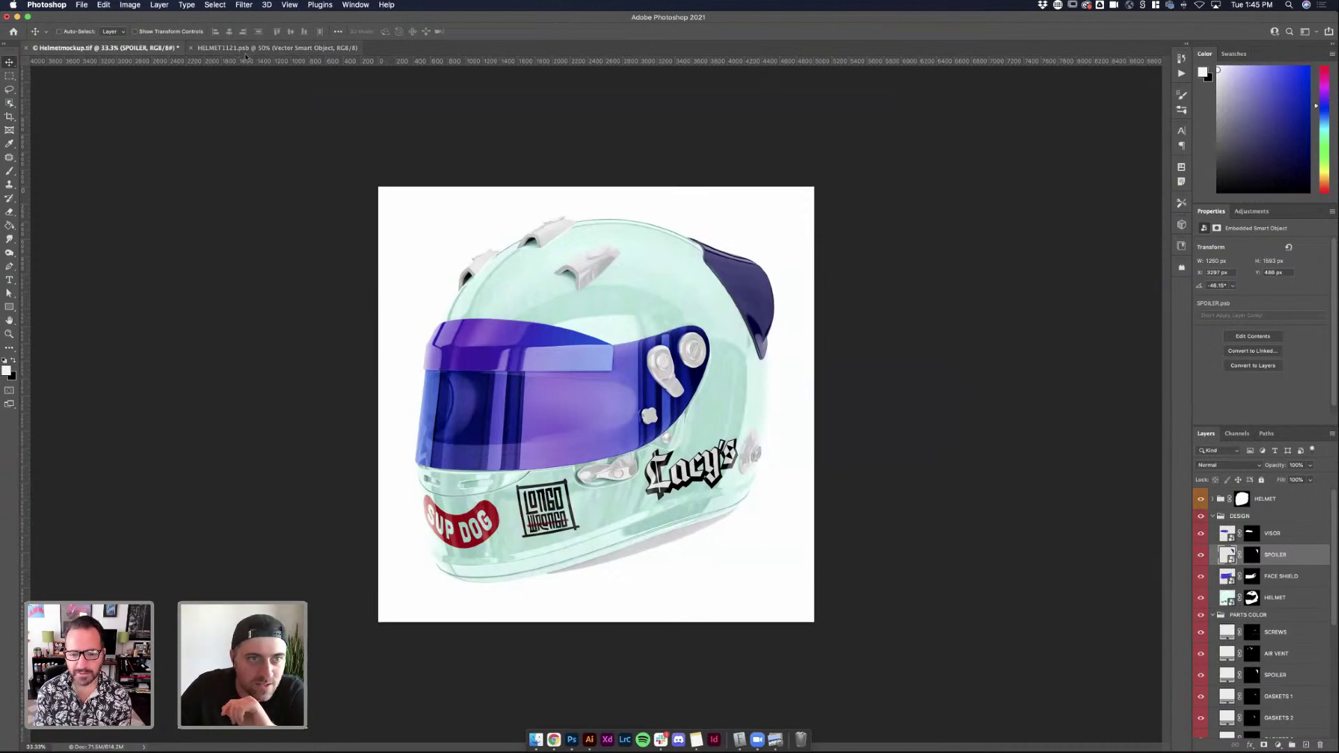
pyautogui.click(1302, 469)
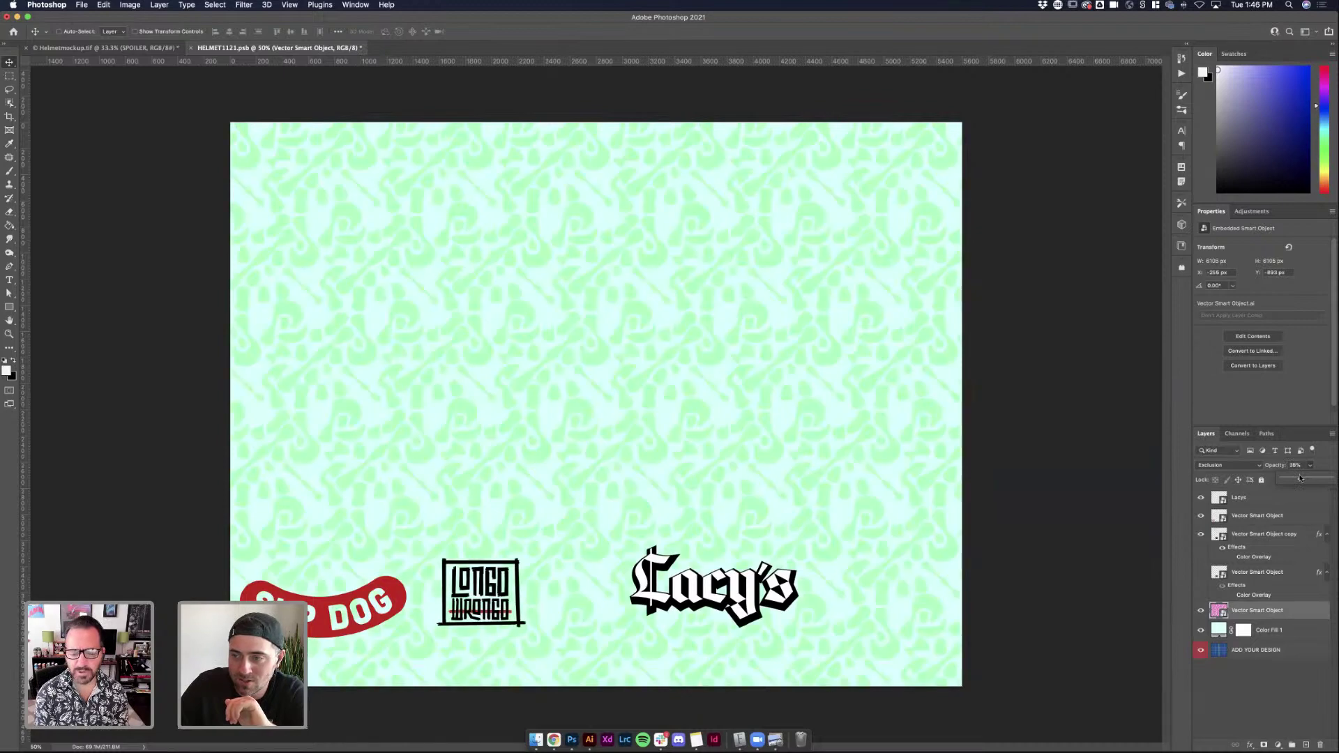
pyautogui.click(1226, 466)
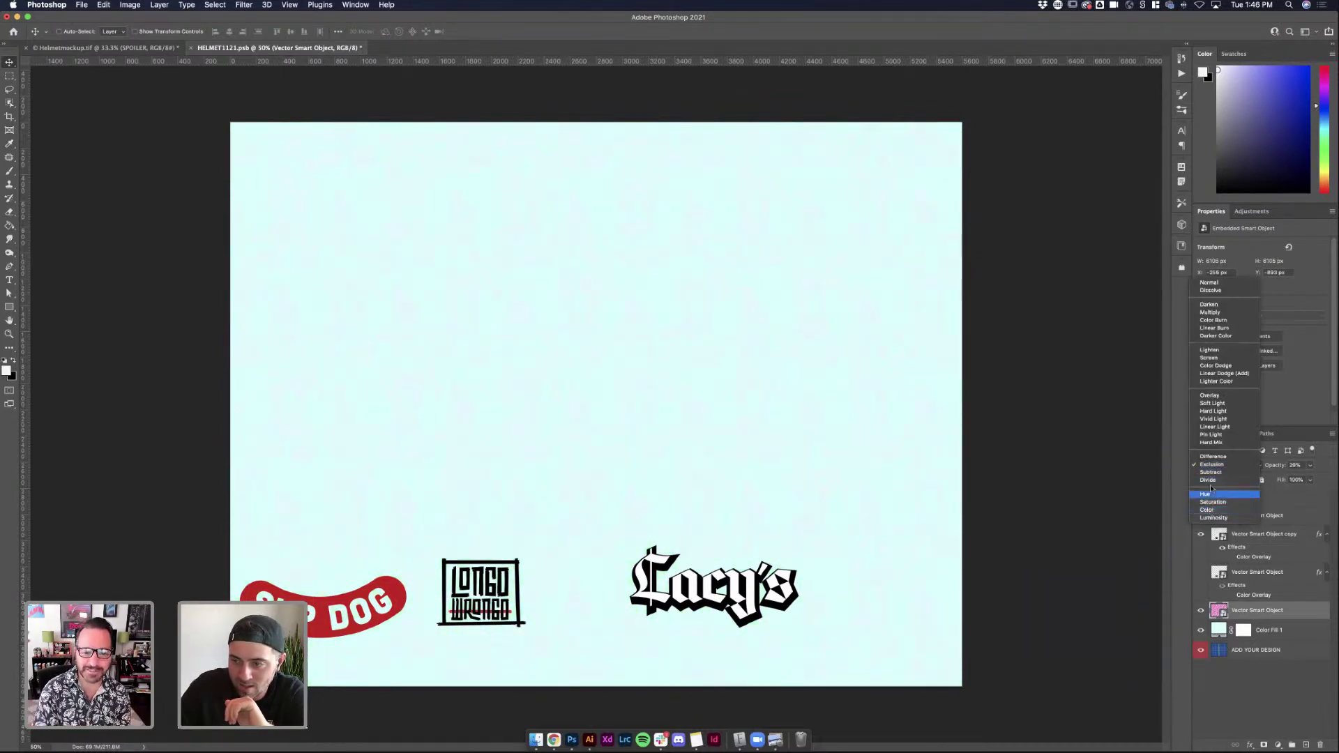
pyautogui.click(1214, 443)
pyautogui.click(1311, 466)
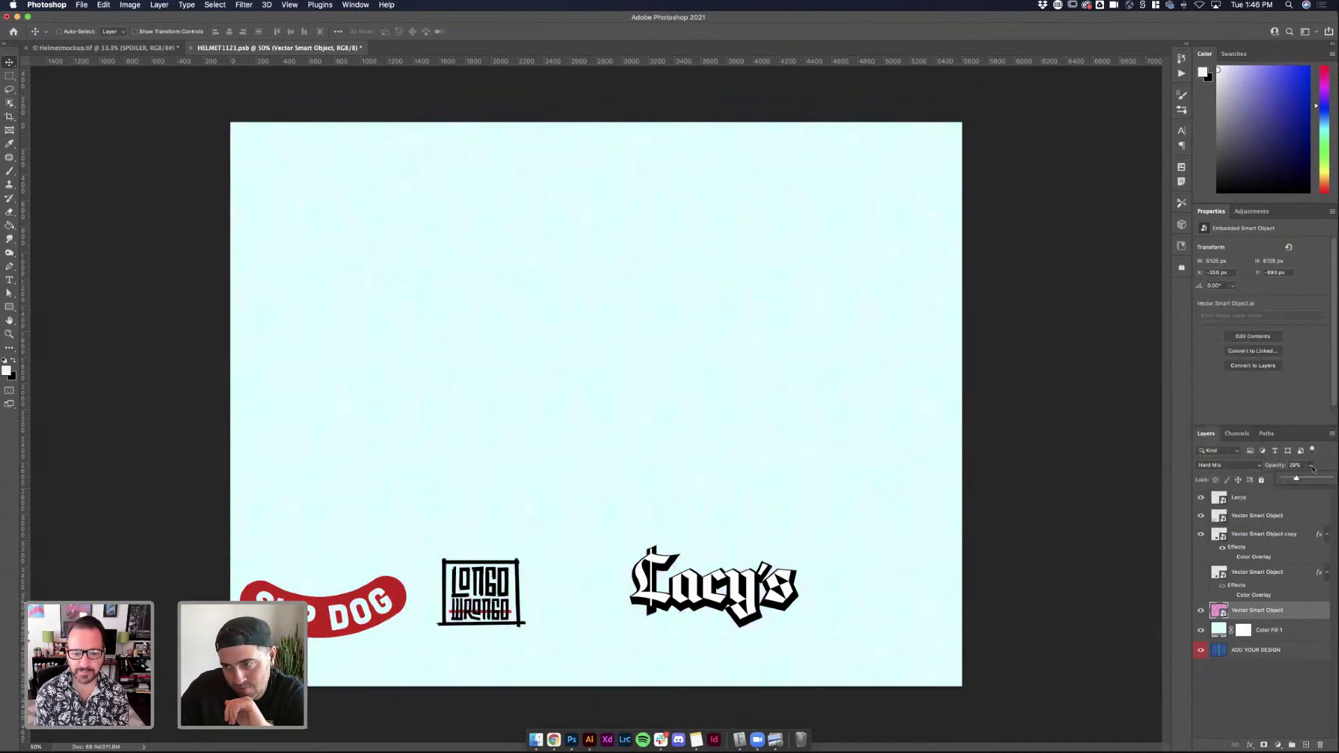
pyautogui.moveTo(1324, 480); pyautogui.dragTo(1325, 480)
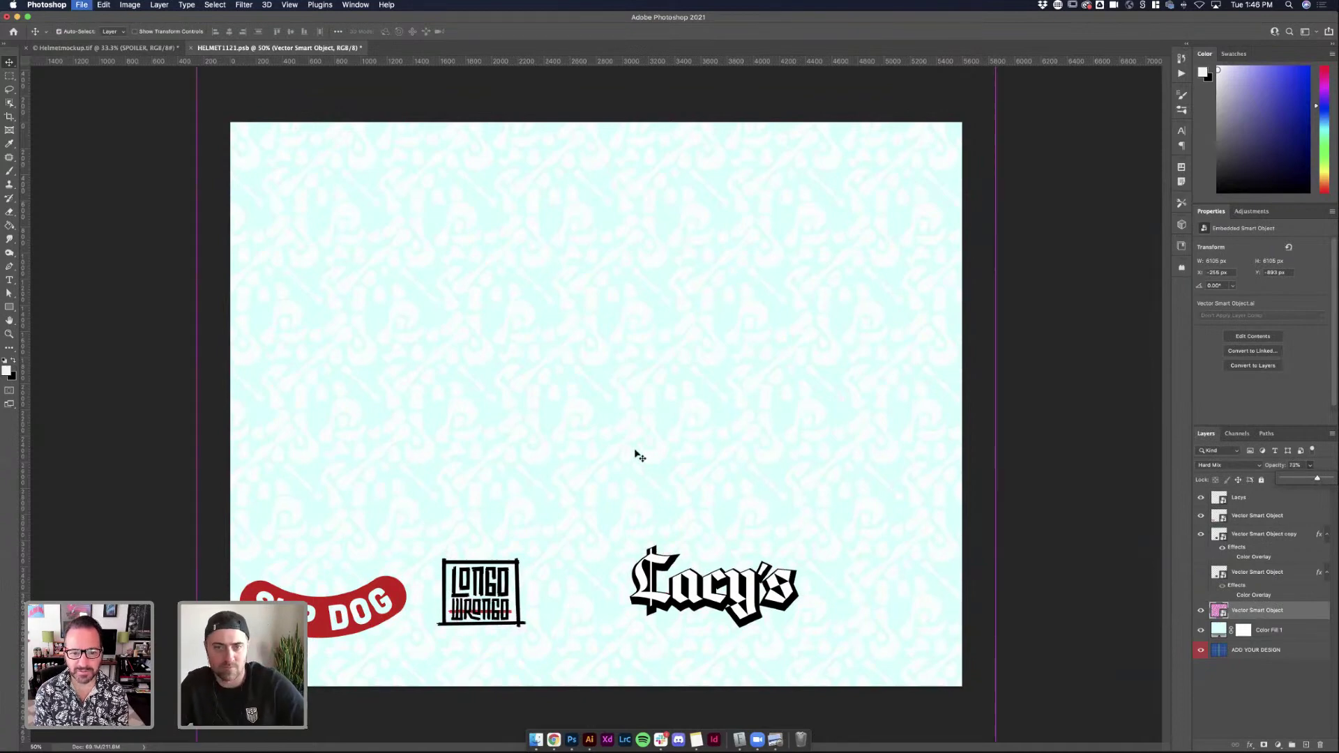
pyautogui.press('super+s')
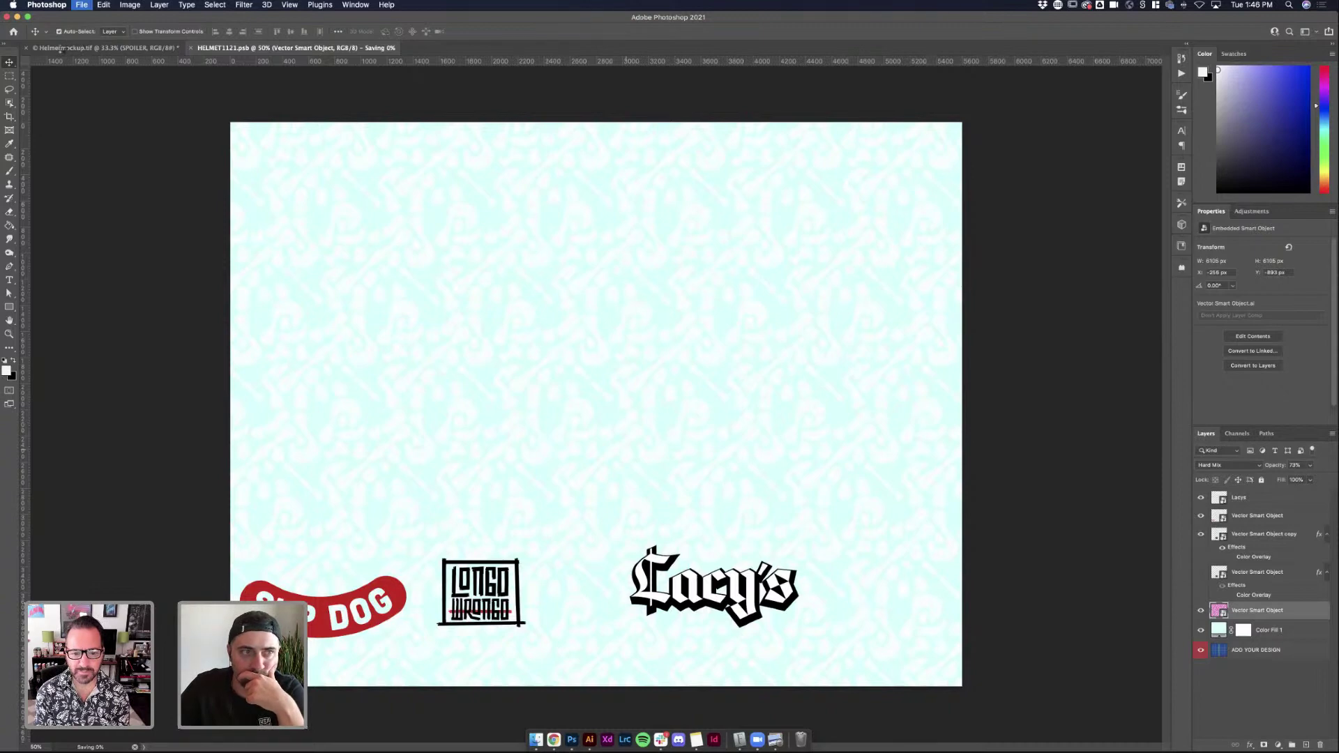
pyautogui.click(62, 49)
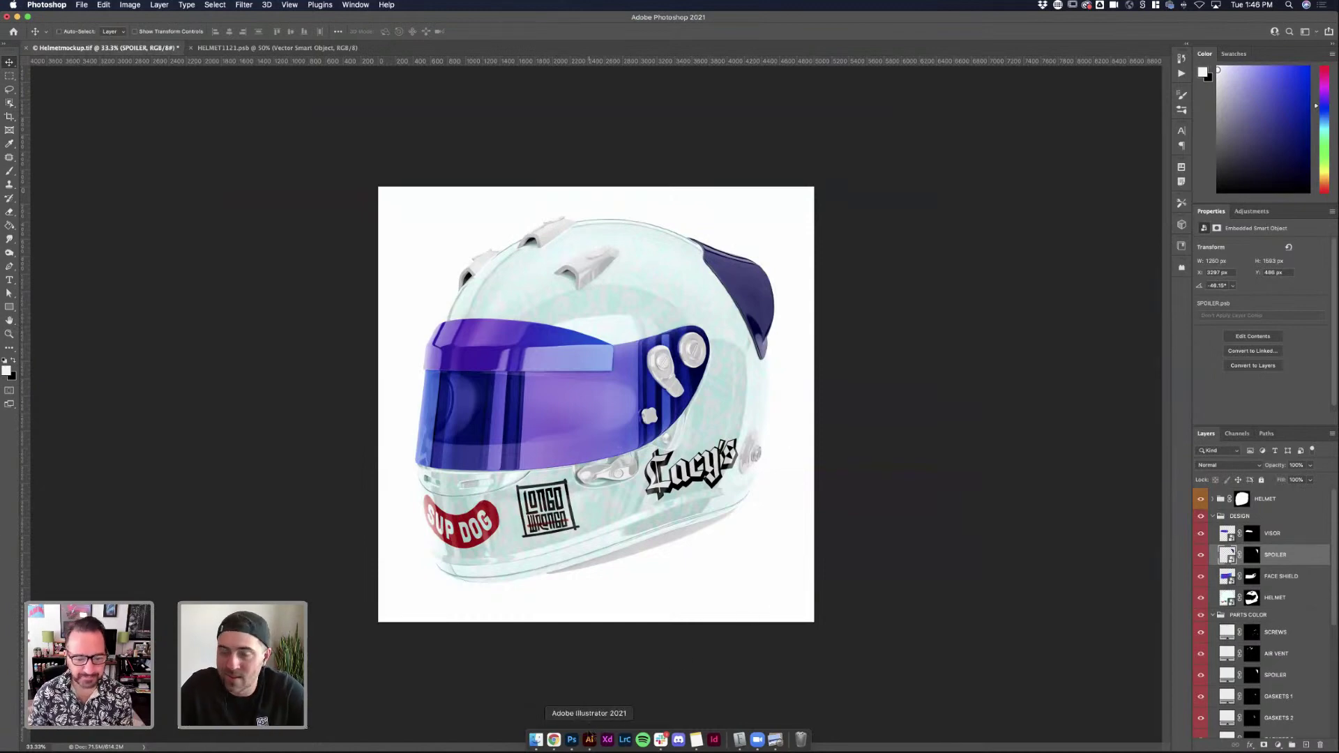
# Toggle the SPOILER and FACE SHIELD designs off and on to compare the helmet's appearance
pyautogui.click(1200, 556)
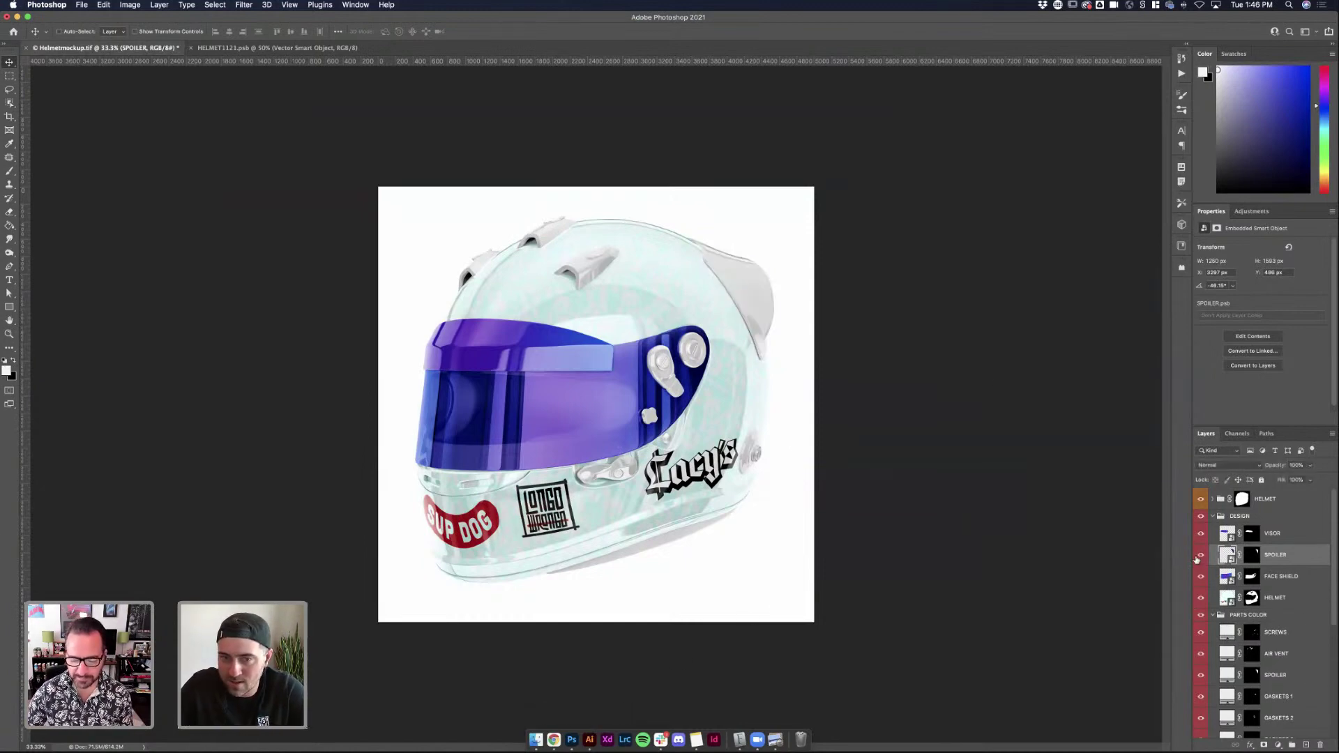
pyautogui.click(1200, 556)
pyautogui.click(1200, 576)
pyautogui.click(1200, 576)
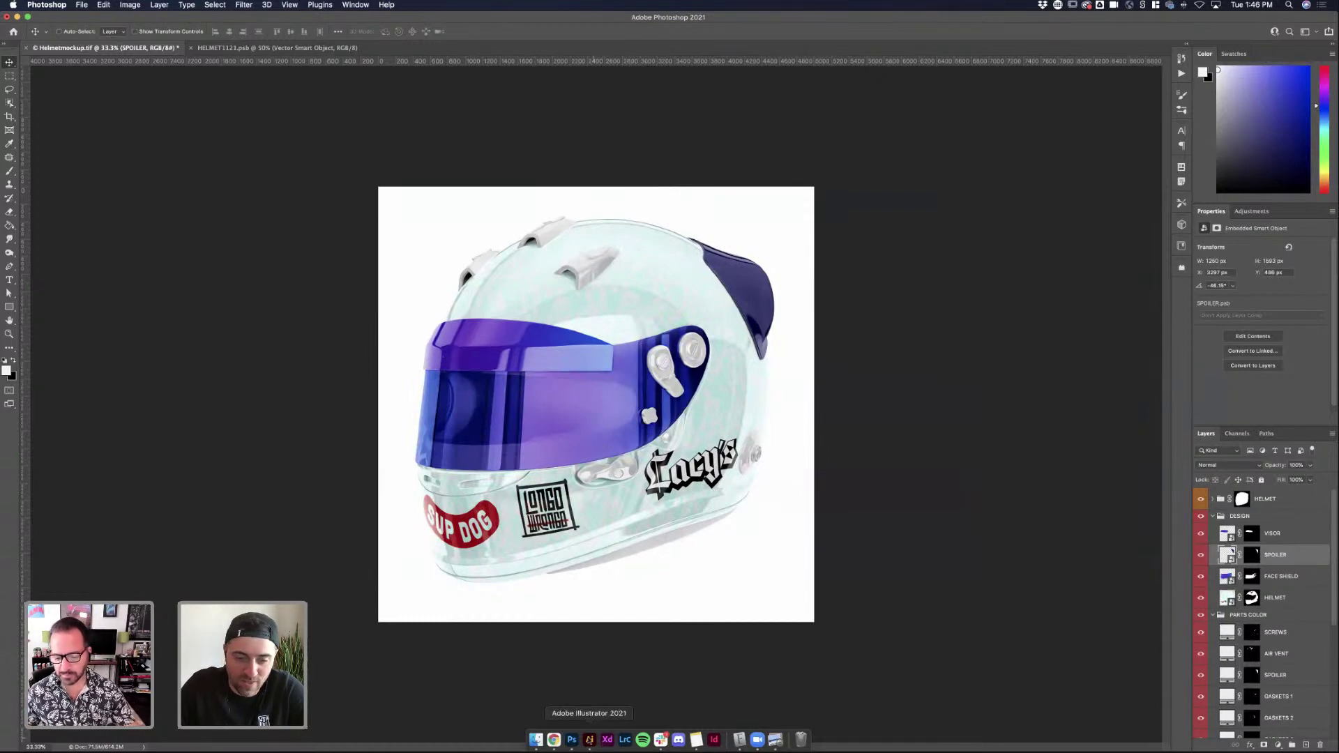
# Switch to Illustrator and copy the black MENNEN wordmark above the Lazaris Racing lettering
pyautogui.click(590, 739)
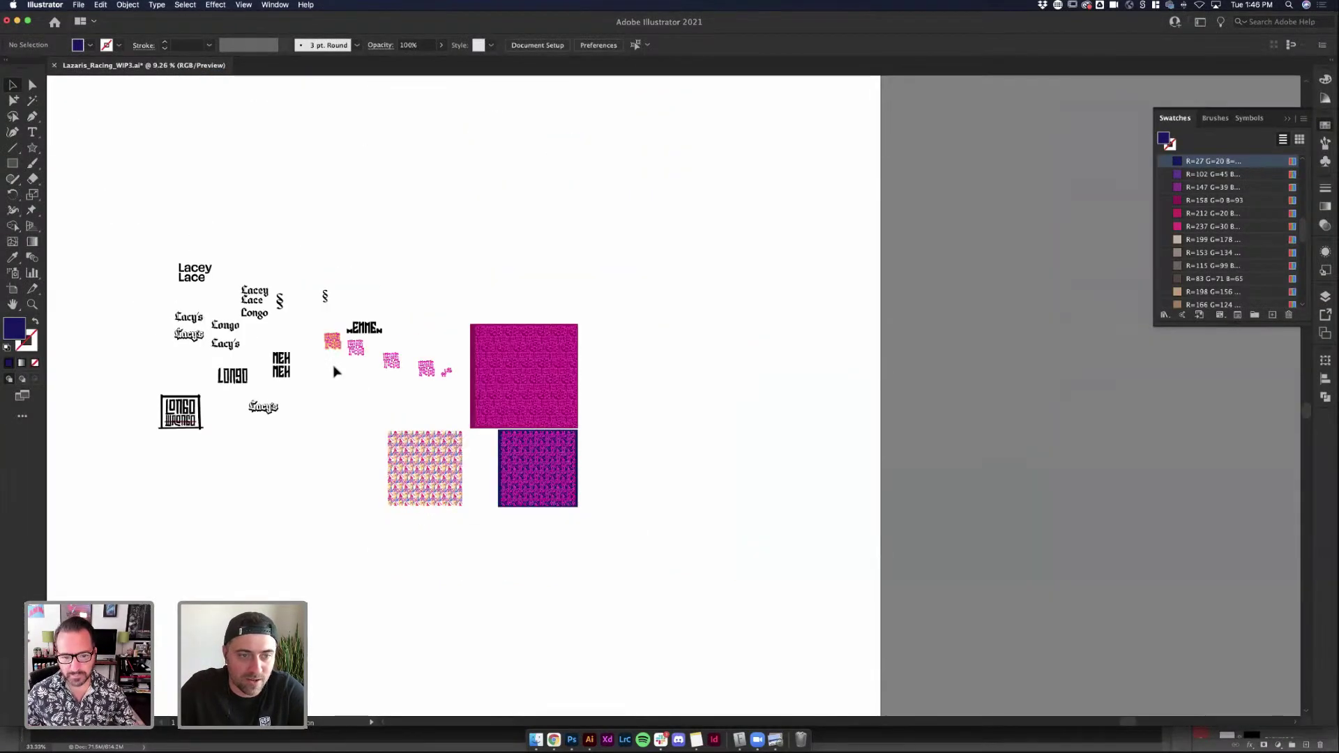
pyautogui.scroll(6, 338, 414)
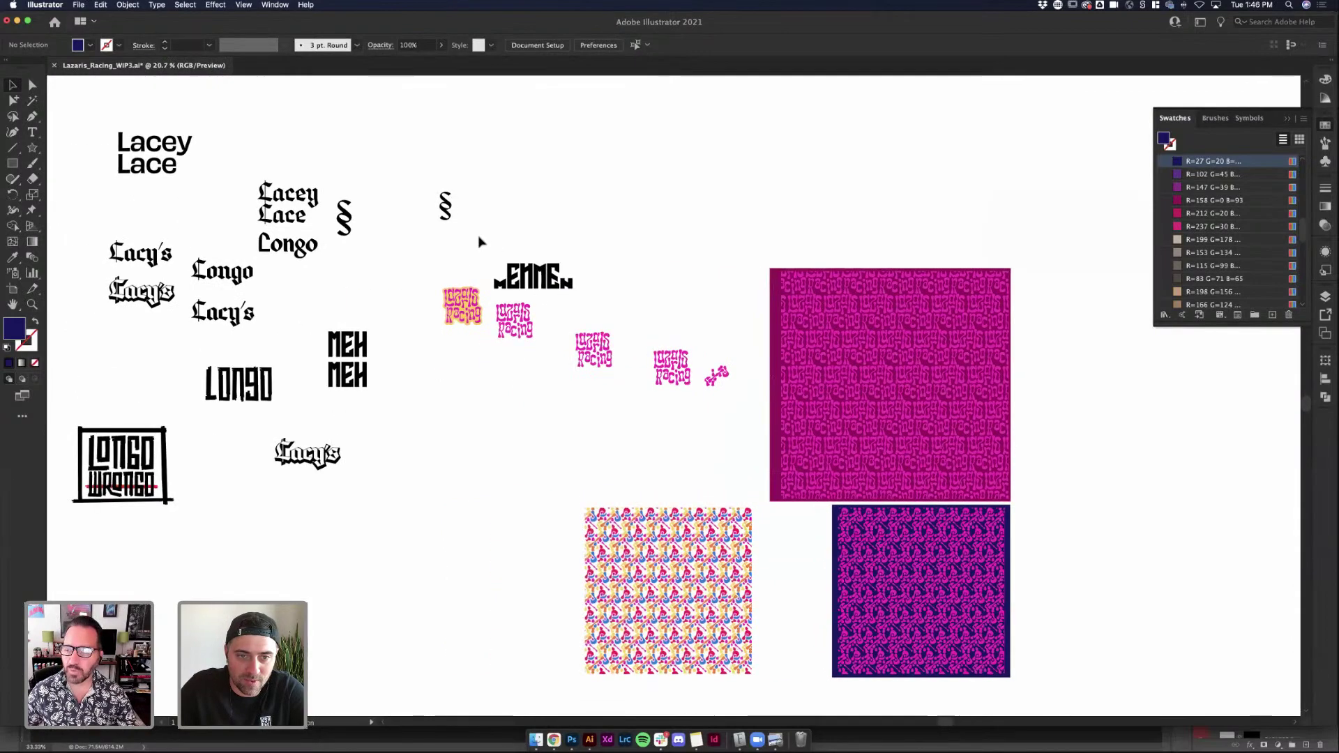
pyautogui.click(583, 282)
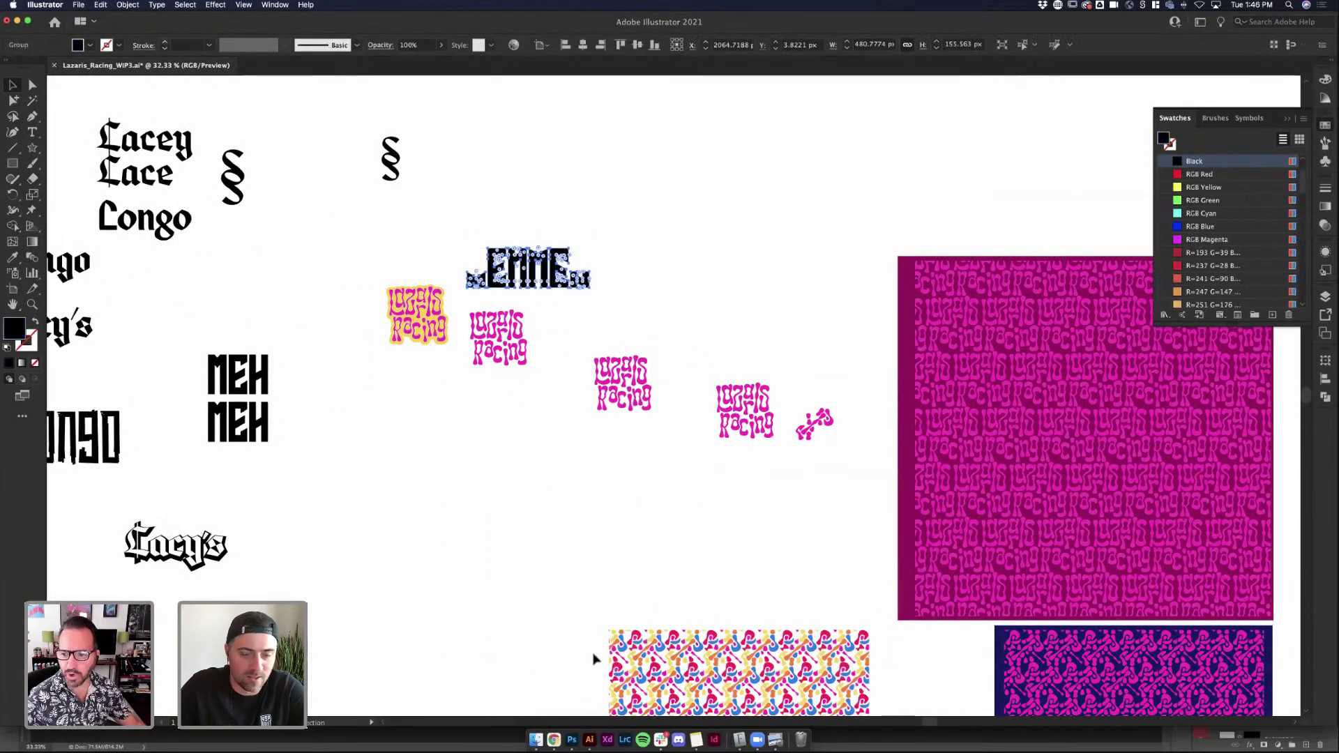
# Switch to Photoshop and paste the MENNEN wordmark as a smart object into the HELMET design
pyautogui.click(572, 740)
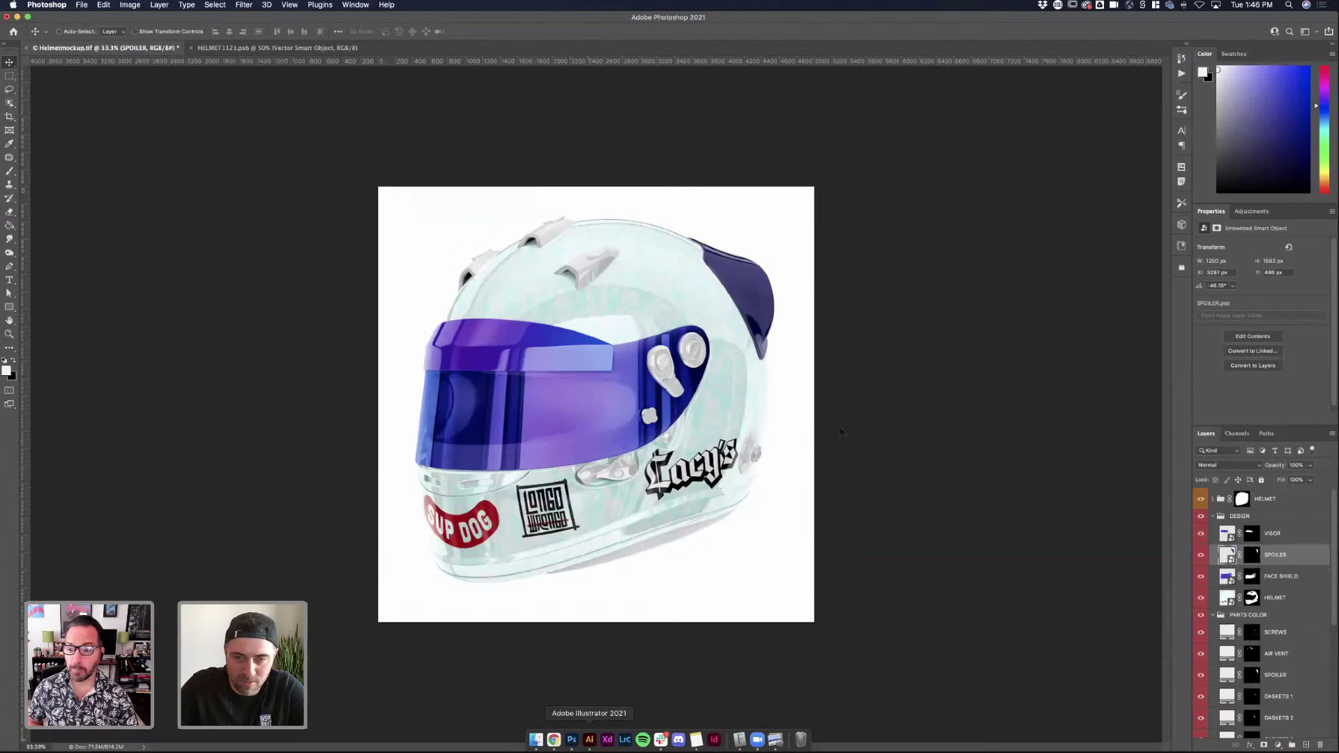
pyautogui.doubleClick(1229, 597)
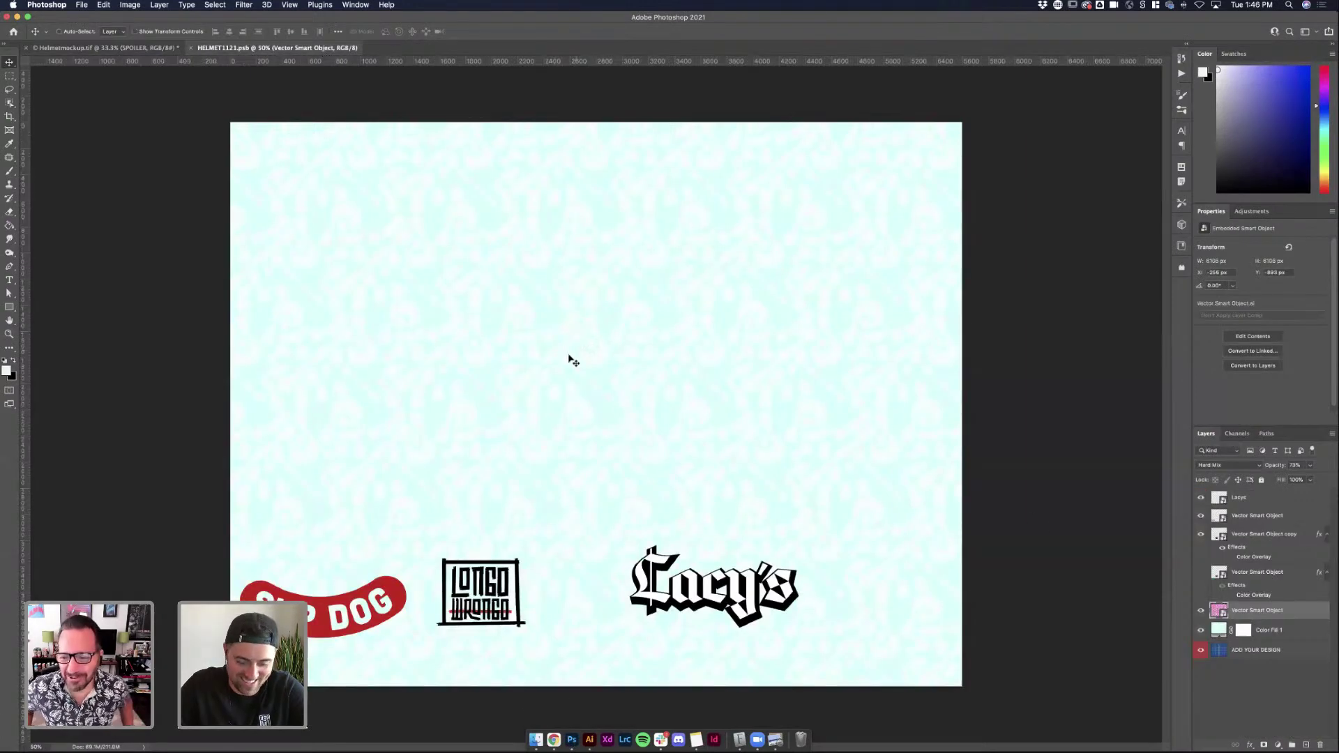
pyautogui.press('super+v')
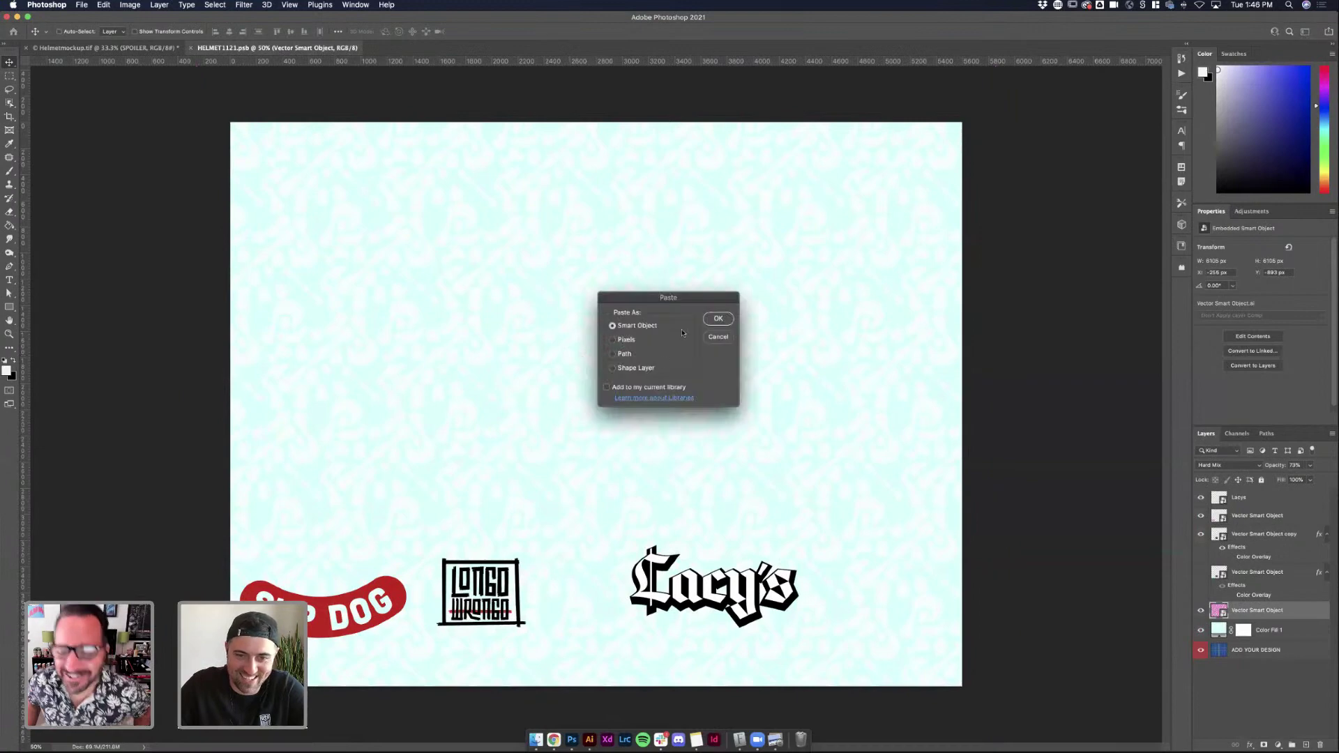
pyautogui.click(725, 319)
pyautogui.press('Return')
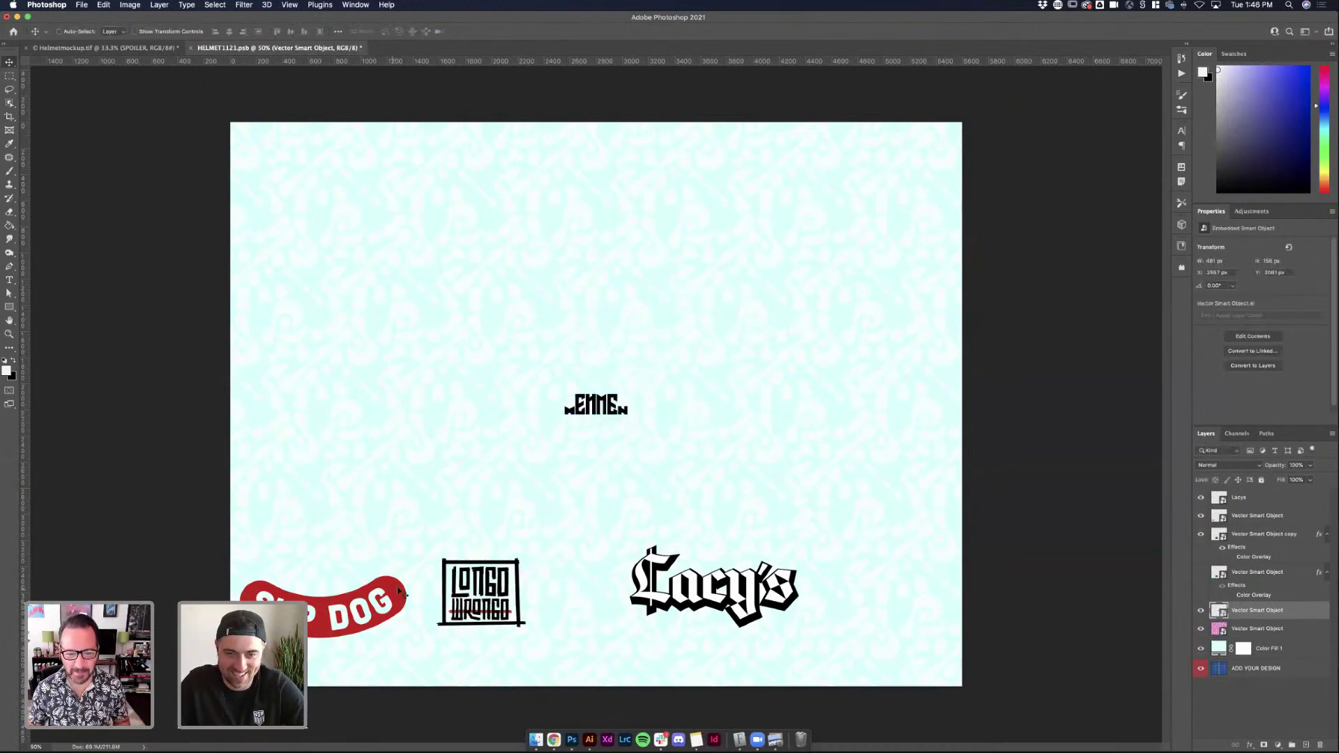
# Give the MENNEN wordmark a color overlay in the red sampled from the SUP DOG logo and move it about 1315 px left
pyautogui.press('i')
pyautogui.click(402, 584)
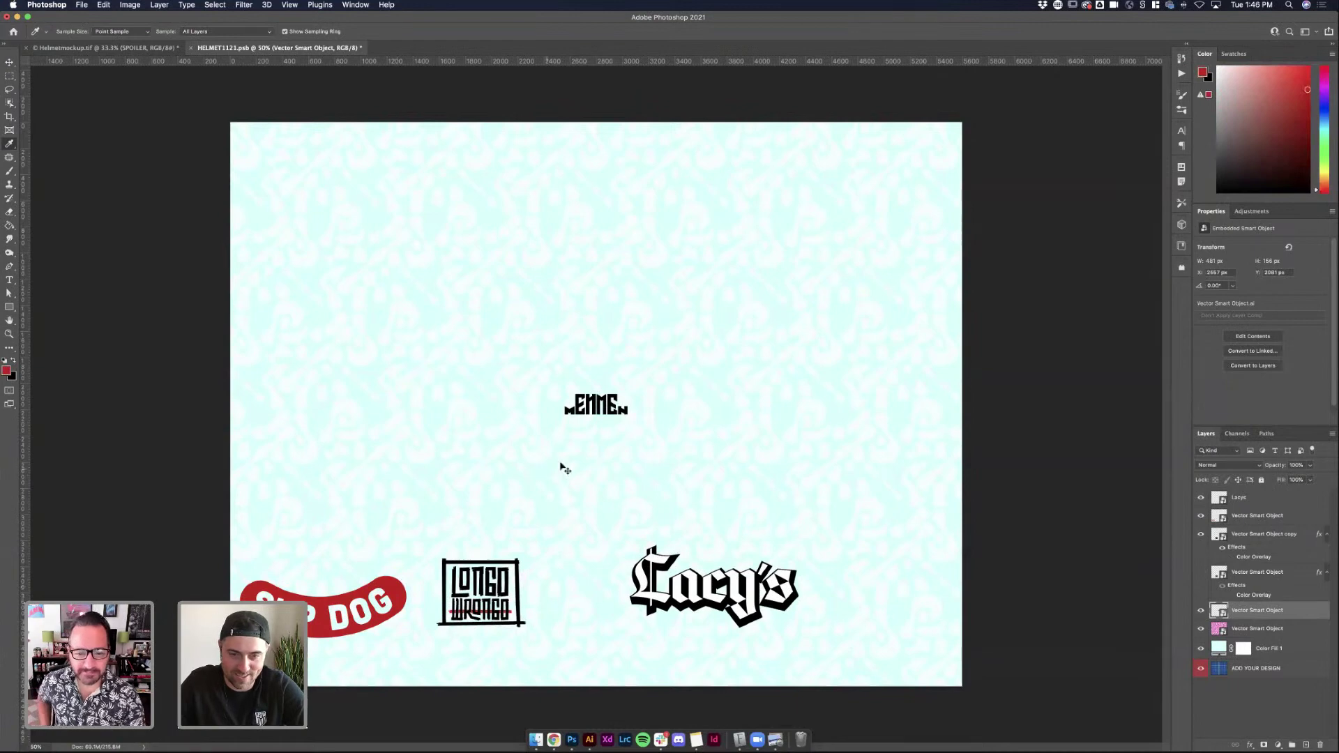
pyautogui.press('v')
pyautogui.doubleClick(1258, 616)
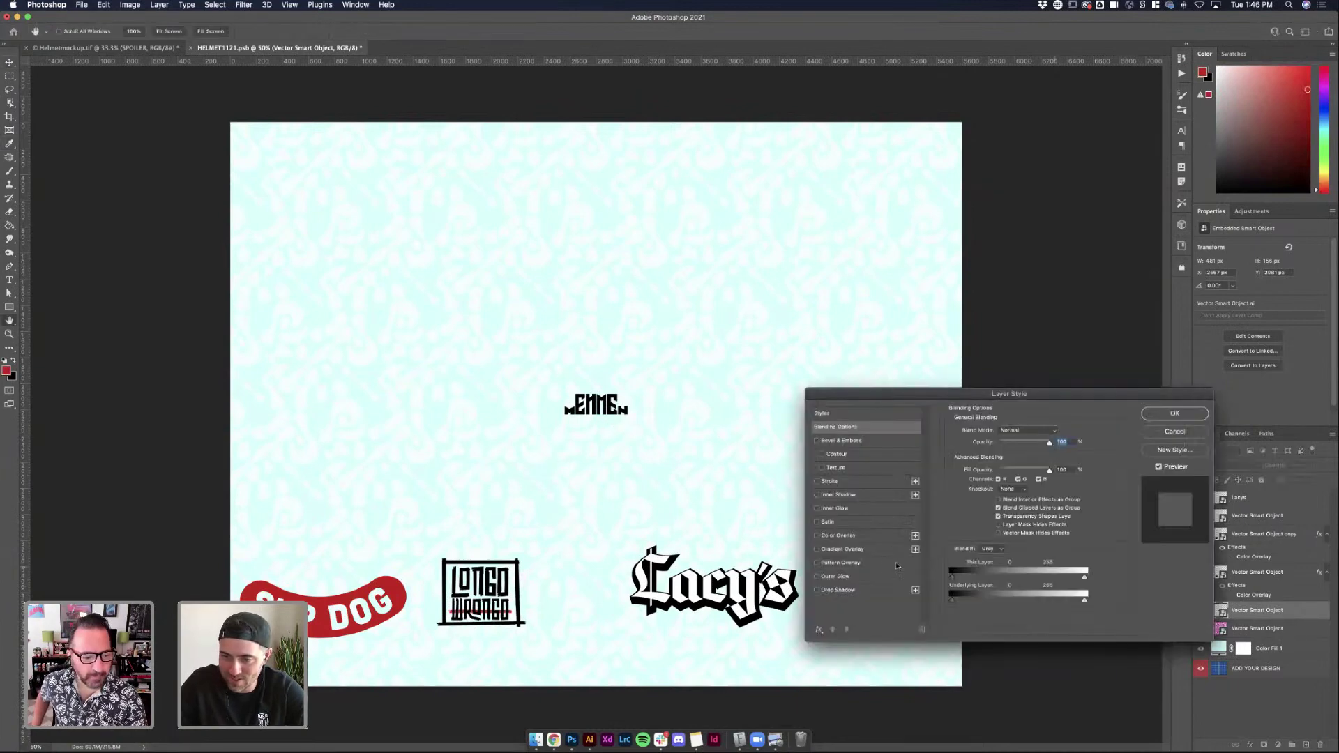
pyautogui.click(838, 535)
pyautogui.click(1055, 431)
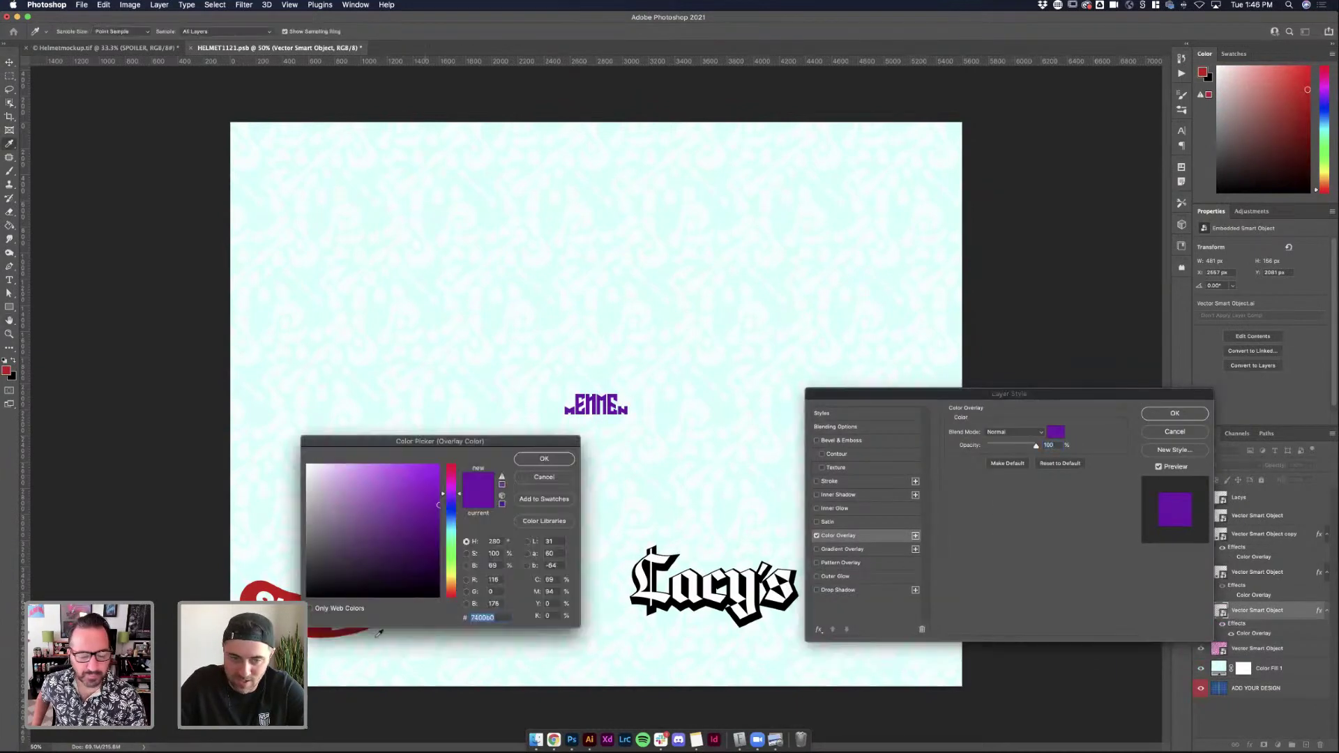
pyautogui.press('super+v')
pyautogui.click(544, 458)
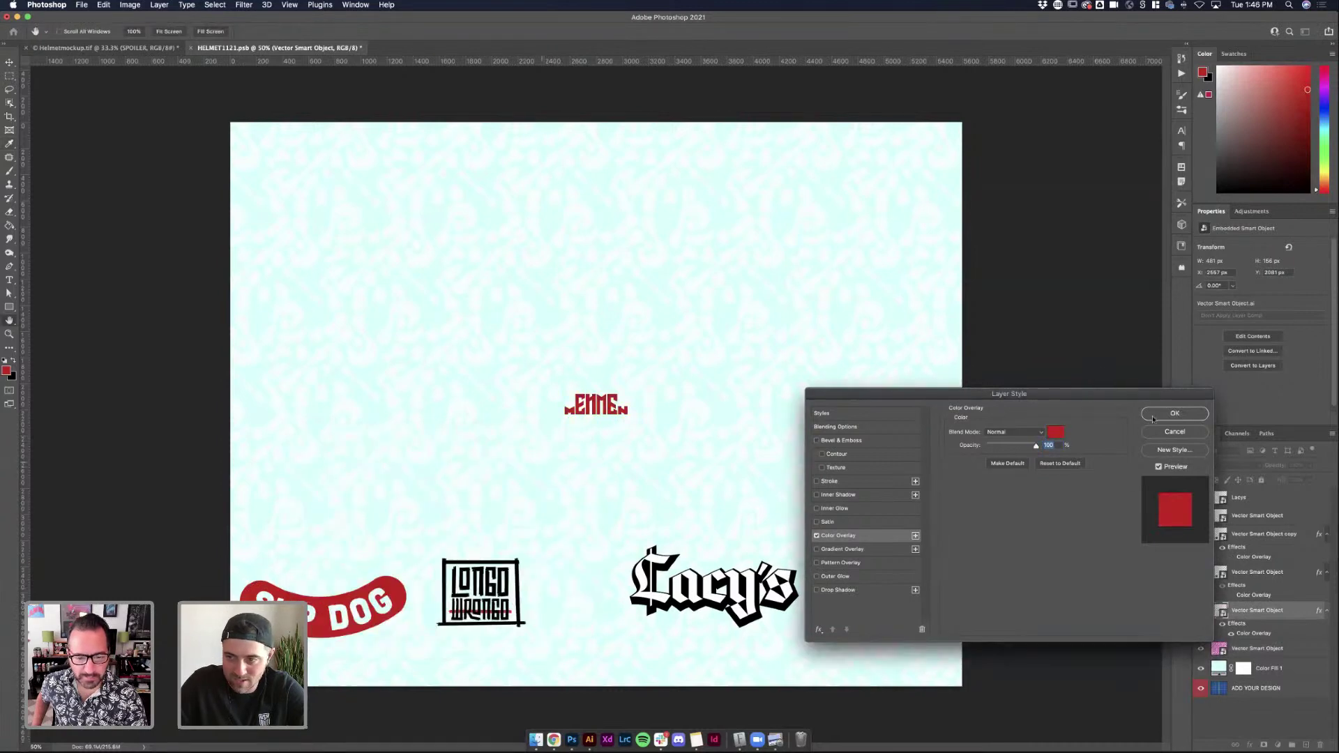
pyautogui.press('Return')
pyautogui.moveTo(601, 413); pyautogui.dragTo(441, 382)
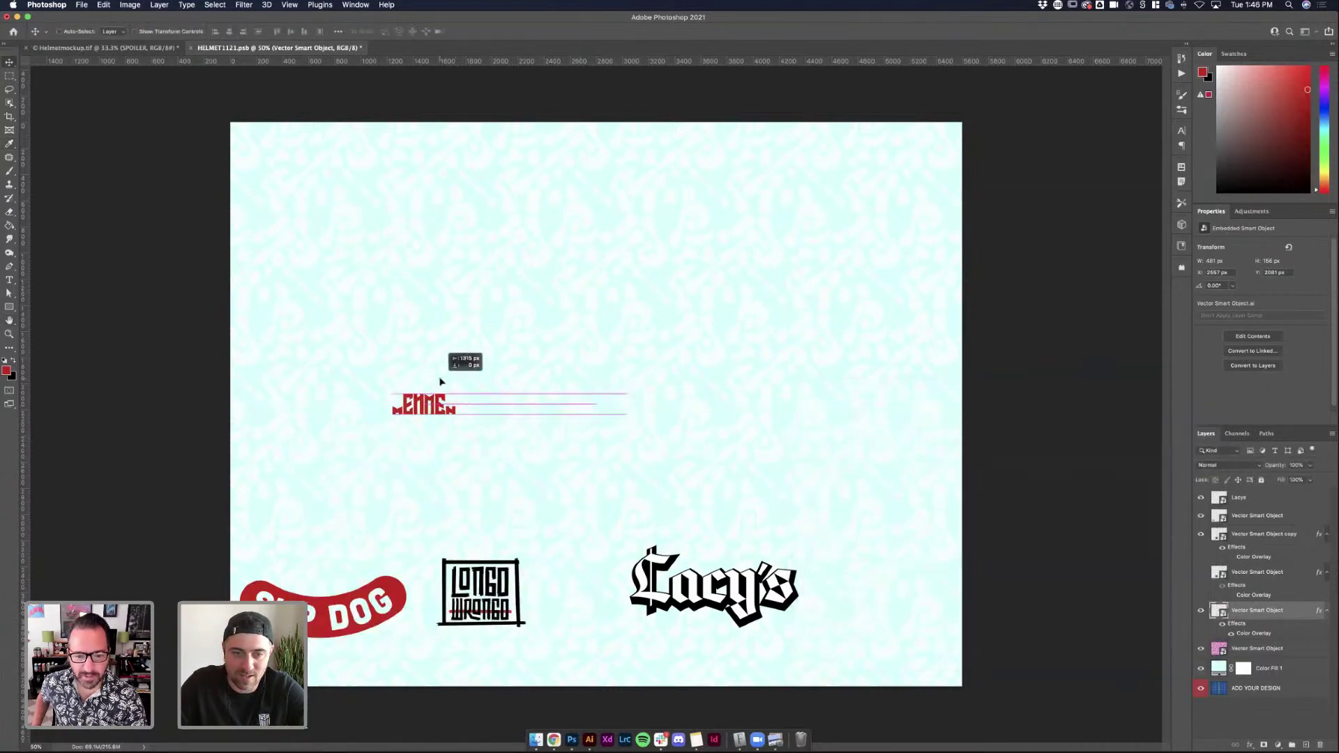
# Switch to Illustrator, move the MENNEN wordmark up, and draw an outlined triangle over it, about 395 by 342 px
pyautogui.click(589, 740)
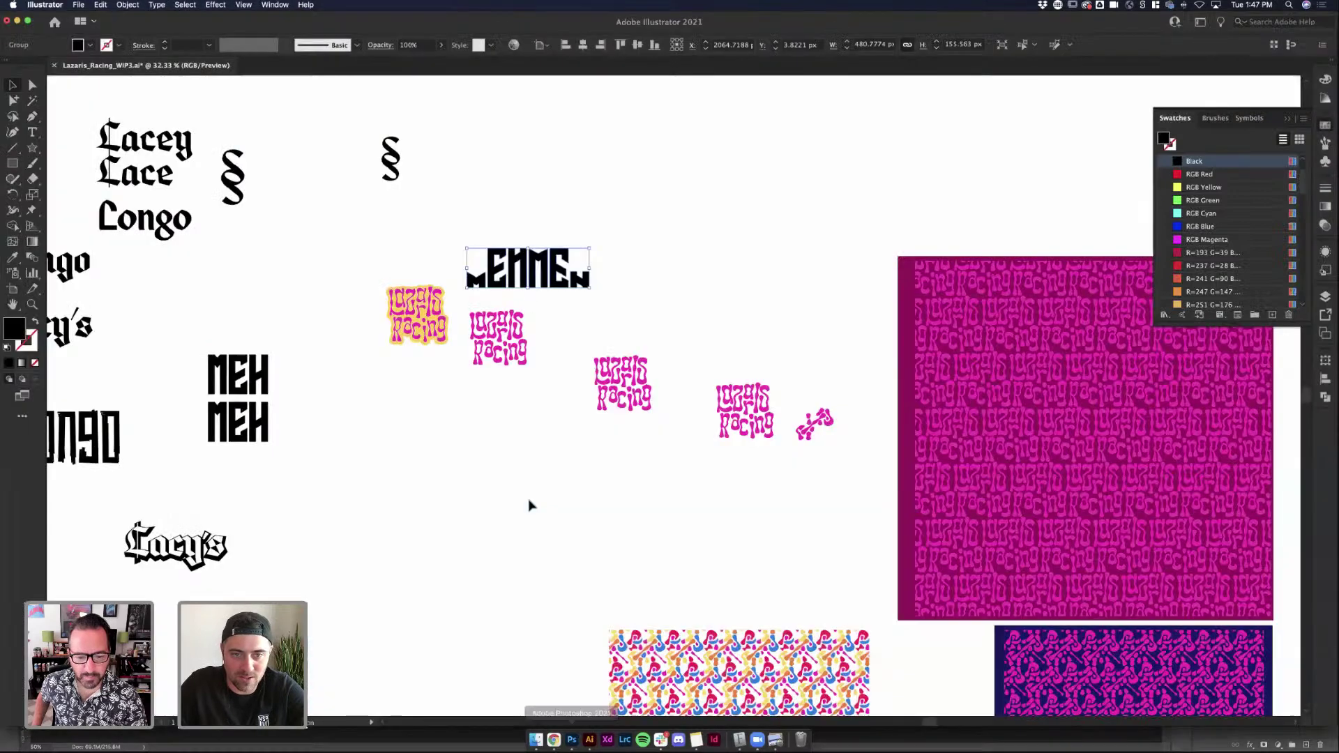
pyautogui.moveTo(571, 276); pyautogui.dragTo(571, 215)
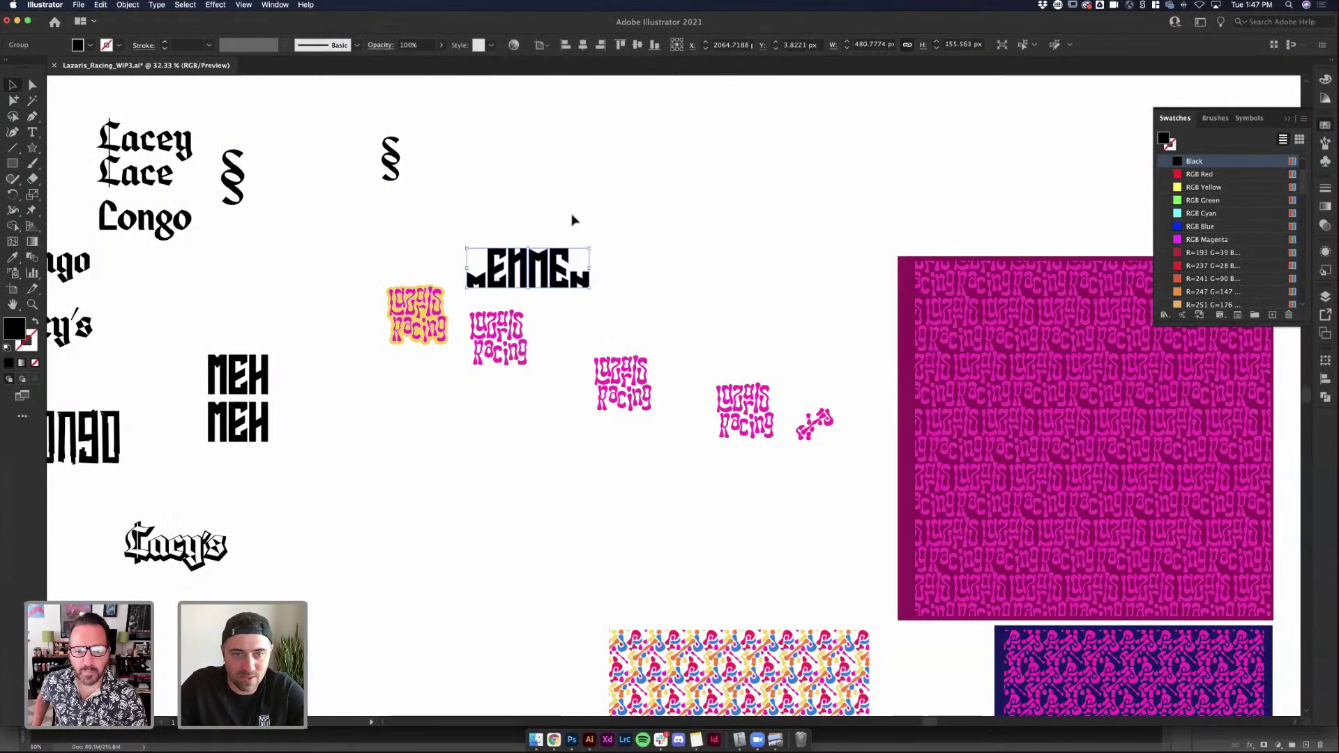
pyautogui.click(690, 284)
pyautogui.moveTo(32, 151); pyautogui.dragTo(83, 192)
pyautogui.moveTo(490, 167); pyautogui.dragTo(542, 189)
pyautogui.press('v')
pyautogui.press('super+shift+a')
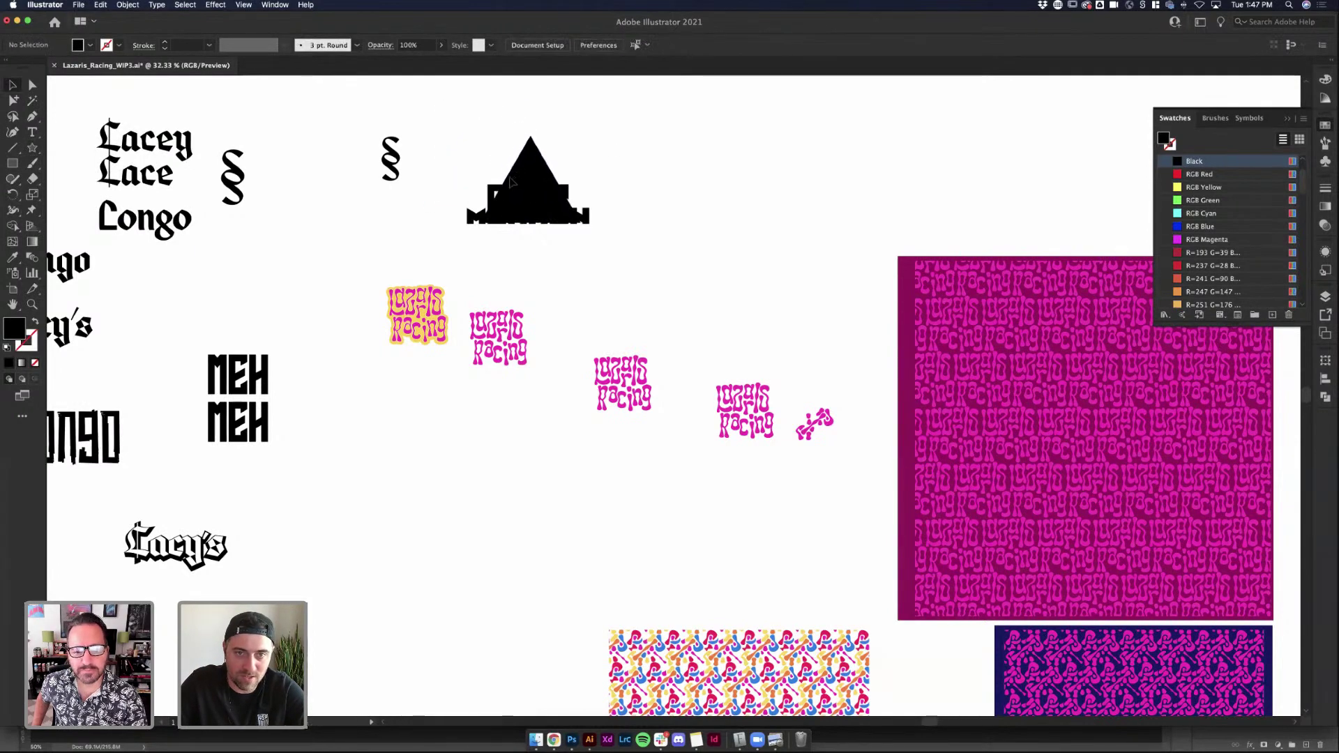
pyautogui.press('/')
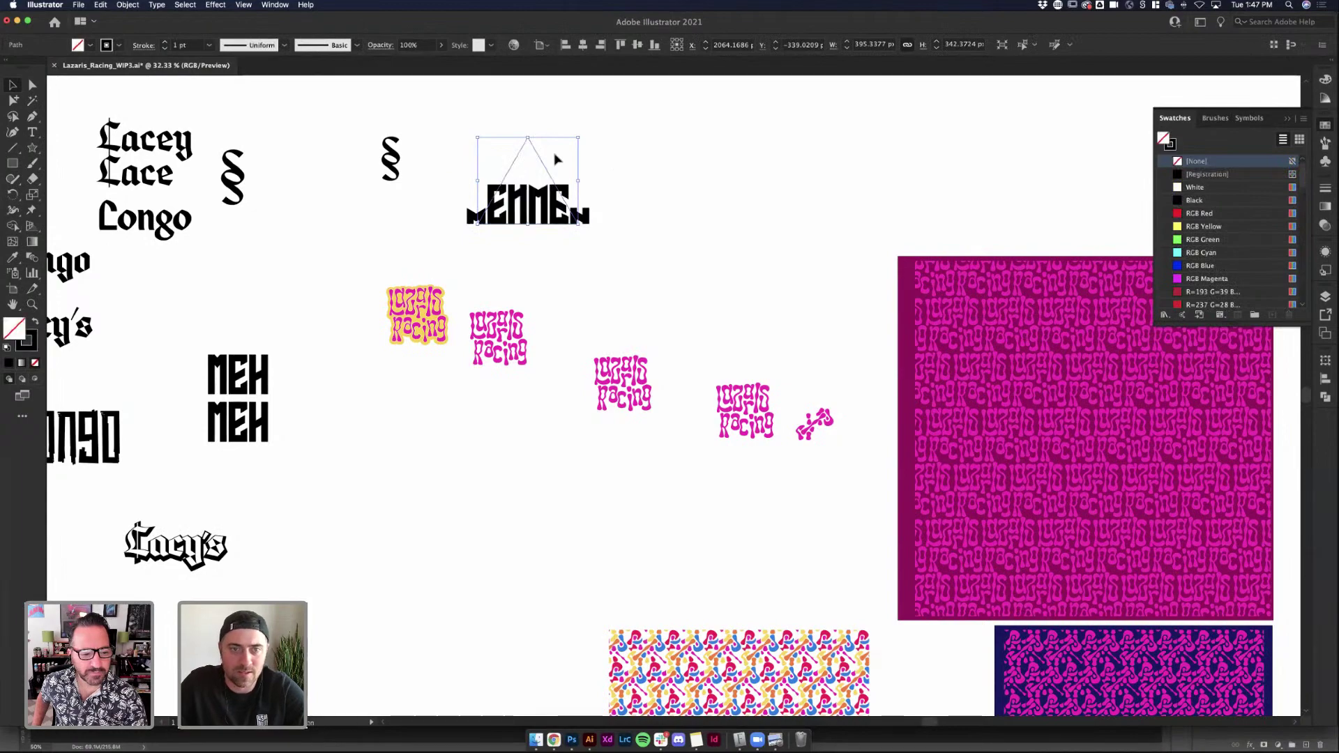
# Flatten and widen the triangle to about 460 by 131 px and flip it to point downward
pyautogui.scroll(3, 615, 158)
pyautogui.moveTo(392, 104); pyautogui.dragTo(392, 262)
pyautogui.moveTo(520, 302); pyautogui.dragTo(544, 302)
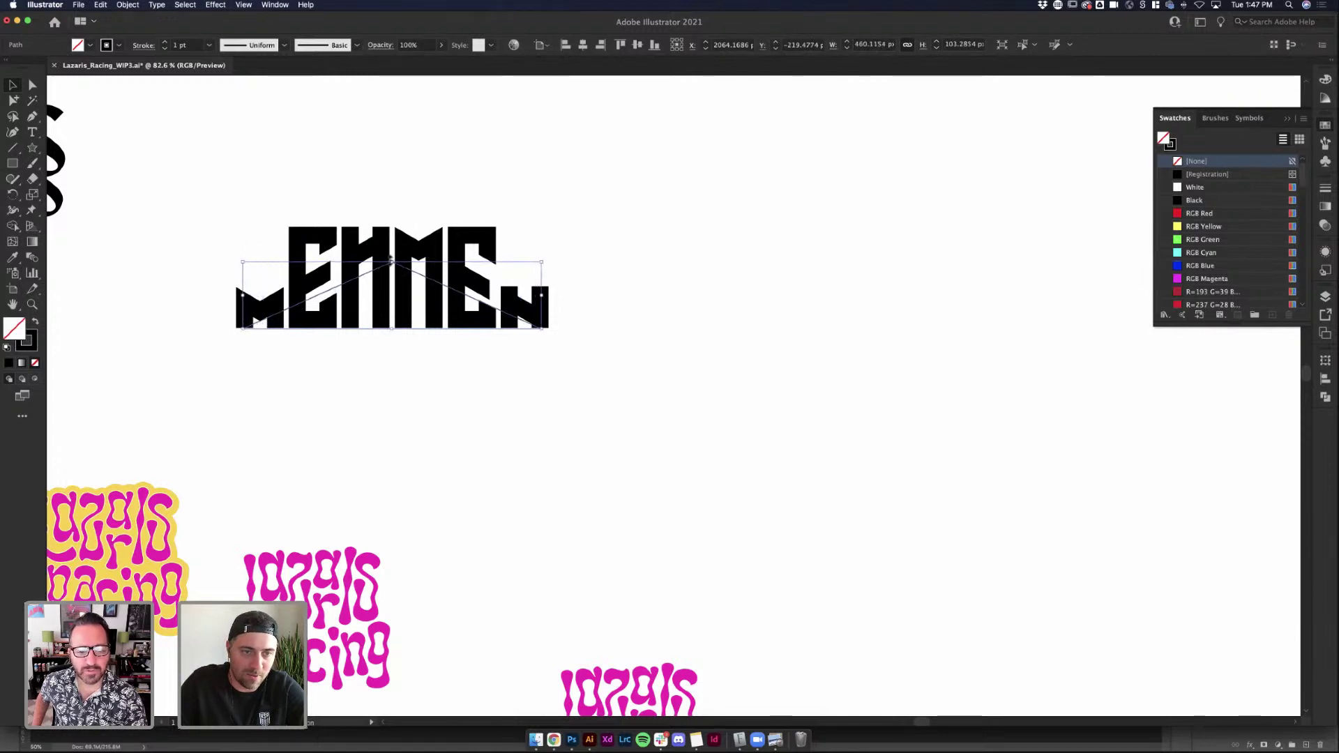
pyautogui.moveTo(392, 262); pyautogui.dragTo(392, 245)
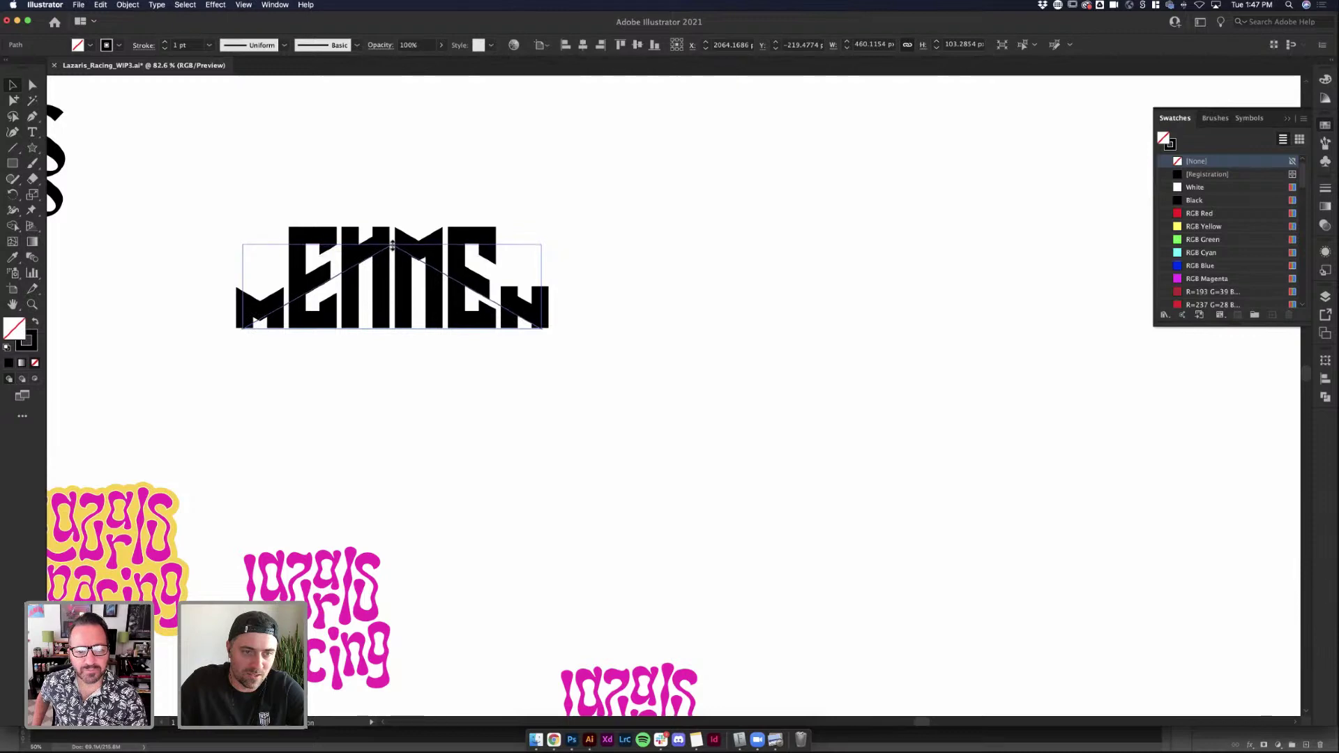
pyautogui.moveTo(542, 327)
pyautogui.mouseDown()
pyautogui.moveTo(254, 174)
pyautogui.moveTo(242, 244)
pyautogui.mouseUp()
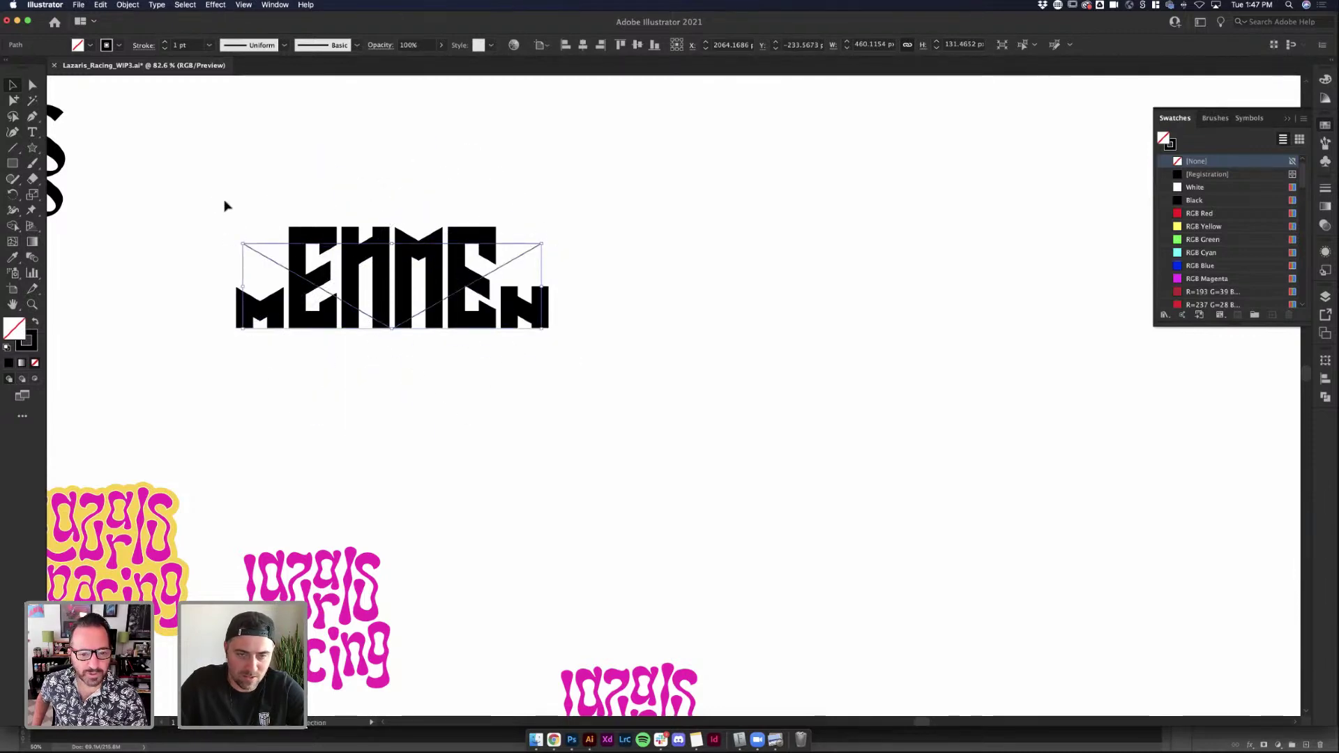
# Turn the triangle's black stroke into a solid fill and place it just below the MENNEN wordmark
pyautogui.hotkey('shift', 'x')
pyautogui.moveTo(427, 295); pyautogui.dragTo(423, 389)
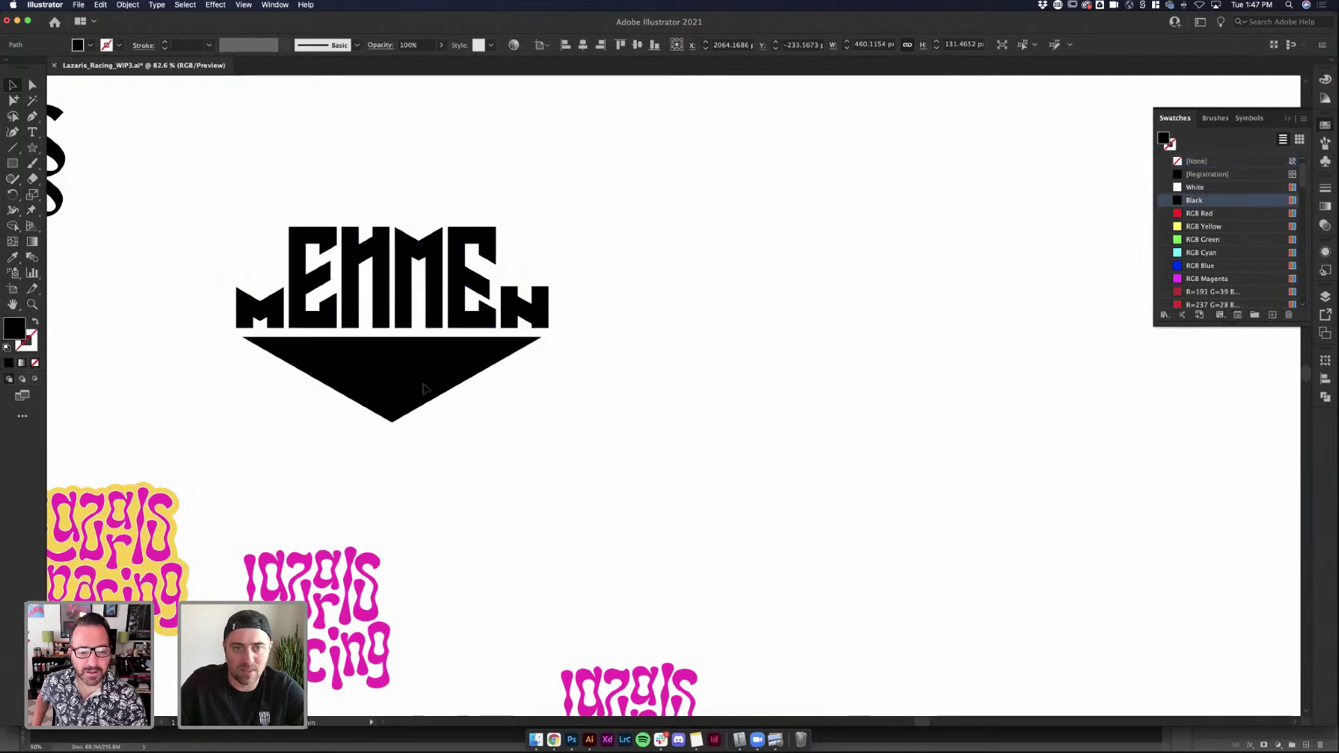
pyautogui.click(678, 384)
pyautogui.scroll(-4, 678, 383)
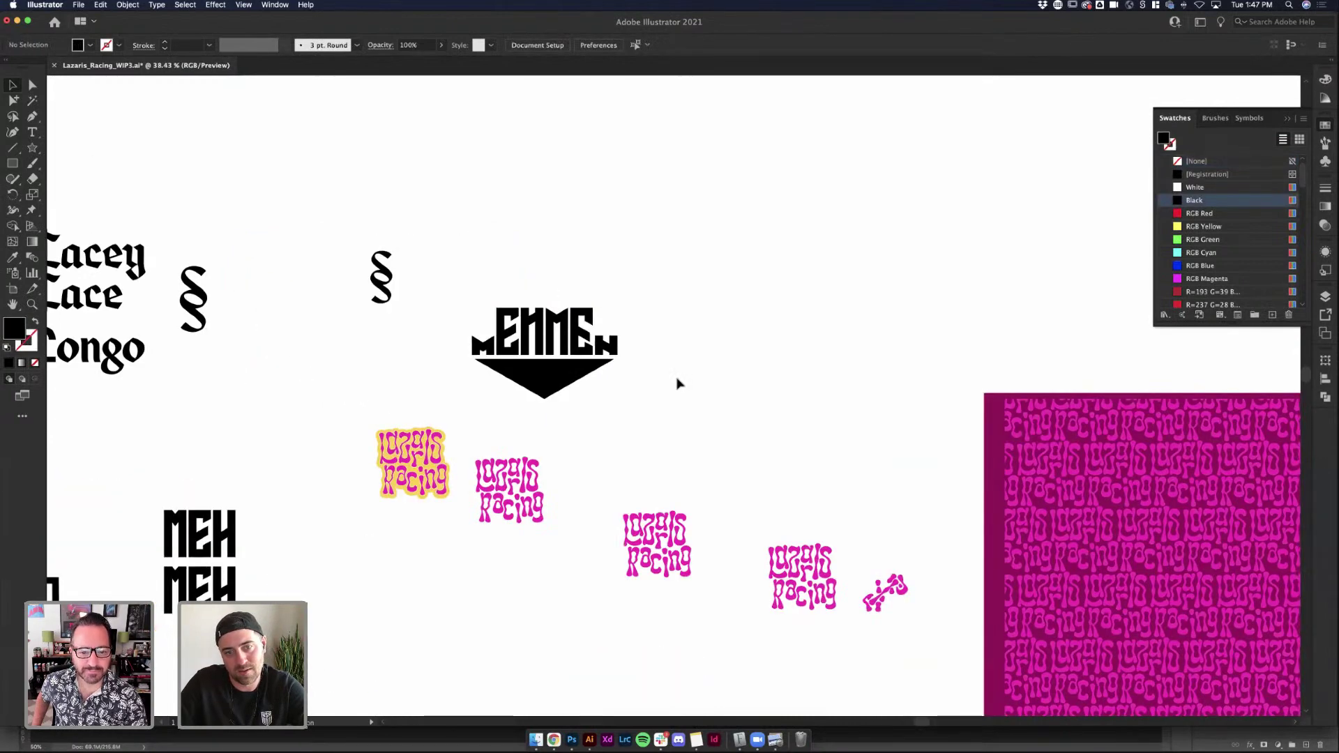
pyautogui.scroll(3, 678, 384)
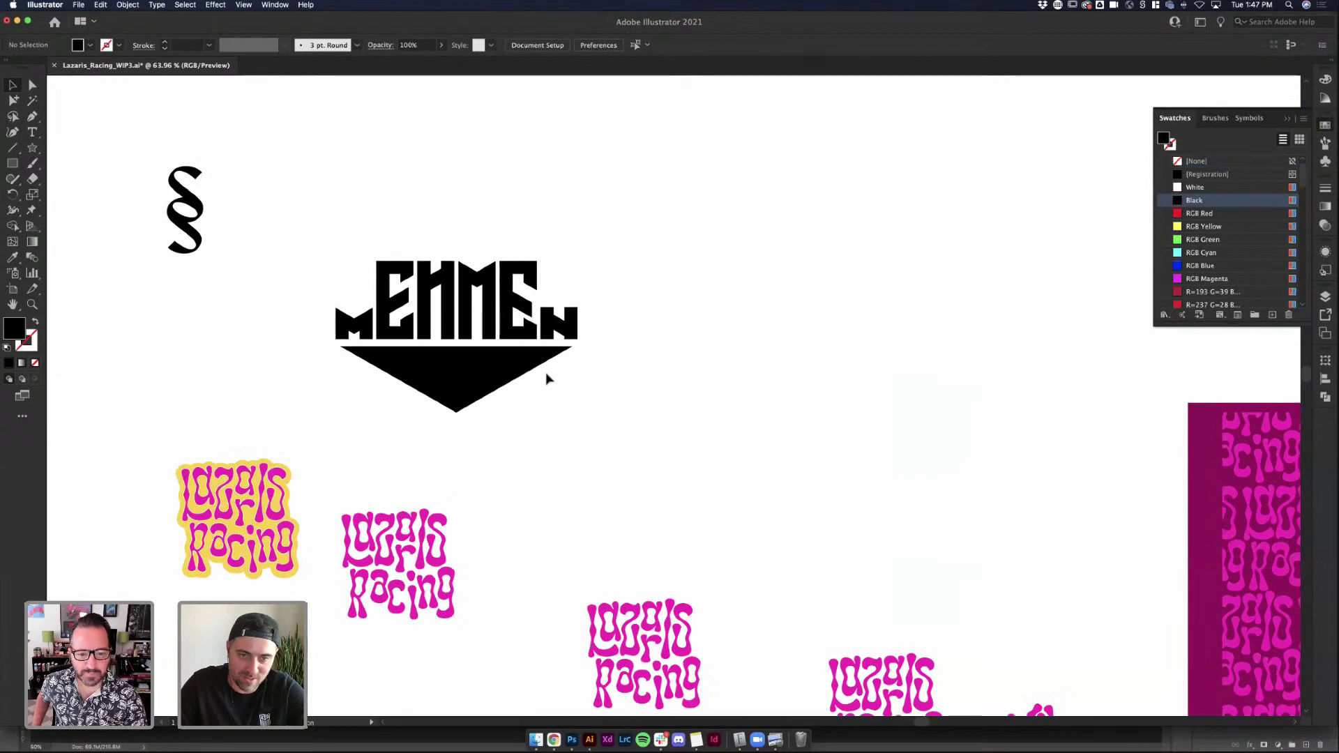
# Scale the triangle to match the wordmark's width and duplicate the MENNEN wordmark alone to the right
pyautogui.click(523, 374)
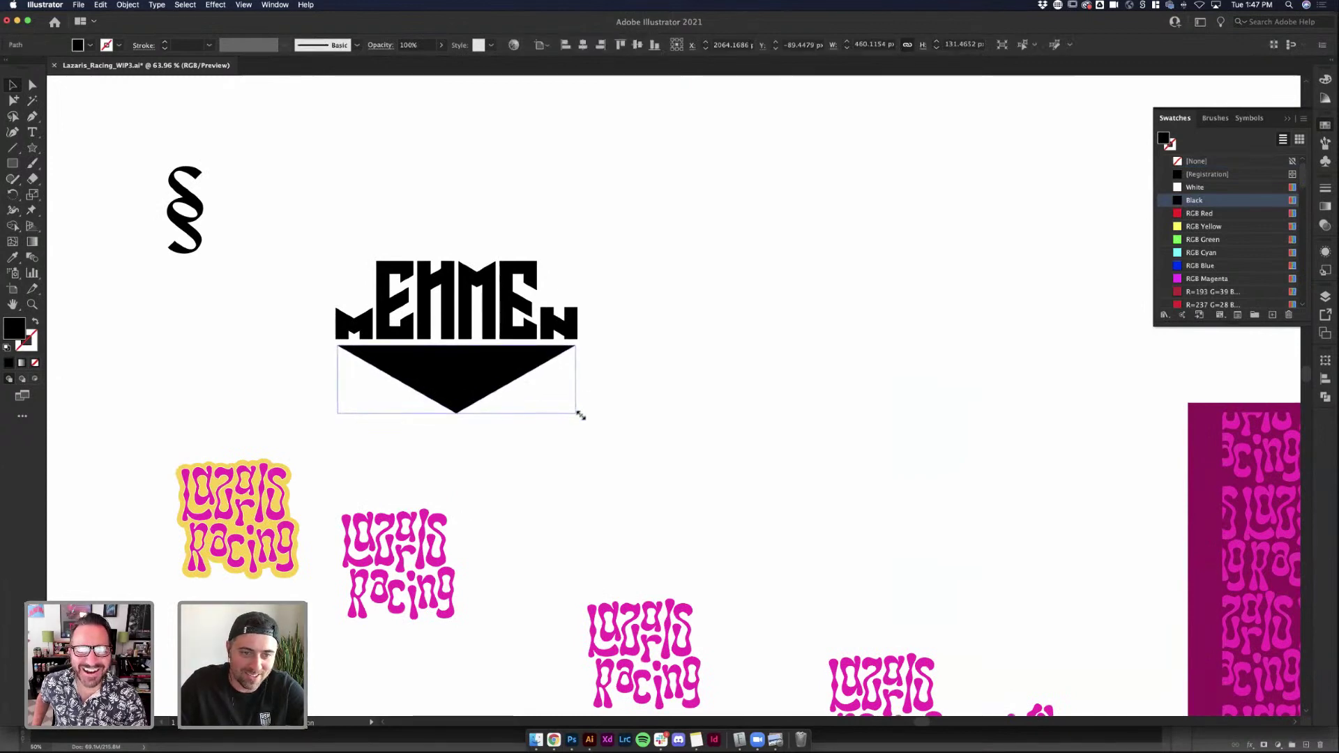
pyautogui.moveTo(585, 416); pyautogui.dragTo(586, 420)
pyautogui.click(645, 397)
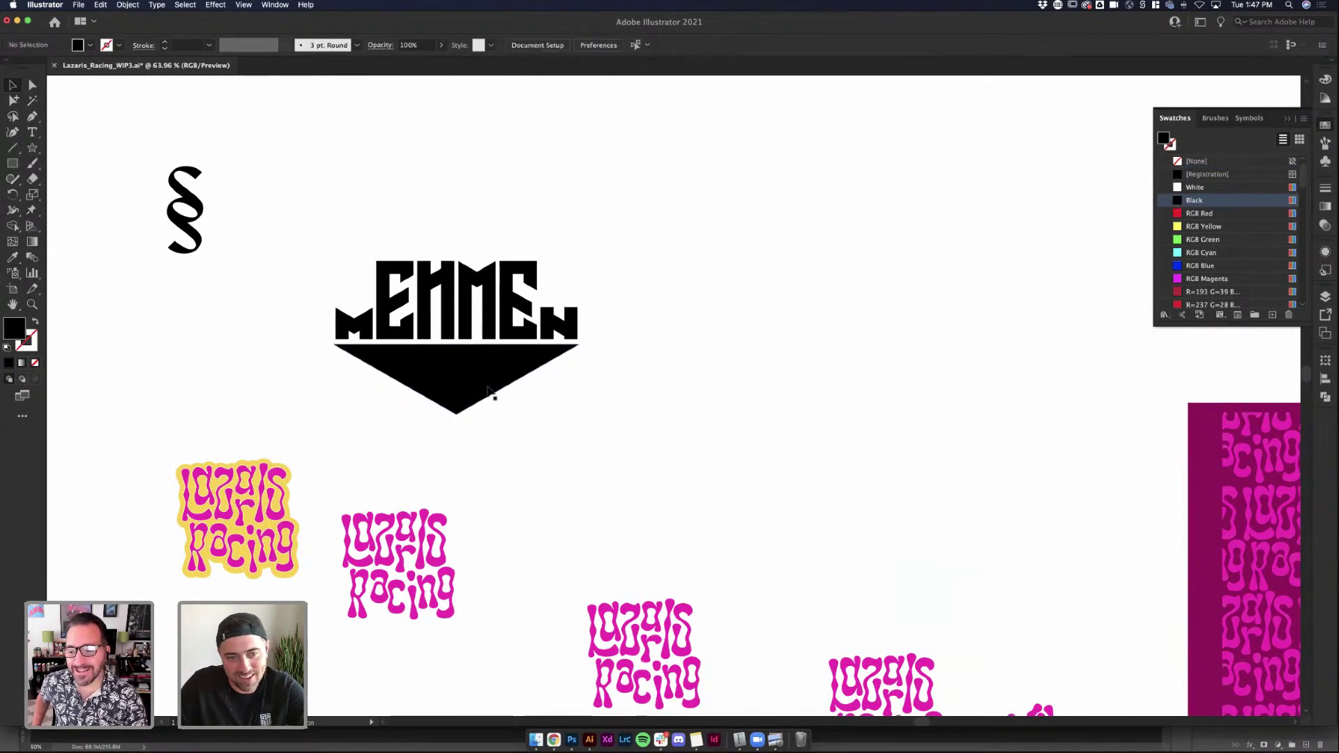
pyautogui.click(492, 391)
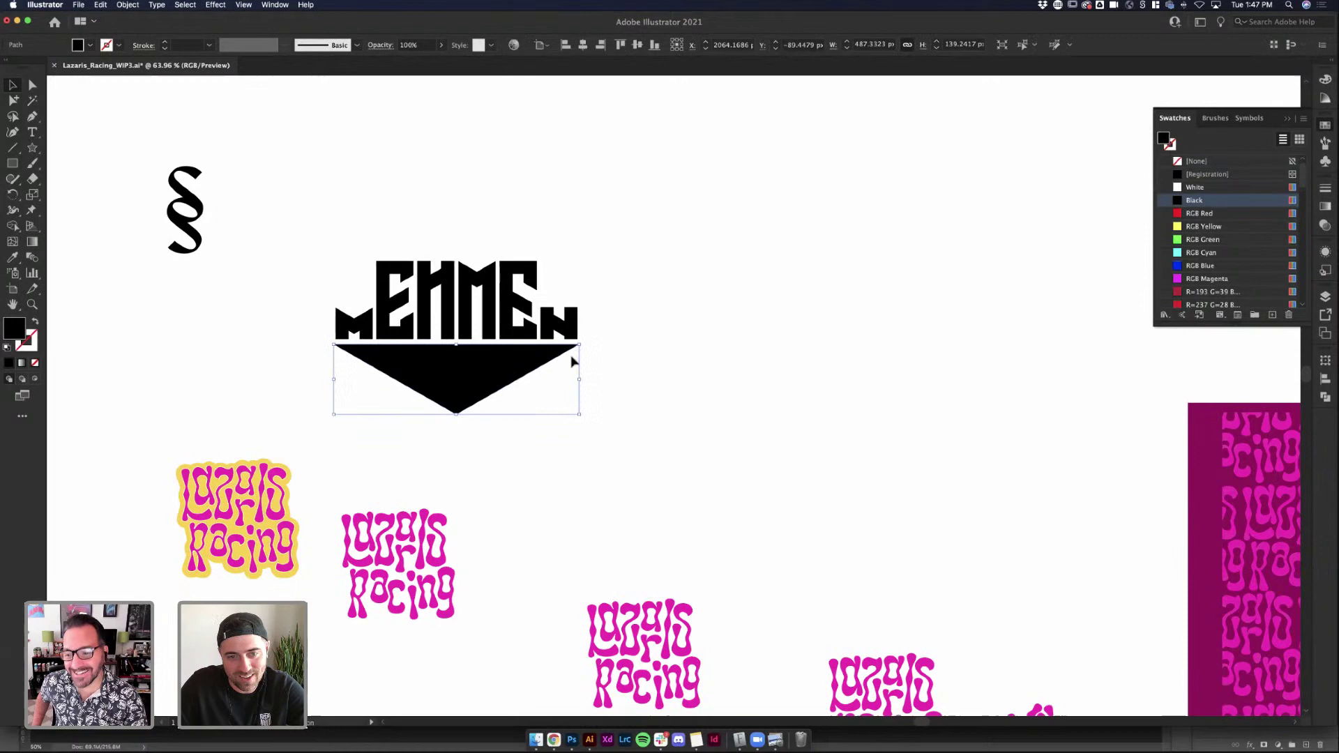
pyautogui.click(626, 345)
pyautogui.scroll(-5, 680, 258)
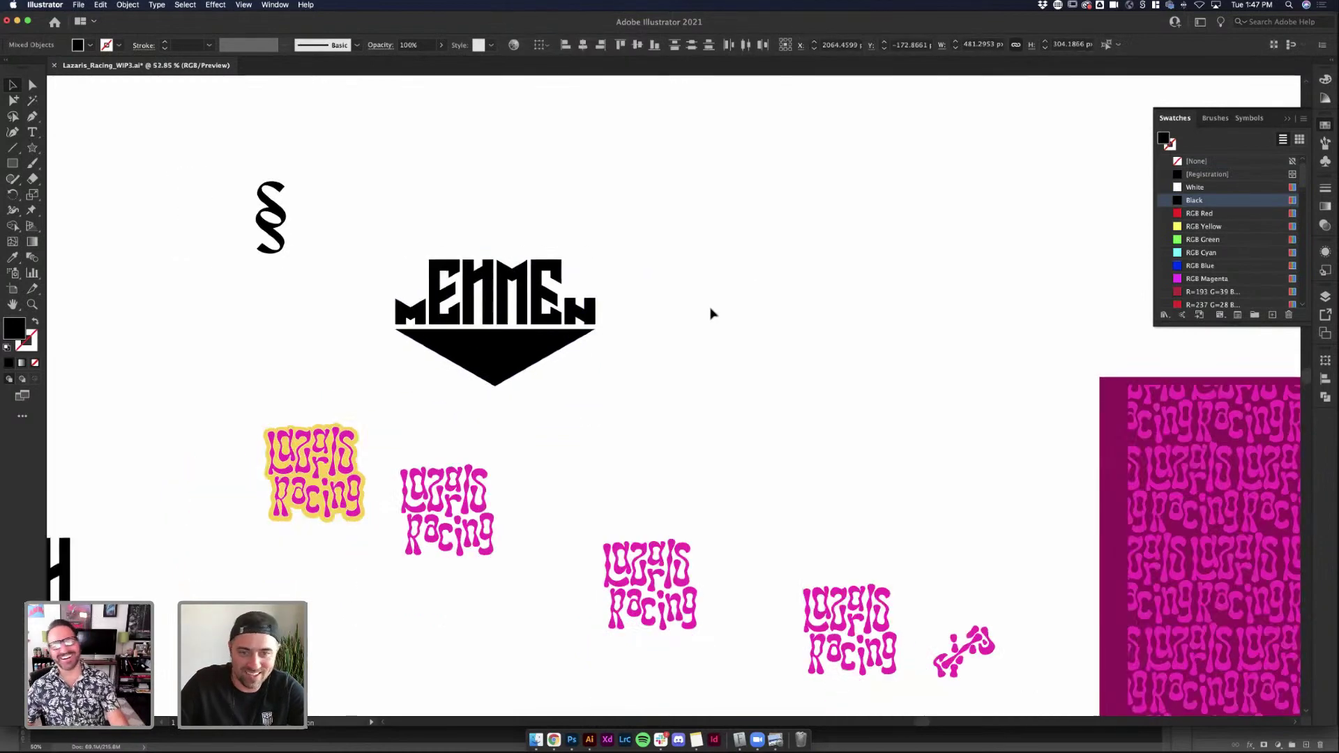
pyautogui.moveTo(479, 310); pyautogui.dragTo(668, 310)
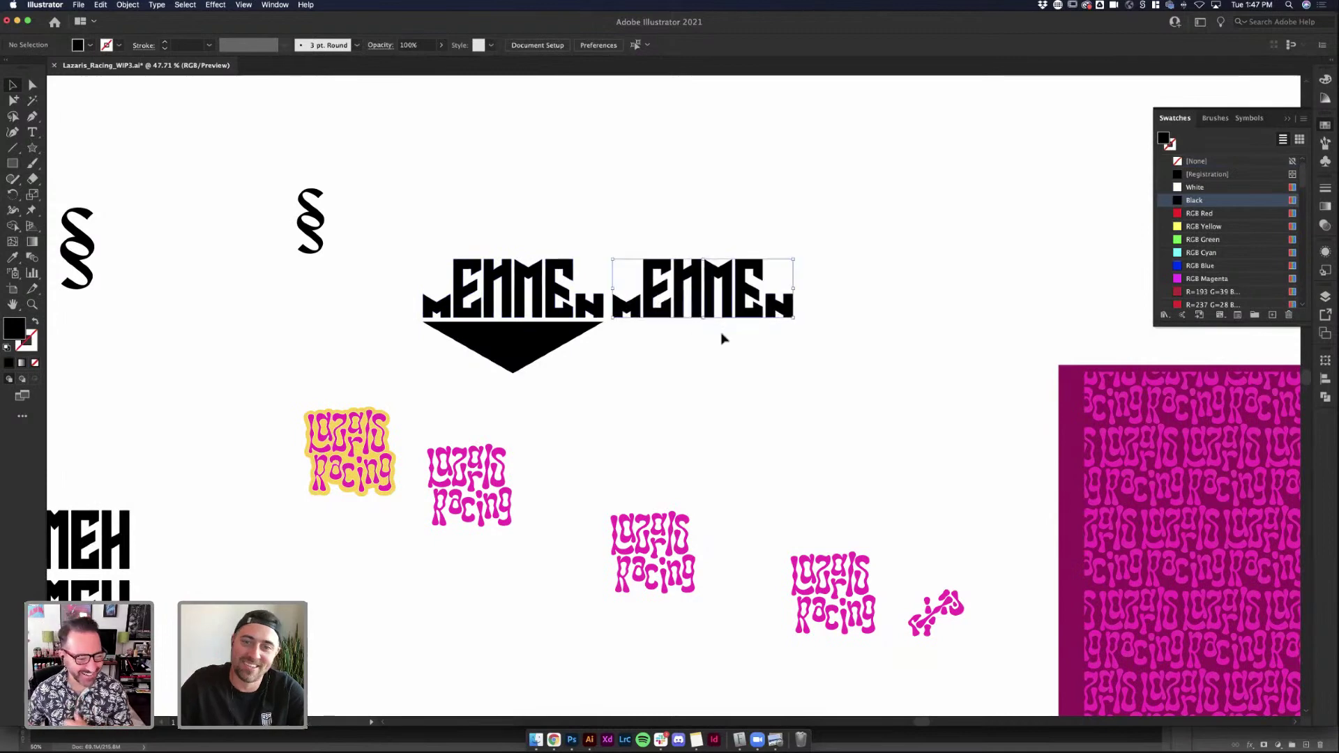
# In Photoshop, scale the red MENNEN wordmark to about 1200 px wide near the design's upper-left corner, save, and check the mockup
pyautogui.click(571, 740)
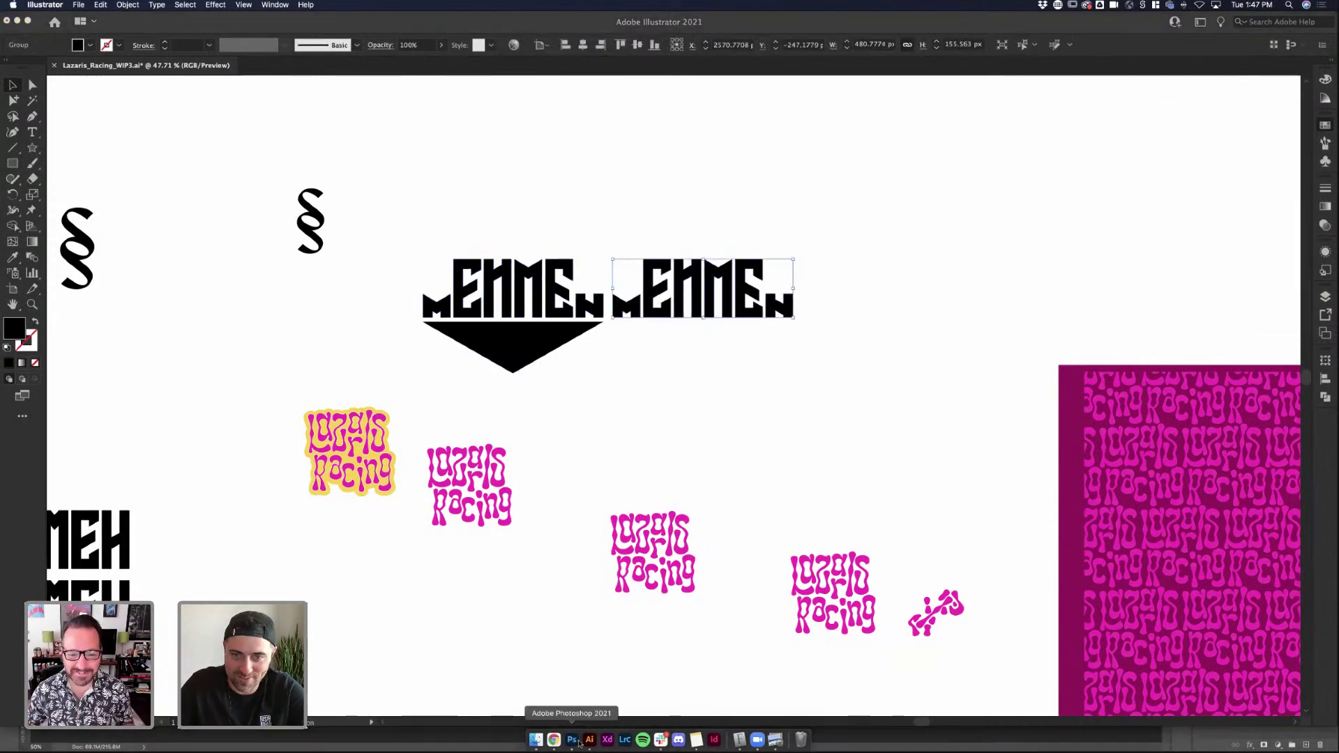
pyautogui.press('super+t')
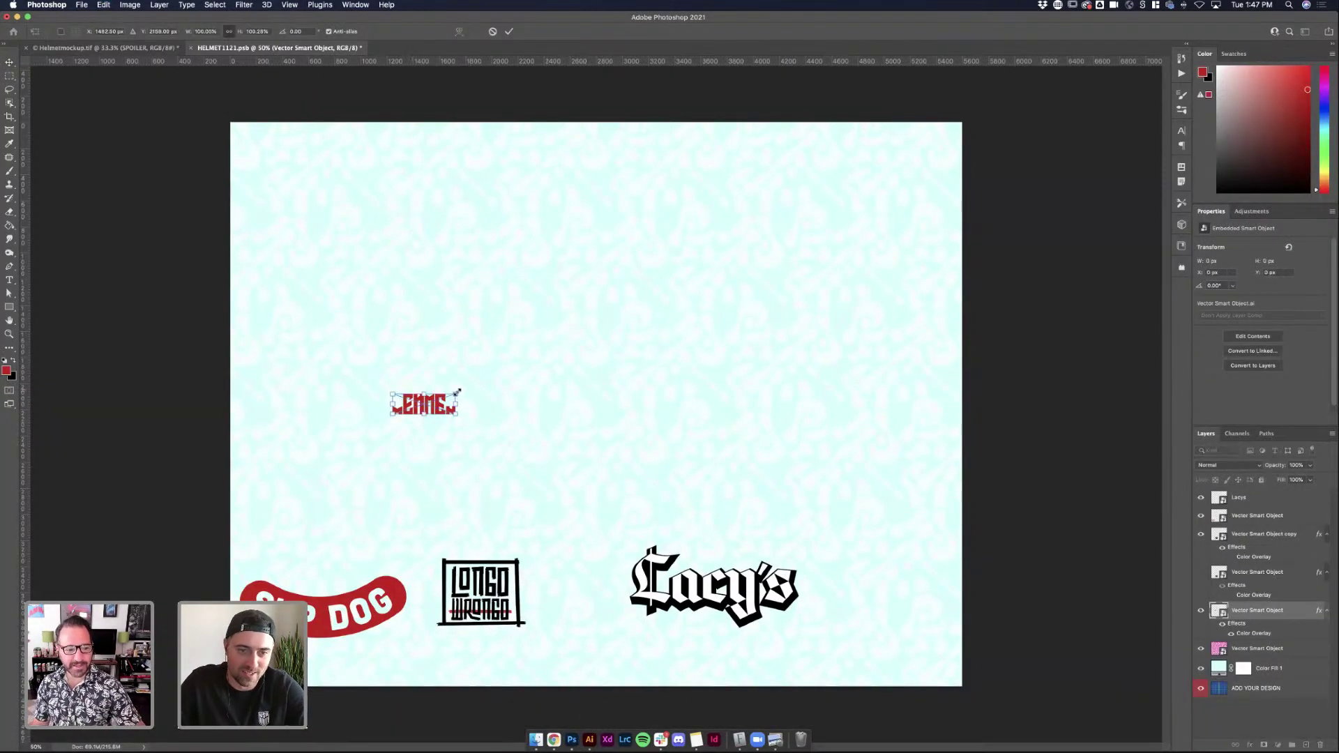
pyautogui.moveTo(455, 392); pyautogui.dragTo(424, 187)
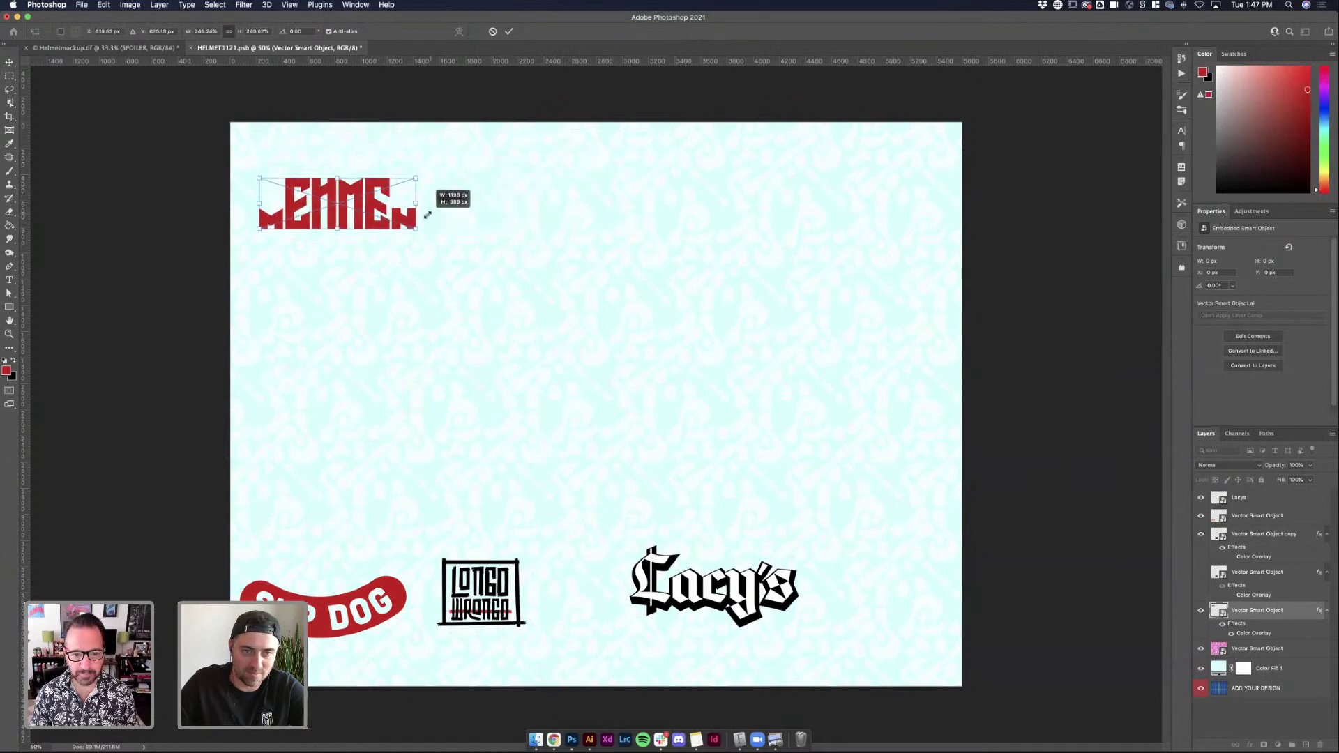
pyautogui.press('Return')
pyautogui.press('super+s')
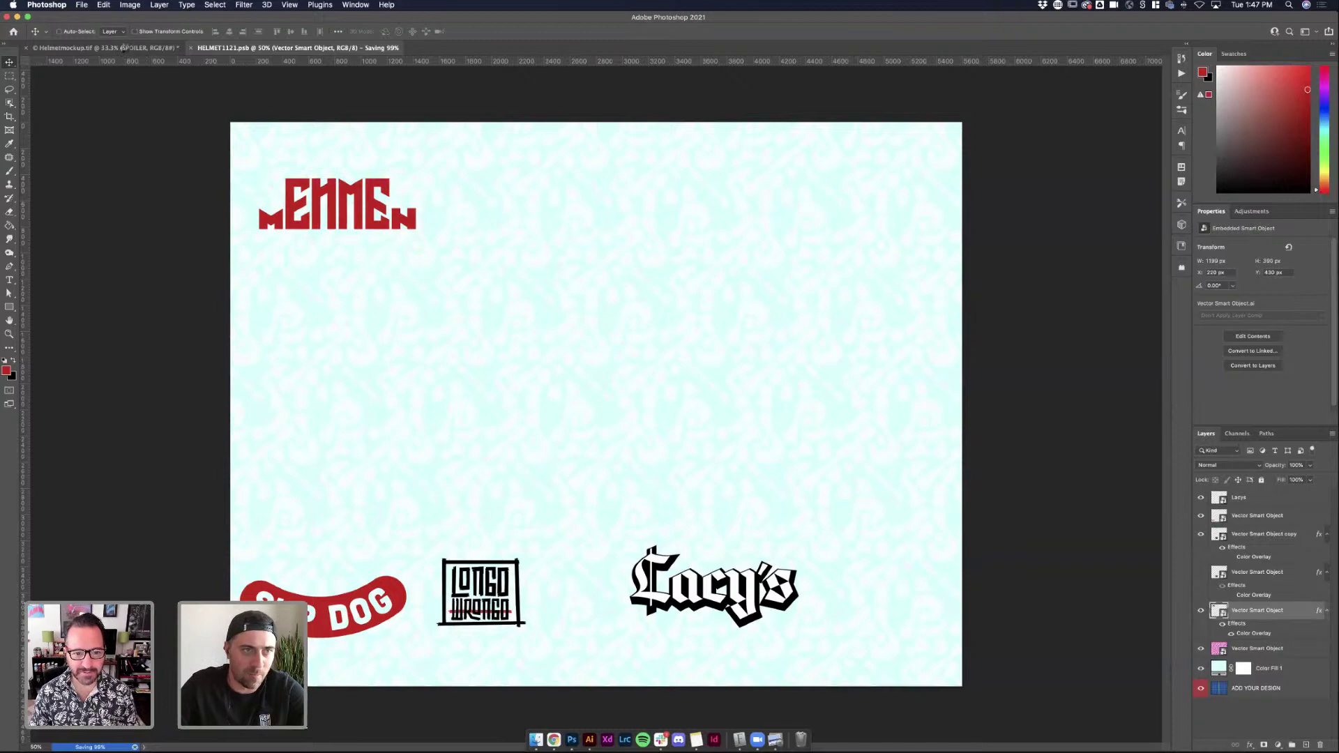
pyautogui.click(125, 49)
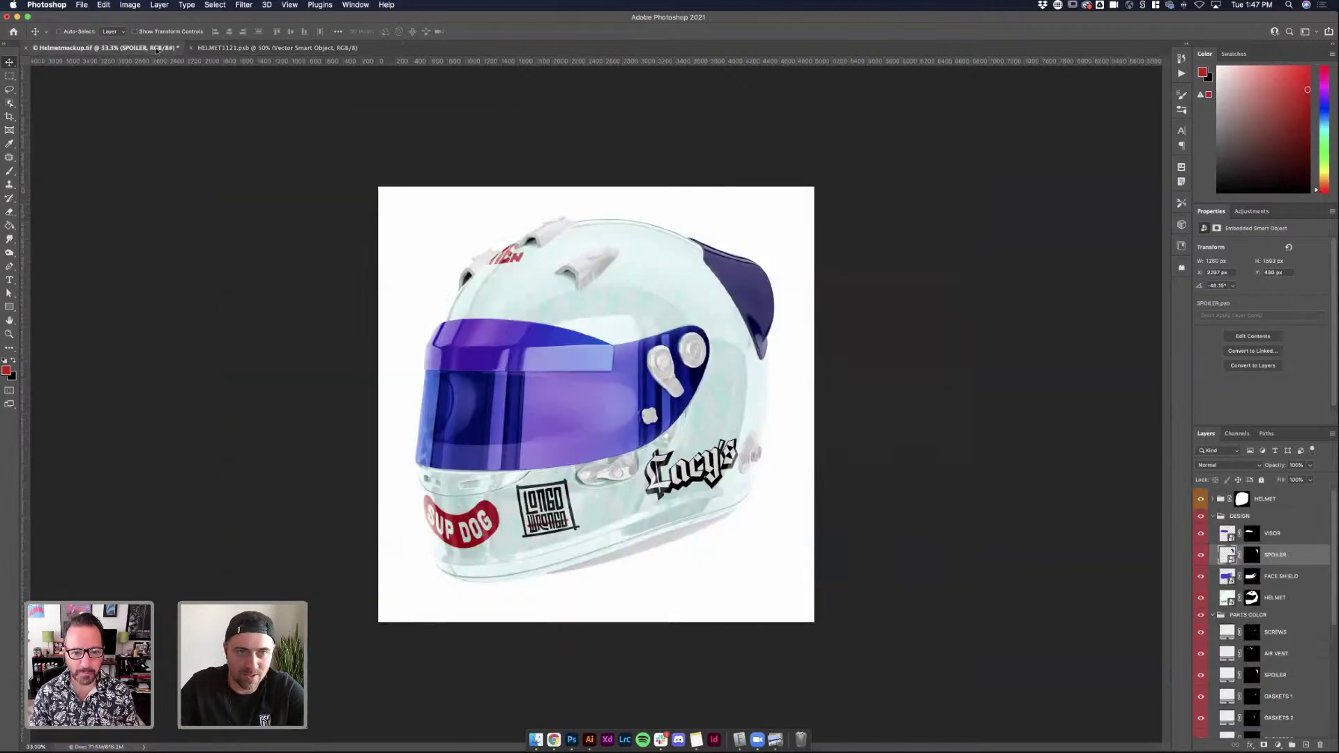
# Move the MENNEN wordmark down and right in the helmet design, enlarge it to about 1540 px wide, save, and check the mockup
pyautogui.click(235, 49)
pyautogui.moveTo(365, 216); pyautogui.dragTo(393, 248)
pyautogui.press('super+t')
pyautogui.moveTo(446, 207); pyautogui.dragTo(473, 203)
pyautogui.moveTo(396, 238); pyautogui.dragTo(405, 239)
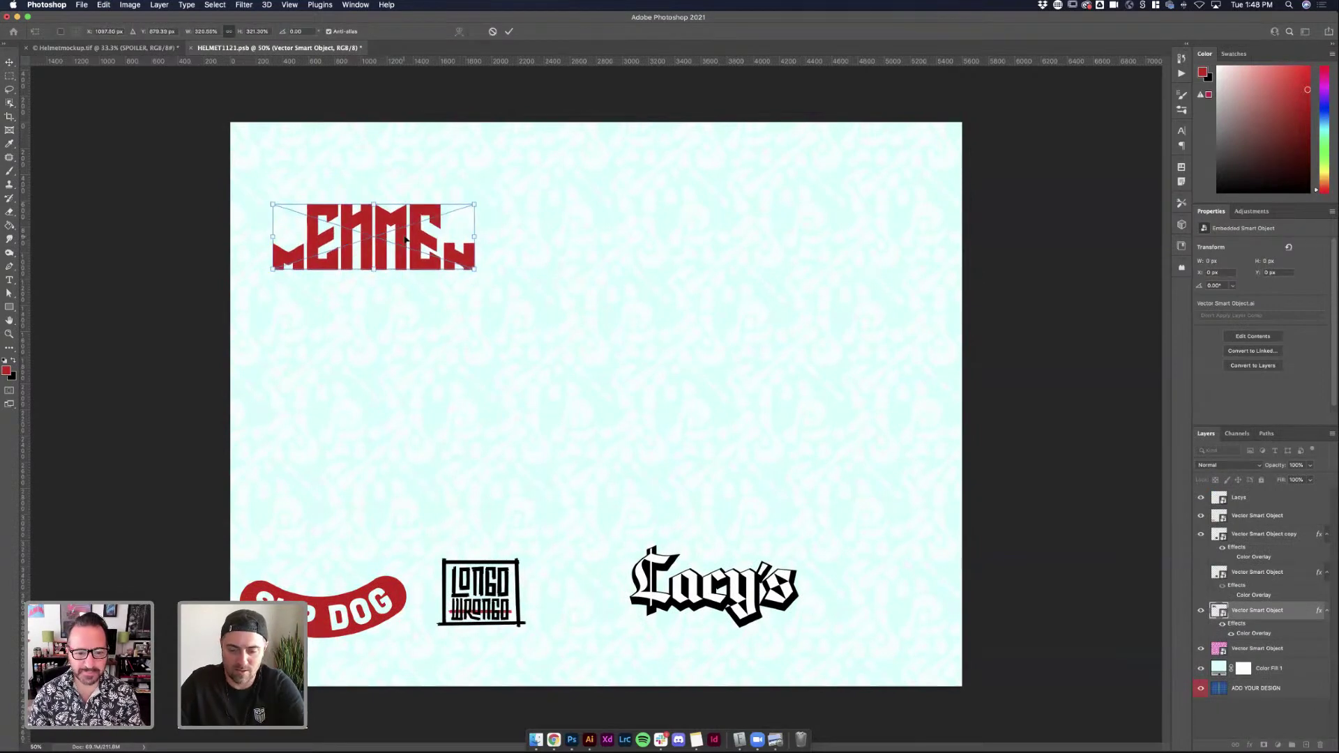
pyautogui.press('Return')
pyautogui.press('super+s')
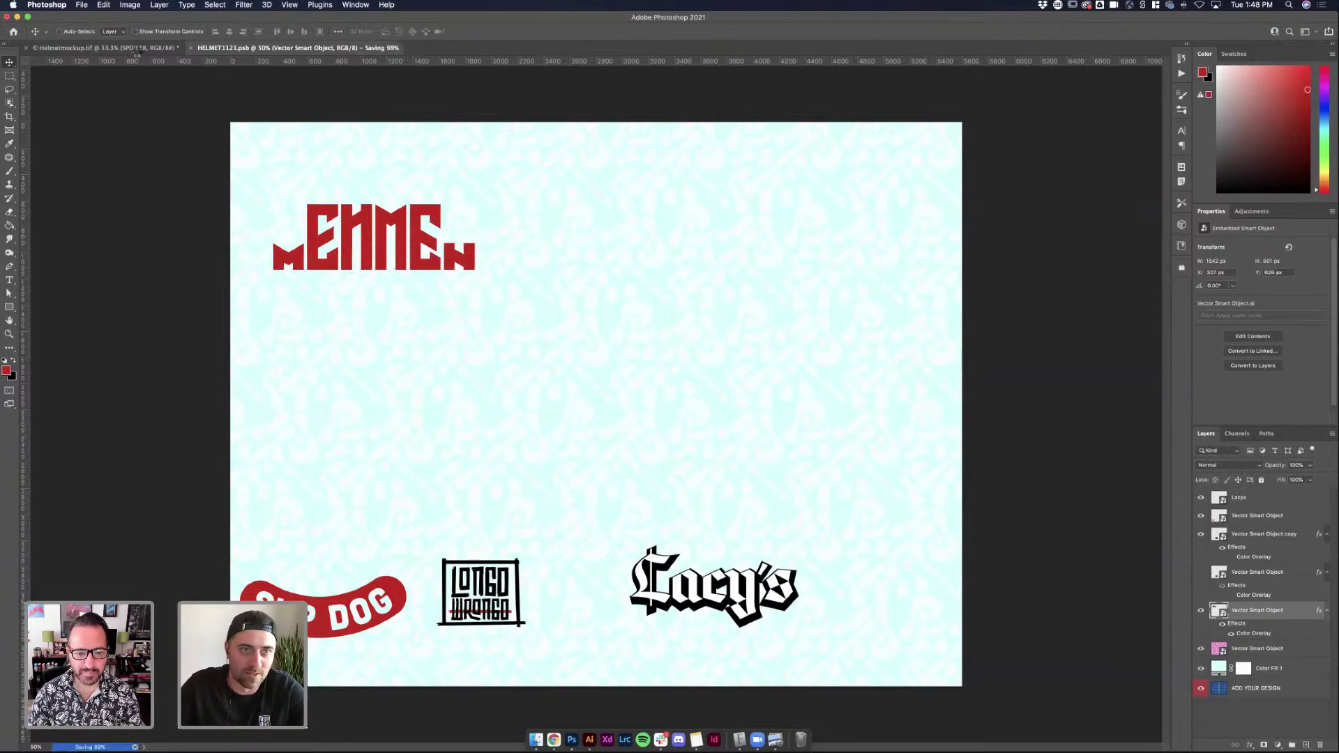
pyautogui.click(137, 48)
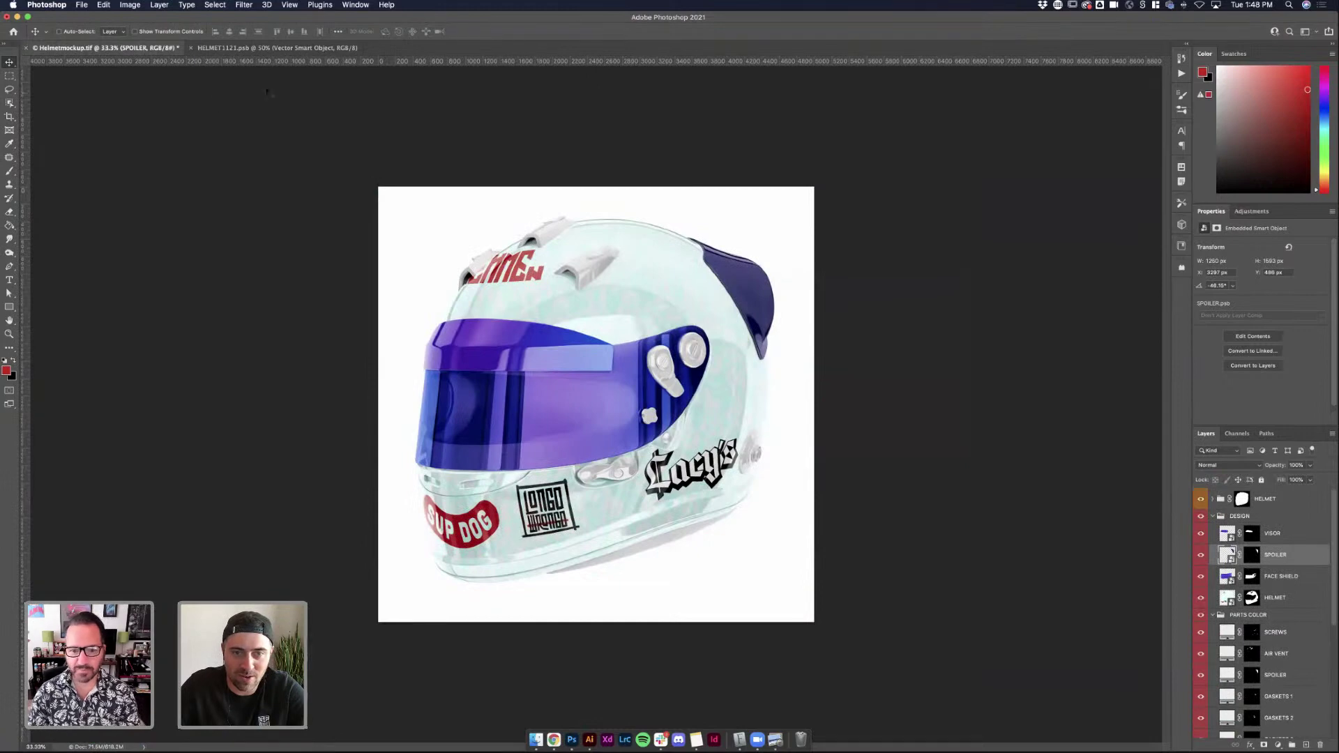
# Move the MENNEN wordmark slightly down and right in the helmet design, save, and check the mockup
pyautogui.click(277, 48)
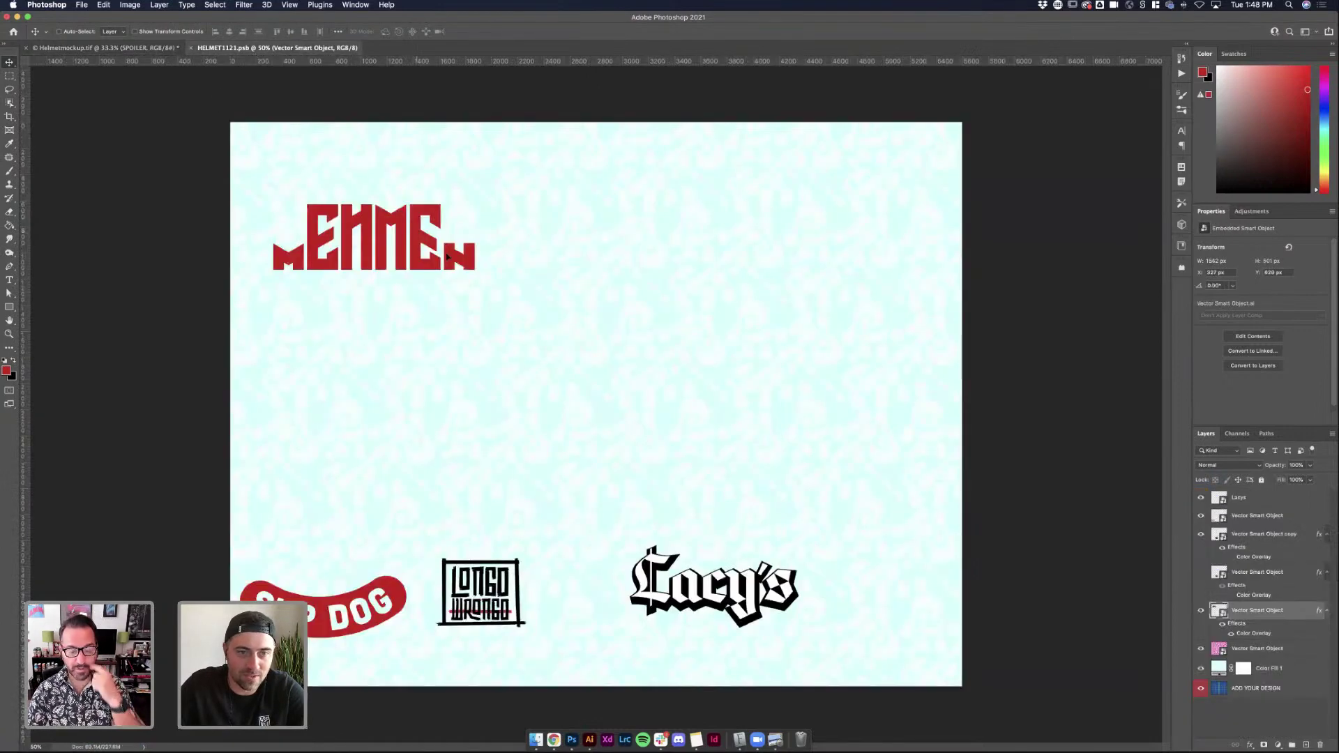
pyautogui.moveTo(447, 257); pyautogui.dragTo(484, 290)
pyautogui.press('super+s')
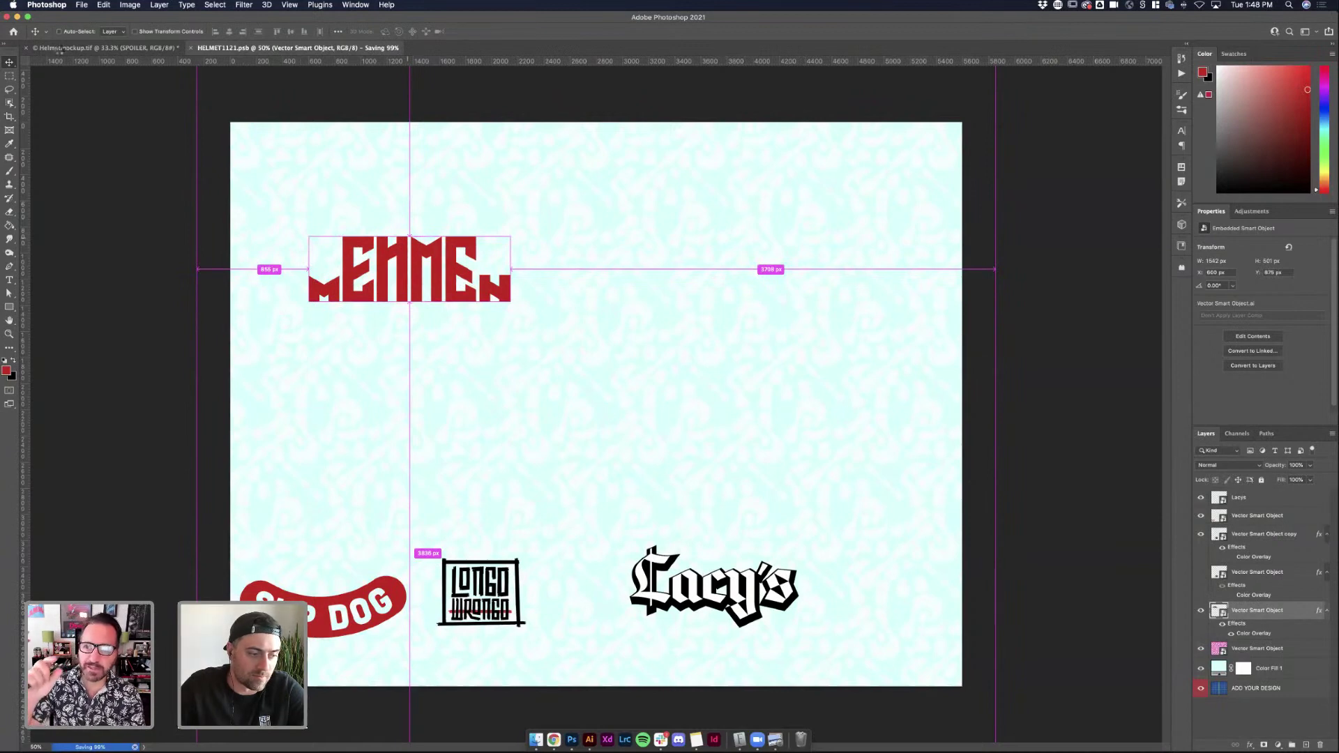
pyautogui.click(60, 48)
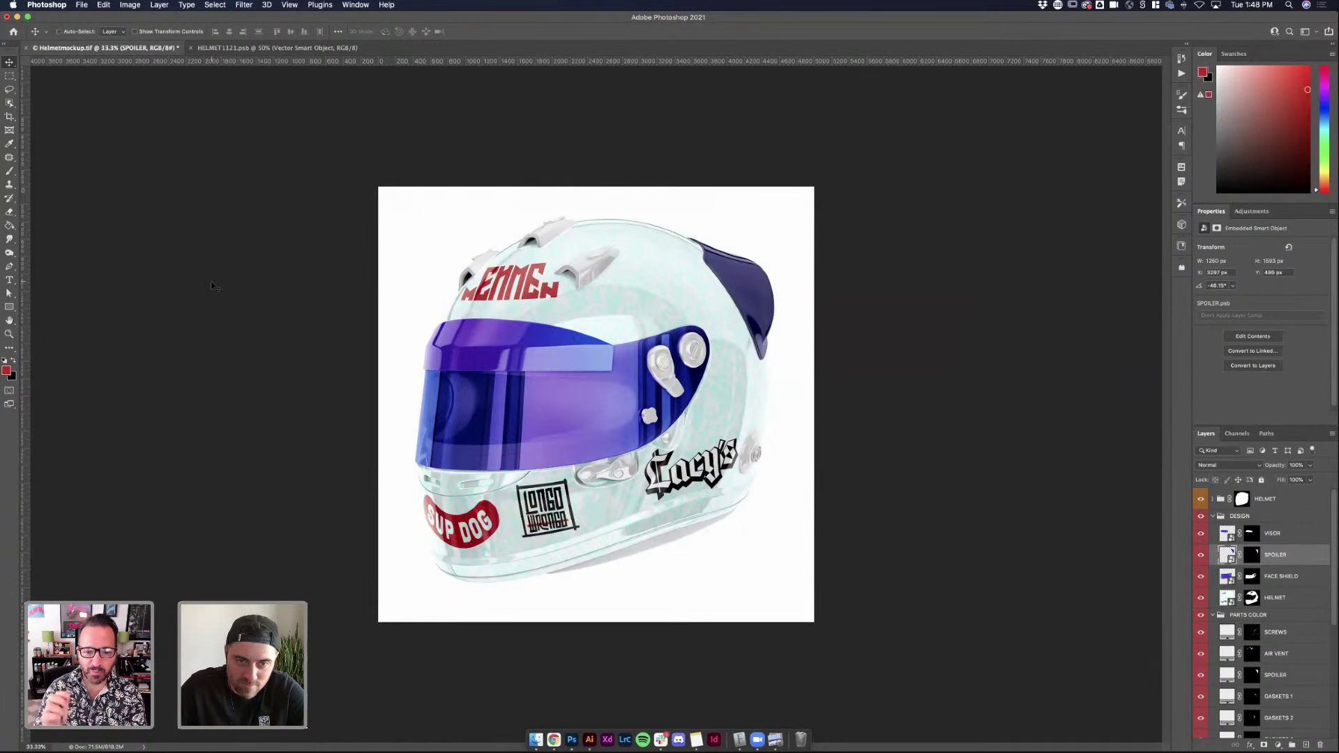
# Enlarge the MENNEN wordmark to about 2164 px wide in the helmet design, shift it slightly, save, and return to the mockup
pyautogui.click(268, 49)
pyautogui.press('super+t')
pyautogui.moveTo(511, 303); pyautogui.dragTo(548, 336)
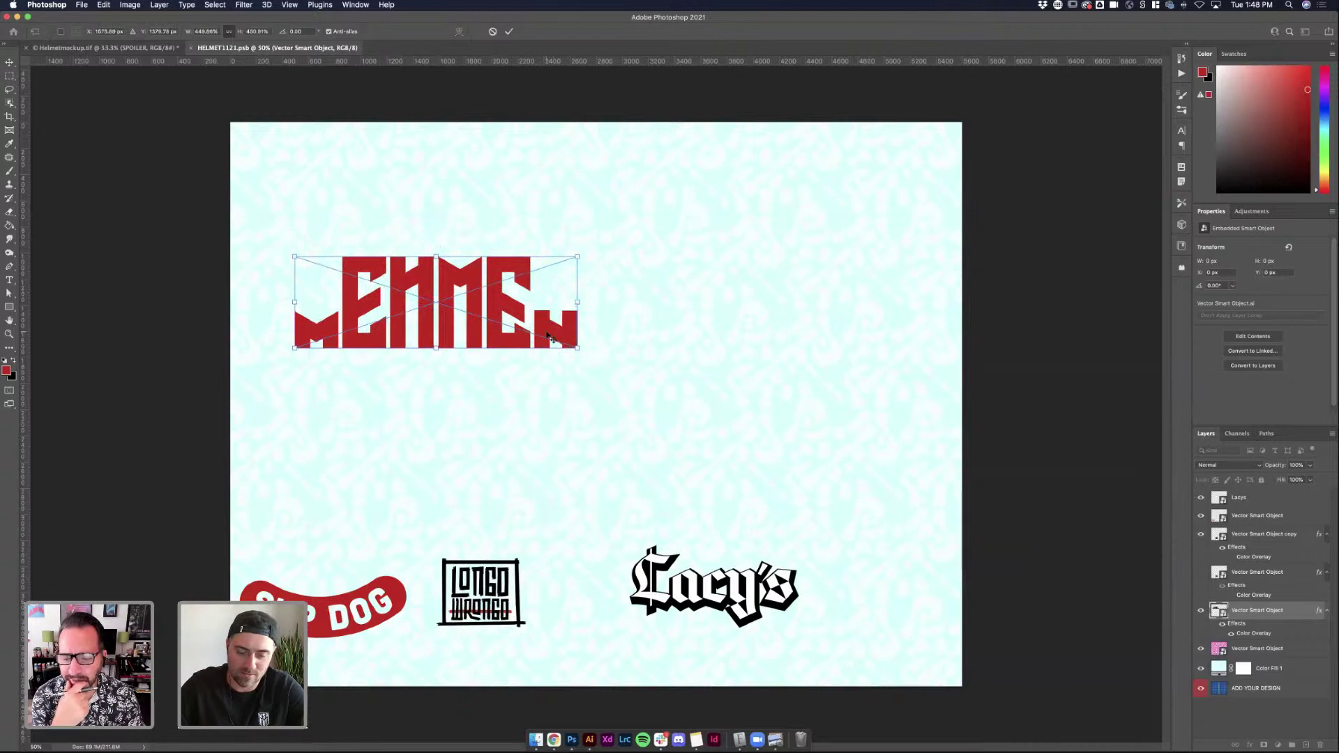
pyautogui.press('Return')
pyautogui.press('super+s')
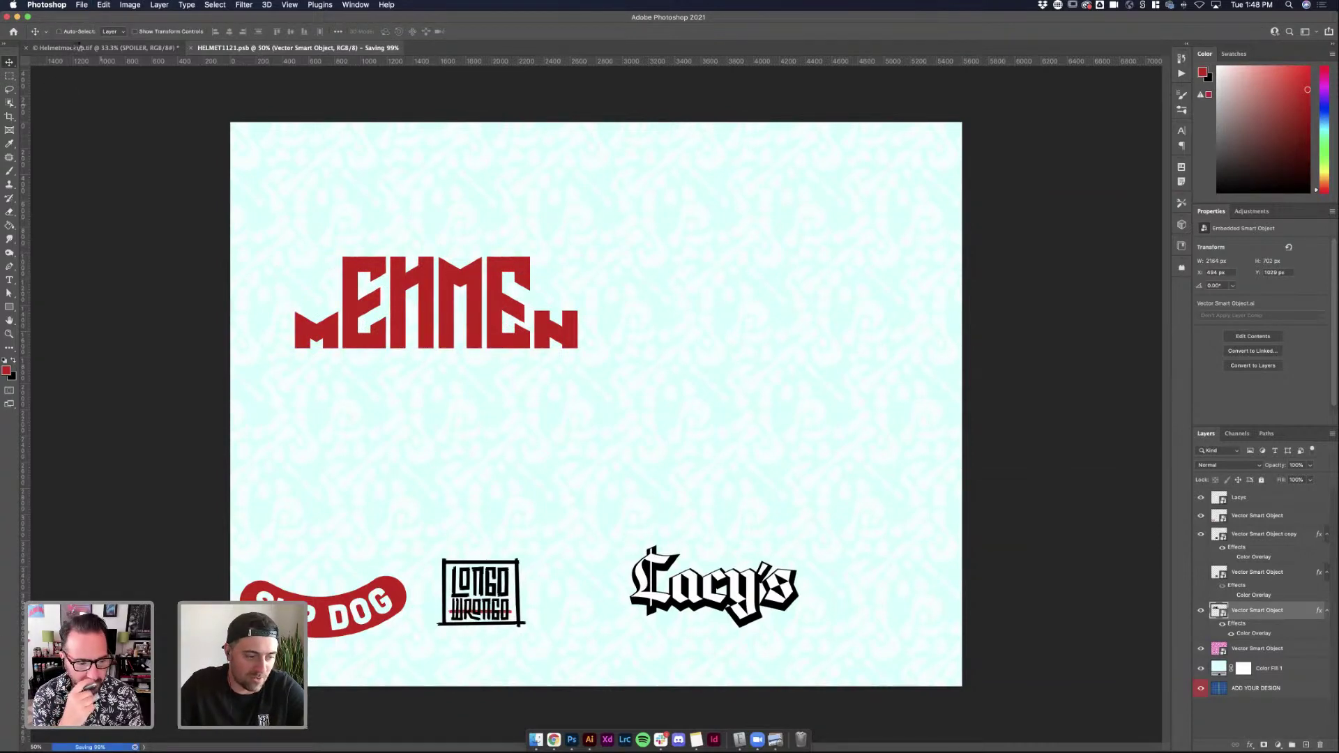
pyautogui.click(77, 49)
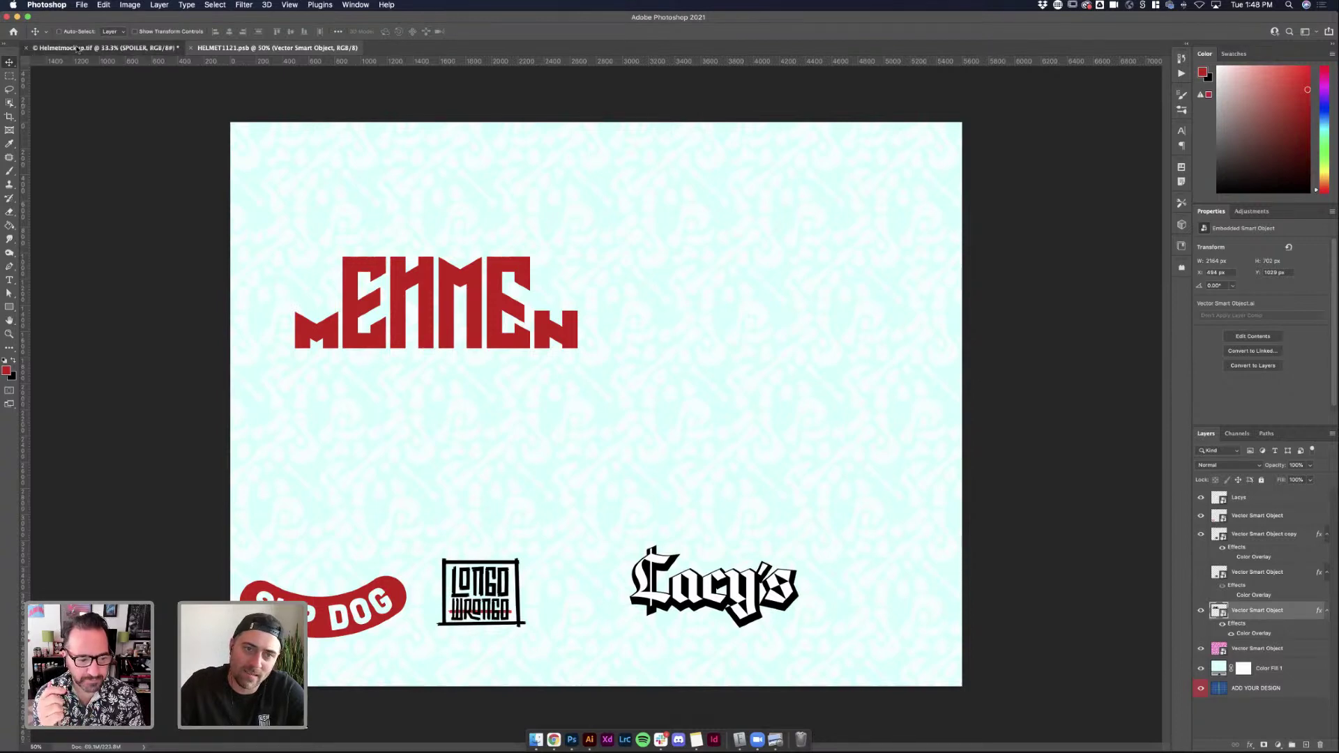
# Scale the MENNEN wordmark down to about 1900 px wide, save the helmet design, and check the mockup
pyautogui.click(285, 48)
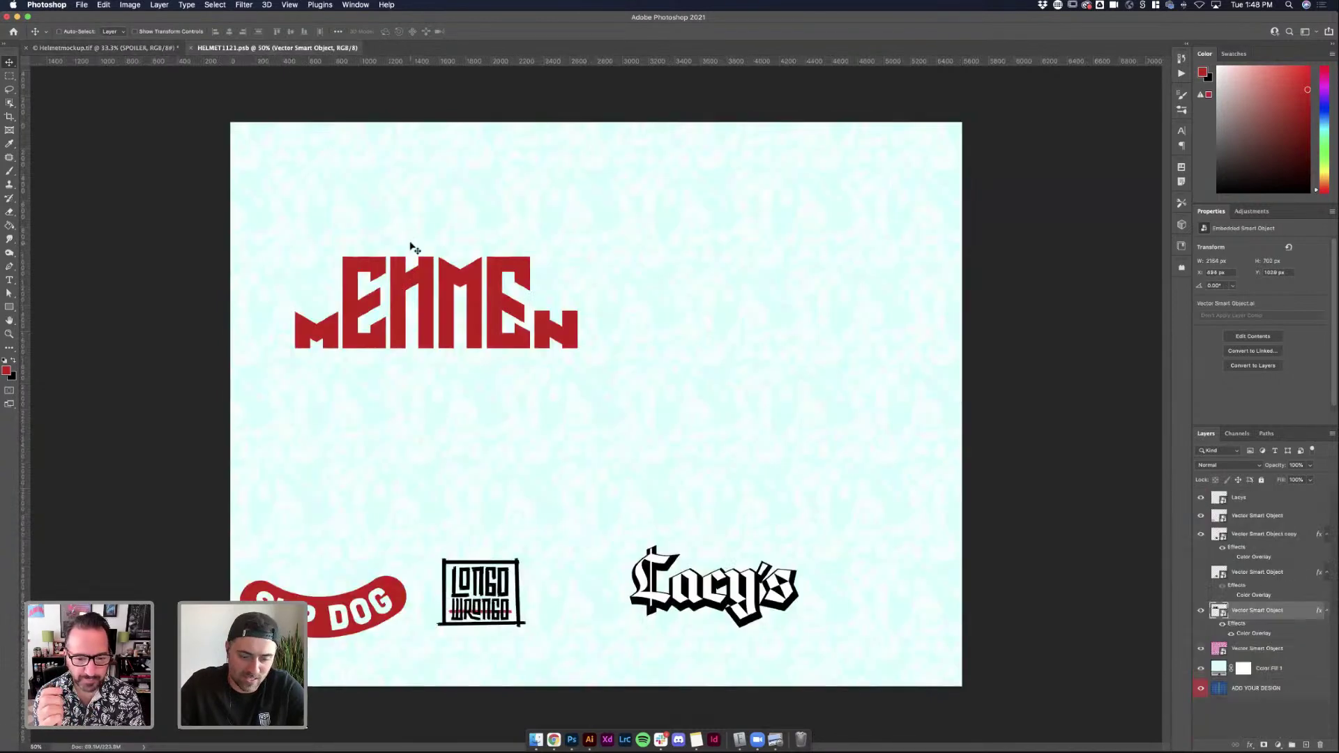
pyautogui.press('super+t')
pyautogui.moveTo(559, 341); pyautogui.dragTo(544, 338)
pyautogui.press('Return')
pyautogui.press('super+s')
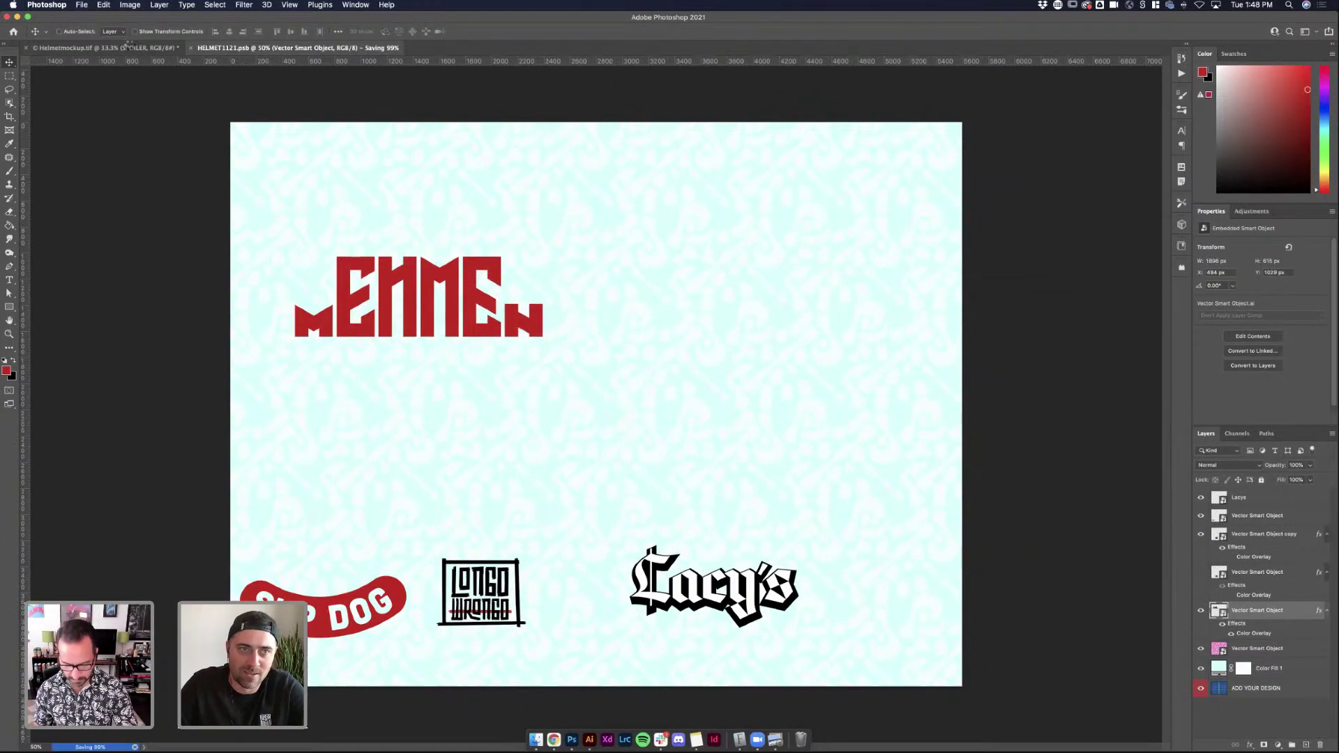
pyautogui.click(129, 47)
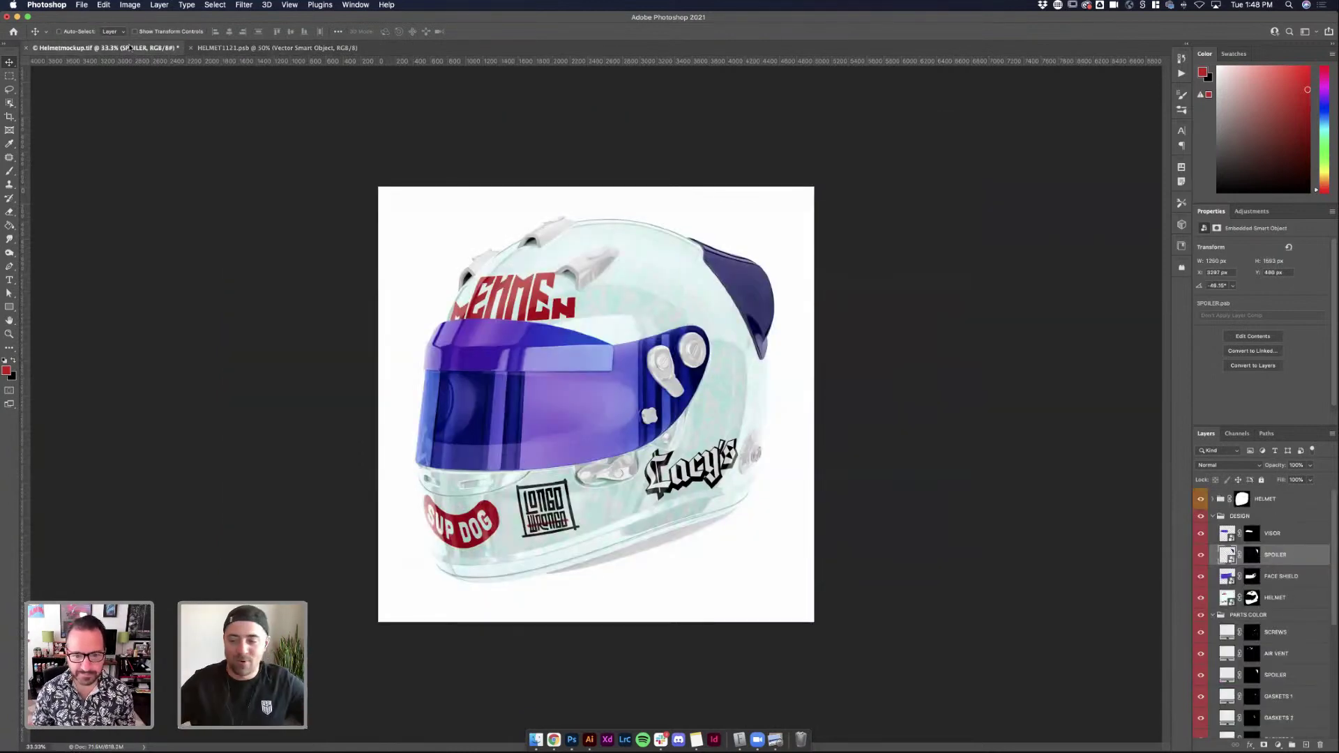
# Reduce the MENNEN wordmark to about 1700 px wide, keeping its upper-left corner in place, save, and check the mockup
pyautogui.click(293, 47)
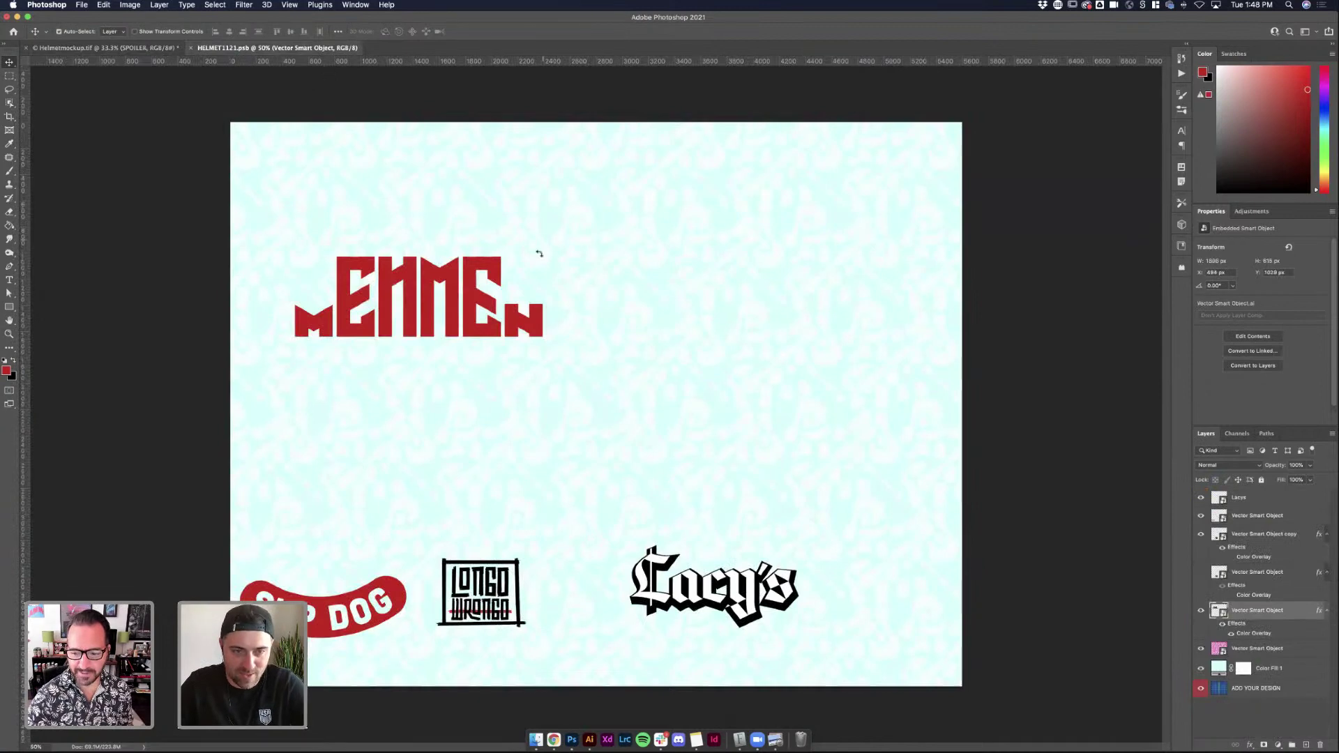
pyautogui.press('super+t')
pyautogui.moveTo(543, 337)
pyautogui.mouseDown()
pyautogui.moveTo(554, 312)
pyautogui.moveTo(522, 325)
pyautogui.mouseUp()
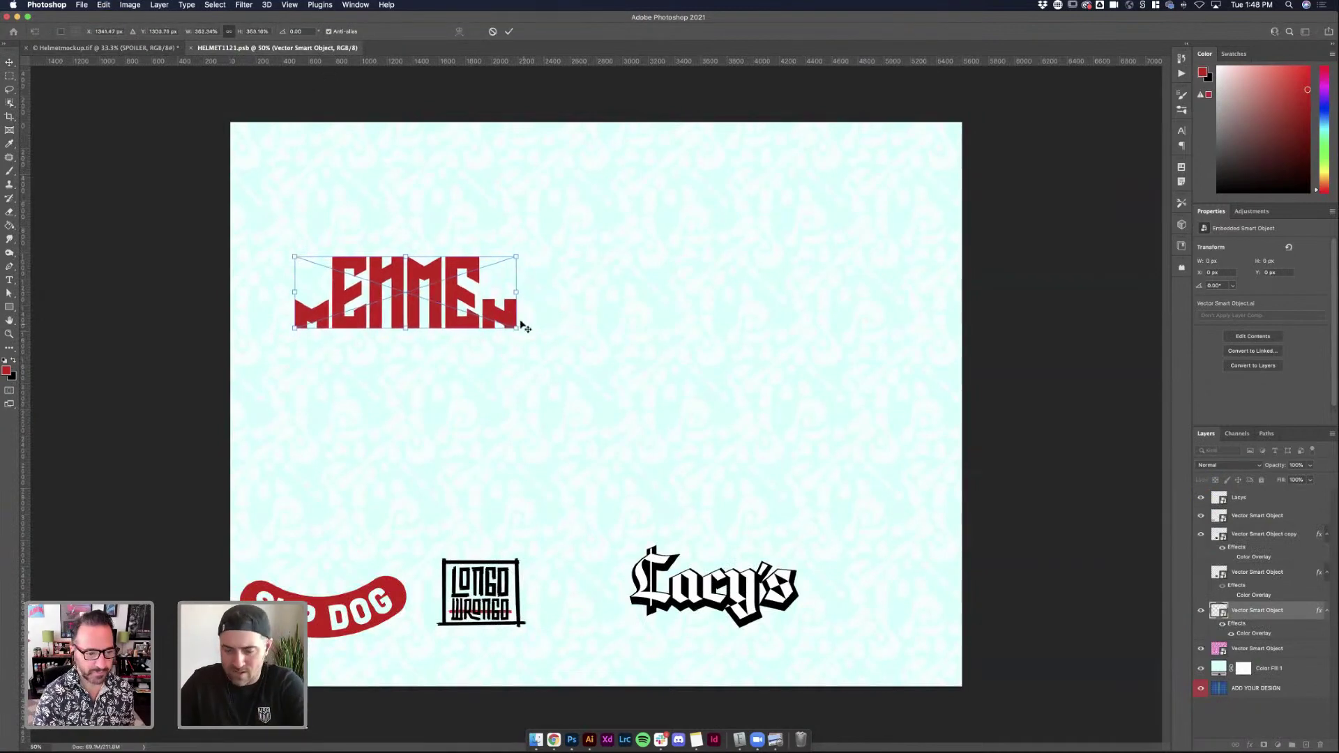
pyautogui.press('Return')
pyautogui.click(101, 50)
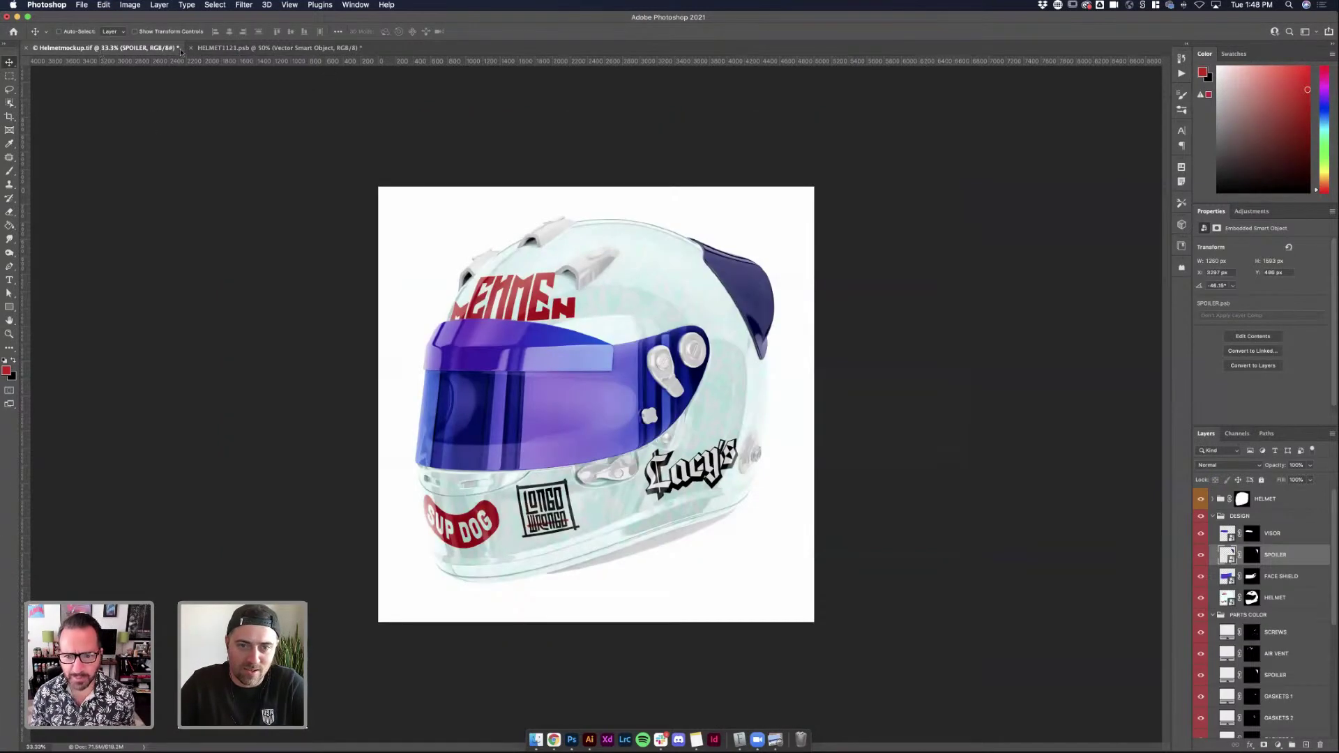
pyautogui.click(279, 47)
pyautogui.press('super+t')
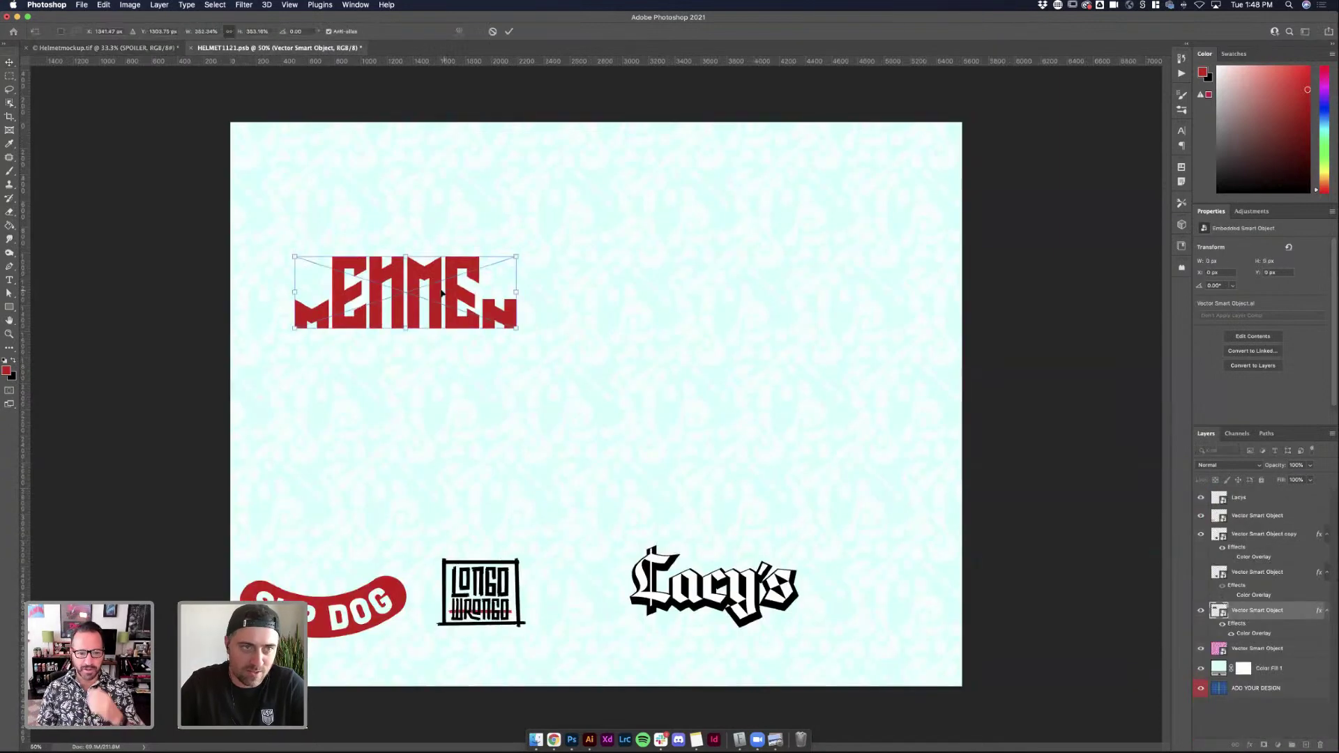
pyautogui.press('Return')
pyautogui.press('super+s')
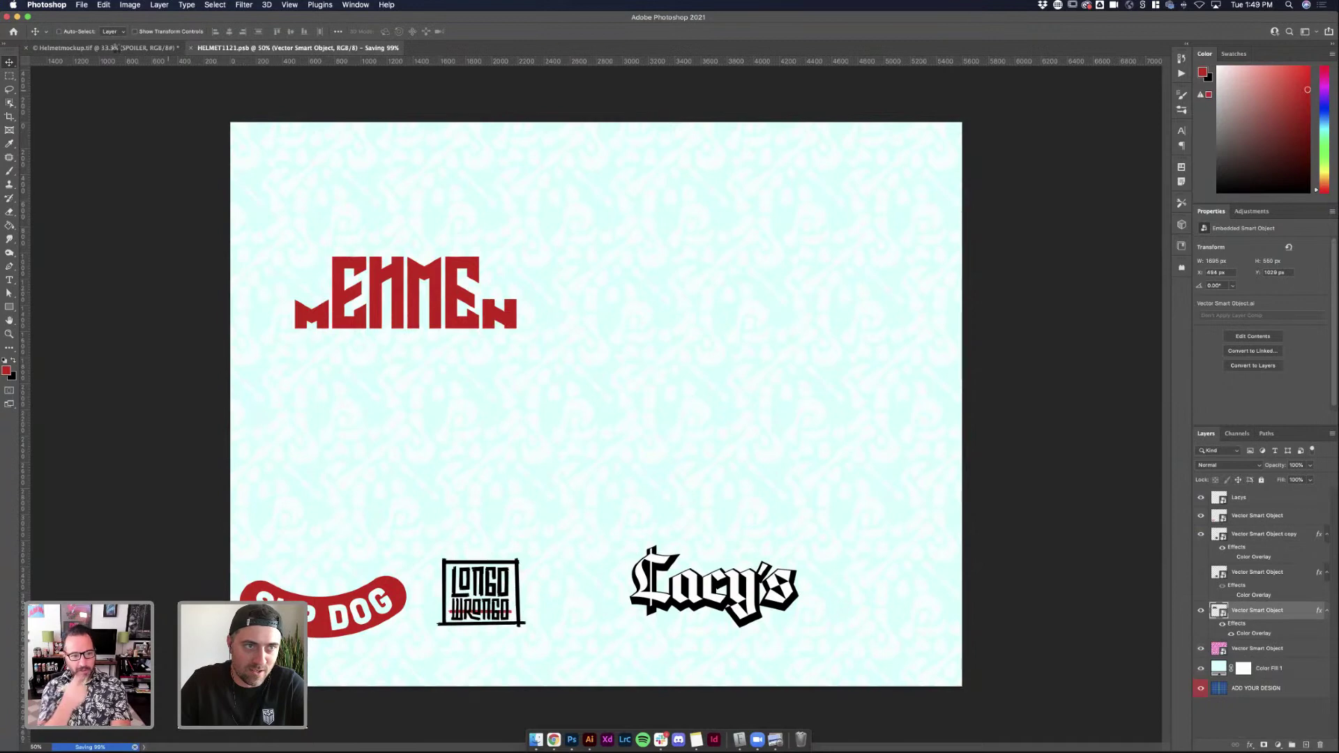
pyautogui.click(117, 48)
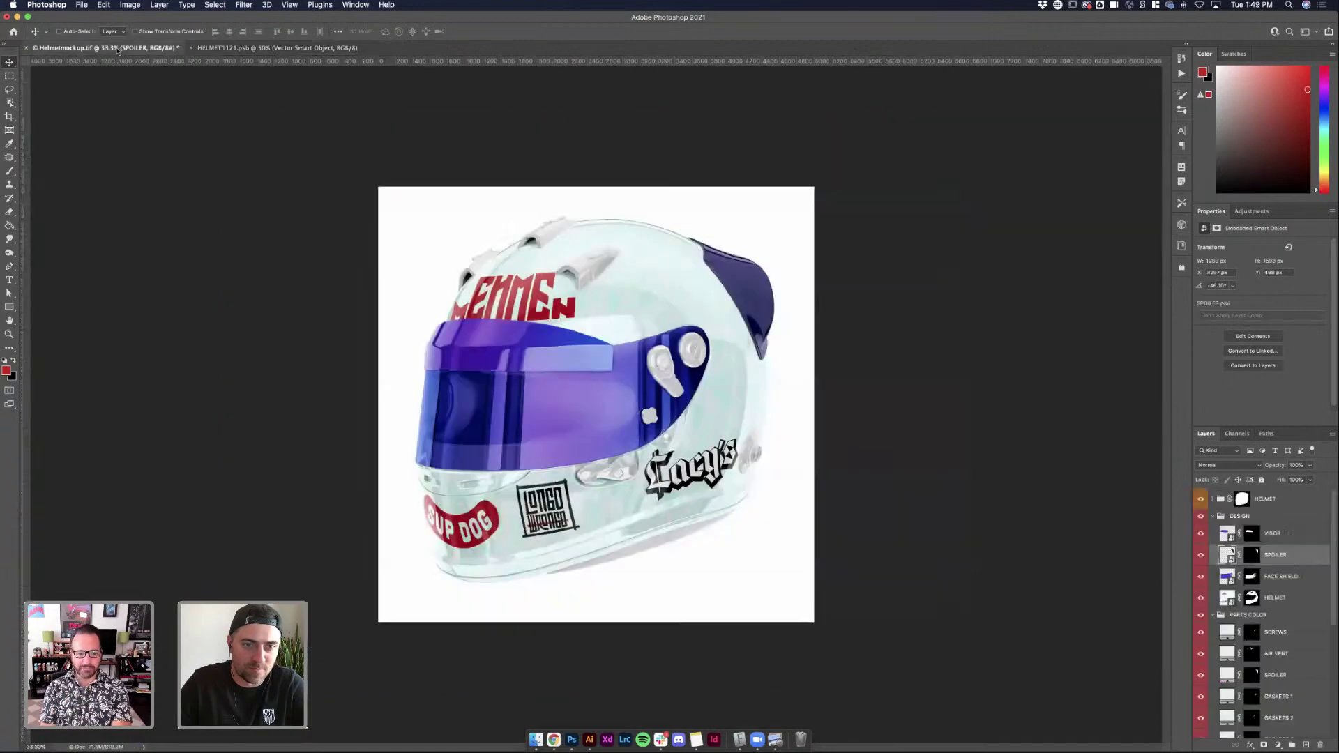
# Rotate the MENNEN wordmark about 3 degrees clockwise, save the helmet design, and check the mockup
pyautogui.click(263, 48)
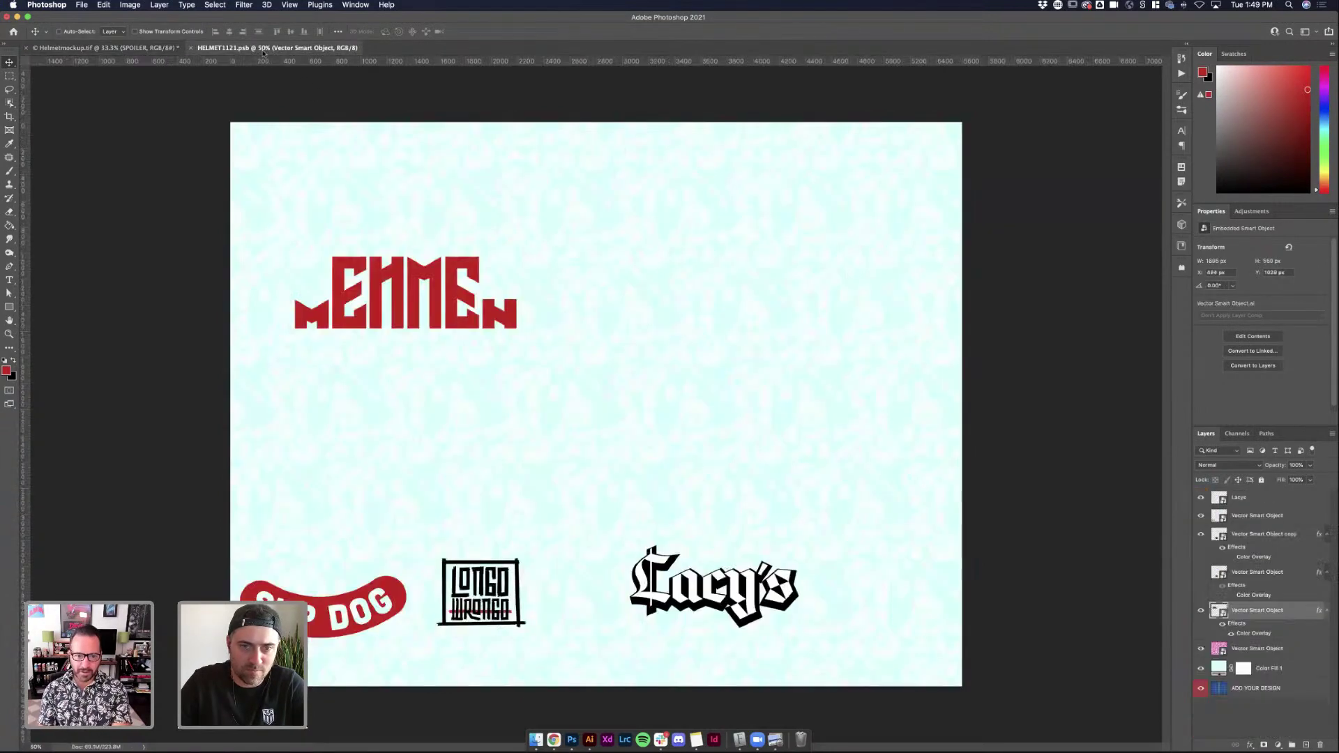
pyautogui.press('super+t')
pyautogui.moveTo(537, 261); pyautogui.dragTo(475, 285)
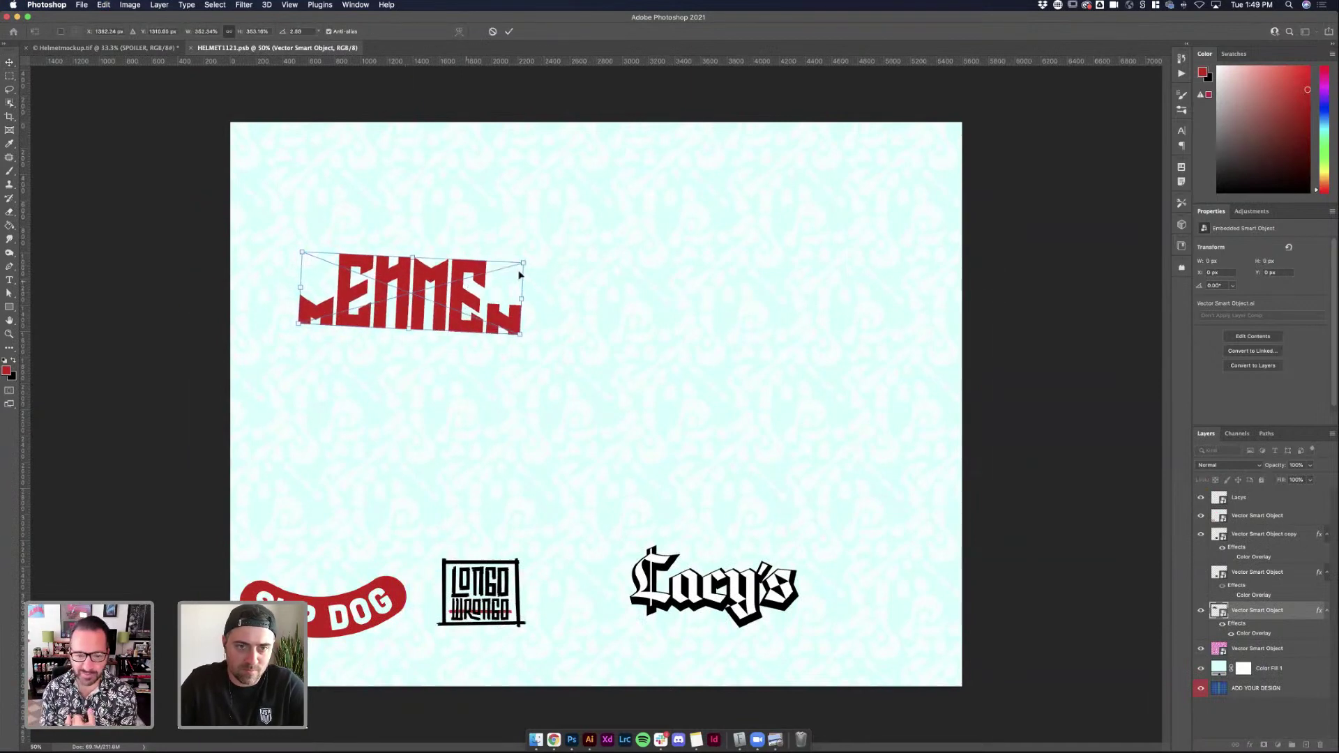
pyautogui.press('Return')
pyautogui.press('super+s')
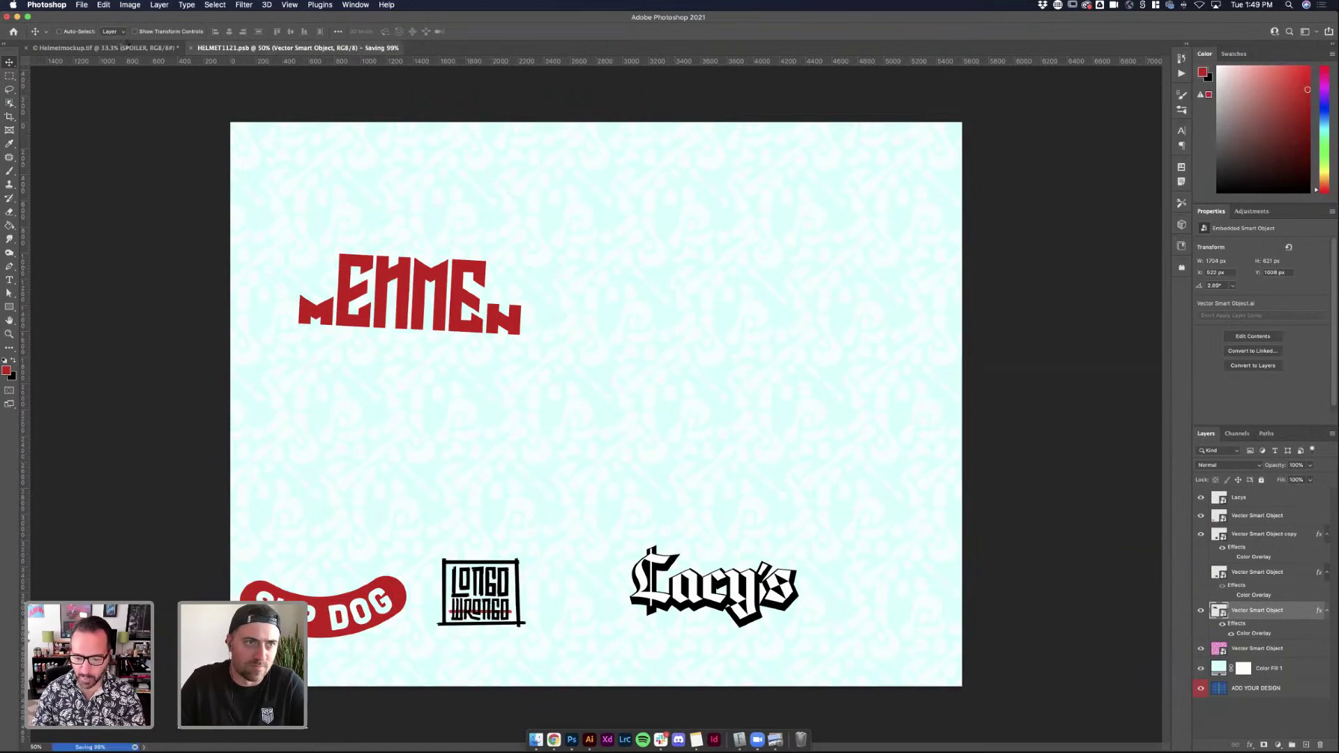
pyautogui.click(126, 46)
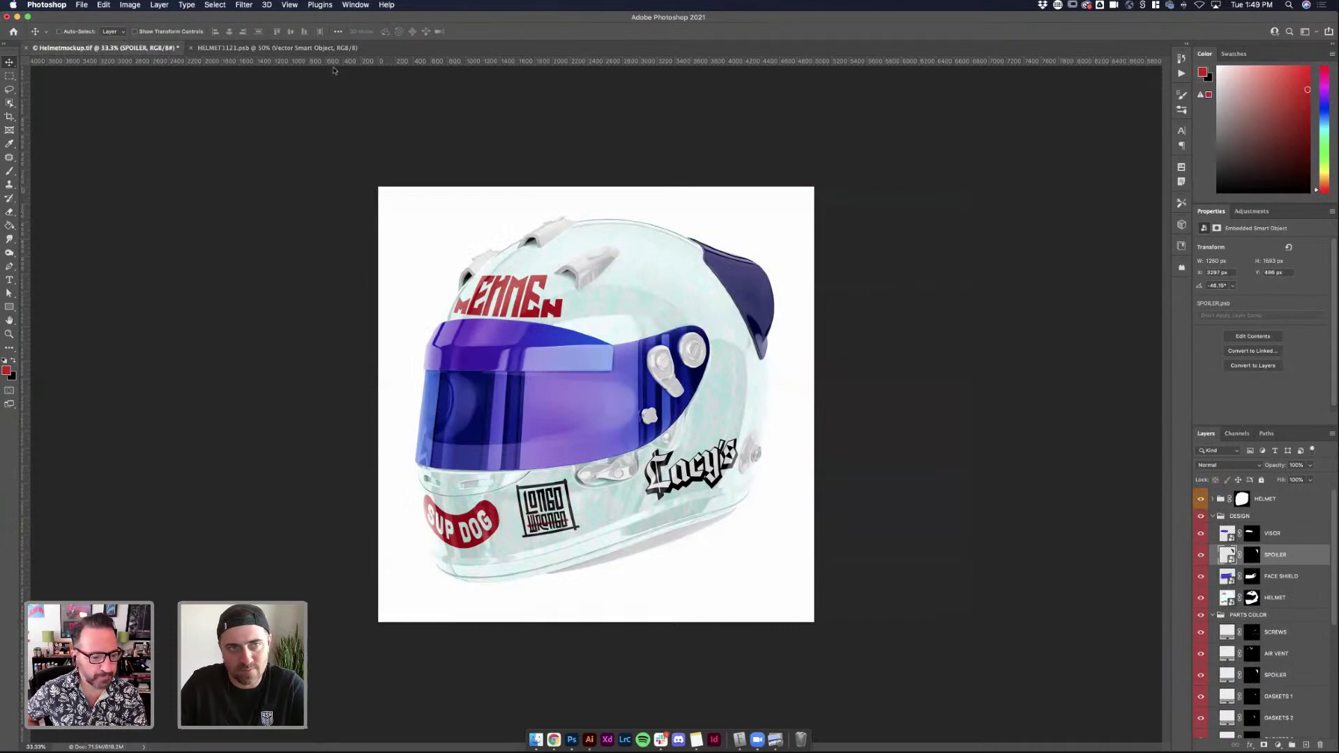
pyautogui.click(276, 47)
pyautogui.click(151, 47)
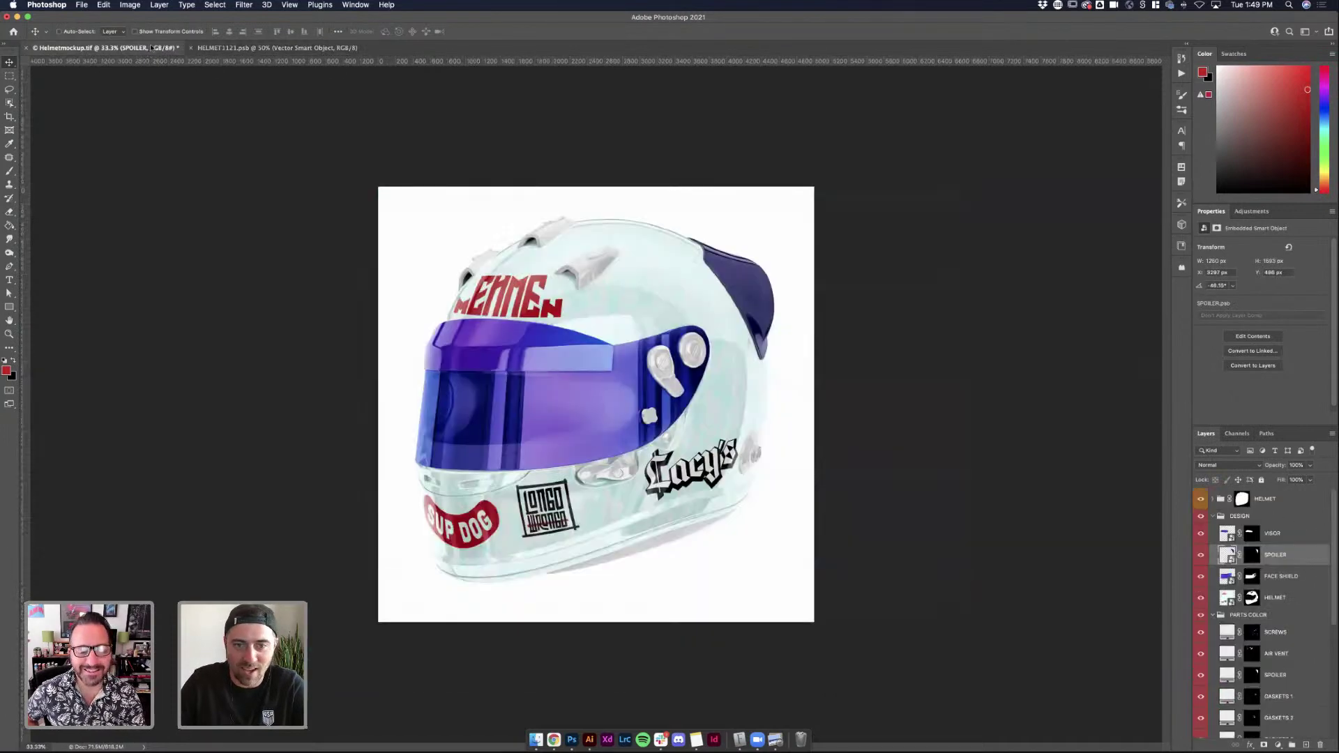
# Rasterize the MENNEN wordmark's smart object layer in the helmet design so that it can be warped
pyautogui.click(220, 48)
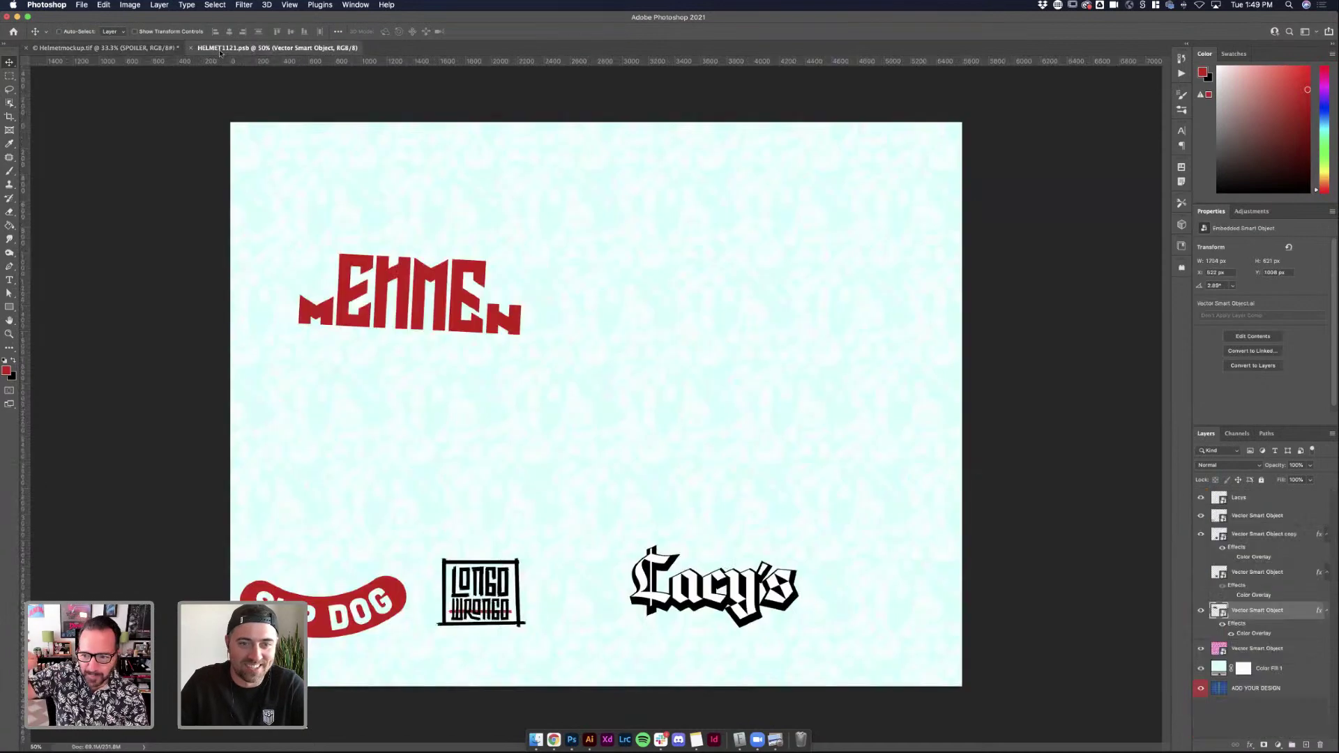
pyautogui.click(129, 5)
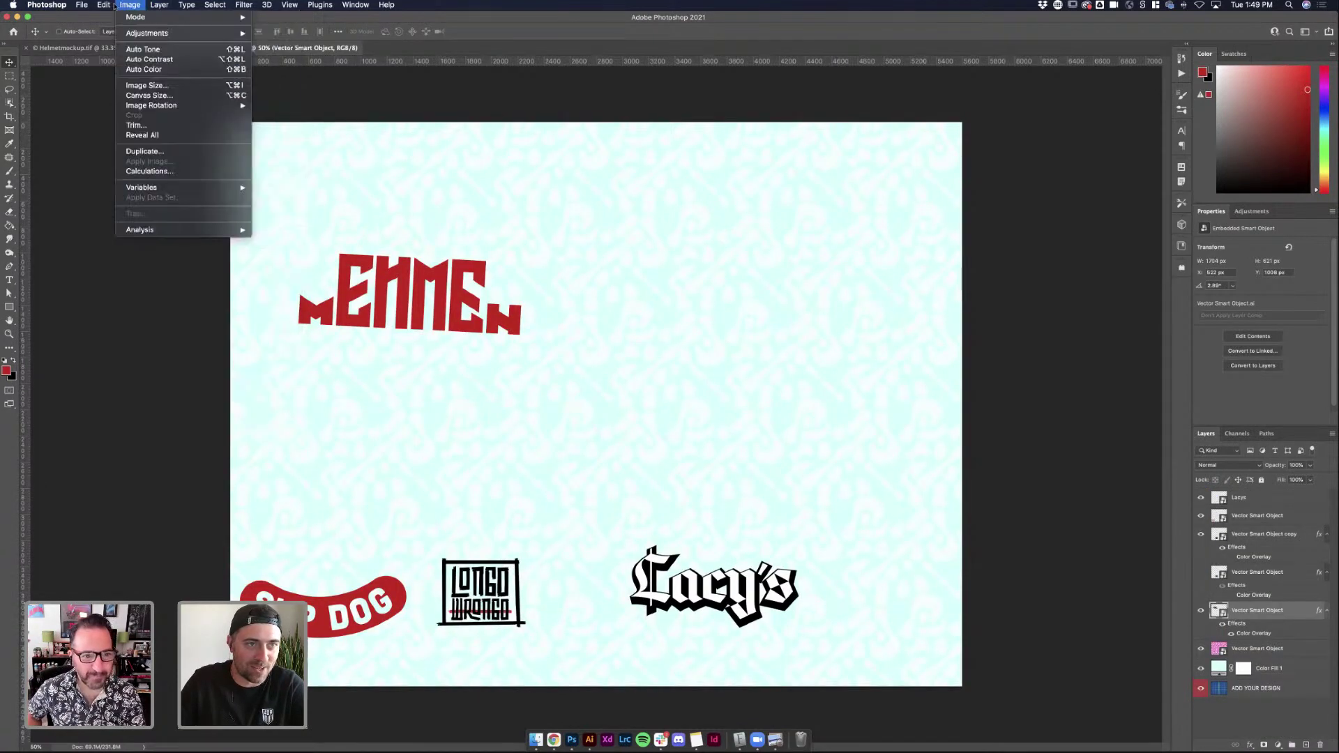
pyautogui.moveTo(108, 6)
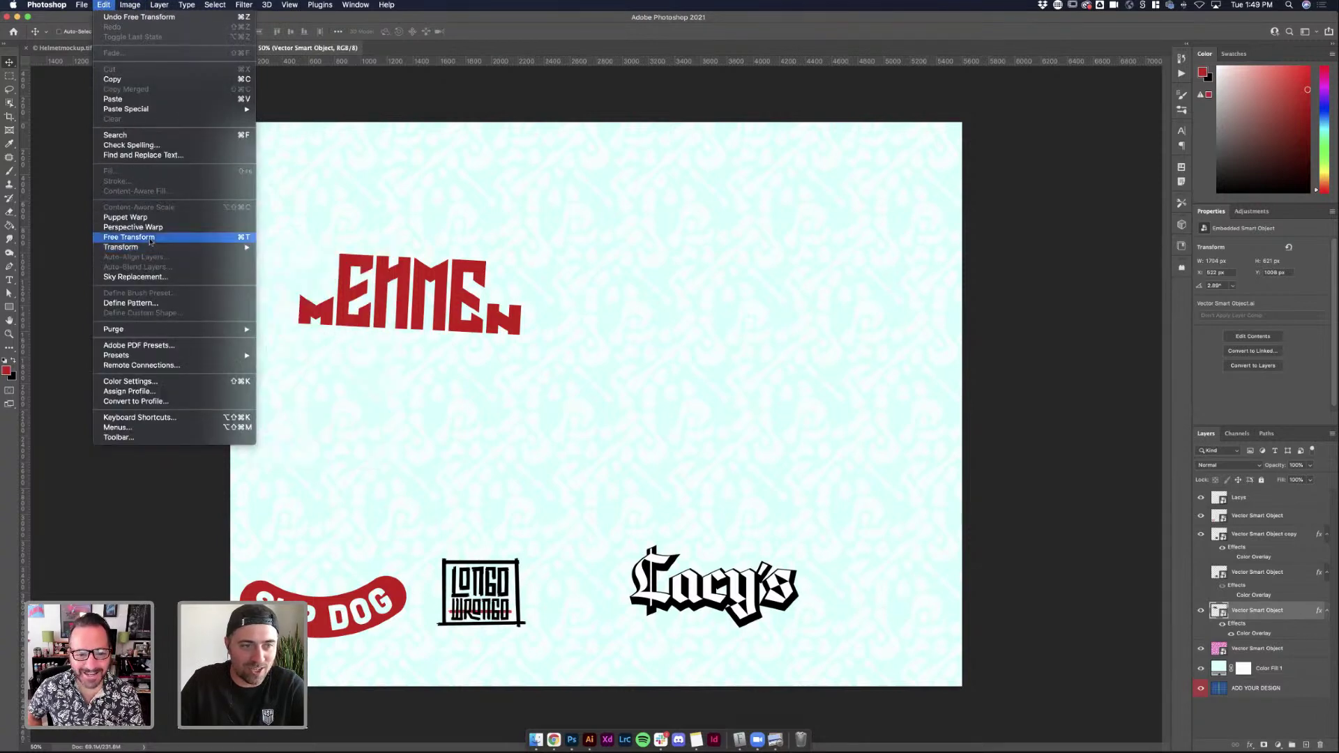
pyautogui.moveTo(148, 249)
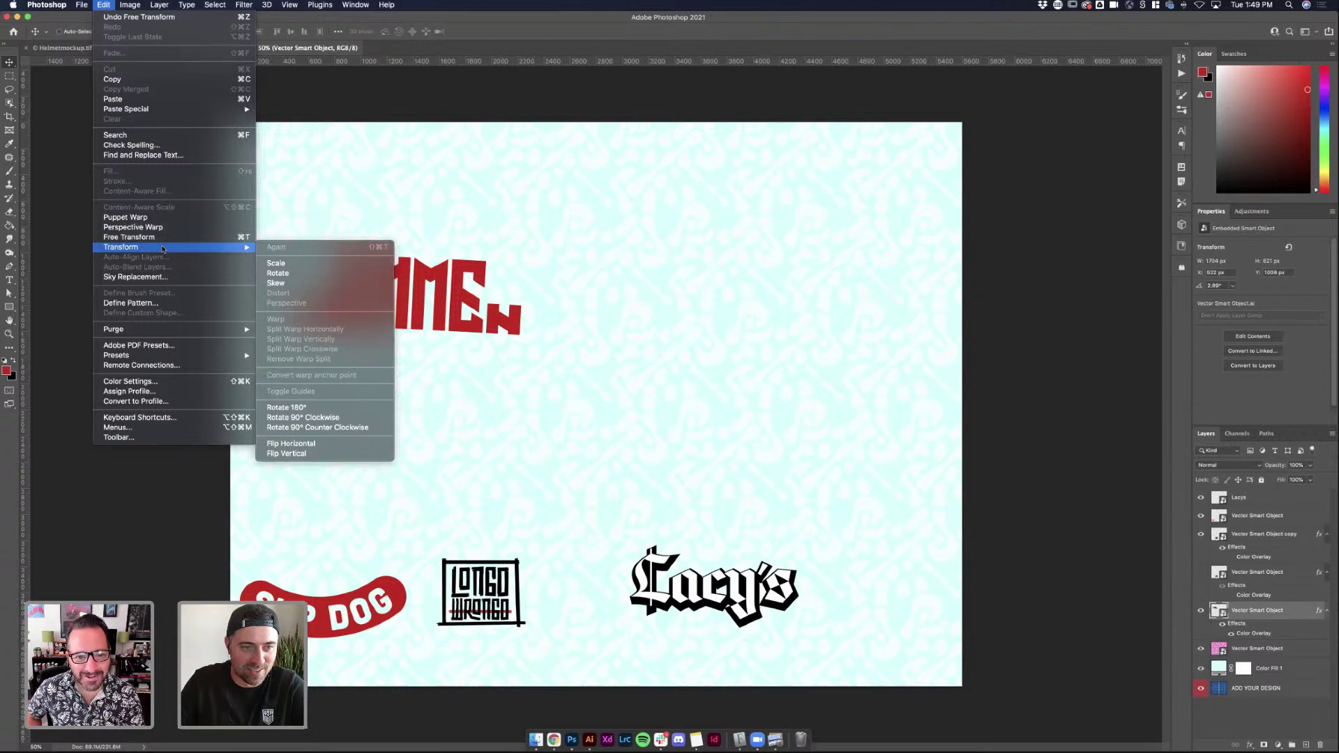
pyautogui.rightClick(1294, 613)
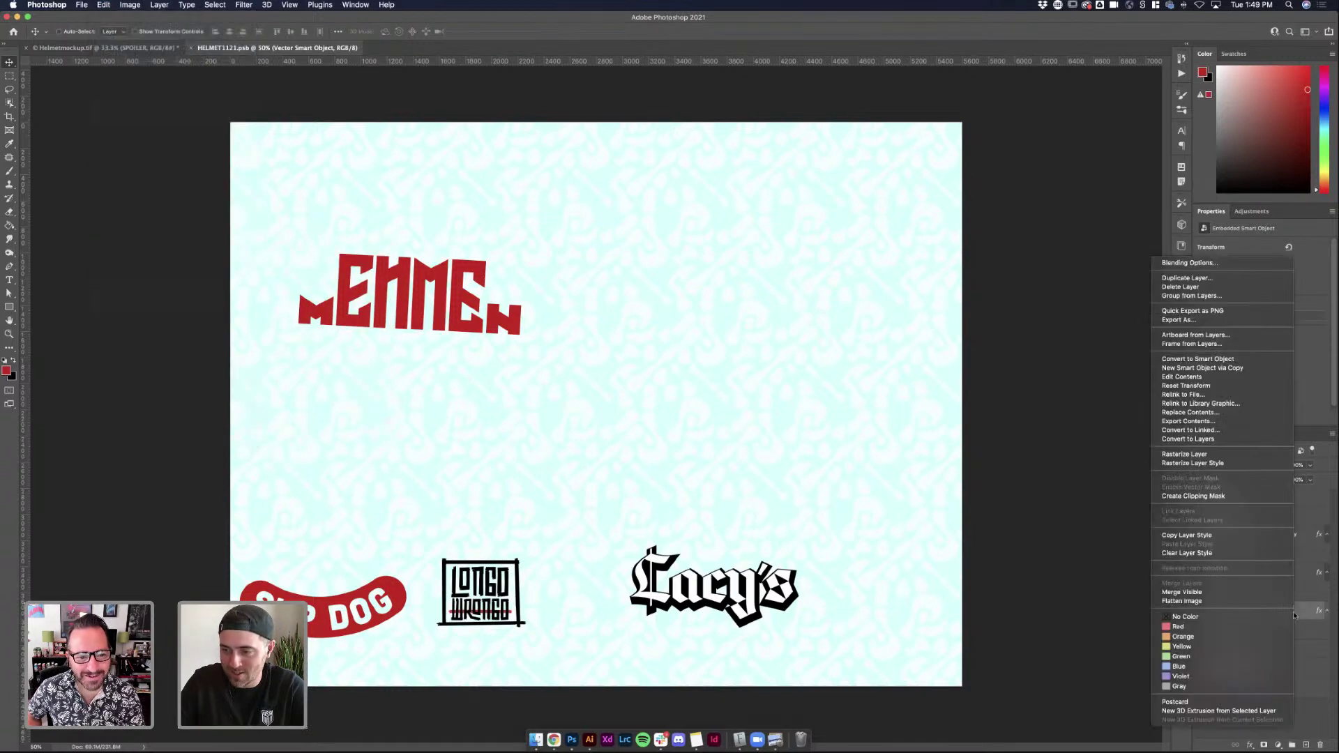
pyautogui.click(1193, 454)
# Try warping the MENNEN wordmark's lower edge into a pronounced upward arch, check it on the mockup, and undo the warp
pyautogui.click(104, 5)
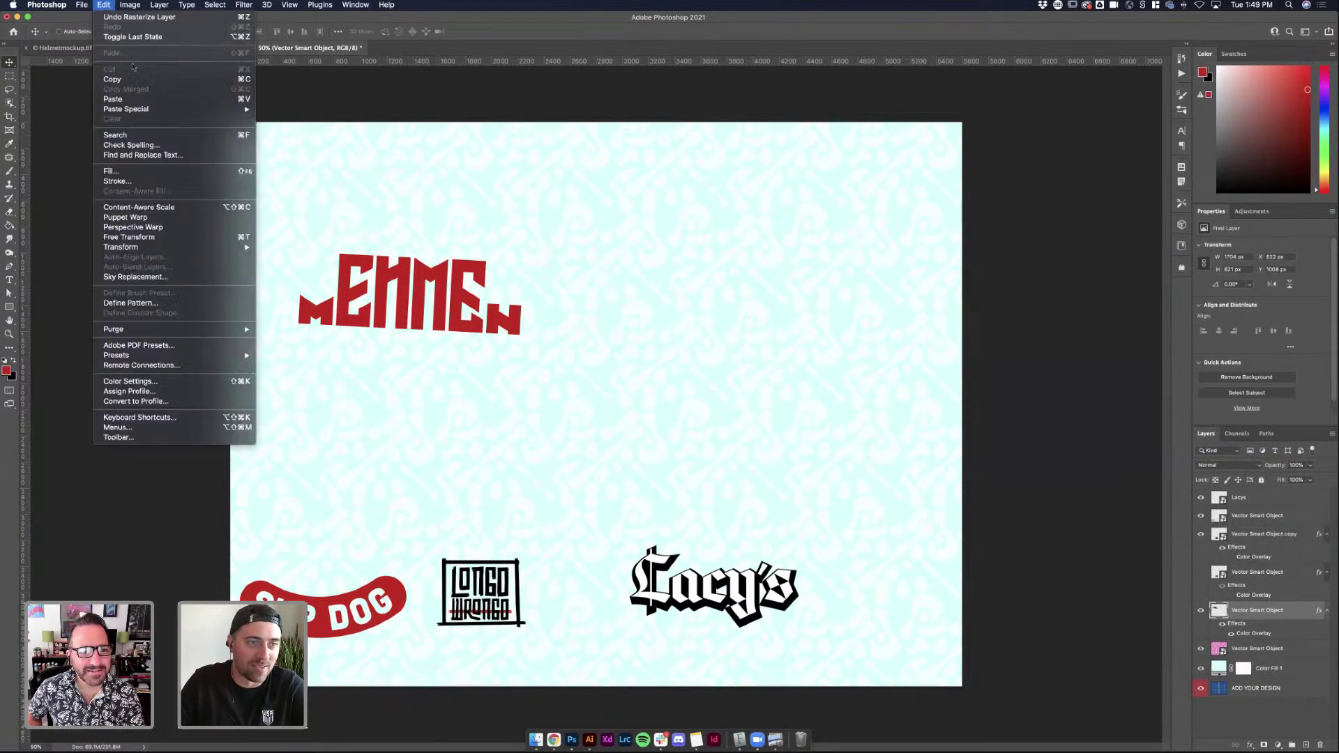
pyautogui.moveTo(210, 248)
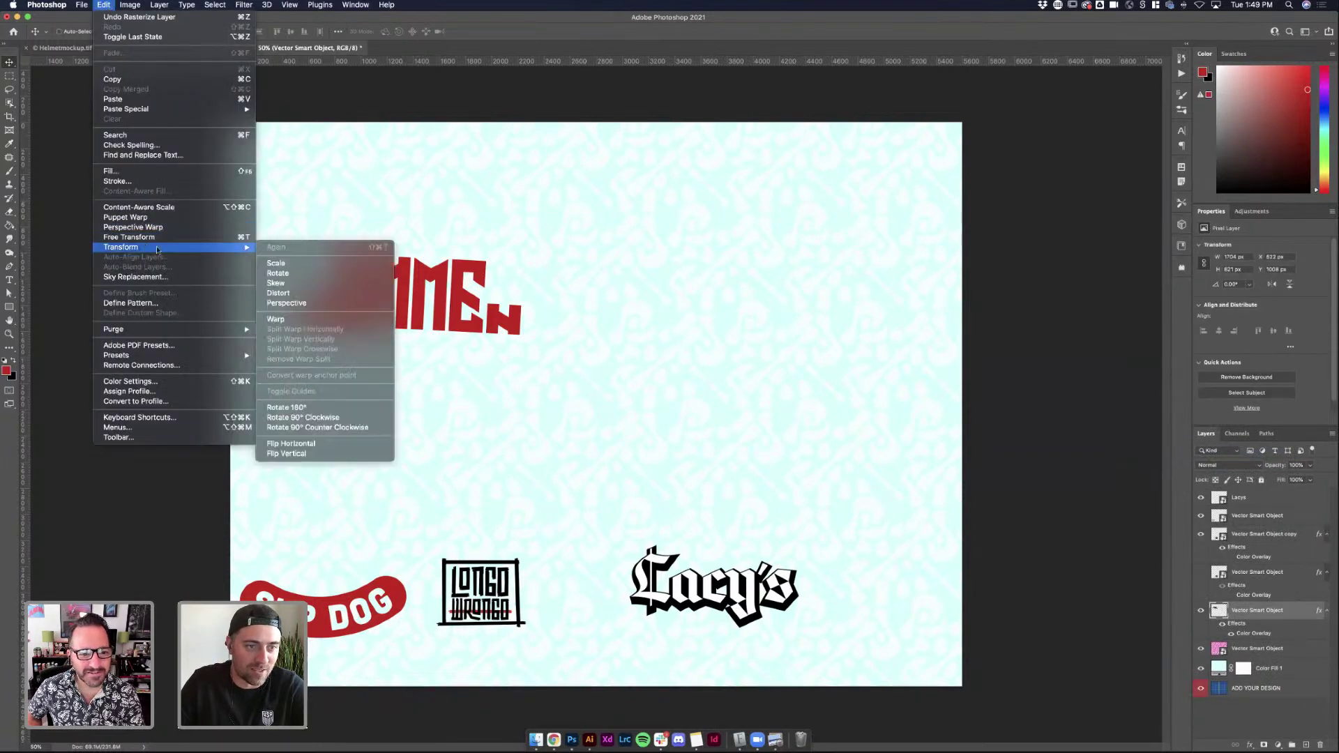
pyautogui.click(311, 321)
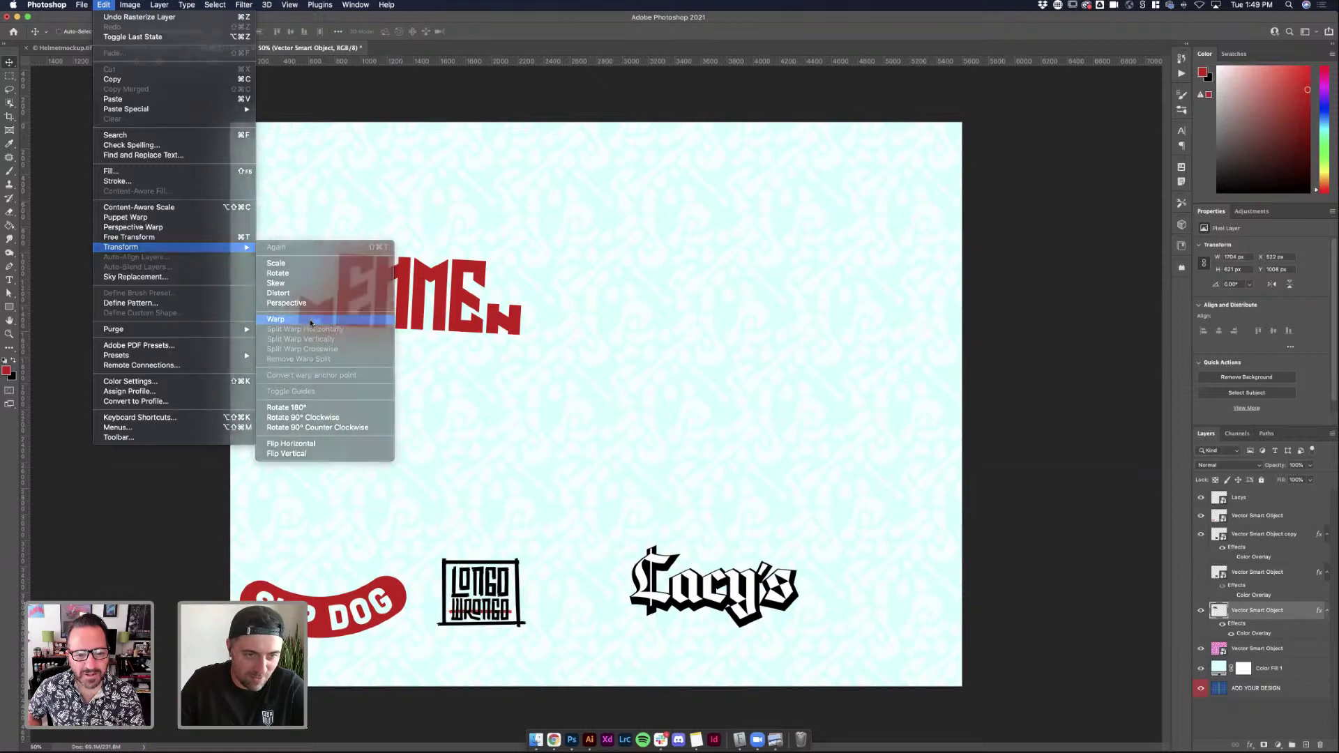
pyautogui.moveTo(379, 319)
pyautogui.mouseDown()
pyautogui.moveTo(449, 334)
pyautogui.moveTo(449, 307)
pyautogui.moveTo(374, 294)
pyautogui.mouseUp()
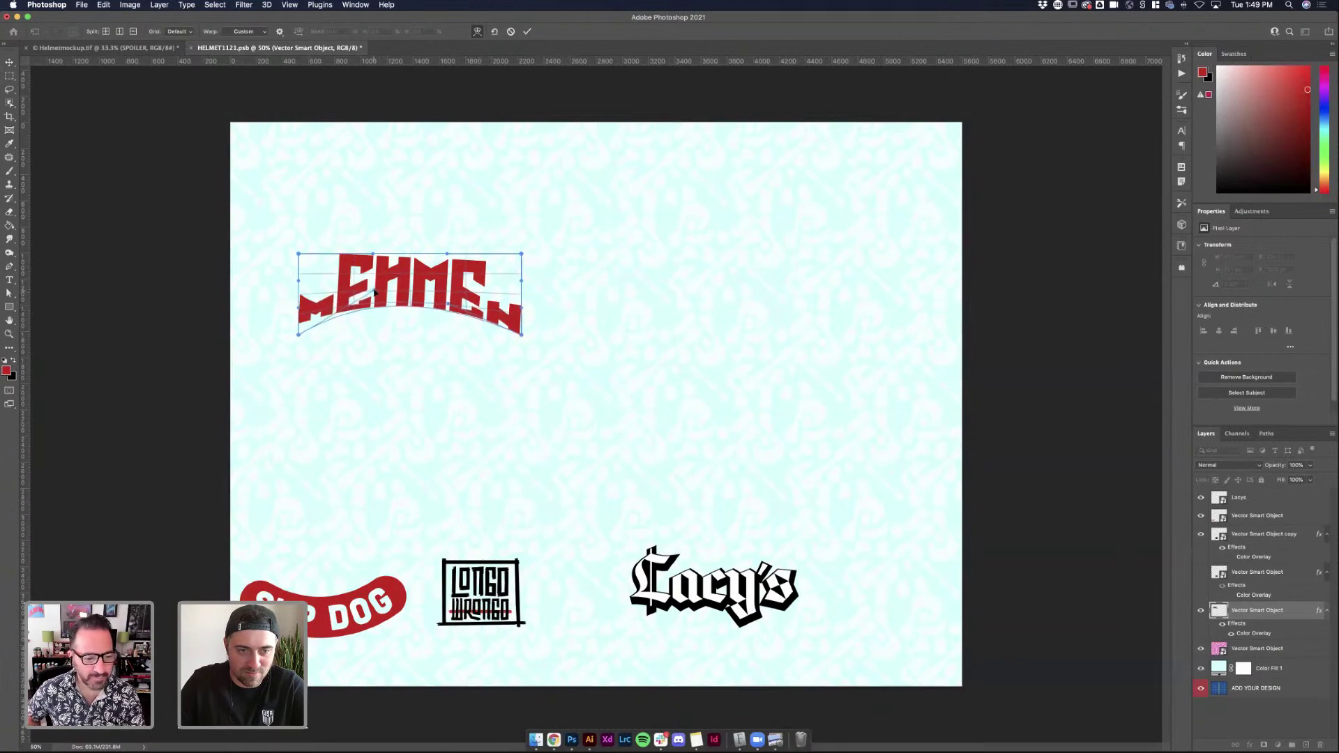
pyautogui.press('Return')
pyautogui.hotkey('ctrl', 's')
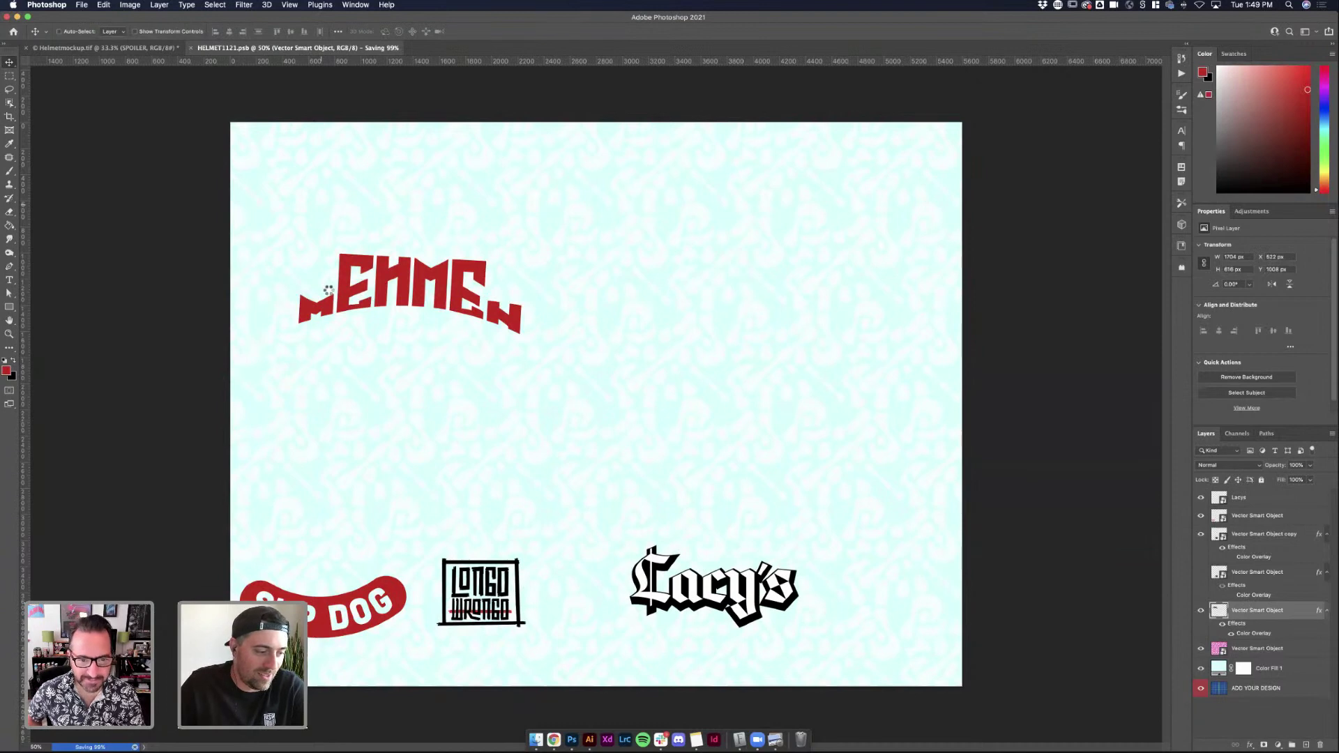
pyautogui.click(104, 49)
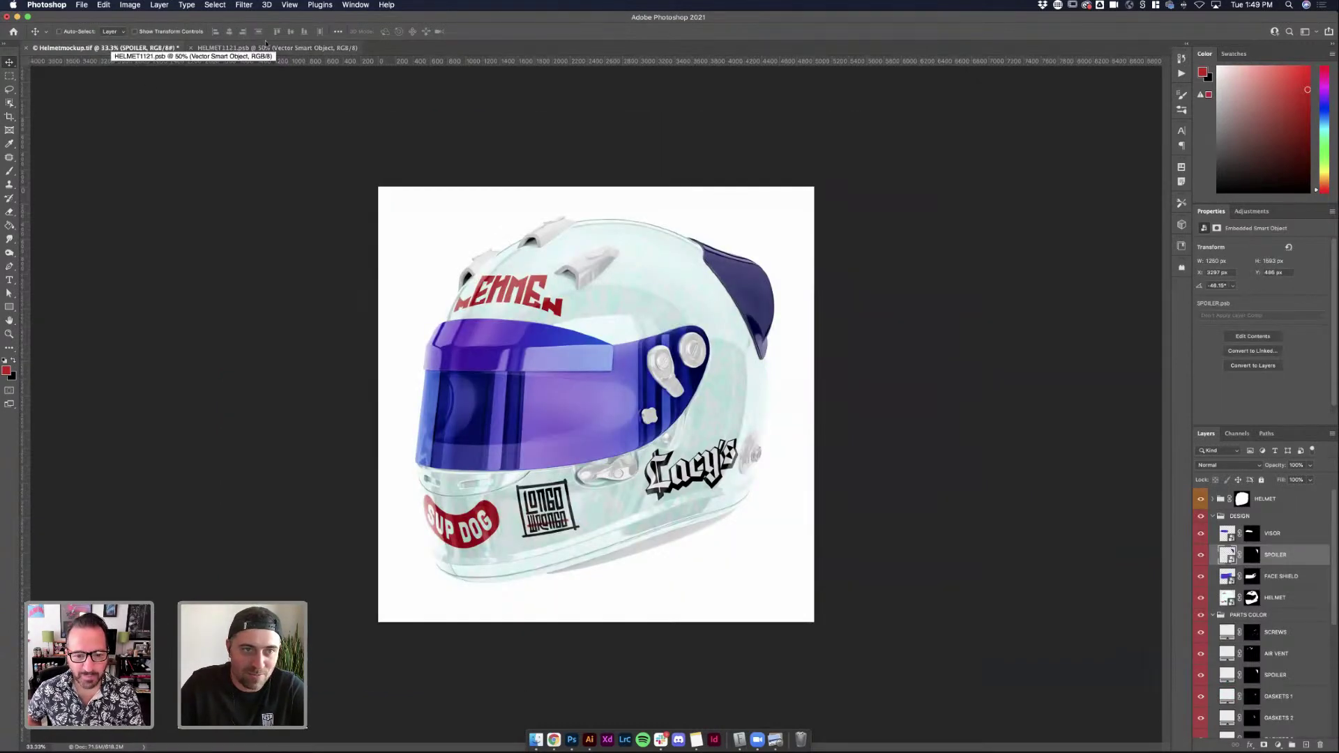
pyautogui.click(279, 48)
pyautogui.hotkey('ctrl', 'z')
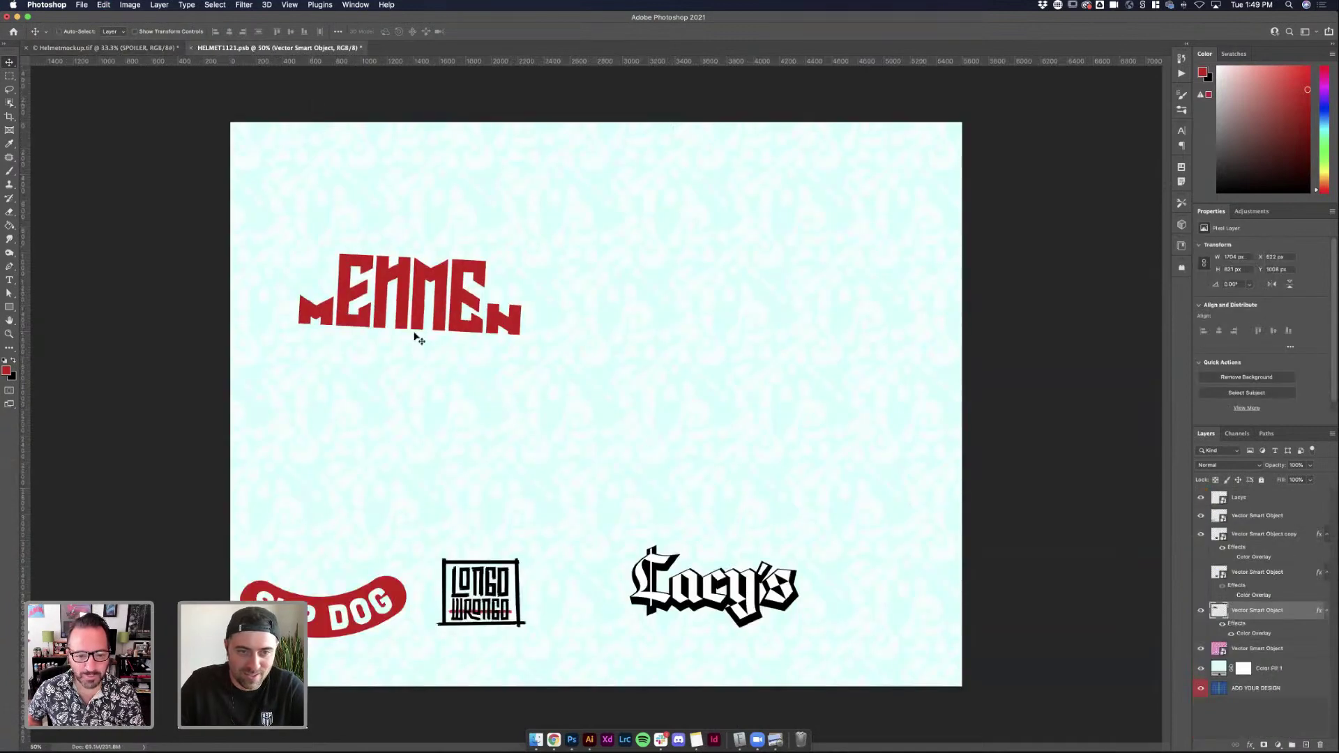
# Warp the MENNEN wordmark's lower edge into a gentle upward arch, save the helmet design, and check the mockup
pyautogui.click(105, 5)
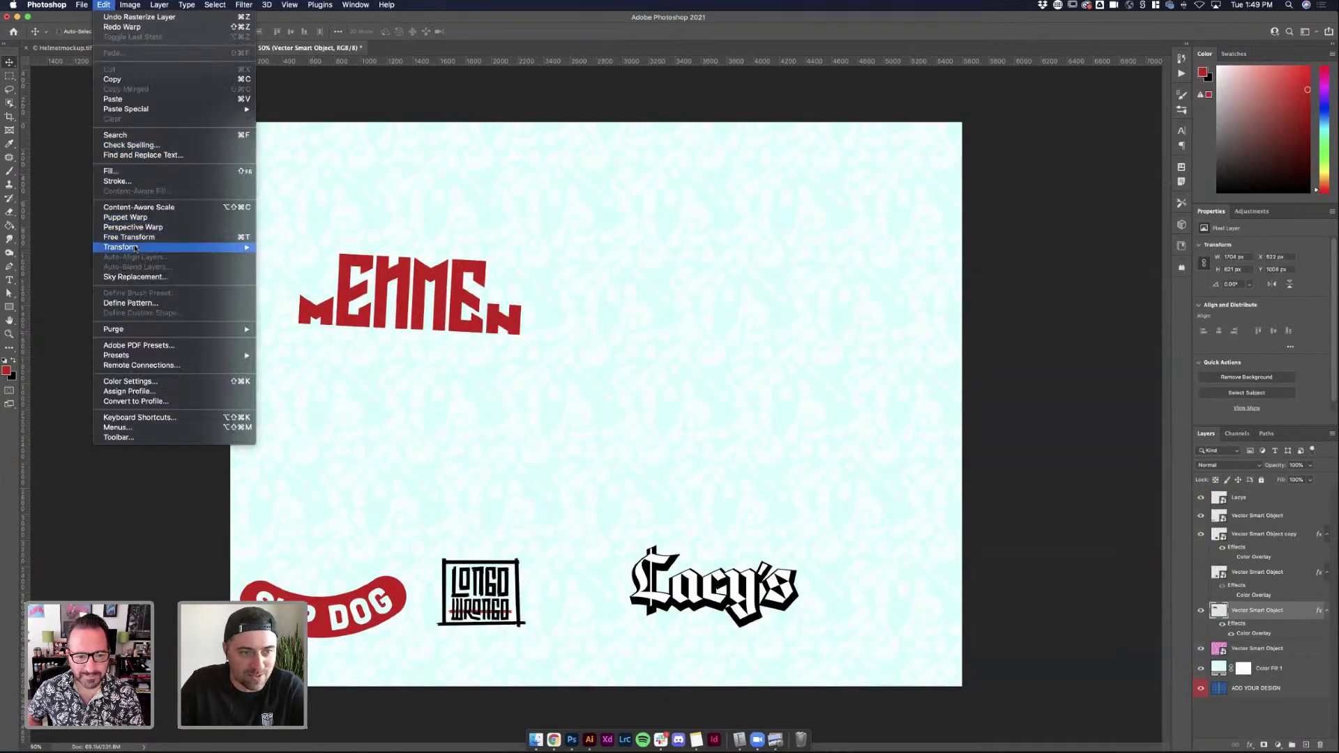
pyautogui.moveTo(230, 247)
pyautogui.click(305, 321)
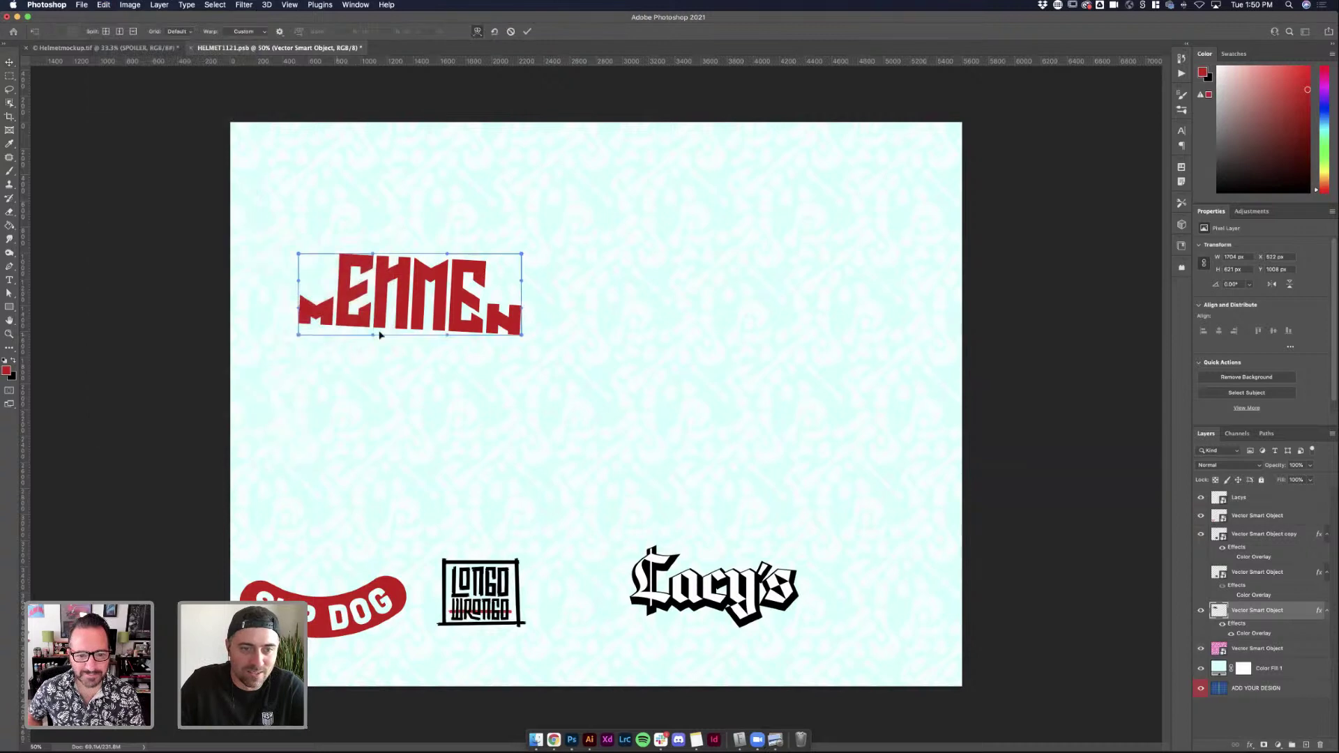
pyautogui.moveTo(375, 338); pyautogui.dragTo(446, 321)
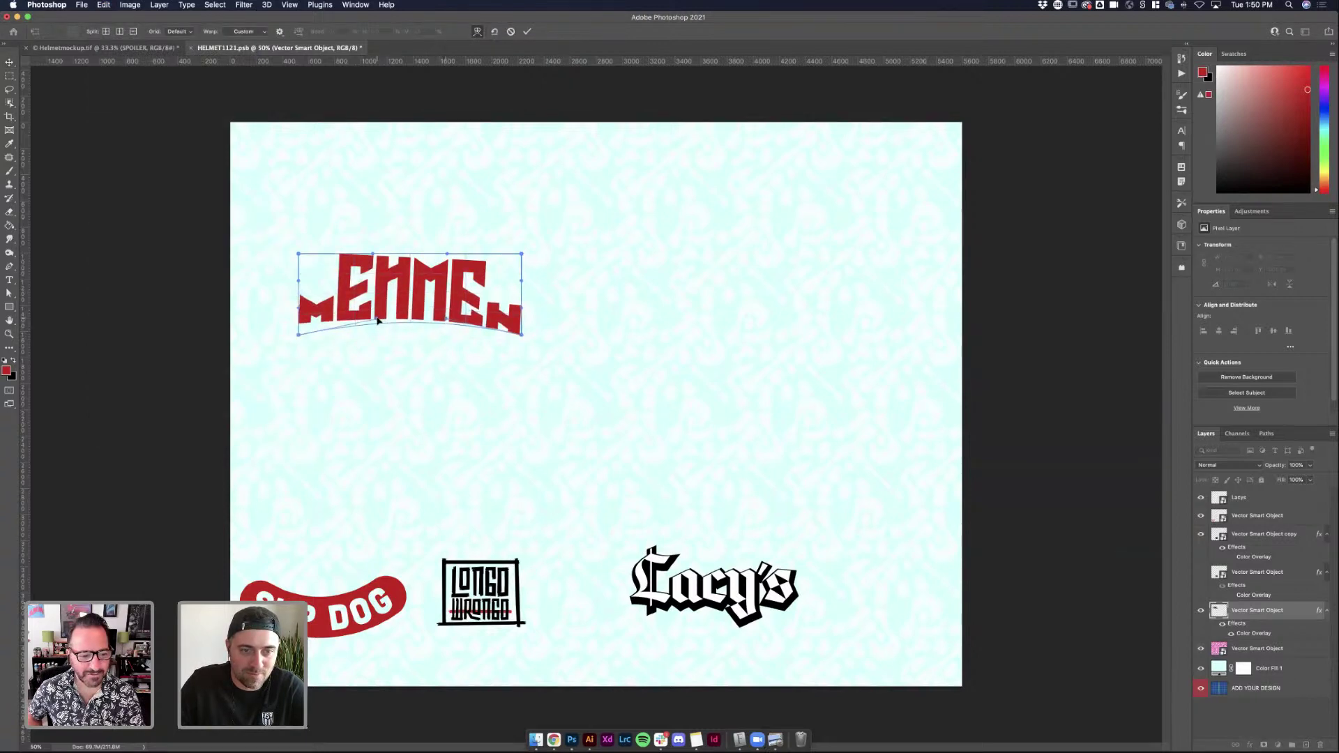
pyautogui.press('Return')
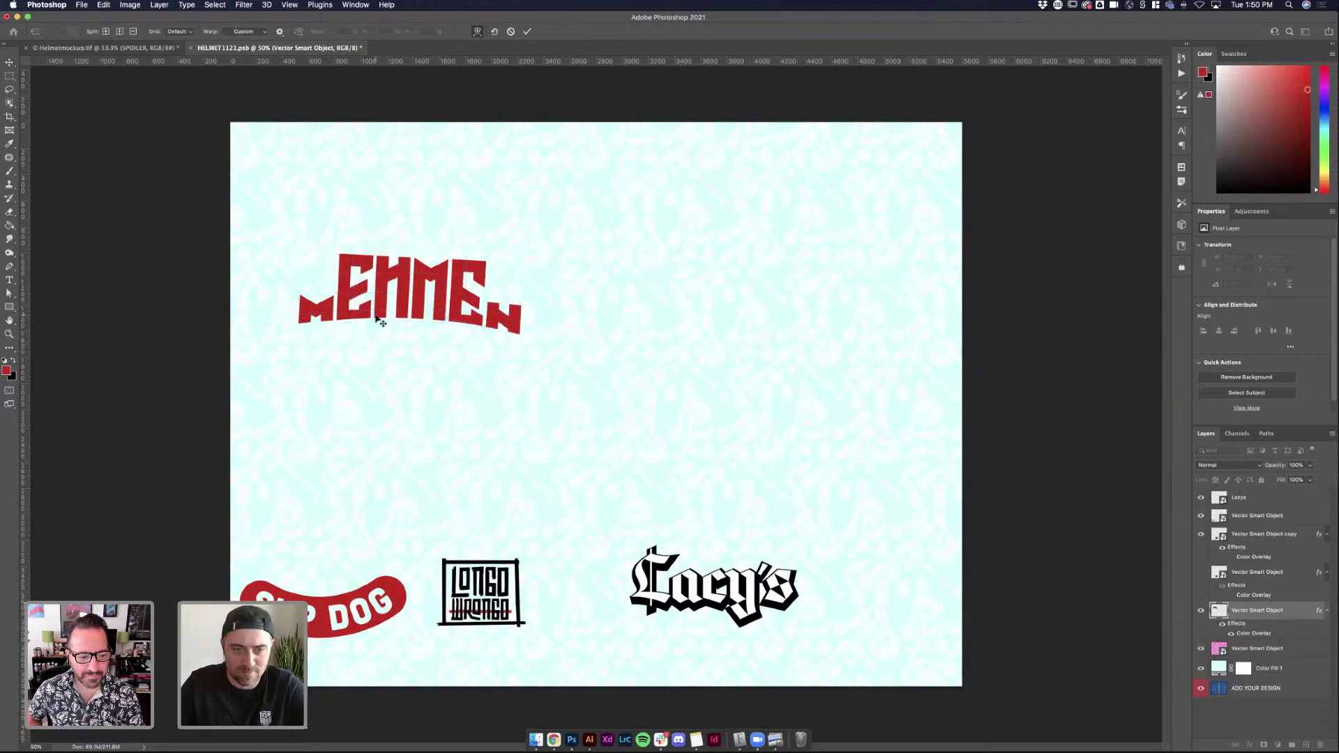
pyautogui.press('super+s')
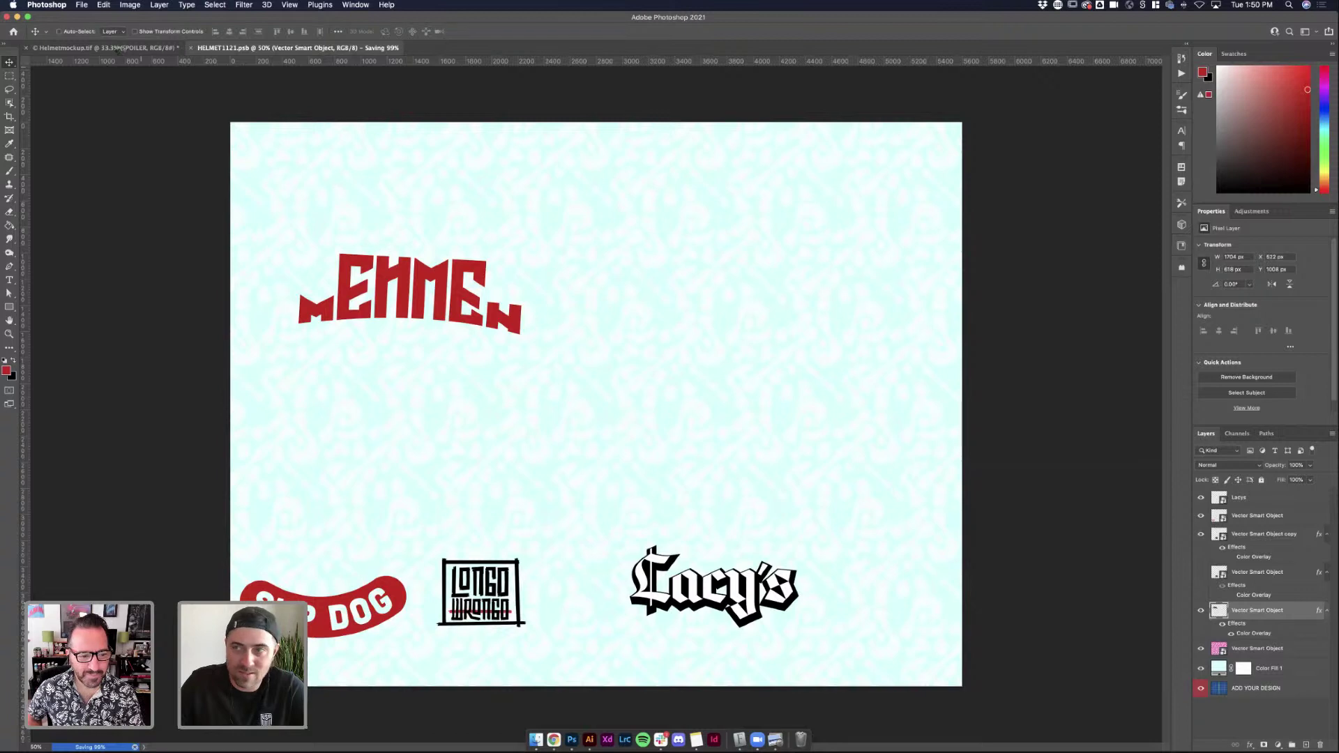
pyautogui.click(120, 48)
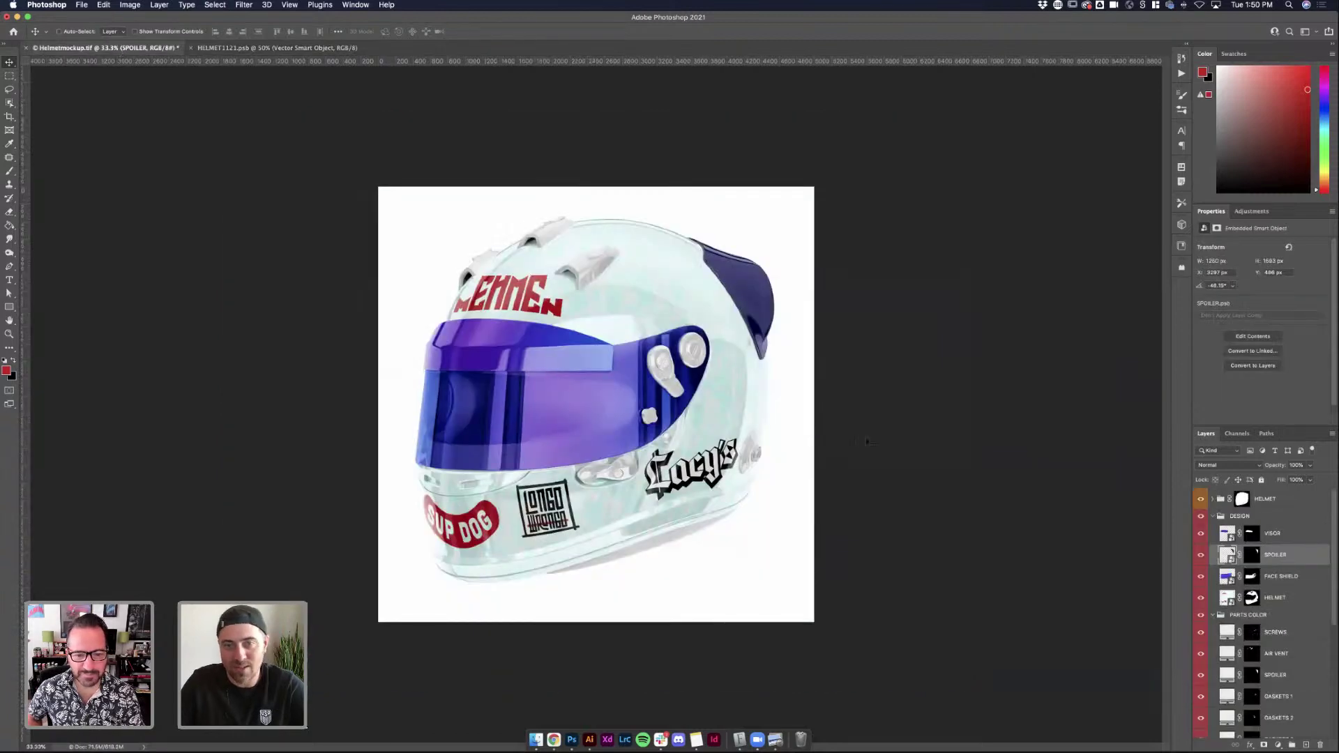
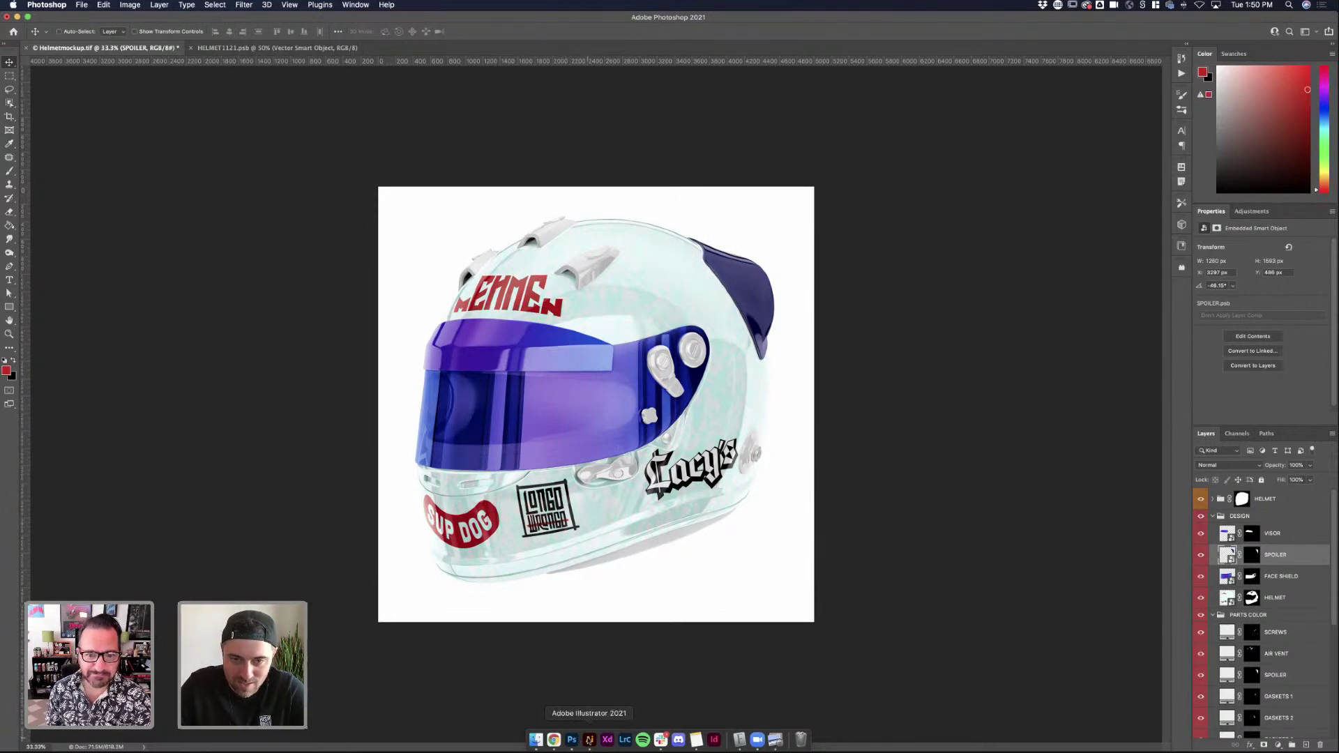
# Switch to Illustrator and paste a copy of the unframed LONGO WRONGO lettering with its red strike-through below the Lacy's logo
pyautogui.click(591, 741)
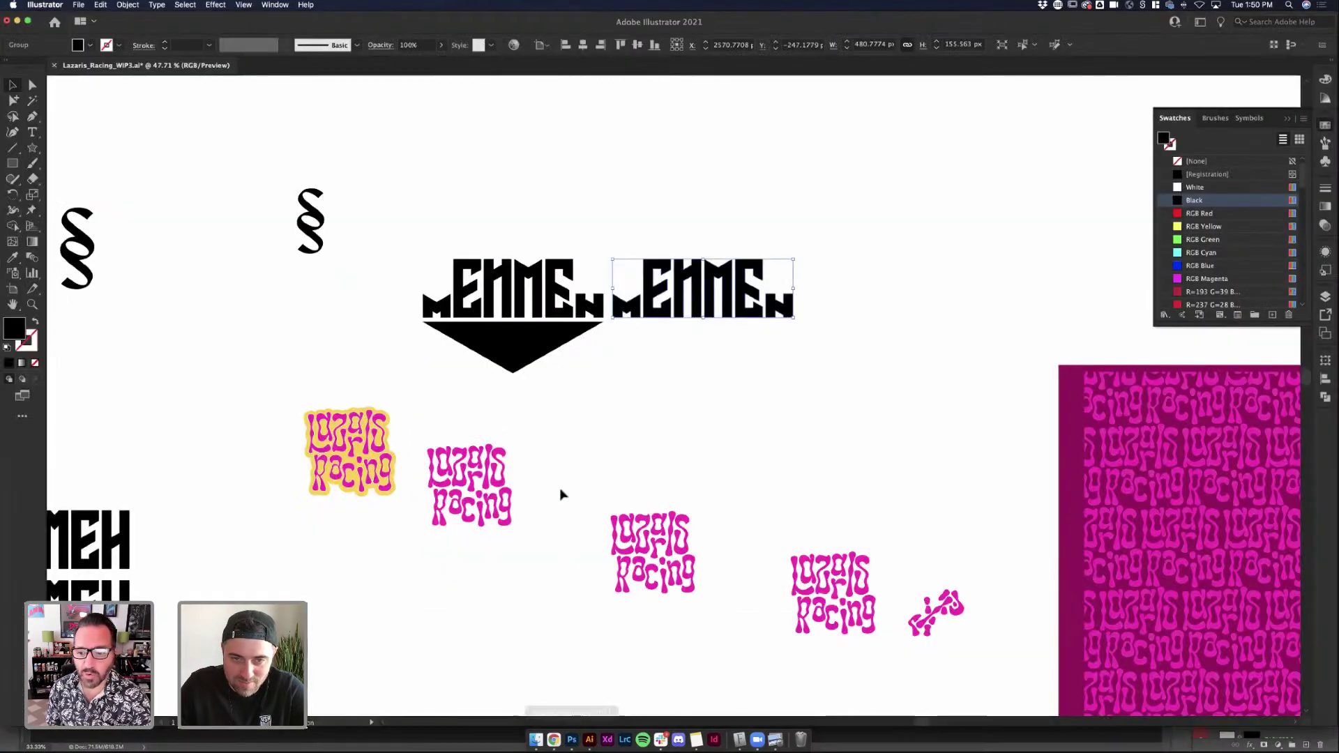
pyautogui.click(561, 494)
pyautogui.scroll(-3, 556, 494)
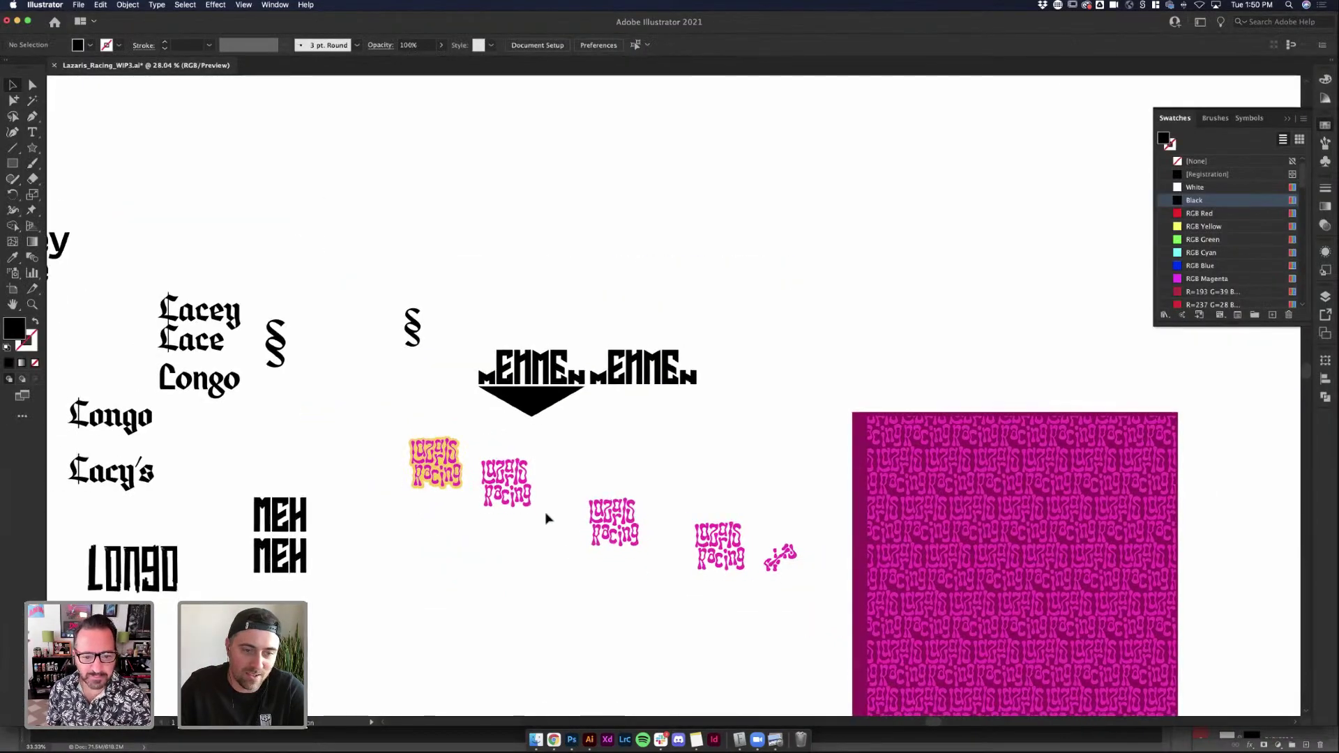
pyautogui.scroll(-3, 545, 517)
pyautogui.scroll(-3, 546, 517)
pyautogui.hscroll(-2, 452, 423)
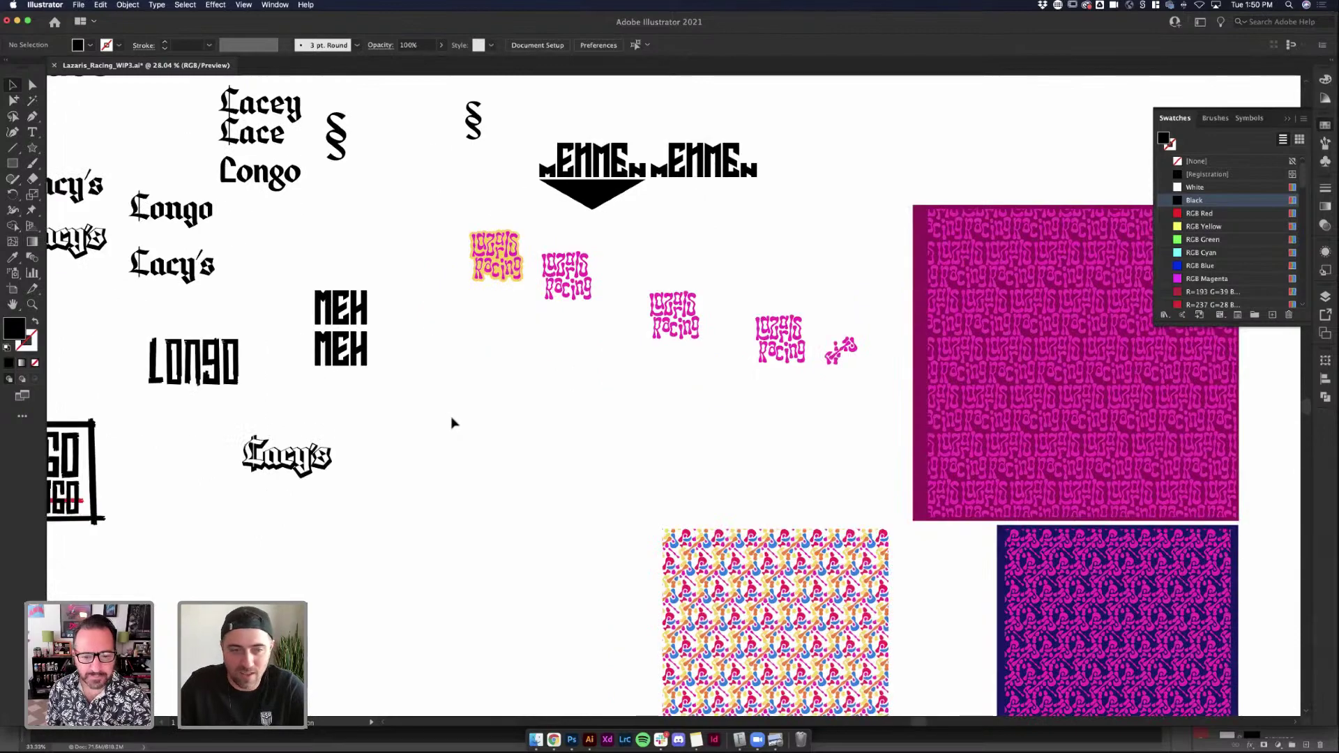
pyautogui.scroll(-5, 676, 448)
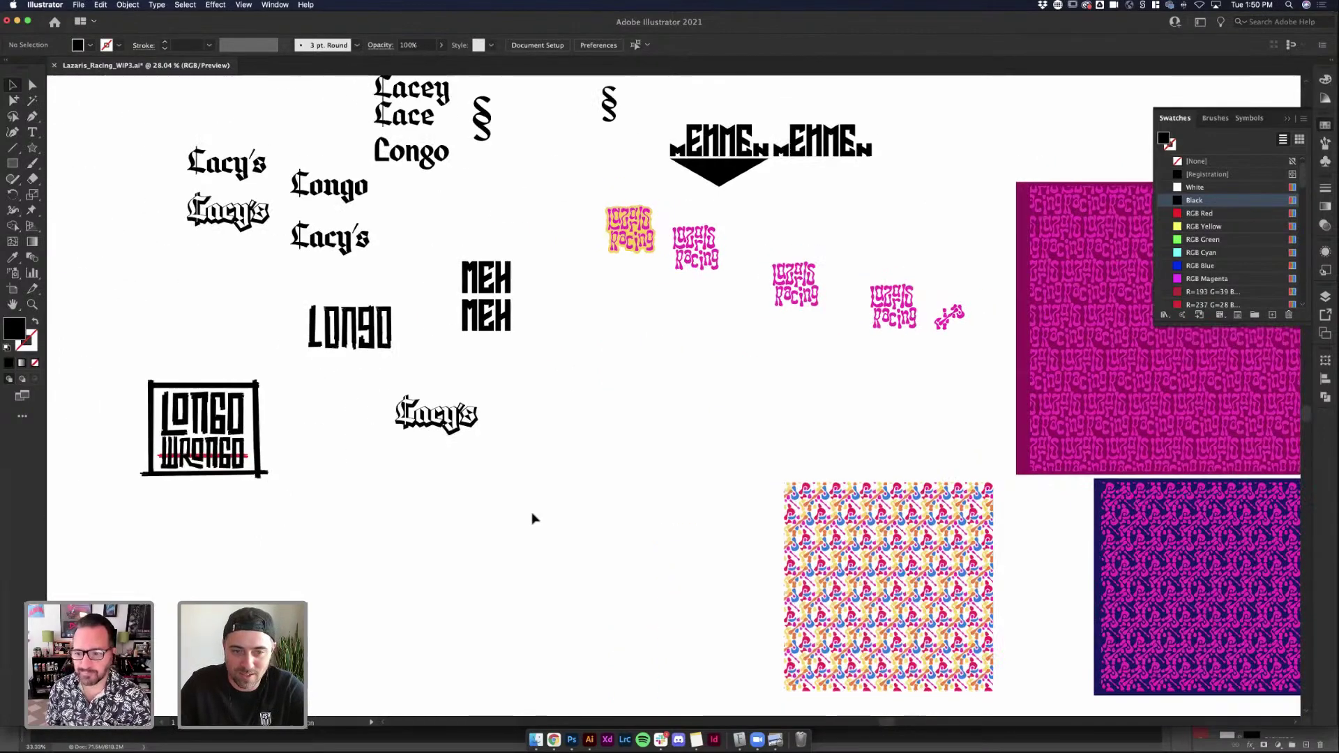
pyautogui.scroll(3, 534, 518)
pyautogui.press('super+z')
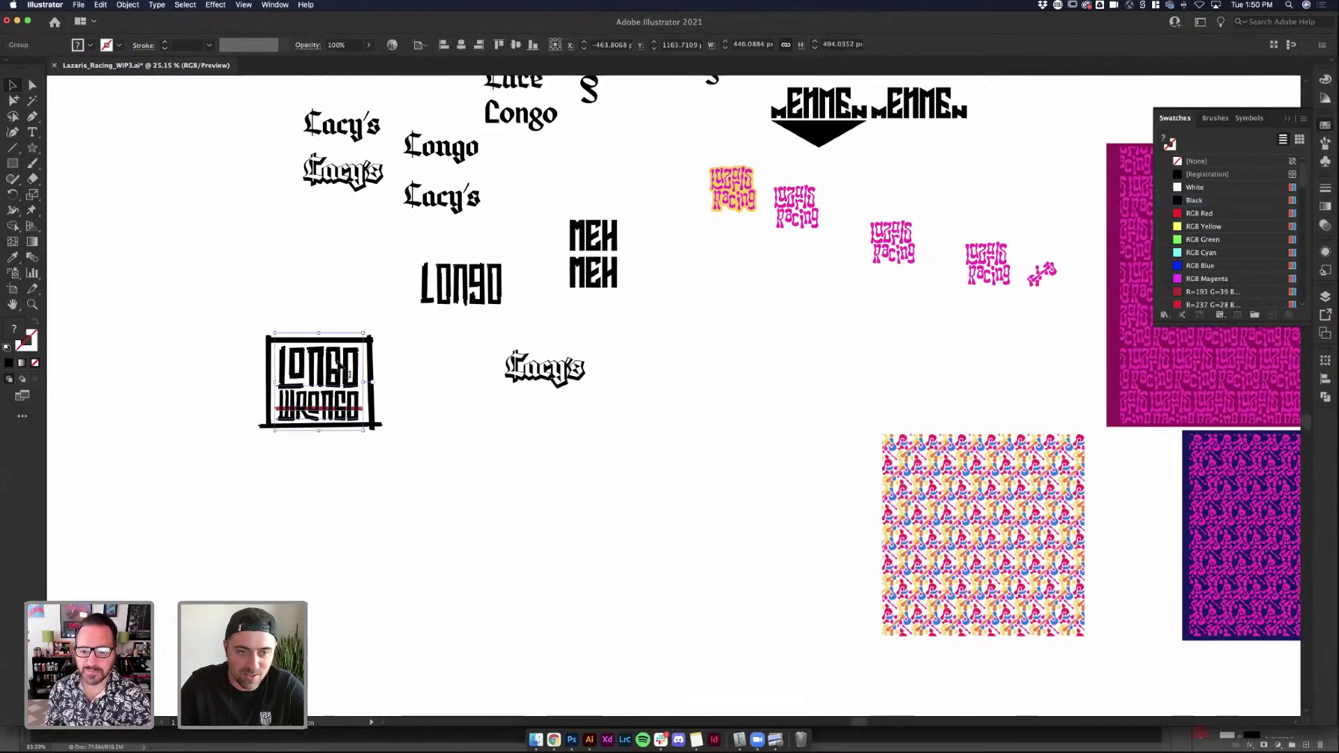
pyautogui.press('super+z')
pyautogui.press('super+z')
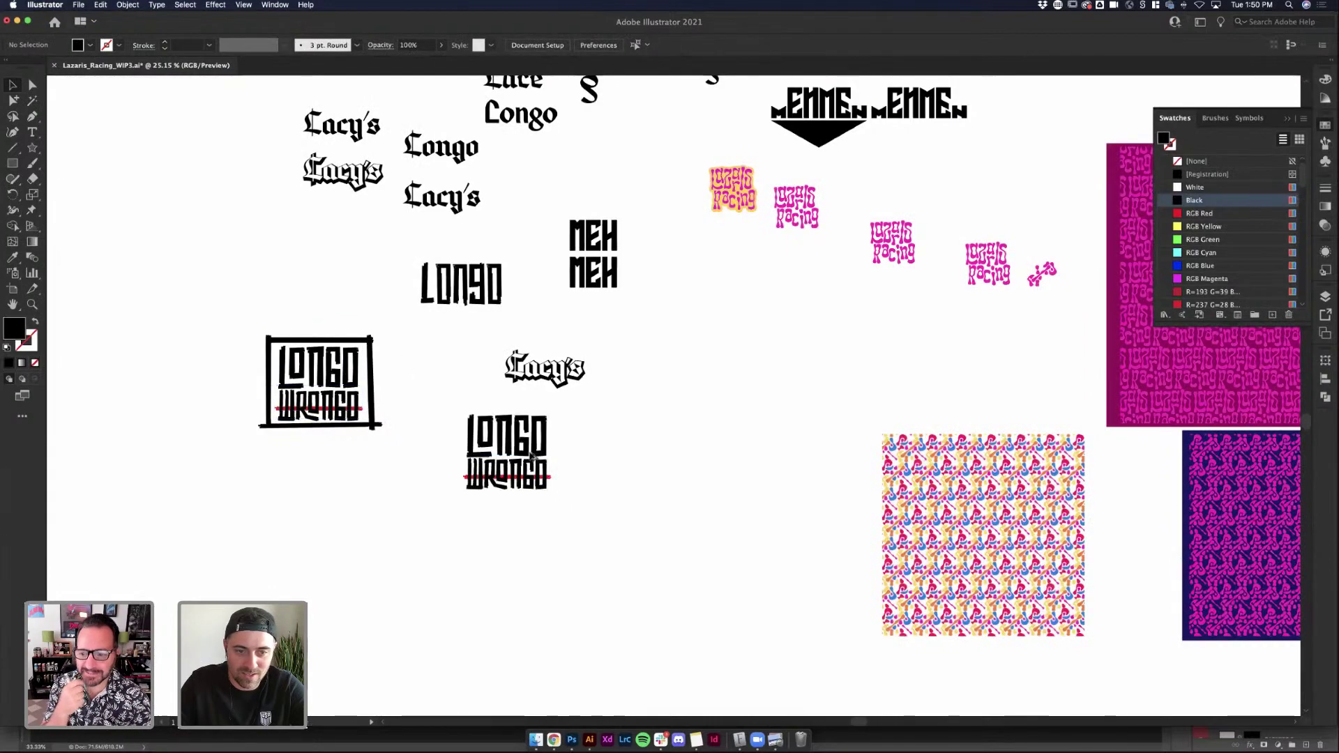
# In the copied lettering, replace LONGO with "CLOSE THIS" and delete WRONGO with its red strike-through
pyautogui.scroll(3, 542, 460)
pyautogui.doubleClick(535, 461)
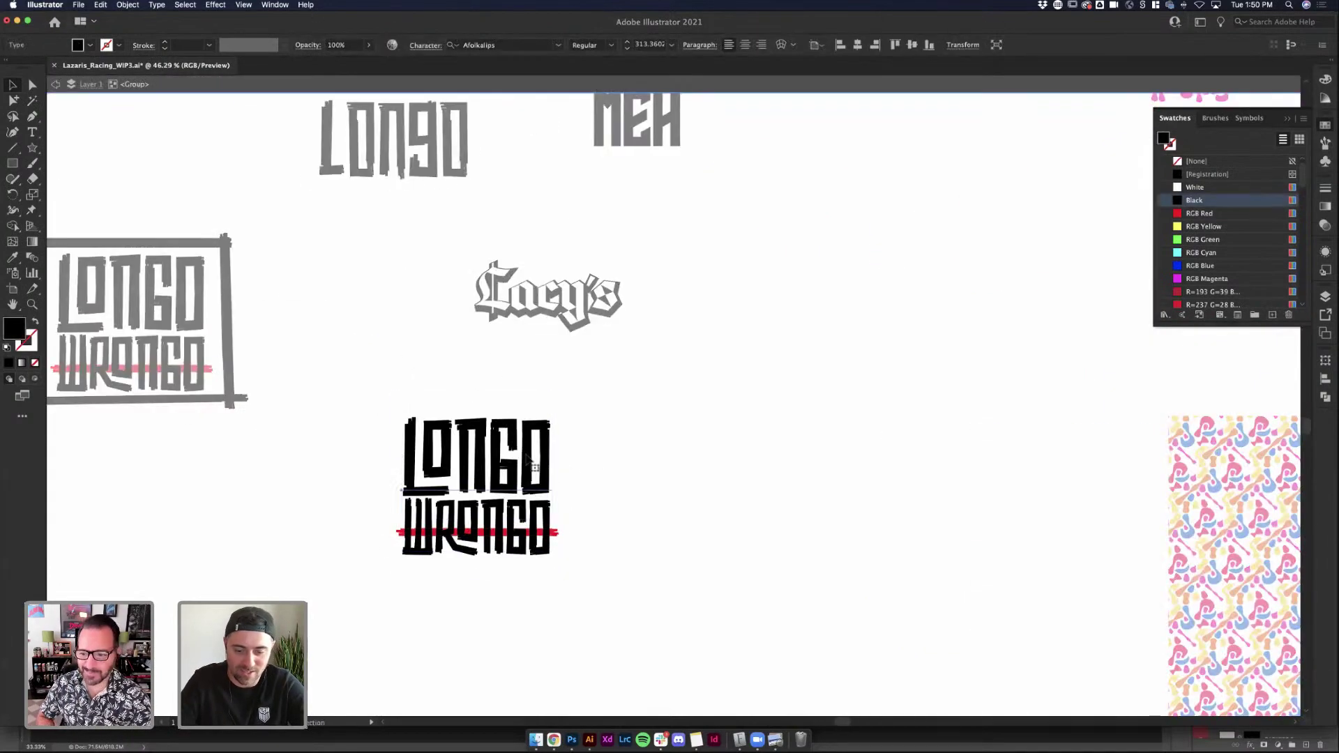
pyautogui.doubleClick(528, 461)
pyautogui.write('C')
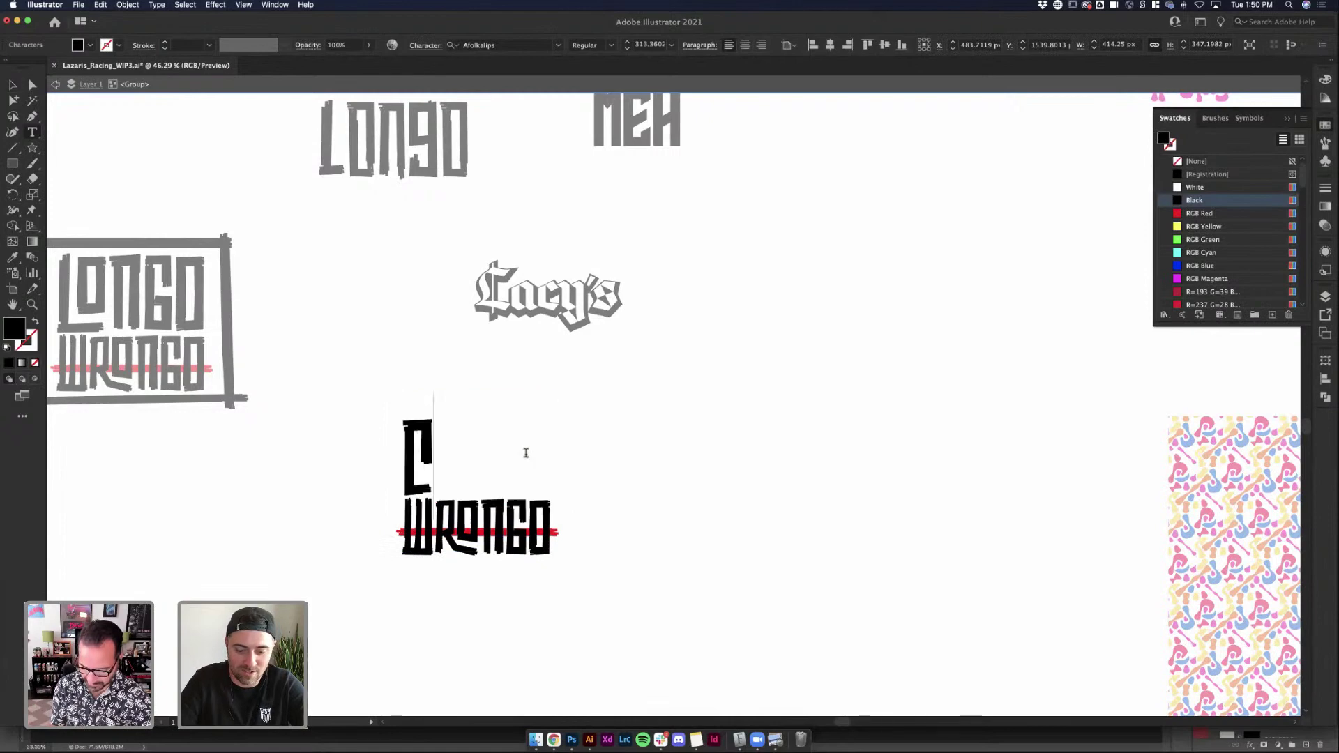
pyautogui.write('LOSE THI')
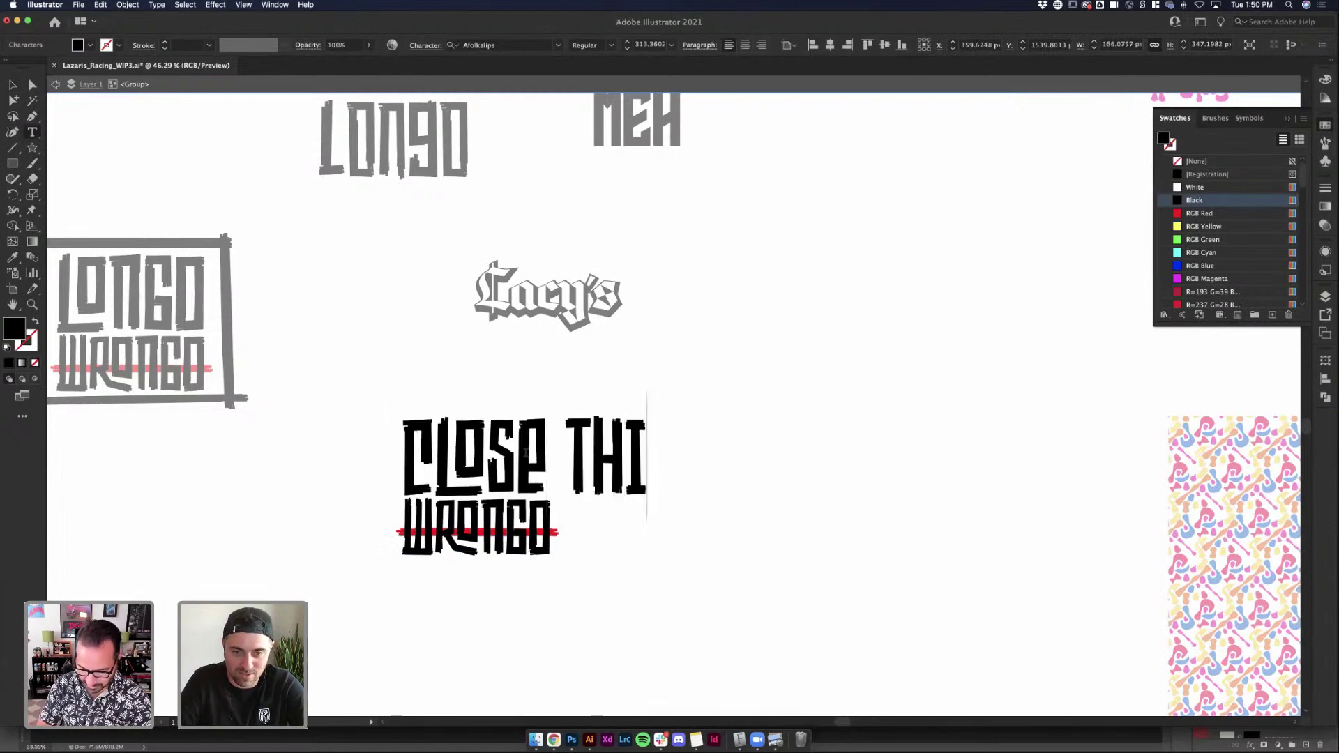
pyautogui.write('S')
pyautogui.keyDown('super'); pyautogui.click(319, 466); pyautogui.keyUp('super')
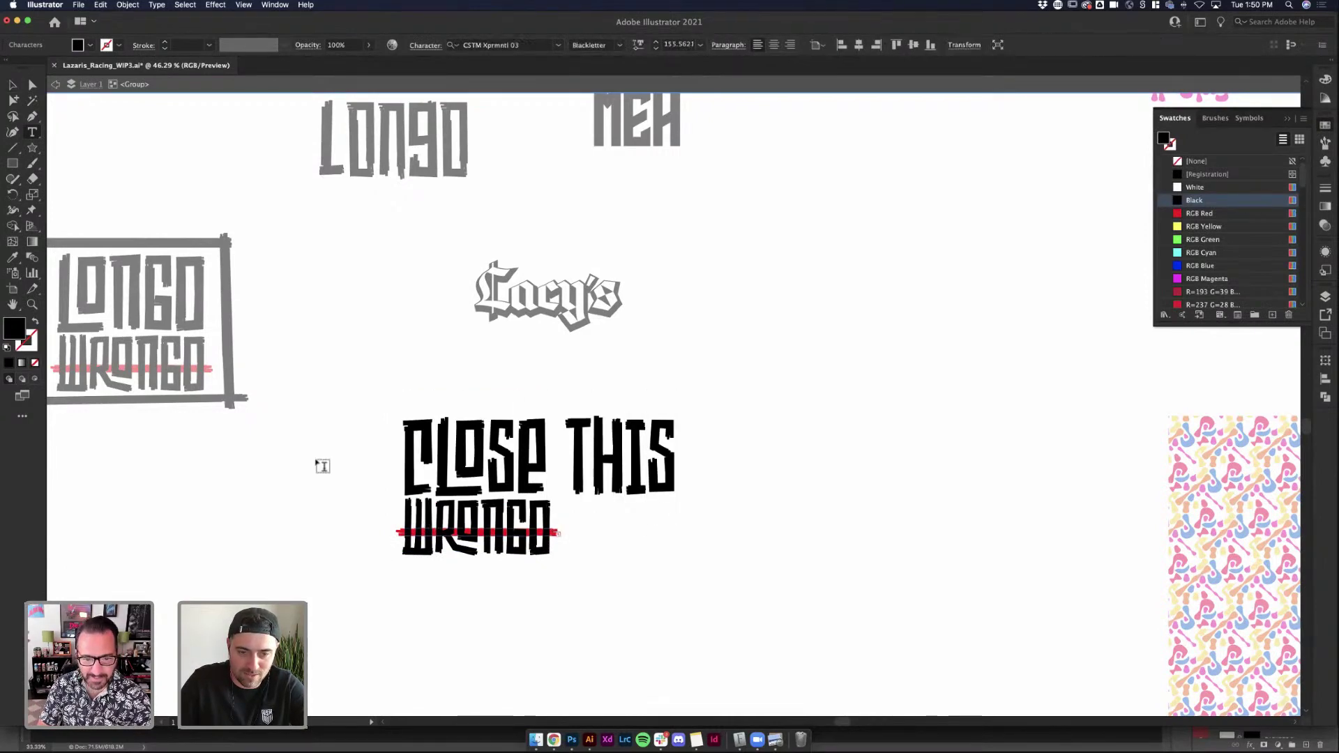
pyautogui.keyDown('super'); pyautogui.click(507, 551); pyautogui.keyUp('super')
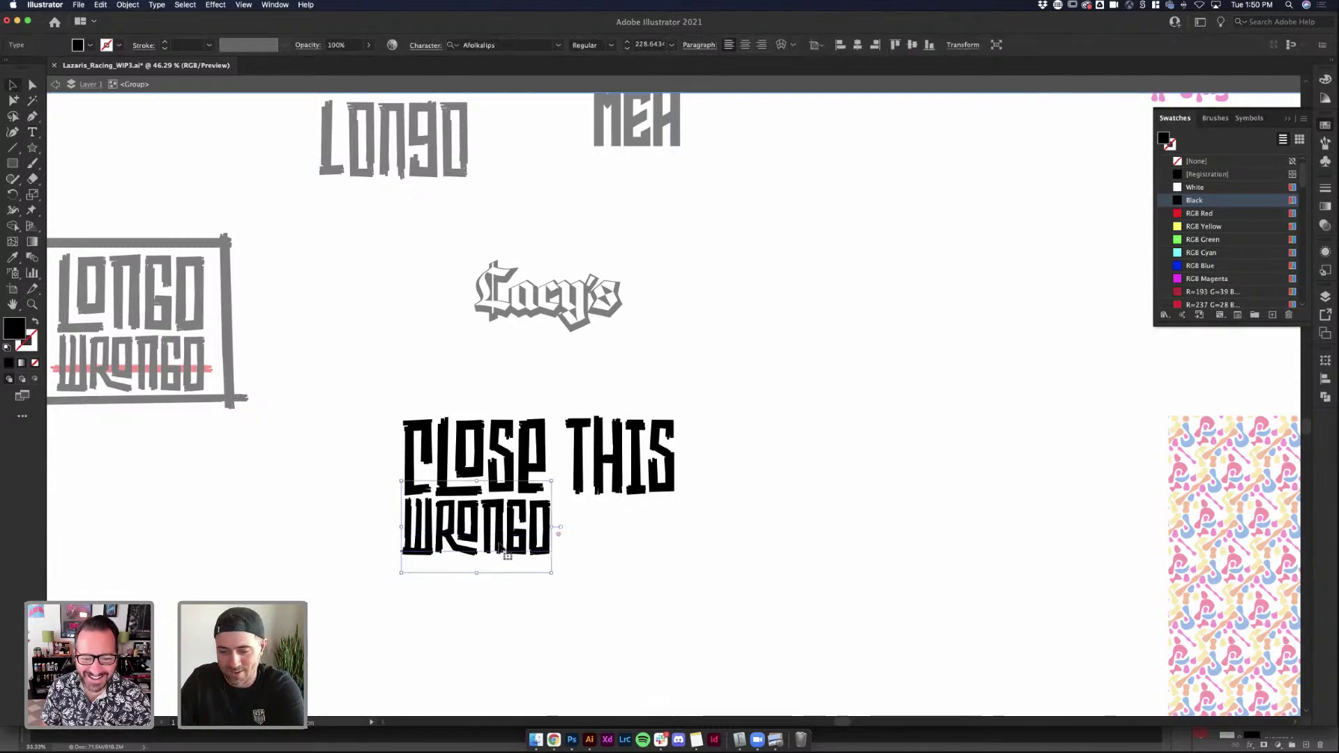
pyautogui.press('Delete')
# Break the CLOSE THIS text onto two lines and center-align it
pyautogui.keyDown('super'); pyautogui.click(567, 462); pyautogui.keyUp('super')
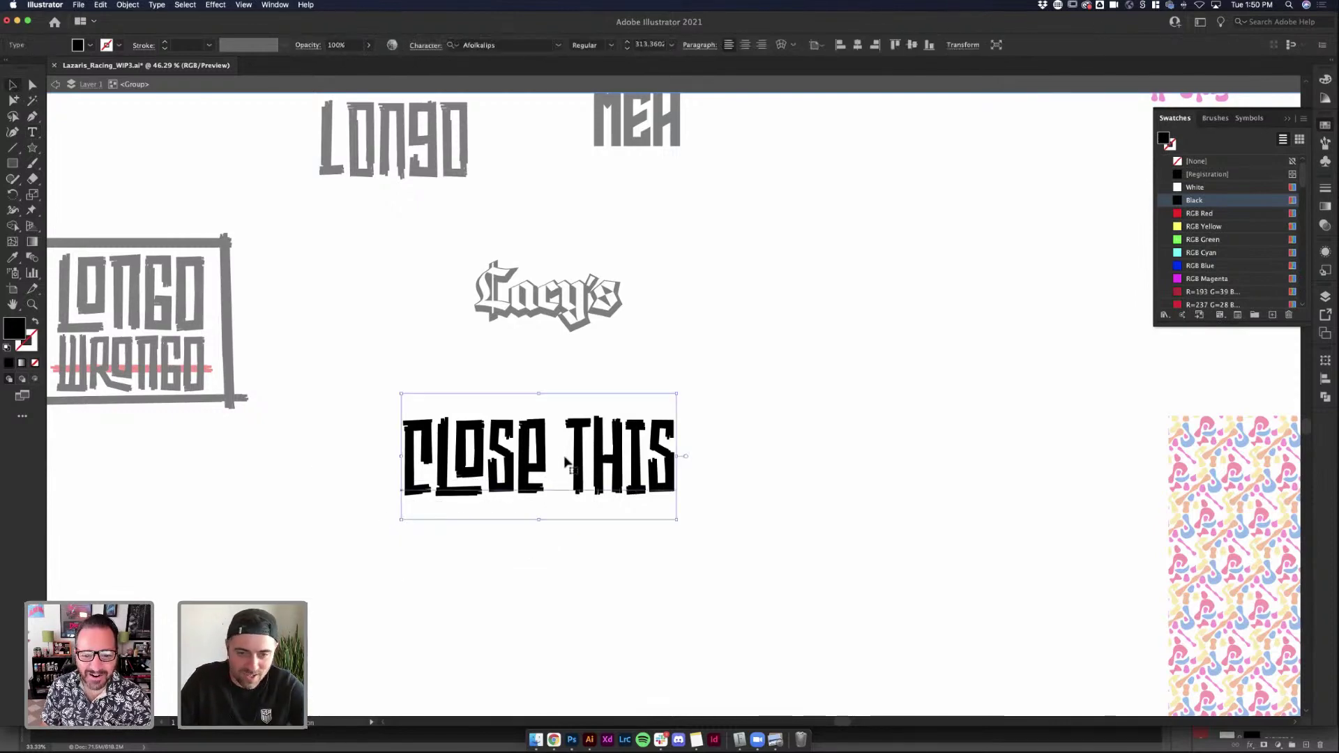
pyautogui.doubleClick(567, 462)
pyautogui.doubleClick(556, 449)
pyautogui.press('Return')
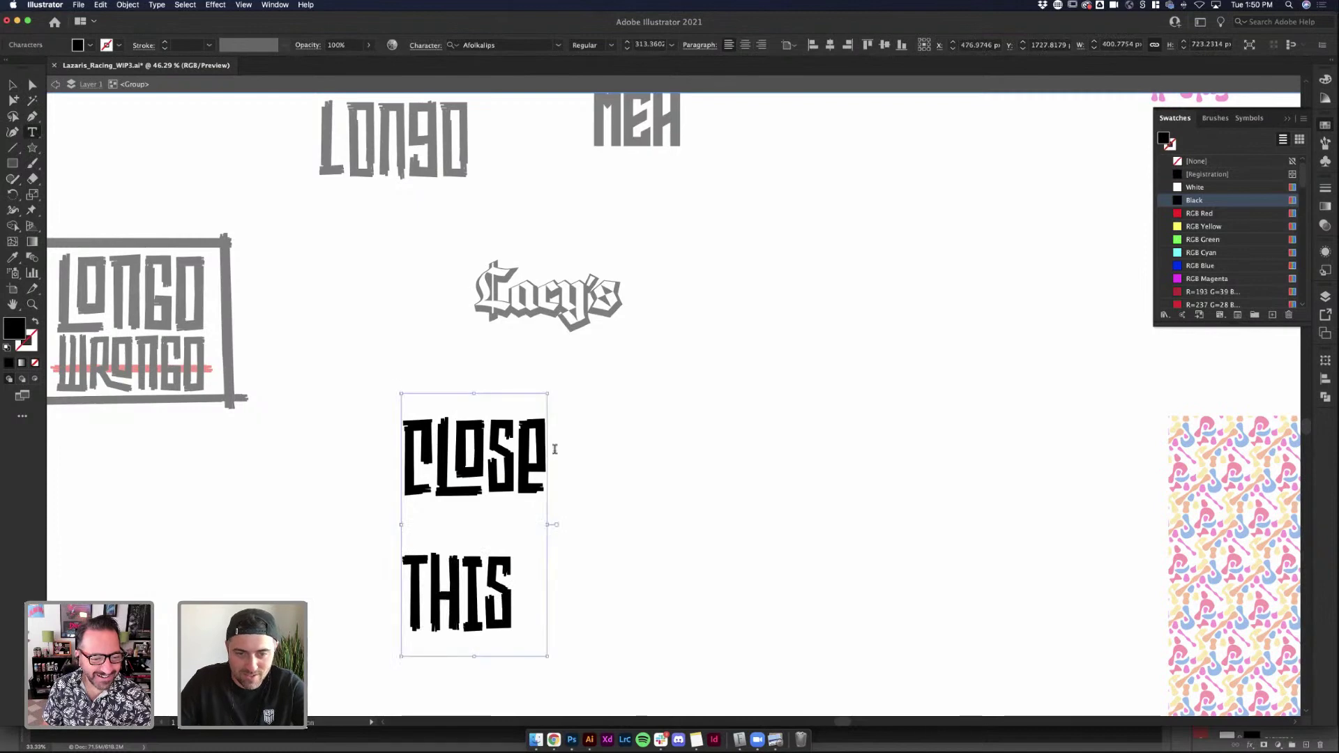
pyautogui.press('super+a')
pyautogui.click(745, 45)
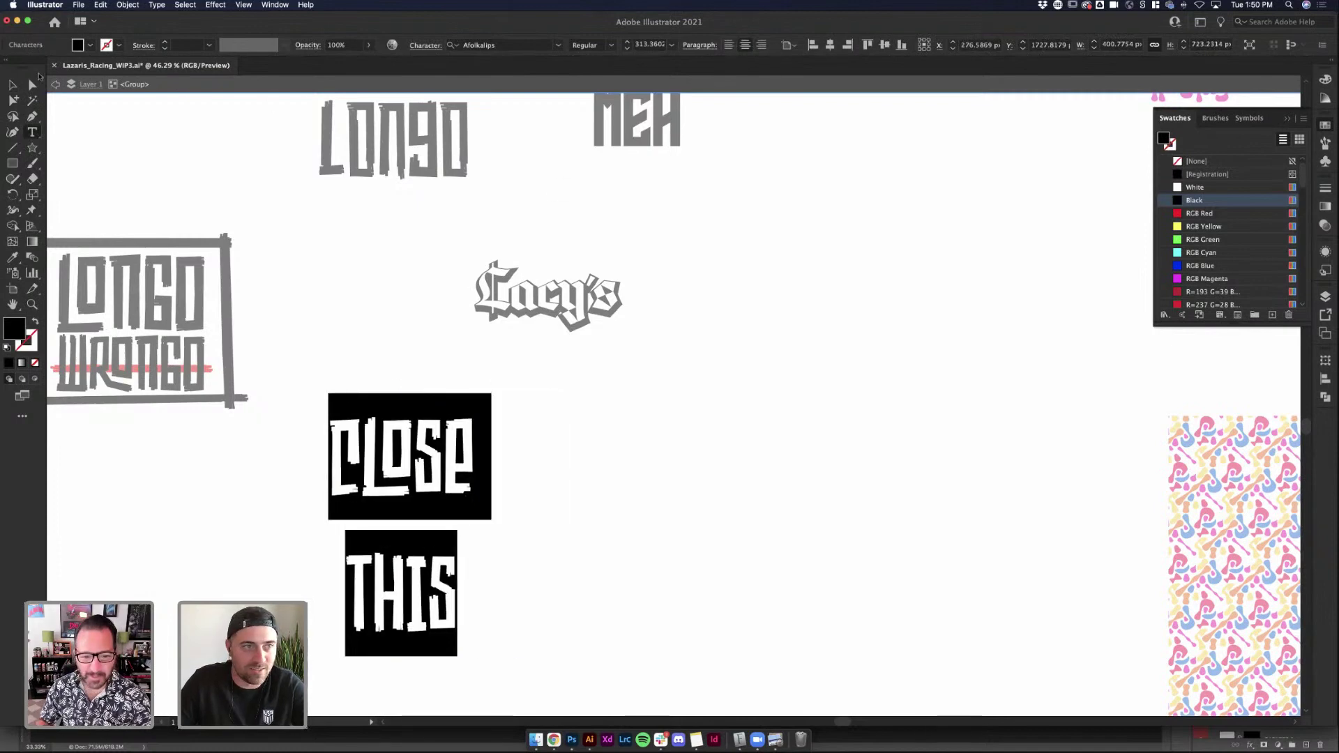
pyautogui.press('Escape')
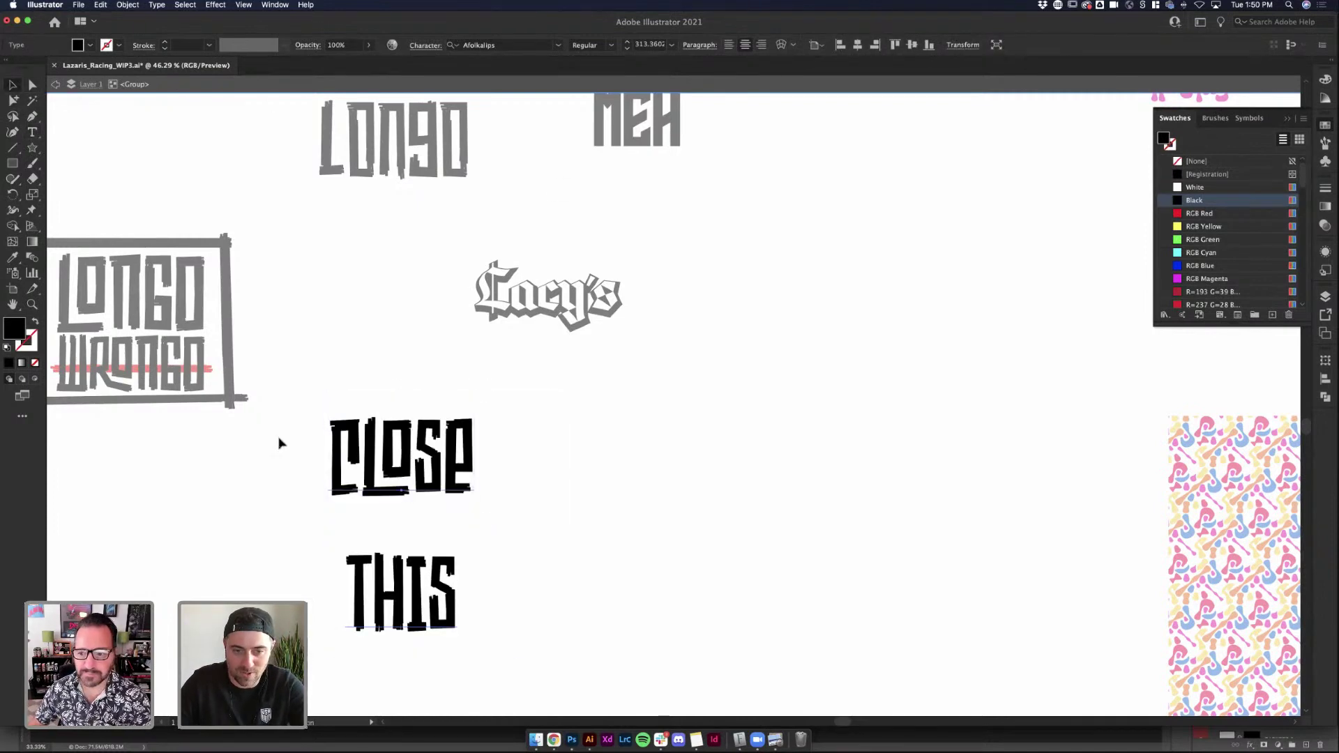
# Try tightening the leading of the CLOSE THIS text to 72 pt
pyautogui.press('super+t')
pyautogui.hotkey('shift', 'Up')
pyautogui.hotkey('shift', 'Up')
pyautogui.hotkey('shift', 'Up')
pyautogui.hotkey('shift', 'Up')
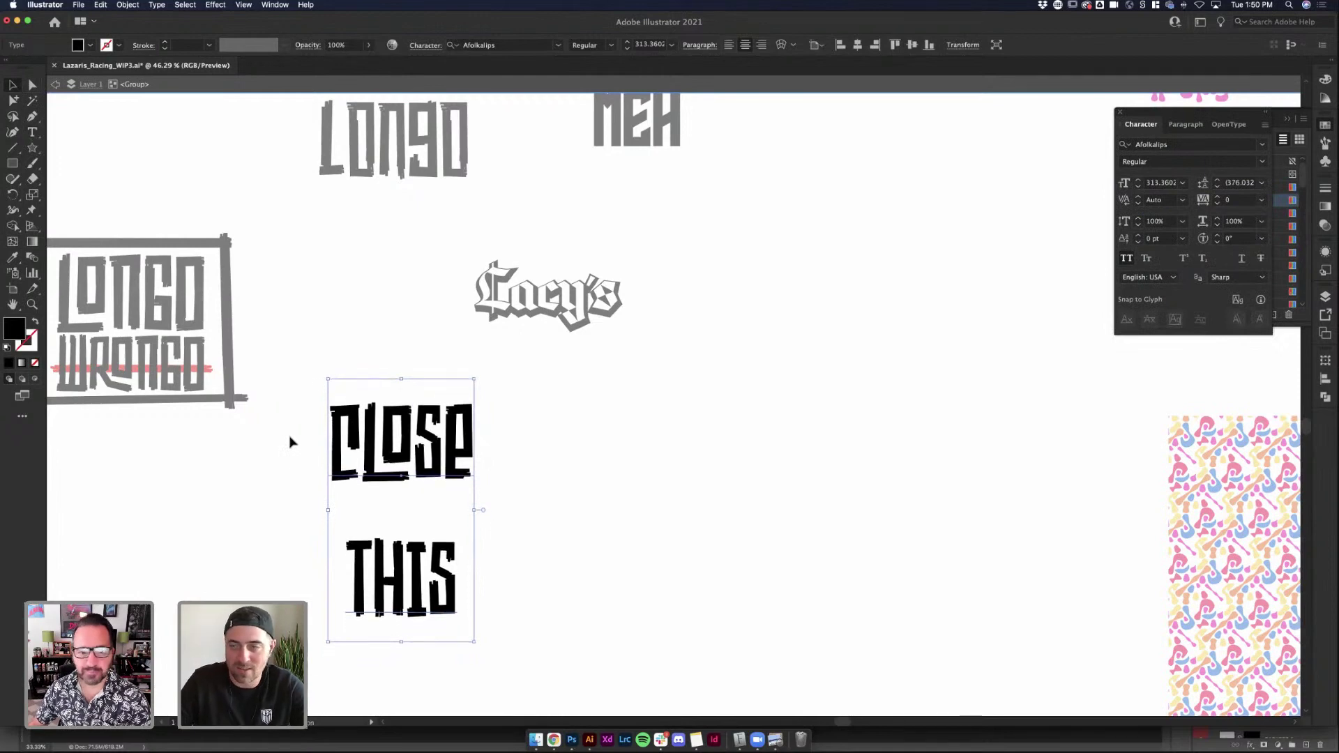
pyautogui.click(1263, 184)
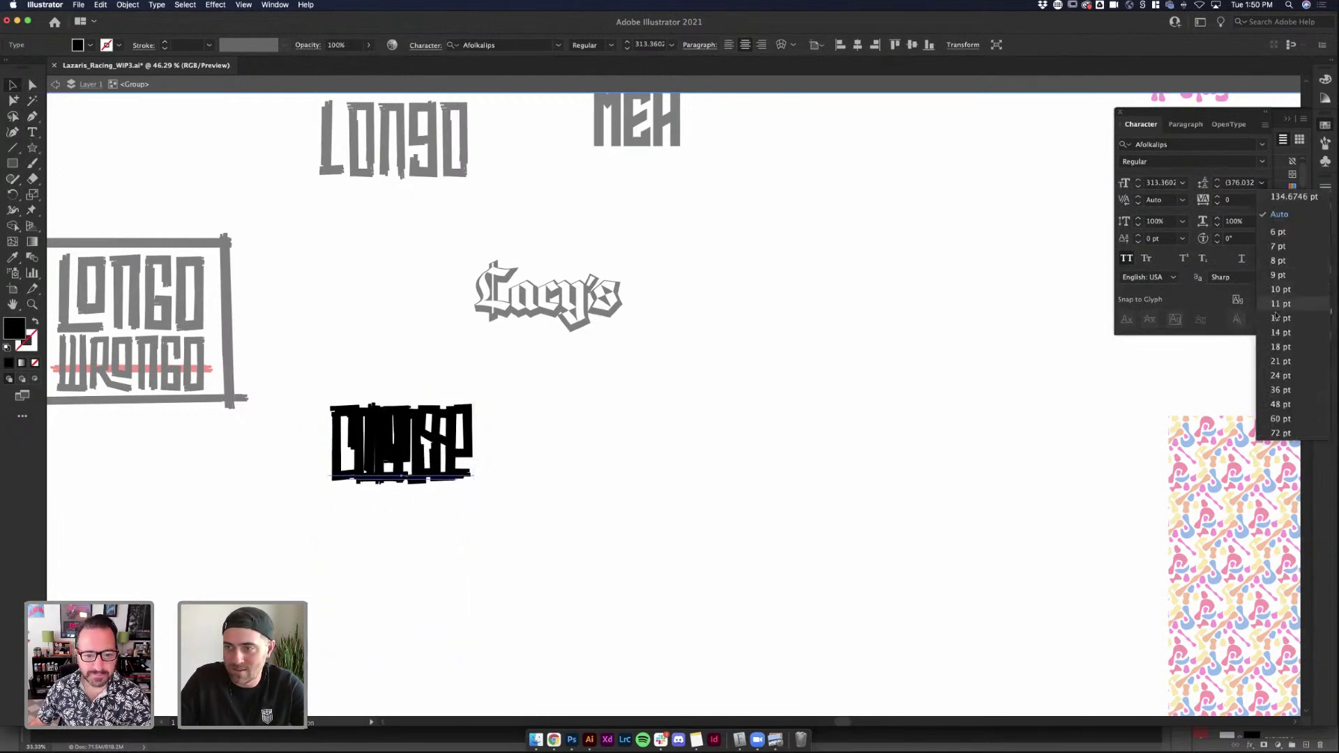
pyautogui.click(1280, 433)
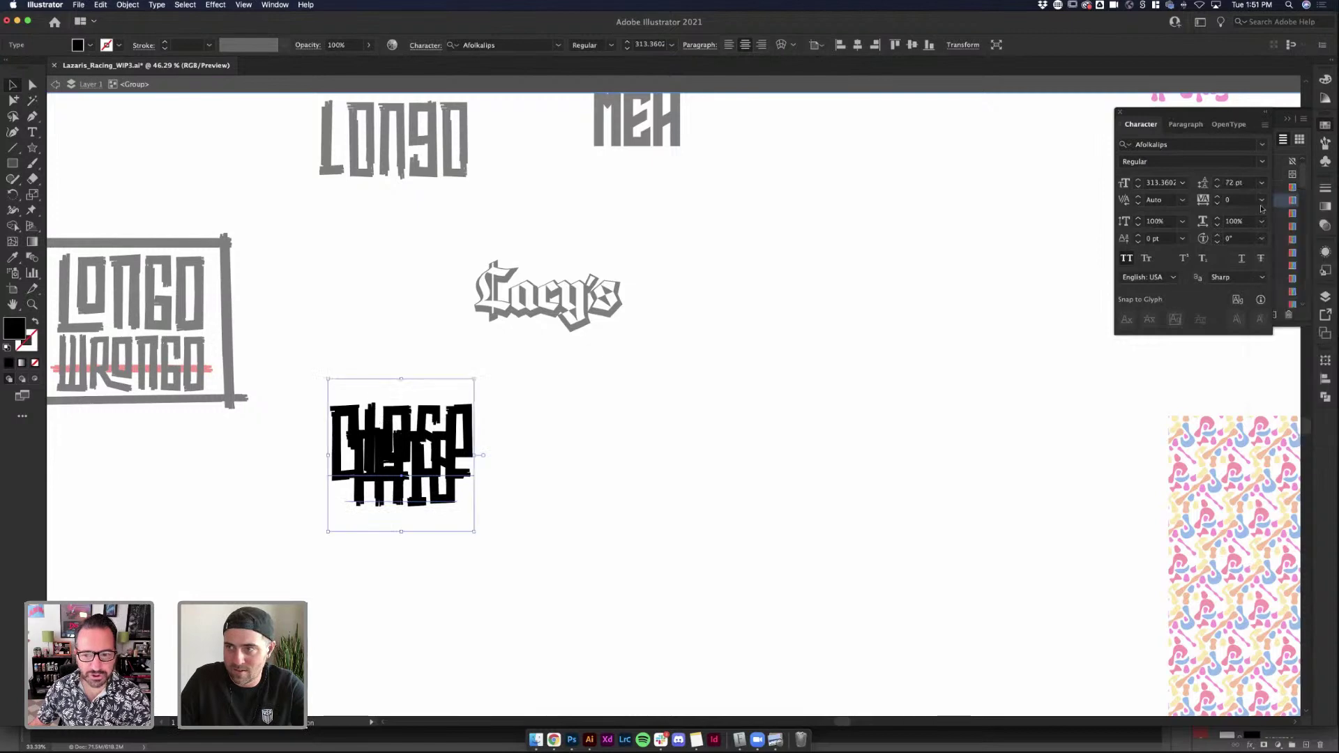
# Set the leading of the CLOSE THIS text to 230 pt and leave group editing
pyautogui.click(1233, 183)
pyautogui.write('200')
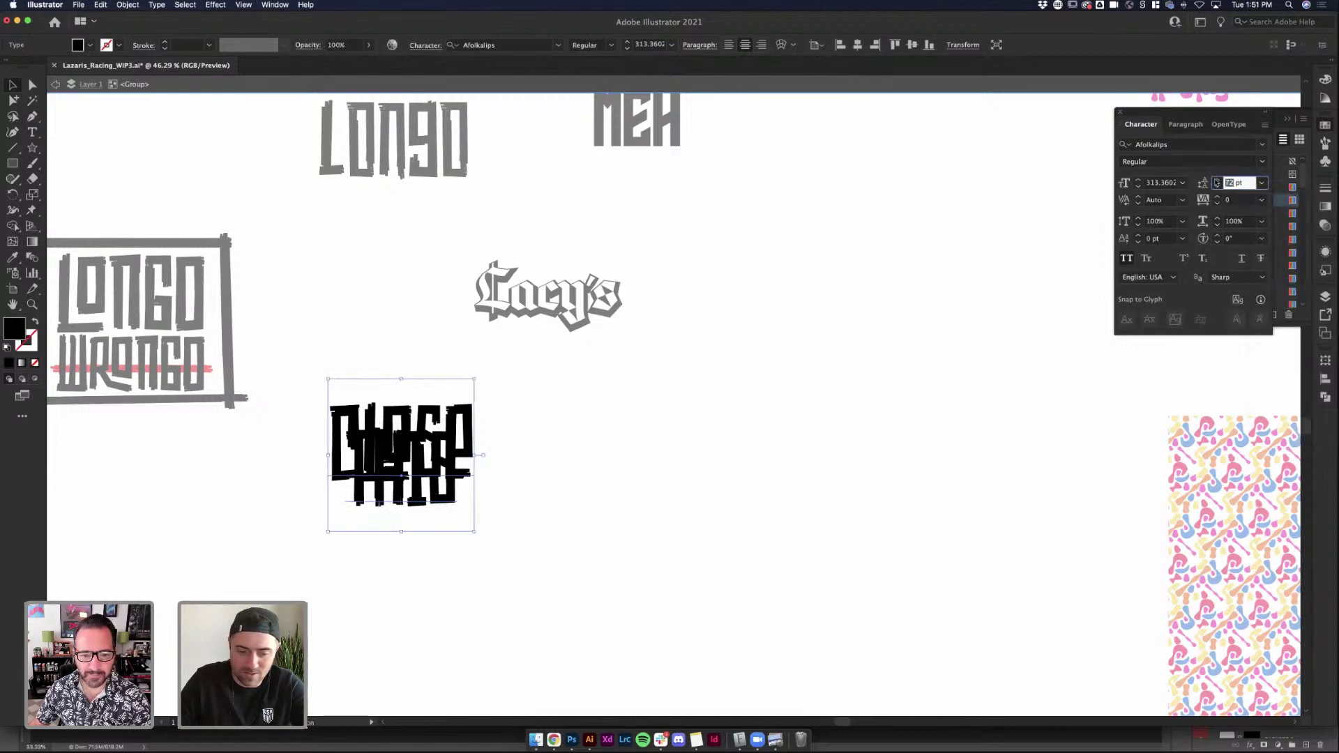
pyautogui.press('Return')
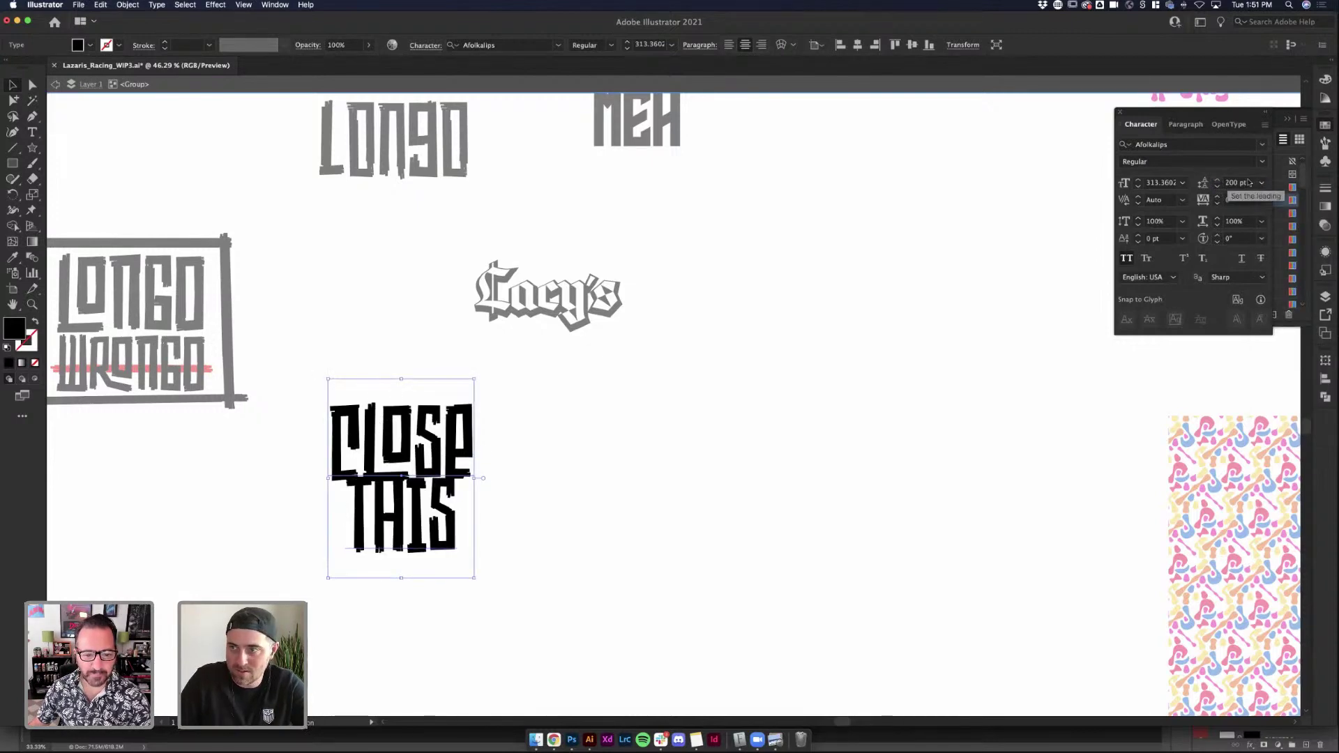
pyautogui.hotkey('shift', 'Up')
pyautogui.hotkey('shift', 'Up')
pyautogui.hotkey('shift', 'Up')
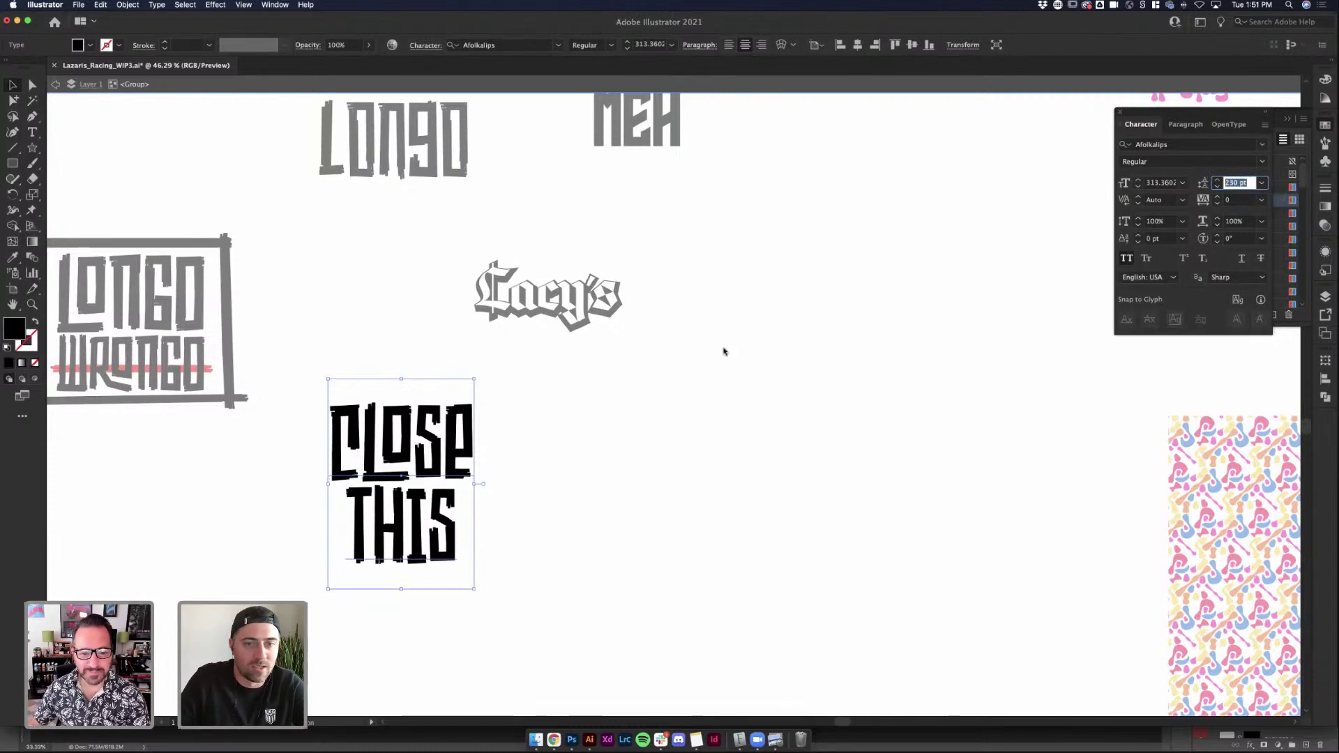
pyautogui.click(332, 274)
pyautogui.press('Escape')
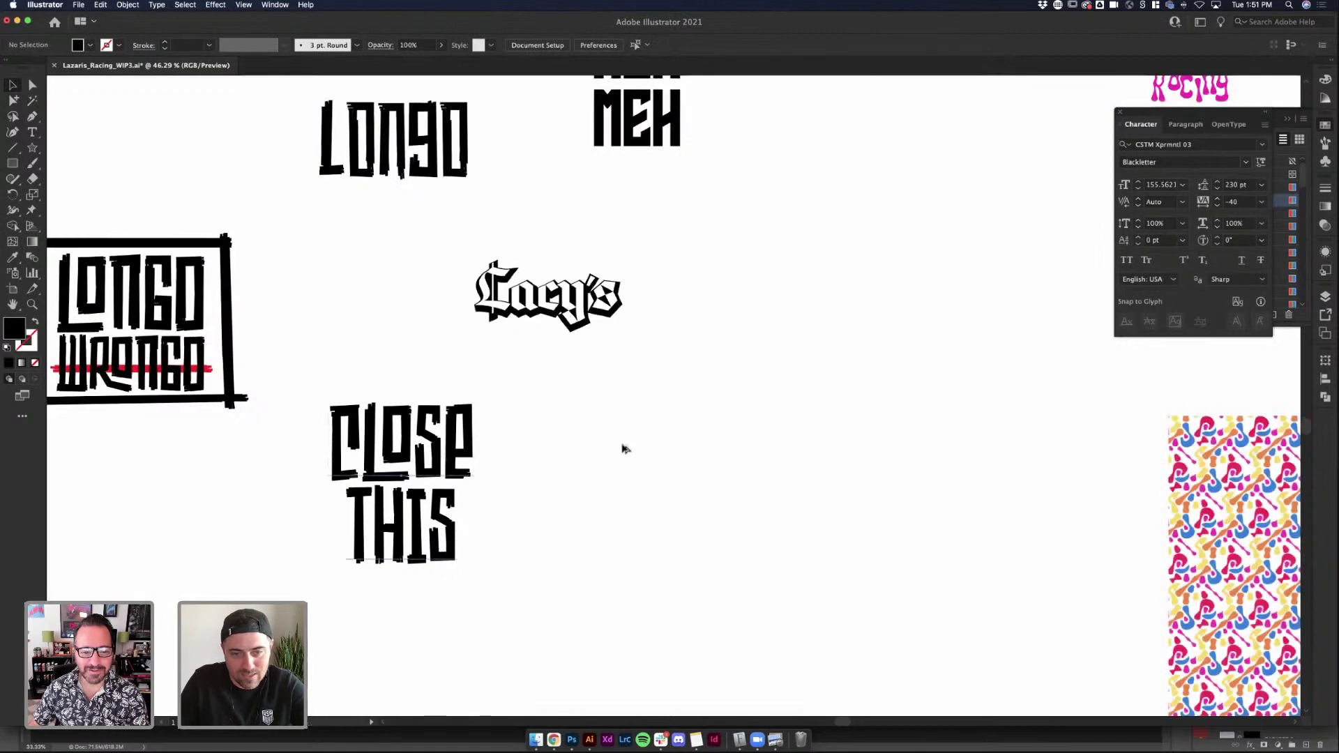
# Place a copy of the CLOSE THIS lettering beside the original and change its font style to Swash
pyautogui.press('super+v')
pyautogui.click(608, 45)
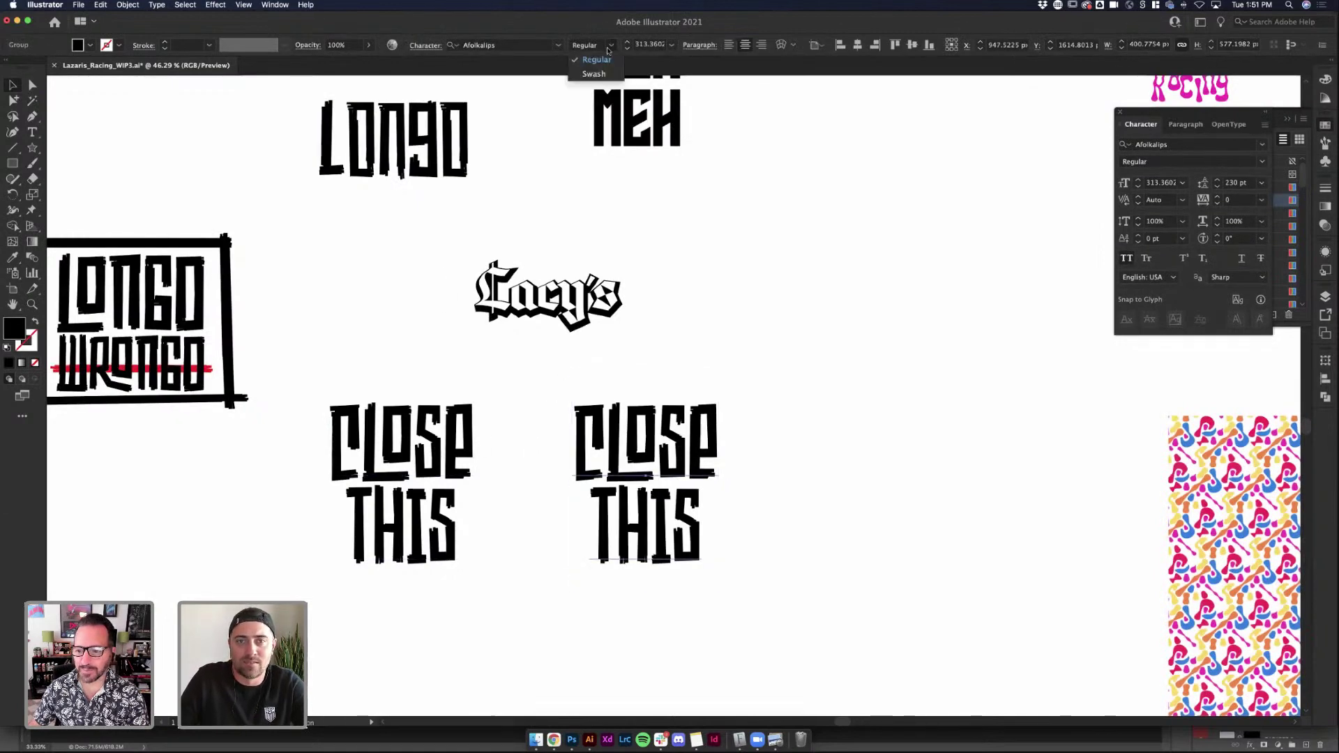
pyautogui.click(595, 75)
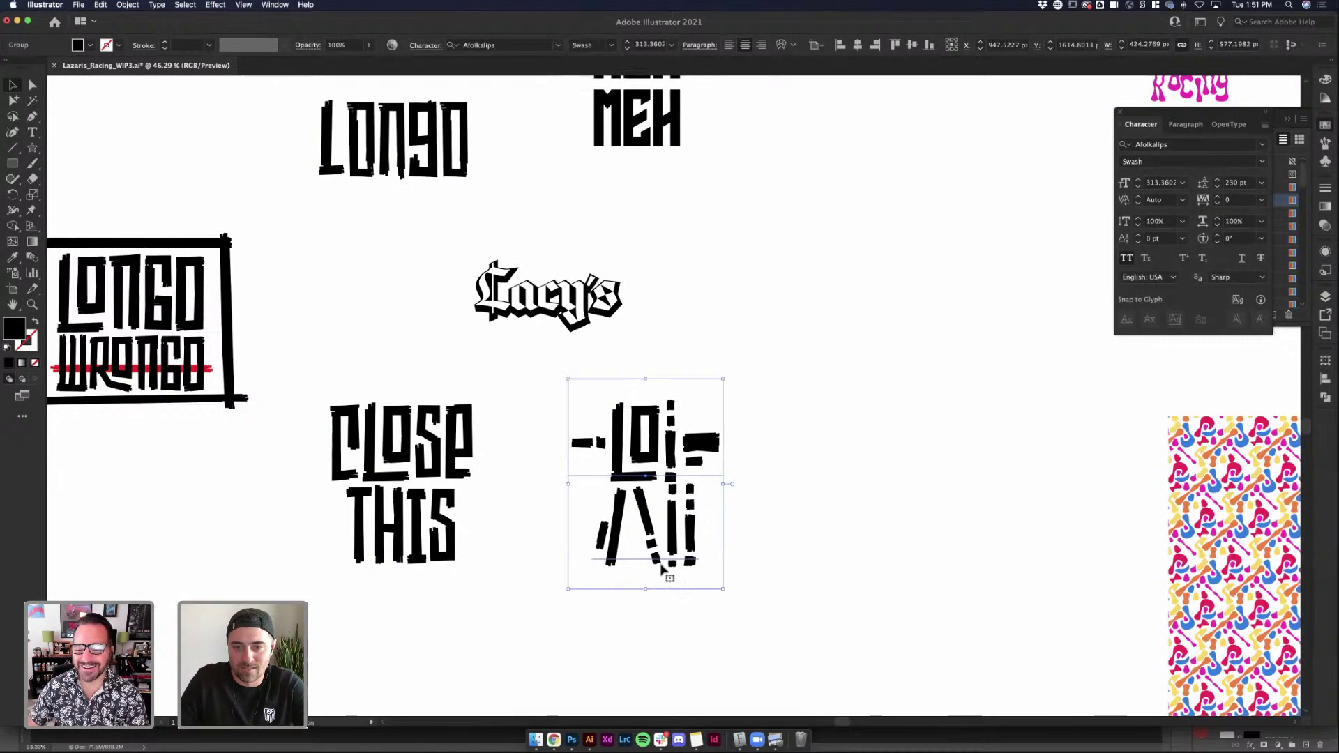
# Retype the swash copy's second line with characters that produce left-pointing arrows and dashed marks
pyautogui.doubleClick(697, 535)
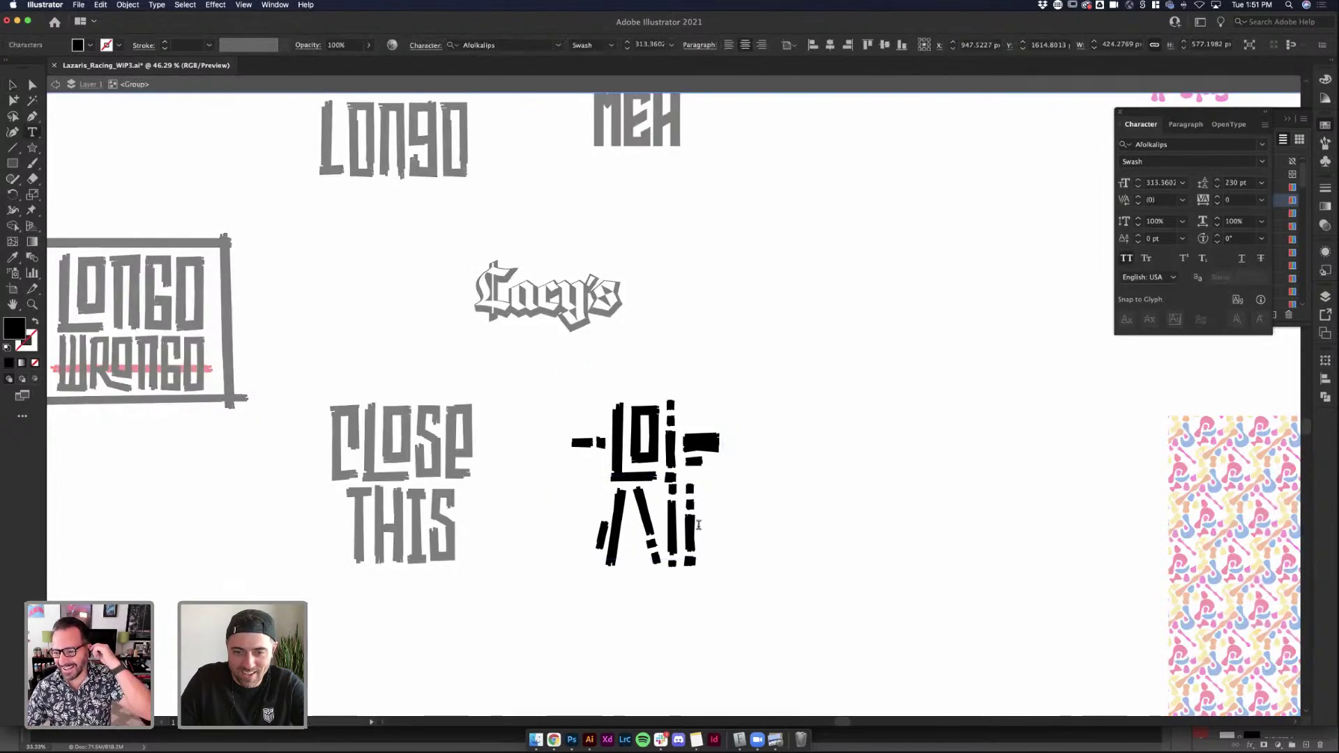
pyautogui.doubleClick(603, 491)
pyautogui.write('THIS')
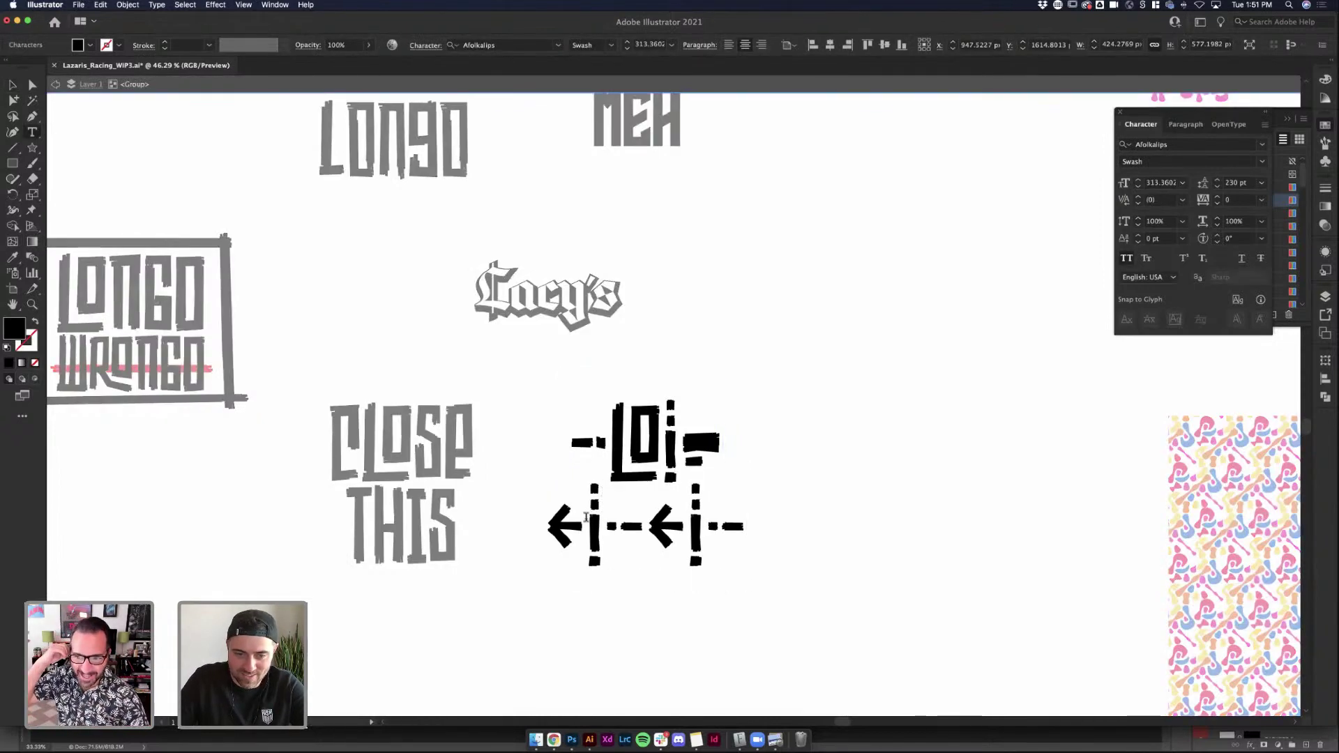
# Copy the left-pointing arrow glyph, move the swash lettering aside, and paste the arrow as separate text beside CLOSE THIS
pyautogui.moveTo(586, 530); pyautogui.dragTo(547, 530)
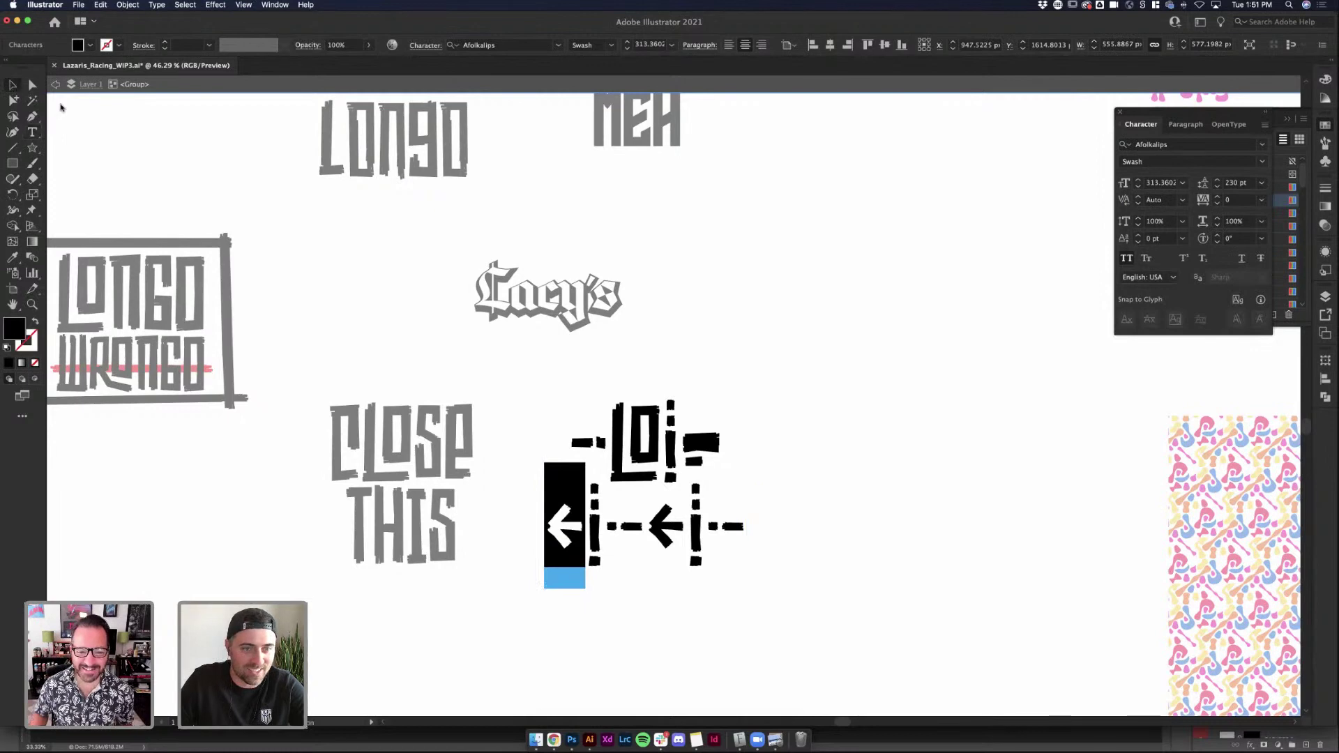
pyautogui.keyDown('super'); pyautogui.click(673, 433); pyautogui.keyUp('super')
pyautogui.moveTo(673, 433); pyautogui.dragTo(912, 387)
pyautogui.doubleClick(669, 484)
pyautogui.press('super+v')
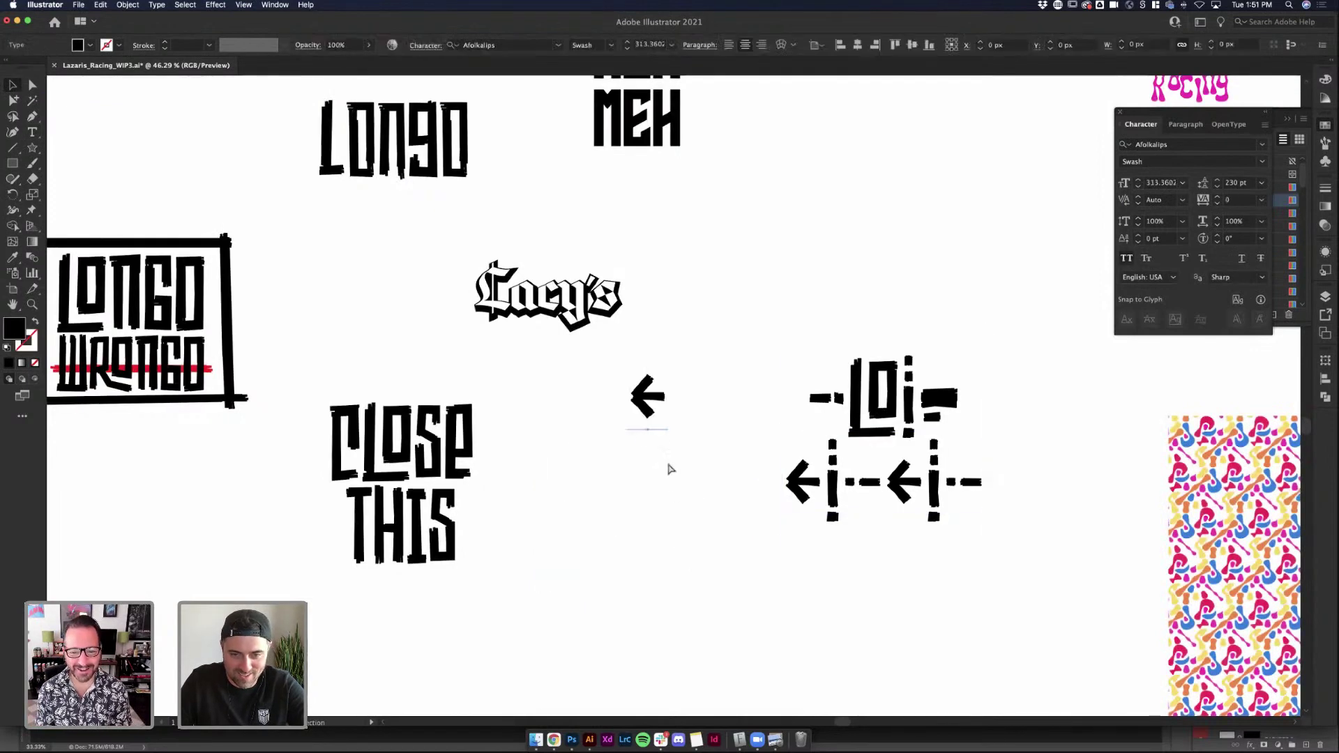
# Rotate the pasted arrow to point downward and place it centred beneath the CLOSE THIS lettering
pyautogui.moveTo(672, 463); pyautogui.dragTo(673, 350)
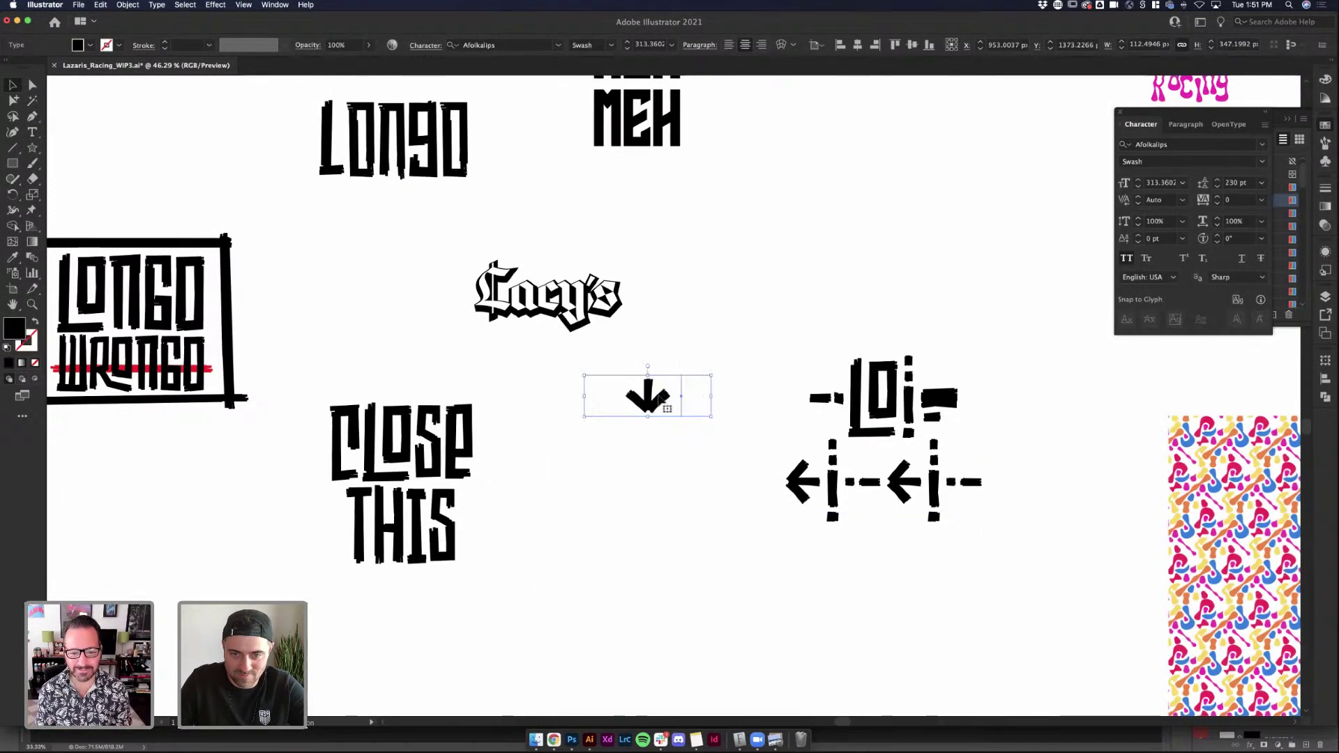
pyautogui.moveTo(646, 394); pyautogui.dragTo(400, 588)
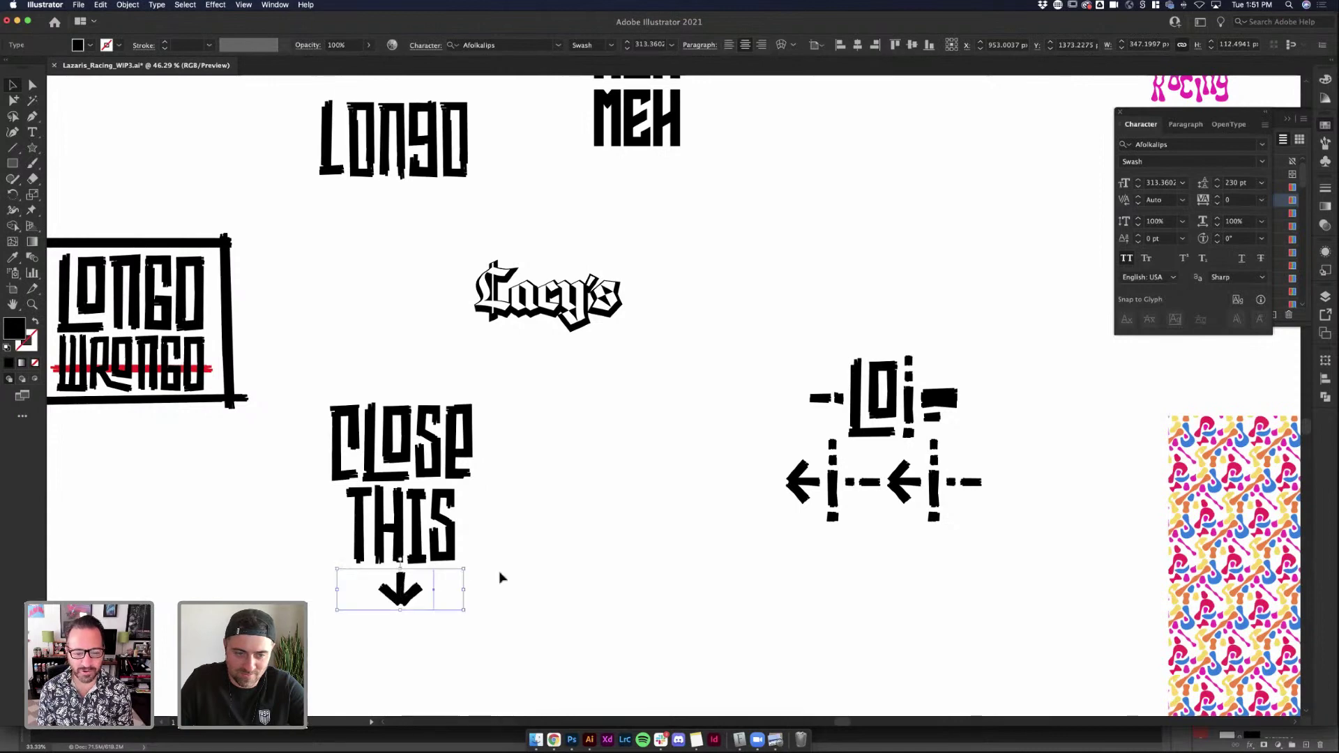
pyautogui.click(508, 556)
# Colour the arrow red by sampling the strikethrough line on the LONGO WRONGO logo with the Eyedropper
pyautogui.click(401, 591)
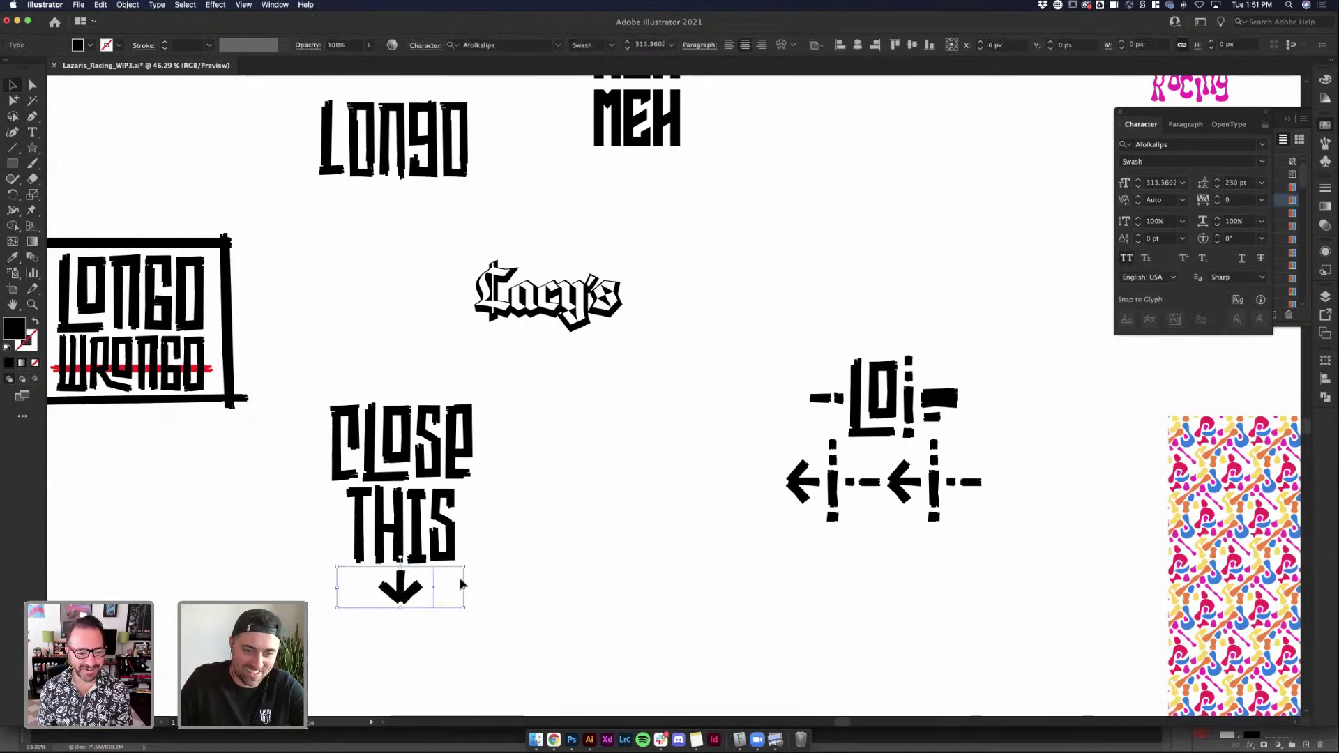
pyautogui.doubleClick(433, 586)
pyautogui.click(214, 368)
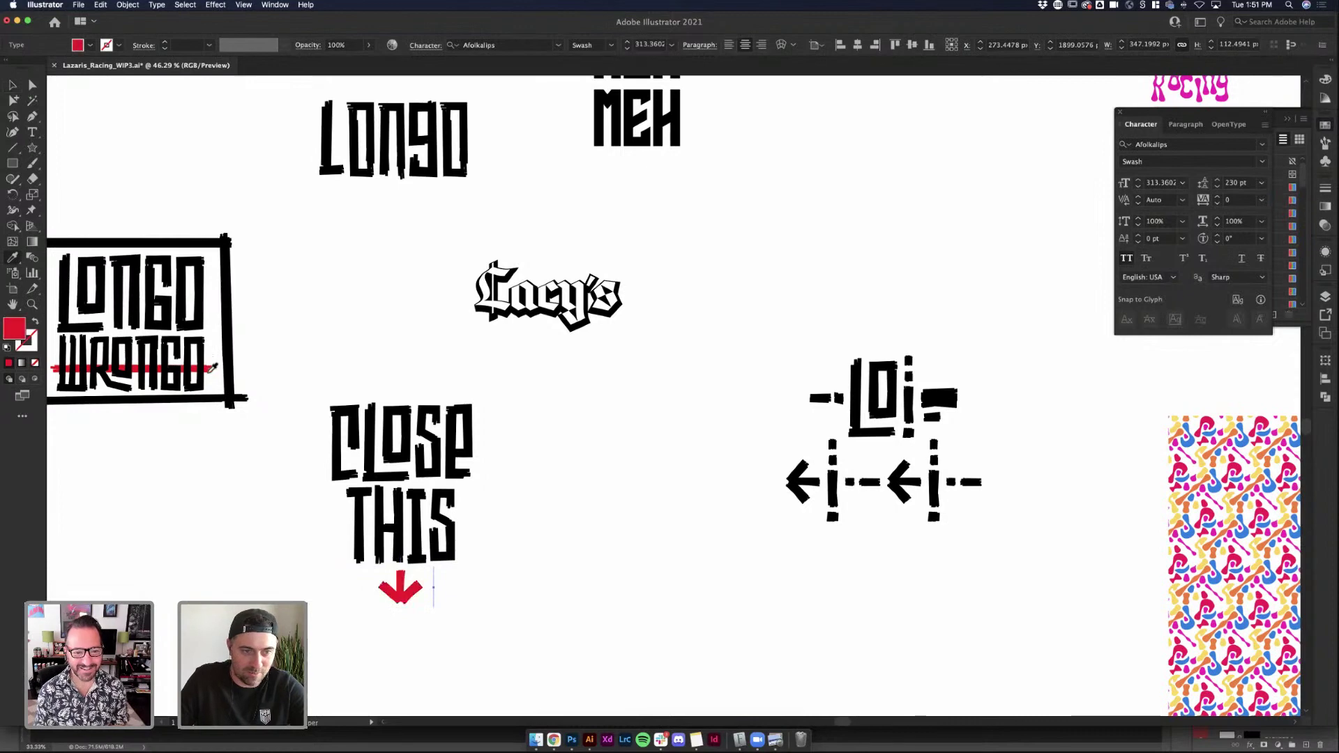
pyautogui.press('v')
# Replace the CLOSE THIS text with KEEP CLOSED on two lines and leave group editing
pyautogui.moveTo(461, 475)
pyautogui.mouseDown()
pyautogui.moveTo(595, 615)
pyautogui.moveTo(460, 475)
pyautogui.mouseUp()
pyautogui.doubleClick(464, 488)
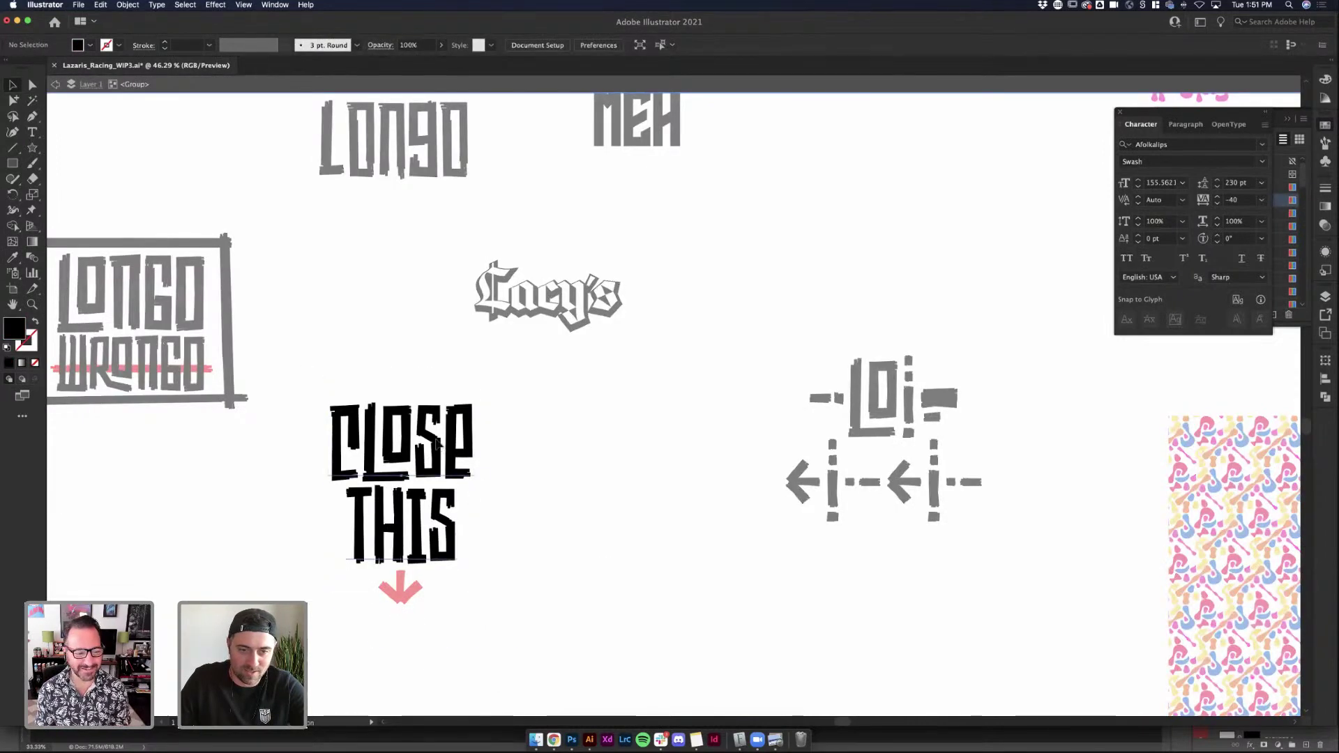
pyautogui.doubleClick(444, 437)
pyautogui.press('super+a')
pyautogui.write('Keep')
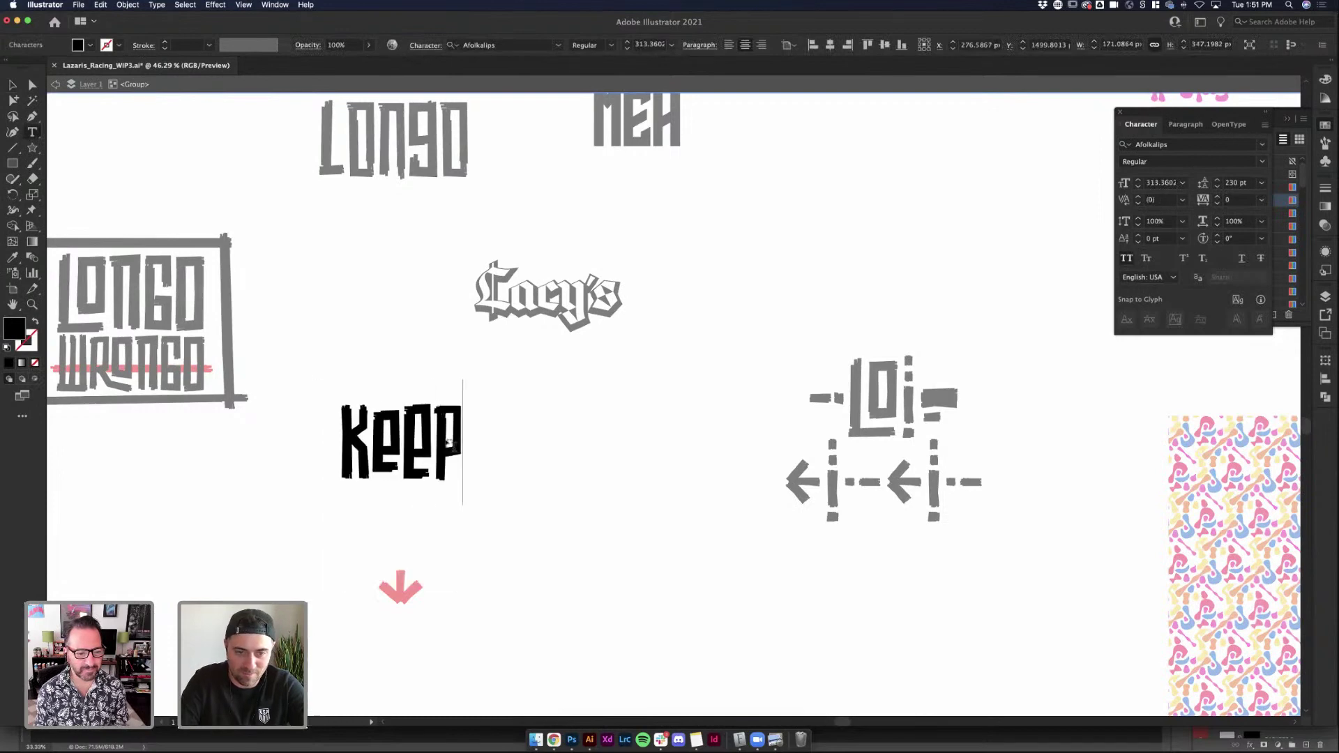
pyautogui.press('Return')
pyautogui.write('Closed')
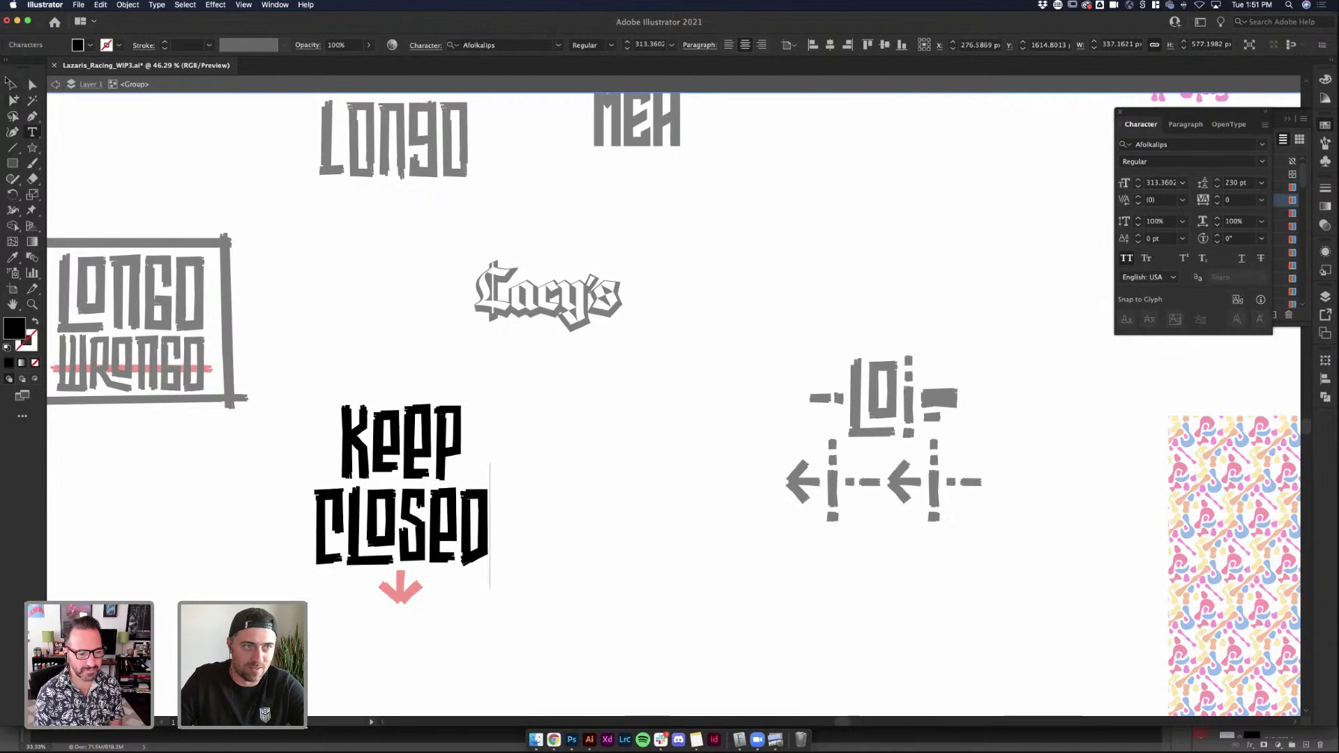
pyautogui.click(10, 82)
pyautogui.doubleClick(493, 478)
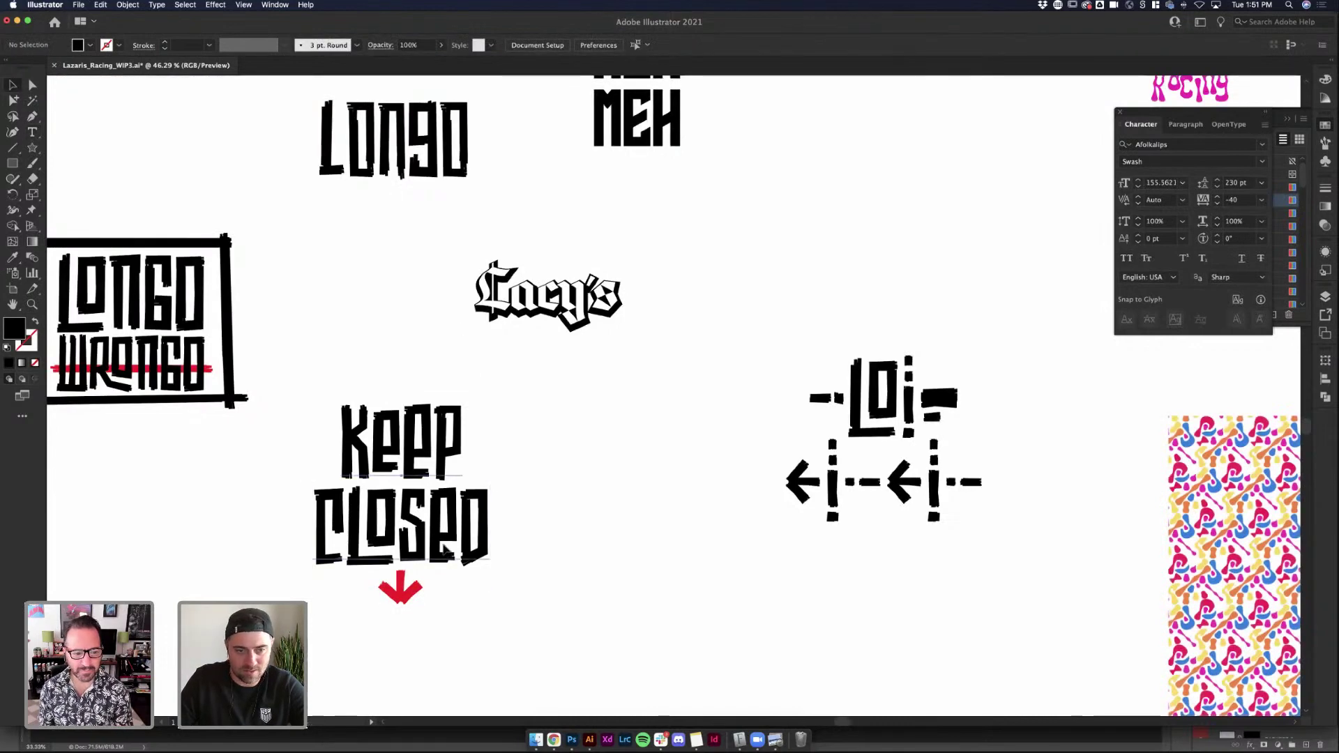
# Scale down the KEEP CLOSED lettering around its centre and move it down to sit just above the red arrow
pyautogui.click(447, 551)
pyautogui.moveTo(488, 374); pyautogui.dragTo(467, 400)
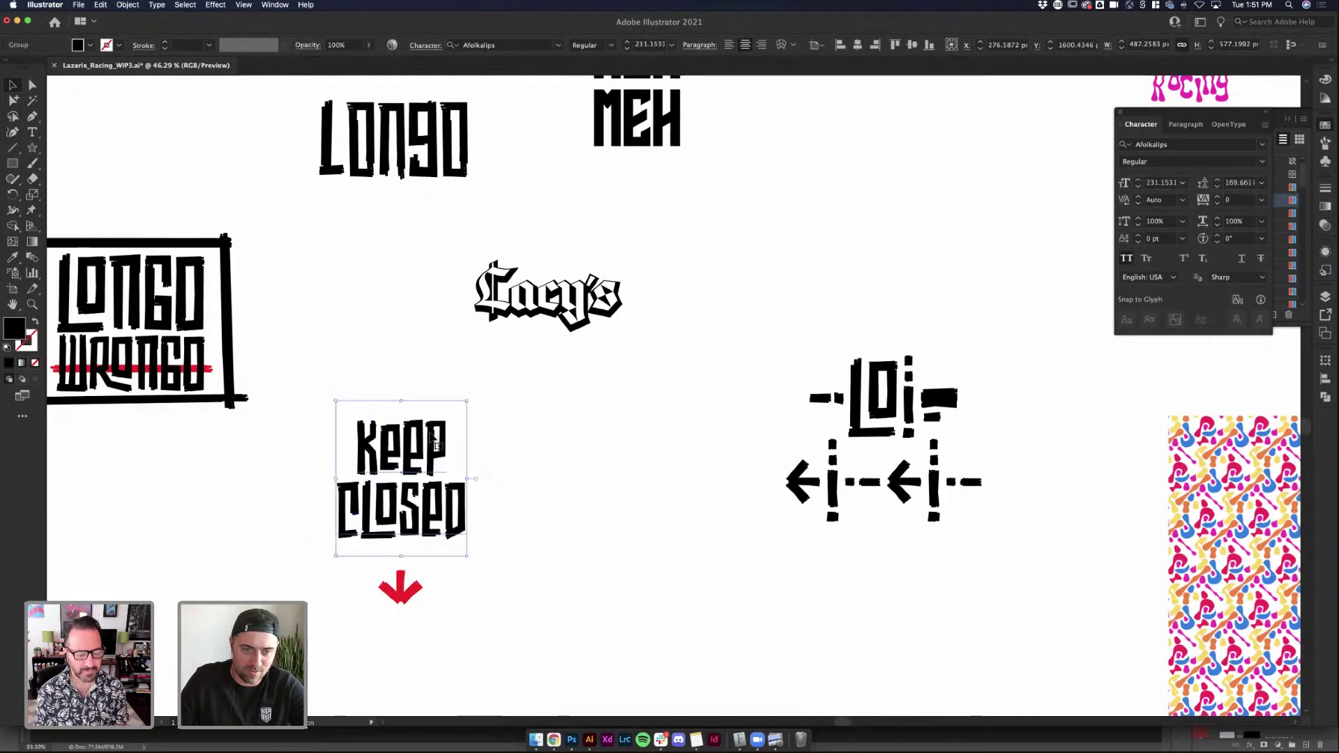
pyautogui.moveTo(431, 441); pyautogui.dragTo(432, 467)
pyautogui.click(553, 463)
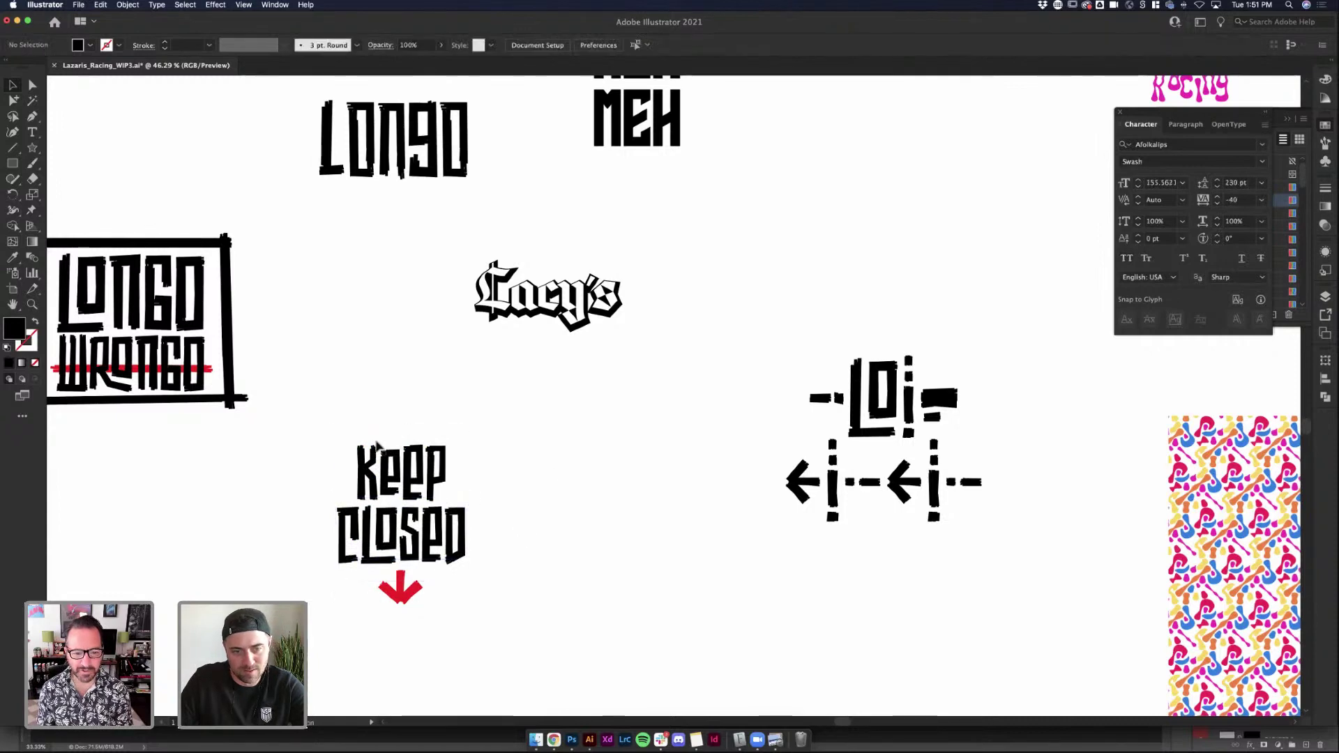
# Copy the KEEP CLOSED lettering with its arrow and paste it as a smart object into HELMET1121.psb in Photoshop
pyautogui.click(449, 598)
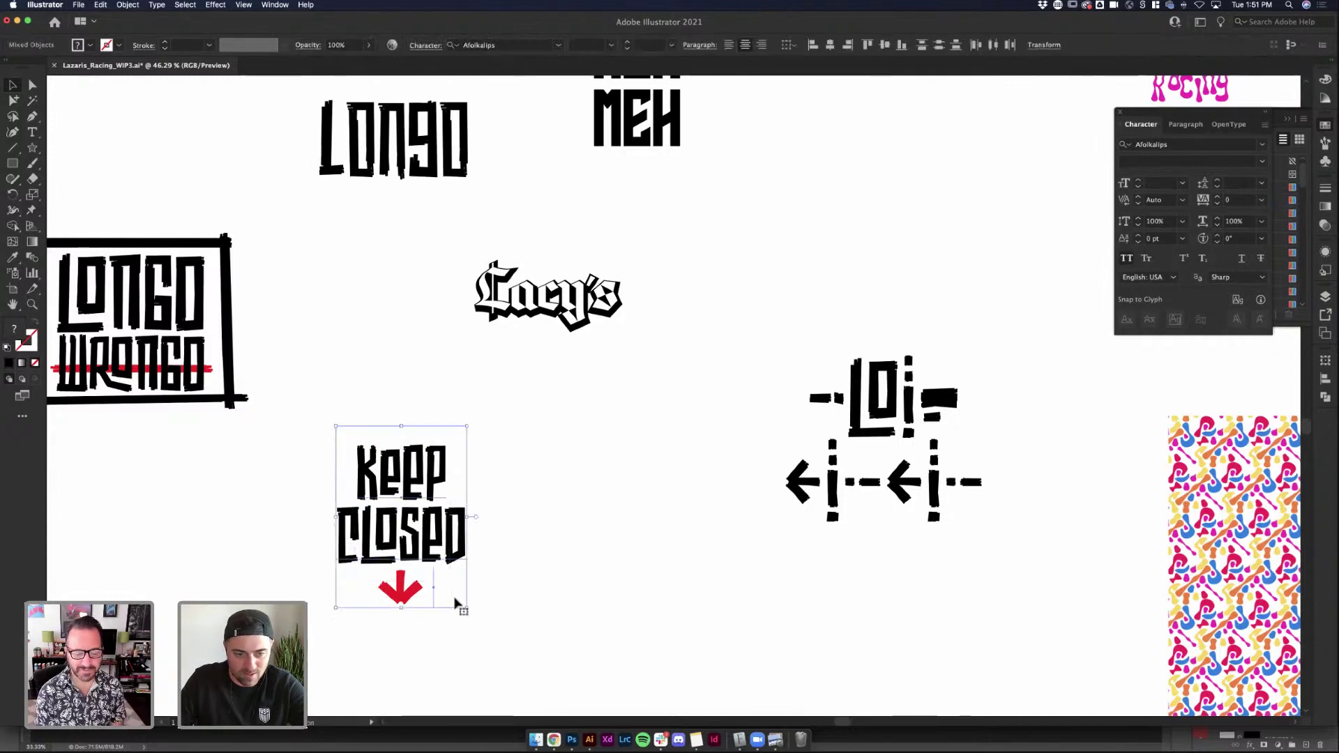
pyautogui.click(572, 740)
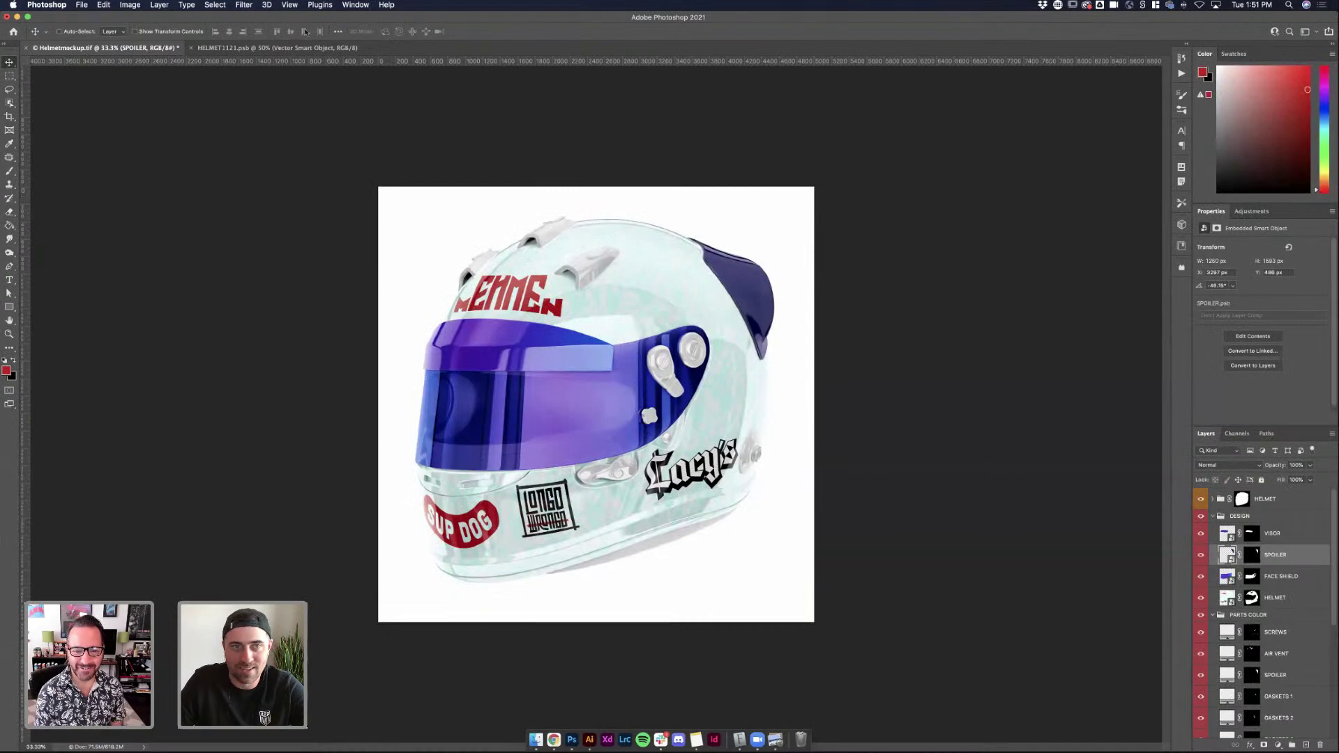
pyautogui.click(300, 48)
pyautogui.press('super+v')
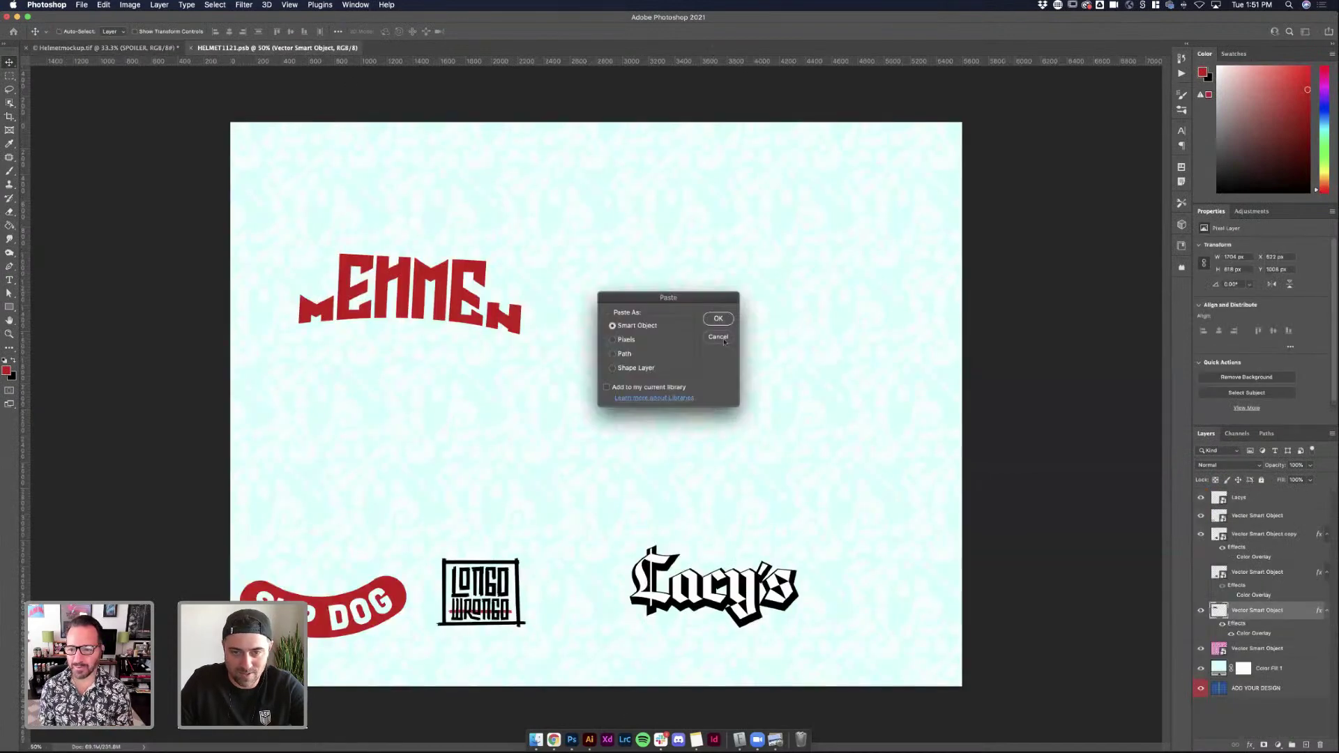
pyautogui.click(719, 319)
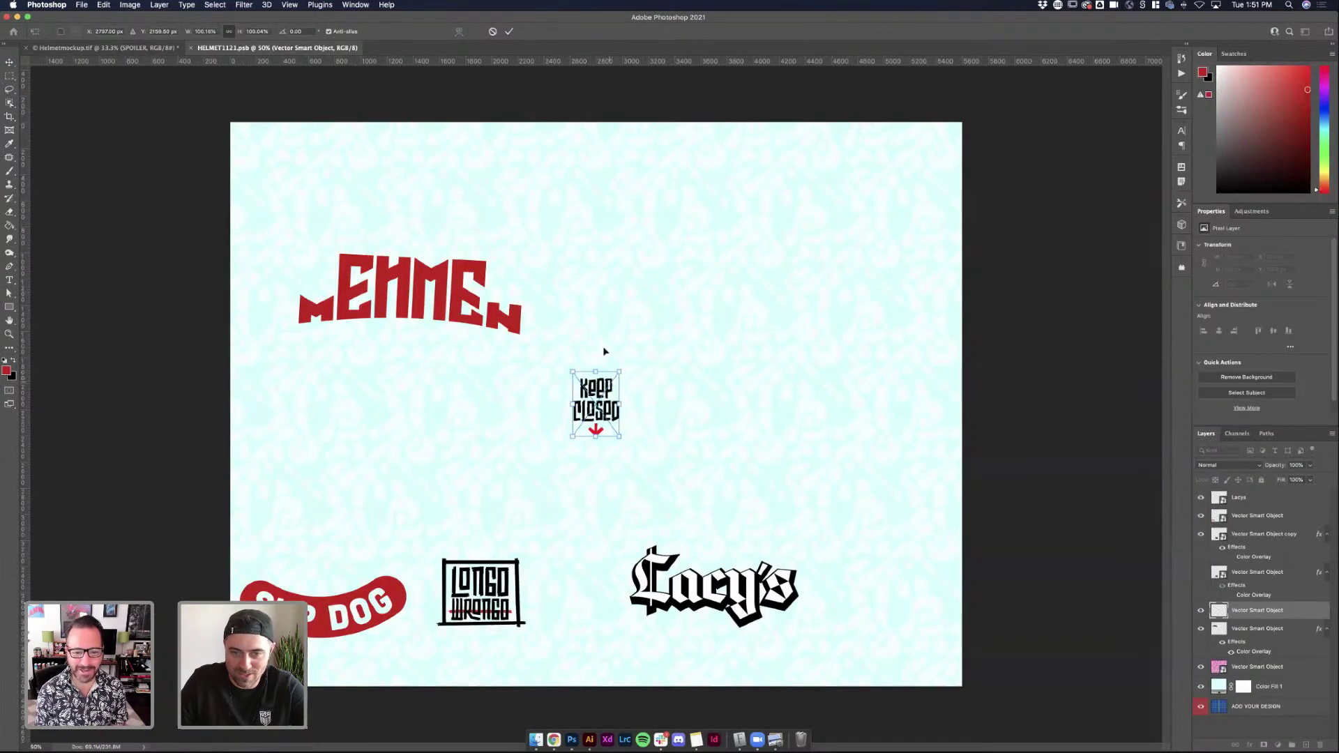
# Position the KEEP CLOSED graphic slightly below and to the right of MENNEN, save the artwork, and check it on the helmet mockup
pyautogui.moveTo(599, 394); pyautogui.dragTo(607, 356)
pyautogui.press('Return')
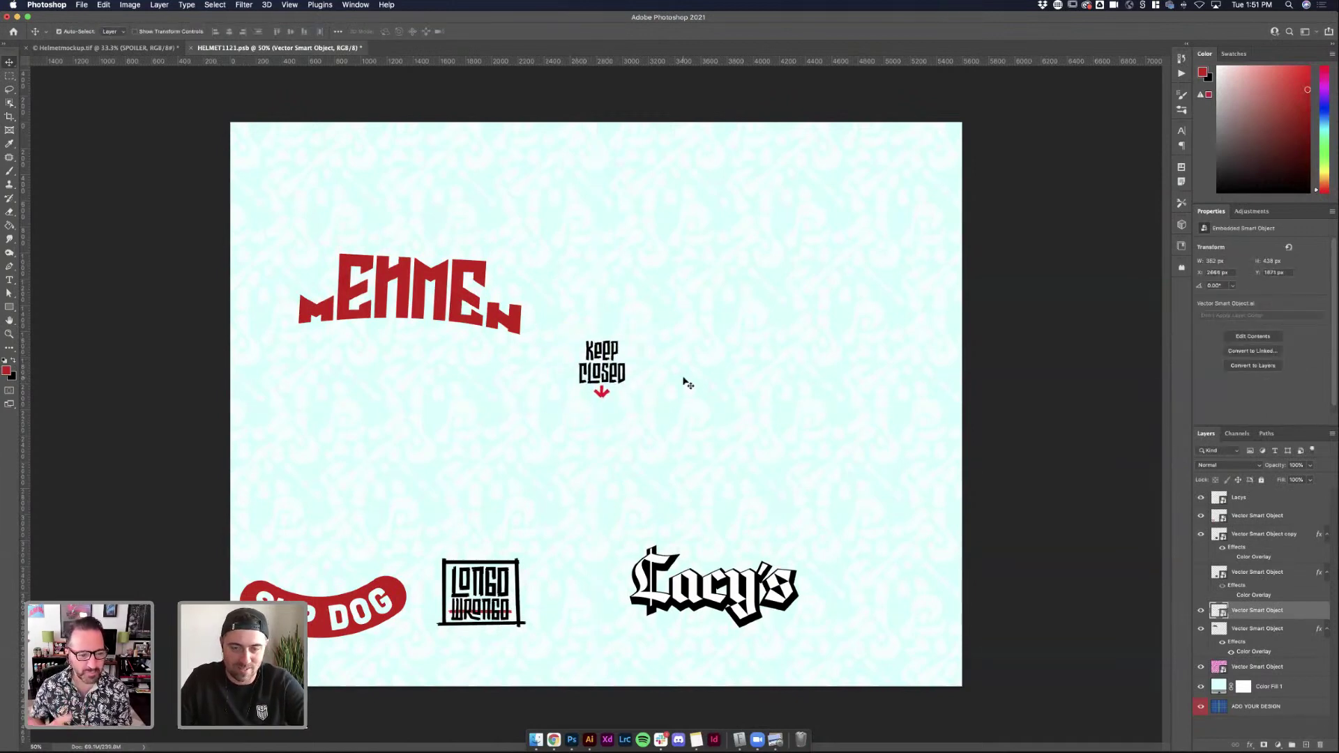
pyautogui.press('super+s')
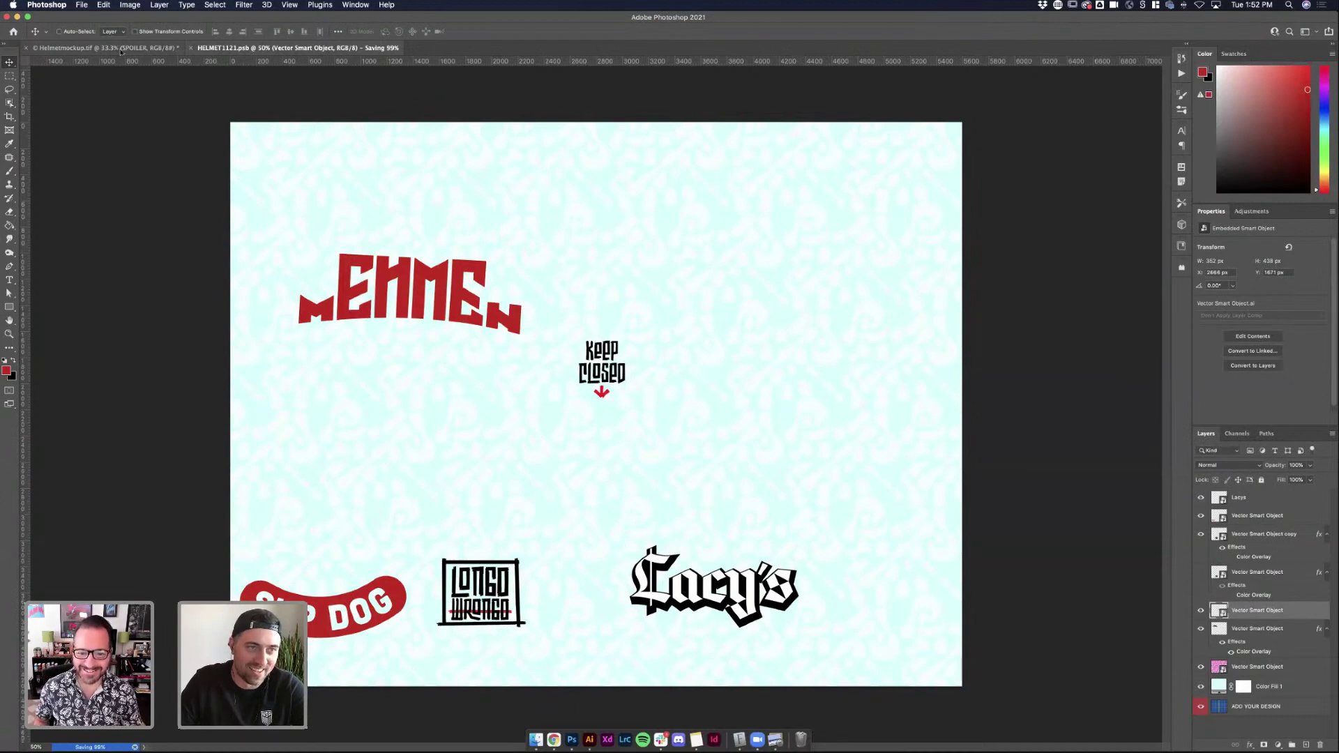
pyautogui.click(121, 48)
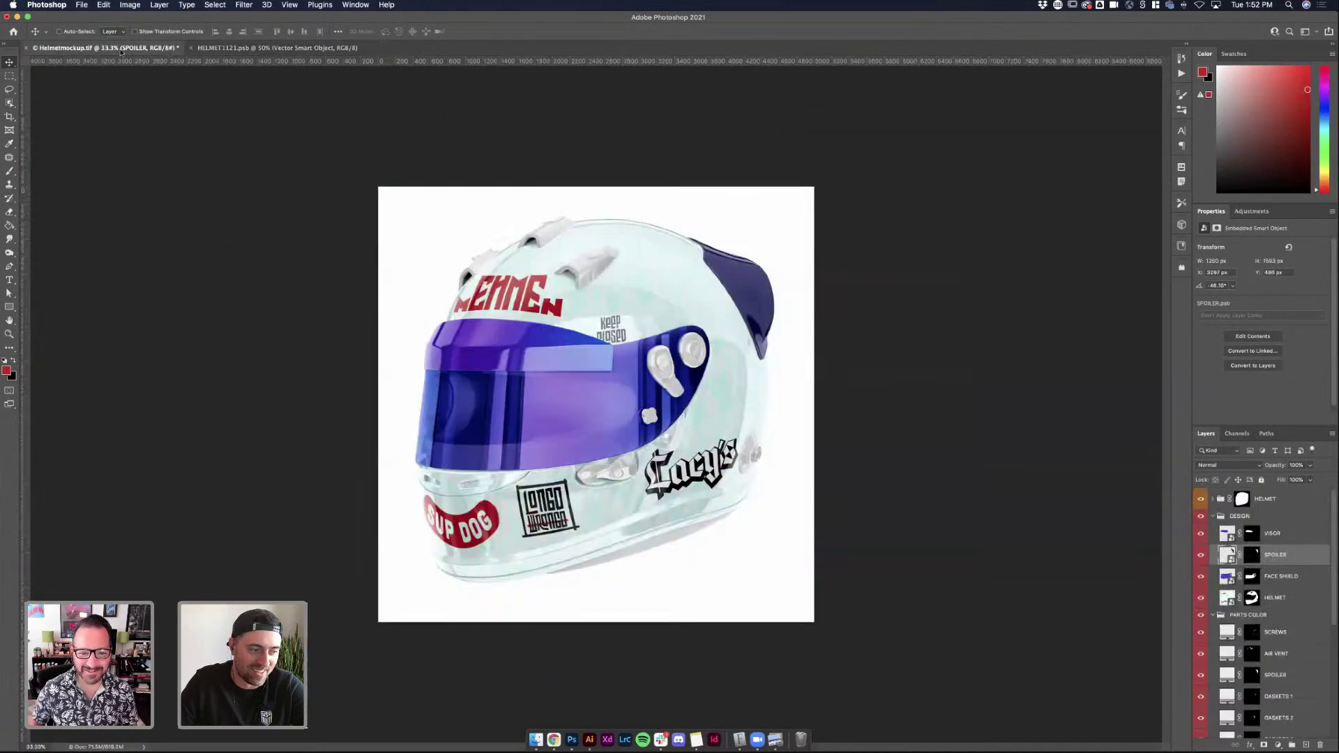
# Move the KEEP CLOSED graphic up and to the right in the helmet artwork, save it, and review the mockup
pyautogui.click(256, 47)
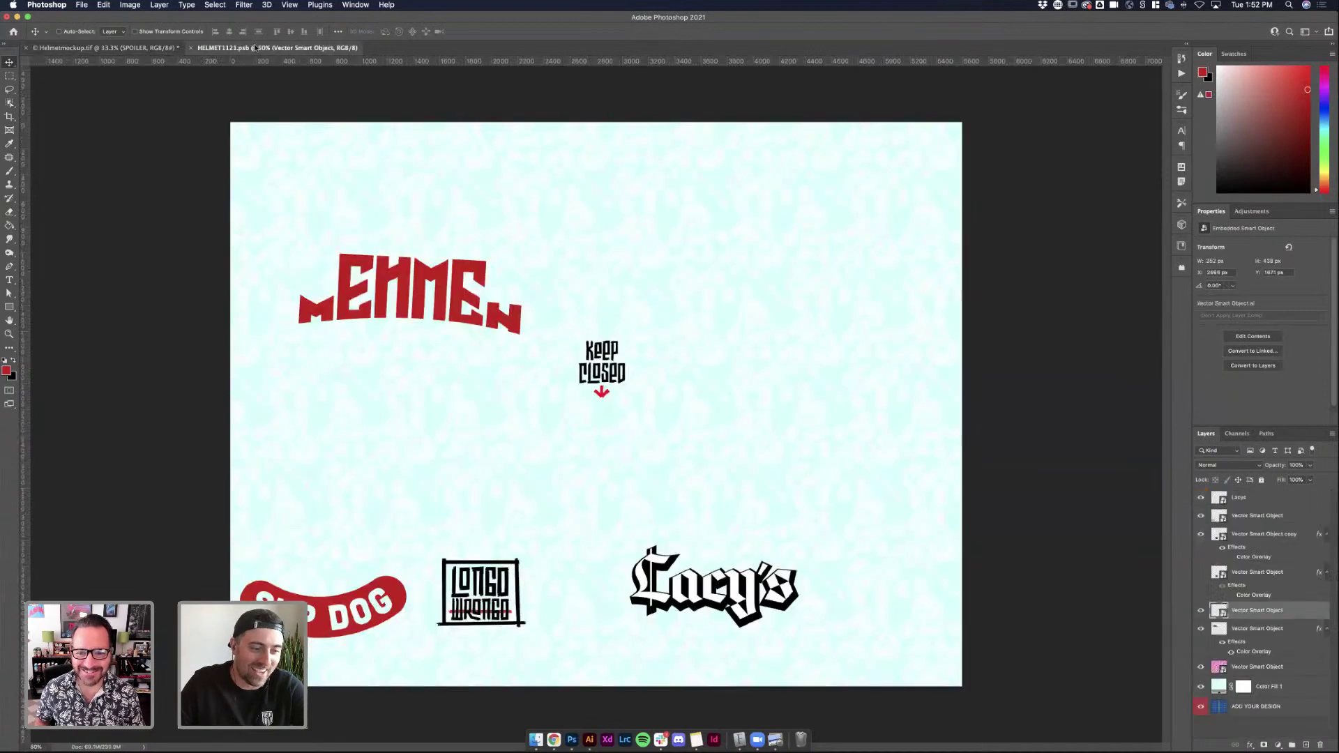
pyautogui.moveTo(623, 375)
pyautogui.mouseDown()
pyautogui.moveTo(641, 365)
pyautogui.moveTo(620, 362)
pyautogui.mouseUp()
pyautogui.press('super+s')
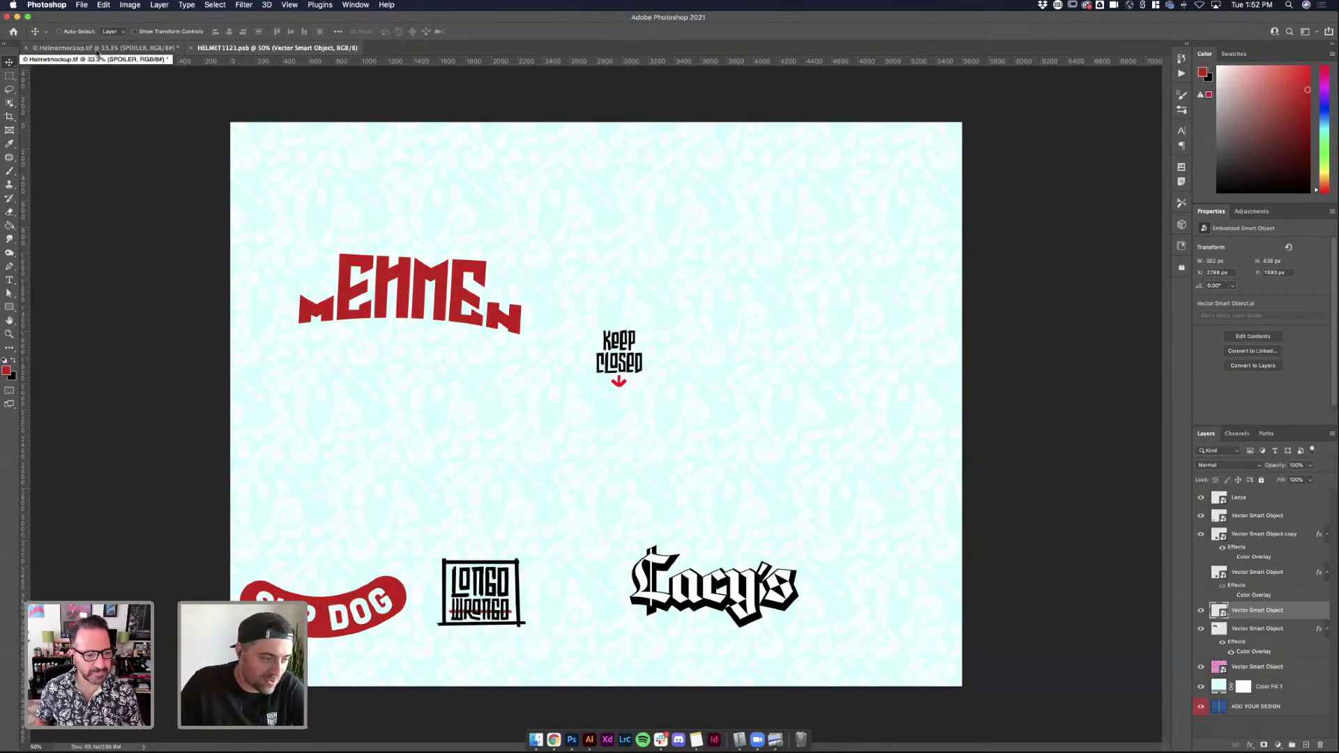
pyautogui.click(97, 50)
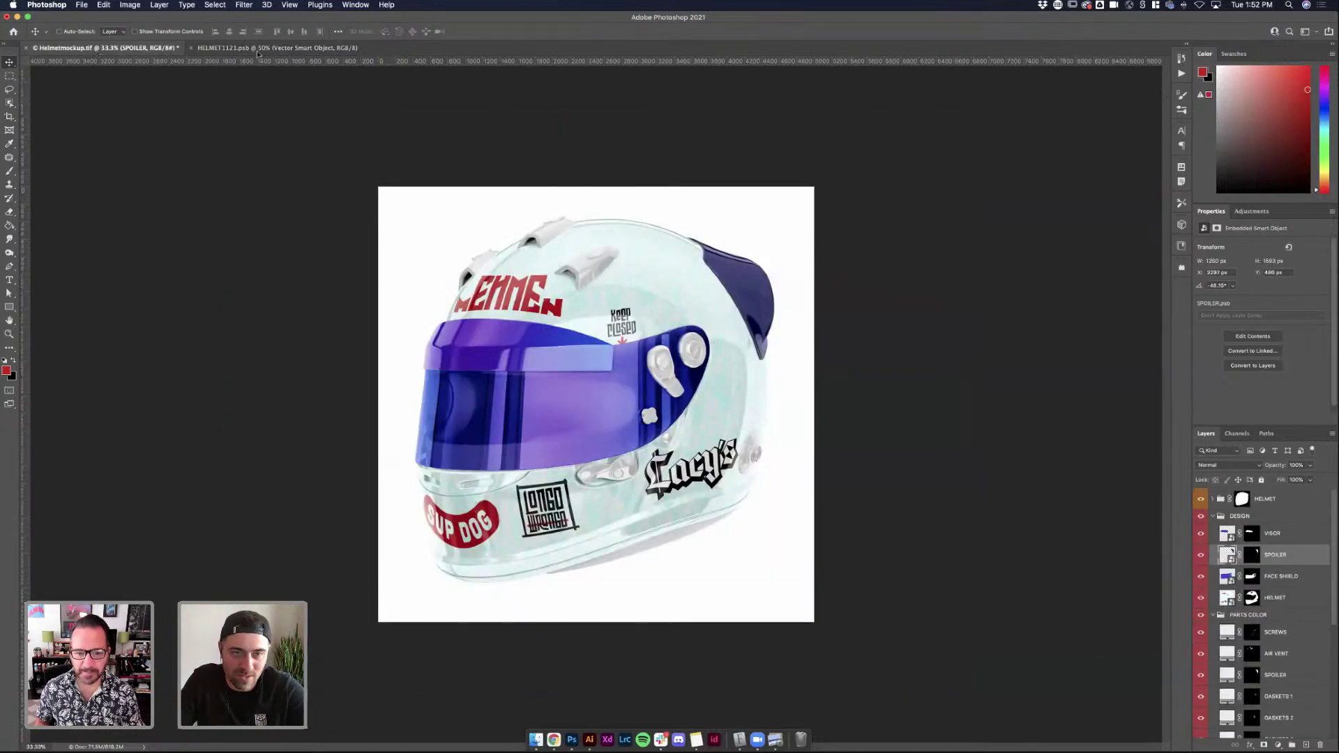
# Shift the KEEP CLOSED graphic slightly left and up, save the artwork, and return to the helmet mockup
pyautogui.click(258, 51)
pyautogui.moveTo(630, 368); pyautogui.dragTo(619, 361)
pyautogui.press('cmd+s')
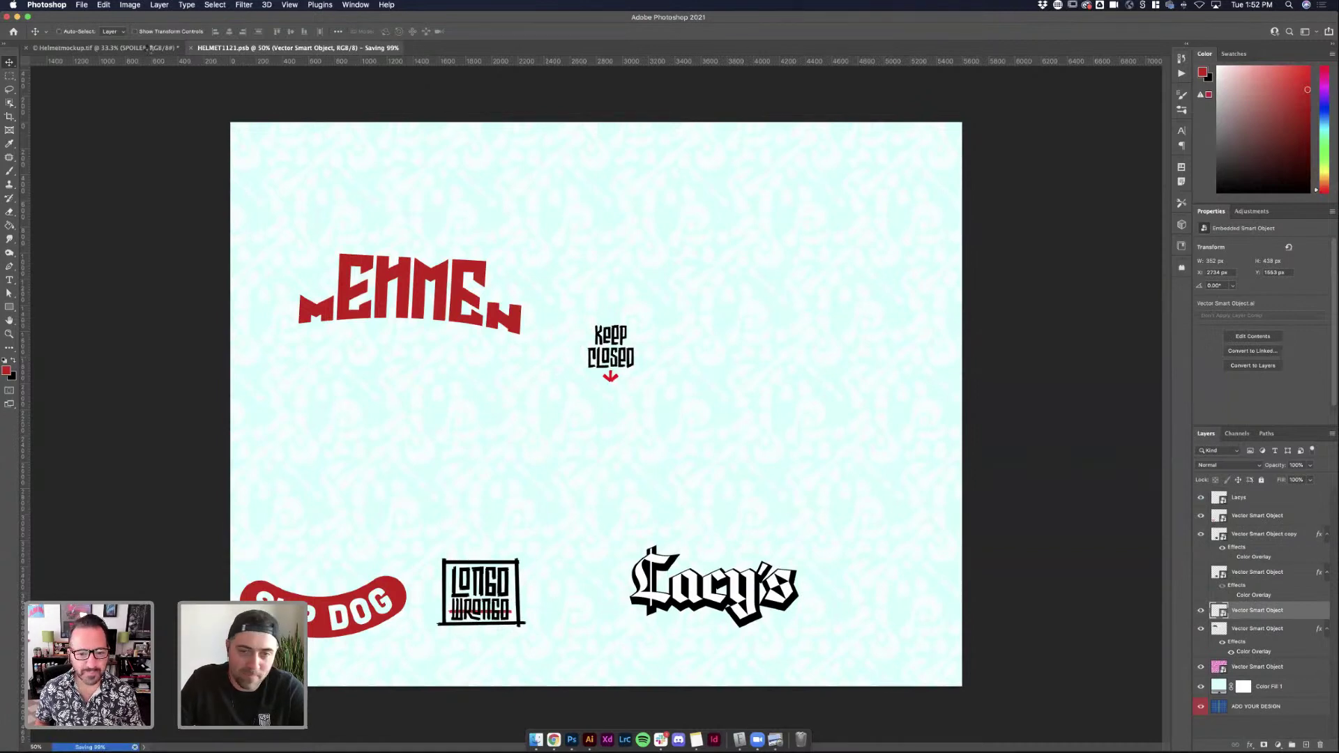
pyautogui.click(62, 49)
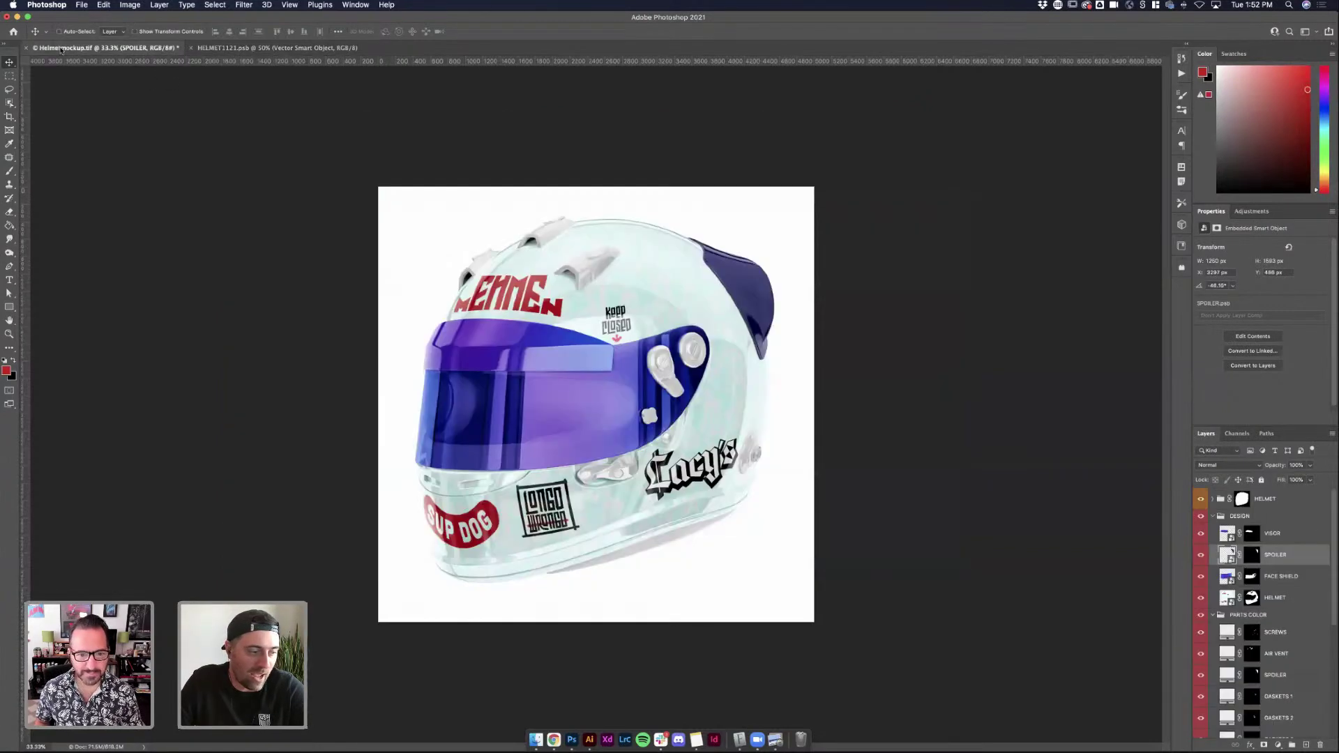
pyautogui.click(257, 49)
pyautogui.click(149, 49)
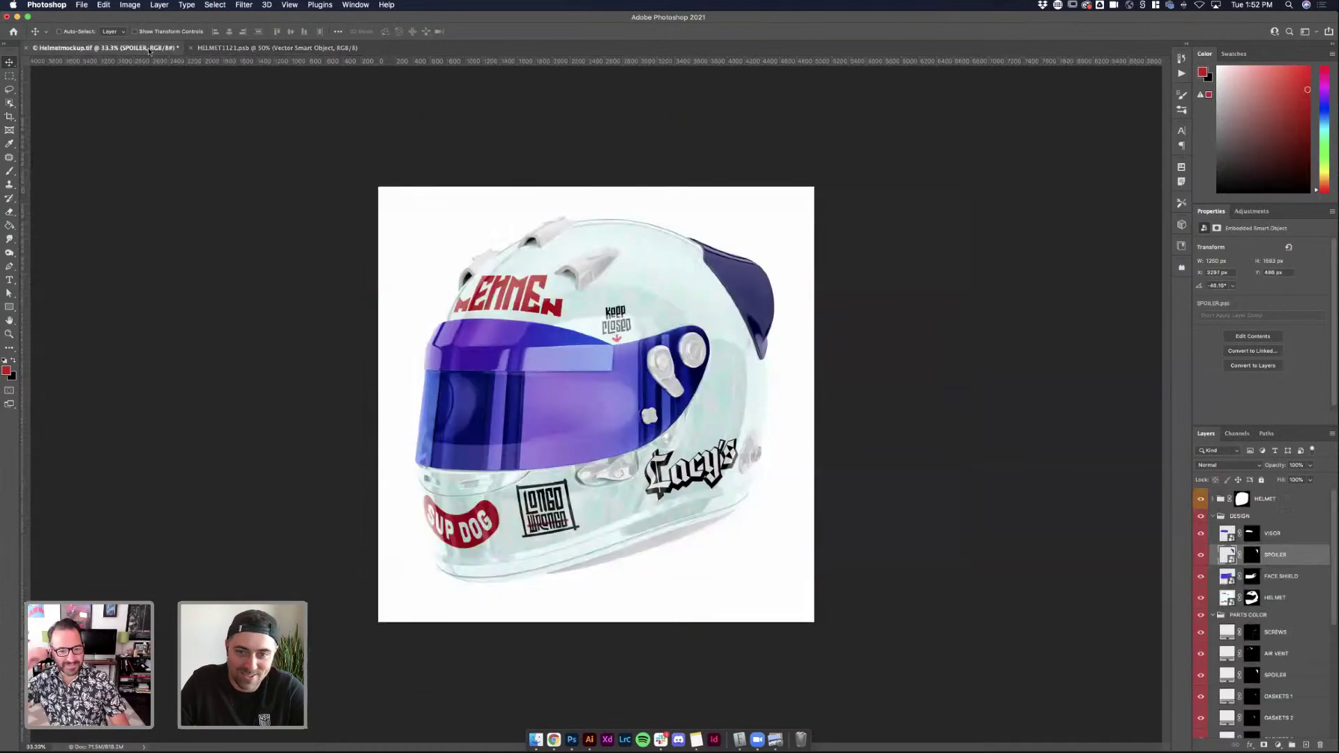
pyautogui.click(318, 48)
pyautogui.click(149, 49)
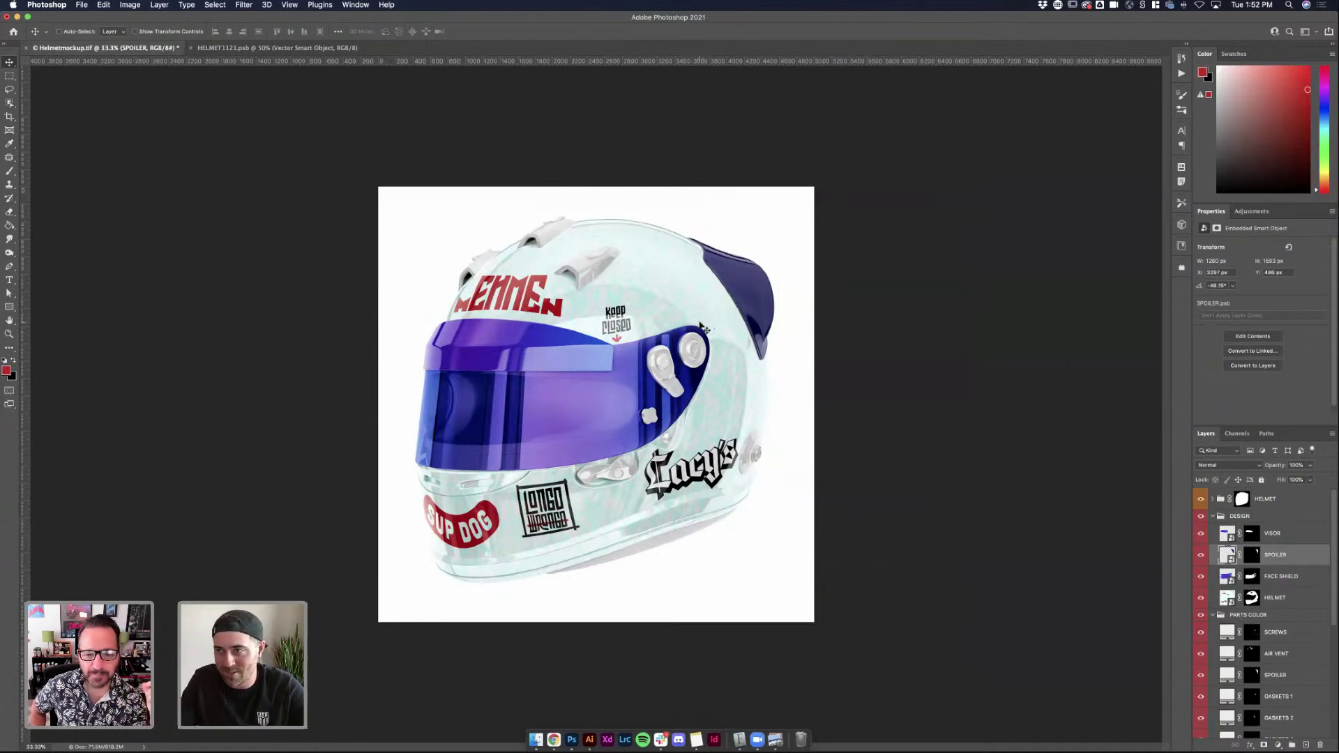
pyautogui.scroll(-1, 1219, 576)
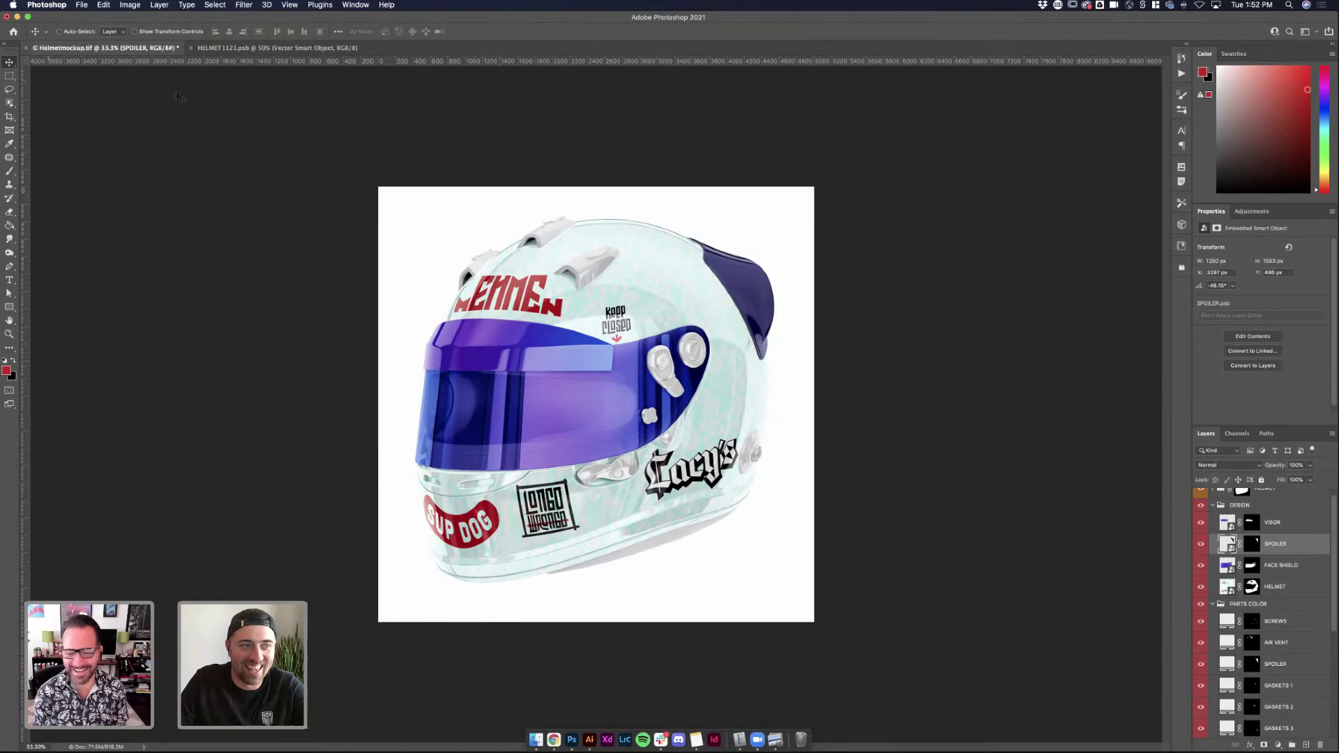
# Switch to Illustrator and place a copy of the KEEP CLOSED lettering without the arrow in the empty area below the original
pyautogui.click(590, 740)
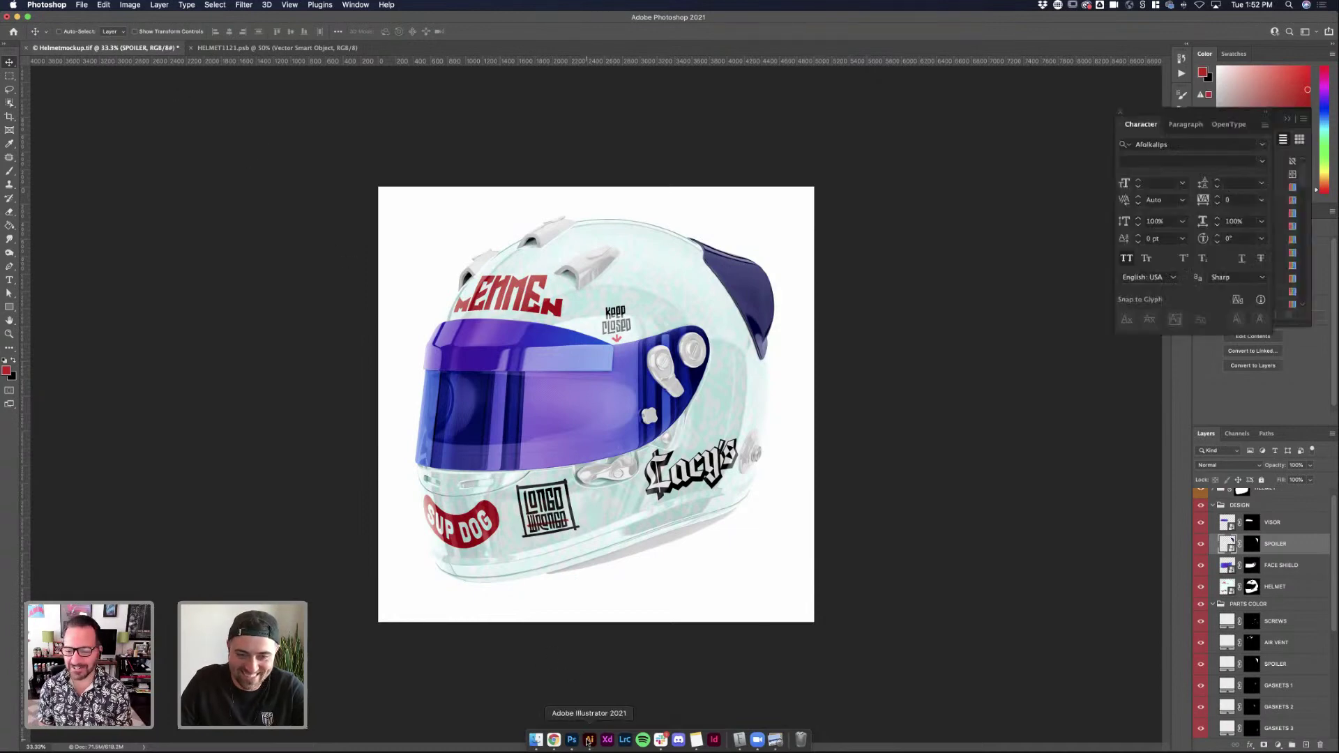
pyautogui.scroll(-3, 579, 502)
pyautogui.scroll(-3, 568, 493)
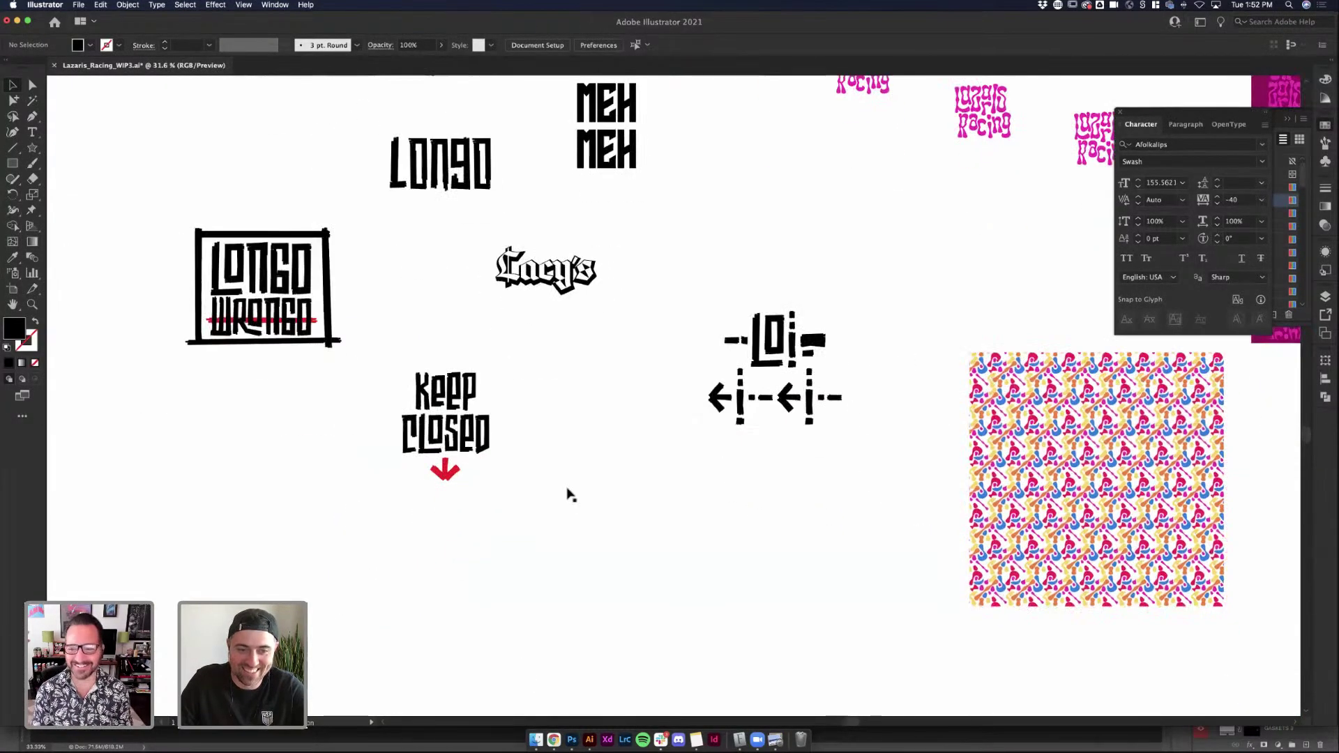
pyautogui.click(659, 563)
pyautogui.press('super+v')
pyautogui.moveTo(659, 563); pyautogui.dragTo(698, 615)
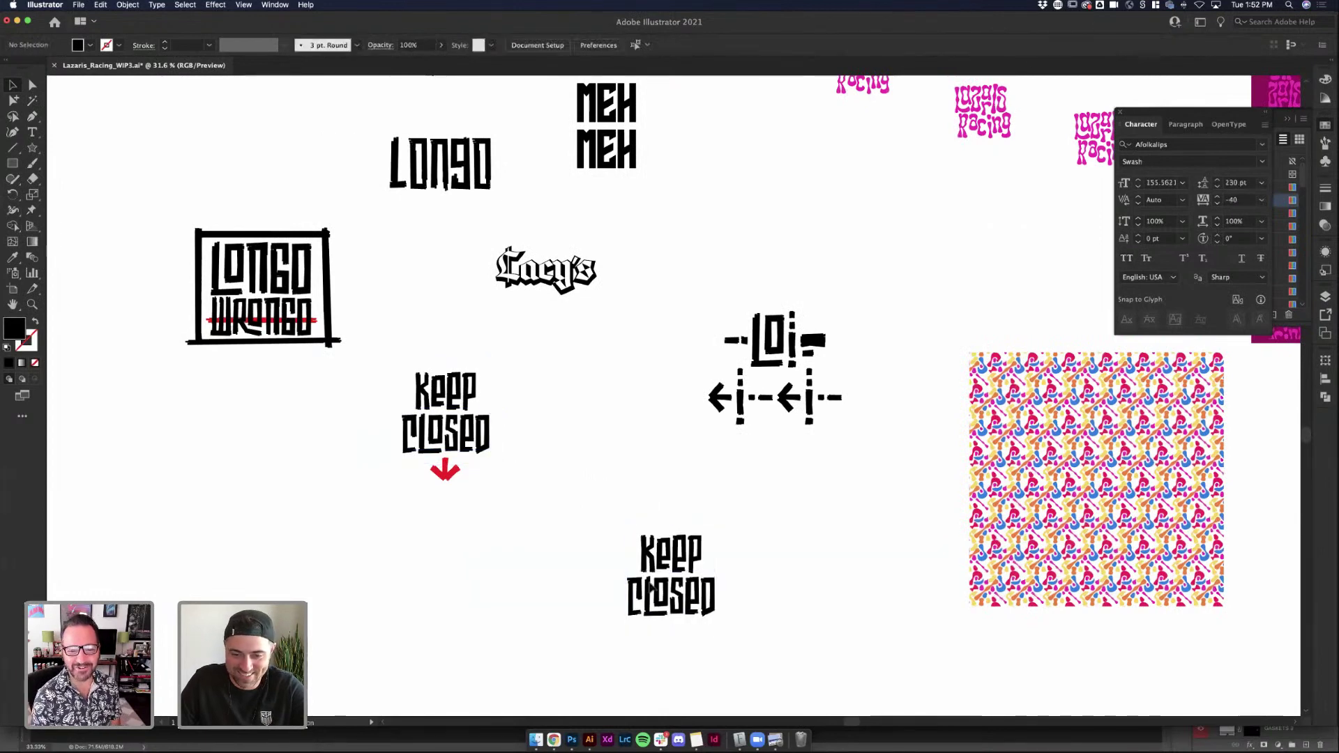
# Replace the copied lettering's text with HEH? and finish editing the text
pyautogui.doubleClick(652, 588)
pyautogui.doubleClick(652, 588)
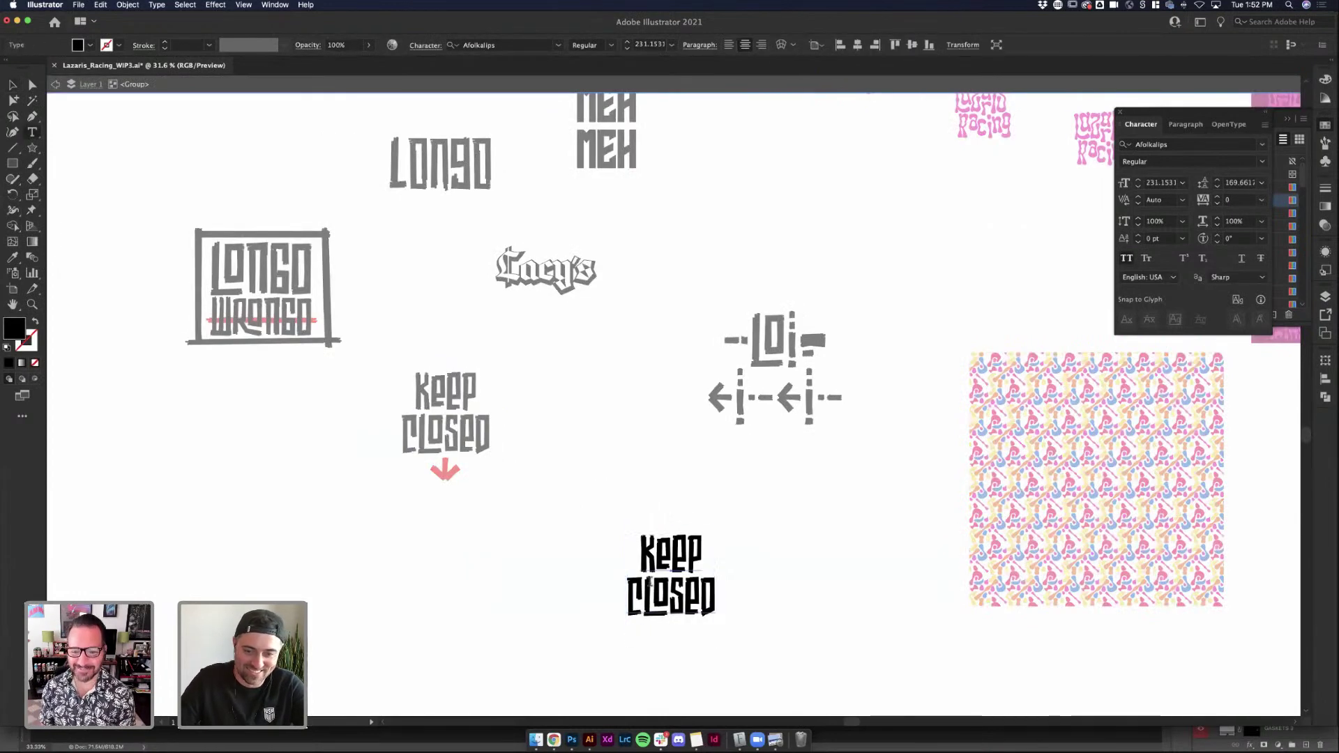
pyautogui.press('super+a')
pyautogui.write('heh')
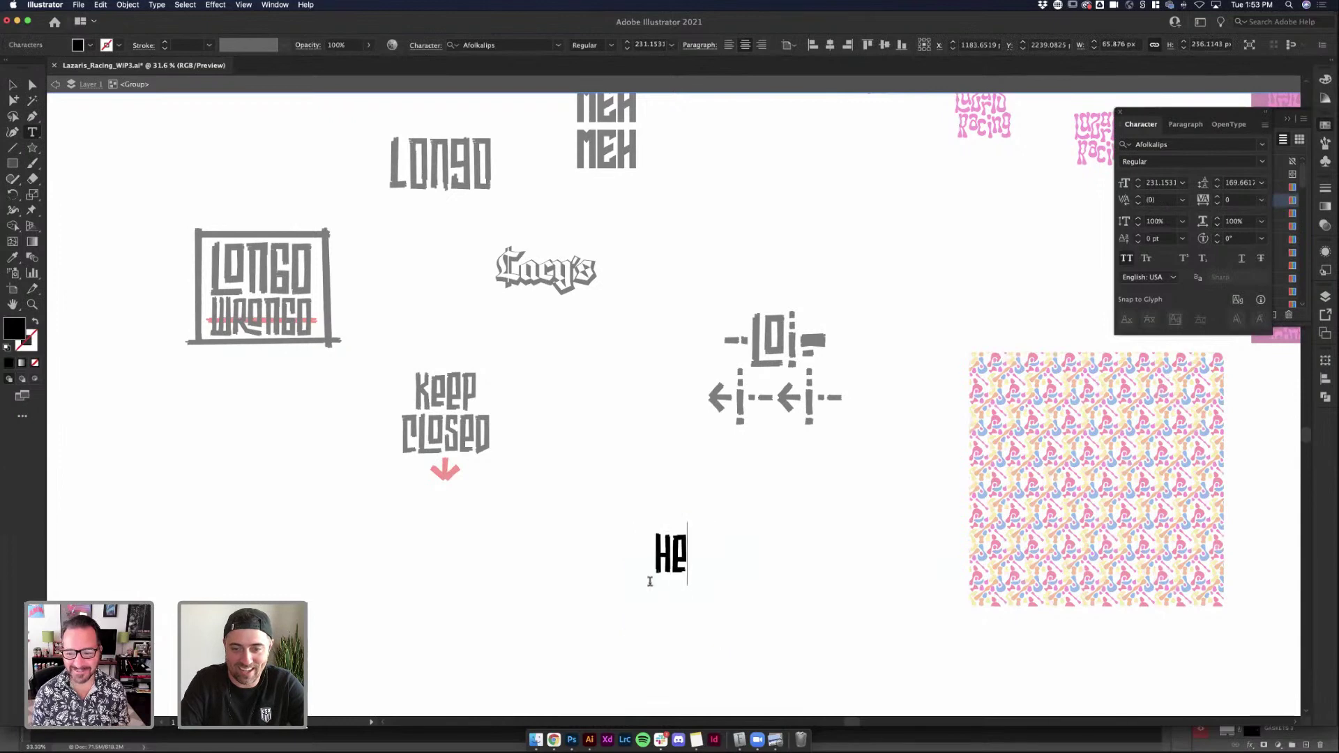
pyautogui.write('?')
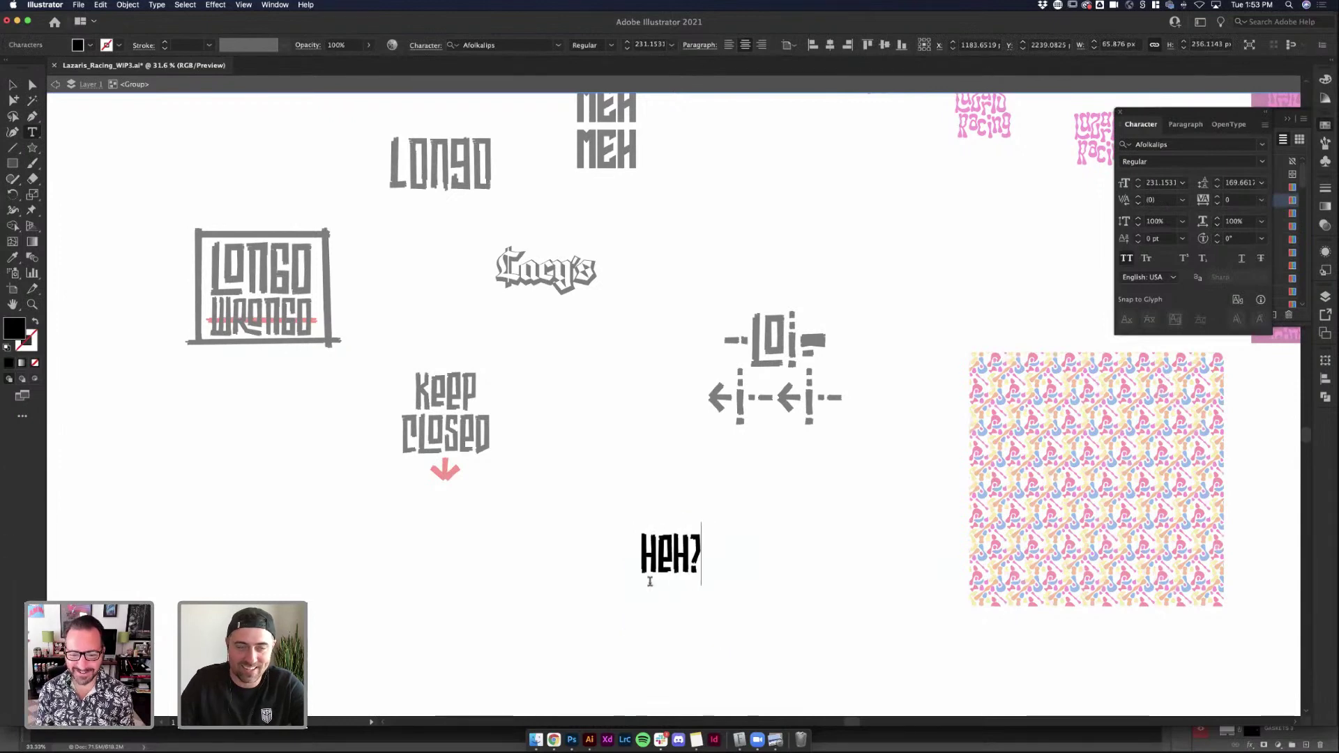
pyautogui.click(12, 84)
pyautogui.doubleClick(704, 558)
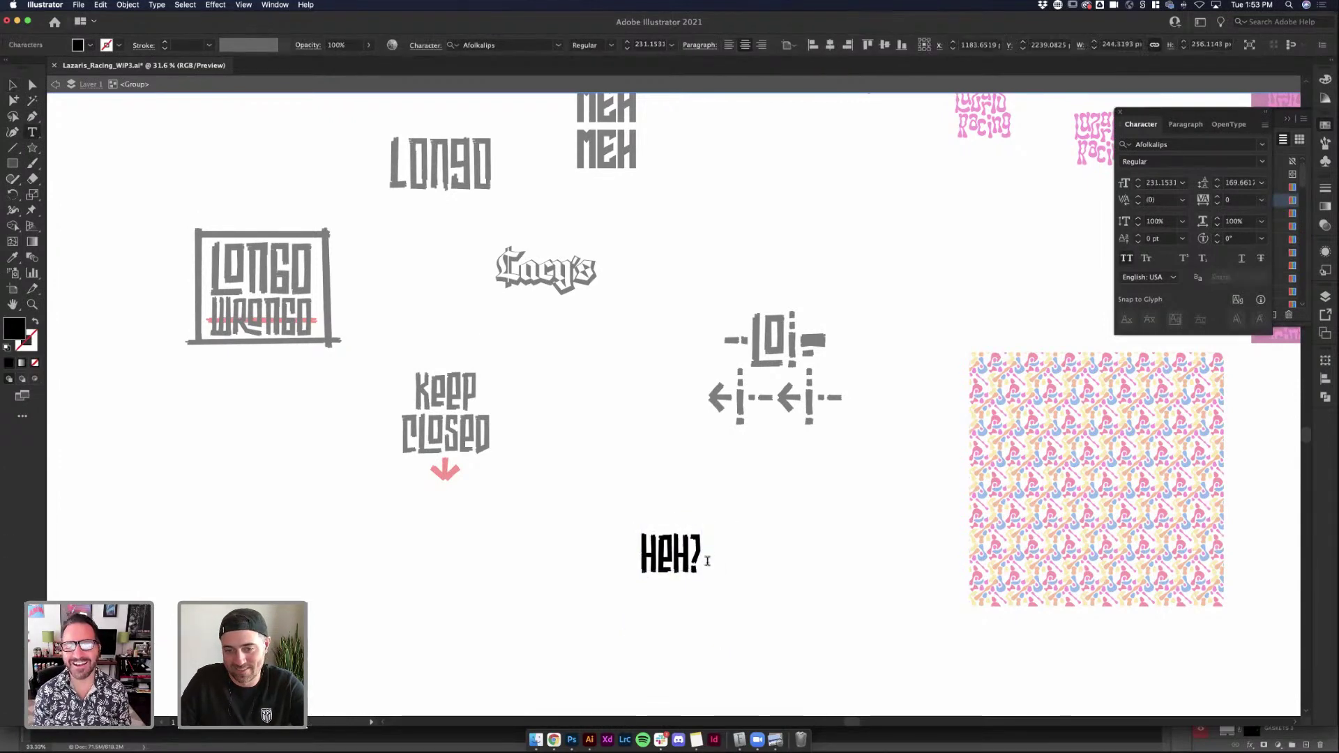
pyautogui.press('super+a')
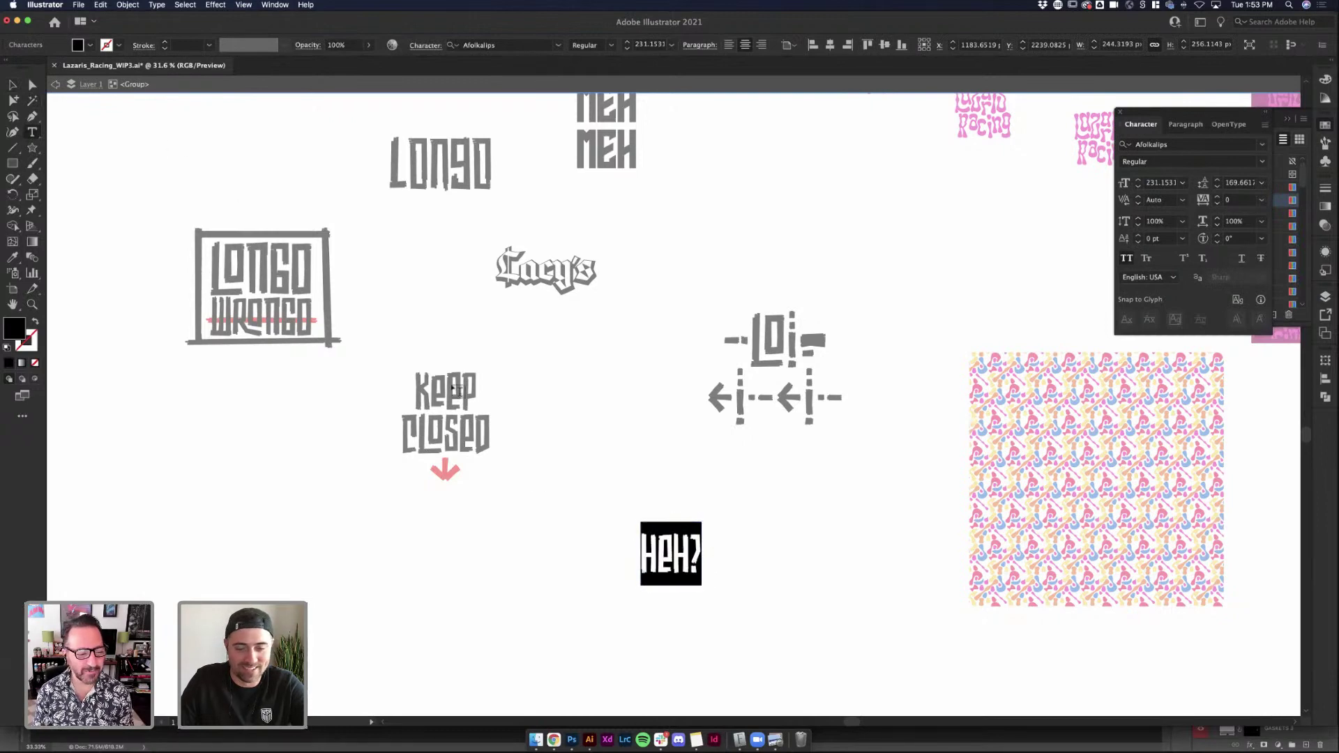
pyautogui.press('Escape')
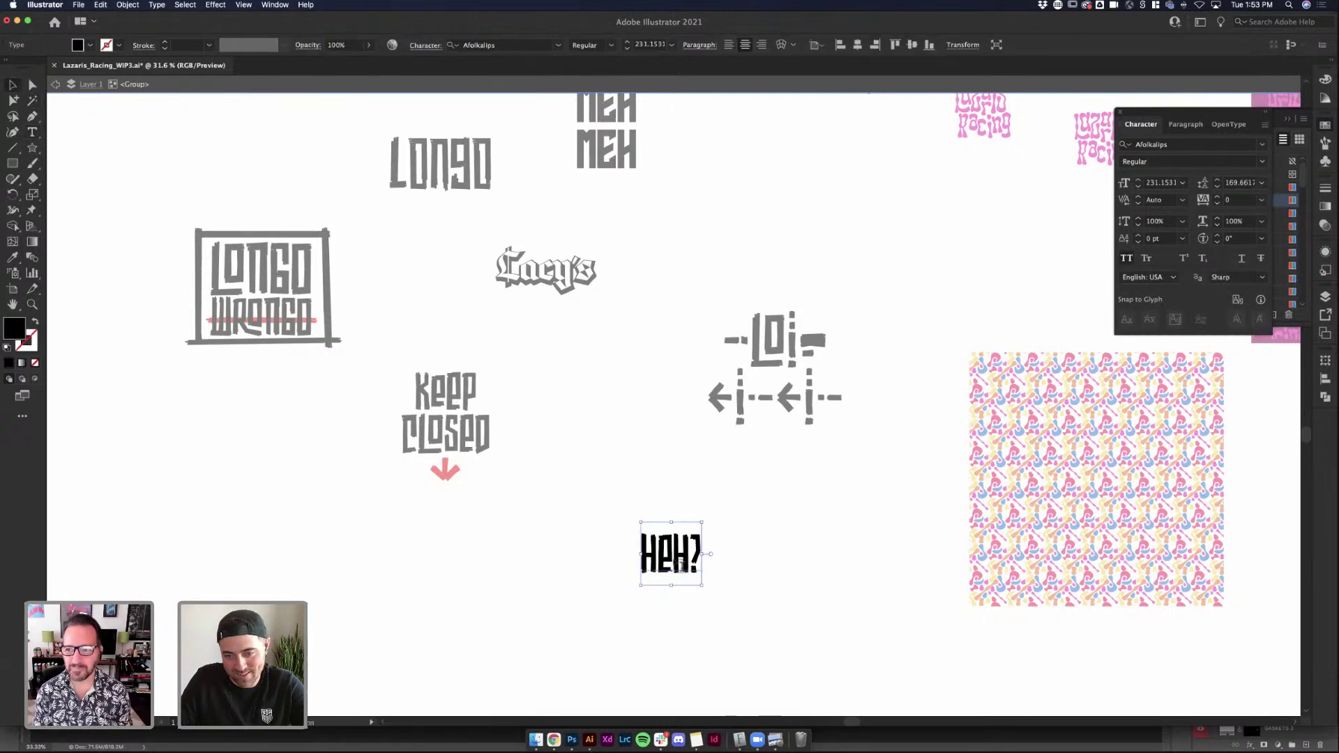
pyautogui.press('v')
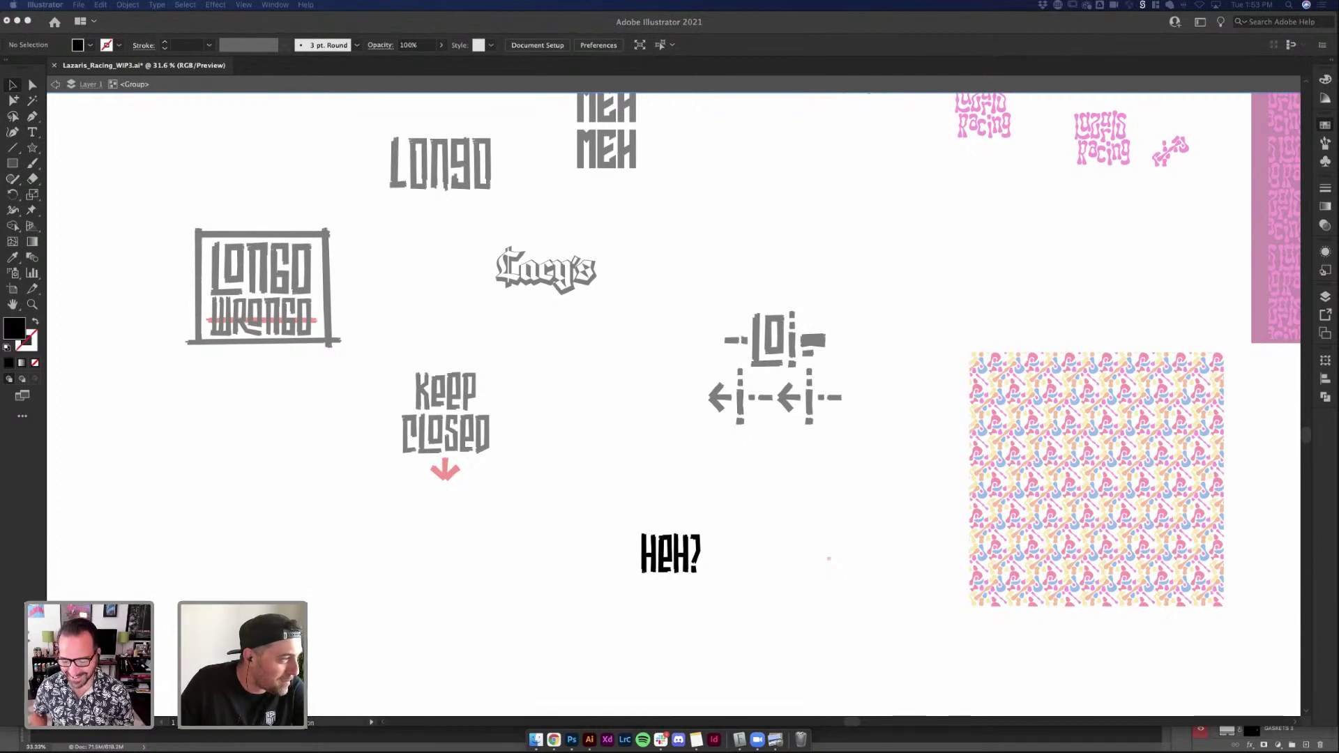
# Switch to Photoshop and paste the yellow YOU SHALL NOT PASS sign into the helmet artwork, enlarged and positioned below the KEEP CLOSED graphic
pyautogui.click(338, 428)
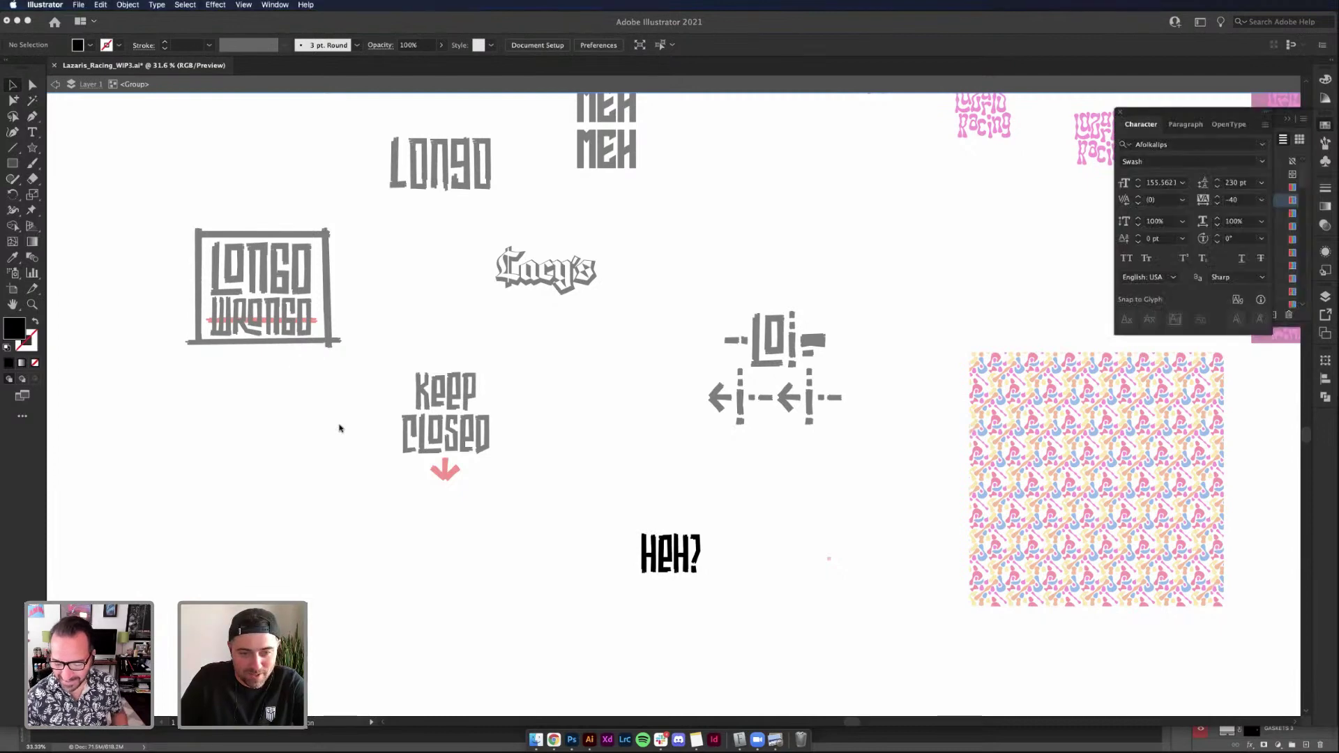
pyautogui.click(572, 740)
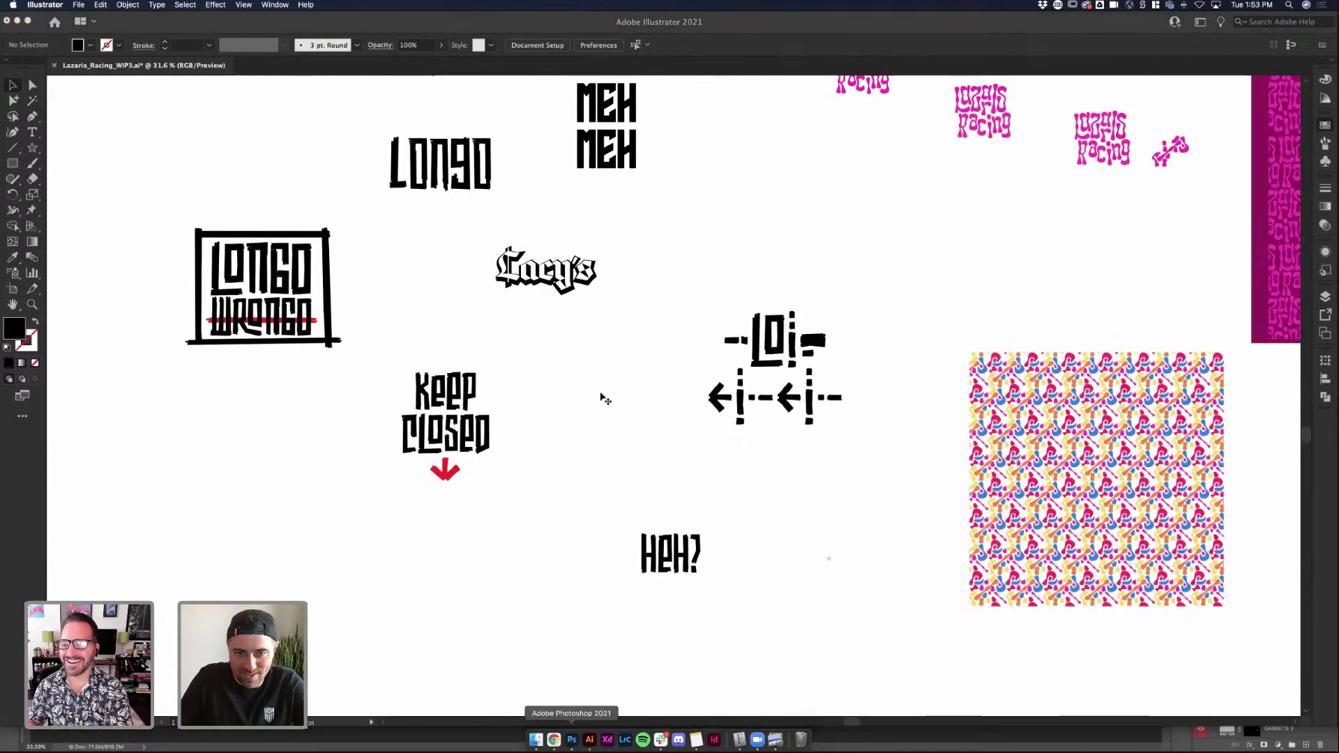
pyautogui.click(230, 48)
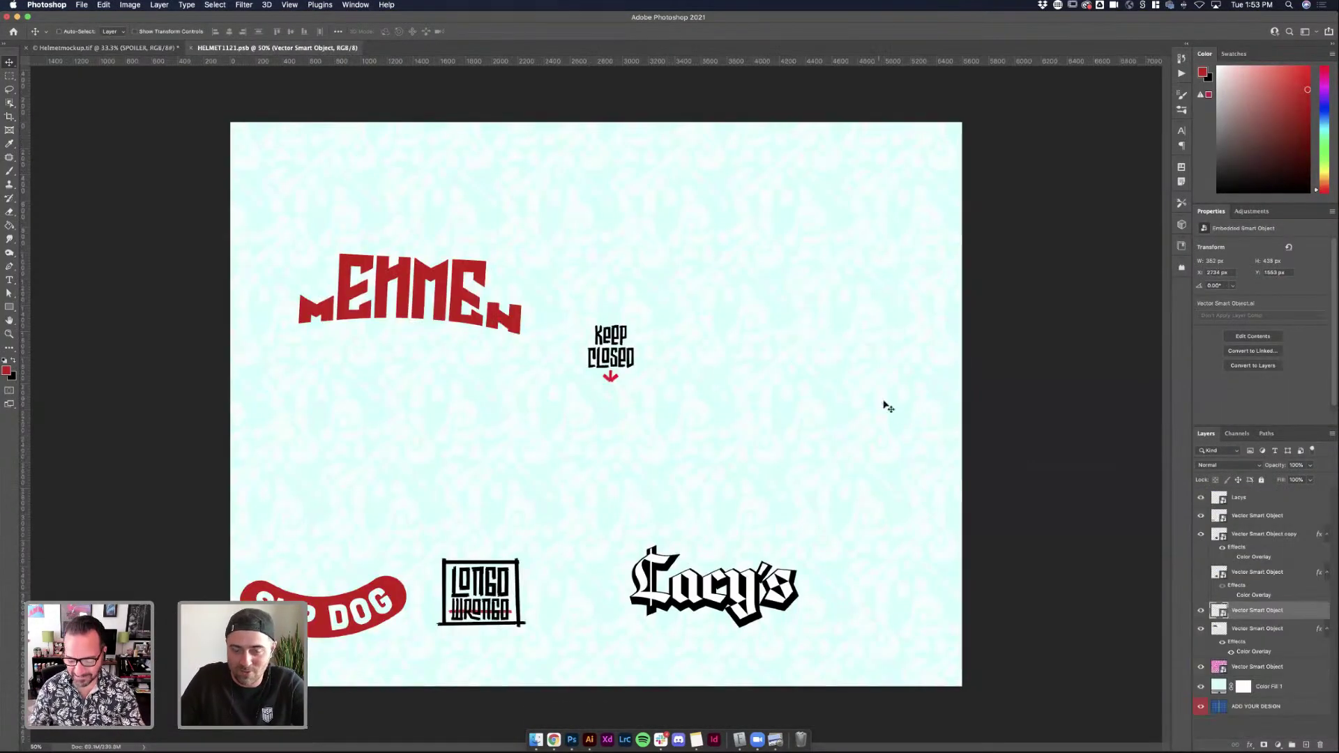
pyautogui.moveTo(597, 405); pyautogui.dragTo(650, 351)
pyautogui.hotkey('ctrl', 't')
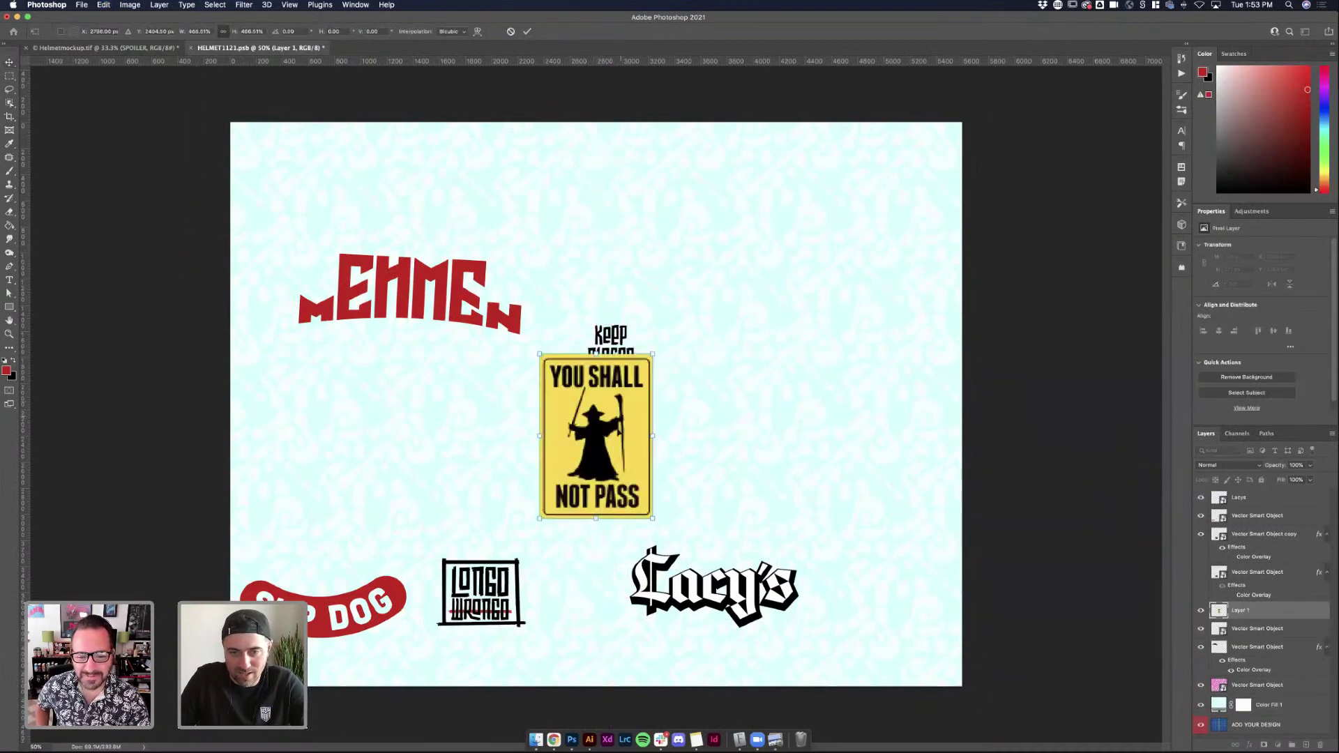
pyautogui.moveTo(630, 429); pyautogui.dragTo(582, 461)
pyautogui.press('Return')
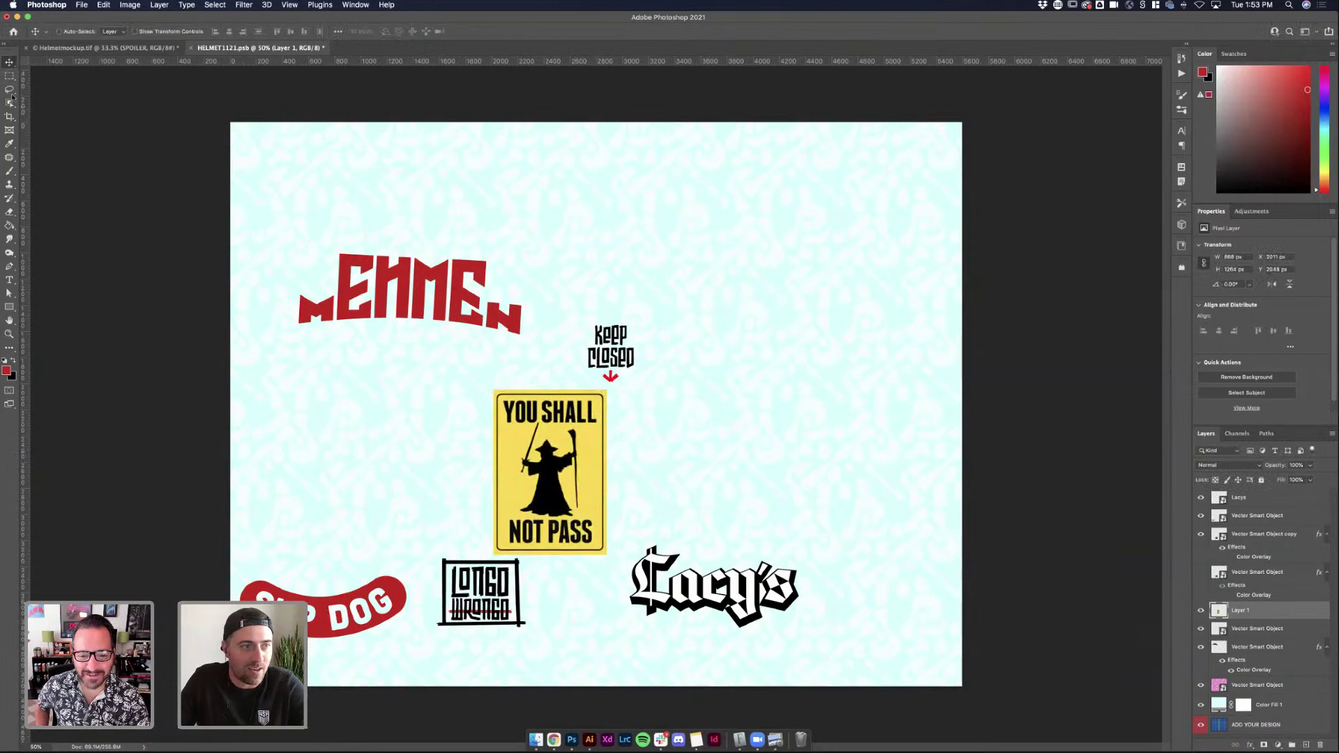
# Move the YOU SHALL NOT PASS sign above the Lacy's logo's right end, shrink it to about half size, and save to update the mockup
pyautogui.press('w')
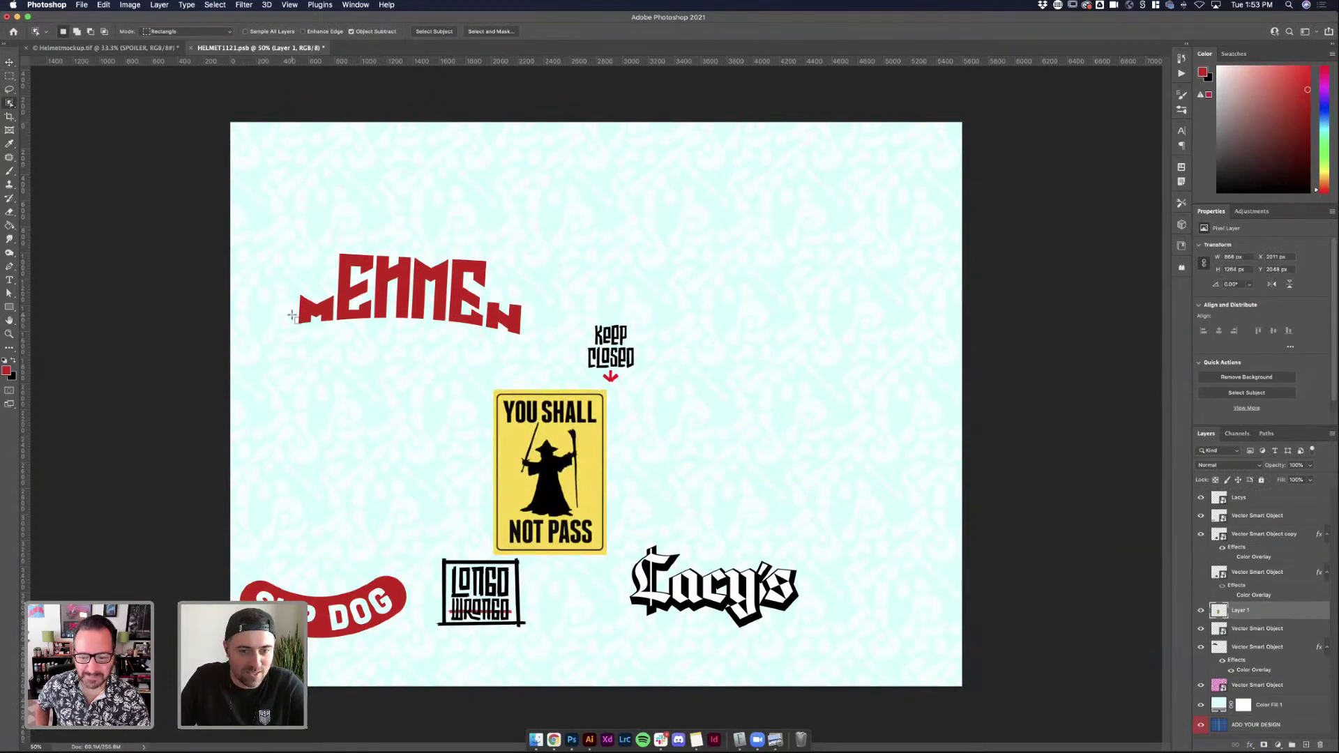
pyautogui.press('v')
pyautogui.moveTo(498, 442); pyautogui.dragTo(737, 411)
pyautogui.press('super+t')
pyautogui.moveTo(847, 357); pyautogui.dragTo(834, 400)
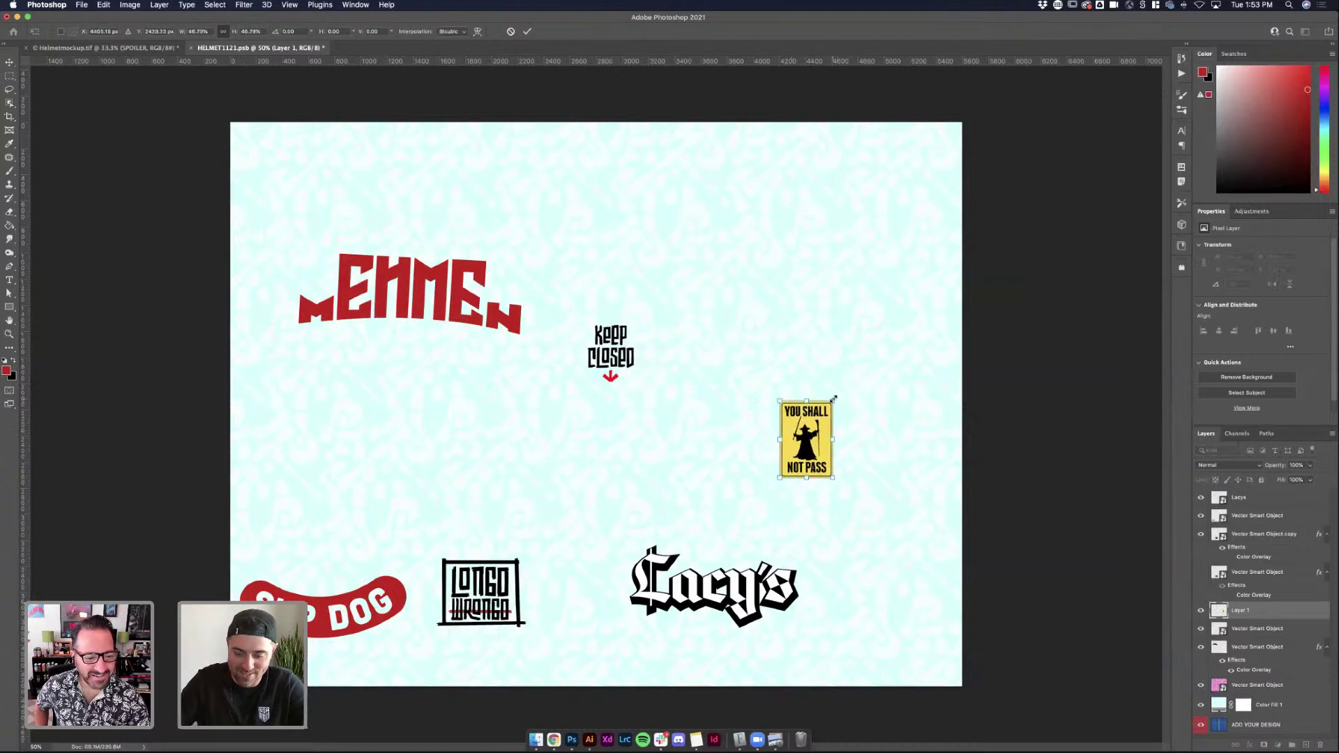
pyautogui.press('Return')
pyautogui.press('super+s')
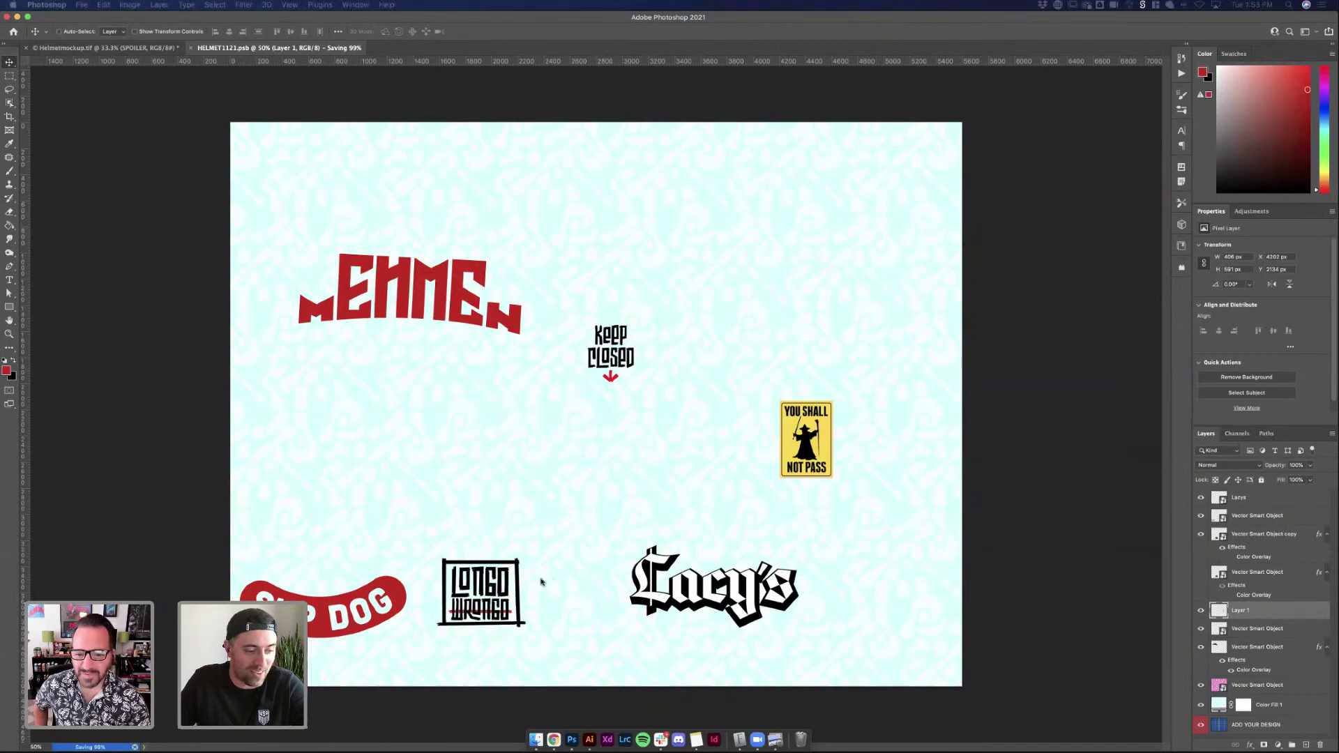
pyautogui.click(110, 48)
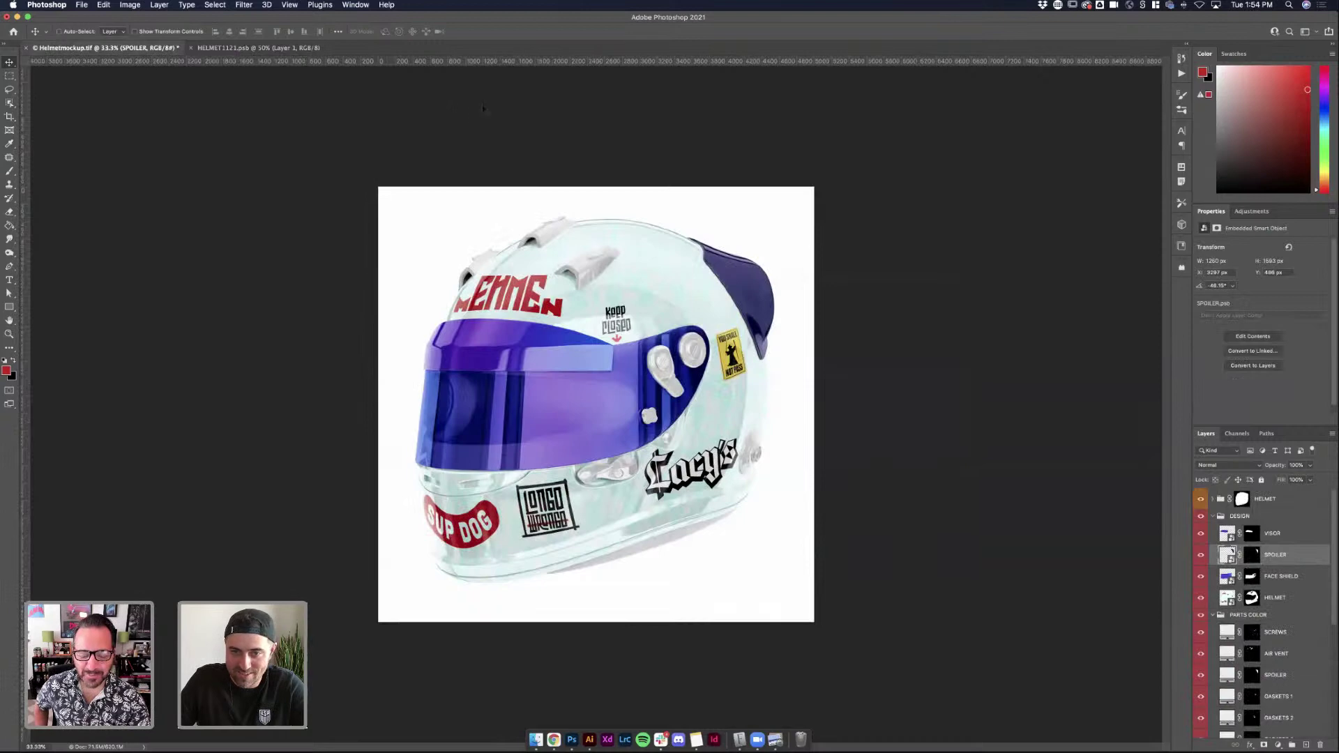
# Shift the YOU SHALL NOT PASS sign slightly up in the helmet artwork, save it, and return to the mockup
pyautogui.click(259, 47)
pyautogui.moveTo(825, 422); pyautogui.dragTo(824, 384)
pyautogui.press('cmd+s')
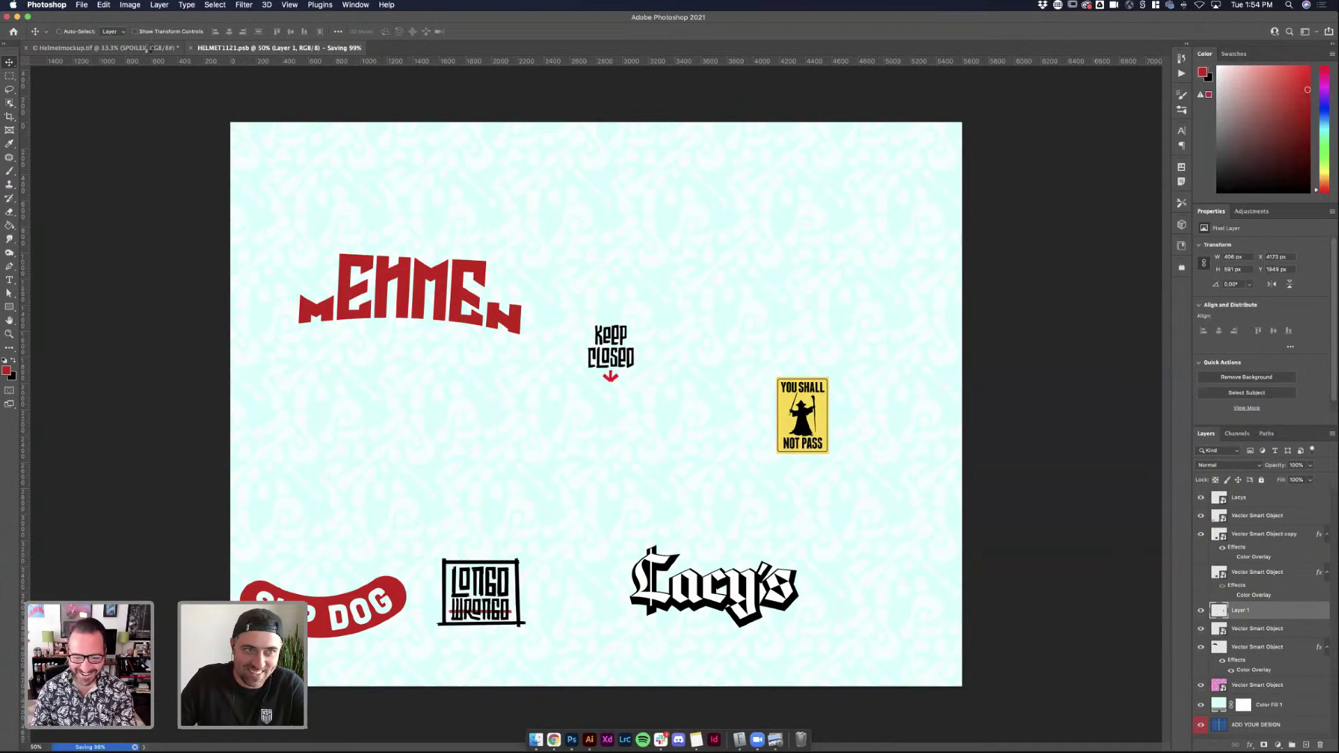
pyautogui.click(148, 48)
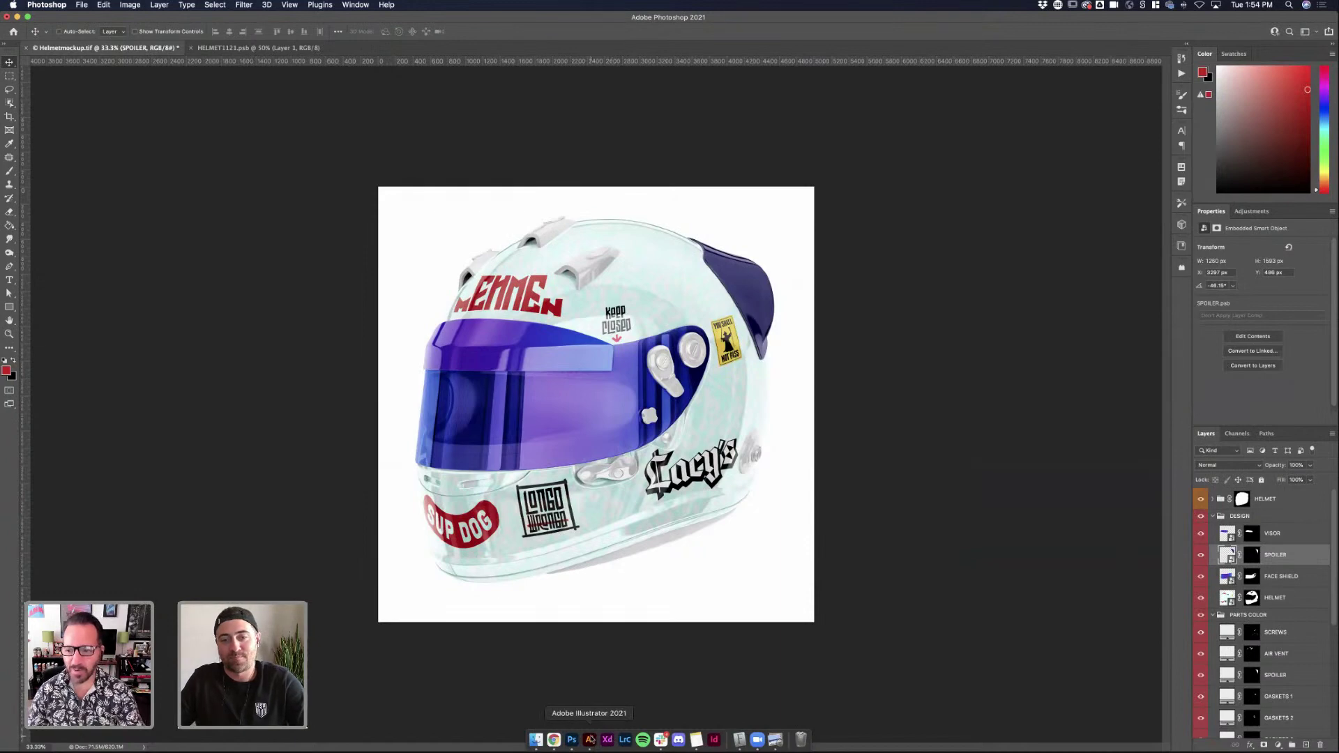
# Switch to Illustrator and open the recent file Lazaris_Racing_WIP2.ai, ignoring all missing links
pyautogui.click(589, 740)
pyautogui.scroll(-6, 509, 290)
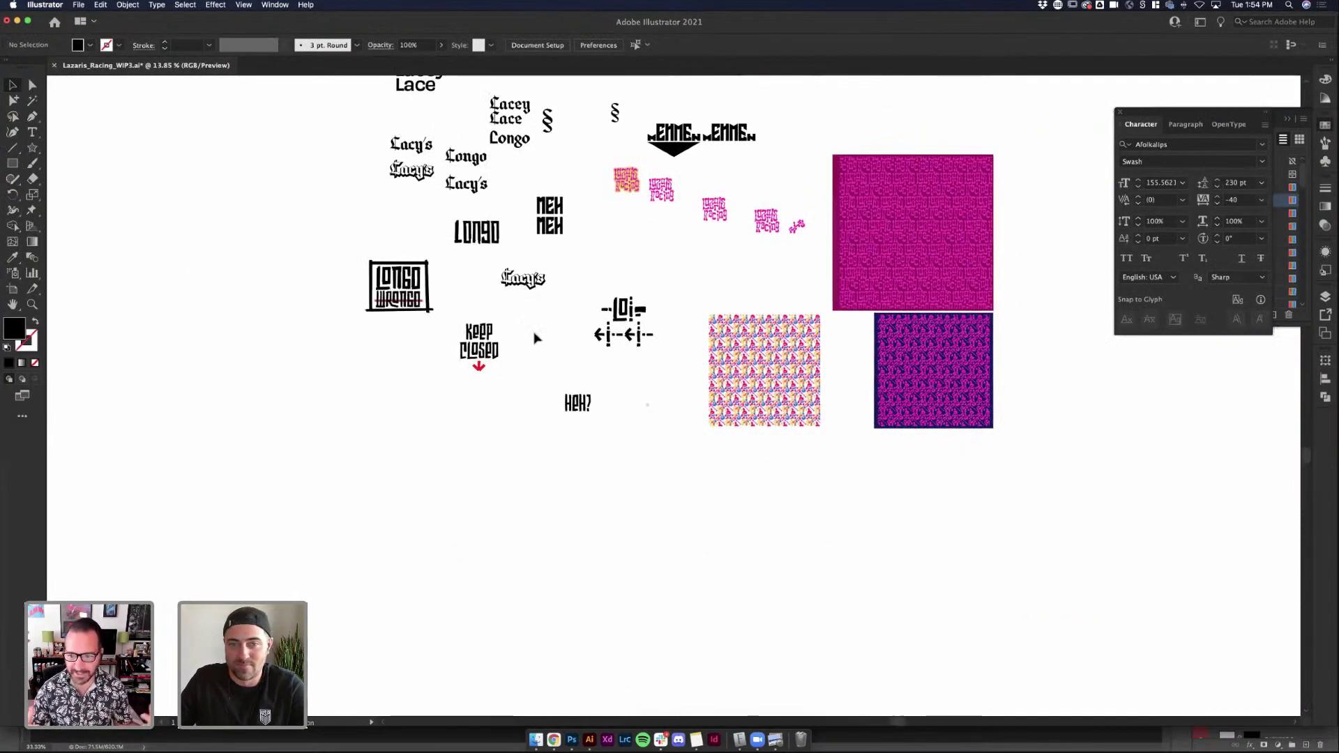
pyautogui.click(78, 5)
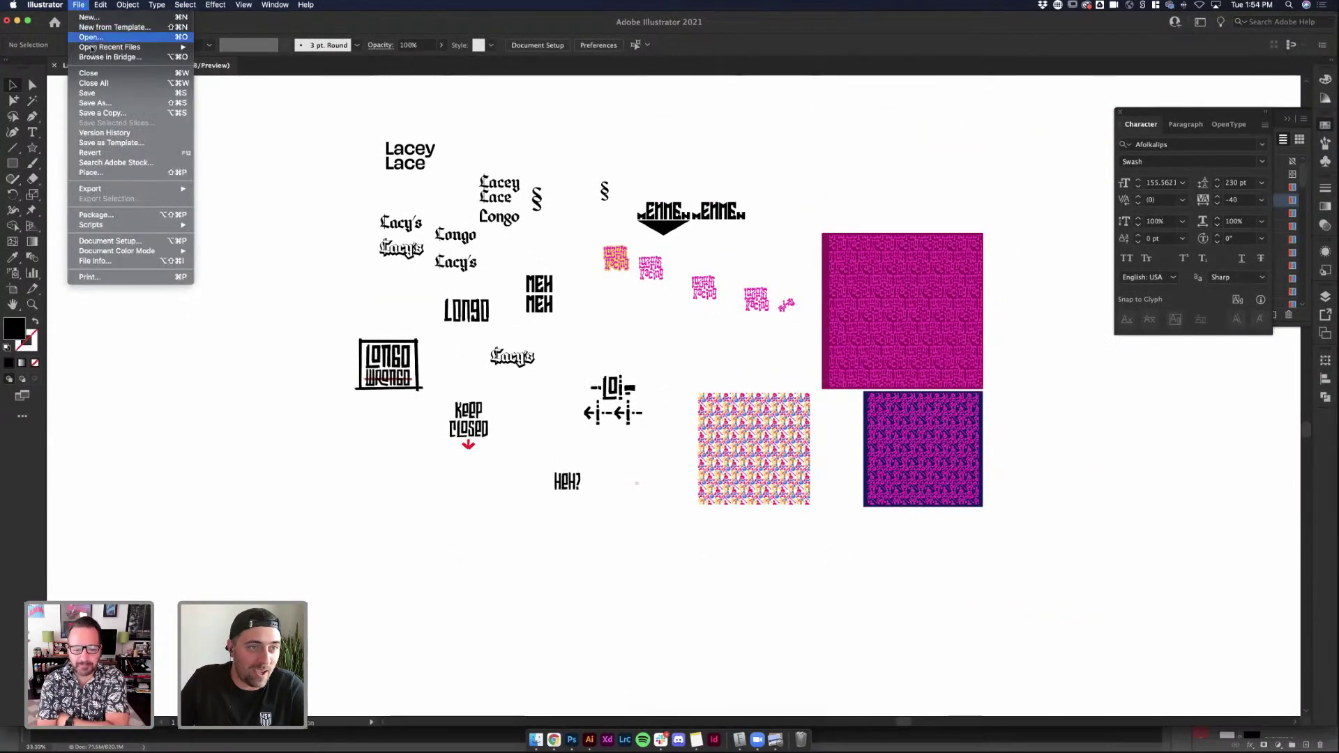
pyautogui.moveTo(111, 47)
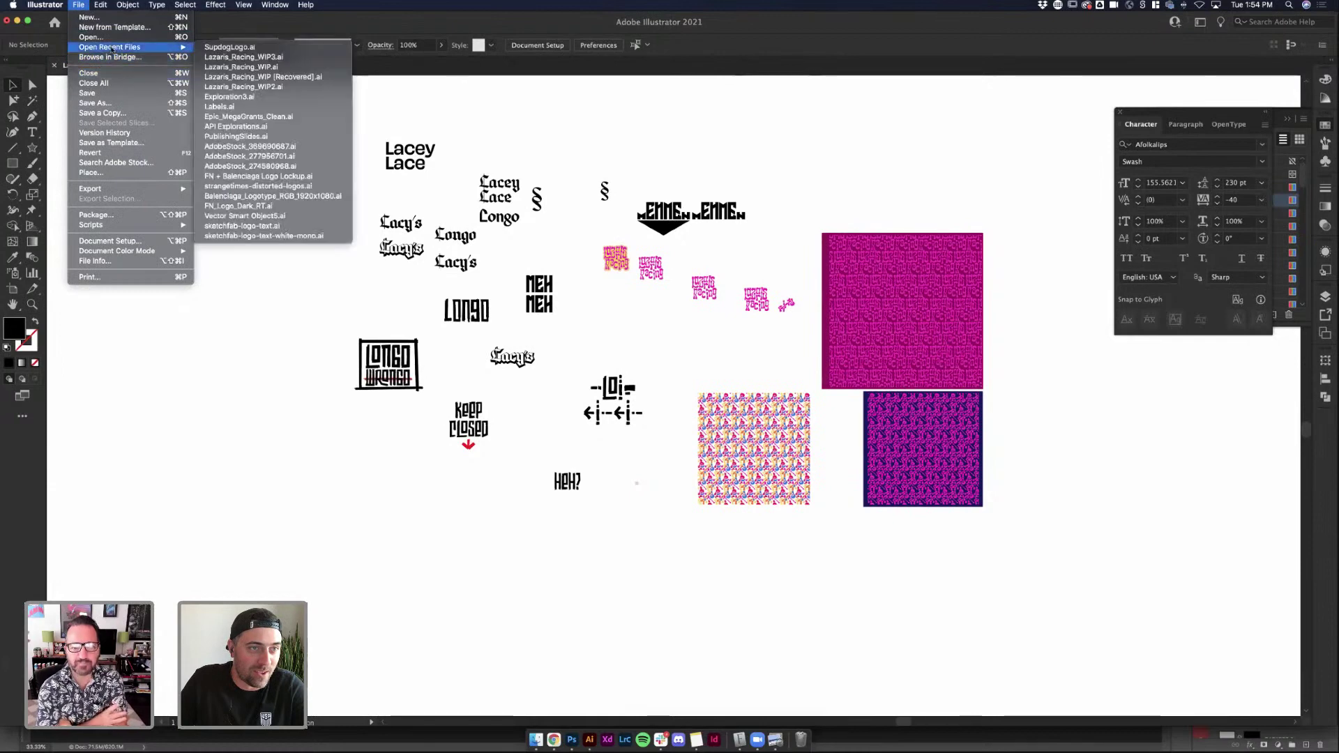
pyautogui.click(291, 87)
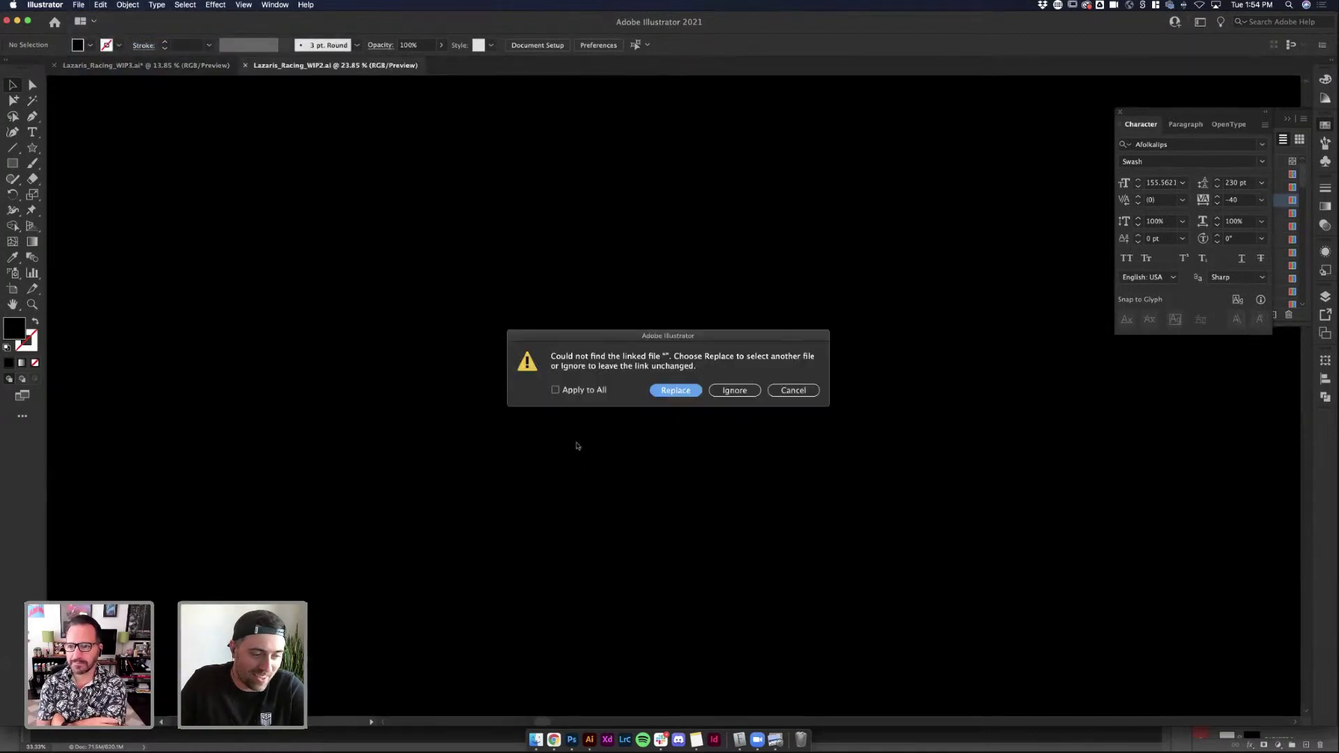
pyautogui.click(576, 392)
pyautogui.click(741, 390)
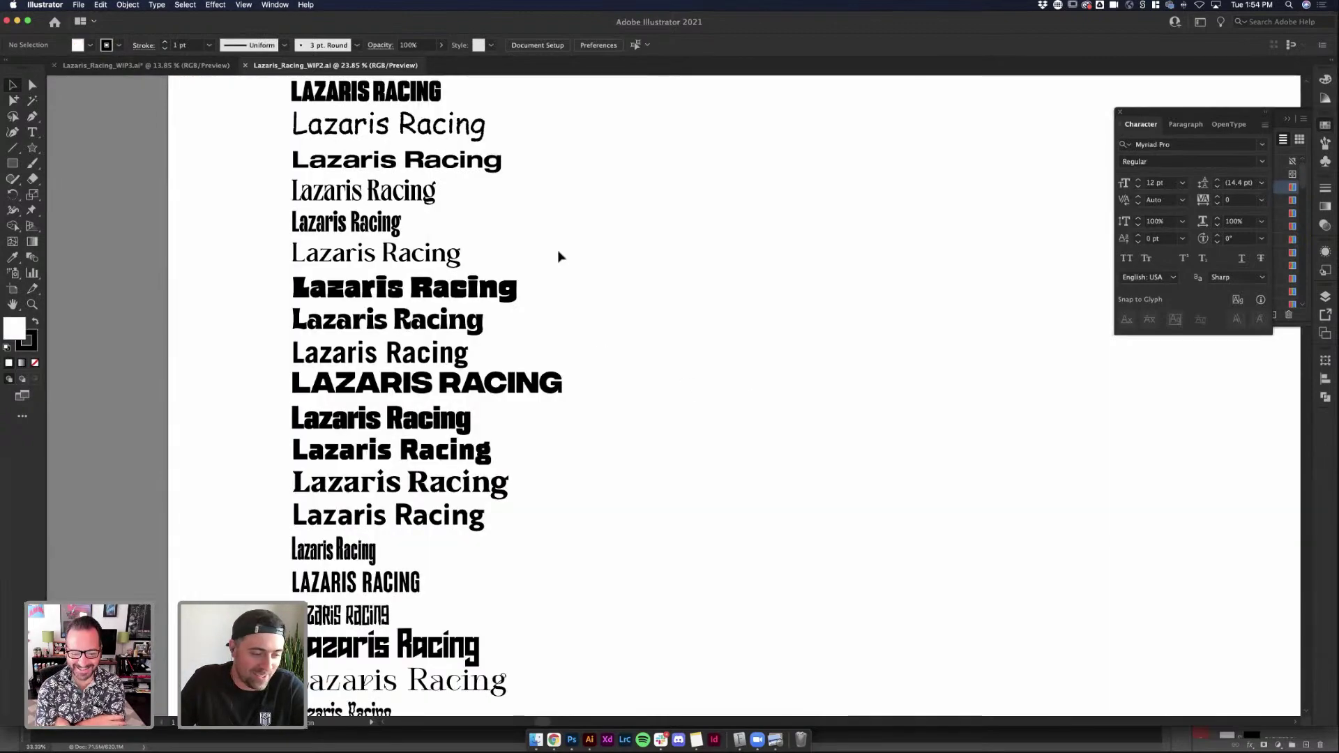
# Look over the Lazaris Racing type trials and reference images in the WIP2 file, and close it
pyautogui.hscroll(-2, 577, 245)
pyautogui.scroll(-3, 577, 245)
pyautogui.hscroll(3, 577, 244)
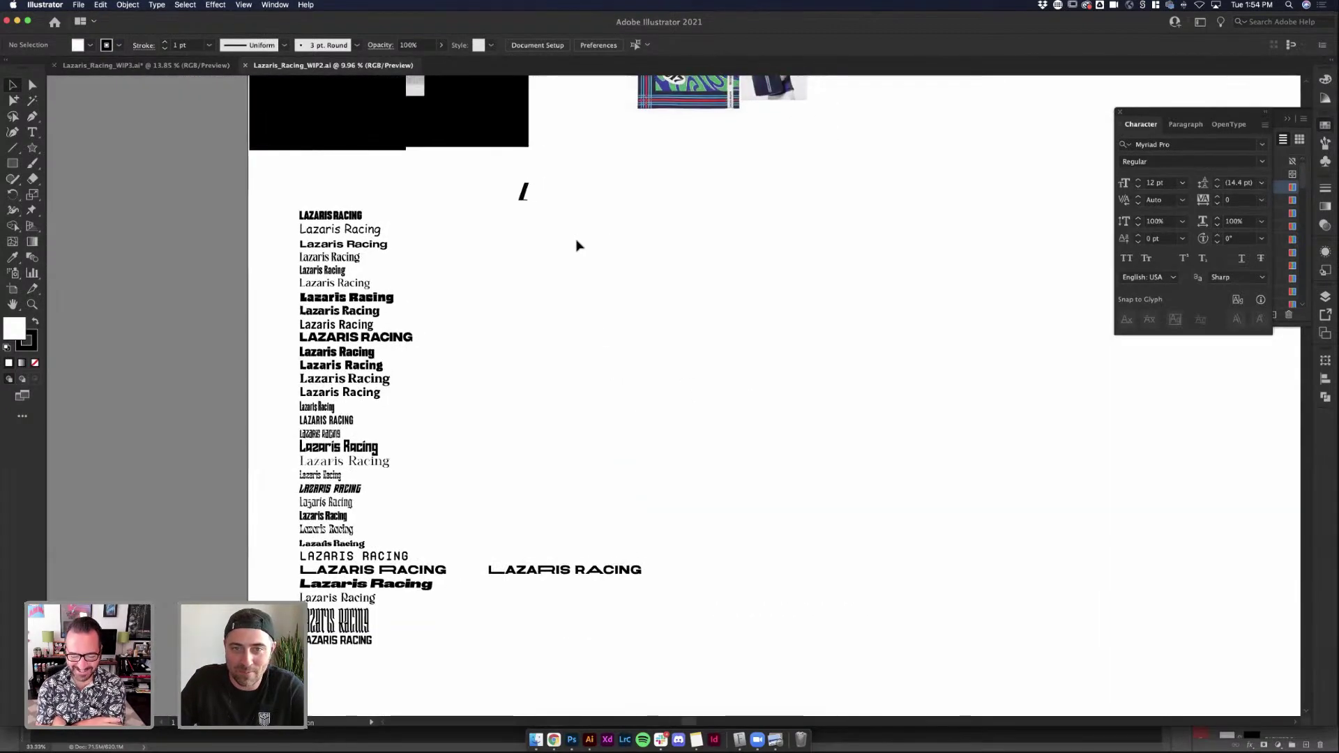
pyautogui.scroll(-5, 726, 361)
pyautogui.scroll(-3, 732, 361)
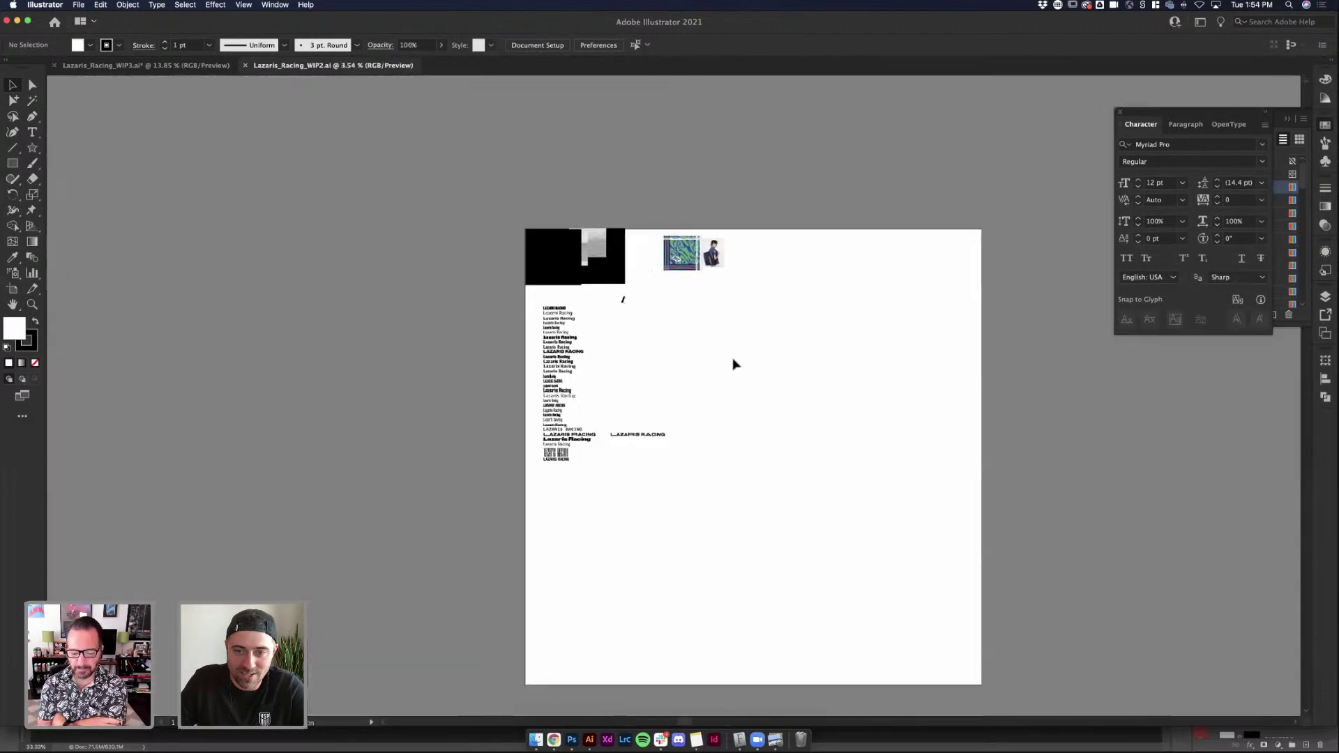
pyautogui.scroll(3, 516, 209)
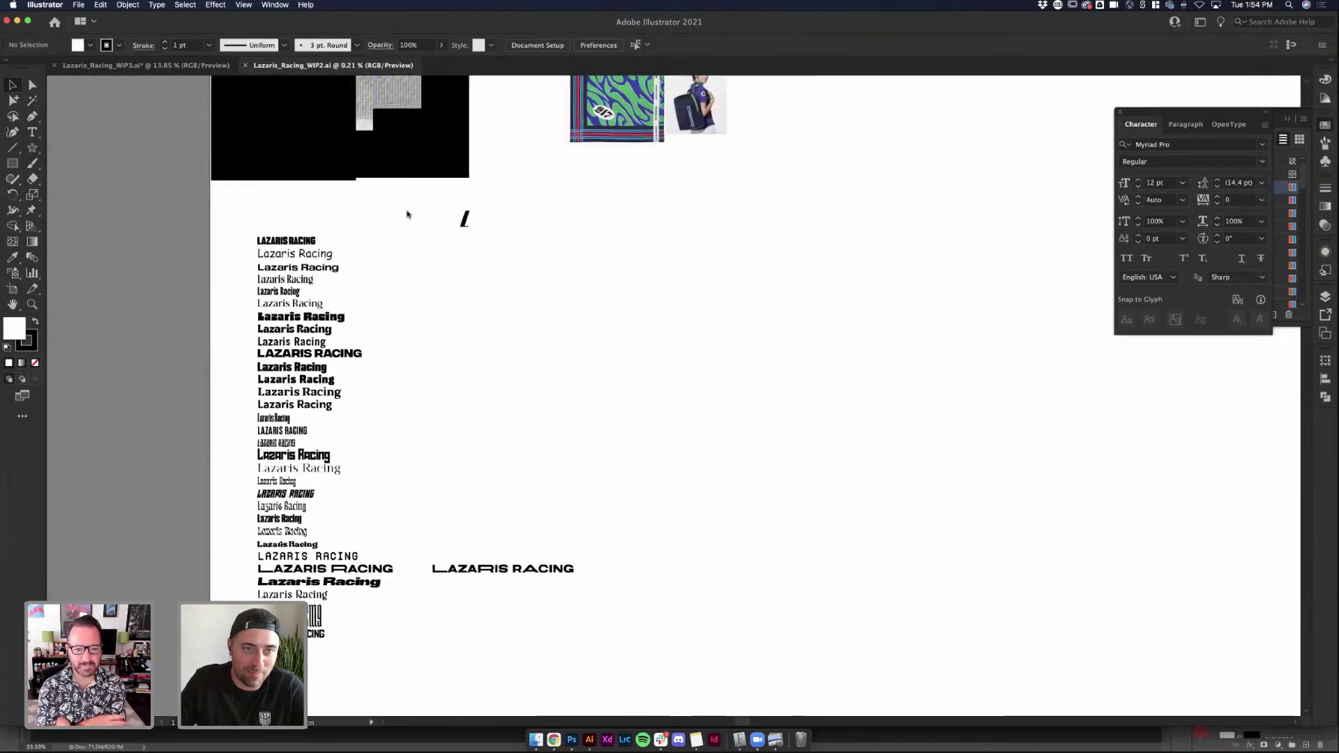
pyautogui.press('super+w')
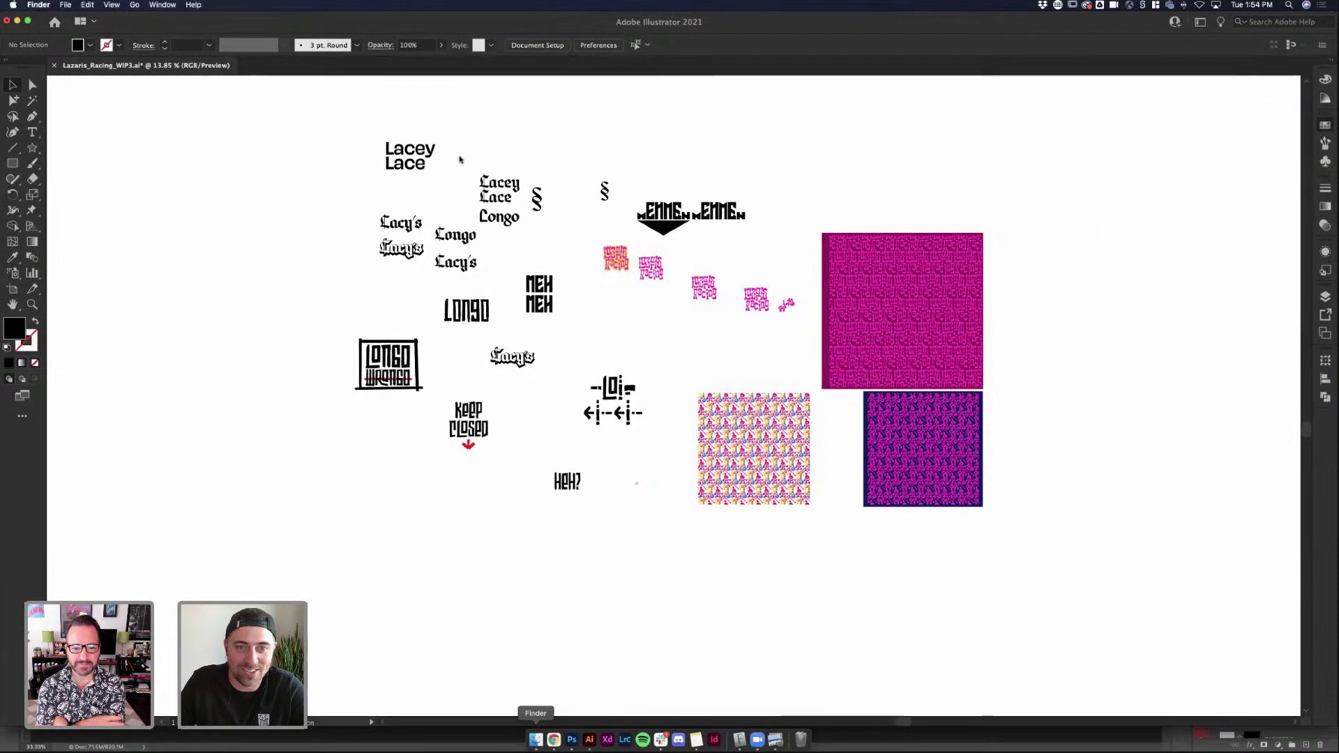
pyautogui.click(536, 738)
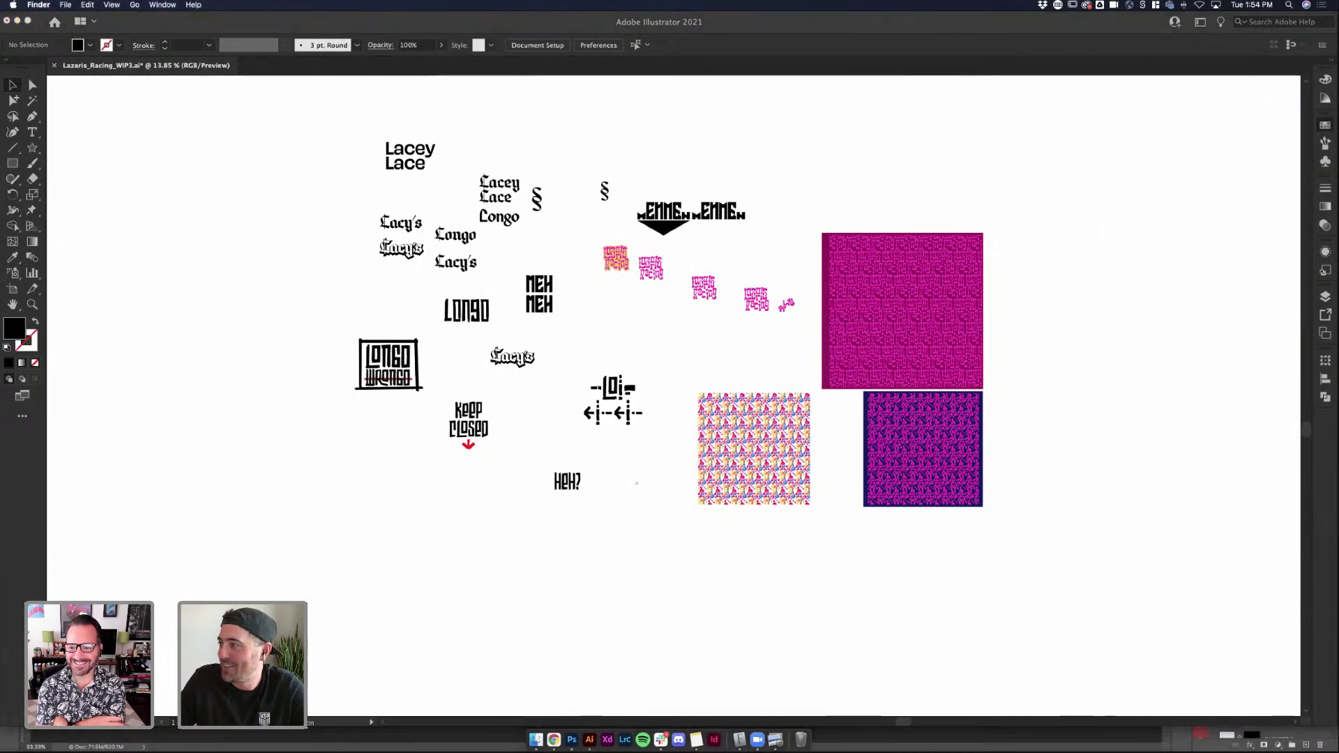
pyautogui.click(586, 738)
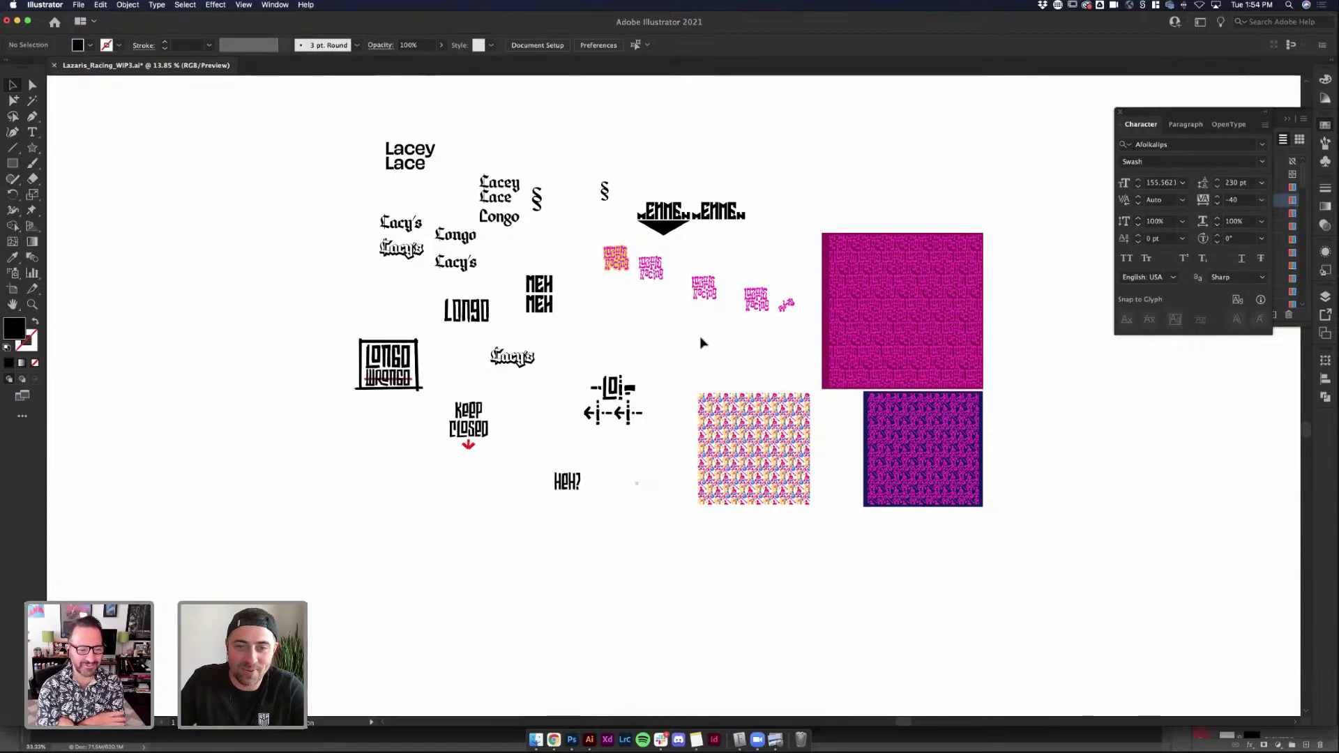
# Examine the logos, lettering and patterns in Lazaris_Racing_WIP3.ai for further helmet graphics, and switch back to the Photoshop helmet mockup
pyautogui.scroll(10, 700, 341)
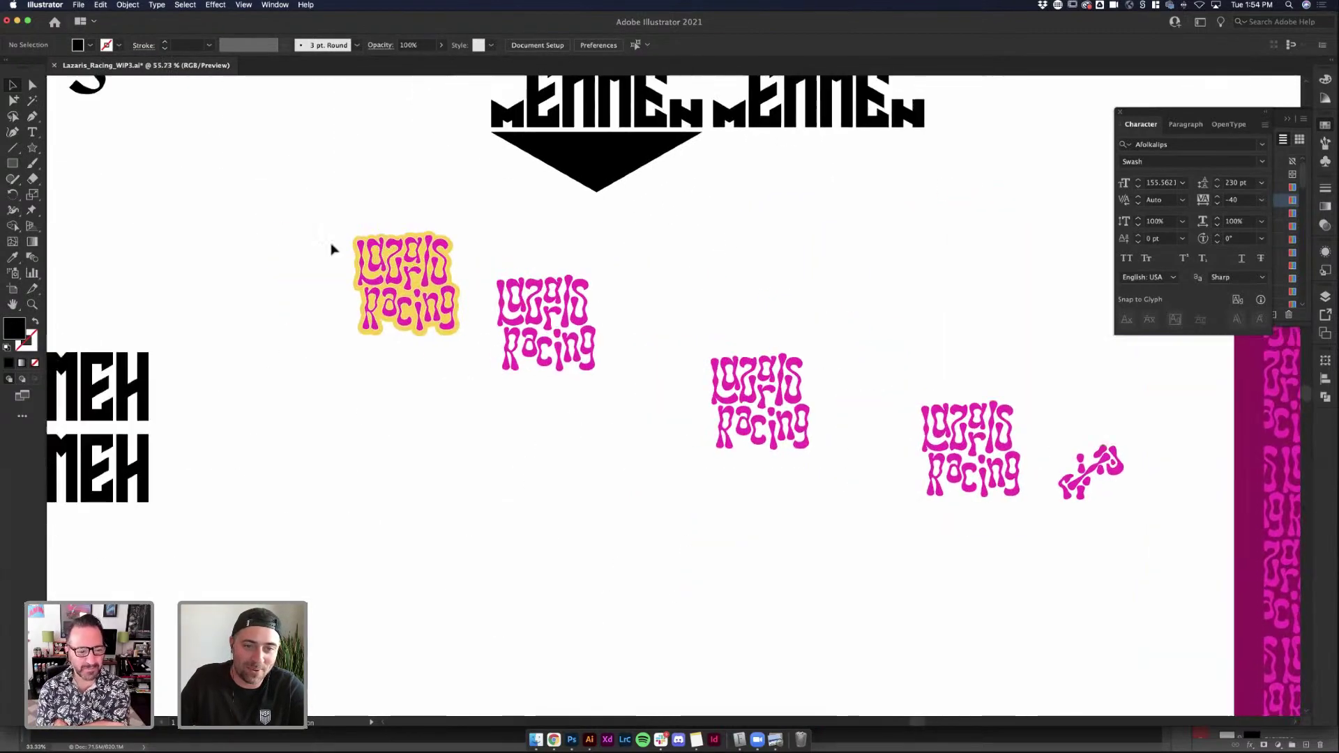
pyautogui.scroll(5, 343, 251)
pyautogui.scroll(-4, 368, 179)
pyautogui.scroll(-3, 369, 189)
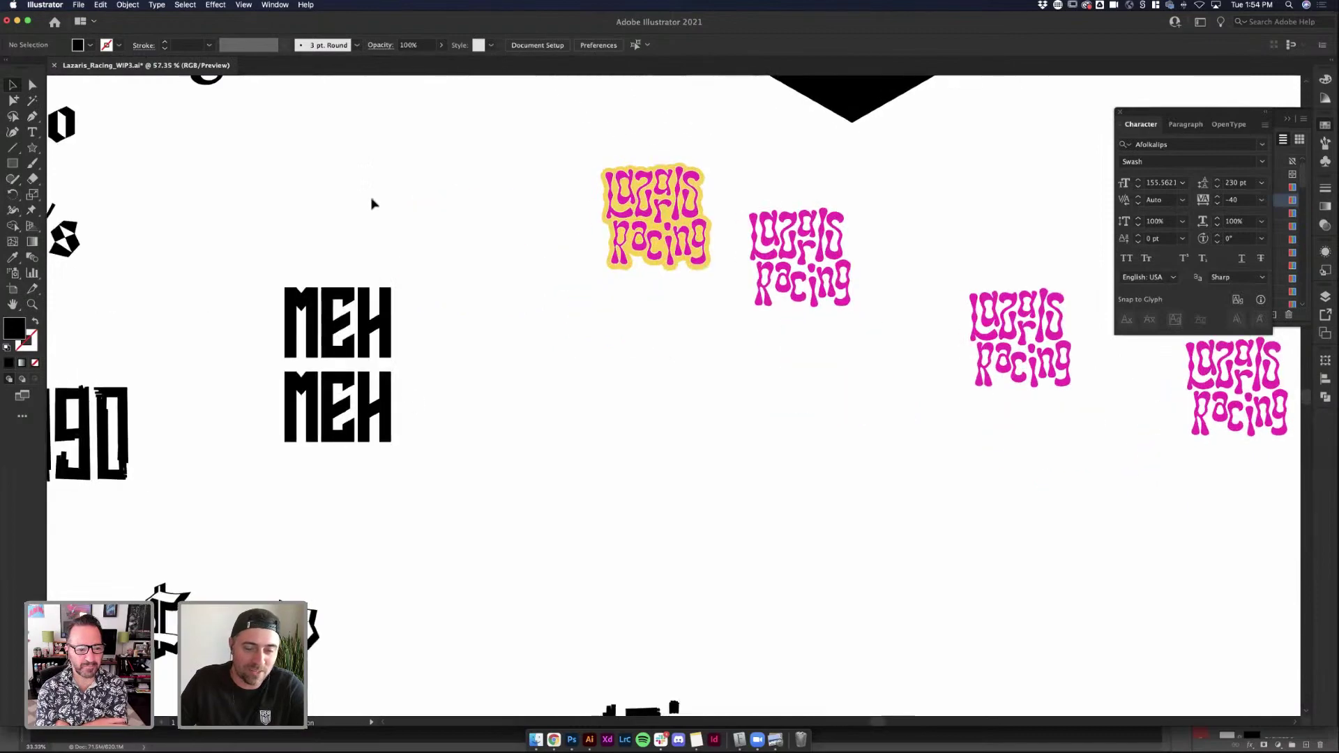
pyautogui.scroll(-4, 433, 450)
pyautogui.scroll(-2, 454, 454)
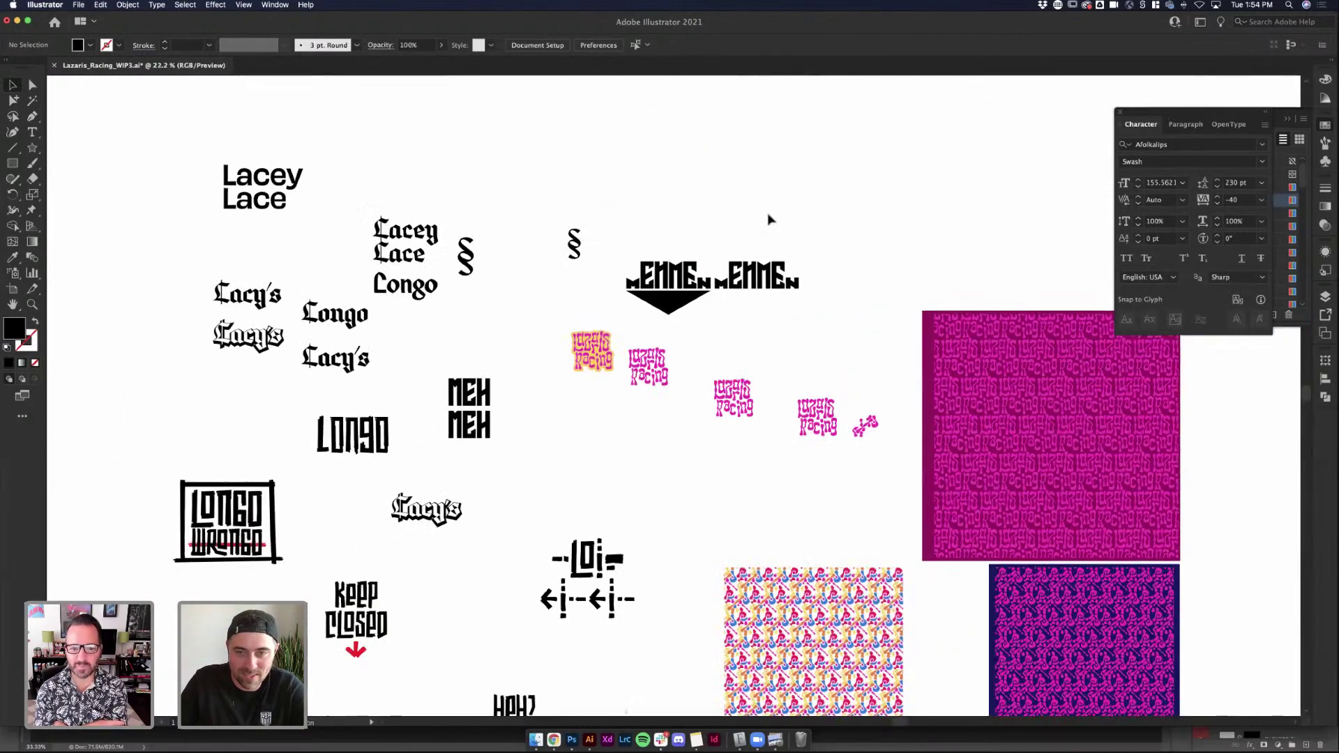
pyautogui.scroll(4, 601, 508)
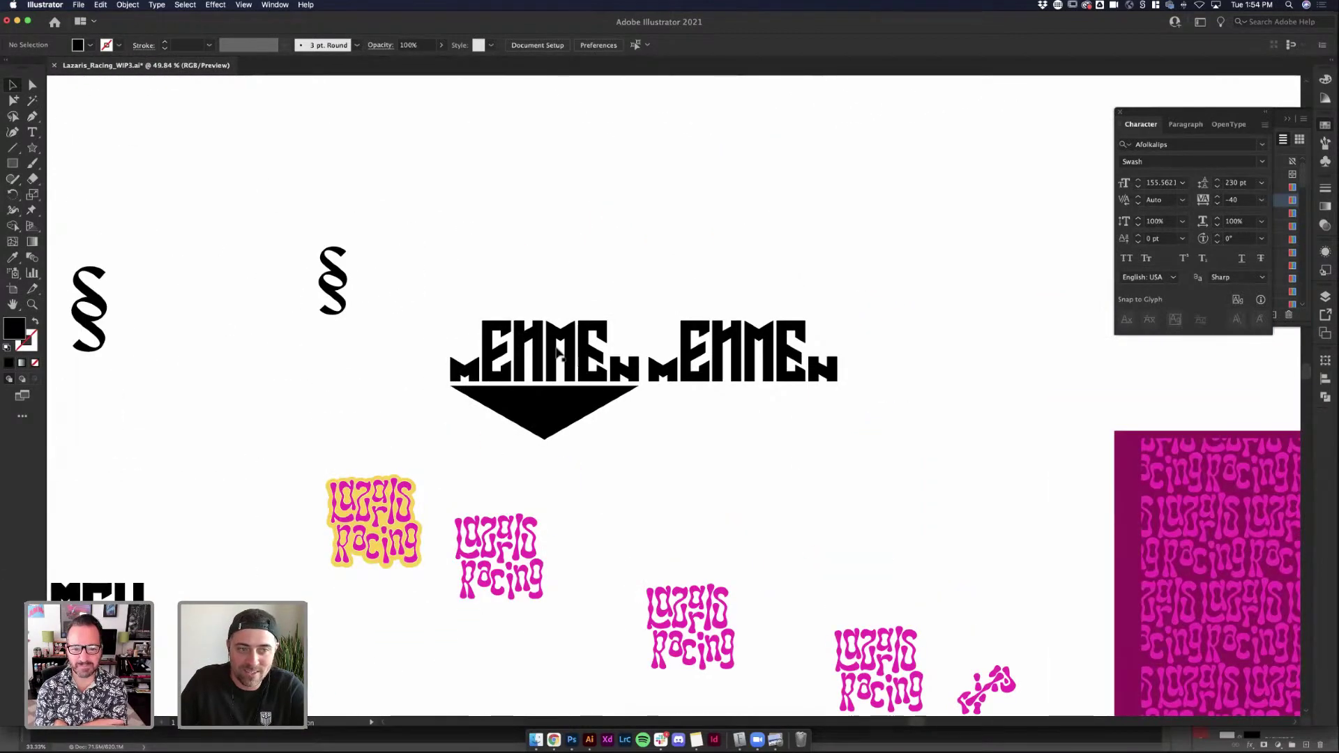
pyautogui.scroll(-4, 556, 354)
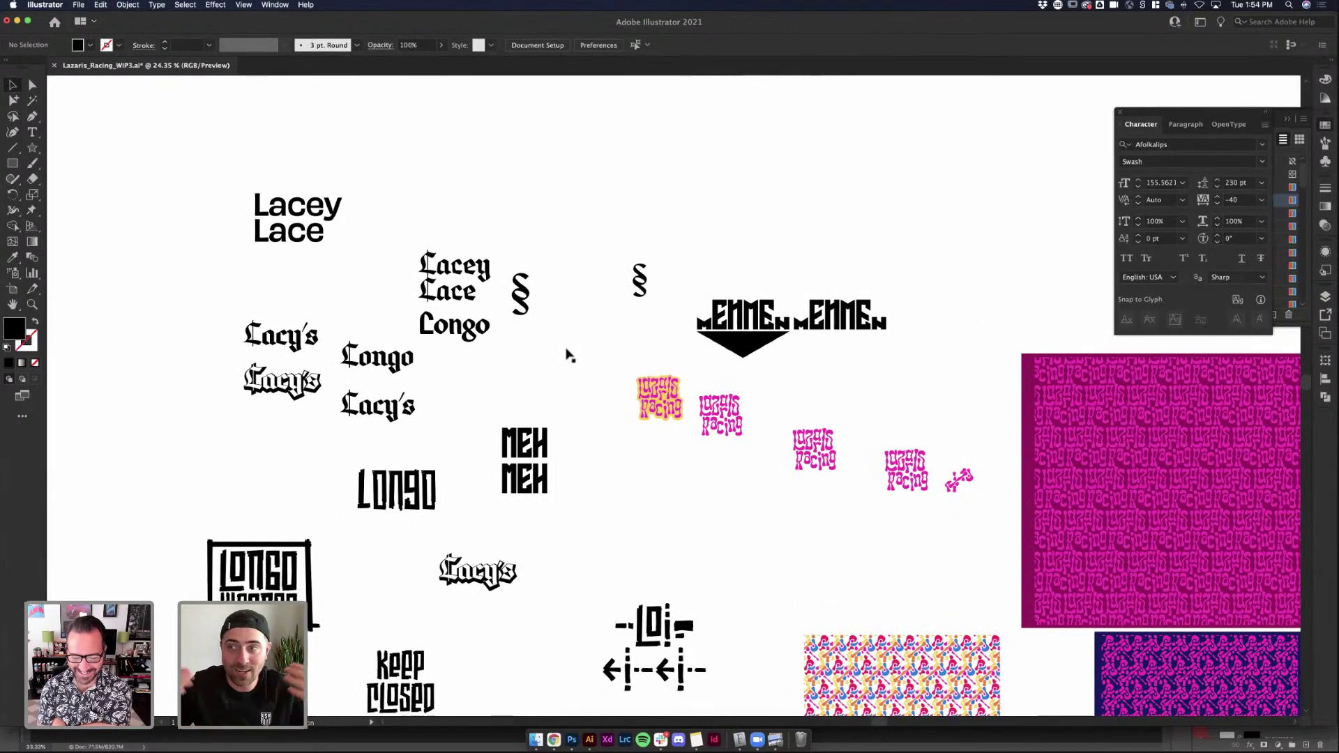
pyautogui.scroll(-6, 300, 419)
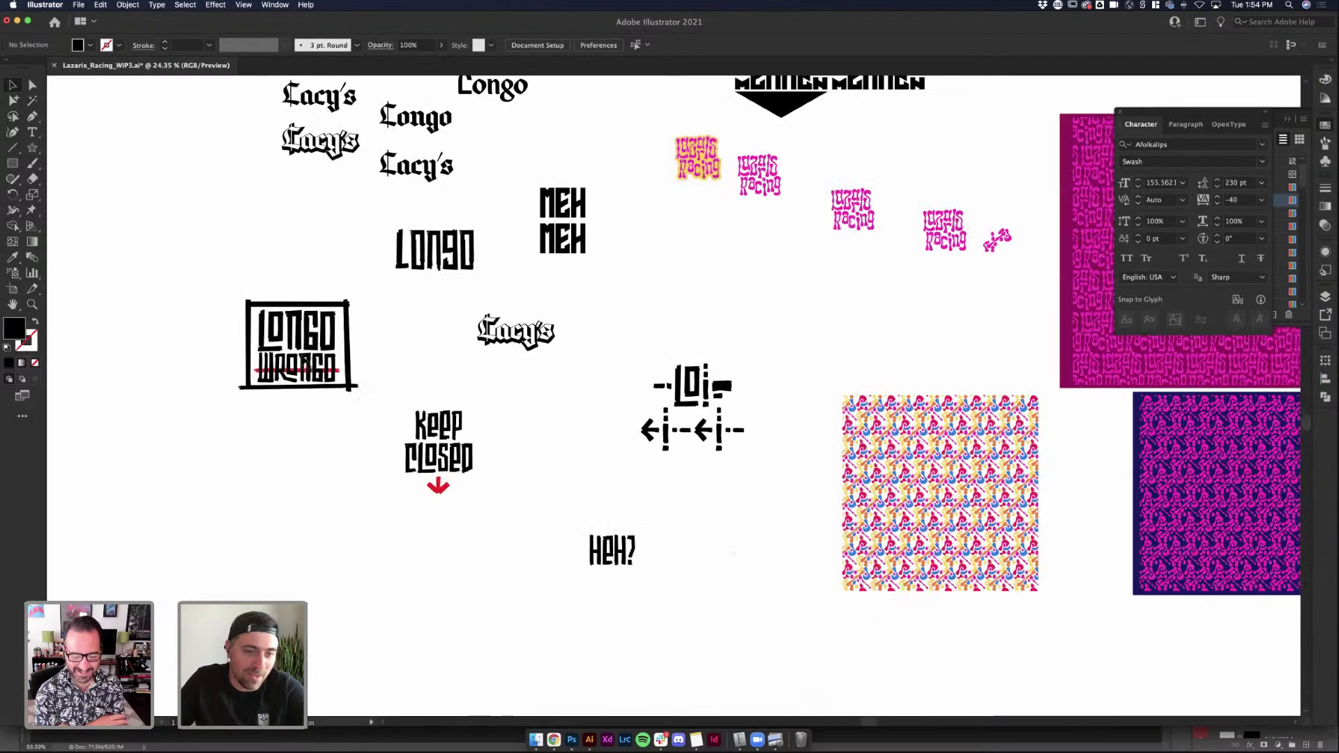
pyautogui.scroll(3, 307, 357)
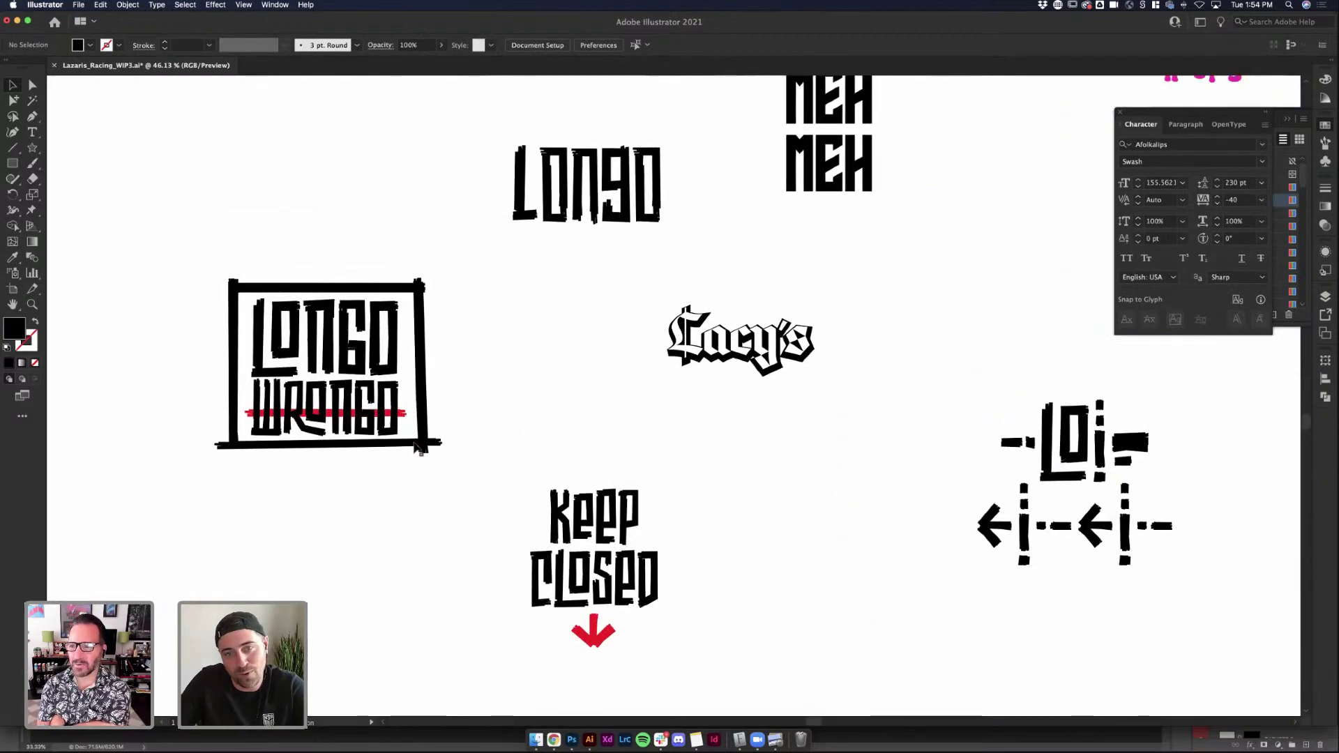
pyautogui.scroll(-3, 488, 441)
pyautogui.scroll(5, 547, 355)
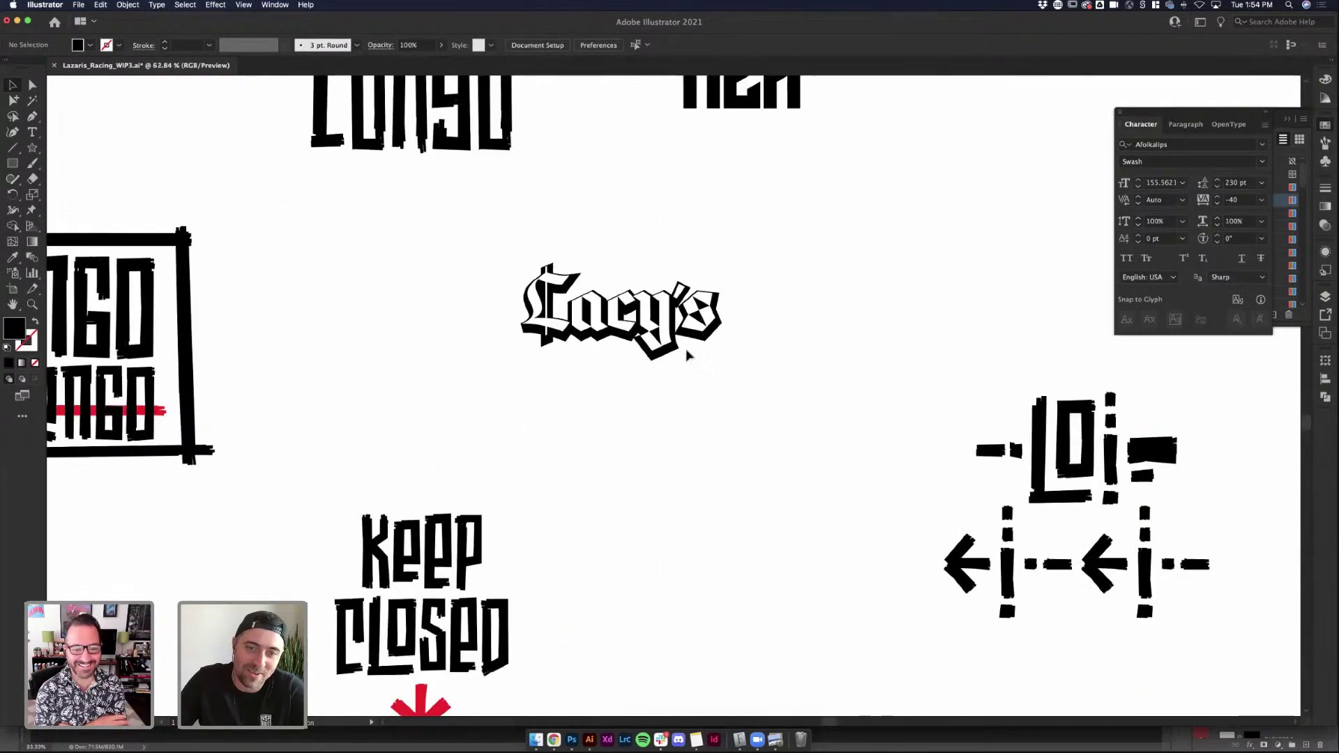
pyautogui.scroll(-3, 847, 373)
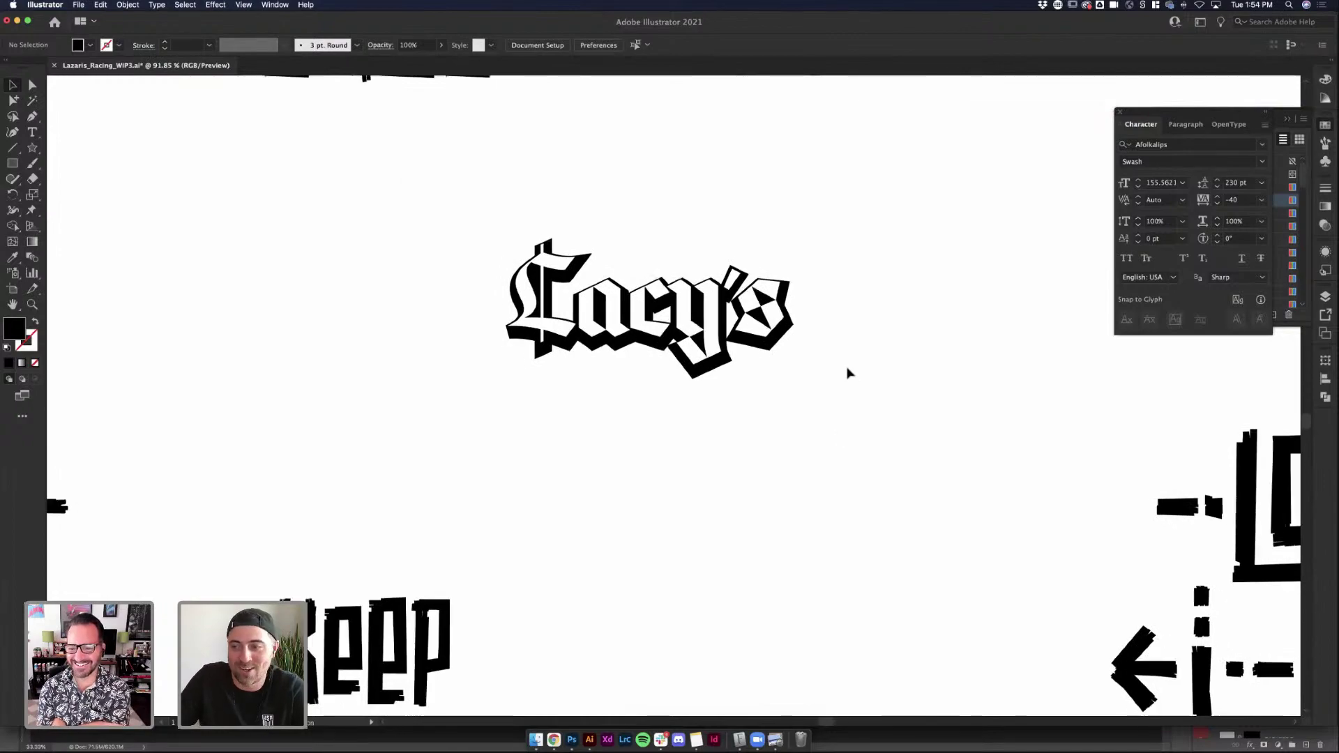
pyautogui.hscroll(3, 697, 453)
pyautogui.scroll(-3, 550, 537)
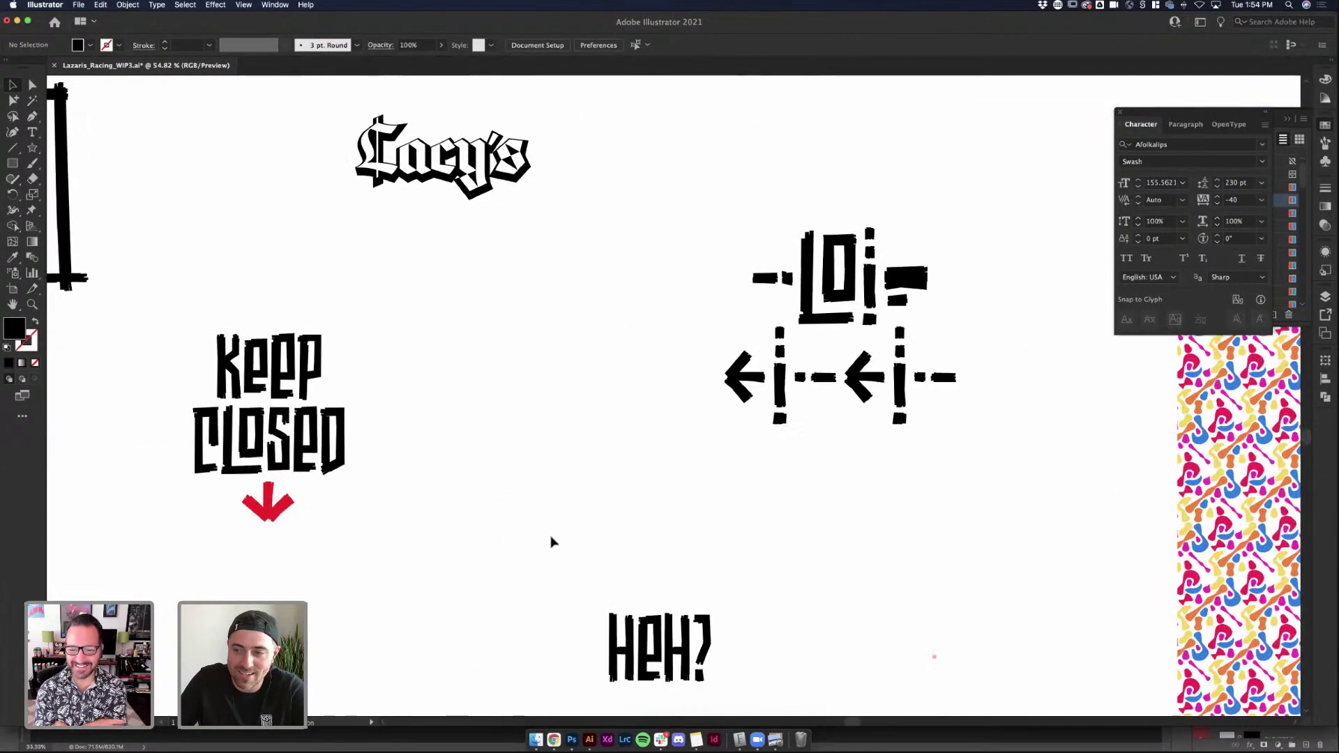
pyautogui.scroll(-4, 550, 541)
pyautogui.hscroll(3, 551, 541)
pyautogui.scroll(3, 565, 575)
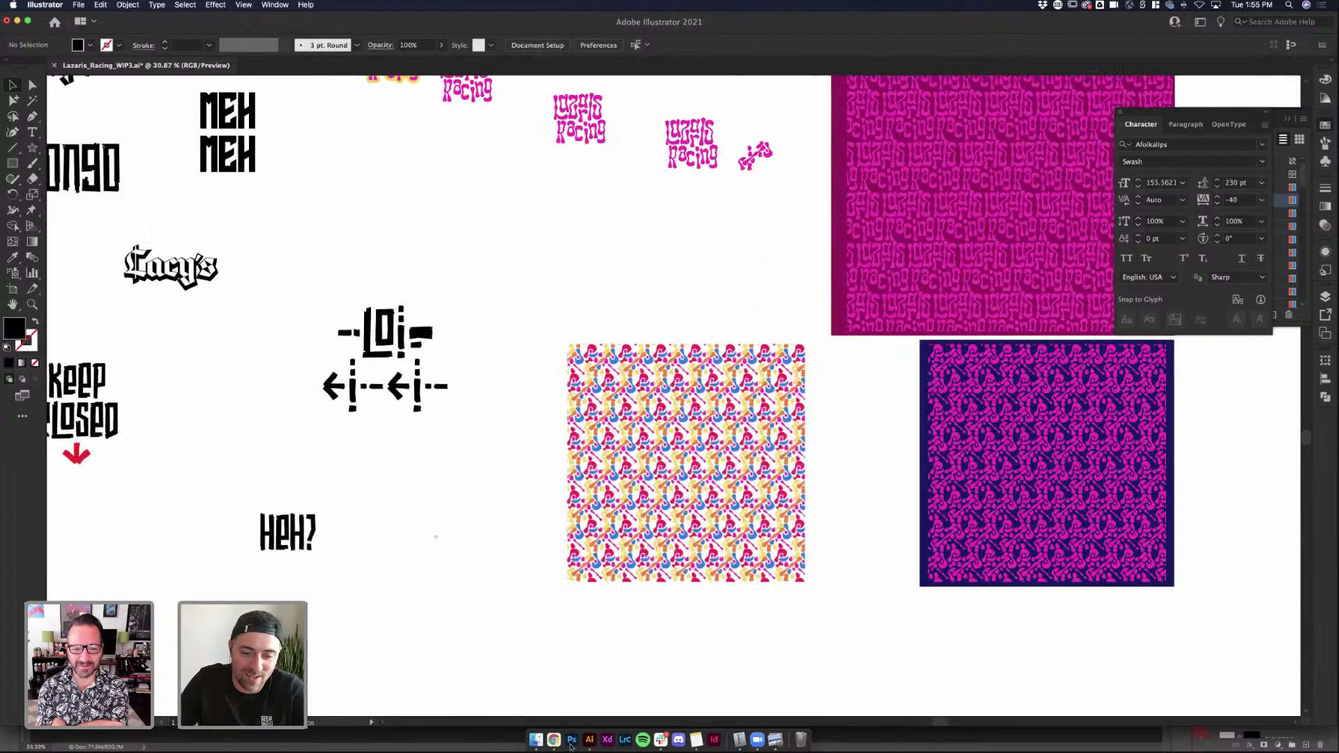
pyautogui.click(571, 741)
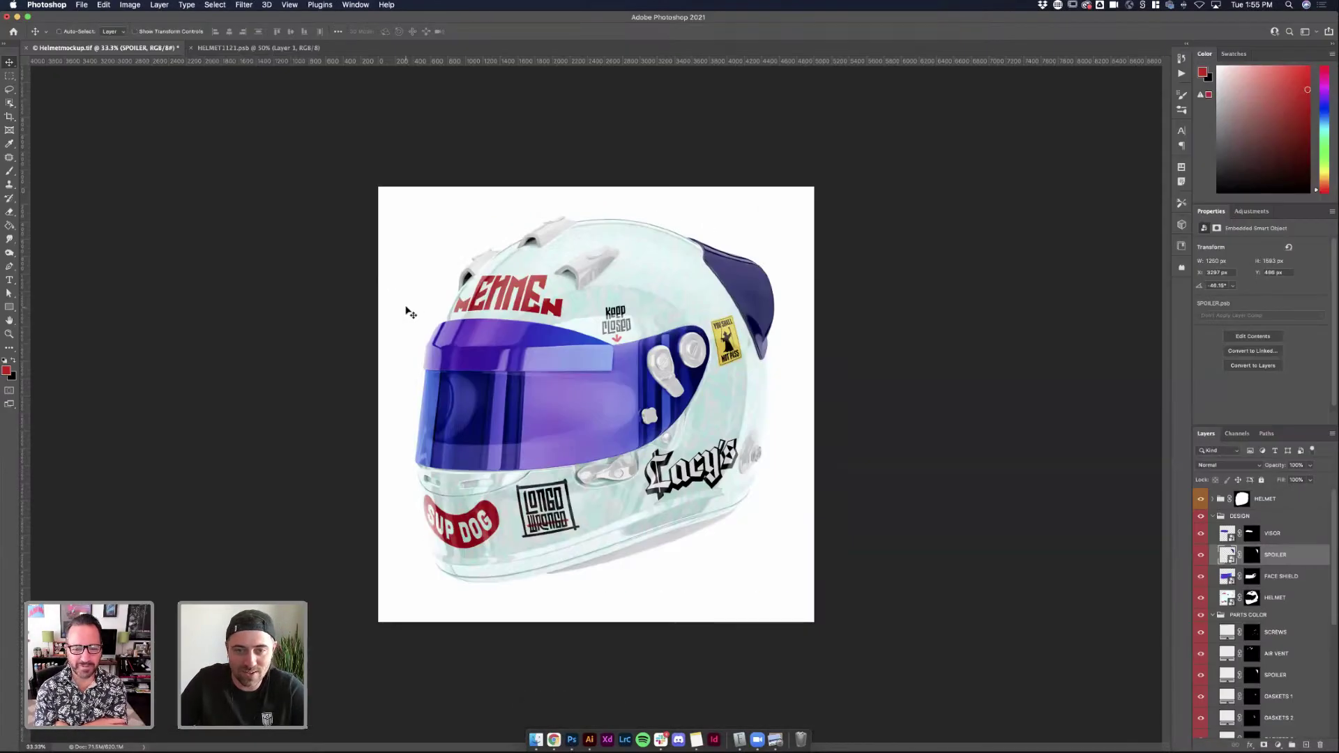